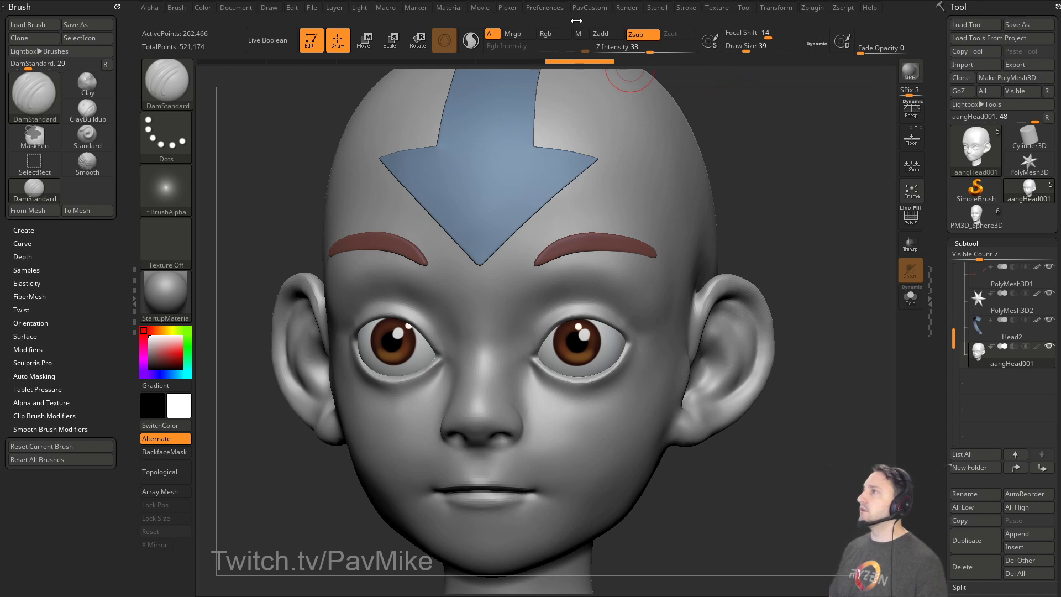
click(547, 8)
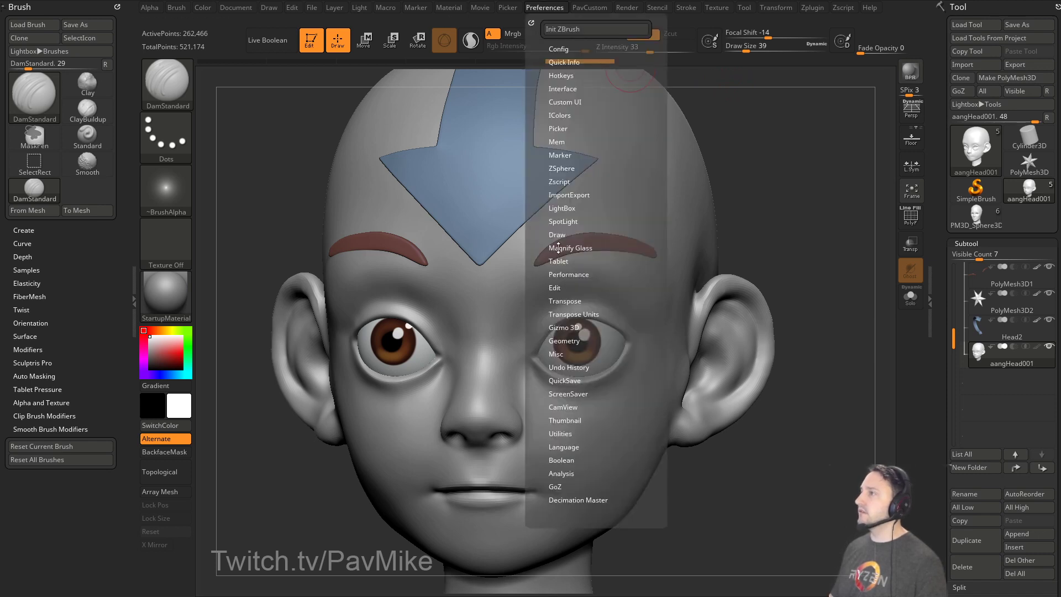
click(558, 287)
Set the DamStandard brush's draw size to 59 and its LazyMouse radius to 13.
mouse_move(801, 196)
alt+mouse_down()
mouse_move(779, 211)
mouse_move(745, 212)
alt+mouse_up()
key(s)
drag(529, 299, 535, 299)
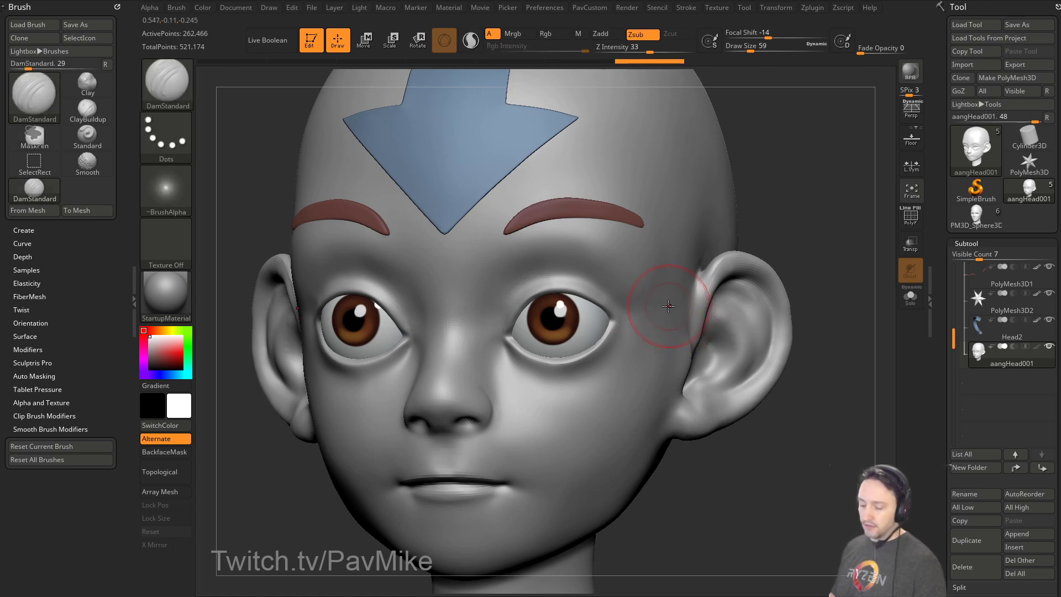
click(690, 8)
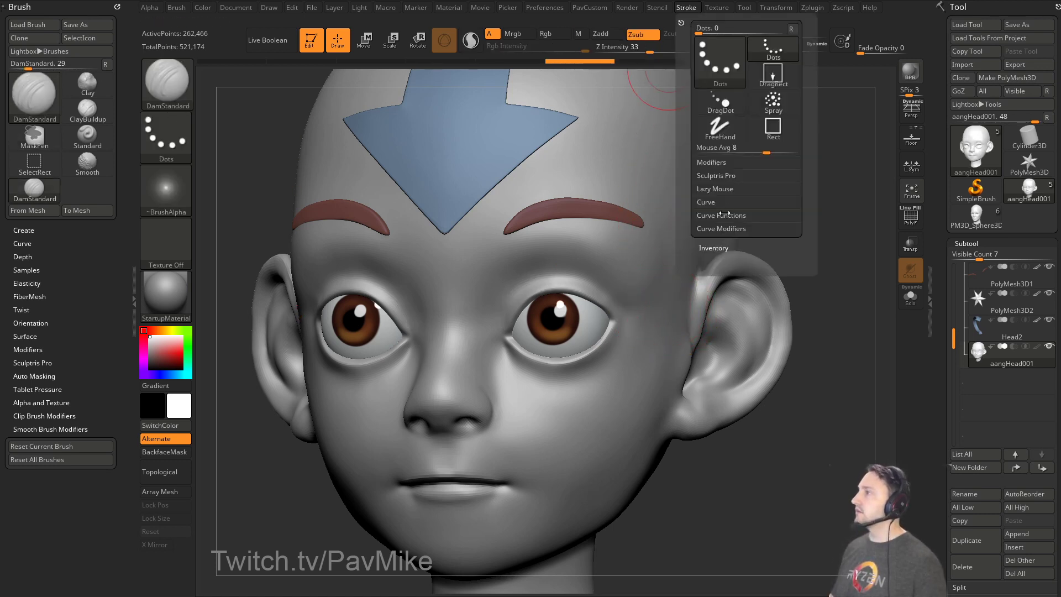
click(715, 189)
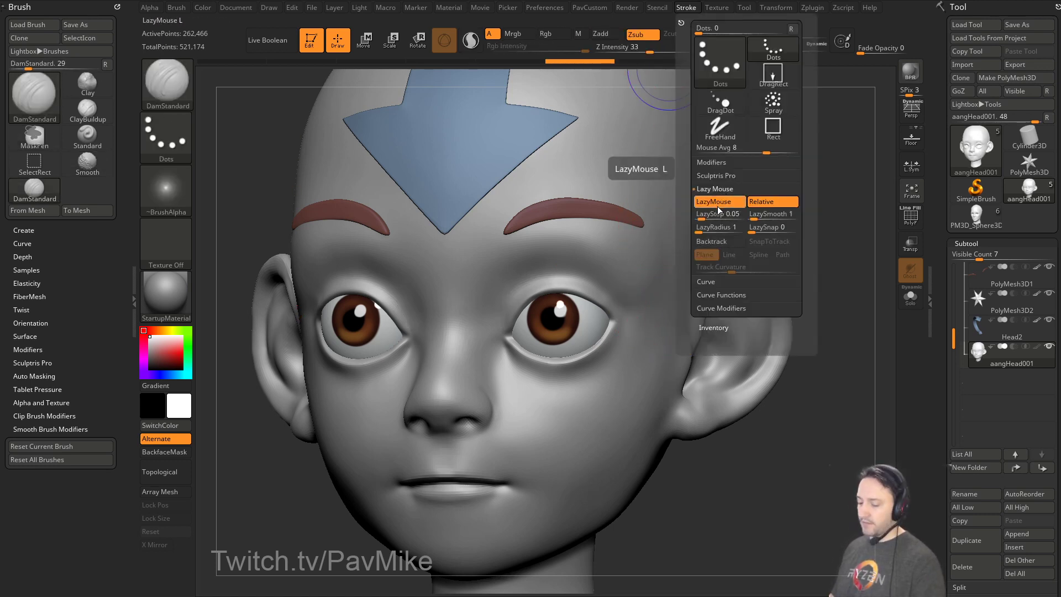
click(706, 228)
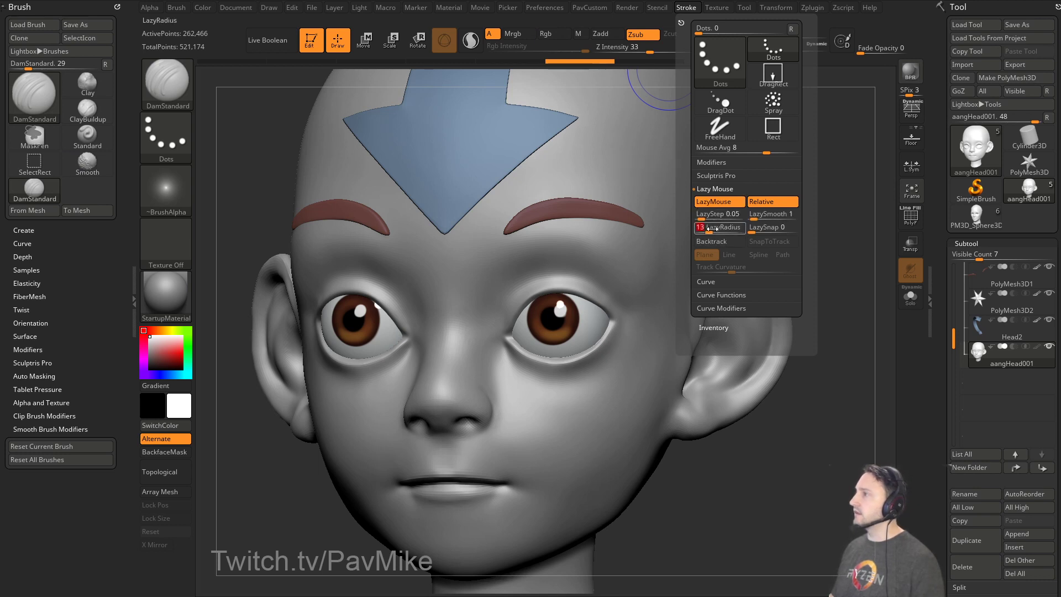
Carve a DamStandard stroke along the fold above the upper eyelid.
alt+right_drag(667, 246, 653, 227)
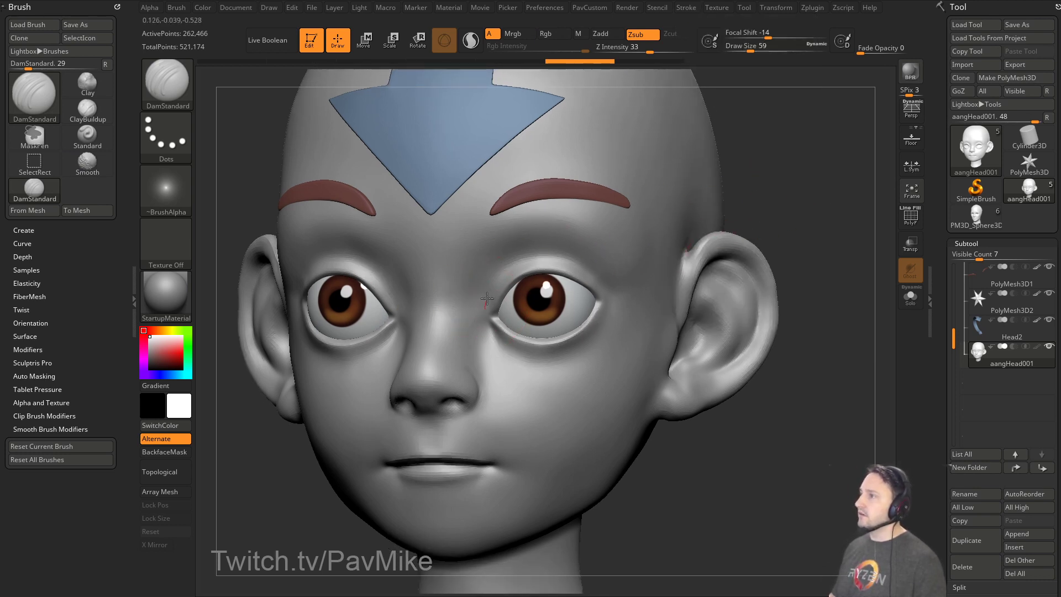
drag(553, 259, 569, 266)
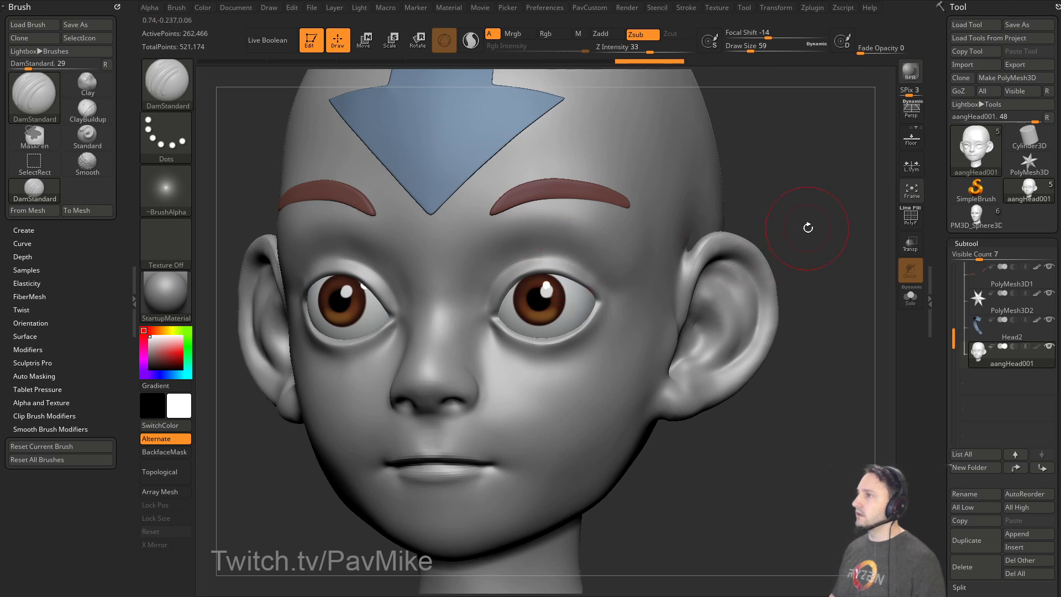
drag(704, 227, 812, 218)
Carve the upper eyelid fold around to the outer eye corner with LazyRadius 48 and draw size 49.
key(s)
key(2)
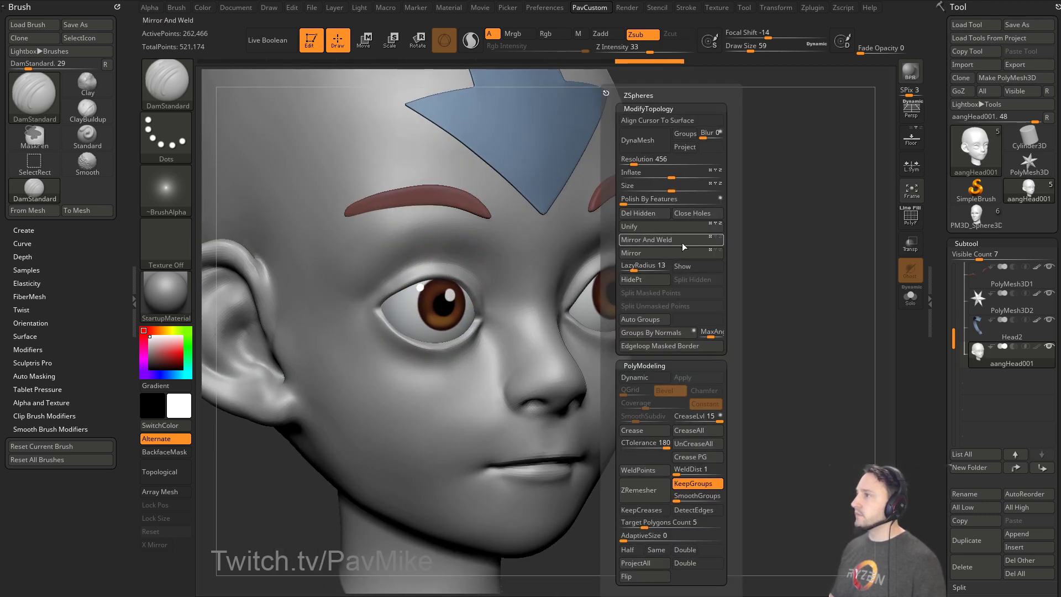
click(643, 268)
alt+drag(765, 272, 800, 247)
key(s)
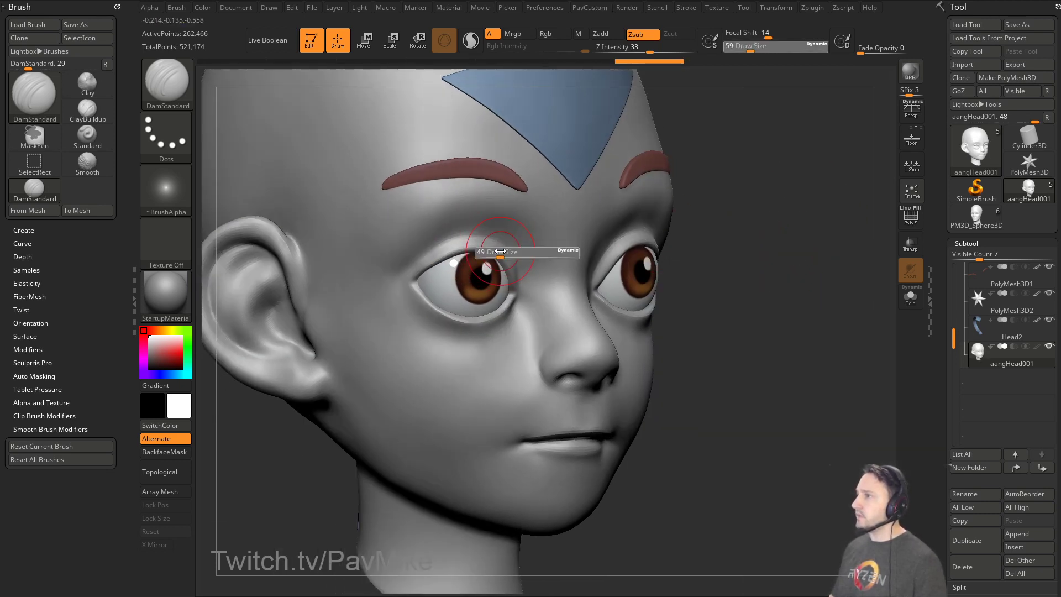
click(500, 253)
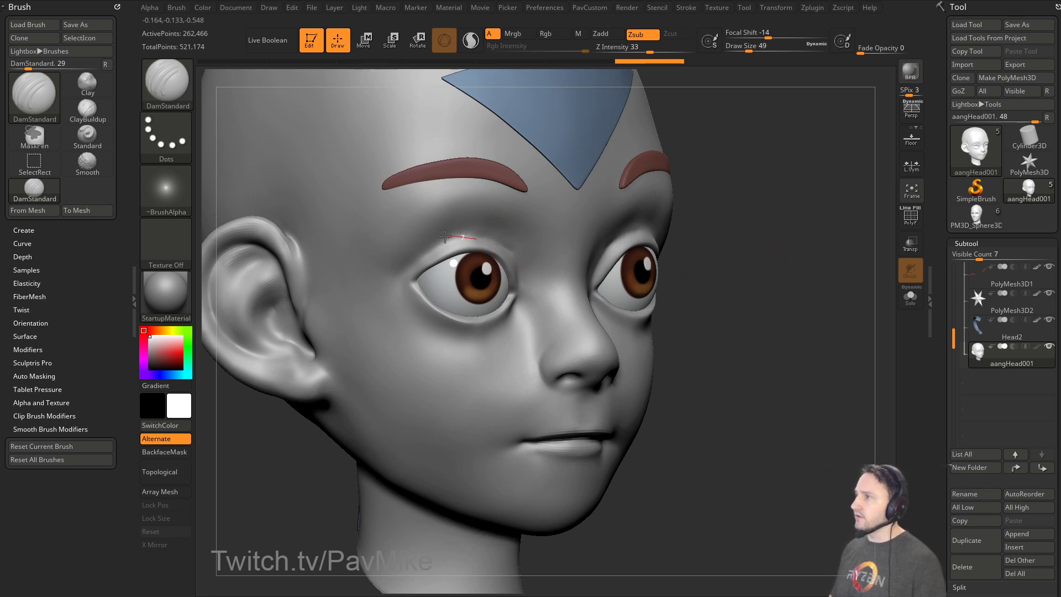
drag(427, 245, 415, 255)
alt+drag(708, 214, 732, 221)
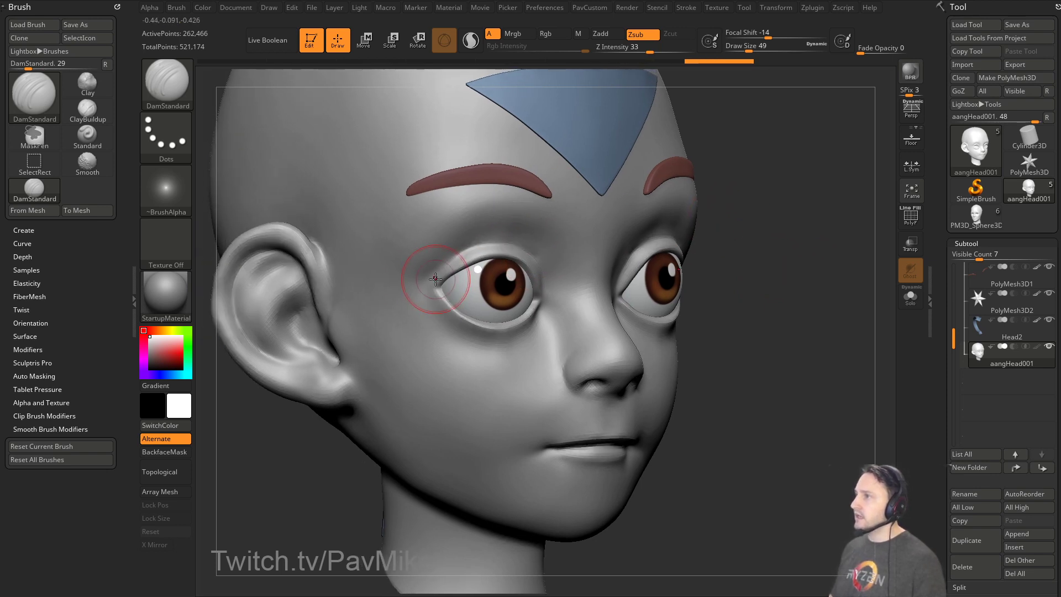
drag(430, 285, 420, 286)
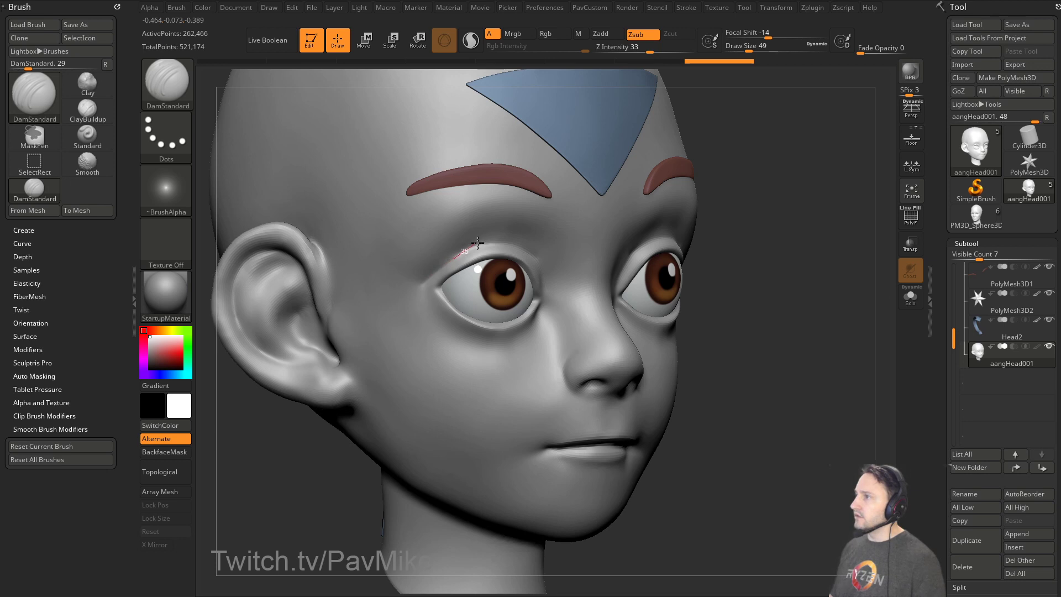
drag(477, 242, 480, 242)
Reduce the DamStandard draw size to 37 and lower the LazyRadius for tighter strokes.
mouse_move(762, 225)
alt+mouse_down()
mouse_move(770, 249)
mouse_move(787, 244)
alt+mouse_up()
key(s)
drag(501, 265, 498, 265)
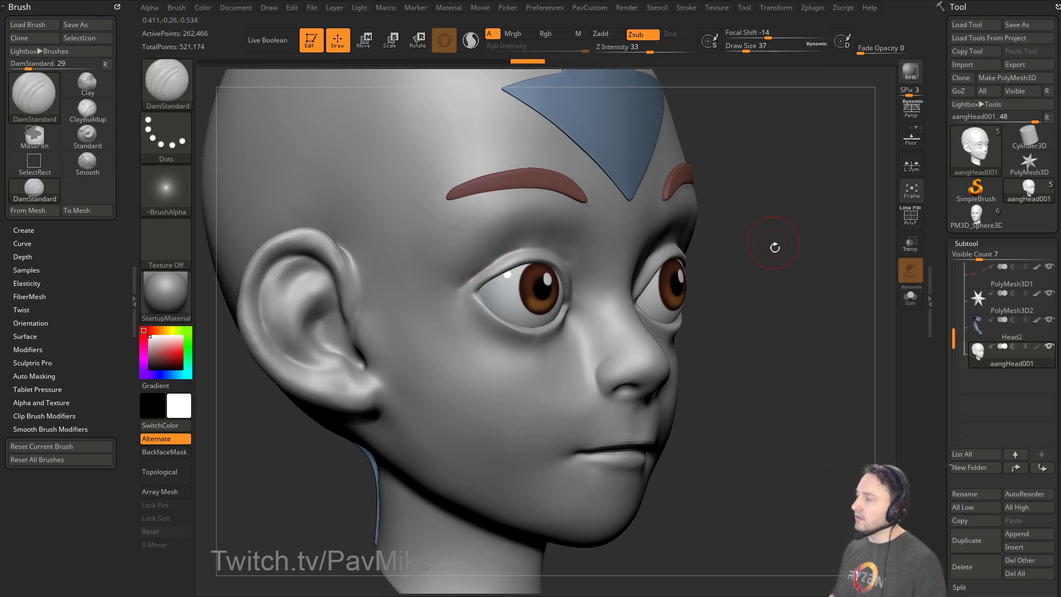
key(ctrl)
key(ctrl+1)
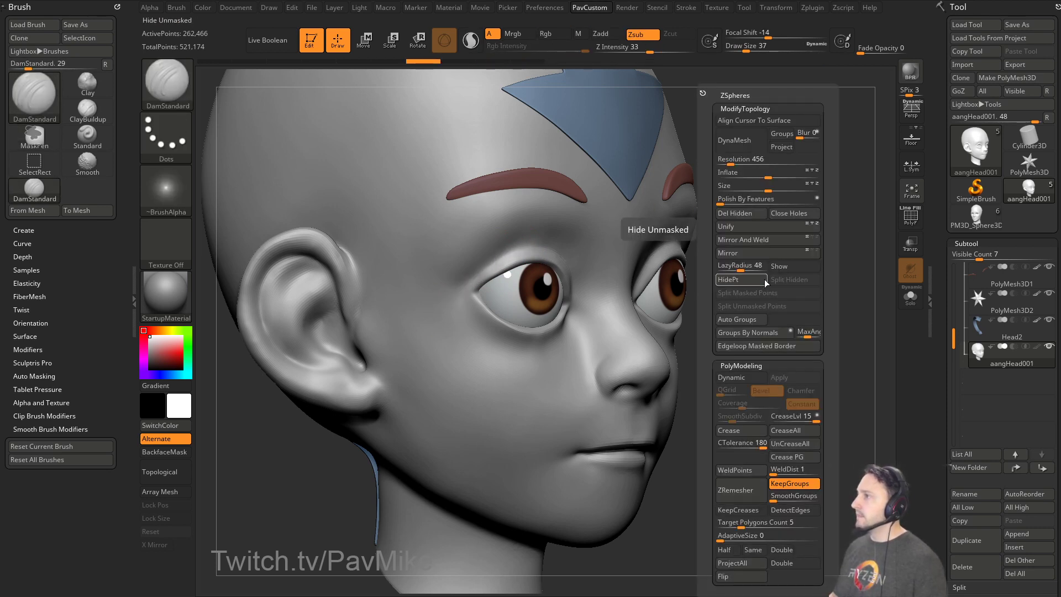
drag(747, 268, 725, 268)
Refine the upper eyelid fold from the inner corner to the outer corner with the draw size at 49.
mouse_move(788, 250)
alt+mouse_down()
mouse_move(800, 259)
mouse_move(810, 328)
mouse_move(779, 349)
alt+mouse_up()
drag(535, 452, 564, 420)
key(s)
click(625, 251)
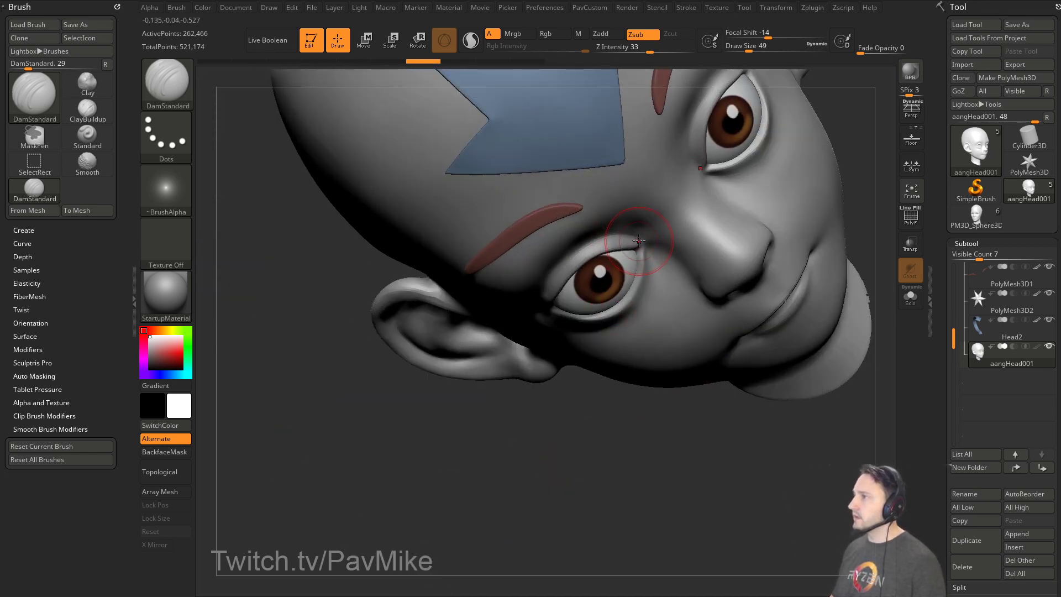
drag(550, 286, 546, 294)
right_drag(551, 286, 619, 229)
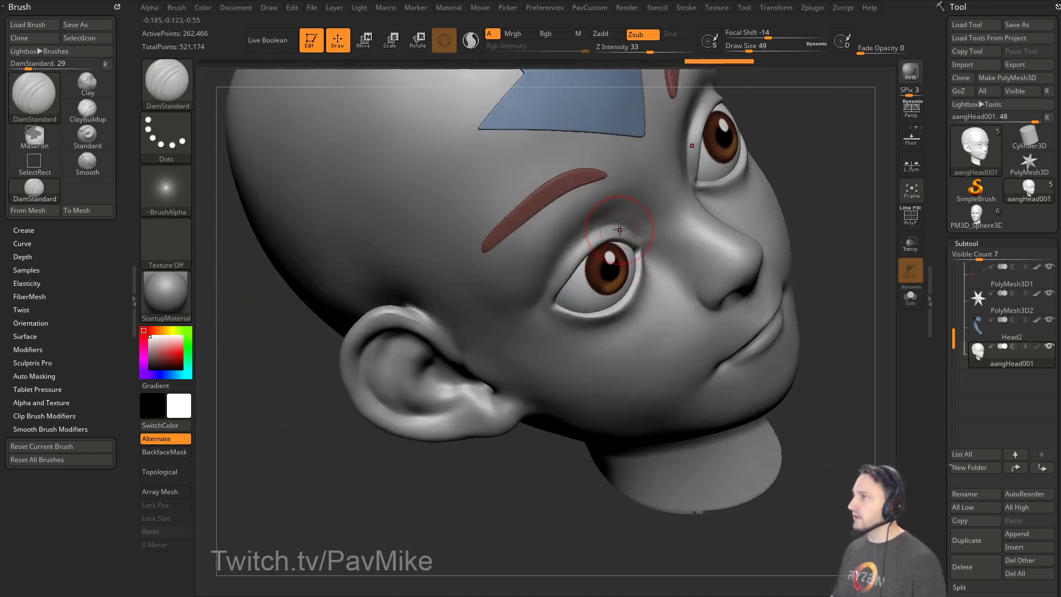
drag(585, 239, 573, 253)
drag(808, 219, 790, 237)
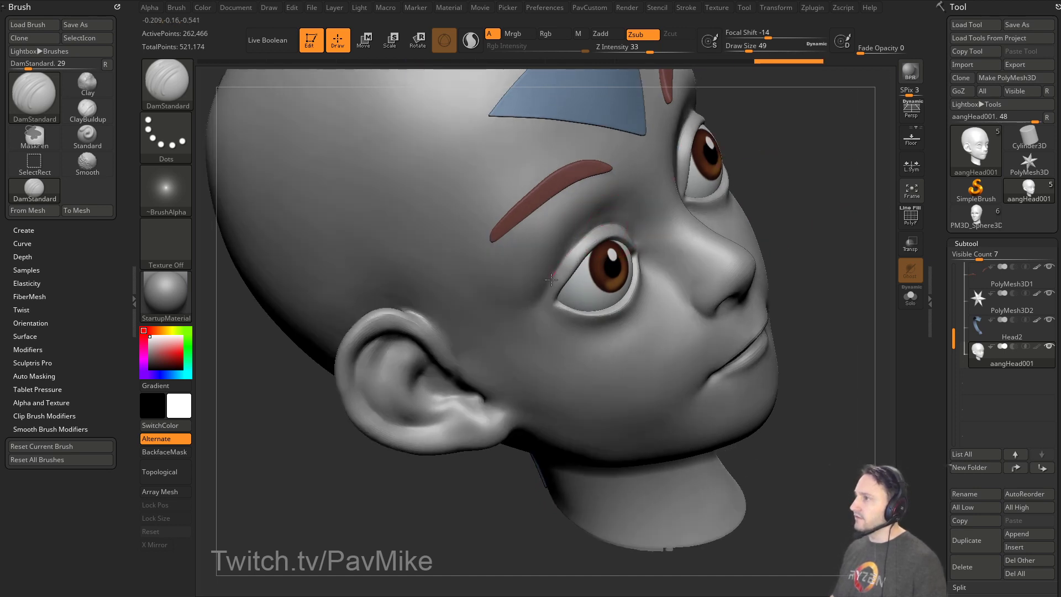
Deepen the crease at the outer corner of the eye, reducing the draw size to 39 for the finer strokes.
drag(822, 204, 853, 173)
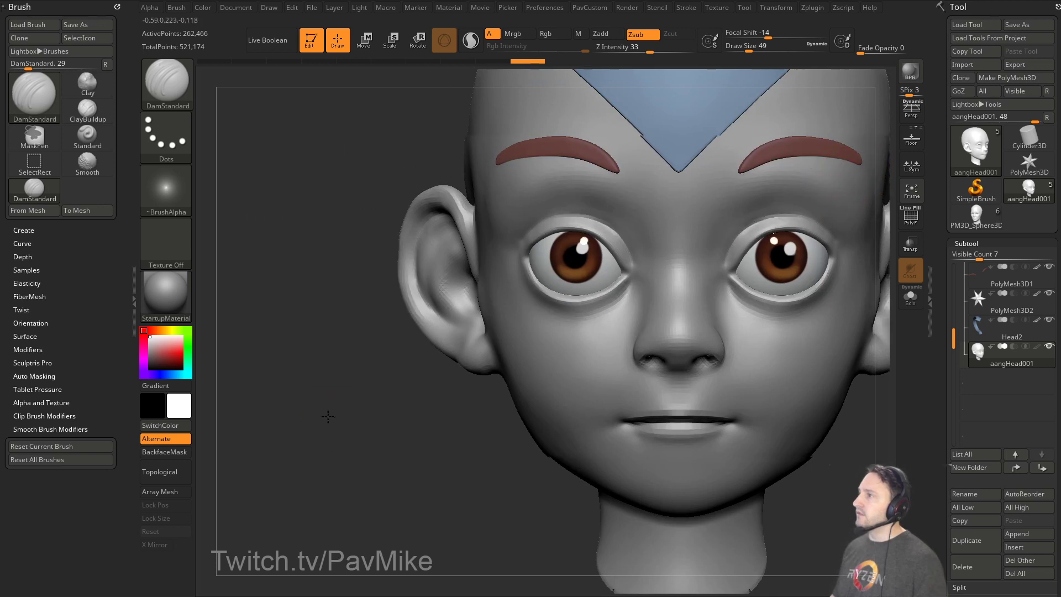
alt+drag(328, 417, 177, 447)
drag(827, 204, 799, 210)
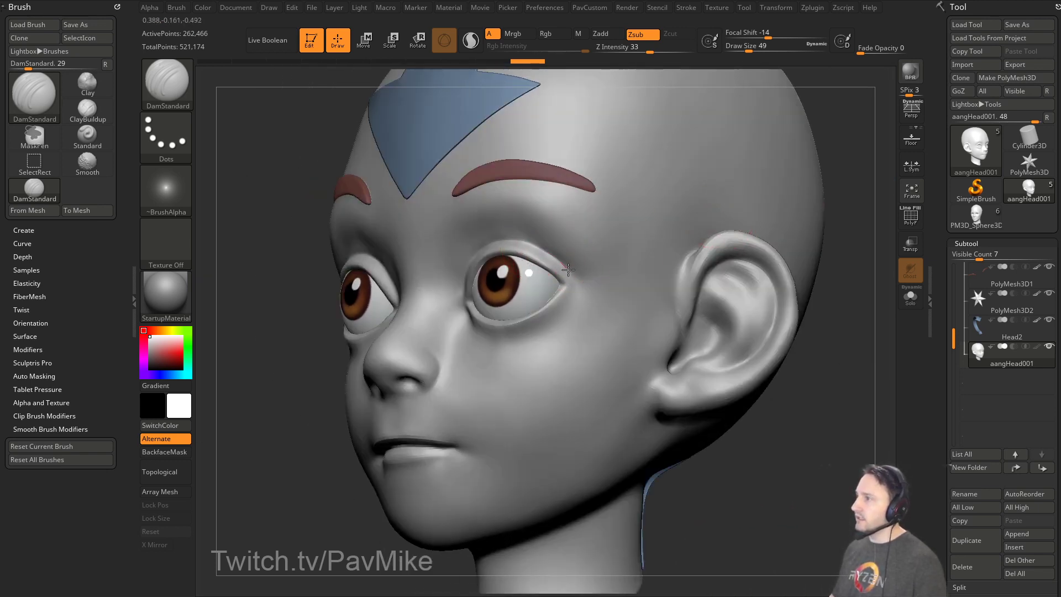
drag(577, 281, 580, 287)
mouse_move(808, 261)
mouse_down()
mouse_move(844, 253)
mouse_move(799, 239)
mouse_move(829, 283)
mouse_up()
drag(814, 206, 735, 191)
key(s)
drag(555, 274, 536, 278)
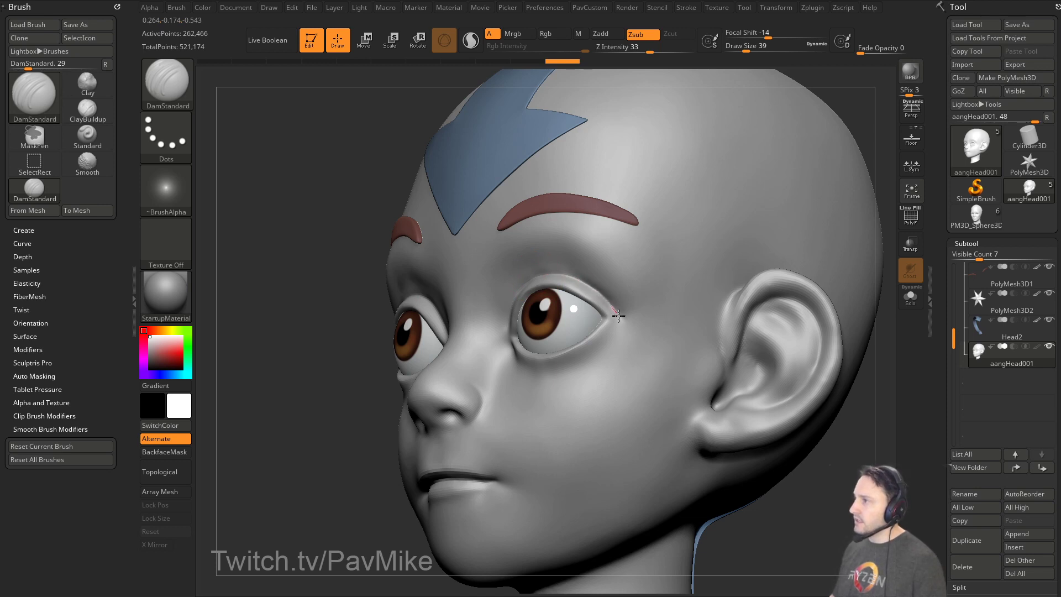
drag(619, 316, 625, 320)
Flatten the skin between the upper eyelid and the eyebrow with the hPolish brush.
drag(855, 125, 790, 144)
key(b)
key(h)
key(p)
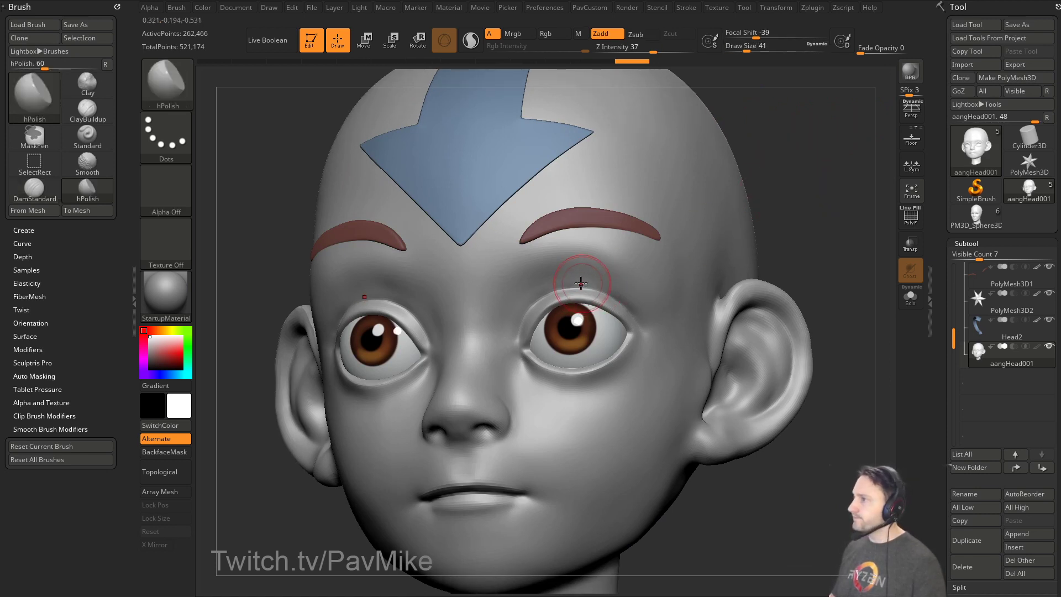
drag(552, 283, 591, 275)
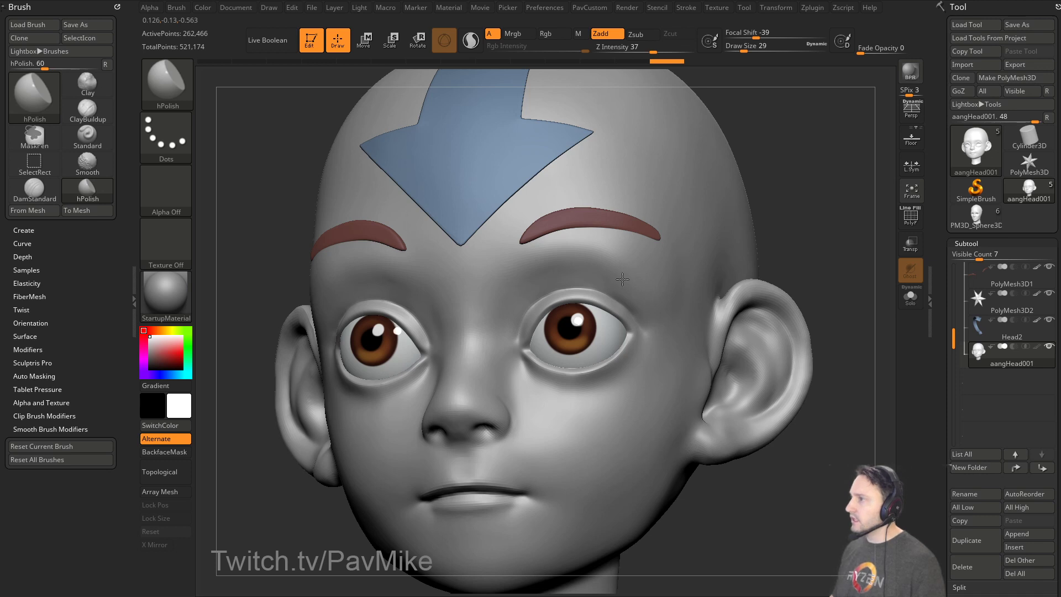
Step back and forth through the edit history to compare the shaping of the upper eyelids.
key(ctrl+shift+z)
key(ctrl+shift+z)
key(ctrl+shift+z)
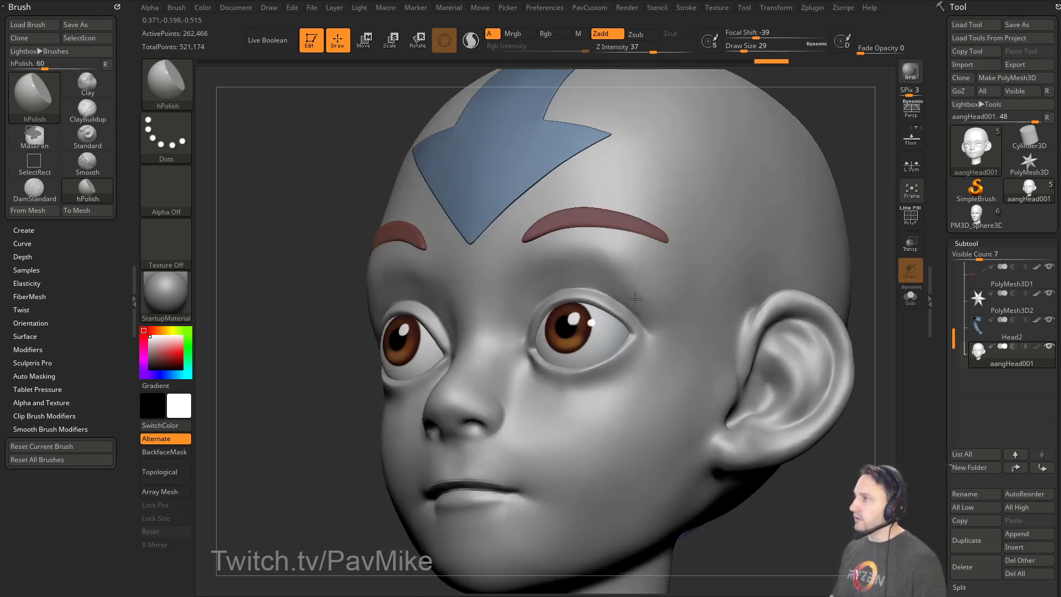
key(ctrl+shift+z)
key(ctrl+z)
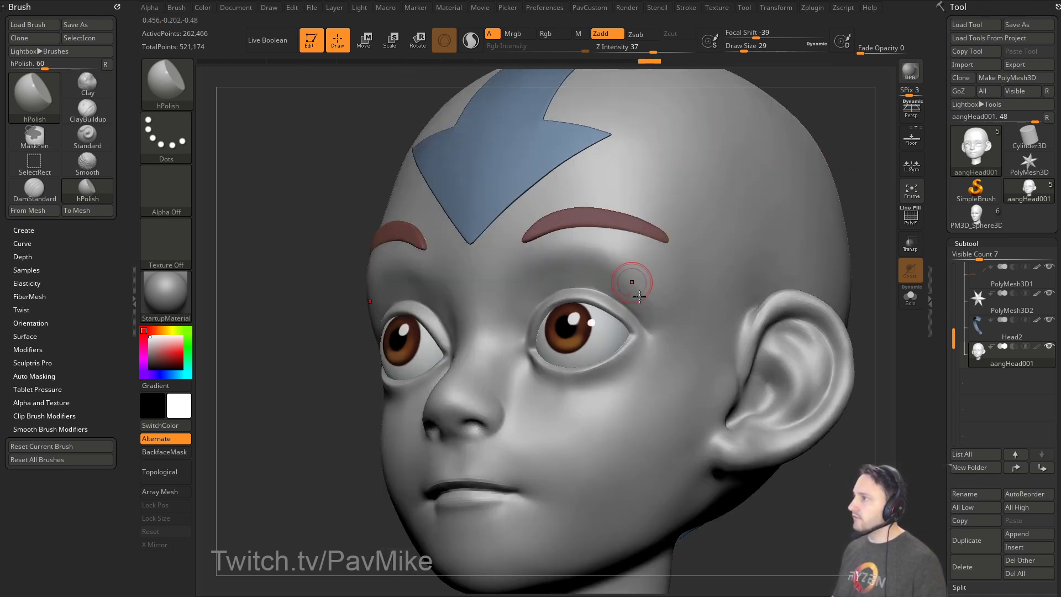
key(ctrl+shift+z)
key(ctrl+shift+z)
key(ctrl+shift+z)
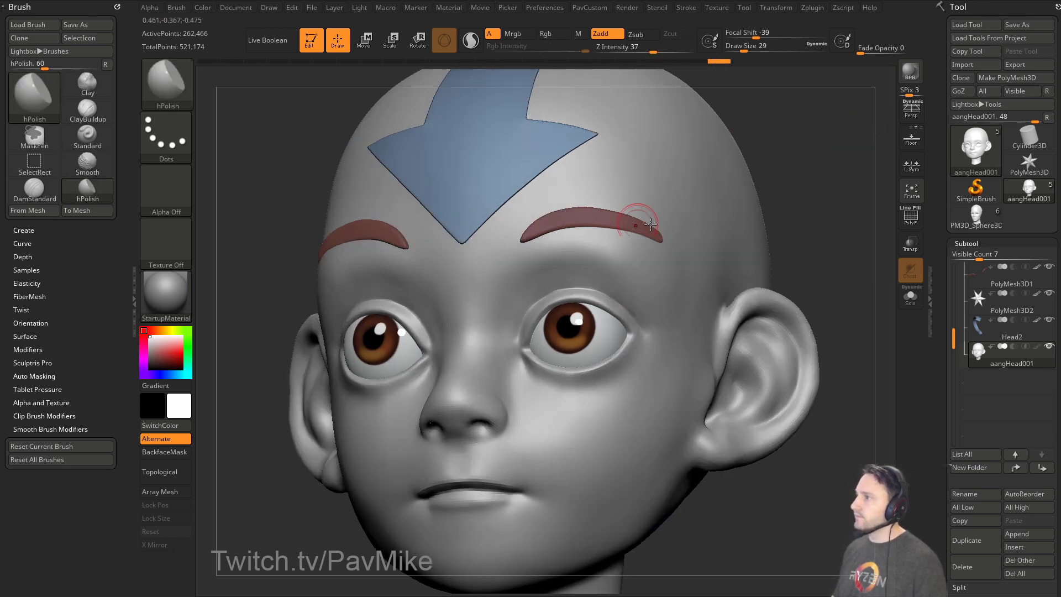
Set the Smooth brush's Z Intensity to 33 and smooth the area between the upper eyelid and eyebrow.
mouse_move(654, 48)
shift+mouse_down()
mouse_move(636, 47)
mouse_move(650, 48)
shift+mouse_up()
drag(791, 203, 773, 188)
shift+drag(560, 254, 582, 244)
right_drag(582, 245, 635, 264)
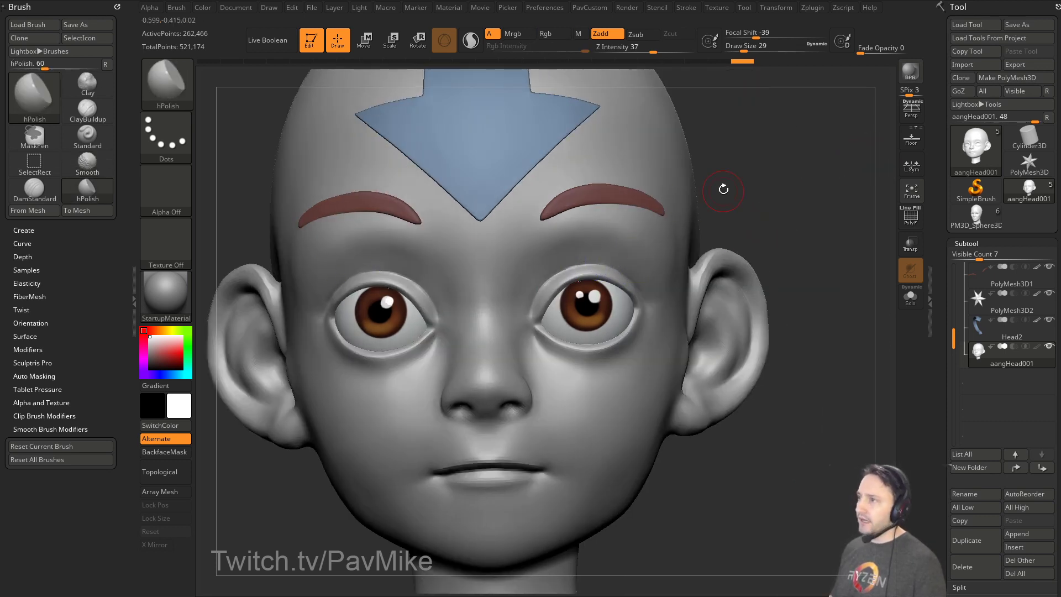
Isolate the head subtool and show the Smooth brush's modifiers to check its Weighted Smooth Mode.
click(910, 297)
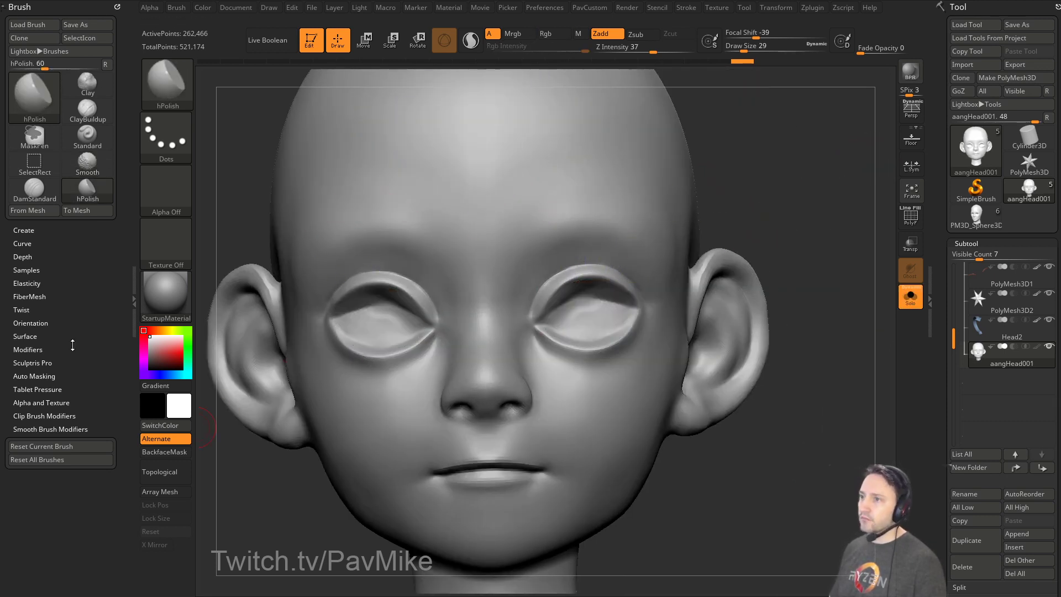
key(shift)
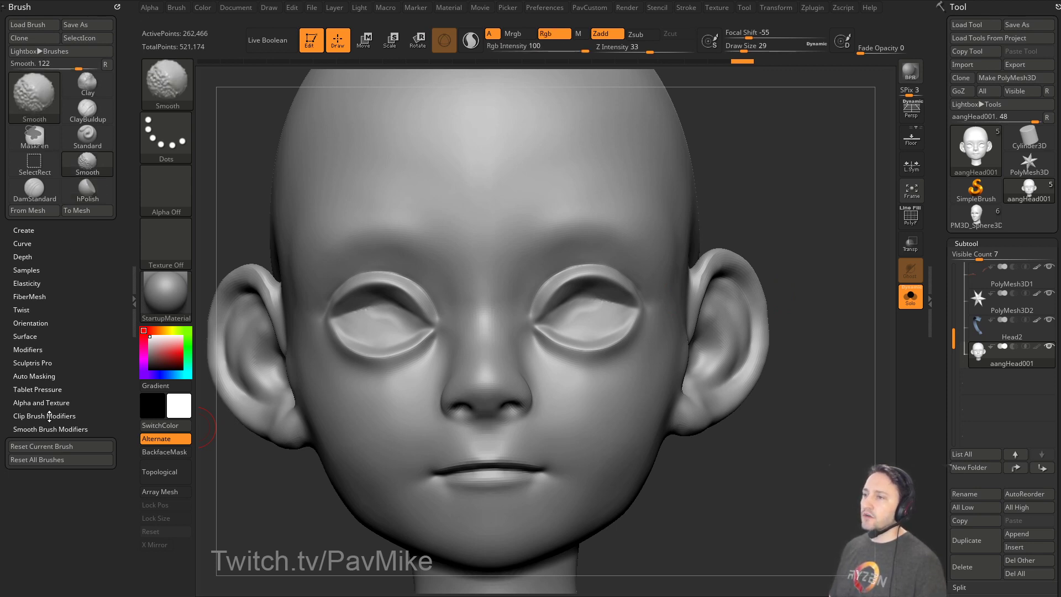
shift+click(55, 429)
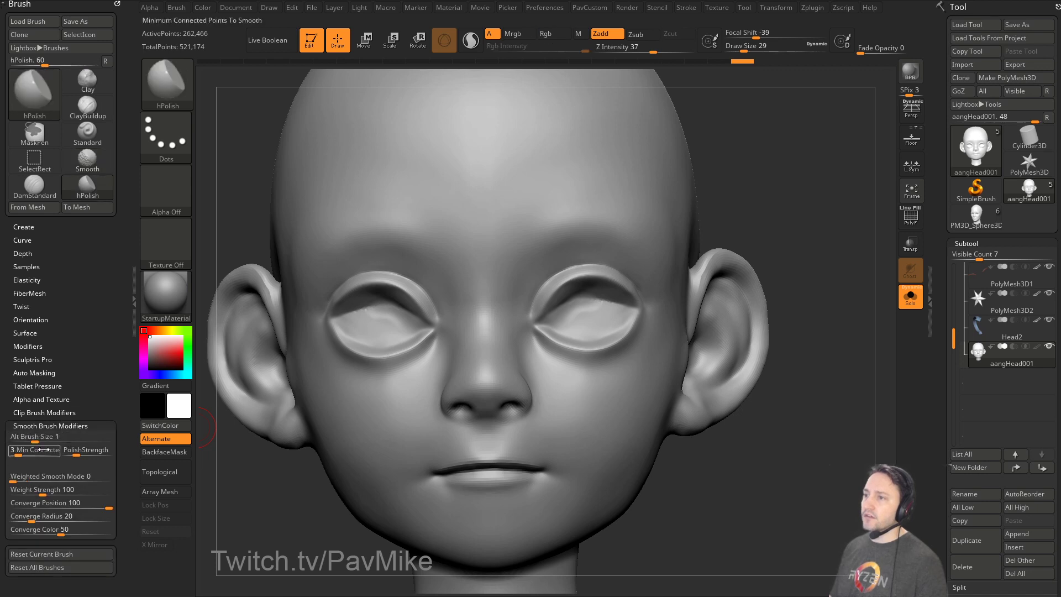
key(shift)
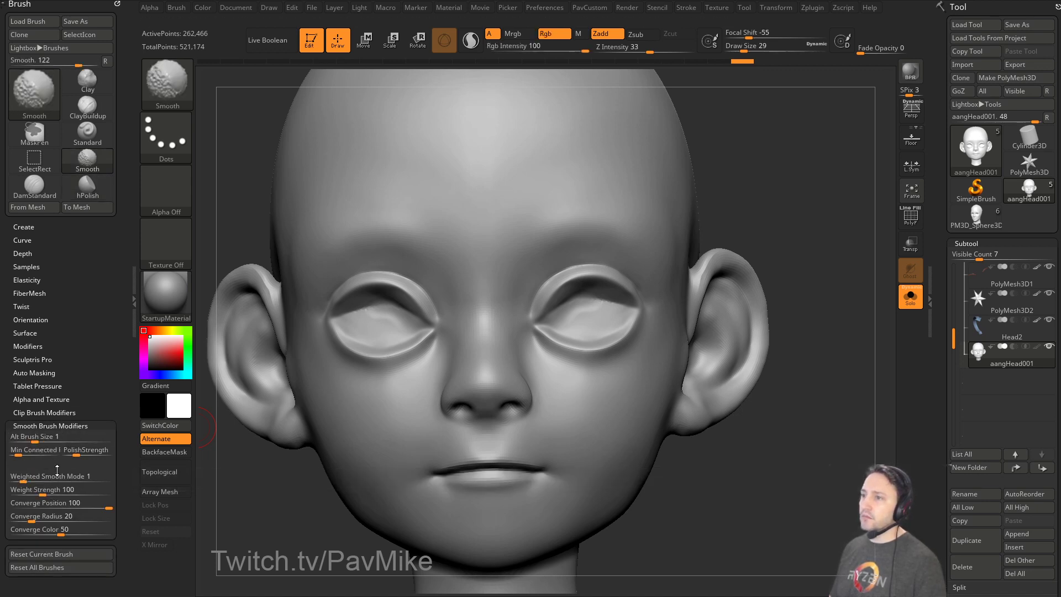
Polish the rim and inner surface of the upper eyelid near the inner eye corner with hPolish.
drag(779, 208, 540, 253)
mouse_move(790, 257)
mouse_down()
mouse_move(831, 270)
mouse_move(796, 266)
mouse_move(845, 237)
mouse_move(803, 236)
mouse_move(836, 213)
mouse_move(774, 225)
mouse_move(883, 175)
mouse_move(772, 270)
mouse_up()
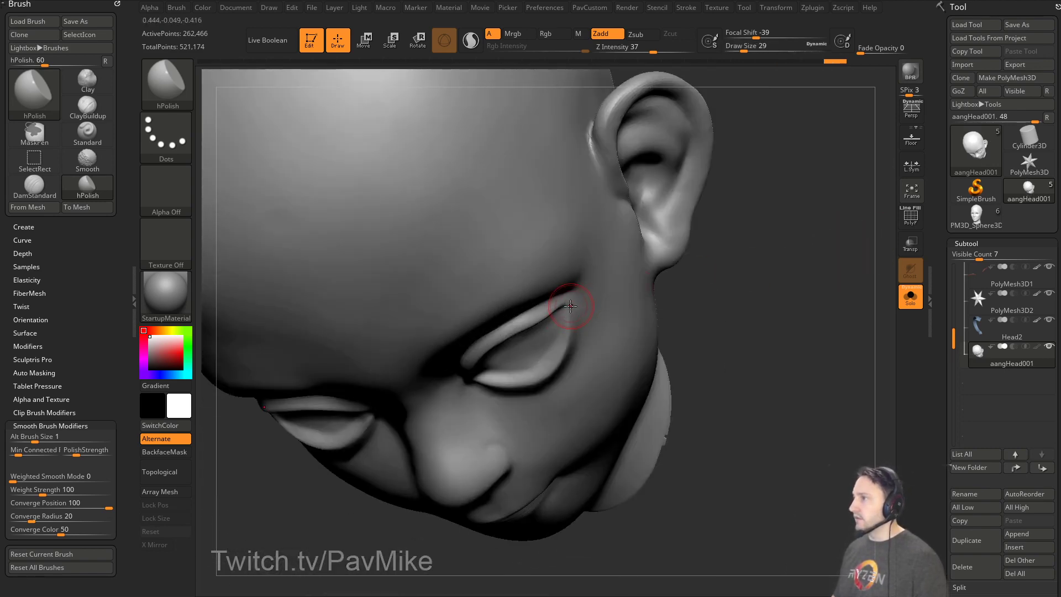
drag(482, 346, 486, 343)
drag(768, 287, 774, 195)
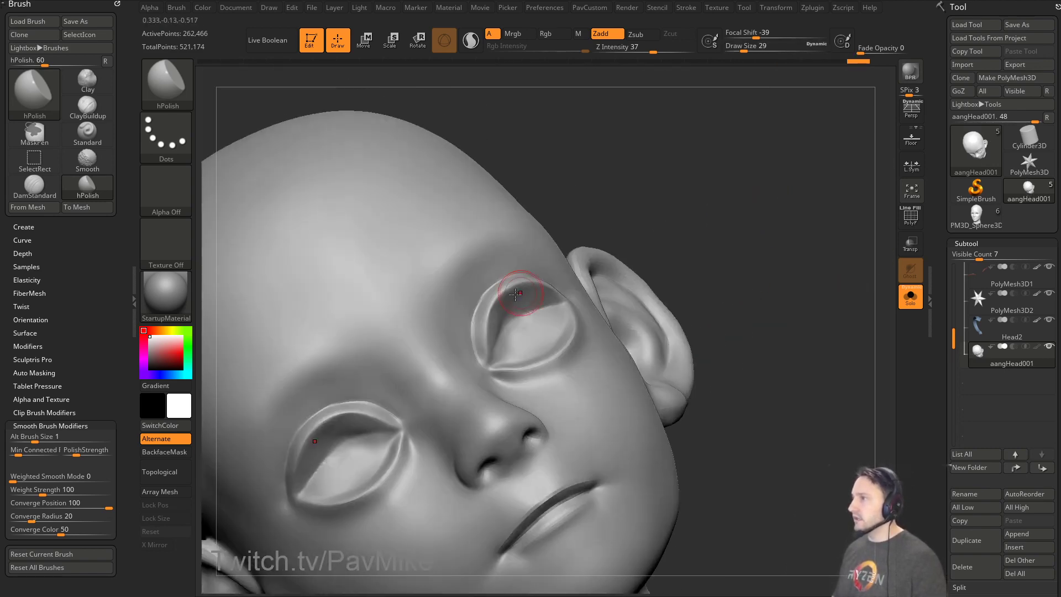
drag(509, 296, 504, 330)
Switch to the MoveAccu brush, set its Draw Size to 41 and show its Curve settings.
mouse_move(716, 237)
mouse_down()
mouse_move(715, 180)
mouse_move(656, 246)
mouse_move(629, 313)
mouse_move(403, 318)
mouse_move(460, 283)
mouse_up()
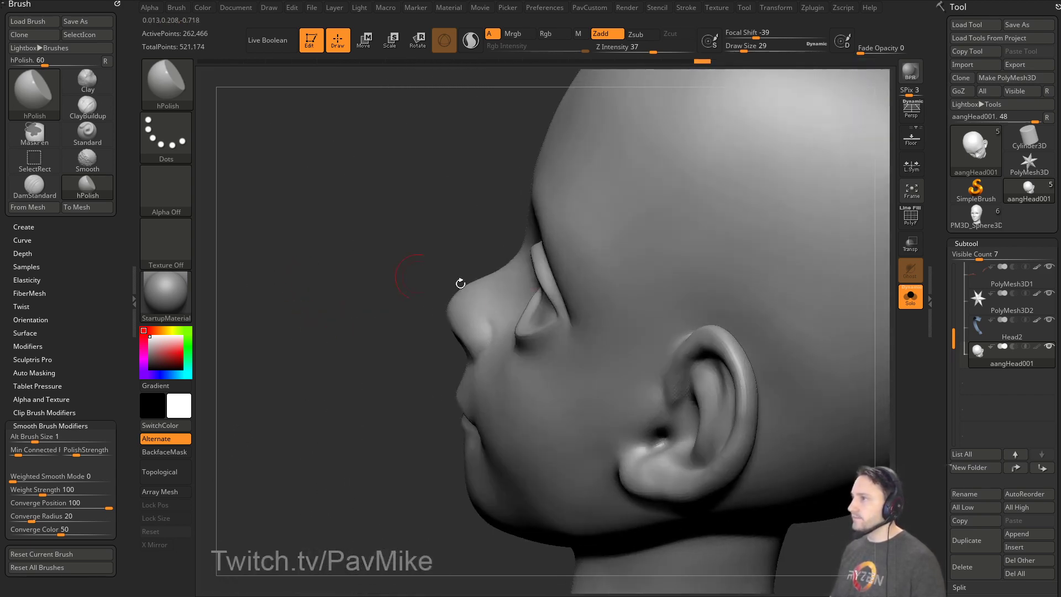
mouse_move(404, 369)
mouse_down()
mouse_move(384, 367)
mouse_move(368, 382)
mouse_up()
key(2)
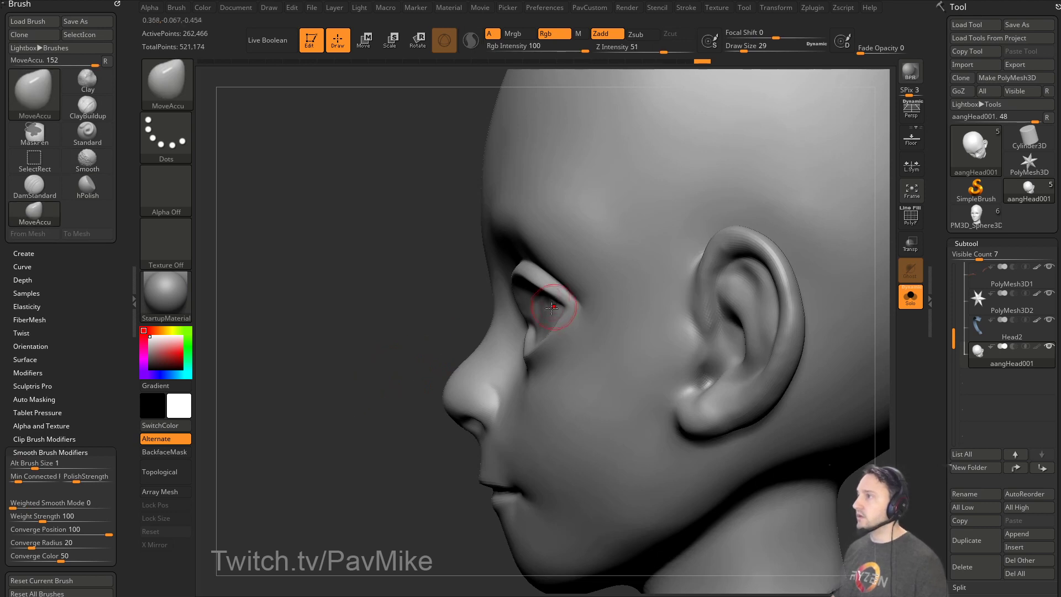
key(s)
drag(550, 305, 552, 305)
key(s)
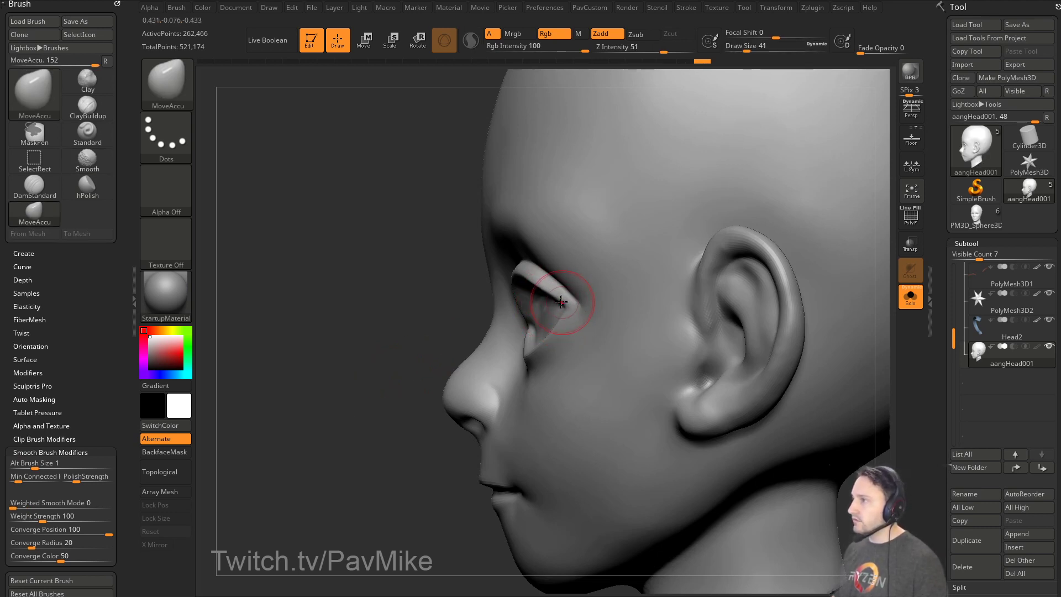
mouse_move(395, 362)
mouse_down()
mouse_move(786, 218)
mouse_move(778, 201)
mouse_move(793, 247)
mouse_move(763, 204)
mouse_move(782, 217)
mouse_move(708, 200)
mouse_up()
click(22, 266)
drag(660, 175, 470, 299)
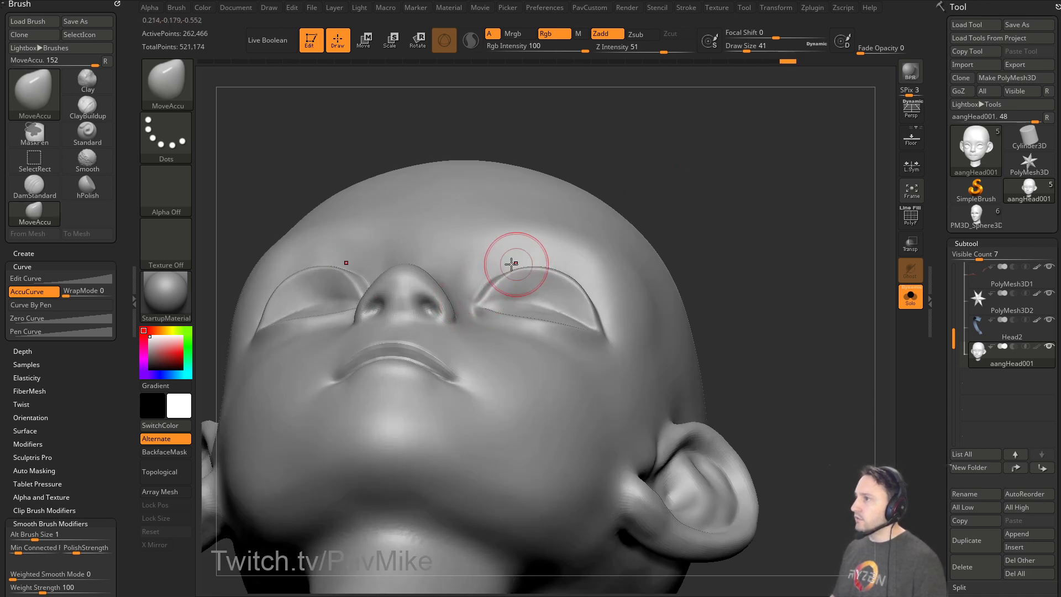
Turn off Solo so all subtools show again, and turn on the painted colours for every subtool.
drag(741, 166, 848, 353)
drag(737, 393, 776, 370)
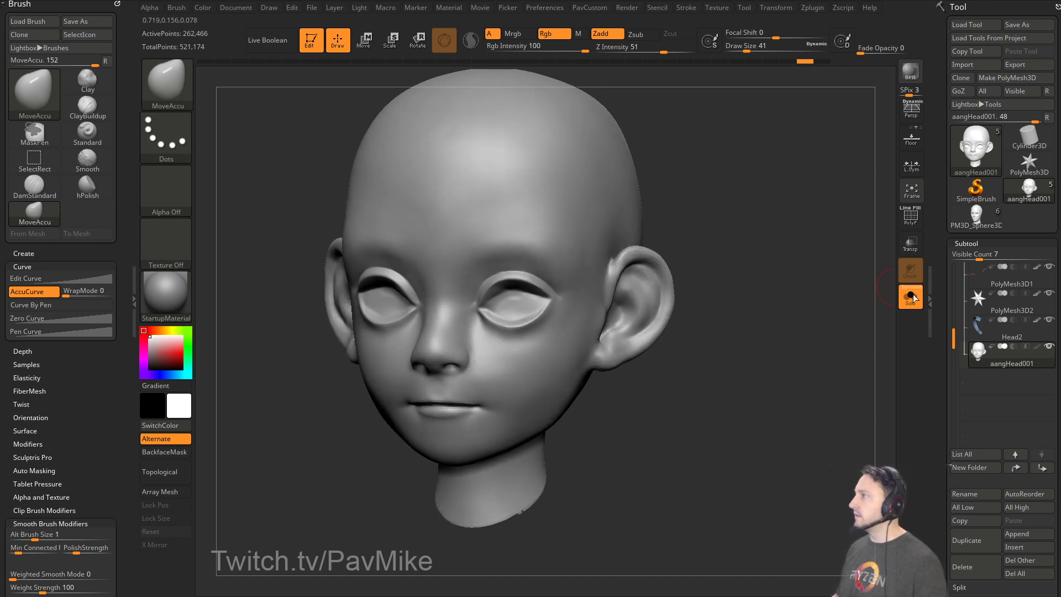
click(910, 297)
alt+drag(803, 317, 841, 311)
shift+click(1037, 347)
Select the Standard brush with a Draw Size of 62 and turn off the paint display of the aangHead001 subtool.
key(s)
mouse_move(765, 290)
alt+mouse_down()
mouse_move(821, 342)
mouse_move(801, 372)
mouse_move(857, 353)
mouse_move(837, 315)
alt+mouse_up()
key(s)
key(b)
key(s)
key(t)
key(s)
click(1026, 347)
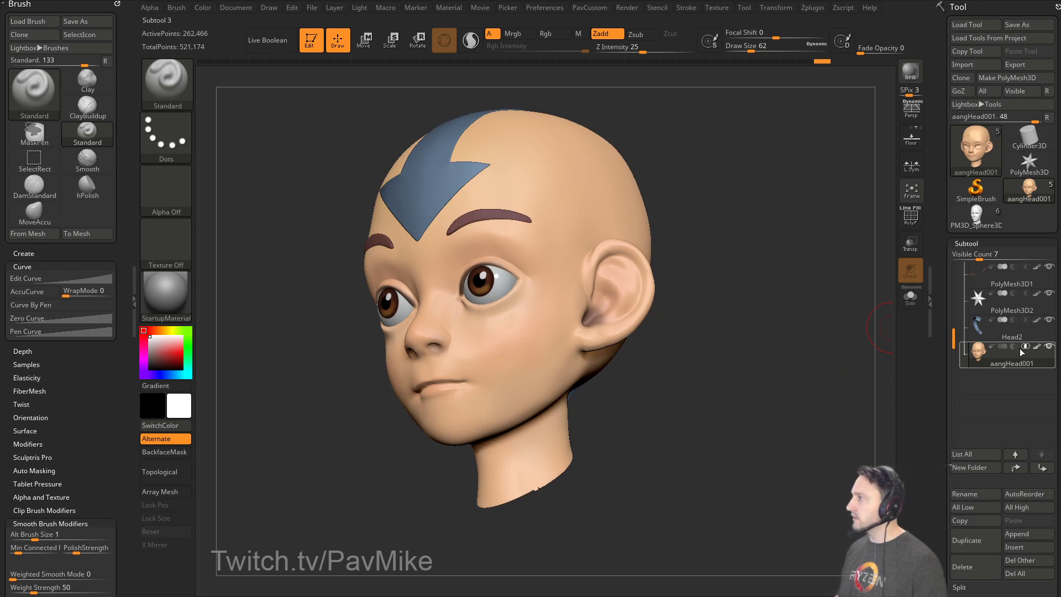
click(1036, 348)
Carve the crease where the earlobe meets the jaw with DamStandard and soften it with the Smooth brush.
mouse_move(774, 281)
alt+mouse_down()
mouse_move(814, 315)
mouse_move(800, 299)
mouse_move(749, 313)
mouse_move(809, 287)
mouse_move(820, 316)
alt+mouse_up()
key(b)
key(d)
key(s)
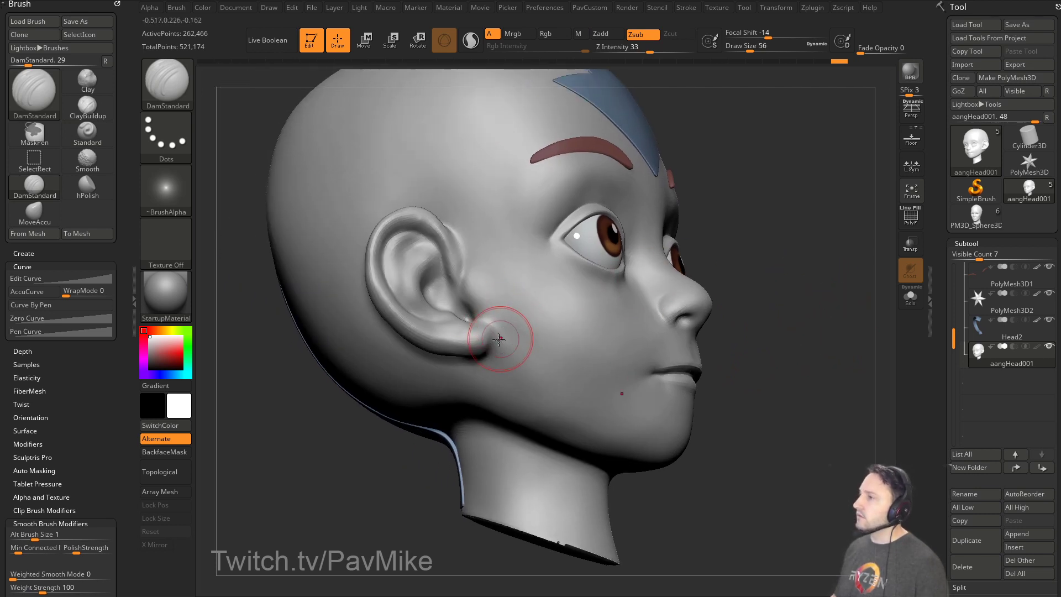
mouse_move(490, 327)
mouse_down()
mouse_move(479, 332)
mouse_move(490, 326)
mouse_up()
key(ctrl+z)
right_drag(604, 296, 504, 343)
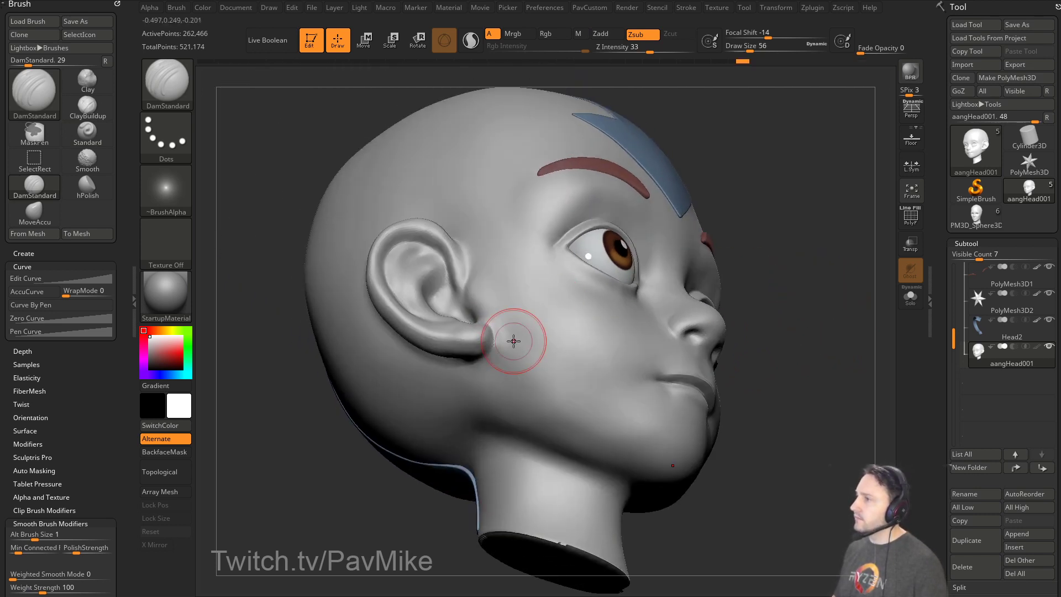
drag(477, 364, 495, 342)
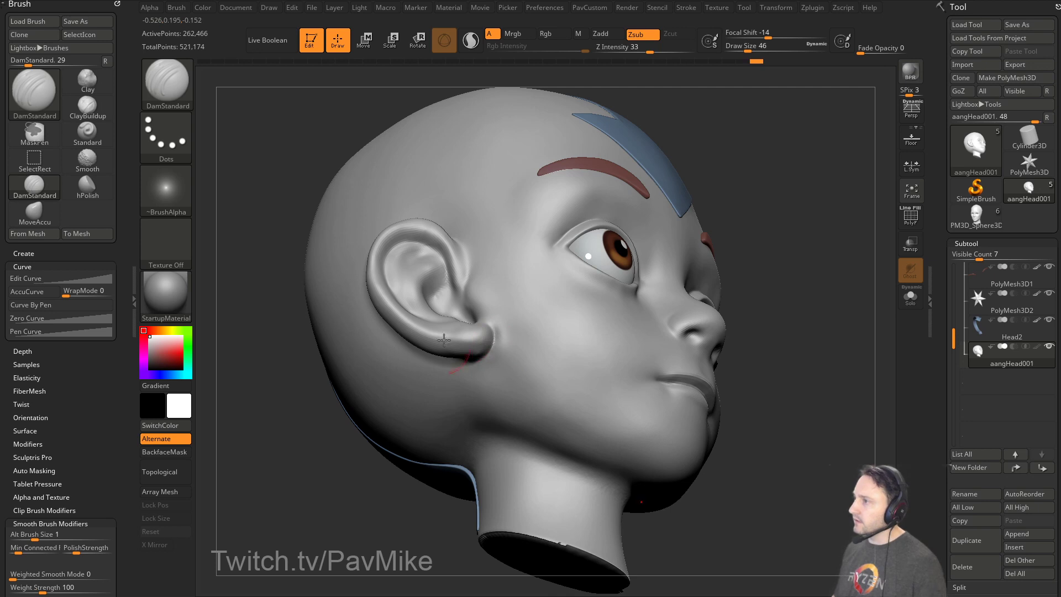
mouse_move(444, 340)
right_down()
mouse_move(793, 263)
mouse_move(540, 332)
right_up()
key(shift)
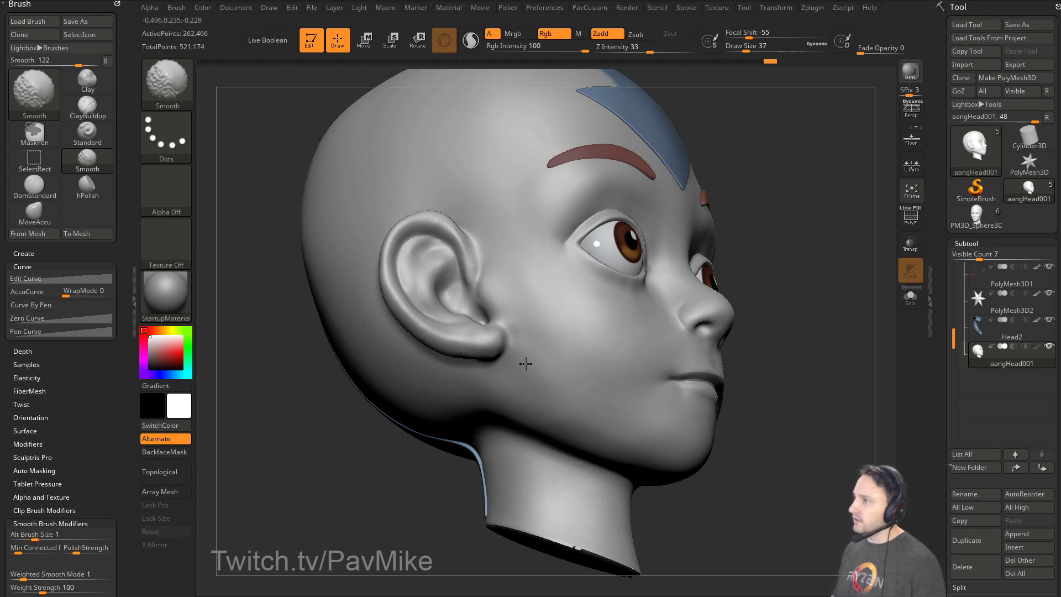
Switch to the PM3D_Sphere3D_3 tool and hide every subtool except the PM3D_Sphere3D_3 head.
key(f)
mouse_move(812, 263)
shift+mouse_down()
mouse_move(805, 329)
mouse_move(747, 343)
shift+mouse_up()
key(f)
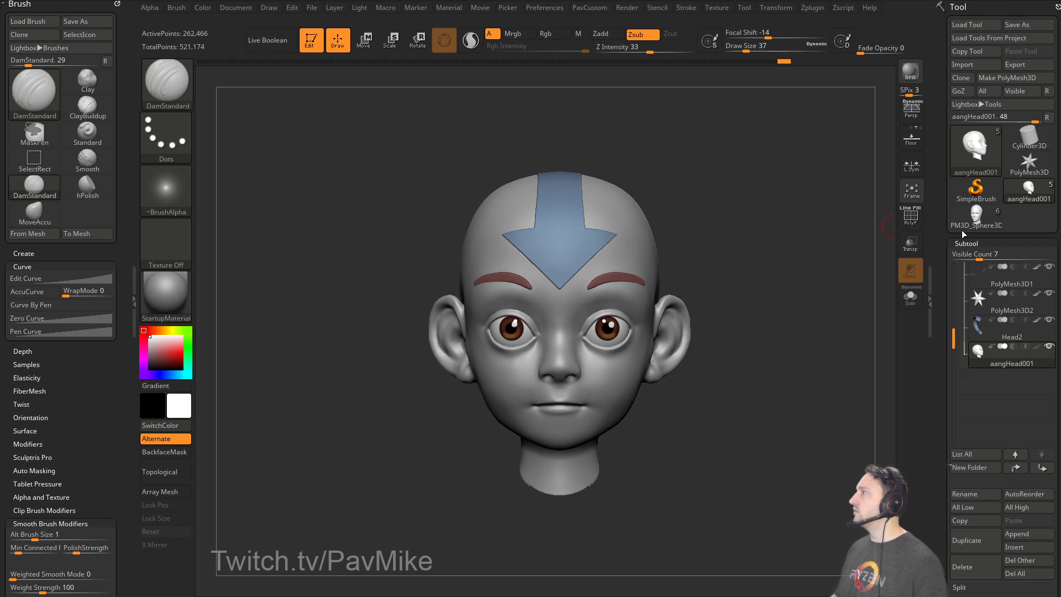
click(976, 217)
key(f)
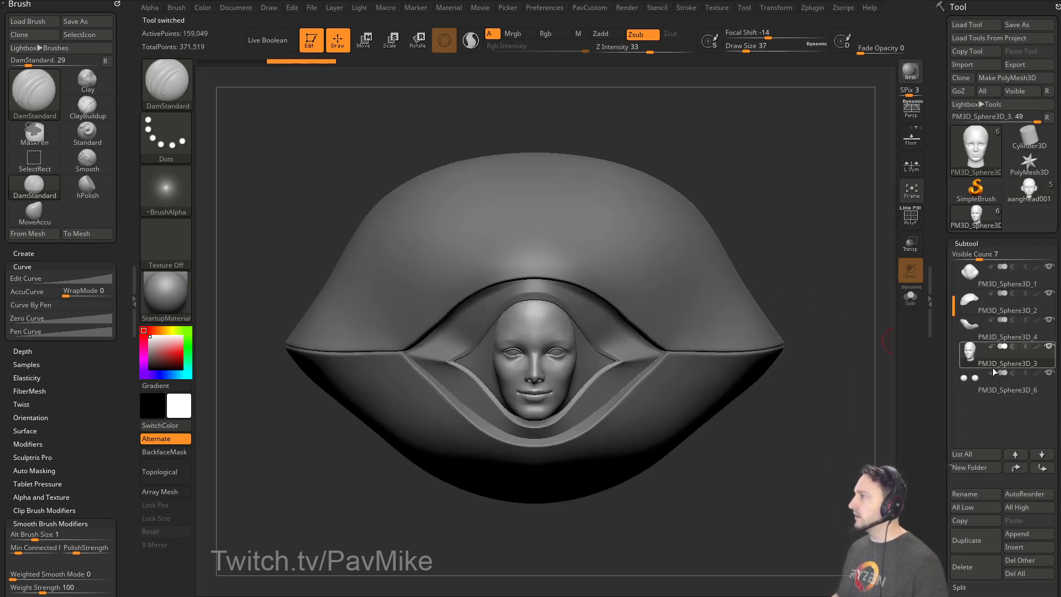
shift+click(1048, 346)
drag(801, 346, 740, 310)
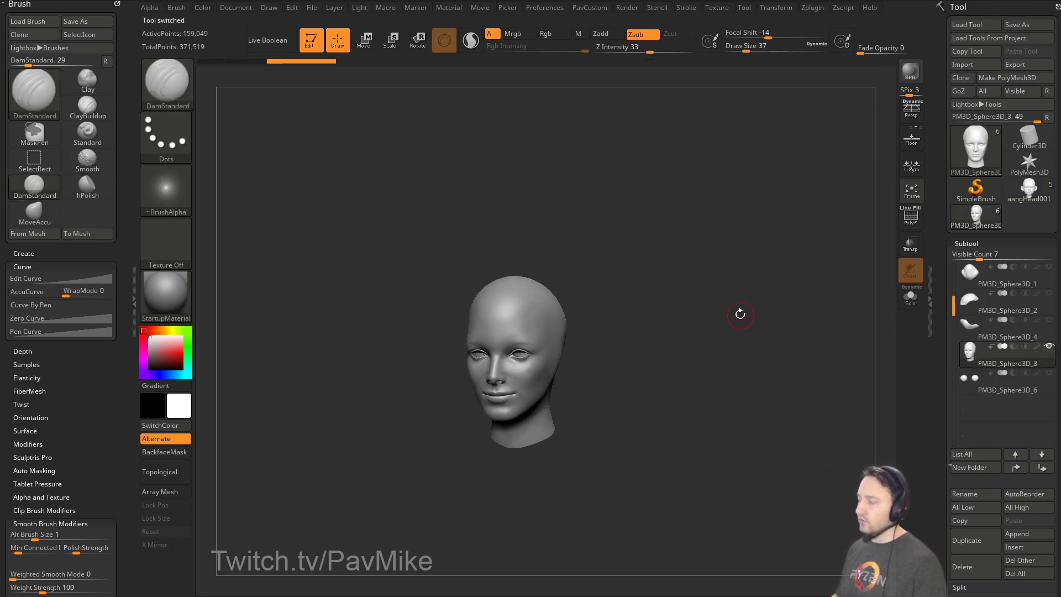
key(comma)
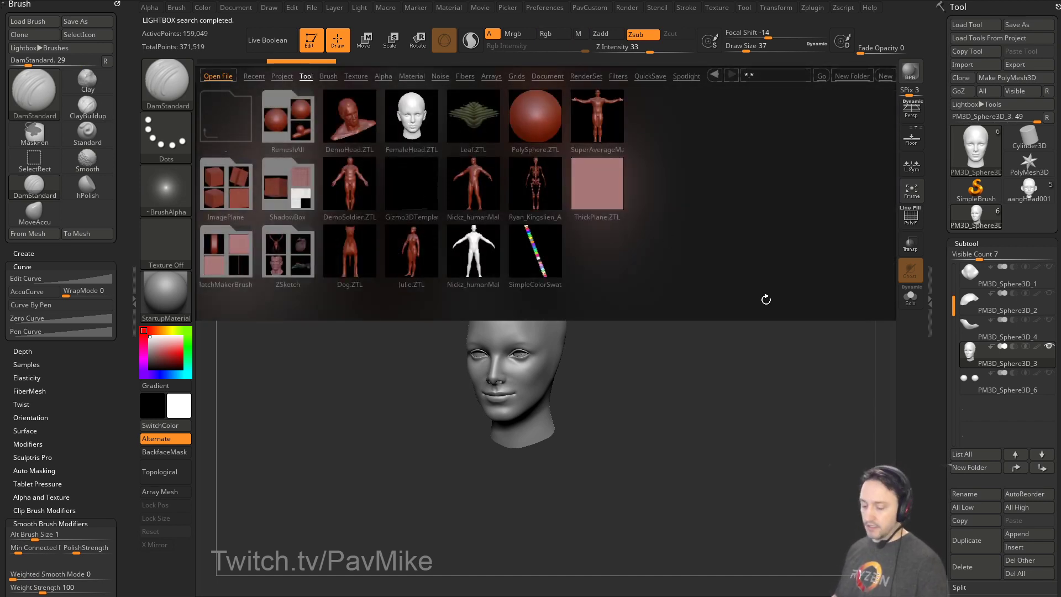
key(comma)
Show the polyframe on the isolated head and lower its geometry to subdivision level 1.
key(f)
key(shift+f)
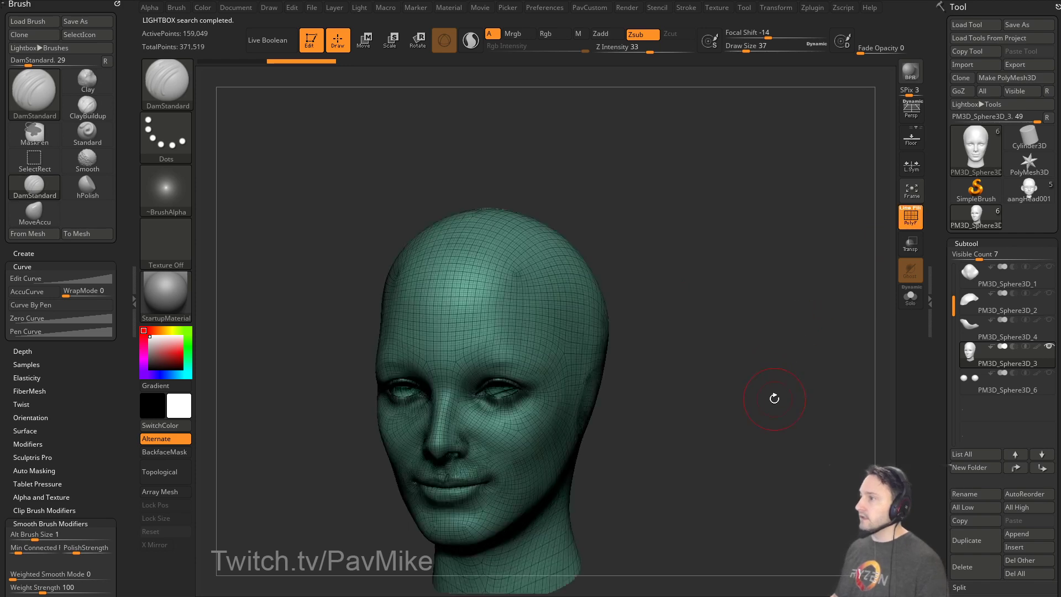
mouse_move(774, 398)
mouse_down()
mouse_move(805, 287)
mouse_move(846, 299)
mouse_up()
mouse_move(945, 341)
mouse_down()
mouse_move(964, 218)
mouse_move(955, 221)
mouse_up()
key(shift)
click(969, 196)
alt+drag(814, 303, 735, 337)
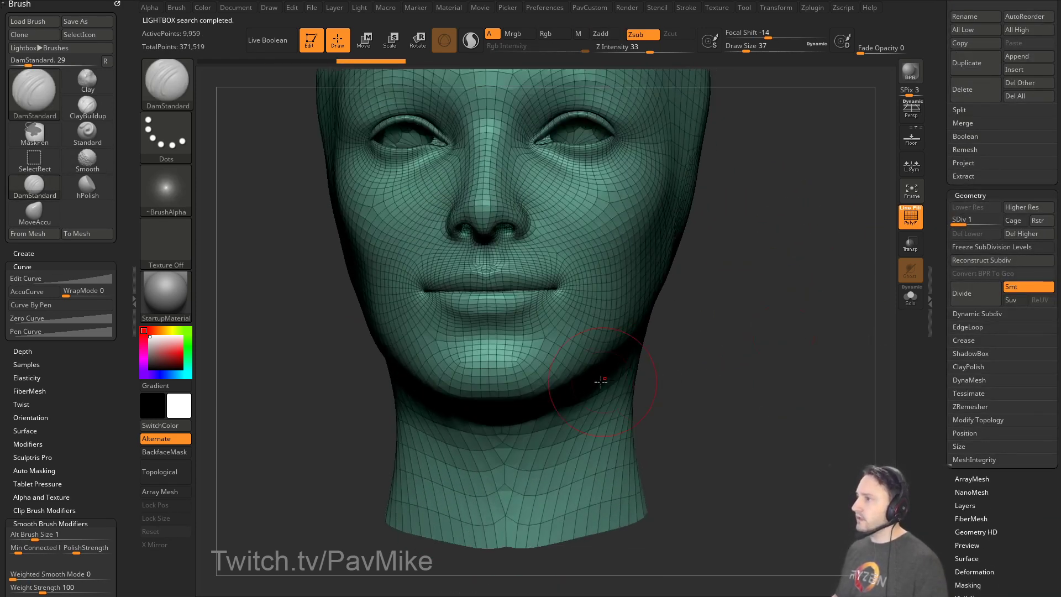
Raise the isolated head to subdivision level 3 and turn the polyframe off.
key(s)
drag(600, 381, 522, 362)
key(s)
mouse_move(686, 371)
alt+mouse_down()
mouse_move(796, 310)
mouse_move(772, 322)
alt+mouse_up()
click(996, 222)
click(911, 217)
Build up volume on the chin with the Standard brush at Draw Size 12 and blend it with the Smooth brush.
key(s)
drag(570, 343, 573, 339)
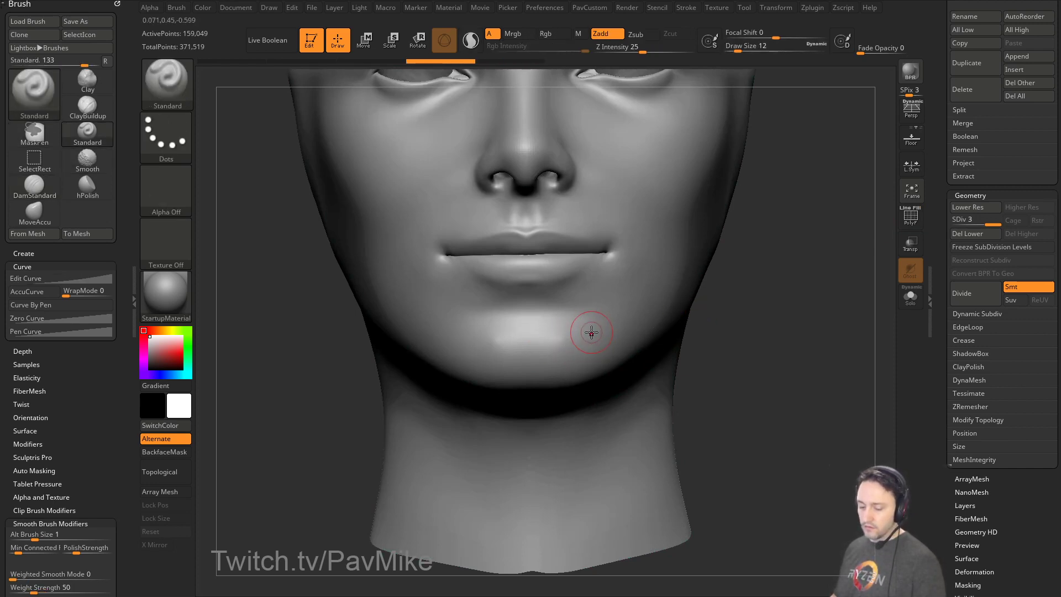
alt+drag(727, 265, 715, 268)
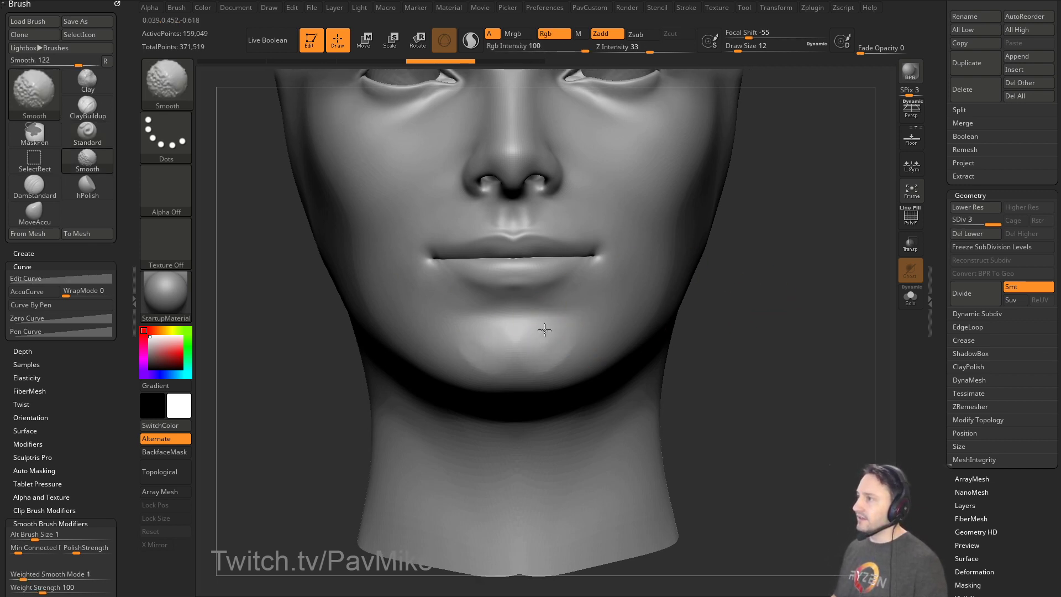
shift+drag(544, 330, 587, 334)
mouse_move(820, 308)
mouse_down()
mouse_move(774, 288)
mouse_move(812, 317)
mouse_move(818, 310)
mouse_up()
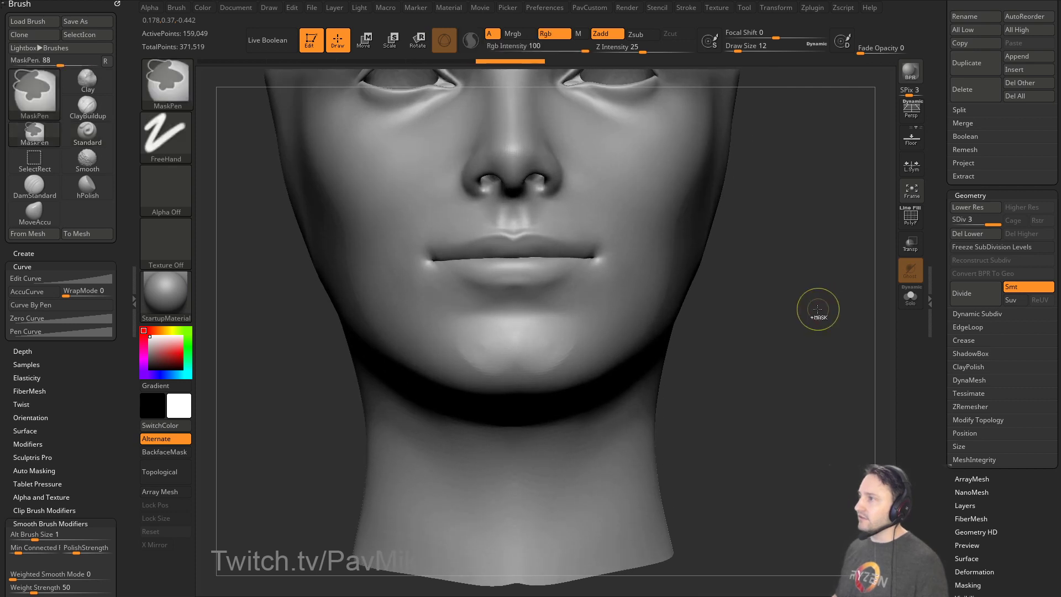
shift+drag(559, 343, 555, 346)
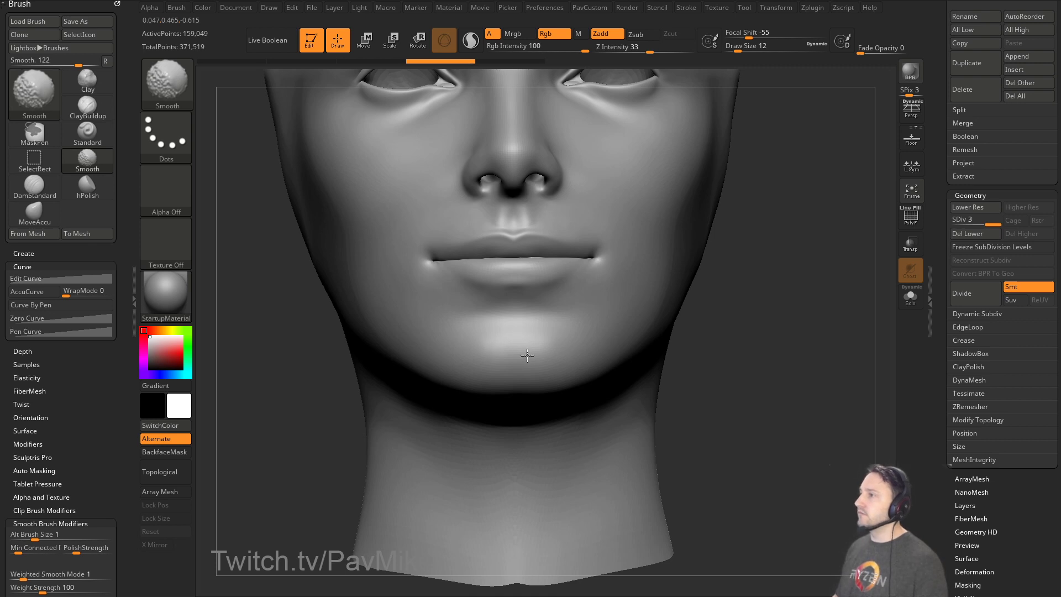
Examine the smoothed face from the front and sides and compare it across subdivision levels, ending at level 3.
drag(769, 276, 848, 240)
drag(823, 286, 792, 255)
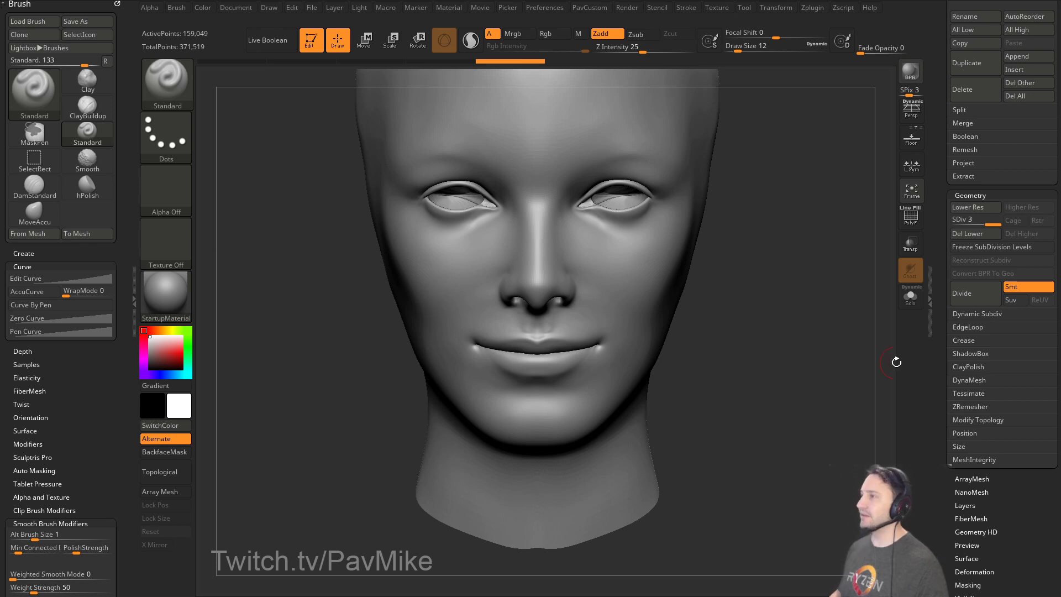
mouse_move(794, 268)
mouse_down()
mouse_move(807, 243)
mouse_move(831, 264)
mouse_move(796, 281)
mouse_move(808, 258)
mouse_up()
mouse_move(807, 257)
mouse_down()
mouse_move(836, 282)
mouse_move(888, 280)
mouse_up()
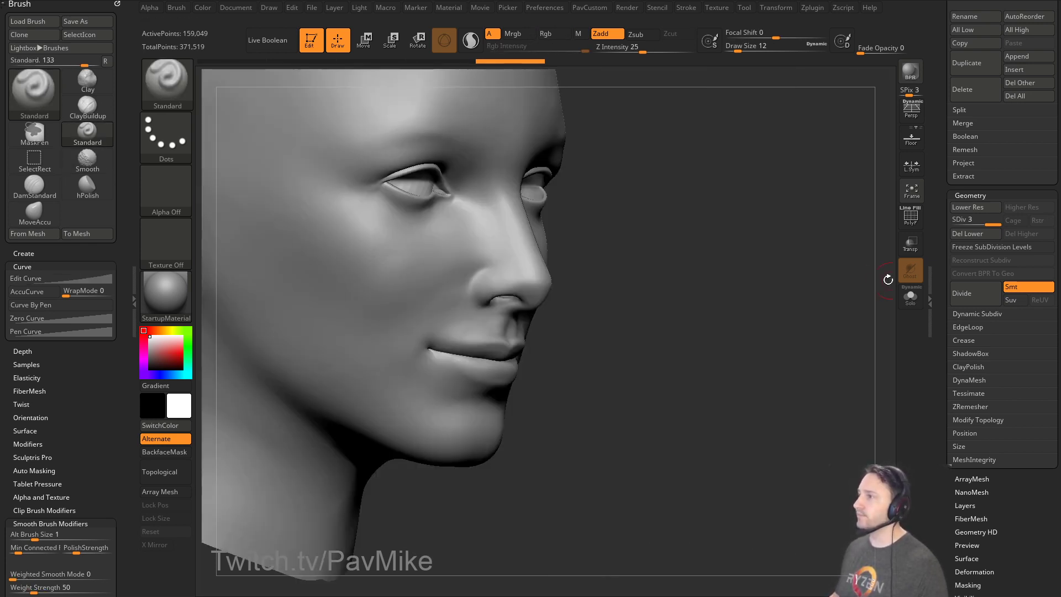
alt+drag(789, 277, 812, 308)
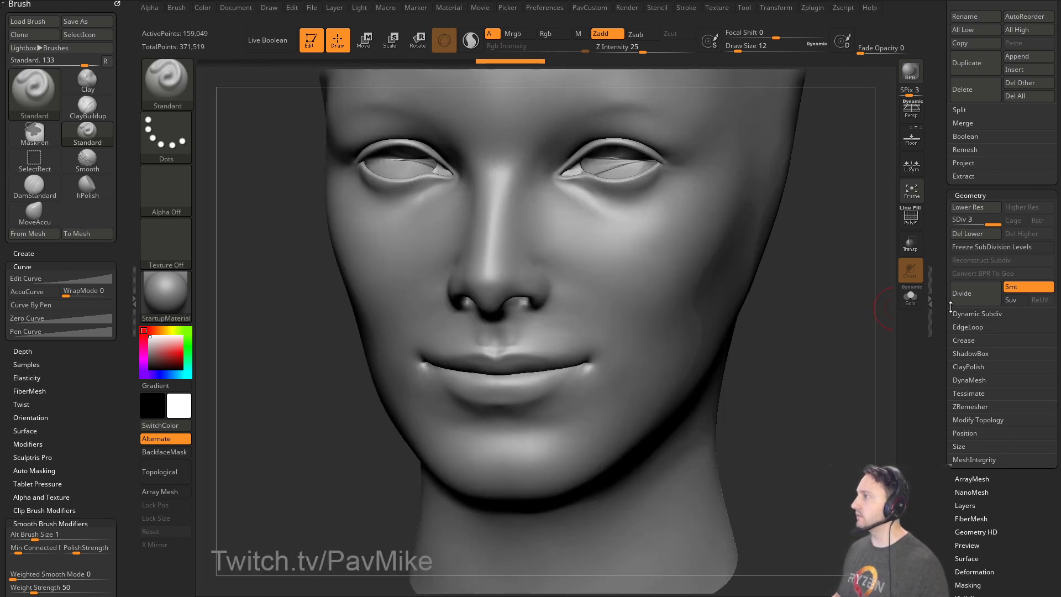
mouse_move(985, 222)
mouse_down()
mouse_move(973, 222)
mouse_move(1004, 222)
mouse_up()
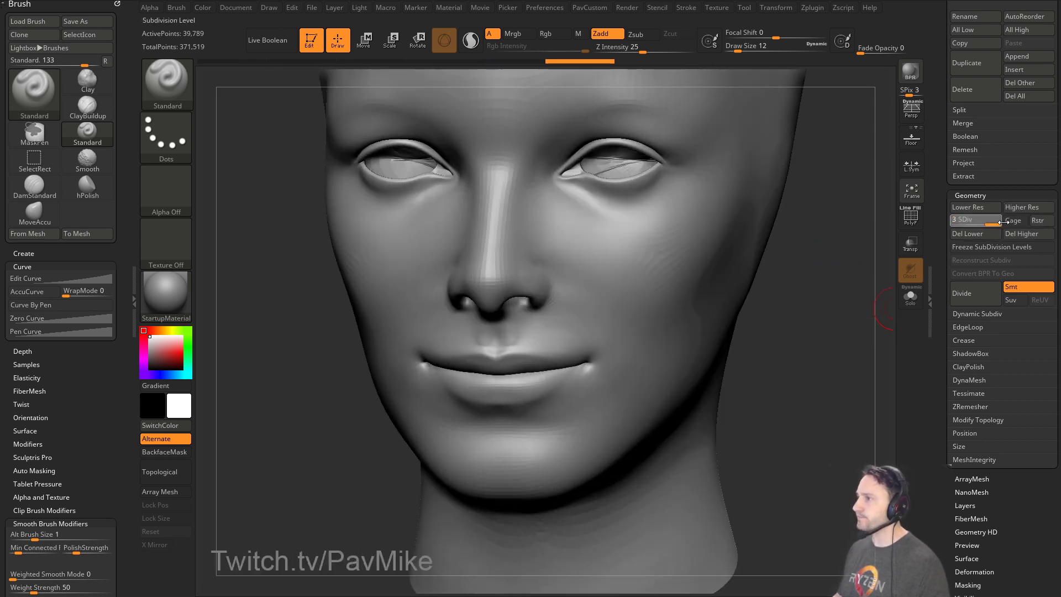
shift+drag(822, 315, 822, 304)
Build up the philtrum ridges between nose and upper lip with the Clay brush at Draw Size 12 and smooth them.
key(1)
key(s)
drag(532, 338, 494, 341)
key(s)
drag(818, 303, 776, 304)
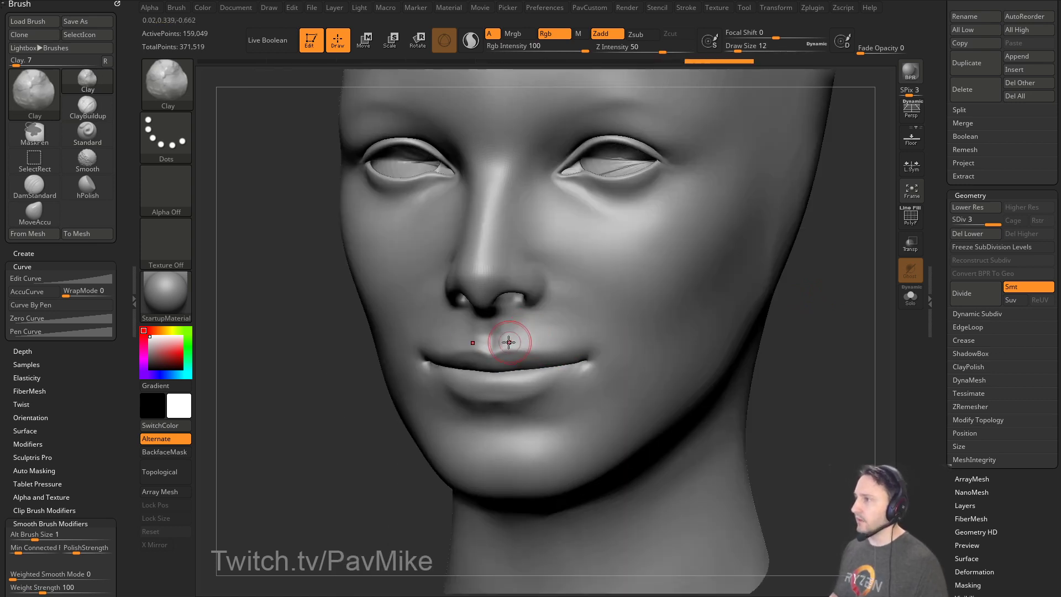
mouse_move(509, 342)
mouse_down()
mouse_move(550, 346)
mouse_move(540, 334)
mouse_move(504, 334)
mouse_move(553, 324)
mouse_move(528, 339)
mouse_move(508, 332)
mouse_up()
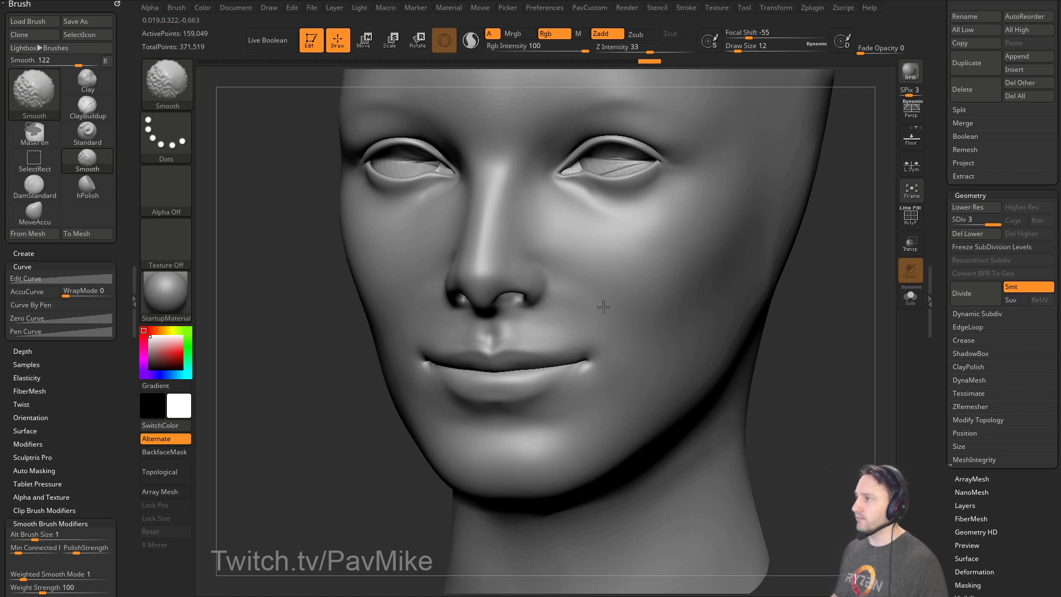
mouse_move(795, 308)
mouse_down()
mouse_move(812, 331)
mouse_move(781, 300)
mouse_up()
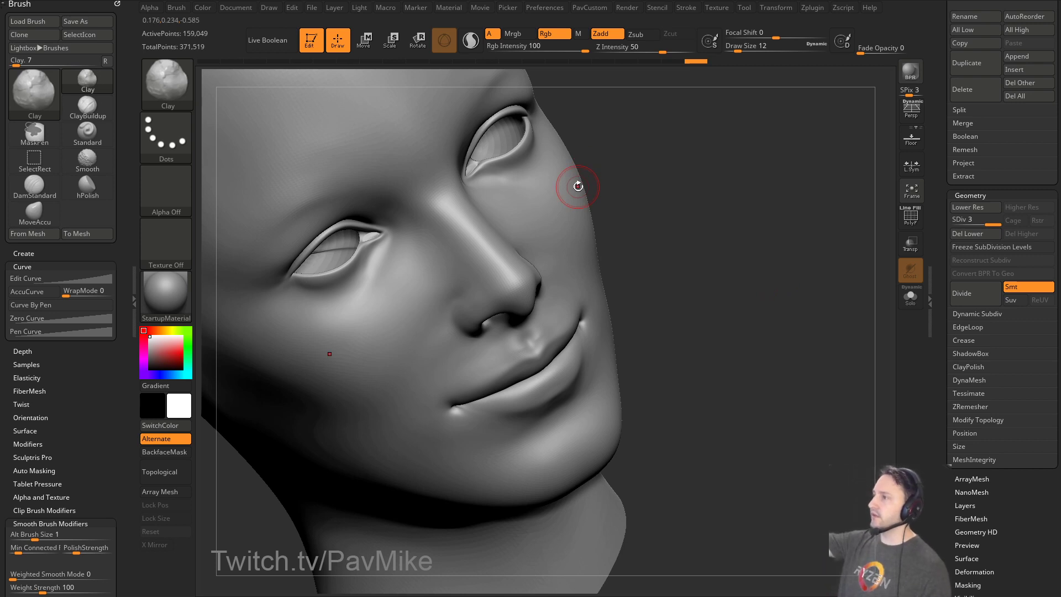
Examine the wireframe around the philtrum and lips with the polyframe shown temporarily.
shift+drag(798, 201, 844, 274)
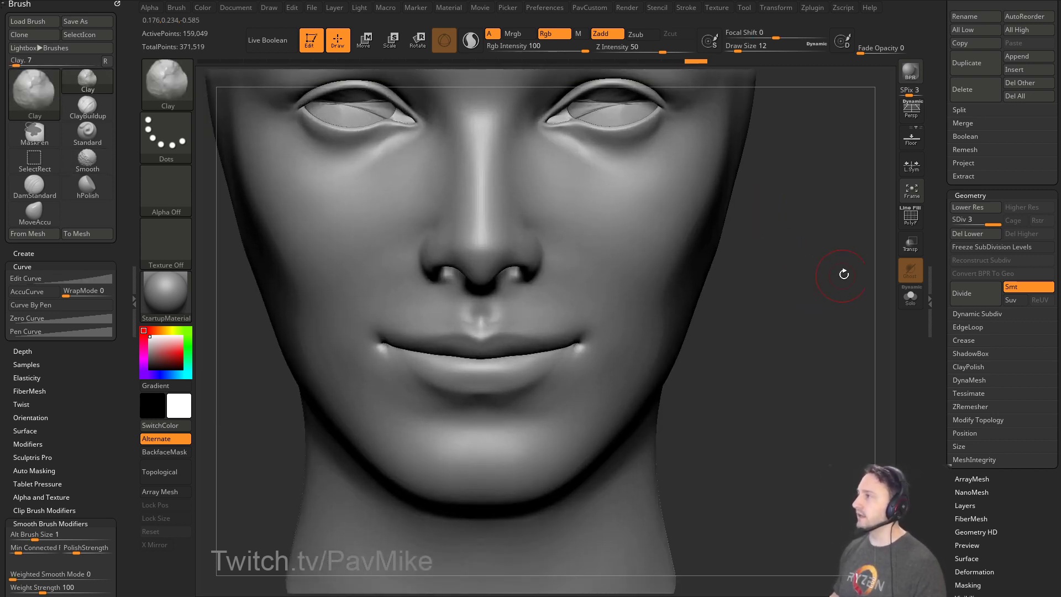
alt+drag(800, 248, 819, 268)
key(shift+f)
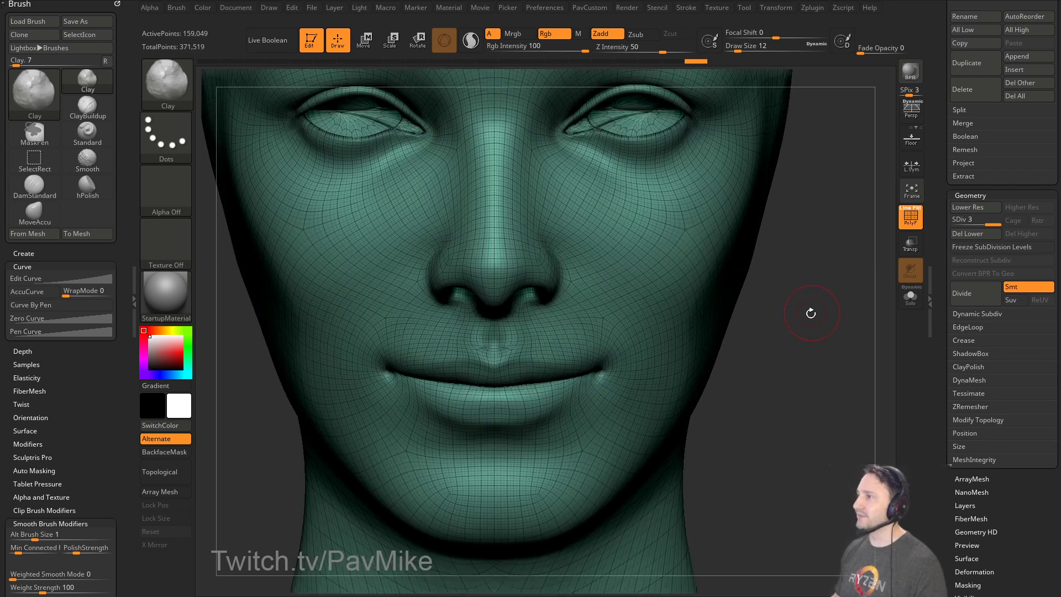
drag(811, 310, 824, 258)
key(shift+f)
Refine the philtrum and upper lip area with the Clay brush at Draw Size 9 and smooth the surrounding skin.
key(bracketleft)
mouse_move(464, 360)
mouse_down()
mouse_move(525, 352)
mouse_move(488, 364)
mouse_up()
click(906, 216)
mouse_move(811, 277)
mouse_down()
mouse_move(829, 259)
mouse_move(685, 271)
mouse_up()
click(906, 215)
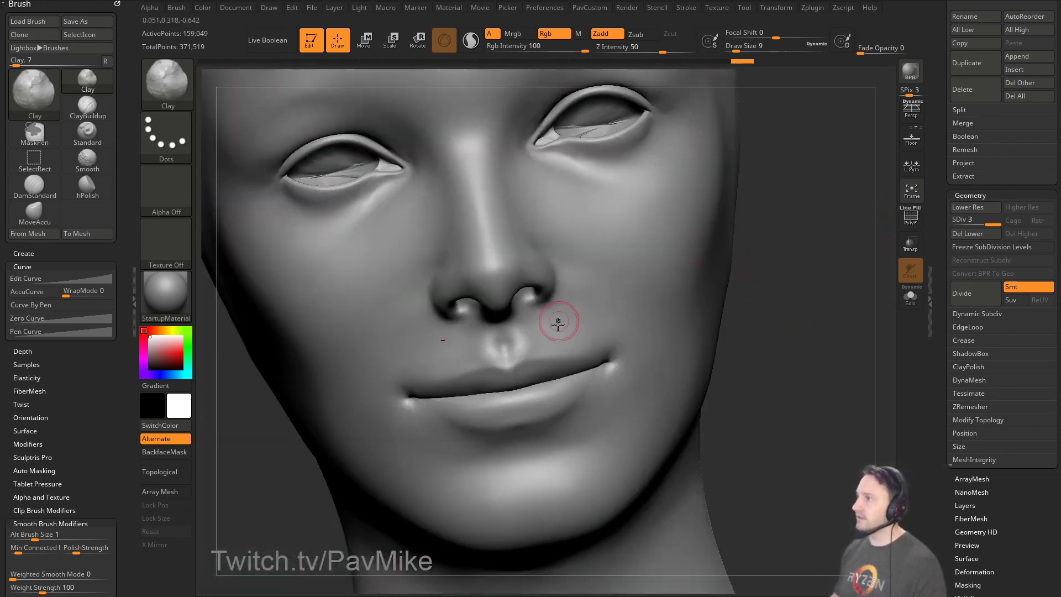
mouse_move(541, 330)
shift+mouse_down()
mouse_move(528, 337)
mouse_move(562, 332)
mouse_move(519, 348)
mouse_move(532, 334)
shift+mouse_up()
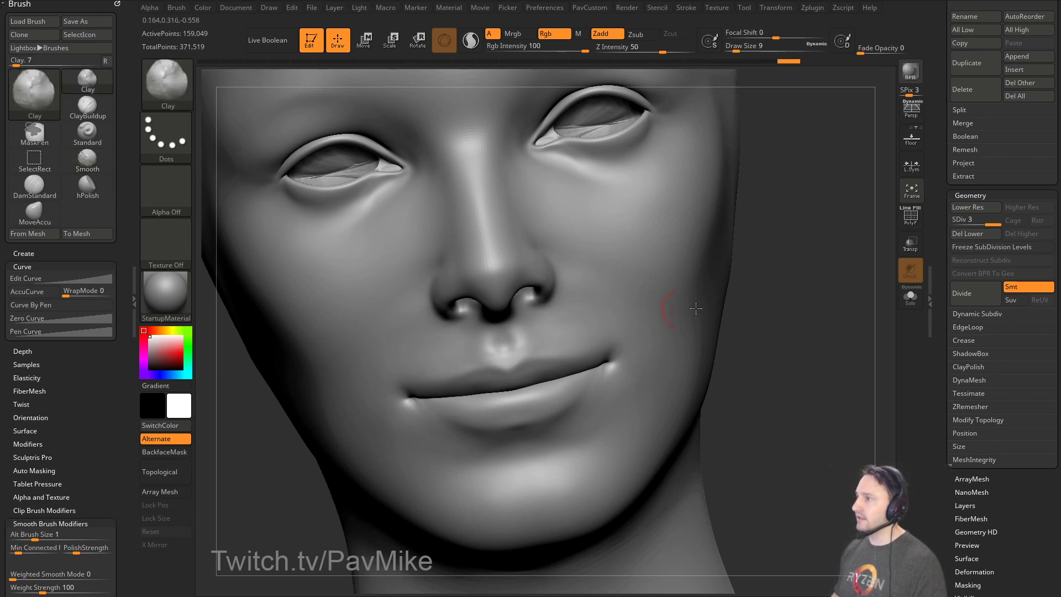
mouse_move(829, 326)
mouse_down()
mouse_move(805, 339)
mouse_move(718, 338)
mouse_up()
shift+drag(515, 340, 533, 334)
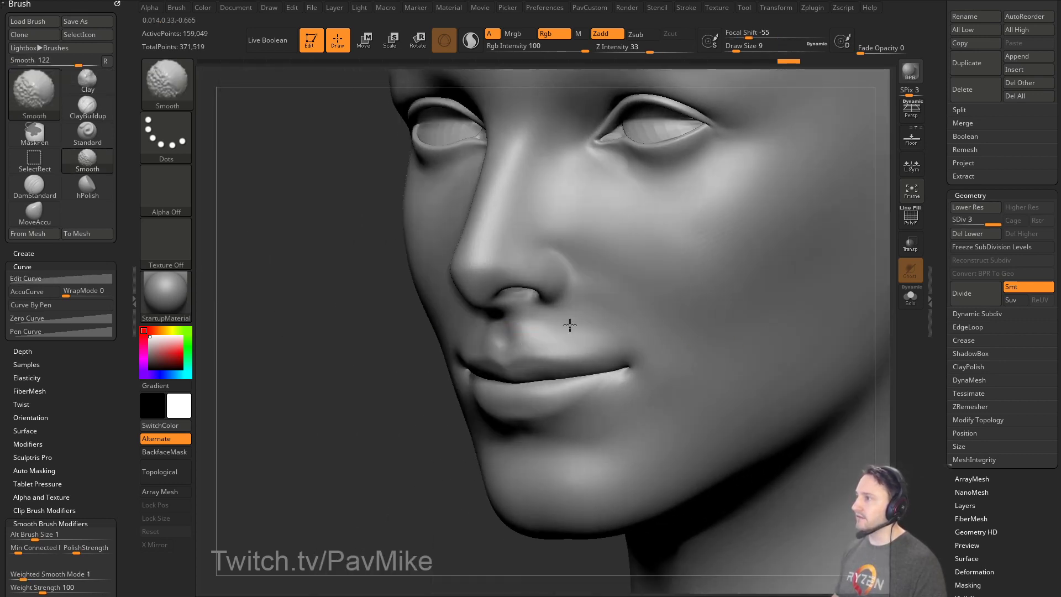
mouse_move(384, 365)
alt+mouse_down()
mouse_move(383, 415)
mouse_move(514, 387)
alt+mouse_up()
Carve the crease around the nostril wing with DamStandard, reducing the Draw Size to 14.
drag(794, 303, 807, 330)
mouse_move(710, 348)
alt+mouse_down()
mouse_move(775, 300)
mouse_move(735, 304)
mouse_move(736, 314)
alt+mouse_up()
key(b)
key(d)
key(s)
key(s)
drag(537, 293, 542, 294)
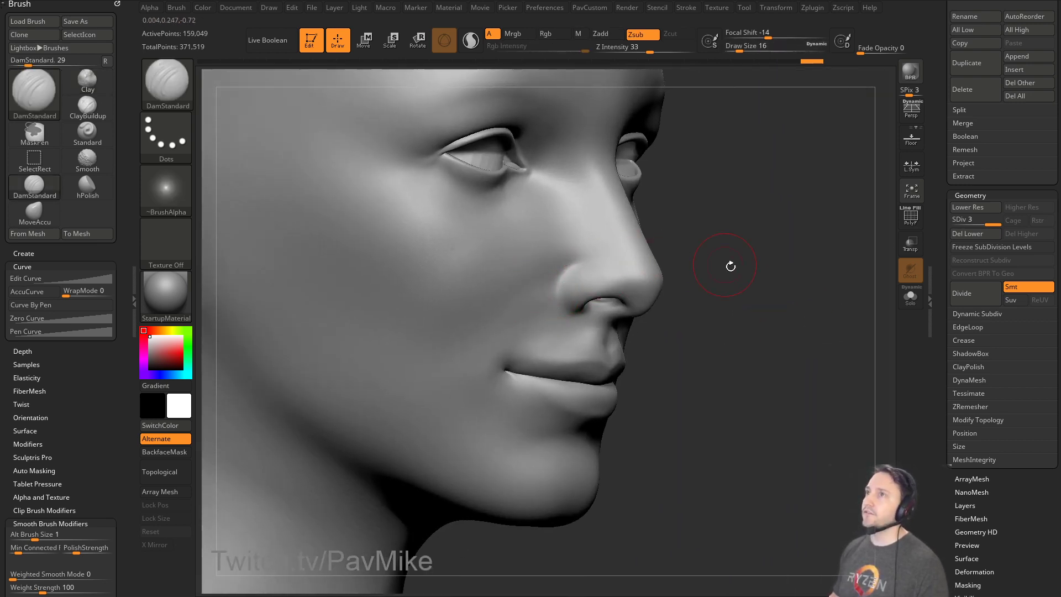
alt+drag(731, 266, 742, 268)
key(s)
mouse_move(603, 279)
mouse_down()
mouse_move(575, 280)
mouse_move(577, 303)
mouse_up()
mouse_move(580, 270)
mouse_down()
mouse_move(585, 319)
mouse_move(609, 321)
mouse_up()
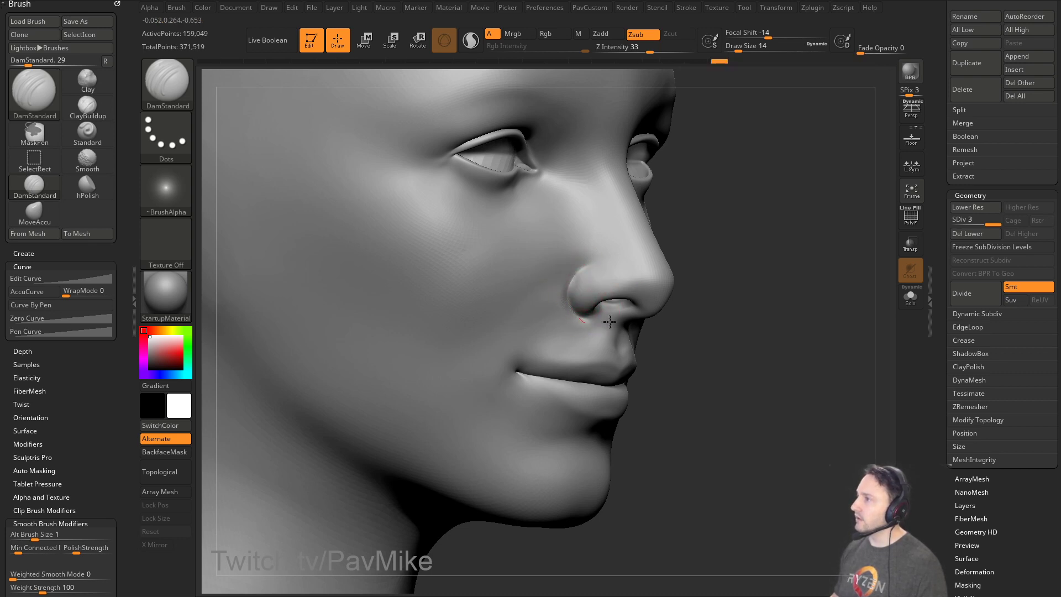
Lower the sculpted head from its highest detail to subdivision level 1.
alt+drag(791, 304, 884, 303)
drag(981, 224, 952, 224)
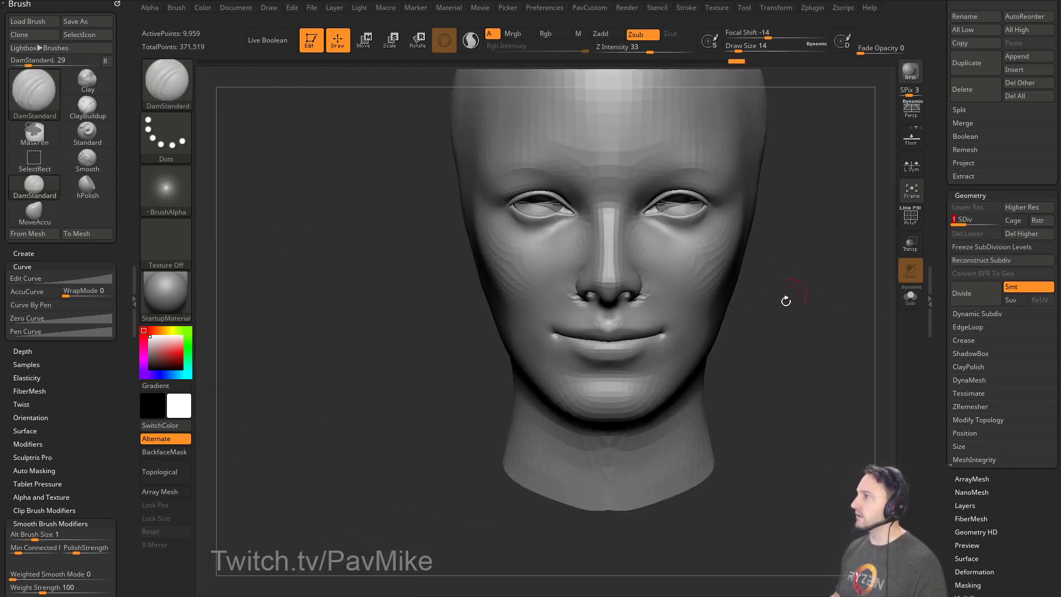
Reshape the jawline of the head with the Move brush at a Draw Size of about 60.
mouse_move(787, 301)
mouse_down()
mouse_move(767, 307)
mouse_move(812, 343)
mouse_move(767, 287)
mouse_move(772, 322)
mouse_move(754, 323)
mouse_move(761, 332)
mouse_up()
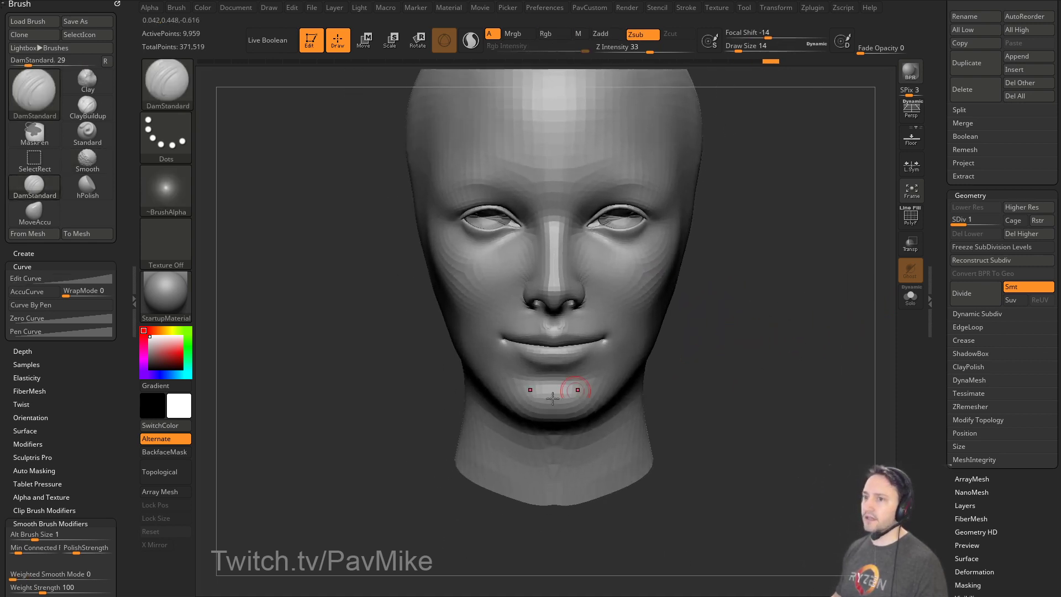
key(b)
key(m)
key(v)
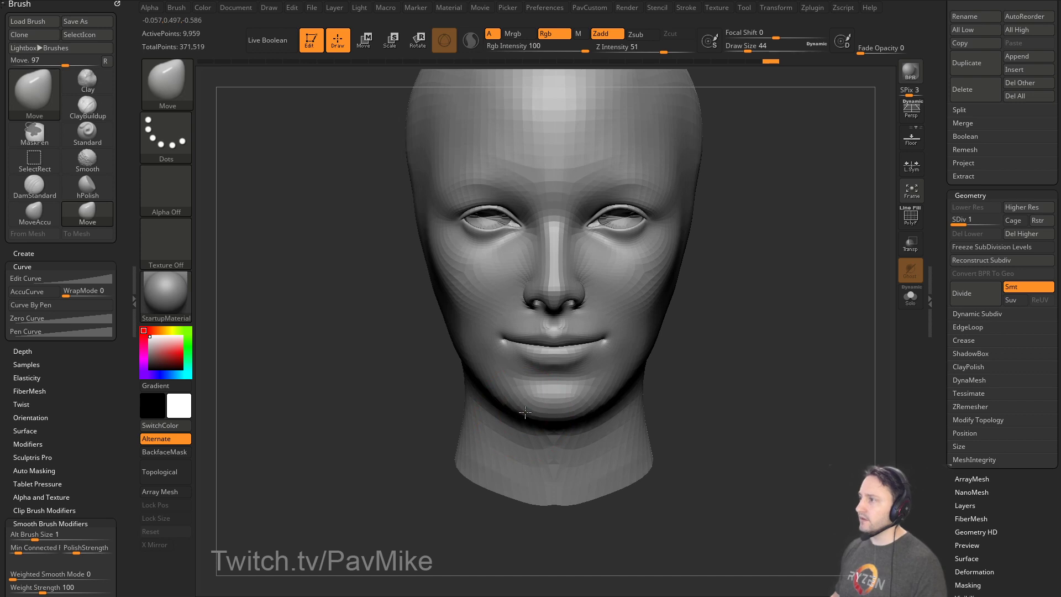
mouse_move(740, 323)
alt+mouse_down()
mouse_move(713, 356)
mouse_move(671, 350)
alt+mouse_up()
key(s)
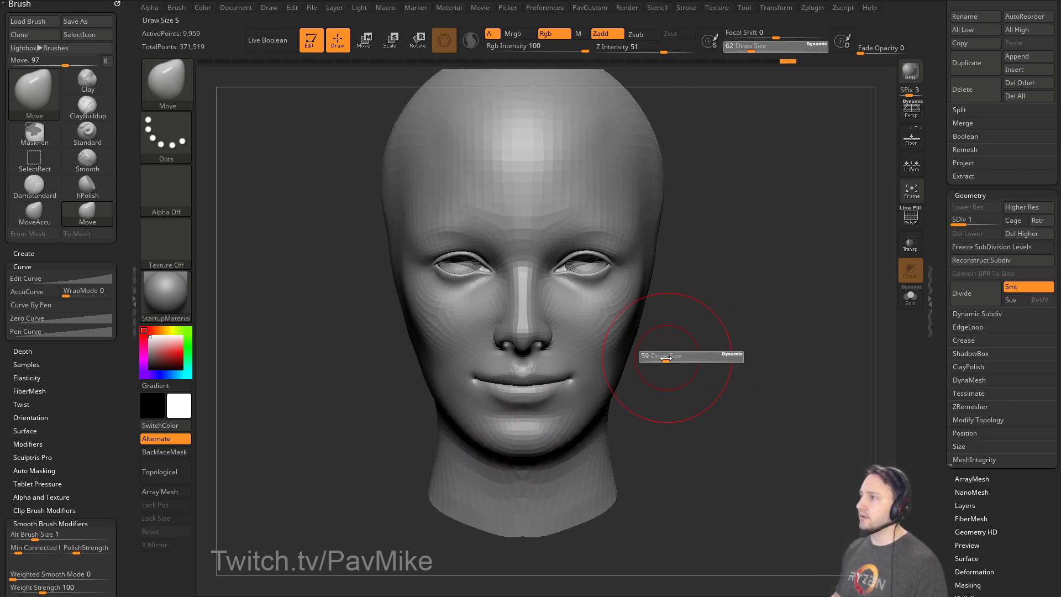
mouse_move(612, 385)
mouse_down()
mouse_move(624, 352)
mouse_move(648, 348)
mouse_up()
Adjust the sides of the face and cheeks with the Move brush at Draw Size 74.
key(s)
drag(647, 350, 620, 312)
mouse_move(713, 332)
shift+mouse_down()
mouse_move(746, 315)
mouse_move(773, 330)
shift+mouse_up()
key(s)
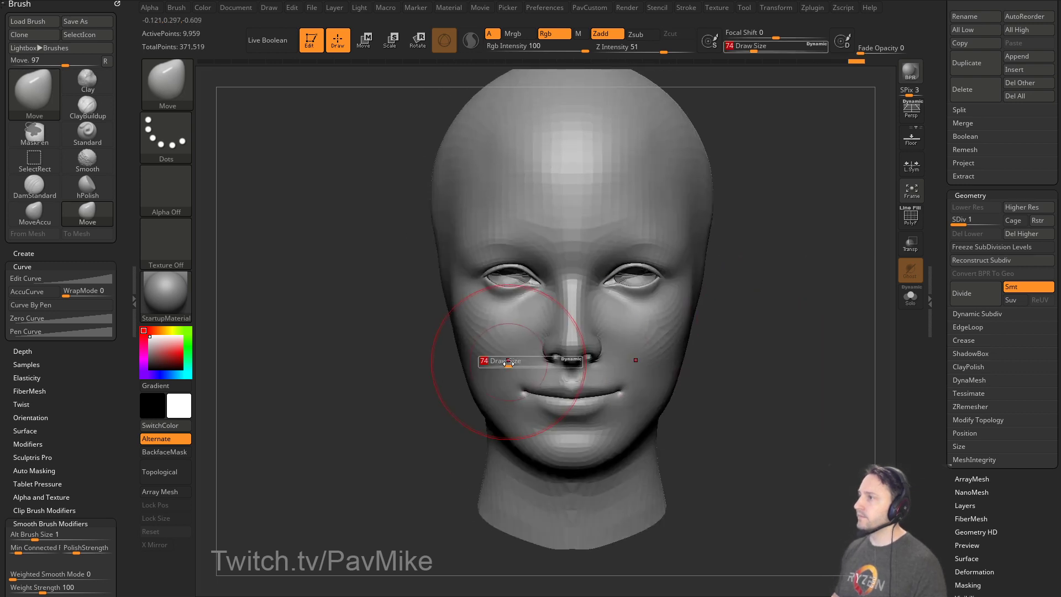
drag(506, 365, 501, 365)
Adjust the nose in profile with the Move brush and reduce the Draw Size to 18.
mouse_move(732, 324)
alt+mouse_down()
mouse_move(770, 325)
mouse_move(558, 353)
mouse_move(353, 424)
mouse_move(394, 412)
alt+mouse_up()
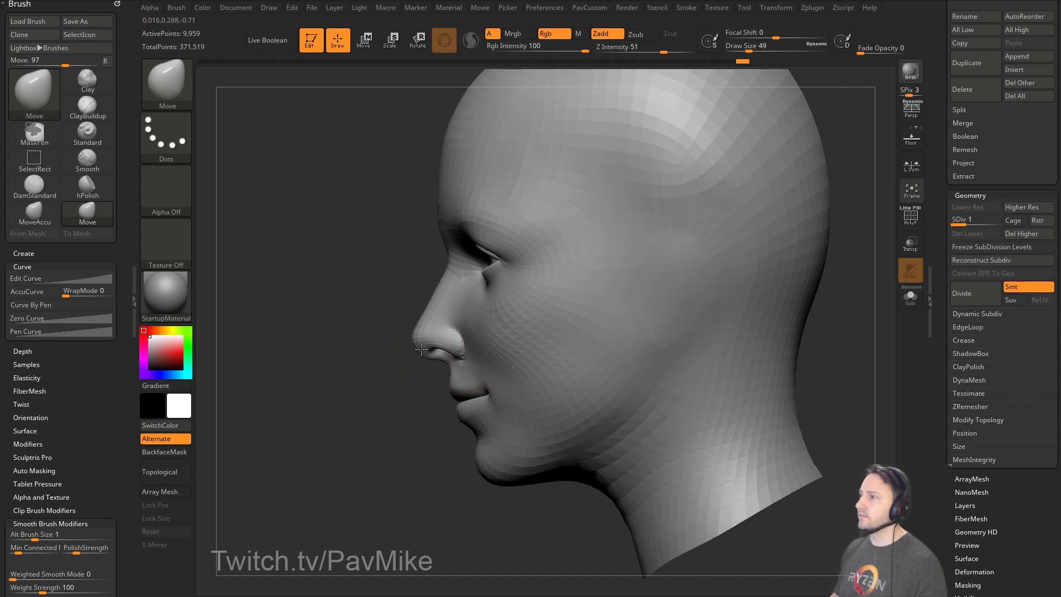
key(s)
drag(437, 338, 442, 294)
key(bracketleft)
key(bracketleft)
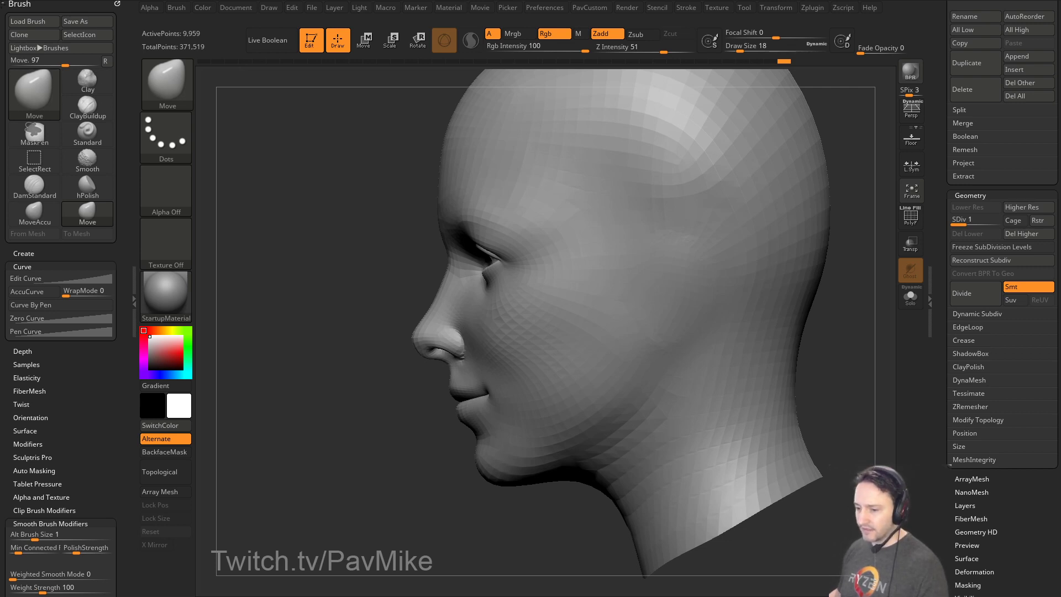
Compare the head with the painted white face reference image and put the image away.
drag(194, 221, 363, 316)
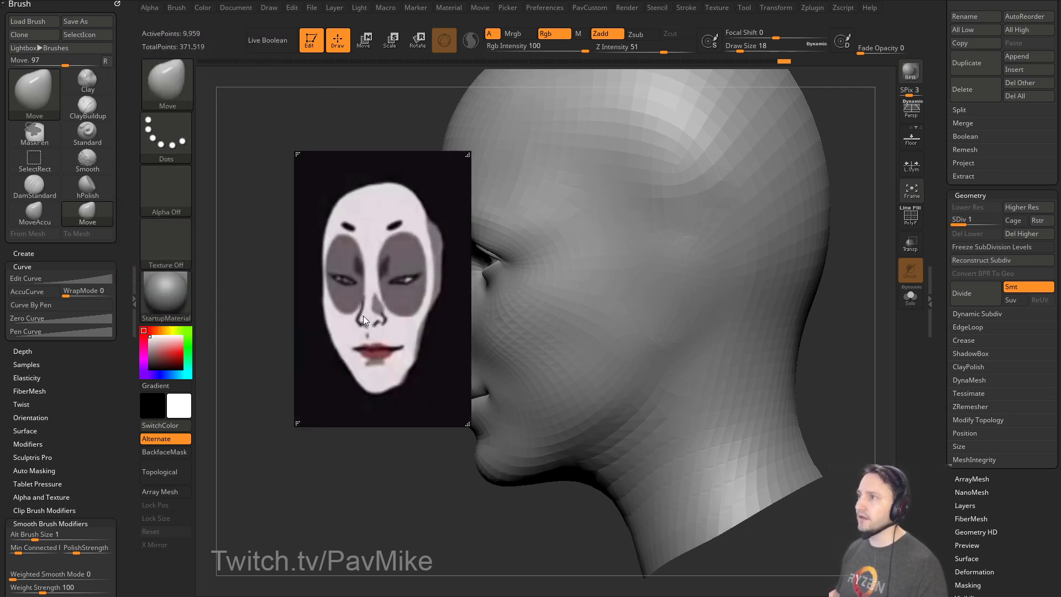
drag(342, 197, 369, 352)
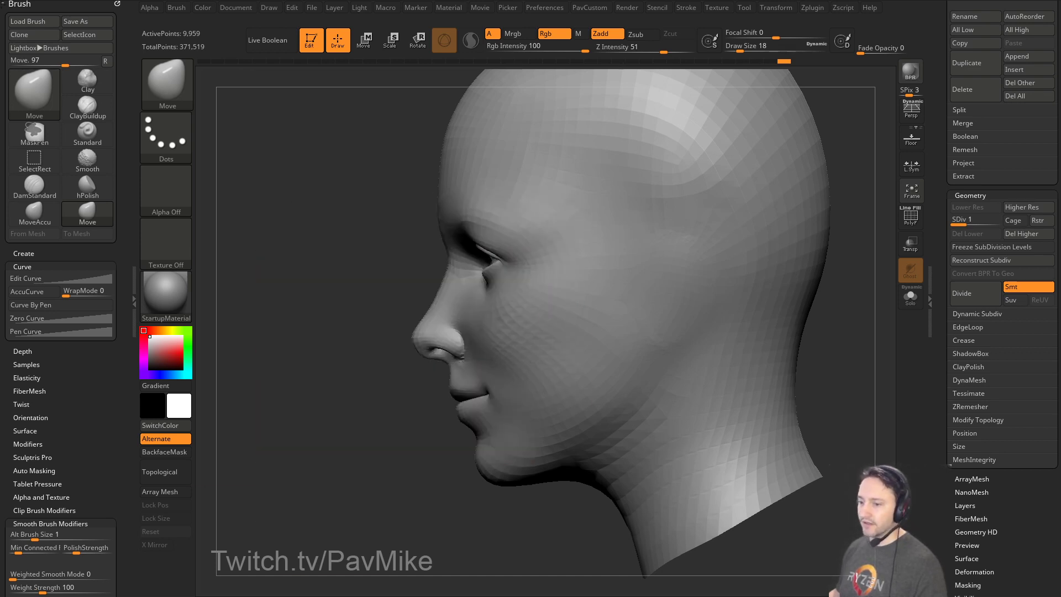
drag(863, 230, 672, 278)
Refine the facial proportions with the Move brush at Draw Size 27, checking them from the front.
key(s)
drag(620, 300, 600, 304)
drag(694, 343, 780, 315)
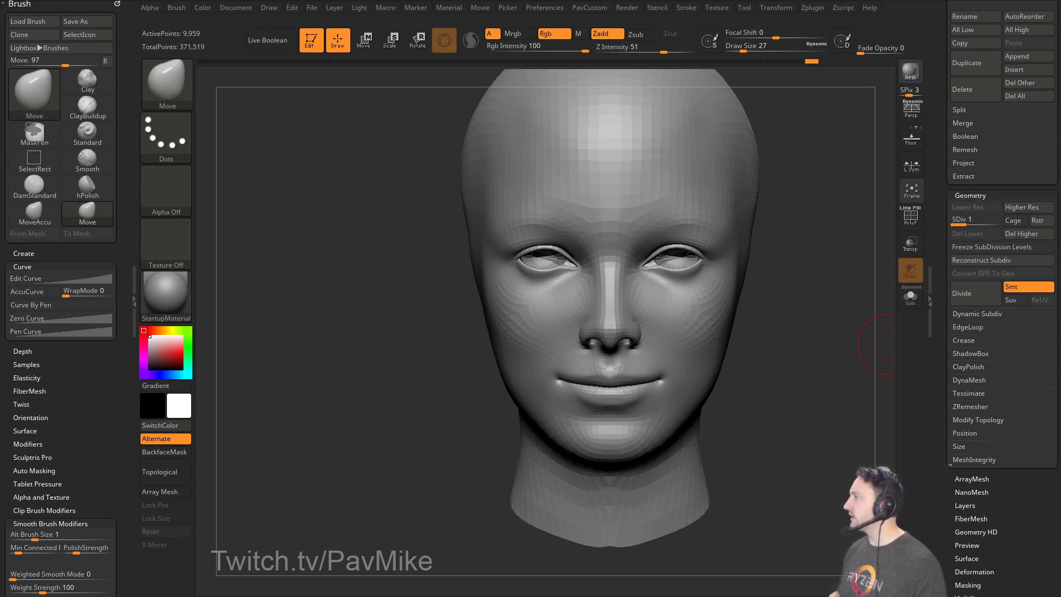
drag(728, 278, 799, 314)
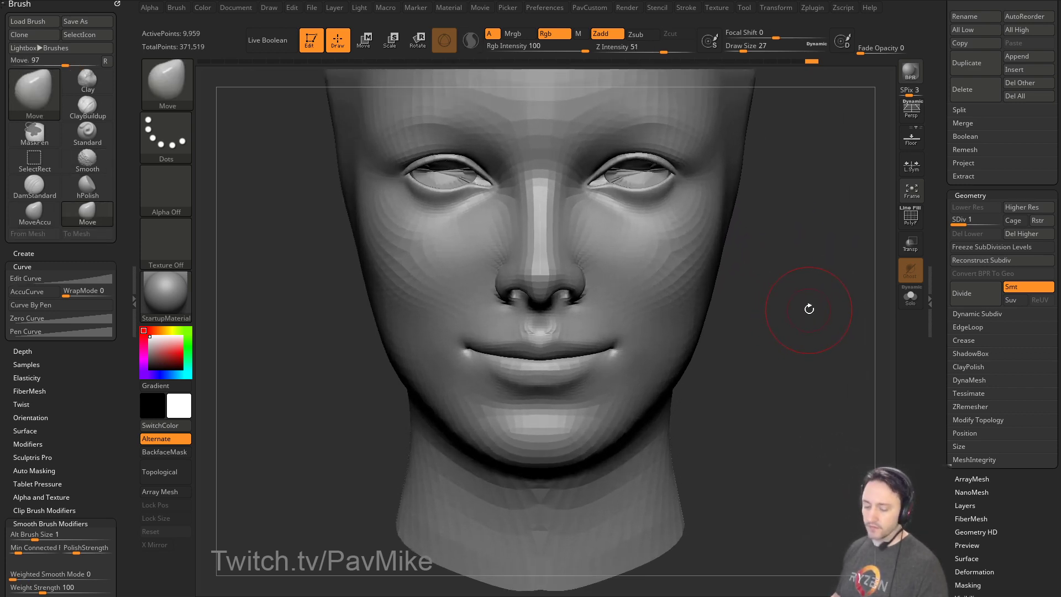
Raise the head to subdivision level 3 and smooth the skin beside the nostril at Draw Size 17.
key(d)
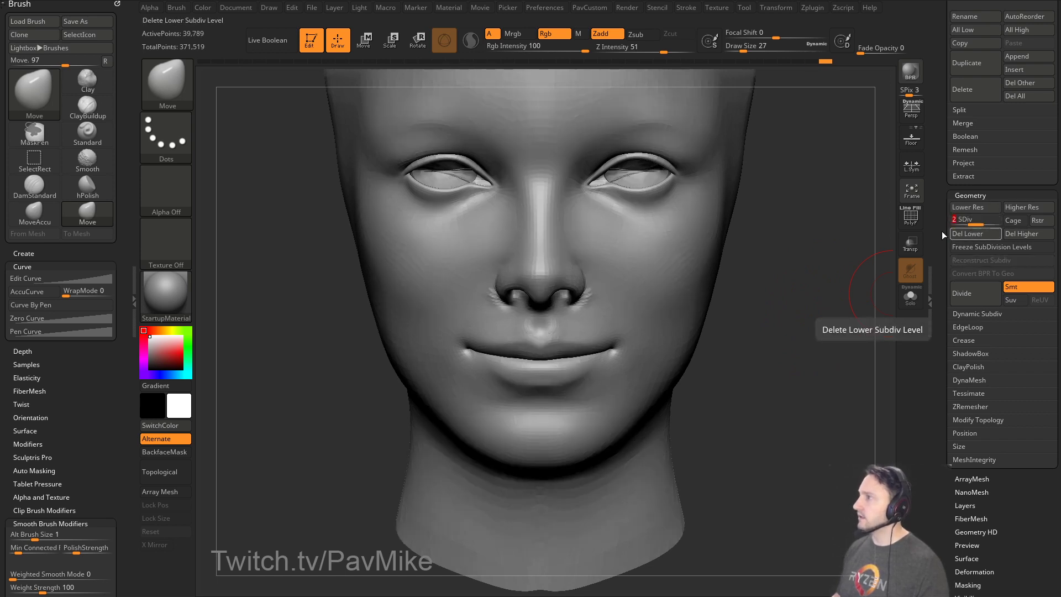
click(993, 221)
drag(813, 301, 735, 298)
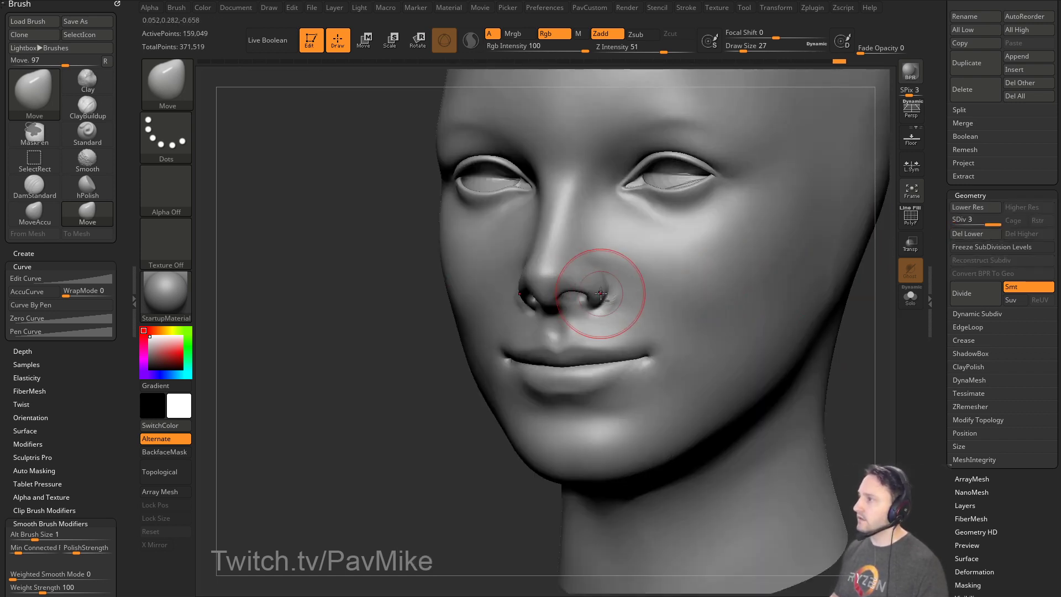
key(1)
key(shift)
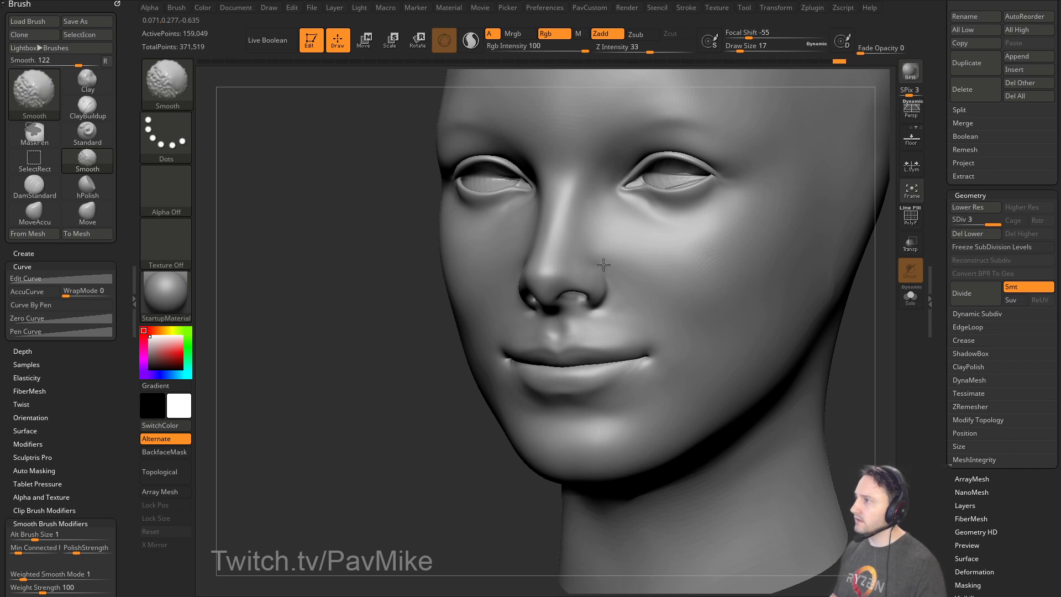
mouse_move(863, 346)
shift+mouse_down()
mouse_move(807, 301)
mouse_move(738, 304)
shift+mouse_up()
Return the head to subdivision level 2 and reduce the Draw Size to 7 for work around the nostril.
key(2)
click(973, 222)
drag(364, 427, 352, 413)
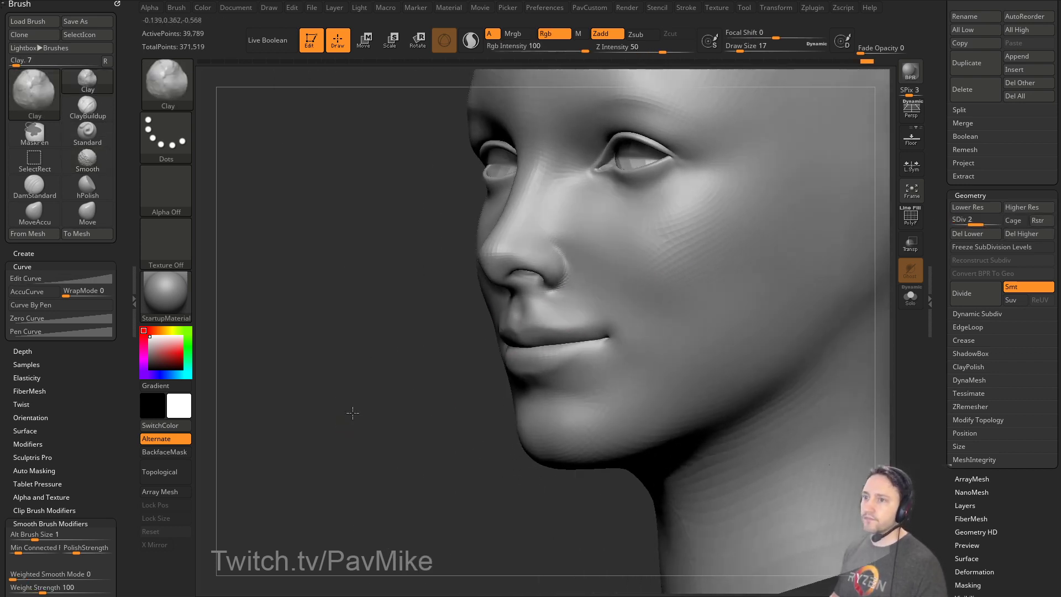
key(s)
drag(545, 293, 538, 293)
mouse_move(677, 300)
right_down()
mouse_move(788, 301)
mouse_move(740, 304)
right_up()
Carve the smile fold from the nostril wing towards the mouth corner with DamStandard at Draw Size 23.
key(3)
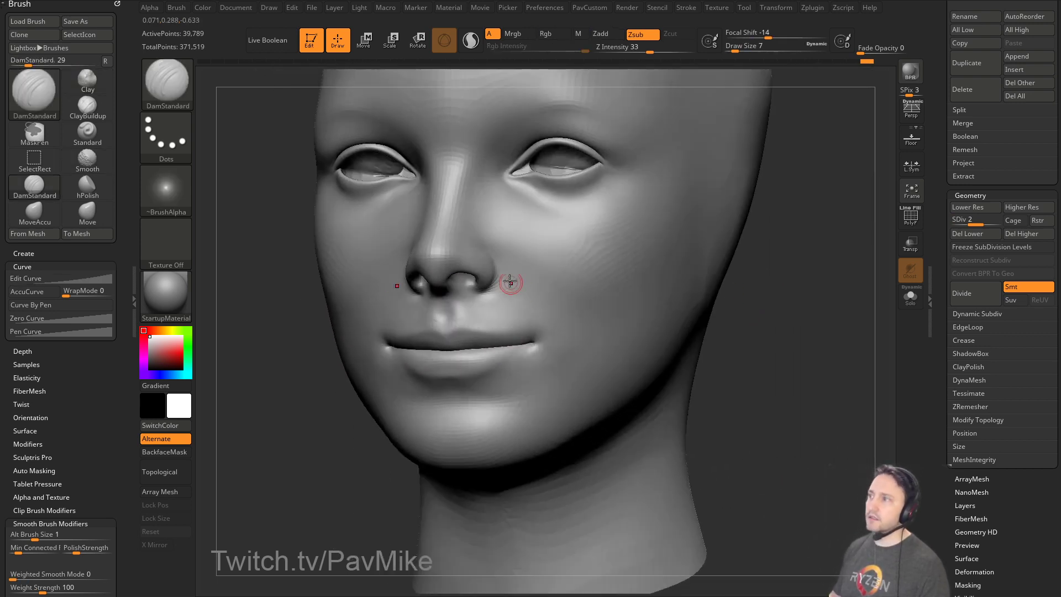
key(s)
drag(509, 281, 517, 282)
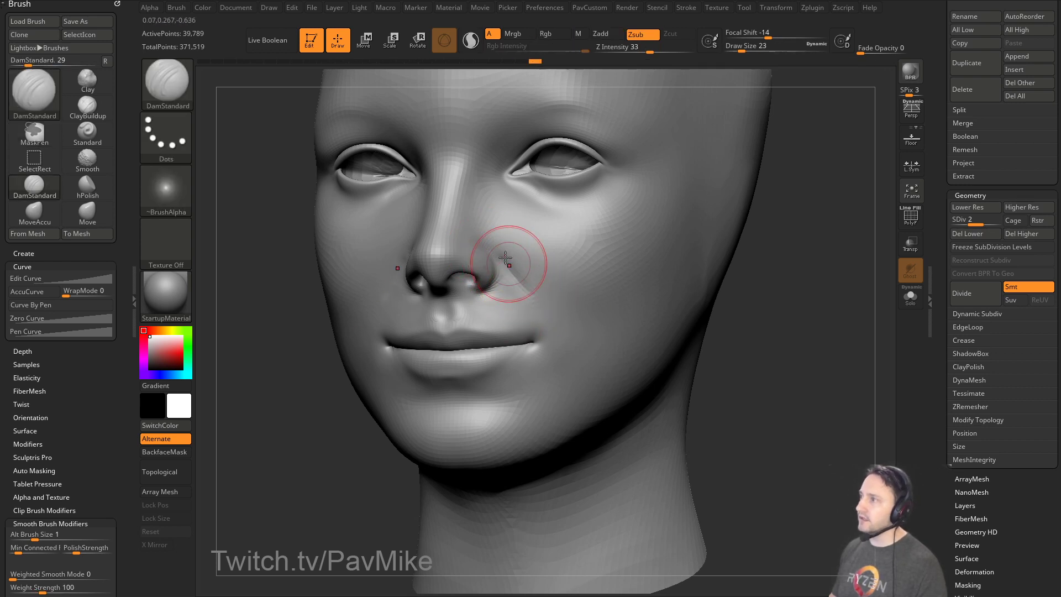
right_drag(768, 306, 770, 277)
Puff up the cheek beside the smile fold with the Inflat brush at Draw Size 39.
key(1)
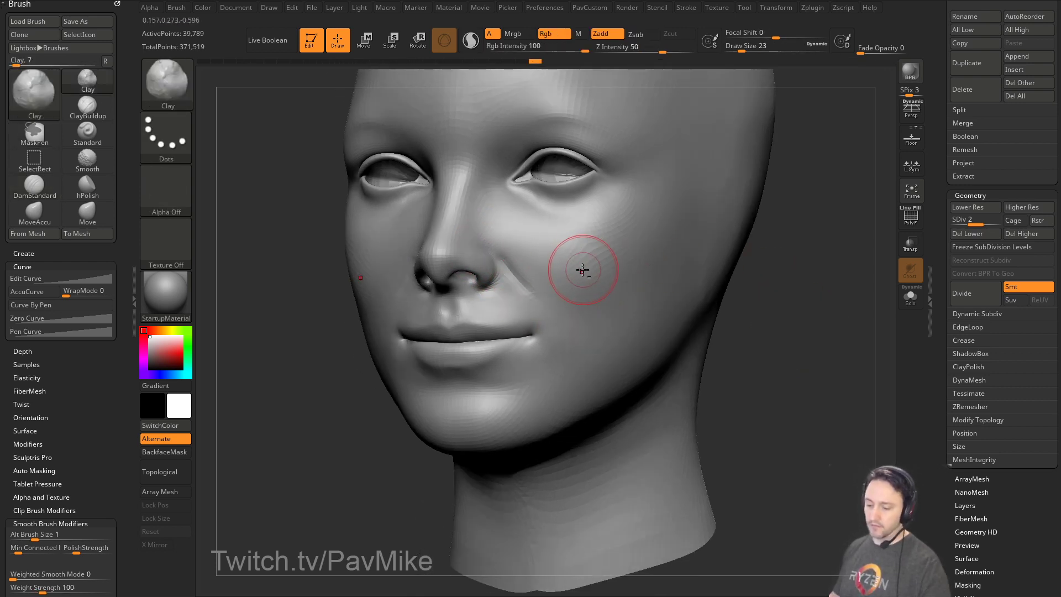
key(b)
key(i)
key(n)
drag(519, 256, 568, 314)
key(s)
drag(540, 282, 582, 287)
mouse_move(779, 283)
mouse_down()
mouse_move(840, 284)
mouse_move(802, 294)
mouse_up()
drag(529, 279, 542, 300)
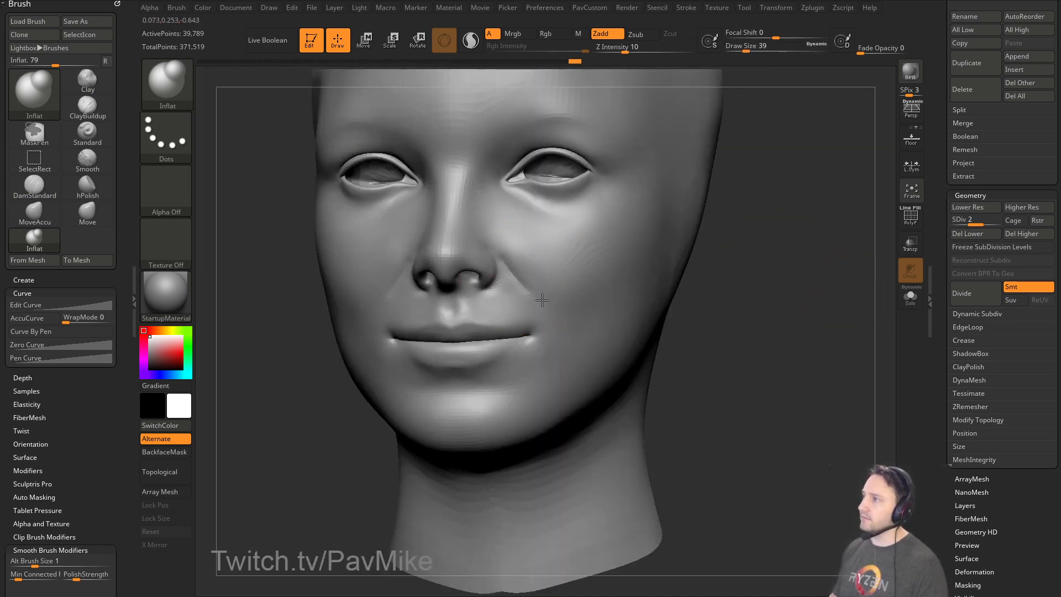
drag(777, 290, 536, 236)
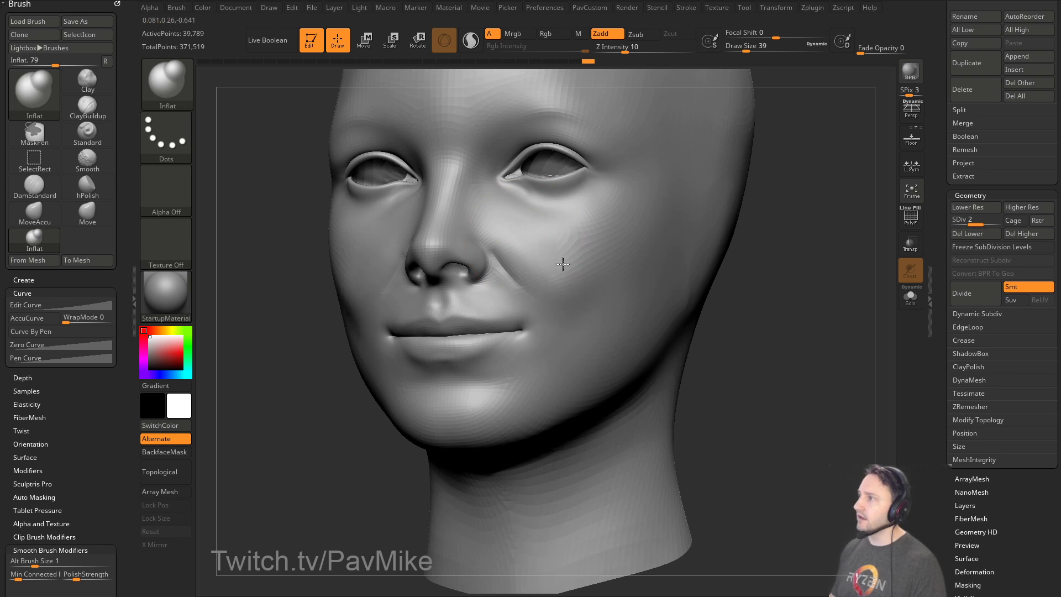
Add more fullness along the smile fold with the Inflat brush at Draw Size 33, checking it from several angles.
mouse_move(765, 254)
mouse_down()
mouse_move(827, 251)
mouse_move(697, 259)
mouse_up()
key(s)
drag(530, 268, 517, 268)
drag(722, 218, 552, 248)
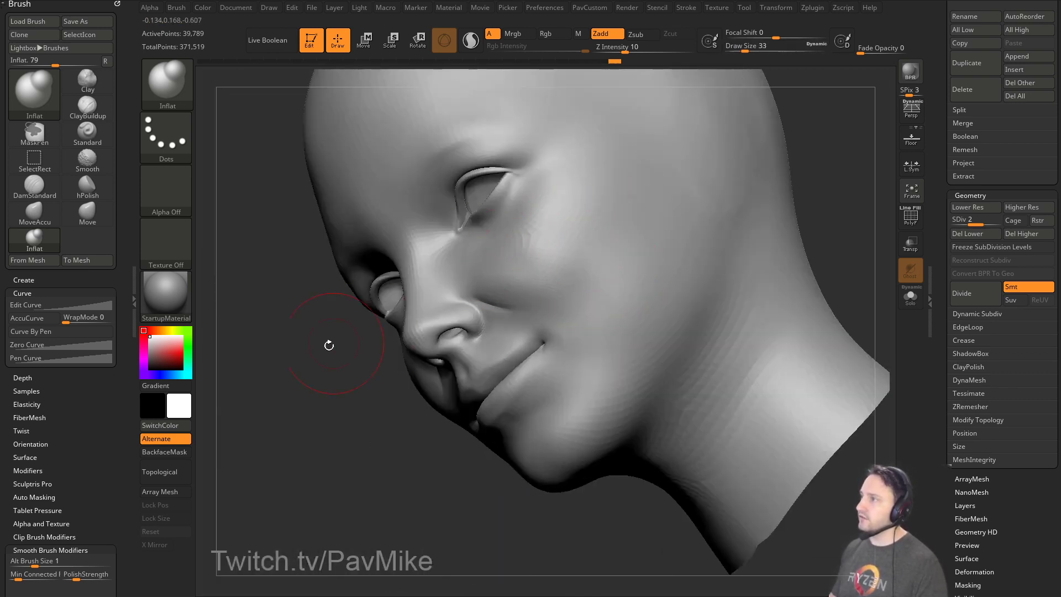
drag(329, 345, 387, 309)
drag(735, 165, 505, 254)
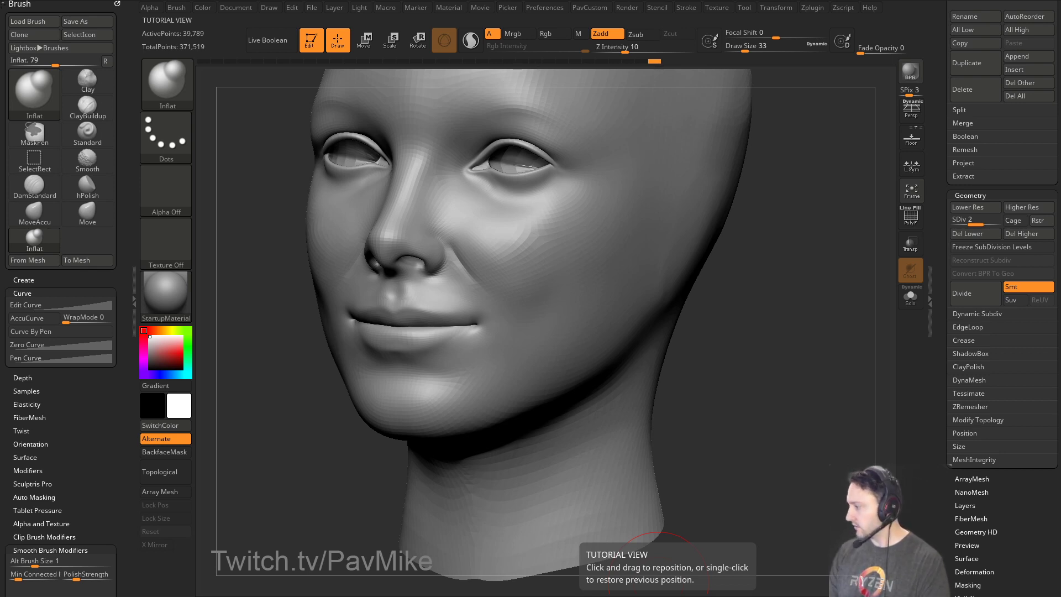
Switch to the browser, open the ZBrush Maya Blendshapes Plugin video on YouTube and pause it at 8:46.
key(alt+Tab)
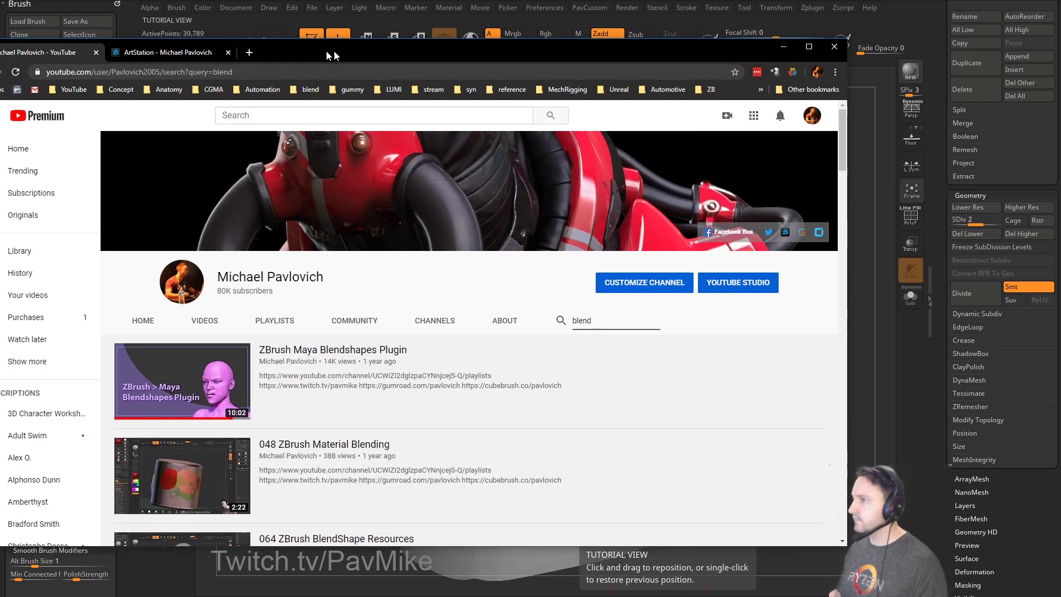
click(423, 339)
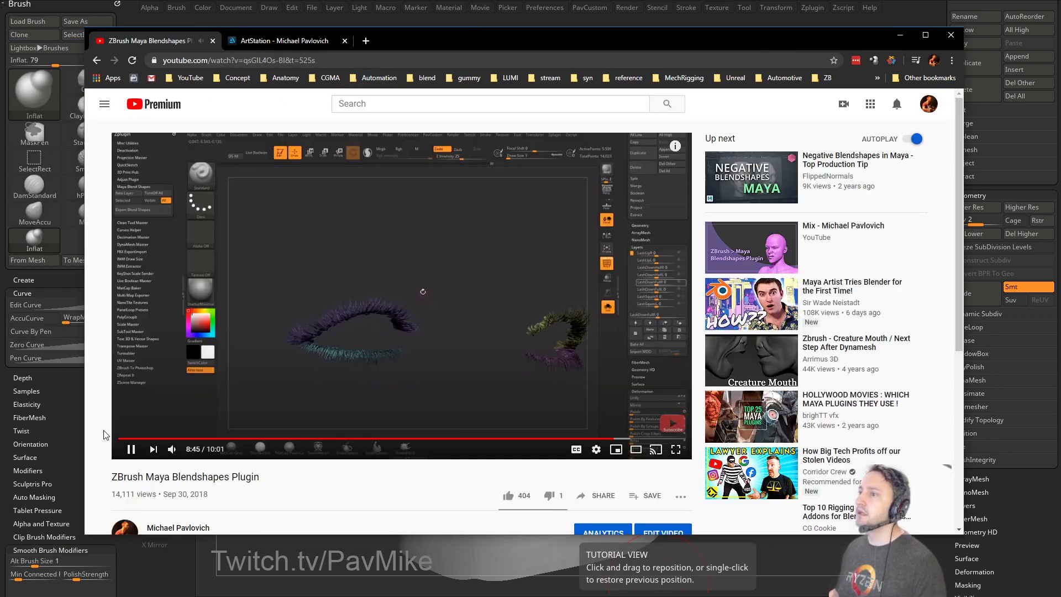
click(131, 448)
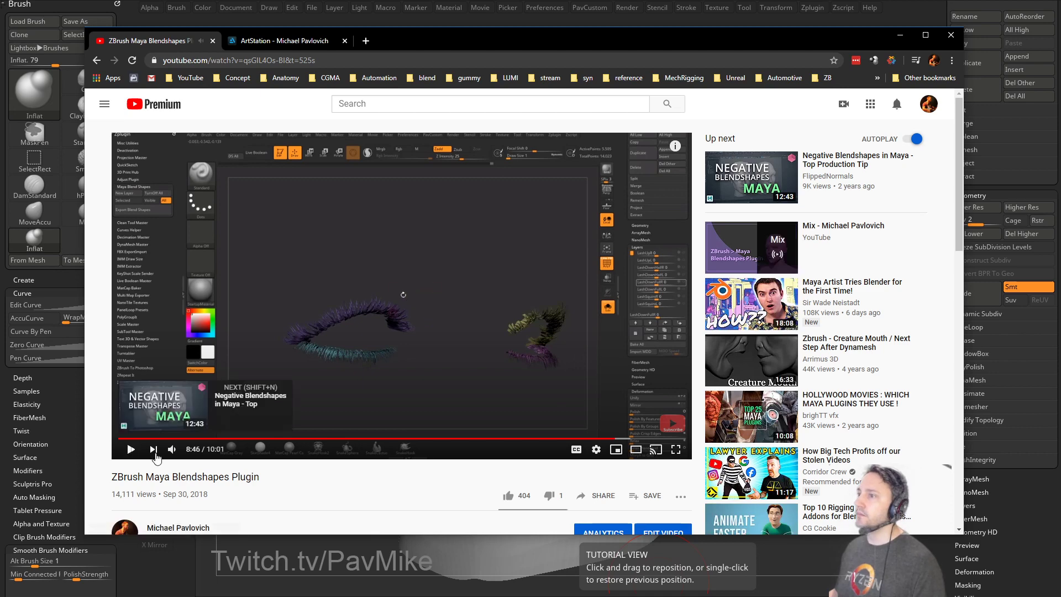
Copy the video's share link with the start time 8:46 and move the browser window out of the way.
click(605, 495)
click(400, 417)
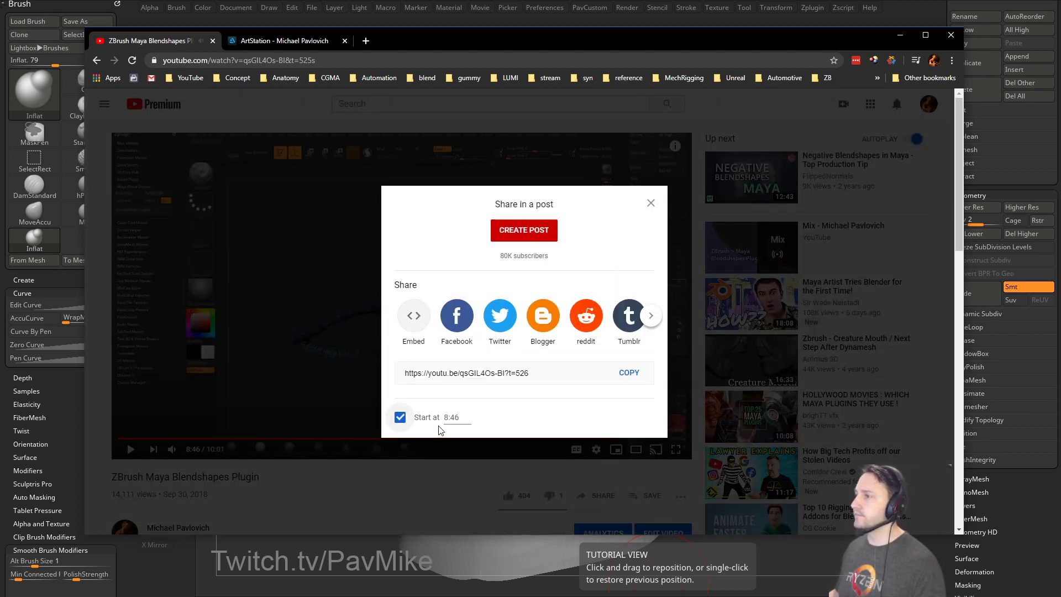
click(400, 418)
click(629, 372)
drag(571, 43, 1060, 43)
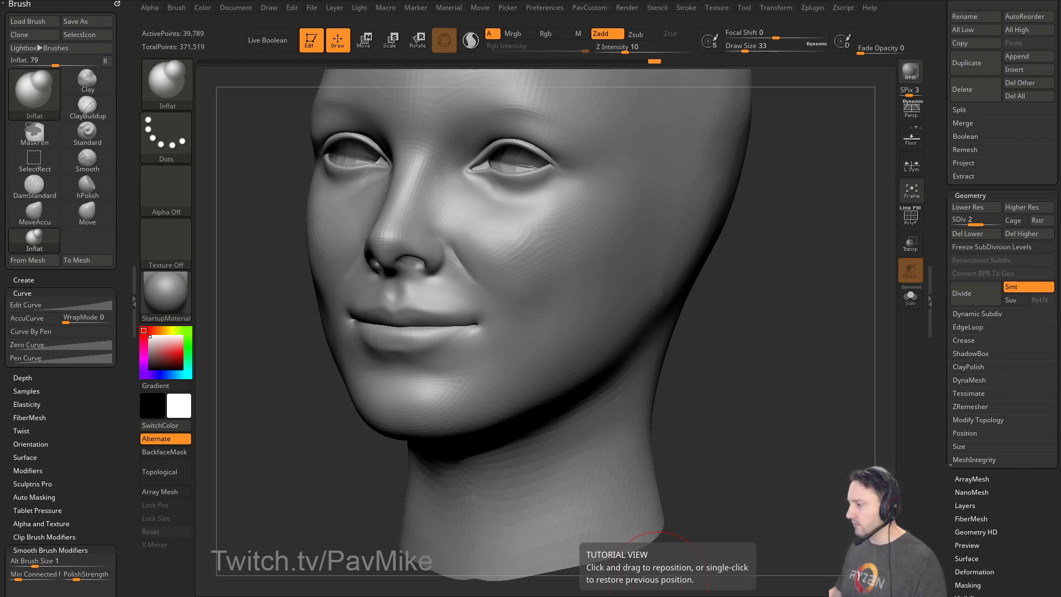
Bring back the browser with the ArtStation portfolio and open the ZBrush for Ideation video series.
drag(658, 582, 414, 68)
scroll(580, 215, down, 6)
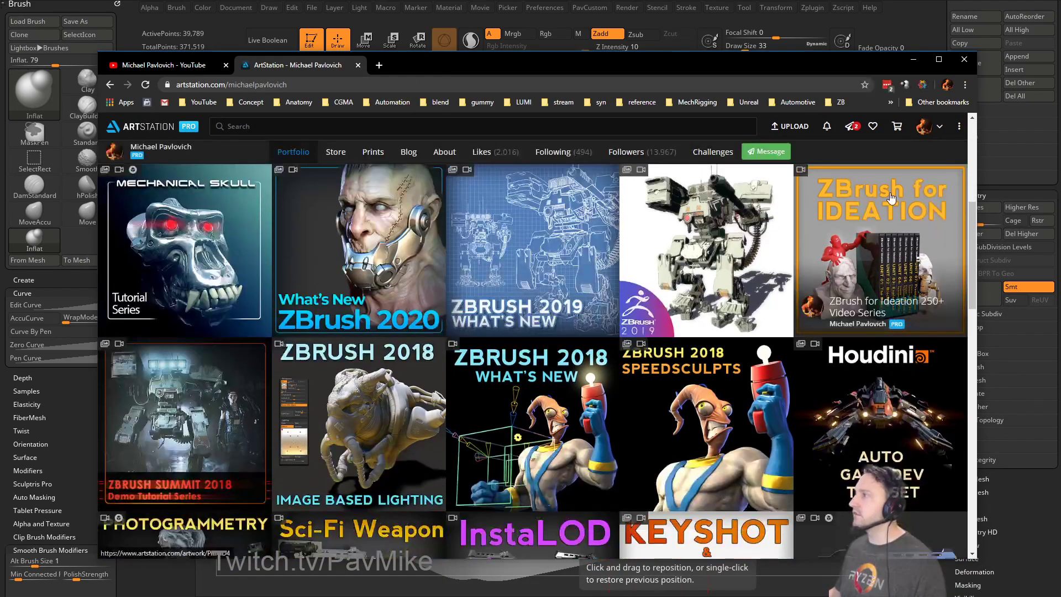
click(376, 84)
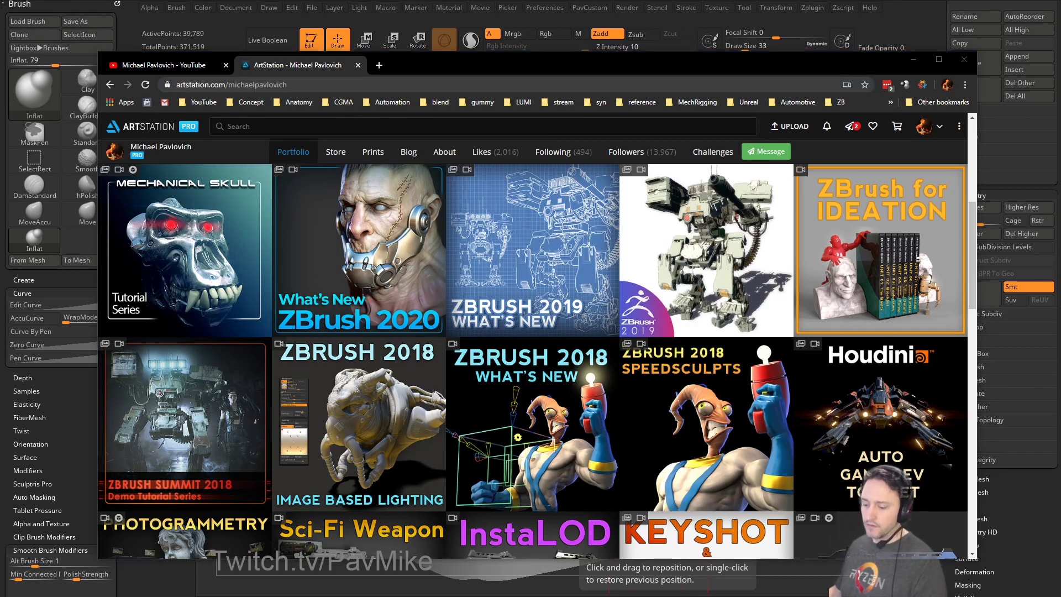
click(845, 288)
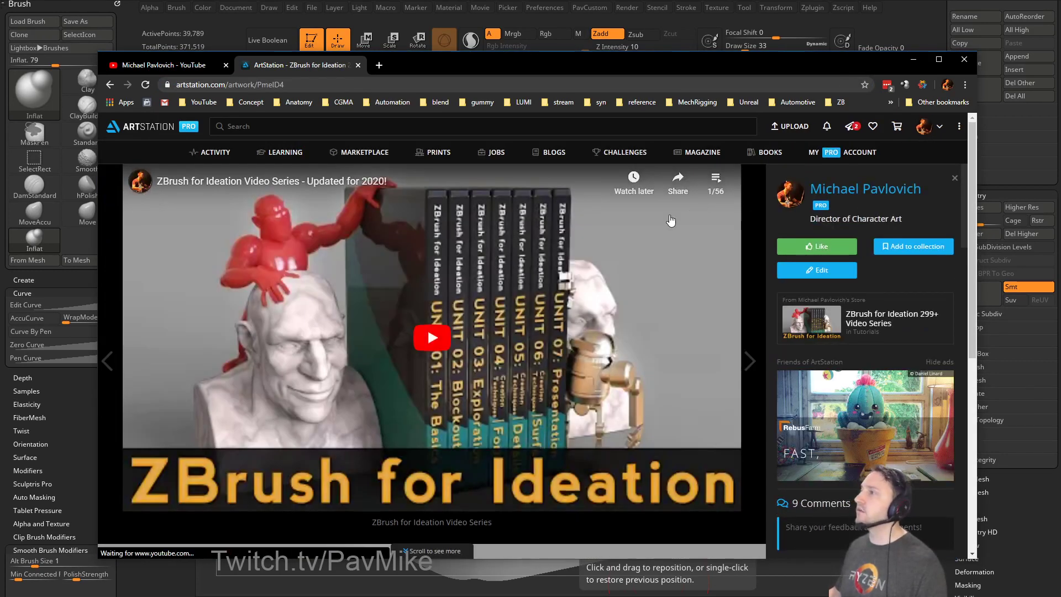
Look through the video series' playlist down to its last entries and return to the head in ZBrush.
click(716, 182)
scroll(602, 278, down, 20)
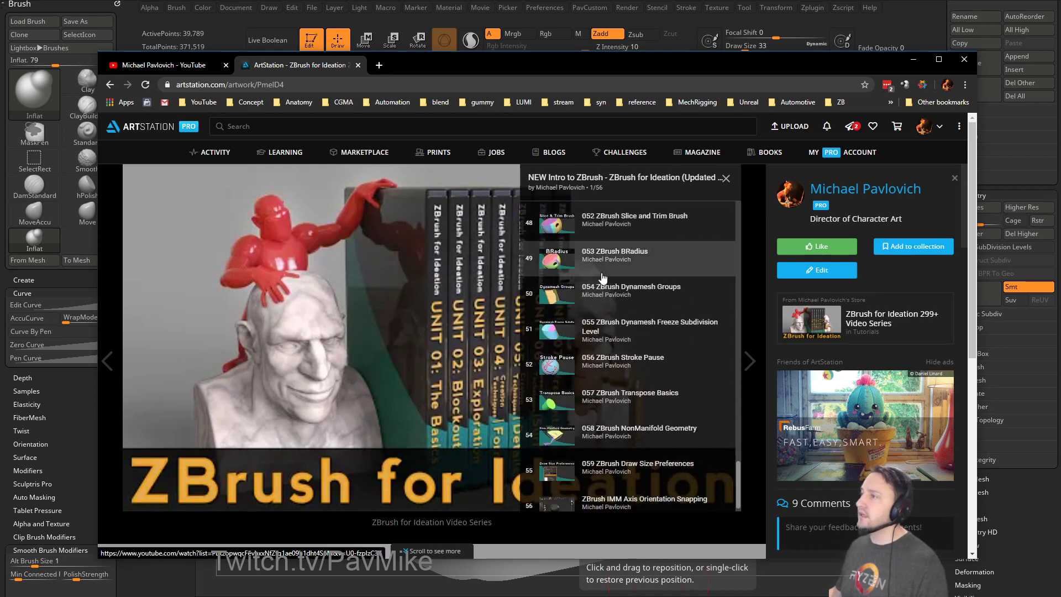
click(725, 178)
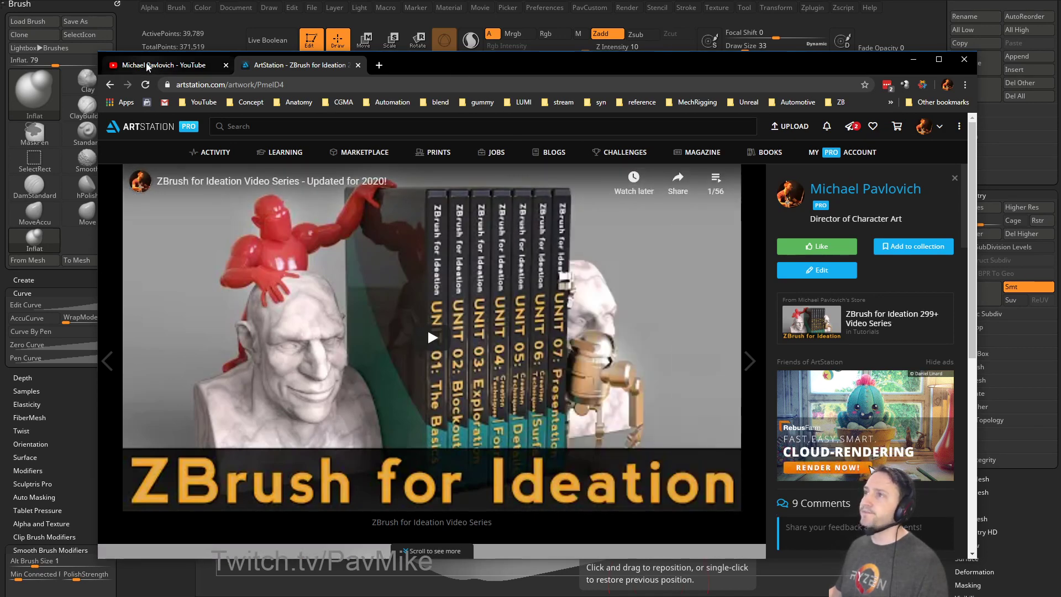
click(149, 66)
key(alt+Tab)
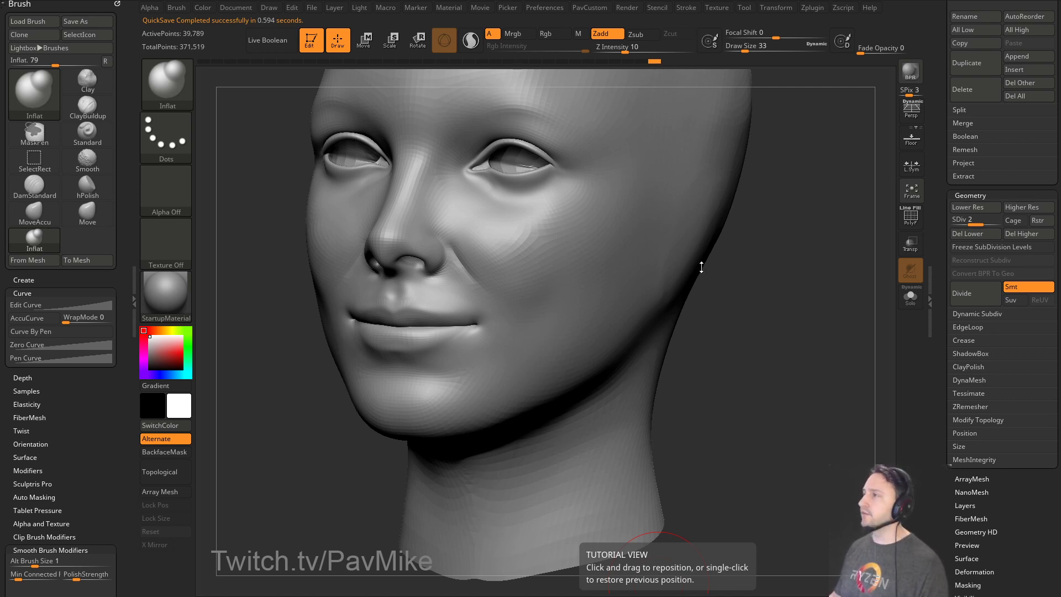
drag(766, 301, 827, 322)
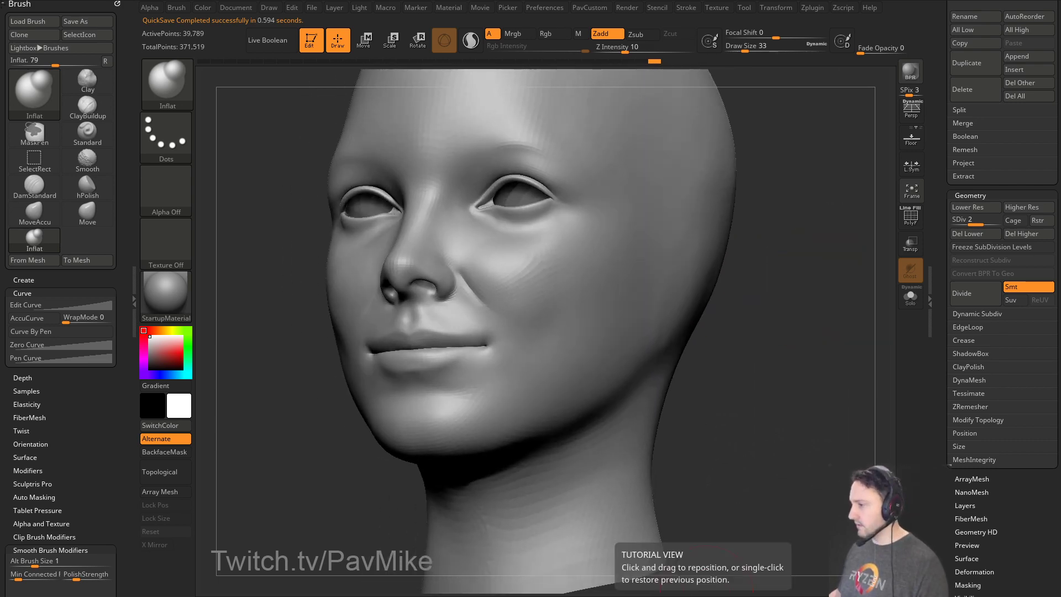
Switch to the browser, search the YouTube channel for "retop" and look through the listed videos.
key(alt+Tab)
click(702, 346)
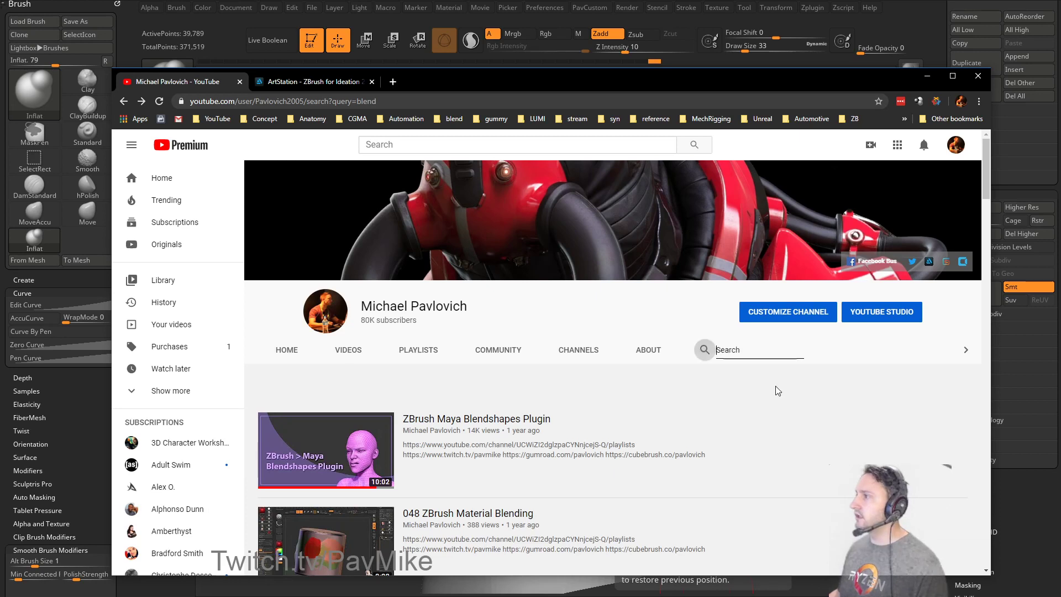
text(ret)
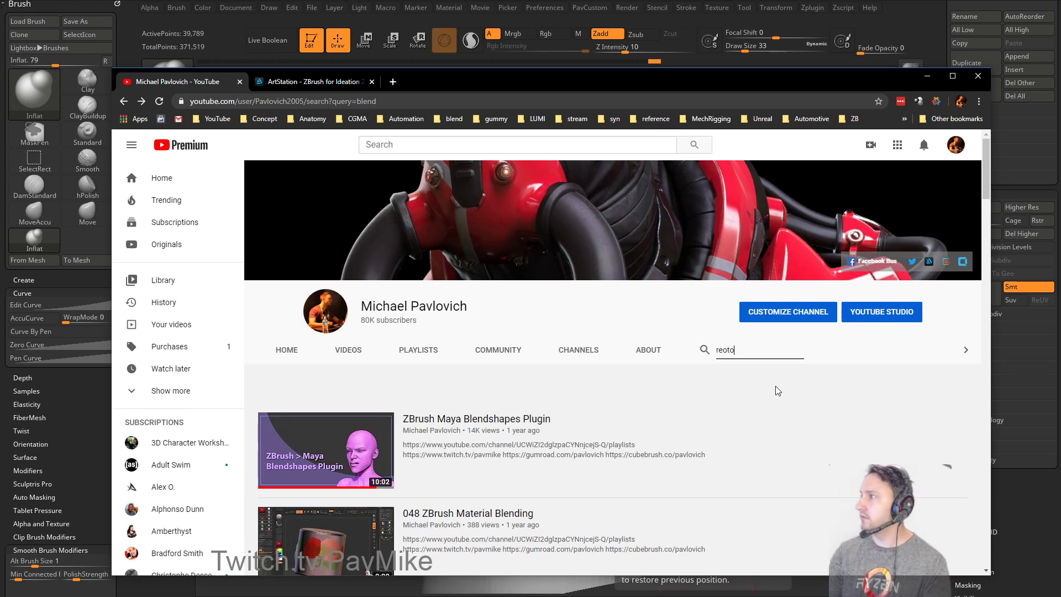
text(op)
key(Return)
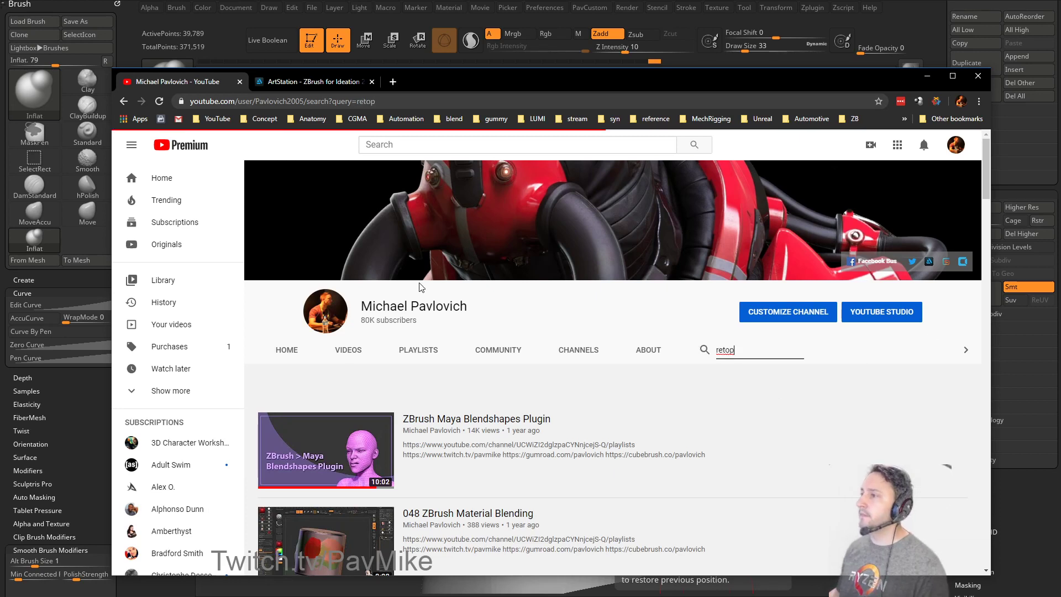
scroll(463, 295, down, 10)
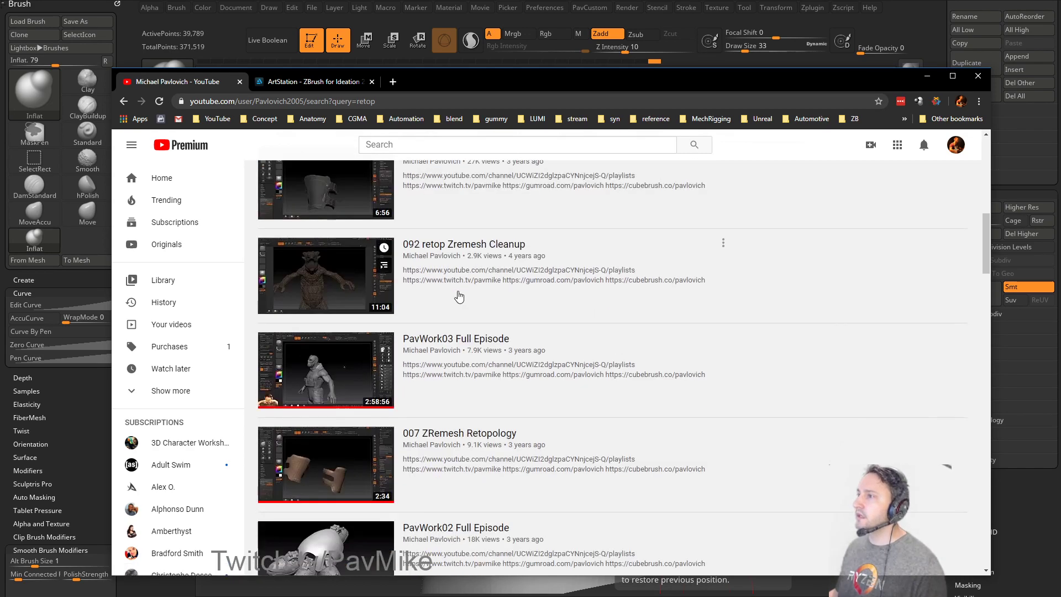
scroll(459, 295, down, 5)
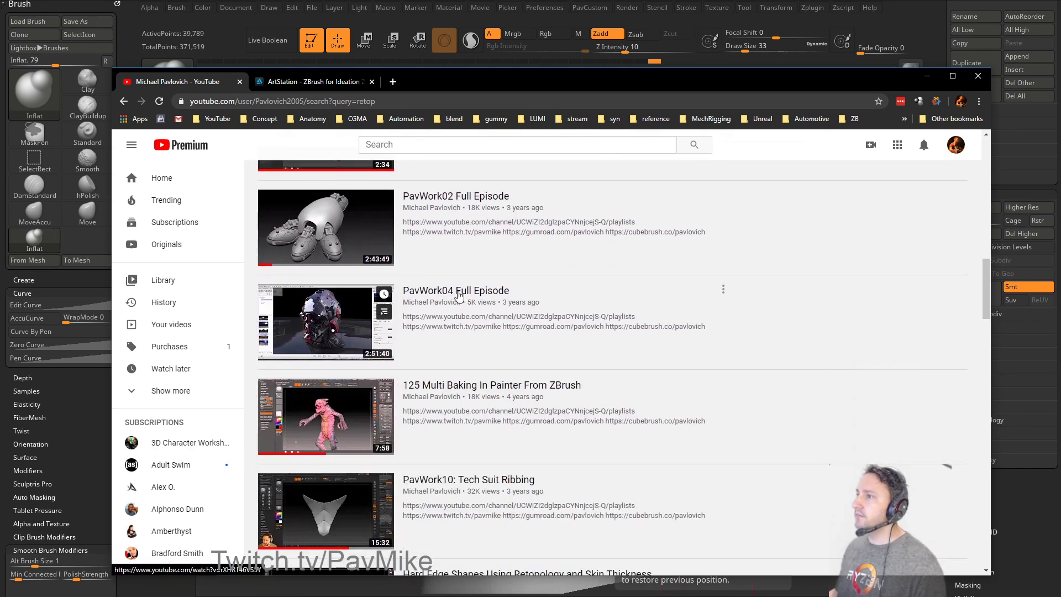
scroll(458, 296, up, 10)
scroll(677, 337, up, 6)
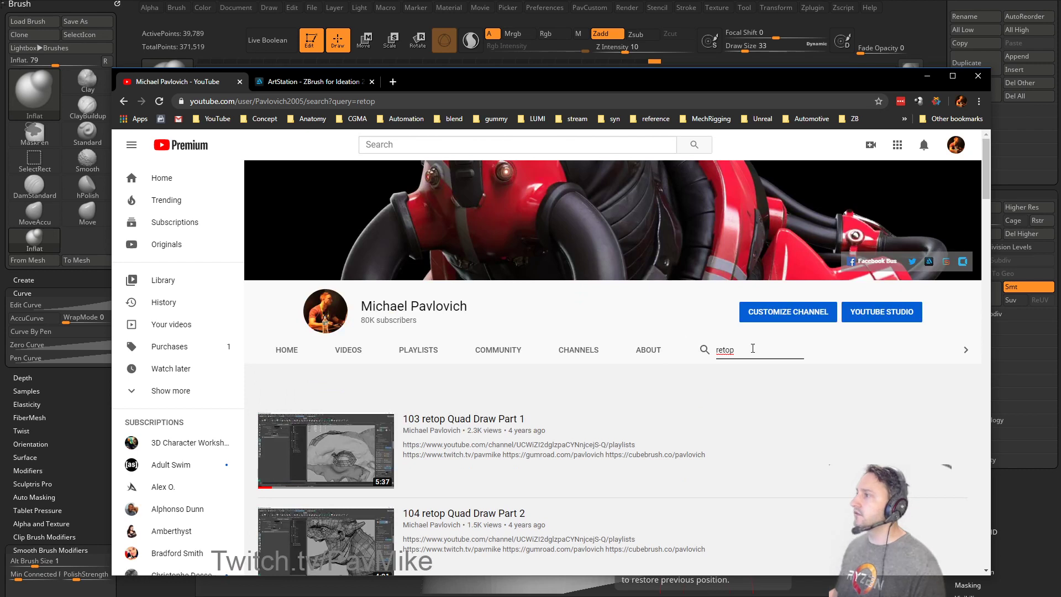
Search the channel for "topology" and look through the listed videos.
click(649, 351)
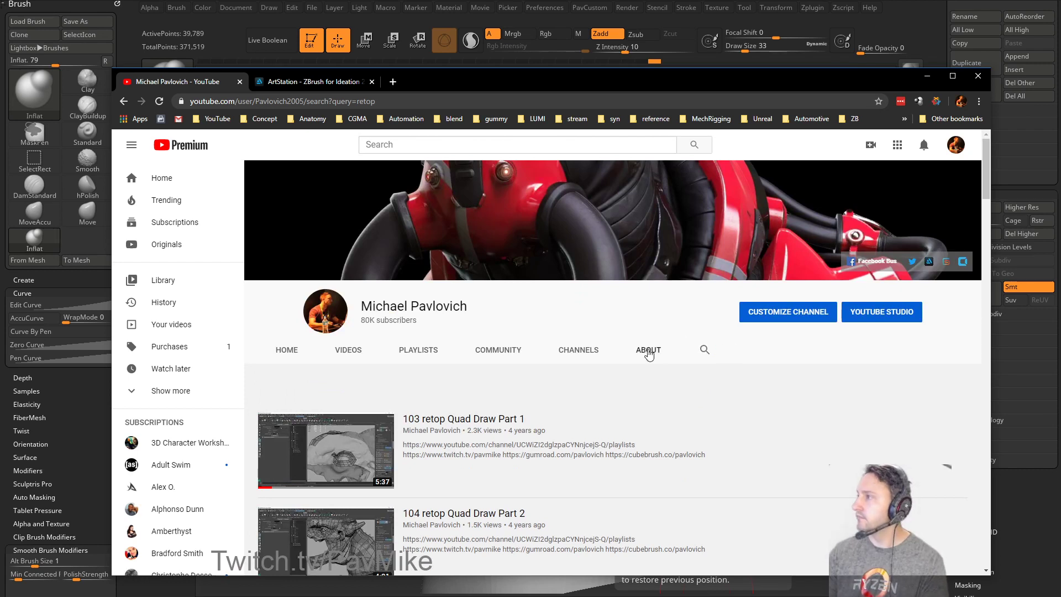
click(706, 349)
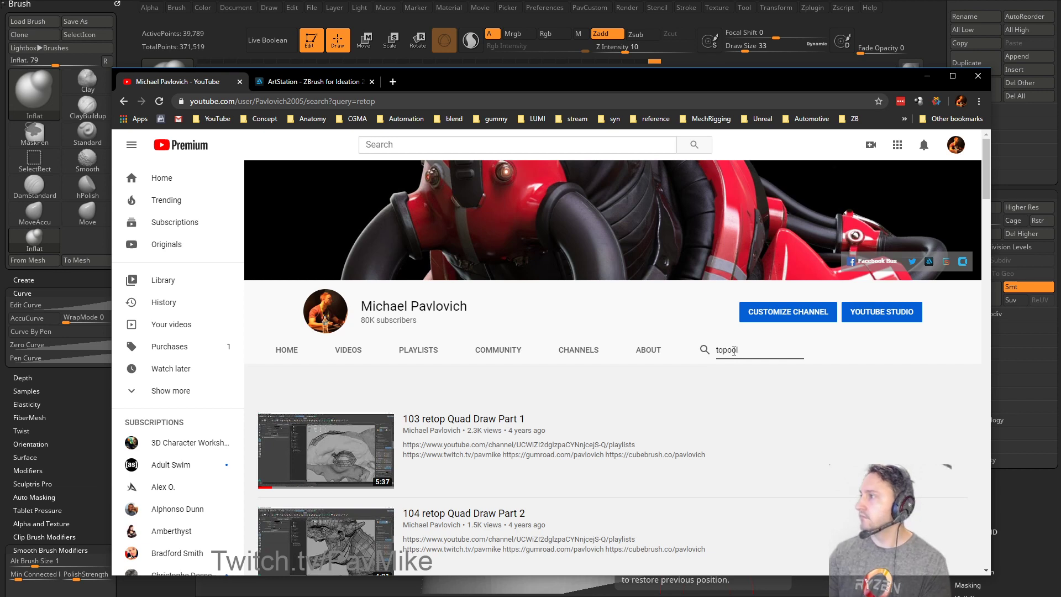
text(topology)
key(Return)
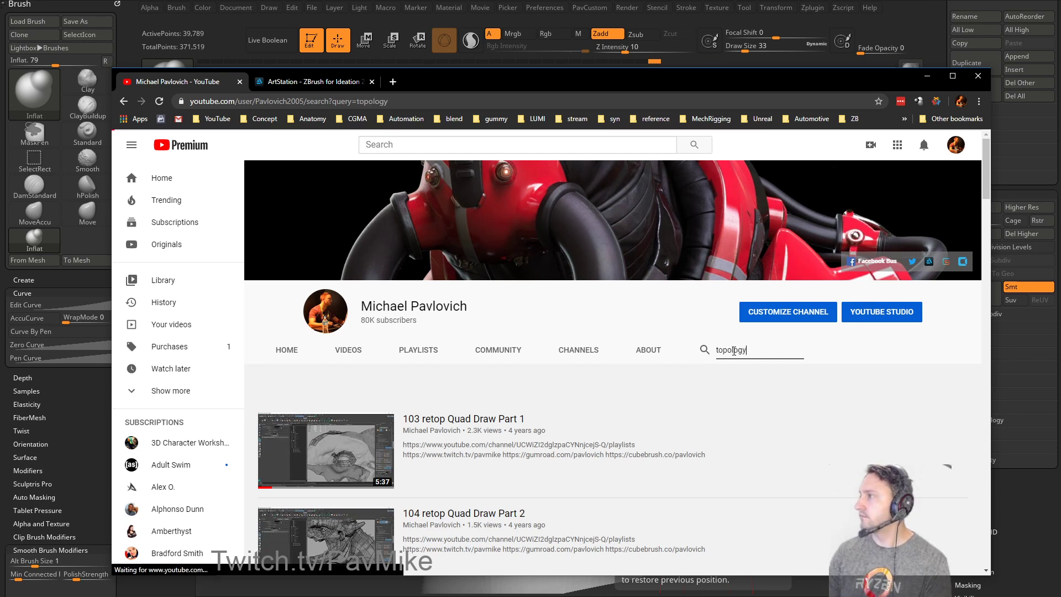
scroll(551, 378, down, 6)
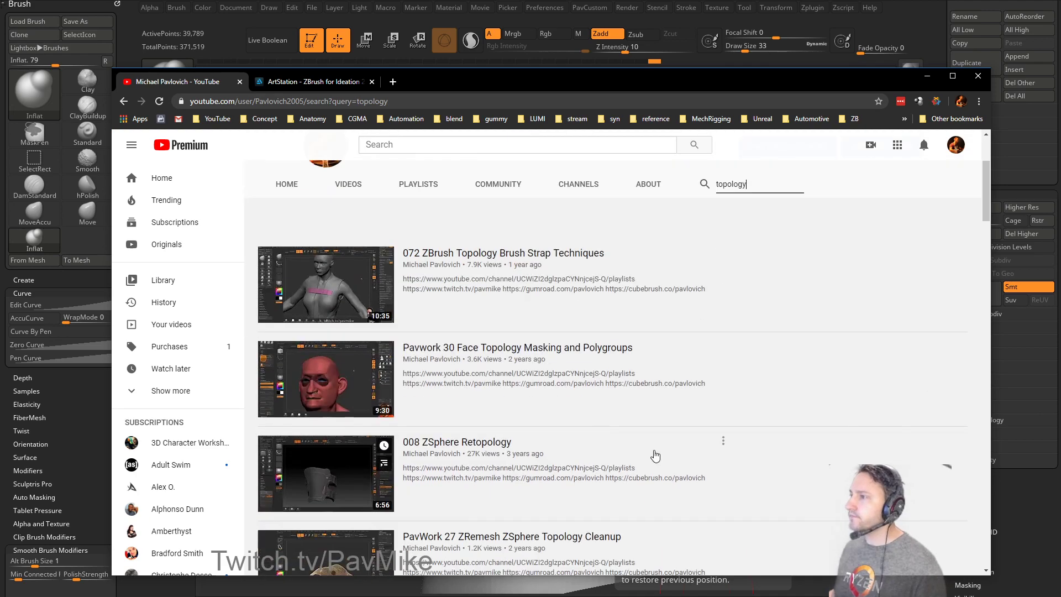
scroll(452, 303, down, 10)
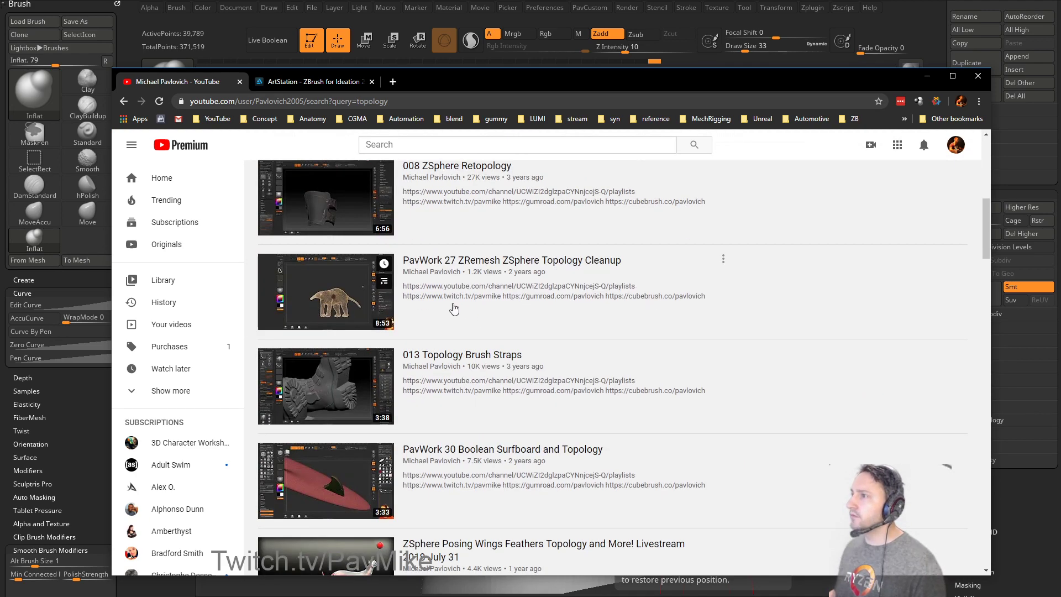
scroll(516, 314, down, 12)
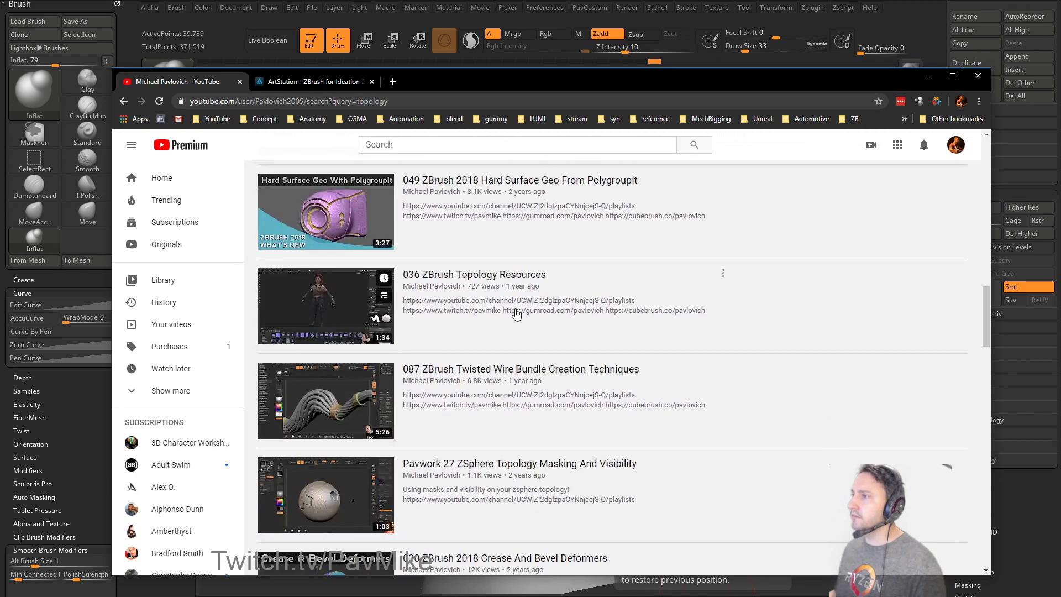
scroll(516, 314, down, 3)
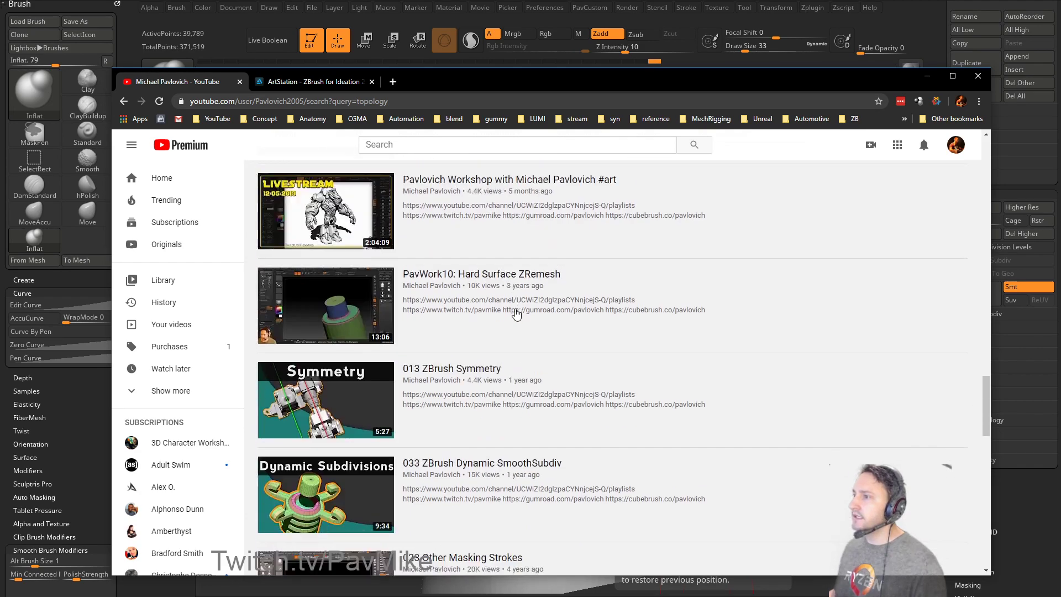
scroll(515, 313, up, 20)
scroll(513, 313, up, 2)
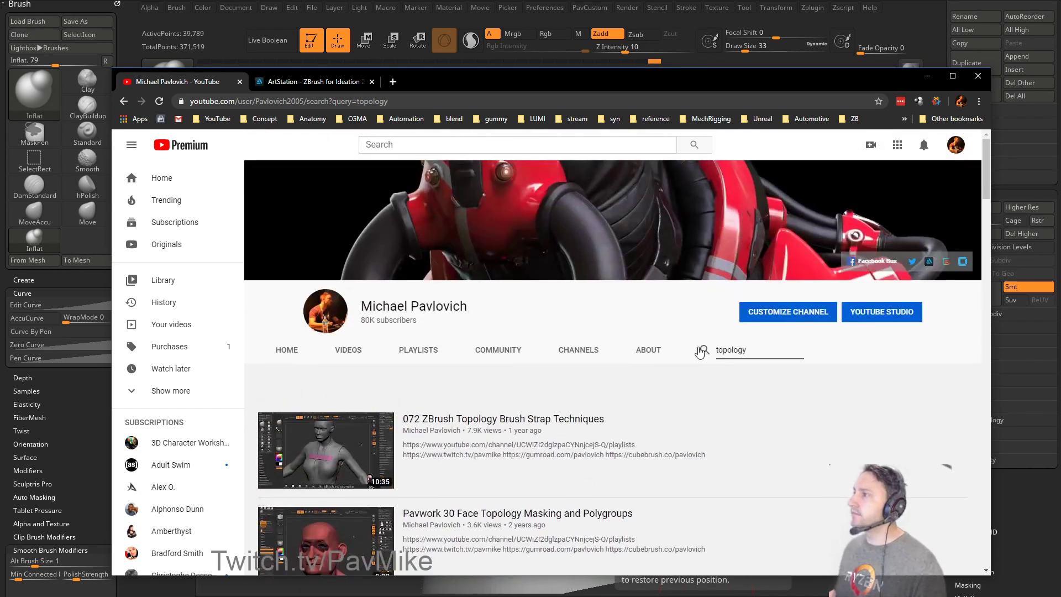
Search the channel for "face topology" and copy the link to the video "Pavwork 30 Polygroup Head ZRemesh and Cleanup".
drag(763, 349, 630, 351)
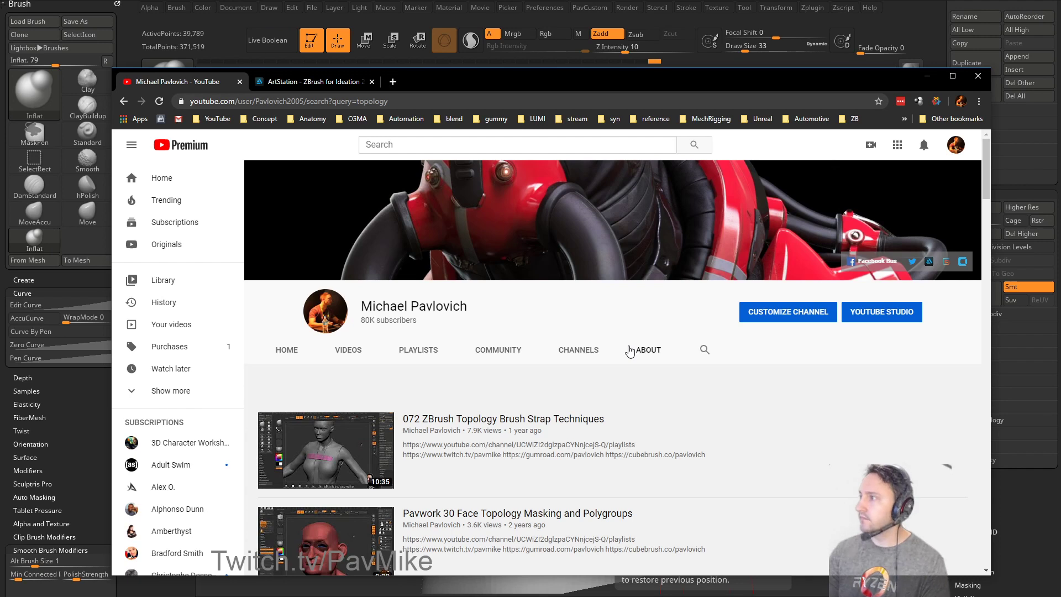
click(704, 351)
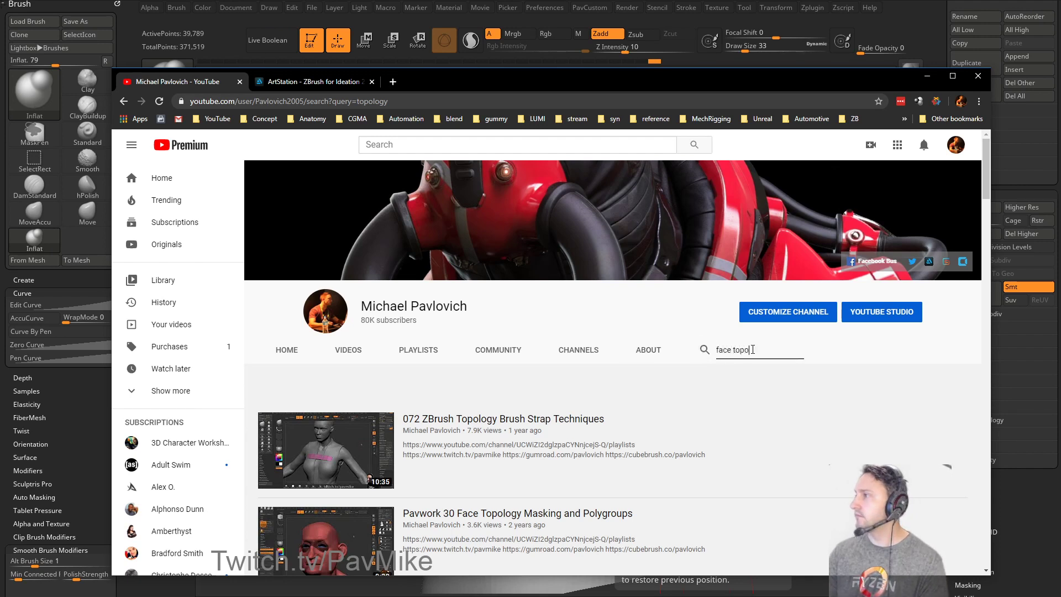
key(Return)
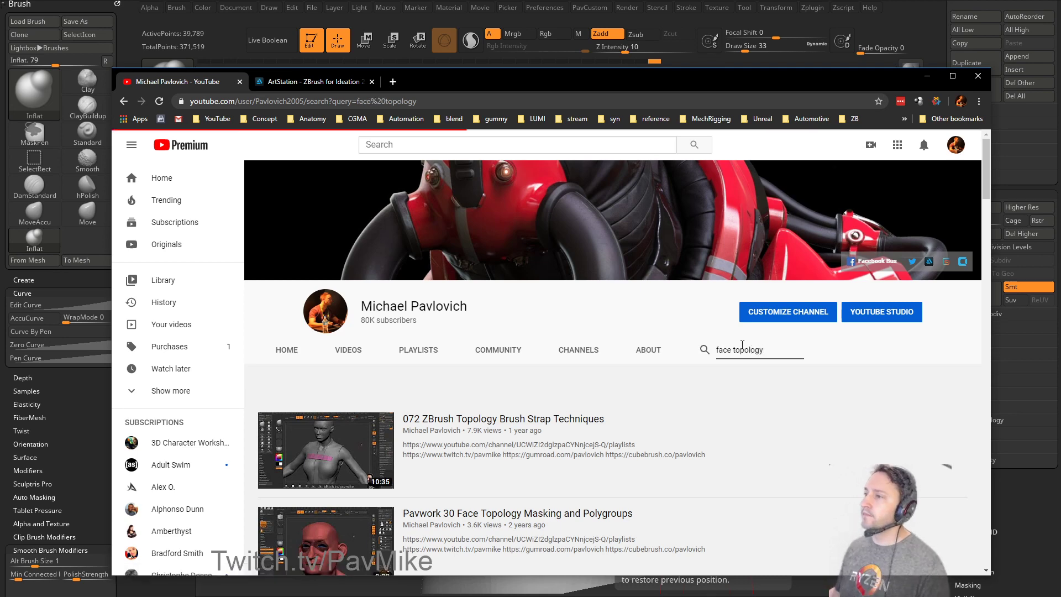
scroll(662, 322, down, 2)
scroll(664, 331, down, 6)
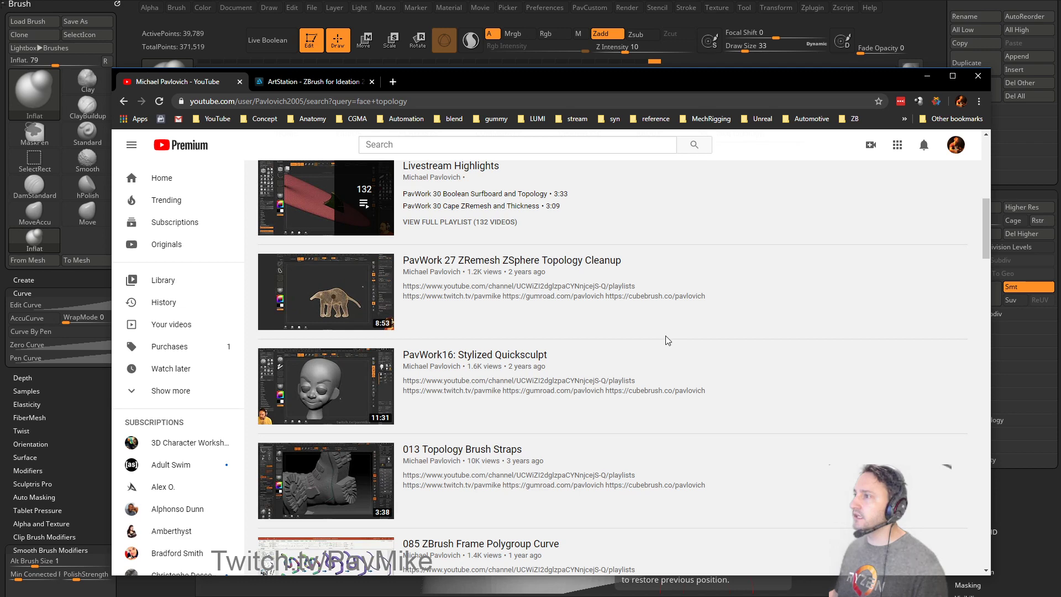
scroll(665, 337, down, 10)
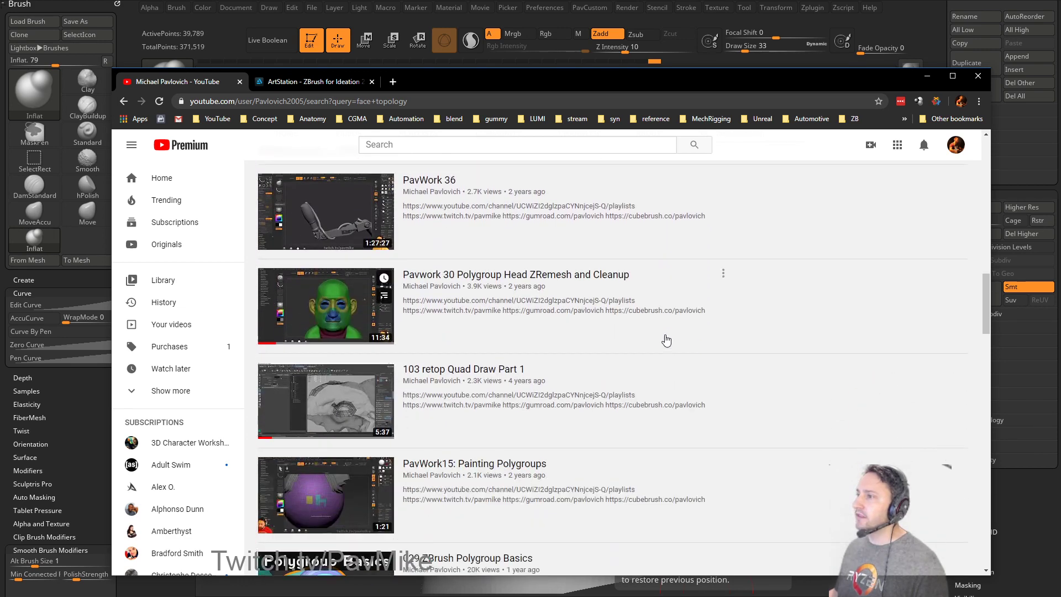
right_click(555, 275)
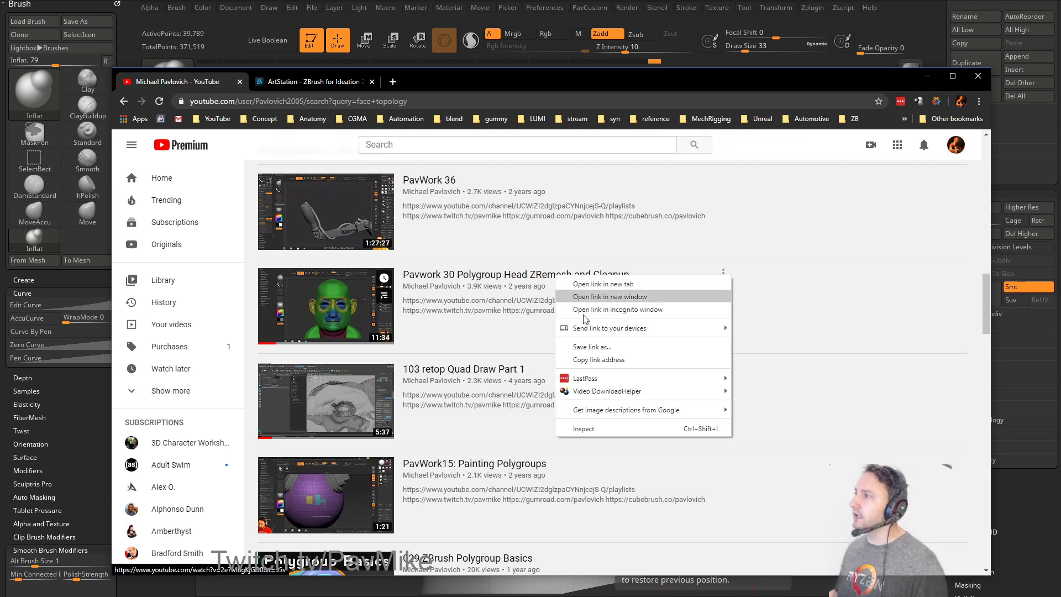
click(588, 359)
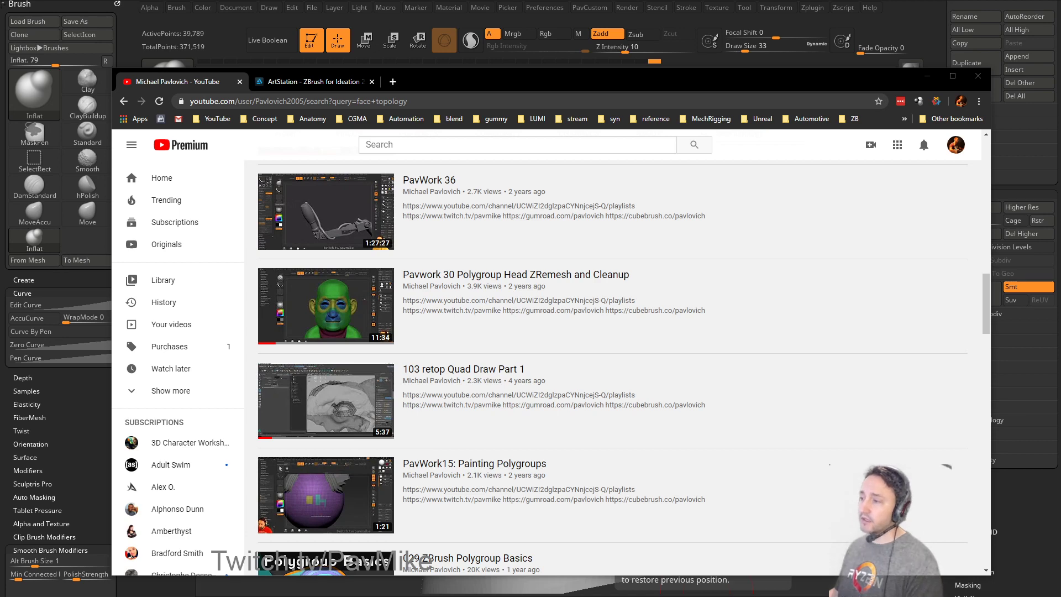
Copy the link to the video "103 retop Quad Draw Part 1".
scroll(364, 292, down, 4)
scroll(364, 291, up, 2)
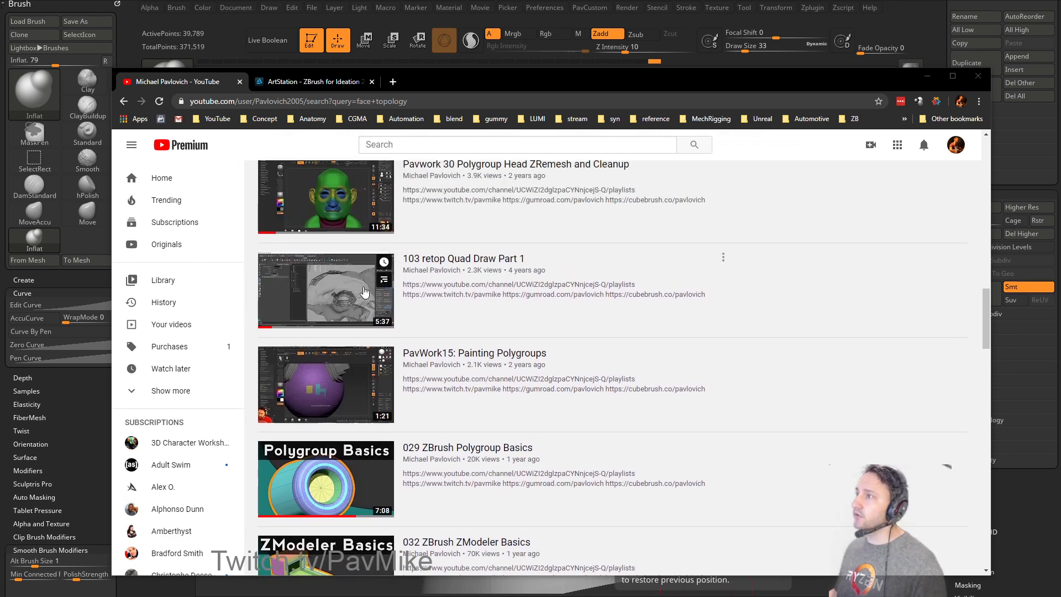
right_click(473, 257)
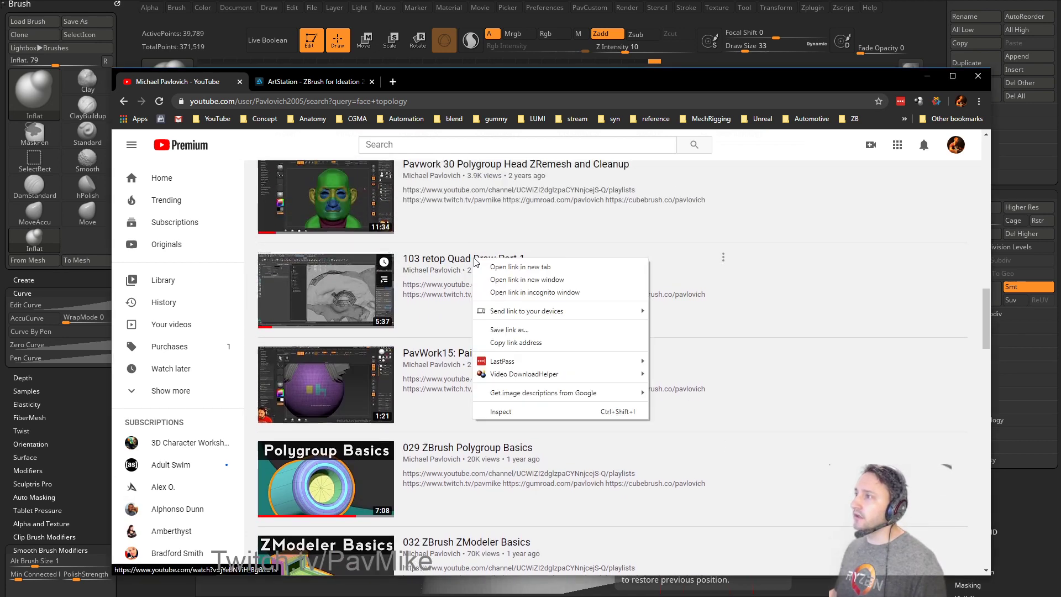
click(513, 342)
Select the web address of the "face topology" search results page for sharing.
scroll(510, 343, up, 12)
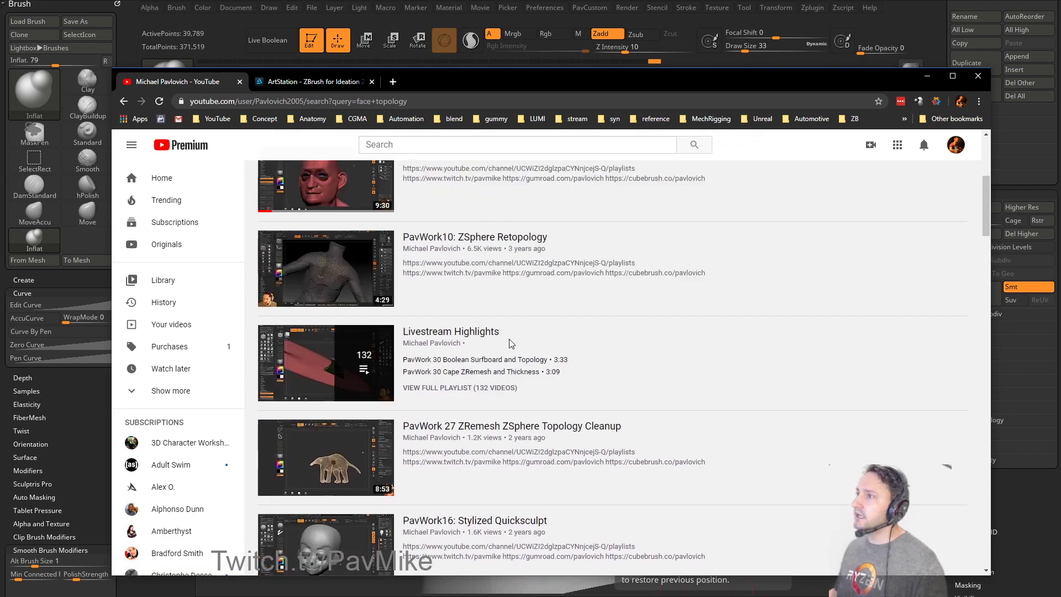
scroll(511, 343, up, 3)
click(434, 99)
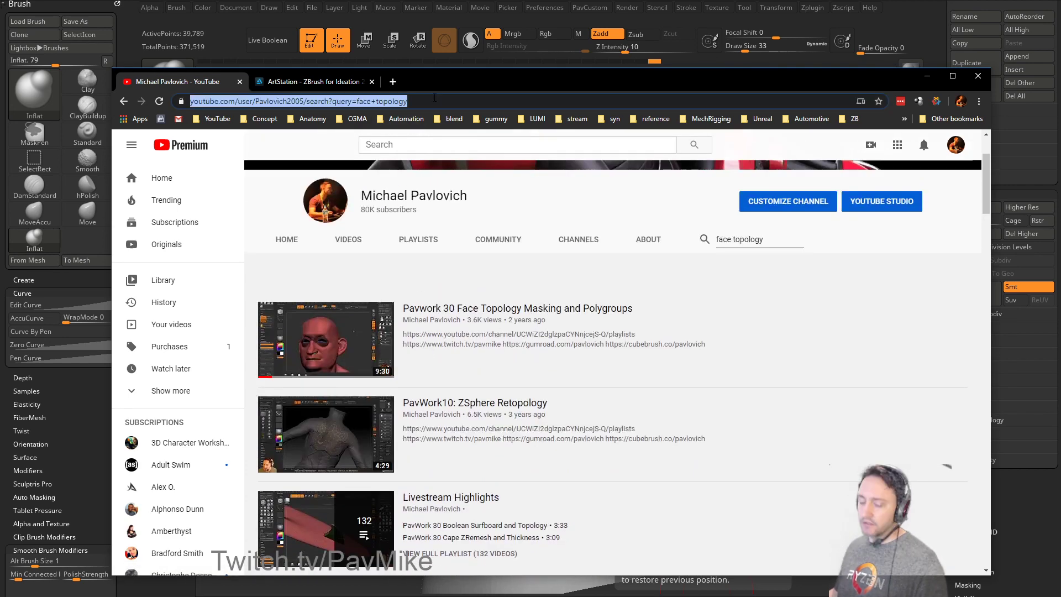
Search the channel for "topology" again, look over the videos and select the results page's web address for sharing.
click(732, 240)
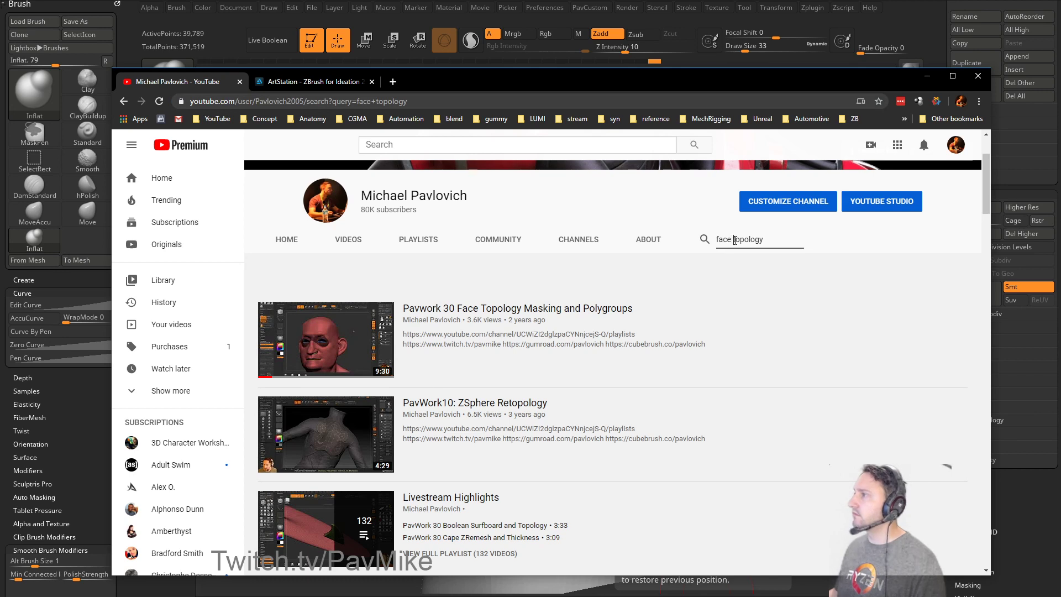
drag(735, 241, 675, 245)
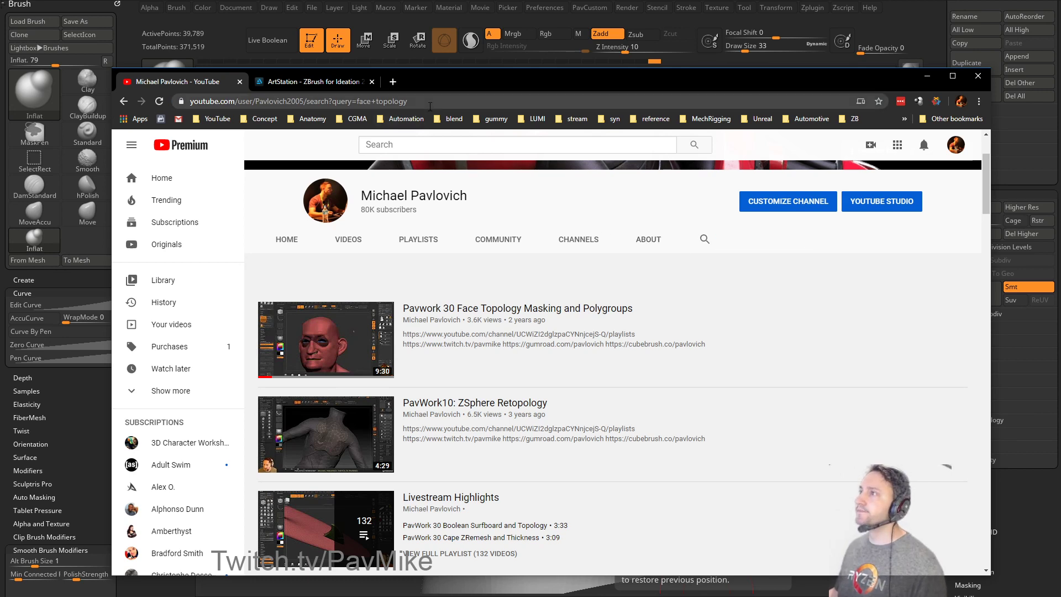
click(703, 240)
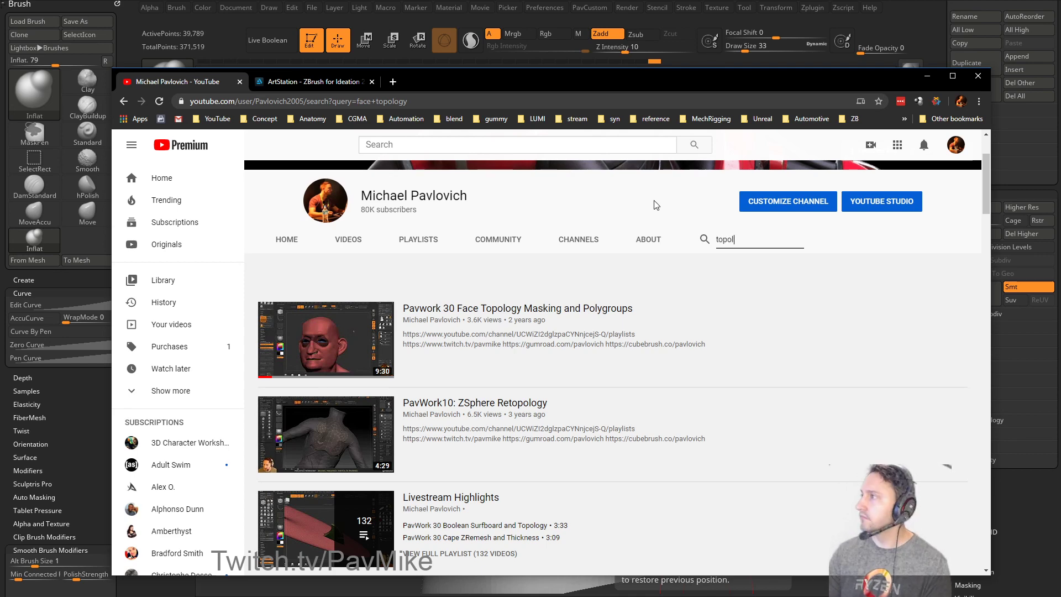
key(Return)
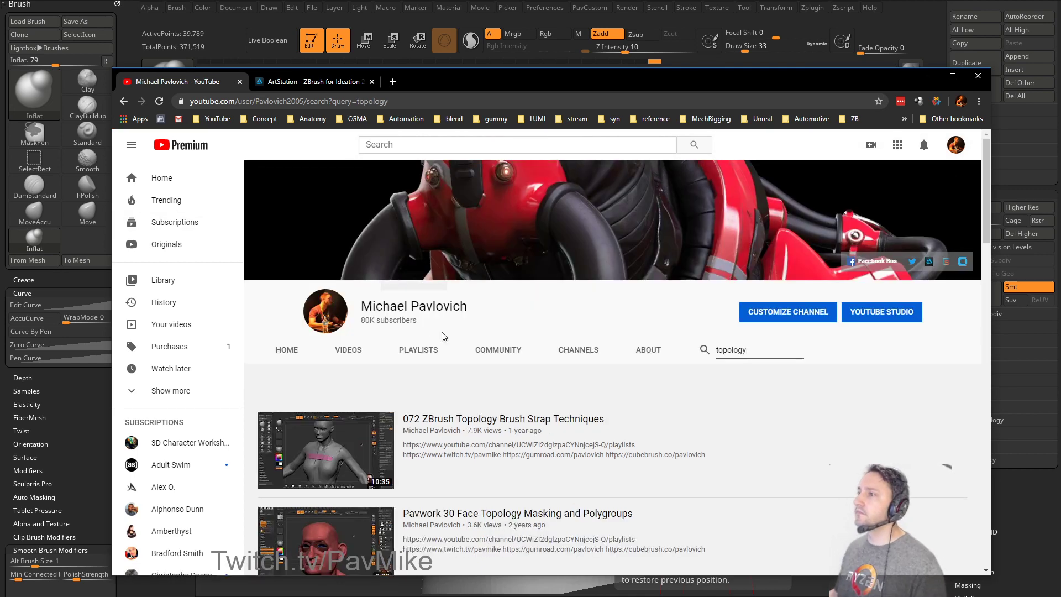
scroll(446, 338, down, 3)
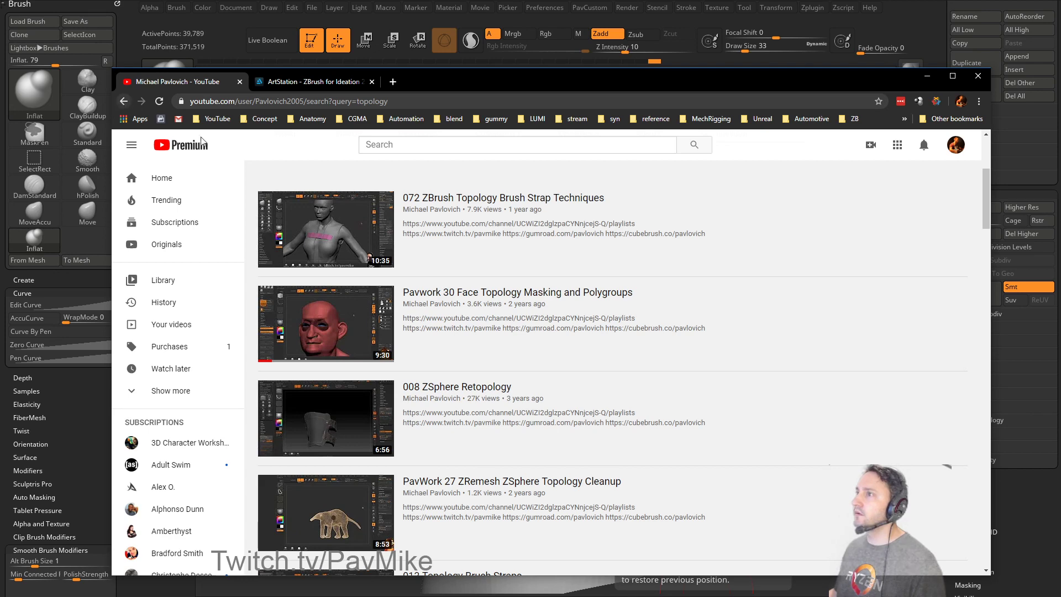
click(386, 103)
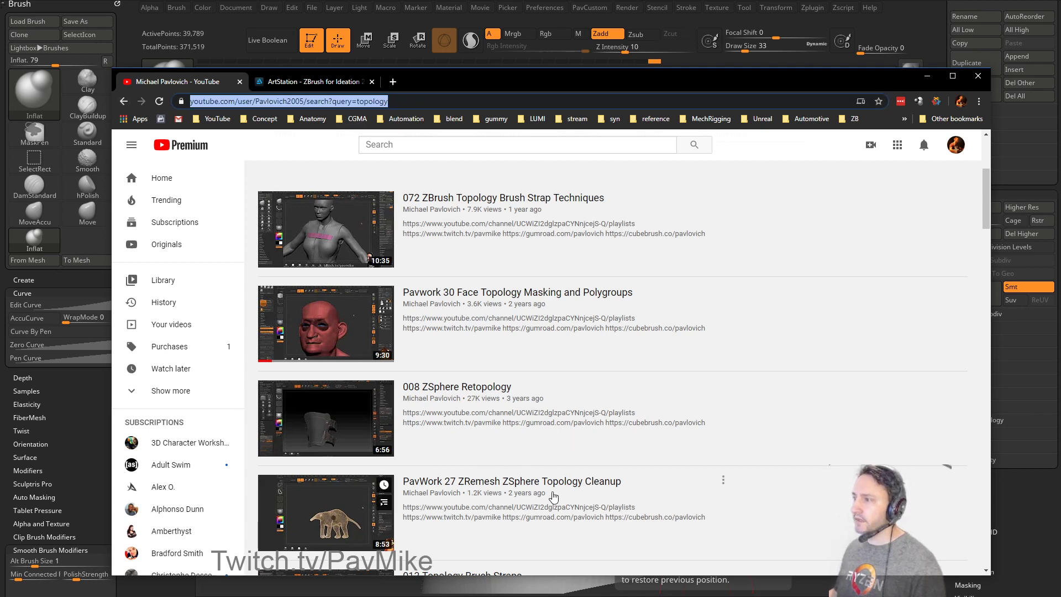
scroll(570, 469, down, 5)
scroll(561, 470, down, 6)
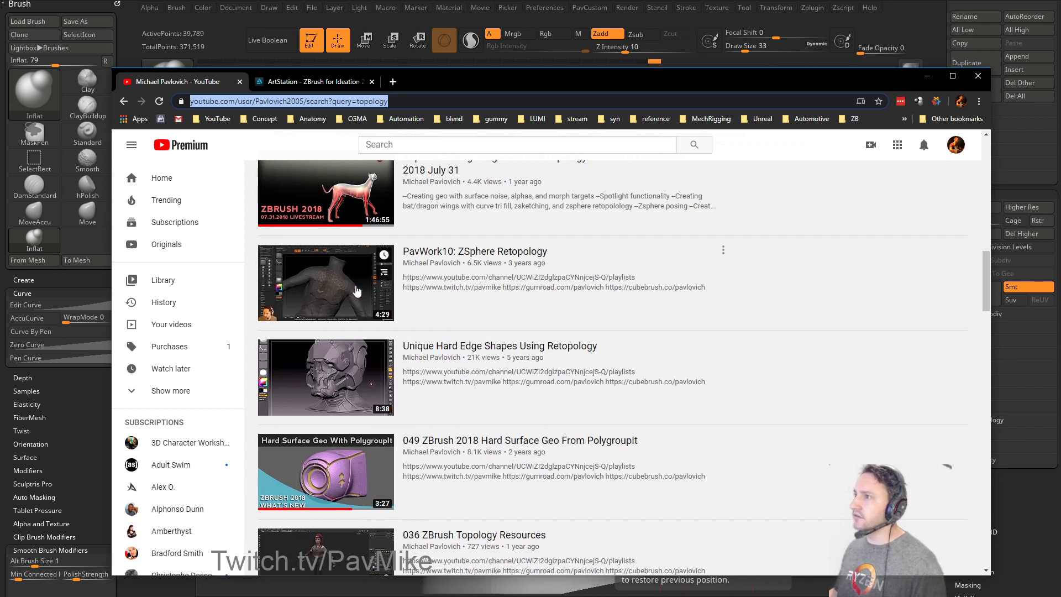
click(445, 103)
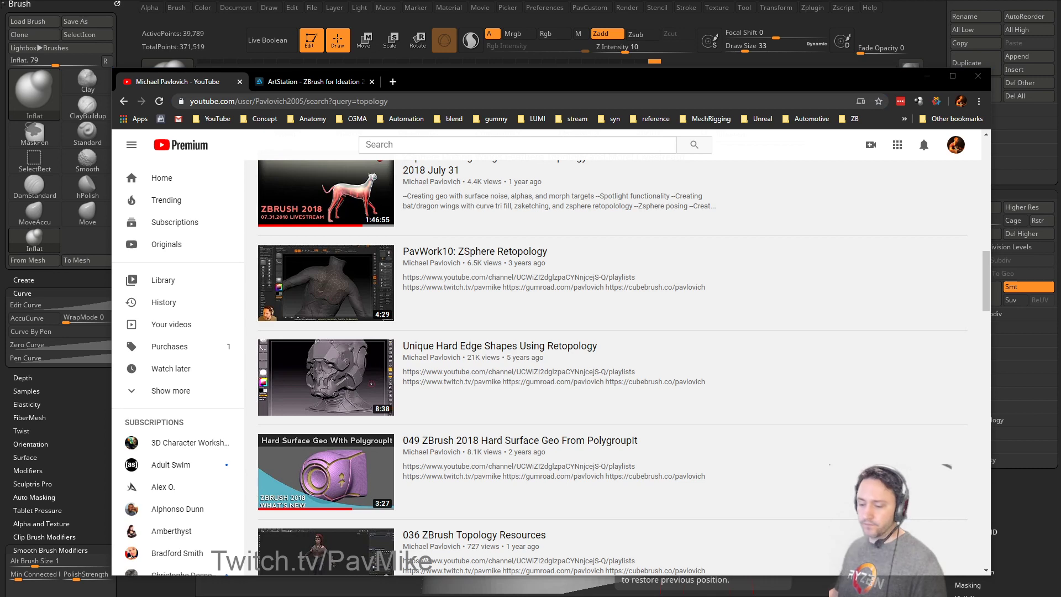
Move the browser window out of the way and choose the DamStandard brush for sculpting the head in ZBrush.
drag(437, 76, 0, 75)
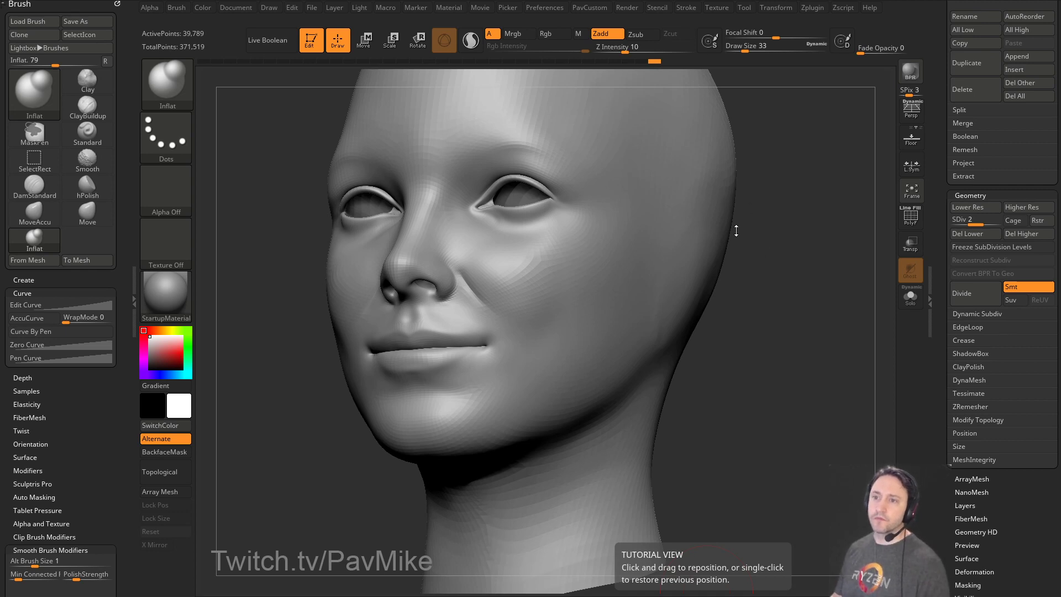
mouse_move(784, 256)
mouse_down()
mouse_move(817, 289)
mouse_move(784, 271)
mouse_move(791, 292)
mouse_move(781, 289)
mouse_move(827, 296)
mouse_move(794, 278)
mouse_up()
key(b)
key(d)
key(s)
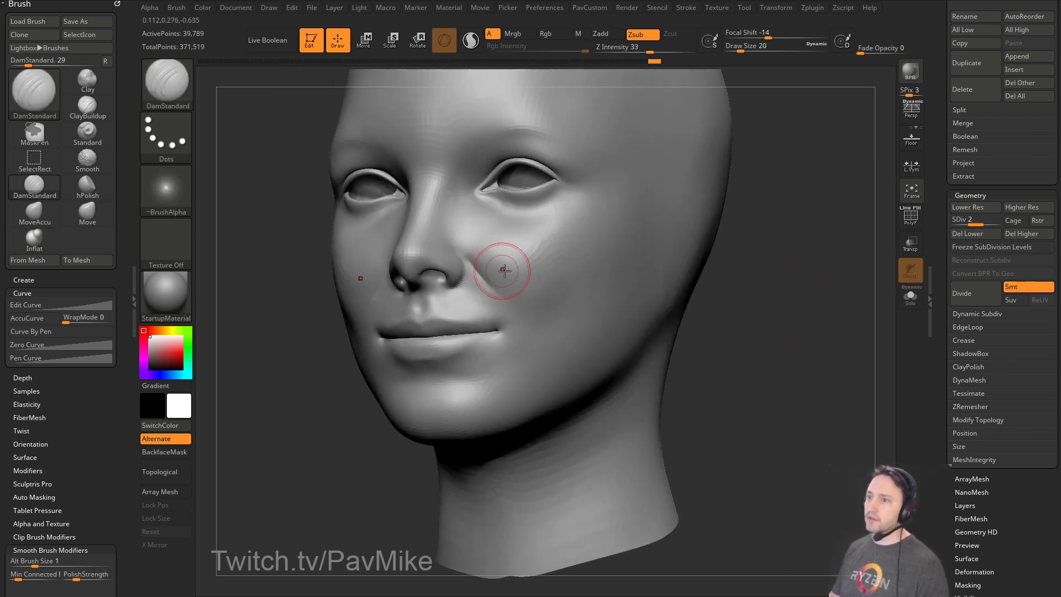
Carve the smile fold running from the nostril towards the mouth corner with DamStandard at a draw size of about 25, smoothing it.
key(s)
mouse_move(481, 276)
mouse_down()
mouse_move(507, 314)
mouse_move(502, 301)
mouse_up()
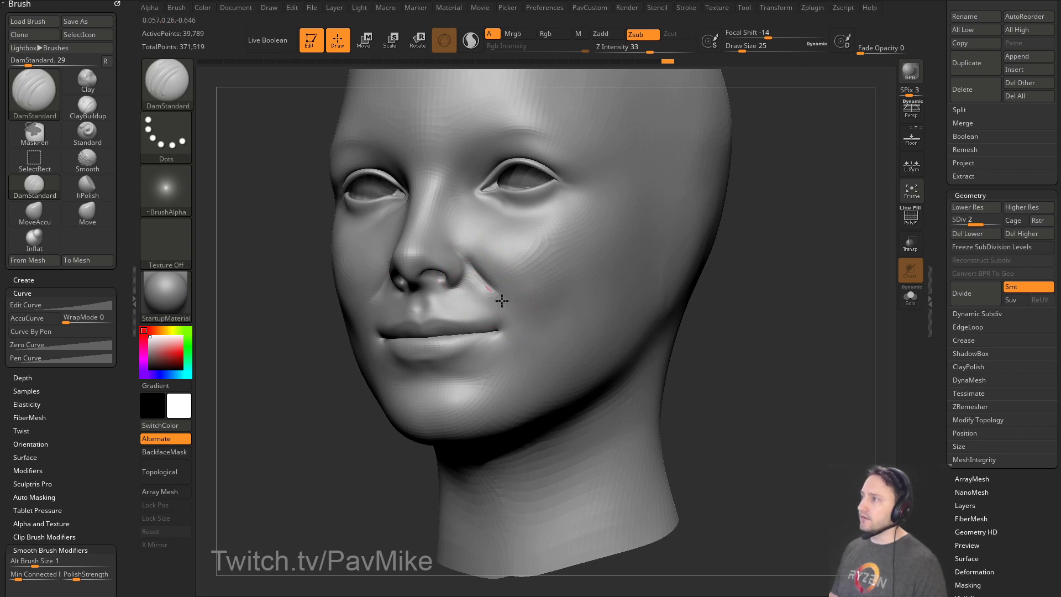
drag(753, 299, 718, 298)
key(shift)
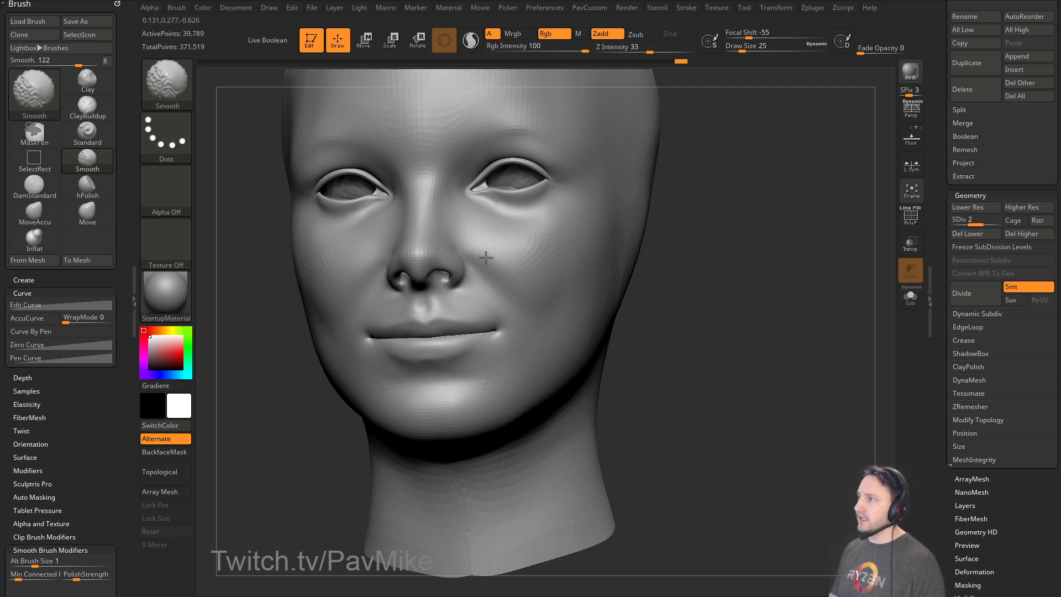
drag(683, 255, 707, 253)
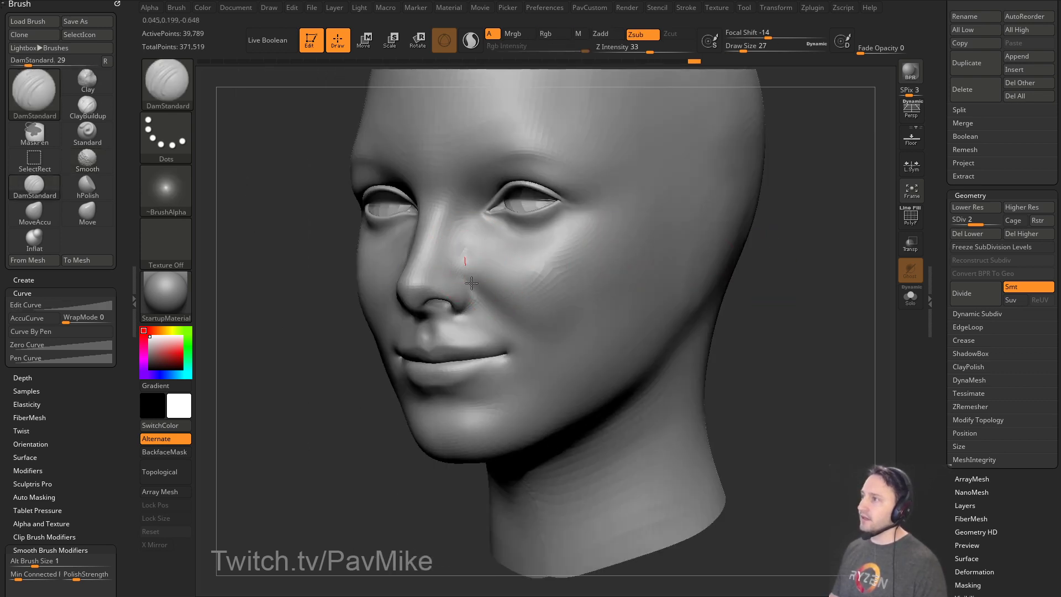
key(shift)
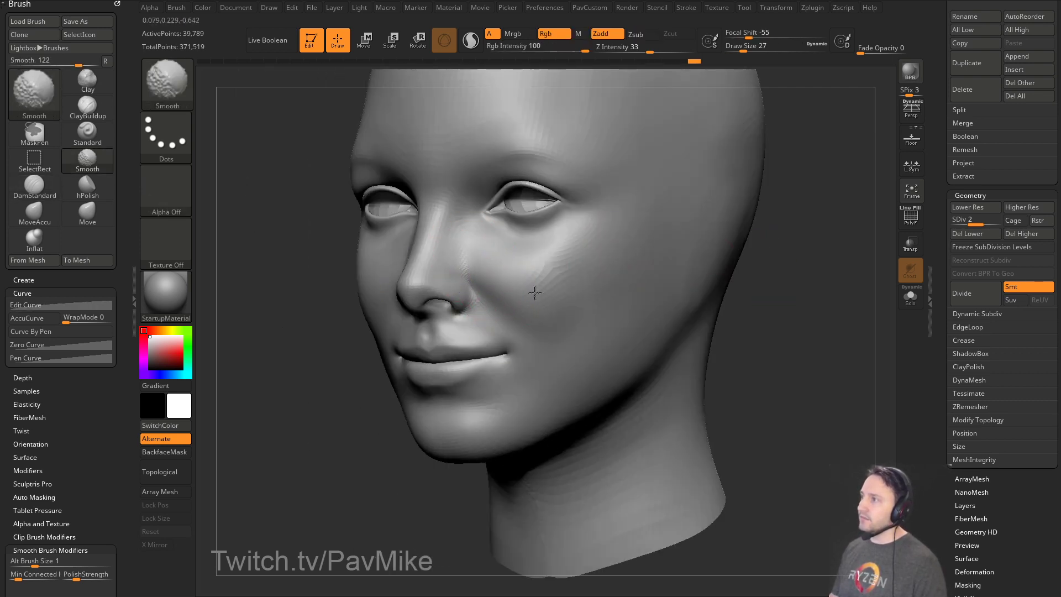
Soften the crease beside the nostril and upper smile fold with the Smooth brush.
drag(878, 324, 849, 323)
drag(781, 315, 806, 316)
key(shift)
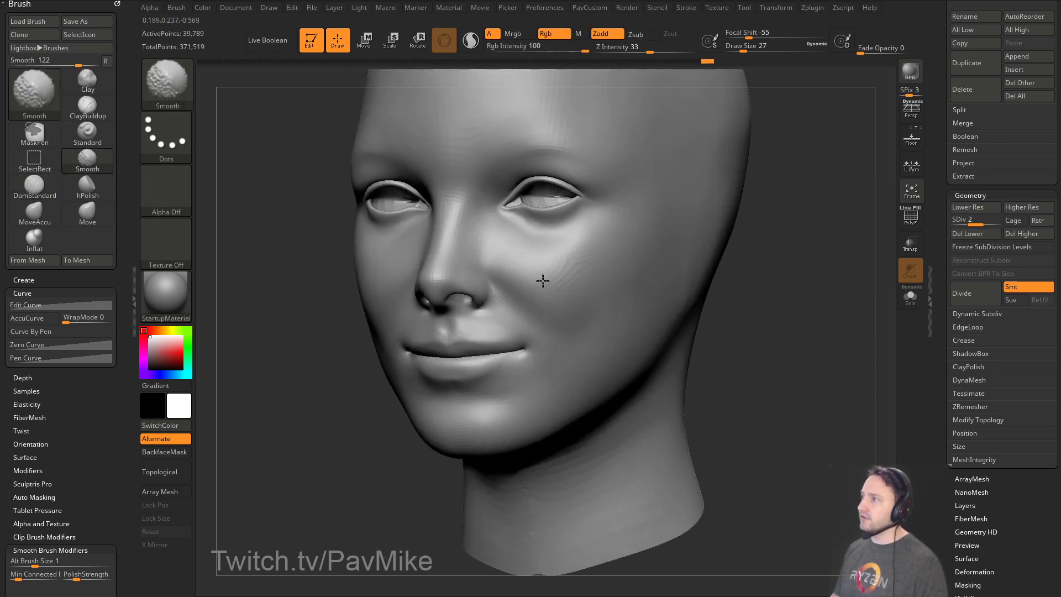
mouse_move(725, 300)
mouse_down()
mouse_move(812, 319)
mouse_move(791, 334)
mouse_move(786, 309)
mouse_move(753, 291)
mouse_up()
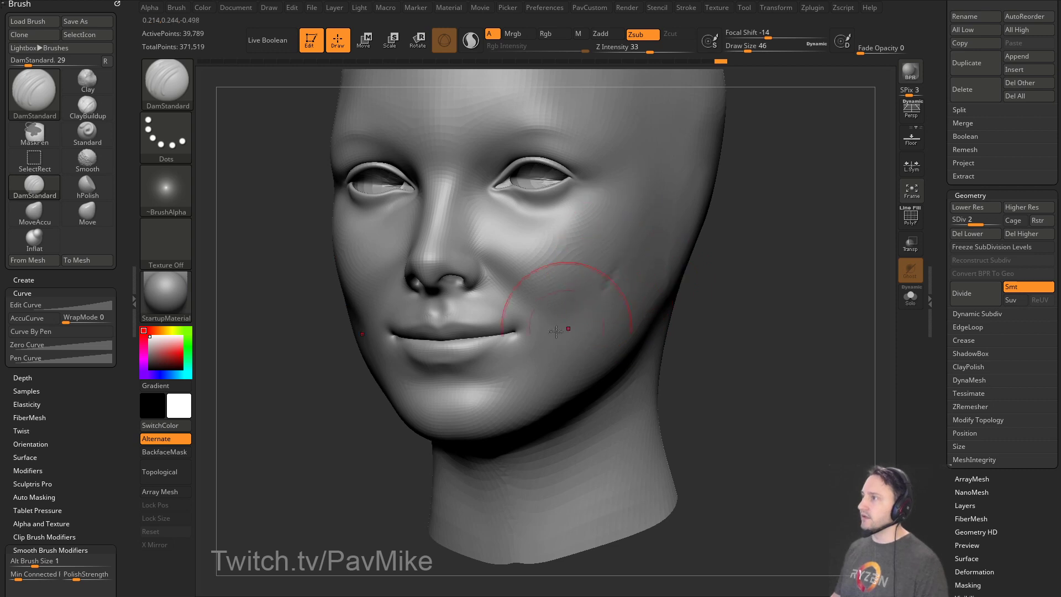
Cut a diagonal hollow under the cheekbone with DamStandard at draw size 46, choose the Inflat brush and smooth the cut into the cheek.
drag(569, 326, 624, 260)
key(b)
key(i)
key(n)
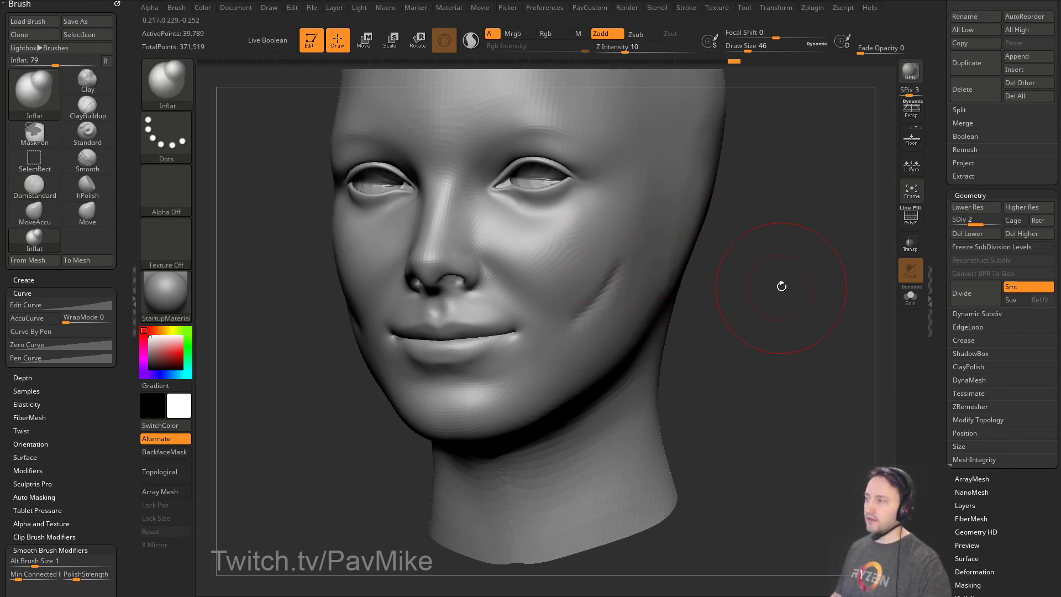
drag(781, 287, 788, 262)
mouse_move(572, 293)
mouse_down()
mouse_move(591, 266)
mouse_move(579, 300)
mouse_up()
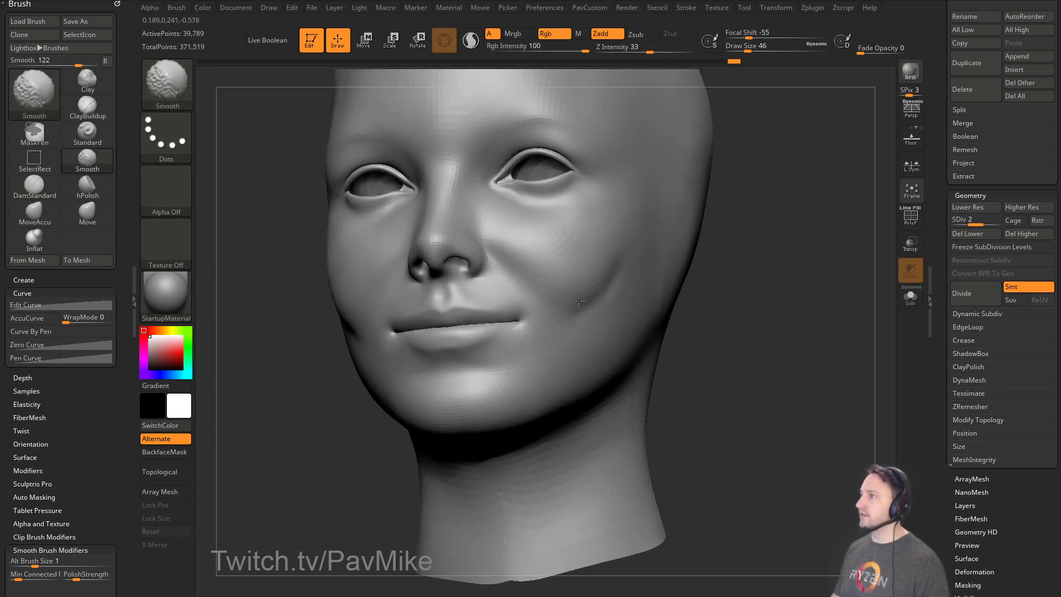
mouse_move(773, 298)
mouse_down()
mouse_move(800, 289)
mouse_move(770, 298)
mouse_move(769, 263)
mouse_move(787, 269)
mouse_move(730, 265)
mouse_up()
Carve small creases around the mouth corners with DamStandard at draw size 16.
key(b)
key(d)
key(s)
key(bracketleft)
key(bracketleft)
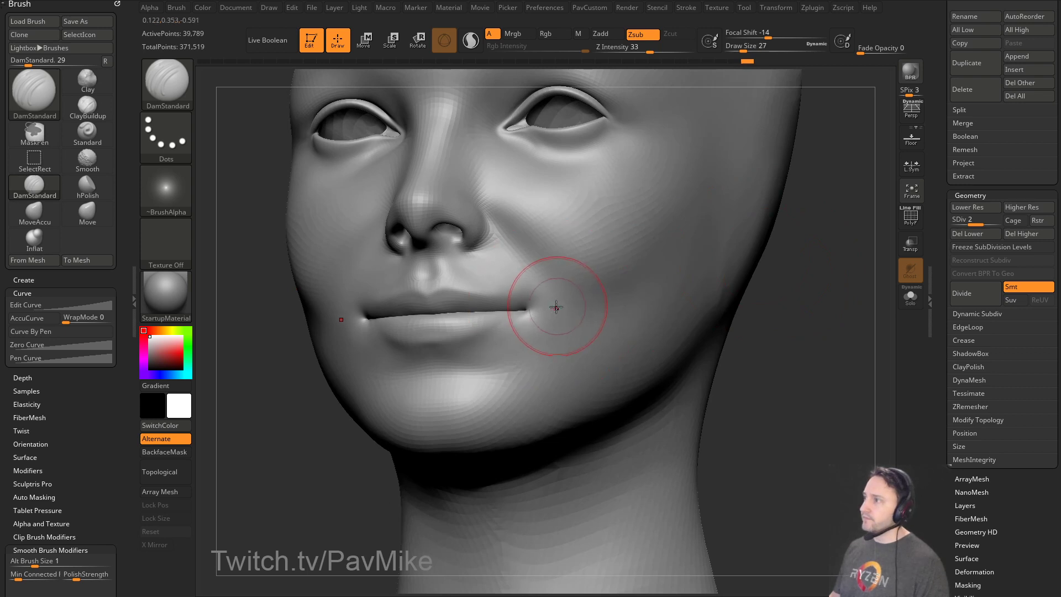
key(bracketleft)
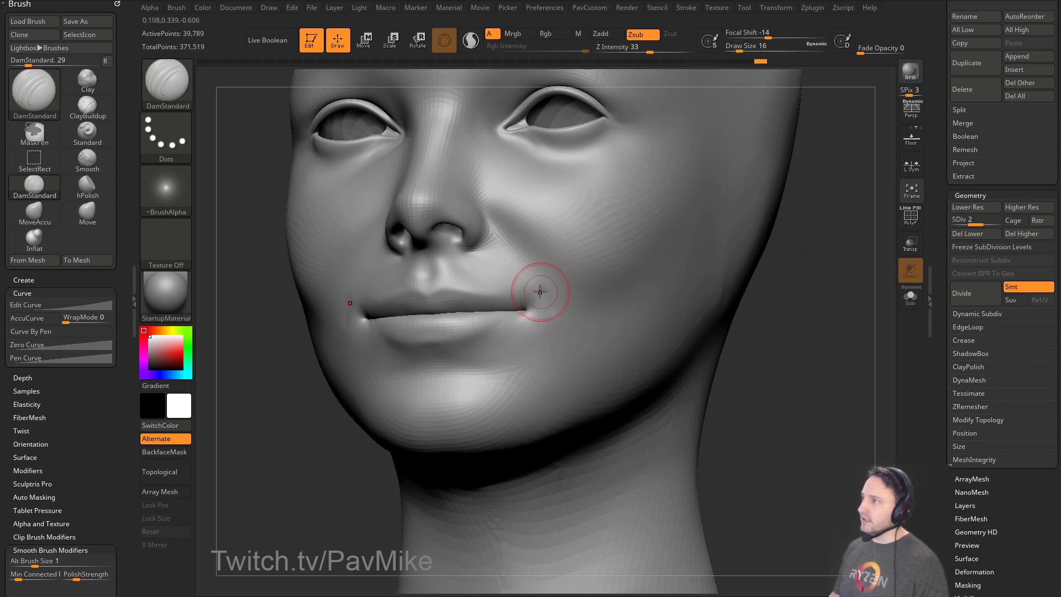
mouse_move(801, 315)
mouse_down()
mouse_move(812, 339)
mouse_move(568, 307)
mouse_up()
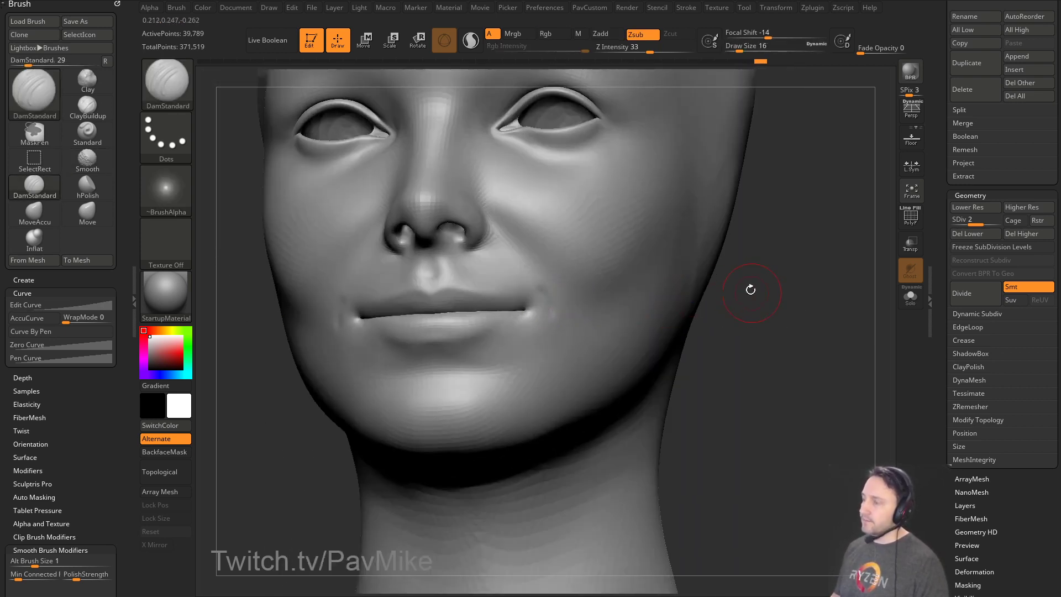
mouse_move(782, 274)
mouse_down()
mouse_move(799, 299)
mouse_move(773, 304)
mouse_up()
Fill out the mouth corners with the Inflat brush at draw size 20 and smooth the surrounding skin.
key(b)
key(i)
key(n)
key(bracketright)
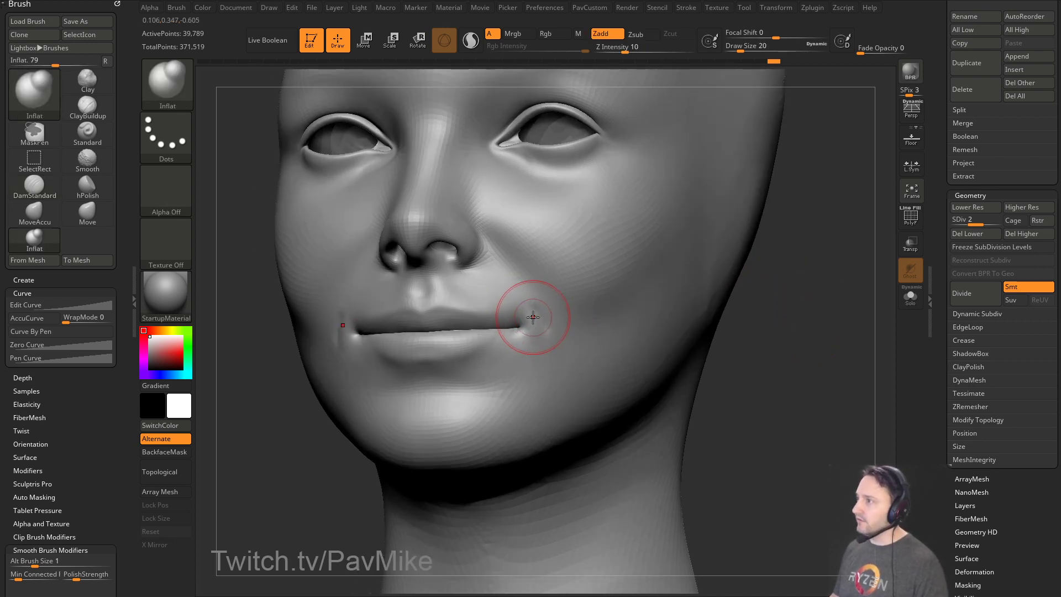
key(shift)
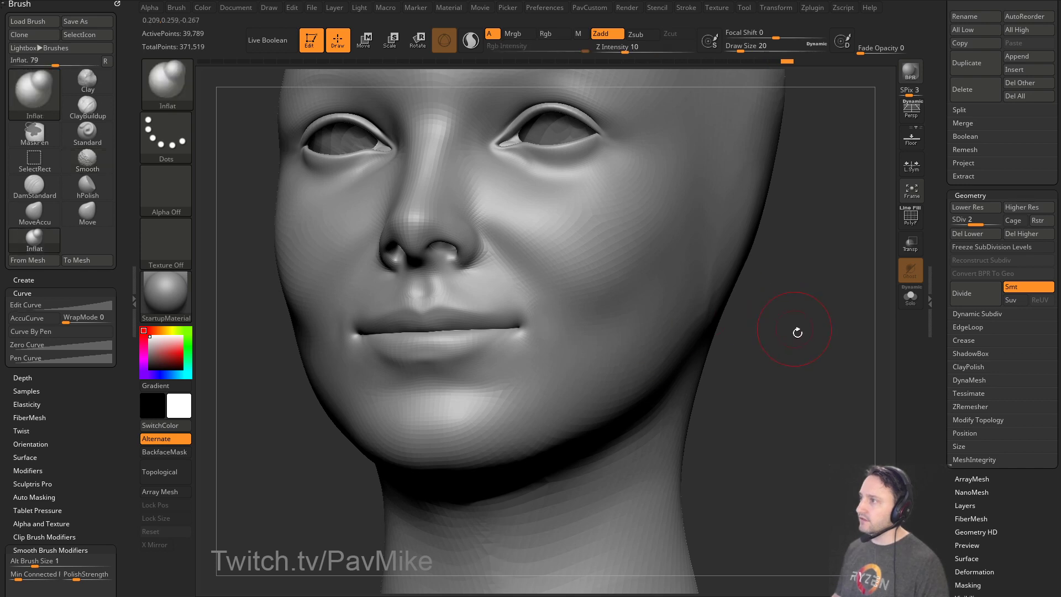
mouse_move(796, 331)
shift+mouse_down()
mouse_move(781, 315)
mouse_move(795, 322)
shift+mouse_up()
mouse_move(712, 320)
mouse_down()
mouse_move(746, 313)
mouse_move(741, 325)
mouse_move(730, 310)
mouse_move(758, 308)
mouse_move(781, 289)
mouse_move(763, 315)
mouse_move(775, 339)
mouse_move(779, 324)
mouse_move(765, 308)
mouse_move(782, 321)
mouse_up()
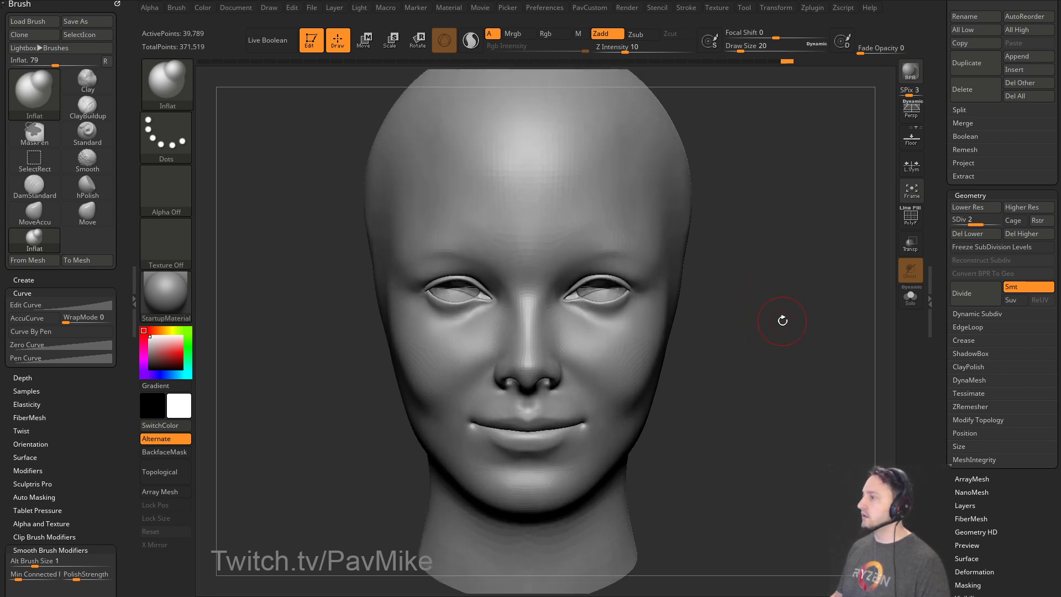
Make the eyeball subtool PM3D_Sphere3D_6 visible together with the head.
right_drag(420, 595, 331, 596)
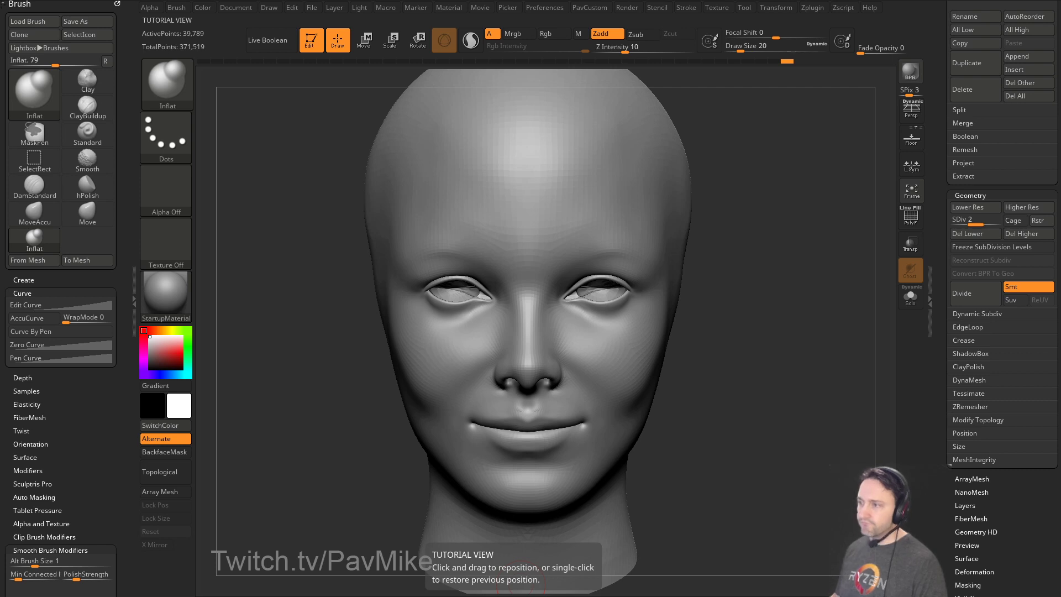
ctrl+right_drag(805, 254, 800, 275)
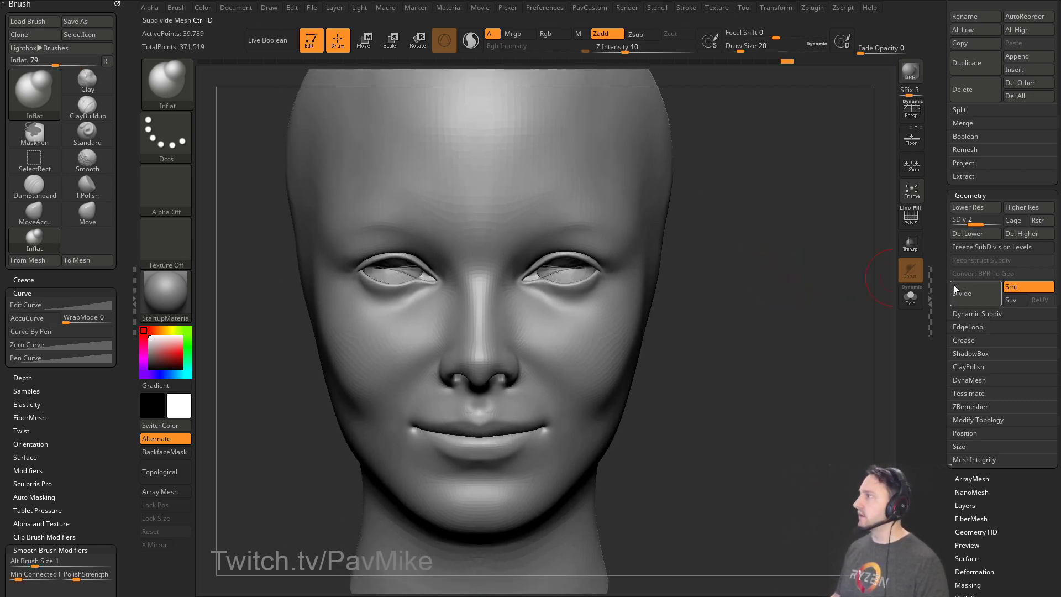
drag(940, 243, 976, 319)
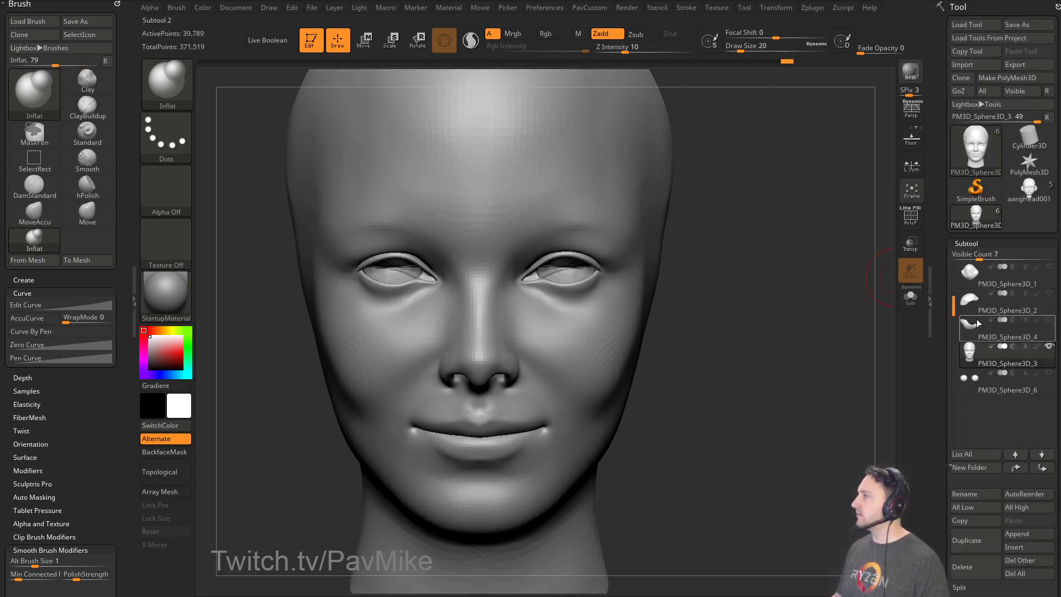
key(shift)
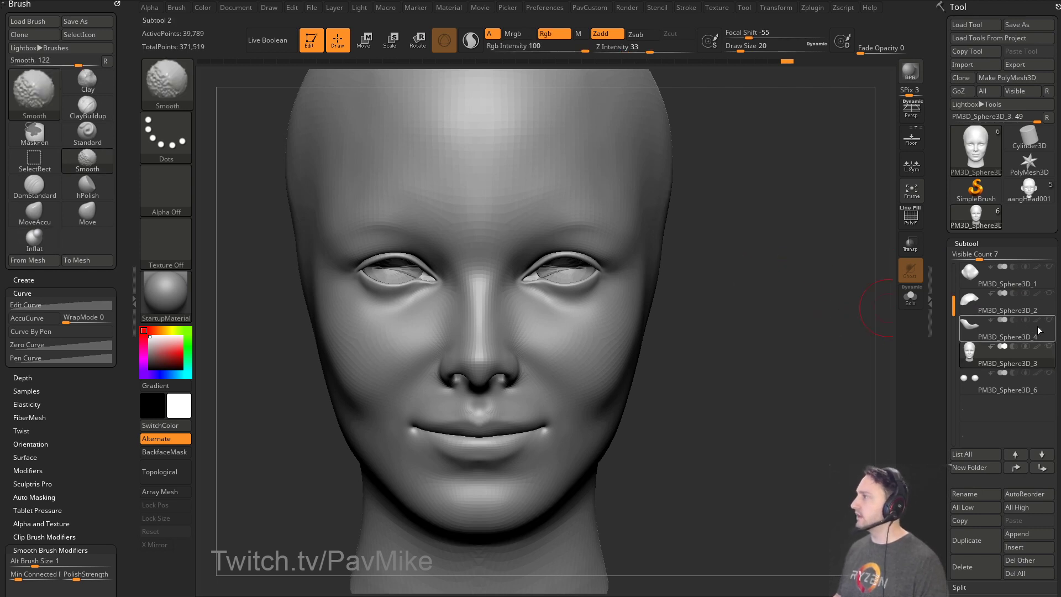
shift+click(1049, 347)
shift+click(1048, 347)
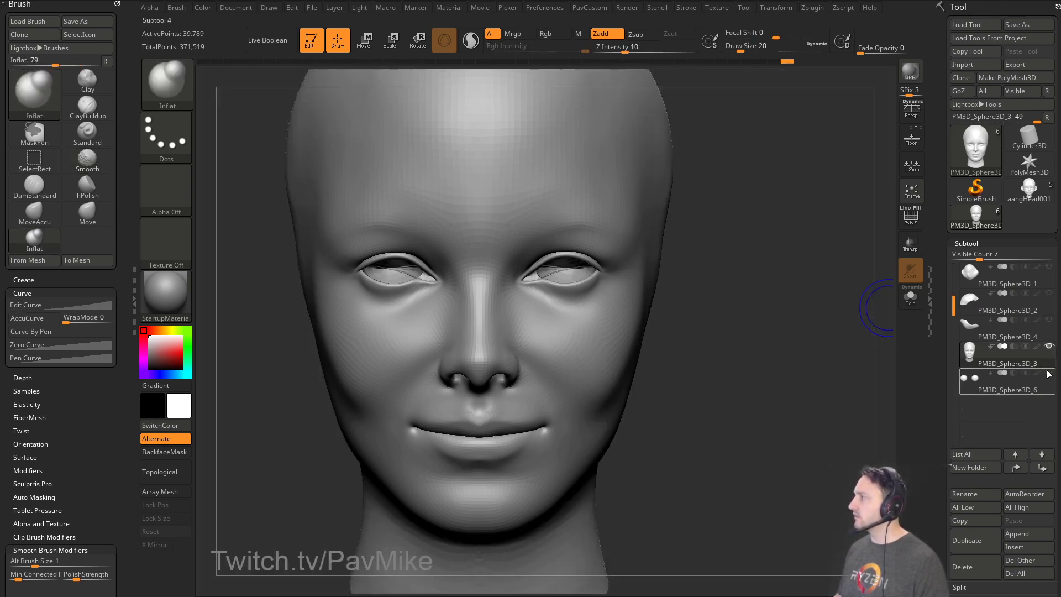
mouse_move(741, 279)
alt+mouse_down()
mouse_move(754, 297)
mouse_move(765, 253)
alt+mouse_up()
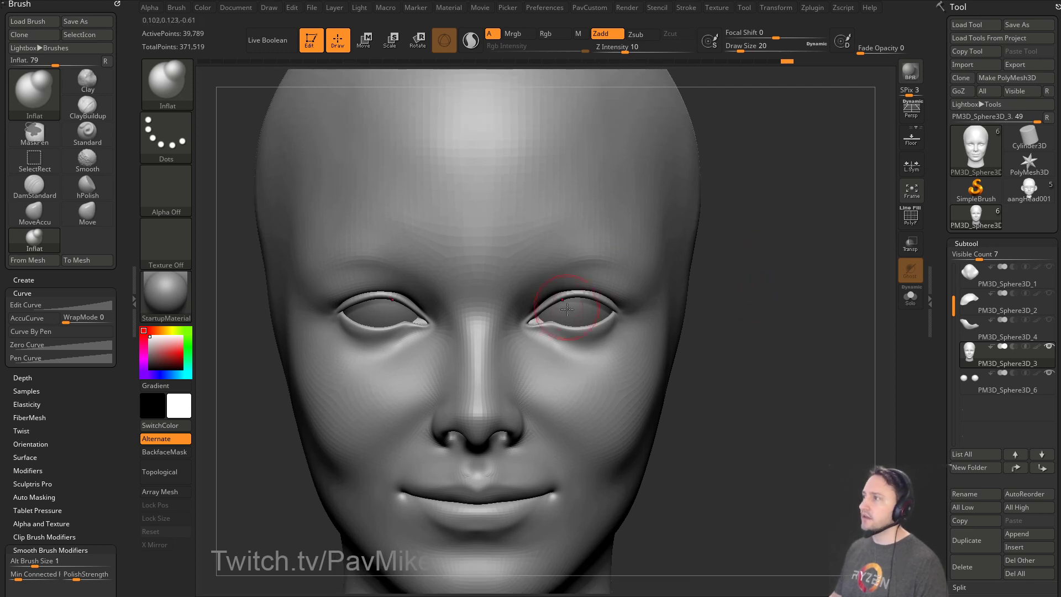
Adjust the eyelids around the eyeballs, choosing the Move brush to fit the shape.
key(s)
drag(568, 318, 582, 321)
key(b)
key(m)
key(v)
drag(741, 314, 758, 293)
key(s)
mouse_move(754, 306)
mouse_down()
mouse_move(742, 307)
mouse_move(774, 296)
mouse_move(778, 278)
mouse_up()
Nudge the nostril area with the Move brush and set the draw size to 54.
mouse_move(869, 346)
alt+mouse_down()
mouse_move(801, 315)
mouse_move(822, 313)
alt+mouse_up()
key(s)
mouse_move(512, 407)
mouse_down()
mouse_move(527, 411)
mouse_move(511, 410)
mouse_move(519, 401)
mouse_up()
key([)
key(s)
alt+drag(729, 348, 724, 351)
key(])
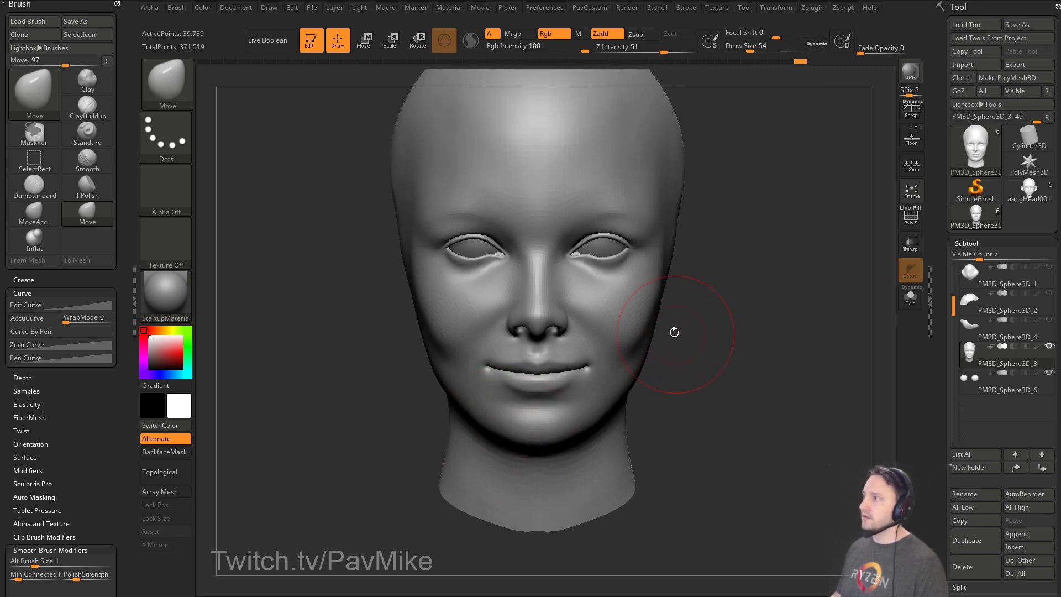
Refine the outline of the cheeks and skull with the Move brush at draw size 54.
drag(654, 326, 655, 324)
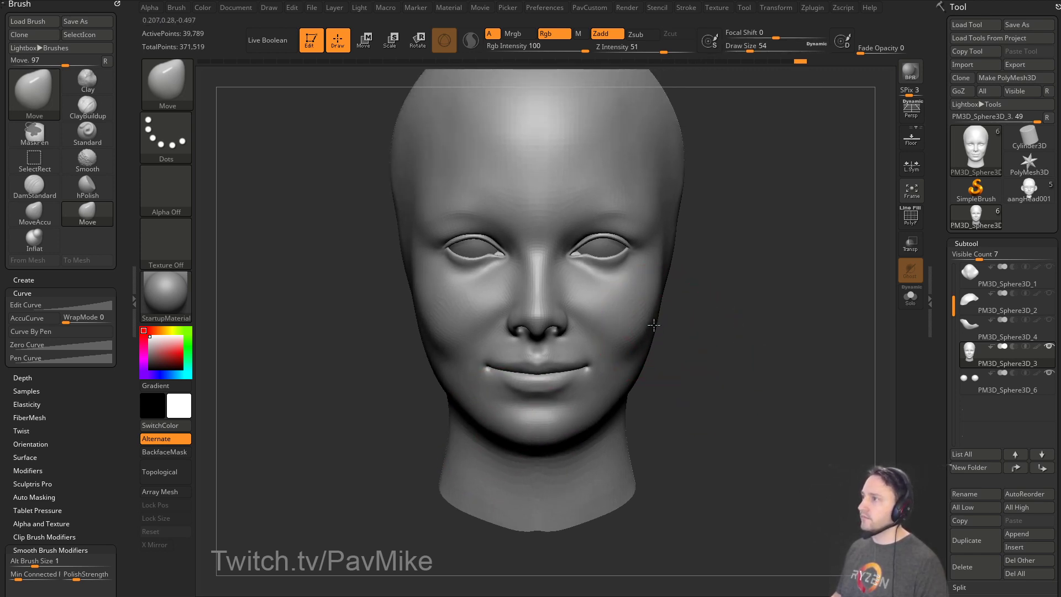
alt+drag(695, 270, 698, 316)
shift+drag(664, 221, 630, 150)
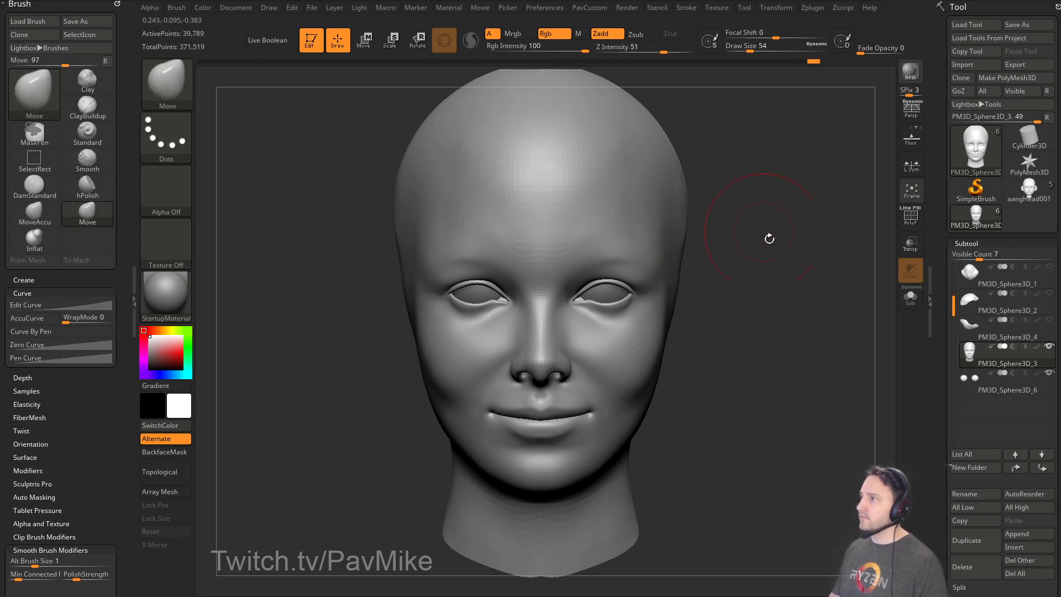
alt+drag(770, 237, 774, 266)
mouse_move(824, 279)
mouse_down()
mouse_move(746, 301)
mouse_move(815, 297)
mouse_move(751, 325)
mouse_up()
Refine the nose with the Move brush at a reduced size, smooth it at draw size 9 and frame the whole head.
key([)
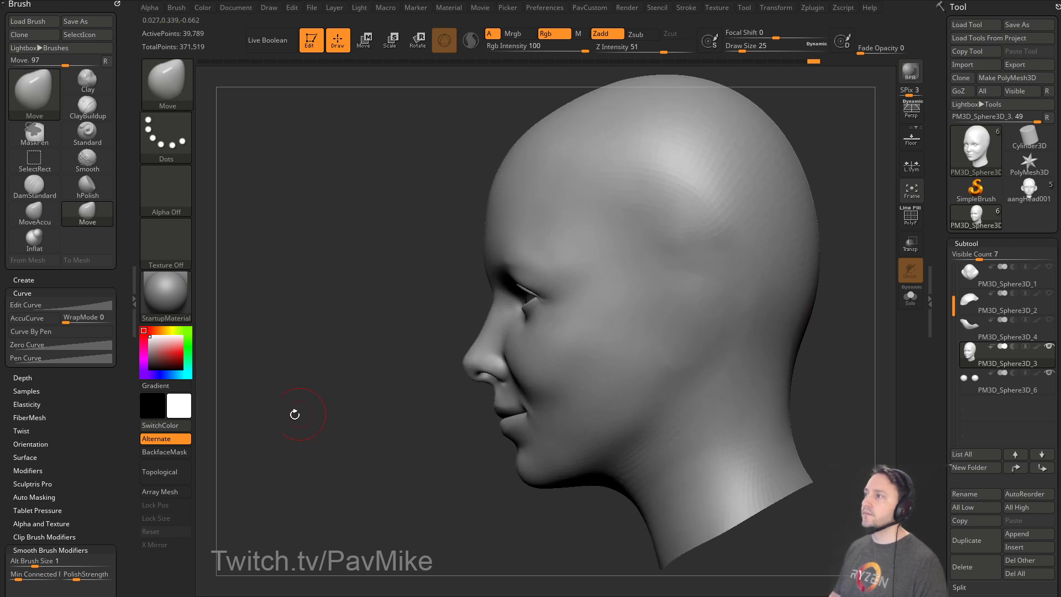
mouse_move(335, 423)
mouse_down()
mouse_move(349, 424)
mouse_move(371, 393)
mouse_move(394, 393)
mouse_move(416, 361)
mouse_up()
key(s)
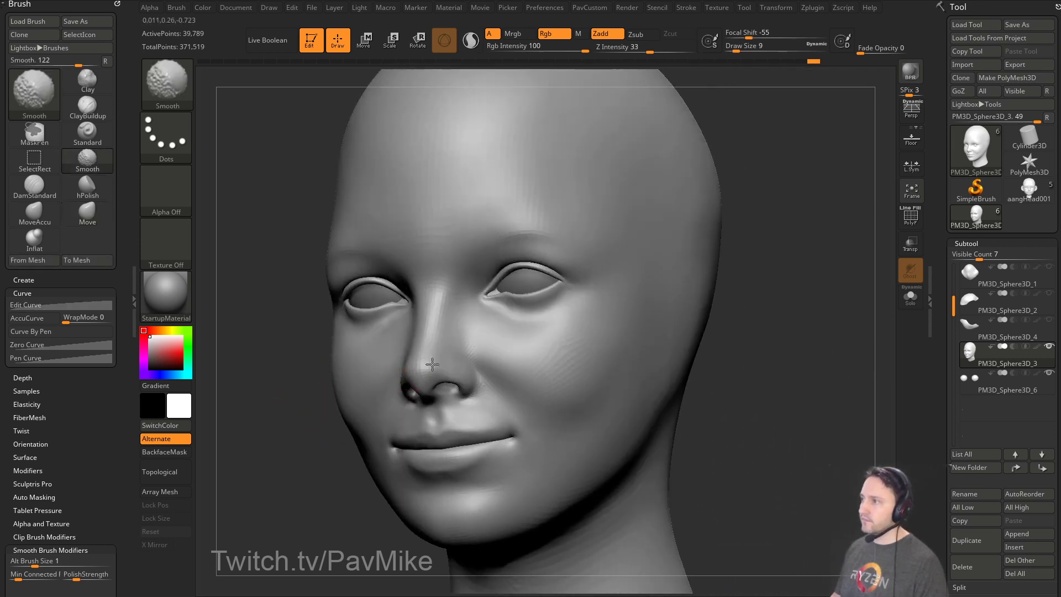
mouse_move(846, 307)
mouse_down()
mouse_move(417, 453)
mouse_move(884, 339)
mouse_up()
key(f)
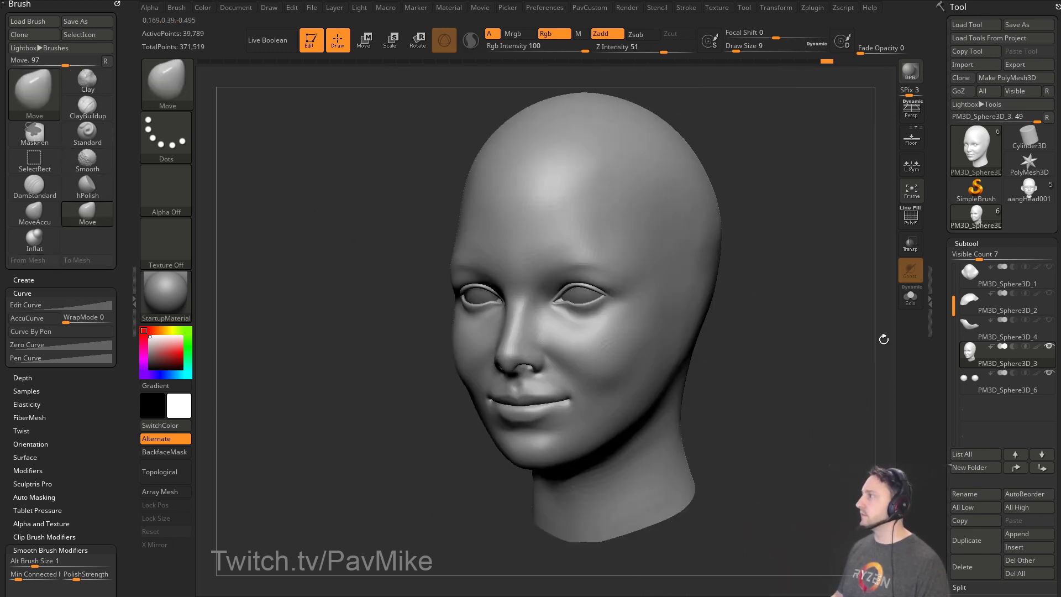
Show the painted colours on the subtools, raise the head to subdivision level 3 and set the draw size to 49.
shift+click(1036, 347)
drag(943, 368, 956, 280)
click(986, 395)
key(s)
click(768, 354)
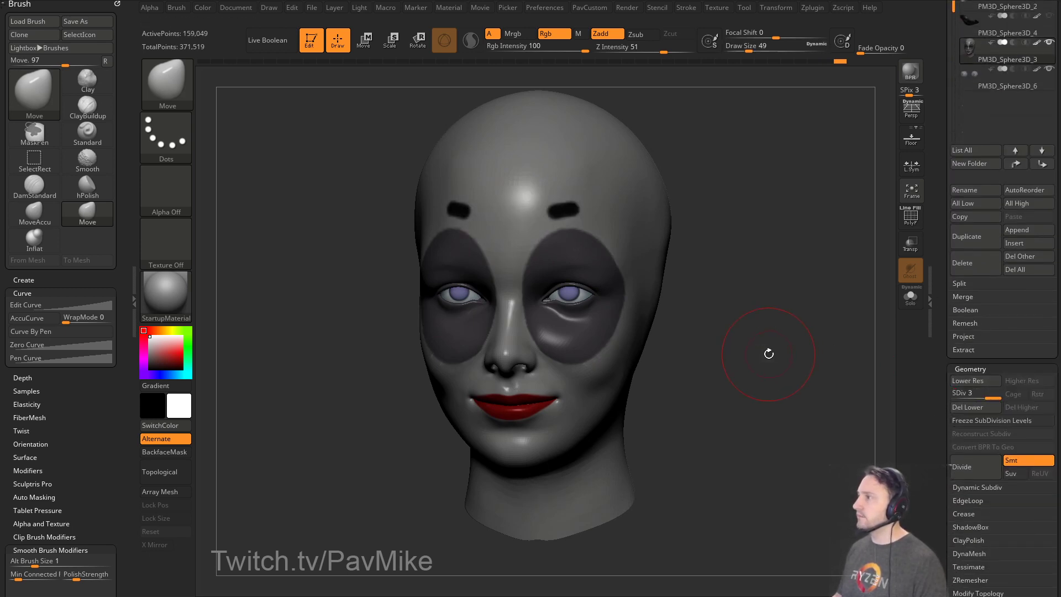
Examine the painted face up close and browse the material library without changing the material.
key(s)
click(348, 372)
shift+drag(356, 371, 347, 370)
mouse_move(782, 316)
alt+mouse_down()
mouse_move(779, 298)
mouse_move(779, 332)
alt+mouse_up()
drag(309, 329, 256, 329)
click(166, 295)
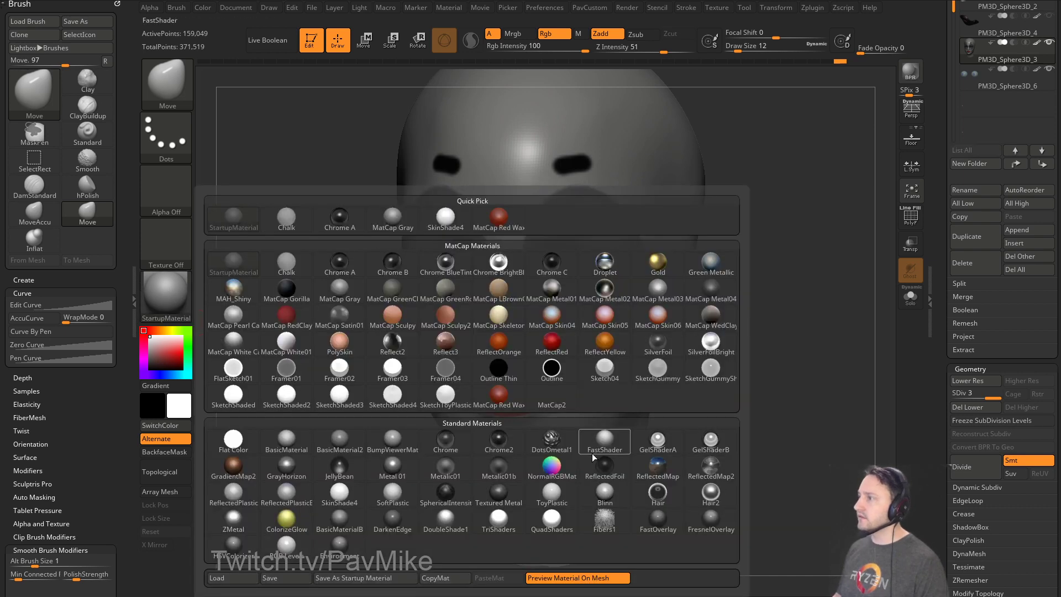
mouse_move(452, 526)
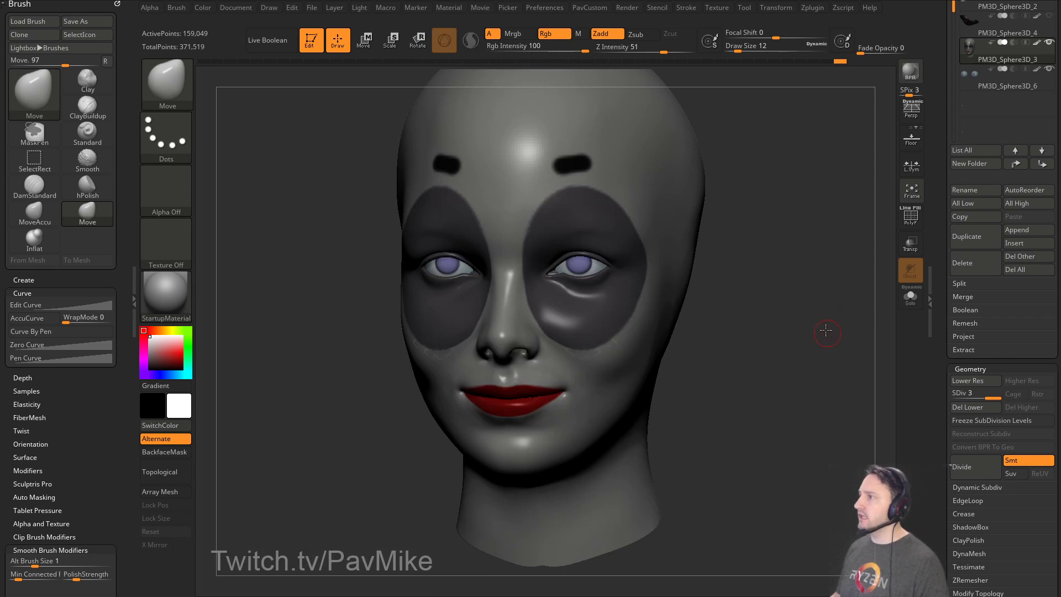
mouse_move(825, 326)
alt+mouse_down()
mouse_move(781, 310)
mouse_move(829, 315)
alt+mouse_up()
Show all subtools, choose the Standard brush and make the upper shell PM3D_Sphere3D_2 the active subtool.
drag(935, 299, 941, 370)
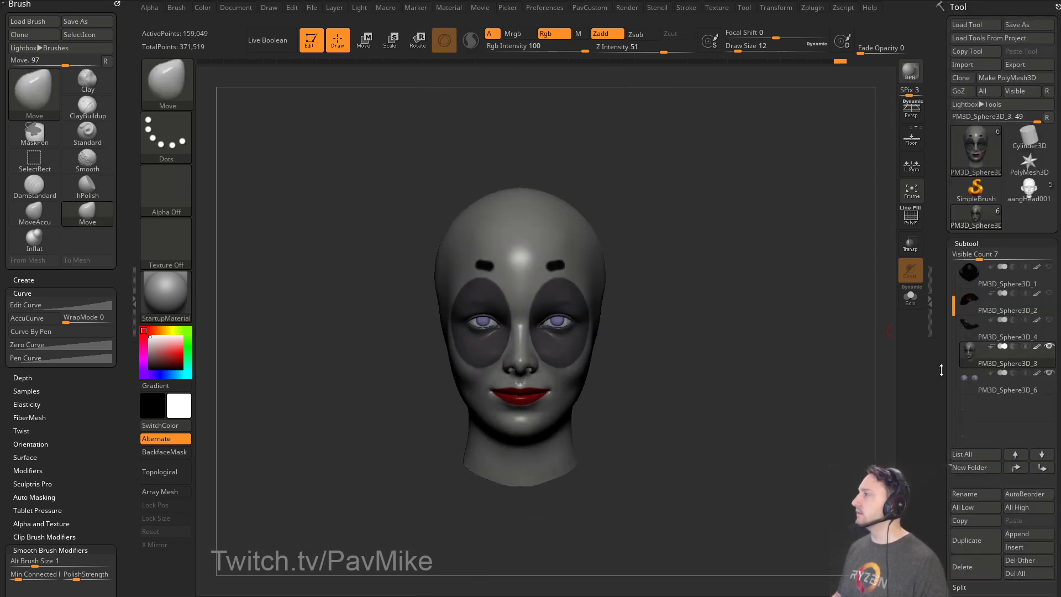
shift+click(1048, 347)
mouse_move(873, 153)
alt+mouse_down()
mouse_move(796, 147)
mouse_move(789, 206)
mouse_move(789, 189)
mouse_move(772, 196)
alt+mouse_up()
key(s)
key(s)
key(b)
key(s)
key(t)
alt+click(635, 250)
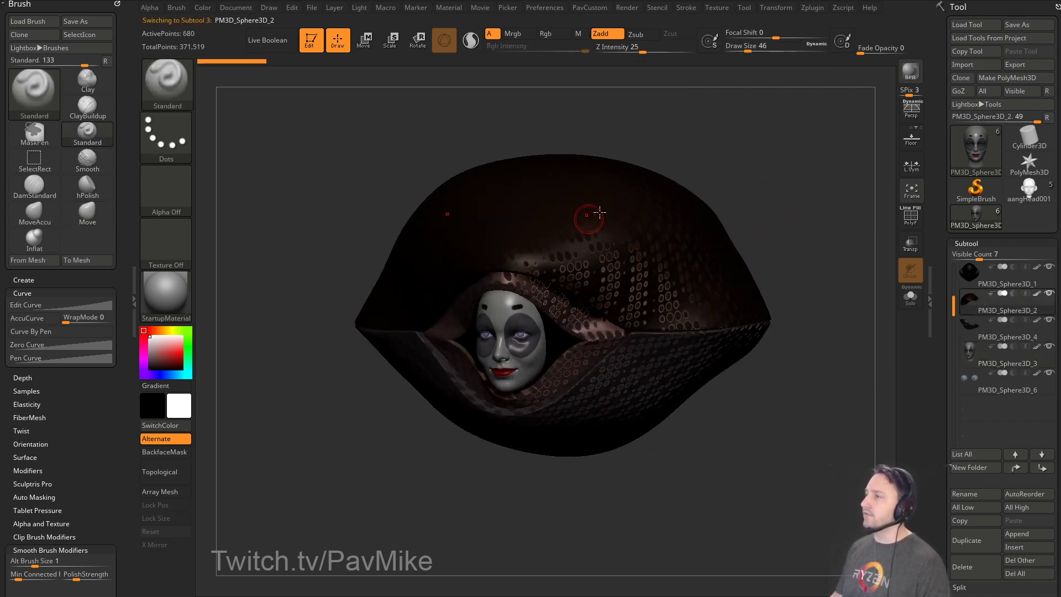
Turn off the painted colours on the subtools and switch to the aangHead001 tool.
mouse_move(785, 244)
mouse_down()
mouse_move(753, 256)
mouse_move(833, 251)
mouse_move(819, 273)
mouse_move(790, 284)
mouse_move(836, 329)
mouse_move(820, 334)
mouse_move(862, 399)
mouse_move(793, 349)
mouse_move(805, 350)
mouse_up()
shift+click(1037, 294)
key(s)
click(1025, 201)
drag(800, 314, 792, 323)
key(s)
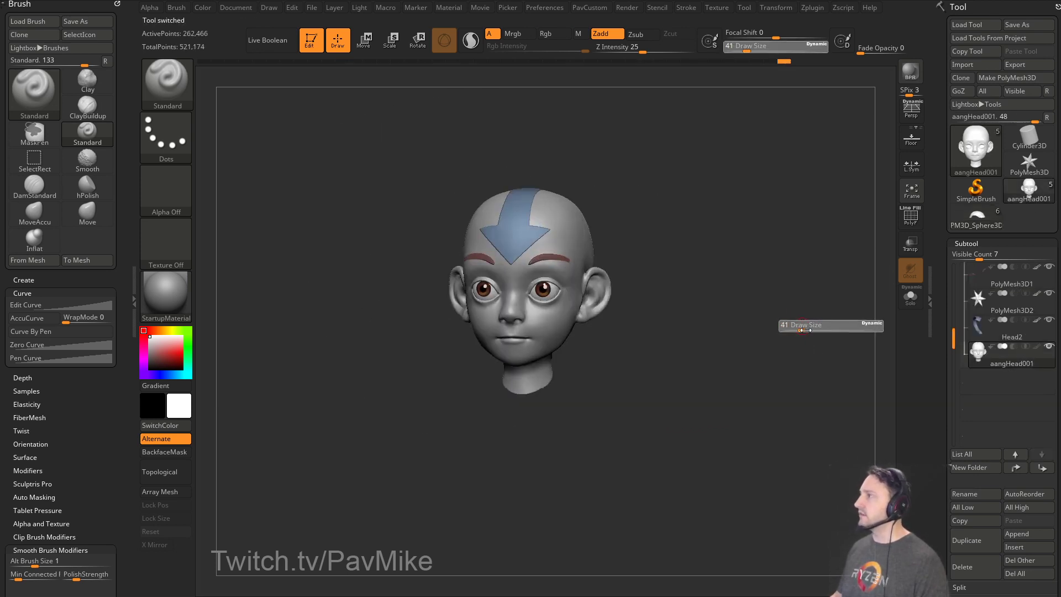
Remove the "head" folder while keeping its subtools, and set the draw size to 62.
key(s)
drag(954, 331, 958, 255)
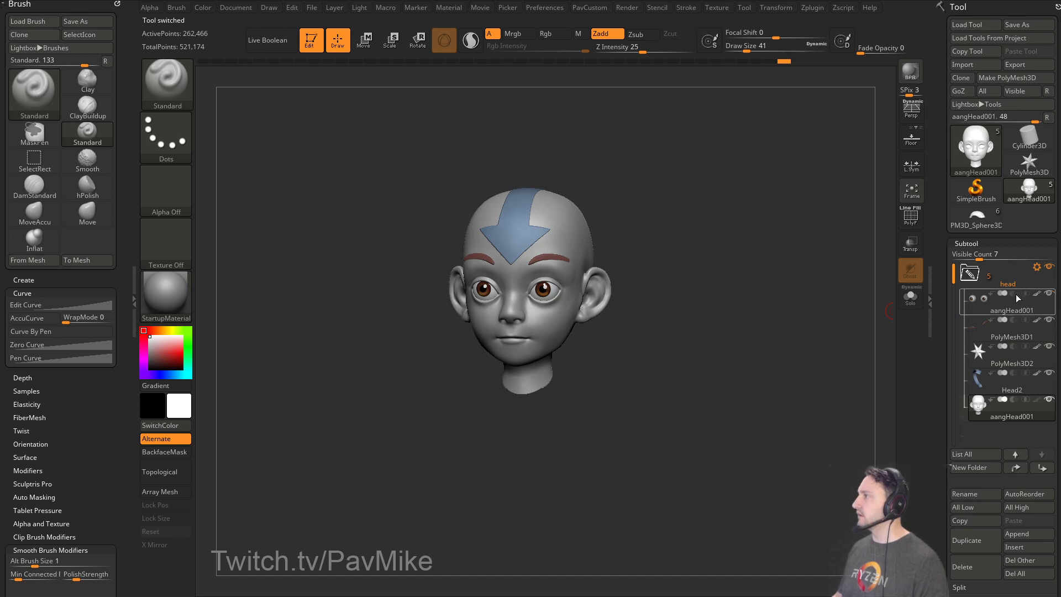
click(1036, 267)
click(983, 483)
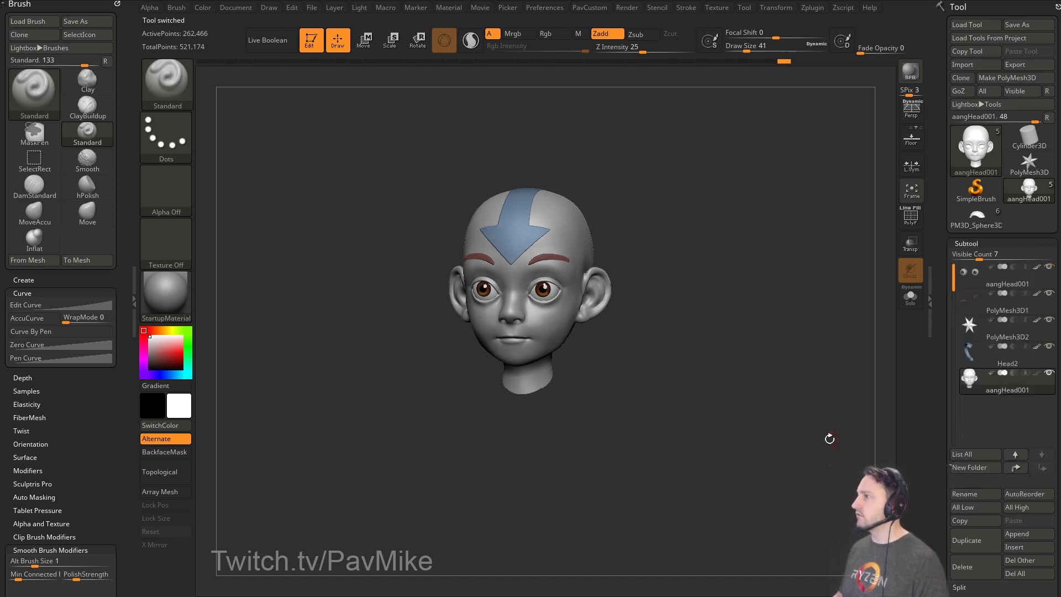
drag(761, 261, 637, 301)
key(s)
drag(697, 313, 700, 322)
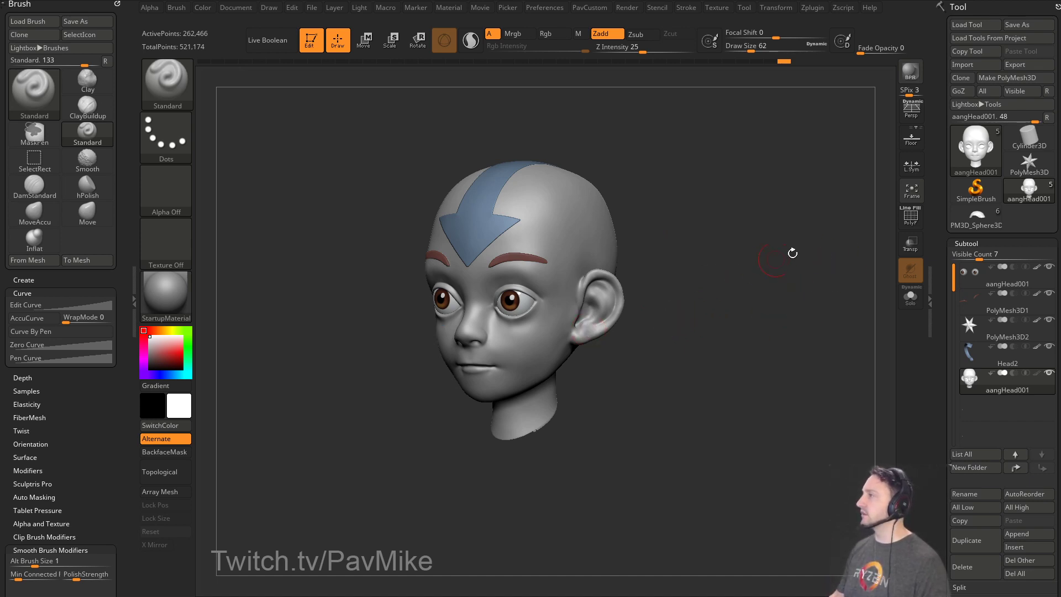
Switch to the PM3D_Sphere3D_2 shell tool and set the draw size to 54.
click(975, 220)
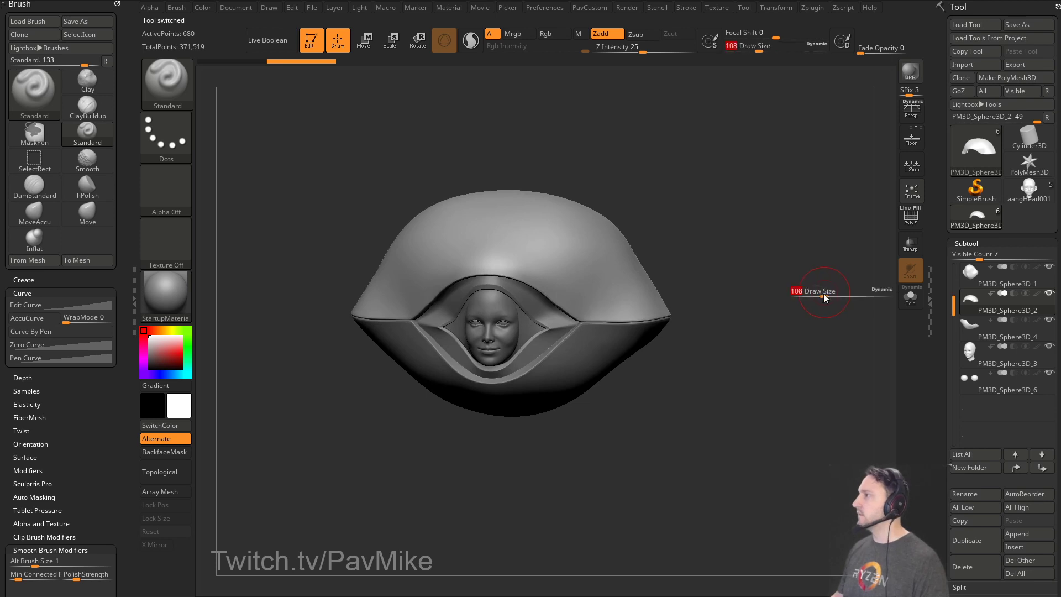
drag(954, 303, 954, 271)
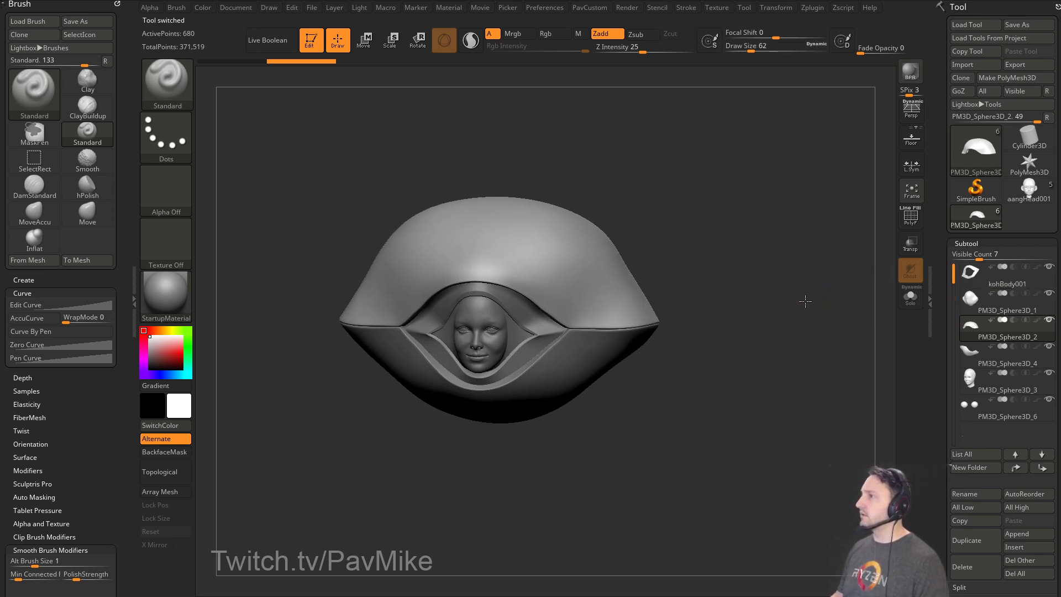
drag(806, 301, 790, 306)
key(s)
drag(730, 282, 768, 285)
key(s)
key(s)
drag(796, 249, 812, 239)
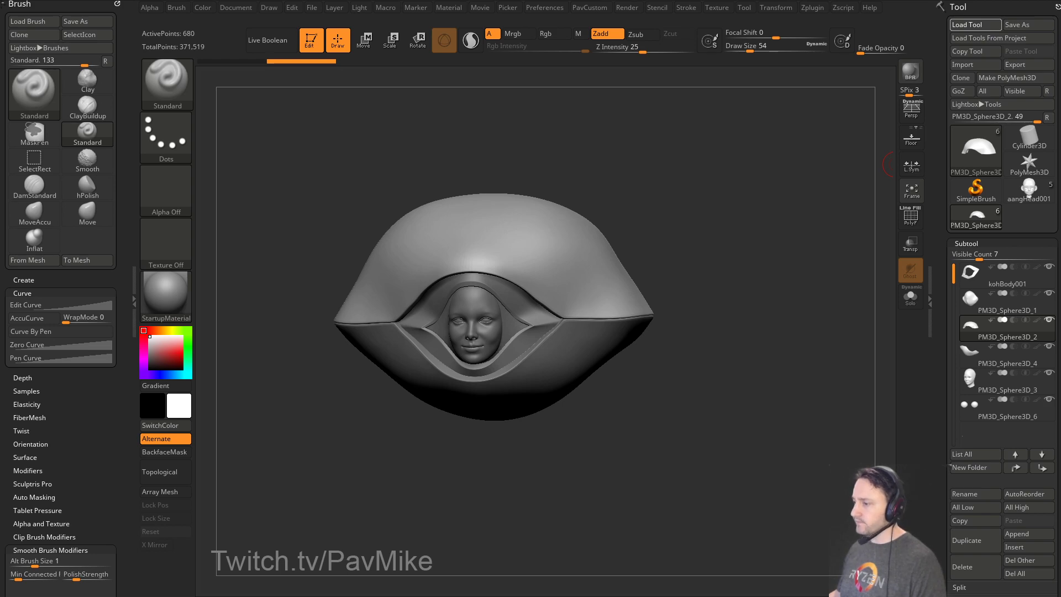
Switch to the browser, look through the YouTube channel's uploads and playlists, and select the channel's address.
key(alt+Tab)
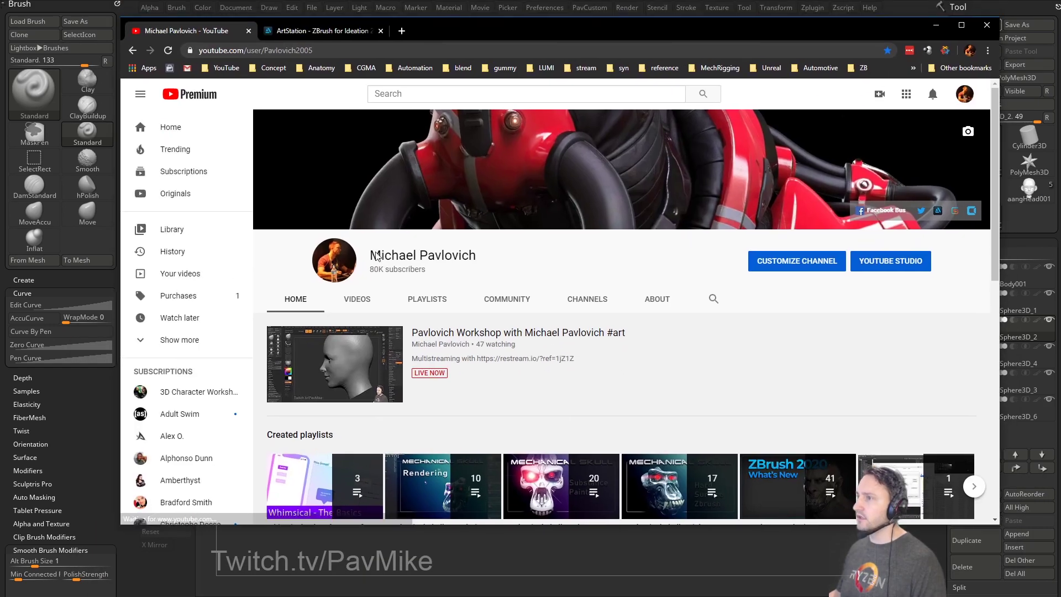
scroll(340, 319, down, 5)
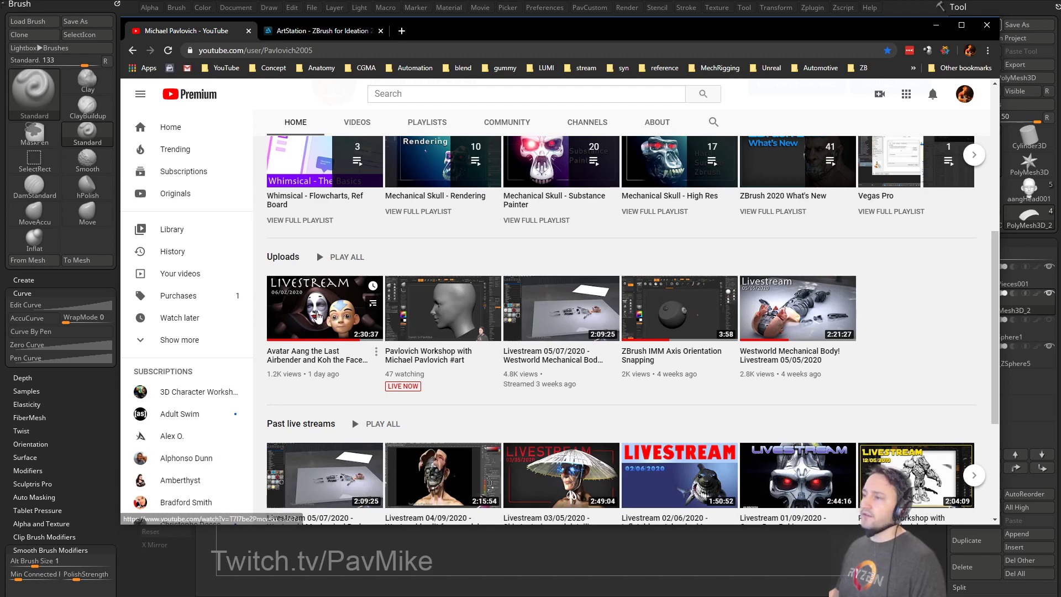
scroll(387, 235, up, 4)
click(427, 189)
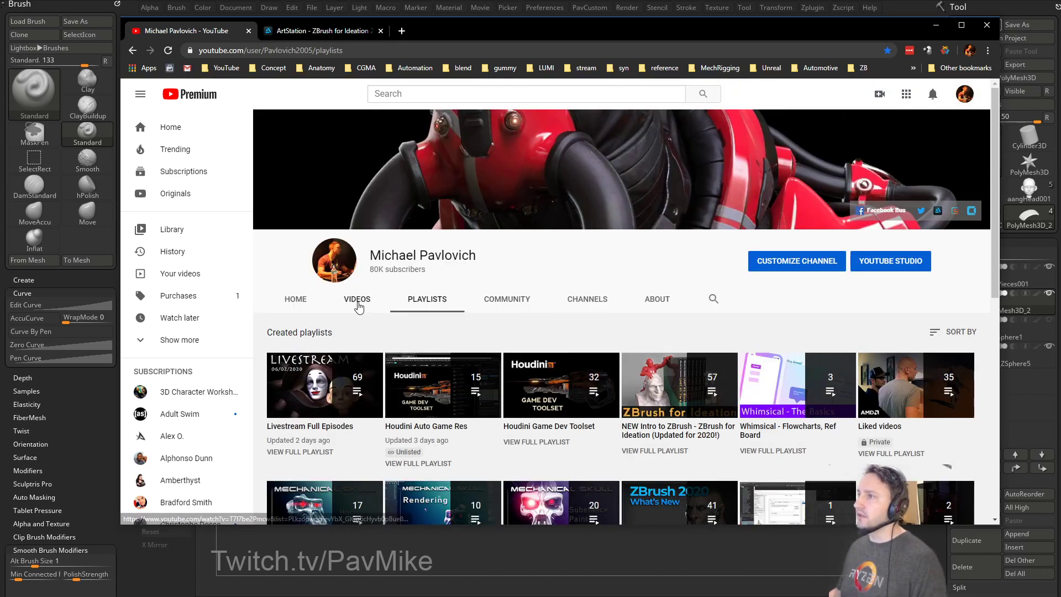
click(133, 50)
click(427, 51)
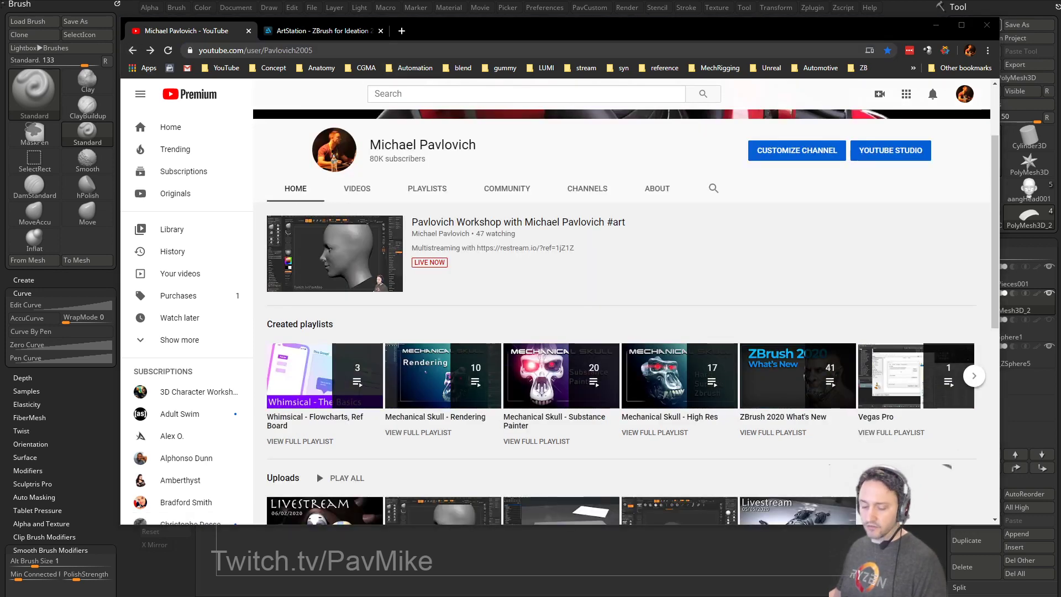
drag(439, 31, 0, 54)
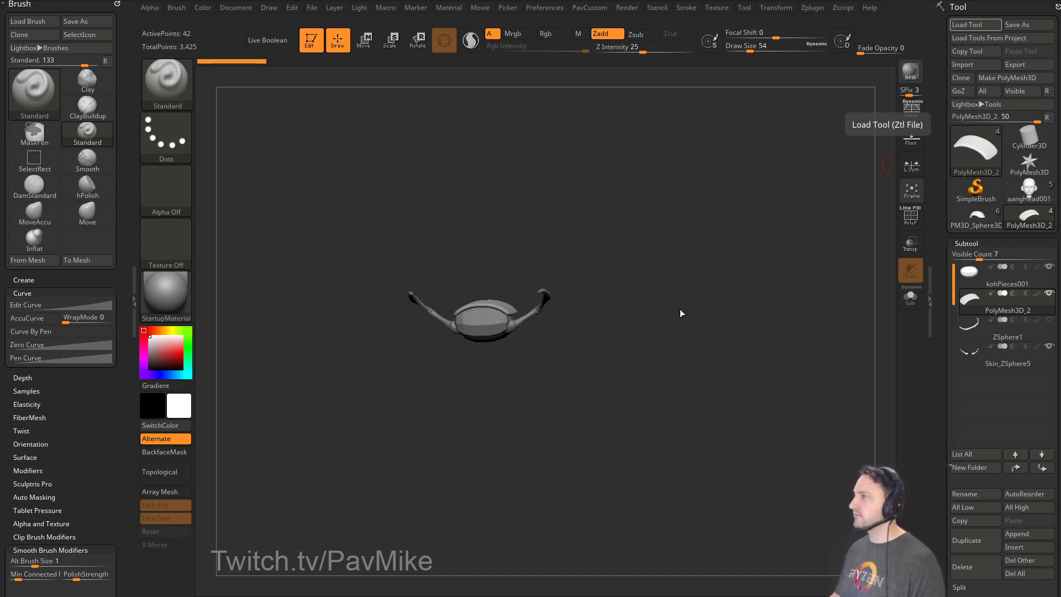
Set the draw size to 49 and inspect the PolyMesh3D_2 tool's plate, body and legs from an angled view.
key(s)
mouse_move(694, 296)
mouse_down()
mouse_move(693, 317)
mouse_move(713, 315)
mouse_move(708, 326)
mouse_move(853, 267)
mouse_up()
key(s)
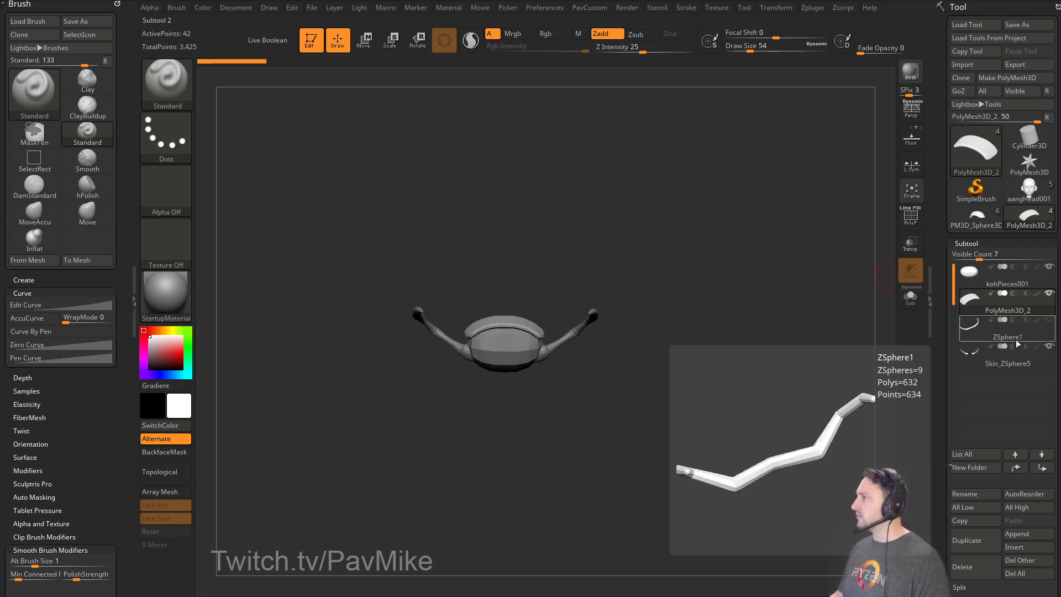
drag(829, 324, 806, 309)
drag(746, 292, 769, 346)
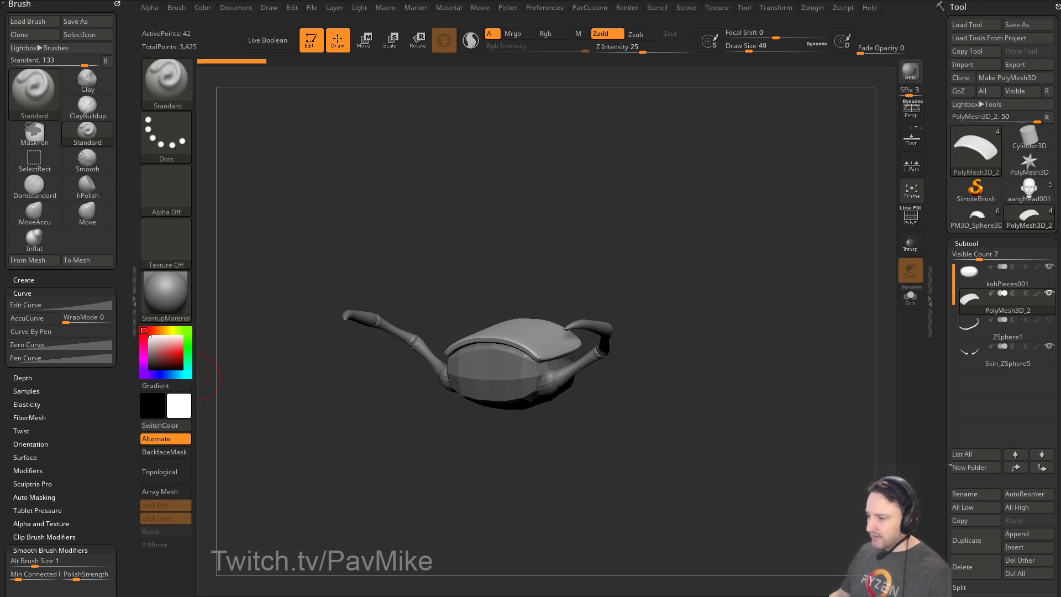
Switch to the browser to view the DOOM Hatch artwork on ArtStation, and return to the sculpt.
key(alt+Tab)
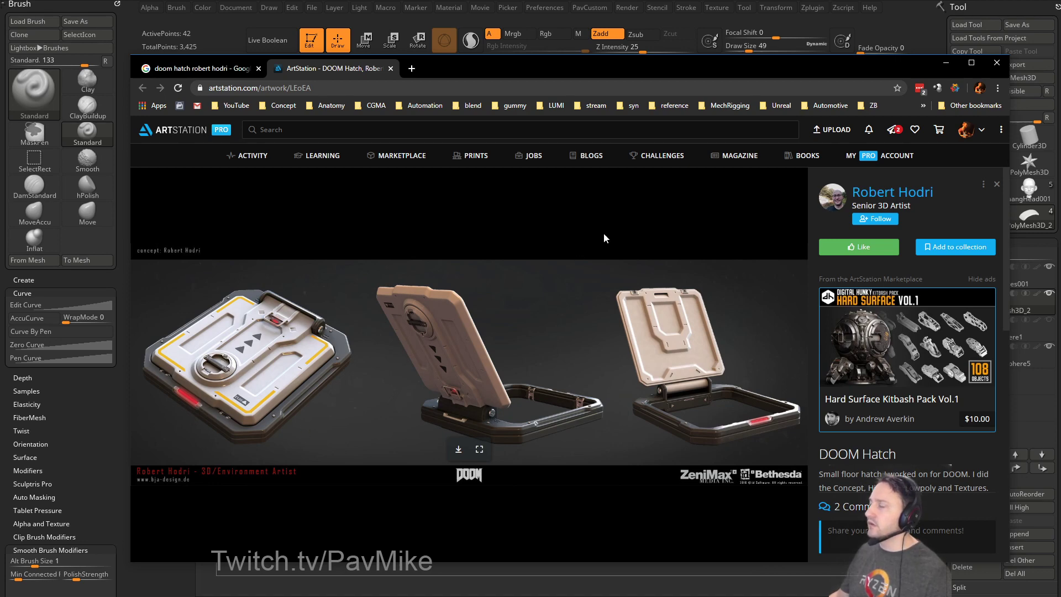
click(946, 62)
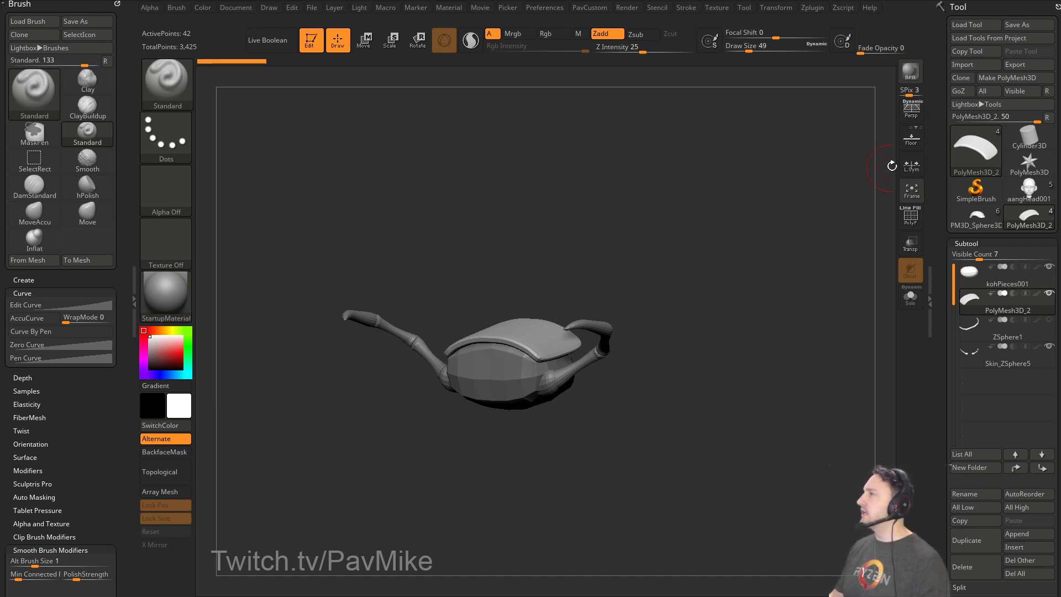
Turn on the floor grid and view it beneath the plated body from a higher angle.
click(910, 137)
drag(740, 287, 743, 326)
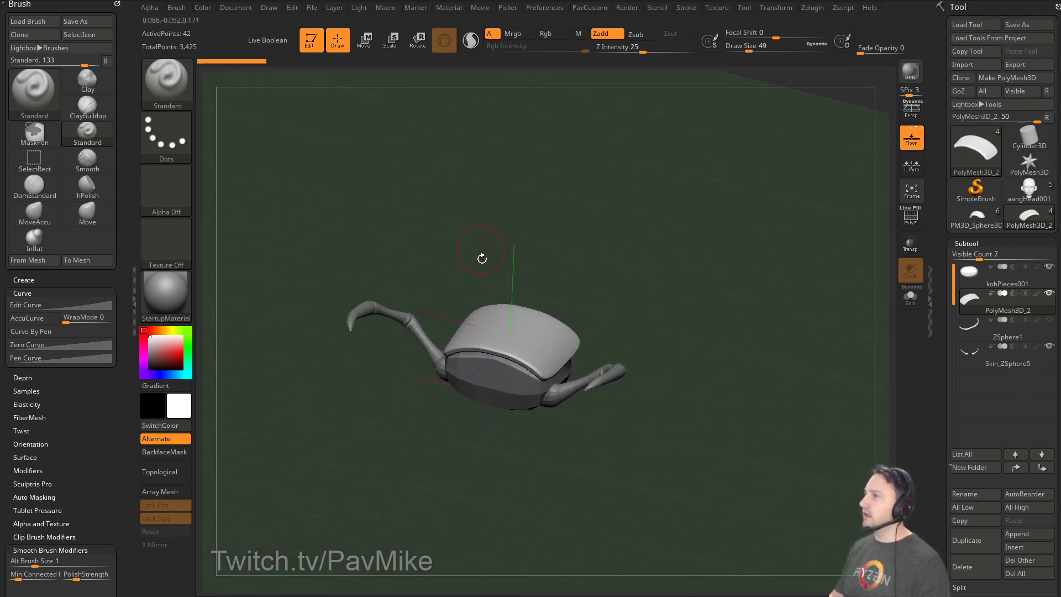
drag(593, 279, 608, 245)
Examine the Edit and Draw sections of the preferences and the main Draw settings for display options.
click(545, 7)
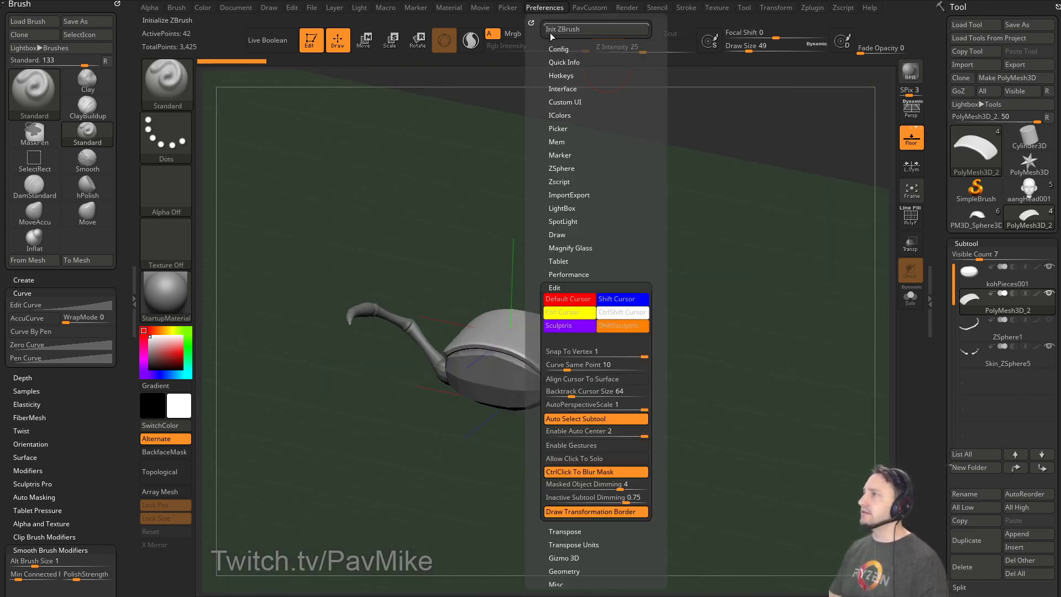
shift+click(572, 287)
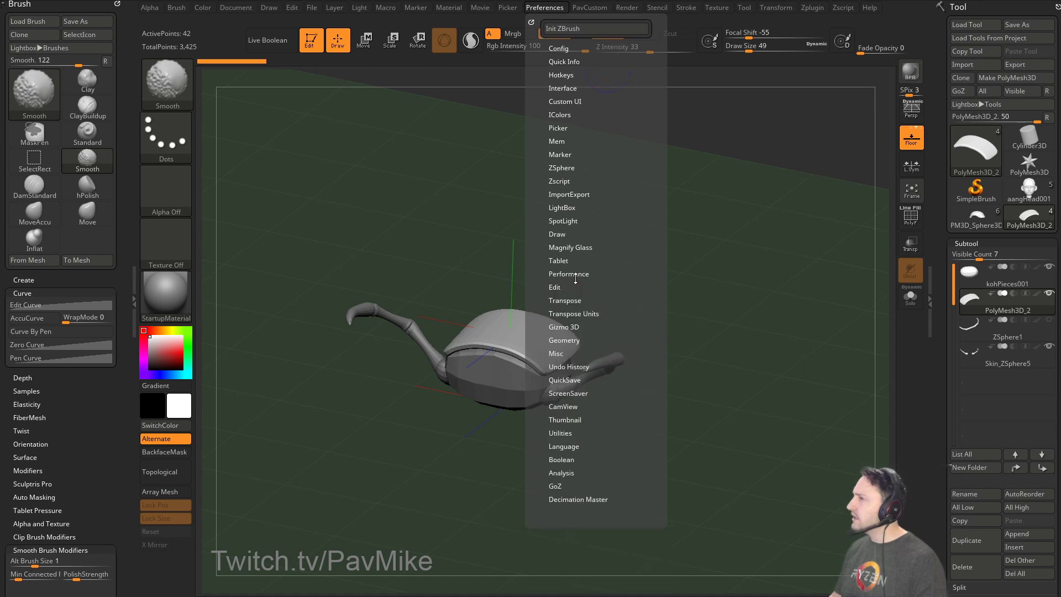
shift+click(563, 233)
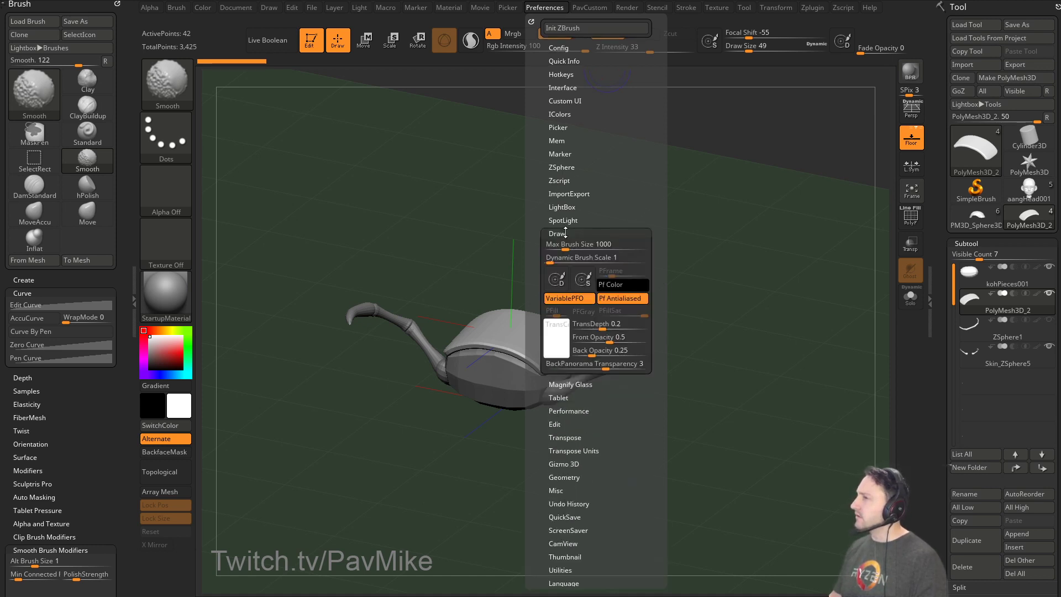
shift+click(564, 232)
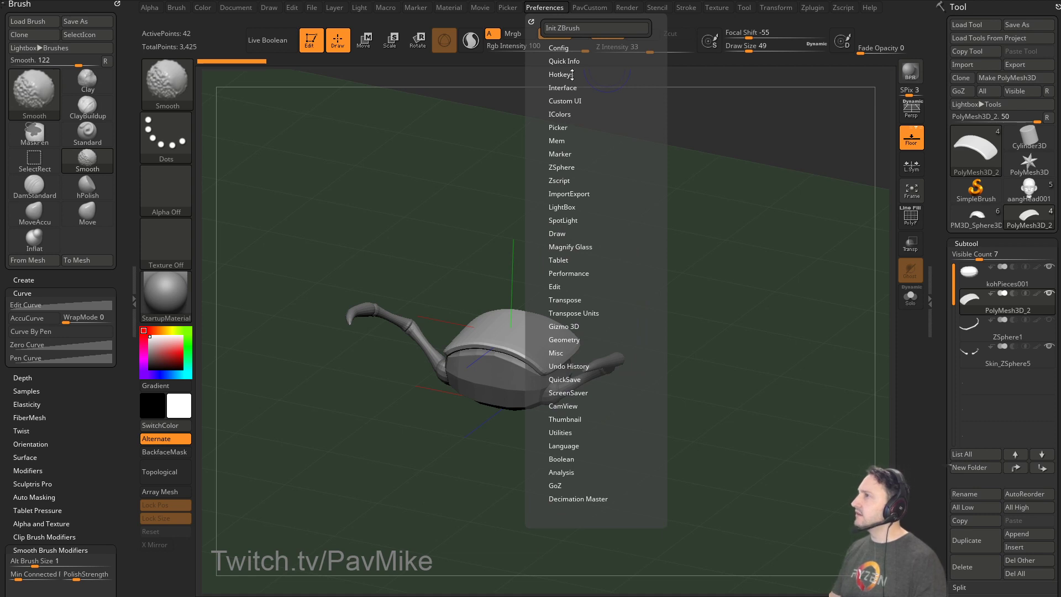
key(shift)
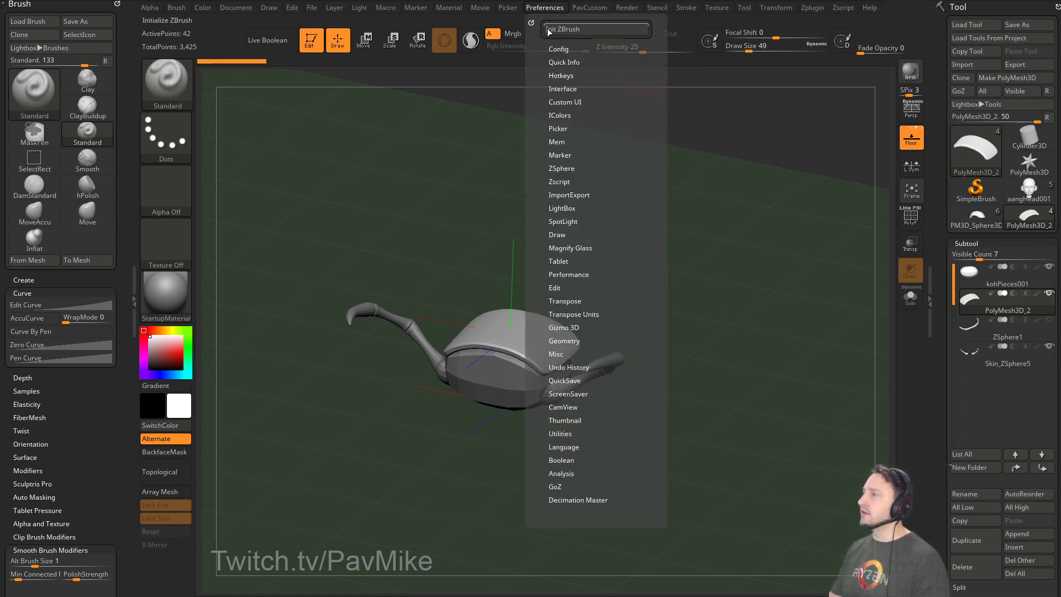
click(545, 7)
key(shift)
click(558, 234)
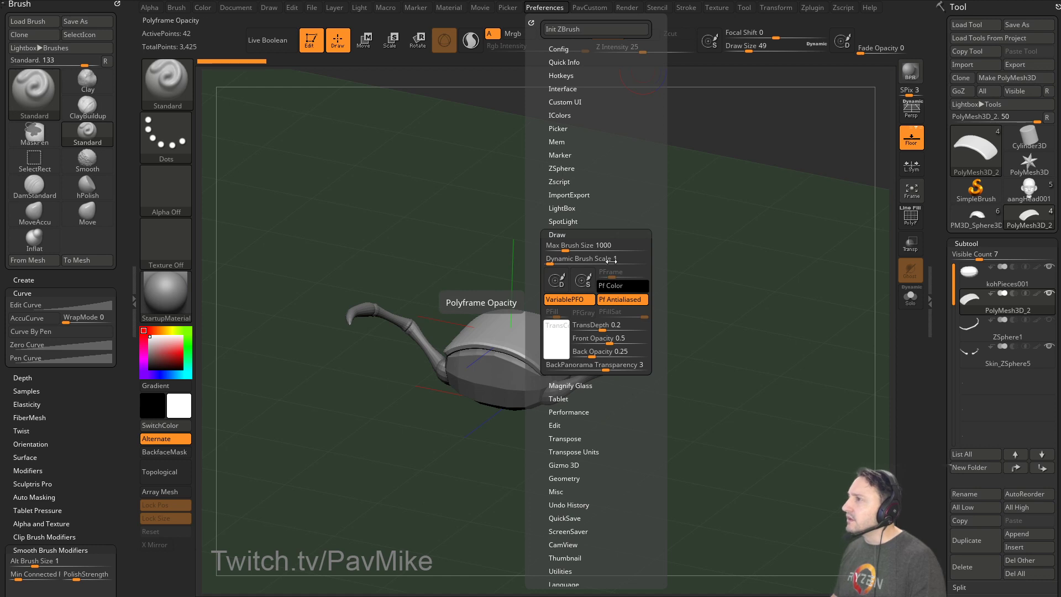
click(572, 231)
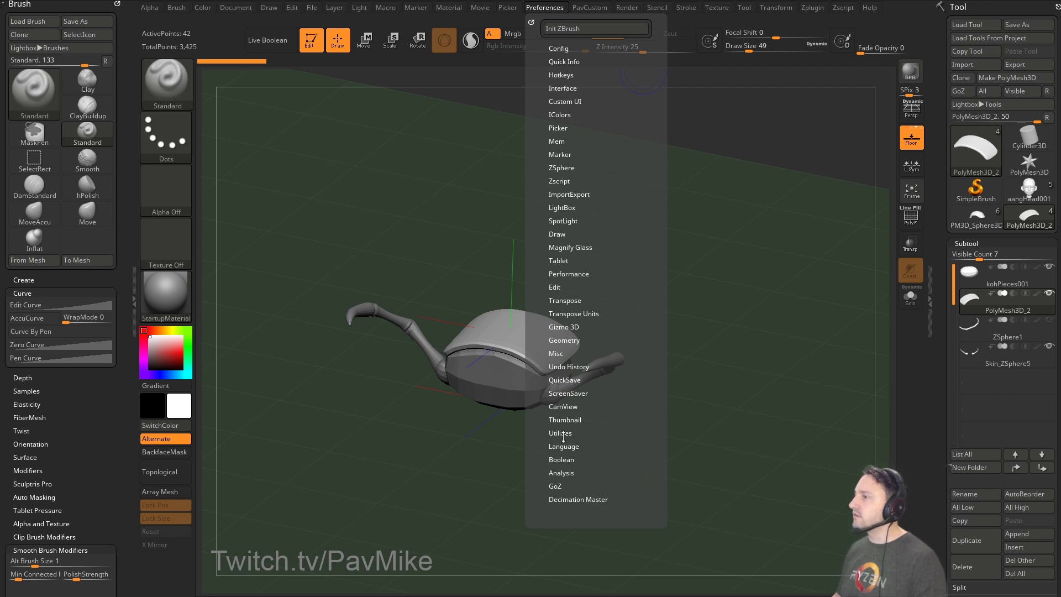
click(269, 8)
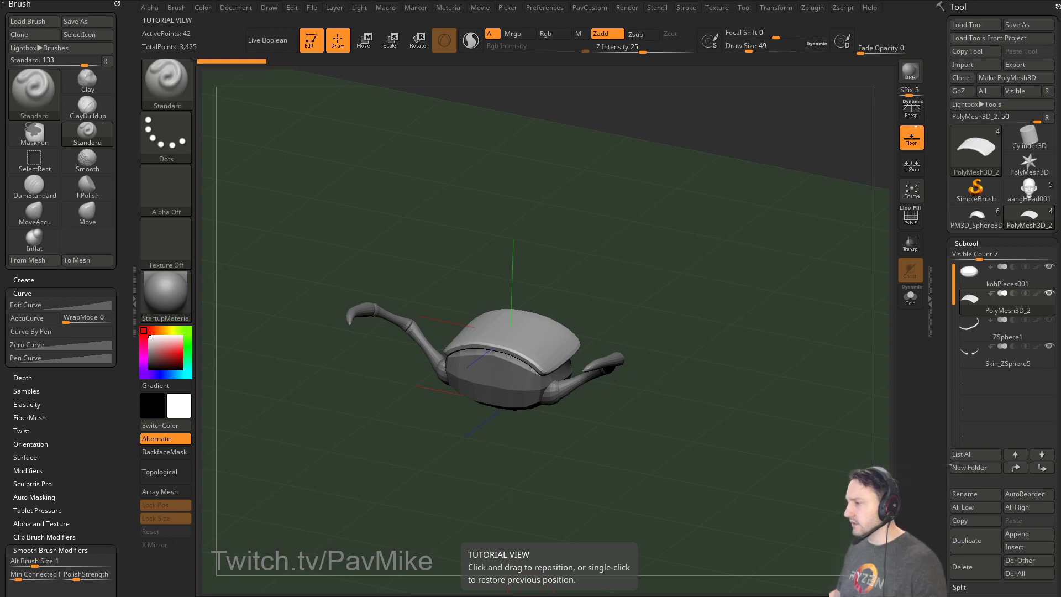
Switch to the browser, go to the artist's ArtStation portfolio and look through its tutorial series.
drag(718, 596, 590, 67)
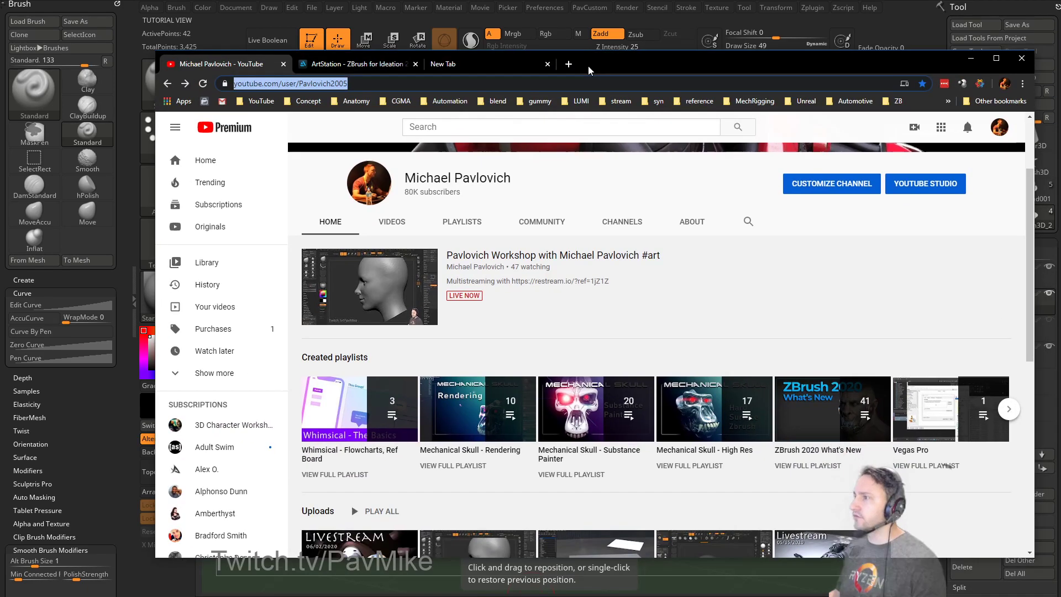
click(385, 66)
click(167, 83)
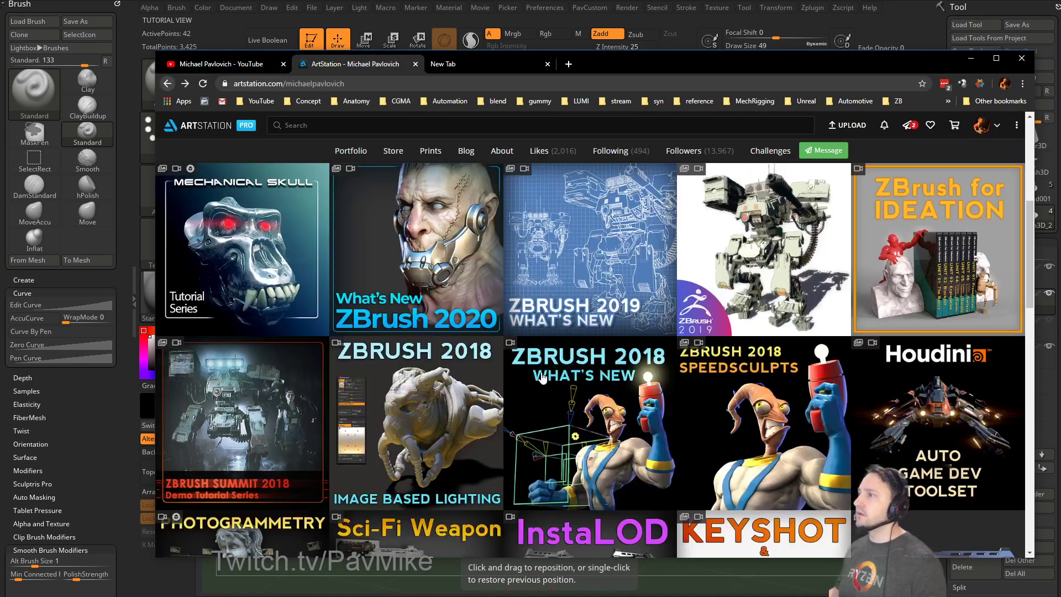
scroll(542, 378, down, 12)
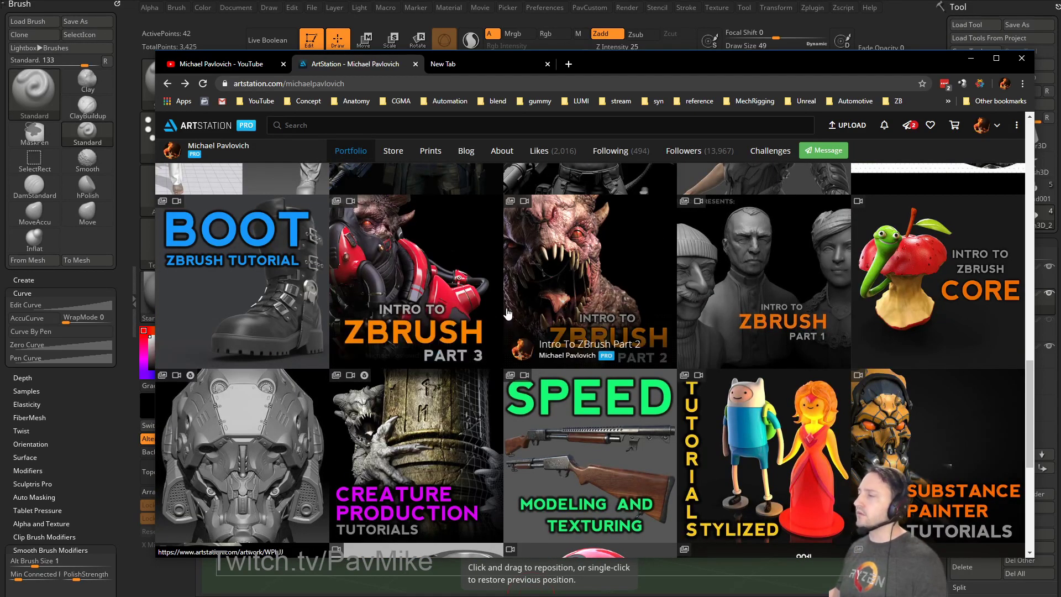
scroll(837, 330, up, 15)
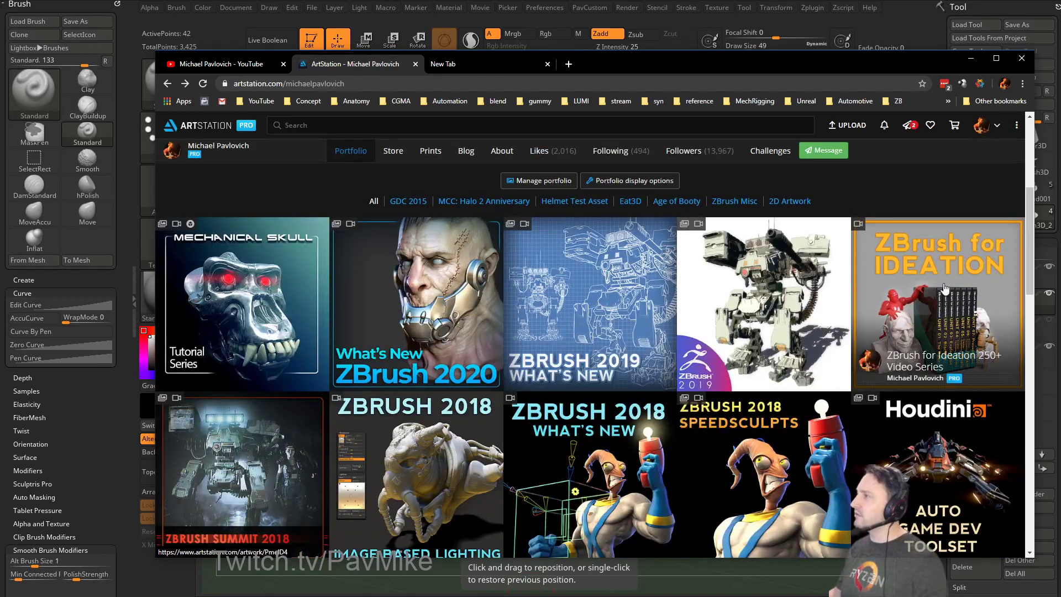
scroll(901, 293, down, 20)
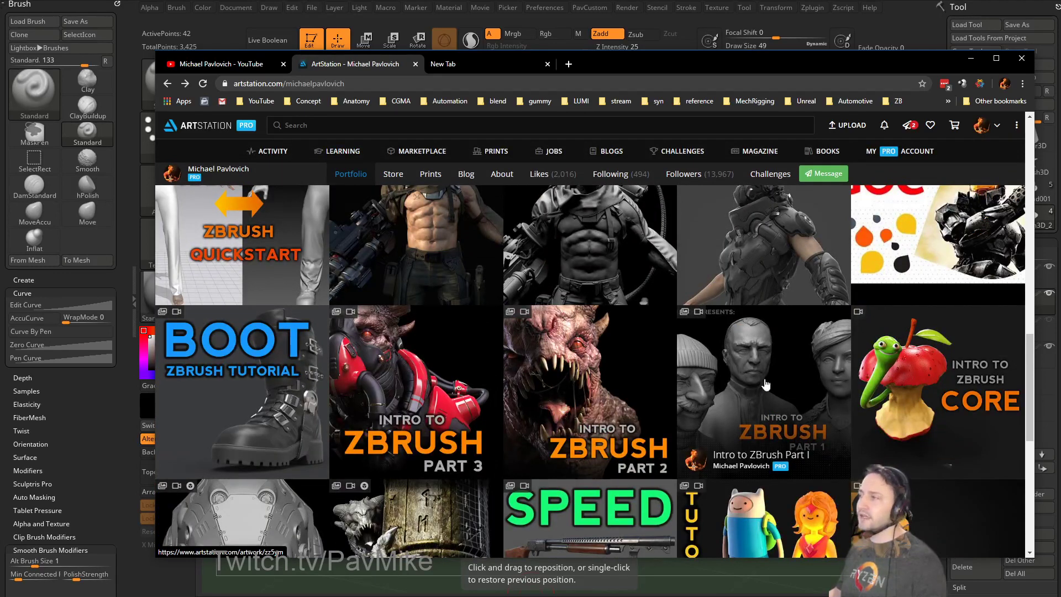
Open the Intro to ZBrush Part 1 artwork page and review its video playlist and images.
click(765, 384)
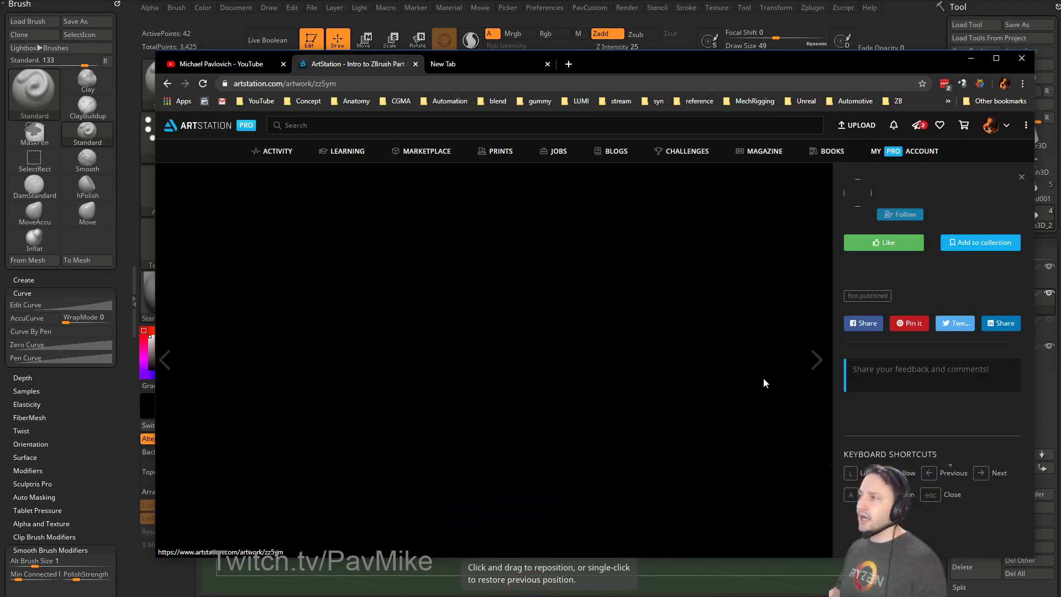
scroll(727, 308, down, 20)
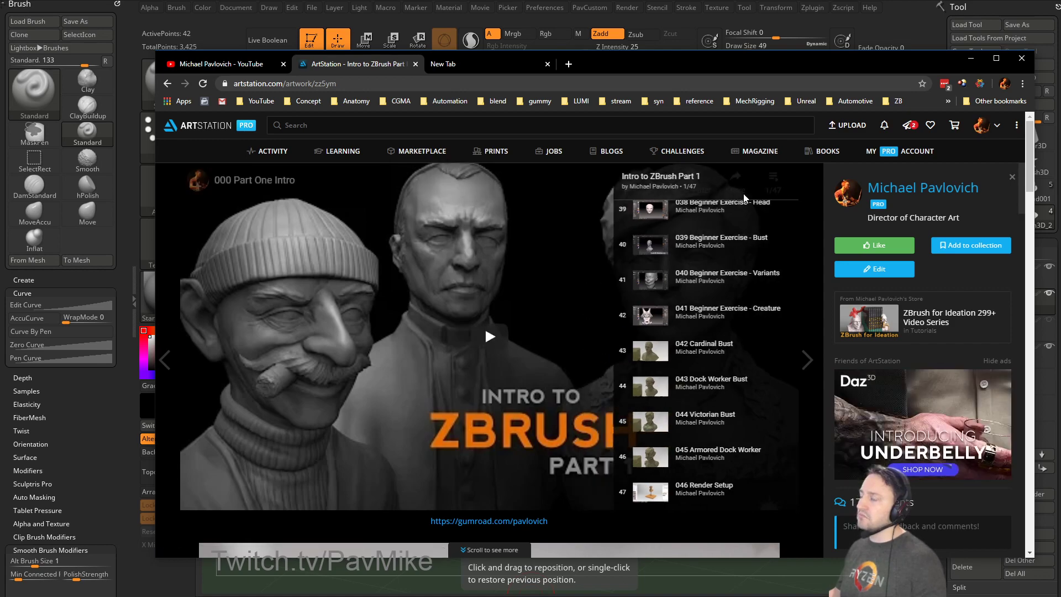
scroll(605, 310, down, 12)
scroll(606, 309, up, 3)
scroll(608, 306, up, 8)
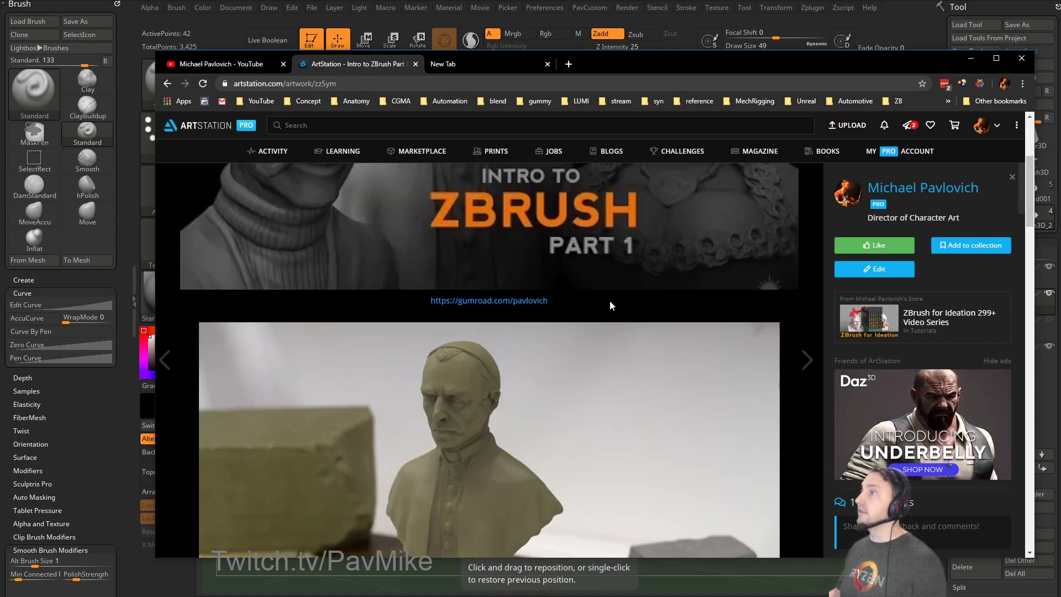
key(alt+Tab)
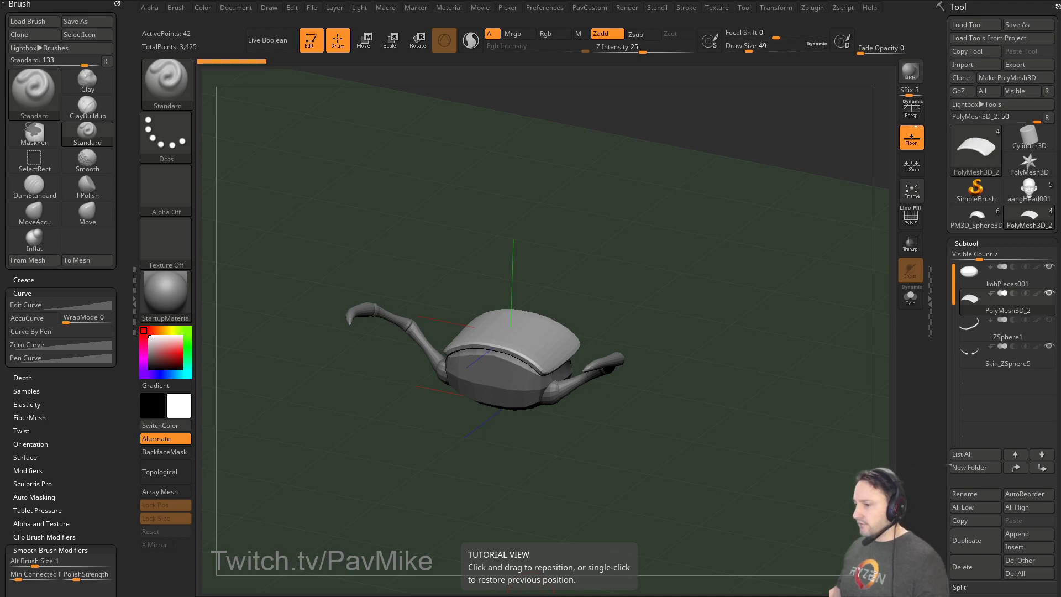
Return to the ArtStation portfolio in the browser, open ZBrush for Ideation 250+ Video Series and browse its playlist of lessons.
drag(561, 594, 628, 62)
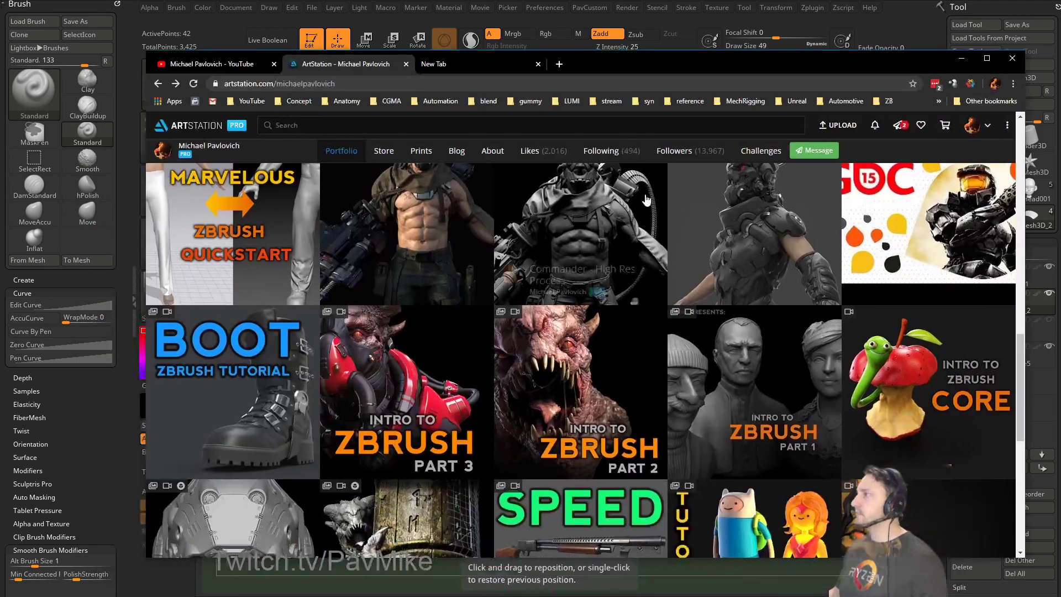
scroll(581, 420, up, 15)
click(933, 424)
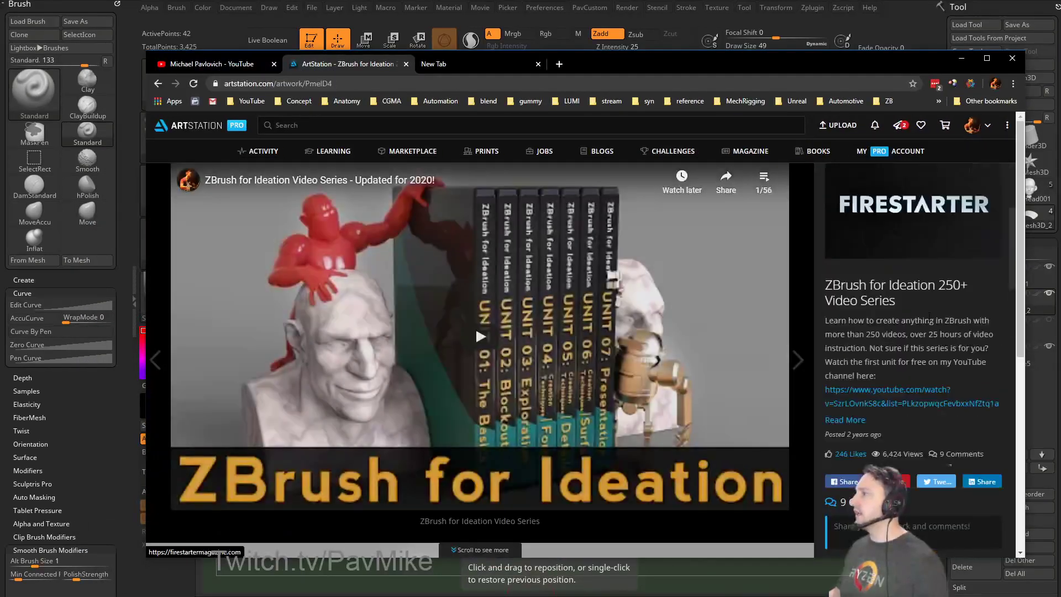
click(764, 177)
scroll(691, 331, down, 20)
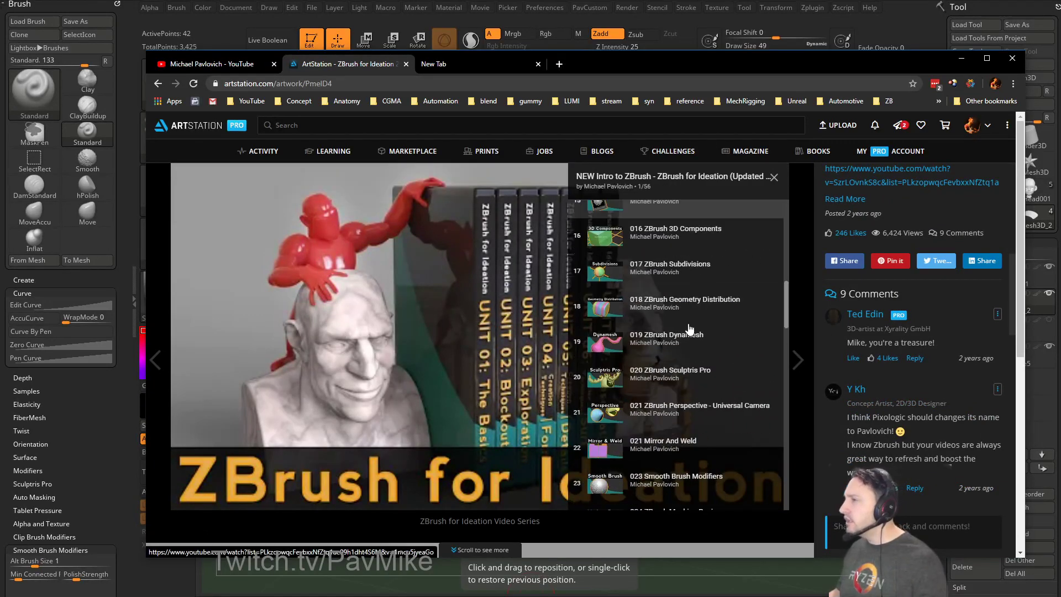
scroll(691, 348, up, 4)
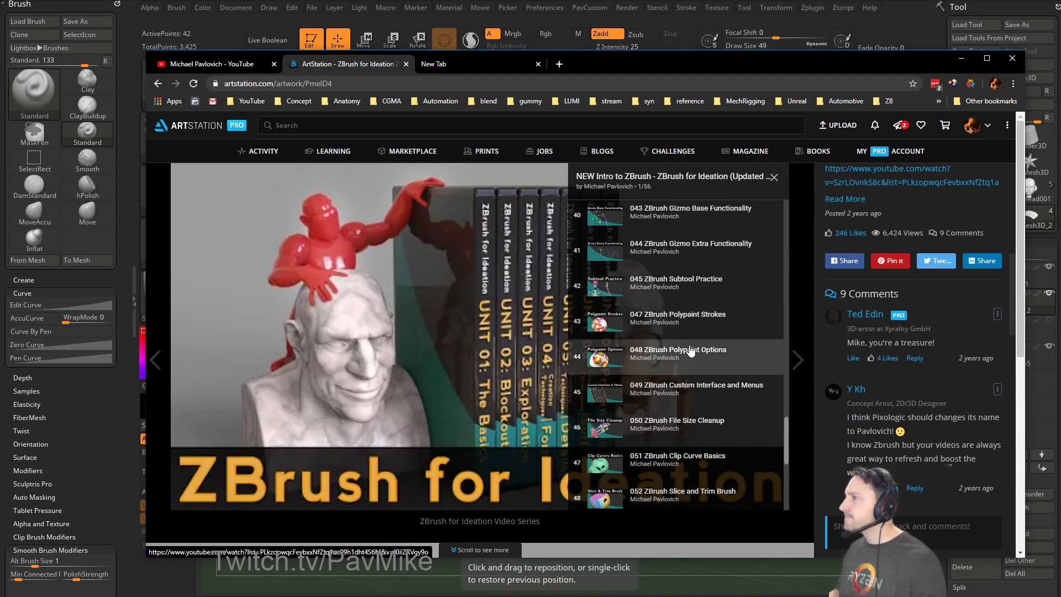
scroll(703, 354, down, 2)
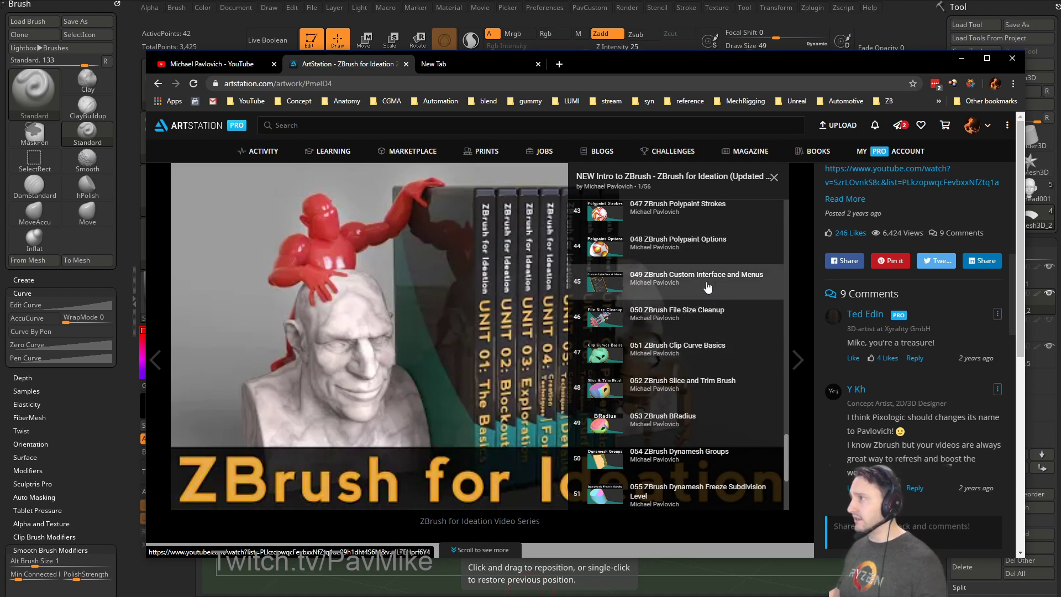
Look over the remaining lessons in the ZBrush for Ideation playlist and switch back to ZBrush to view the clam-shell character.
scroll(709, 283, up, 2)
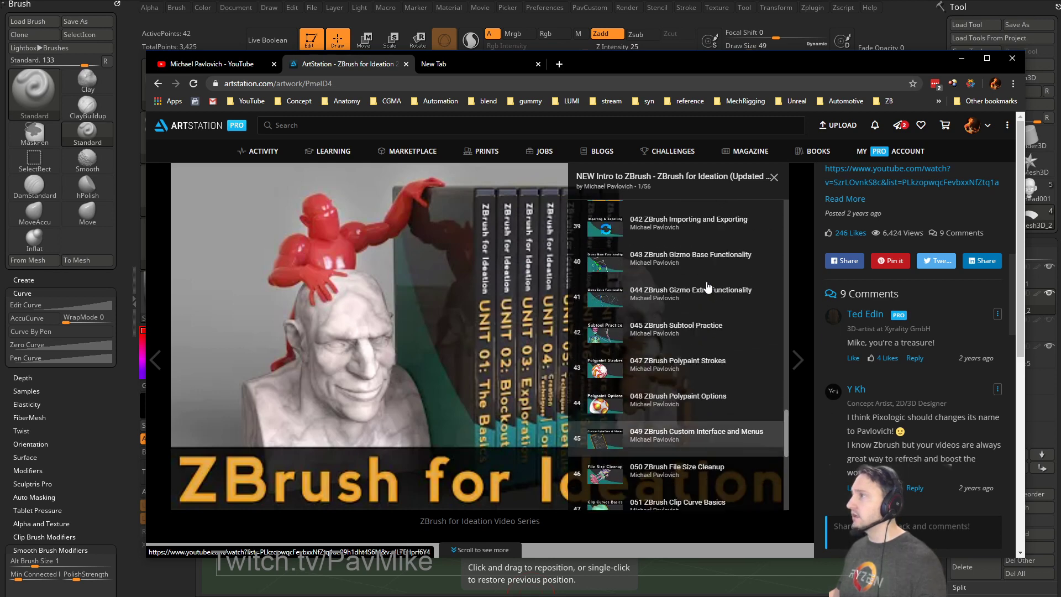
scroll(709, 282, down, 2)
click(725, 22)
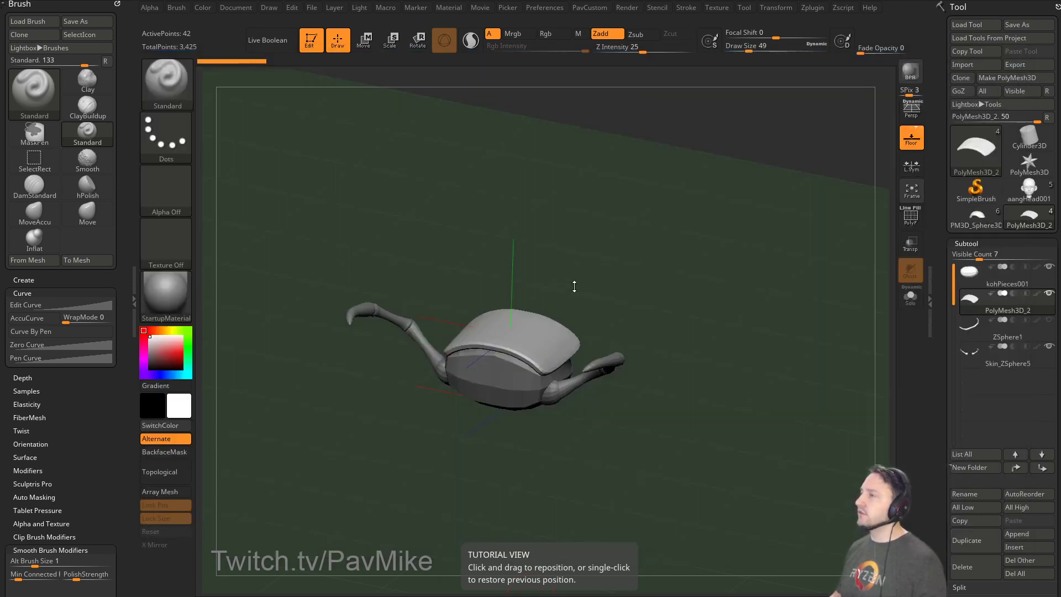
drag(676, 222, 666, 251)
Switch the sculpting brush to Clay and on to Orb_Cracks.
key(1)
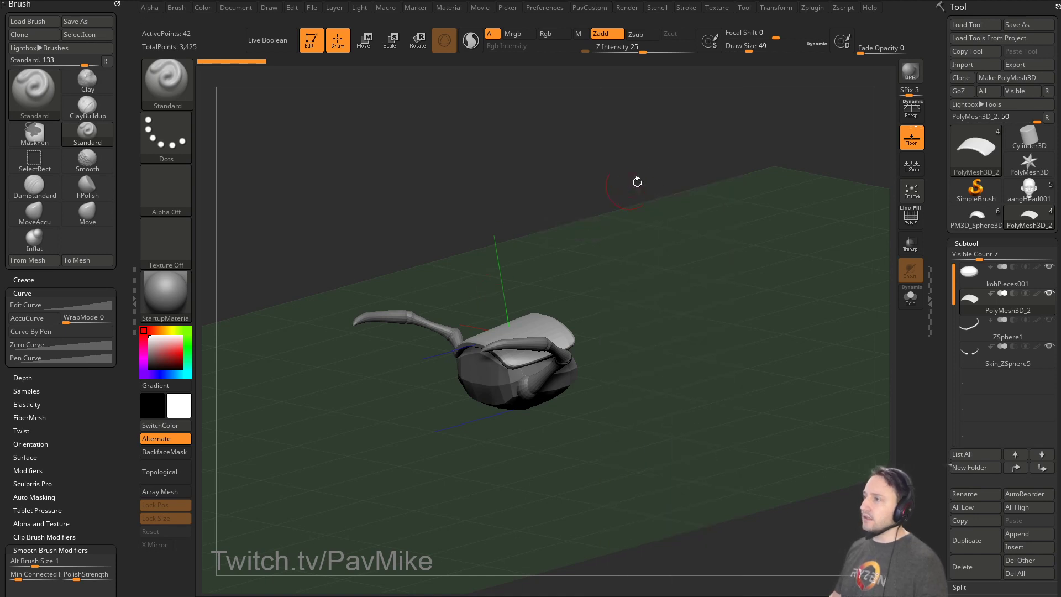
drag(637, 180, 667, 250)
key(2)
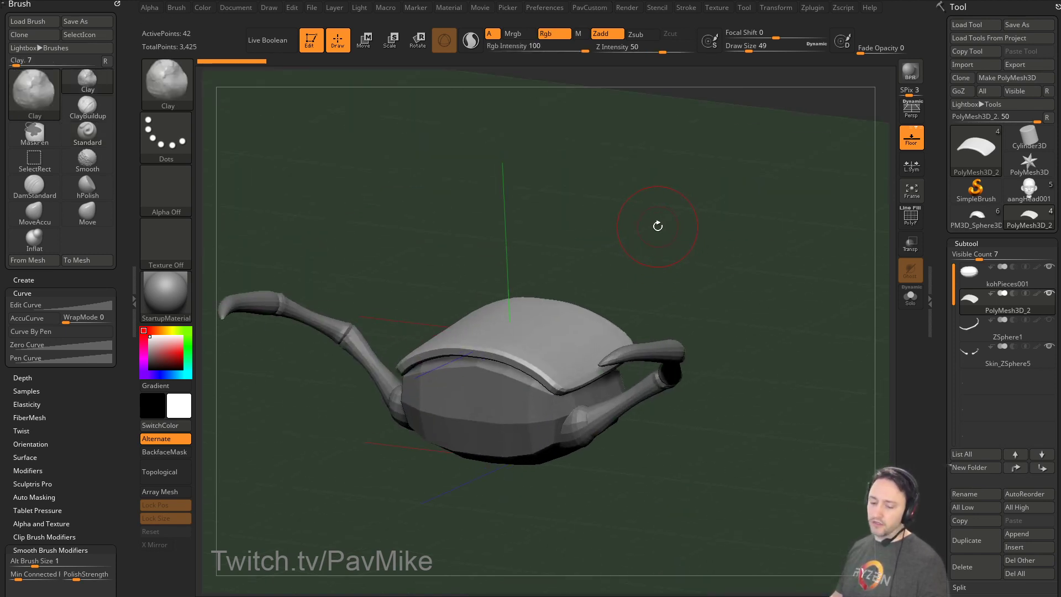
key(3)
key(4)
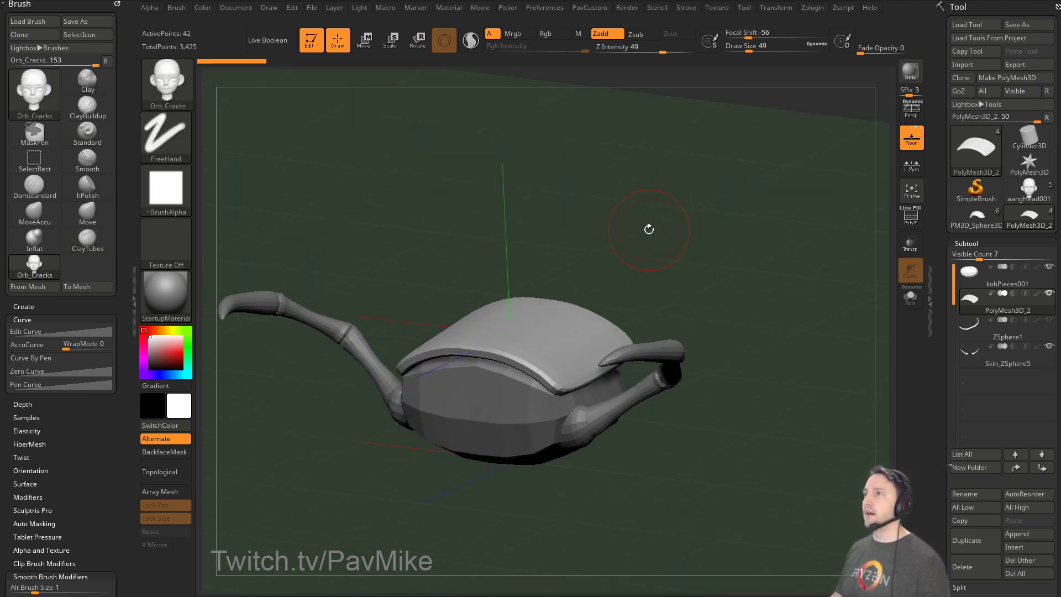
drag(648, 230, 661, 232)
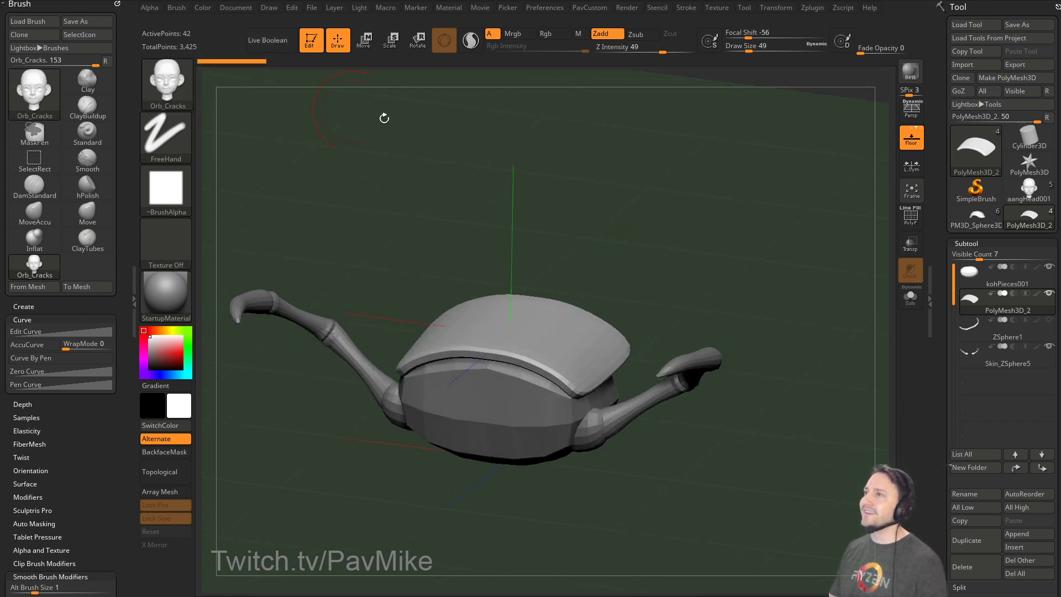
mouse_move(724, 239)
mouse_down()
mouse_move(736, 255)
mouse_move(736, 245)
mouse_up()
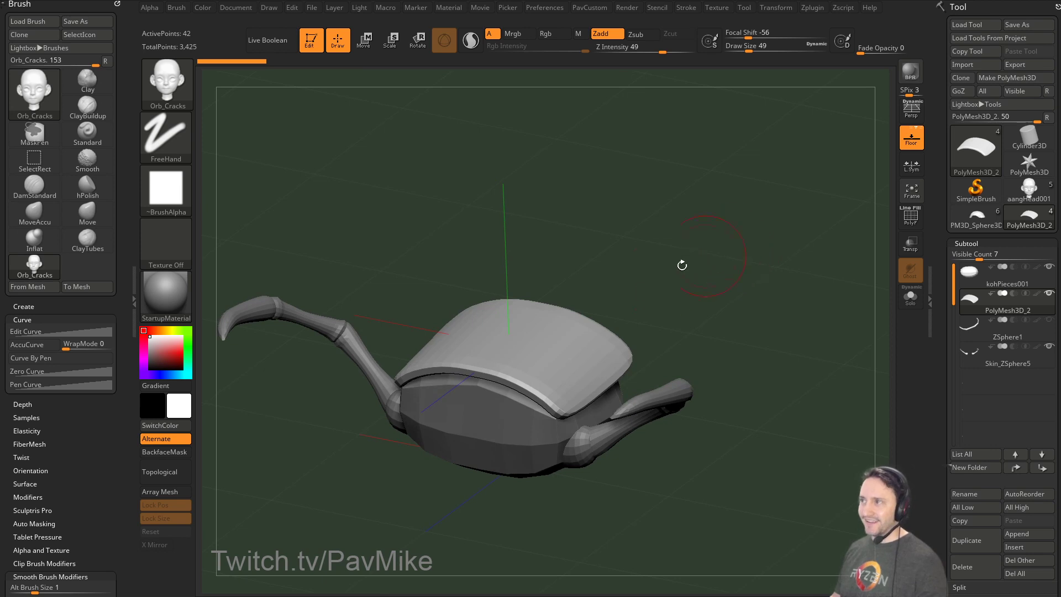
Try an Orb_Cracks stroke across the upper shell, undo it and reduce the draw size to 25.
drag(525, 340, 605, 370)
key(ctrl+z)
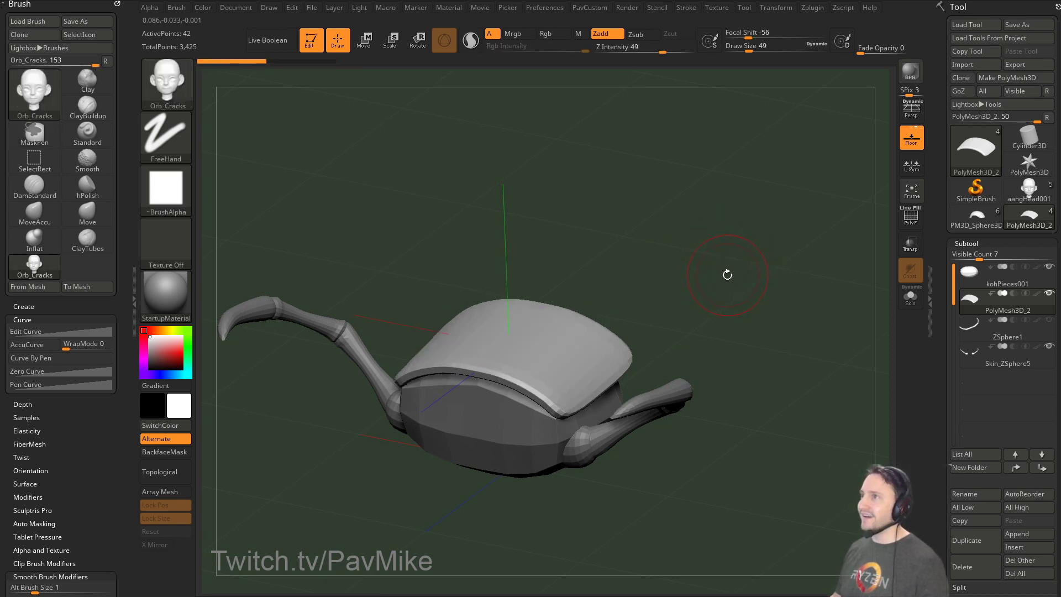
key(s)
drag(720, 258, 727, 259)
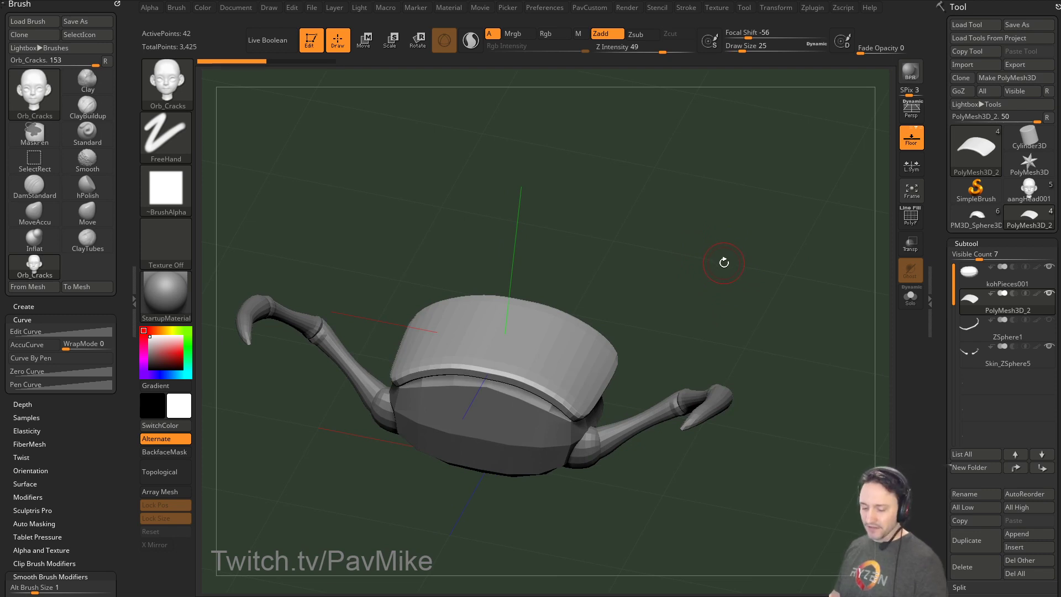
Select the hPolish brush and change over to the TrimDynamic brush.
key(b)
key(h)
key(p)
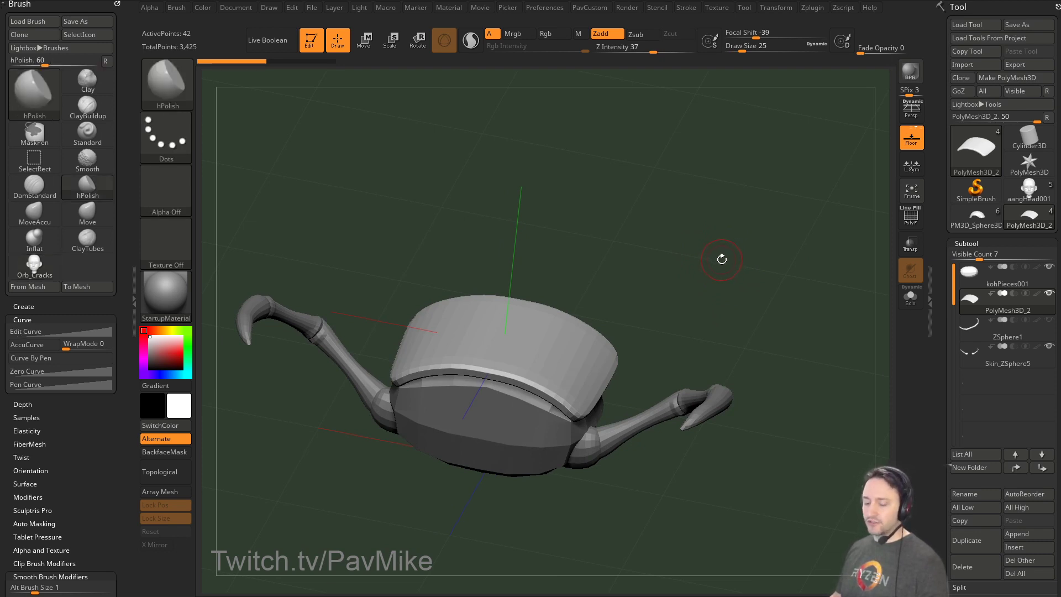
key(b)
key(t)
key(d)
drag(678, 234, 672, 257)
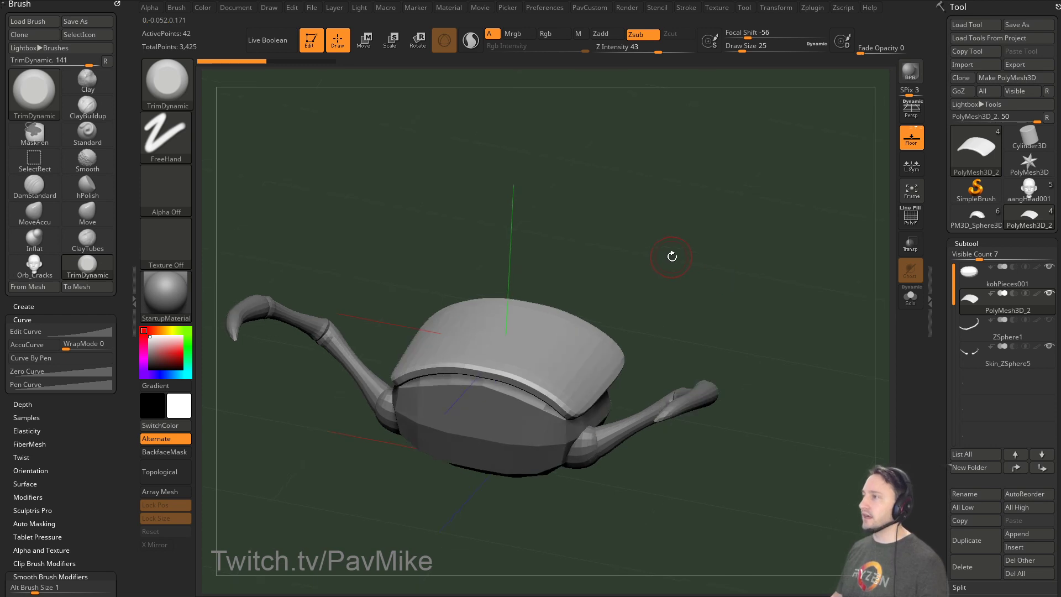
View the custom pop-up menu with its ModifyTopology and PolyModeling commands and look through the custom palettes.
key(2)
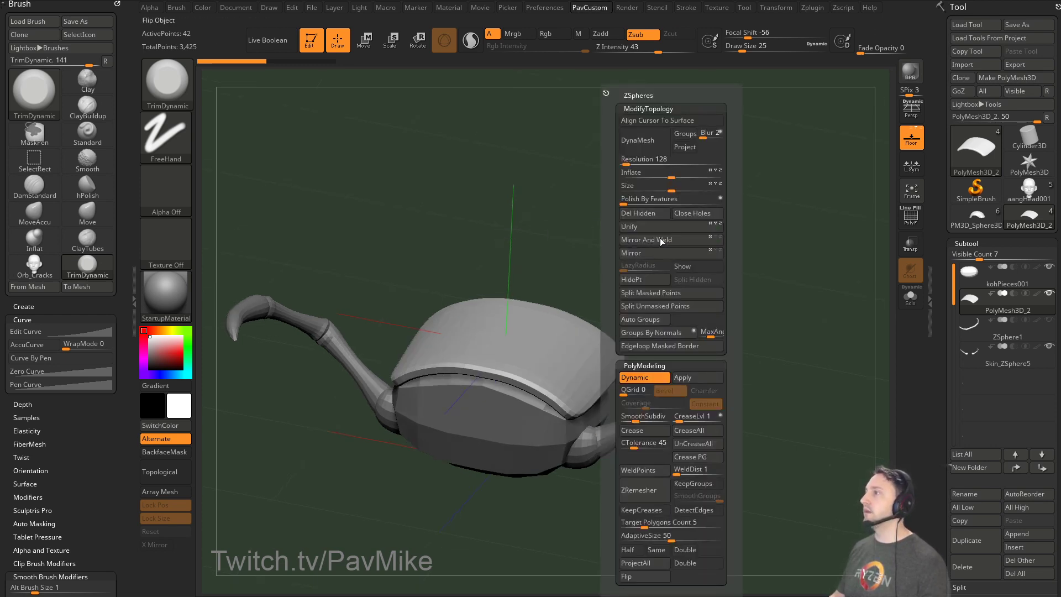
click(590, 8)
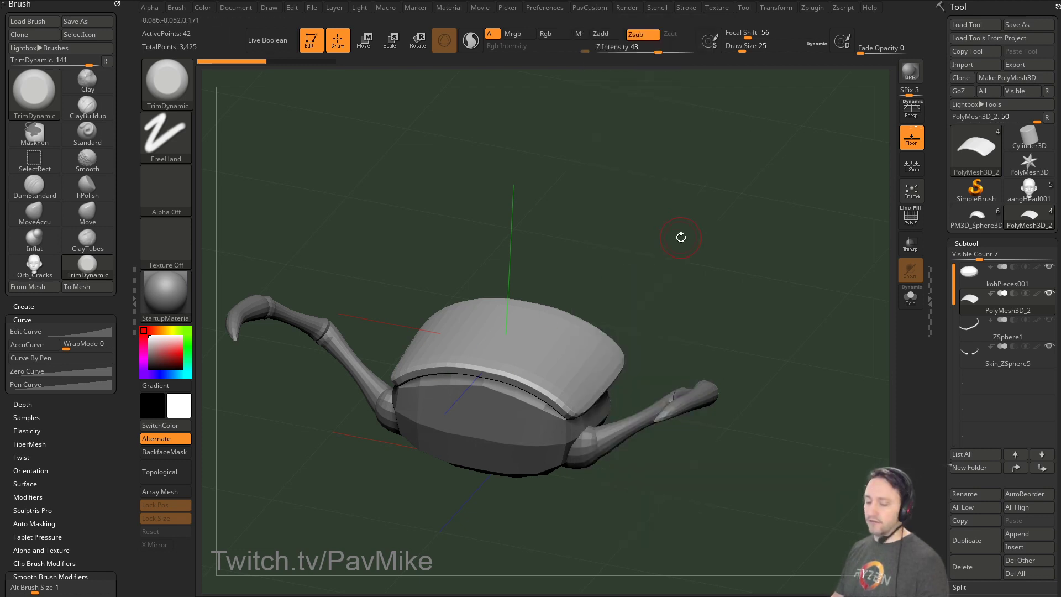
key(2)
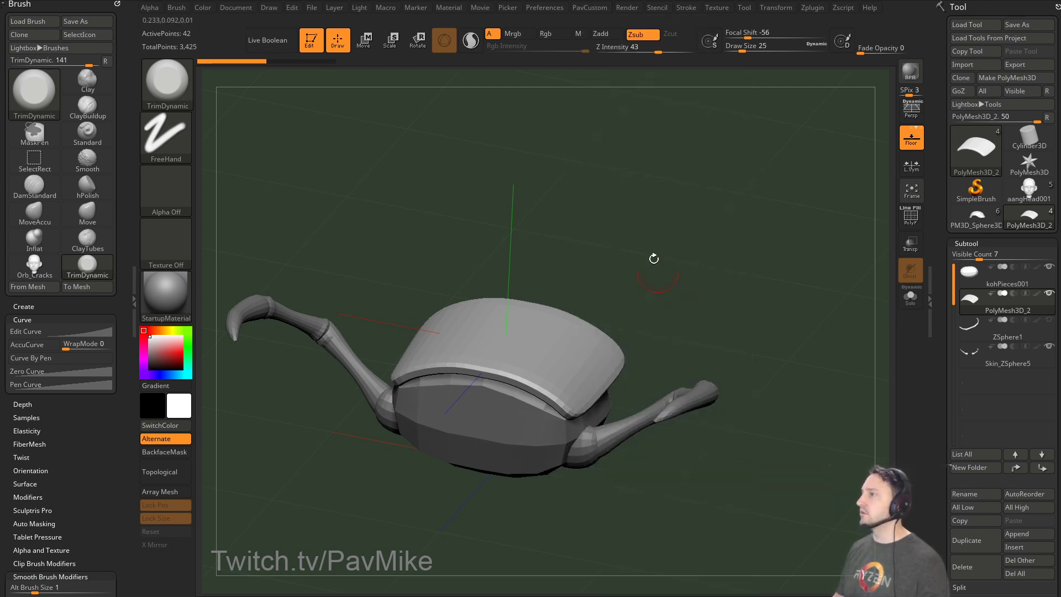
mouse_move(731, 232)
mouse_down()
mouse_move(727, 171)
mouse_move(731, 244)
mouse_up()
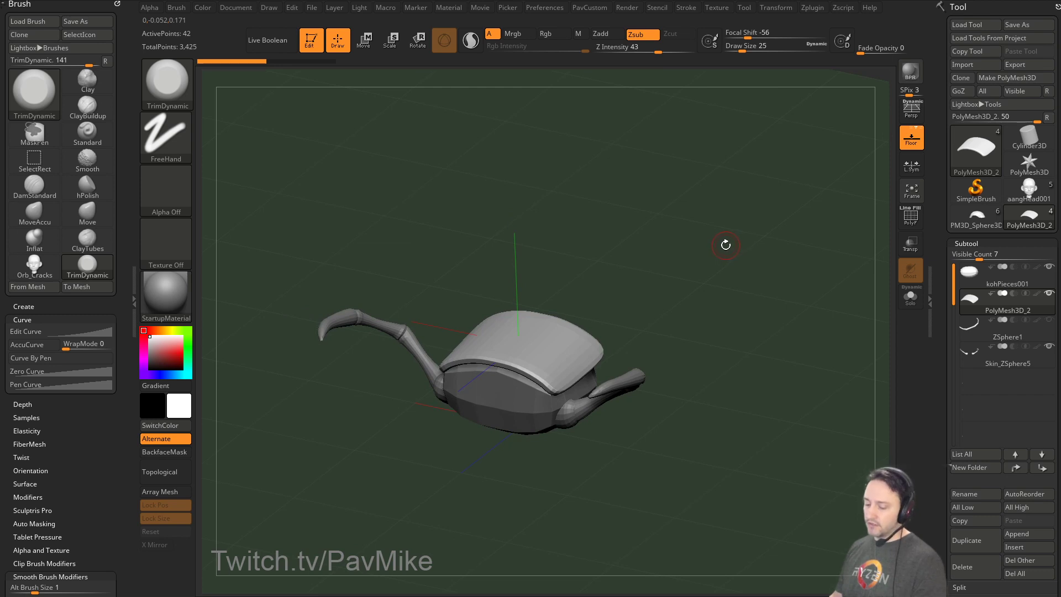
View the brush folders in Lightbox and close Lightbox again.
key(comma)
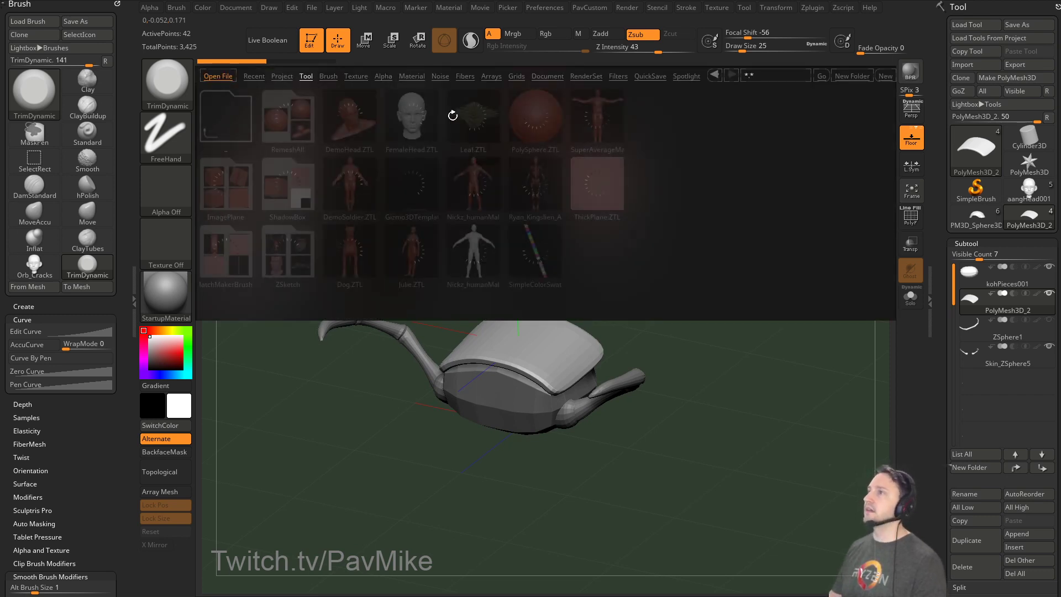
click(328, 75)
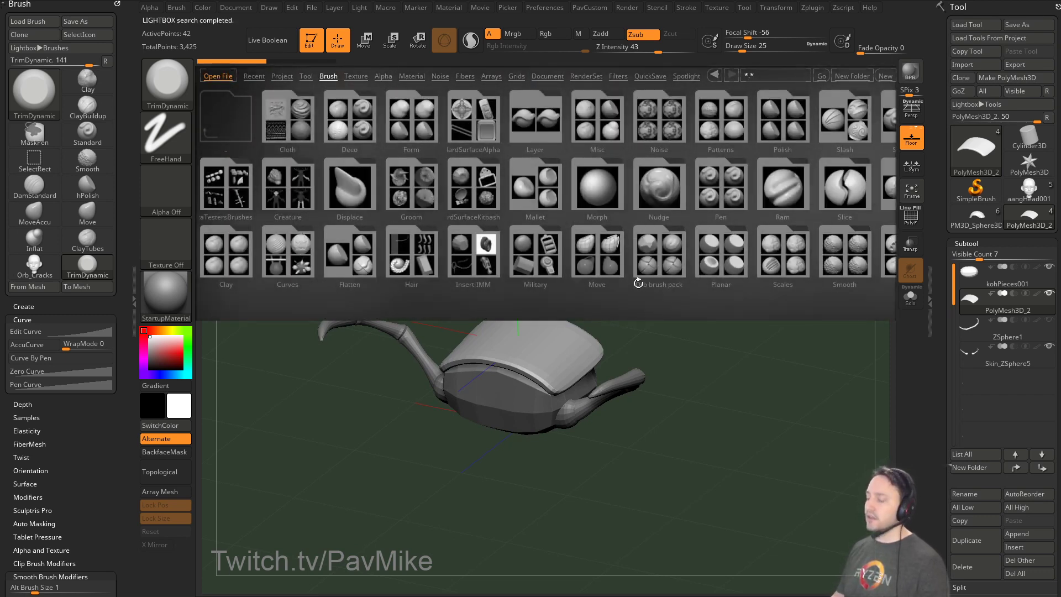
key(comma)
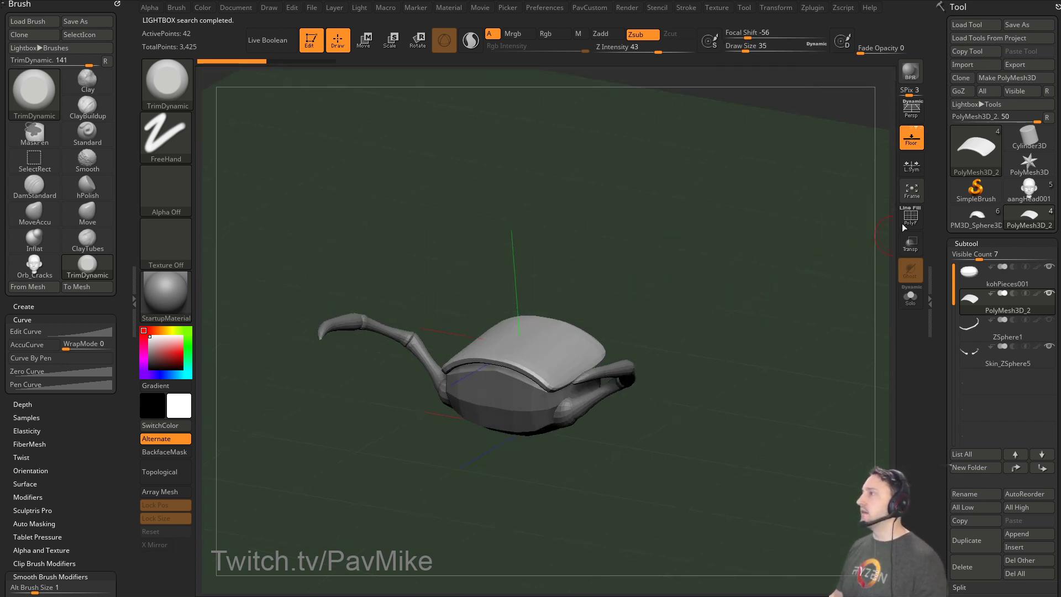
Turn off the floor grid and select the Standard brush.
click(911, 143)
key(b)
key(s)
key(t)
mouse_move(741, 300)
mouse_down()
mouse_move(761, 282)
mouse_move(782, 292)
mouse_up()
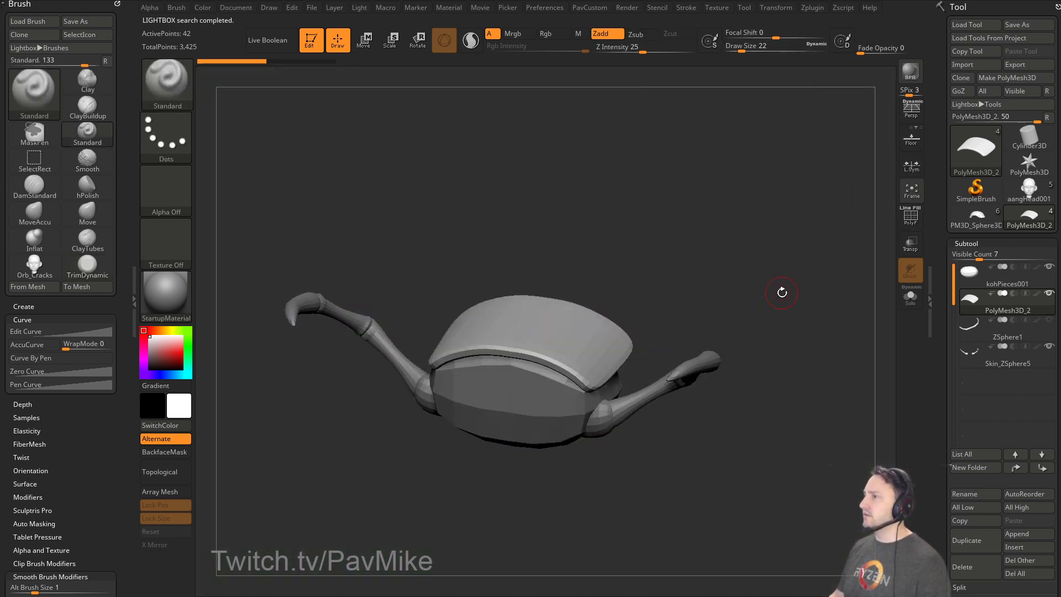
drag(398, 220, 532, 235)
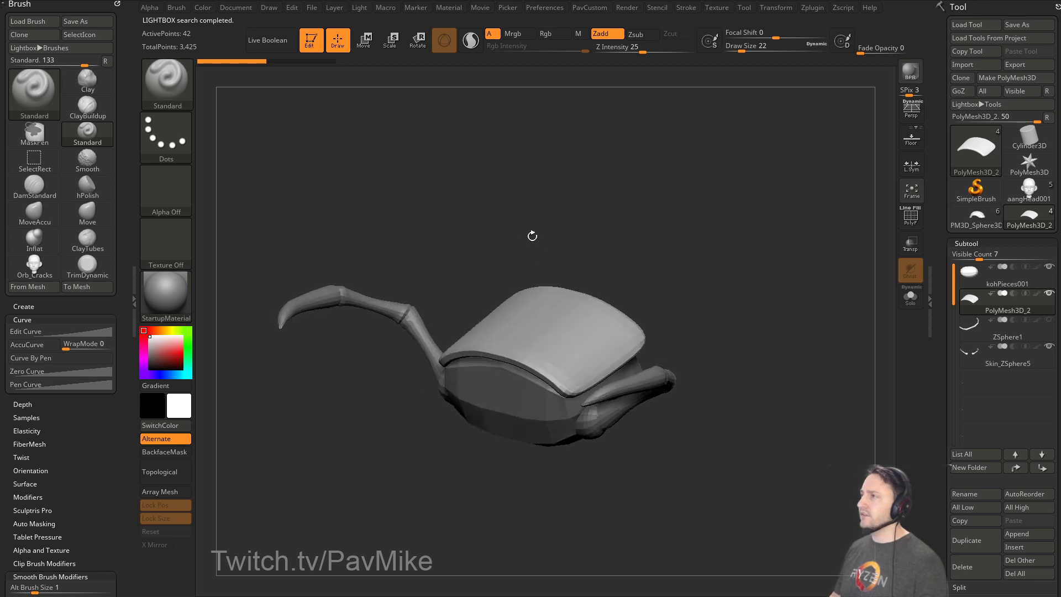
Make the clam-shell's body piece, kohPieces001, the active subtool and turn on polyframe display.
alt+drag(594, 295, 769, 256)
drag(858, 252, 797, 300)
alt+click(487, 414)
alt+drag(722, 437, 802, 367)
click(909, 217)
drag(846, 414, 808, 409)
mouse_move(697, 470)
mouse_down()
mouse_move(748, 454)
mouse_move(554, 284)
mouse_up()
Select the ZModeler brush and view its polygon actions over the body piece's side faces.
key(b)
key(z)
key(m)
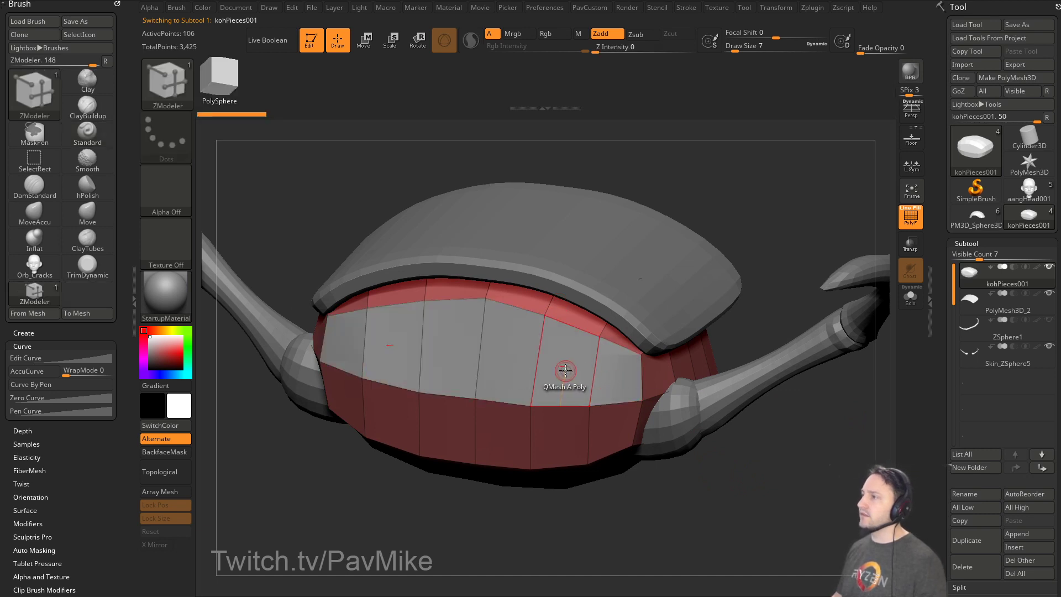
key(space)
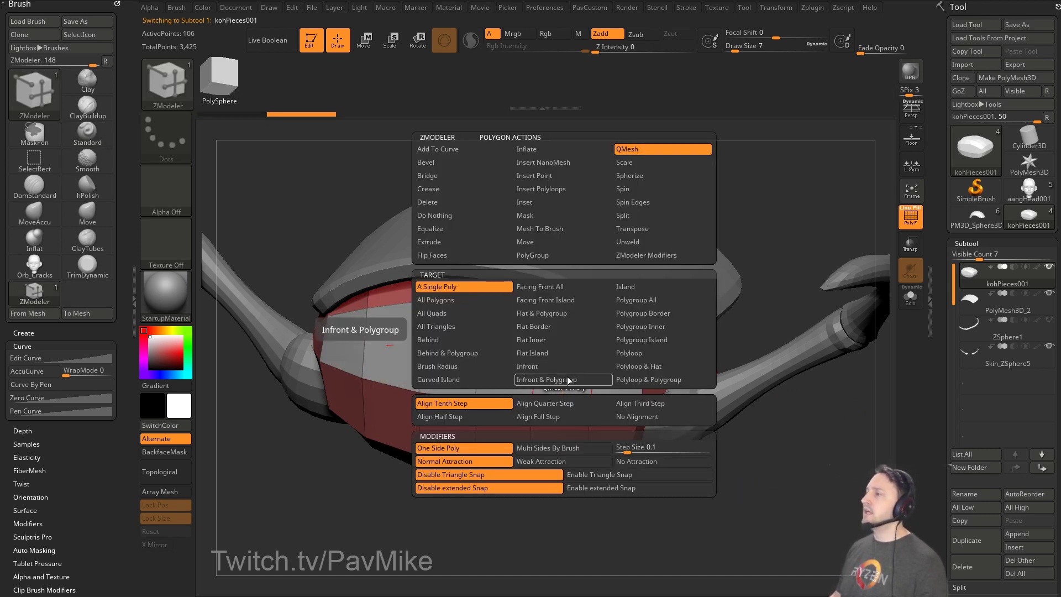
click(162, 97)
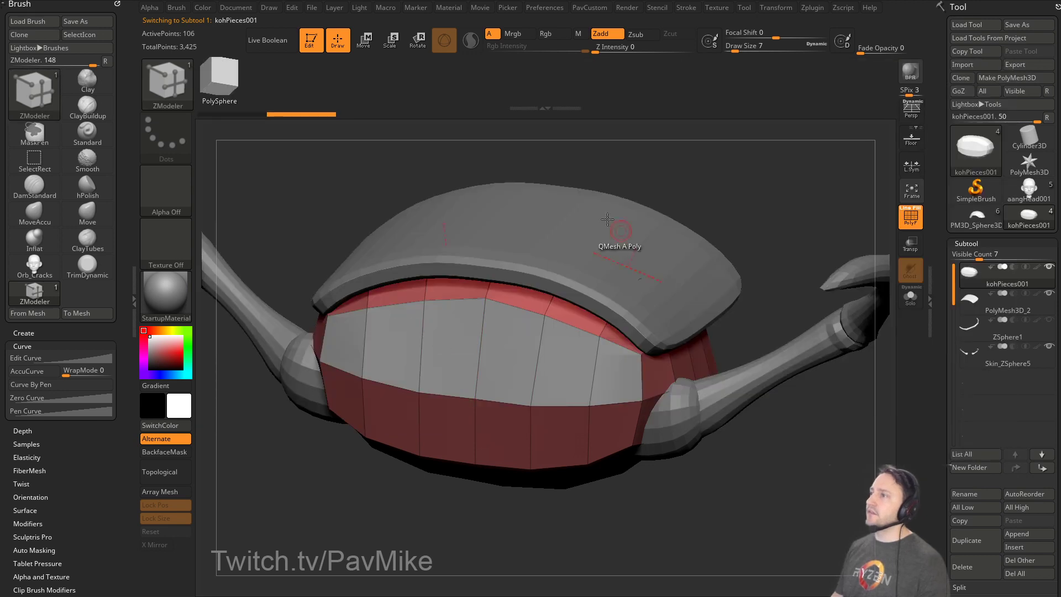
drag(795, 500, 773, 500)
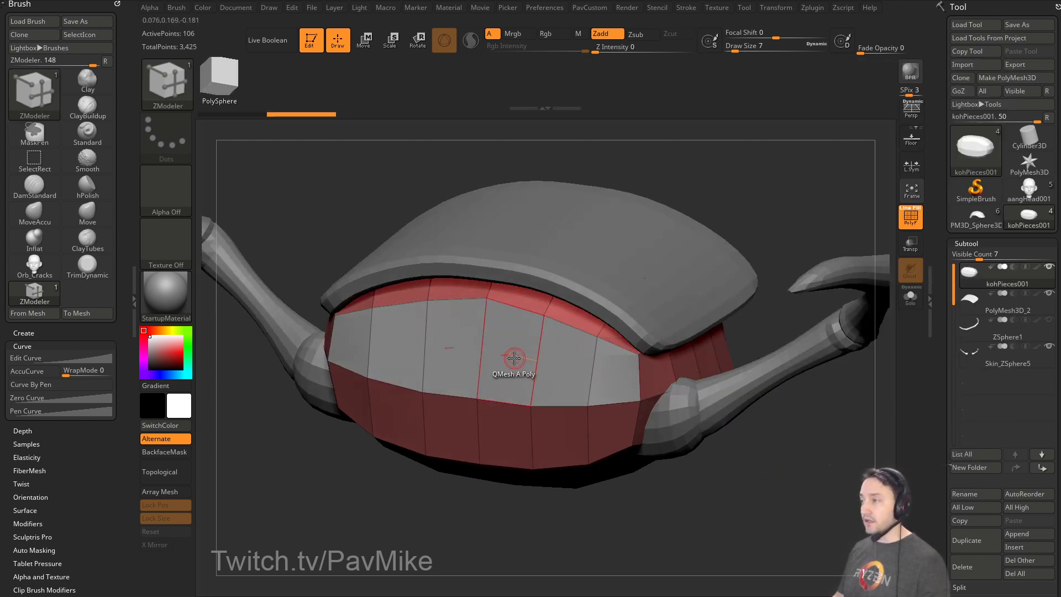
Set the ZModeler polygon action to Extrude with Polygroup All as its target.
key(space)
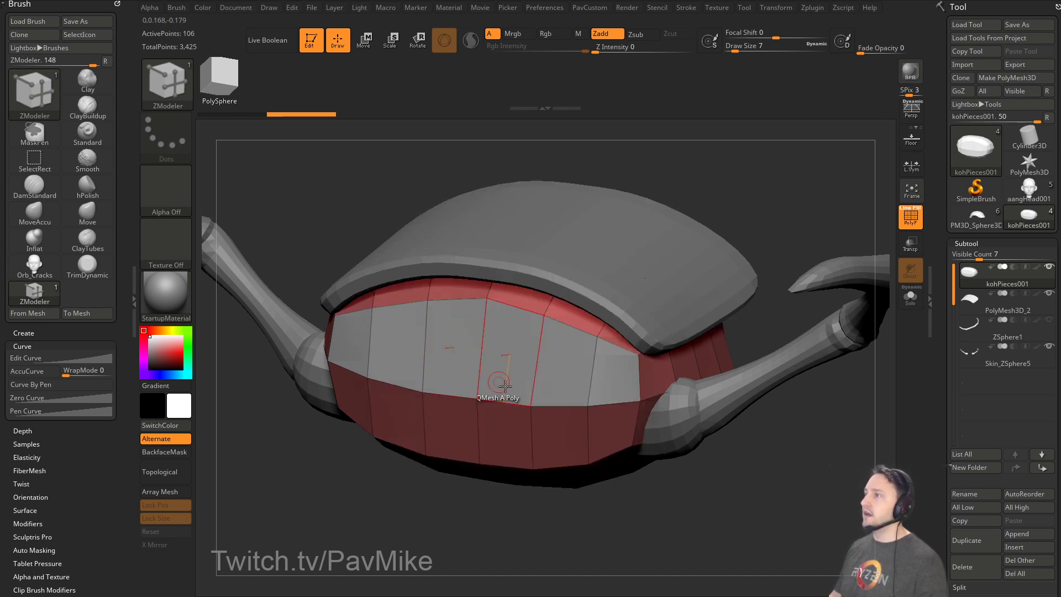
key(space)
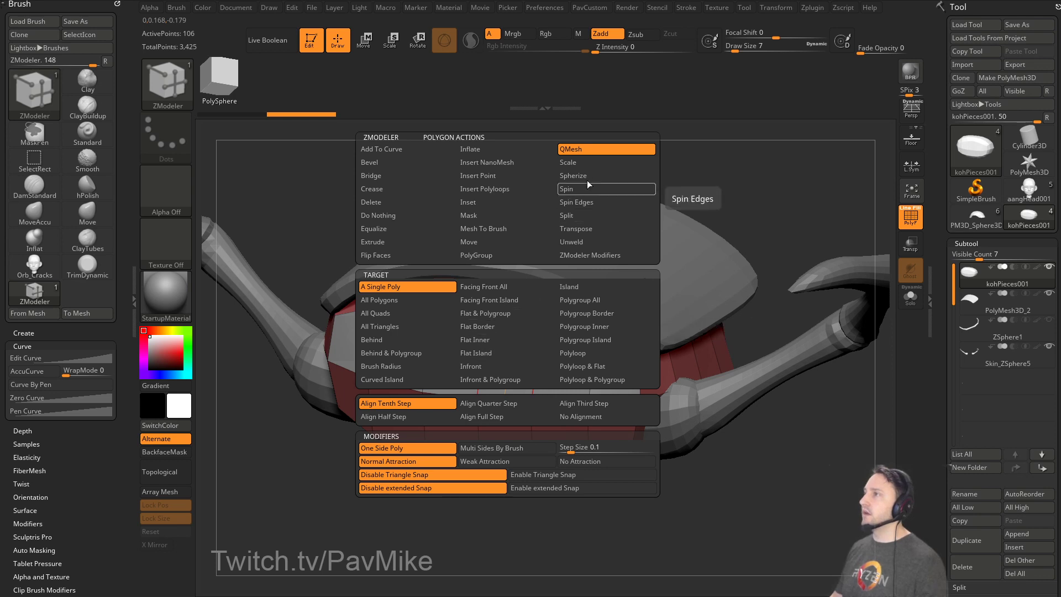
click(387, 243)
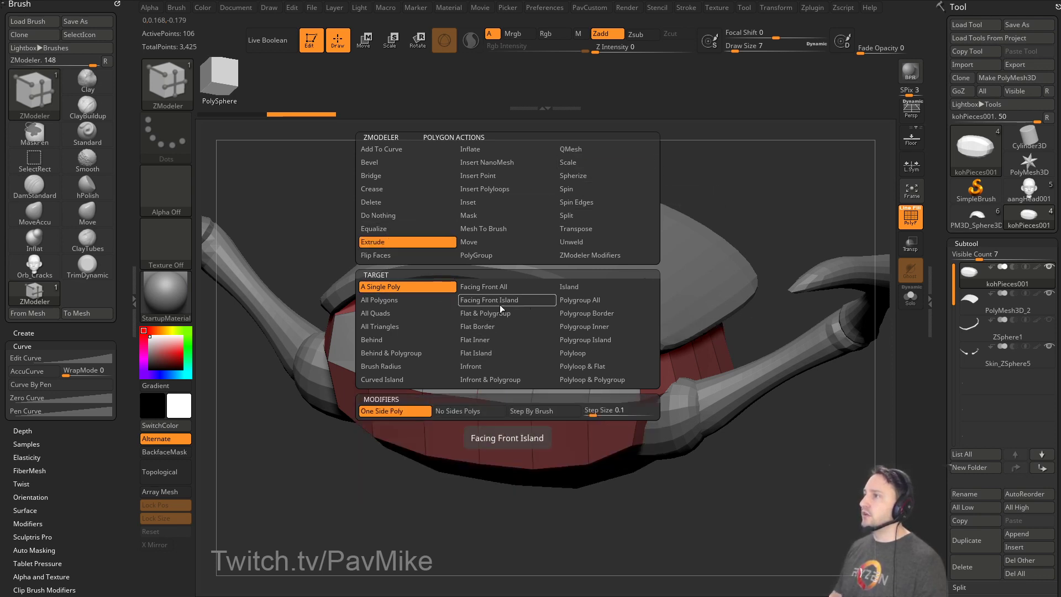
click(588, 299)
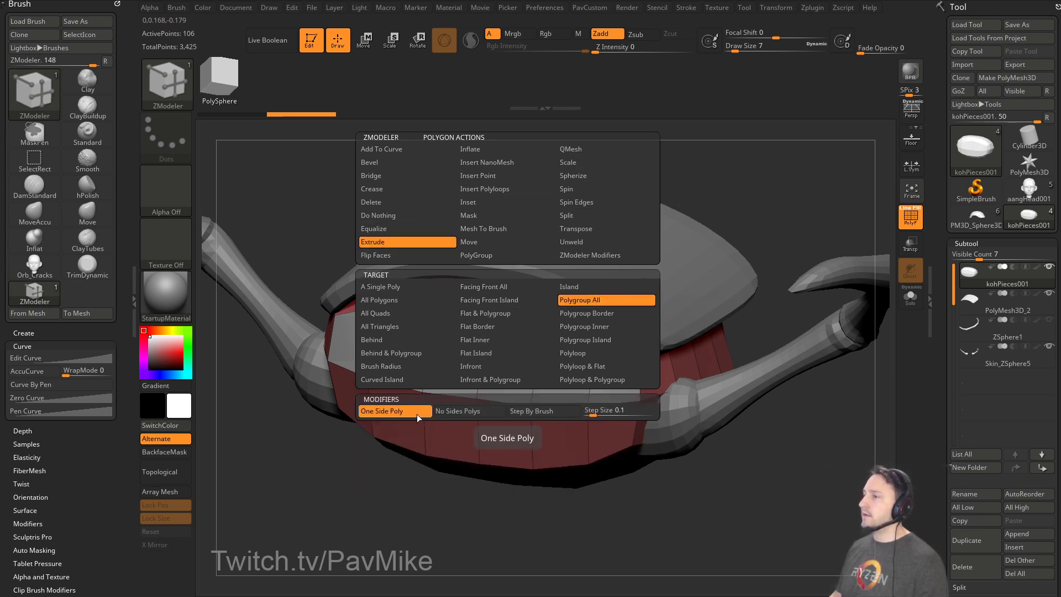
Set the ZModeler edge action to Bevel with EdgeLoop Complete and the point action to Split.
key(space)
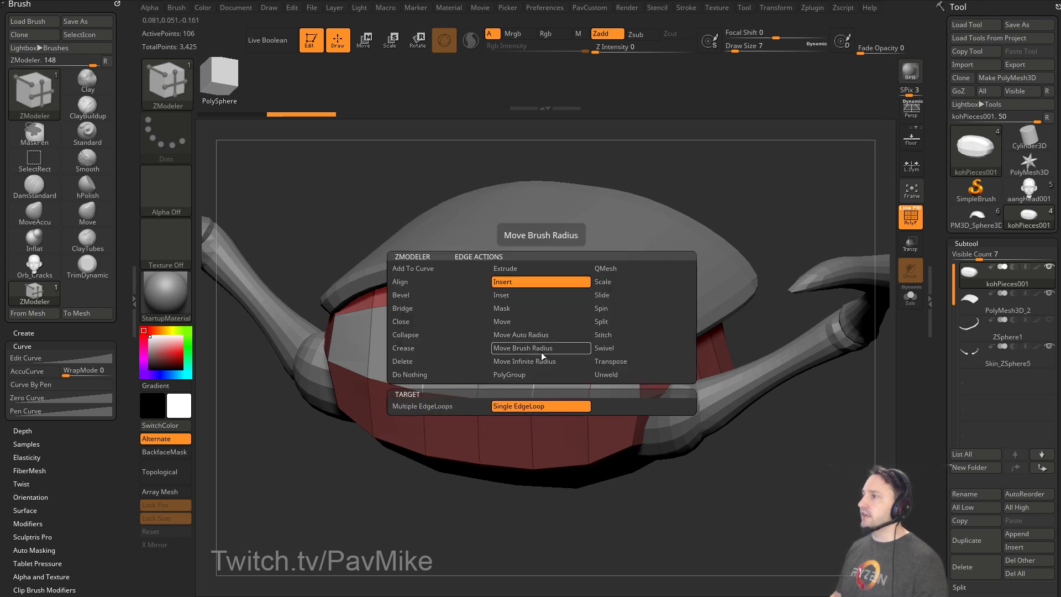
click(400, 295)
click(540, 406)
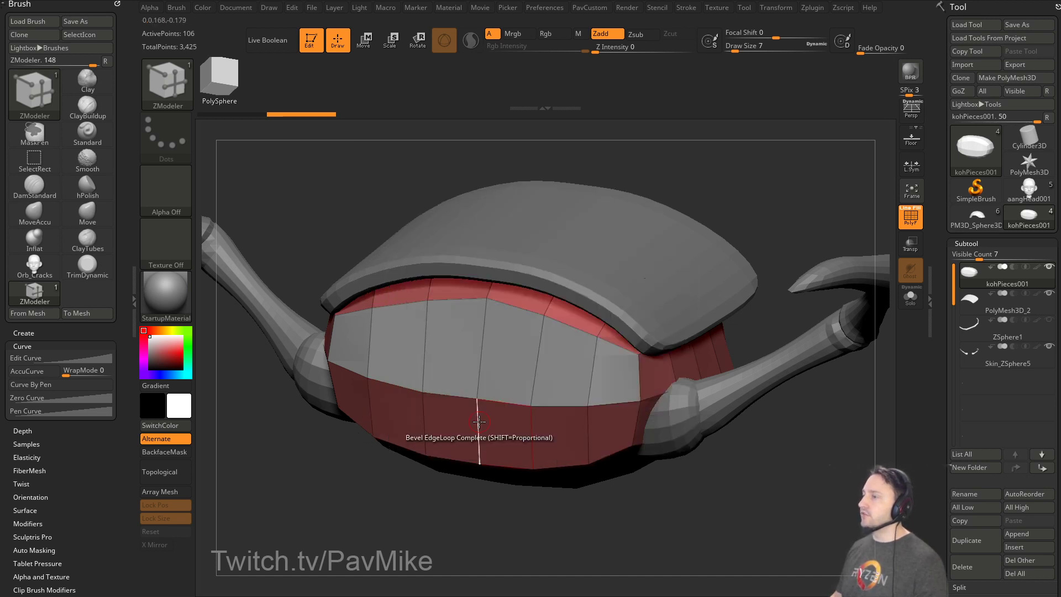
key(space)
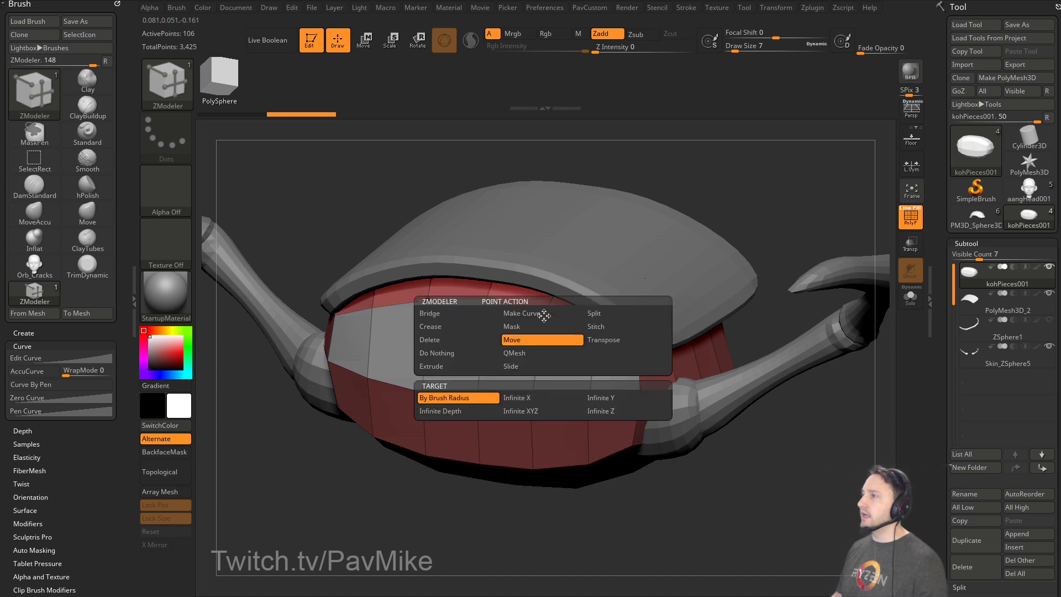
click(588, 314)
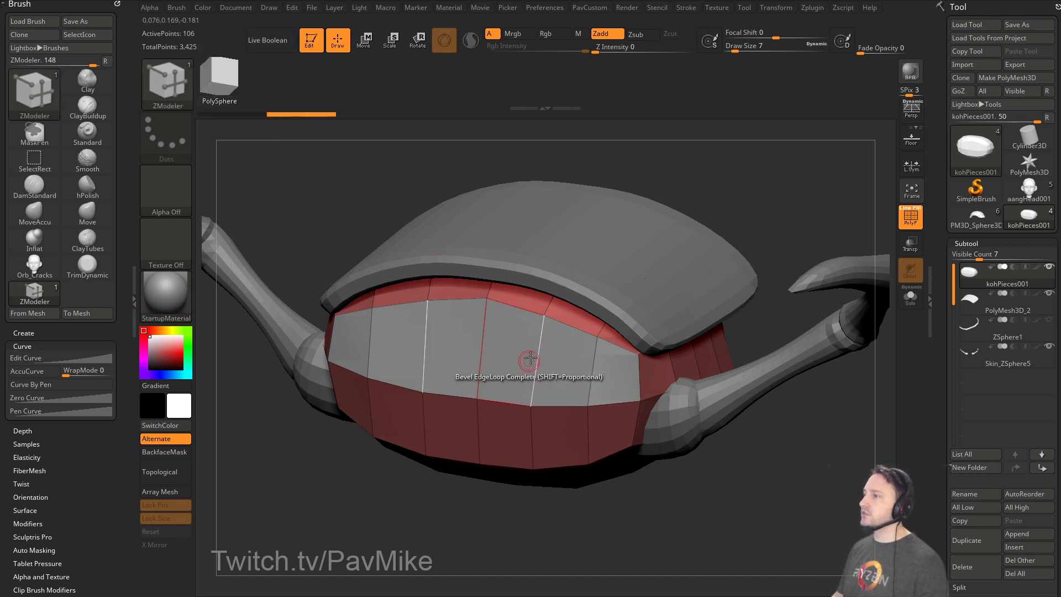
Set the ZModeler polygon action to Inset with Polygroup All as target and Inset Region as modifier.
key(space)
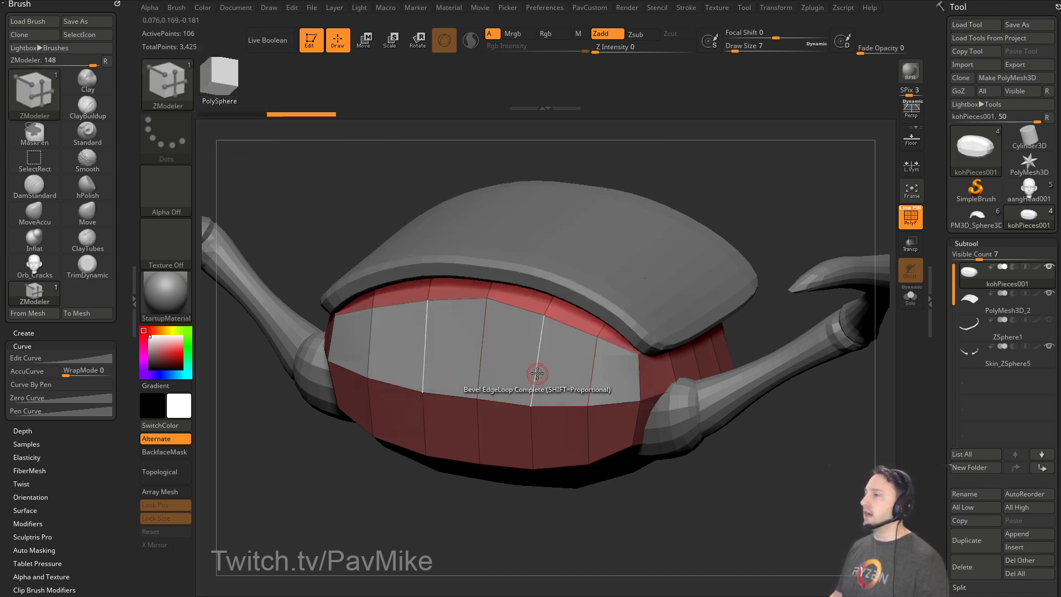
key(space)
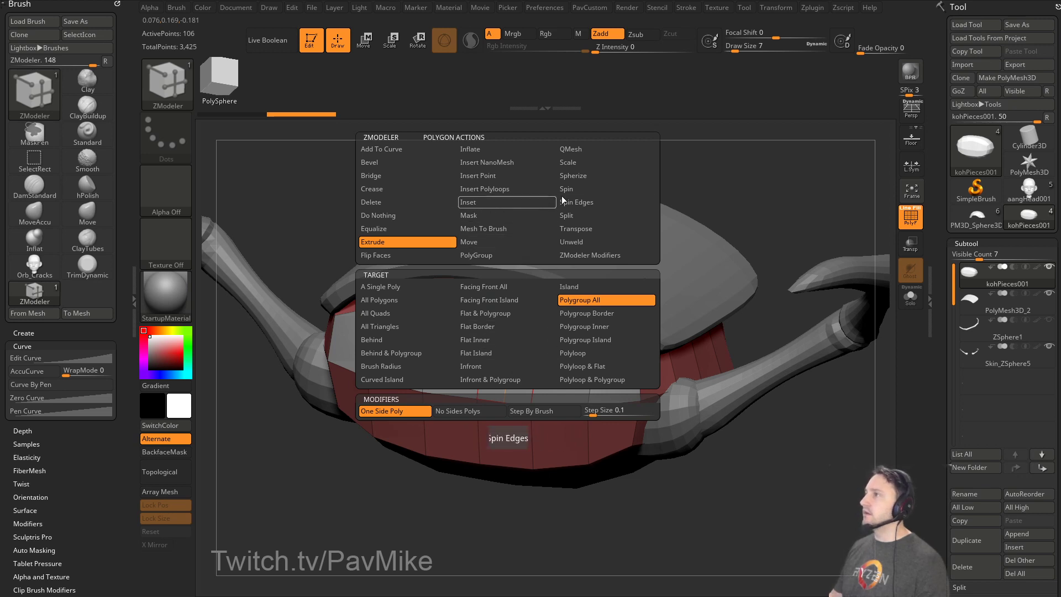
key(space)
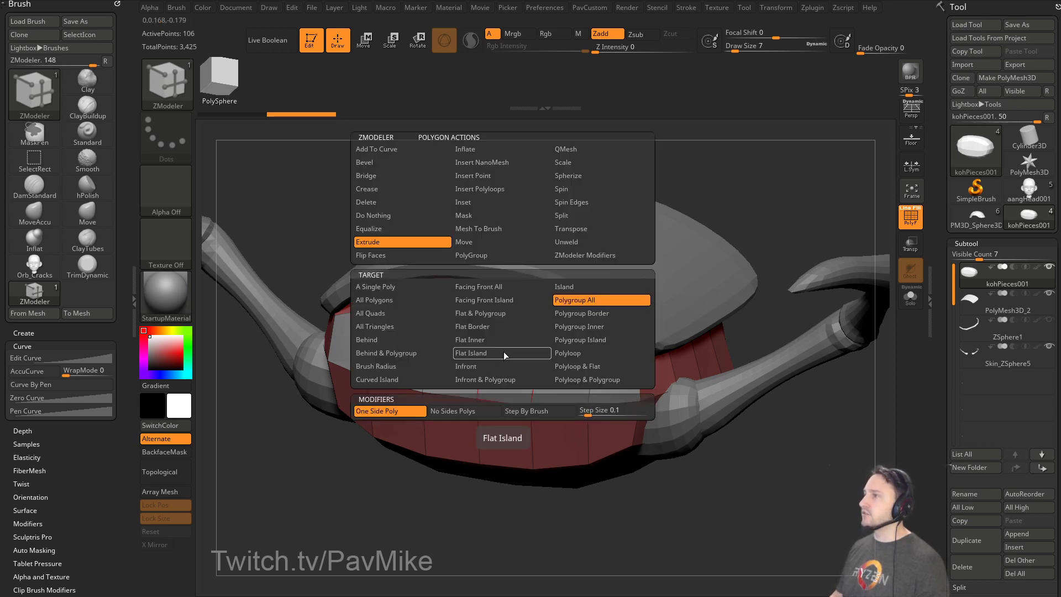
click(483, 203)
click(576, 300)
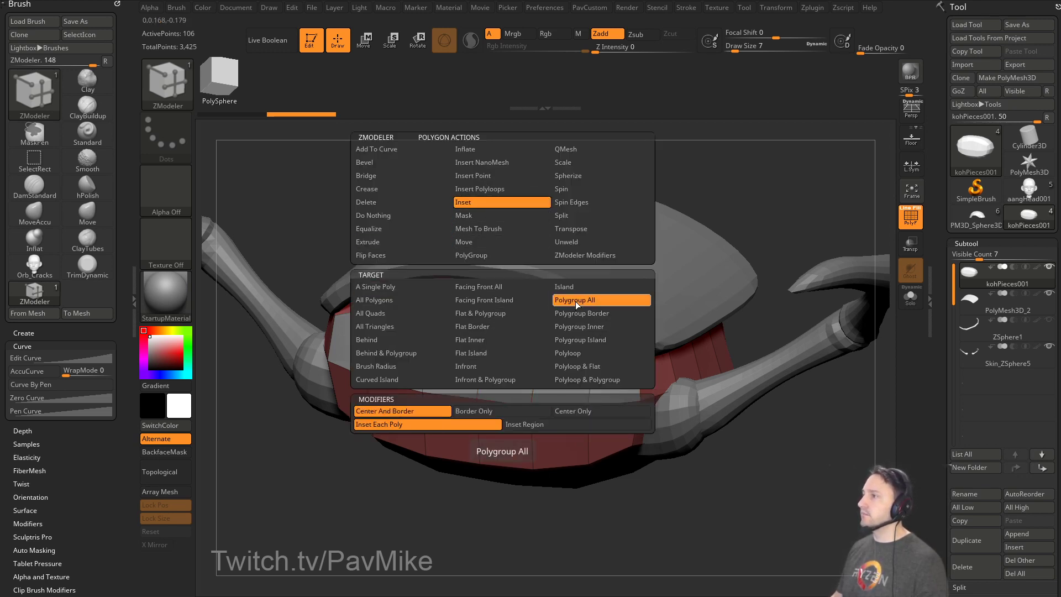
click(537, 423)
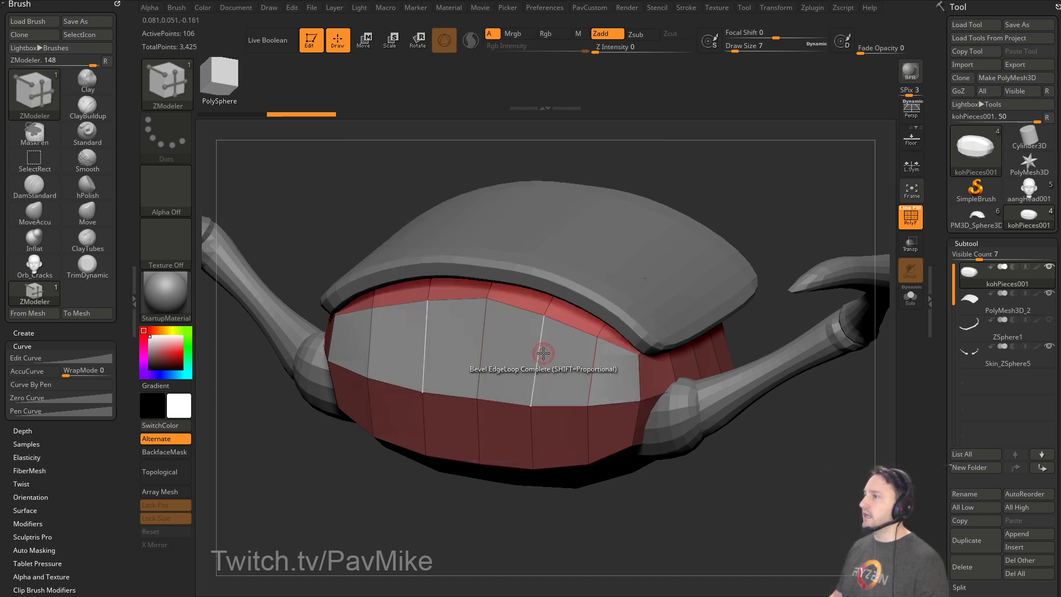
Set the ZModeler edge action to Collapse and the point action to Bridge with Two Points as its target.
key(space)
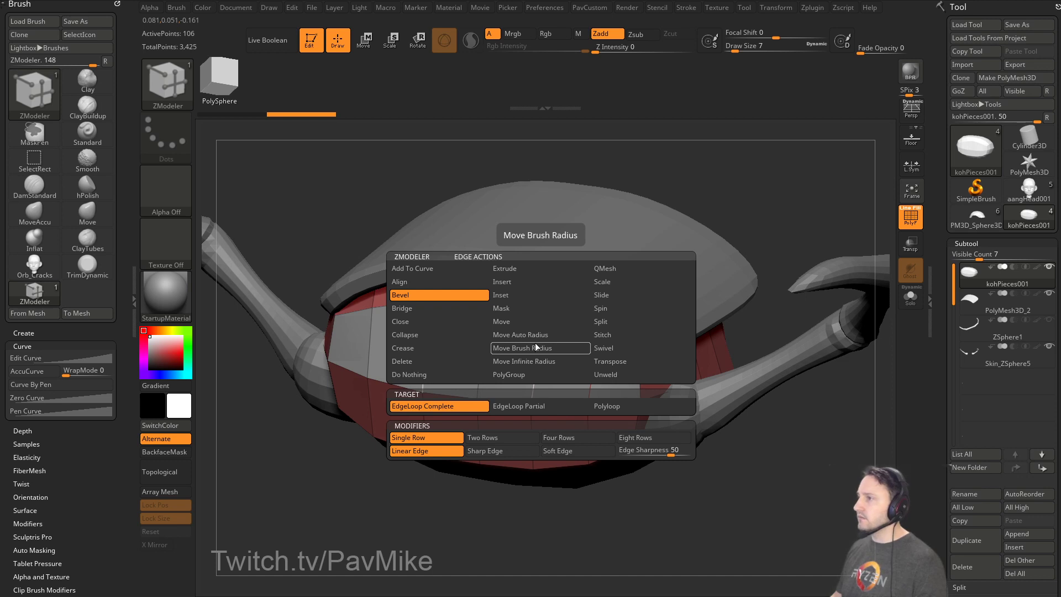
click(461, 336)
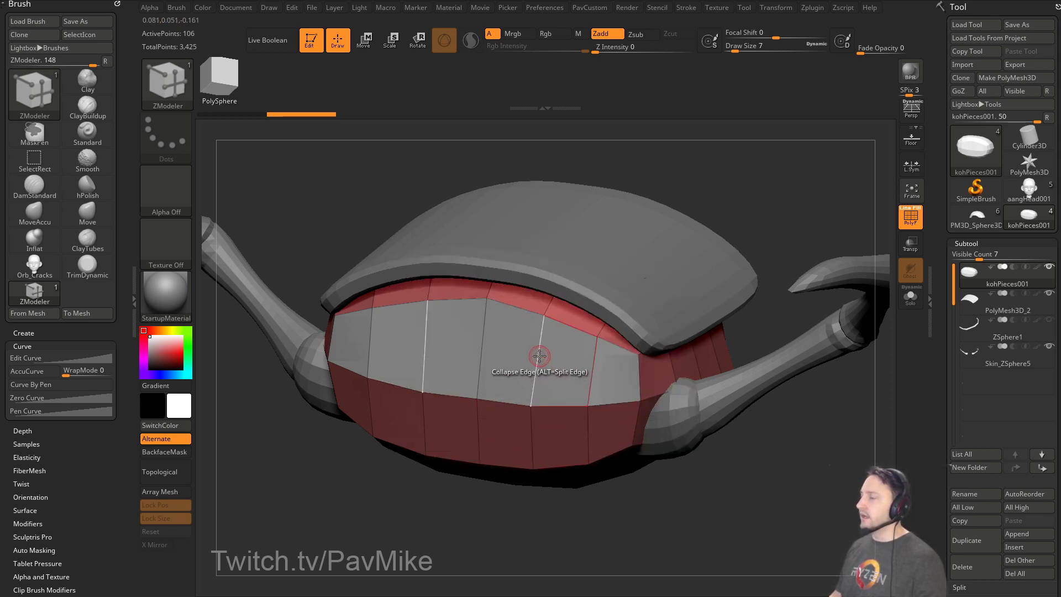
key(space)
click(464, 315)
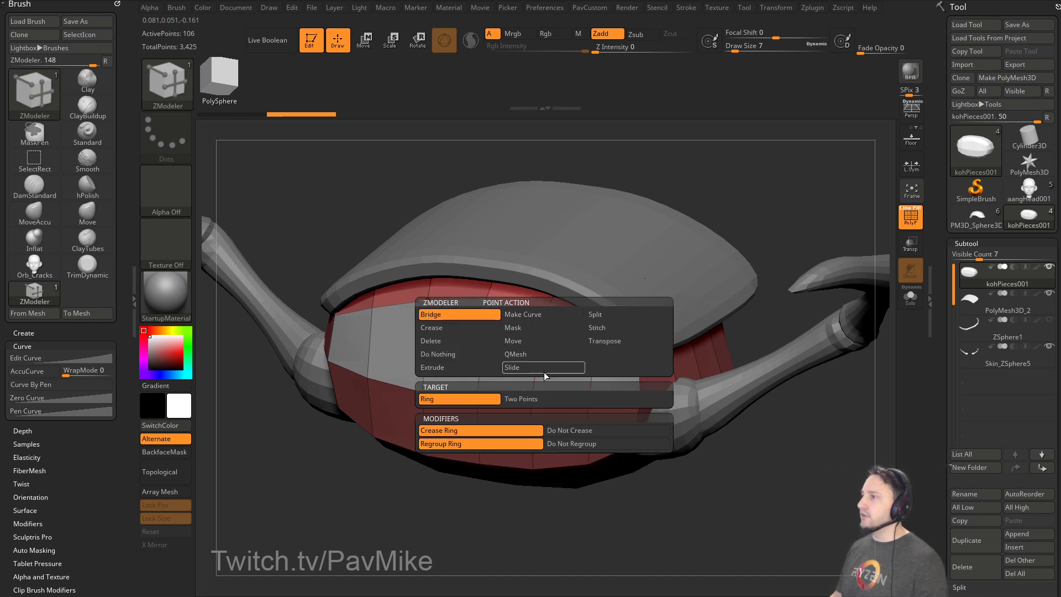
click(542, 399)
Try to bridge two opposite corner points of a side face on the body piece, and undo it.
click(543, 316)
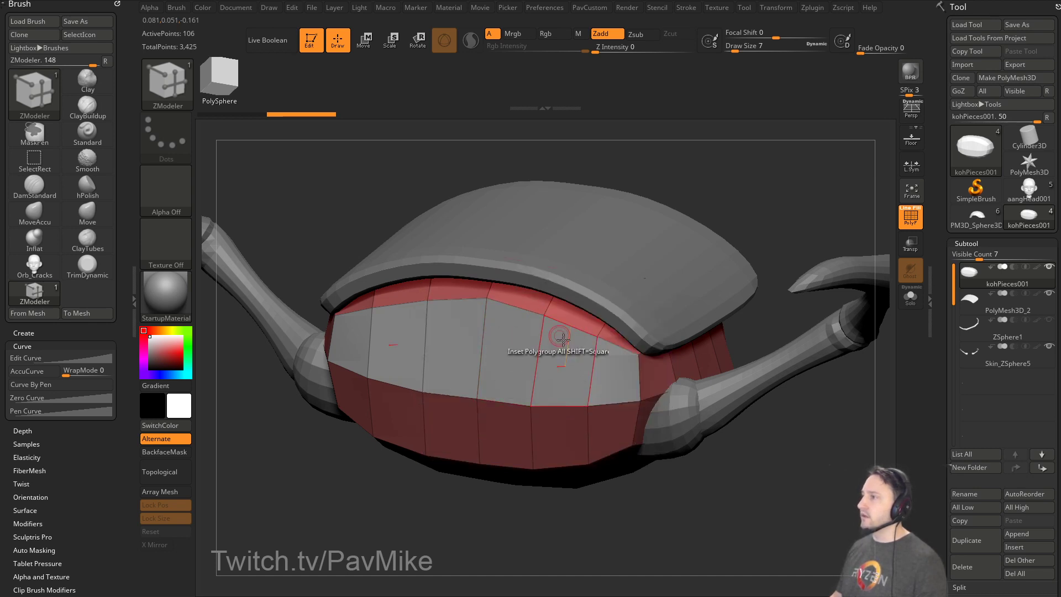
click(586, 406)
key(ctrl+z)
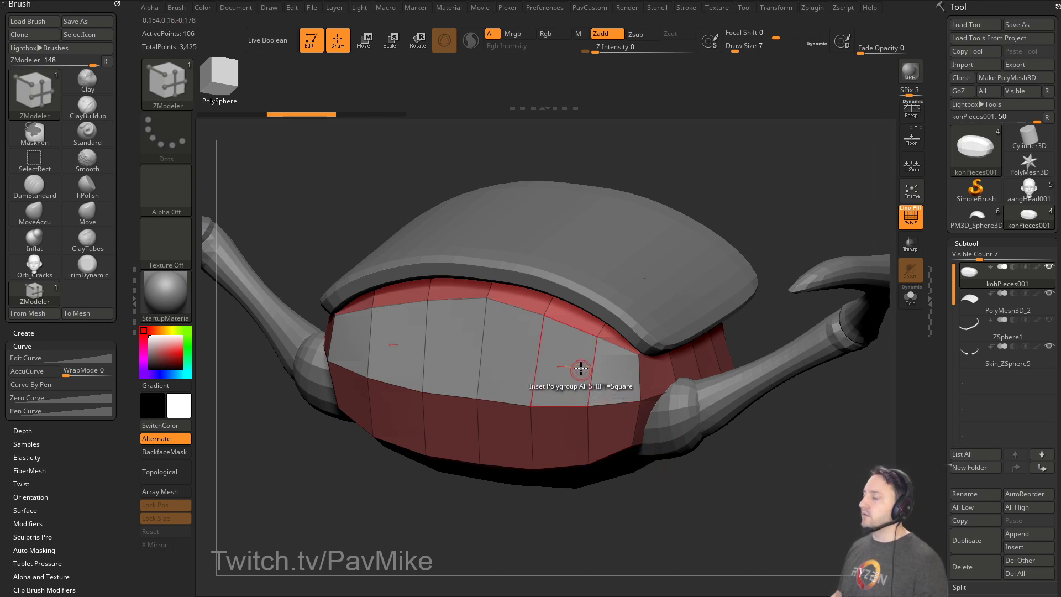
drag(763, 478, 710, 383)
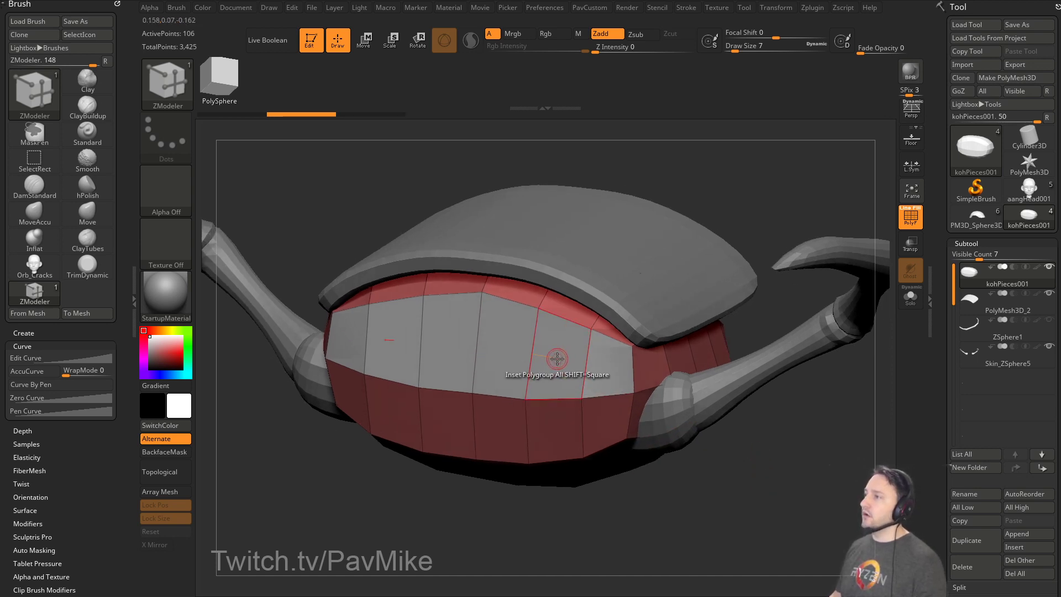
Set the polygon action to Extrude, try it on the body's grey side polygroup, and undo the extrusions.
key(space)
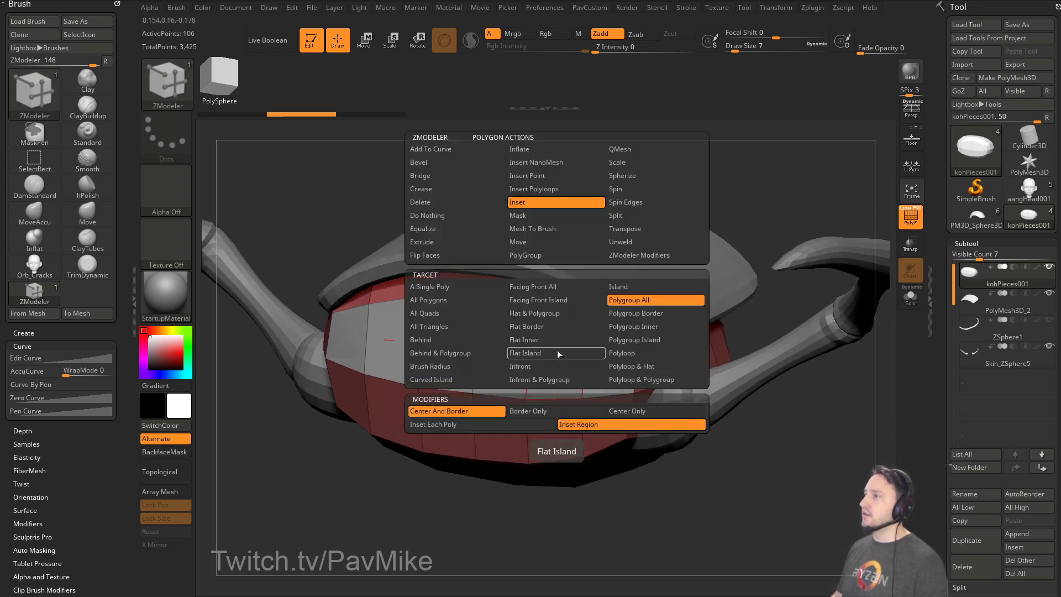
click(639, 152)
click(446, 241)
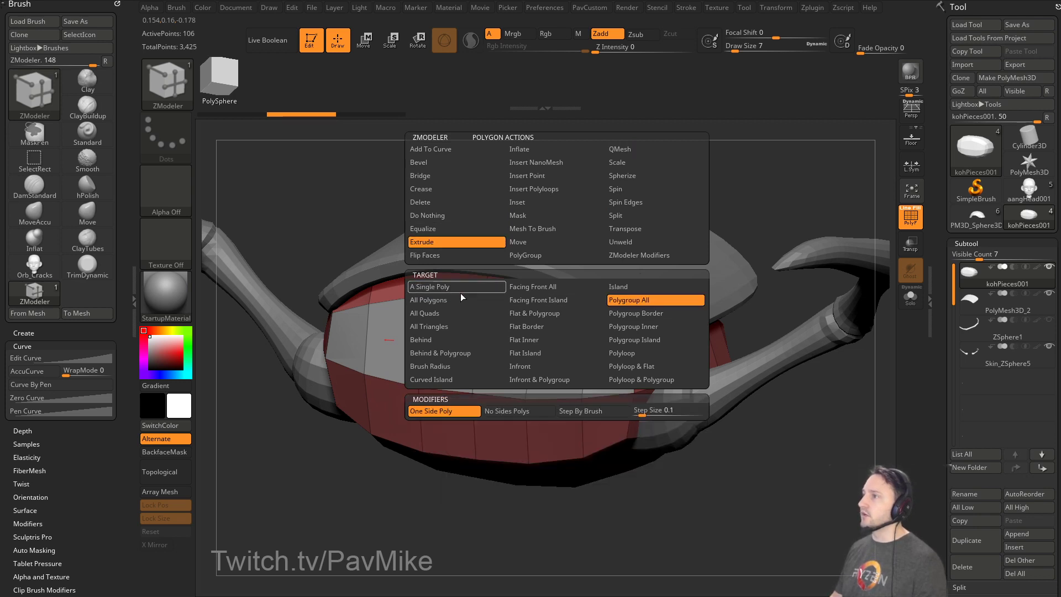
drag(547, 369, 529, 363)
key(ctrl+z)
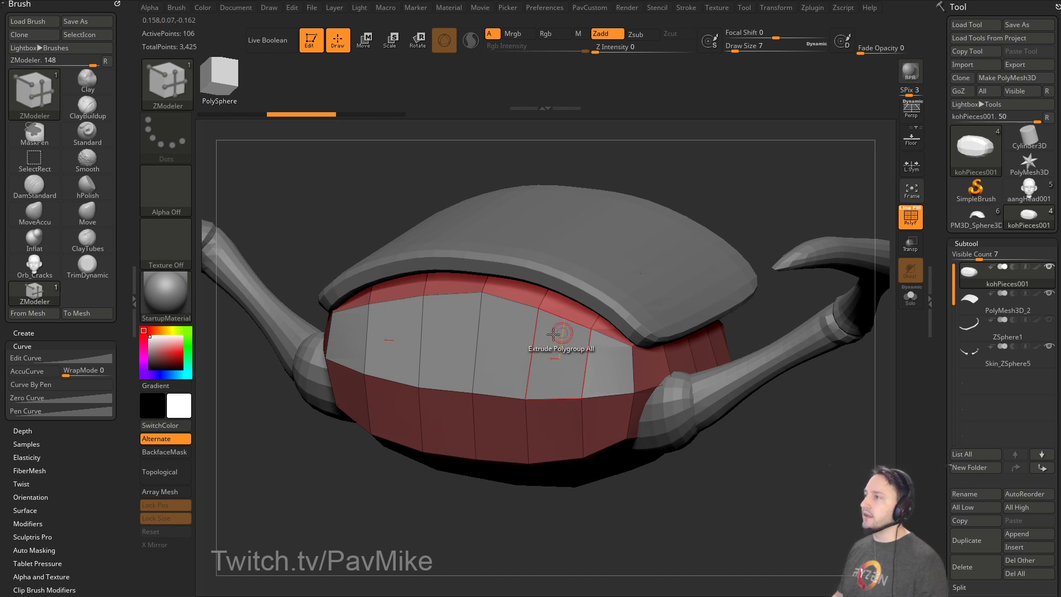
drag(559, 358, 560, 367)
key(ctrl+z)
Inset the body's grey side polygroup as one region, inspect it from the side, and undo the inset.
key(space)
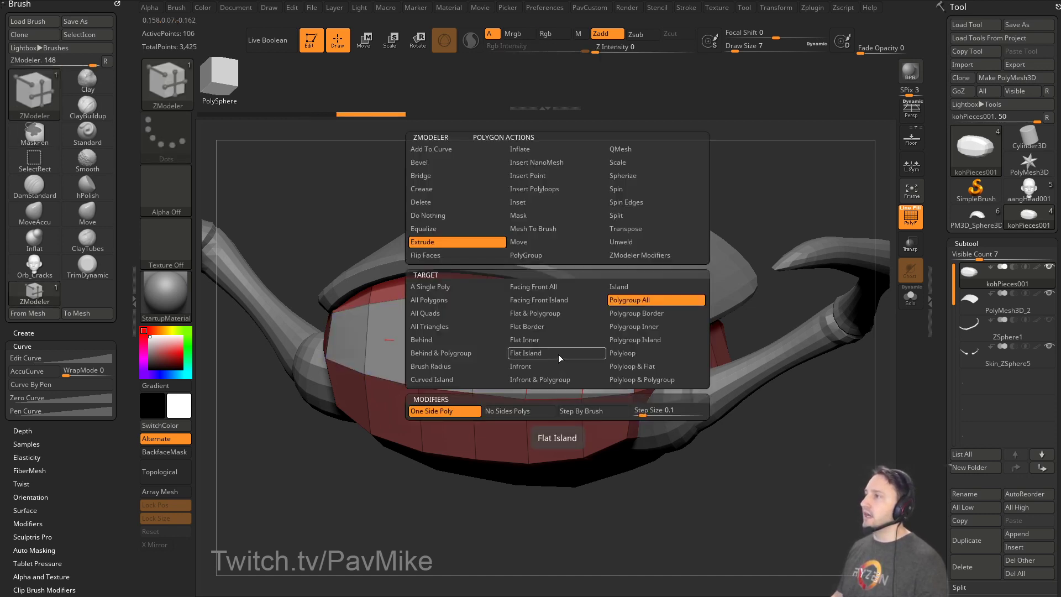
click(548, 210)
click(626, 324)
drag(552, 368, 552, 379)
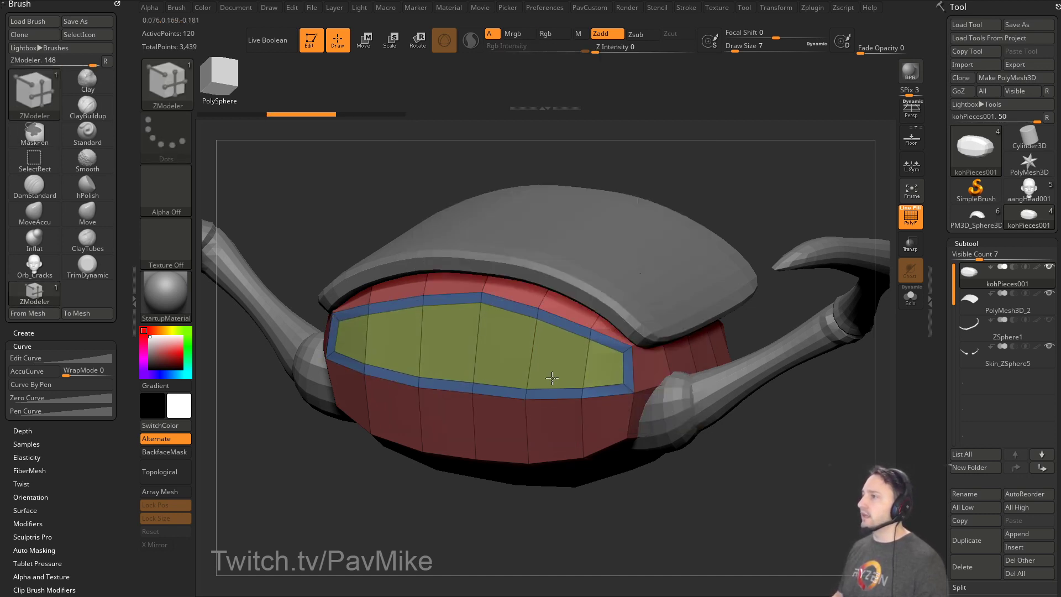
drag(697, 470, 735, 416)
drag(675, 295, 643, 322)
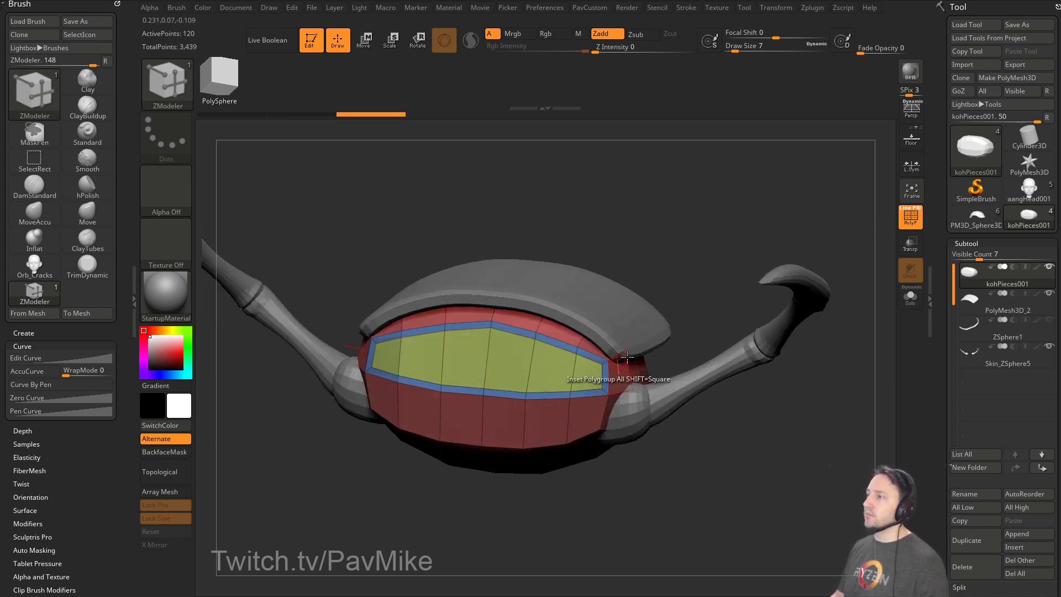
mouse_move(701, 272)
mouse_down()
mouse_move(713, 257)
mouse_move(635, 353)
mouse_up()
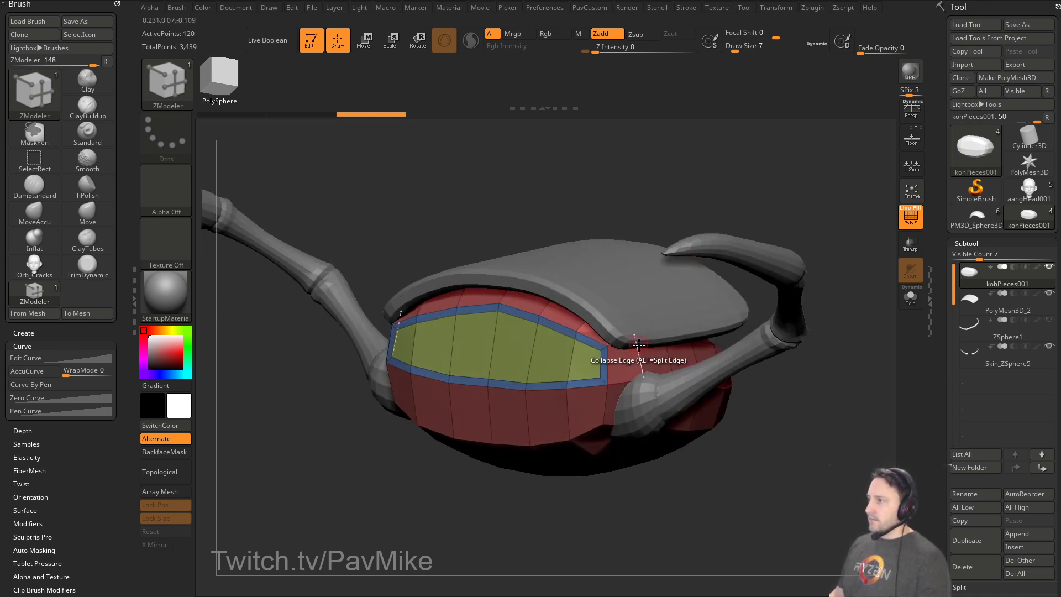
key(ctrl+z)
drag(796, 411, 547, 340)
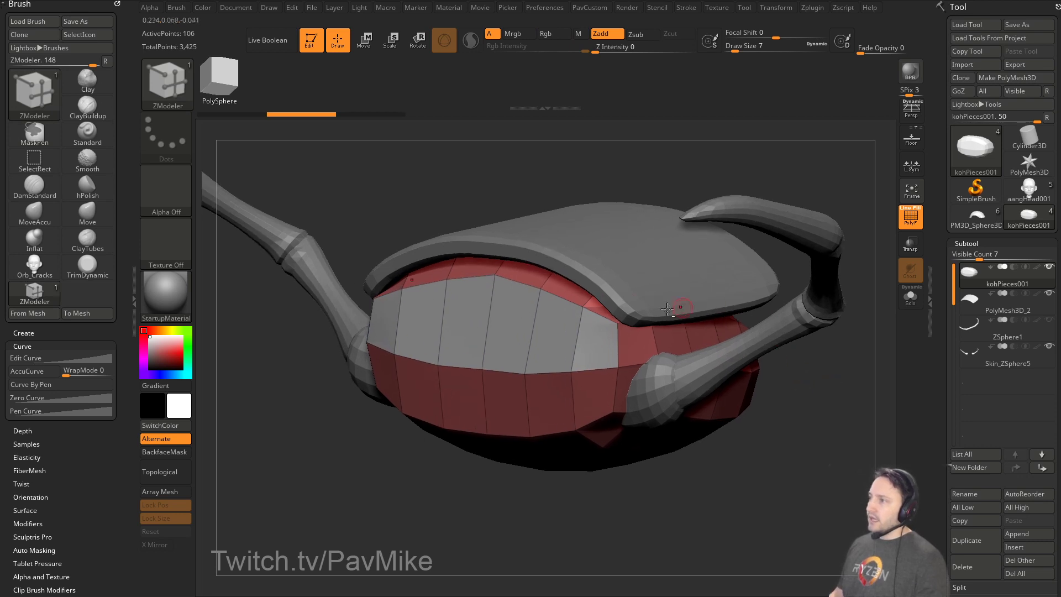
Switch the polygon action to Extrude and back to Inset, keeping Polygroup All and Inset Region.
key(space)
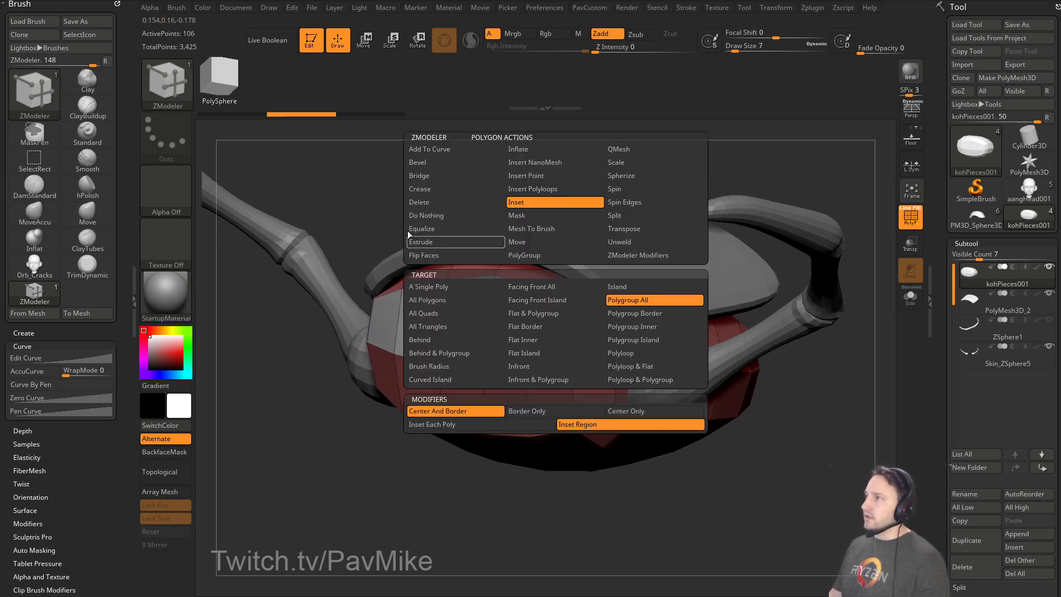
click(438, 242)
click(599, 365)
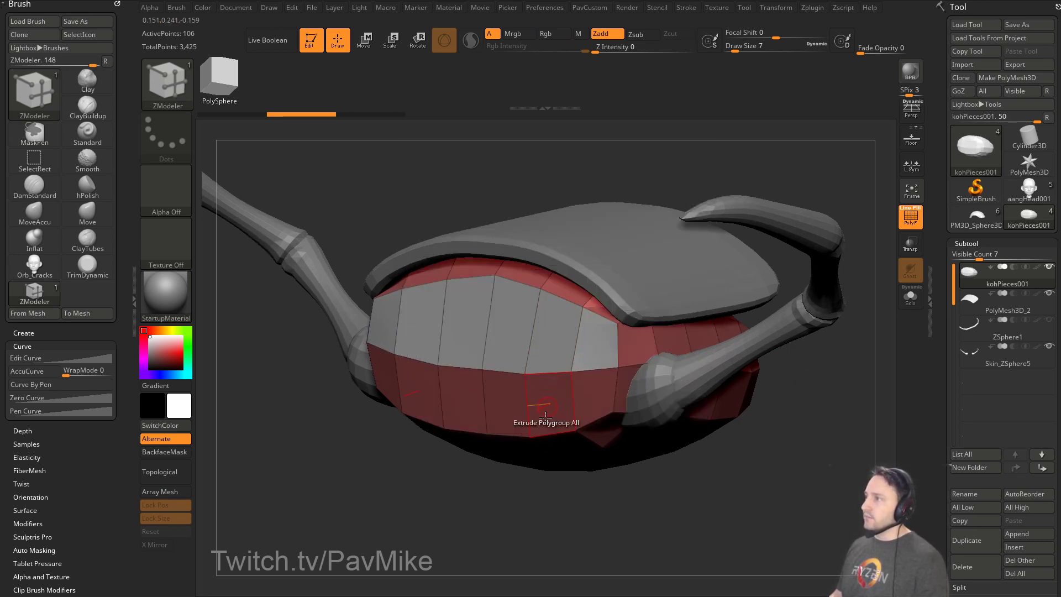
key(space)
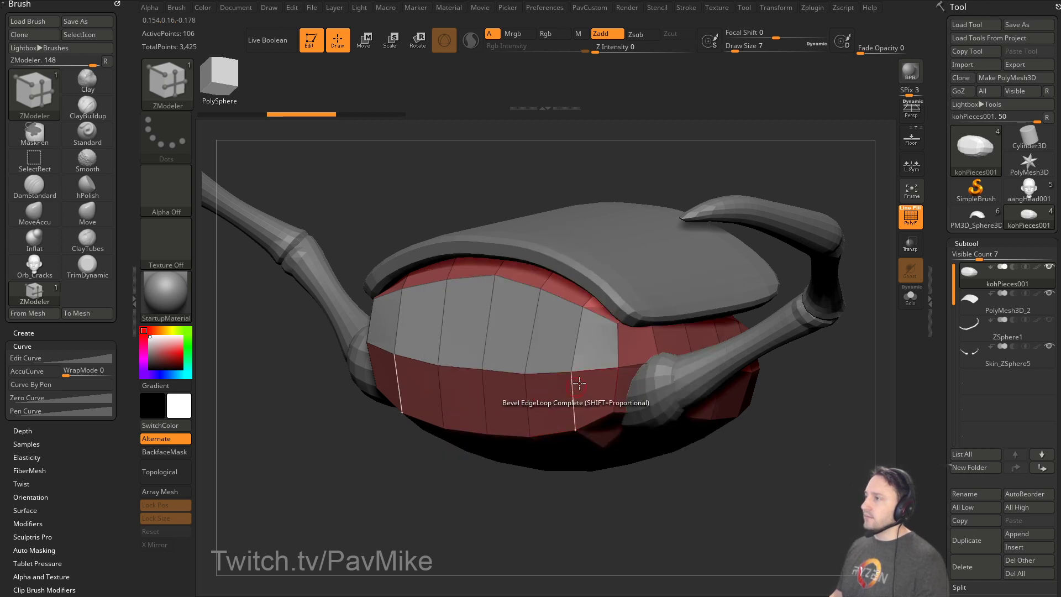
key(space)
click(542, 202)
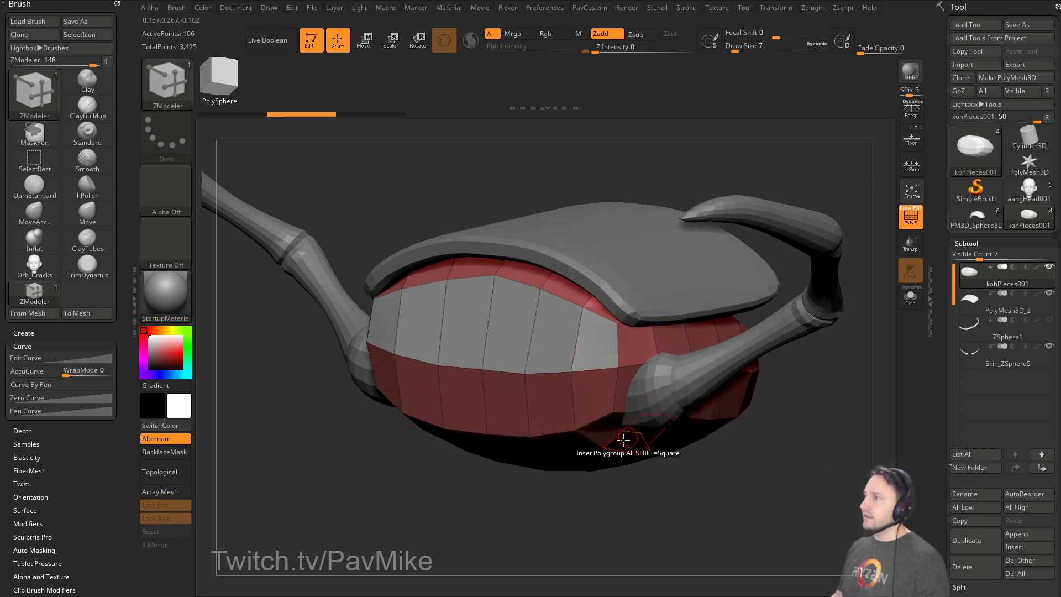
drag(585, 381, 586, 380)
key(space)
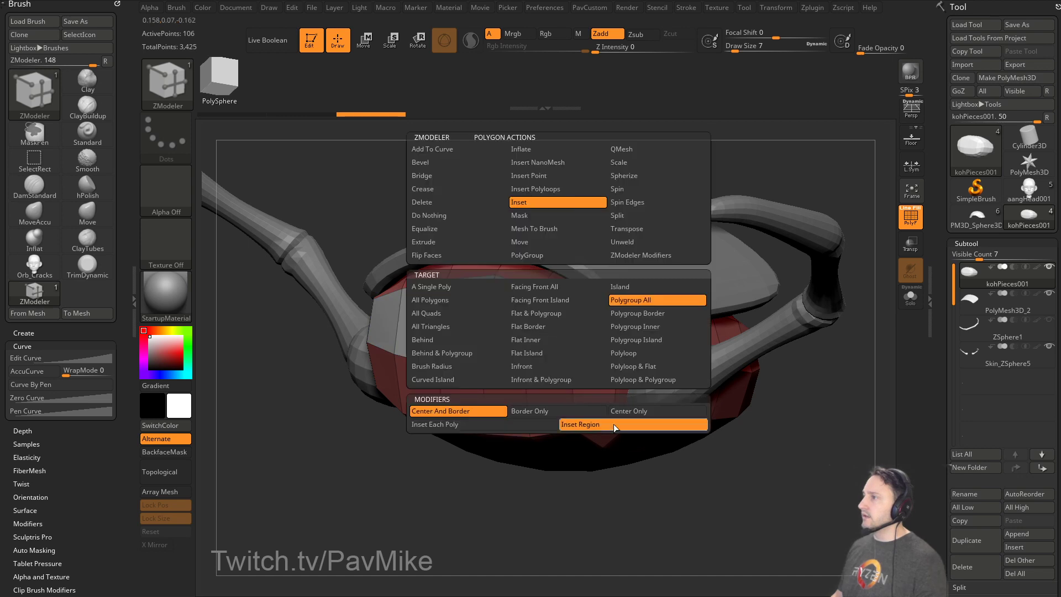
Undo the last change on the body piece and group all its faces into a single polygroup.
key(ctrl+z)
mouse_move(746, 464)
mouse_down()
mouse_move(785, 455)
mouse_move(762, 451)
mouse_move(770, 444)
mouse_up()
key(ctrl+shift+z)
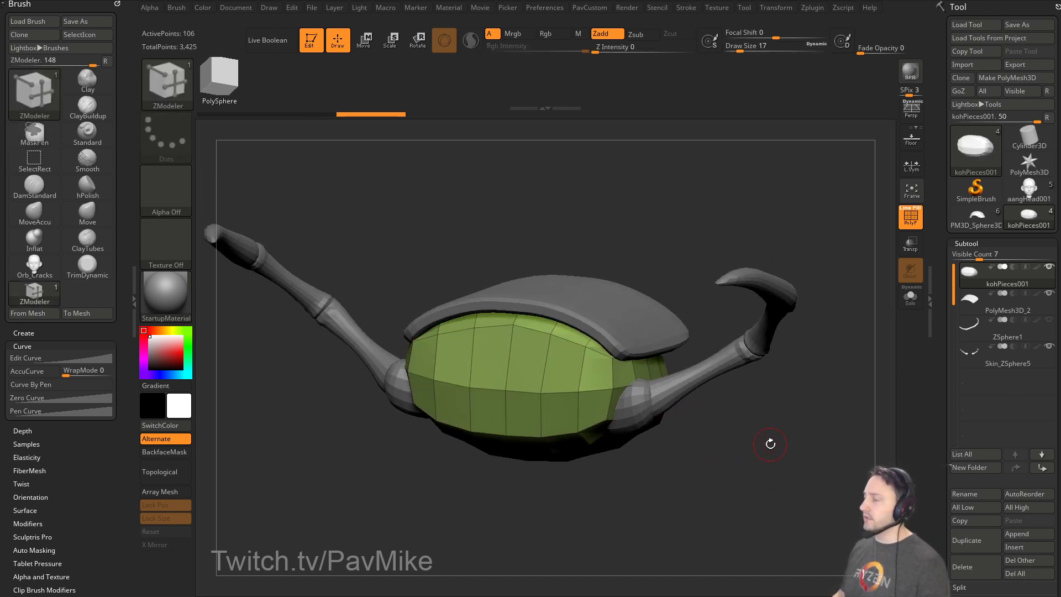
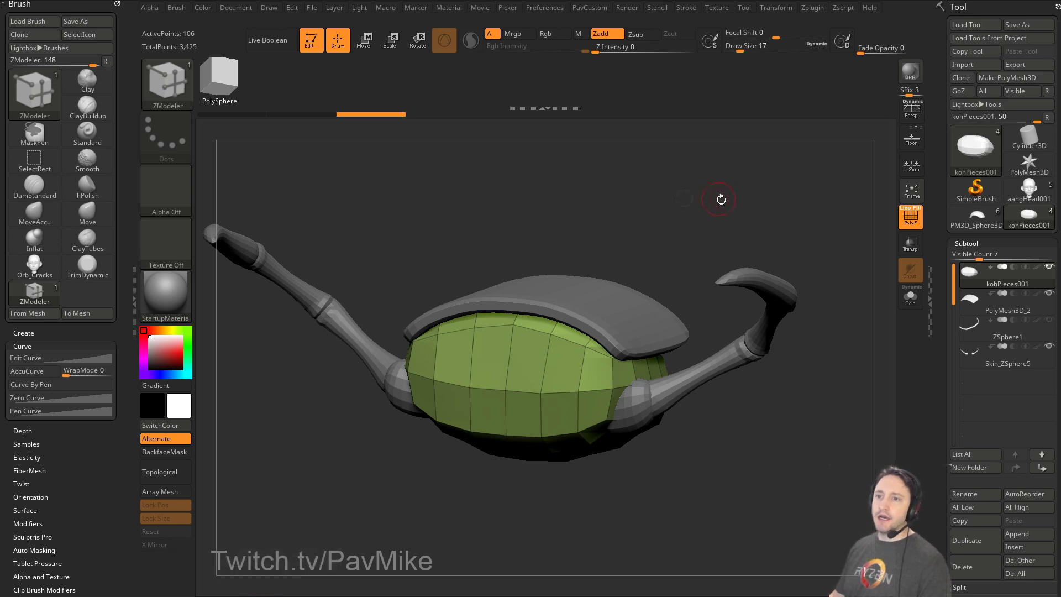
Switch from the ZModeler brush to the Standard brush.
mouse_move(722, 197)
mouse_down()
mouse_move(744, 204)
mouse_move(732, 210)
mouse_up()
key(b)
key(s)
key(t)
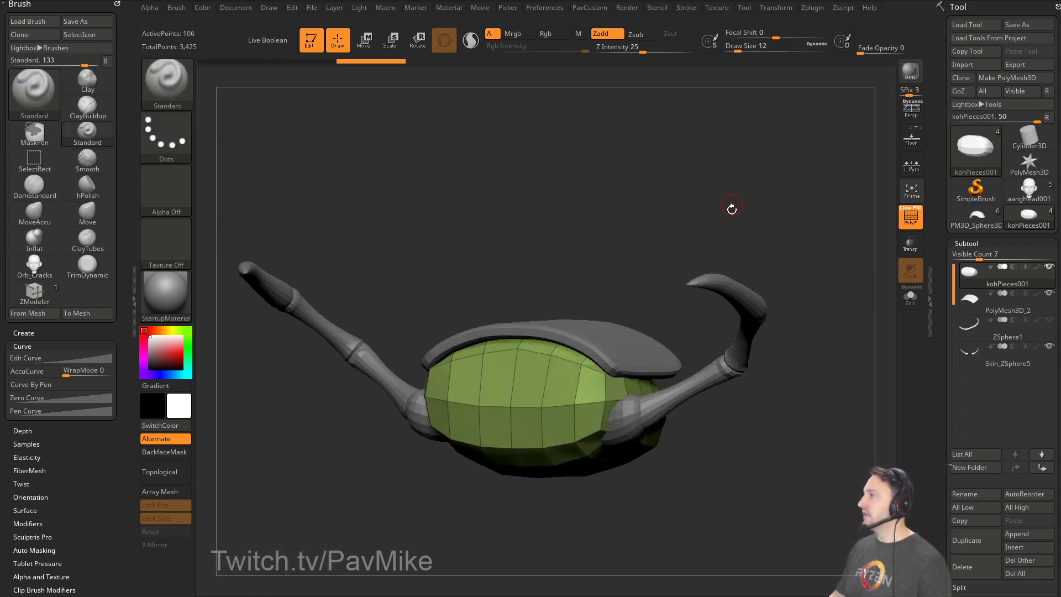
mouse_move(853, 383)
mouse_down()
mouse_move(884, 373)
mouse_move(849, 371)
mouse_up()
Make aangHead001 the active tool and turn off its polyframe display.
click(981, 218)
click(1021, 190)
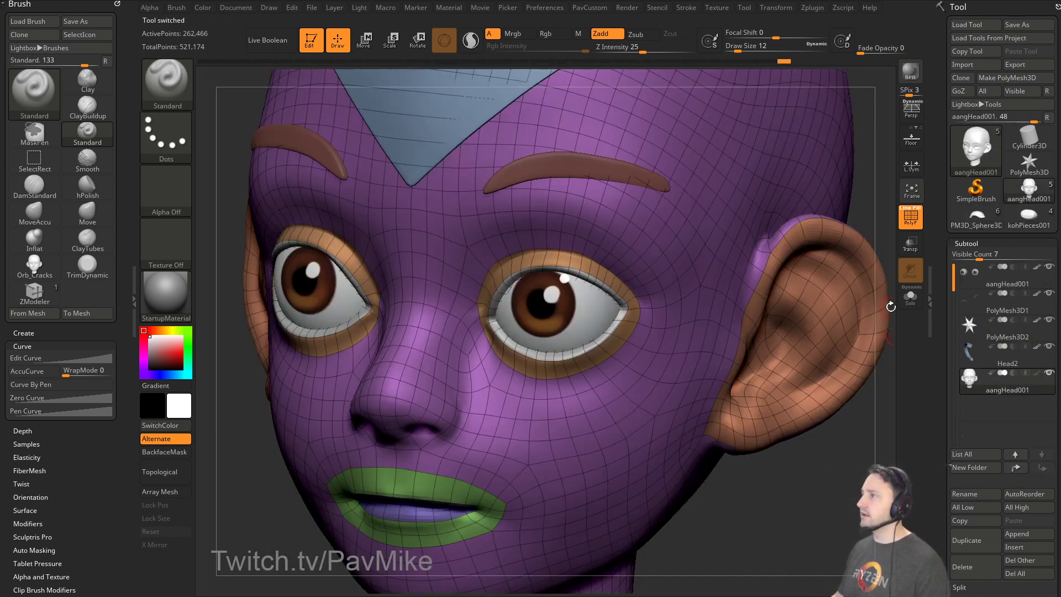
click(910, 218)
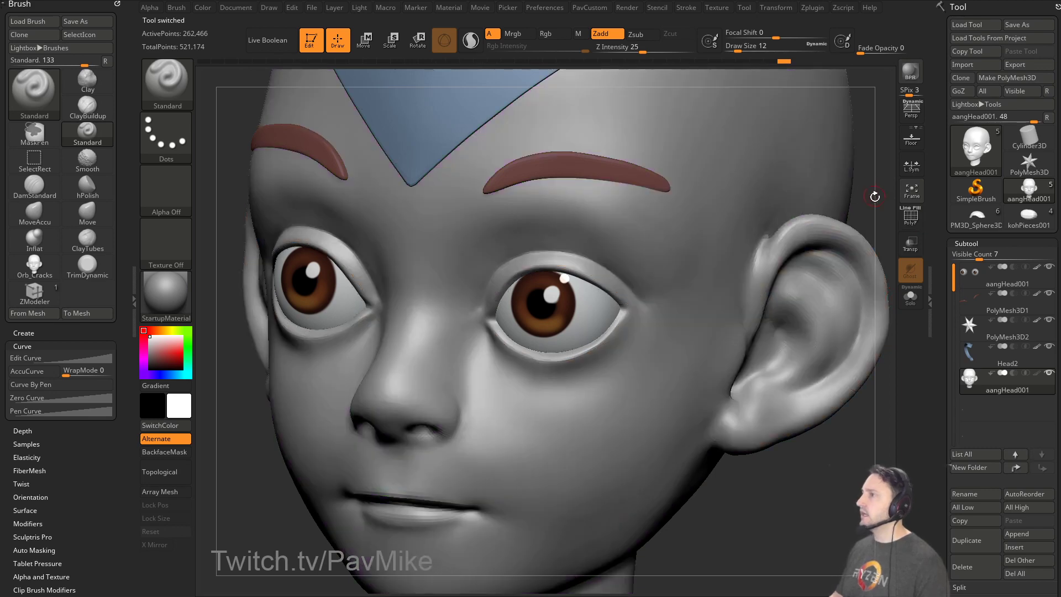
key(f)
Set the Standard brush's draw size to 65.
key(s)
drag(791, 302, 803, 301)
key(s)
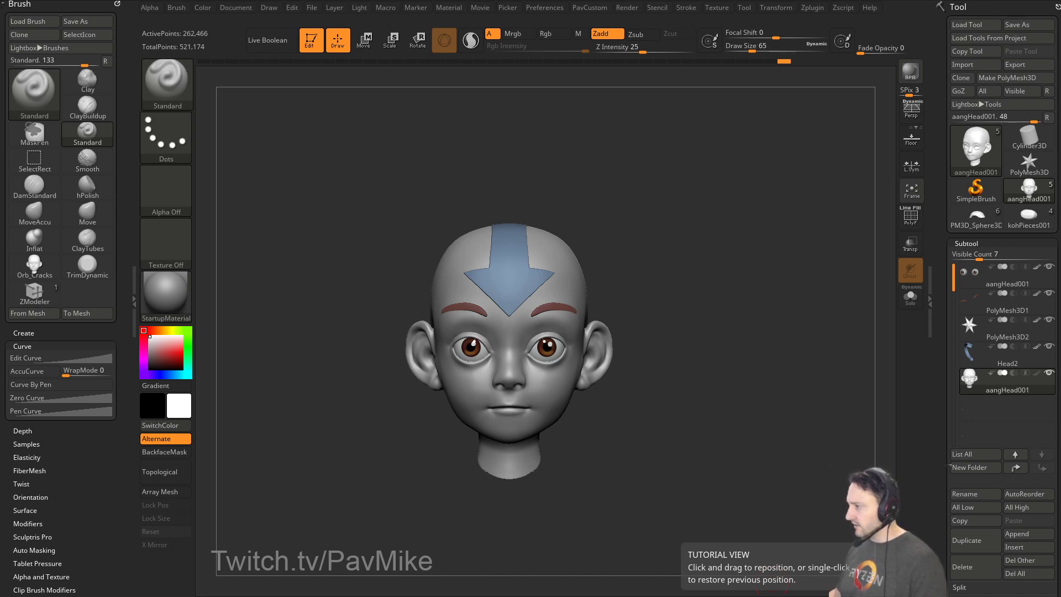
View the centipede creature reference image over the head model, and hide it.
drag(400, 300, 401, 287)
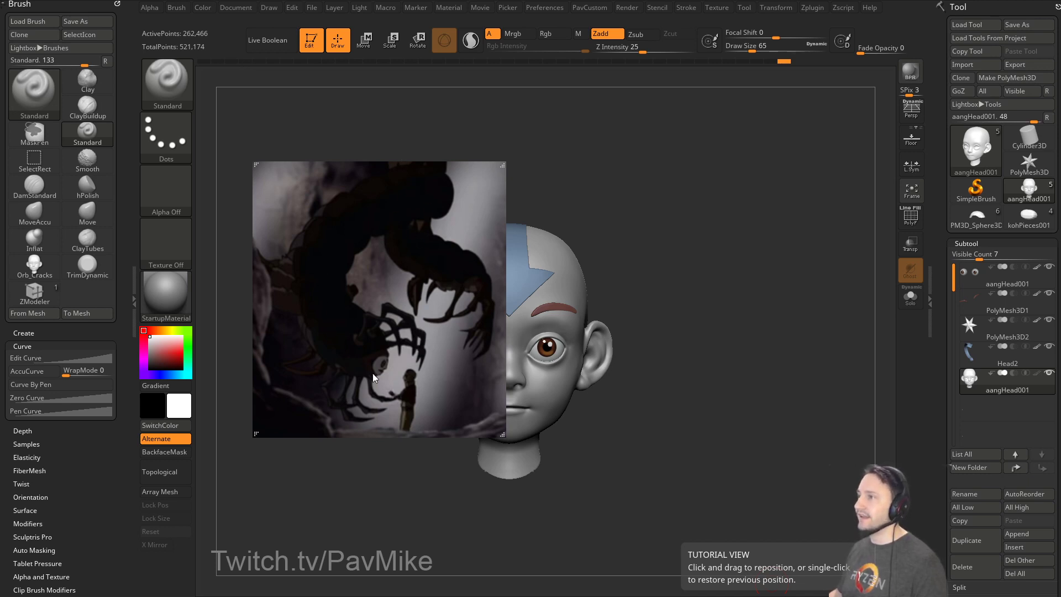
key(alt+Tab)
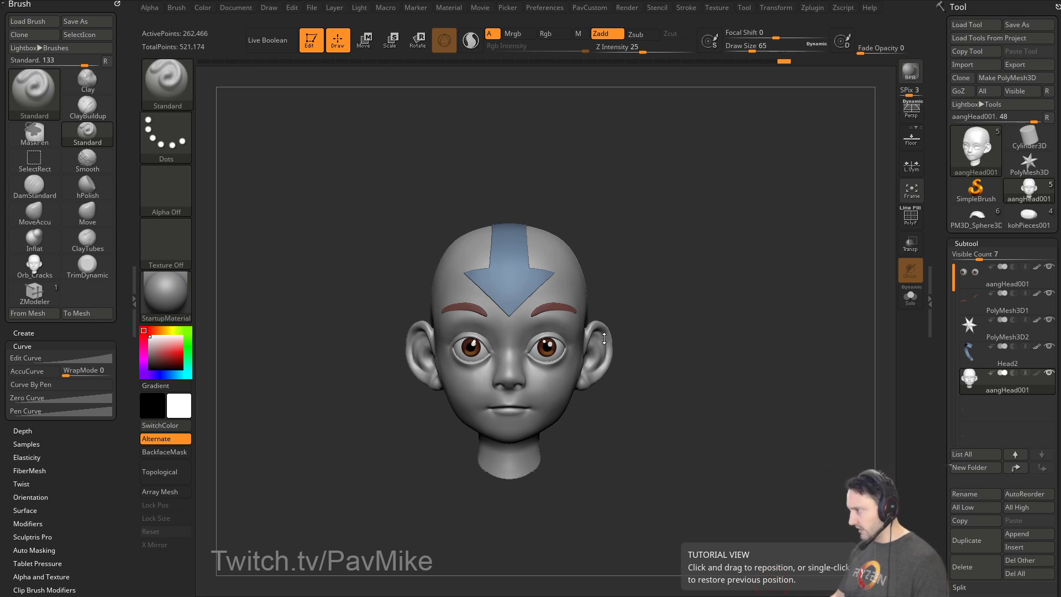
Turn the head to a three-quarter view and set the brush draw size to 87.
mouse_move(658, 338)
mouse_down()
mouse_move(706, 346)
mouse_move(661, 340)
mouse_move(664, 329)
mouse_up()
key(s)
key(s)
key(s)
key(s)
key(s)
key(s)
mouse_move(664, 329)
alt+mouse_down()
mouse_move(668, 345)
mouse_move(658, 335)
mouse_move(722, 359)
alt+mouse_up()
key(s)
key(s)
key(bracketleft)
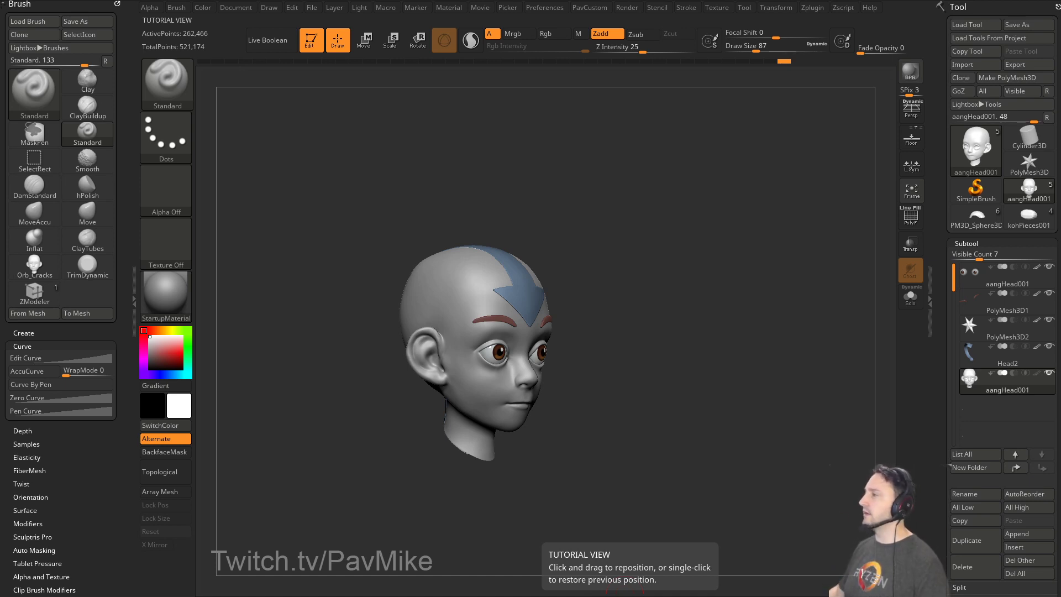
Bring the creature reference image up again beside the turned head, examine it, and dismiss it.
right_drag(624, 594, 588, 387)
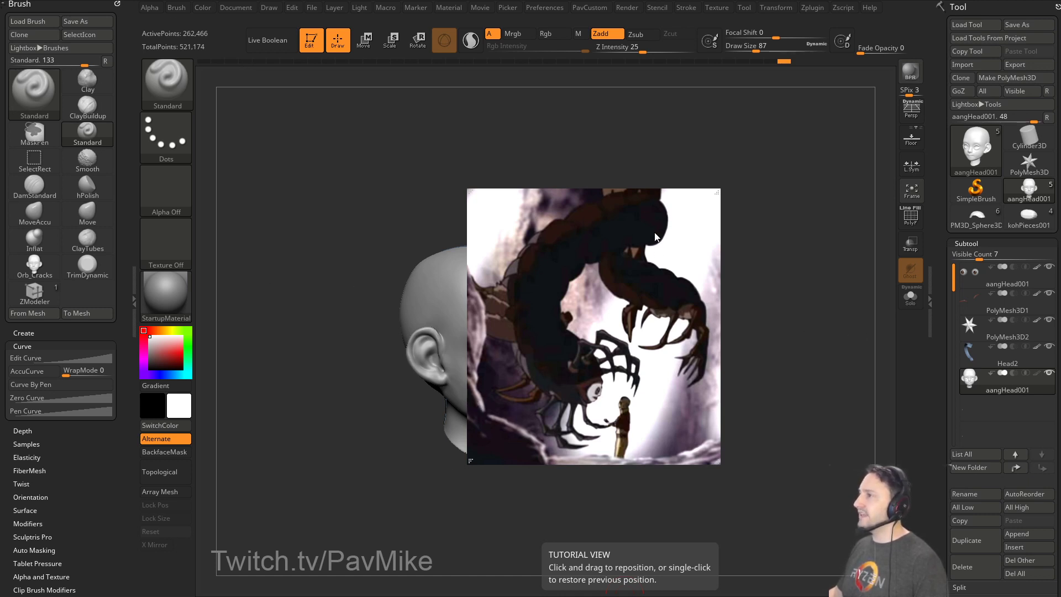
click(594, 330)
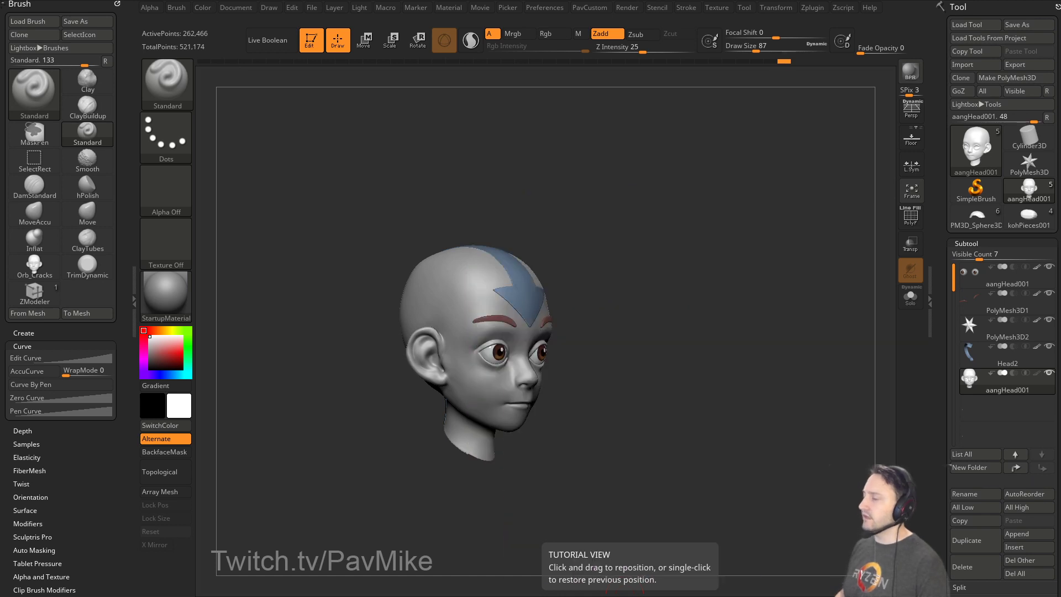
Turn the head to a new three-quarter view and set the Standard brush's draw size to 74.
mouse_move(667, 284)
mouse_down()
mouse_move(692, 273)
mouse_move(703, 287)
mouse_move(677, 293)
mouse_move(720, 287)
mouse_move(734, 300)
mouse_move(722, 300)
mouse_move(734, 279)
mouse_up()
key(s)
click(733, 303)
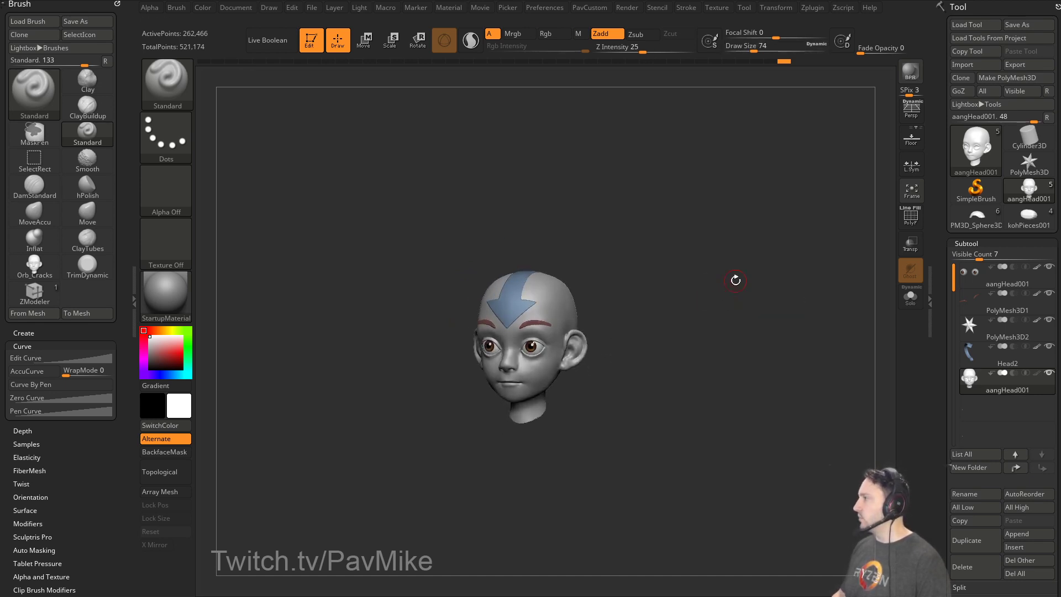
Select the eyes subtool and create a folder for it named AangFace.
click(992, 285)
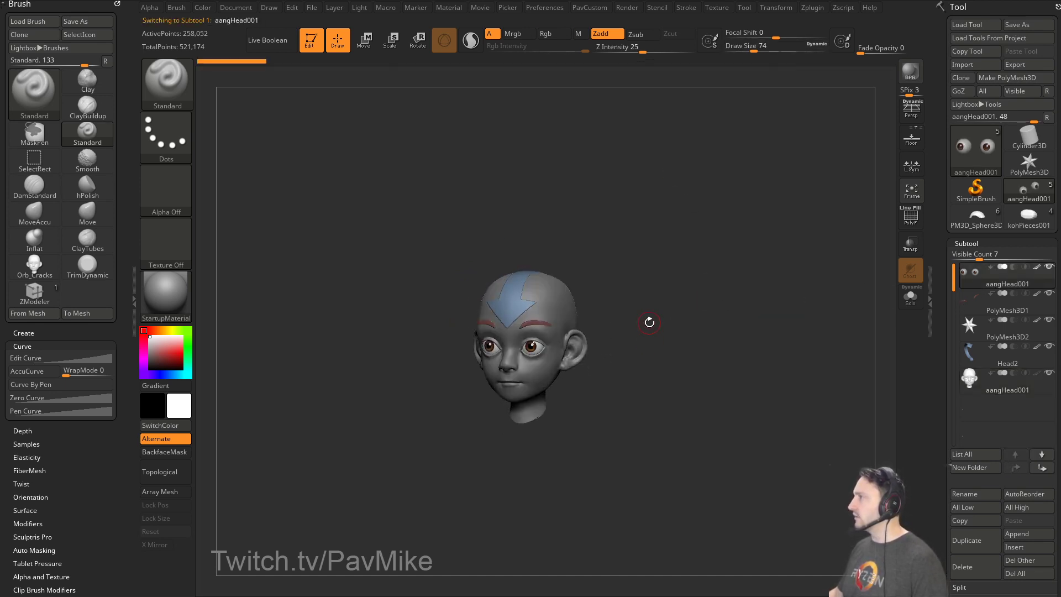
key(ctrl+f)
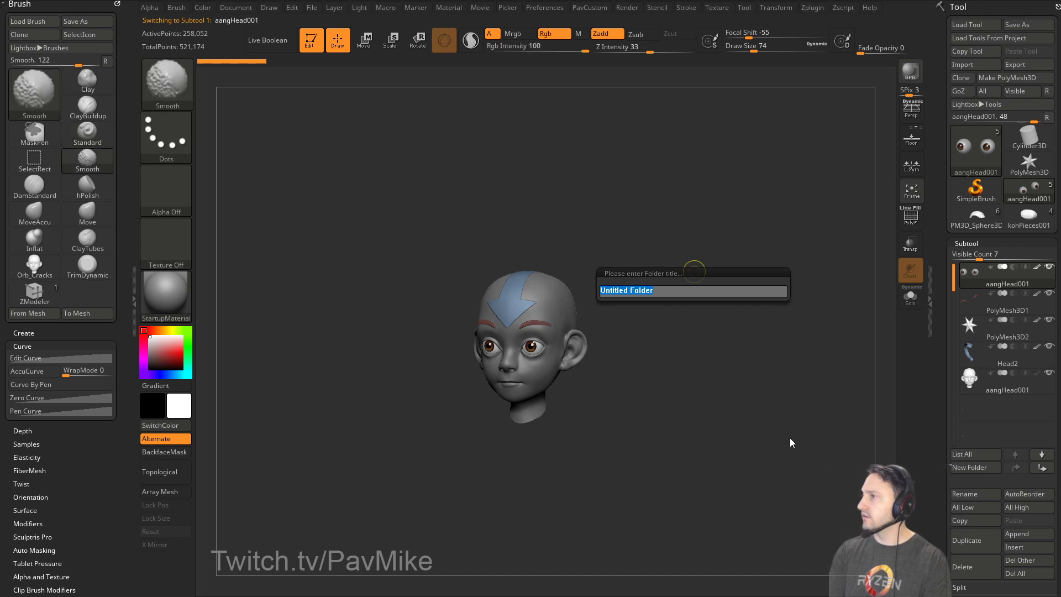
text(FAangFace)
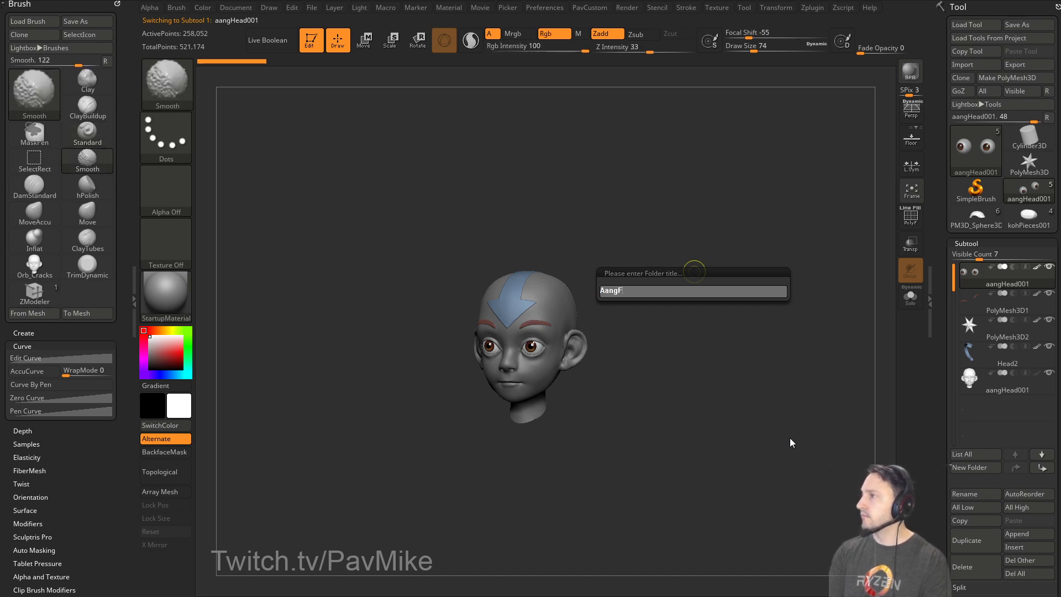
key(Return)
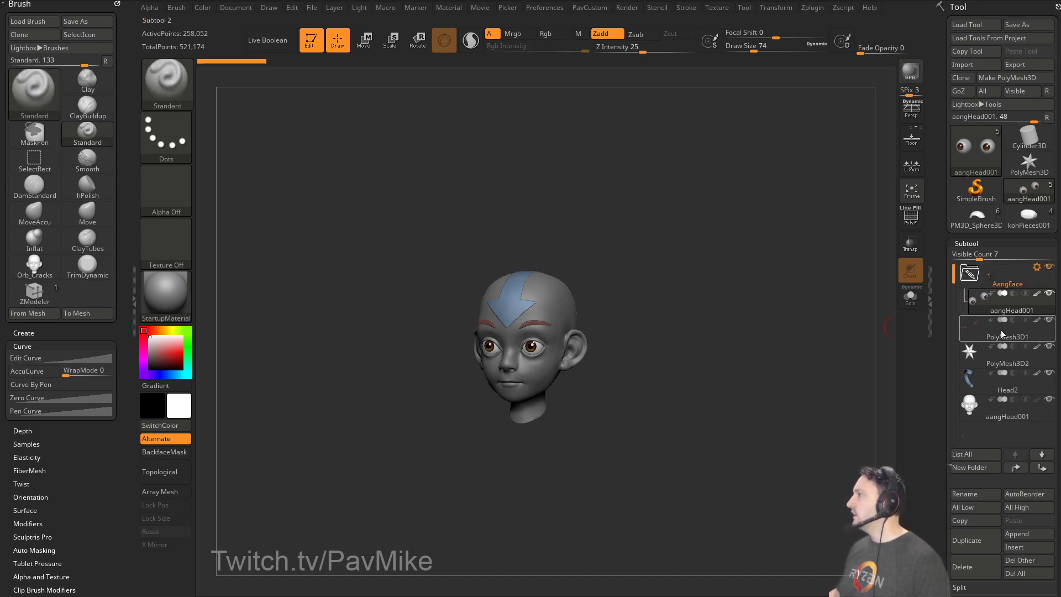
Move the eyebrows, PolyMesh3D2, Head2 arrow and head subtools into the AangFace folder.
drag(1000, 330, 1016, 300)
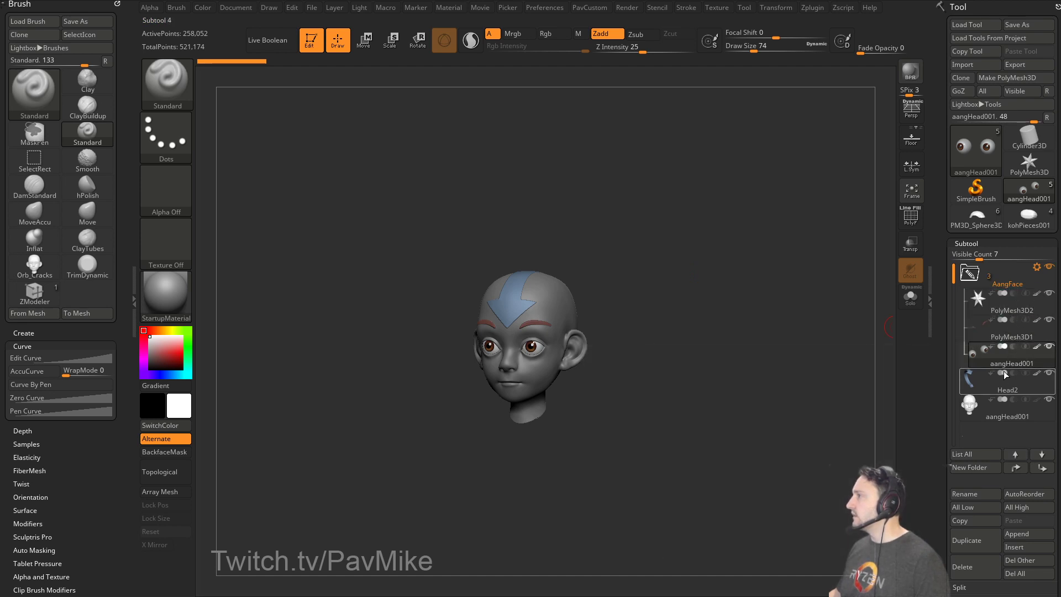
drag(1000, 386, 1016, 303)
drag(1001, 419, 1016, 302)
Try multi-subtool transposing with the arrow, eyebrows and eyes unmasked, and return to the Standard brush.
key(w)
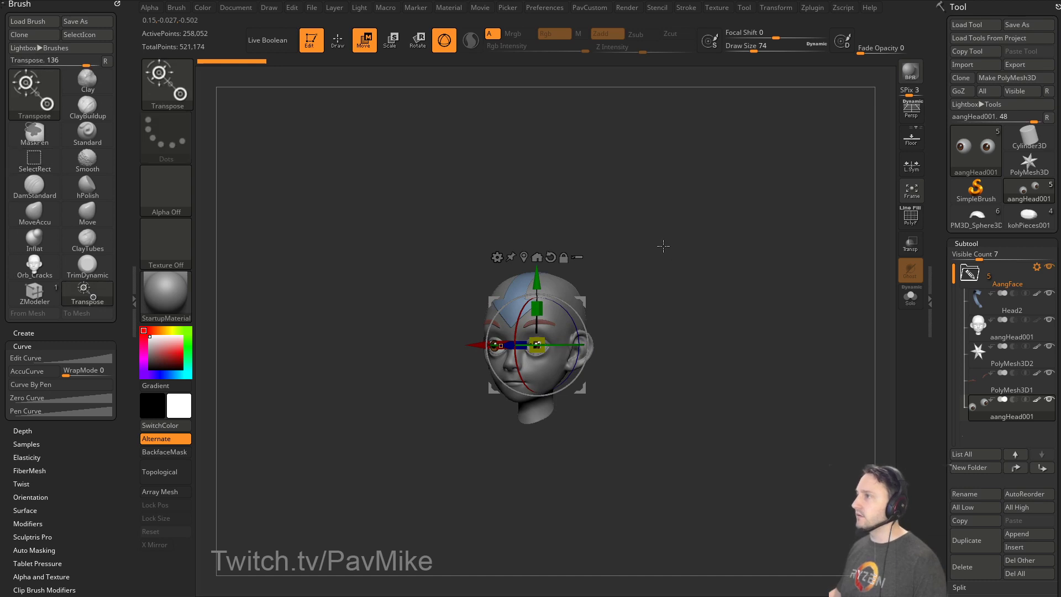
key(f)
click(579, 257)
key(ctrl+shift)
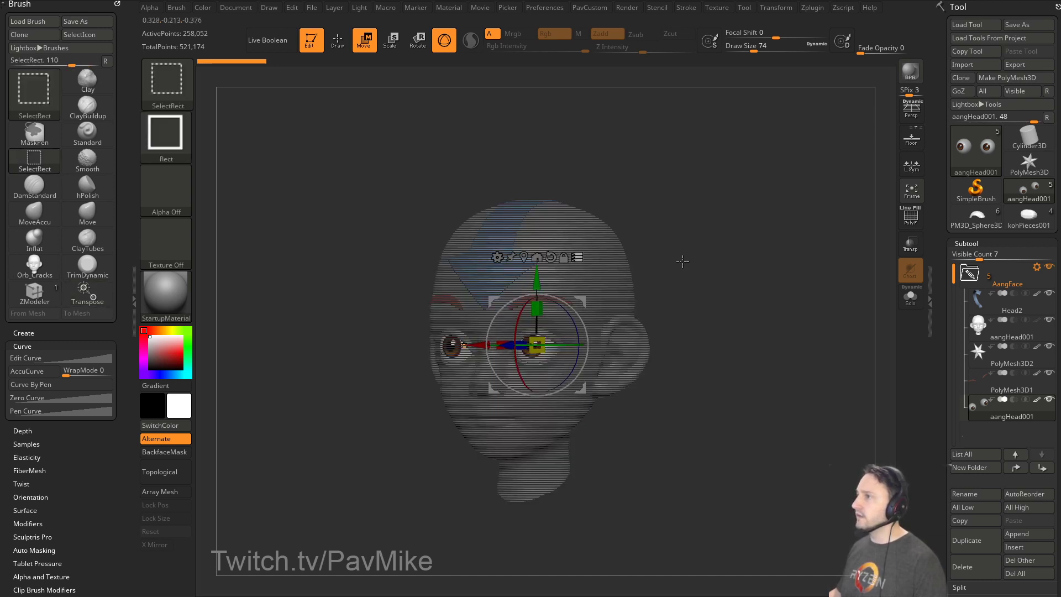
ctrl+shift+click(515, 214)
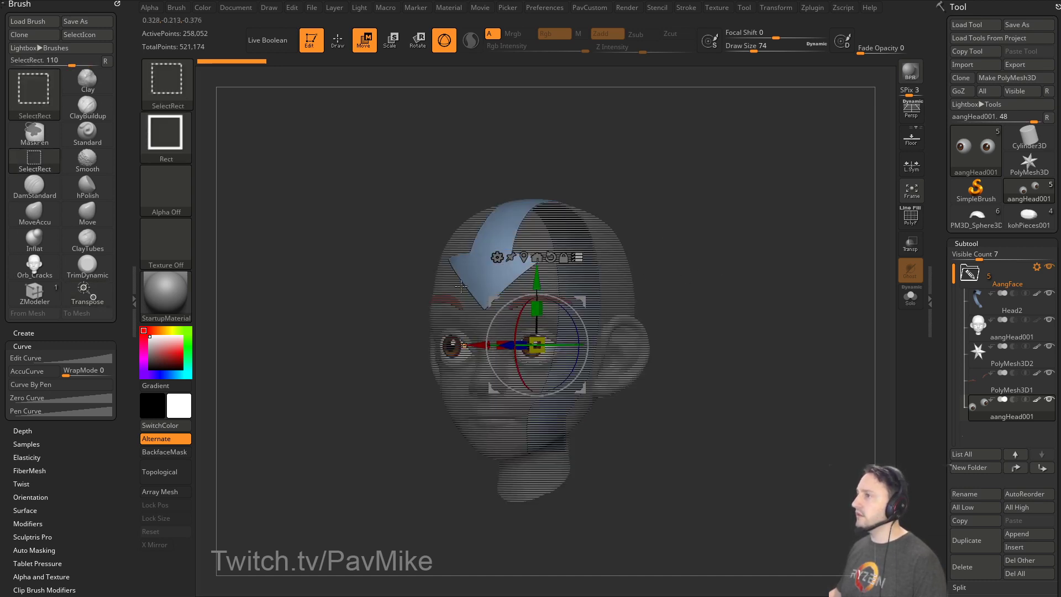
ctrl+shift+click(444, 299)
ctrl+shift+click(448, 324)
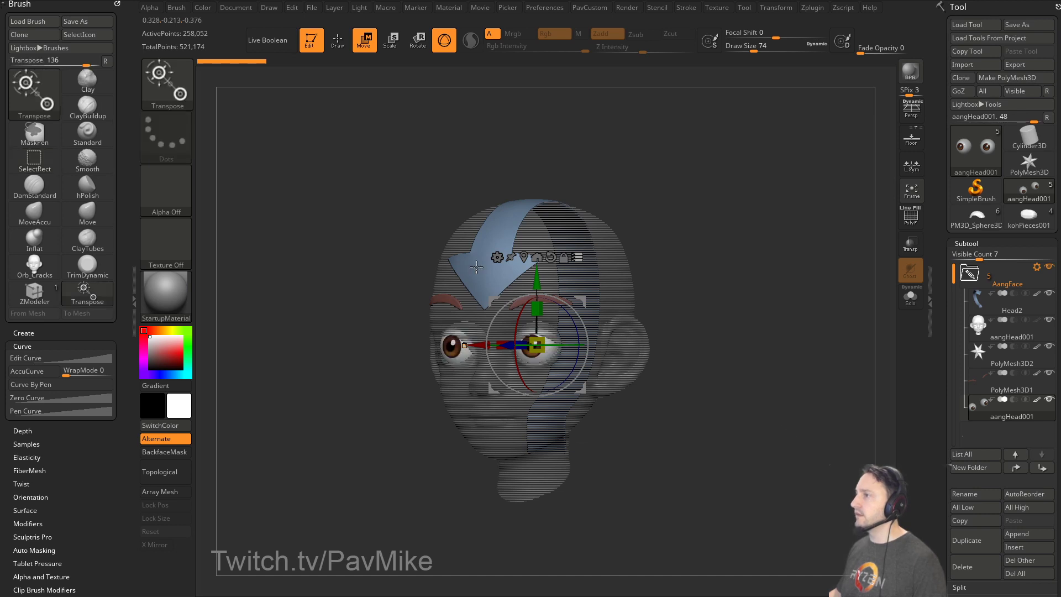
click(578, 257)
mouse_move(709, 218)
alt+mouse_down()
mouse_move(723, 237)
mouse_move(716, 276)
alt+mouse_up()
key(q)
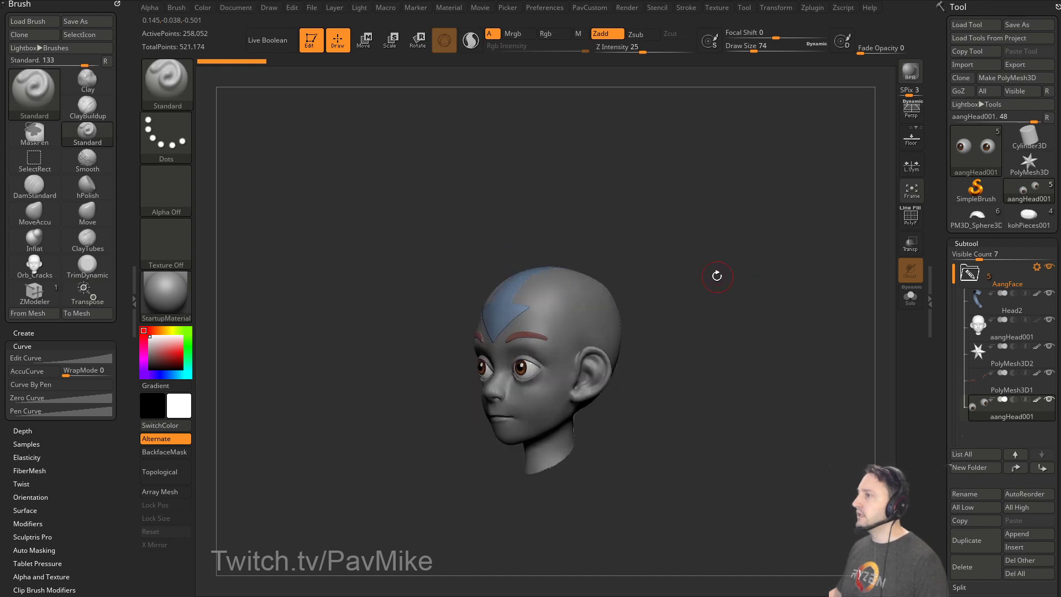
Dock the Zplugin palette in place of the Brush palette and copy the AangFace folder with SubTool Master.
click(1017, 282)
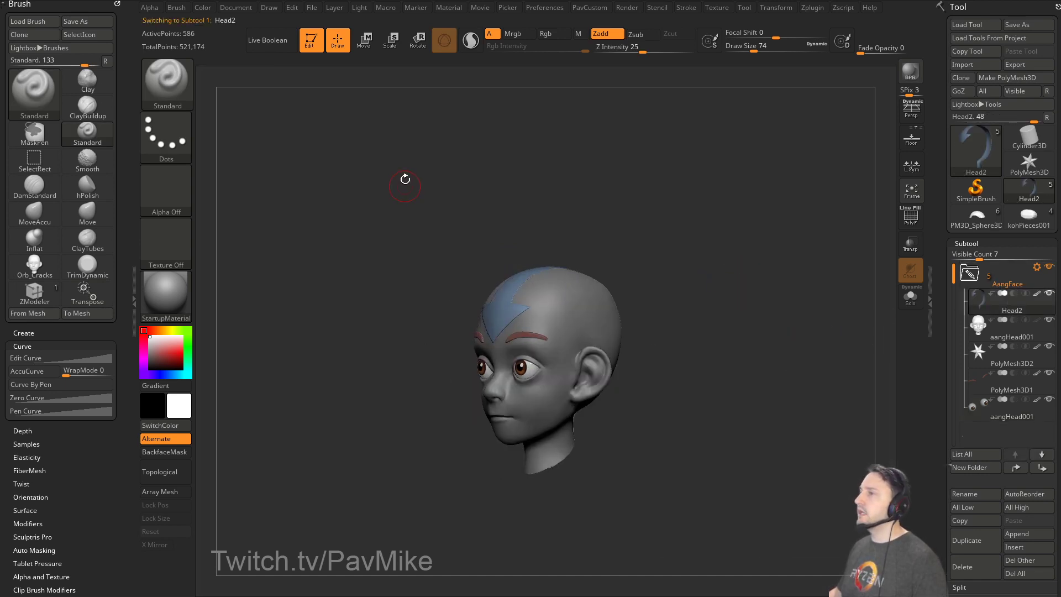
click(118, 4)
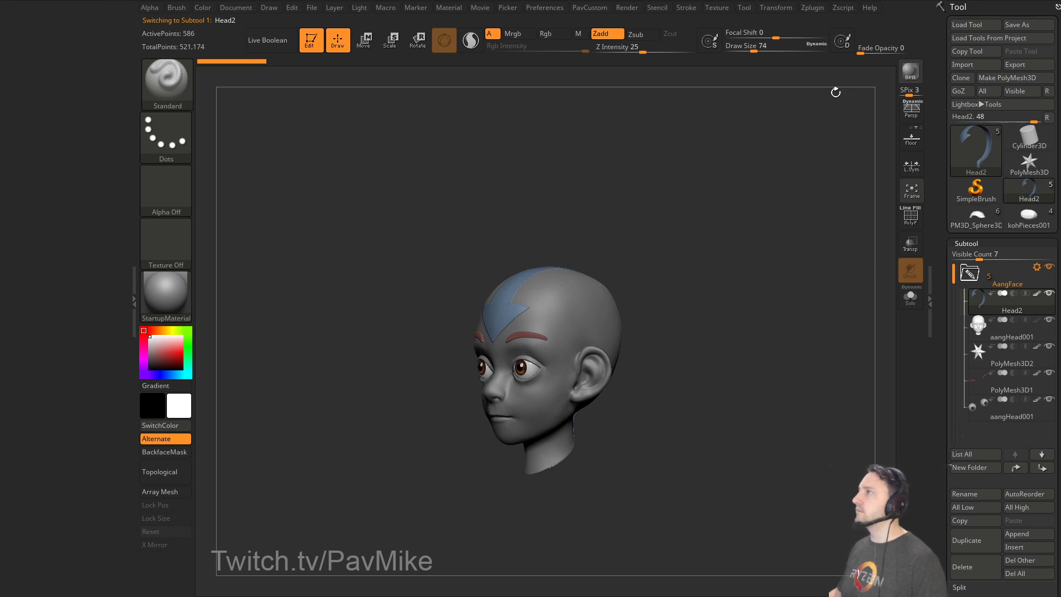
click(811, 7)
drag(805, 20, 82, 90)
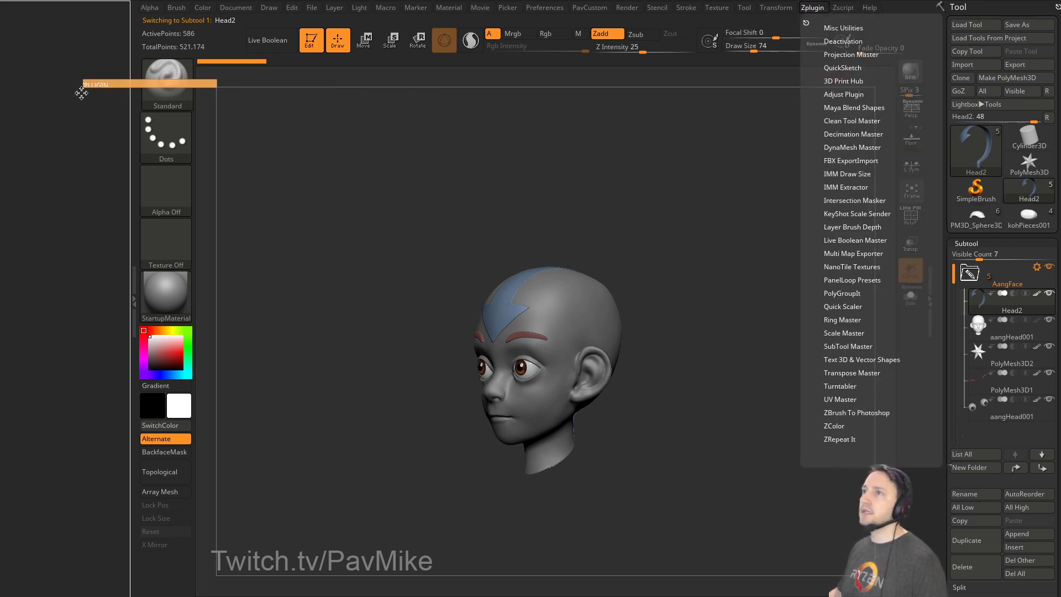
click(33, 339)
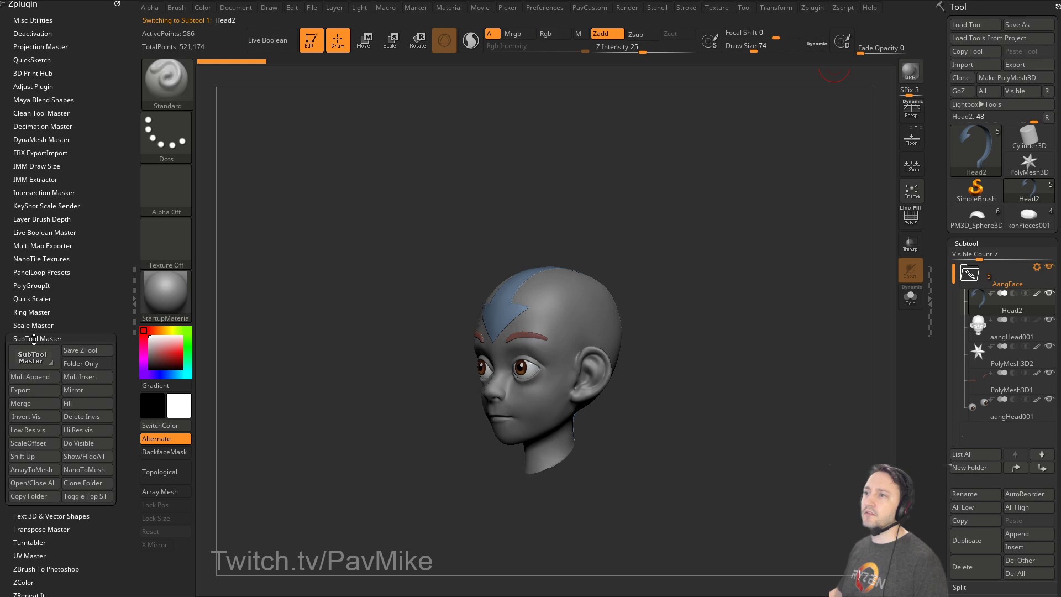
click(28, 495)
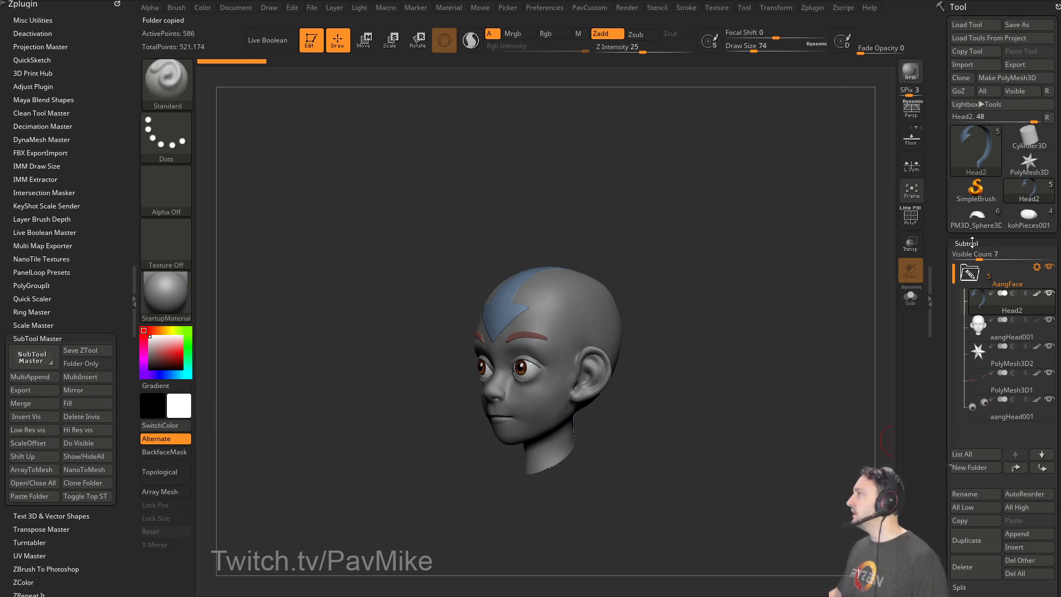
Switch to the clam-shell character tool, PM3D_Sphere3D_2, and paste the copied AangFace folder into it.
click(973, 223)
drag(754, 307, 765, 315)
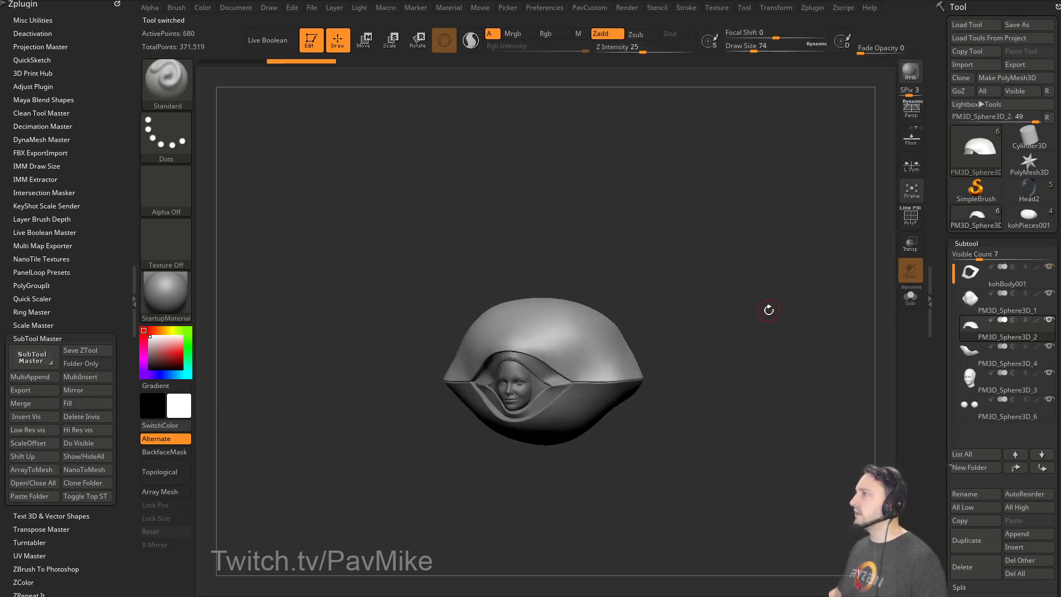
click(33, 496)
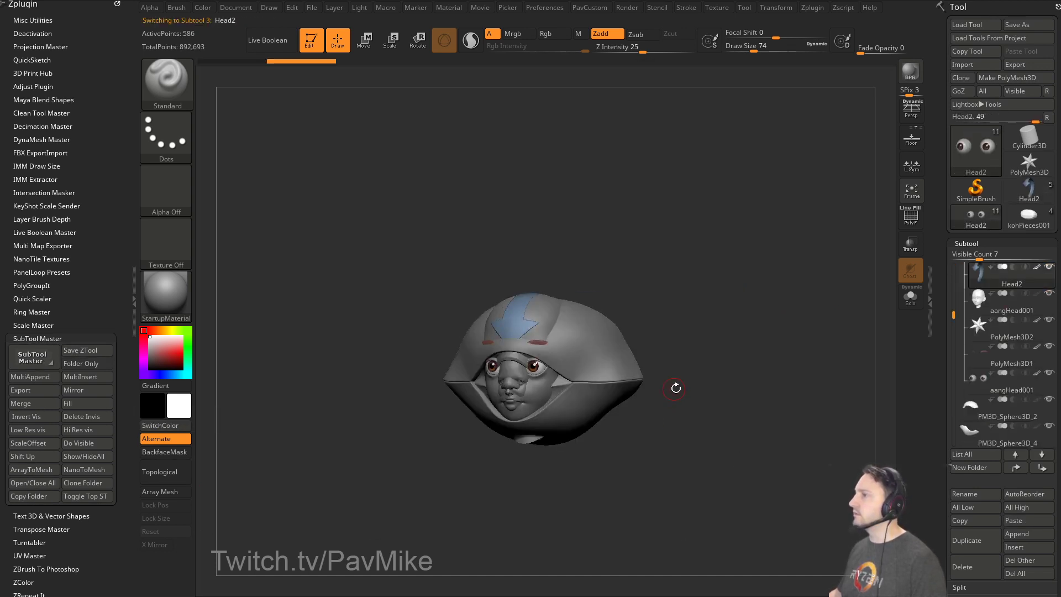
drag(676, 388, 702, 387)
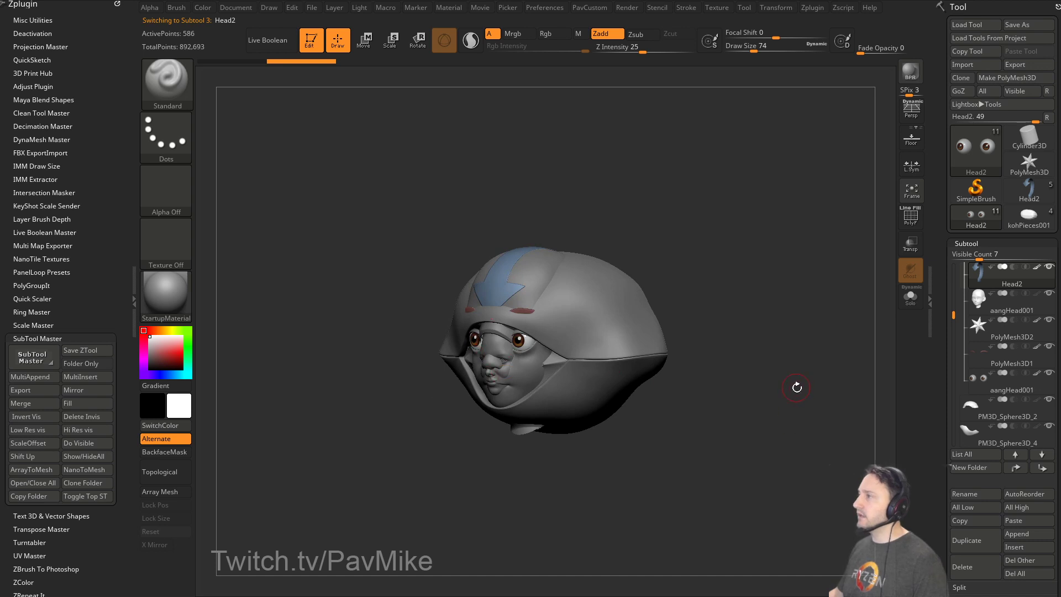
alt+drag(797, 387, 777, 404)
Apply Transpose Set to the AangFace folder, reset the gizmo orientation and centre it on the unmasked mesh.
drag(954, 314, 954, 273)
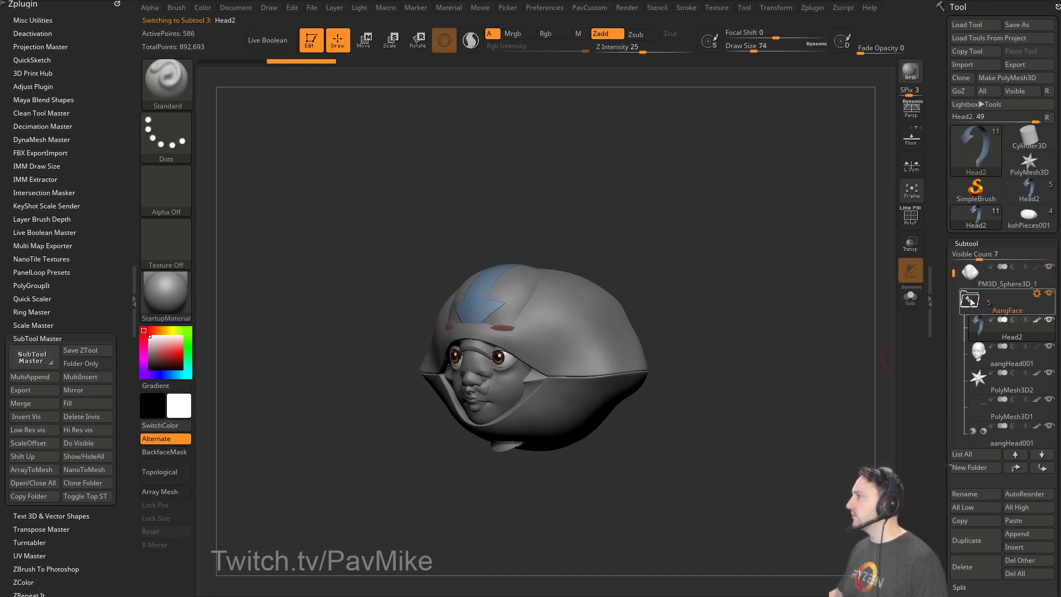
click(1037, 295)
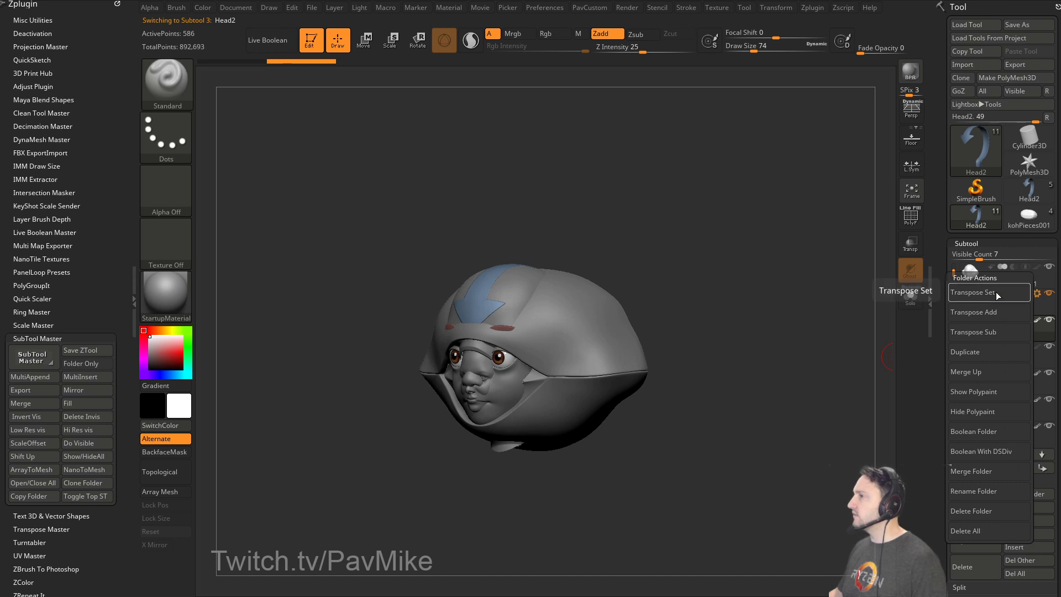
click(974, 292)
alt+drag(793, 324, 747, 279)
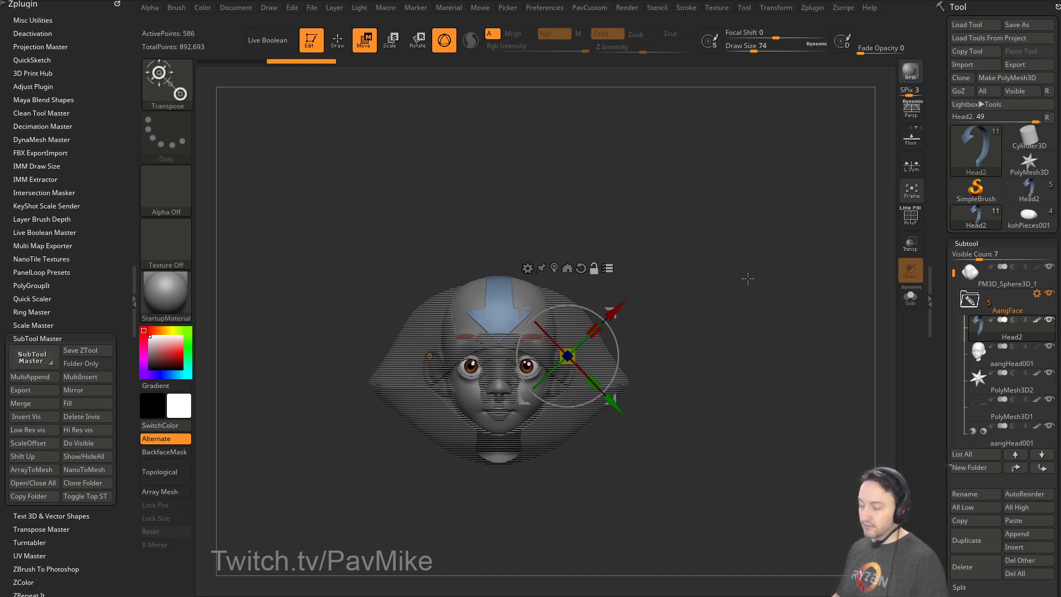
alt+click(581, 268)
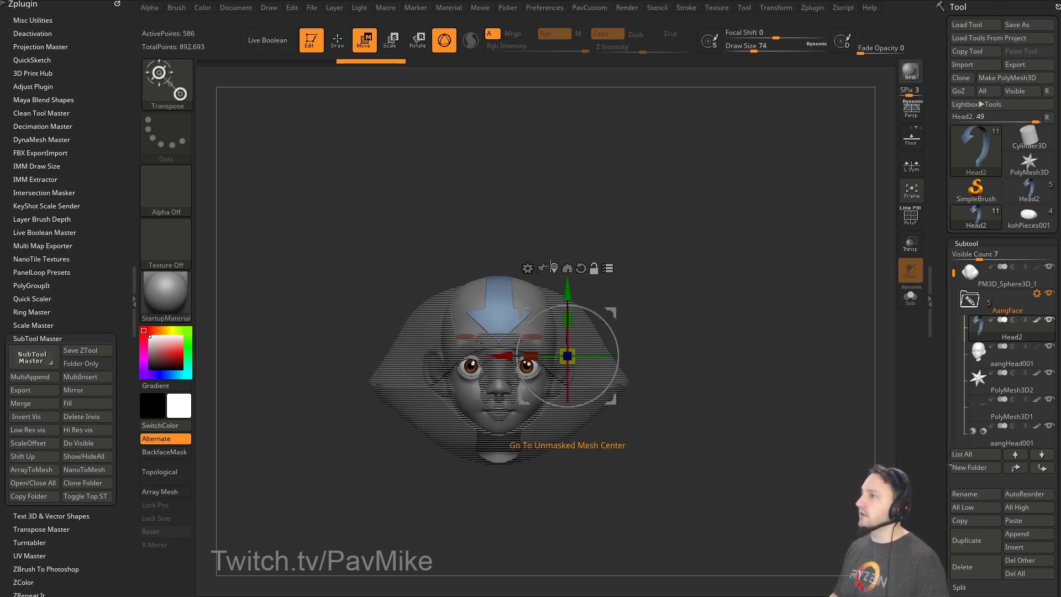
alt+click(555, 268)
Scale the AangFace head group down uniformly until it fits well inside the clam shell.
drag(659, 281, 694, 267)
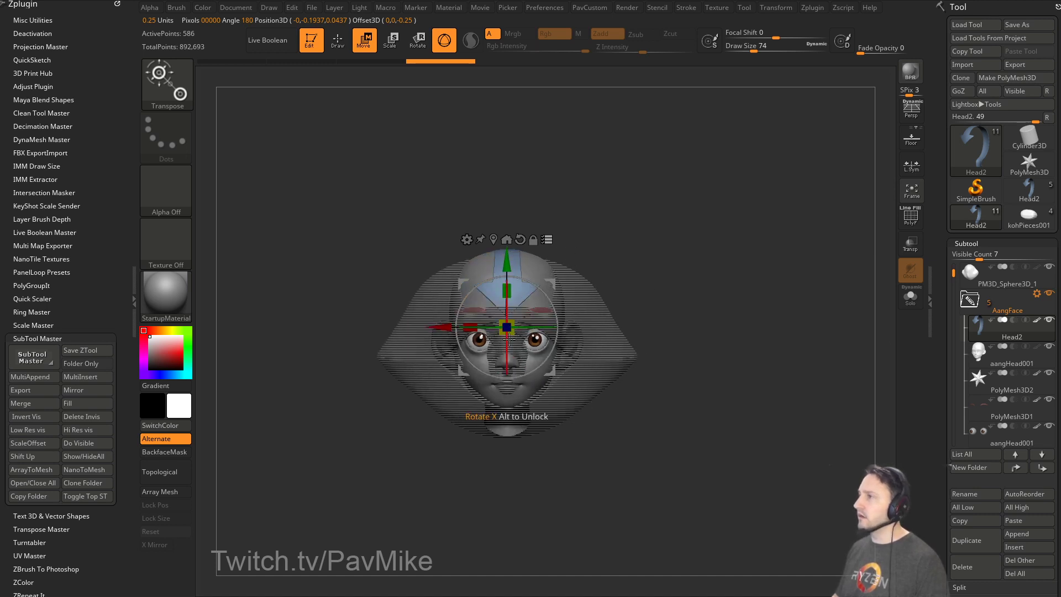
drag(509, 339, 487, 346)
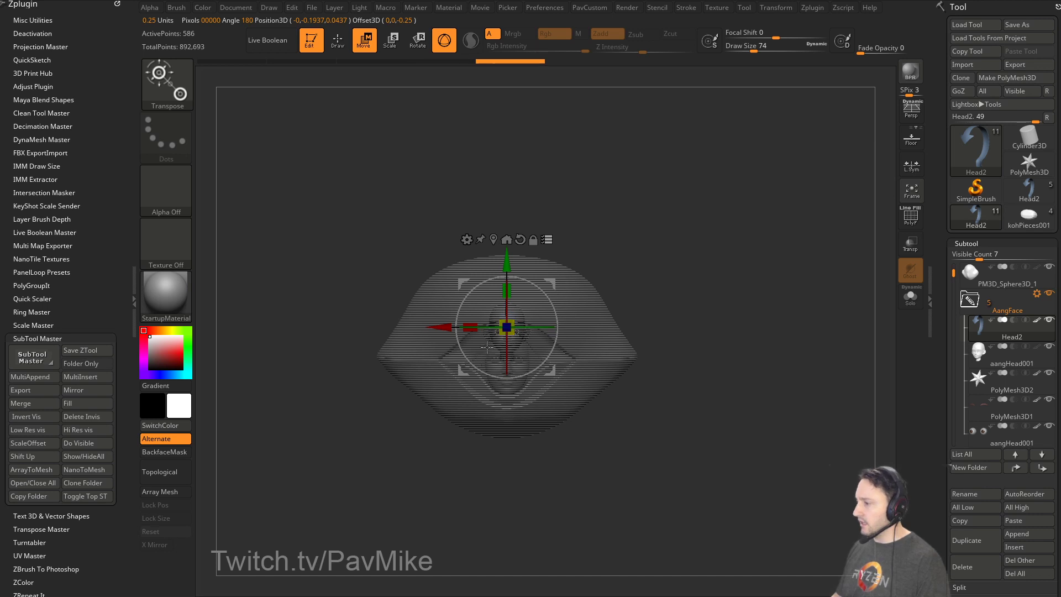
alt+drag(690, 284, 699, 308)
drag(513, 327, 509, 327)
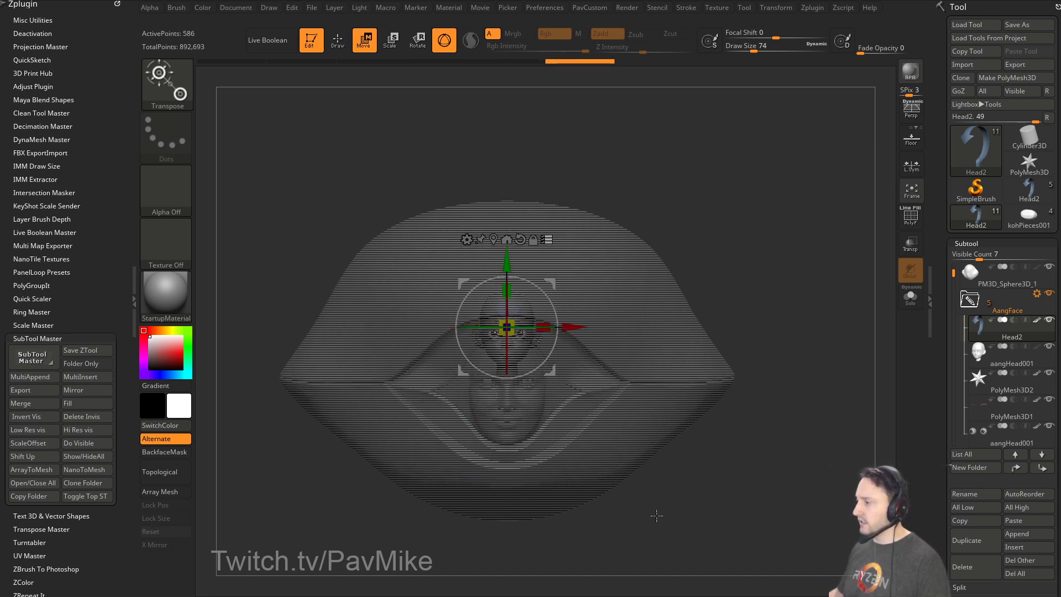
click(677, 592)
click(577, 372)
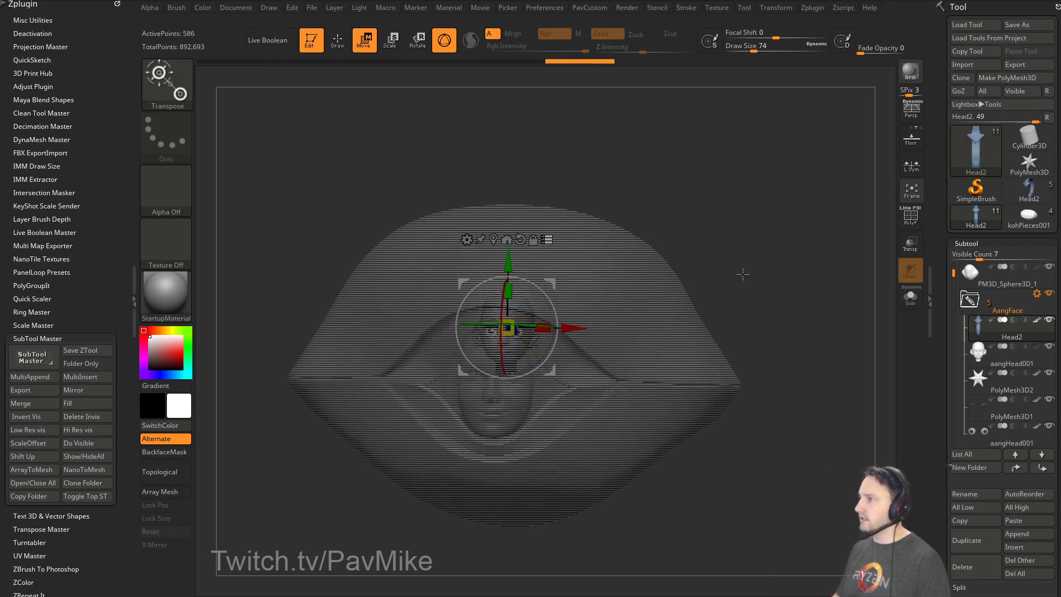
drag(509, 327, 513, 324)
Lower the small head group inside the shell in side view, show the floor grid and align the head front-to-back with its centre.
drag(751, 282, 711, 242)
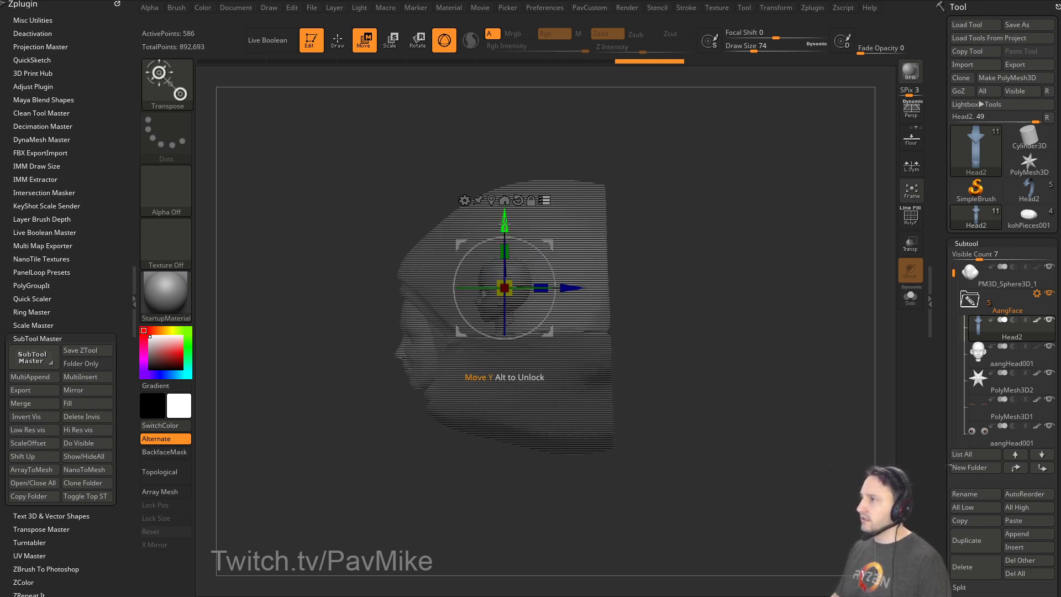
drag(505, 228, 505, 254)
click(911, 138)
alt+drag(753, 340, 763, 310)
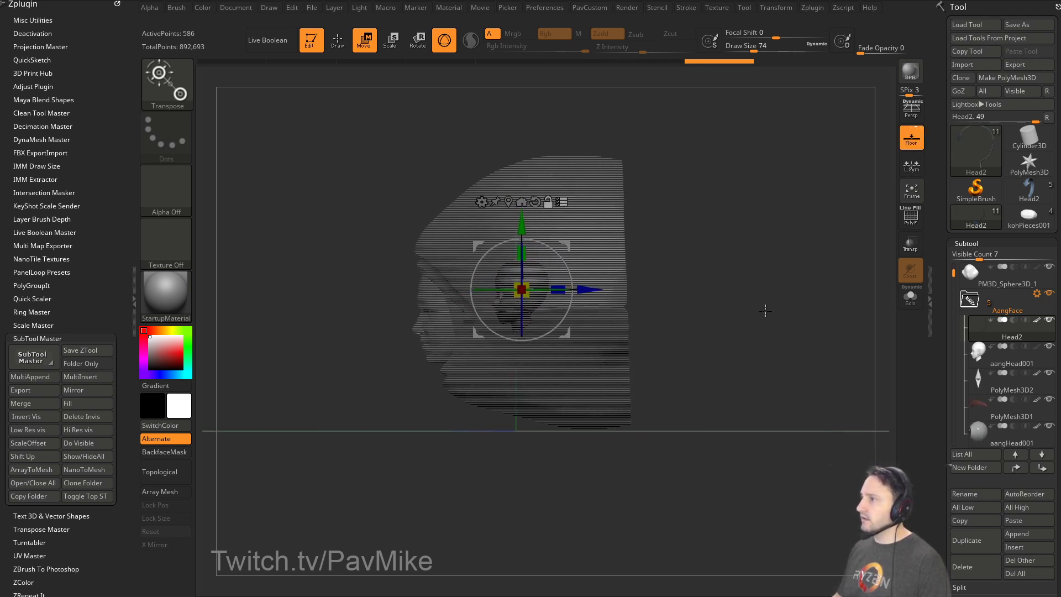
drag(582, 289, 584, 289)
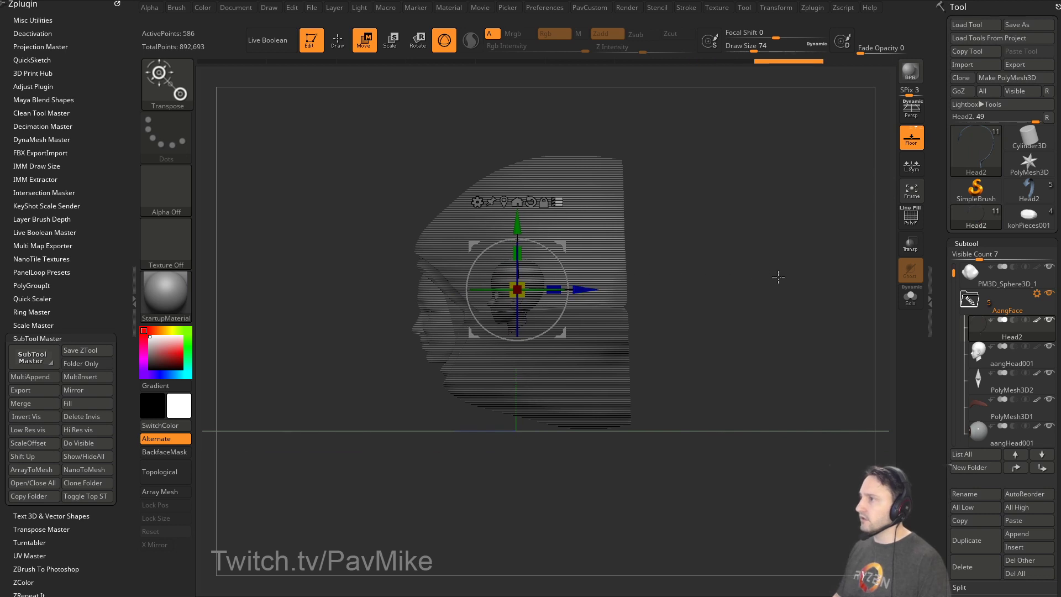
Check the head group's placement from the front, and turn off the floor grid and multi-subtool transposing.
shift+drag(778, 277, 770, 251)
alt+drag(770, 251, 776, 290)
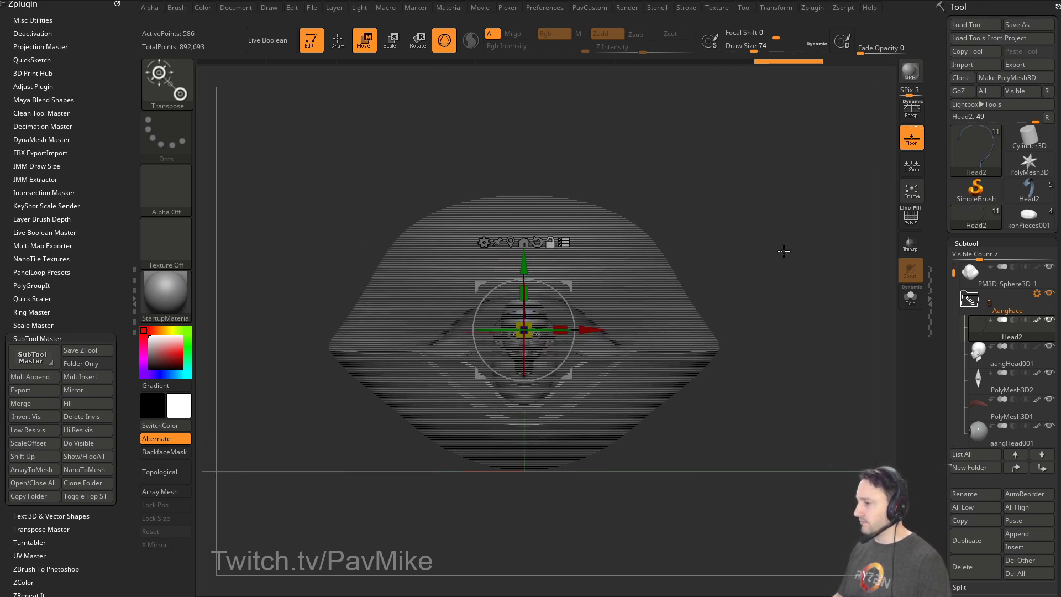
drag(784, 251, 772, 261)
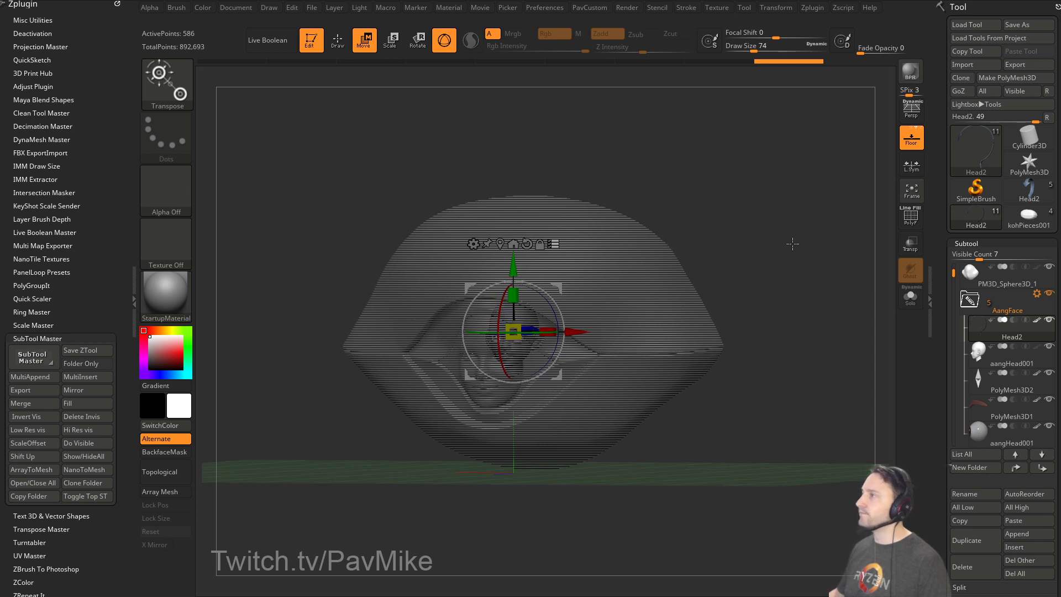
key(shift+p)
drag(776, 189, 844, 200)
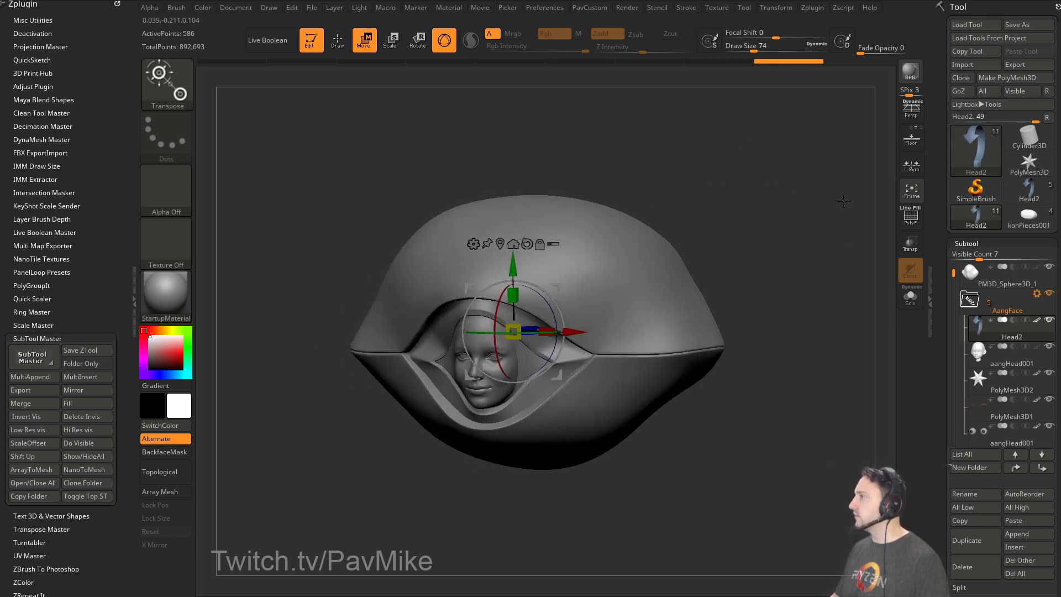
Collapse the AangFace folder and move it above PM3D_Sphere3D_1 in the subtool order.
click(981, 302)
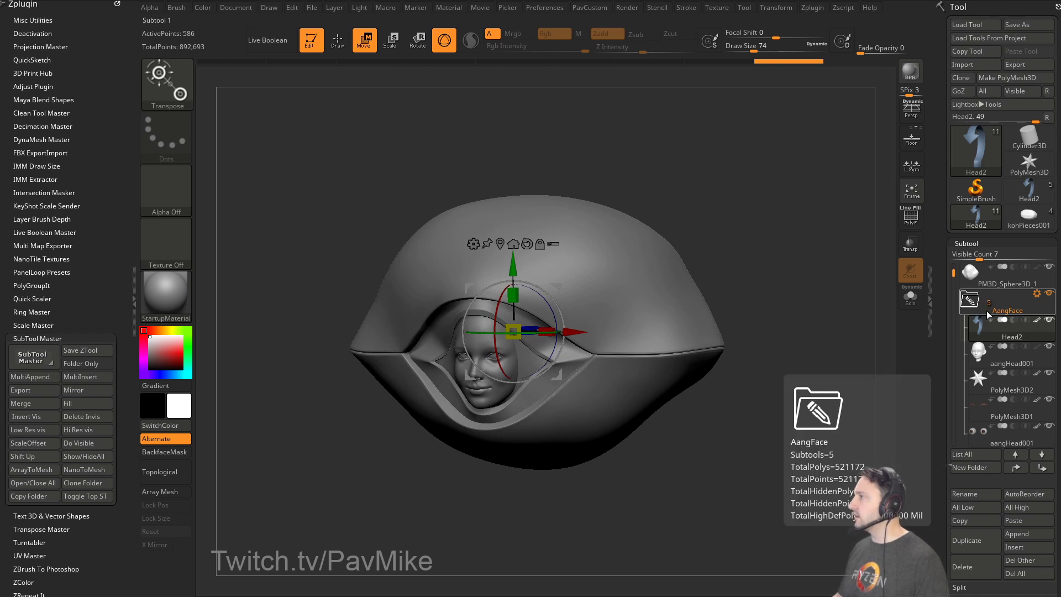
drag(999, 275, 1020, 285)
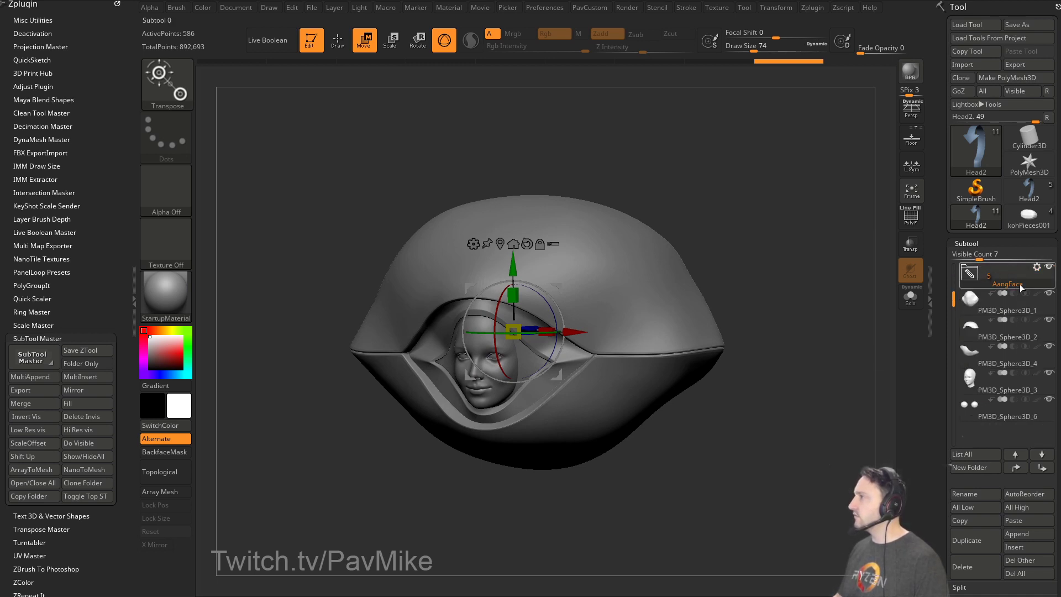
Show only the PM3D_Sphere3D_1 subtool, and expand the AangFace folder.
click(1003, 307)
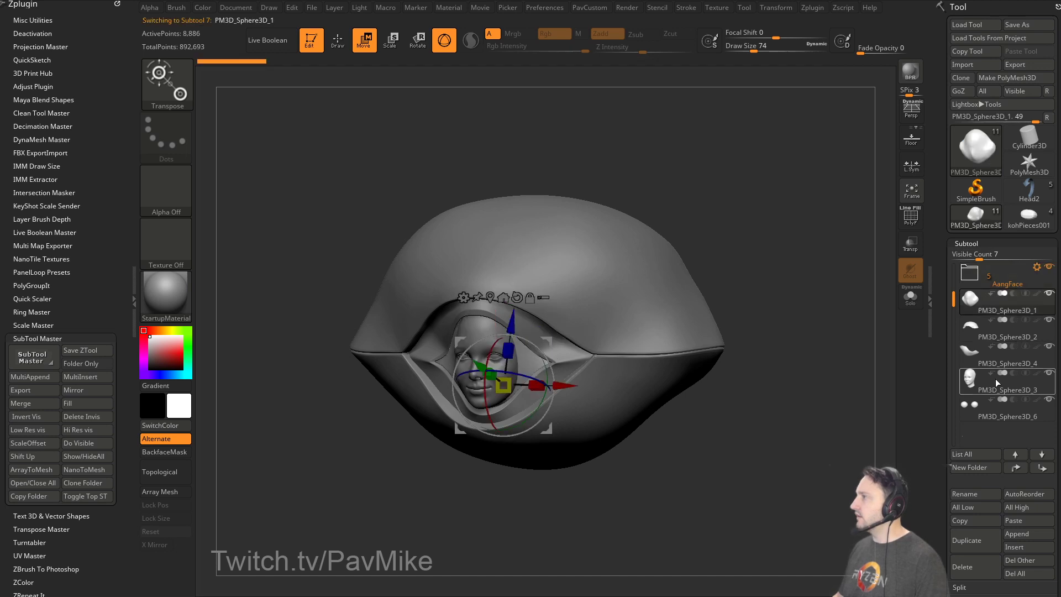
shift+click(1049, 293)
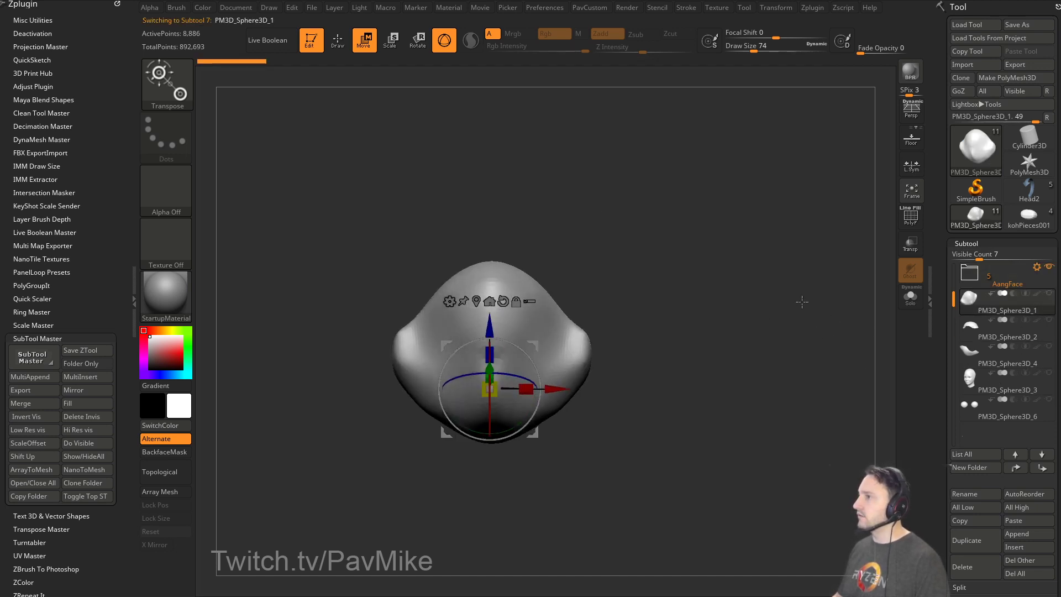
click(1013, 283)
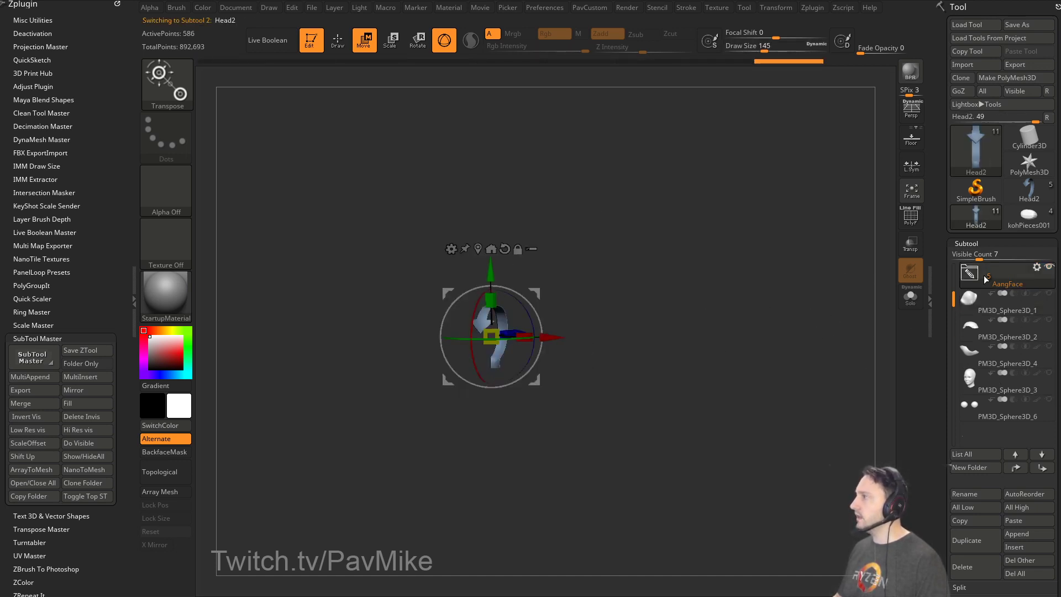
click(1021, 273)
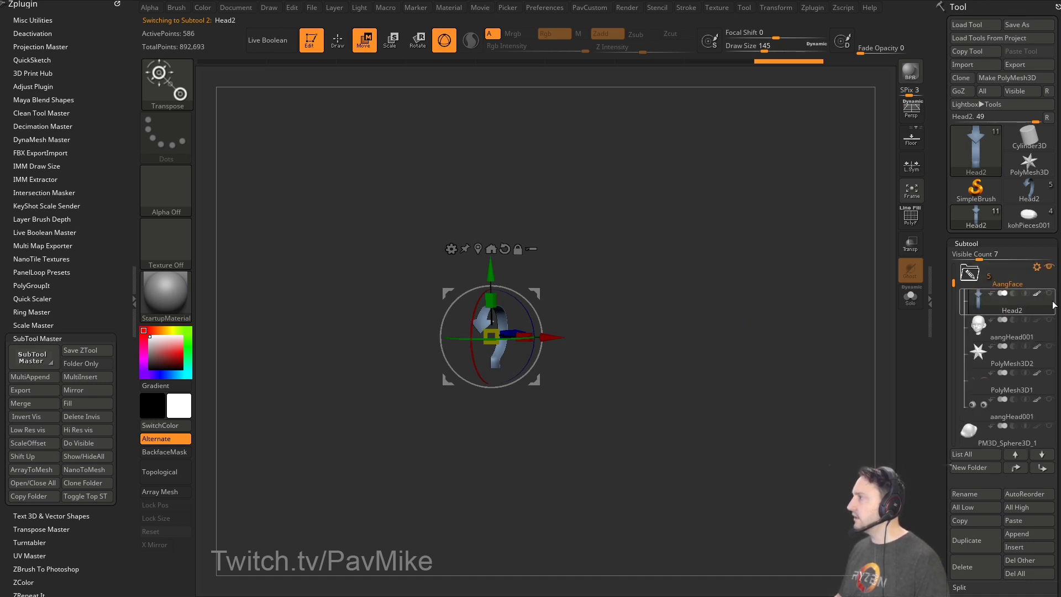
click(996, 442)
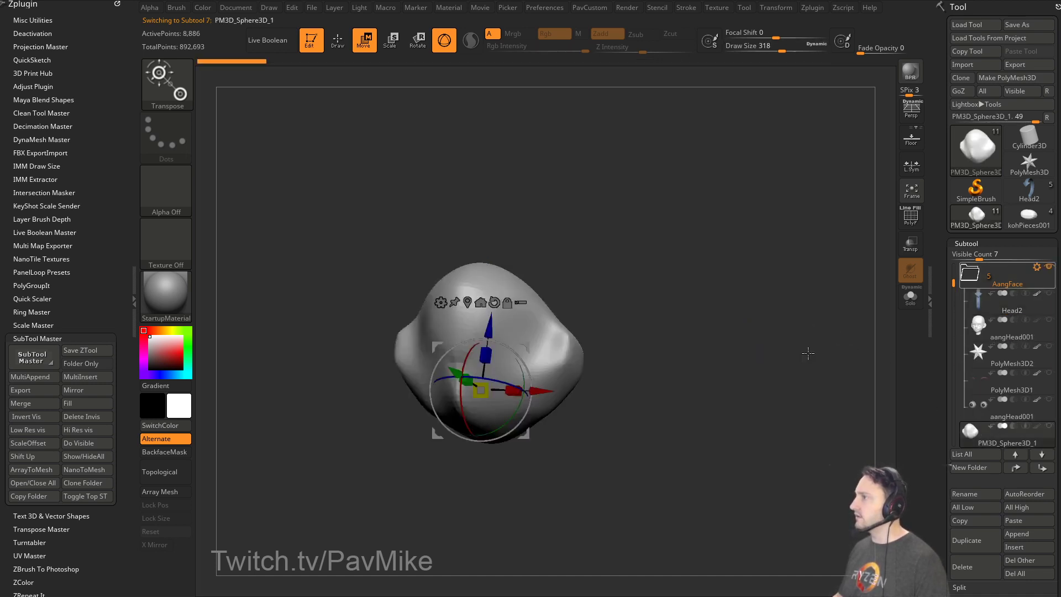
Select the Head2 subtool and make all subtools visible again in Move mode.
key(q)
click(1031, 305)
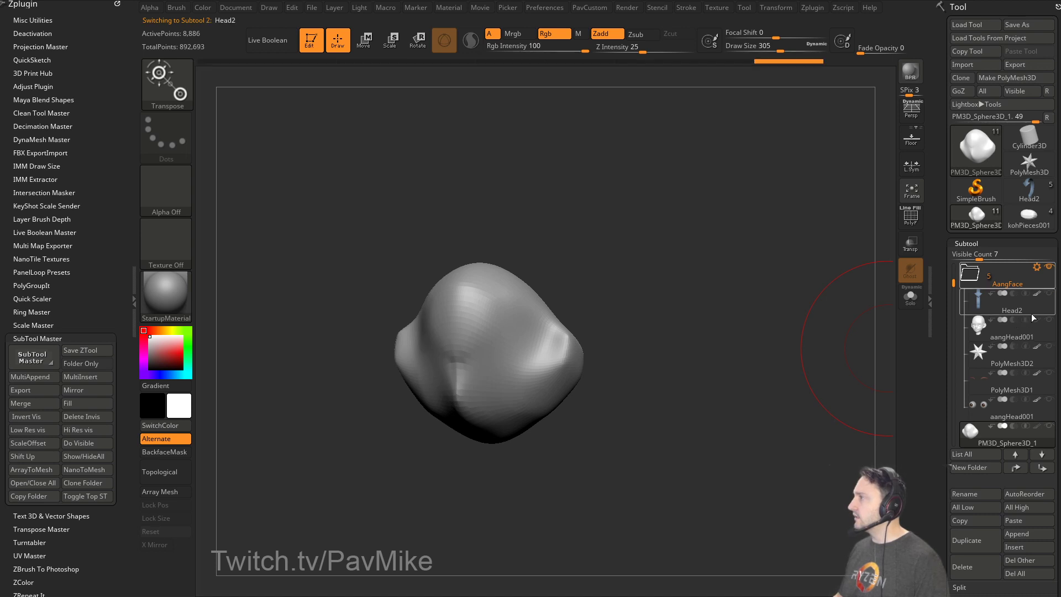
click(1048, 294)
key(w)
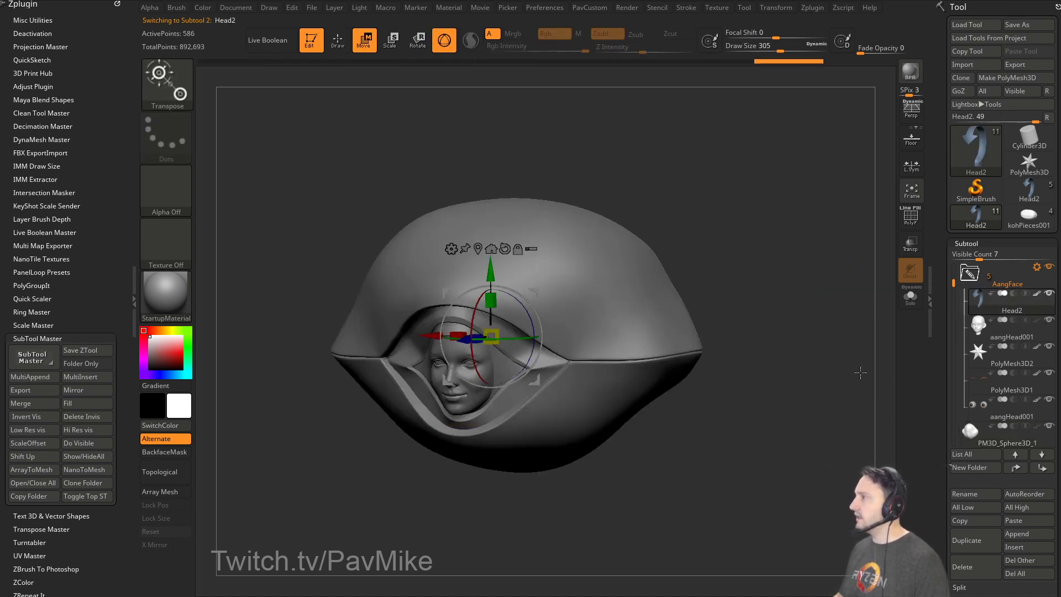
Select the PM3D_Sphere3D_1 subtool and face the shell straight from the front in Move mode.
drag(952, 293, 952, 336)
click(1024, 359)
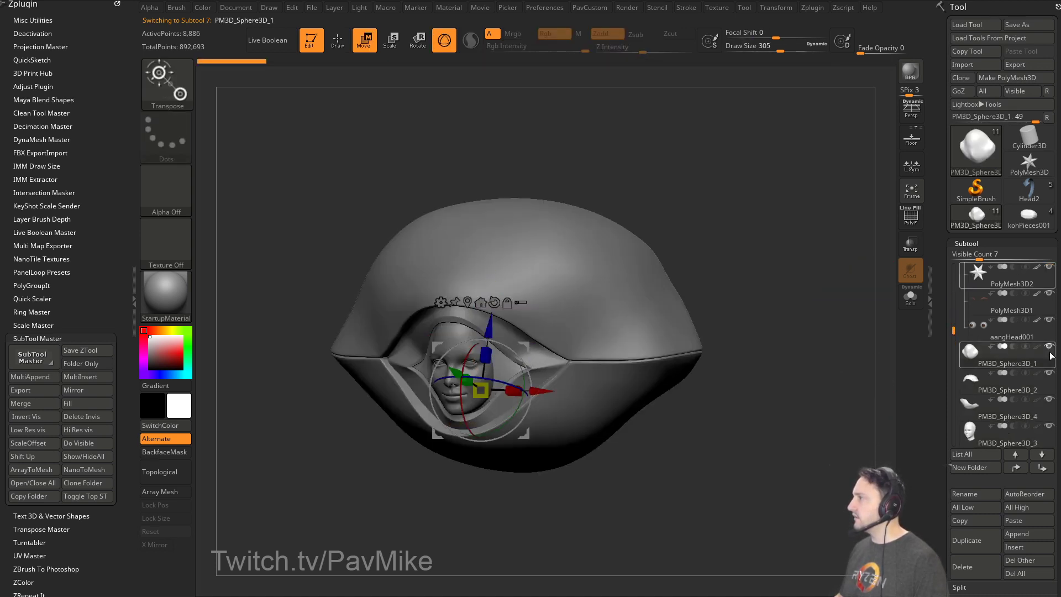
click(1049, 348)
click(1050, 348)
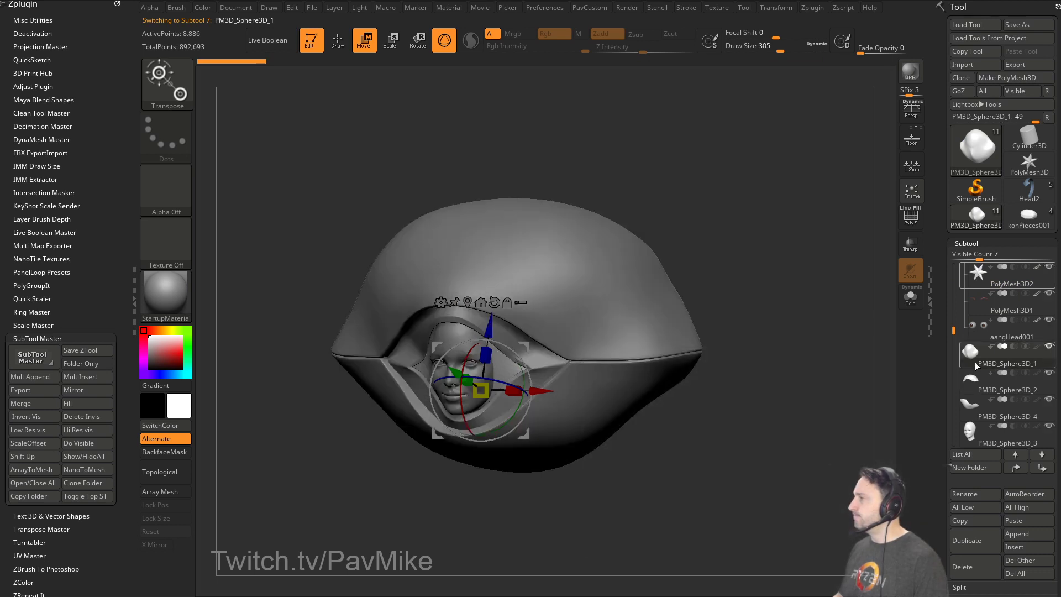
key(s)
click(846, 381)
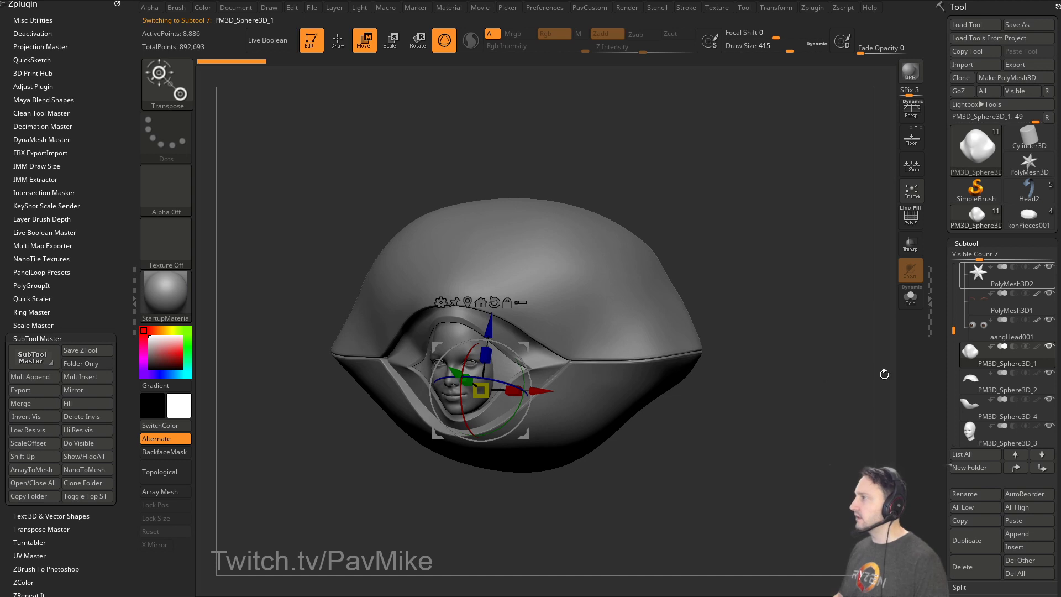
key(q)
key(s)
drag(630, 324, 590, 318)
shift+drag(713, 293, 740, 271)
key(w)
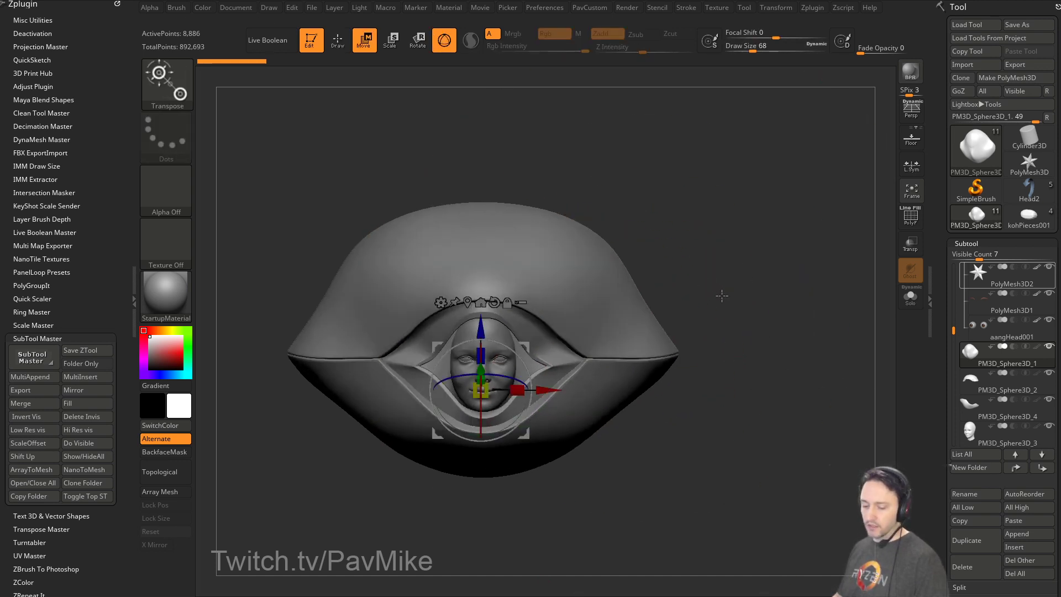
Turn on multi-subtool transposing and hide the AangFace folder, leaving only the shell's own subtools visible.
click(522, 304)
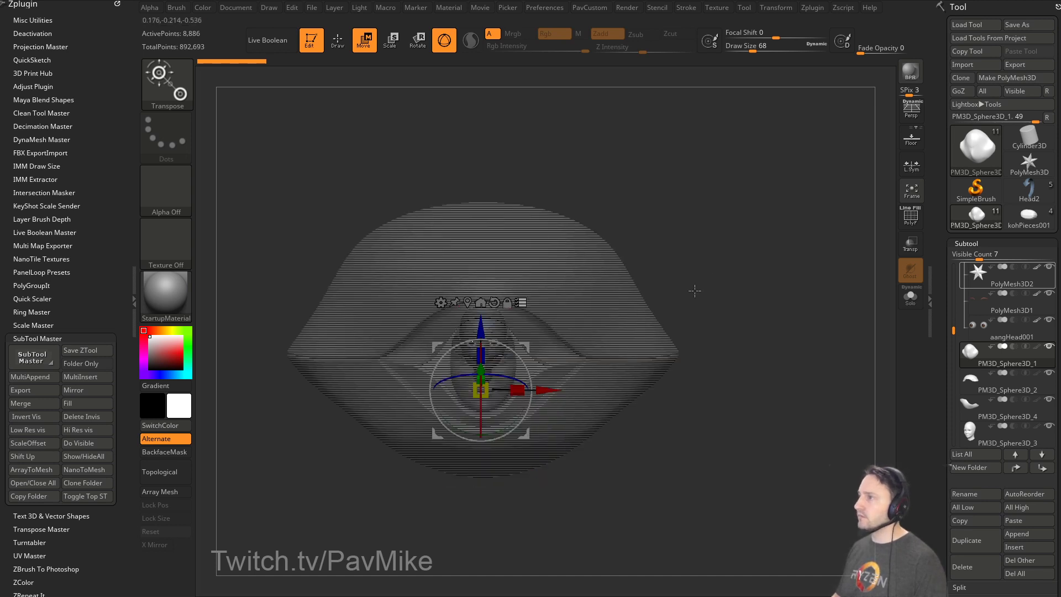
key(ctrl+shift)
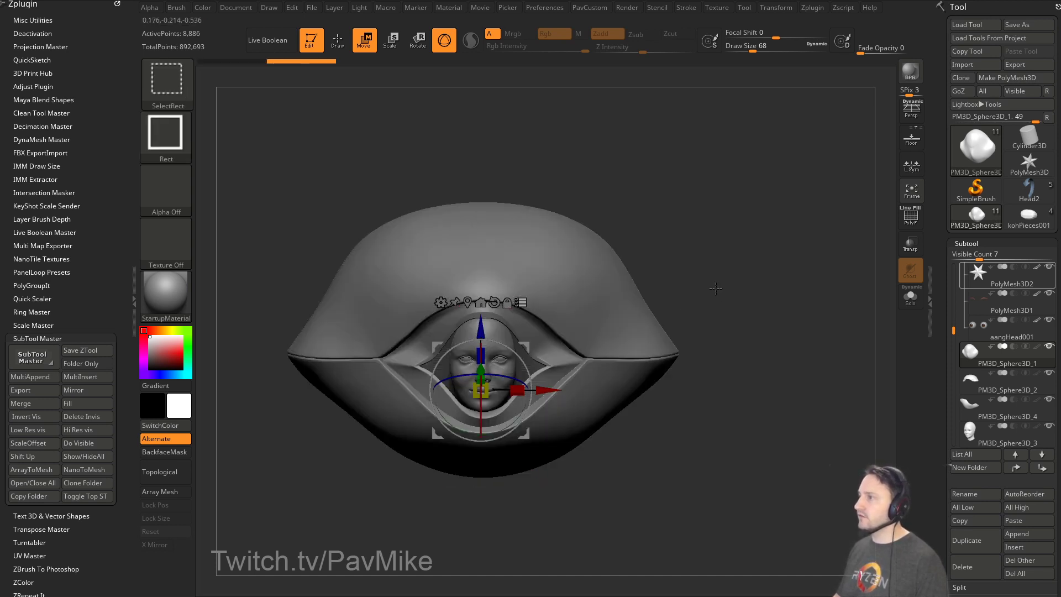
ctrl+shift+click(736, 340)
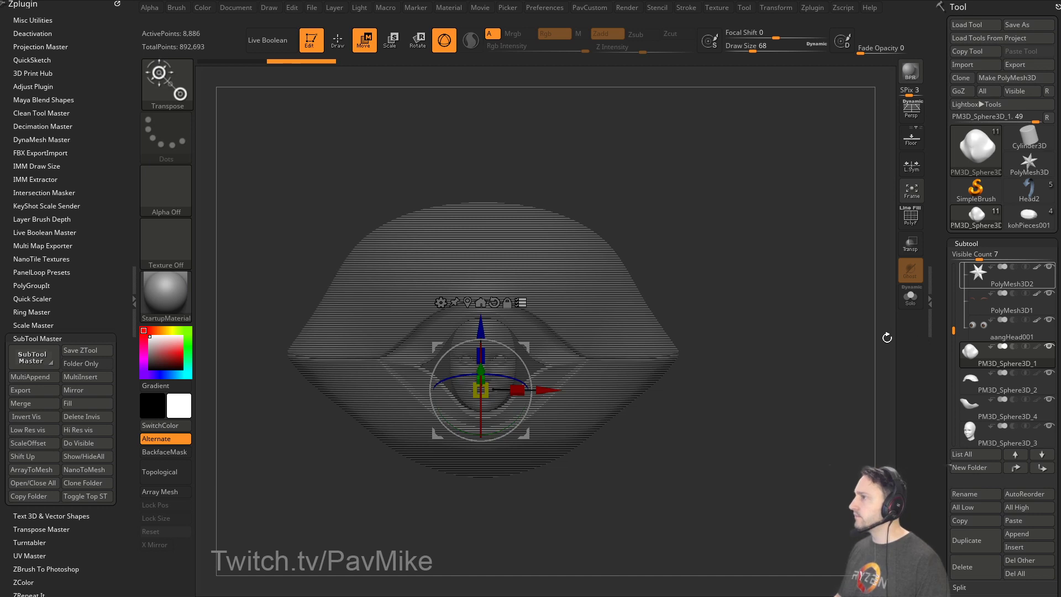
drag(953, 329, 952, 272)
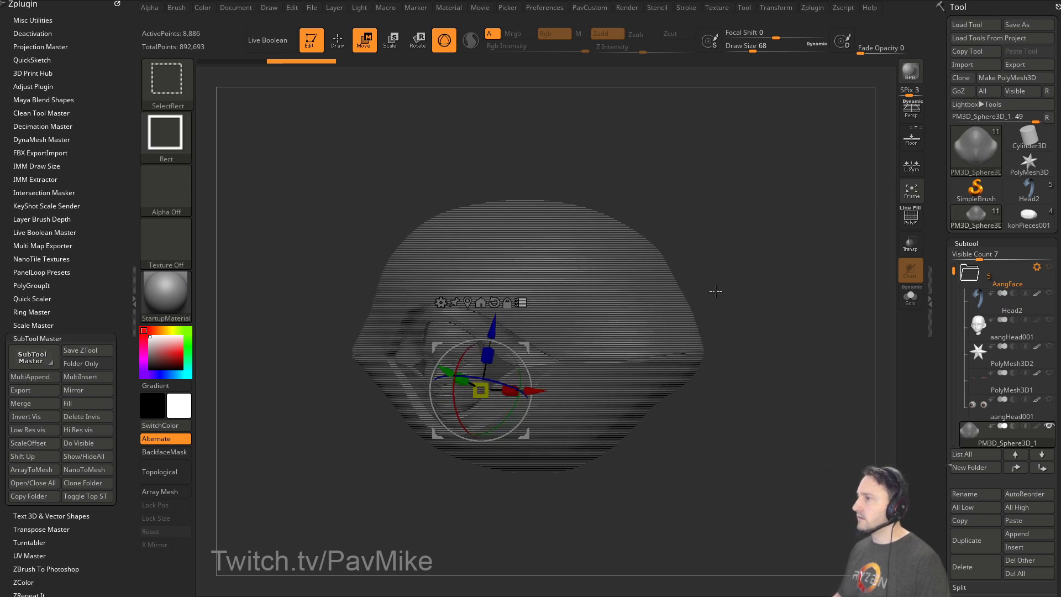
Activate all visible shell subtools for multi-transpose and group them into a new folder named Koh.
ctrl+shift+click(722, 273)
shift+drag(751, 281, 768, 279)
ctrl+shift+click(717, 296)
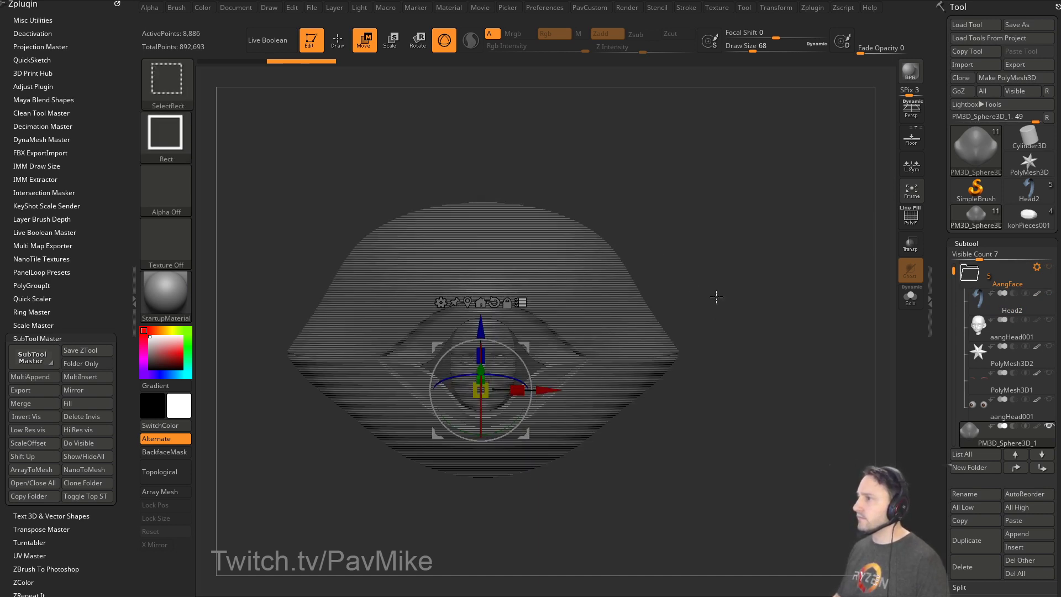
ctrl+shift+click(694, 288)
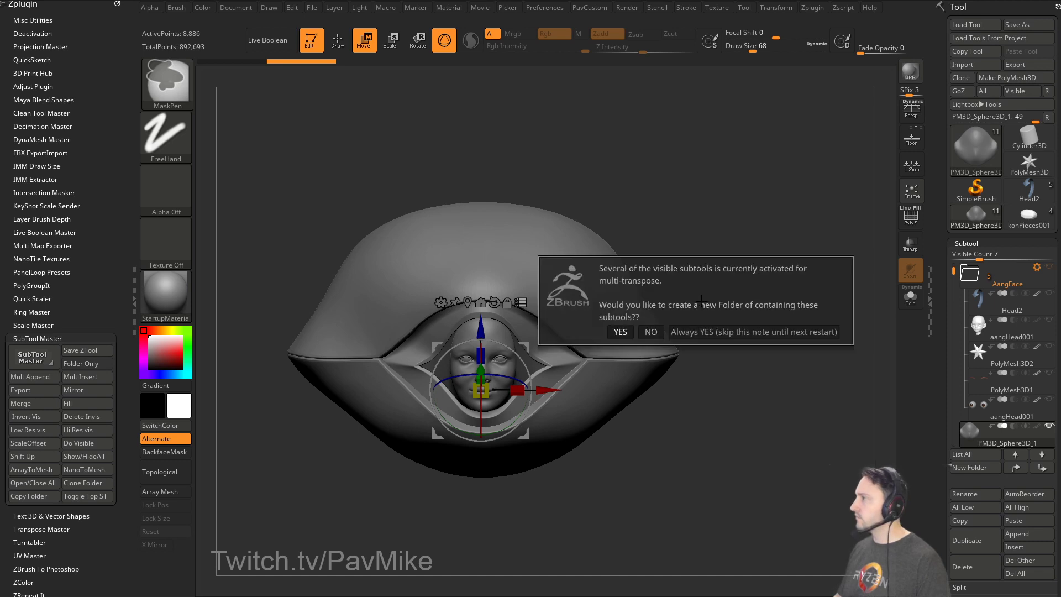
click(684, 332)
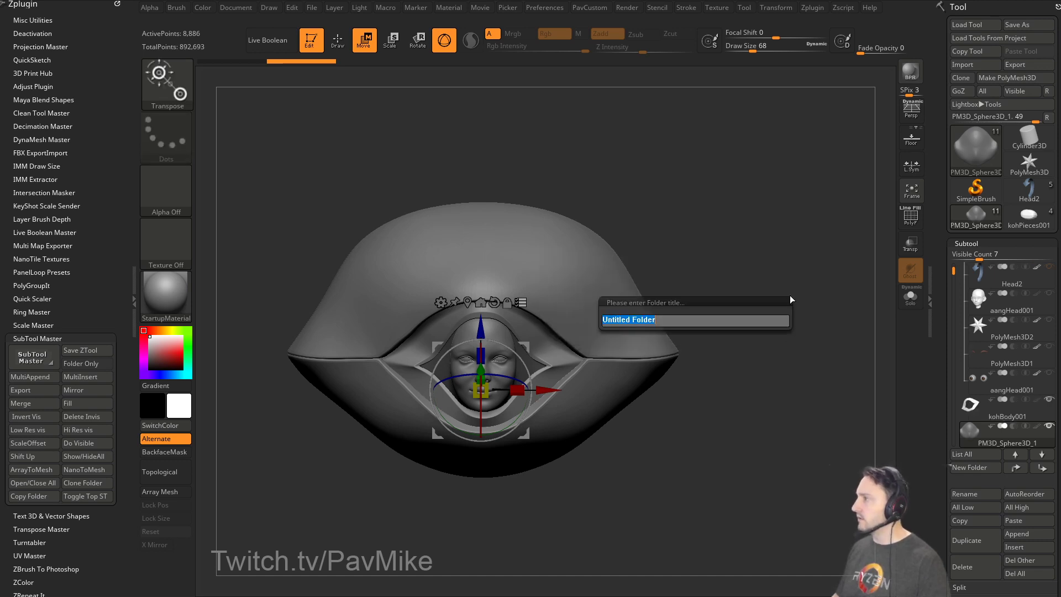
text(AangFace)
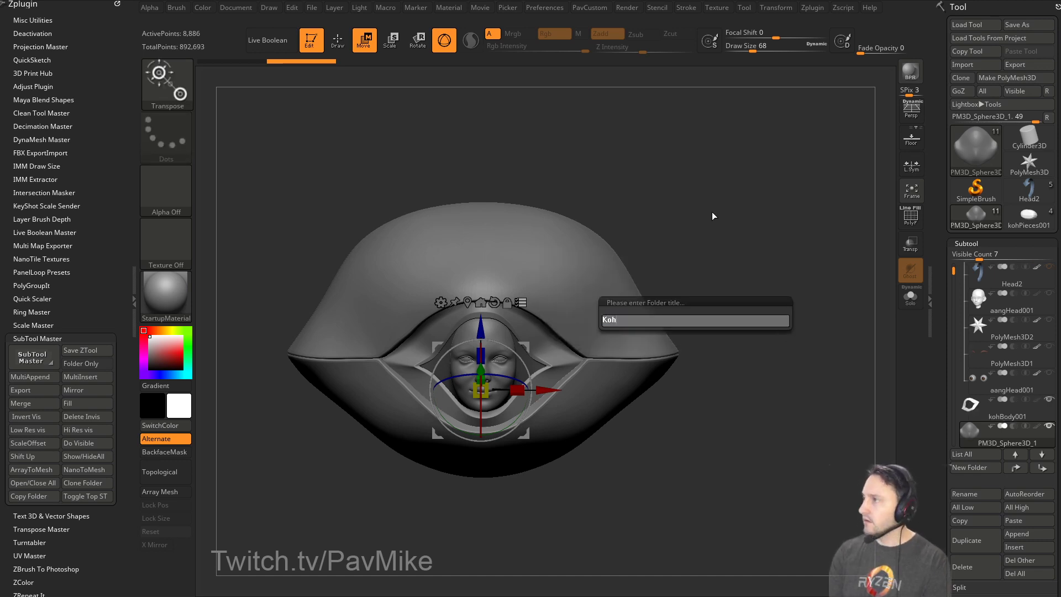
key(Return)
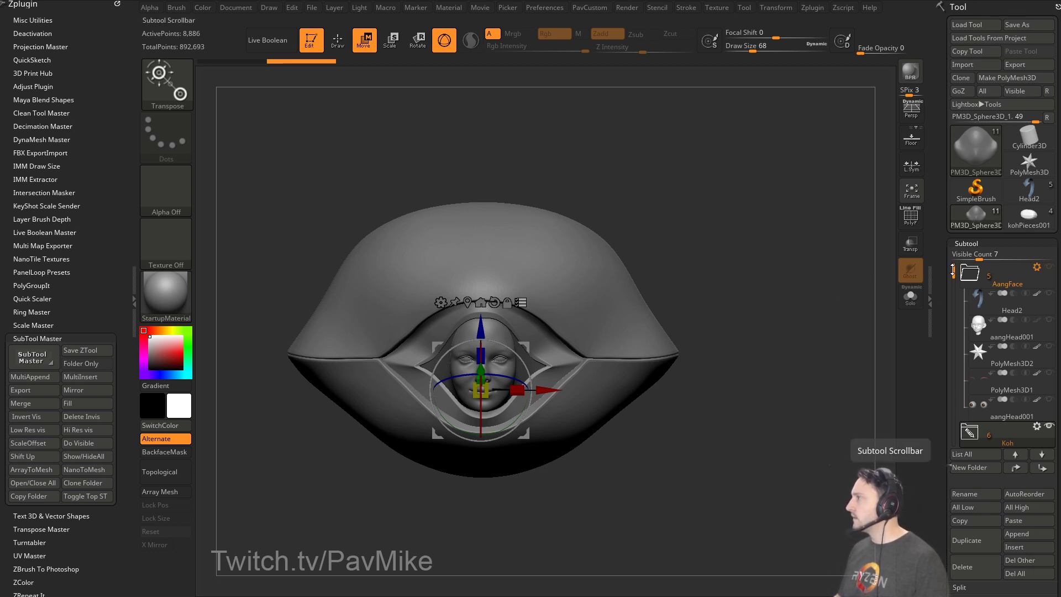
Return to Draw mode and select the kohBody001 lip piece in the Koh folder.
drag(953, 271, 953, 350)
drag(733, 269, 637, 298)
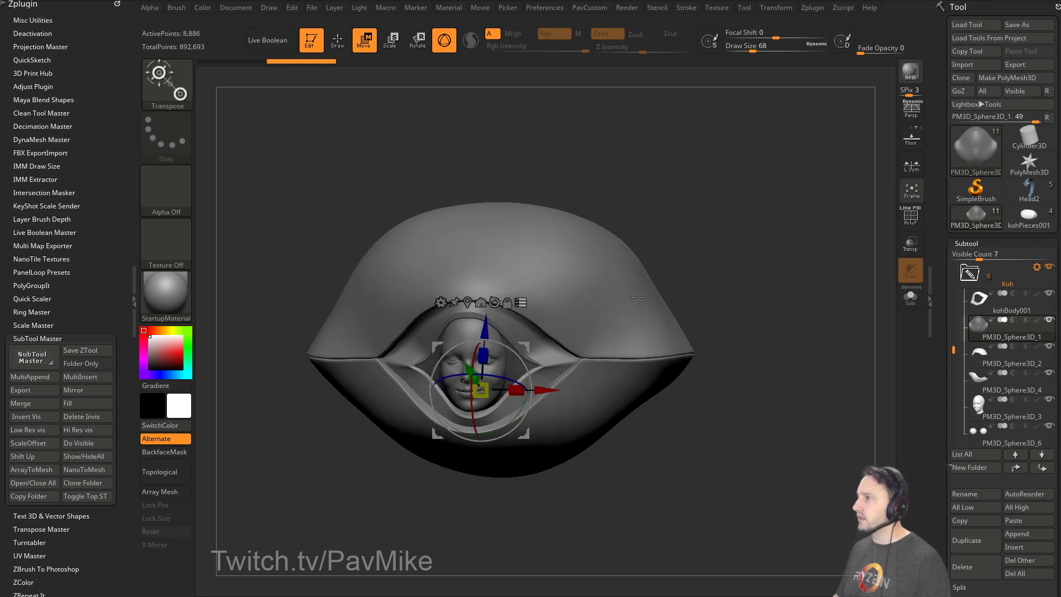
key(q)
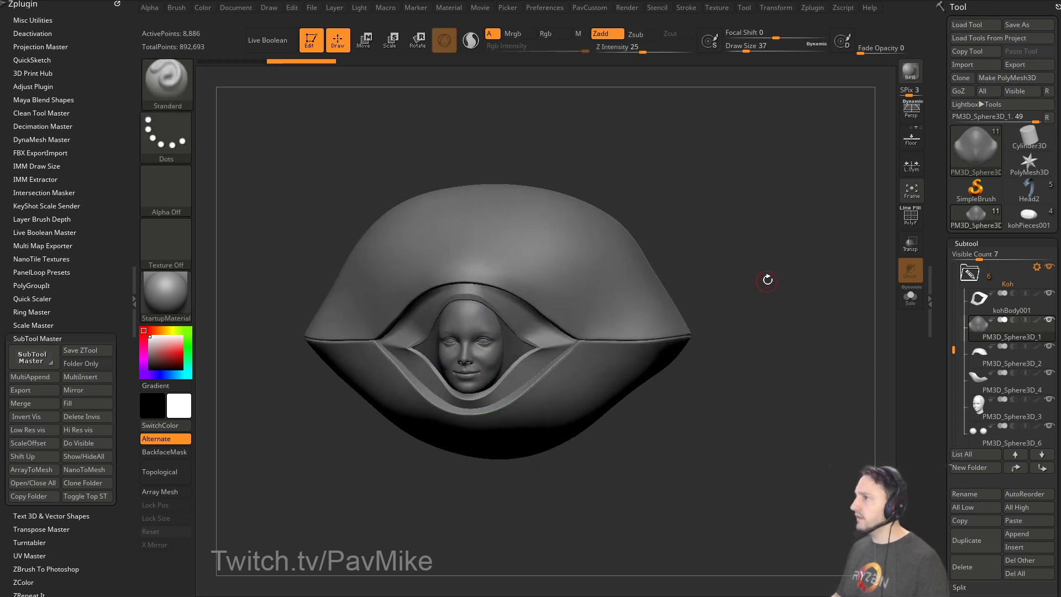
key(f)
key(Up)
drag(799, 300, 827, 277)
Try crease levels 1 and 0 on the kohBody001 lip piece.
key(2)
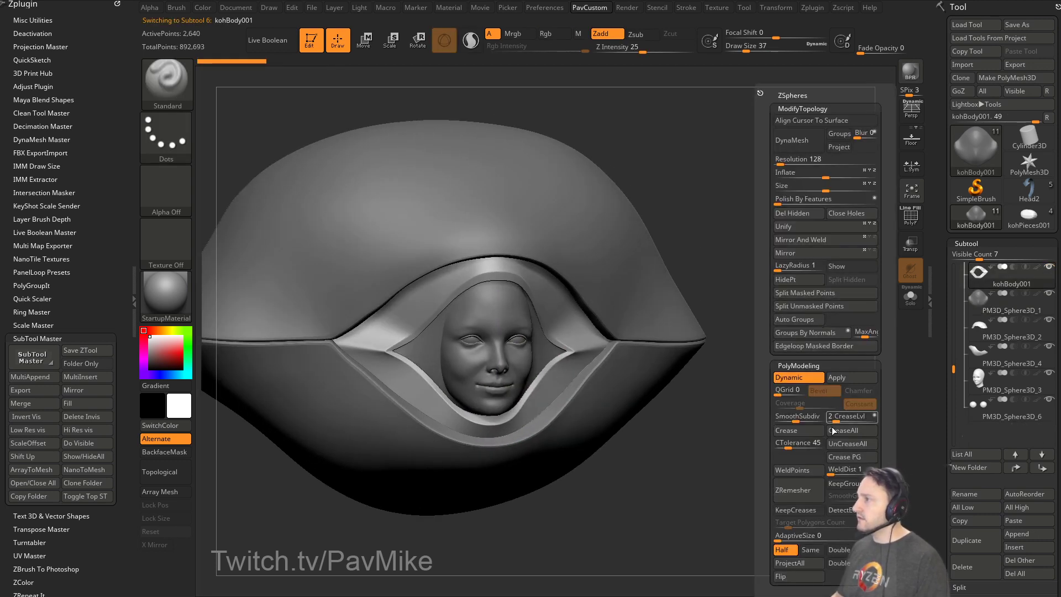
click(834, 421)
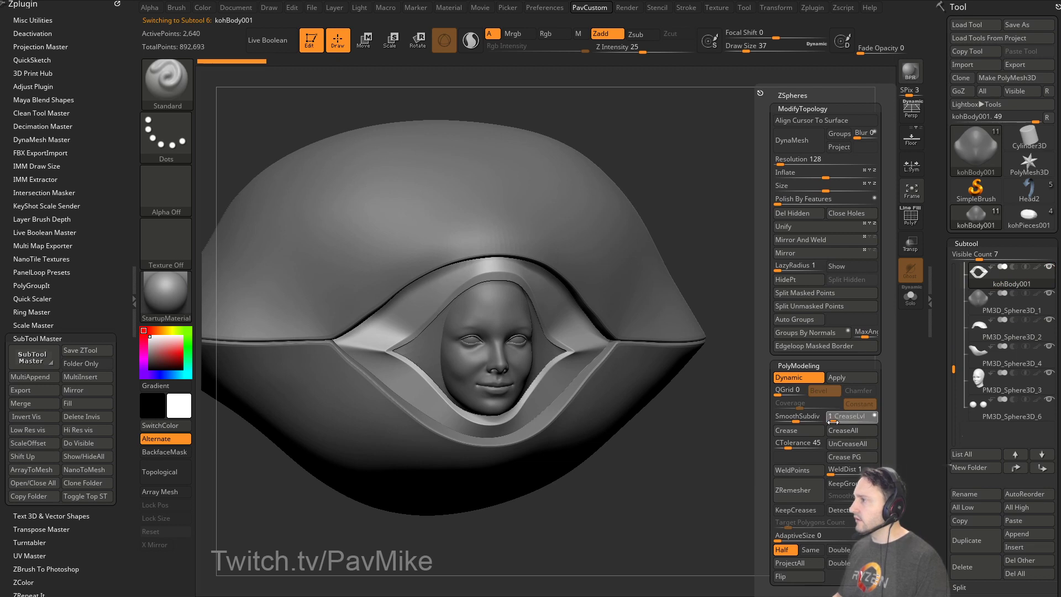
key(2)
click(804, 422)
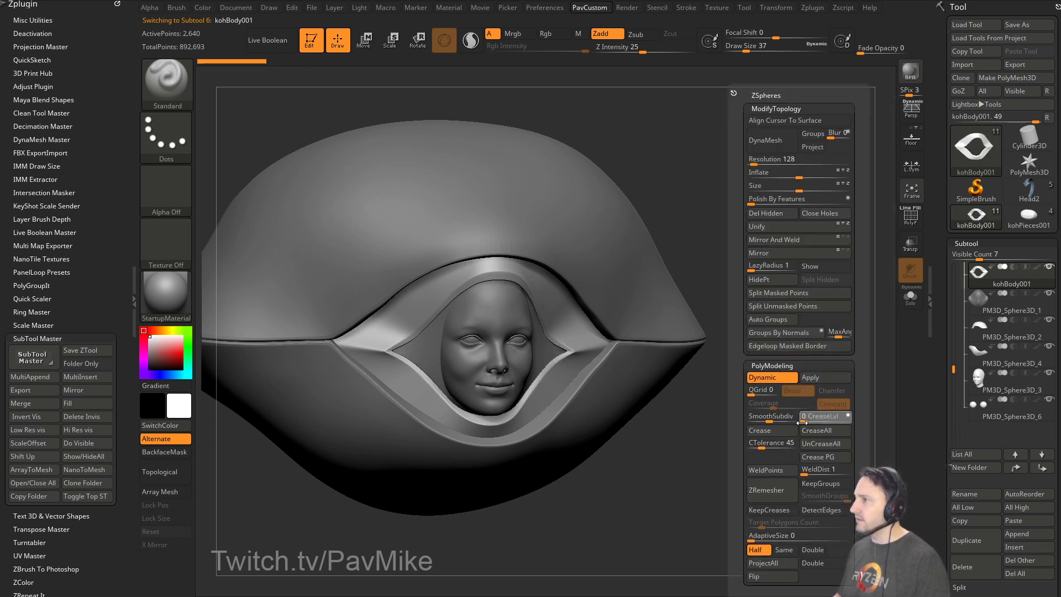
drag(776, 404, 653, 427)
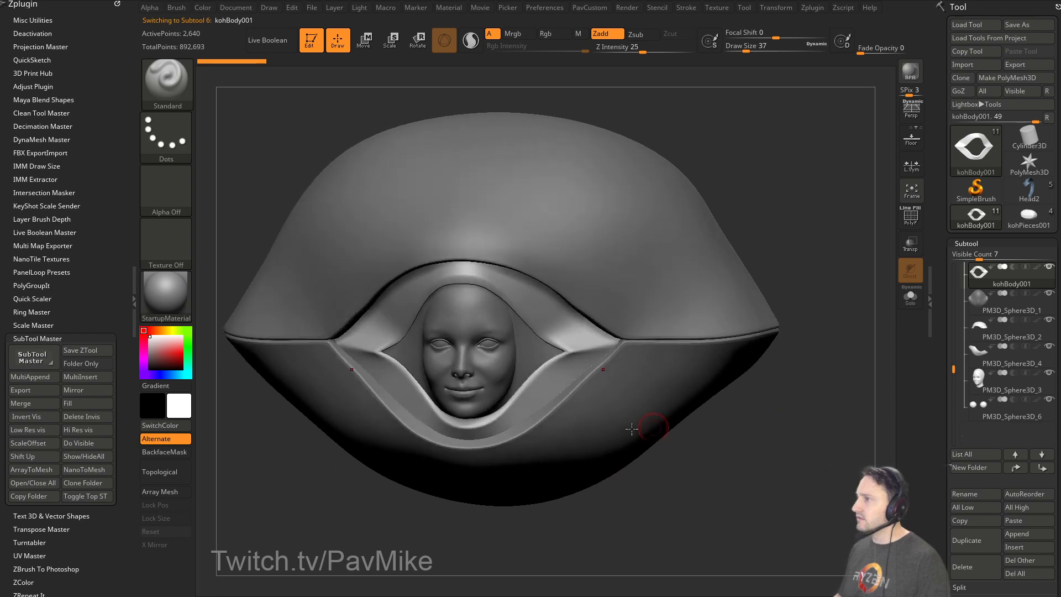
drag(842, 311, 861, 289)
Isolate the kohBody001 lip piece and display its polyframe.
click(910, 300)
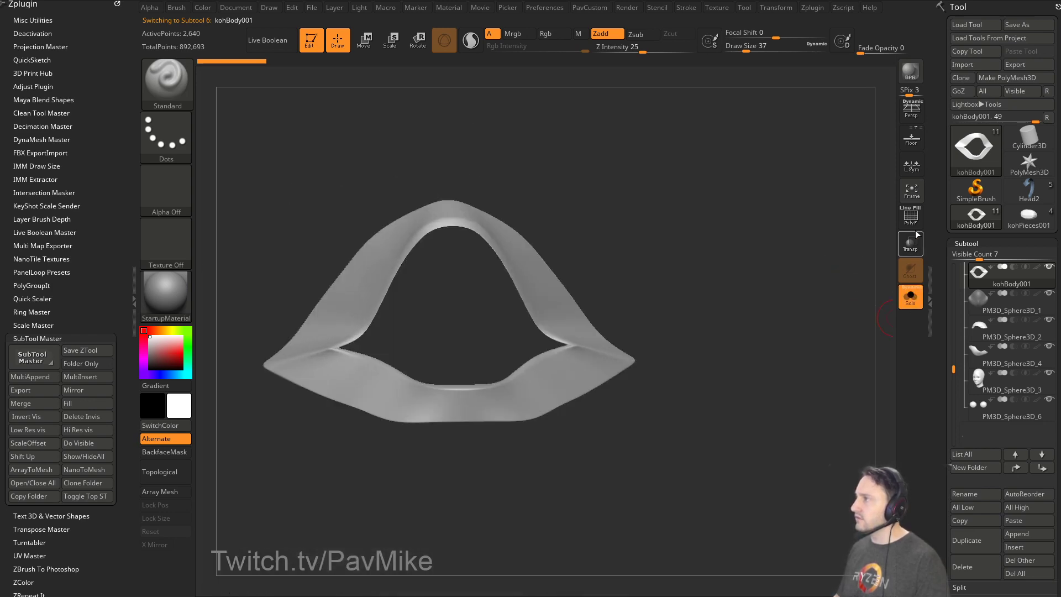
click(913, 224)
mouse_move(868, 249)
mouse_down()
mouse_move(824, 277)
mouse_move(793, 317)
mouse_move(765, 325)
mouse_move(801, 276)
mouse_move(746, 277)
mouse_move(782, 277)
mouse_move(715, 251)
mouse_up()
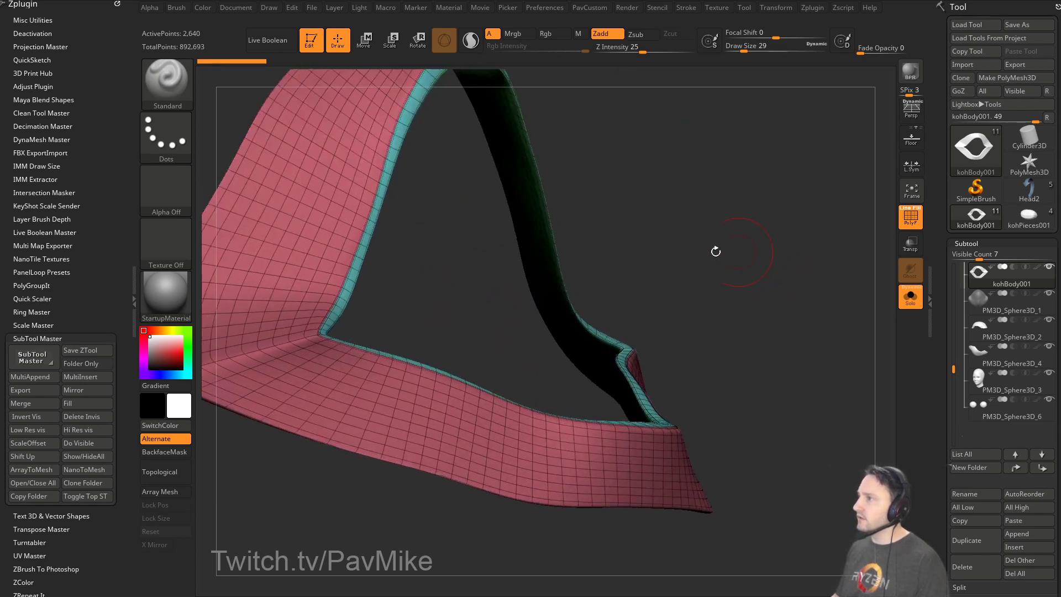
Choose the ZModeler brush and set its polygon action to QMesh with Polygroup All as the target.
key(b)
key(z)
key(m)
key(space)
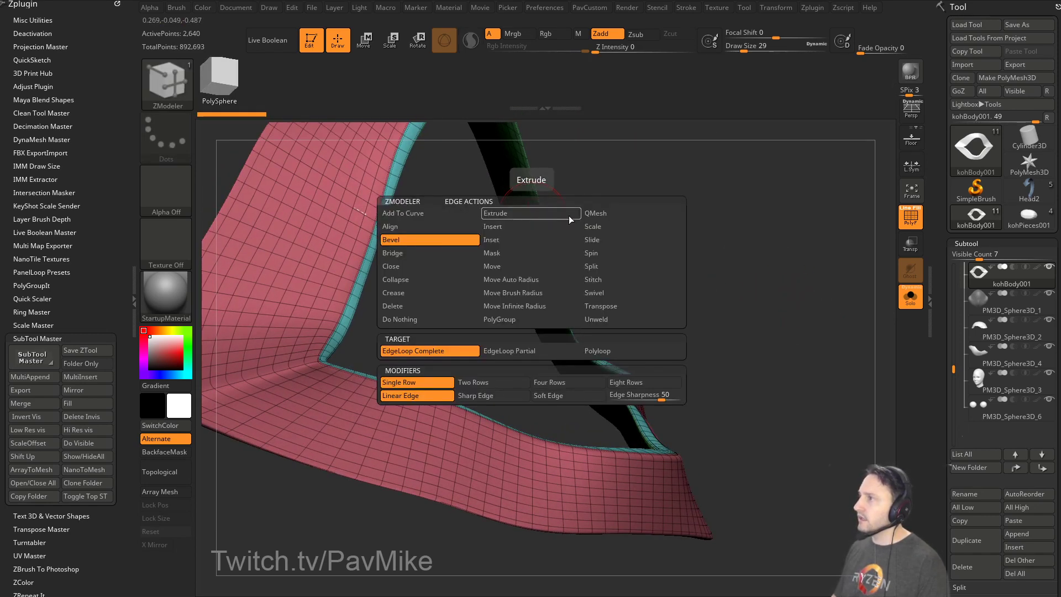
drag(744, 209, 694, 208)
key(space)
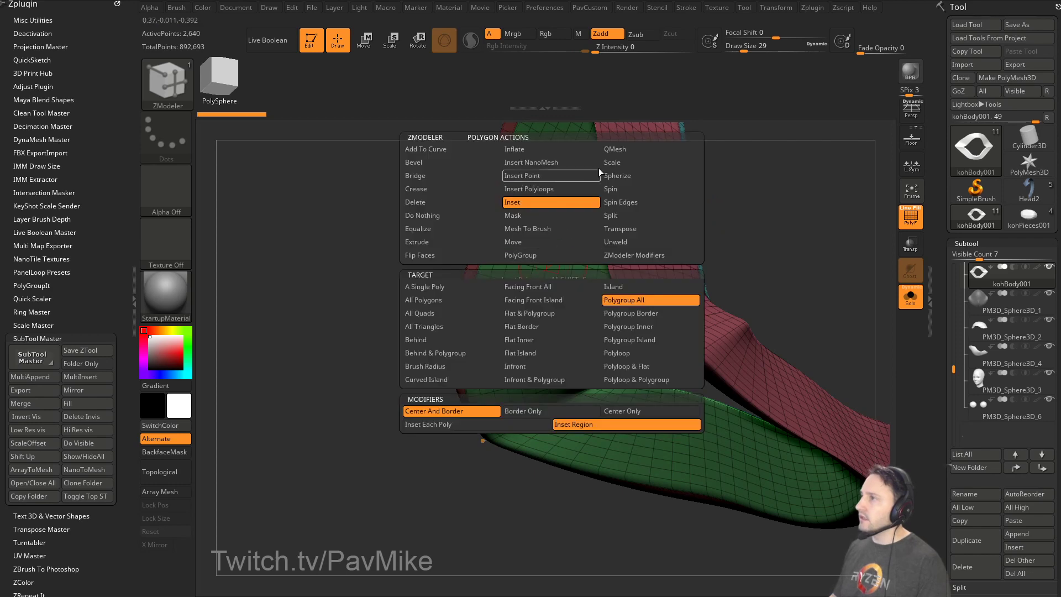
click(658, 150)
click(663, 294)
Try thickening the back polygroup of kohBody001 with QMesh, undo it and hide the polyframe.
drag(770, 221, 537, 240)
mouse_move(661, 300)
mouse_down()
mouse_move(667, 281)
mouse_move(539, 267)
mouse_up()
key(ctrl+z)
drag(715, 255, 822, 259)
click(911, 221)
Set the crease level of kohBody001 to 15 and remove all of its edge creases.
key(space)
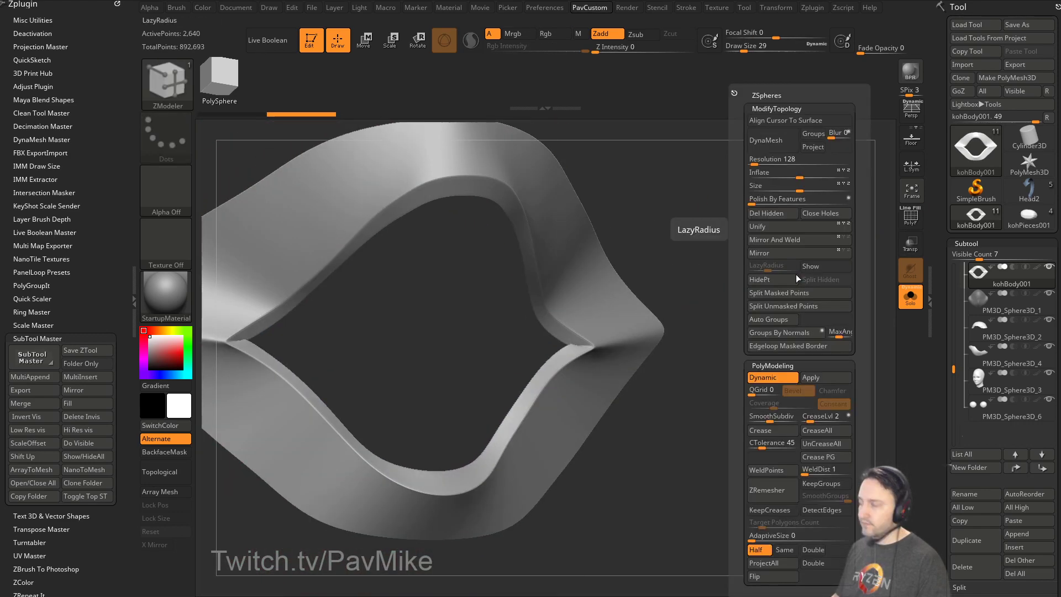
drag(827, 417, 853, 417)
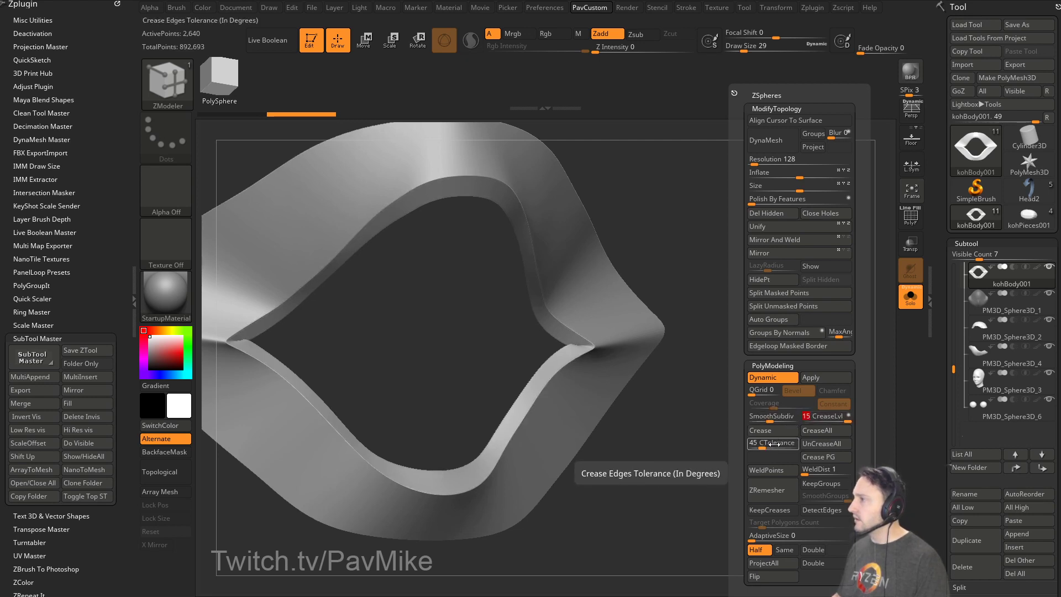
click(814, 441)
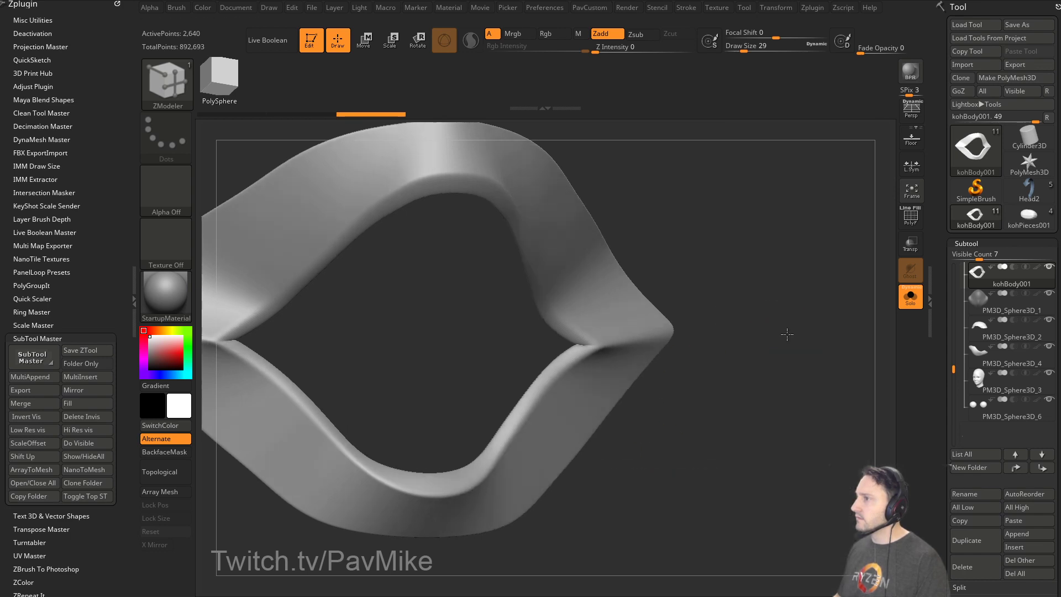
drag(779, 315, 806, 321)
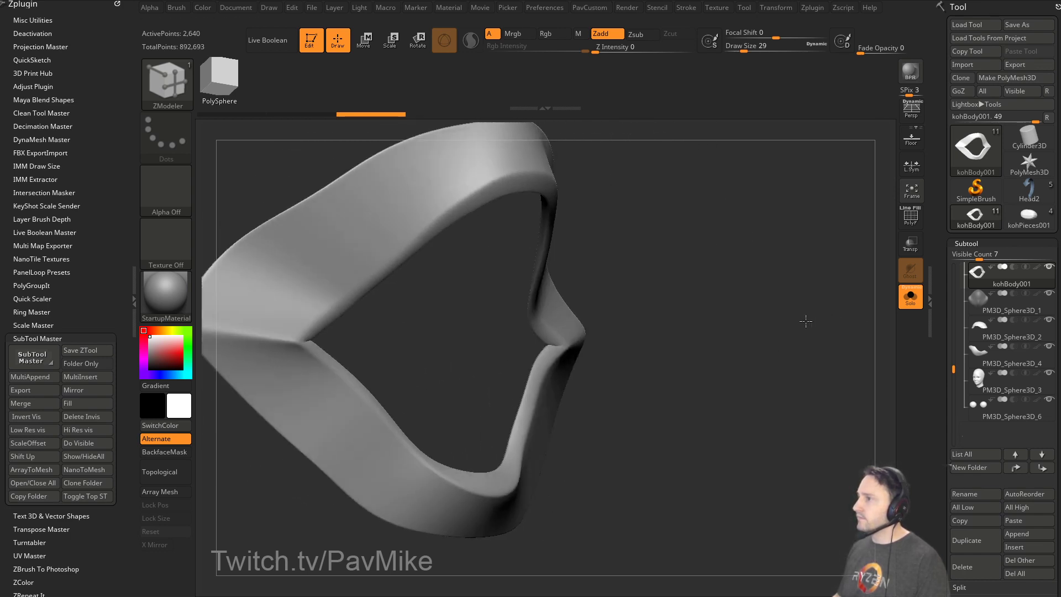
Show the polyframe, try a QMesh pull on the green back polygroup of kohBody001 and undo it.
click(910, 215)
drag(773, 262, 722, 263)
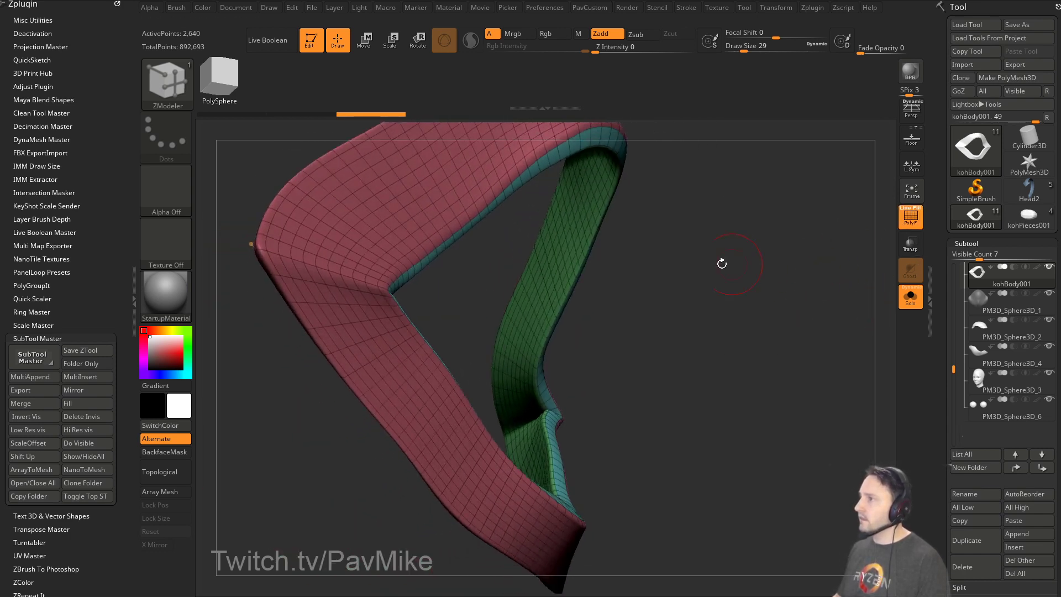
click(552, 297)
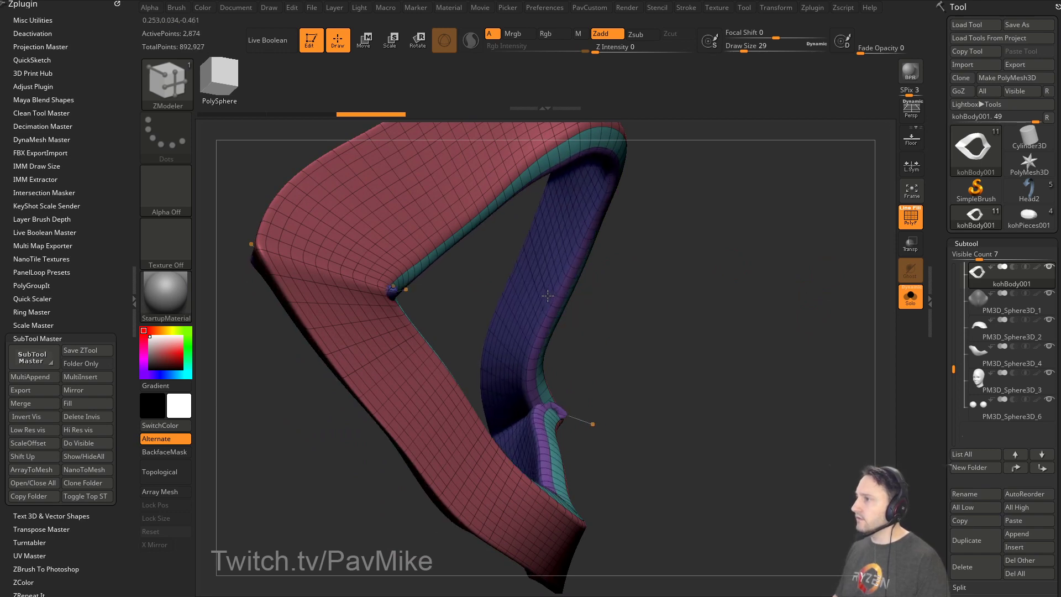
key(ctrl+z)
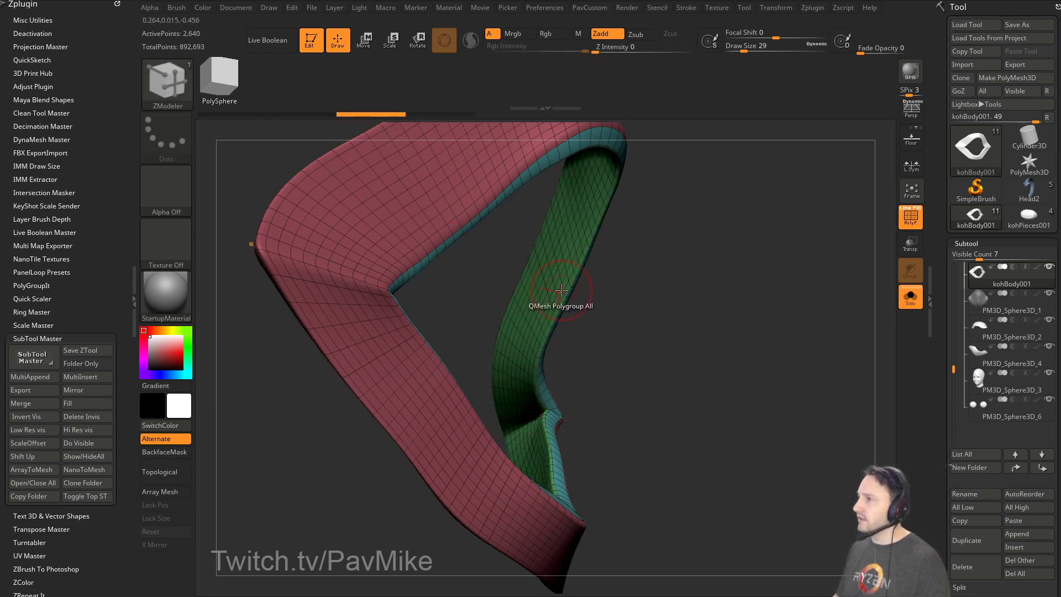
Switch the polygon action to Extrude, try it on the green back polygroup and undo the result.
key(space)
click(431, 242)
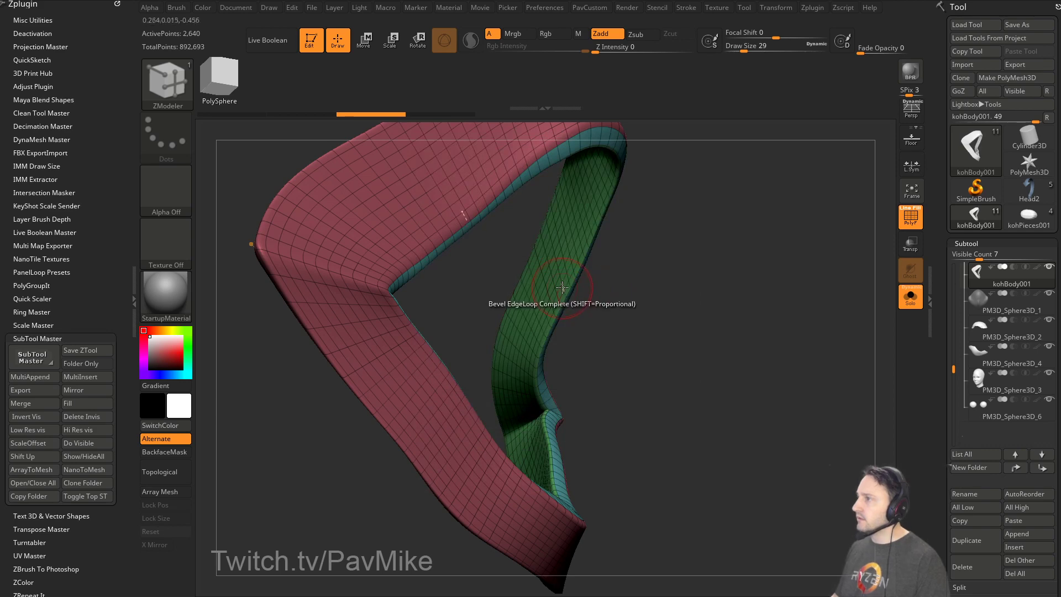
drag(580, 303, 546, 288)
key(ctrl+z)
Check how kohBody001 sits around the face with all parts shown, and isolate it again to examine its back side.
drag(732, 300, 818, 284)
click(907, 297)
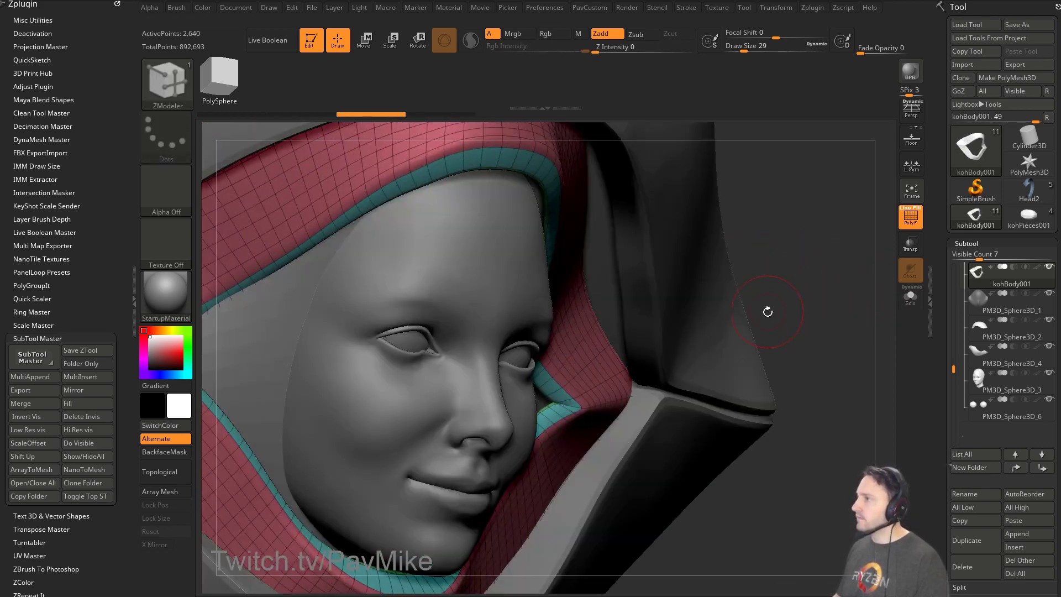
alt+drag(767, 312, 890, 321)
click(910, 297)
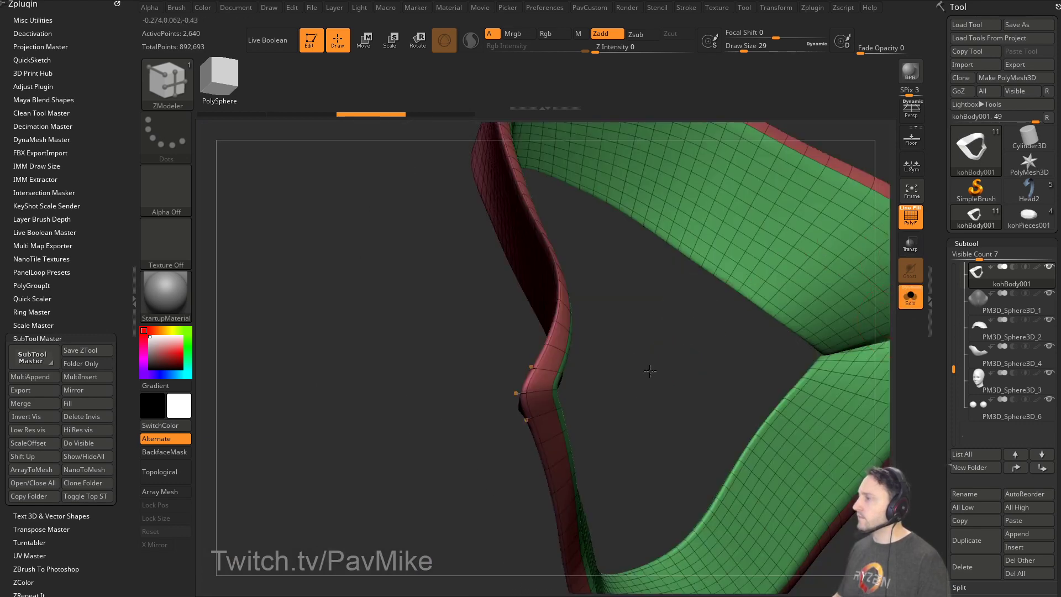
mouse_move(650, 371)
mouse_down()
mouse_move(566, 334)
mouse_move(550, 334)
mouse_move(587, 339)
mouse_move(516, 343)
mouse_move(630, 337)
mouse_move(693, 311)
mouse_move(492, 351)
mouse_up()
key(b)
key(m)
key(v)
mouse_move(608, 263)
mouse_down()
mouse_move(530, 317)
mouse_move(656, 280)
mouse_move(568, 315)
mouse_move(611, 320)
mouse_move(635, 355)
mouse_move(677, 329)
mouse_up()
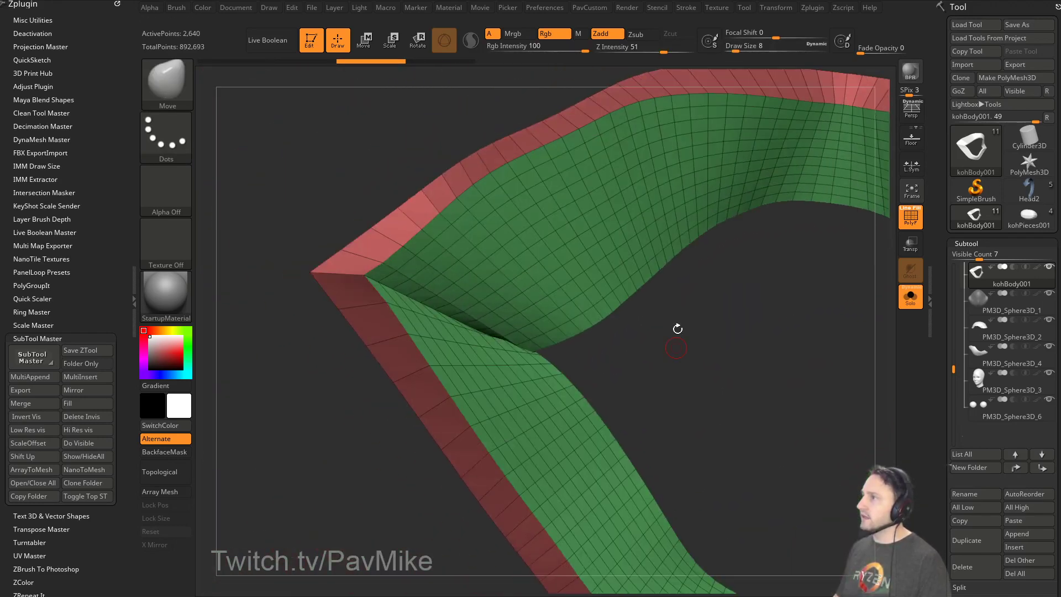
Delete the lengthwise edge loops across the green inside face of the band with ZModeler, keeping only the crosswise edges.
key(b)
key(z)
key(m)
key(space)
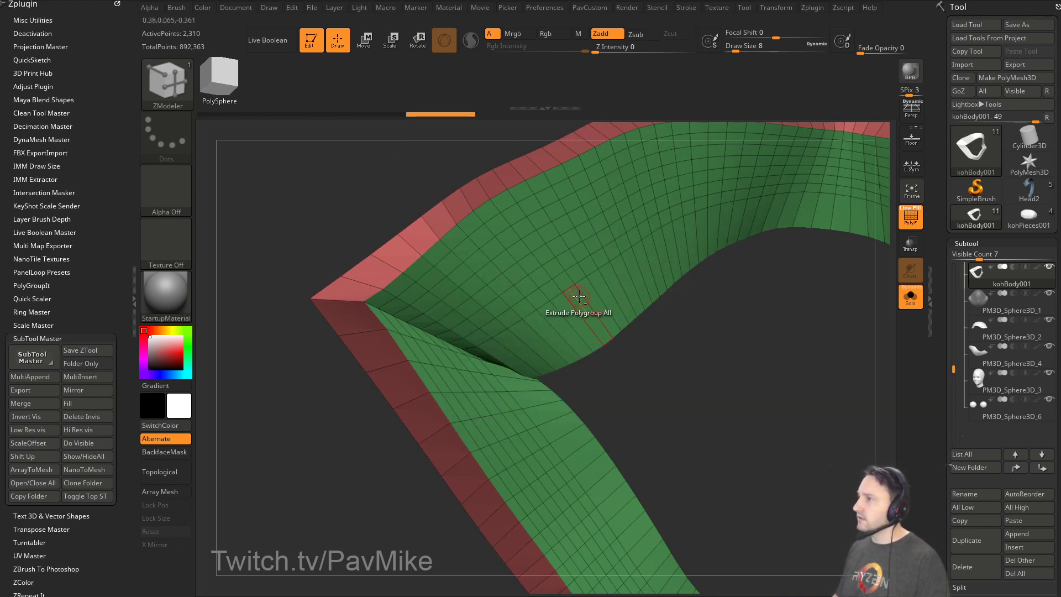
alt+click(575, 292)
key(ctrl+z)
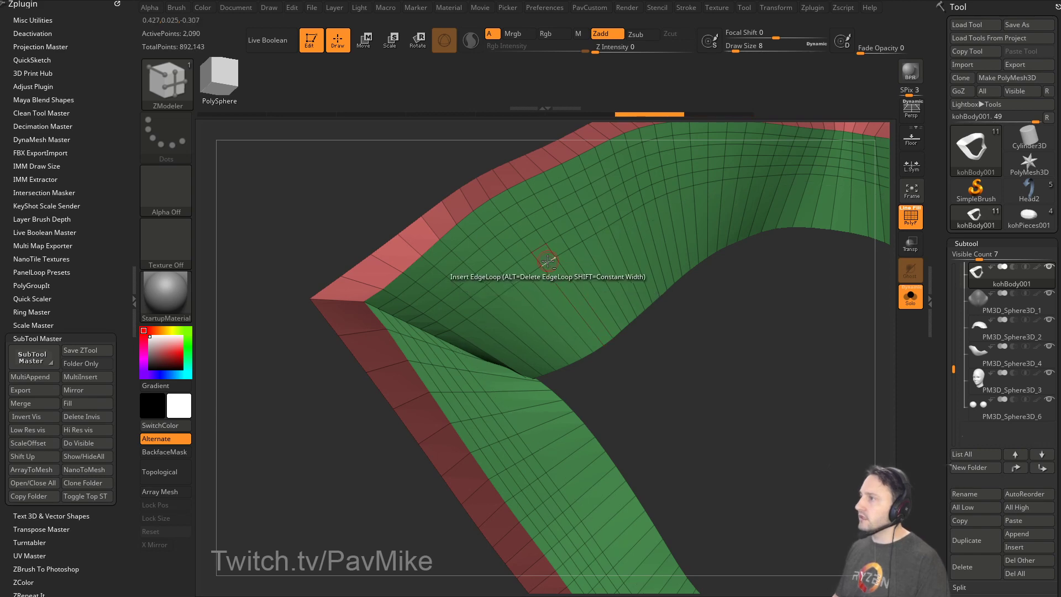
alt+click(548, 261)
alt+click(540, 249)
alt+click(530, 236)
alt+click(521, 224)
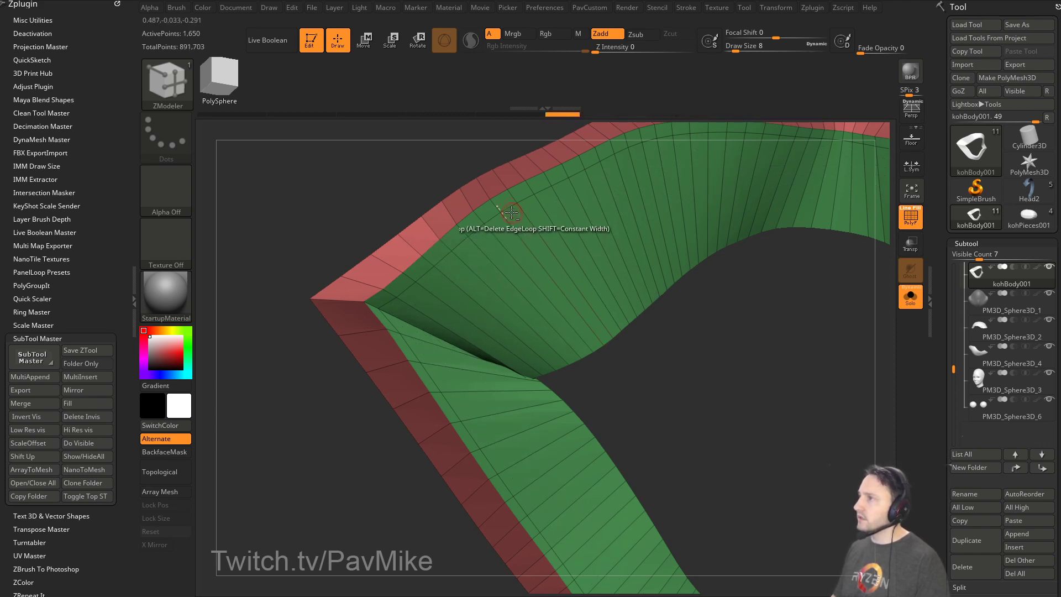
alt+click(511, 213)
Delete the lengthwise edge loops across the red front face of the band, leaving only the edges running from rim to rim.
drag(696, 361, 808, 328)
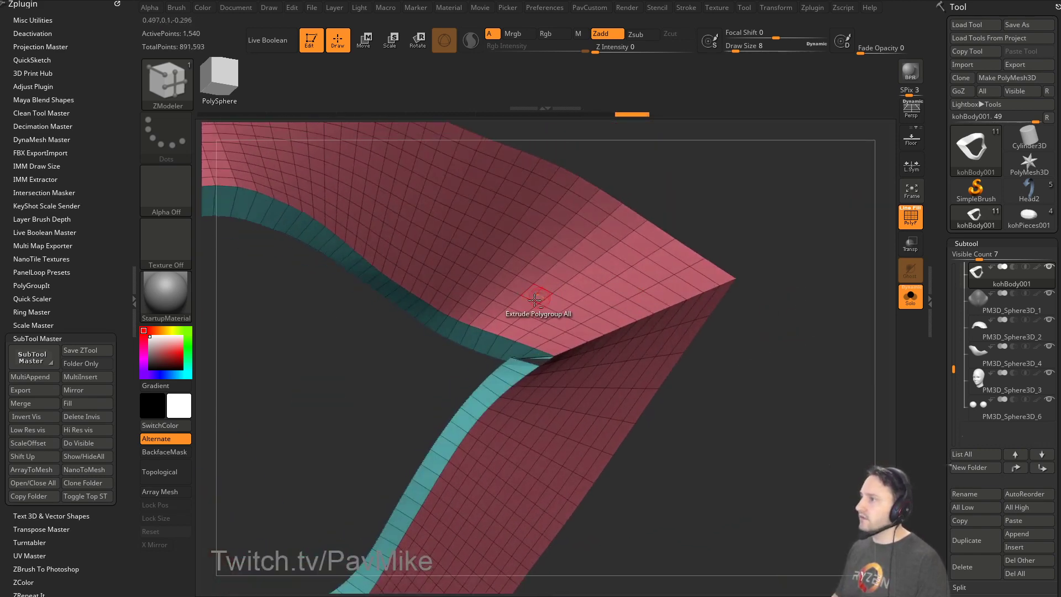
alt+click(505, 321)
alt+click(515, 309)
alt+click(528, 298)
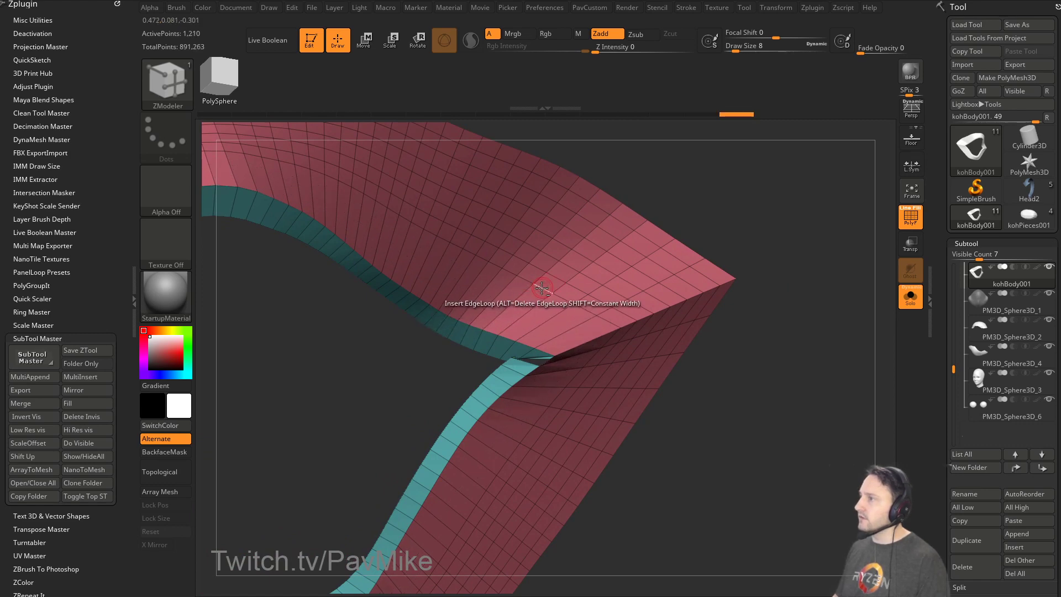
alt+click(542, 288)
alt+click(556, 276)
alt+click(572, 262)
alt+click(589, 250)
alt+click(609, 236)
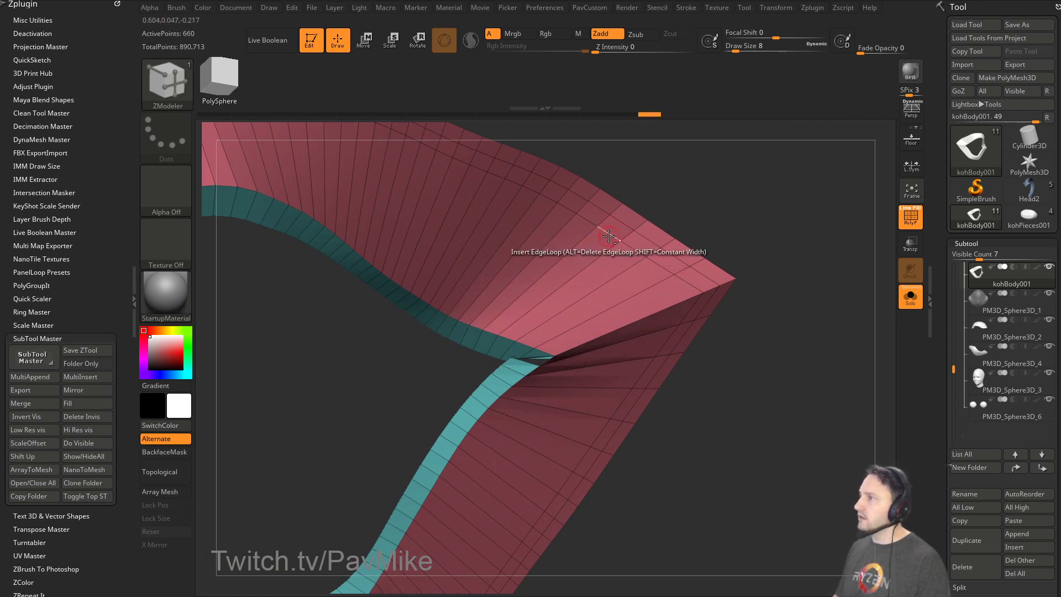
alt+click(608, 236)
alt+click(620, 221)
Smooth the pinched inner corner of the band using the Standard brush's smoothing at draw size 29.
mouse_move(735, 332)
mouse_down()
mouse_move(824, 258)
mouse_move(753, 294)
mouse_move(805, 296)
mouse_move(734, 343)
mouse_move(727, 325)
mouse_up()
key(b)
key(s)
key(t)
key(s)
drag(662, 367, 672, 367)
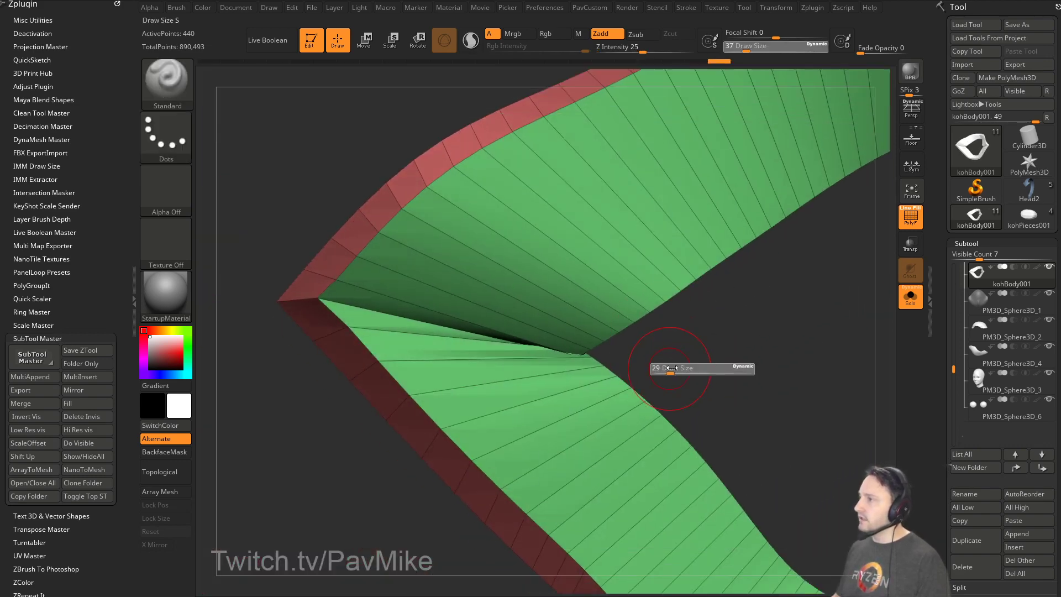
shift+drag(505, 345, 572, 309)
mouse_move(685, 349)
mouse_down()
mouse_move(708, 353)
mouse_move(615, 367)
mouse_move(736, 395)
mouse_move(765, 343)
mouse_up()
Lower the Smooth brush's intensity and lightly smooth the band's inner corner again.
key(shift)
shift+drag(637, 50, 600, 50)
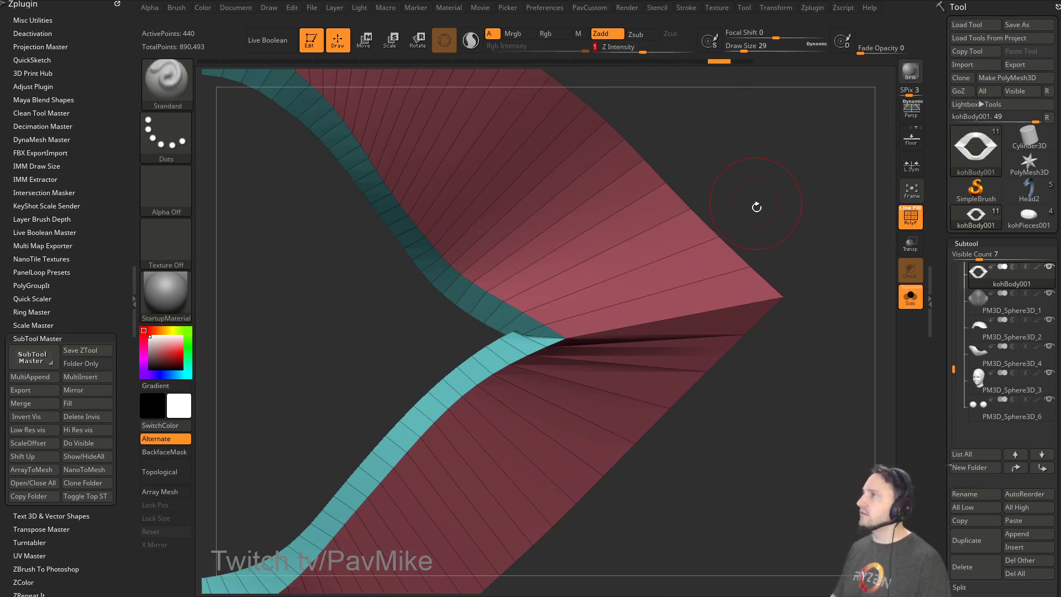
drag(756, 206, 848, 227)
shift+drag(597, 354, 713, 354)
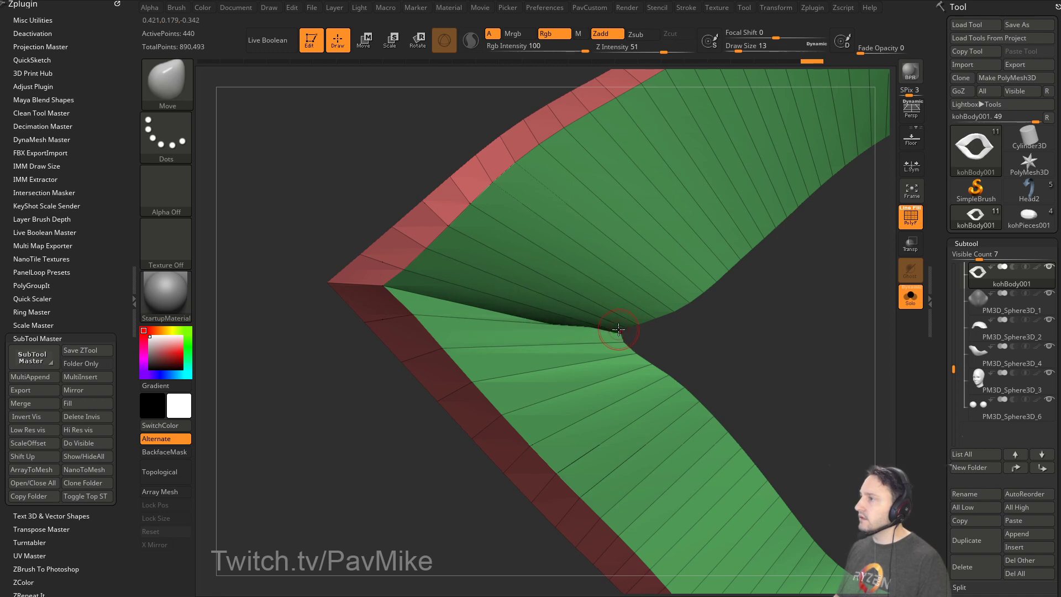
Nudge the vertices at the band's inner corner into a clean point with the Move brush, reducing the draw size to 4.
drag(618, 330, 611, 348)
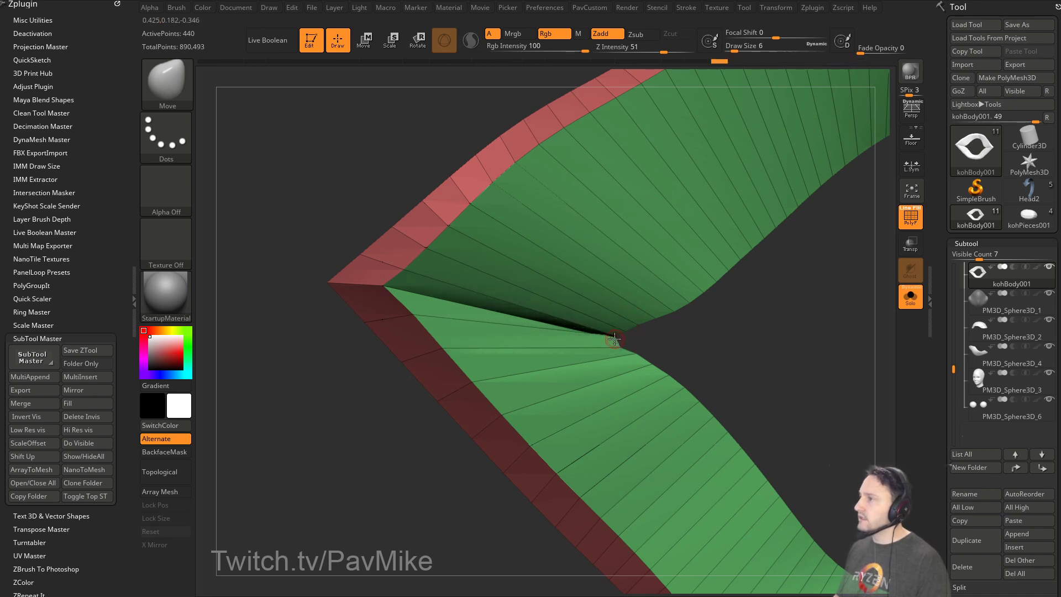
drag(626, 346, 645, 341)
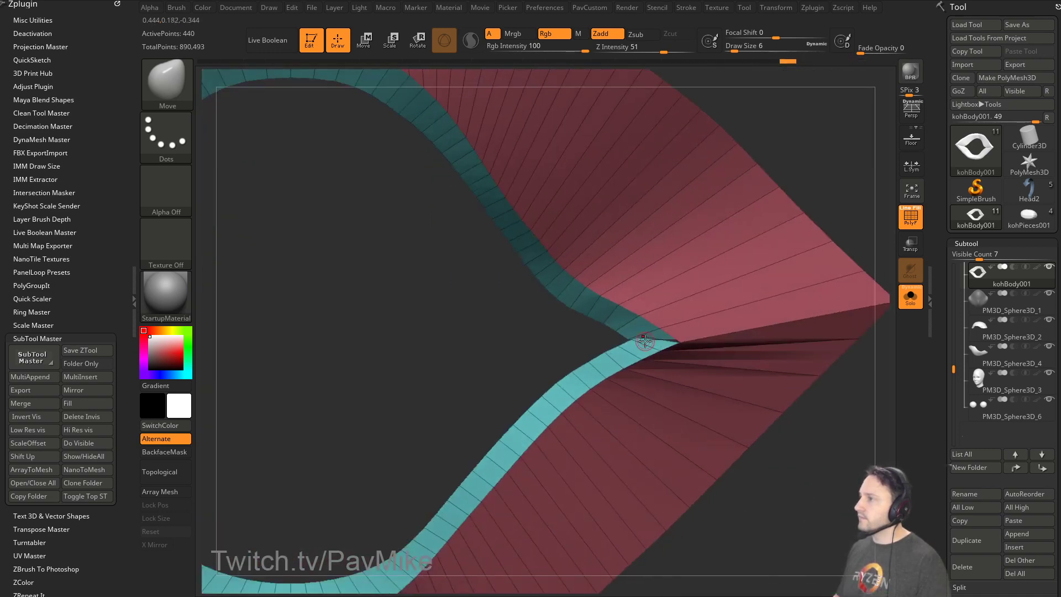
ctrl+right_drag(636, 339, 641, 337)
key(s)
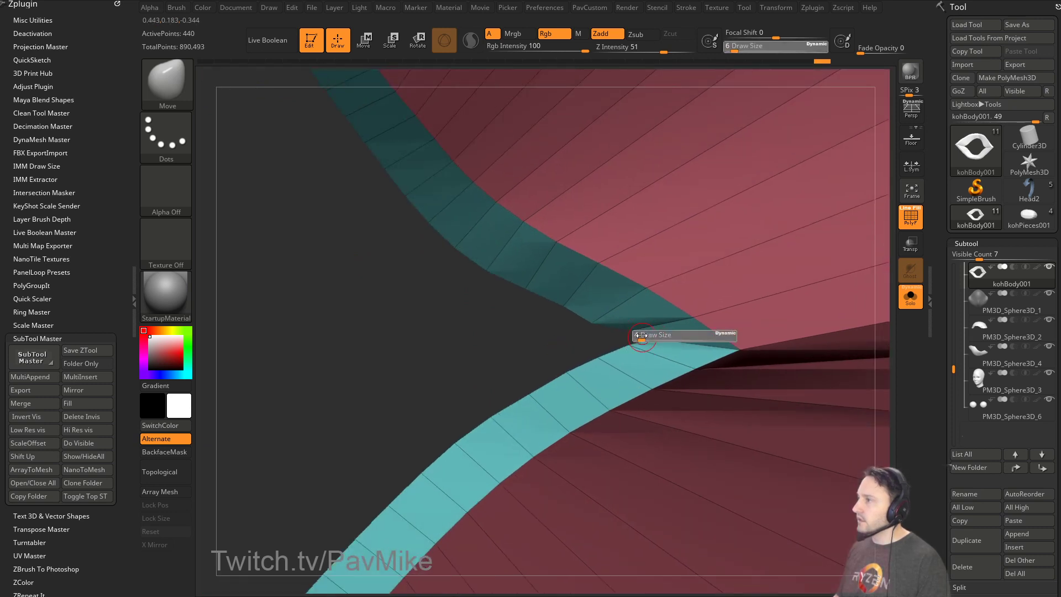
drag(641, 337, 636, 338)
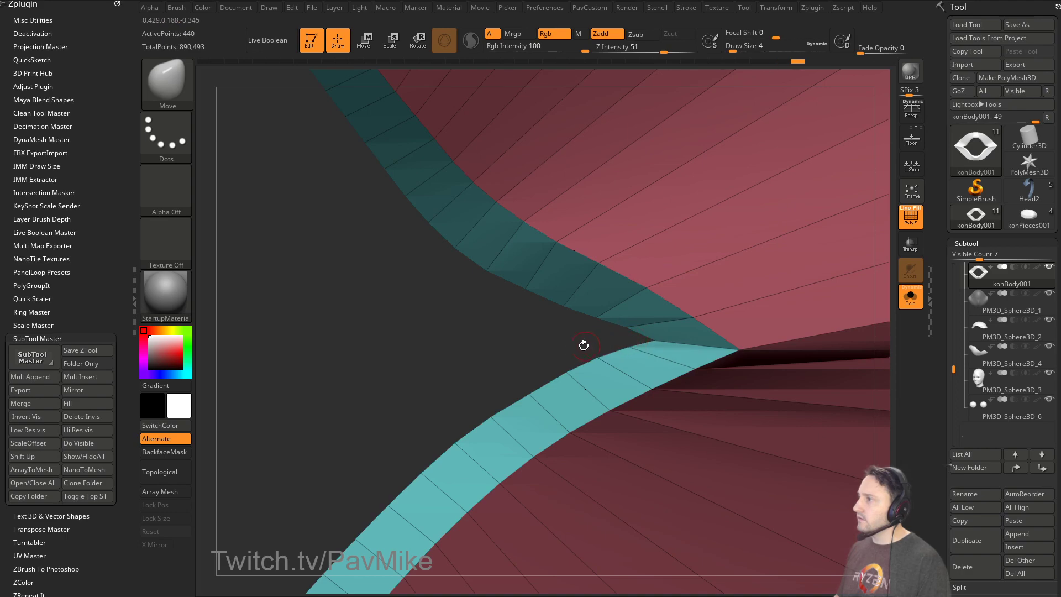
mouse_move(584, 346)
mouse_down()
mouse_move(553, 366)
mouse_move(543, 355)
mouse_move(765, 351)
mouse_move(723, 336)
mouse_up()
Collapse the surplus short edges at the band's inner and back corners using ZModeler's edge Collapse action.
mouse_move(818, 332)
mouse_down()
mouse_move(556, 328)
mouse_move(662, 321)
mouse_up()
key(b)
key(z)
key(m)
key(space)
click(399, 334)
click(396, 410)
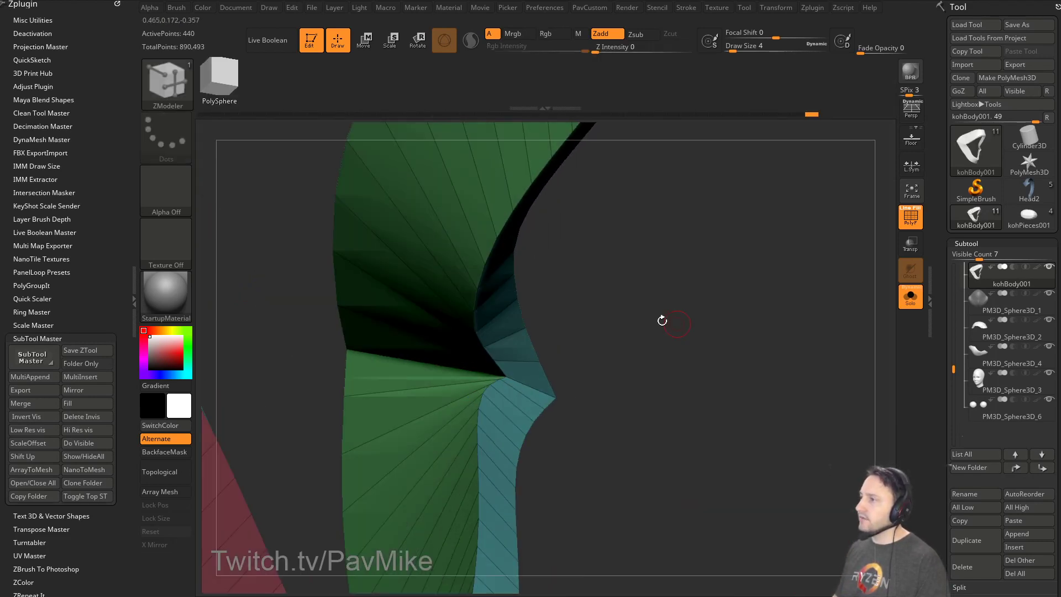
click(498, 381)
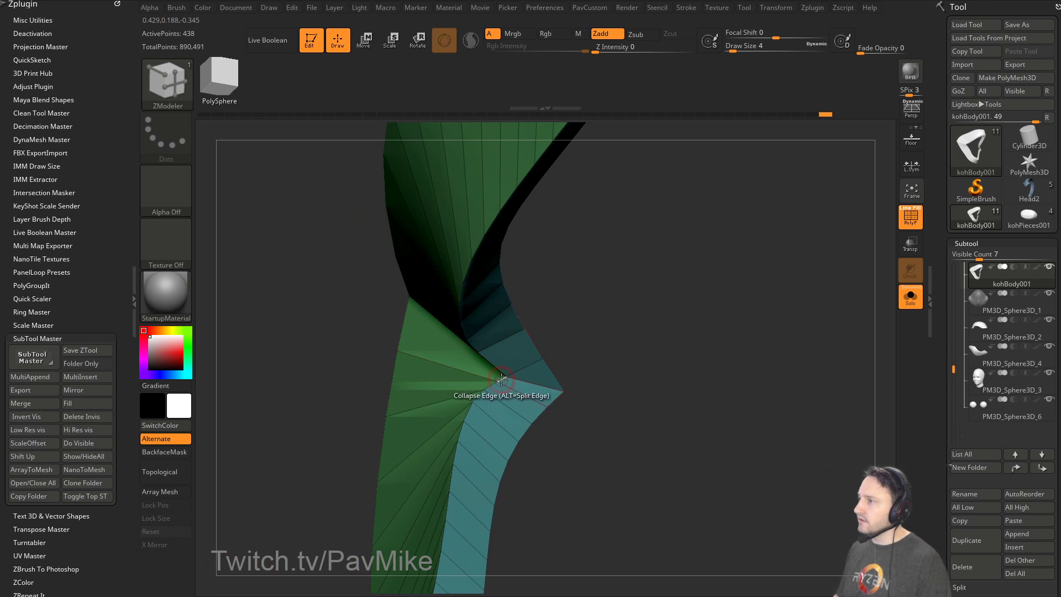
click(501, 380)
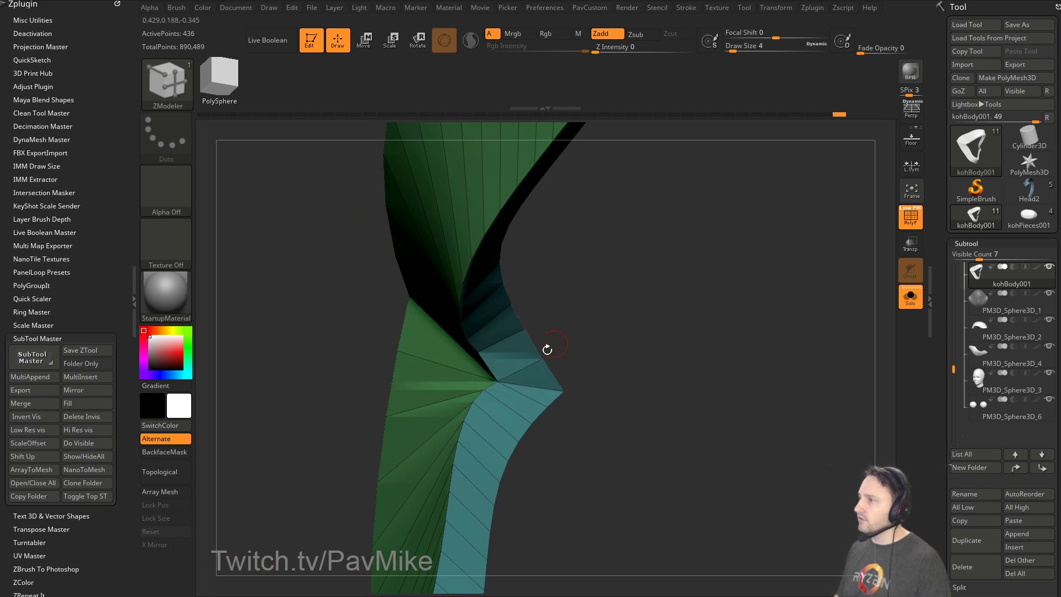
drag(606, 332, 407, 348)
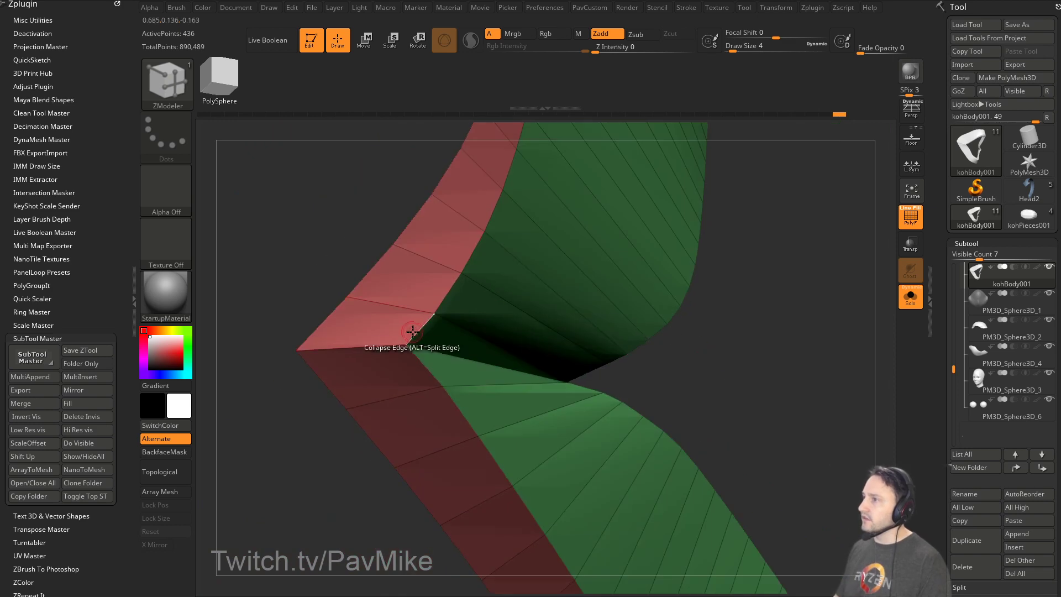
click(432, 360)
Reshape the back rim at the band's corner with the Move brush at draw size 22.
drag(698, 354, 633, 359)
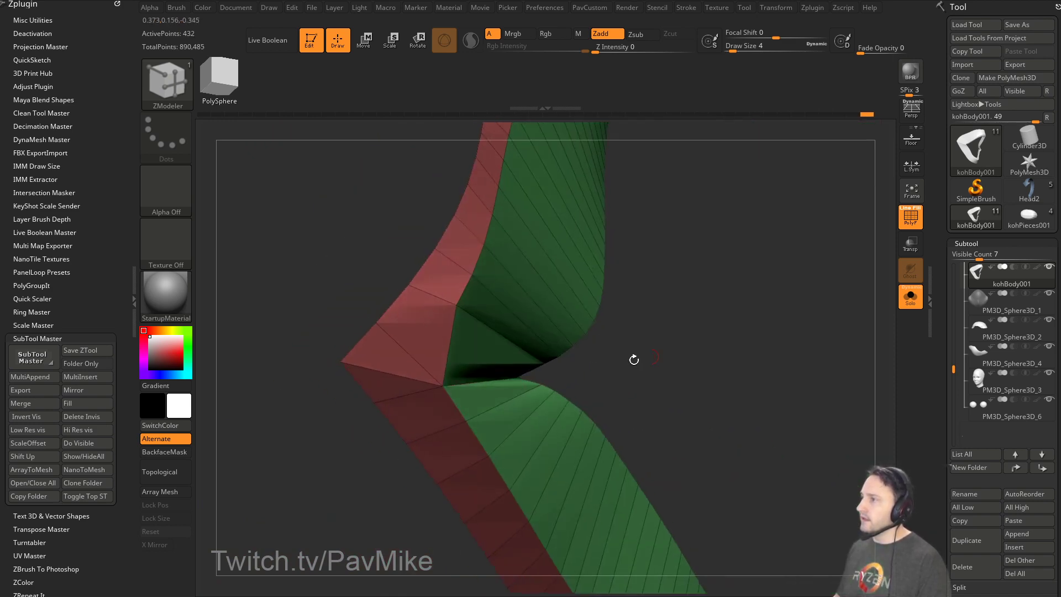
key(s)
key(b)
key(m)
key(v)
drag(440, 352, 439, 288)
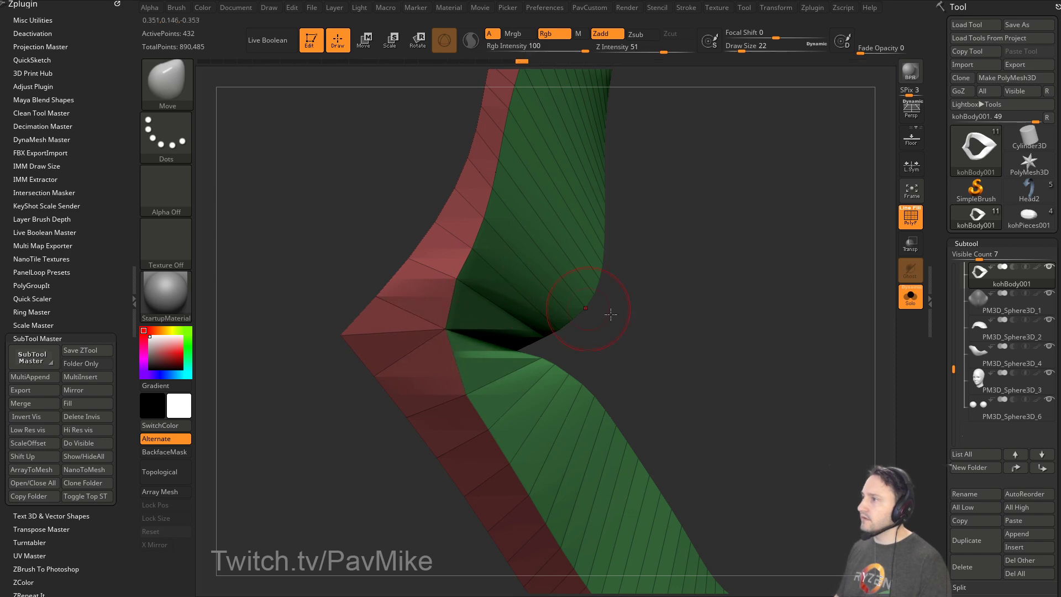
drag(611, 314, 833, 337)
Preview the band's smoothed shape with Dynamic Subdiv, always allowing auto-activation, with and without polyframe, and return to the low-poly mesh.
key(d)
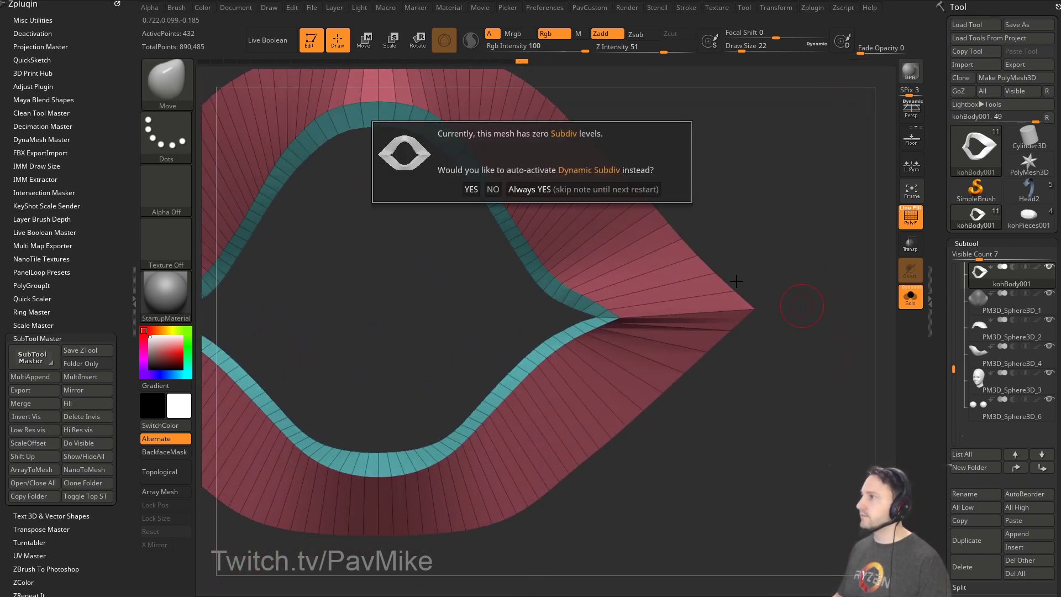
click(597, 188)
drag(777, 307, 873, 276)
click(911, 218)
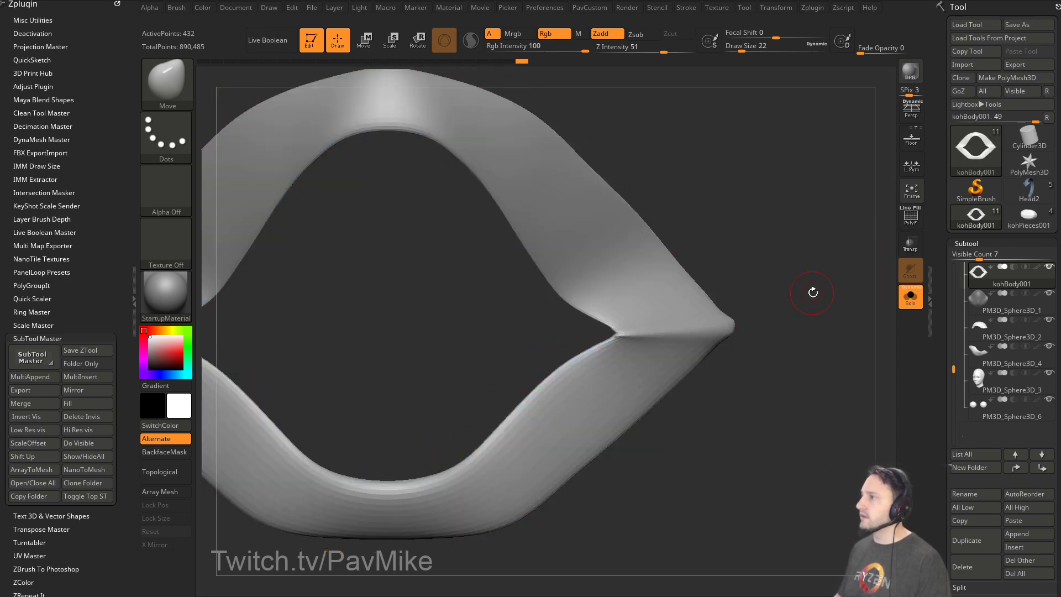
drag(812, 291, 833, 311)
key(space)
drag(741, 360, 902, 260)
key(shift+f)
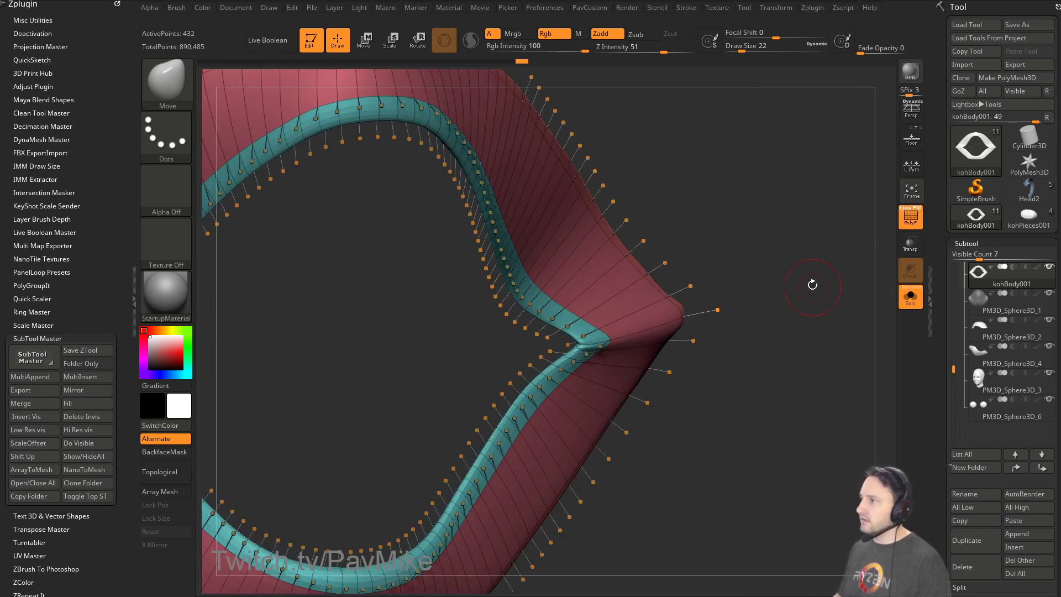
key(shift+d)
Collapse the remaining surplus edges around the inner and outer points of the band's corner with ZModeler.
key(b)
key(z)
key(m)
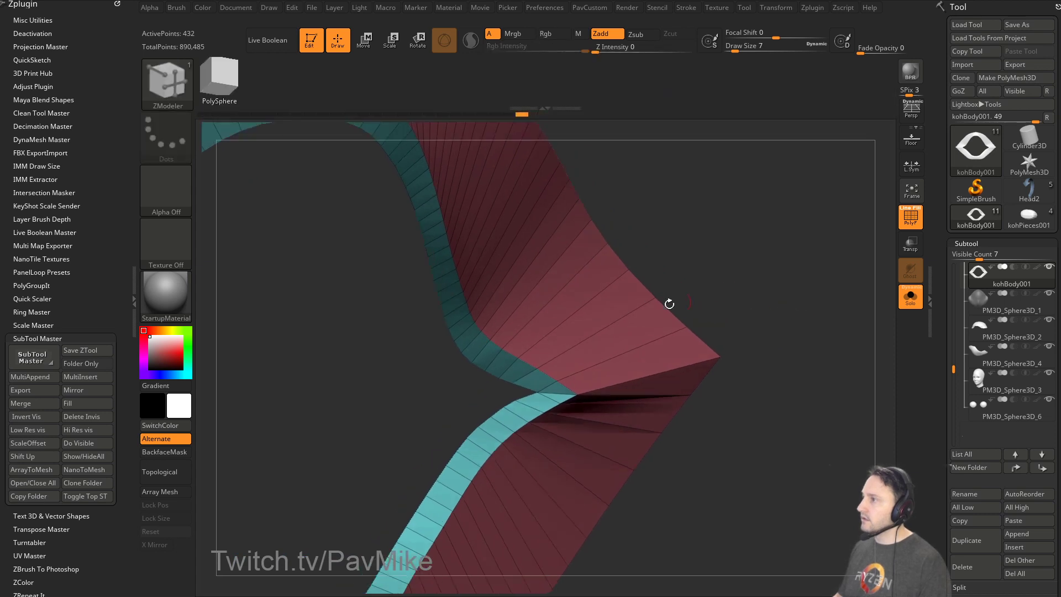
key(space)
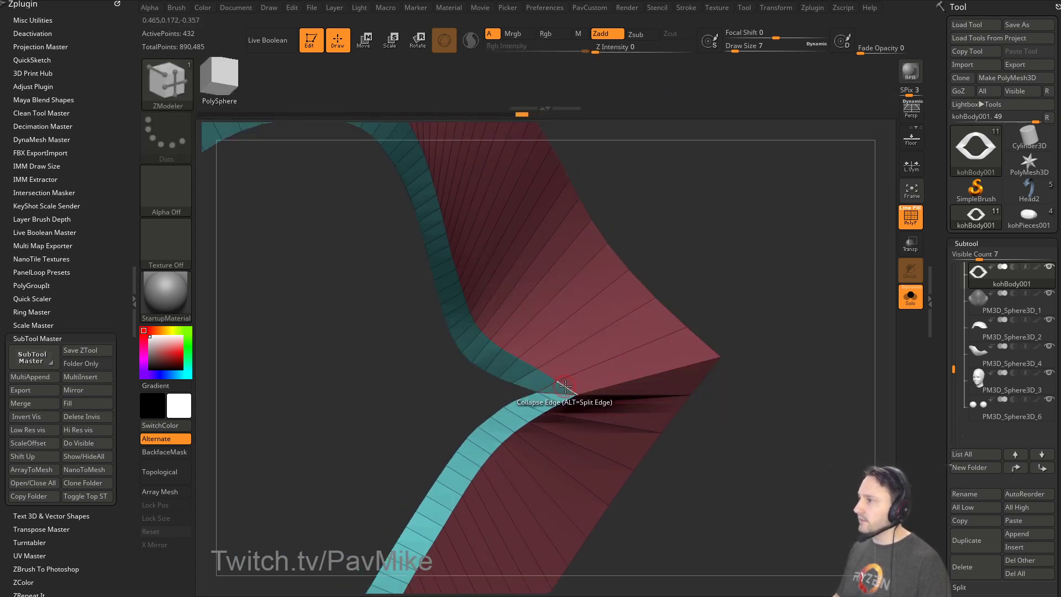
click(568, 388)
click(575, 392)
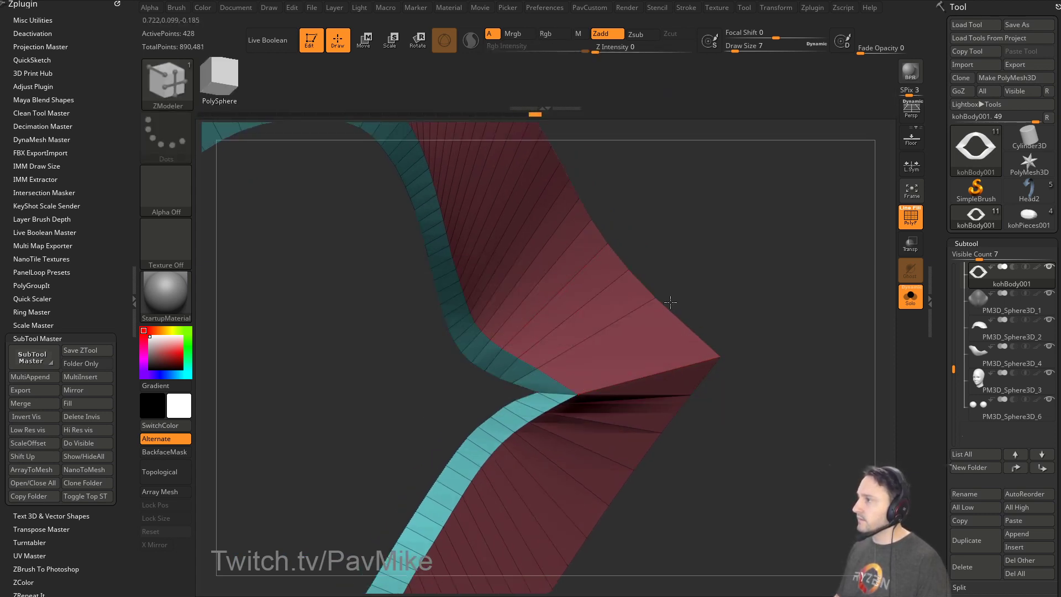
drag(670, 301, 726, 314)
click(596, 323)
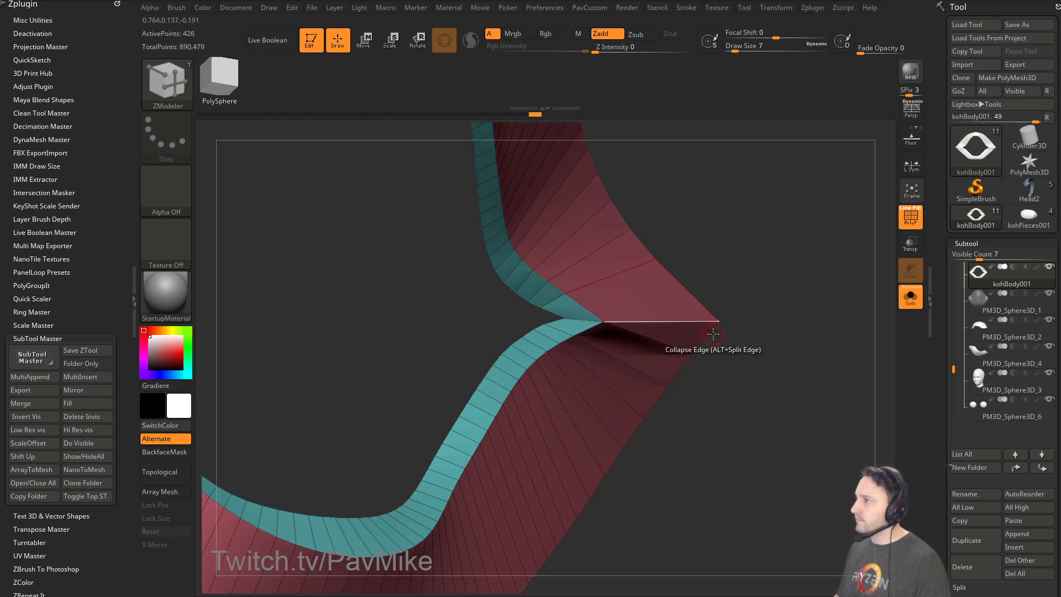
Mirror and weld the band, and display it with Dynamic Subdiv on and polyframe off.
drag(806, 352, 828, 310)
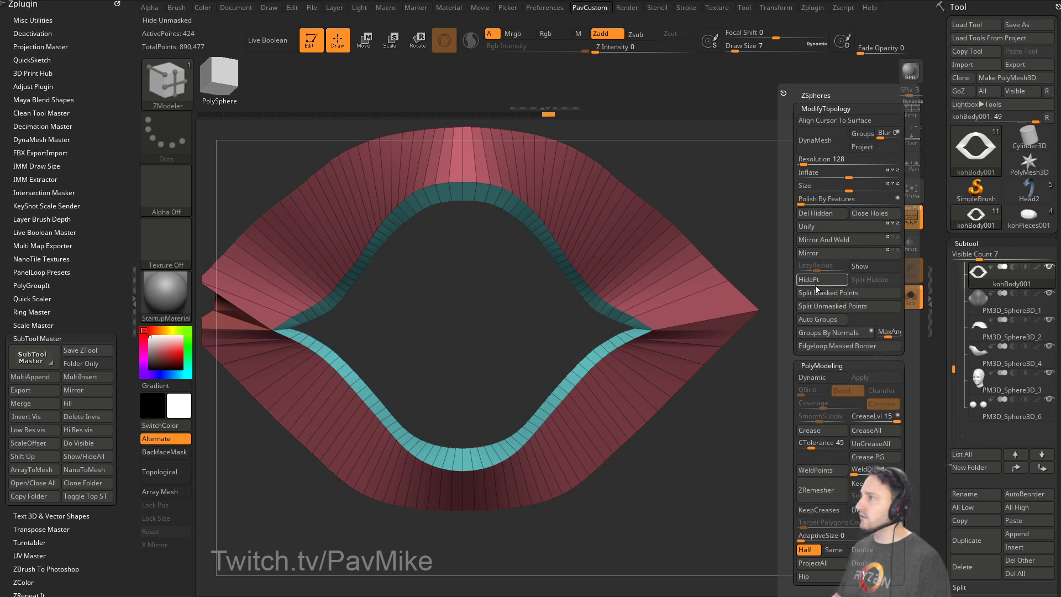
click(837, 240)
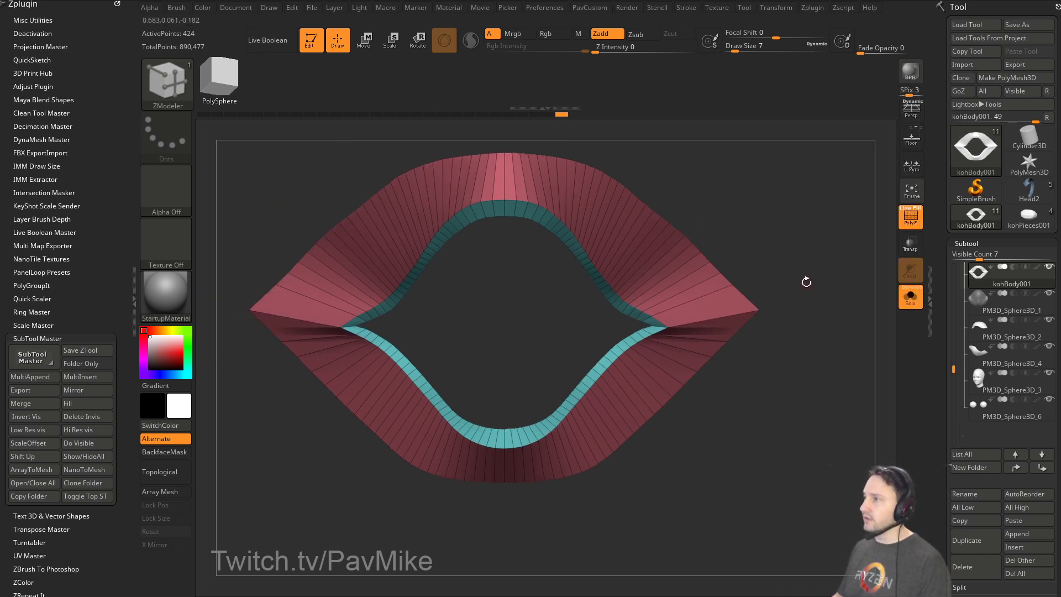
key(shift+f)
key(d)
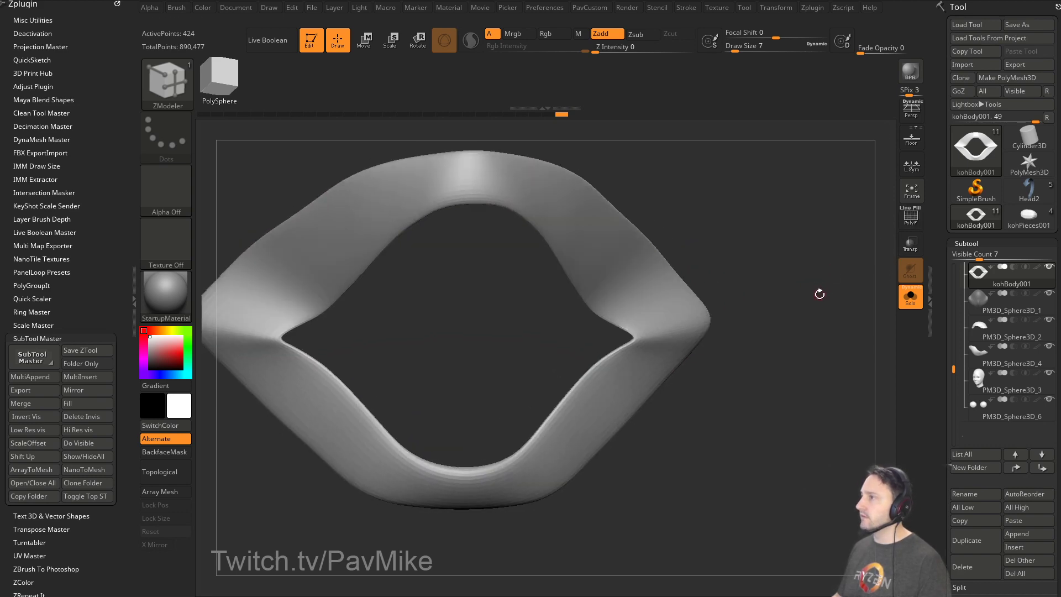
Crease the band's polygroup borders and set the crease level to 2.
key(space)
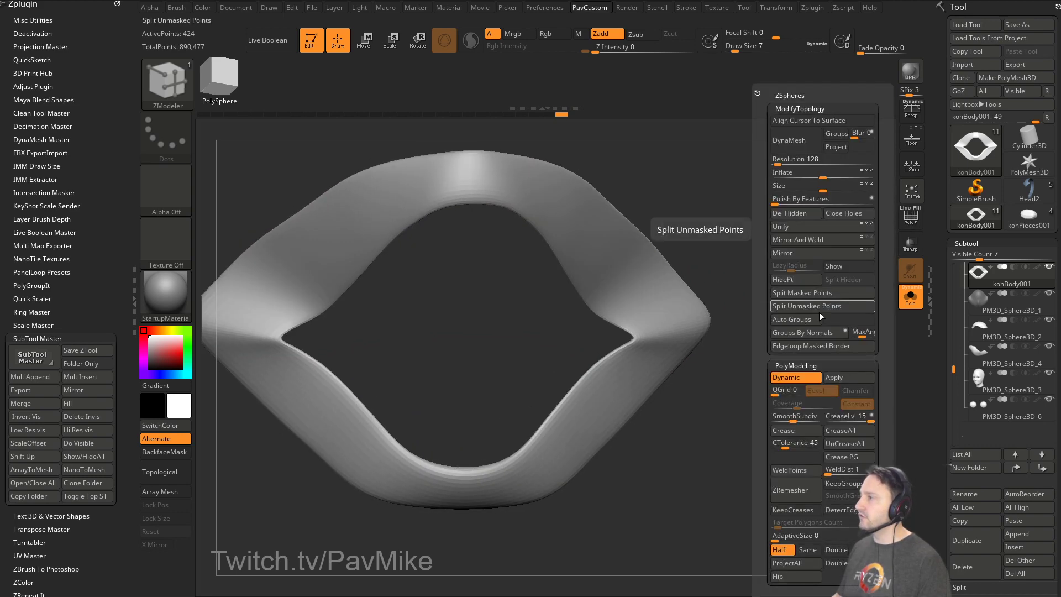
click(840, 457)
drag(862, 418, 829, 424)
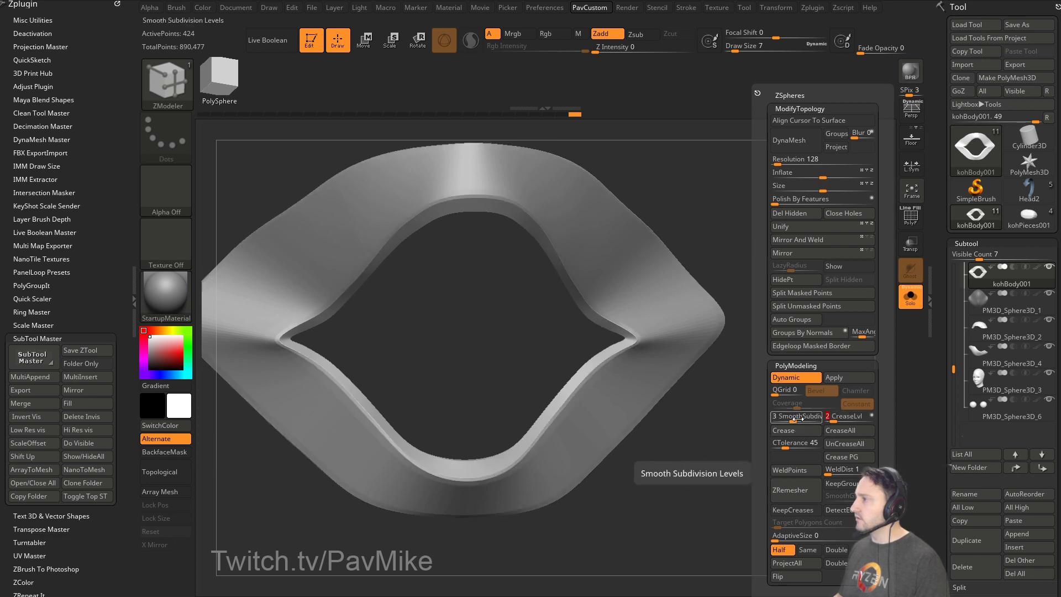
Show all subtools and adjust the band's fit around the face opening with the Move brush, varying the draw size.
click(911, 297)
key(f)
drag(784, 407, 814, 296)
key(b)
key(m)
key(v)
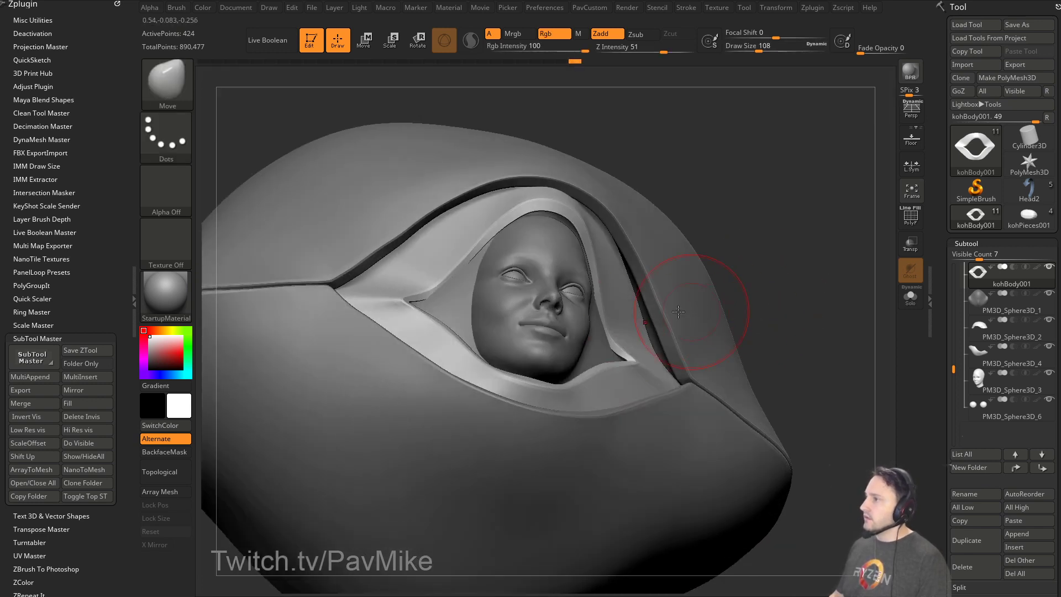
drag(599, 323, 609, 322)
key(s)
mouse_move(716, 237)
mouse_down()
mouse_move(634, 230)
mouse_move(509, 182)
mouse_up()
key(s)
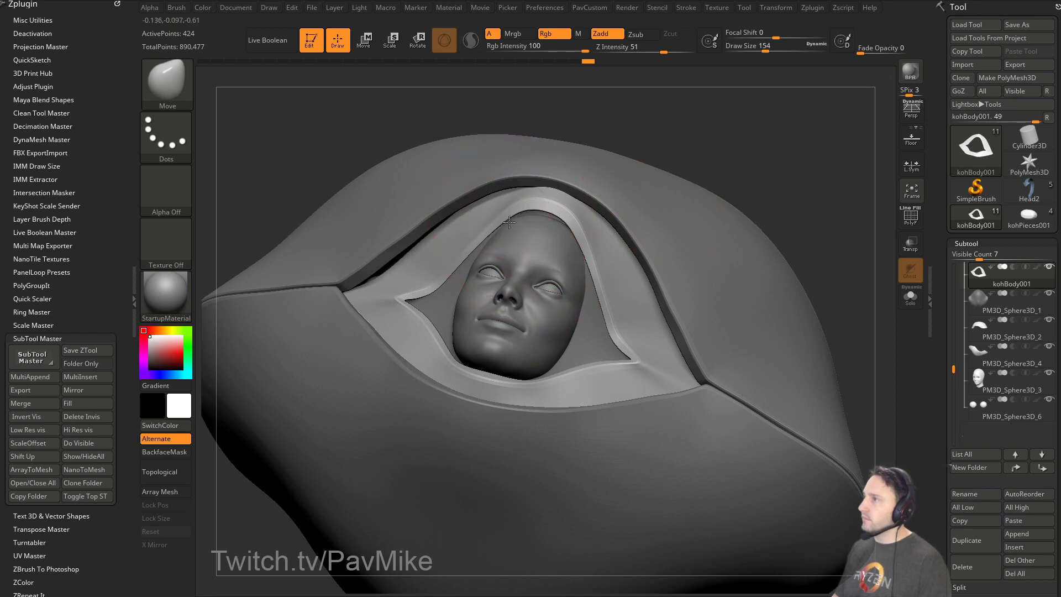
drag(628, 167, 801, 300)
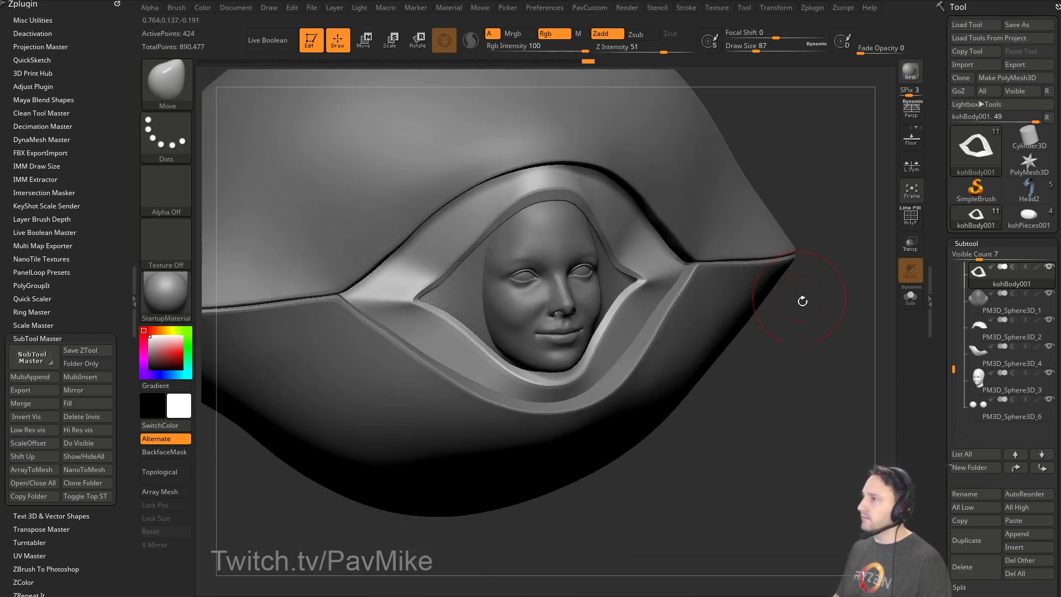
Inflate the inner corners of the eye-shaped band with the Inflate brush at Z Intensity 10.
key(p)
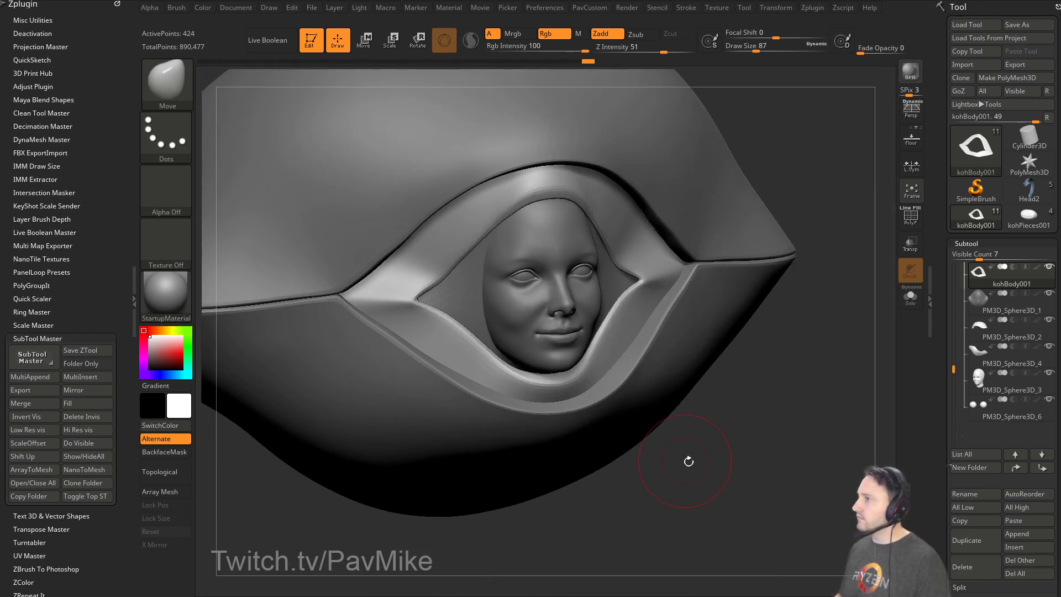
mouse_move(812, 375)
mouse_down()
mouse_move(815, 414)
mouse_move(718, 342)
mouse_up()
key(b)
key(i)
key(n)
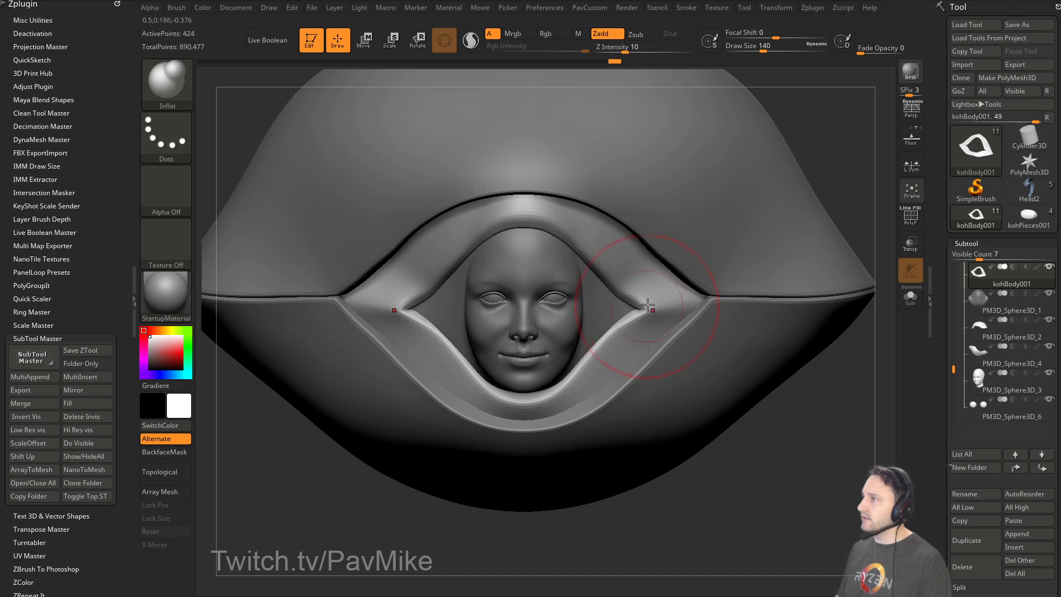
drag(648, 305, 479, 382)
Select the inner body PM3D_Sphere3D_1 and sculpt its surface beside the face with the Standard brush.
key(b)
key(s)
key(t)
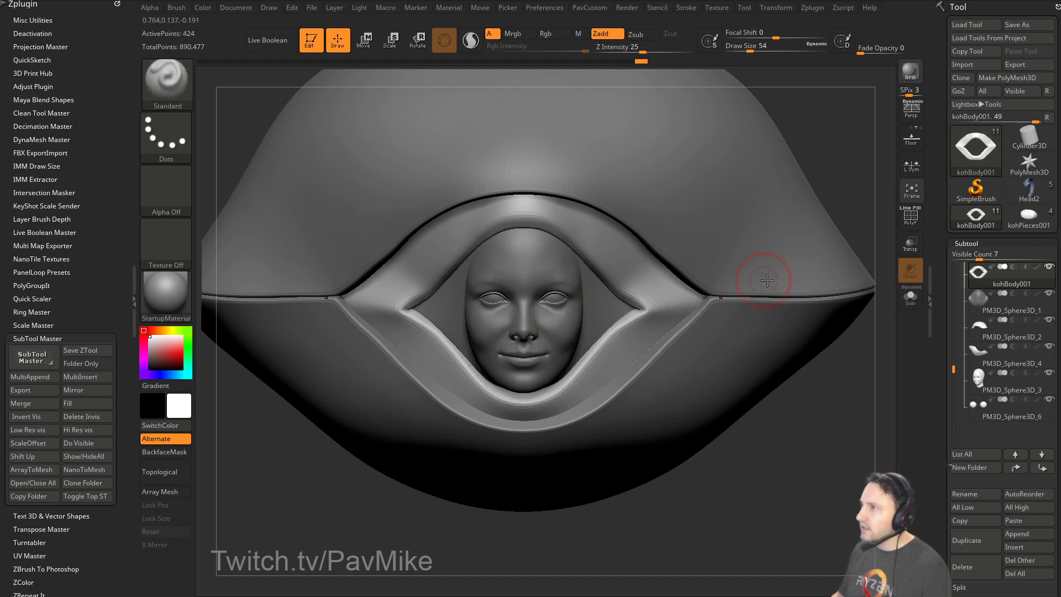
mouse_move(867, 162)
mouse_down()
mouse_move(753, 277)
mouse_move(631, 326)
mouse_up()
alt+click(539, 359)
key(d)
key(s)
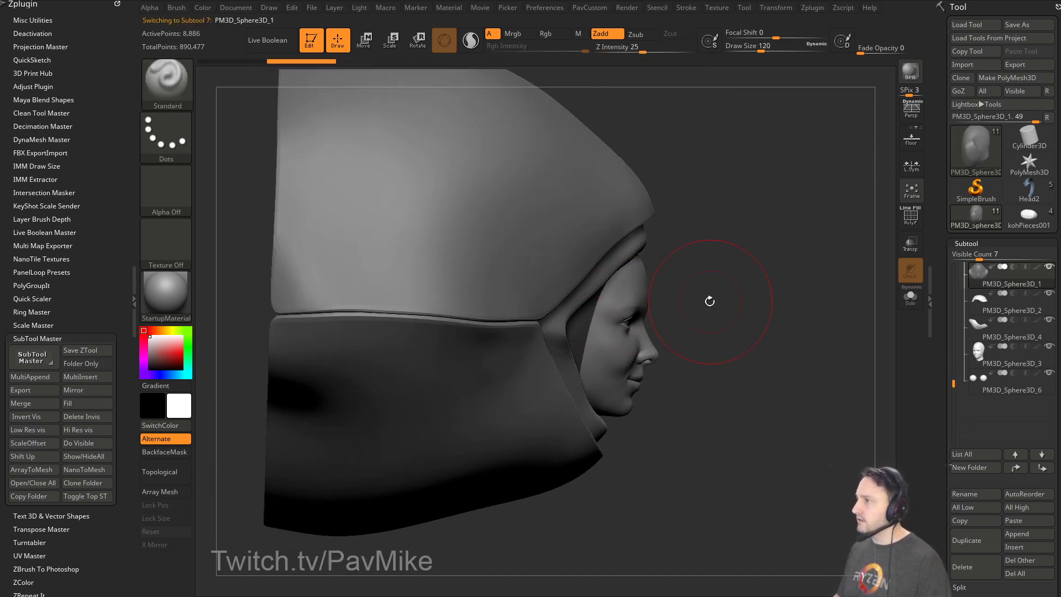
drag(709, 301, 671, 304)
key(s)
drag(606, 328, 604, 327)
Build up the inner body further at the side of the face with the Standard brush at draw size 65.
key(b)
key(m)
key(v)
key(b)
key(s)
key(t)
key(s)
drag(727, 307, 562, 324)
drag(814, 250, 862, 253)
Reselect the inner body and refine the surface around the face at the opening's corners, using draw sizes 94 and 44.
alt+click(557, 287)
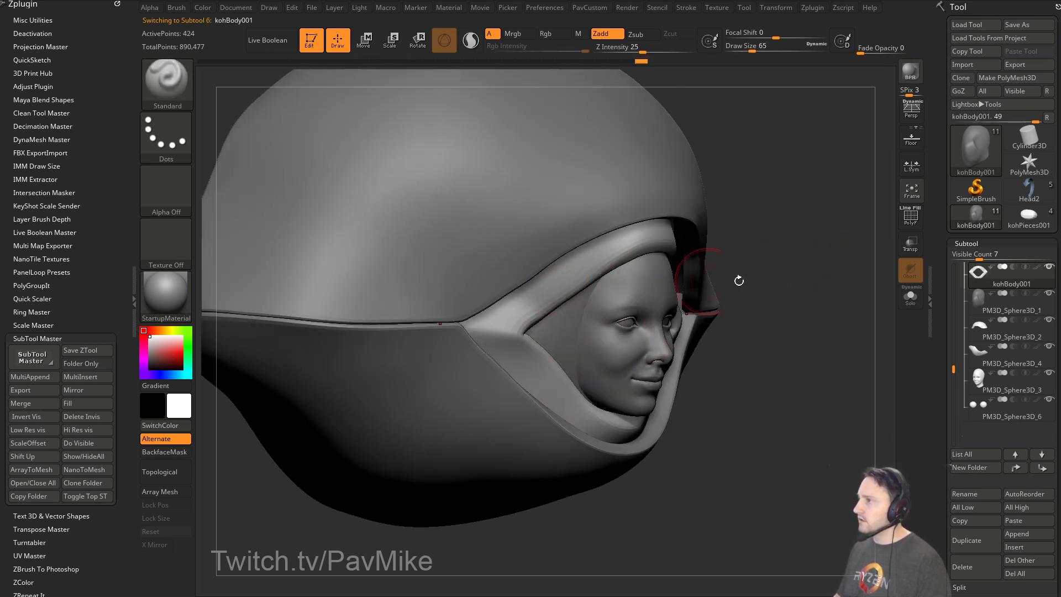
alt+click(565, 324)
shift+drag(840, 302, 789, 310)
alt+drag(884, 202, 851, 221)
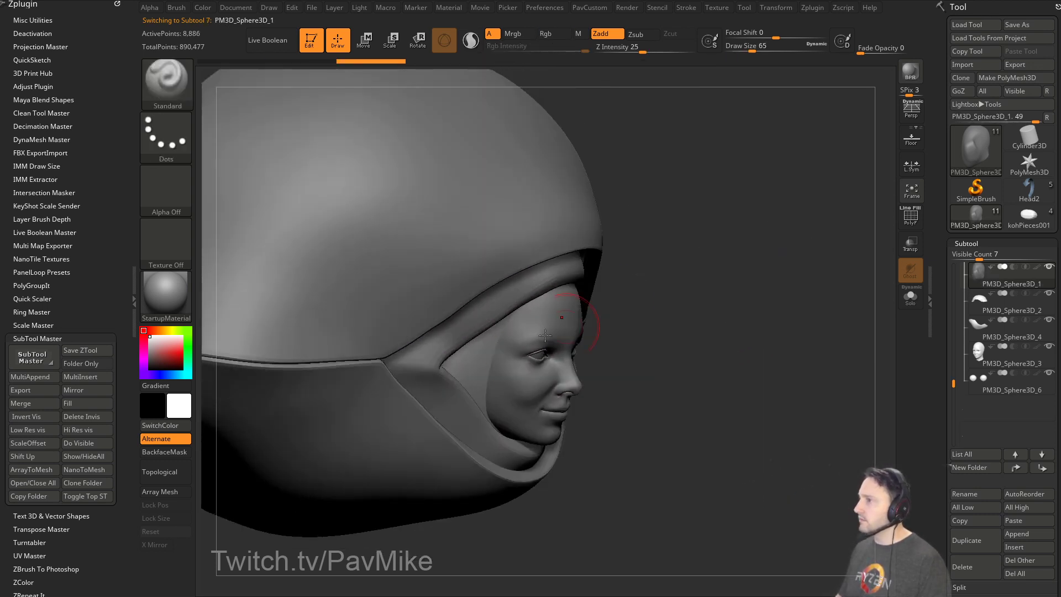
key(s)
mouse_move(520, 362)
mouse_down()
mouse_move(527, 329)
mouse_move(511, 354)
mouse_up()
shift+drag(707, 309, 619, 321)
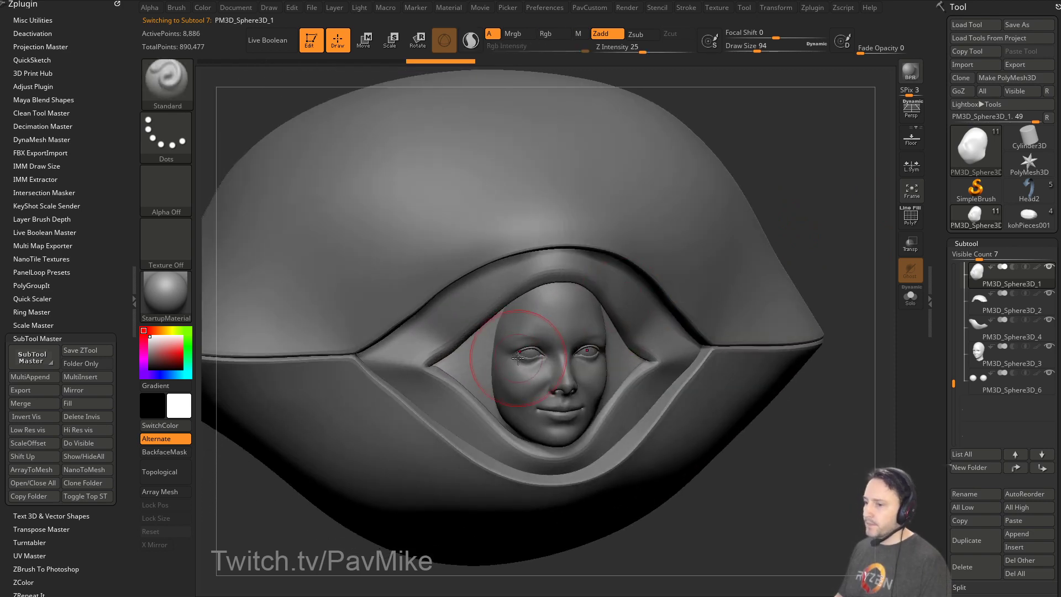
shift+drag(843, 218, 735, 248)
key(s)
drag(600, 366, 592, 366)
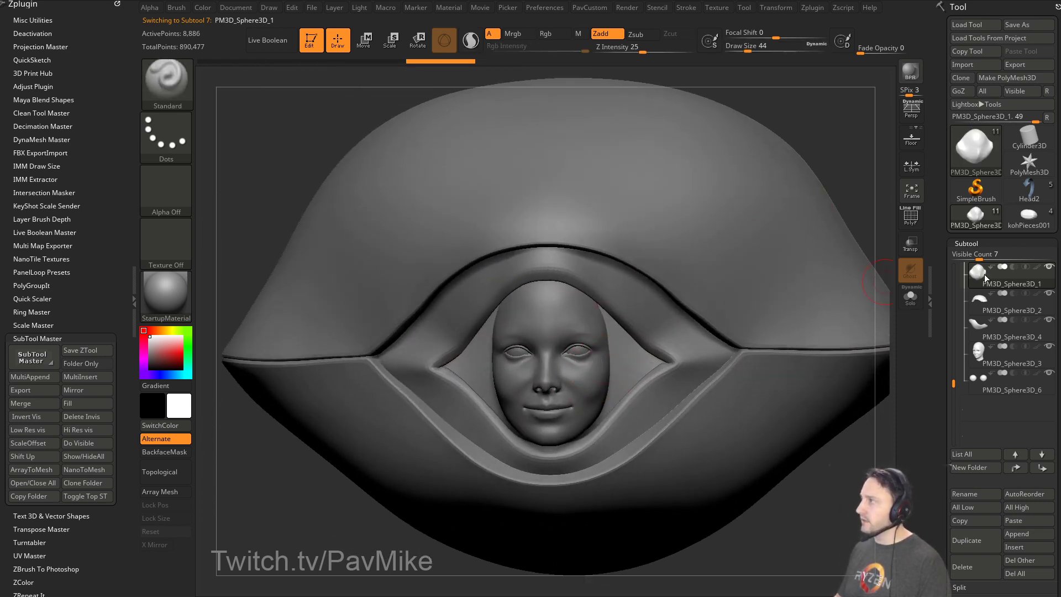
Preview the painted colours on all subtools and hide them again.
shift+click(1036, 267)
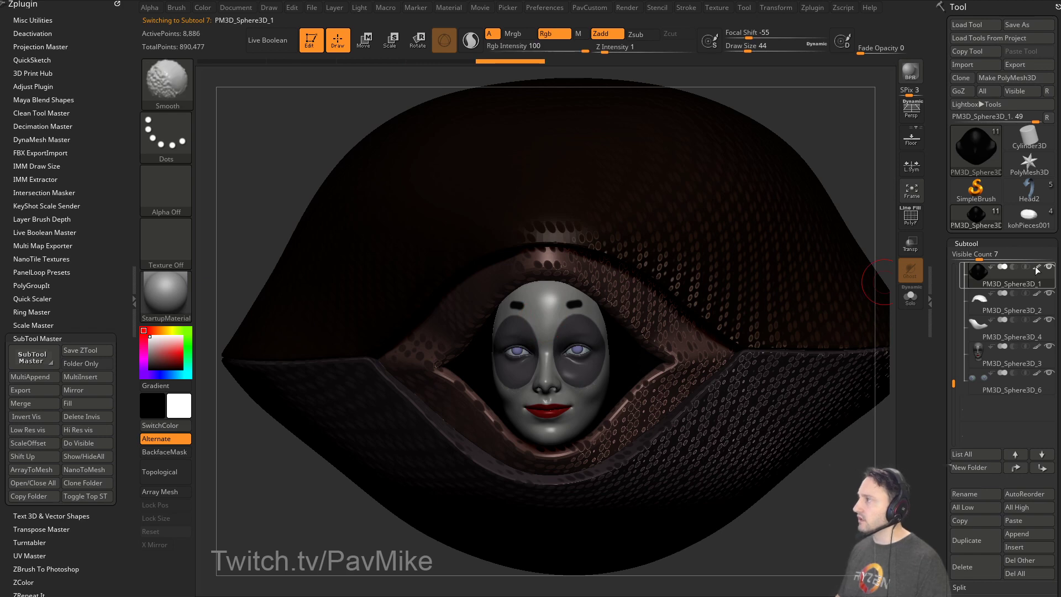
shift+click(1037, 266)
Select the eye-shaped band and isolate it with polyframe on and subdivision smoothing off.
alt+click(641, 274)
drag(846, 182, 755, 227)
key(ctrl+z)
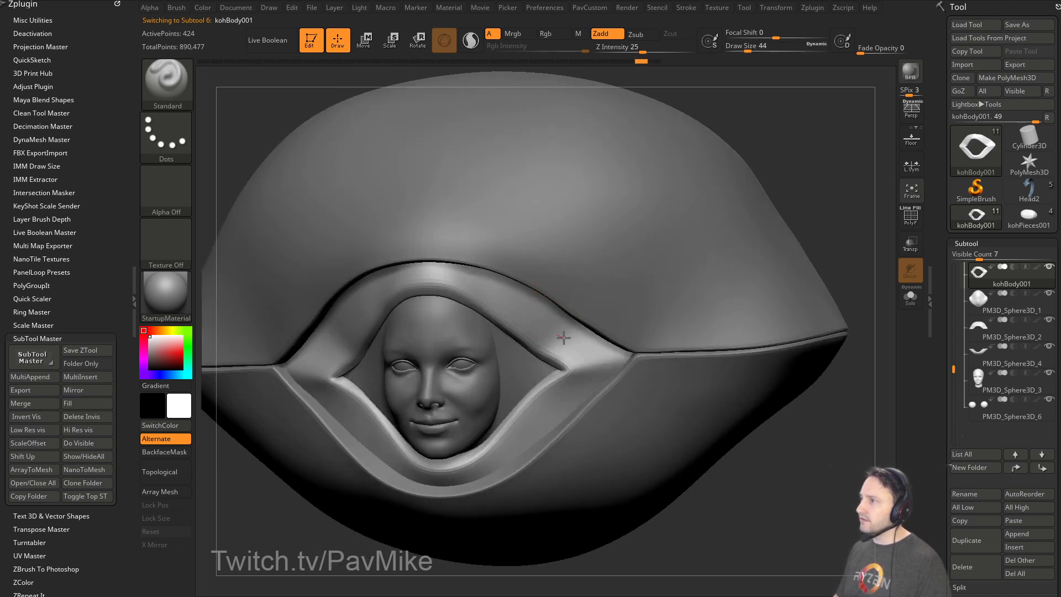
drag(820, 177, 848, 255)
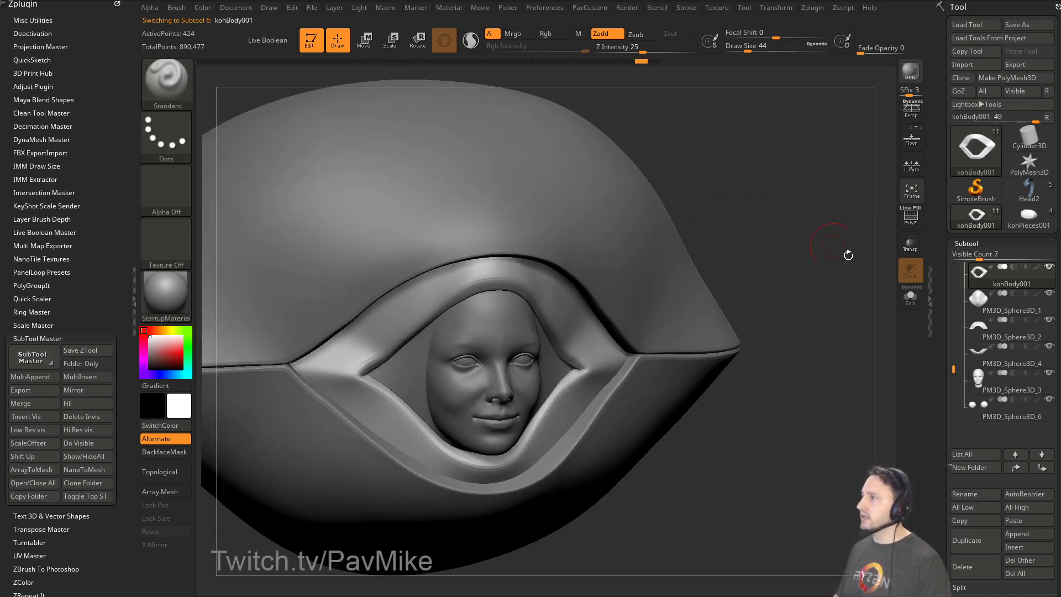
click(912, 221)
click(910, 304)
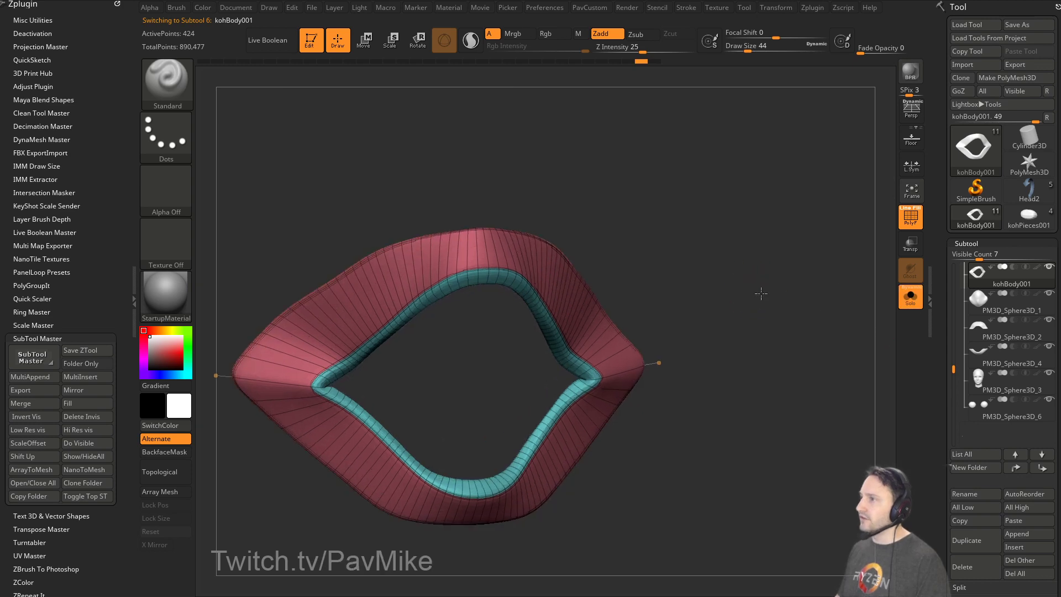
drag(757, 291, 828, 247)
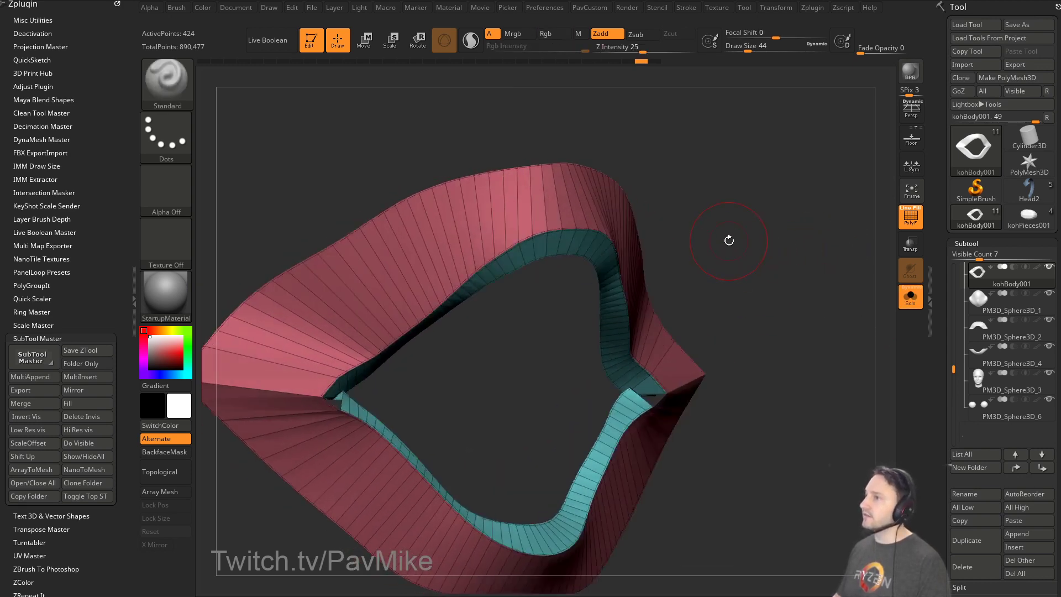
drag(730, 239, 635, 243)
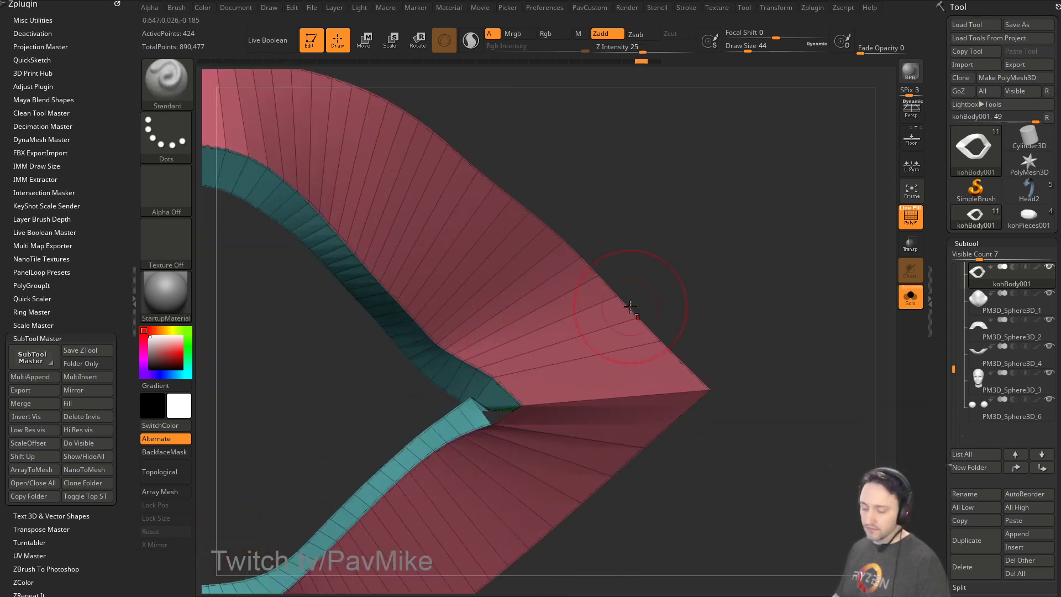
Adjust the points at the band's inner corner with the MoveAccu and Move brushes at small draw sizes, undoing an unwanted stroke.
key(b)
key(m)
key(v)
key(s)
drag(502, 387, 472, 399)
key(s)
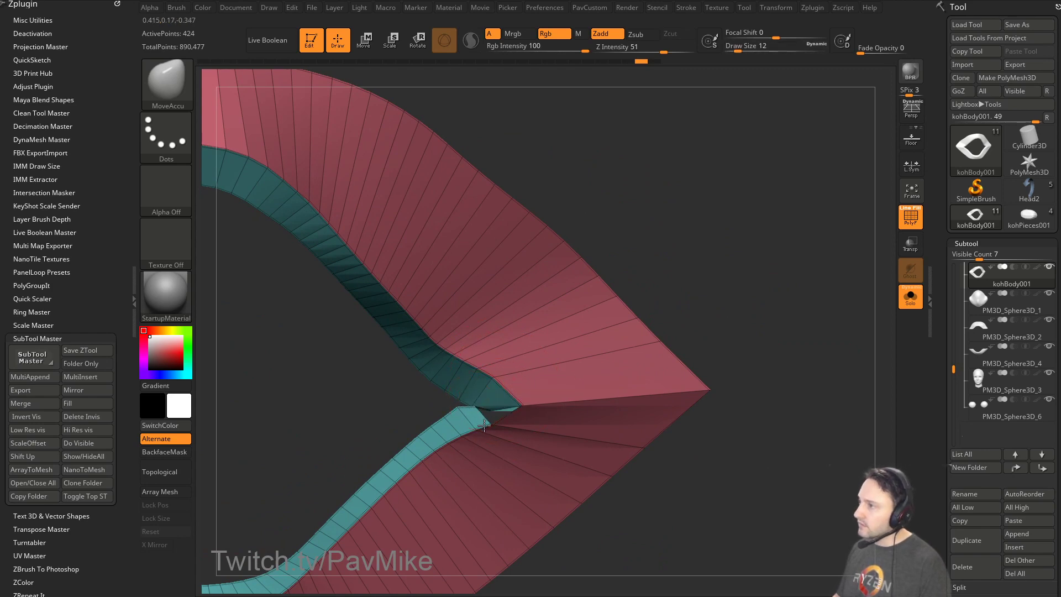
drag(691, 310, 813, 278)
key(b)
key(m)
key(v)
key(ctrl+z)
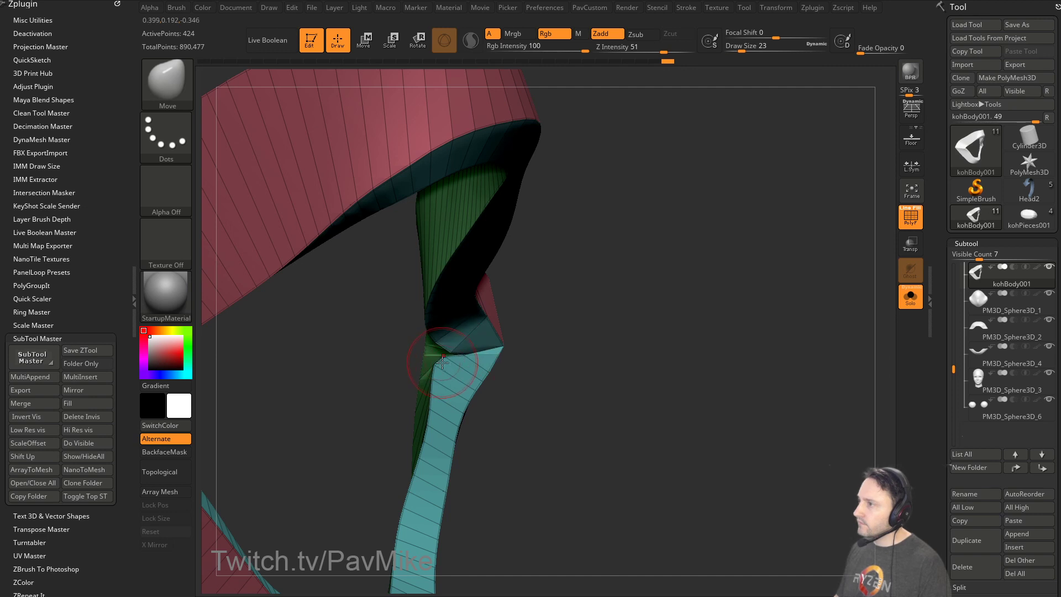
Pull the lower inner-edge points up to the corner tip with the Move brush at draw sizes 11 and 5.
mouse_move(510, 354)
mouse_down()
mouse_move(480, 359)
mouse_move(464, 343)
mouse_up()
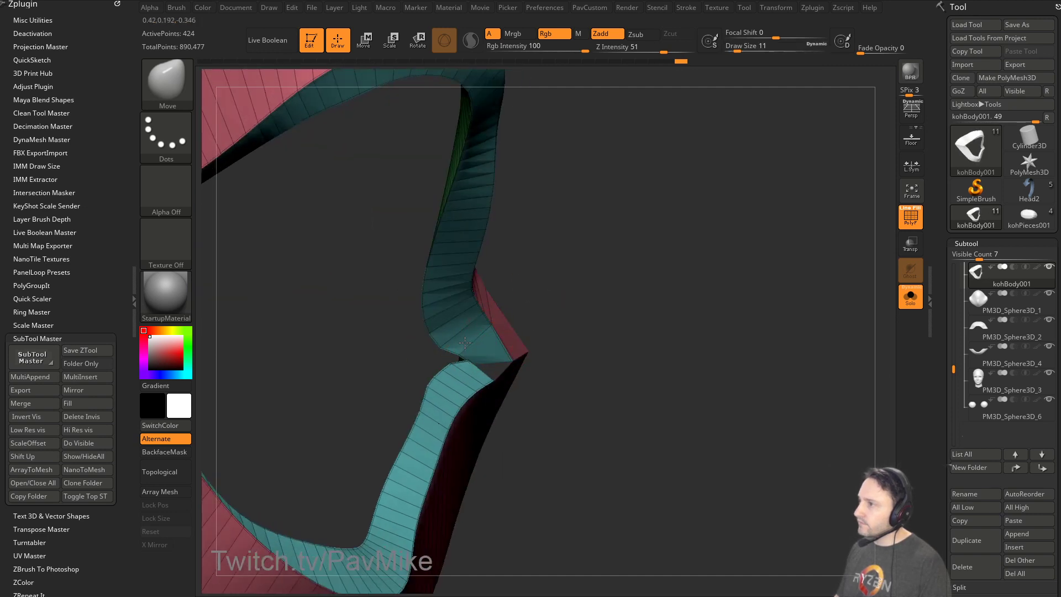
drag(557, 325, 484, 365)
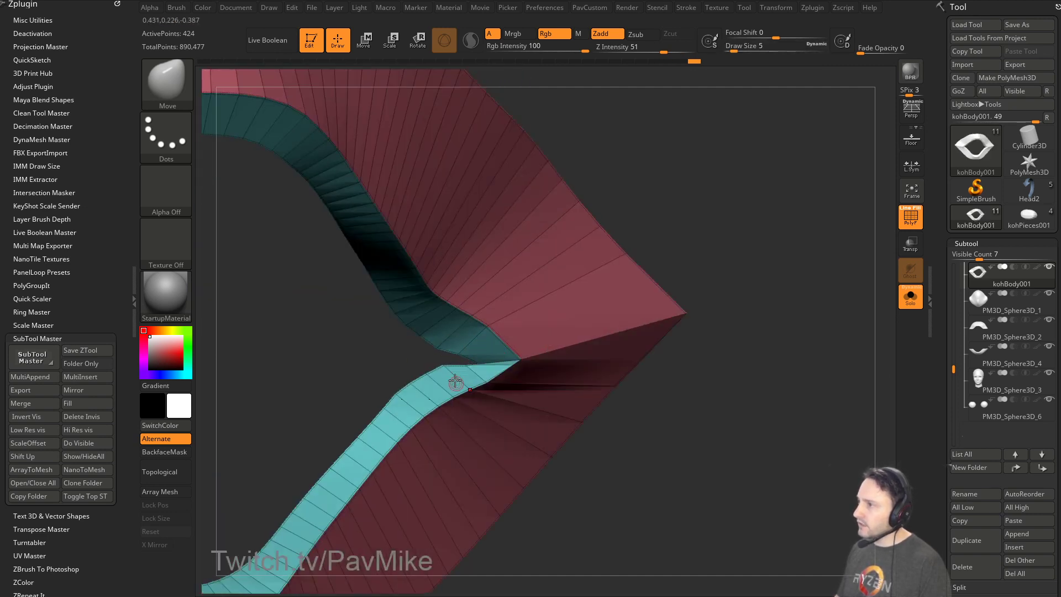
drag(700, 358, 496, 322)
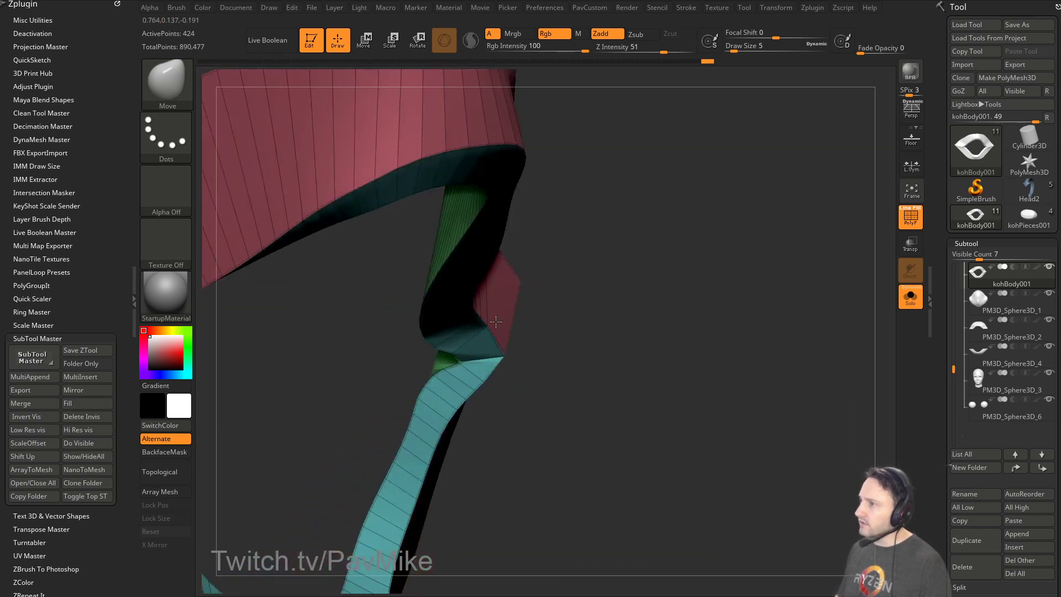
drag(597, 354, 472, 367)
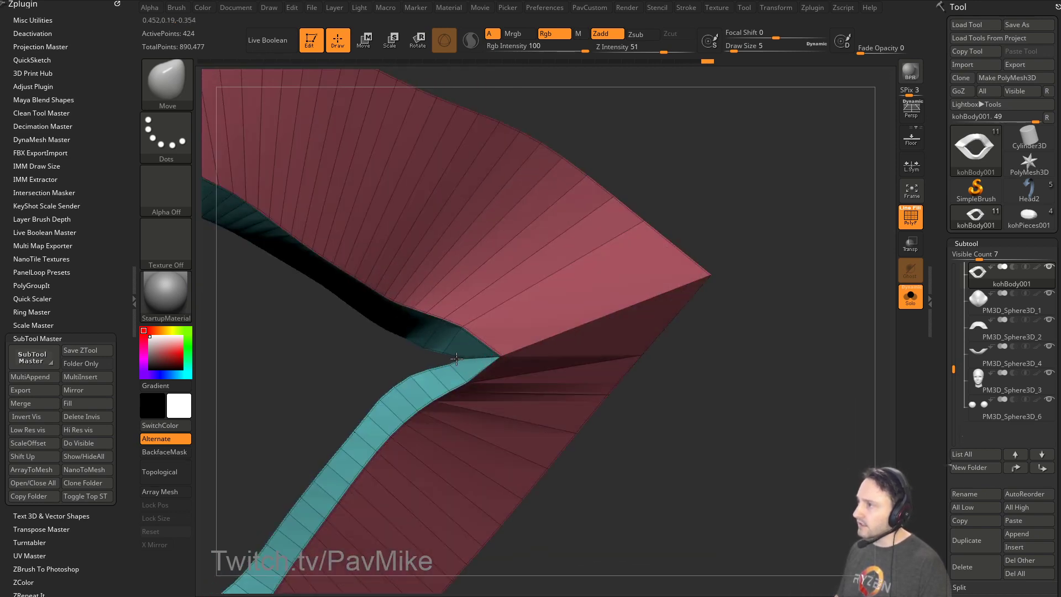
drag(367, 366, 432, 371)
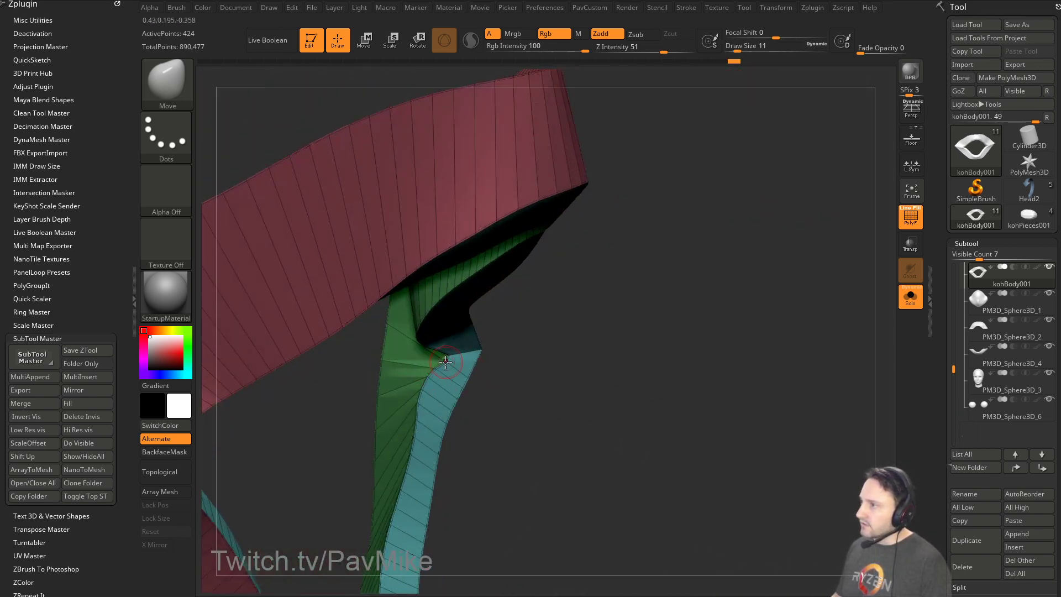
Even out the band's outer contour near the corner with the Move brush at draw size 14.
mouse_move(676, 338)
mouse_down()
mouse_move(644, 327)
mouse_move(777, 322)
mouse_move(756, 263)
mouse_up()
mouse_move(708, 320)
mouse_down()
mouse_move(758, 284)
mouse_move(759, 309)
mouse_move(277, 231)
mouse_up()
drag(610, 310, 617, 280)
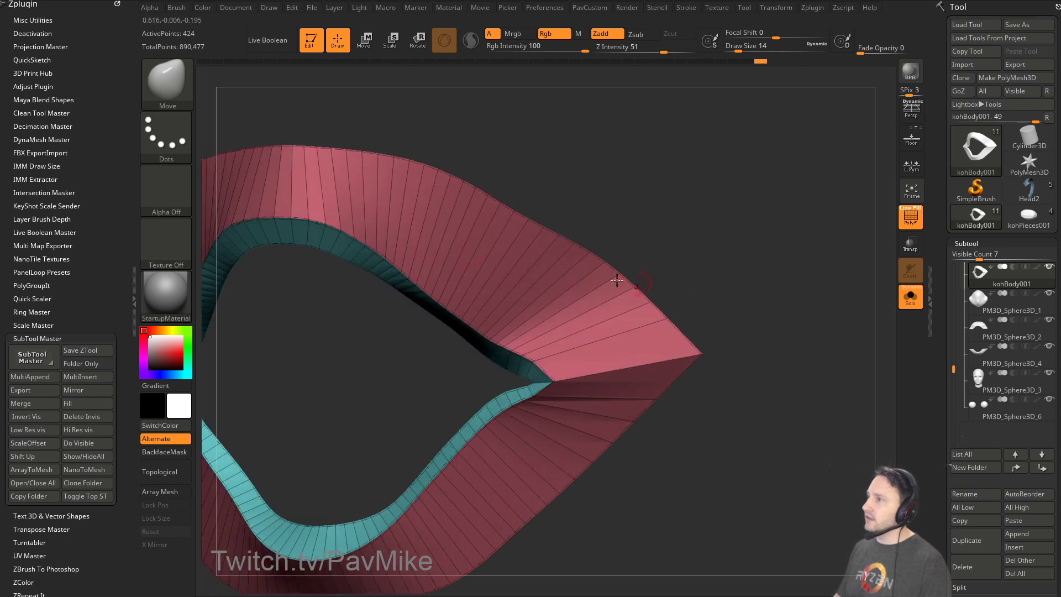
Insert multiple edge loops along the band's front faces with ZModeler, using Interactive Resolution.
mouse_move(633, 434)
alt+mouse_down()
mouse_move(711, 307)
mouse_move(739, 294)
mouse_move(713, 282)
alt+mouse_up()
key(b)
key(z)
key(m)
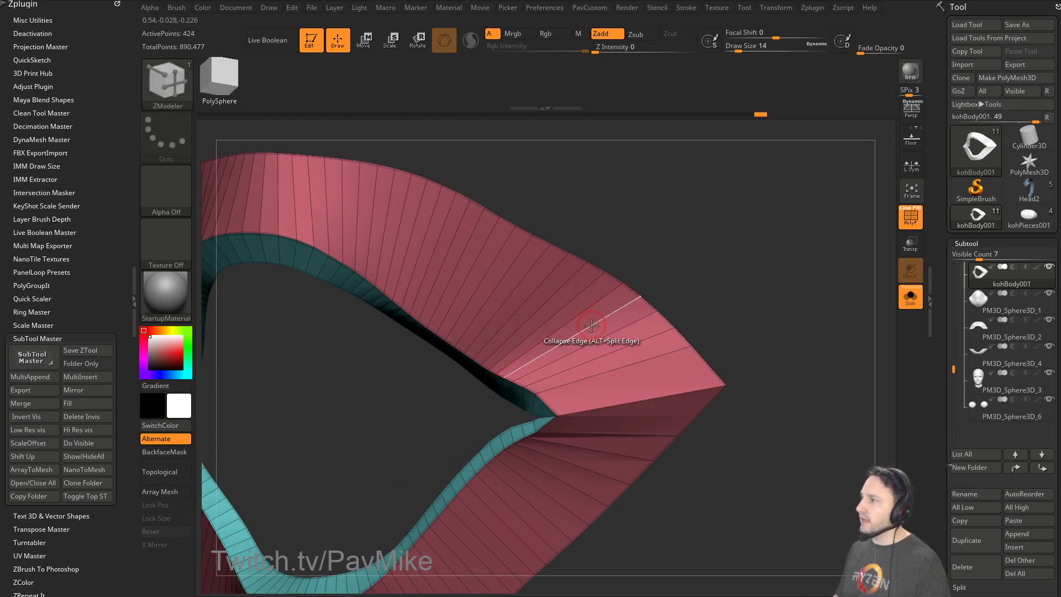
key(space)
click(518, 405)
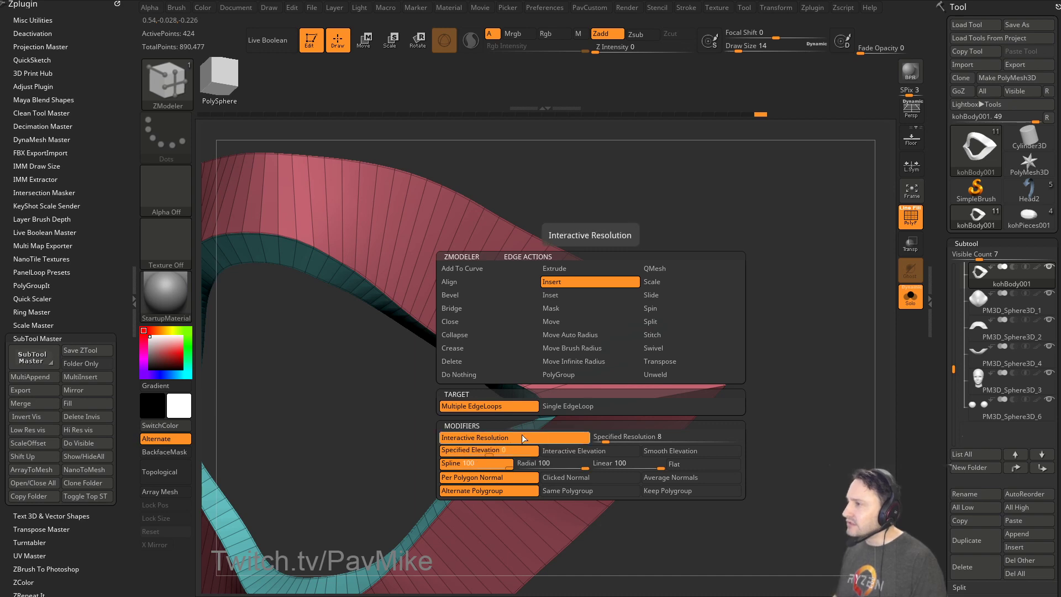
drag(574, 316, 606, 357)
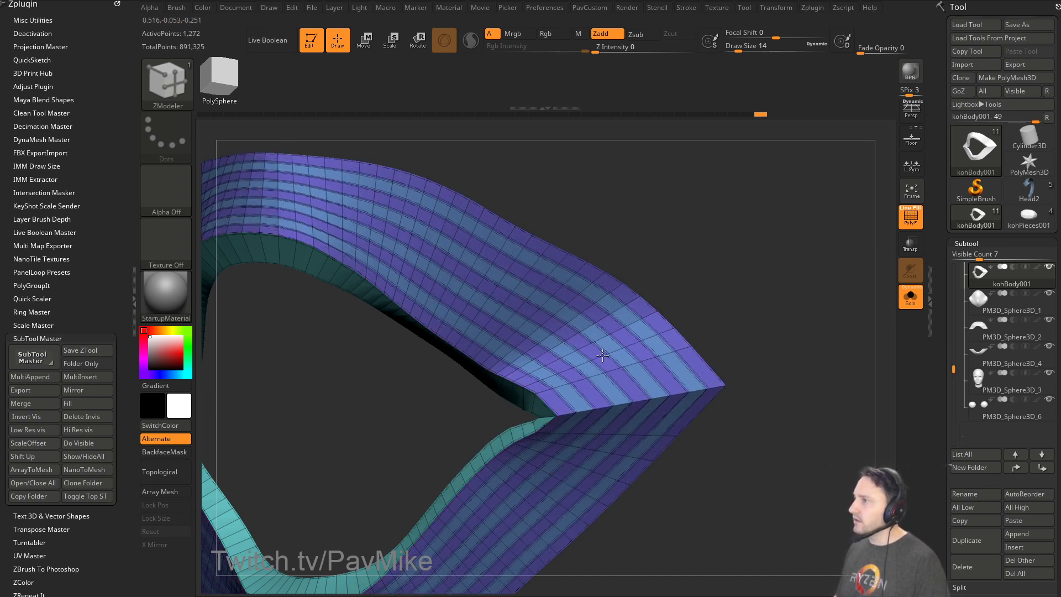
Insert the same set of multiple edge loops along the band's back faces.
drag(758, 358, 648, 314)
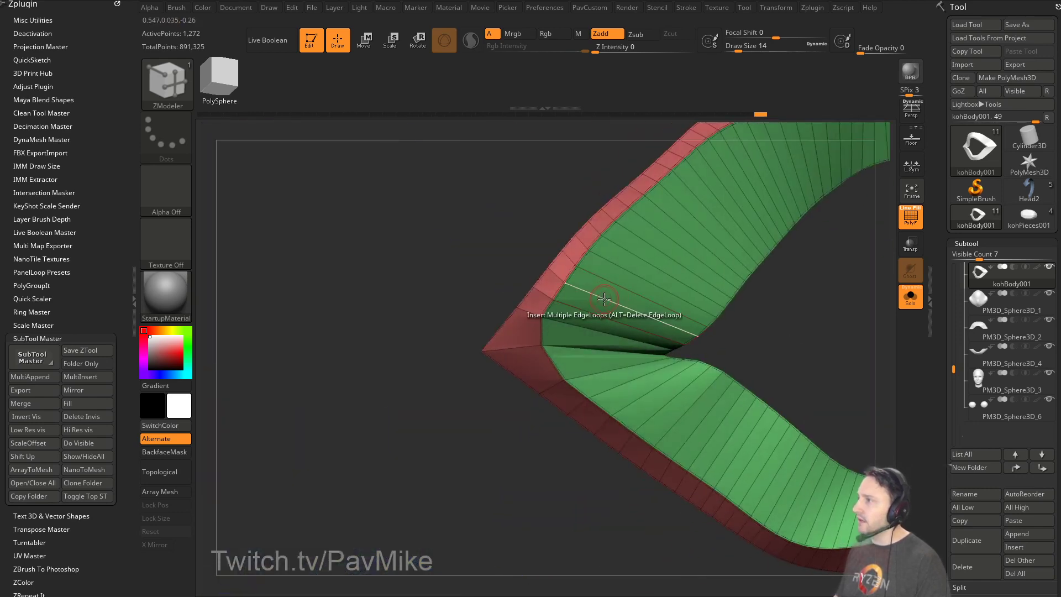
click(647, 313)
drag(417, 498, 753, 324)
Regroup the band's polygons with Groups By Normals.
key(2)
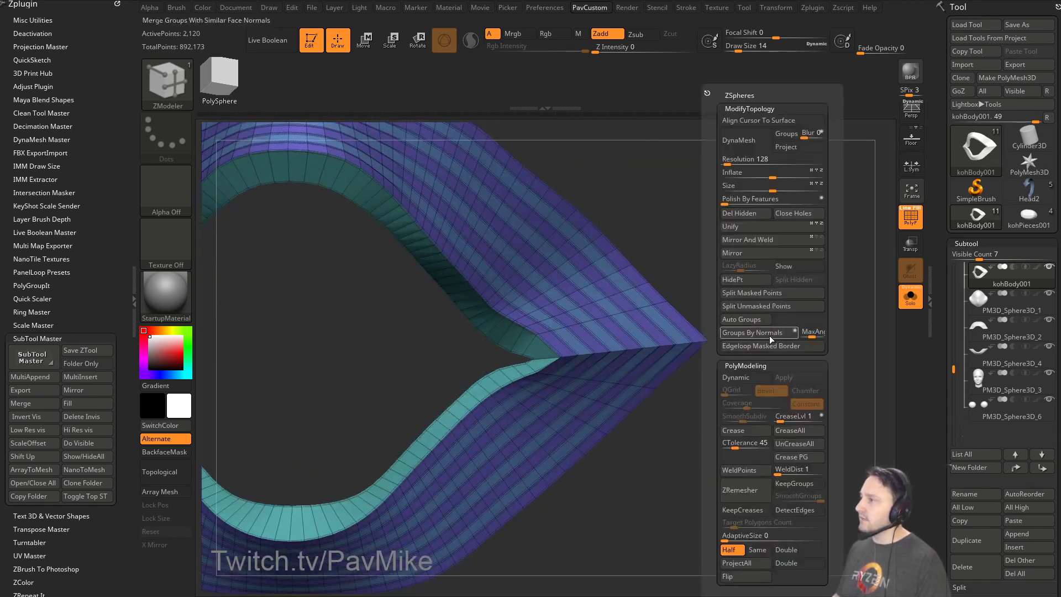
click(763, 331)
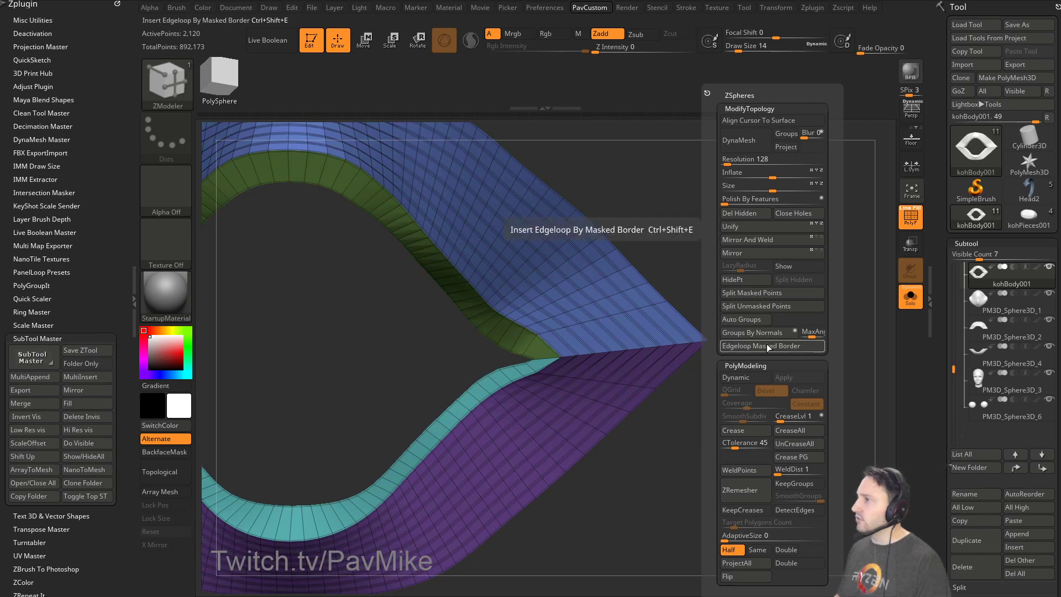
drag(751, 263, 784, 294)
Remove all existing creases from the band and crease its new polygroup borders.
key(2)
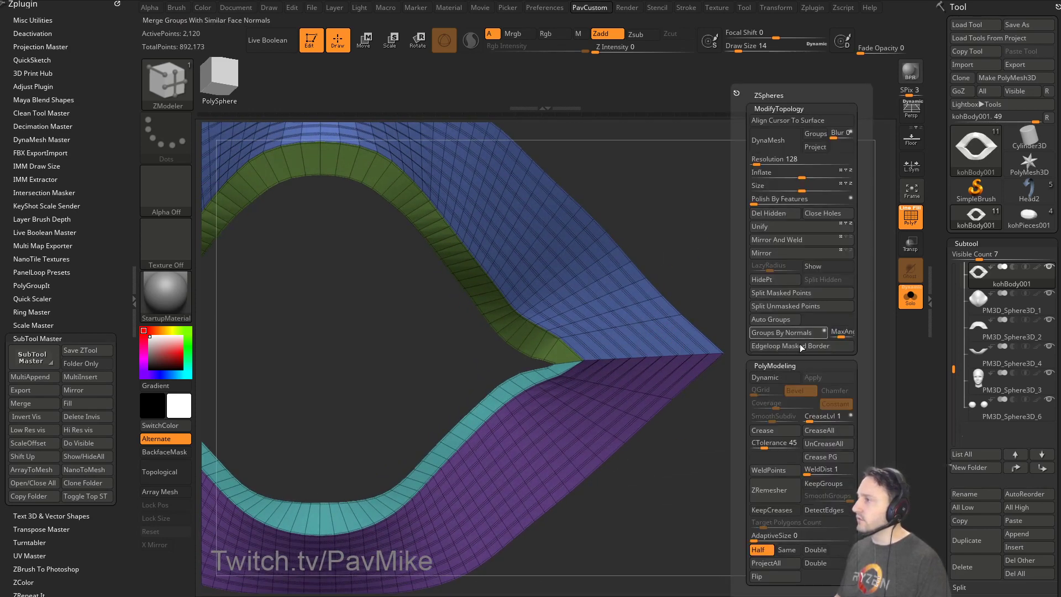
click(817, 445)
click(823, 457)
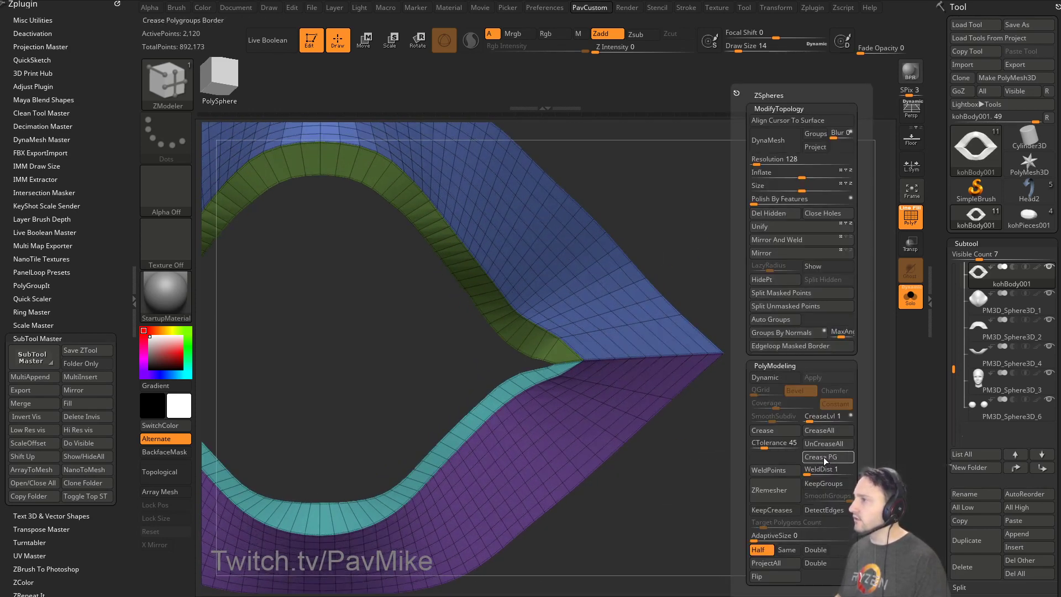
Examine the creased band's smoothed surface with polyframe off and on.
drag(713, 381, 770, 365)
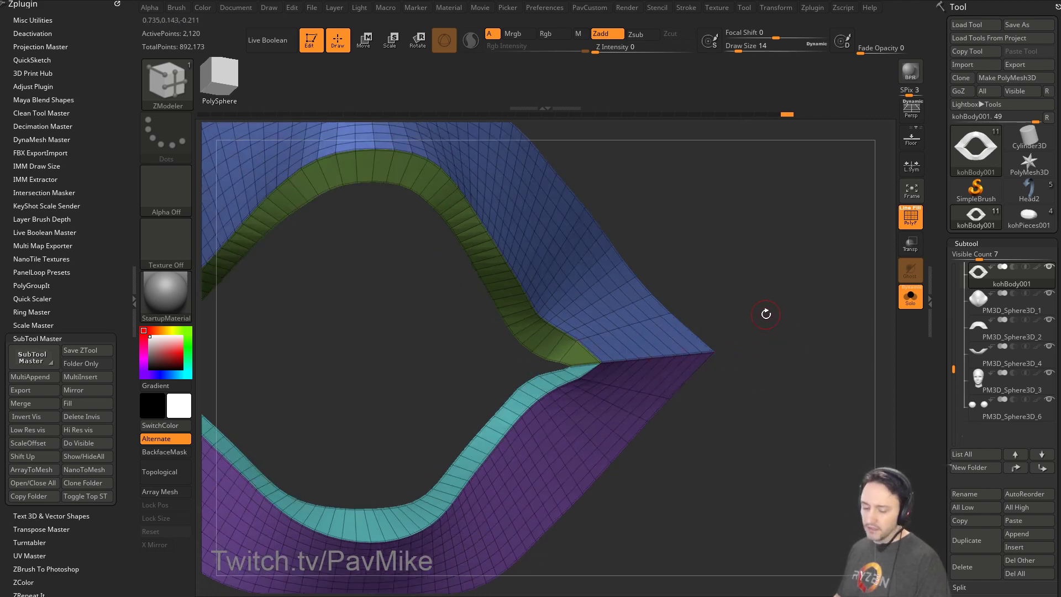
drag(765, 310, 809, 315)
click(911, 218)
click(909, 228)
drag(718, 288, 826, 292)
click(910, 217)
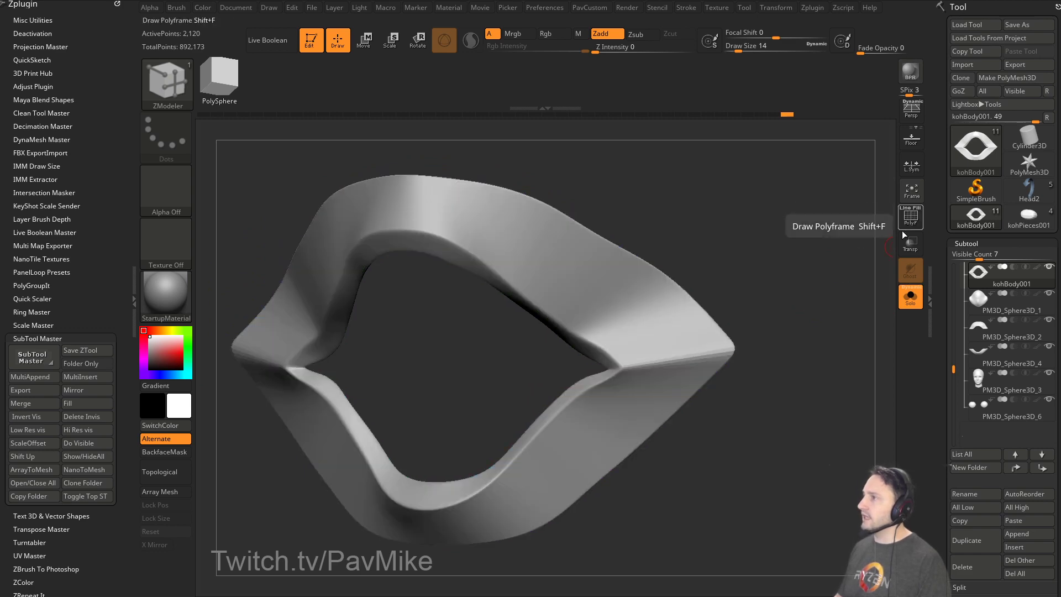
click(910, 217)
Try Standard brush strokes on the upper part of the band at draw size 54, with polyframe off.
key(b)
key(s)
key(t)
alt+drag(614, 197, 611, 244)
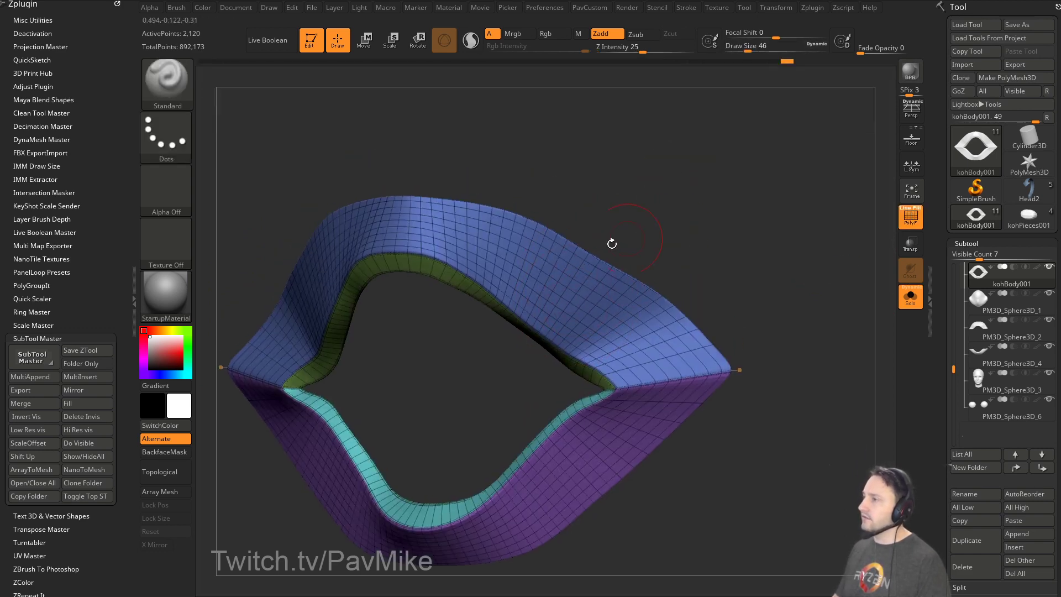
click(910, 224)
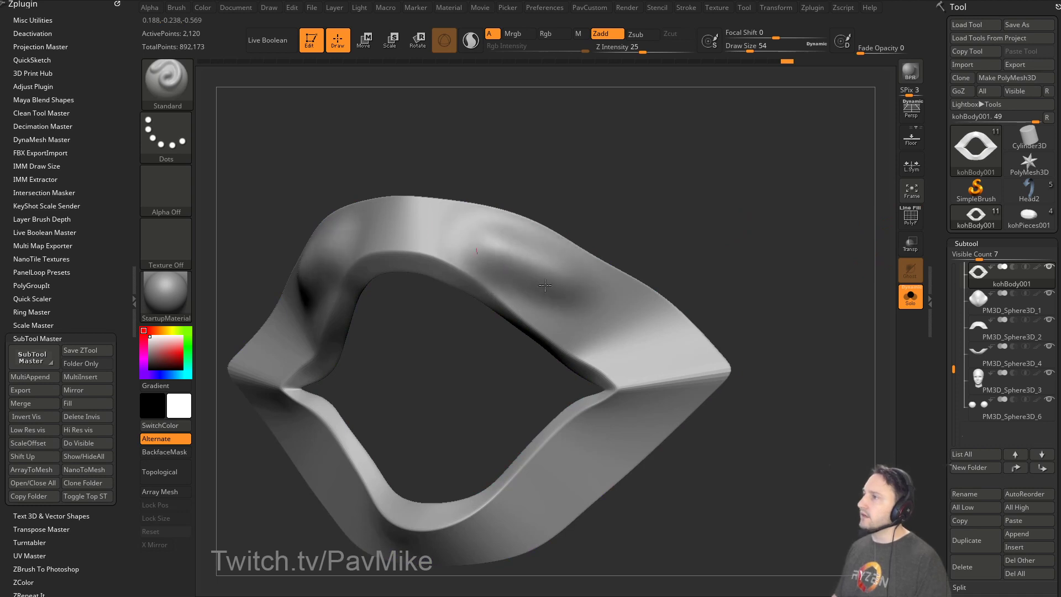
Apply the band's dynamic subdivision as real geometry subdivision levels.
drag(939, 338, 937, 195)
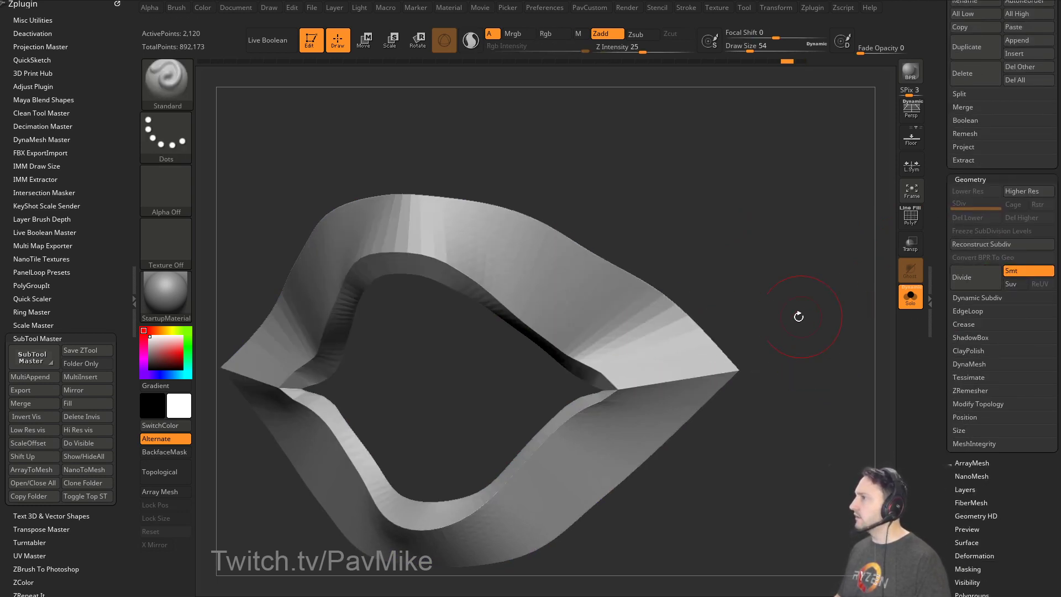
key(ctrl+d)
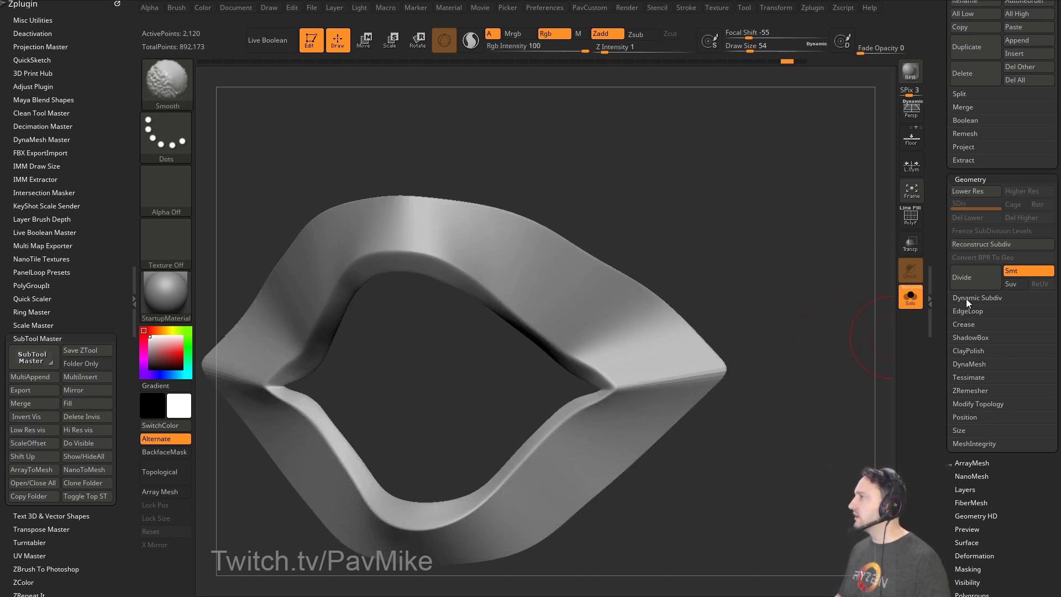
click(966, 299)
click(1023, 288)
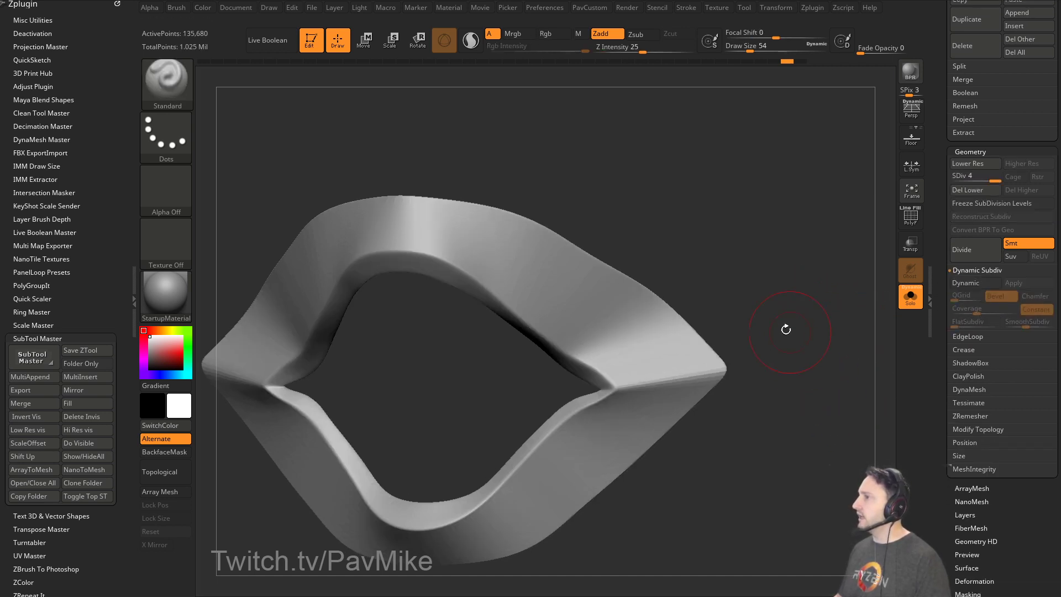
alt+drag(729, 237, 782, 232)
click(919, 220)
click(918, 220)
Try Standard brush strokes on the upper band near its outer corner at draw size 31.
right_drag(649, 360, 673, 327)
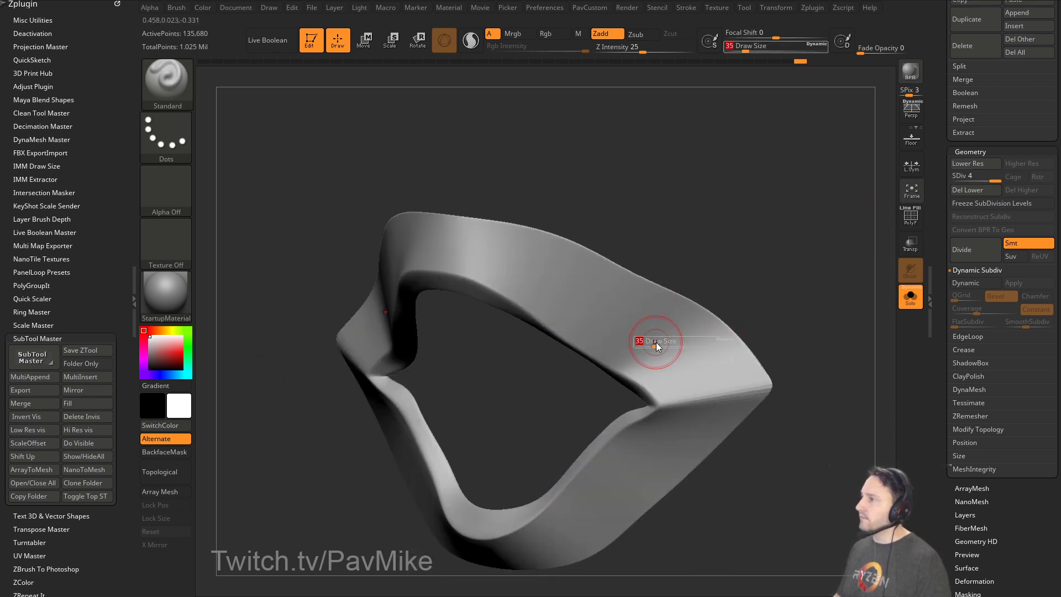
key(2)
drag(840, 254, 735, 221)
key(s)
drag(542, 360, 595, 389)
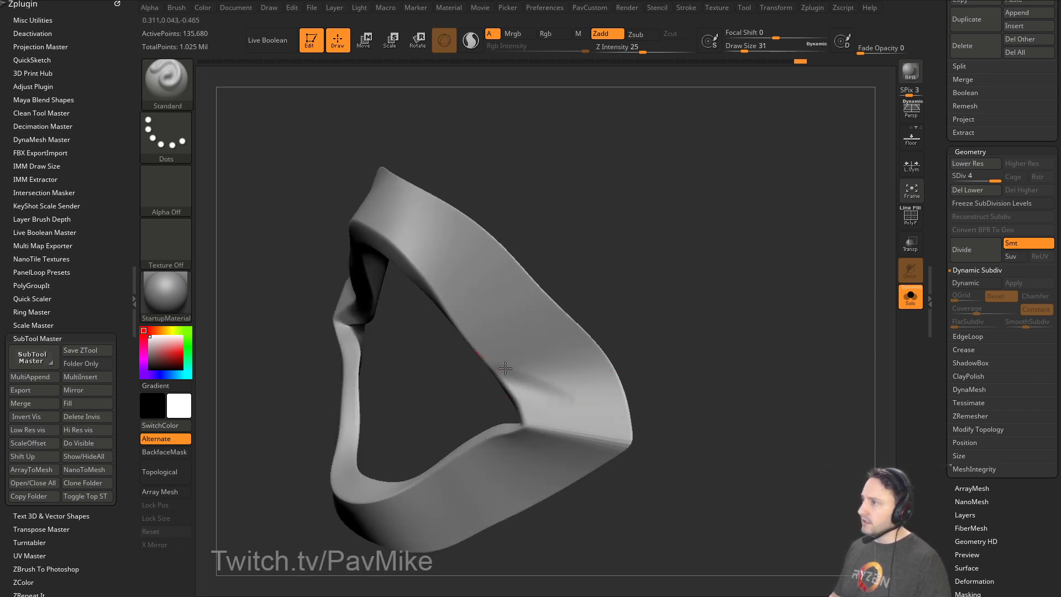
alt+drag(489, 358, 557, 377)
right_drag(557, 376, 529, 366)
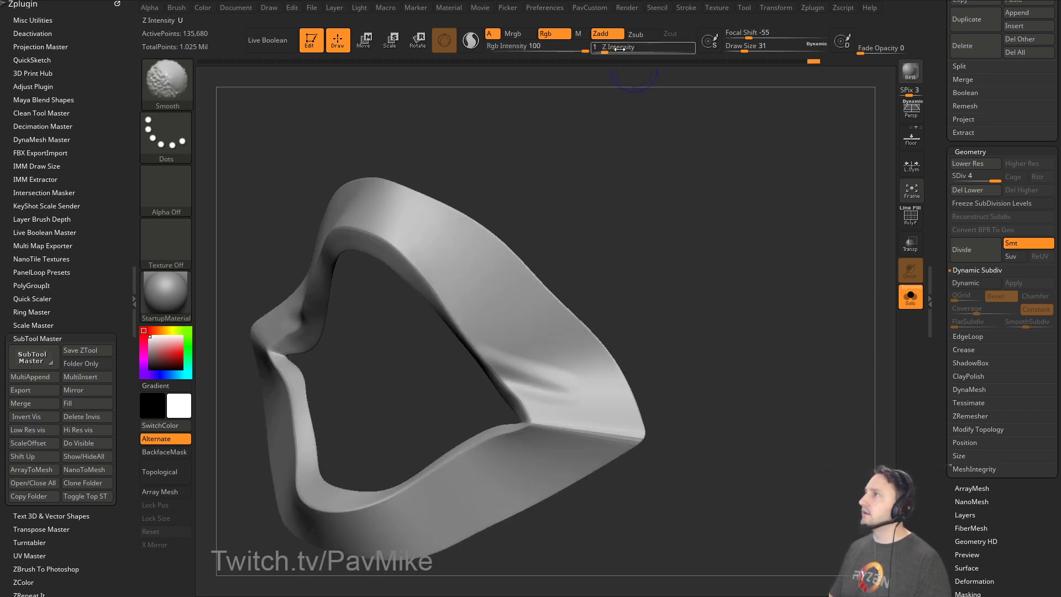
Set the Smooth brush's Z Intensity to 80 and clear the trial strokes from the band.
shift+drag(620, 49, 681, 49)
drag(661, 265, 619, 298)
shift+drag(594, 373, 535, 351)
mouse_move(680, 288)
shift+mouse_down()
mouse_move(758, 265)
mouse_move(828, 277)
shift+mouse_up()
drag(760, 328, 656, 246)
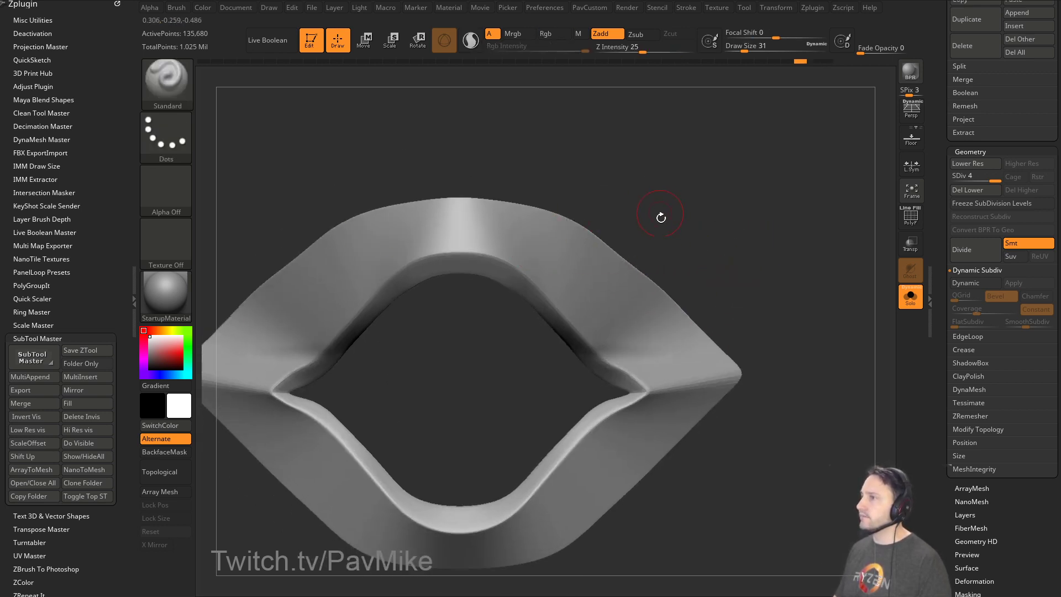
Turn off Solo to show all subtools around the band and set the draw size to 23.
click(911, 296)
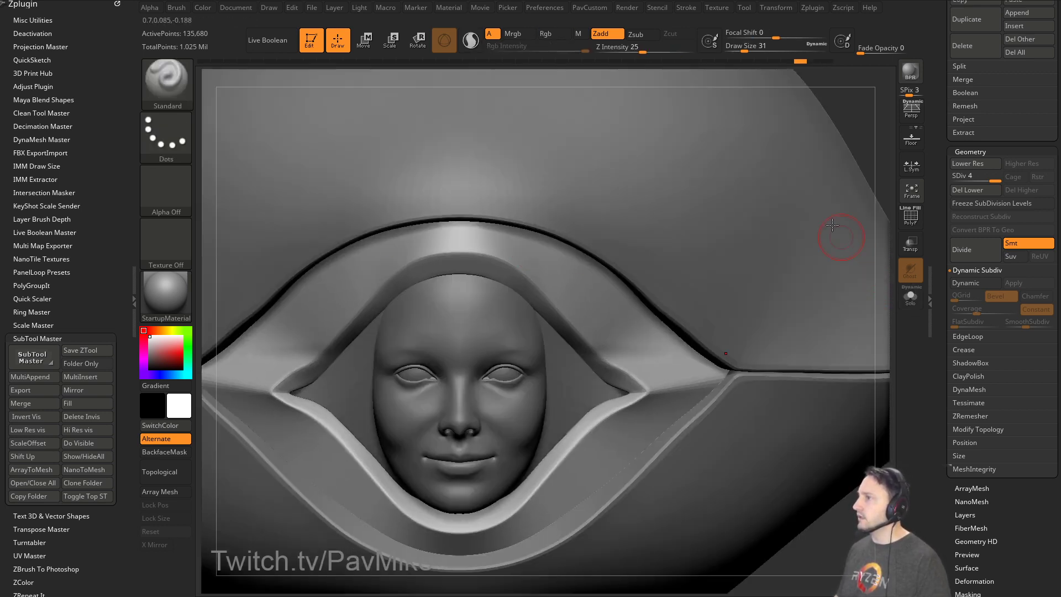
mouse_move(867, 81)
alt+mouse_down()
mouse_move(777, 151)
mouse_move(788, 171)
alt+mouse_up()
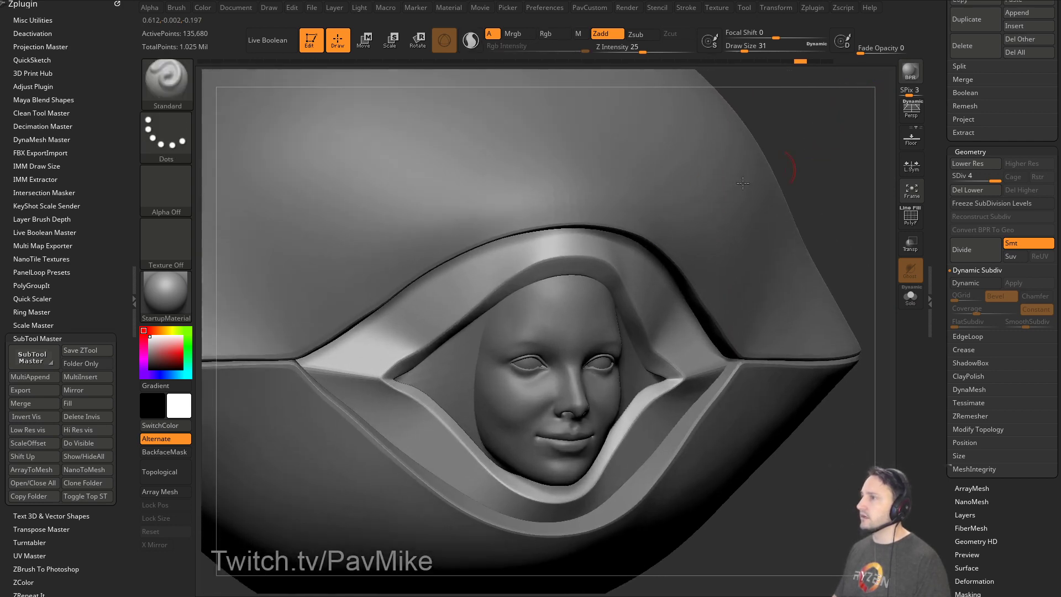
key(s)
drag(364, 345, 362, 346)
drag(862, 171, 813, 174)
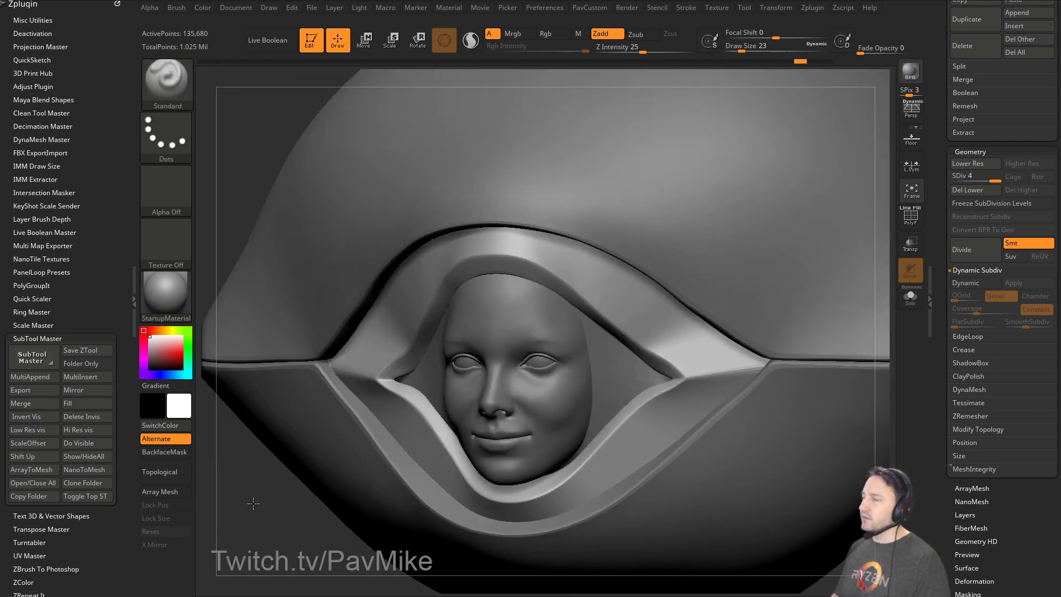
drag(253, 503, 310, 470)
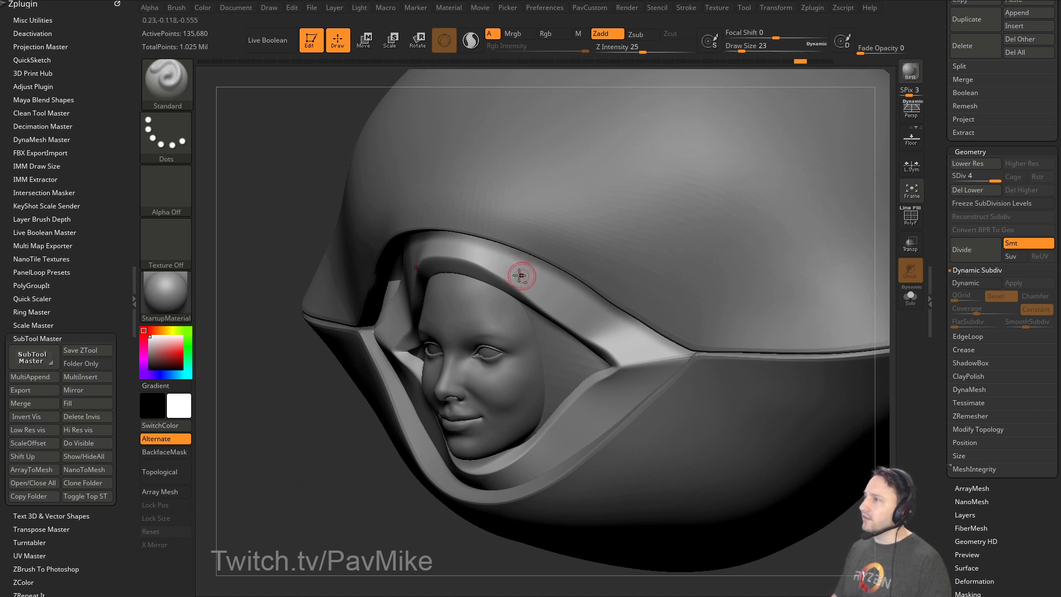
Sculpt Standard brush folds along the upper side of the band toward its outer corner, redoing the first stroke.
drag(514, 265, 617, 337)
key(ctrl+z)
drag(528, 289, 631, 340)
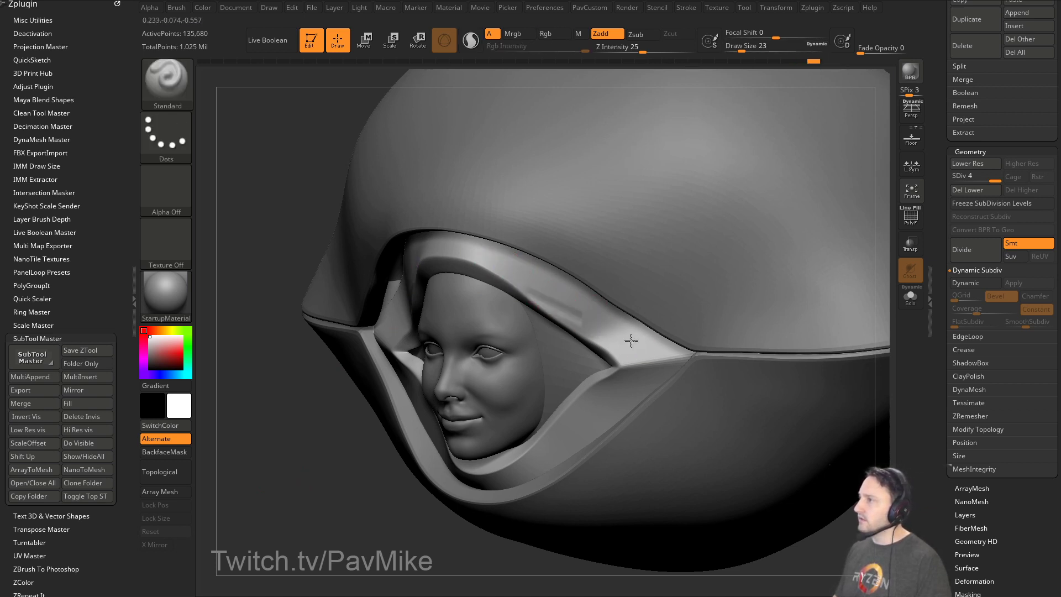
key(shift)
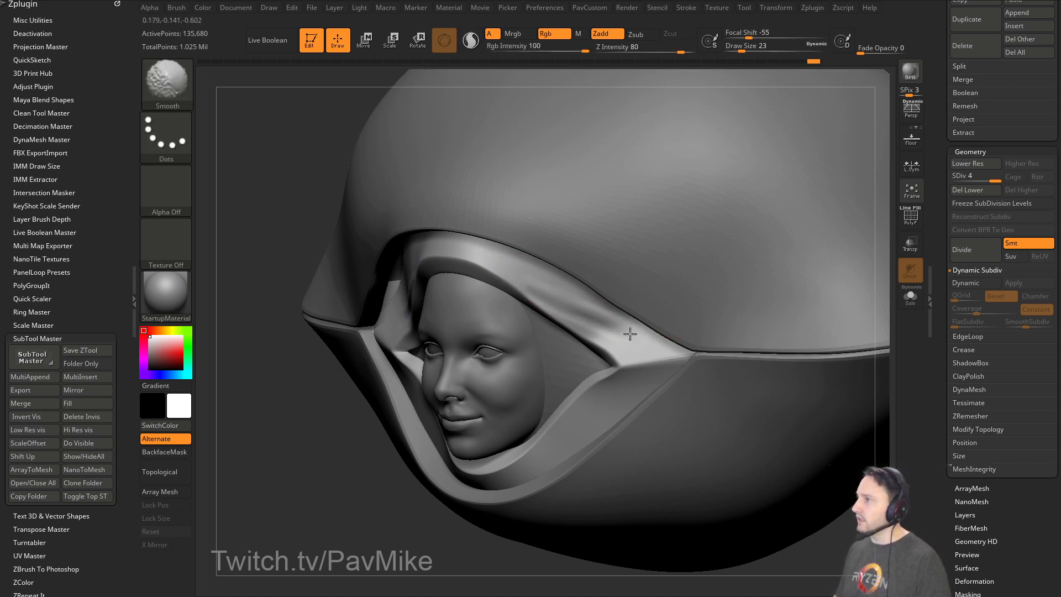
shift+drag(332, 483, 368, 274)
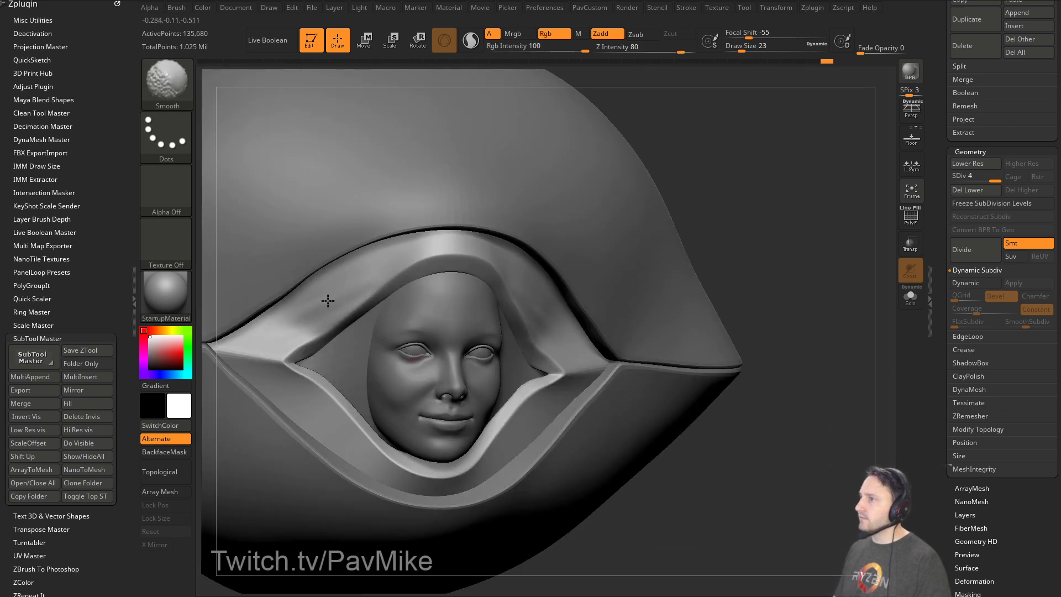
Add more folds along the upper part of the band and soften them with the Smooth brush.
alt+drag(772, 210, 862, 200)
mouse_move(326, 310)
mouse_down()
mouse_move(436, 242)
mouse_move(400, 257)
mouse_up()
alt+drag(749, 247, 663, 230)
shift+drag(278, 308, 290, 311)
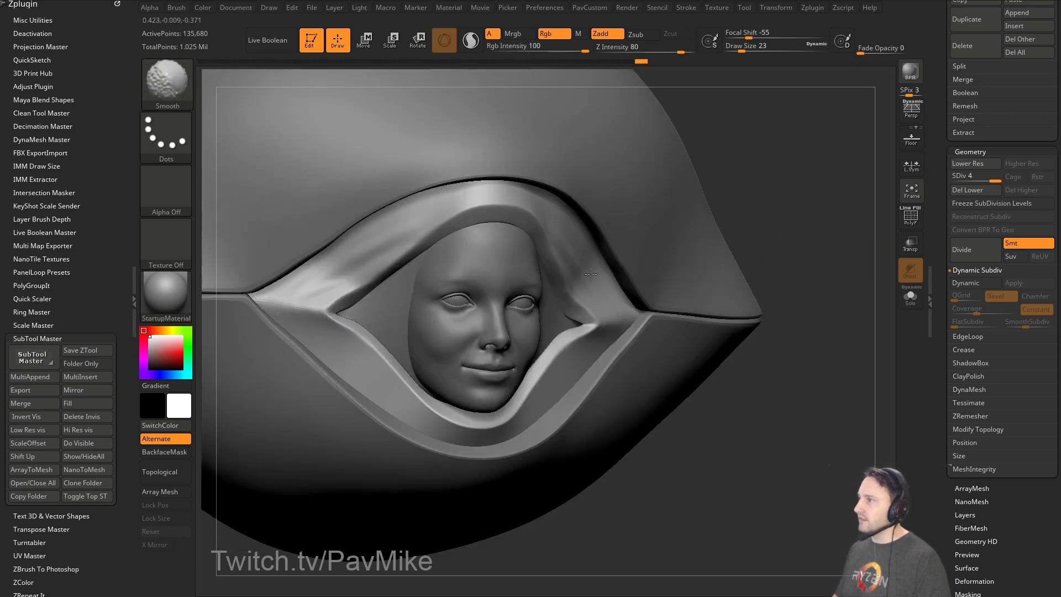
drag(776, 232, 663, 227)
shift+drag(574, 263, 581, 292)
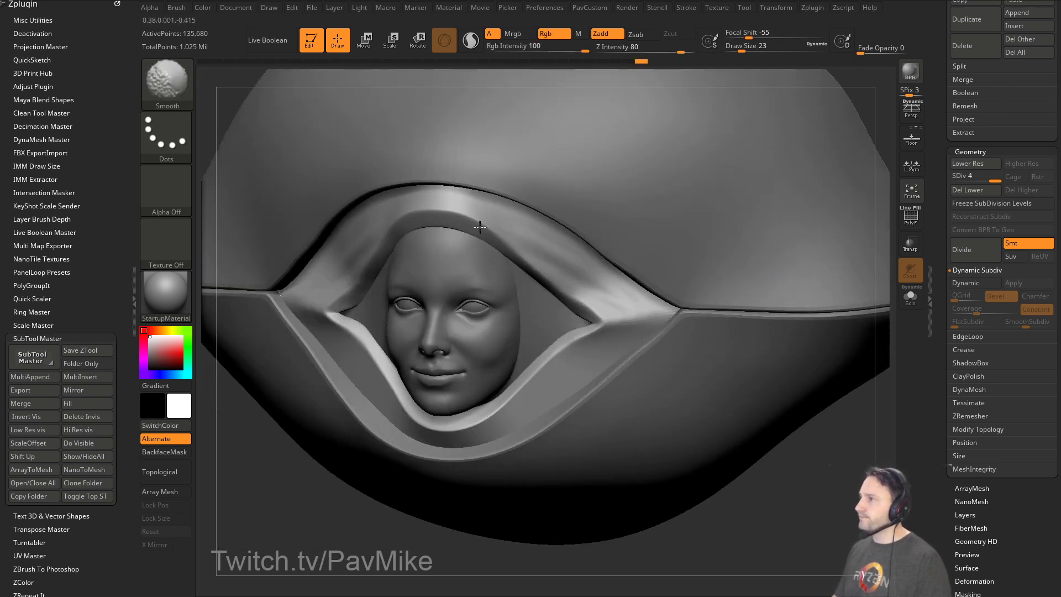
alt+right_drag(480, 227, 515, 192)
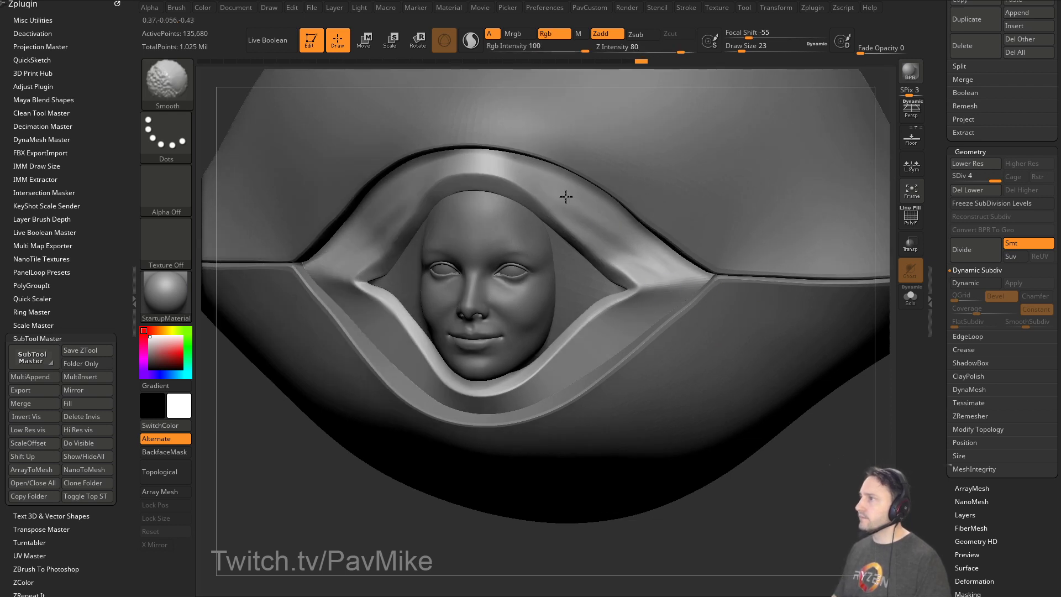
Sculpt folds into the lower part of the band with the Standard brush, keeping the floor grid hidden.
drag(299, 470, 393, 459)
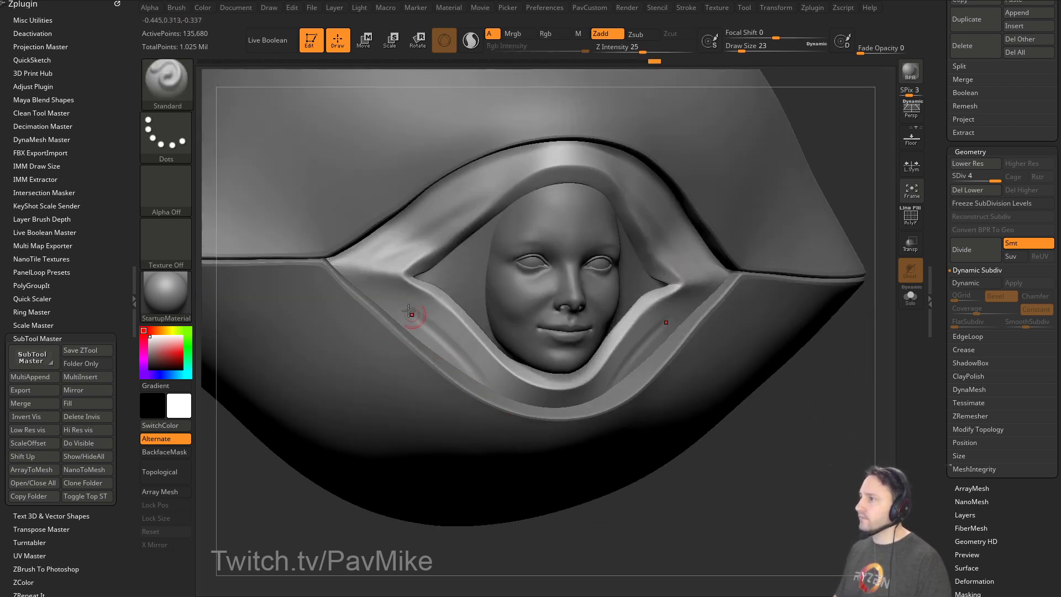
drag(408, 310, 495, 382)
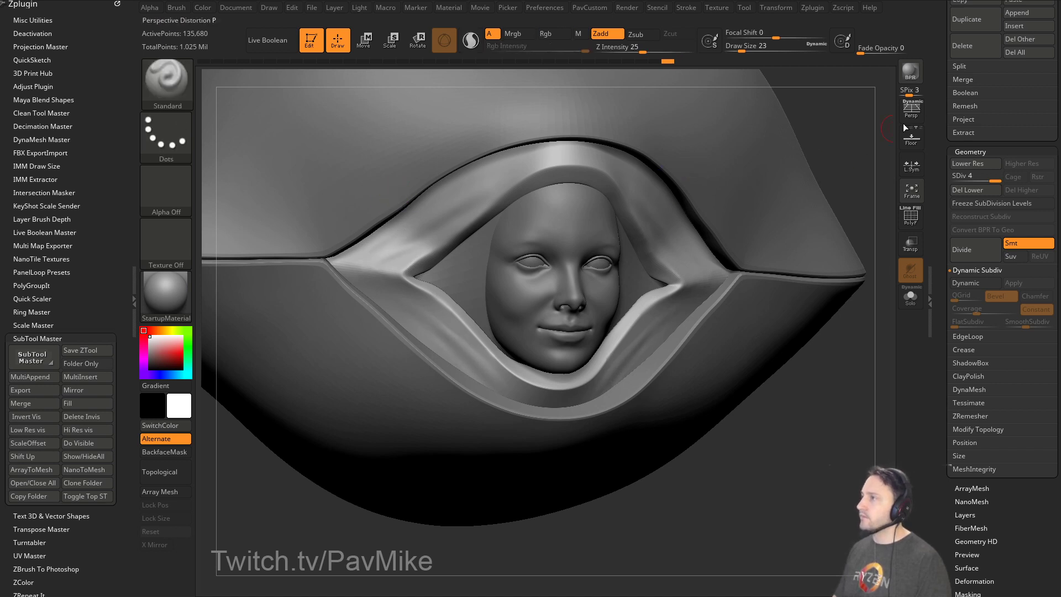
key(shift+p)
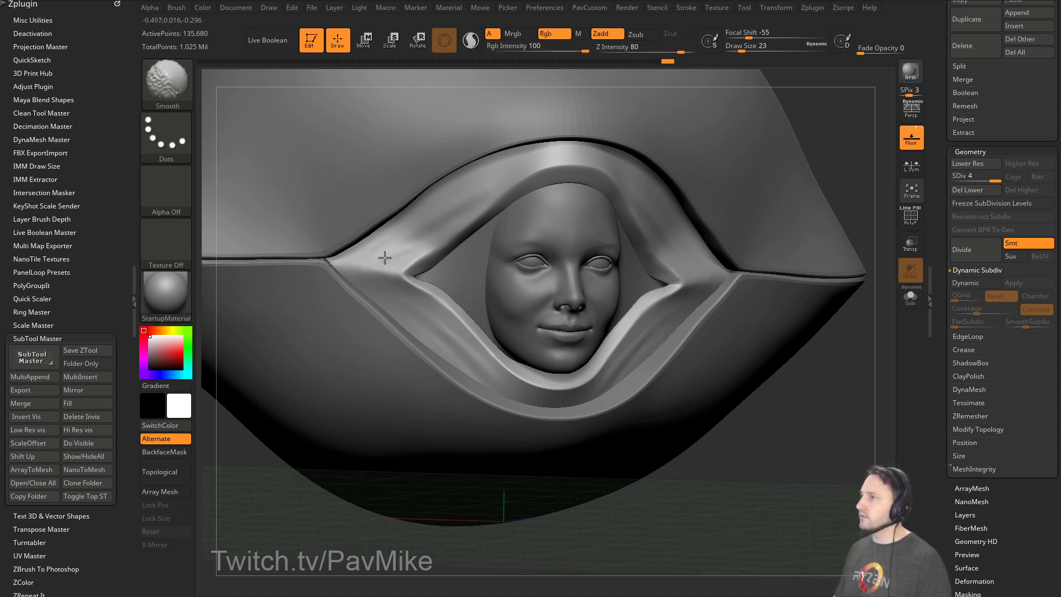
shift+drag(847, 164, 923, 232)
click(911, 138)
Smooth the folds near the band's upper outer corner with the Smooth brush at draw size 59.
drag(869, 213, 845, 237)
key(shift)
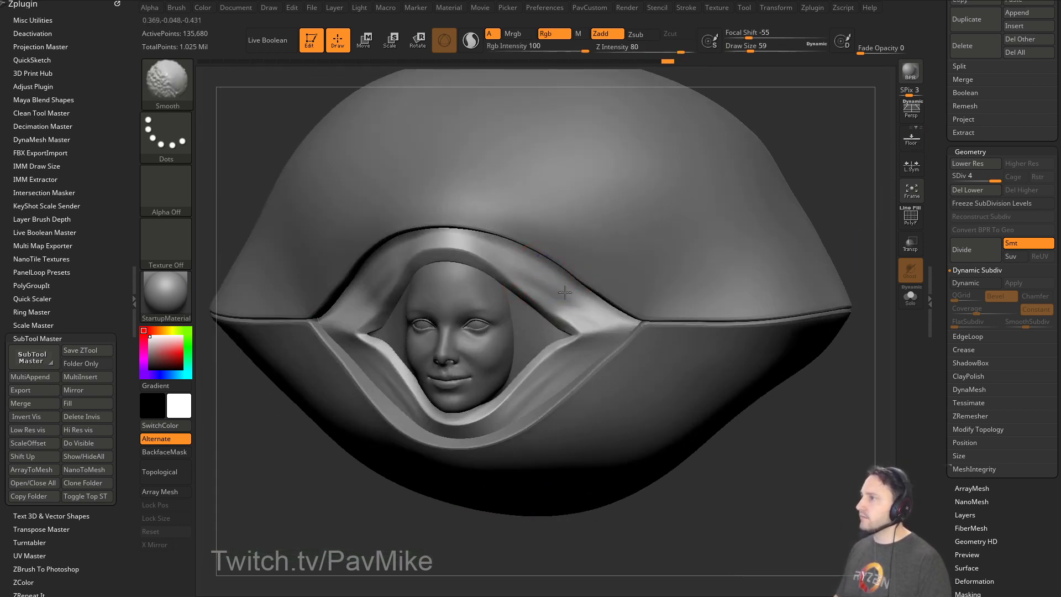
shift+drag(564, 292, 584, 301)
mouse_move(818, 201)
alt+mouse_down()
mouse_move(824, 180)
mouse_move(804, 207)
mouse_move(829, 223)
mouse_move(778, 221)
alt+mouse_up()
Switch to the kohPieces001 tool and set the draw size to 14.
drag(940, 299, 939, 594)
drag(834, 300, 883, 297)
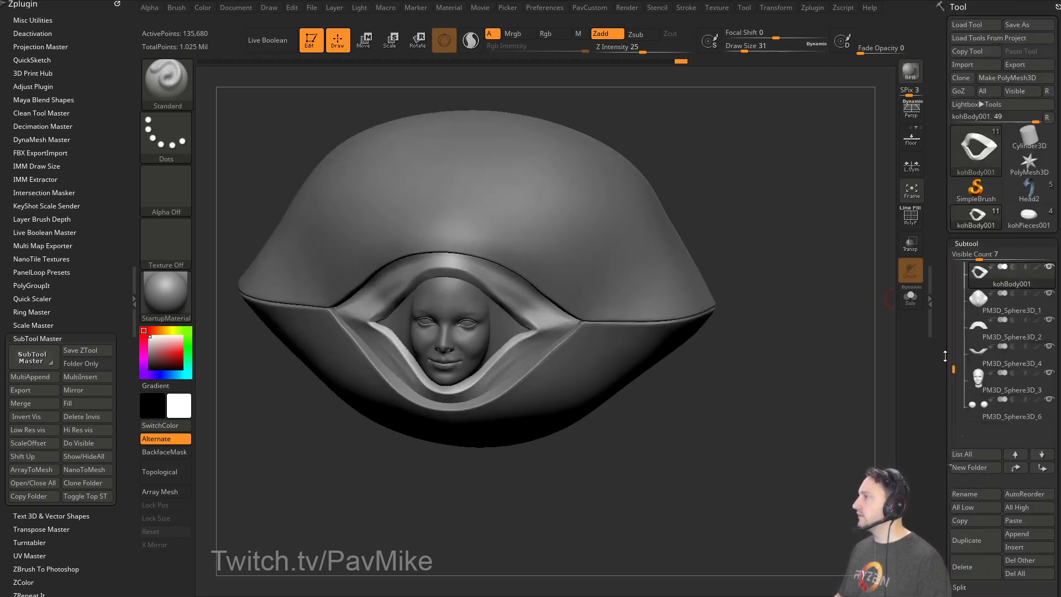
click(1011, 224)
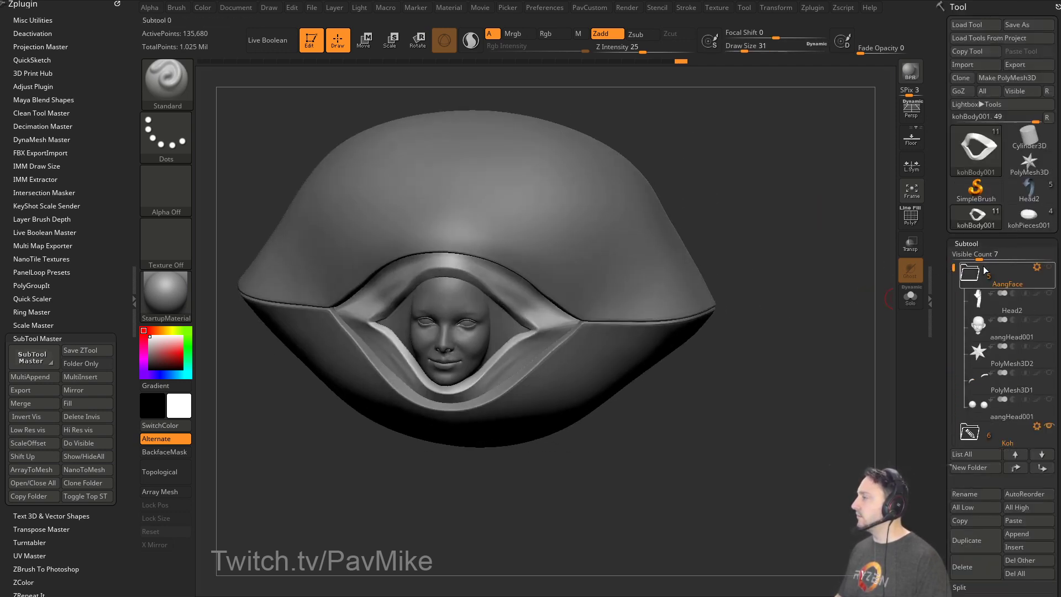
shift+drag(684, 283, 691, 287)
mouse_move(691, 287)
alt+mouse_down()
mouse_move(722, 331)
mouse_move(715, 321)
mouse_move(763, 353)
alt+mouse_up()
key(s)
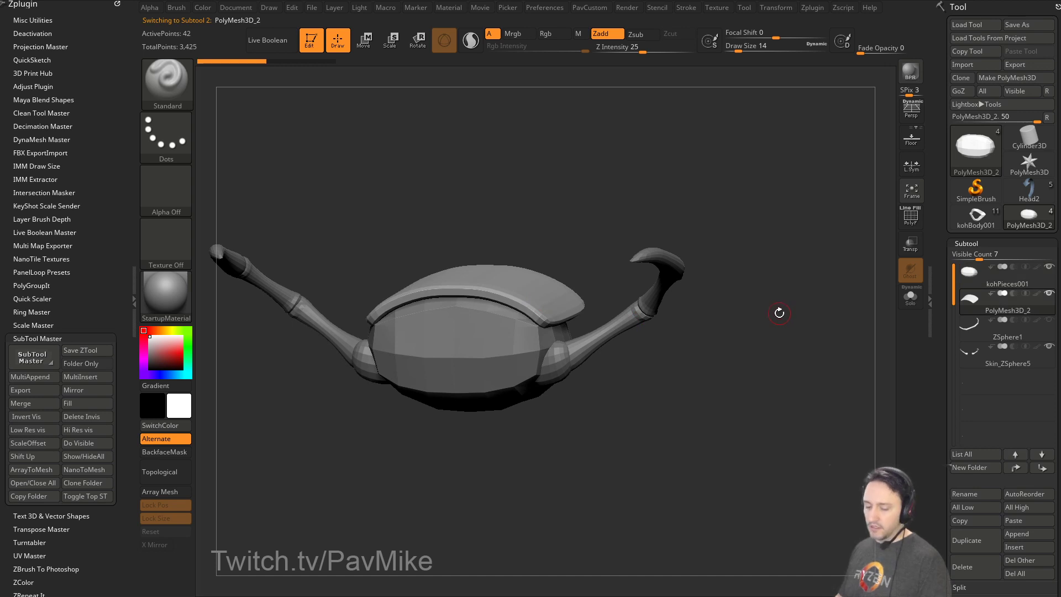
Set the Skin_ZSphere5 legs to subdivision level 1 and delete their higher levels.
alt+click(599, 331)
key(shift+d)
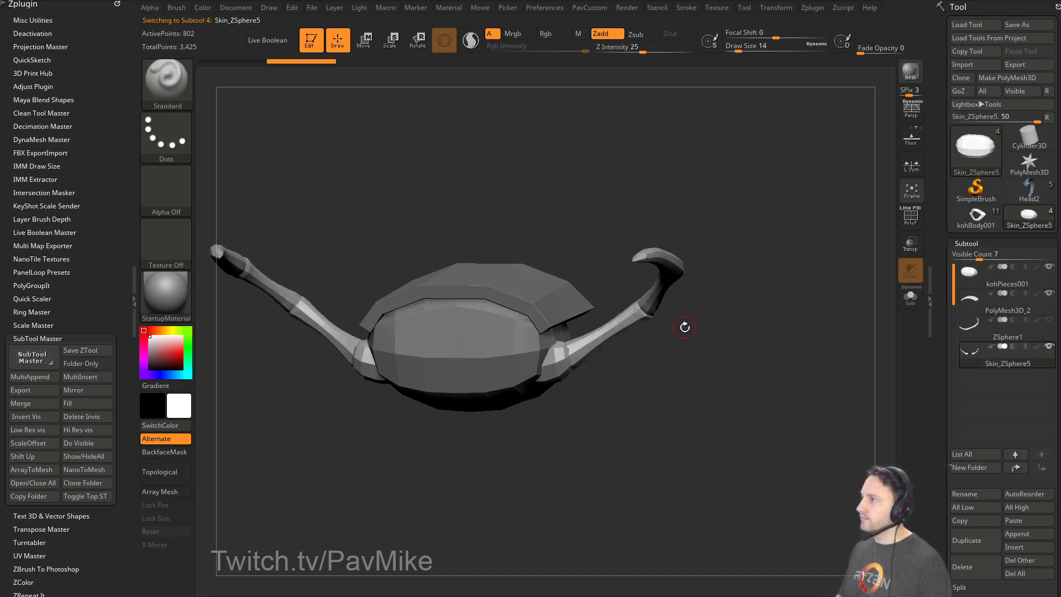
drag(946, 327, 954, 287)
click(988, 311)
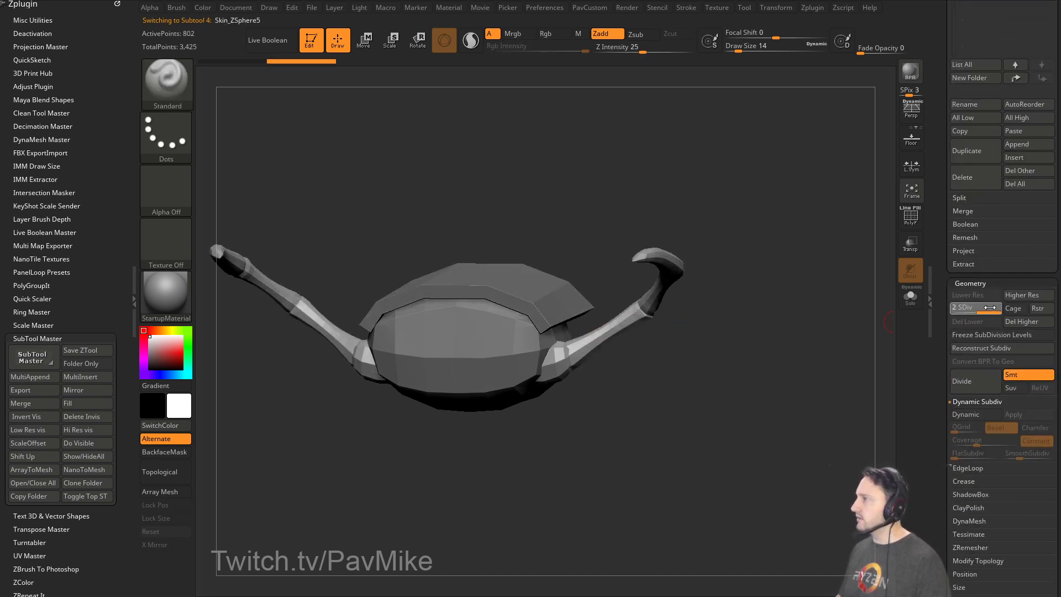
click(968, 310)
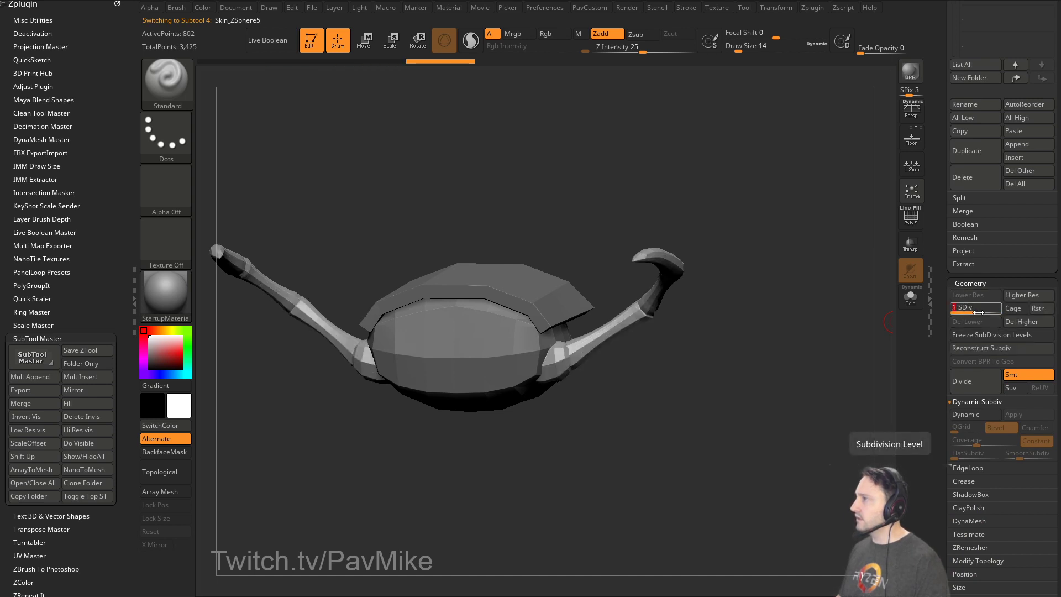
click(1023, 321)
shift+drag(789, 311, 507, 327)
Merge the visible body, shell and leg subtools into a new tool with MergeVisible.
alt+click(507, 328)
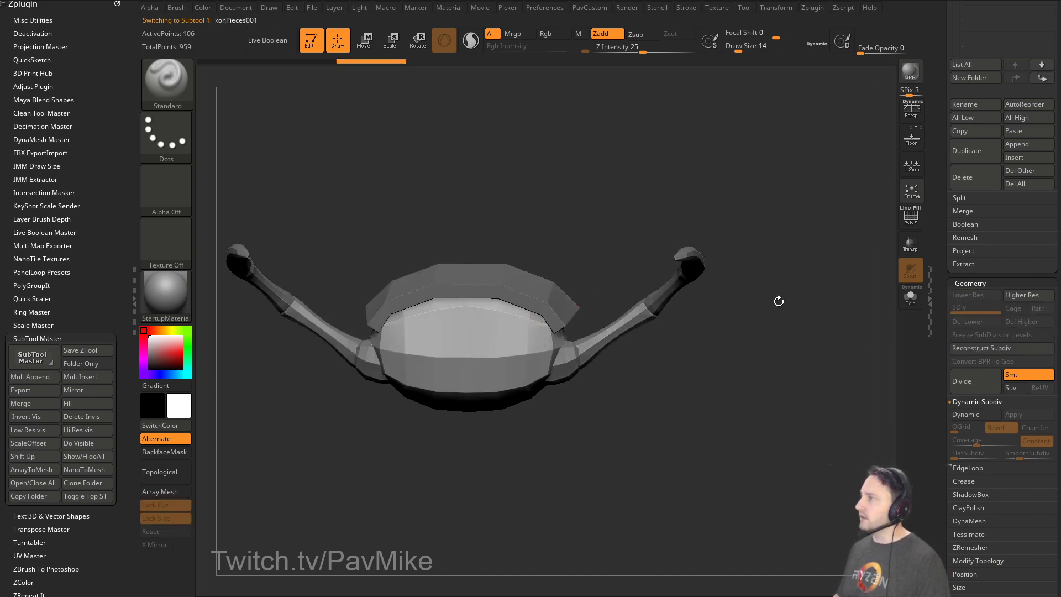
drag(824, 344, 619, 323)
alt+click(613, 325)
drag(937, 439, 935, 292)
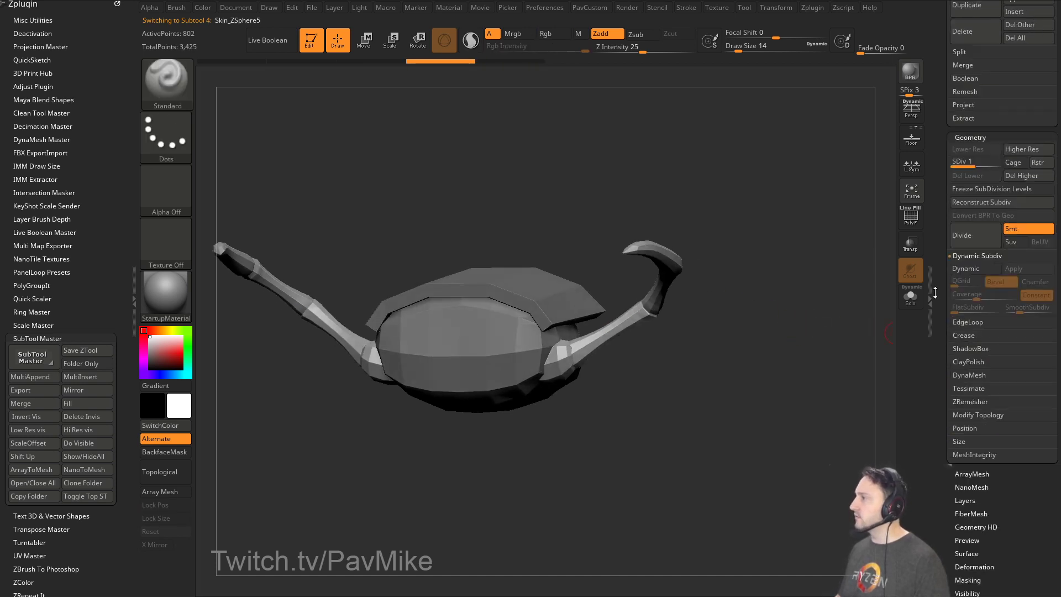
key(shift)
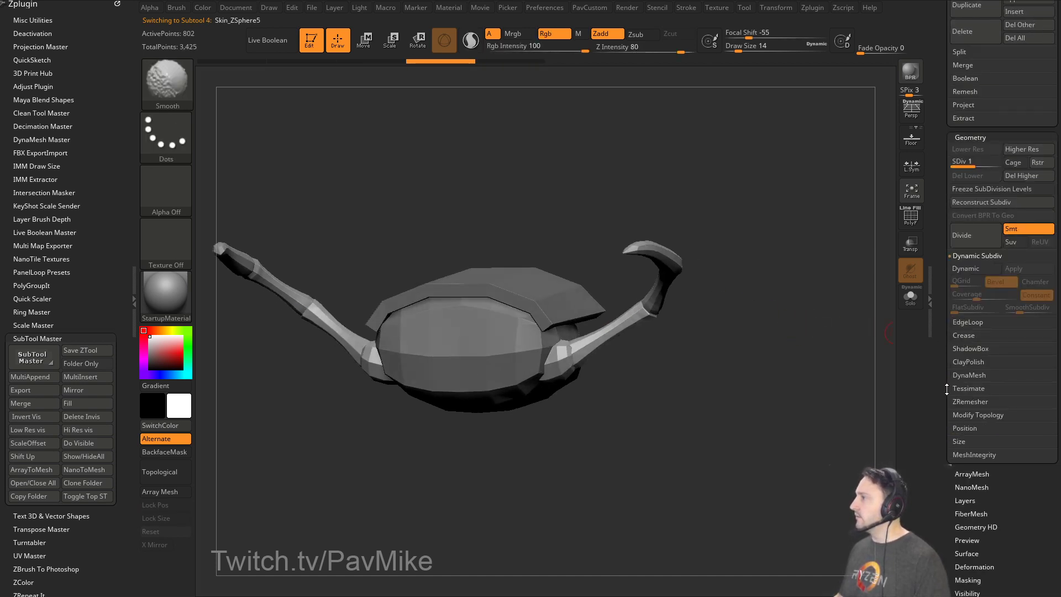
drag(943, 369, 944, 438)
key(shift)
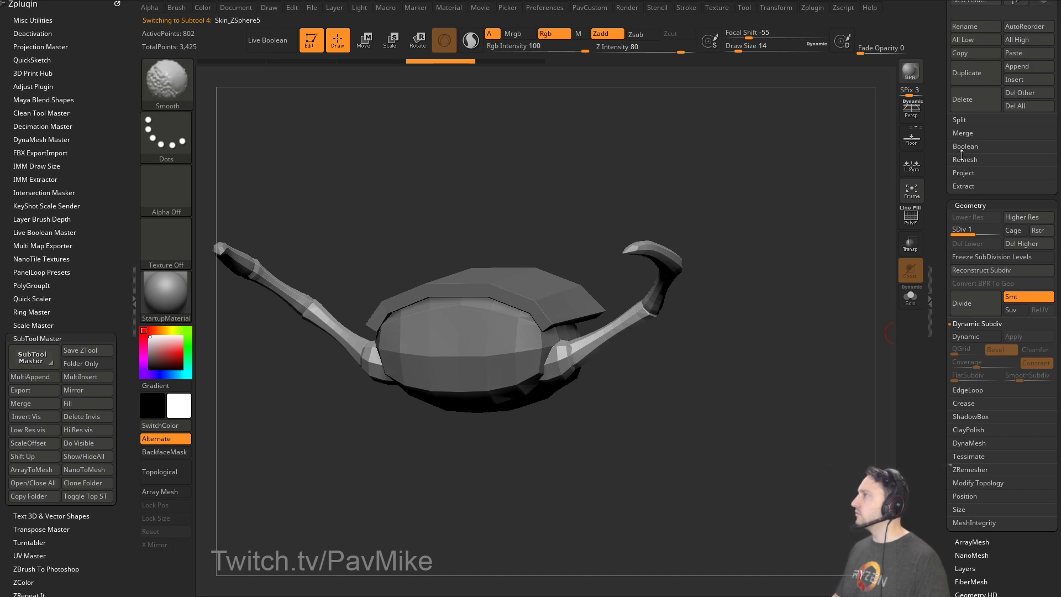
key(shift)
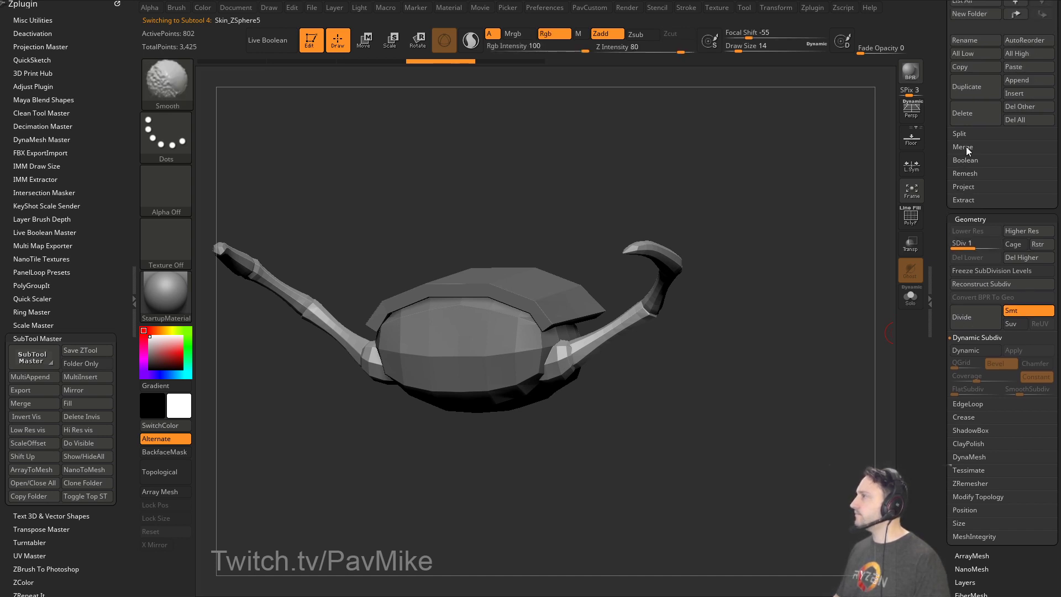
click(966, 147)
click(1010, 162)
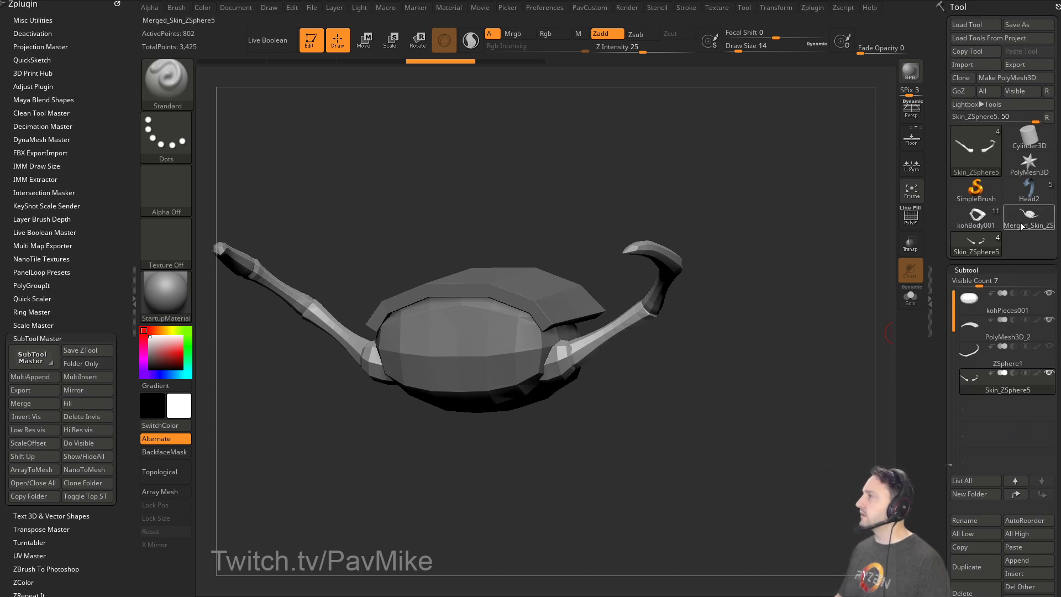
Switch to the newly merged body segment tool and display it with polyframe on.
shift+drag(756, 307, 730, 331)
click(910, 217)
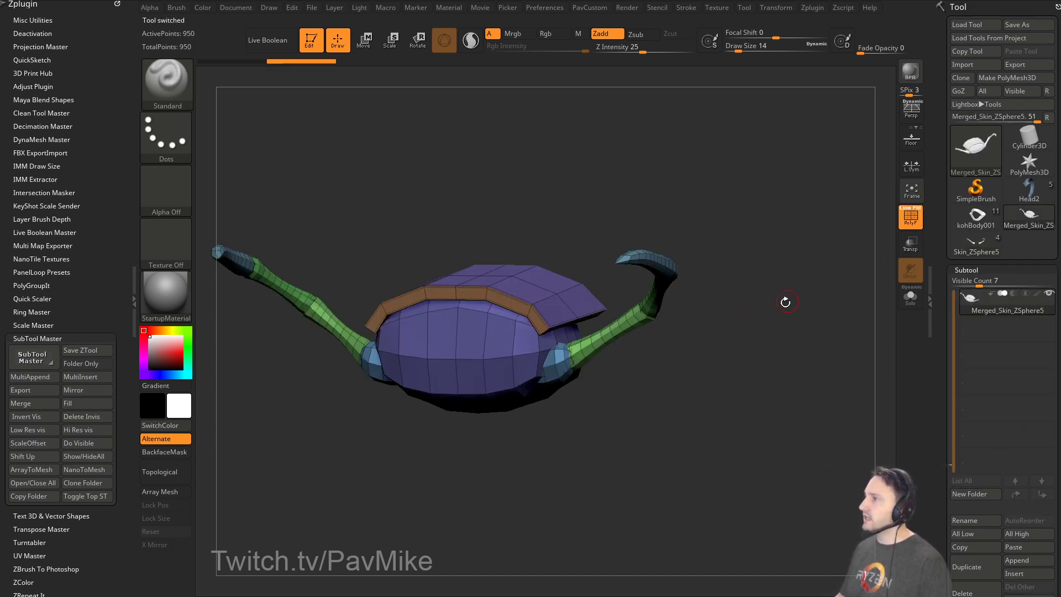
drag(608, 356, 722, 293)
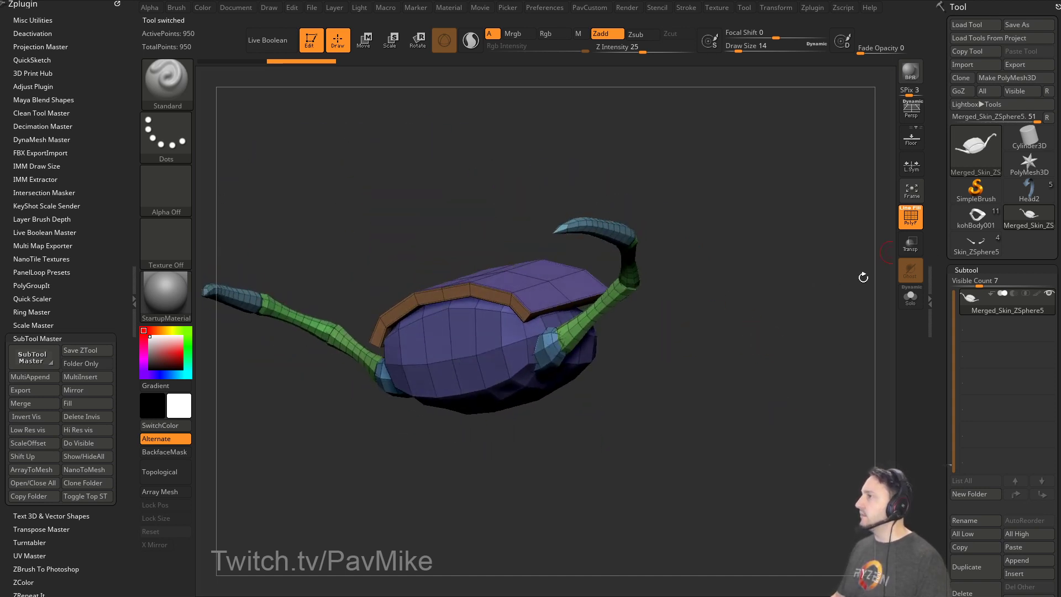
Inspect the merged body segment from the front and set the draw size to 25.
mouse_move(864, 277)
shift+mouse_down()
mouse_move(733, 353)
mouse_move(746, 364)
mouse_move(732, 363)
shift+mouse_up()
key(s)
key(s)
mouse_move(738, 362)
mouse_down()
mouse_move(754, 375)
mouse_move(713, 384)
mouse_move(759, 388)
mouse_up()
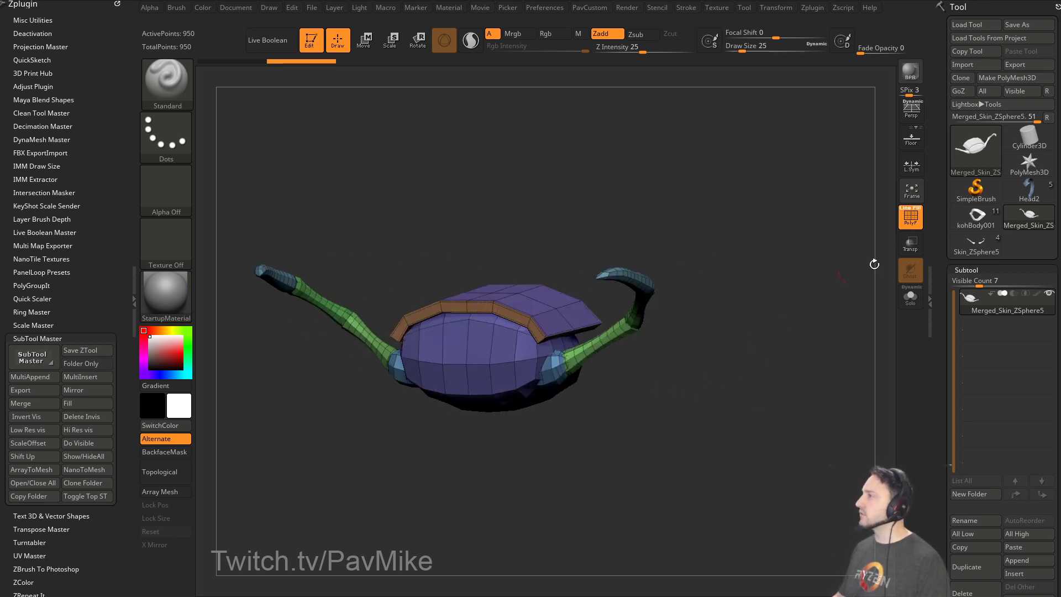
Switch to the kohBody001 tool and append the merged body segment to it as a subtool.
click(966, 255)
scroll(983, 227, down, 2)
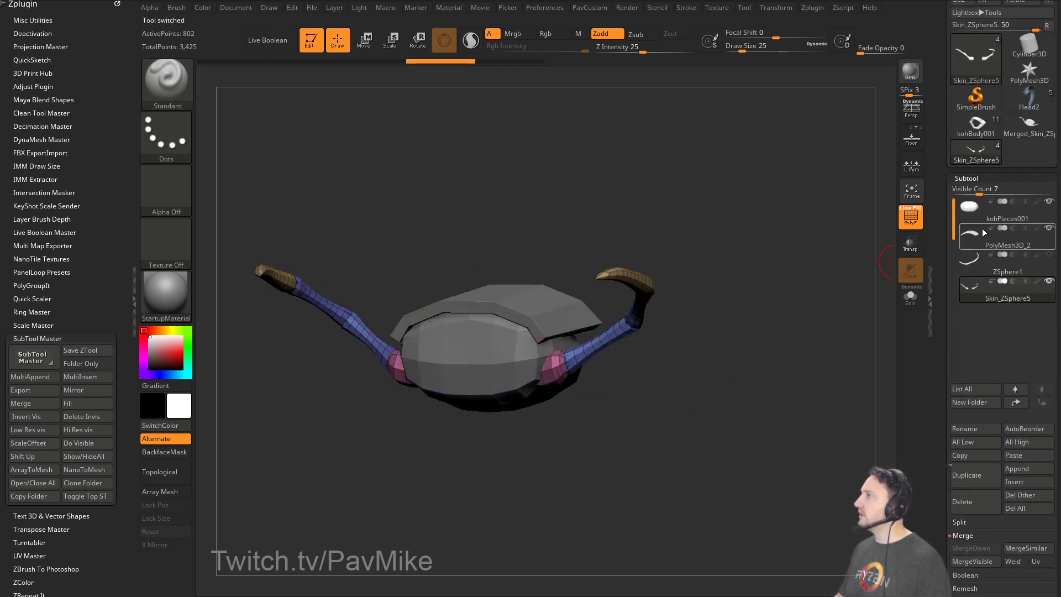
click(971, 135)
scroll(980, 331, down, 3)
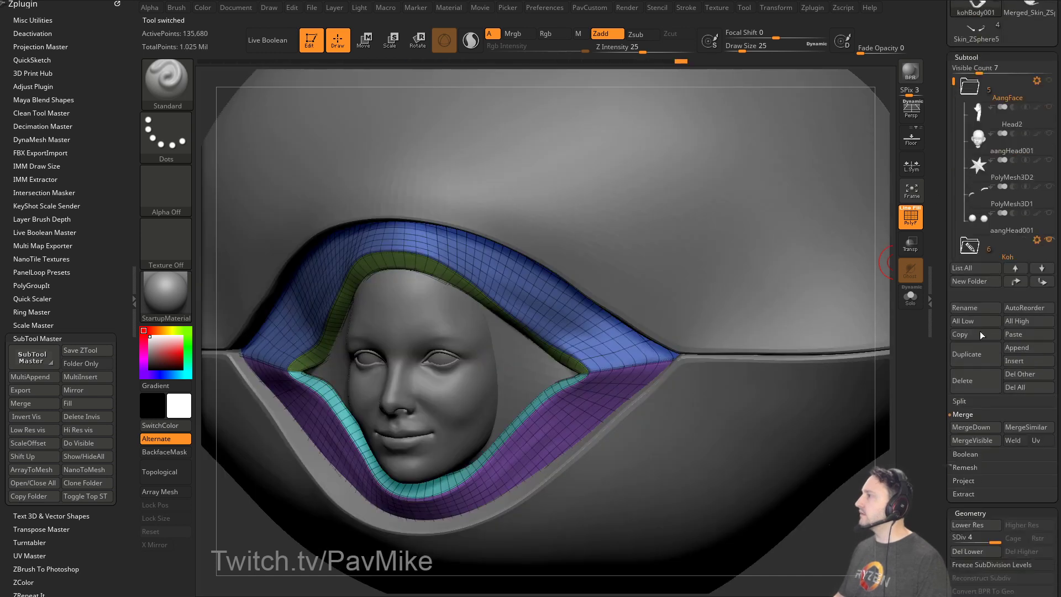
click(1023, 350)
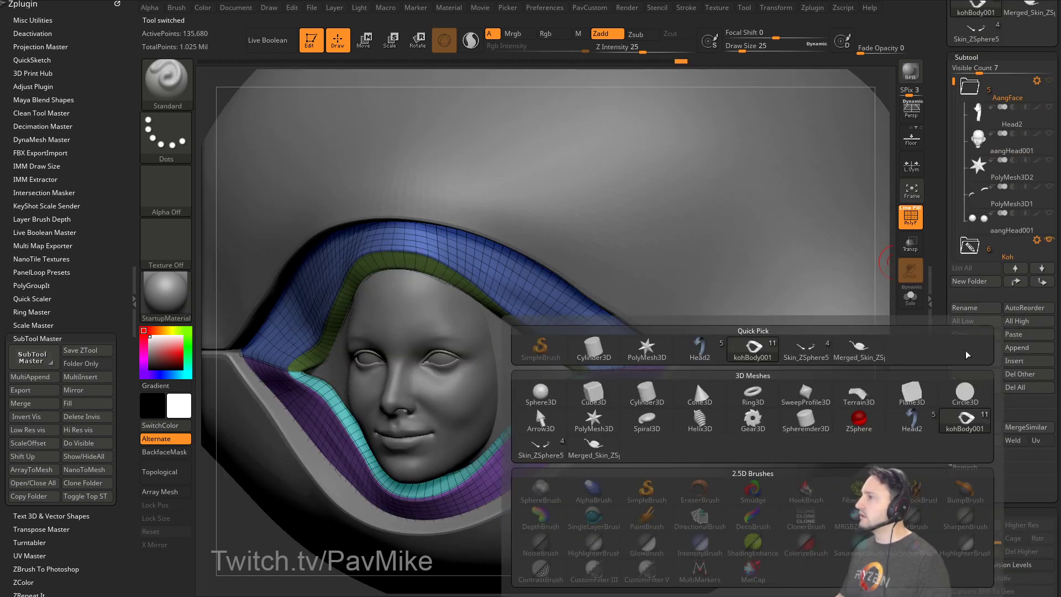
click(596, 455)
key(f)
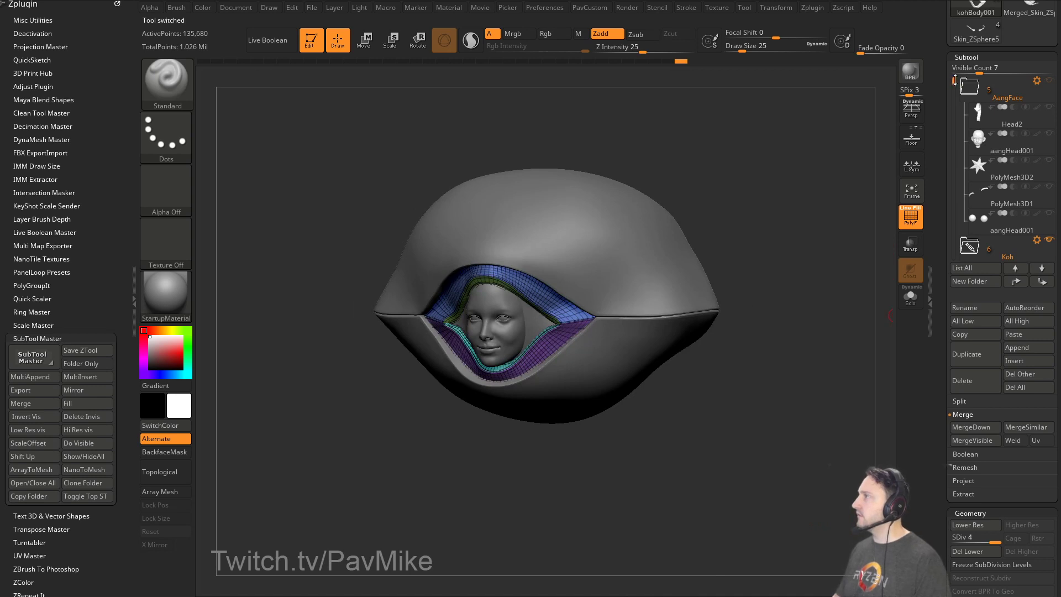
Select the appended body segment, turn on transparency, and move it straight up onto the top of the head.
drag(955, 80, 954, 201)
click(988, 204)
drag(788, 309, 813, 333)
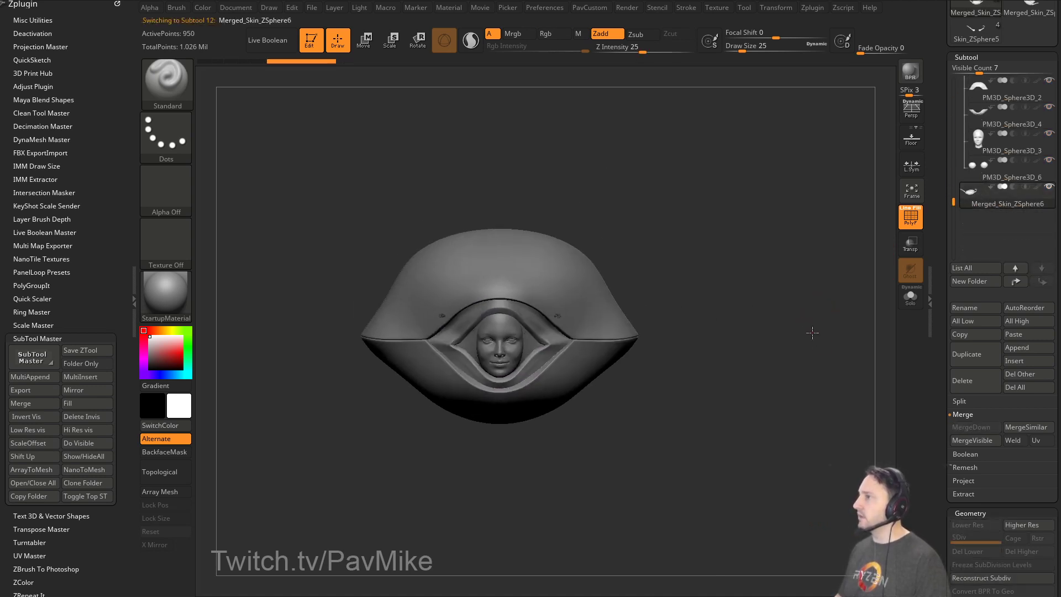
click(910, 298)
key(w)
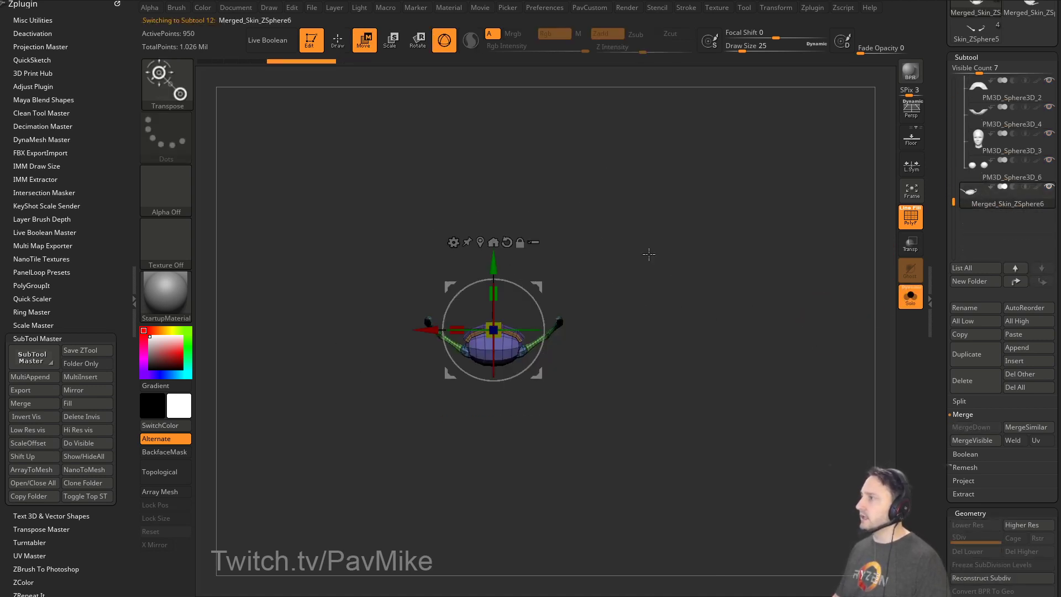
click(910, 298)
click(910, 244)
drag(498, 264, 514, 119)
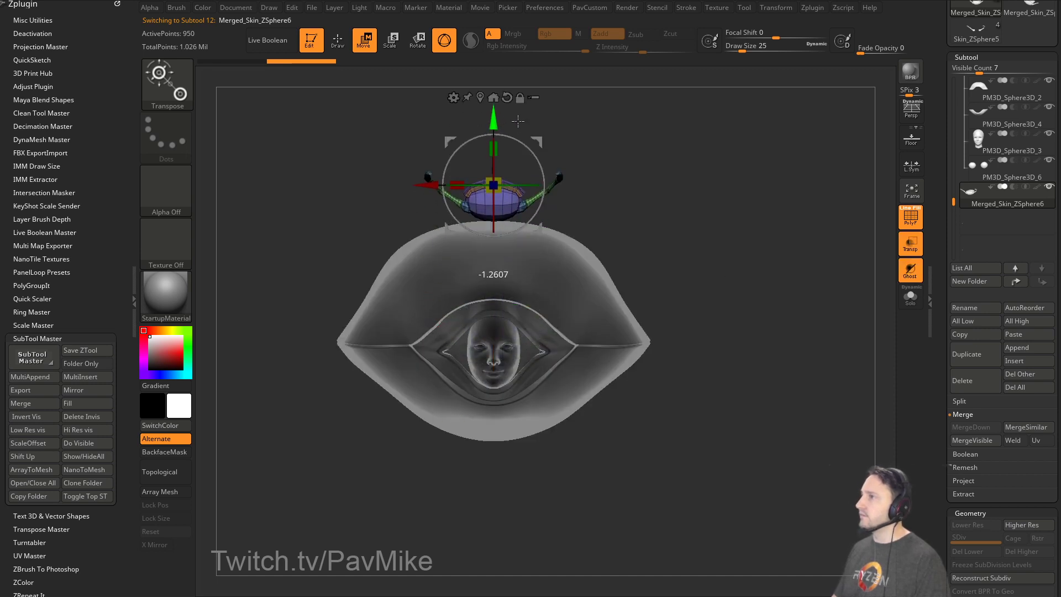
Set the draw size to 9, isolate the shell's polygroups, and split the shell from the rest with Split Hidden.
key(q)
alt+drag(742, 197, 756, 284)
key(s)
drag(756, 284, 773, 287)
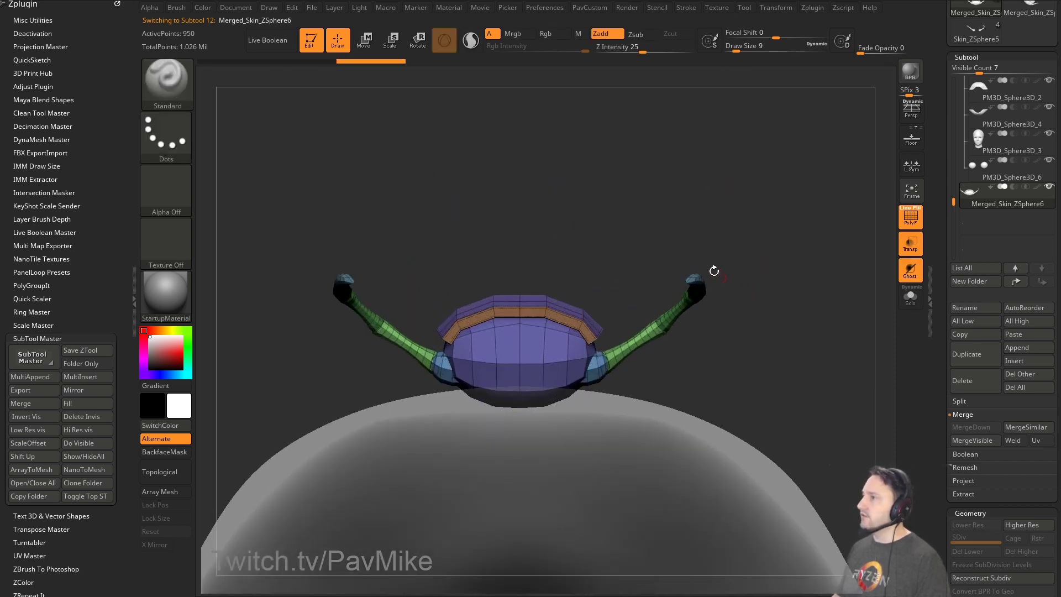
ctrl+shift+click(515, 310)
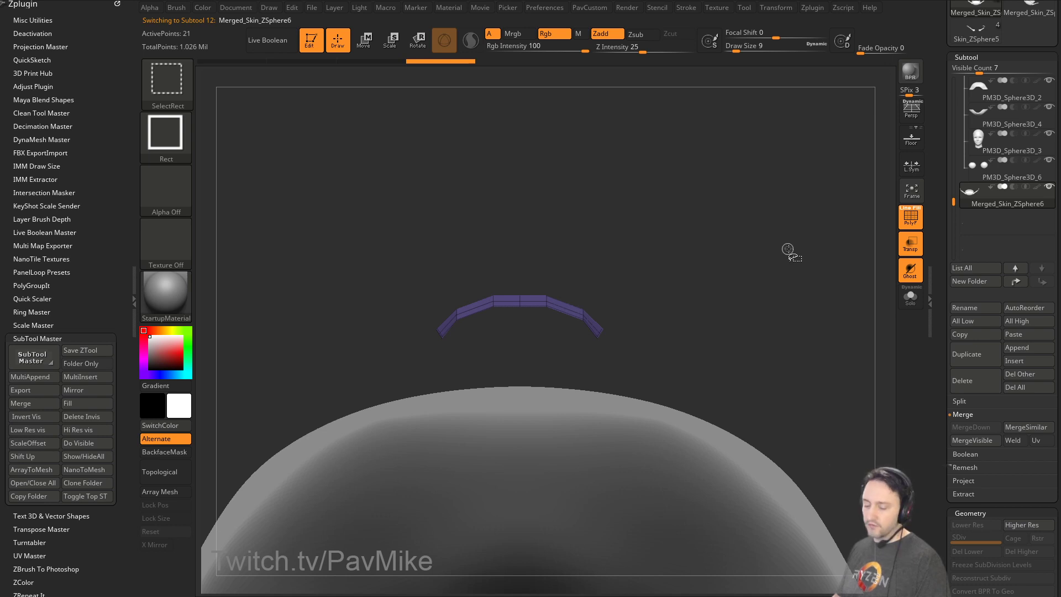
key(ctrl+shift+a)
key(2)
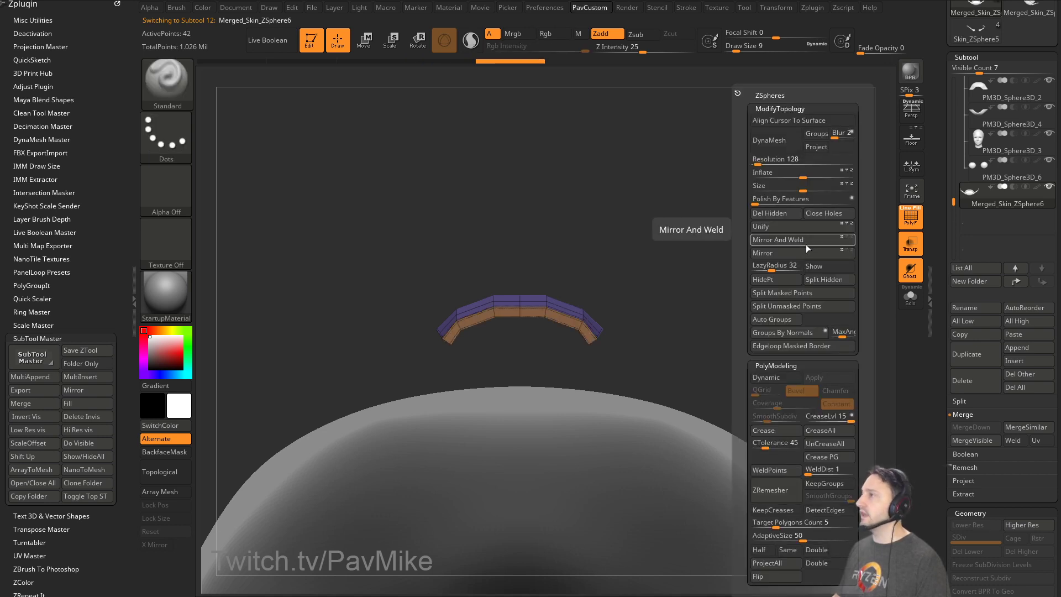
click(816, 280)
Isolate the central body's polygroup and split it from the legs with Split Hidden.
alt+click(539, 353)
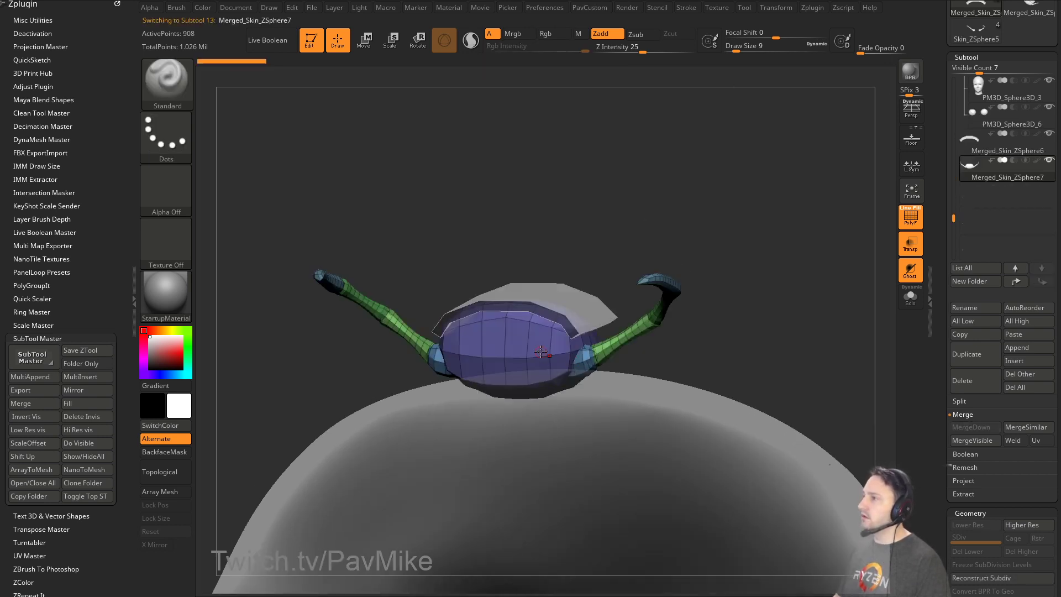
ctrl+shift+click(565, 352)
key(2)
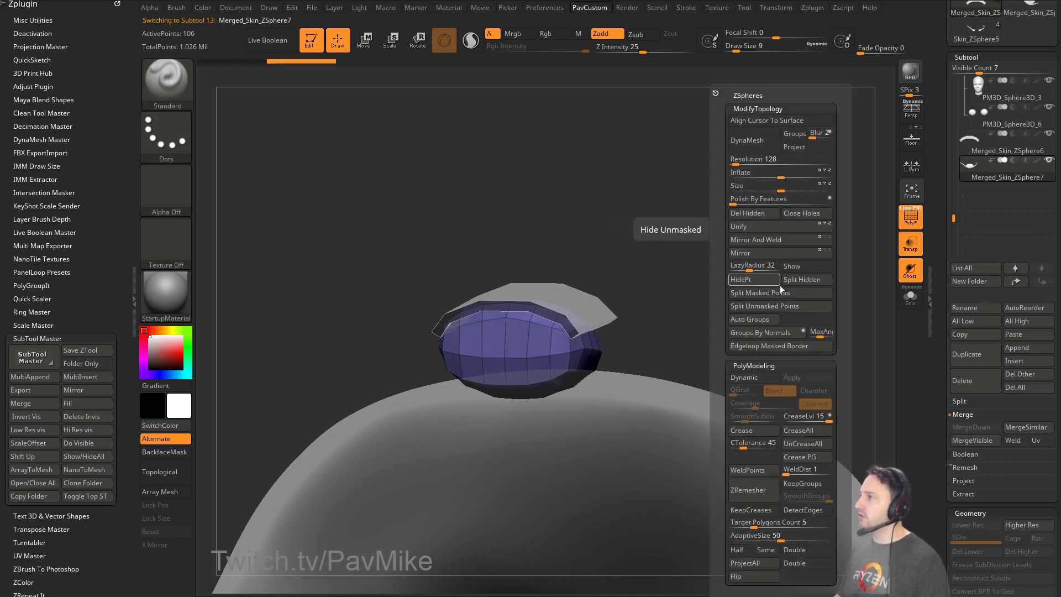
click(801, 280)
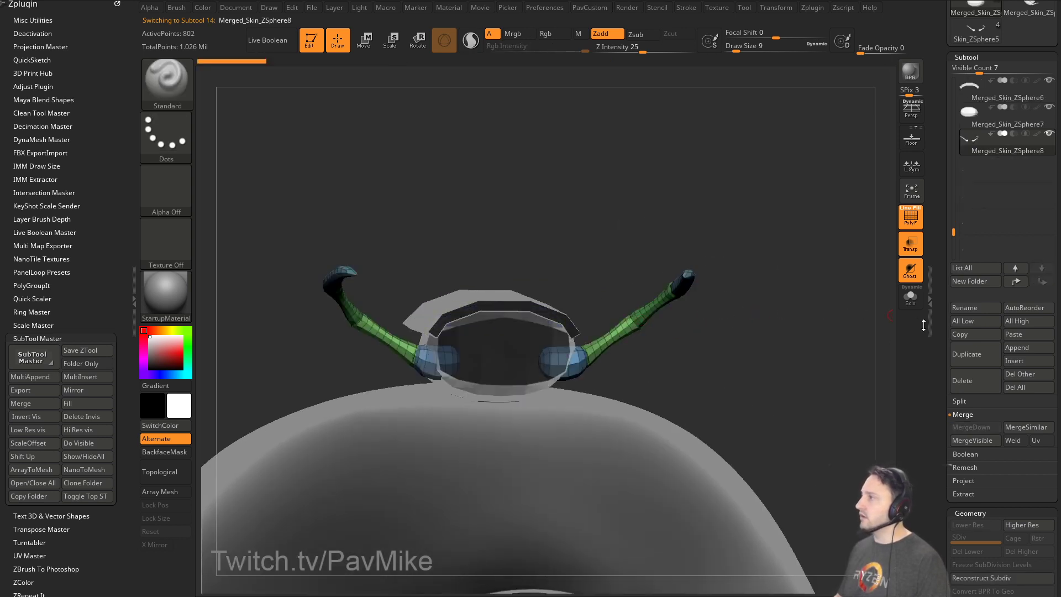
Try Reconstruct Subdiv on the legs, then split off one leg's claw and try it on that piece.
scroll(993, 266, down, 5)
click(993, 267)
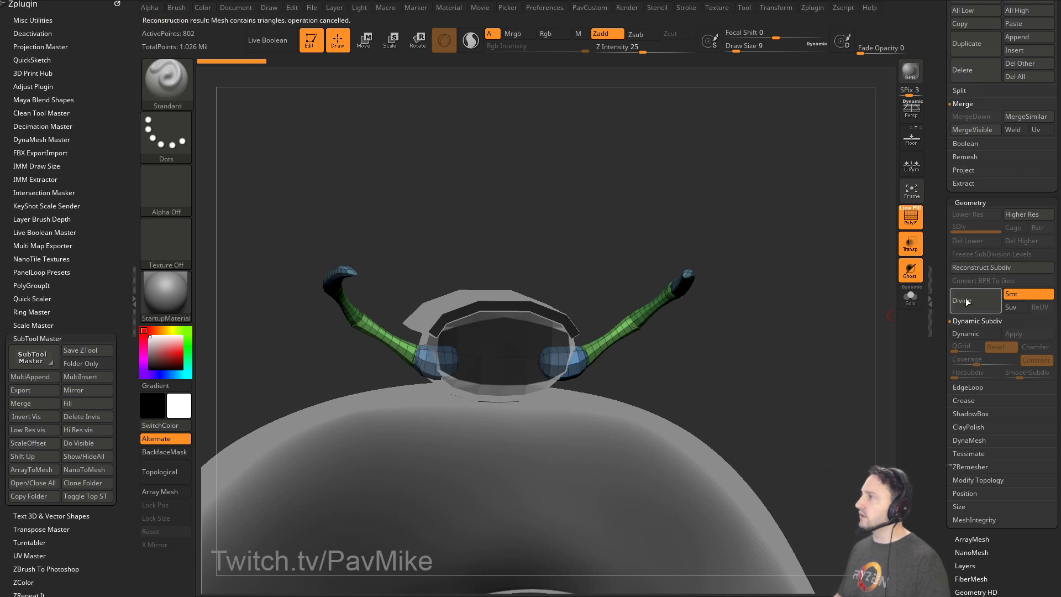
mouse_move(825, 305)
alt+mouse_down()
mouse_move(831, 343)
mouse_move(820, 318)
alt+mouse_up()
ctrl+shift+click(746, 238)
key(space)
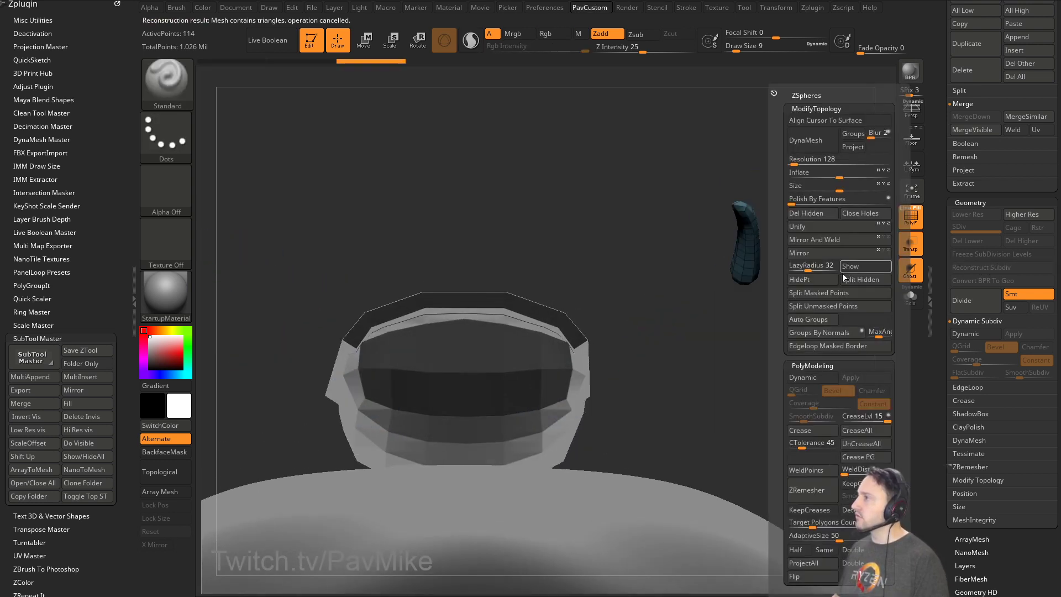
click(853, 280)
click(1018, 266)
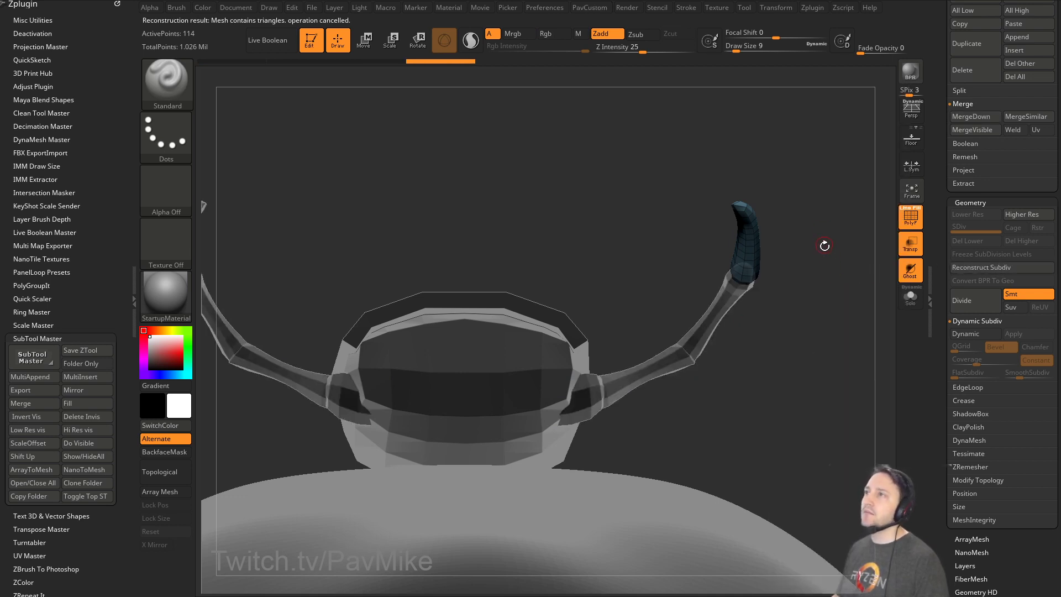
Split the leg segment next to the claw into its own subtool and try Reconstruct Subdiv on it.
alt+click(725, 307)
ctrl+shift+drag(751, 325, 719, 309)
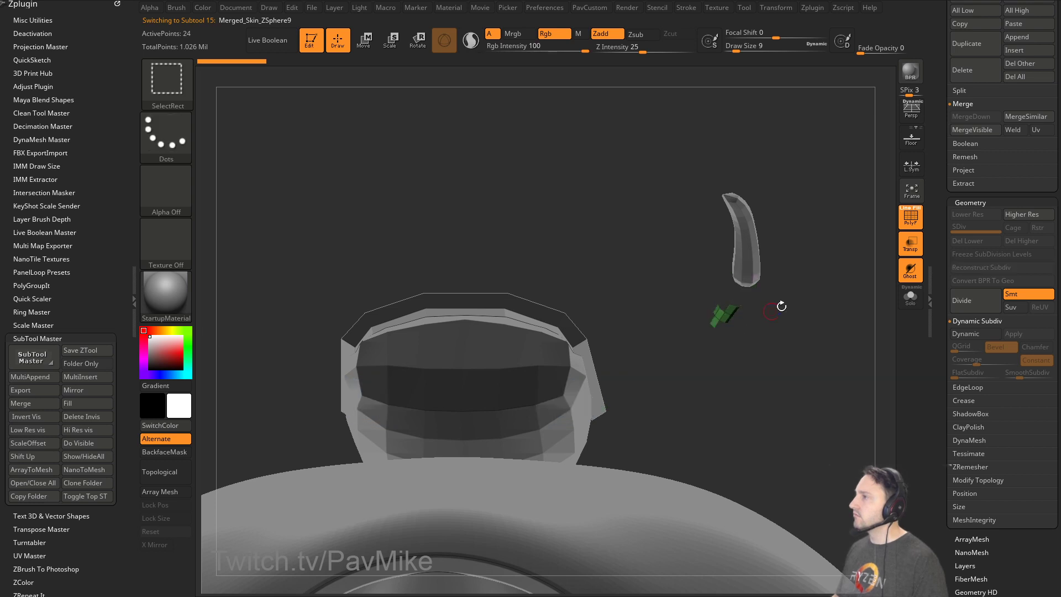
key(ctrl+shift+a)
key(space)
click(850, 281)
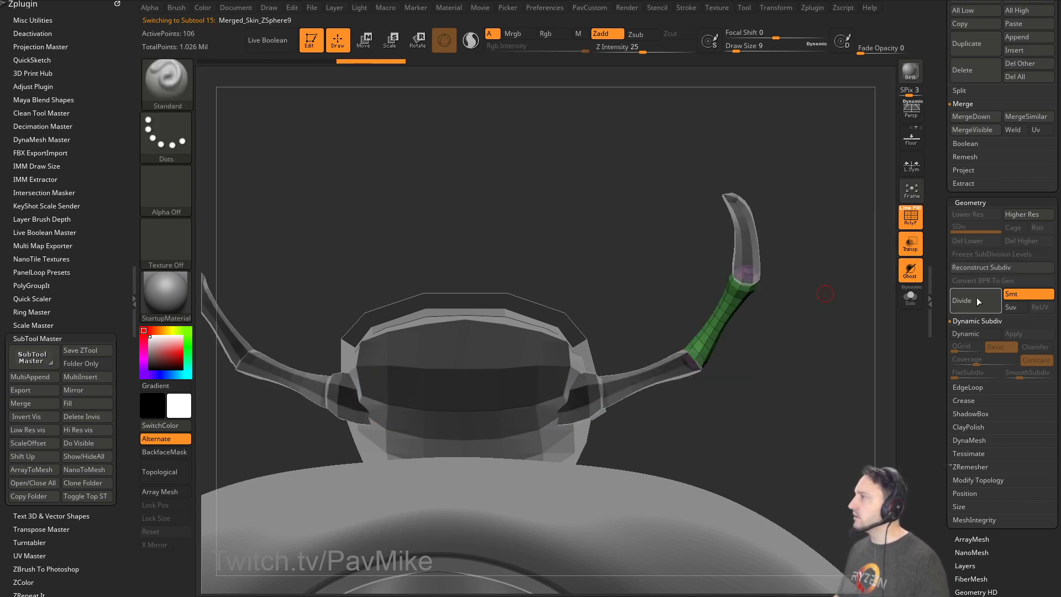
click(991, 268)
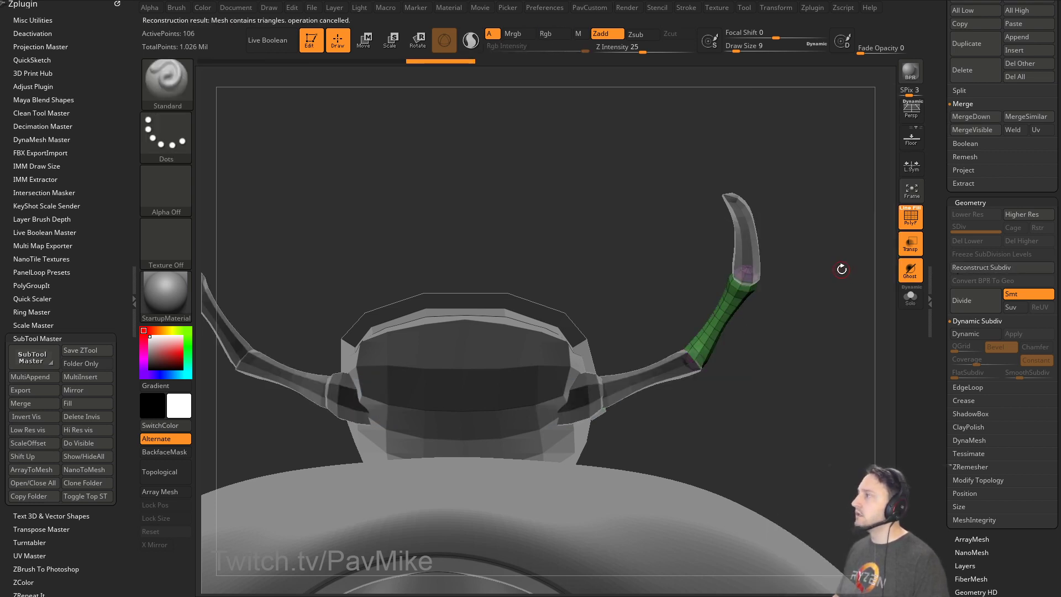
Select the split-off claw and merge the claw, leg segment and remaining legs back into one subtool with MergeDown.
alt+click(660, 372)
drag(796, 320, 853, 275)
click(909, 297)
click(902, 306)
alt+click(713, 320)
alt+click(713, 320)
drag(941, 239, 940, 334)
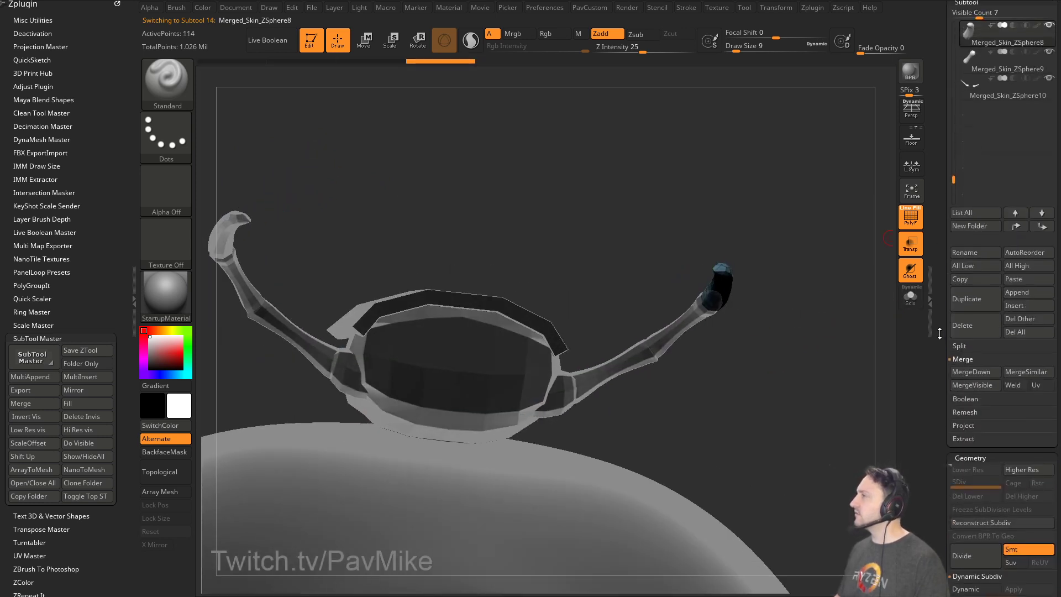
drag(940, 269, 942, 307)
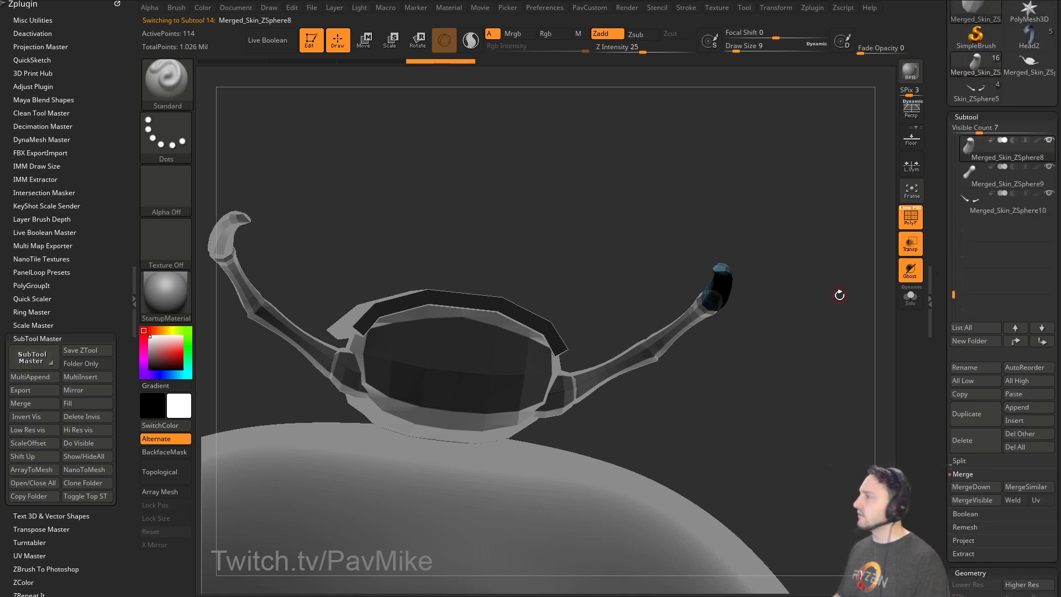
key(ctrl+d)
click(817, 324)
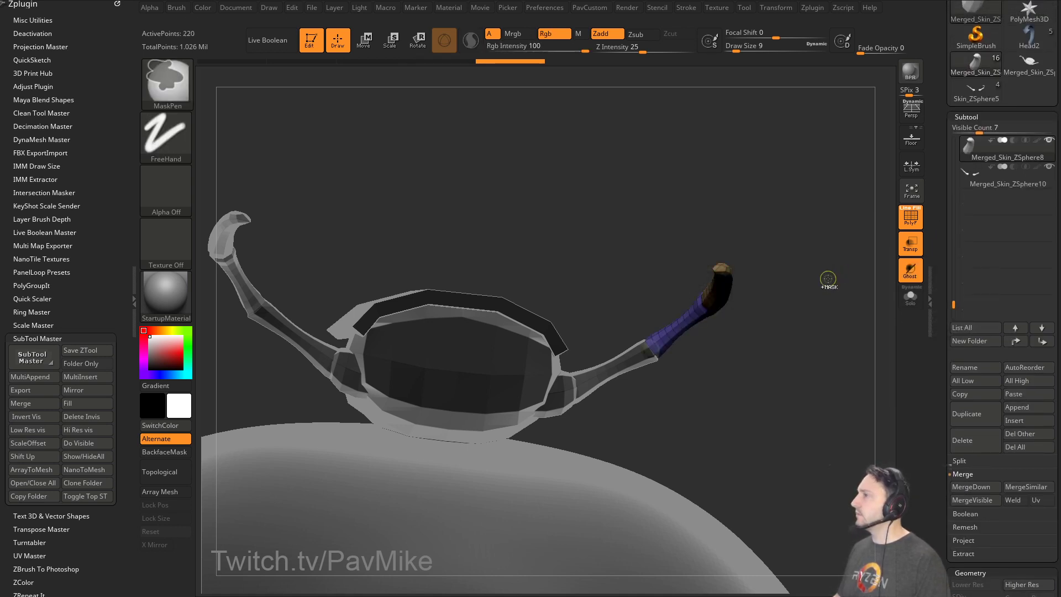
key(ctrl+d)
Turn off polyframe and transparency and set the draw size to 68.
mouse_move(826, 291)
alt+mouse_down()
mouse_move(784, 259)
mouse_move(790, 282)
mouse_move(762, 281)
mouse_move(811, 281)
mouse_move(787, 287)
mouse_move(810, 294)
mouse_move(793, 299)
alt+mouse_up()
click(910, 218)
click(910, 244)
key(s)
key(s)
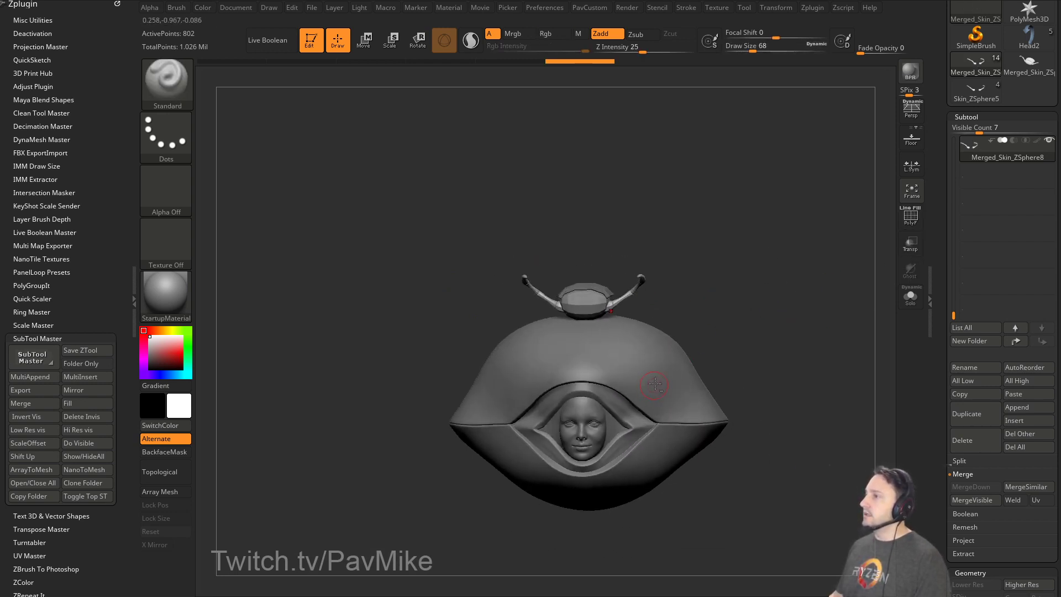
Select the kohBody001 band and smooth its surface around the face, reducing the draw size to 39.
alt+click(676, 369)
mouse_move(772, 336)
alt+mouse_down()
mouse_move(781, 300)
mouse_move(831, 268)
mouse_move(781, 239)
alt+mouse_up()
alt+click(625, 404)
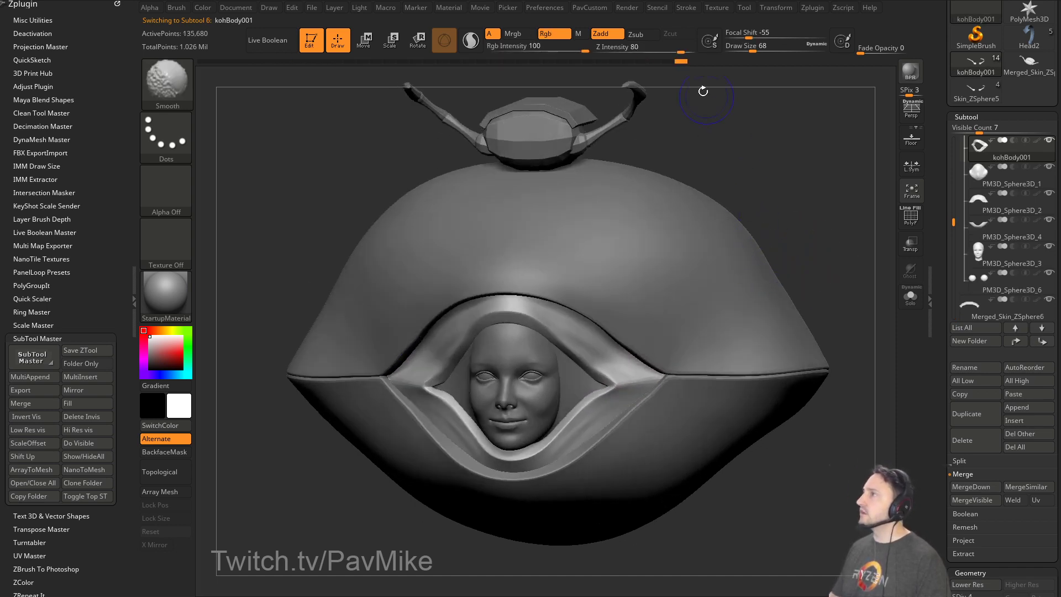
drag(621, 364, 569, 326)
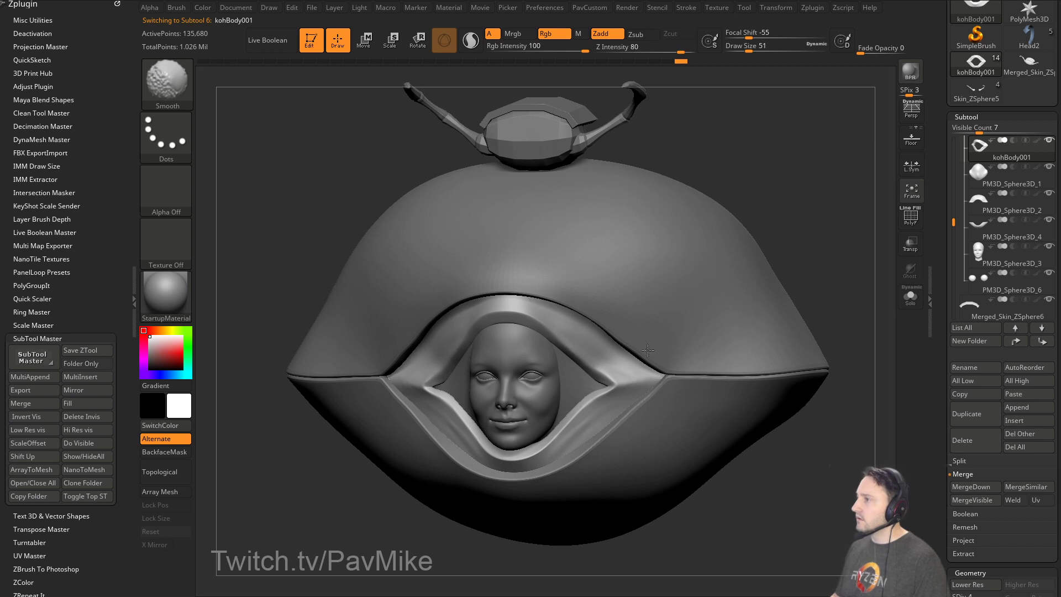
key(bracketleft)
right_drag(602, 429, 599, 420)
shift+drag(599, 419, 578, 440)
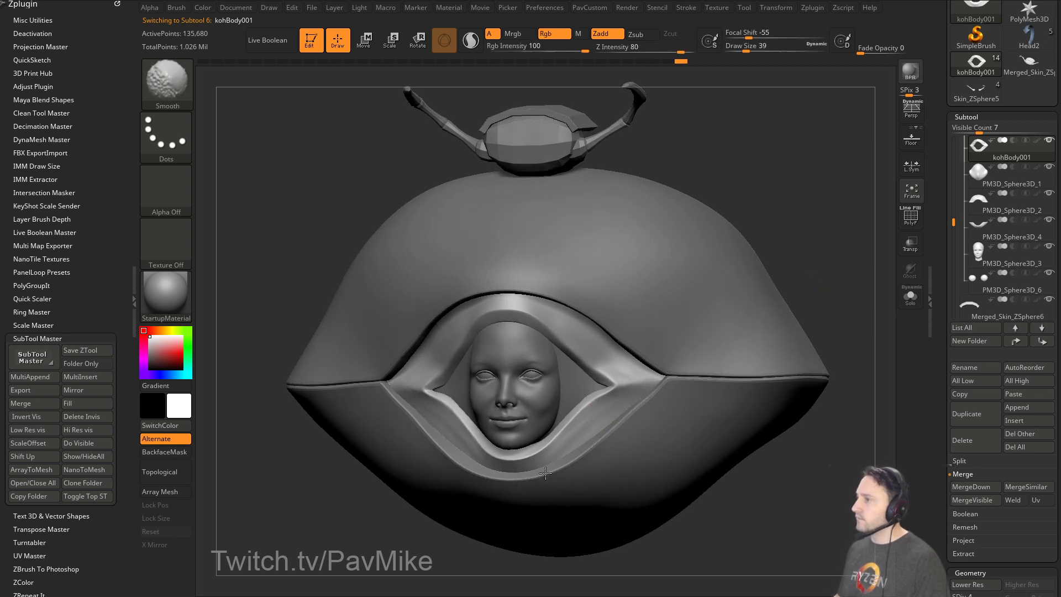
drag(818, 466, 829, 448)
shift+drag(454, 331, 436, 354)
mouse_move(838, 275)
alt+mouse_down()
mouse_move(850, 270)
mouse_move(840, 254)
mouse_move(843, 287)
mouse_move(829, 289)
mouse_move(836, 281)
alt+mouse_up()
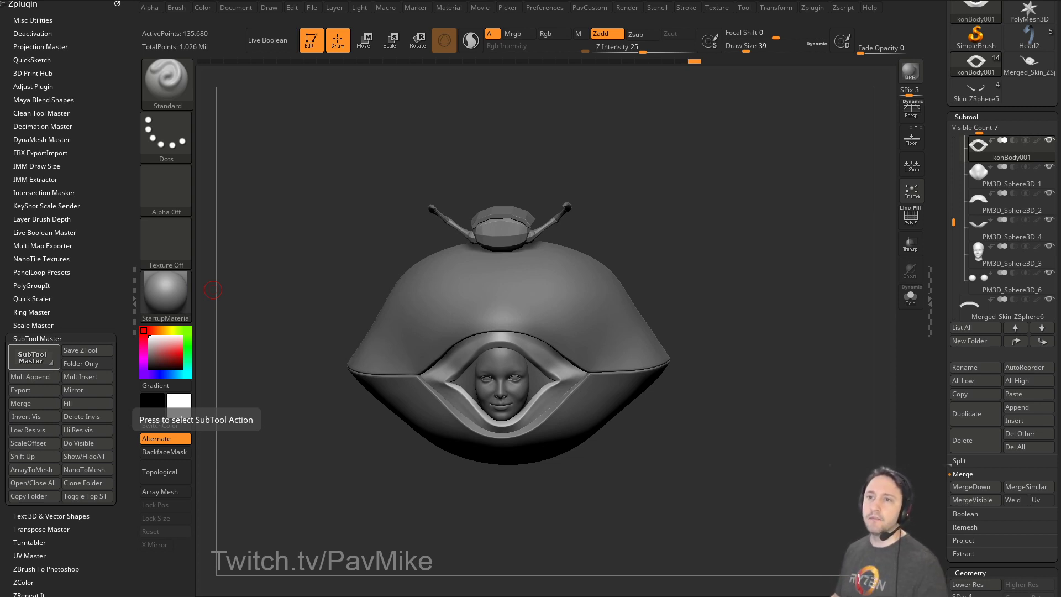
Turn on polyframe and select the central body of the segment above the head, with the draw size at 11.
alt+drag(718, 221, 886, 201)
key(shift+f)
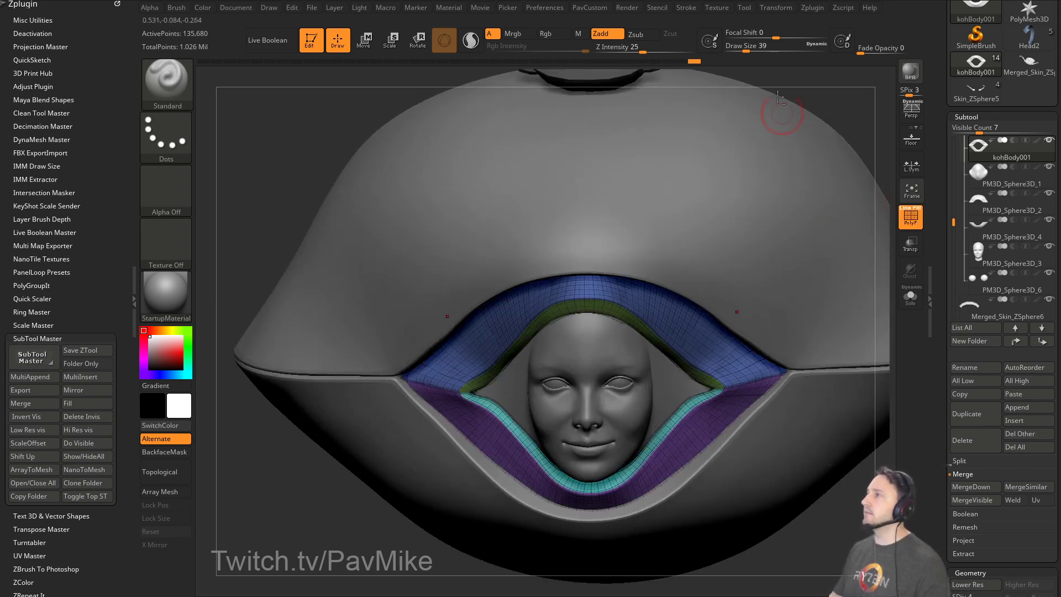
alt+drag(809, 81, 764, 332)
alt+click(540, 237)
mouse_move(799, 206)
alt+mouse_down()
mouse_move(751, 329)
mouse_move(820, 214)
mouse_move(817, 271)
mouse_move(853, 282)
mouse_move(840, 263)
mouse_move(838, 293)
alt+mouse_up()
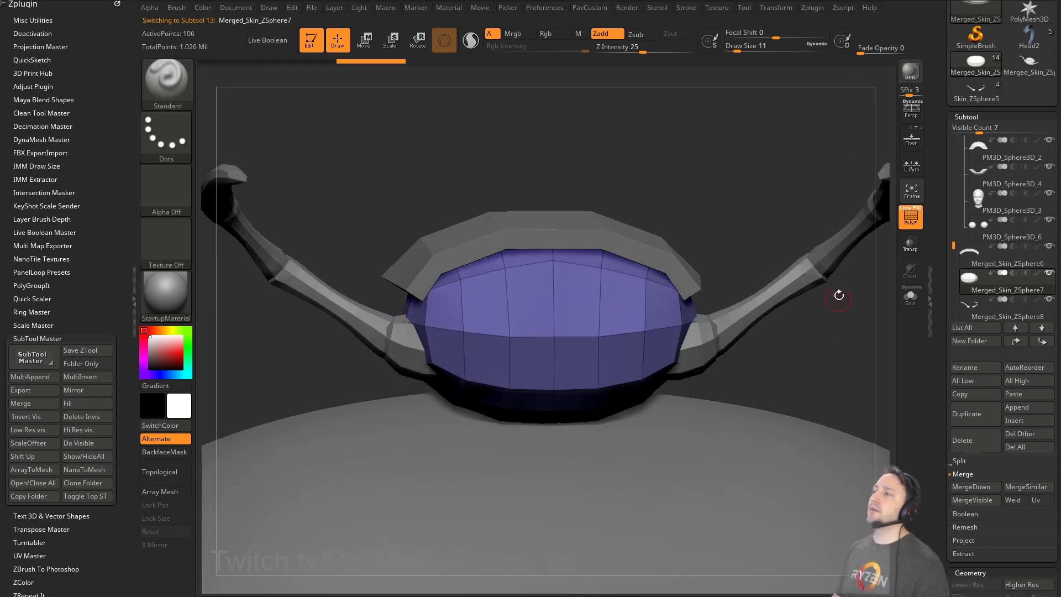
Try pulling a single polygon outward on the front of the central body with the ZModeler brush.
key(b)
key(z)
key(m)
key(space)
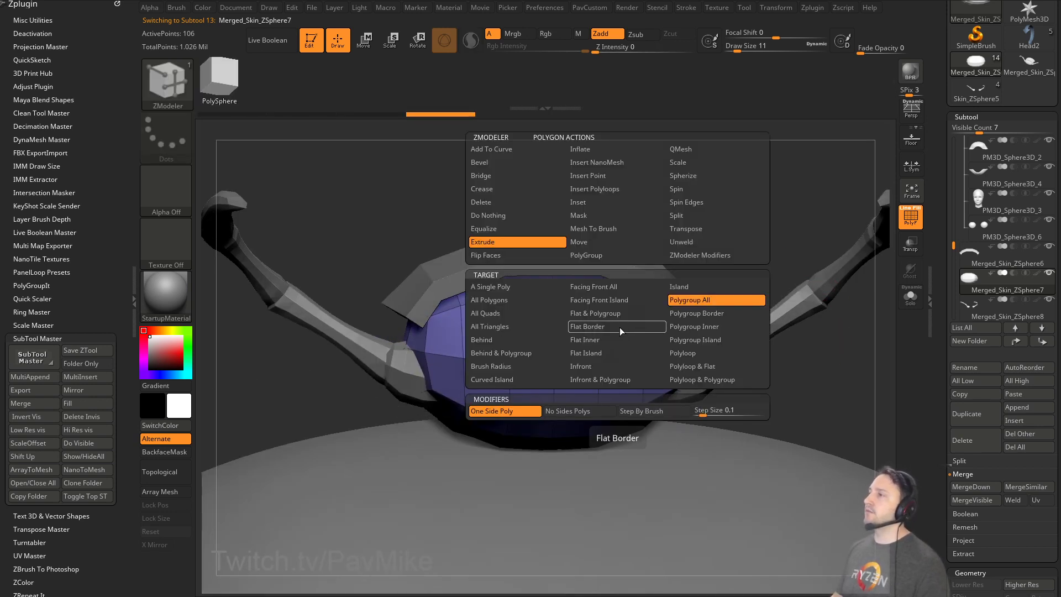
drag(738, 204, 768, 210)
drag(625, 325, 693, 332)
drag(797, 377, 717, 324)
Try the ZModeler Slide edge action on the central body and undo the trial polygon edits.
key(space)
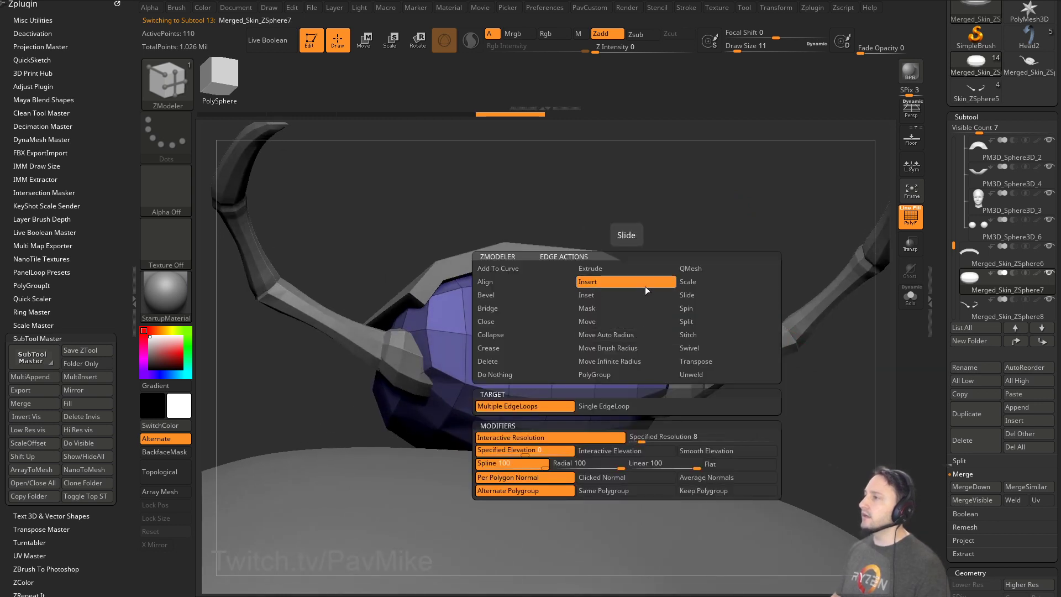
click(687, 295)
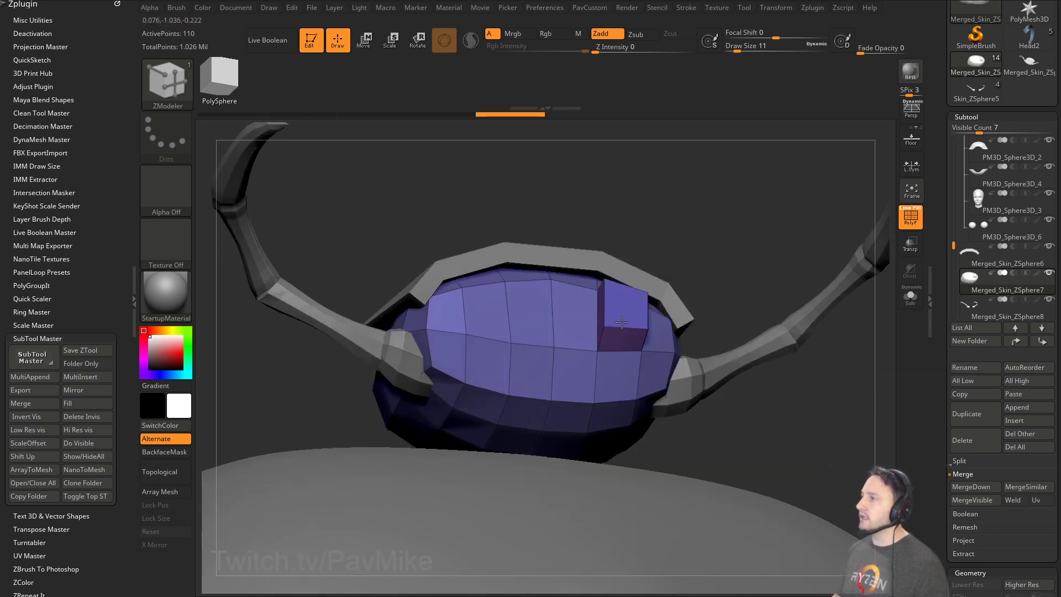
drag(727, 266, 626, 325)
mouse_move(664, 198)
ctrl+right_down()
mouse_move(652, 180)
mouse_move(806, 289)
mouse_move(783, 279)
ctrl+right_up()
key(ctrl+z)
key(ctrl+z)
Set the draw size to 35 and switch back to the Standard brush.
key(s)
drag(780, 284, 793, 287)
key(b)
key(s)
key(t)
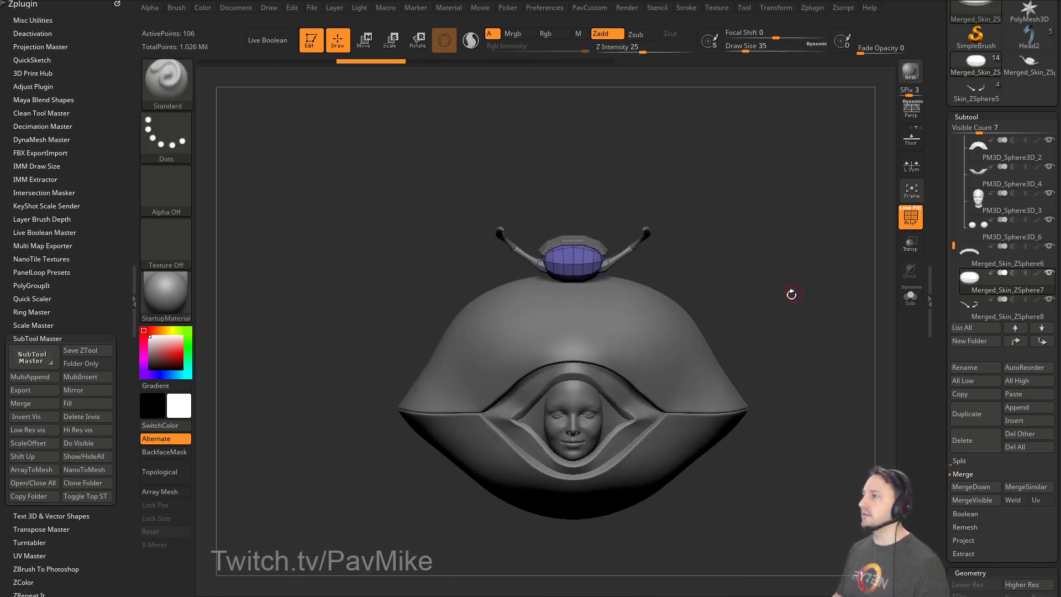
Select the kohBody001 band around the face and turn off polyframe.
mouse_move(790, 294)
right_down()
mouse_move(810, 249)
mouse_move(784, 287)
right_up()
alt+click(595, 415)
click(912, 220)
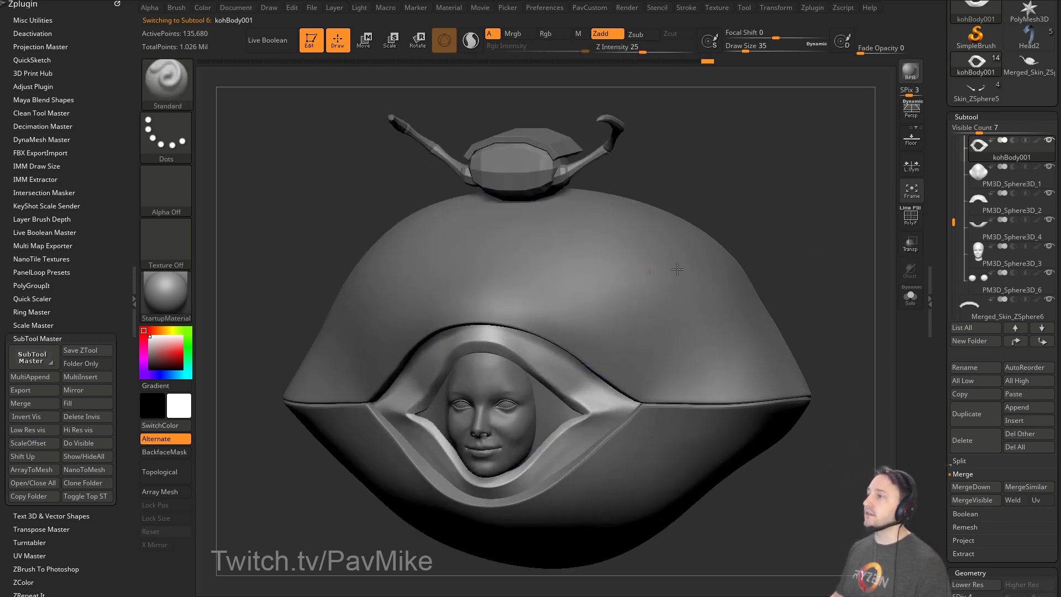
Smooth the kohBody001 band near its corner beside the face and set the draw size to 51.
right_drag(678, 268, 790, 230)
shift+drag(421, 405, 449, 431)
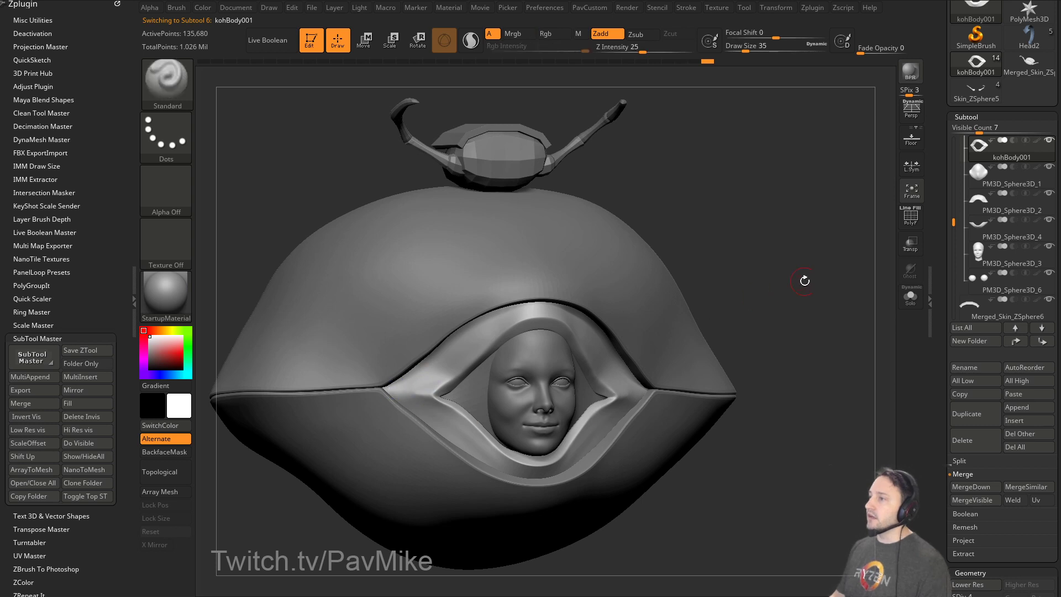
shift+right_drag(804, 280, 808, 296)
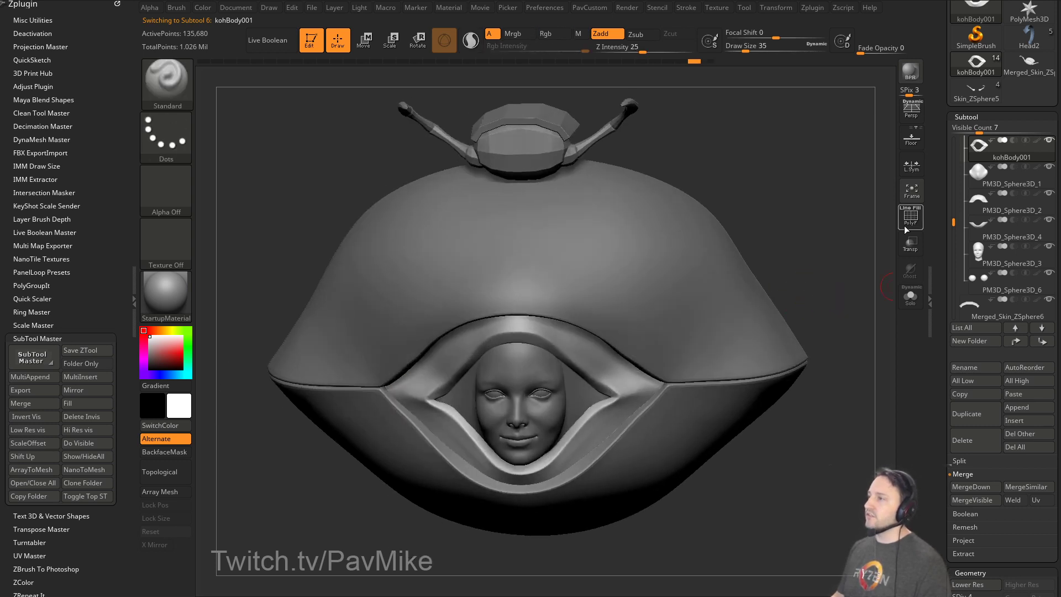
mouse_move(821, 243)
ctrl+right_down()
mouse_move(808, 227)
mouse_move(811, 265)
ctrl+right_up()
right_drag(812, 265, 796, 267)
key(s)
drag(786, 273, 788, 274)
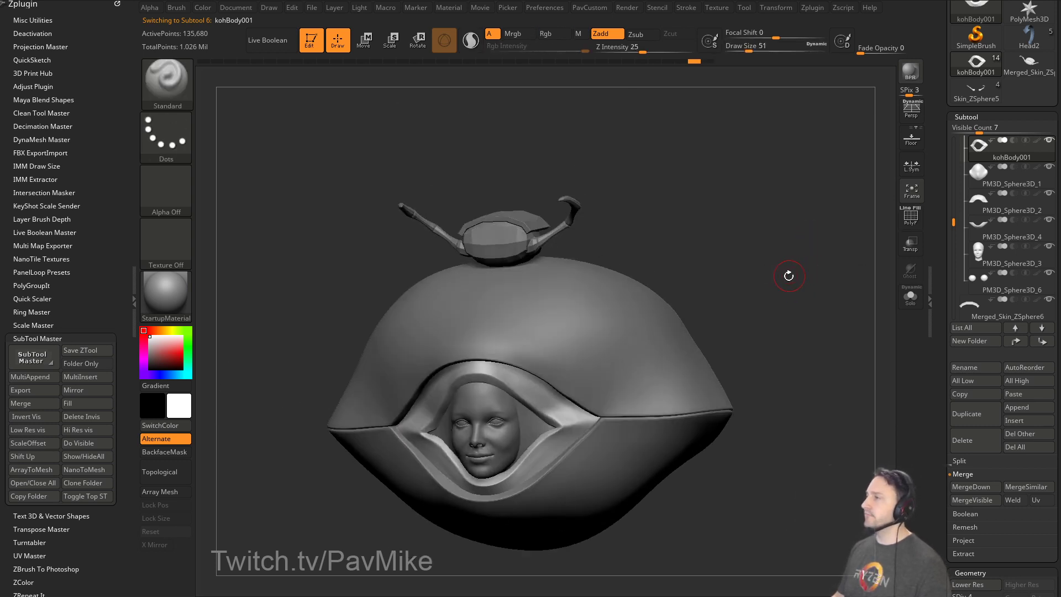
shift+right_drag(788, 274, 811, 261)
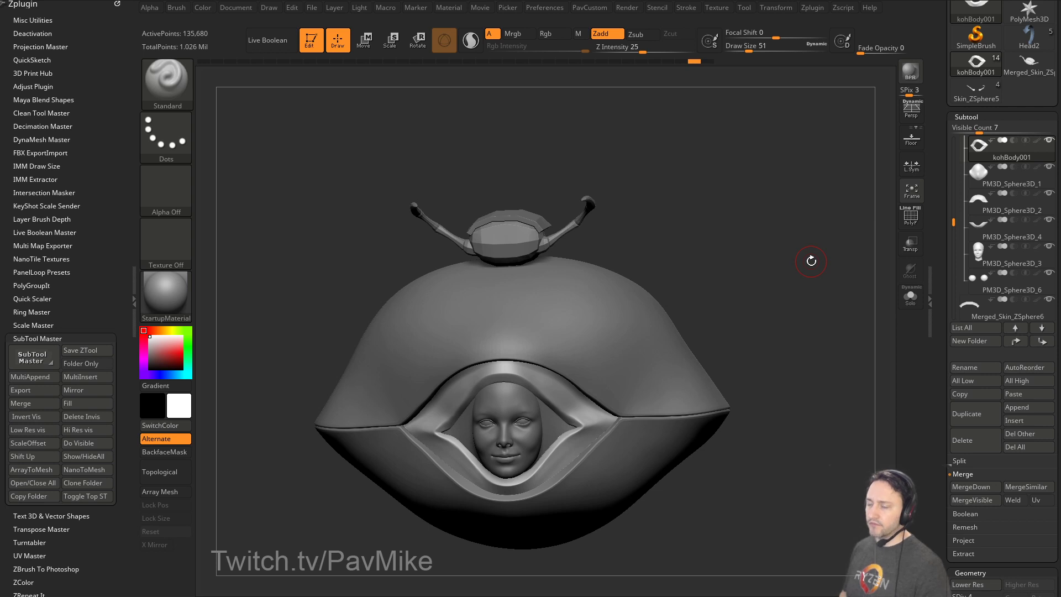
Turn on polyframe and isolate the shell plate Merged_Skin_ZSphere6 of the small body segment in Solo mode.
alt+click(506, 249)
ctrl+right_drag(666, 184, 886, 239)
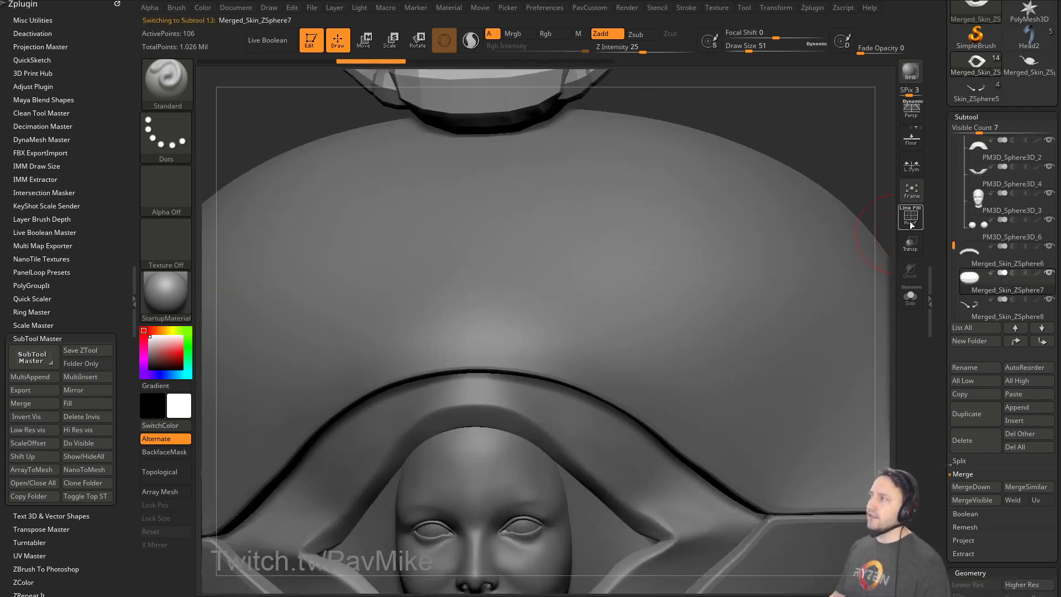
click(910, 217)
alt+right_drag(820, 148, 858, 424)
alt+click(596, 271)
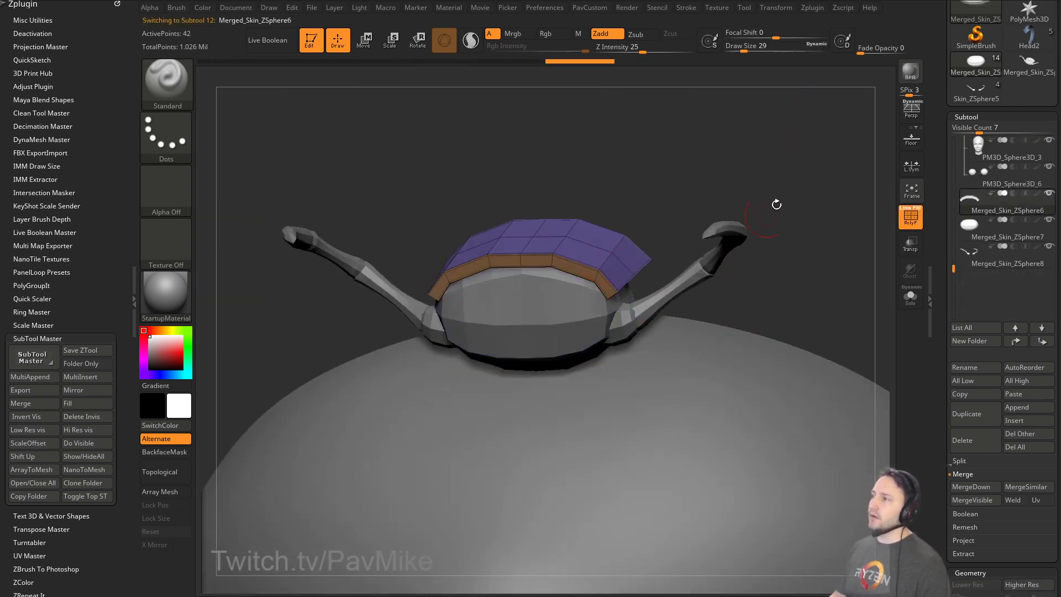
click(910, 297)
right_drag(802, 274, 780, 224)
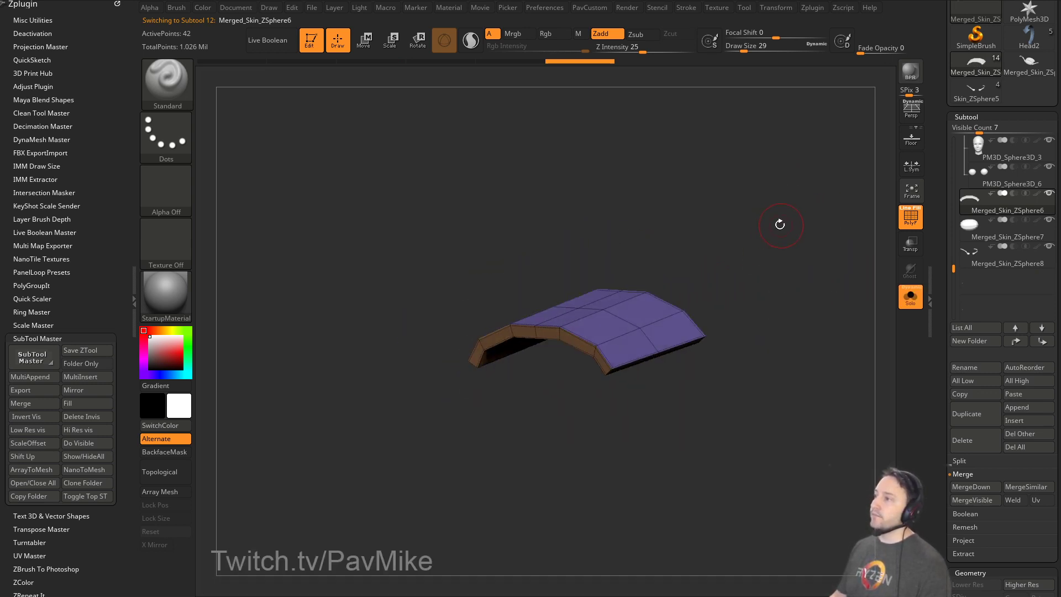
Try insetting the shell plate's top surface with the ZModeler Inset action targeting Polygroup All.
key(b)
key(z)
key(m)
key(space)
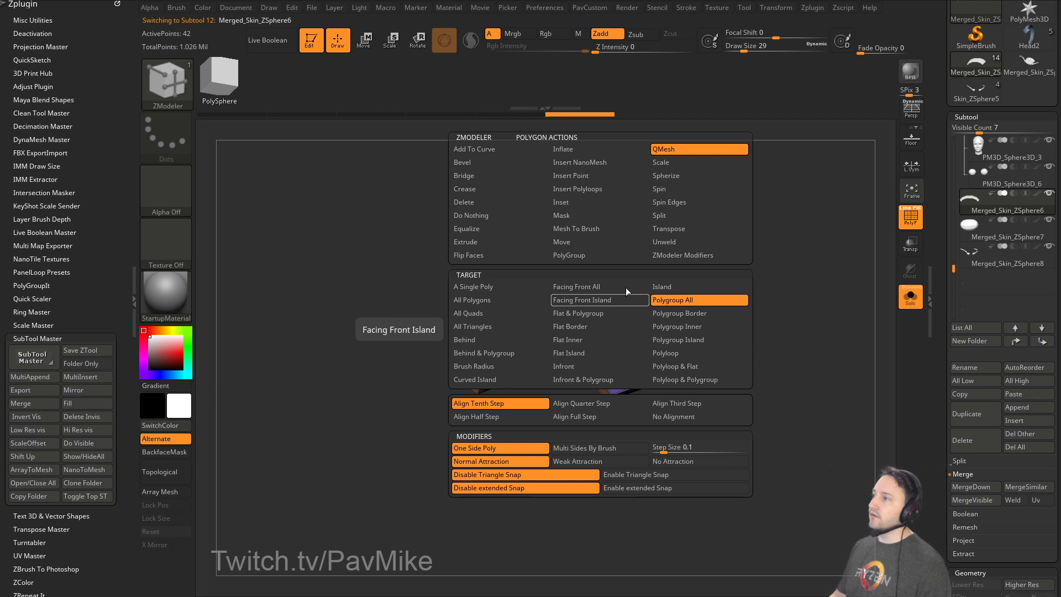
click(582, 204)
click(660, 313)
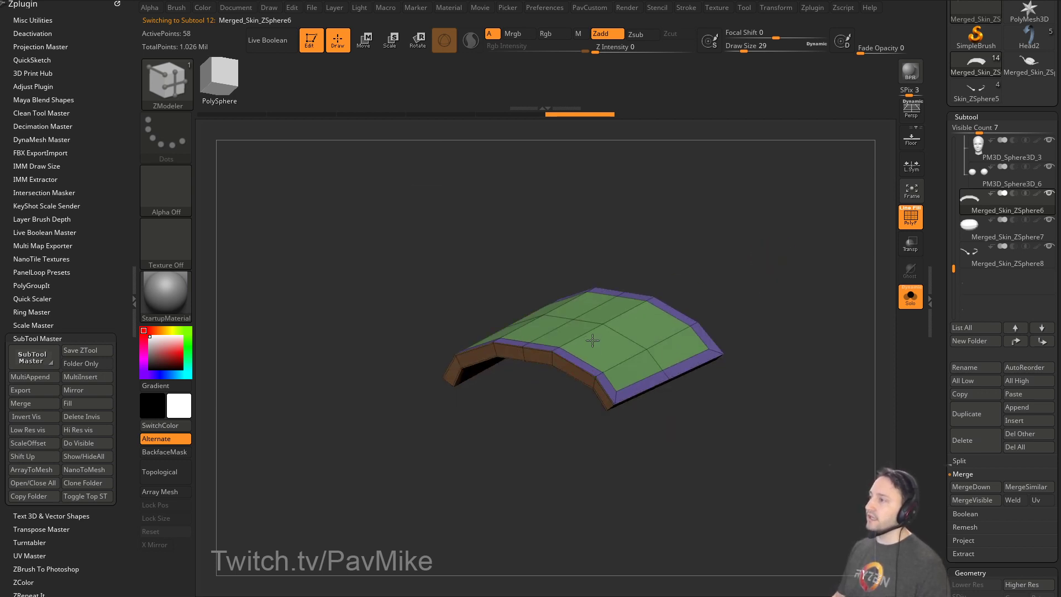
Try raising the plate's inset area with the ZModeler QMesh action, and undo the QMesh and inset edits.
key(space)
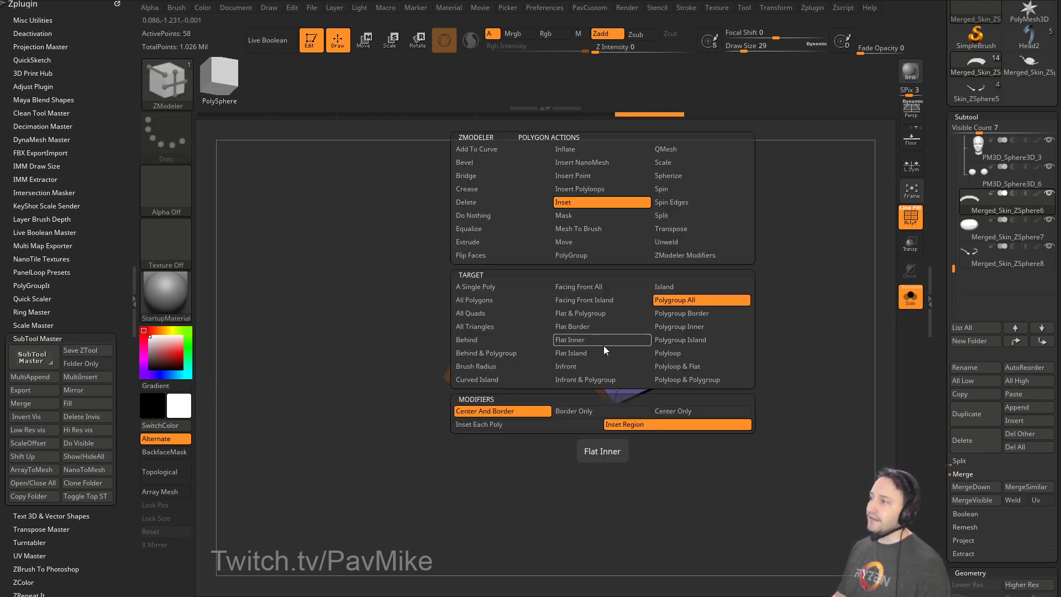
click(685, 156)
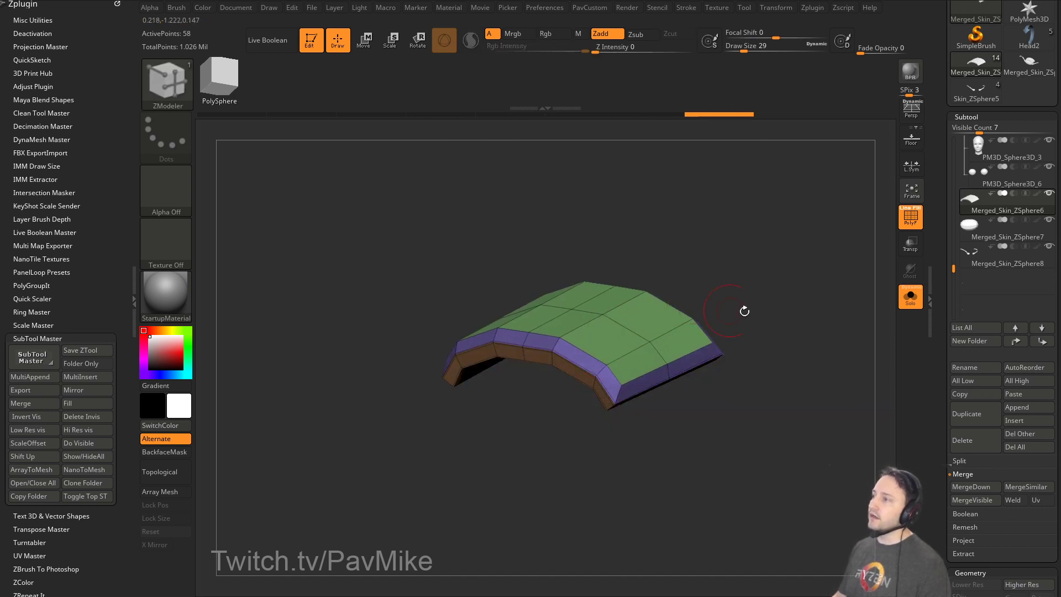
drag(776, 317, 816, 315)
key(ctrl+z)
key(ctrl+z)
Try marking the side polygons of the shell plate as a separate polygroup with the ZModeler brush.
key(2)
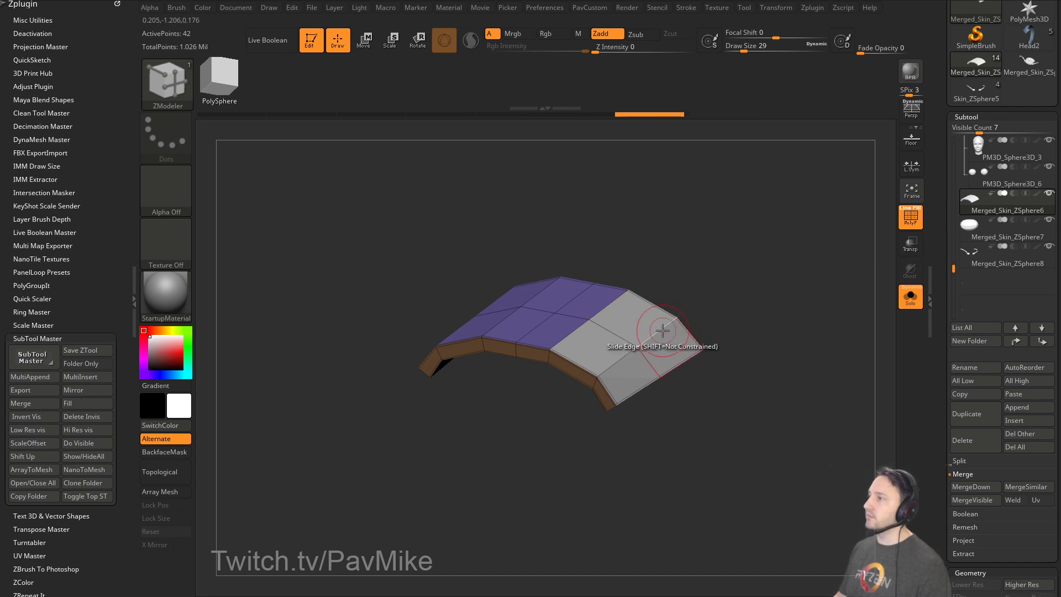
key(ctrl+z)
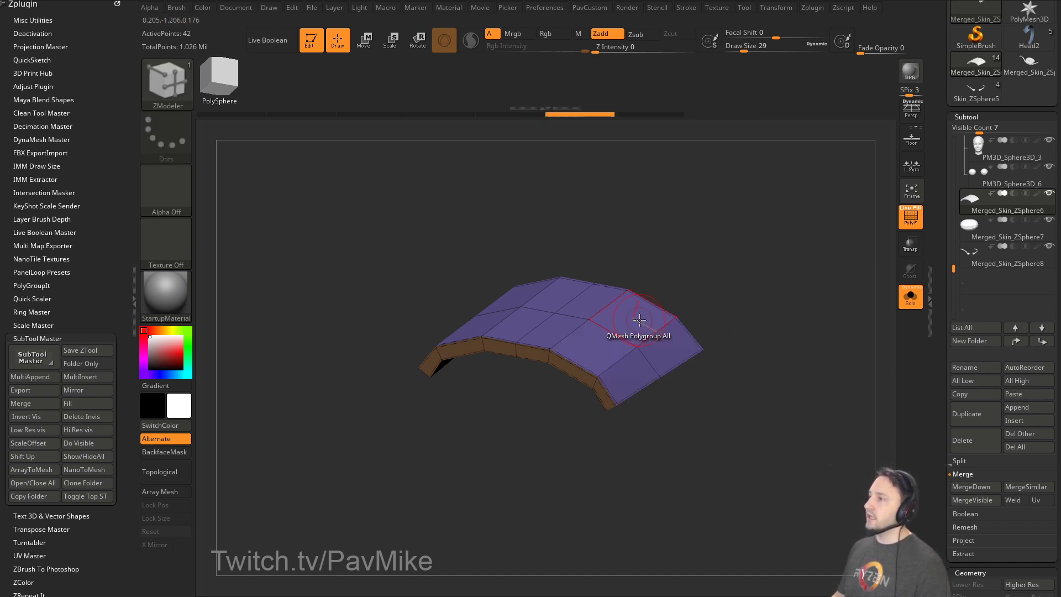
mouse_move(640, 321)
mouse_down()
mouse_move(659, 327)
mouse_move(643, 330)
mouse_up()
key(alt)
key(ctrl+z)
drag(767, 296, 762, 280)
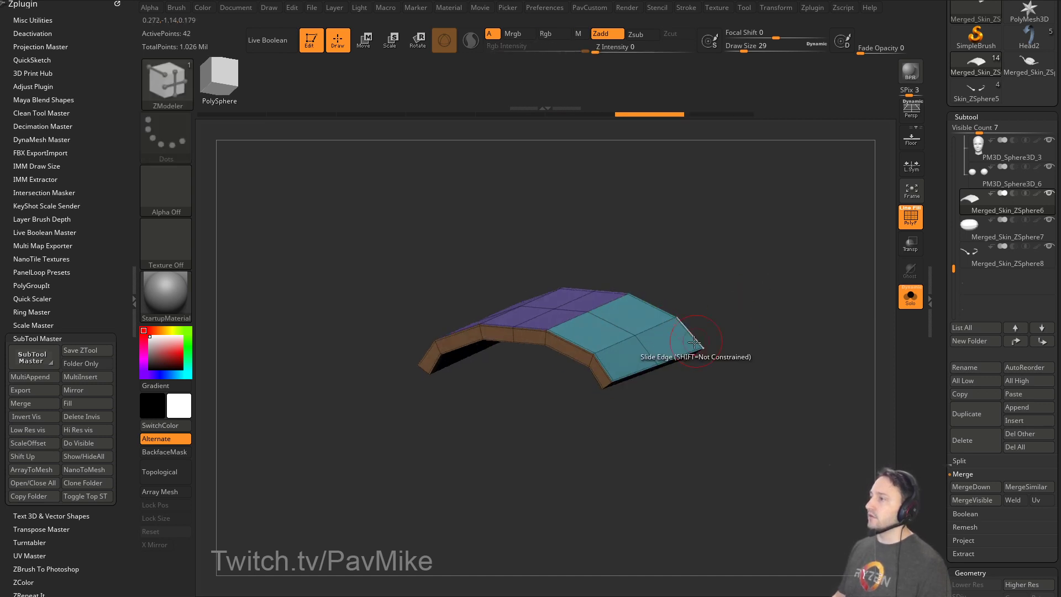
alt+drag(689, 346, 653, 381)
drag(651, 429, 802, 379)
key(ctrl+z)
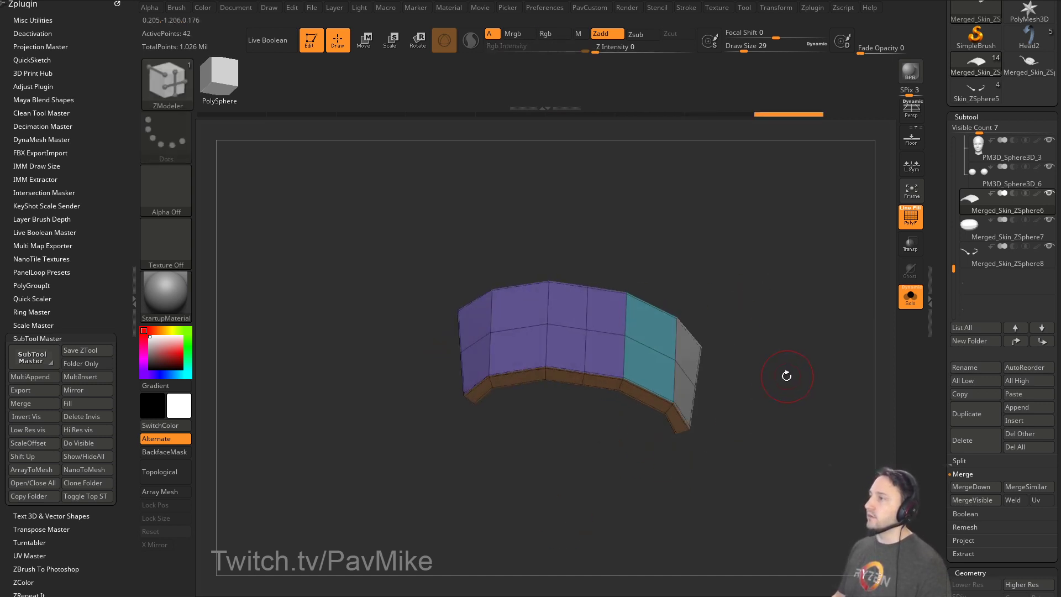
alt+click(574, 336)
mouse_move(559, 559)
mouse_down()
mouse_move(575, 486)
mouse_move(728, 429)
mouse_up()
key(ctrl+z)
Regroup the shell plate's polygons with Groups By Normals.
mouse_move(774, 372)
mouse_down()
mouse_move(694, 350)
mouse_move(725, 348)
mouse_move(683, 368)
mouse_move(704, 342)
mouse_move(774, 314)
mouse_up()
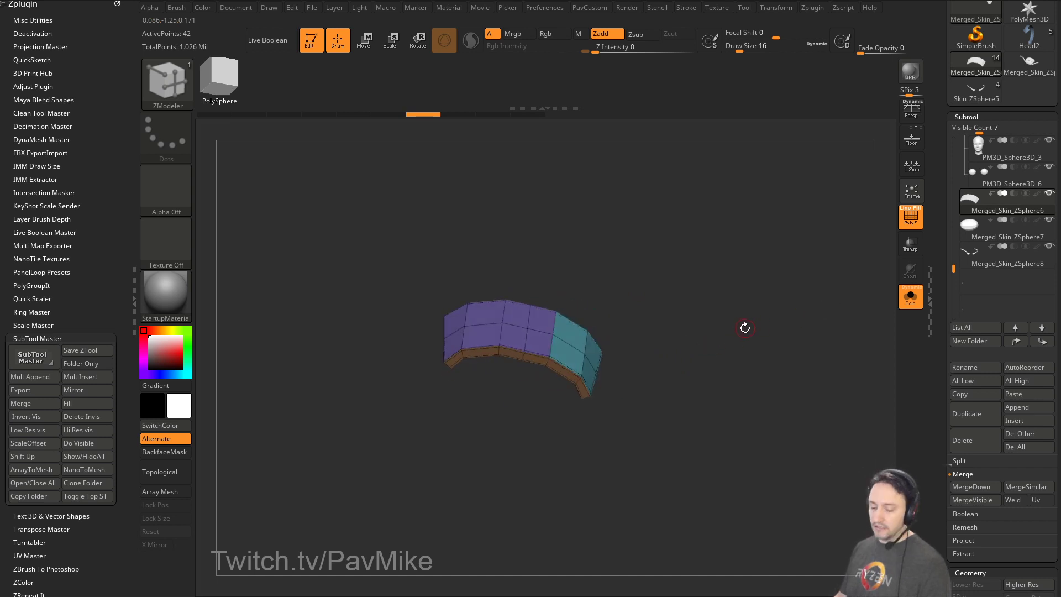
key(2)
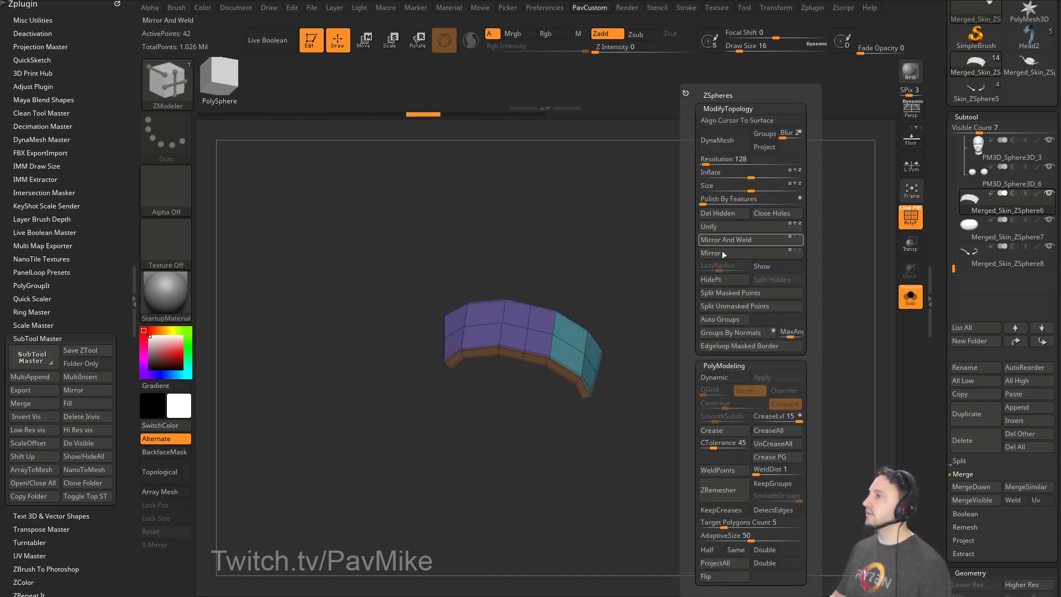
click(733, 331)
drag(715, 332, 802, 315)
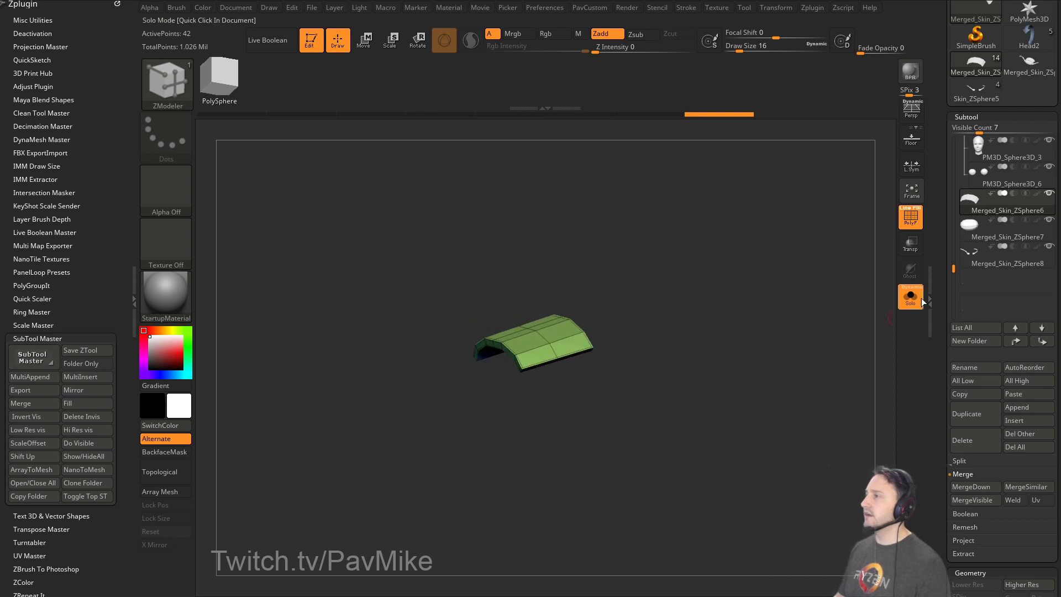
Leave Solo mode, turn off polyframe, and switch to the Standard brush at draw size 44.
click(910, 296)
click(905, 219)
mouse_move(796, 265)
mouse_down()
mouse_move(772, 259)
mouse_move(782, 301)
mouse_move(790, 285)
mouse_up()
key(b)
key(s)
key(t)
key(s)
key(s)
click(787, 299)
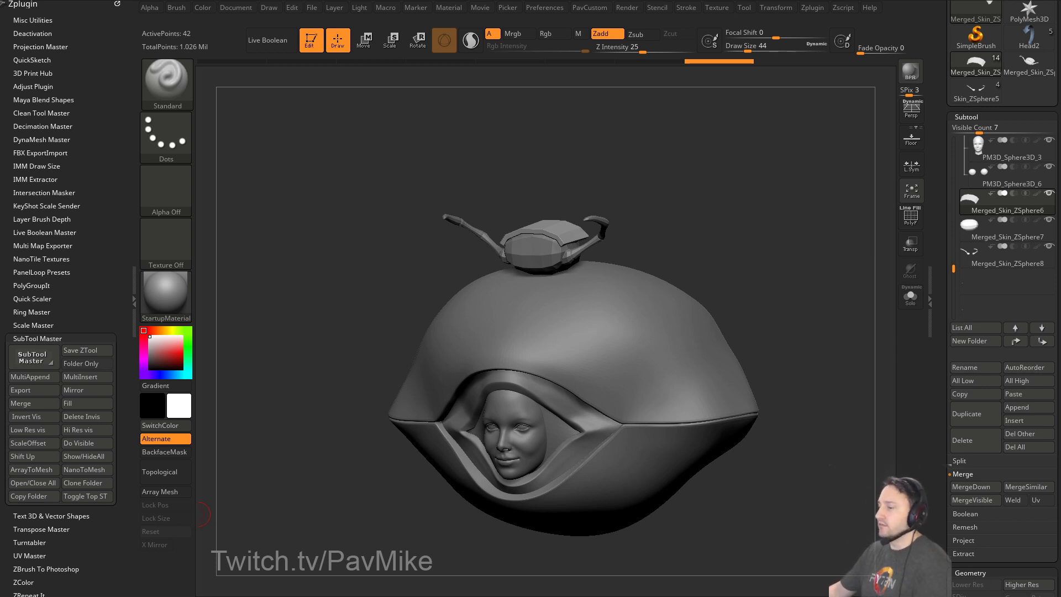
Set the draw size to 49 and bring the shell plate's Geometry settings into view.
drag(721, 186, 732, 193)
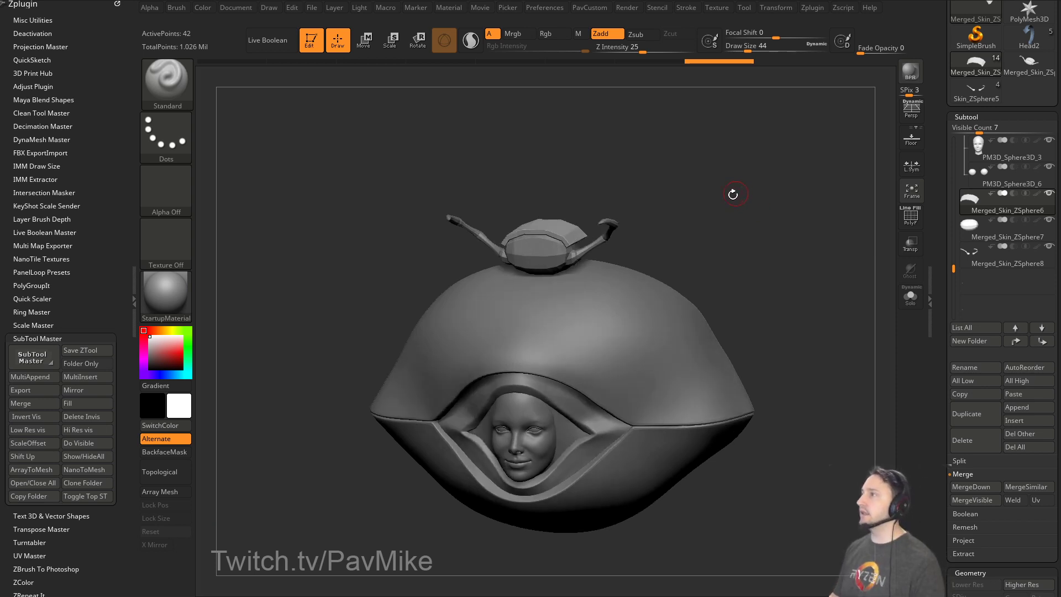
key(space)
key(space)
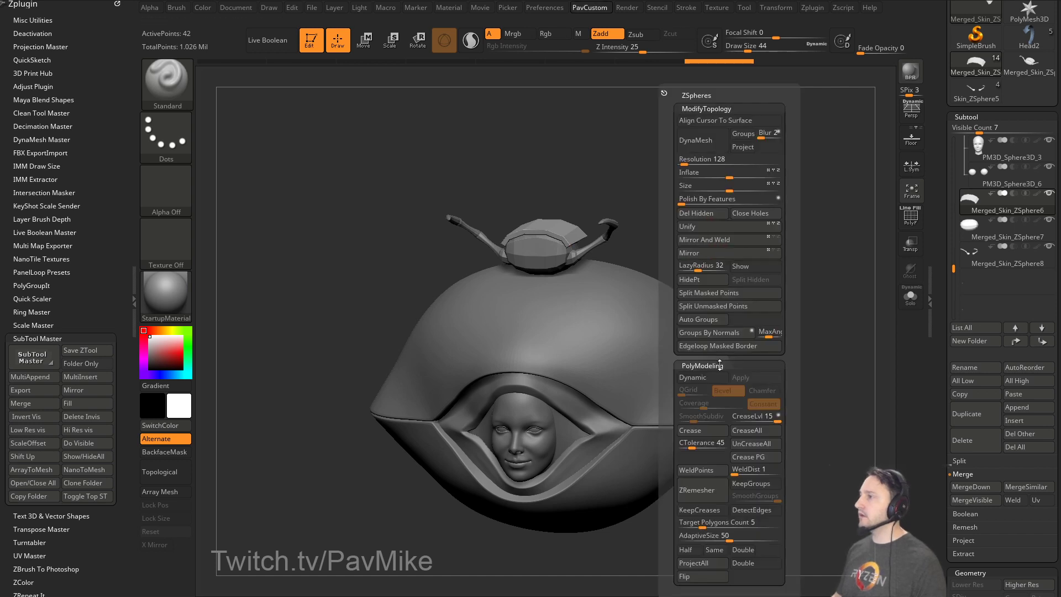
key(s)
click(765, 331)
alt+drag(773, 301, 743, 312)
key(space)
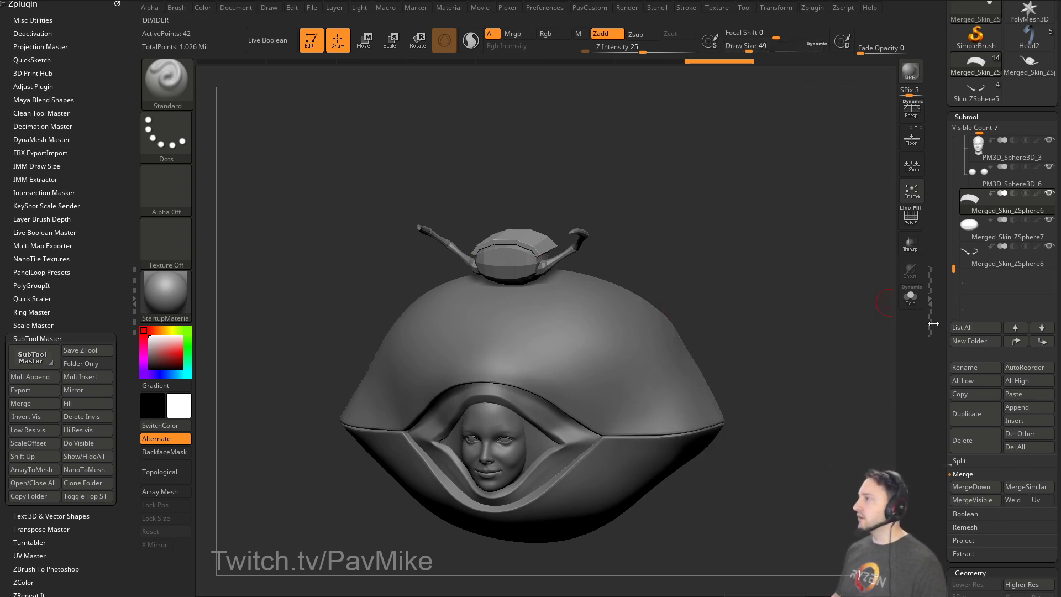
drag(931, 325, 929, 183)
key(shift)
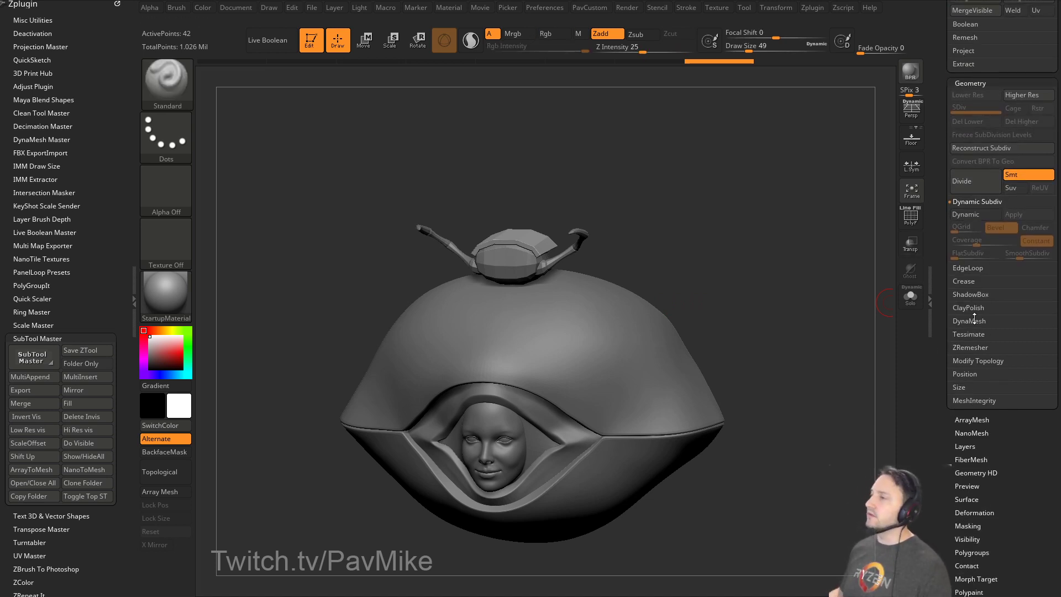
Select the upper shell PM3D_Sphere3D_2 over the face opening and switch to the Move brush.
drag(658, 244, 691, 230)
alt+click(547, 399)
alt+click(594, 362)
mouse_move(741, 276)
mouse_down()
mouse_move(758, 225)
mouse_move(755, 258)
mouse_up()
key(s)
mouse_move(432, 387)
mouse_down()
mouse_move(449, 387)
mouse_move(432, 405)
mouse_up()
key(b)
key(m)
key(v)
Adjust the upper shell's rim around the face opening with the Move brush, resizing the brush to 124.
key(s)
drag(447, 360, 452, 350)
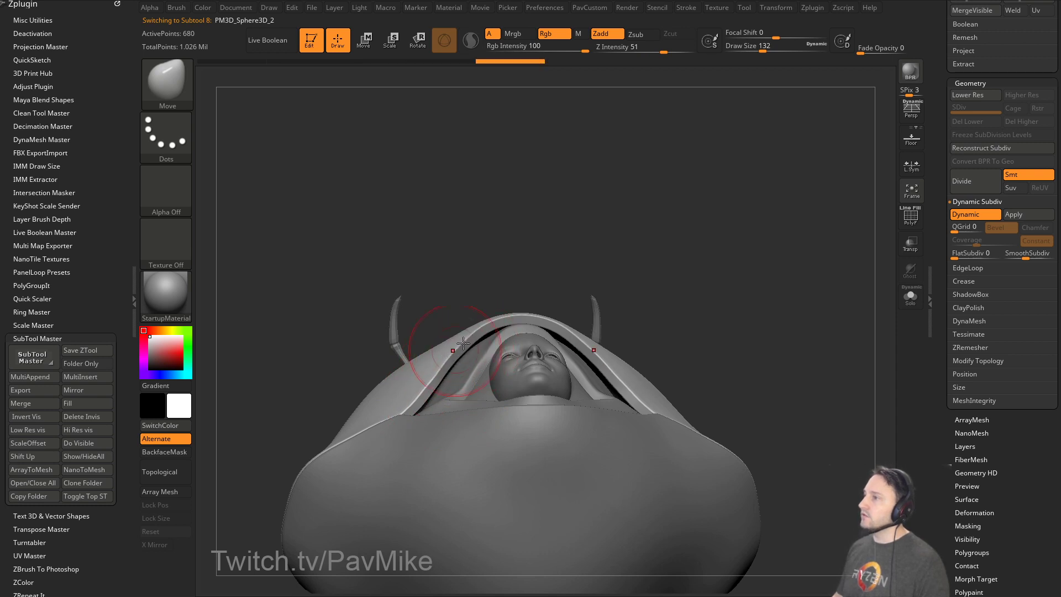
mouse_move(768, 276)
mouse_down()
mouse_move(778, 324)
mouse_move(697, 327)
mouse_up()
key(space)
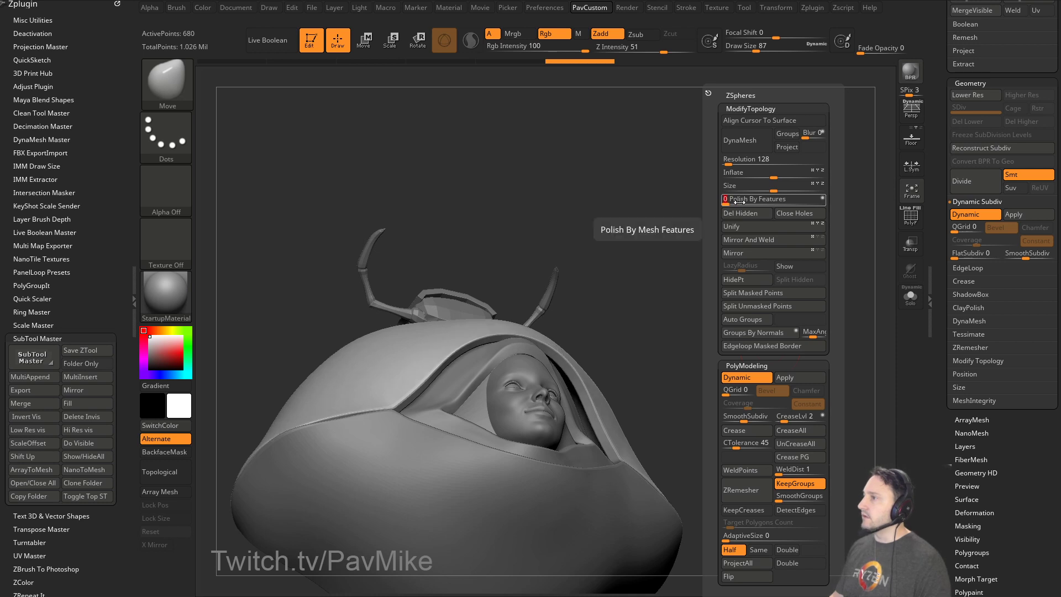
drag(704, 279, 569, 289)
key(s)
drag(520, 347, 525, 332)
mouse_move(762, 298)
mouse_down()
mouse_move(692, 323)
mouse_move(784, 287)
mouse_move(729, 312)
mouse_move(736, 306)
mouse_up()
Select the kohBody001 band and shift its sides beside the face with the Move brush at draw size 116.
alt+click(613, 359)
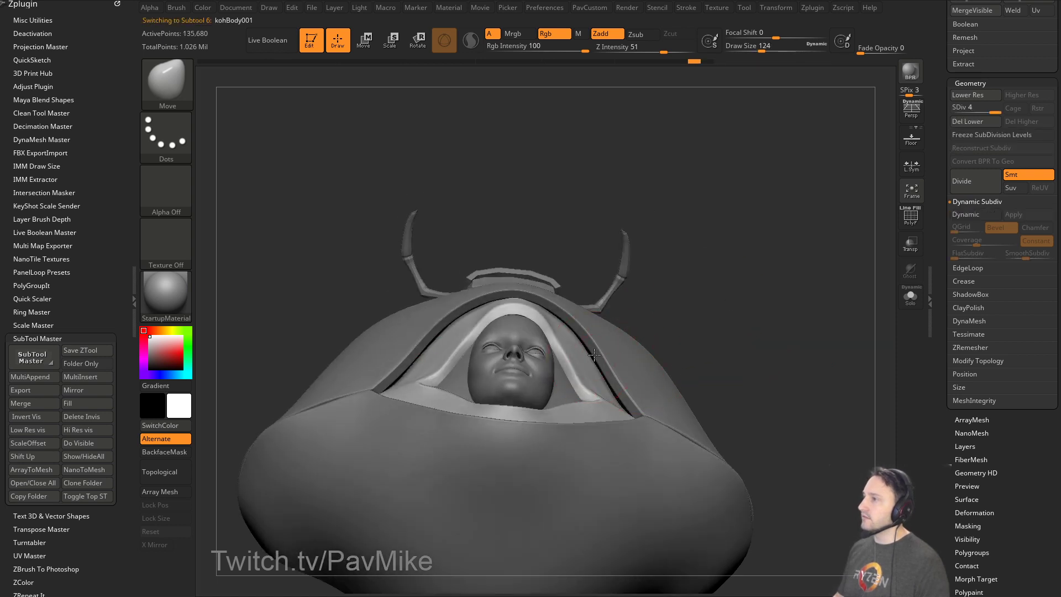
drag(611, 390, 682, 361)
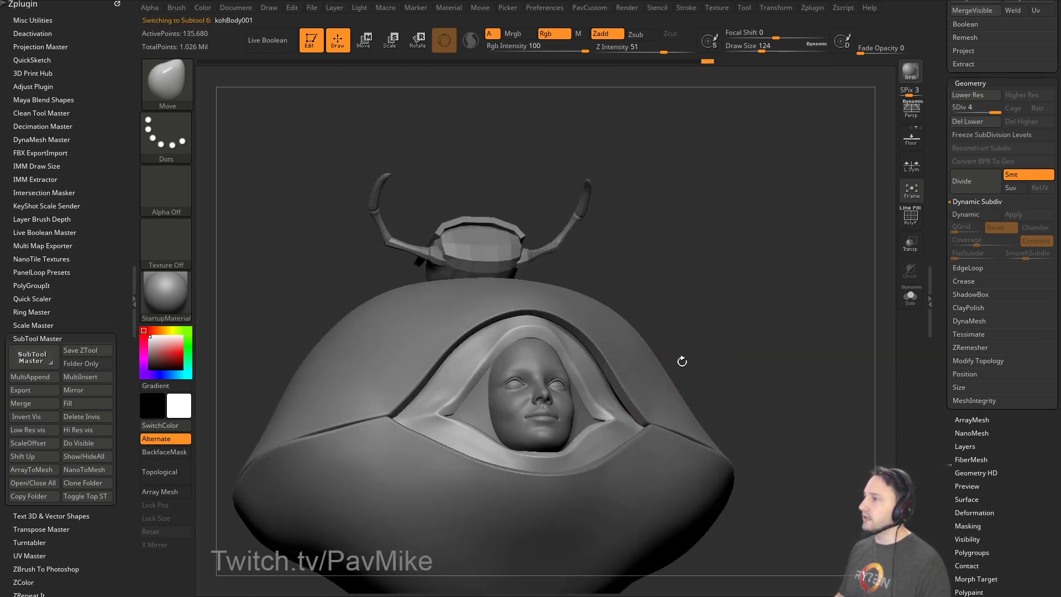
drag(617, 391, 619, 394)
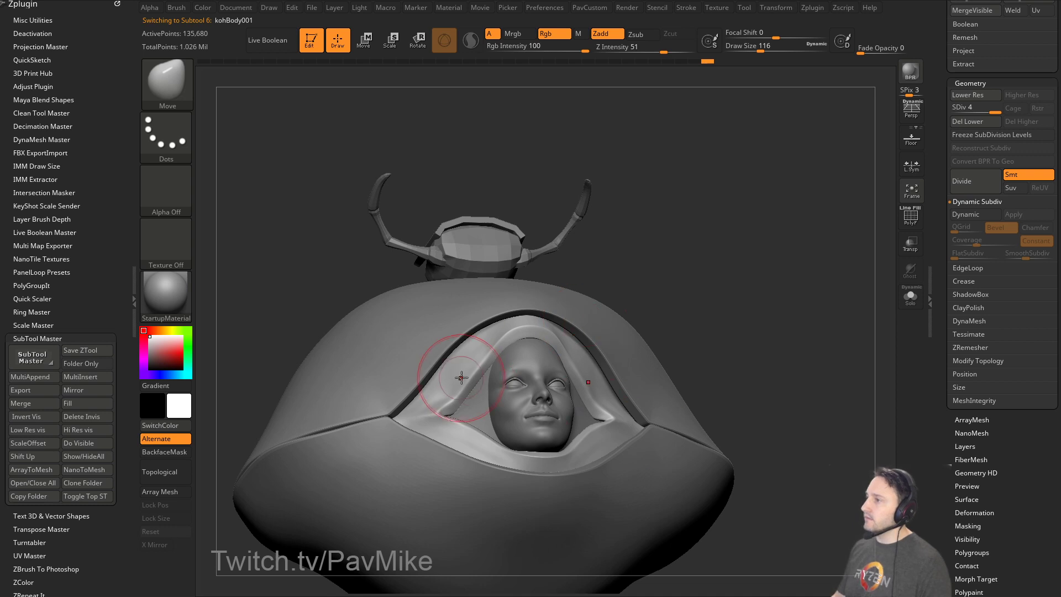
drag(469, 352, 455, 370)
Isolate the band in Solo mode and switch to the hPolish brush at draw size 83.
mouse_move(709, 297)
mouse_down()
mouse_move(702, 284)
mouse_move(748, 225)
mouse_move(683, 231)
mouse_move(791, 239)
mouse_move(608, 280)
mouse_up()
click(910, 297)
key(b)
key(h)
key(p)
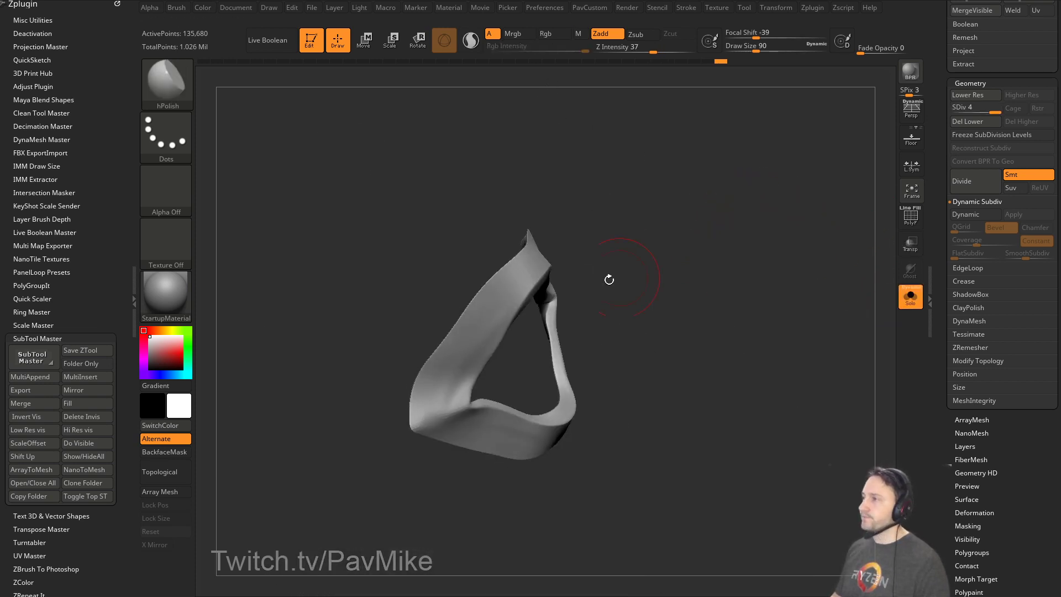
right_drag(475, 357, 516, 326)
key(s)
drag(511, 310, 508, 310)
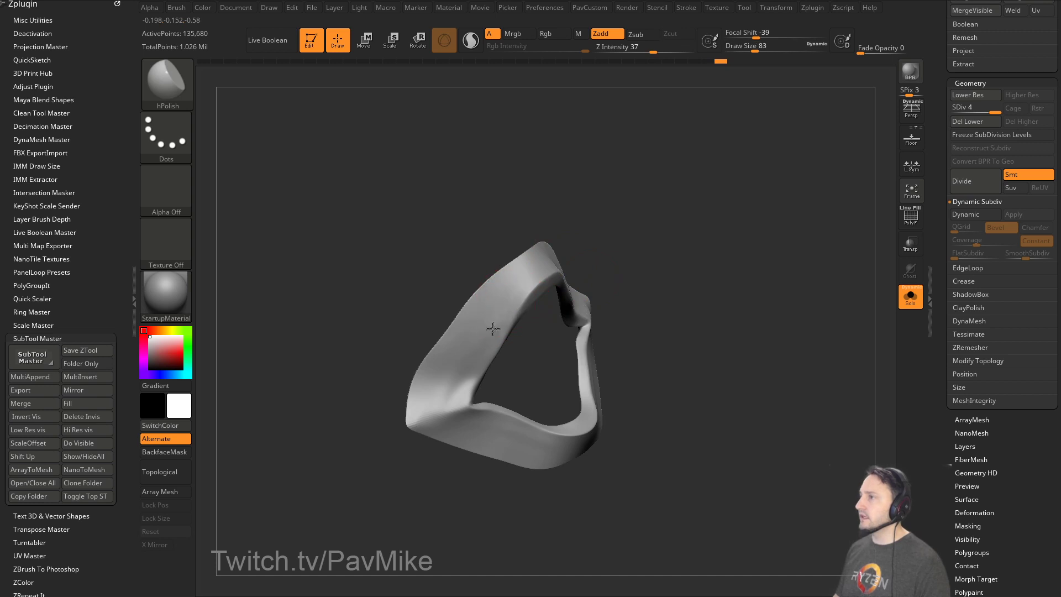
Flatten the outer surface of the isolated band along its upper arch with hPolish at draw size 77.
mouse_move(595, 265)
mouse_down()
mouse_move(500, 296)
mouse_move(511, 279)
mouse_up()
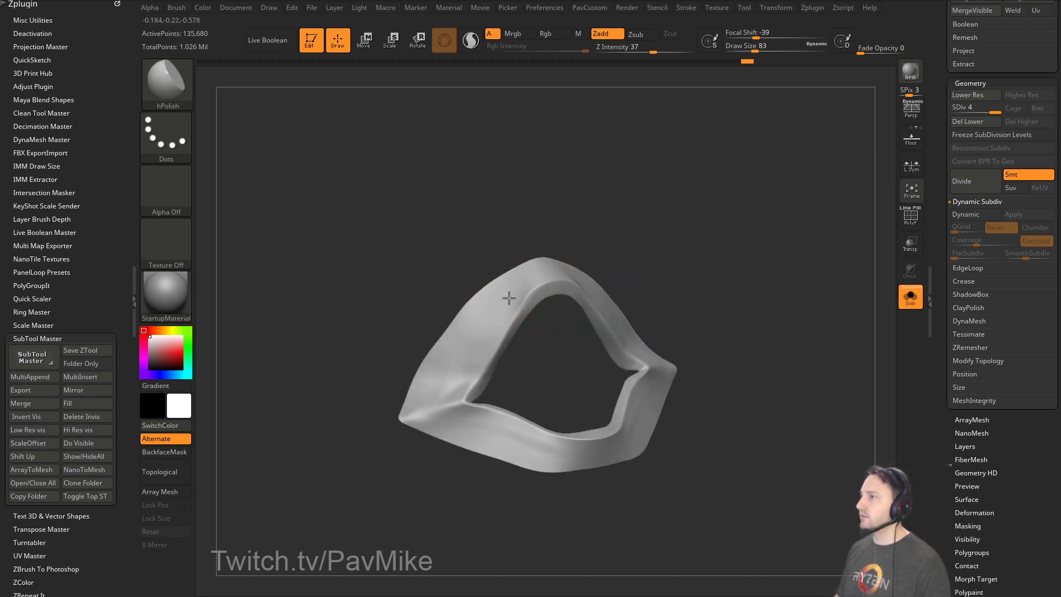
mouse_move(635, 255)
mouse_down()
mouse_move(539, 287)
mouse_move(516, 314)
mouse_up()
key(s)
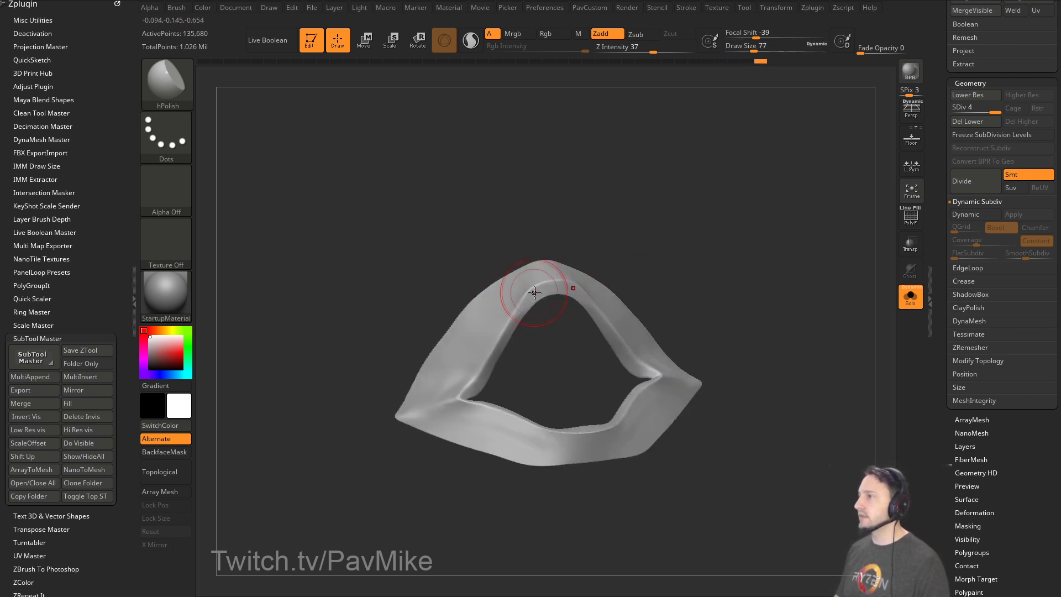
drag(579, 234, 718, 235)
shift+drag(488, 268, 524, 276)
drag(723, 294, 671, 303)
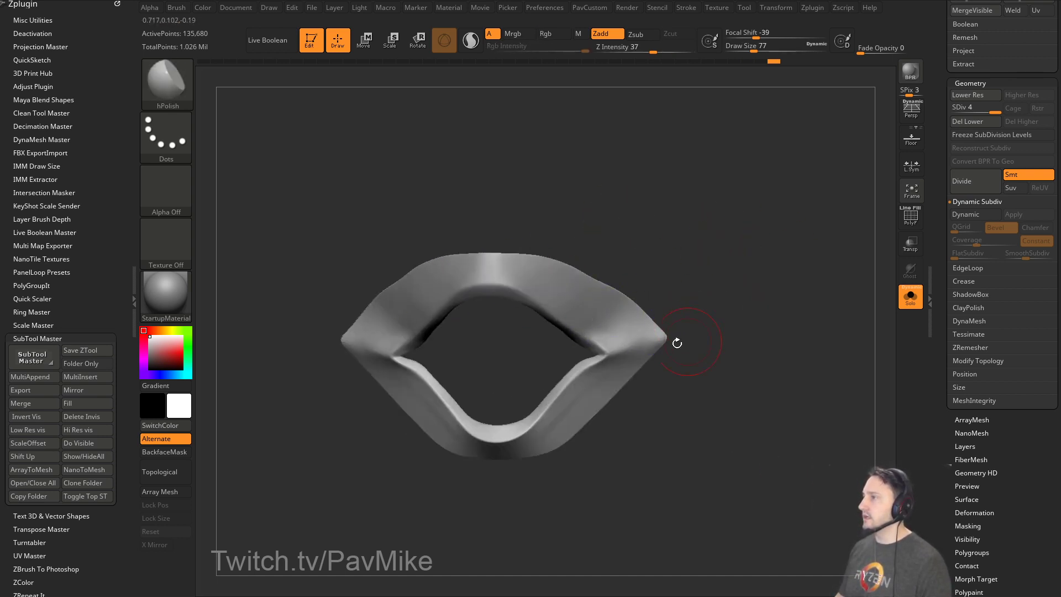
alt+drag(709, 369, 724, 336)
mouse_move(629, 411)
mouse_down()
mouse_move(602, 359)
mouse_move(666, 323)
mouse_up()
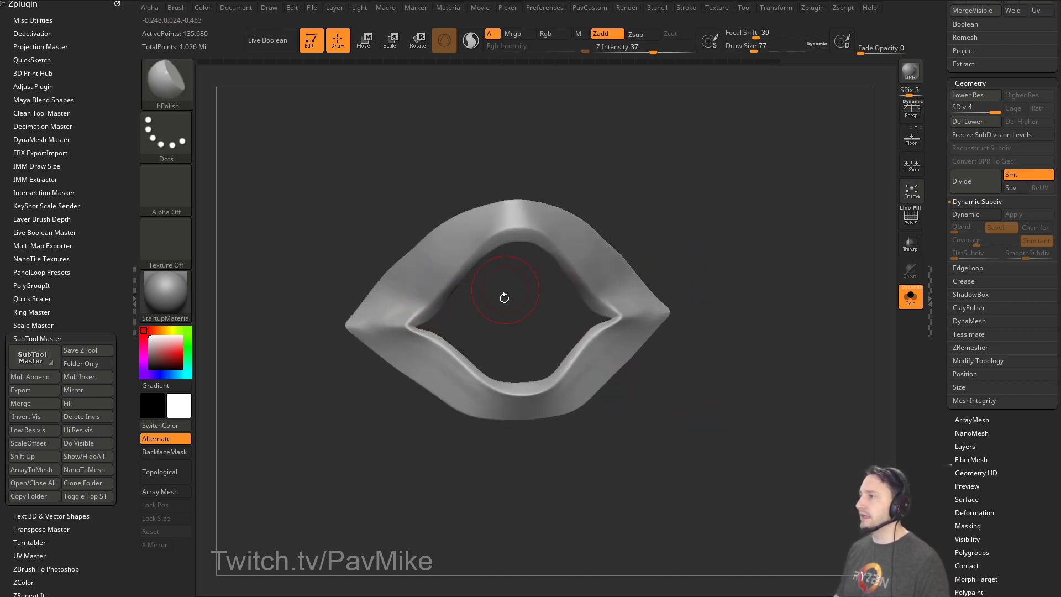
Polish and smooth the band's side corners with hPolish at draw size 46, and leave Solo mode.
drag(504, 298, 573, 374)
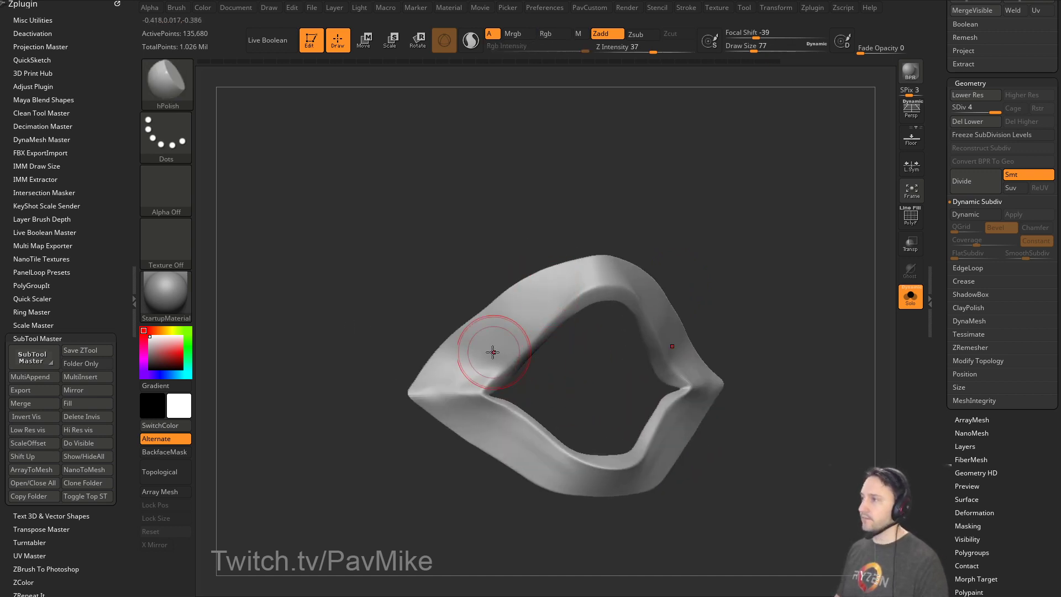
key(s)
drag(493, 352, 508, 357)
key(s)
drag(446, 339, 486, 356)
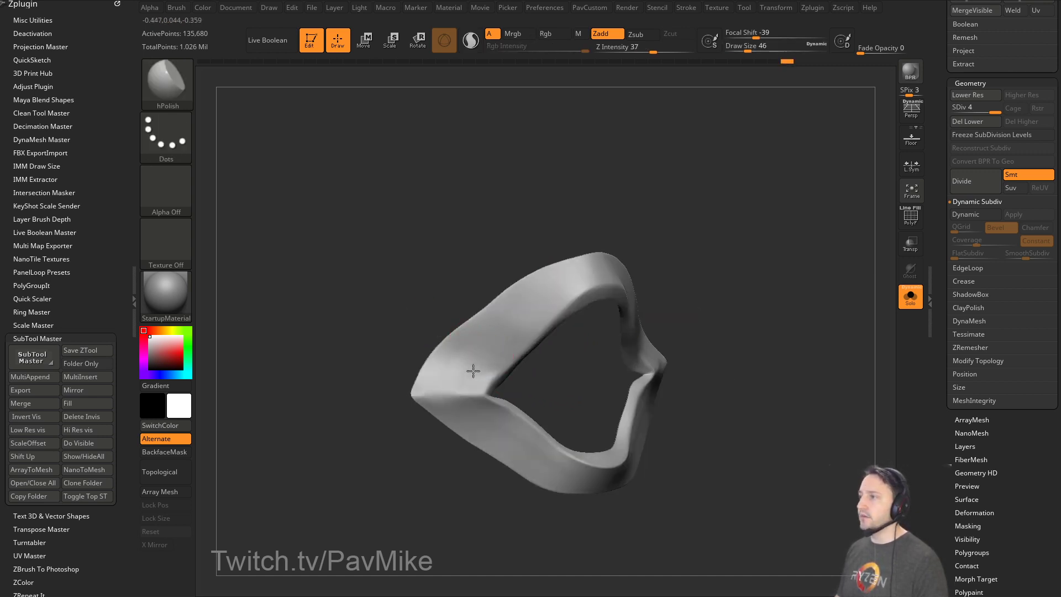
shift+drag(574, 349, 553, 343)
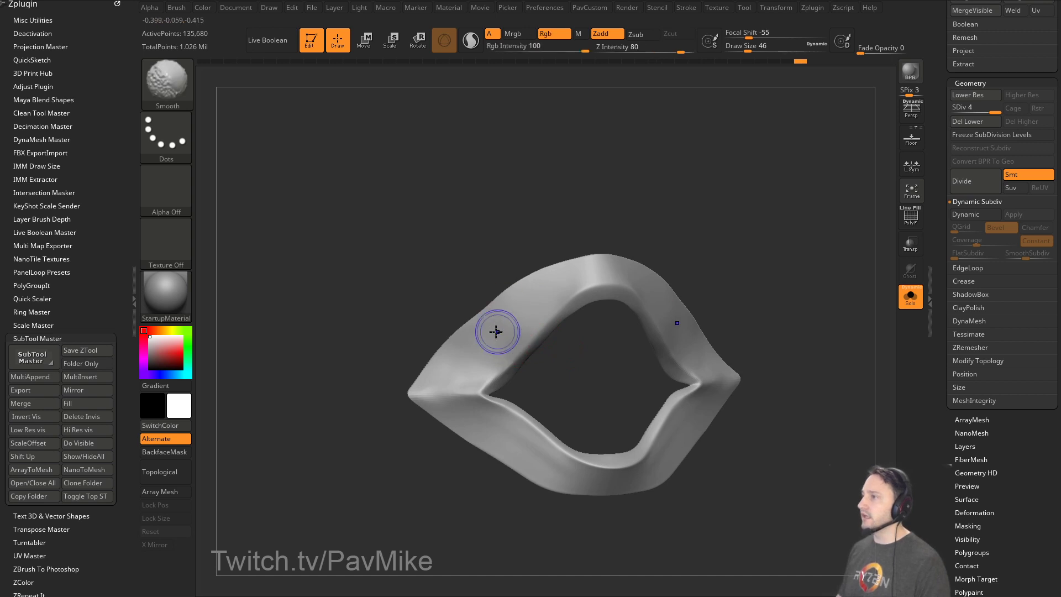
drag(430, 376, 583, 276)
shift+drag(714, 311, 724, 293)
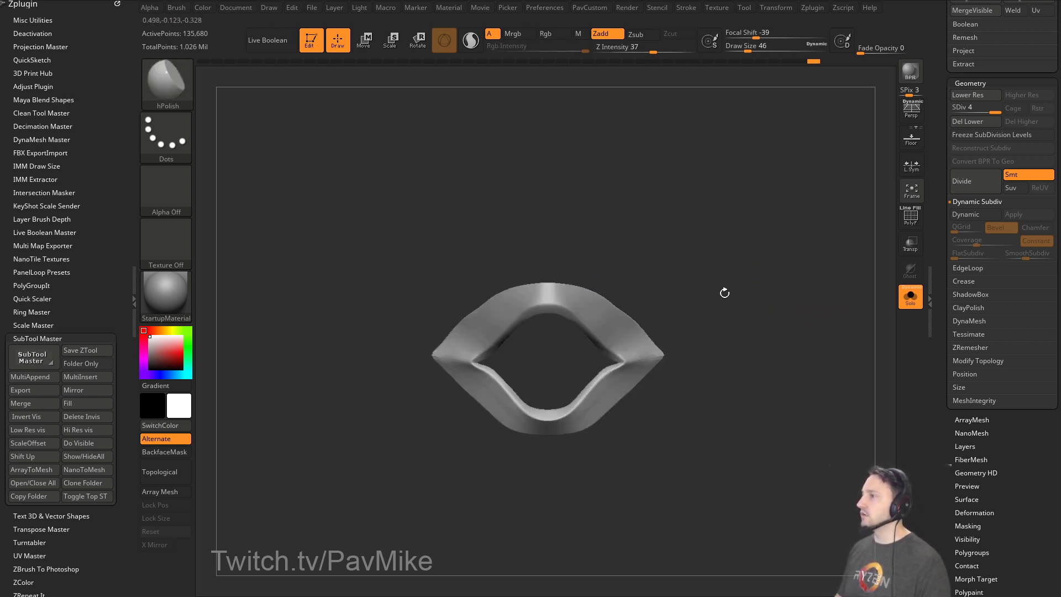
click(910, 299)
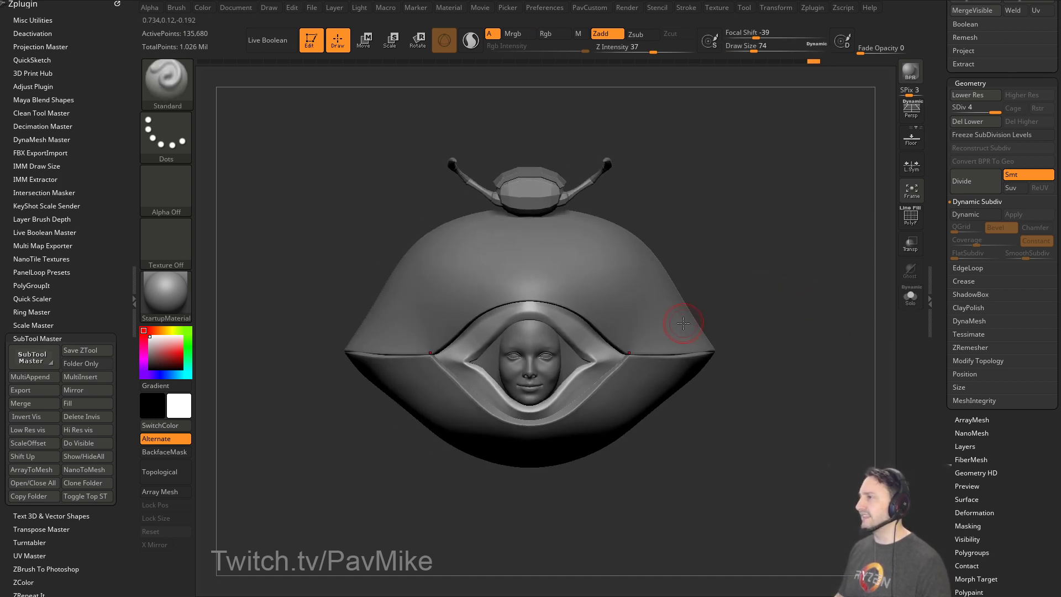
Select the upper shell PM3D_Sphere3D_2 and inspect its wireframe in Solo mode.
mouse_move(731, 315)
mouse_down()
mouse_move(784, 301)
mouse_move(811, 308)
mouse_move(719, 306)
mouse_up()
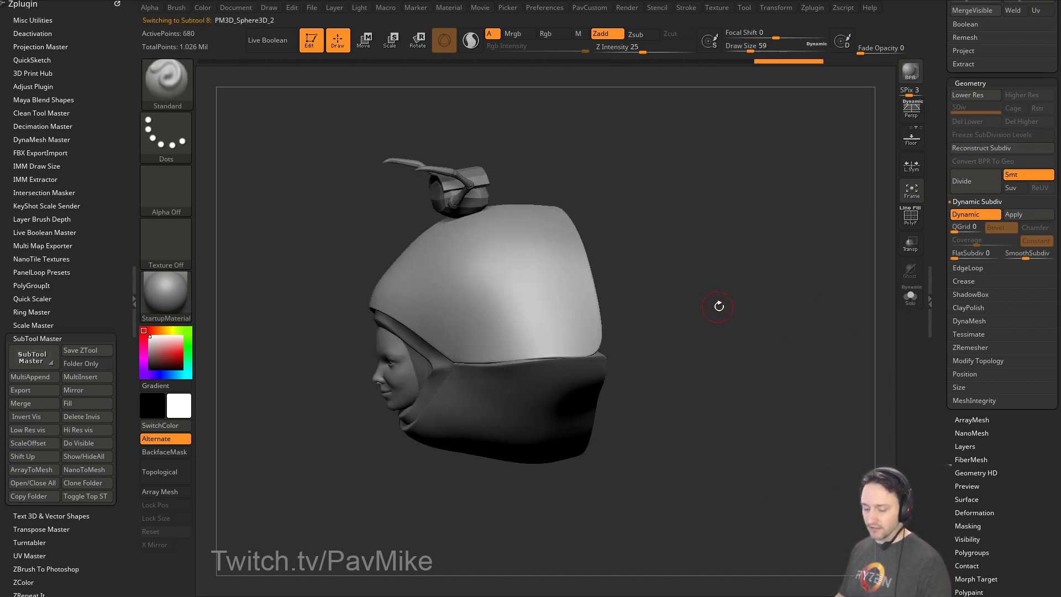
click(911, 297)
click(910, 217)
alt+drag(880, 274, 850, 281)
click(910, 297)
click(910, 217)
mouse_move(781, 280)
mouse_down()
mouse_move(794, 279)
mouse_move(796, 255)
mouse_up()
Adjust the upper shell's lower edge beside the face opening with the Move brush at draw sizes 136 and 163.
key(1)
key(s)
mouse_move(617, 326)
mouse_down()
mouse_move(638, 326)
mouse_move(545, 362)
mouse_move(623, 332)
mouse_move(625, 351)
mouse_up()
key(s)
key(2)
key(s)
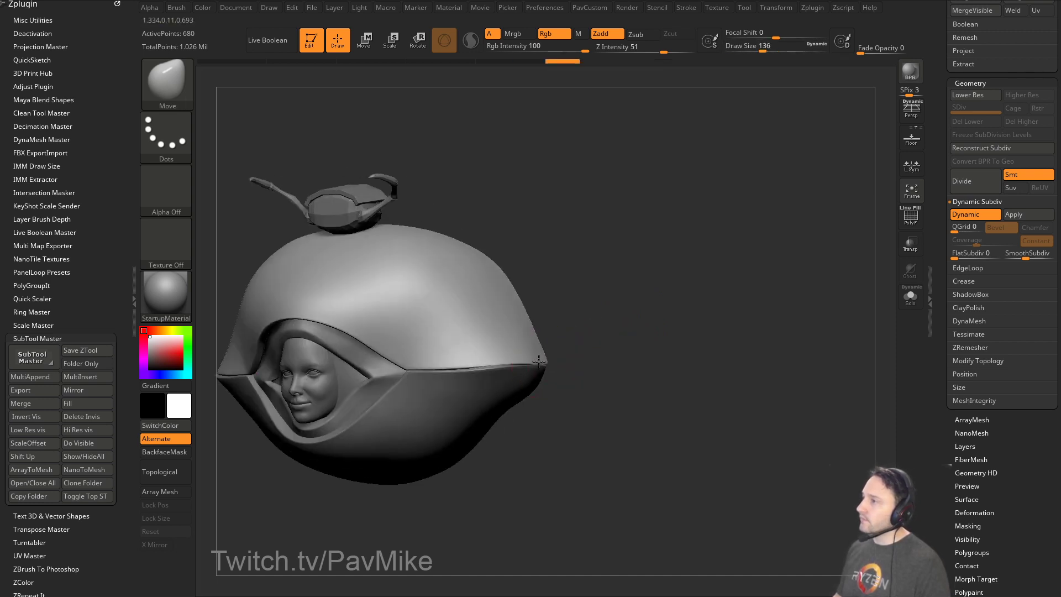
key(s)
right_drag(535, 359, 612, 326)
alt+right_drag(504, 353, 582, 355)
key(s)
drag(582, 357, 587, 357)
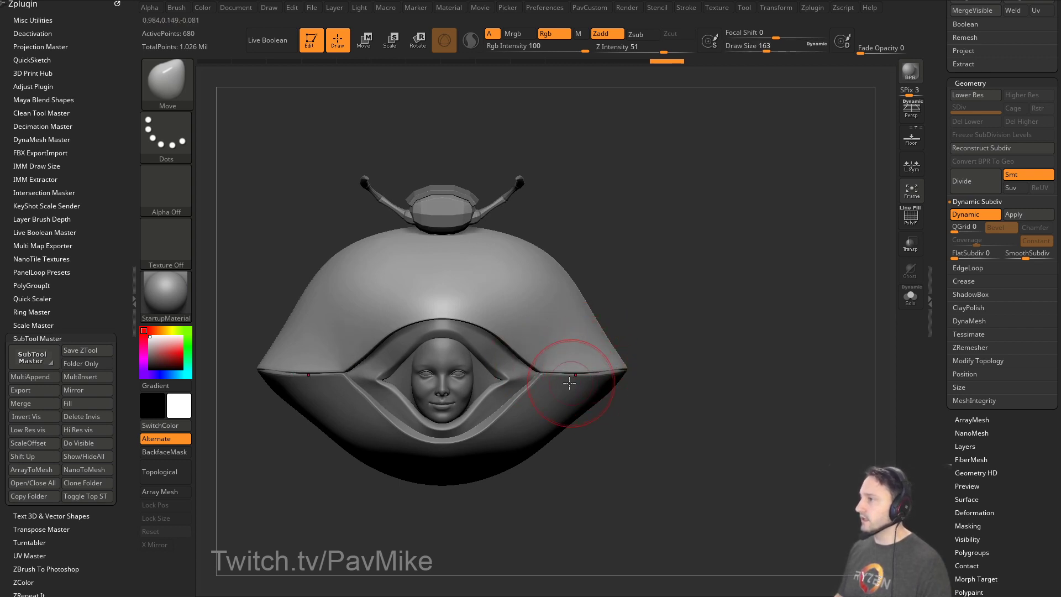
Select the lower shell PM3D_Sphere3D_4 and fit its rim to the upper shell with the Move brush, reducing the draw size to 120.
alt+click(545, 404)
key(s)
drag(537, 412, 533, 412)
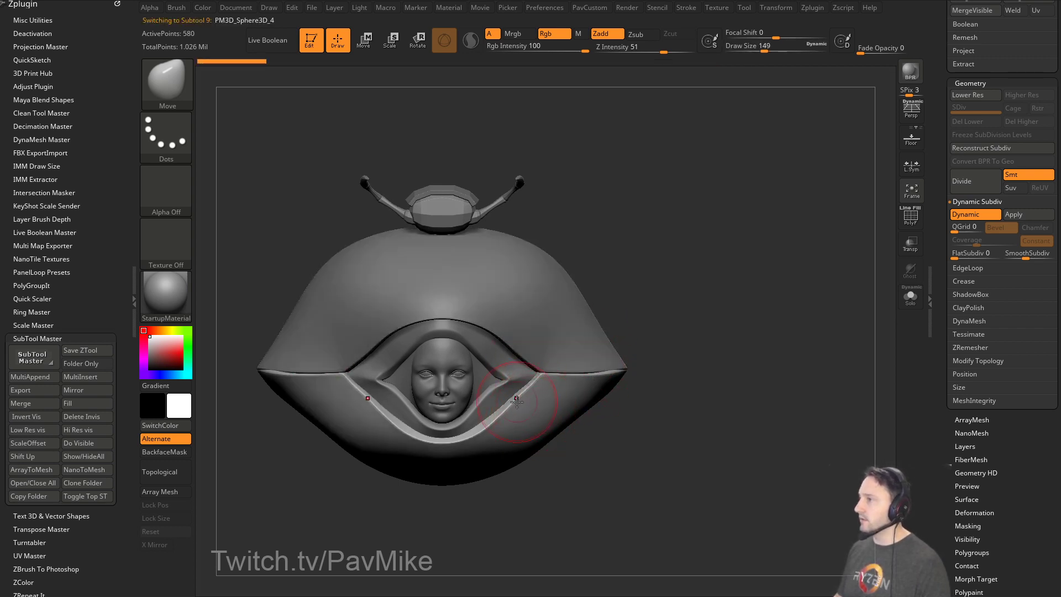
key(bracketleft)
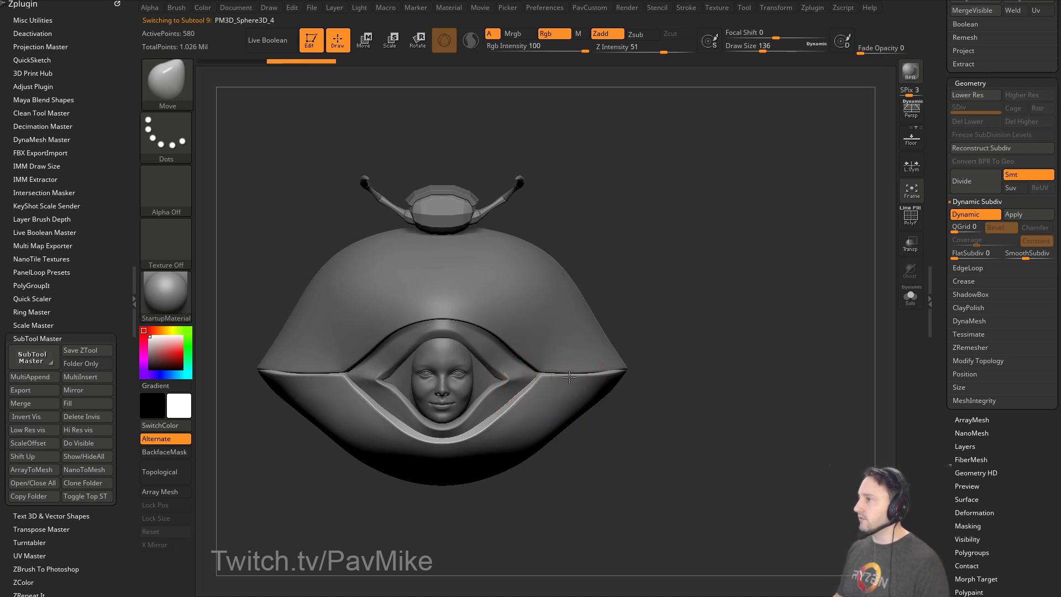
right_drag(584, 373, 486, 372)
key(s)
drag(614, 371, 621, 370)
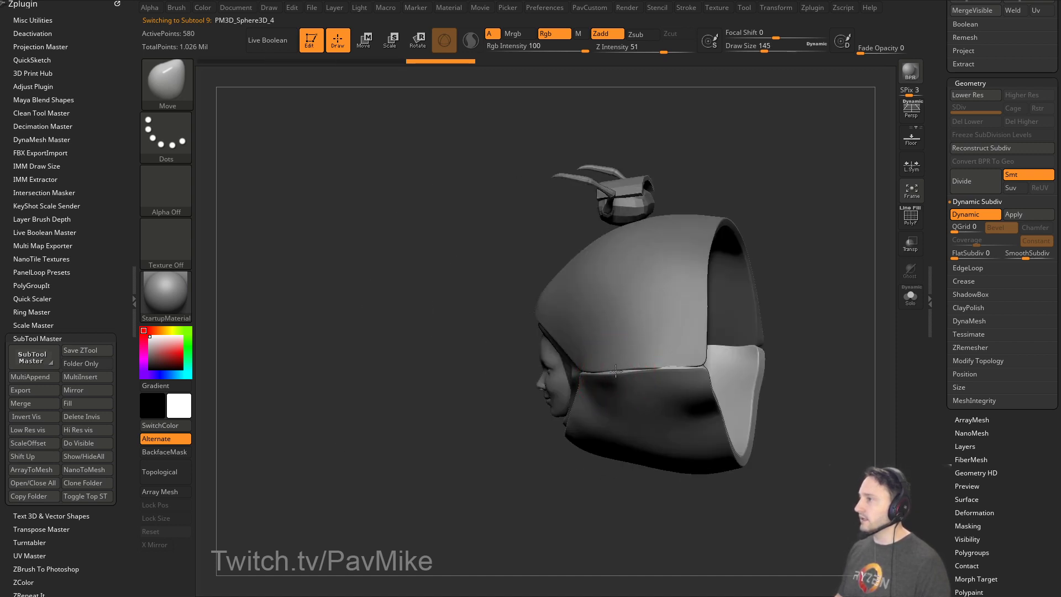
right_drag(824, 320, 685, 315)
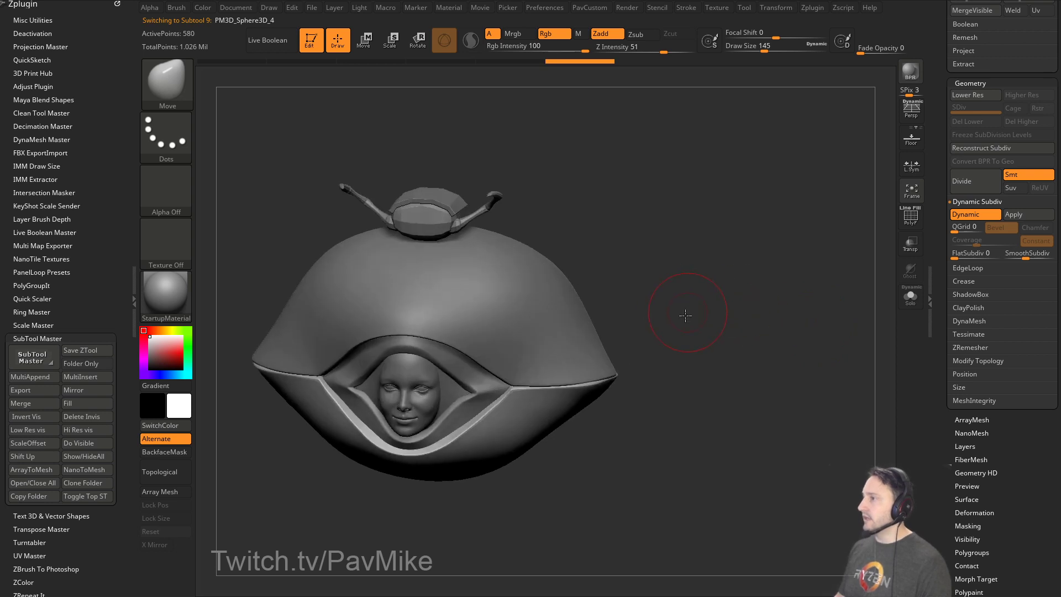
drag(686, 315, 657, 368)
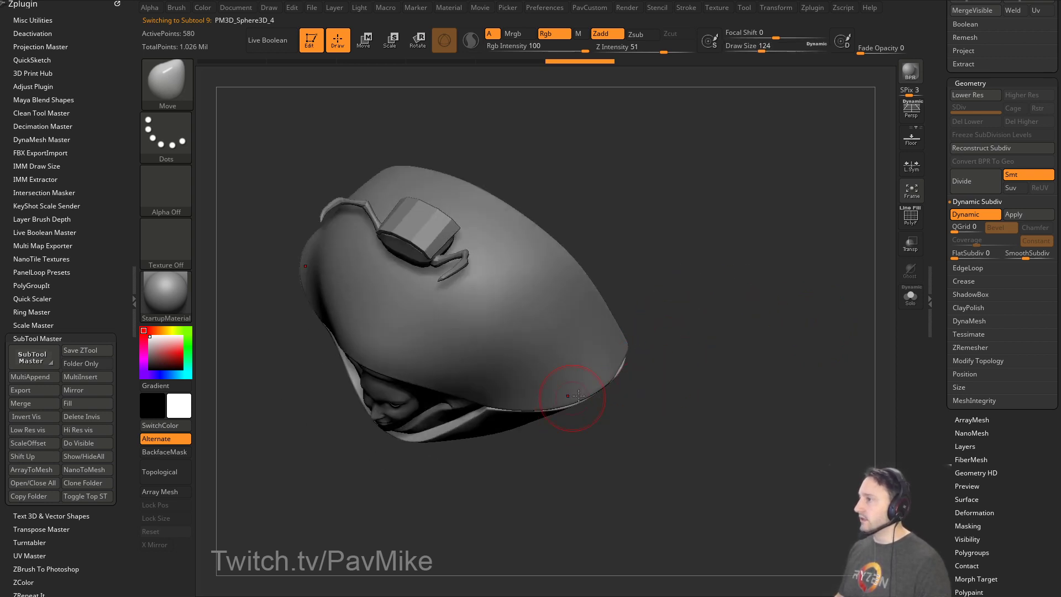
drag(578, 396, 779, 364)
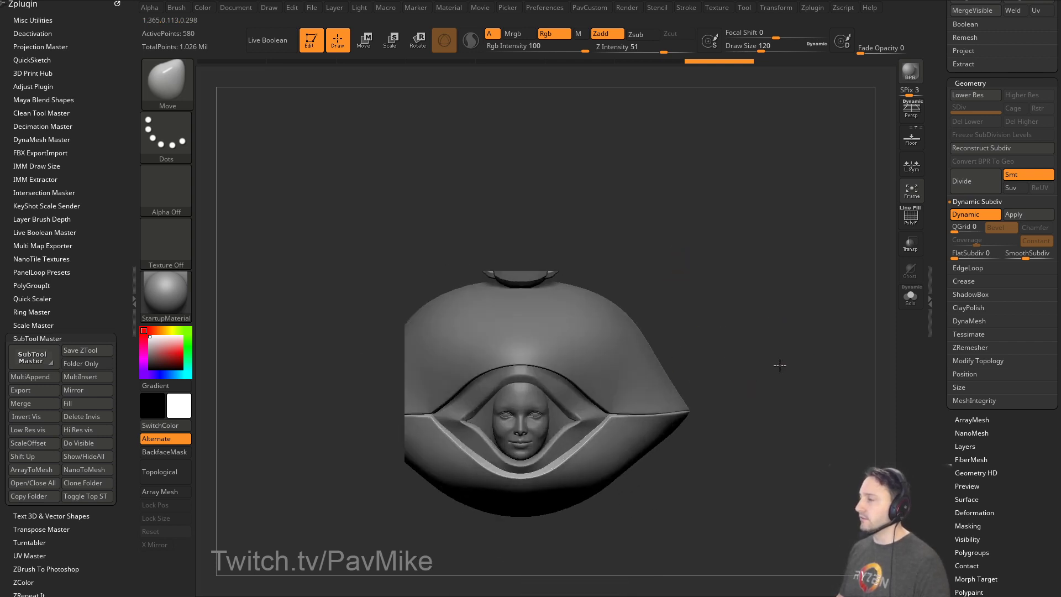
Switch to the Standard brush and make the upper shell PM3D_Sphere3D_2 the active subtool.
key(b)
key(s)
key(t)
alt+click(663, 353)
drag(727, 318, 775, 313)
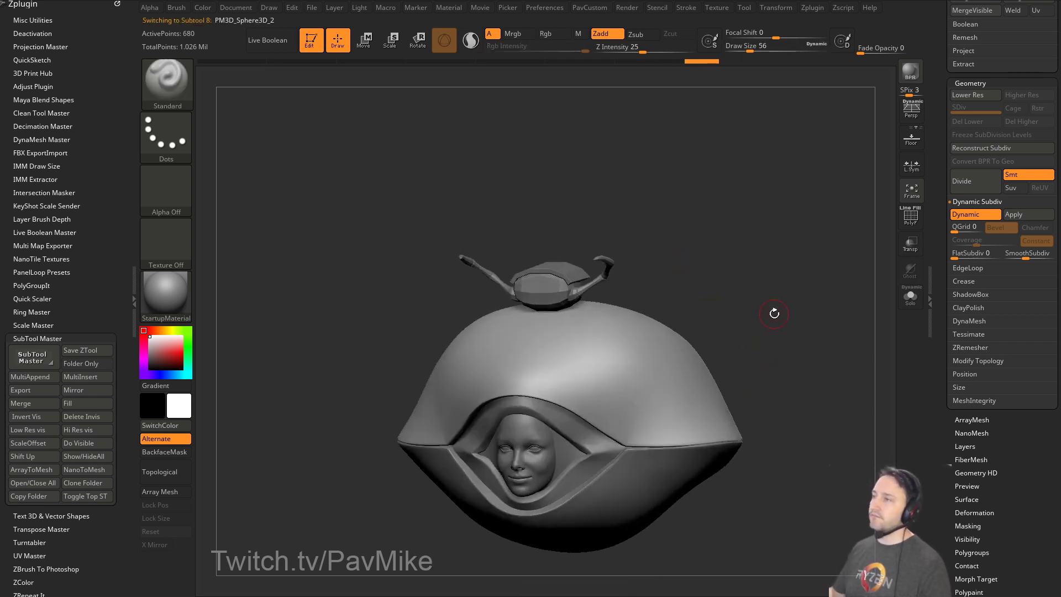
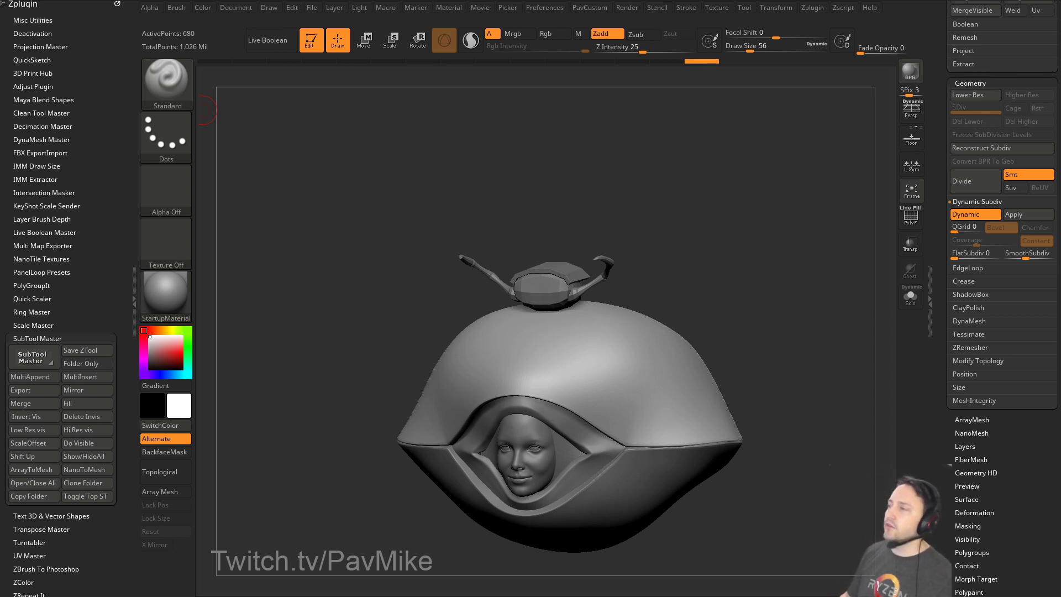
Select Merged_Skin_ZSphere7 above the shell, isolate it with polyframe displayed, and switch to the ZModeler brush.
alt+click(620, 293)
click(907, 224)
mouse_move(845, 235)
mouse_down()
mouse_move(800, 284)
mouse_move(854, 288)
mouse_move(735, 307)
mouse_up()
click(904, 294)
key(b)
key(z)
key(m)
mouse_move(518, 326)
alt+mouse_down()
mouse_move(559, 347)
mouse_move(439, 362)
alt+mouse_up()
drag(715, 314, 724, 326)
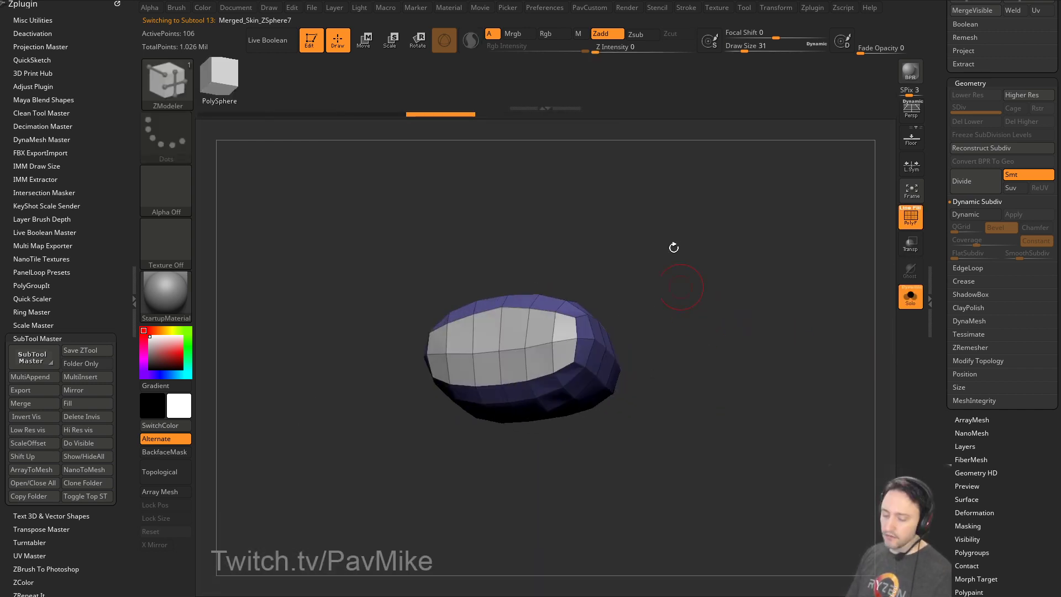
Merge the segment into a single polygroup, mark a panel of side faces, and inset them with ZModeler's Polygroup All target.
key(ctrl+w)
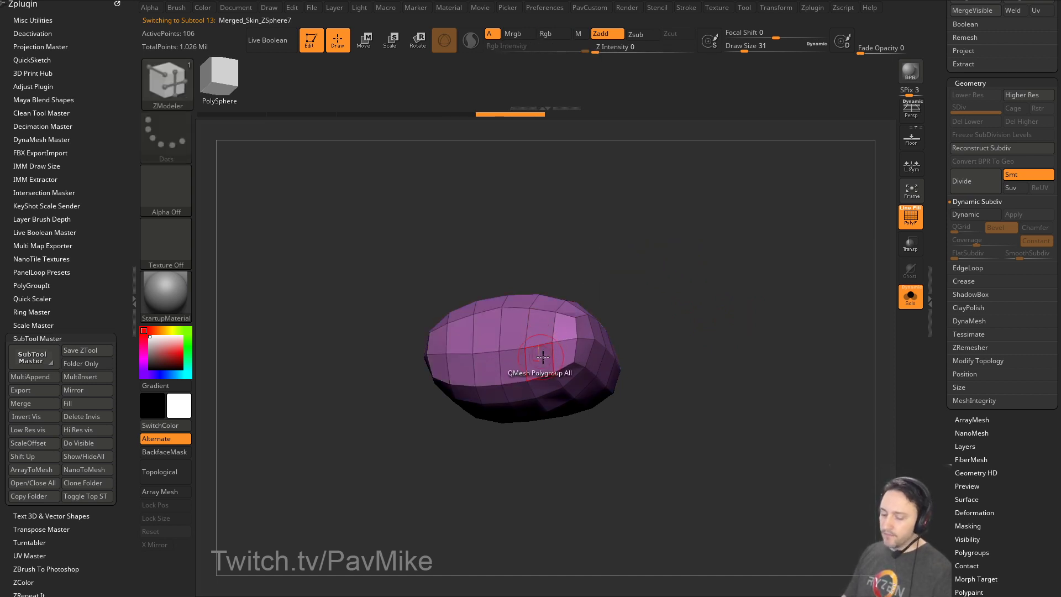
mouse_move(683, 285)
alt+mouse_down()
mouse_move(667, 306)
mouse_move(713, 331)
mouse_move(619, 305)
alt+mouse_up()
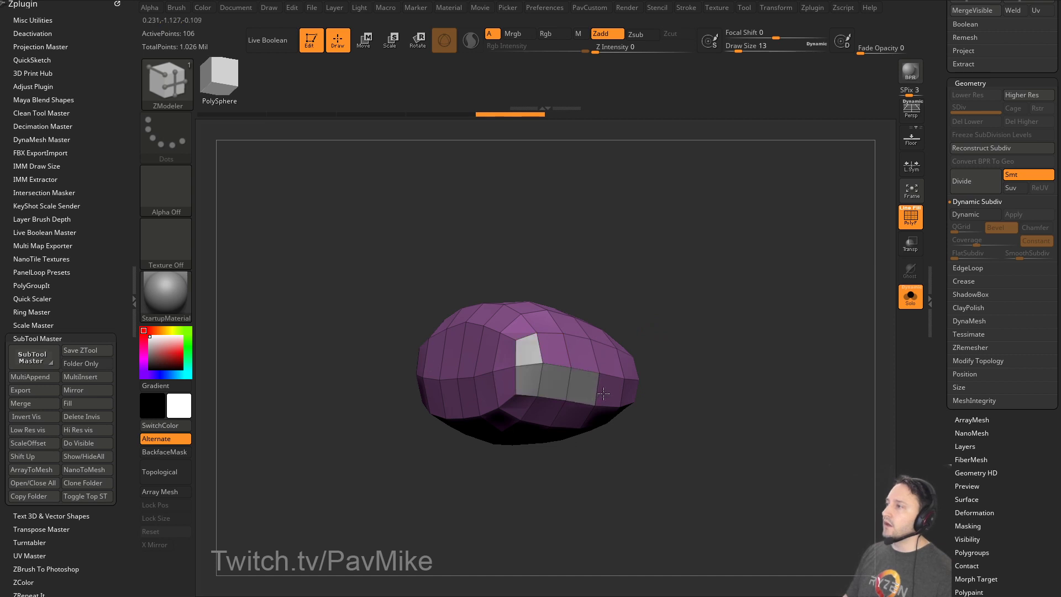
key(space)
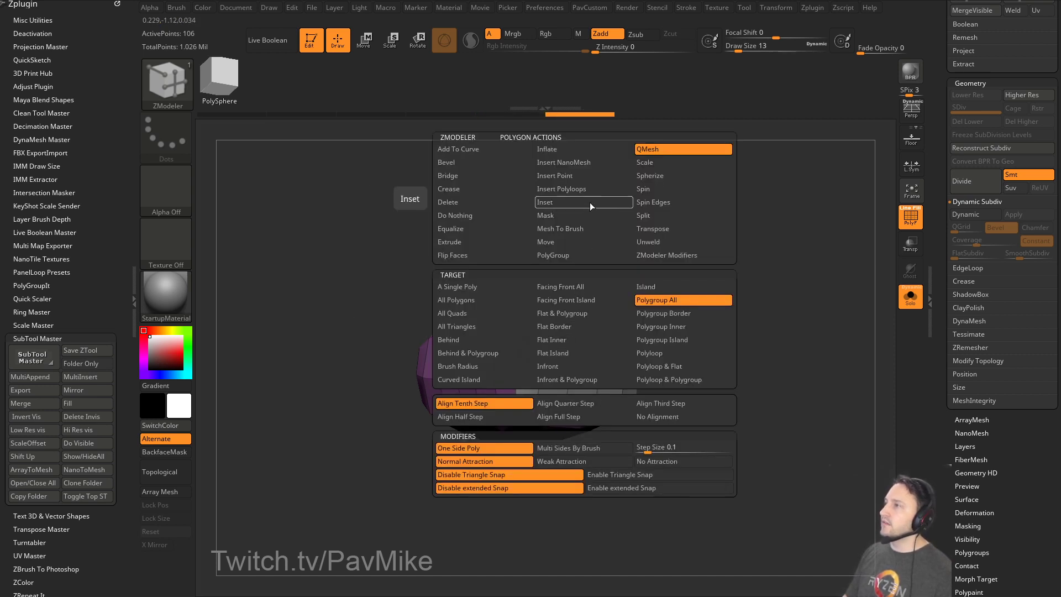
click(589, 205)
drag(581, 346, 666, 320)
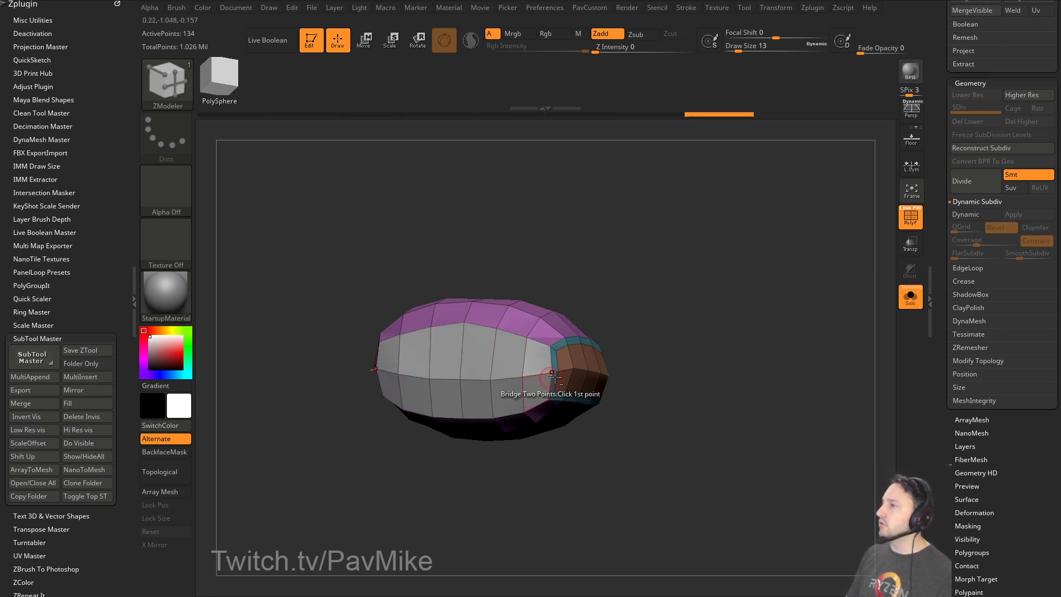
key(ctrl+z)
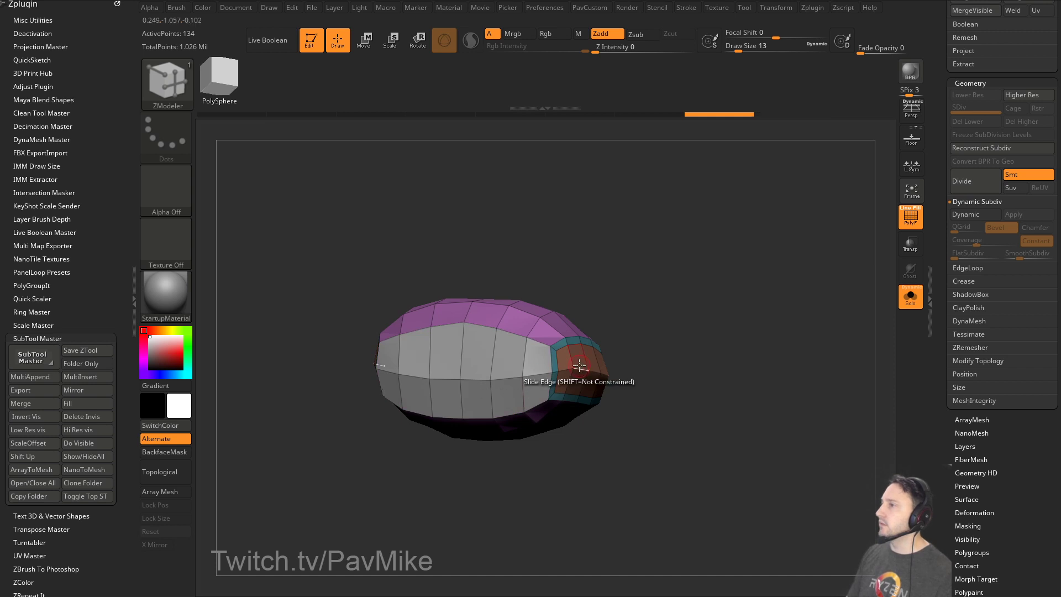
Inset the neighbouring large face panel and try extruding the side panel with QMesh on Polygroup Island, undoing the extrusion.
click(534, 360)
mouse_move(746, 347)
mouse_down()
mouse_move(699, 356)
mouse_move(732, 360)
mouse_up()
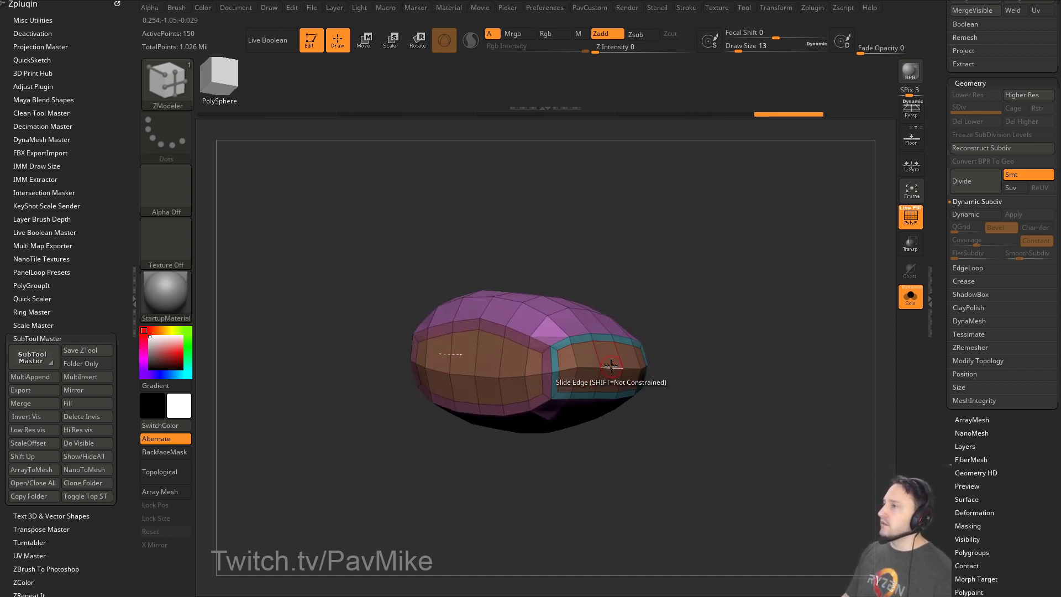
key(space)
key(space)
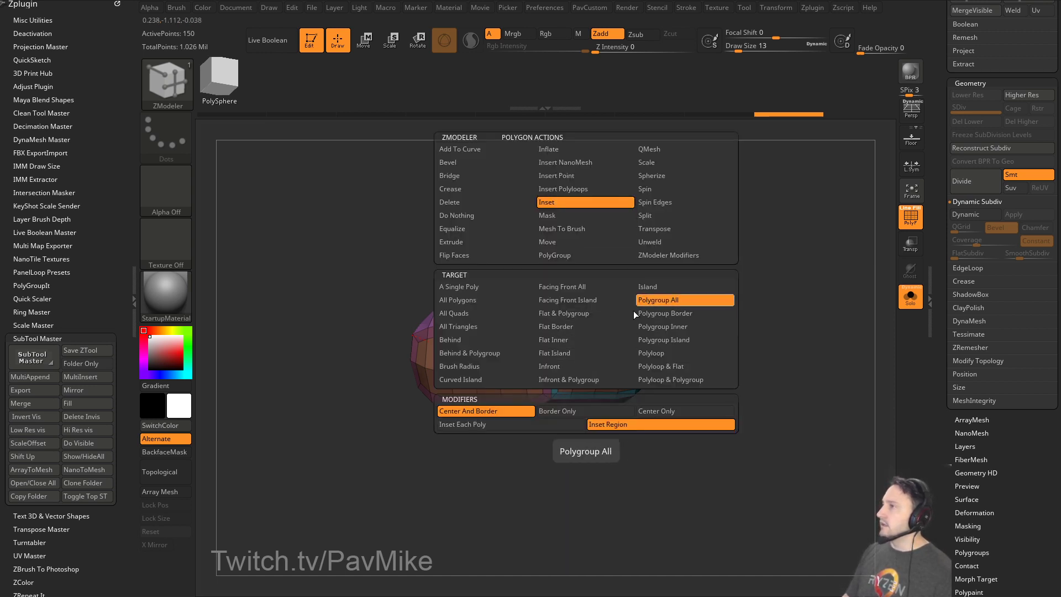
click(655, 148)
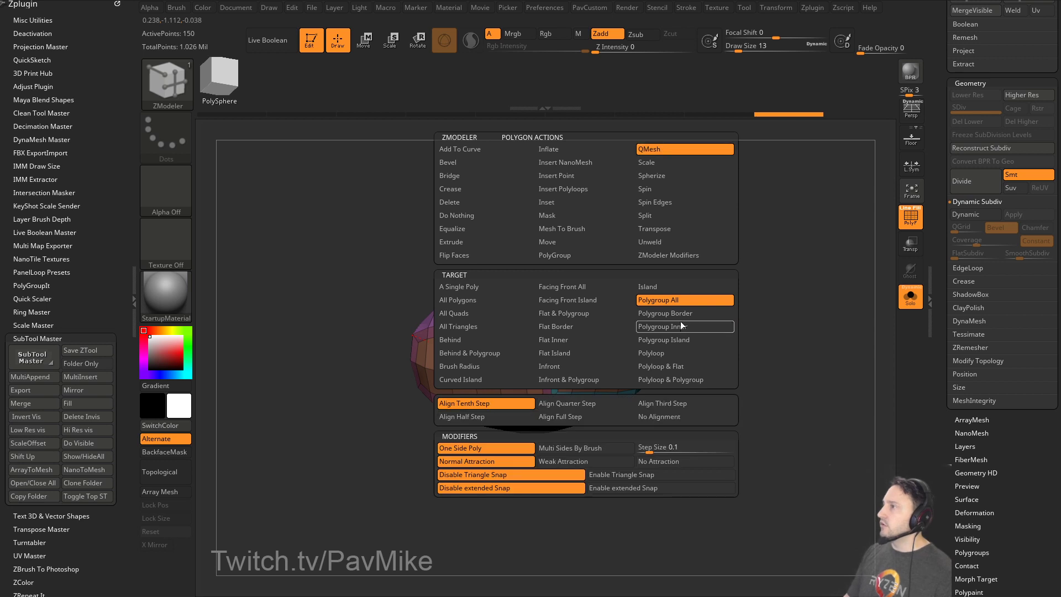
click(678, 339)
drag(600, 361, 709, 355)
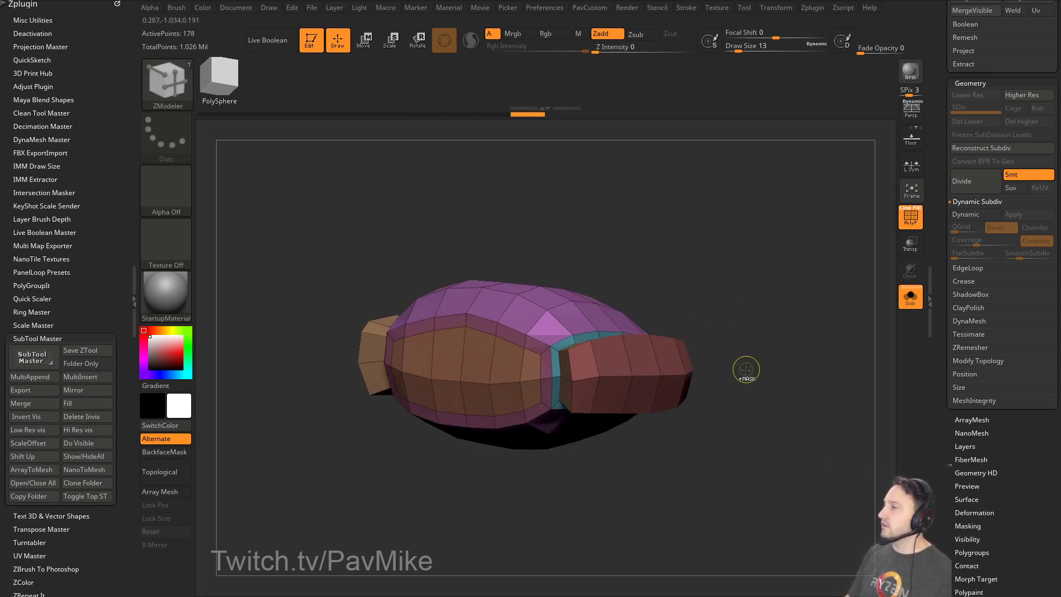
key(ctrl+z)
Try raising the inset frame around the large face panel with QMesh, and undo it.
drag(541, 350, 497, 336)
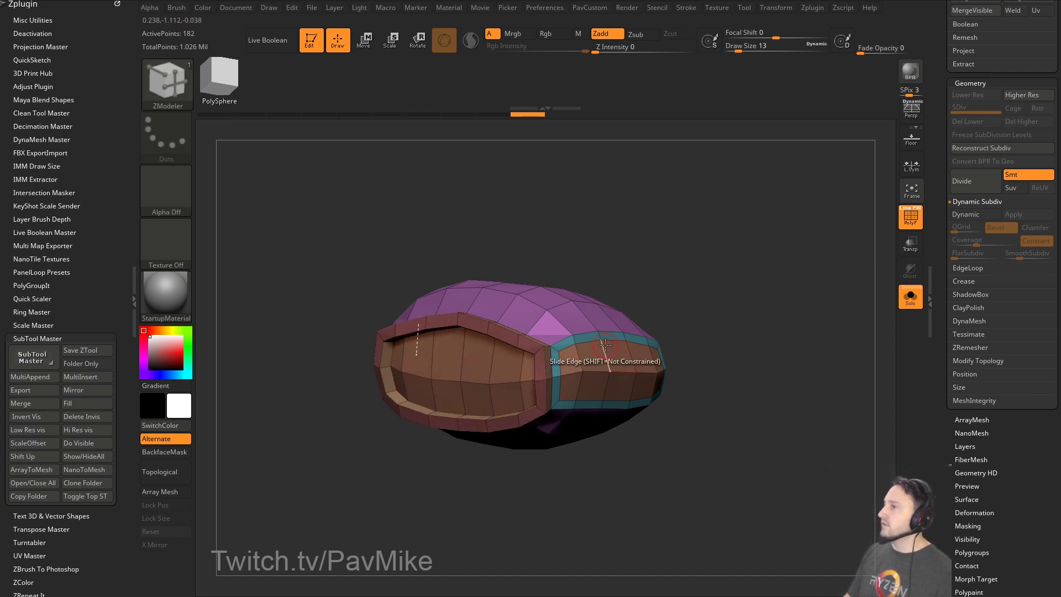
drag(604, 336, 608, 336)
key(ctrl+z)
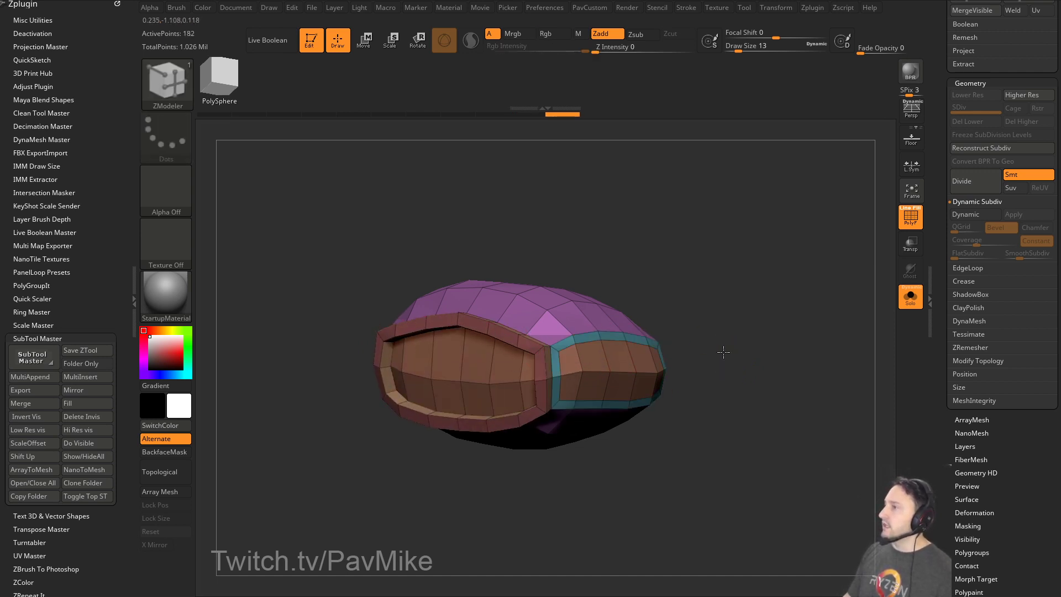
drag(721, 350, 615, 320)
drag(544, 333, 547, 321)
mouse_move(619, 265)
mouse_down()
mouse_move(658, 281)
mouse_move(723, 345)
mouse_move(728, 303)
mouse_move(761, 343)
mouse_move(741, 340)
mouse_up()
key(ctrl+z)
key(ctrl+z)
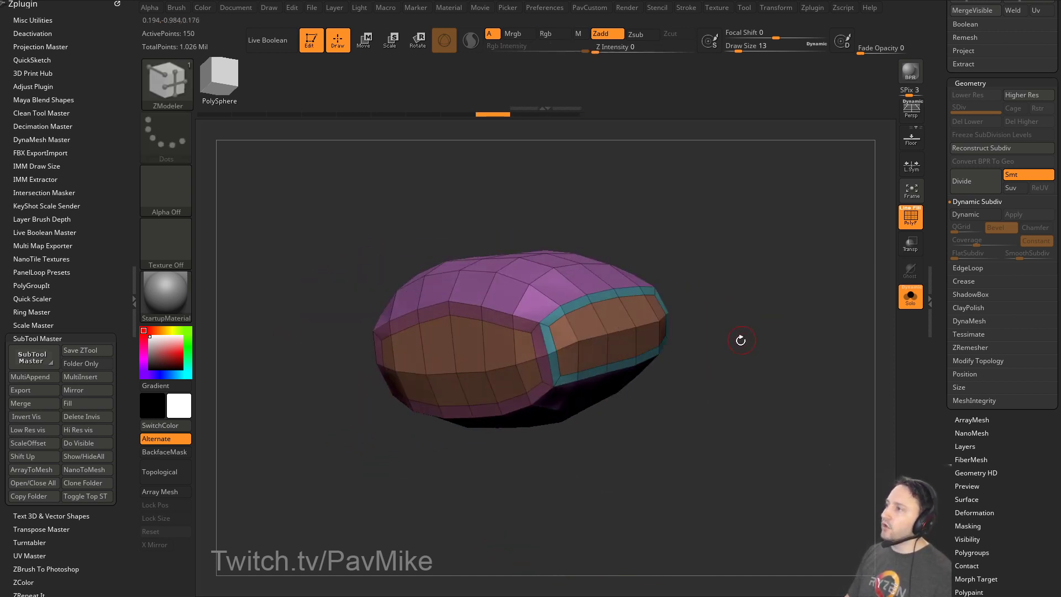
Undo the inset of the large face panel.
drag(737, 301, 763, 291)
key(ctrl+z)
key(ctrl+z)
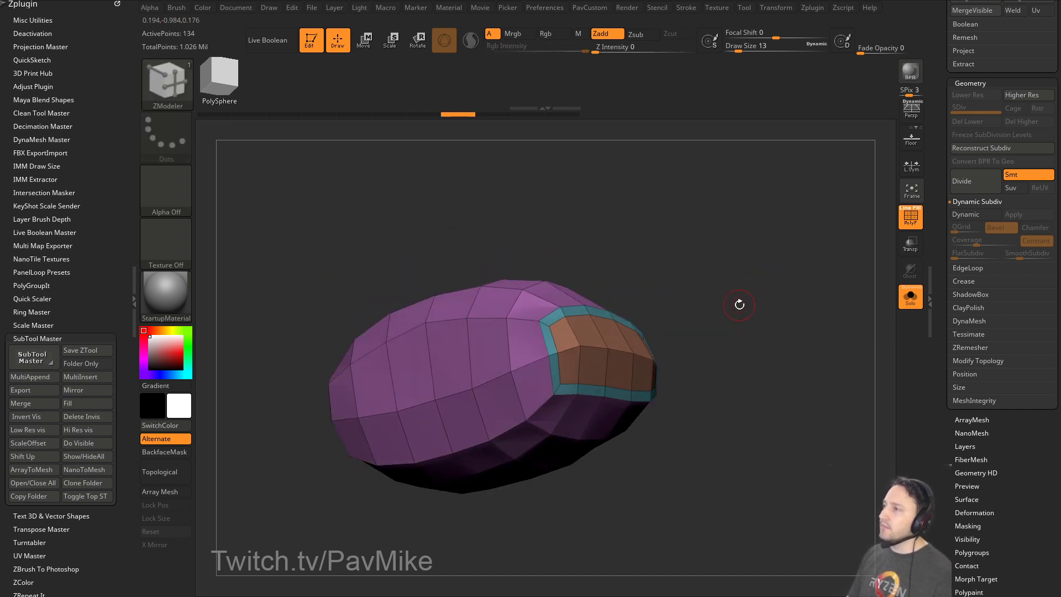
mouse_move(596, 330)
mouse_down()
mouse_move(600, 349)
mouse_move(597, 332)
mouse_up()
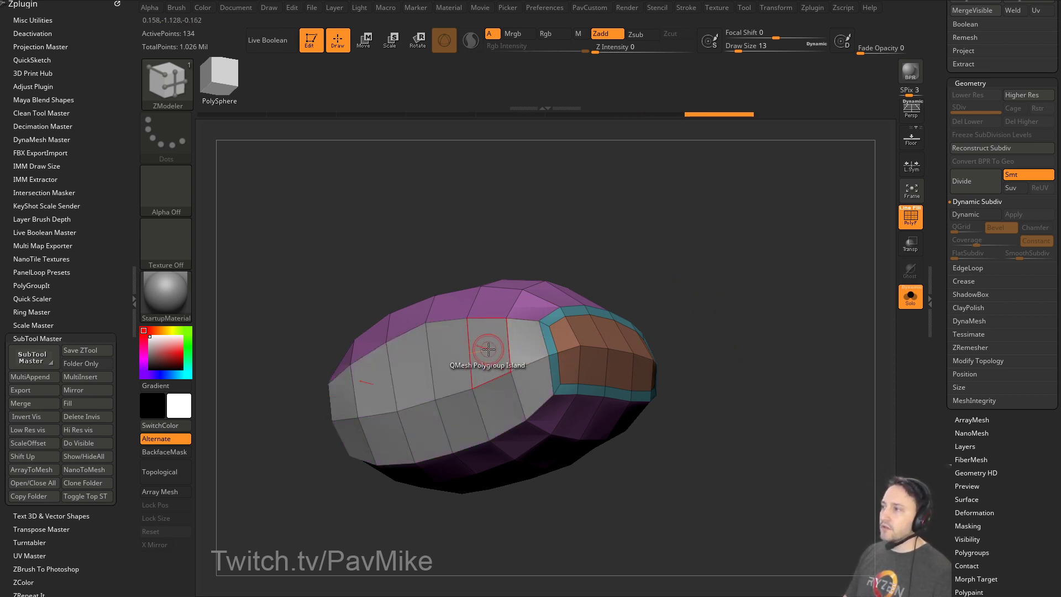
Inset the large face panel of the body segment with ZModeler's Inset action on the Polygroup All target.
key(space)
click(475, 201)
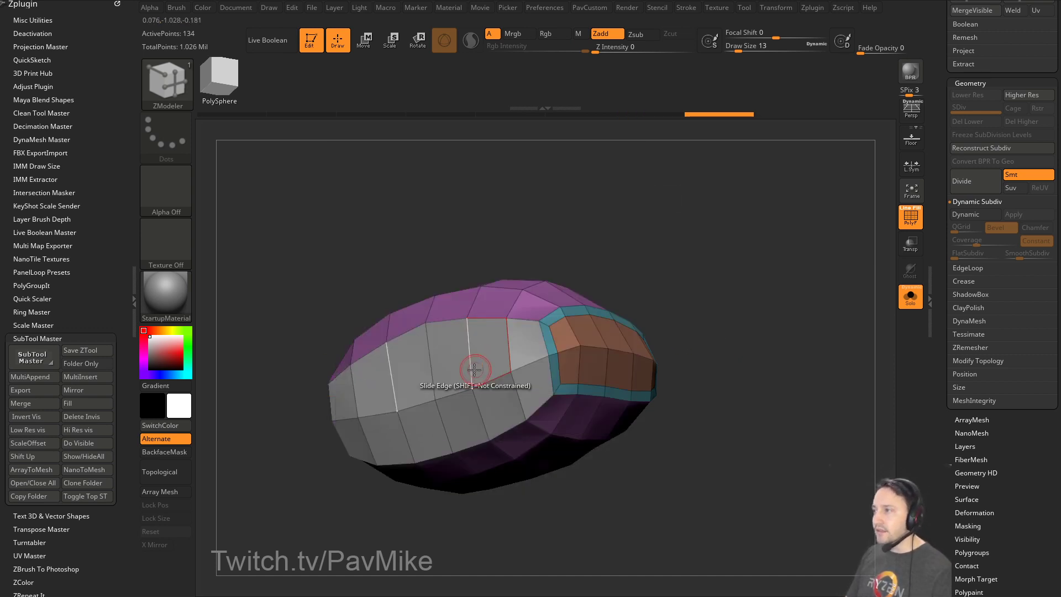
drag(474, 368, 481, 369)
drag(672, 307, 524, 315)
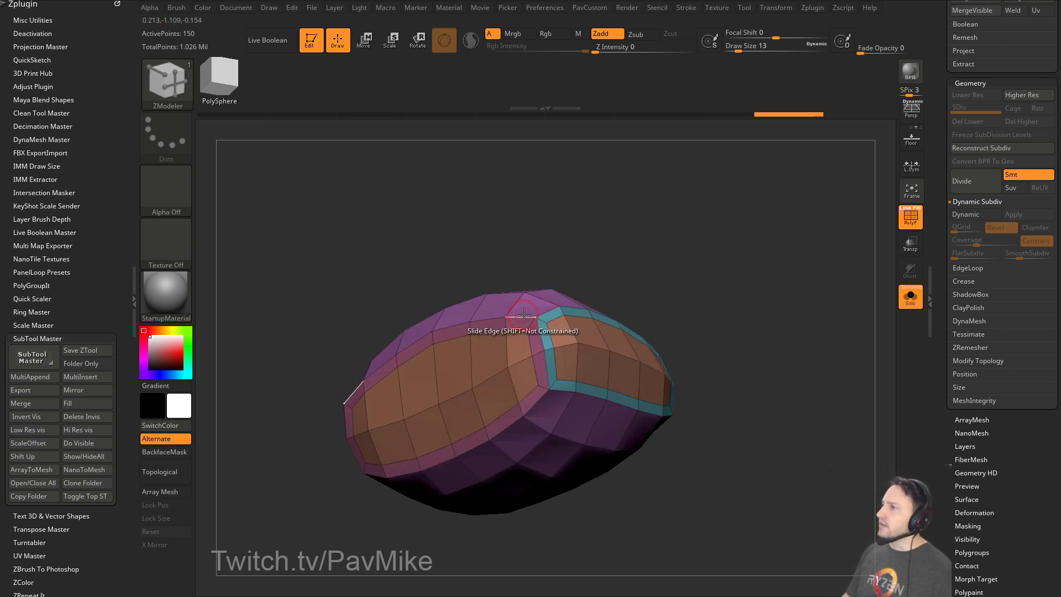
key(ctrl+z)
Try raising the inset frames around the panels with QMesh, and undo it.
key(space)
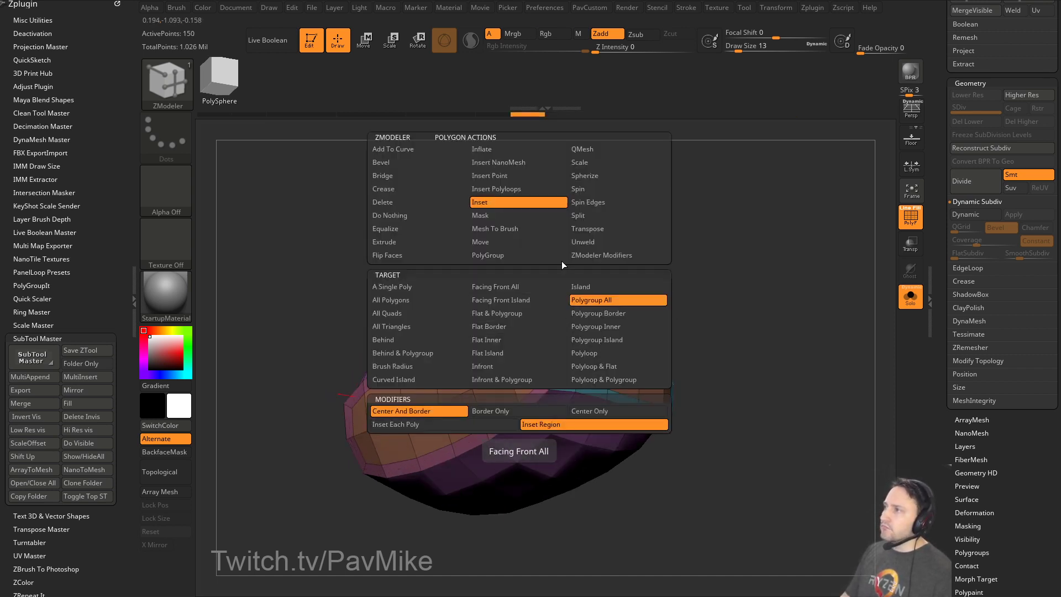
click(606, 152)
drag(671, 278, 660, 273)
drag(522, 320, 579, 288)
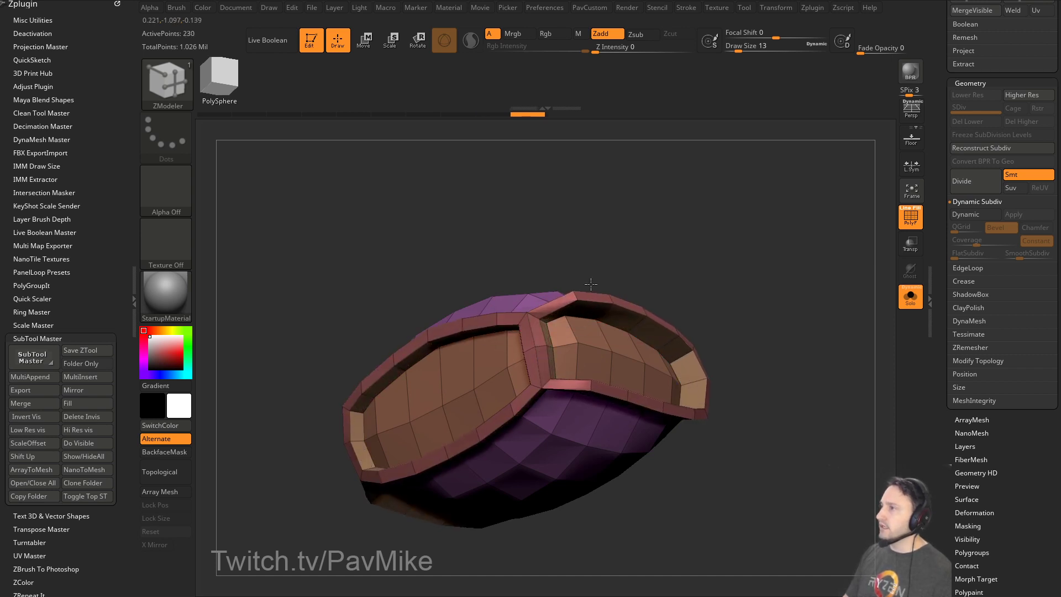
drag(644, 278, 661, 258)
key(ctrl+z)
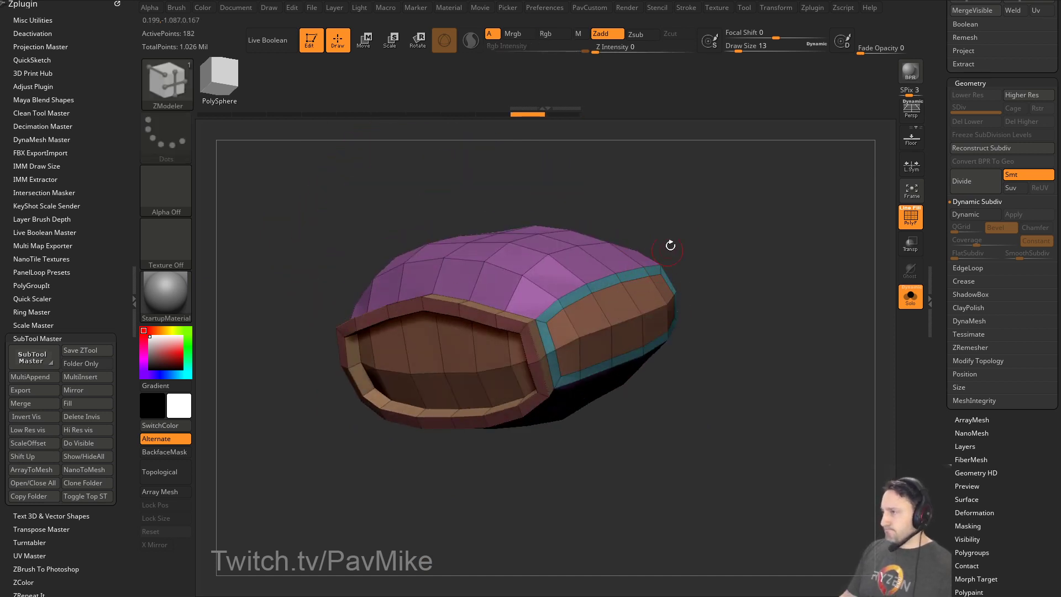
key(ctrl+z)
Extrude the side panel and the large face panel outward from their inset frames with QMesh on Polygroup Island.
drag(735, 294, 698, 279)
drag(592, 330, 569, 326)
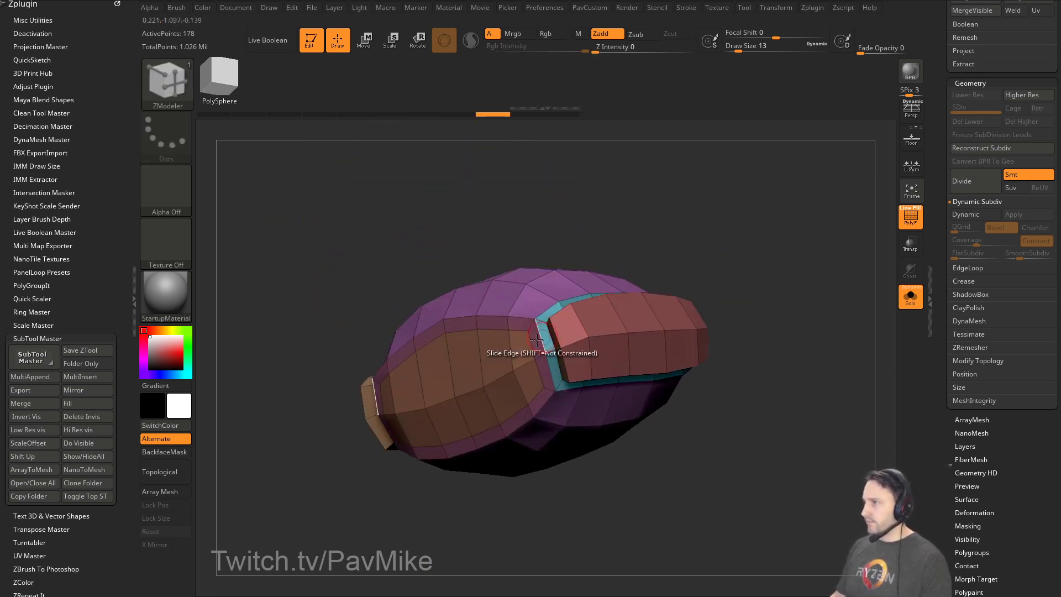
drag(484, 366, 484, 347)
drag(729, 308, 534, 336)
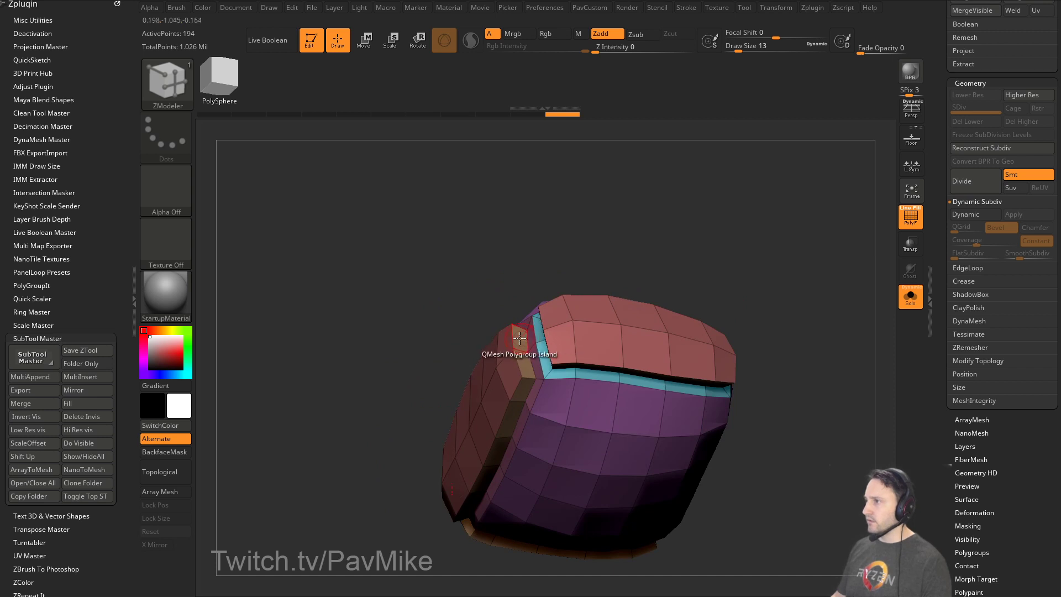
drag(621, 256, 614, 315)
Delete one polygon from each extruded panel and join the openings with the Bridge edge action set to Two Holes.
key(space)
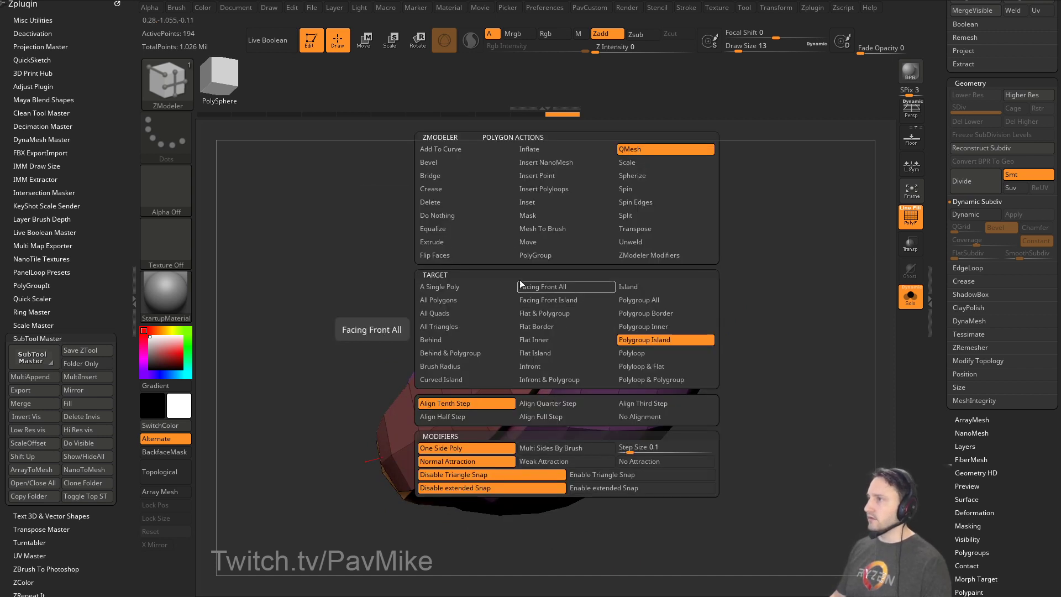
click(447, 207)
click(565, 318)
click(505, 349)
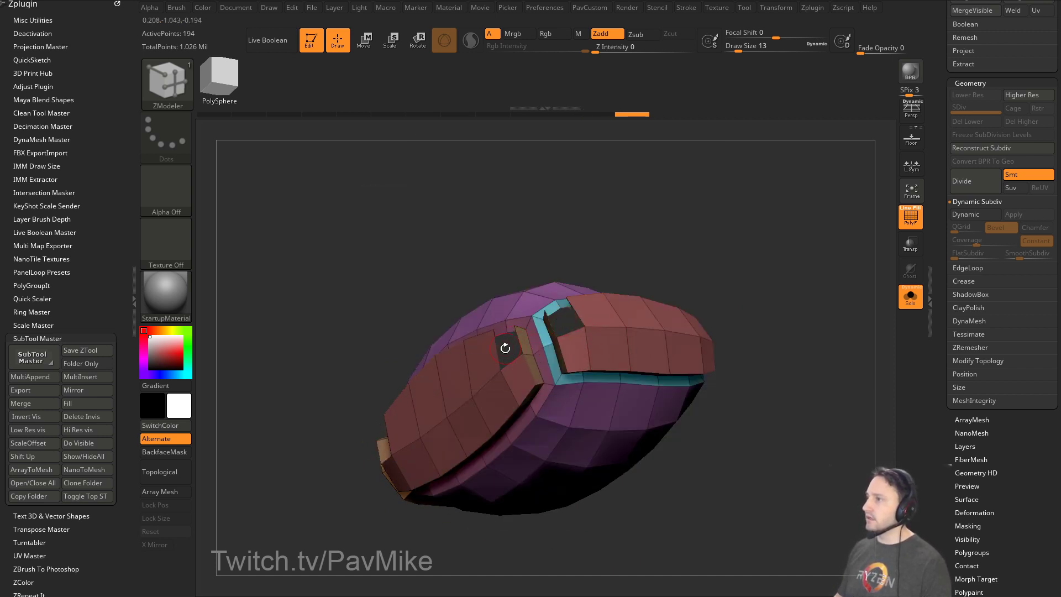
key(space)
click(379, 309)
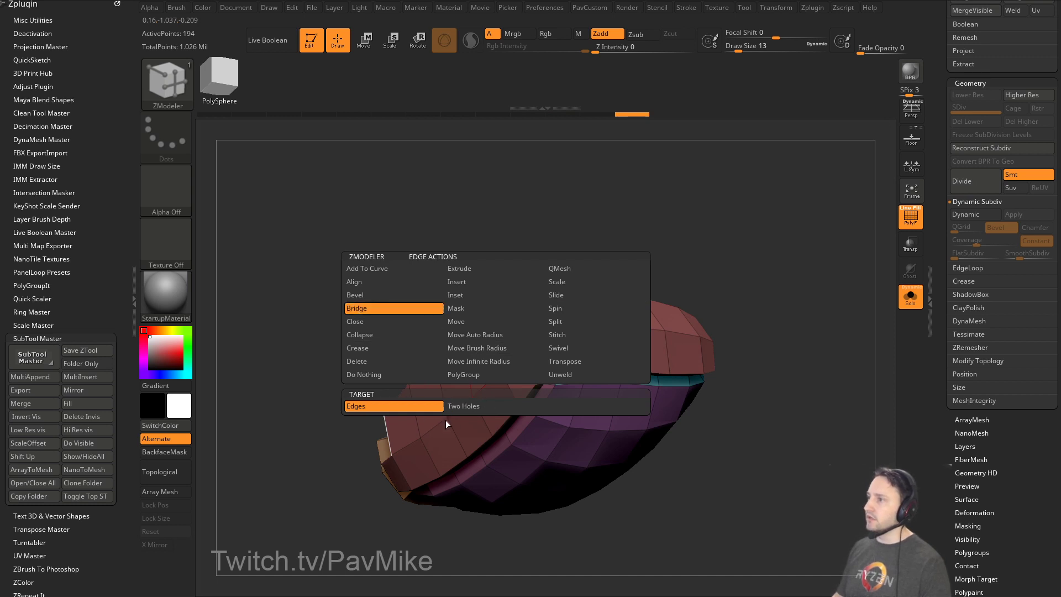
click(471, 408)
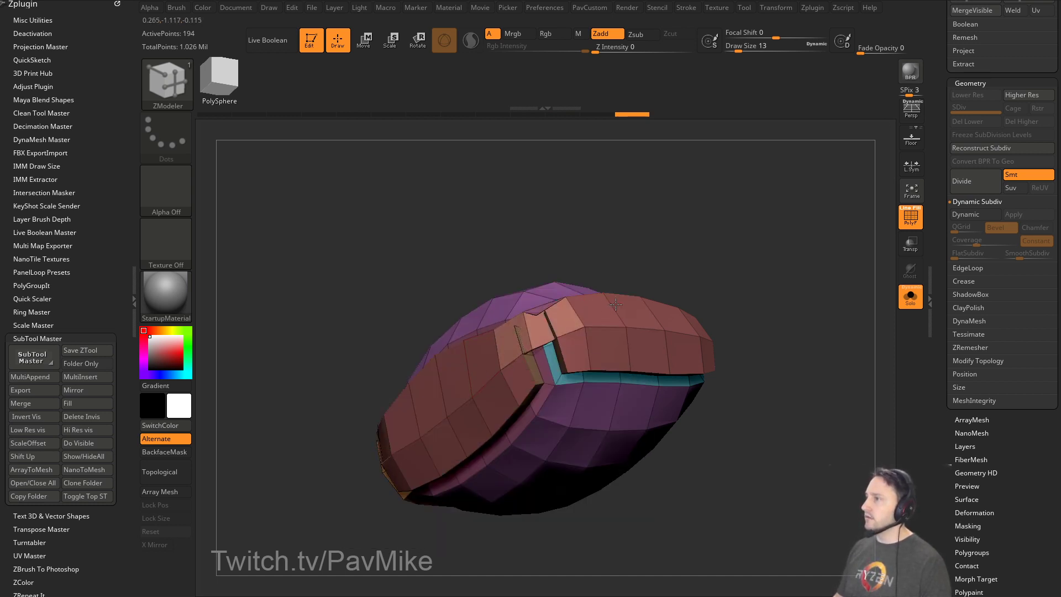
Undo the bridge, deletions, extrusions and insets back to the plain single-polygroup segment.
mouse_move(616, 304)
mouse_down()
mouse_move(712, 300)
mouse_move(732, 275)
mouse_move(841, 234)
mouse_move(760, 257)
mouse_move(810, 341)
mouse_move(738, 362)
mouse_move(769, 347)
mouse_move(768, 315)
mouse_move(733, 275)
mouse_move(733, 334)
mouse_up()
key(ctrl+z)
key(ctrl+z)
key(ctrl+z)
key(ctrl+z)
key(ctrl+z)
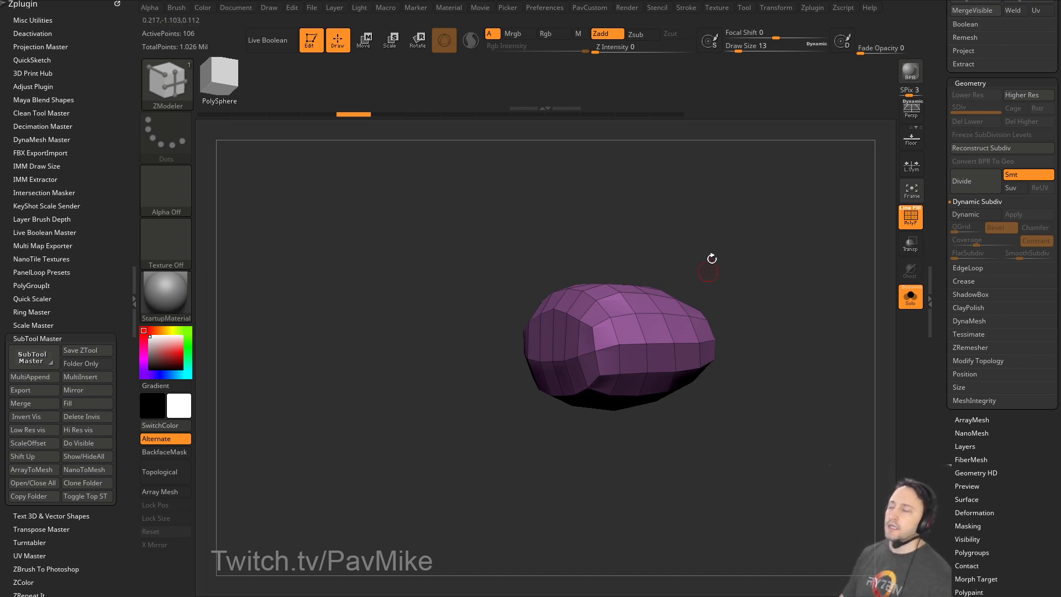
Leave solo view of the segment, hide the wireframe, and switch to the Standard brush.
drag(745, 218, 713, 276)
click(911, 296)
click(917, 218)
mouse_move(770, 259)
alt+mouse_down()
mouse_move(733, 218)
mouse_move(796, 251)
mouse_move(824, 318)
alt+mouse_up()
key(b)
key(s)
key(t)
key(s)
mouse_move(824, 318)
alt+mouse_down()
mouse_move(812, 311)
mouse_move(788, 321)
mouse_move(809, 432)
alt+mouse_up()
key(s)
mouse_move(246, 439)
alt+mouse_down()
mouse_move(227, 336)
mouse_move(244, 212)
alt+mouse_up()
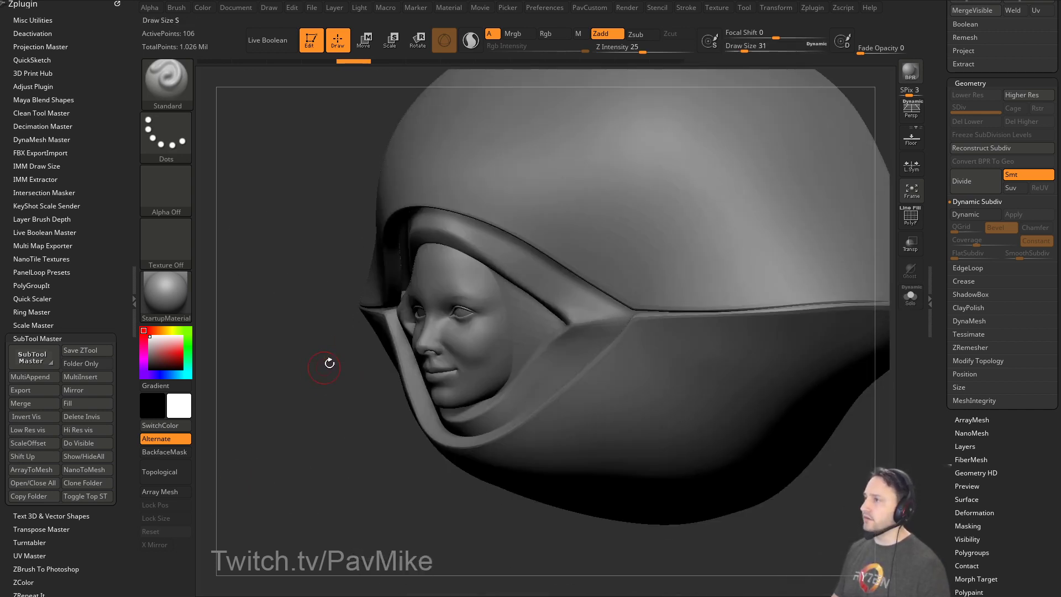
Make the head the active subtool, face it frontally, and isolate it in solo view.
alt+click(436, 382)
shift+drag(346, 448, 391, 447)
alt+drag(715, 443, 751, 416)
alt+drag(815, 453, 848, 416)
drag(940, 154, 939, 164)
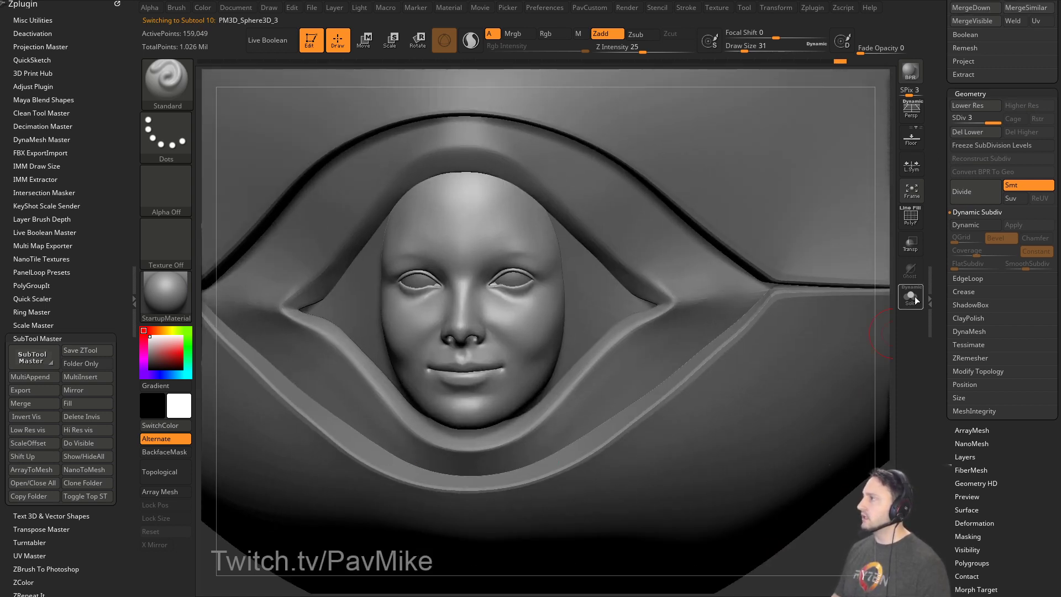
click(911, 297)
alt+drag(808, 436, 802, 309)
Choose the DamStandard brush, lower the head to subdivision level 2, and reduce the draw size to 25.
key(b)
key(d)
key(s)
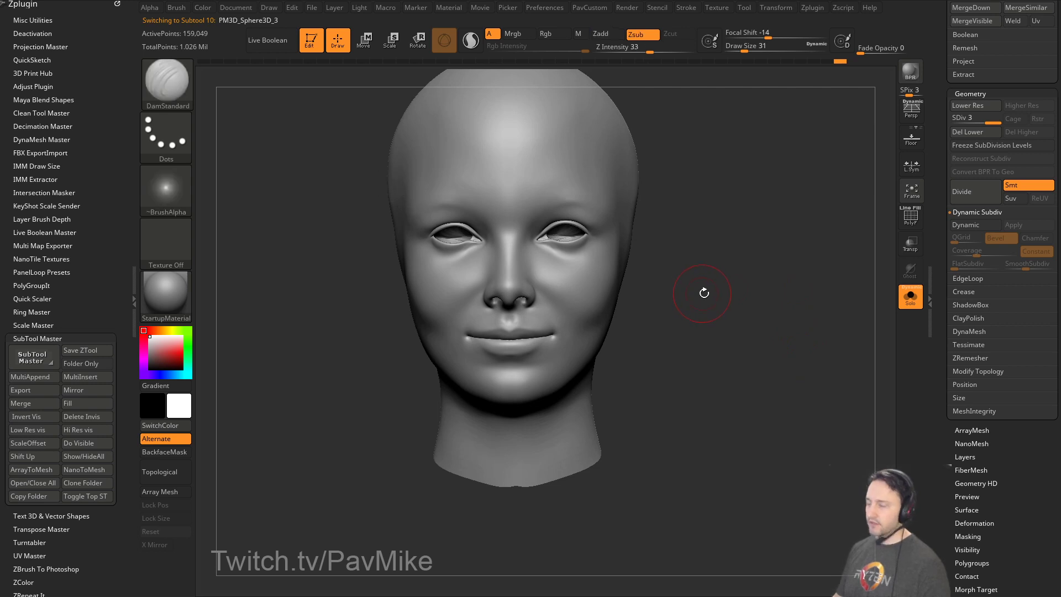
mouse_move(838, 239)
alt+mouse_down()
mouse_move(810, 241)
mouse_move(884, 101)
alt+mouse_up()
drag(982, 118, 967, 119)
alt+drag(782, 182, 678, 268)
key(bracketleft)
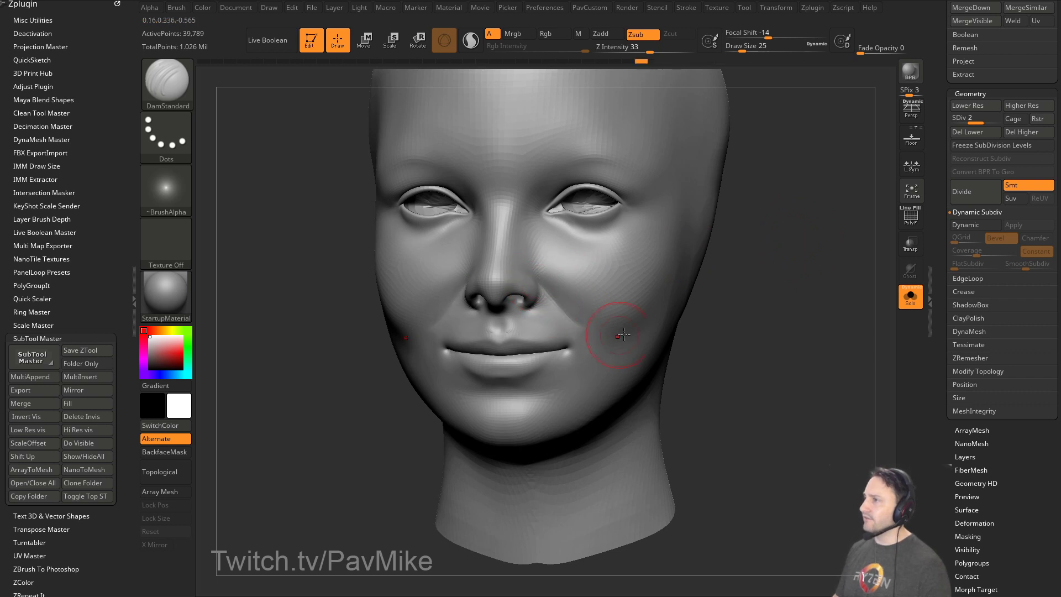
Fill out the cheeks beside the nose with the Inflat brush and smooth the area.
key(b)
key(i)
key(n)
drag(758, 303, 558, 279)
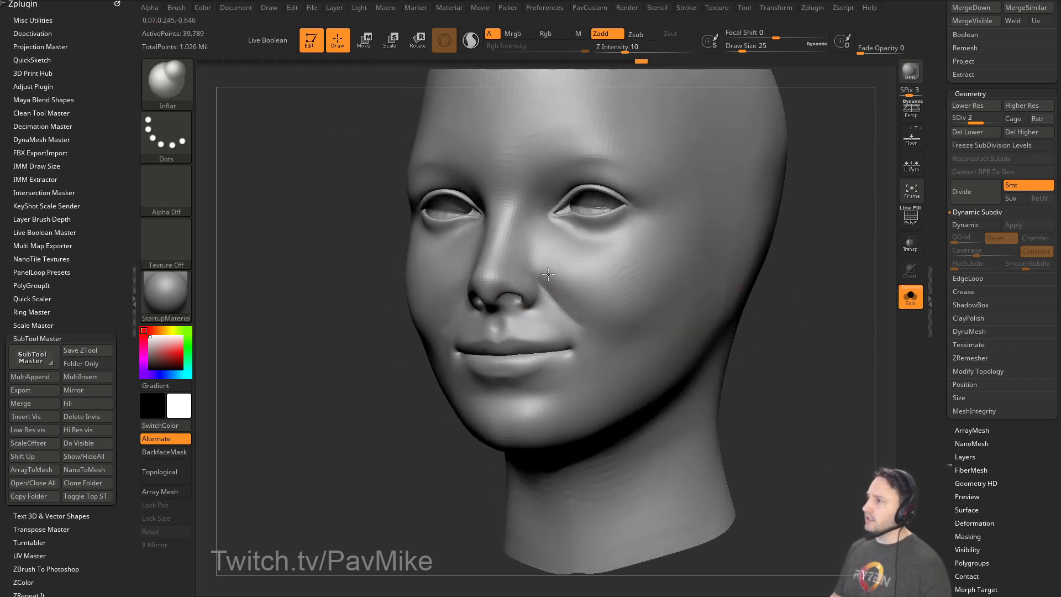
key(shift)
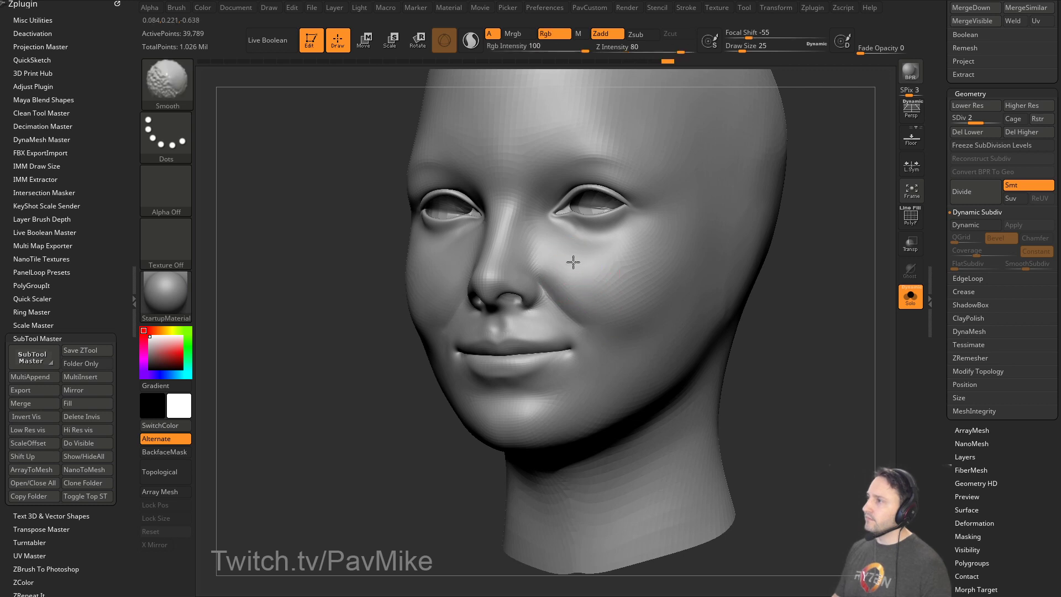
mouse_move(768, 307)
mouse_down()
mouse_move(834, 298)
mouse_move(564, 265)
mouse_up()
key(shift)
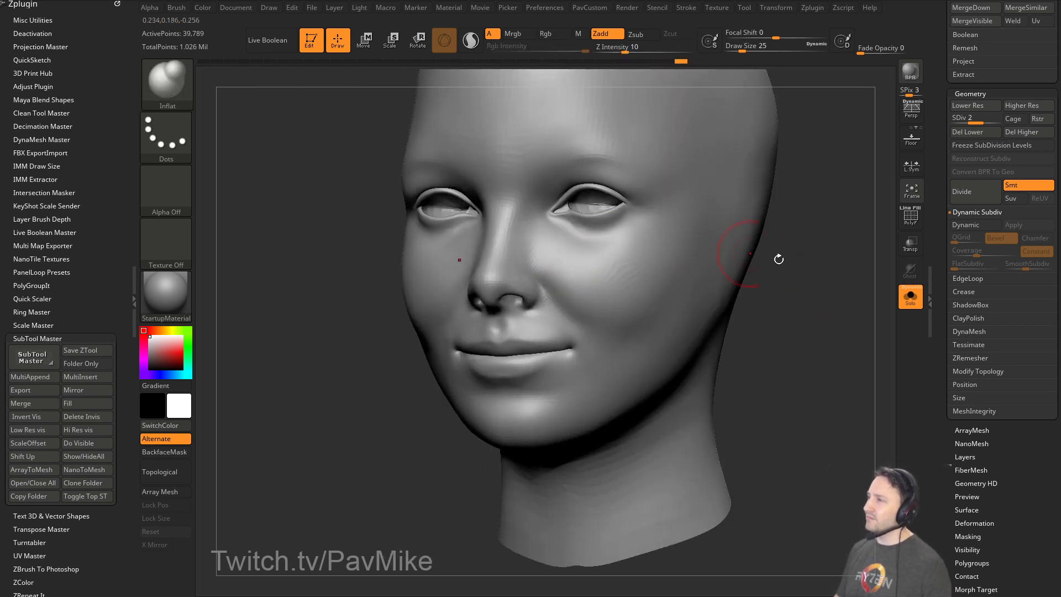
mouse_move(779, 258)
mouse_down()
mouse_move(823, 271)
mouse_move(824, 290)
mouse_up()
Show the whole creature again, switch to the Standard brush, and make the small body segment active.
click(910, 298)
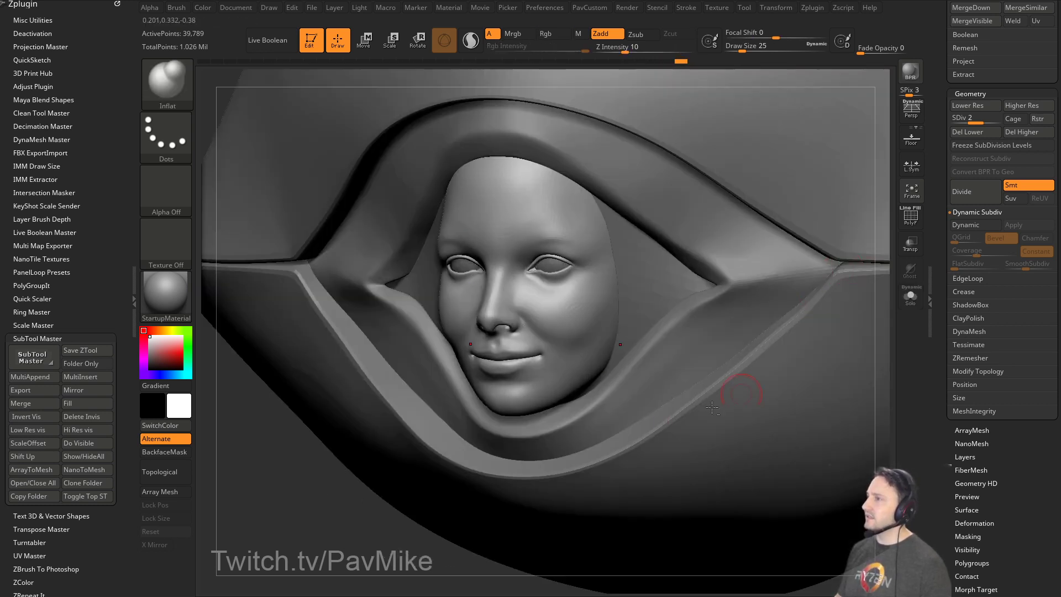
alt+drag(284, 521, 300, 486)
alt+drag(824, 254, 811, 345)
key(b)
key(s)
key(t)
alt+click(553, 243)
Set the Standard brush's draw size to 46 and bring the subtool list into view.
mouse_move(674, 232)
alt+mouse_down()
mouse_move(665, 240)
mouse_move(691, 243)
alt+mouse_up()
key(s)
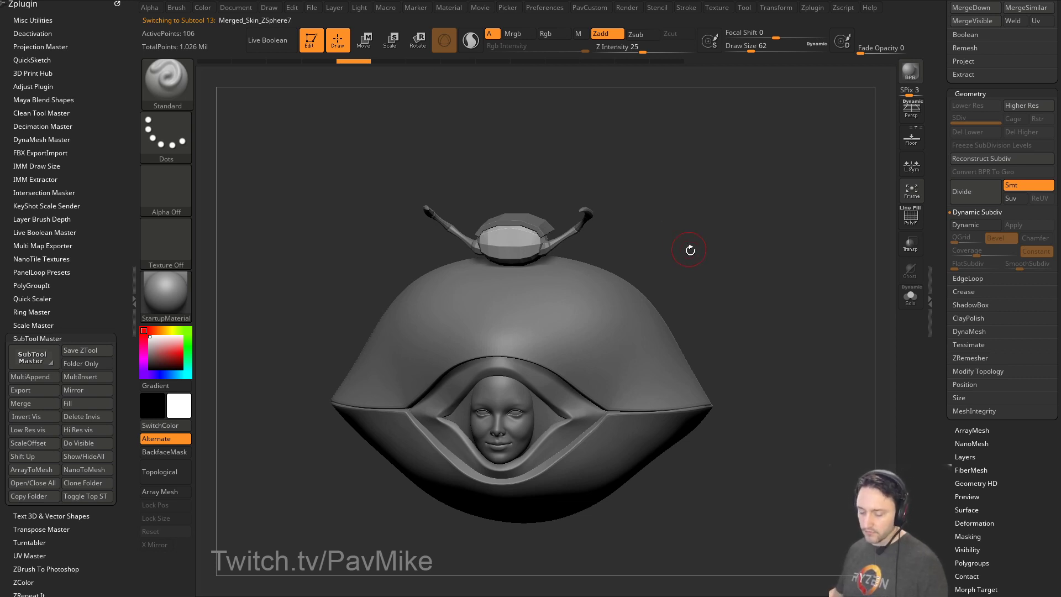
drag(676, 199, 644, 208)
key(s)
alt+drag(662, 208, 662, 231)
key(s)
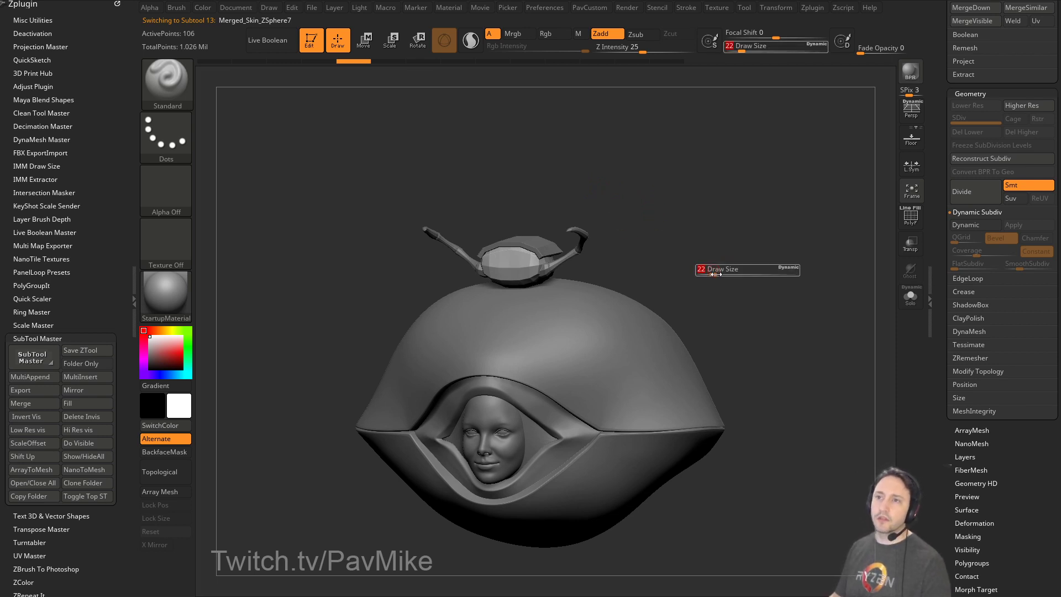
drag(713, 275, 725, 276)
drag(942, 250, 942, 409)
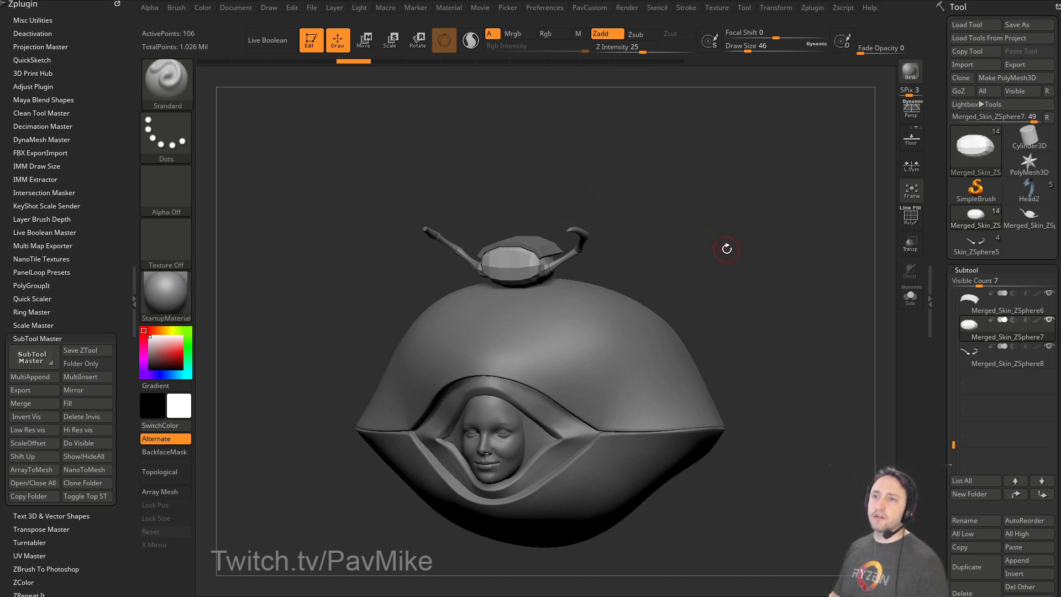
Make the large upper shell the active subtool.
mouse_move(727, 248)
mouse_down()
mouse_move(753, 249)
mouse_move(725, 262)
mouse_move(754, 279)
mouse_up()
key(s)
alt+click(647, 322)
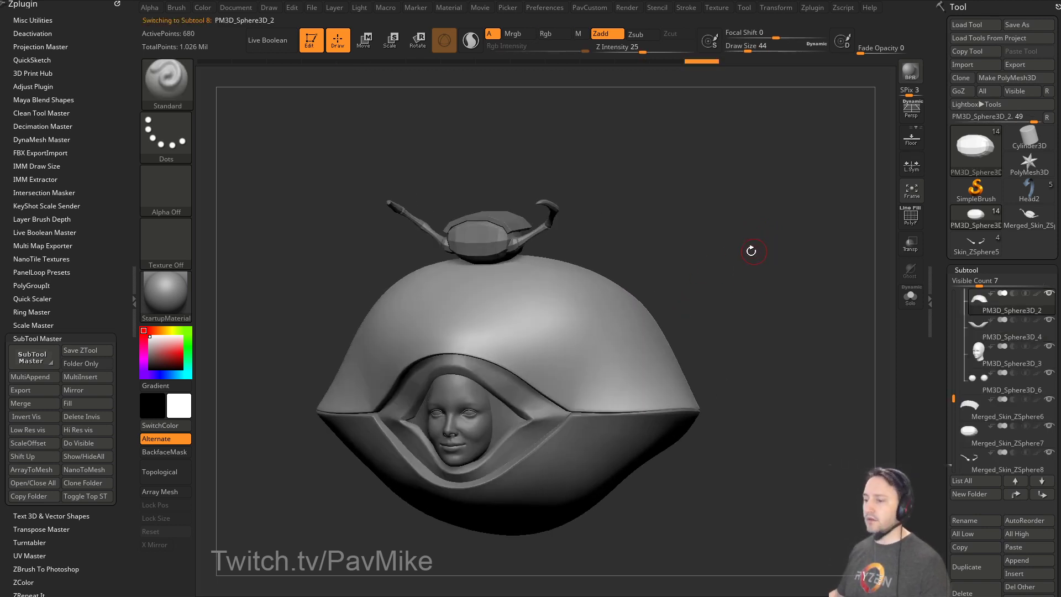
Switch to the Chrome browser and look through the ZBrush for Ideation video playlist on ArtStation.
drag(466, 594, 595, 72)
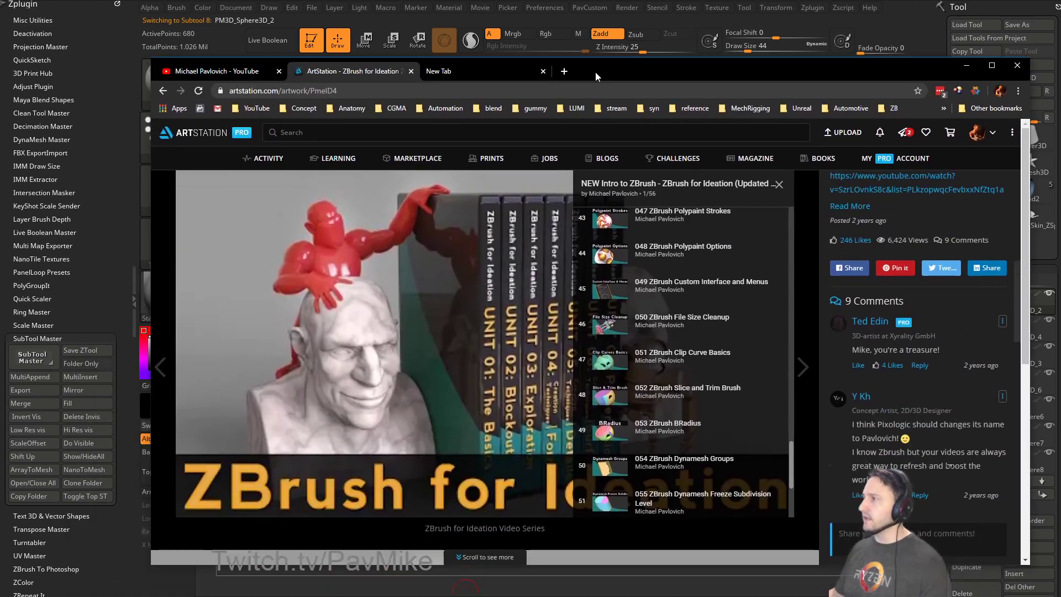
scroll(674, 327, down, 6)
scroll(674, 327, down, 10)
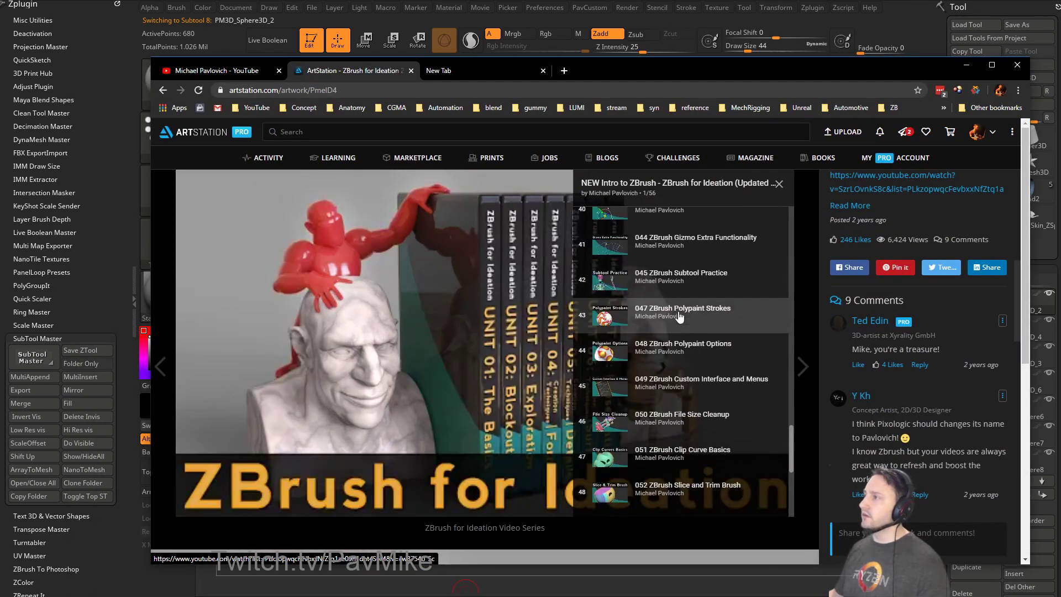
scroll(678, 327, up, 10)
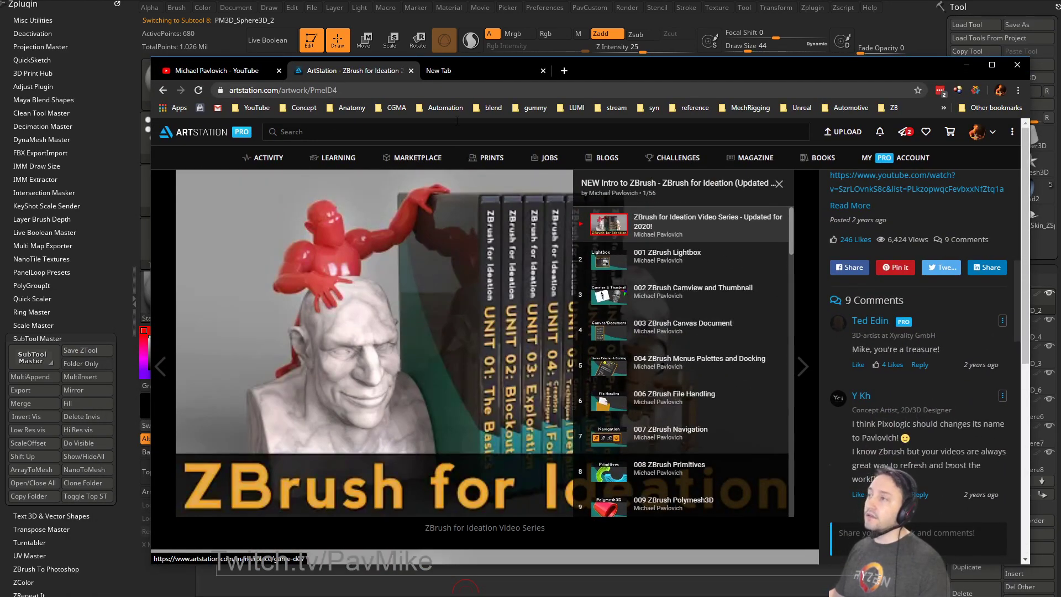
click(447, 70)
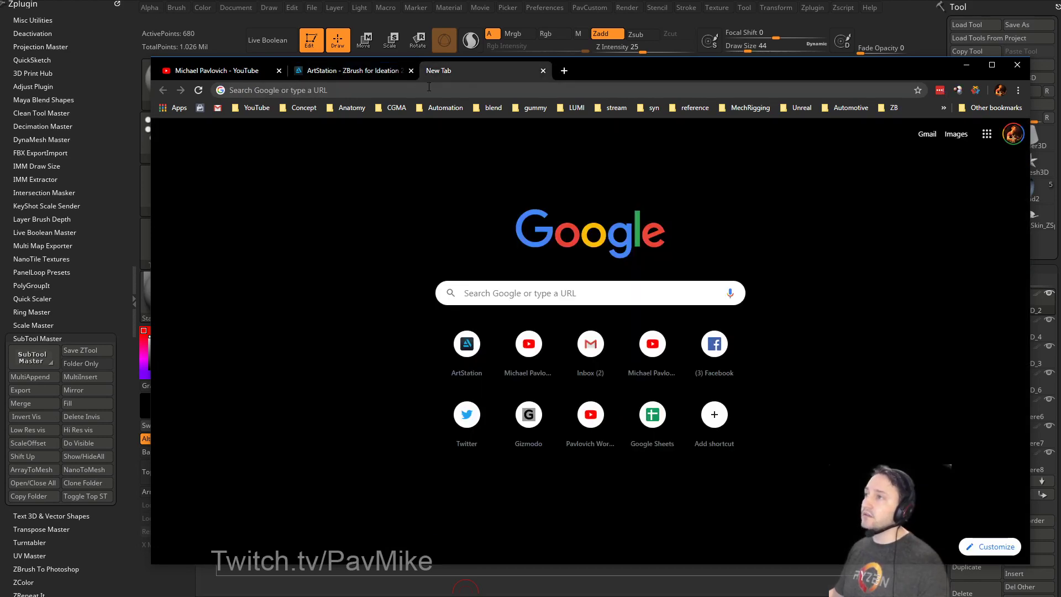
drag(589, 74, 589, 596)
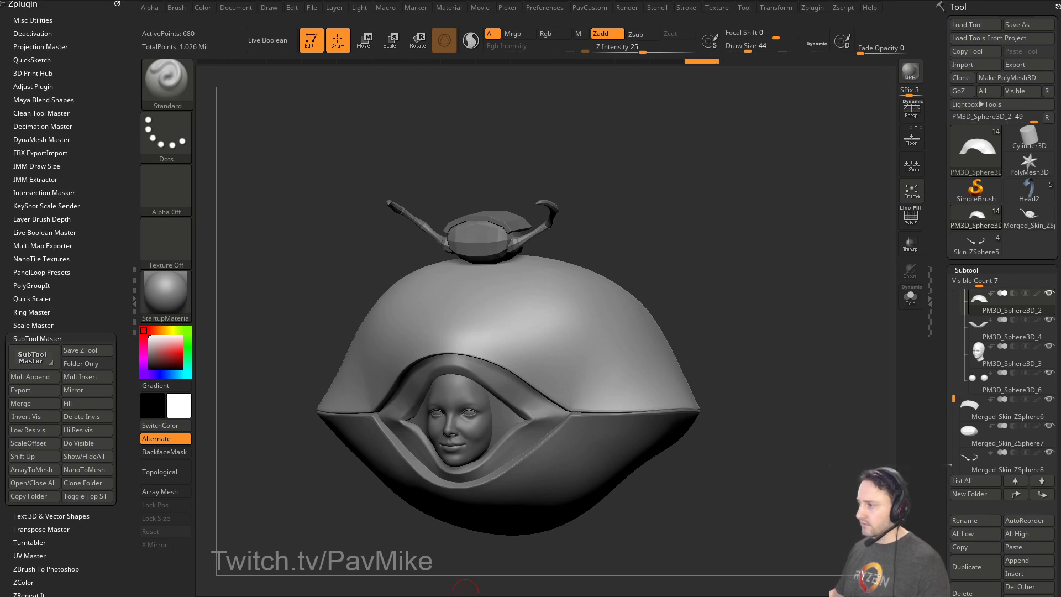
Look through the lesson lists in the "ZBrush for Ideation - 2020 Updated" spreadsheet, and return to ZBrush.
drag(623, 596, 612, 47)
scroll(320, 415, down, 5)
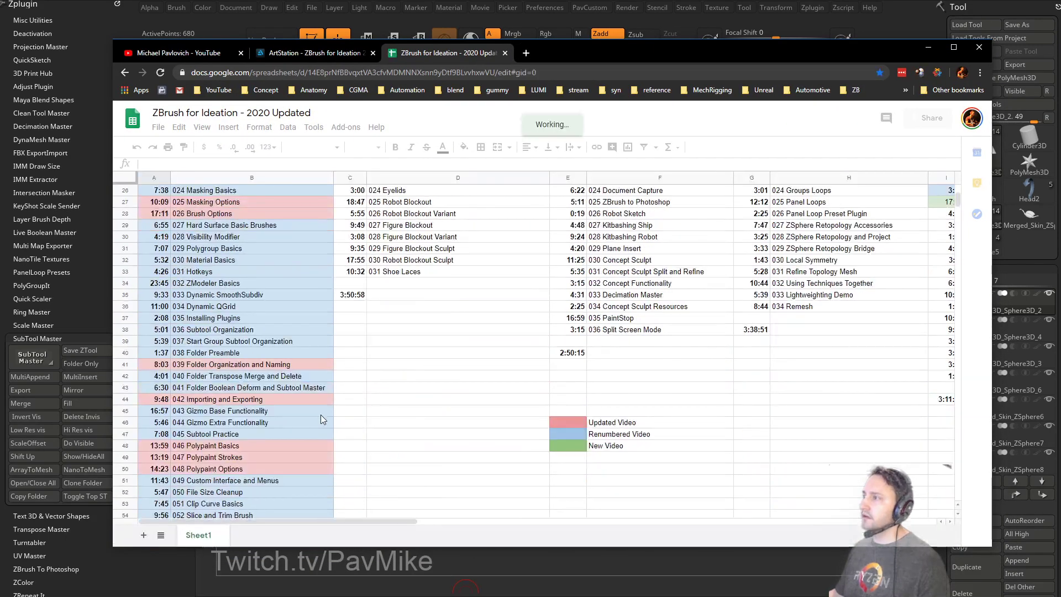
scroll(320, 415, down, 2)
scroll(323, 411, up, 7)
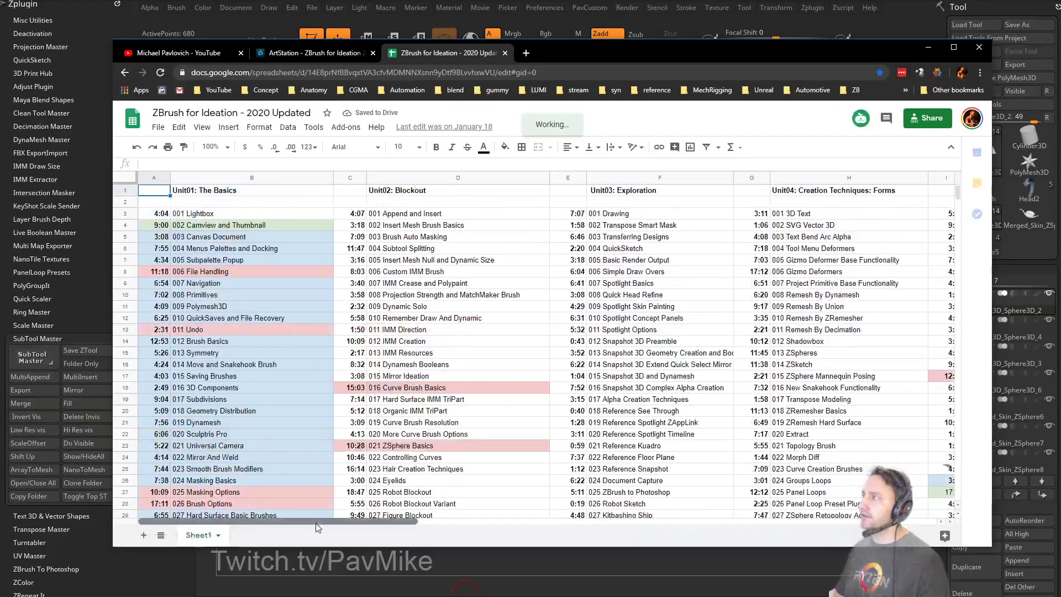
drag(316, 523, 260, 520)
scroll(542, 386, down, 3)
scroll(542, 390, down, 5)
scroll(542, 390, up, 5)
scroll(375, 390, down, 2)
scroll(383, 379, up, 7)
mouse_move(577, 57)
mouse_down()
mouse_move(600, 318)
mouse_move(465, 592)
mouse_up()
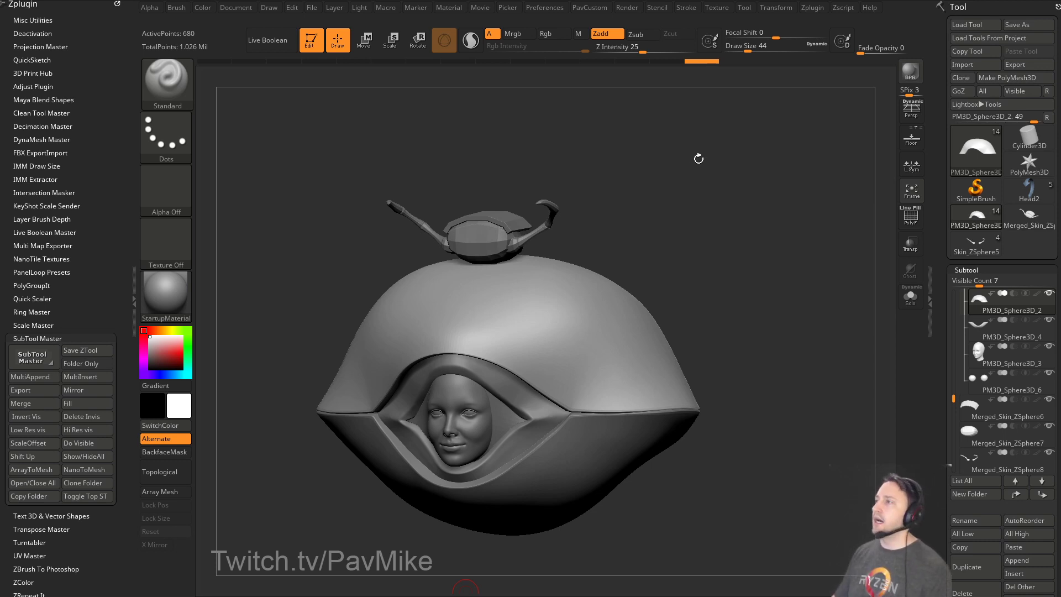
Turn on the wireframe display for the small body segment and view it on the upper and lower shells.
alt+click(675, 220)
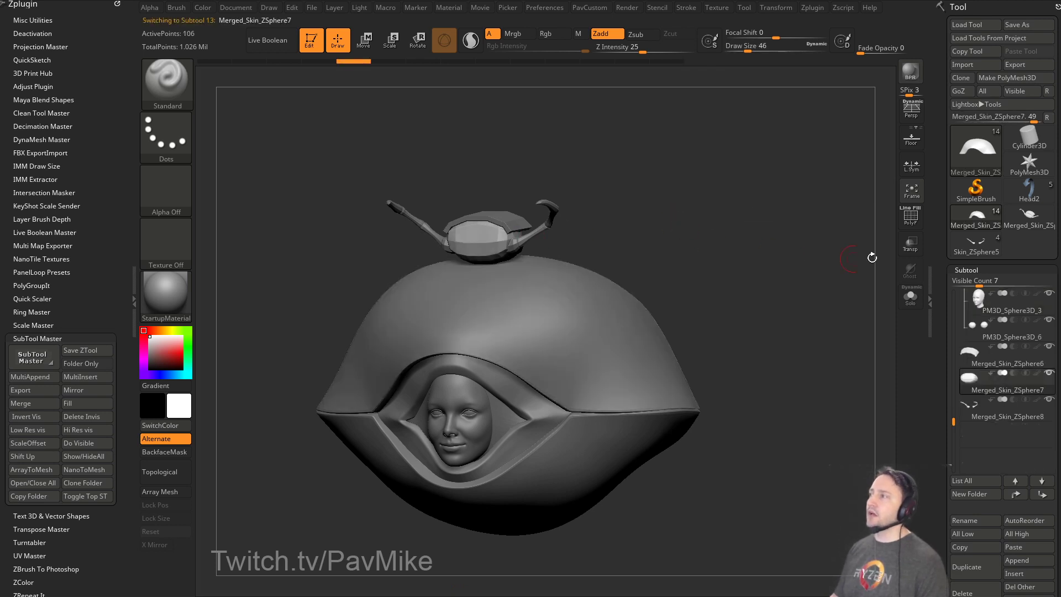
click(910, 216)
mouse_move(794, 282)
alt+mouse_down()
mouse_move(774, 284)
mouse_move(743, 319)
mouse_move(777, 335)
alt+mouse_up()
alt+click(625, 312)
alt+click(605, 446)
key(s)
key(s)
key(s)
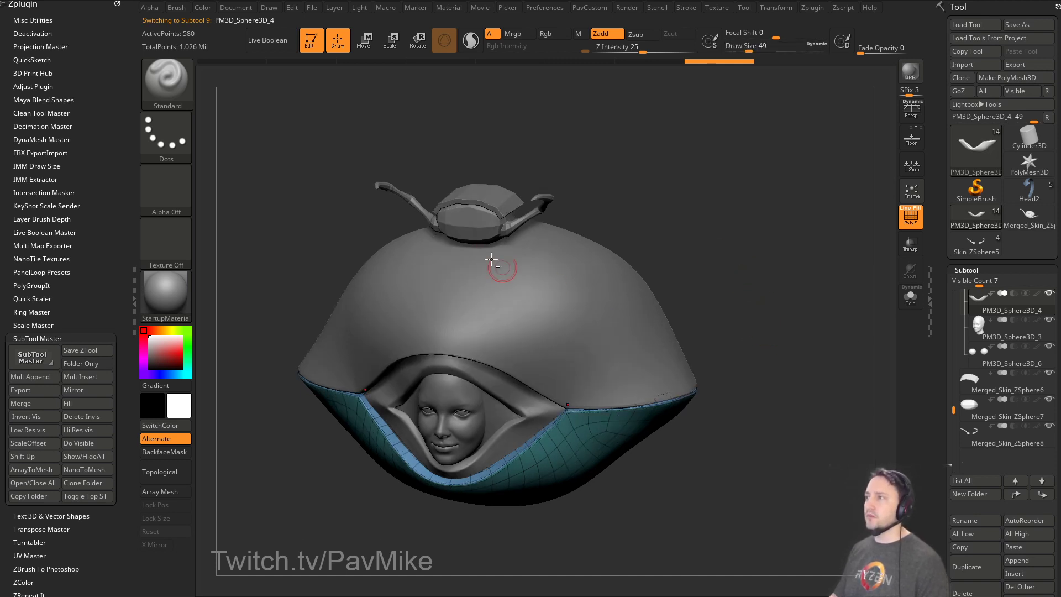
Make the small body segment the active subtool again and view it from the front.
alt+click(463, 229)
mouse_move(779, 244)
mouse_down()
mouse_move(722, 244)
mouse_move(760, 246)
mouse_move(747, 248)
mouse_up()
key(s)
key(s)
drag(747, 248, 760, 259)
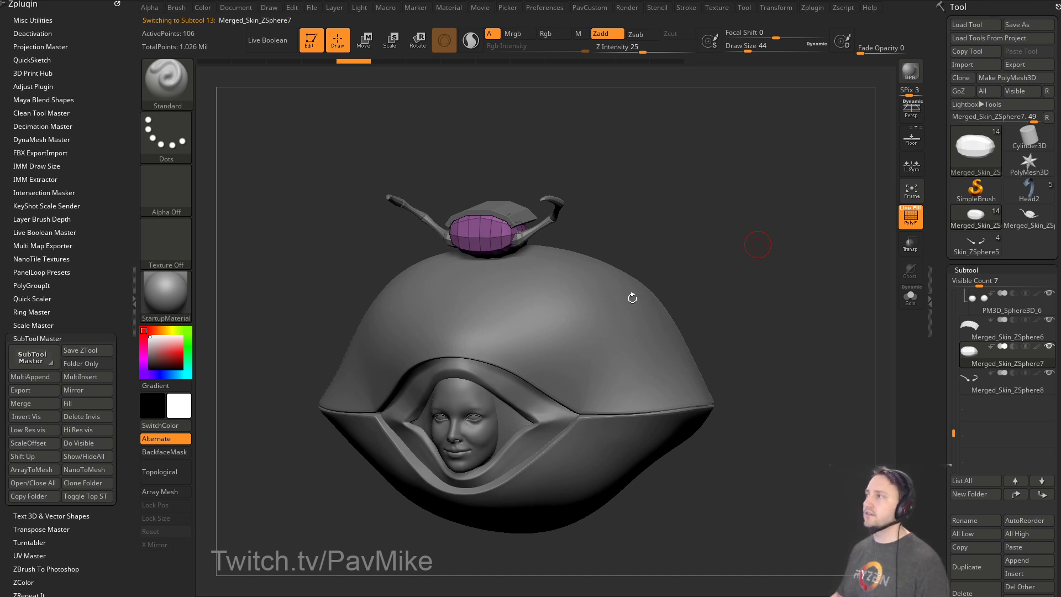
key(s)
drag(683, 215, 820, 201)
key(s)
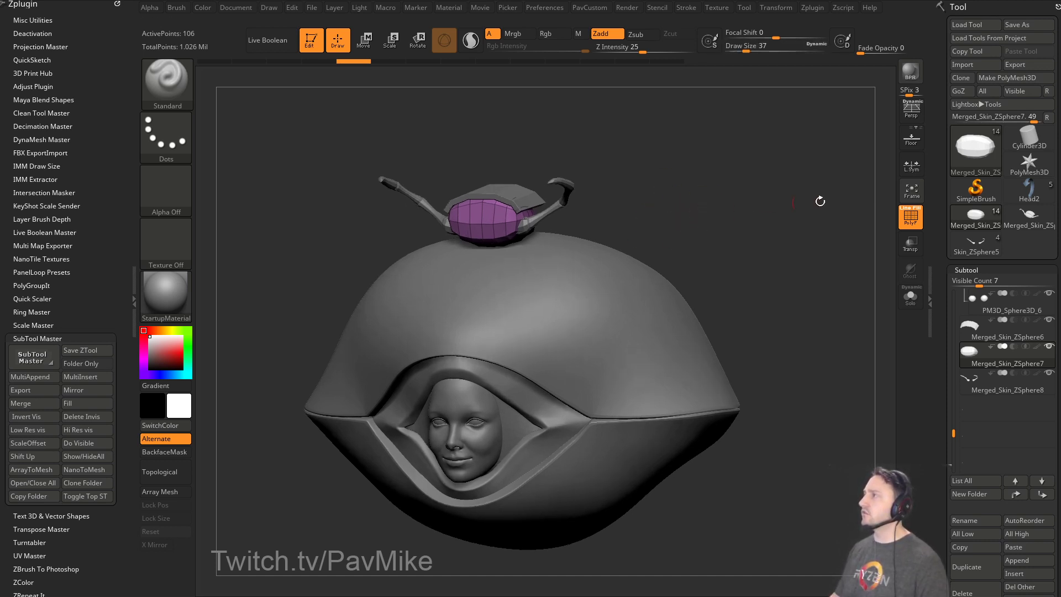
Switch to the Cylinder3D primitive tool and convert it to a PolyMesh3D.
click(1029, 138)
alt+drag(790, 236, 770, 289)
alt+drag(770, 289, 772, 253)
key(2)
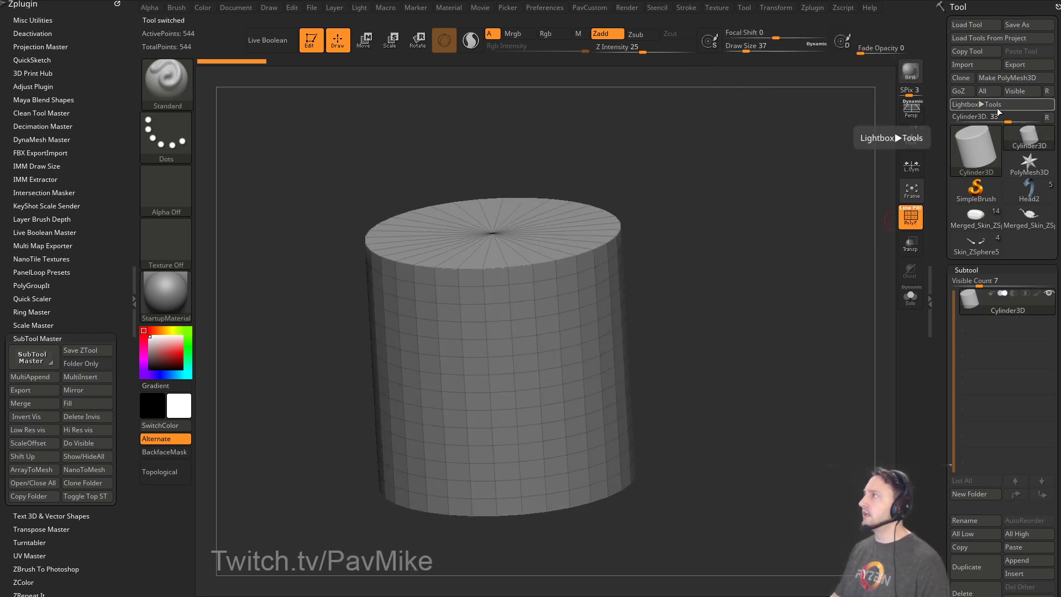
click(999, 80)
drag(810, 311, 787, 309)
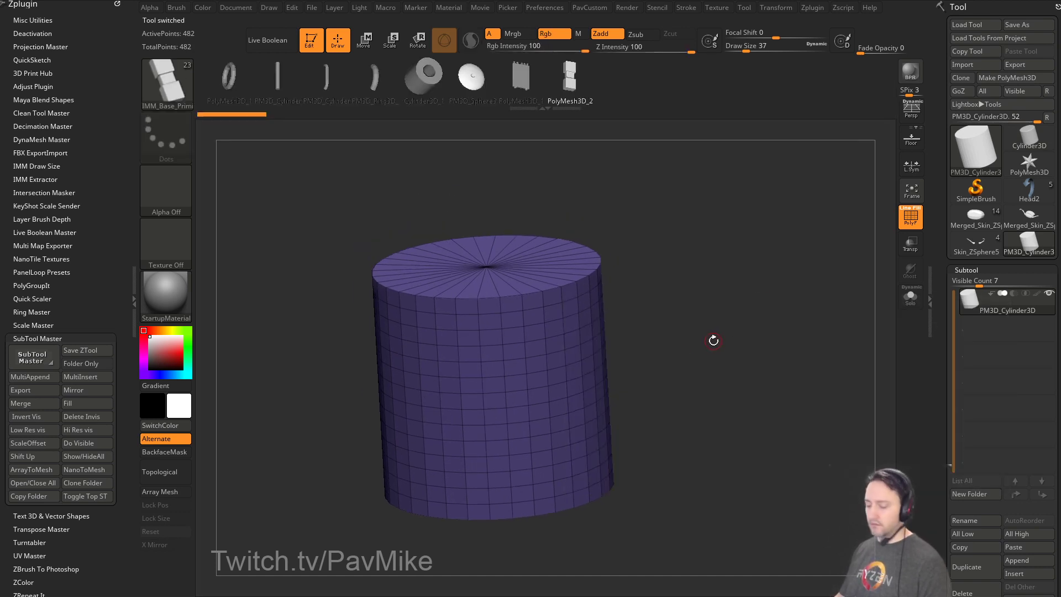
Insert a sphere on the cylinder's side with the IMM primitives brush and move it partly into the wall.
key(m)
click(550, 388)
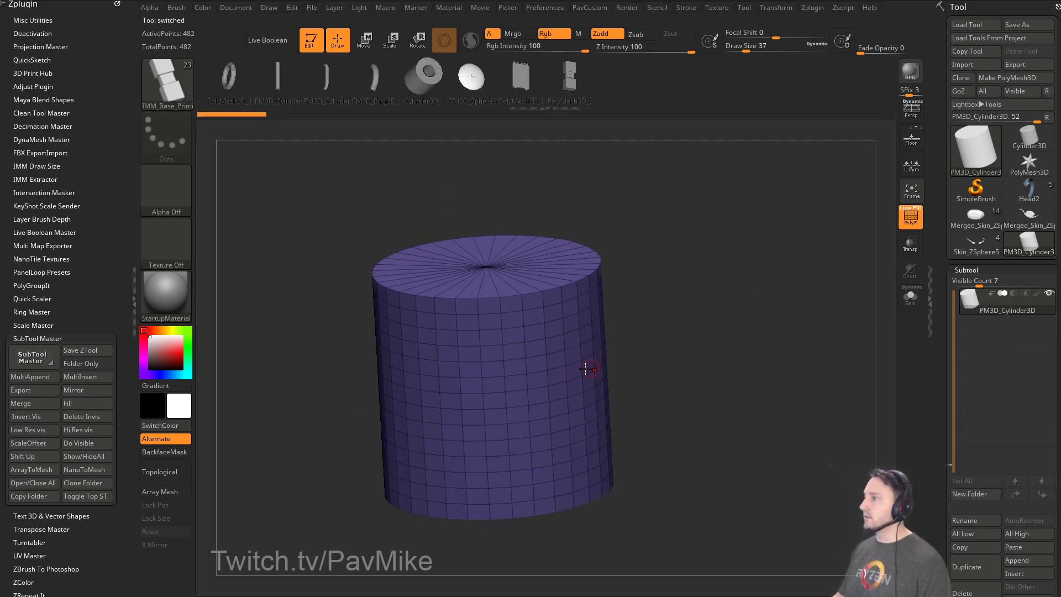
drag(587, 367, 735, 353)
key(w)
drag(628, 384, 572, 377)
key(q)
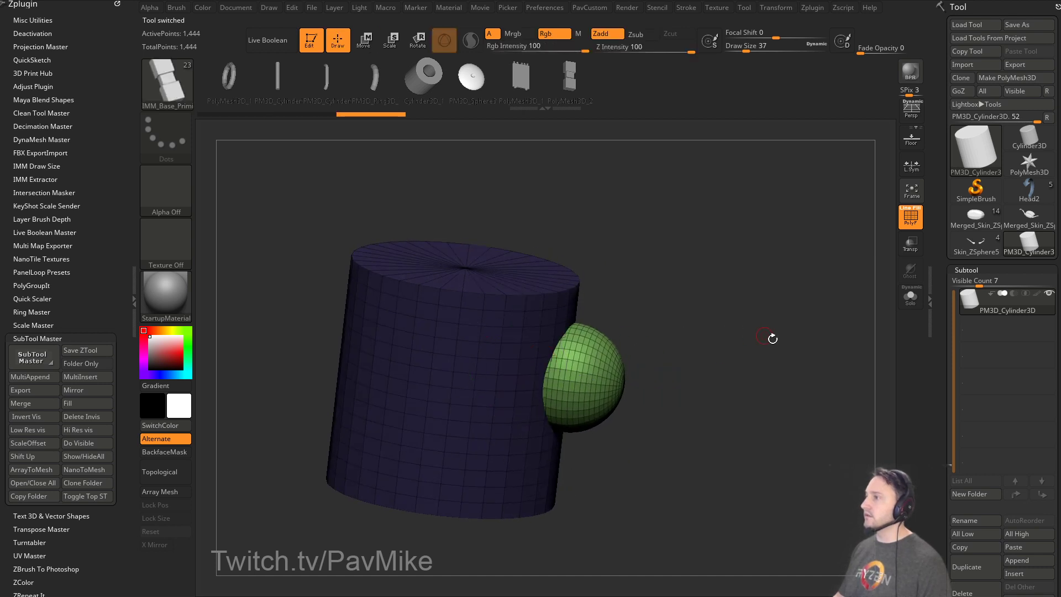
Split the unmasked sphere off the cylinder into its own subtool with Split Unmasked Points.
drag(829, 339, 793, 343)
key(2)
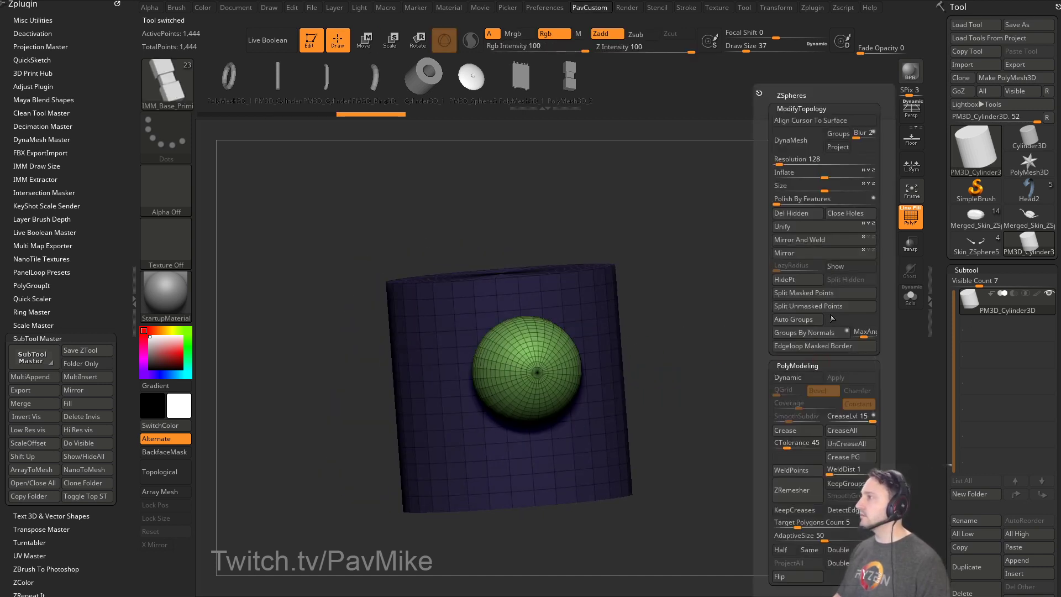
drag(680, 362, 735, 359)
key(2)
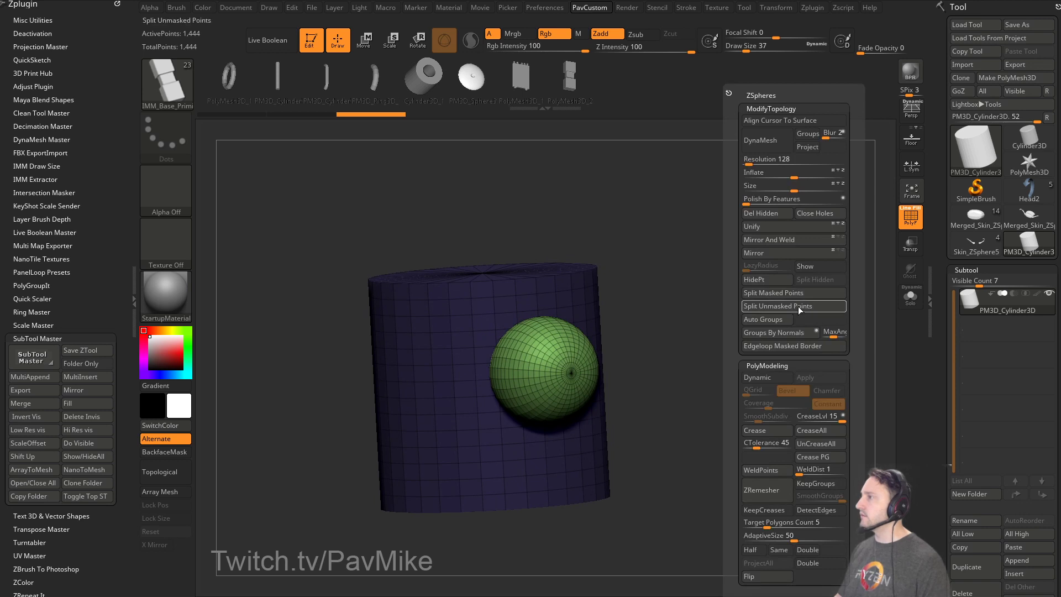
click(798, 306)
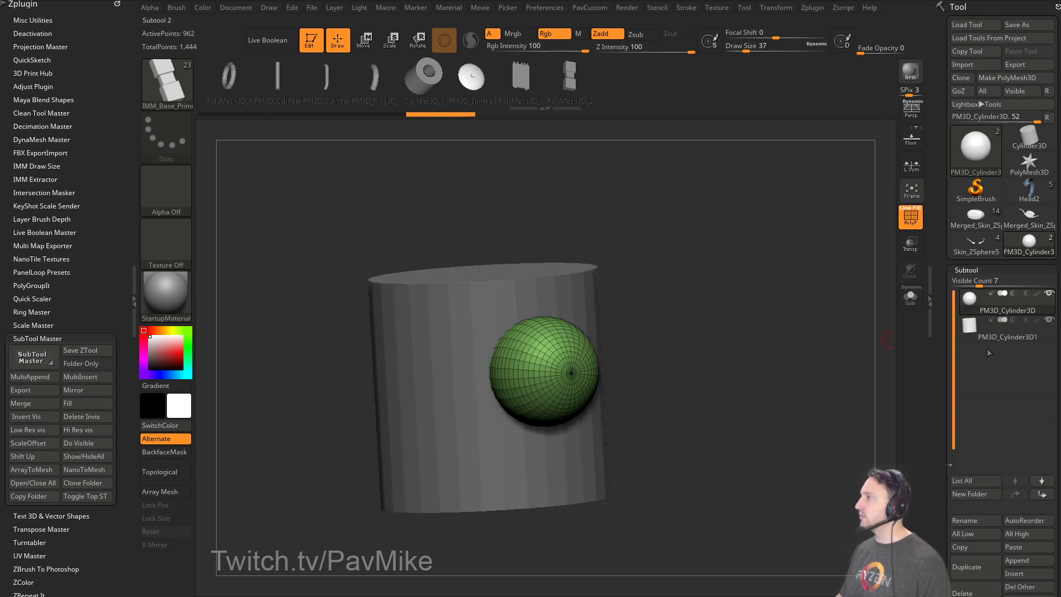
Place the sphere below the cylinder in the subtool order, set it to subtract and preview the cut with Live Boolean.
click(1042, 481)
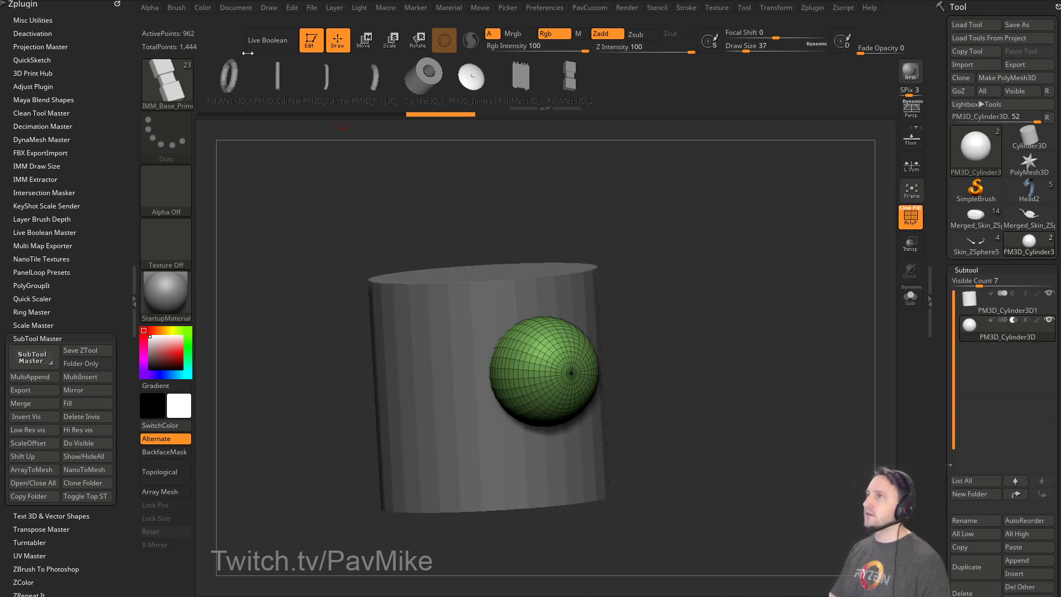
click(268, 42)
drag(622, 268, 659, 289)
click(910, 218)
Make the cylinder the active subtool and turn on its dynamic subdivision with the wireframe shown.
alt+click(487, 313)
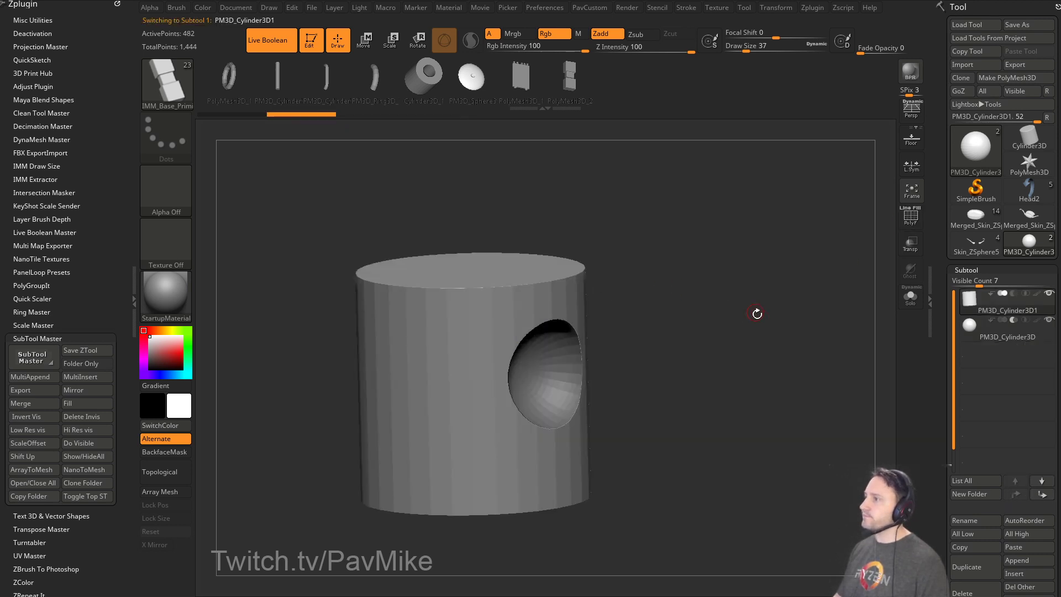
alt+drag(737, 340, 808, 312)
click(910, 217)
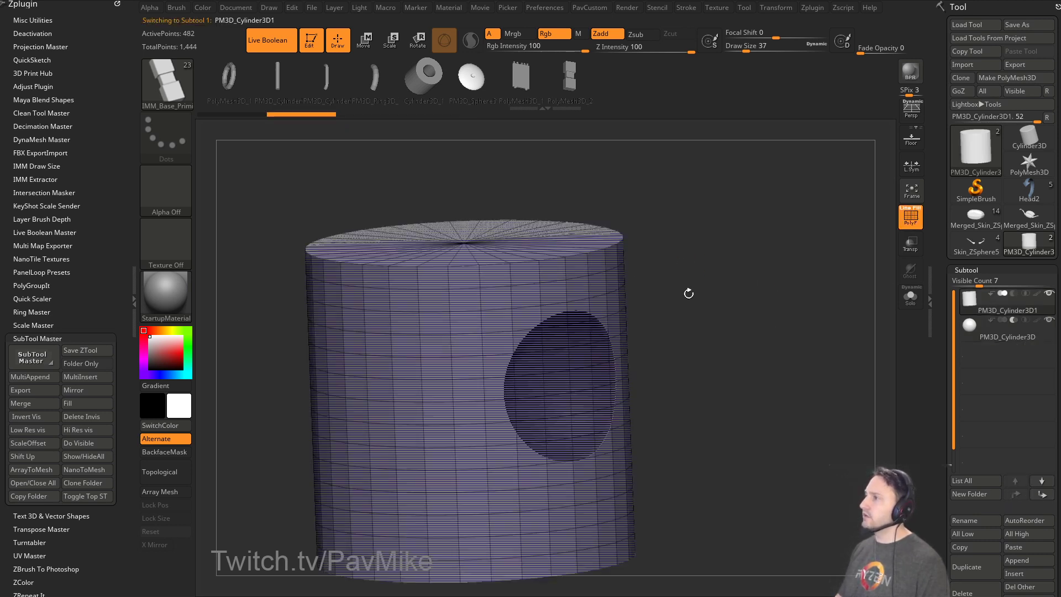
alt+drag(699, 318, 742, 308)
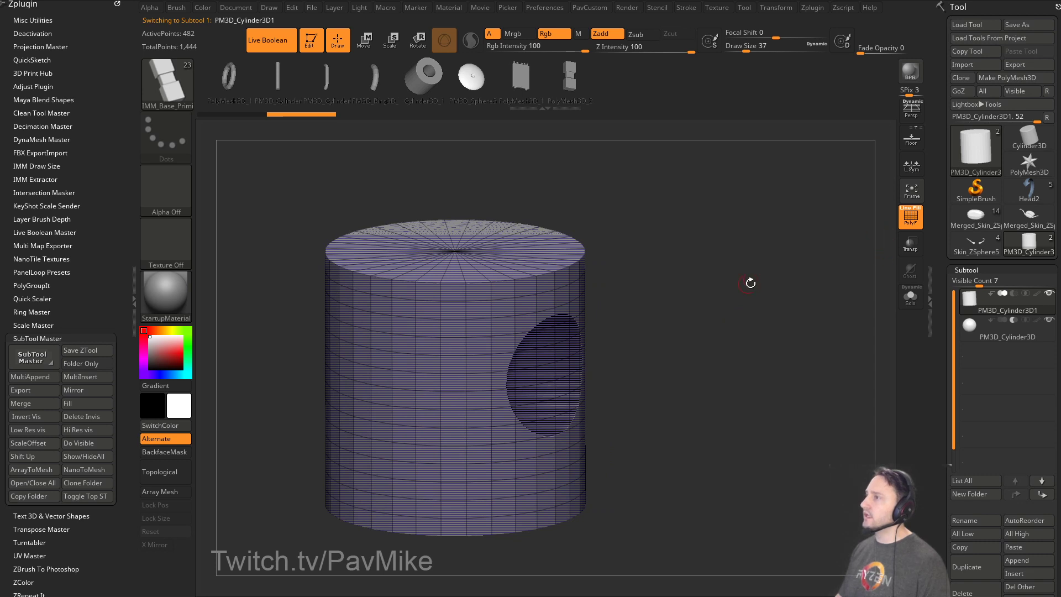
key(space)
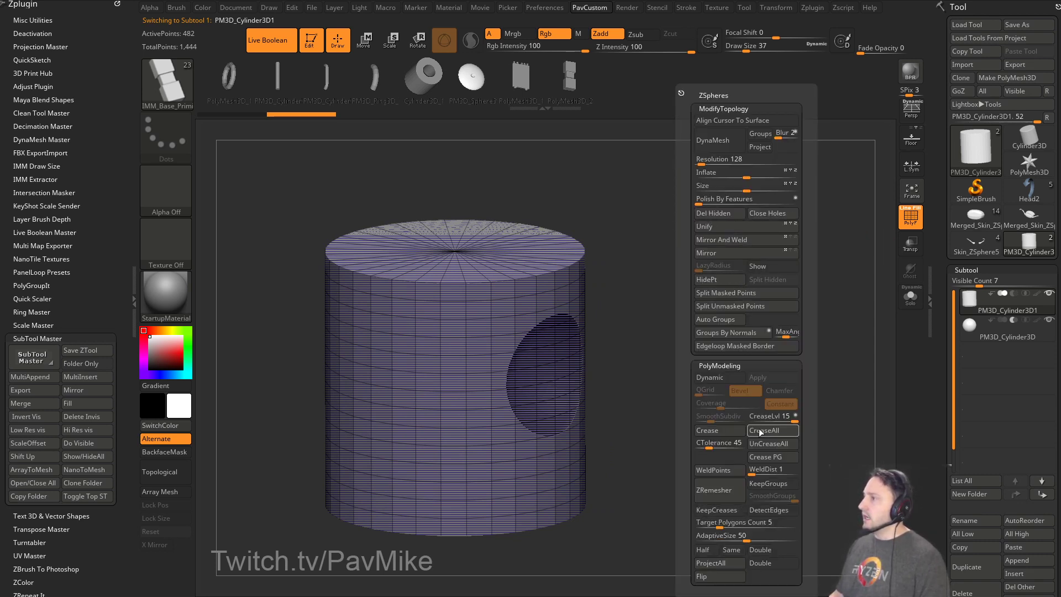
click(713, 378)
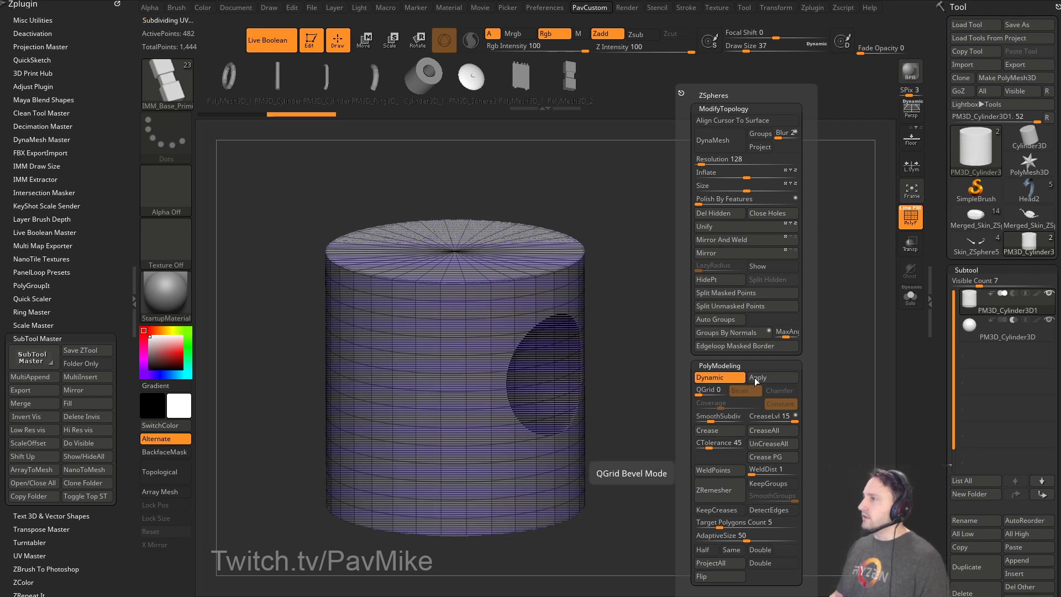
Hide the wireframe, make the subtracting sphere the active subtool and turn on its dynamic subdivision.
click(910, 223)
mouse_move(862, 265)
mouse_down()
mouse_move(763, 314)
mouse_move(796, 343)
mouse_move(748, 346)
mouse_move(763, 339)
mouse_up()
alt+click(552, 364)
key(s)
Make a boolean mesh from the cylinder and sphere with dynamic subdivision included, and switch to the resulting UMesh tool.
drag(944, 364, 945, 268)
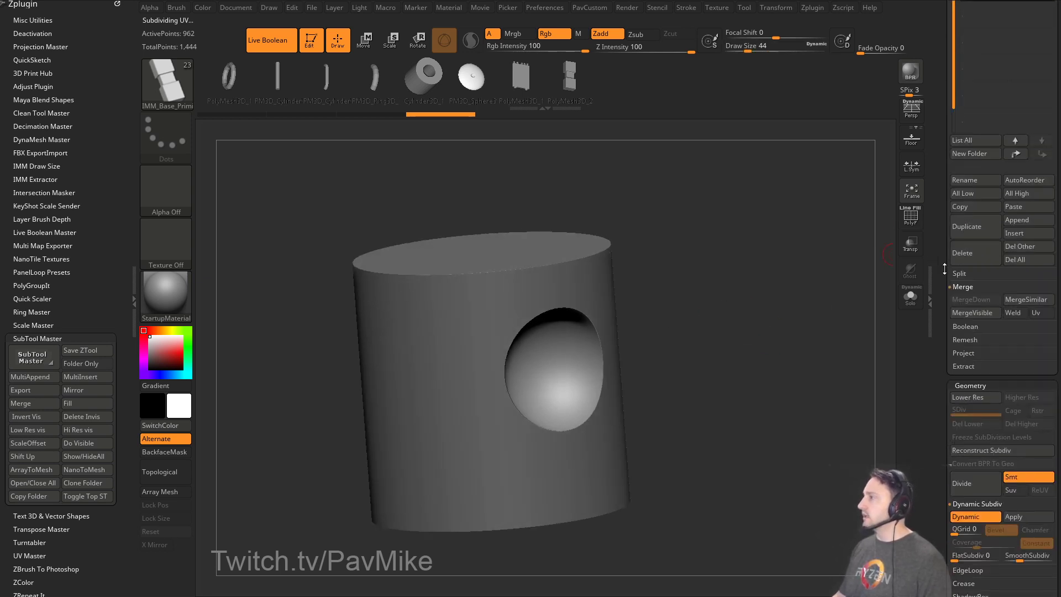
click(967, 326)
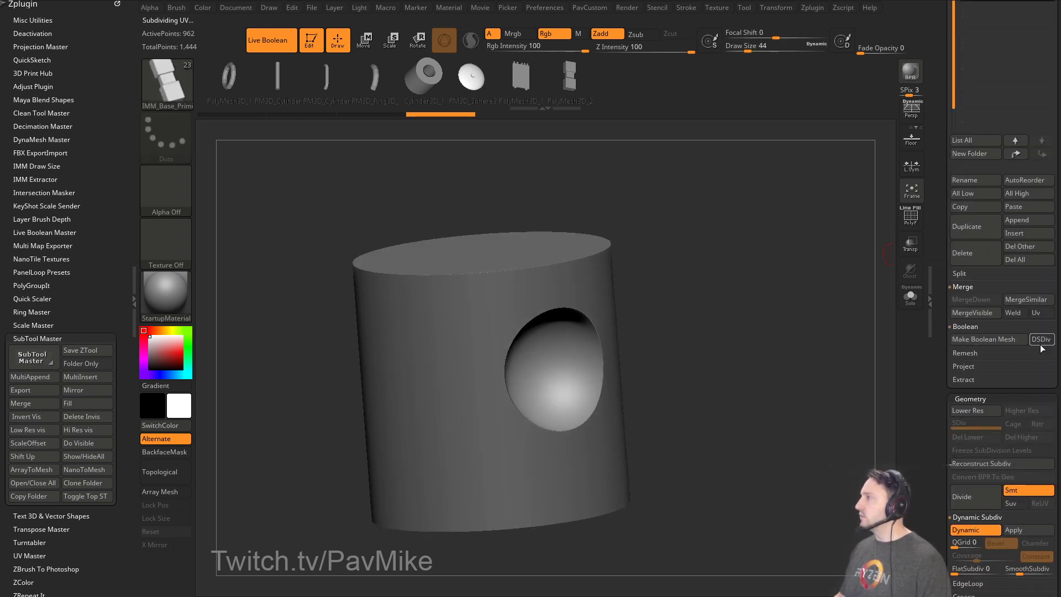
click(1003, 339)
click(1014, 252)
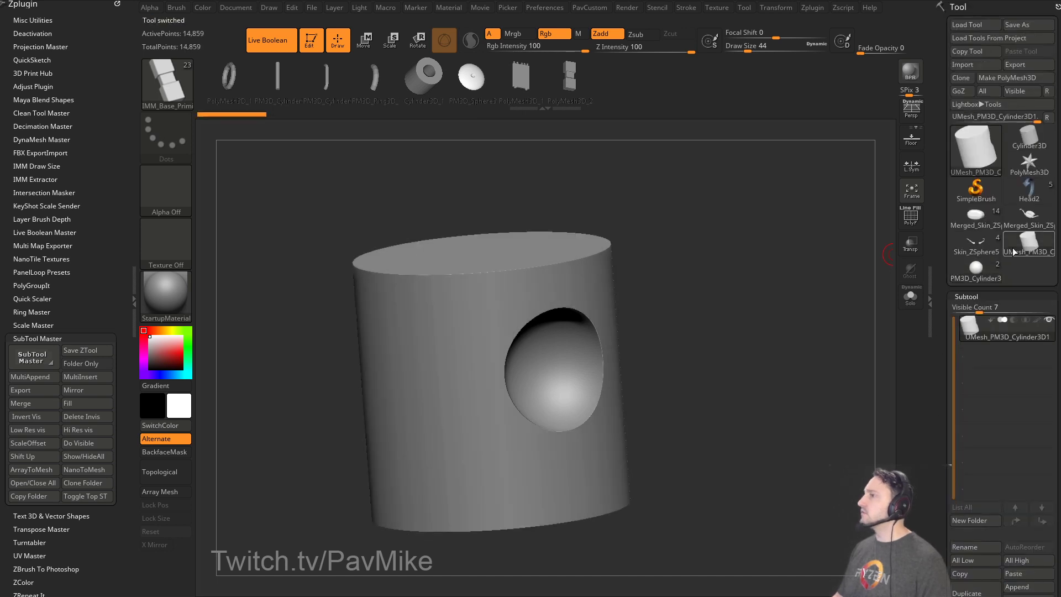
Turn on the wireframe for the boolean mesh and view the topology around its spherical cavity.
click(916, 221)
mouse_move(823, 292)
mouse_down()
mouse_move(781, 306)
mouse_move(776, 342)
mouse_up()
drag(646, 366, 664, 371)
key(s)
mouse_move(664, 372)
mouse_down()
mouse_move(681, 359)
mouse_move(655, 358)
mouse_up()
key(s)
drag(682, 366, 677, 365)
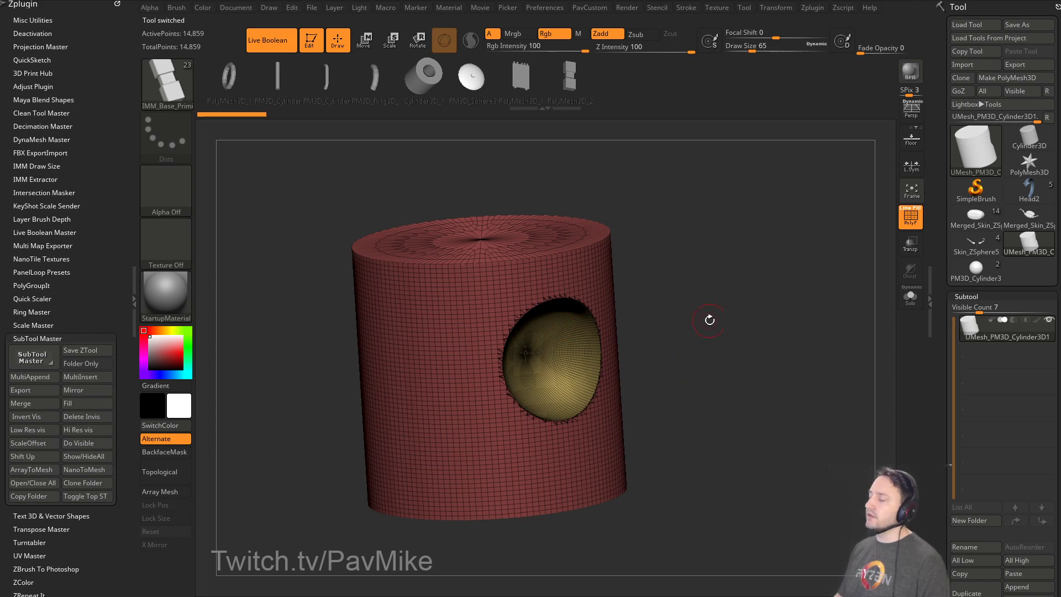
drag(710, 320, 669, 320)
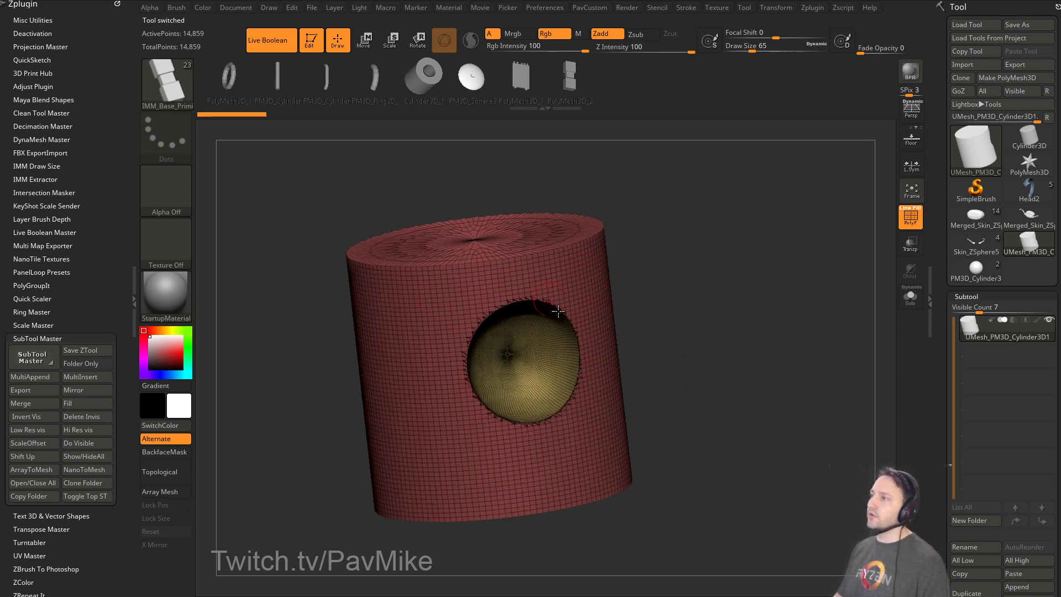
Examine the wireframe along the cavity's rim and over the cylinder's cap from several angles.
drag(559, 311, 556, 351)
ctrl+drag(711, 278, 753, 351)
drag(774, 342, 748, 342)
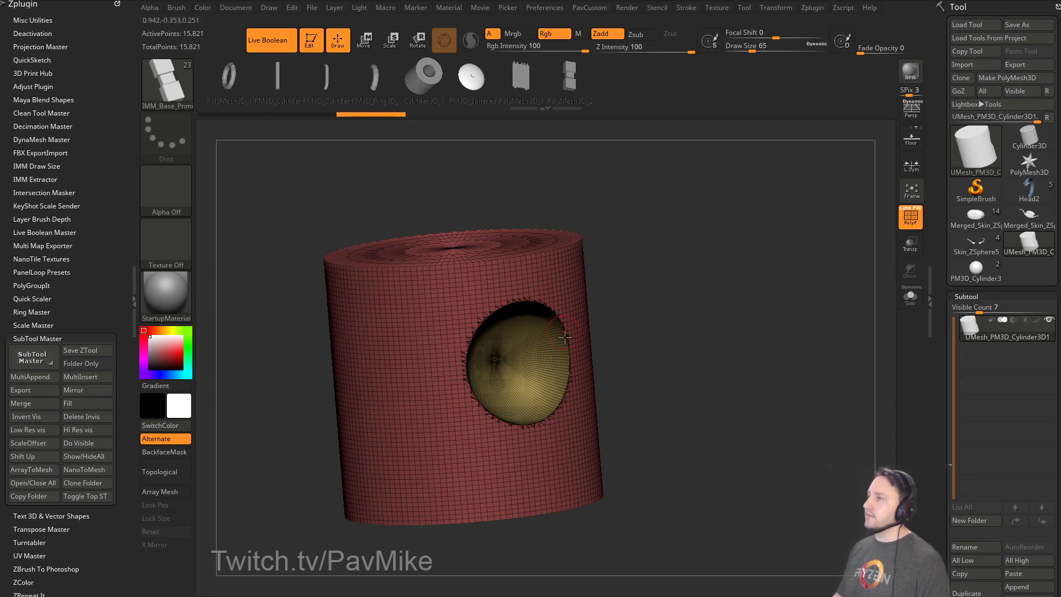
drag(723, 289, 725, 300)
click(910, 216)
click(911, 216)
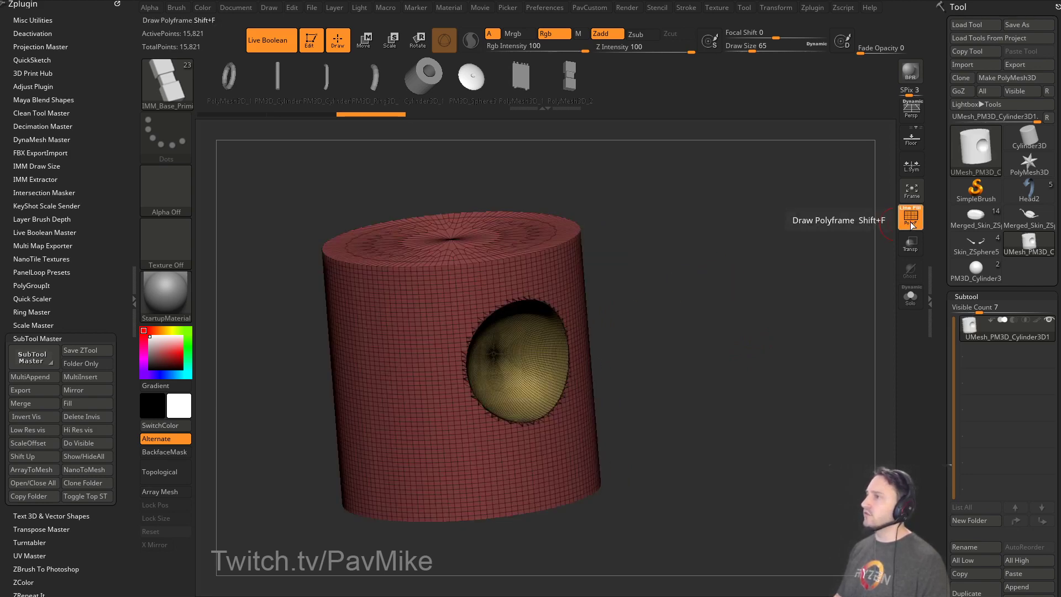
key(2)
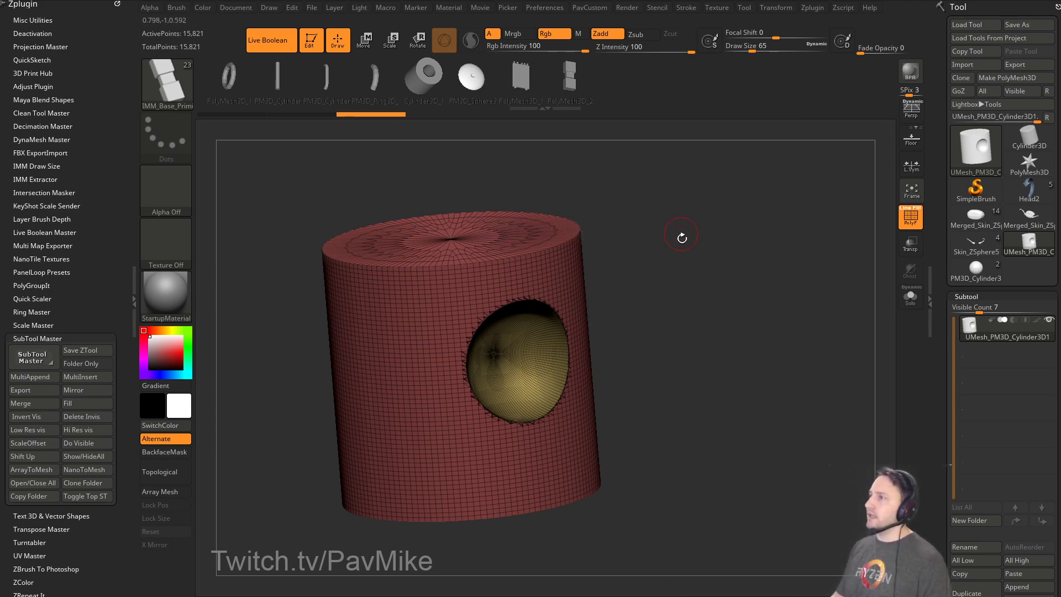
drag(682, 237, 691, 238)
alt+drag(691, 239, 680, 273)
alt+drag(747, 293, 772, 316)
key(2)
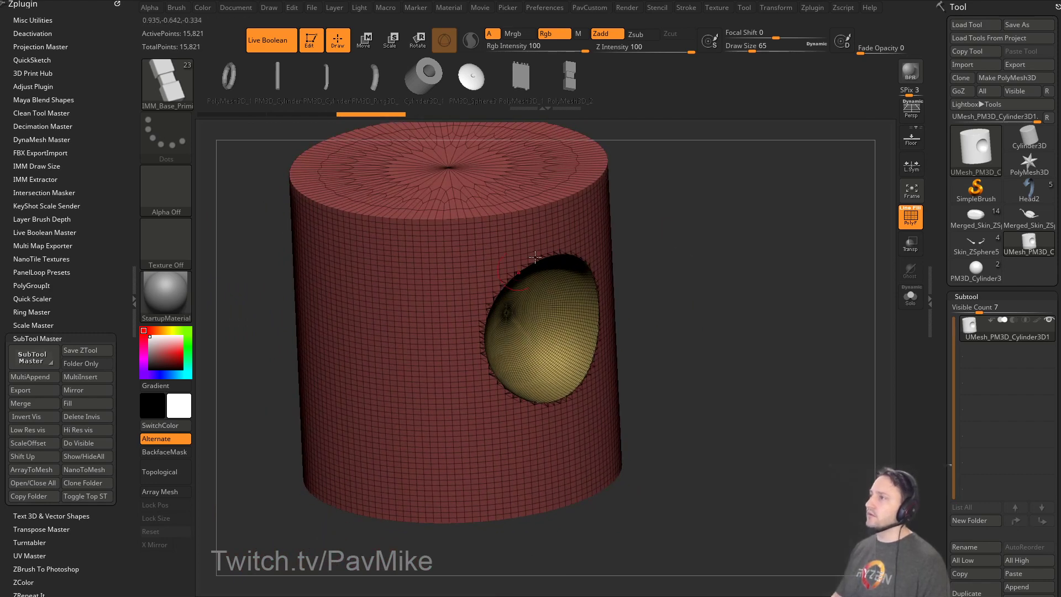
Hide the cavity polygroup, regroup the rest of the cylinder with Groups By Normals, and show the whole mesh again.
key(2)
ctrl+shift+click(600, 316)
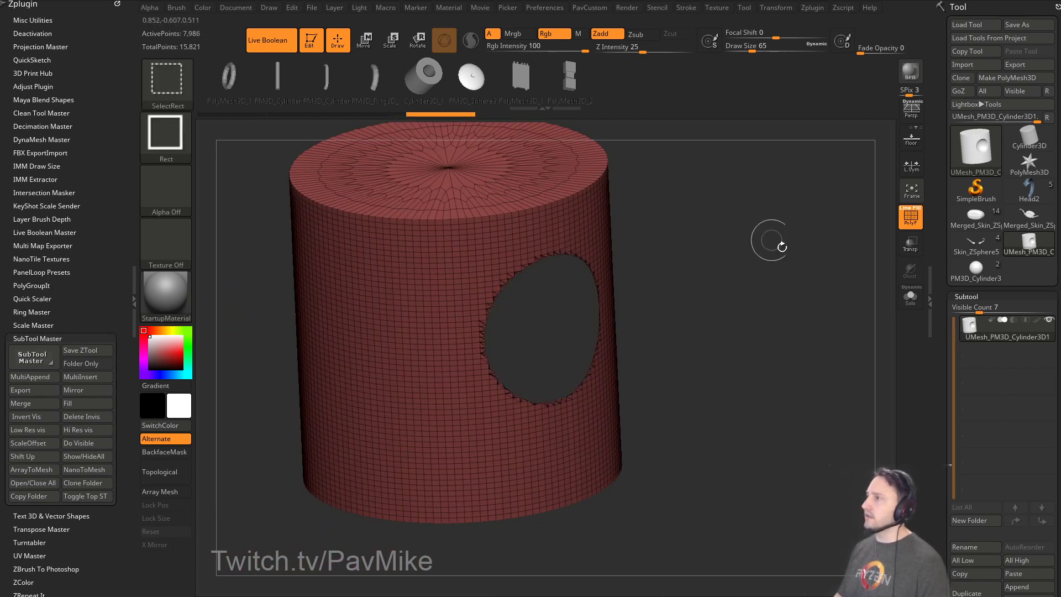
key(2)
click(785, 332)
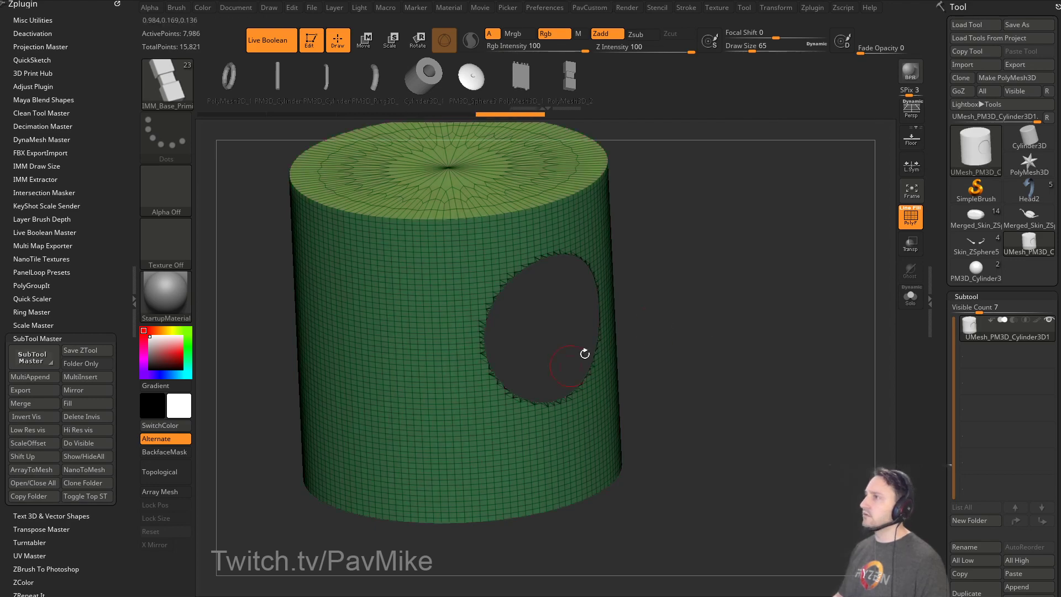
drag(585, 355, 759, 320)
ctrl+shift+click(759, 320)
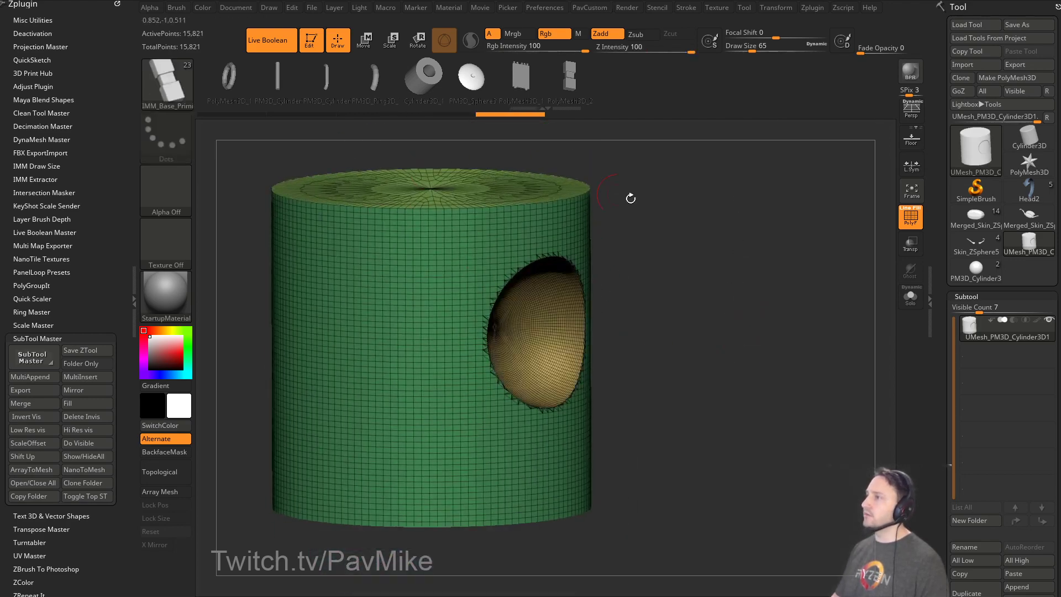
Open the ZRemesher settings and set AdaptiveSize to 0.
drag(943, 360, 940, 110)
click(958, 116)
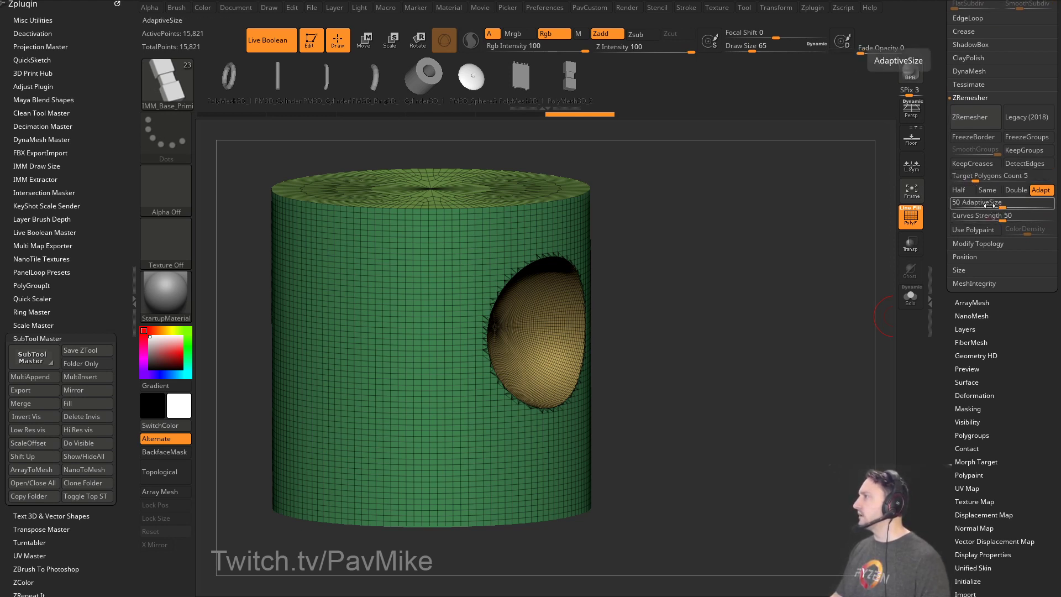
drag(990, 204, 937, 242)
drag(938, 205, 938, 235)
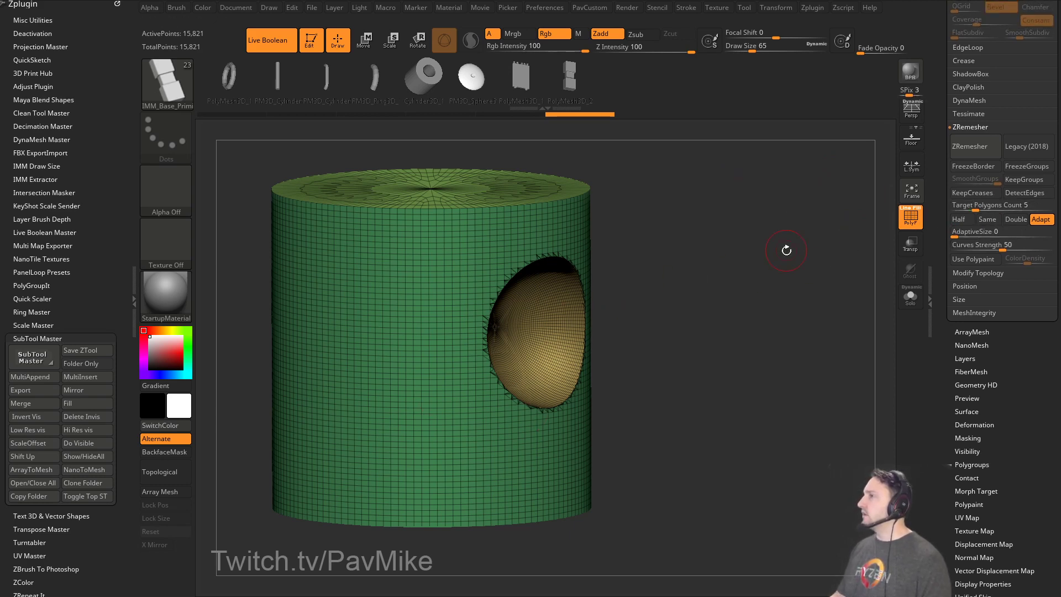
Assign the whole boolean mesh to a single polygroup and run ZRemesher on it with DetectEdges enabled.
drag(786, 249, 795, 258)
key(ctrl+w)
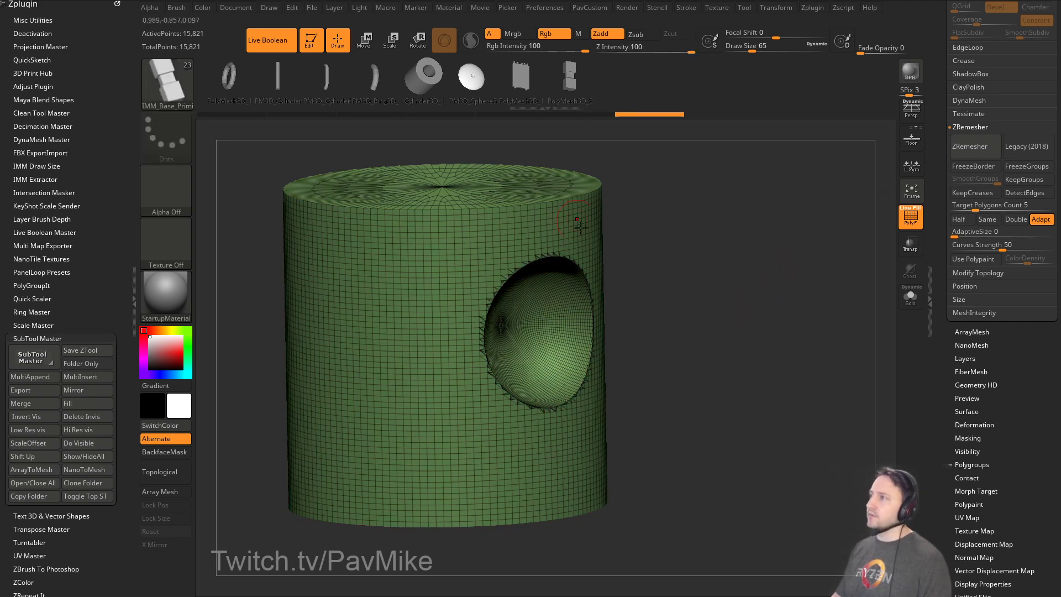
drag(706, 288, 802, 260)
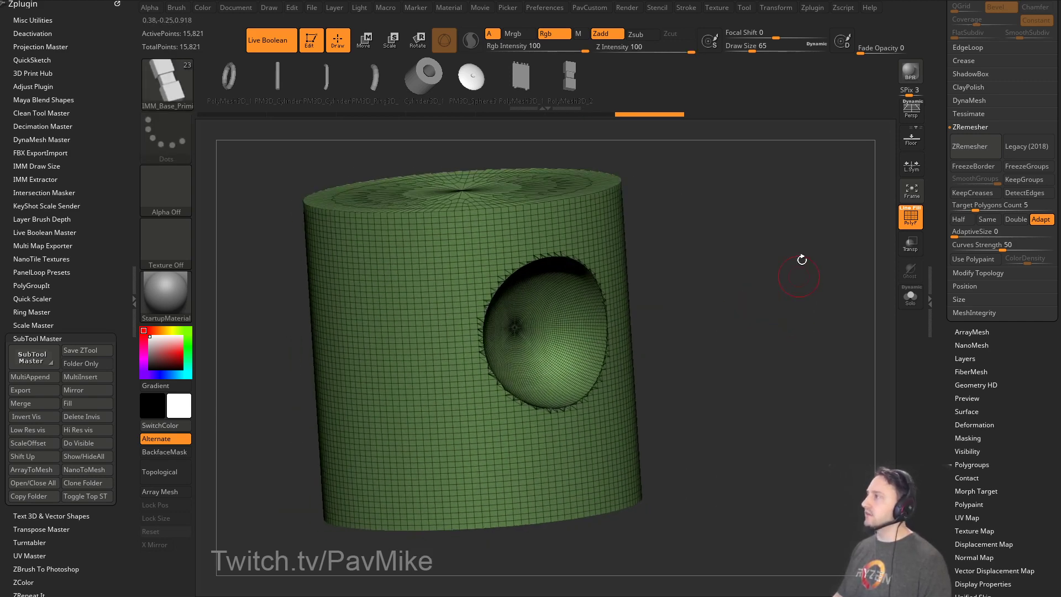
click(1027, 193)
click(975, 146)
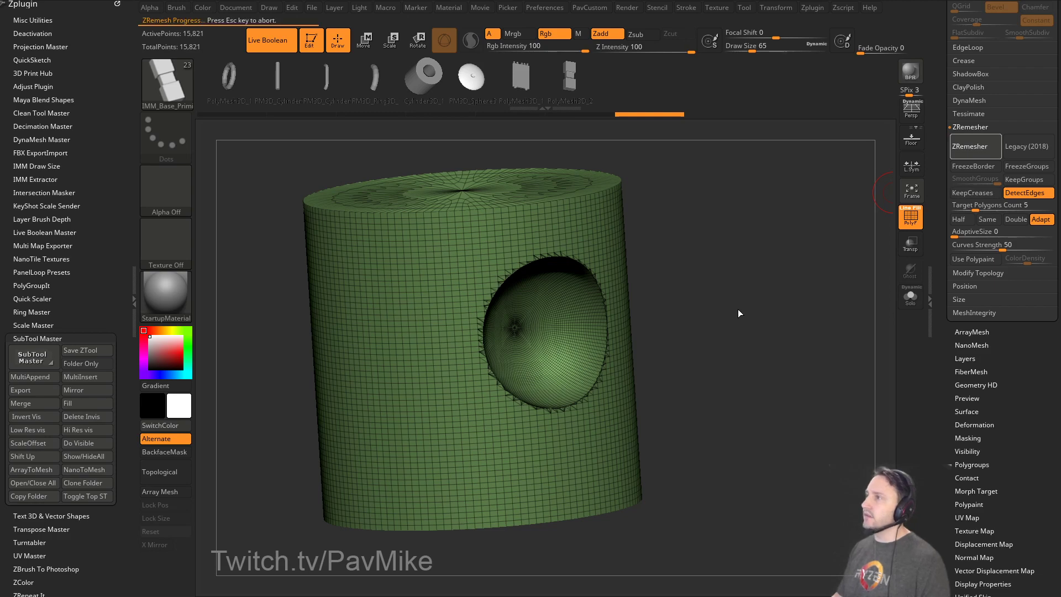
Try reducing the remeshed cylinder further with ZRemesher set to Half, and undo the reduction.
drag(741, 307, 845, 261)
click(959, 219)
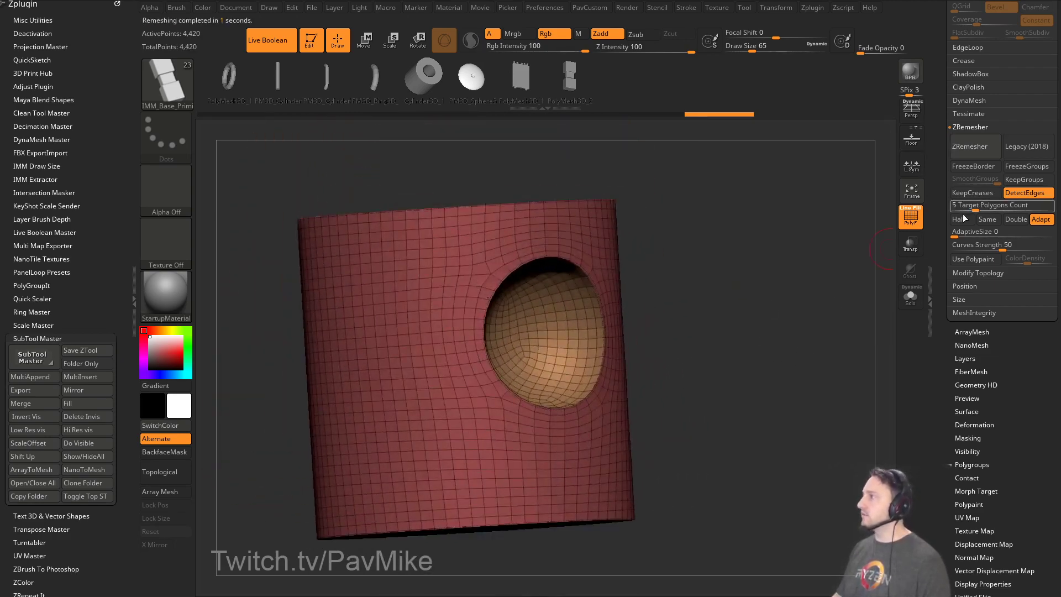
click(972, 146)
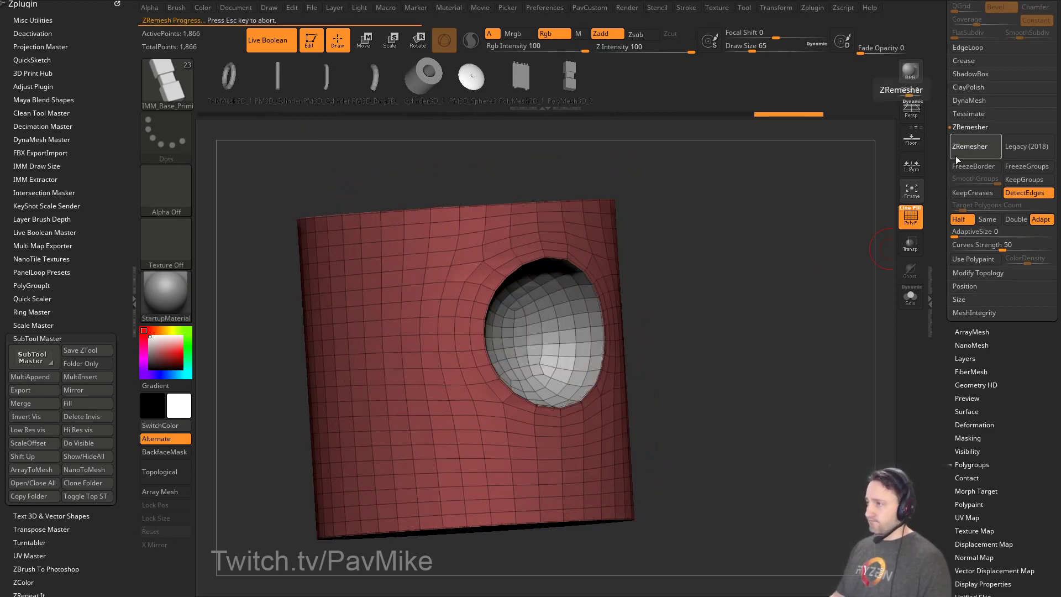
drag(764, 254, 806, 255)
key(ctrl+z)
key(ctrl+z)
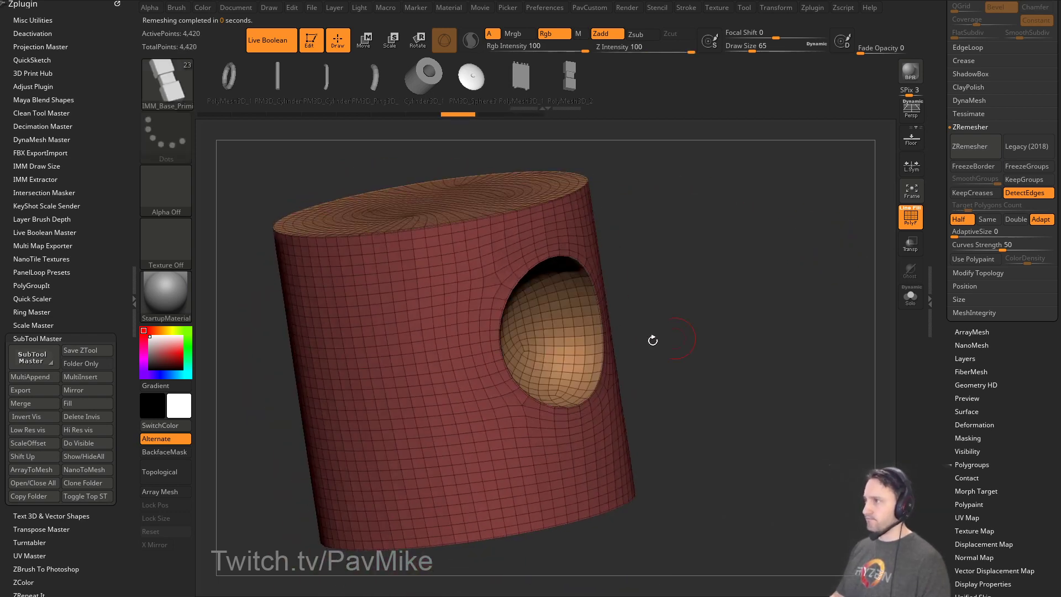
mouse_move(653, 341)
mouse_down()
mouse_move(791, 310)
mouse_move(802, 299)
mouse_move(790, 293)
mouse_move(809, 316)
mouse_up()
key(s)
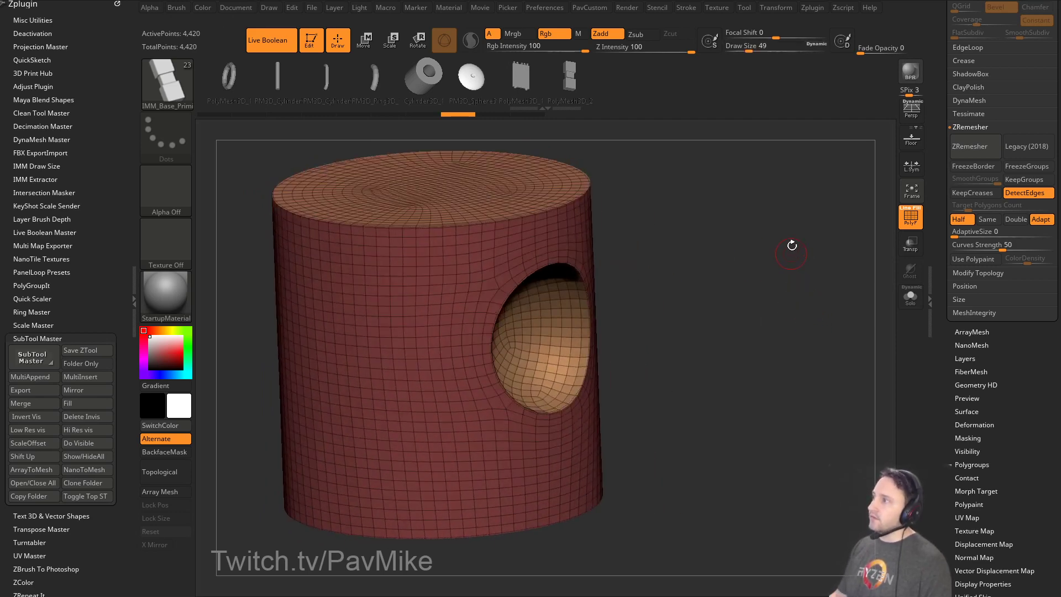
Examine the remeshed cylinder's topology around the hole and on the top cap from several angles.
key(s)
click(788, 277)
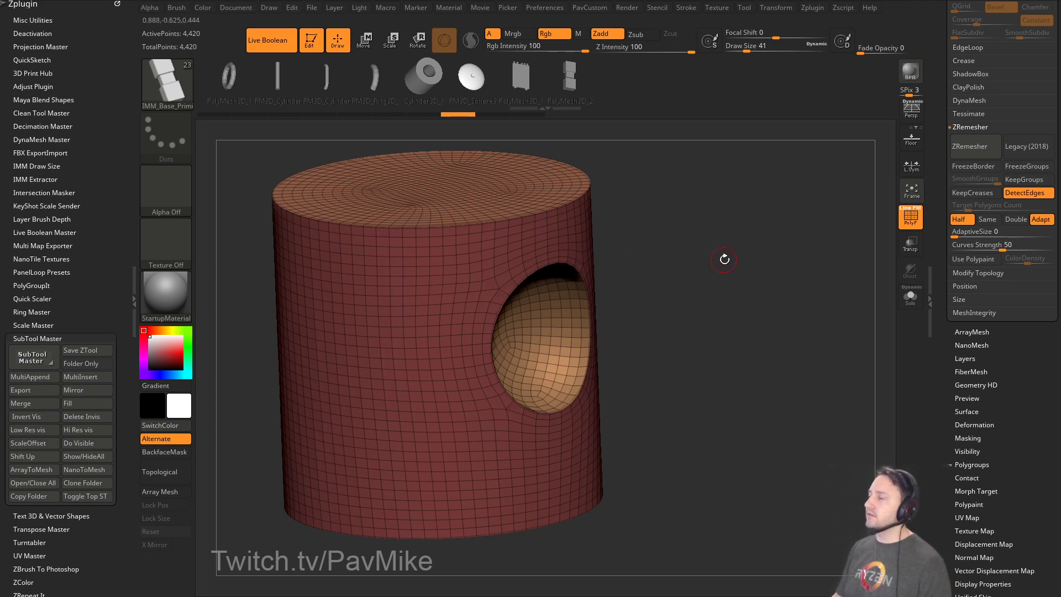
key(s)
drag(724, 259, 751, 271)
key(s)
mouse_move(750, 271)
mouse_down()
mouse_move(759, 273)
mouse_move(741, 280)
mouse_up()
key(s)
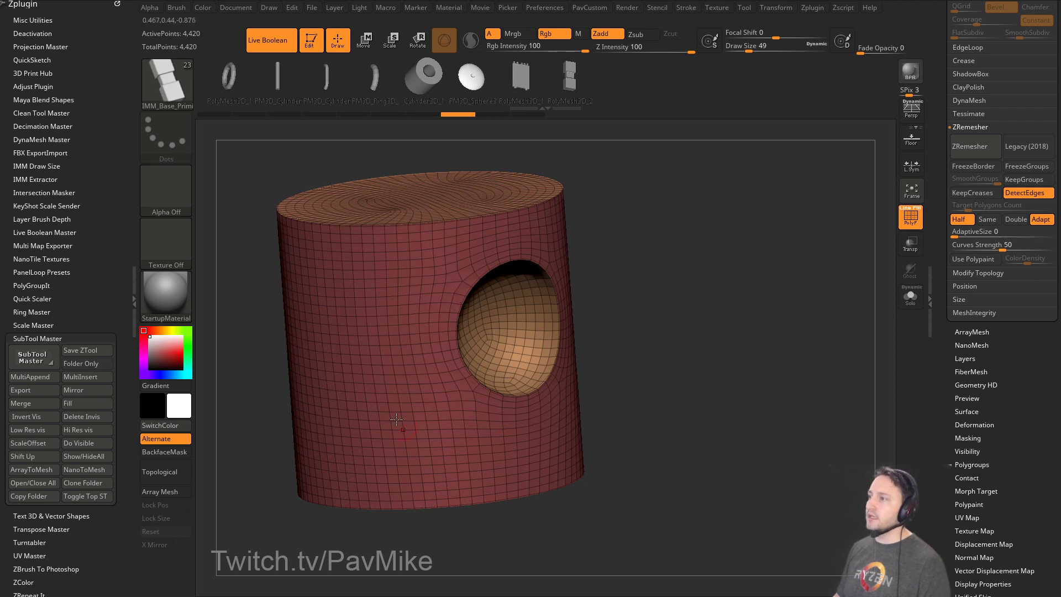
key(s)
drag(708, 293, 710, 294)
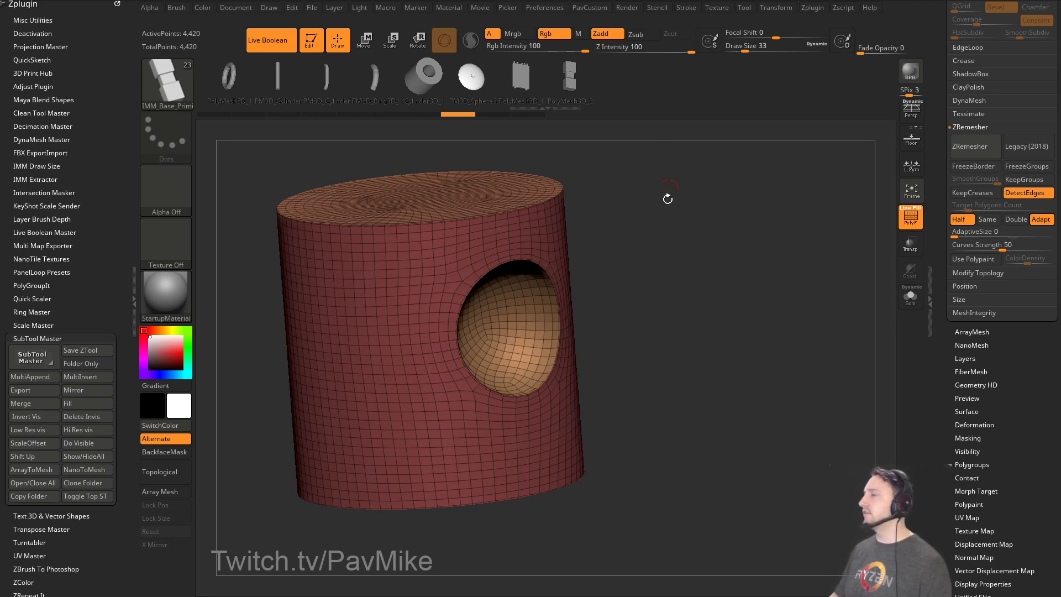
mouse_move(668, 198)
mouse_down()
mouse_move(705, 230)
mouse_move(442, 214)
mouse_up()
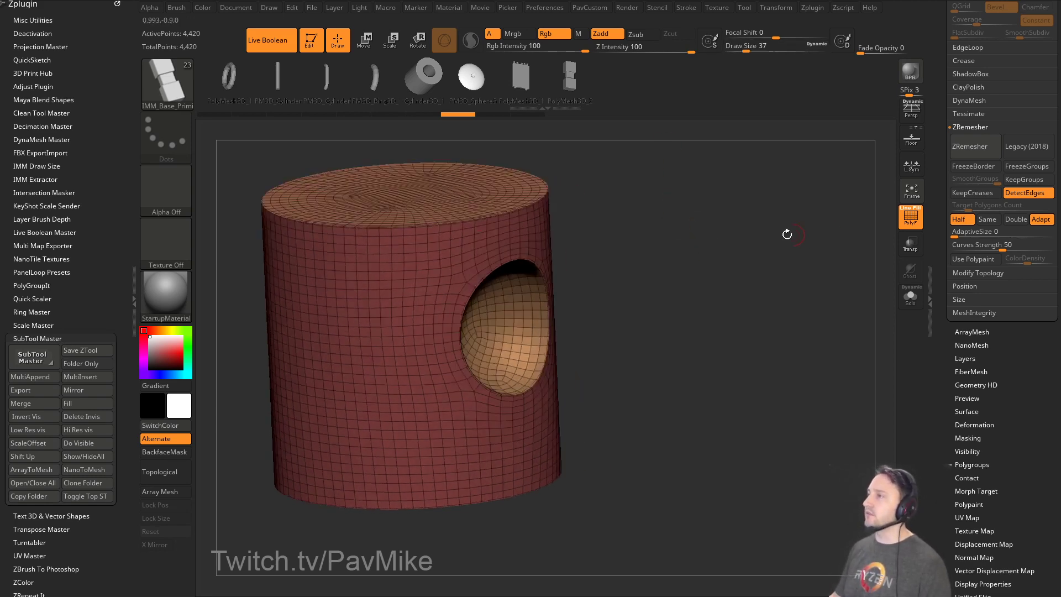
key(])
mouse_move(763, 249)
mouse_down()
mouse_move(772, 254)
mouse_move(762, 231)
mouse_move(779, 230)
mouse_move(812, 271)
mouse_move(841, 270)
mouse_up()
key(])
key(s)
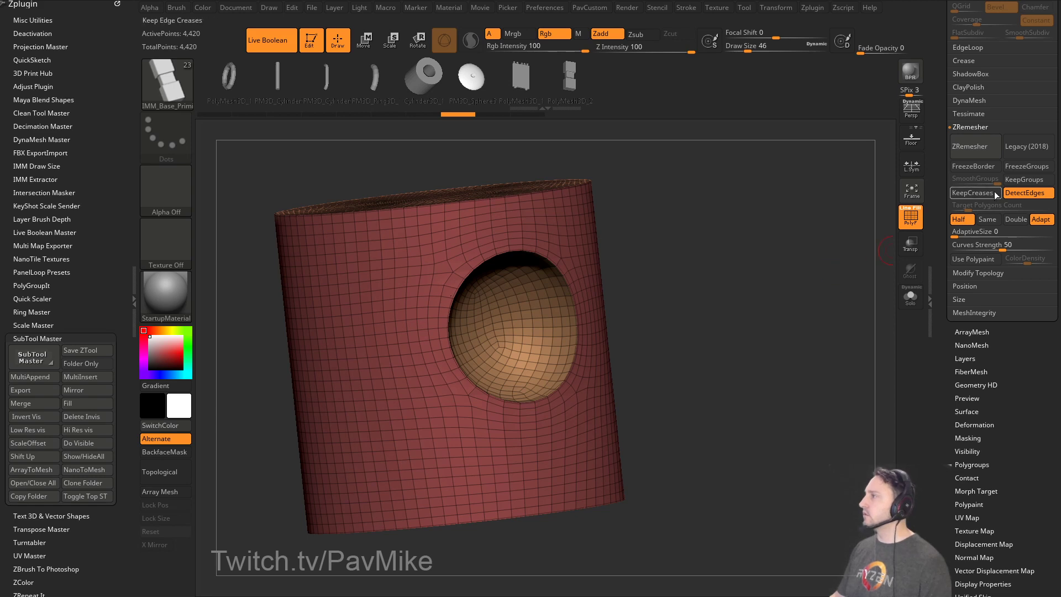
drag(525, 165, 501, 210)
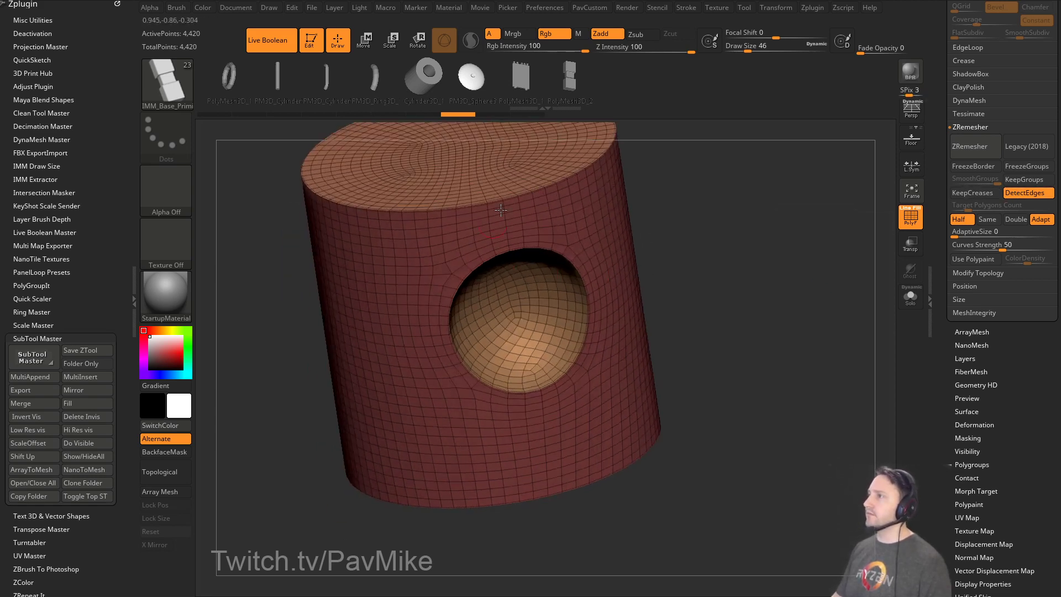
drag(741, 282, 769, 258)
Hide the cylinder's flat cap polygroup and delete the hidden faces.
ctrl+shift+click(572, 178)
ctrl+shift+click(575, 178)
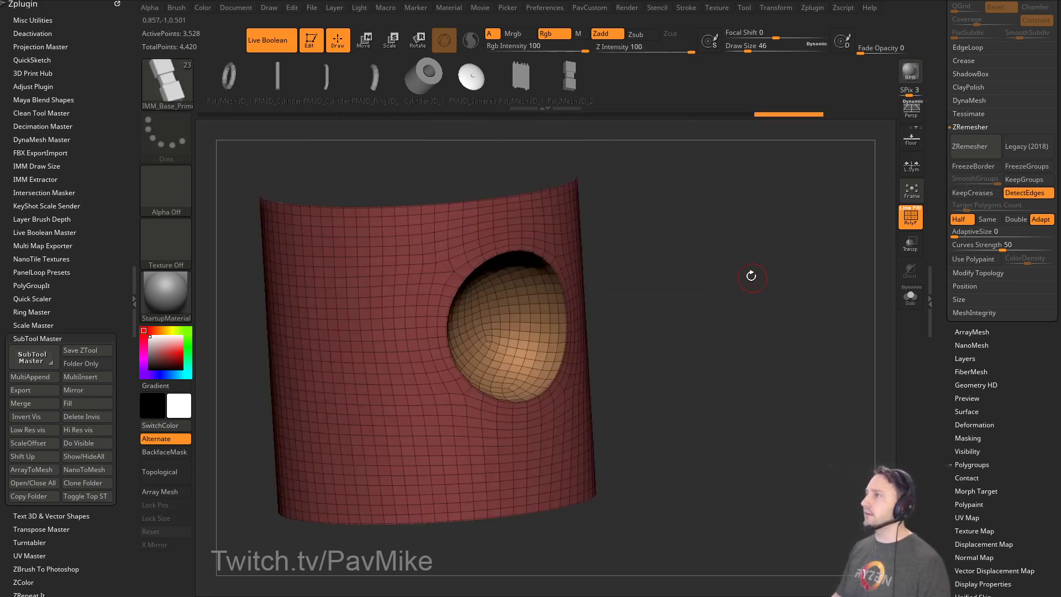
key(2)
click(717, 214)
Close the cylinder's open ends with the ZModeler edge action Close set to Convex Hole.
key(b)
key(z)
key(m)
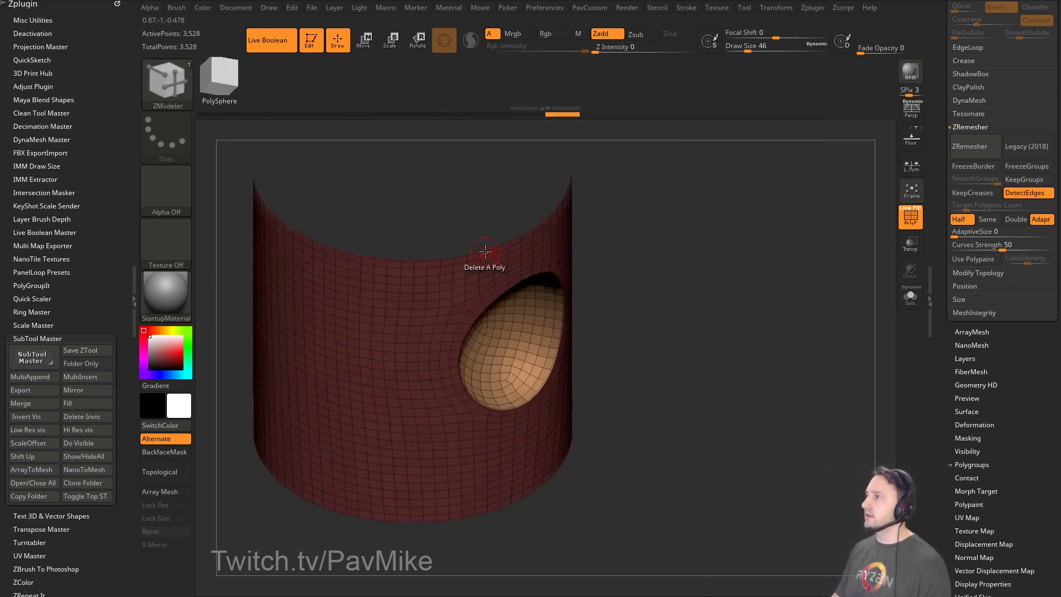
key(space)
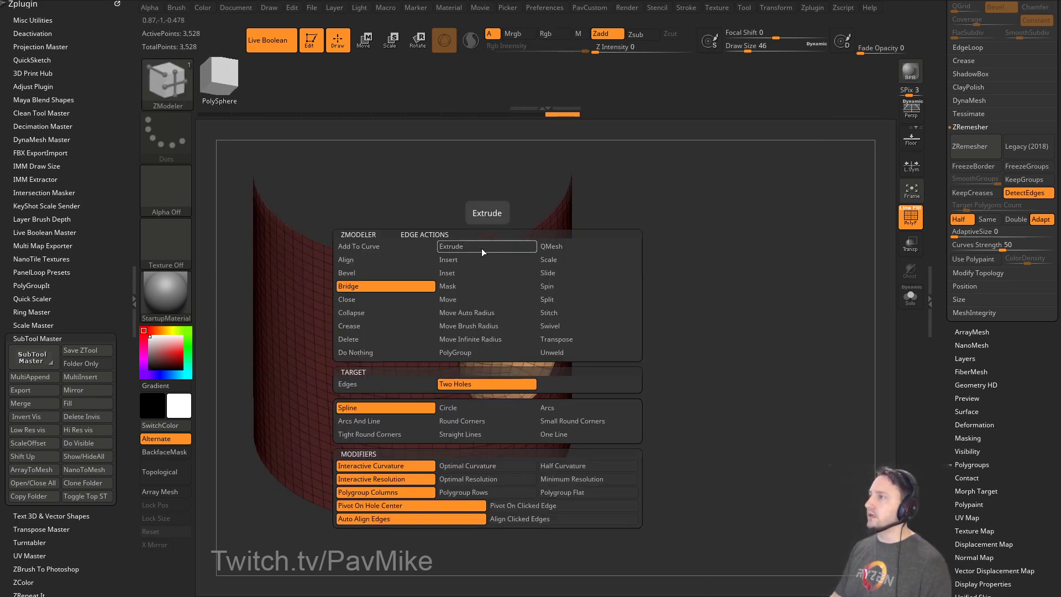
click(376, 310)
click(481, 397)
click(520, 236)
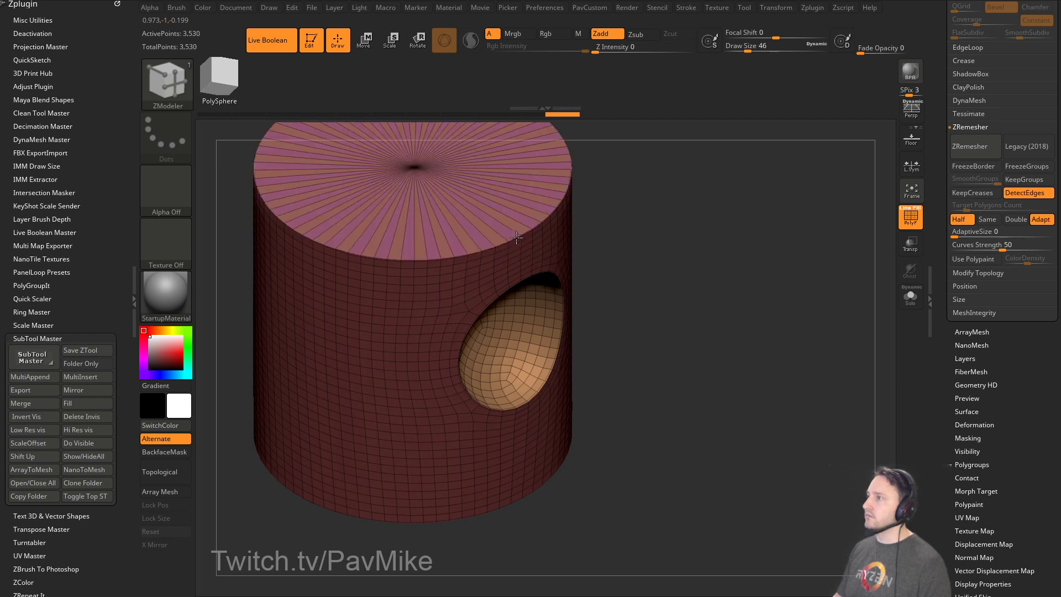
Isolate the new caps, merge their alternating polygroups into one, and show the whole mesh again.
key(ctrl)
ctrl+shift+click(422, 195)
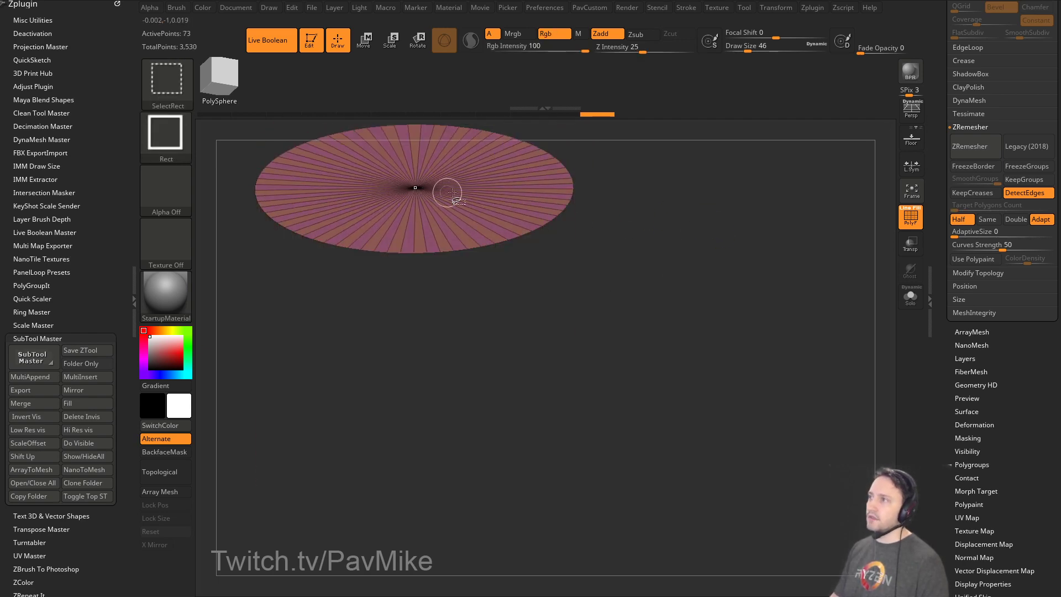
ctrl+shift+click(719, 212)
drag(718, 212, 741, 288)
drag(947, 232, 963, 470)
drag(861, 295, 734, 321)
Remesh the closed cylinder with ZRemesher at Half, with KeepGroups enabled and SmoothGroups set to 0.
key(2)
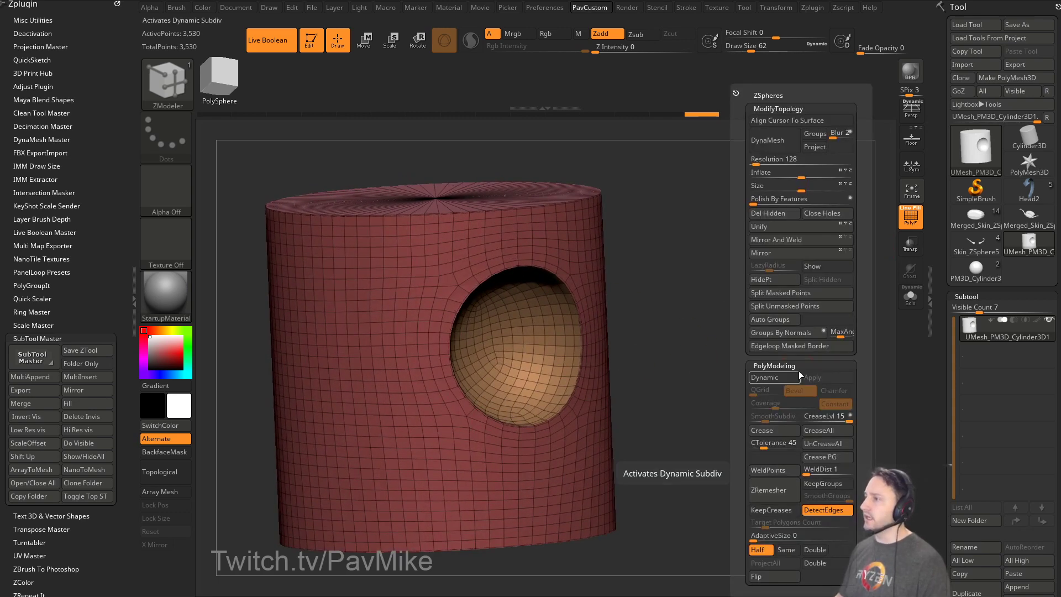
right_drag(396, 356, 464, 219)
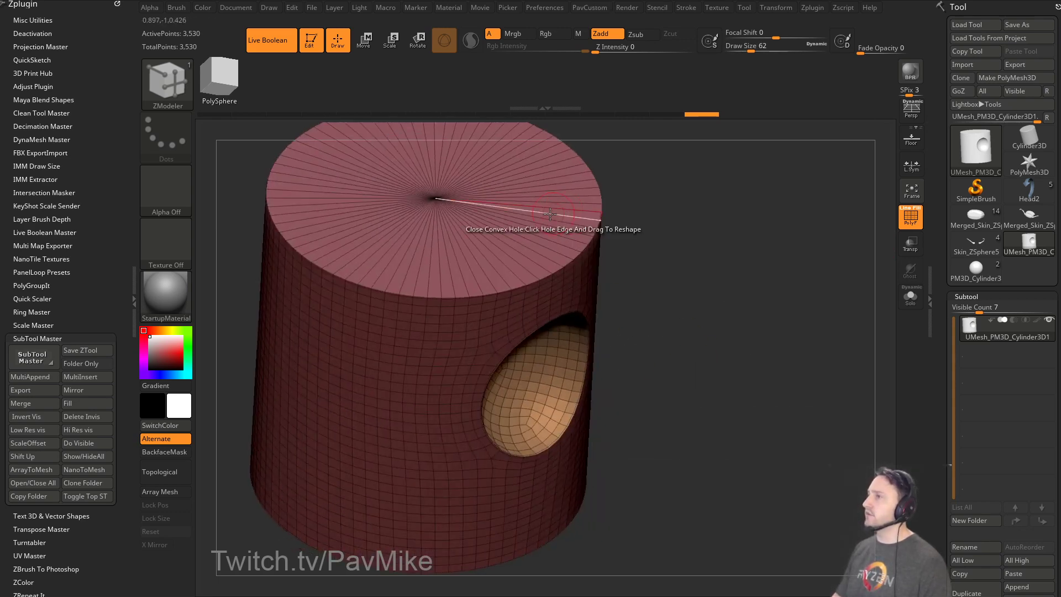
drag(665, 285, 753, 280)
drag(938, 380, 935, 266)
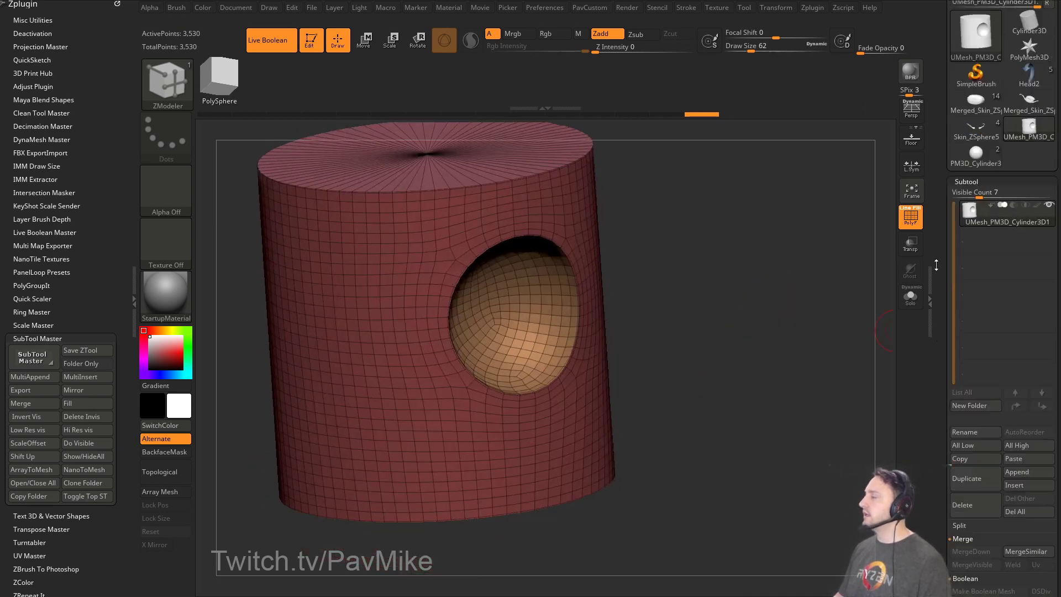
click(966, 182)
drag(971, 453, 971, 247)
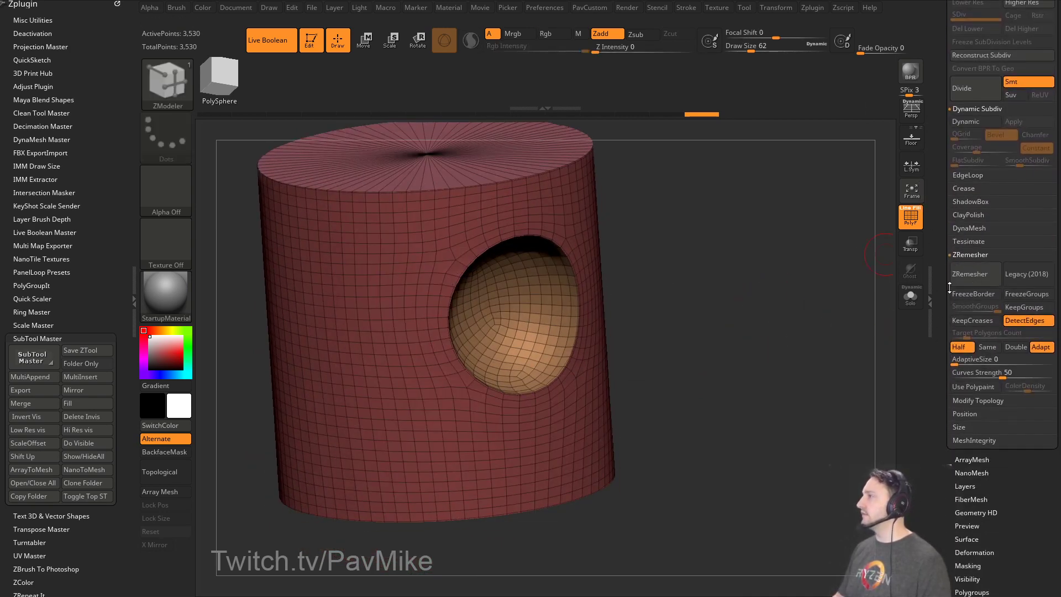
click(1025, 308)
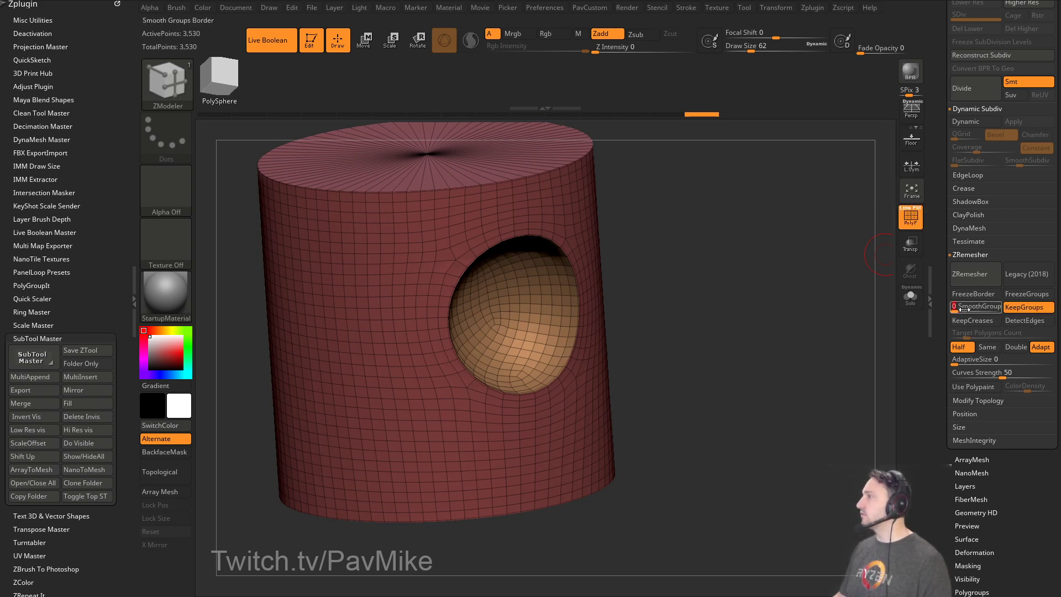
click(975, 273)
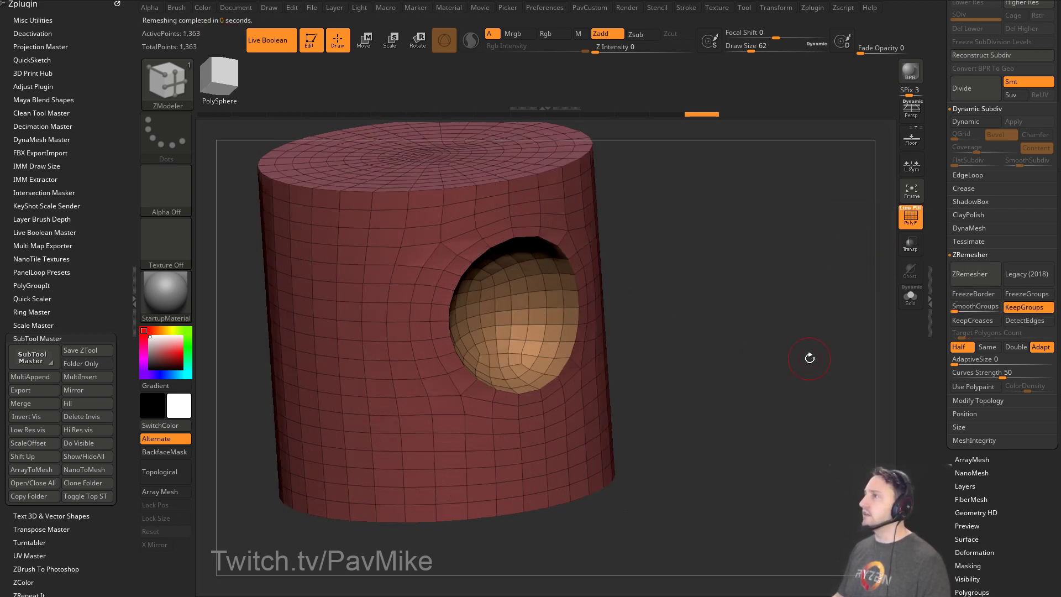
mouse_move(810, 357)
mouse_down()
mouse_move(799, 353)
mouse_move(812, 346)
mouse_up()
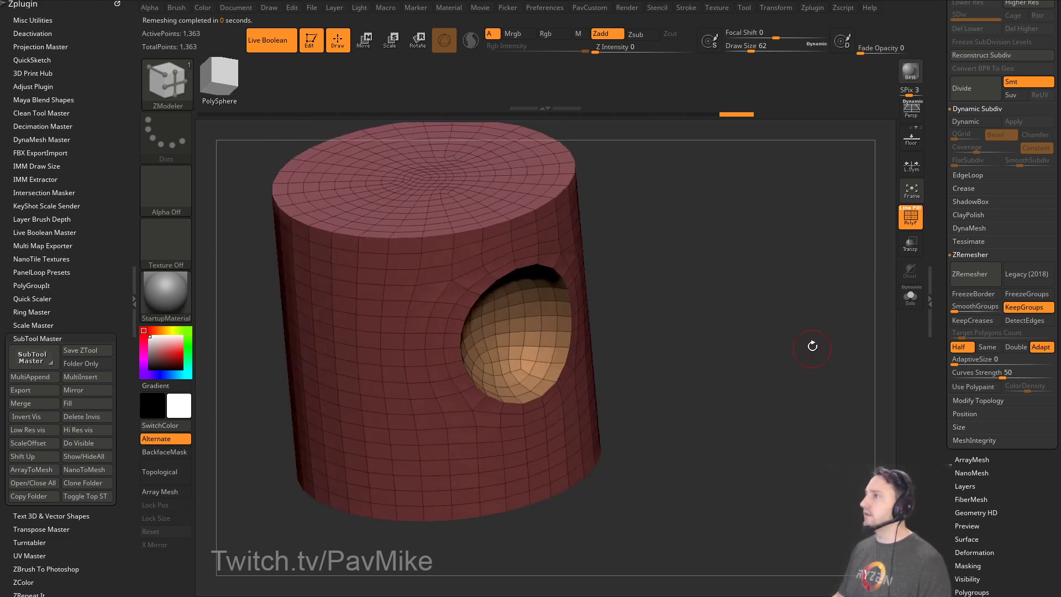
Crease the mesh along its polygroup borders and turn on Dynamic Subdiv to preview the smoothed cylinder.
key(2)
click(833, 456)
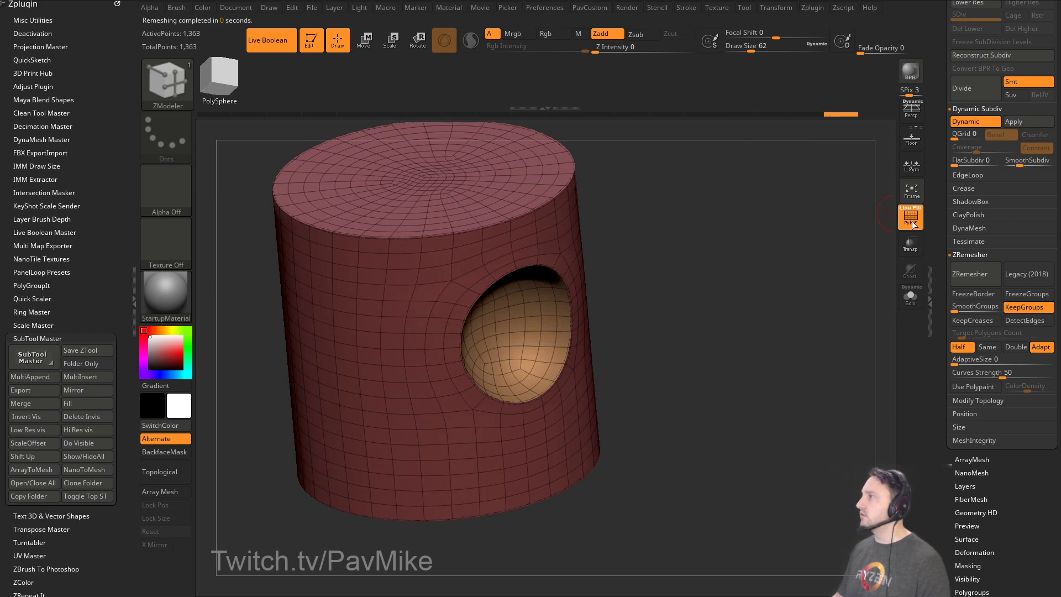
key(shift+f)
mouse_move(828, 236)
mouse_down()
mouse_move(774, 254)
mouse_move(822, 285)
mouse_move(862, 283)
mouse_move(815, 315)
mouse_move(804, 338)
mouse_move(799, 320)
mouse_move(818, 315)
mouse_move(822, 330)
mouse_up()
key(shift+f)
drag(856, 275, 788, 306)
key(s)
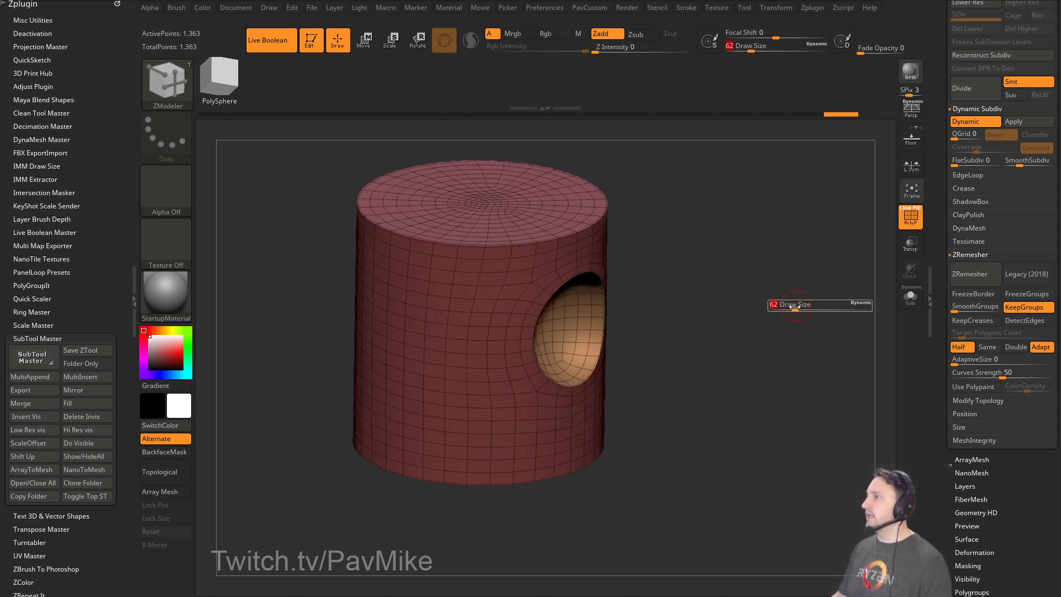
Switch to the Standard brush and inspect the smoothed cylinder with the wireframe hidden and shown.
click(913, 225)
drag(867, 252, 803, 274)
key(b)
key(s)
key(t)
key(s)
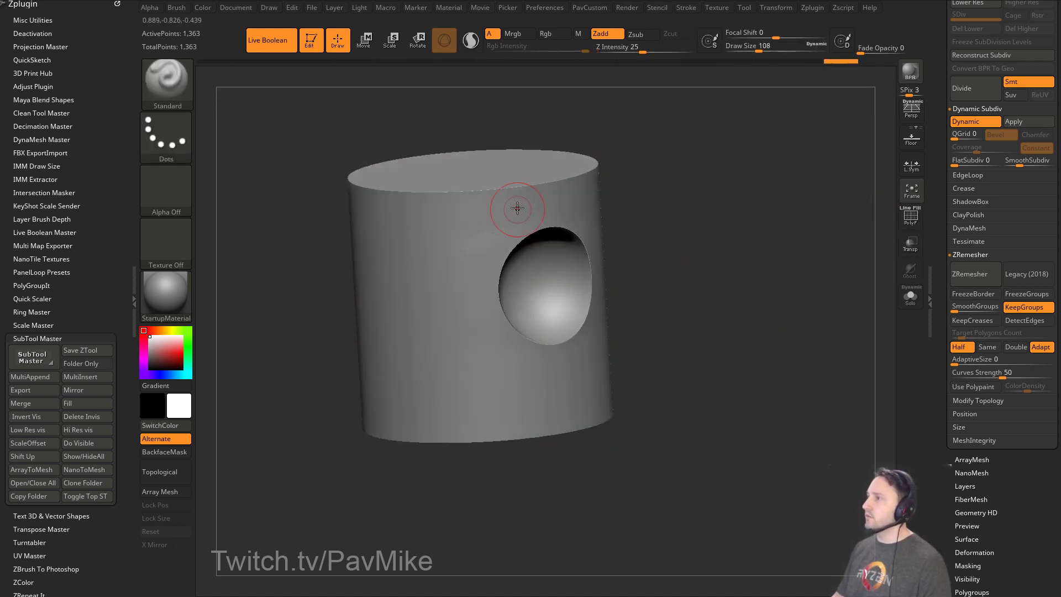
key(bracketleft)
key(bracketleft)
key(bracketleft)
key(bracketleft)
alt+drag(769, 232, 765, 263)
click(908, 217)
key(s)
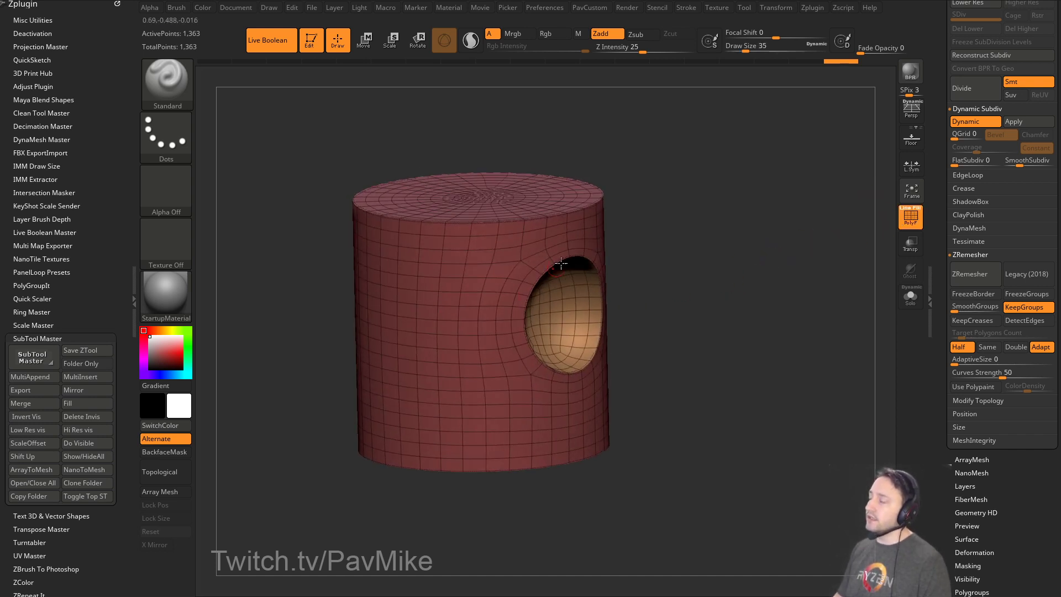
key(s)
drag(699, 318, 702, 318)
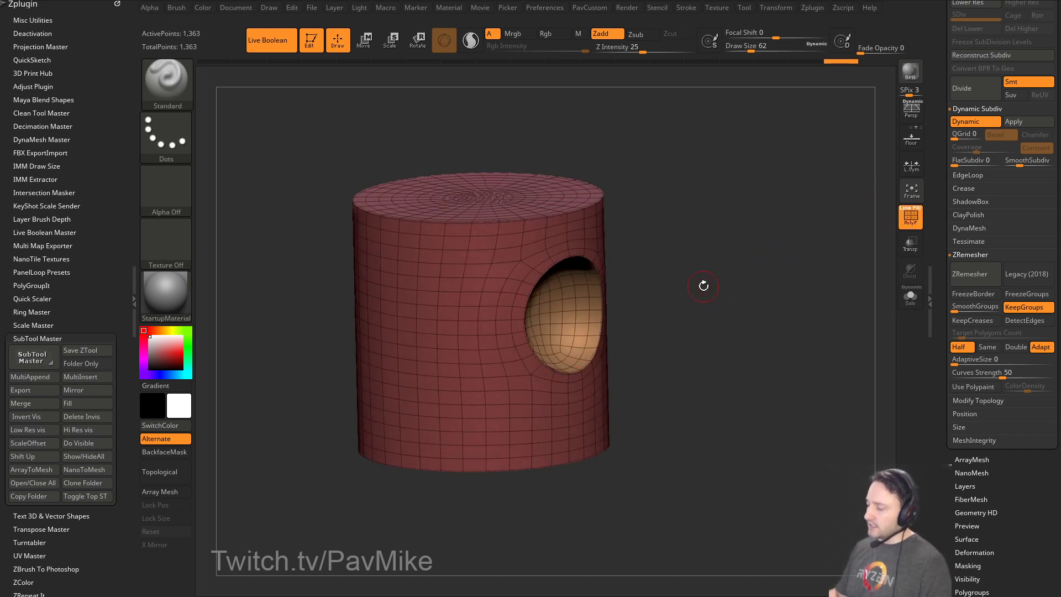
key(s)
mouse_move(676, 229)
mouse_down()
mouse_move(686, 236)
mouse_move(677, 221)
mouse_up()
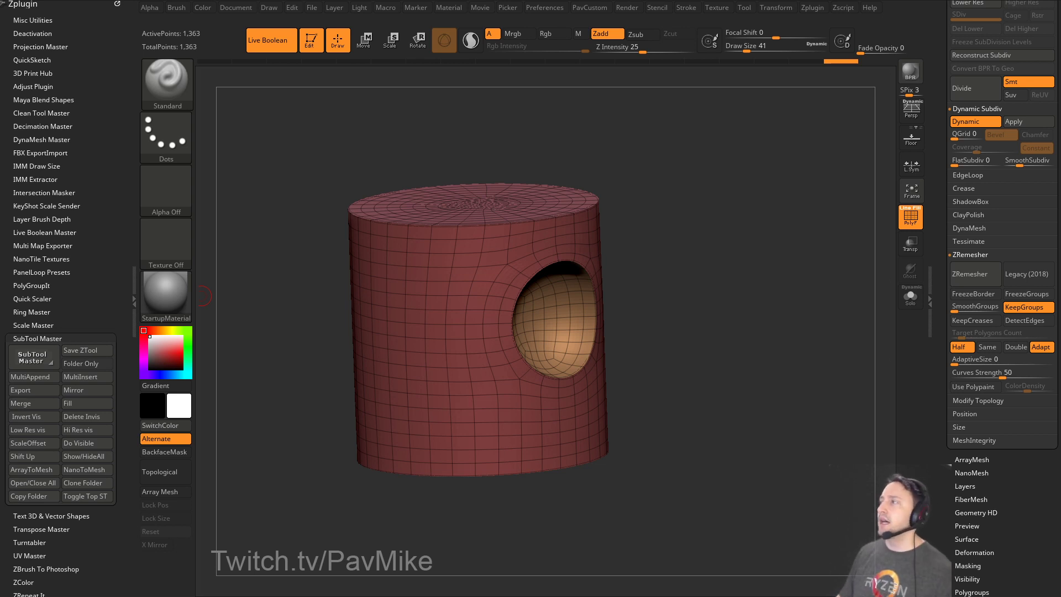
Turn off Dynamic Subdiv, frame the cylinder, and insert an edge loop just below its top rim with ZModeler.
click(911, 216)
key(shift+d)
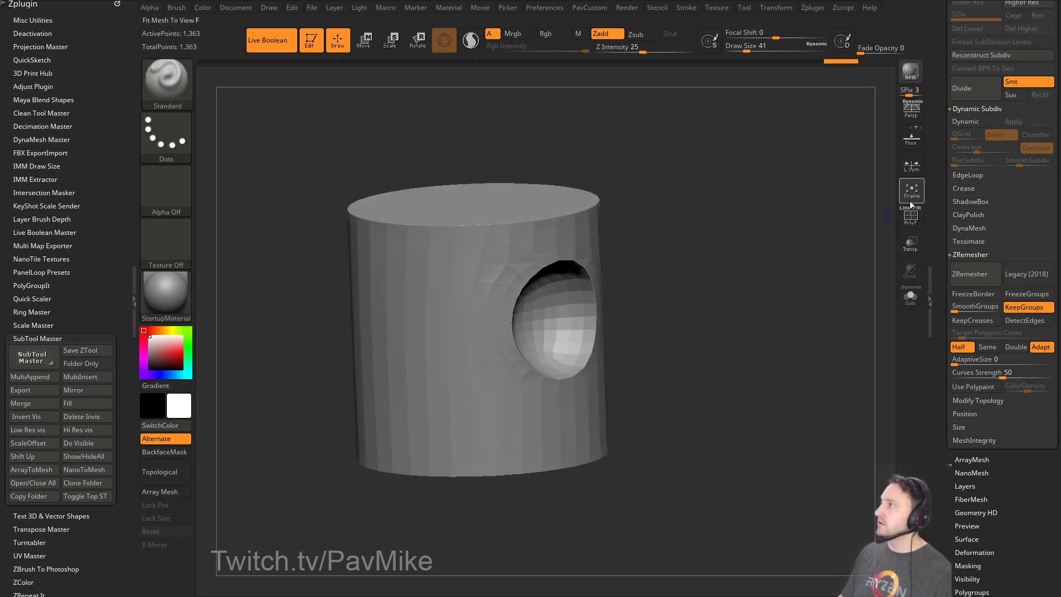
click(911, 202)
click(911, 216)
key(b)
key(z)
key(m)
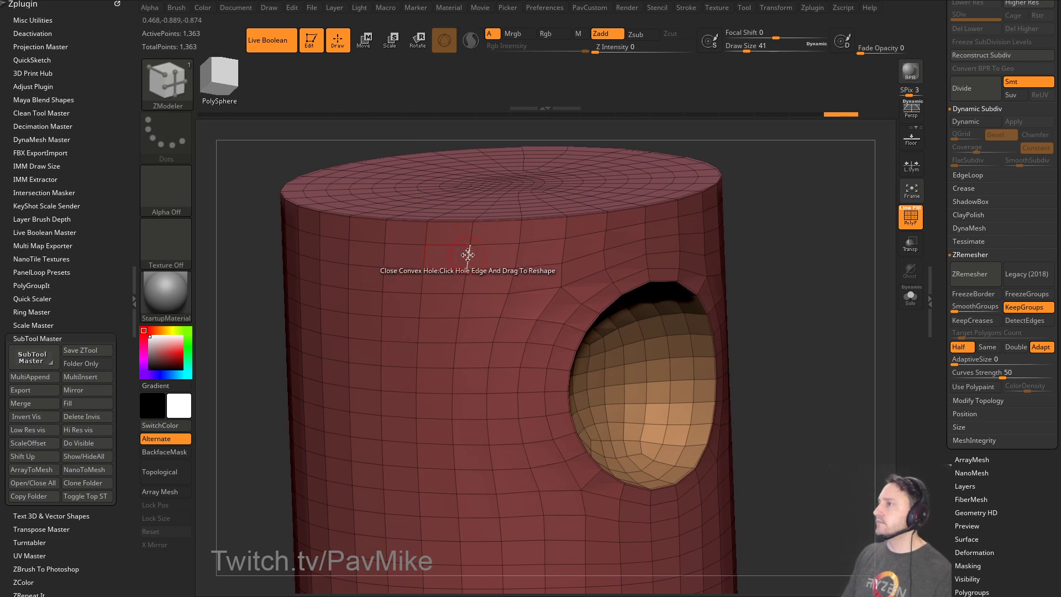
key(space)
click(441, 267)
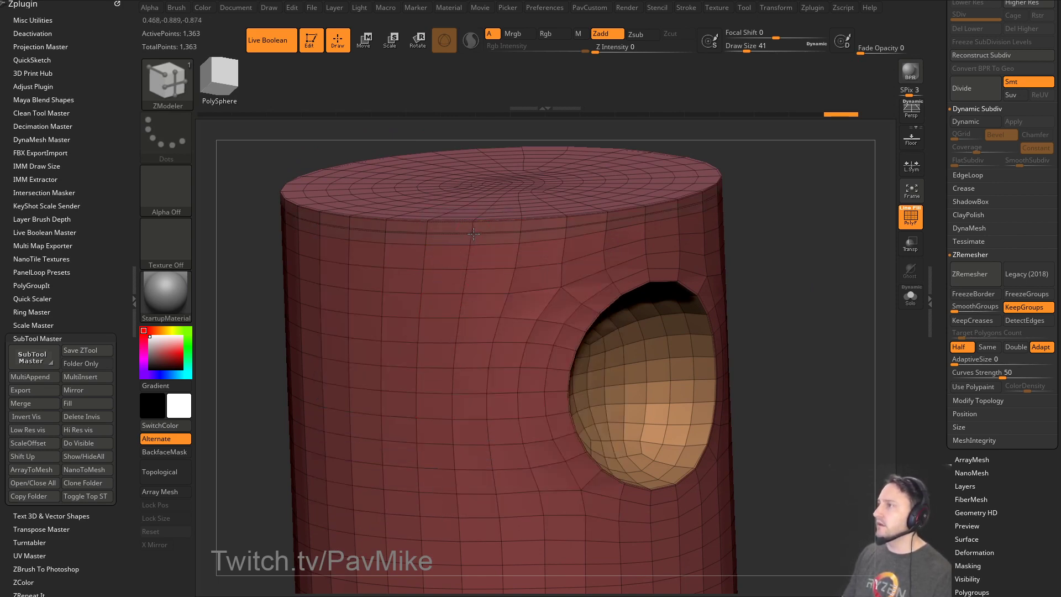
alt+drag(757, 230, 710, 277)
Set the ZModeler edge action to Delete and remove edge loops at the top rim, leaving a bevelled edge.
key(space)
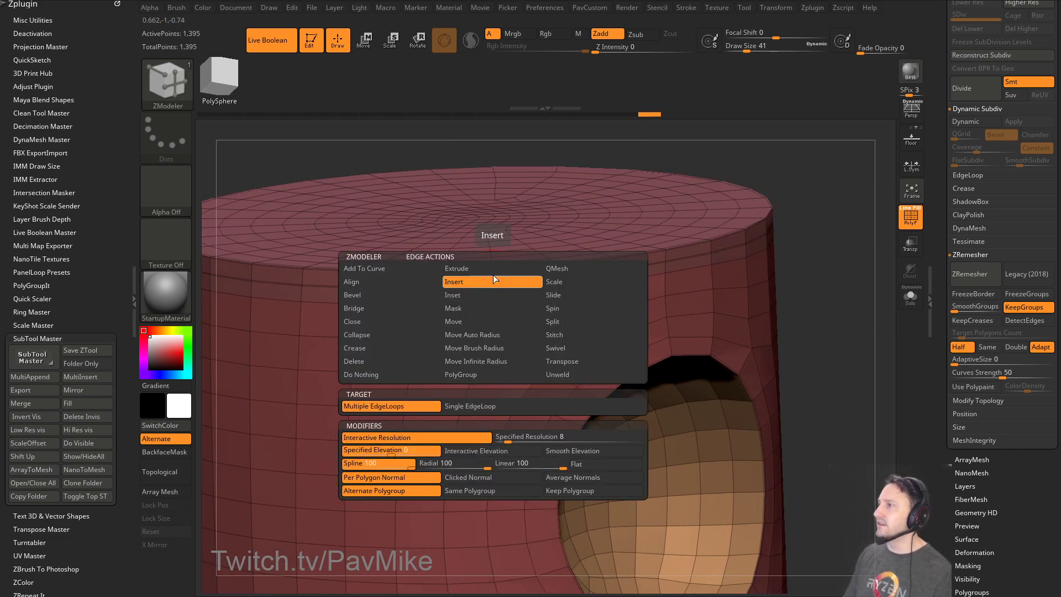
click(359, 361)
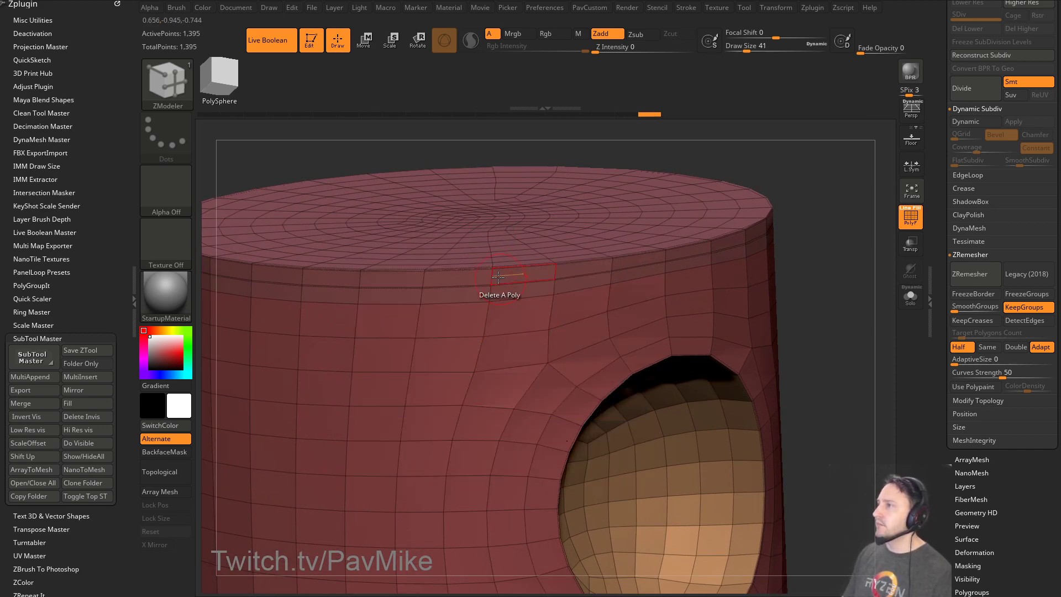
click(498, 276)
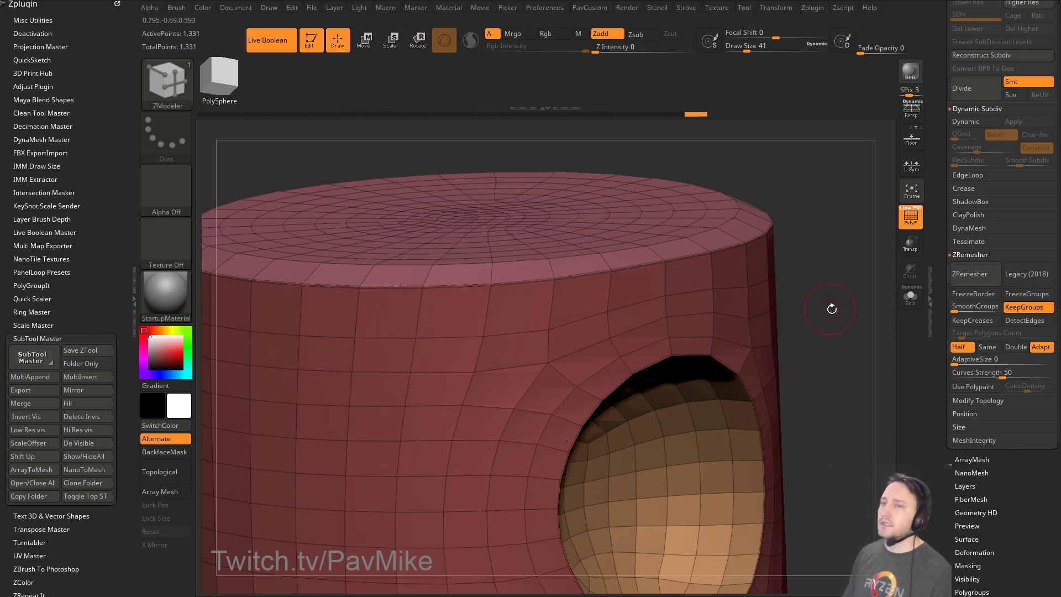
drag(832, 309, 769, 280)
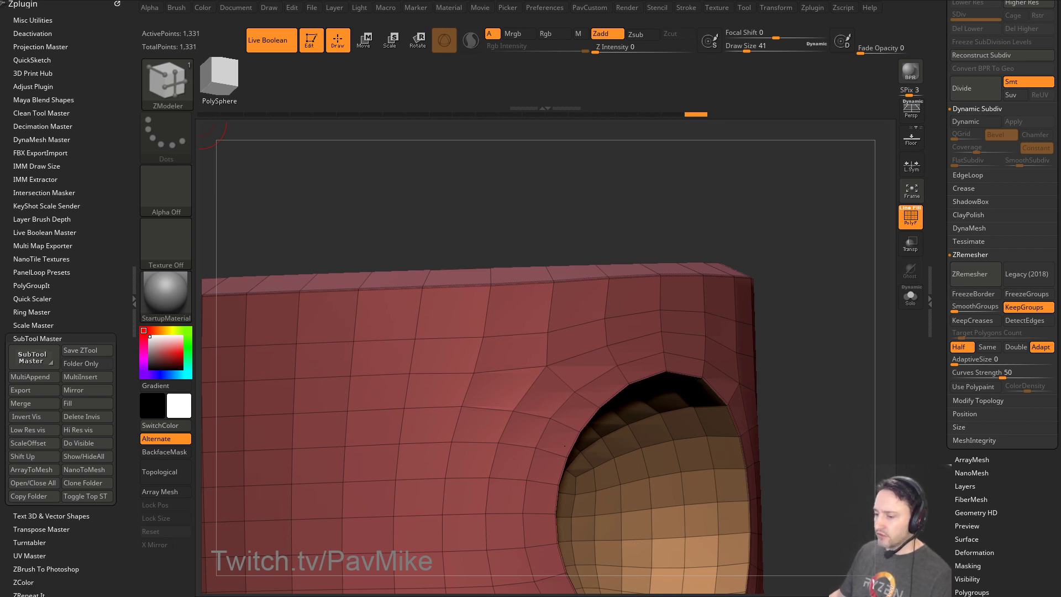
Switch to Chrome, look through the YouTube channel's uploads and past live streams, and open its list of playlists.
key(alt+Tab)
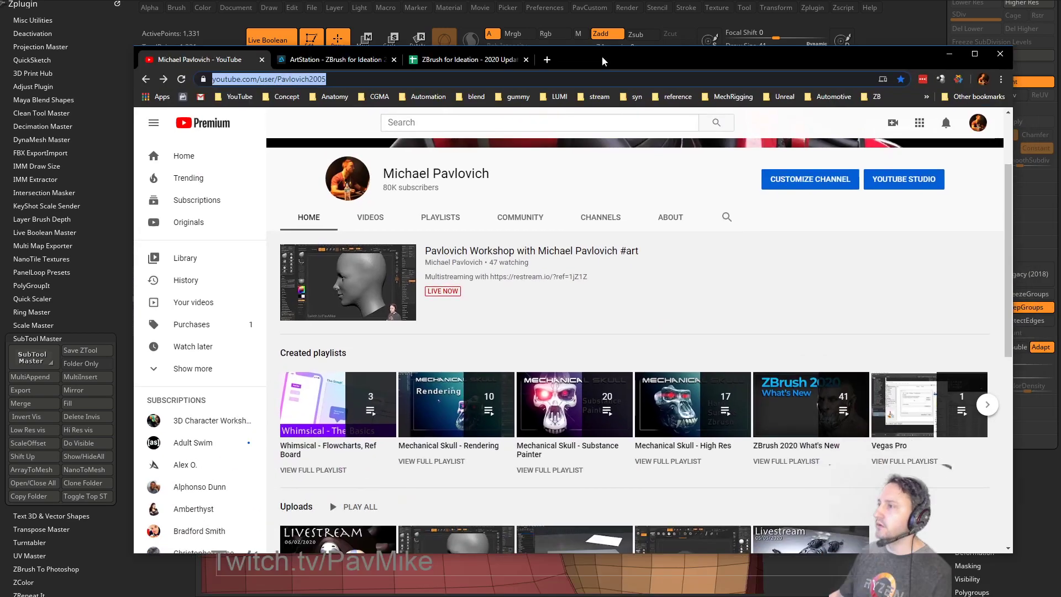
scroll(485, 292, down, 5)
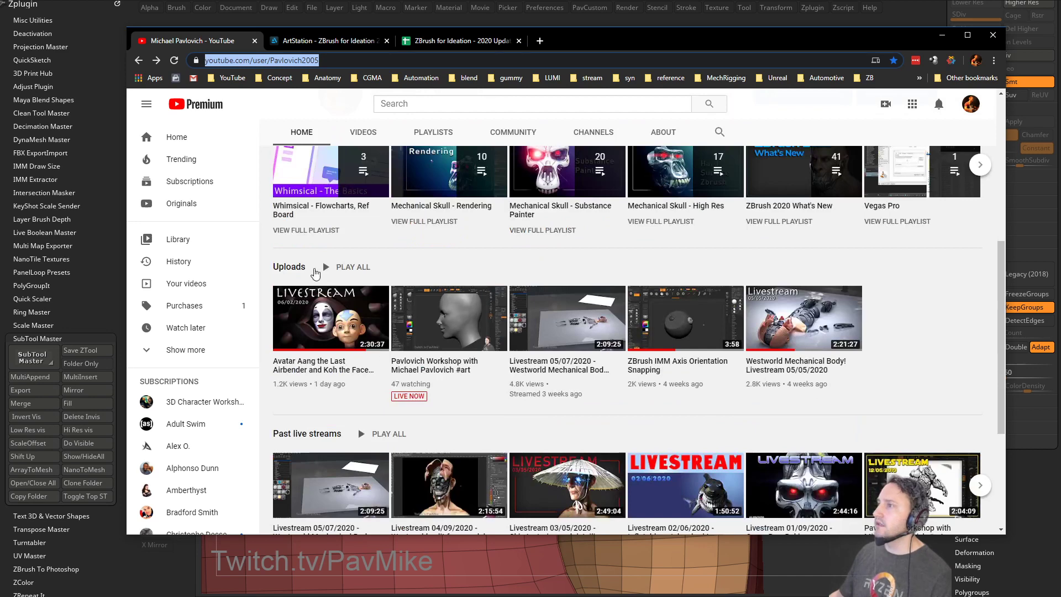
scroll(325, 308, down, 3)
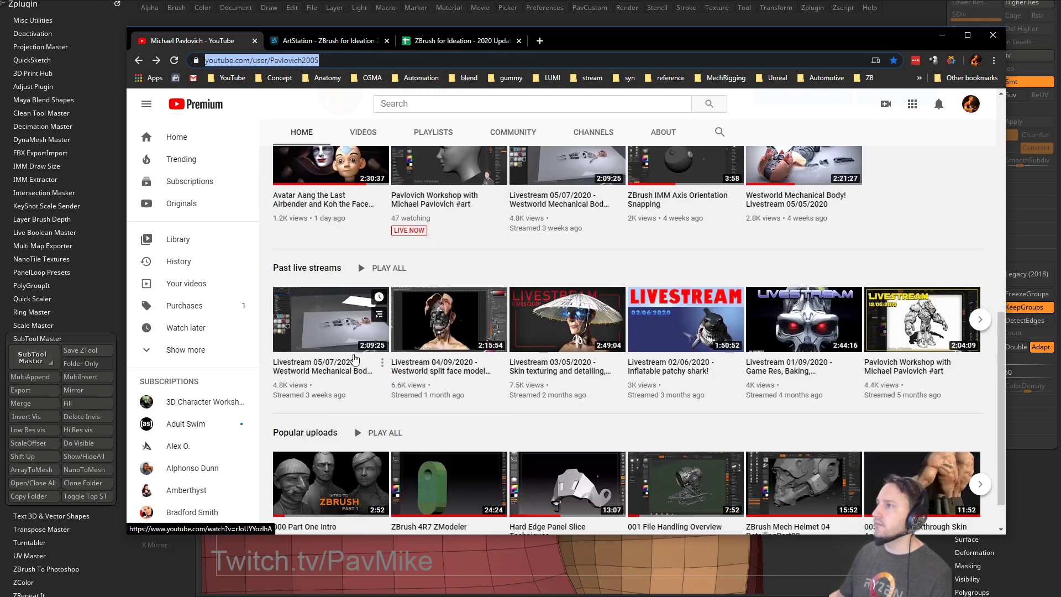
scroll(359, 354, down, 1)
scroll(387, 343, up, 9)
click(434, 311)
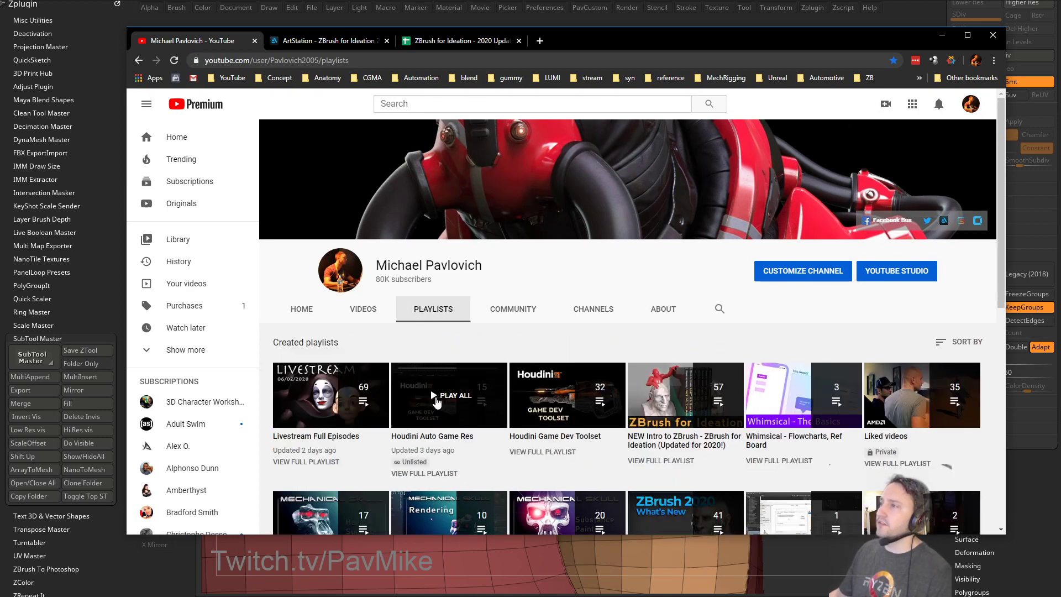
Open the Livestream Full Episodes playlist, look through its videos down to the oldest episode, and move the browser away.
scroll(470, 387, down, 2)
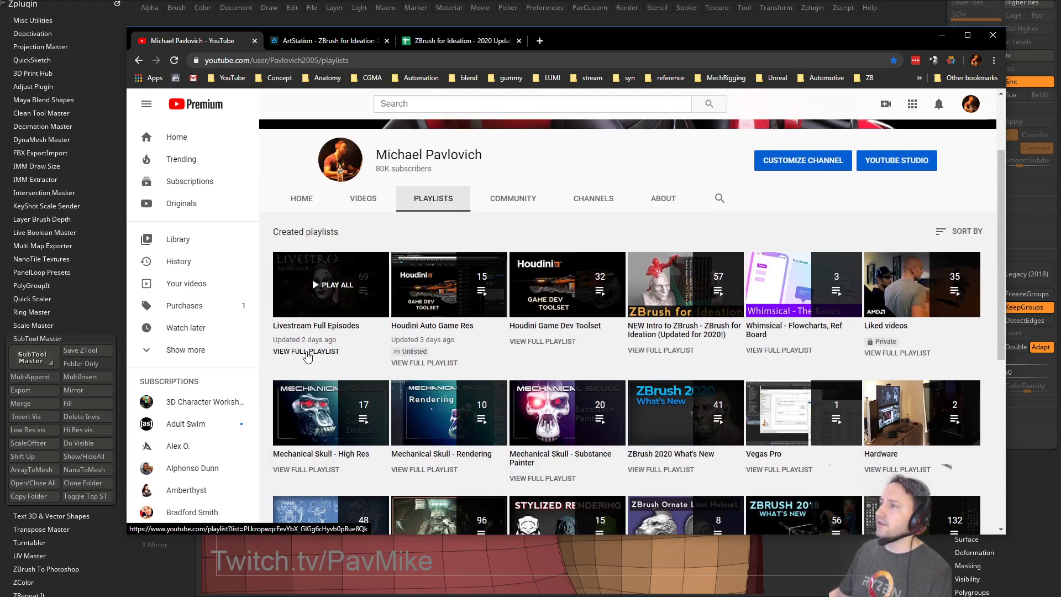
click(306, 352)
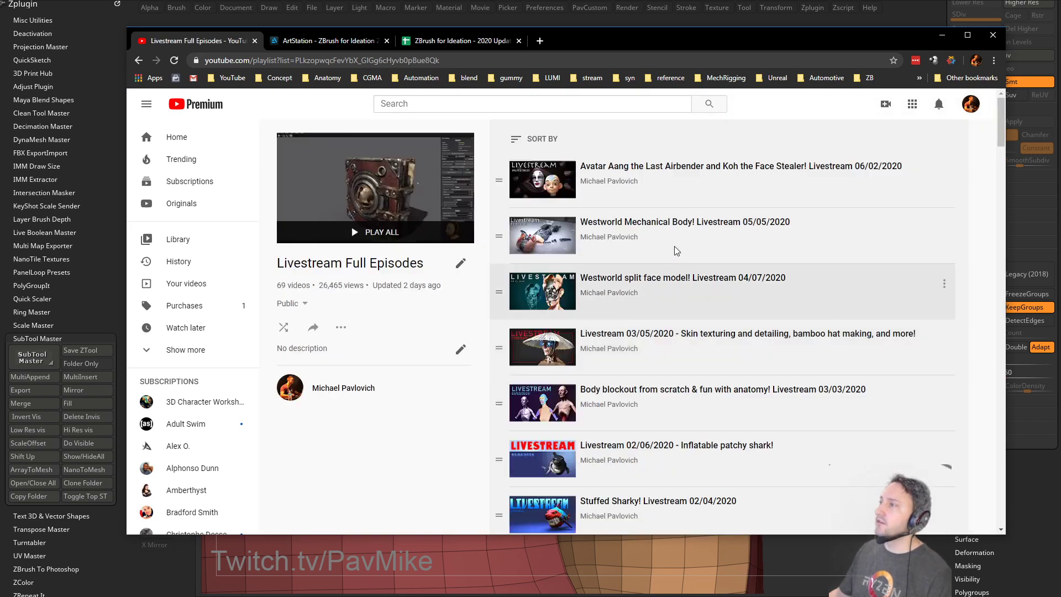
scroll(682, 260, down, 20)
scroll(681, 259, down, 10)
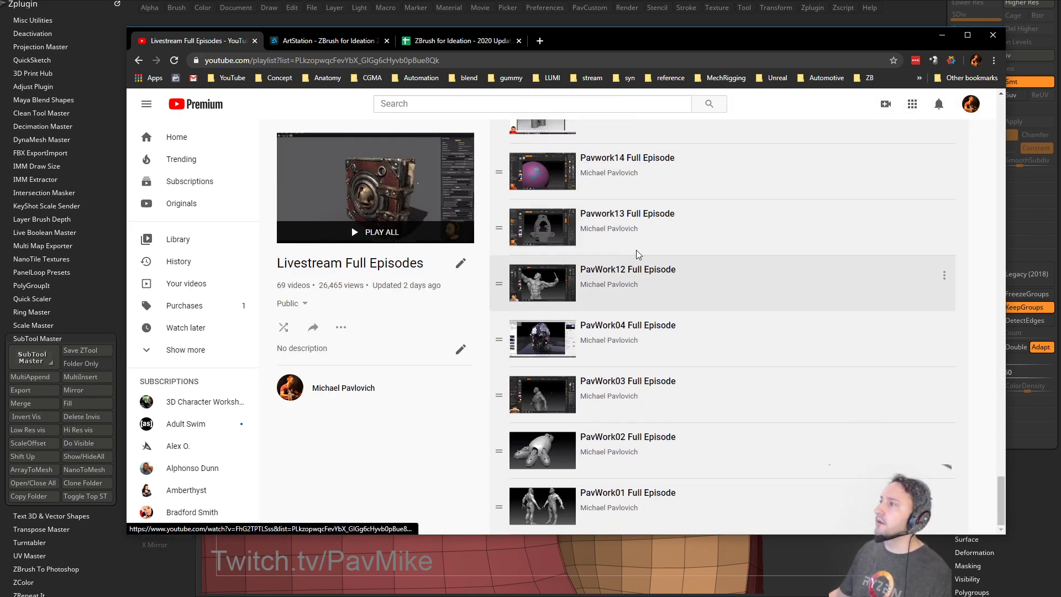
drag(567, 42, 0, 122)
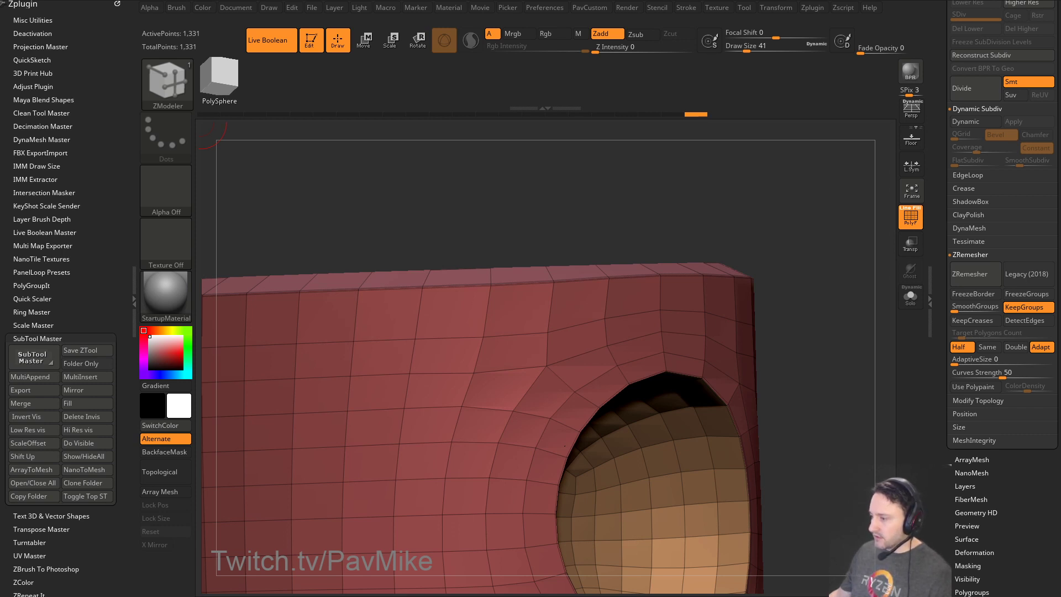
Switch back to Chrome, look through the videos in the Houdini Auto Game Res playlist, and return to ZBrush.
key(alt+Tab)
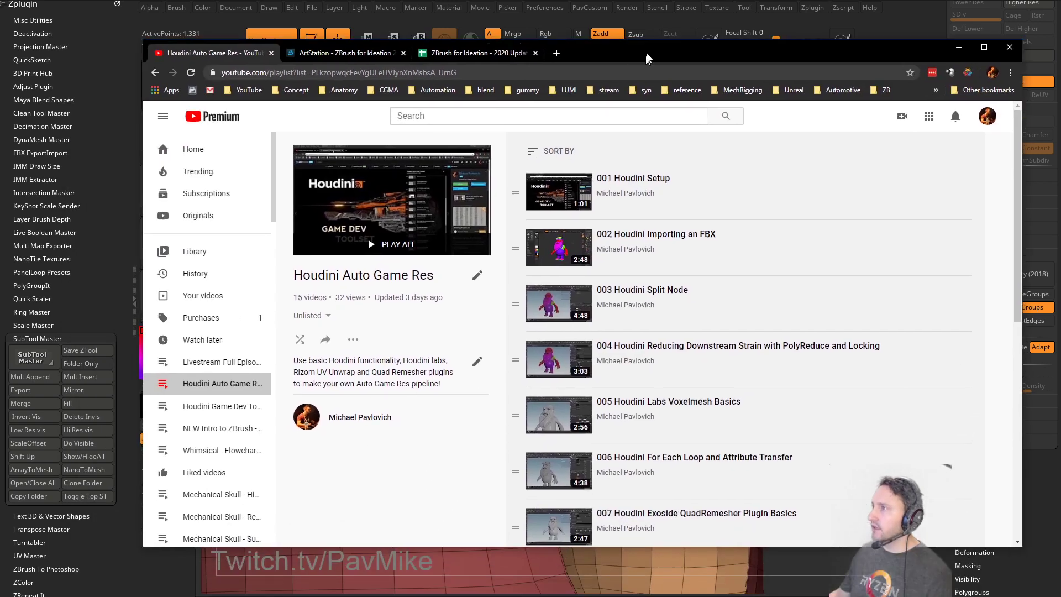
scroll(650, 263, down, 8)
scroll(641, 419, up, 8)
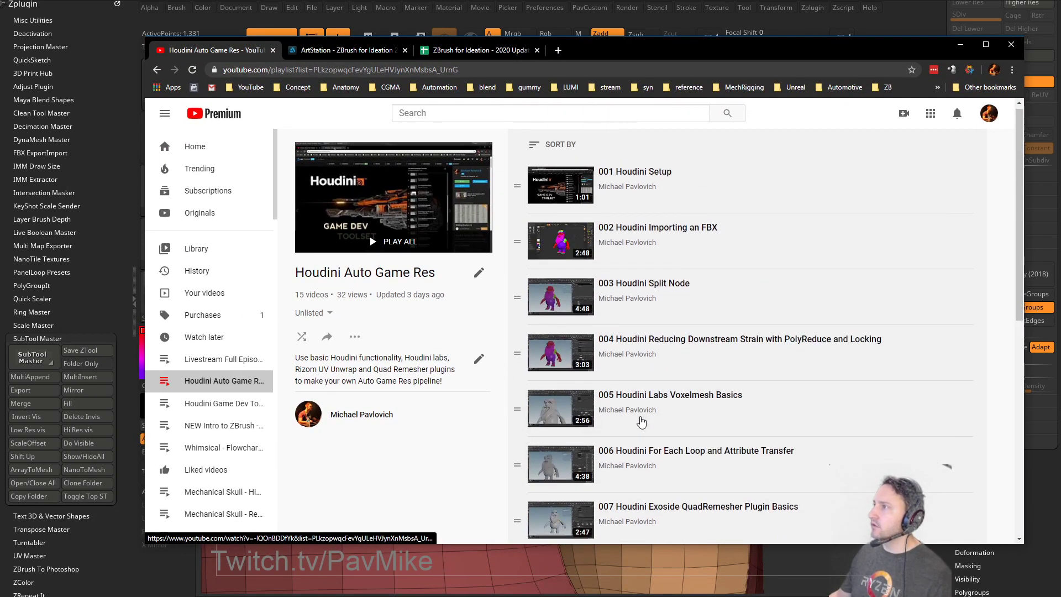
click(492, 67)
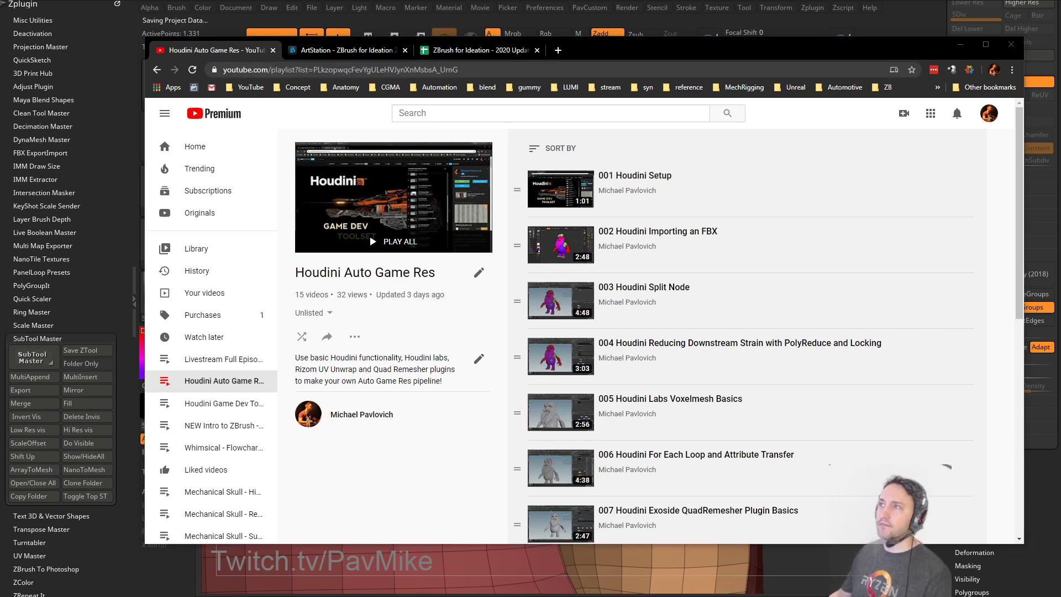
drag(616, 55, 658, 596)
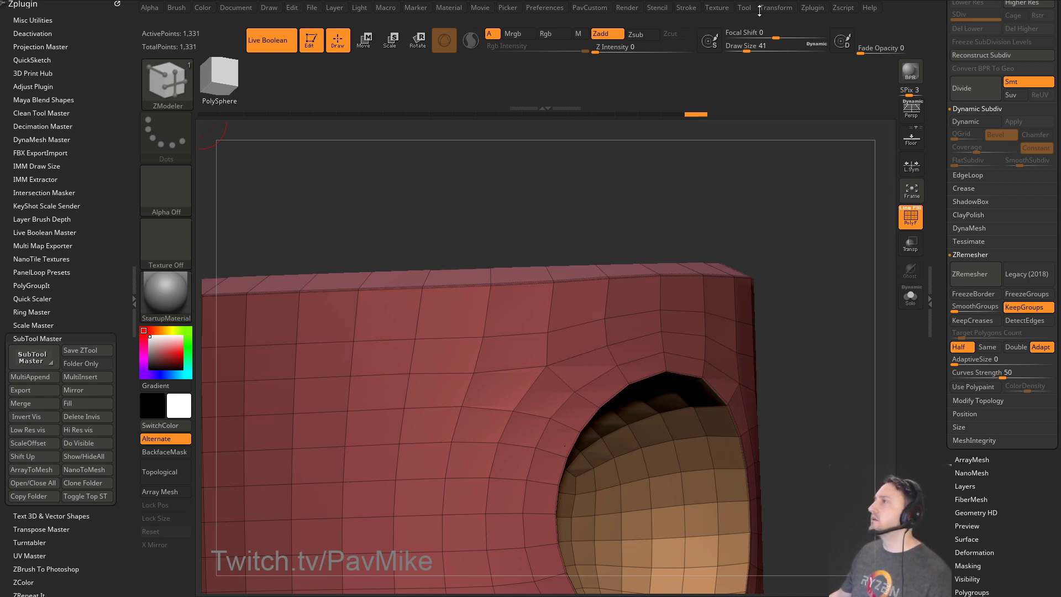
click(776, 8)
click(713, 8)
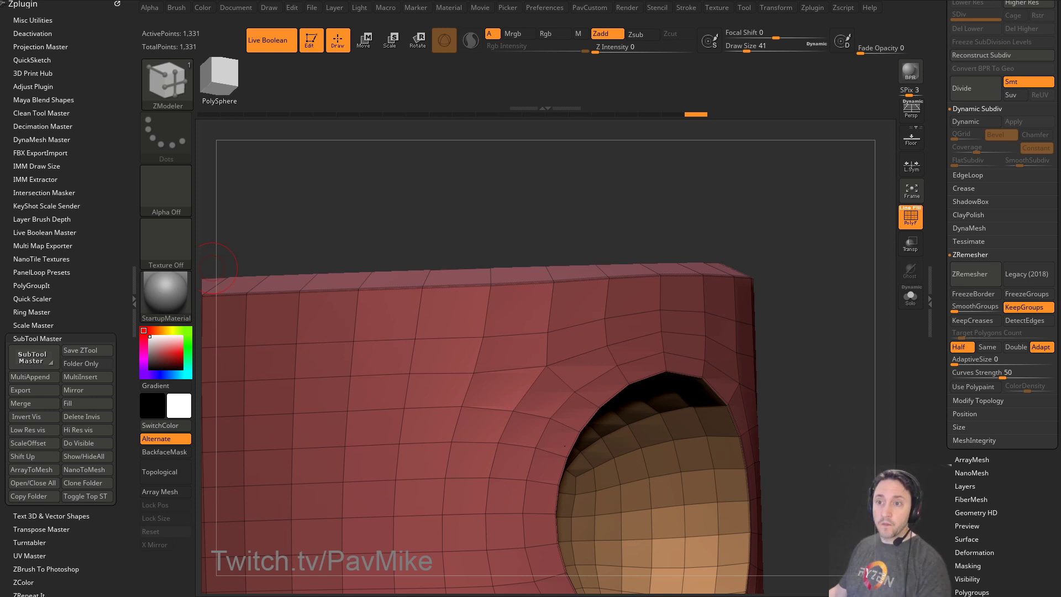
drag(418, 200, 412, 197)
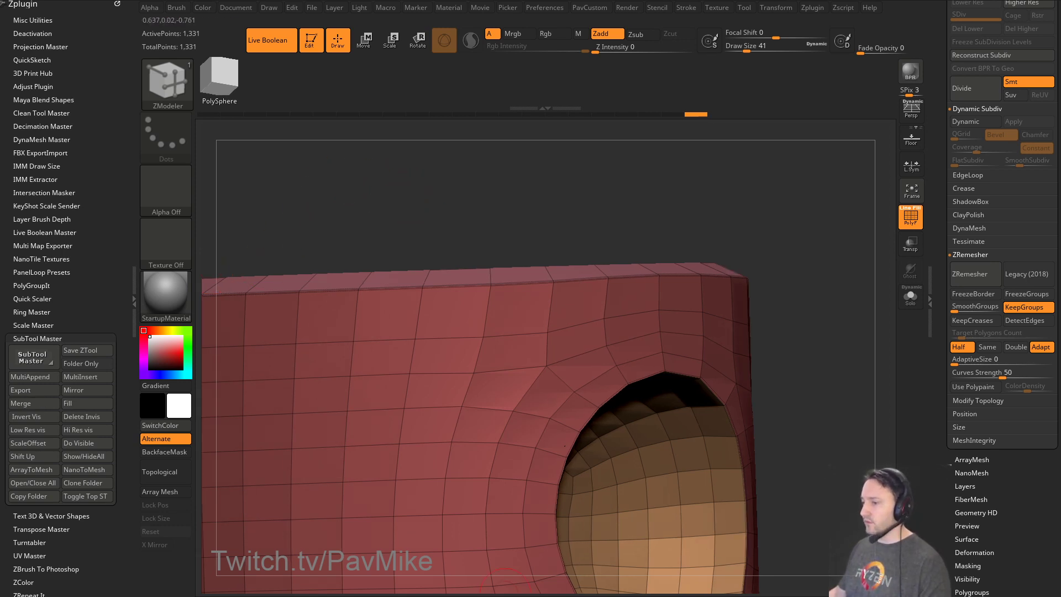
Switch to Chrome, open the Eat3D artwork from the ArtStation portfolio, look through its character renders, and return to ZBrush.
drag(550, 596, 604, 53)
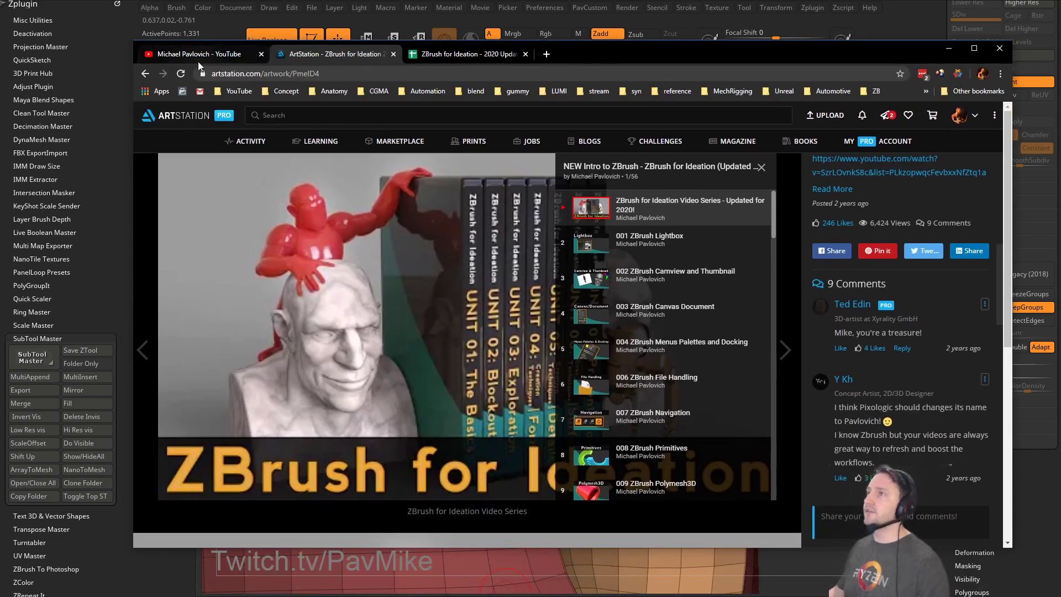
click(146, 73)
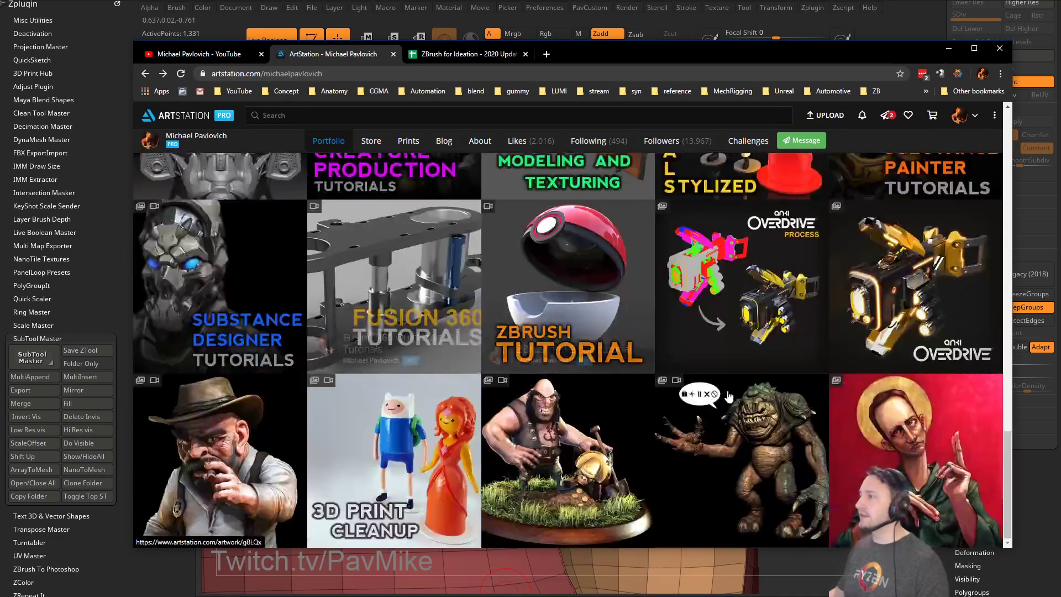
click(159, 419)
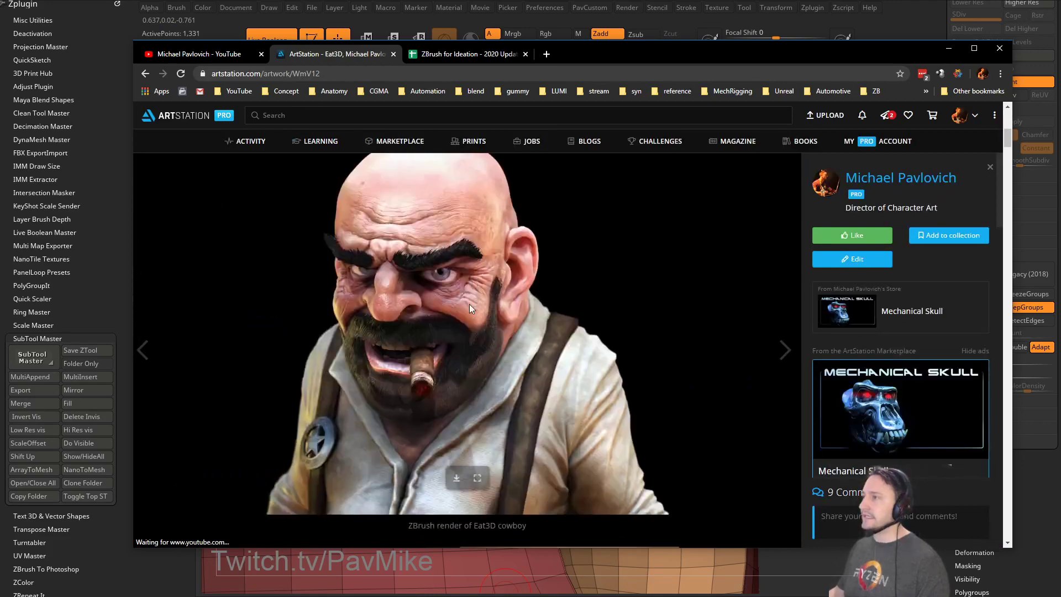
scroll(470, 309, down, 15)
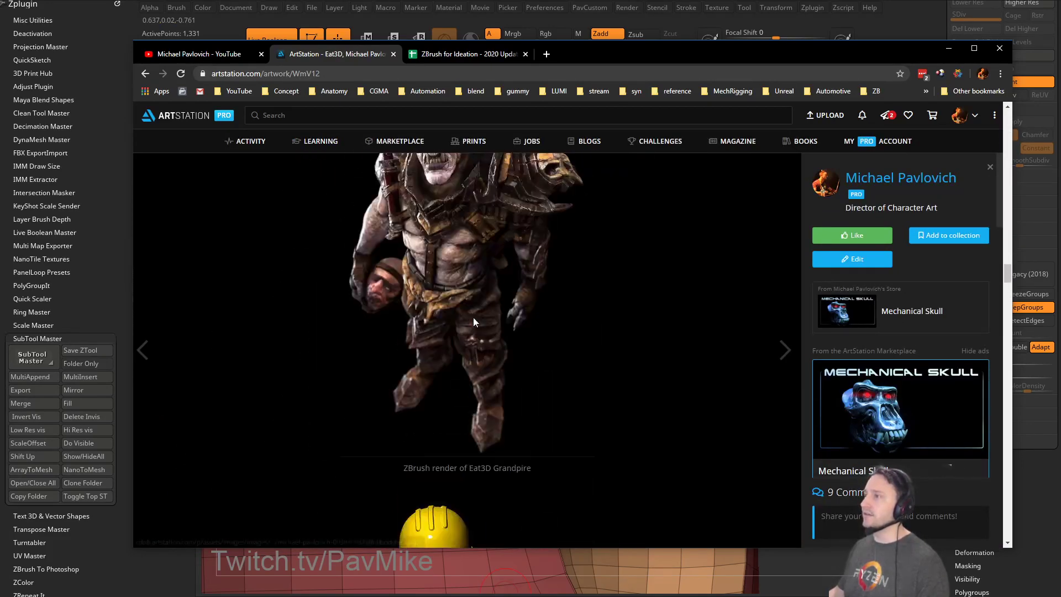
scroll(473, 317, up, 6)
scroll(456, 316, down, 6)
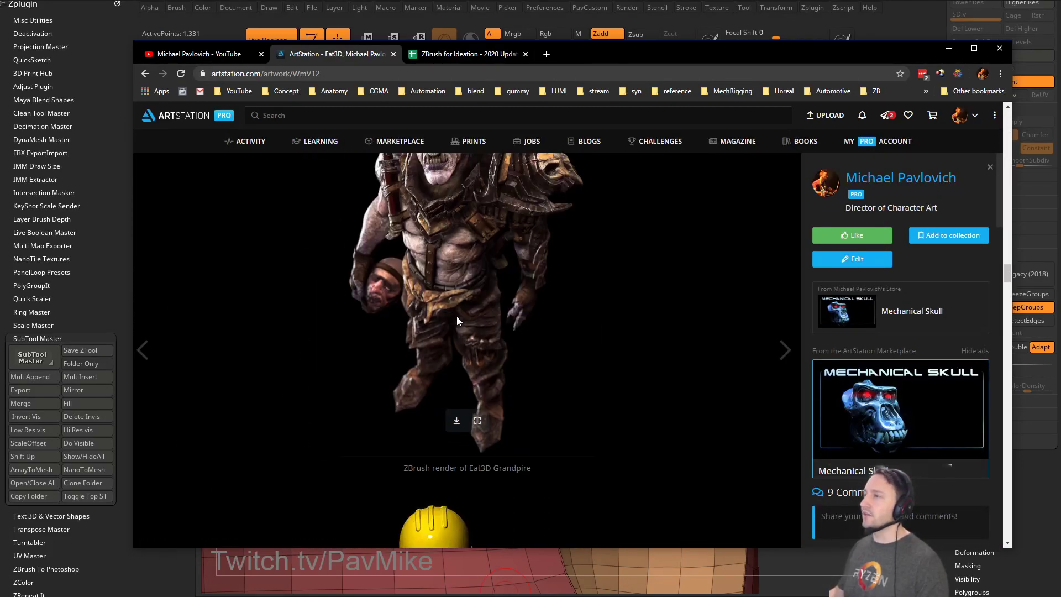
scroll(457, 316, down, 8)
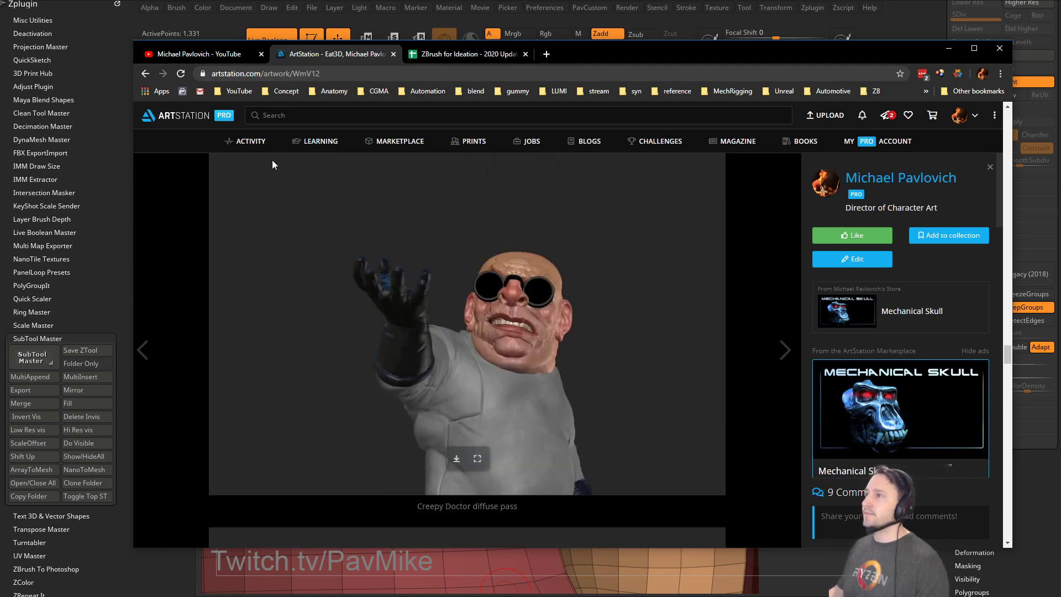
click(148, 76)
drag(616, 60, 1060, 60)
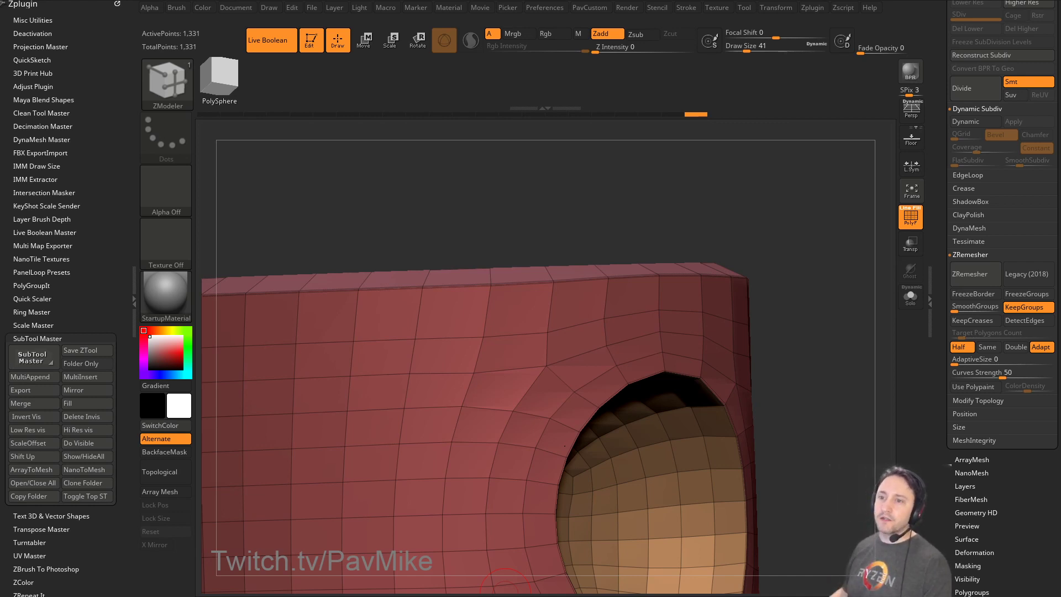
Delete the UMesh_PM3D_Cylinder3D1 subtool and confirm the deletion.
drag(743, 239, 770, 221)
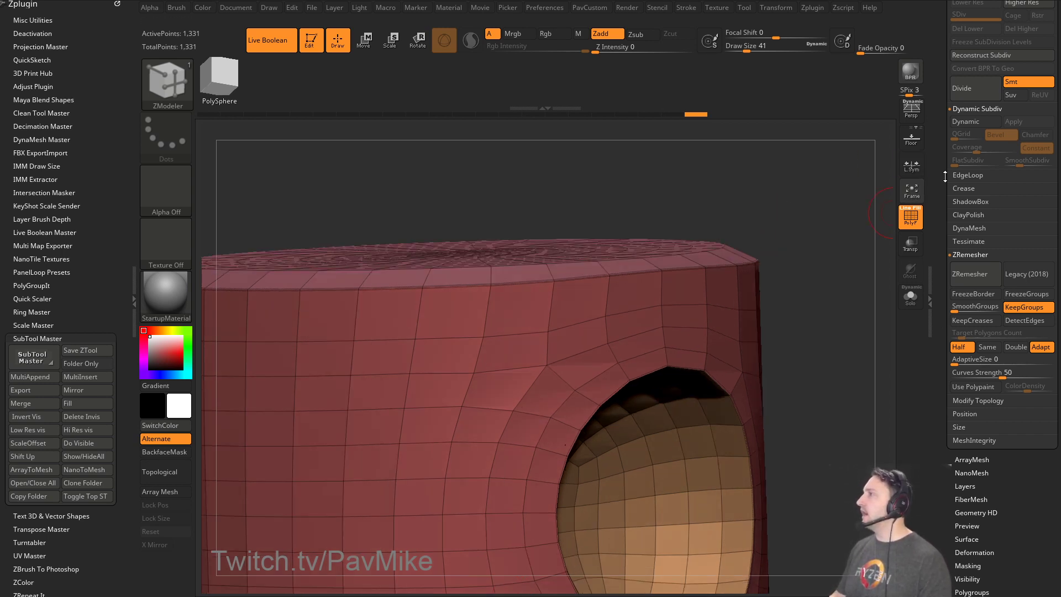
drag(945, 177, 860, 243)
drag(945, 244, 946, 221)
click(975, 379)
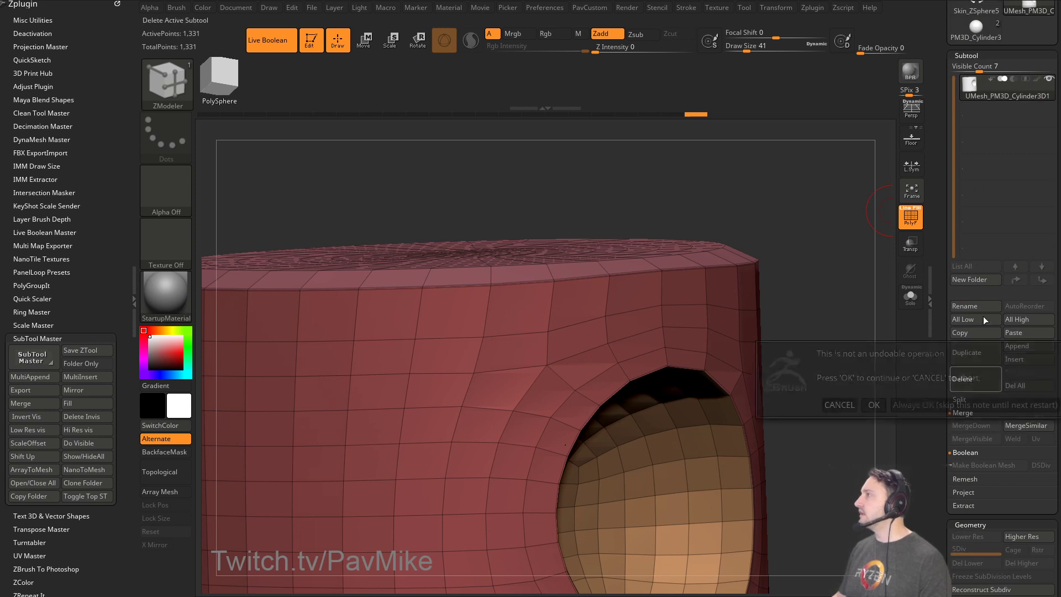
click(873, 404)
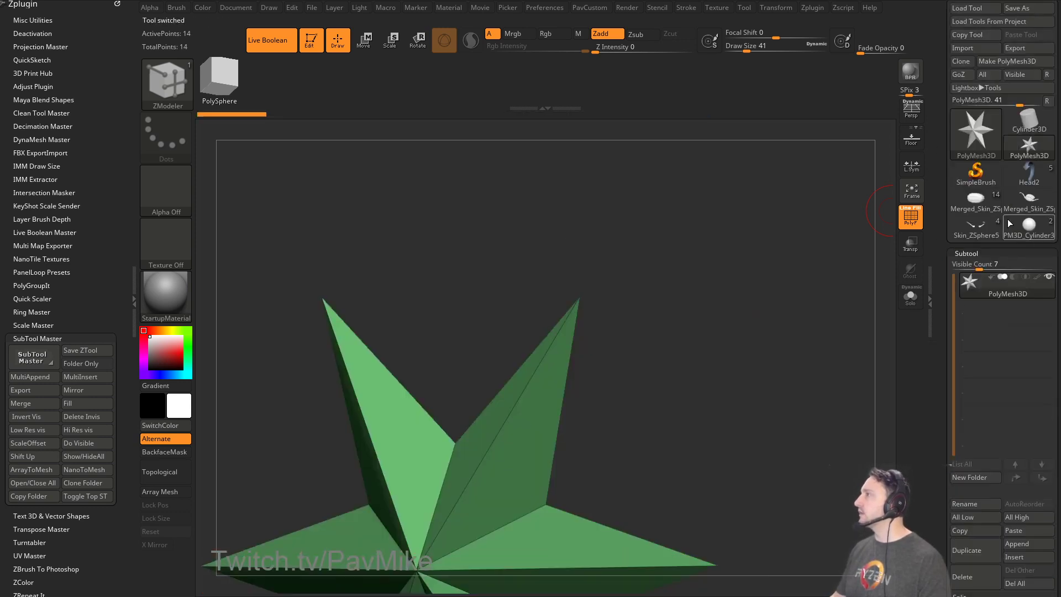
Delete all subtools of the Skin_ZSphere5 tool and of the PM3D_Cylinder3D tool.
click(976, 226)
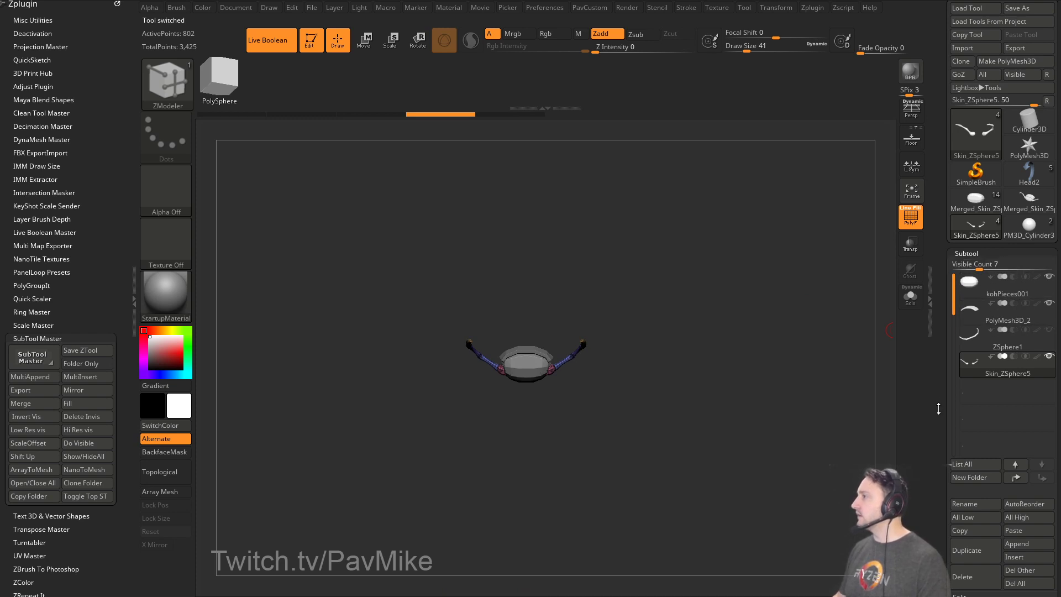
scroll(983, 453, down, 2)
click(962, 523)
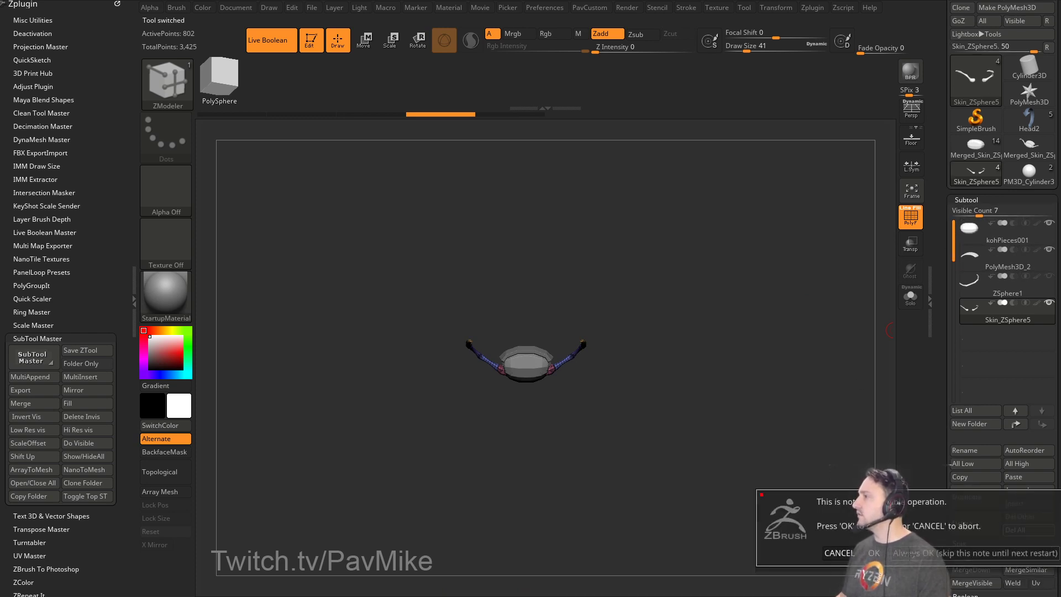
click(874, 553)
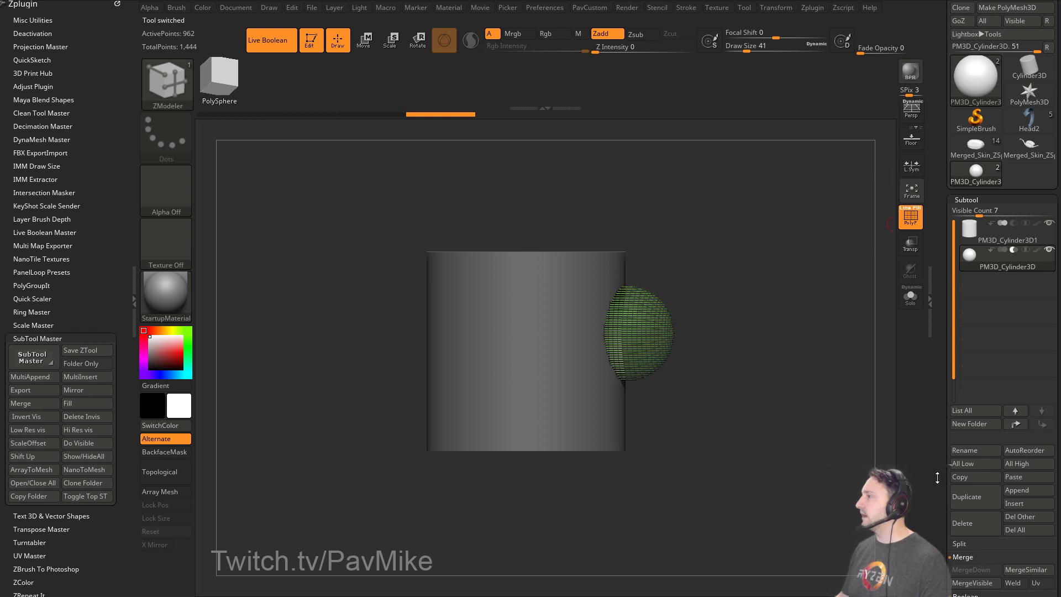
click(1016, 530)
Delete the Merged_Skin_ZSphere5 tool and all subtools of the Head2 tool.
click(1031, 152)
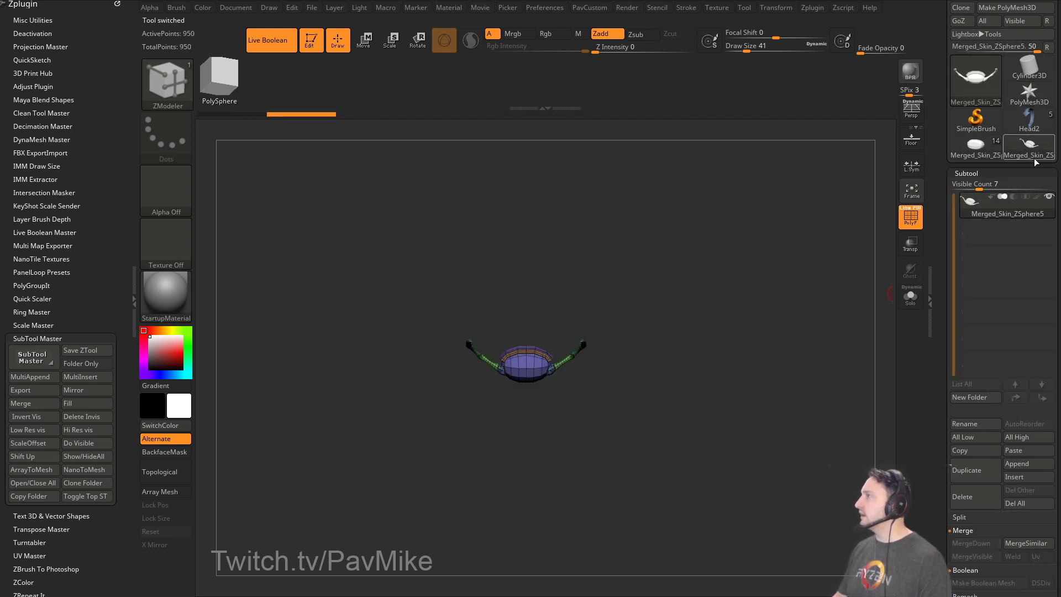
click(967, 499)
click(1028, 125)
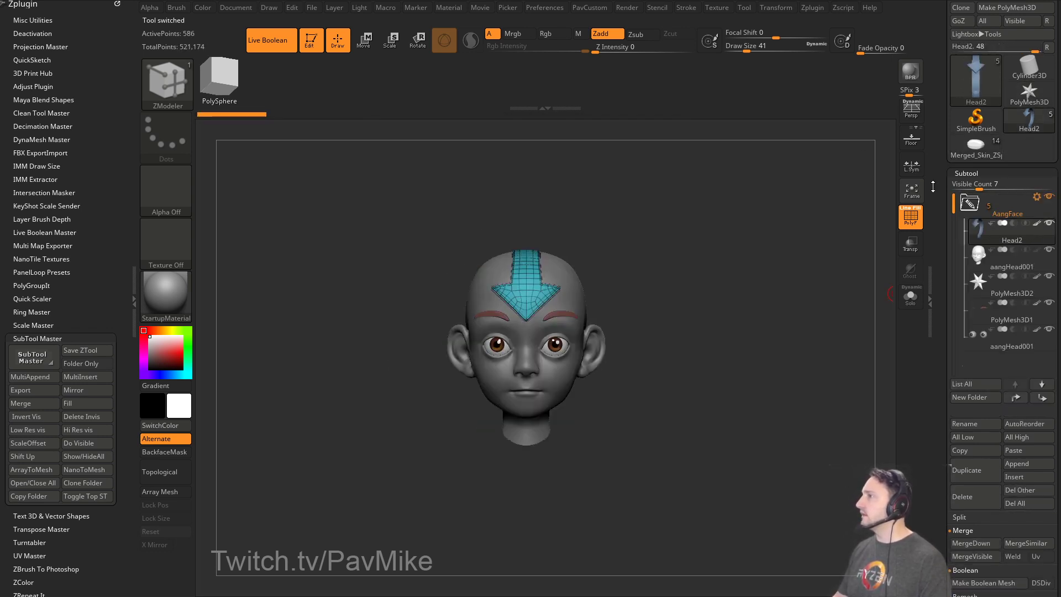
click(1015, 503)
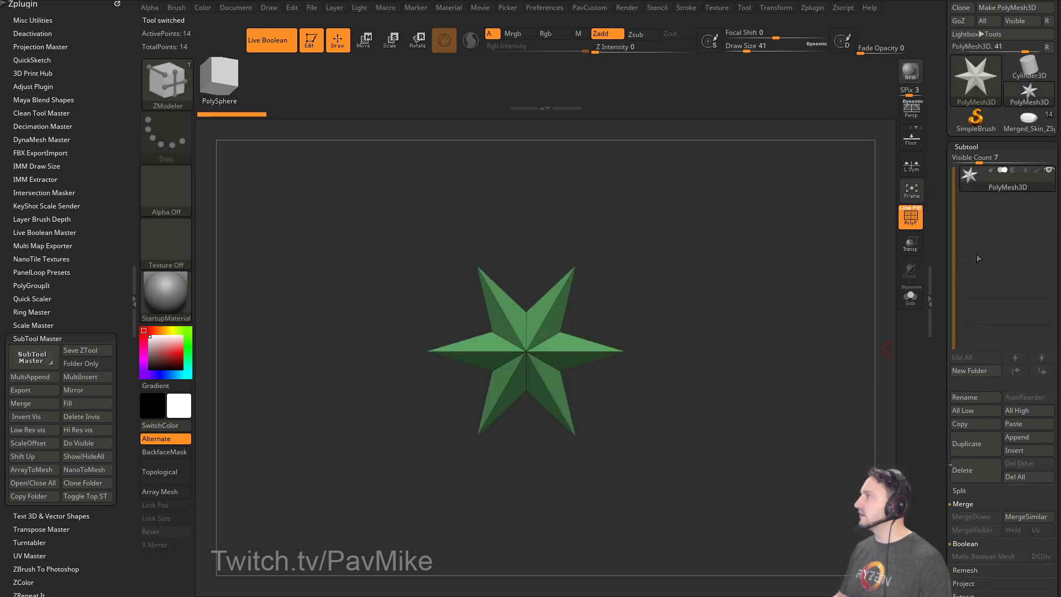
Switch to the Merged_Skin_ZSphere7 tool and check the saved ZTool files in the Koh folder.
click(1028, 121)
drag(798, 244, 805, 265)
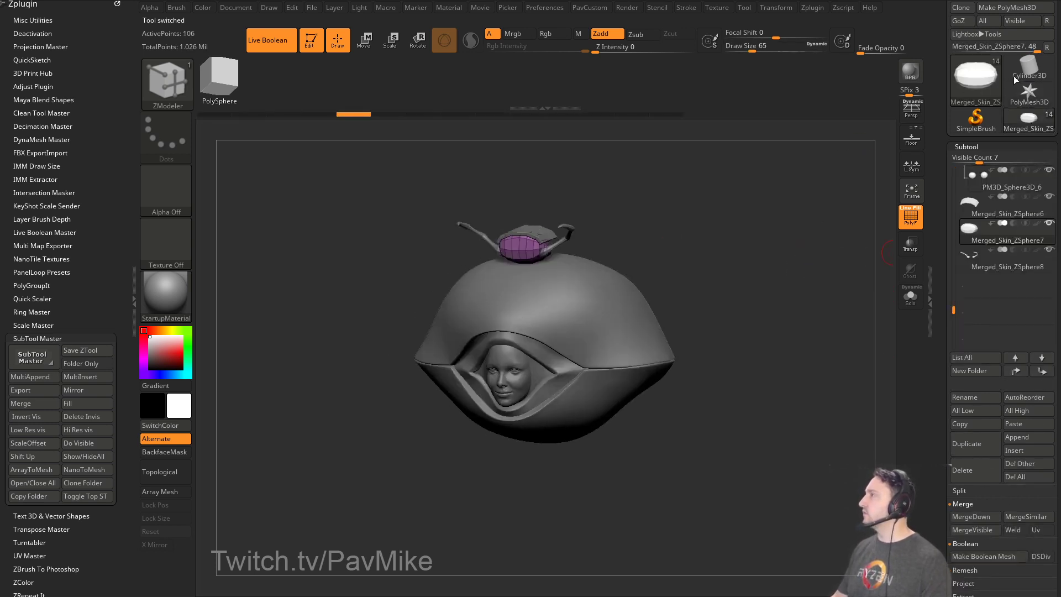
scroll(992, 78, up, 3)
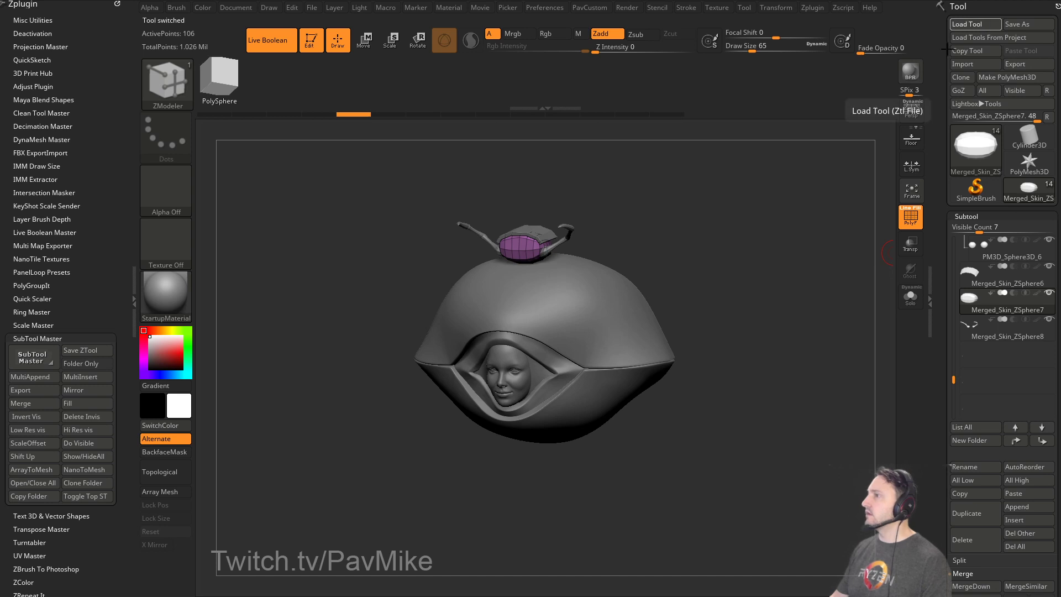
click(975, 24)
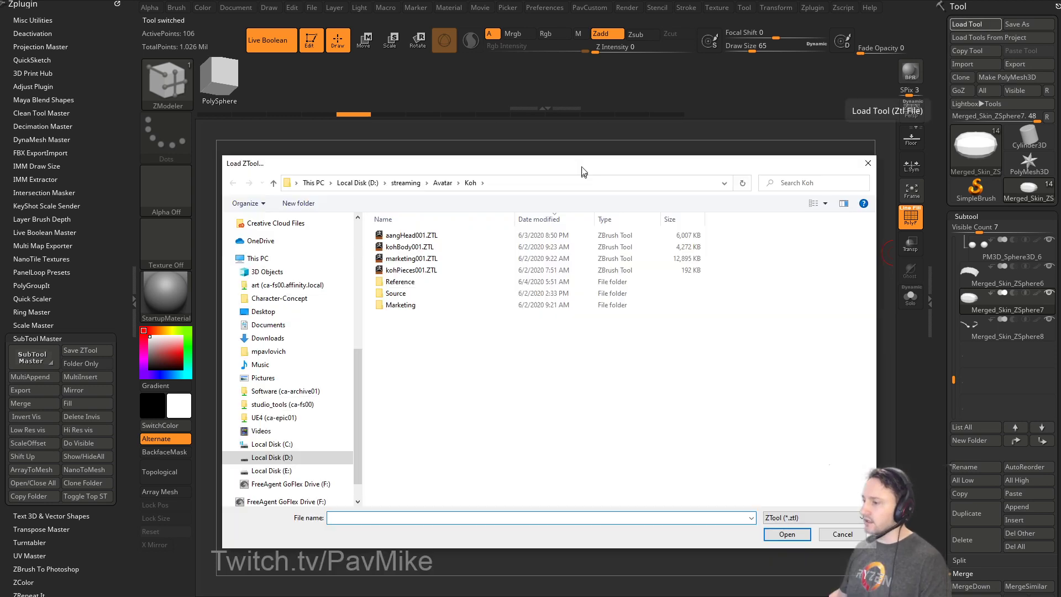
drag(545, 161, 606, 596)
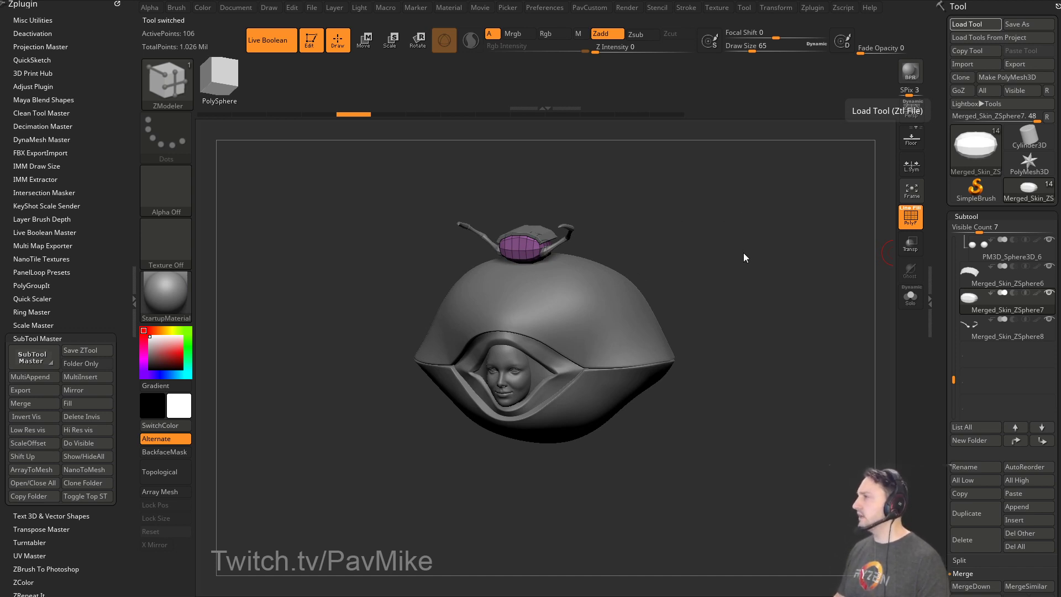
Save the creature tool to disk and switch to the Standard brush with a draw size of 54.
mouse_move(752, 266)
mouse_down()
mouse_move(746, 256)
mouse_move(746, 275)
mouse_move(768, 264)
mouse_move(757, 262)
mouse_up()
key(s)
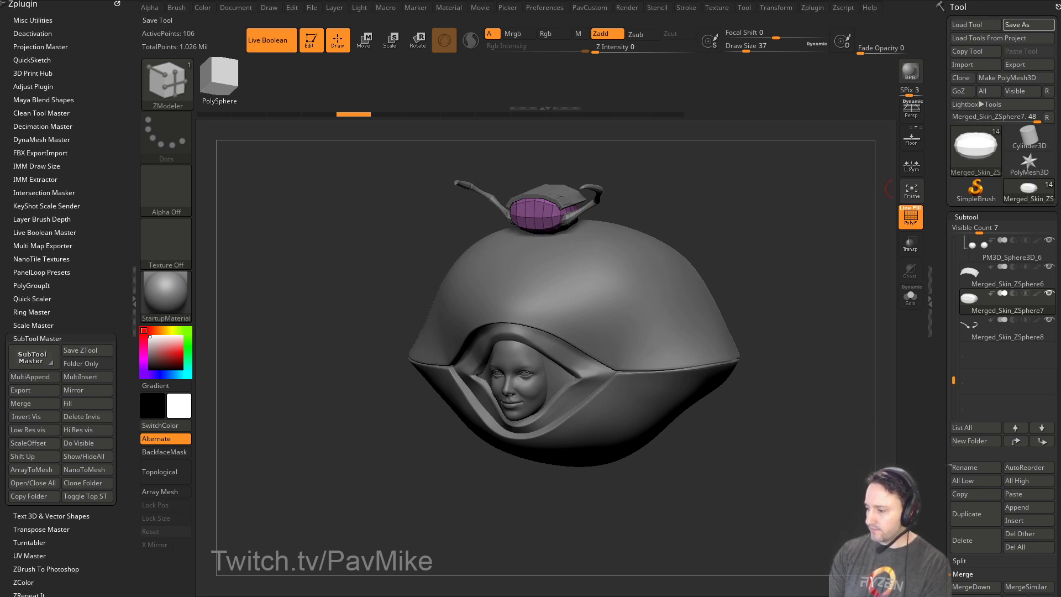
key(s)
mouse_move(788, 308)
mouse_down()
mouse_move(806, 262)
mouse_move(786, 273)
mouse_up()
mouse_move(787, 273)
mouse_down()
mouse_move(768, 293)
mouse_move(894, 315)
mouse_up()
key(s)
key(b)
key(s)
key(t)
key(s)
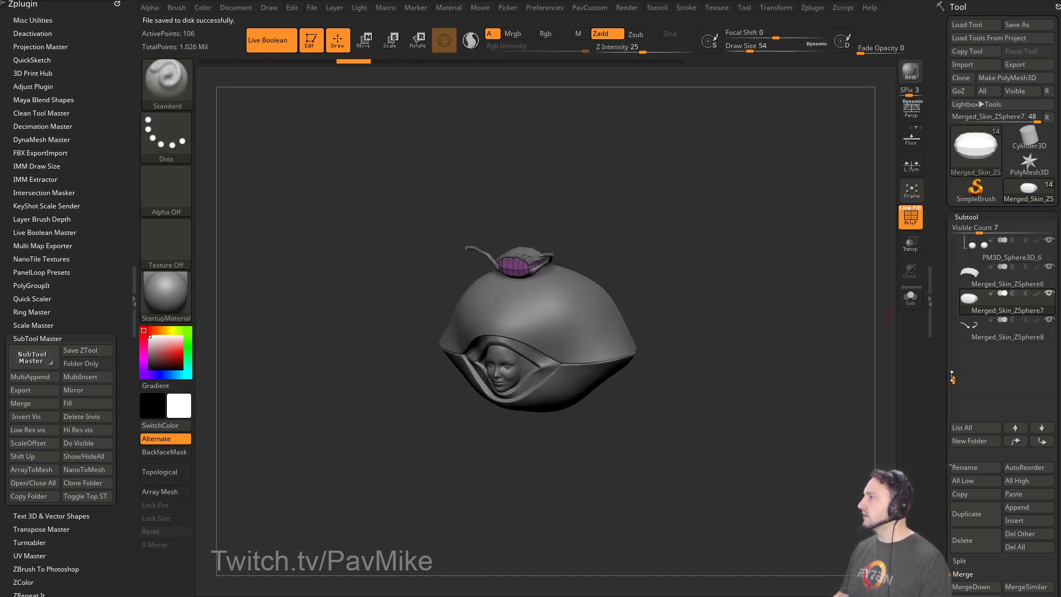
Show the AangFace folder, transpose its subtools as a set, and move the head out in front of the shell in side view.
drag(952, 377, 954, 241)
drag(953, 380, 954, 241)
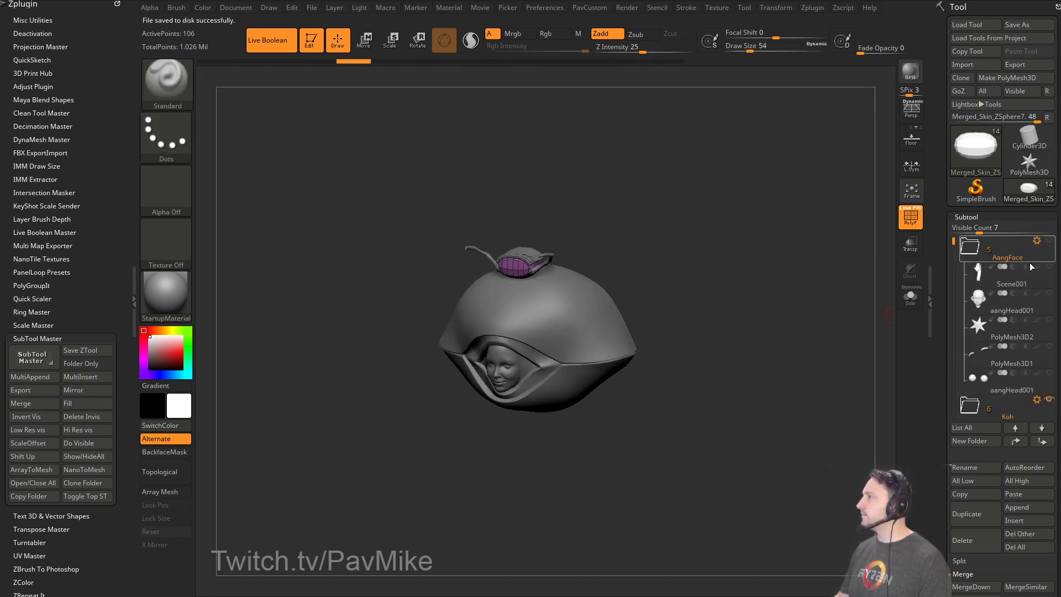
drag(815, 287, 990, 282)
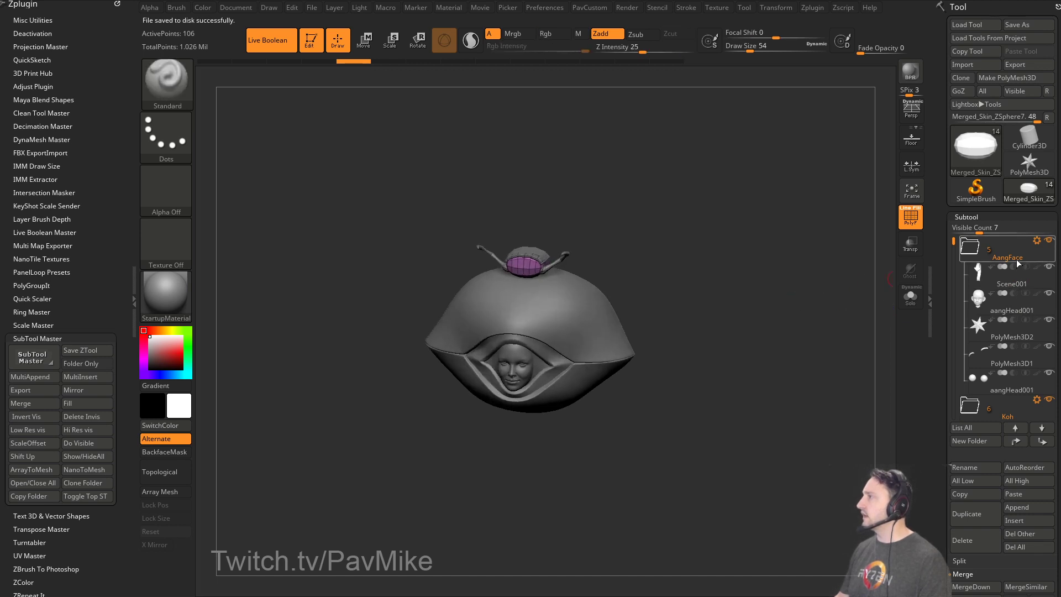
click(1037, 241)
click(976, 236)
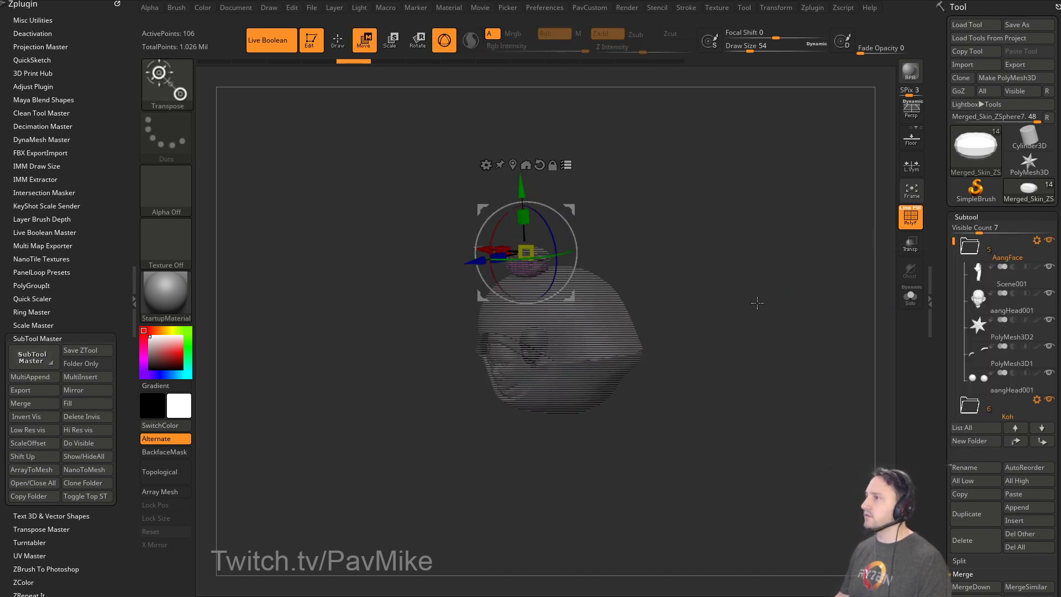
shift+drag(757, 302, 726, 283)
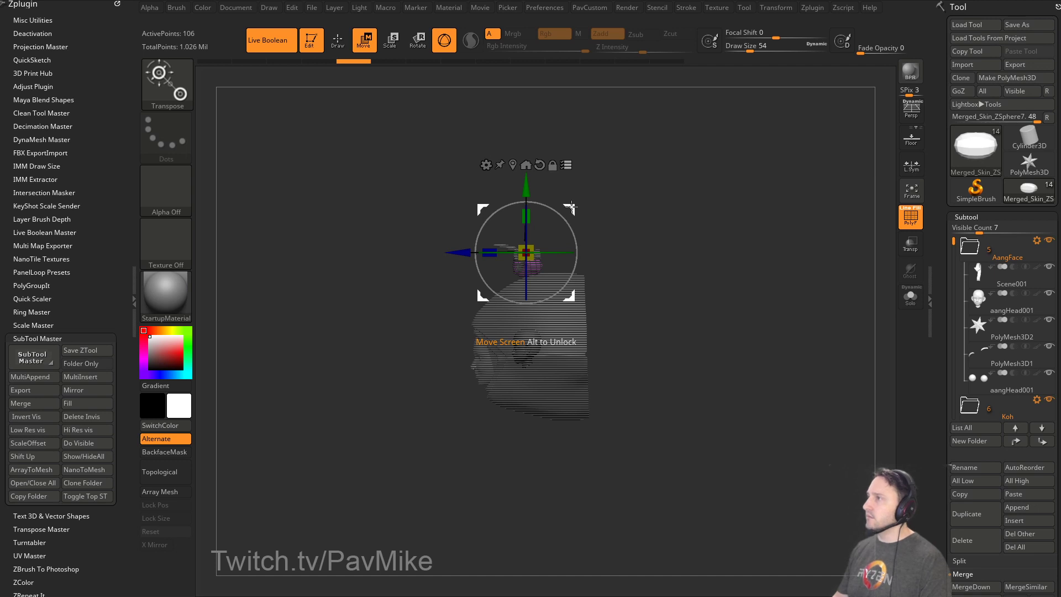
drag(571, 207, 495, 224)
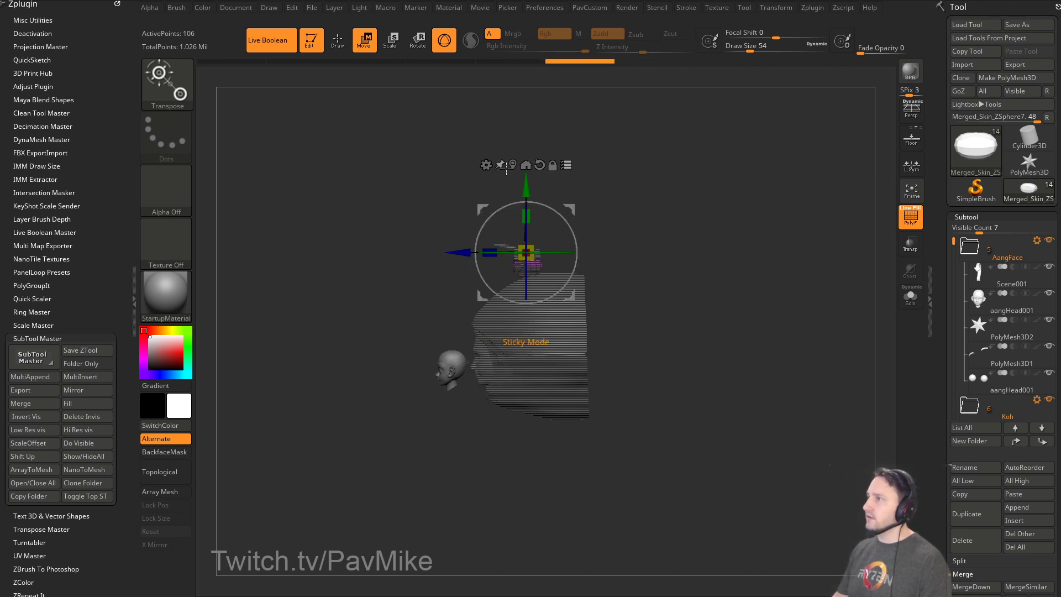
Centre the gizmo on the unmasked part of the selected Merged_Skin_ZSphere mesh.
click(513, 165)
ctrl+right_drag(629, 258, 730, 326)
alt+right_drag(730, 326, 761, 265)
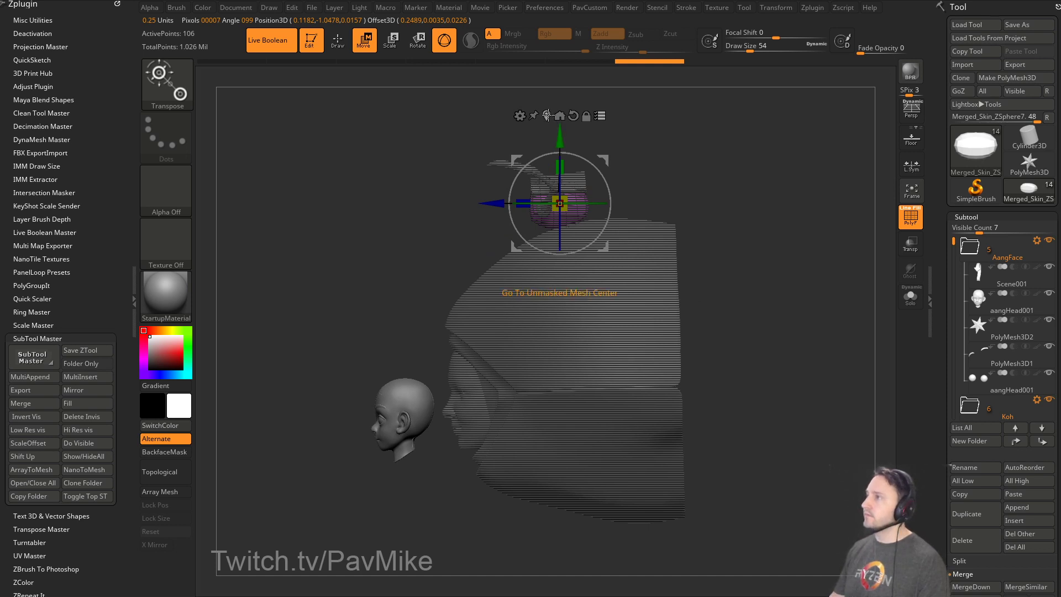
shift+right_drag(744, 262, 786, 270)
Select the aangHead001 head mesh and reset its gizmo orientation.
alt+click(542, 410)
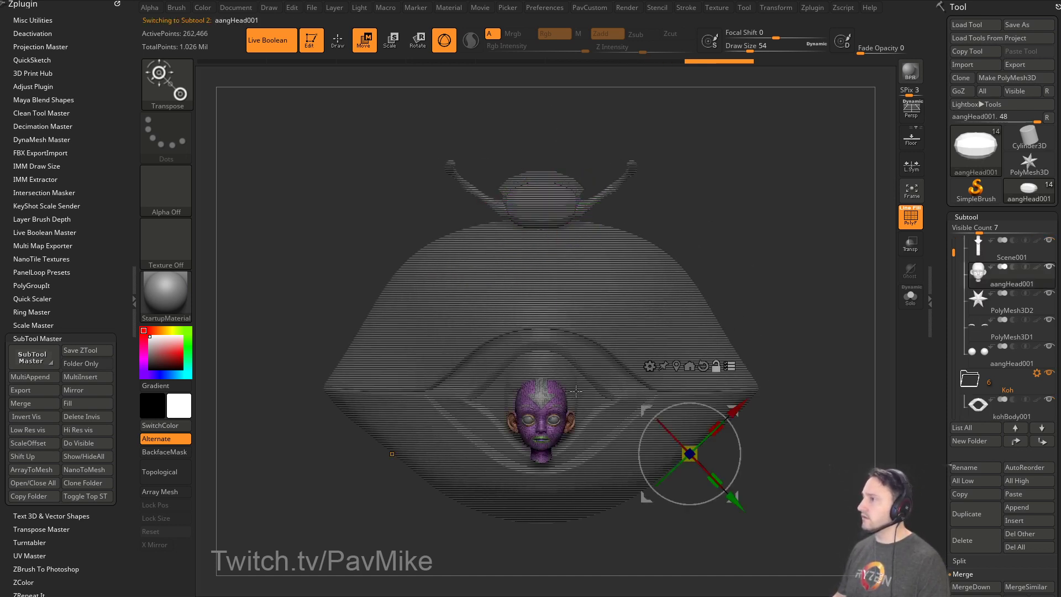
alt+right_drag(810, 317, 764, 247)
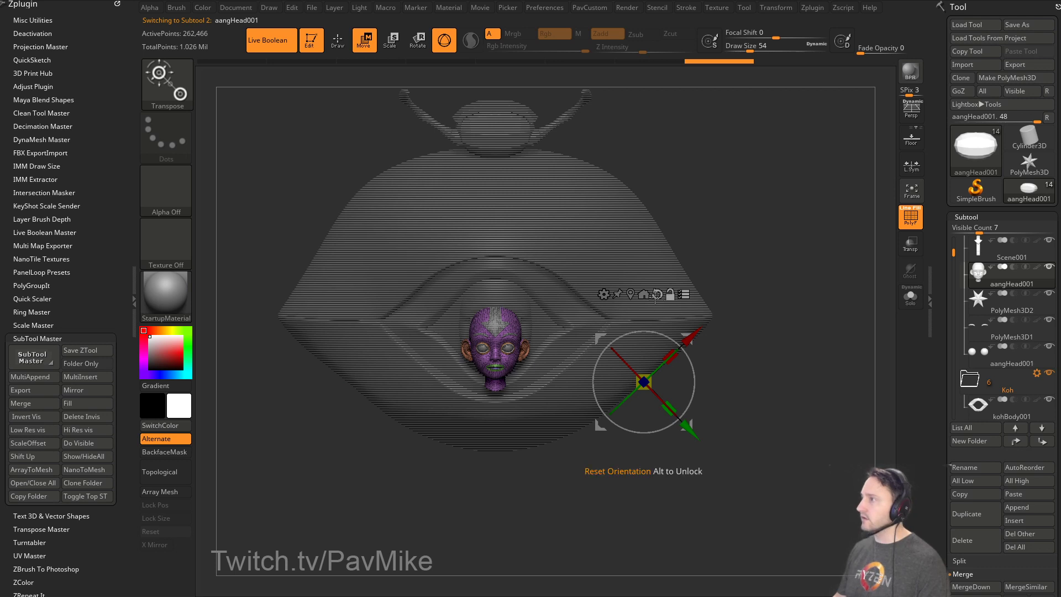
click(657, 294)
shift+right_drag(801, 285, 610, 286)
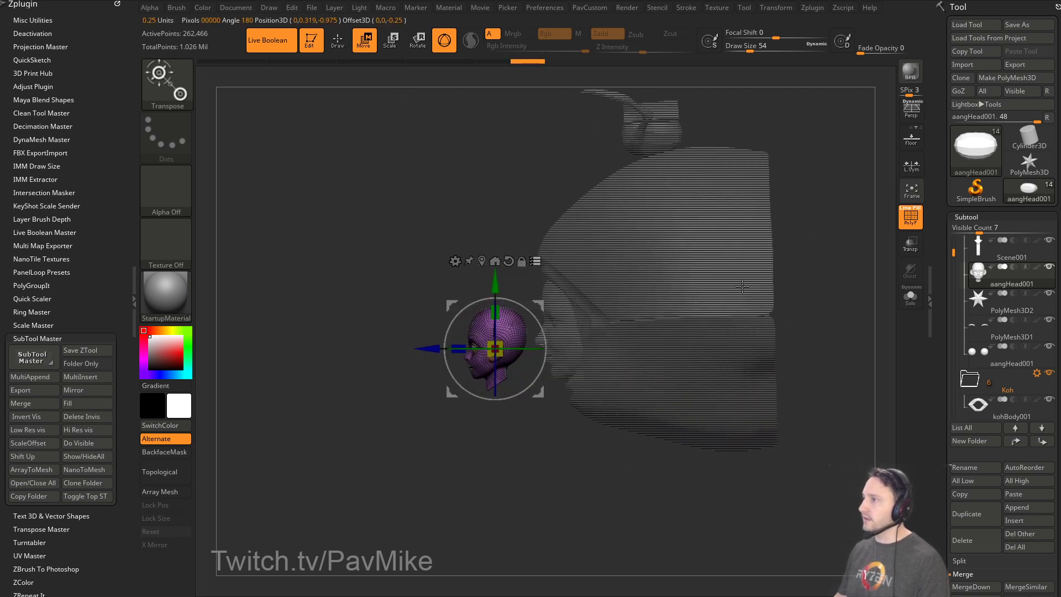
Move the Aang head away from Koh's large face and rotate it so the two face each other.
drag(541, 308, 462, 362)
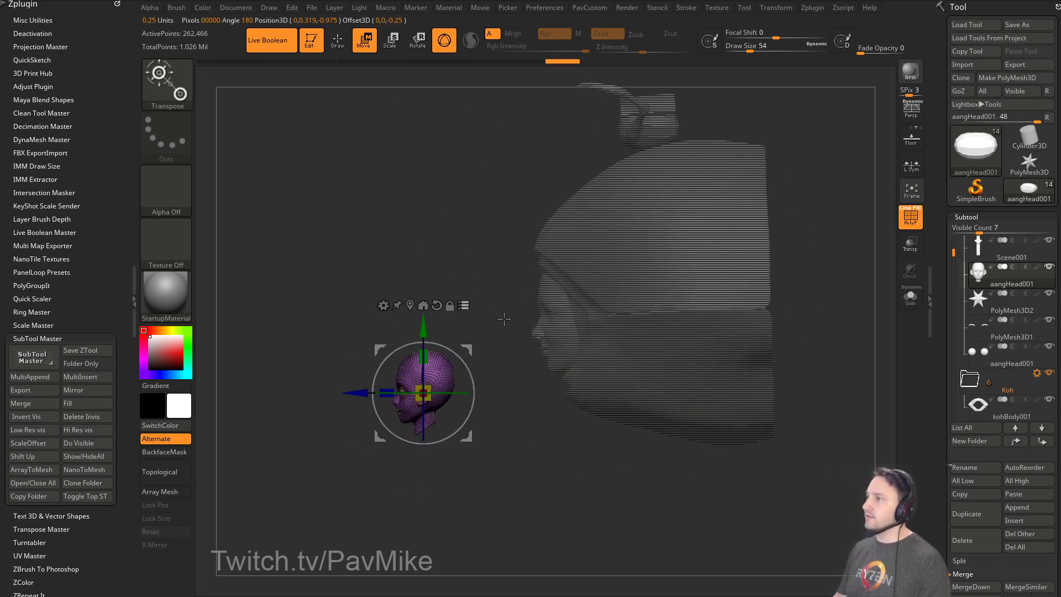
shift+right_drag(501, 317, 490, 382)
drag(463, 364, 284, 377)
key(ctrl+z)
drag(461, 356, 266, 511)
drag(372, 520, 385, 462)
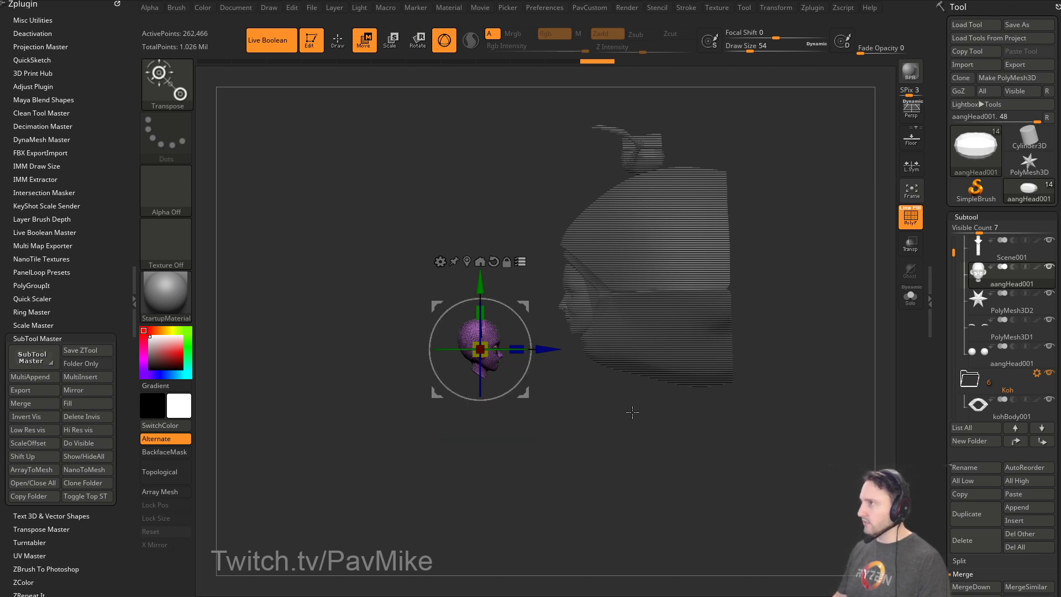
alt+drag(728, 465, 658, 434)
Hide every subtool except the aangHead001 head and turn off the polygon wireframe.
click(1049, 267)
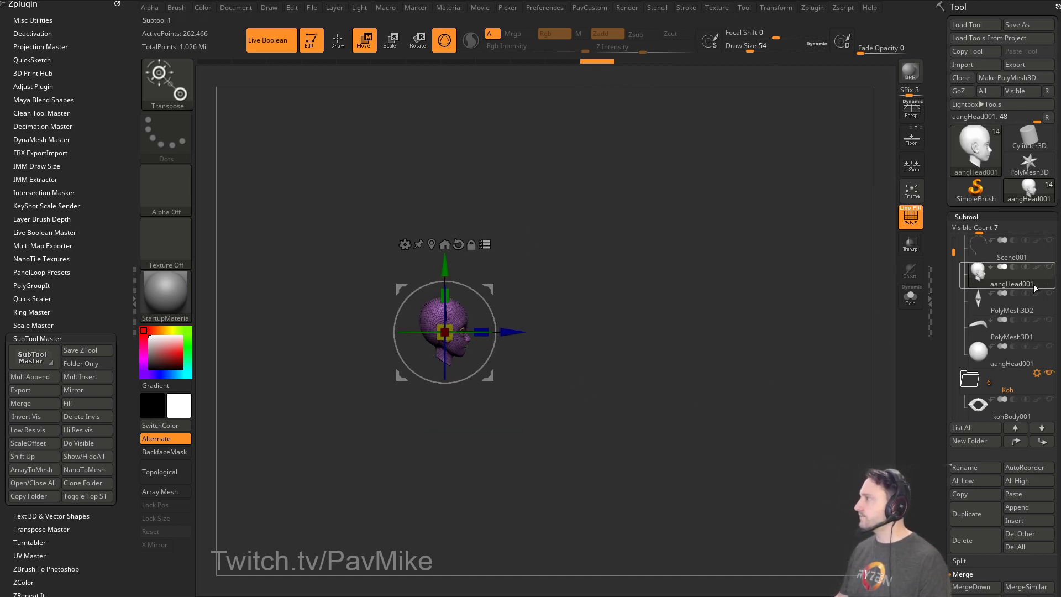
drag(757, 317, 663, 338)
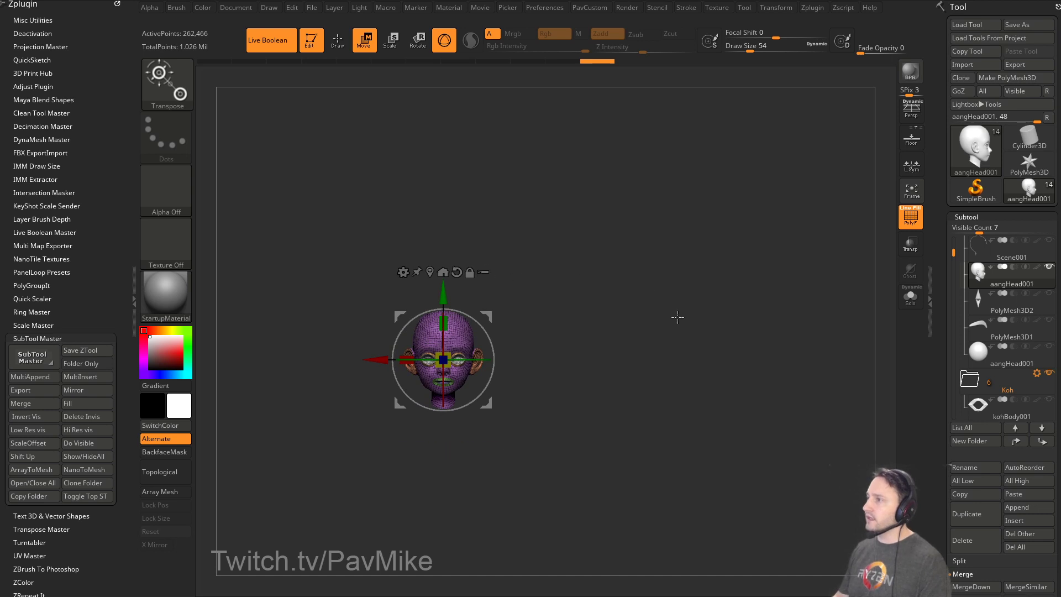
key(q)
key(w)
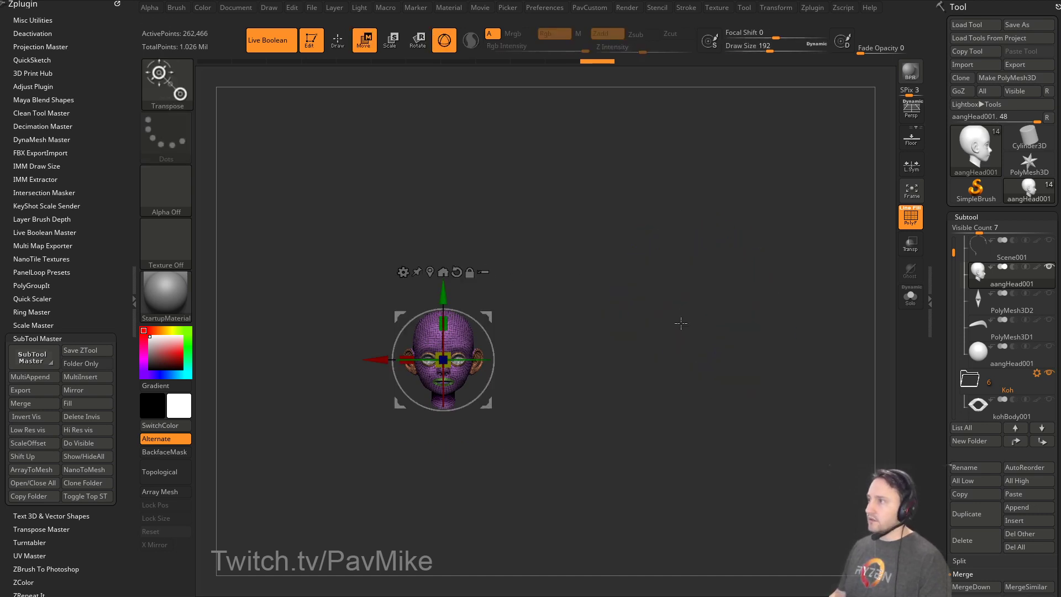
key(q)
key(s)
drag(680, 322, 656, 323)
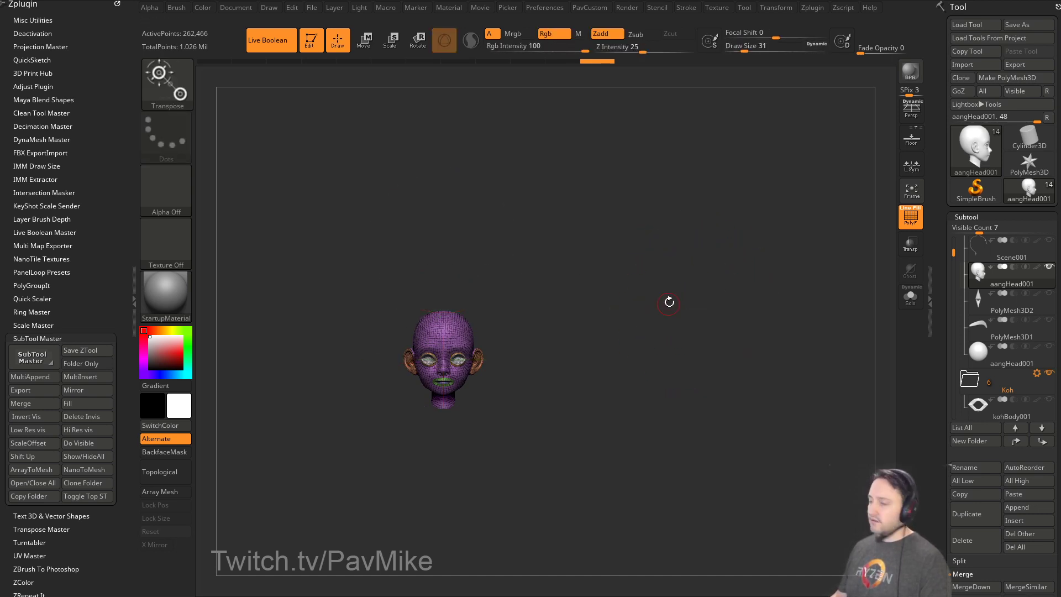
key(w)
click(442, 272)
key(q)
mouse_move(715, 306)
mouse_down()
mouse_move(739, 313)
mouse_move(796, 298)
mouse_move(753, 294)
mouse_move(703, 307)
mouse_move(692, 320)
mouse_move(709, 333)
mouse_up()
click(911, 224)
key(w)
key(s)
click(708, 315)
key(q)
key(s)
key(w)
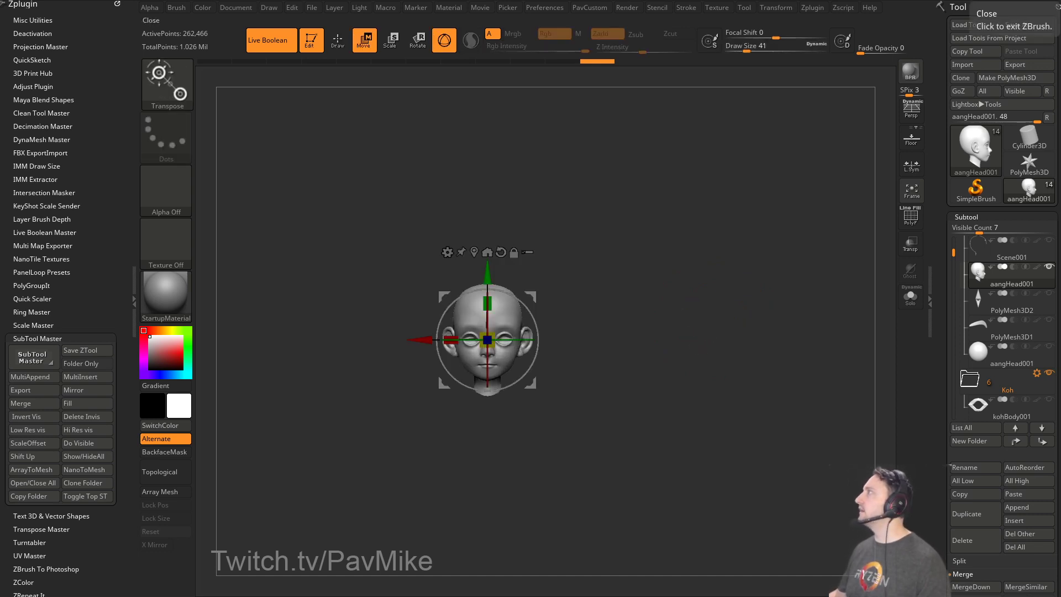
mouse_move(1060, 349)
mouse_down()
mouse_move(1004, 349)
mouse_move(629, 227)
mouse_move(1004, 349)
mouse_move(1060, 349)
mouse_up()
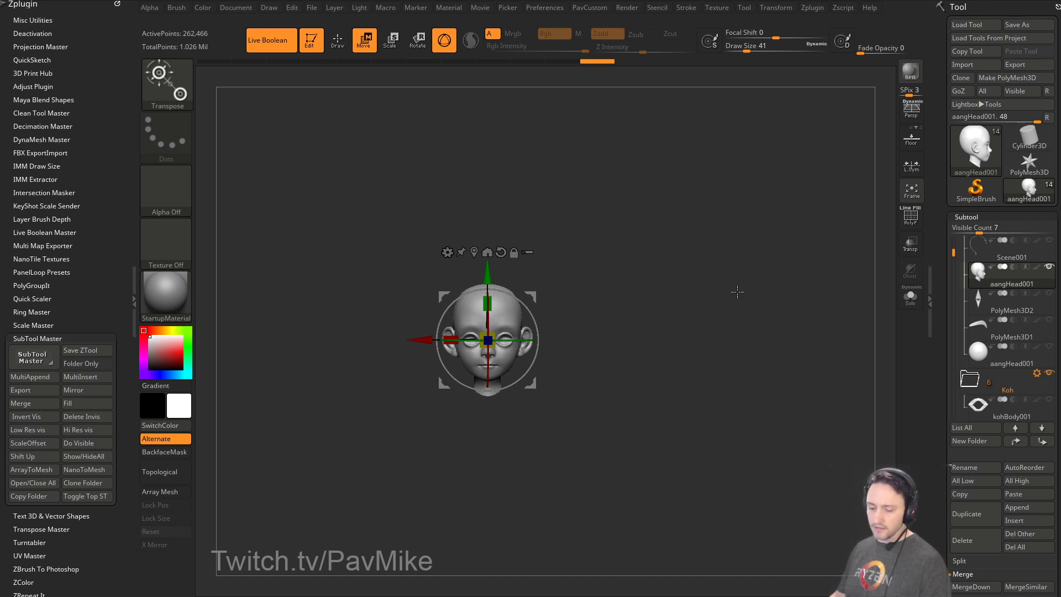
mouse_move(730, 282)
mouse_down()
mouse_move(746, 289)
mouse_move(692, 290)
mouse_move(745, 310)
mouse_up()
Turn off Live Boolean and load the Nickz_humanMaleAverageSimple.ZTL body from the Lightbox tool library.
key(q)
click(267, 45)
key(comma)
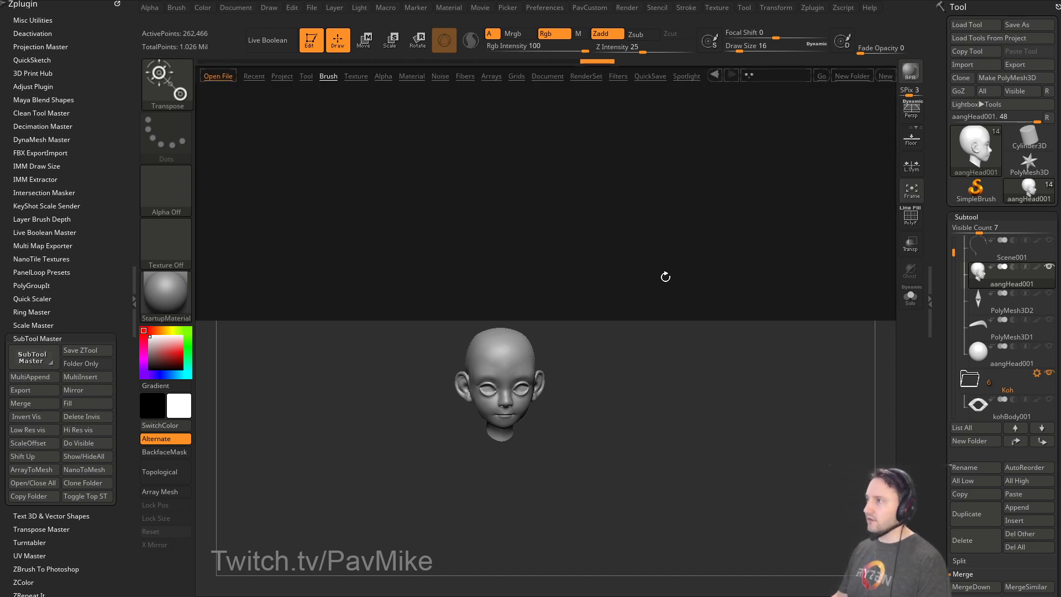
click(307, 75)
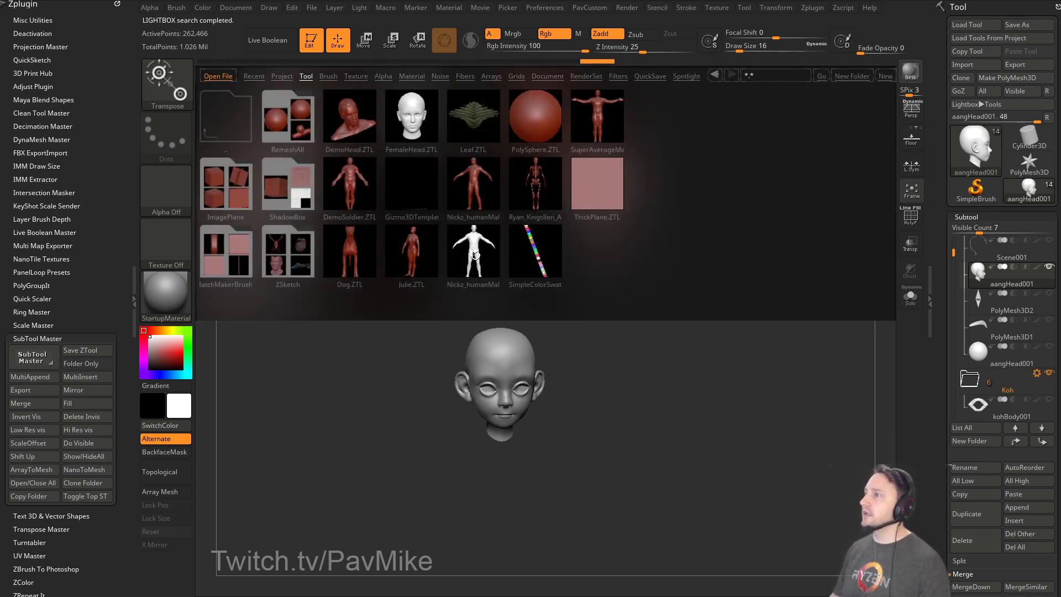
double_click(467, 235)
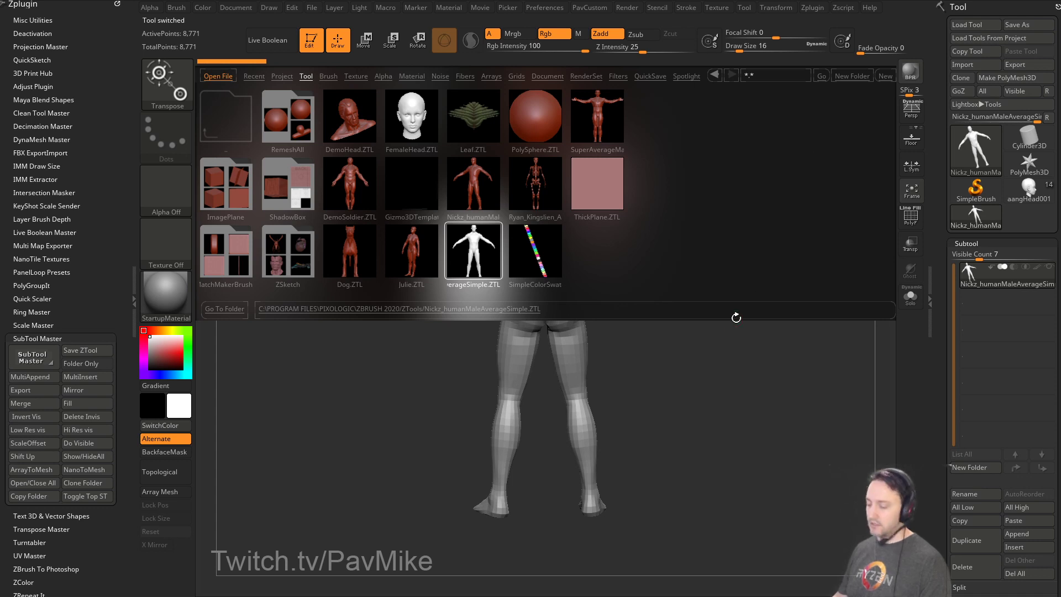
key(comma)
alt+drag(768, 341, 784, 315)
key(w)
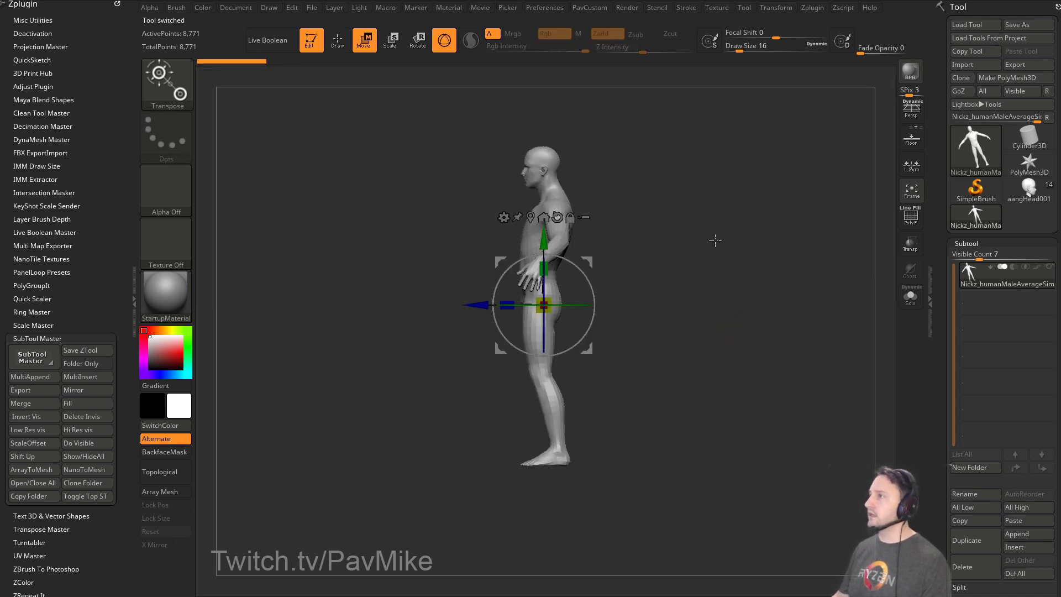
drag(572, 269, 367, 331)
shift+drag(758, 326, 729, 274)
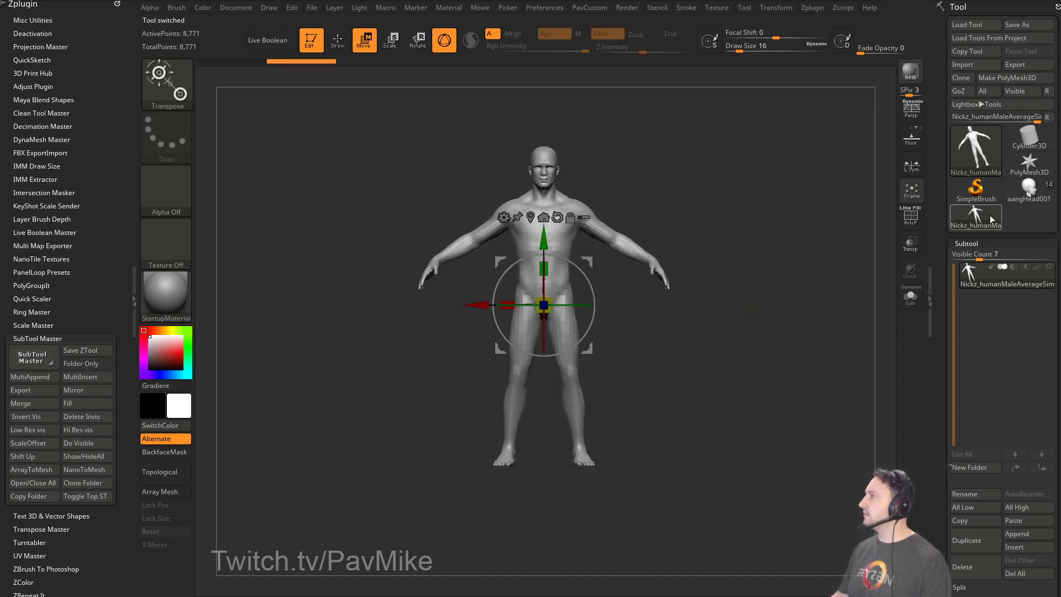
Return to the aangHead001 tool and insert the human male body as a subtool directly below the head.
click(1026, 191)
alt+drag(814, 307, 809, 362)
alt+drag(809, 362, 835, 288)
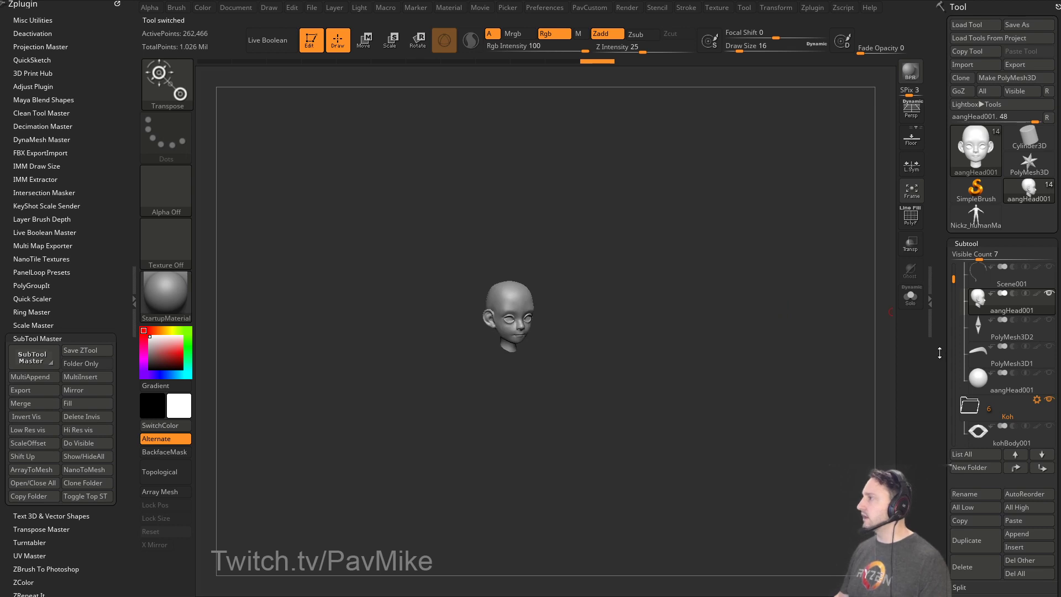
drag(940, 352, 937, 236)
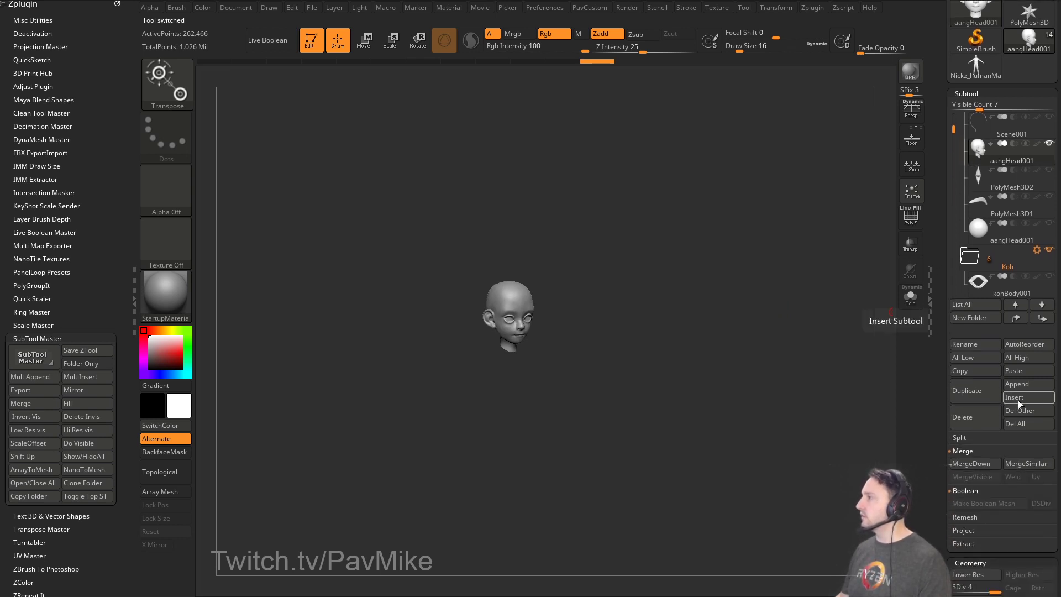
click(1019, 403)
click(753, 381)
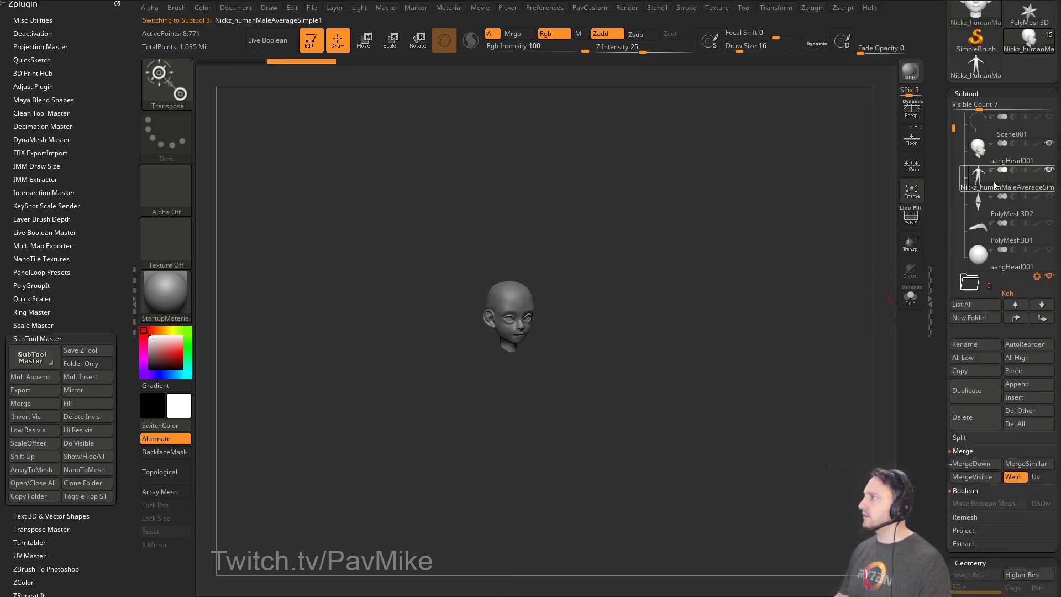
Delete the standalone human male tool and return to the multi-part tool containing the inserted body.
click(966, 77)
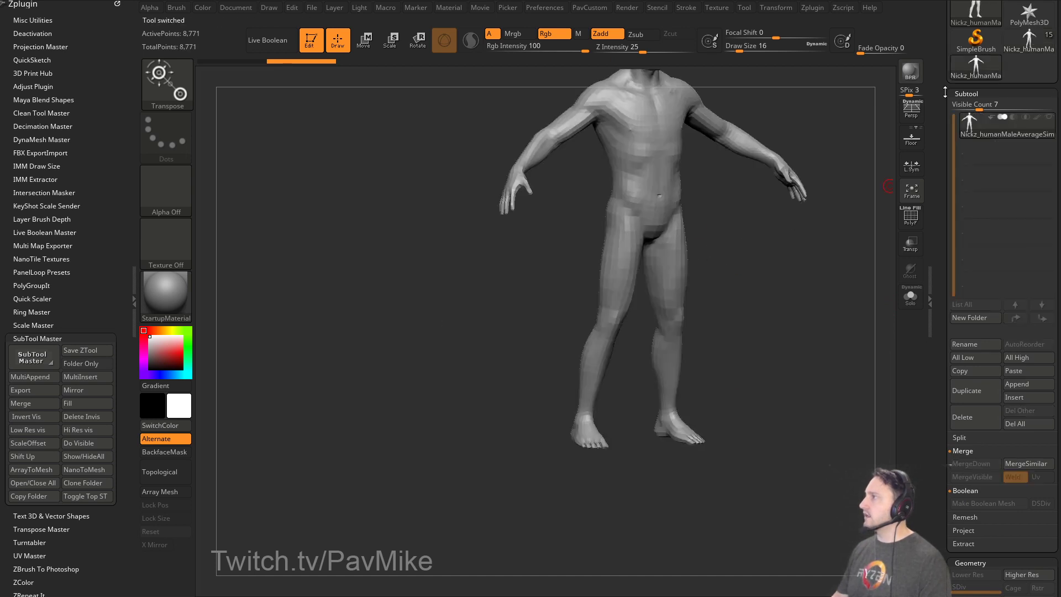
click(965, 390)
drag(951, 178, 953, 366)
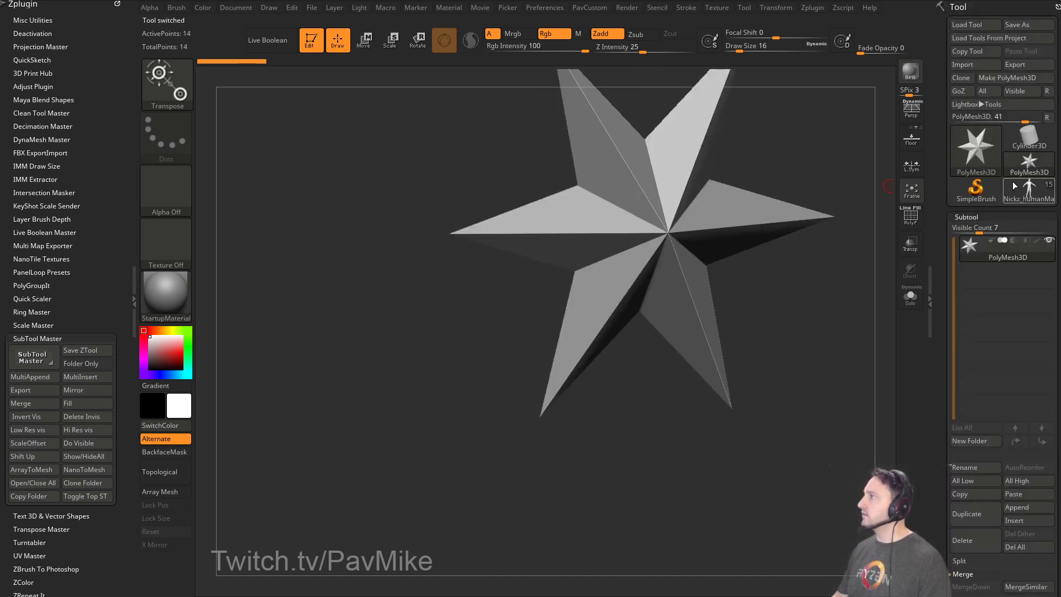
click(1013, 183)
shift+drag(796, 294, 786, 298)
key(w)
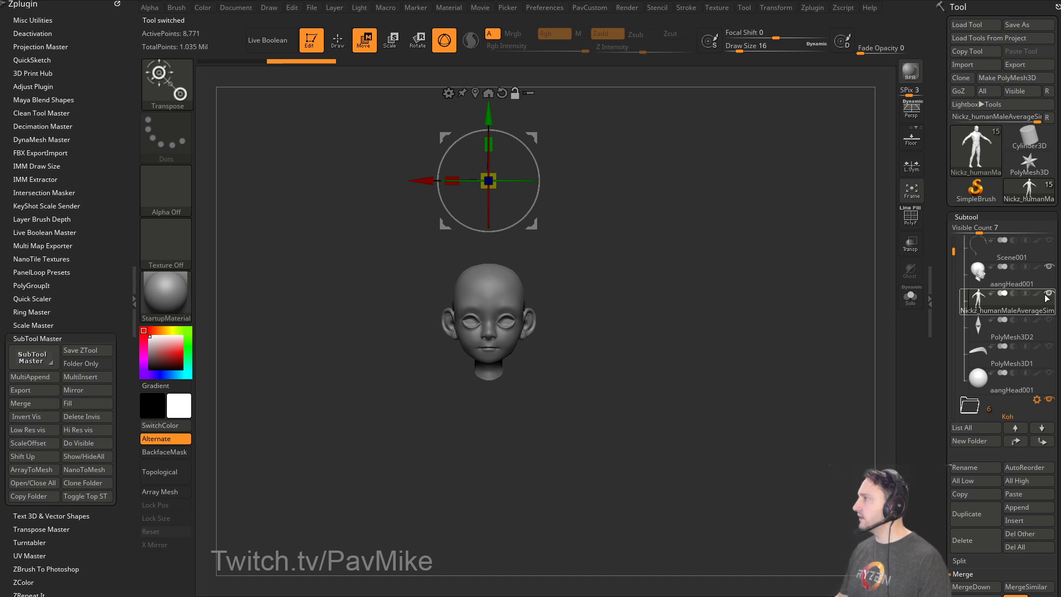
Show only the human male body from the AangFace folder and frame it from the front.
drag(953, 251, 952, 238)
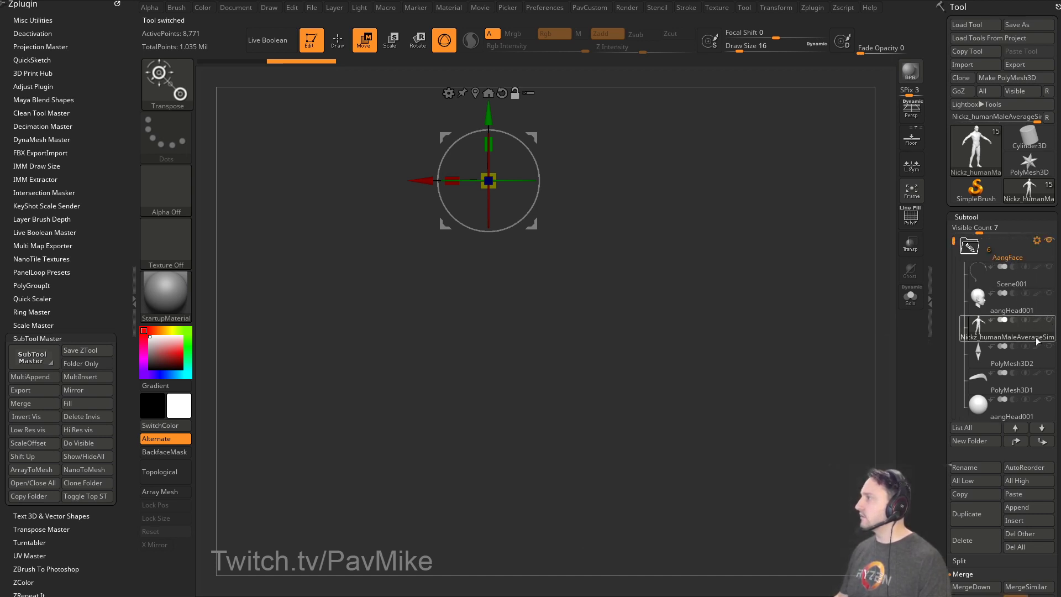
mouse_move(798, 293)
alt+mouse_down()
mouse_move(741, 320)
mouse_move(759, 388)
mouse_move(788, 290)
mouse_move(717, 263)
mouse_move(685, 232)
alt+mouse_up()
key(q)
key(f)
alt+drag(772, 315, 692, 236)
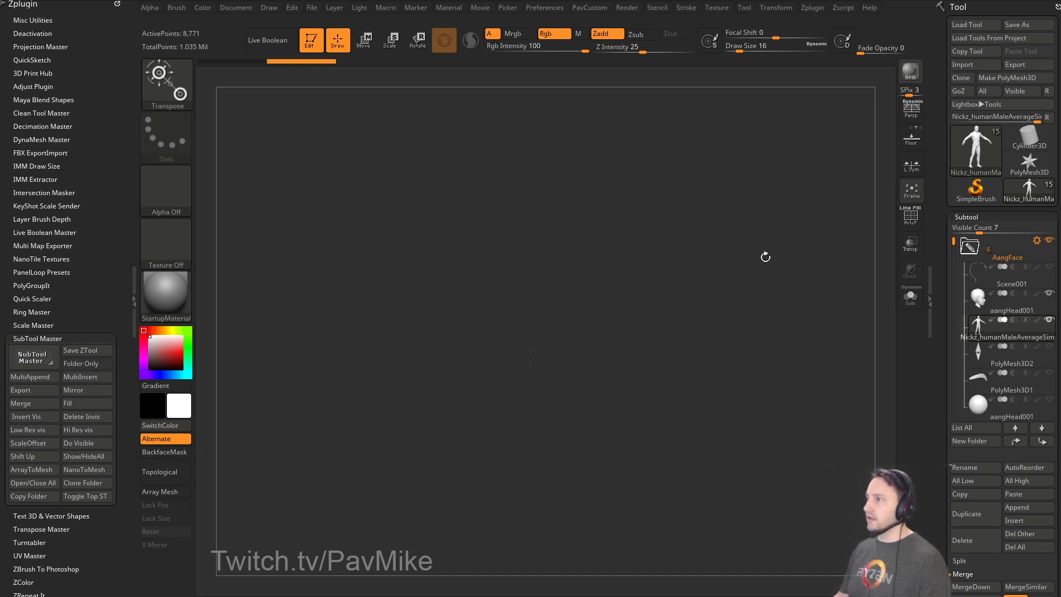
key(f)
mouse_move(799, 312)
alt+mouse_down()
mouse_move(805, 322)
mouse_move(771, 276)
mouse_move(910, 307)
alt+mouse_up()
key(w)
key(q)
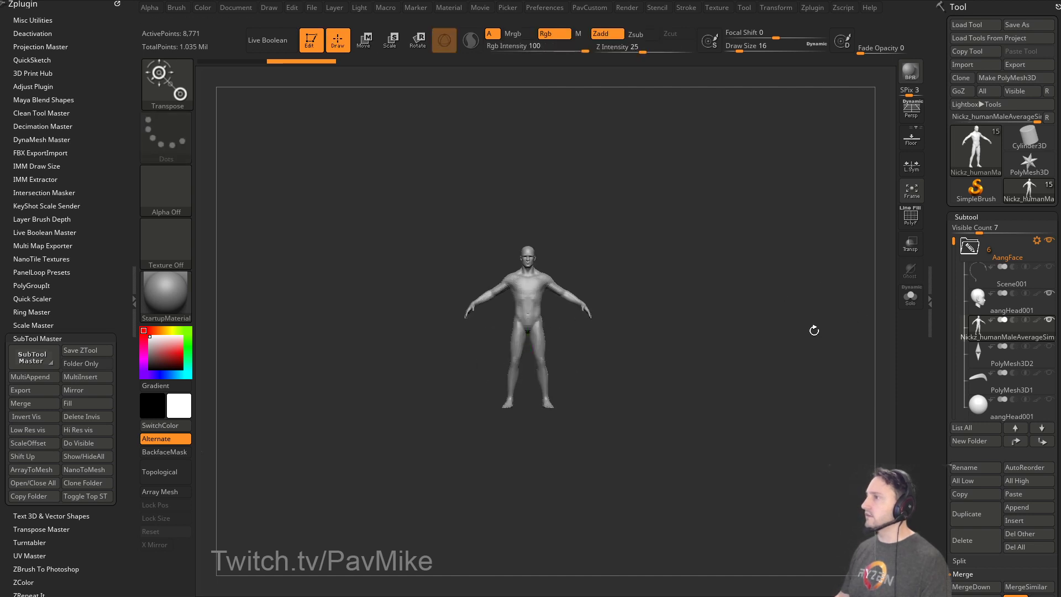
Show the Aang head with the human body and move the body along Z to the head's depth.
key(2)
click(790, 229)
key(f)
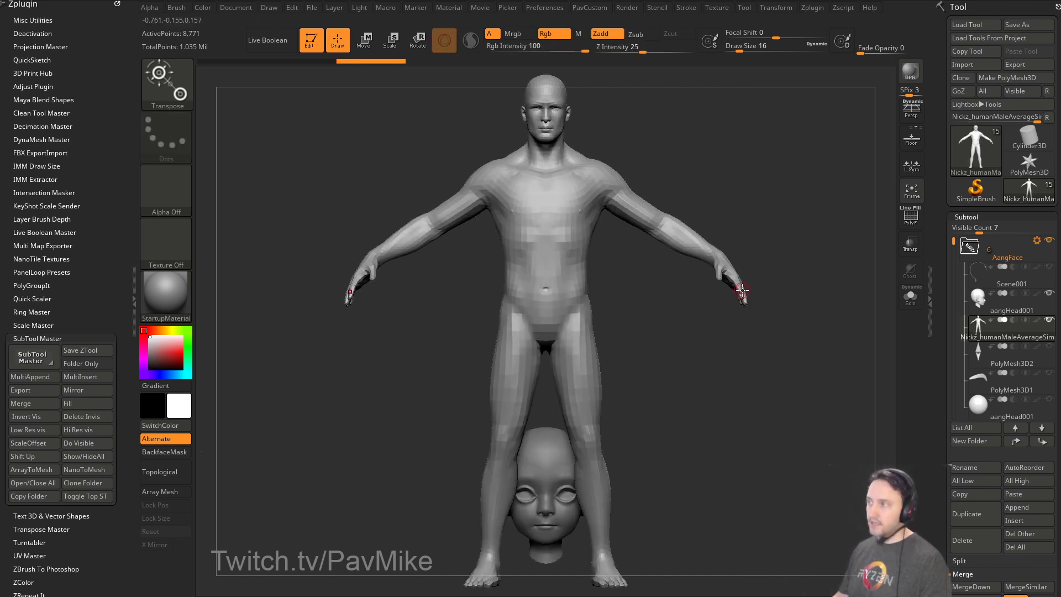
key(f)
alt+drag(813, 289, 779, 271)
drag(779, 271, 893, 280)
key(w)
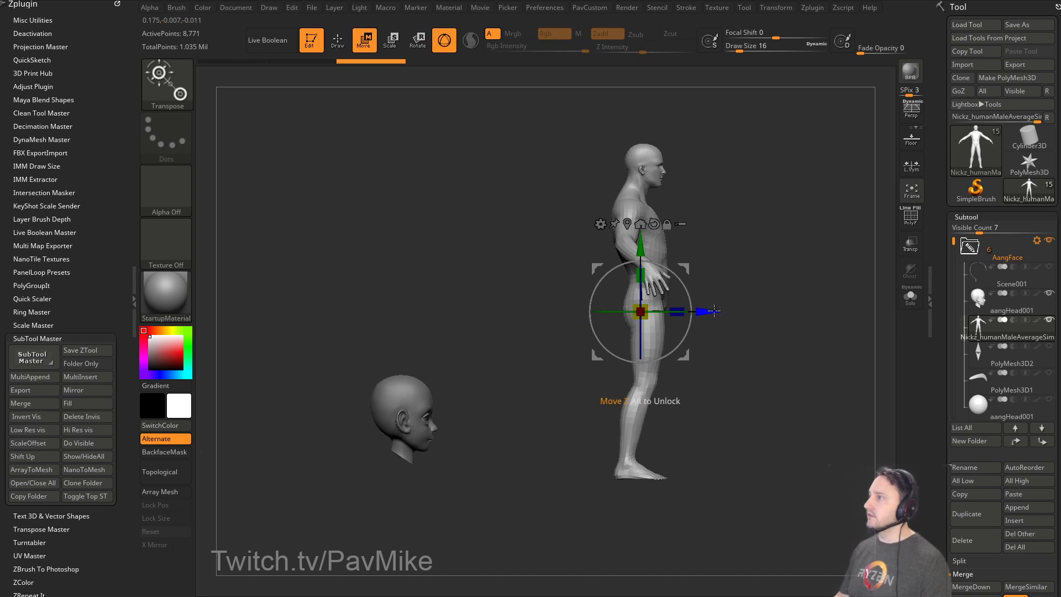
drag(710, 312, 474, 326)
alt+drag(536, 291, 584, 286)
key(q)
key(s)
drag(687, 286, 630, 298)
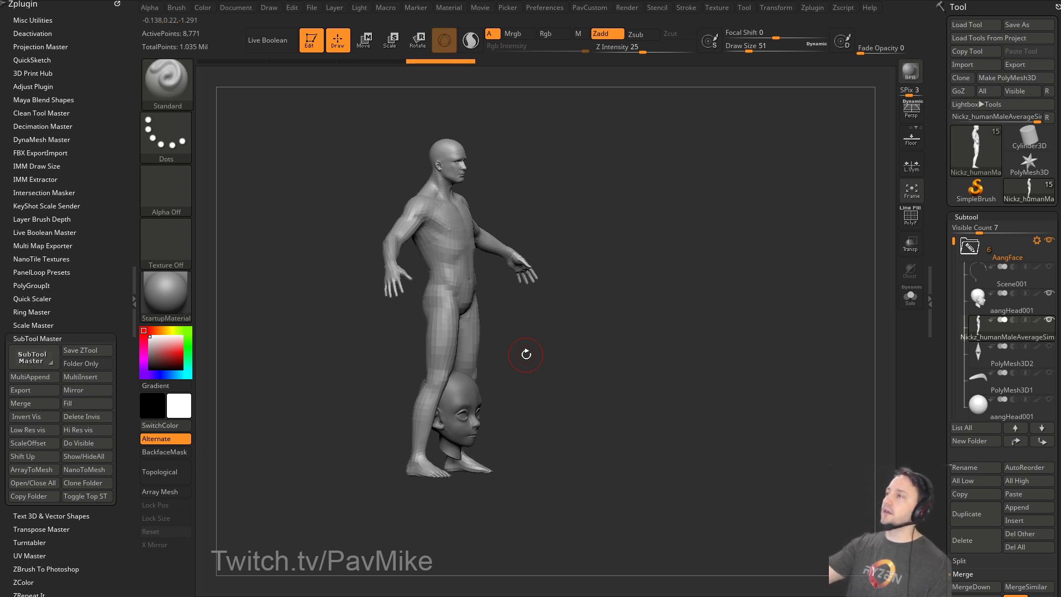
Examine the human body's geometry size values and the tool's import and export settings.
drag(933, 243, 935, 28)
key(shift)
drag(968, 256, 968, 266)
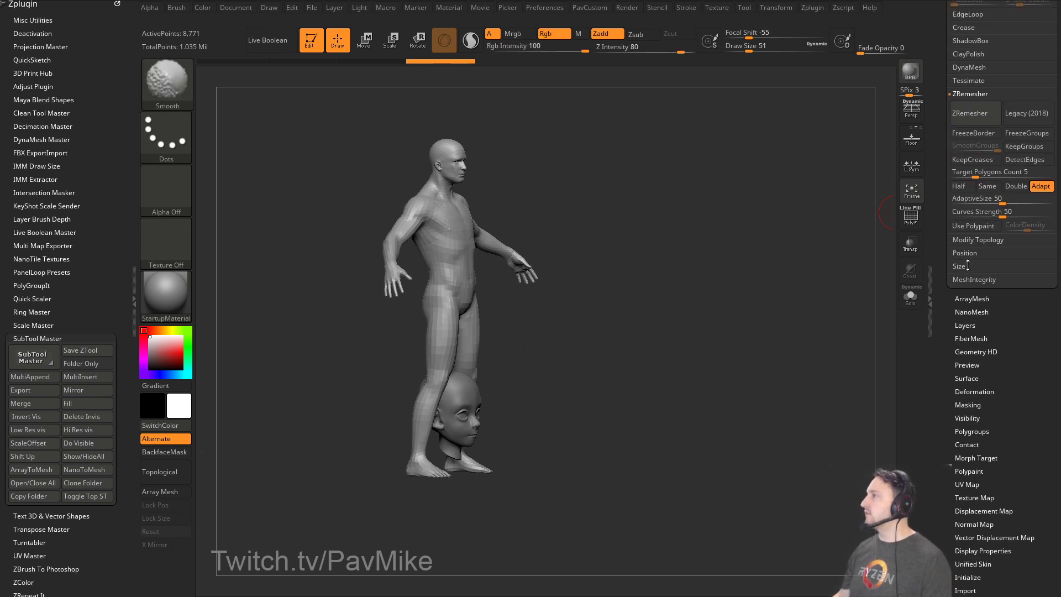
shift+click(962, 265)
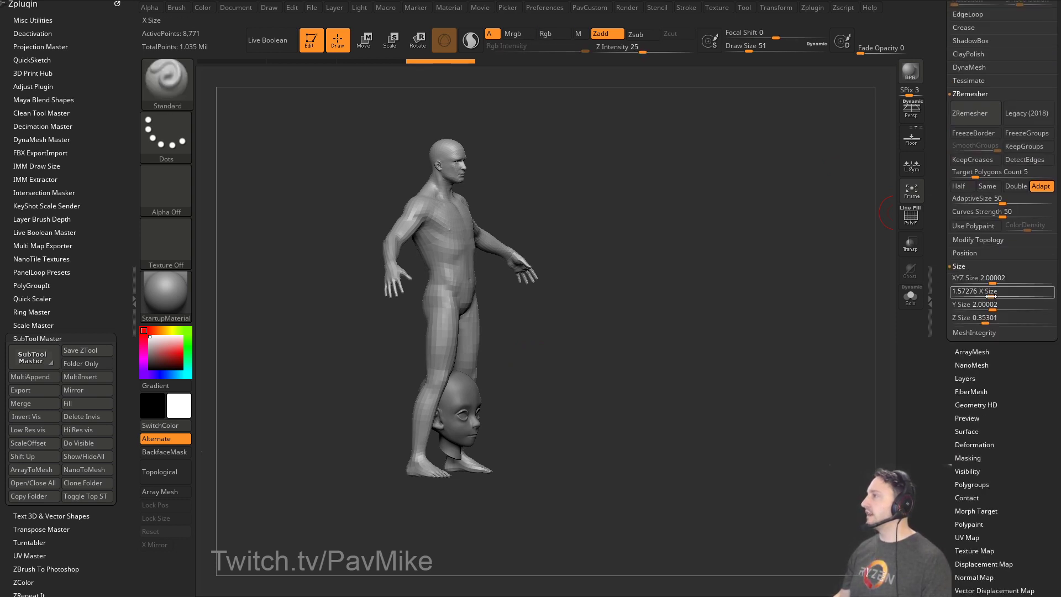
shift+click(961, 266)
drag(944, 289, 944, 10)
shift+click(966, 312)
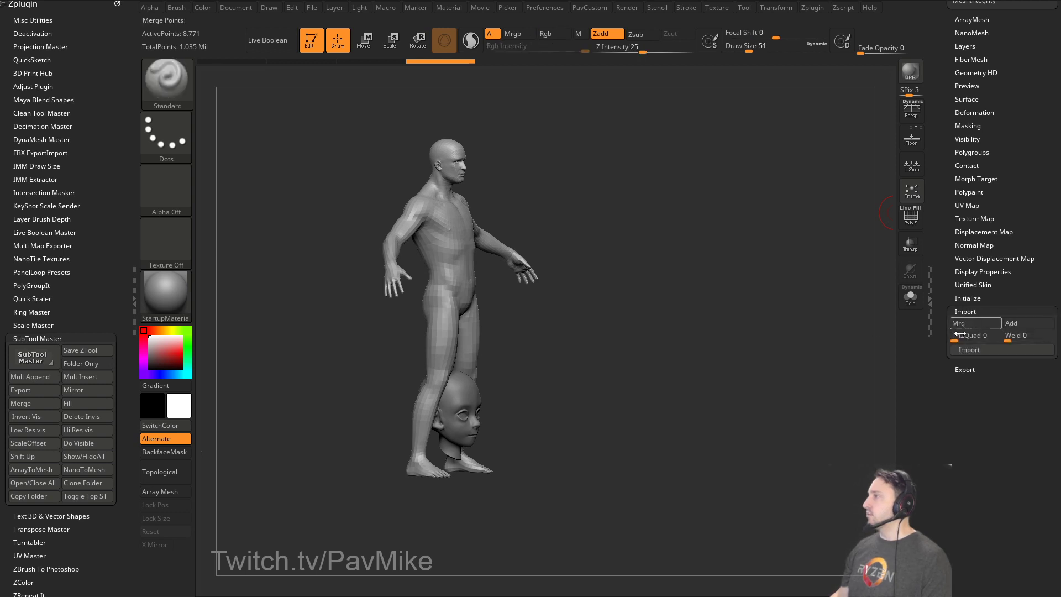
click(965, 311)
click(964, 324)
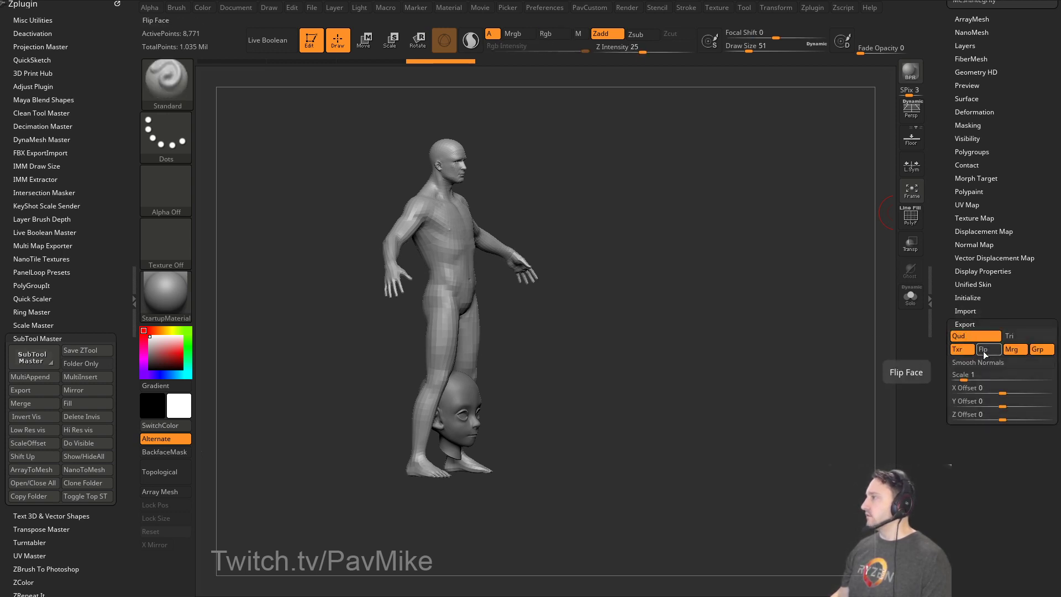
shift+click(966, 325)
drag(942, 316, 939, 421)
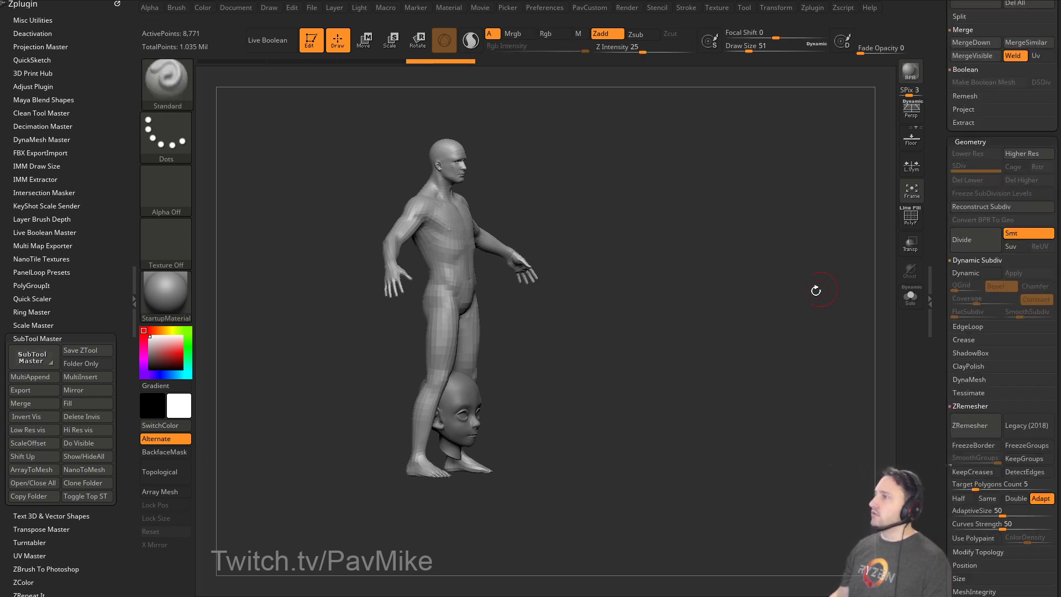
mouse_move(736, 324)
shift+mouse_down()
mouse_move(700, 320)
mouse_move(712, 336)
shift+mouse_up()
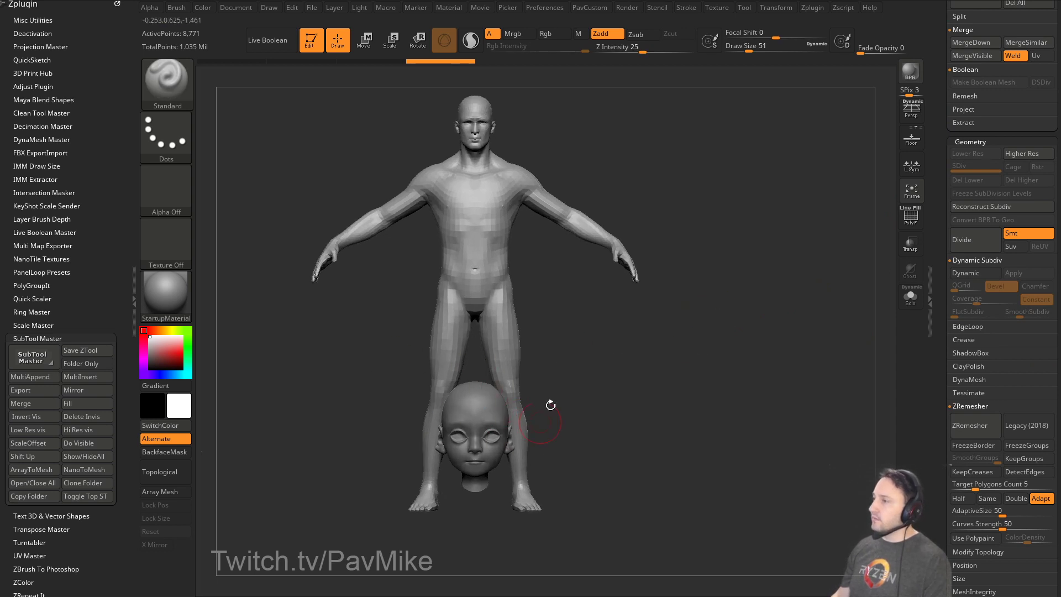
Scale down the human male body and move it vertically so it sits beneath Aang's head.
mouse_move(550, 405)
alt+mouse_down()
mouse_move(712, 355)
mouse_move(730, 322)
alt+mouse_up()
key(w)
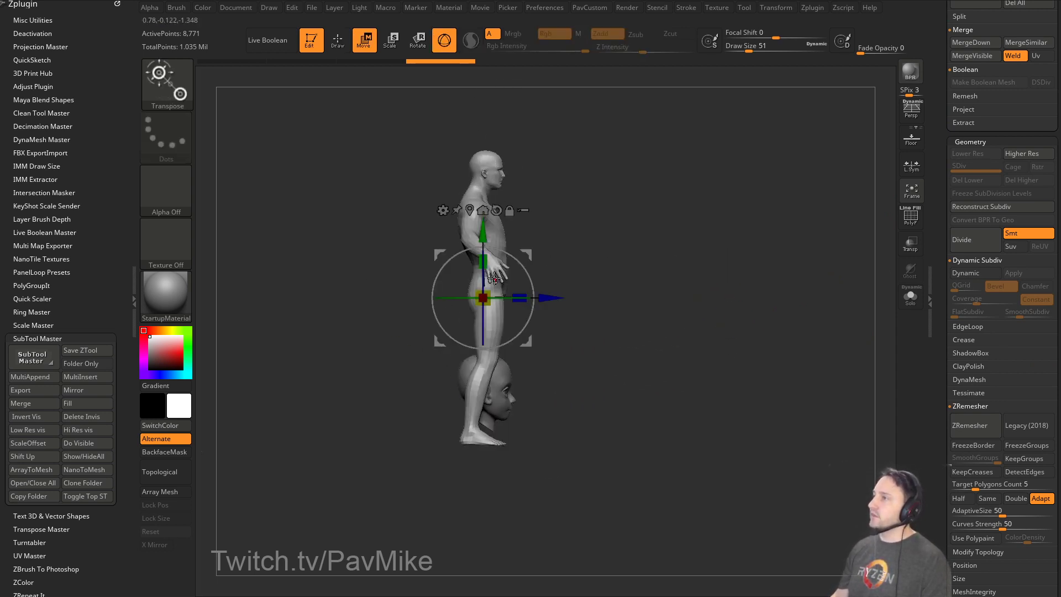
drag(482, 297, 478, 313)
drag(483, 241, 484, 457)
key(q)
mouse_move(668, 382)
alt+mouse_down()
mouse_move(668, 313)
mouse_move(673, 334)
alt+mouse_up()
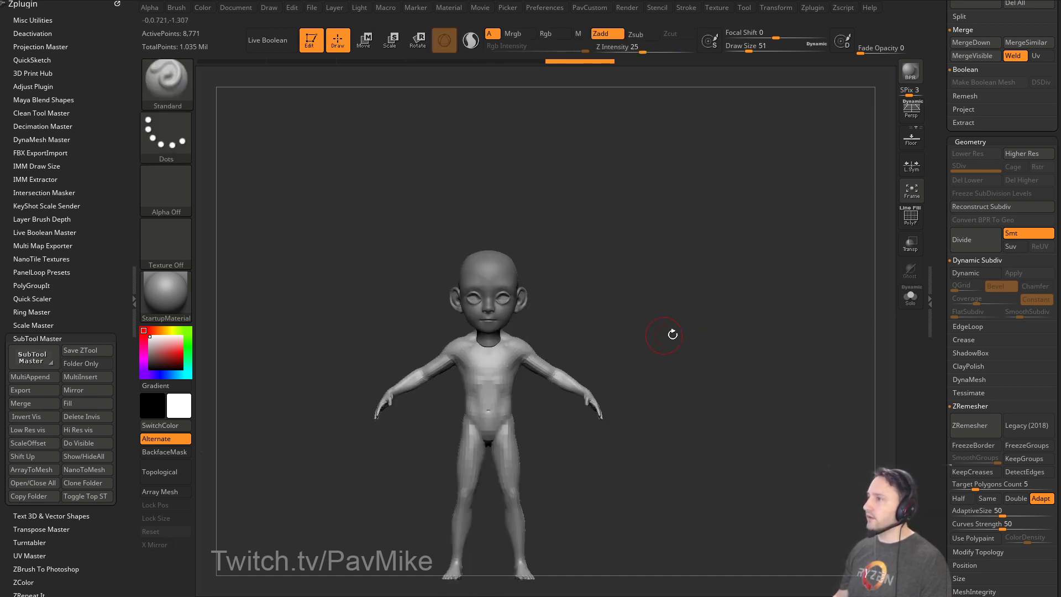
Isolate the human male body and display its wireframe and polygroups around the head and shoulders.
click(911, 296)
mouse_move(838, 372)
mouse_down()
mouse_move(770, 351)
mouse_move(901, 226)
mouse_up()
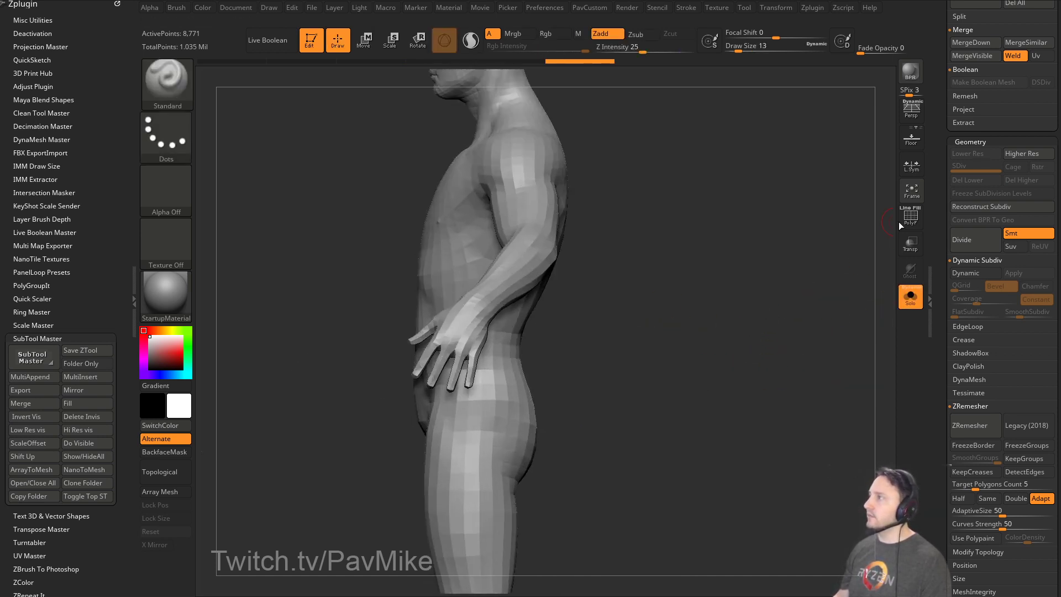
click(902, 224)
alt+drag(684, 156, 701, 329)
key(ctrl+shift)
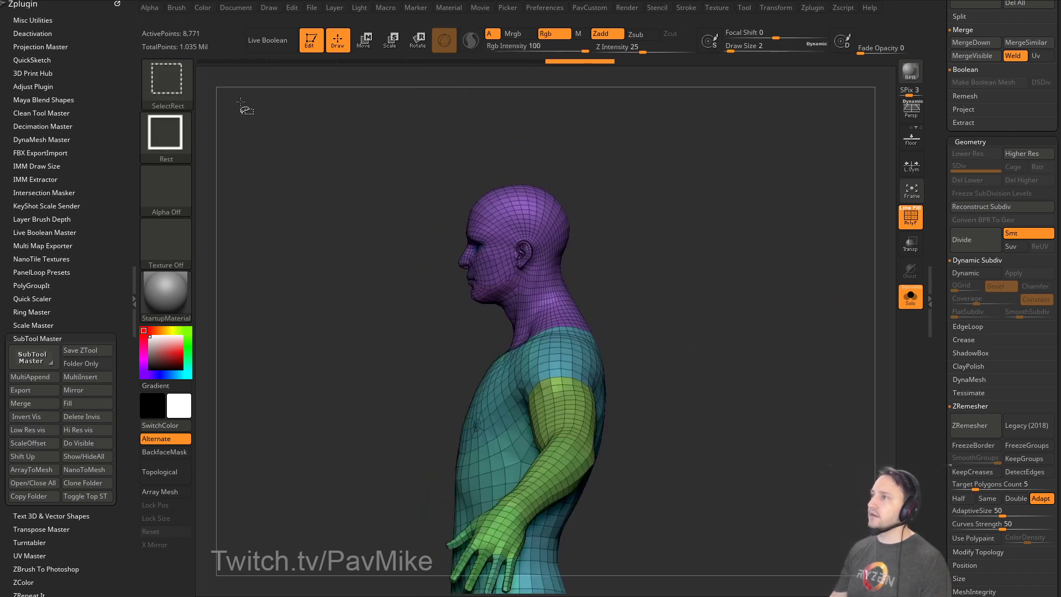
Hide the human body's head, inner mouth and eye polygroups, and delete the hidden geometry.
ctrl+alt+shift+click(551, 212)
ctrl+alt+shift+click(495, 284)
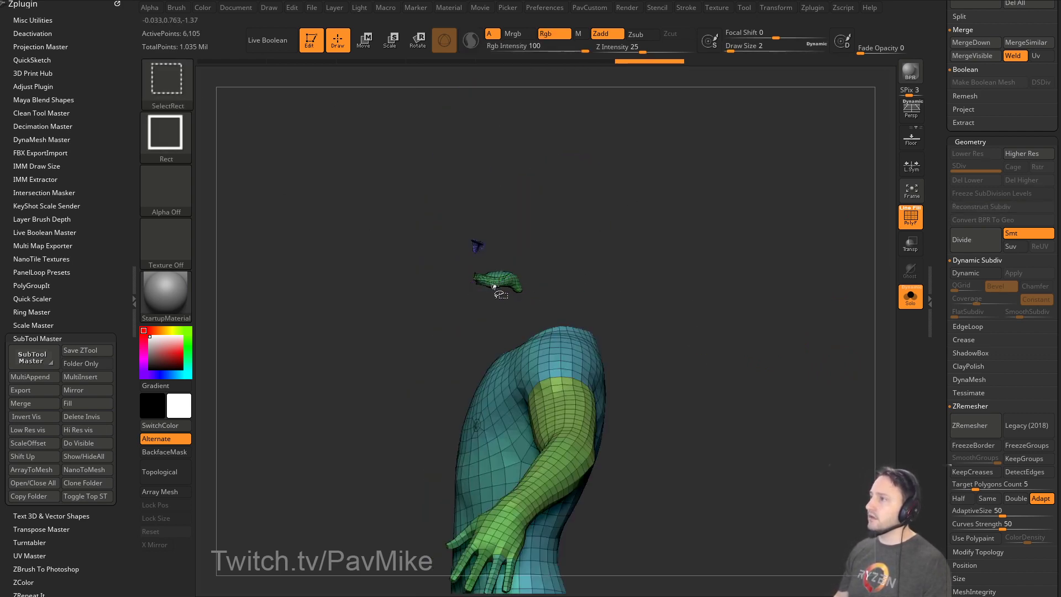
ctrl+alt+shift+click(502, 290)
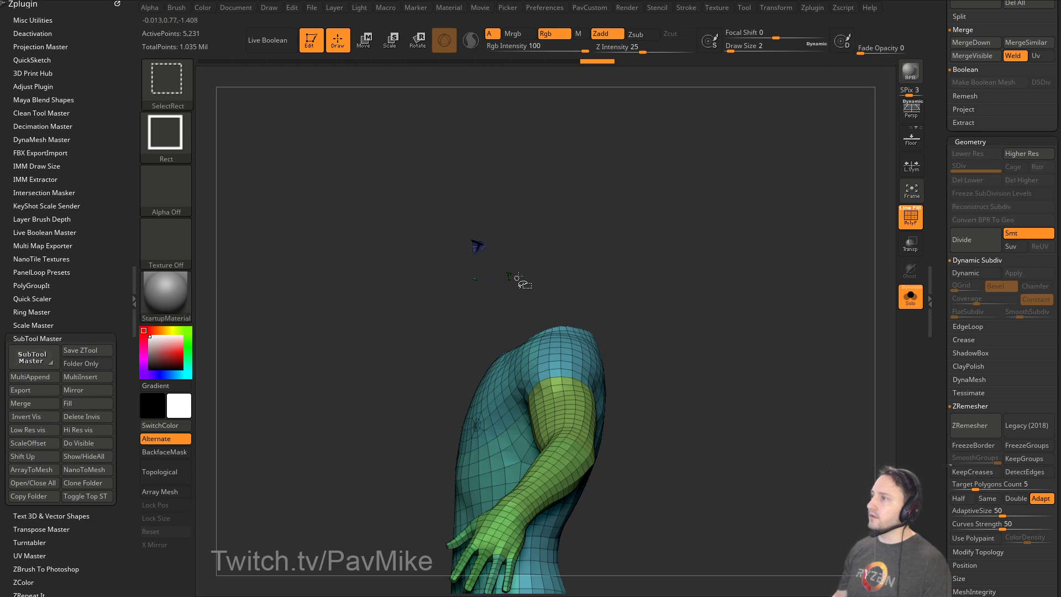
ctrl+alt+shift+click(509, 276)
ctrl+alt+shift+click(474, 244)
drag(634, 259, 583, 244)
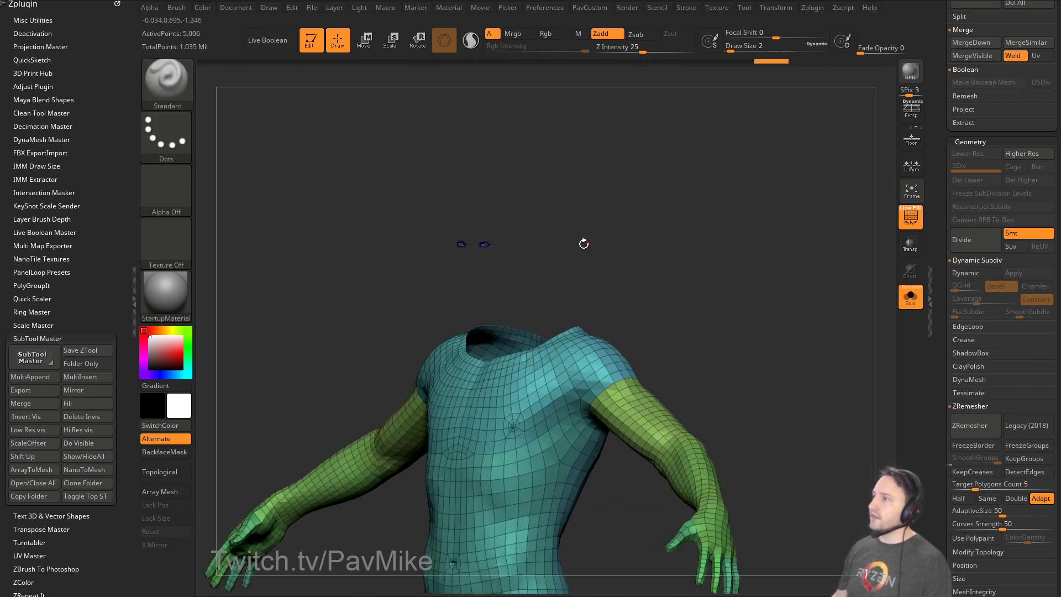
ctrl+alt+shift+click(484, 246)
key(2)
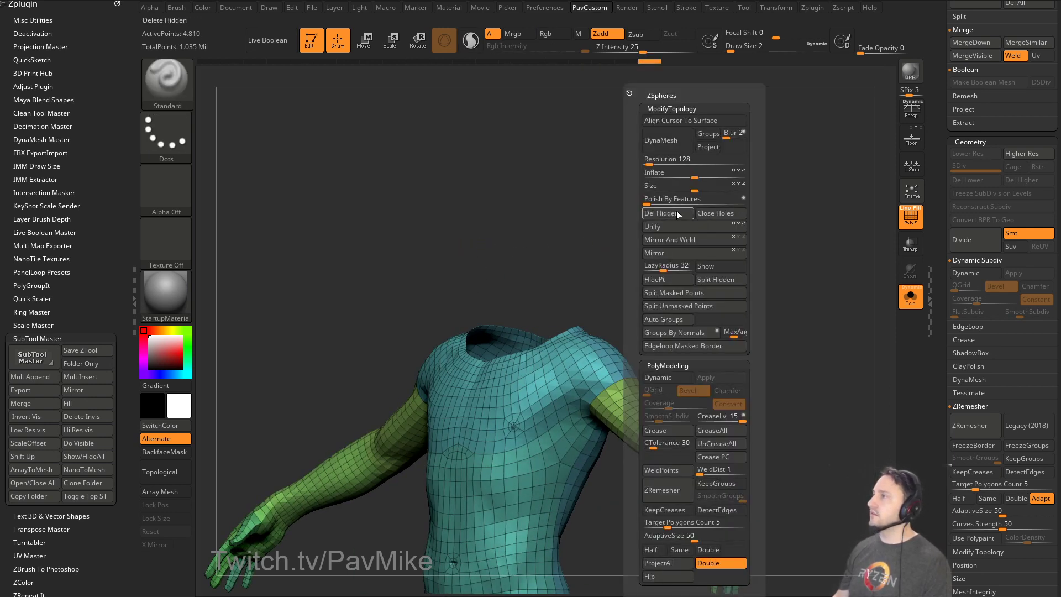
click(677, 212)
Close the open neck hole on the body and apply Mirror And Weld.
drag(618, 227, 686, 267)
key(b)
key(z)
key(m)
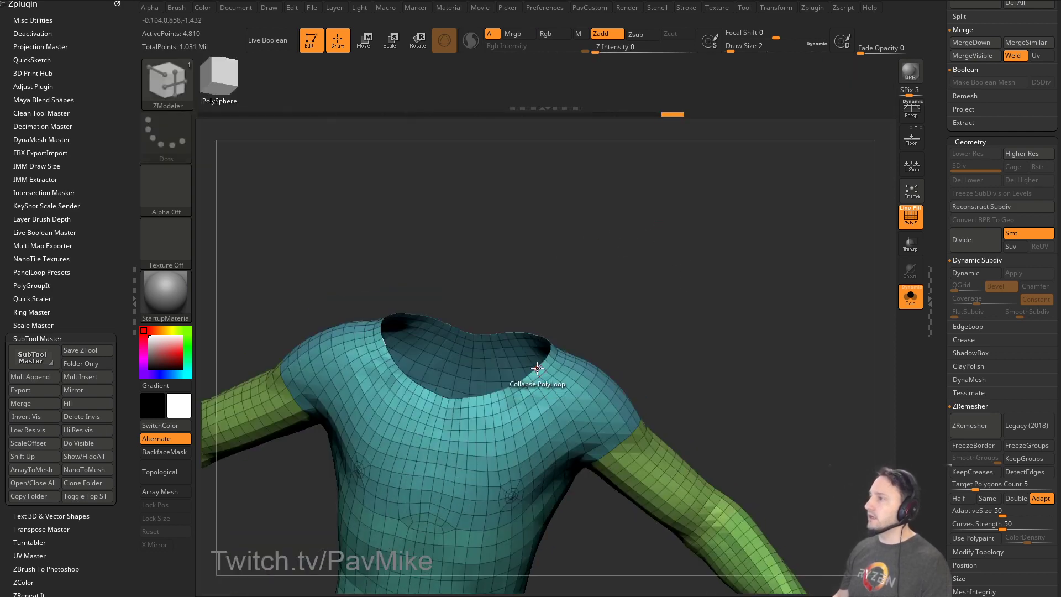
key(2)
click(730, 213)
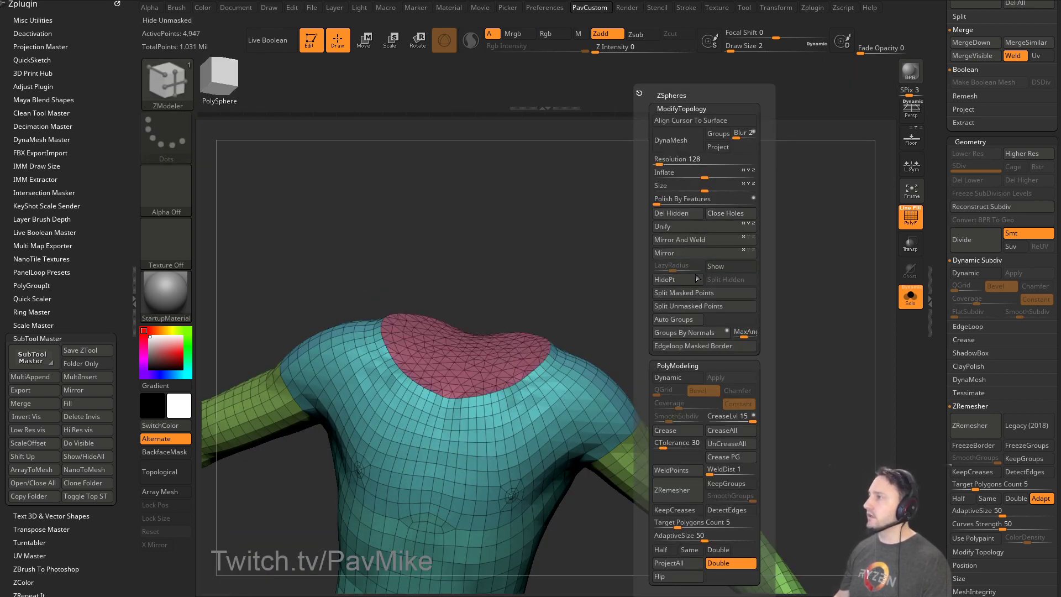
key(2)
click(671, 241)
Show Aang's head together with the body again and turn off the wireframe display.
alt+drag(658, 290, 718, 294)
click(904, 294)
click(909, 219)
drag(805, 264, 738, 254)
mouse_move(628, 190)
mouse_down()
mouse_move(642, 241)
mouse_move(578, 296)
mouse_move(592, 303)
mouse_up()
Try reshaping the body with the Move brush and undo the stroke.
key(s)
key(b)
key(m)
key(v)
drag(562, 268, 579, 274)
key(ctrl+z)
Move the body in side view to line up with Aang's neck and return to the front view.
key(s)
key(f)
mouse_move(649, 270)
mouse_down()
mouse_move(638, 271)
mouse_move(625, 225)
mouse_up()
key(w)
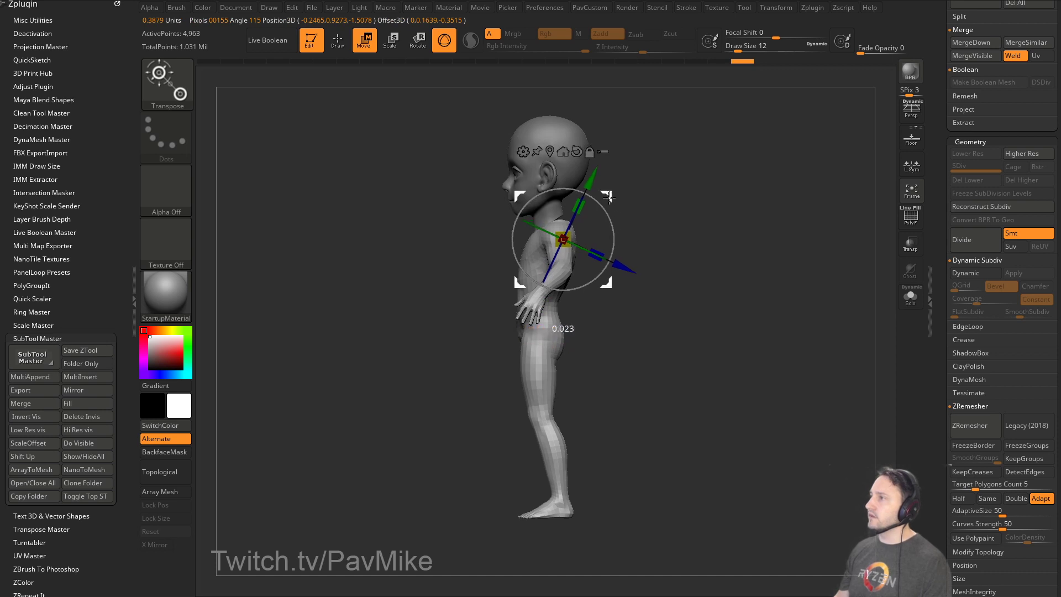
key(q)
shift+drag(720, 232, 563, 241)
alt+drag(661, 206, 689, 226)
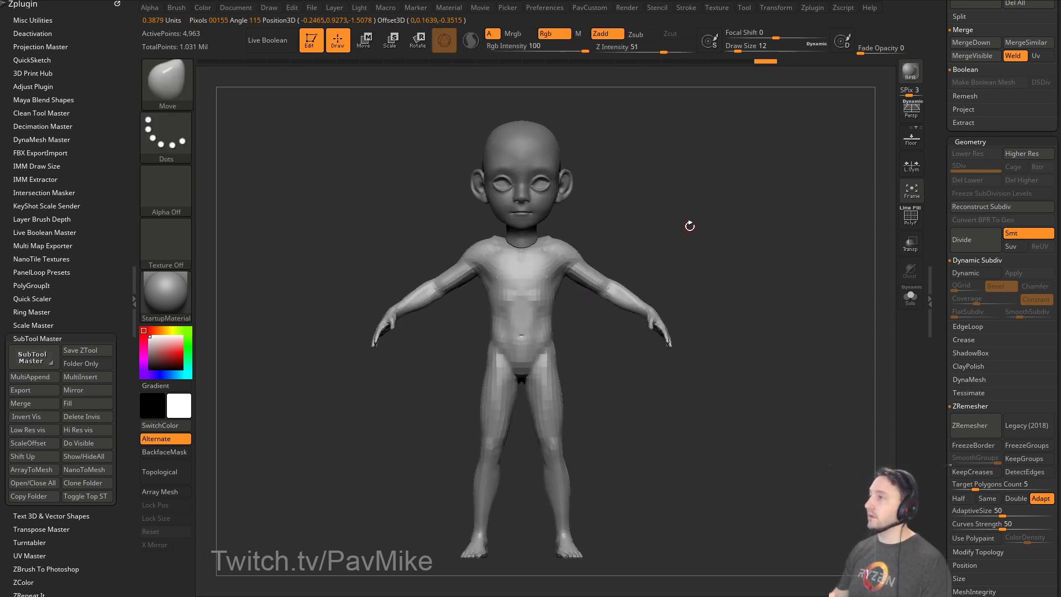
Add the Aang model sheet texture to Spotlight, enlarge it slightly and make it semi-transparent over the model.
click(712, 7)
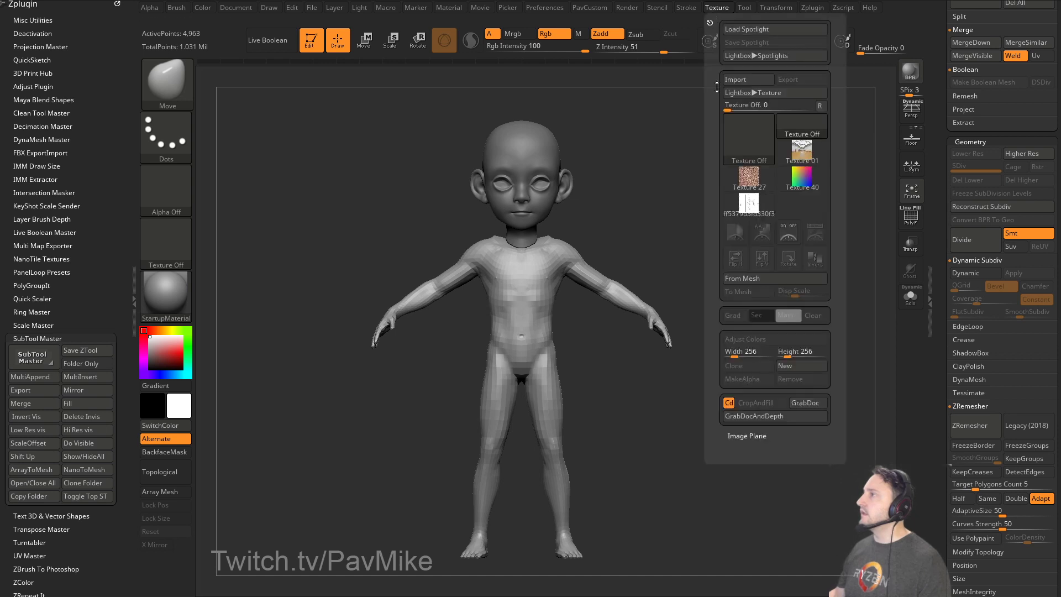
click(749, 205)
click(814, 233)
mouse_move(413, 227)
mouse_down()
mouse_move(461, 234)
mouse_move(409, 215)
mouse_up()
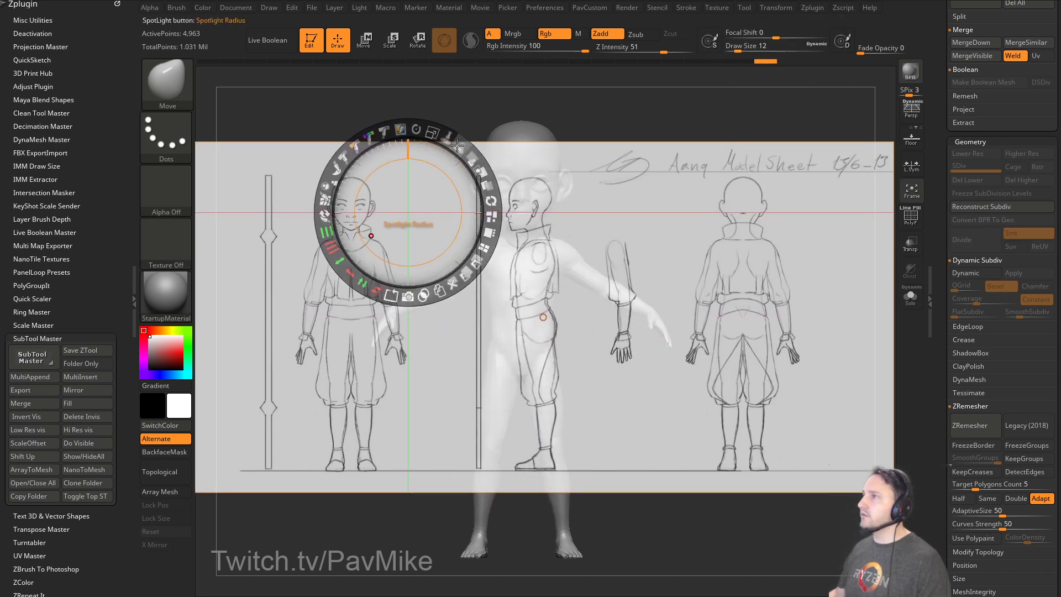
drag(474, 162, 443, 139)
drag(619, 184, 607, 183)
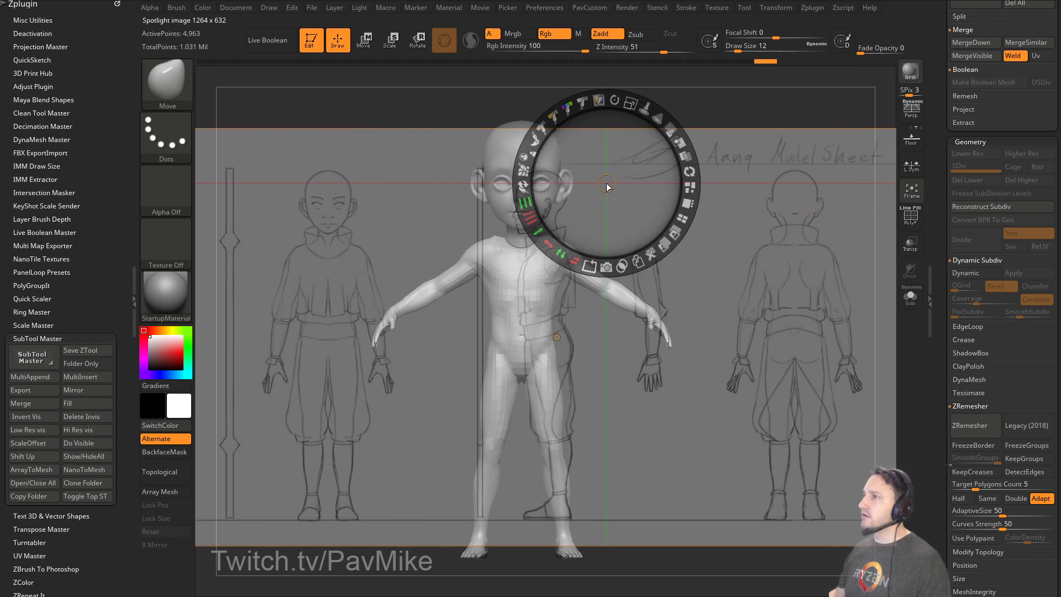
Leave Spotlight editing, fit Aang's head to the sheet's front drawing and show the movie timeline.
key(z)
mouse_move(769, 275)
alt+mouse_down()
mouse_move(581, 276)
mouse_move(618, 266)
alt+mouse_up()
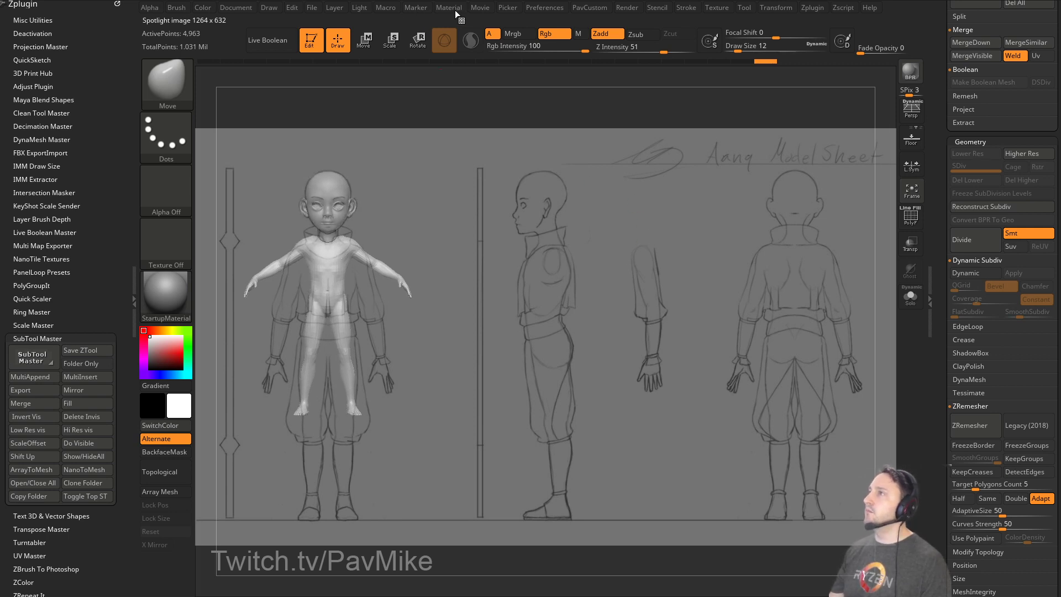
click(479, 8)
click(517, 199)
click(520, 217)
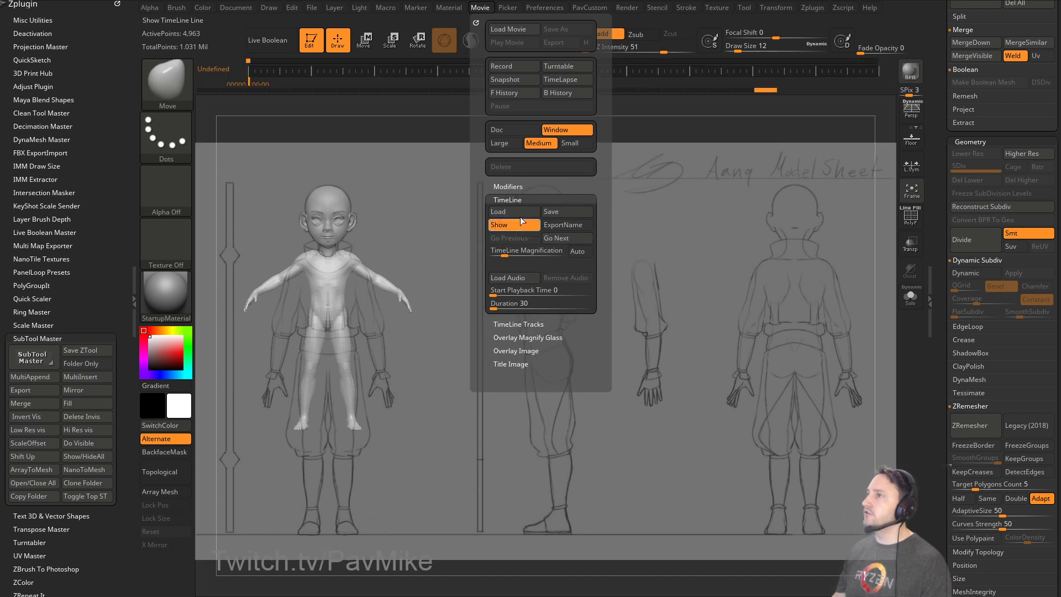
Add camera keyframes on the timeline with the model aligned to the sheet's side and back drawings.
click(280, 71)
mouse_move(572, 294)
alt+mouse_down()
mouse_move(754, 310)
mouse_move(711, 301)
mouse_move(737, 307)
alt+mouse_up()
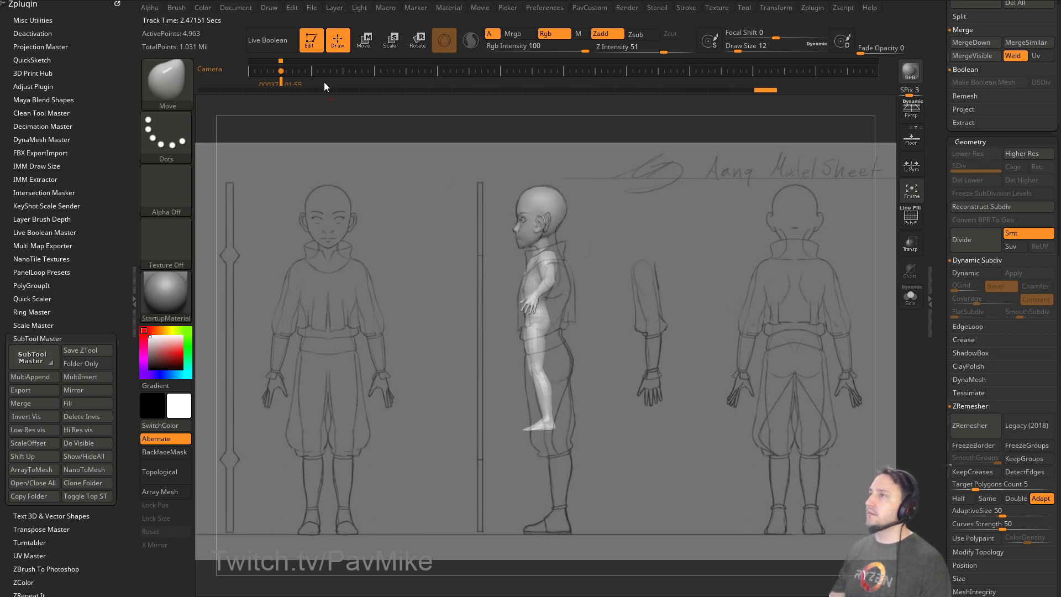
click(314, 65)
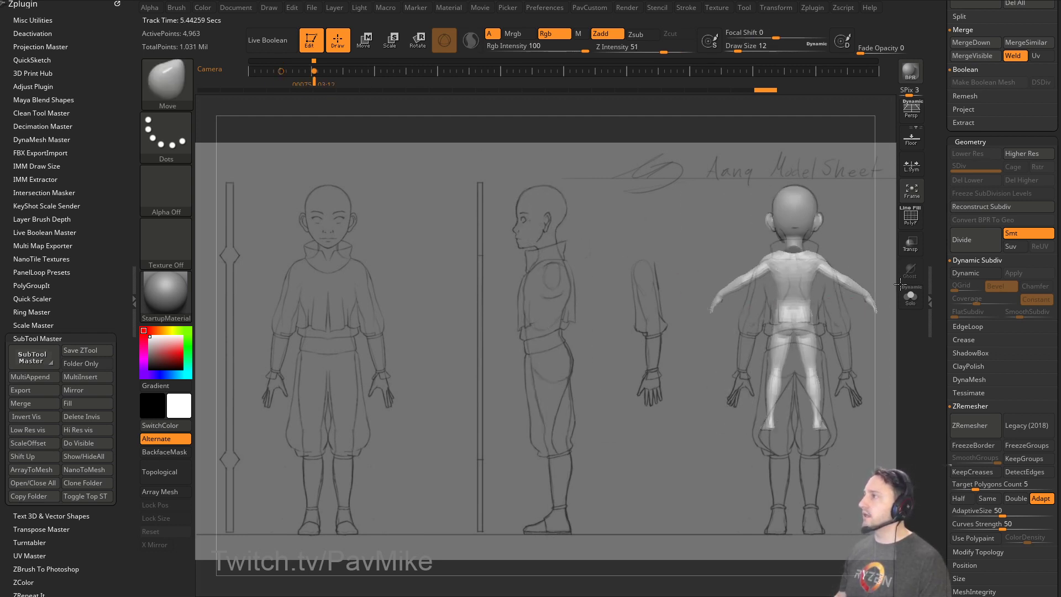
click(344, 71)
Step through the stored camera keyframes to check the model against the front, side and back drawings.
key(Left)
key(Left)
key(Left)
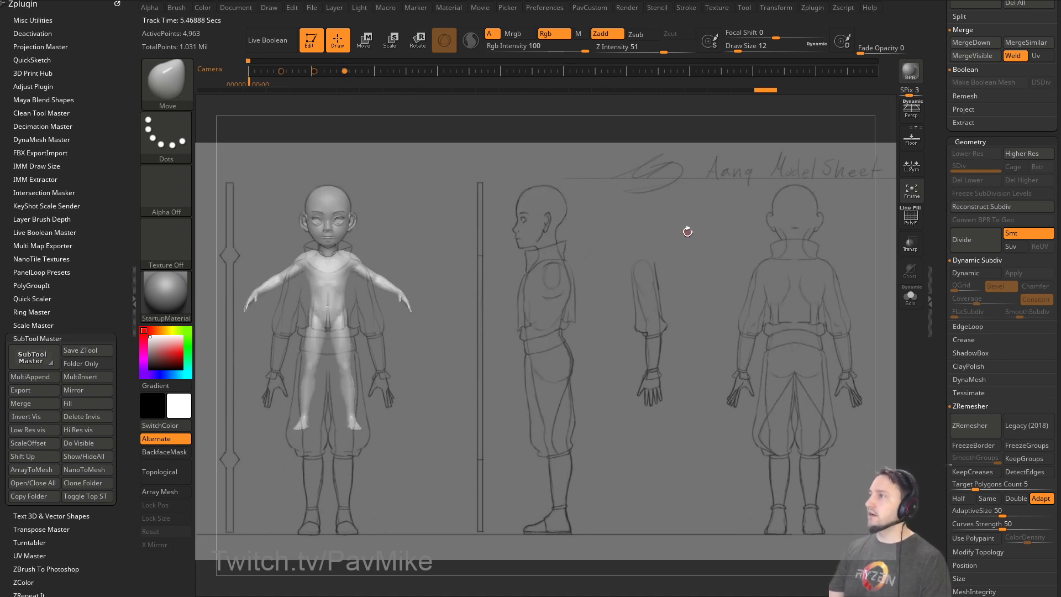
key(Right)
key(Right)
key(Right)
key(Left)
key(Left)
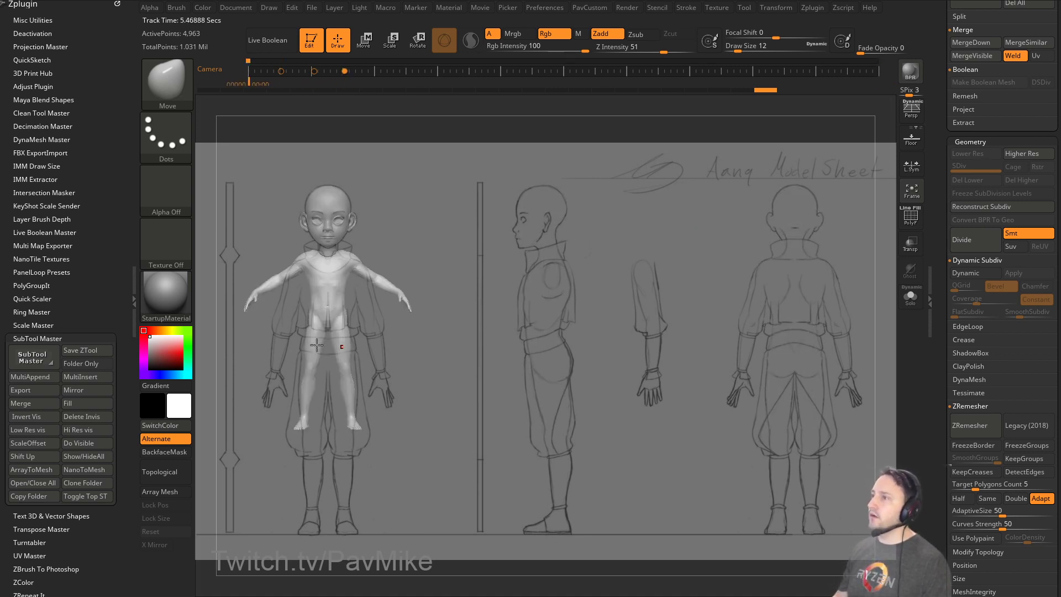
Center the gizmo on the human body, then scale and move it to match the front drawing's shoulders and feet.
drag(949, 216, 943, 344)
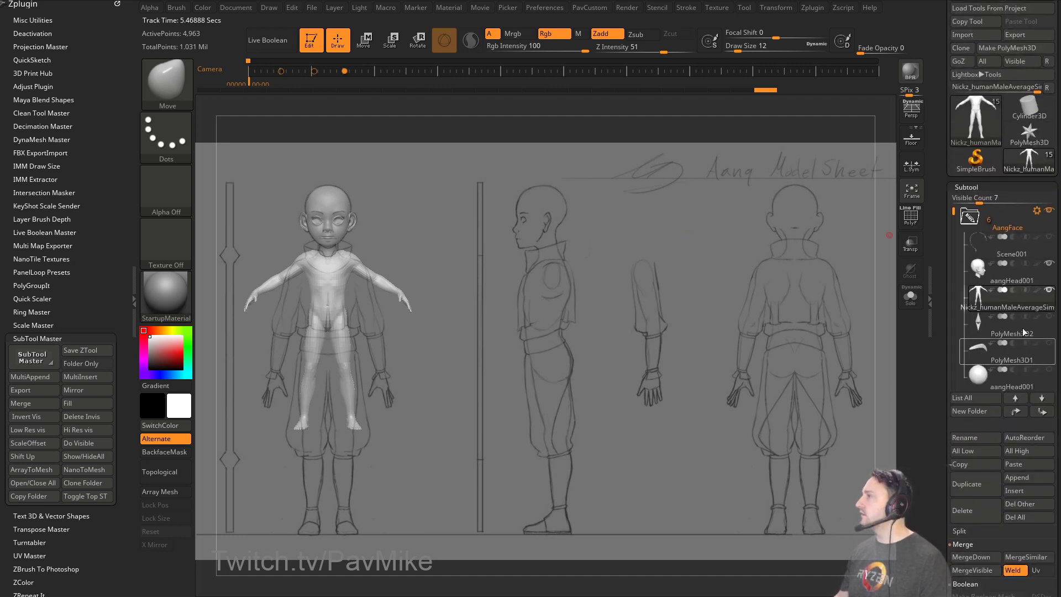
shift+click(1036, 291)
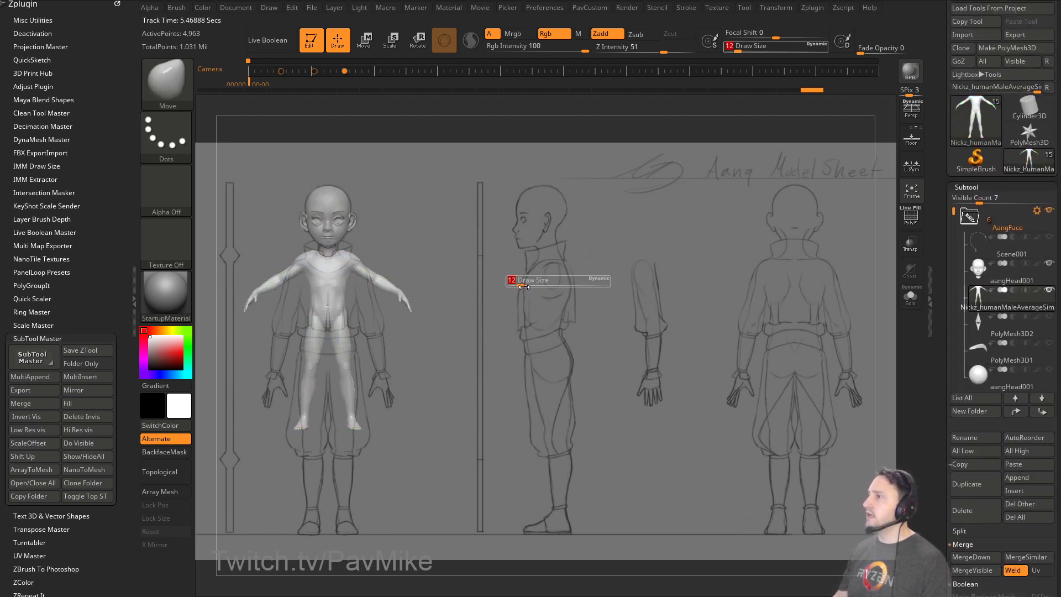
key(w)
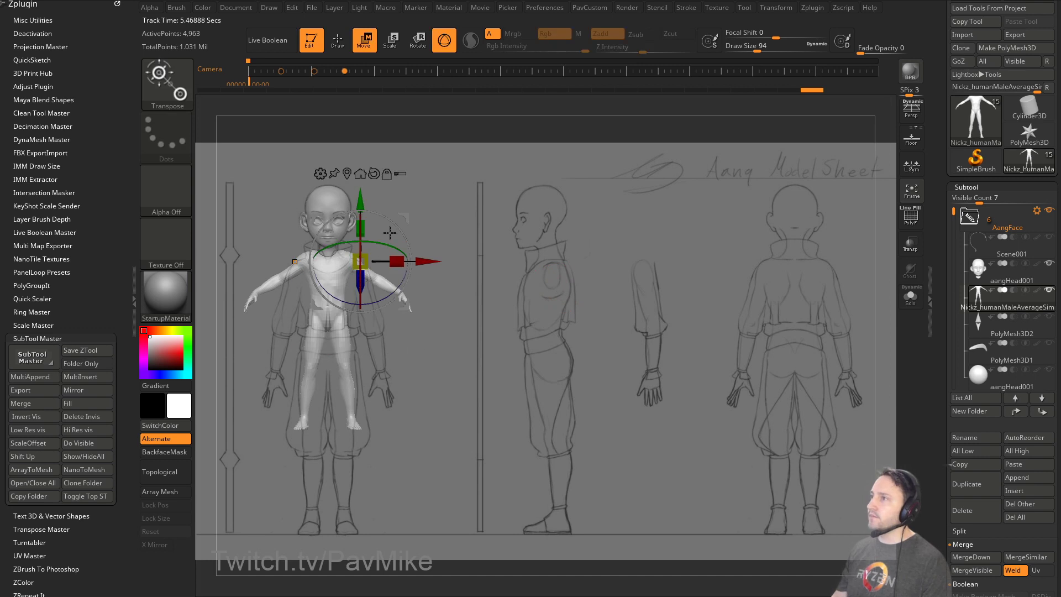
click(347, 174)
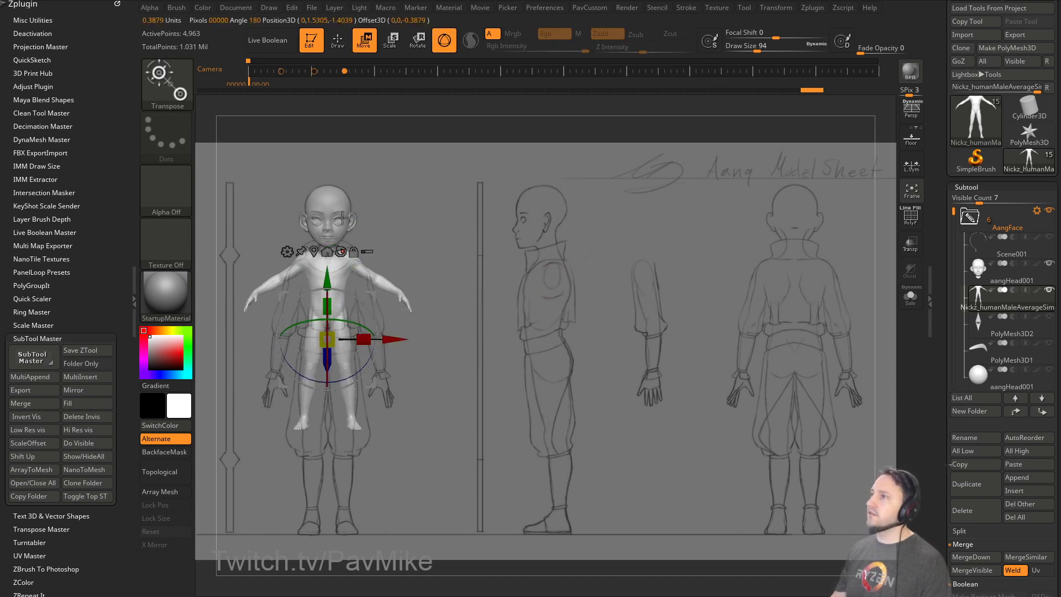
drag(333, 339, 329, 307)
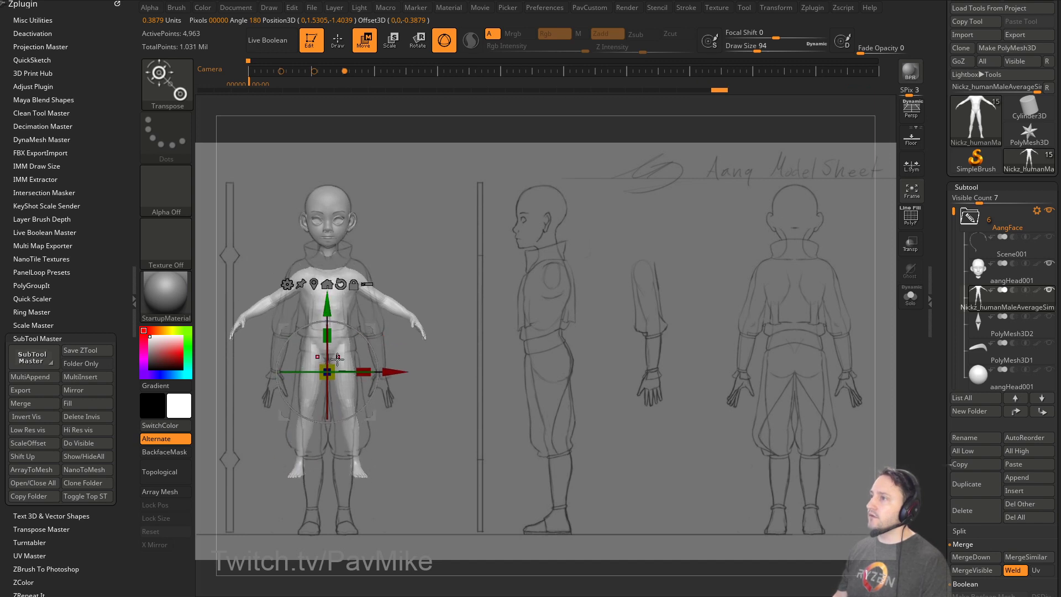
drag(329, 369, 330, 327)
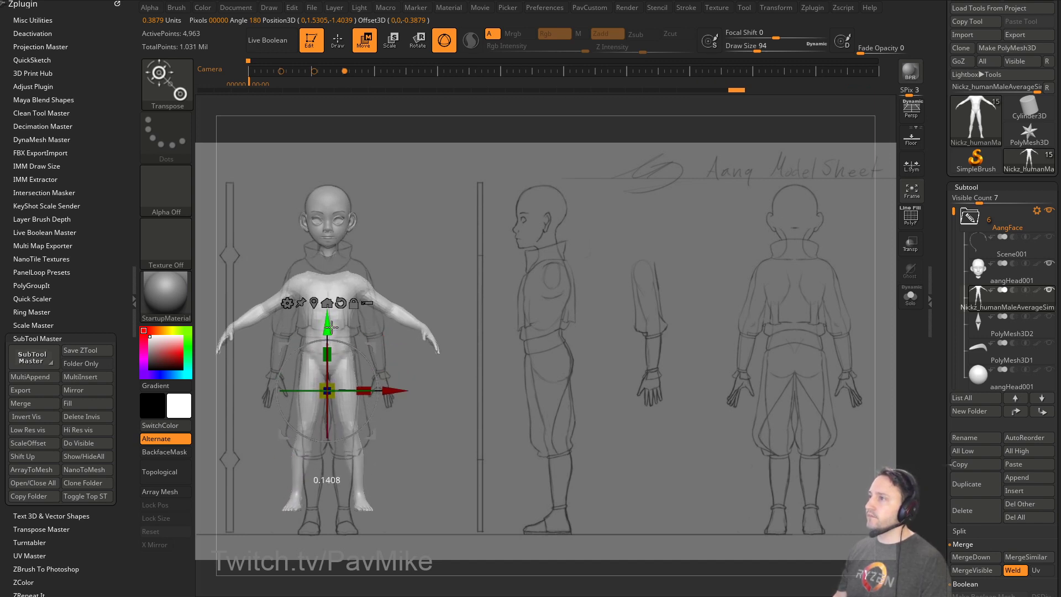
drag(328, 390, 338, 367)
drag(328, 325, 328, 333)
drag(338, 384, 337, 391)
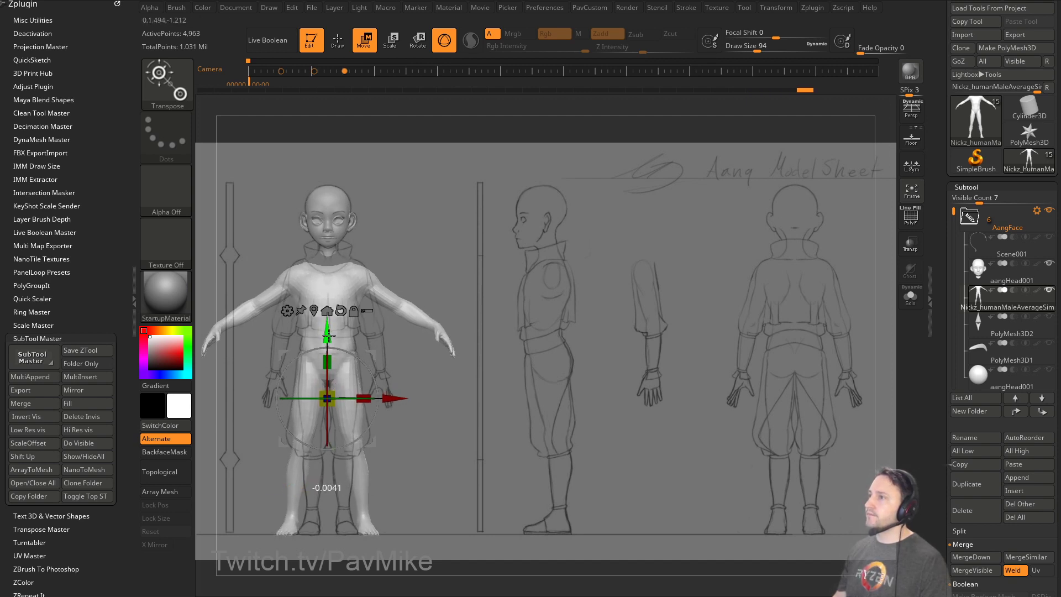
Select the Standard brush and set its draw size to 44.
key(q)
key(b)
key(s)
key(t)
key(s)
drag(400, 366, 395, 371)
key(s)
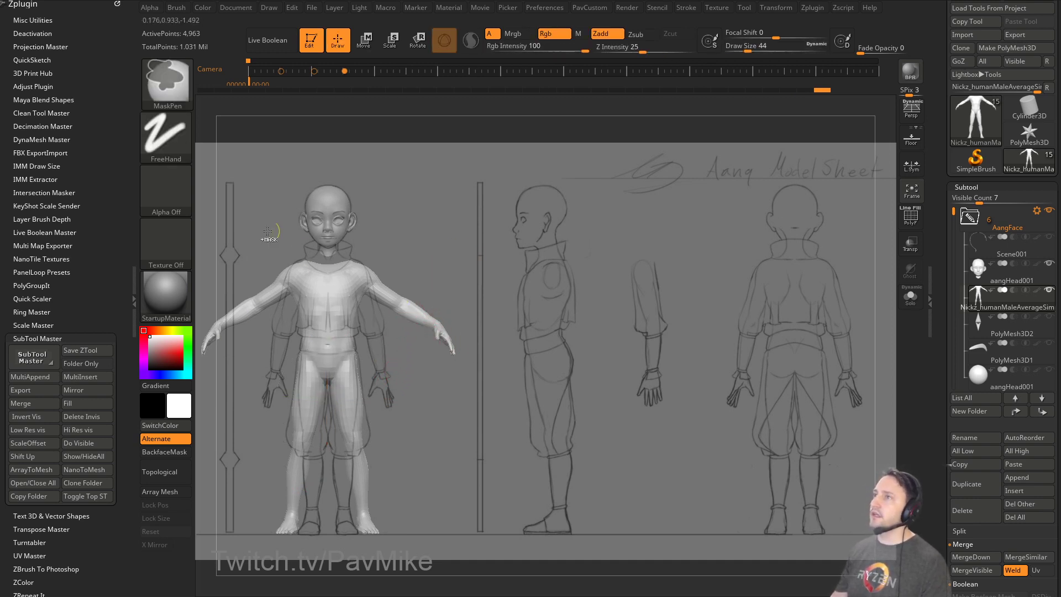
Use MaskLasso to mask the body's torso and legs, leaving both arms unmasked with softened mask edges.
ctrl+click(166, 83)
ctrl+click(376, 151)
mouse_move(476, 322)
ctrl+mouse_down()
mouse_move(387, 237)
mouse_move(362, 267)
mouse_move(473, 348)
ctrl+mouse_up()
ctrl+click(408, 311)
ctrl+click(502, 246)
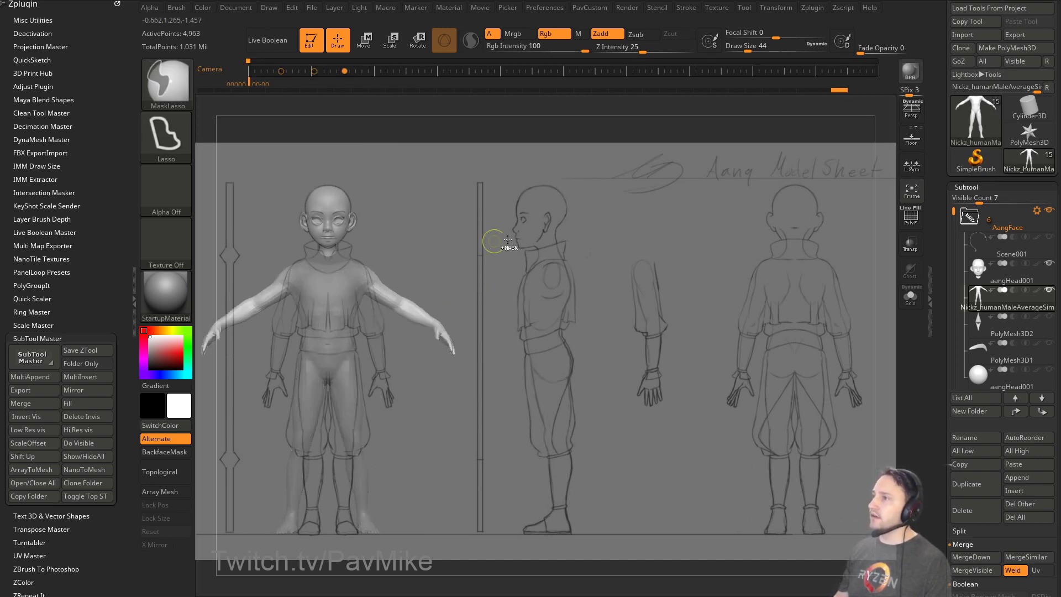
Place the gizmo at the shoulder and rotate both unmasked arms partway down toward the front drawing's arms.
key(w)
alt+click(364, 279)
shift+drag(504, 256, 459, 224)
mouse_move(405, 255)
mouse_down()
mouse_move(408, 289)
mouse_move(406, 256)
mouse_up()
drag(374, 308, 376, 312)
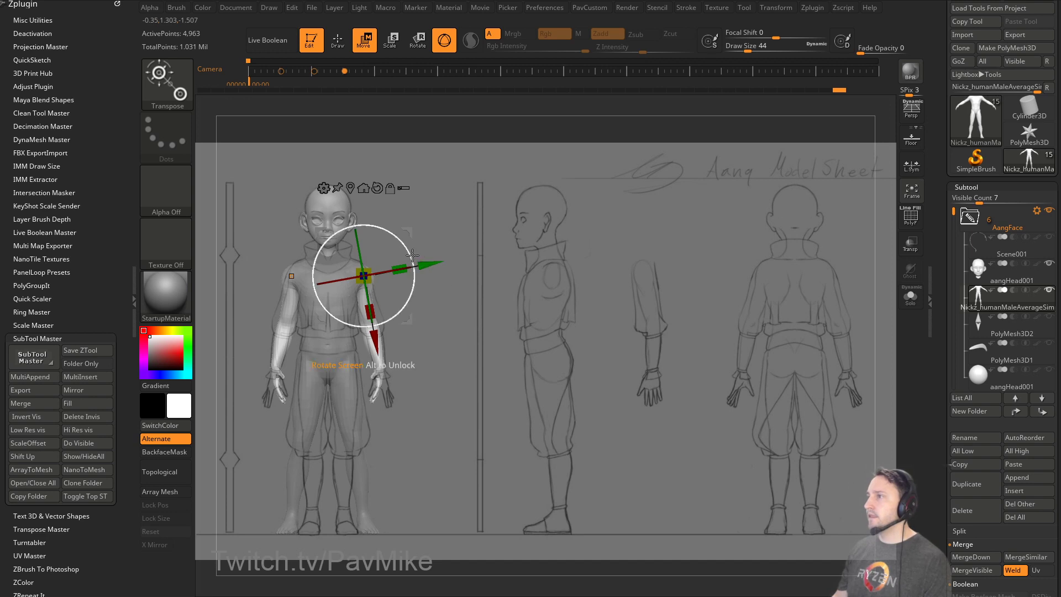
drag(410, 254, 407, 219)
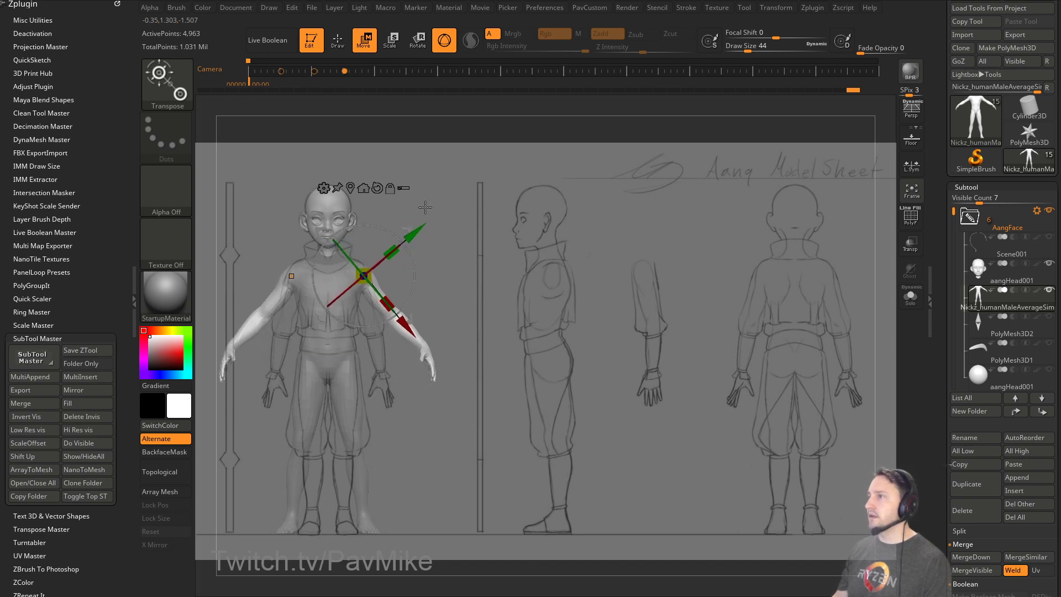
key(q)
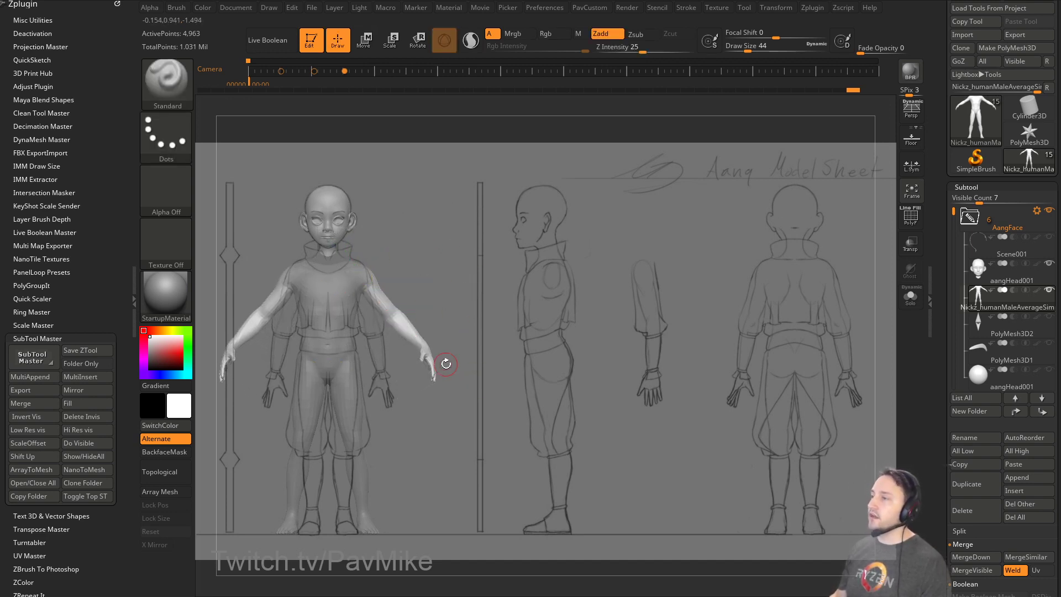
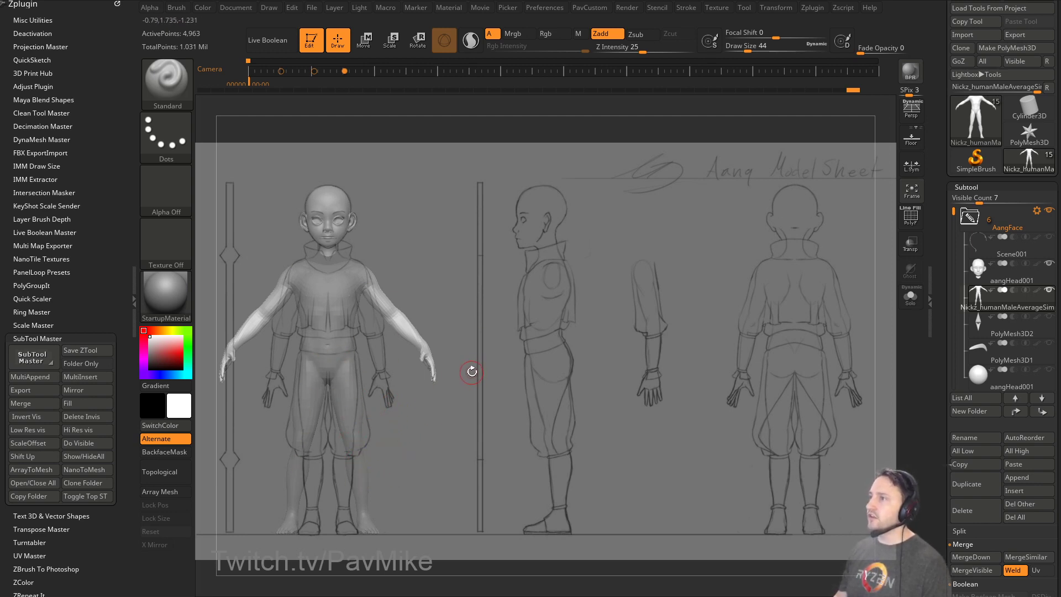
Clear the mask from the human body and set the brush draw size to 33.
key(s)
drag(529, 337, 520, 336)
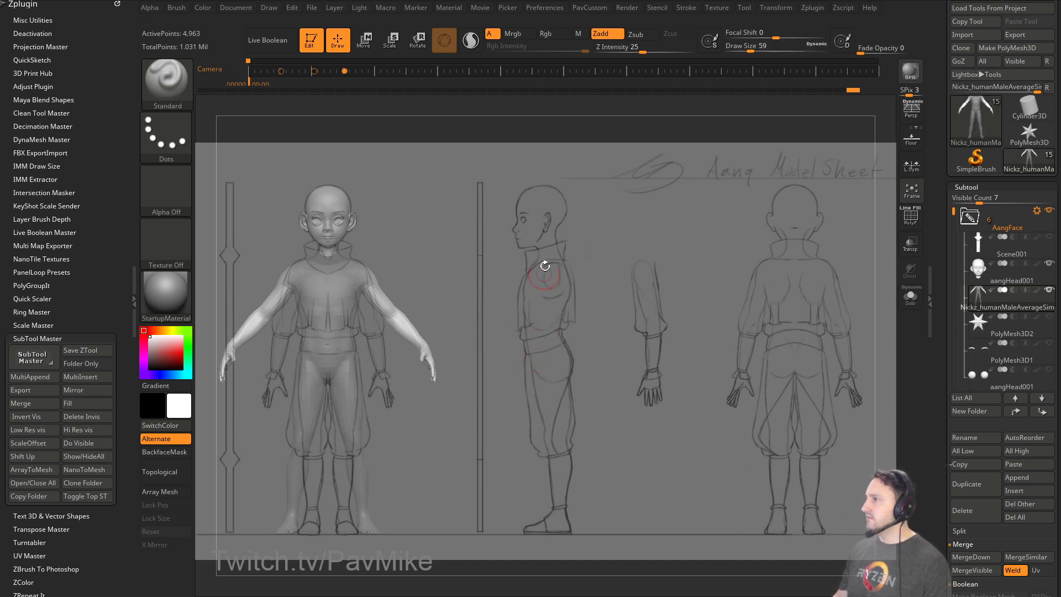
mouse_move(392, 281)
mouse_down()
mouse_move(498, 250)
mouse_move(490, 262)
mouse_up()
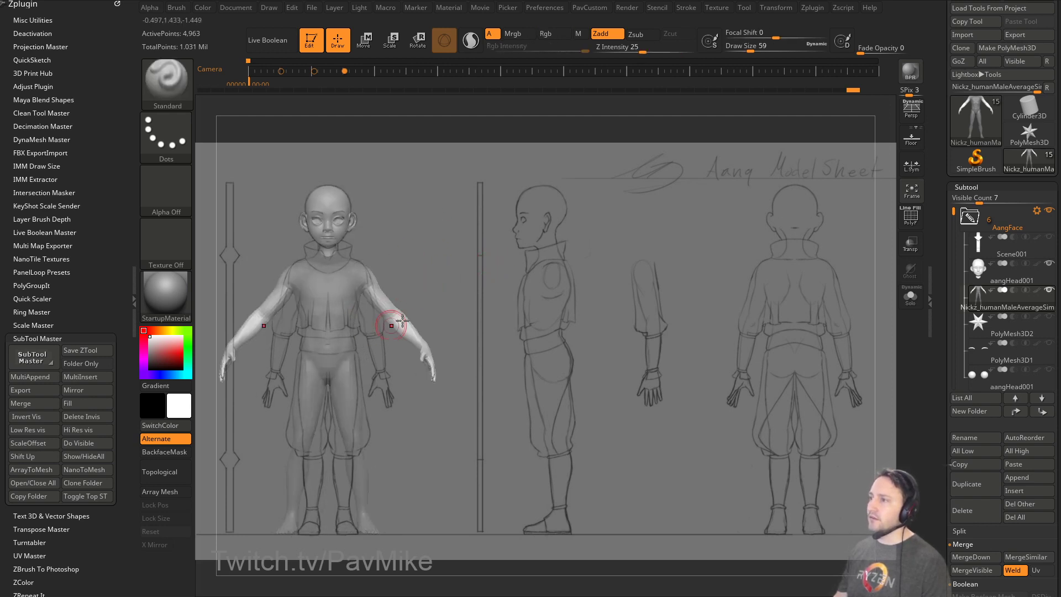
mouse_move(442, 232)
ctrl+mouse_down()
mouse_move(459, 271)
mouse_move(426, 279)
mouse_move(464, 273)
ctrl+mouse_up()
key(s)
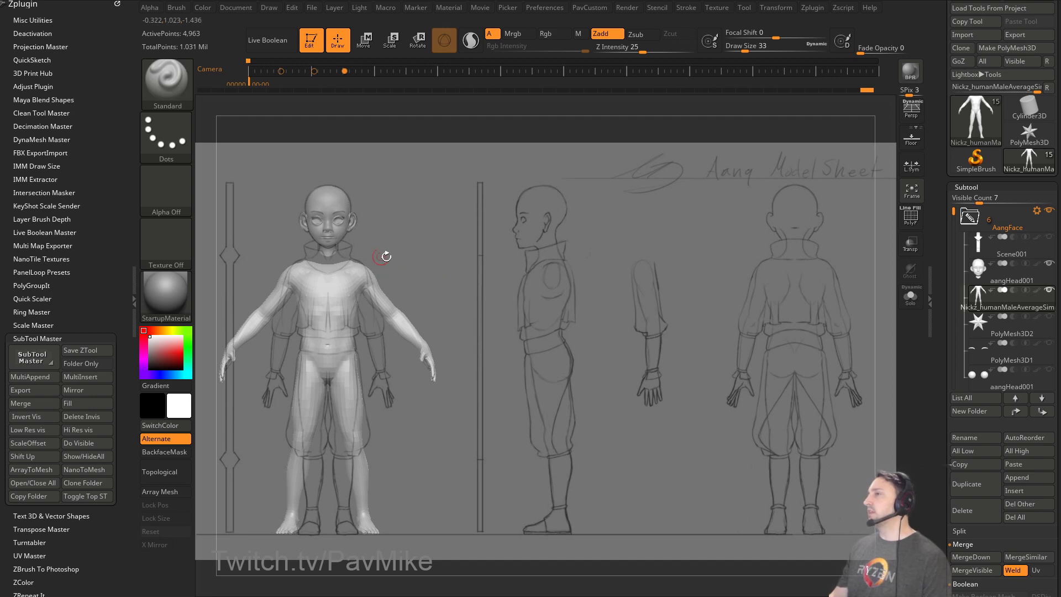
Duplicate the aangHead001 subtool, move the copy and the human body out of the AangFace folder, and select the copy.
click(1005, 274)
scroll(994, 359, down, 2)
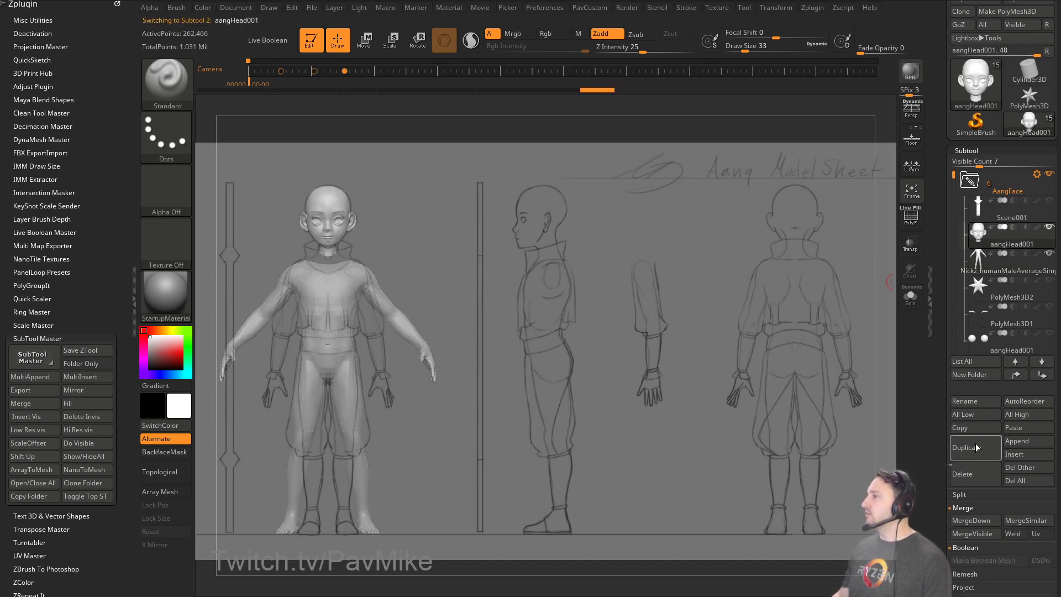
click(976, 447)
click(1015, 375)
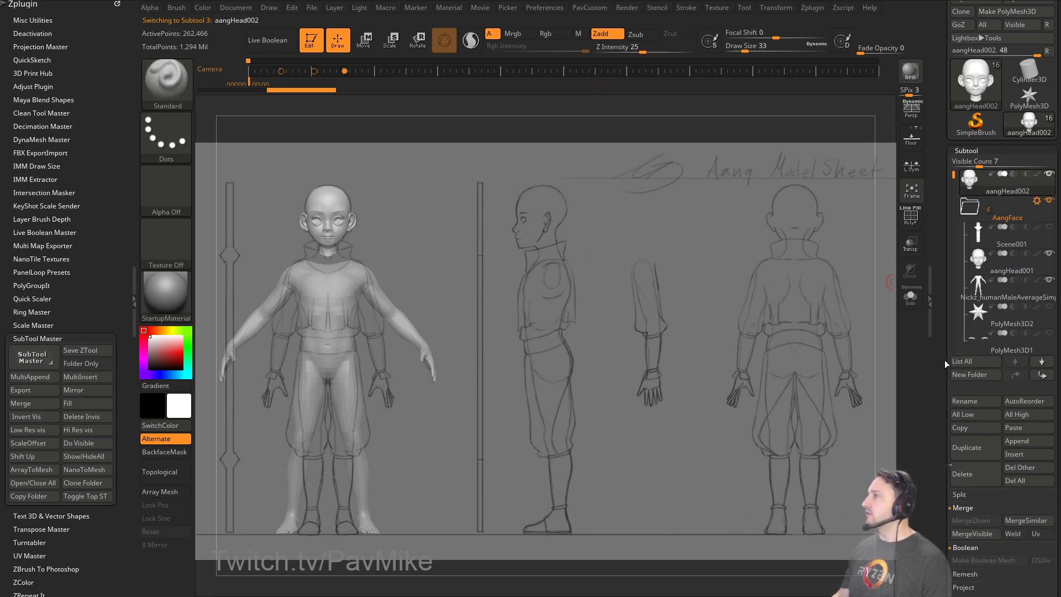
alt+click(414, 380)
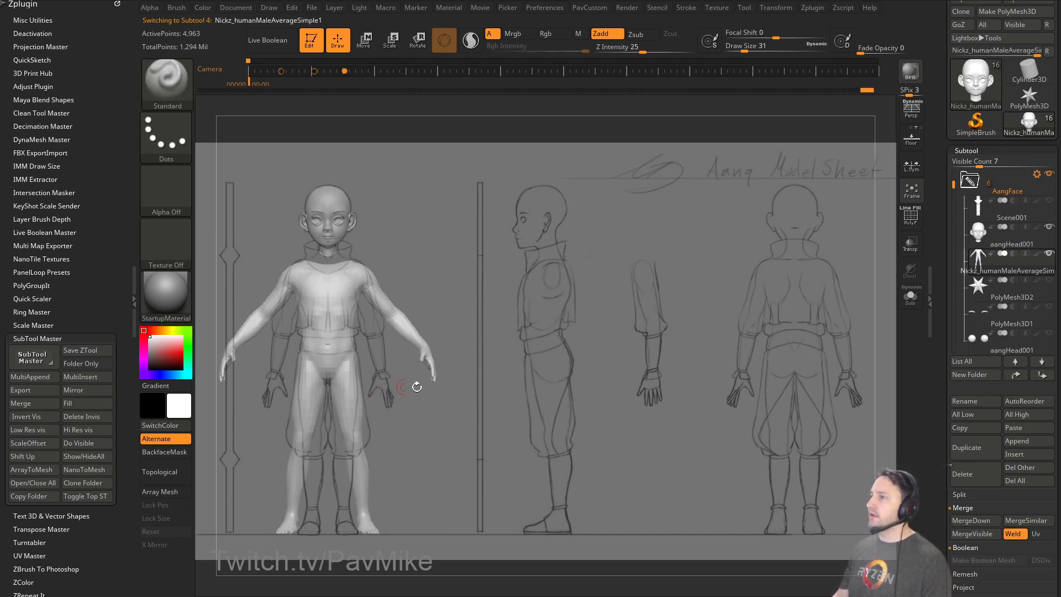
click(1015, 375)
click(1028, 217)
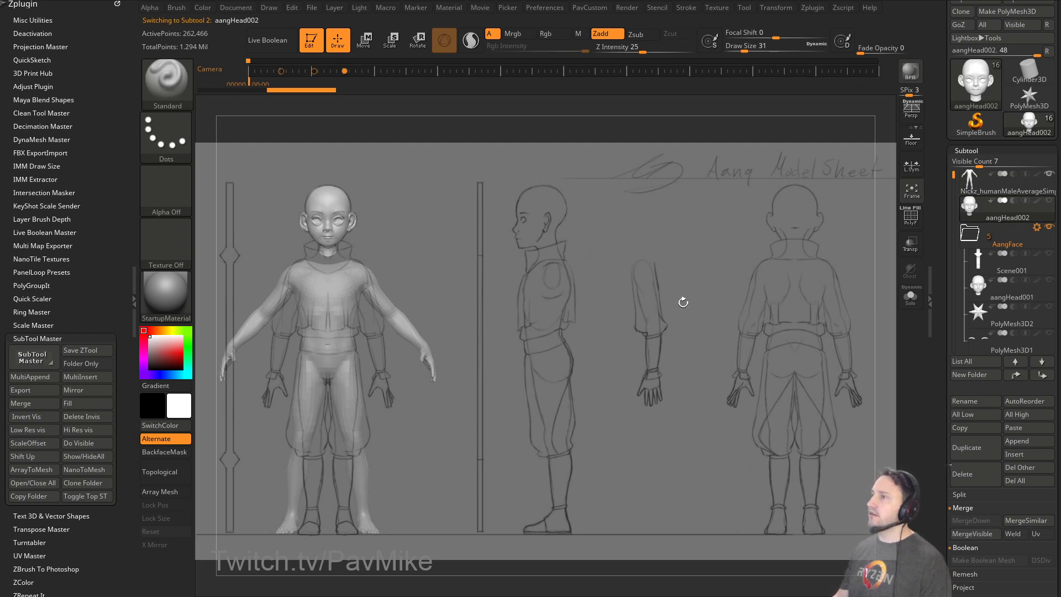
Show the polyframe, drop the duplicated head to its lowest subdivision level, and delete its higher levels.
click(911, 216)
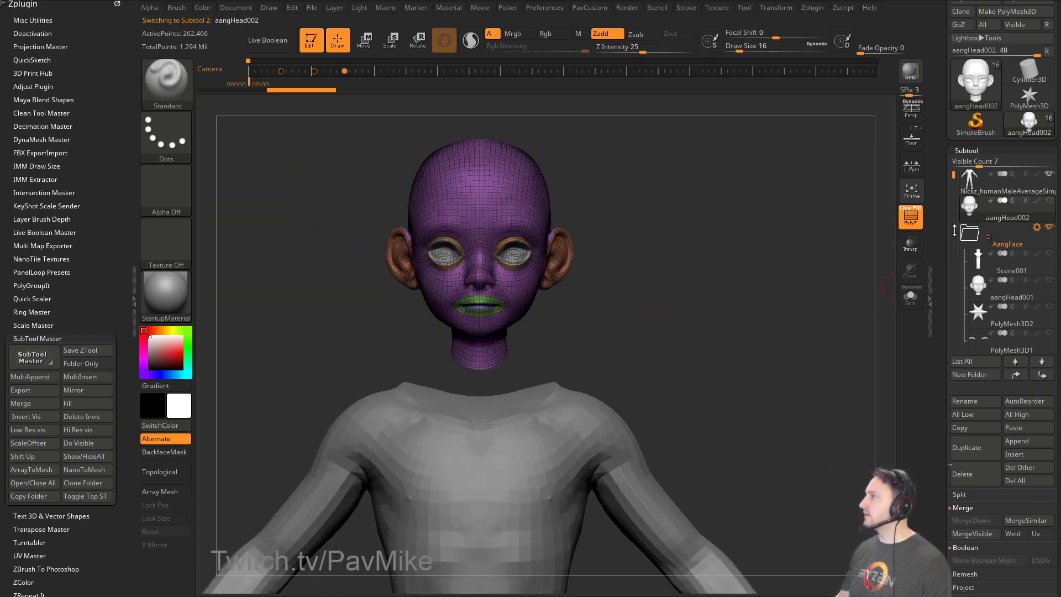
scroll(954, 231, down, 5)
drag(966, 462, 952, 462)
drag(848, 393, 351, 238)
click(1021, 475)
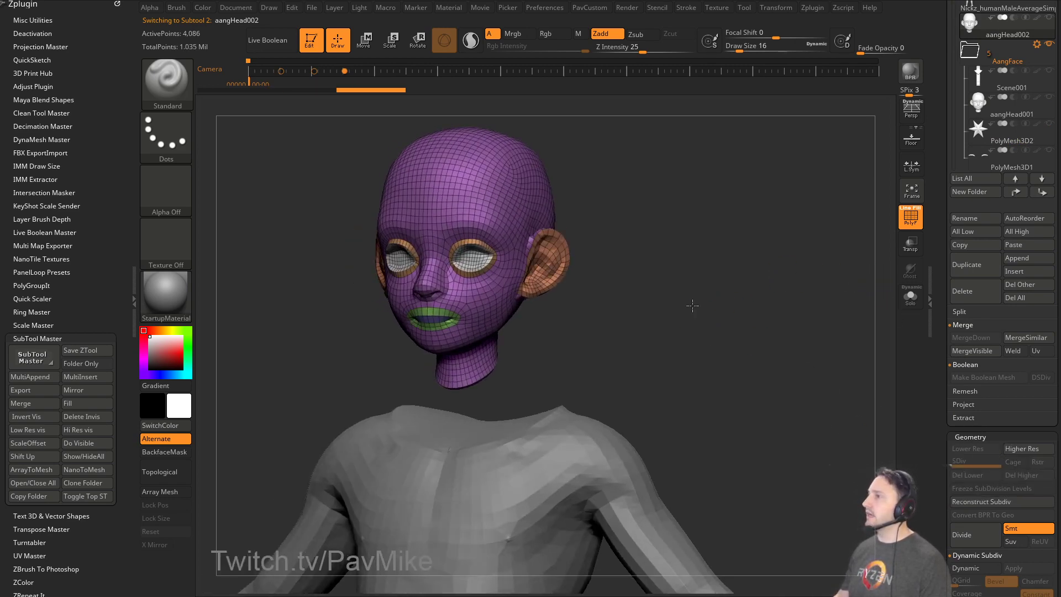
Hide the polygroup capping the underside of the duplicated head's neck and delete the hidden polygons.
mouse_move(691, 305)
mouse_down()
mouse_move(584, 349)
mouse_move(684, 352)
mouse_move(713, 376)
mouse_up()
key(ctrl+shift)
ctrl+shift+click(491, 390)
ctrl+shift+drag(715, 384, 787, 379)
key(space)
click(748, 215)
alt+drag(671, 409, 656, 338)
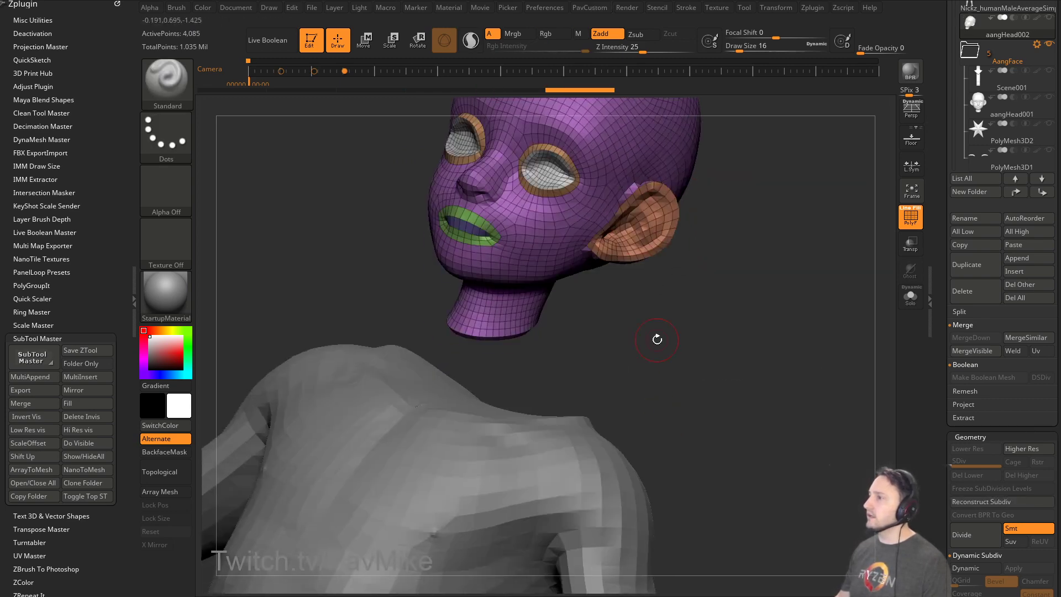
Delete the polygroup capping the body's neck opening and merge the body with the duplicated head.
alt+click(566, 455)
drag(657, 379, 762, 369)
ctrl+shift+click(511, 422)
ctrl+shift+drag(689, 297, 740, 356)
key(space)
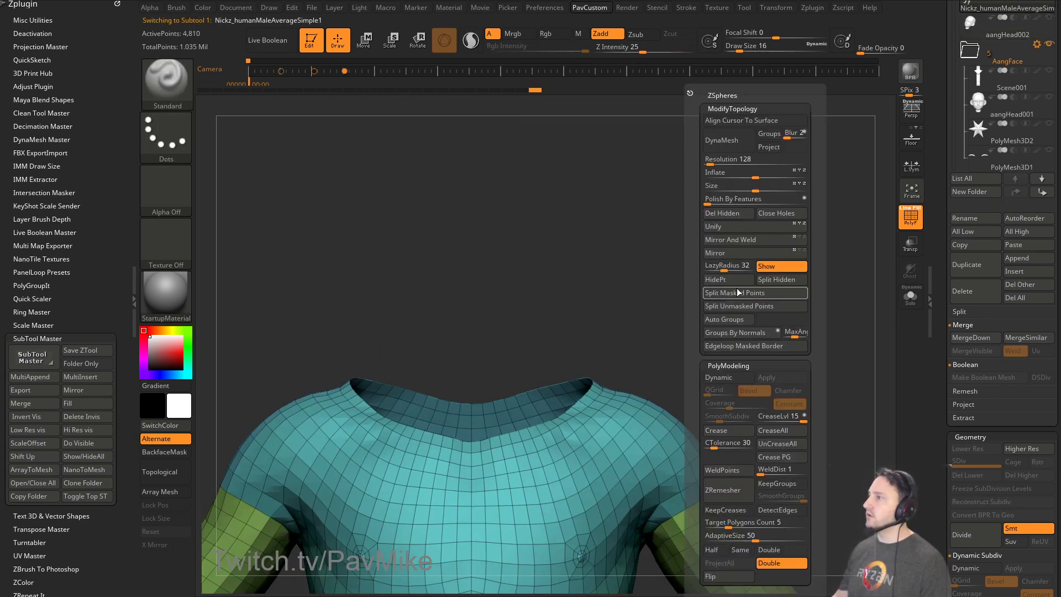
click(729, 216)
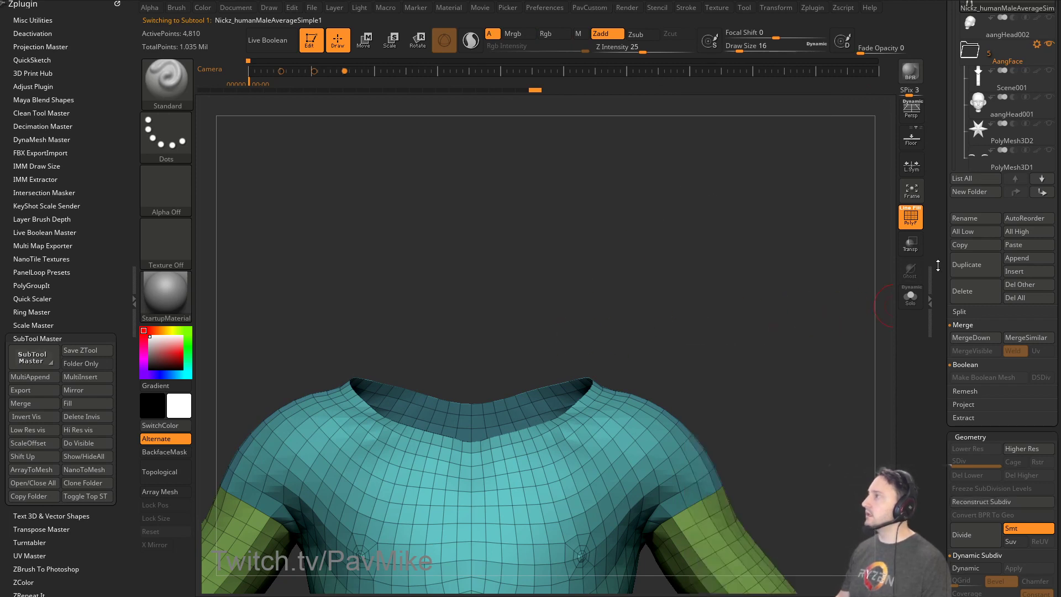
scroll(980, 170, up, 3)
key(ctrl+shift+m)
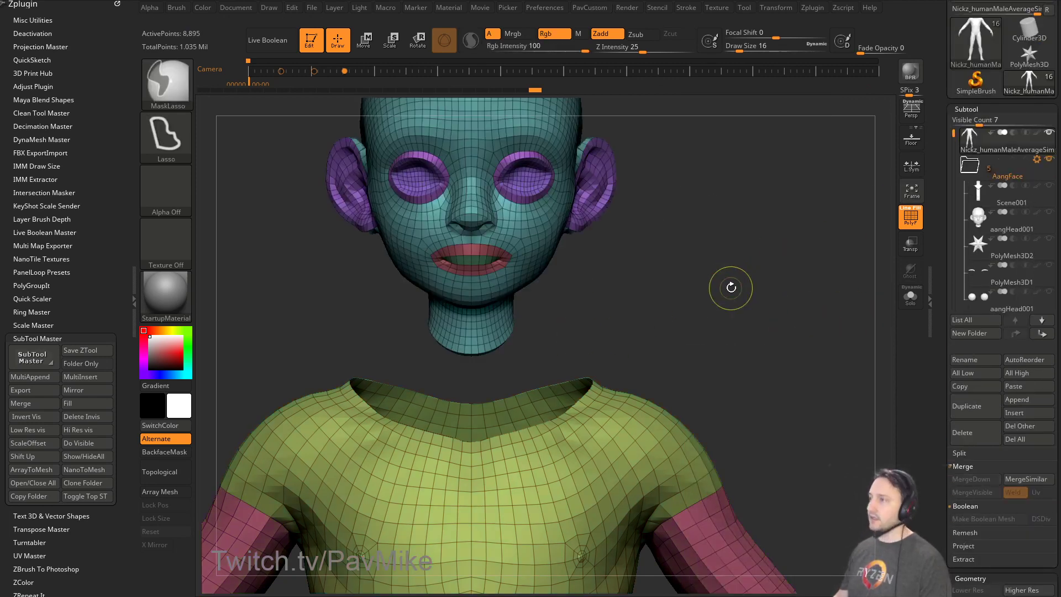
Use ZModeler's edge PolyGroup action on a polyloop to give the neck's lowest ring its own polygroup.
mouse_move(779, 292)
mouse_down()
mouse_move(743, 303)
mouse_move(766, 290)
mouse_move(627, 268)
mouse_move(604, 250)
mouse_move(638, 266)
mouse_up()
key(b)
key(z)
key(m)
key(space)
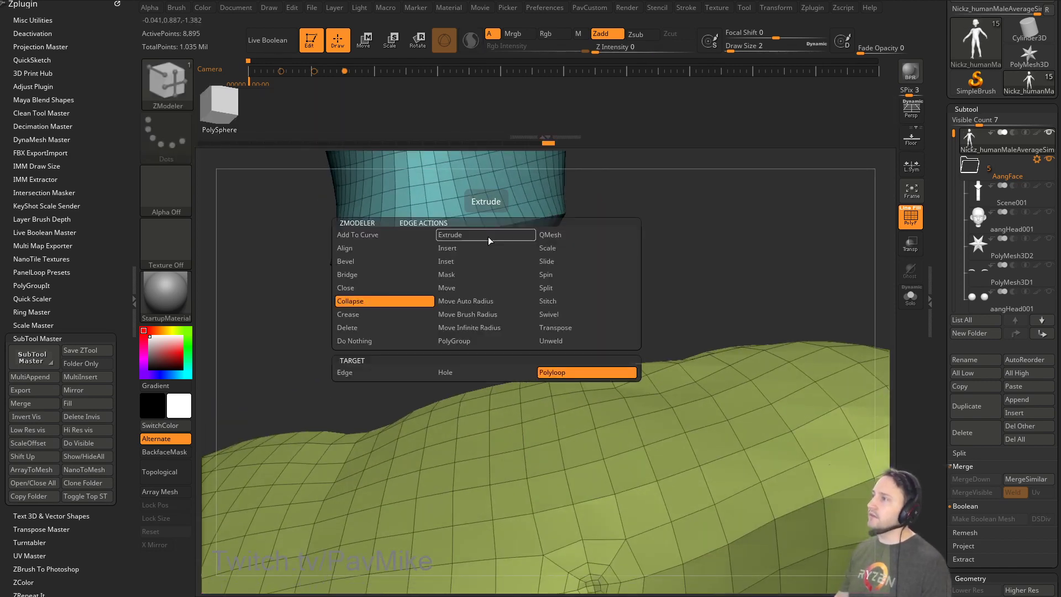
click(469, 339)
click(485, 237)
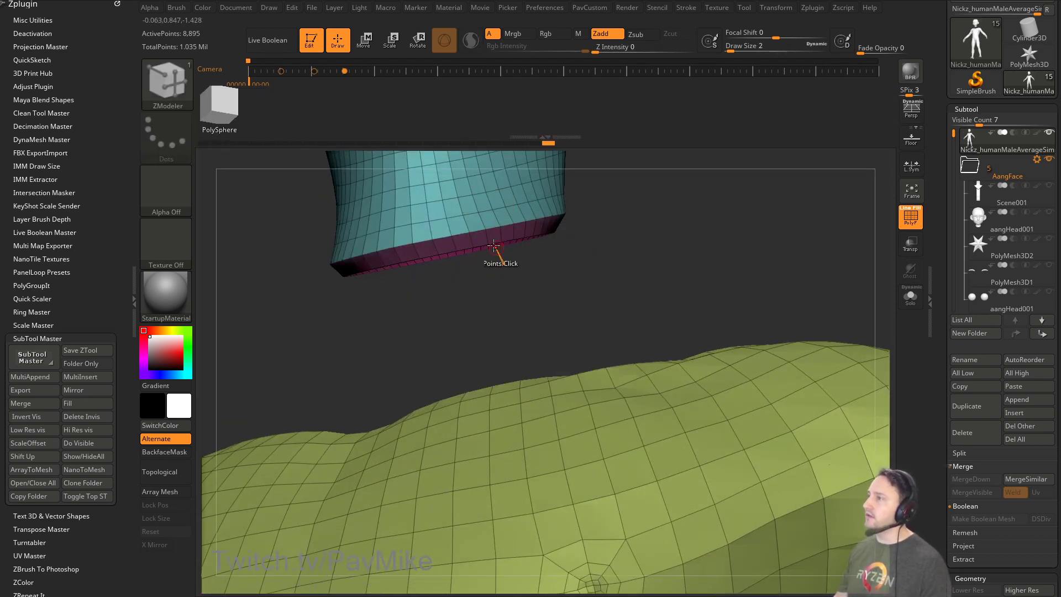
Change the visibility selection brush from SelectRect to SelectLasso.
ctrl+shift+click(557, 241)
ctrl+shift+click(681, 277)
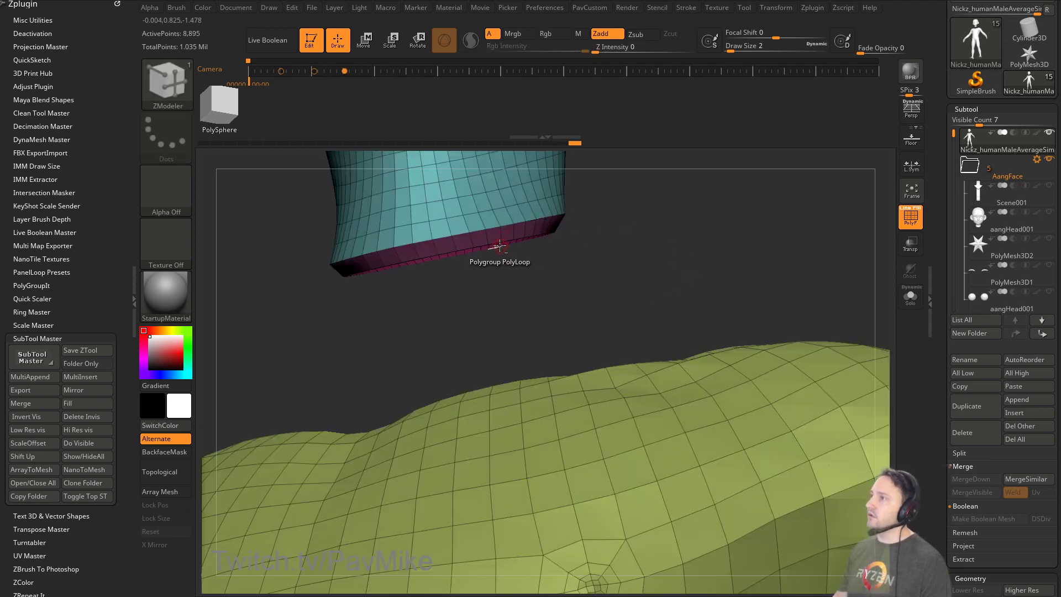
ctrl+shift+click(167, 84)
ctrl+shift+click(167, 84)
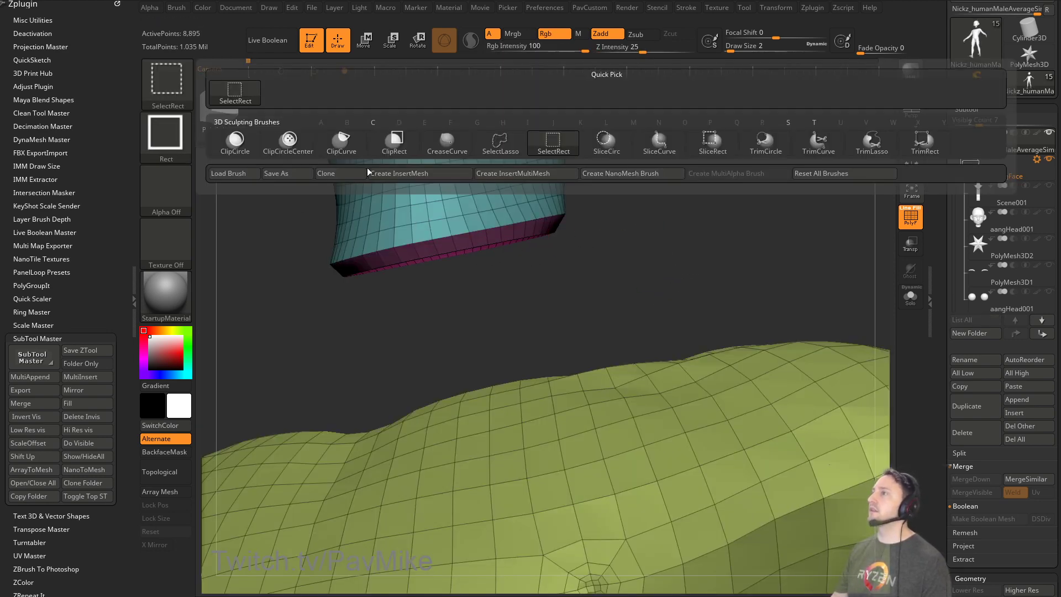
click(498, 144)
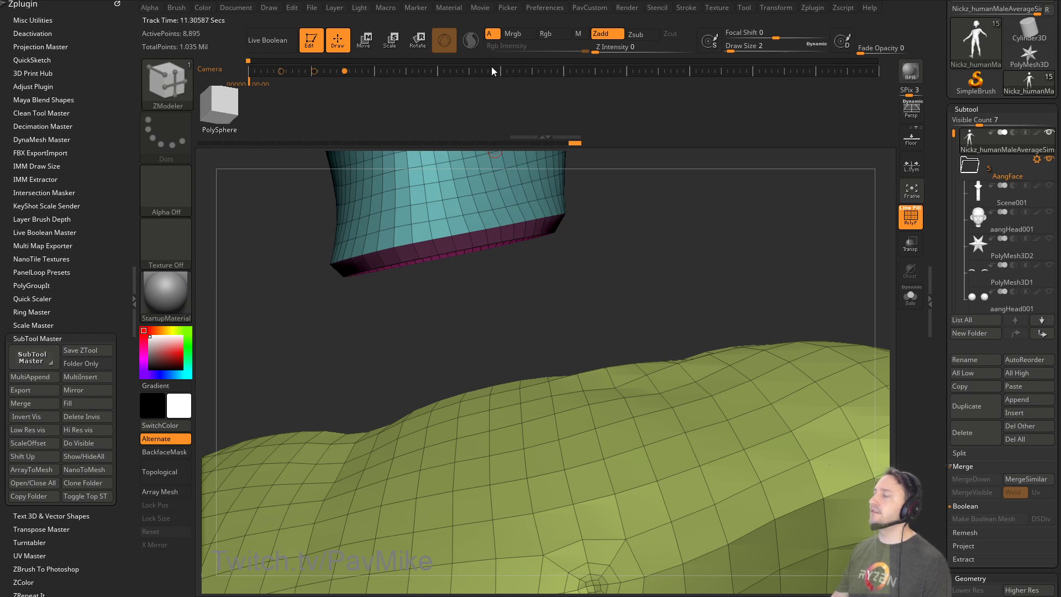
Hide the separately grouped ring at the base of the neck and delete the hidden polygons.
click(478, 10)
click(522, 227)
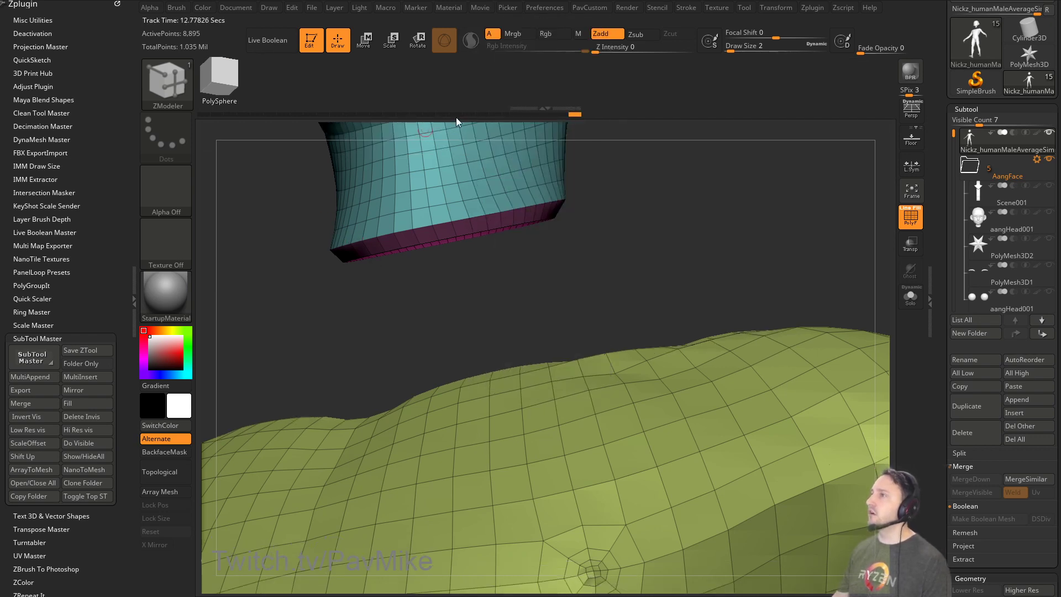
key(f)
key(Right)
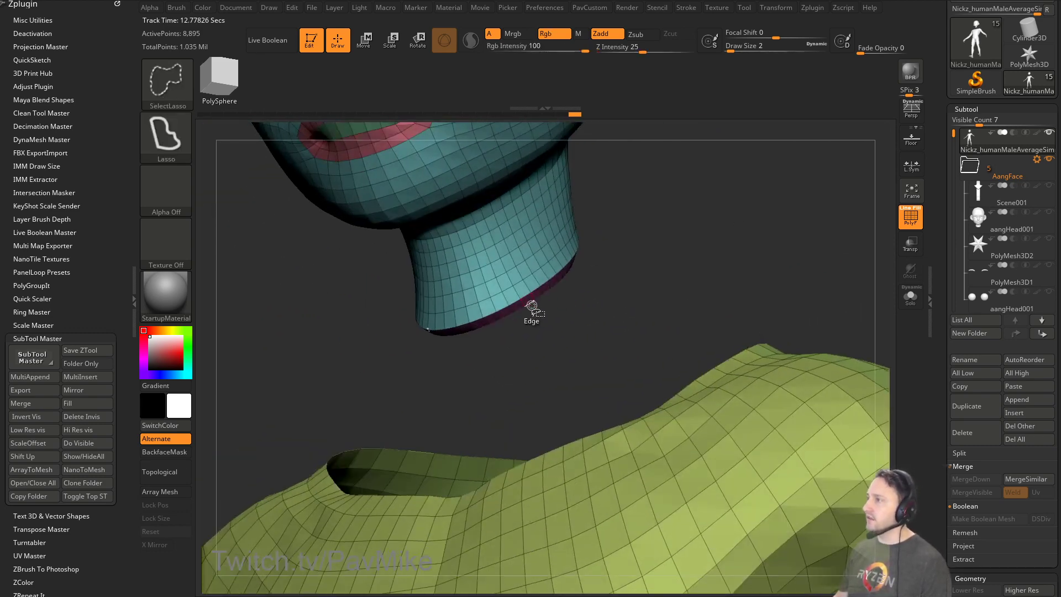
key(ctrl+shift)
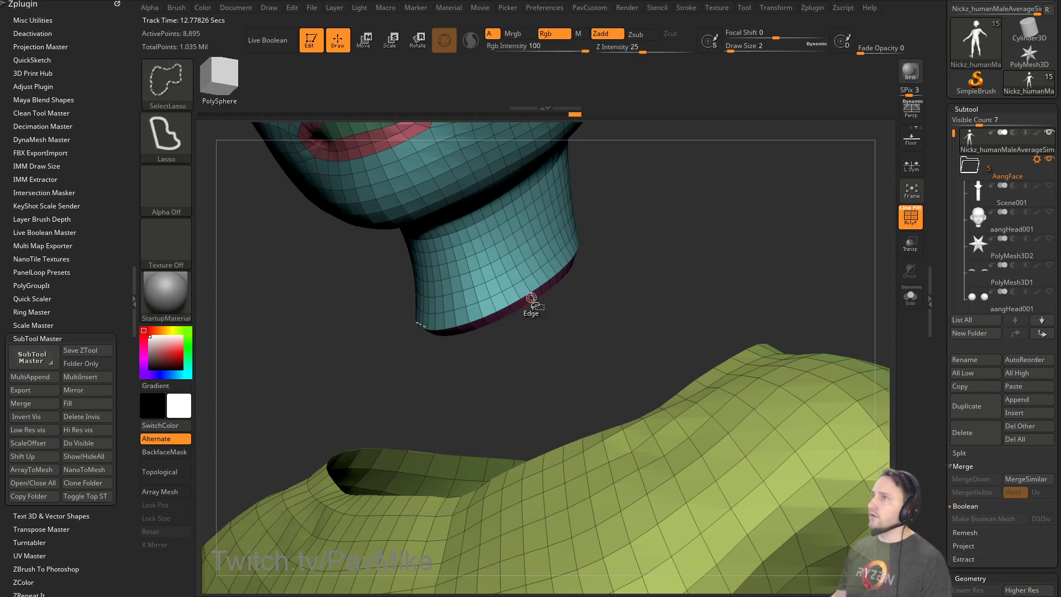
ctrl+shift+click(532, 298)
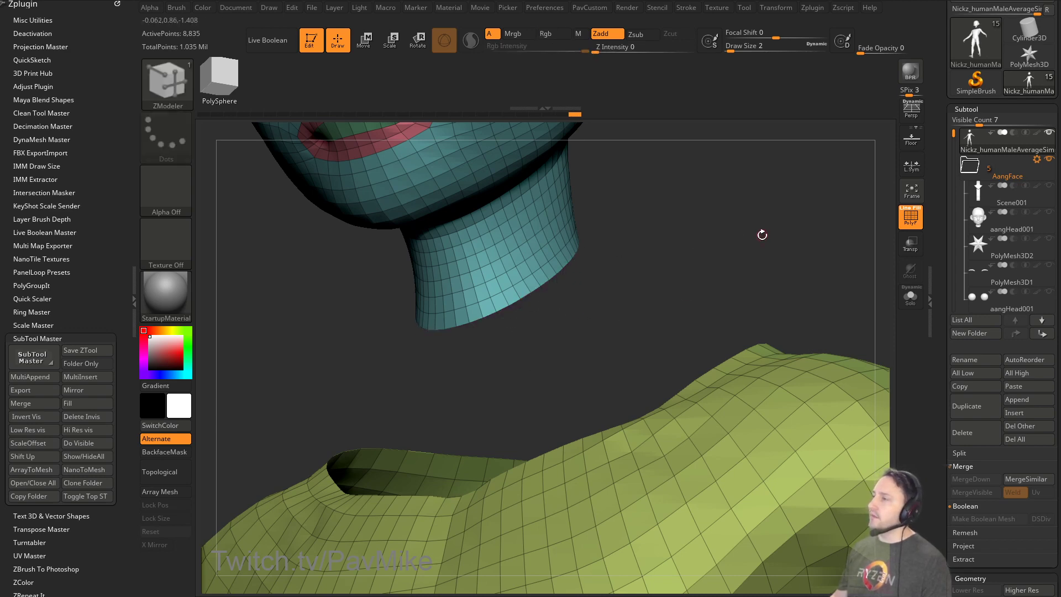
key(2)
click(735, 217)
Bridge the neck's open base to the body's collar hole with ZModeler's Two Holes Spline bridge, using several edge loops.
drag(691, 226, 733, 254)
key(space)
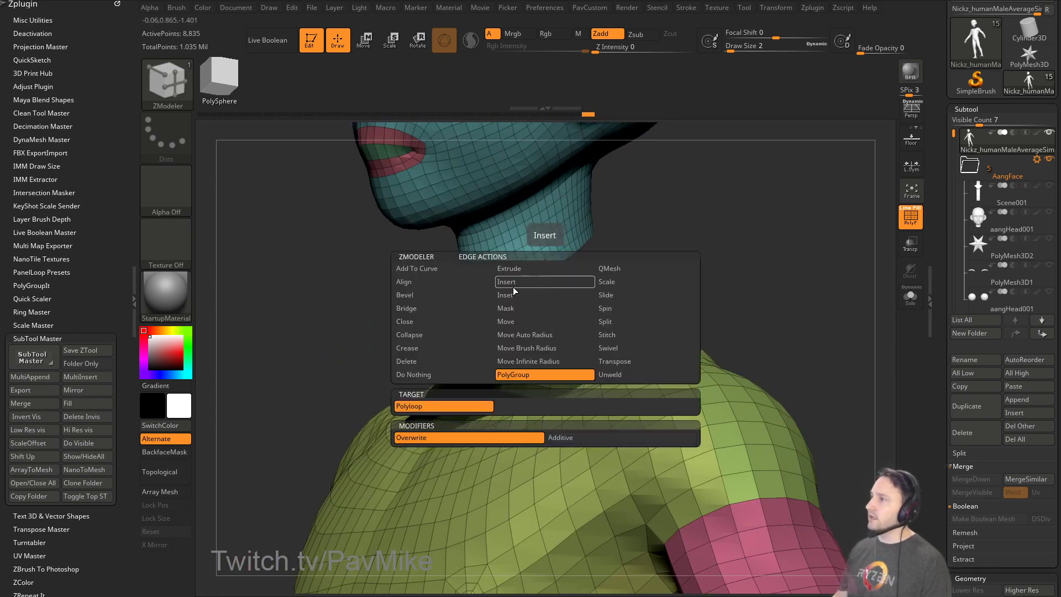
click(440, 310)
click(552, 269)
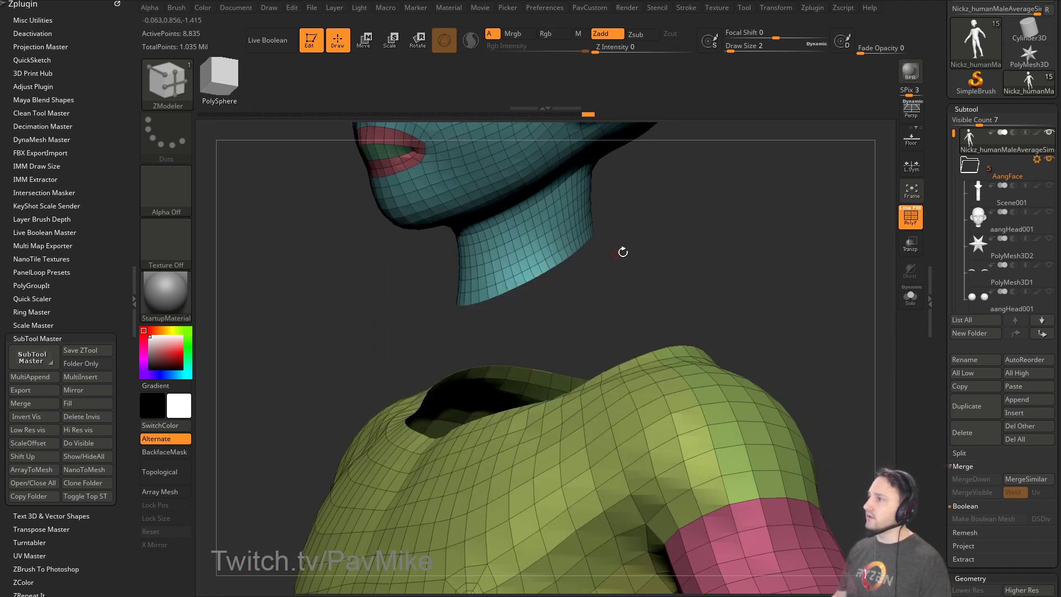
drag(623, 251, 592, 343)
key(ctrl+z)
key(space)
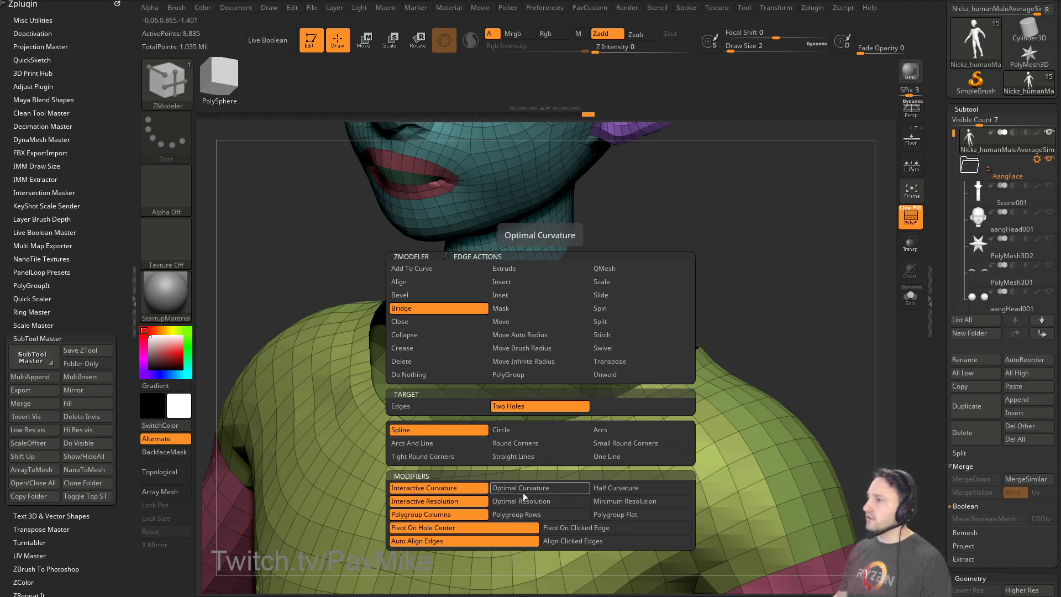
shift+drag(668, 266, 716, 266)
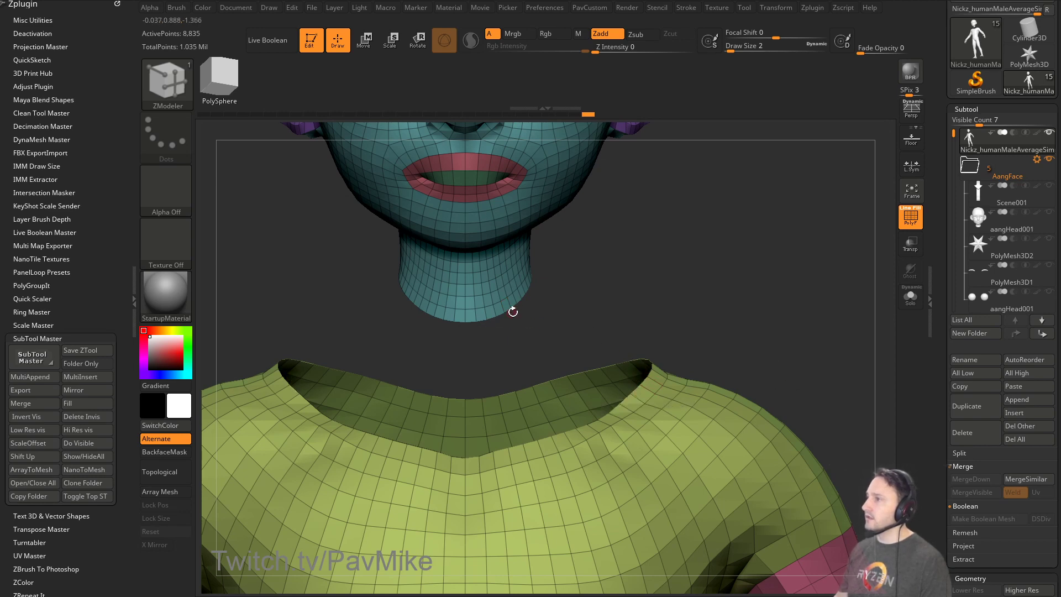
drag(497, 376, 456, 297)
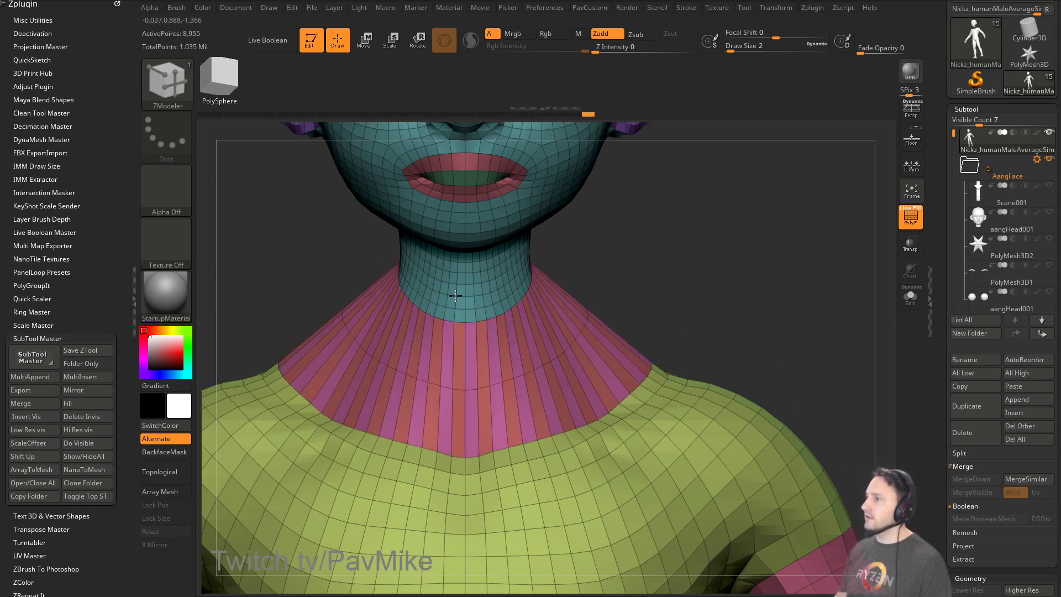
drag(322, 341, 435, 338)
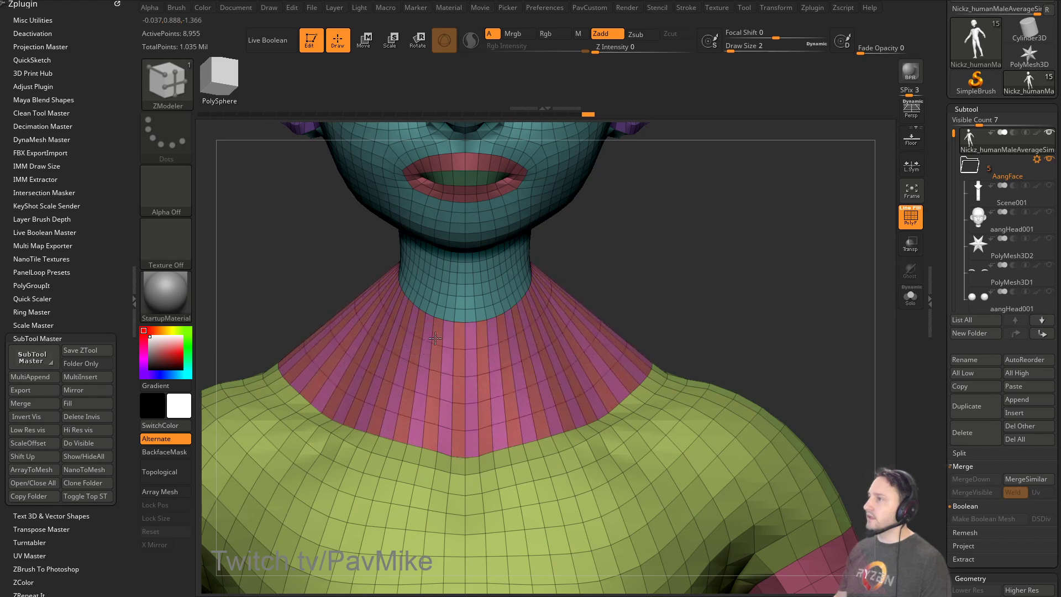
Frame the bridged neck and shoulders and switch to the Move brush.
ctrl+right_drag(654, 258, 663, 234)
alt+right_drag(625, 284, 637, 291)
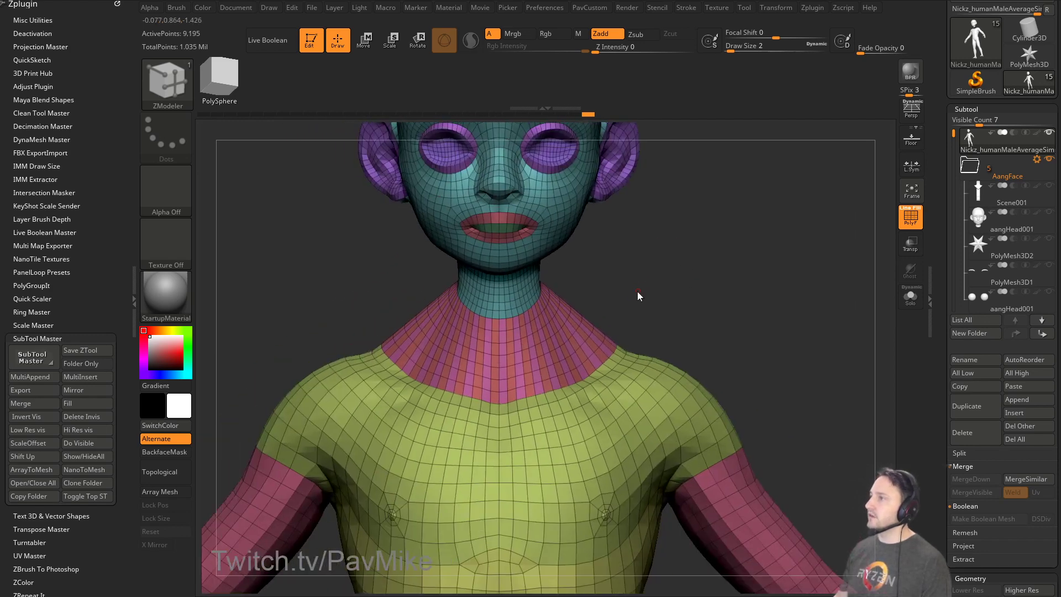
key(s)
mouse_move(633, 300)
mouse_down()
mouse_move(666, 300)
mouse_move(569, 300)
mouse_move(554, 321)
mouse_up()
key(b)
key(m)
key(v)
key(s)
Reshape the bridged neck's slope into the shoulders with the Move brush, using draw sizes 29 and 31.
mouse_move(666, 277)
right_down()
mouse_move(547, 321)
mouse_move(657, 280)
right_up()
key(s)
drag(646, 290, 635, 291)
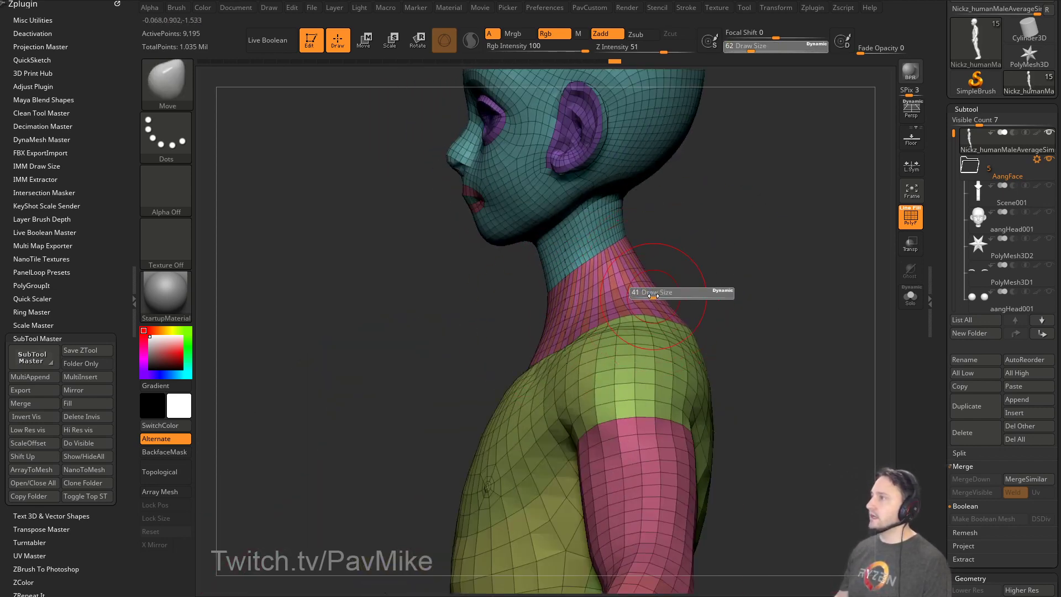
right_drag(726, 267, 683, 289)
right_drag(776, 224, 705, 270)
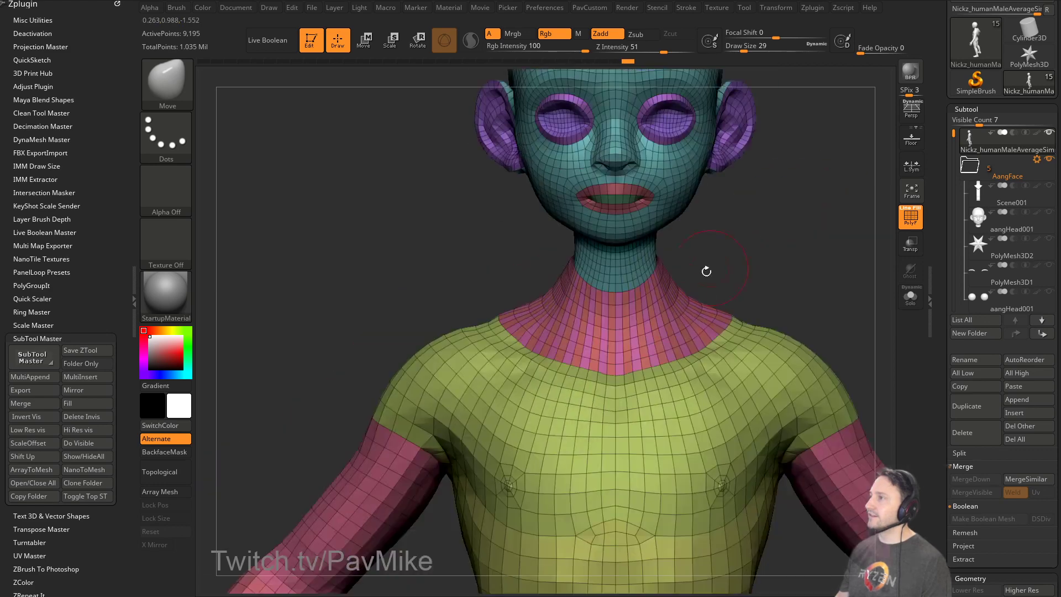
key(s)
drag(519, 320, 514, 320)
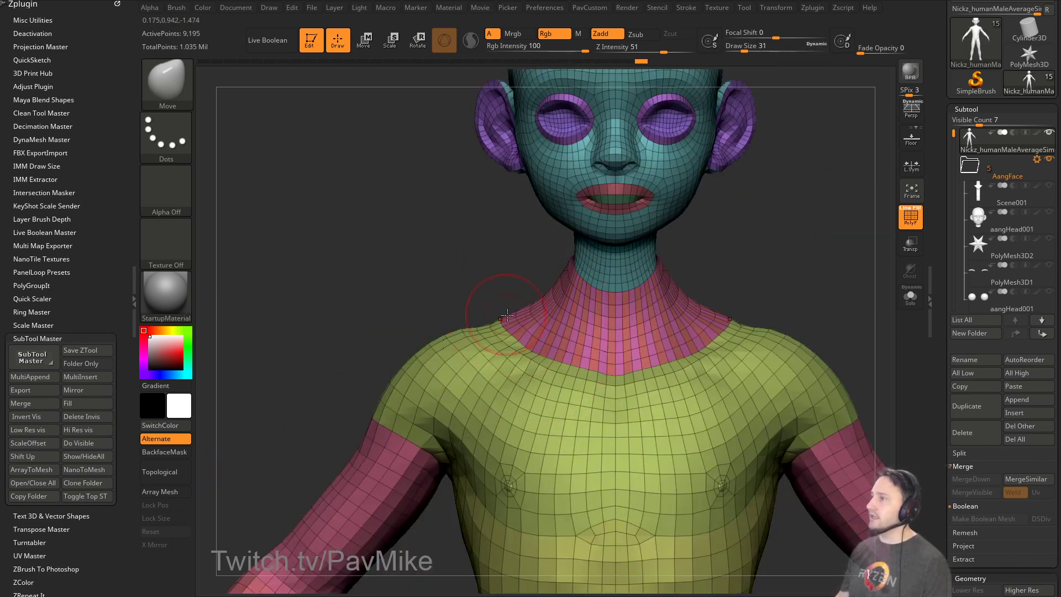
Set the visibility selection brush to SelectRect and regroup the bridged neck strips as a single polygroup.
ctrl+right_drag(724, 320, 692, 246)
key(s)
mouse_move(733, 338)
alt+right_down()
mouse_move(705, 275)
mouse_move(735, 327)
mouse_move(846, 284)
mouse_move(765, 302)
mouse_move(777, 296)
mouse_move(765, 278)
alt+right_up()
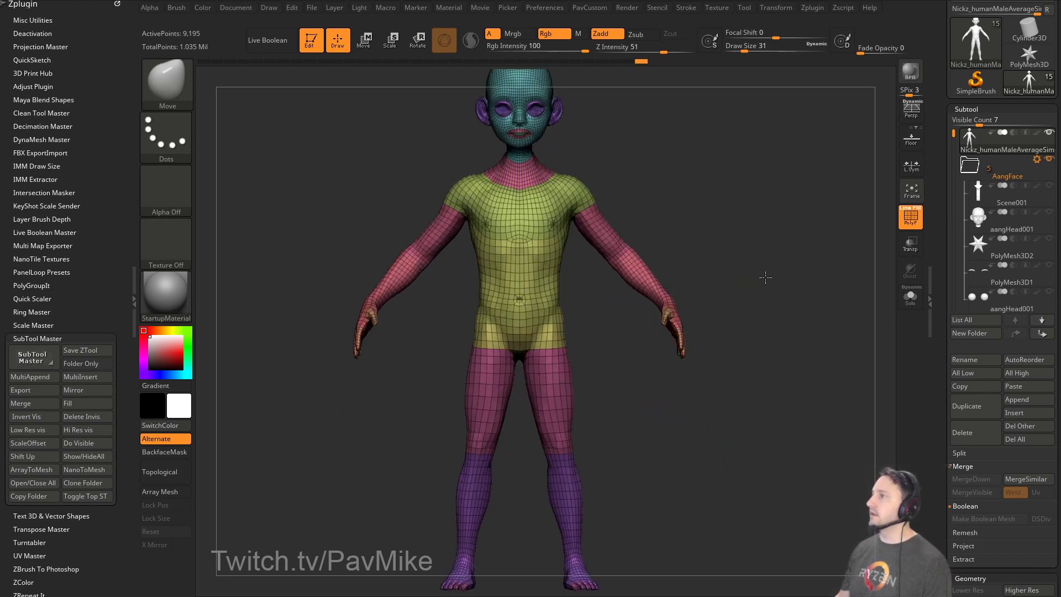
ctrl+right_drag(661, 220, 745, 235)
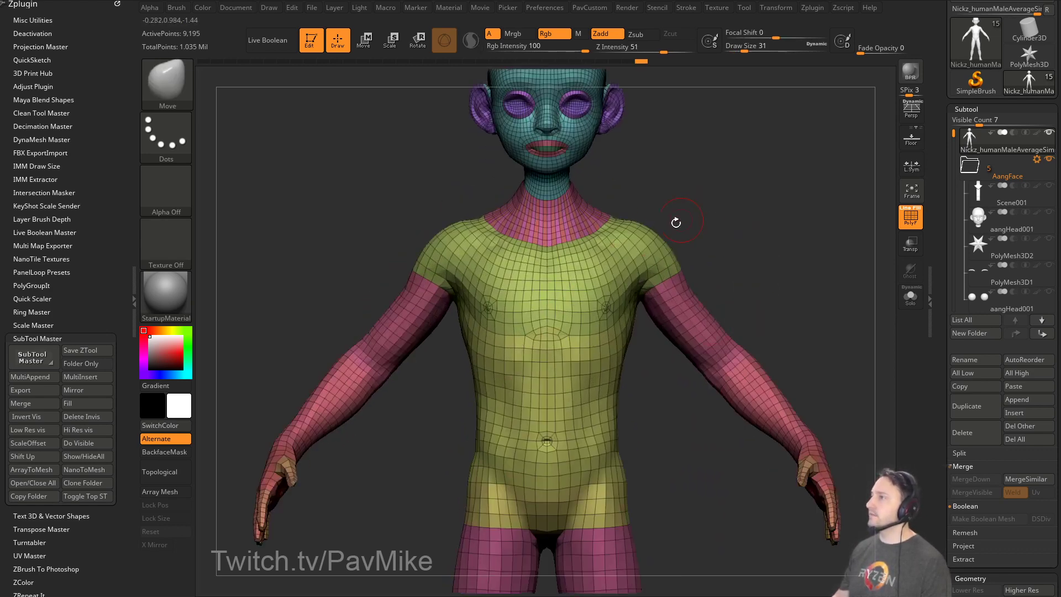
key(ctrl+shift)
ctrl+shift+click(172, 98)
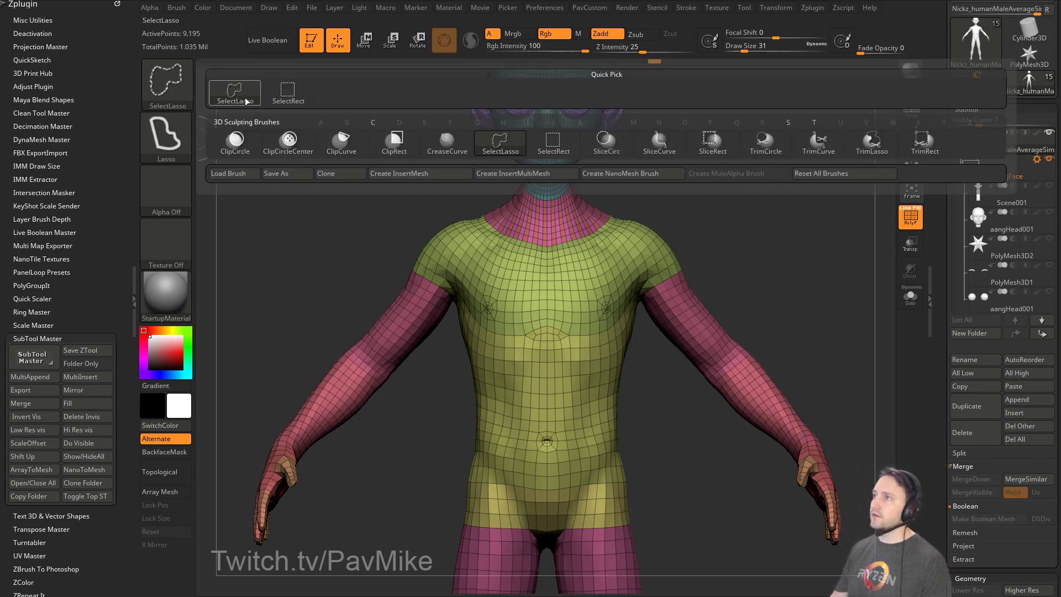
ctrl+shift+click(287, 95)
ctrl+shift+click(573, 225)
ctrl+shift+click(784, 235)
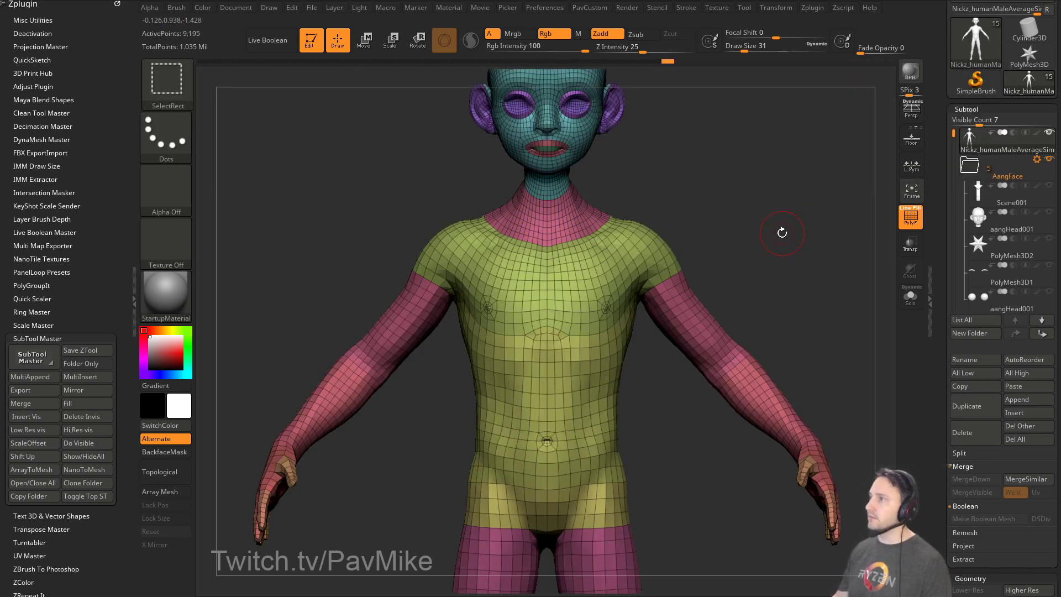
Hide the polygroups of the bridged neck, upper arms, chest, waist and thighs, keeping the head and hands visible.
ctrl+right_drag(781, 232, 771, 189)
ctrl+shift+click(559, 169)
ctrl+shift+click(558, 169)
ctrl+shift+click(541, 239)
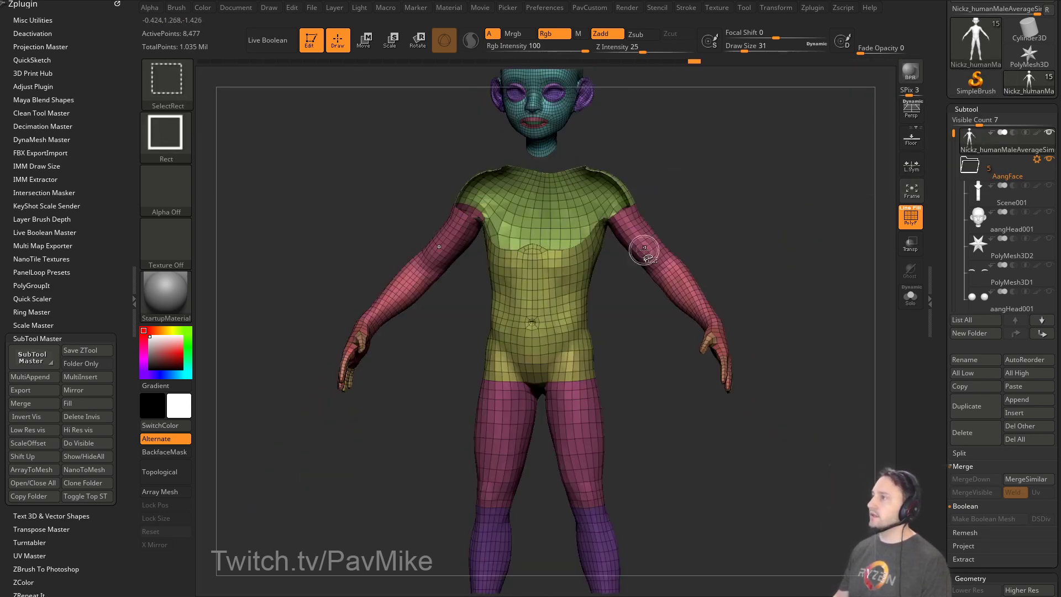
ctrl+shift+click(645, 251)
alt+right_drag(784, 296, 735, 216)
ctrl+shift+click(580, 215)
ctrl+shift+click(607, 204)
ctrl+shift+click(566, 300)
ctrl+shift+click(575, 343)
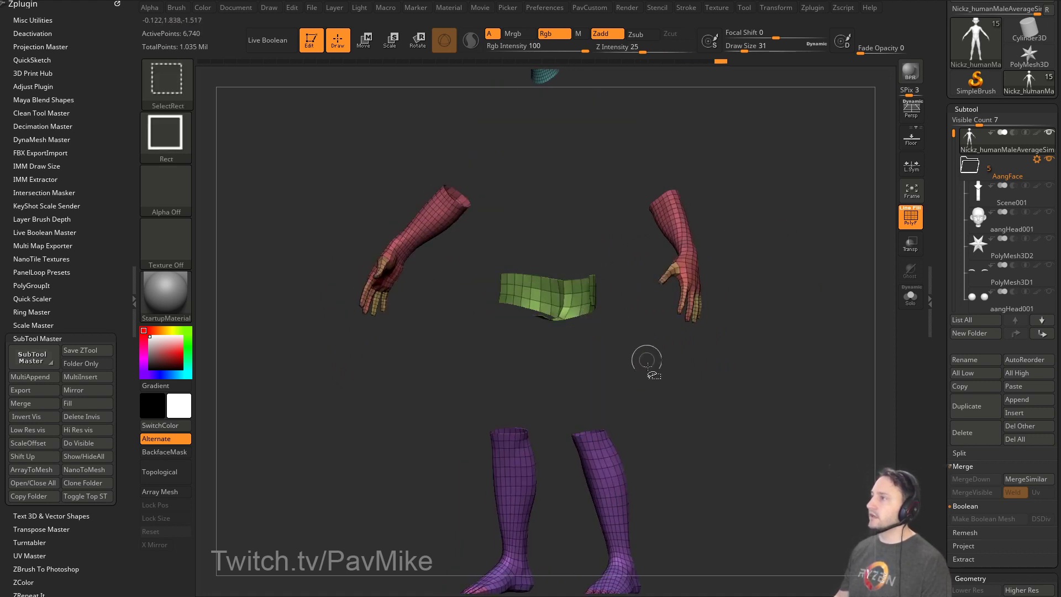
Hide the remaining torso strip, lower leg, foot and forearm polygroups.
alt+right_drag(648, 362, 639, 328)
ctrl+shift+click(564, 267)
ctrl+shift+click(600, 420)
mouse_move(658, 475)
alt+right_down()
mouse_move(632, 392)
mouse_move(666, 403)
mouse_move(645, 492)
alt+right_up()
ctrl+shift+click(584, 481)
ctrl+shift+click(558, 479)
ctrl+shift+click(628, 249)
Invert the visibility to the hidden body parts, combine them into one polygroup and show the whole figure.
shift+right_drag(696, 265, 752, 243)
ctrl+shift+drag(762, 216, 772, 304)
key(ctrl+w)
ctrl+shift+click(763, 299)
Isolate the combined body group, hide the ears and eyelid rings included in it, and give the body its own polygroup.
ctrl+right_drag(765, 299, 718, 253)
ctrl+shift+click(569, 256)
key(2)
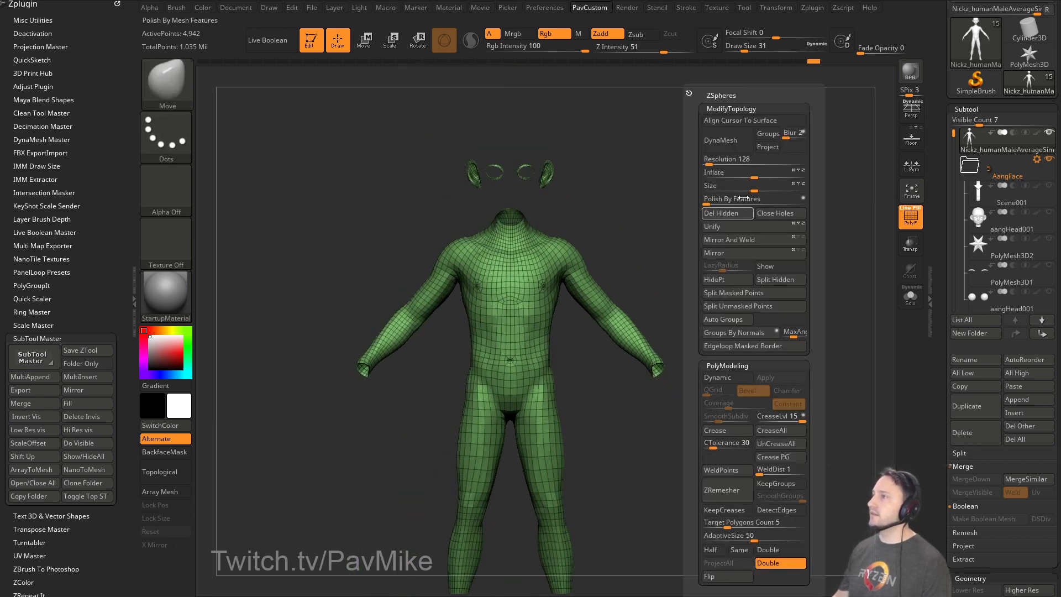
ctrl+alt+shift+drag(415, 106, 599, 198)
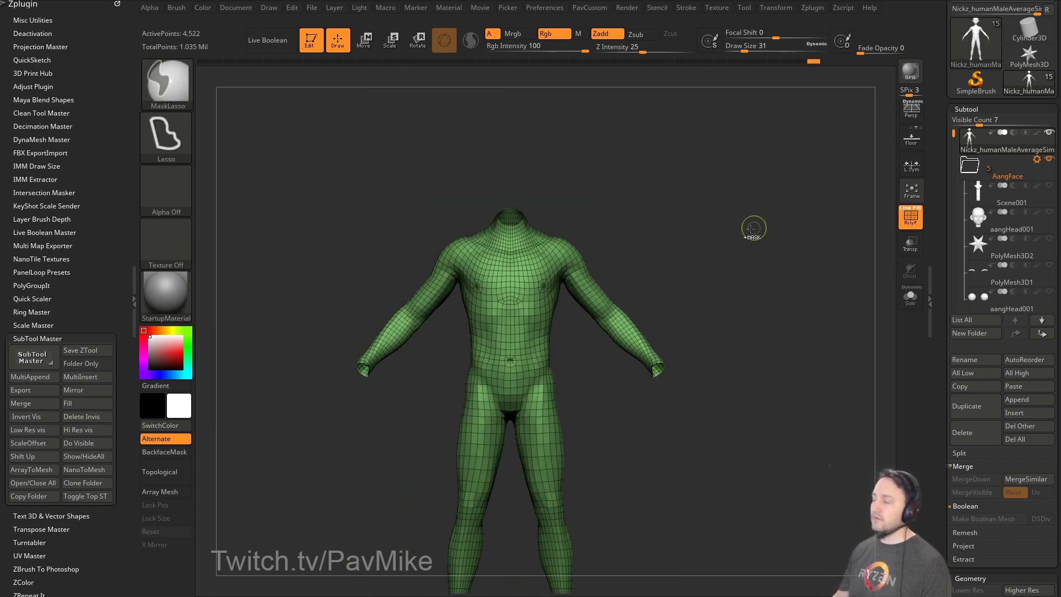
key(ctrl+w)
ctrl+shift+click(680, 242)
ctrl+shift+click(569, 256)
key(ctrl+w)
Isolate the ears and eyelid rings, separate them into different polygroups and show the whole figure.
alt+right_drag(763, 229, 769, 288)
ctrl+shift+click(715, 197)
alt+right_drag(715, 196, 741, 294)
ctrl+shift+click(584, 196)
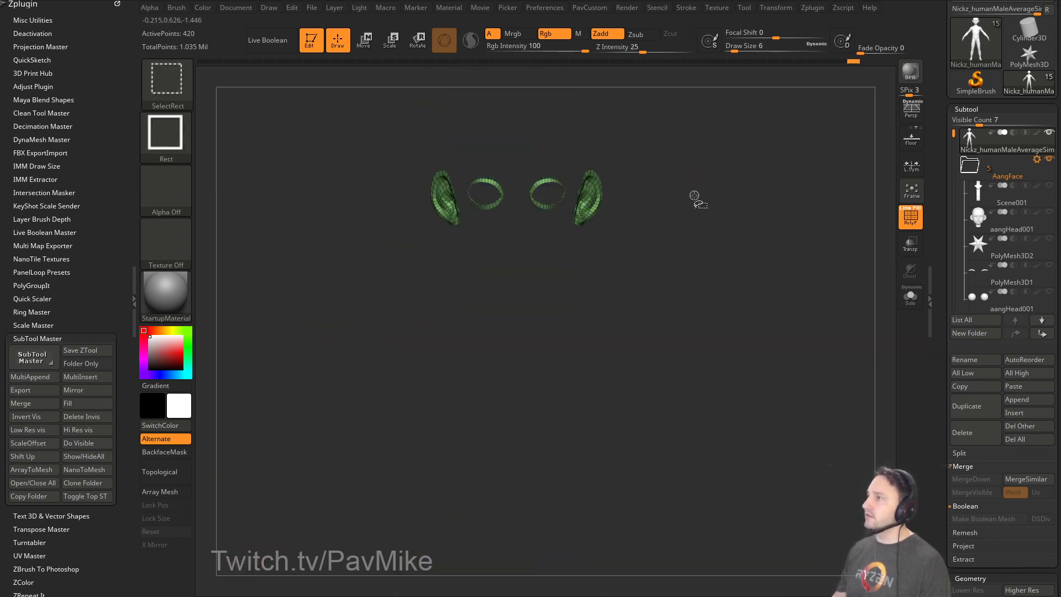
ctrl+shift+drag(664, 136, 568, 249)
ctrl+shift+click(702, 209)
Examine the regrouped full figure and its proportions from different distances.
alt+right_drag(789, 273, 792, 311)
mouse_move(791, 312)
ctrl+right_down()
mouse_move(728, 277)
mouse_move(738, 283)
mouse_move(726, 293)
mouse_move(741, 296)
ctrl+right_up()
key(s)
drag(742, 297, 743, 297)
mouse_move(743, 297)
ctrl+right_down()
mouse_move(743, 287)
mouse_move(752, 321)
ctrl+right_up()
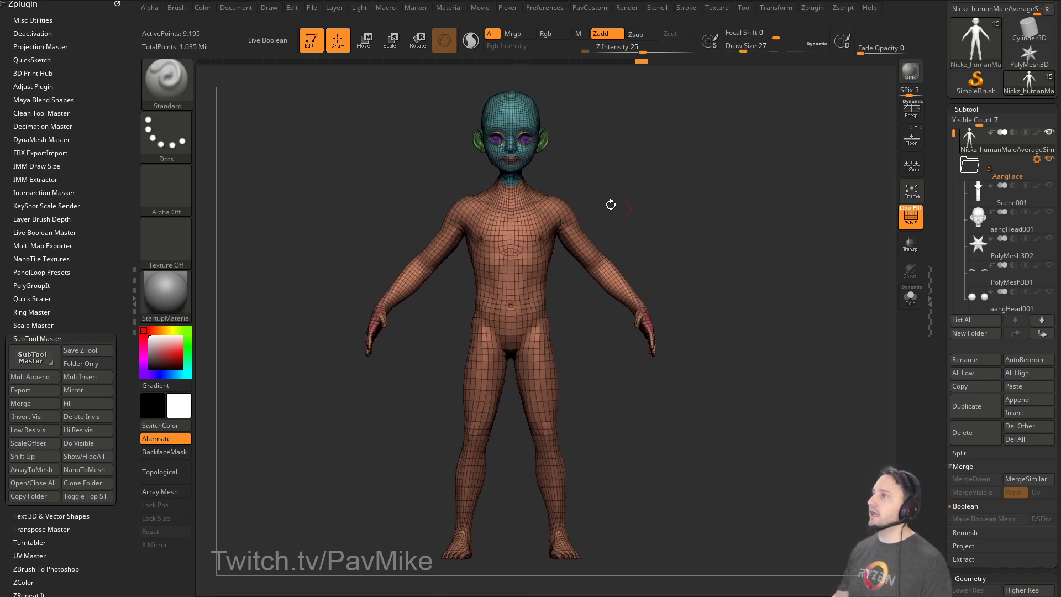
alt+right_drag(669, 238, 650, 249)
key(s)
drag(652, 248, 655, 247)
key(s)
click(651, 248)
mouse_move(653, 251)
alt+right_down()
mouse_move(672, 249)
mouse_move(661, 250)
alt+right_up()
ctrl+right_drag(661, 250, 694, 263)
key(s)
drag(692, 263, 681, 264)
mouse_move(682, 265)
right_down()
mouse_move(651, 267)
mouse_move(704, 246)
right_up()
Isolate the head by hiding the body and both hands.
key(ctrl+shift)
ctrl+shift+click(552, 246)
ctrl+shift+drag(718, 260, 787, 340)
ctrl+right_drag(791, 346, 767, 296)
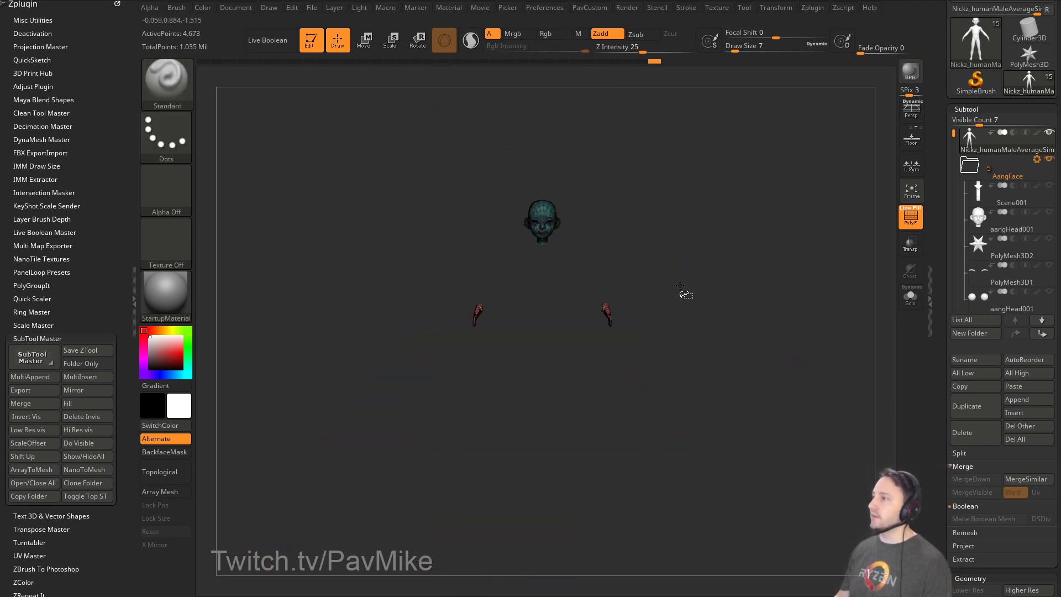
ctrl+alt+shift+drag(691, 269, 579, 378)
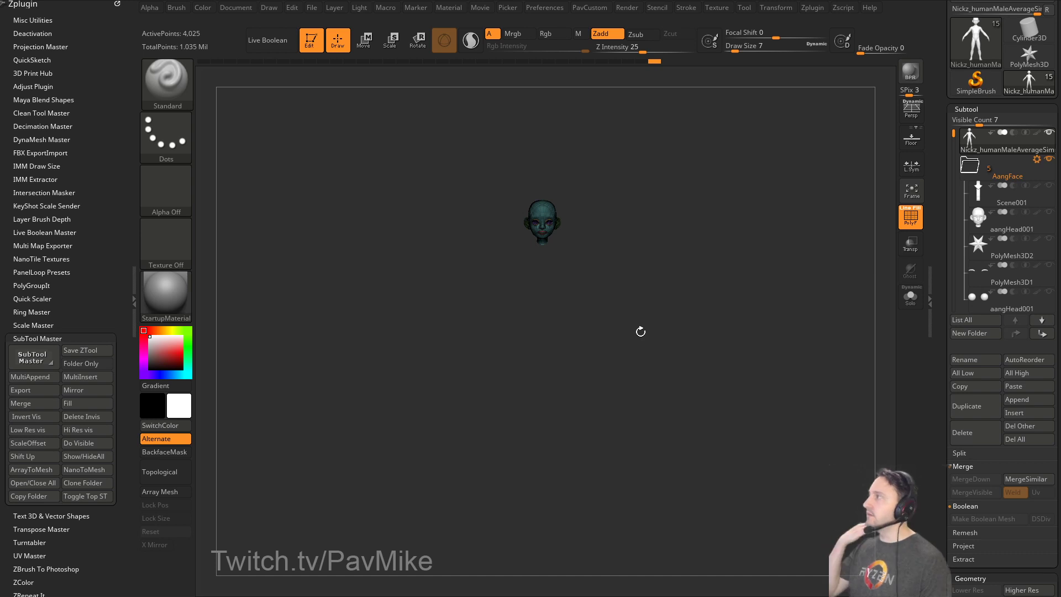
ctrl+right_drag(694, 187, 743, 348)
alt+right_drag(714, 139, 712, 386)
right_drag(795, 362, 722, 353)
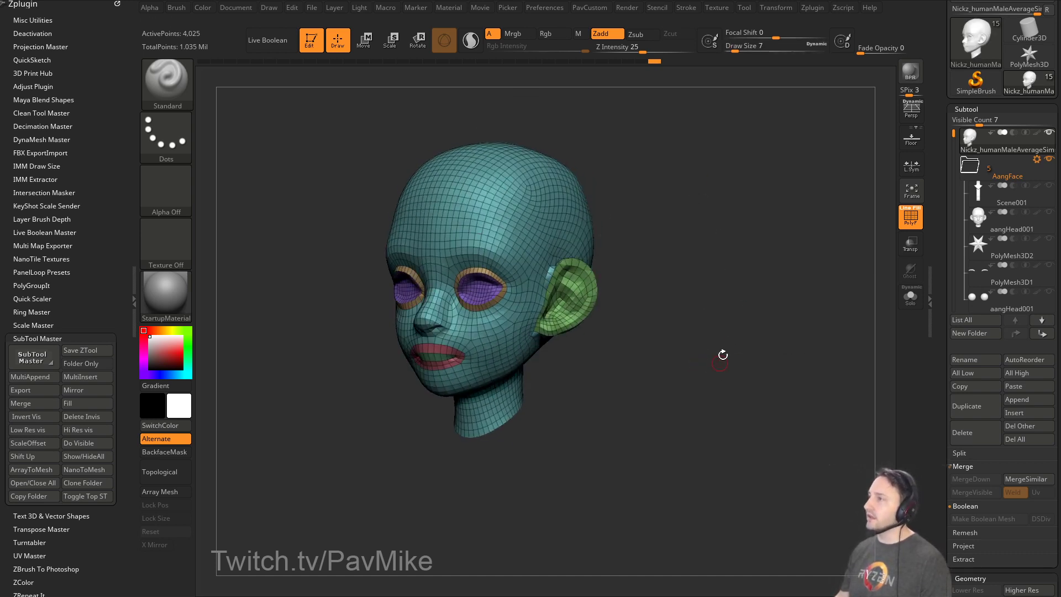
Invert the visibility to the headless body and delete the hidden head polygons.
ctrl+shift+drag(723, 352, 760, 334)
key(space)
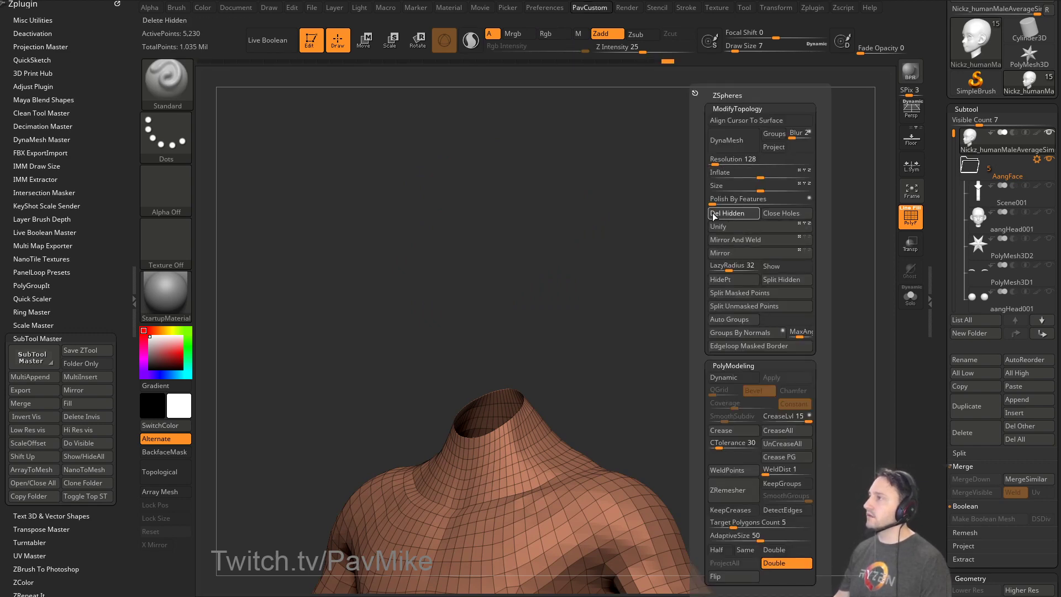
click(713, 213)
Close the open hole at the neck's upper end with ZModeler's edge Close action.
mouse_move(652, 293)
alt+right_down()
mouse_move(703, 253)
mouse_move(663, 315)
alt+right_up()
key(b)
key(z)
key(m)
key(space)
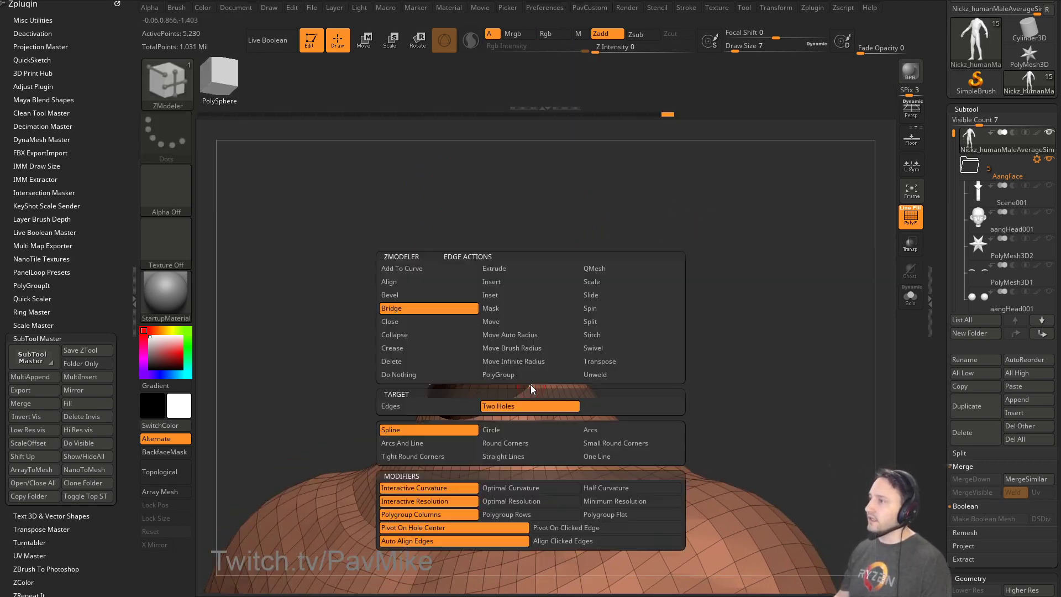
click(410, 323)
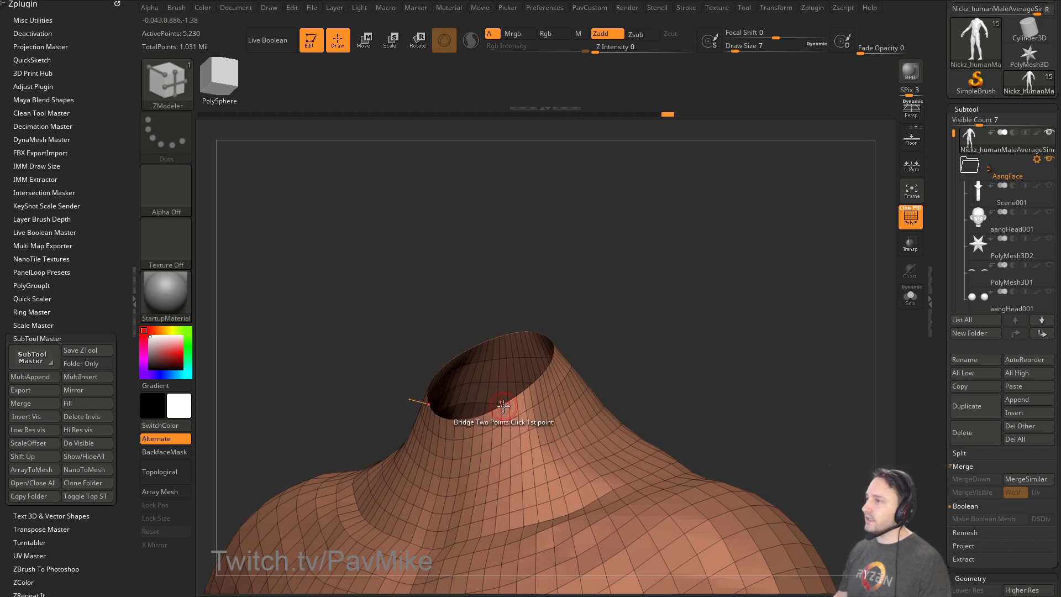
click(503, 405)
Give the neck cap its own polygroup and check the full body with the polyframe turned off.
ctrl+shift+click(505, 369)
key(ctrl+w)
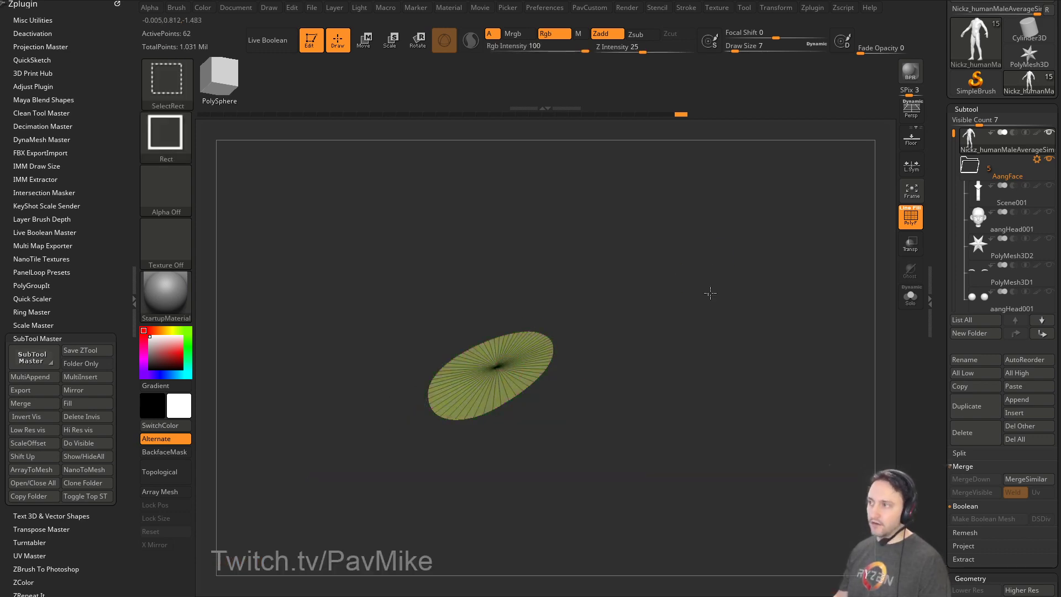
ctrl+shift+click(708, 293)
drag(708, 293, 893, 218)
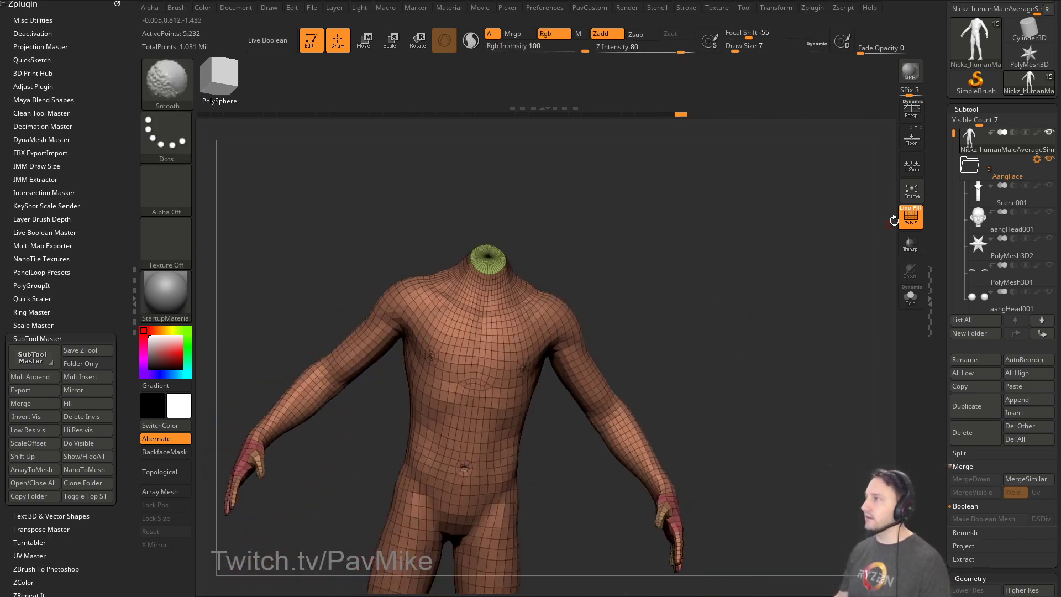
key(shift+f)
alt+drag(801, 287, 769, 314)
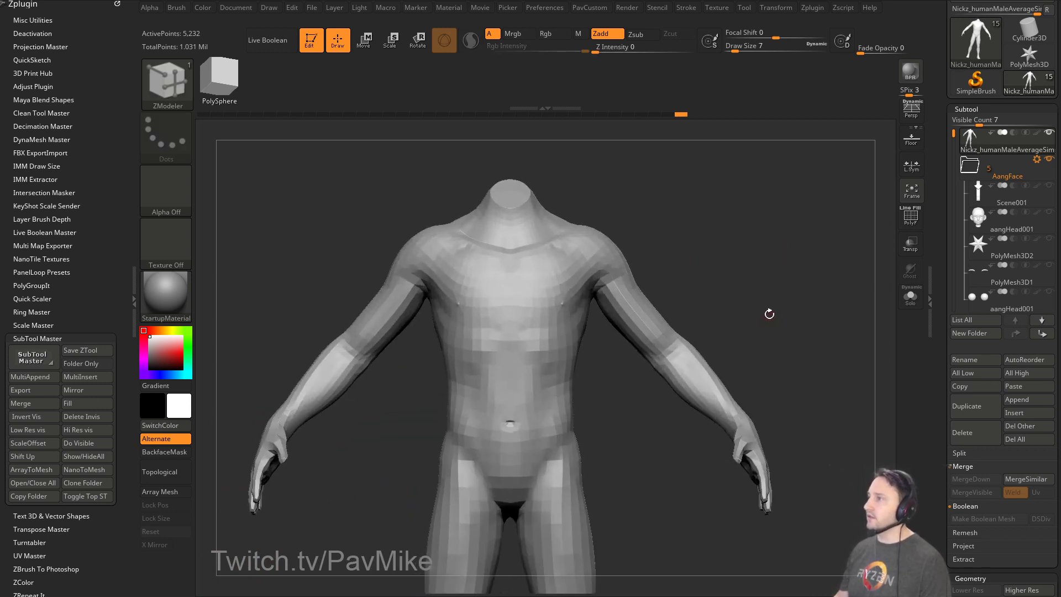
click(901, 218)
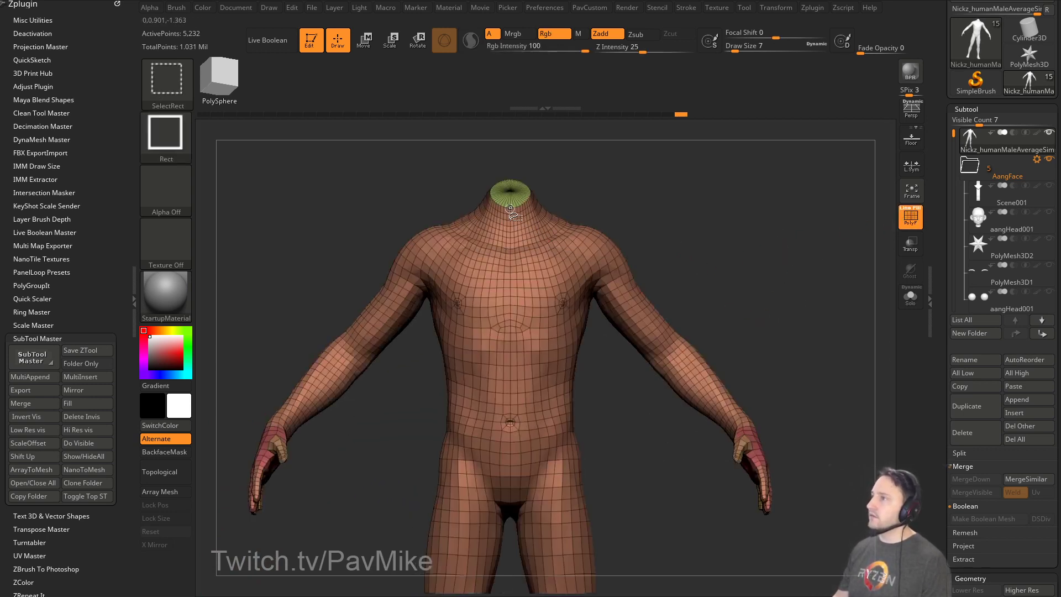
Isolate the body without the hands and neck cap, assign it a new polygroup and show everything again.
ctrl+shift+click(510, 208)
ctrl+shift+click(619, 232)
ctrl+shift+click(556, 249)
alt+drag(718, 248, 689, 291)
ctrl+shift+drag(648, 391, 647, 391)
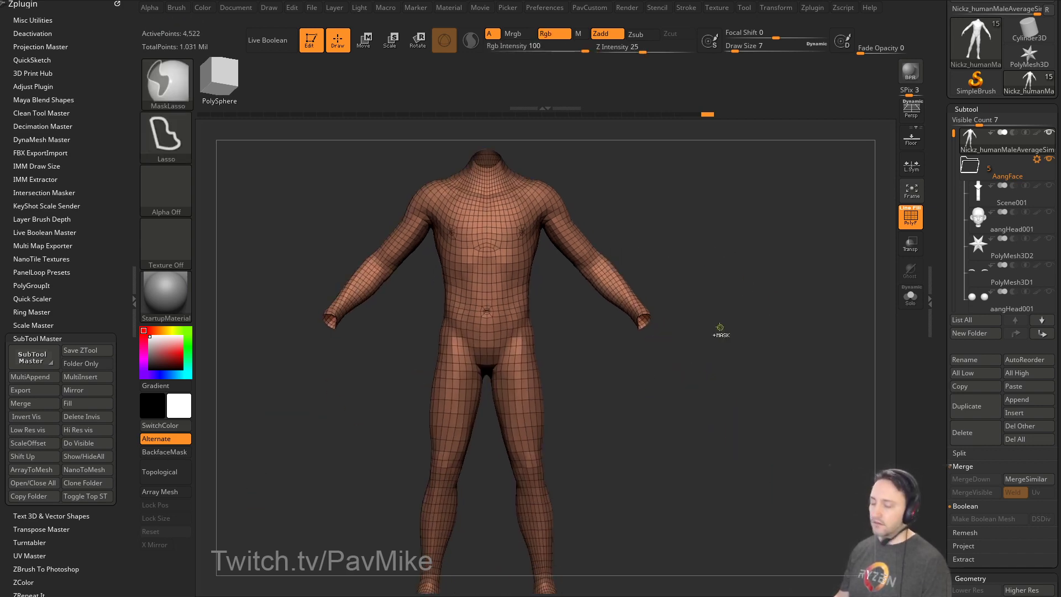
ctrl+shift+click(744, 310)
Isolate the body without the hands and neck cap and apply a Polish deformation to it.
mouse_move(764, 305)
mouse_down()
mouse_move(737, 302)
mouse_move(746, 301)
mouse_up()
key(s)
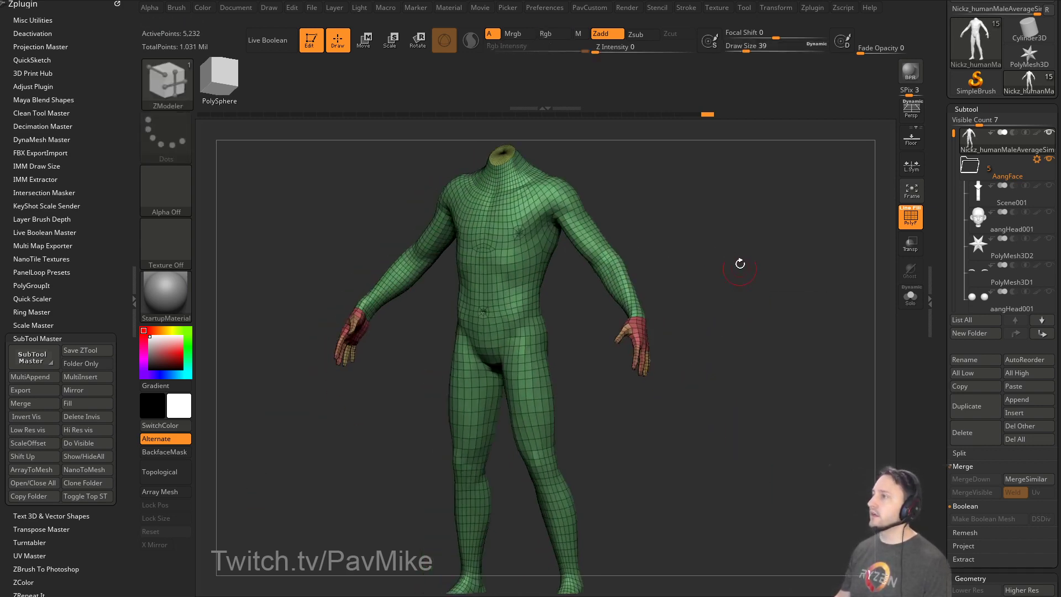
drag(652, 213, 685, 210)
ctrl+shift+click(571, 217)
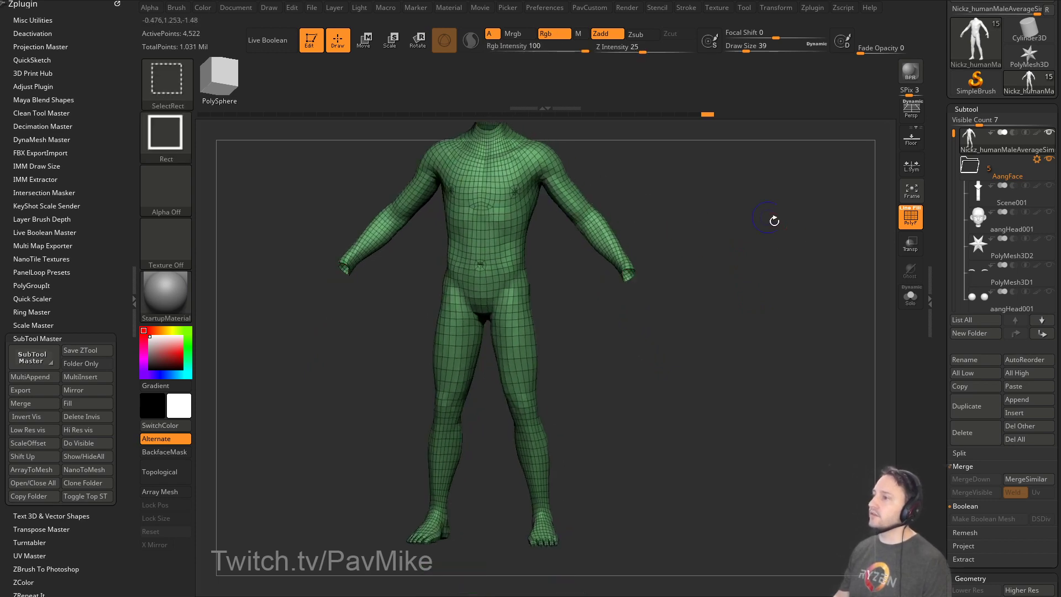
shift+drag(772, 220, 789, 245)
key(2)
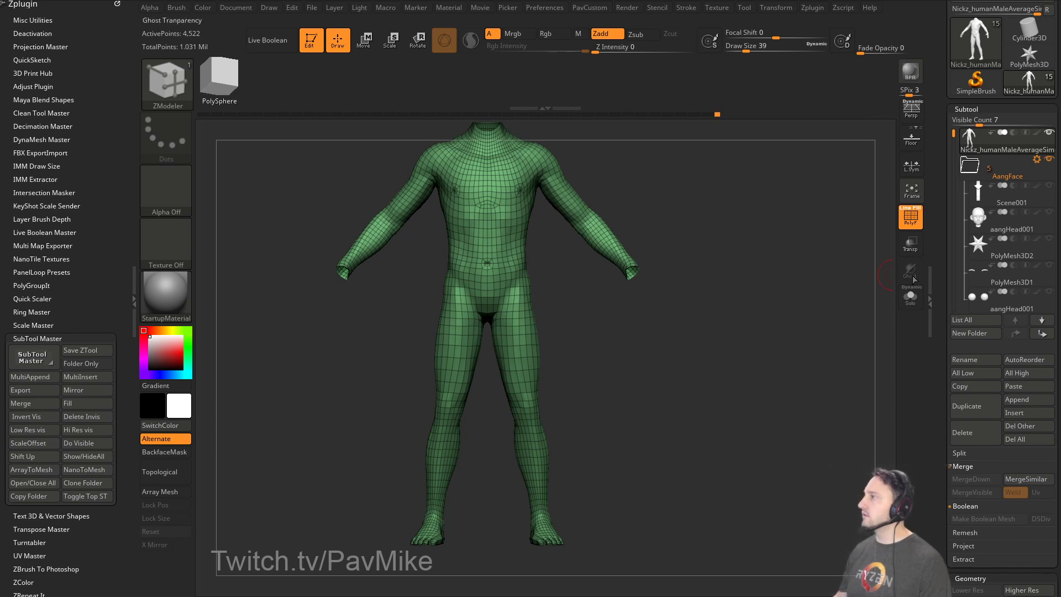
scroll(966, 235, down, 10)
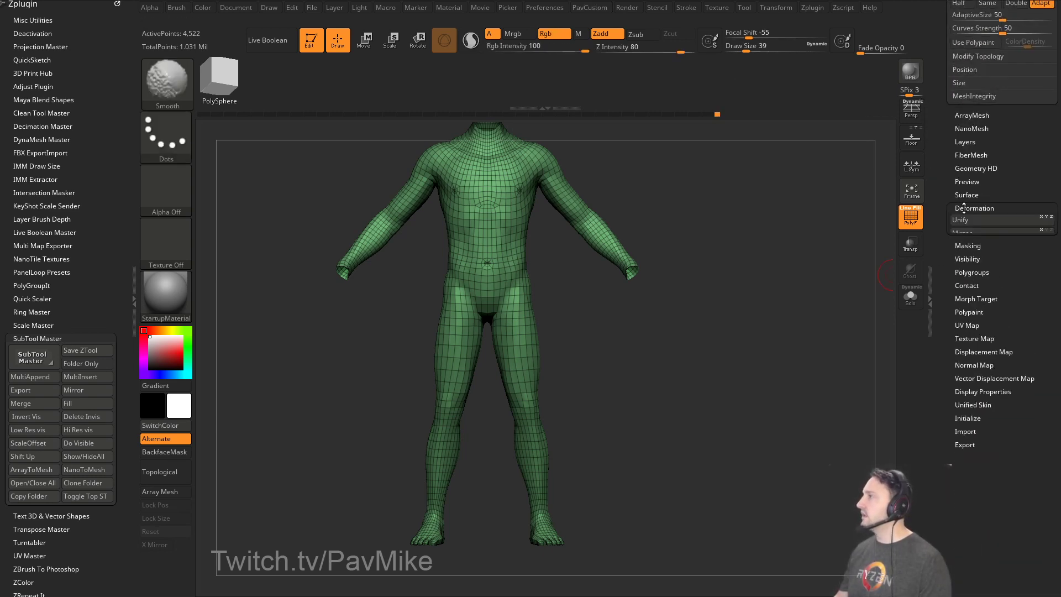
click(969, 209)
drag(957, 227, 964, 231)
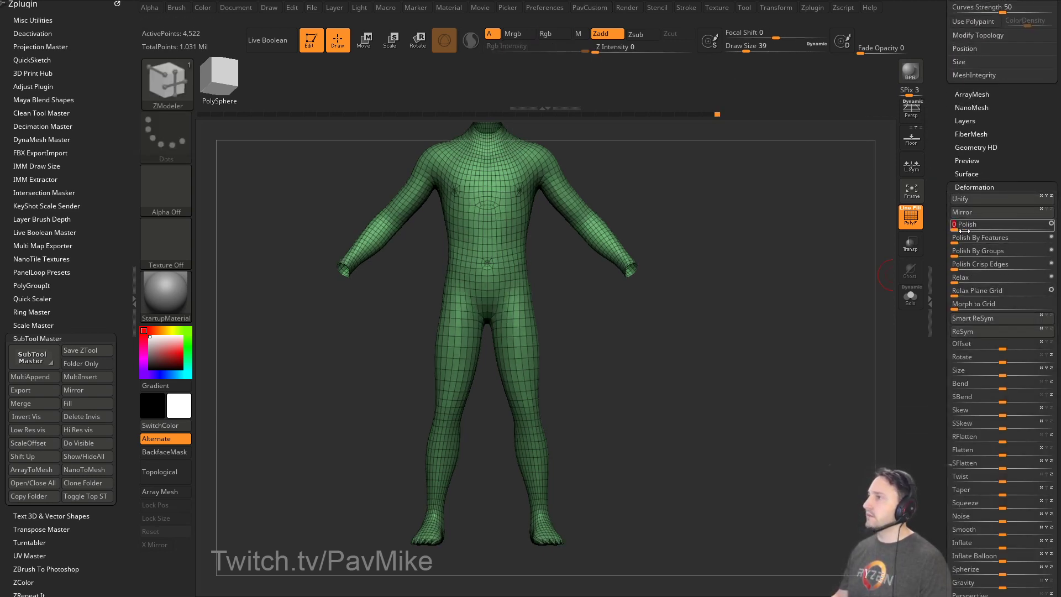
Slim the isolated body with a negative Inflate deformation, then smooth it and show the whole mesh without polyframe.
scroll(967, 292, down, 3)
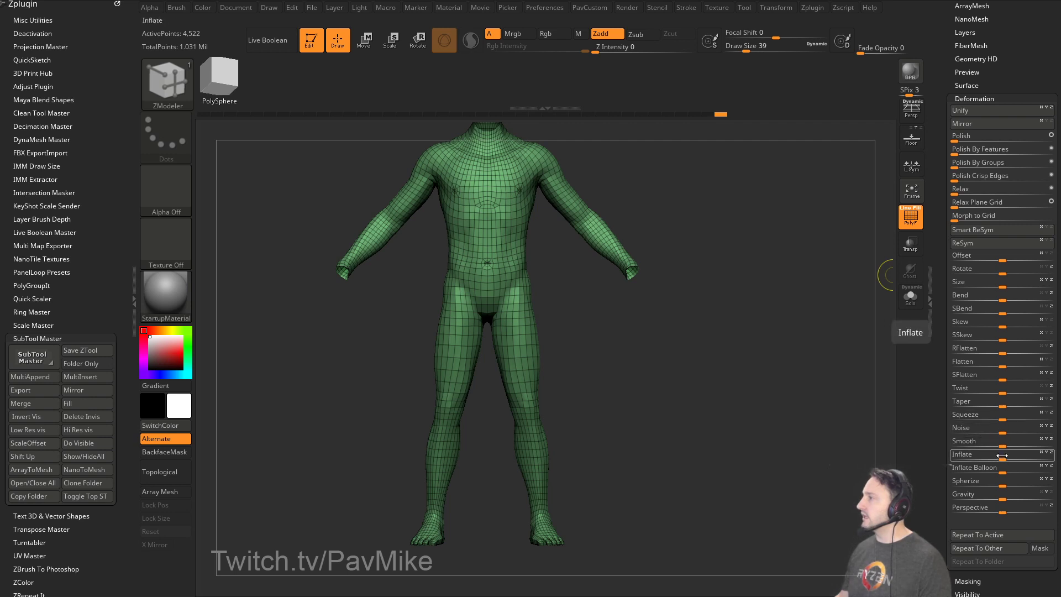
drag(1002, 455, 993, 460)
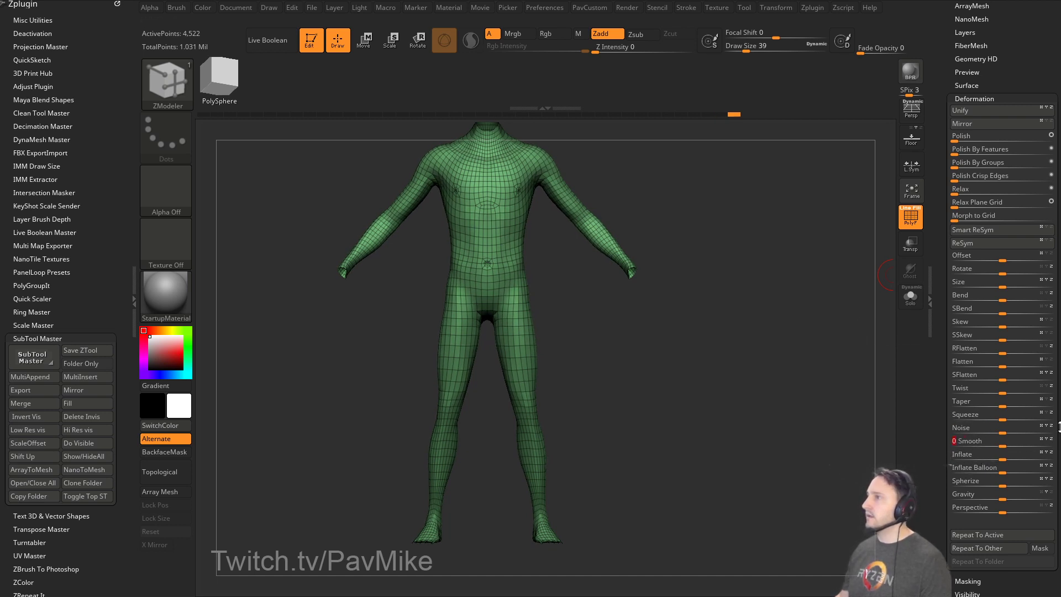
click(915, 226)
ctrl+shift+click(753, 263)
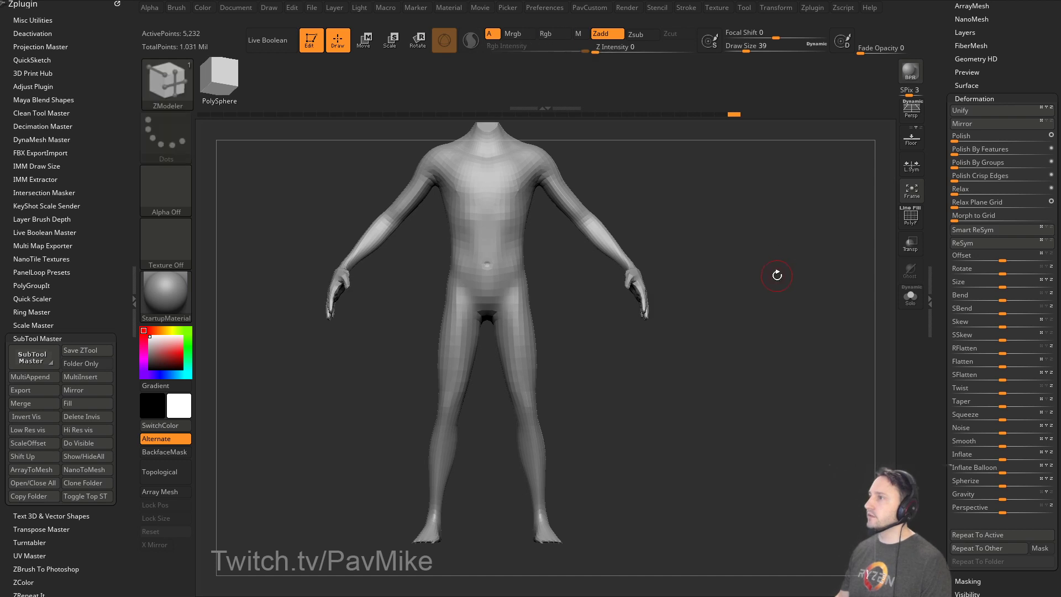
Isolate the hands with the polyframe on, apply a Smooth deformation to them and show the whole body again.
mouse_move(767, 269)
alt+mouse_down()
mouse_move(782, 310)
mouse_move(684, 371)
mouse_move(687, 349)
mouse_move(710, 411)
alt+mouse_up()
click(912, 218)
ctrl+shift+click(612, 362)
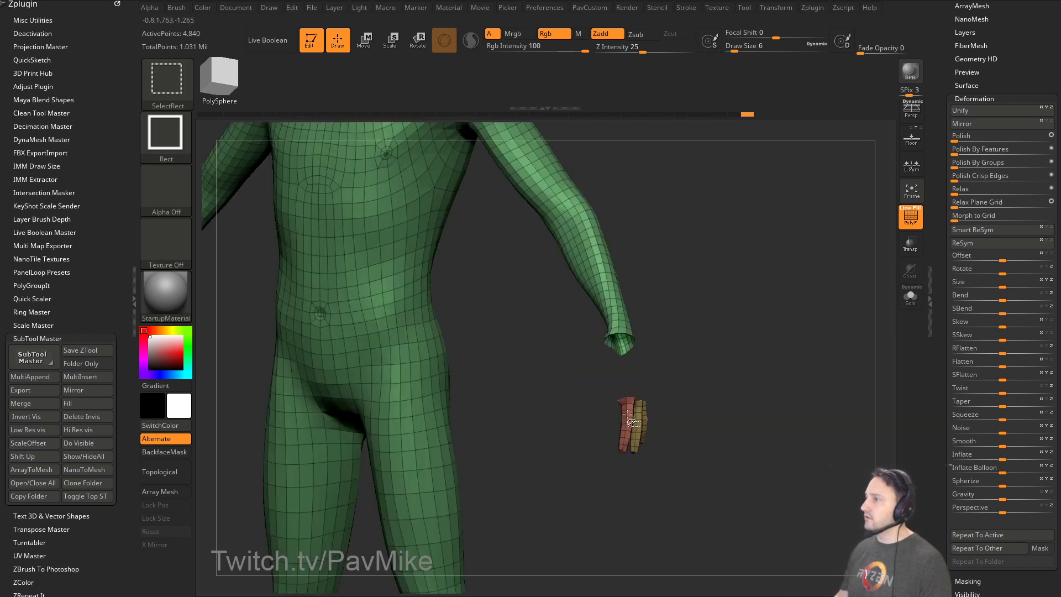
ctrl+shift+click(687, 394)
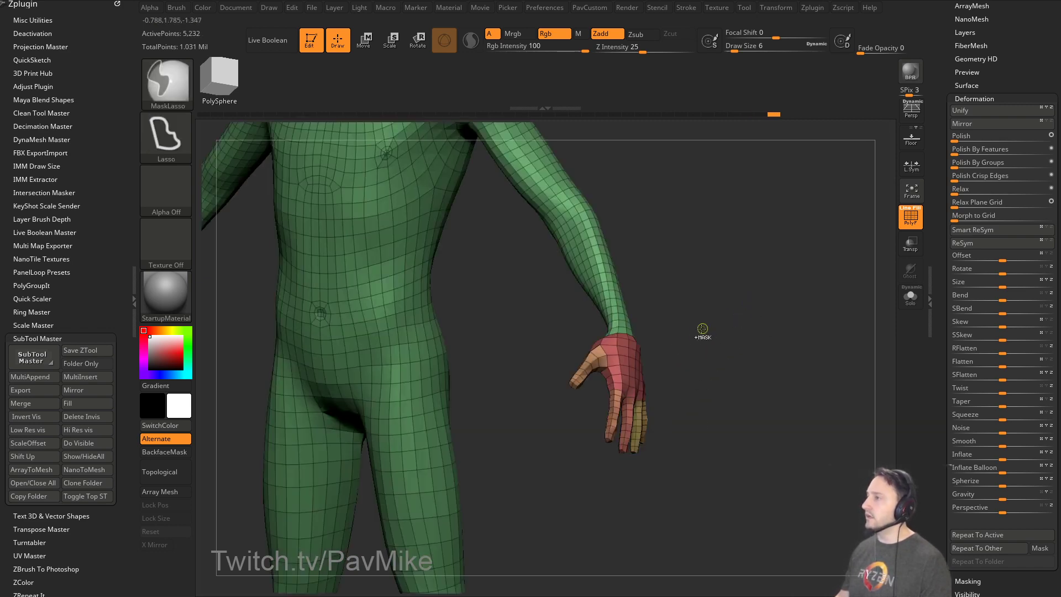
key(ctrl+z)
ctrl+shift+drag(724, 321, 774, 315)
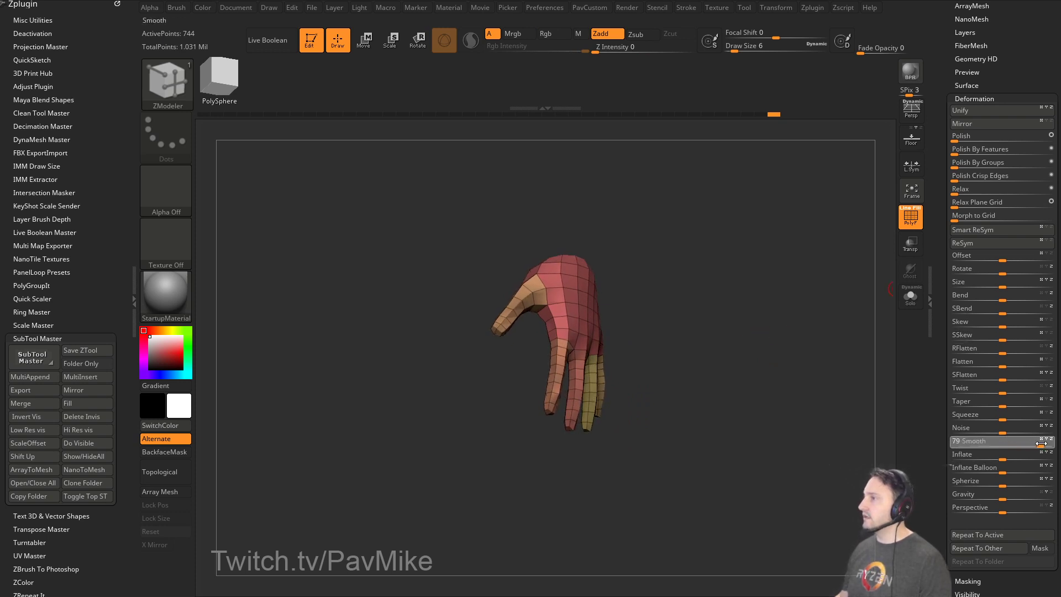
drag(1049, 444, 1049, 444)
ctrl+shift+click(739, 343)
Reshape the wrists with the Move brush and smooth the transition between the hands and forearms.
alt+drag(739, 343, 724, 376)
key(b)
key(m)
key(v)
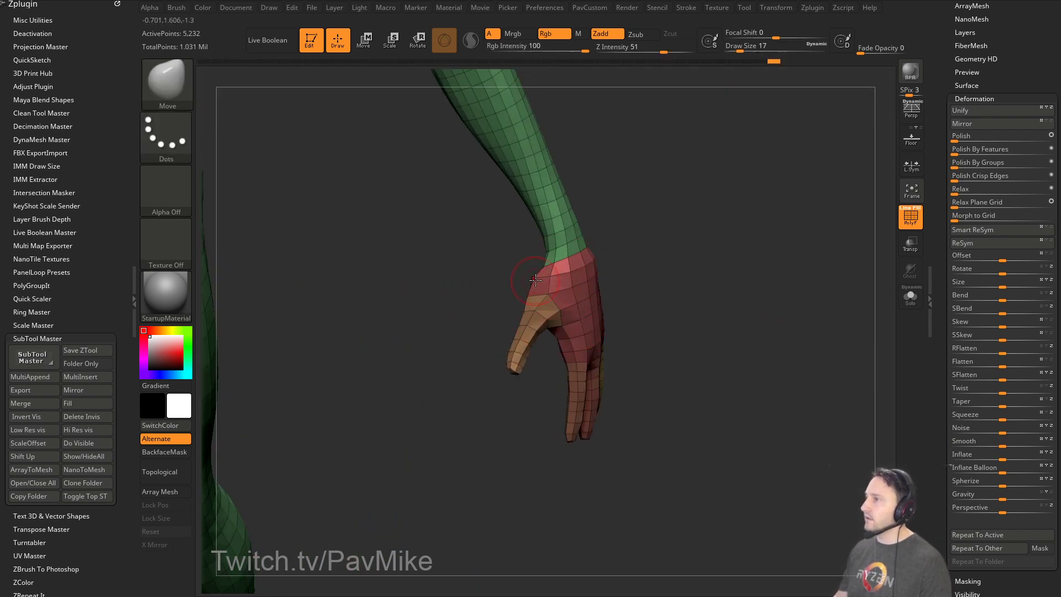
mouse_move(680, 267)
mouse_down()
mouse_move(635, 256)
mouse_move(578, 265)
mouse_move(559, 294)
mouse_up()
key(s)
drag(559, 294, 568, 294)
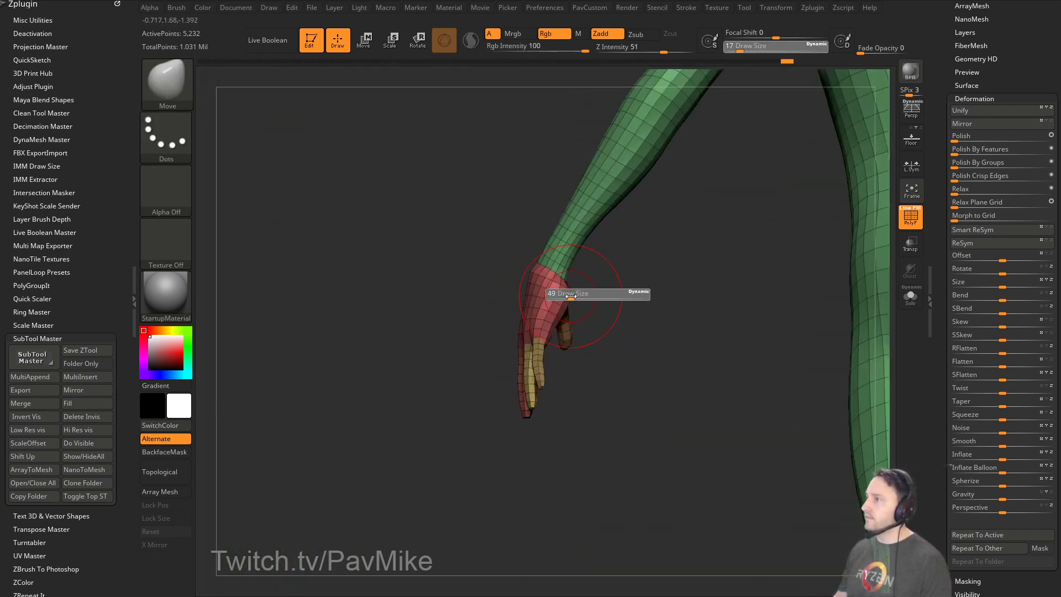
mouse_move(497, 290)
mouse_down()
mouse_move(705, 287)
mouse_move(677, 273)
mouse_up()
shift+drag(596, 265, 584, 307)
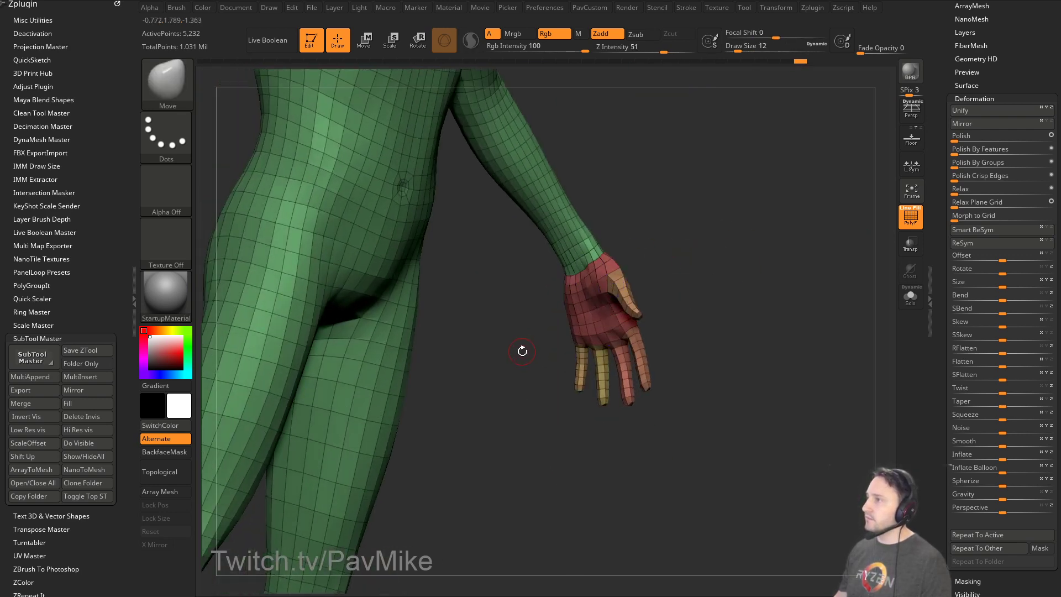
drag(522, 351, 288, 348)
shift+drag(547, 290, 563, 273)
Switch to the Standard brush and turn off the polyframe on the body.
key(b)
key(s)
key(t)
mouse_move(469, 332)
alt+mouse_down()
mouse_move(425, 386)
mouse_move(714, 308)
mouse_move(521, 260)
alt+mouse_up()
alt+drag(778, 243, 794, 283)
drag(794, 284, 783, 290)
key(s)
click(911, 217)
drag(798, 254, 830, 285)
mouse_move(830, 285)
alt+mouse_down()
mouse_move(838, 255)
mouse_move(765, 263)
mouse_move(786, 267)
mouse_move(788, 319)
mouse_move(751, 235)
mouse_move(772, 242)
alt+mouse_up()
Refine the forearms and elbows with the Inflat and Clay brushes, and check the whole body down to the feet.
key(b)
key(i)
key(n)
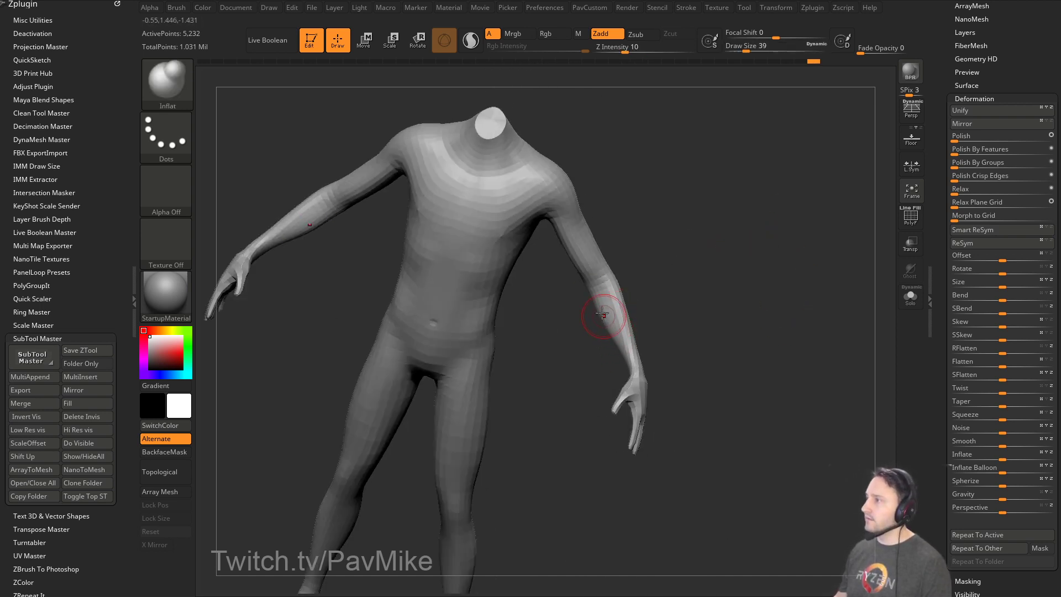
drag(670, 270, 588, 302)
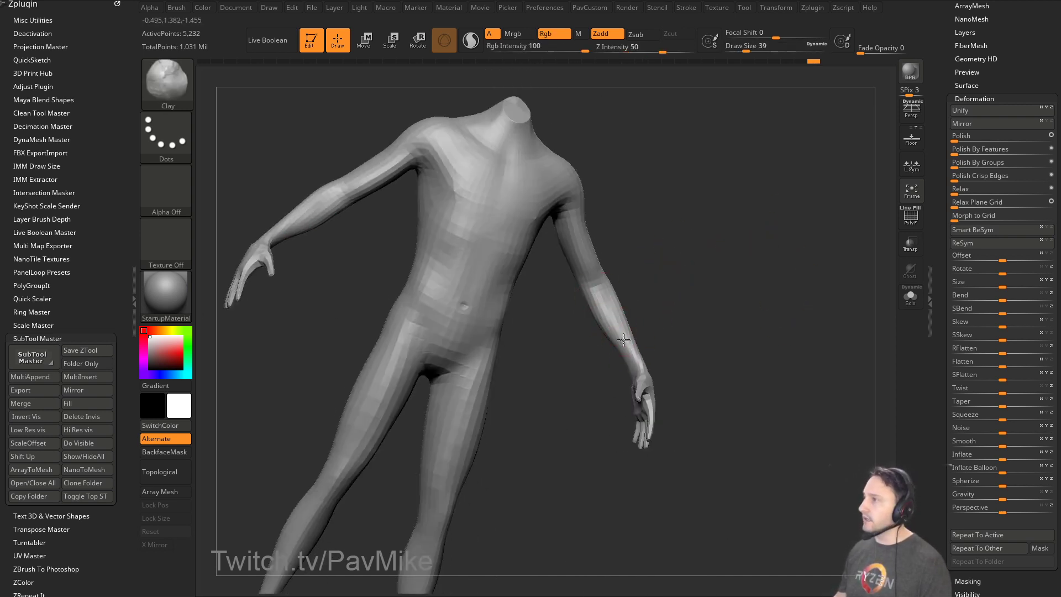
drag(693, 323, 650, 300)
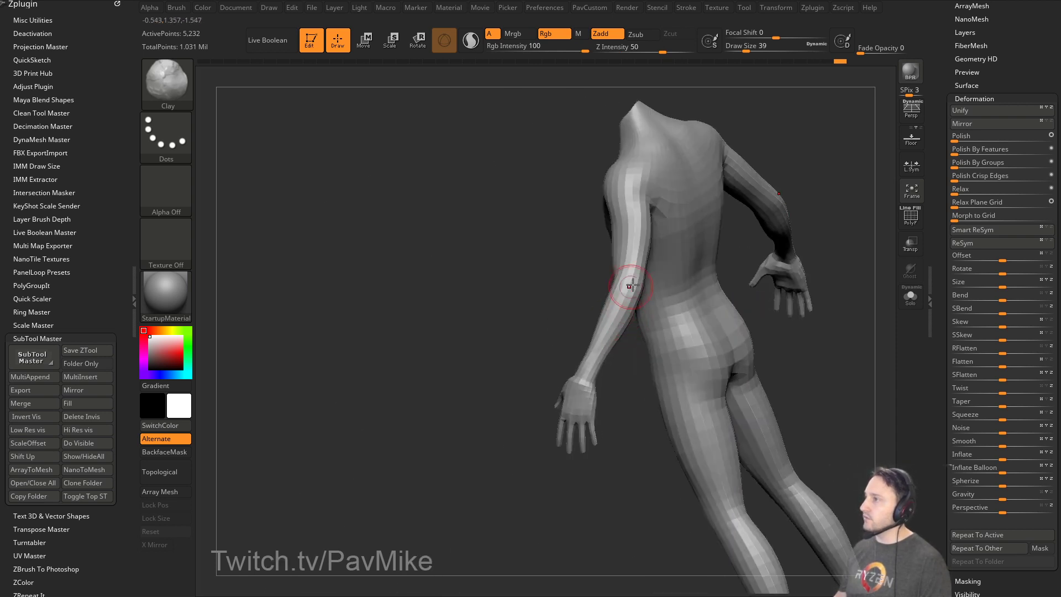
drag(564, 362, 715, 419)
alt+drag(616, 497, 692, 340)
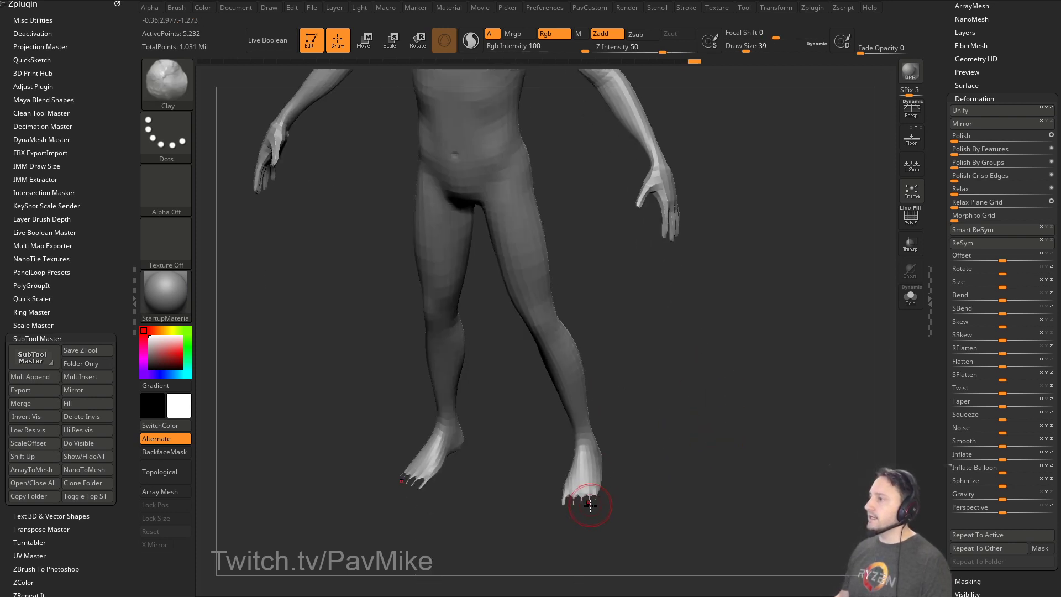
Turn on the polyframe and make all the other subtools visible alongside the body.
click(909, 222)
drag(946, 110, 946, 574)
mouse_move(818, 326)
mouse_down()
mouse_move(777, 324)
mouse_move(781, 310)
mouse_move(763, 379)
mouse_up()
key(shift)
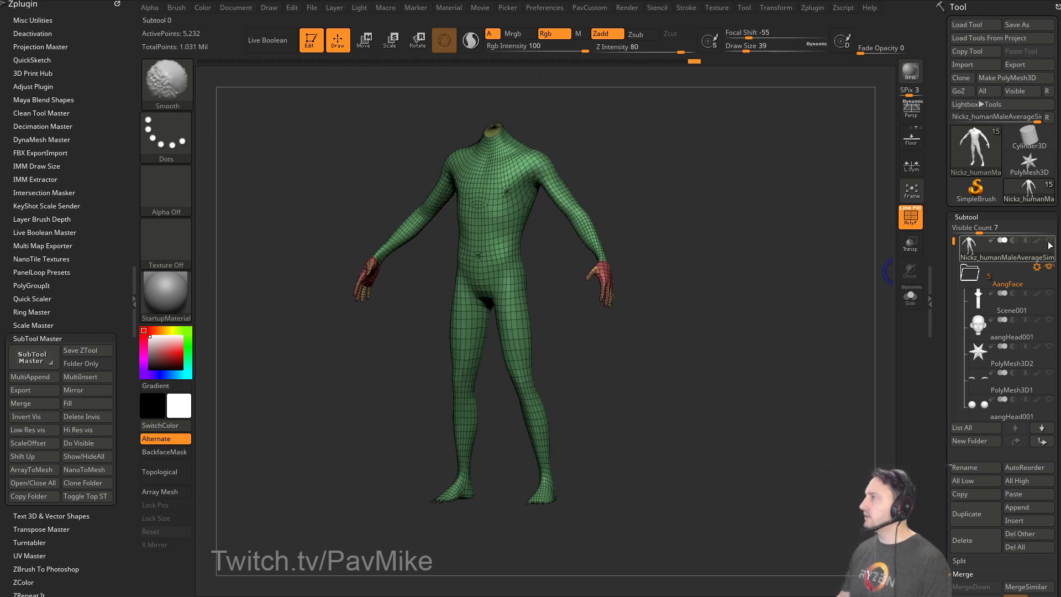
shift+click(1049, 241)
mouse_move(716, 284)
mouse_down()
mouse_move(770, 280)
mouse_move(648, 199)
mouse_up()
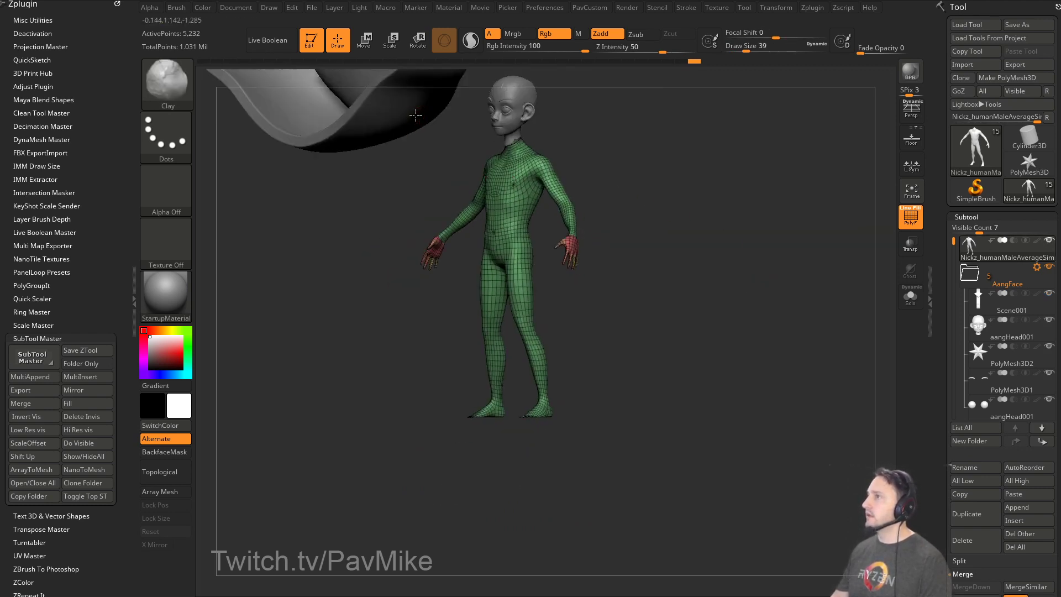
Hide the Koh folder, reselect the body subtool and turn off its polyframe.
alt+click(415, 114)
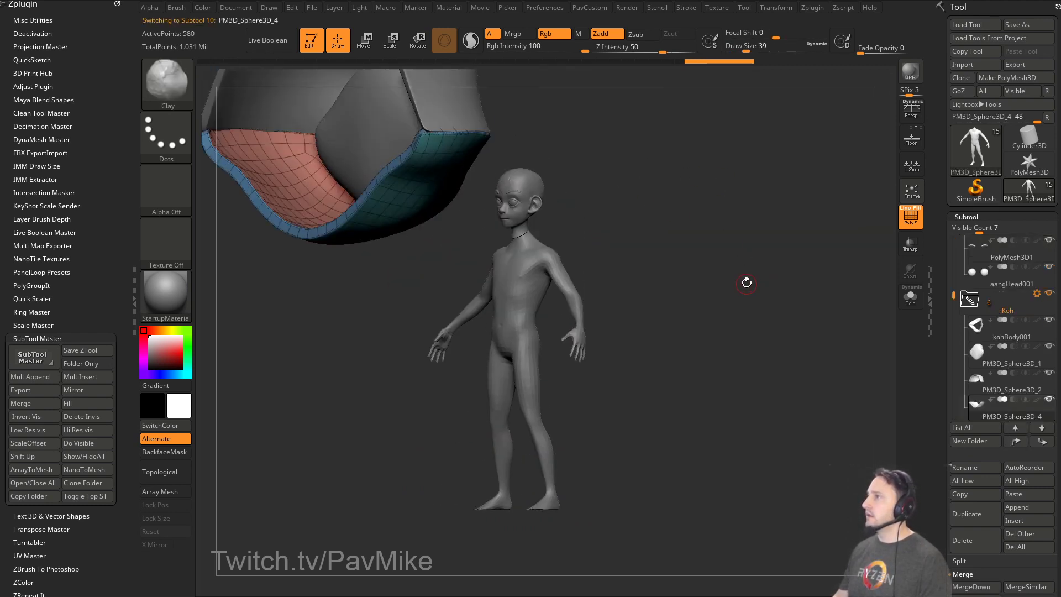
click(1048, 294)
alt+click(534, 268)
alt+drag(684, 244, 765, 258)
key(shift+f)
Nudge the body's upper arms with a large Move brush at a draw size of about 140.
key(s)
click(747, 287)
key(b)
key(s)
key(t)
mouse_move(724, 287)
alt+mouse_down()
mouse_move(741, 297)
mouse_move(684, 305)
mouse_move(770, 296)
mouse_move(749, 283)
mouse_move(799, 311)
mouse_move(780, 318)
mouse_move(798, 280)
alt+mouse_up()
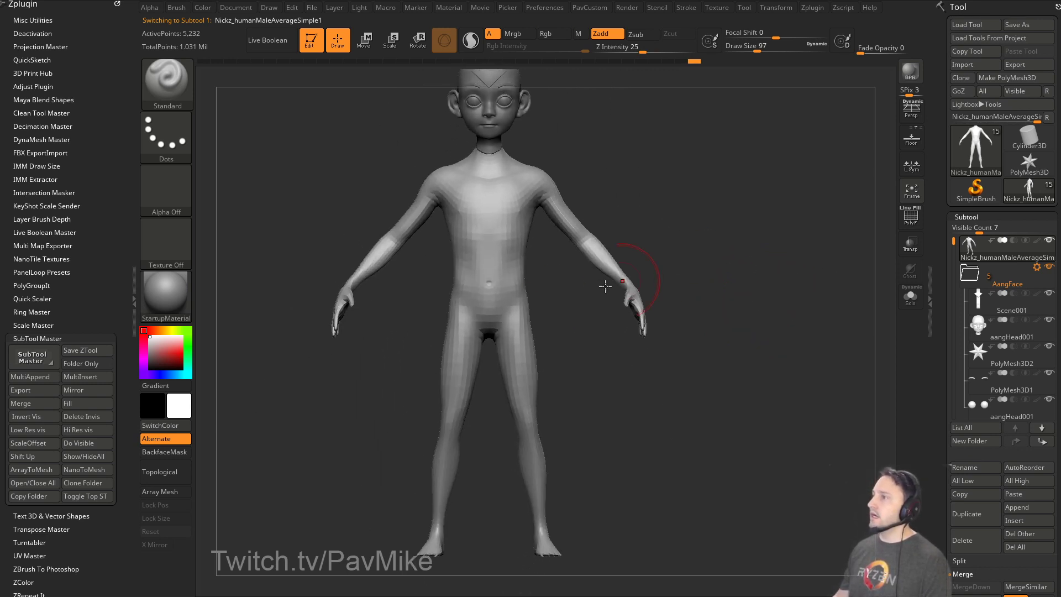
key(s)
click(541, 315)
key(b)
key(m)
key(v)
key(s)
click(535, 313)
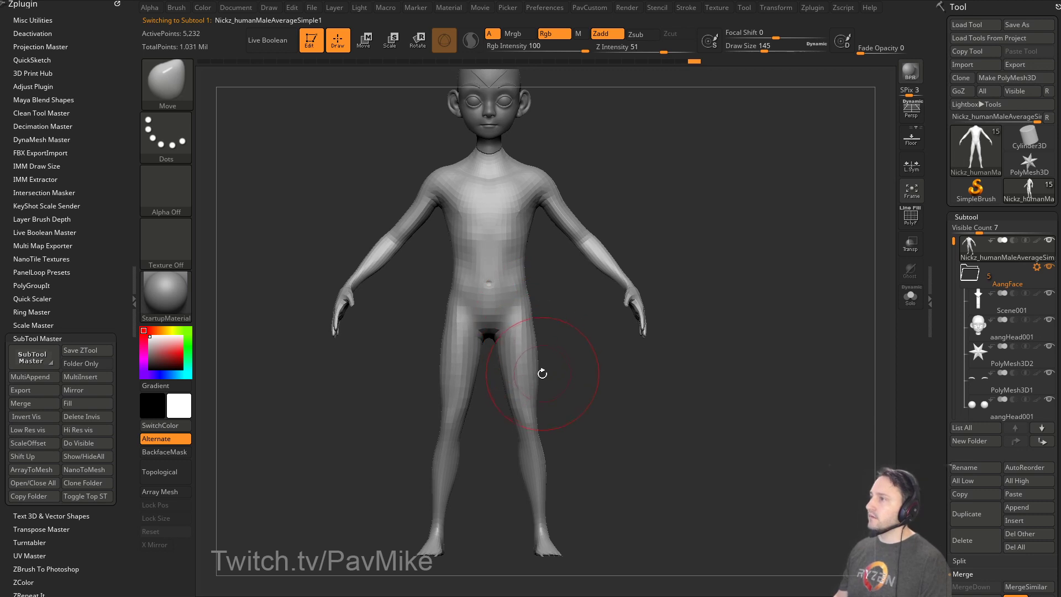
key(s)
click(527, 256)
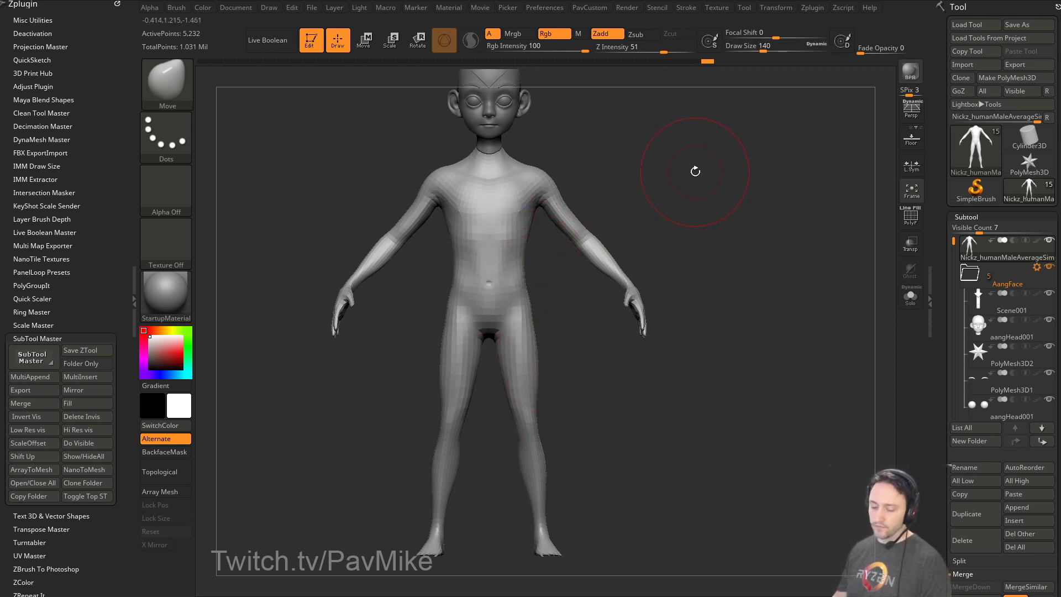
Overlay the Aang model sheet, compare the body's proportions with the front and back drawings, and hide the overlay.
key(b)
key(s)
key(t)
mouse_move(711, 216)
alt+mouse_down()
mouse_move(710, 225)
mouse_move(744, 209)
alt+mouse_up()
key(s)
click(700, 227)
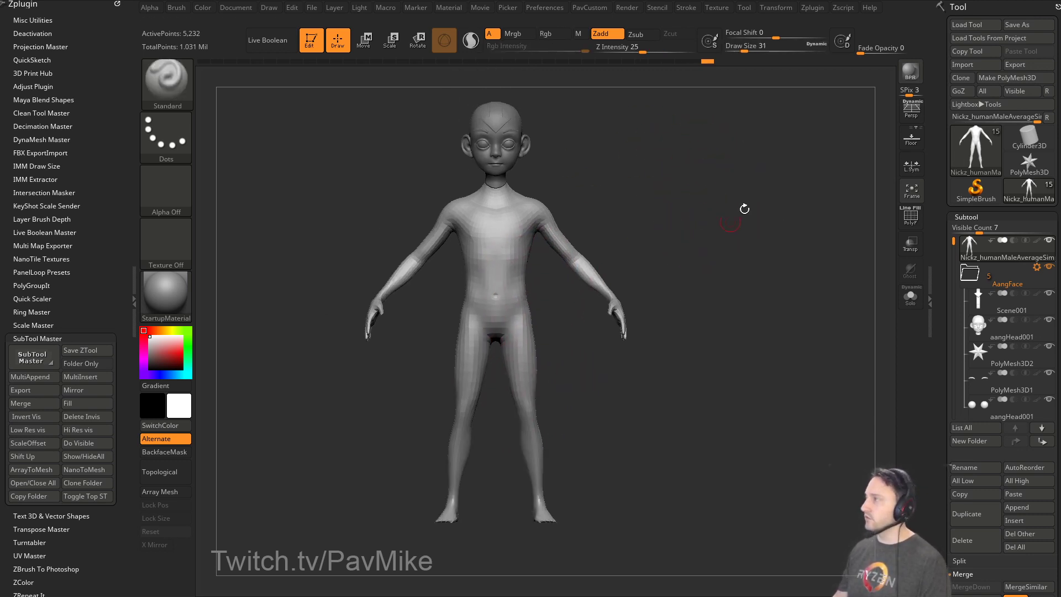
key(shift+z)
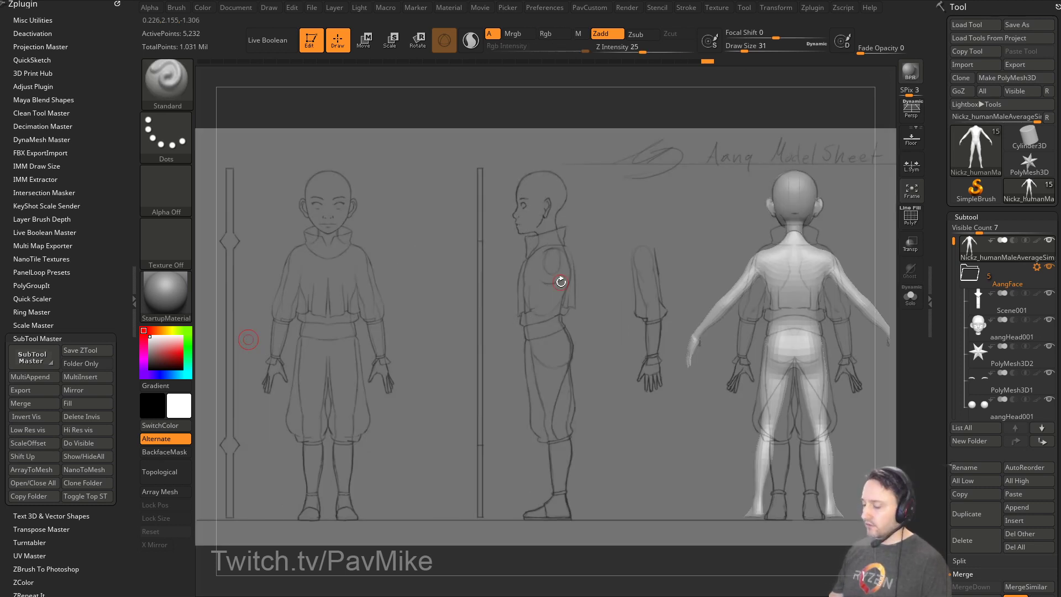
key(1)
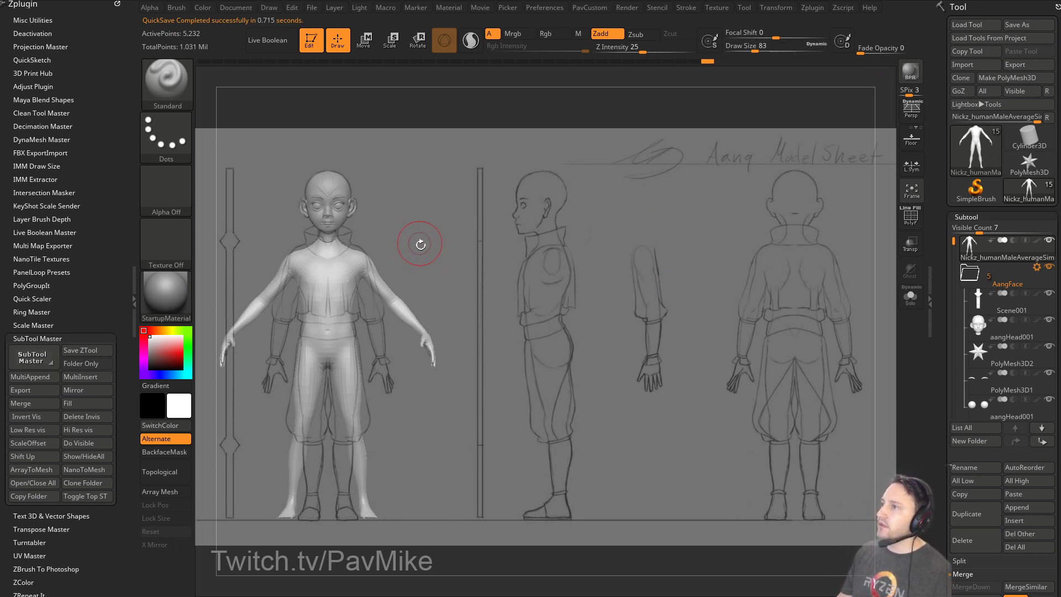
key([)
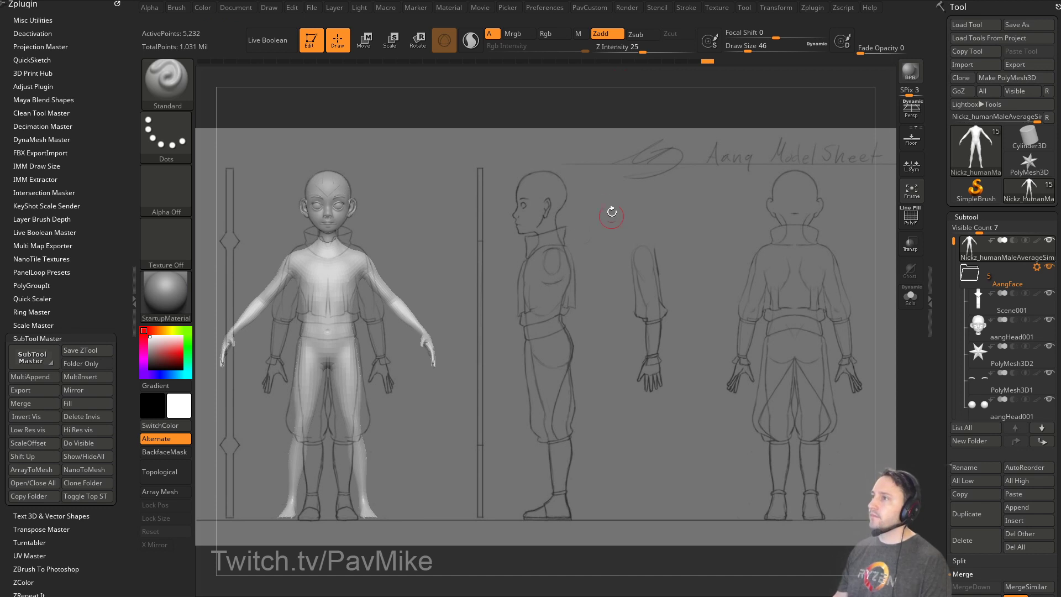
key(shift+z)
Duplicate the body subtool, select the copy and show it in Solo mode.
mouse_move(554, 234)
alt+mouse_down()
mouse_move(694, 225)
mouse_move(653, 293)
mouse_move(636, 294)
alt+mouse_up()
key(s)
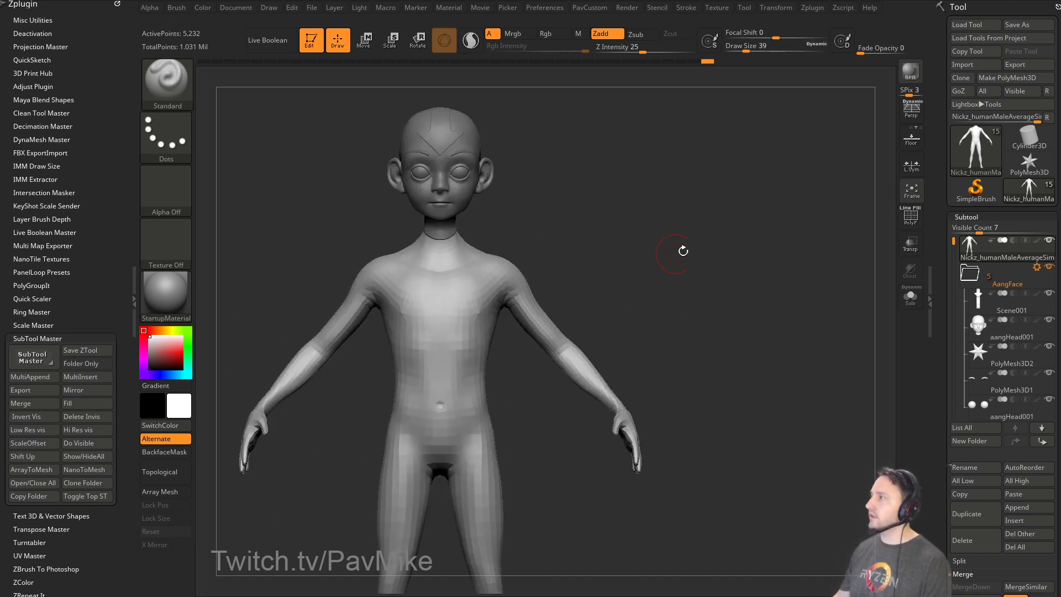
alt+drag(683, 251, 709, 245)
scroll(970, 315, down, 5)
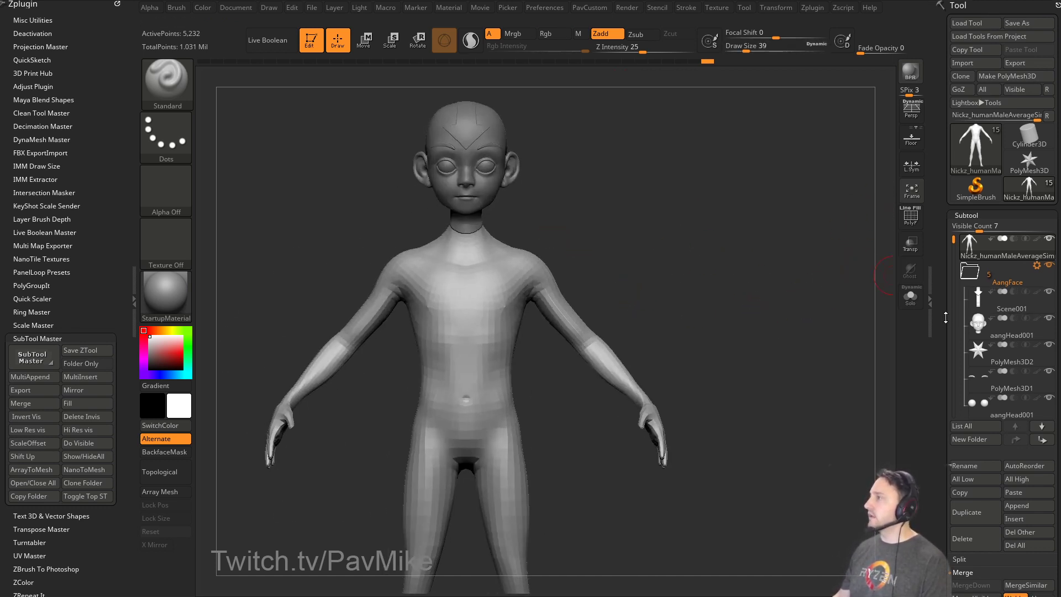
click(989, 365)
alt+drag(706, 223, 787, 289)
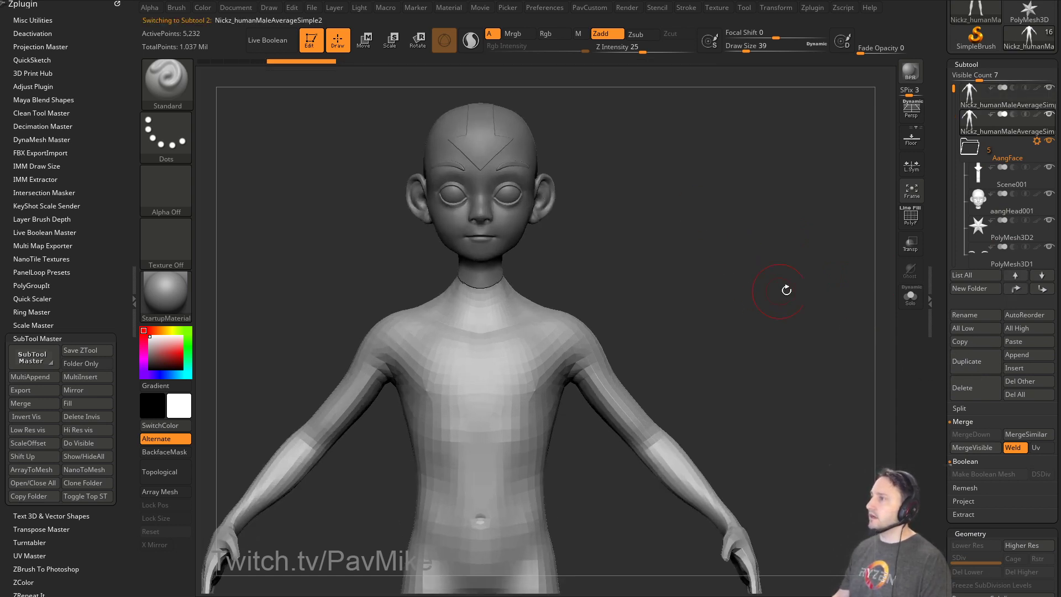
click(910, 297)
mouse_move(702, 268)
alt+mouse_down()
mouse_move(733, 259)
mouse_move(730, 284)
mouse_move(721, 272)
alt+mouse_up()
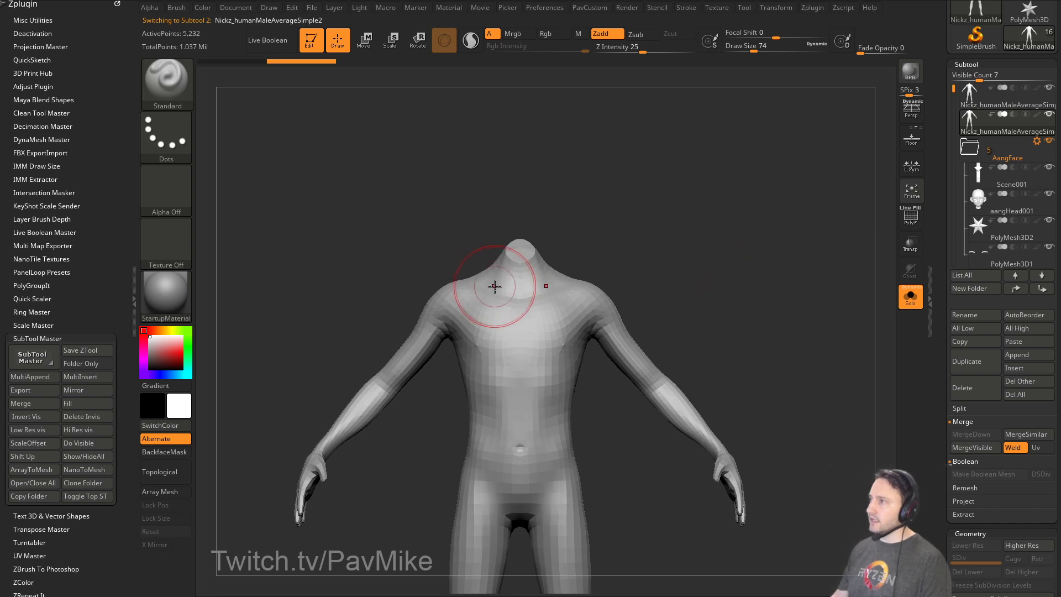
Reduce the draw size to 25 and divide the duplicated body to subdivision level 2.
key(bracketleft)
key(bracketleft)
key(bracketleft)
key(bracketleft)
key(bracketleft)
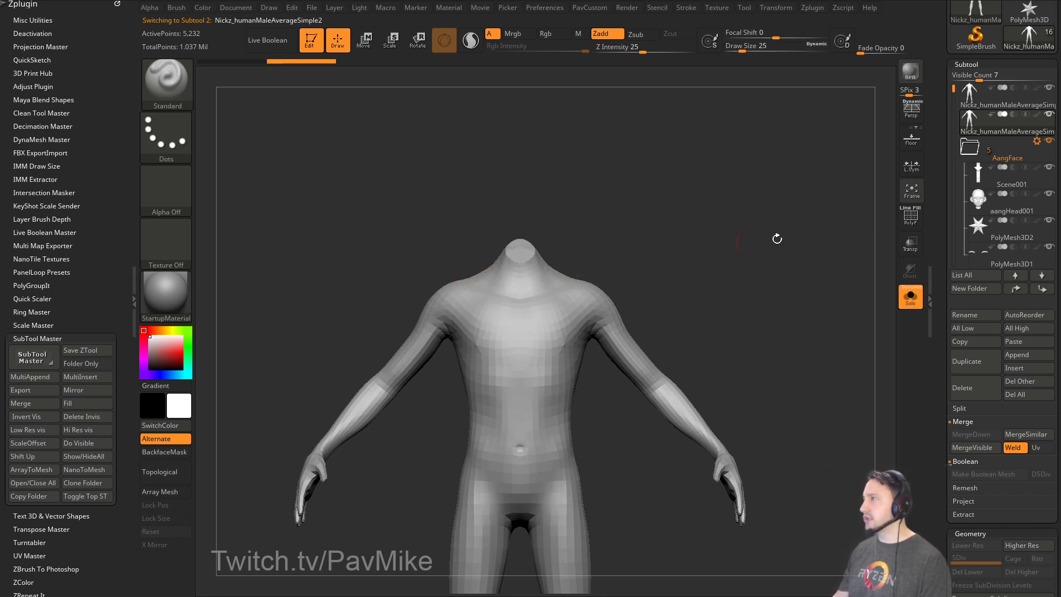
ctrl+drag(479, 293, 519, 313)
ctrl+drag(458, 177, 476, 191)
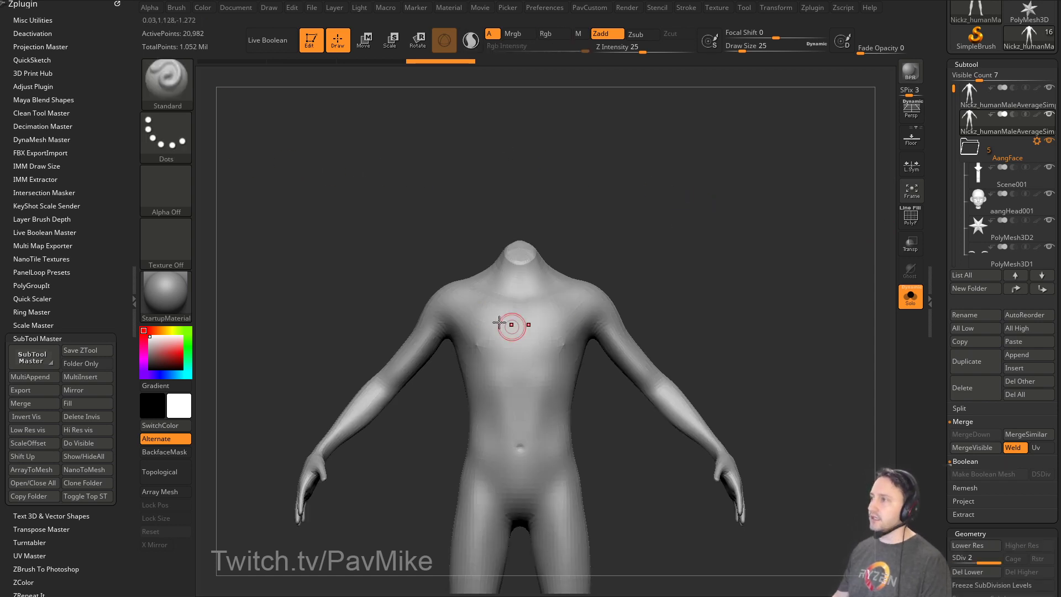
key(ctrl+d)
Try a lasso mask covering the torso and upper arms down to the waist and elbows.
click(191, 95)
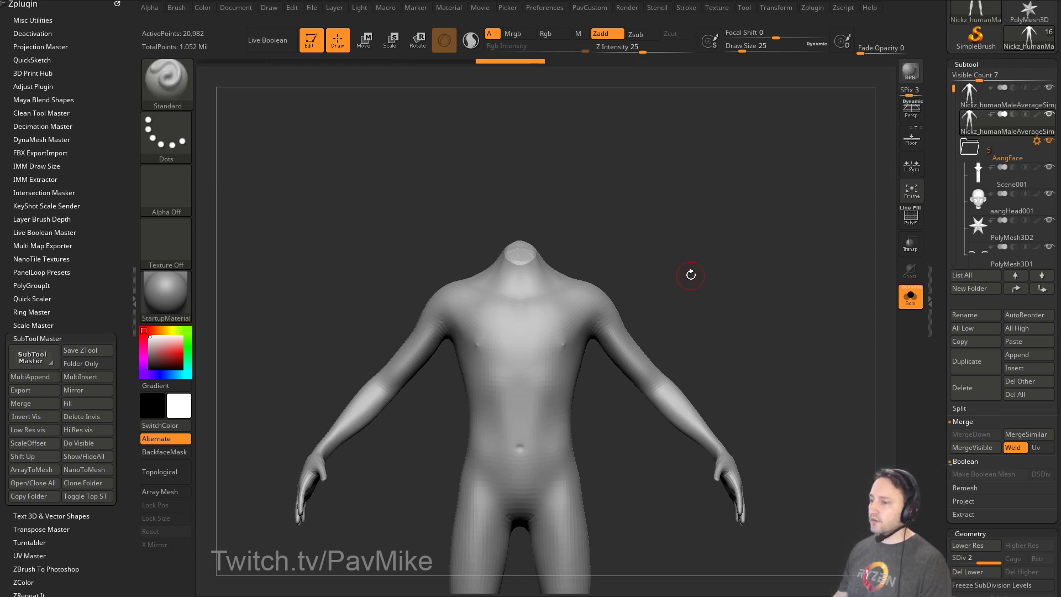
drag(691, 274, 635, 213)
key(ctrl)
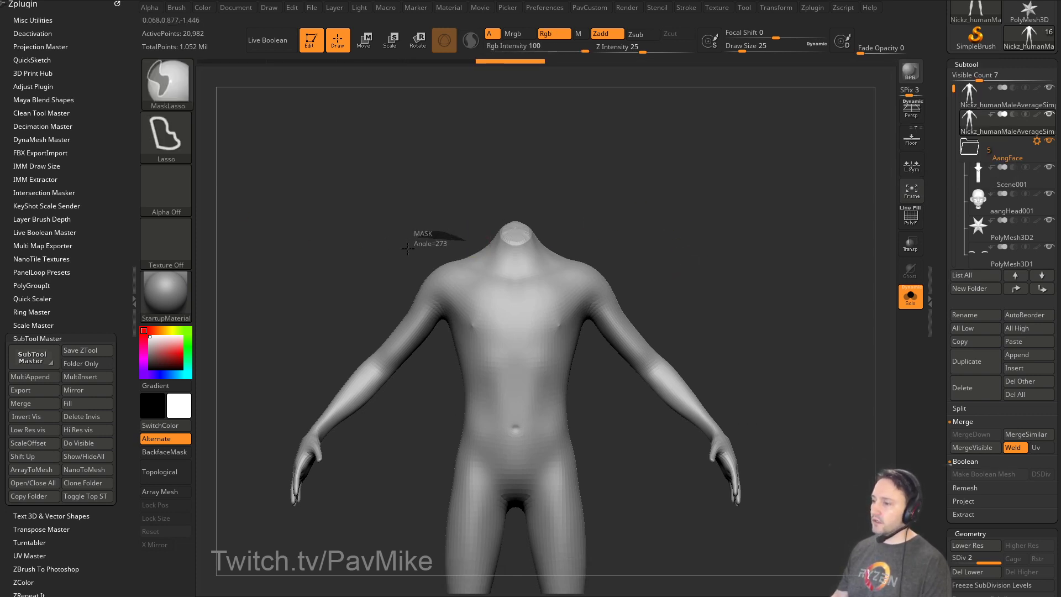
mouse_move(408, 249)
ctrl+mouse_down()
mouse_move(362, 309)
mouse_move(356, 362)
mouse_move(399, 393)
ctrl+mouse_up()
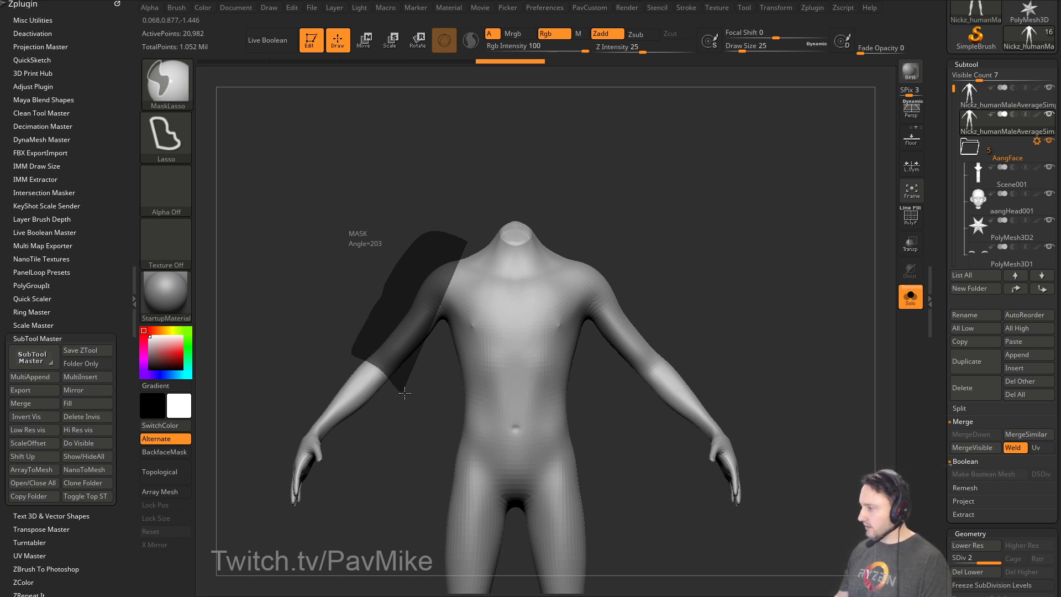
mouse_move(404, 392)
ctrl+mouse_down()
mouse_move(475, 424)
mouse_move(544, 425)
mouse_move(602, 417)
mouse_move(619, 383)
ctrl+mouse_up()
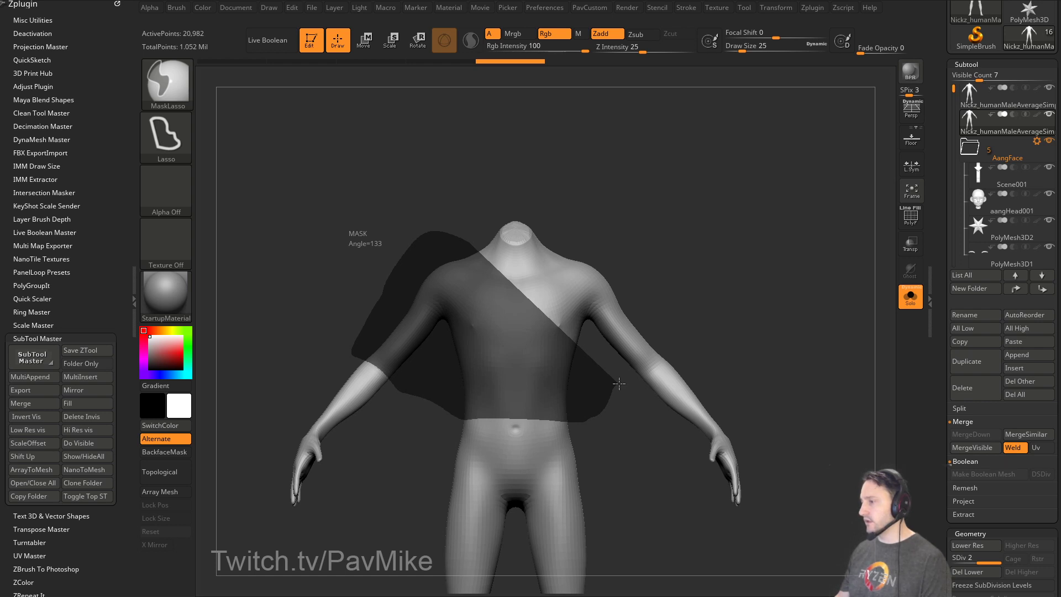
mouse_move(619, 383)
ctrl+mouse_down()
mouse_move(670, 200)
mouse_move(561, 130)
ctrl+mouse_up()
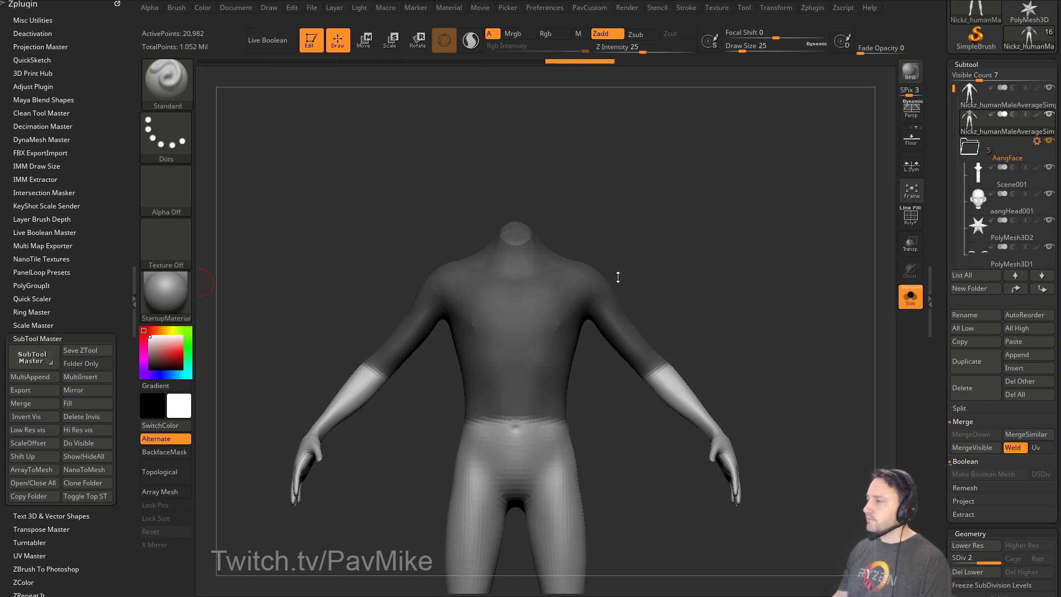
drag(719, 292, 742, 271)
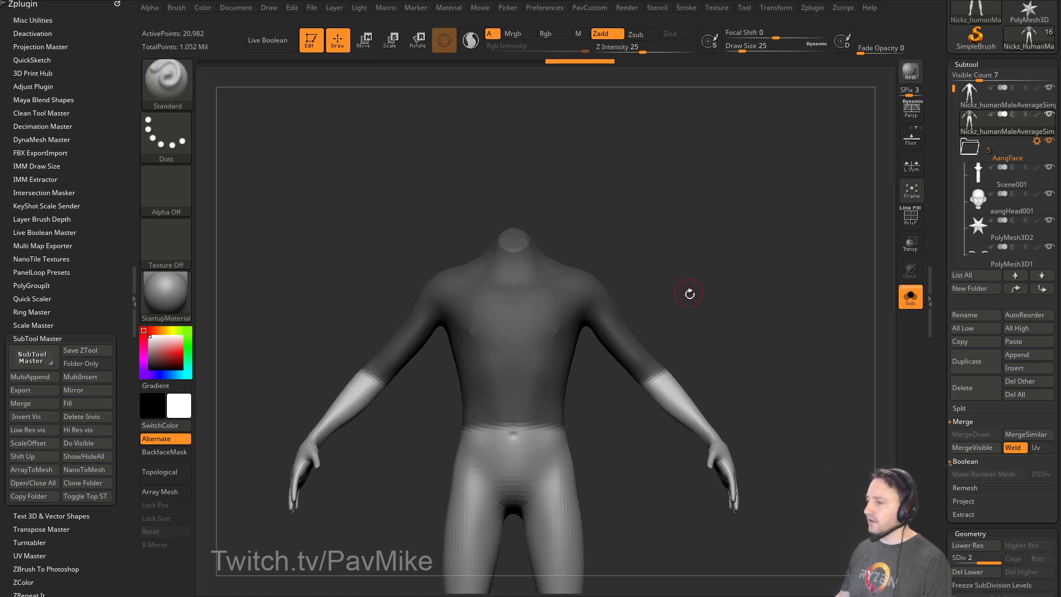
mouse_move(705, 294)
mouse_down()
mouse_move(734, 277)
mouse_move(761, 367)
mouse_up()
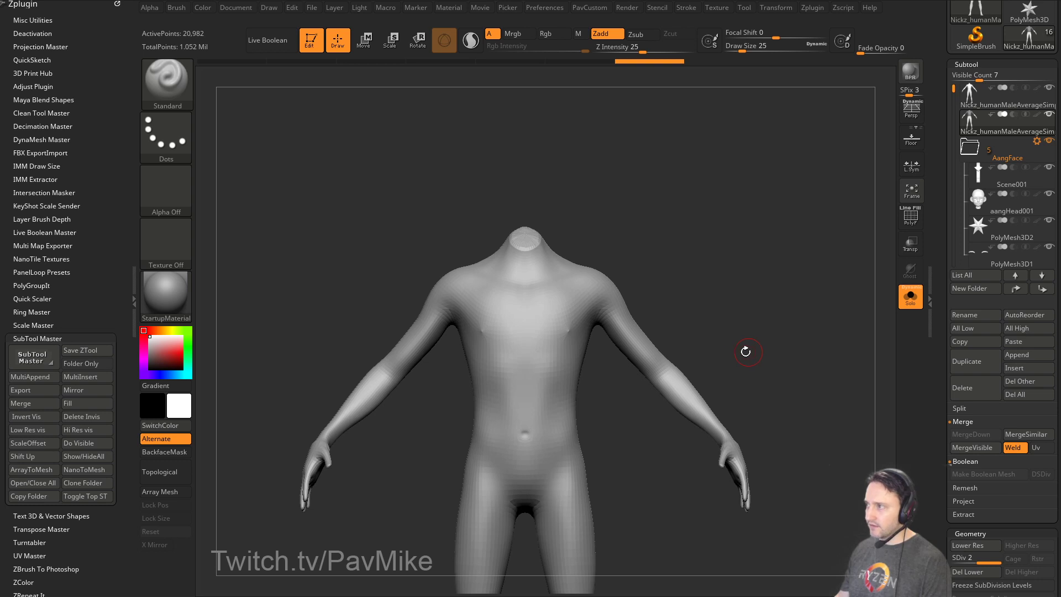
Mask a band around the waist of the duplicated body with MaskLasso and delete the lower subdivision level.
mouse_move(610, 396)
ctrl+mouse_down()
mouse_move(436, 399)
mouse_move(469, 438)
mouse_move(608, 445)
ctrl+mouse_up()
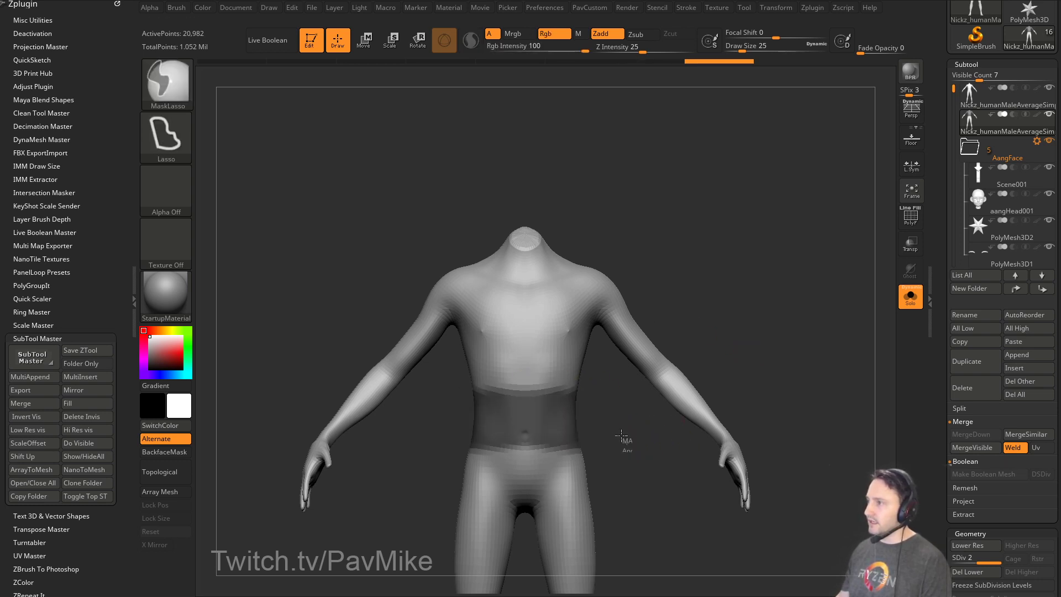
drag(755, 313, 789, 250)
key(space)
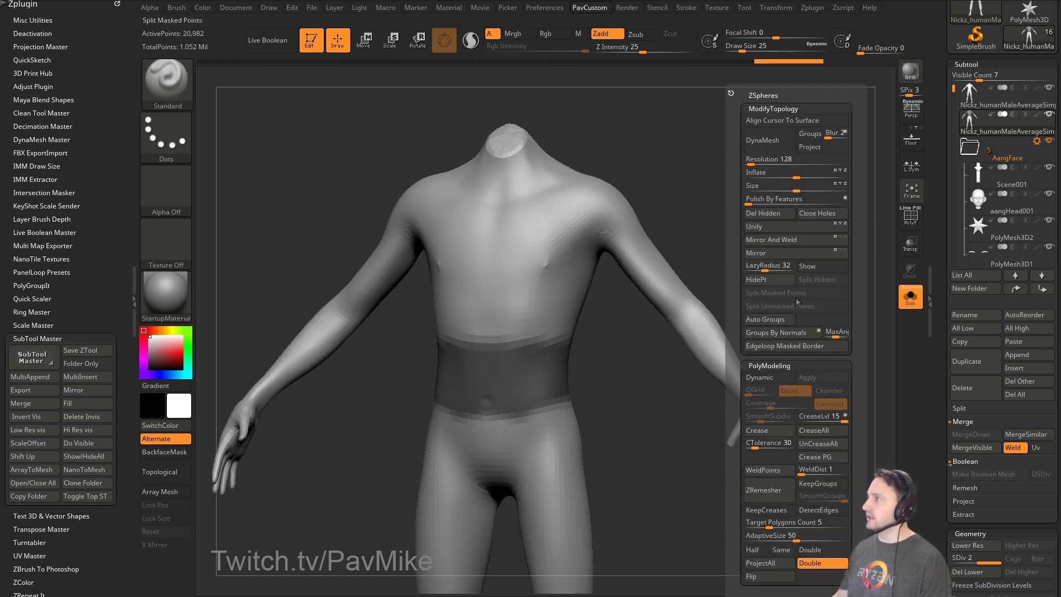
click(794, 352)
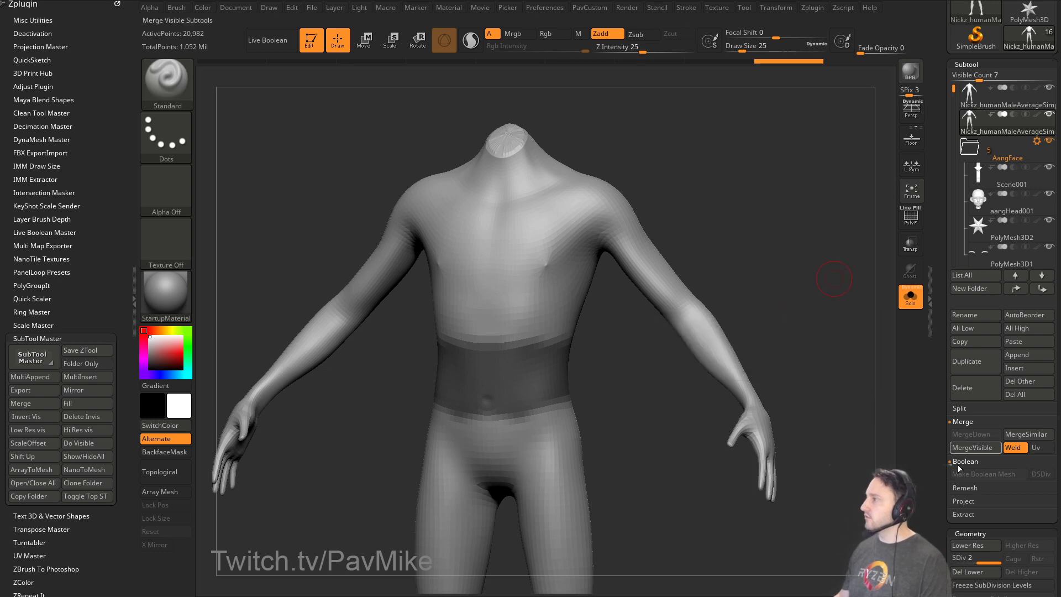
drag(956, 527, 957, 468)
click(968, 512)
Apply Edgeloop Masked Border to the waist mask, turn on the polyframe and isolate the waist band's polygroup.
key(space)
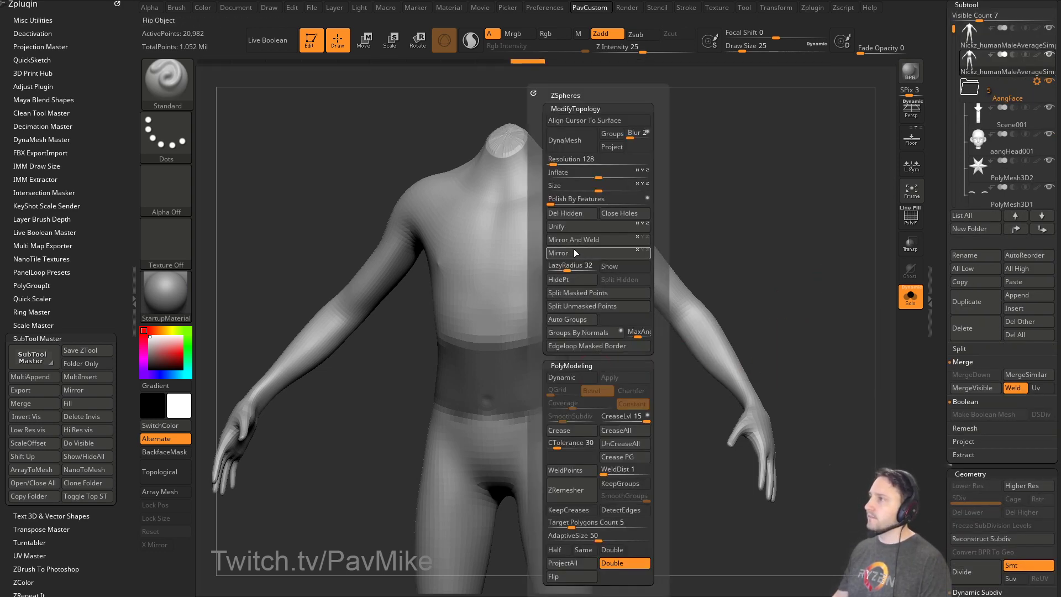
click(587, 346)
key(shift+f)
alt+drag(794, 261, 801, 322)
ctrl+shift+click(563, 449)
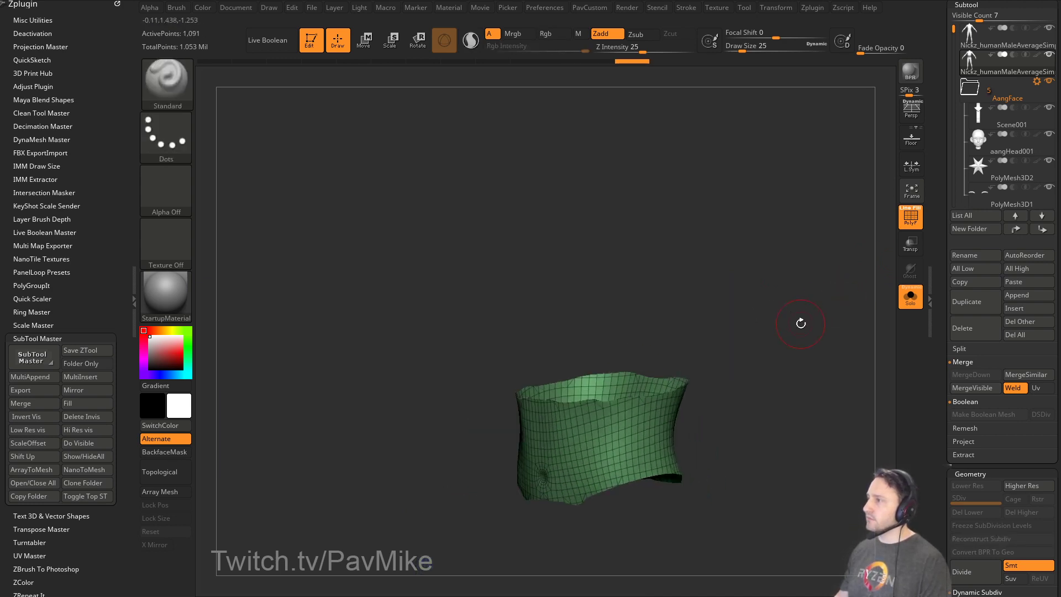
Delete the hidden geometry around the waist band and ZRemesh it repeatedly at Half with adaptive size 0.
key(space)
right_drag(619, 421, 657, 414)
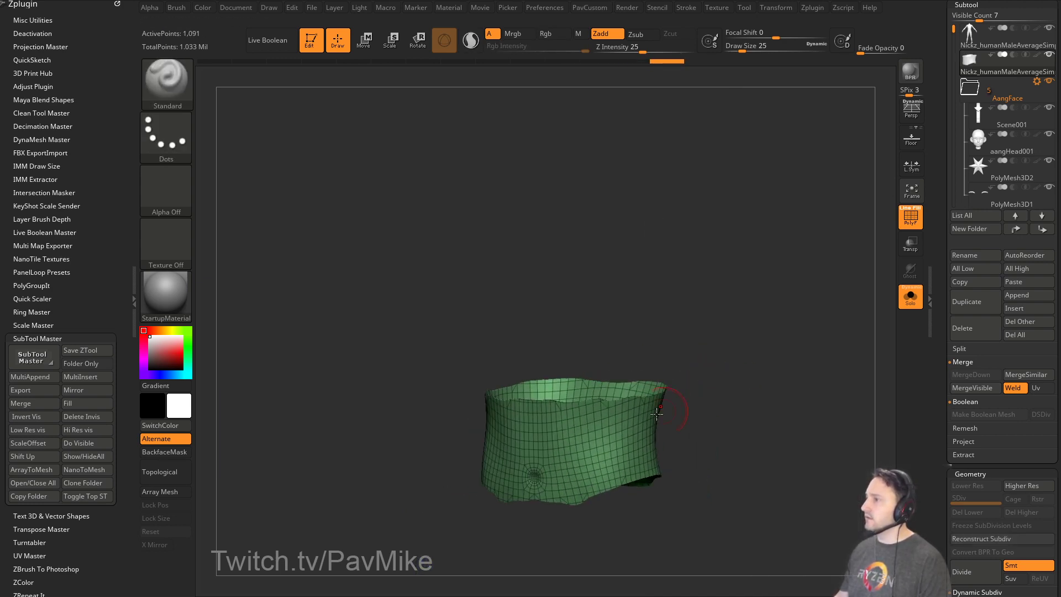
key(space)
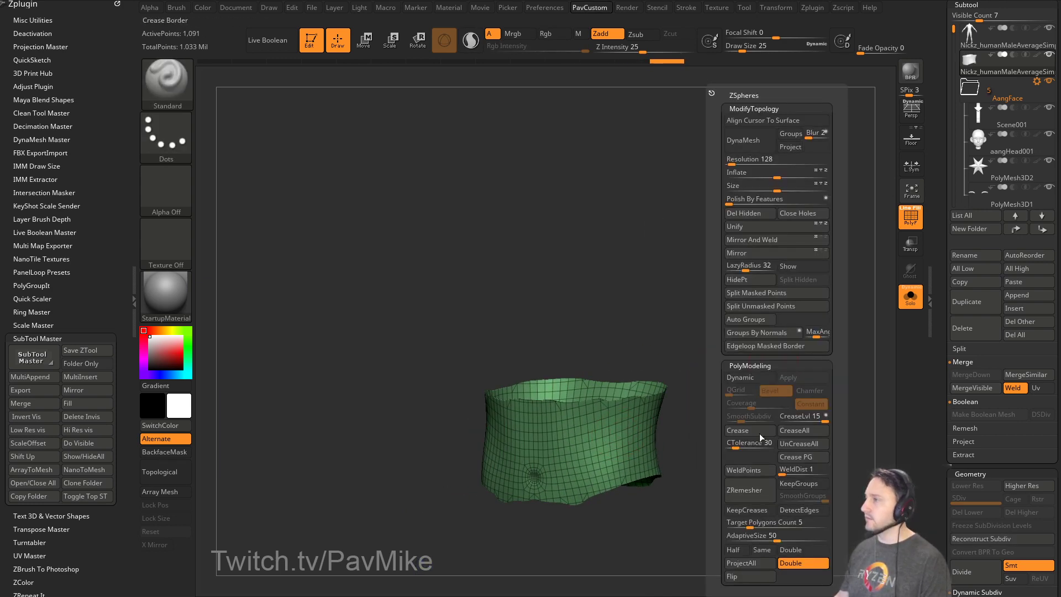
click(736, 554)
click(755, 491)
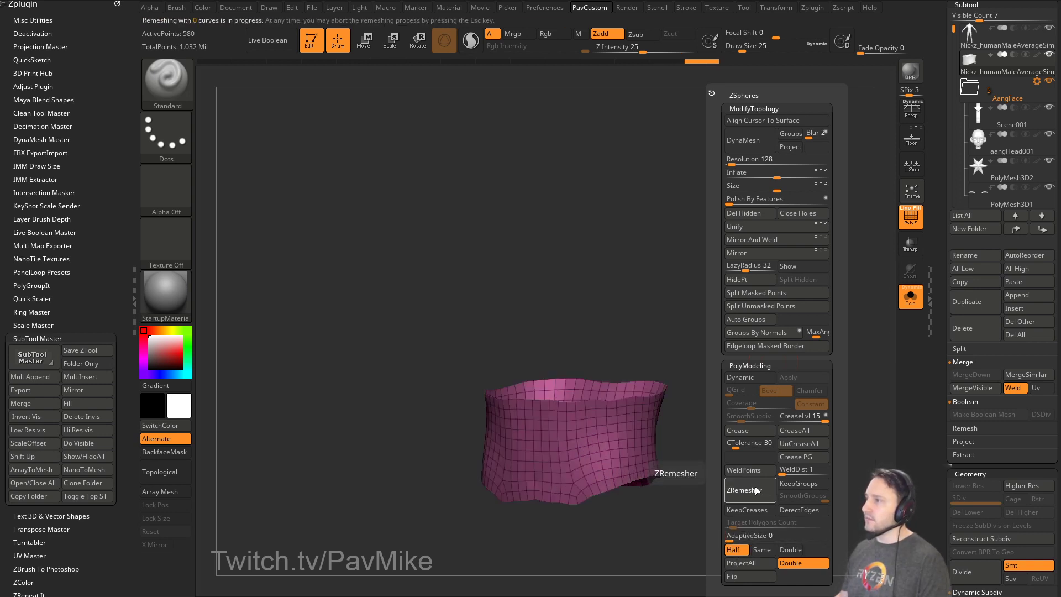
click(758, 492)
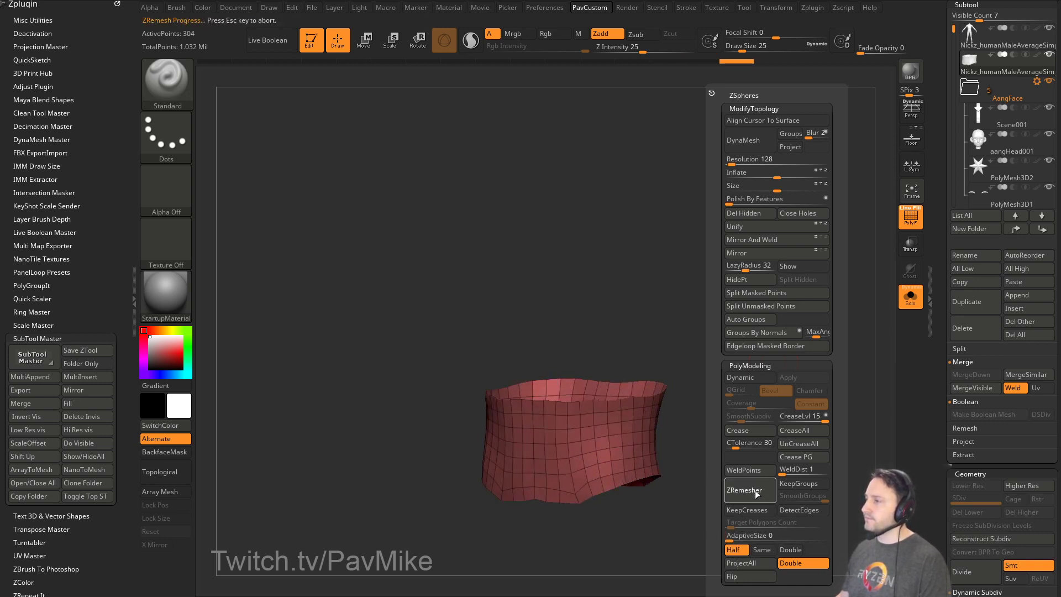
Cap the upper and lower openings of the waist band using ZModeler's Close Convex Hole edge action.
mouse_move(644, 356)
mouse_down()
mouse_move(739, 343)
mouse_move(749, 356)
mouse_up()
key(b)
key(z)
key(m)
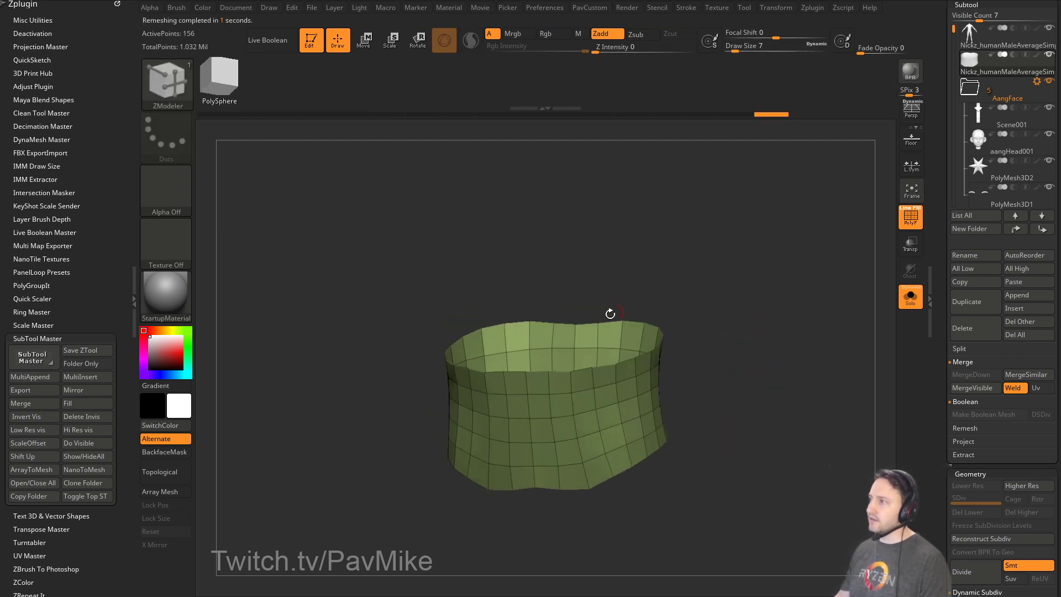
key(space)
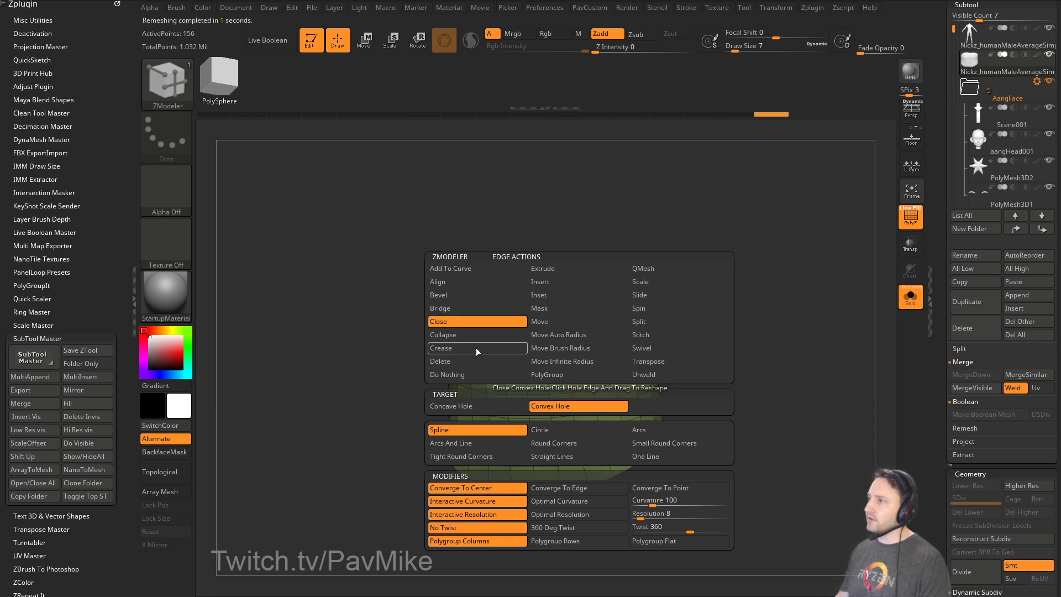
click(581, 371)
drag(730, 388, 725, 326)
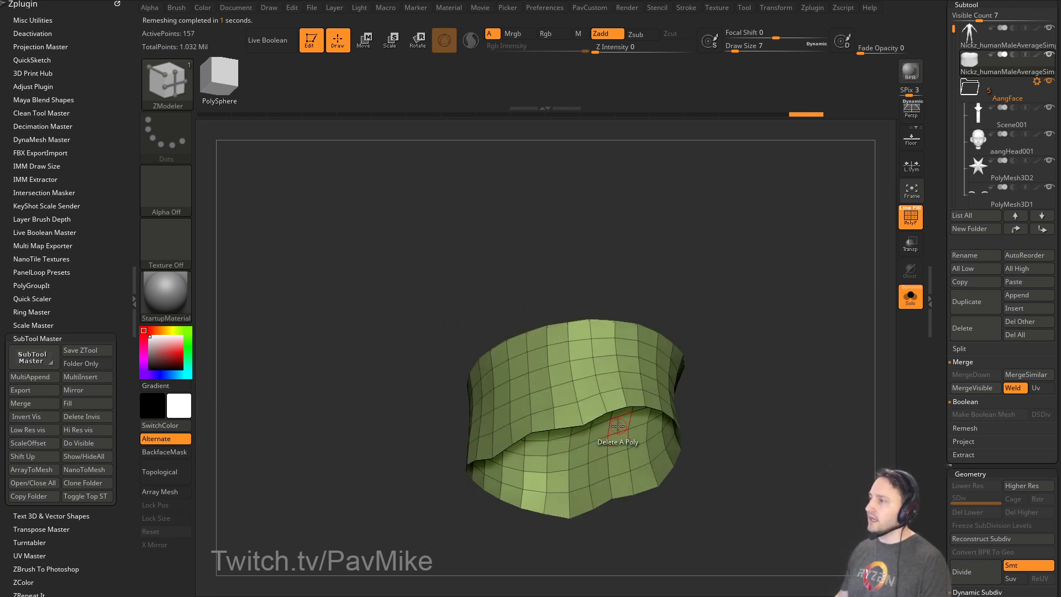
click(597, 415)
Combine the two end caps into one polygroup, show the whole band again and crease its polygroup borders.
drag(710, 372, 710, 442)
ctrl+shift+click(574, 290)
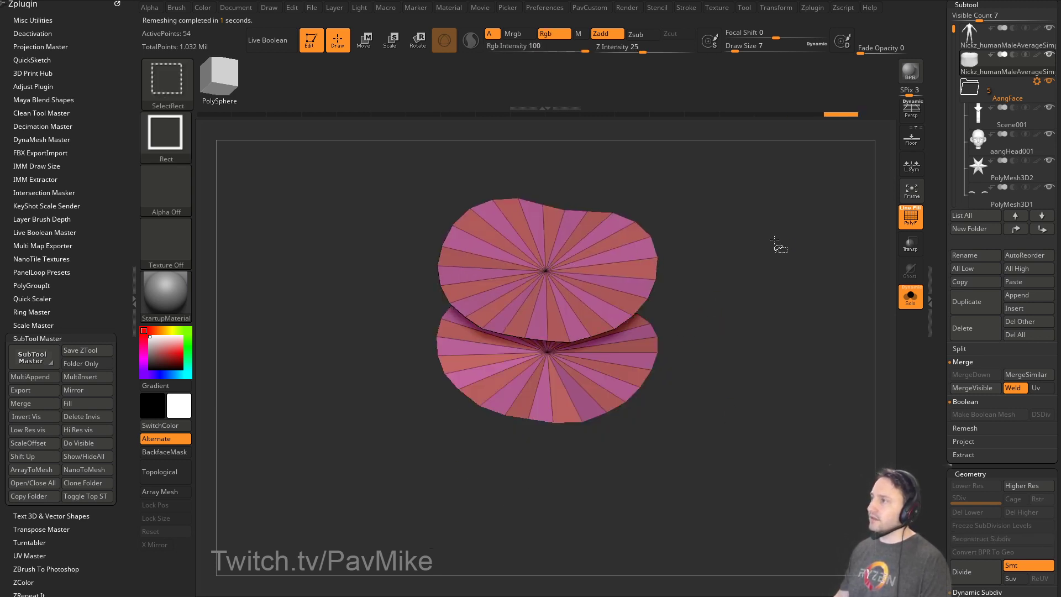
key(ctrl+w)
ctrl+shift+click(746, 297)
drag(759, 303, 787, 310)
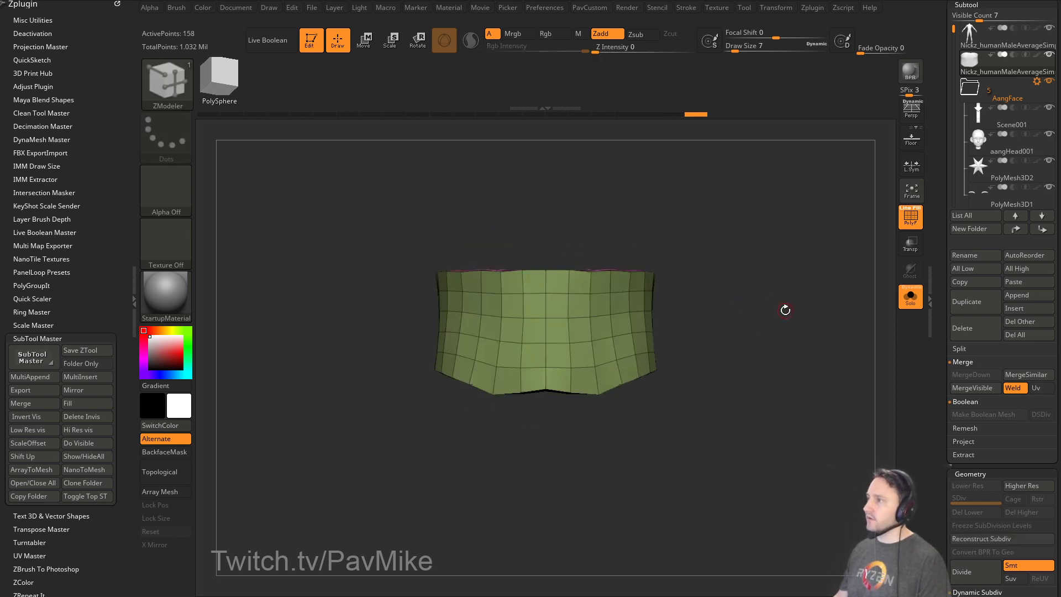
key(2)
click(818, 459)
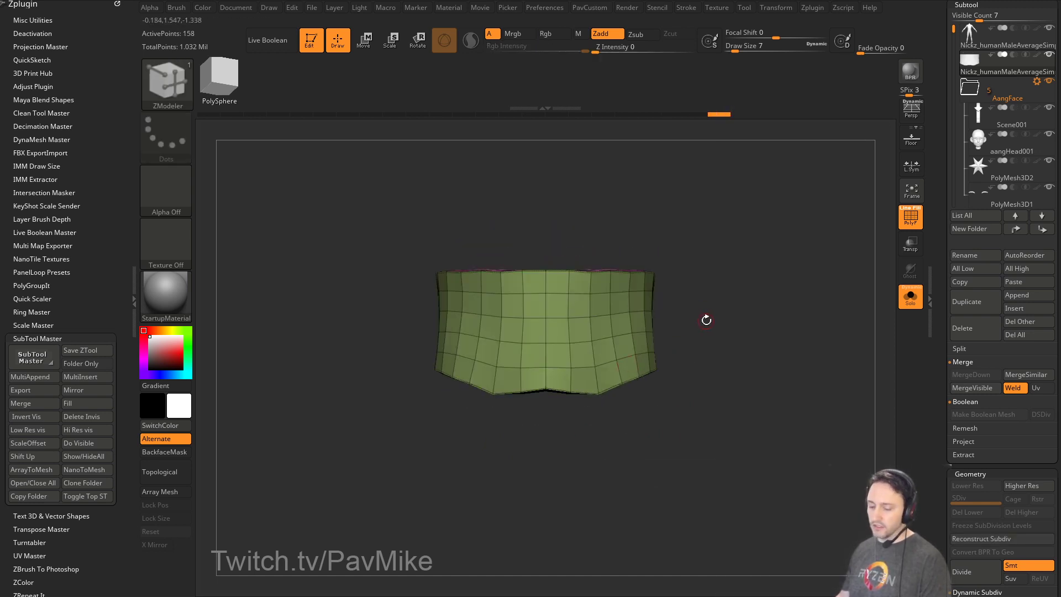
Try dividing the capped band to subdivision level 3, clearing all creases after level 2.
key(ctrl+d)
drag(741, 298, 773, 358)
key(2)
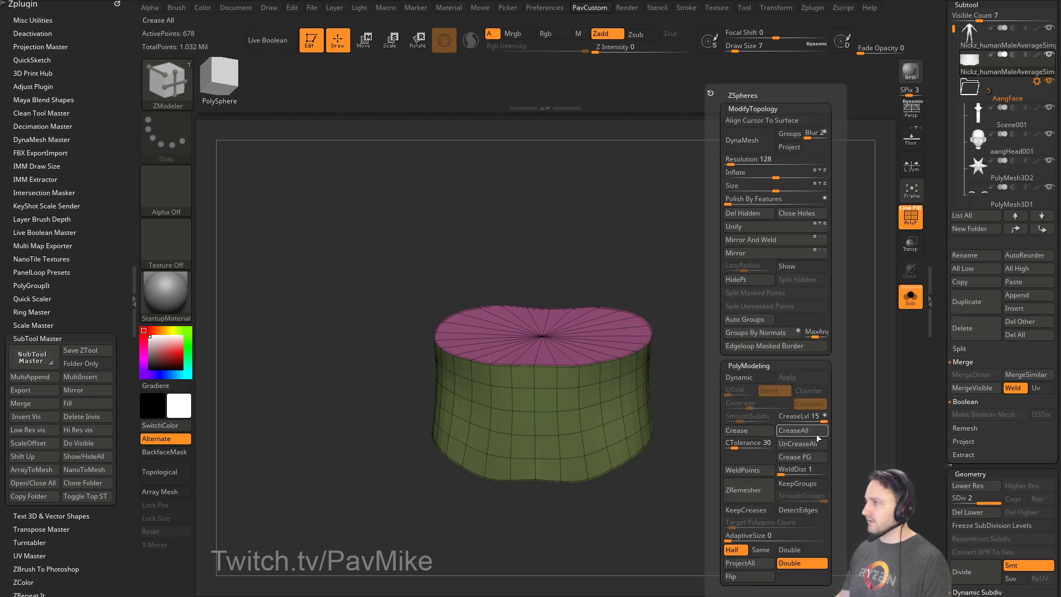
click(806, 436)
key(ctrl+d)
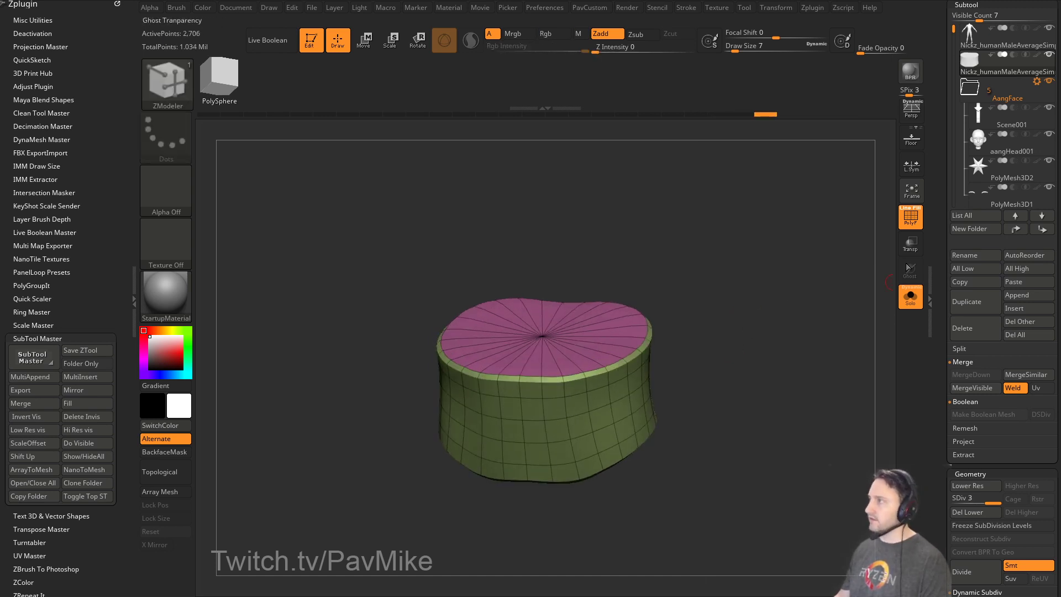
Set the draw size to 23, turn off Solo and check the band's fit on the body with the polyframe on.
key(shift+f)
key(s)
mouse_move(539, 376)
mouse_down()
mouse_move(559, 377)
mouse_move(546, 369)
mouse_up()
key(s)
shift+drag(698, 358, 732, 315)
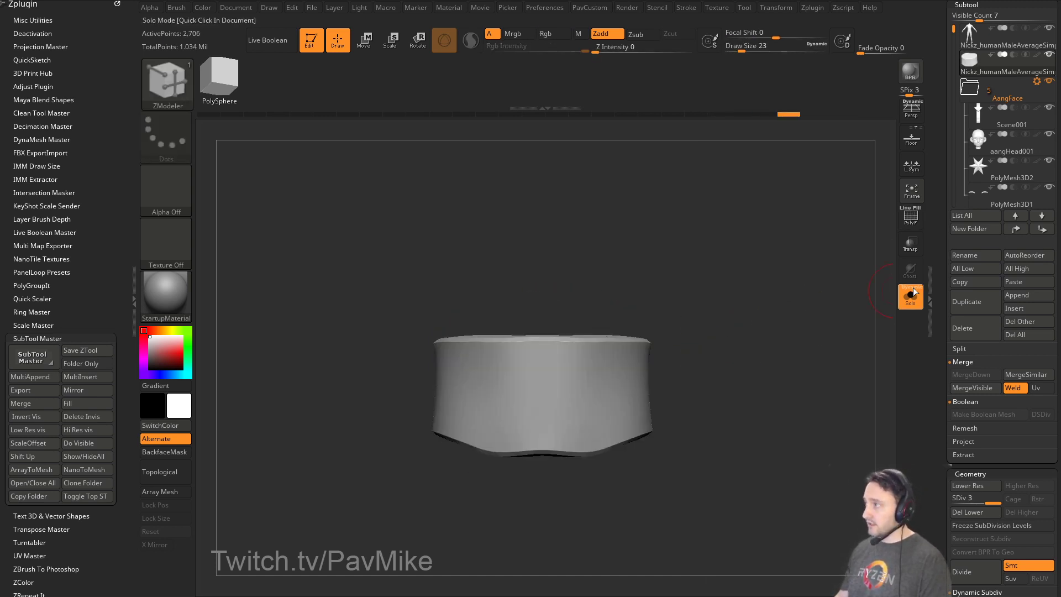
click(903, 306)
drag(718, 419, 884, 273)
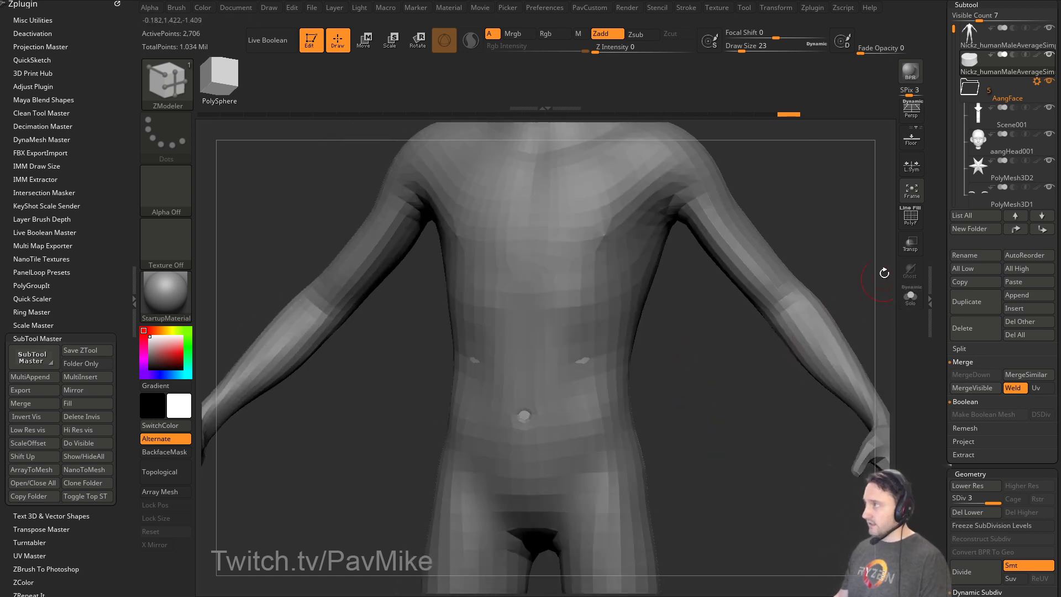
click(913, 221)
drag(735, 359, 771, 376)
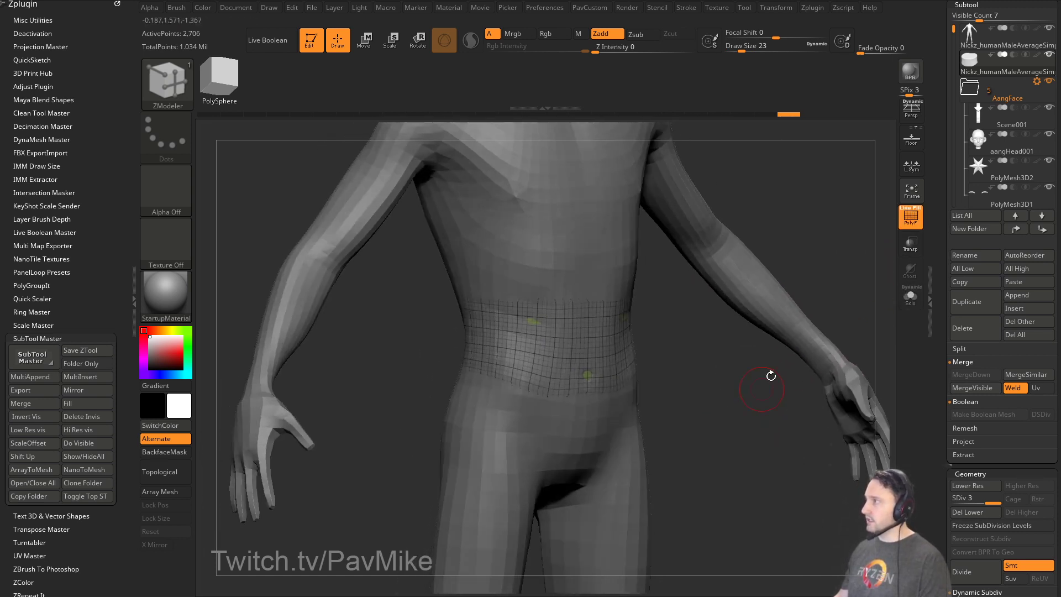
Undo the waist band's subdivisions back to the creased base mesh, keeping the polyframe on.
click(911, 217)
key(shift+d)
click(912, 221)
drag(801, 260, 735, 288)
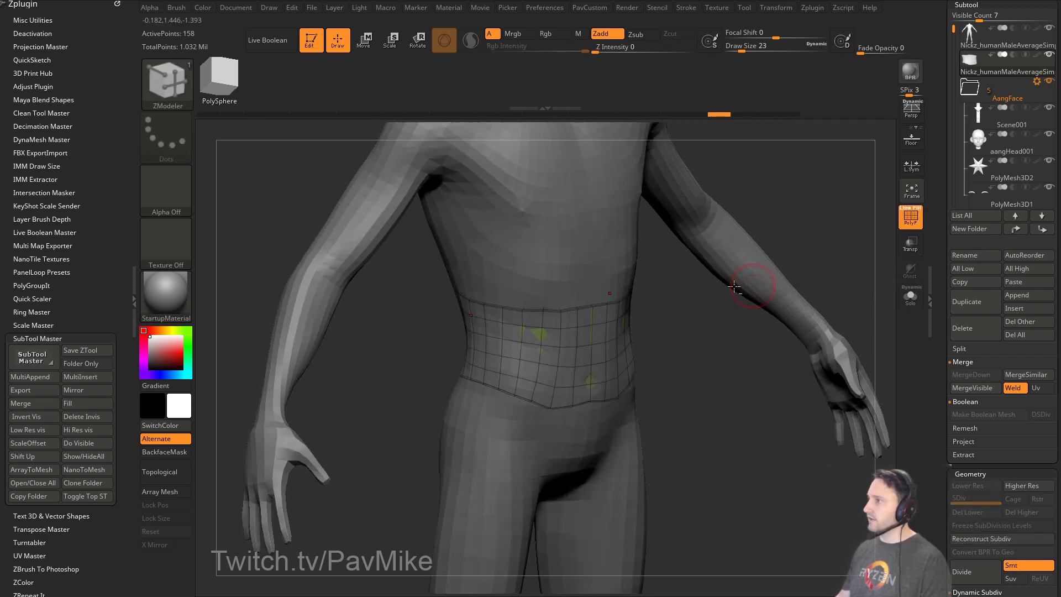
Pull the waist band outward from the body with ZModeler's QMesh polygon action on the Polygroup Island target.
key(space)
click(675, 151)
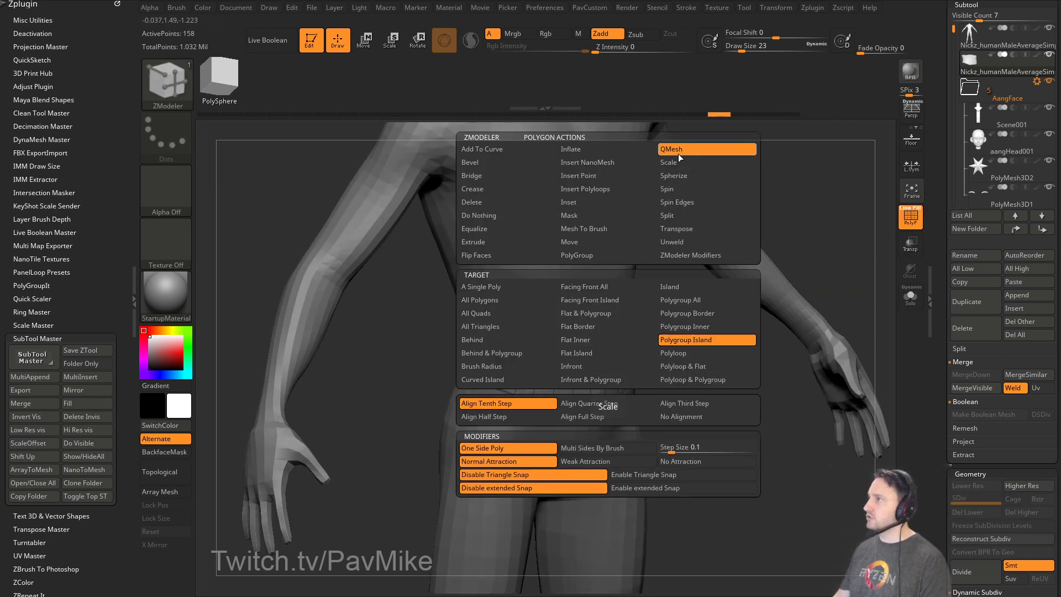
drag(618, 362, 758, 388)
Divide the thickened band to level 2, uncrease all its edges and divide it again to level 3.
key(ctrl+d)
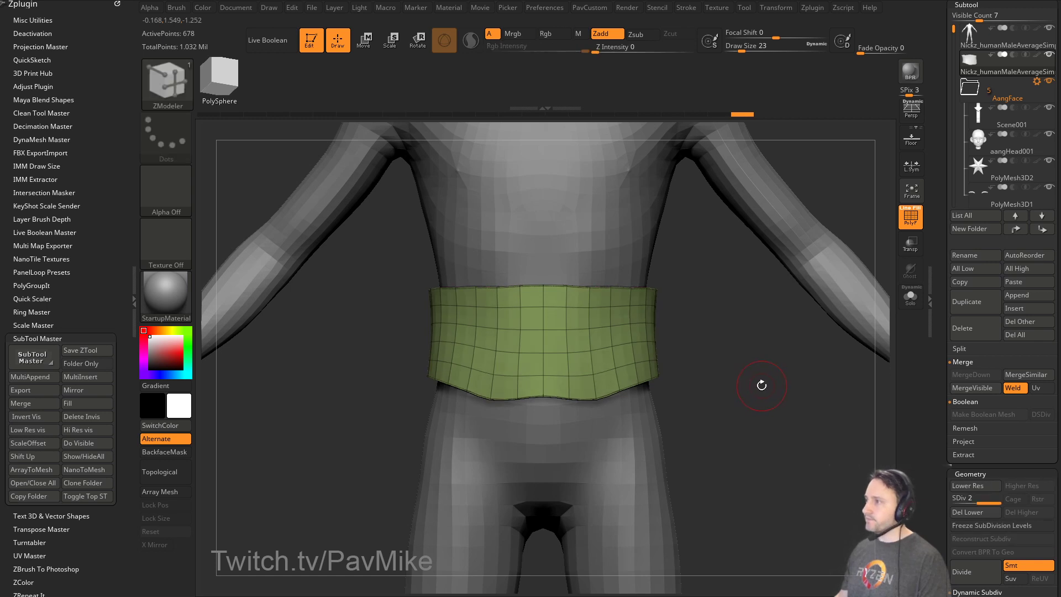
key(2)
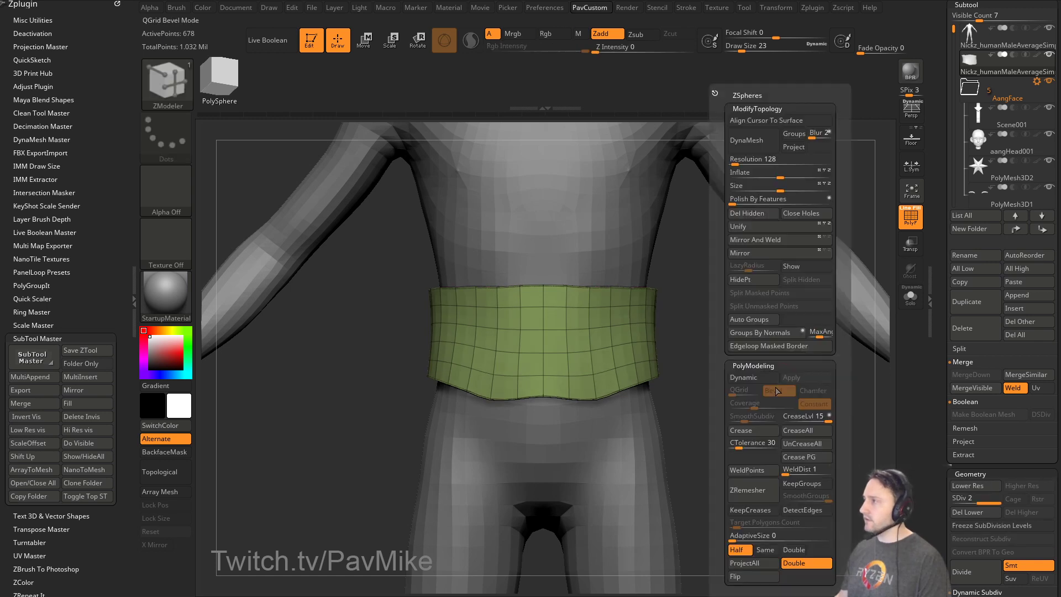
click(802, 446)
key(ctrl+d)
Smooth the waist band's upper and lower edges around the front, sides and back.
drag(736, 388, 658, 329)
shift+drag(580, 286, 621, 286)
drag(774, 291, 718, 296)
shift+drag(624, 293, 685, 295)
drag(735, 298, 802, 302)
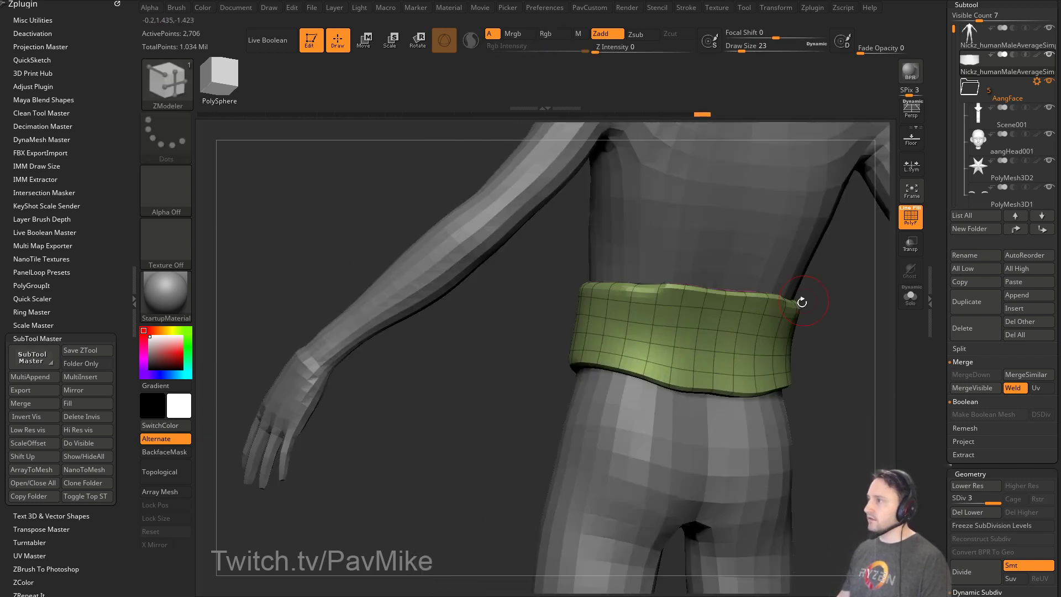
mouse_move(762, 387)
shift+mouse_down()
mouse_move(723, 398)
mouse_move(683, 375)
shift+mouse_up()
shift+drag(735, 296, 608, 284)
shift+drag(483, 346, 437, 332)
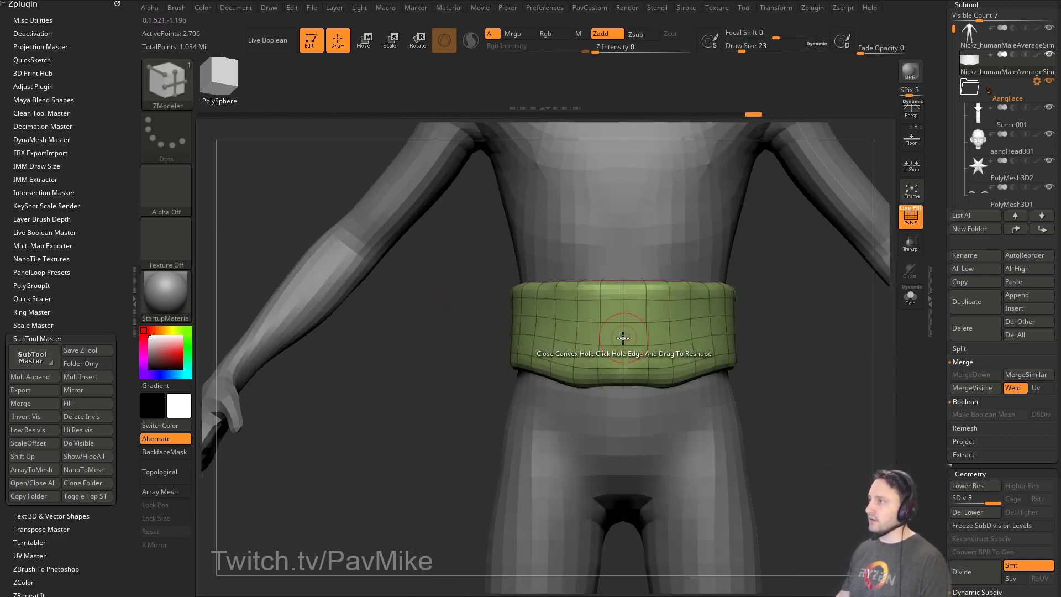
Carve soft folds into the sides of the waist band with the Standard brush, smooth them and reduce the draw size to 18.
key(b)
key(s)
key(t)
key(shift+f)
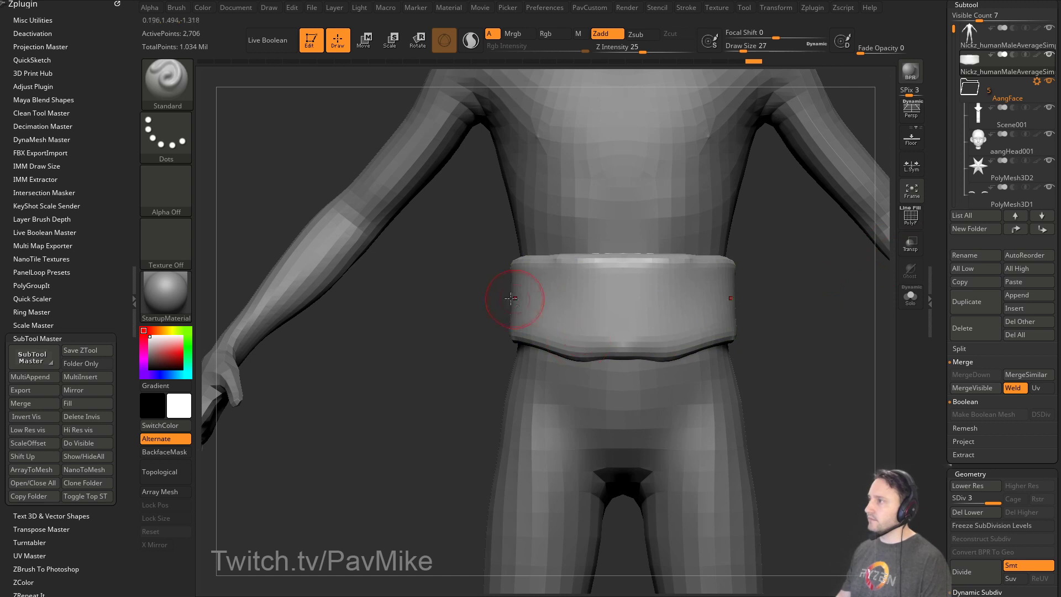
drag(592, 328, 544, 323)
right_drag(544, 323, 555, 323)
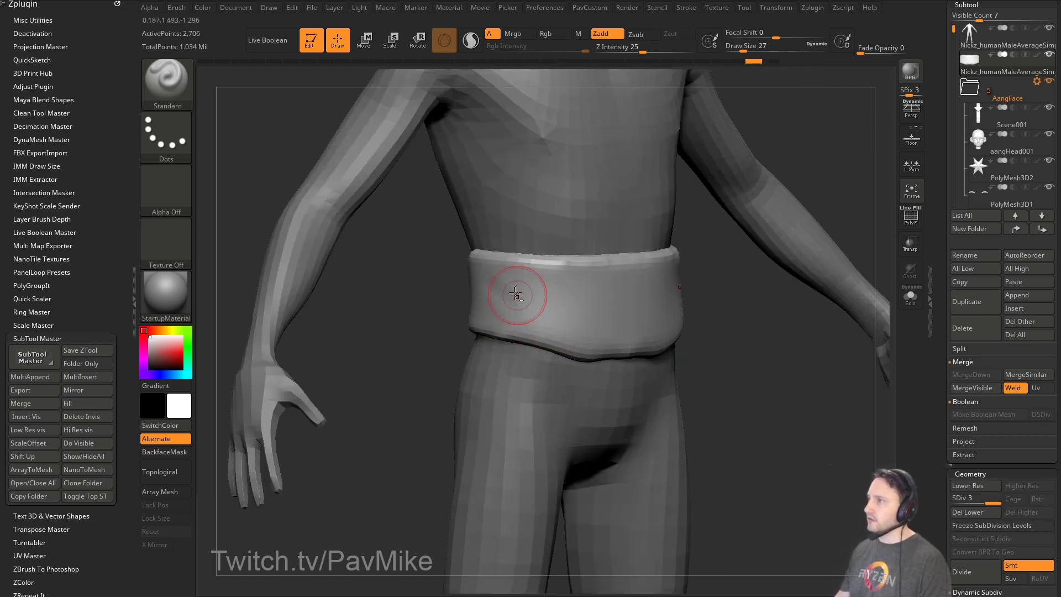
alt+drag(516, 292, 538, 313)
alt+drag(497, 266, 540, 305)
shift+drag(540, 305, 568, 325)
shift+right_drag(569, 325, 578, 326)
key(bracketleft)
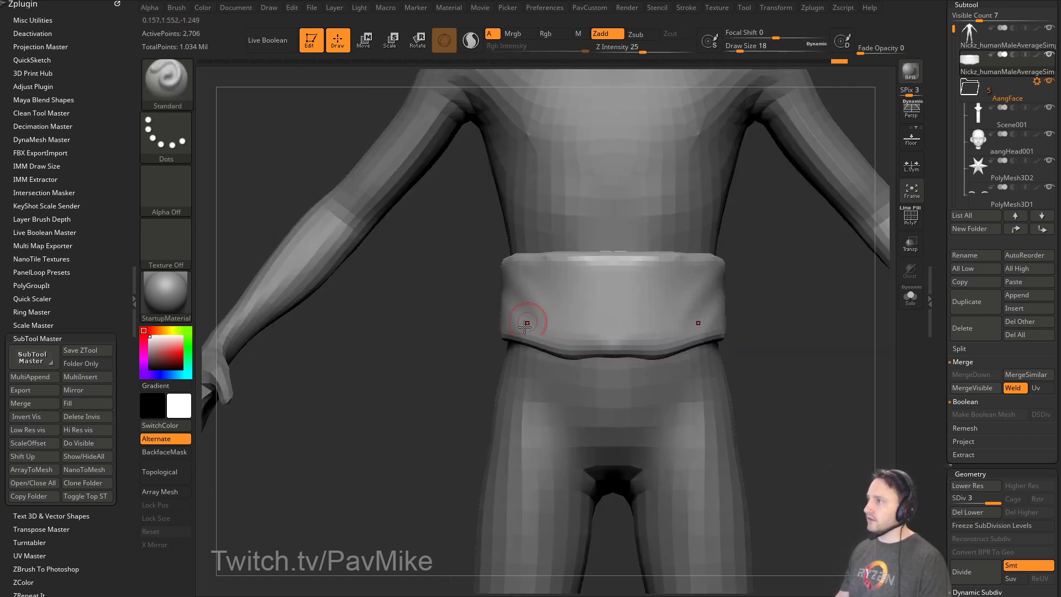
Switch to the Move brush with a draw size of 25 and make the body the active subtool.
mouse_move(785, 359)
alt+right_down()
mouse_move(793, 354)
mouse_move(735, 337)
alt+right_up()
key(s)
mouse_move(558, 393)
mouse_down()
mouse_move(578, 393)
mouse_move(540, 361)
mouse_move(540, 371)
mouse_up()
key(b)
key(m)
key(v)
key(s)
drag(546, 367, 546, 362)
alt+click(636, 387)
alt+right_drag(753, 372, 724, 381)
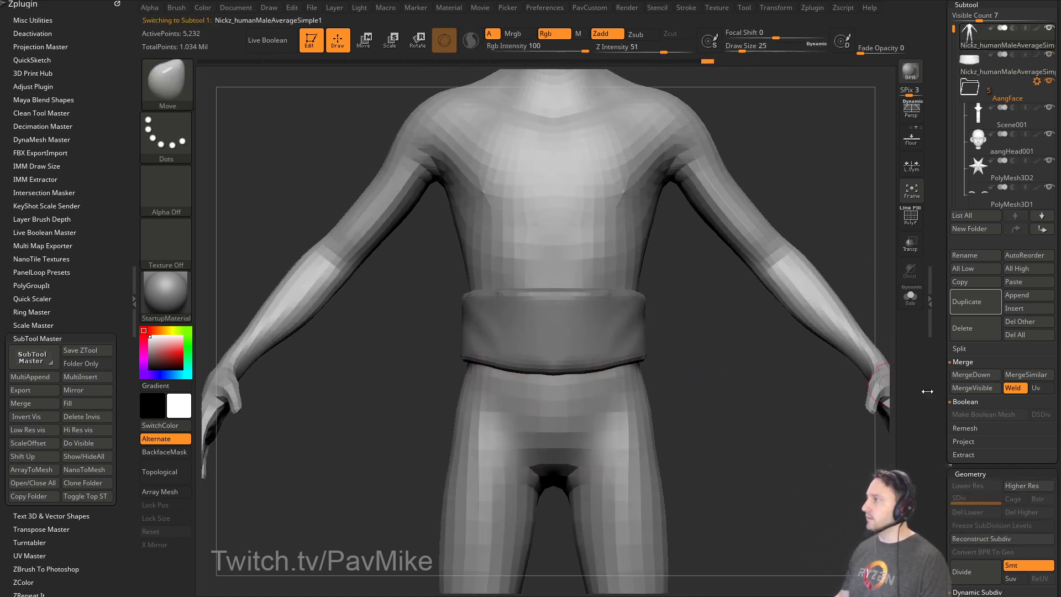
Duplicate the body subtool, isolate the duplicate with its polyframe on and frame it in front view over the model sheet.
drag(939, 285, 942, 321)
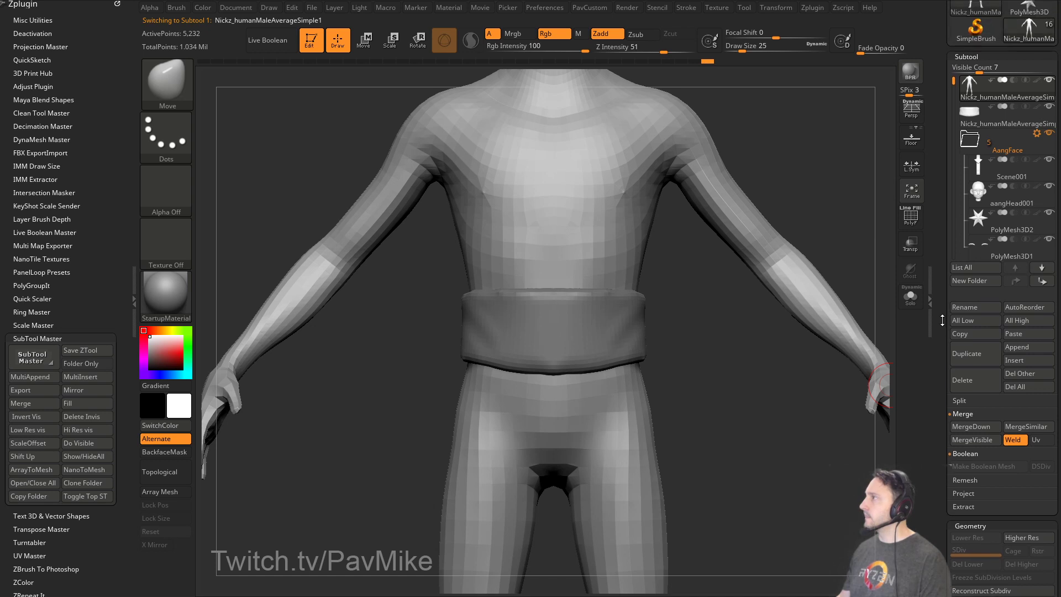
mouse_move(954, 83)
mouse_down()
mouse_move(955, 126)
mouse_move(948, 82)
mouse_up()
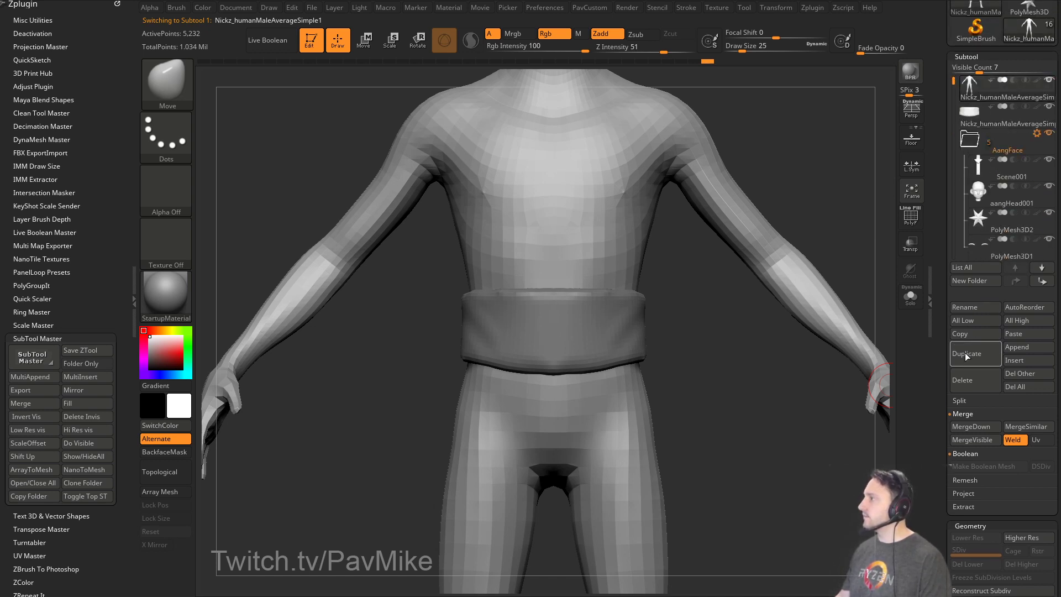
click(967, 356)
click(910, 301)
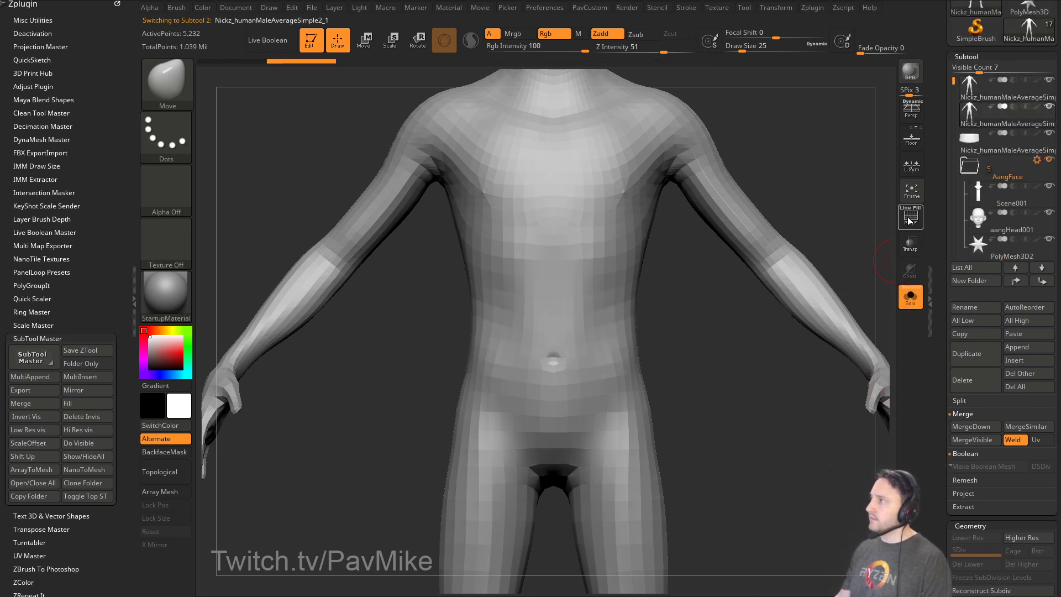
click(911, 217)
shift+drag(714, 395, 728, 372)
key(shift+z)
key(f)
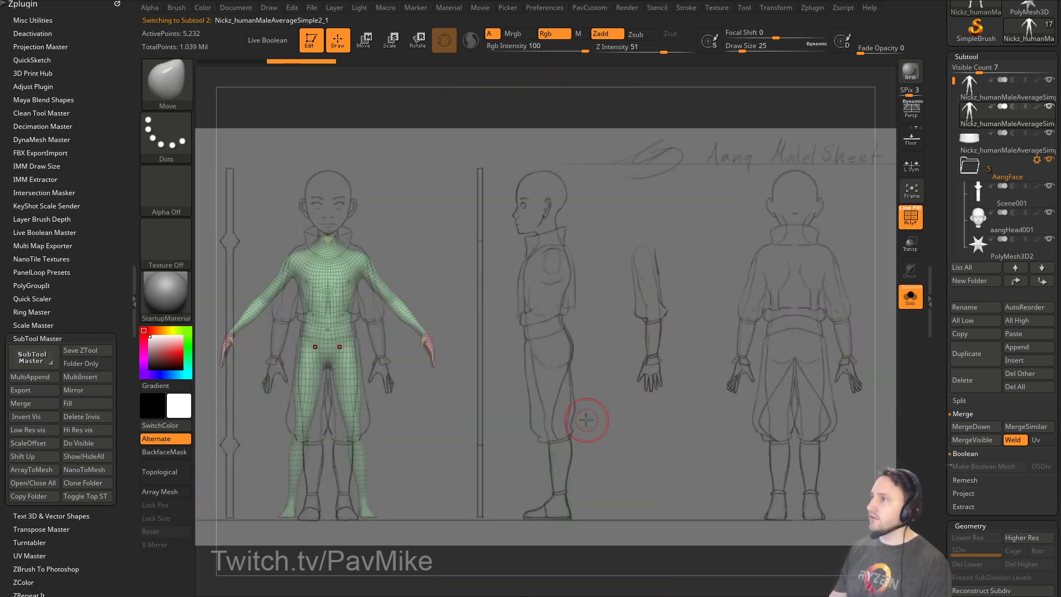
Choose the SliceCurve brush, set the draw size to 77 and hide the duplicate body's hands.
ctrl+shift+click(166, 104)
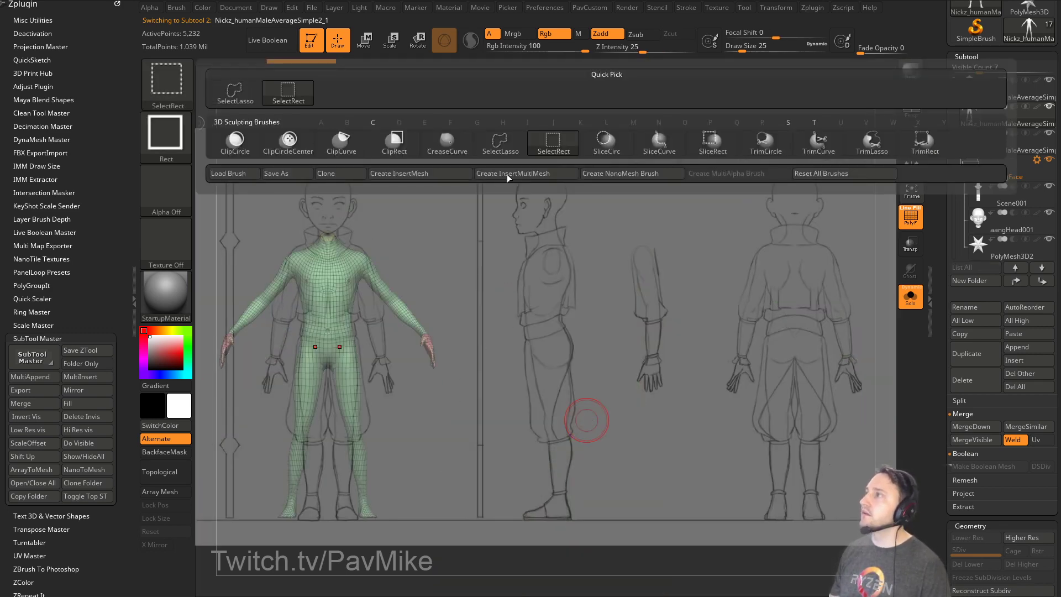
click(660, 144)
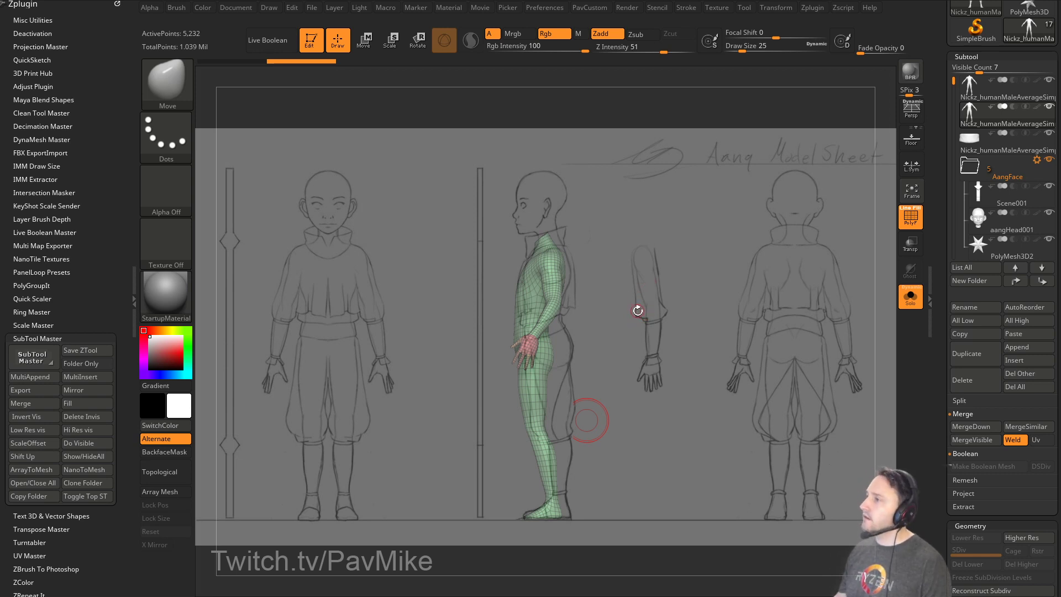
key(s)
drag(594, 287, 621, 291)
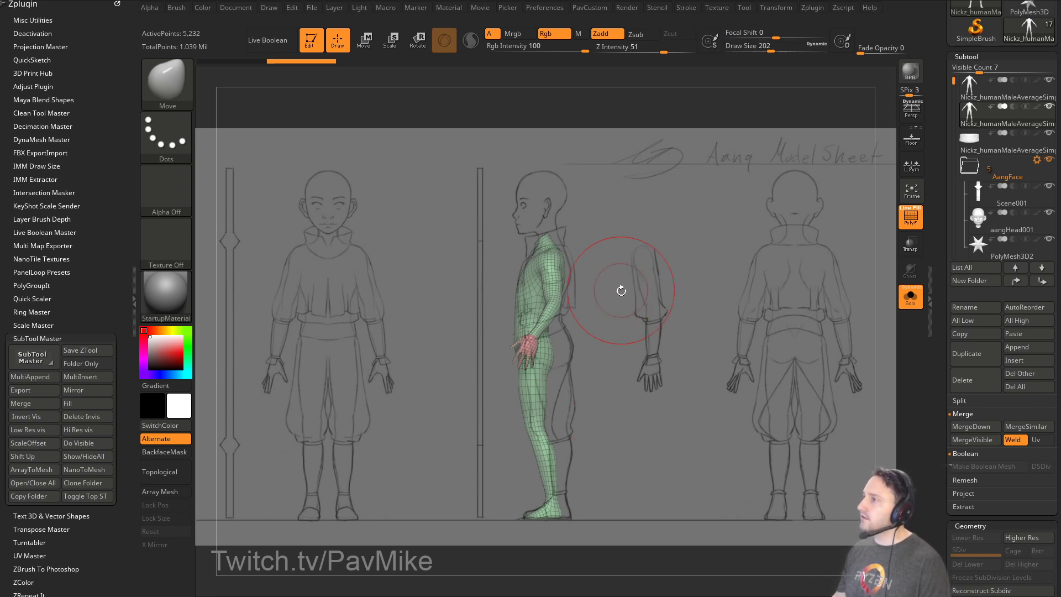
mouse_move(544, 302)
mouse_down()
mouse_move(592, 284)
mouse_move(650, 286)
mouse_move(635, 282)
mouse_up()
key(s)
Switch to SelectLasso and hide both arms of the duplicate body, leaving the torso and legs.
ctrl+shift+click(173, 105)
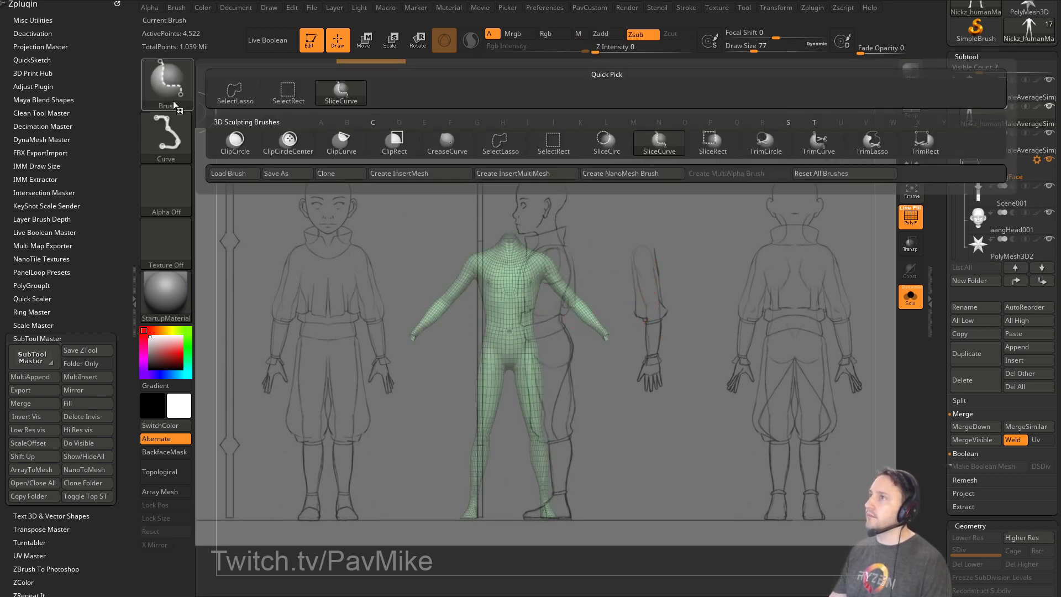
ctrl+shift+click(500, 143)
mouse_move(659, 319)
ctrl+alt+shift+mouse_down()
mouse_move(588, 220)
mouse_move(540, 218)
mouse_move(619, 342)
ctrl+alt+shift+mouse_up()
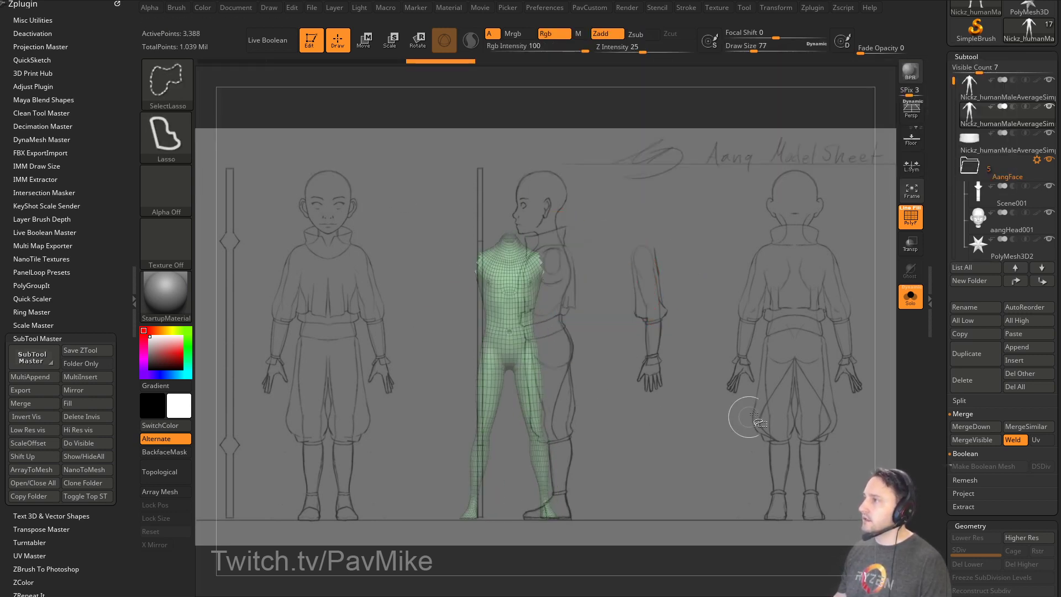
key(1)
key(2)
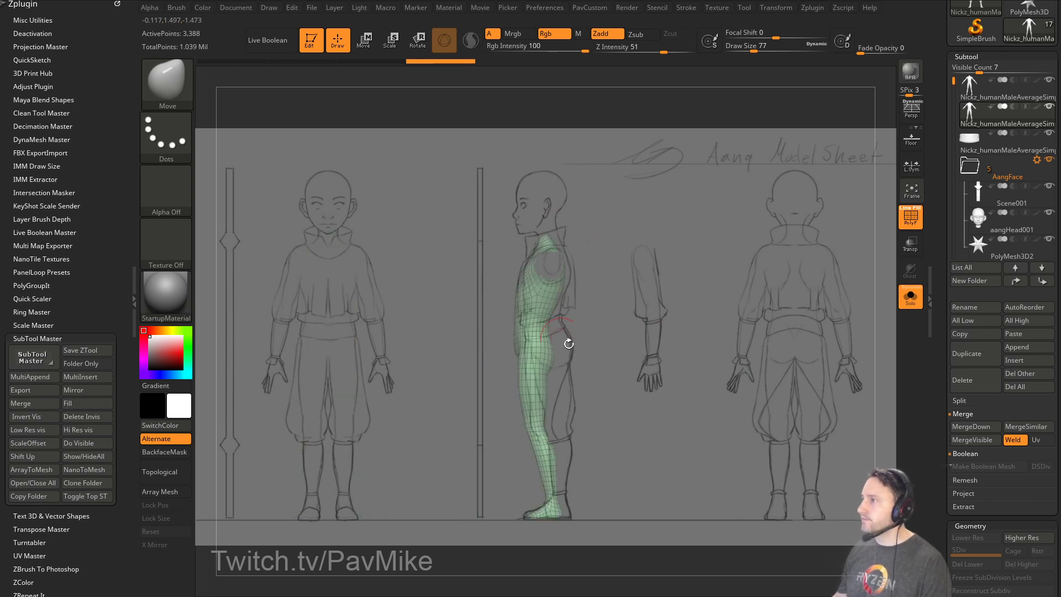
Reshape the duplicate body's hips toward the side-view drawing of the model sheet using the Move brush at draw size 351.
key(s)
drag(575, 369, 623, 372)
mouse_move(535, 367)
mouse_down()
mouse_move(546, 370)
mouse_move(525, 370)
mouse_up()
key(s)
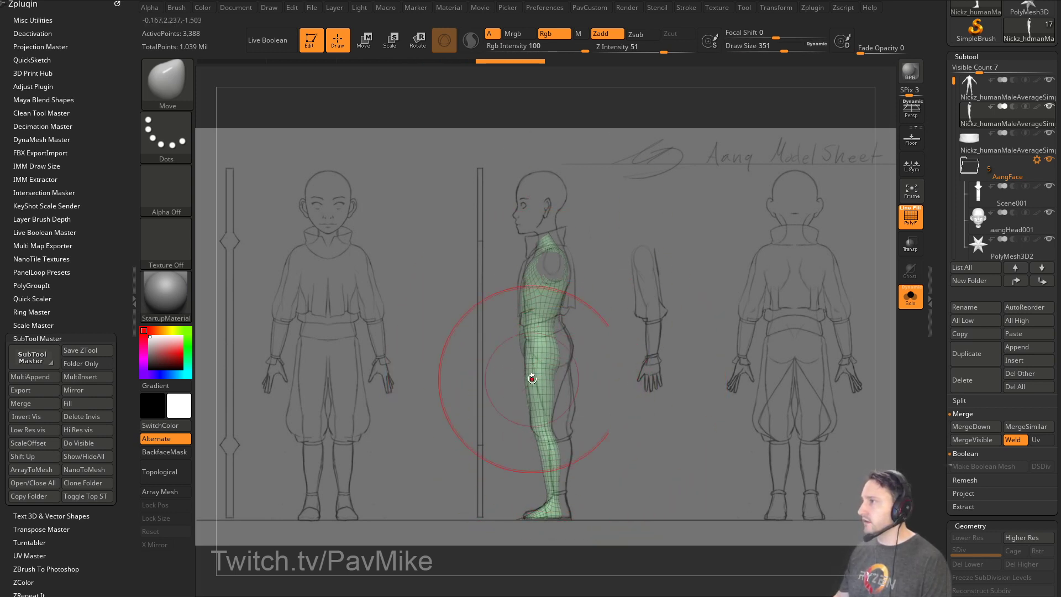
Switch to the Standard brush, show the whole duplicate body and hide both arms again, keeping the side view.
key(b)
key(s)
key(t)
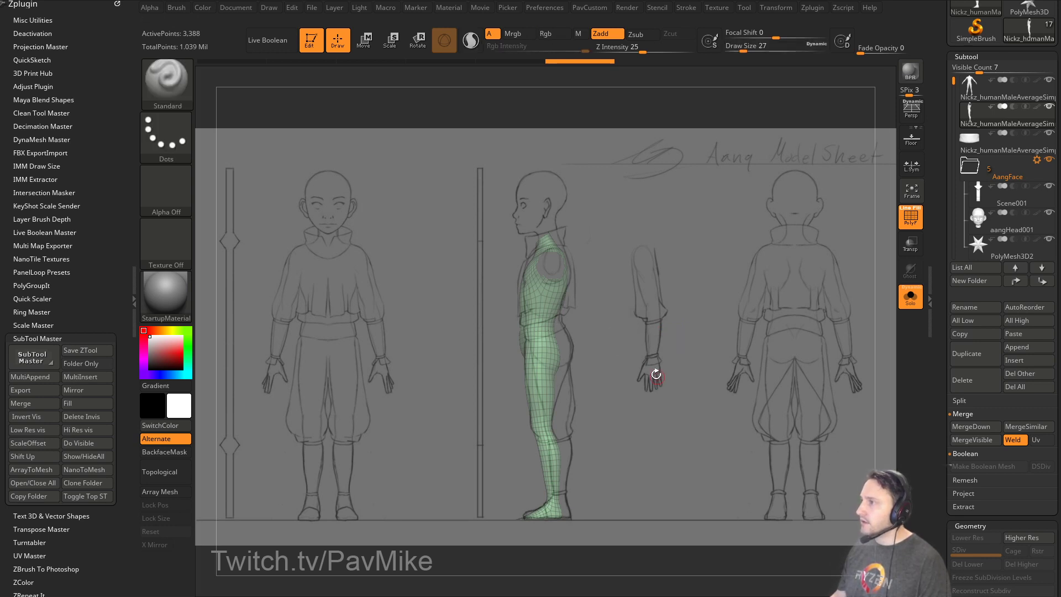
key(ctrl+shift)
ctrl+shift+click(630, 342)
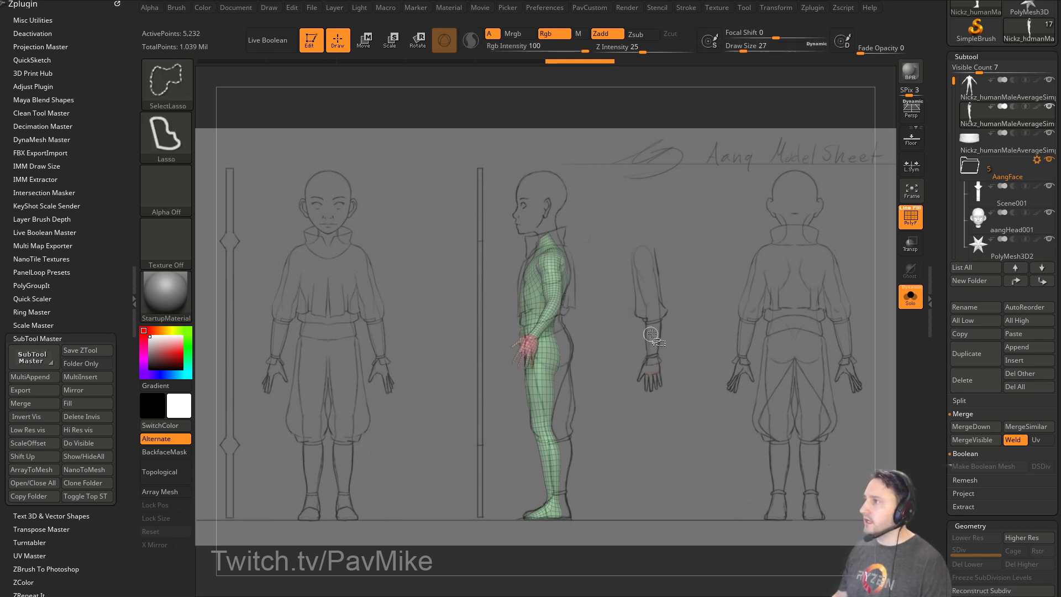
ctrl+shift+click(557, 379)
mouse_move(572, 312)
shift+mouse_down()
mouse_move(665, 294)
mouse_move(570, 226)
mouse_move(641, 309)
shift+mouse_up()
shift+drag(371, 301, 381, 307)
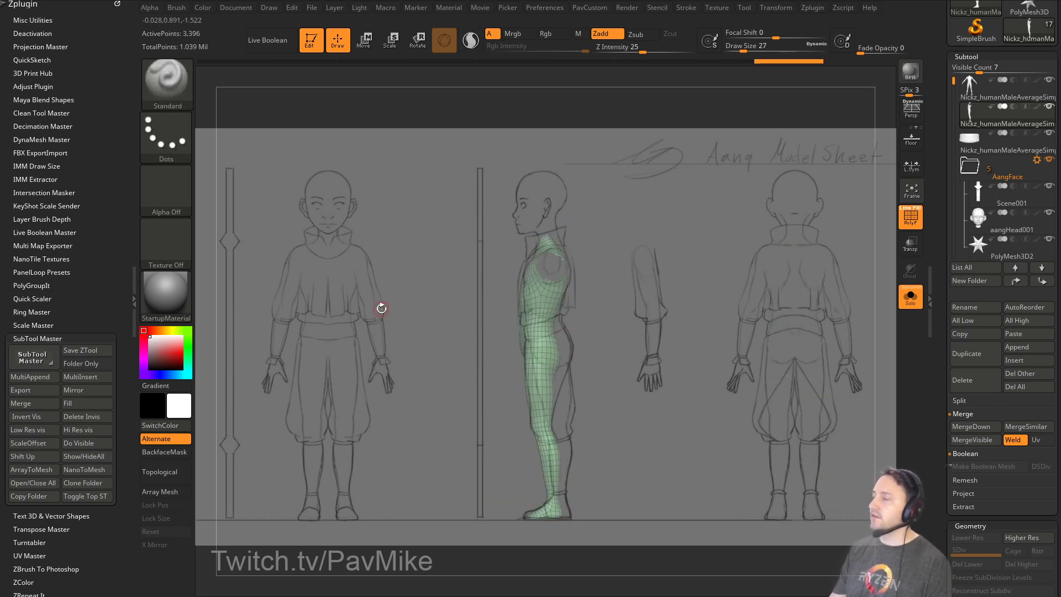
Slice the duplicate body with SliceCurve into torso, waist band and leg polygroups along the sheet's belt, and hide the model sheet.
ctrl+shift+click(165, 84)
ctrl+shift+click(657, 144)
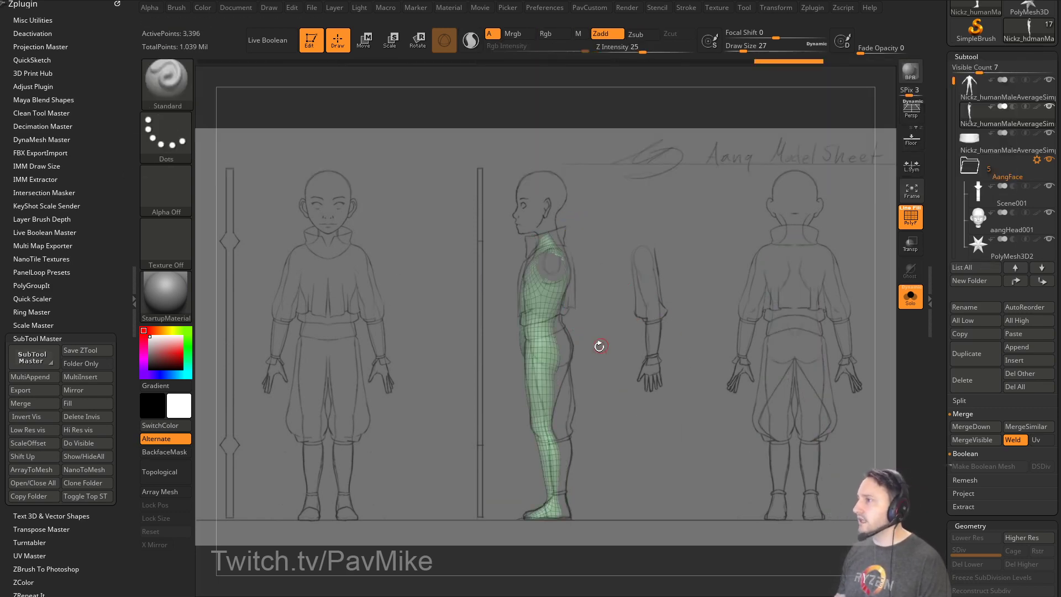
ctrl+shift+drag(646, 291, 417, 380)
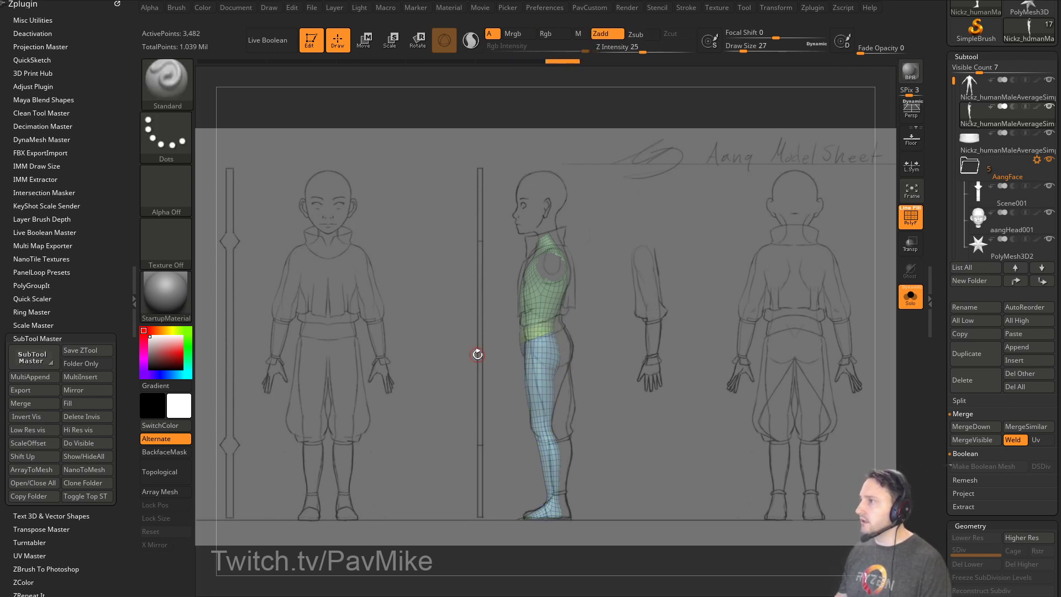
key(shift+z)
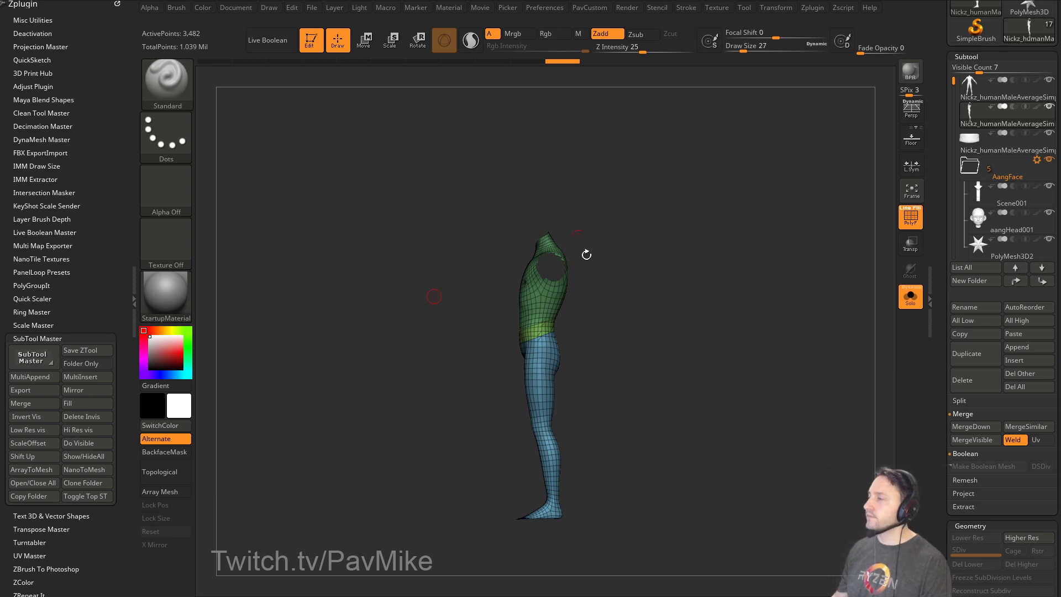
shift+drag(586, 255, 614, 382)
Switch the selection brush to SelectRect and show all parts of the duplicate body again.
ctrl+alt+shift+click(533, 443)
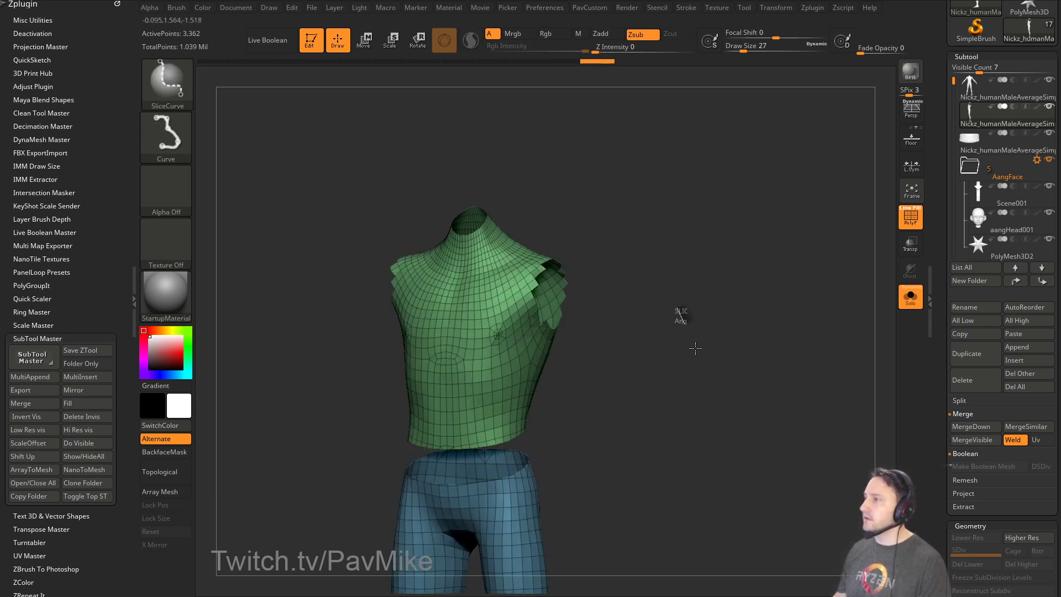
ctrl+shift+click(172, 84)
ctrl+shift+click(288, 93)
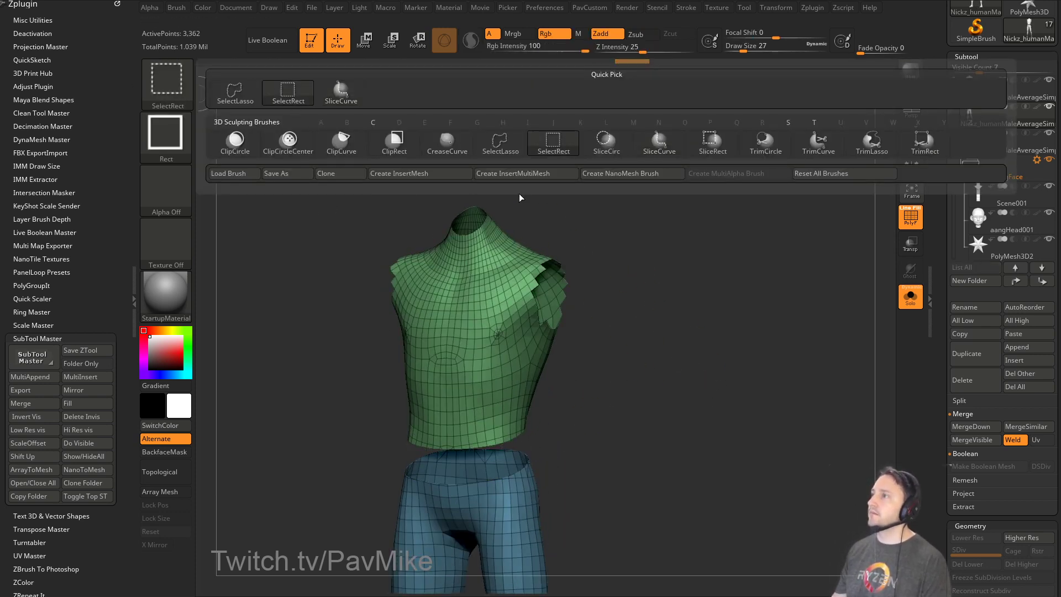
ctrl+shift+drag(646, 237, 705, 291)
key(2)
alt+drag(557, 387, 578, 293)
ctrl+shift+click(578, 293)
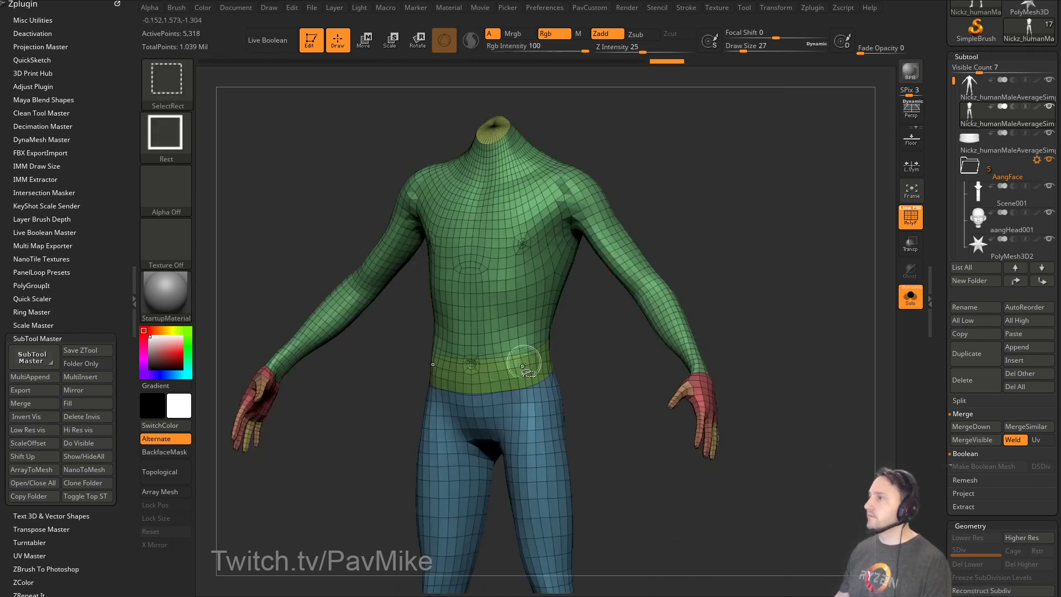
Isolate the waist polygroup and delete all the hidden geometry of the duplicate body.
ctrl+shift+click(522, 364)
ctrl+shift+click(523, 365)
ctrl+shift+drag(757, 194, 790, 282)
key(2)
click(746, 216)
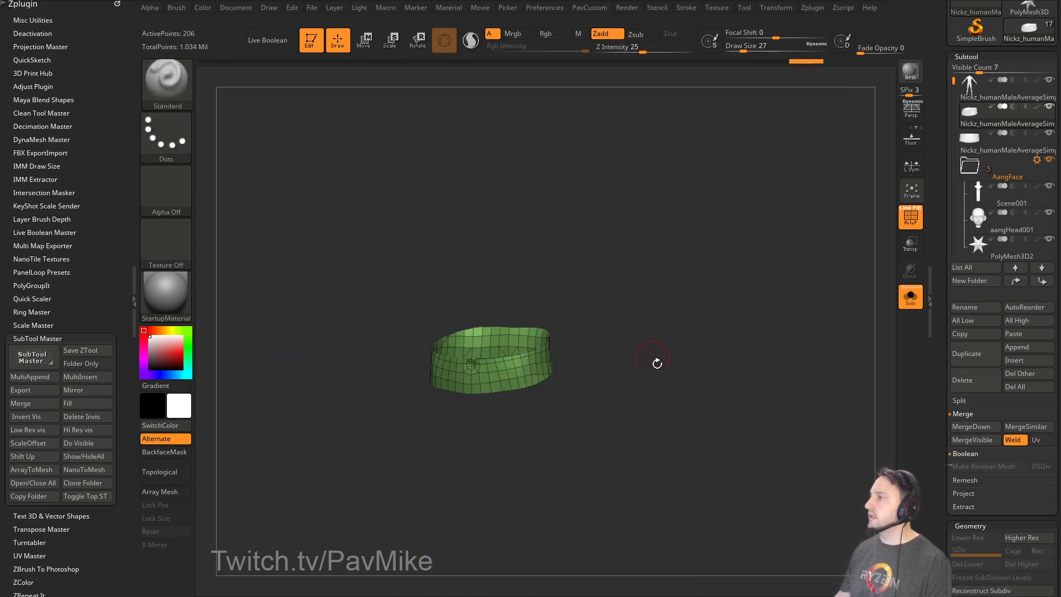
Retopologize the remaining waist band with ZRemesher.
key(2)
click(713, 492)
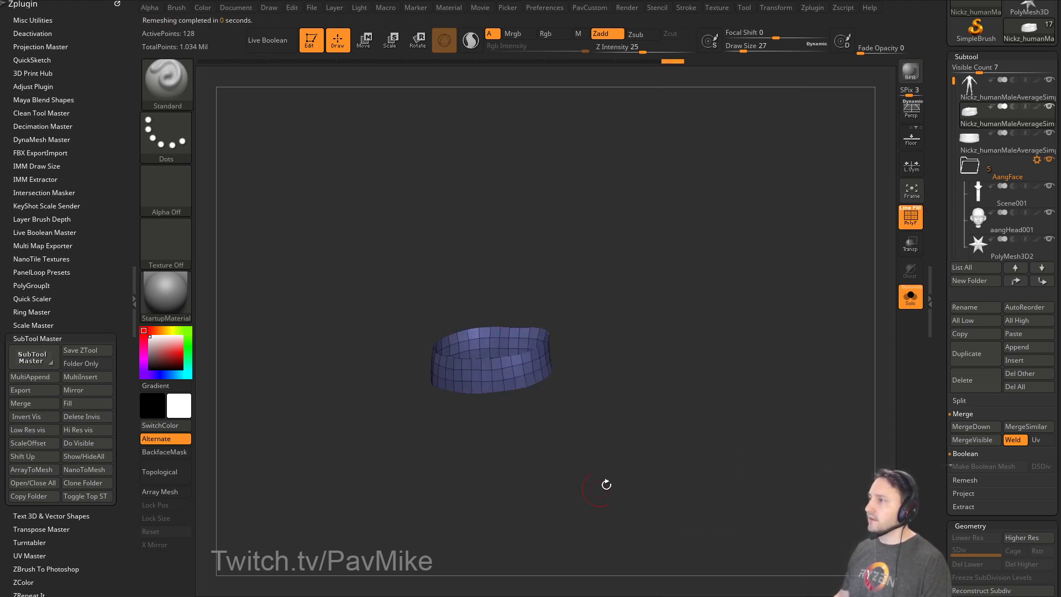
drag(607, 486, 894, 304)
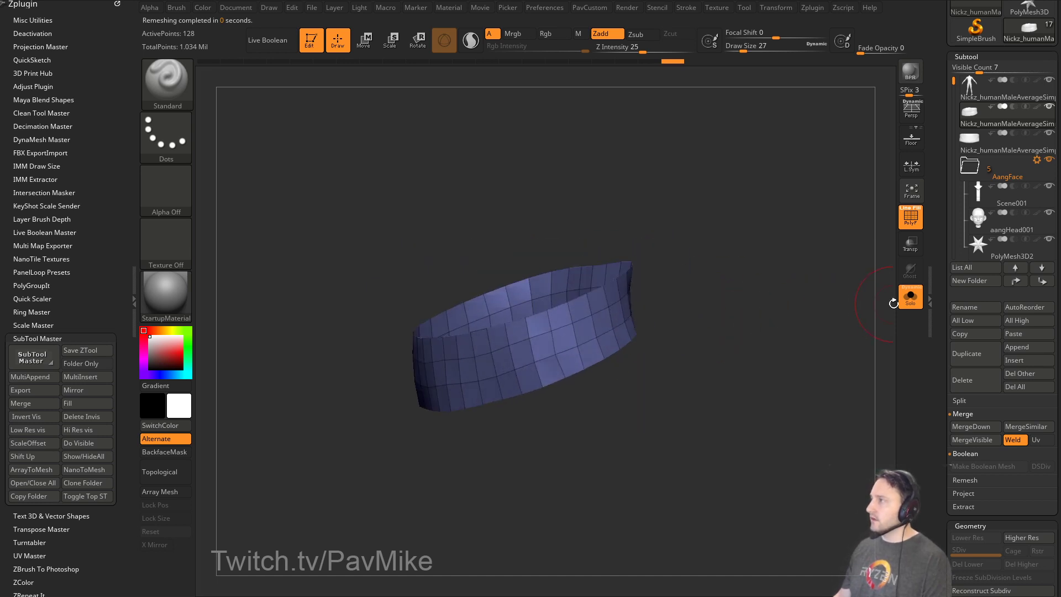
Cap both open ends of the waist band with the ZModeler edge action Close Convex Hole.
drag(755, 316, 784, 315)
key(b)
key(z)
key(m)
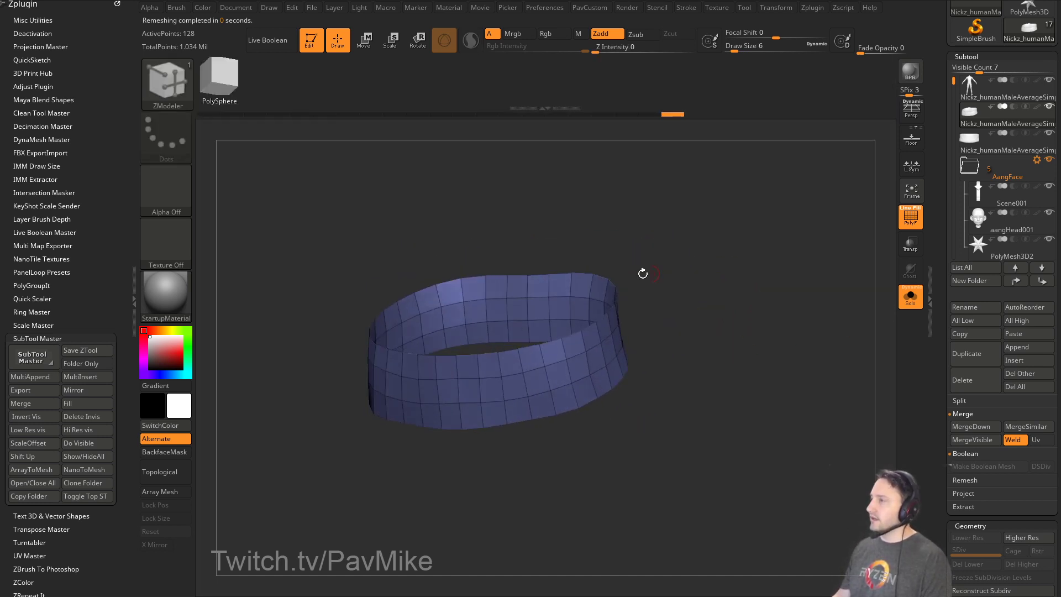
key(space)
drag(544, 343, 739, 287)
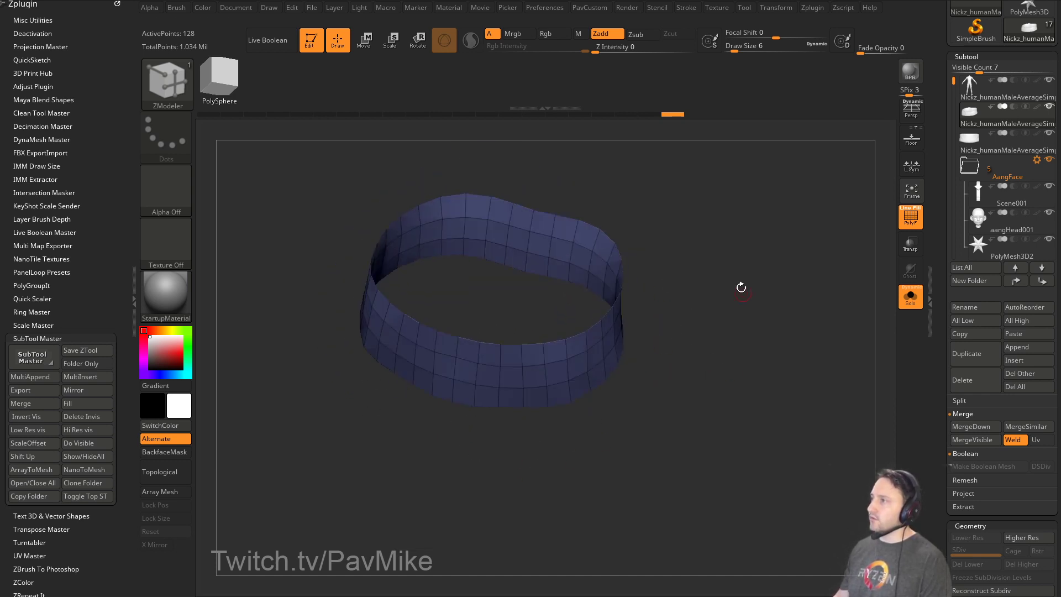
key(space)
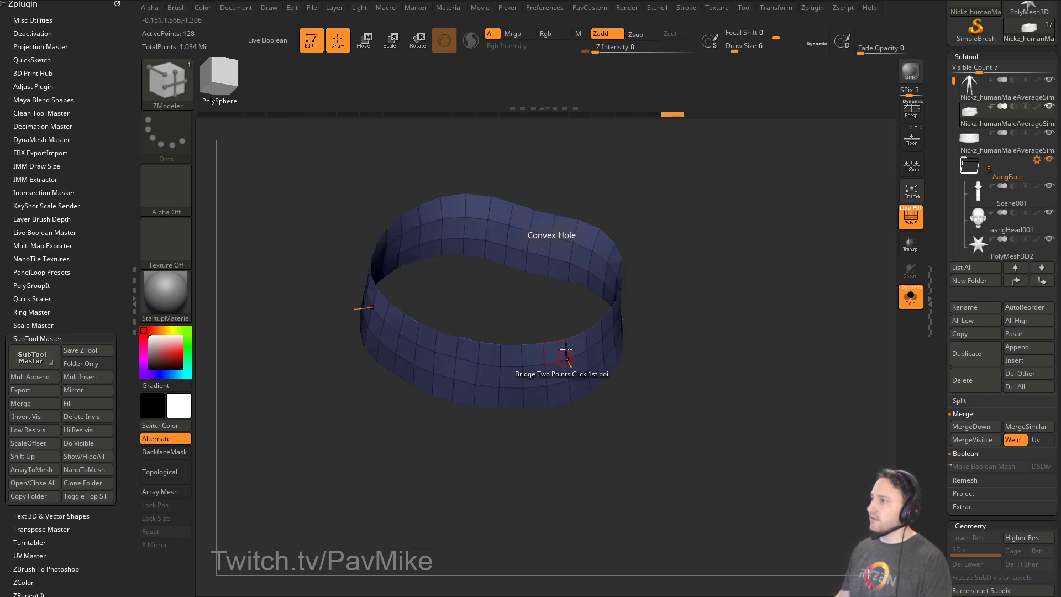
click(554, 342)
drag(635, 326, 491, 386)
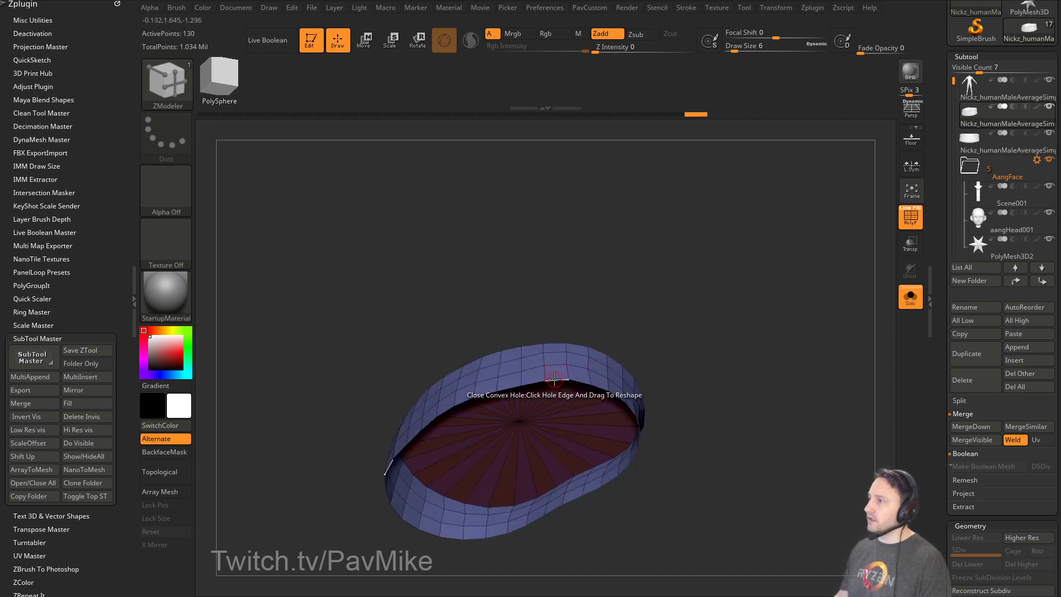
Assign the two cap surfaces their own polygroup and show the whole waist band again.
ctrl+shift+click(505, 448)
key(ctrl+w)
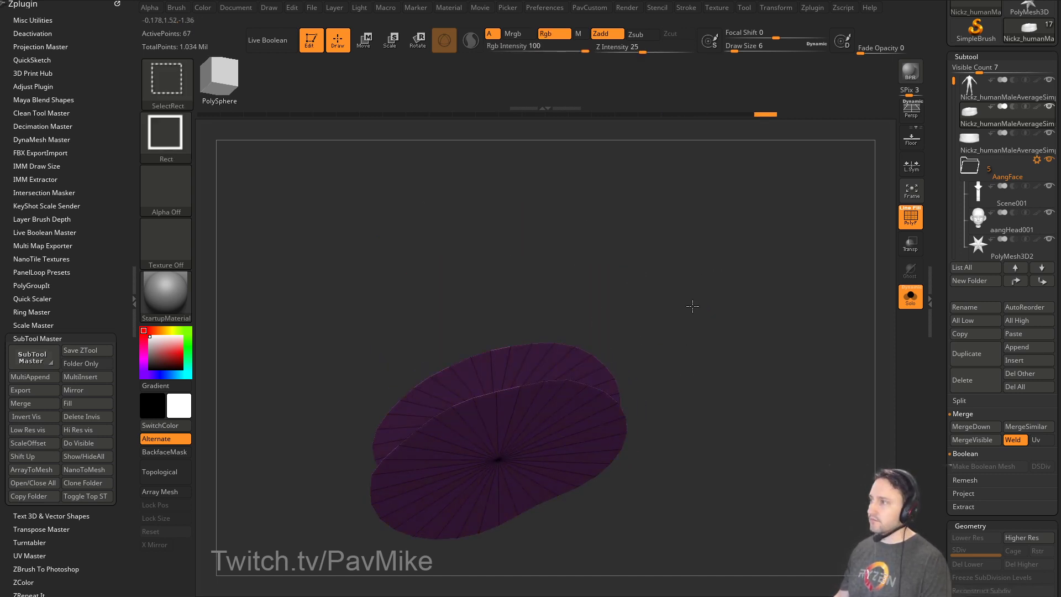
ctrl+shift+click(691, 305)
shift+drag(705, 298, 736, 368)
Crease the band's polygroup borders, turn on dynamic subdivision, and show the other subtools without the polyframe.
key(2)
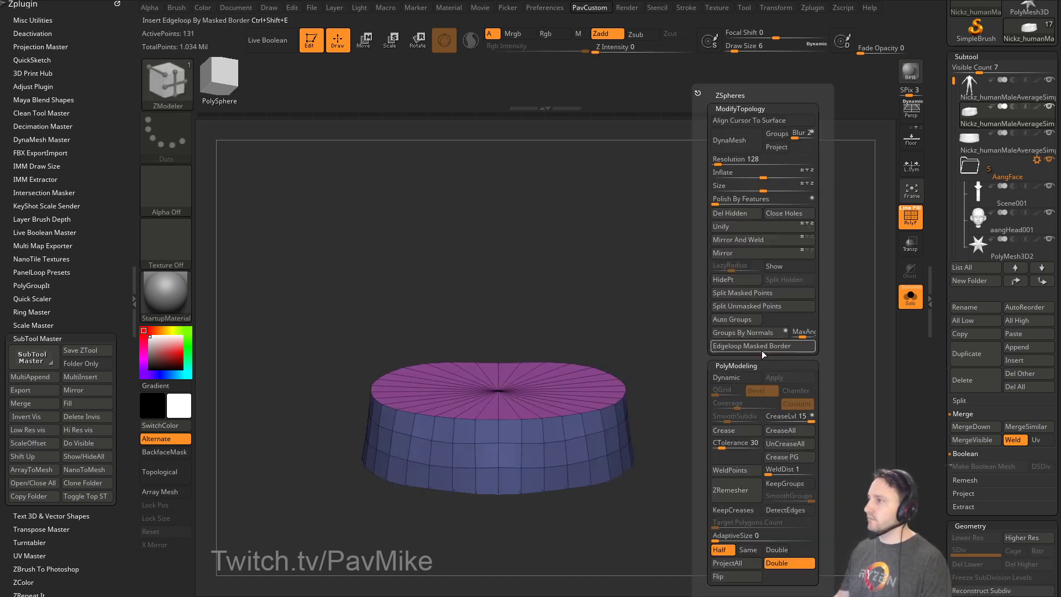
click(784, 456)
key(d)
key(2)
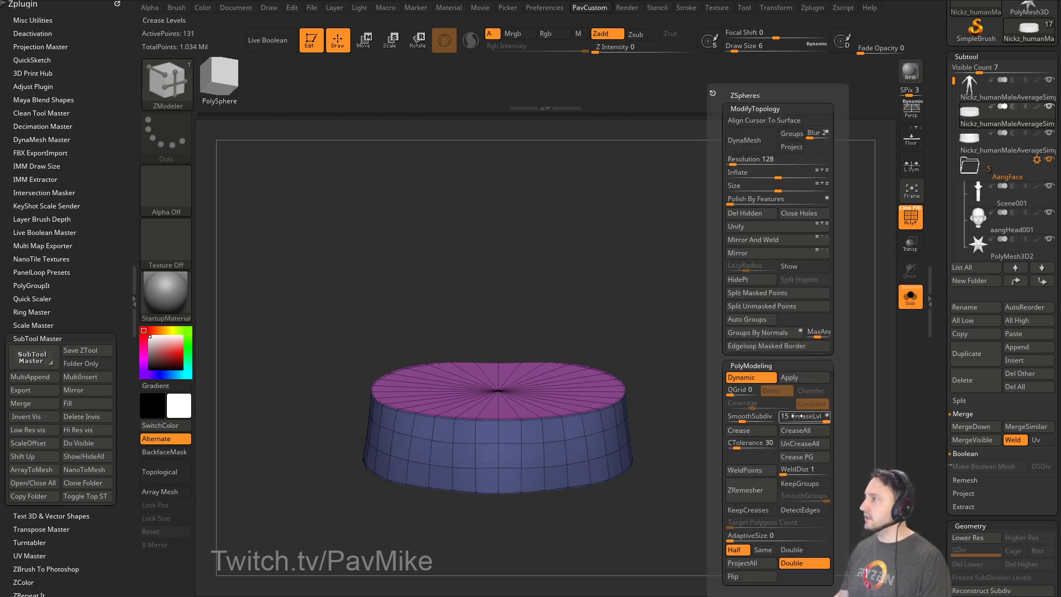
drag(740, 420, 685, 379)
click(910, 297)
key(shift+f)
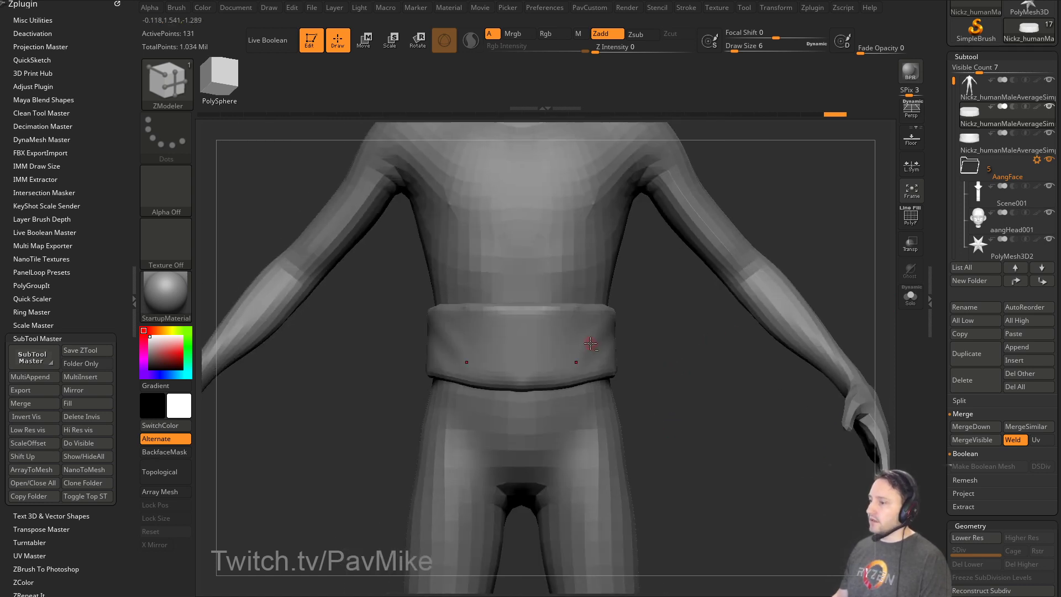
Try to move the original waist band up the torso with the gizmo, undo the move and return to draw mode.
alt+click(590, 343)
alt+drag(677, 330, 699, 397)
key(w)
click(623, 405)
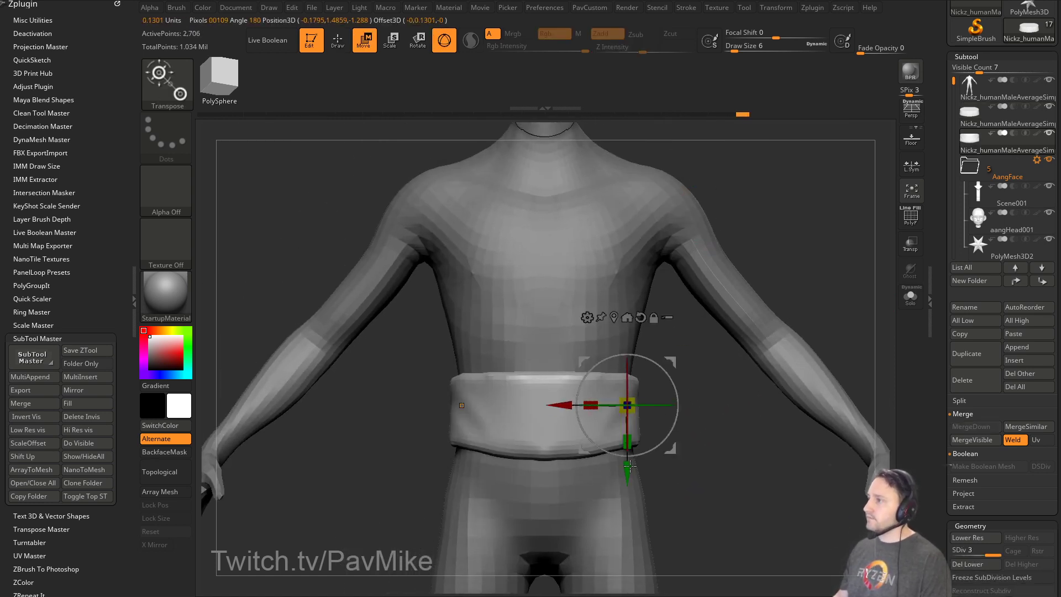
drag(627, 472, 627, 411)
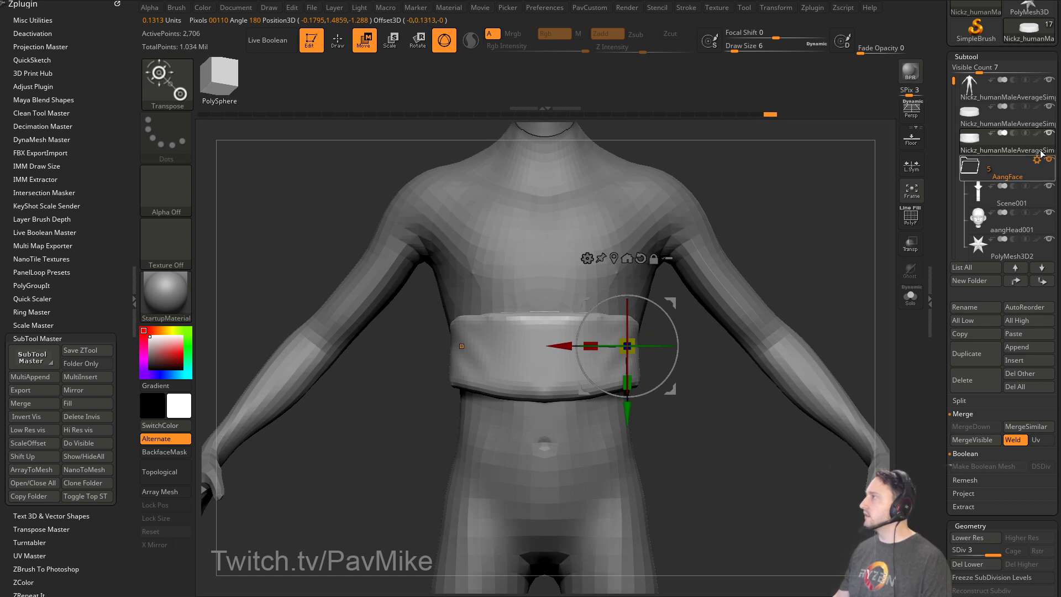
mouse_move(820, 267)
alt+mouse_down()
mouse_move(821, 249)
mouse_move(806, 277)
mouse_move(791, 250)
alt+mouse_up()
key(ctrl+z)
key(q)
key(s)
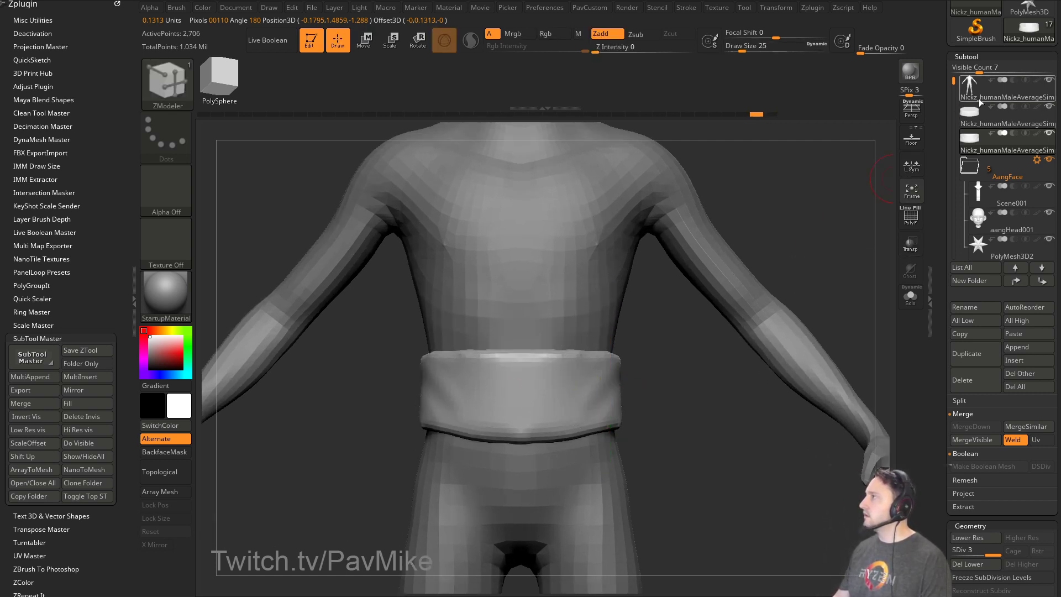
Inspect the body and the new waist band one at a time in isolation with the polyframe on.
click(982, 96)
key(shift+f)
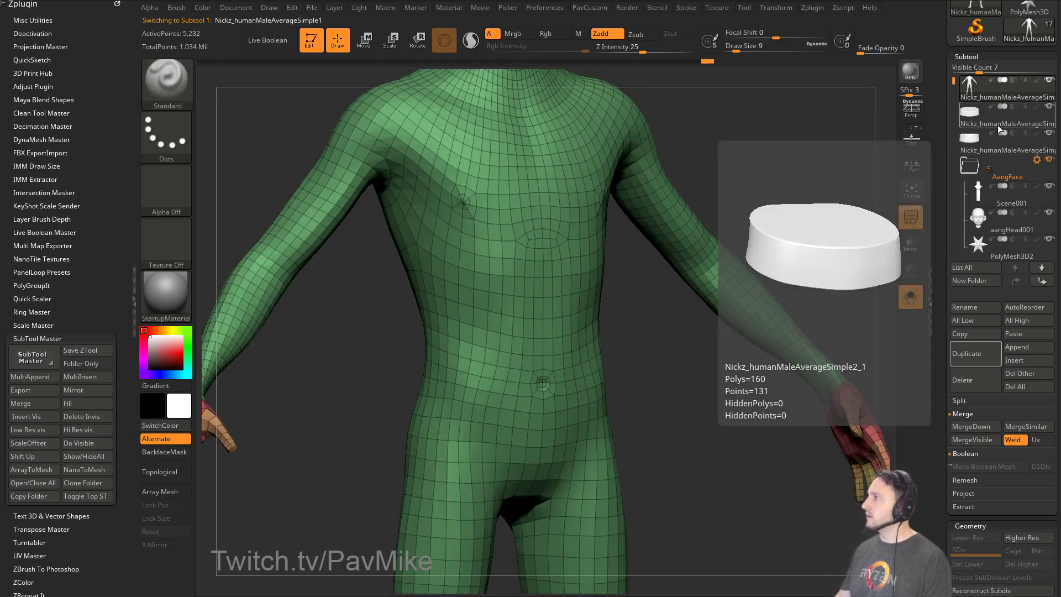
click(983, 126)
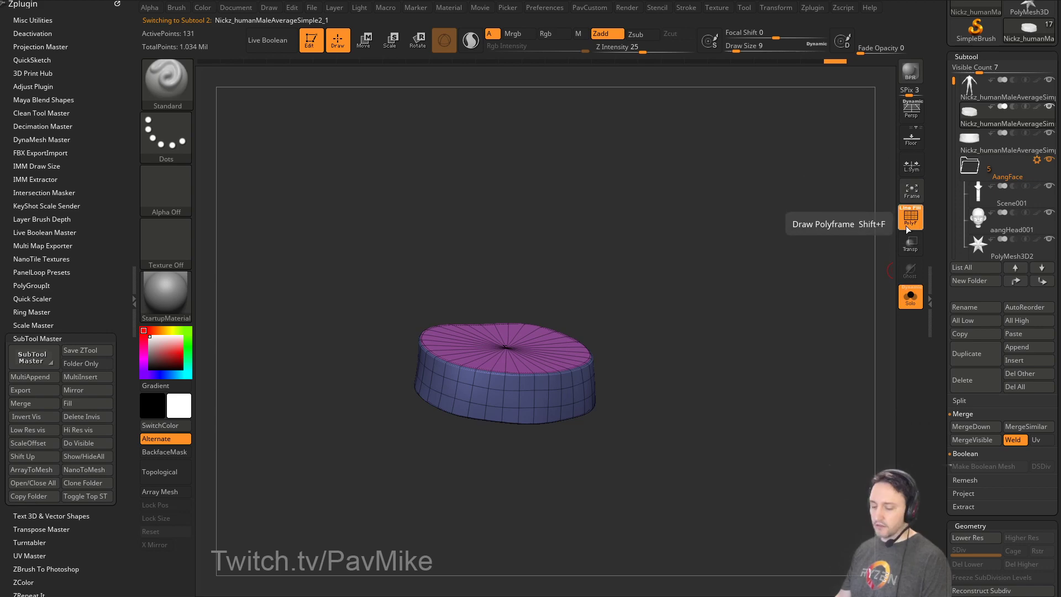
click(910, 217)
click(910, 296)
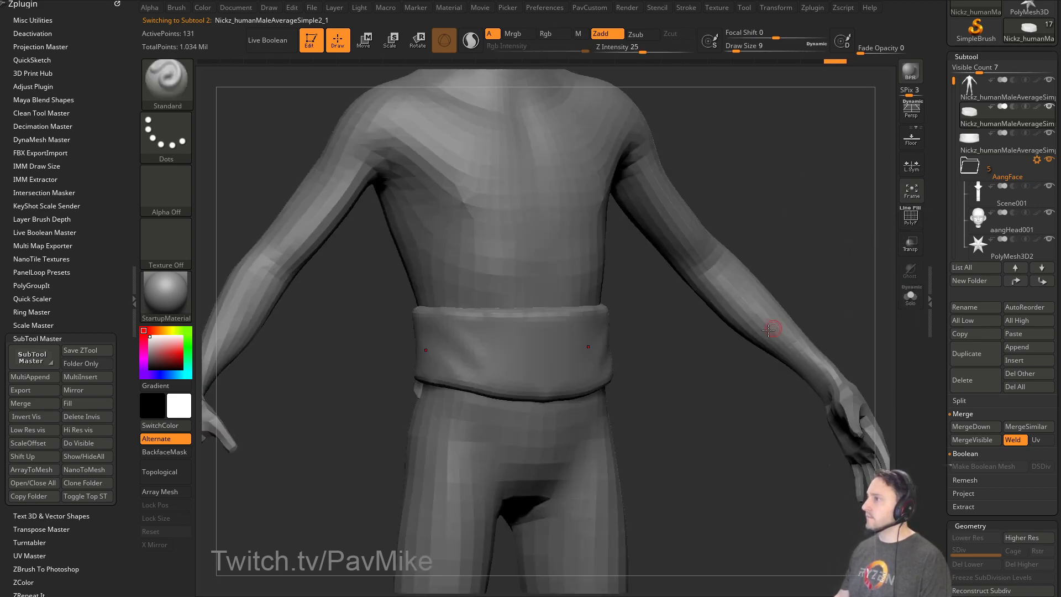
Hide the original waist band subtool and make the body active with its polyframe on and a draw size of 29.
mouse_move(651, 402)
mouse_down()
mouse_move(675, 372)
mouse_move(733, 360)
mouse_move(816, 388)
mouse_move(845, 379)
mouse_move(741, 360)
mouse_move(763, 332)
mouse_move(788, 327)
mouse_move(741, 345)
mouse_move(751, 307)
mouse_up()
alt+click(706, 386)
key(s)
key(s)
click(914, 224)
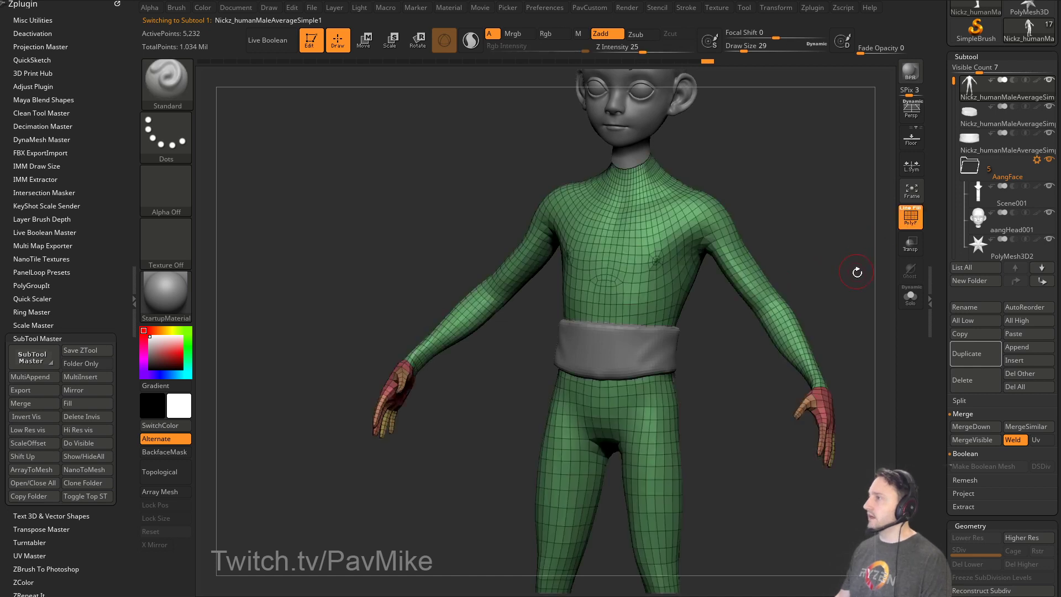
drag(796, 274, 792, 281)
alt+click(529, 283)
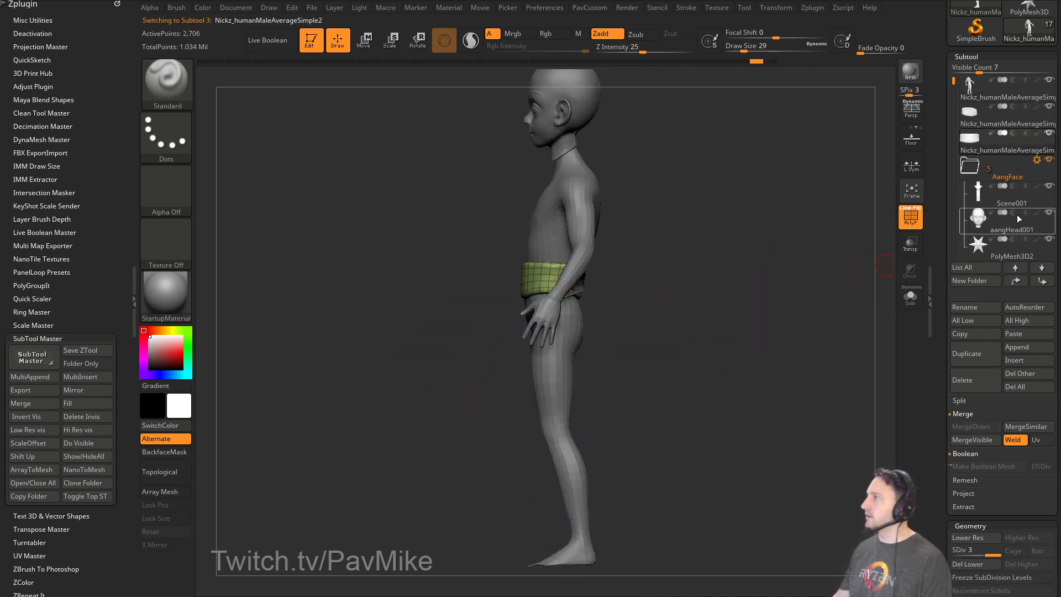
shift+drag(728, 253, 790, 253)
alt+click(539, 205)
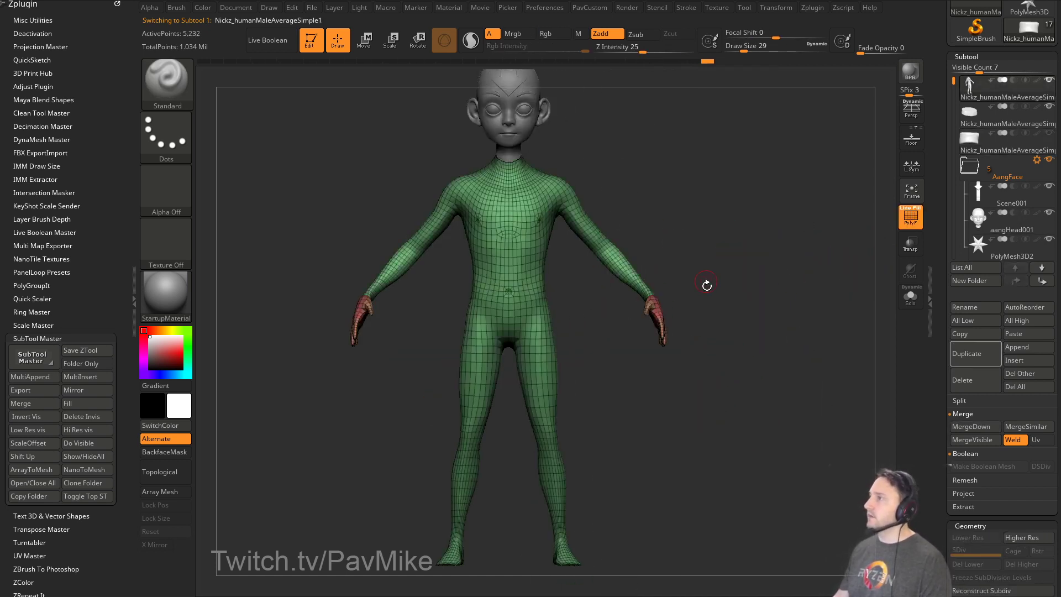
Switch to SelectLasso and hide both arms and hands of the body, leaving the torso and legs.
ctrl+shift+drag(719, 307, 564, 131)
key(b)
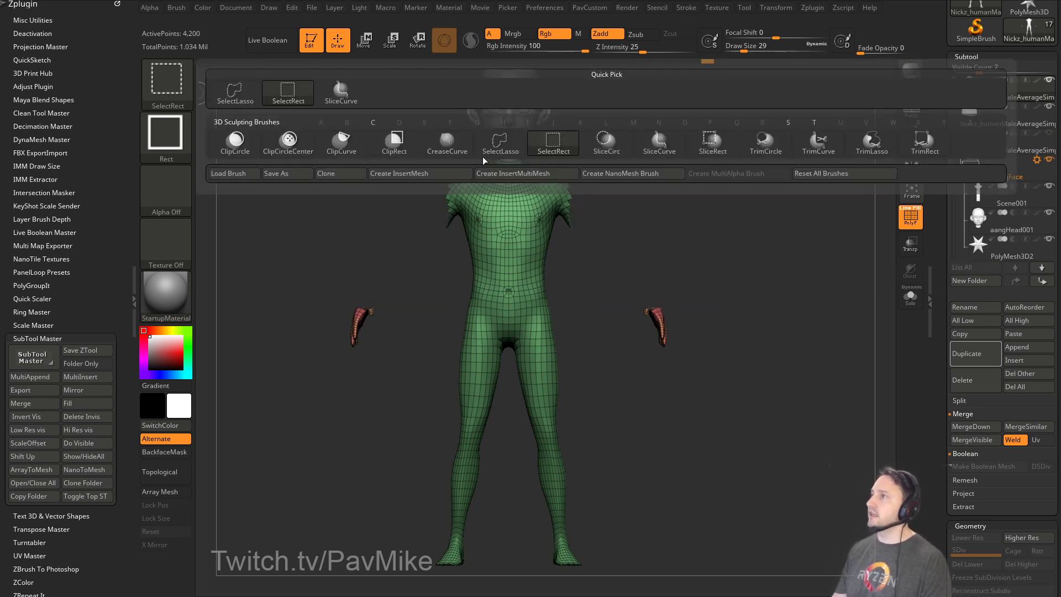
click(500, 144)
ctrl+shift+click(706, 244)
mouse_move(730, 291)
ctrl+shift+mouse_down()
mouse_move(583, 154)
mouse_move(641, 390)
ctrl+shift+mouse_up()
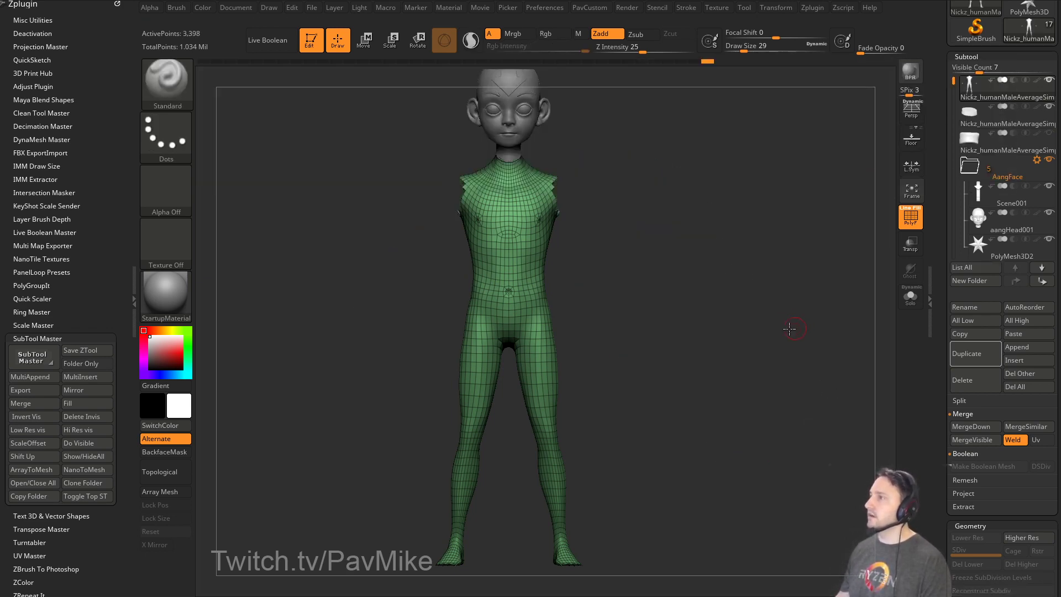
Show the body in side view over the model sheet and switch to the Move brush with a draw size of 358.
shift+drag(790, 328, 746, 330)
key(shift+z)
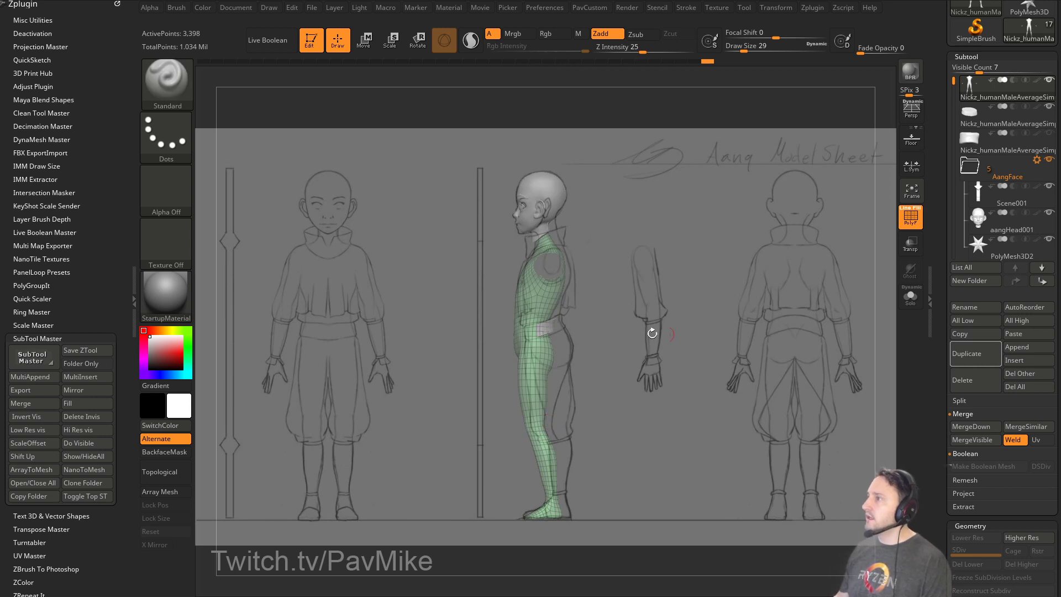
drag(574, 341, 549, 332)
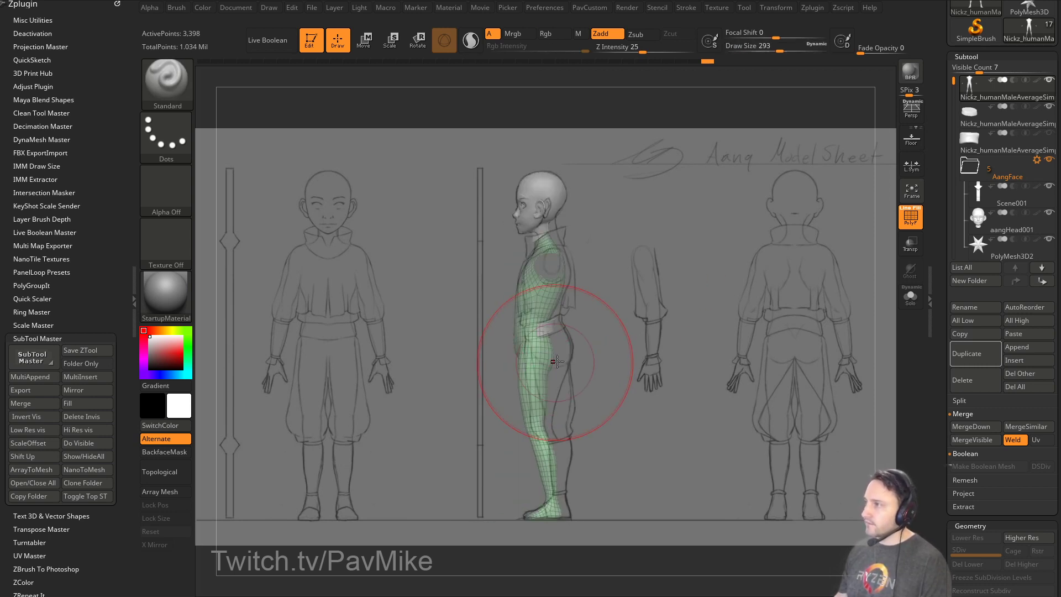
key(b)
key(m)
key(v)
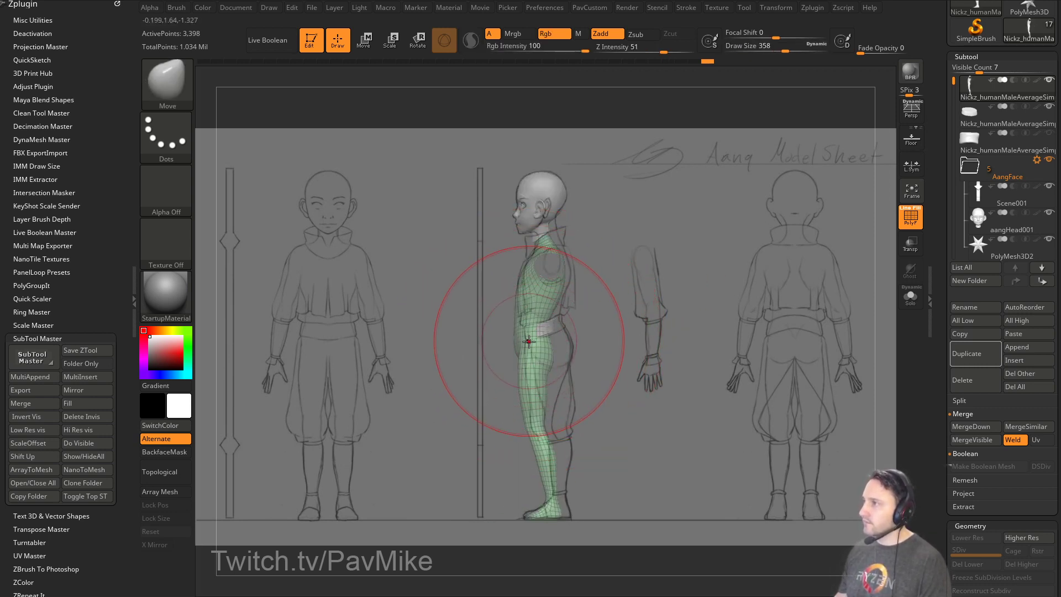
Push the body's hips slightly back in side view with the Move brush, switch to the Standard brush and hide the model sheet.
key(s)
drag(529, 341, 526, 341)
mouse_move(529, 333)
mouse_down()
mouse_move(546, 361)
mouse_move(534, 383)
mouse_move(551, 383)
mouse_move(533, 335)
mouse_move(544, 330)
mouse_up()
key(s)
key(s)
key(b)
key(s)
key(t)
key(s)
key(shift+z)
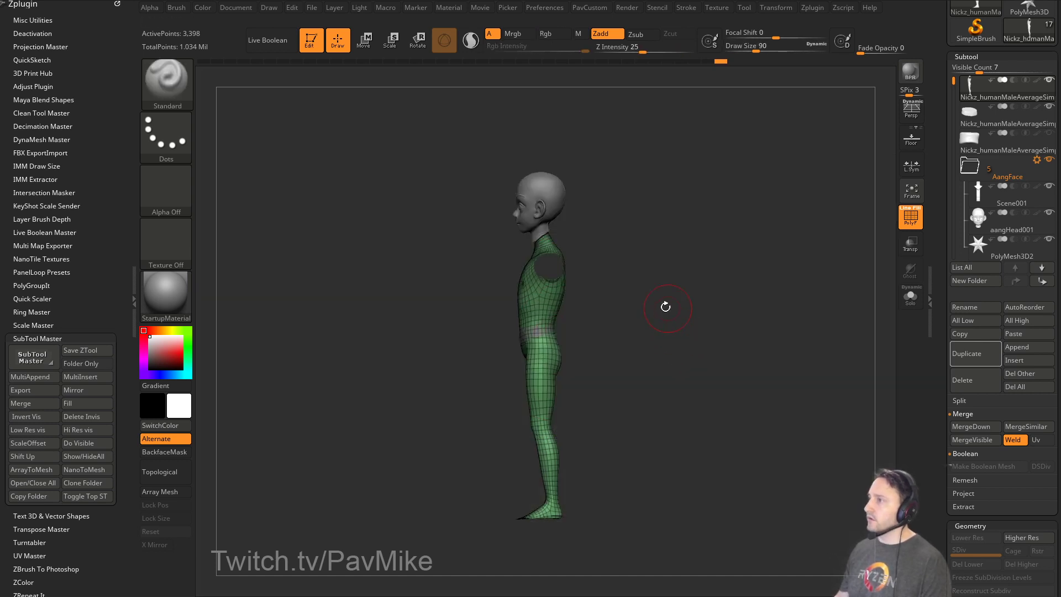
Make the new waist band active and edit its side with the ZModeler brush at draw size 9.
mouse_move(665, 305)
mouse_down()
mouse_move(715, 350)
mouse_move(611, 384)
mouse_up()
key(s)
drag(587, 372, 570, 365)
alt+drag(610, 308, 693, 313)
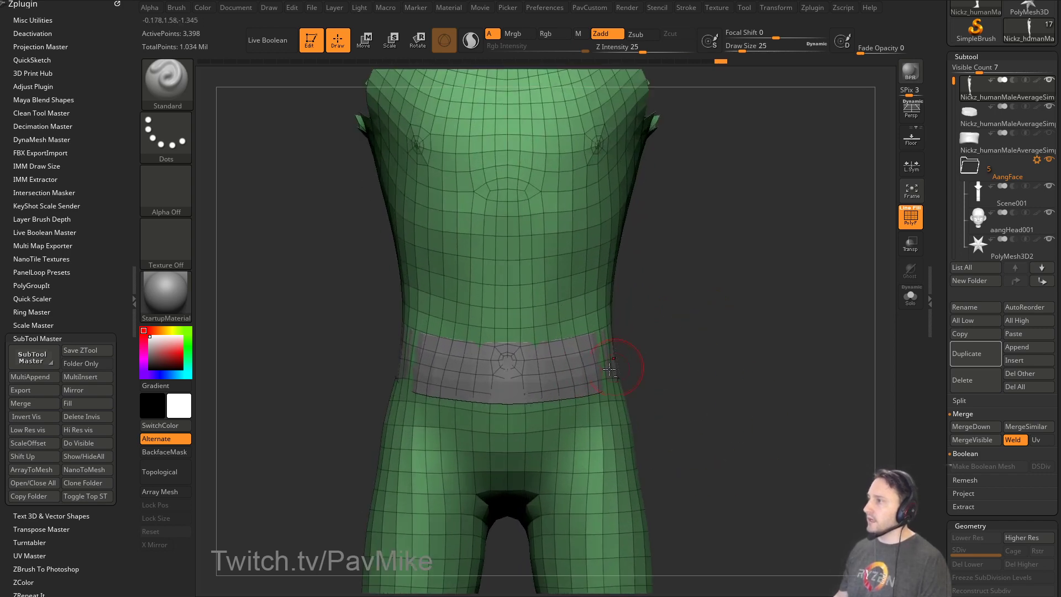
key(s)
drag(579, 372, 573, 372)
alt+click(602, 363)
key(b)
key(z)
key(m)
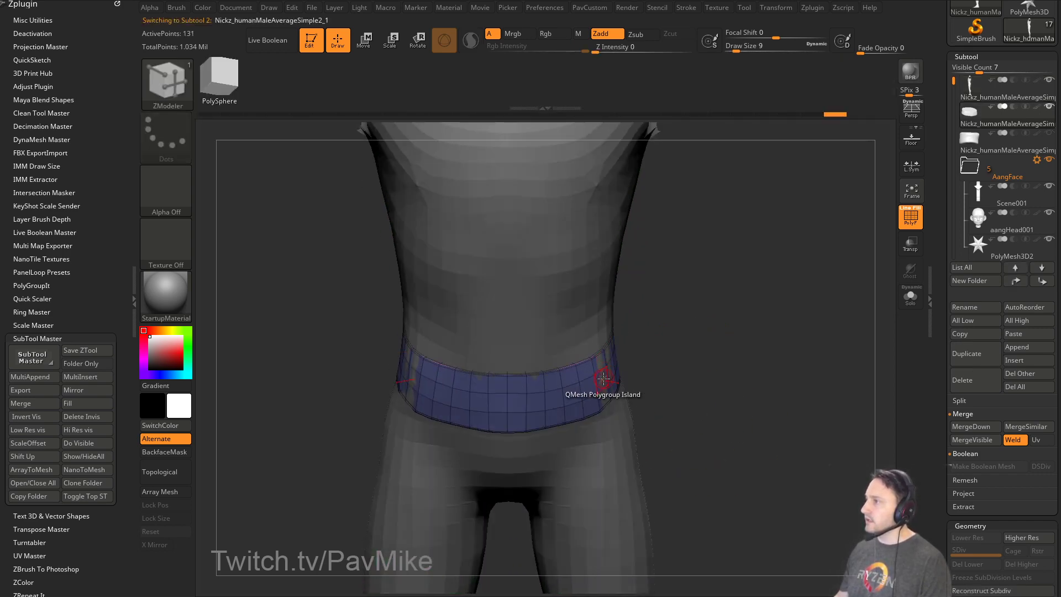
key(space)
drag(744, 346, 716, 347)
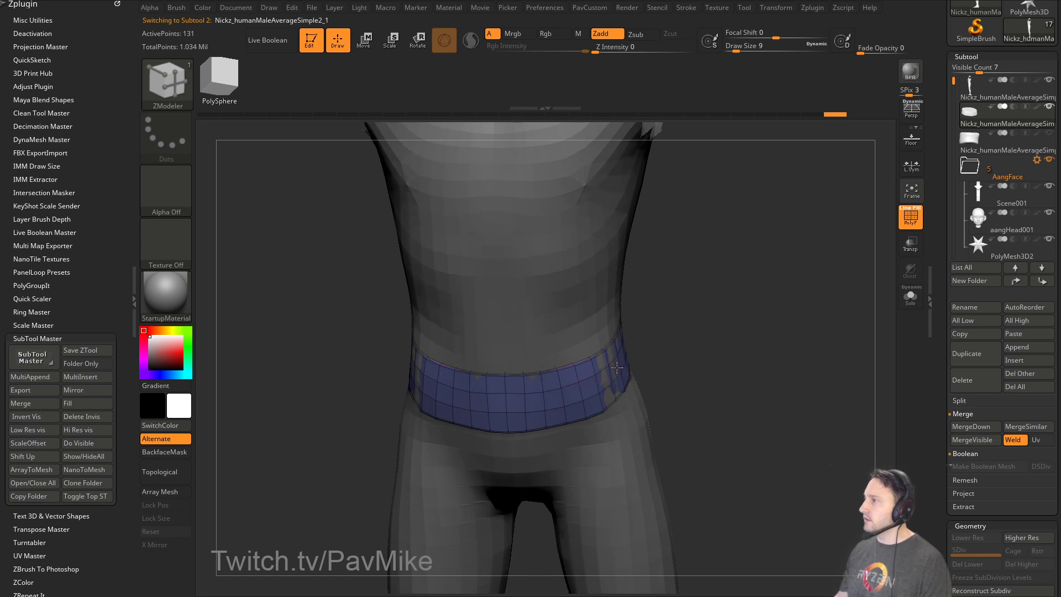
drag(617, 367, 621, 368)
Switch to the Move brush at draw size 37 and preview the new waist band with dynamic subdivision and no polyframe.
mouse_move(735, 348)
mouse_down()
mouse_move(682, 315)
mouse_move(737, 331)
mouse_move(635, 353)
mouse_up()
key(s)
mouse_move(549, 386)
mouse_down()
mouse_move(589, 386)
mouse_move(562, 355)
mouse_up()
key(b)
key(m)
key(v)
key(s)
drag(706, 330, 791, 323)
key(d)
click(908, 219)
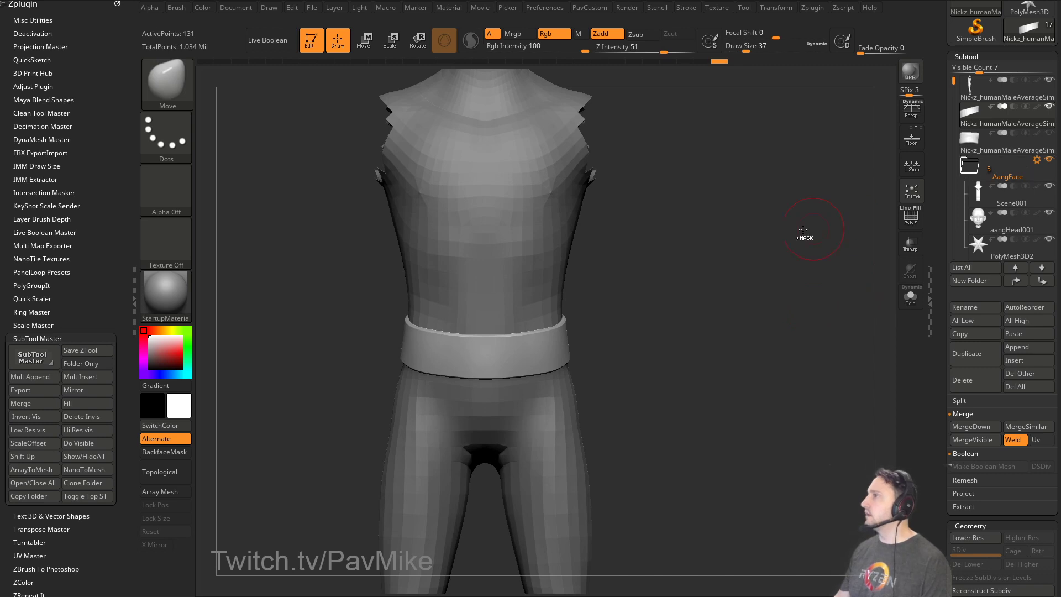
Make the body active, unhide its arms and hands, and show the original waist band subtool.
alt+click(519, 230)
ctrl+shift+click(779, 269)
alt+drag(779, 270, 842, 237)
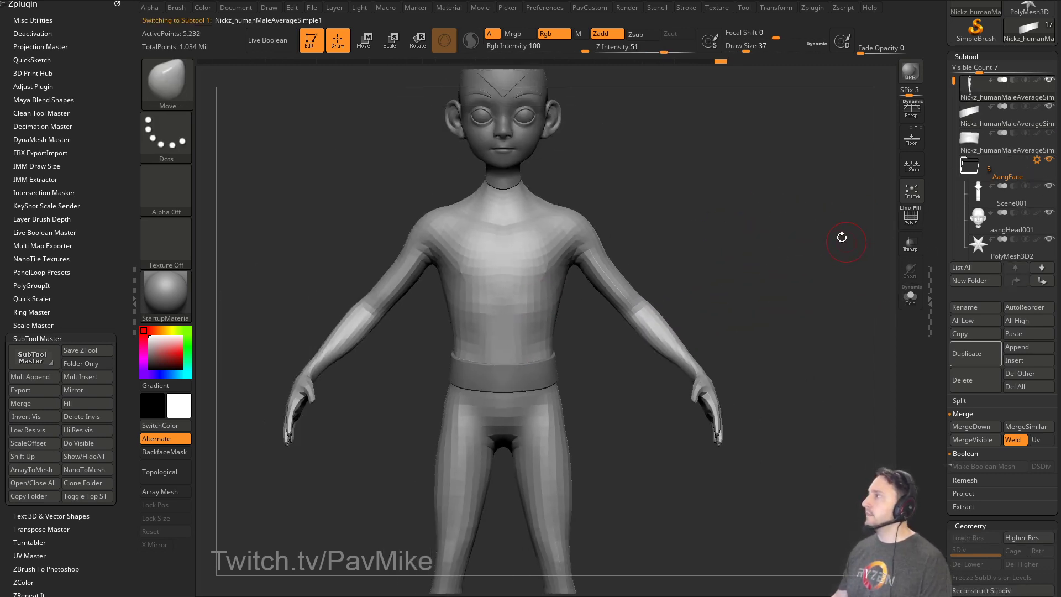
click(1048, 134)
mouse_move(748, 243)
alt+mouse_down()
mouse_move(778, 238)
mouse_move(695, 330)
alt+mouse_up()
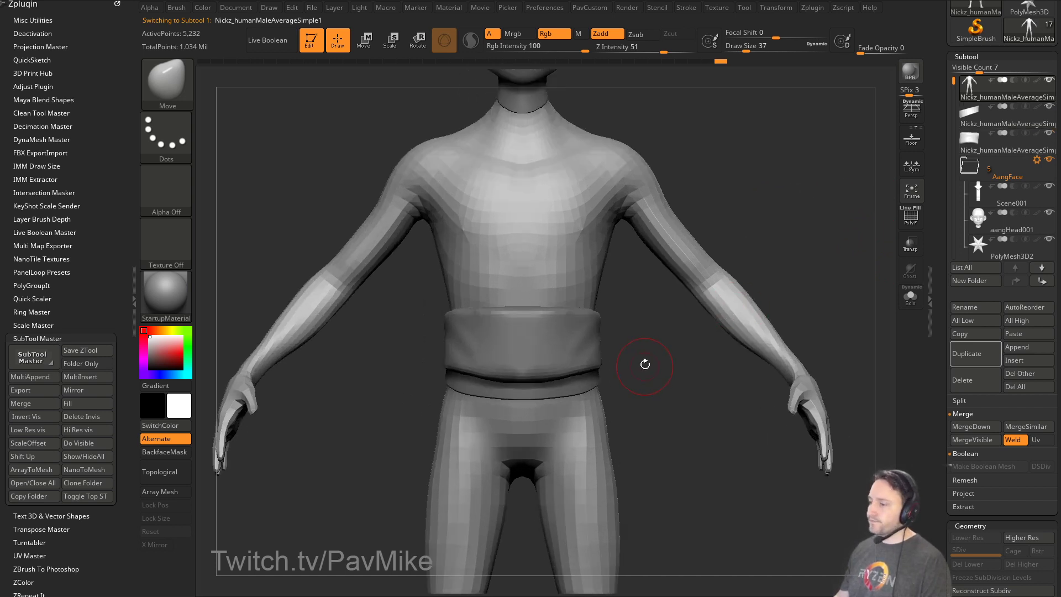
Move the original waist band slightly upward over the front model sheet and compare it in the side and front views.
key(shift+2)
key(shift+1)
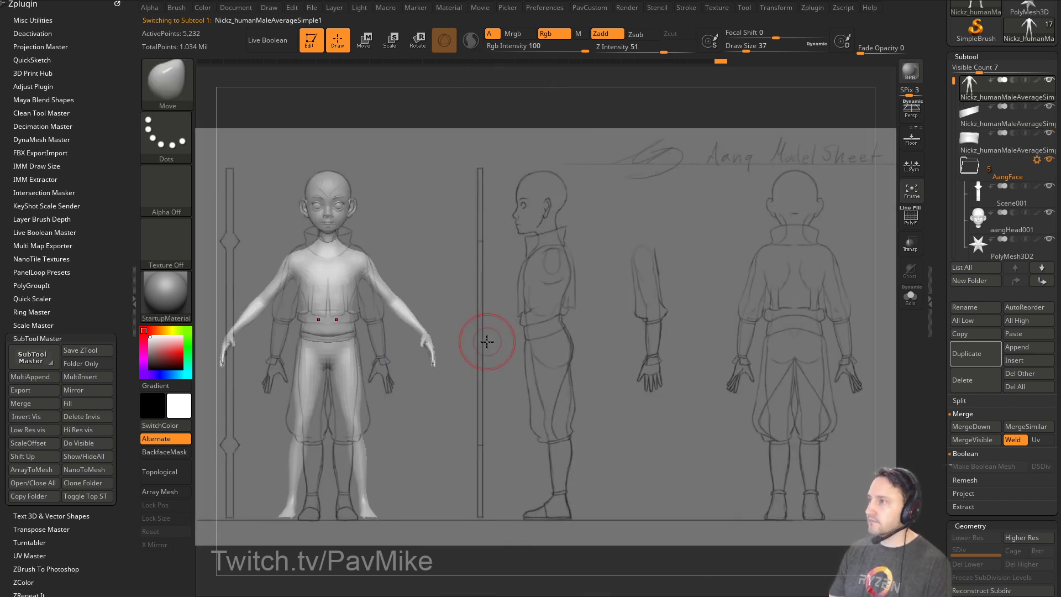
key(w)
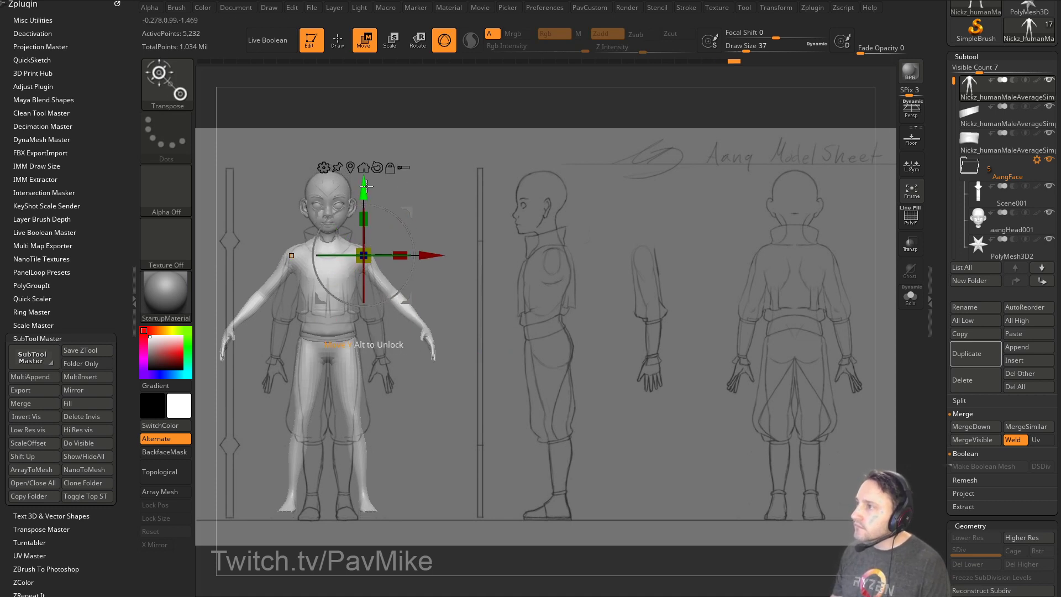
click(344, 318)
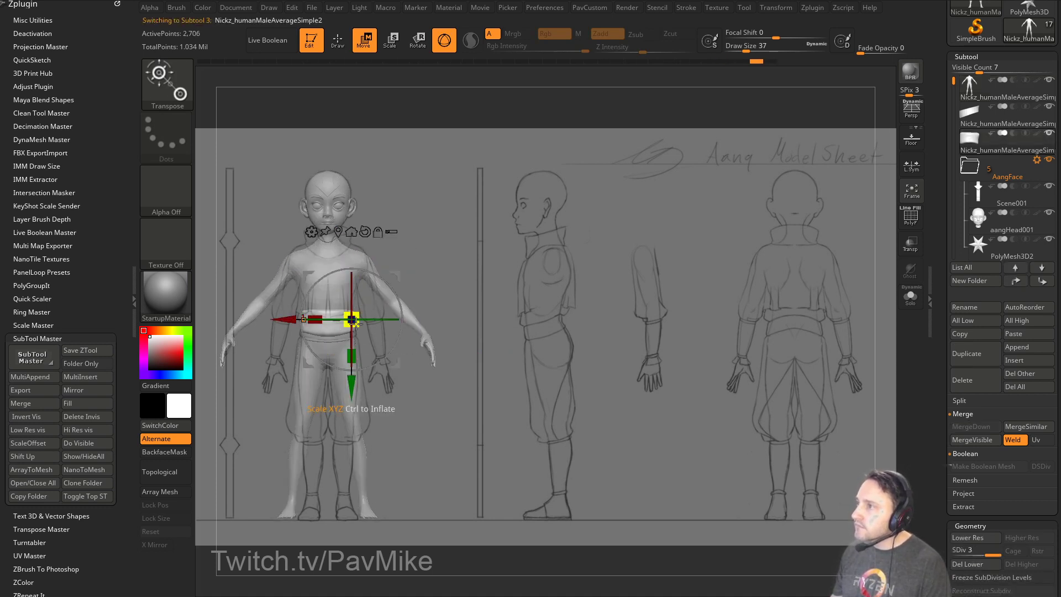
mouse_move(352, 385)
mouse_down()
mouse_move(351, 365)
mouse_move(349, 378)
mouse_up()
key(q)
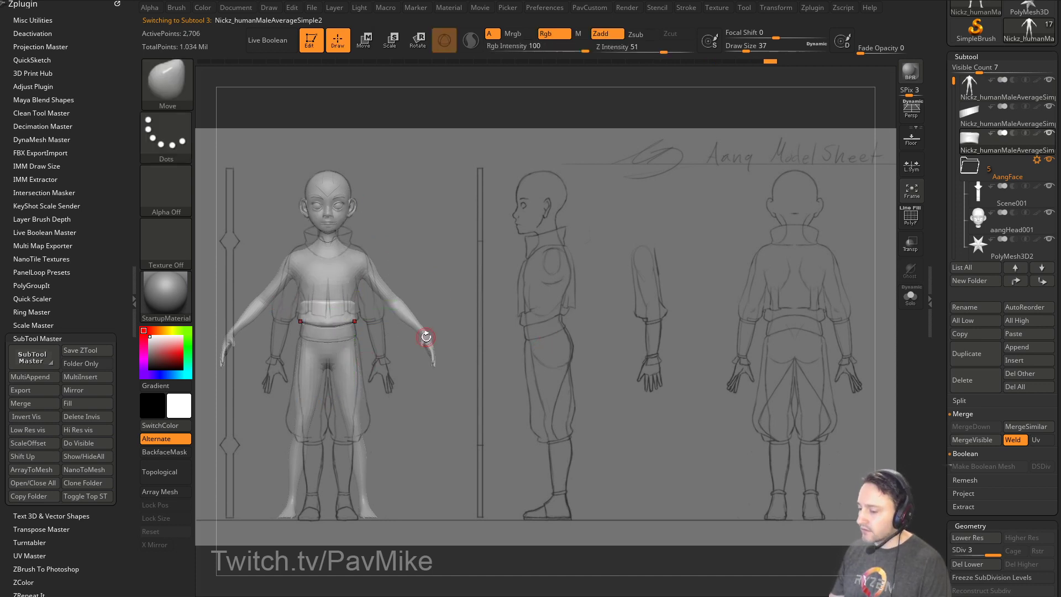
key(2)
key(1)
key(2)
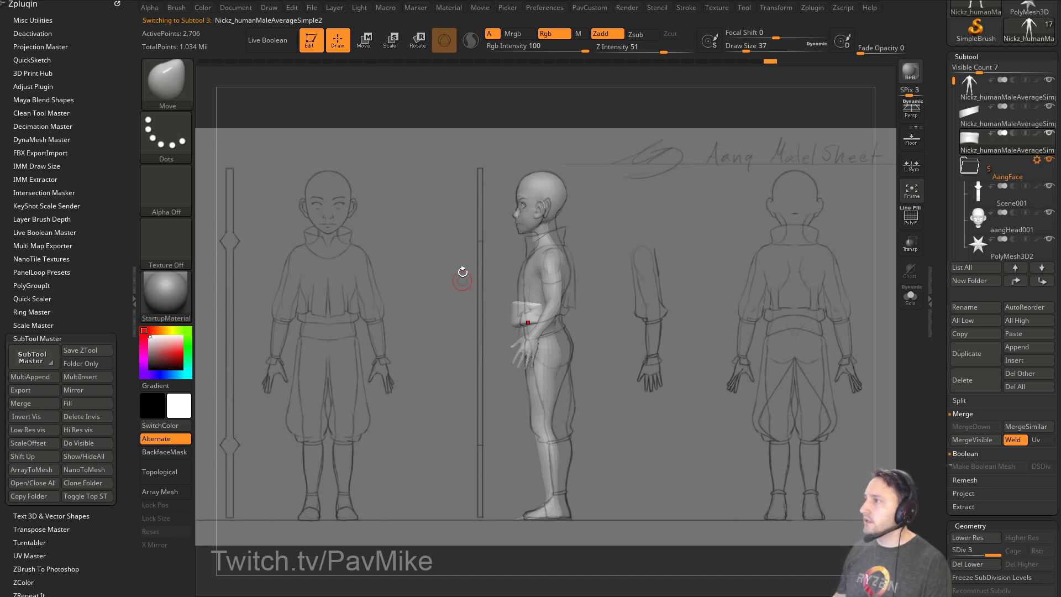
key(3)
key(1)
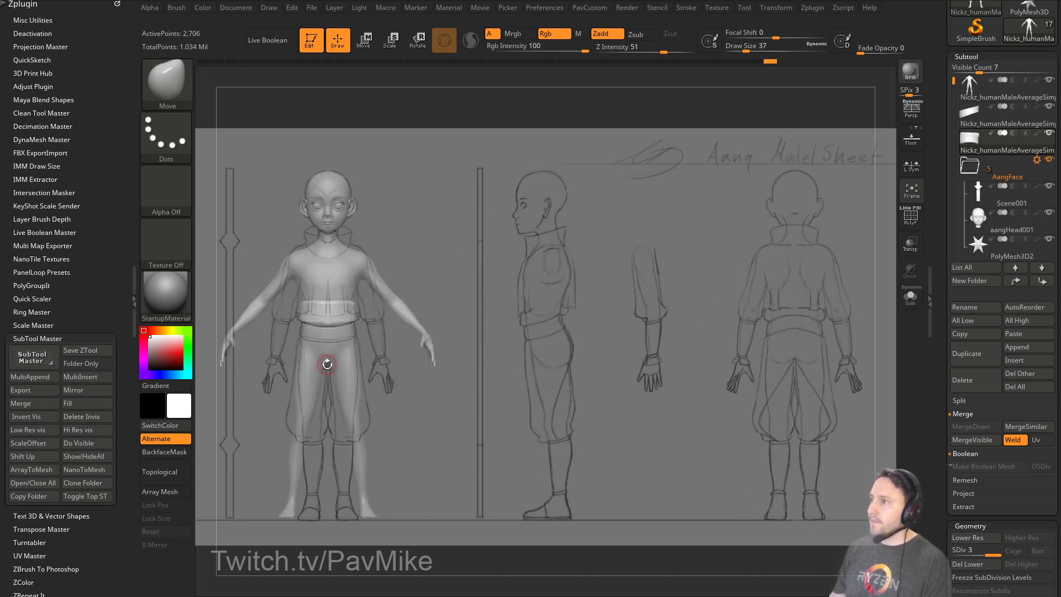
Switch to the Standard brush, make the body active and duplicate it.
key(s)
drag(396, 412, 442, 437)
key(b)
key(s)
key(t)
alt+click(359, 416)
key(s)
key(s)
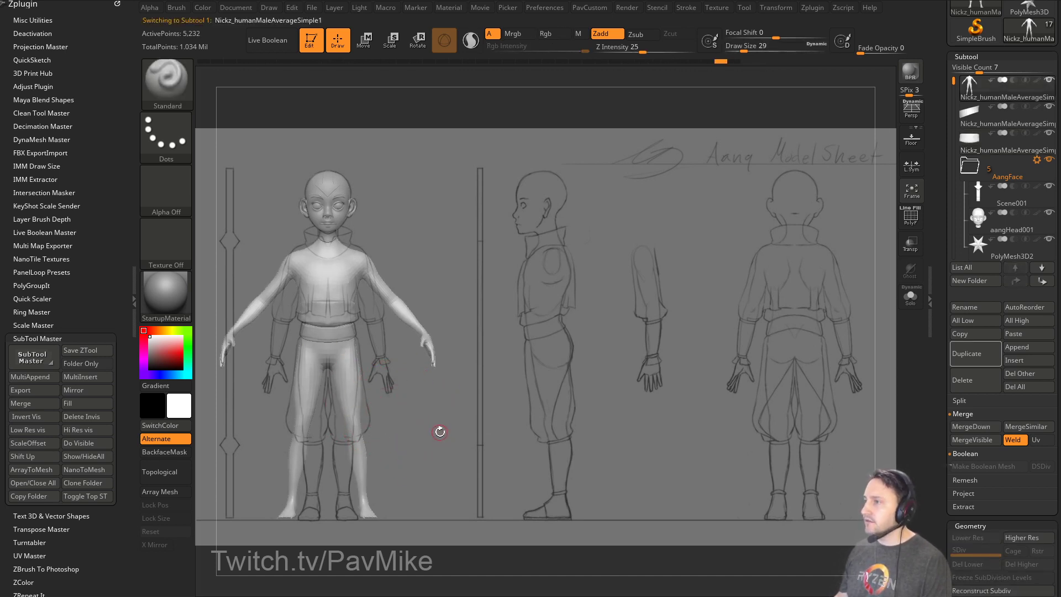
key(shift+z)
key(shift+z)
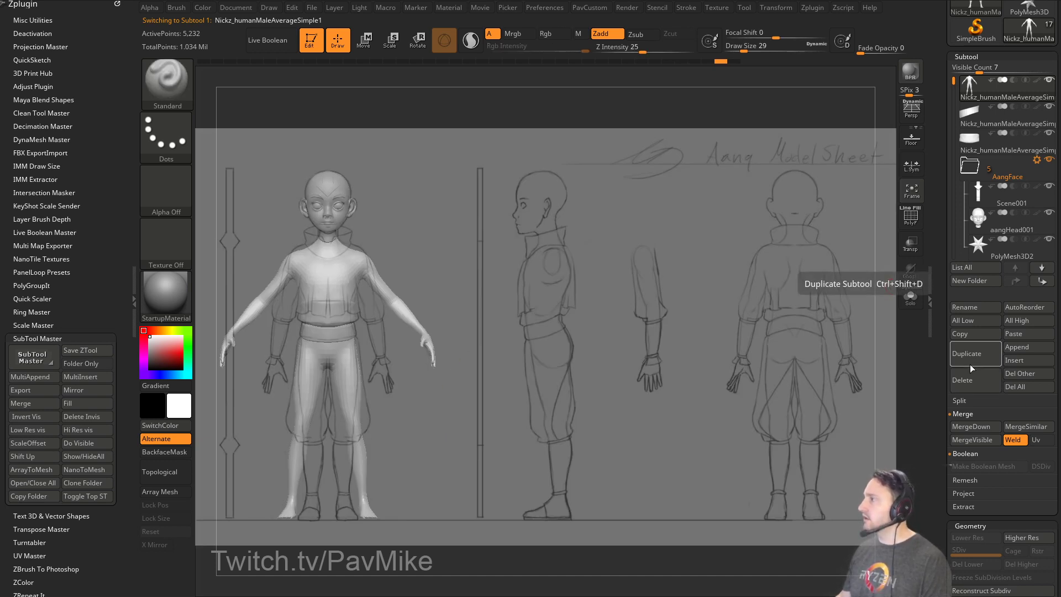
key(ctrl+shift+d)
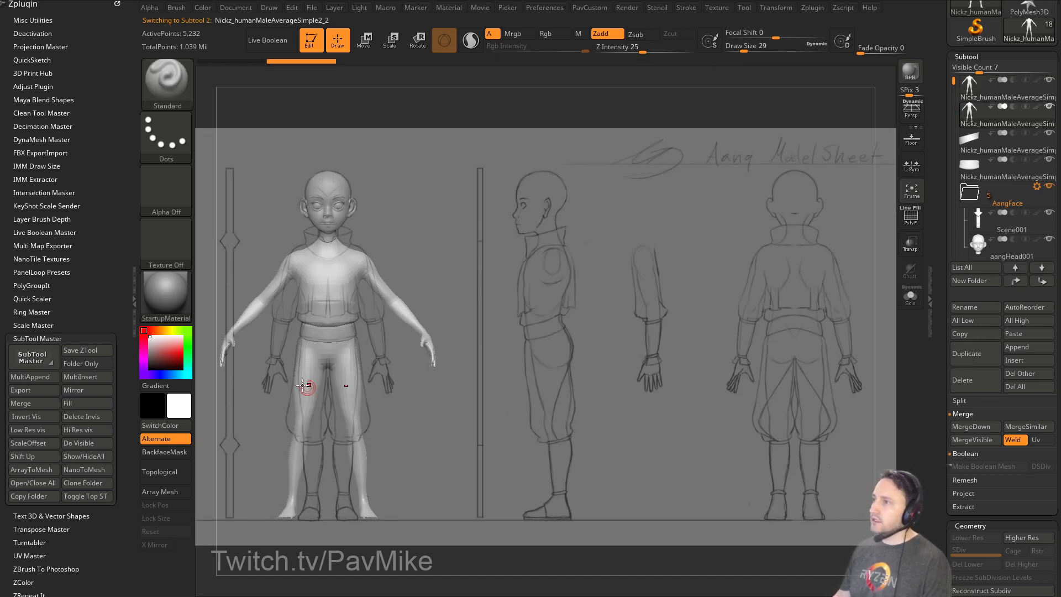
Turn on the polyframe, hide both arms of the duplicate body with SelectLasso and delete the hidden geometry.
key(s)
drag(432, 424, 435, 425)
key(s)
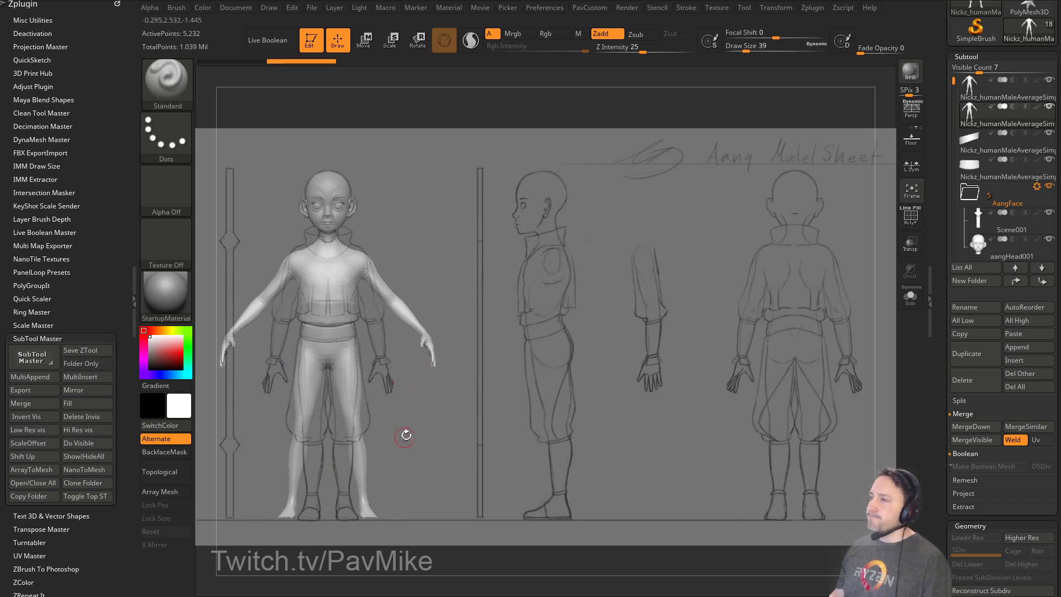
key(bracketright)
click(907, 226)
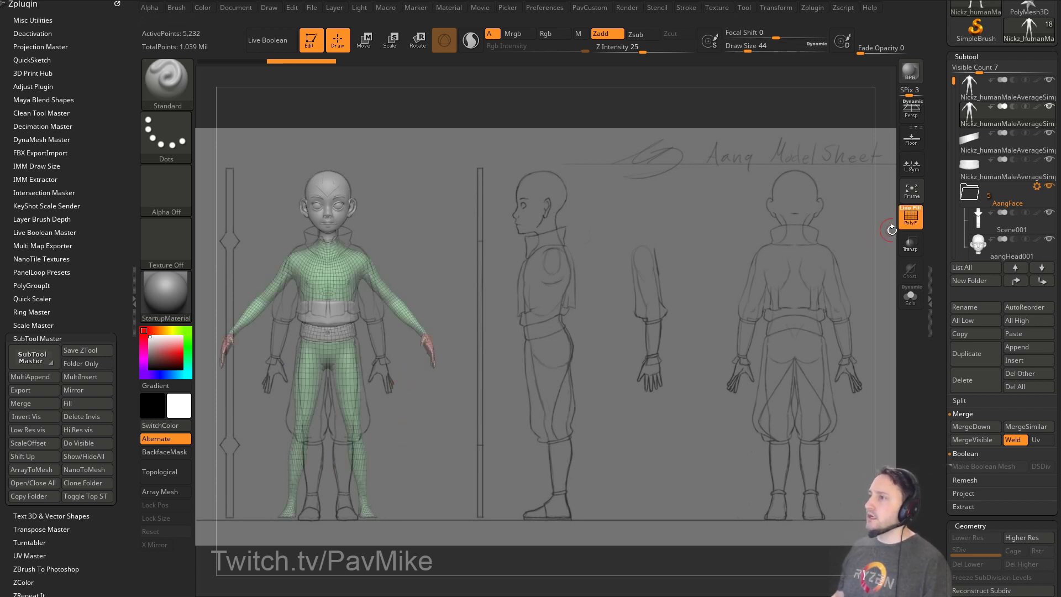
key(ctrl+shift)
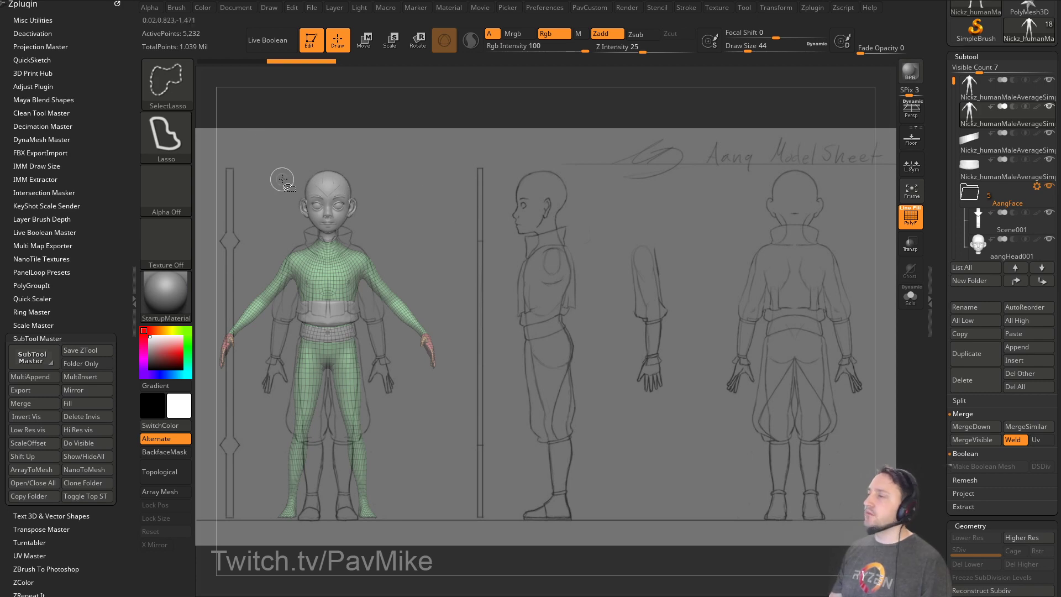
ctrl+alt+shift+drag(392, 221, 475, 440)
key(2)
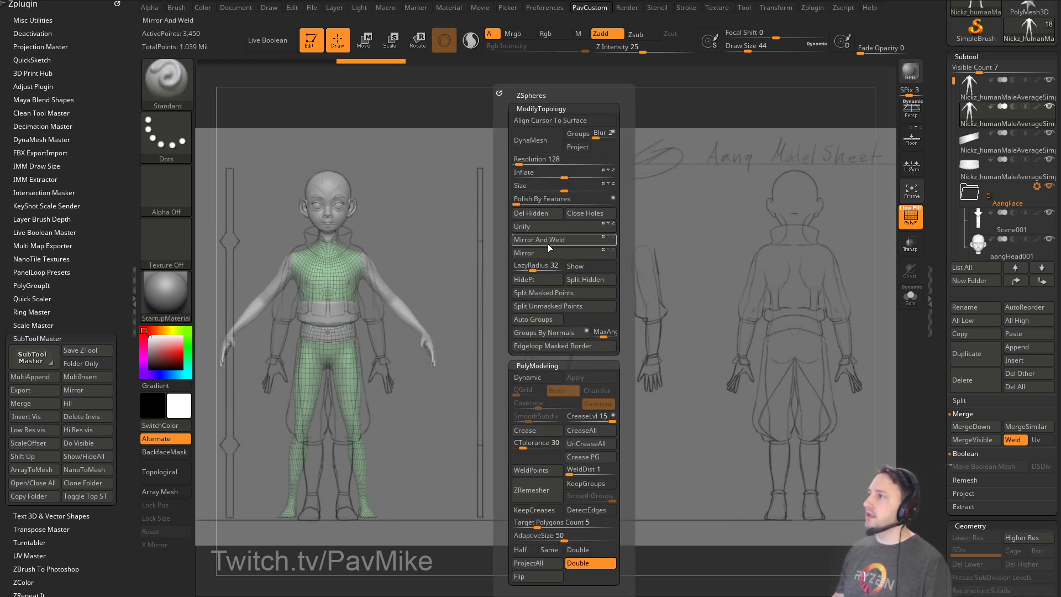
click(545, 217)
Slice the duplicate body in side view just below the knees and at the waist with SliceCurve.
ctrl+shift+click(167, 83)
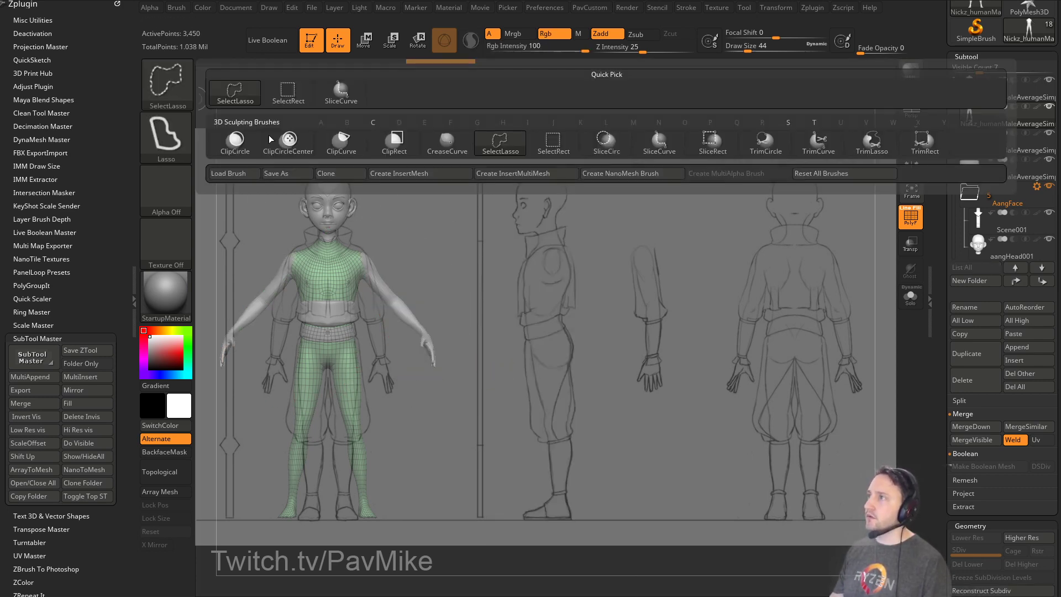
click(659, 143)
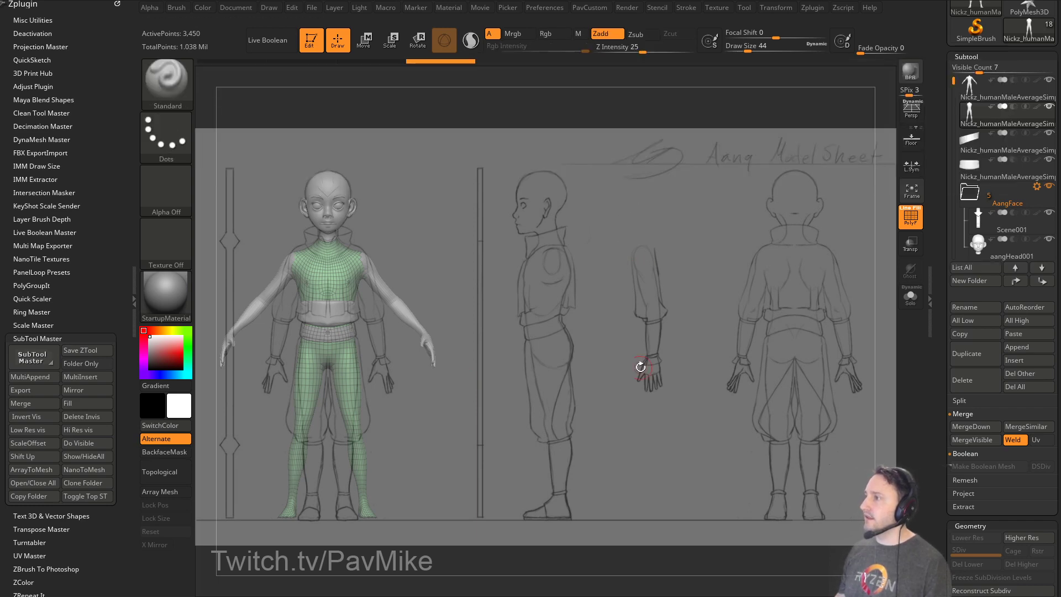
key(Right)
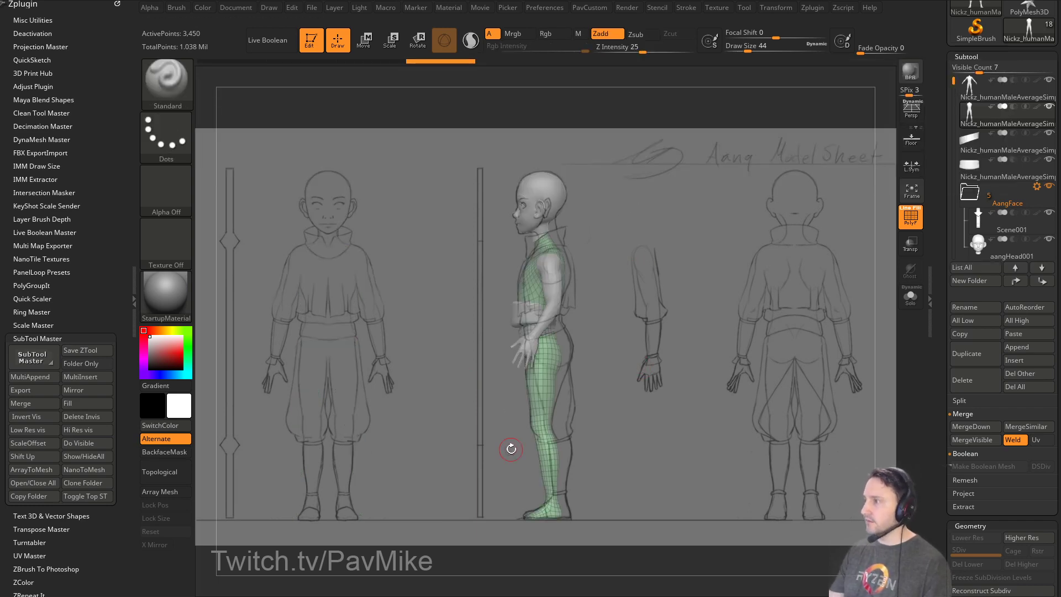
ctrl+shift+drag(667, 424, 412, 462)
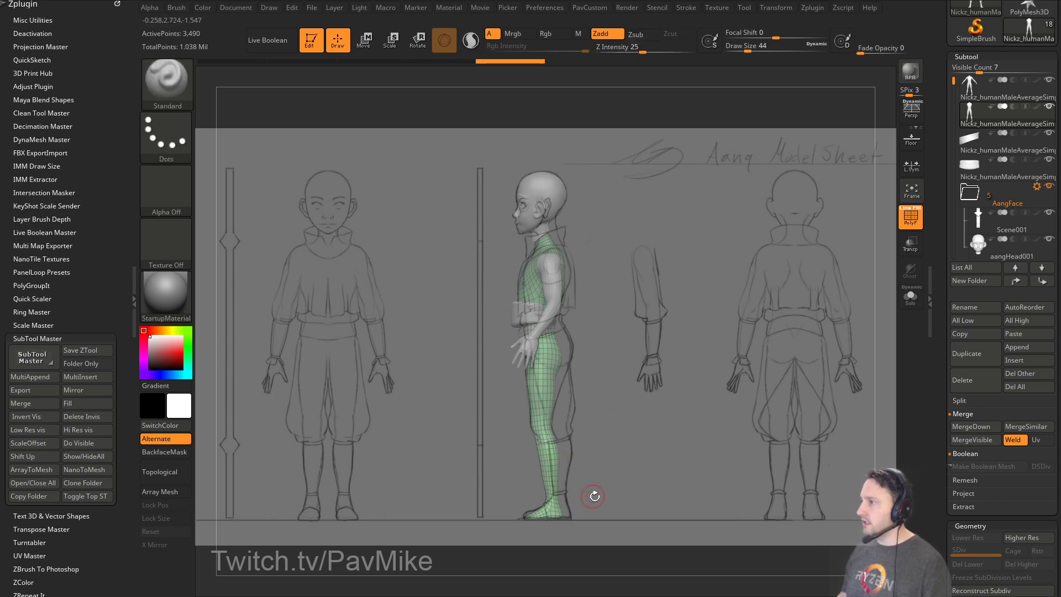
key(ctrl+shift)
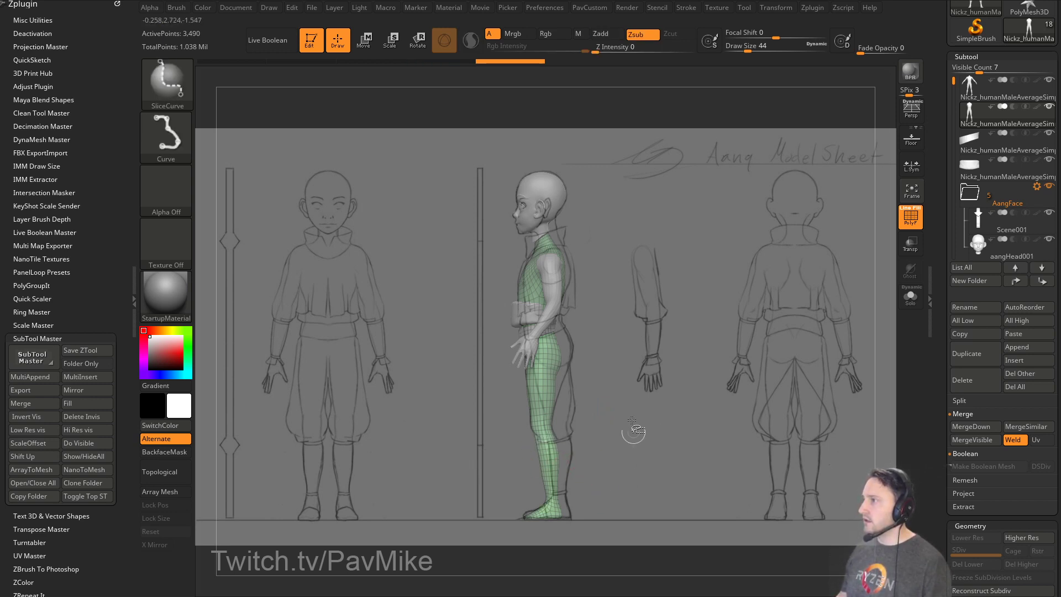
ctrl+shift+drag(584, 314, 365, 348)
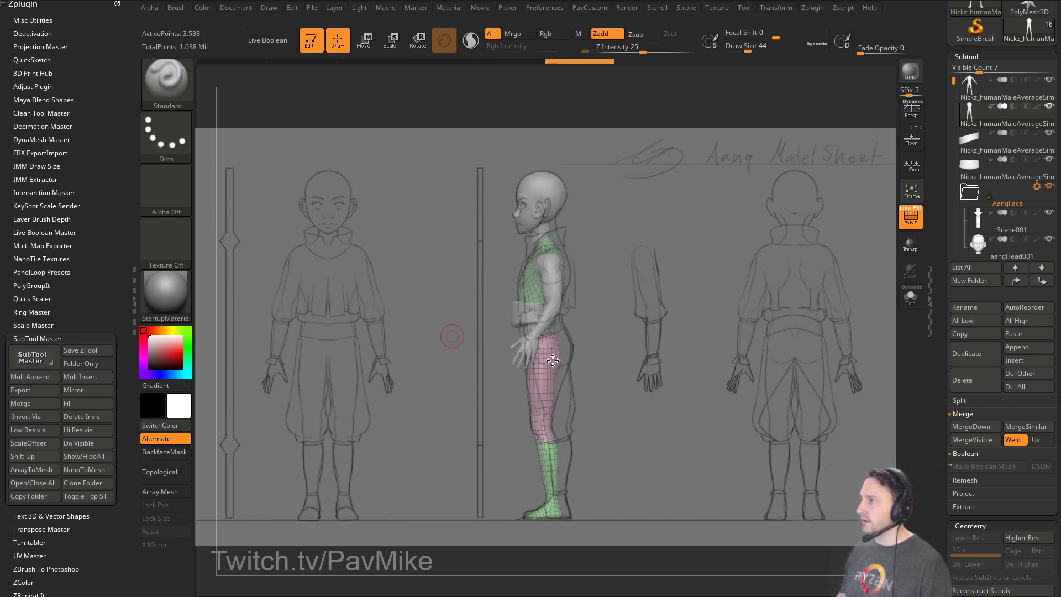
Delete everything of the duplicate except the waist-to-knee section, and isolate these pants in Solo mode without the model sheet.
key(space)
click(666, 214)
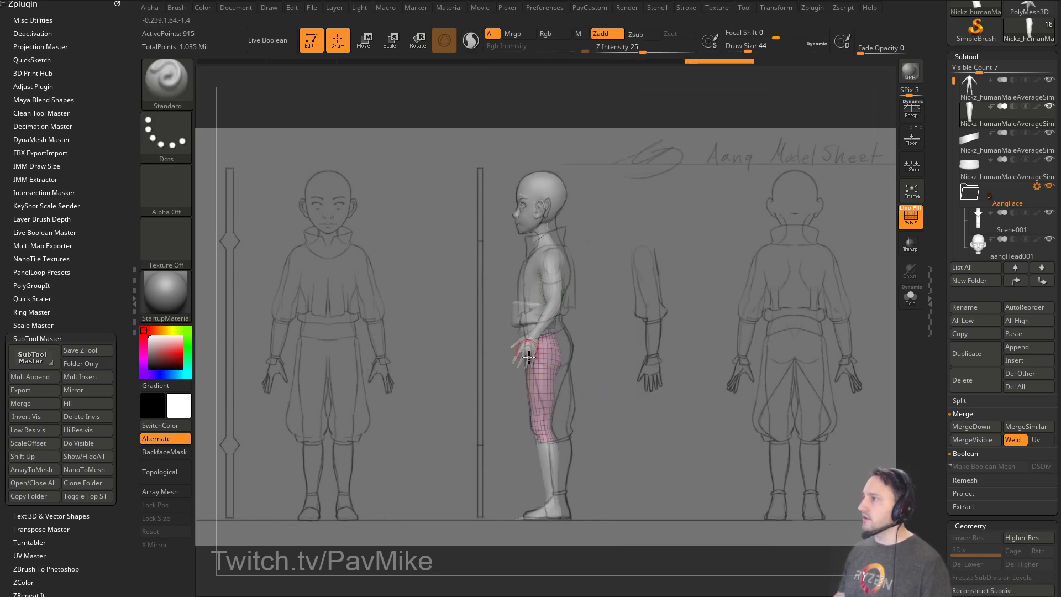
key(shift+z)
drag(691, 336, 773, 354)
alt+drag(773, 353, 785, 462)
key(s)
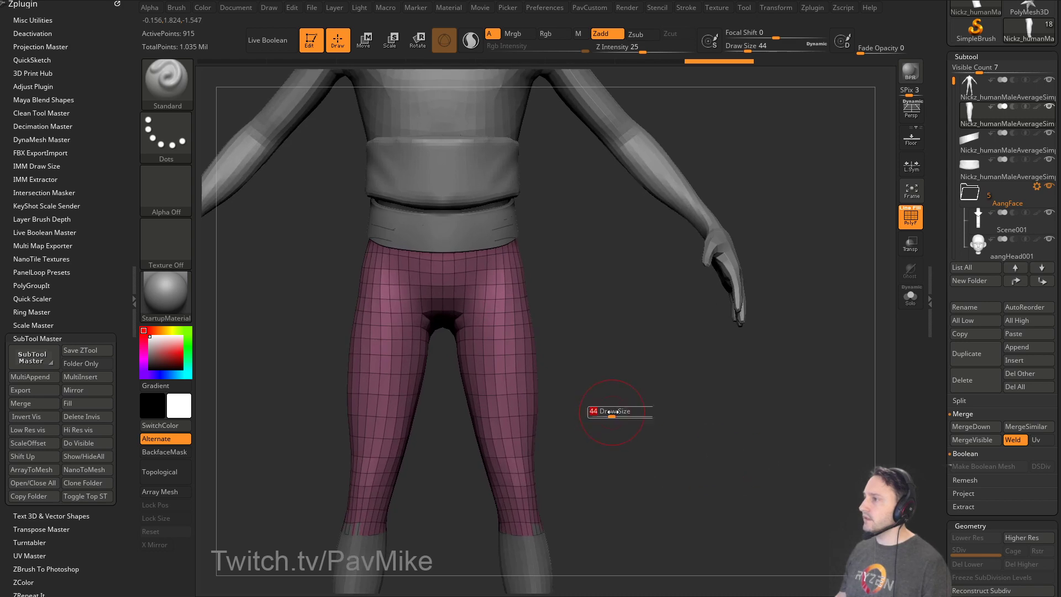
click(905, 305)
drag(682, 348, 637, 358)
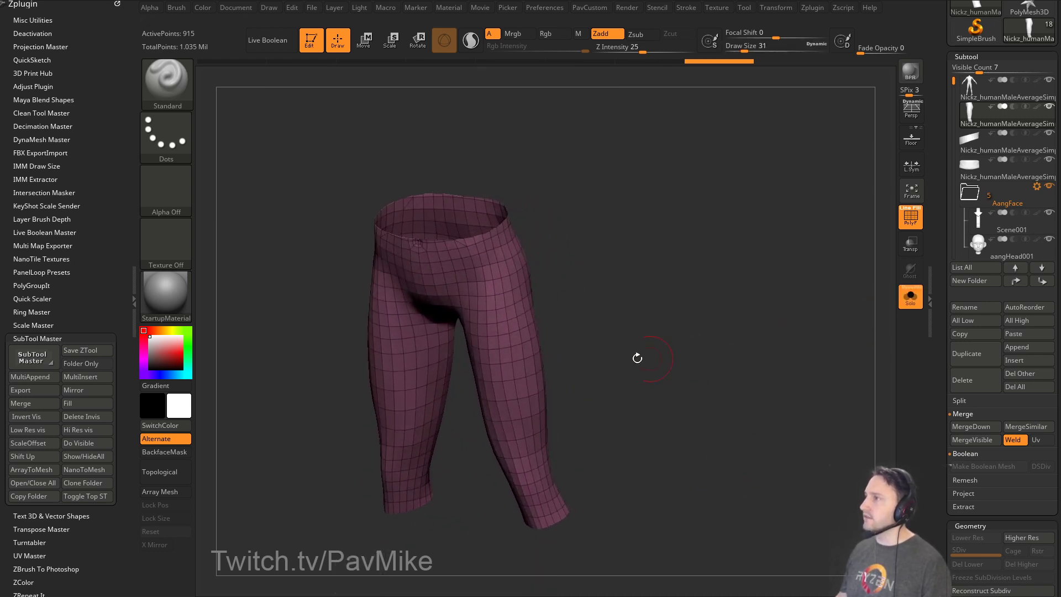
ZRemesh the pants with Same and AdaptiveSize 0, and switch to the ZModeler brush.
mouse_move(559, 280)
mouse_down()
mouse_move(615, 298)
mouse_move(615, 256)
mouse_move(604, 308)
mouse_move(492, 297)
mouse_up()
key(2)
click(640, 550)
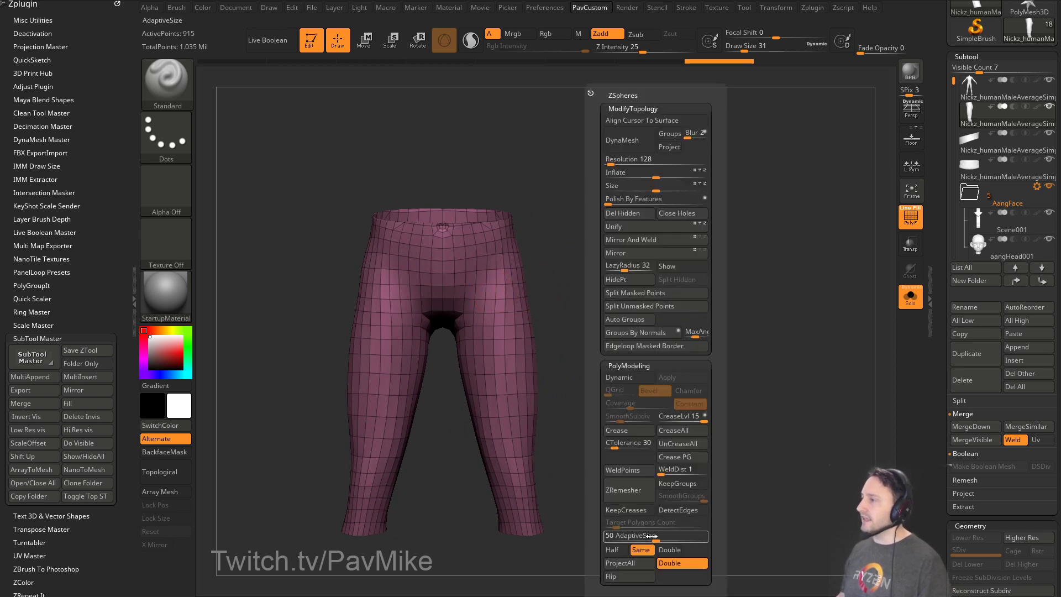
drag(656, 539, 605, 539)
click(641, 489)
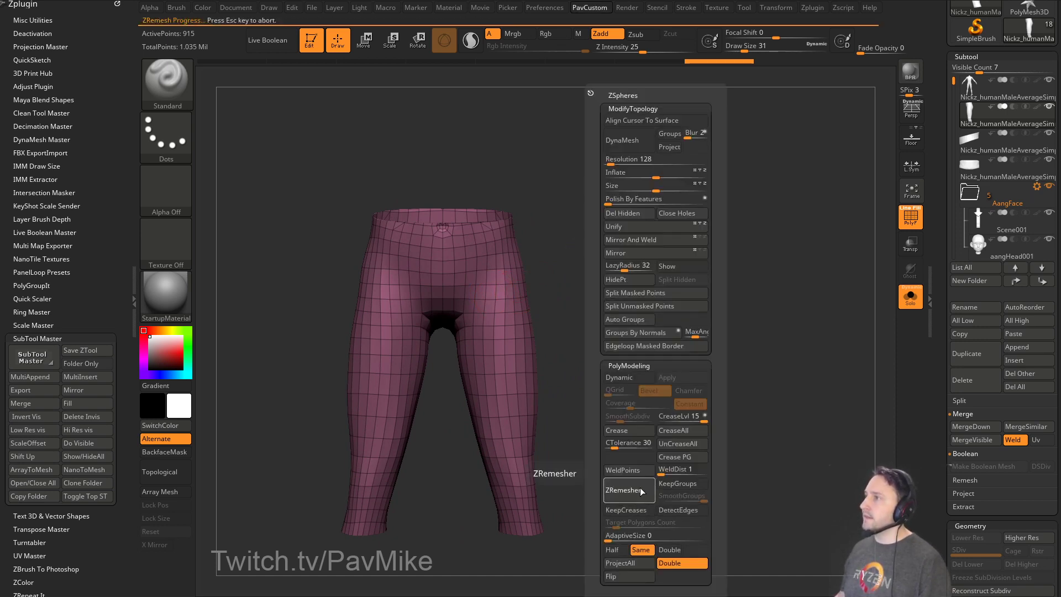
mouse_move(685, 366)
mouse_down()
mouse_move(683, 357)
mouse_move(737, 400)
mouse_move(595, 260)
mouse_up()
key(b)
key(z)
key(m)
key(space)
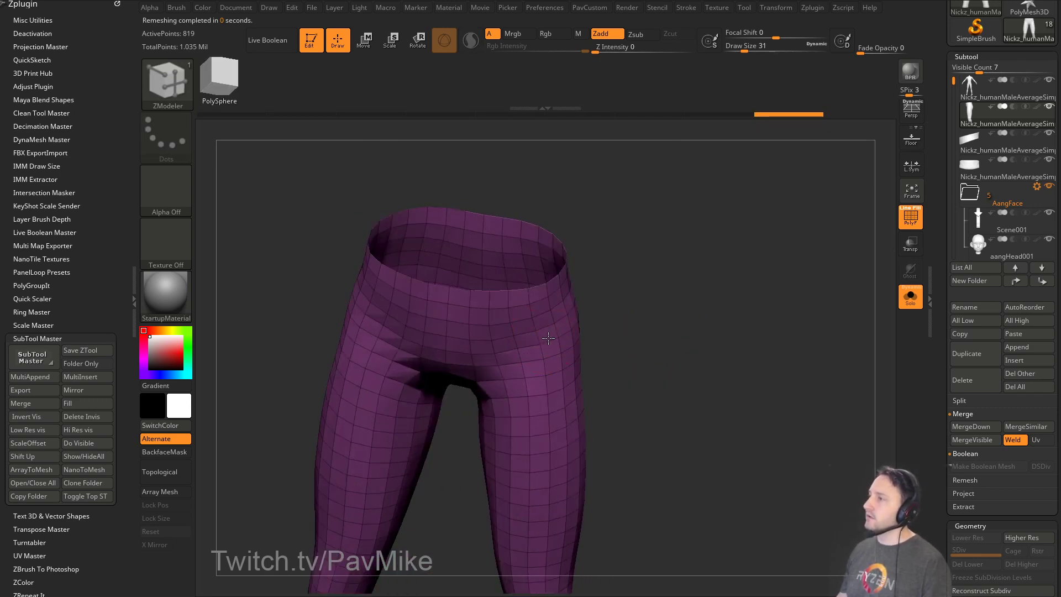
drag(548, 338, 558, 345)
drag(619, 359, 685, 271)
drag(685, 310, 569, 288)
drag(652, 312, 729, 393)
key(ctrl+z)
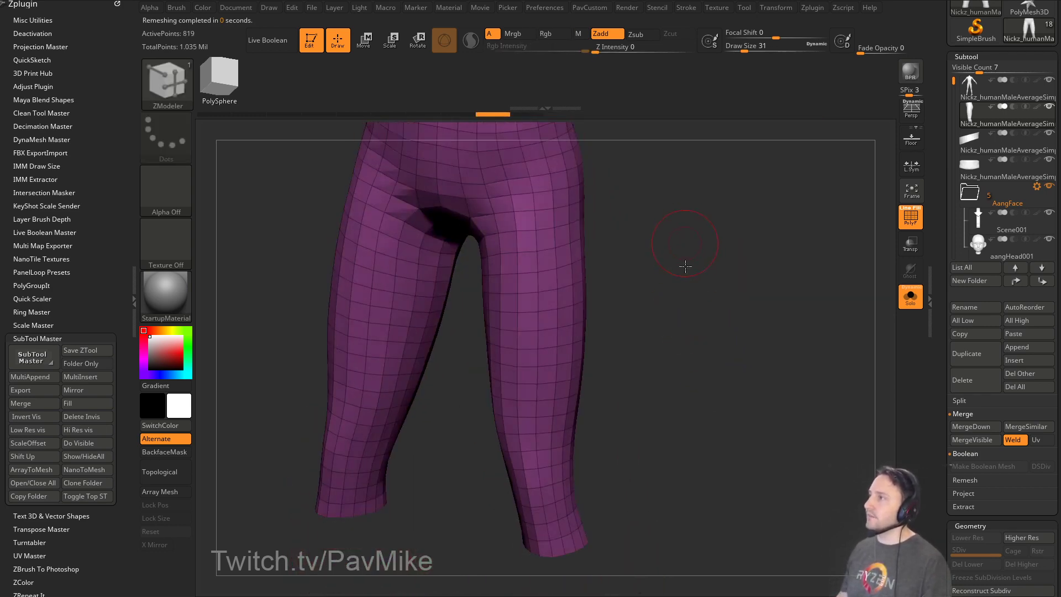
Close the waist opening and both leg openings of the pants with the ZModeler edge action Close, targeting Convex Hole.
drag(685, 266, 552, 264)
key(space)
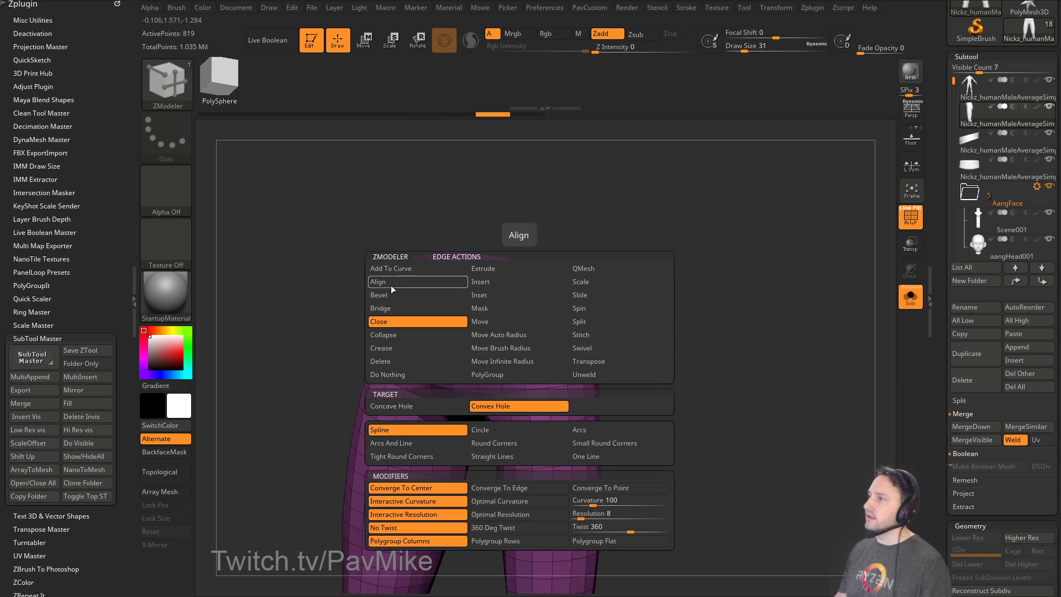
click(428, 348)
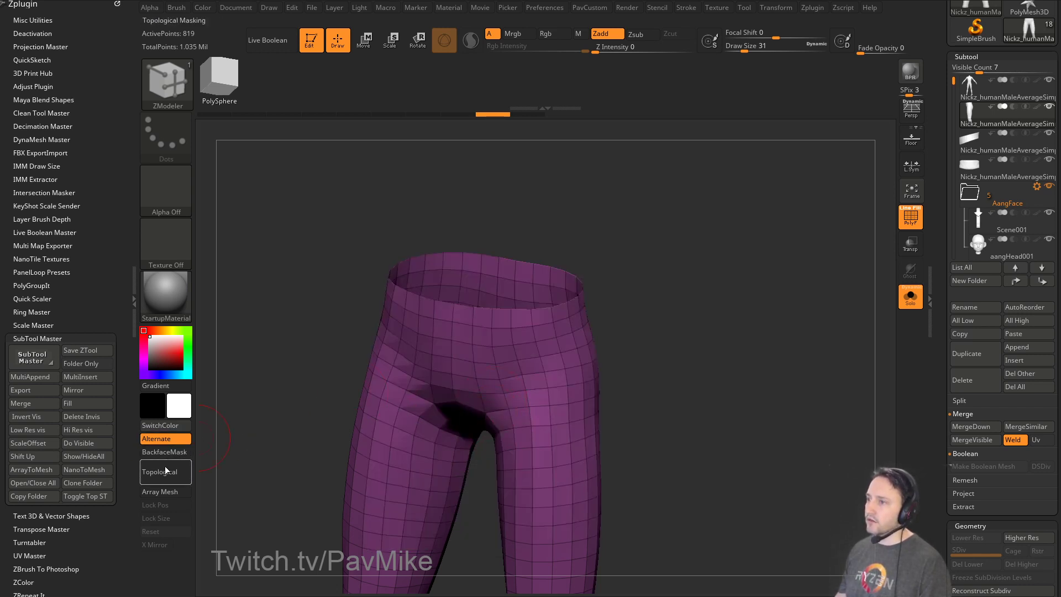
key(space)
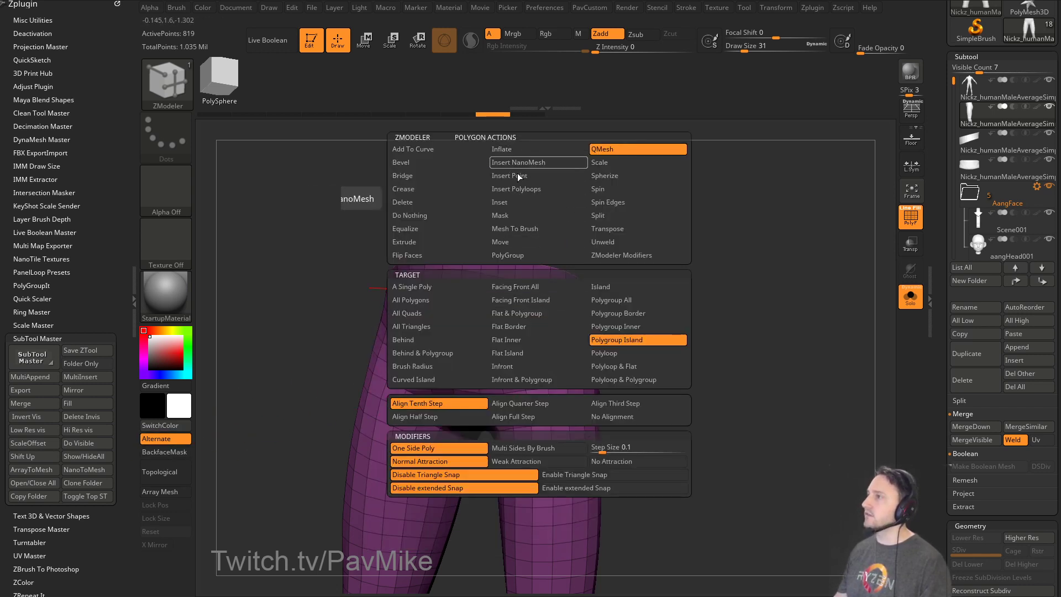
click(433, 219)
key(space)
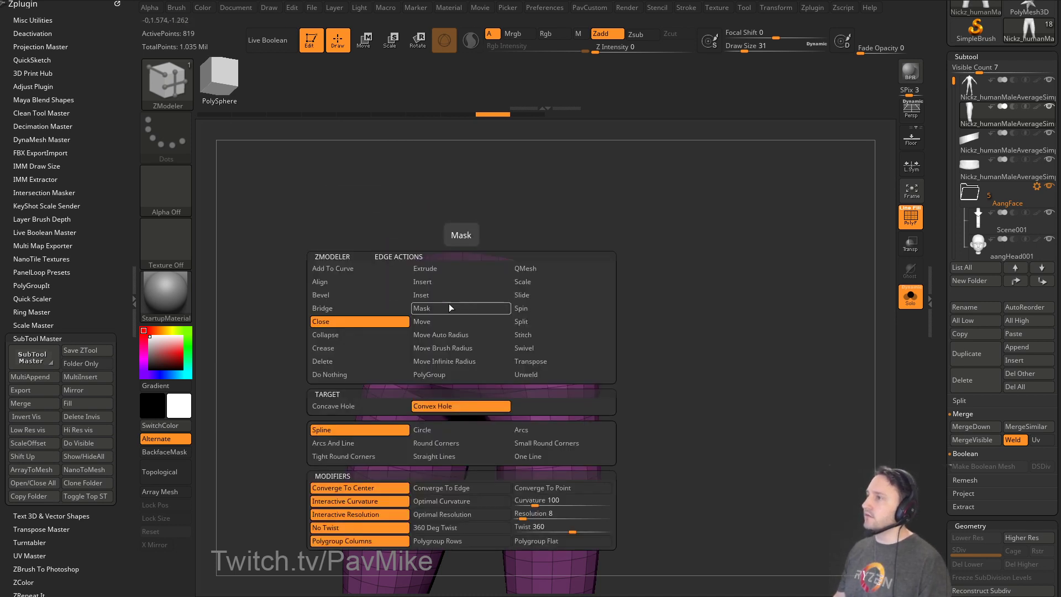
click(346, 323)
click(522, 304)
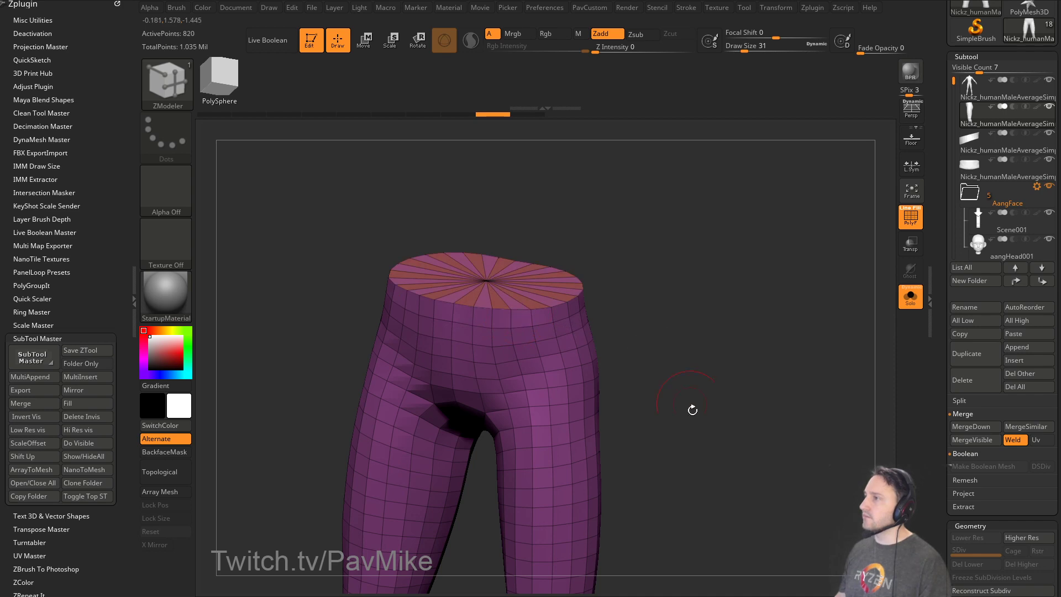
drag(693, 410, 597, 355)
click(563, 363)
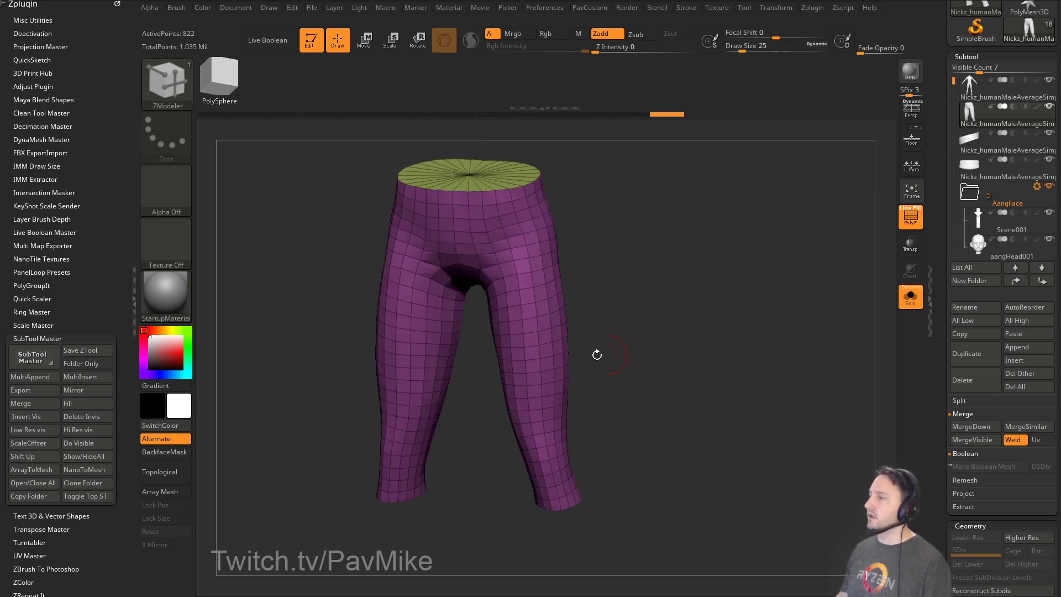
Leave Solo mode, and bring the model sheet back with the character aligned to its front drawing.
drag(671, 287, 719, 293)
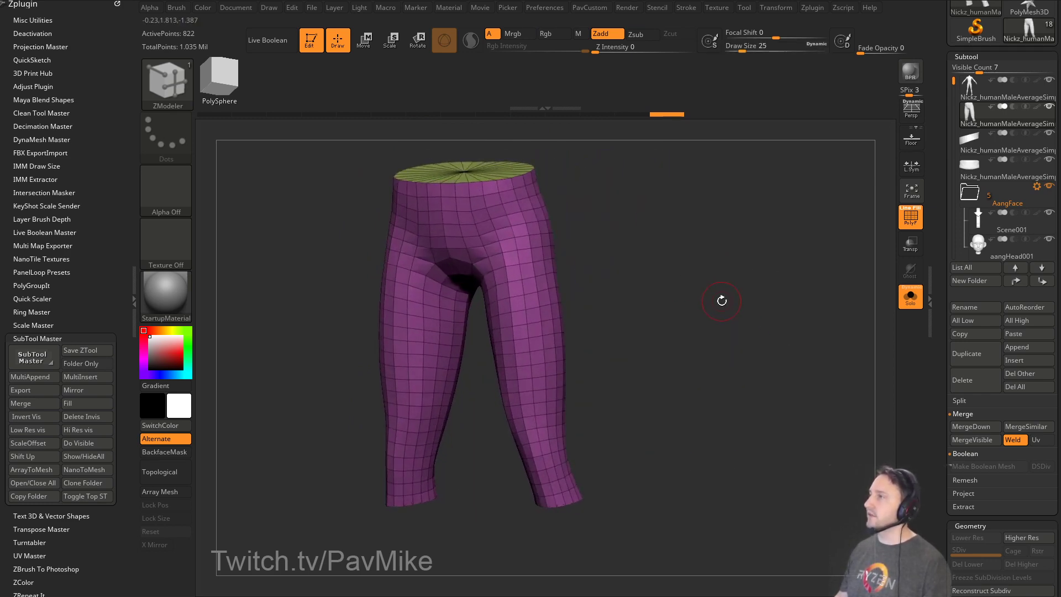
key(2)
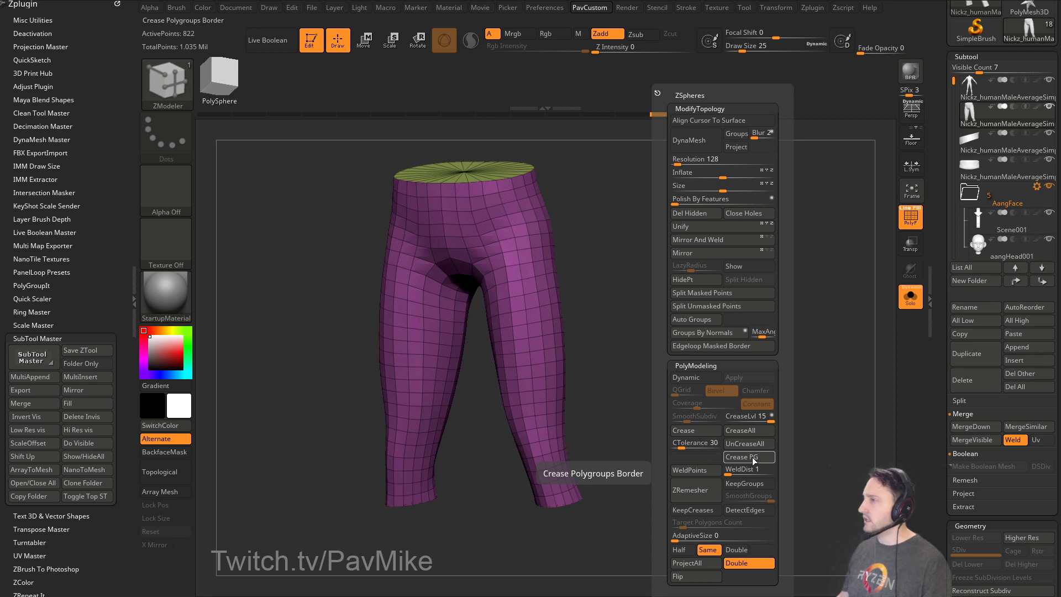
click(911, 296)
click(911, 216)
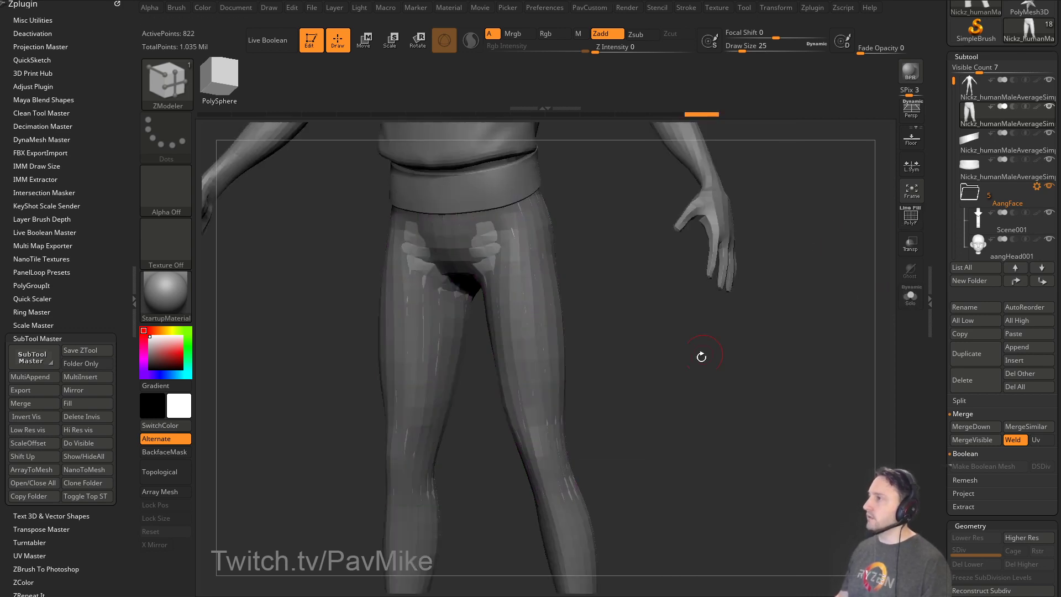
alt+right_drag(701, 358, 706, 387)
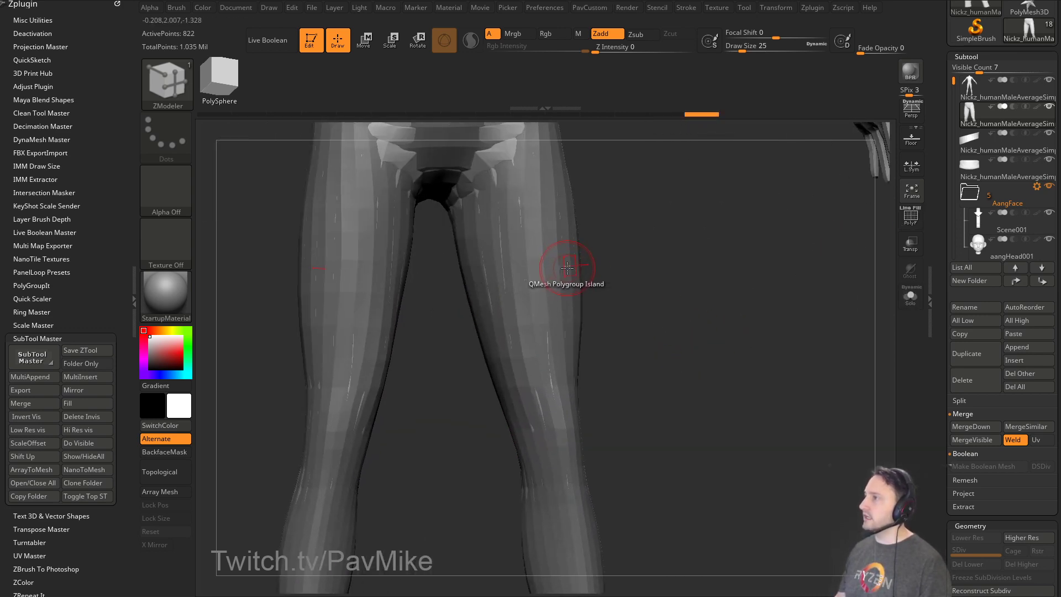
key(space)
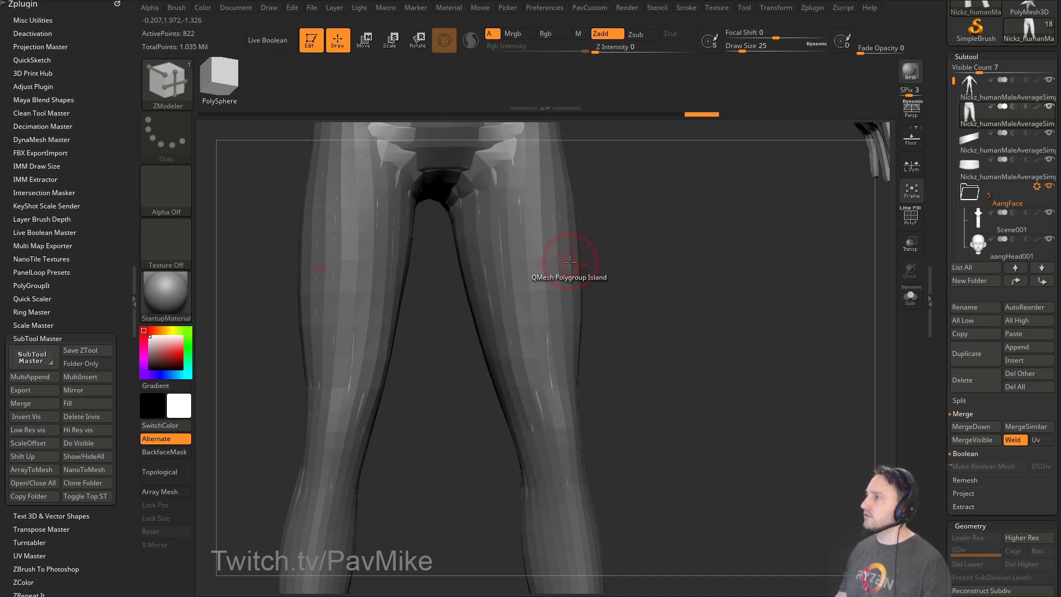
mouse_move(569, 246)
alt+right_down()
mouse_move(572, 261)
mouse_move(684, 351)
mouse_move(700, 350)
mouse_move(679, 349)
alt+right_up()
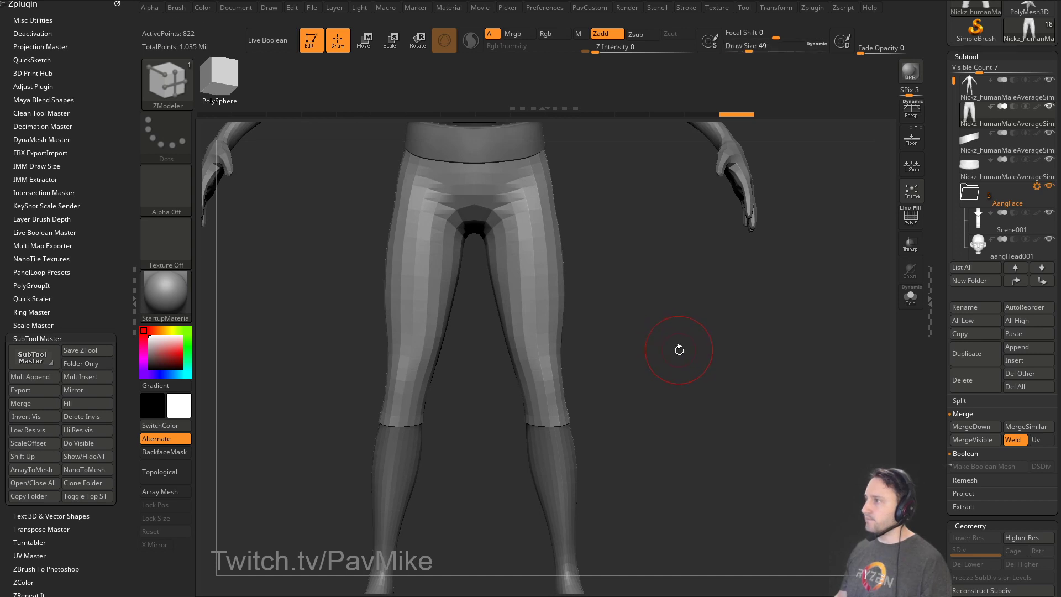
click(901, 223)
right_drag(562, 367, 604, 355)
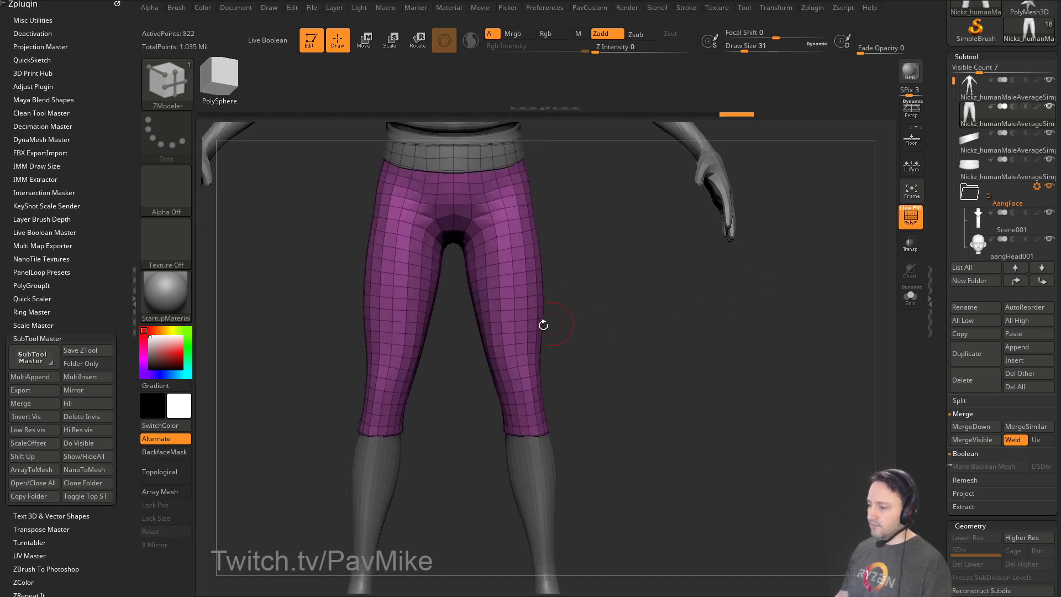
key(shift+z)
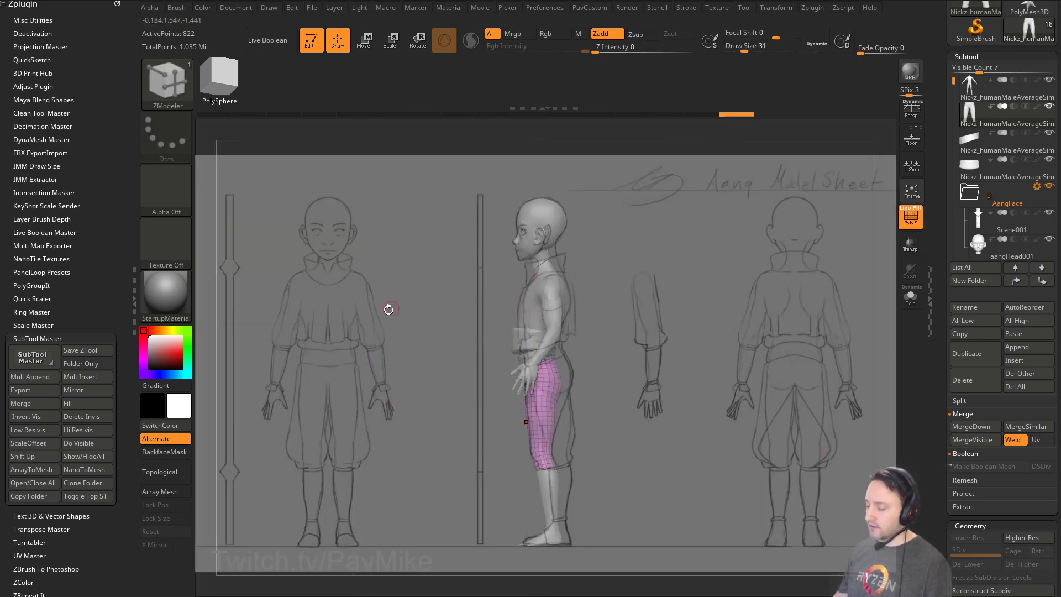
shift+right_drag(388, 308, 341, 293)
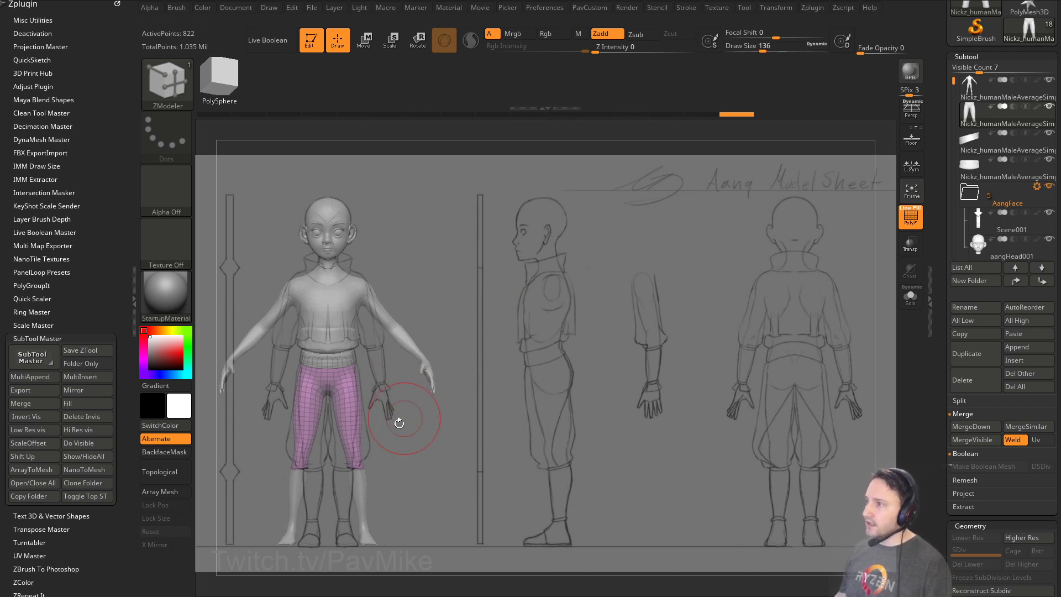
Mask the whole of the pants except the lower leg sections with MaskLasso.
key(b)
key(m)
key(v)
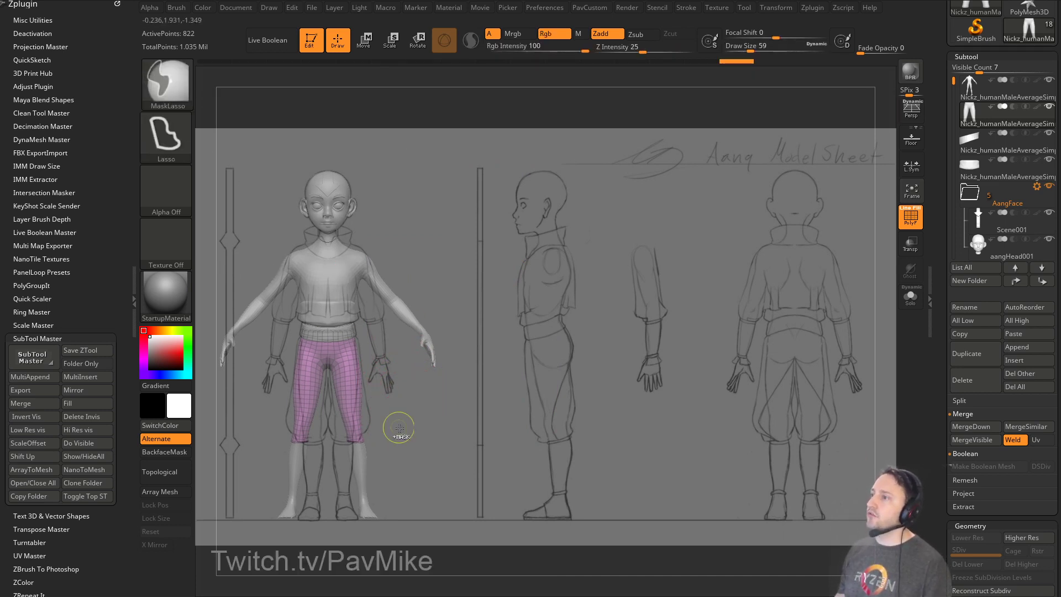
ctrl+drag(342, 431, 350, 426)
ctrl+click(469, 416)
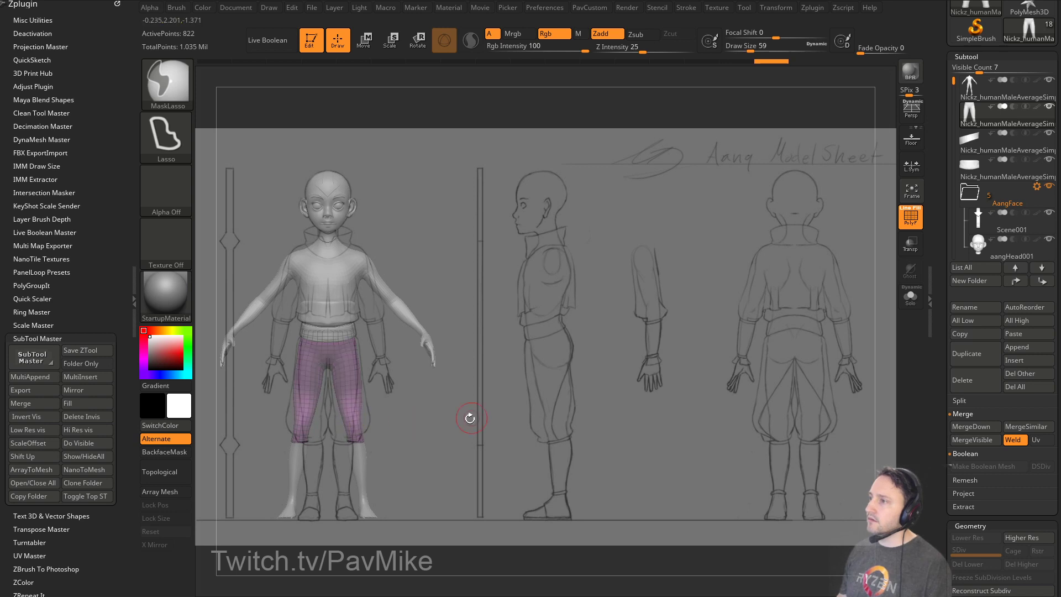
Tilt the gizmo along the lower leg and scale both unmasked sections outward symmetrically into puffed shapes.
key(w)
click(350, 173)
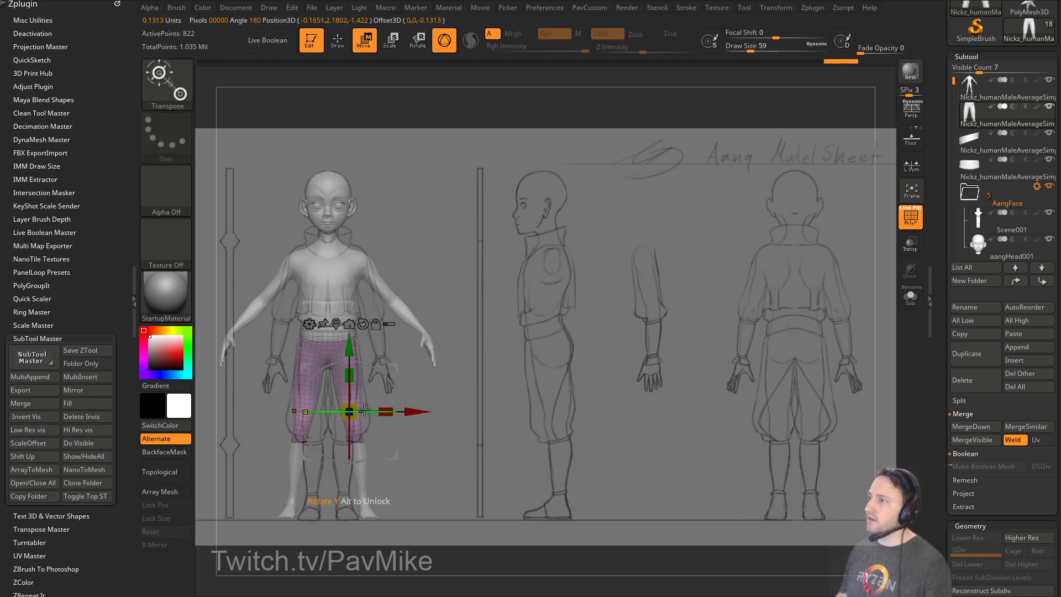
drag(364, 410, 356, 401)
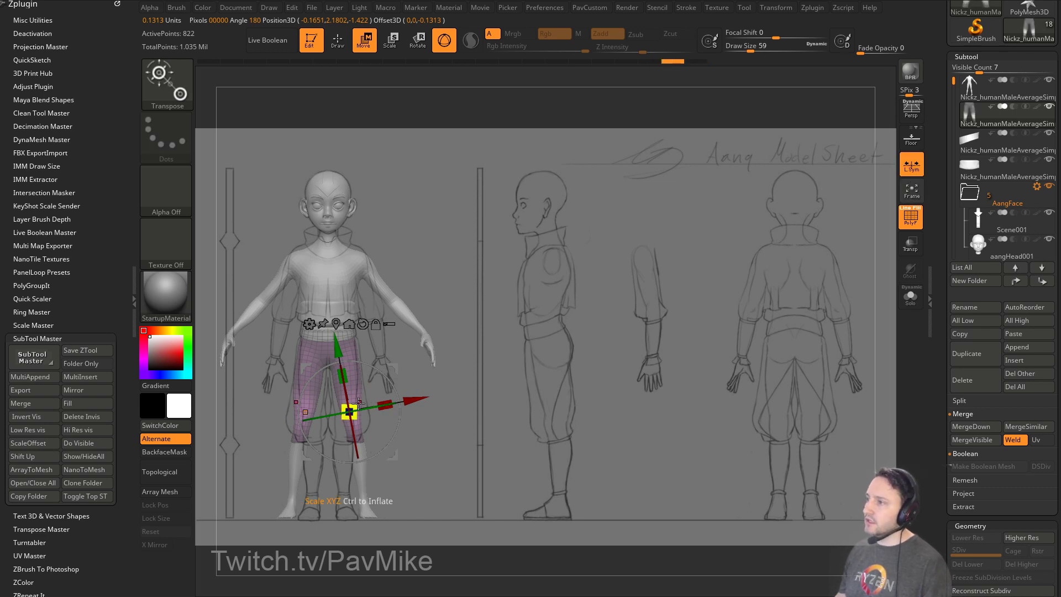
drag(359, 402, 368, 397)
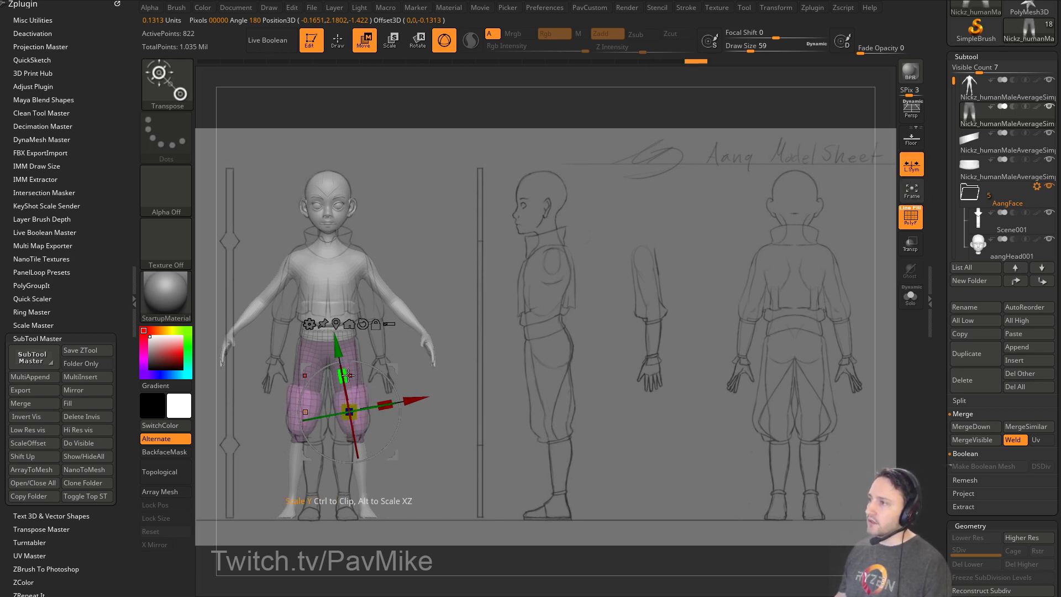
key(q)
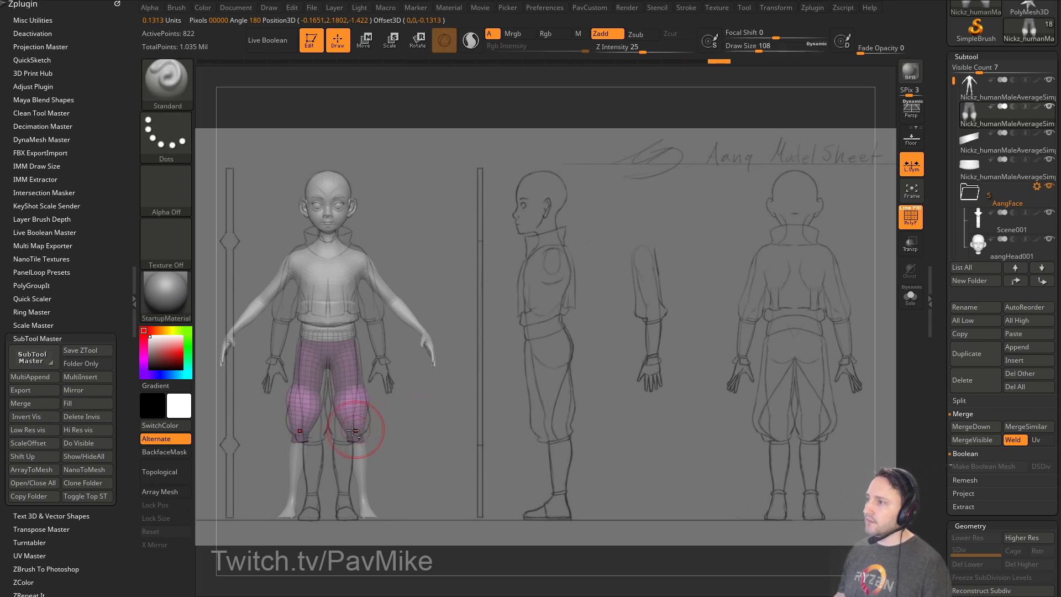
Widen the puffed lower legs toward the model sheet's outline with the Move brush, and hide the model sheet.
key(b)
key(m)
key(v)
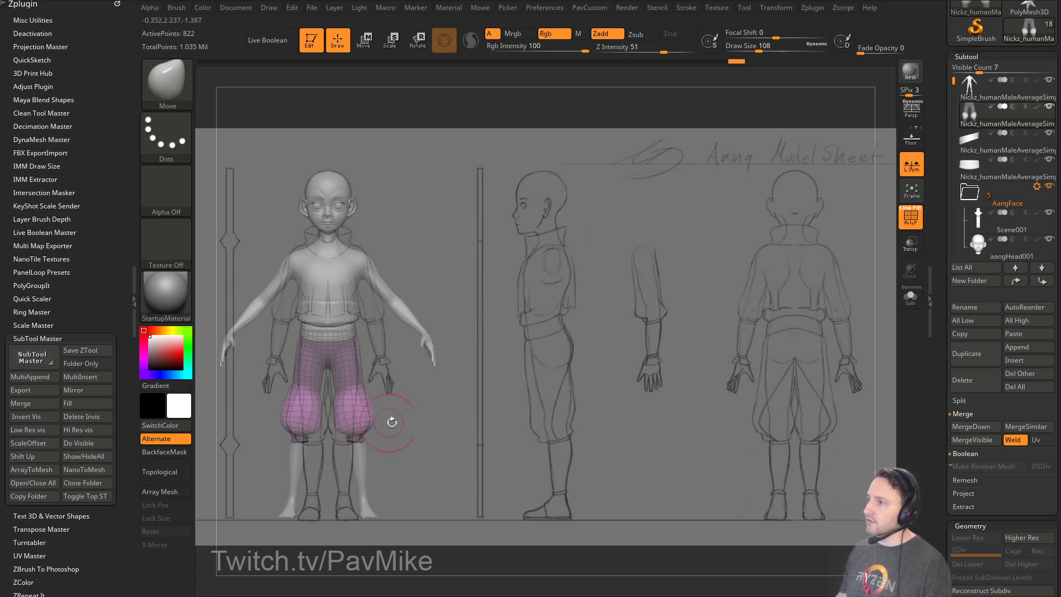
key(shift+z)
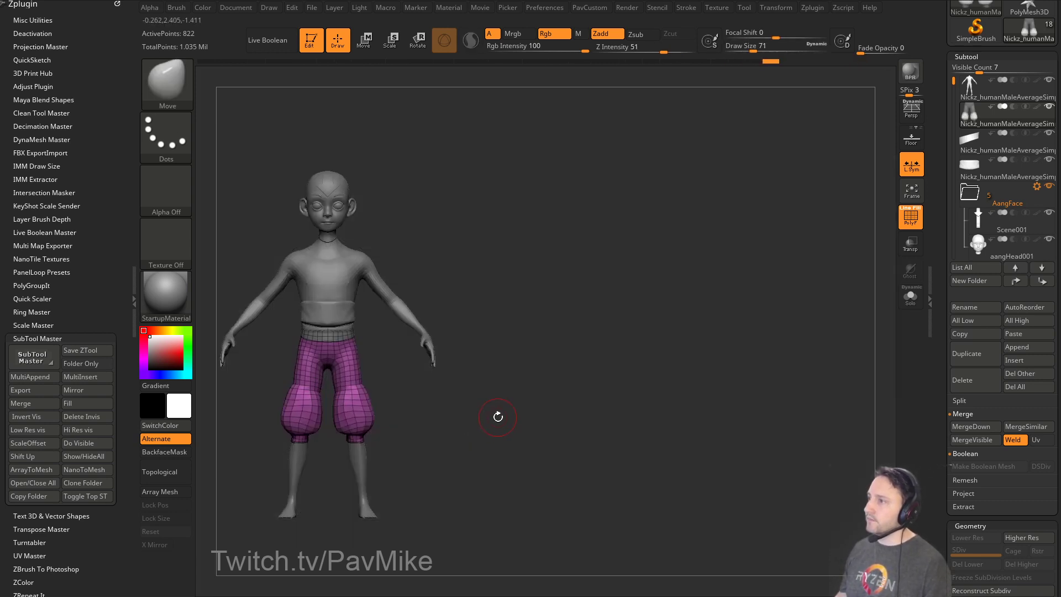
Try to smooth the ridge where the thighs meet the puffed lower legs.
shift+drag(498, 417, 367, 353)
drag(485, 348, 528, 346)
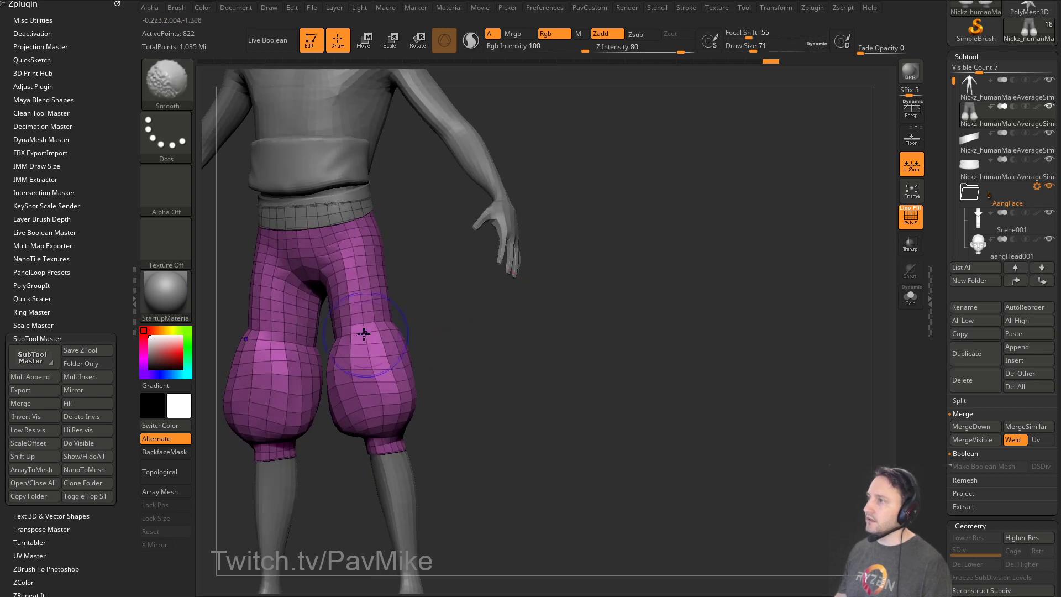
shift+drag(381, 323, 376, 340)
shift+drag(481, 348, 509, 372)
key(ctrl+z)
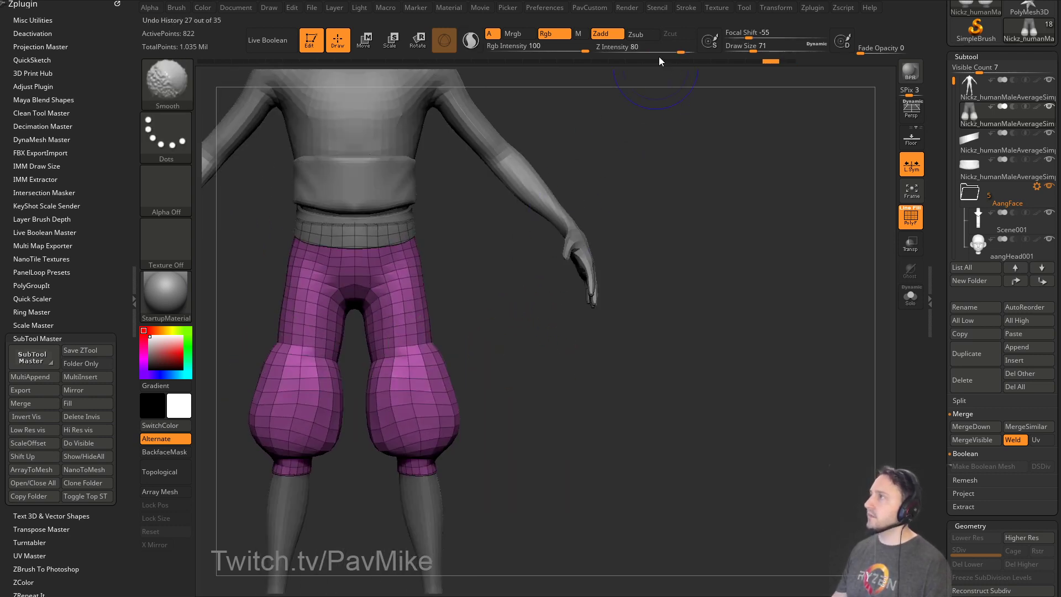
Build up the thighs with the Move and Clay brushes so they flare evenly into the puffed lower legs.
key(b)
key(m)
key(v)
alt+drag(486, 320, 566, 330)
key(b)
key(c)
key(l)
drag(505, 357, 455, 352)
drag(578, 354, 500, 384)
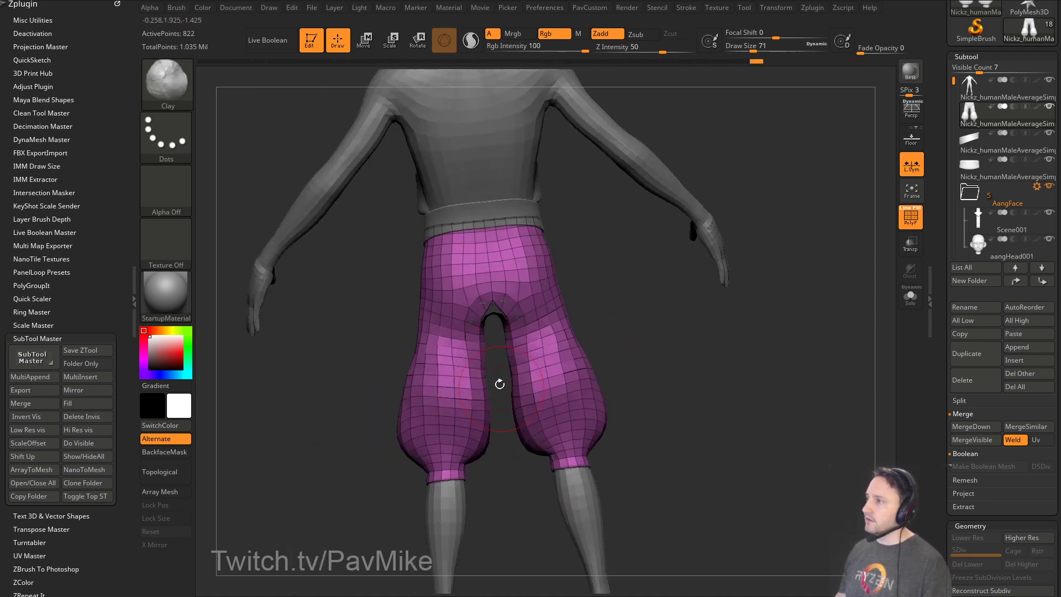
Refine the fullness of the puffed lower legs from the back and side with the Move brush.
key(s)
mouse_move(354, 436)
mouse_down()
mouse_move(442, 431)
mouse_move(431, 431)
mouse_up()
key(b)
key(m)
key(v)
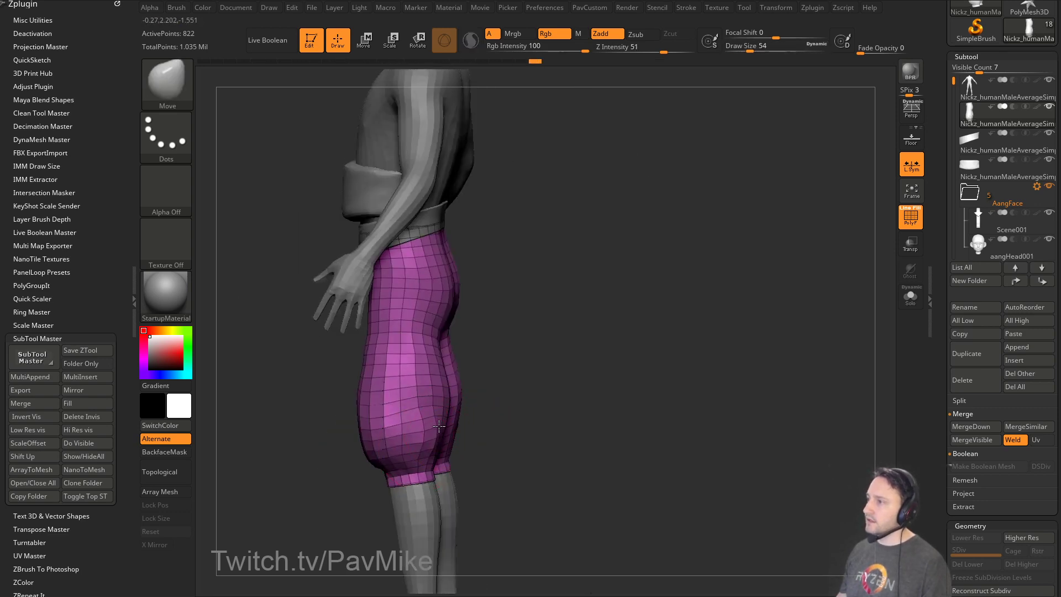
drag(519, 431, 457, 440)
key(s)
drag(376, 439, 454, 442)
key(s)
drag(519, 420, 432, 429)
drag(547, 380, 594, 381)
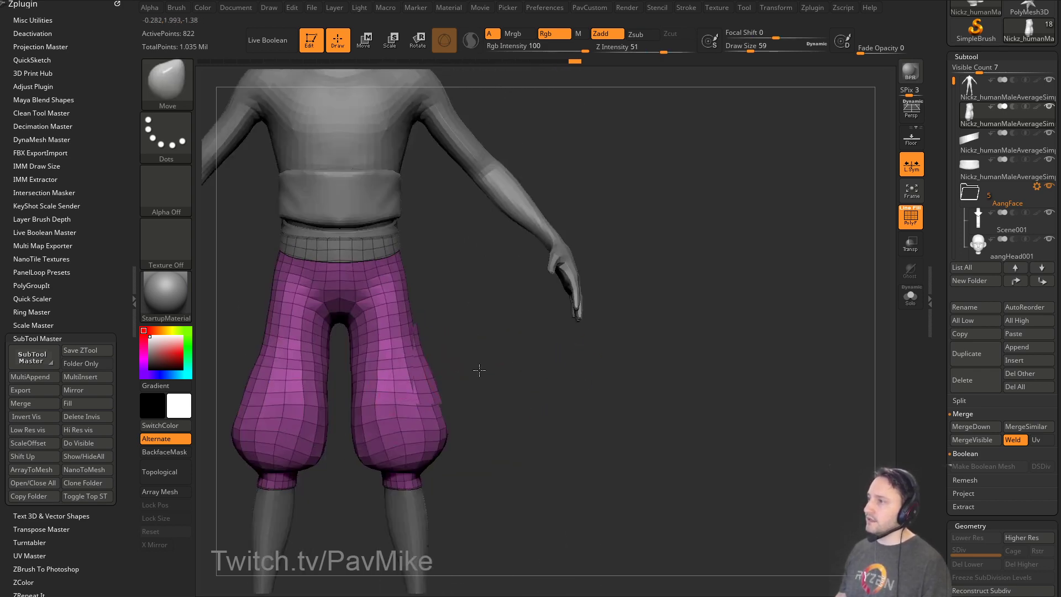
Smooth the bumps along the outer sides of the pant legs.
alt+drag(479, 372, 532, 392)
shift+drag(428, 390, 436, 398)
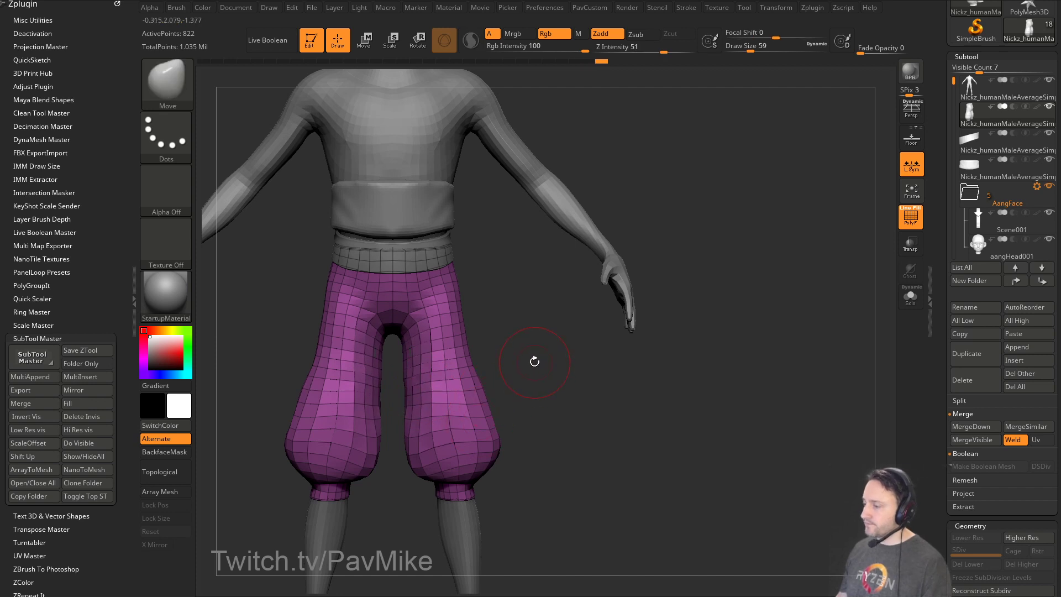
key(s)
mouse_move(532, 360)
alt+mouse_down()
mouse_move(553, 384)
mouse_move(548, 404)
mouse_move(562, 350)
alt+mouse_up()
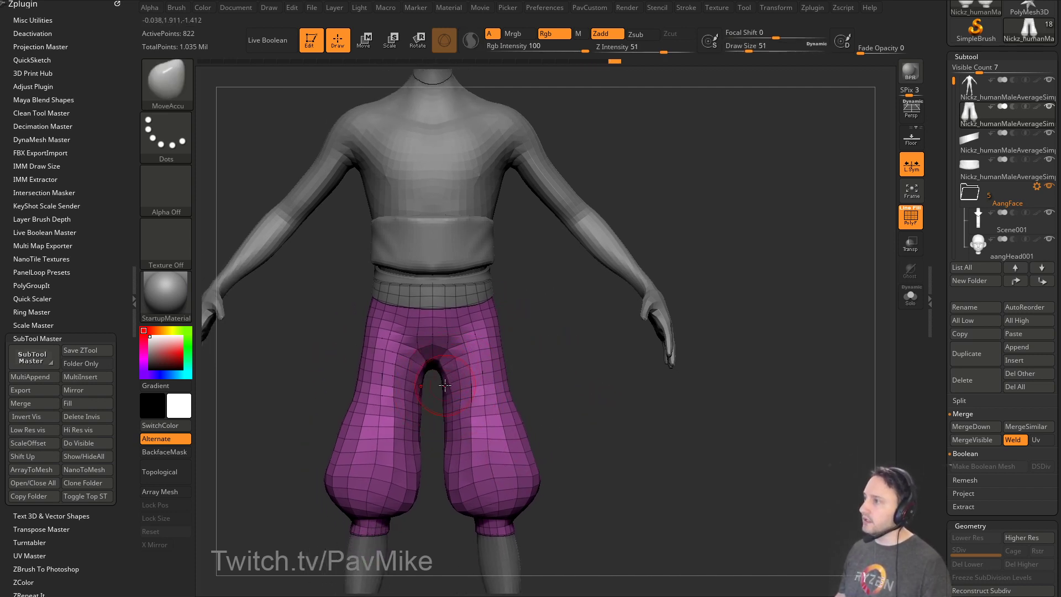
Thicken the inner thighs and crotch area from the front and back with the Inflat brush at Draw Size 116.
key(b)
key(i)
key(n)
drag(525, 366, 548, 342)
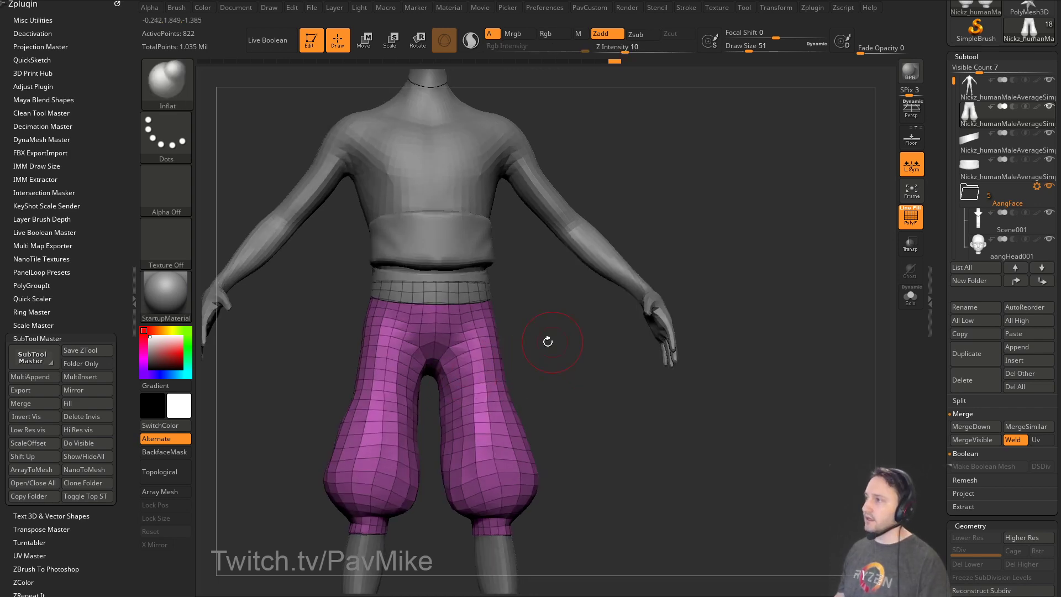
key(s)
drag(438, 404, 471, 404)
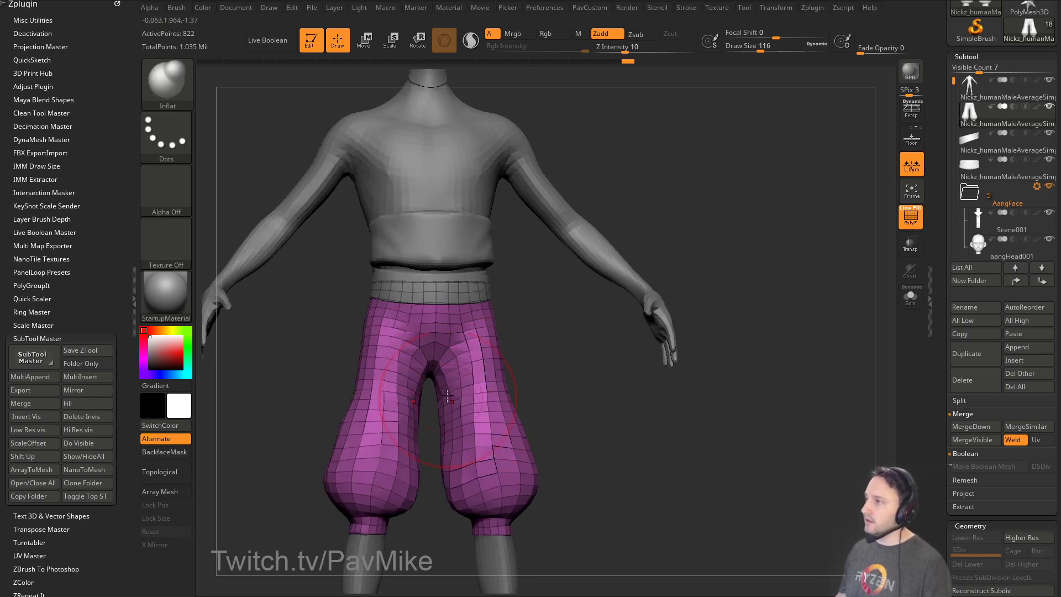
click(447, 396)
right_drag(458, 396, 713, 386)
drag(552, 376, 565, 370)
key(s)
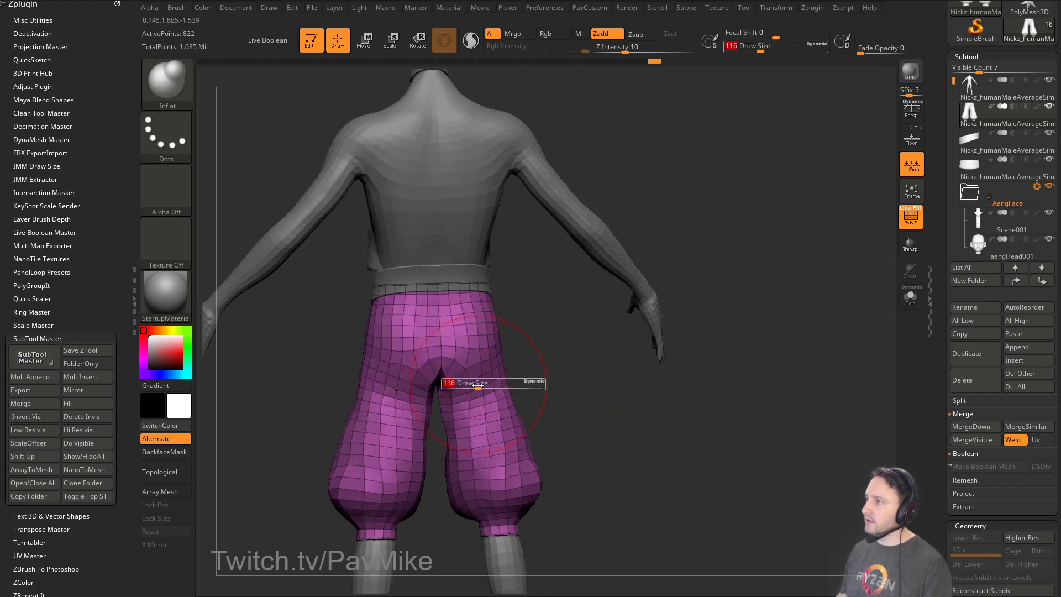
drag(477, 387, 468, 387)
Shape and smooth the crotch and inner legs with the Move brush to narrow the gap between the thighs.
key(b)
key(m)
key(v)
mouse_move(524, 368)
shift+mouse_down()
mouse_move(544, 369)
mouse_move(522, 389)
mouse_move(680, 409)
shift+mouse_up()
shift+drag(506, 340, 421, 317)
key(bracketleft)
key(s)
mouse_move(420, 394)
mouse_down()
mouse_move(509, 392)
mouse_move(448, 372)
mouse_up()
key(s)
mouse_move(535, 376)
shift+mouse_down()
mouse_move(578, 378)
mouse_move(568, 353)
mouse_move(559, 397)
mouse_move(571, 398)
mouse_move(528, 413)
shift+mouse_up()
Adjust the form of the puffed lower legs with the Move brush, and isolate the pants in Solo mode.
key(s)
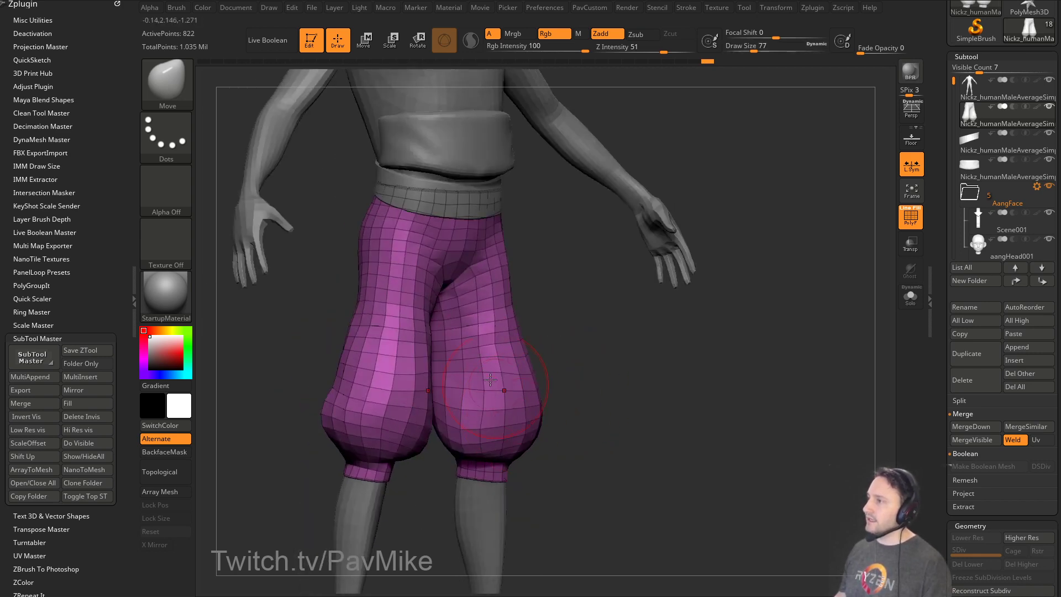
drag(490, 380, 520, 365)
click(909, 297)
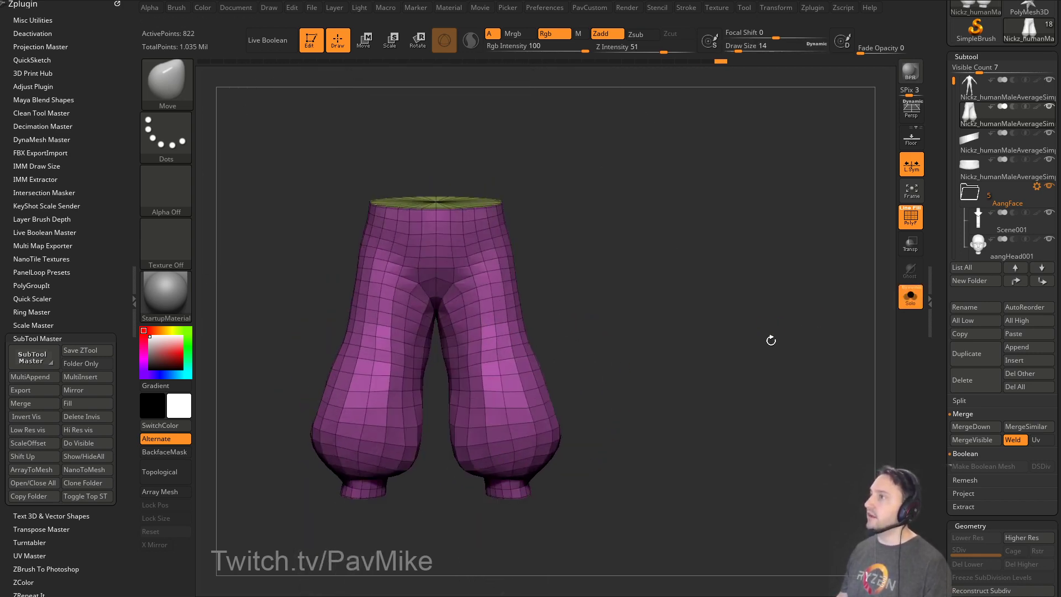
ZRemesh the pants at the same polygon count with KeepGroups enabled.
drag(768, 340, 708, 306)
key(2)
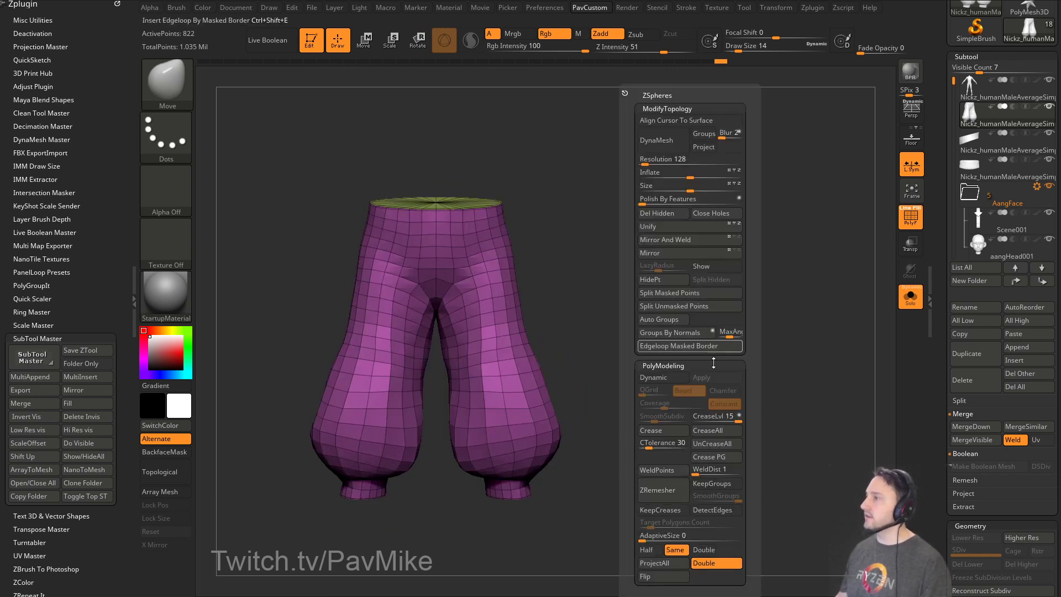
click(707, 486)
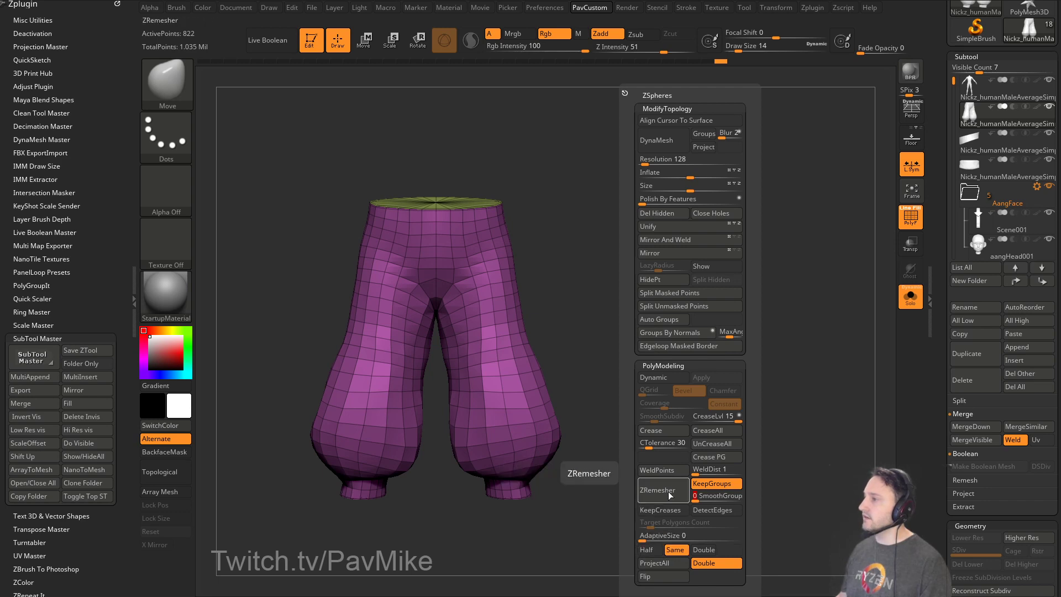
click(658, 490)
Isolate the pants shell using SelectRect visibility and delete the hidden cap faces at the waist and ankle openings.
drag(583, 532, 694, 417)
ctrl+shift+click(167, 79)
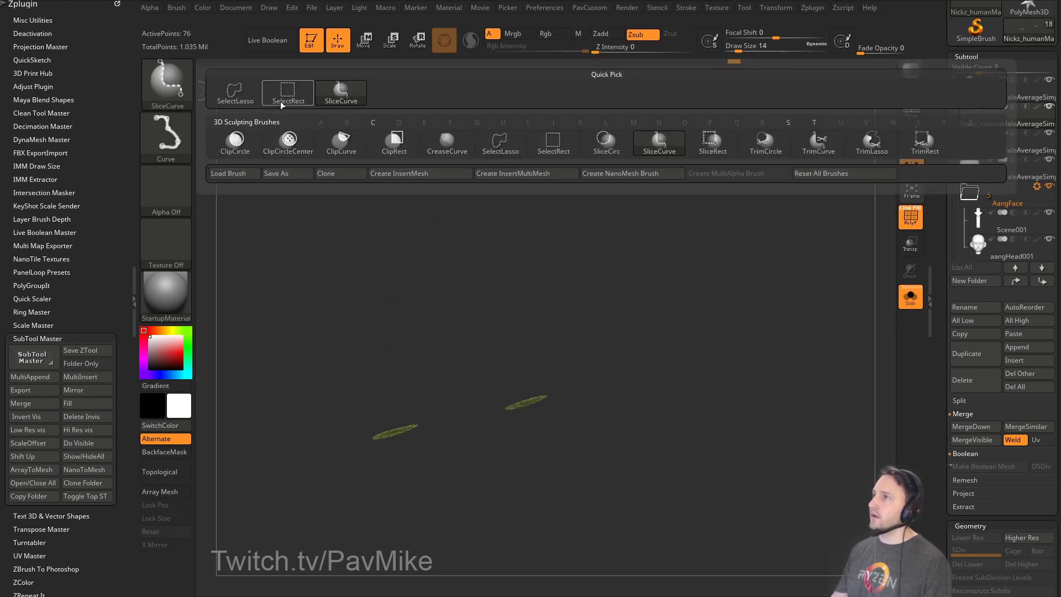
ctrl+shift+click(286, 95)
ctrl+shift+drag(640, 315, 674, 381)
drag(644, 160, 635, 215)
ctrl+shift+click(490, 212)
ctrl+shift+click(547, 177)
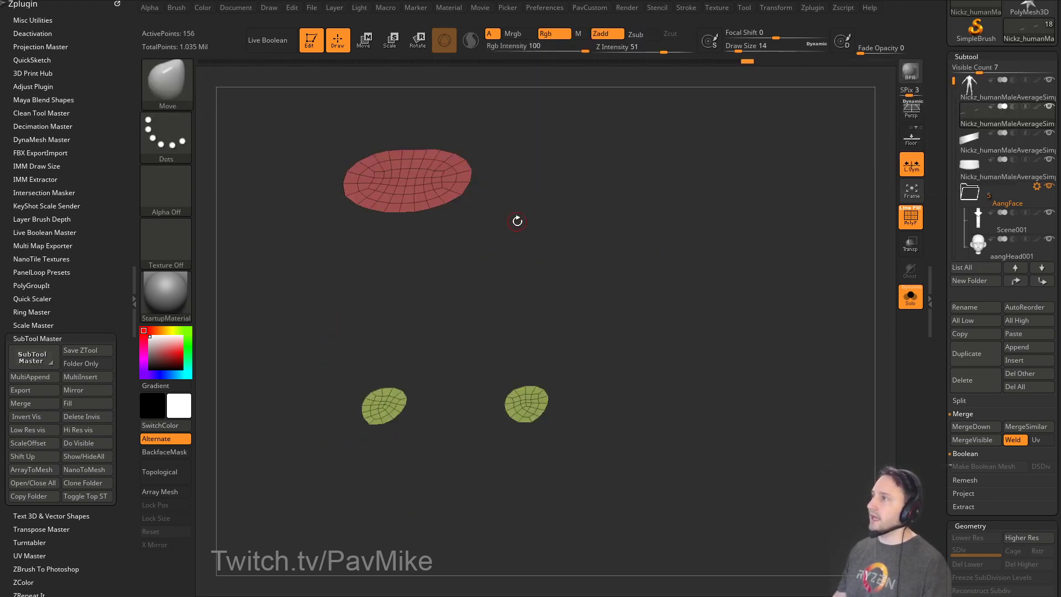
ctrl+shift+click(664, 292)
key(2)
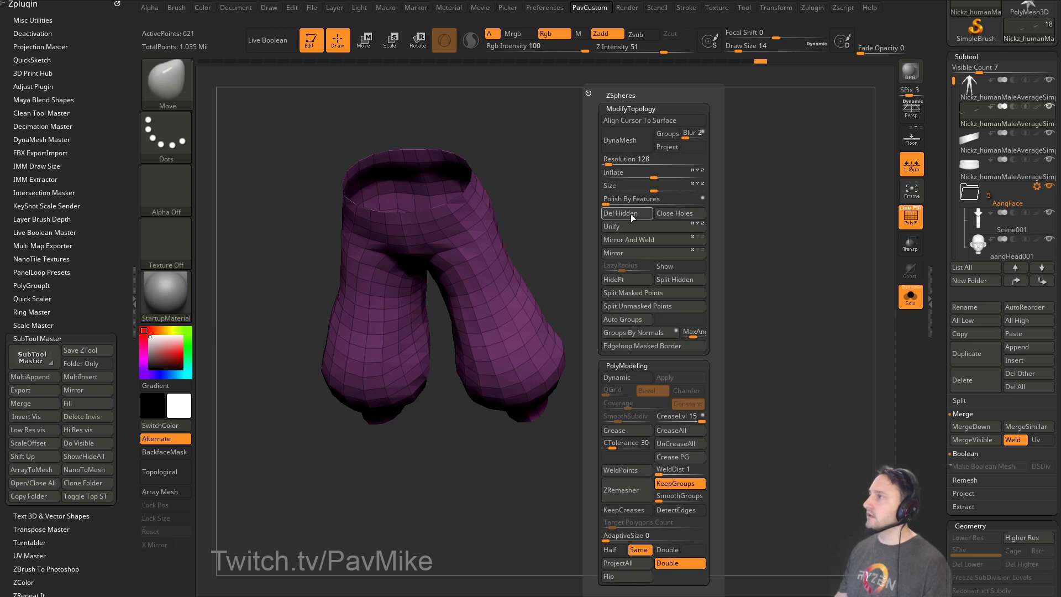
click(632, 216)
Close the waist and both ankle openings of the pants with ZModeler's Close edge action set to Convex Hole.
key(b)
key(z)
key(m)
key(space)
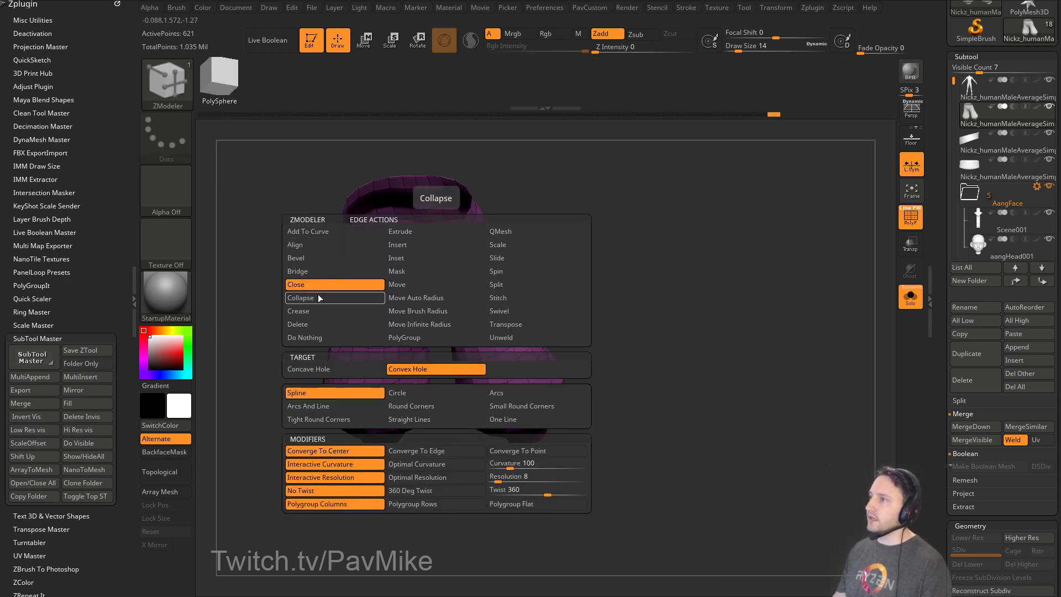
click(445, 241)
drag(640, 323, 664, 213)
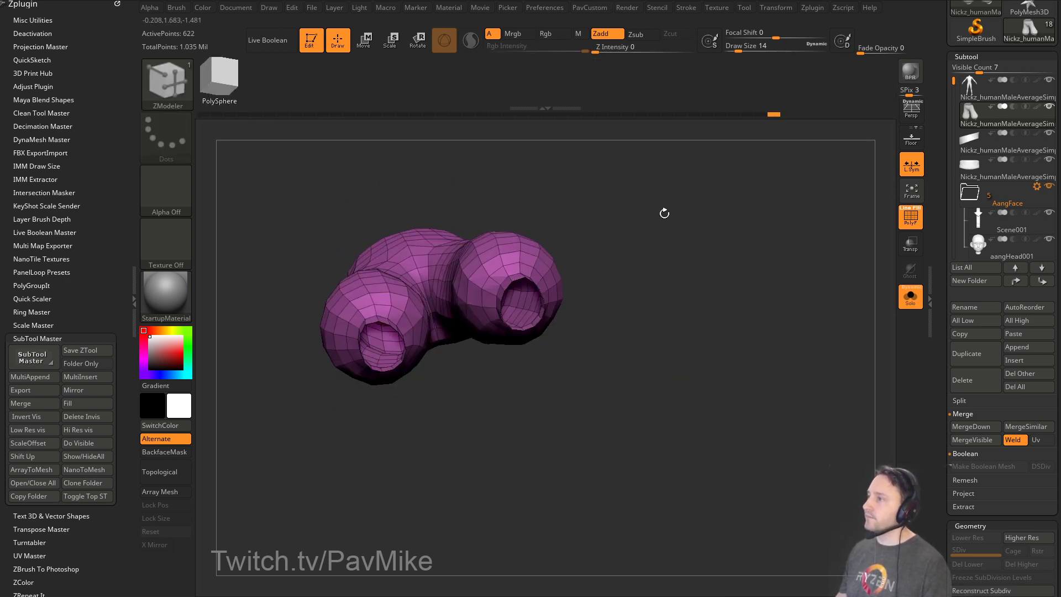
drag(613, 260, 687, 367)
click(680, 352)
Isolate the three closing caps, assign them a single polygroup, and bring the whole pants mesh back into view.
ctrl+shift+click(686, 368)
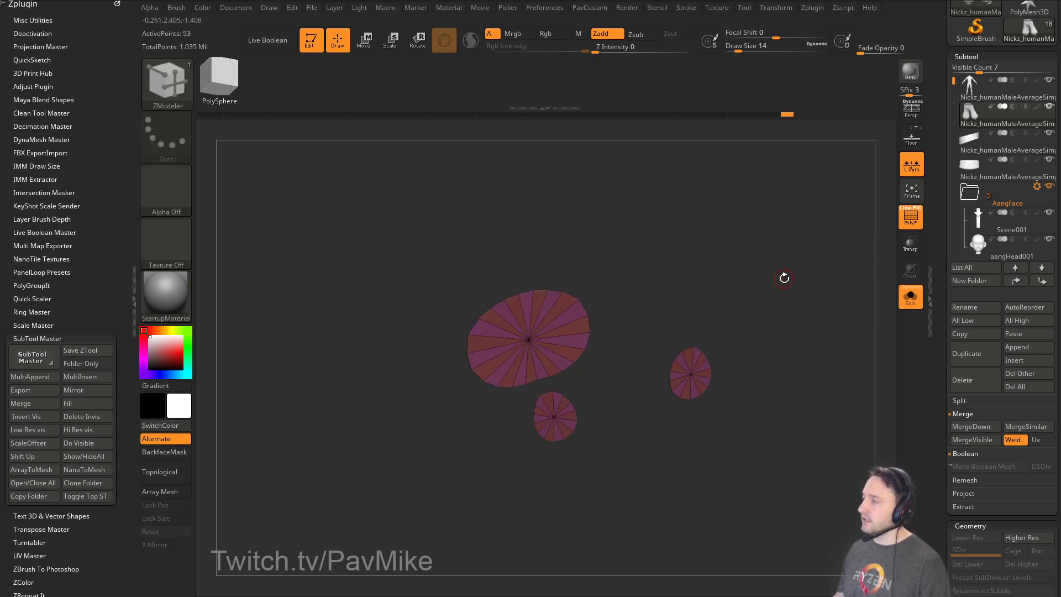
key(2)
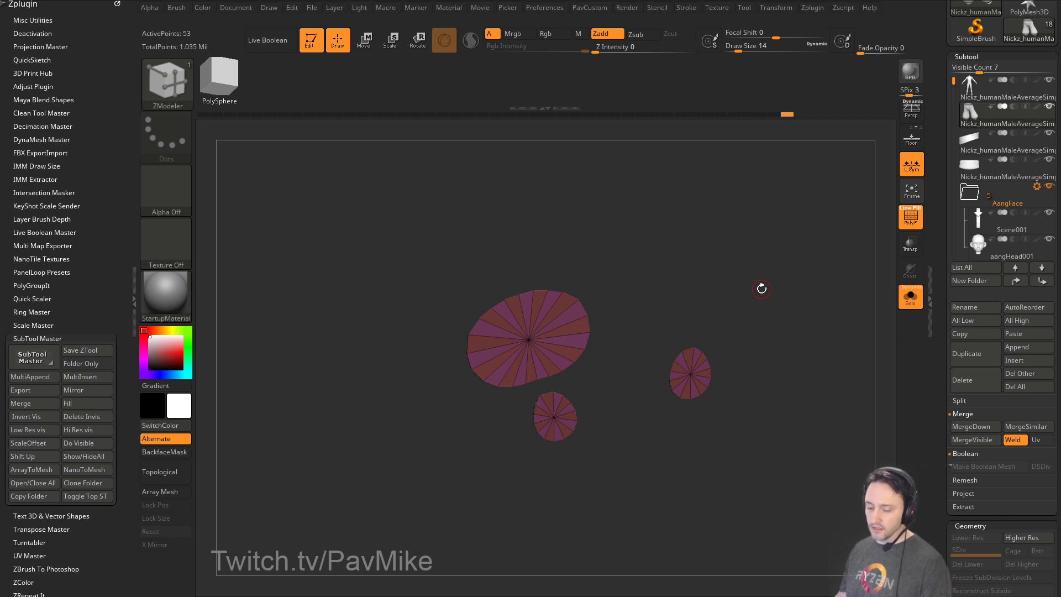
key(ctrl+w)
mouse_move(775, 280)
mouse_down()
mouse_move(767, 330)
mouse_move(761, 276)
mouse_up()
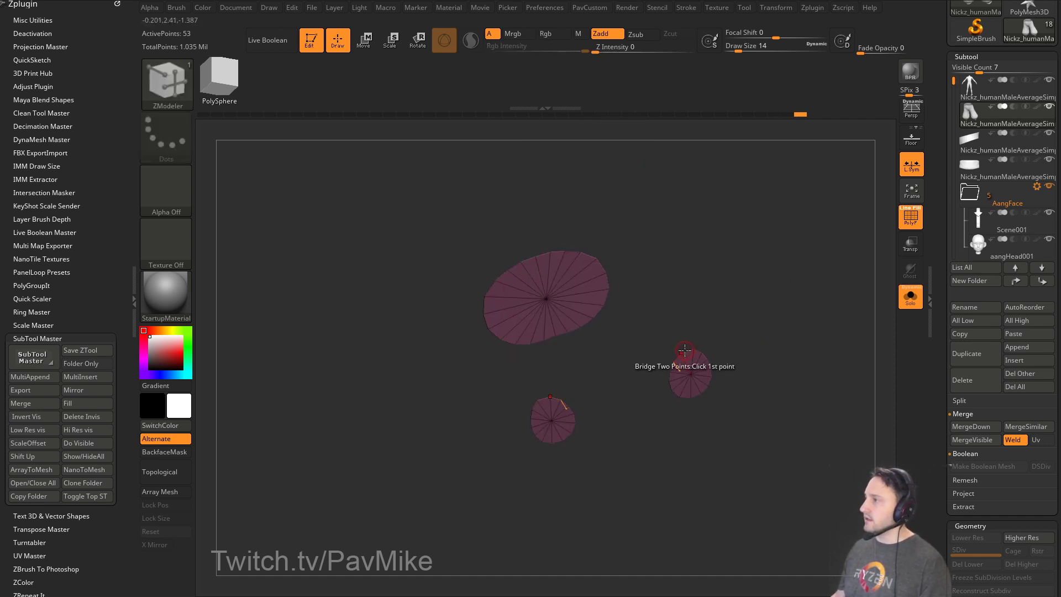
key(space)
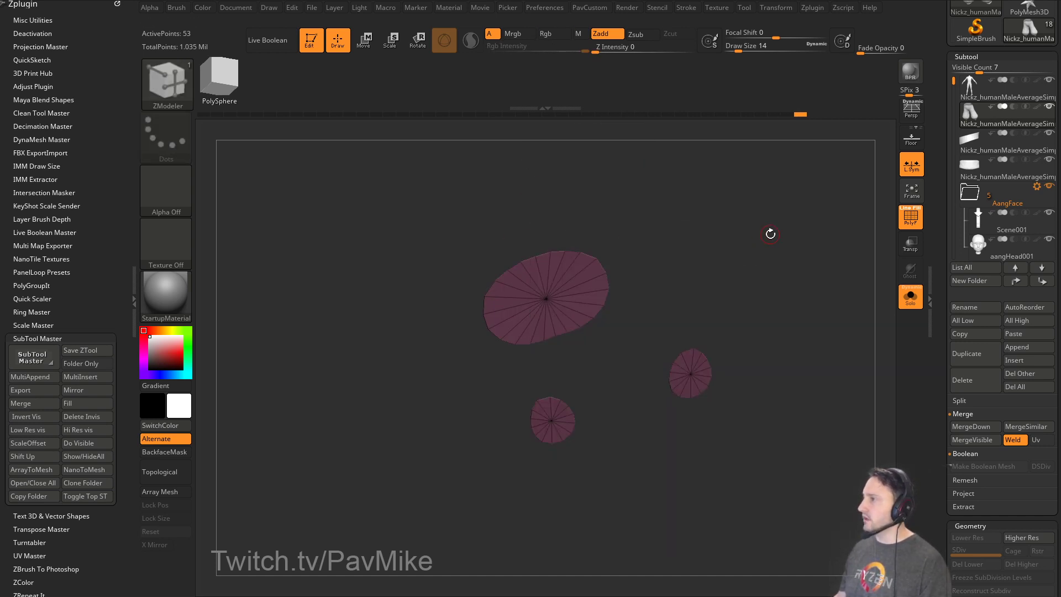
drag(770, 234, 738, 276)
ctrl+shift+click(791, 337)
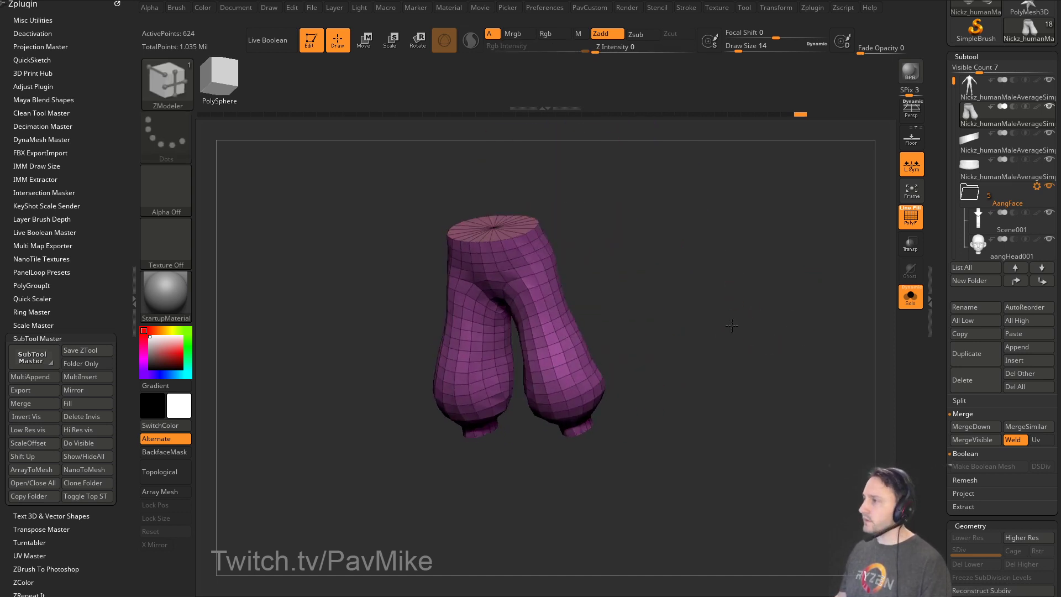
Crease the edge loop where the puffed legs meet the cuffs with ZModeler, checking the shape without polyframe.
alt+drag(731, 325, 592, 343)
key(space)
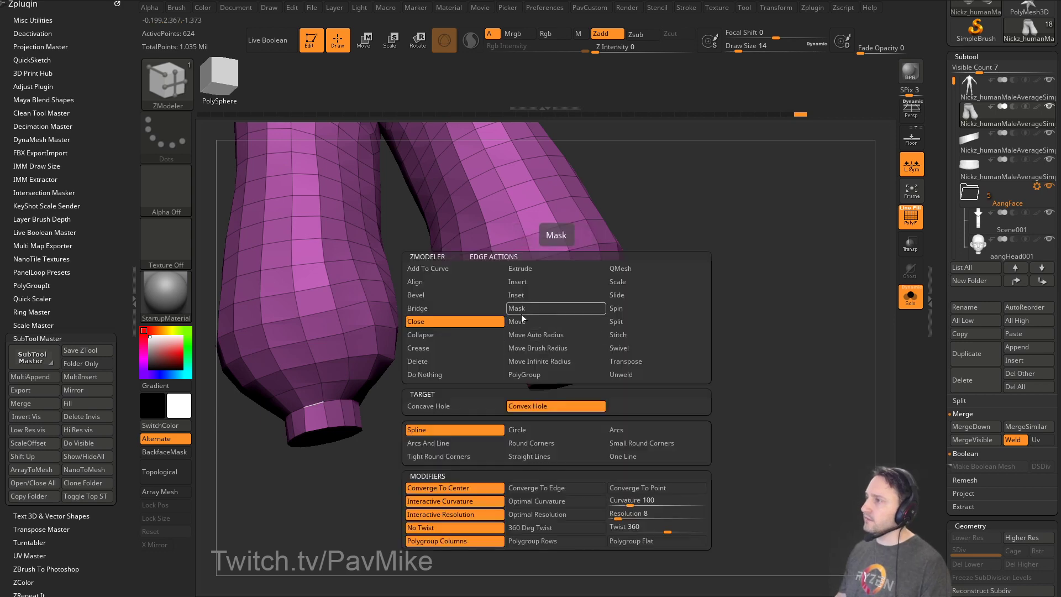
click(417, 308)
click(442, 419)
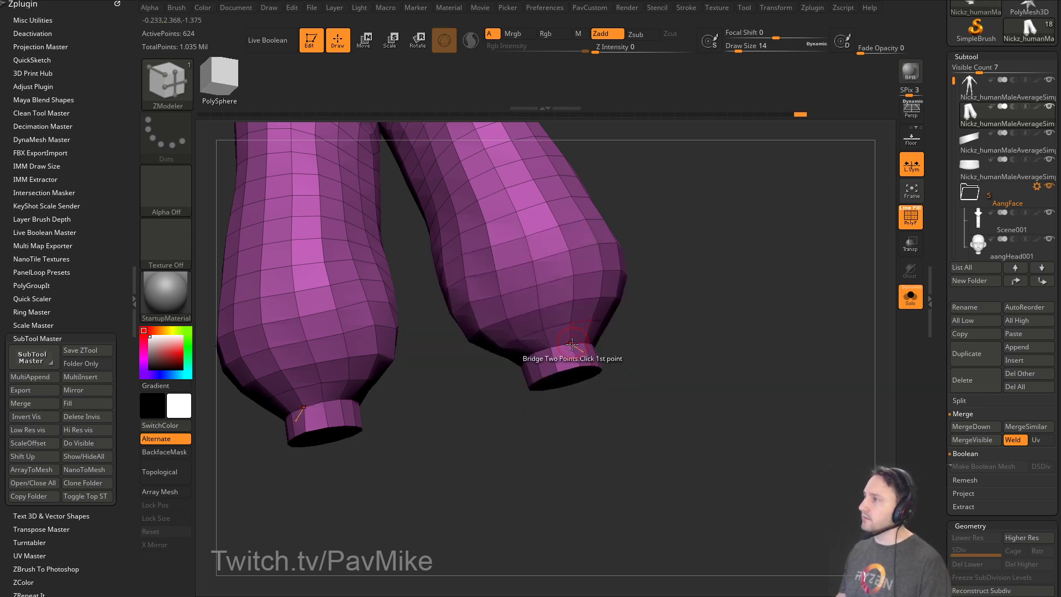
key(f)
key(shift+f)
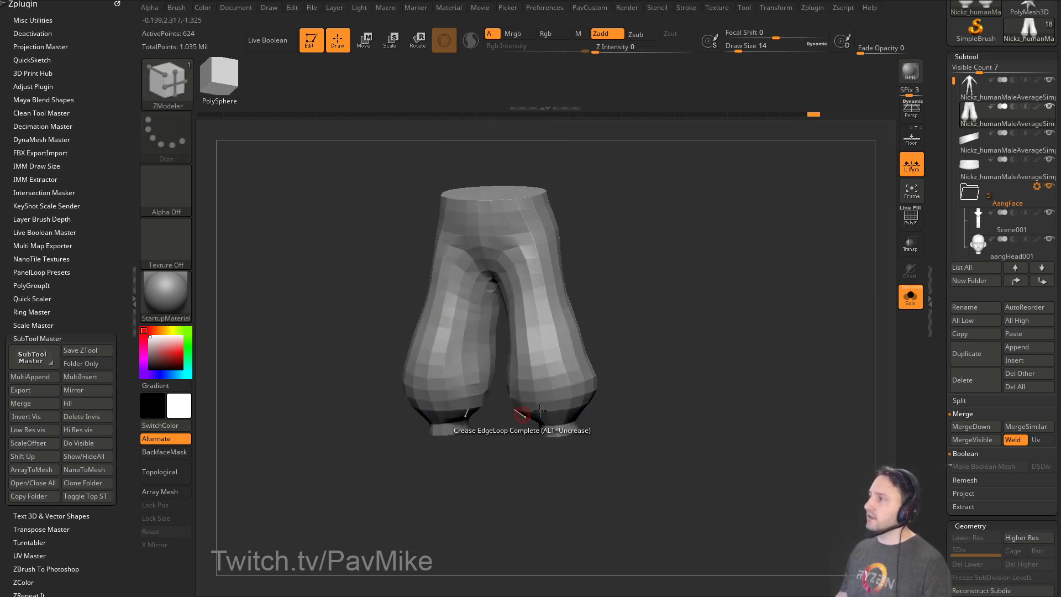
drag(665, 330, 733, 303)
click(915, 224)
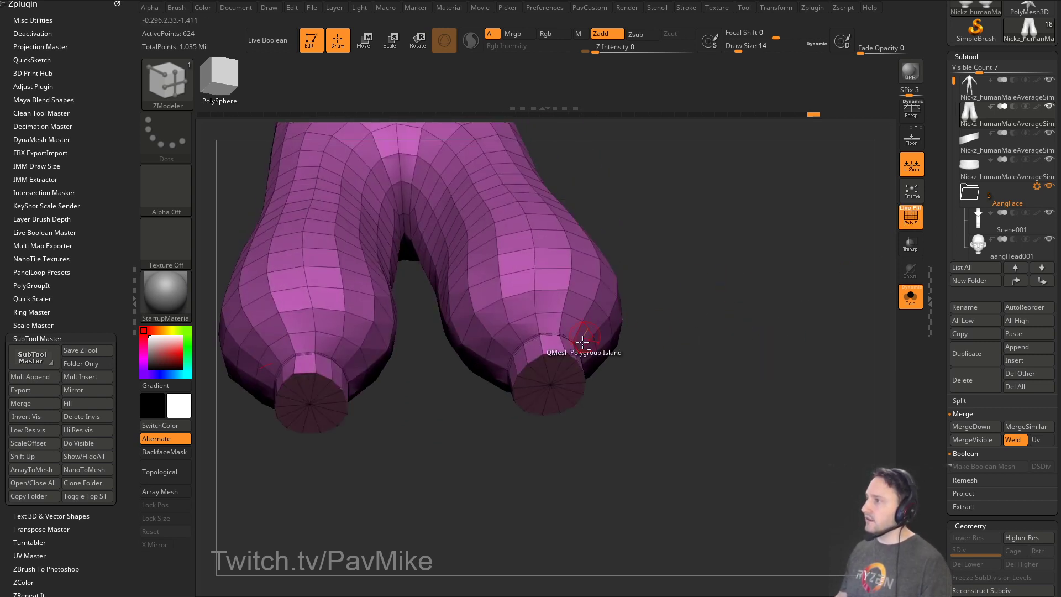
Try to insert multiple edge loops around the cuffs with ZModeler, using Interactive Elevation and Same Polygroup at Draw Size 4.
key(space)
drag(663, 335, 597, 331)
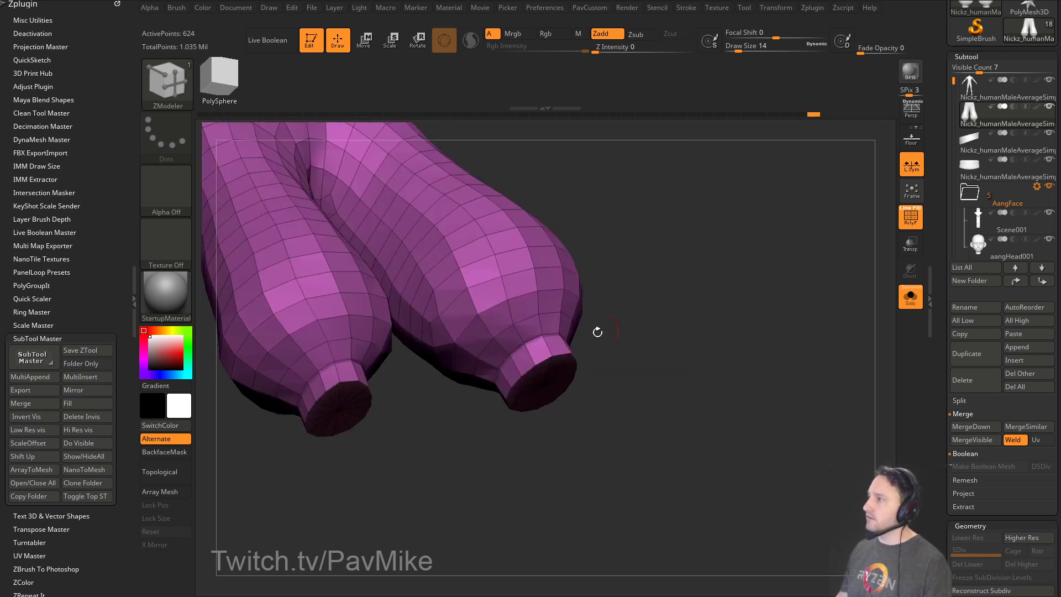
drag(545, 366, 536, 352)
mouse_move(669, 323)
shift+mouse_down()
mouse_move(726, 367)
mouse_move(713, 352)
mouse_move(715, 381)
mouse_move(719, 359)
shift+mouse_up()
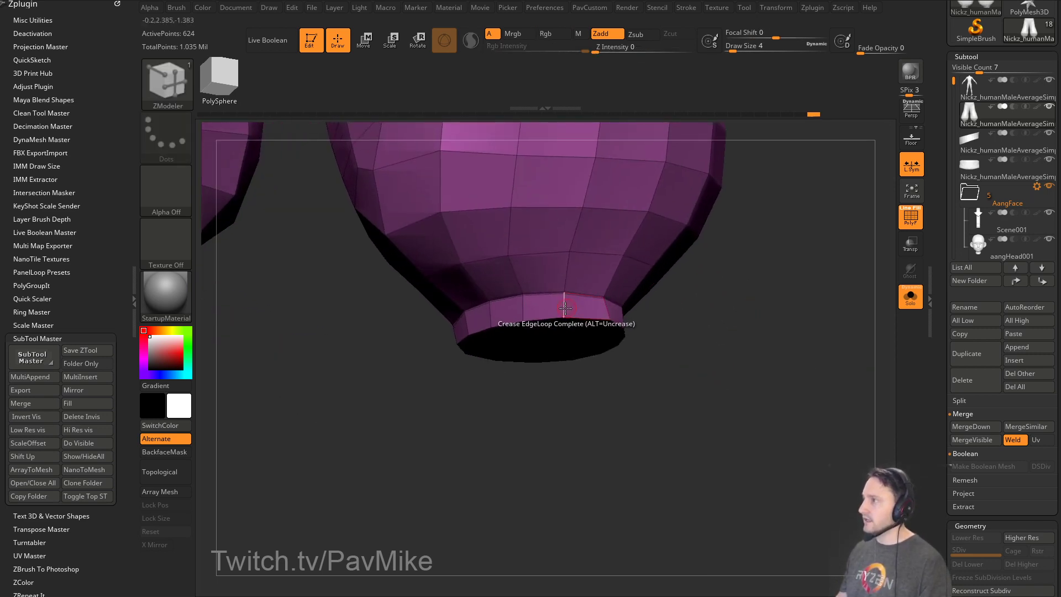
drag(879, 268, 843, 319)
key(space)
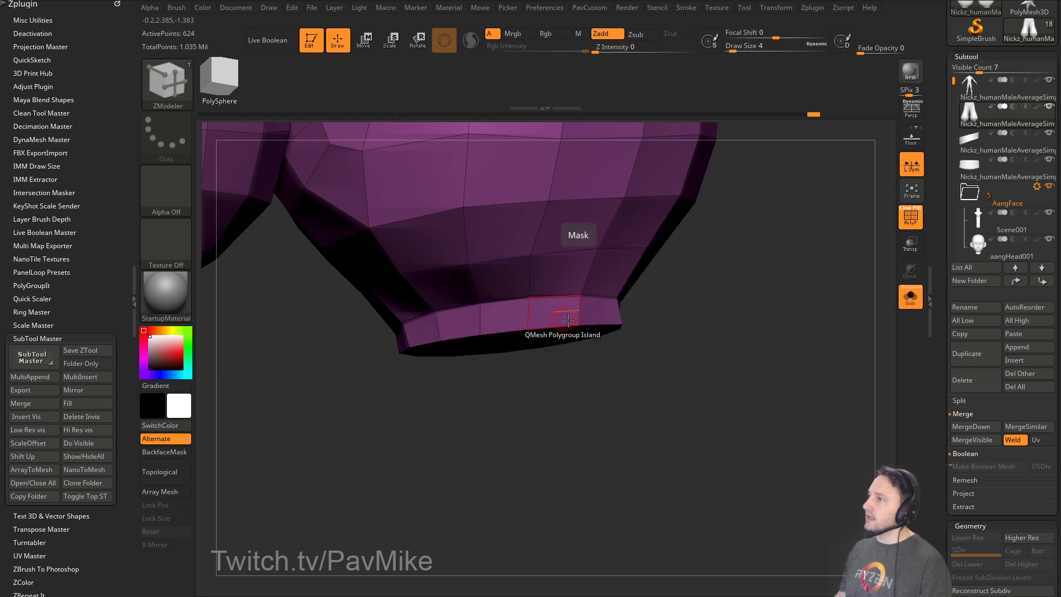
key(space)
click(556, 281)
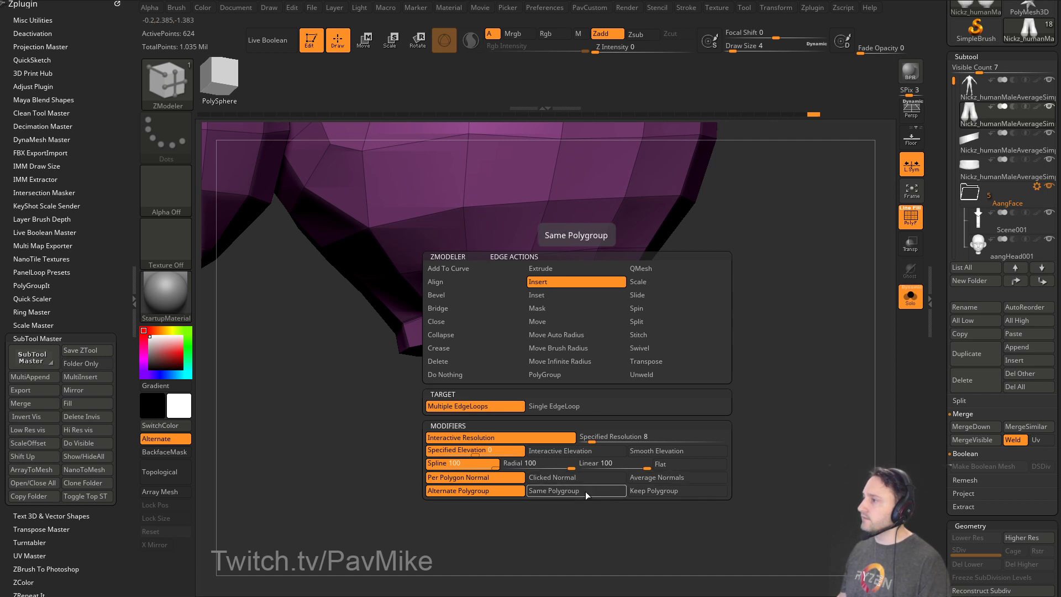
click(569, 490)
key(space)
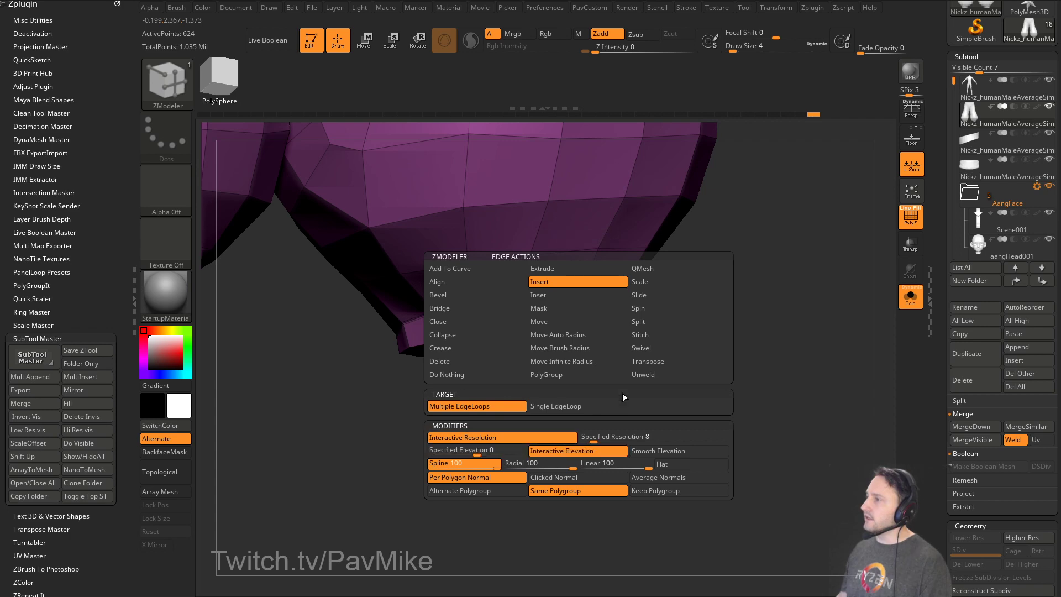
drag(622, 393, 667, 285)
drag(712, 328, 662, 286)
key(ctrl+z)
key(ctrl+z)
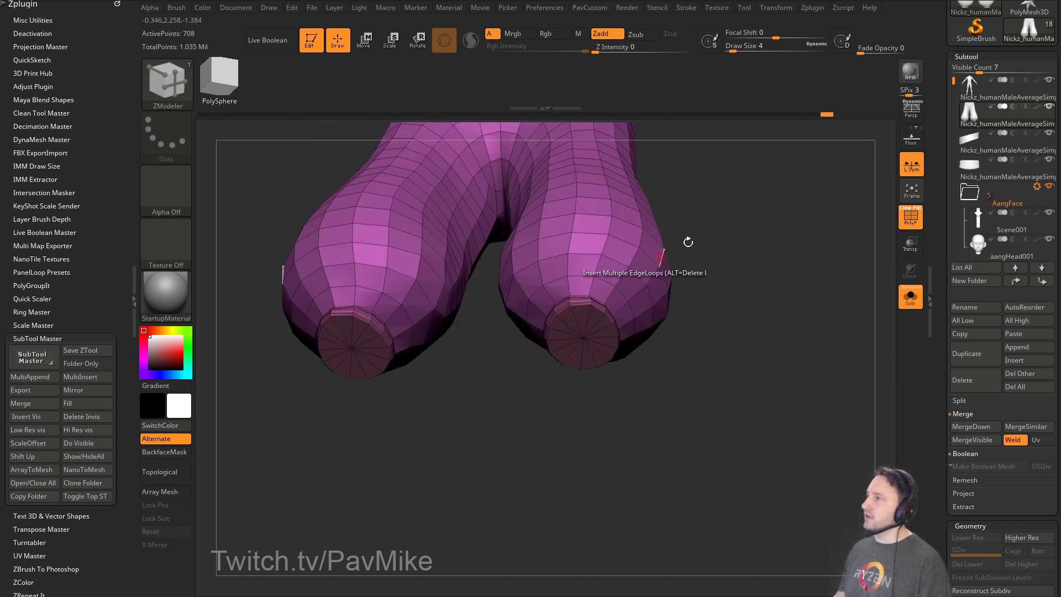
Turn off polyframe and Solo mode to show the full figure, and activate the Move brush with Draw Size 54.
alt+drag(745, 323, 885, 323)
click(906, 216)
click(909, 297)
key(s)
mouse_move(720, 321)
mouse_down()
mouse_move(751, 323)
mouse_move(729, 372)
mouse_move(651, 321)
mouse_move(629, 284)
mouse_up()
key(b)
key(m)
key(v)
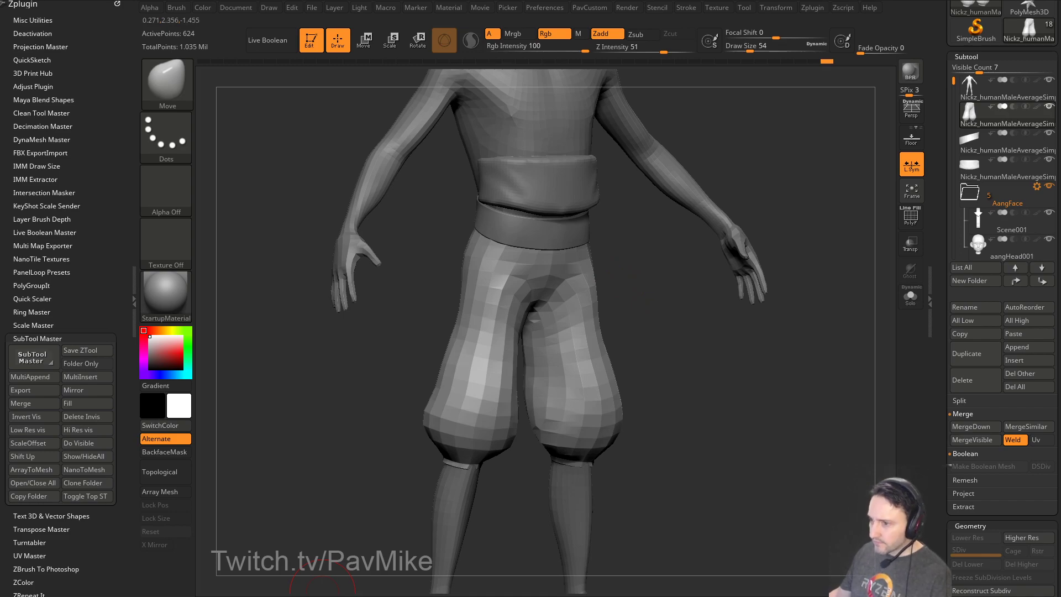
Switch to the web browser, search ArtStation Learning for zbrush, and open the Intro to ZBrush series.
drag(482, 77, 558, 54)
scroll(608, 348, up, 20)
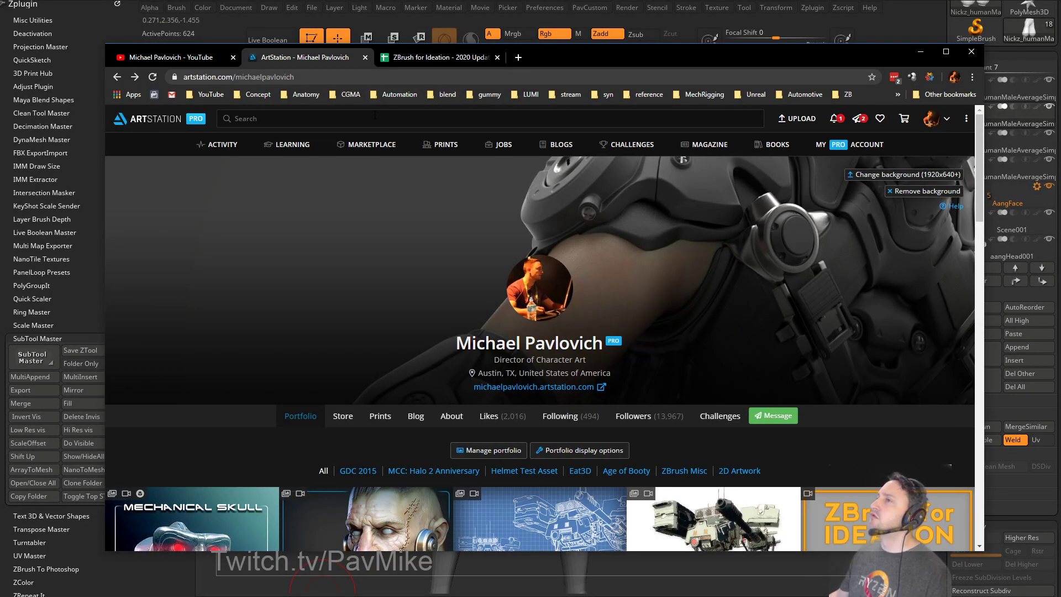
click(298, 145)
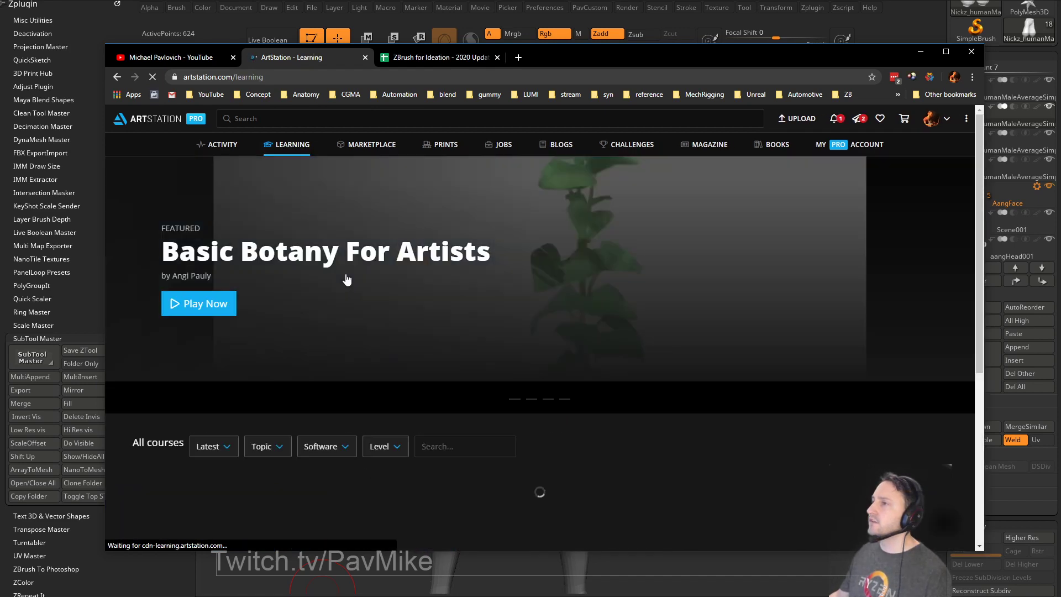
scroll(344, 278, down, 2)
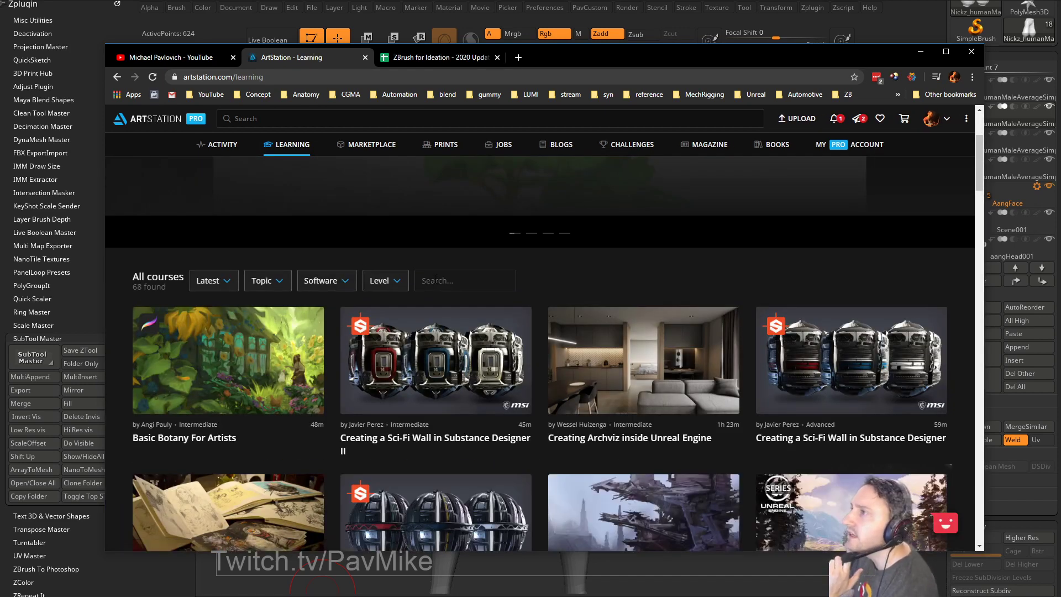
click(450, 285)
text(zbrush)
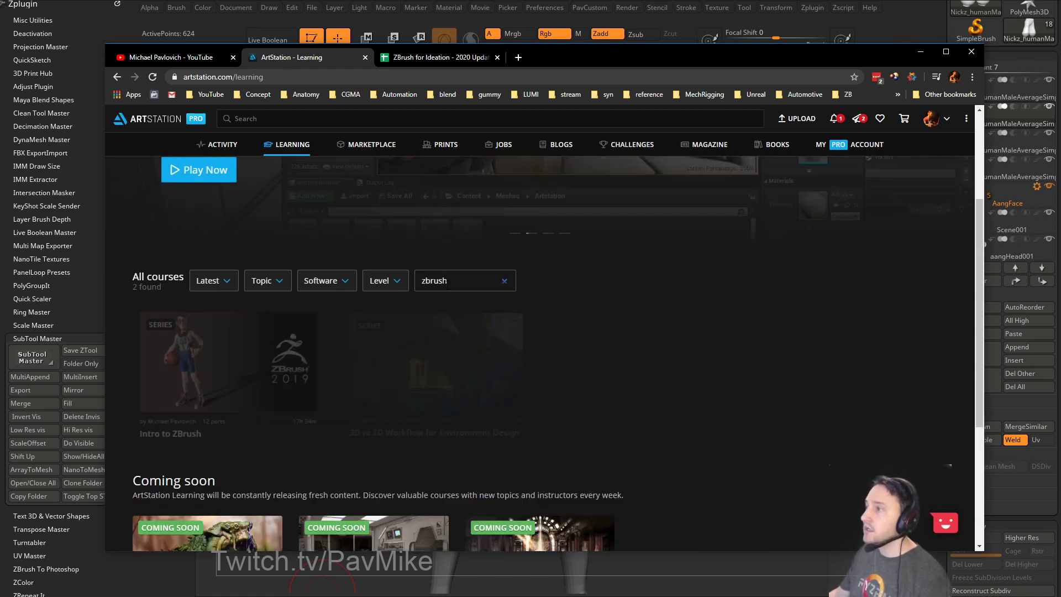
scroll(310, 304, down, 3)
click(164, 329)
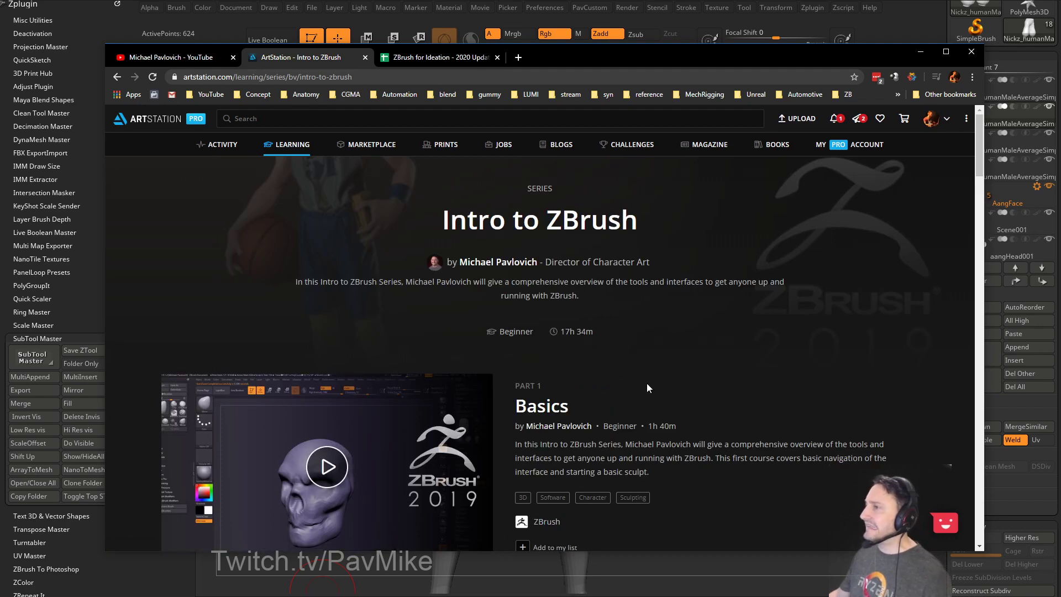
Look through the parts of the Intro to ZBrush series, from the basics to Posing and Rendering.
scroll(646, 382, down, 15)
scroll(647, 381, down, 20)
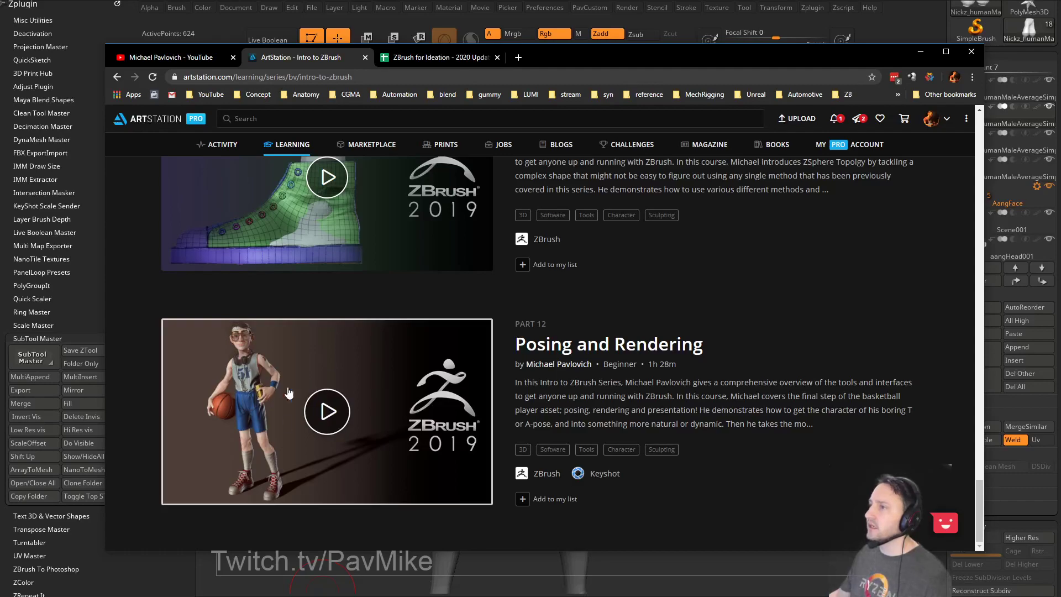
scroll(330, 377, up, 20)
scroll(346, 412, up, 15)
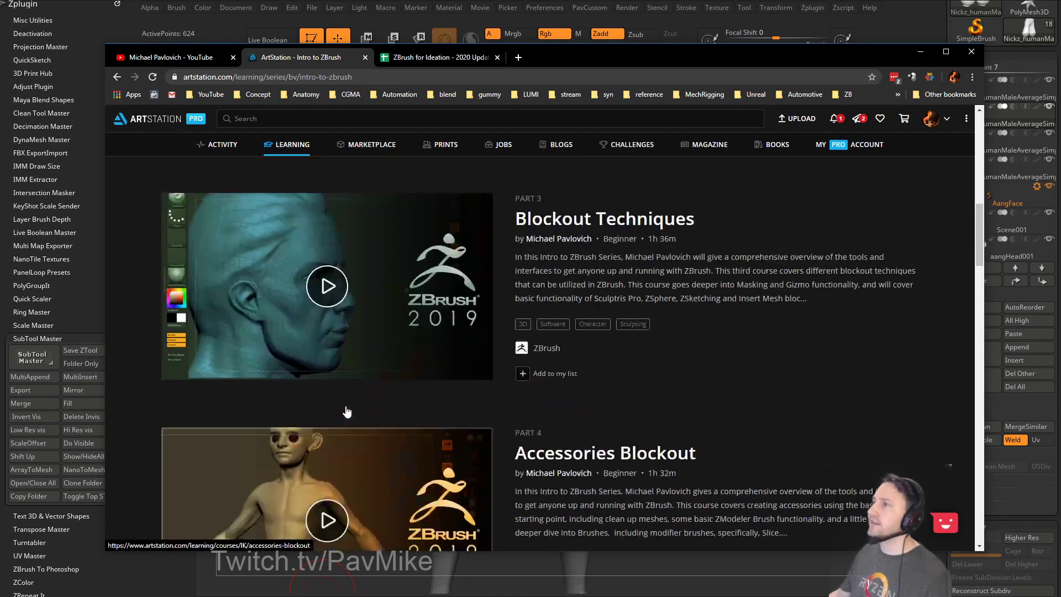
scroll(367, 387, down, 20)
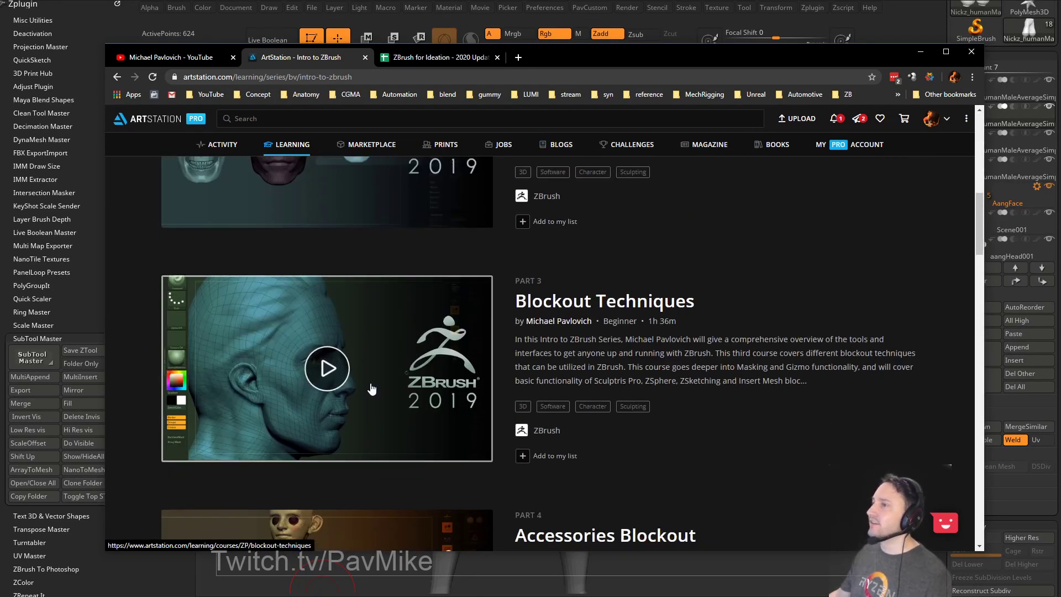
scroll(368, 390, down, 3)
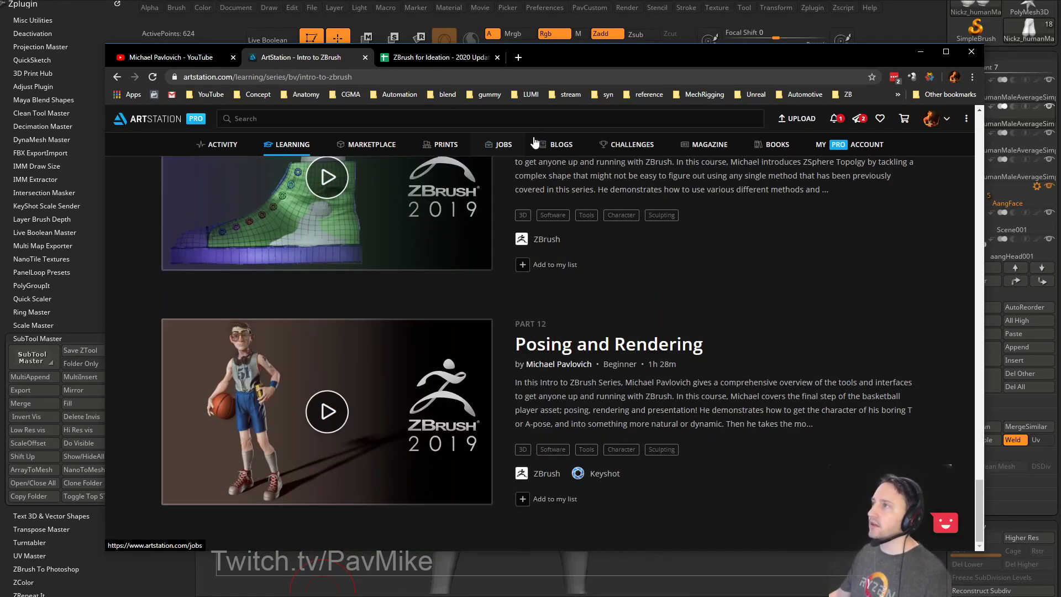
Switch back to ZBrush and turn the clothed figure to a front view.
key(alt+Tab)
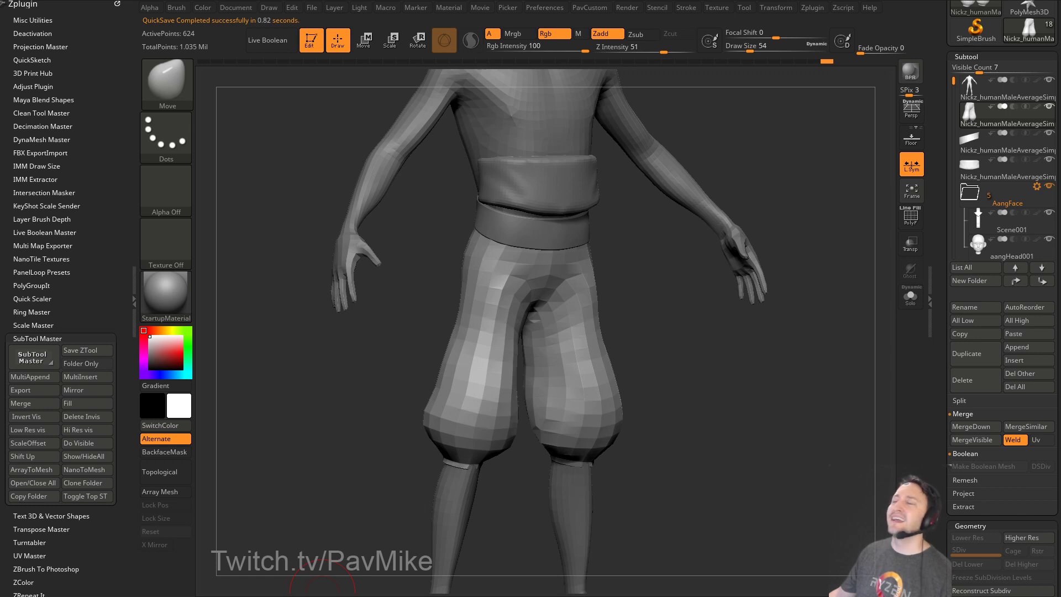
click(716, 9)
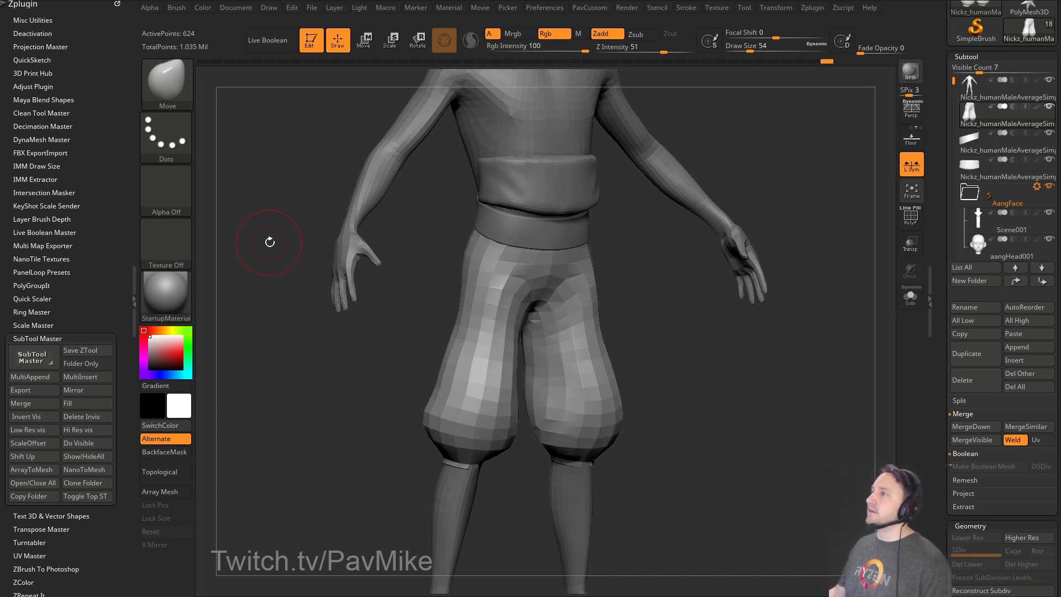
drag(745, 200, 731, 159)
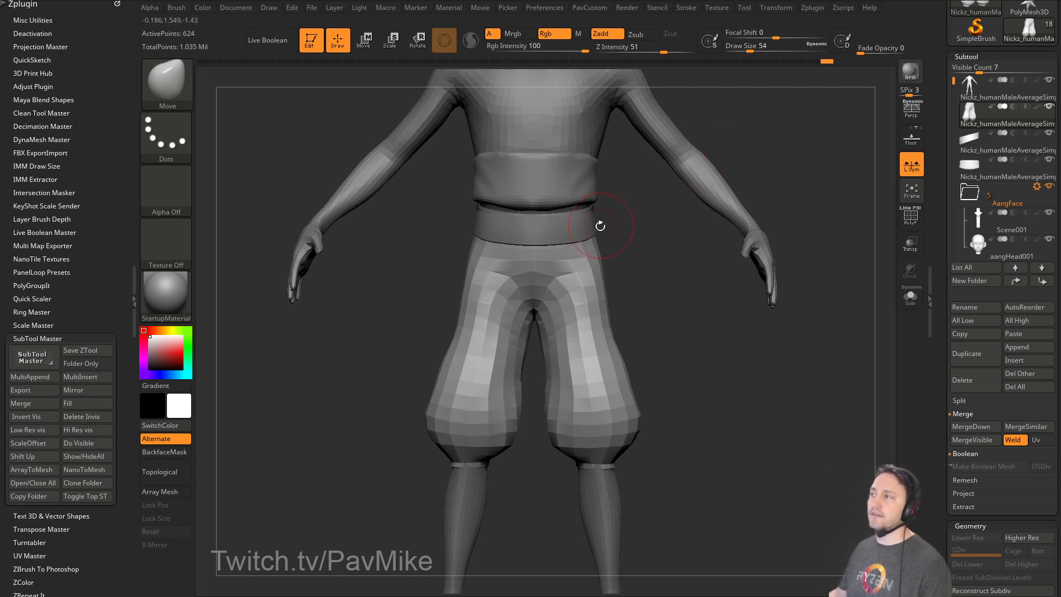
Reduce the Move brush's Draw Size to 22 over the trousers.
key(s)
click(633, 240)
mouse_move(635, 240)
alt+mouse_down()
mouse_move(592, 263)
mouse_move(605, 252)
alt+mouse_up()
key(s)
key(s)
click(594, 260)
key(s)
click(596, 260)
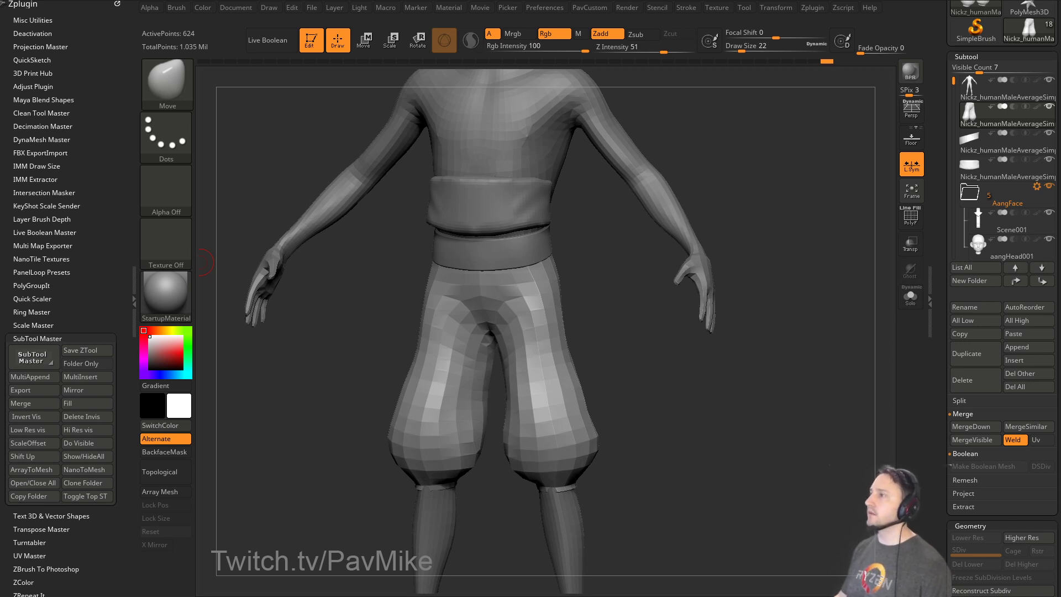
Activate the Standard brush and set its Draw Size to 27.
key(b)
key(s)
key(t)
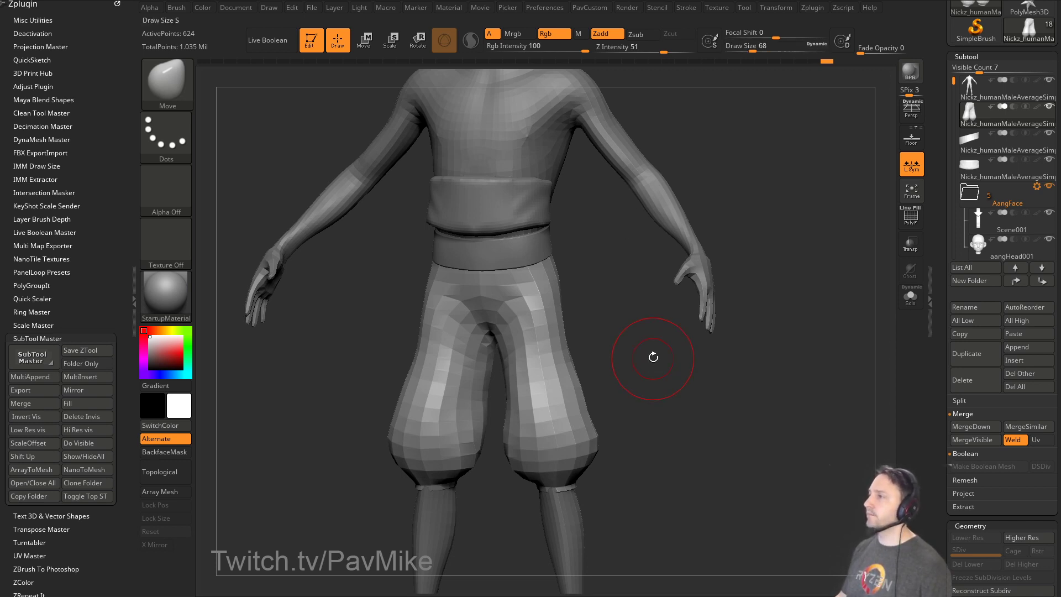
key(s)
drag(651, 358, 642, 359)
drag(649, 359, 661, 372)
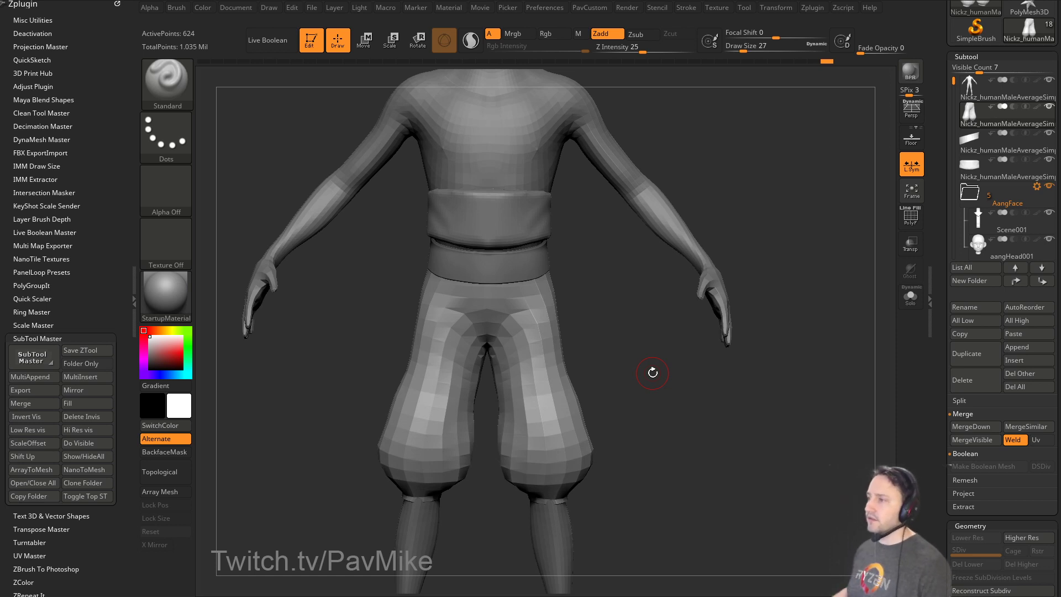
mouse_move(625, 322)
mouse_down()
mouse_move(641, 416)
mouse_move(641, 355)
mouse_up()
key(s)
mouse_move(608, 420)
mouse_down()
mouse_move(625, 420)
mouse_move(589, 445)
mouse_move(578, 441)
mouse_up()
Switch back to the Move brush and set its Draw Size to 37.
key(b)
key(m)
key(v)
key(s)
mouse_move(713, 423)
mouse_down()
mouse_move(625, 431)
mouse_move(641, 410)
mouse_up()
key(s)
drag(691, 387, 790, 362)
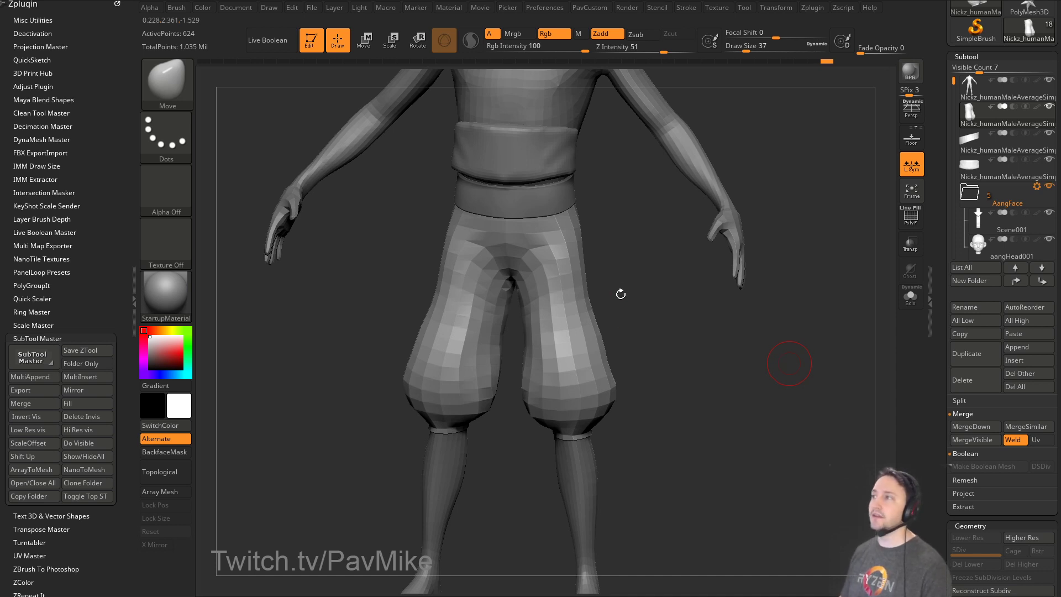
Reduce the Draw Size to 20 and turn the clothed figure to a three-quarter front view.
mouse_move(649, 348)
mouse_down()
mouse_move(673, 343)
mouse_move(663, 387)
mouse_up()
key(s)
drag(662, 380, 679, 391)
key(s)
key(s)
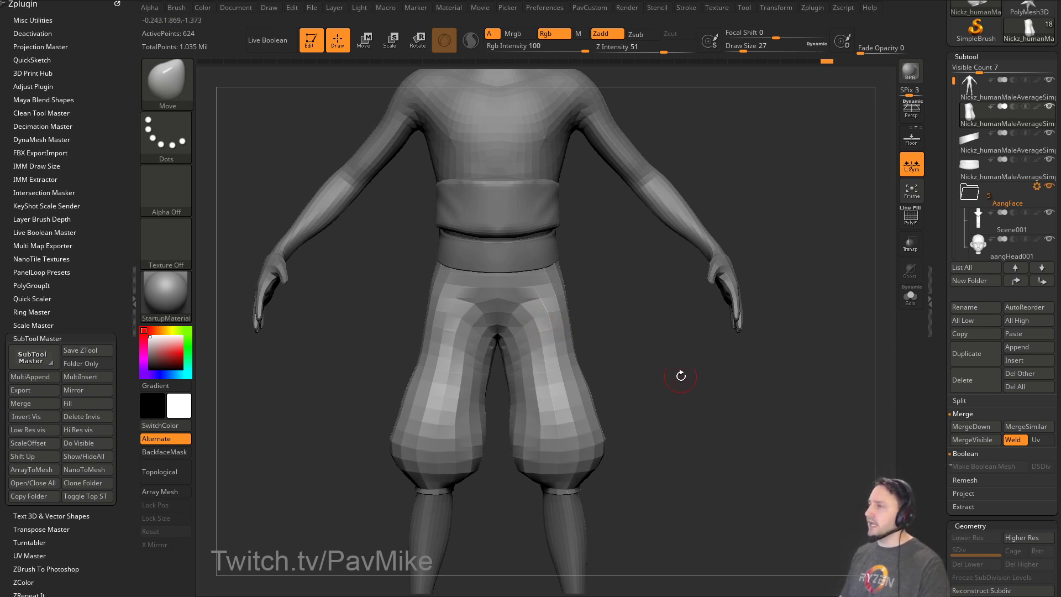
drag(680, 374, 627, 363)
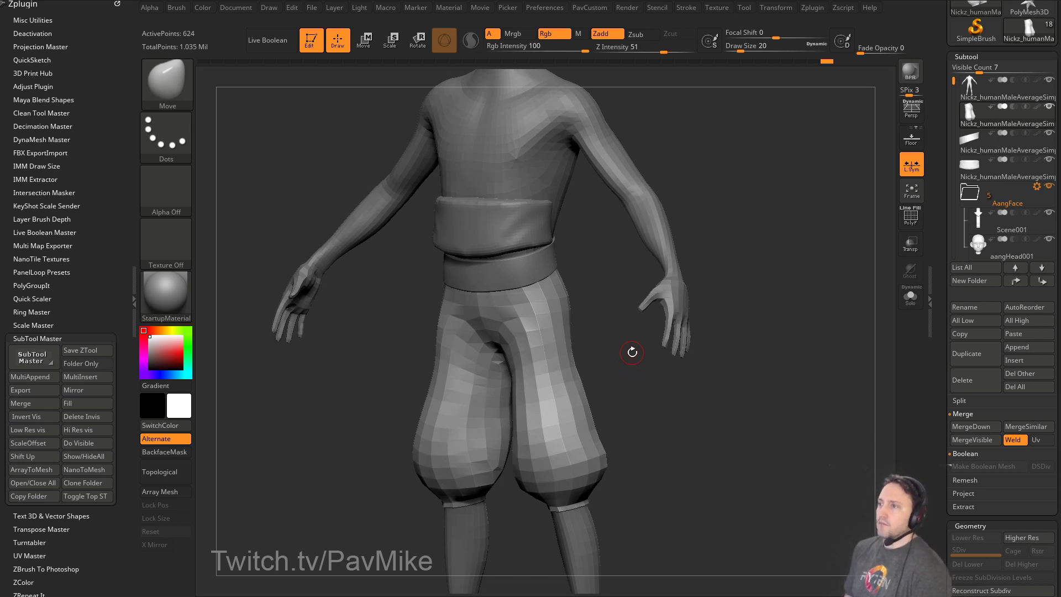
Enlarge the Move brush's draw size to 62 for working on the trousers.
drag(764, 181, 752, 181)
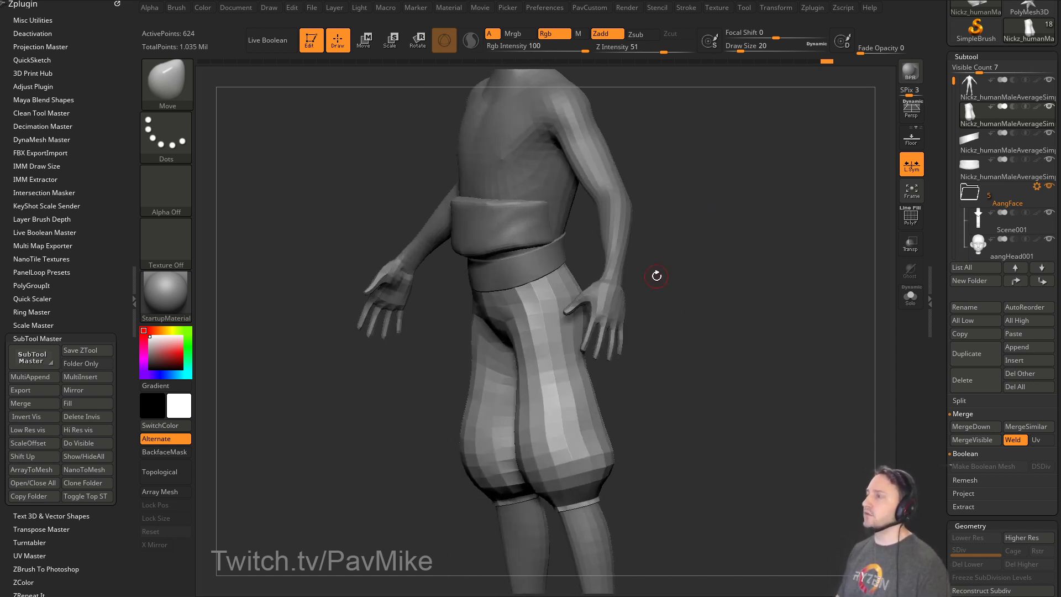
drag(699, 277, 742, 271)
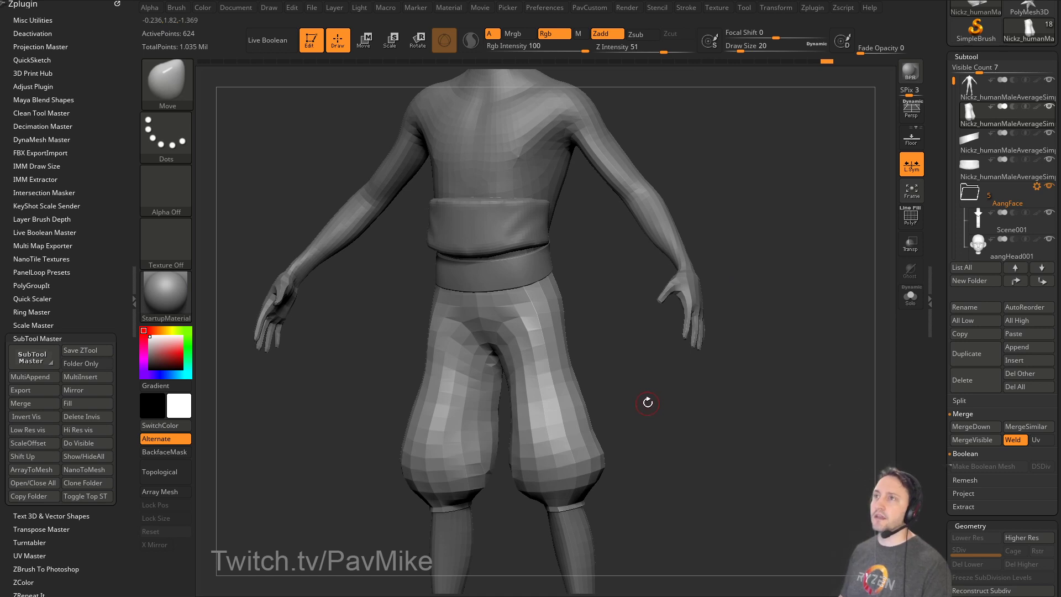
key(s)
click(515, 263)
key(s)
click(497, 264)
alt+drag(749, 266, 746, 279)
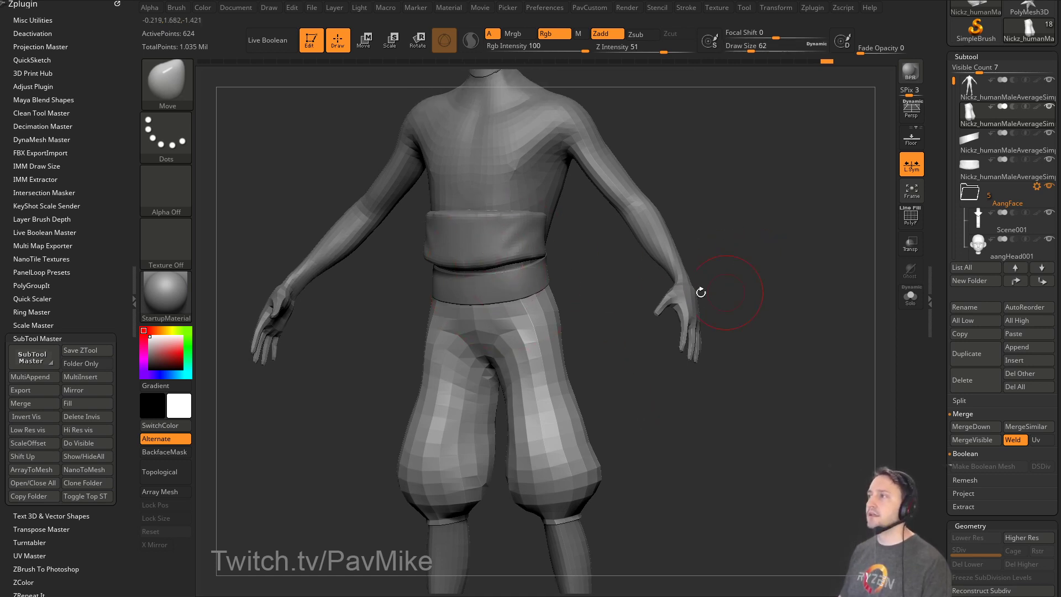
Choose the Standard brush and make the upper waist wrap the active subtool.
key(b)
key(s)
key(t)
alt+click(494, 255)
mouse_move(595, 324)
mouse_down()
mouse_move(606, 338)
mouse_move(593, 339)
mouse_up()
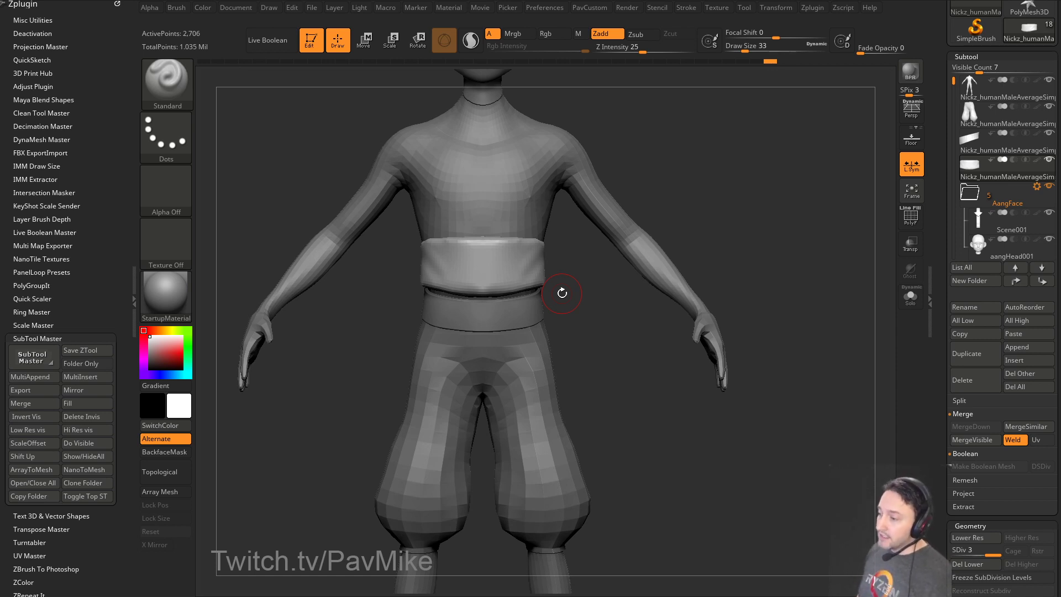
Activate the body subtool, return to the upper waist wrap and choose the Move brush.
shift+drag(784, 227, 763, 230)
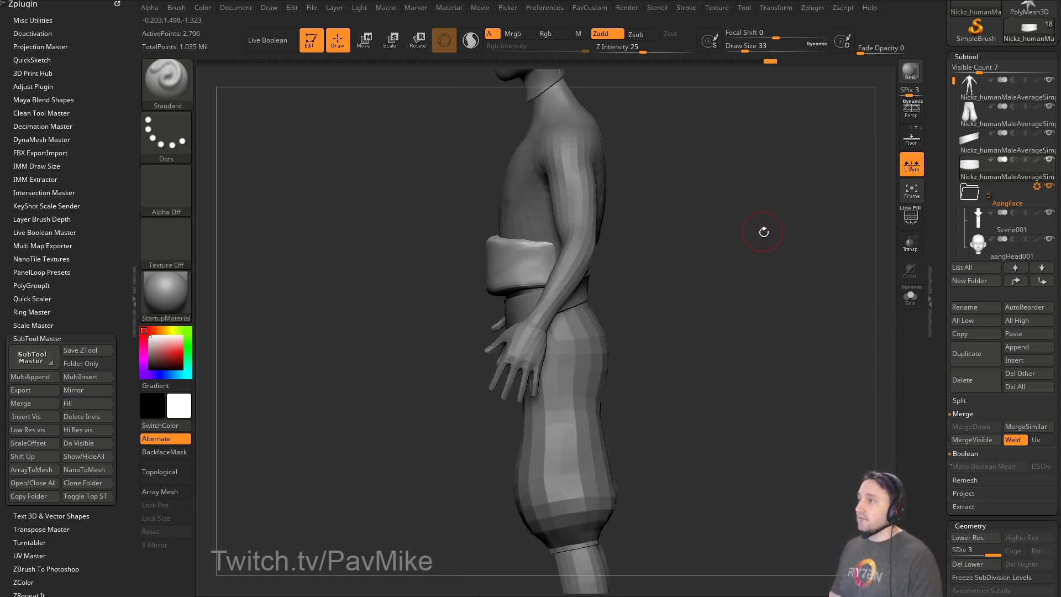
alt+click(539, 189)
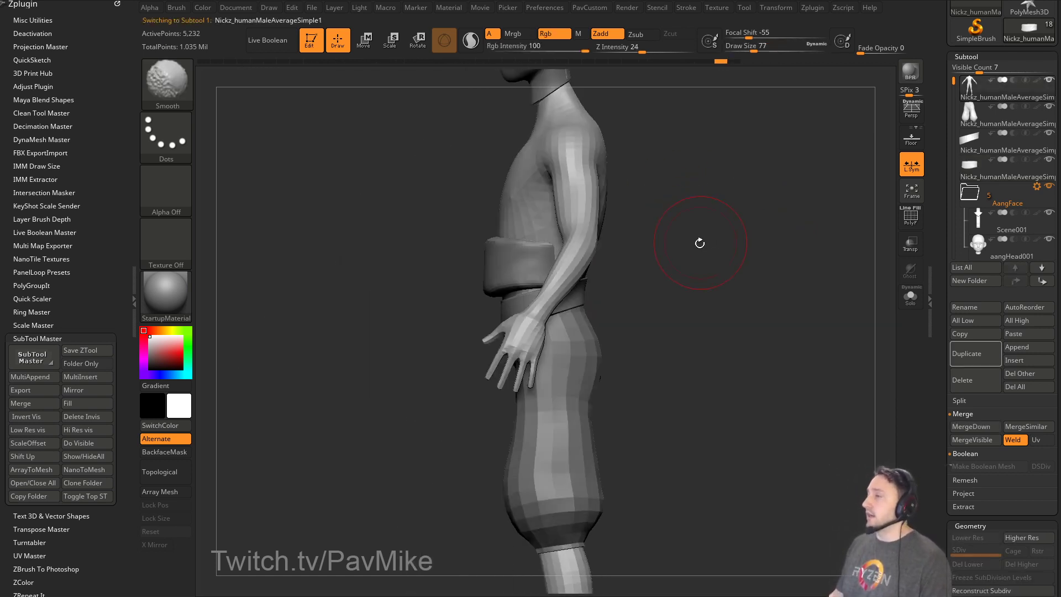
drag(692, 245, 714, 254)
alt+click(519, 273)
drag(574, 297, 586, 297)
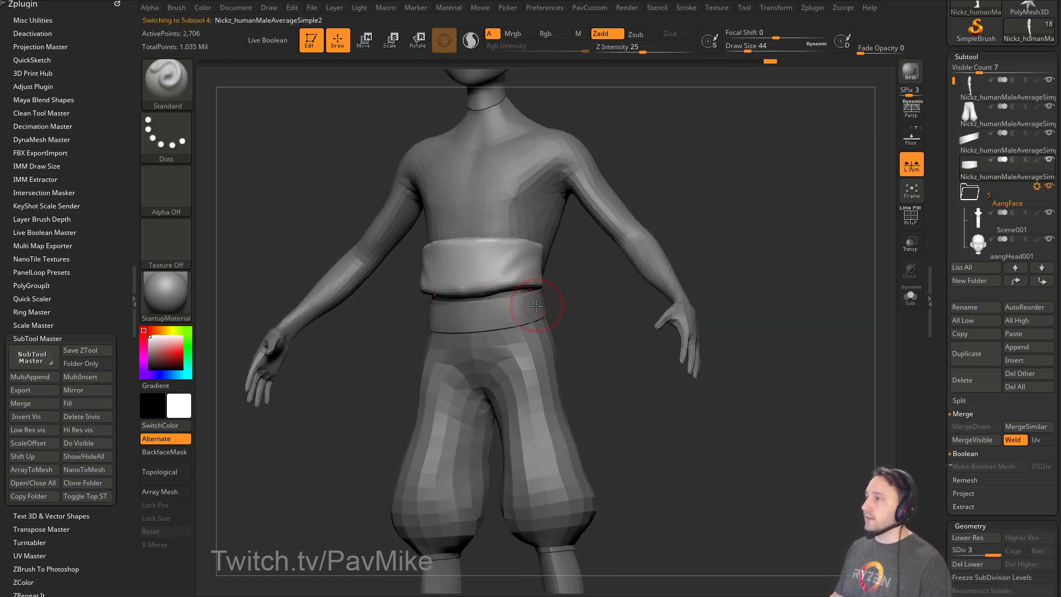
key(b)
key(m)
key(v)
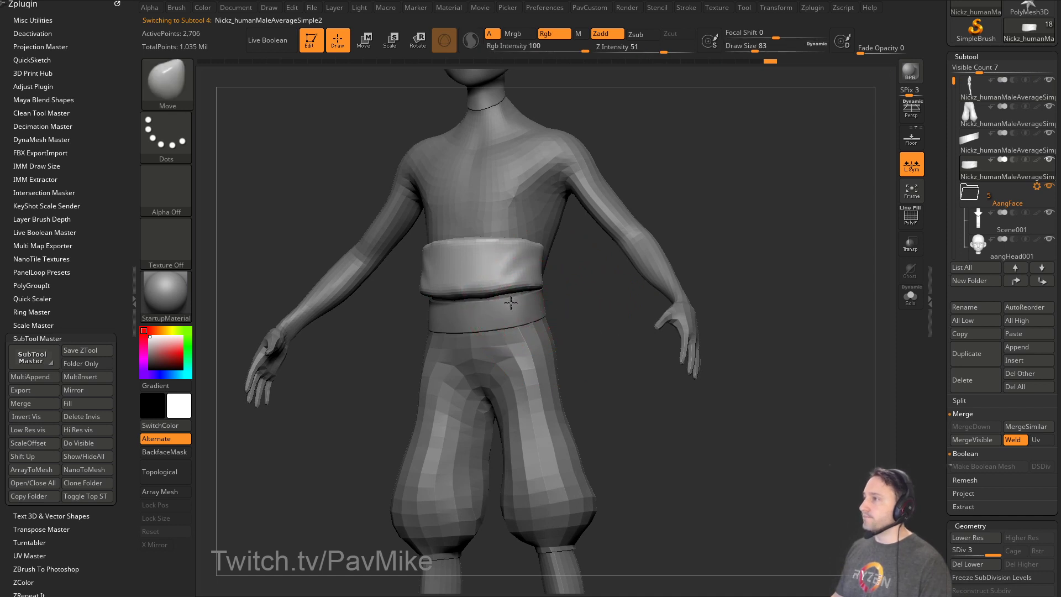
Choose the Standard brush and make the body the active subtool.
key(b)
key(s)
key(t)
drag(571, 293, 518, 298)
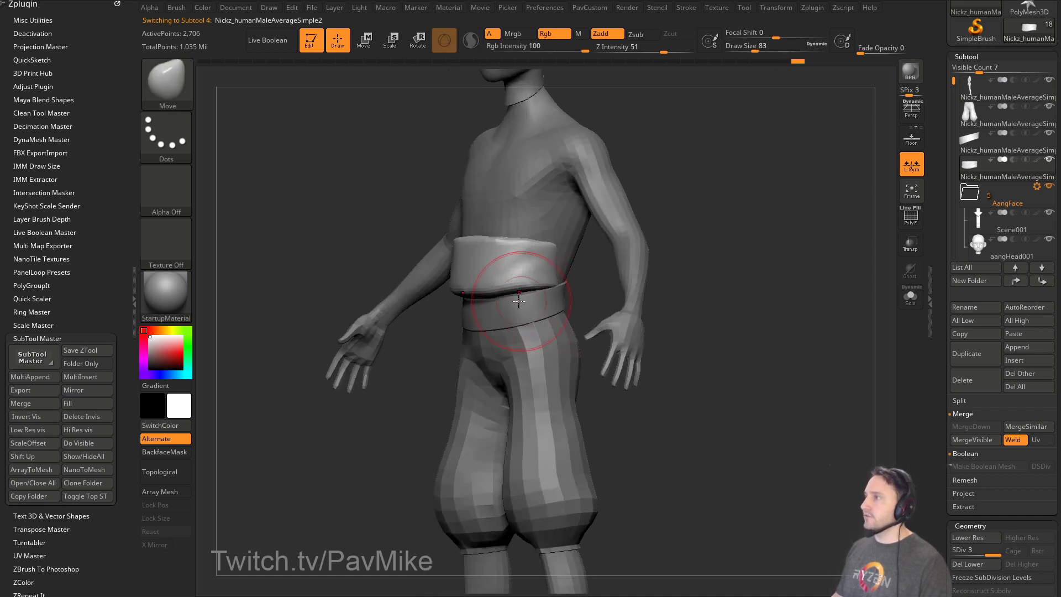
key(s)
alt+click(630, 266)
drag(701, 256, 656, 255)
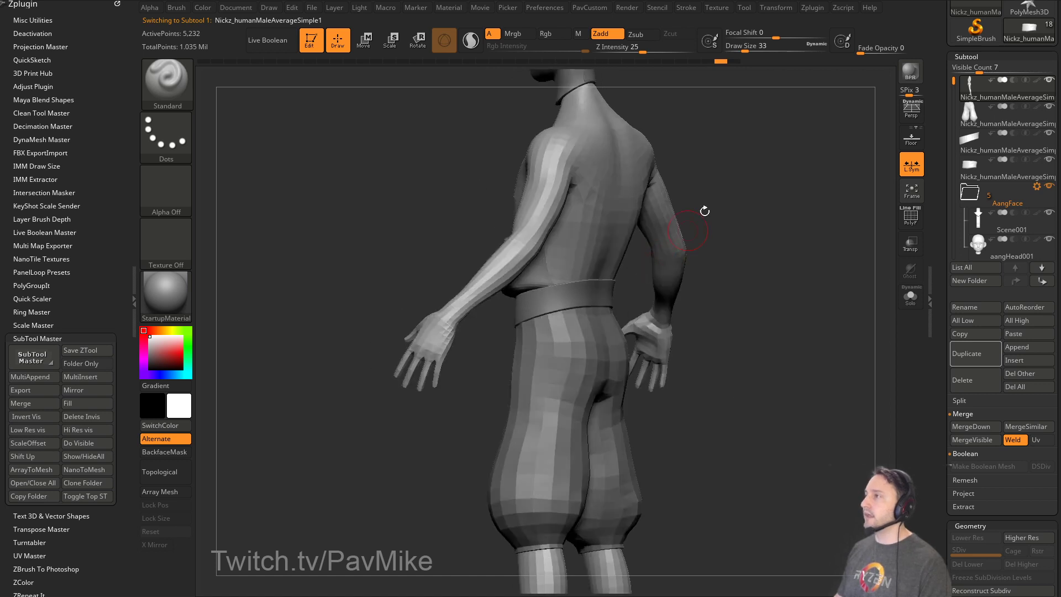
mouse_move(705, 211)
mouse_down()
mouse_move(755, 248)
mouse_move(642, 301)
mouse_move(599, 337)
mouse_up()
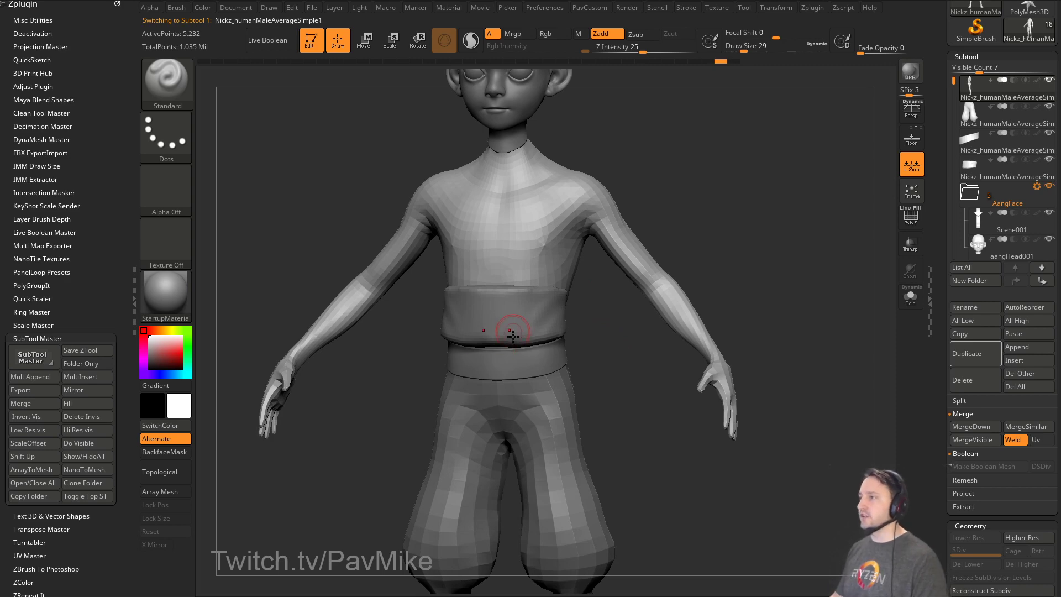
Display the body's polyframe wireframe with its polygroup colors and set the brush draw size to 14.
mouse_move(713, 294)
mouse_down()
mouse_move(747, 309)
mouse_move(903, 240)
mouse_move(807, 296)
mouse_up()
key(shift+f)
key(s)
drag(609, 371, 604, 371)
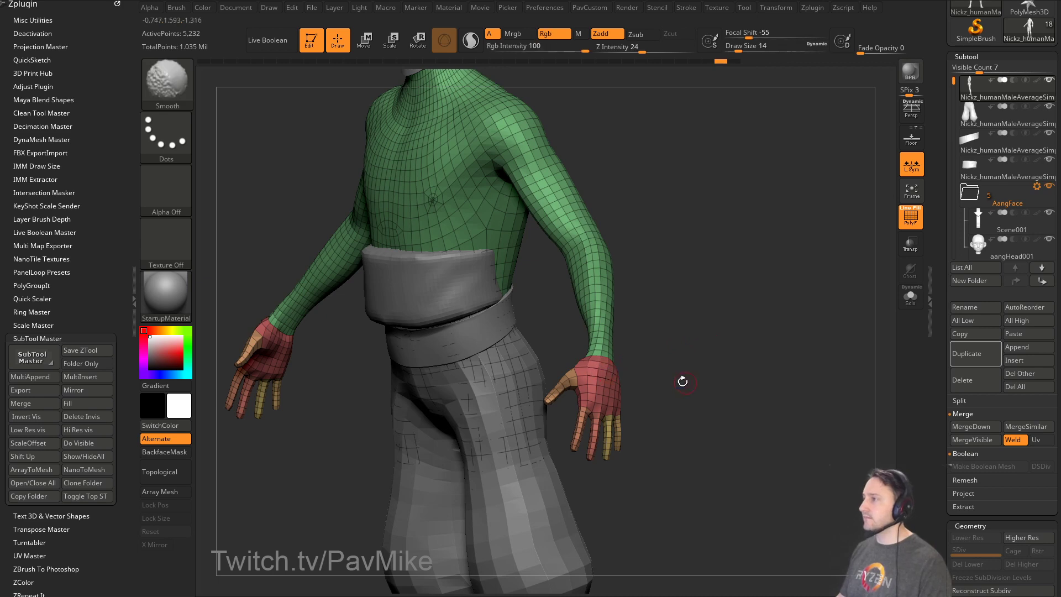
mouse_move(682, 379)
mouse_down()
mouse_move(696, 355)
mouse_move(798, 309)
mouse_up()
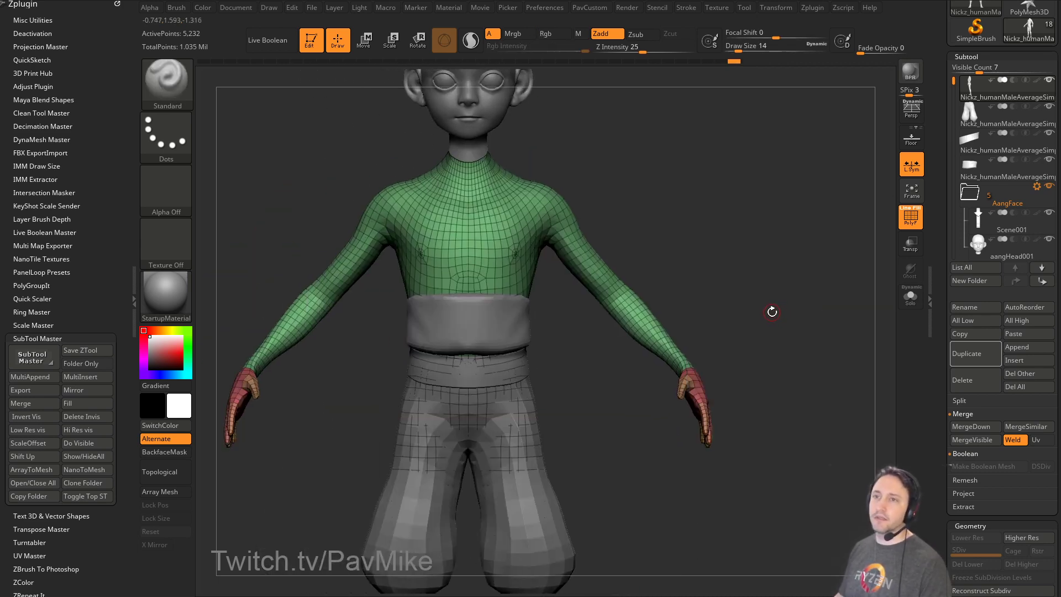
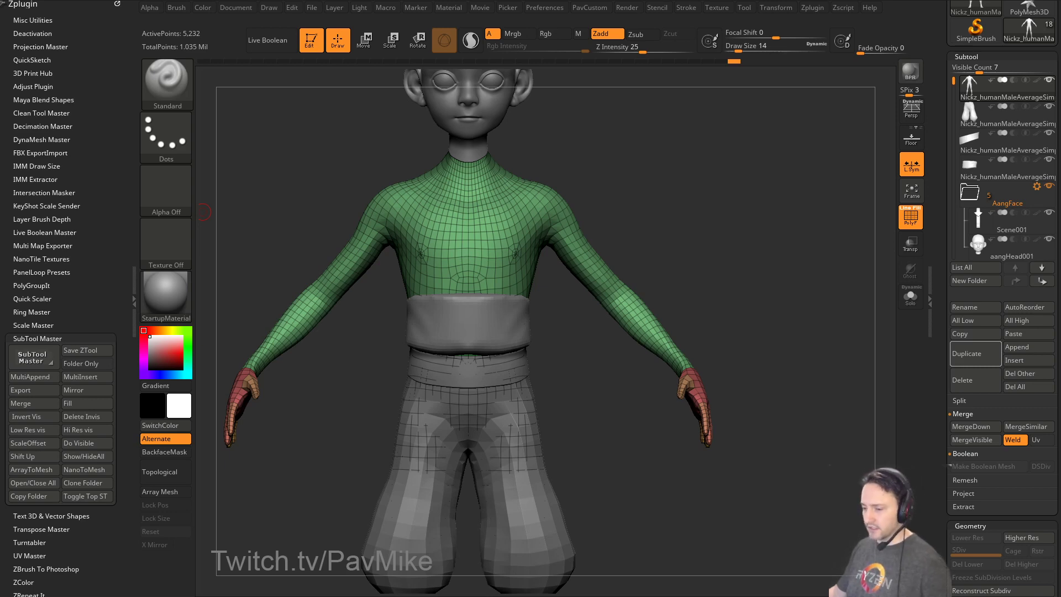
Switch to the browser and search the open YouTube channel for "anatomy".
key(alt+Tab)
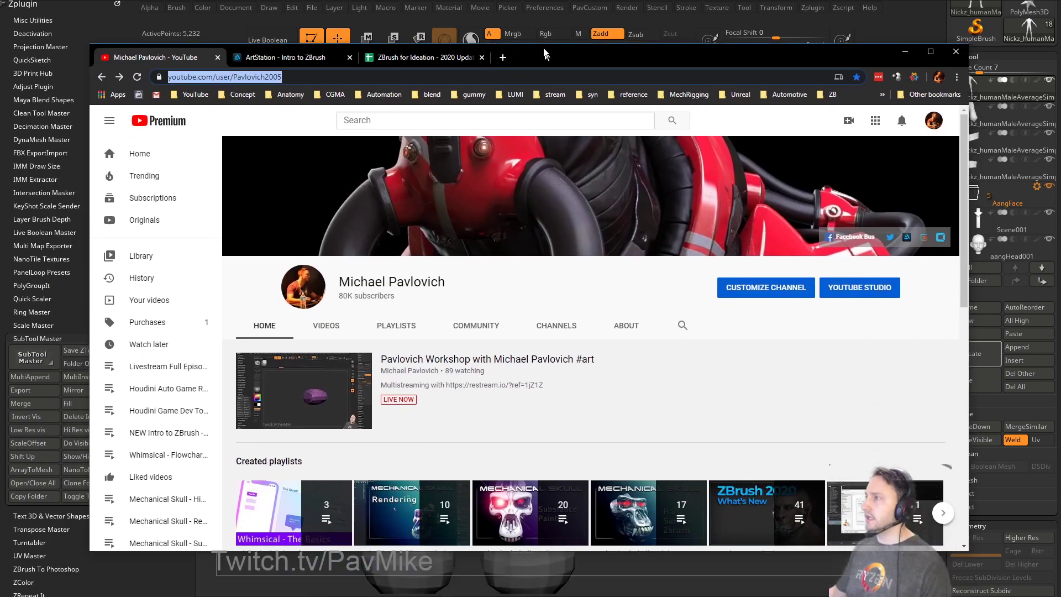
text(a)
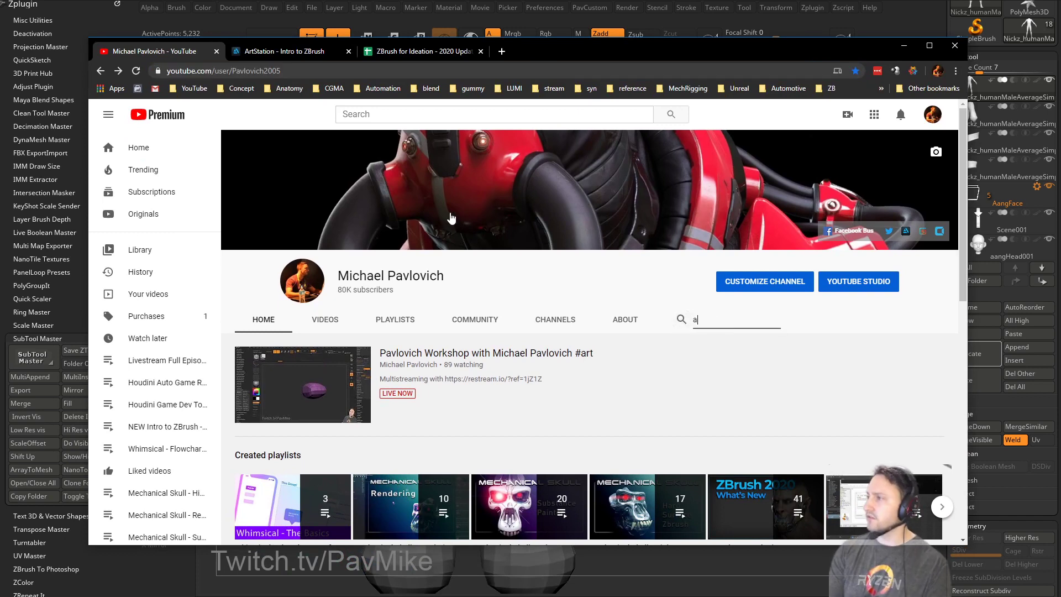
text(natomy)
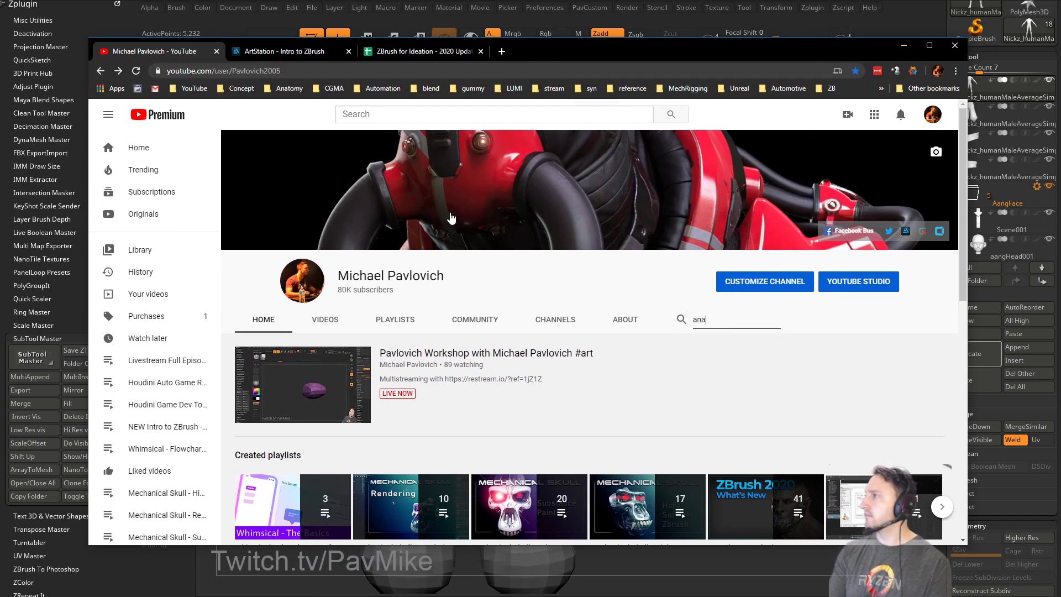
key(Return)
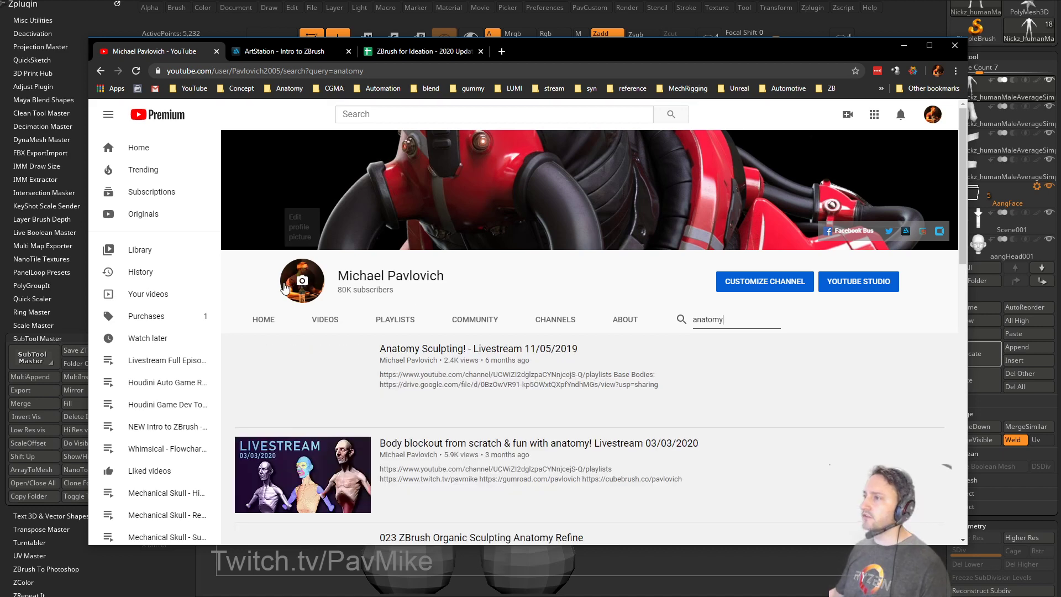
Look through the channel's anatomy search results and select the results page's address before switching back to ZBrush.
scroll(447, 223, down, 2)
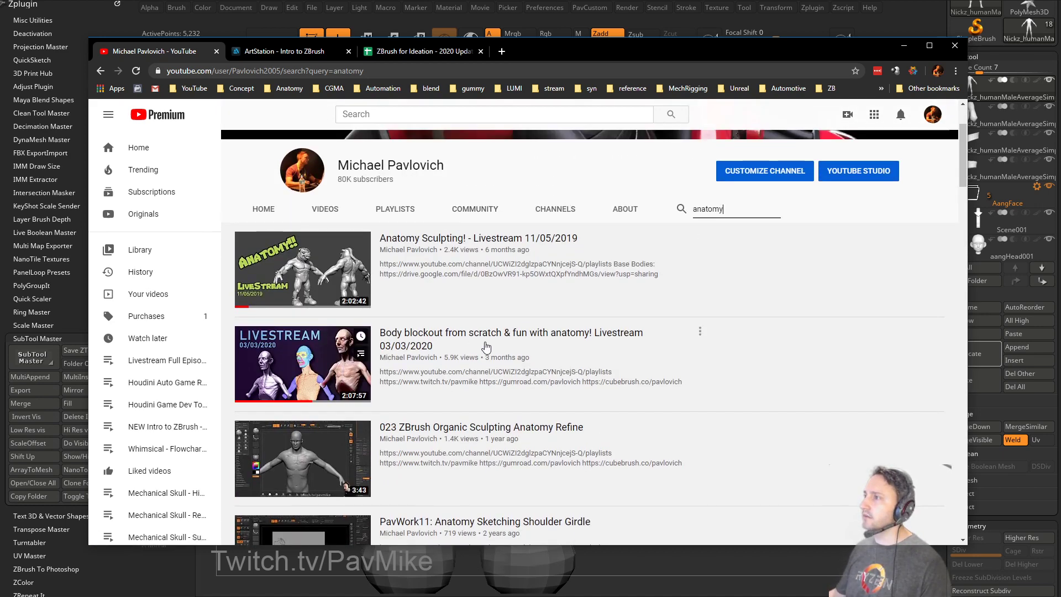
scroll(497, 337, down, 2)
scroll(525, 337, down, 3)
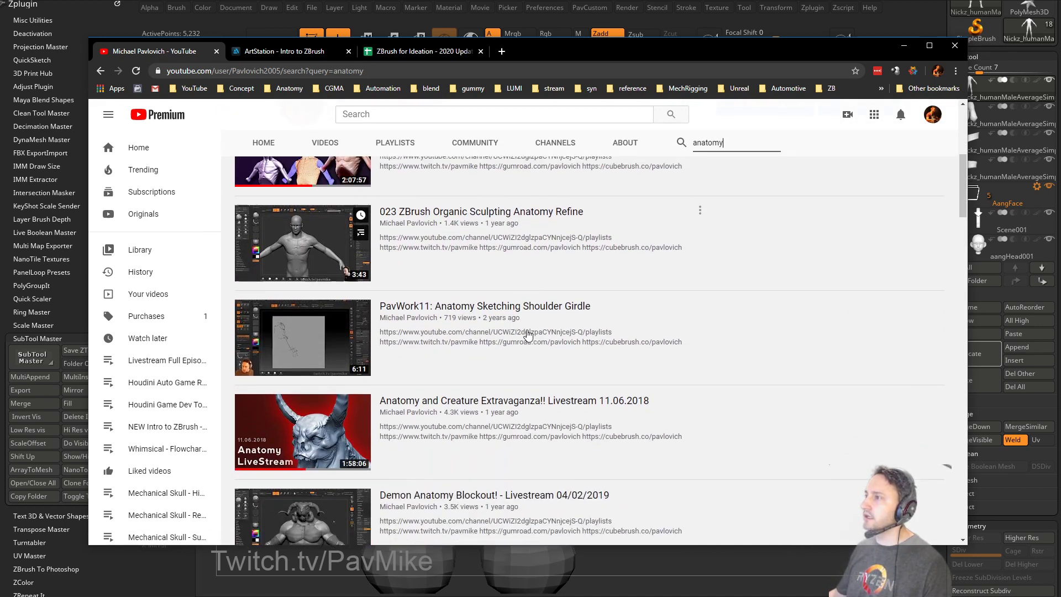
scroll(519, 354, down, 2)
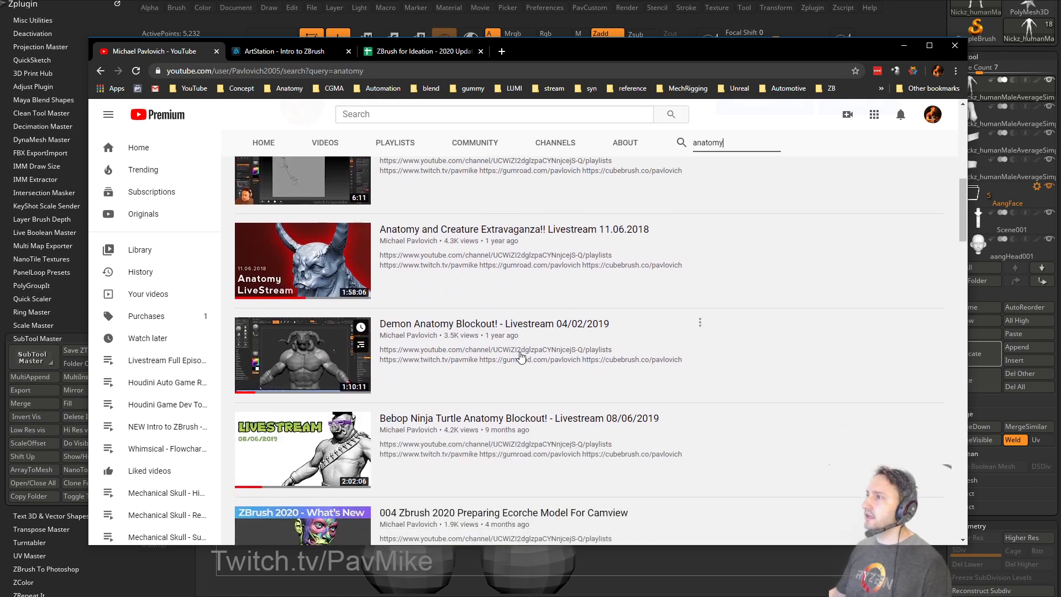
scroll(469, 360, down, 2)
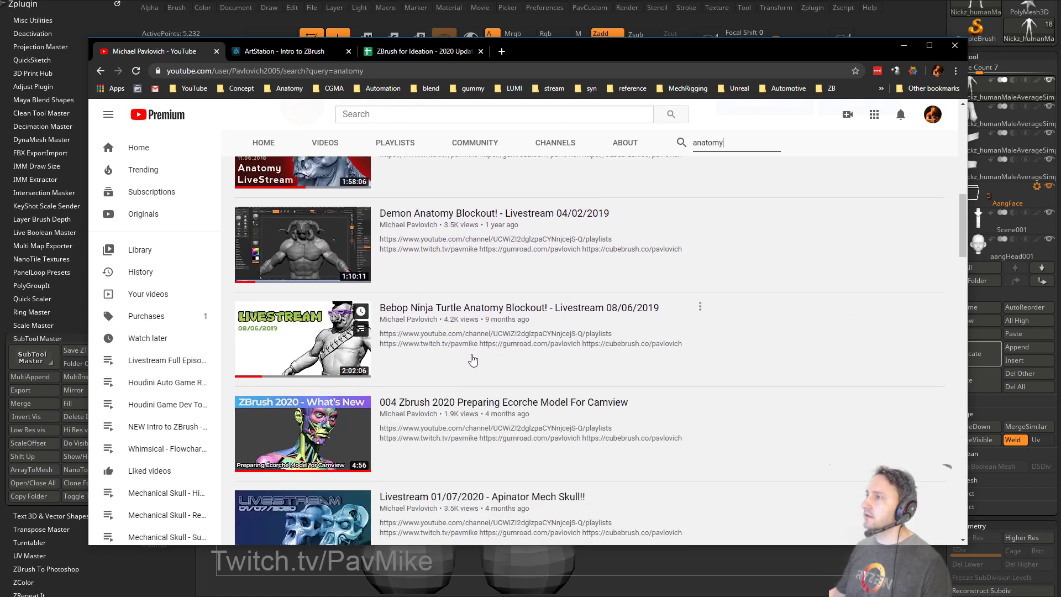
scroll(507, 339, down, 1)
scroll(507, 338, up, 10)
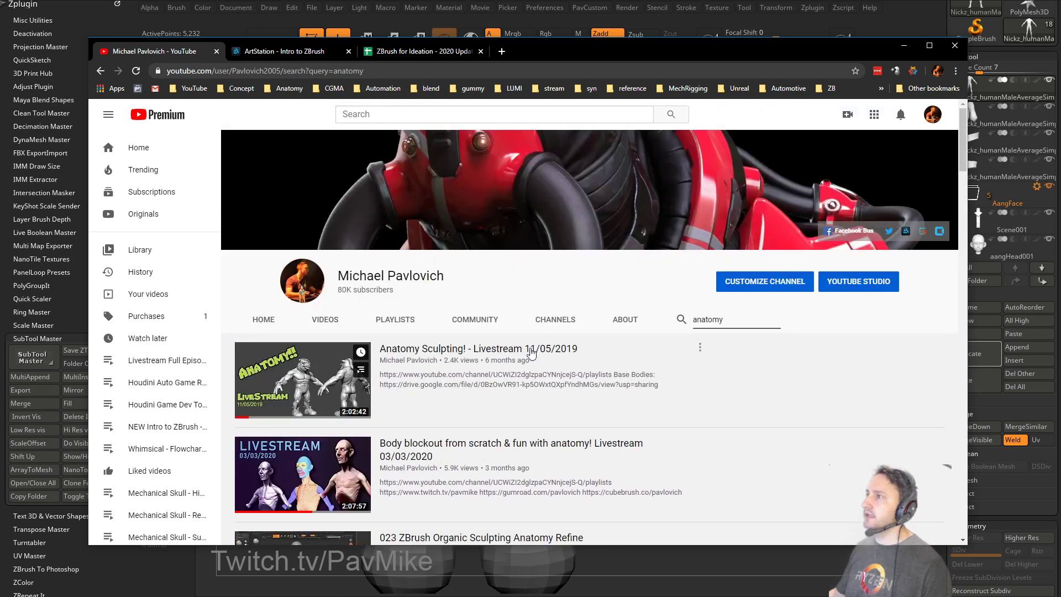
key(ctrl+l)
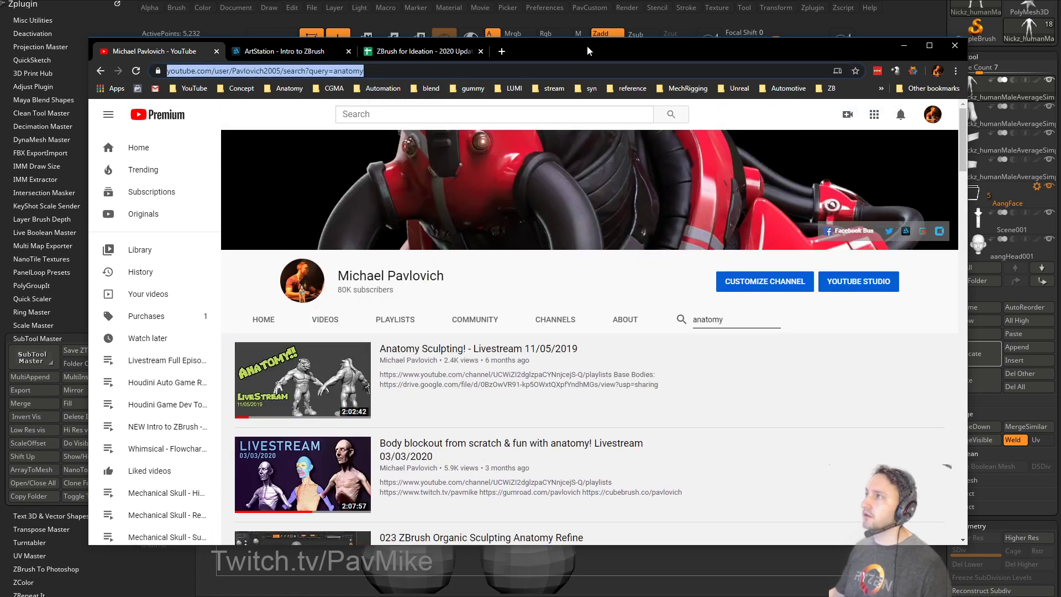
key(alt+Tab)
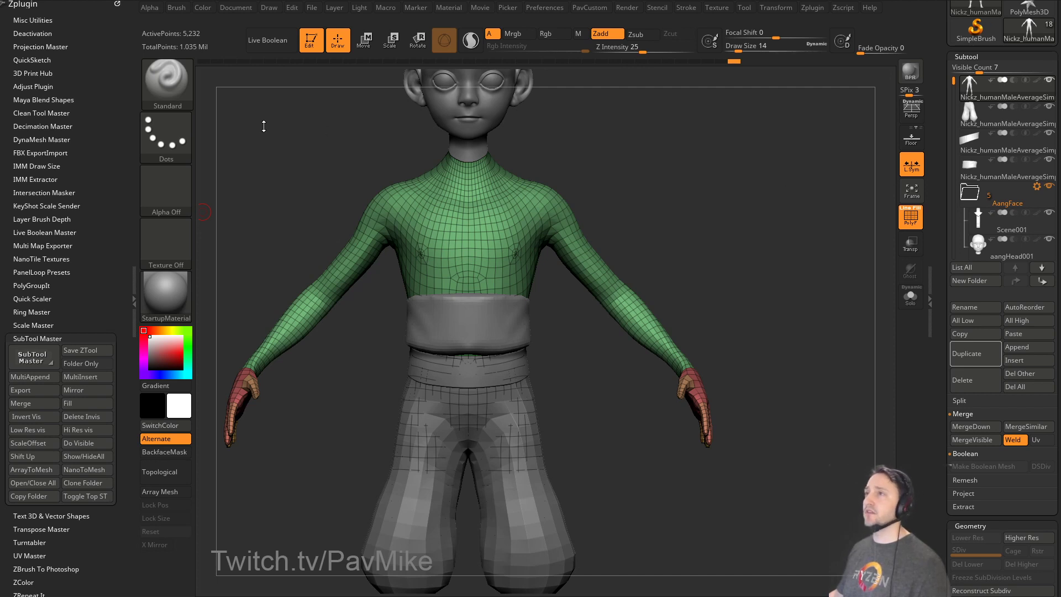
Look over the tool settings from the subtool list through Geometry and ZRemesher to Export, and inspect the body's wireframe at an angle.
drag(938, 106, 939, 182)
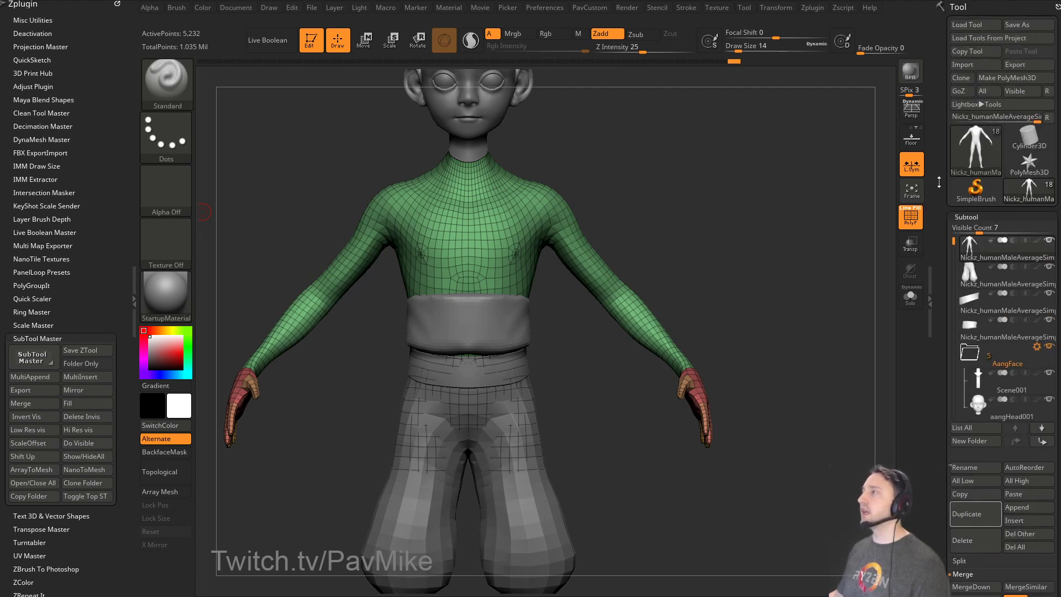
drag(939, 278, 943, 241)
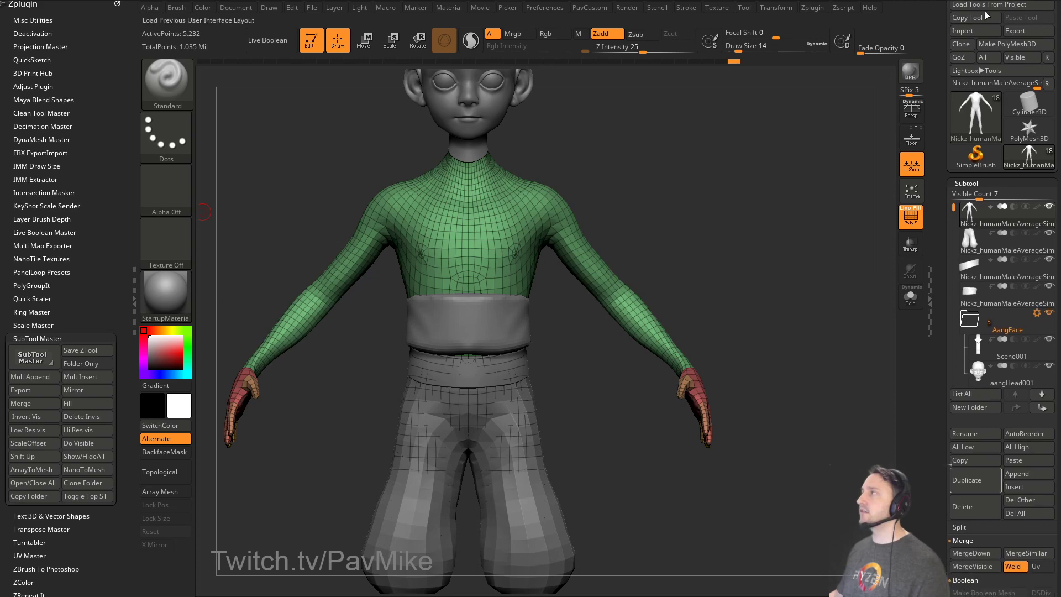
scroll(966, 166, down, 6)
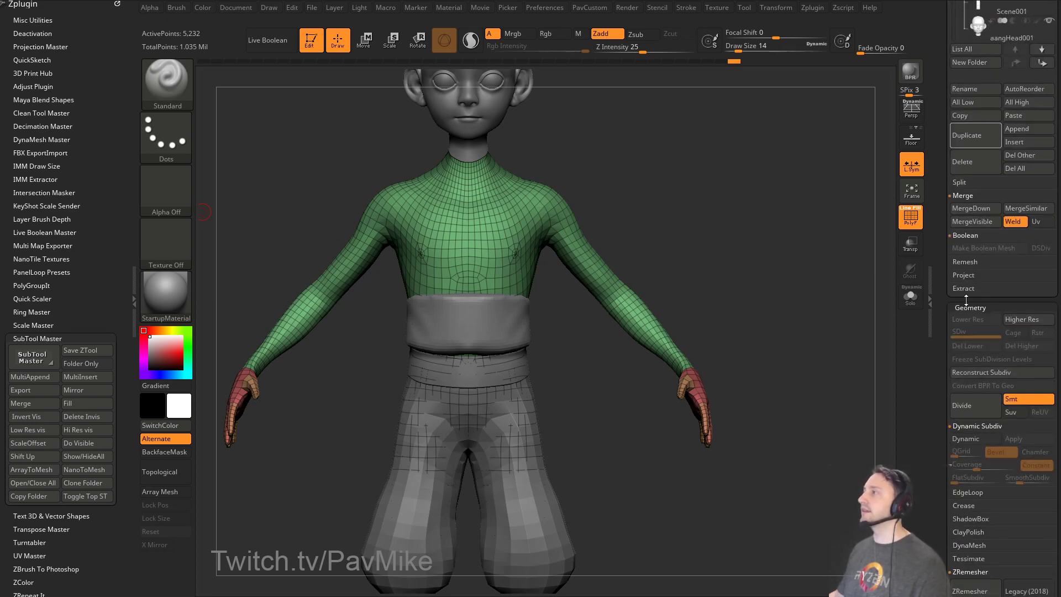
scroll(949, 197, down, 5)
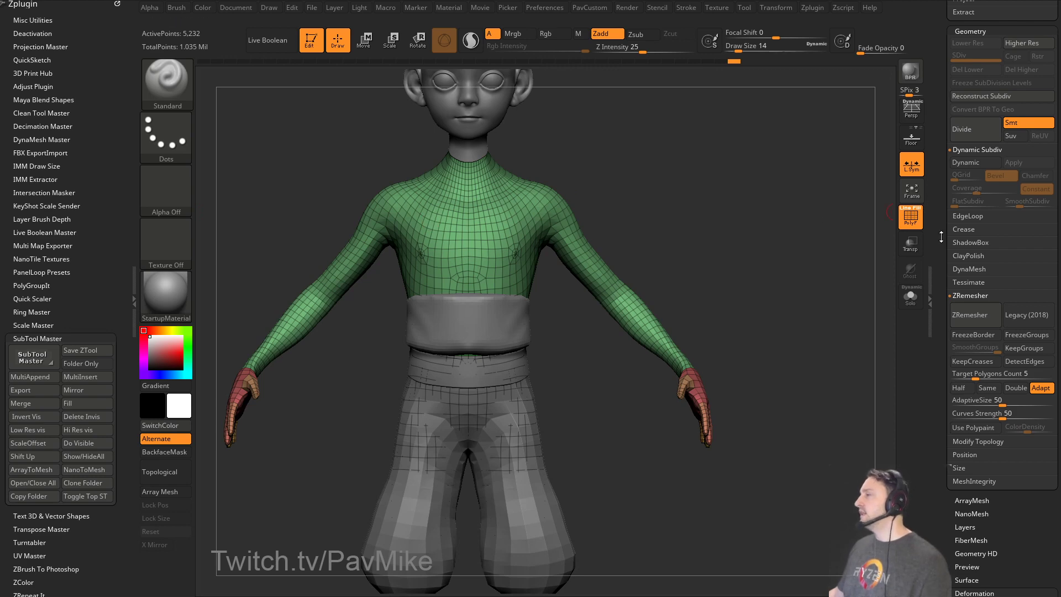
scroll(941, 237, down, 4)
key(shift)
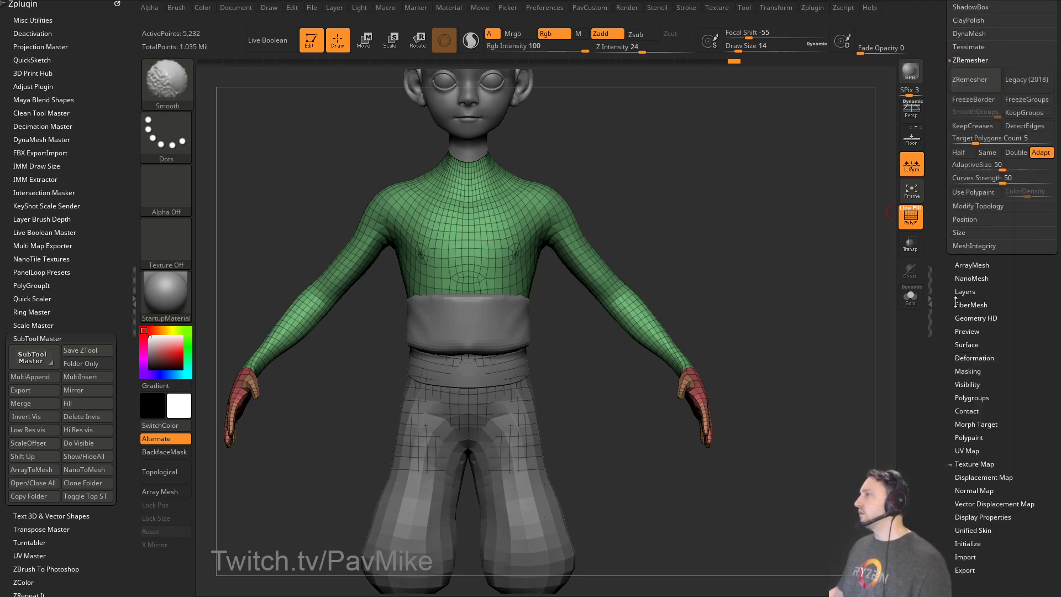
scroll(941, 390, up, 1)
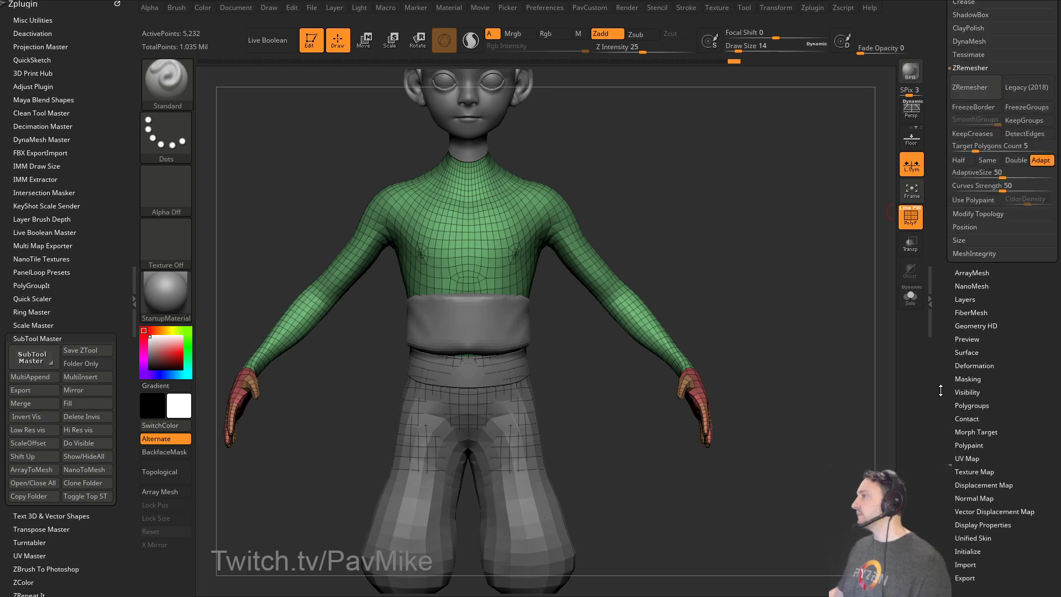
scroll(941, 390, up, 10)
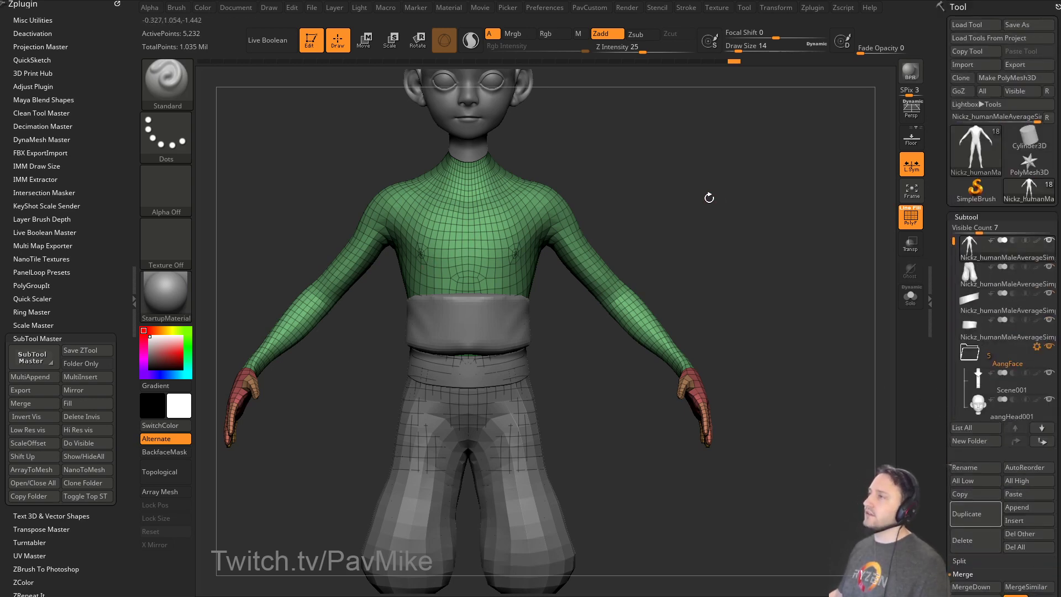
scroll(952, 200, down, 5)
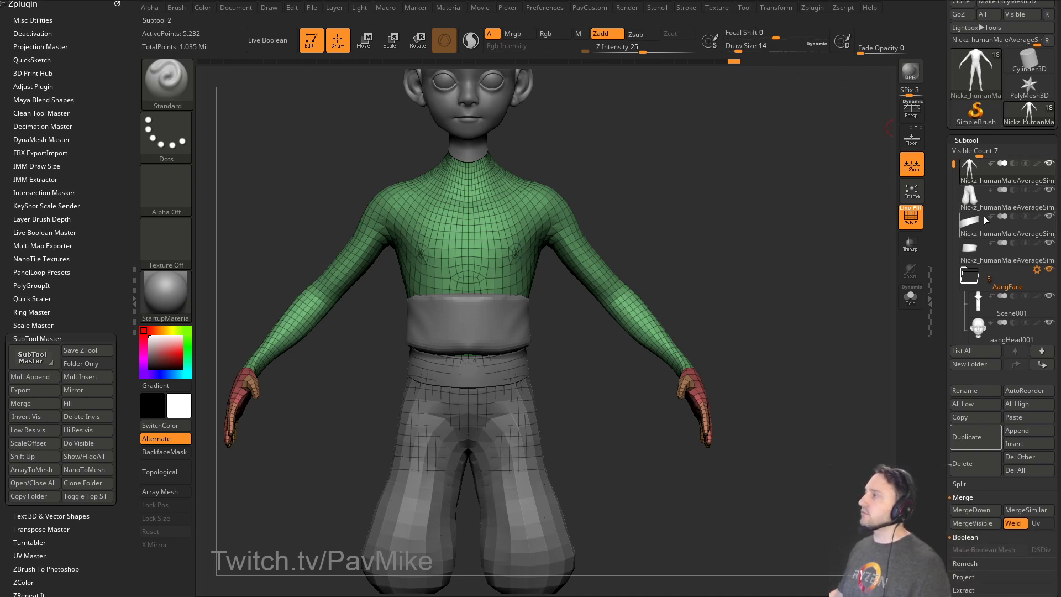
mouse_move(953, 164)
mouse_down()
mouse_move(956, 286)
mouse_move(953, 164)
mouse_up()
drag(939, 208, 943, 136)
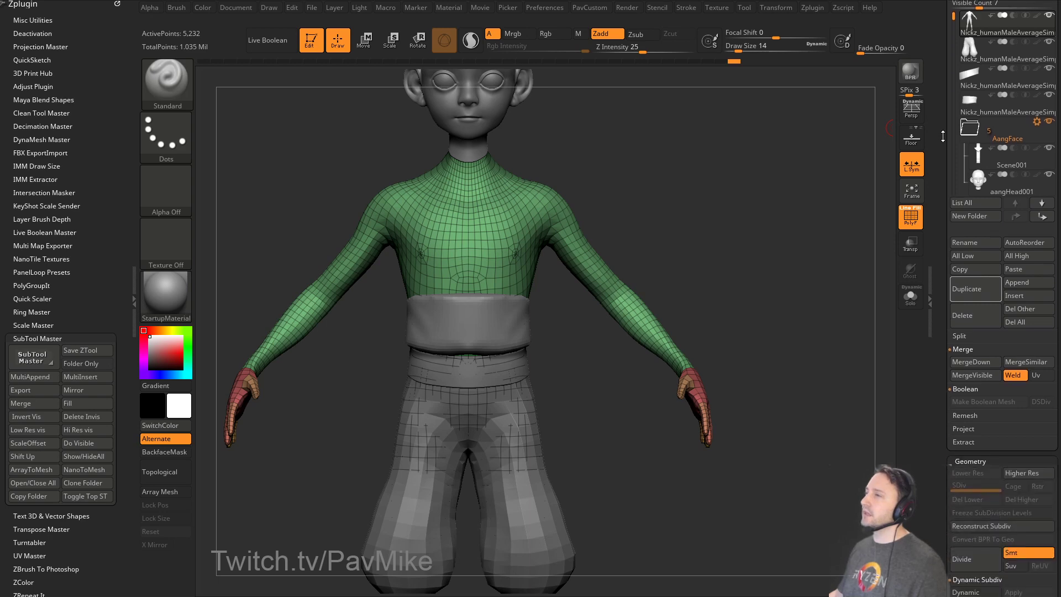
drag(666, 154, 663, 155)
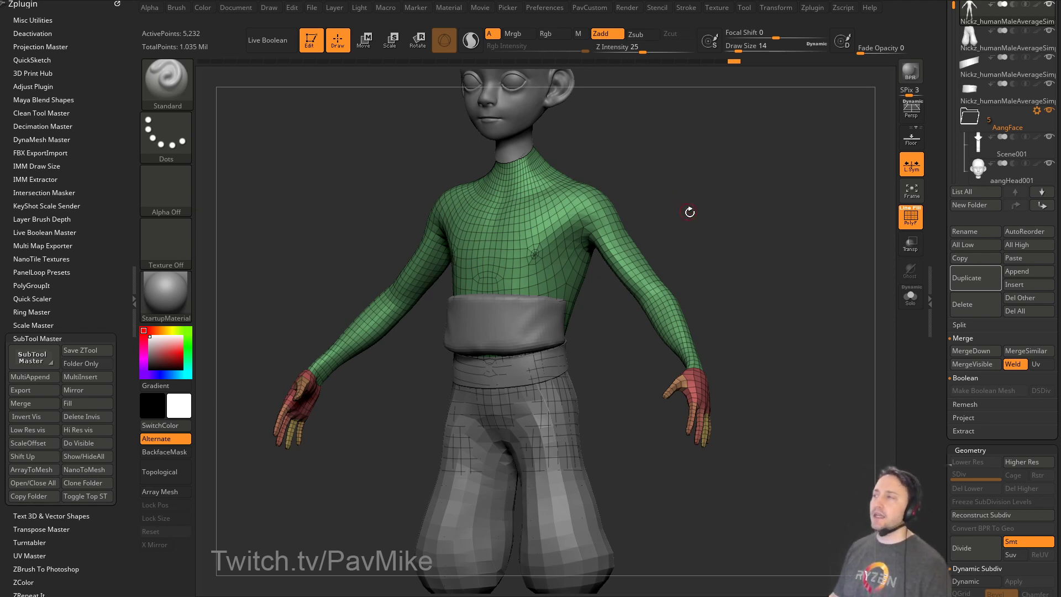
Turn off the polyframe display and reshape the upper waist wrap with the Move brush.
key(f)
key(shift+f)
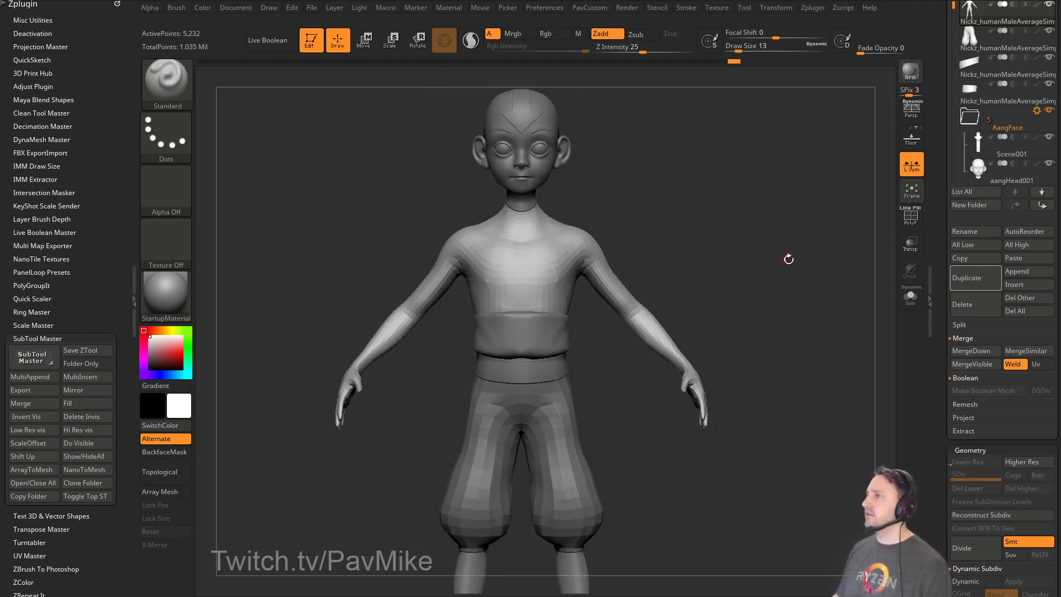
alt+drag(789, 259, 783, 227)
mouse_move(783, 227)
mouse_down()
mouse_move(741, 250)
mouse_move(625, 249)
mouse_up()
alt+click(552, 306)
key(b)
key(m)
key(v)
key(s)
mouse_move(511, 310)
mouse_down()
mouse_move(525, 310)
mouse_move(483, 292)
mouse_up()
key(s)
mouse_move(735, 277)
mouse_down()
mouse_move(569, 280)
mouse_move(635, 249)
mouse_move(563, 280)
mouse_move(604, 299)
mouse_move(574, 276)
mouse_up()
key(s)
mouse_move(507, 310)
mouse_down()
mouse_move(522, 298)
mouse_move(500, 304)
mouse_move(500, 283)
mouse_up()
Refine the upper waist wrap's fit against the torso from the side using a smaller Move brush.
key(bracketleft)
key(bracketleft)
drag(600, 249, 545, 261)
drag(501, 298, 496, 284)
key(s)
drag(506, 323, 502, 323)
mouse_move(691, 291)
mouse_down()
mouse_move(687, 279)
mouse_move(752, 320)
mouse_move(748, 301)
mouse_move(774, 319)
mouse_move(746, 323)
mouse_up()
Make the body the active subtool and switch to the Standard brush.
key(f)
alt+click(563, 408)
mouse_move(669, 444)
alt+mouse_down()
mouse_move(670, 411)
mouse_move(652, 376)
alt+mouse_up()
alt+click(511, 178)
alt+drag(740, 174, 743, 272)
key(s)
alt+drag(749, 269, 760, 291)
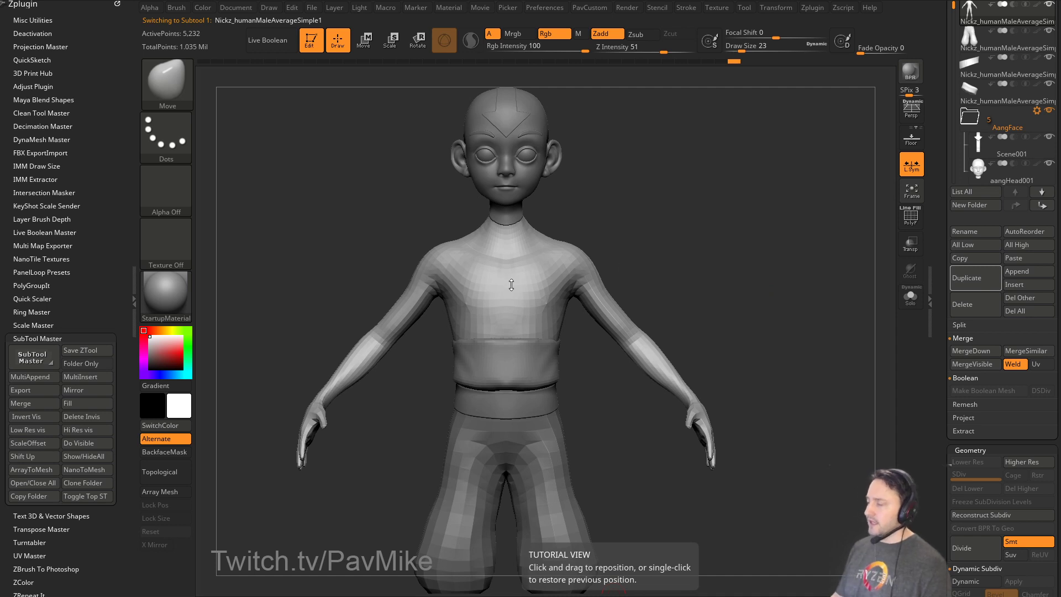
drag(732, 324, 746, 317)
key(s)
key(b)
key(s)
key(t)
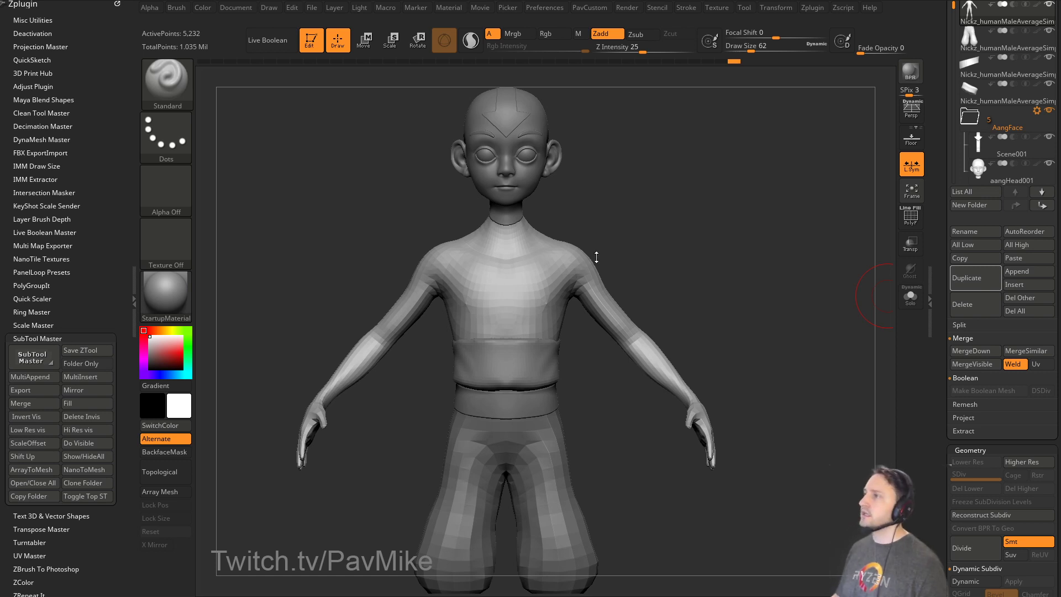
Turn on the polyframe display and duplicate the body subtool.
mouse_move(649, 219)
mouse_down()
mouse_move(592, 237)
mouse_move(658, 235)
mouse_move(758, 290)
mouse_move(765, 279)
mouse_up()
key(bracketleft)
key(bracketleft)
click(909, 217)
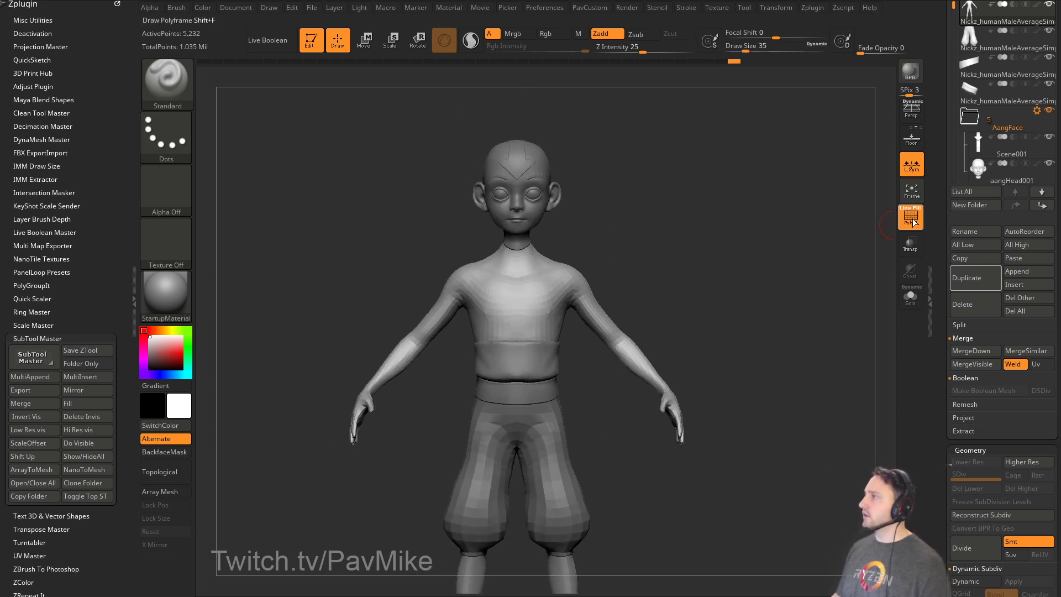
click(964, 281)
Display the Aang model sheet reference with the figure lined up to its front view, and solo the duplicated body.
key(shift+z)
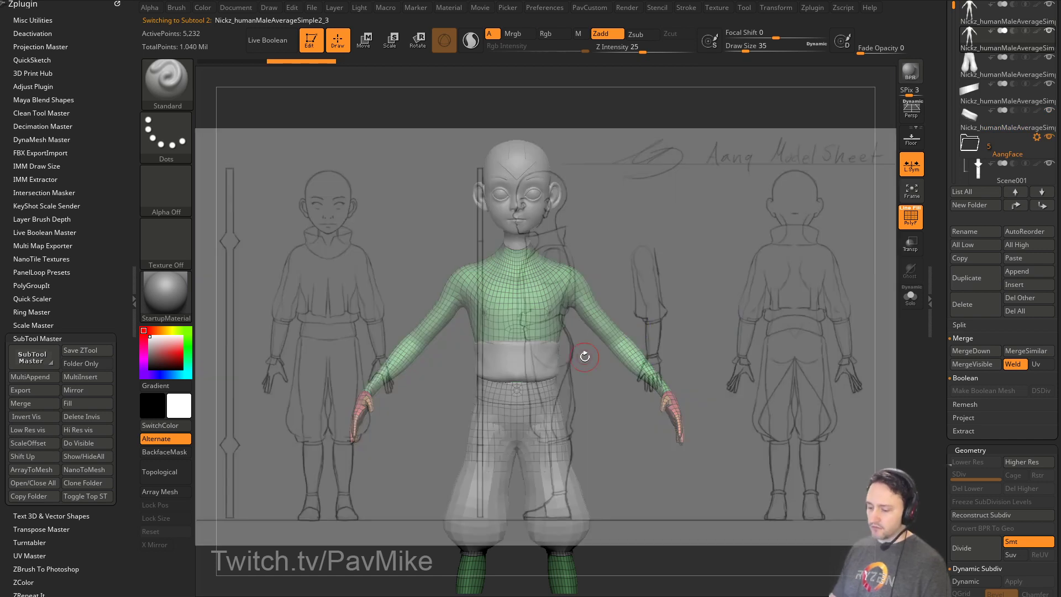
key(2)
key(1)
key(])
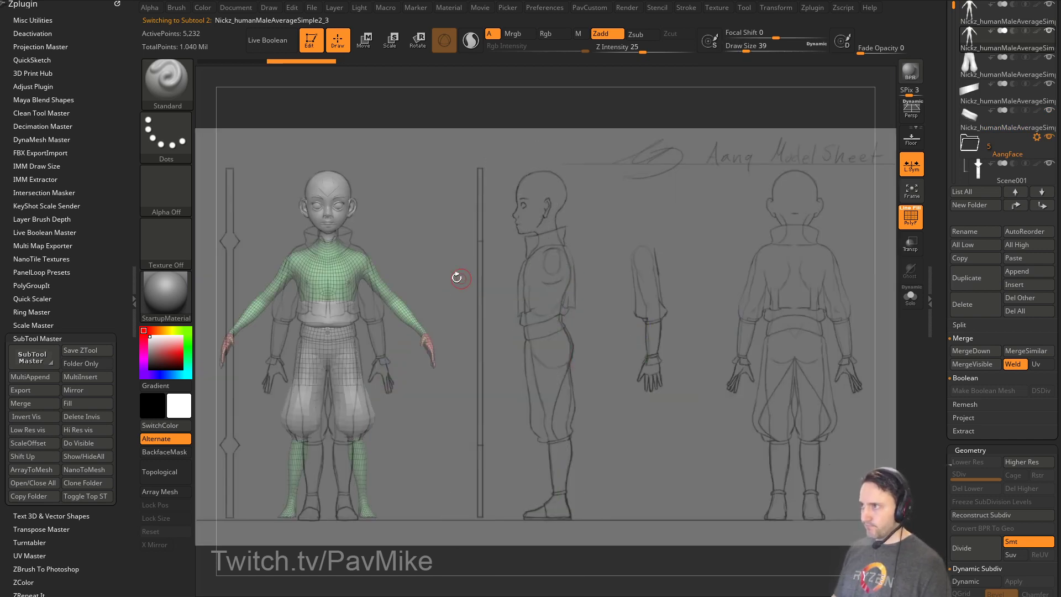
click(910, 298)
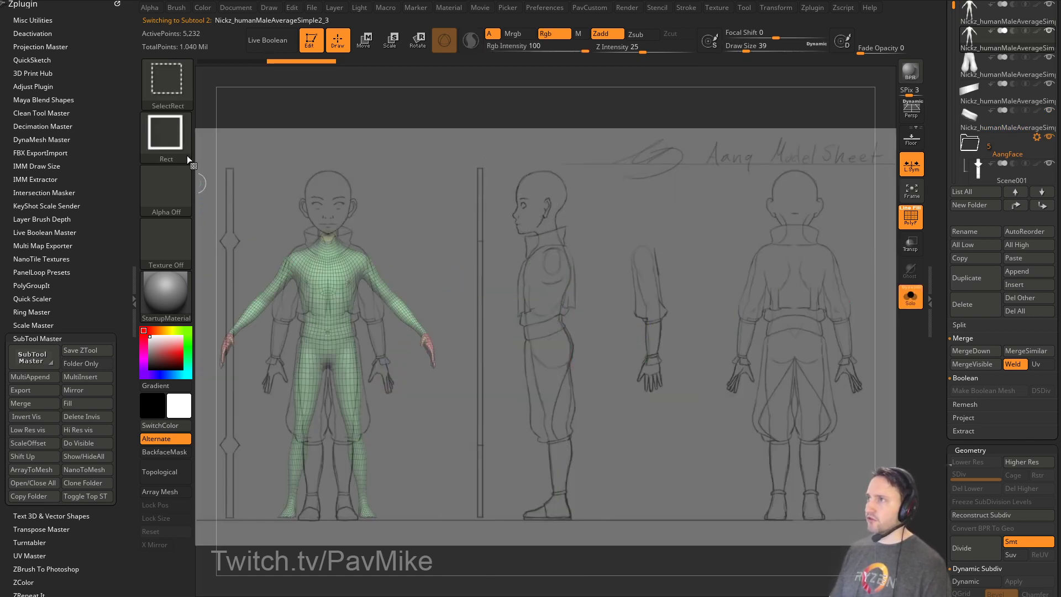
Isolate the duplicate's chest, shoulders and upper arms with the SelectLasso brush, hiding the rest of the body.
ctrl+shift+click(166, 83)
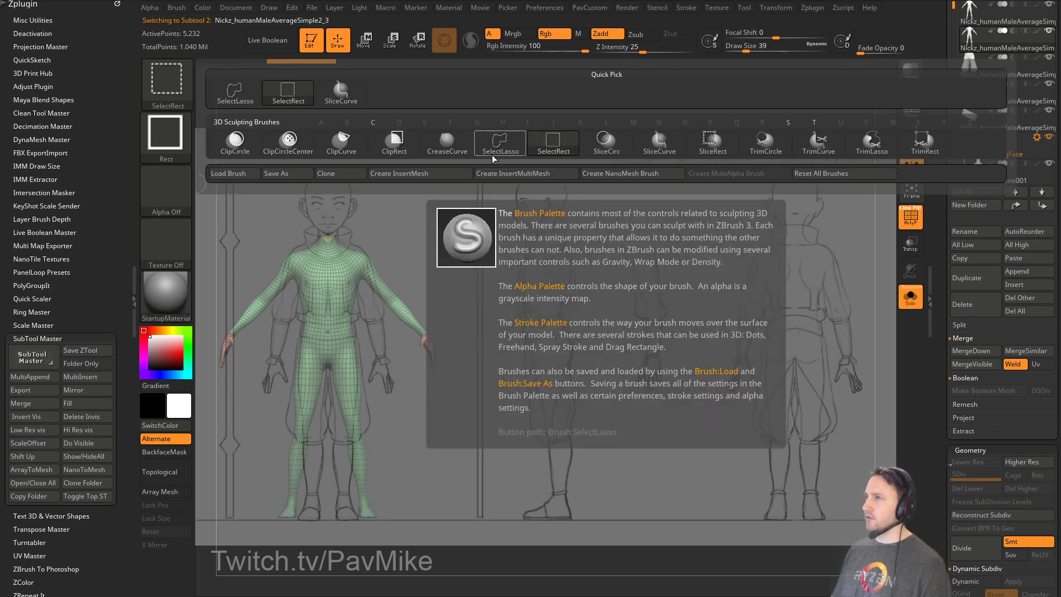
click(497, 144)
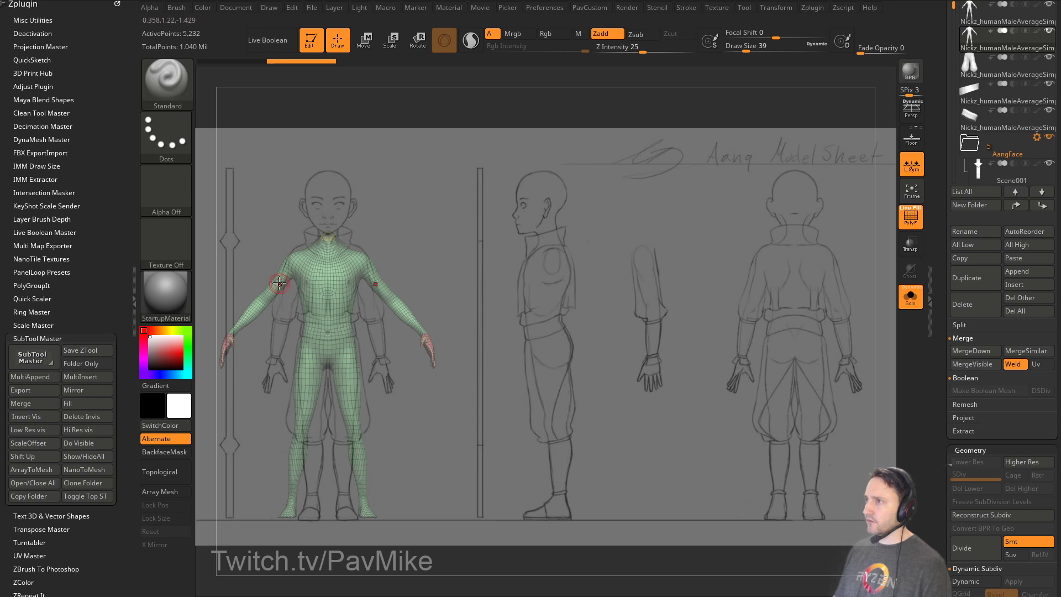
mouse_move(362, 198)
ctrl+shift+mouse_down()
mouse_move(291, 200)
mouse_move(245, 293)
mouse_move(276, 313)
mouse_move(366, 312)
ctrl+shift+mouse_up()
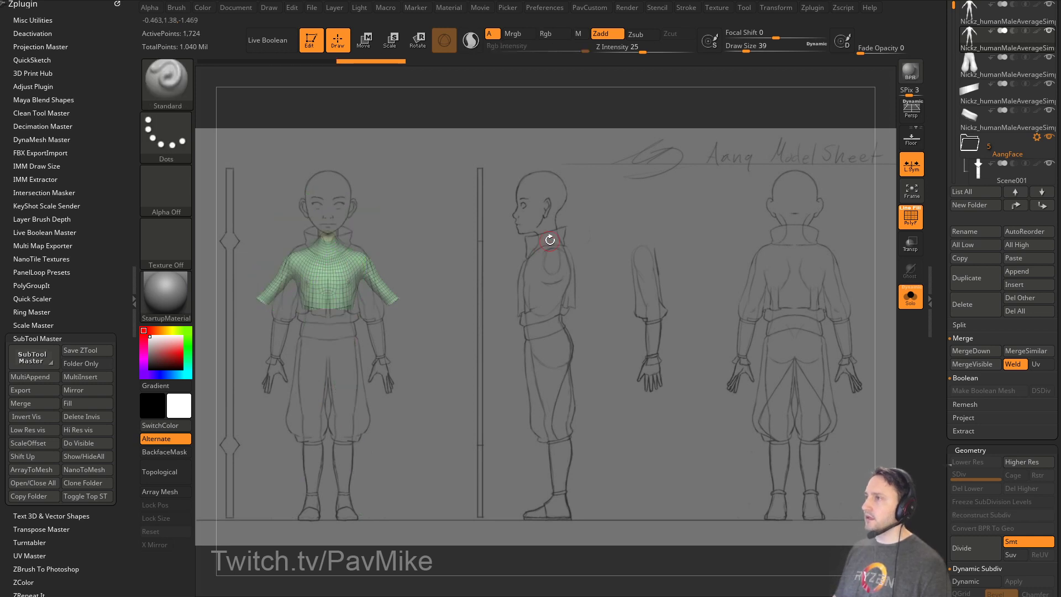
Switch to the Move brush and set its draw size to 124.
drag(514, 267, 521, 246)
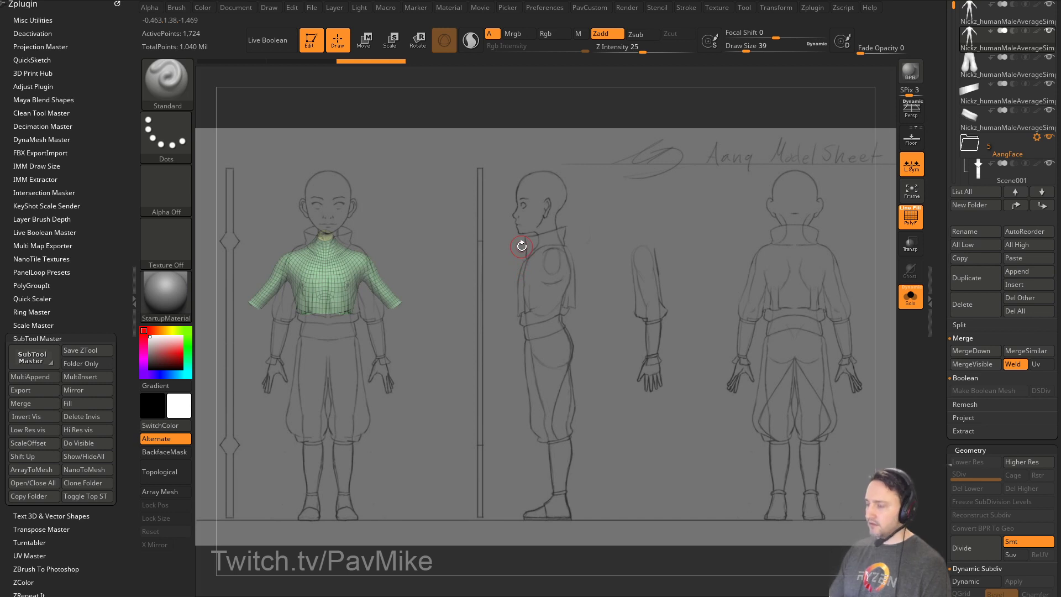
key(shift)
key(b)
key(m)
key(v)
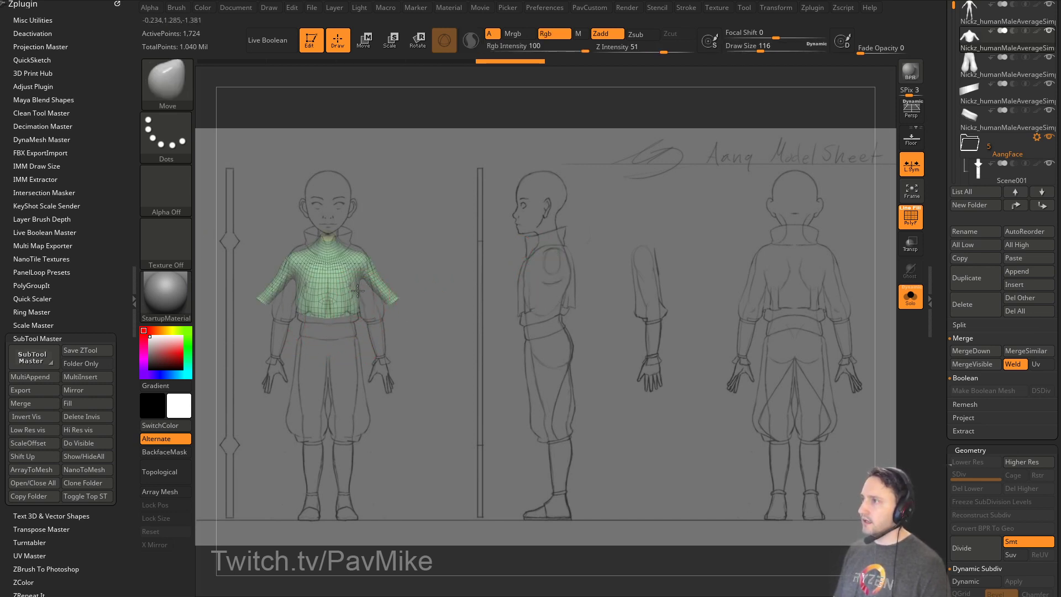
key(s)
drag(366, 257, 368, 257)
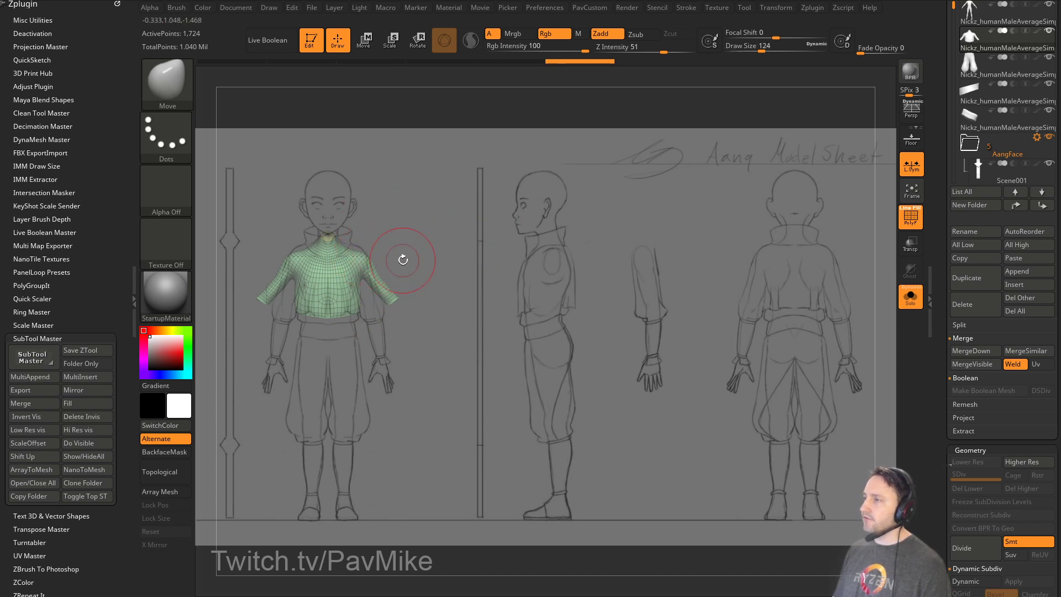
ctrl+shift+click(360, 266)
ctrl+shift+click(470, 235)
ctrl+shift+click(349, 263)
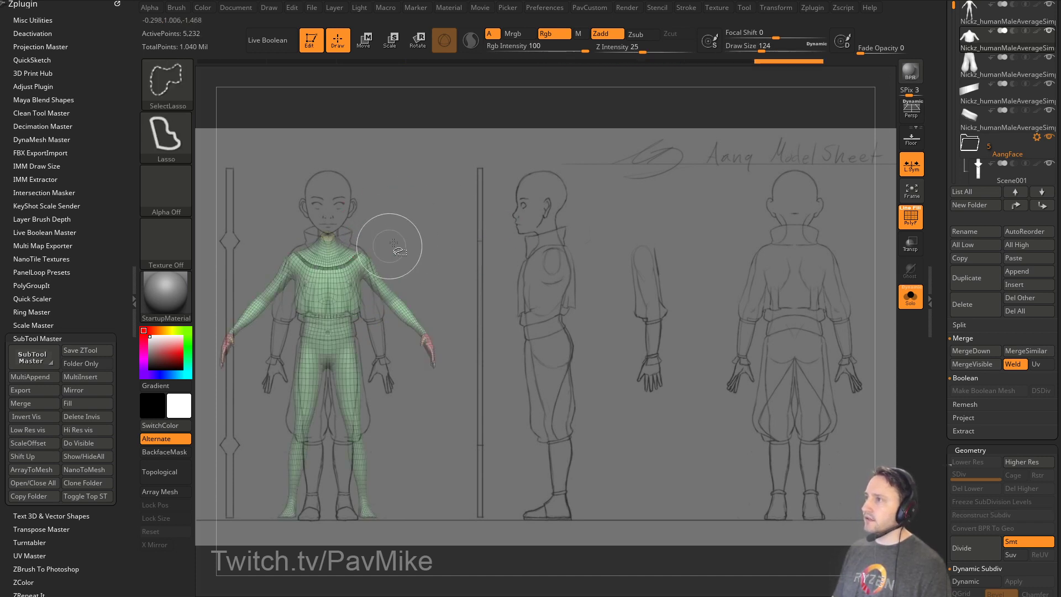
key(ctrl+z)
key(ctrl+z)
Delete the hidden geometry outside the isolated upper torso and set the selection brush to SelectRect.
key(1)
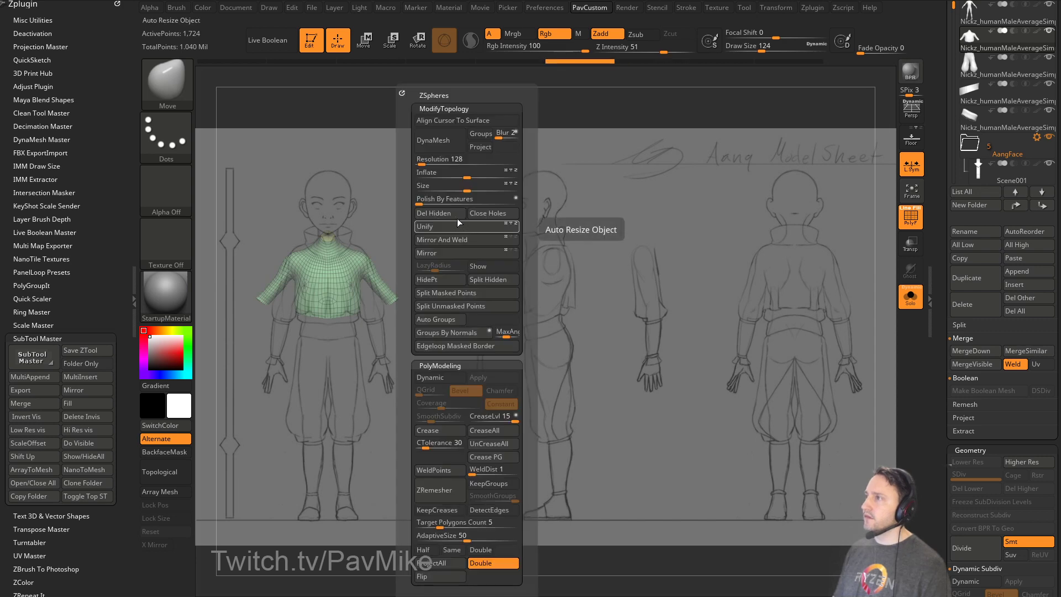
click(446, 213)
ctrl+shift+click(175, 94)
ctrl+shift+click(285, 99)
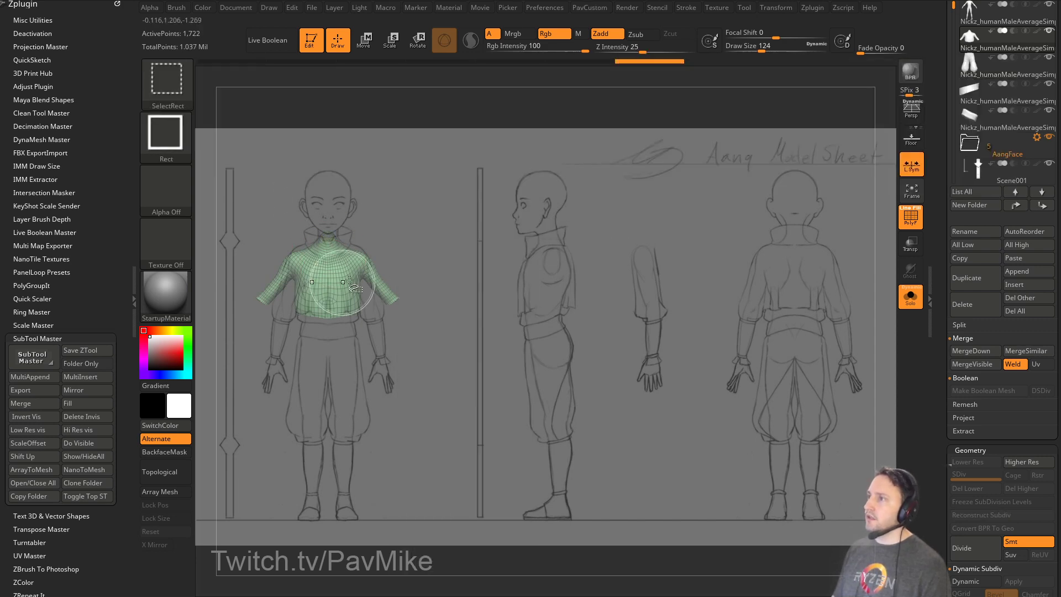
Hide the Aang model sheet reference behind the cropped torso mesh.
key(1)
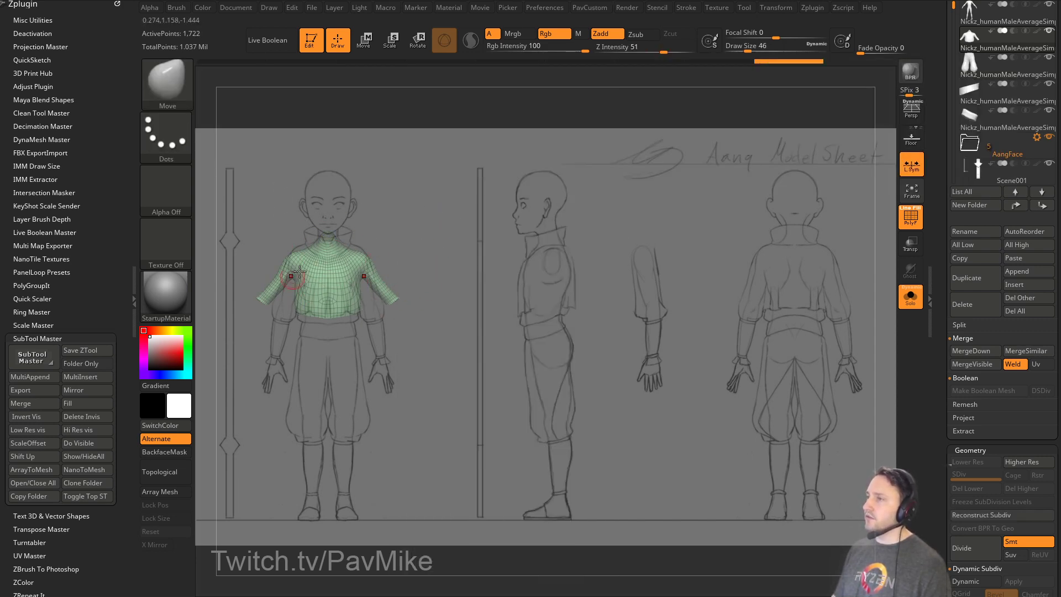
key(1)
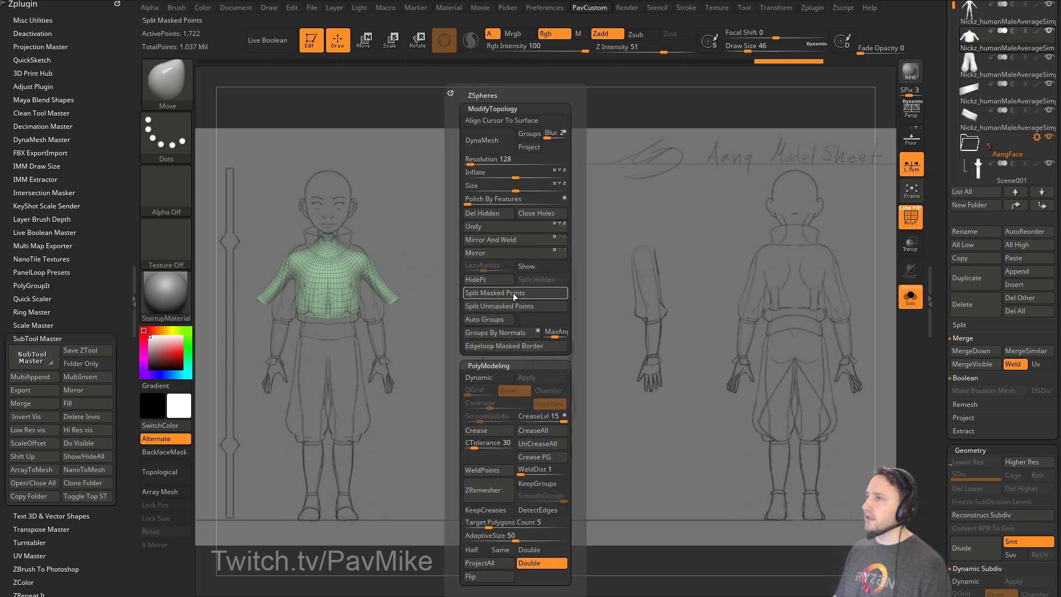
drag(518, 176, 522, 176)
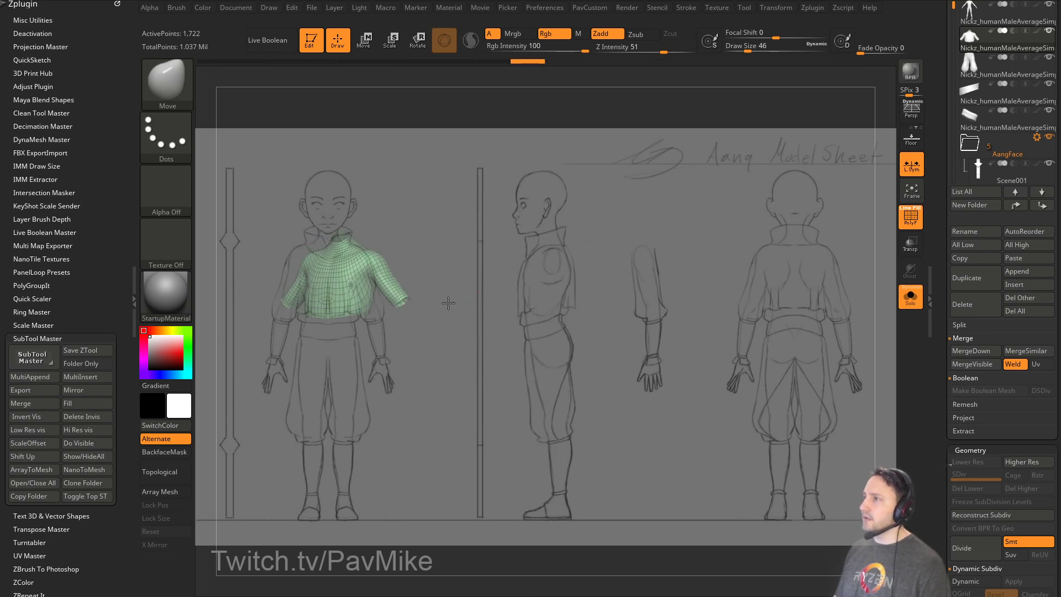
key(shift+z)
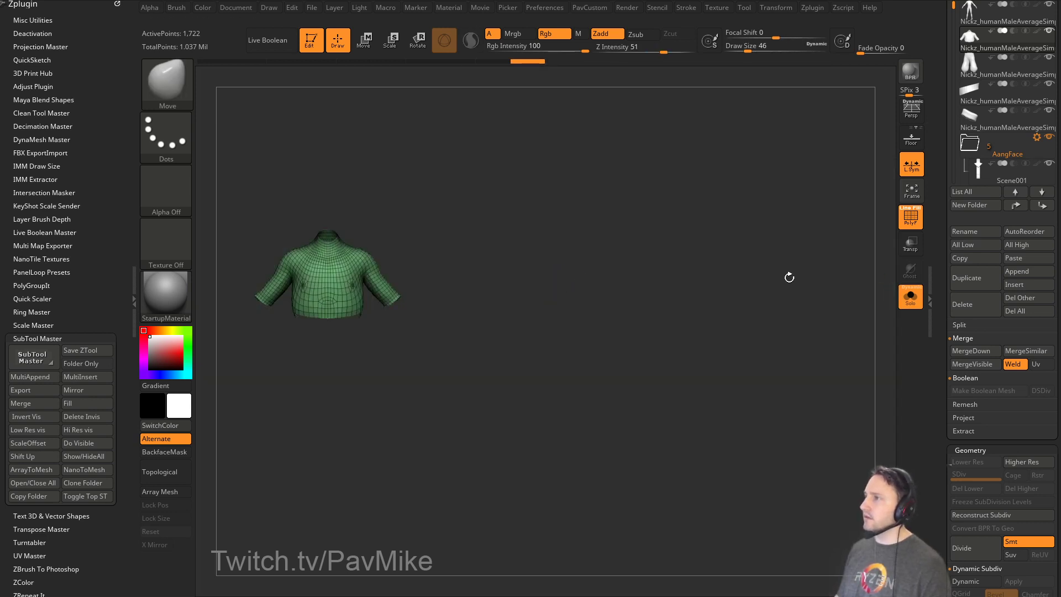
alt+drag(789, 277, 641, 368)
drag(641, 368, 508, 279)
drag(582, 257, 630, 329)
Mask the torso mesh by feature using Border only, with Groups and Crease off, and invert the mask.
drag(942, 350, 943, 43)
shift+click(968, 363)
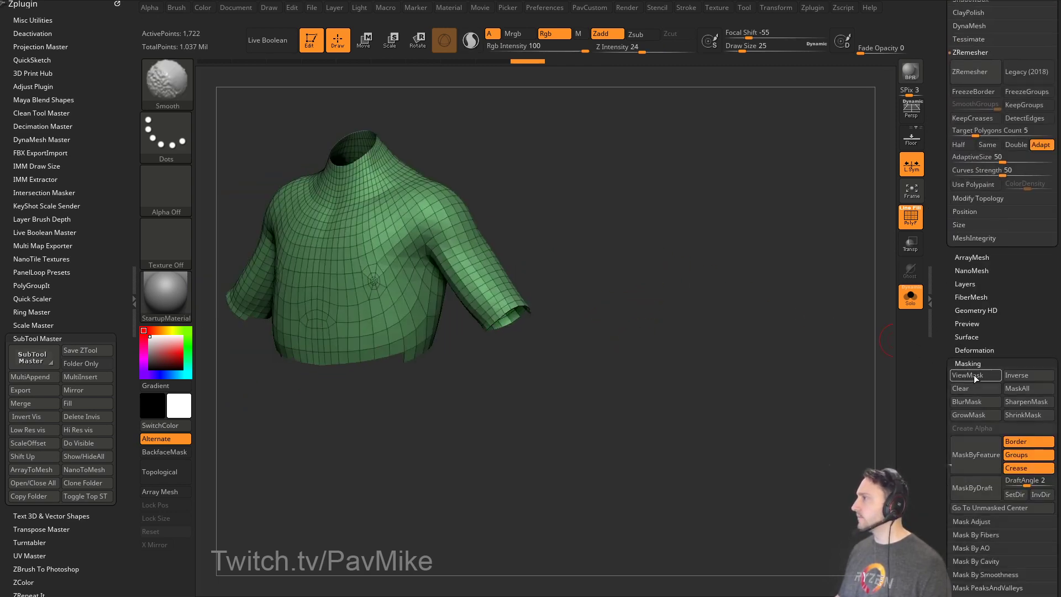
click(1013, 455)
click(1016, 465)
click(978, 457)
ctrl+click(770, 334)
Smooth the open neck, sleeve and hem borders with Polish By Features and turn off the mask display.
key(2)
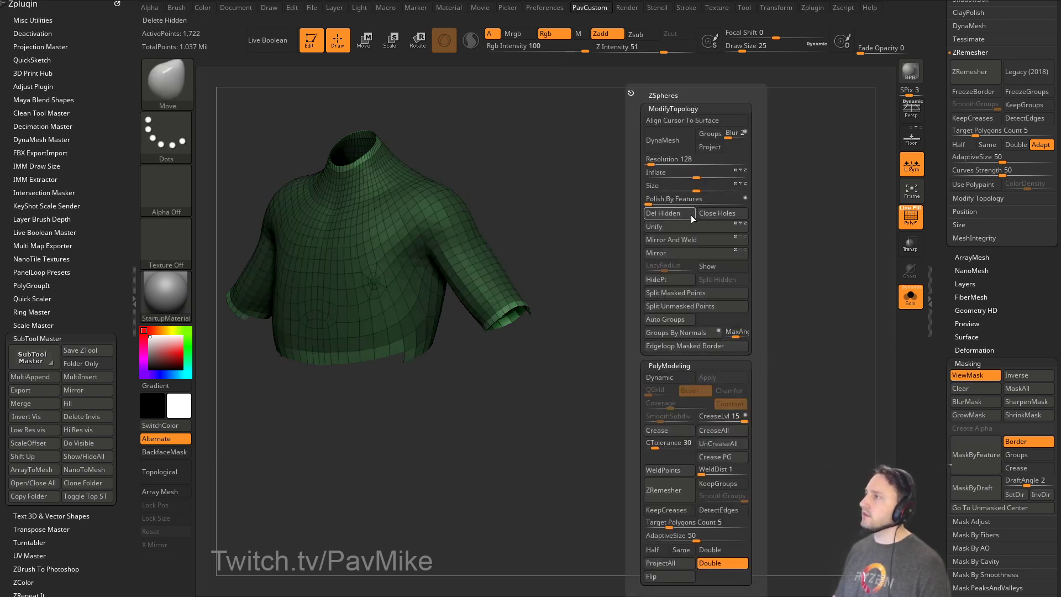
drag(652, 198, 663, 199)
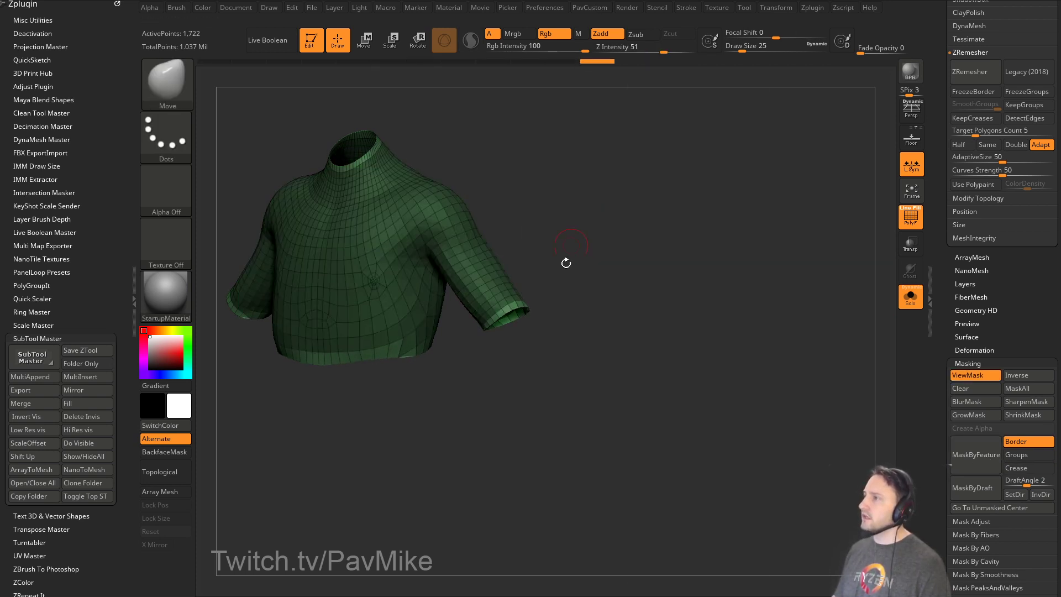
mouse_move(566, 263)
mouse_down()
mouse_move(532, 225)
mouse_move(617, 242)
mouse_move(665, 270)
mouse_move(704, 265)
mouse_up()
key(ctrl+h)
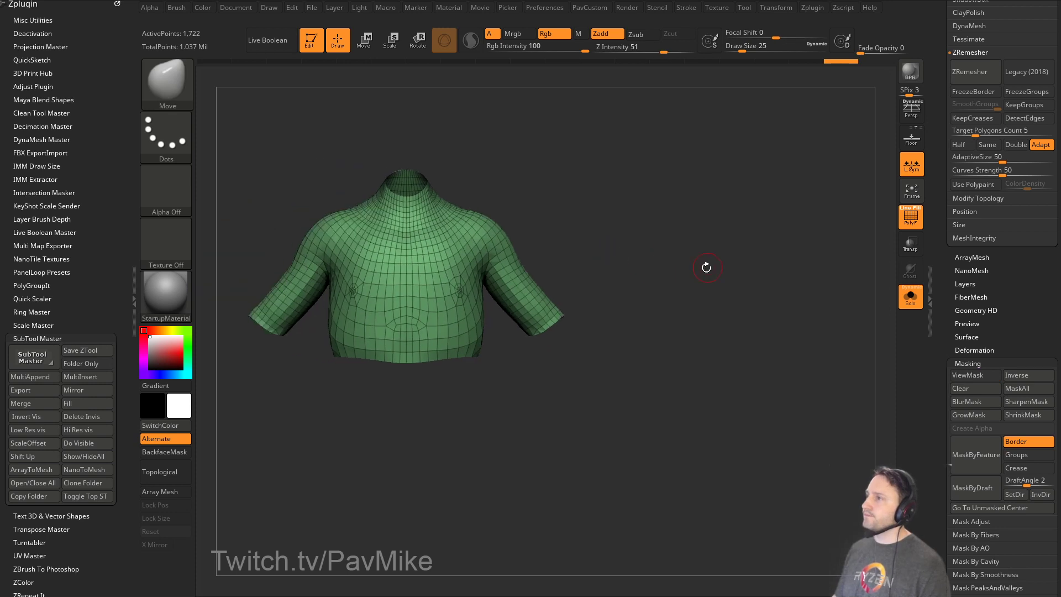
Bring up the browser's Aang image search to examine his outfit, and return to ZBrush.
key(s)
drag(614, 268, 671, 287)
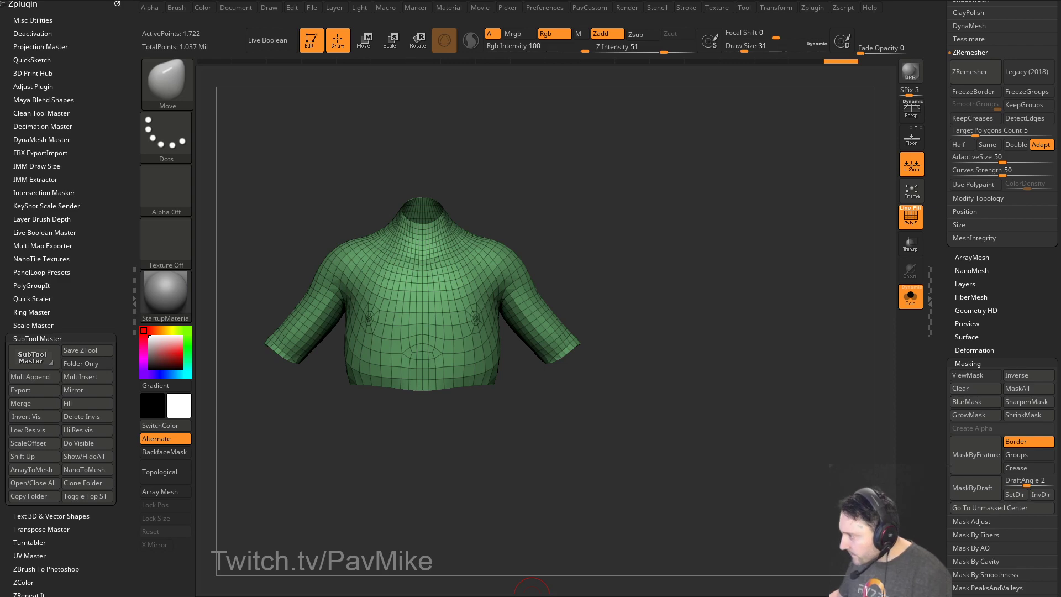
drag(531, 594, 472, 216)
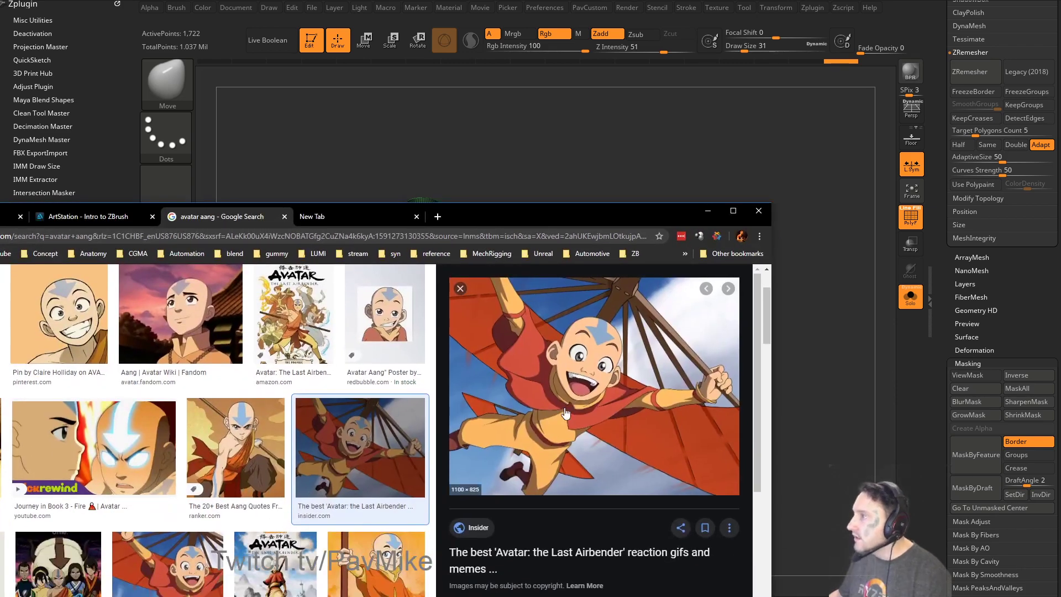
drag(594, 217, 597, 594)
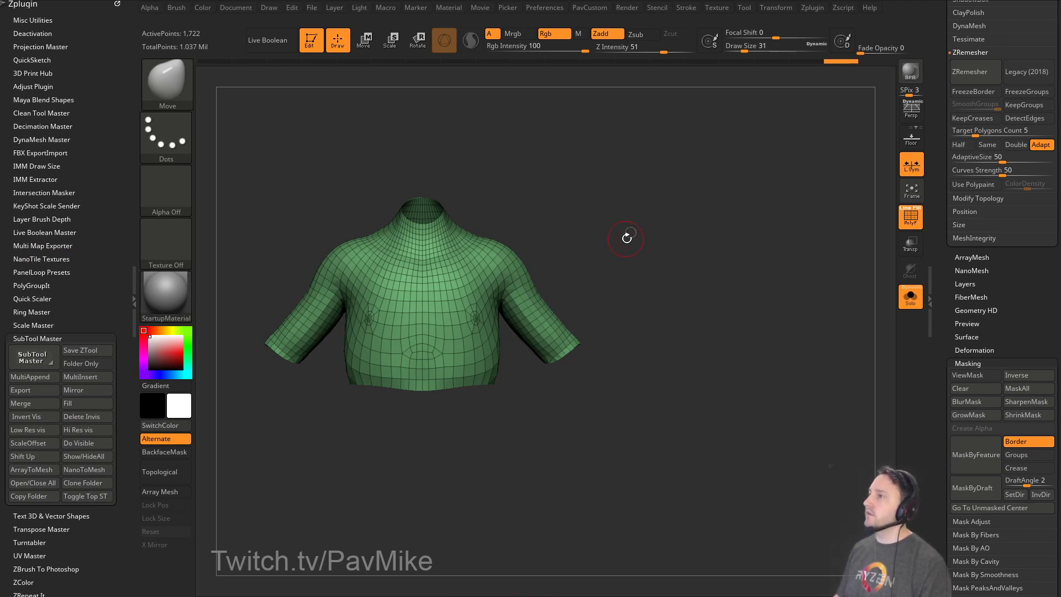
Hide the polygon strip down the shirt's centre front with the SelectLasso brush and delete it to open the garment.
ctrl+shift+click(166, 83)
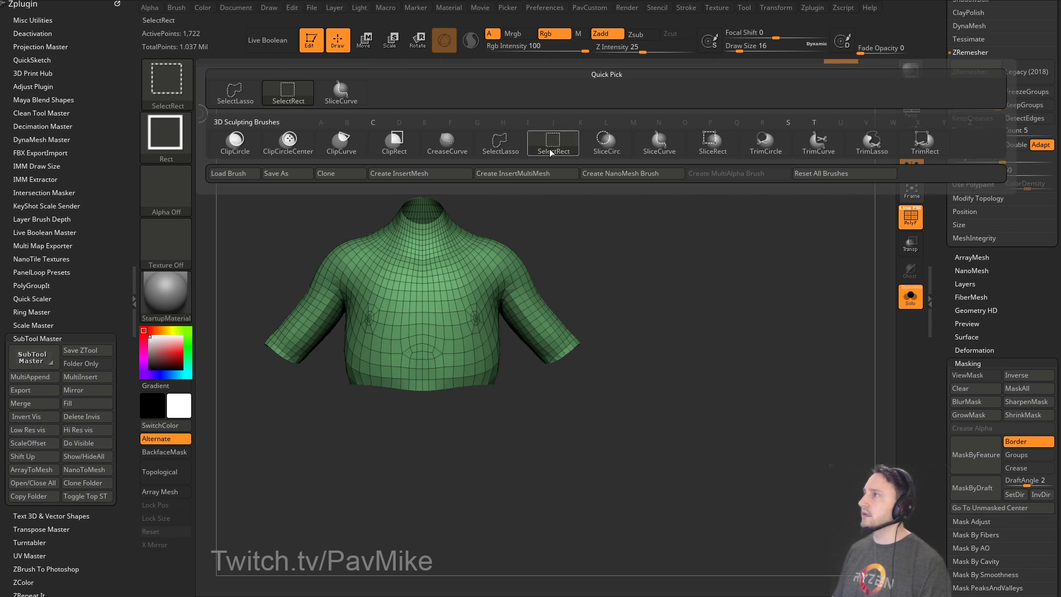
click(500, 142)
ctrl+right_drag(585, 250, 663, 259)
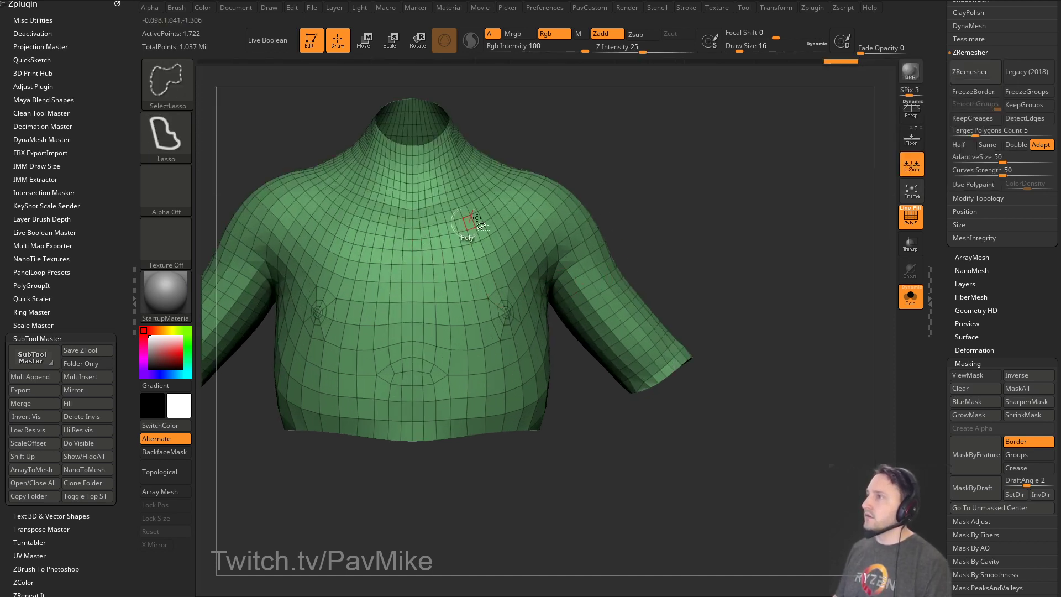
ctrl+shift+click(415, 247)
key(2)
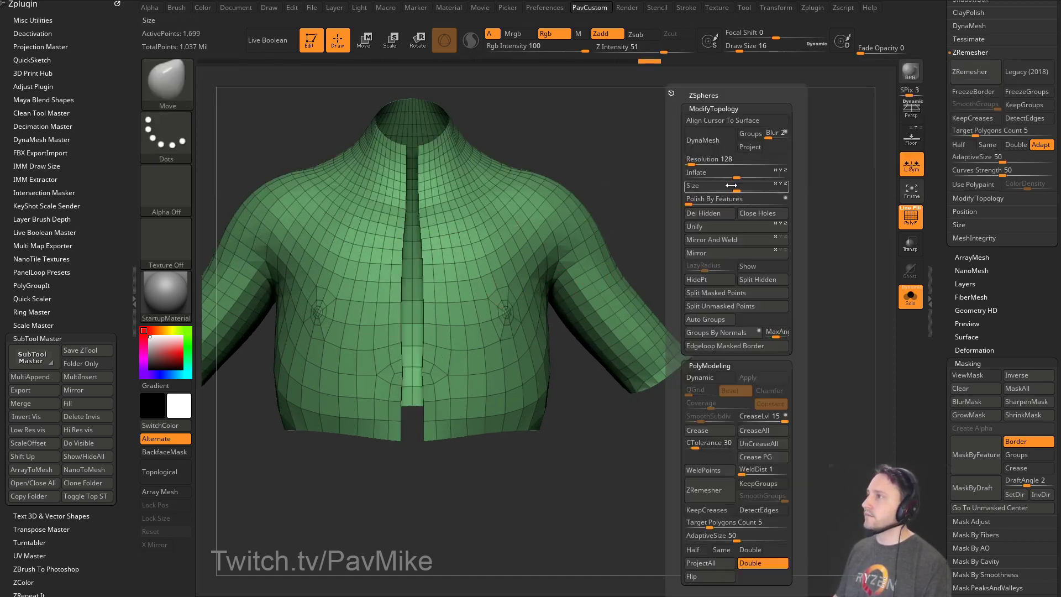
ctrl+right_drag(678, 249, 504, 120)
mouse_move(503, 120)
mouse_down()
mouse_move(678, 253)
mouse_move(878, 299)
mouse_move(691, 288)
mouse_up()
Turn off Solo and adjust the shirt's lower front edges over the body with the Move brush at draw size 65.
click(910, 297)
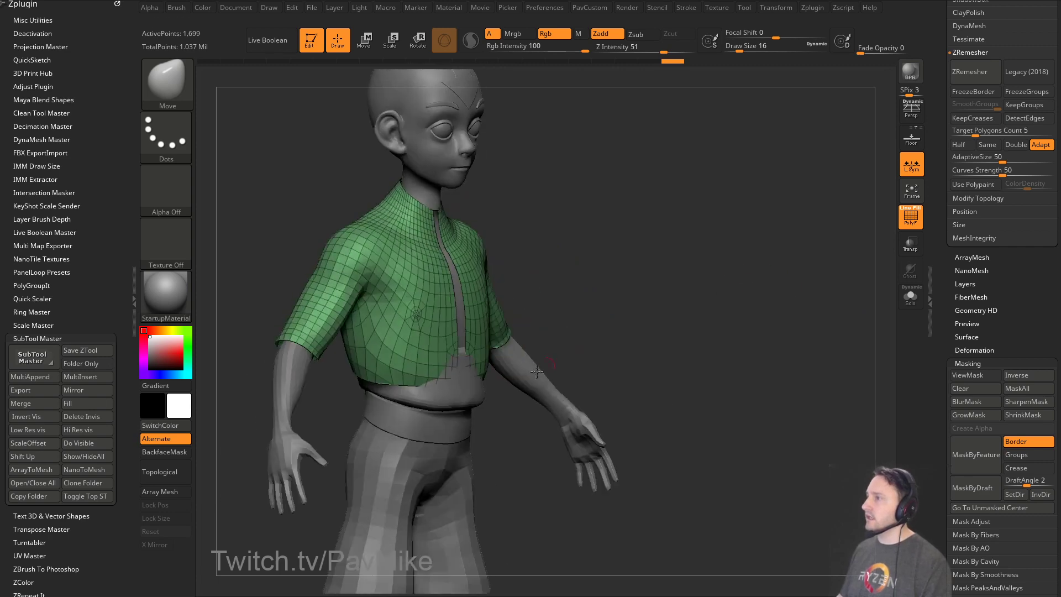
key(s)
drag(529, 379, 553, 379)
drag(467, 369, 497, 378)
key(s)
shift+drag(614, 354, 568, 356)
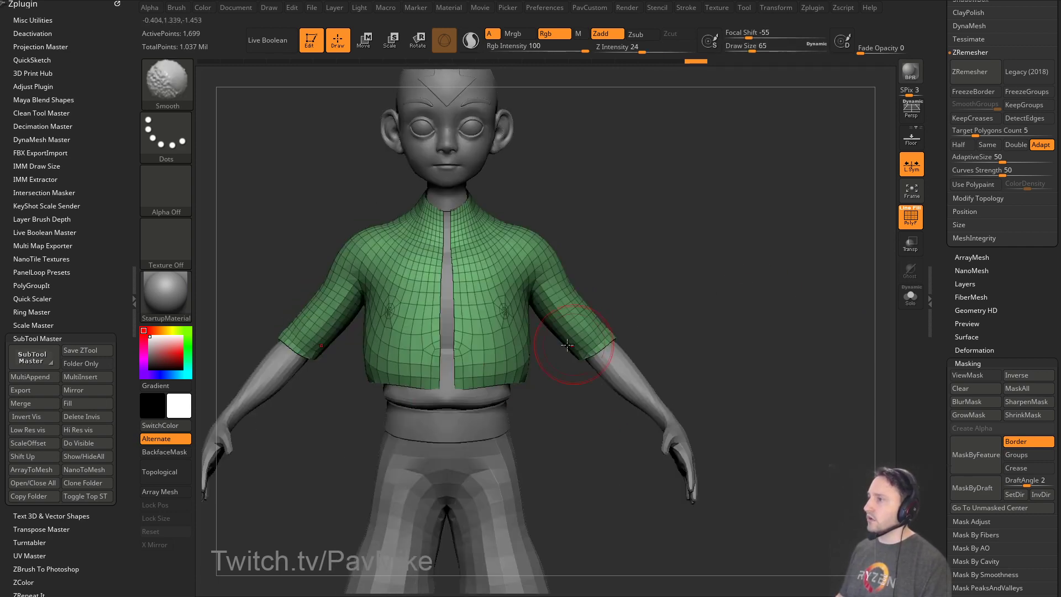
drag(470, 375, 487, 349)
Remesh the open shirt with ZRemesher using the Half option and an adaptive size of 0.
key(1)
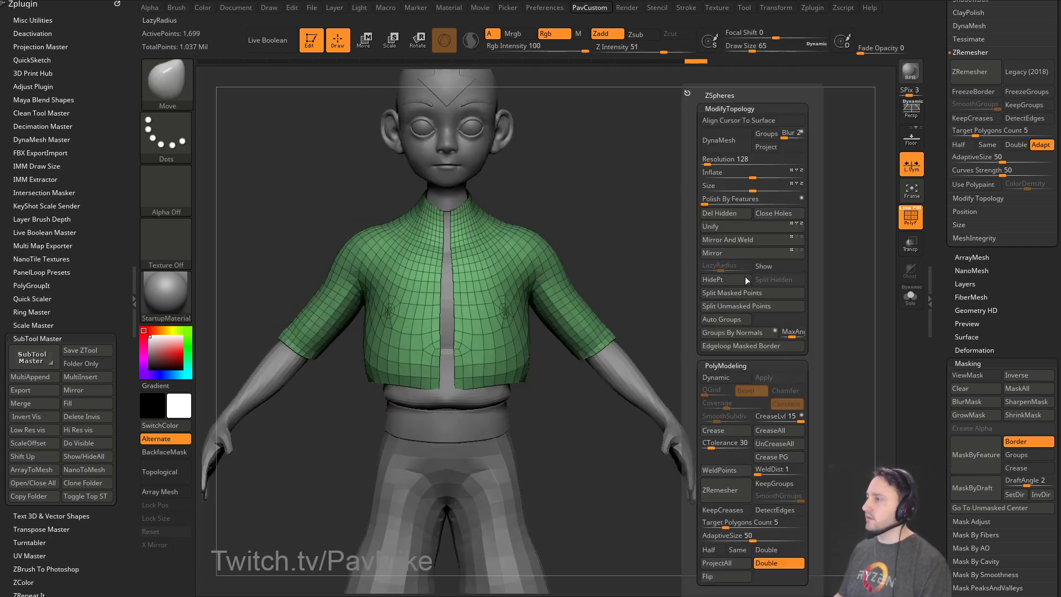
click(709, 549)
drag(751, 539, 702, 539)
click(734, 491)
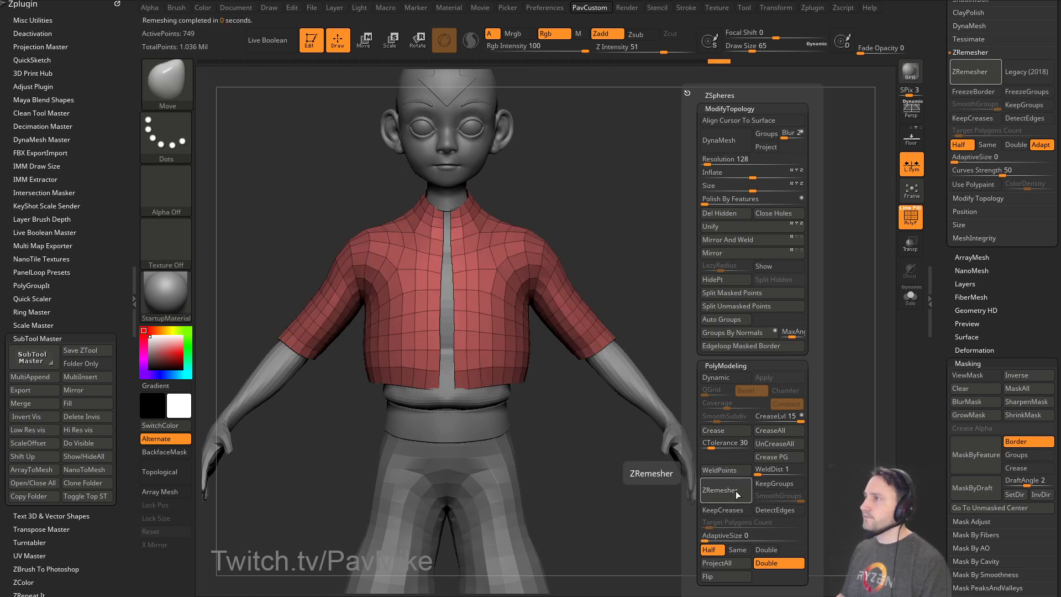
drag(623, 246, 695, 254)
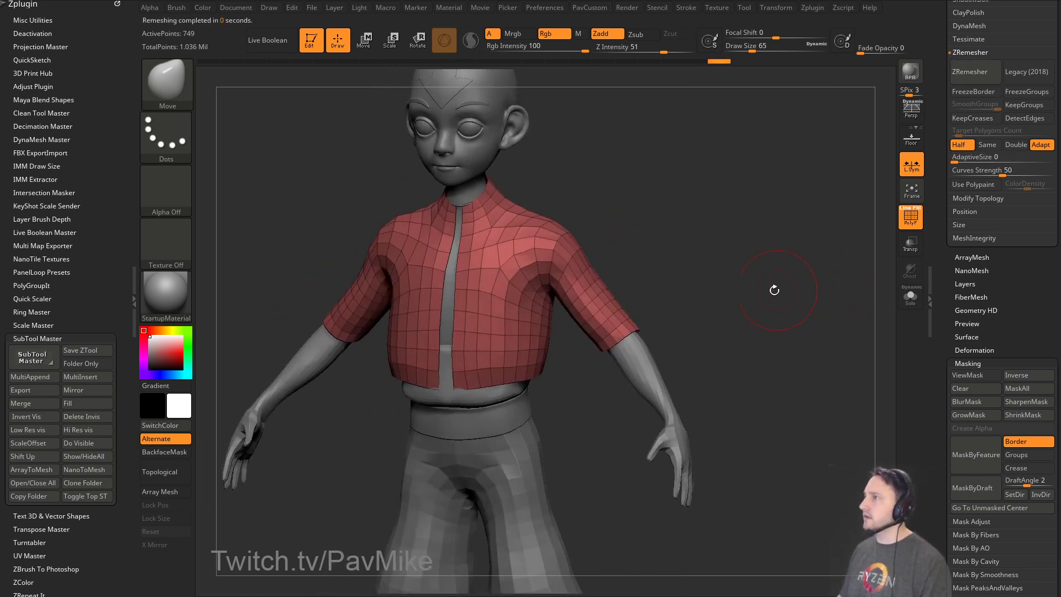
Compare the open shirt's silhouette with the model sheet's front view, then hide the reference.
shift+drag(774, 290, 769, 282)
drag(703, 270, 711, 282)
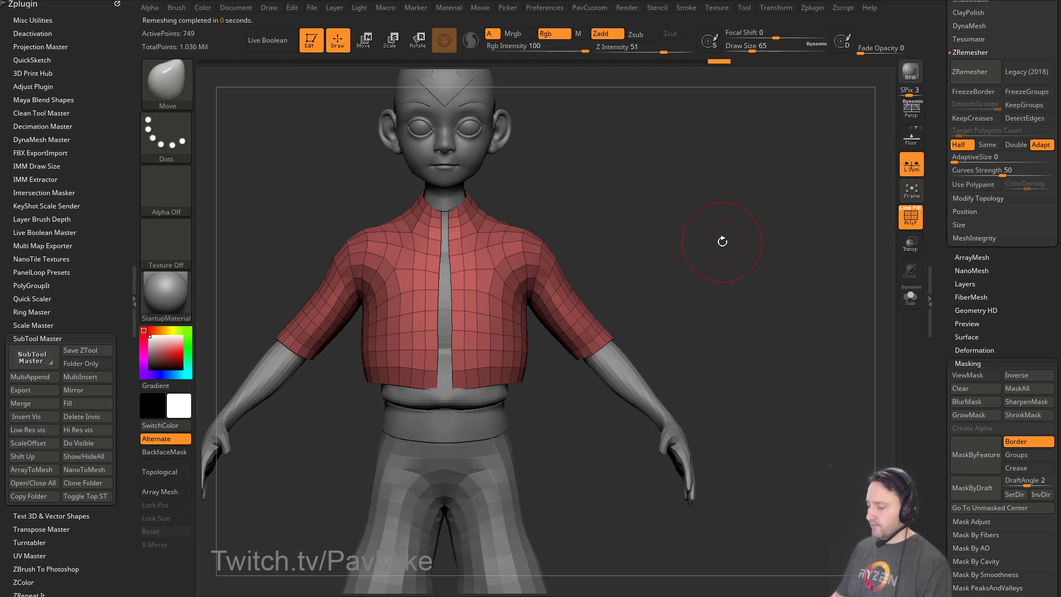
key(shift+z)
key(Left)
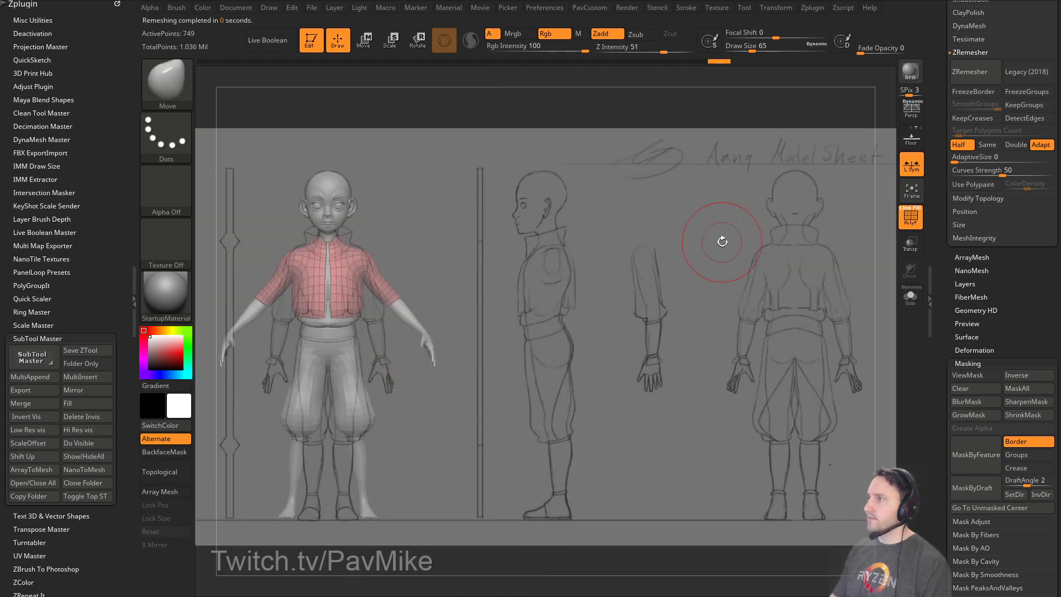
key(s)
drag(428, 260, 420, 263)
key(s)
click(423, 266)
key(shift+z)
Isolate the shirt and set up the ZModeler brush at draw size 22.
mouse_move(518, 234)
alt+mouse_down()
mouse_move(572, 320)
mouse_move(618, 296)
mouse_move(809, 262)
mouse_move(815, 327)
mouse_move(636, 368)
mouse_move(677, 334)
mouse_move(706, 348)
mouse_move(708, 339)
alt+mouse_up()
click(907, 294)
key(b)
key(z)
key(m)
key(s)
key(s)
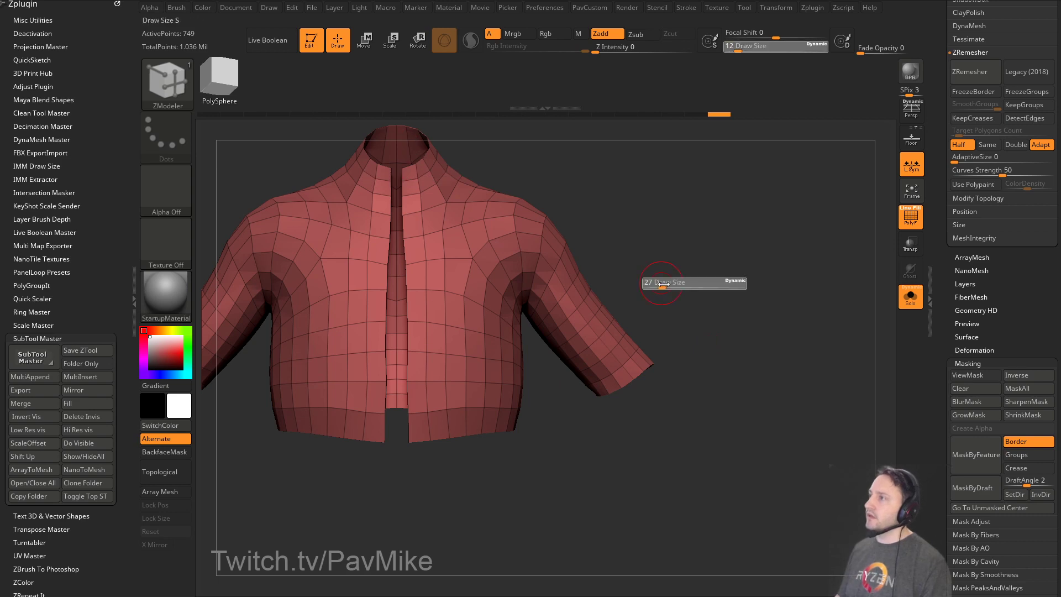
drag(664, 284, 661, 284)
alt+drag(678, 224, 691, 273)
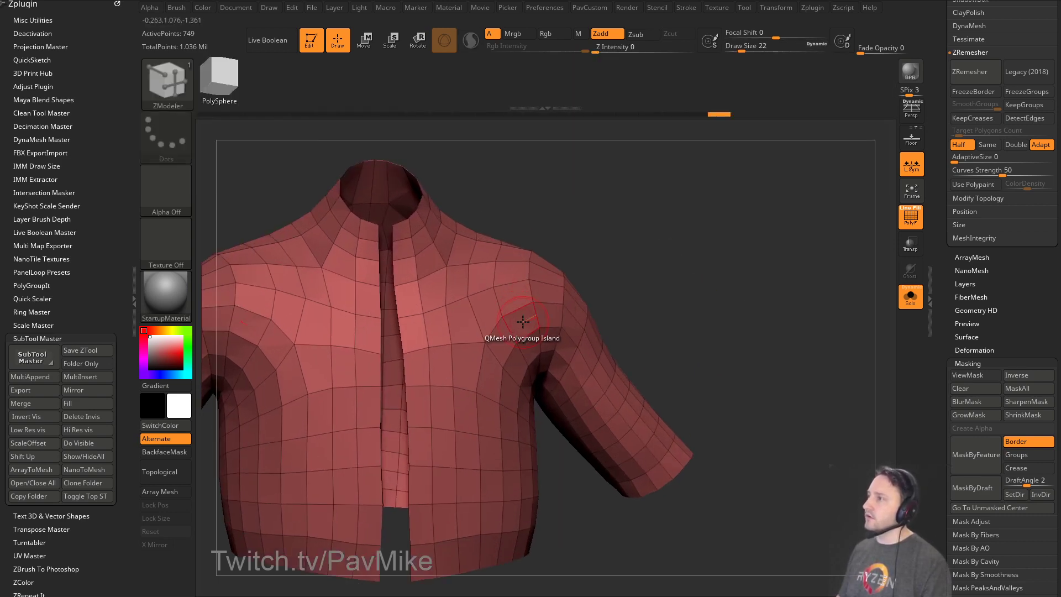
Set the ZModeler polygon action to Extrude with the Polygroup All target and extrude the shirt to give it thickness.
key(space)
click(445, 241)
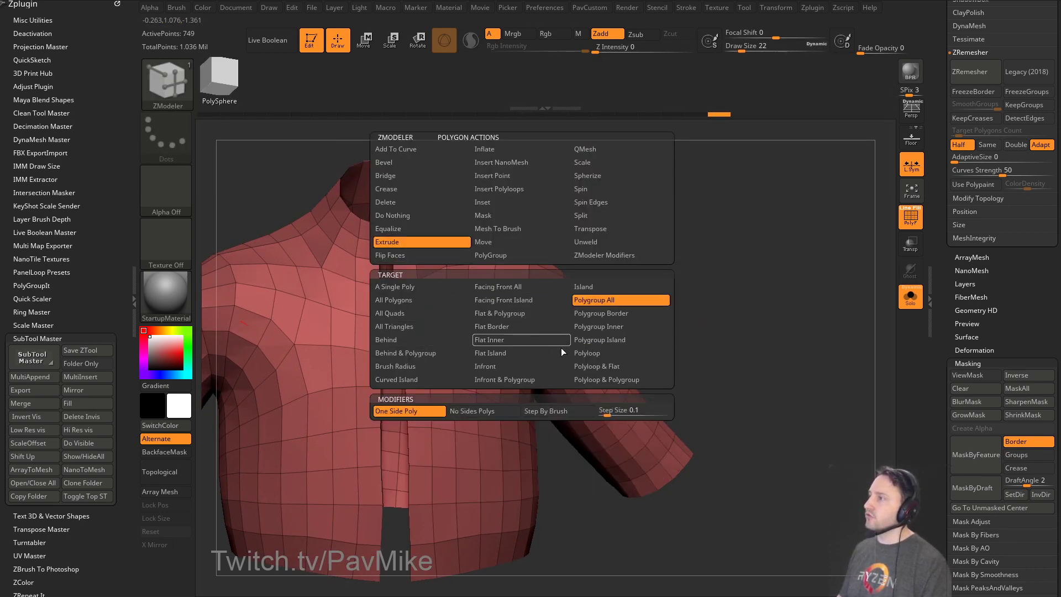
drag(675, 277, 677, 295)
drag(487, 390, 491, 391)
drag(657, 293, 703, 207)
drag(645, 346, 531, 426)
drag(473, 476, 467, 473)
Turn off Solo and PolyFrame, and mask the whole shirt except the sleeve ends using MaskLasso and an inverted mask.
drag(739, 345, 752, 277)
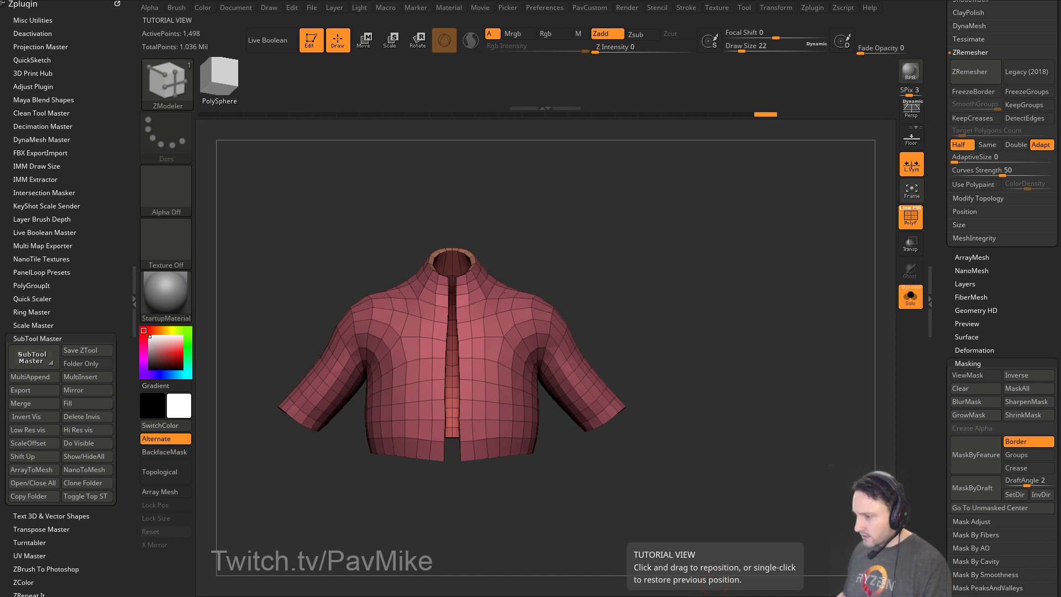
click(916, 291)
click(914, 219)
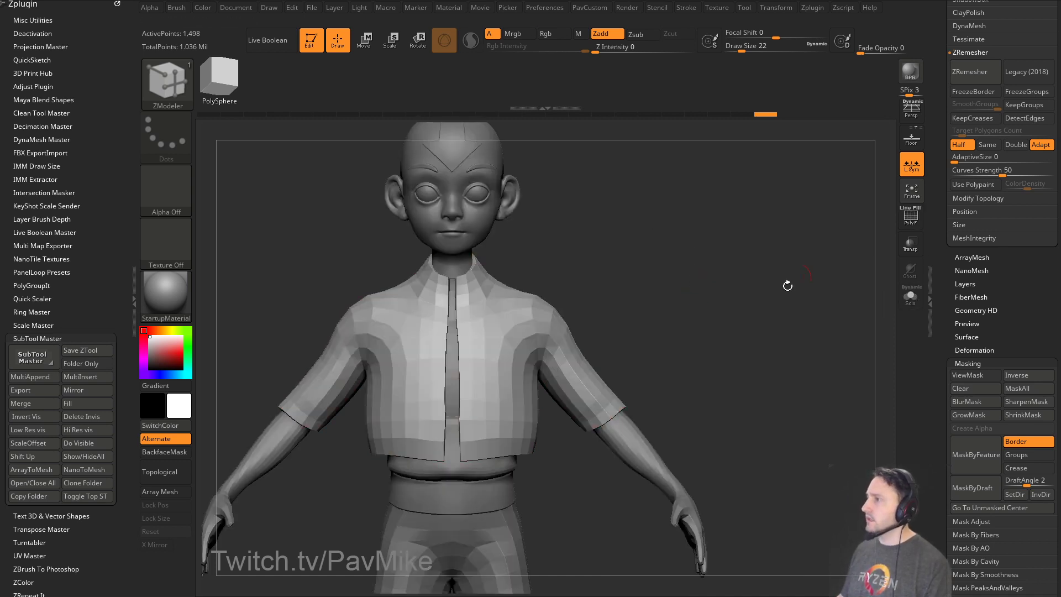
alt+drag(786, 285, 775, 314)
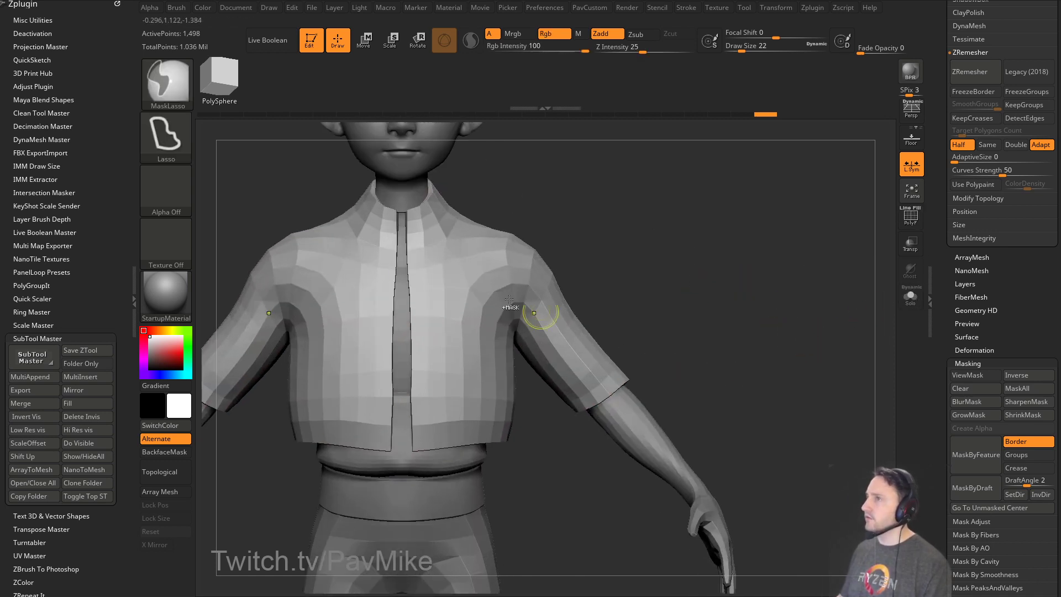
mouse_move(541, 490)
ctrl+mouse_down()
mouse_move(600, 461)
mouse_move(643, 365)
mouse_move(598, 389)
mouse_move(547, 442)
ctrl+mouse_up()
ctrl+click(768, 365)
Isolate the shirt to examine the unmasked sleeve openings from below, and return to the full character in Draw mode.
key(w)
click(500, 185)
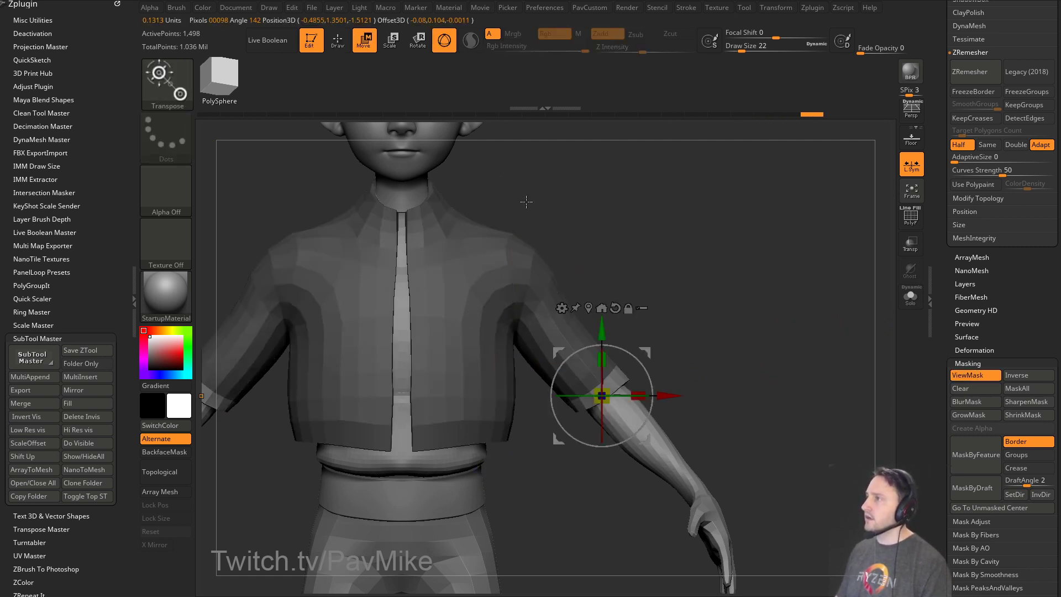
alt+drag(627, 352, 598, 345)
click(910, 297)
drag(854, 342, 768, 260)
drag(602, 396, 557, 407)
key(q)
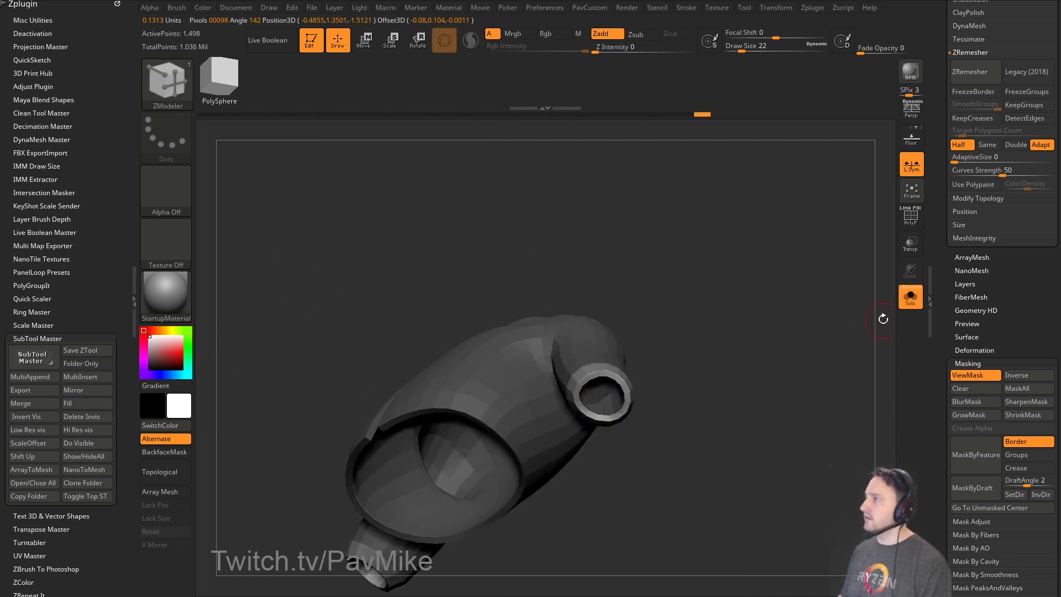
click(910, 298)
Hide the mask display and shape the sleeve ends to the model sheet's front view with the Move brush at draw size 62.
mouse_move(755, 234)
shift+mouse_down()
mouse_move(799, 319)
mouse_move(739, 311)
mouse_move(760, 324)
mouse_move(773, 307)
shift+mouse_up()
key(ctrl+h)
key(shift+z)
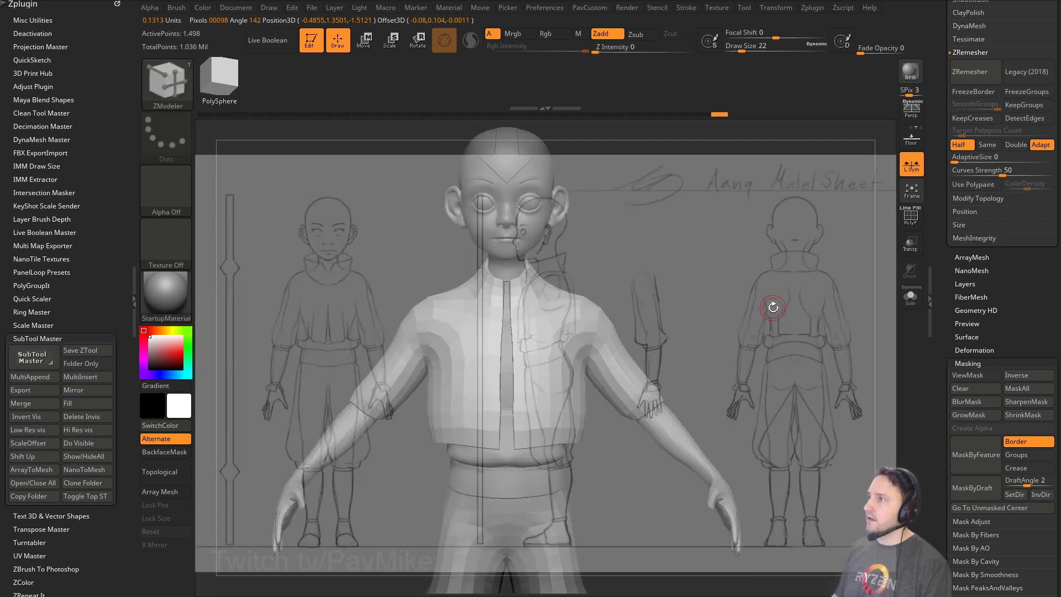
key(1)
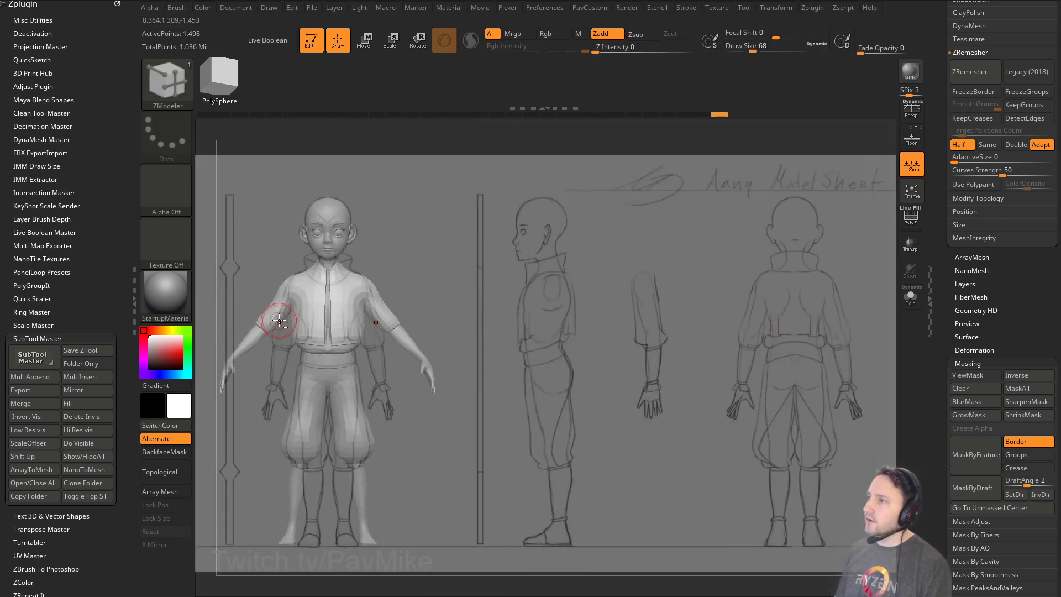
key(b)
key(m)
key(v)
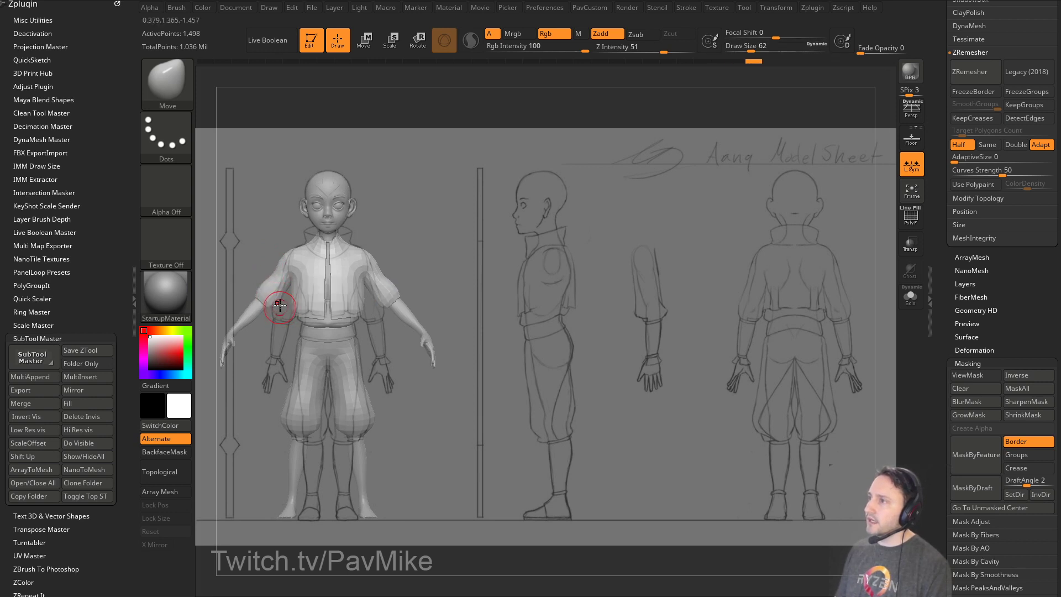
mouse_move(278, 296)
mouse_down()
mouse_move(261, 282)
mouse_move(293, 261)
mouse_up()
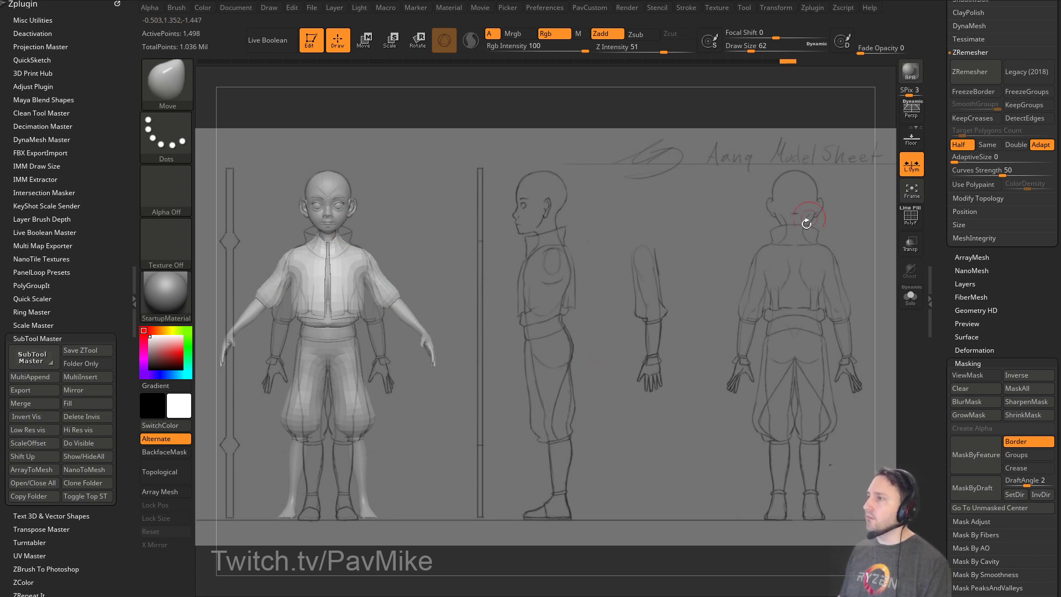
Adjust the sleeve ends from the back and side with the Move brush to puff them around the arms.
drag(588, 289, 802, 337)
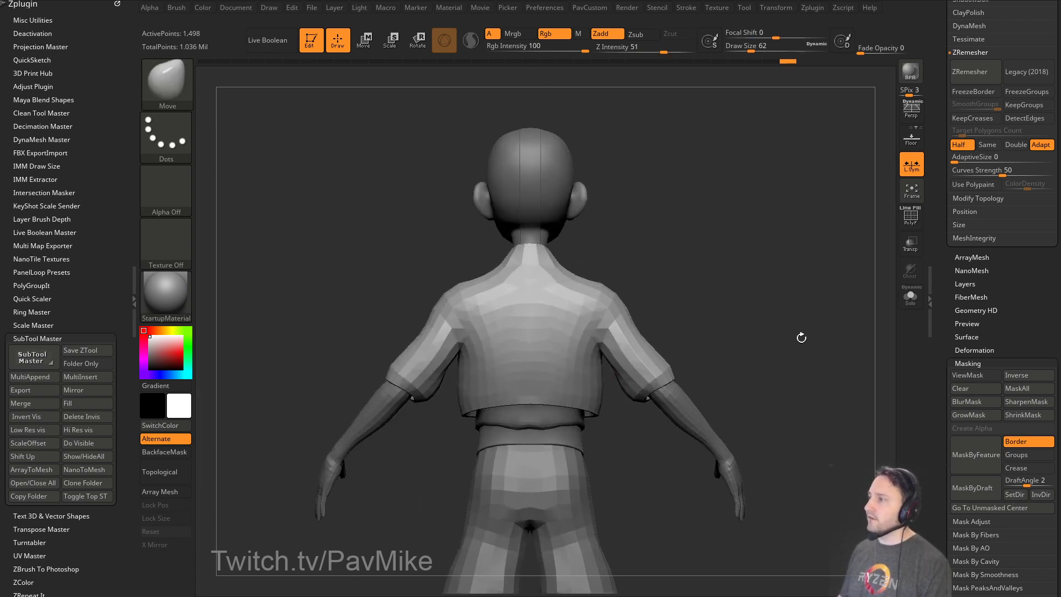
mouse_move(412, 396)
mouse_down()
mouse_move(434, 387)
mouse_move(399, 362)
mouse_up()
mouse_move(337, 310)
mouse_down()
mouse_move(464, 301)
mouse_move(538, 321)
mouse_up()
drag(485, 347, 486, 332)
mouse_move(588, 319)
mouse_down()
mouse_move(508, 339)
mouse_move(545, 296)
mouse_move(698, 297)
mouse_move(675, 289)
mouse_up()
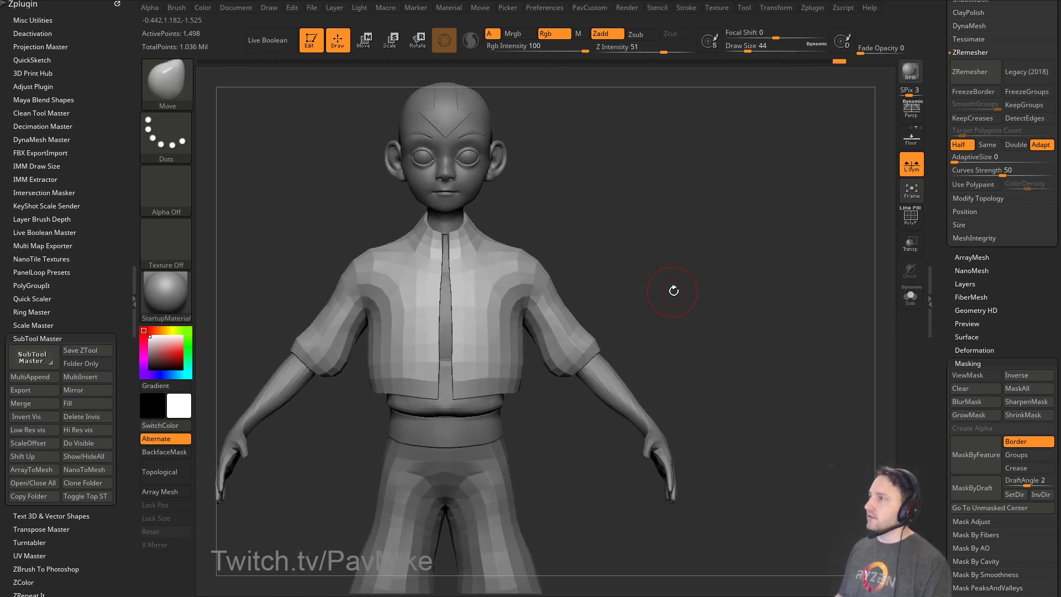
Show the model sheet over the front view and switch to the Standard brush at draw size 46.
key(shift)
key(shift+z)
key(f)
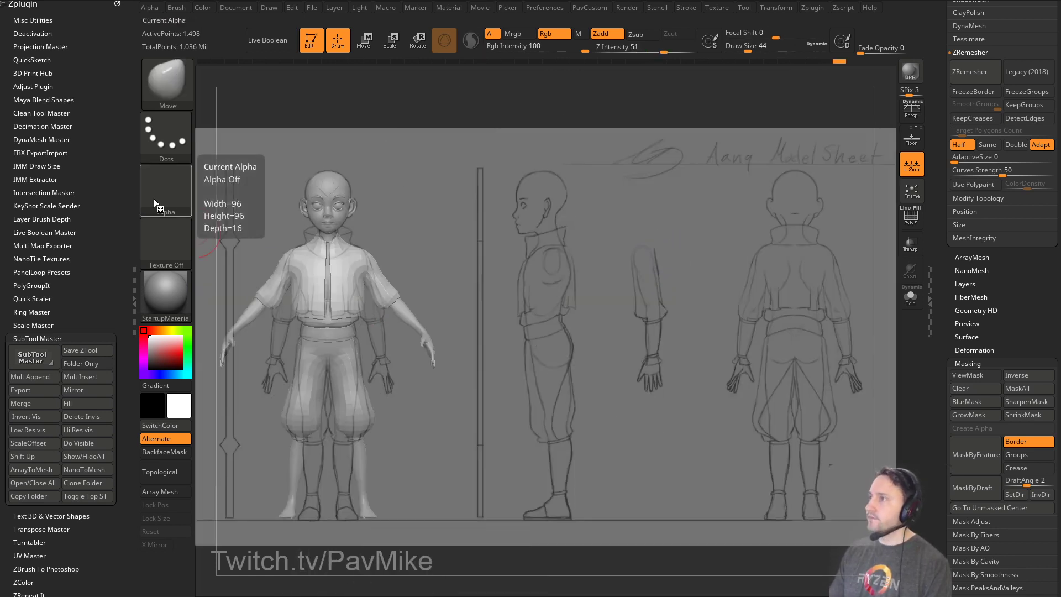
key(s)
drag(453, 259, 458, 251)
key(b)
key(s)
key(t)
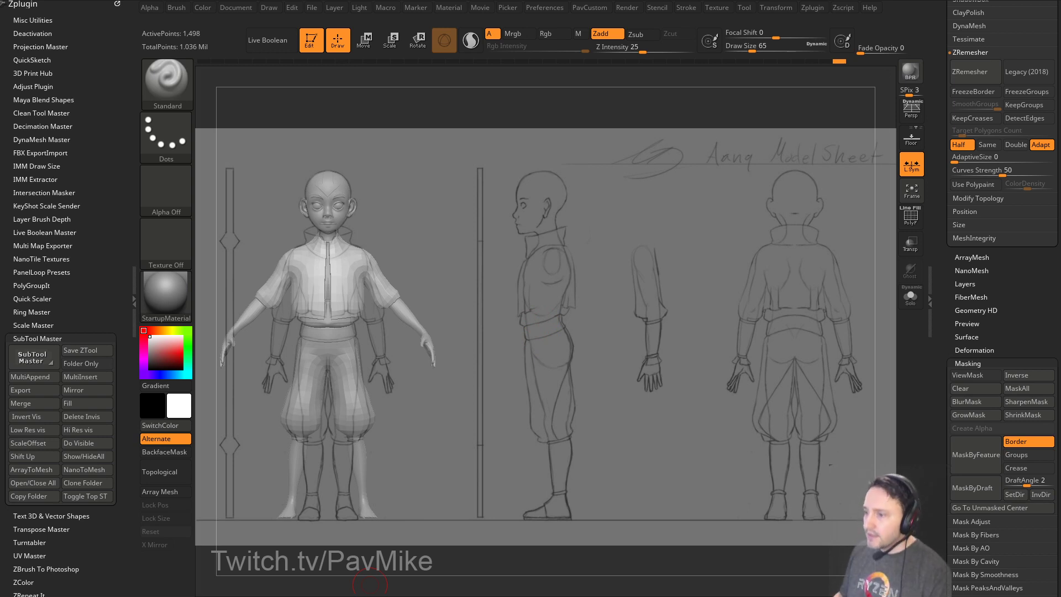
key(s)
drag(486, 265, 478, 265)
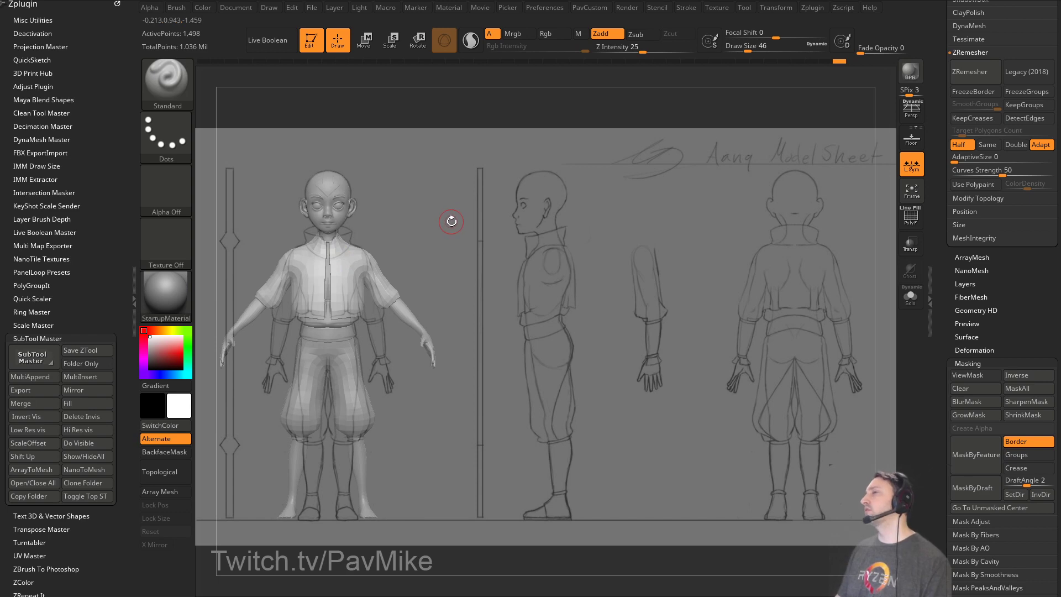
Duplicate the body subtool, turn on Solo and PolyFrame, and make the duplicate the active subtool.
alt+click(388, 314)
scroll(967, 216, up, 10)
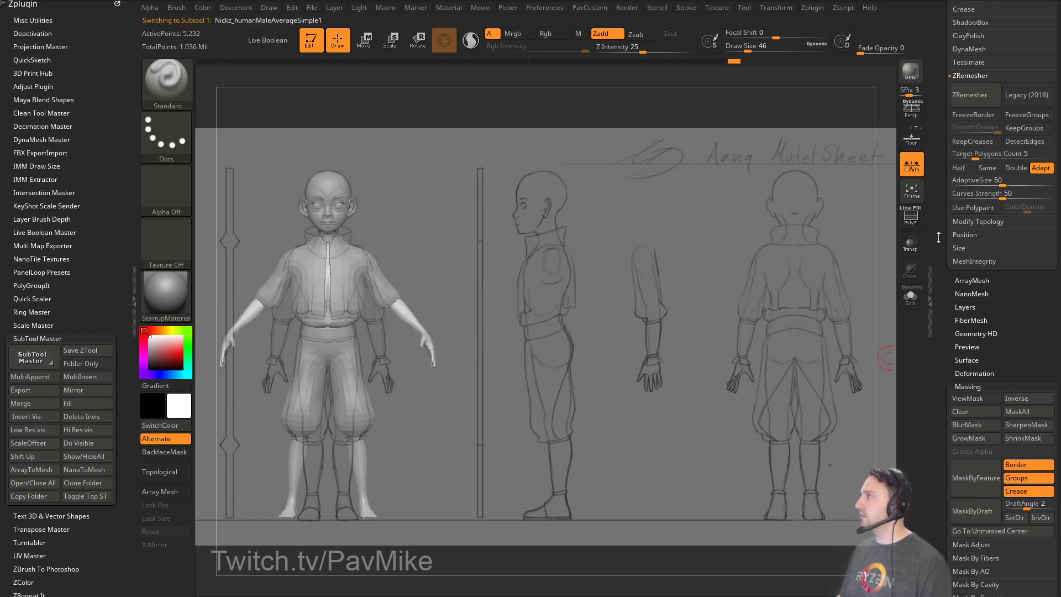
click(989, 270)
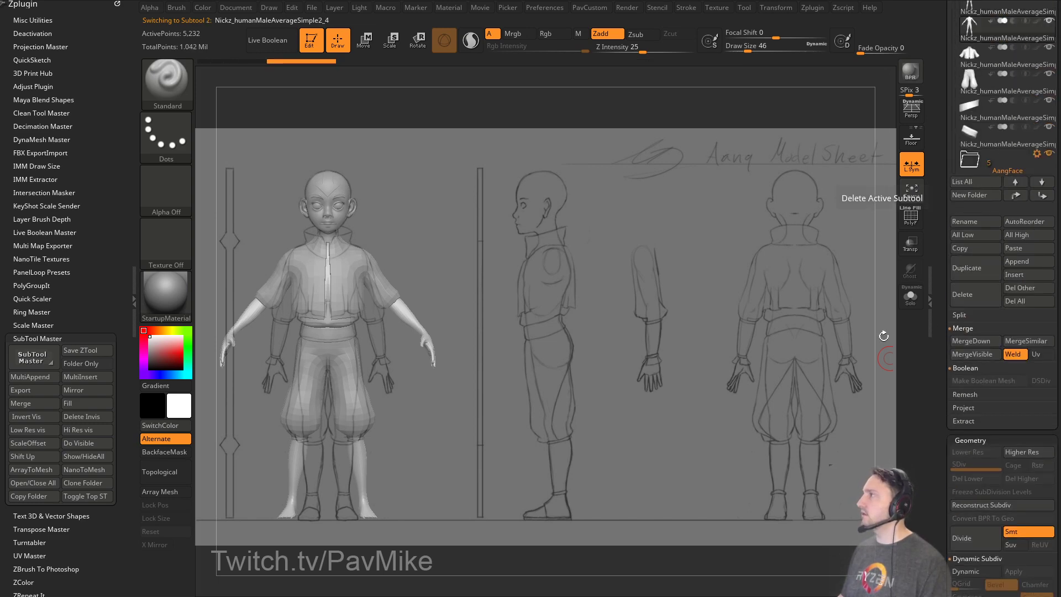
scroll(954, 292, up, 5)
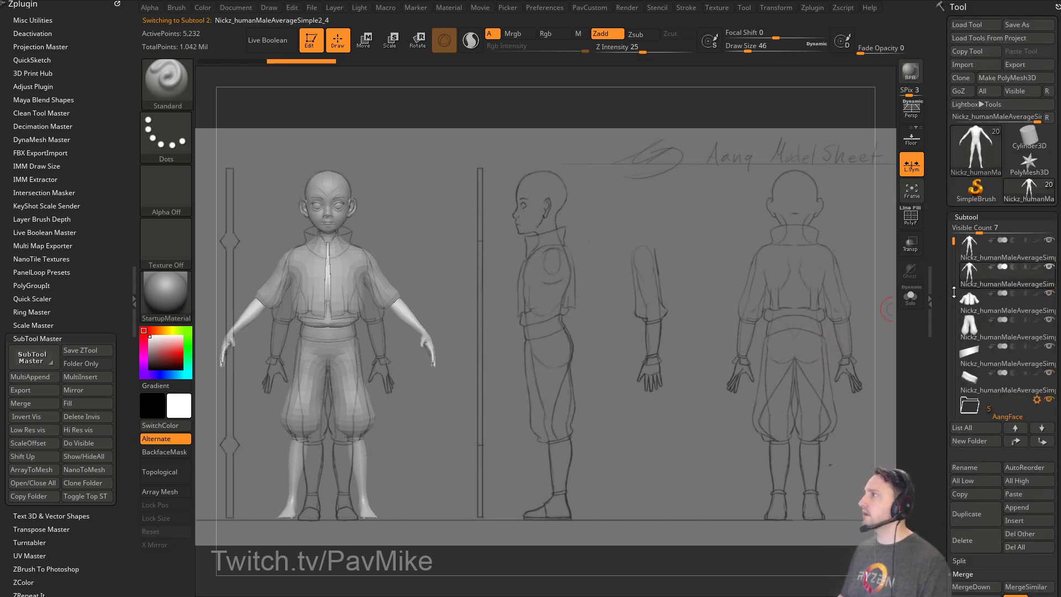
click(987, 250)
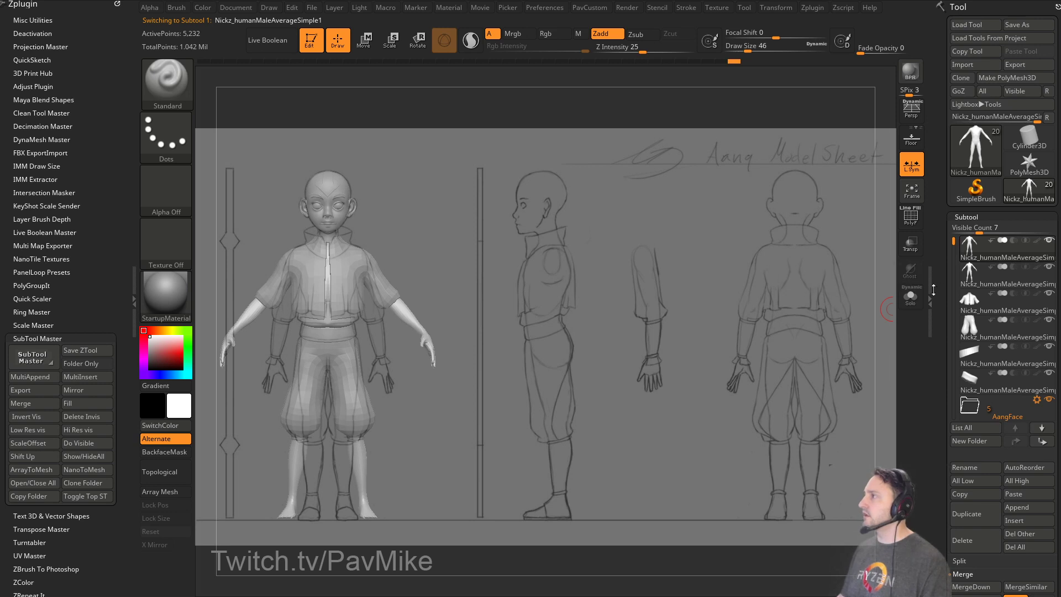
click(910, 297)
key(shift+f)
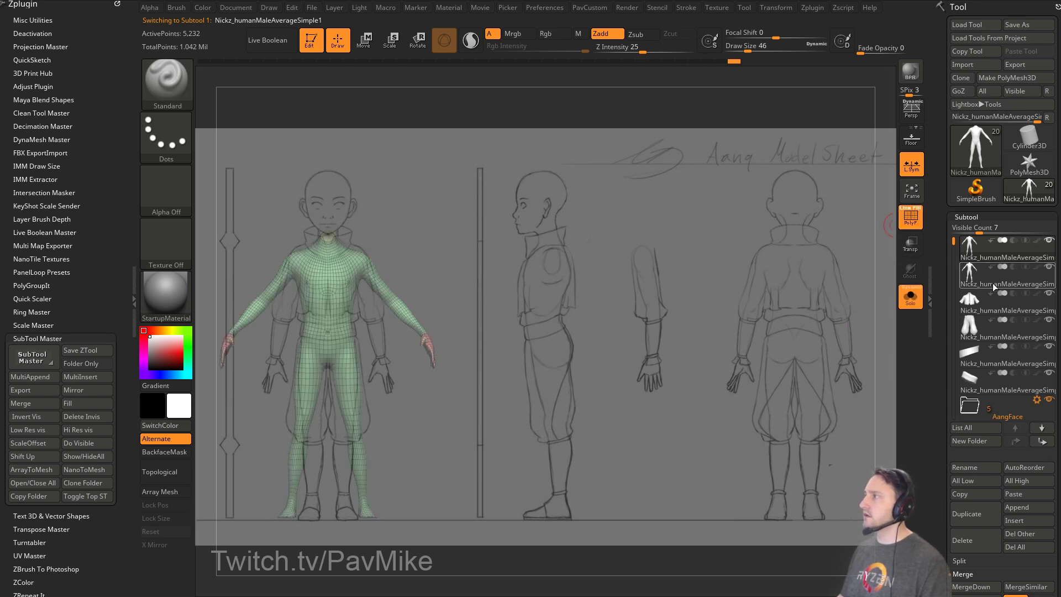
click(992, 282)
scroll(944, 282, down, 1)
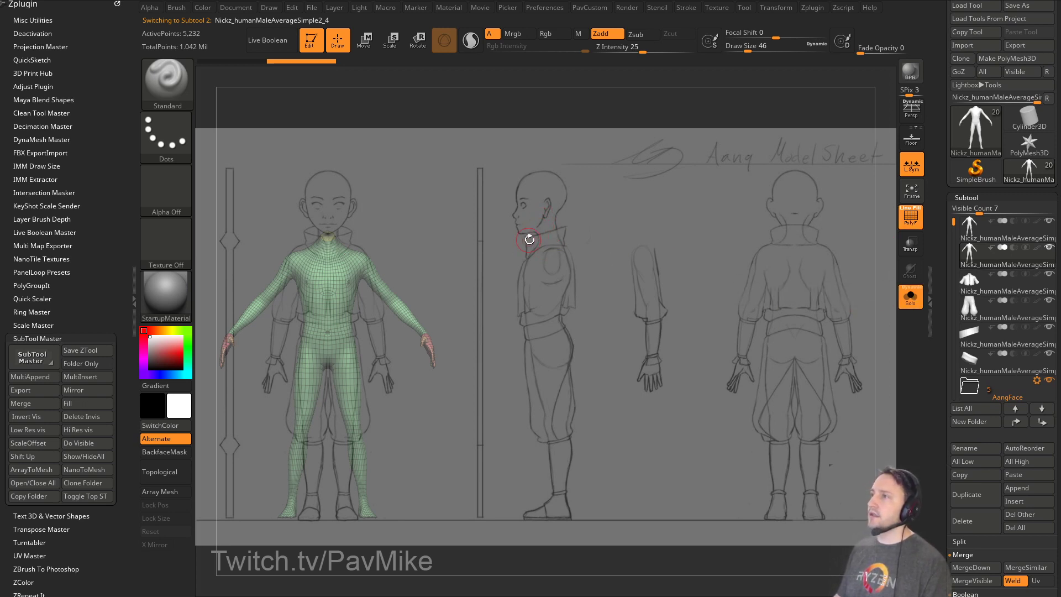
Slice the duplicate body around the base of the neck with the SliceCurve brush.
ctrl+shift+click(179, 84)
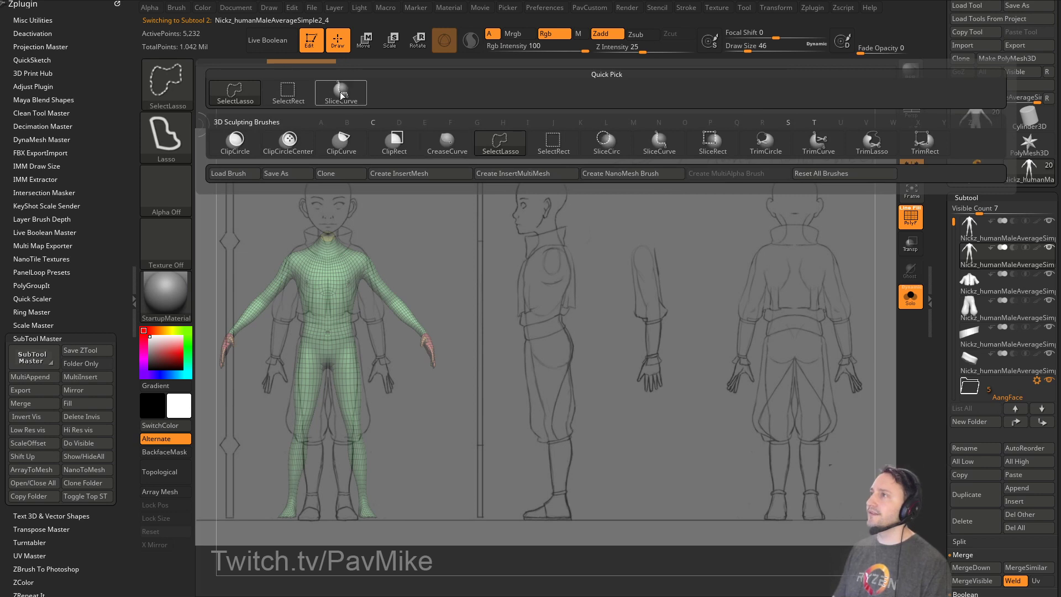
click(340, 95)
mouse_move(244, 189)
ctrl+shift+mouse_down()
mouse_move(320, 259)
mouse_move(385, 244)
mouse_move(369, 233)
ctrl+shift+mouse_up()
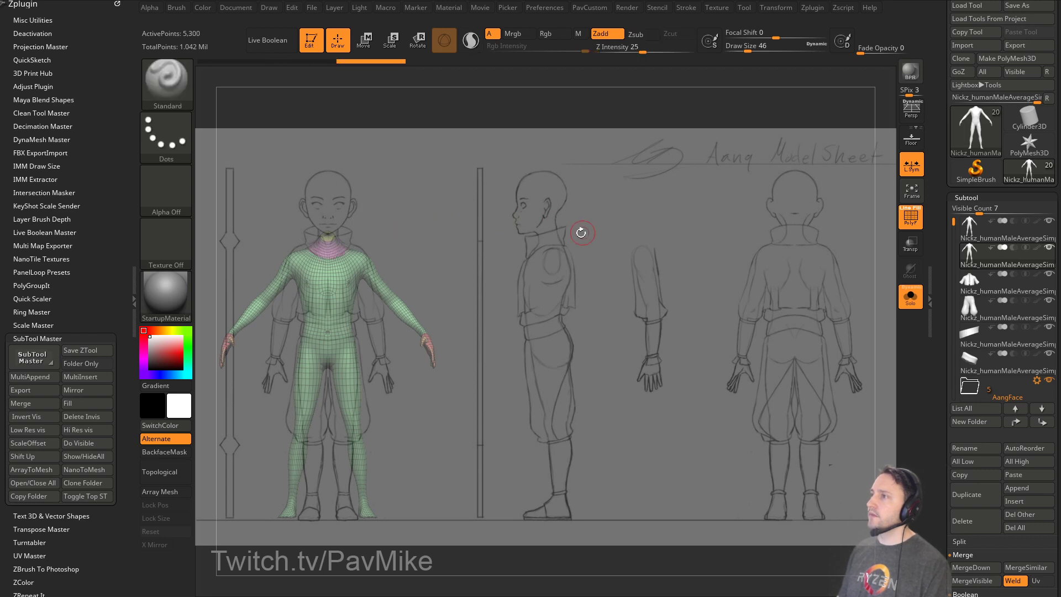
Hide the model sheet, isolate the polygroup at the neck base and delete the hidden rest of the duplicate body.
key(shift+z)
alt+drag(485, 241, 519, 281)
key(s)
mouse_move(520, 282)
mouse_down()
mouse_move(500, 282)
mouse_move(660, 384)
mouse_up()
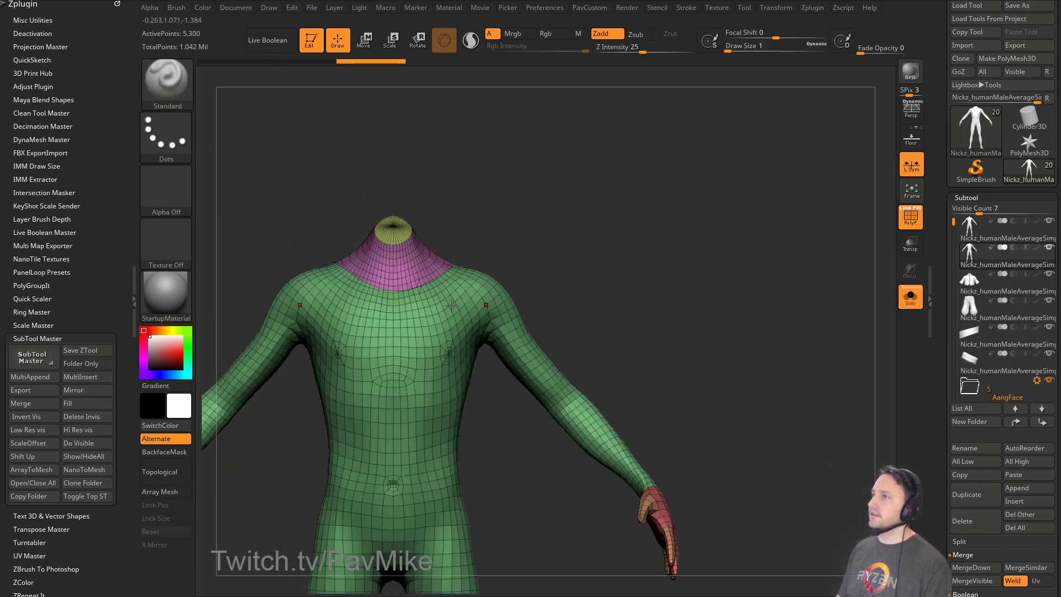
drag(560, 246, 594, 246)
ctrl+shift+click(415, 262)
key(space)
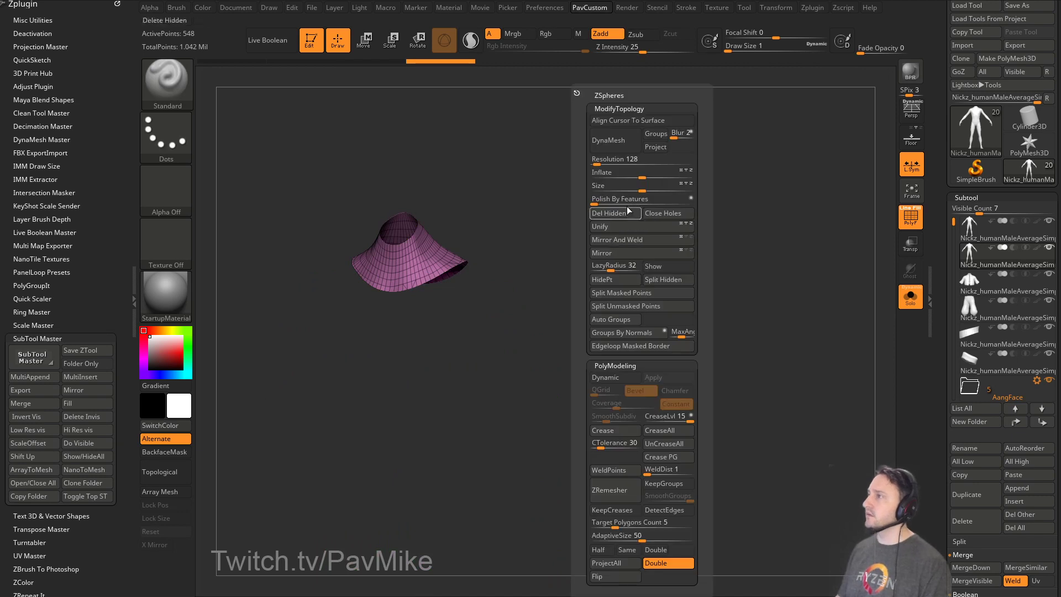
click(628, 213)
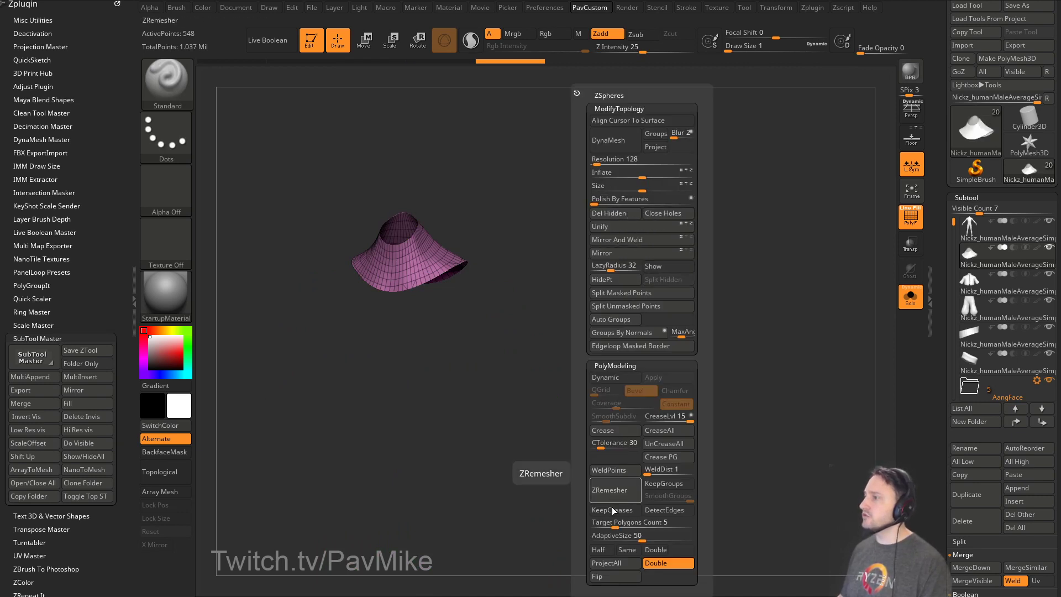
Remesh the neck piece with ZRemesher using the Half option and an adaptive size of 0.
click(599, 550)
click(624, 496)
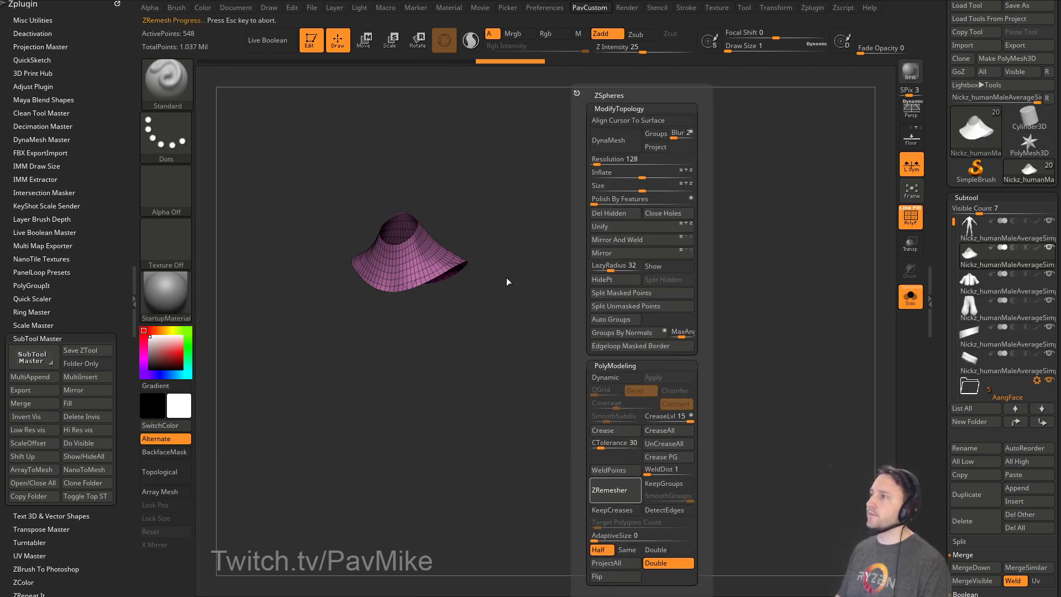
key(s)
drag(526, 286, 552, 284)
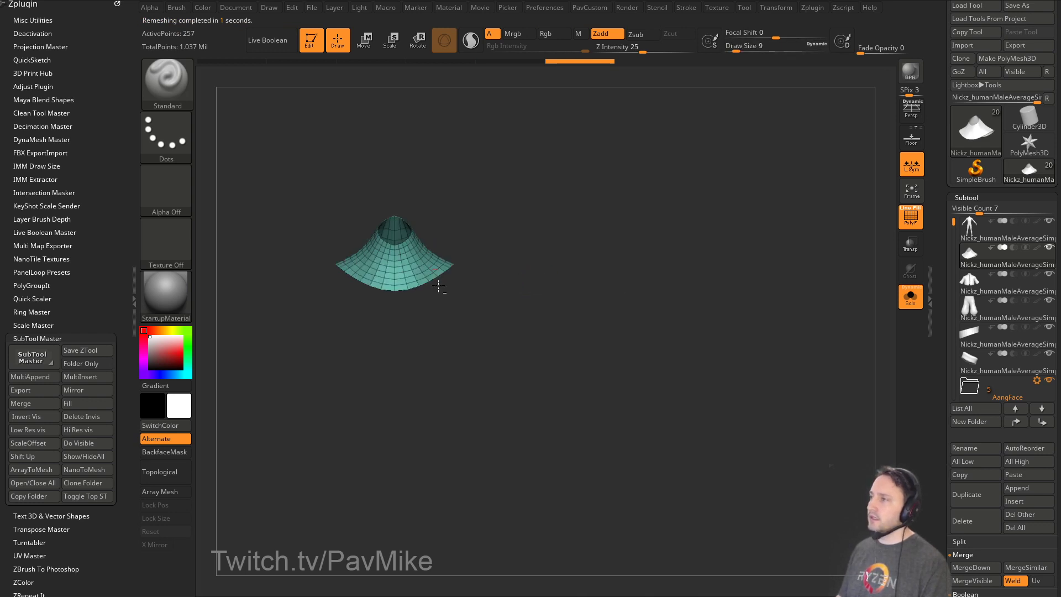
key(f)
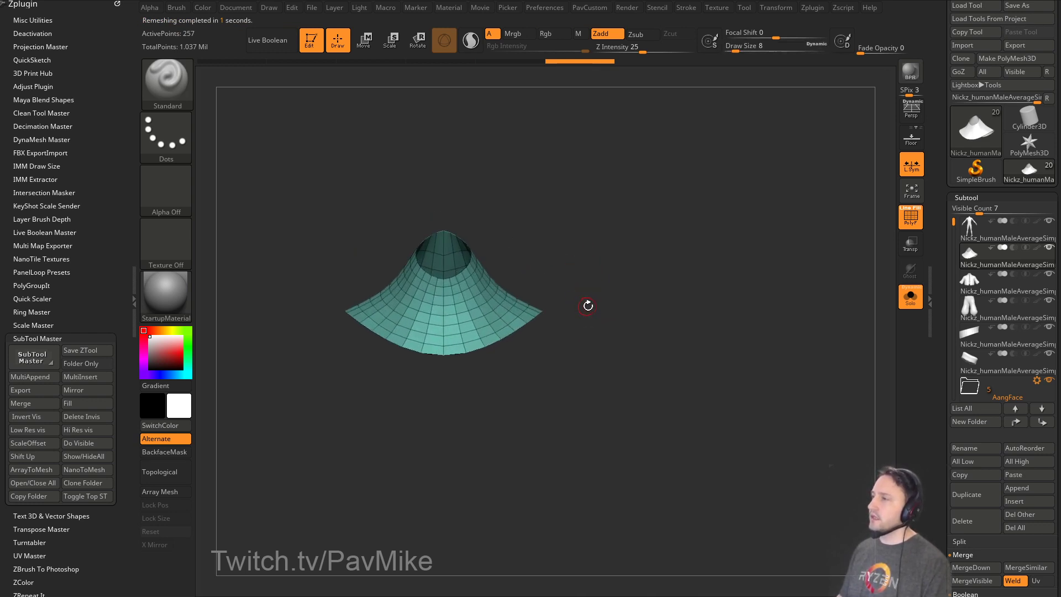
Switch to the ZModeler brush and turn off Solo to view the neck piece beneath the shirt collar.
key(b)
key(z)
key(m)
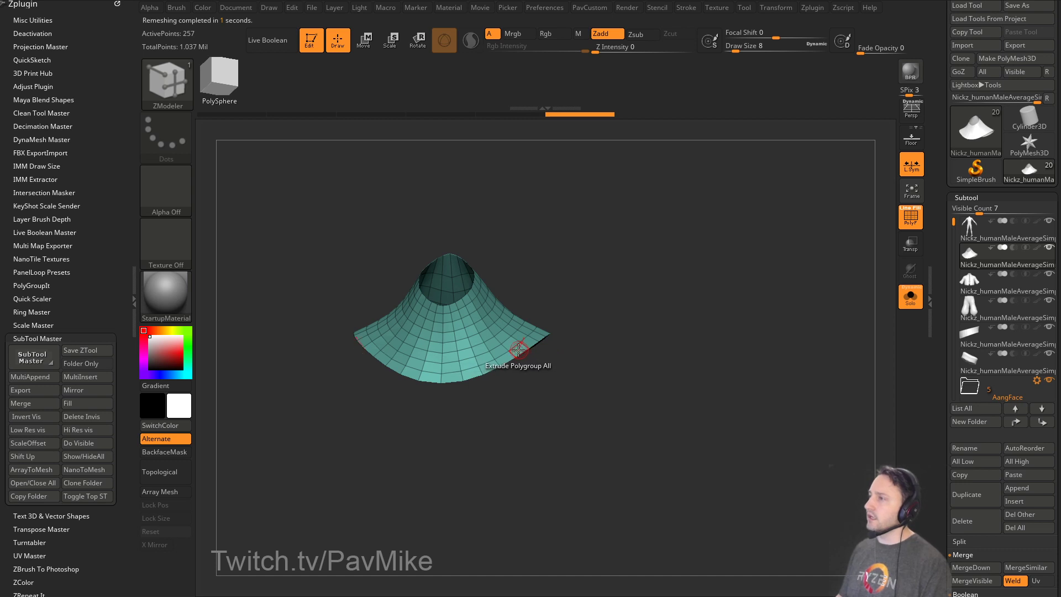
drag(576, 328, 314, 326)
click(911, 297)
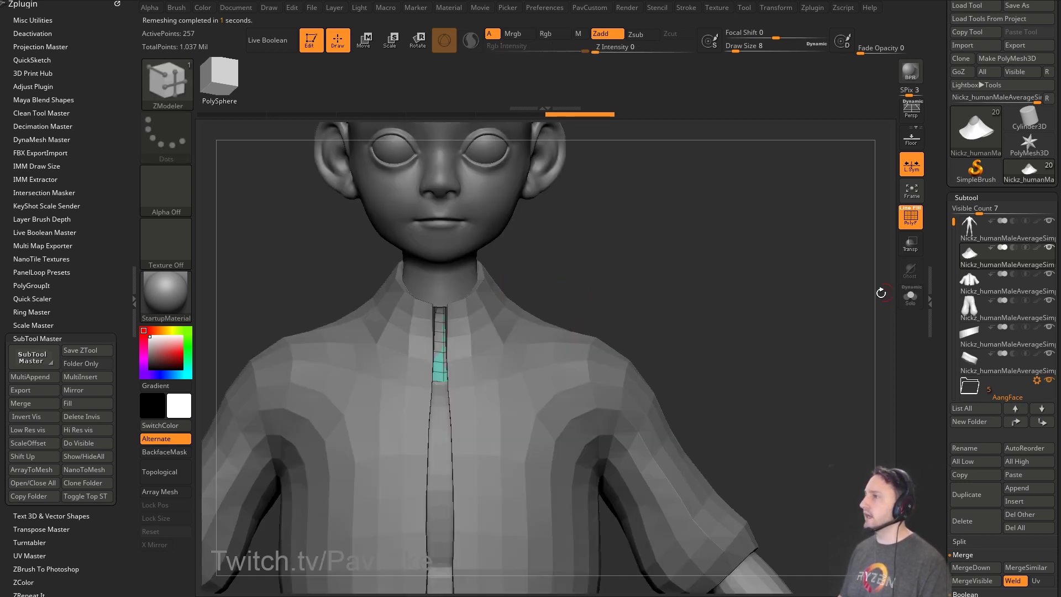
Isolate the neck piece and try to edit its edge loops with ZModeler's Insert Multiple EdgeLoops action.
ctrl+right_drag(804, 314, 795, 310)
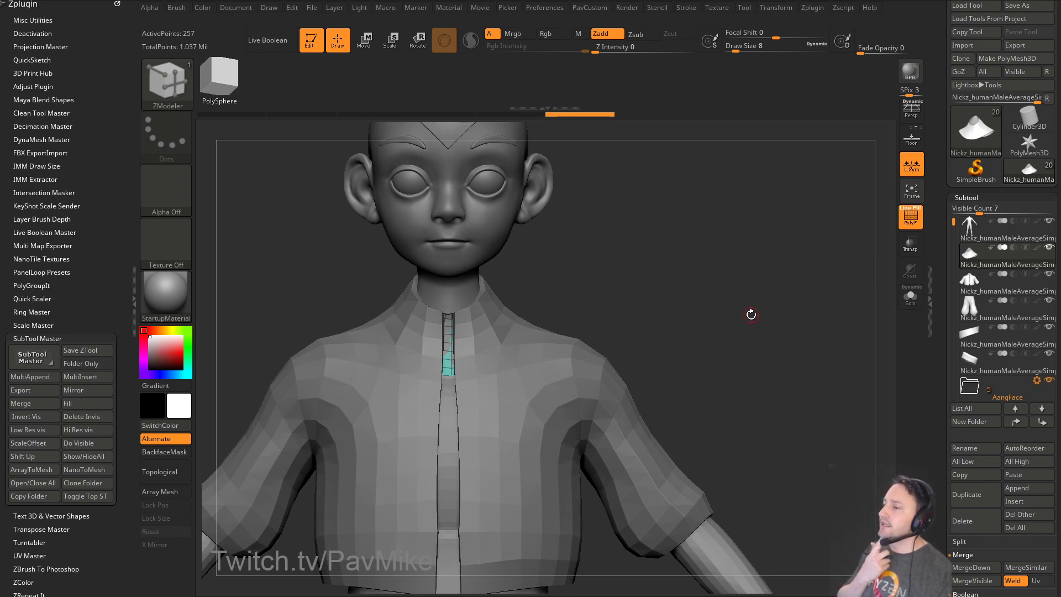
click(910, 296)
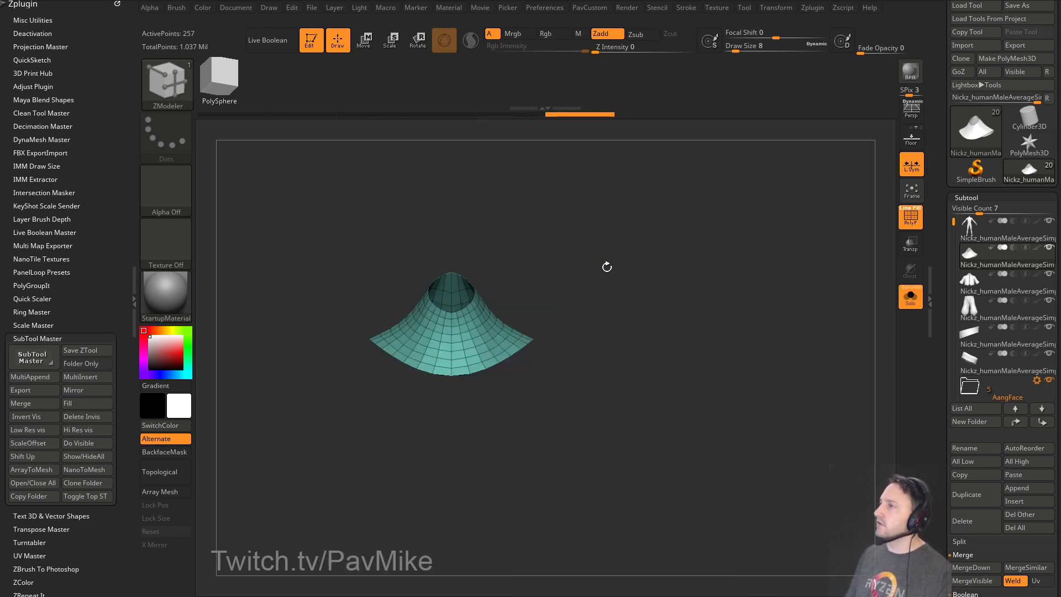
key(space)
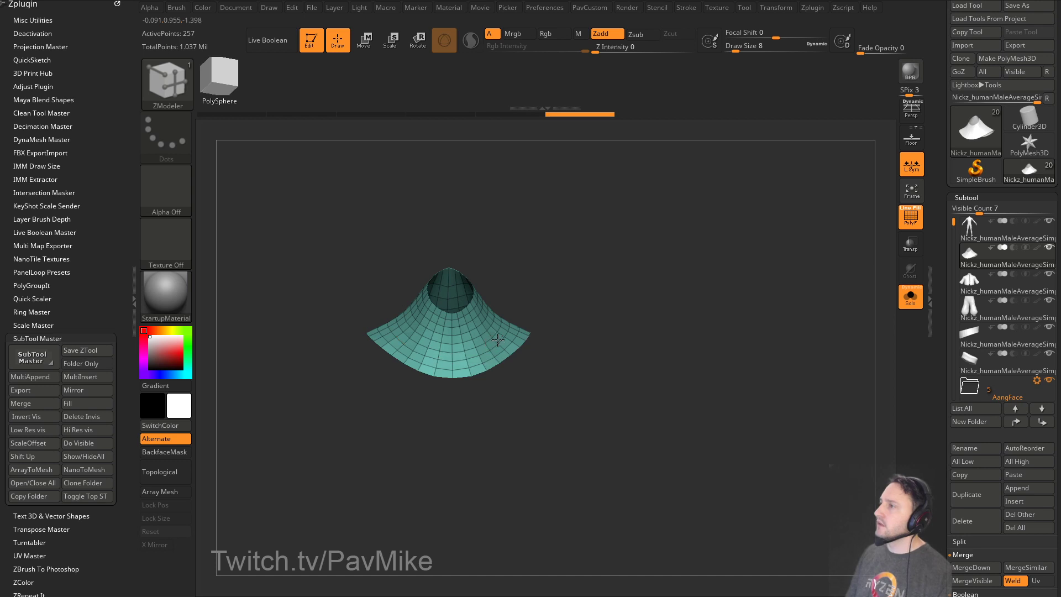
key(2)
click(591, 243)
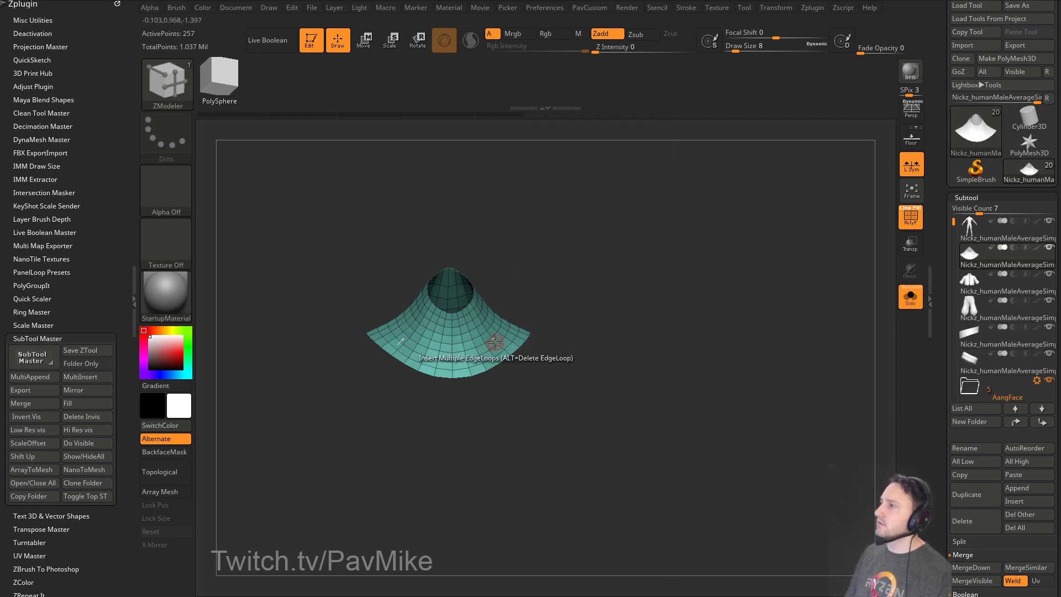
click(498, 337)
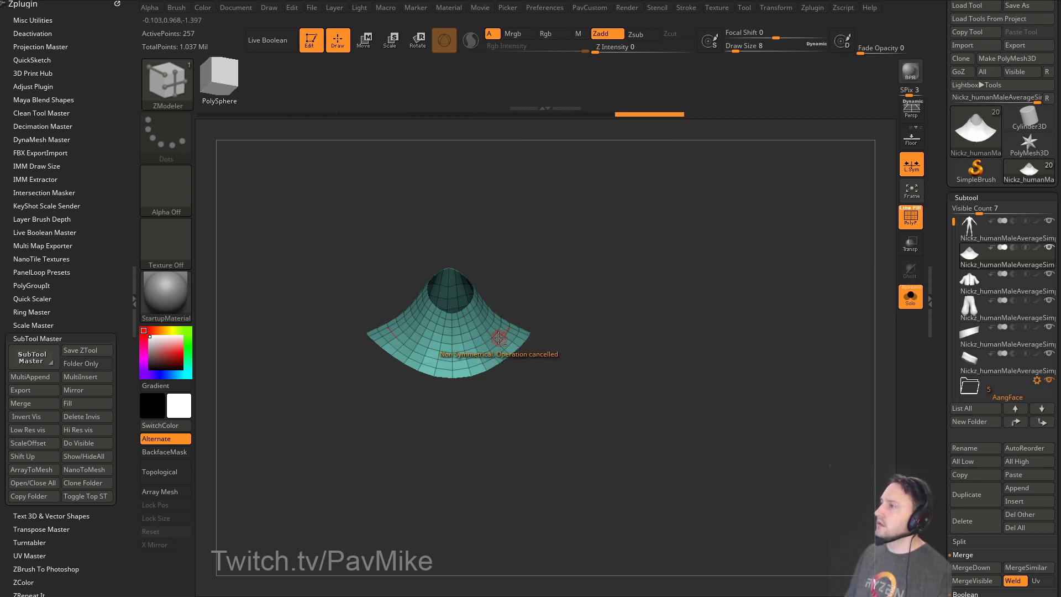
Mirror And Weld the neck piece with Local Symmetry off, and remesh it with ZRemesher at the Half setting.
drag(556, 297, 687, 284)
click(916, 168)
key(2)
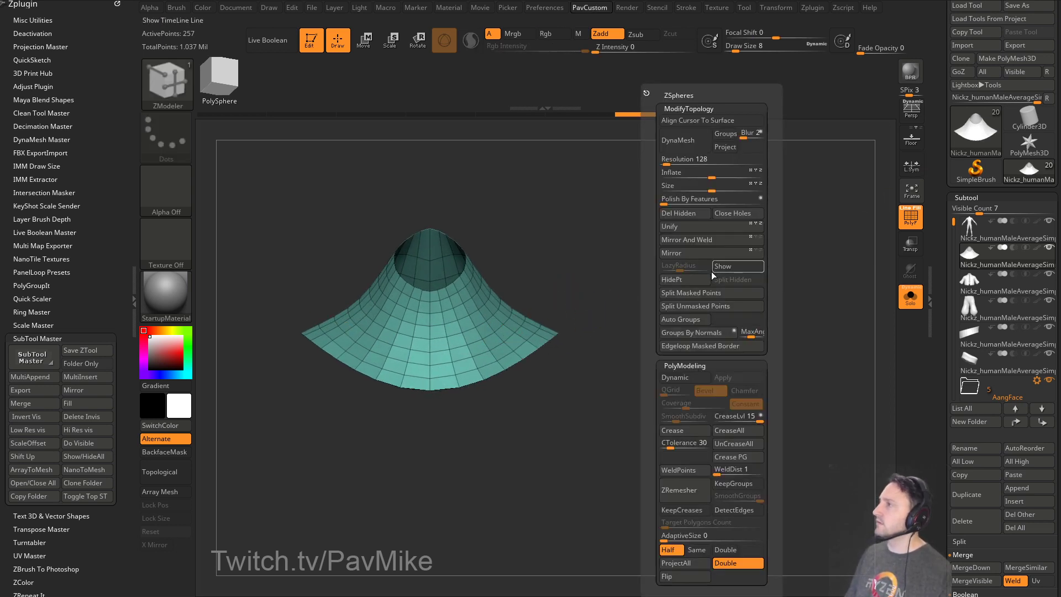
click(709, 241)
key(2)
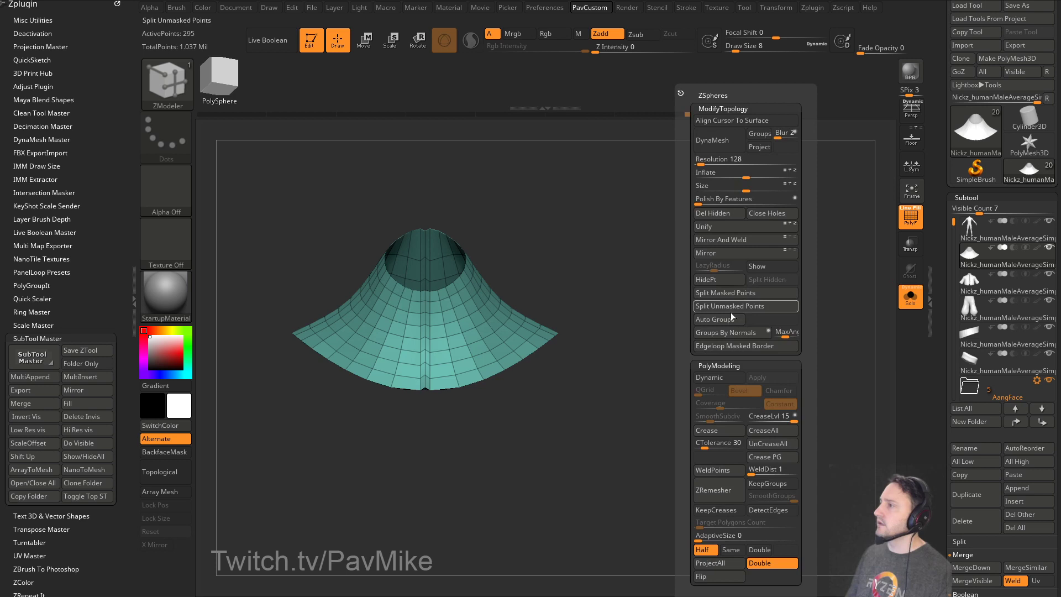
click(724, 495)
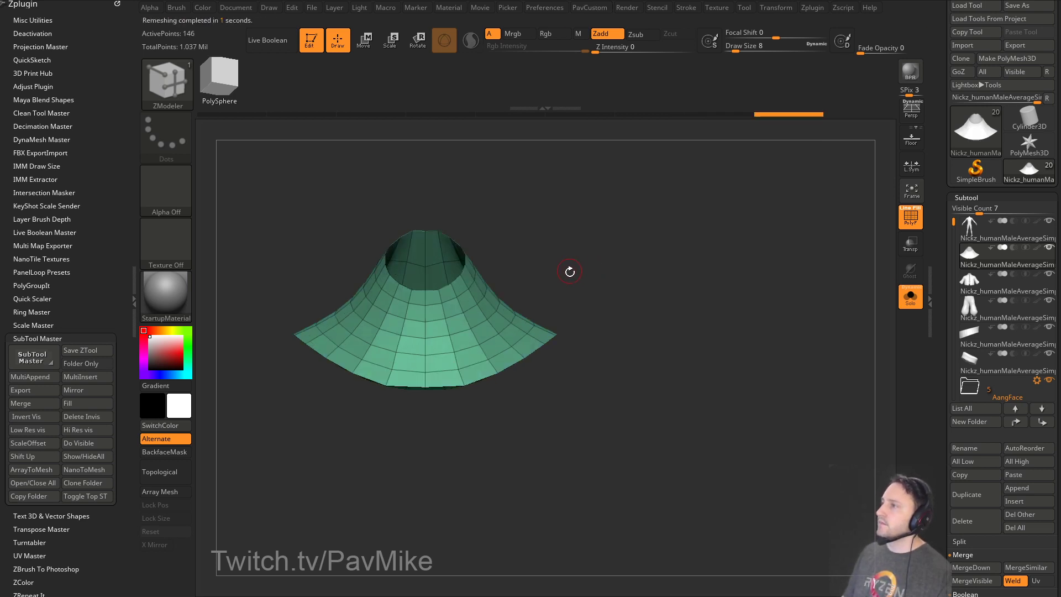
drag(570, 271, 585, 297)
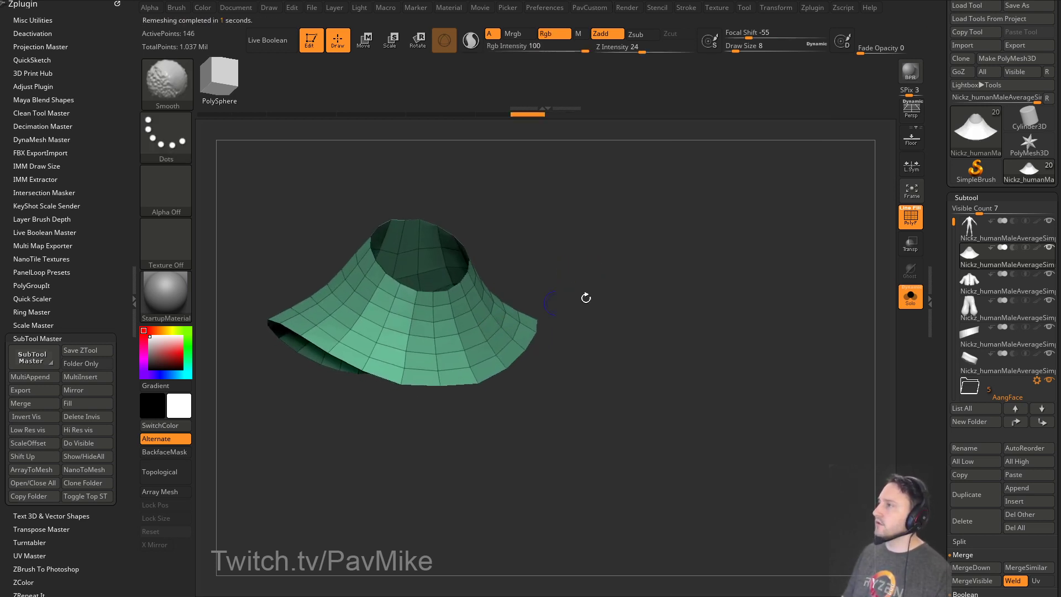
Show the other subtools without the wireframe and push the whole neck piece outward over the shirt collar.
click(910, 297)
key(shift+f)
drag(805, 271, 766, 271)
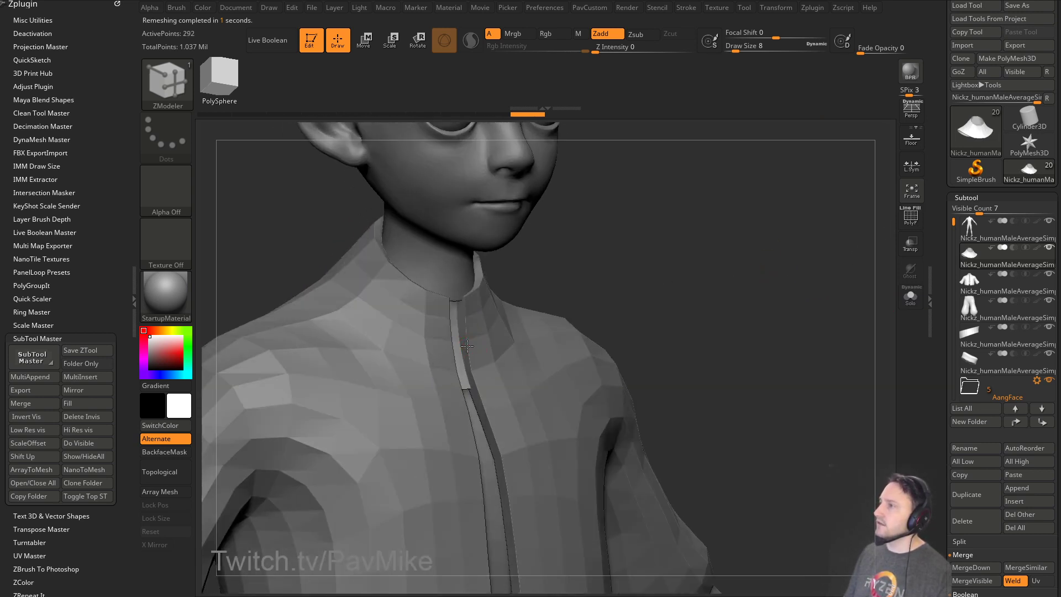
drag(467, 345, 492, 360)
mouse_move(736, 300)
shift+mouse_down()
mouse_move(645, 303)
mouse_move(739, 300)
shift+mouse_up()
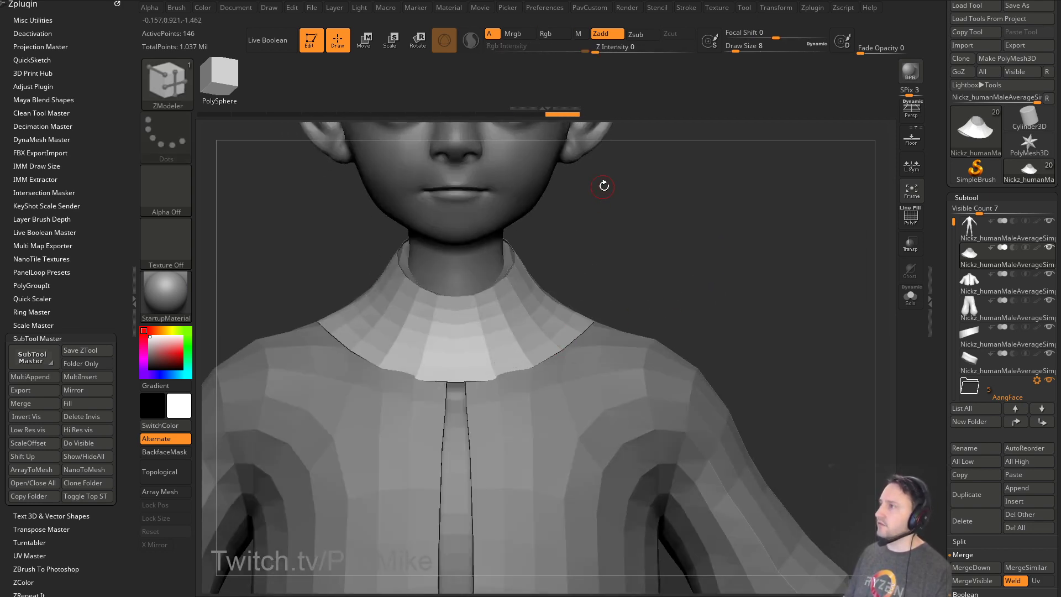
Set ZModeler's edge Insert target to Single EdgeLoop and delete the horizontal edge loops around the neck piece.
click(918, 222)
key(space)
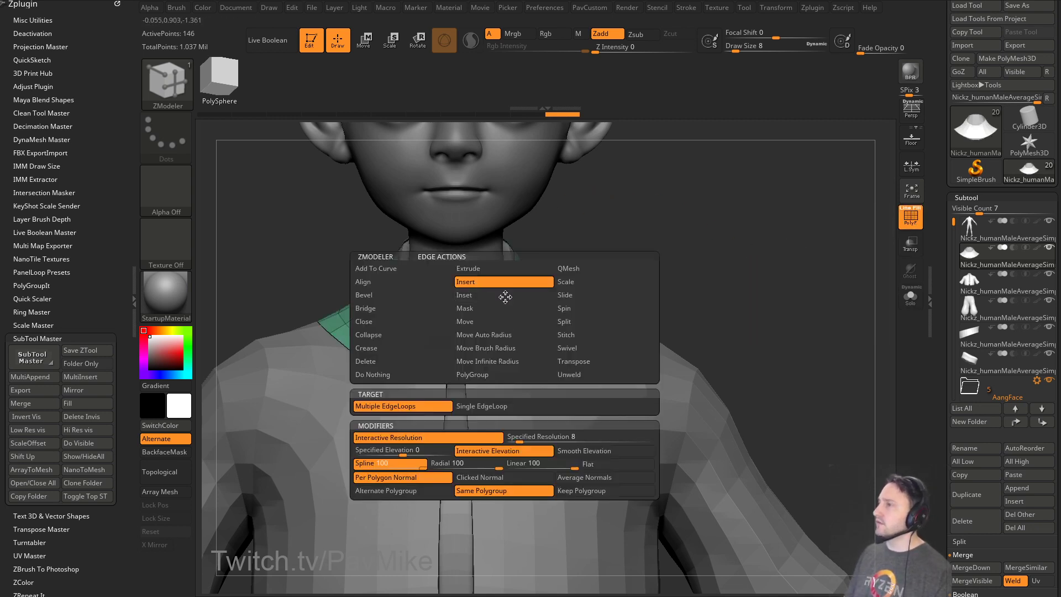
click(481, 406)
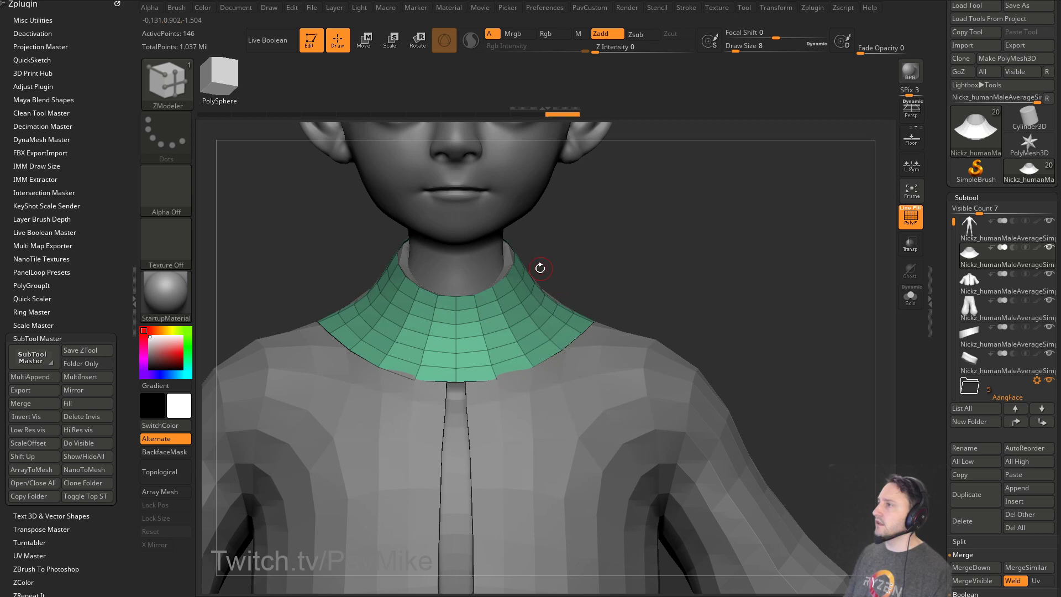
alt+click(528, 297)
alt+click(536, 308)
alt+click(545, 320)
alt+click(556, 331)
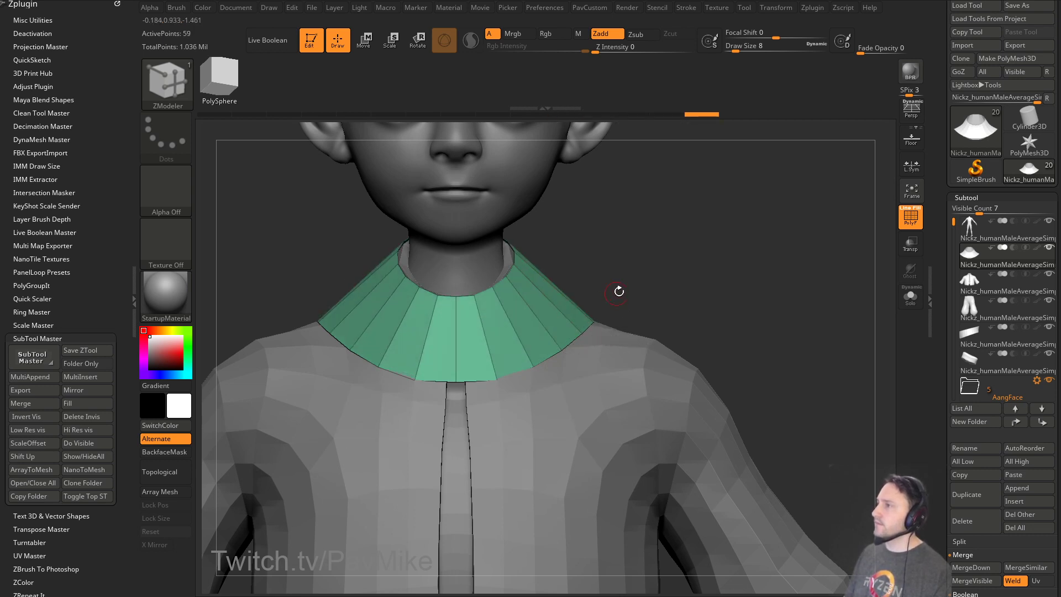
Clear the mask, centre the transform gizmo on the neck piece and try to reposition the piece from the side.
mouse_move(640, 208)
ctrl+mouse_down()
mouse_move(342, 293)
mouse_move(609, 216)
ctrl+mouse_up()
ctrl+click(639, 280)
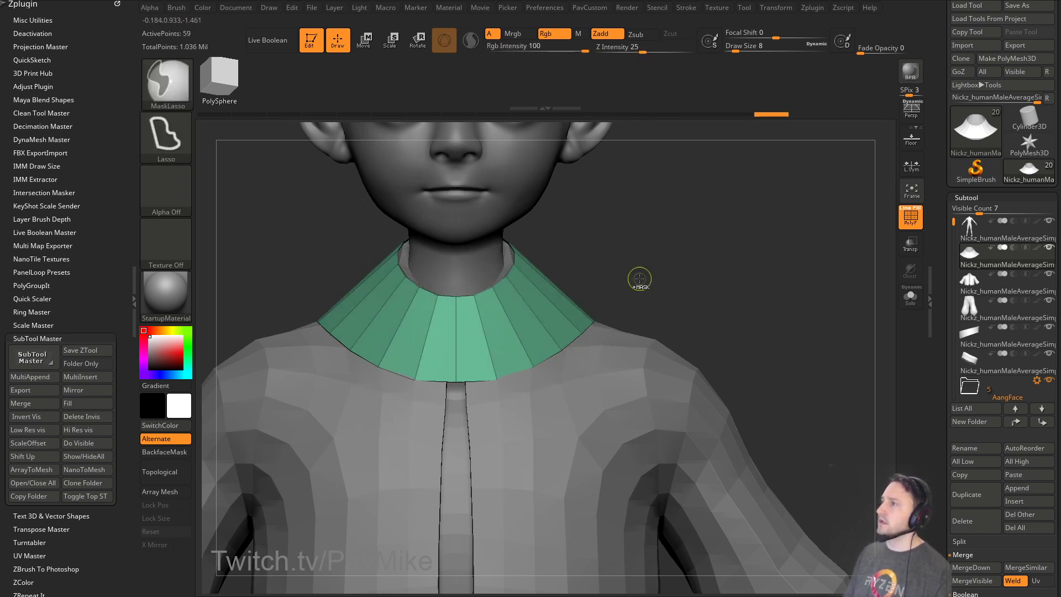
mouse_move(656, 251)
ctrl+mouse_down()
mouse_move(386, 186)
mouse_move(684, 265)
ctrl+mouse_up()
key(w)
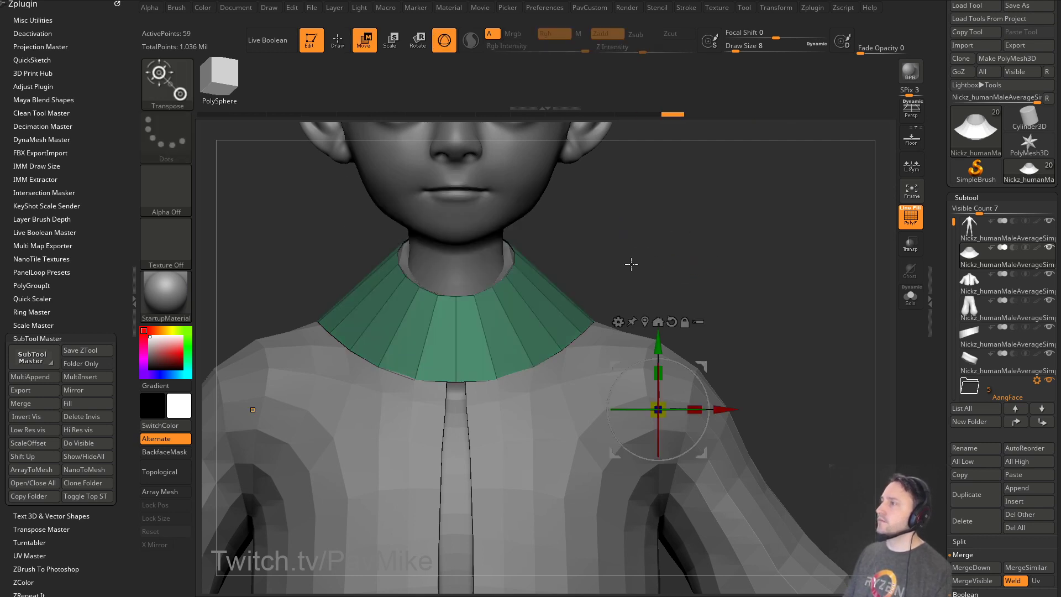
click(644, 322)
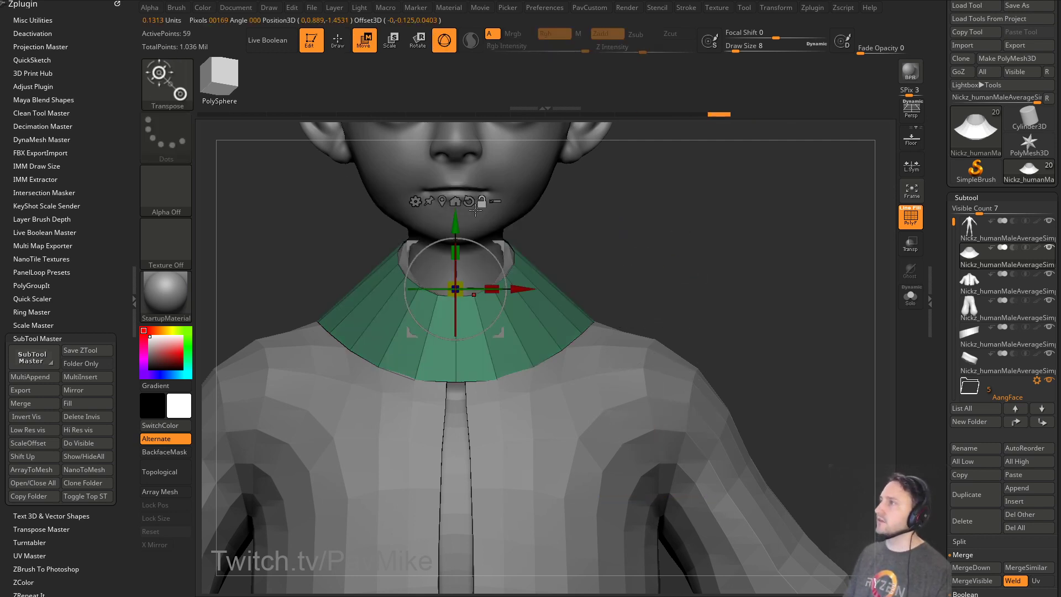
shift+drag(626, 231, 609, 249)
drag(504, 277, 498, 262)
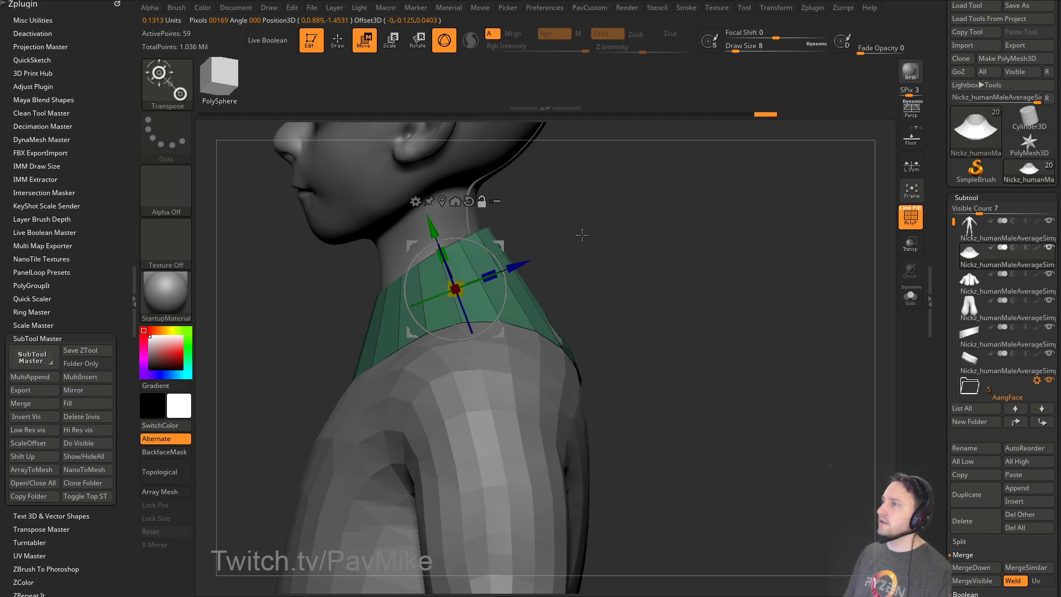
drag(580, 236, 659, 250)
drag(456, 289, 504, 288)
mouse_move(630, 257)
shift+mouse_down()
mouse_move(567, 259)
mouse_move(604, 258)
mouse_move(623, 239)
shift+mouse_up()
key(ctrl+z)
key(ctrl+z)
Return to Draw mode and isolate the neck piece with its PolyFrame shown to inspect the back.
key(q)
key(shift+f)
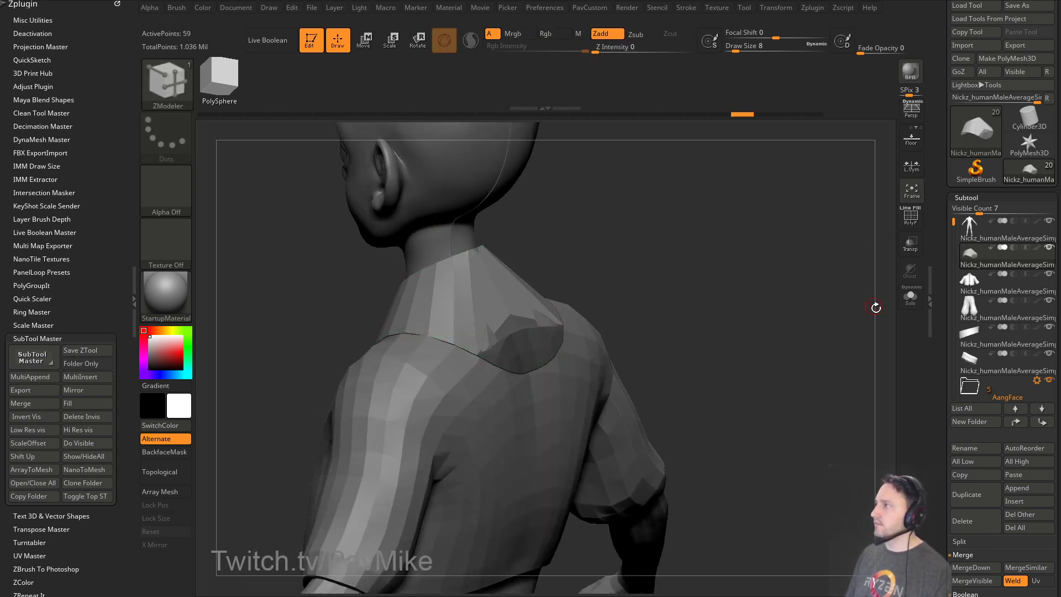
key(f)
click(907, 307)
key(shift+f)
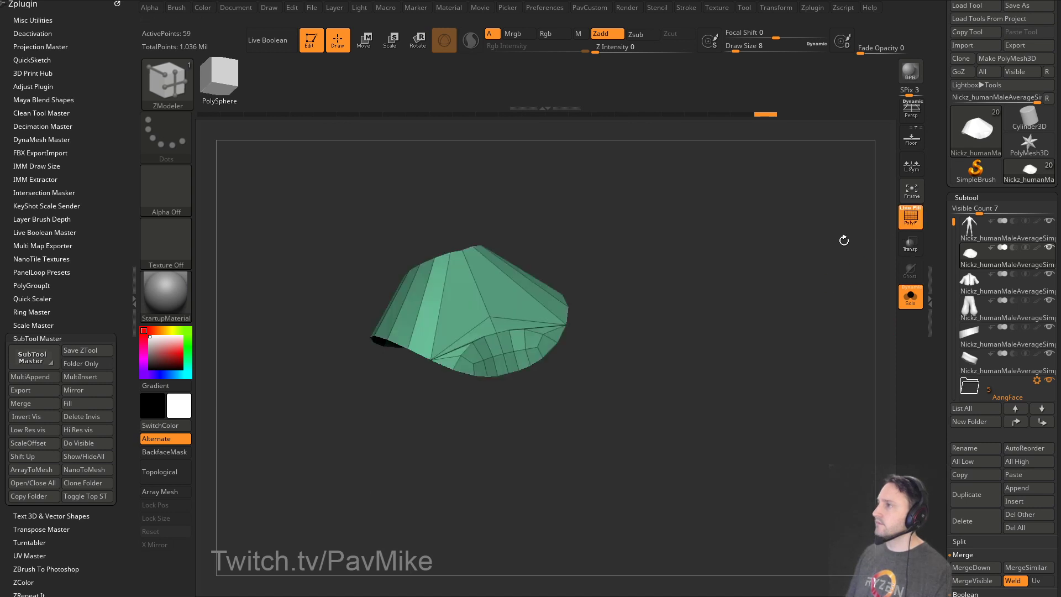
Undo the edge loop deletions on the neck piece and redo them up to the last remaining horizontal loop.
key(ctrl)
key(ctrl+z)
key(ctrl+z)
key(ctrl+z)
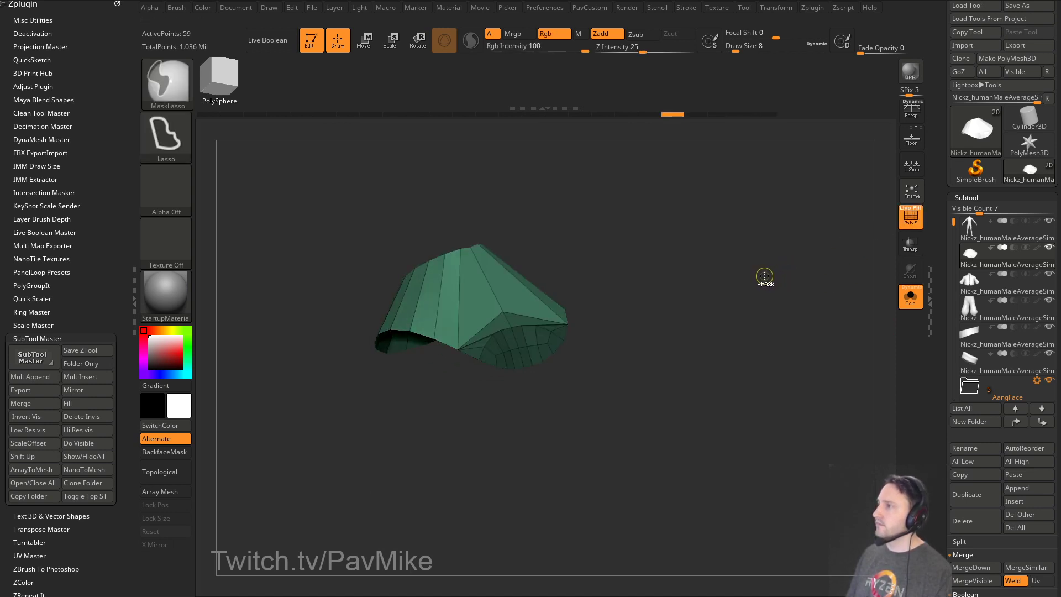
key(ctrl+z)
key(ctrl+z)
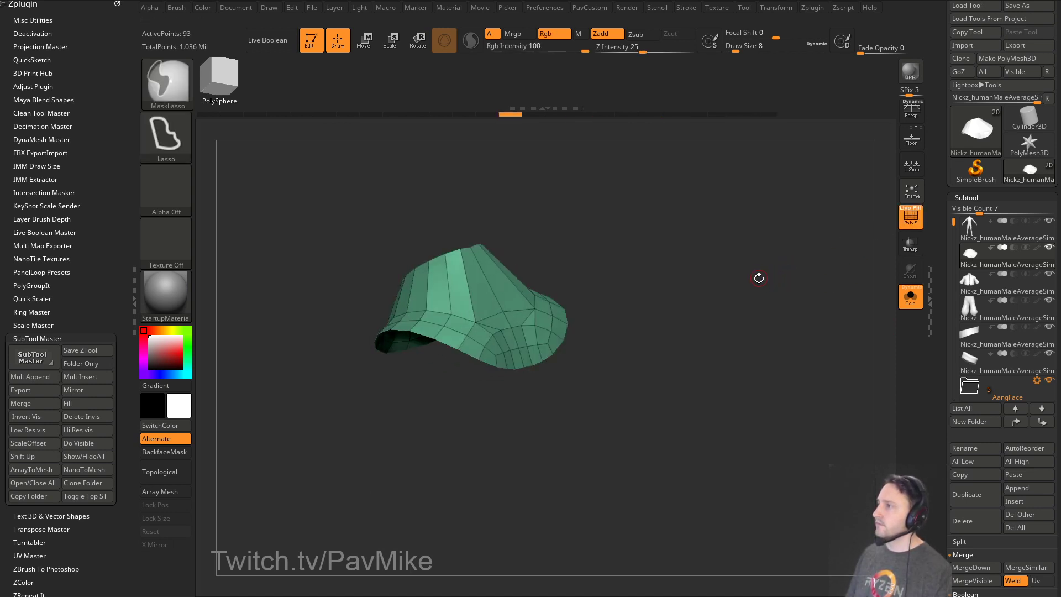
key(ctrl+z)
key(ctrl+z)
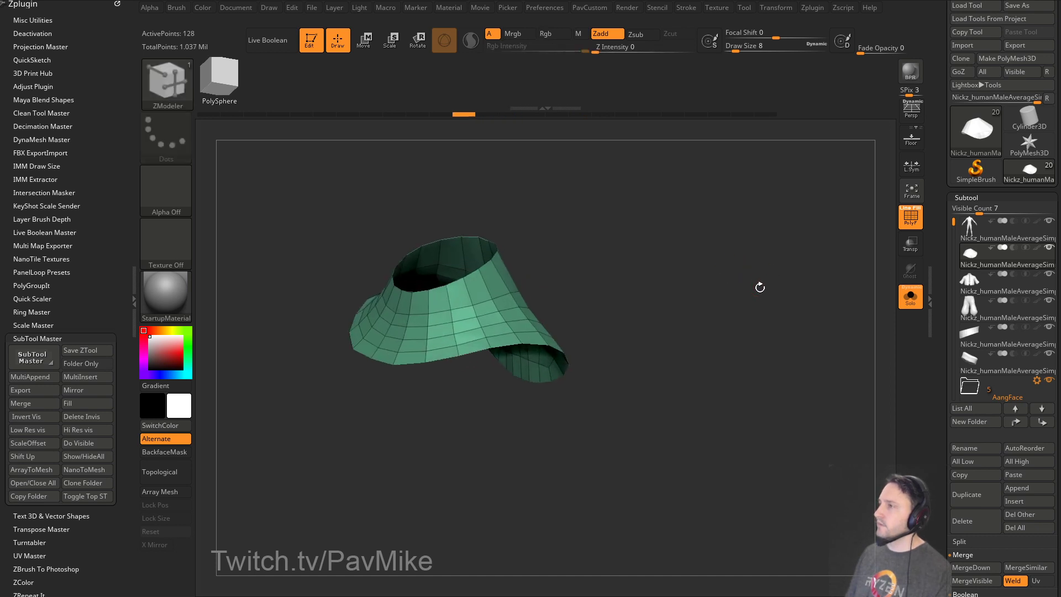
key(ctrl+shift+z)
key(ctrl+shift+z)
key(ctrl+shift+z)
key(ctrl+shift+z)
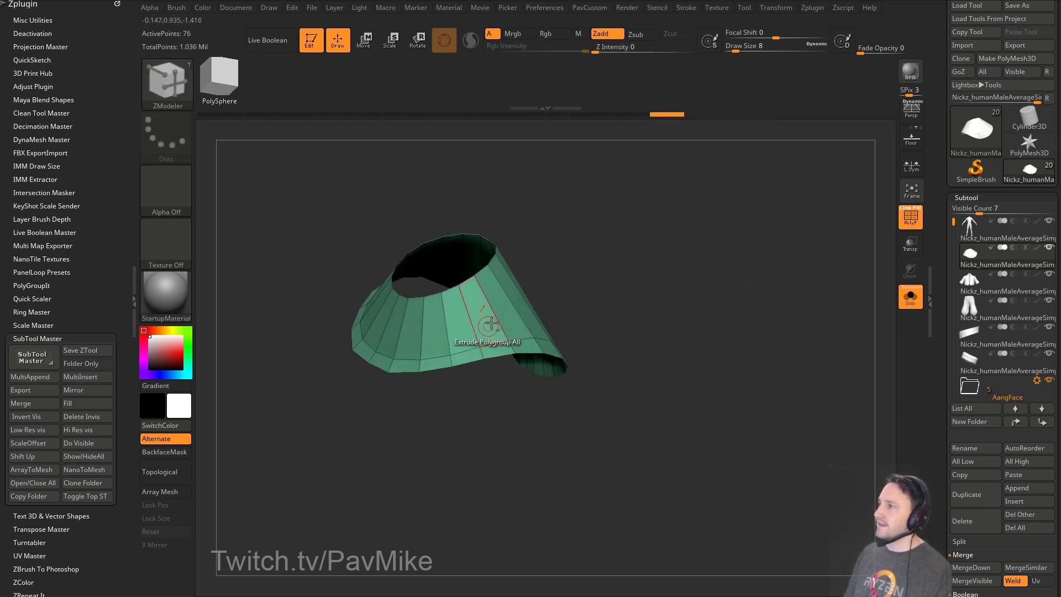
Delete the remaining horizontal edge loop near the lower border of the neck piece.
alt+click(537, 354)
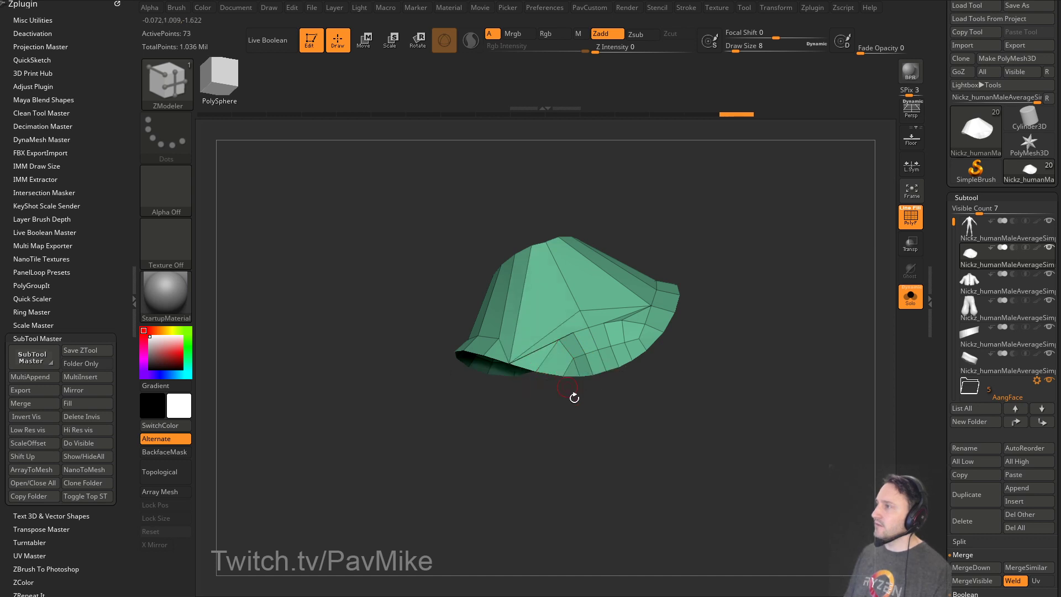
drag(576, 398, 599, 402)
key(ctrl+z)
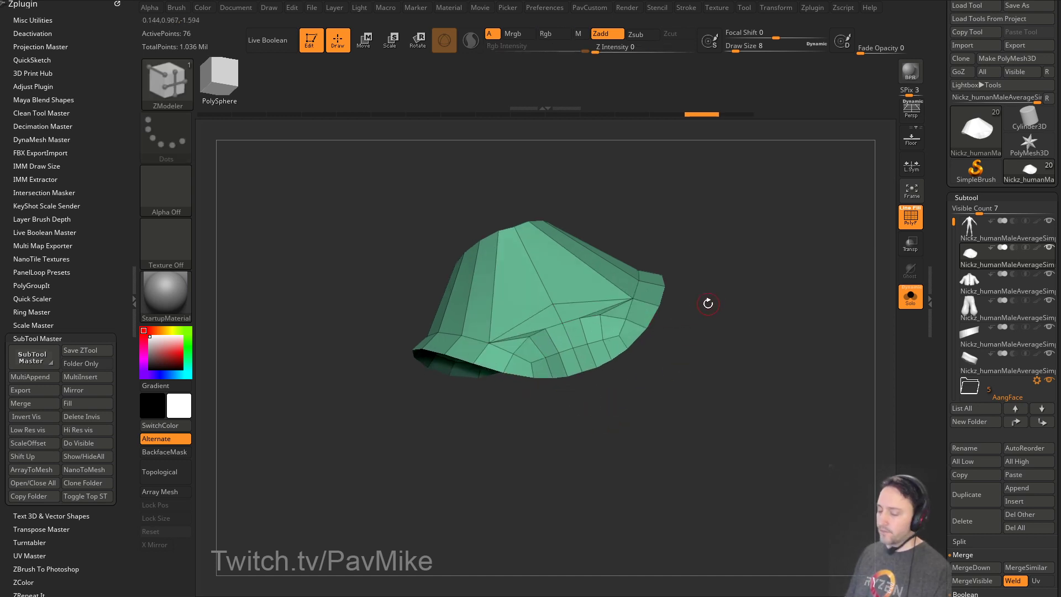
alt+click(638, 290)
drag(721, 294, 761, 307)
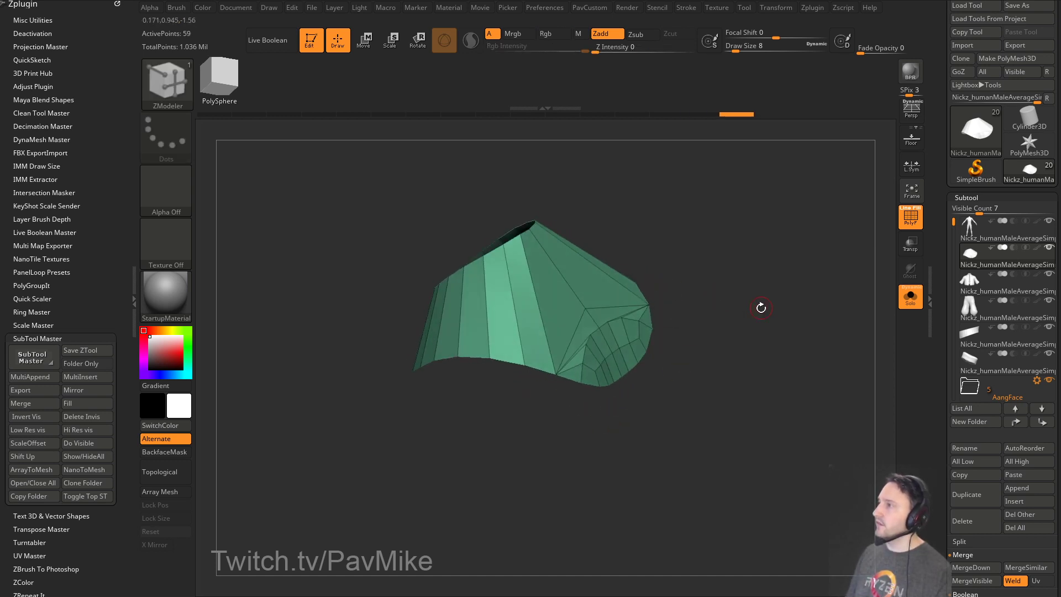
Remesh the neck piece with ZRemesher at Half, undoing the extra second remeshing pass.
key(2)
click(737, 487)
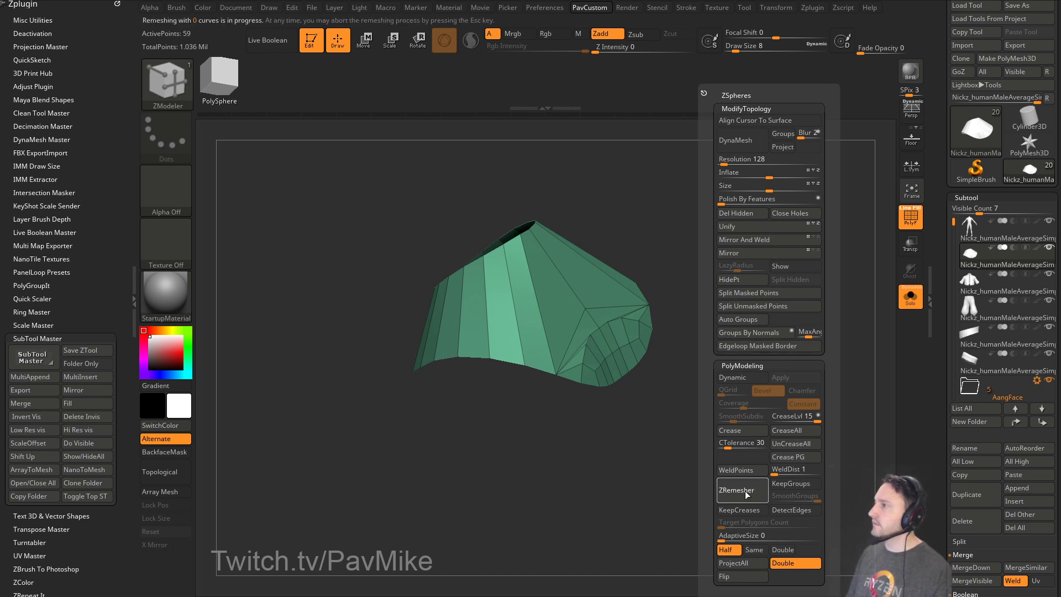
click(741, 494)
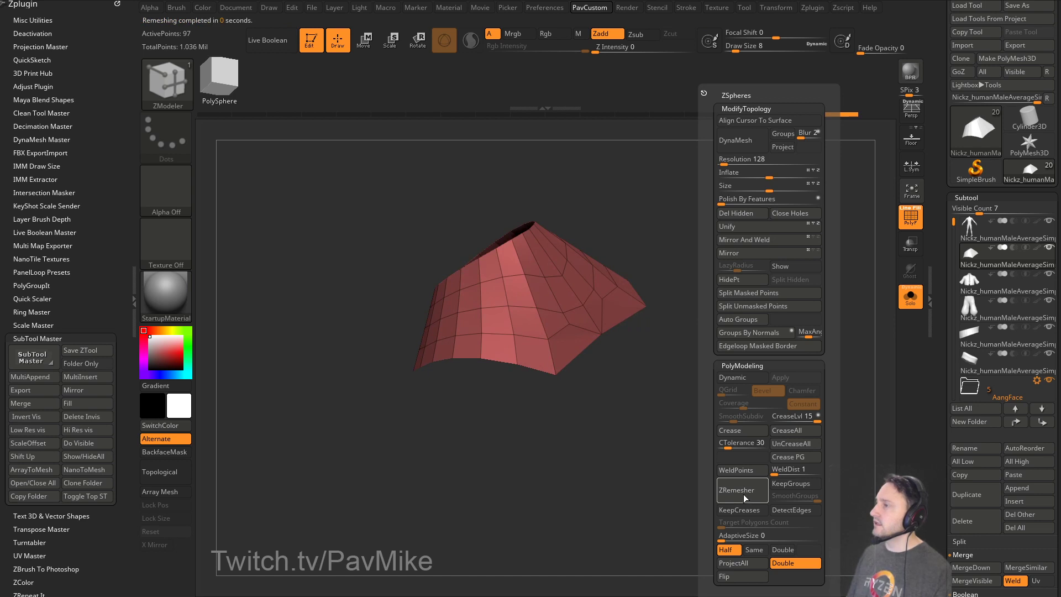
key(ctrl+z)
drag(680, 433, 685, 358)
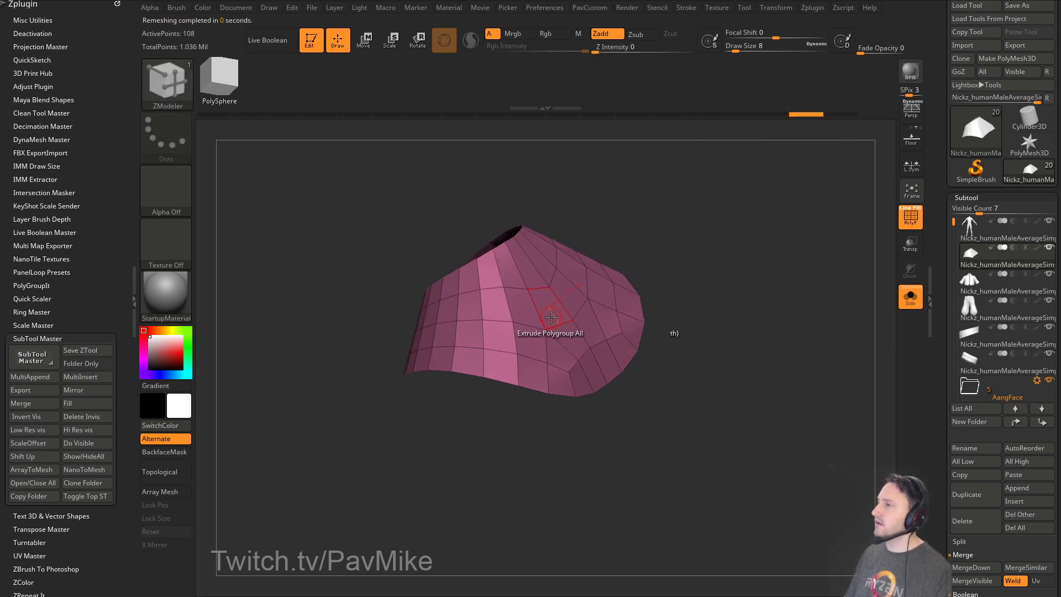
Delete the horizontal edge loops of the remeshed neck piece, leaving long vertical polygons from collar to lower border.
alt+click(489, 288)
alt+click(493, 320)
alt+click(499, 349)
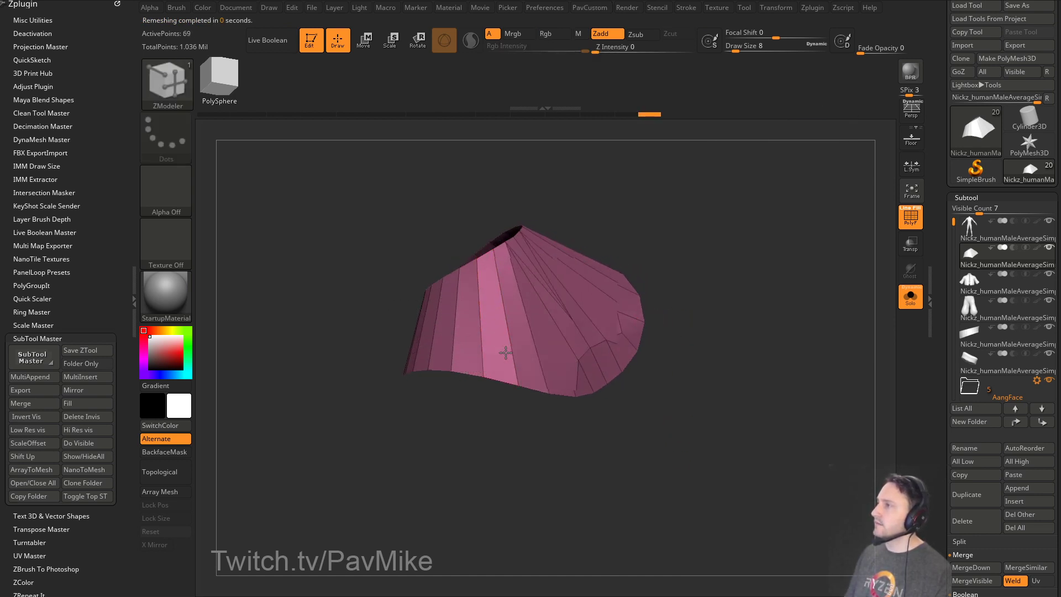
drag(760, 338, 750, 366)
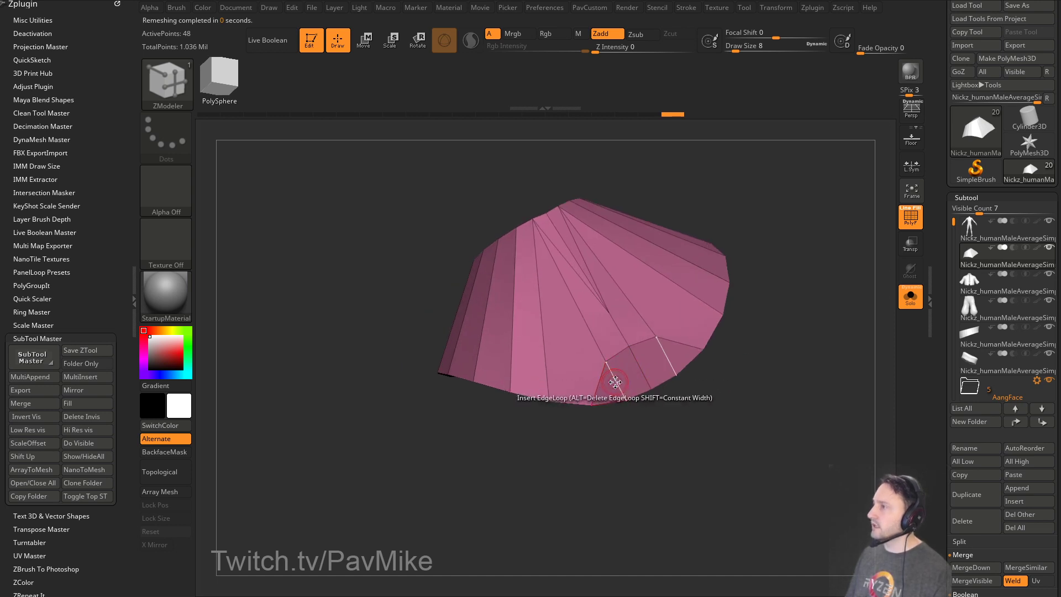
Set ZModeler's edge action to Collapse with the Edge target and collapse the short leftover edges at the lower back.
key(space)
click(495, 362)
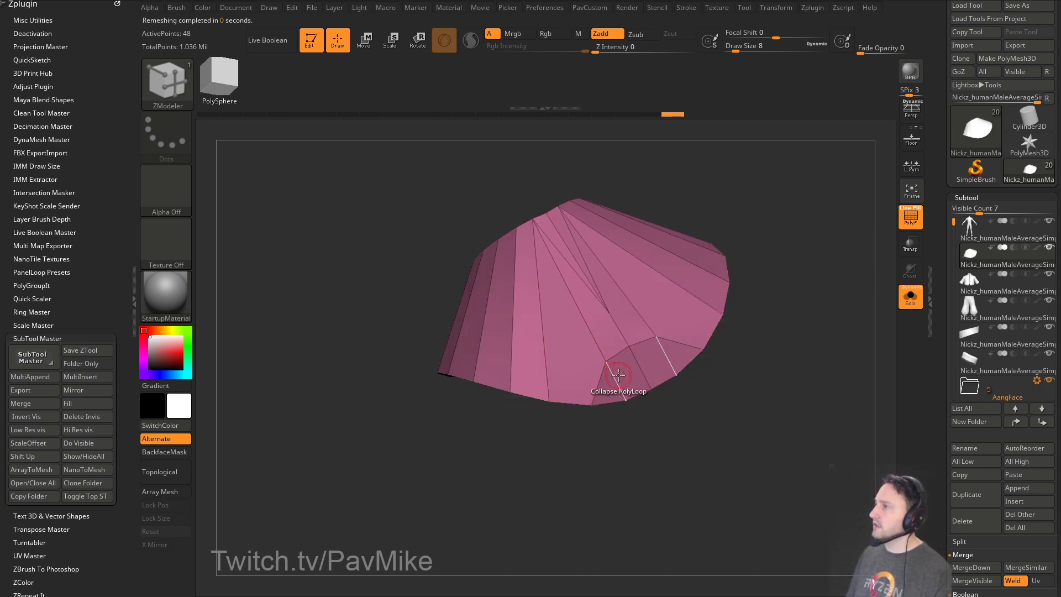
key(space)
click(528, 406)
click(617, 386)
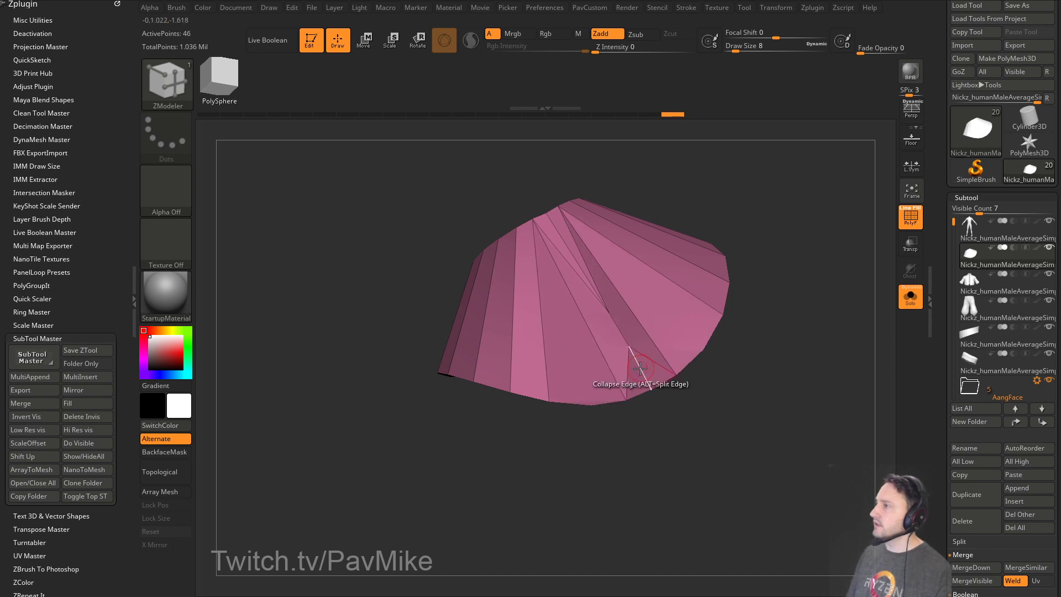
click(640, 369)
Collapse the last leftover diagonal edge at the back of the neck piece and turn off its double-sided display.
drag(735, 293, 718, 326)
drag(716, 172, 784, 276)
key(2)
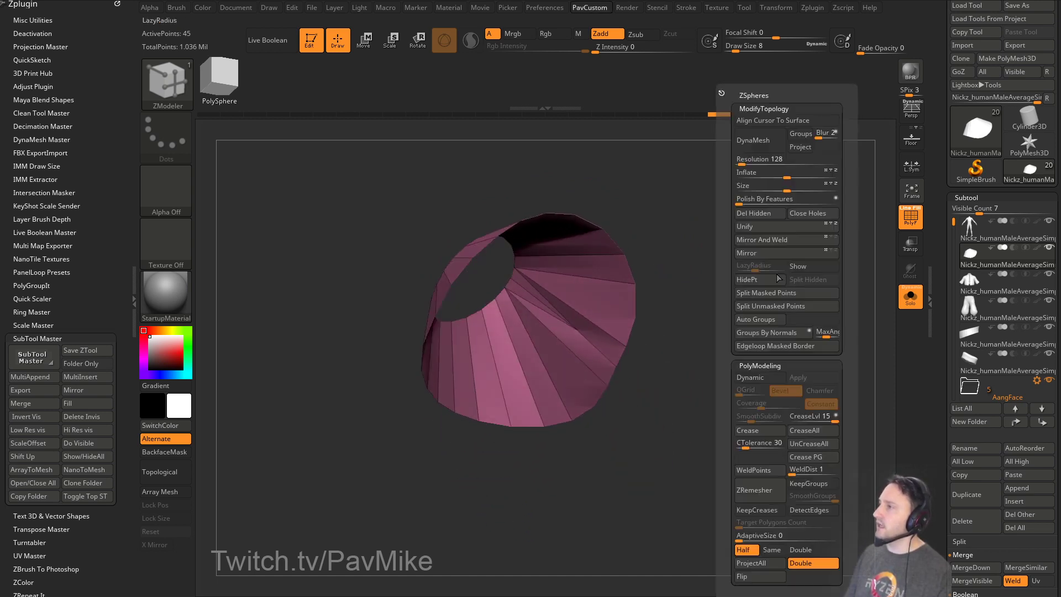
click(794, 560)
drag(658, 493, 665, 333)
drag(738, 318, 762, 276)
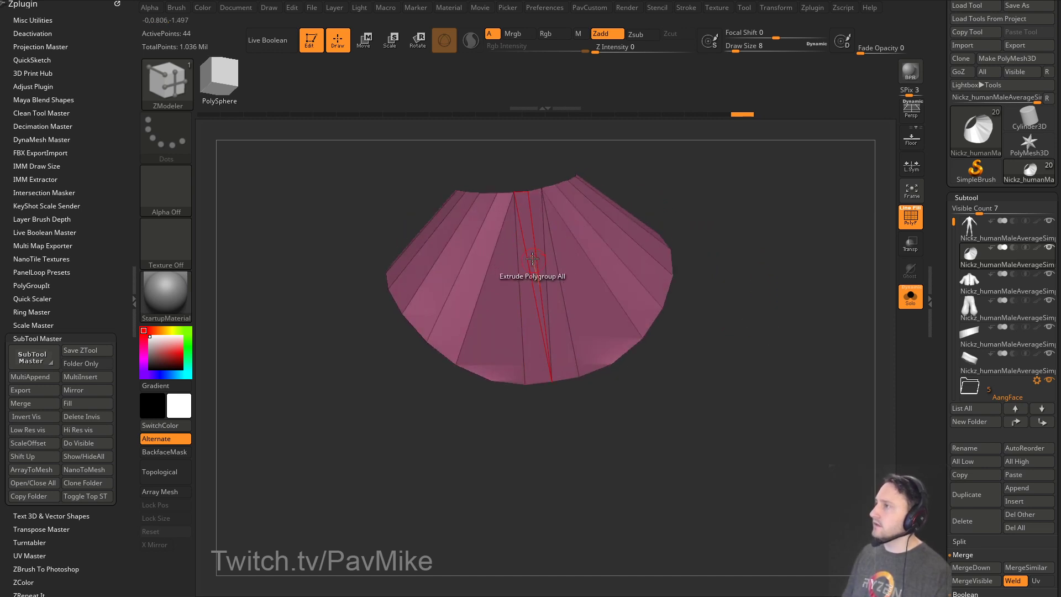
Set ZModeler's edge action to Delete with the Edge target and delete the extra diagonal edge at the center back.
key(space)
click(403, 347)
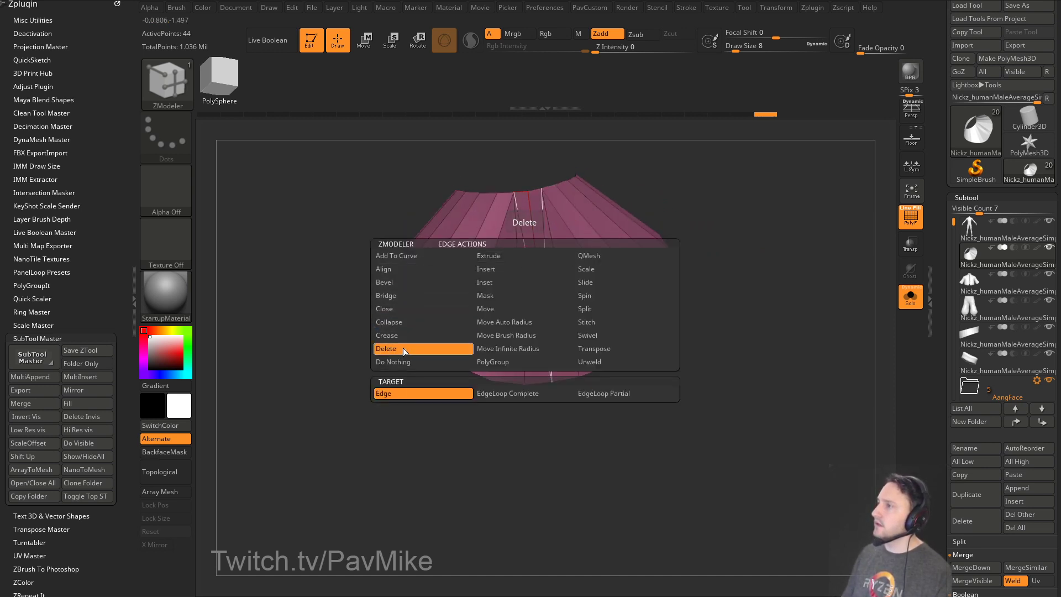
click(529, 267)
Split the long edge beside the center back near the collar, and set the edge action back to Delete.
drag(680, 170, 694, 220)
key(space)
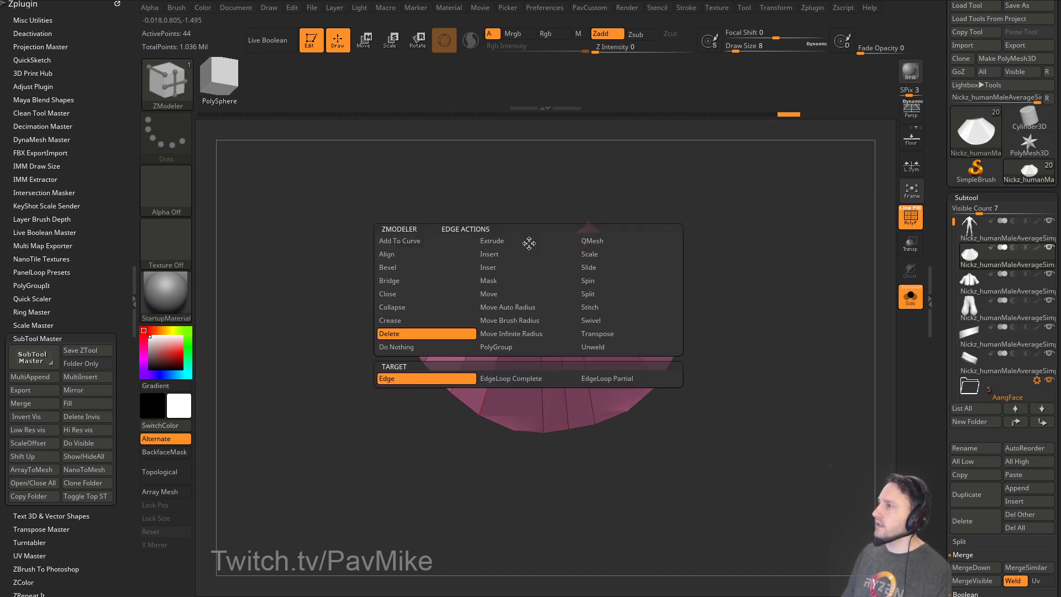
click(608, 281)
click(597, 294)
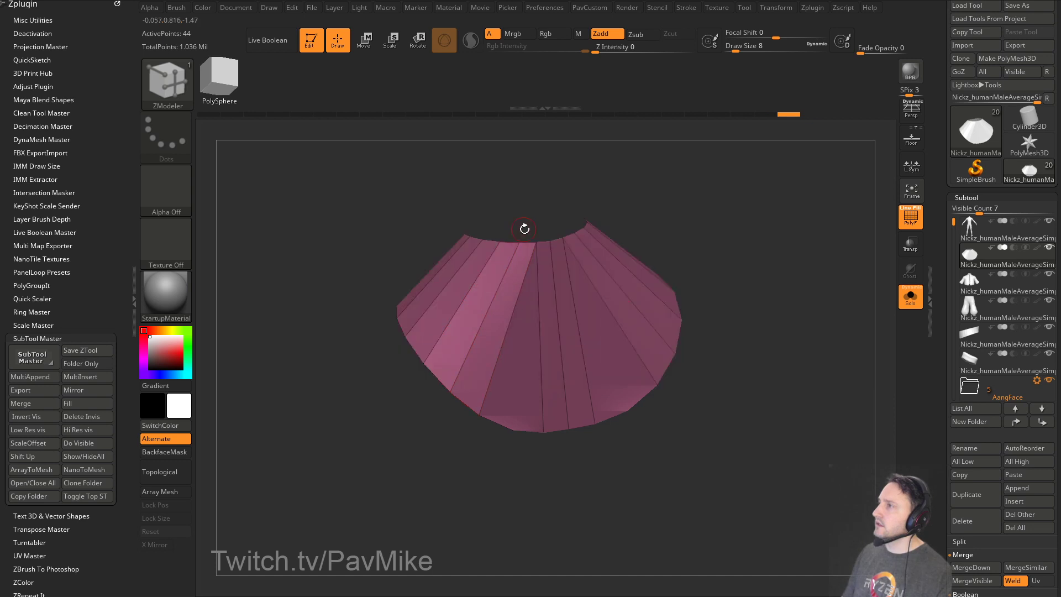
click(537, 257)
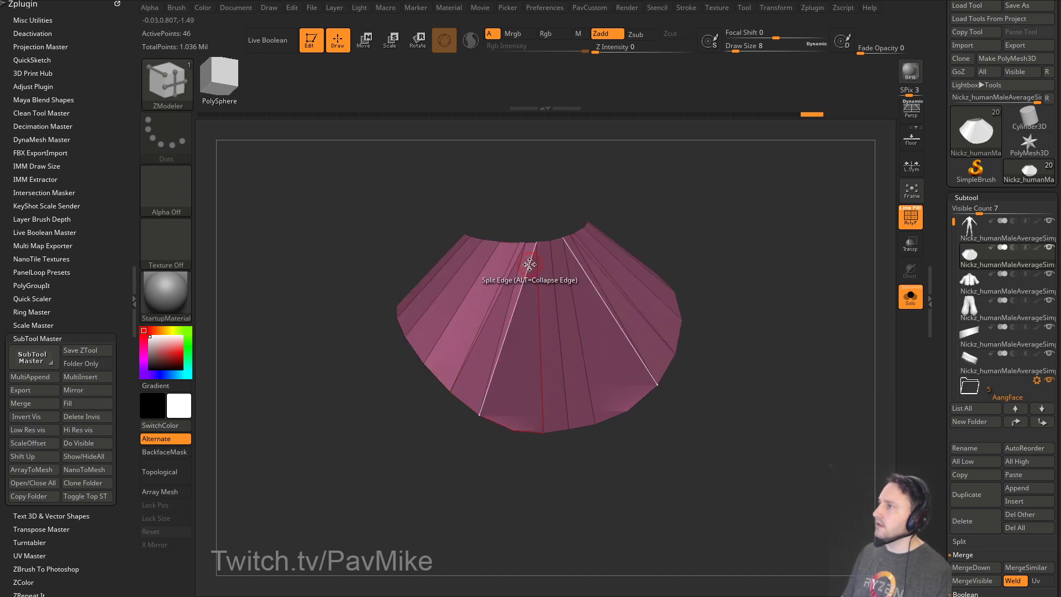
key(space)
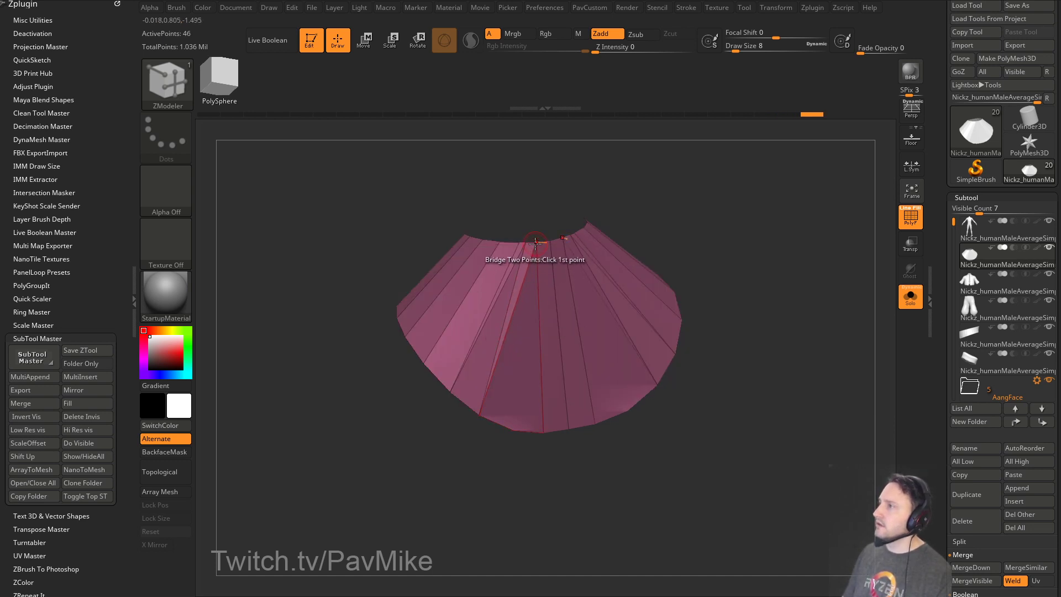
key(space)
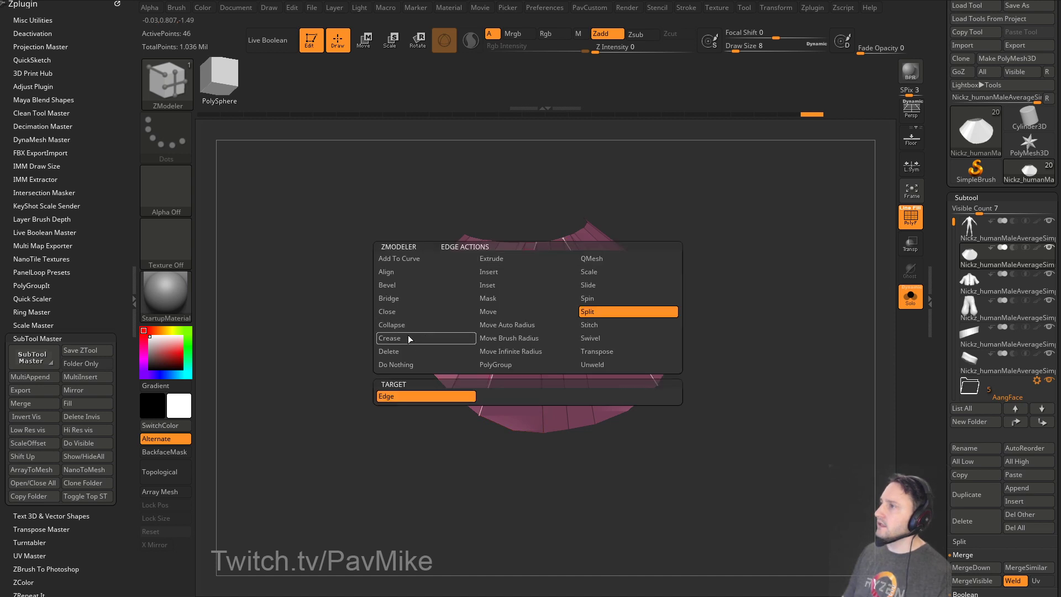
click(389, 351)
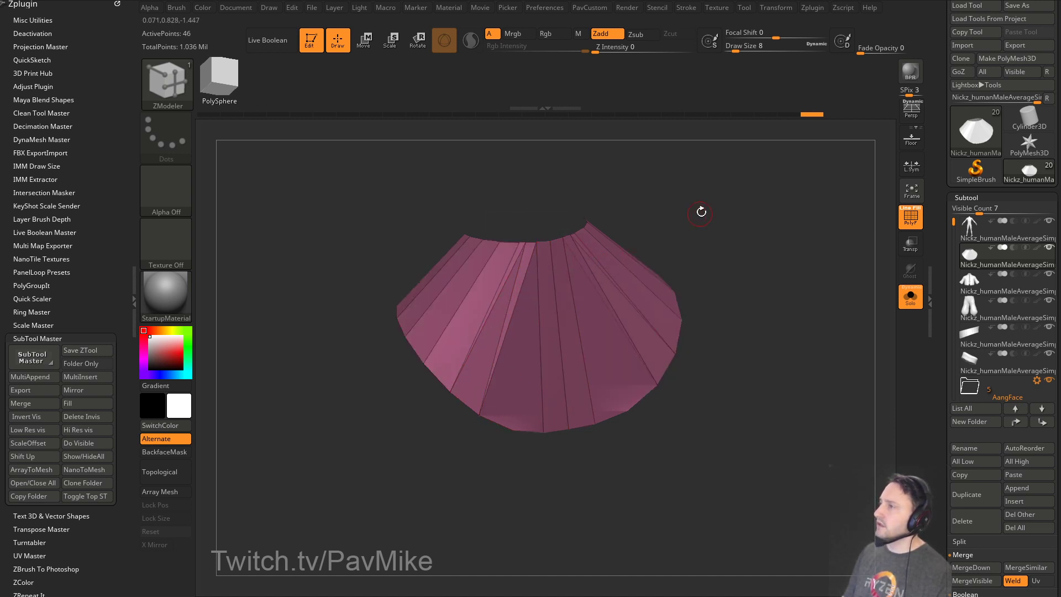
Bridge the unconnected lower border point near the center back to the collar point above it.
drag(701, 212, 781, 171)
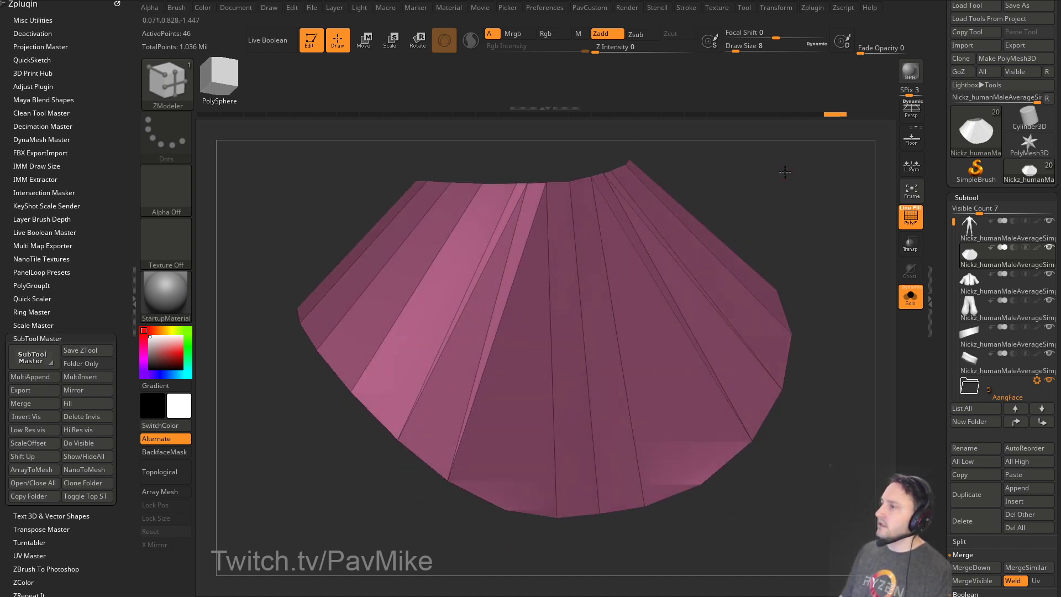
key(space)
click(508, 507)
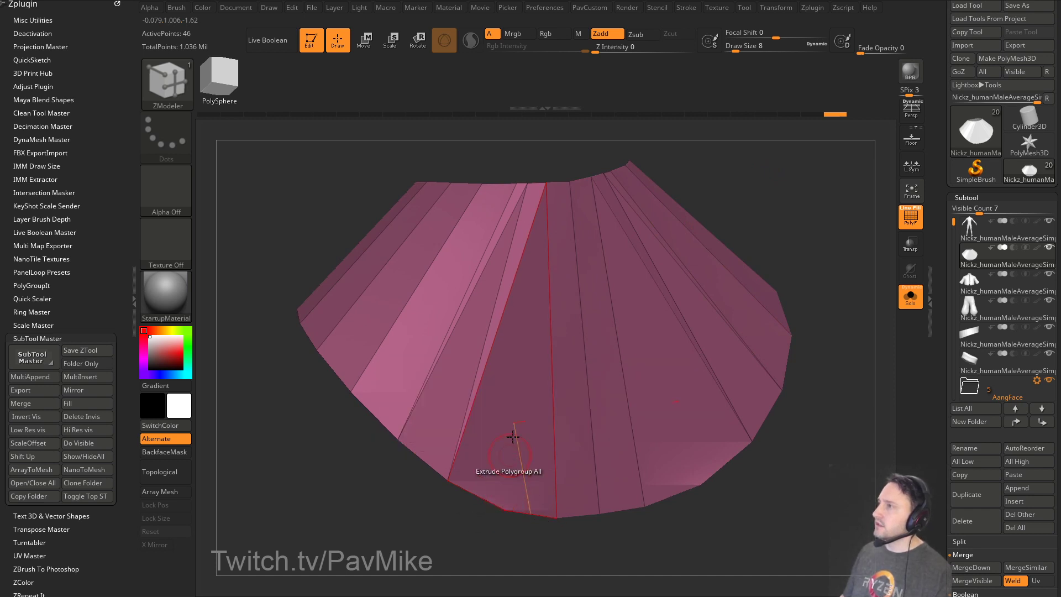
click(548, 185)
ctrl+right_drag(569, 178, 521, 251)
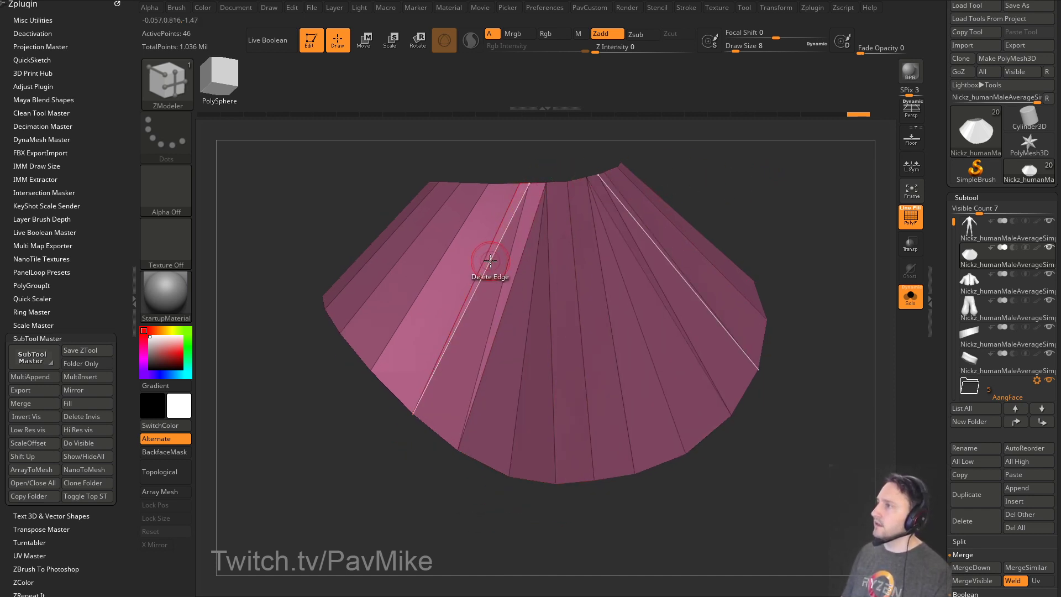
Delete the two redundant long edges beside the center back so each strip is separated by a single edge.
key(space)
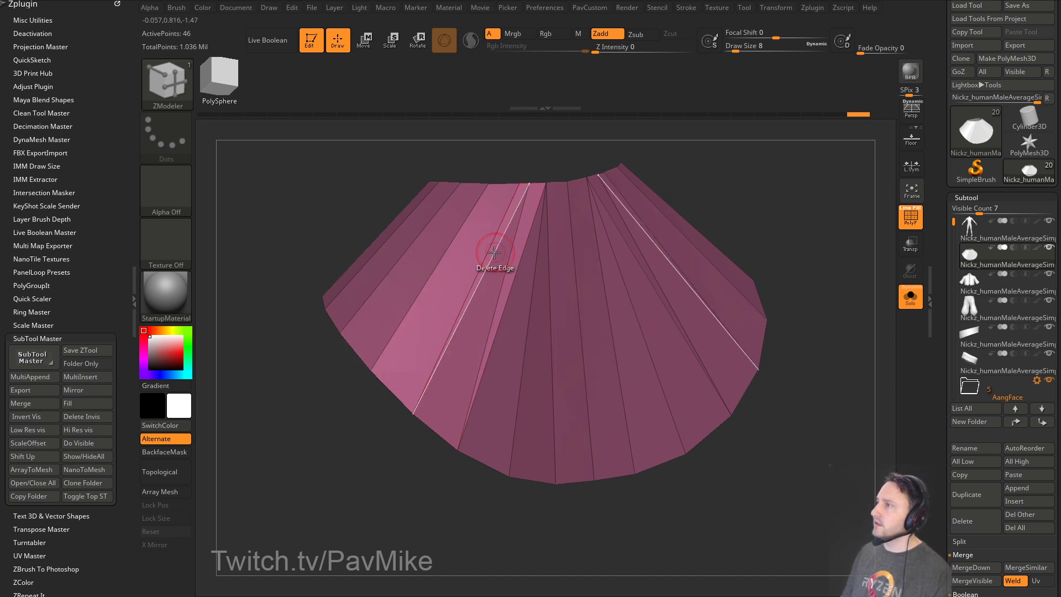
click(495, 252)
key(b)
key(m)
key(v)
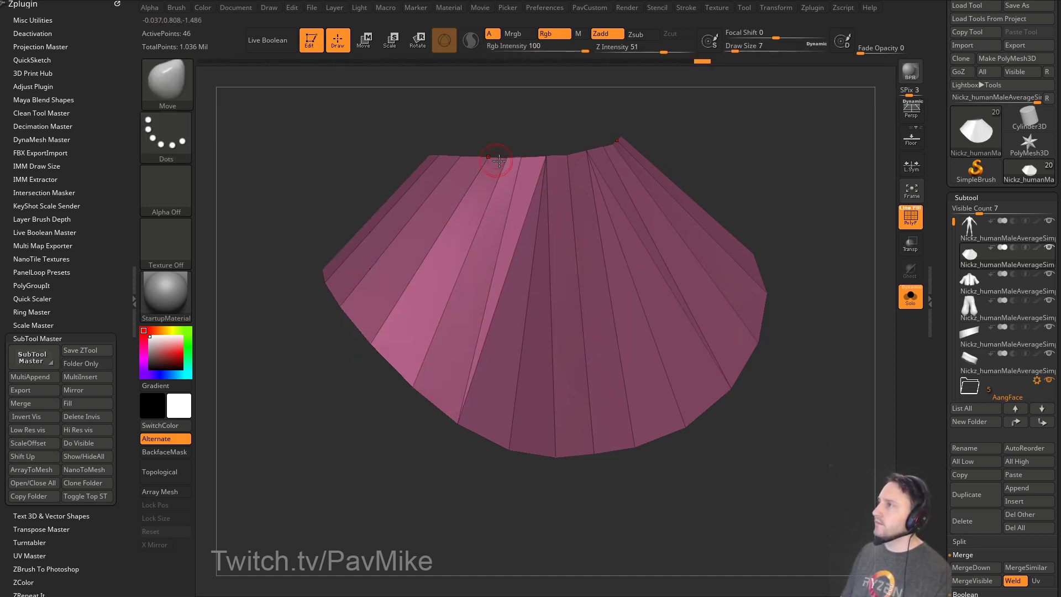
key(b)
key(z)
key(m)
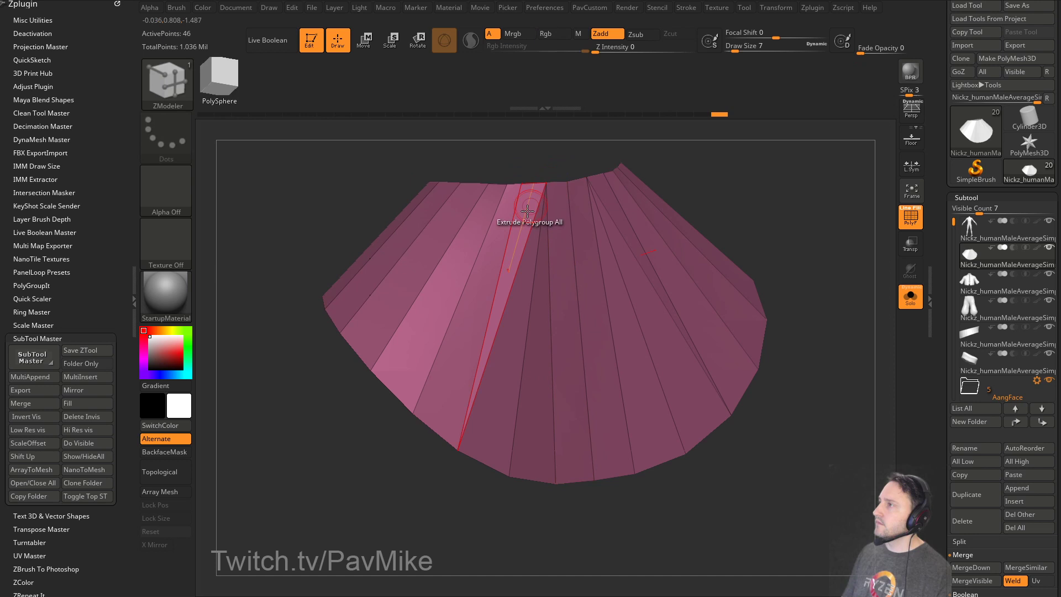
click(509, 247)
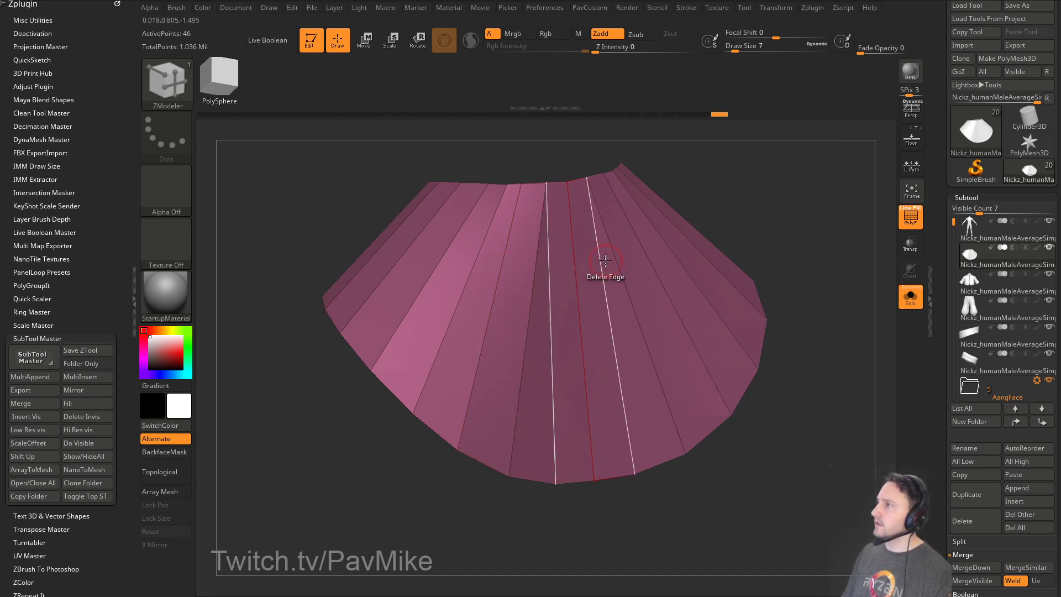
Split the long edge next to the center line of the back and delete the redundant edge beside it.
key(space)
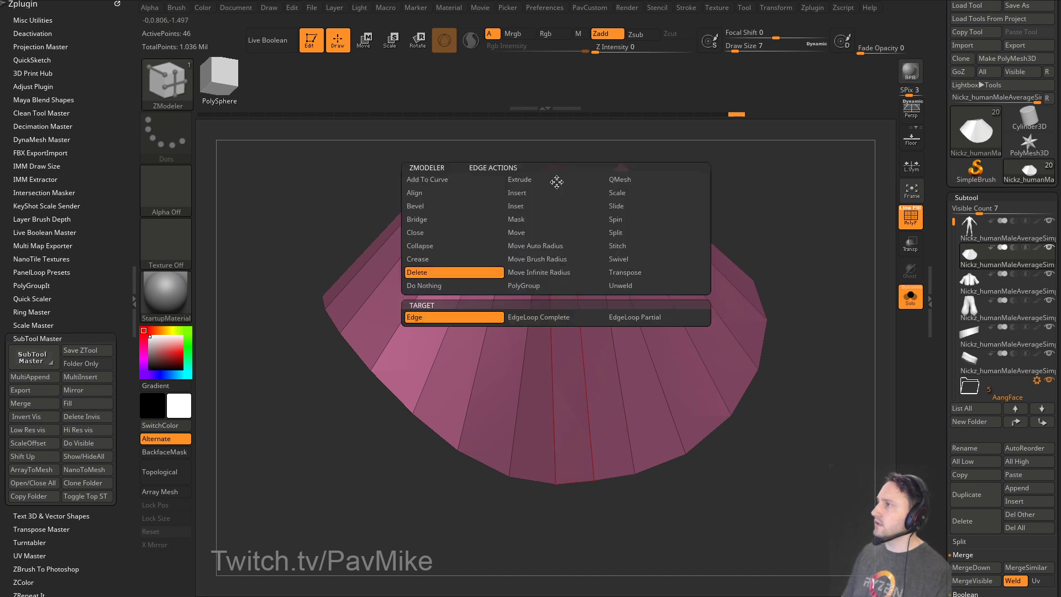
click(615, 219)
click(615, 232)
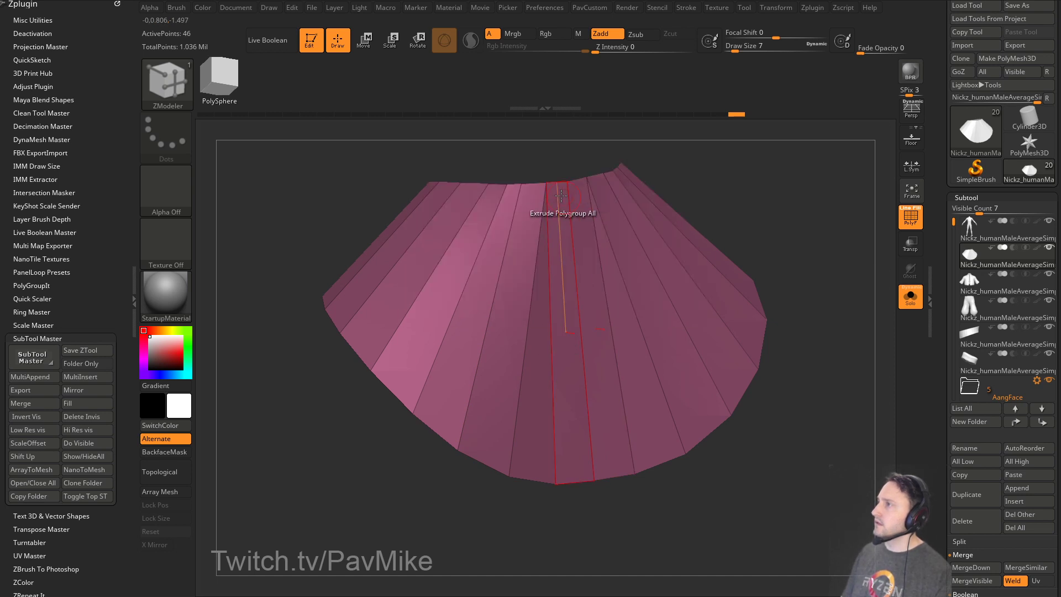
click(548, 231)
key(space)
click(426, 321)
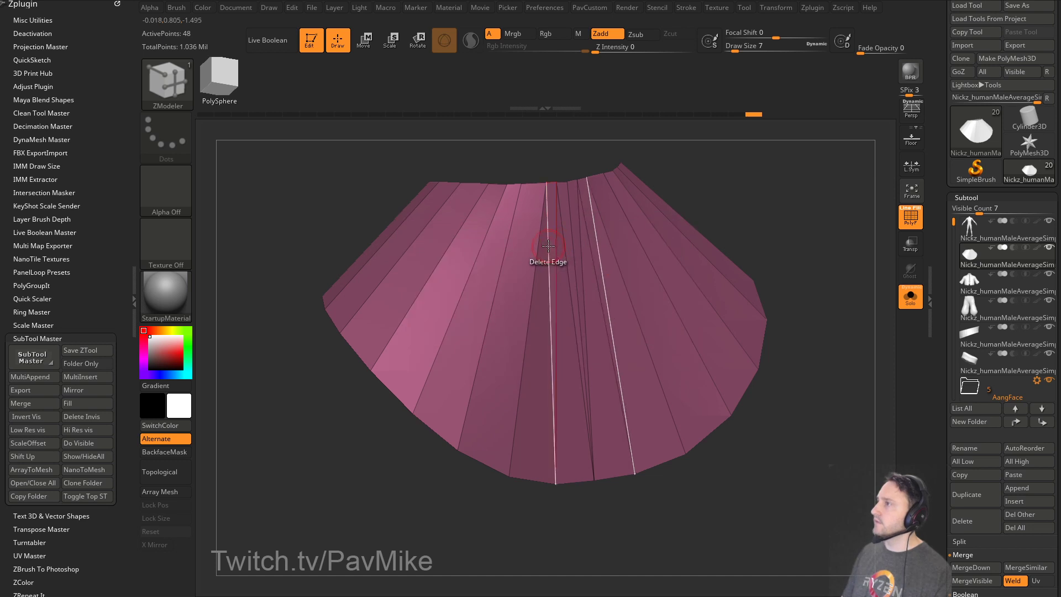
click(549, 247)
key(space)
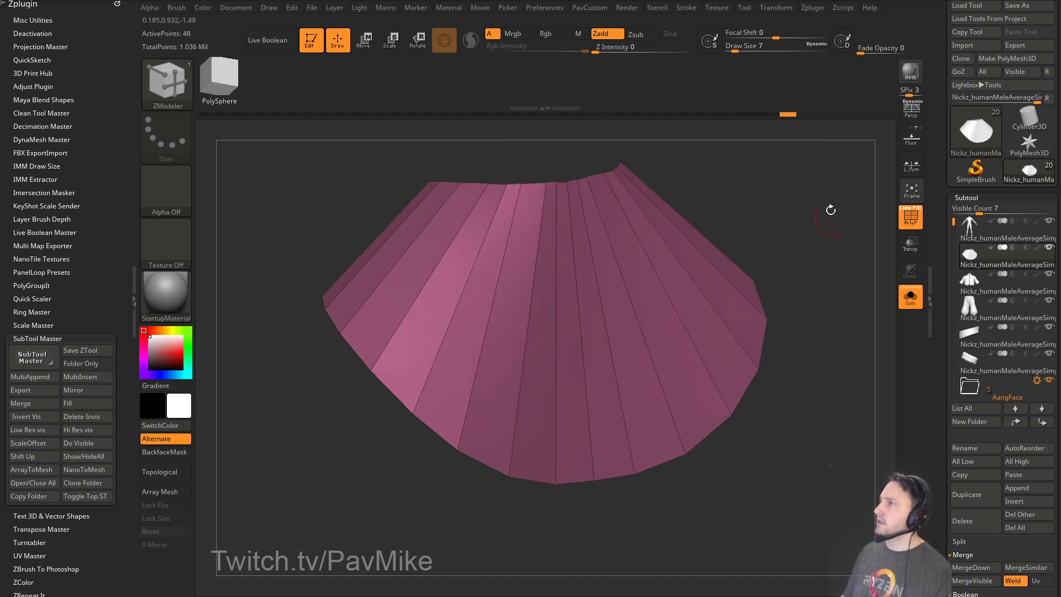
Even out the spacing of the points along the back of the neck opening with the Move brush.
shift+drag(829, 208, 777, 196)
key(b)
key(m)
key(v)
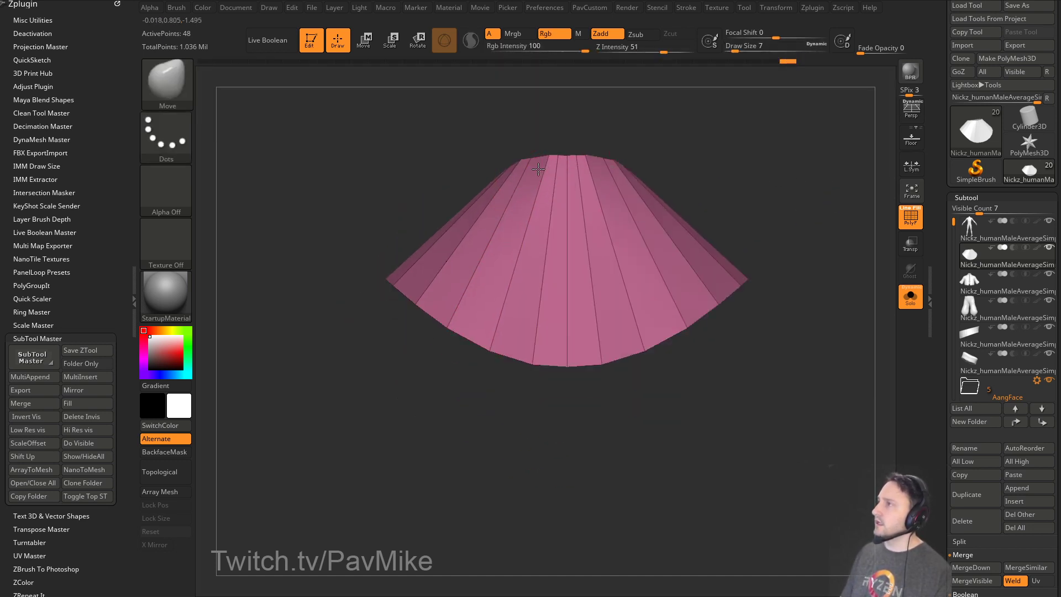
mouse_move(479, 185)
mouse_down()
mouse_move(636, 143)
mouse_move(722, 161)
mouse_move(779, 256)
mouse_up()
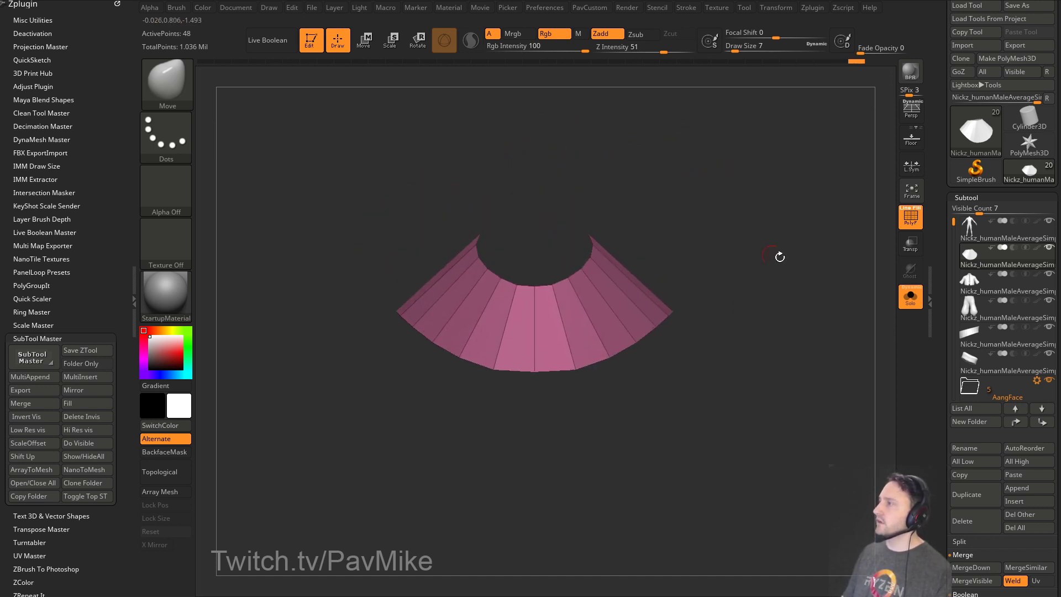
Show the full figure without PolyFrame, and flip and scale the neck piece about its center into an upward-flaring collar.
click(911, 296)
click(911, 216)
mouse_move(712, 174)
ctrl+shift+mouse_down()
mouse_move(442, 182)
mouse_move(616, 299)
mouse_move(660, 195)
ctrl+shift+mouse_up()
key(w)
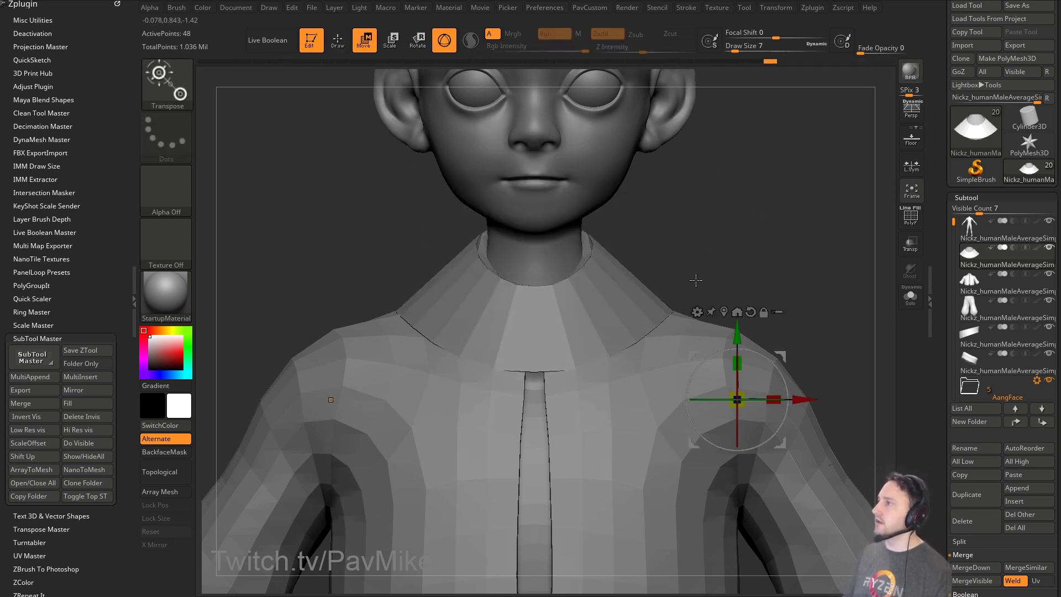
click(724, 311)
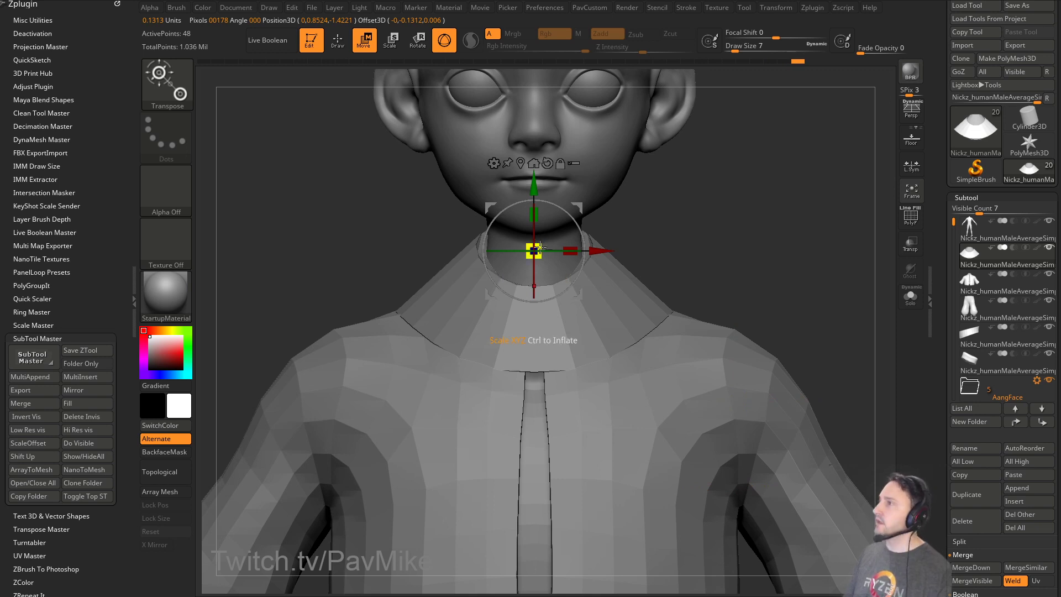
drag(539, 247, 557, 221)
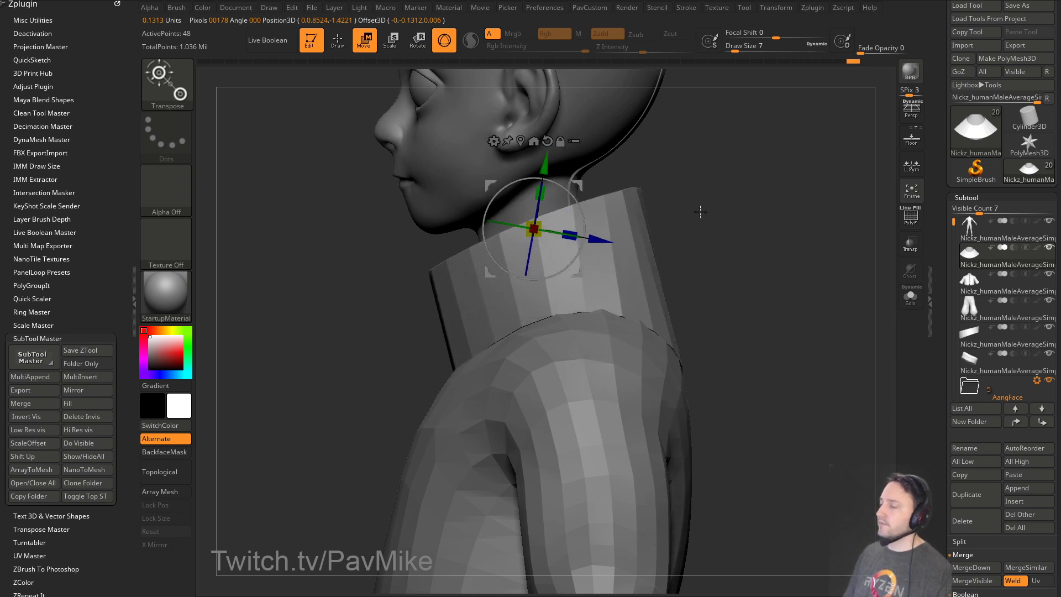
Display the Aang model sheet and fit the collar to it by scaling in front view and rotating in side view.
key(shift+z)
key(1)
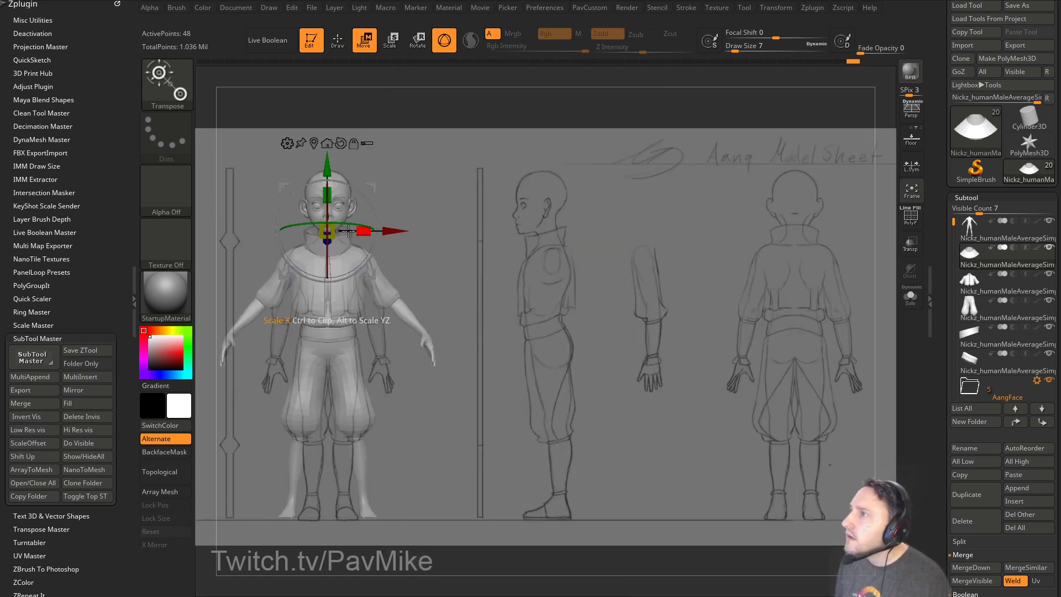
drag(328, 231, 338, 227)
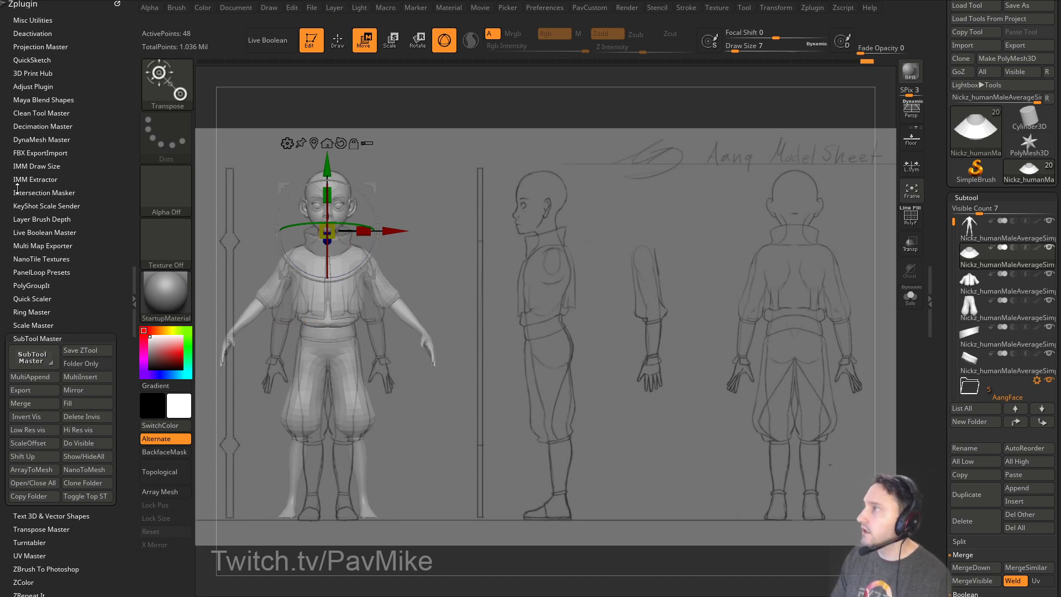
key(3)
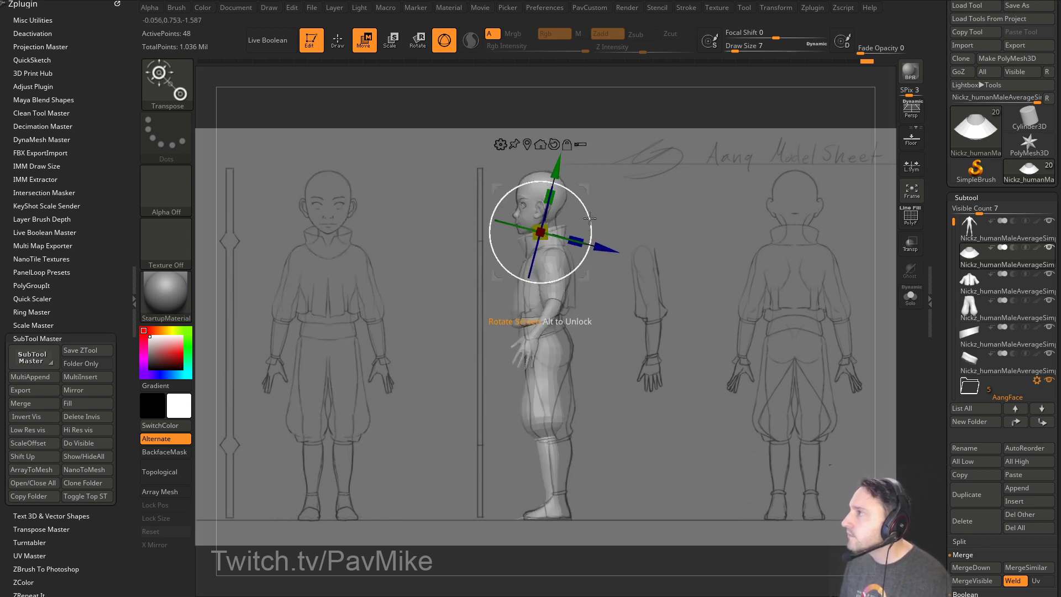
alt+drag(585, 186, 592, 197)
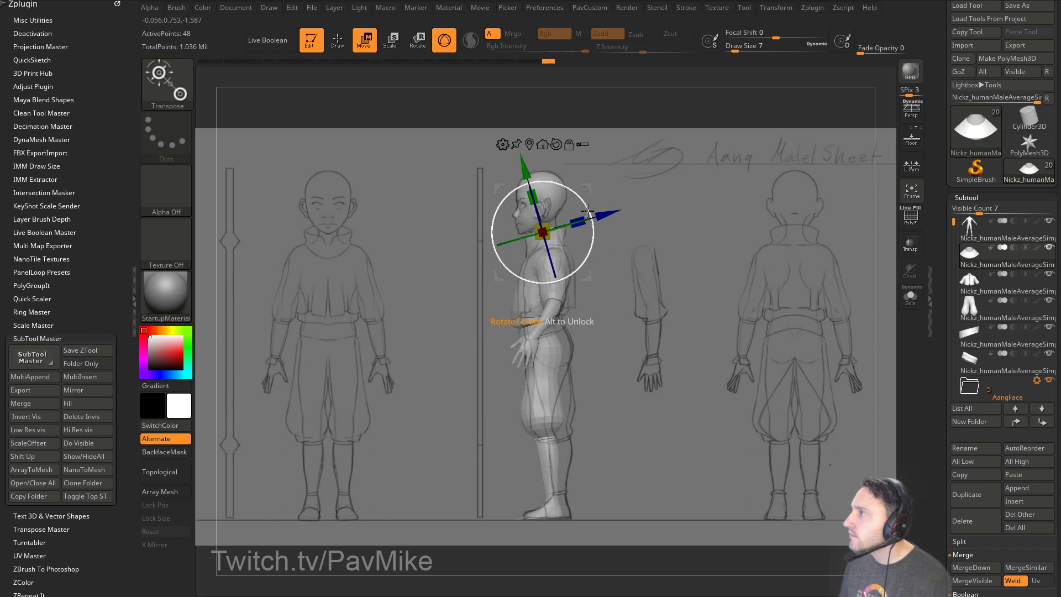
Pull the collar toward the side-view drawing with the Move brush and reduce the draw size to 97.
key(q)
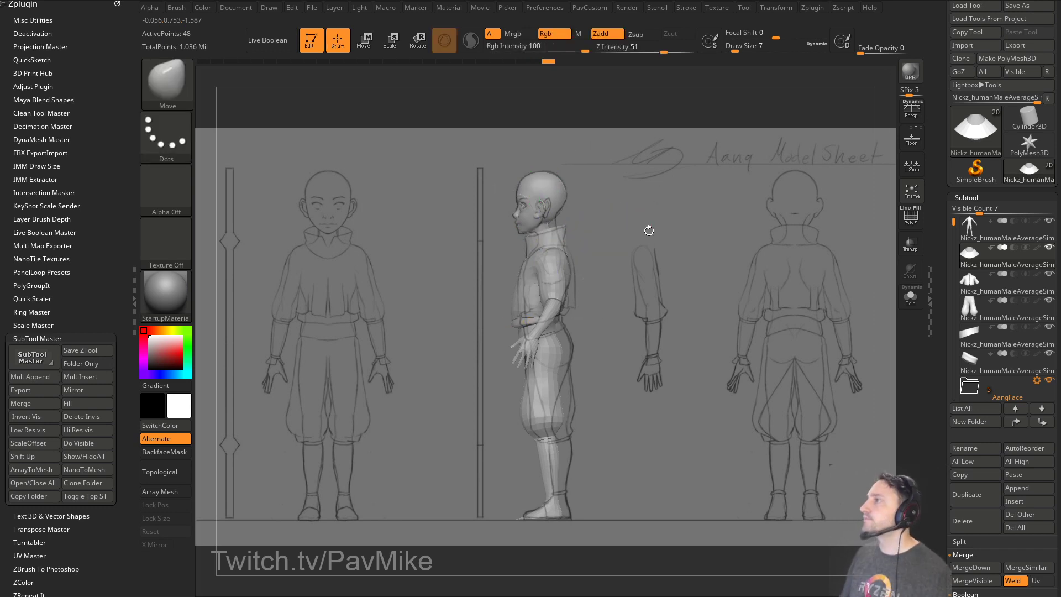
key(s)
drag(581, 243, 621, 239)
key(s)
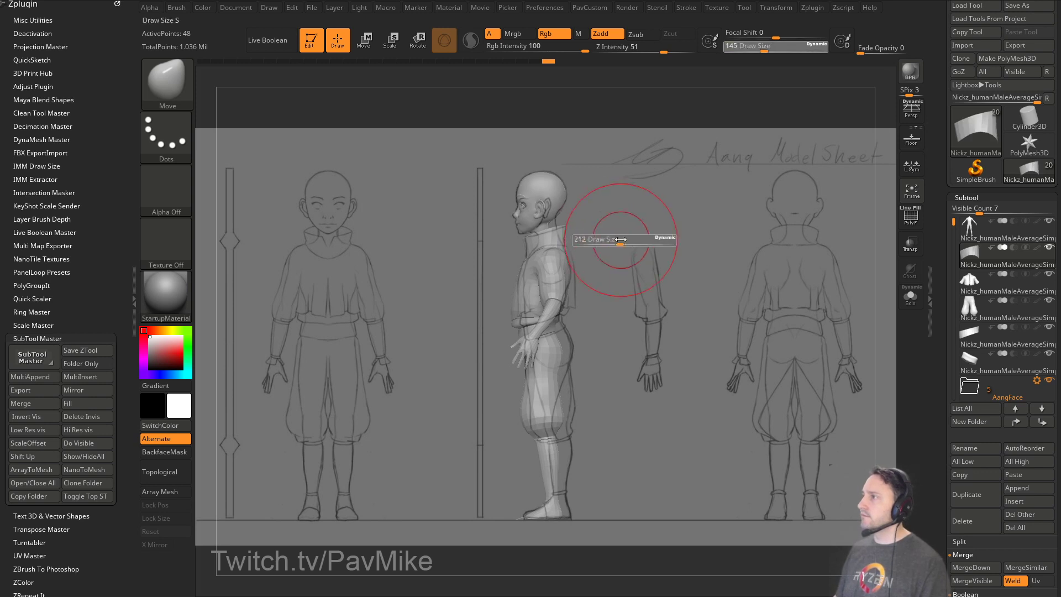
key(bracketleft)
key(bracketleft)
key(bracketleft)
key(bracketleft)
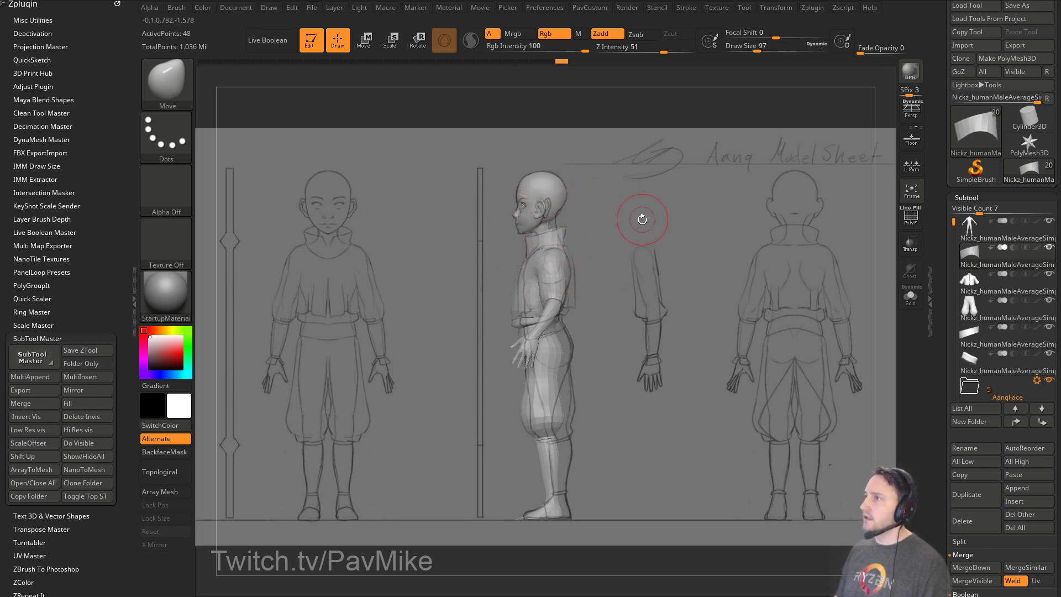
Compare the collar with the model sheet drawings and adjust its upper rear edge with the Move brush, reducing the draw size to 51.
key(1)
key(2)
key(3)
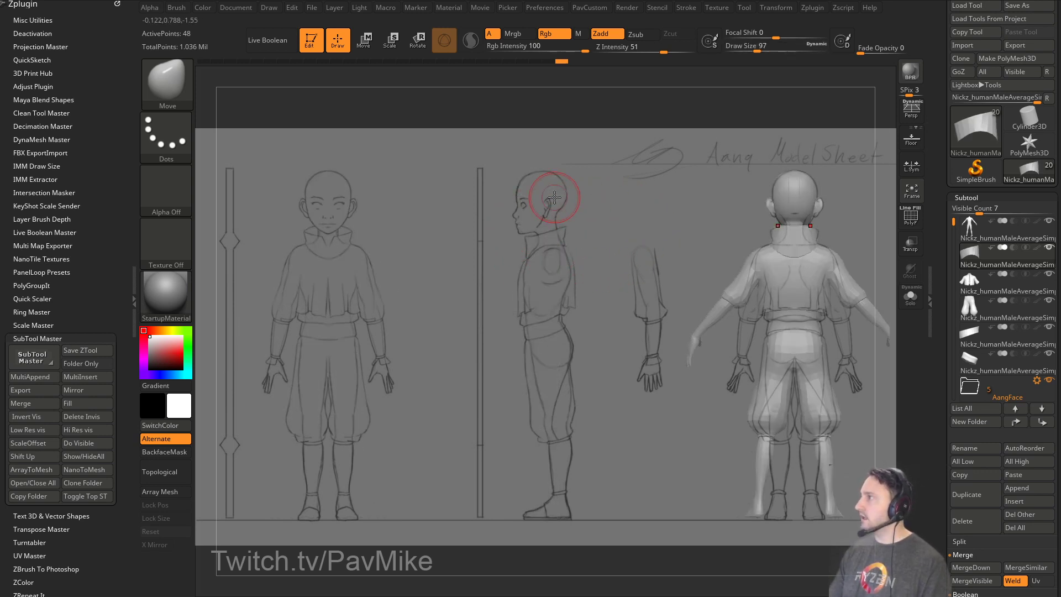
key(bracketleft)
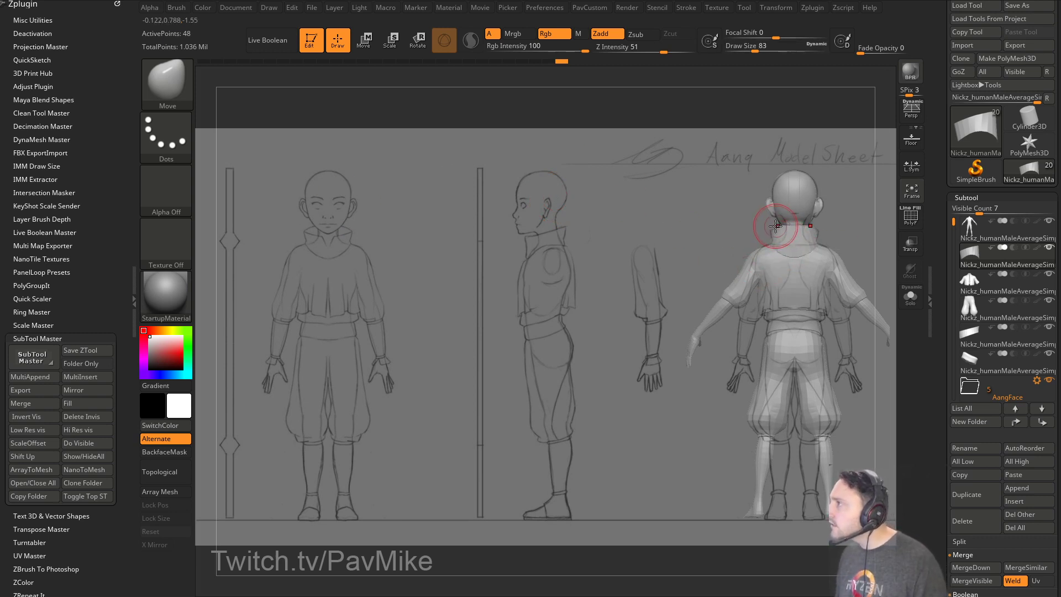
key(bracketleft)
key(bracketleft)
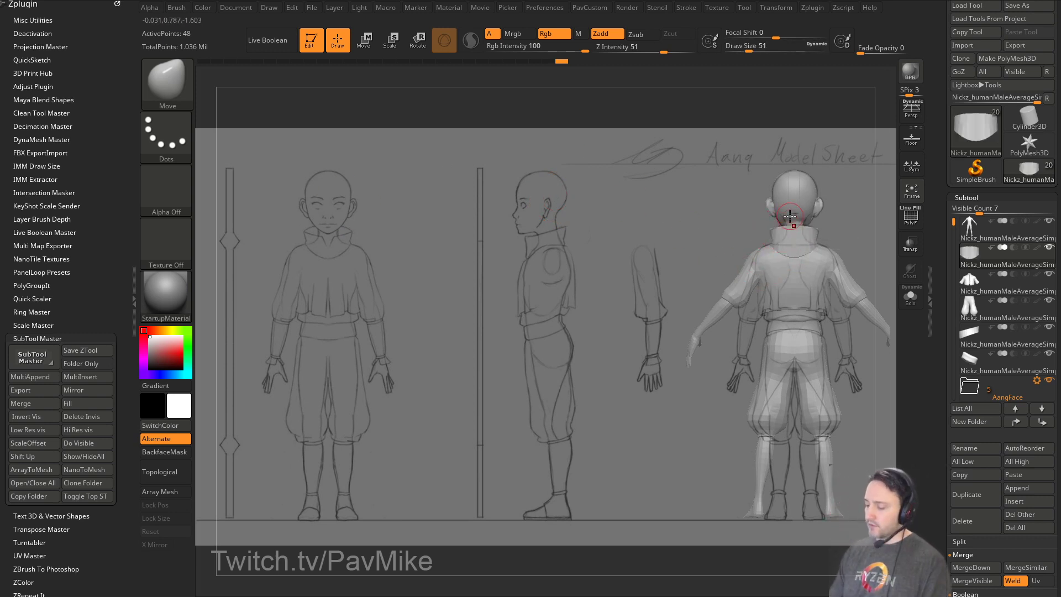
key(2)
key(3)
Hide the model sheet and show the collar in front view with PolyFrame on.
key(shift+z)
shift+drag(533, 285, 735, 287)
click(904, 214)
alt+drag(758, 194, 758, 241)
alt+drag(696, 265, 733, 259)
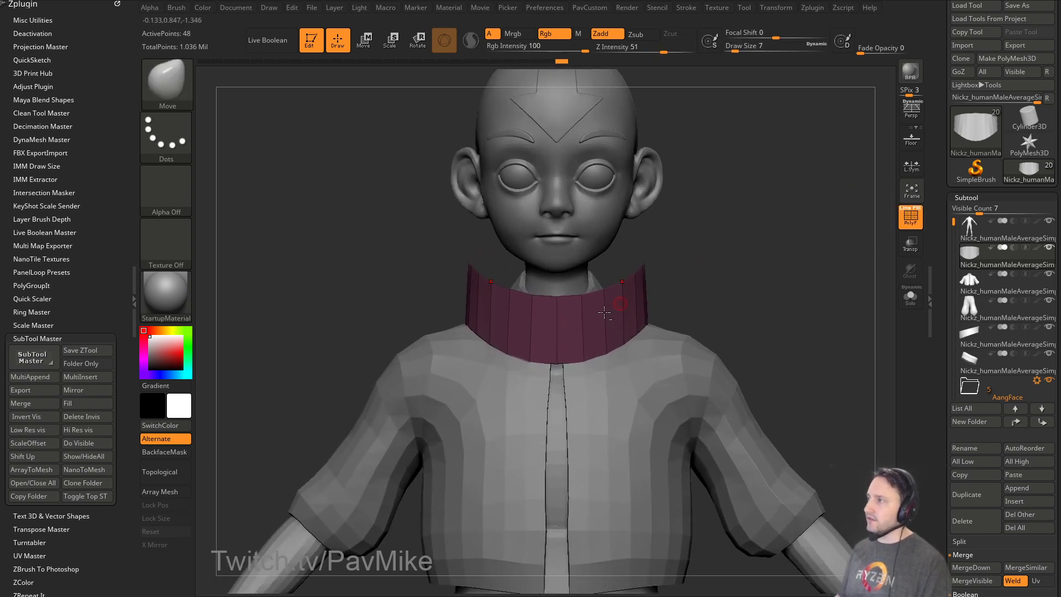
Bevel the collar's center front edge loop with ZModeler and delete the resulting polygon strip to open the collar.
key(b)
key(z)
key(m)
key(space)
click(458, 296)
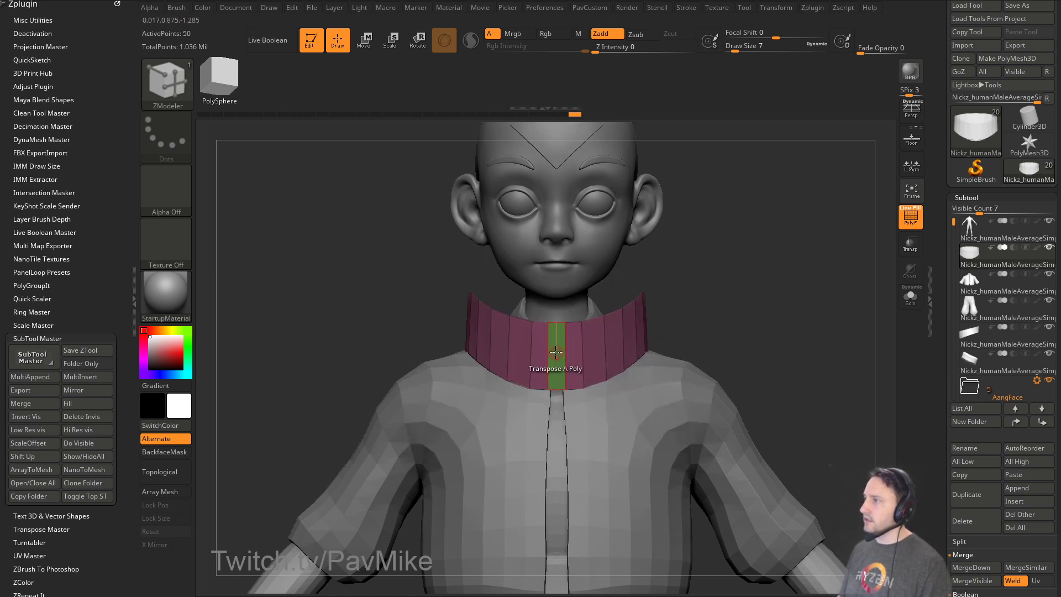
key(space)
click(441, 204)
click(556, 354)
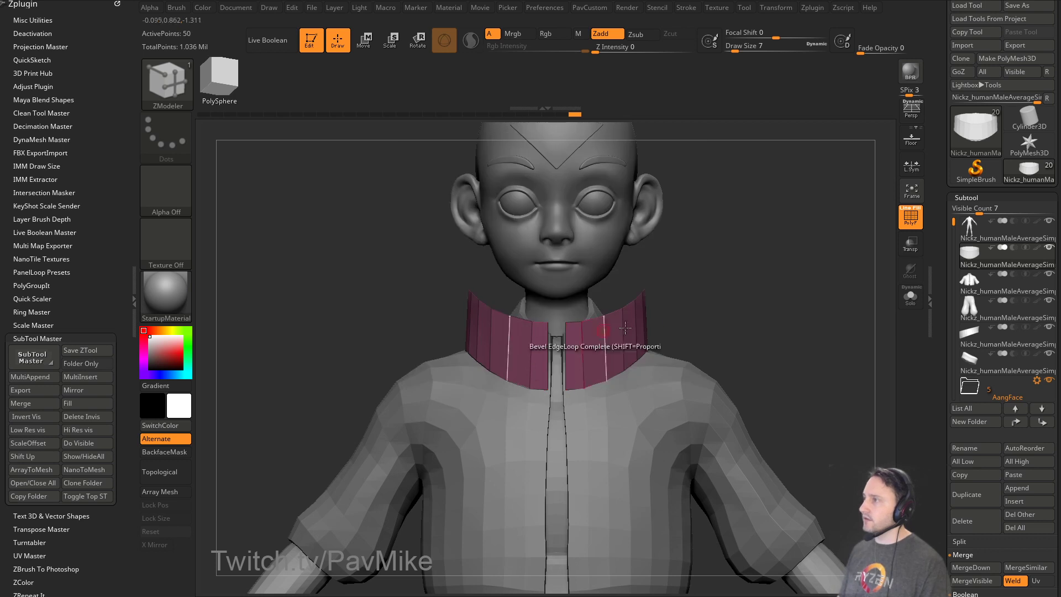
Pull the lower corners of the collar's front opening together with the Move brush and set the draw size to 25.
key(b)
key(m)
key(v)
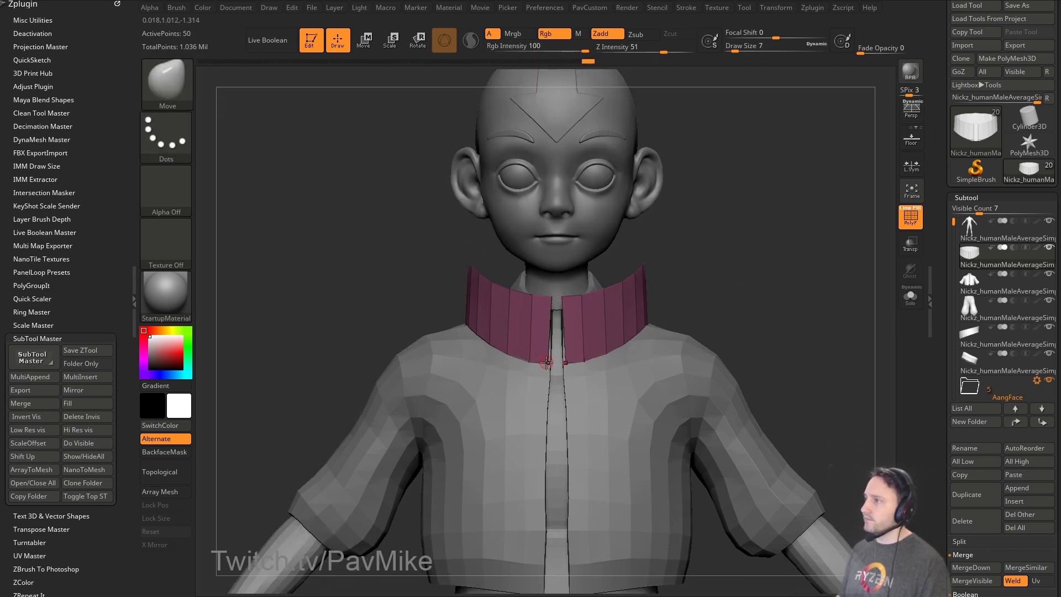
drag(561, 363, 555, 363)
mouse_move(713, 287)
mouse_down()
mouse_move(724, 282)
mouse_move(707, 290)
mouse_up()
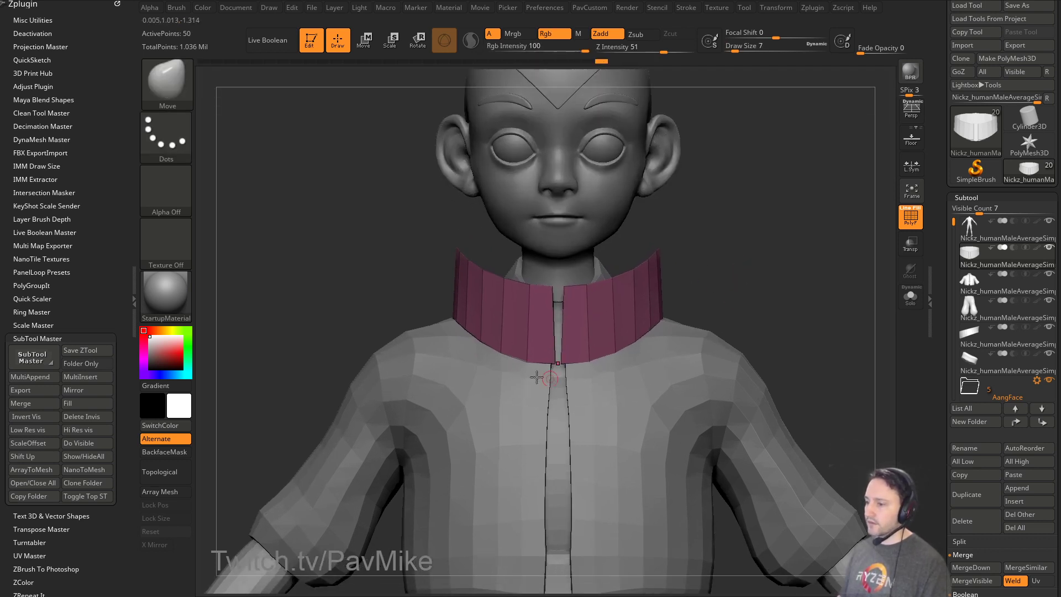
mouse_move(796, 232)
mouse_down()
mouse_move(734, 260)
mouse_move(755, 260)
mouse_move(748, 277)
mouse_move(735, 275)
mouse_up()
key(s)
click(631, 268)
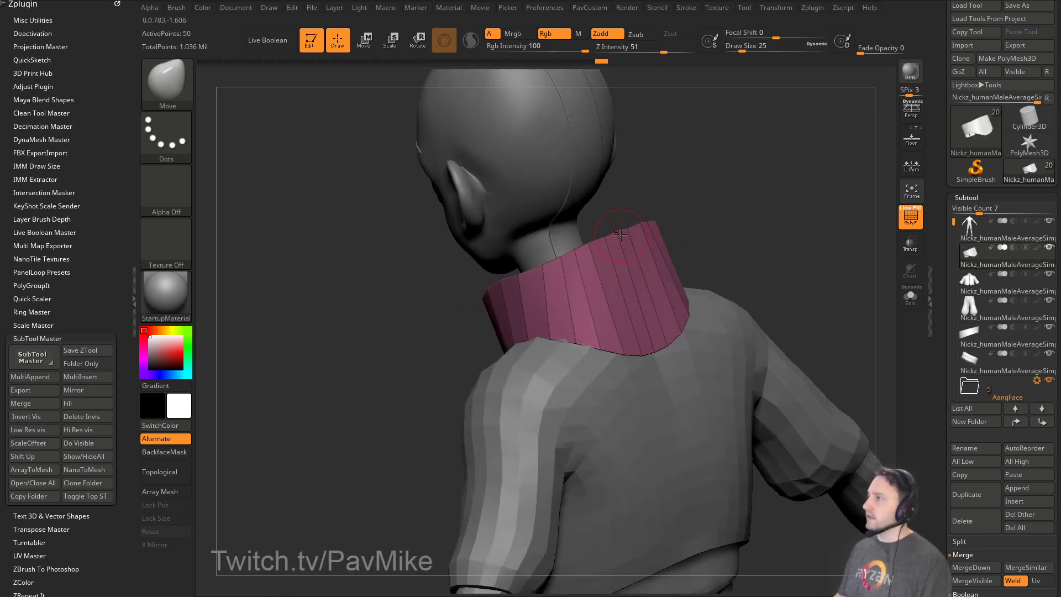
drag(718, 216, 779, 210)
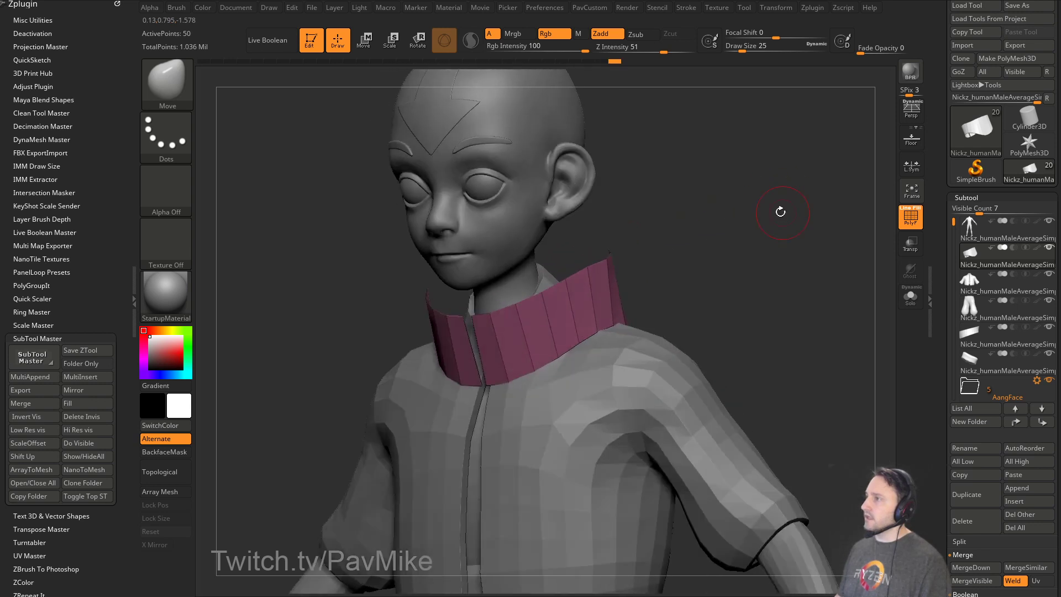
Insert multiple horizontal edge loops around the collar with the ZModeler edge Insert action.
key(b)
key(z)
key(m)
key(space)
click(533, 281)
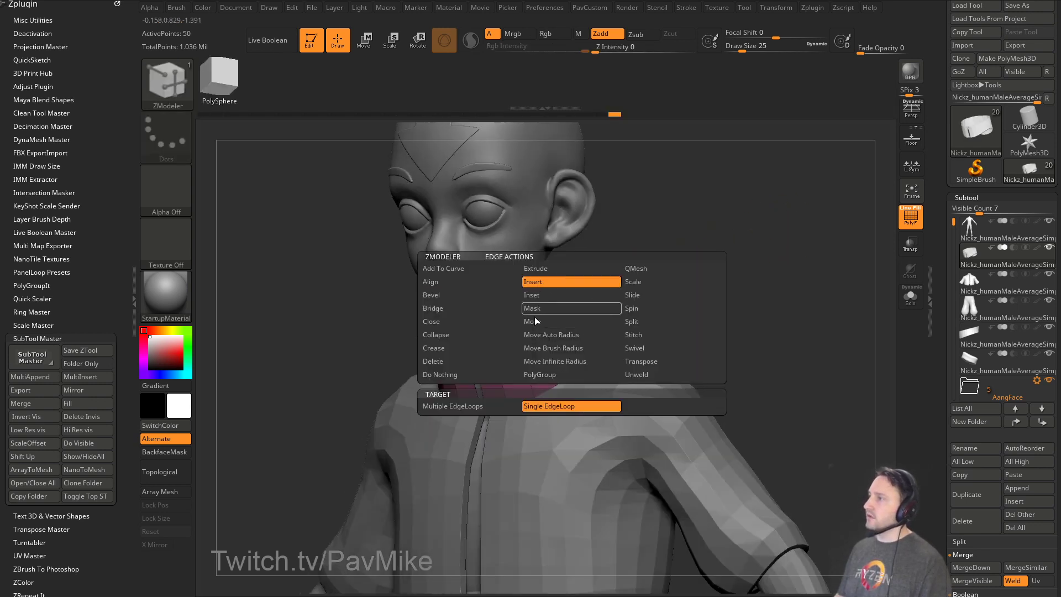
key(space)
click(473, 407)
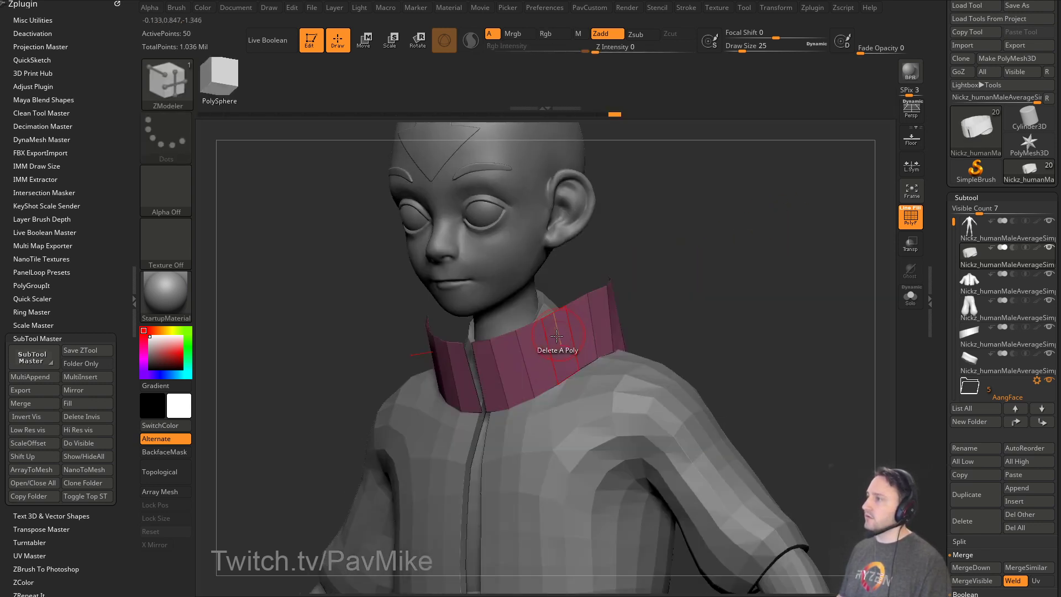
drag(663, 288, 741, 282)
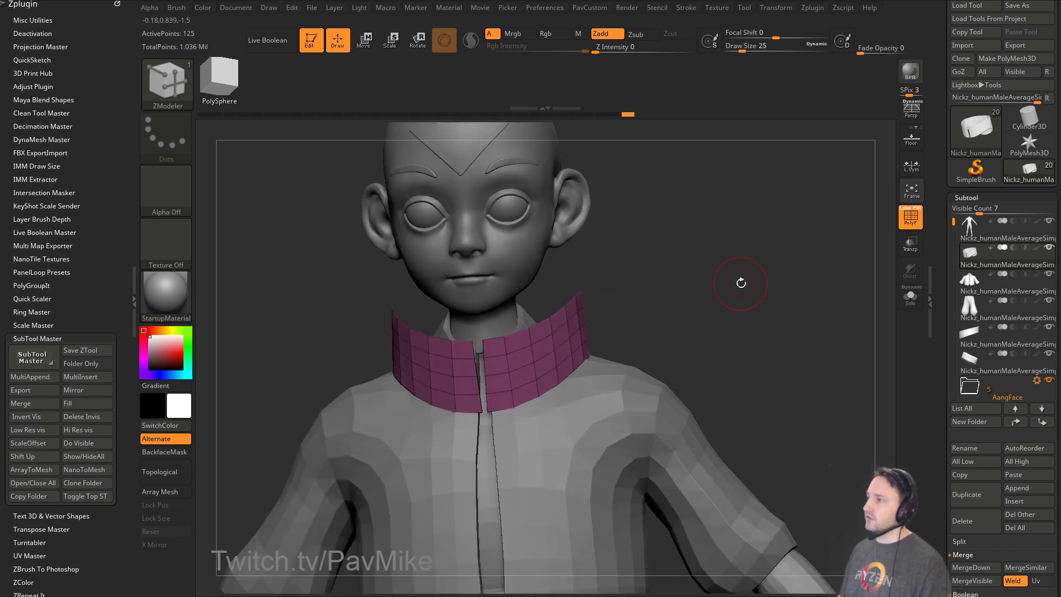
Assign the whole collar a new polygroup and thicken it with ZModeler's QMesh action targeting Polygroup All.
key(ctrl+w)
drag(593, 317, 606, 317)
key(space)
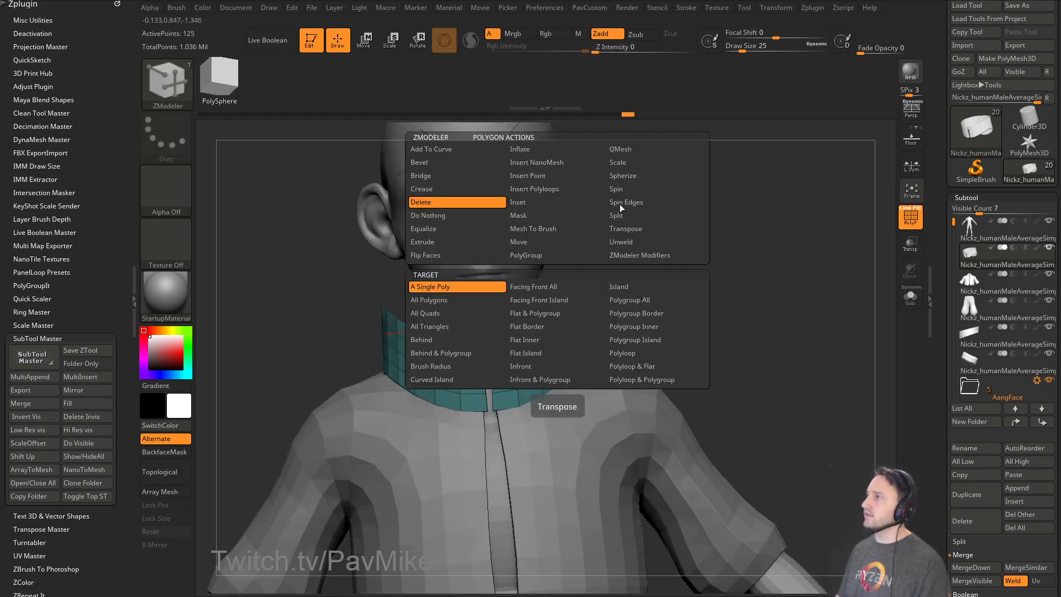
click(632, 300)
drag(710, 266, 704, 299)
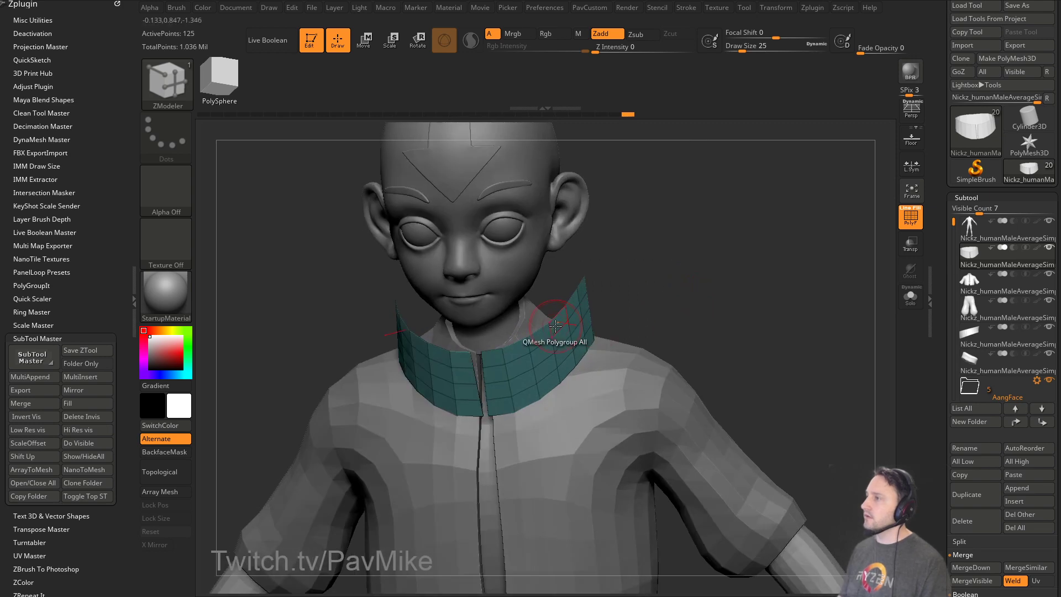
drag(522, 334, 544, 326)
drag(645, 269, 553, 295)
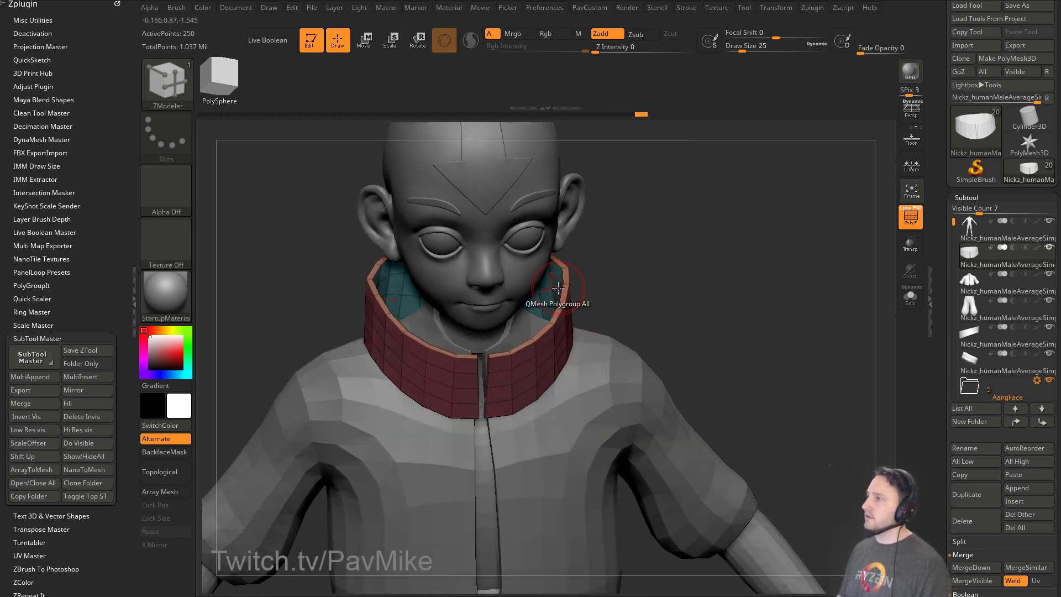
Uncrease all of the collar's edges and turn on dynamic subdivision with a crease level of 2.
shift+drag(617, 281, 694, 282)
key(2)
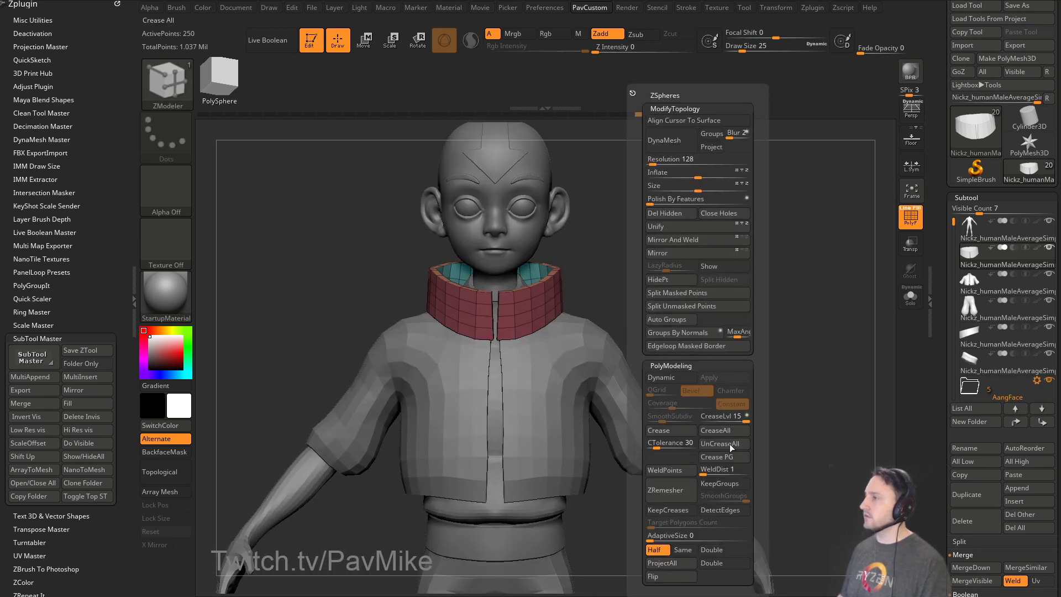
click(729, 443)
key(d)
key(2)
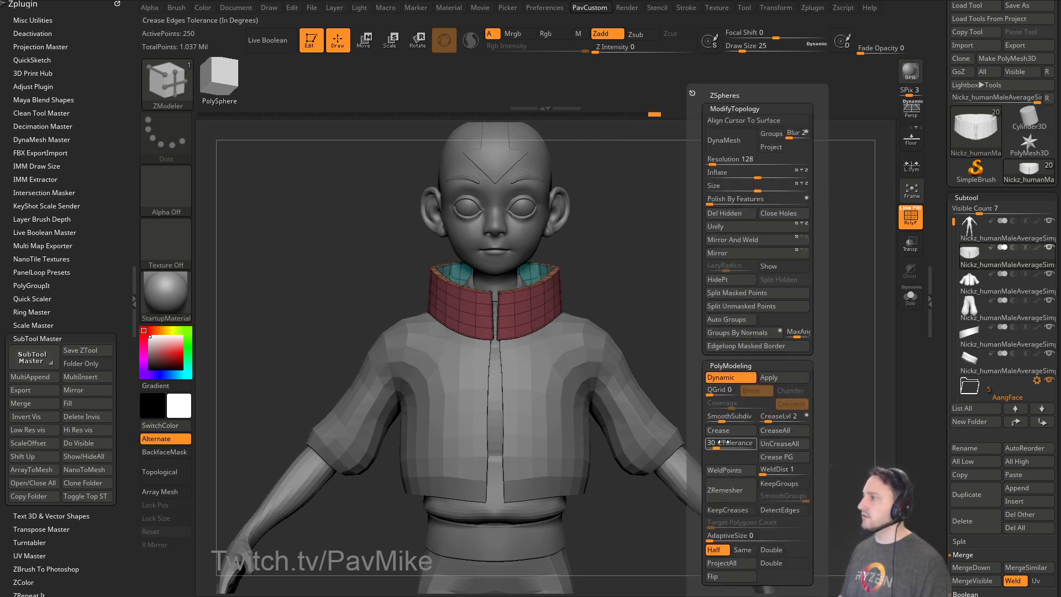
Set the collar's crease tolerance to 63 and its crease level to 1, and turn PolyFrame off.
drag(671, 354, 661, 312)
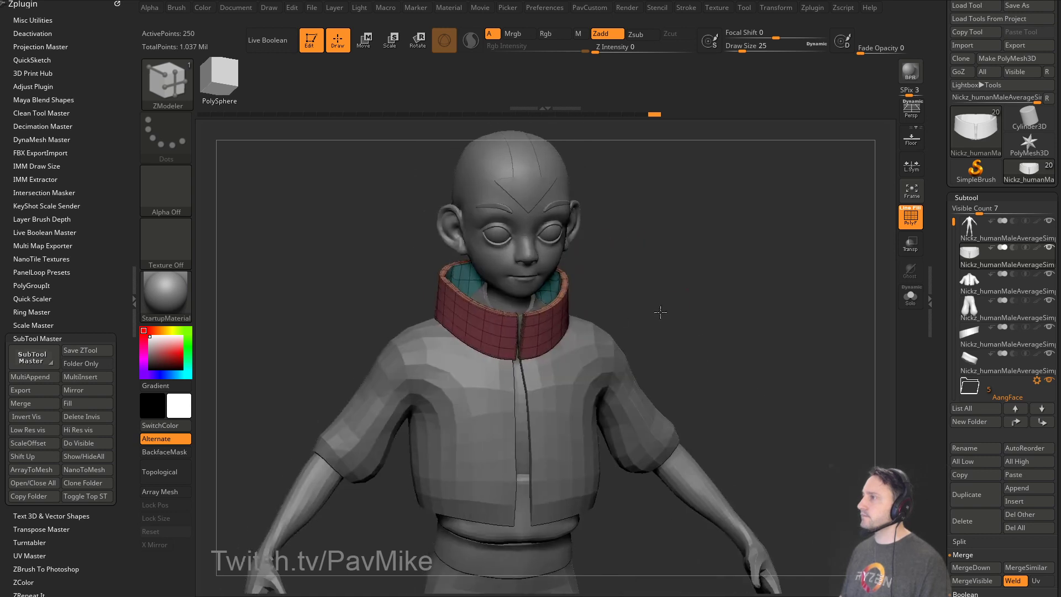
key(2)
drag(748, 421, 746, 421)
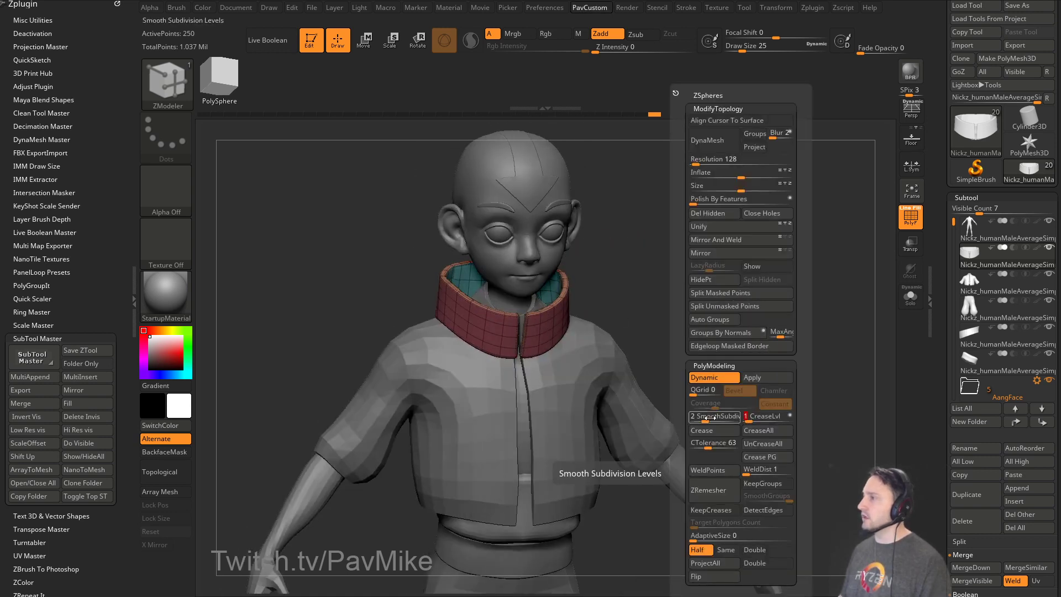
click(910, 217)
Switch to the Standard brush with a draw size of 39 and inspect the smoothed collar from several angles.
shift+drag(813, 242, 801, 241)
mouse_move(704, 260)
alt+mouse_down()
mouse_move(718, 277)
mouse_move(725, 247)
alt+mouse_up()
key(s)
key(b)
key(s)
key(t)
mouse_move(671, 302)
mouse_down()
mouse_move(682, 302)
mouse_move(663, 300)
mouse_up()
key(s)
key(s)
mouse_move(663, 300)
mouse_down()
mouse_move(704, 277)
mouse_move(709, 285)
mouse_move(625, 301)
mouse_up()
key(s)
drag(554, 309, 594, 317)
shift+drag(744, 289, 776, 282)
Toggle dynamic subdivision off and on for the collar to compare its faceted and smooth shapes beside the jacket.
alt+click(630, 381)
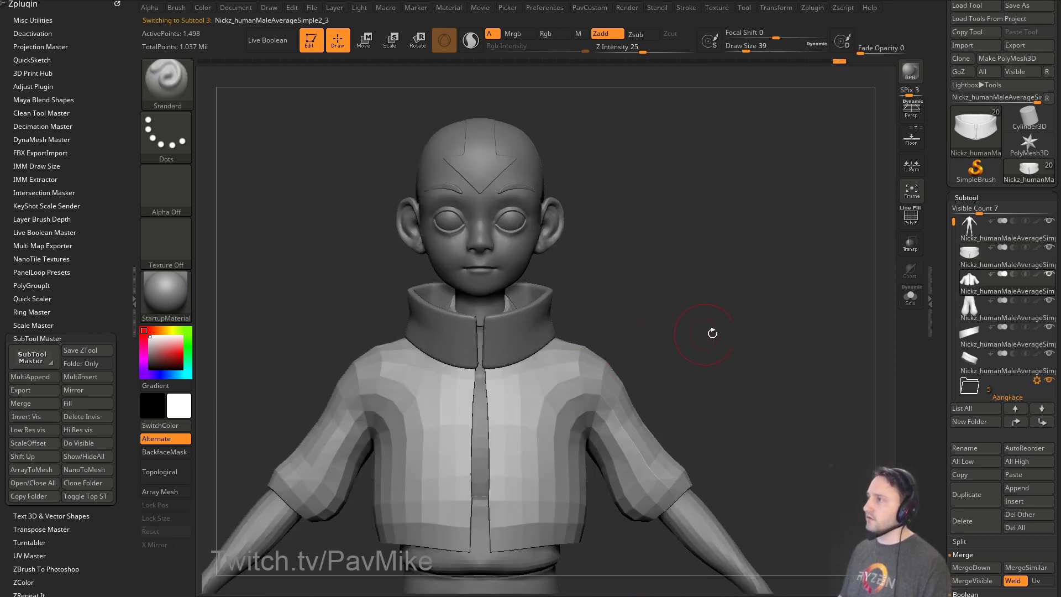
alt+drag(713, 333, 704, 347)
key(s)
alt+click(538, 324)
key(shift+d)
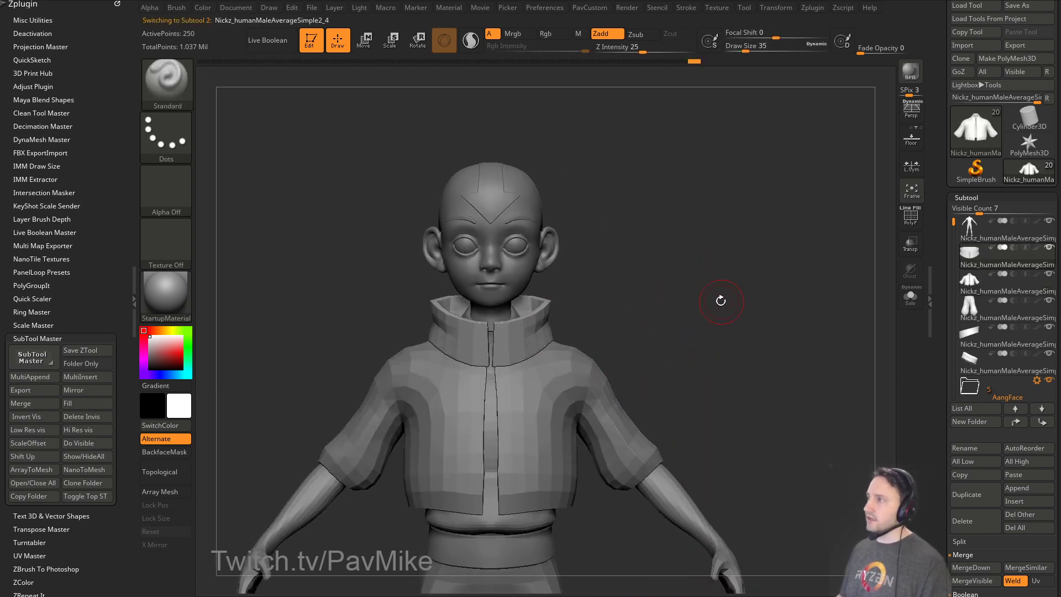
key(d)
Make the jacket the active subtool and switch to the Move brush with a draw size of 112.
key(s)
drag(633, 335, 627, 334)
alt+click(597, 371)
mouse_move(722, 422)
alt+mouse_down()
mouse_move(751, 266)
mouse_move(732, 304)
mouse_move(750, 291)
mouse_move(237, 349)
alt+mouse_up()
key(s)
key(s)
key(b)
key(m)
key(v)
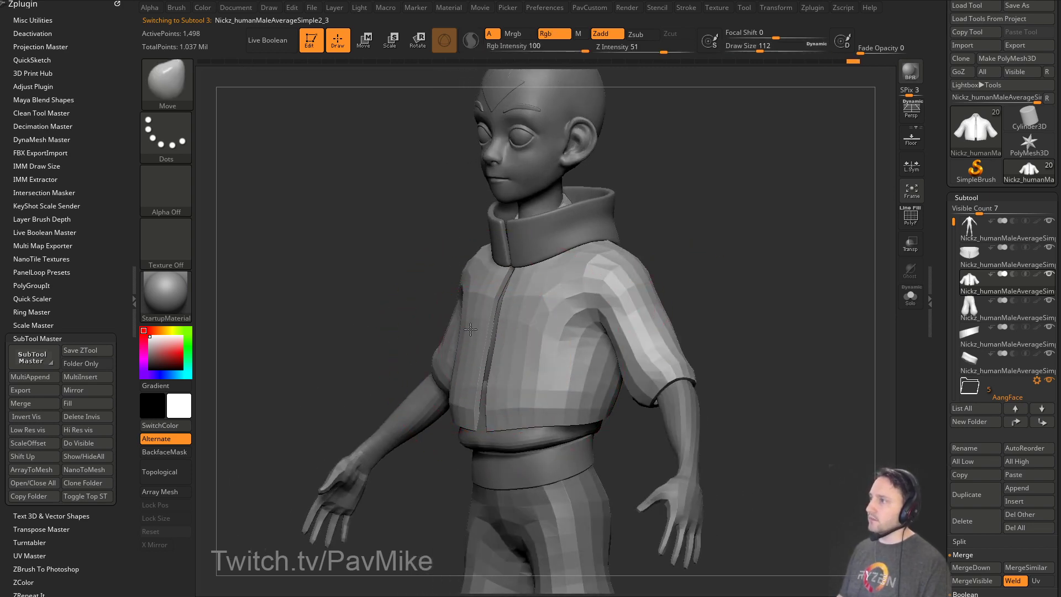
Reshape the jacket's lower sides from the front with the Move brush, ending at a draw size of 77.
mouse_move(393, 315)
mouse_down()
mouse_move(571, 332)
mouse_move(492, 352)
mouse_up()
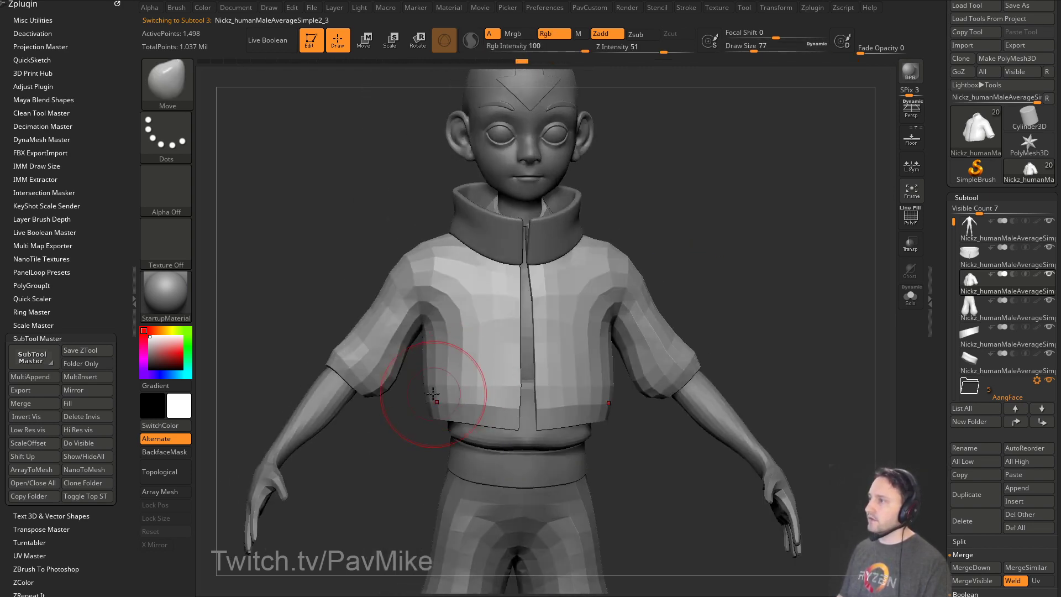
drag(427, 366, 422, 393)
key(s)
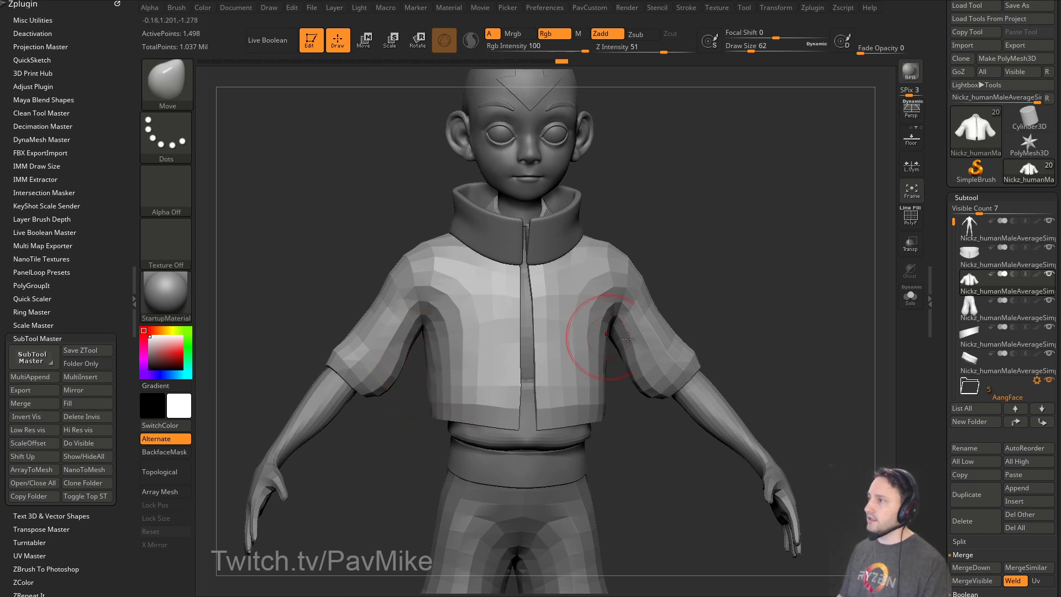
drag(613, 428, 505, 418)
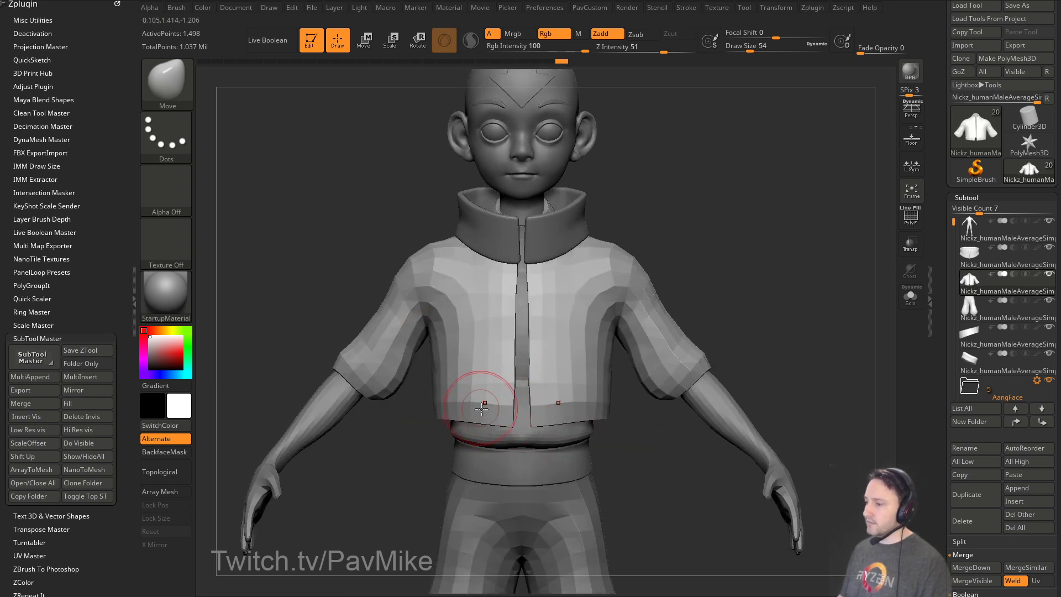
key(s)
drag(426, 397, 430, 396)
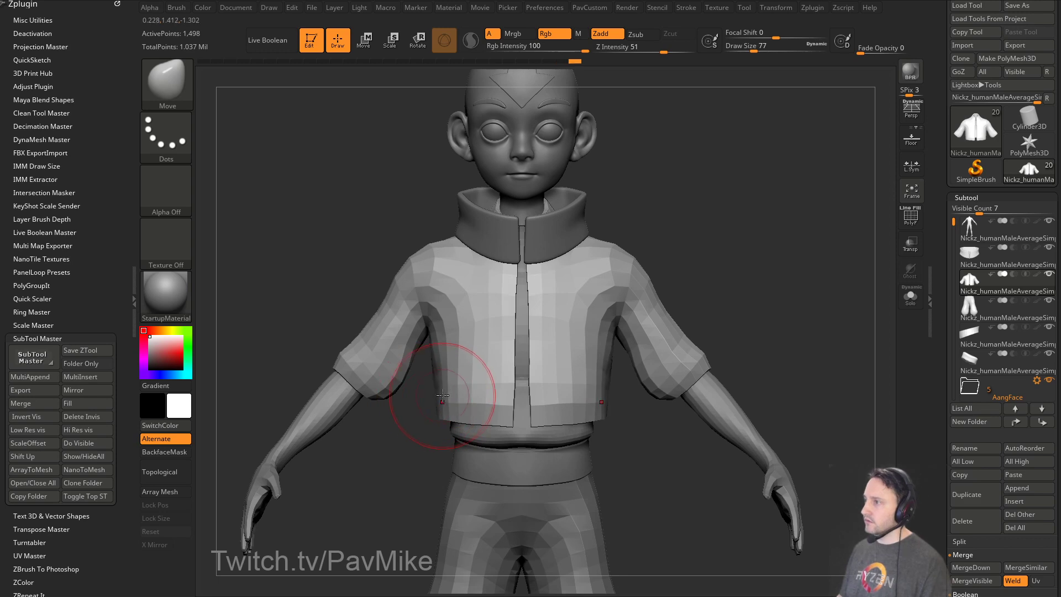
Adjust the jacket's front opening from below with a small Move brush stroke.
right_drag(459, 399, 476, 292)
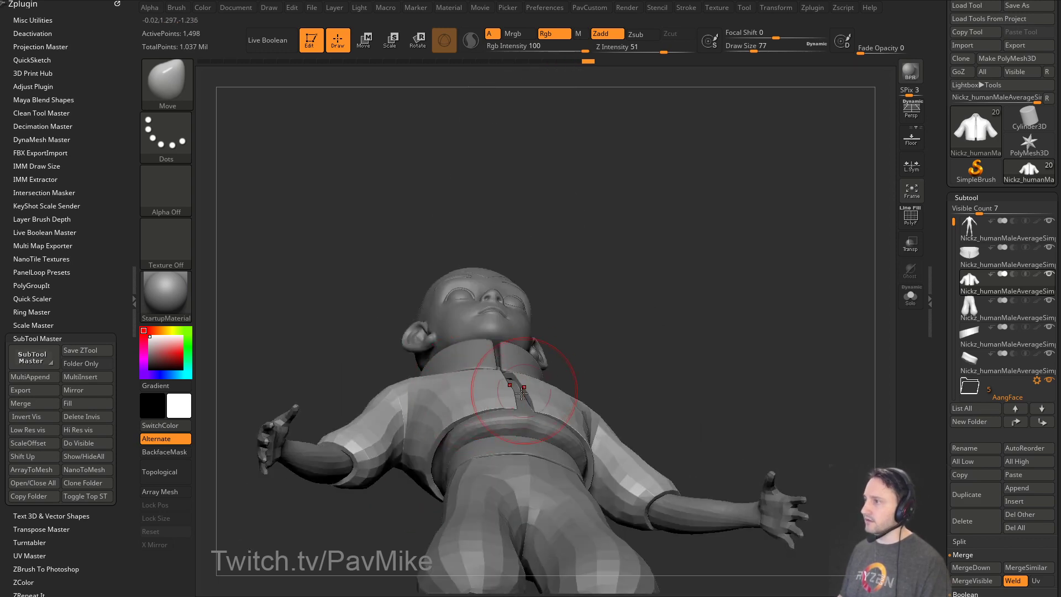
key(s)
drag(521, 402, 516, 402)
Refine the jacket's sides, back and rear hem with the Move brush, enlarging the draw size to 120.
right_drag(508, 394, 647, 338)
key(s)
drag(441, 362, 380, 366)
key(s)
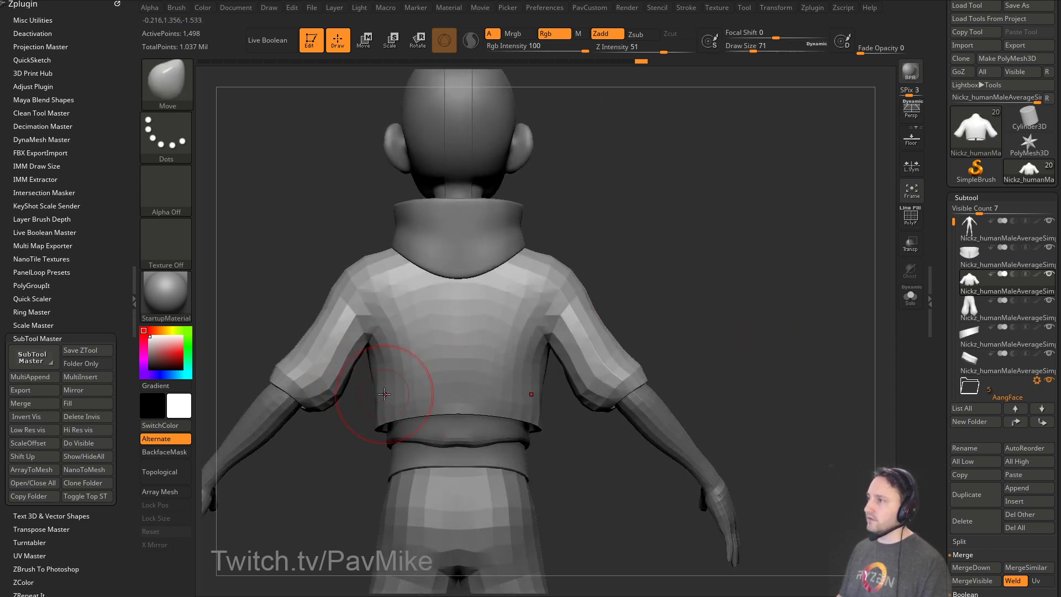
mouse_move(600, 275)
mouse_down()
mouse_move(668, 271)
mouse_move(600, 275)
mouse_up()
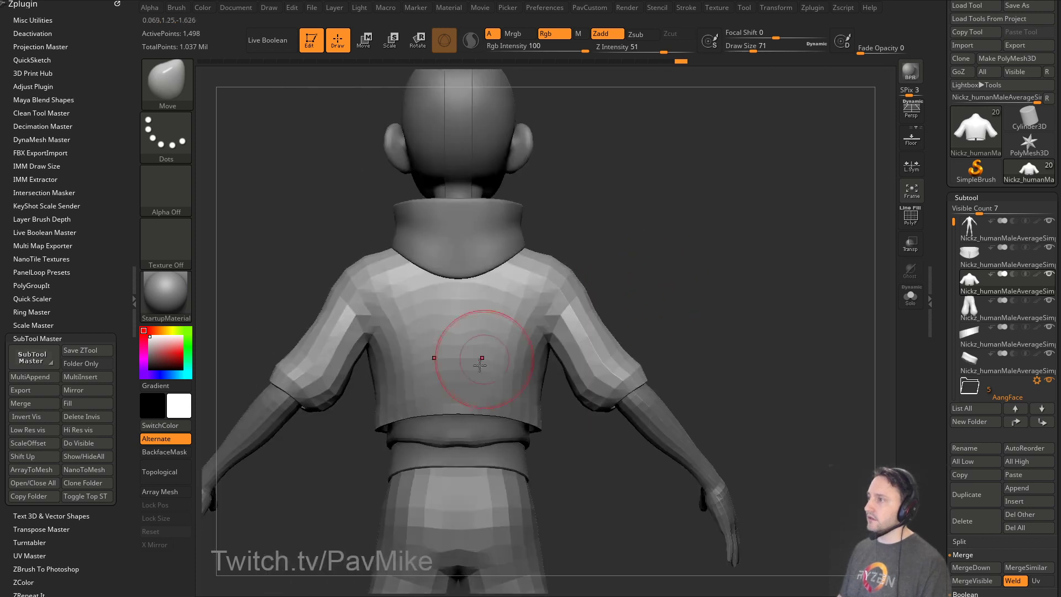
key(s)
drag(480, 359, 488, 359)
drag(469, 403, 469, 411)
Display the model sheet and compare the jacket with its back-view and side-view drawings, and hide the sheet.
key(shift+z)
key(2)
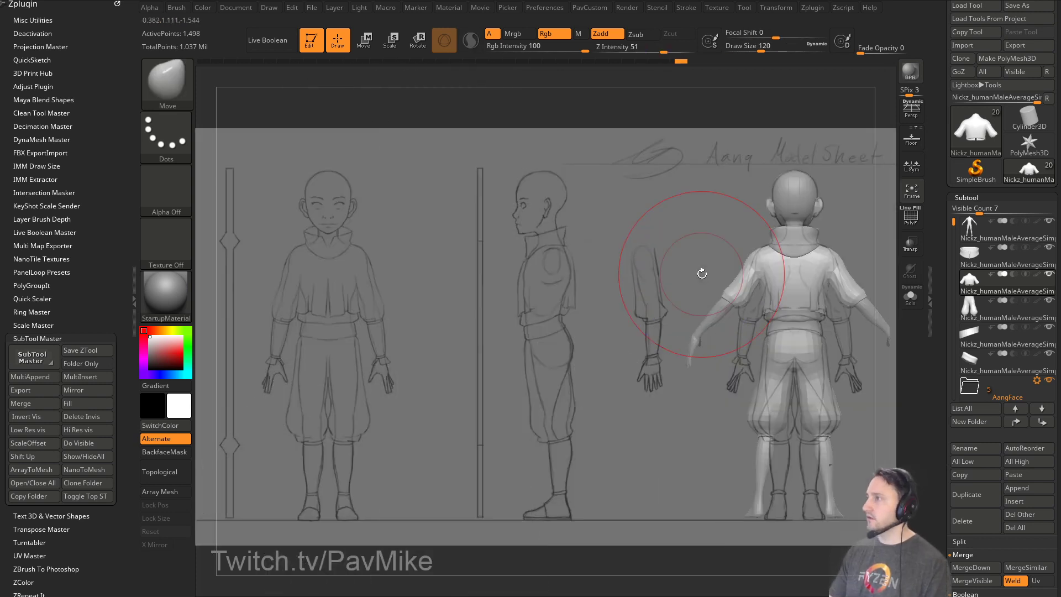
key(3)
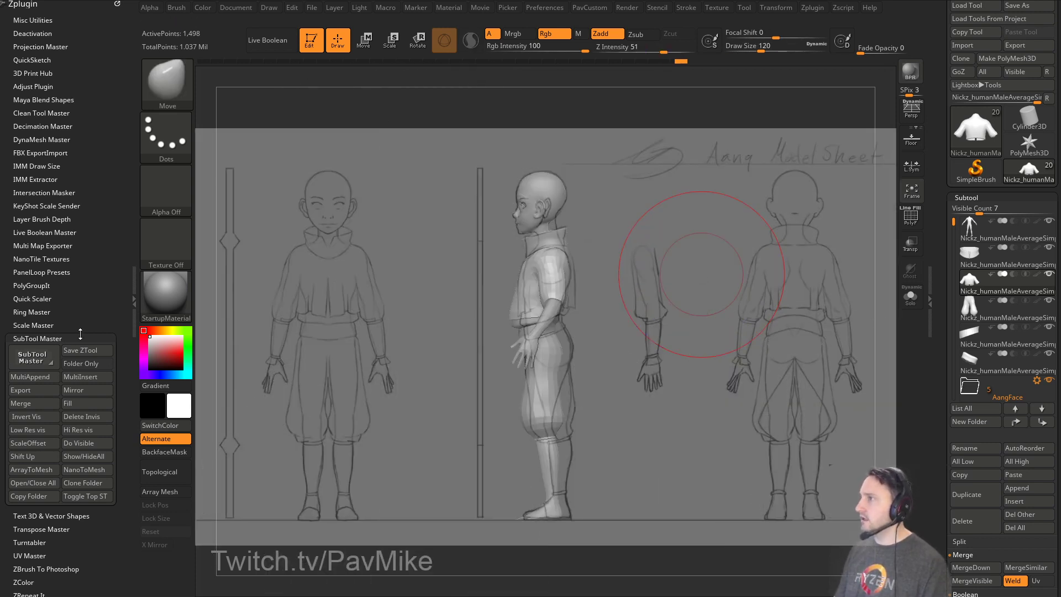
key(shift+z)
shift+drag(739, 331, 792, 335)
alt+drag(792, 335, 798, 379)
Reshape the jacket's shoulder with the Move brush at a draw size of 77.
key(s)
drag(680, 267, 660, 266)
mouse_move(711, 307)
alt+mouse_down()
mouse_move(713, 224)
mouse_move(743, 286)
alt+mouse_up()
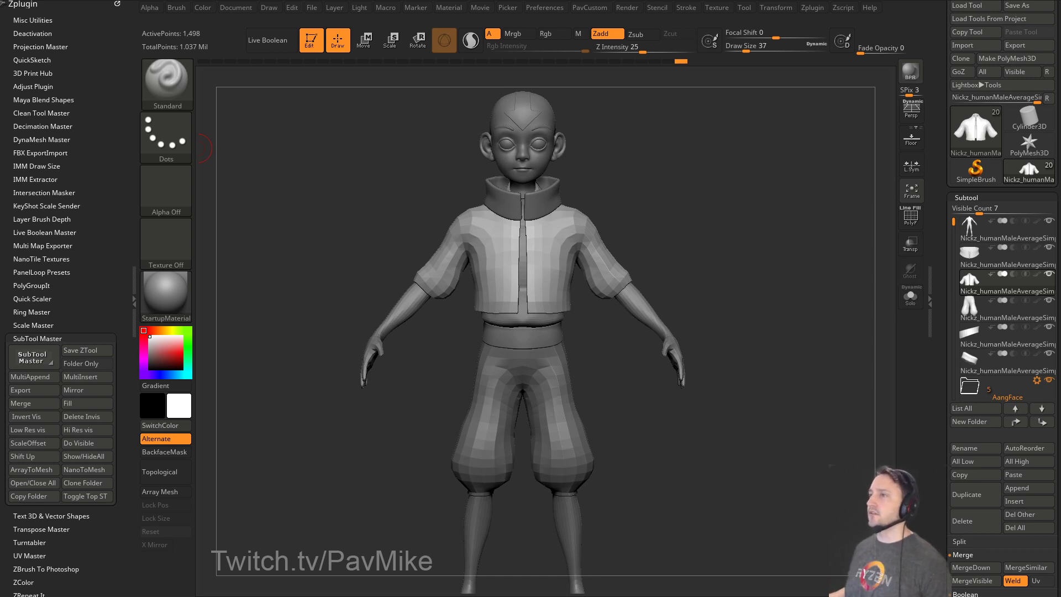
mouse_move(597, 174)
mouse_down()
mouse_move(675, 180)
mouse_move(674, 218)
mouse_move(637, 251)
mouse_up()
key(s)
drag(586, 300, 599, 300)
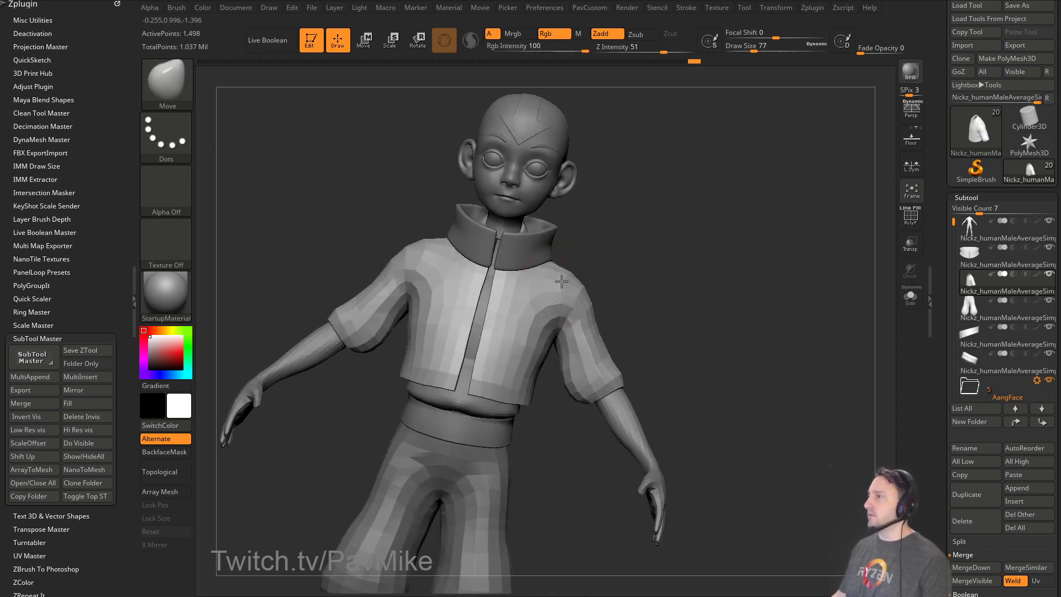
drag(562, 281, 565, 294)
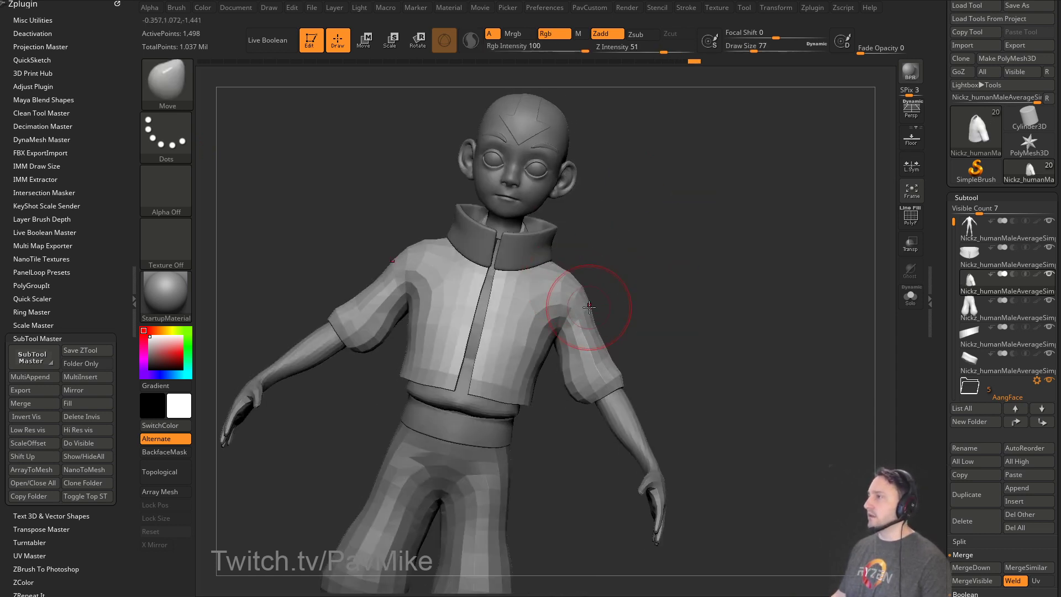
Reshape the jacket's upper sleeve near the armpit with the Move brush at a draw size of 59.
mouse_move(631, 295)
mouse_down()
mouse_move(573, 297)
mouse_move(603, 281)
mouse_up()
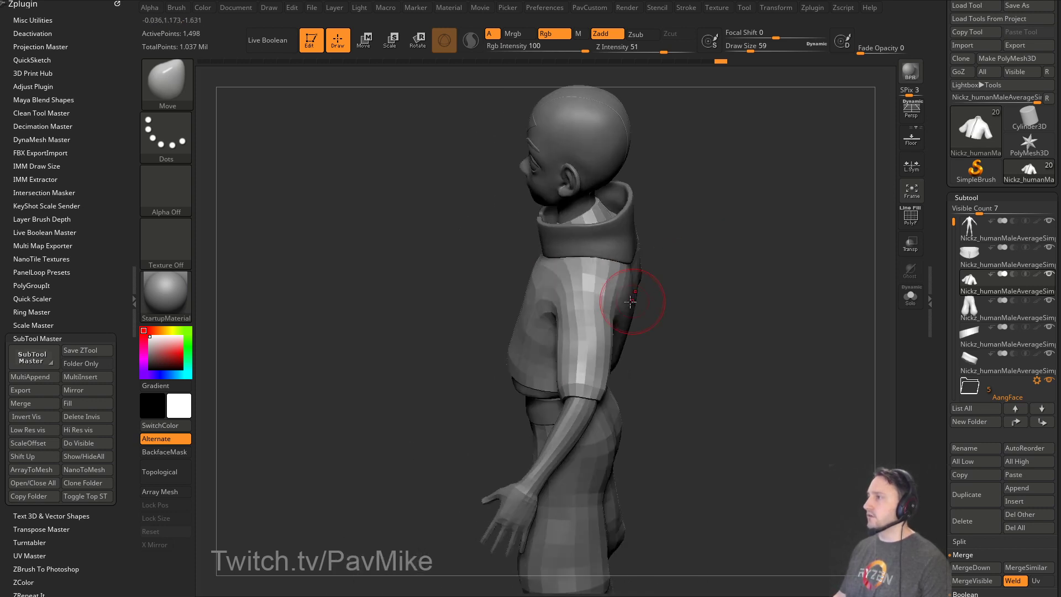
drag(724, 301, 608, 324)
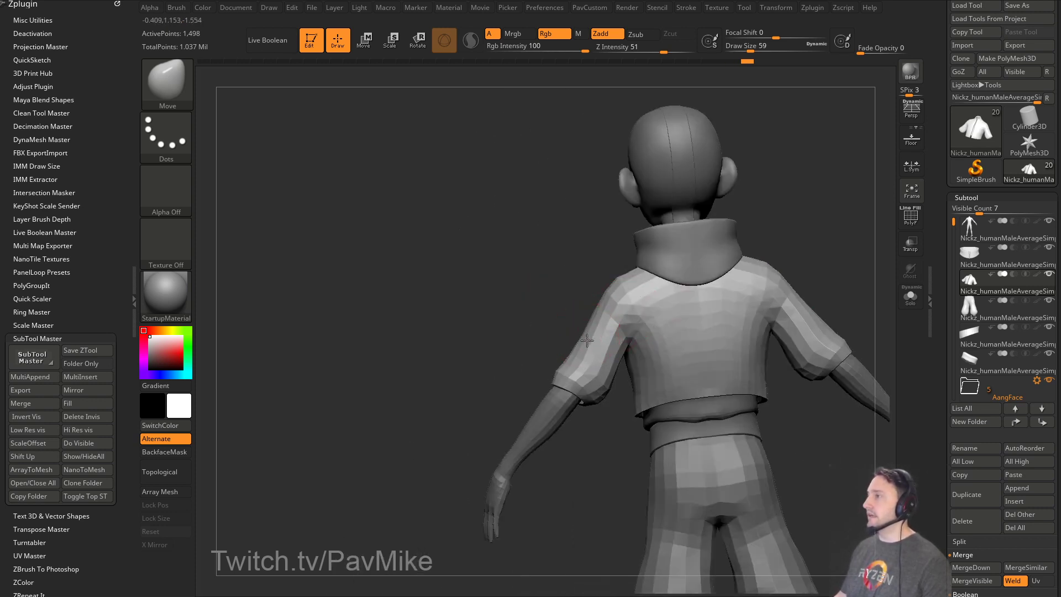
shift+drag(547, 301, 658, 303)
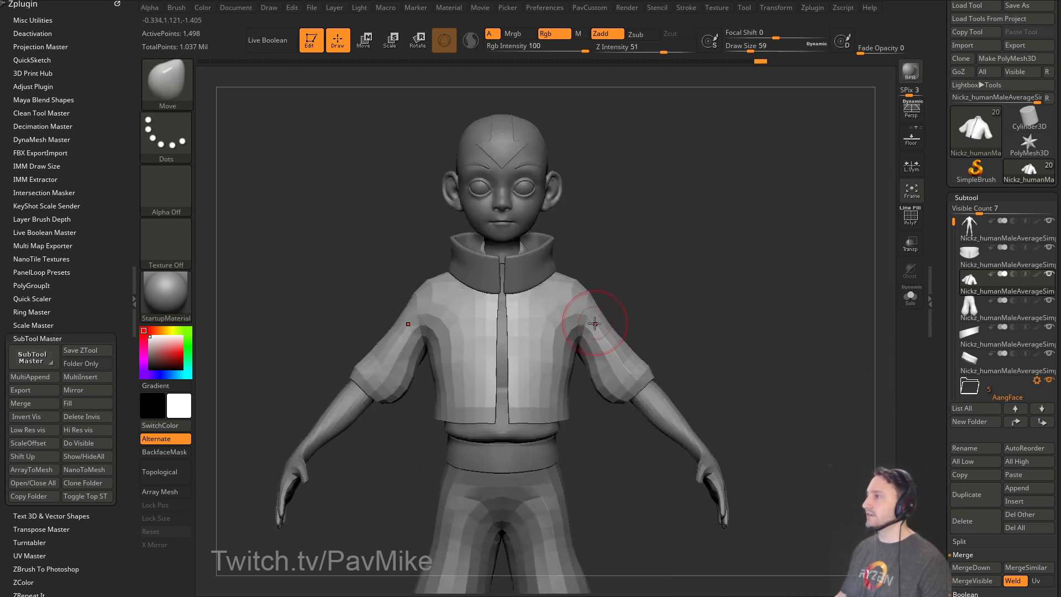
mouse_move(593, 324)
mouse_down()
mouse_move(586, 332)
mouse_move(606, 352)
mouse_move(616, 344)
mouse_up()
alt+drag(653, 301, 675, 305)
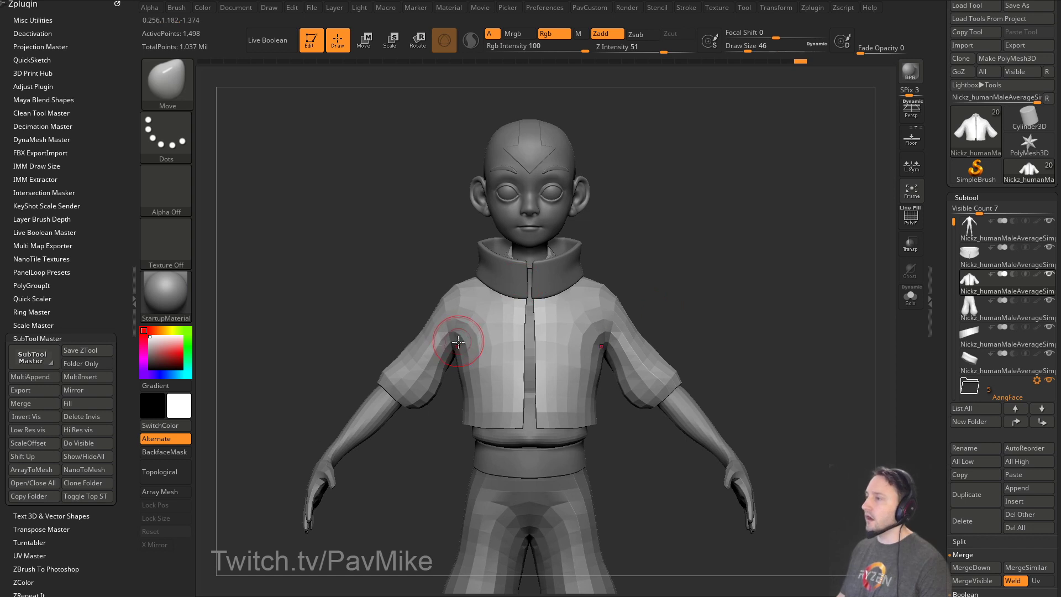
Refine the jacket's armpit and sleeve from the front and side with the Move brush, using draw sizes of 46 and 65.
drag(462, 342, 454, 335)
drag(387, 310, 517, 323)
drag(426, 322, 415, 309)
mouse_move(511, 288)
mouse_down()
mouse_move(527, 288)
mouse_move(475, 299)
mouse_up()
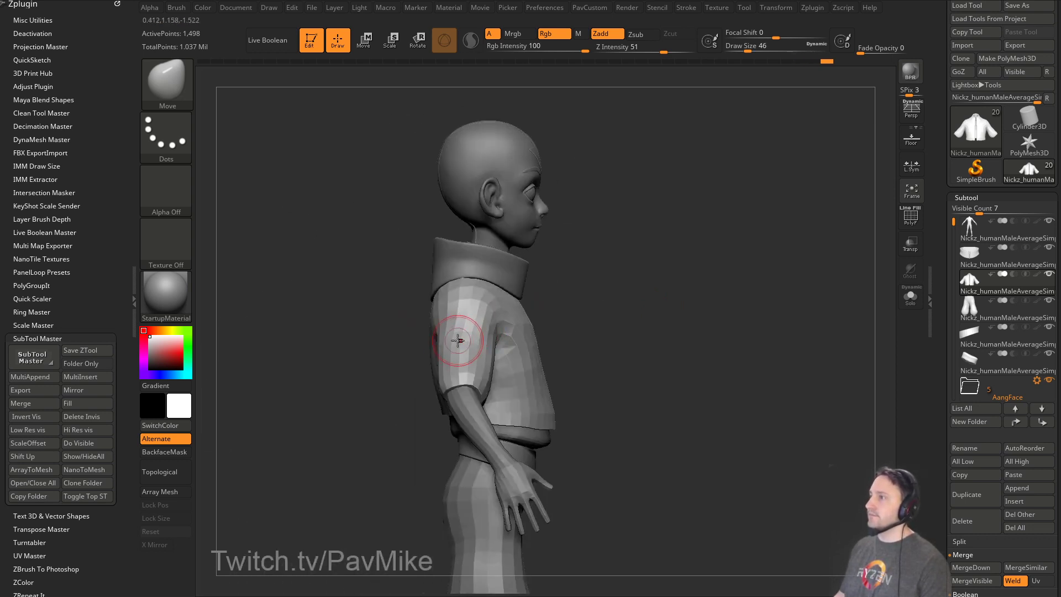
drag(459, 338, 440, 343)
drag(385, 390, 404, 391)
key(s)
drag(480, 377, 485, 381)
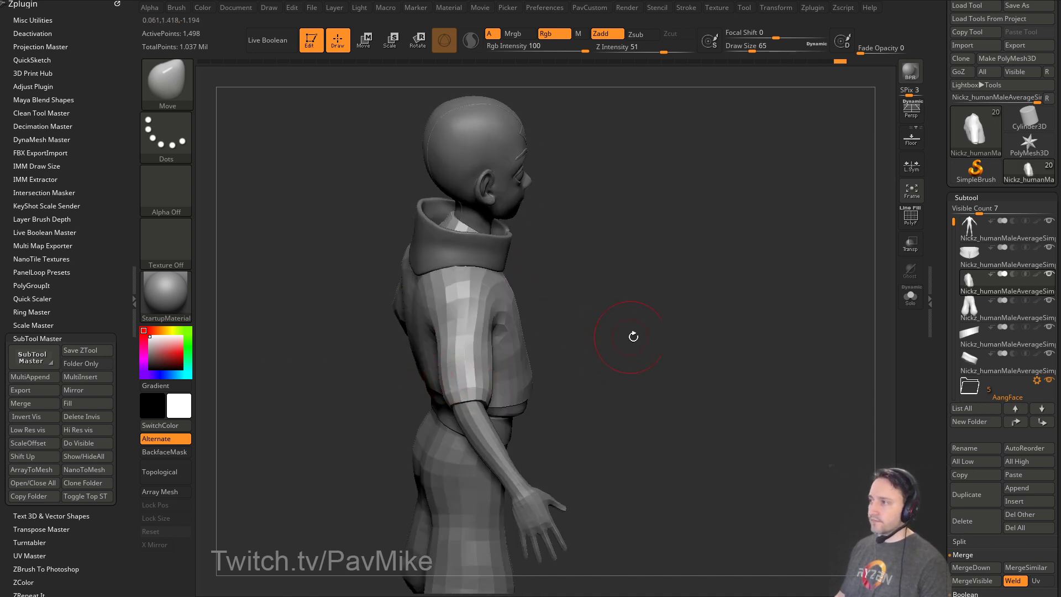
Switch to the Standard brush and review the whole clothed figure from the front.
shift+drag(632, 337, 592, 331)
key(b)
key(s)
key(t)
alt+drag(663, 320, 706, 260)
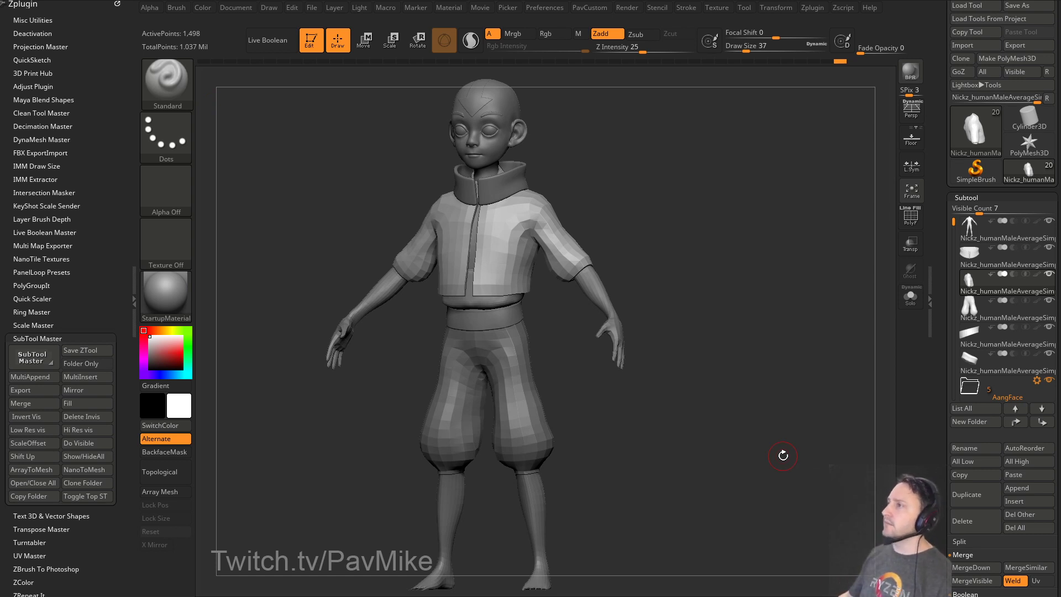
drag(645, 208, 659, 197)
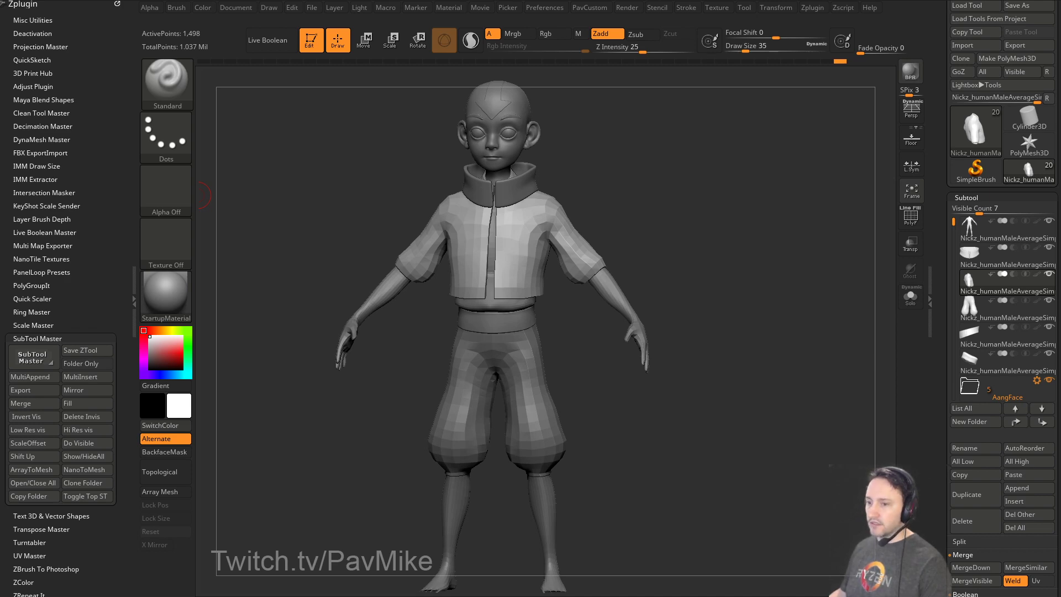
Switch to the browser and open the ZBrush for Ideation video playlist from the ArtStation profile's portfolio.
drag(0, 95, 701, 31)
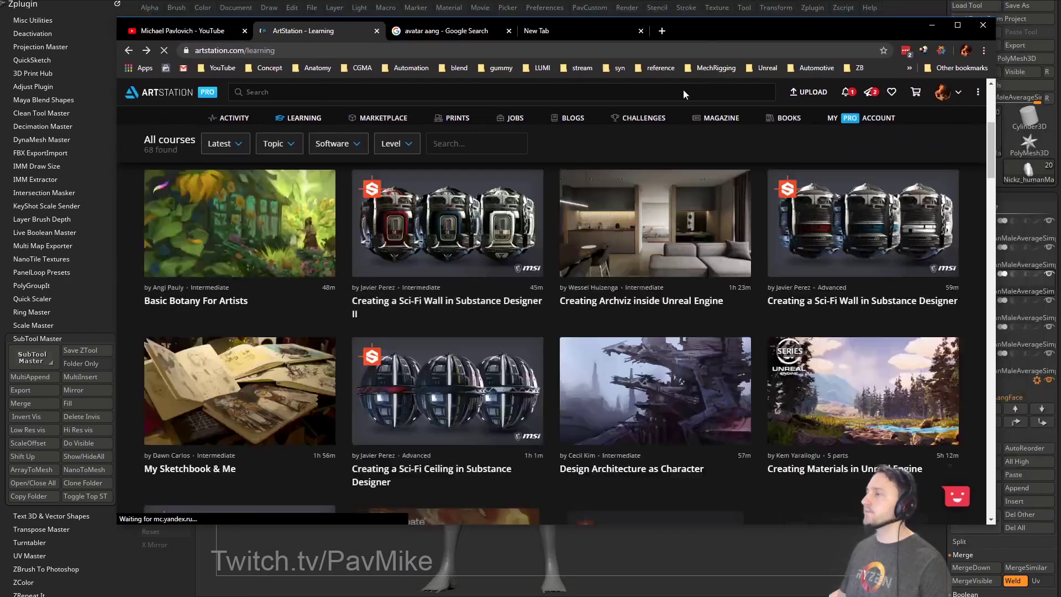
mouse_move(963, 98)
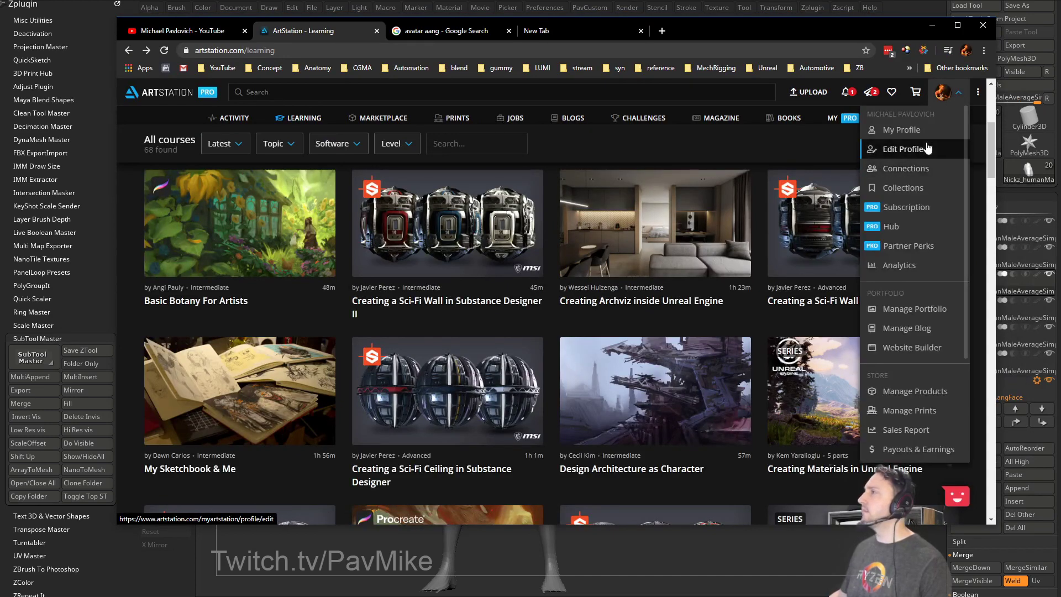
click(921, 130)
scroll(884, 249, down, 5)
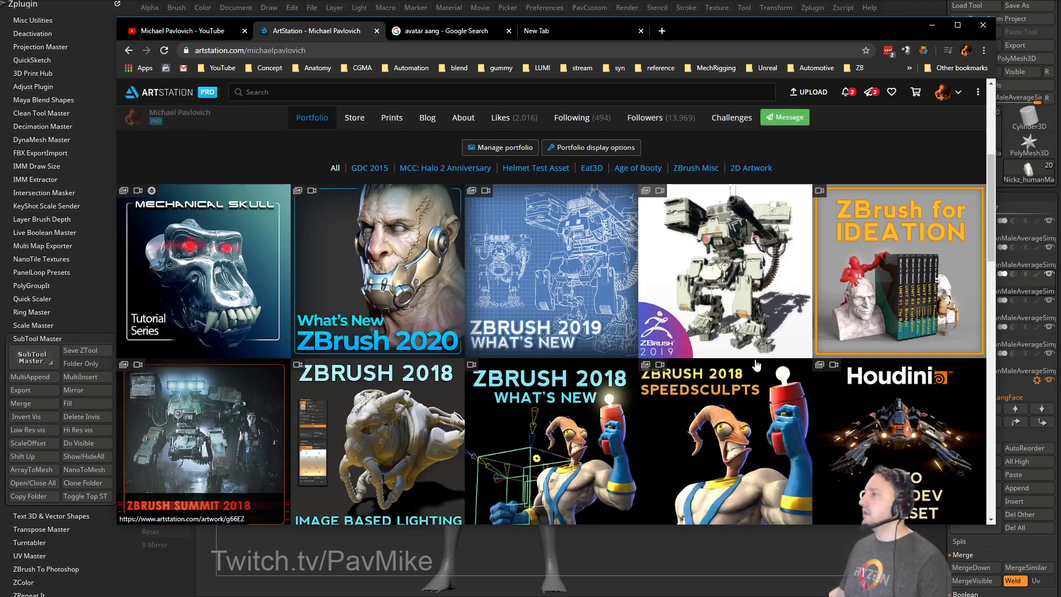
click(884, 227)
click(734, 146)
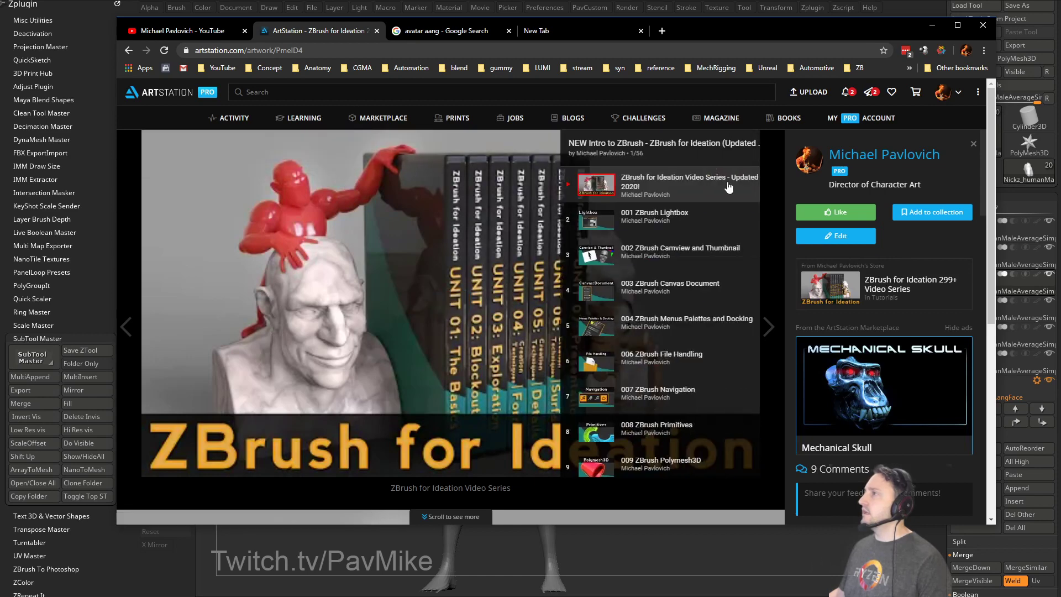
Search the ZBrush for Ideation playlist for "zmodeler" and select the page's address.
scroll(684, 290, down, 19)
scroll(684, 295, down, 5)
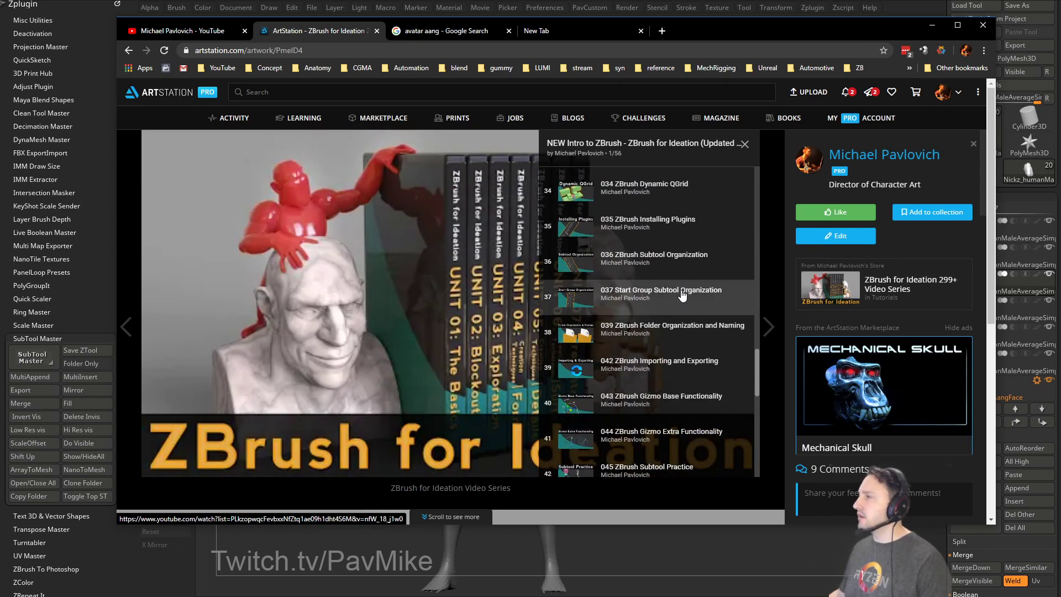
key(ctrl+f)
text(z)
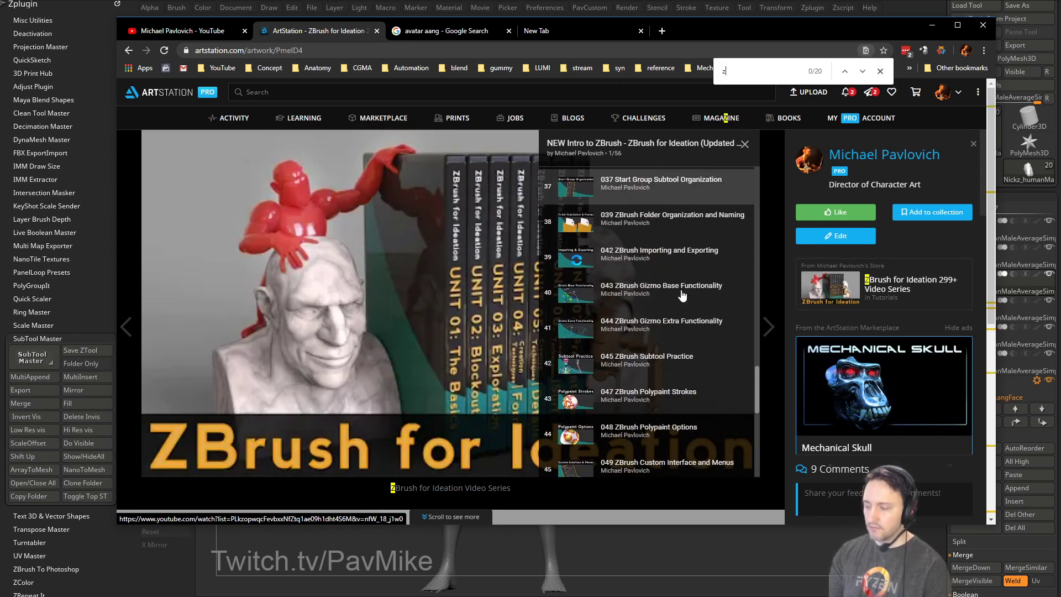
text(modeler)
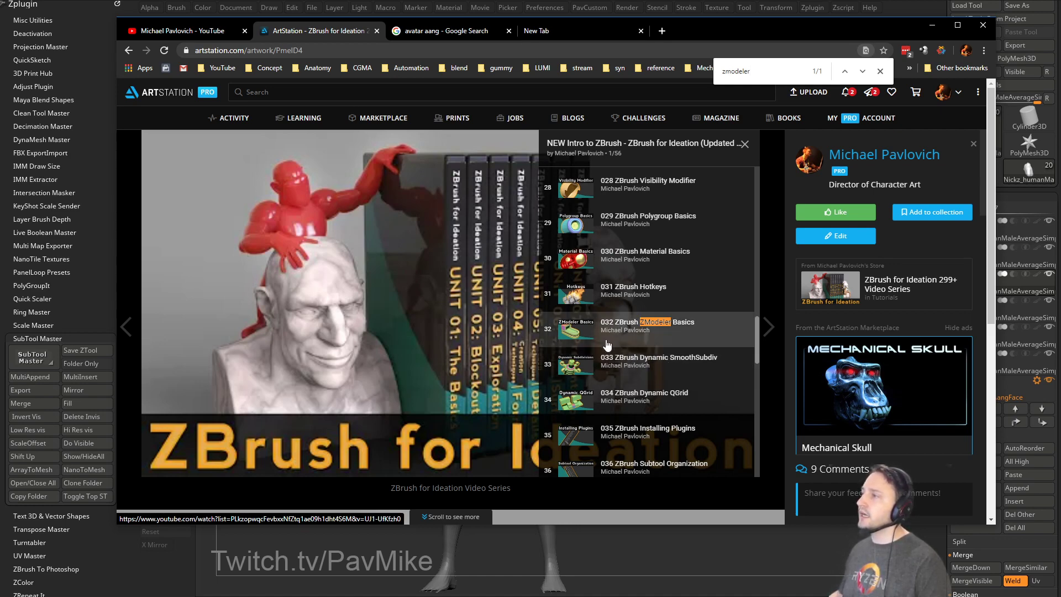
click(375, 49)
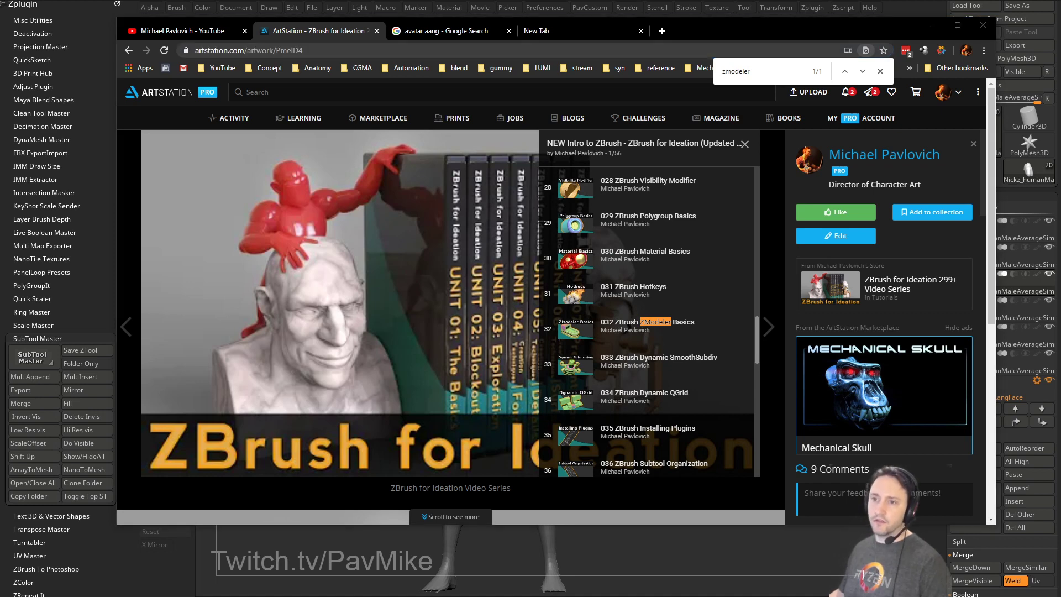
Open the NEW Intro to ZBrush playlist on the YouTube channel, select its address, and switch back to ZBrush.
click(177, 31)
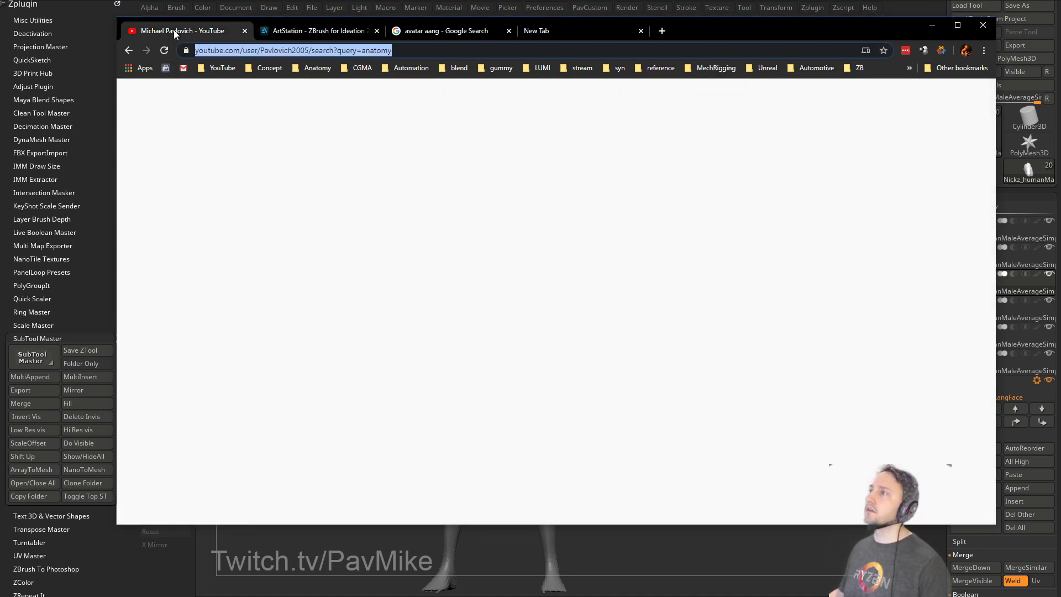
click(219, 67)
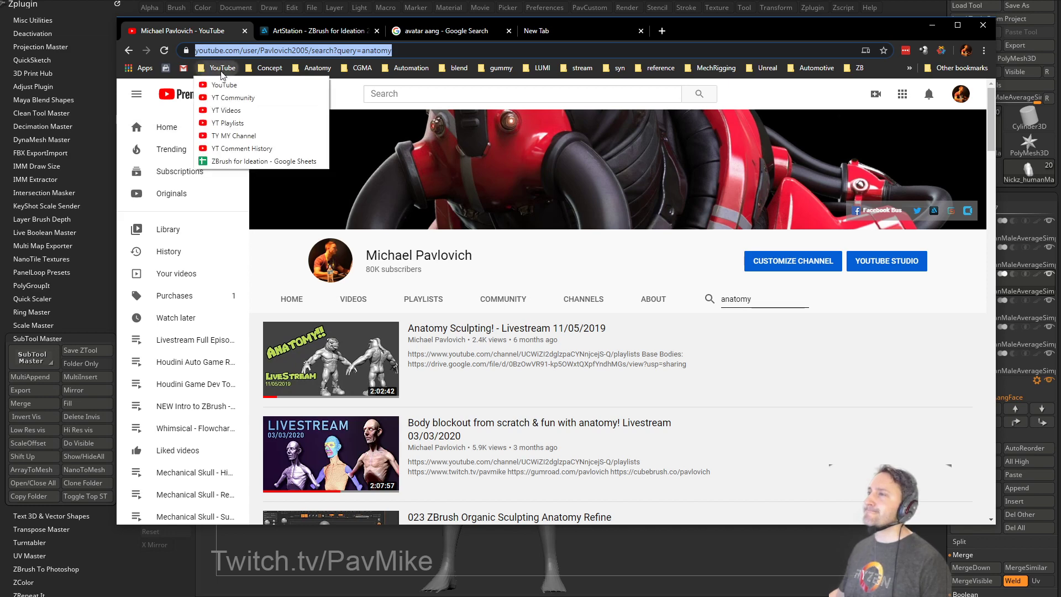
click(222, 122)
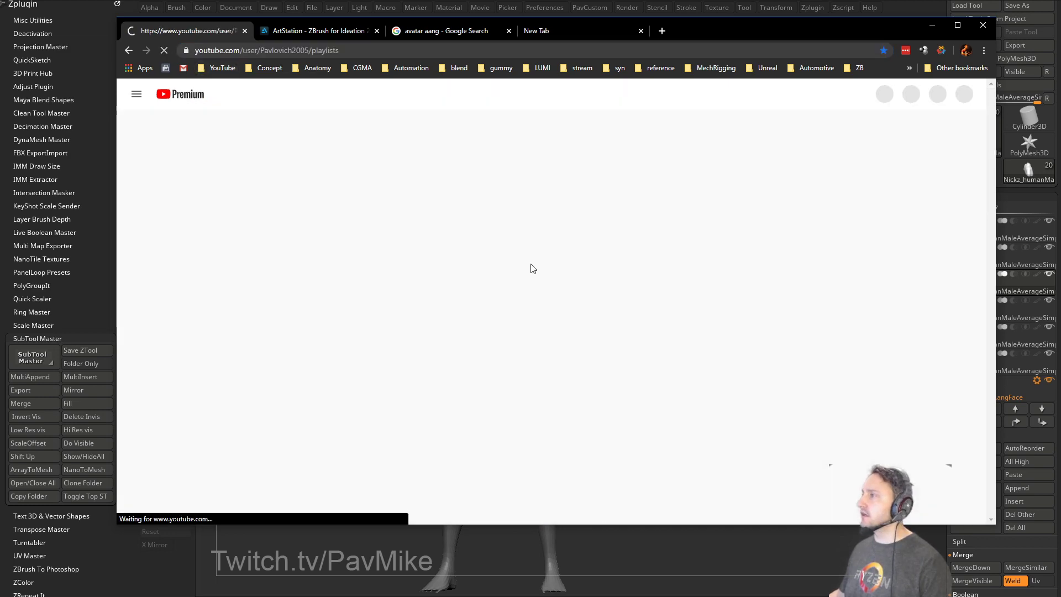
scroll(520, 233, down, 2)
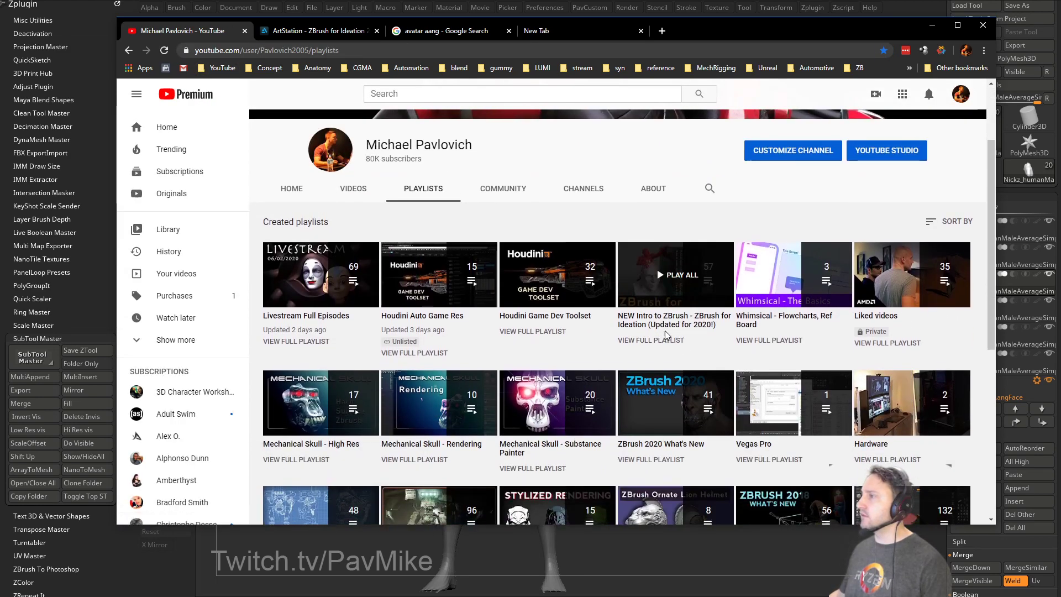
click(661, 339)
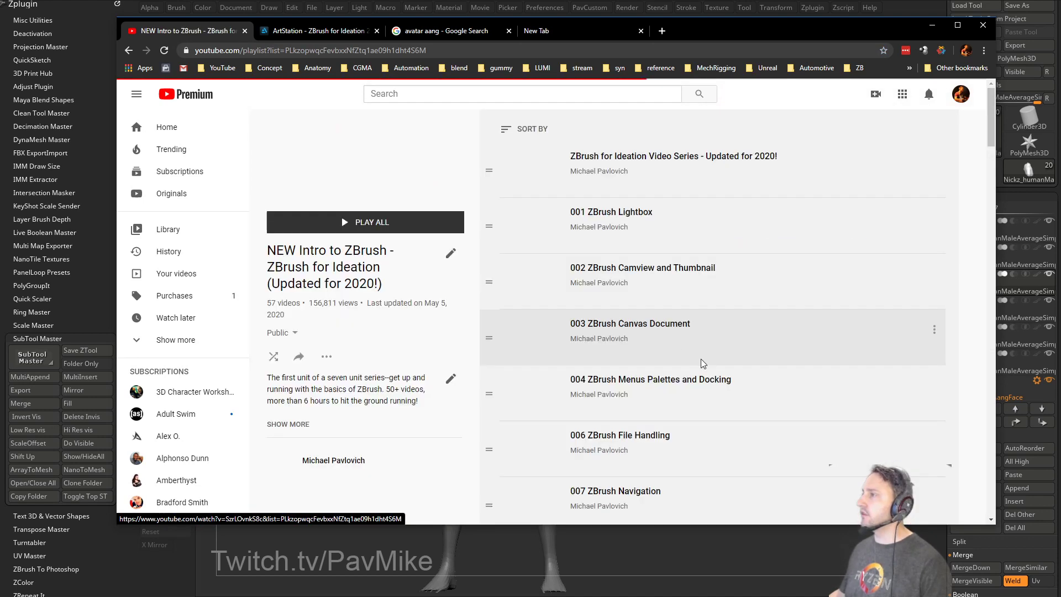
scroll(680, 343, down, 7)
click(340, 51)
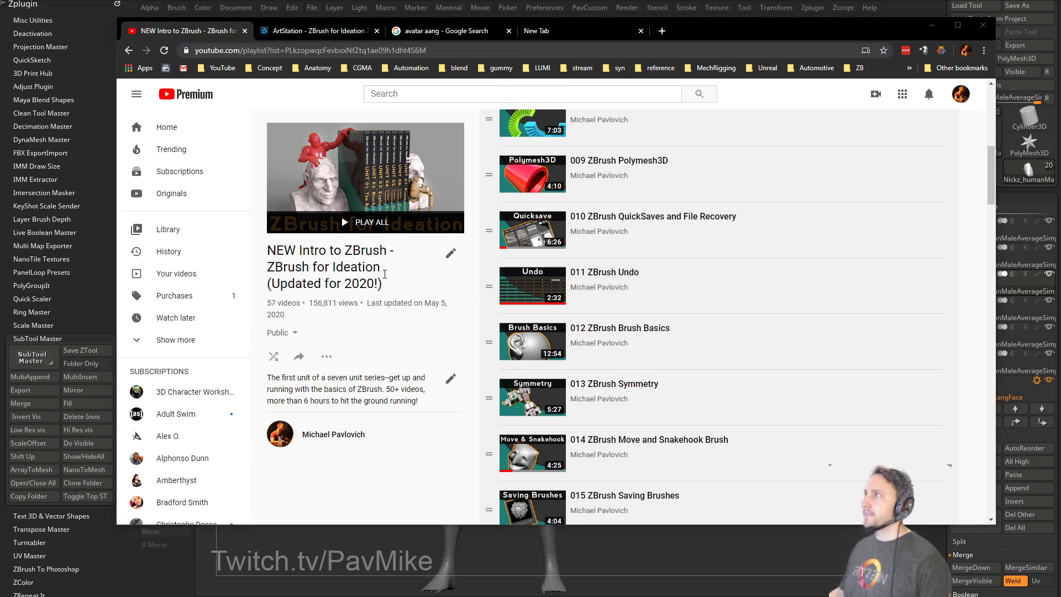
drag(693, 32, 0, 32)
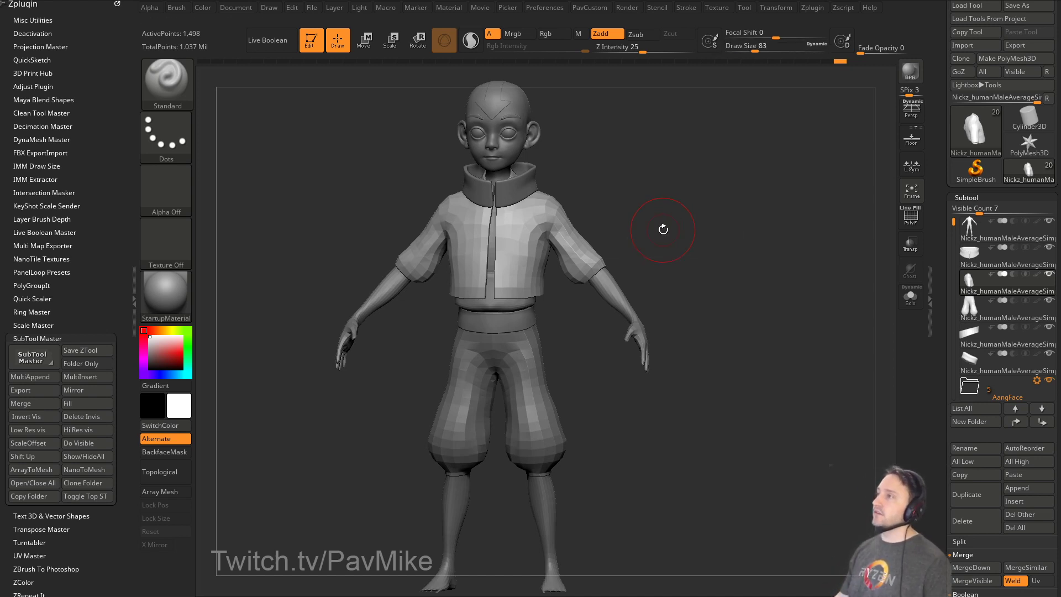
Select the head subtool and display its wireframe and polygroups.
mouse_move(663, 230)
mouse_down()
mouse_move(616, 221)
mouse_move(699, 220)
mouse_up()
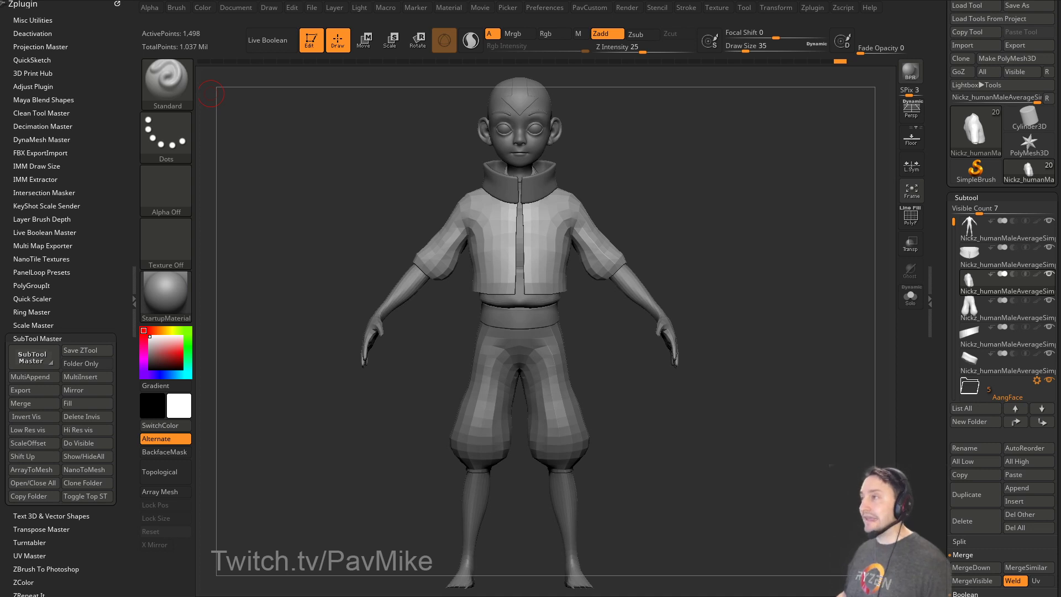
mouse_move(630, 199)
mouse_down()
mouse_move(728, 281)
mouse_move(774, 380)
mouse_up()
alt+click(614, 322)
mouse_move(740, 354)
ctrl+right_down()
mouse_move(753, 327)
mouse_move(746, 308)
ctrl+right_up()
key(s)
click(738, 310)
key(shift+f)
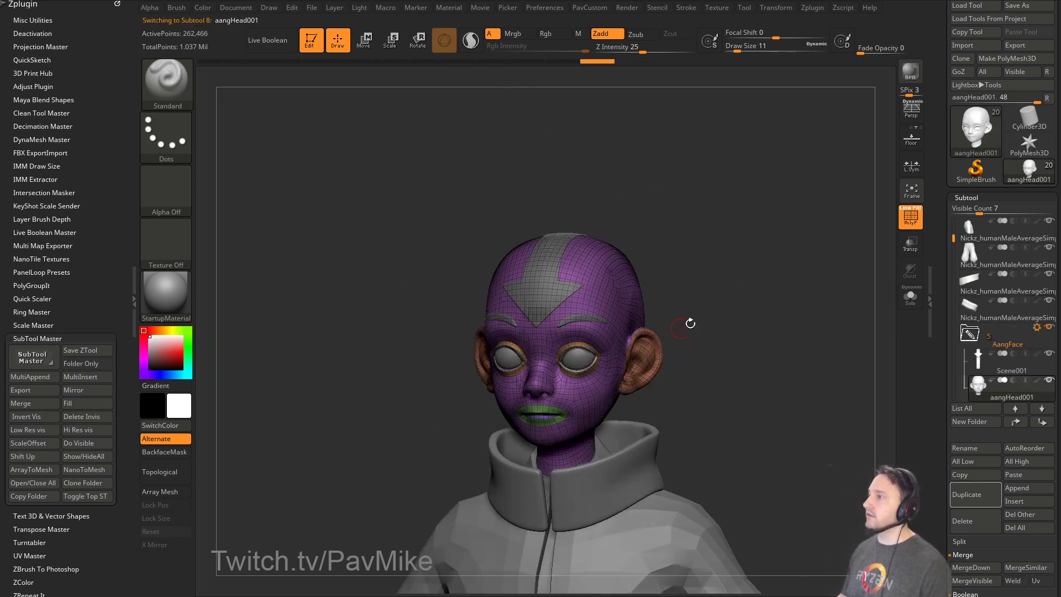
key(s)
click(706, 328)
drag(707, 325, 685, 325)
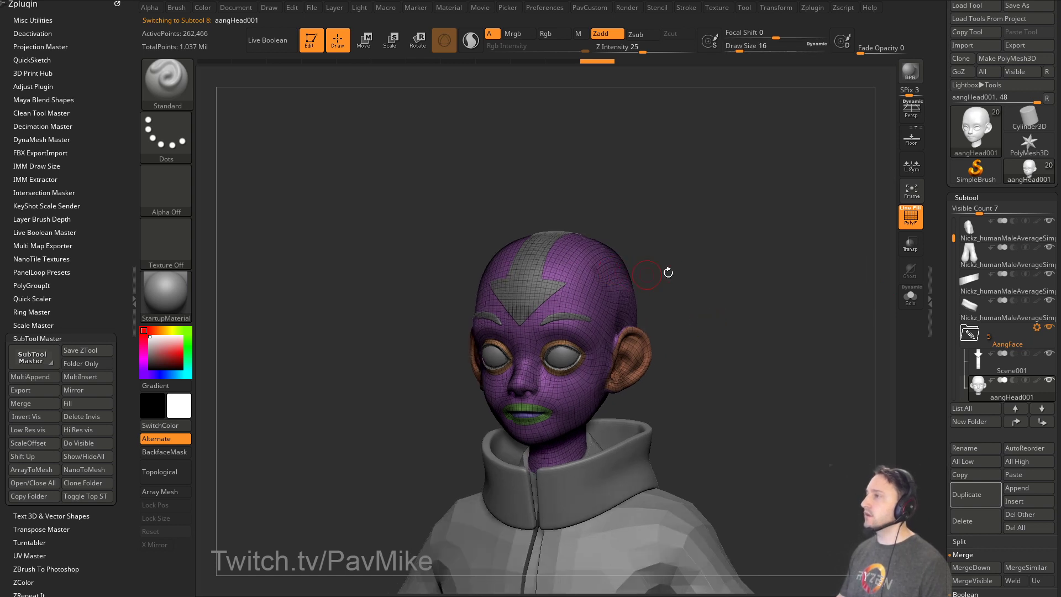
Duplicate the head subtool, show only the copy, and turn off its wireframe display.
click(970, 500)
shift+click(1048, 220)
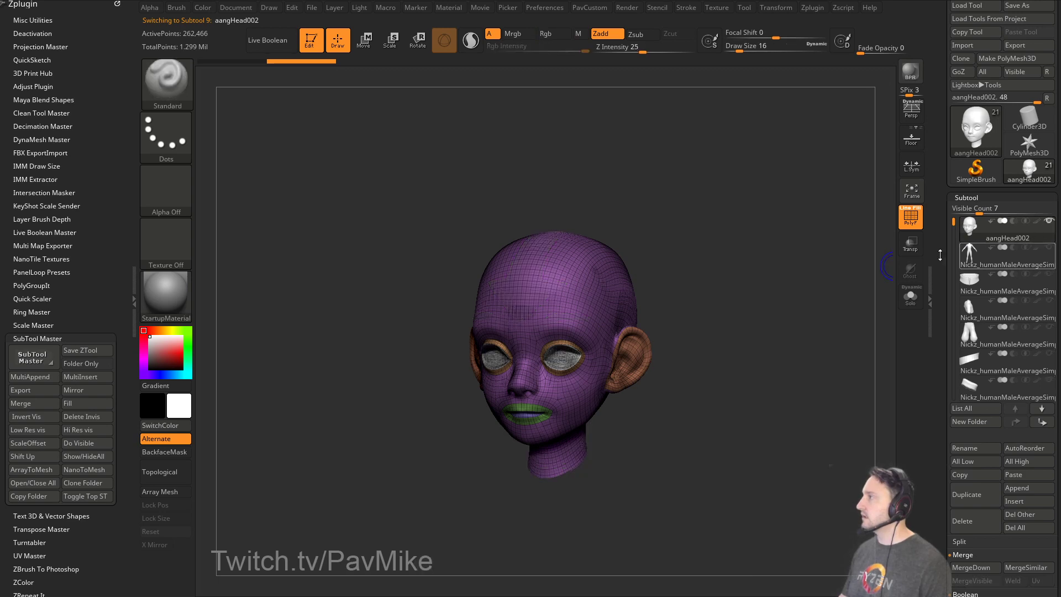
mouse_move(790, 232)
alt+mouse_down()
mouse_move(726, 249)
mouse_move(724, 275)
mouse_move(639, 279)
alt+mouse_up()
key(shift+f)
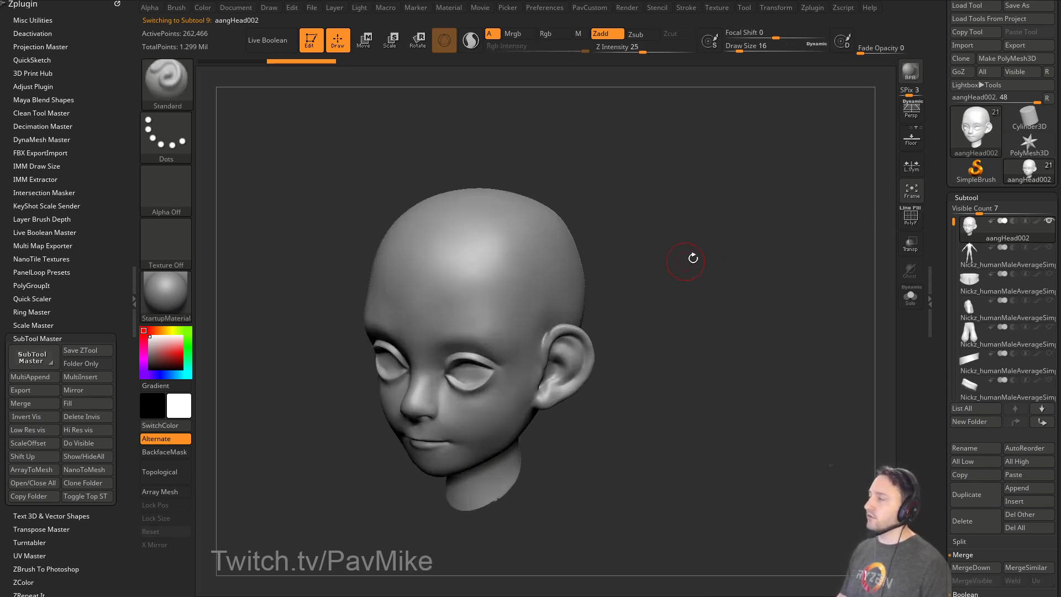
Freeze the duplicated head's subdivision levels and turn its wireframe and polygroup display back on.
scroll(977, 242, down, 5)
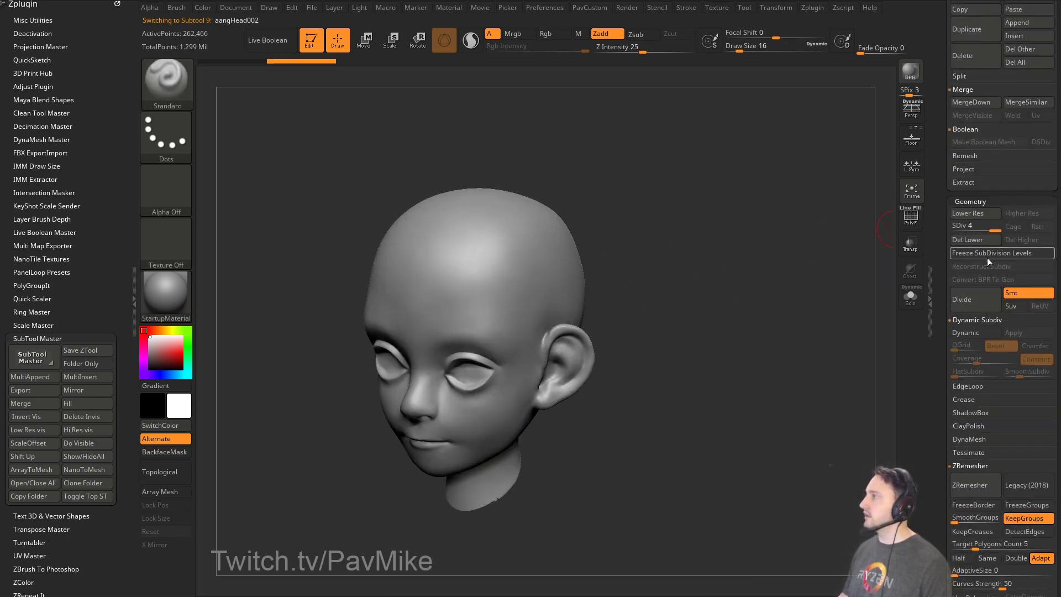
click(976, 253)
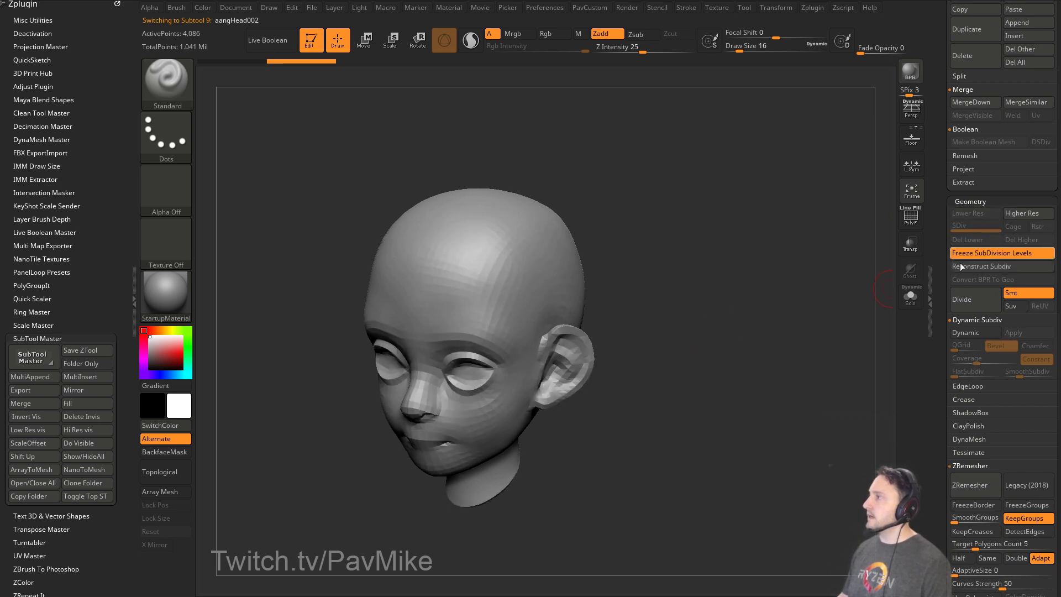
click(911, 220)
Set the masking brush to MaskPen, mask a round patch on the forehead, and turn it into a new polygroup.
key(ctrl)
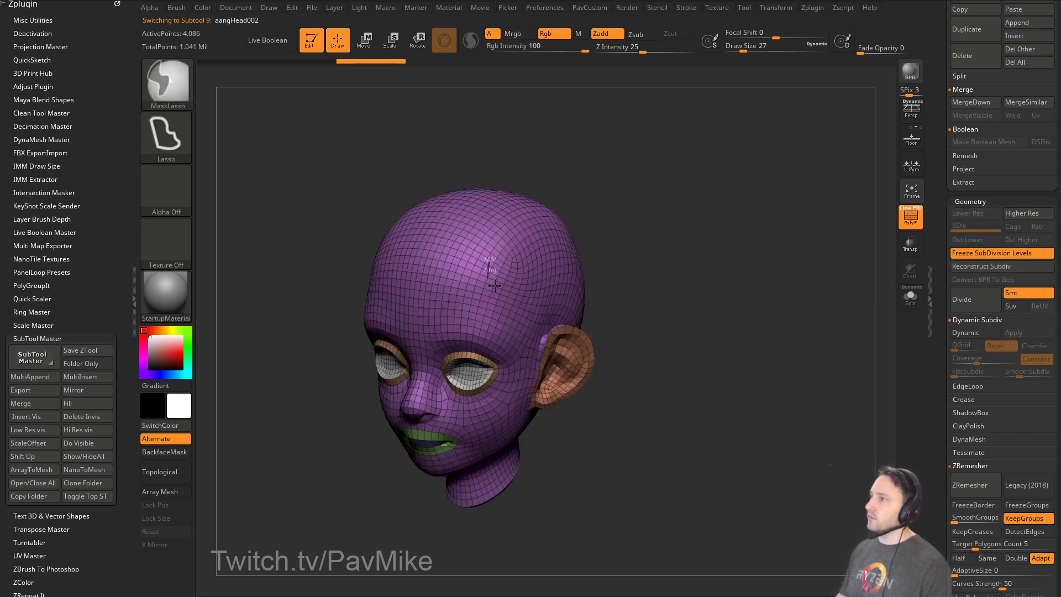
key(b)
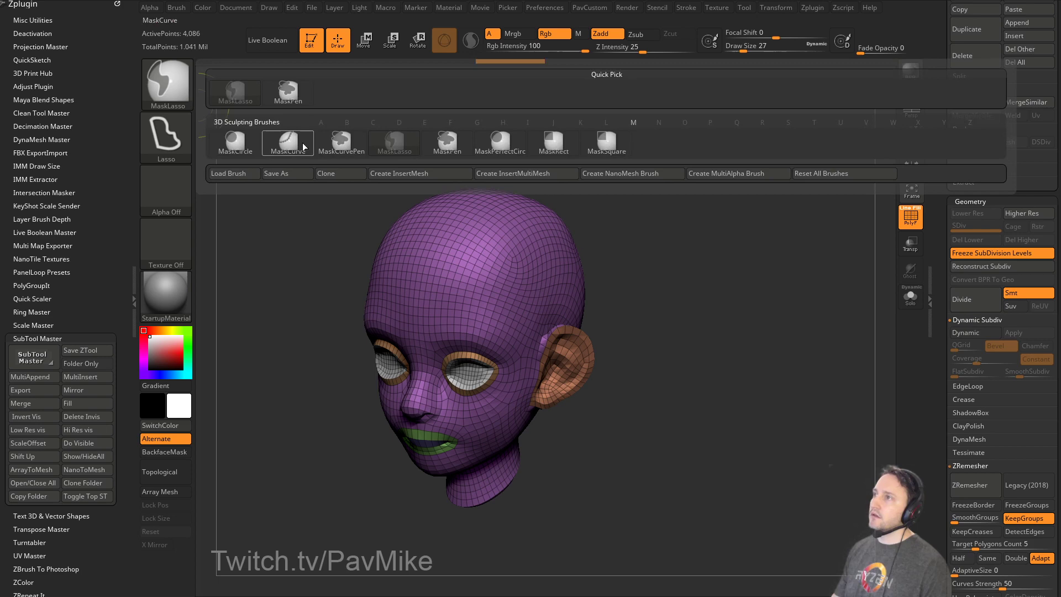
click(290, 96)
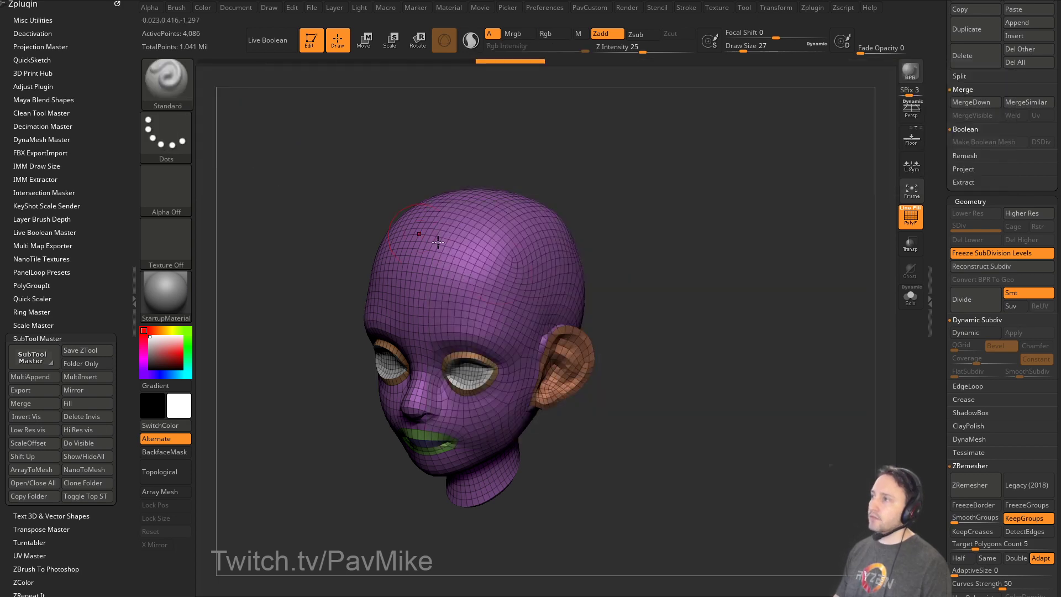
ctrl+click(485, 260)
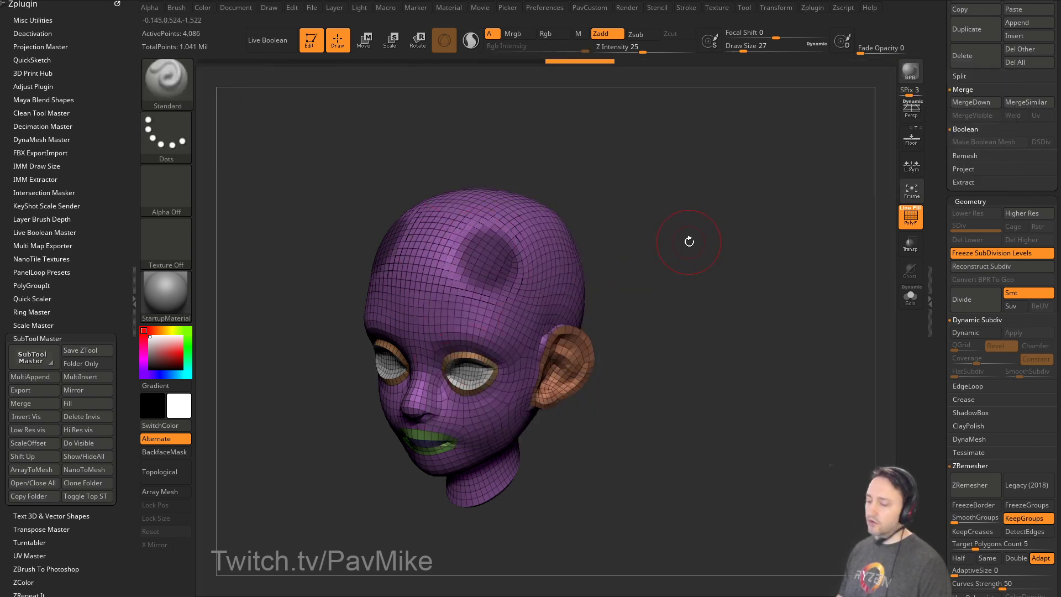
key(ctrl)
key(ctrl+w)
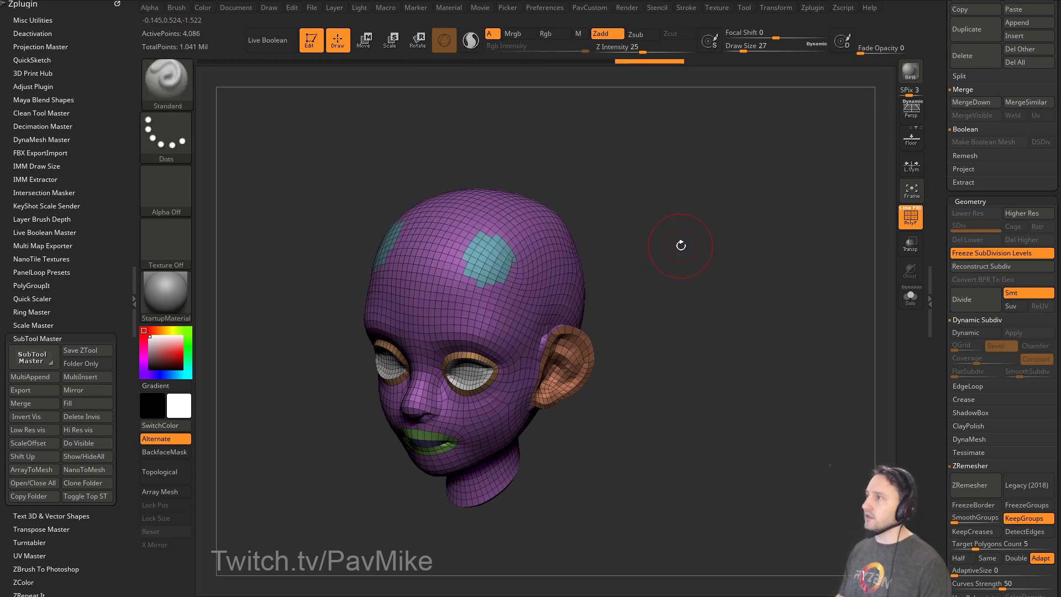
Undo the forehead patch's polygroup and insert an edge loop along the border of its mask instead.
key(ctrl+z)
key(2)
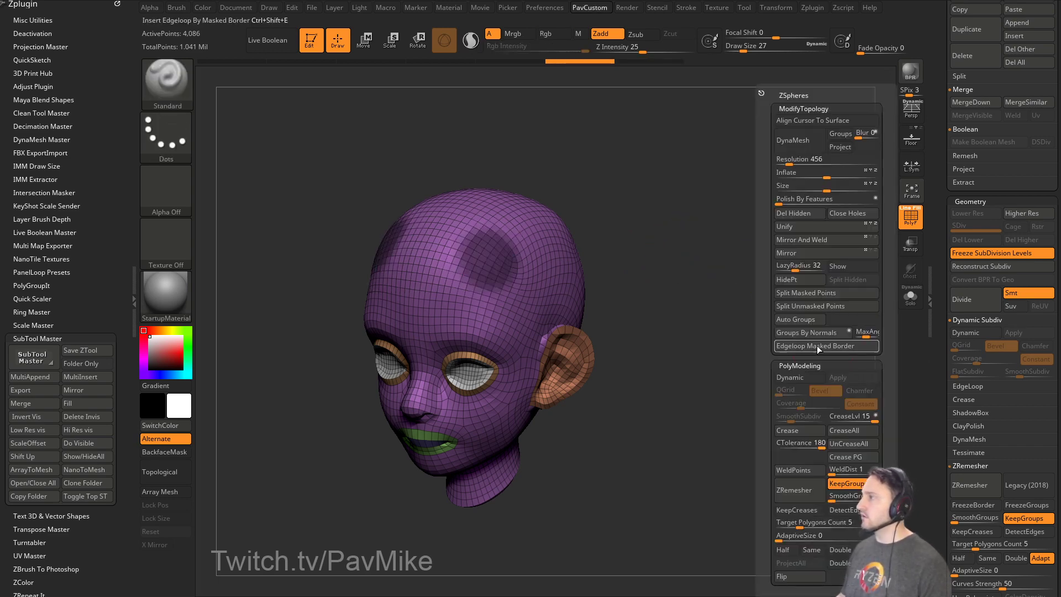
click(804, 346)
mouse_move(627, 267)
ctrl+mouse_down()
mouse_move(674, 270)
mouse_move(699, 241)
mouse_move(684, 265)
ctrl+mouse_up()
key(ctrl+z)
key(ctrl+z)
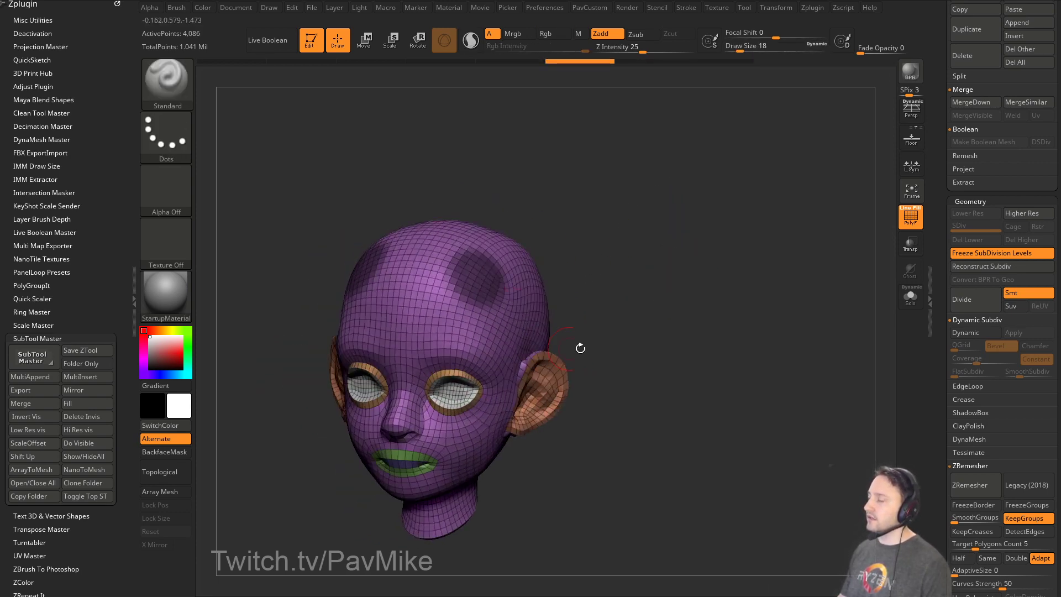
key(2)
click(696, 346)
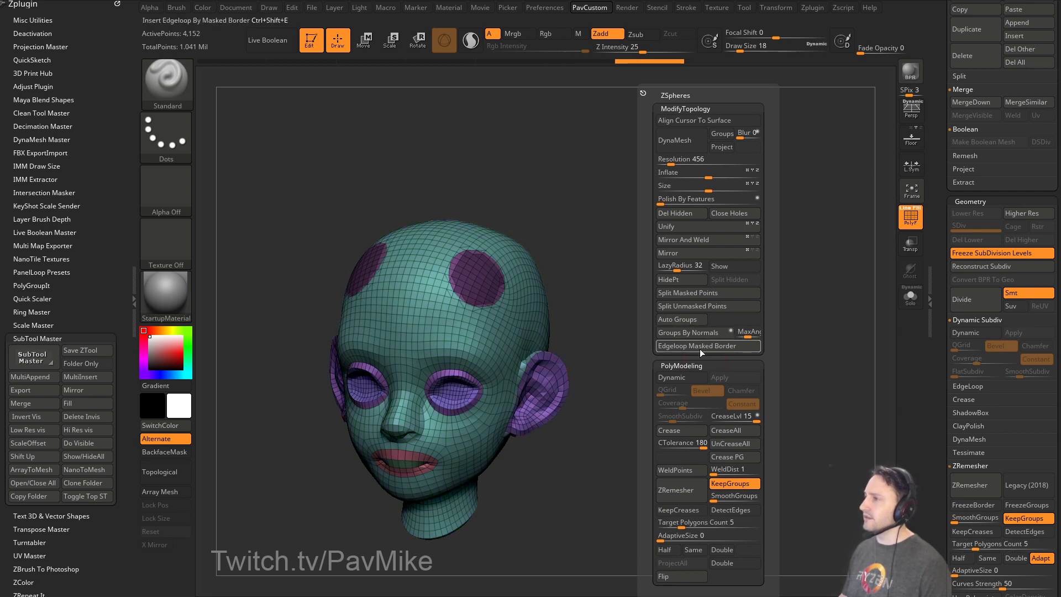
drag(627, 293, 671, 240)
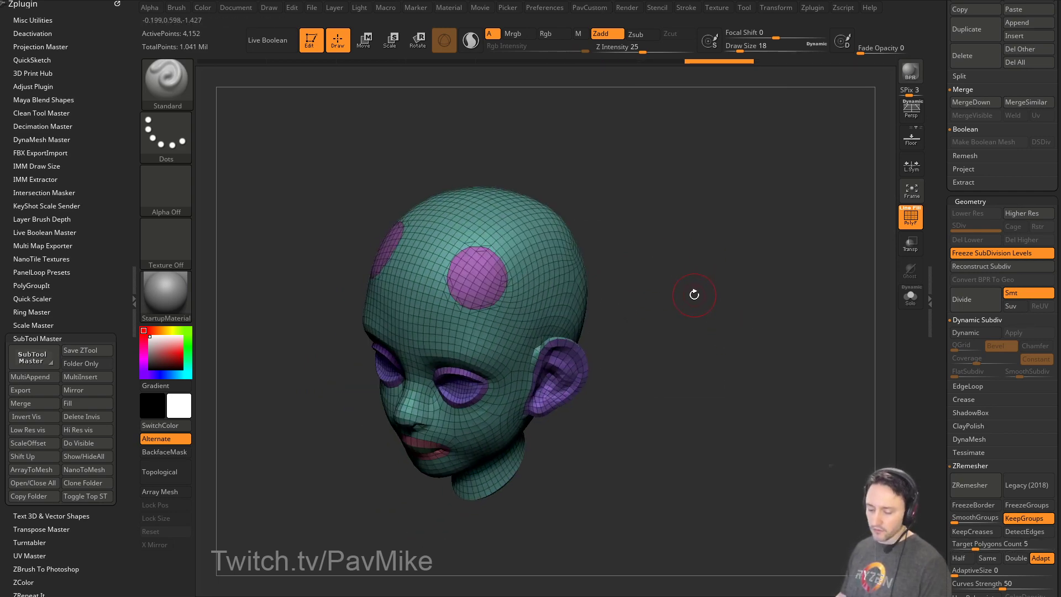
Load the IMM Dragon Bones brush from the Insert-IMM brush folder and choose its Horn3 mesh.
key(comma)
click(328, 77)
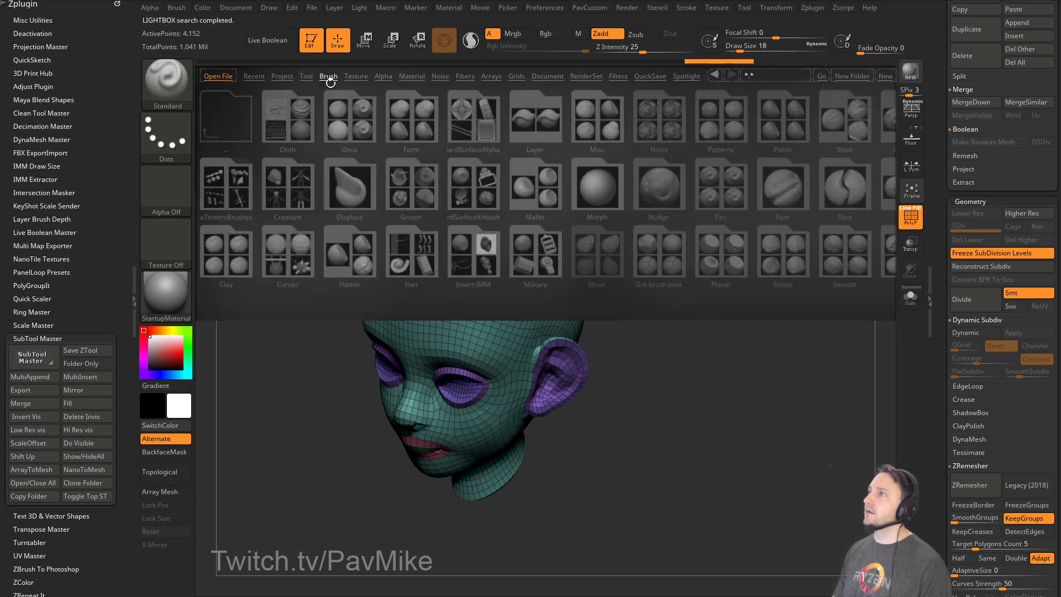
click(477, 258)
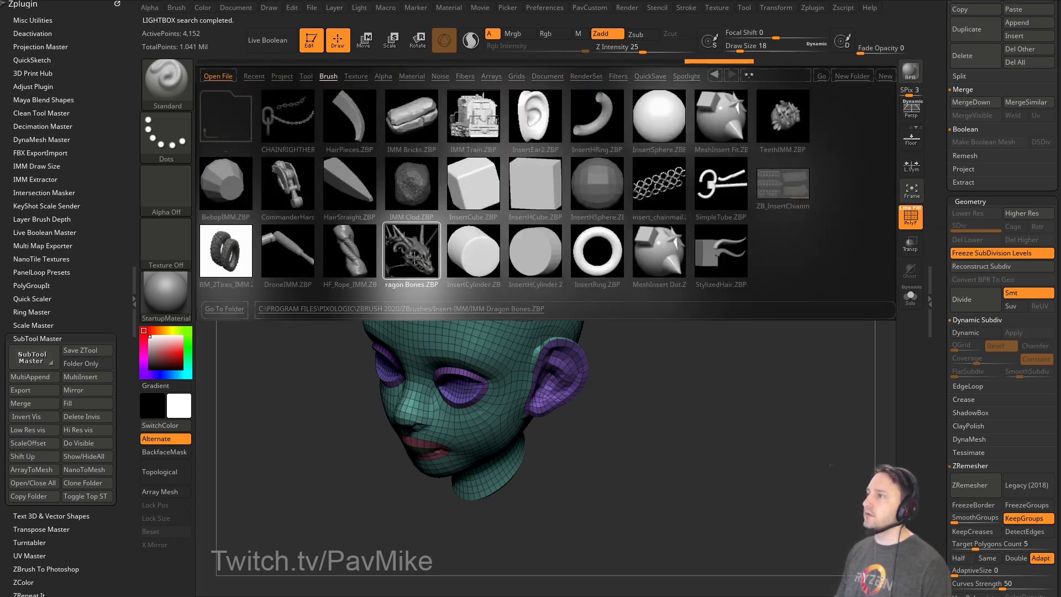
double_click(425, 270)
key(m)
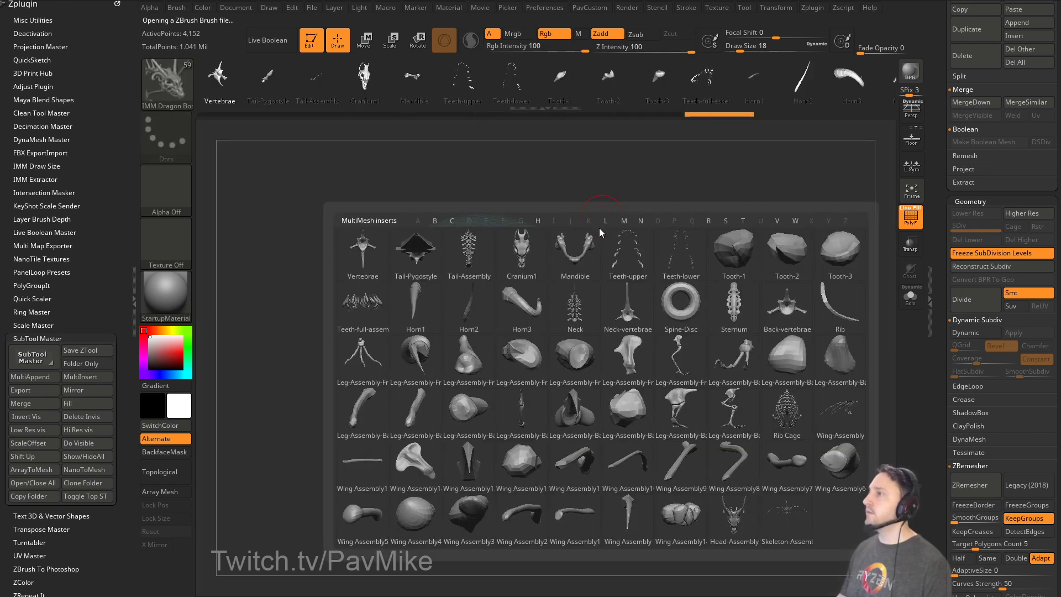
click(515, 300)
Insert the Horn3 mesh symmetrically on the round forehead polygroups.
drag(617, 280, 580, 290)
drag(478, 307, 498, 354)
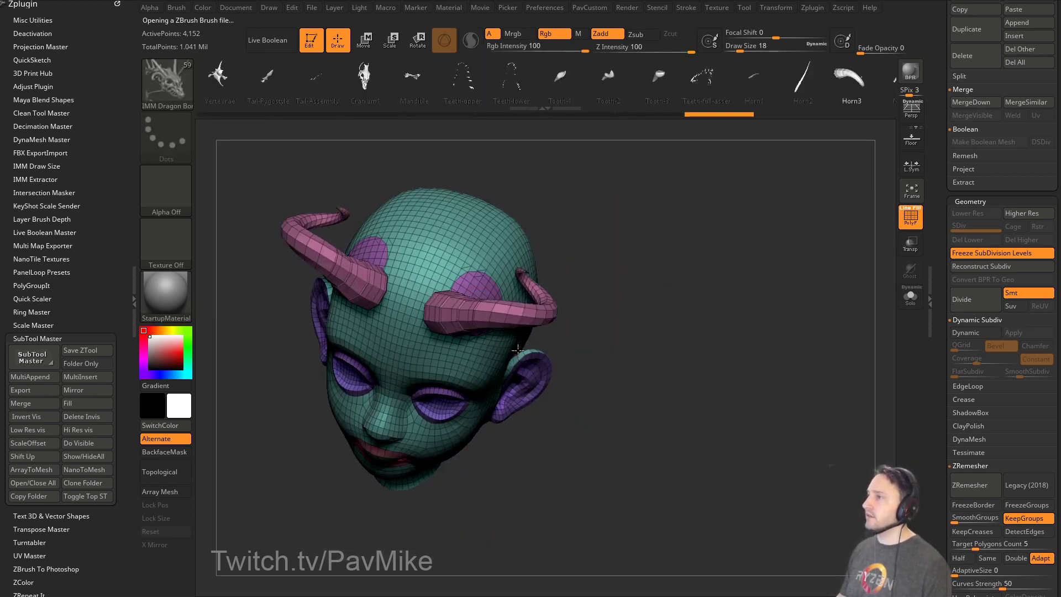
drag(641, 354, 685, 196)
Move and rotate the inserted horns up and away from the head, and clear the mask to bridge them to the forehead patches.
key(w)
drag(523, 284, 636, 259)
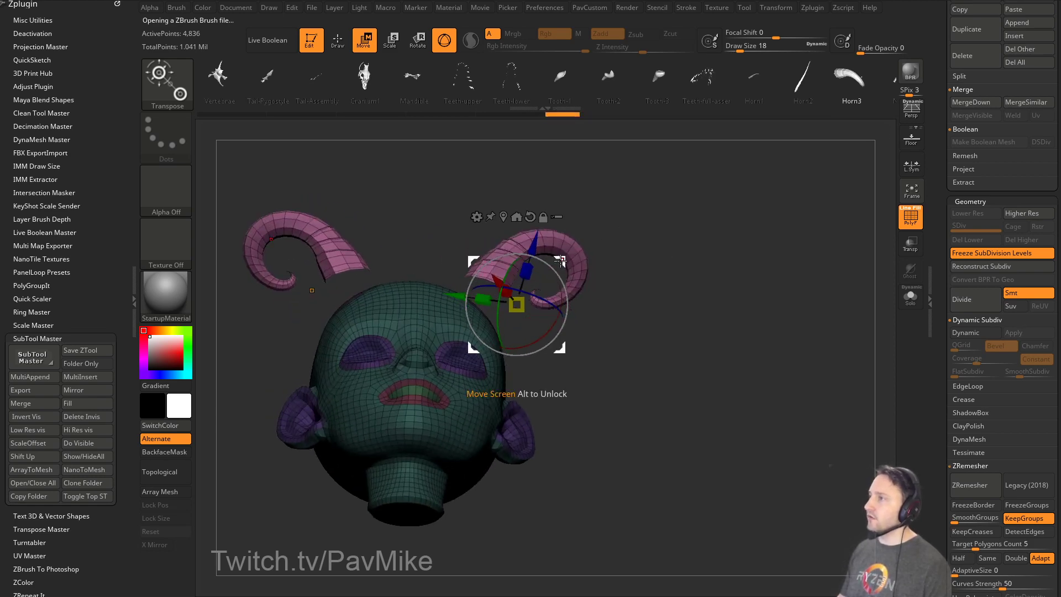
drag(561, 261, 569, 271)
drag(663, 270, 592, 251)
mouse_move(566, 289)
mouse_down()
mouse_move(548, 272)
mouse_move(598, 279)
mouse_up()
key(q)
mouse_move(651, 253)
mouse_down()
mouse_move(712, 350)
mouse_move(703, 320)
mouse_move(724, 243)
mouse_up()
mouse_move(732, 234)
ctrl+mouse_down()
mouse_move(796, 360)
mouse_move(734, 305)
mouse_move(499, 334)
ctrl+mouse_up()
Smooth the bridged transitions between the horn bases and the forehead.
key(shift)
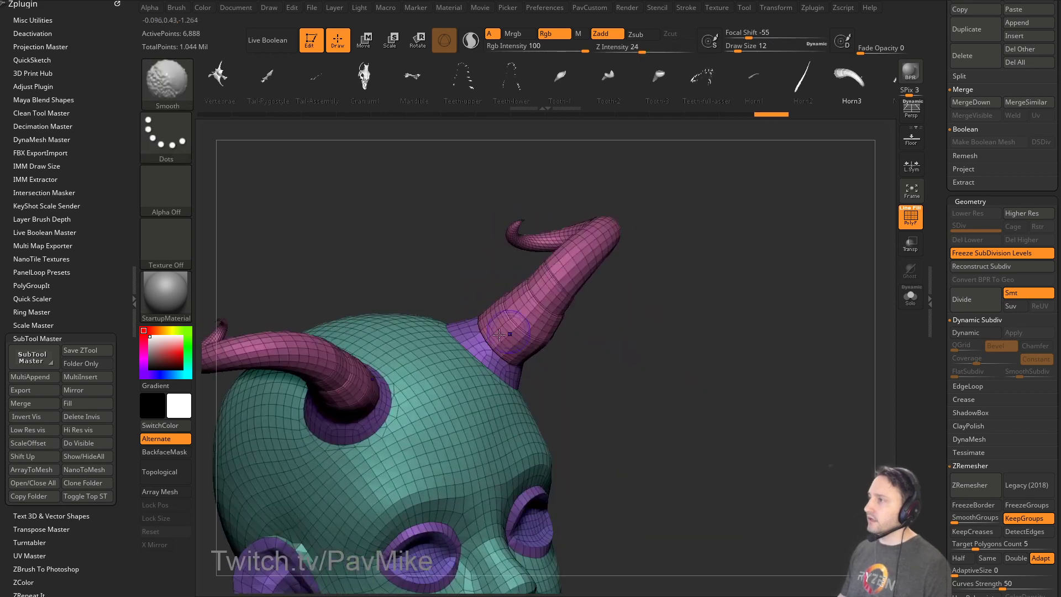
drag(463, 301, 553, 309)
shift+drag(381, 476, 403, 494)
drag(682, 301, 597, 317)
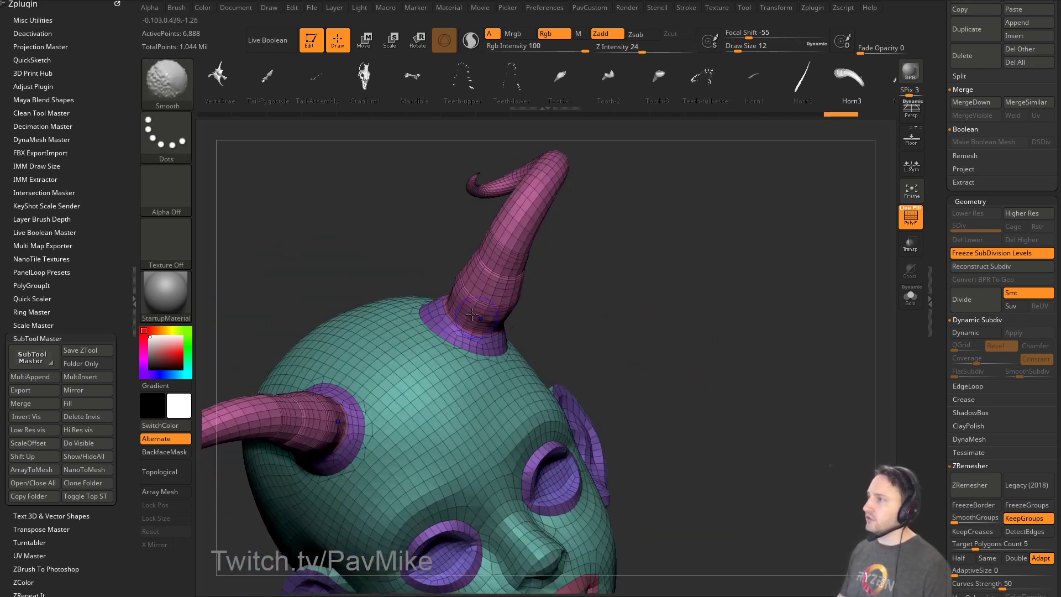
shift+drag(453, 314, 469, 332)
mouse_move(694, 323)
mouse_down()
mouse_move(703, 308)
mouse_move(574, 310)
mouse_up()
shift+drag(470, 312, 486, 326)
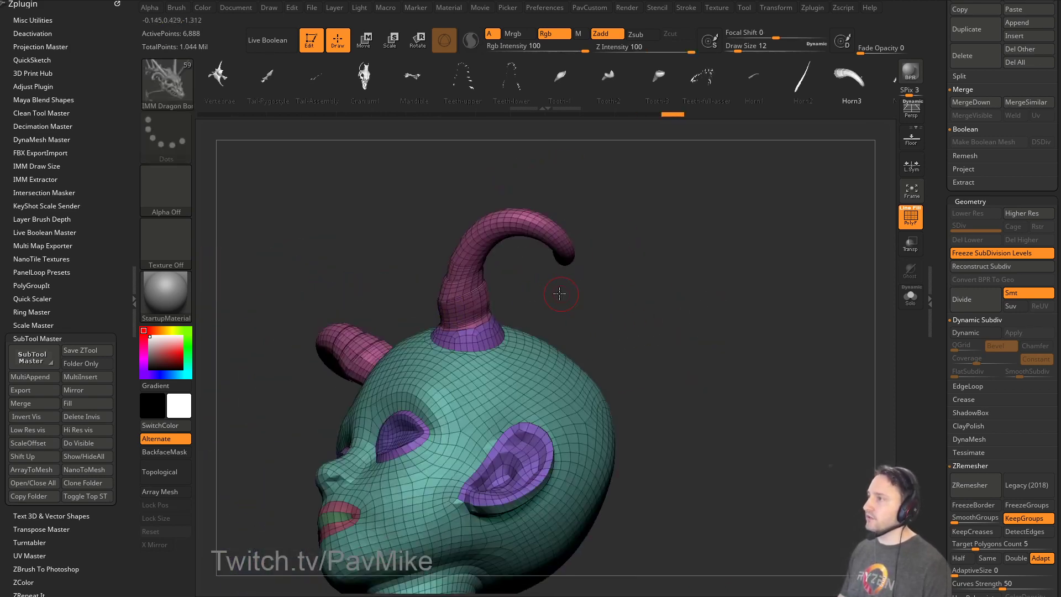
Turn off the wireframe display and unfreeze the horned head's subdivision levels.
mouse_move(562, 294)
mouse_down()
mouse_move(592, 280)
mouse_move(682, 300)
mouse_move(753, 348)
mouse_up()
key(shift+f)
mouse_move(807, 307)
mouse_down()
mouse_move(821, 309)
mouse_move(810, 302)
mouse_up()
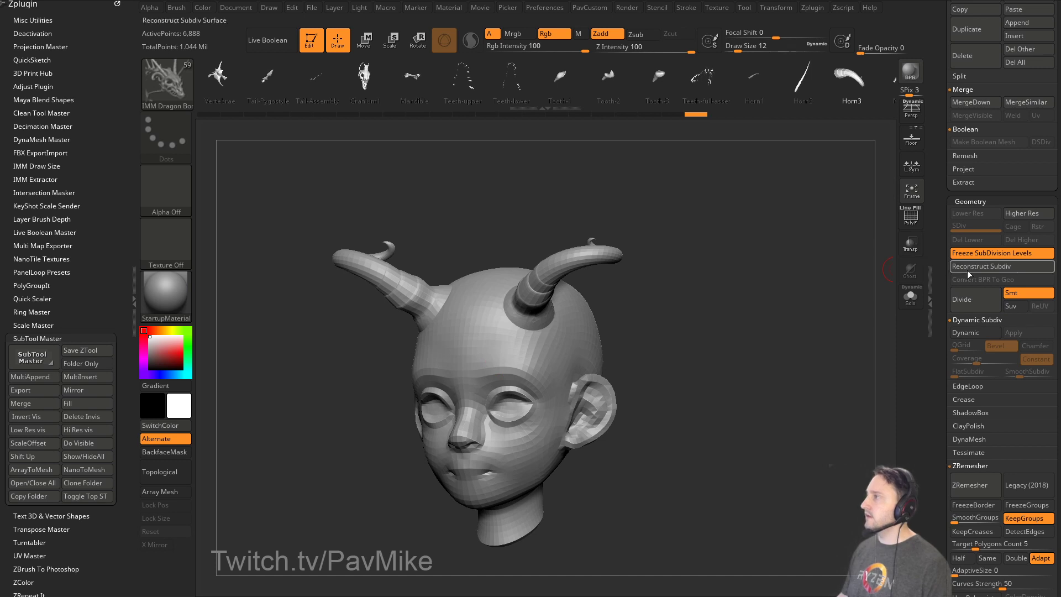
click(972, 255)
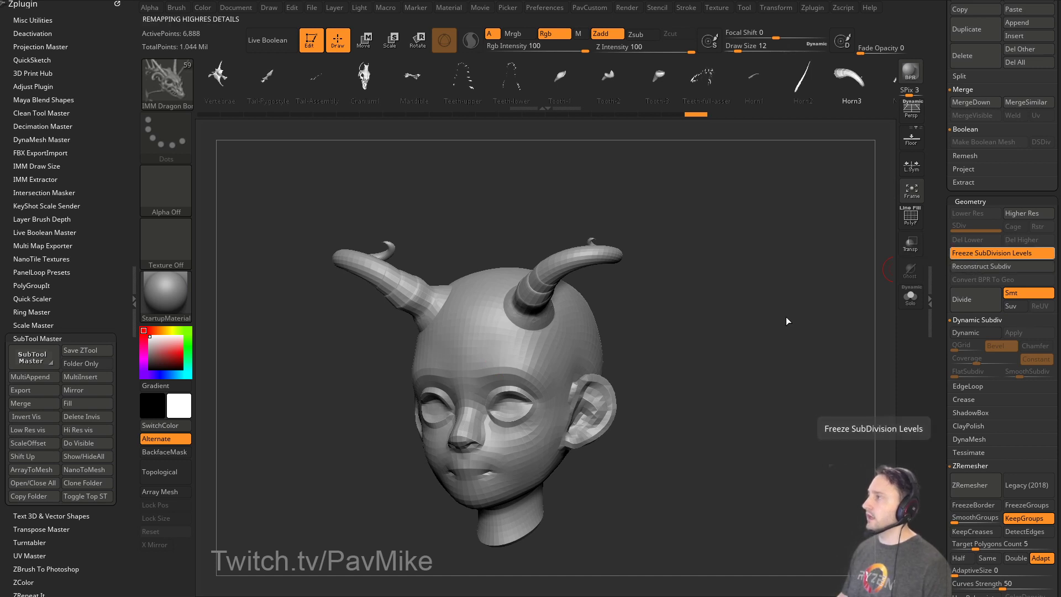
drag(743, 327, 770, 337)
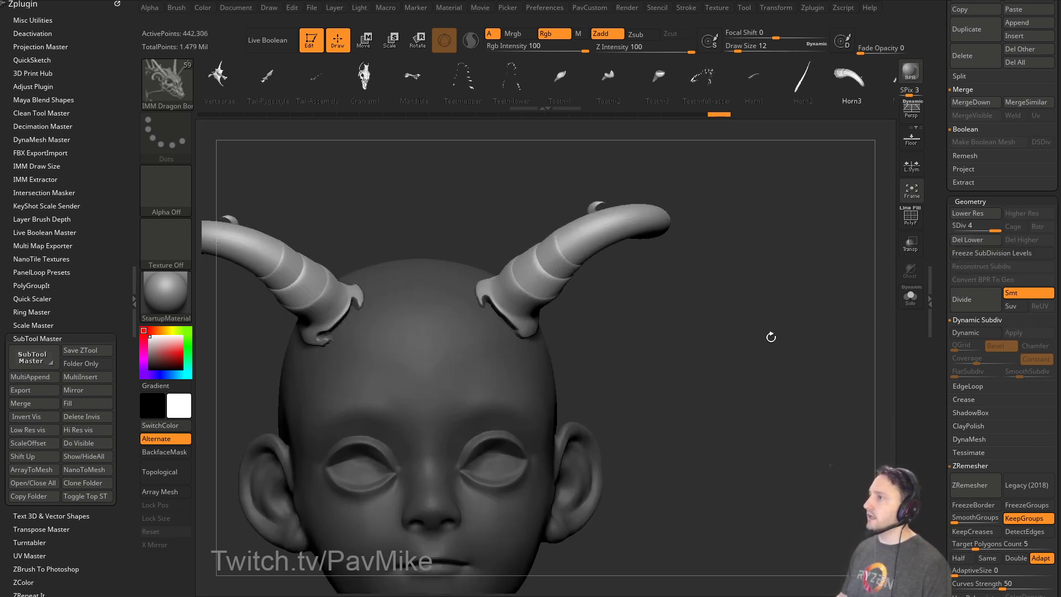
Increase the Smooth brush's Z Intensity and smooth the rough seams at the horn bases.
shift+drag(479, 298, 503, 333)
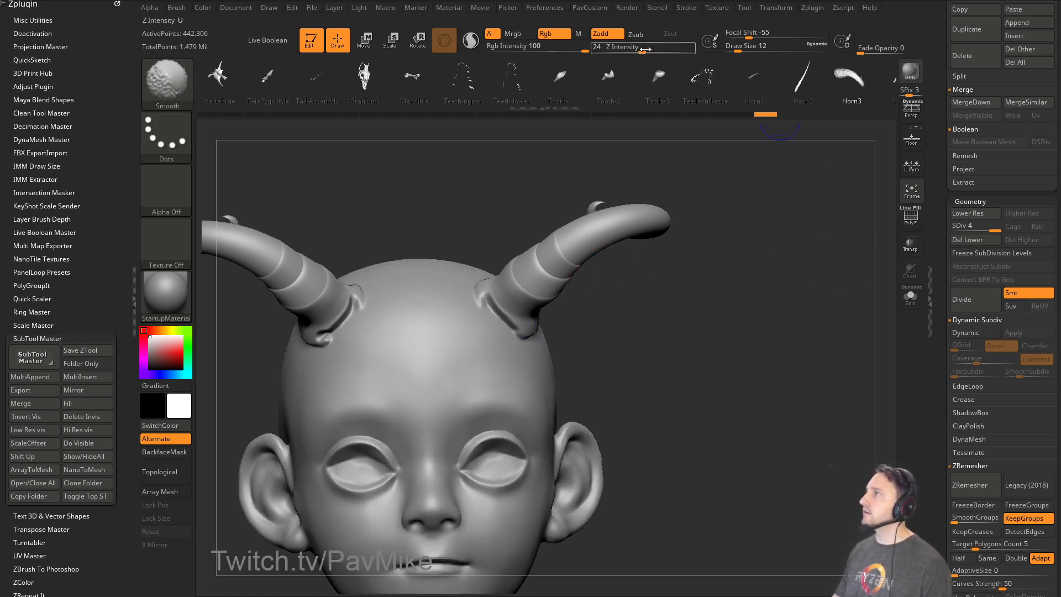
shift+drag(663, 48, 706, 48)
shift+drag(492, 307, 518, 330)
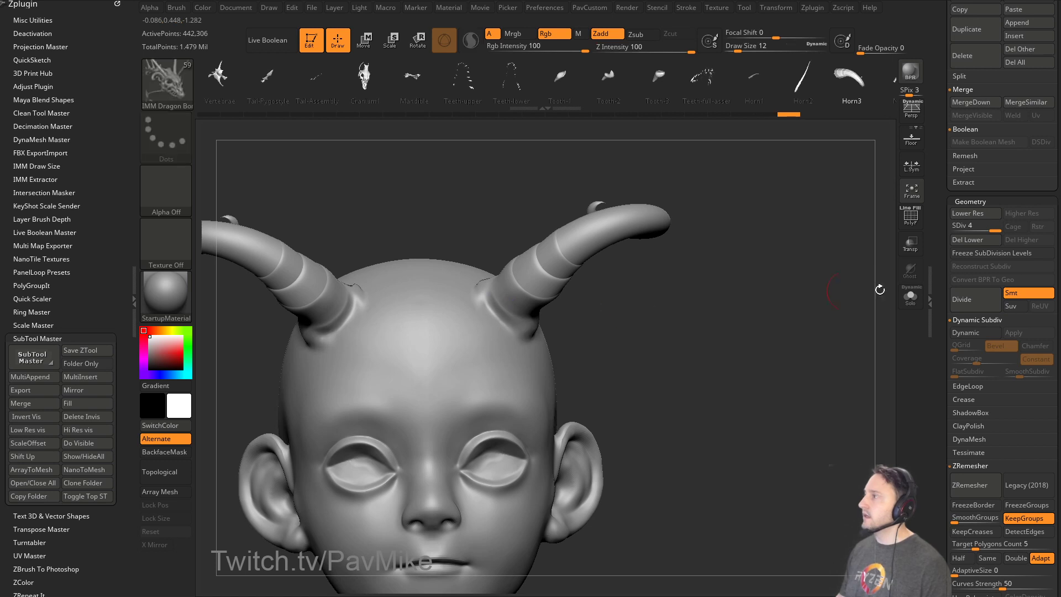
Lower the head to subdivision level 2 and smooth the side of the horn base.
key(shift+d)
key(shift+d)
right_drag(489, 312, 668, 293)
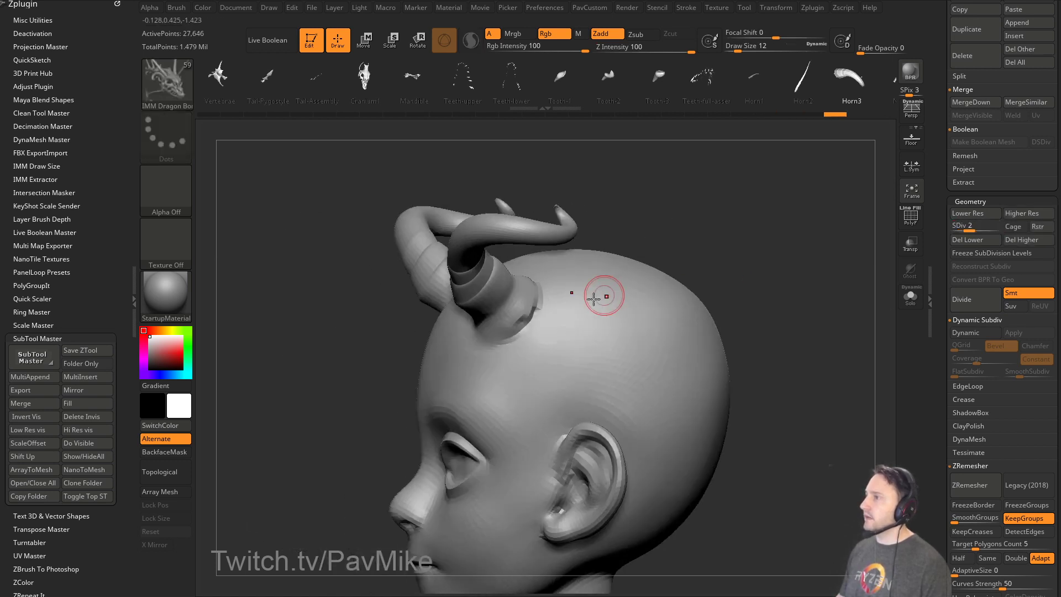
right_drag(606, 218, 888, 230)
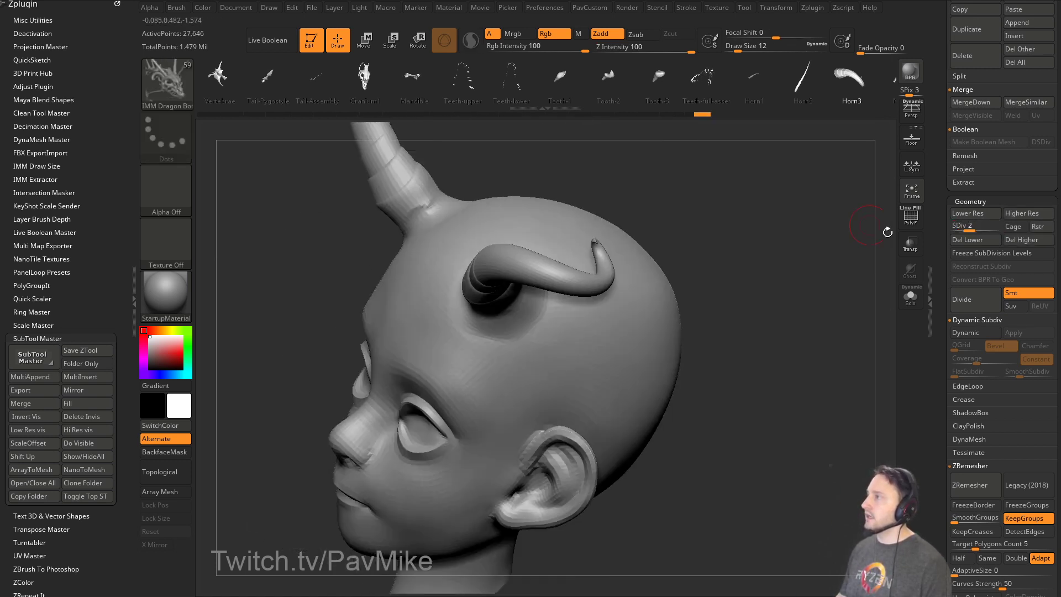
Return the head to subdivision level 4 and smooth the remaining seams around the horn bases.
click(996, 227)
key(f)
mouse_move(772, 296)
right_down()
mouse_move(728, 251)
mouse_move(499, 291)
right_up()
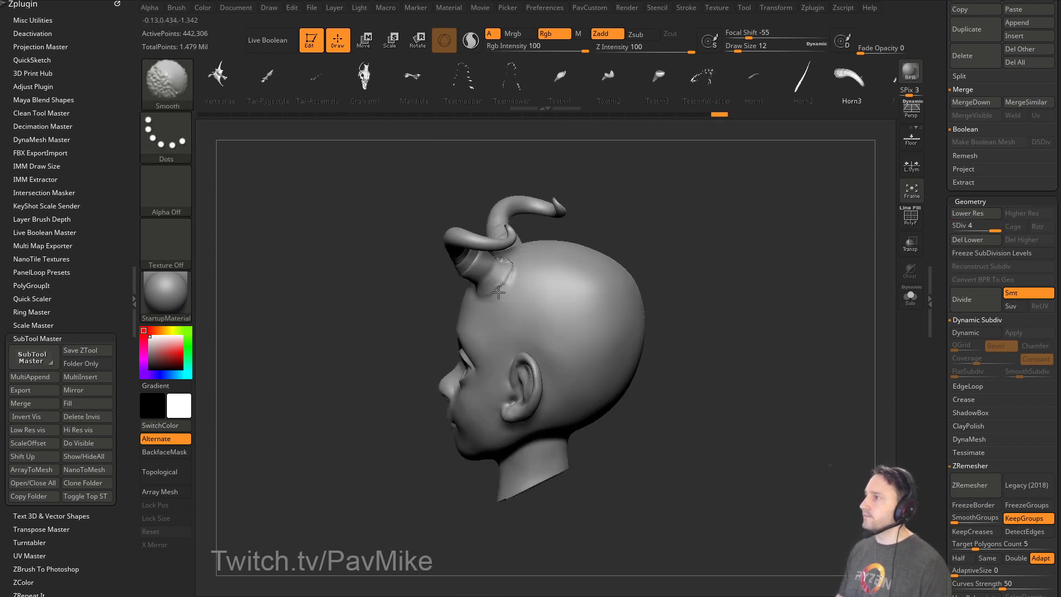
right_drag(524, 253, 492, 264)
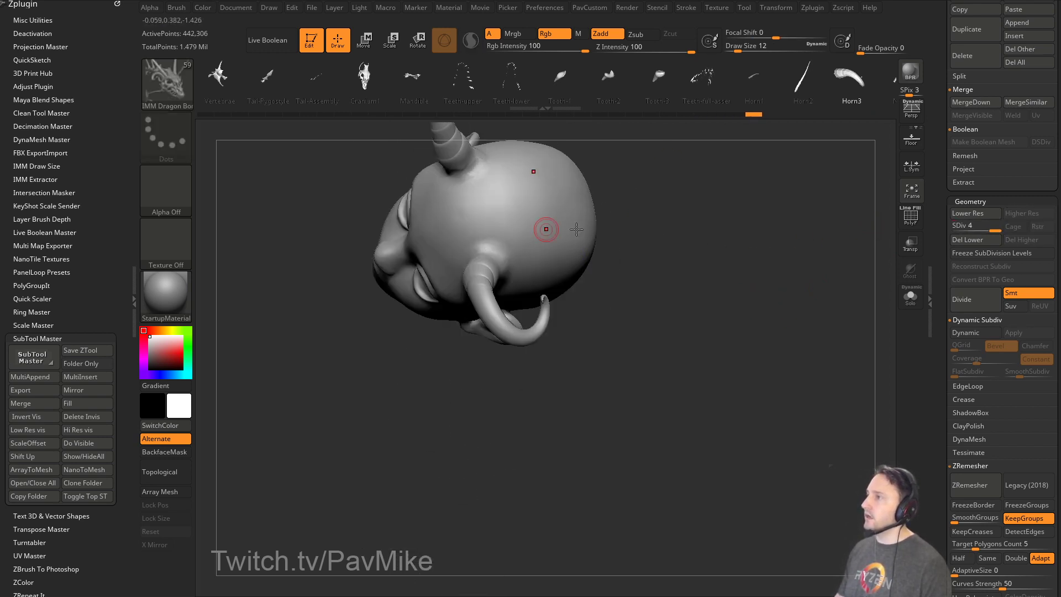
shift+right_drag(543, 229, 713, 224)
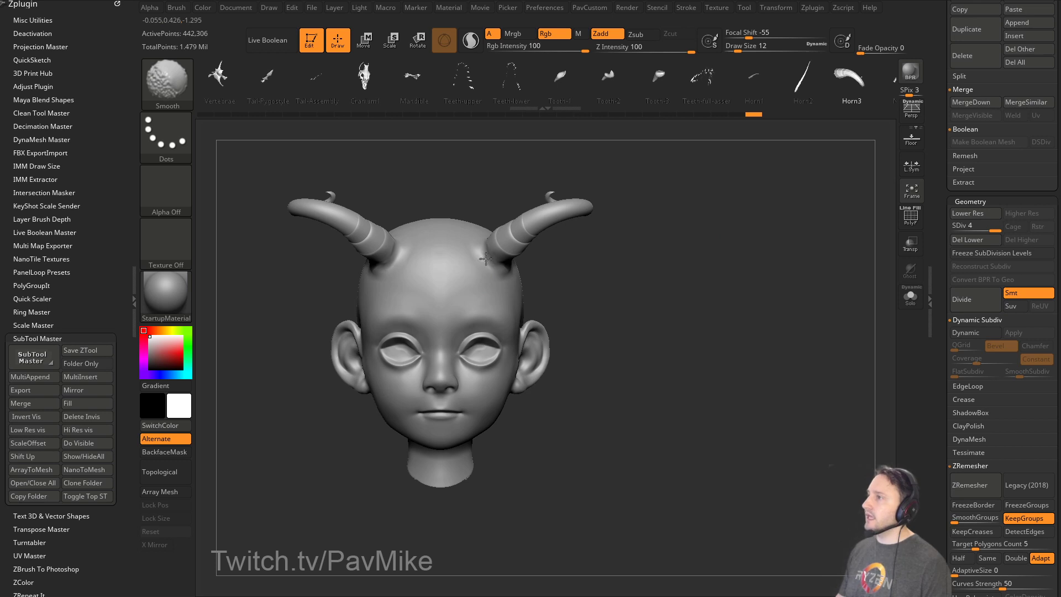
Check the horned head with the wireframe on and off, and drop it to subdivision level 1.
key(shift+f)
right_drag(658, 303, 728, 308)
key(shift+f)
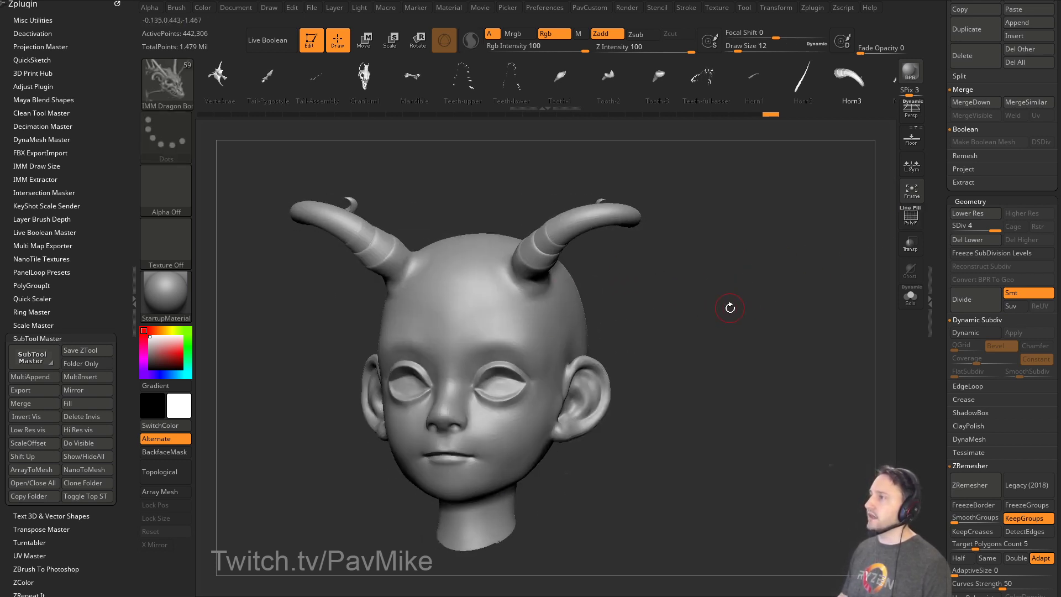
click(955, 228)
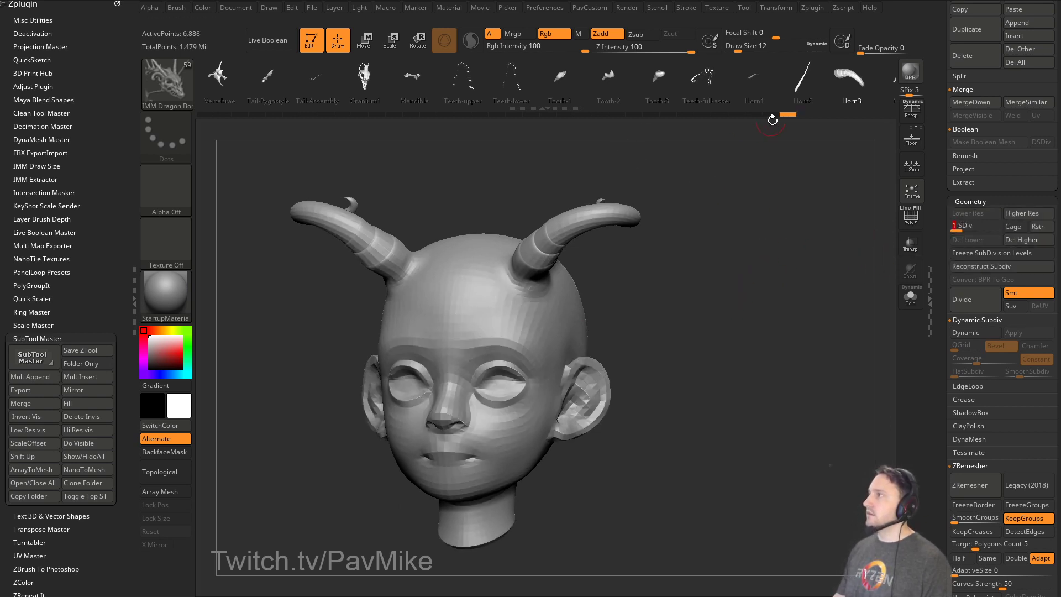
Revert the head to the start of its undo history and delete all subdivision levels above level 1.
drag(773, 119, 211, 131)
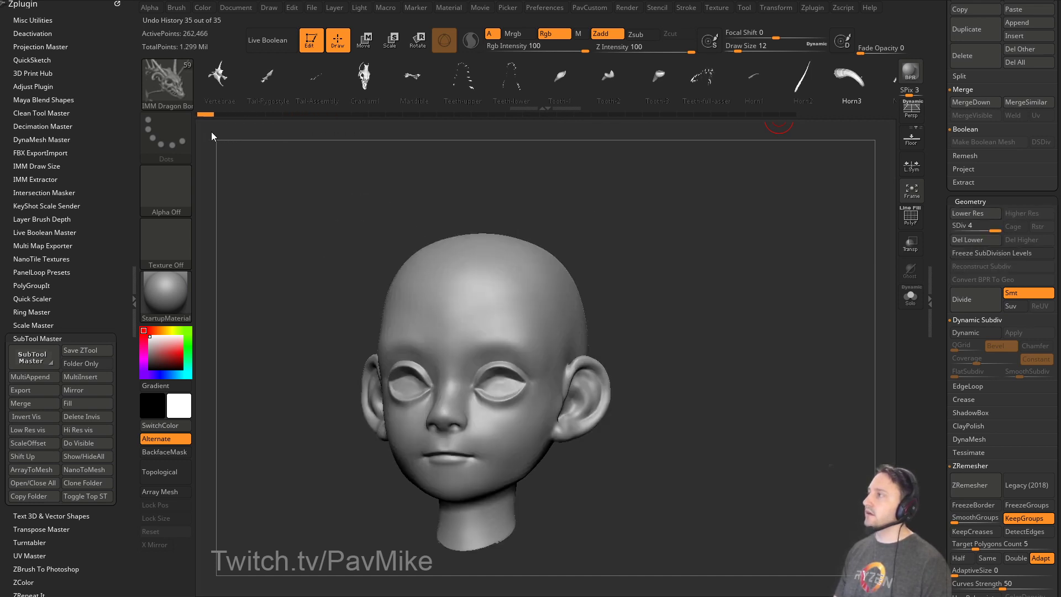
drag(769, 305, 741, 332)
click(955, 227)
click(1021, 240)
Display the wireframe and polygroups, and turn a round masked patch on the forehead into a new polygroup.
click(911, 217)
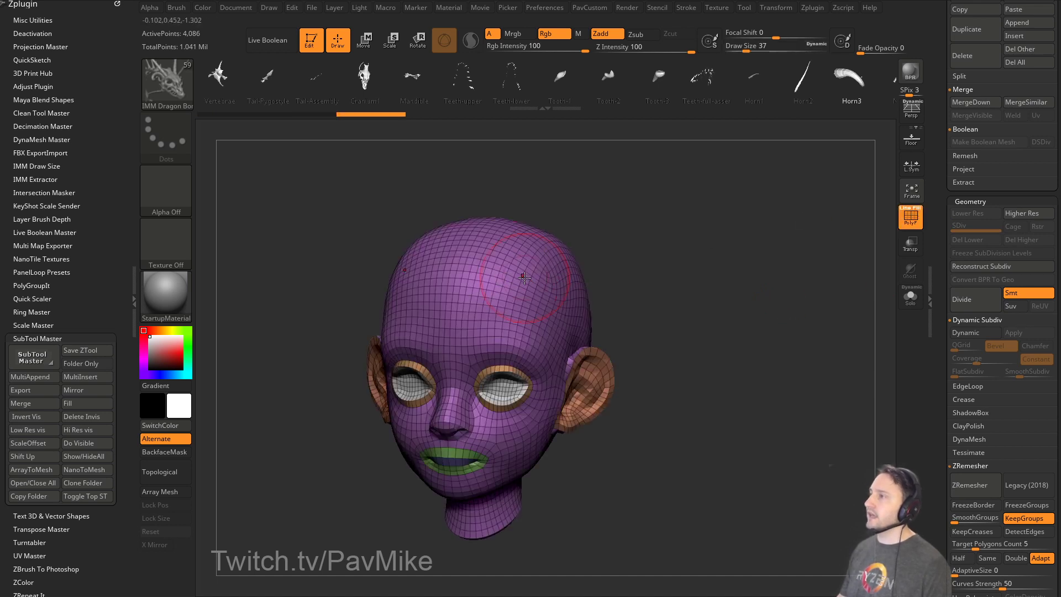
ctrl+drag(531, 265, 522, 283)
mouse_move(689, 245)
alt+mouse_down()
mouse_move(689, 270)
mouse_move(705, 275)
mouse_move(723, 255)
alt+mouse_up()
key(ctrl+w)
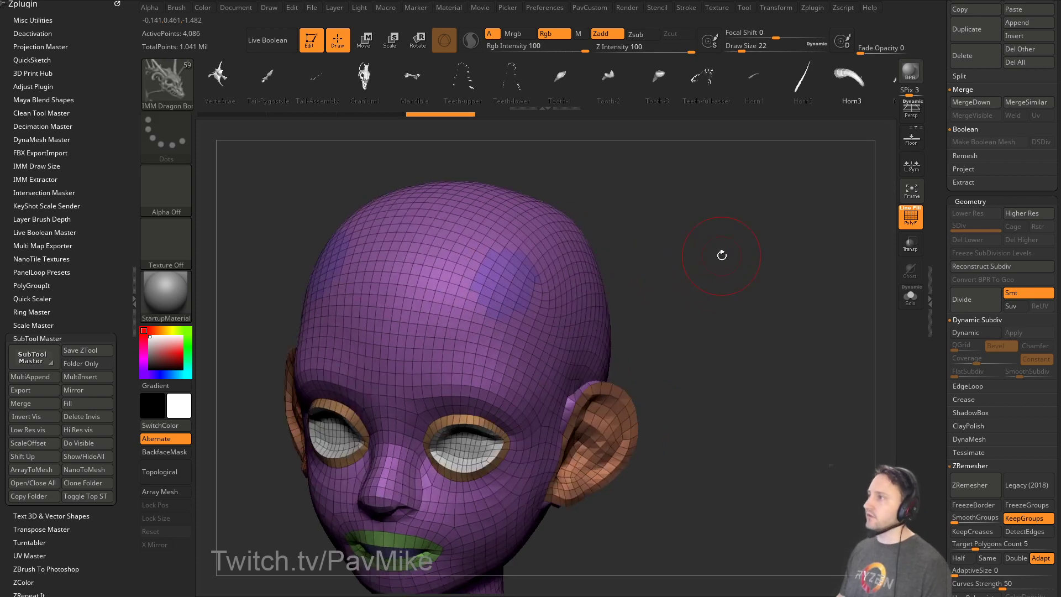
drag(509, 288, 487, 249)
key(ctrl+z)
key(m)
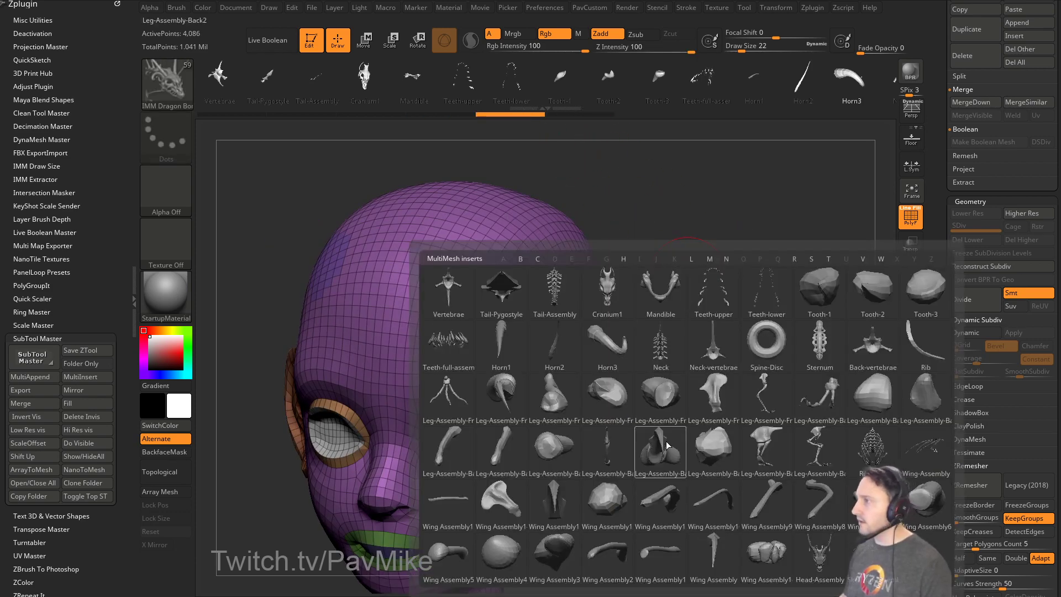
click(499, 348)
key(m)
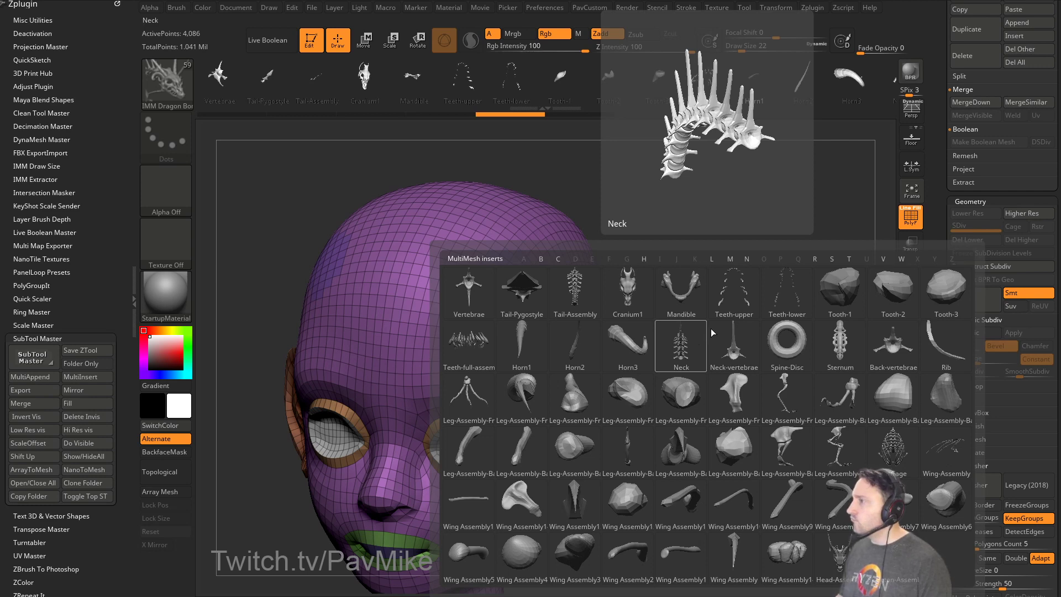
Switch to the IMM BParts brush and choose its Male Full Arm mesh.
key(b)
key(i)
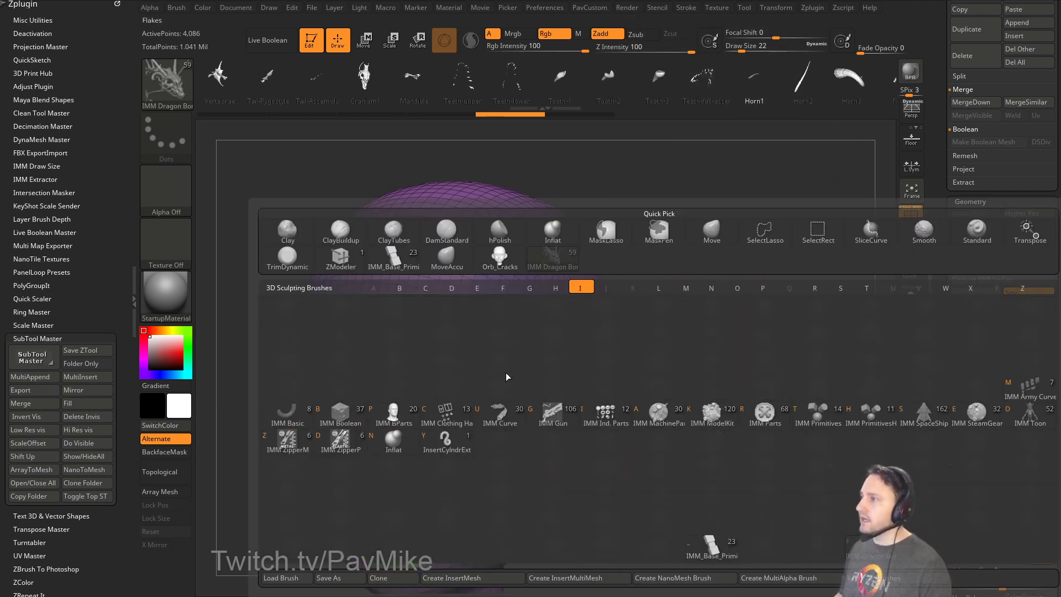
click(396, 409)
key(m)
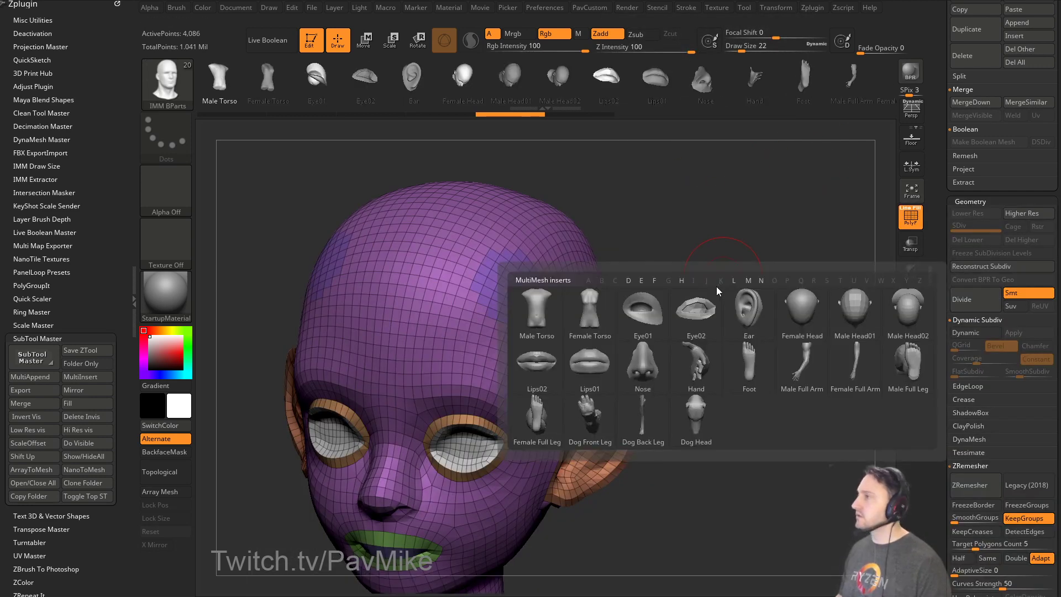
click(805, 368)
Insert the arm on the forehead patch, move it outward from the head, and clear the mask to bridge the two.
drag(508, 283, 539, 320)
key(w)
right_drag(569, 293, 621, 256)
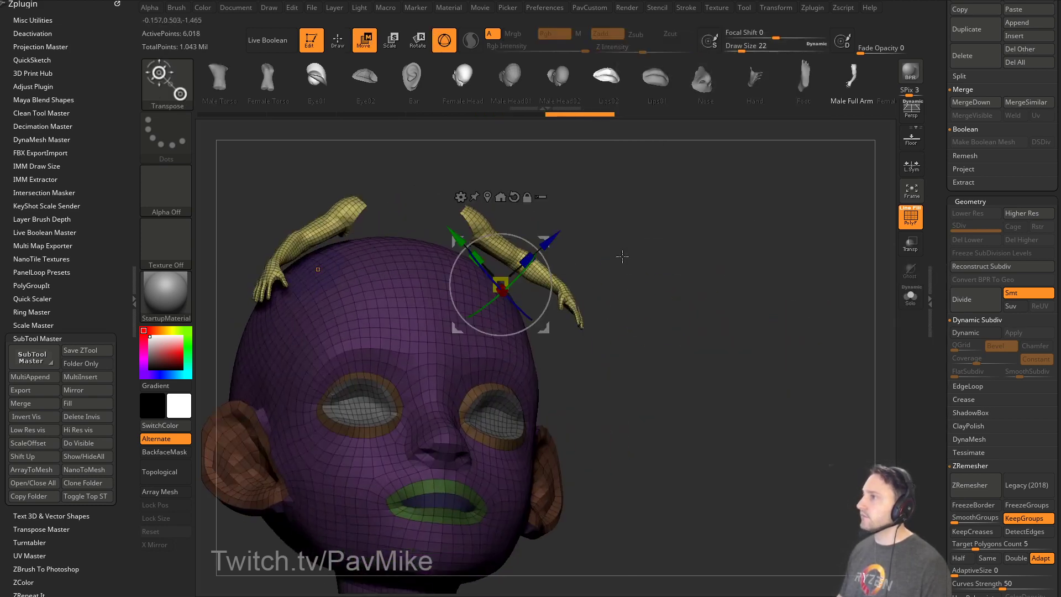
mouse_move(551, 272)
mouse_down()
mouse_move(550, 234)
mouse_move(649, 223)
mouse_up()
mouse_move(774, 243)
ctrl+mouse_down()
mouse_move(796, 277)
mouse_move(573, 275)
ctrl+mouse_up()
key(q)
shift+drag(691, 265, 601, 257)
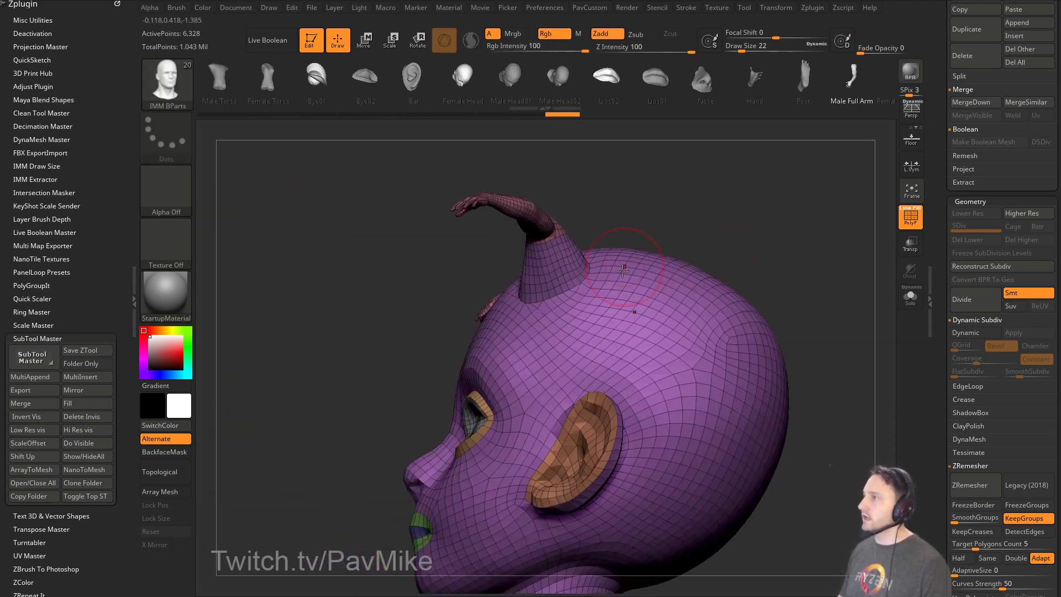
Inspect the bridged arms on the head with the wireframe display off and on.
shift+drag(621, 217, 807, 252)
click(909, 217)
ctrl+right_drag(784, 232, 756, 265)
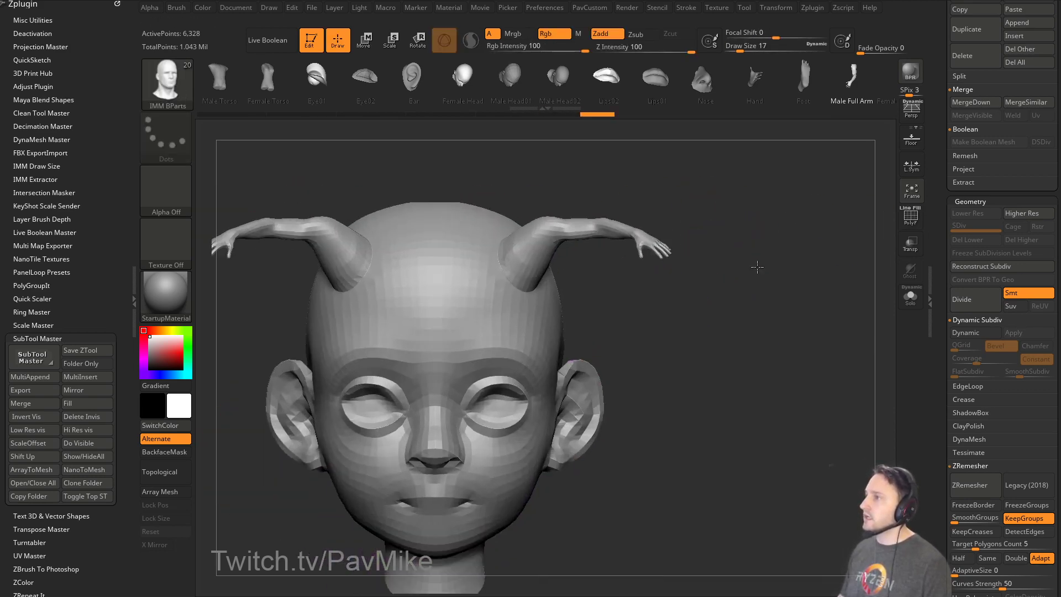
drag(840, 260, 763, 266)
click(906, 220)
ctrl+right_drag(862, 243, 818, 270)
shift+drag(818, 271, 811, 282)
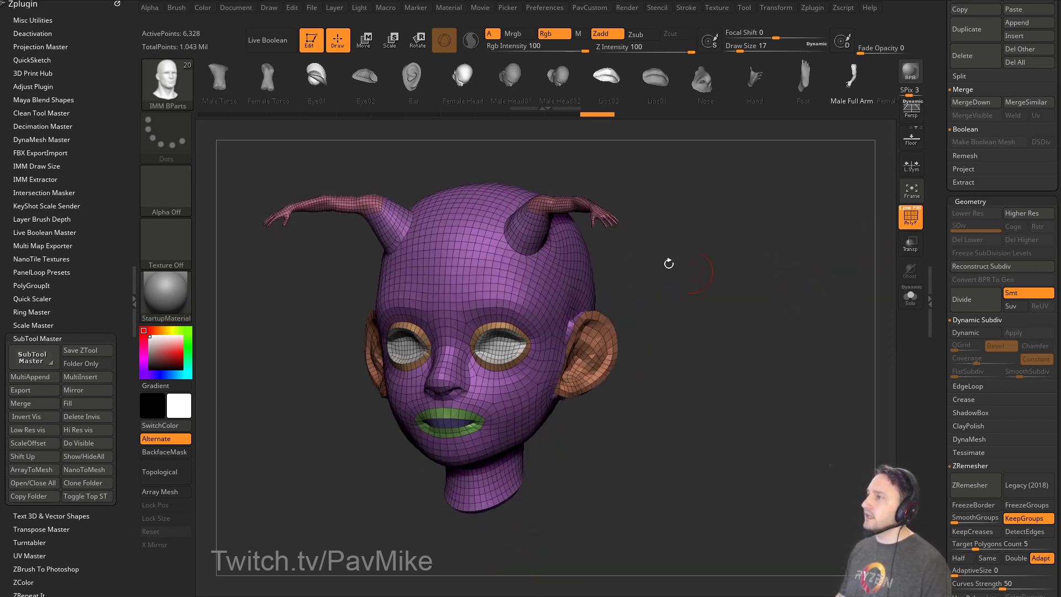
Isolate the bridging geometry between arms and head, assign it a new polygroup, and show the whole mesh again.
ctrl+shift+click(532, 235)
key(ctrl+w)
ctrl+shift+click(737, 240)
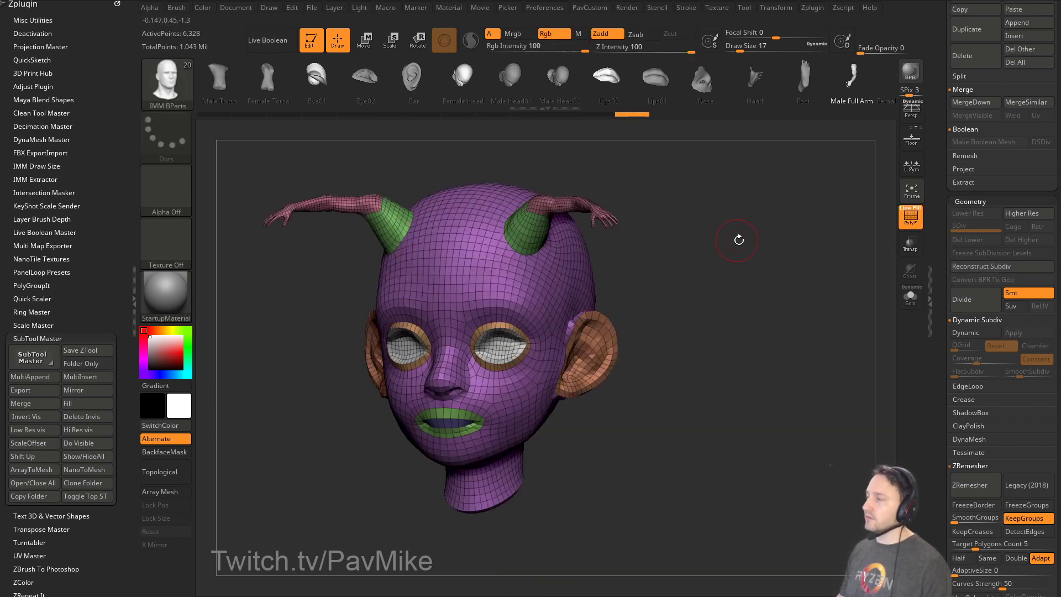
mouse_move(739, 240)
mouse_down()
mouse_move(755, 242)
mouse_move(728, 246)
mouse_move(745, 228)
mouse_up()
key(s)
key(s)
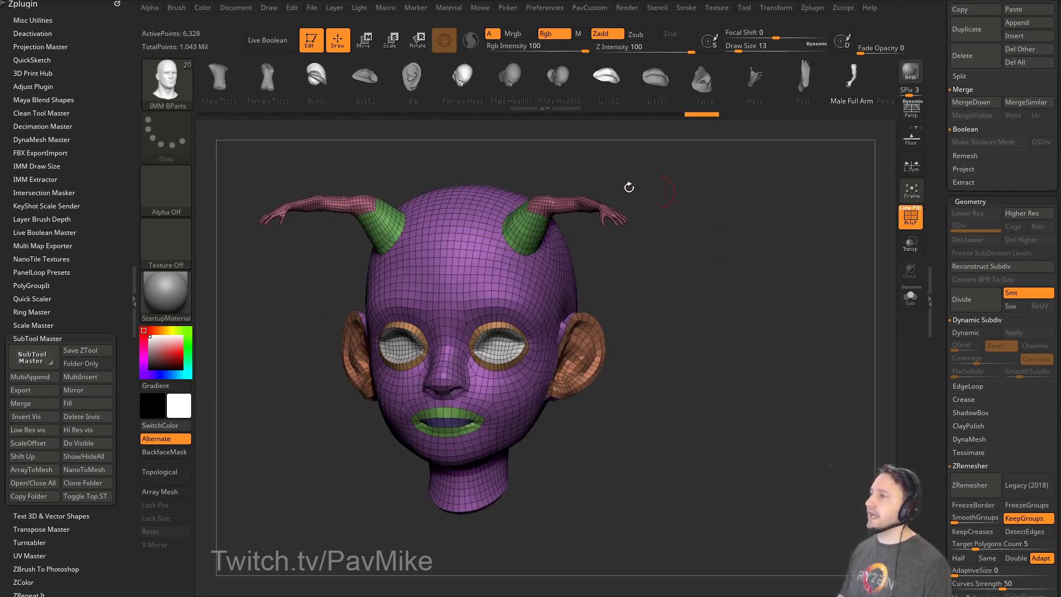
Set the original detailed head in the undo history as the projection source and return to the version with arms.
drag(702, 115, 202, 127)
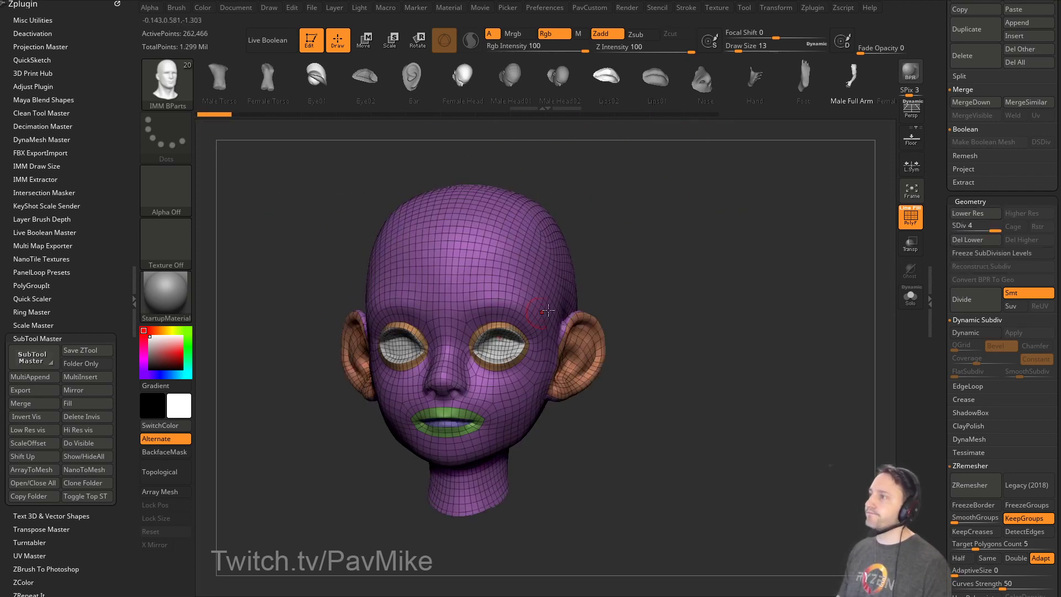
click(911, 216)
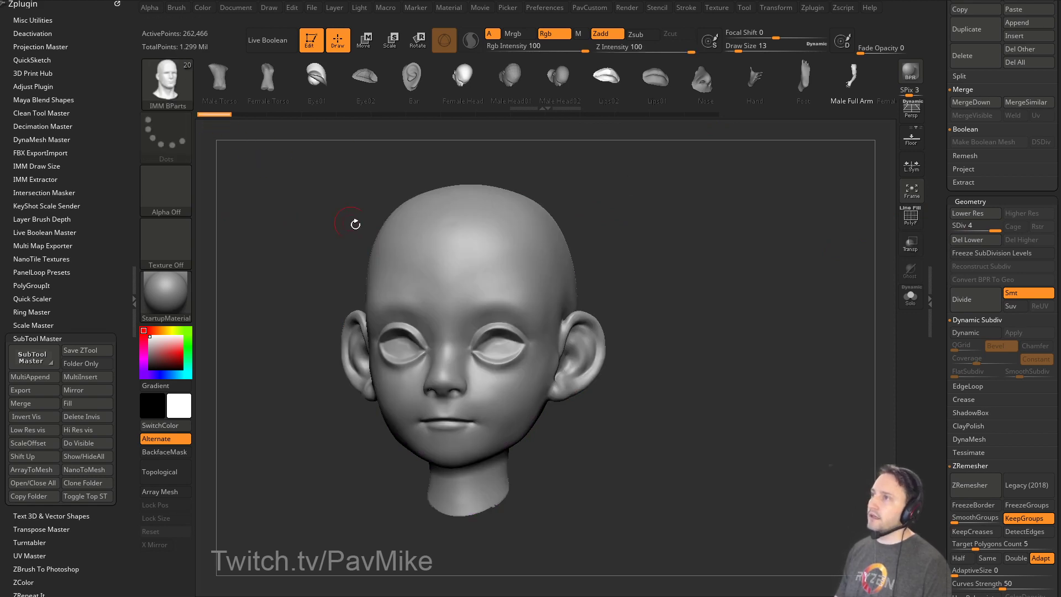
click(701, 115)
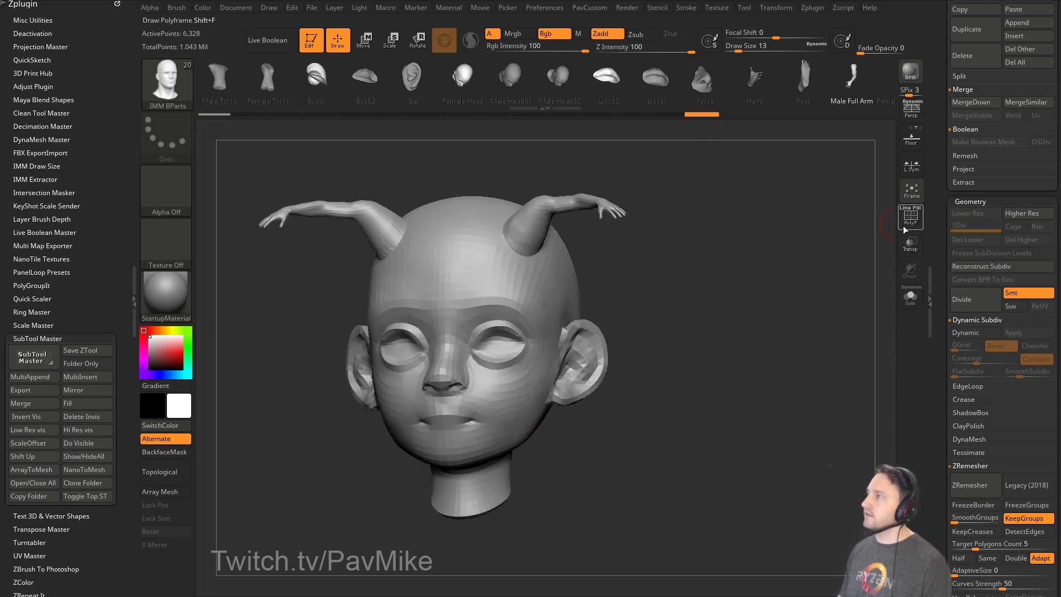
Display the polygroups, switch the selection brush to SelectRect, and combine the arms and their bridges into one polygroup.
key(shift+f)
drag(715, 262, 660, 263)
ctrl+shift+click(539, 232)
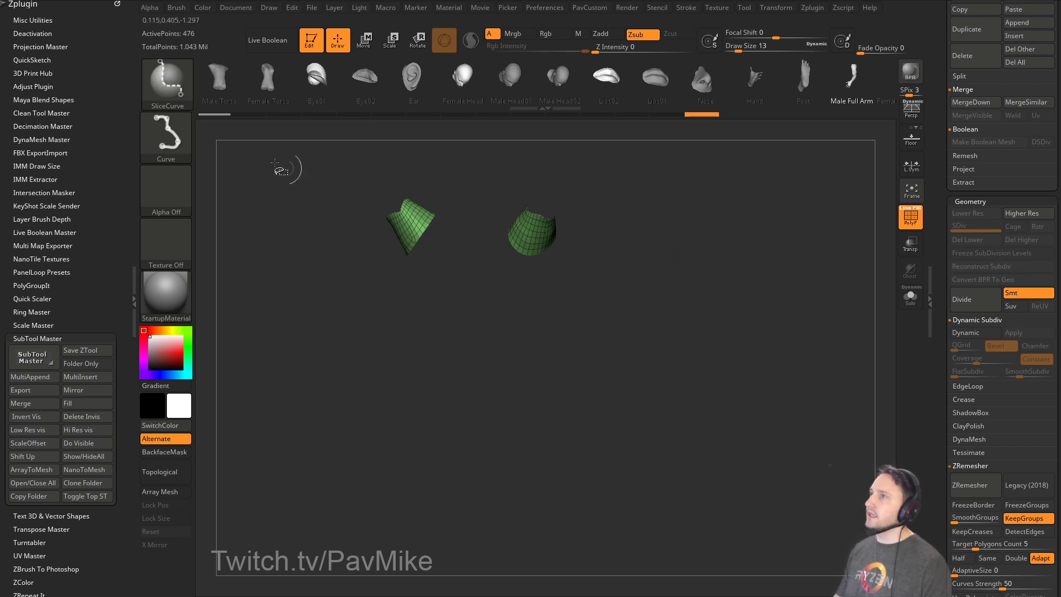
ctrl+shift+click(166, 84)
click(288, 91)
ctrl+shift+click(547, 227)
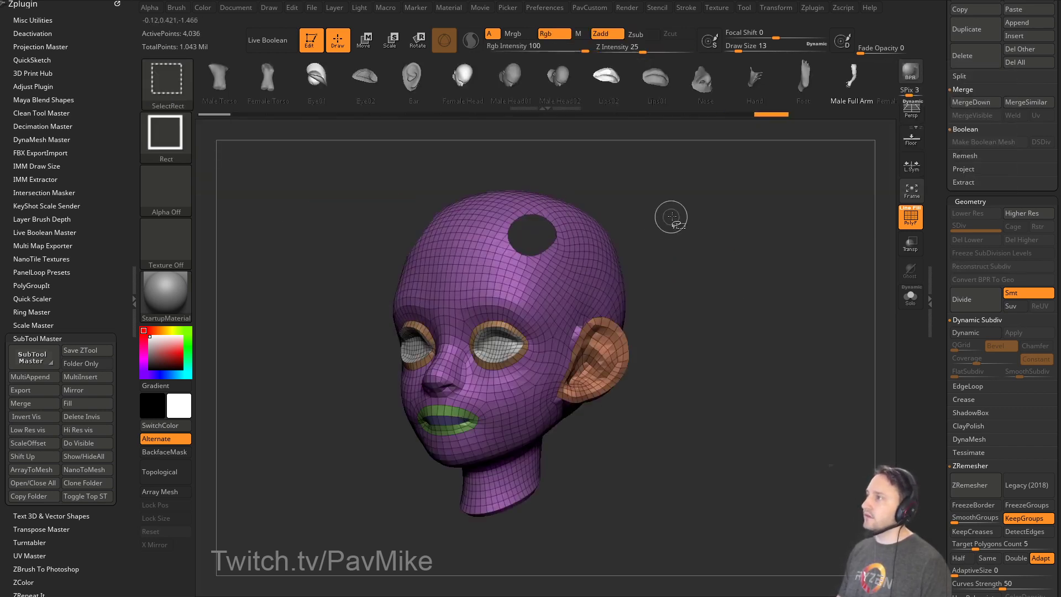
ctrl+shift+drag(700, 183, 746, 277)
key(ctrl+w)
ctrl+shift+click(732, 270)
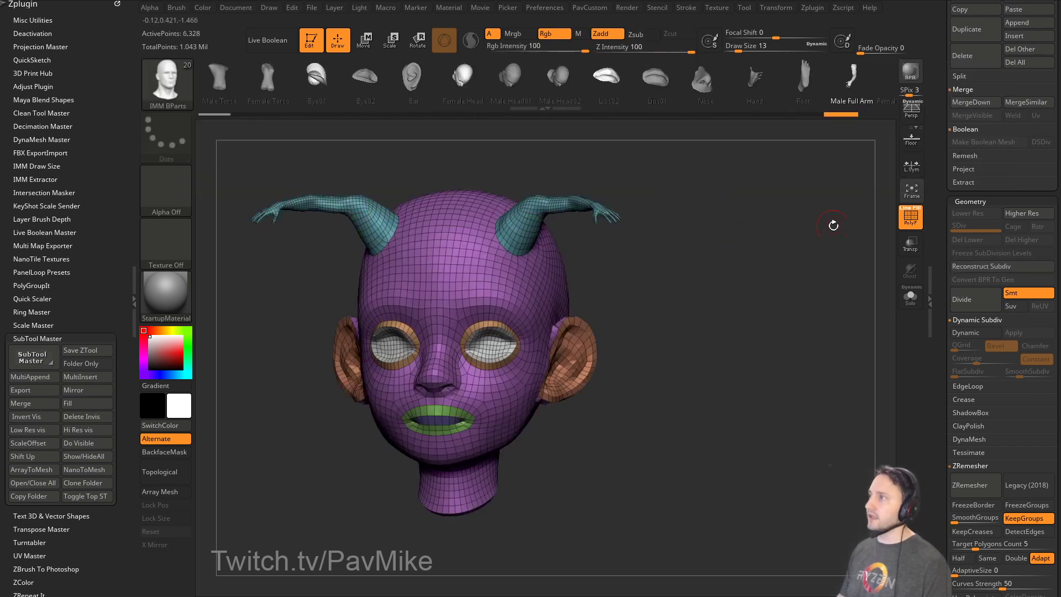
Hide the arms, project the stored history state onto the undivided head, and show the full mesh again.
drag(833, 225, 840, 320)
ctrl+shift+click(547, 229)
mouse_move(934, 370)
mouse_down()
mouse_move(938, 183)
mouse_move(939, 414)
mouse_up()
key(shift)
key(shift)
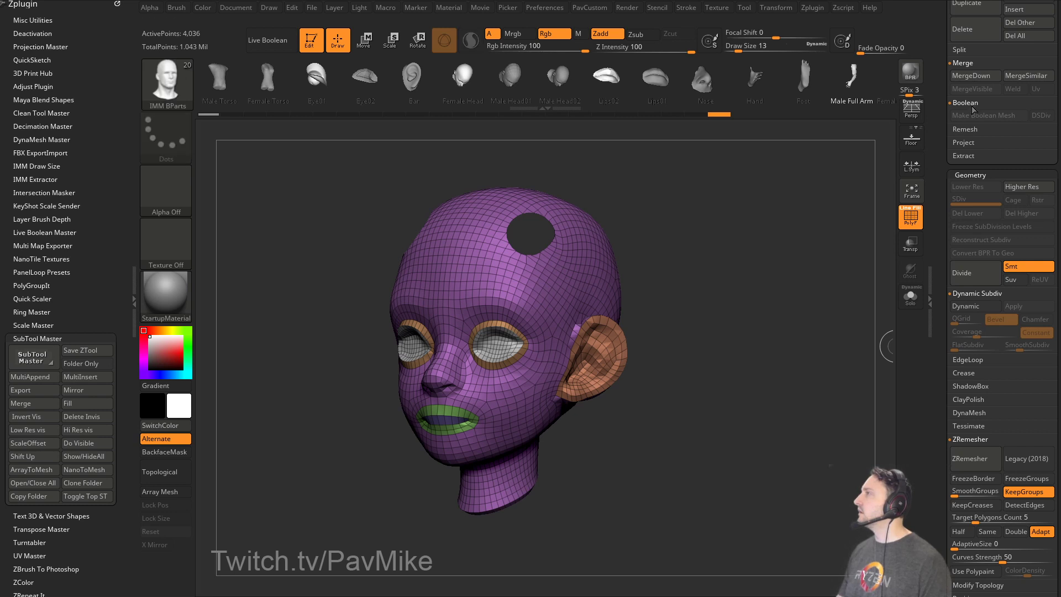
click(965, 142)
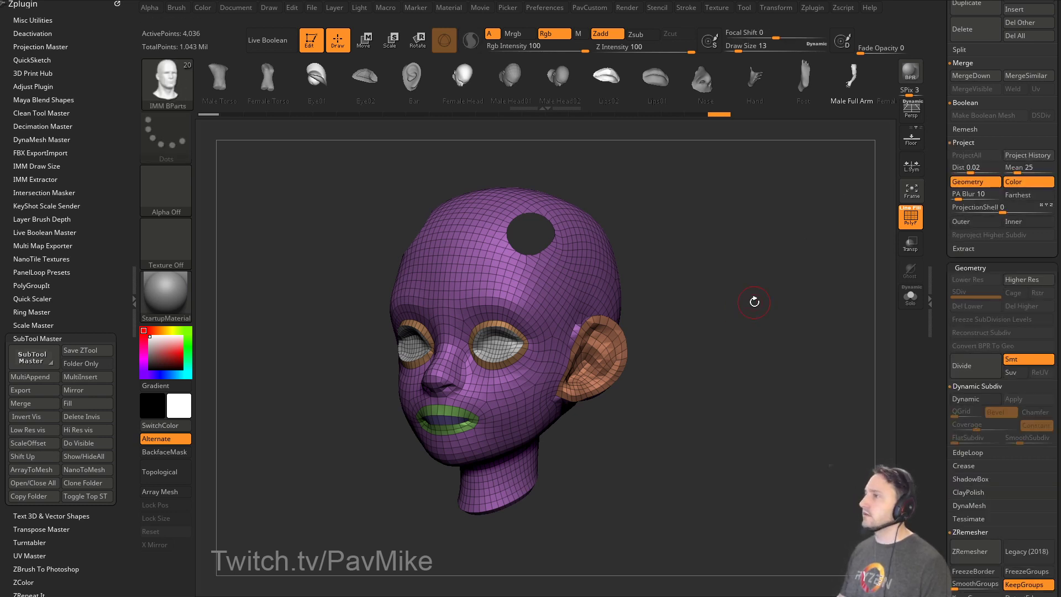
key(ctrl+shift)
ctrl+shift+click(752, 303)
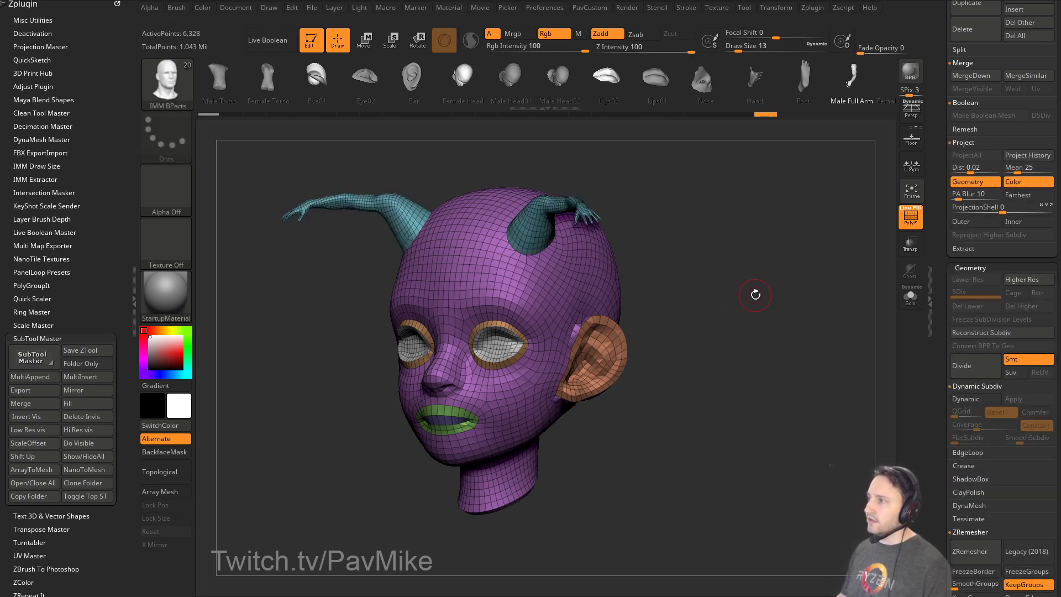
Divide the mesh to subdivision level 2 and project the history onto the head with the arms hidden.
key(d)
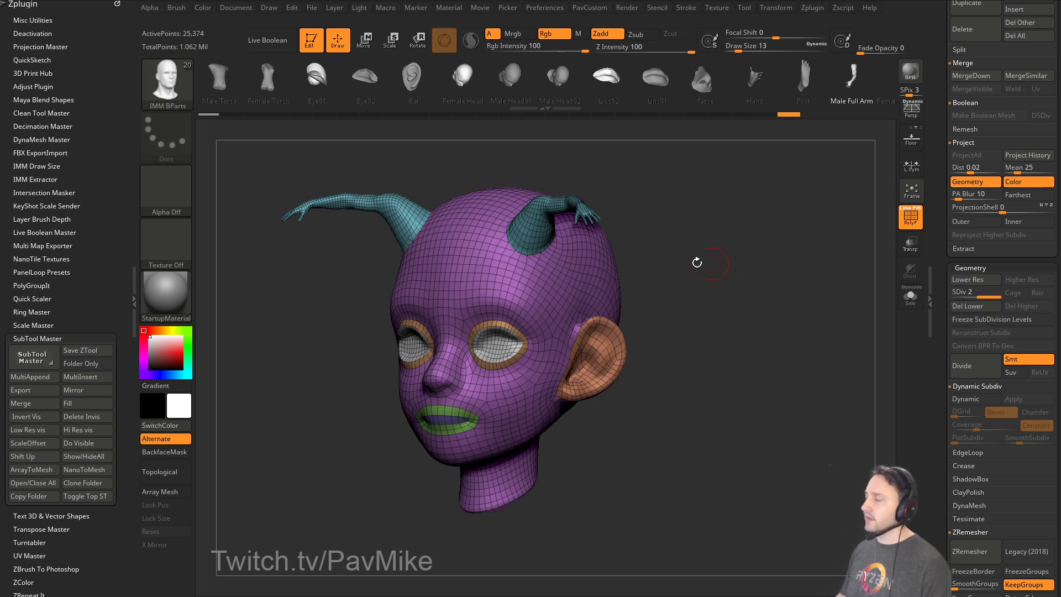
ctrl+shift+click(541, 236)
ctrl+shift+drag(813, 254, 827, 243)
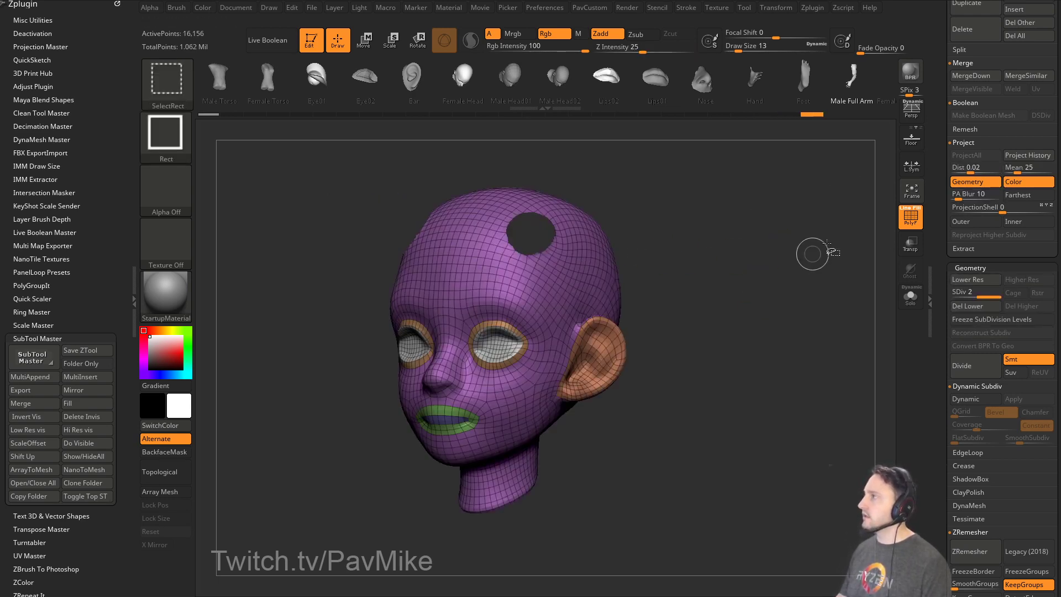
ctrl+shift+click(732, 278)
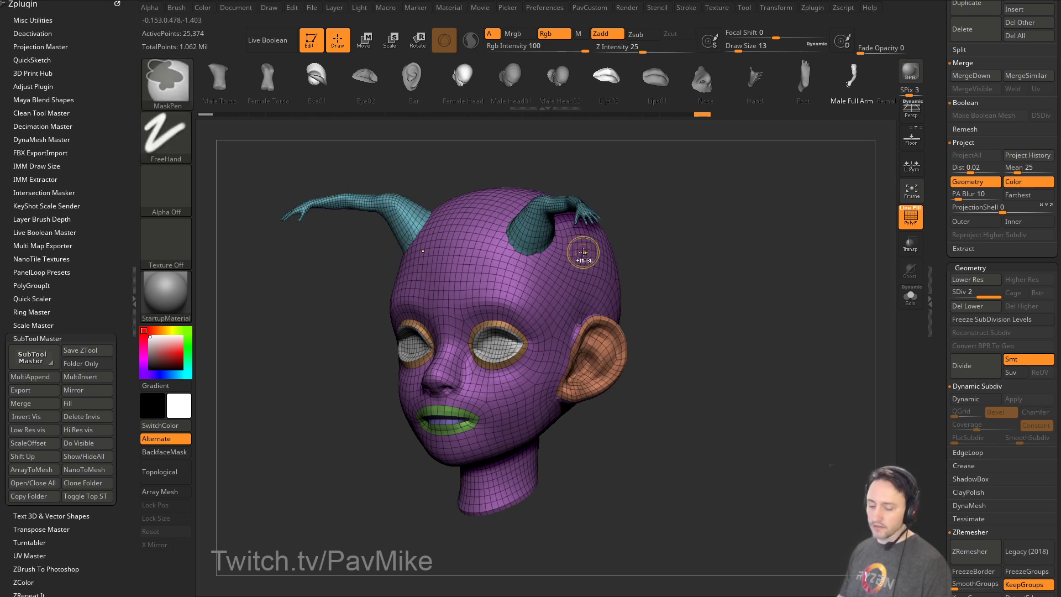
Divide to subdivision level 3, project the history onto the head without the arms, unhide everything and clear the mask.
key(d)
ctrl+shift+click(552, 232)
ctrl+shift+drag(862, 226, 890, 215)
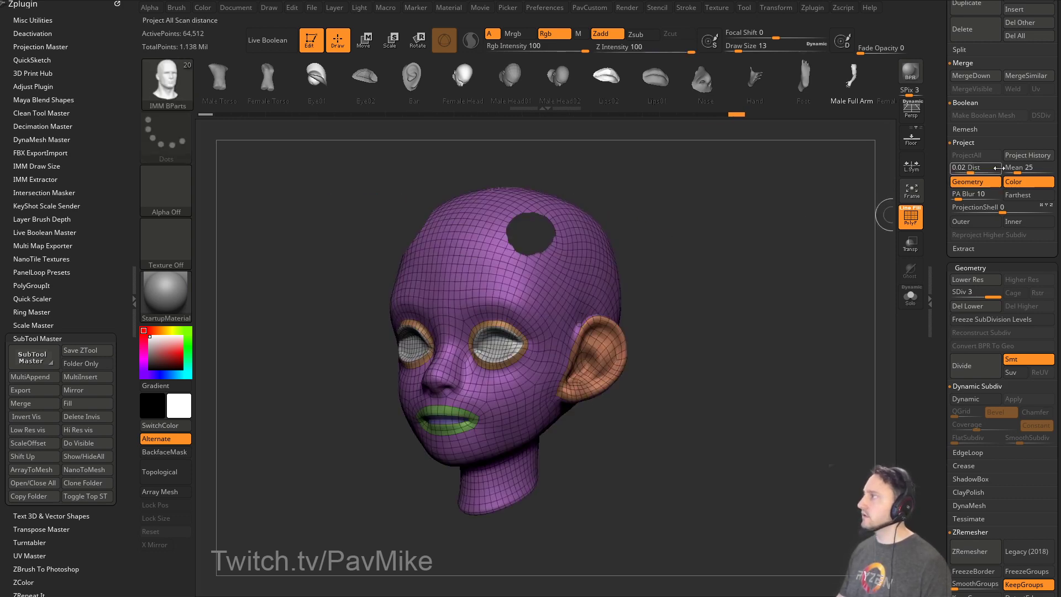
ctrl+click(724, 271)
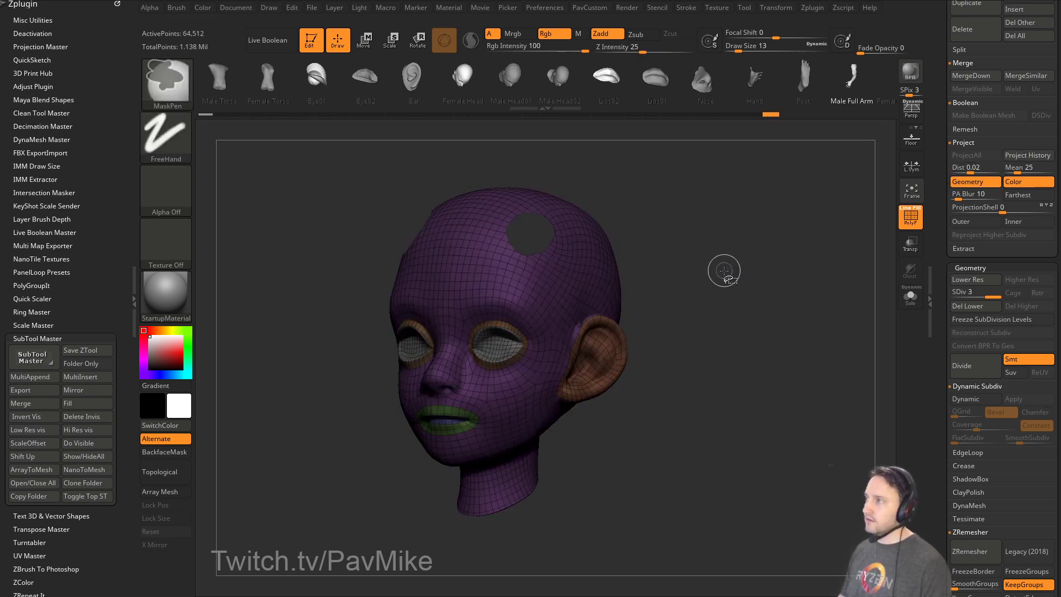
ctrl+shift+click(730, 269)
ctrl+drag(732, 268, 754, 304)
Divide to subdivision level 4, project the history onto the head only, and show the full mesh without wireframe.
key(d)
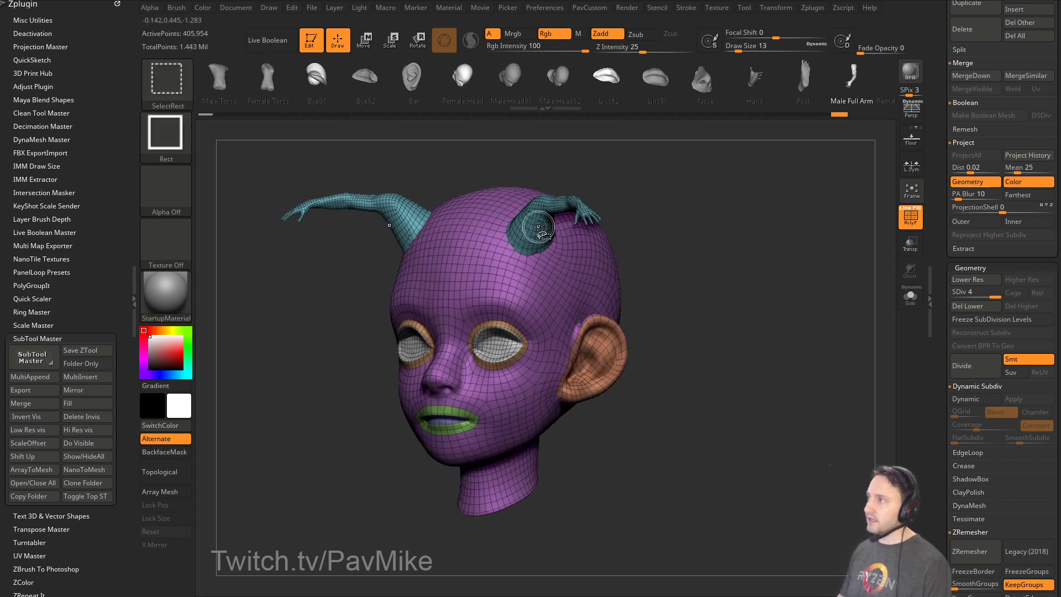
ctrl+shift+click(539, 226)
ctrl+shift+drag(845, 213, 885, 229)
click(1005, 157)
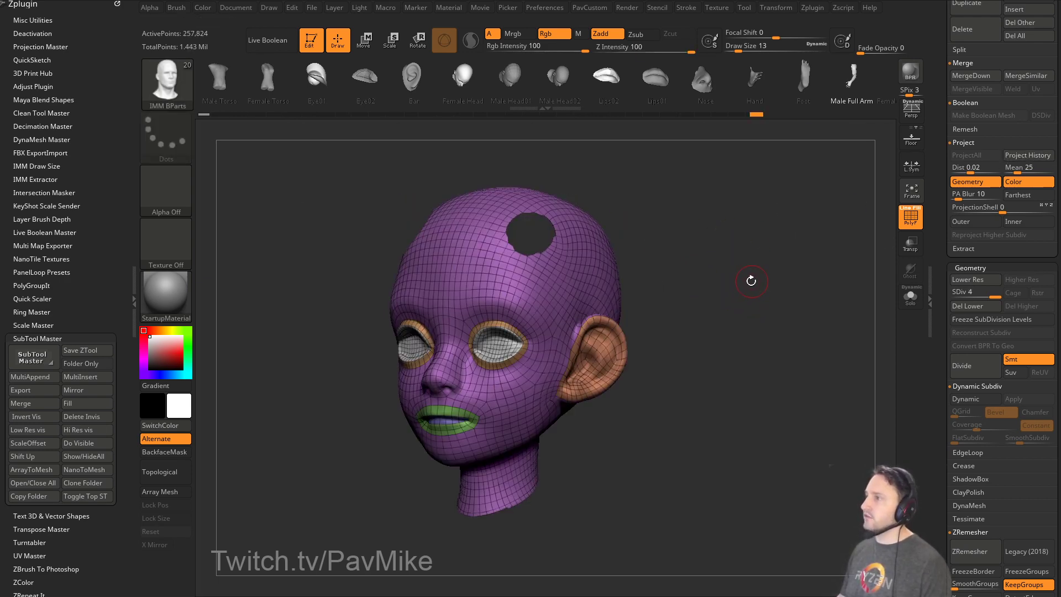
ctrl+shift+click(765, 284)
key(shift+f)
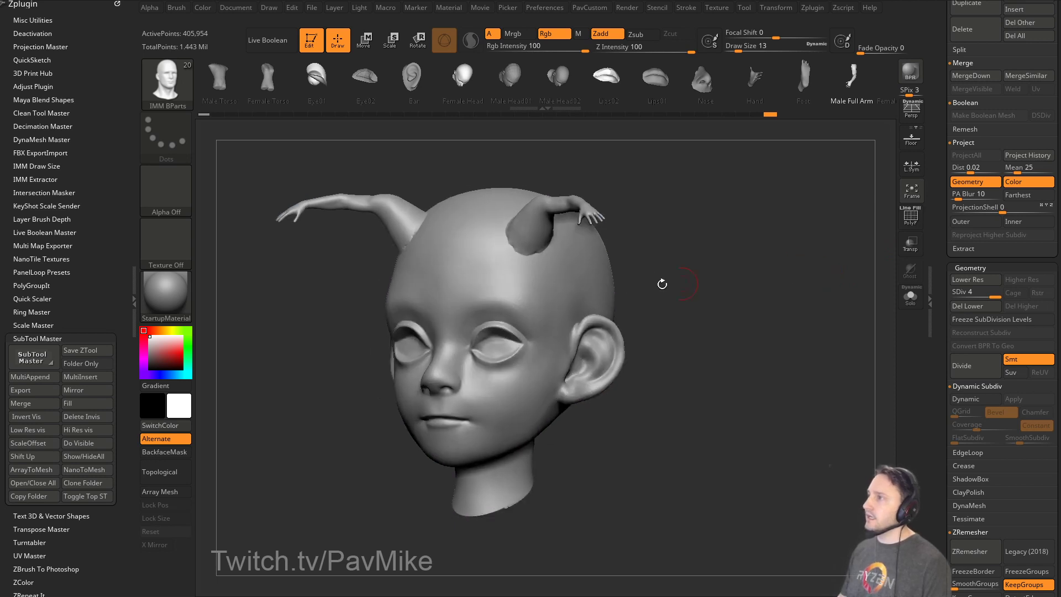
Smooth the seam where the arms join the forehead.
key(shift)
drag(605, 192, 602, 249)
shift+drag(521, 218, 507, 240)
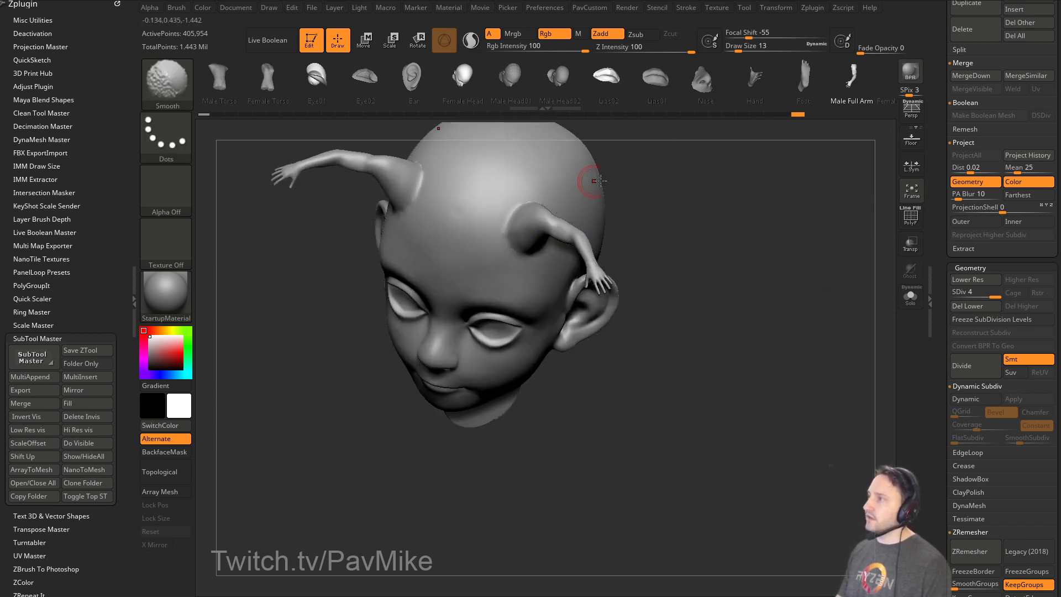
drag(590, 177, 585, 287)
drag(411, 284, 639, 256)
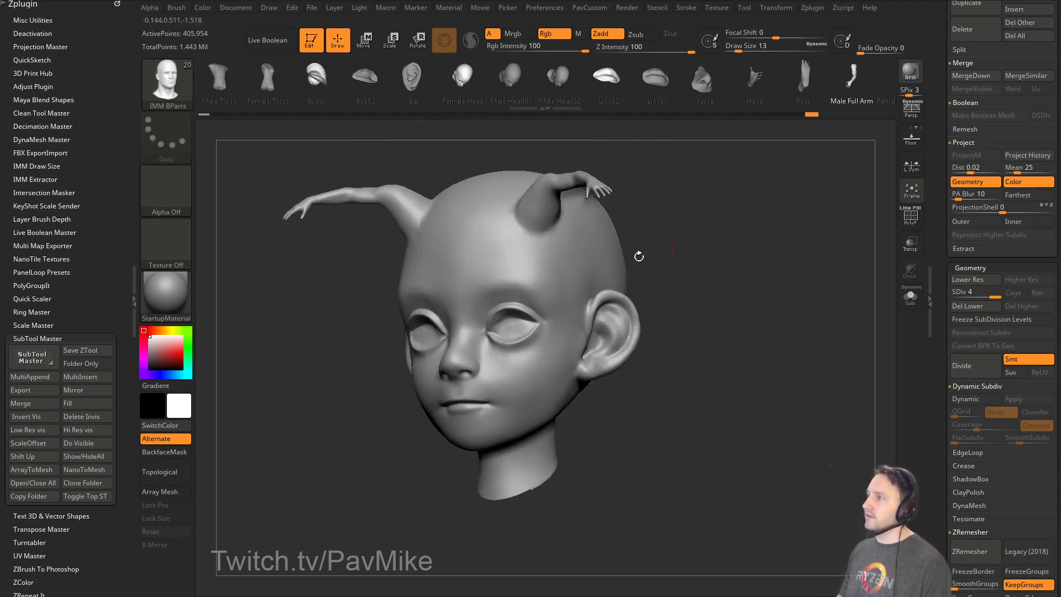
Compare the lower subdivision levels of the head with arms and return to level 4.
drag(723, 288, 749, 293)
drag(957, 294, 996, 294)
drag(780, 281, 682, 279)
drag(698, 166, 763, 169)
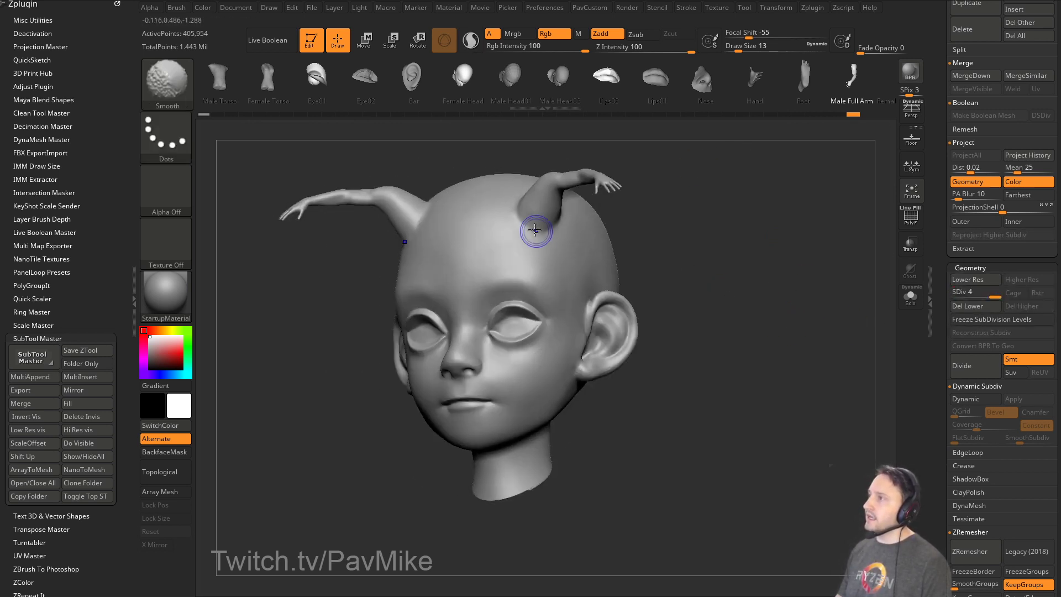
Smooth the transition around the base of the arms further.
shift+drag(537, 232, 573, 221)
drag(697, 192, 630, 199)
mouse_move(555, 221)
shift+mouse_down()
mouse_move(568, 208)
mouse_move(573, 221)
shift+mouse_up()
mouse_move(768, 196)
mouse_down()
mouse_move(827, 218)
mouse_move(771, 213)
mouse_up()
Switch to the Standard brush and sculpt a first stroke at the base of the arms.
alt+drag(771, 213, 804, 301)
key(b)
key(s)
key(t)
key(s)
drag(509, 218, 499, 224)
alt+drag(691, 178, 669, 227)
drag(669, 227, 713, 227)
Set the draw size to 5 and sculpt short strokes running from the arm bases down the forehead.
key(s)
drag(479, 256, 492, 234)
drag(474, 275, 483, 254)
mouse_move(500, 291)
mouse_down()
mouse_move(506, 239)
mouse_move(506, 266)
mouse_move(513, 259)
mouse_move(481, 239)
mouse_move(490, 308)
mouse_move(497, 285)
mouse_up()
mouse_move(652, 299)
alt+mouse_down()
mouse_move(663, 248)
mouse_move(756, 260)
mouse_move(682, 251)
mouse_move(770, 239)
alt+mouse_up()
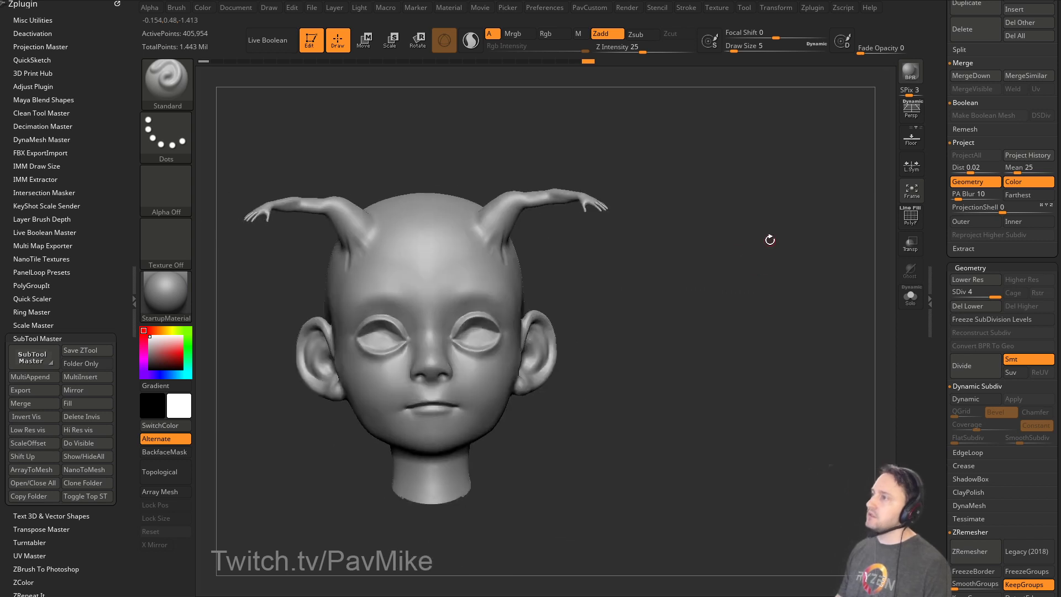
drag(805, 326, 820, 372)
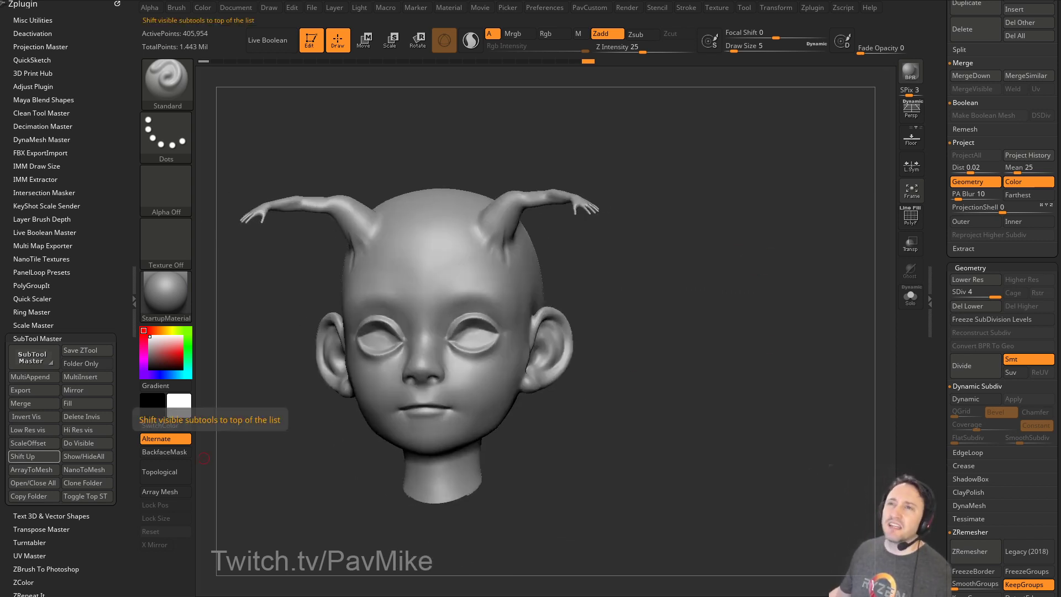
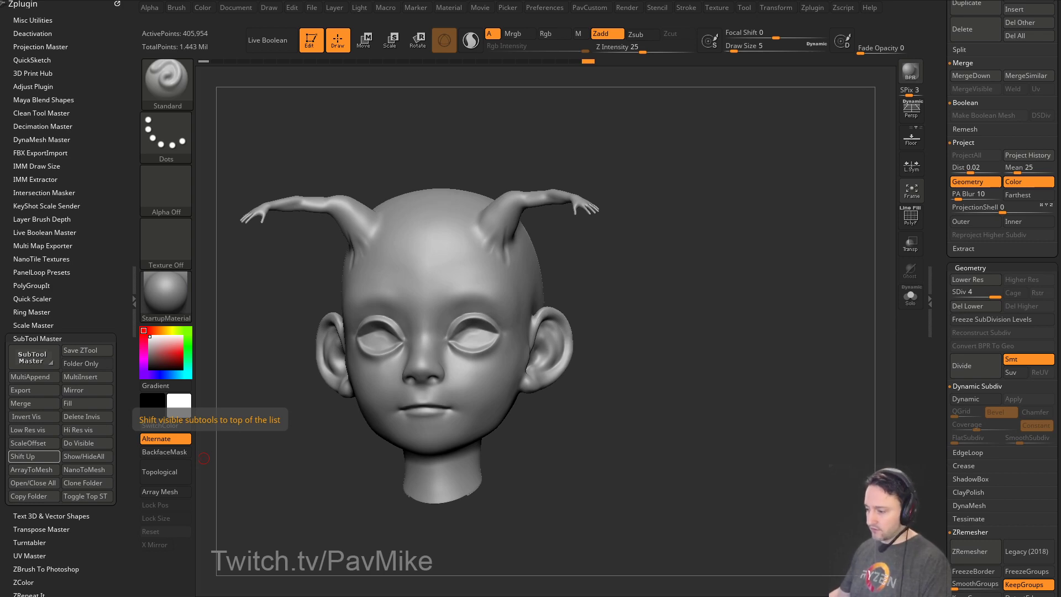
Switch to the browser and open the video "ZBrush for Ideation Video Series - Updated for 2020!" from the playlist.
drag(420, 0, 681, 42)
scroll(661, 233, up, 8)
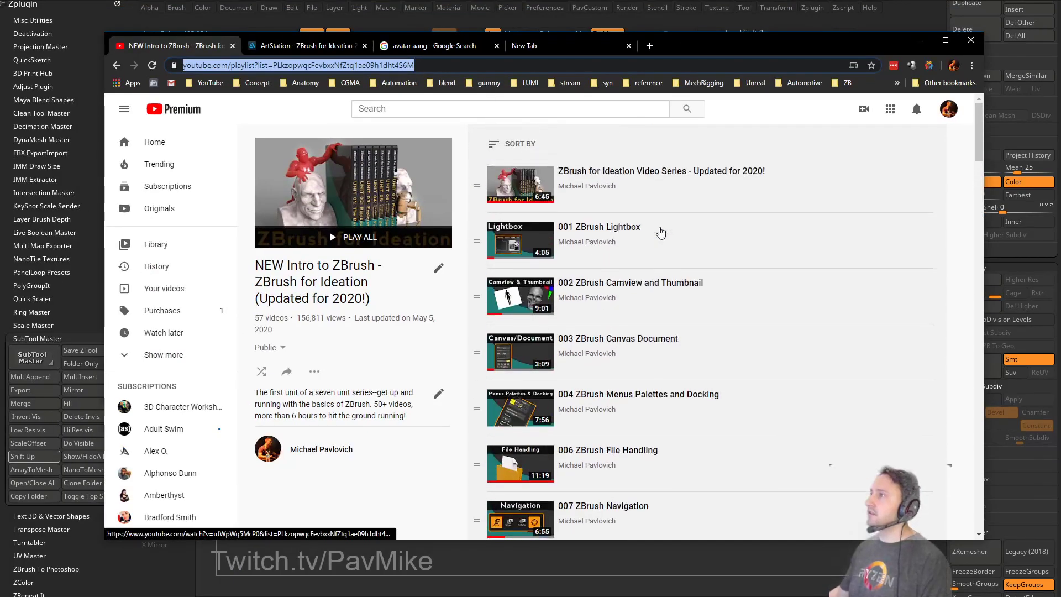
click(660, 182)
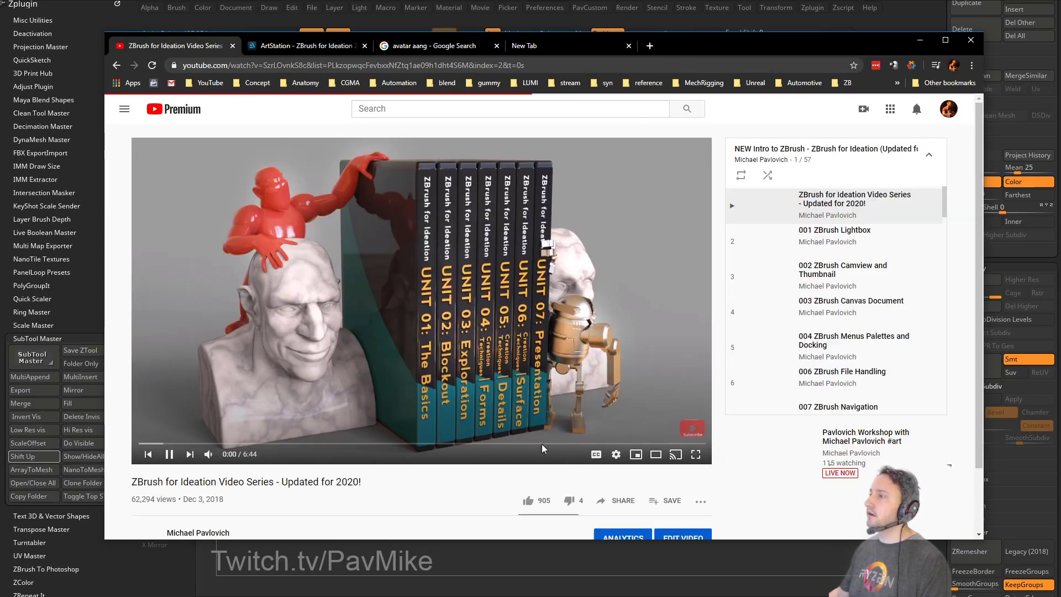
Seek through the later part of the video to the spaceship model and pause it at 6:08.
click(572, 444)
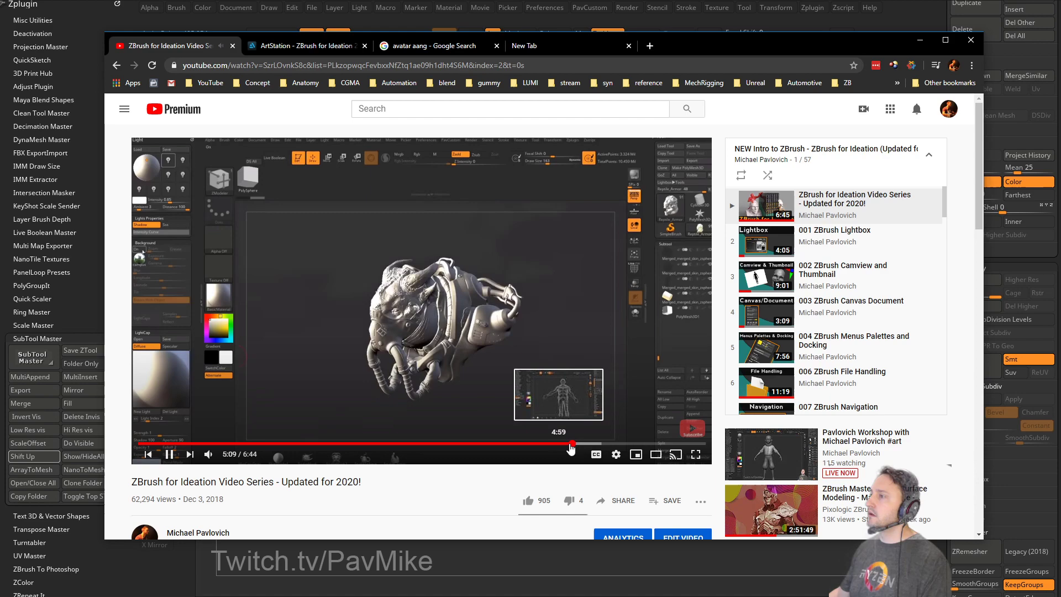
click(592, 446)
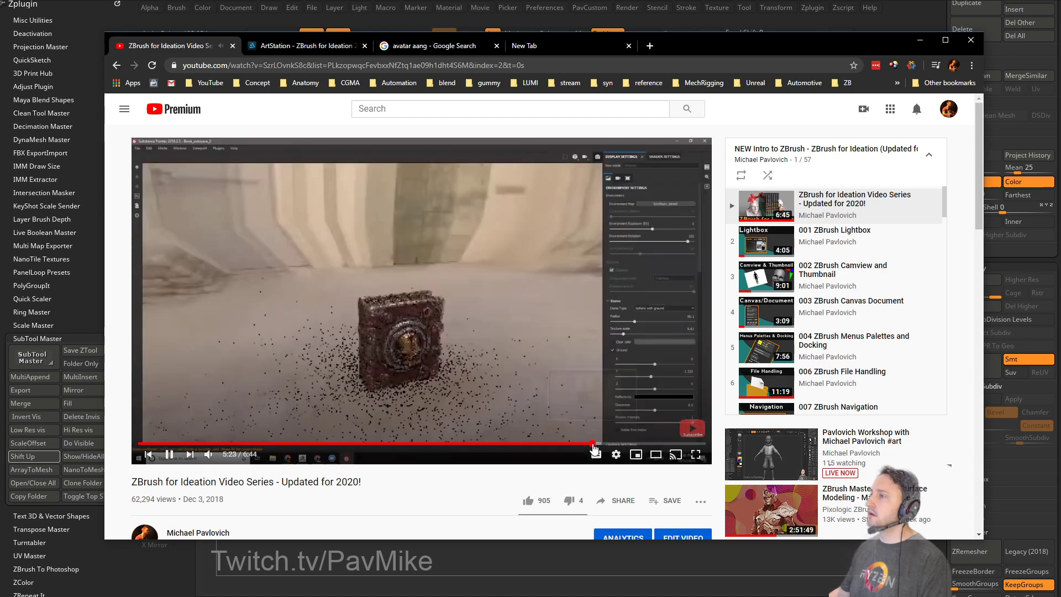
click(611, 444)
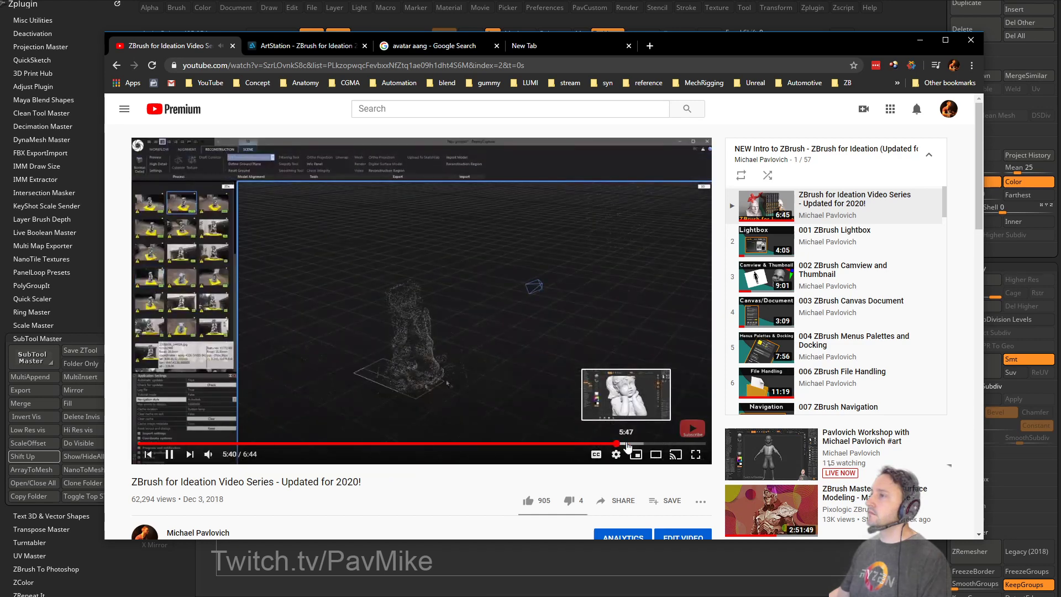
click(648, 444)
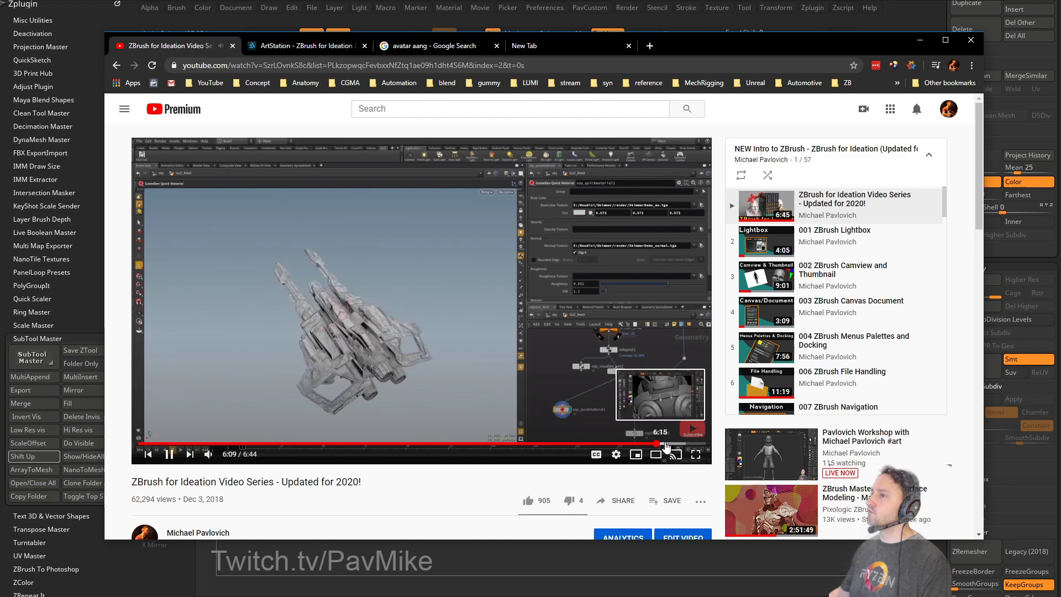
click(657, 445)
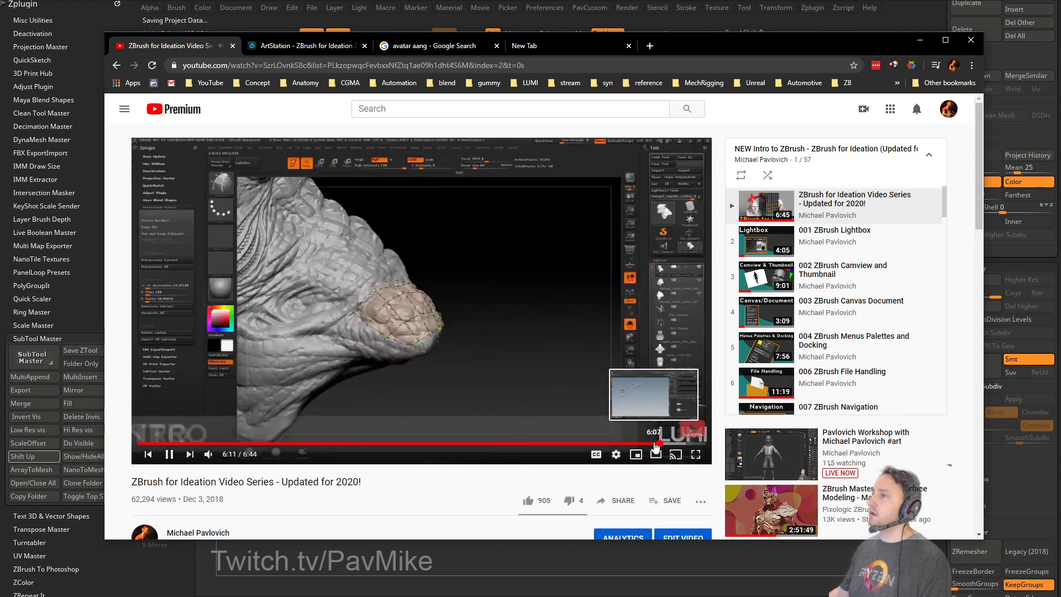
click(655, 444)
click(516, 404)
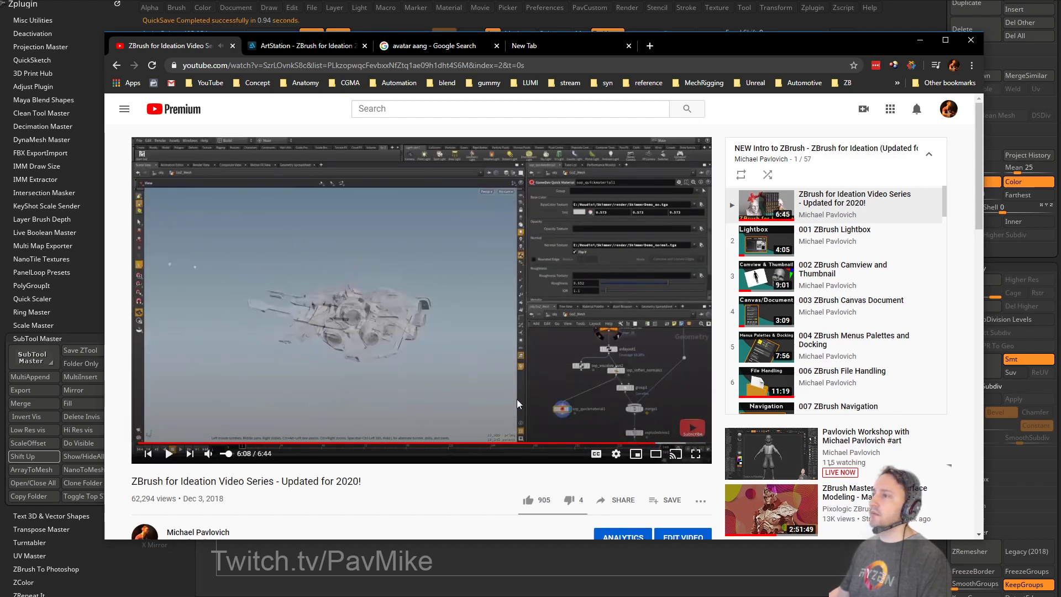
Copy the video's share link with the start time set to 6:08 and close the share dialog.
scroll(581, 389, down, 4)
click(623, 278)
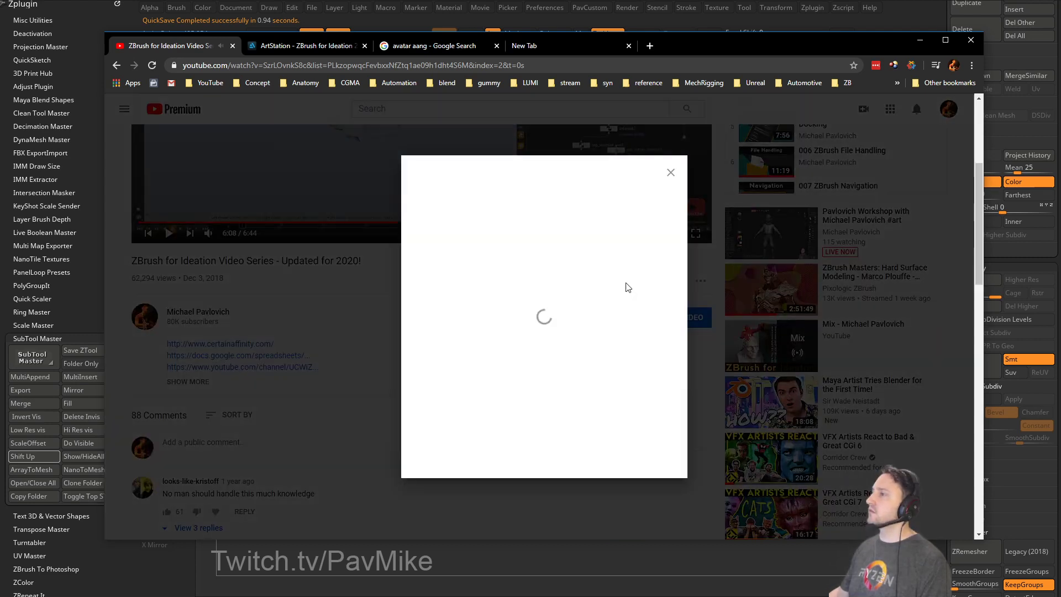
click(421, 423)
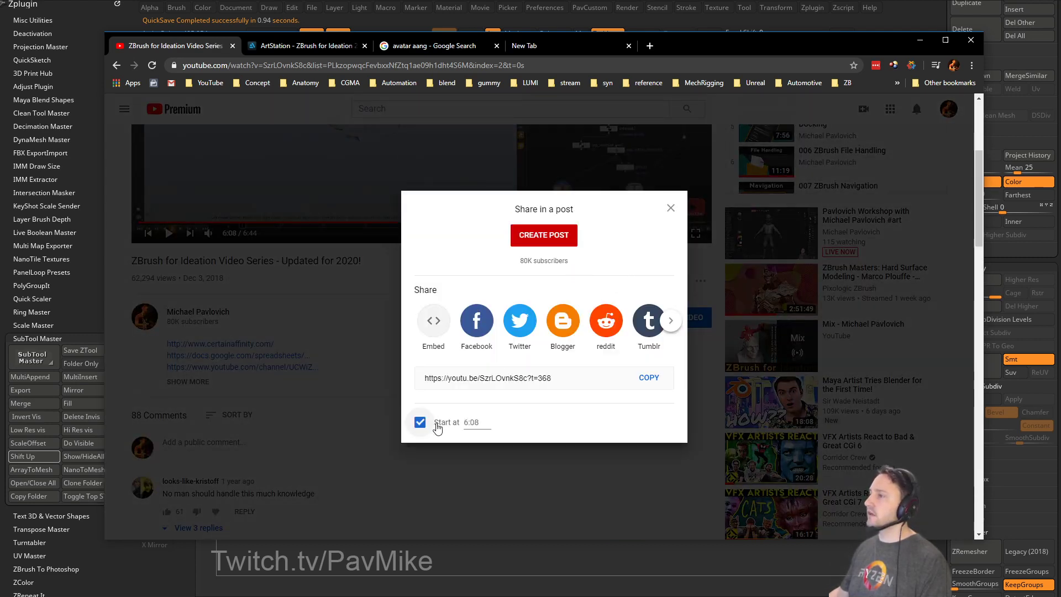
click(648, 377)
click(667, 209)
scroll(500, 363, up, 4)
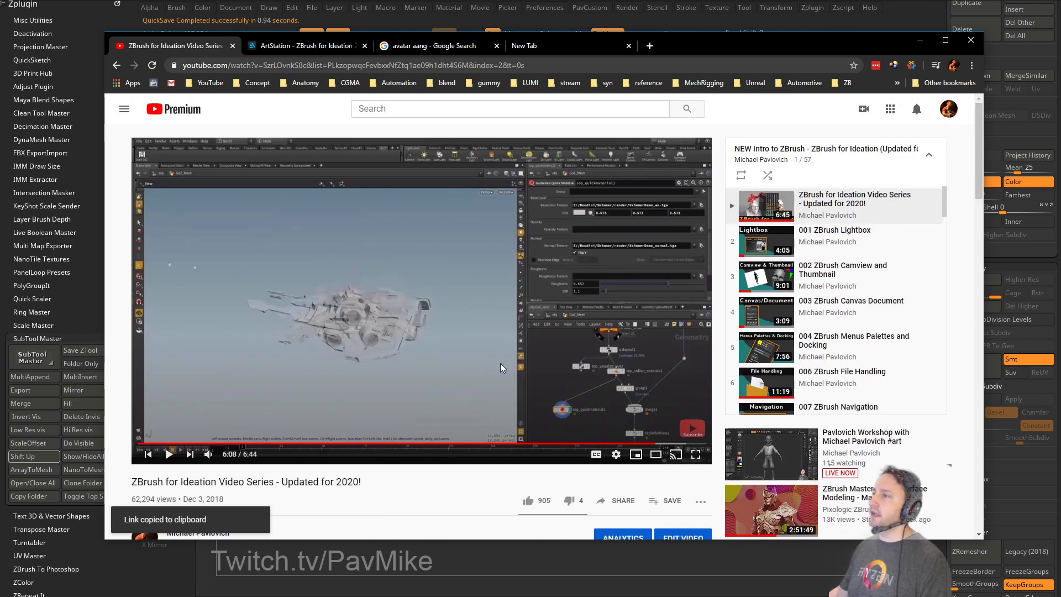
Seek through the end of the video to the ZBrush for Ideation book set at 6:39.
click(667, 444)
click(676, 443)
click(682, 443)
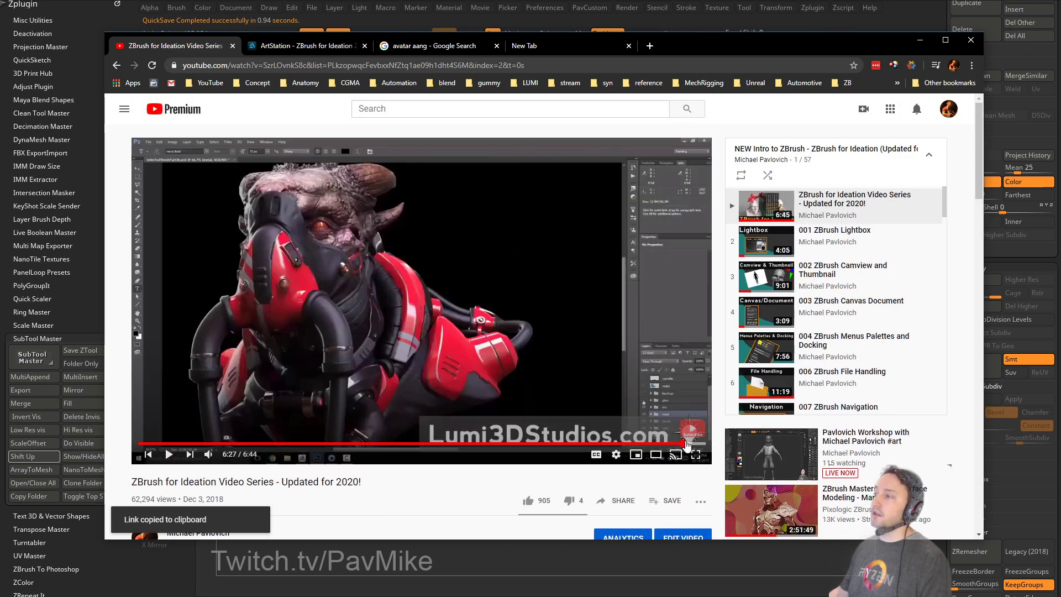
click(694, 443)
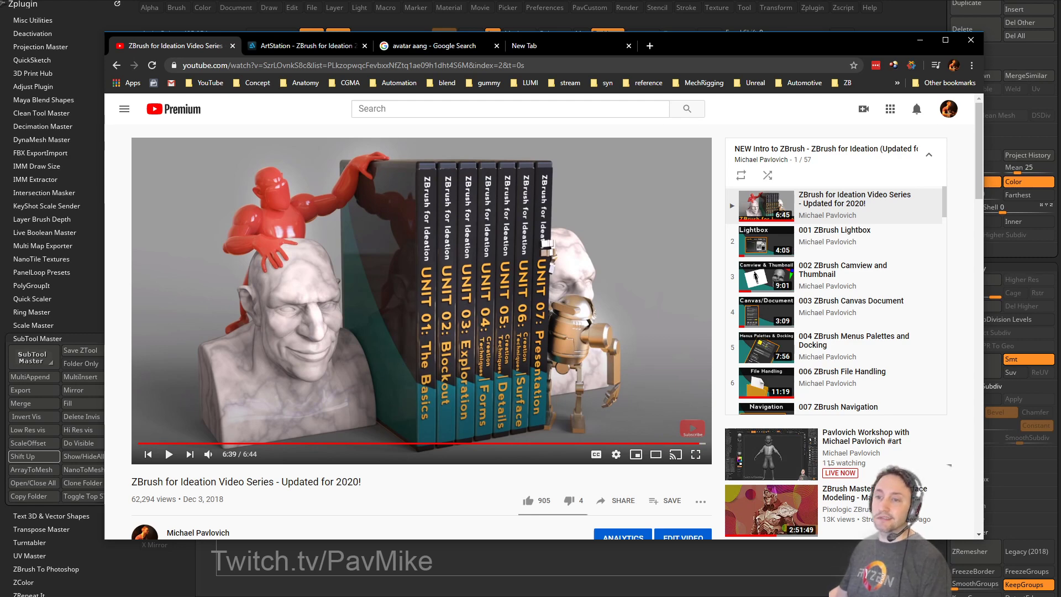
key(alt+Tab)
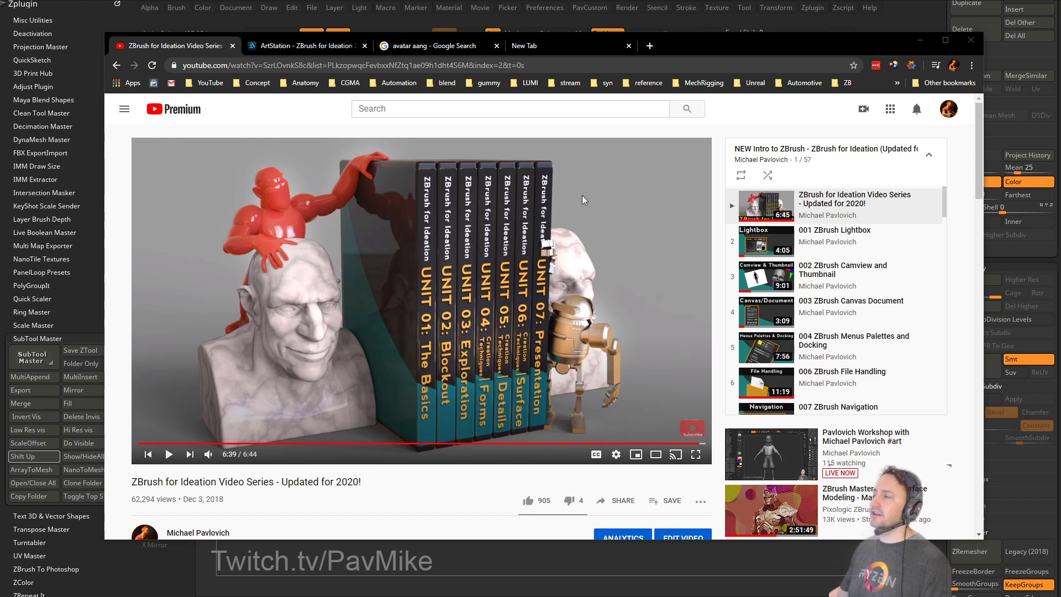
Go back to the channel's playlists page, dismiss the mini player and look through the created playlists.
click(118, 65)
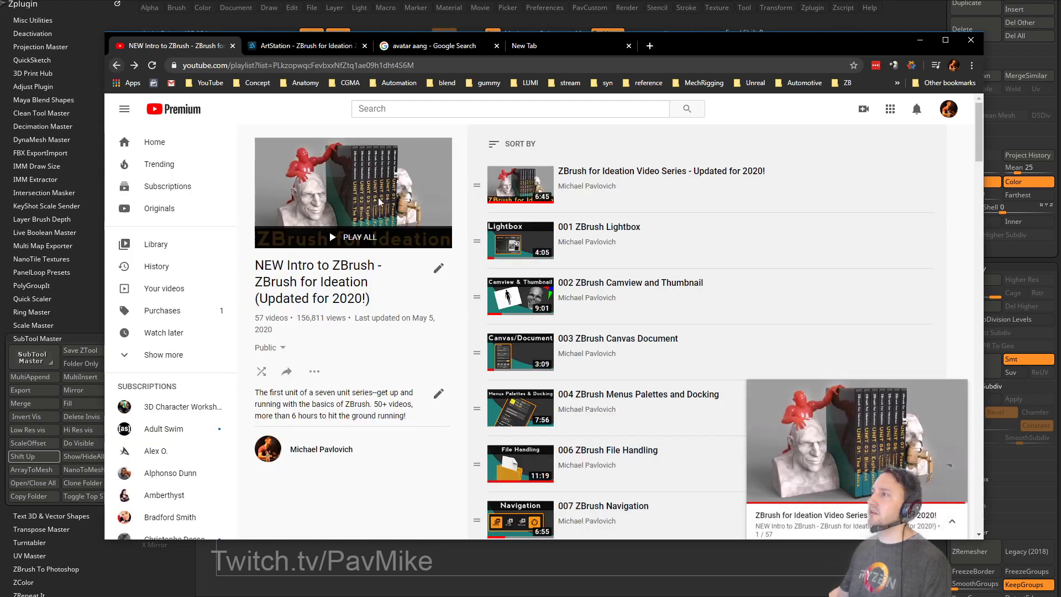
click(116, 65)
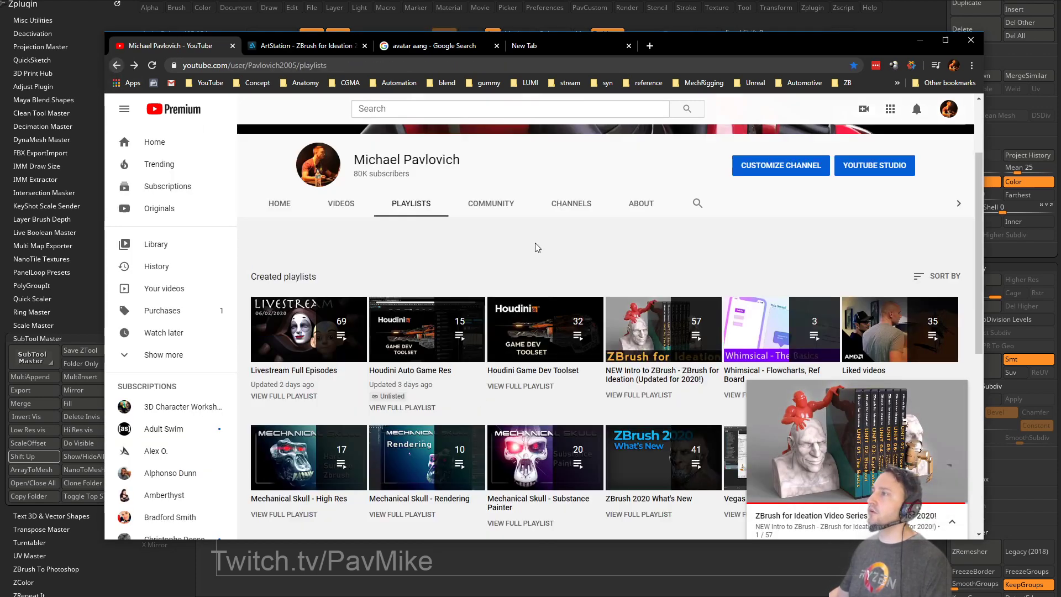
click(954, 393)
scroll(691, 304, down, 3)
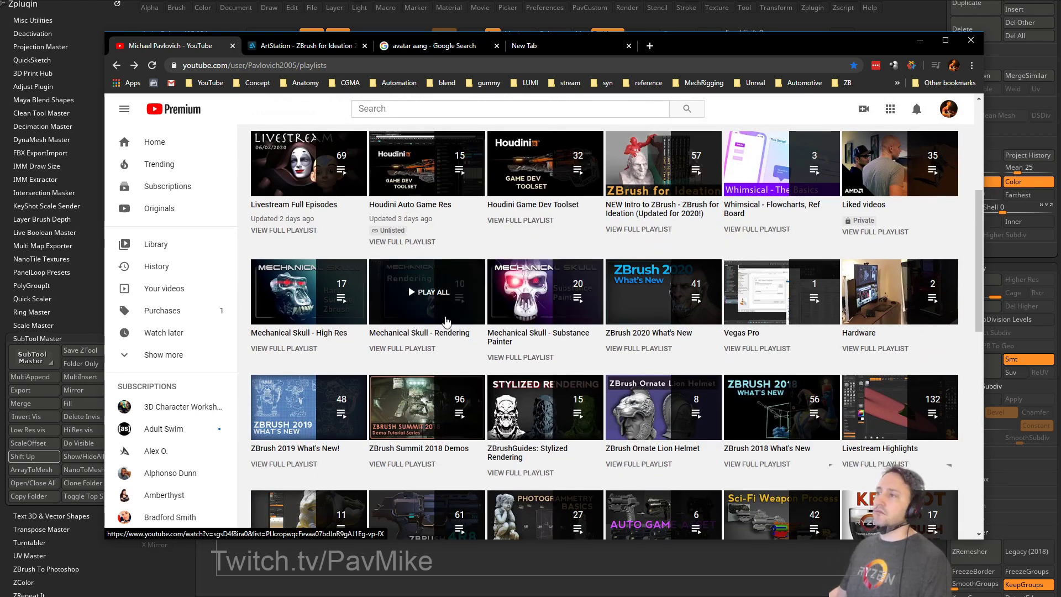
scroll(459, 323, up, 2)
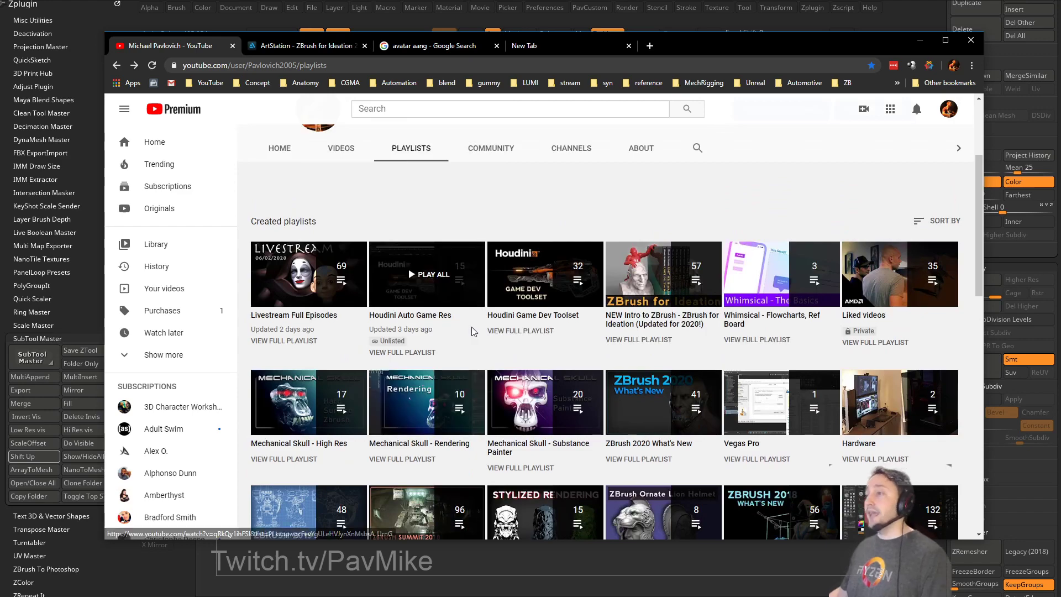
scroll(476, 326, down, 3)
scroll(436, 287, up, 3)
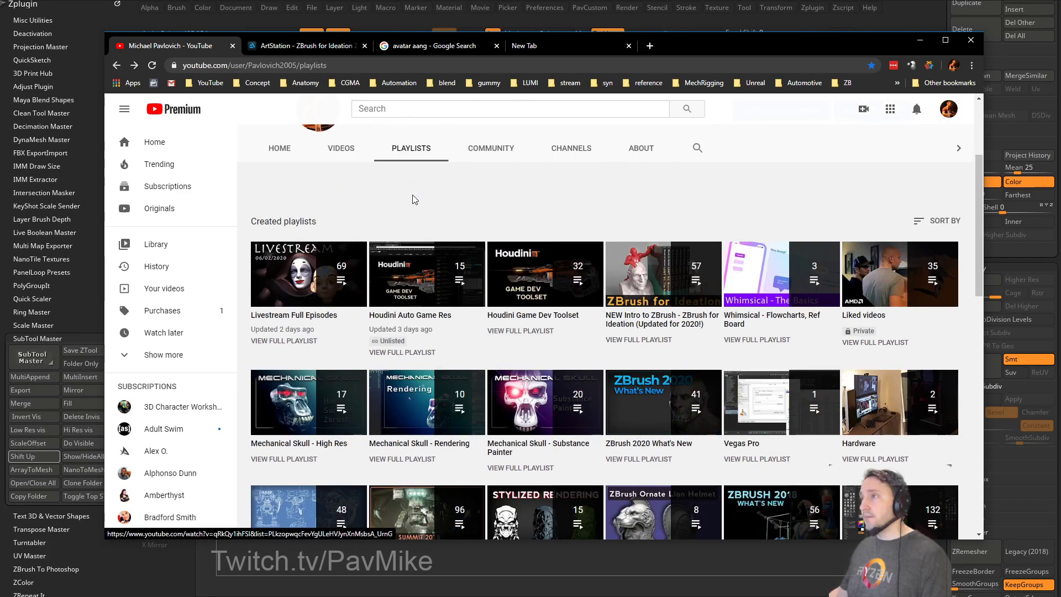
scroll(424, 266, down, 3)
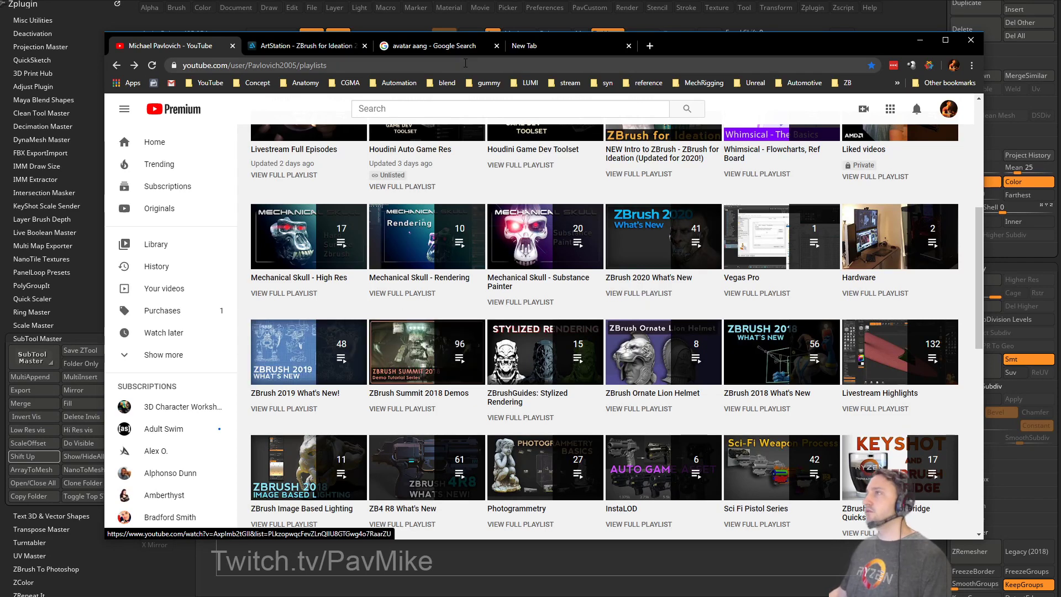
Look through the tutorial series in the ArtStation portfolio and return to ZBrush.
click(331, 48)
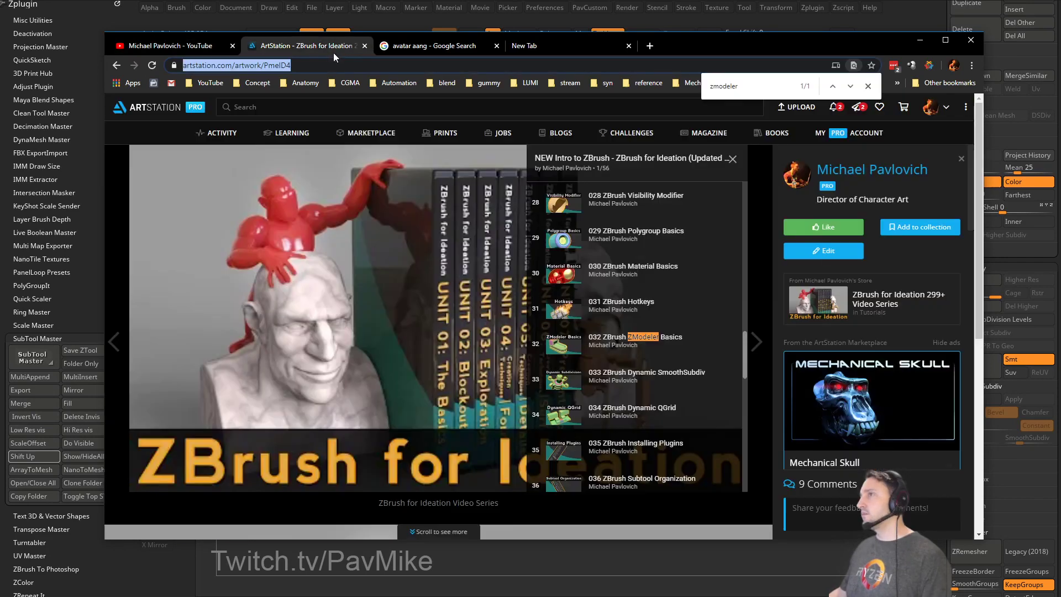
click(119, 65)
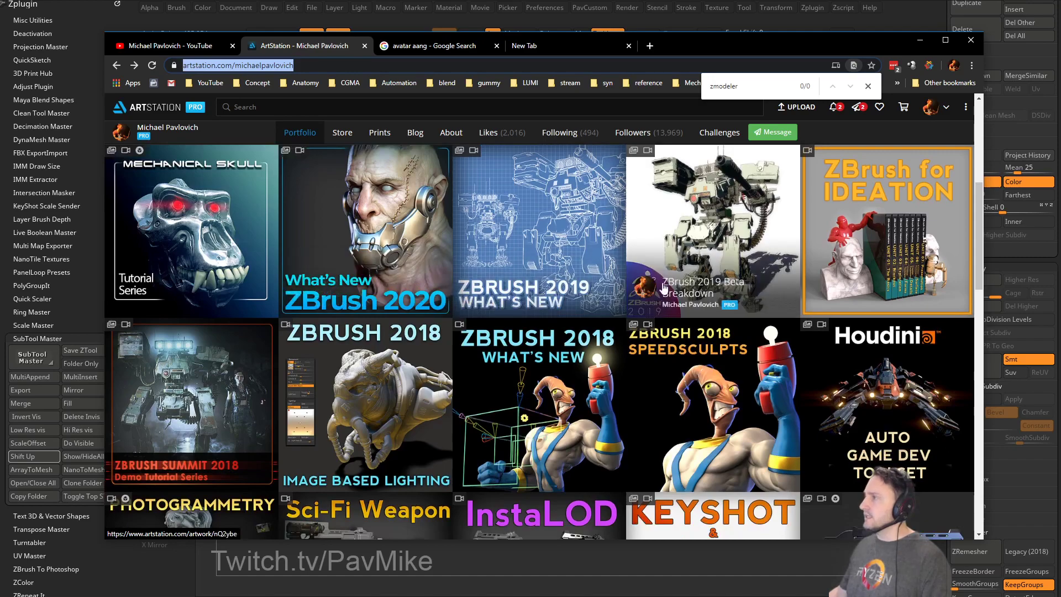
scroll(608, 277, down, 4)
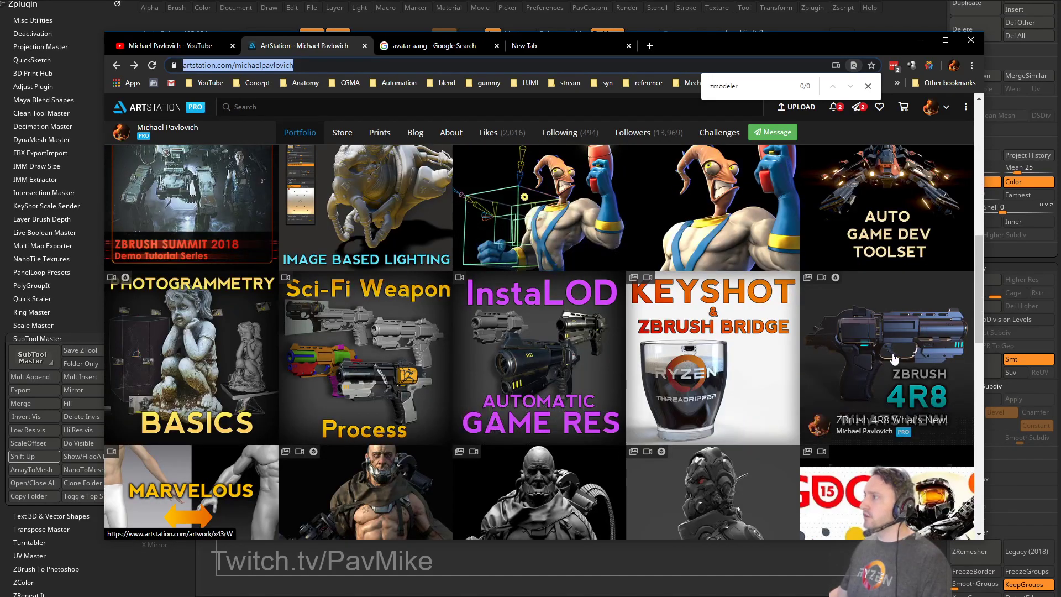
scroll(891, 362, down, 3)
scroll(890, 362, up, 4)
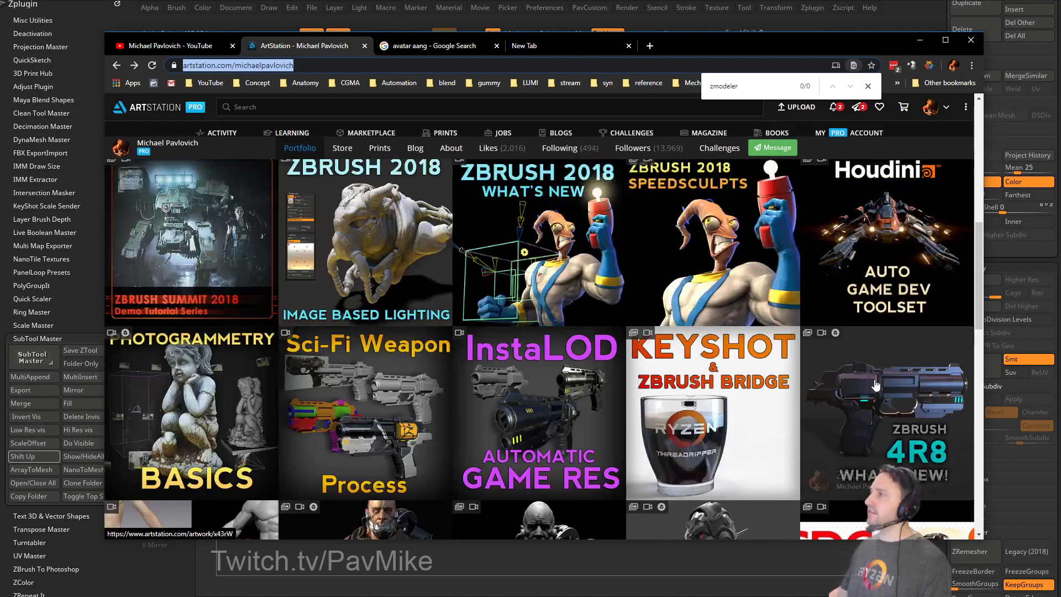
key(alt+Tab)
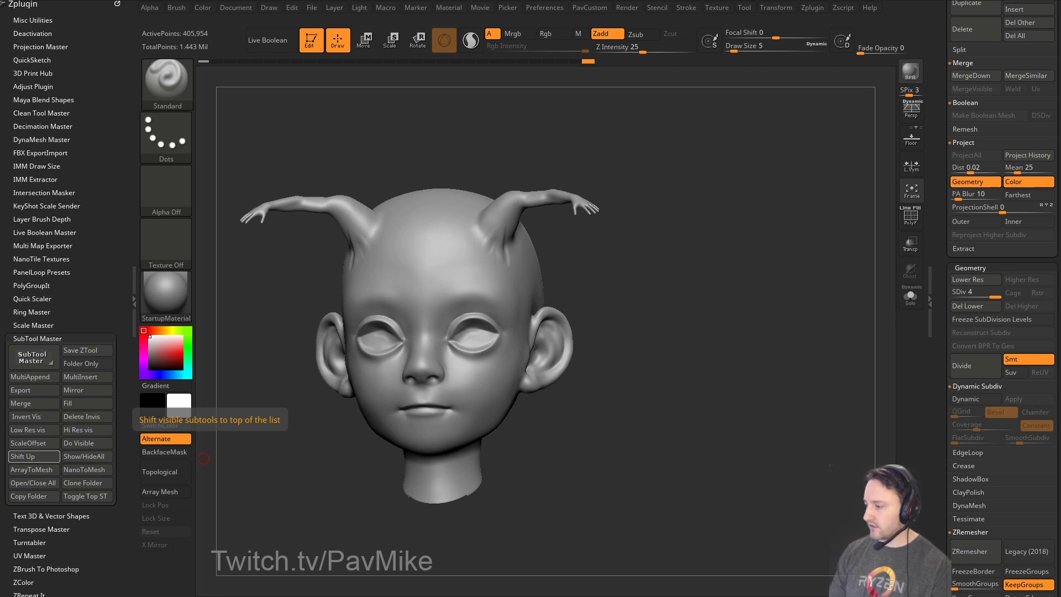
Open the video "PavWork 04: Marvelous Membrane" in the browser, mute it and seek forward to 13:33.
drag(729, 170, 673, 17)
click(490, 352)
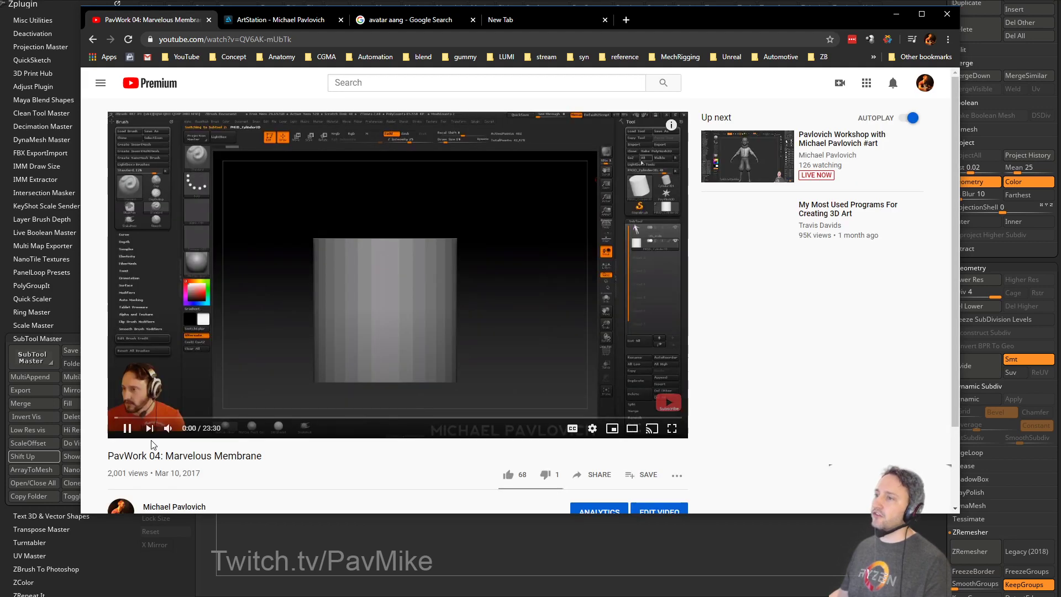
click(171, 428)
click(296, 417)
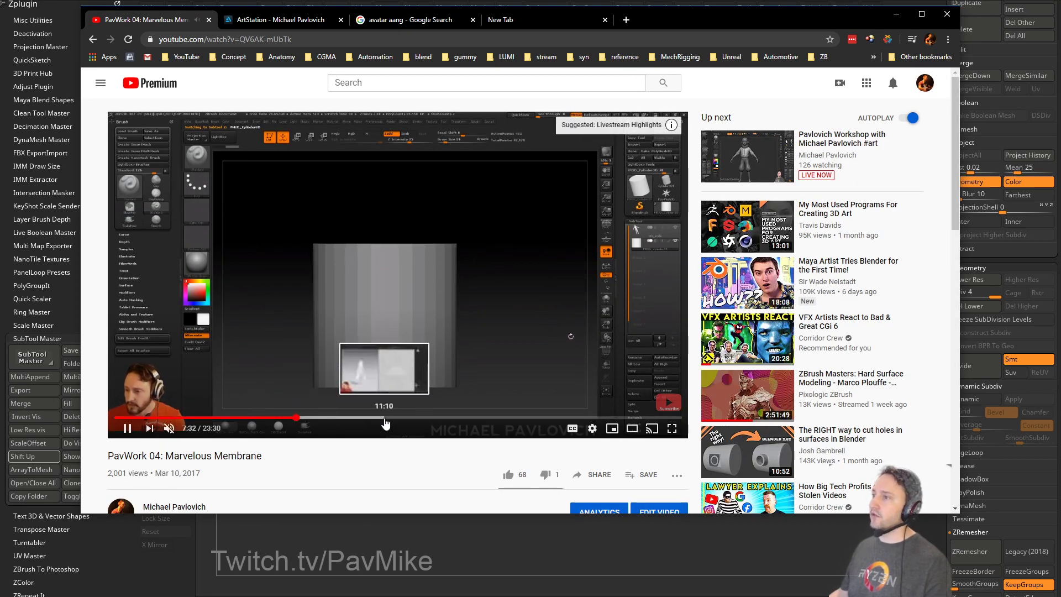
click(397, 417)
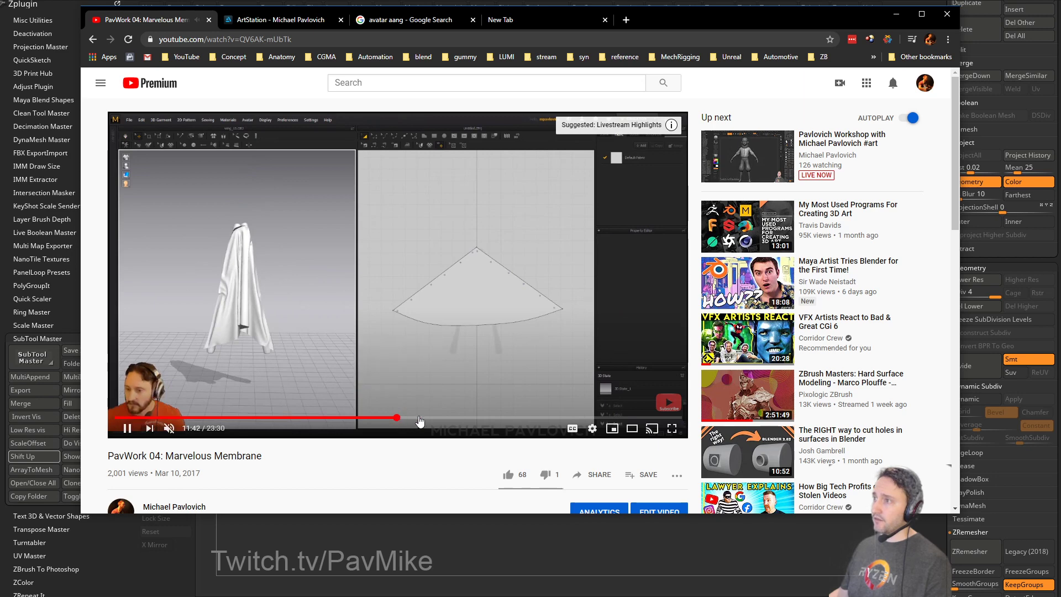
click(442, 418)
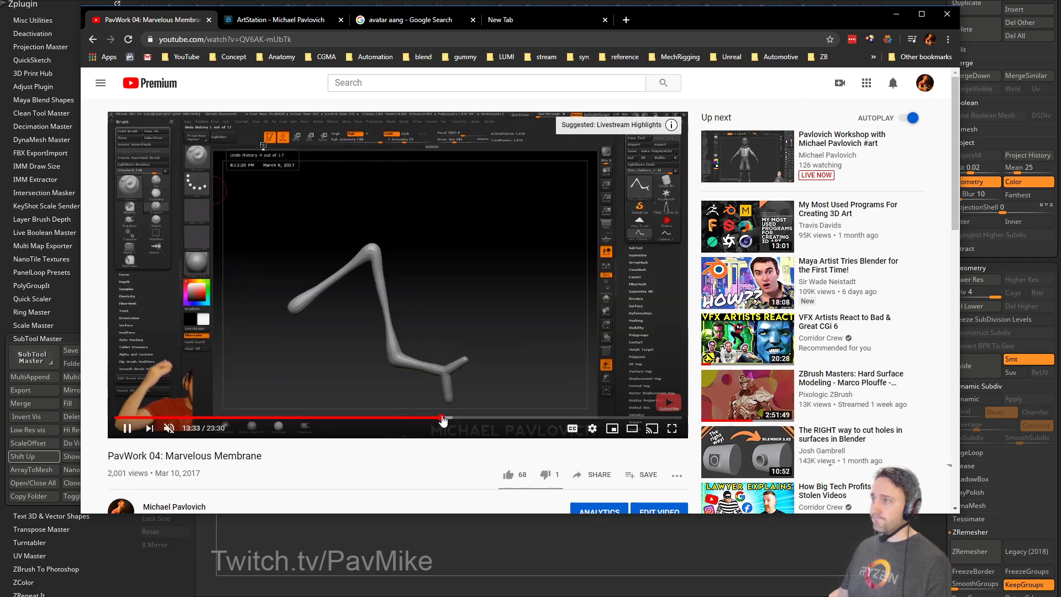
Seek back and forth through the cloth simulation part of the membrane video, between about 8 and 12 minutes.
click(406, 418)
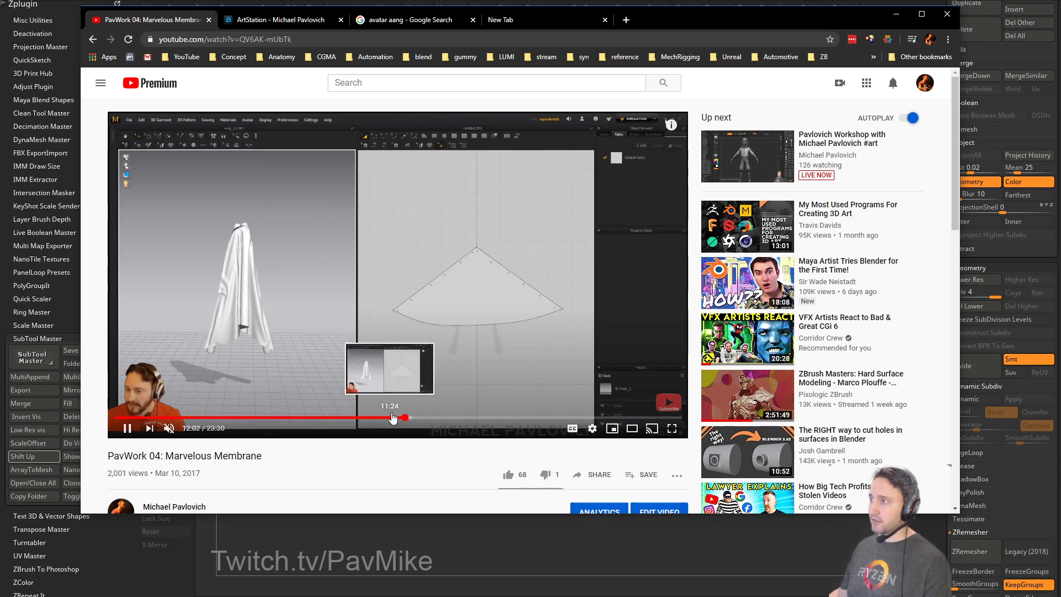
click(425, 418)
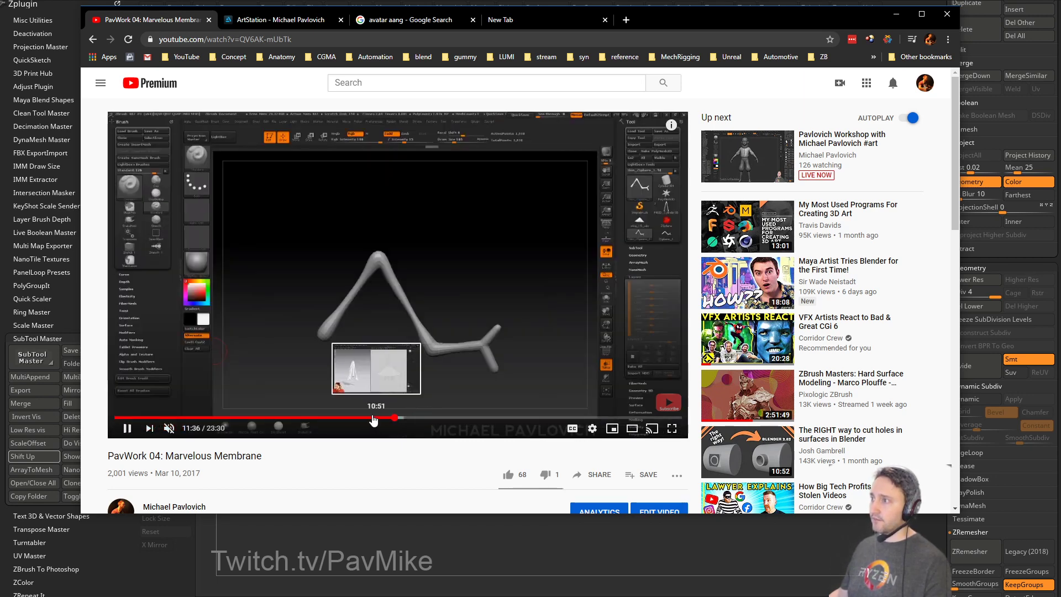
click(349, 418)
click(337, 418)
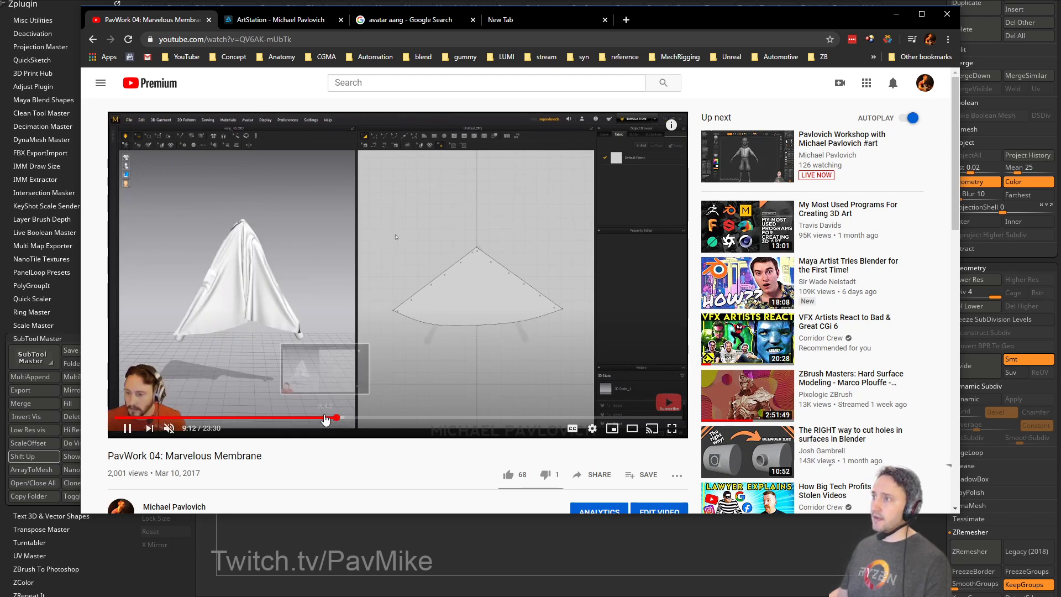
click(314, 419)
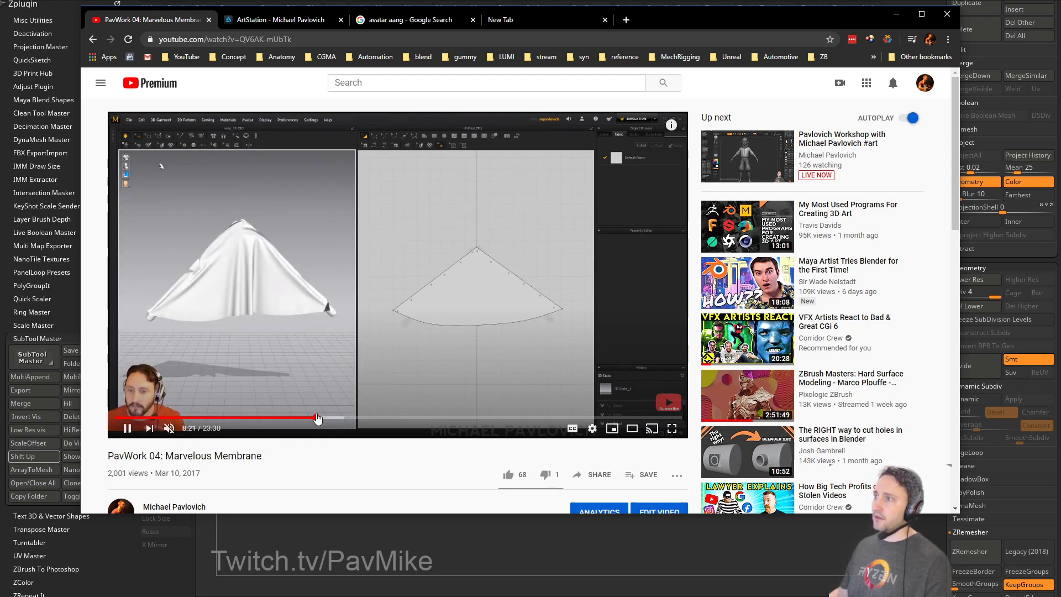
click(322, 418)
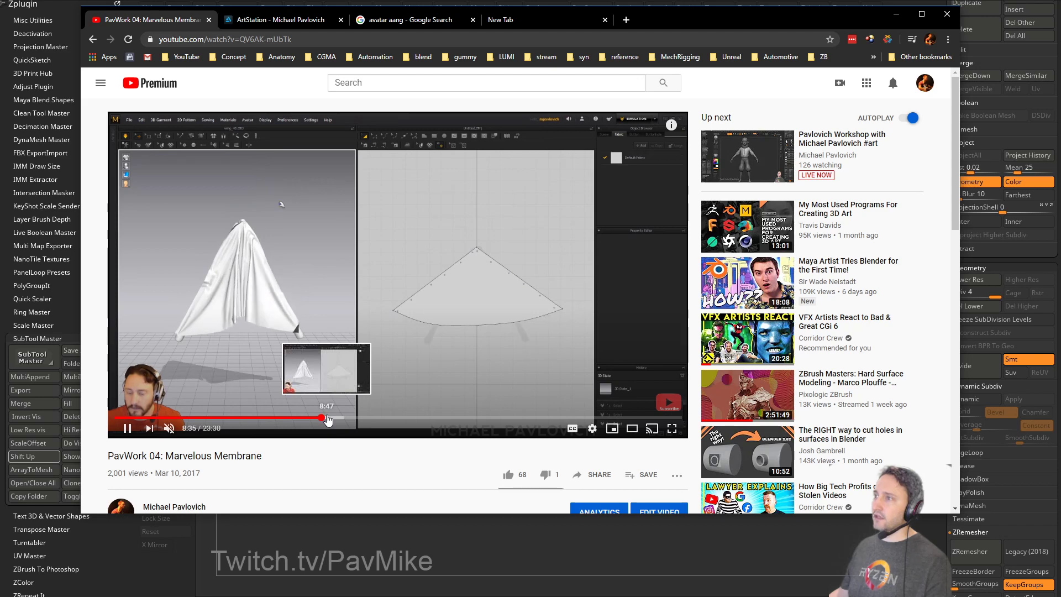
click(337, 418)
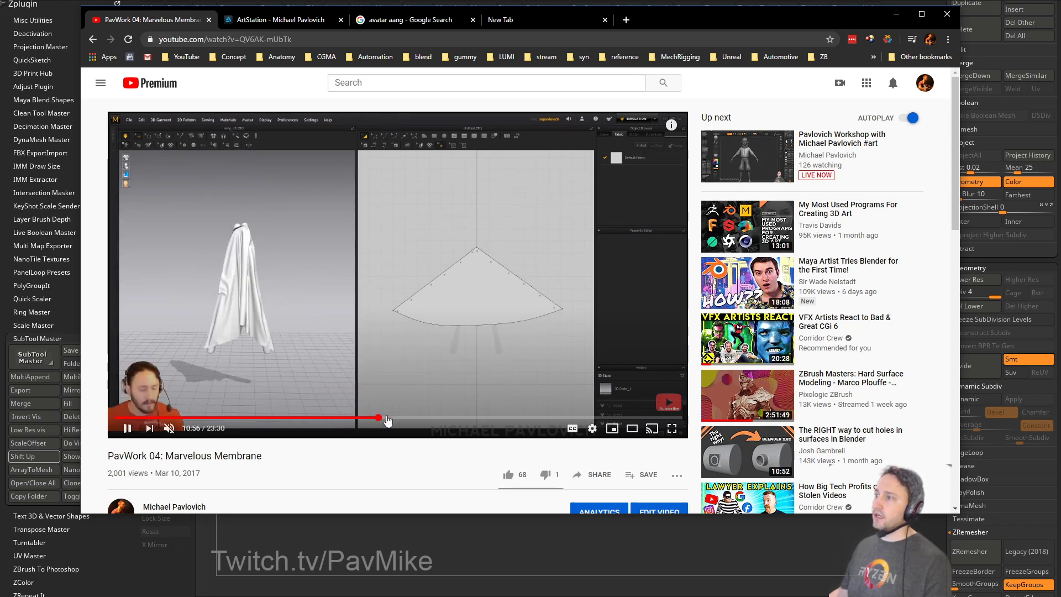
Seek to the sculpted membrane shapes near the end of the video, pause at 20:50 and select the video's address.
click(528, 419)
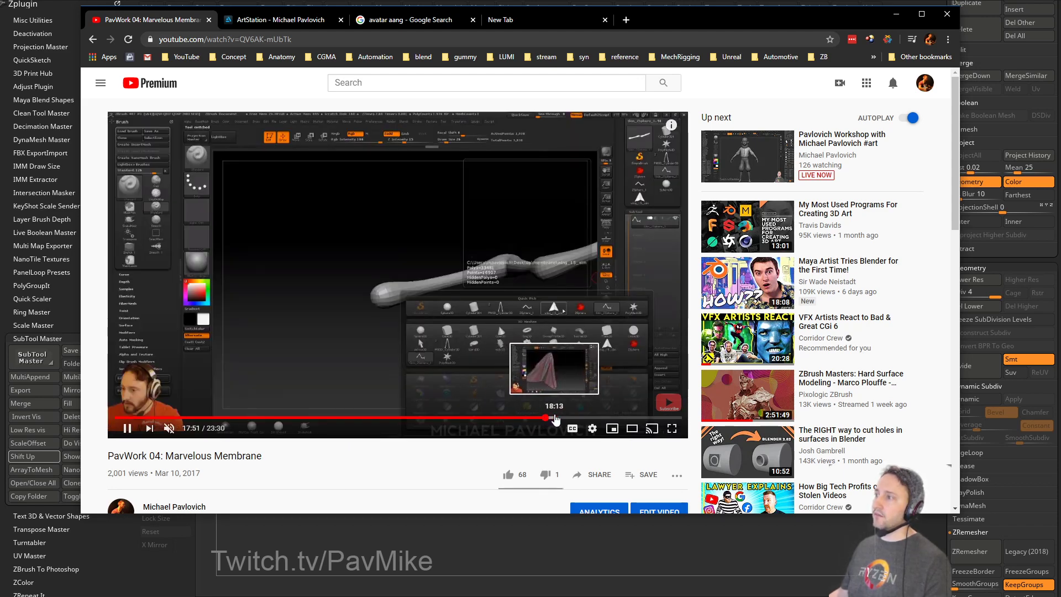
click(588, 419)
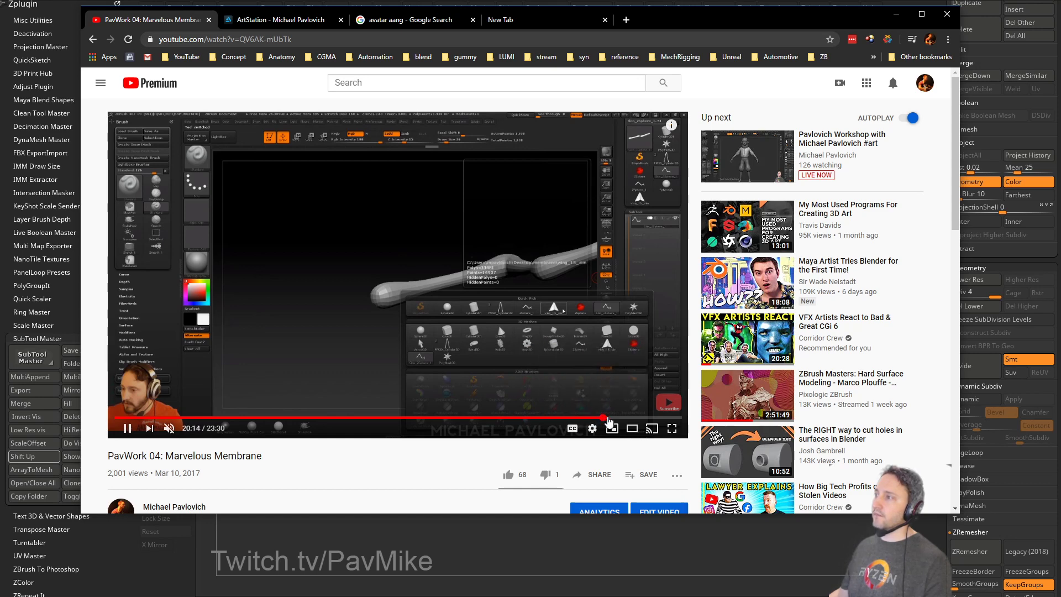
click(627, 419)
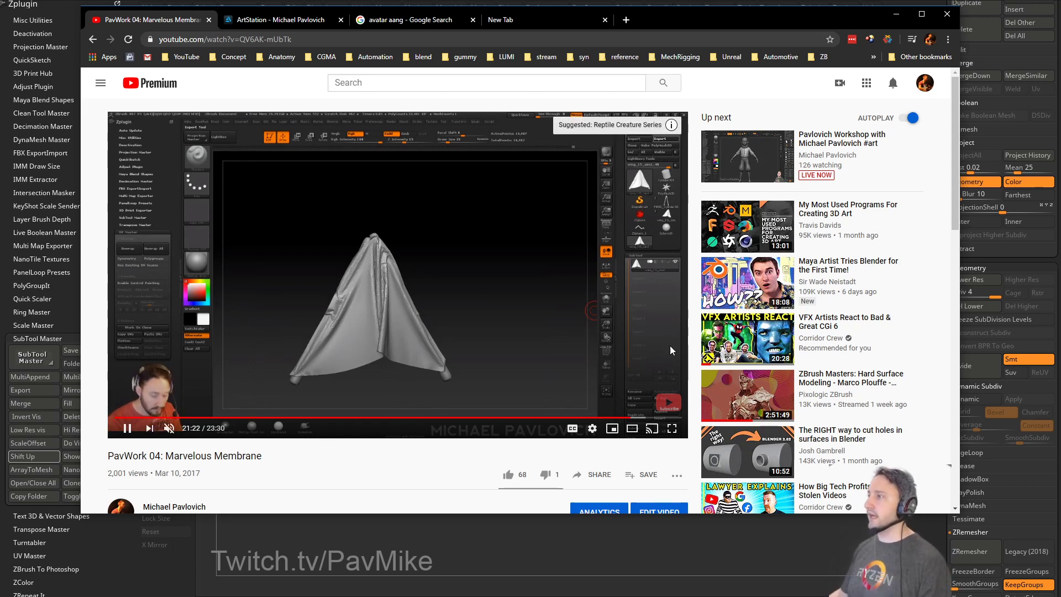
click(649, 419)
click(631, 418)
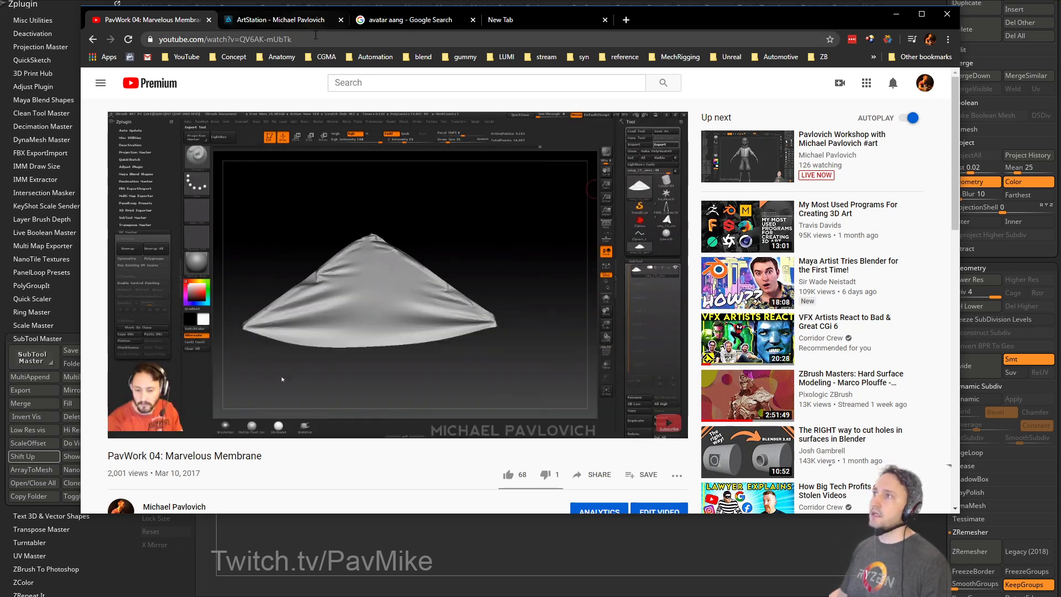
key(ctrl+l)
click(133, 411)
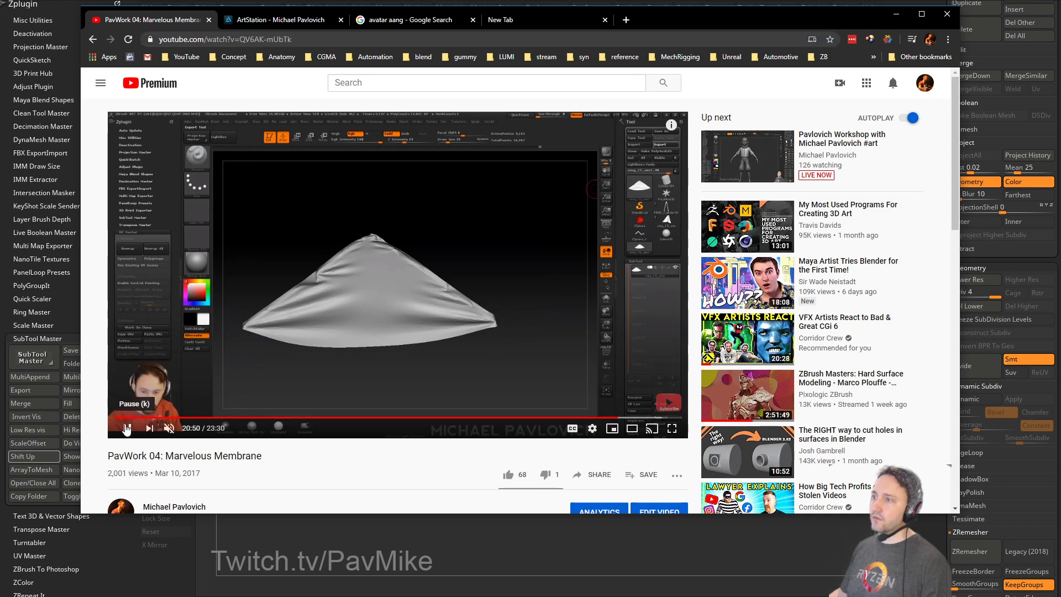
key(alt+Tab)
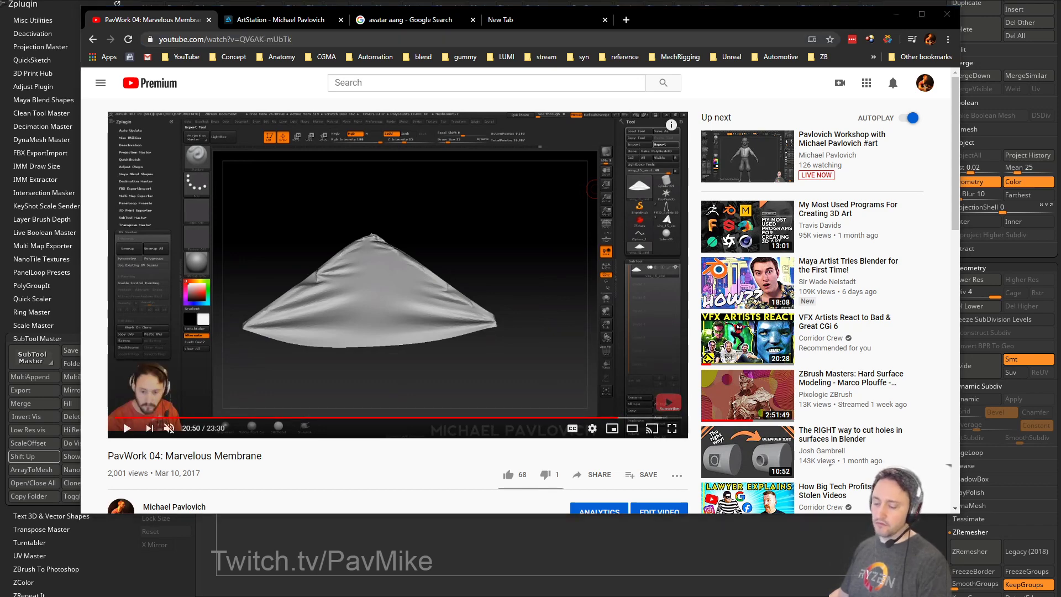
Go back to the channel's search page and search the channel for "Blendshape".
click(93, 40)
click(675, 288)
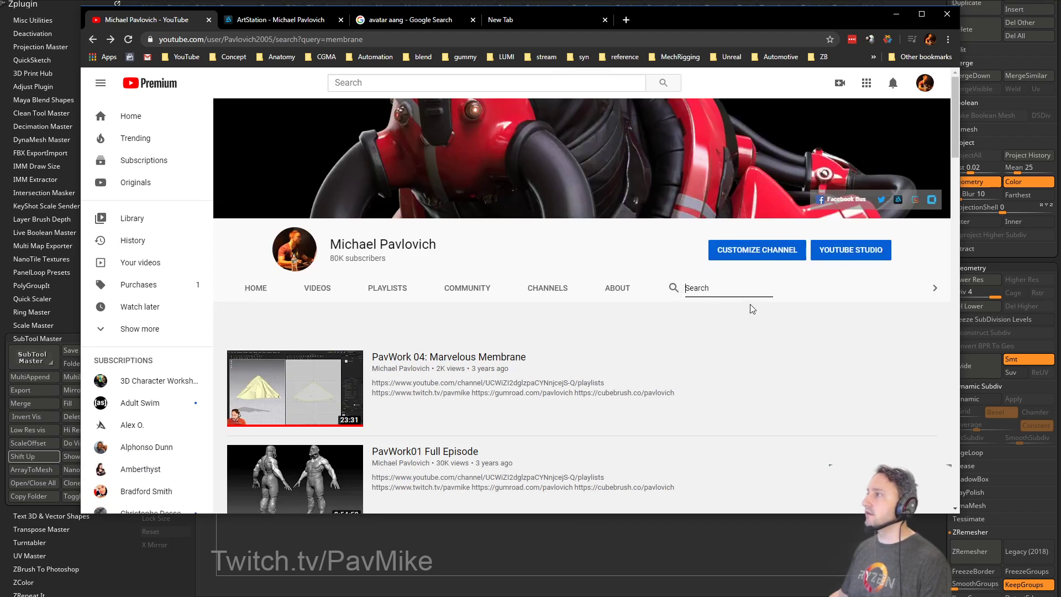
text(Blen)
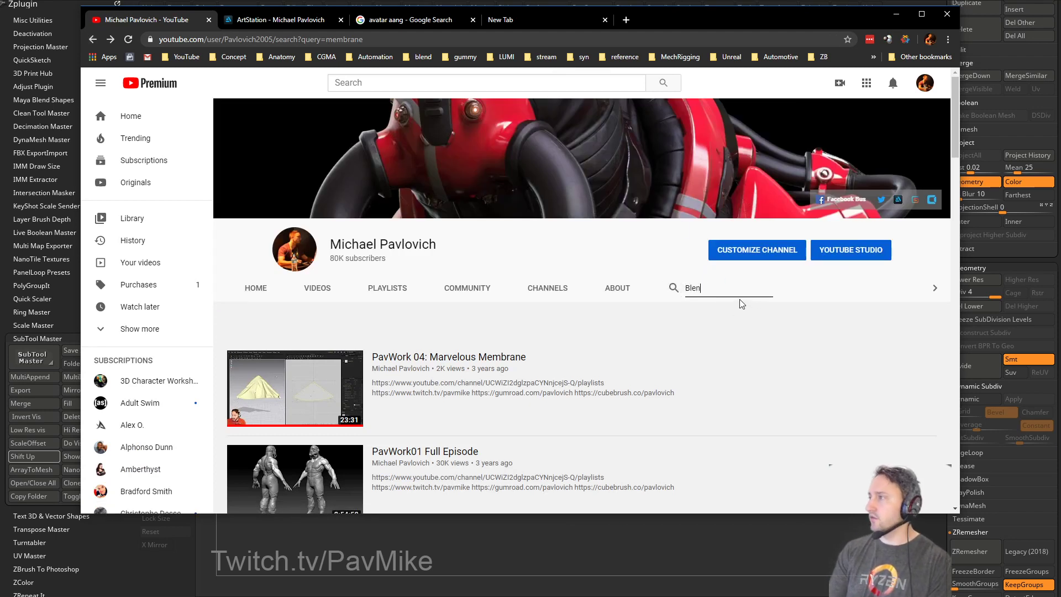
text(dshape)
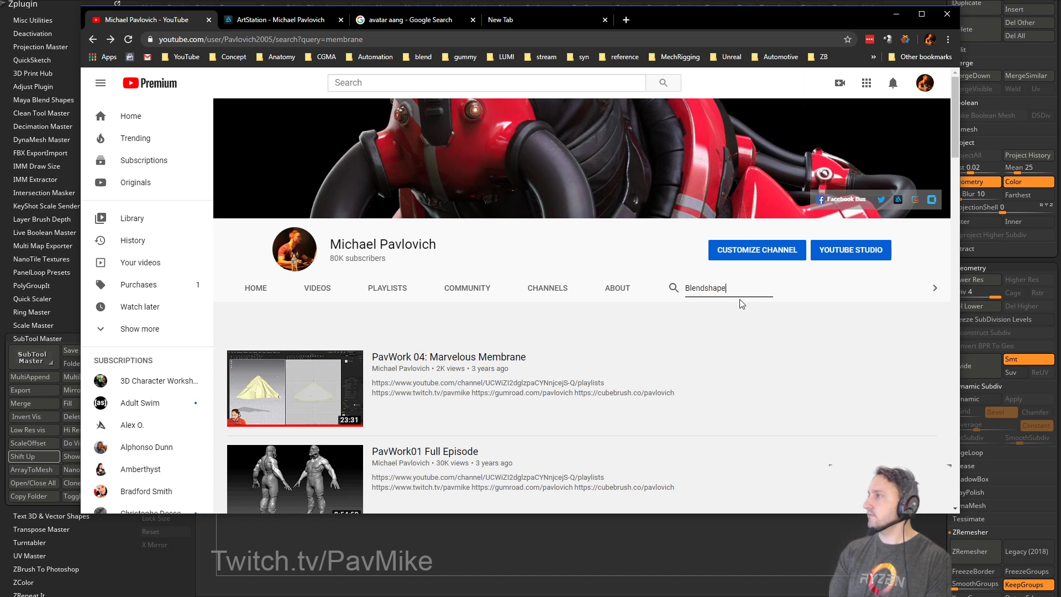
key(Return)
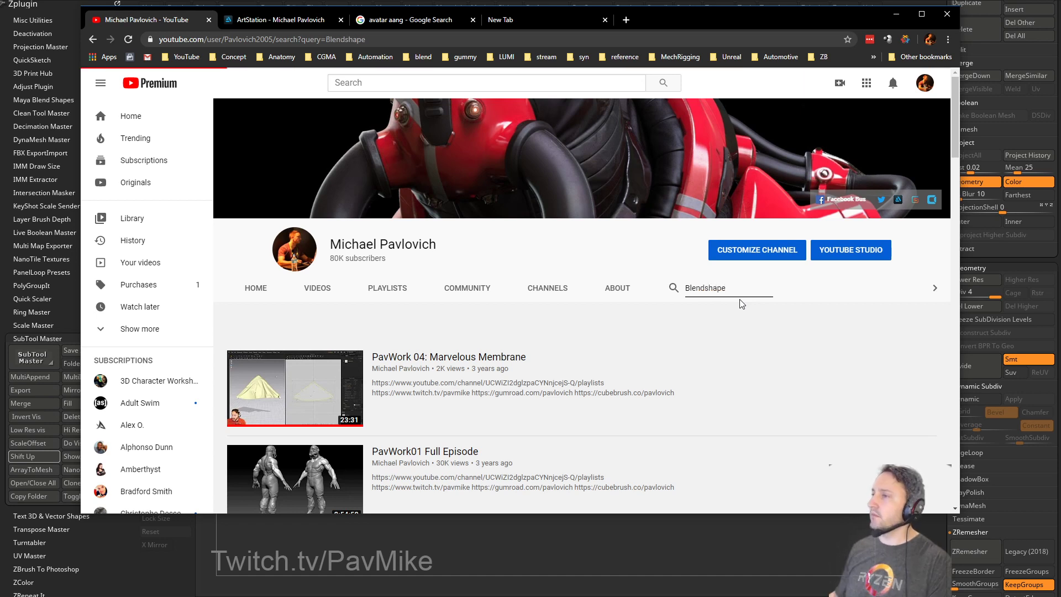
Open the "ZBrush Maya Blendshapes Plugin" video and copy its share link.
click(438, 365)
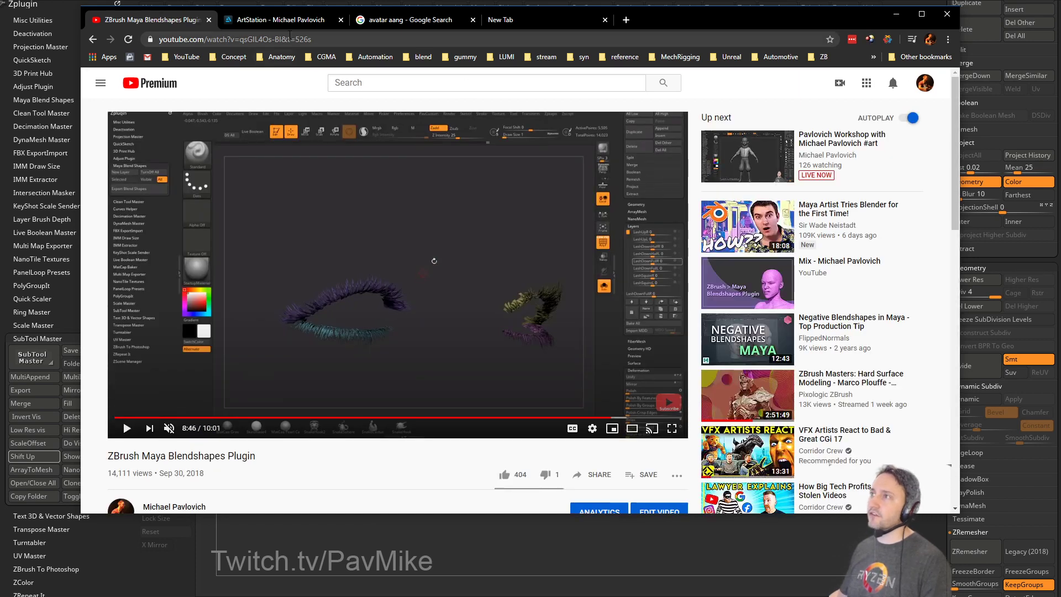
click(290, 37)
scroll(490, 450, down, 2)
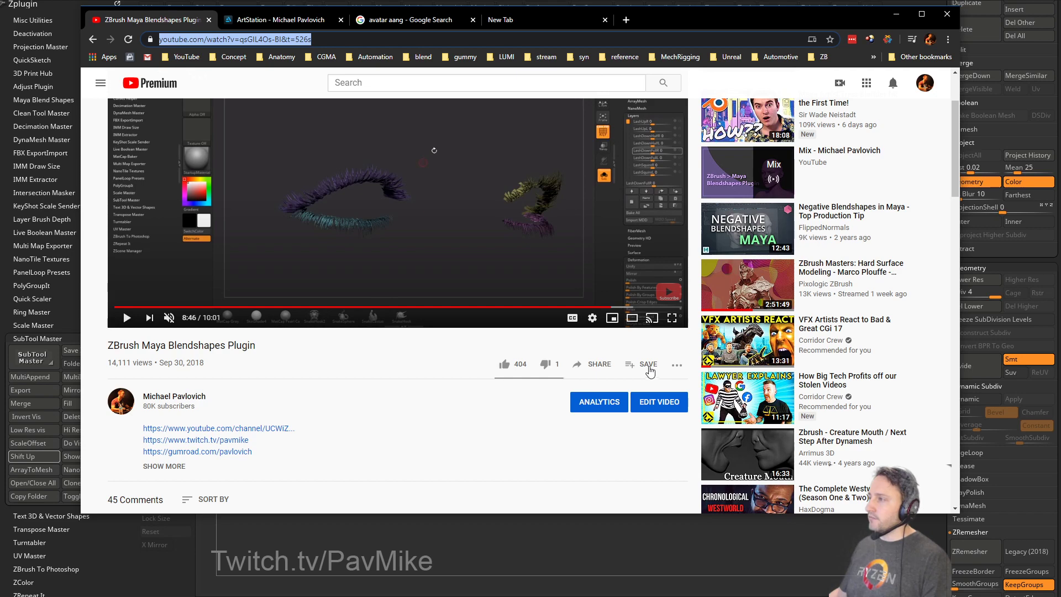
click(599, 369)
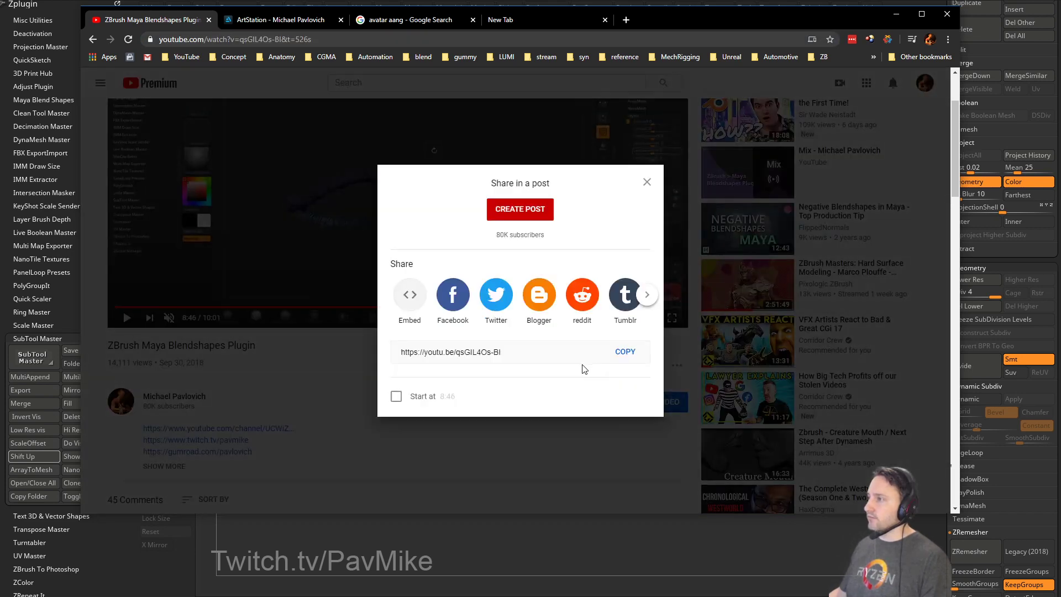
click(626, 356)
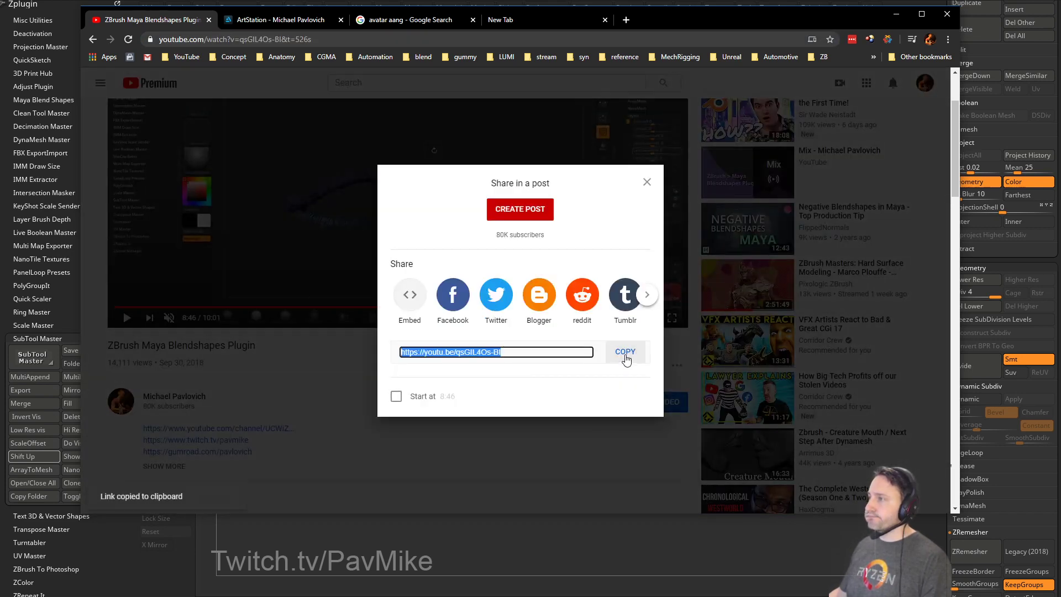
click(647, 183)
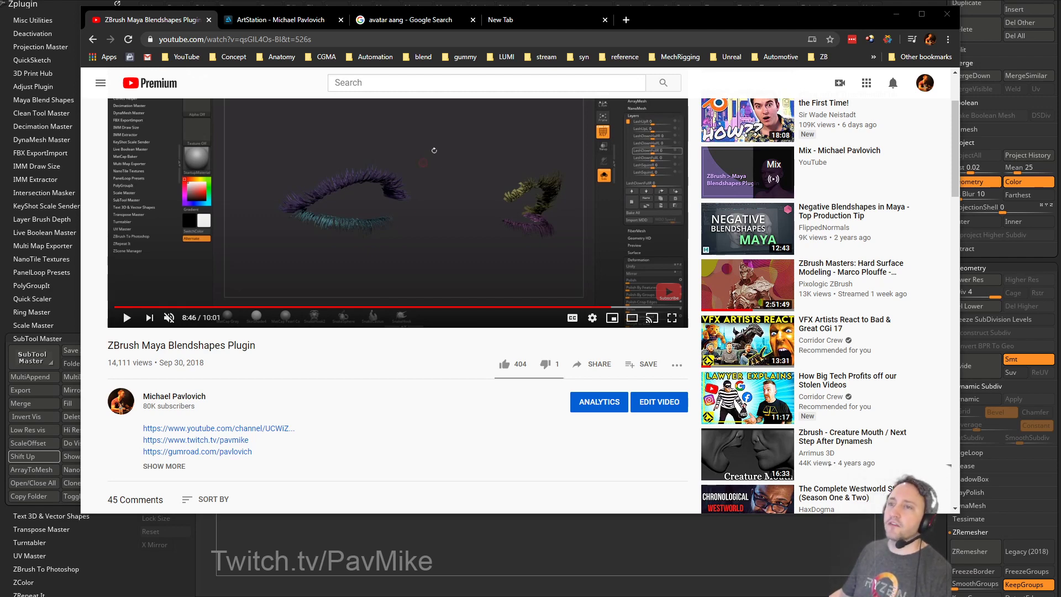
Switch to ZBrush and drop the head with the arms to a lower subdivision level, deleting its other levels.
key(super+Down)
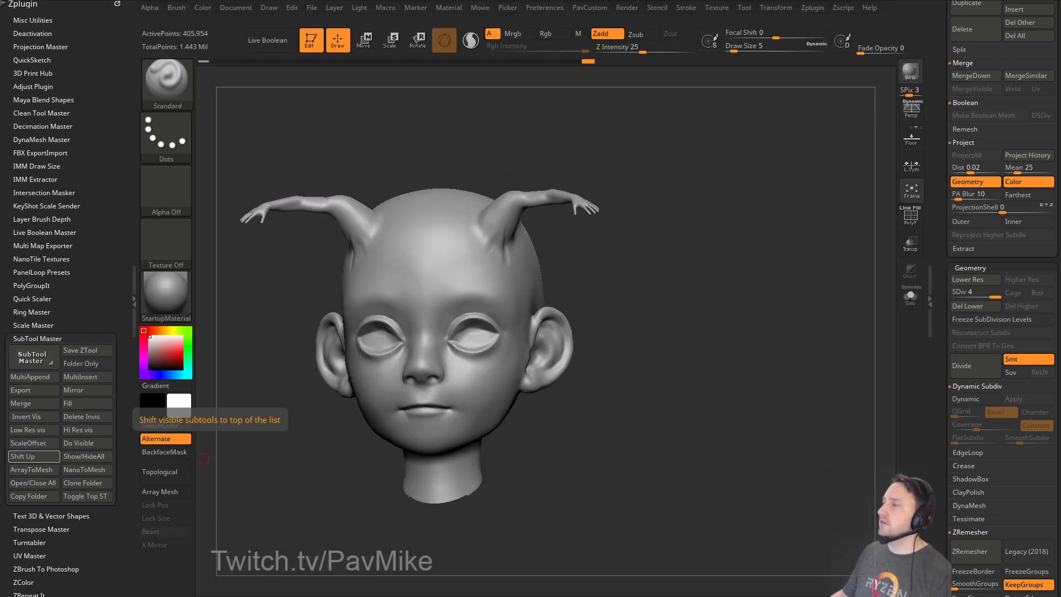
drag(625, 210, 701, 172)
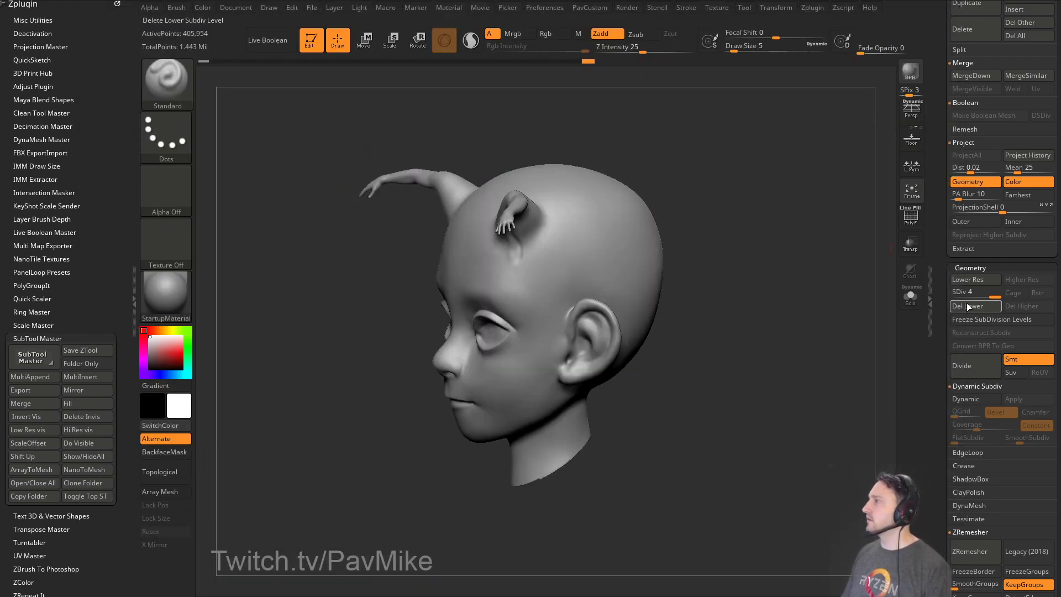
click(951, 292)
drag(837, 285, 725, 288)
Set the draw size to 17 and choose the IMM ModelKit insert brush.
key(s)
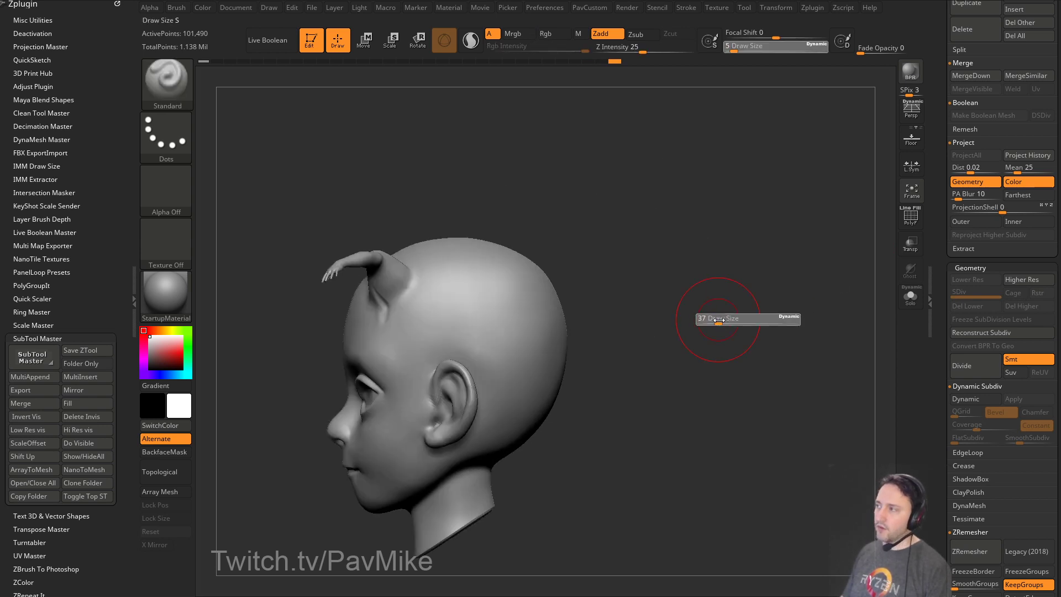
click(713, 319)
key(b)
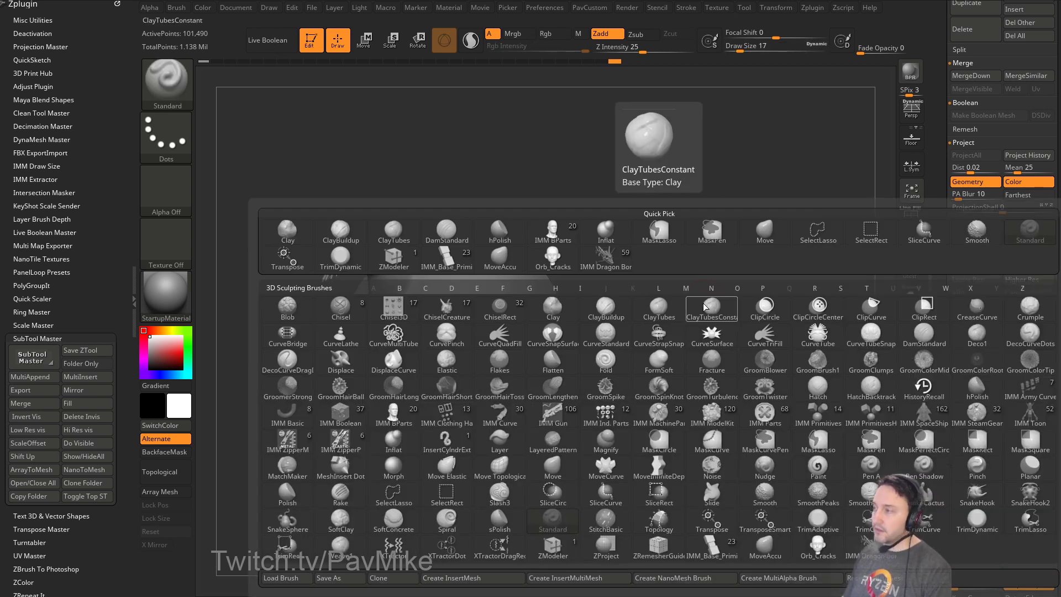
key(i)
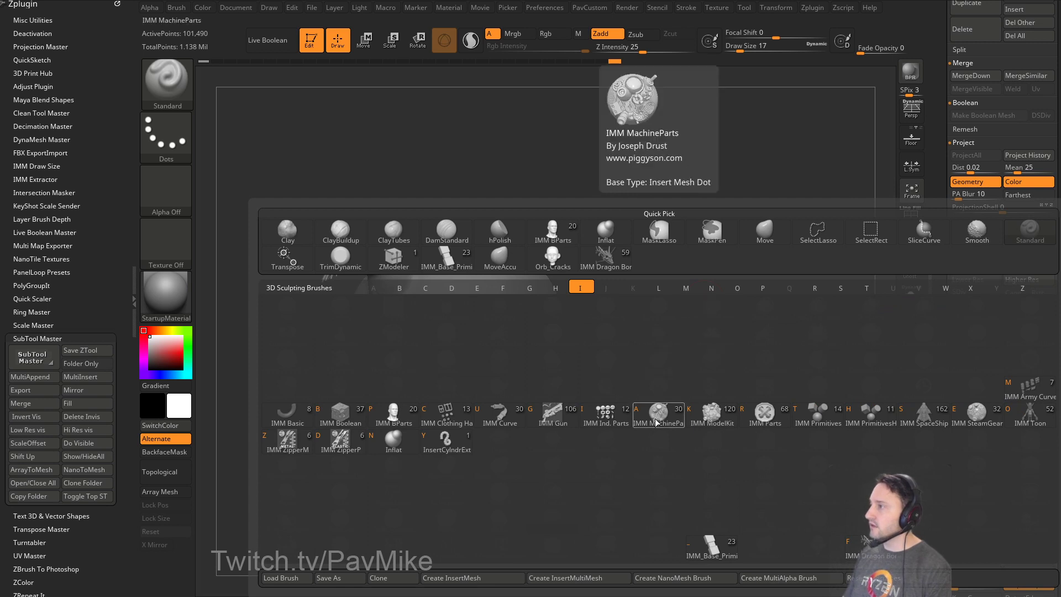
click(724, 417)
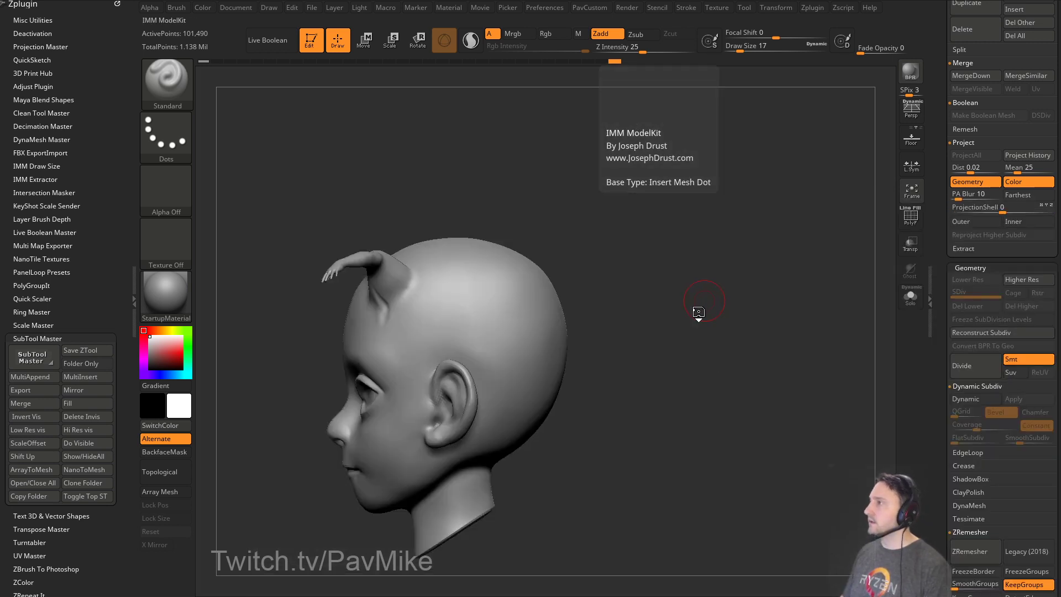
key(m)
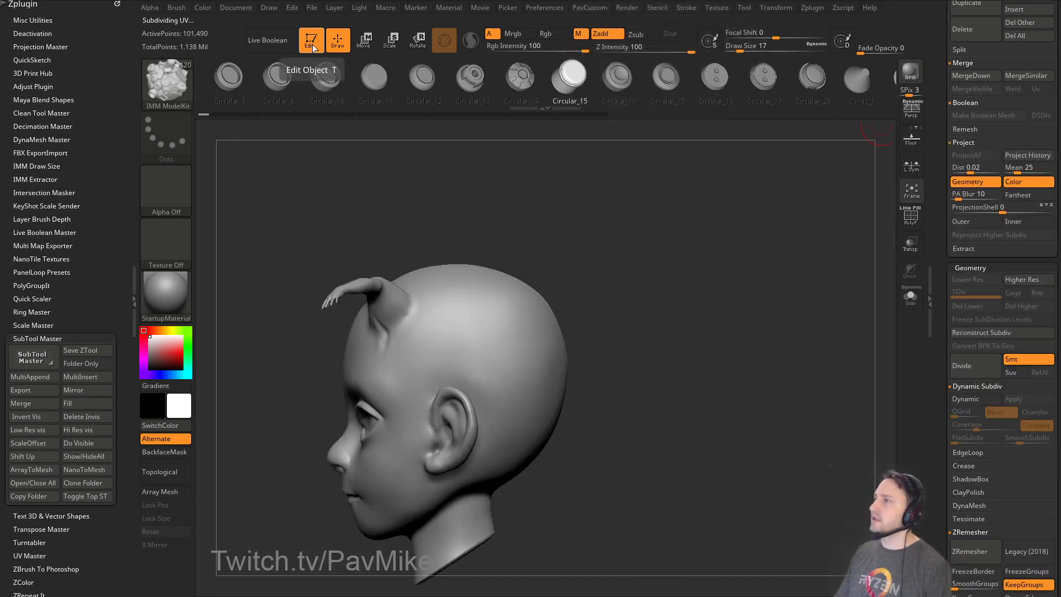
Leave edit mode, clear the head from the canvas and set the draw size to 23.
click(314, 49)
click(326, 66)
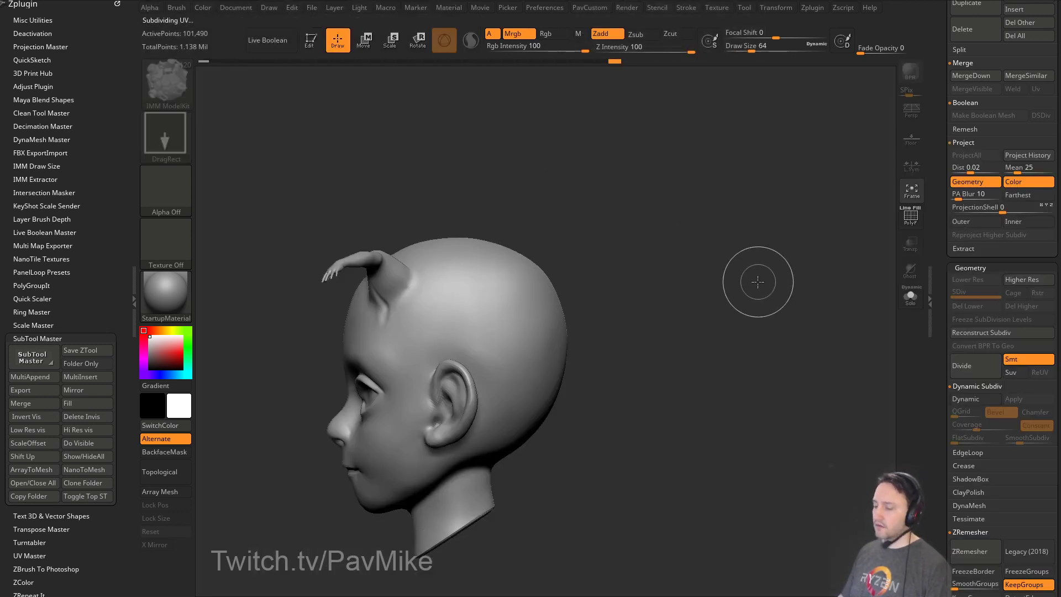
key(ctrl+n)
key(s)
drag(730, 296, 720, 296)
Draw a Plane3D primitive on the empty canvas in edit mode, then frame it straight on with the polyframe shown.
scroll(971, 180, up, 10)
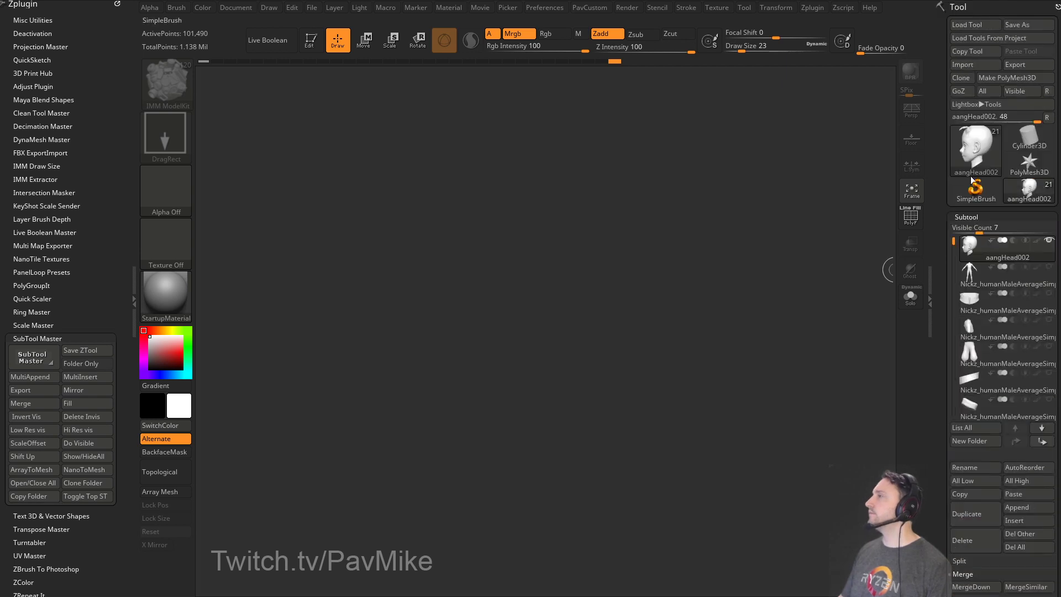
click(974, 185)
click(976, 145)
click(580, 234)
drag(522, 338, 307, 136)
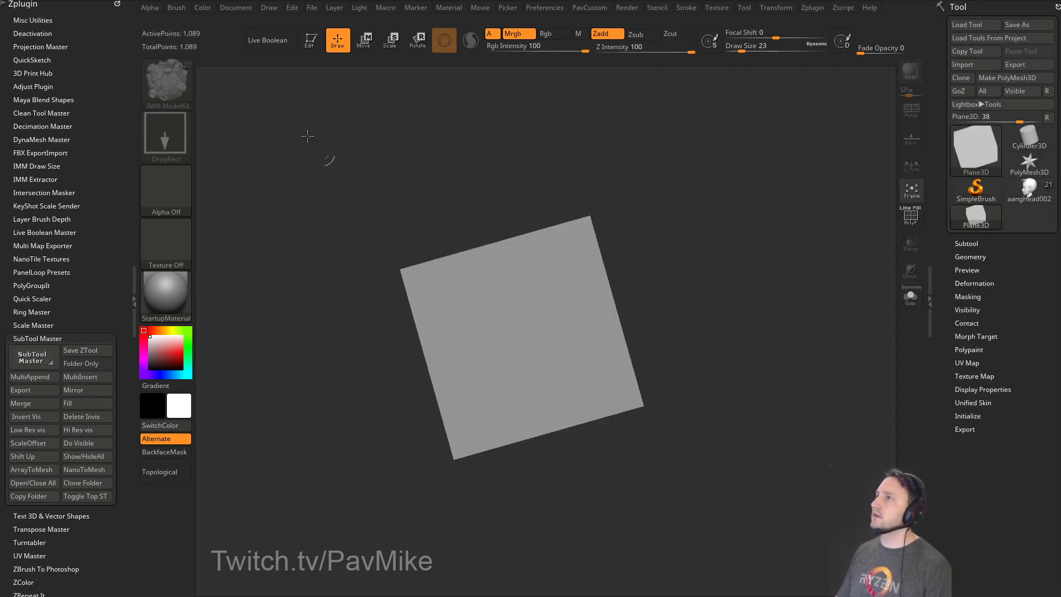
key(t)
click(910, 217)
shift+drag(776, 263, 753, 268)
key(f)
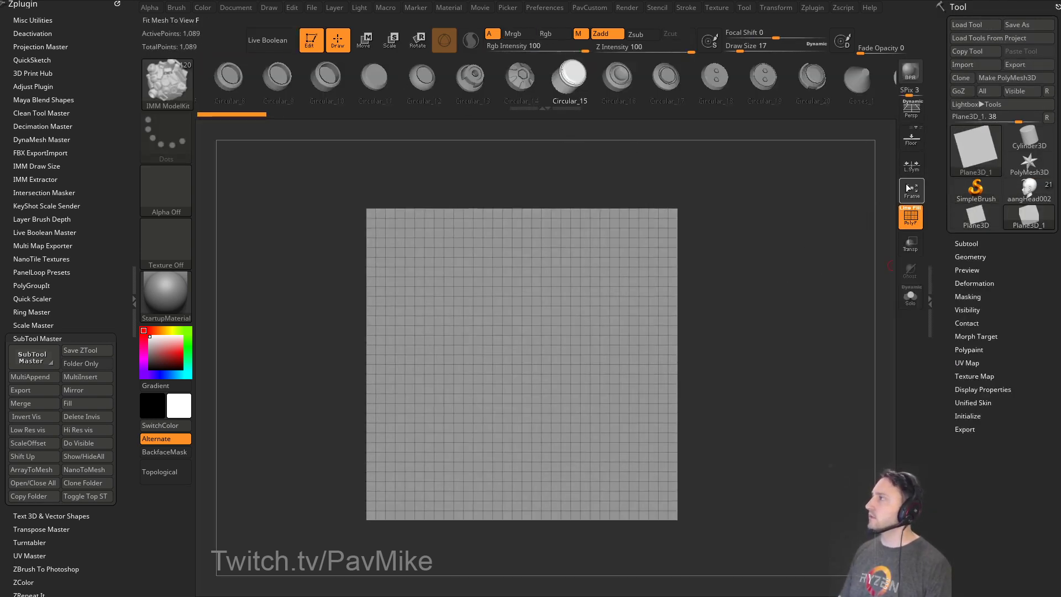
Try to subdivide the unconverted plane primitive three times.
key(ctrl+d)
key(ctrl+d)
key(ctrl+d)
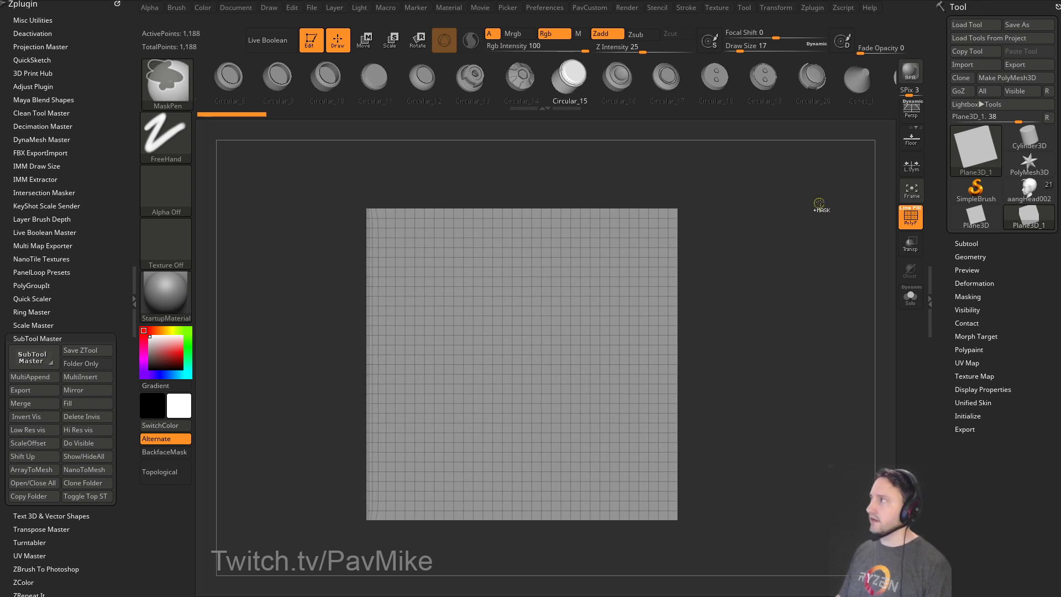
Convert the plane to a PolyMesh3D and divide it three times.
click(1002, 78)
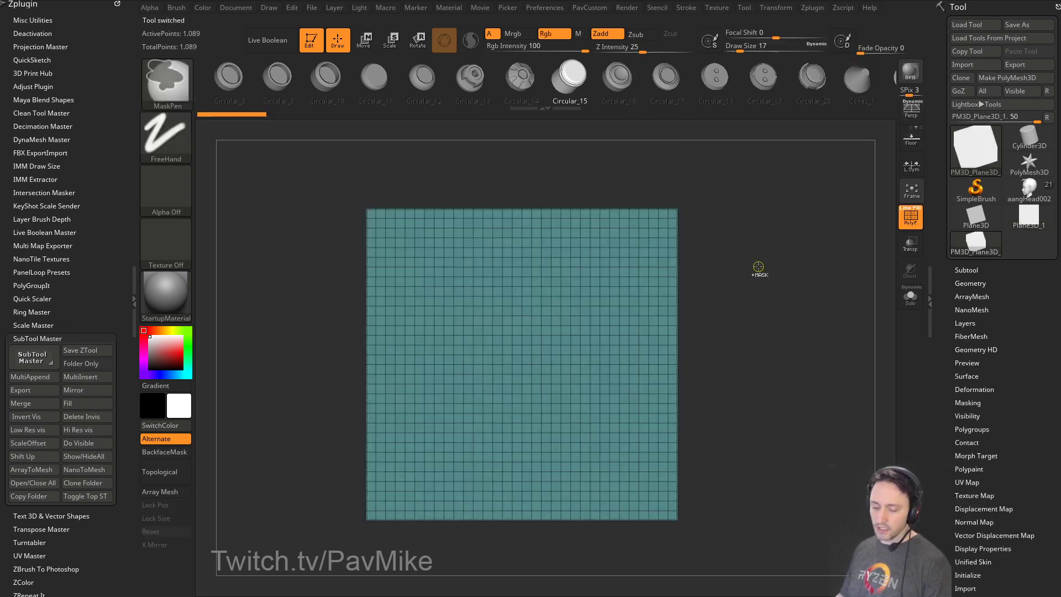
key(ctrl+d)
key(ctrl+d)
key(ctrl+d)
alt+drag(769, 287, 755, 264)
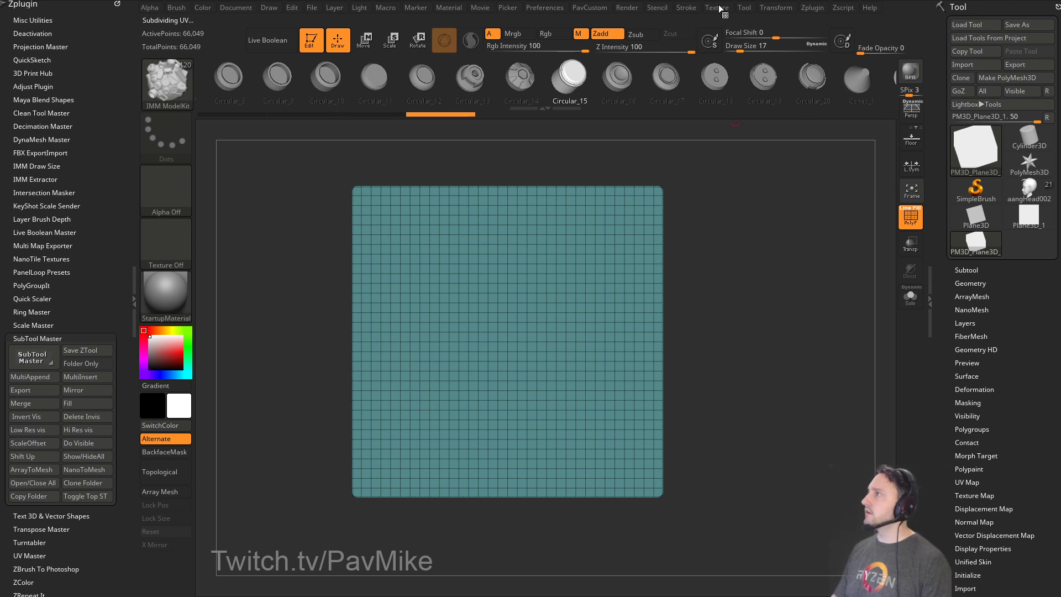
Set the radial symmetry to the Z axis only, with X and Y off, and delete the plane's lower subdivision levels.
click(775, 7)
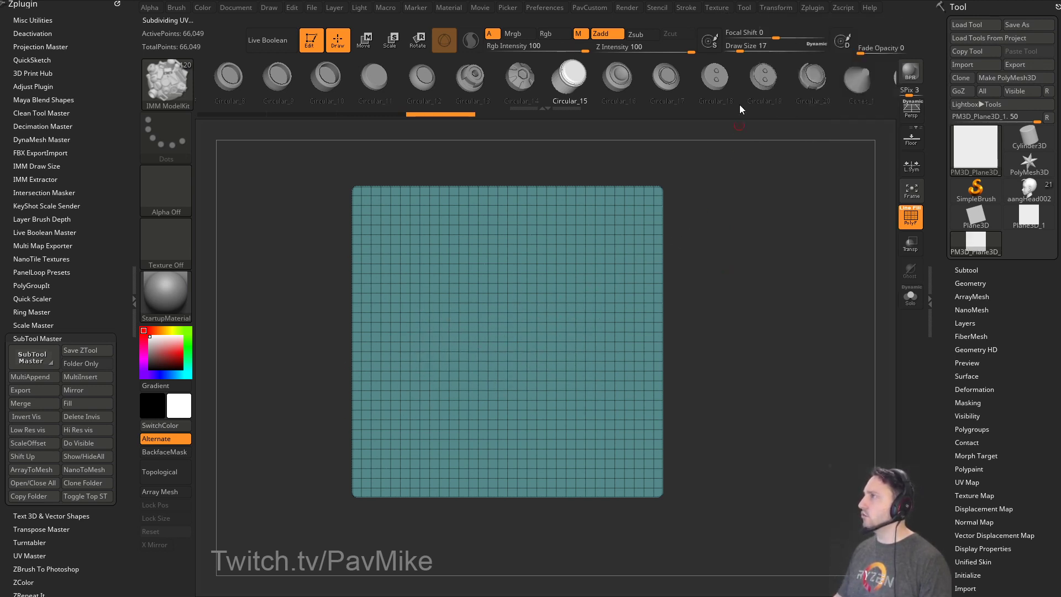
click(769, 9)
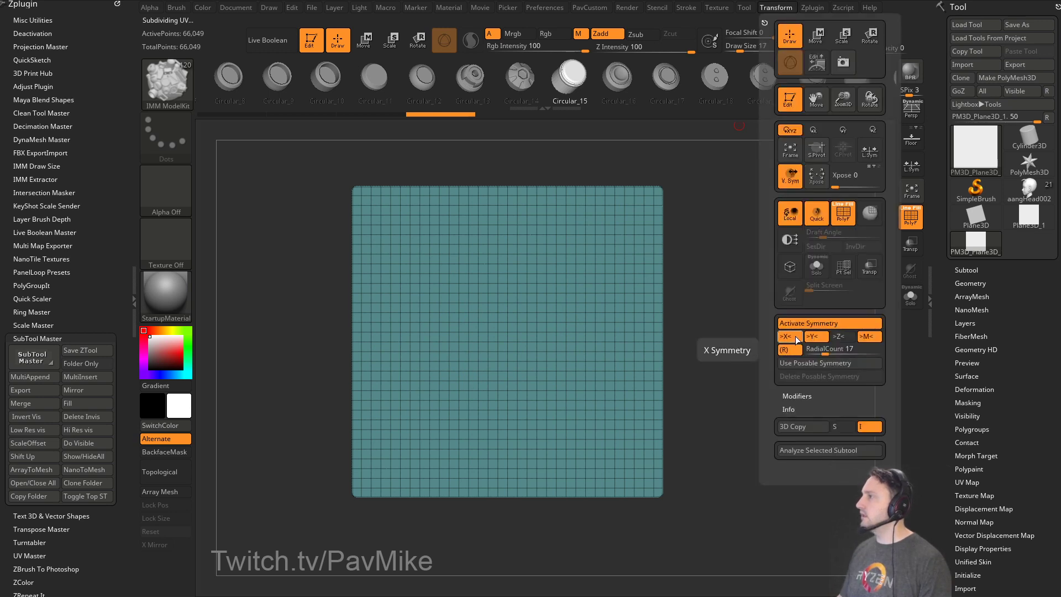
click(561, 241)
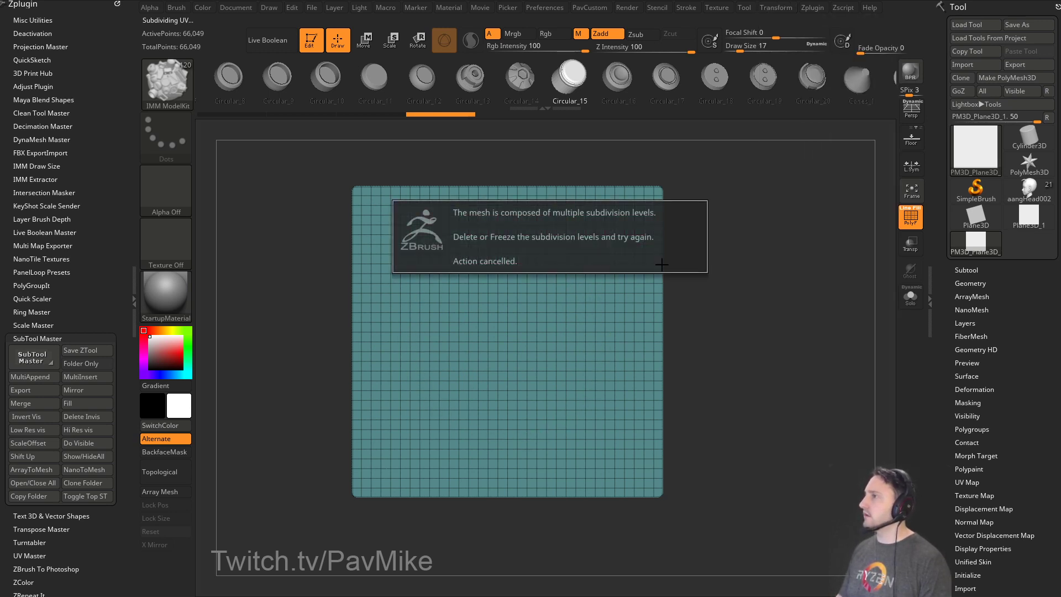
click(970, 283)
click(969, 321)
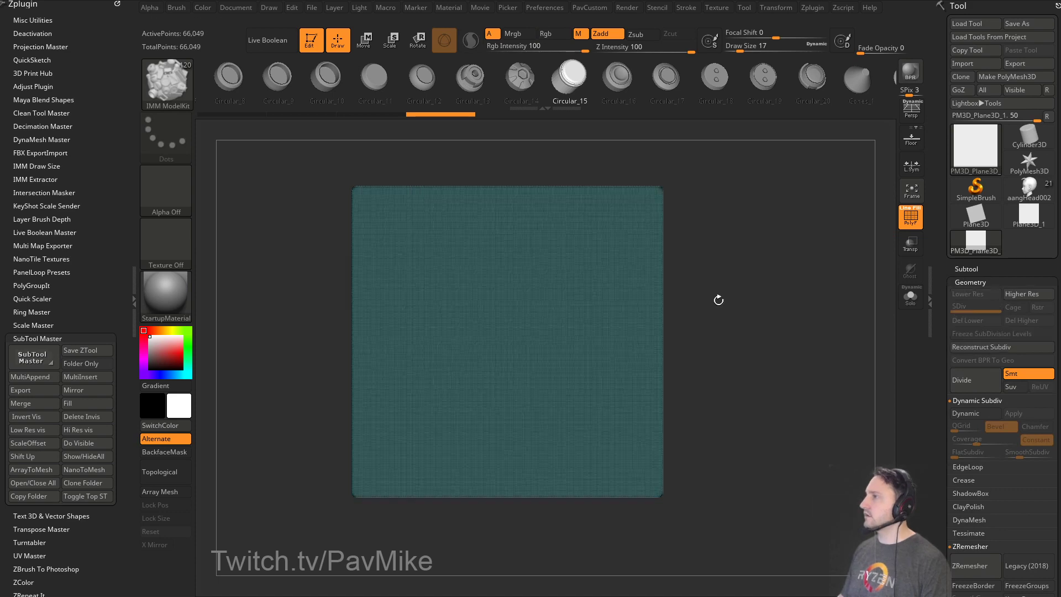
Replace a trial radial mask on the plane with a sun-shaped one: a ring surrounded by 17 wavy arms.
alt+drag(738, 254, 682, 260)
mouse_move(493, 214)
ctrl+mouse_down()
mouse_move(548, 287)
mouse_move(500, 349)
ctrl+mouse_up()
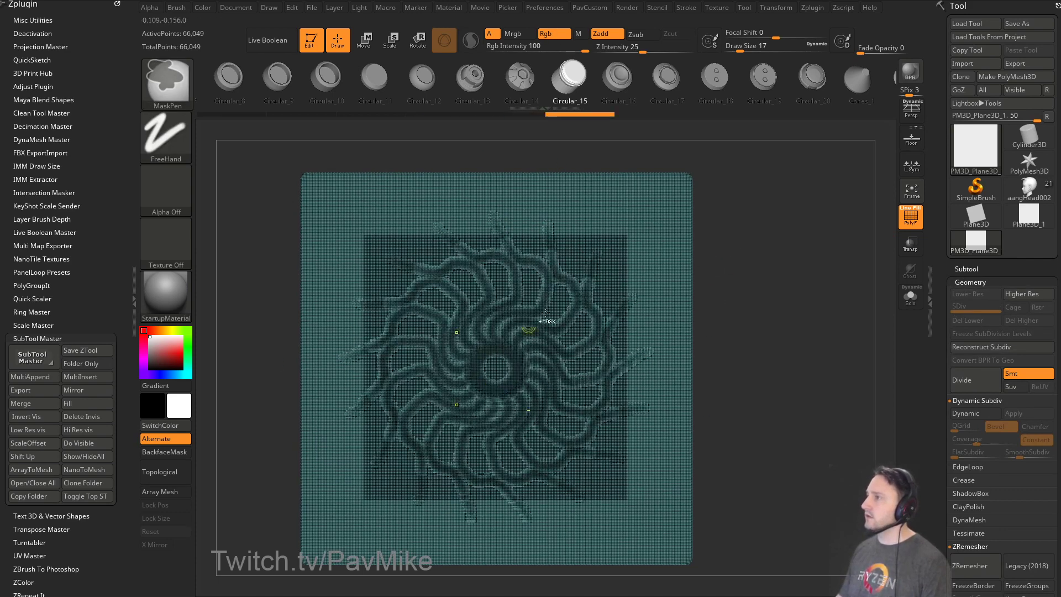
click(903, 225)
alt+drag(760, 239, 781, 213)
ctrl+drag(782, 213, 794, 259)
mouse_move(516, 196)
ctrl+mouse_down()
mouse_move(514, 265)
mouse_move(525, 293)
mouse_move(511, 200)
mouse_move(533, 303)
mouse_move(527, 293)
ctrl+mouse_up()
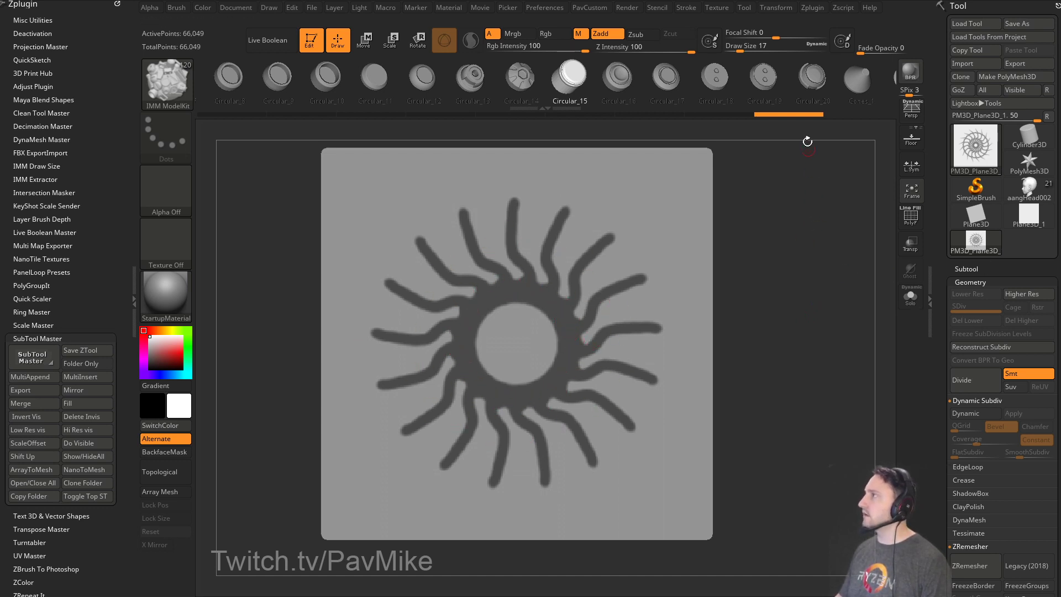
Set the radial count to 8 and unmask eight small round holes around the masked ring.
click(774, 8)
click(813, 349)
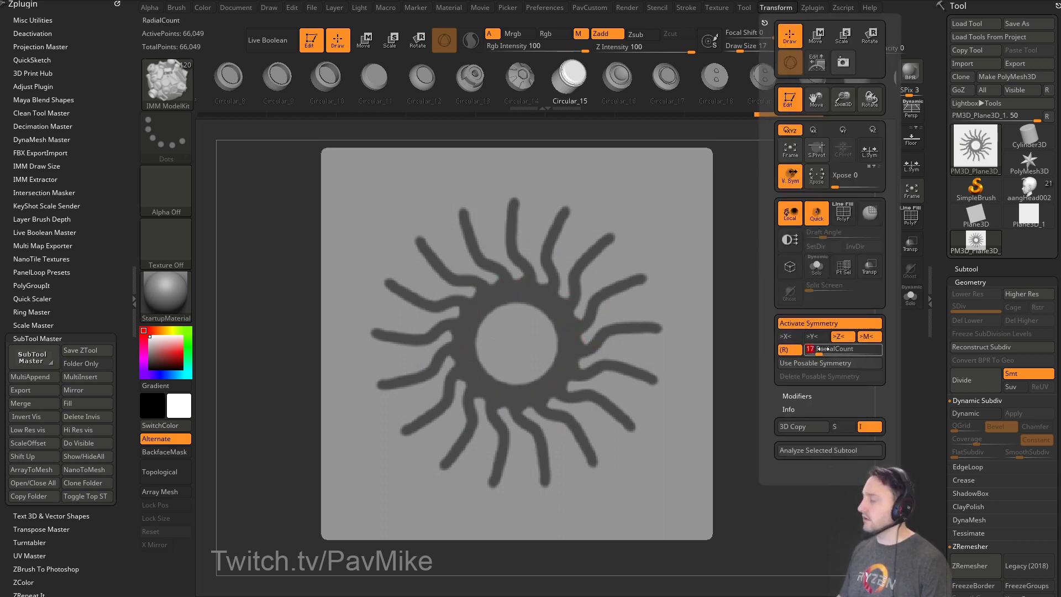
text(8)
key(Return)
key(ctrl)
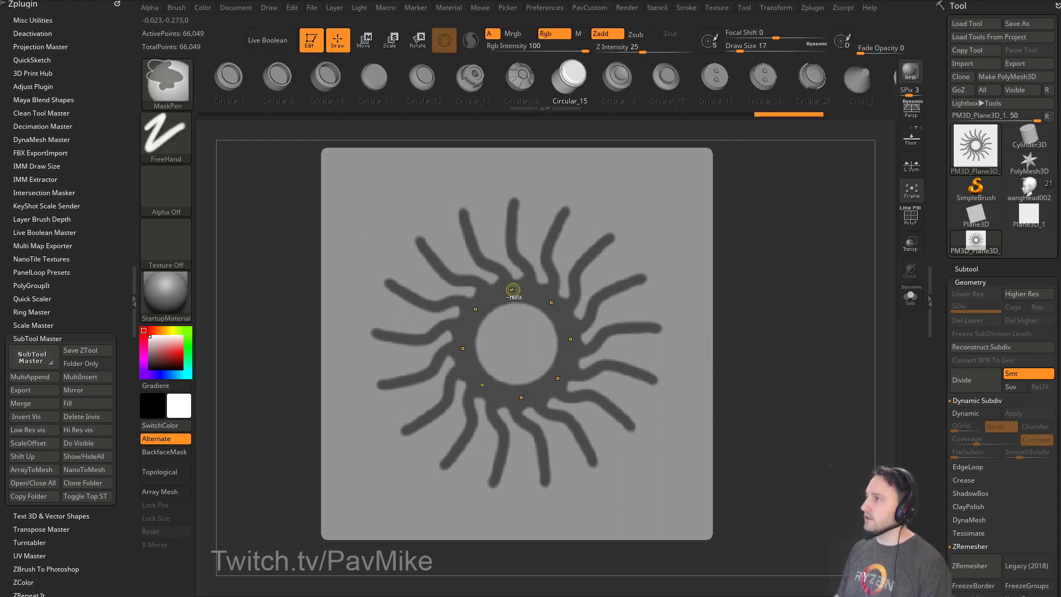
ctrl+click(513, 290)
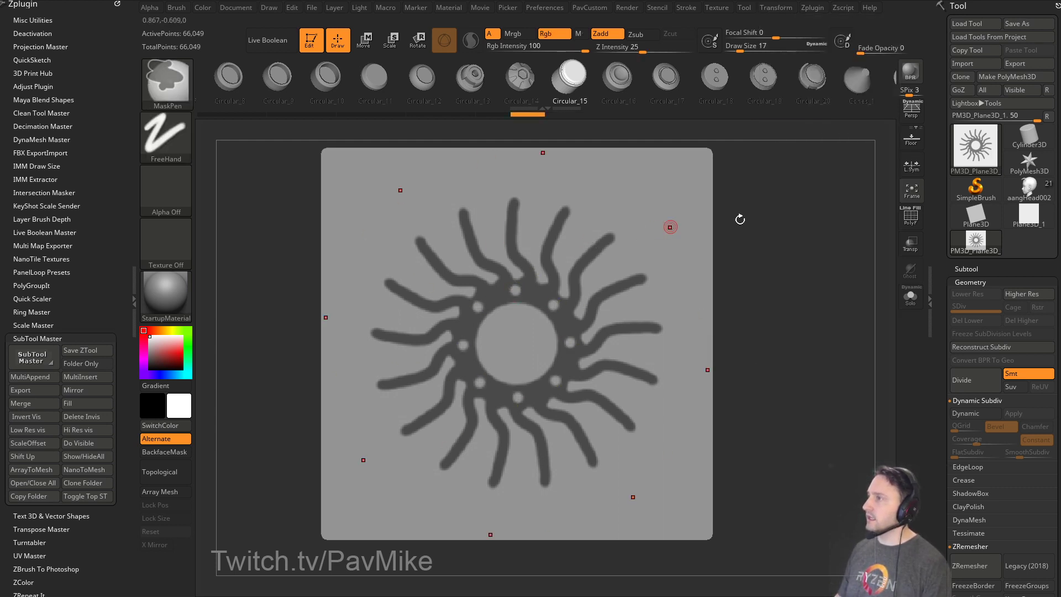
Run Edgeloop Masked Border on the sun-shaped mask to give it a clean border.
alt+drag(799, 297, 784, 302)
ctrl+click(825, 292)
ctrl+click(836, 291)
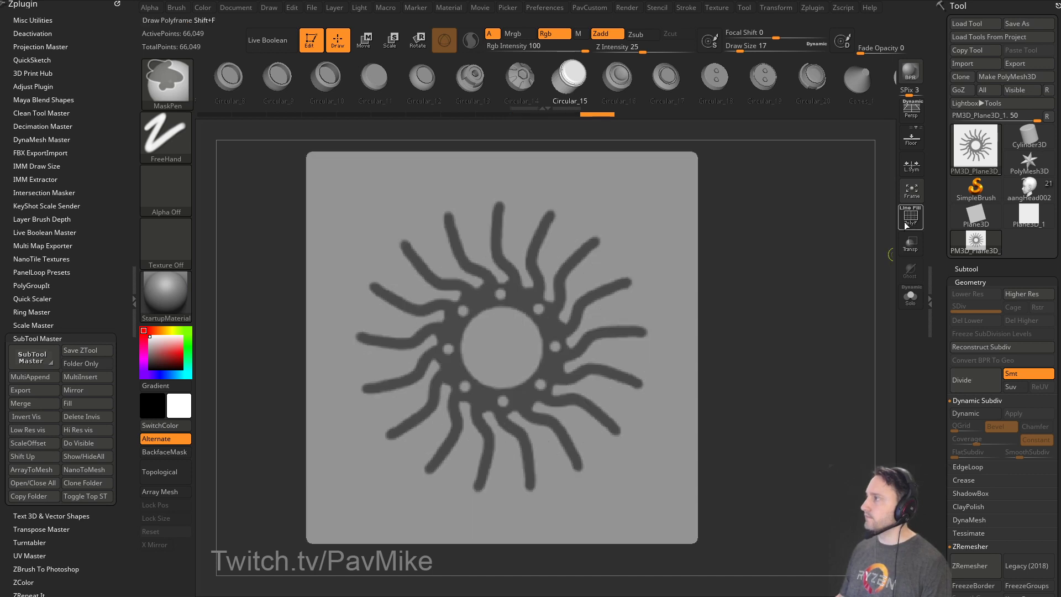
key(space)
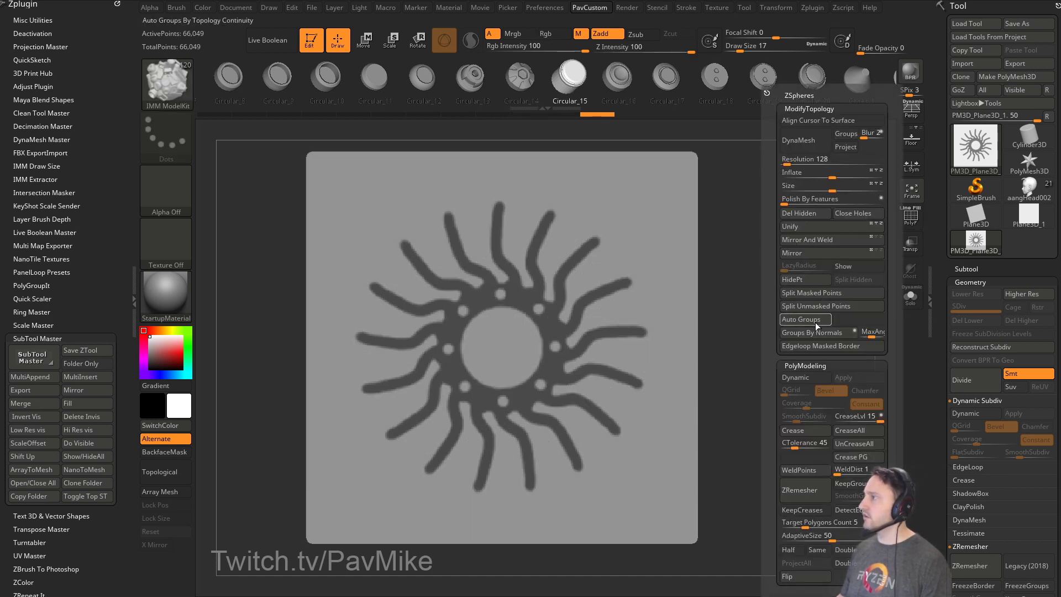
click(808, 347)
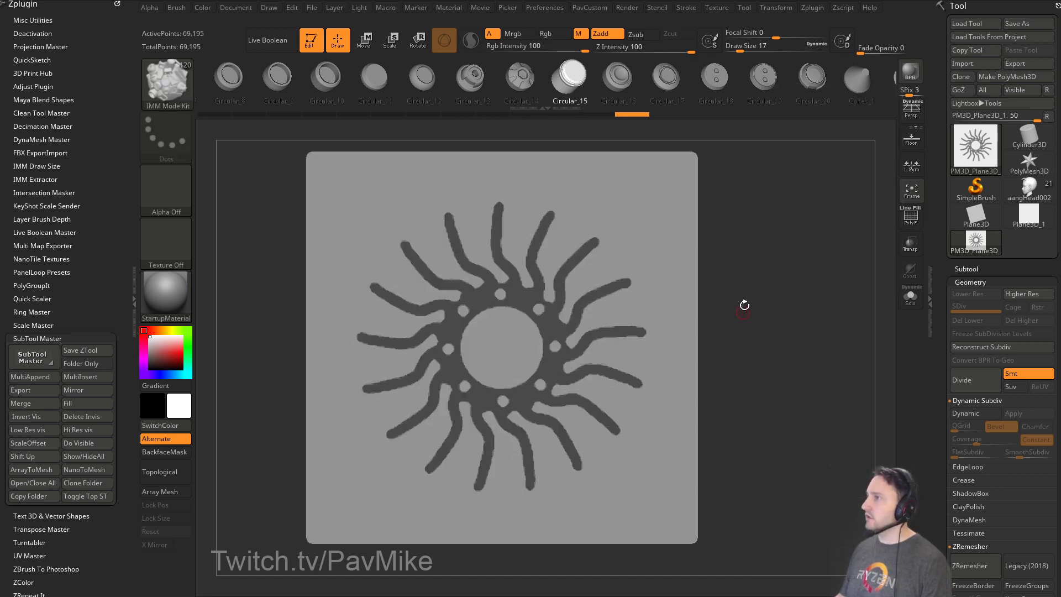
Clear the mask, isolate the sun-shaped polygroup and delete the hidden rest of the plane, then show the polyframe.
mouse_move(744, 257)
ctrl+mouse_down()
mouse_move(759, 272)
mouse_move(789, 254)
mouse_move(778, 268)
mouse_move(780, 253)
ctrl+mouse_up()
ctrl+shift+click(551, 317)
key(space)
click(734, 215)
click(910, 217)
alt+drag(779, 253, 802, 298)
Set the ZRemesher AdaptiveSize to 0 with Half enabled and try to remesh the sun shape.
key(space)
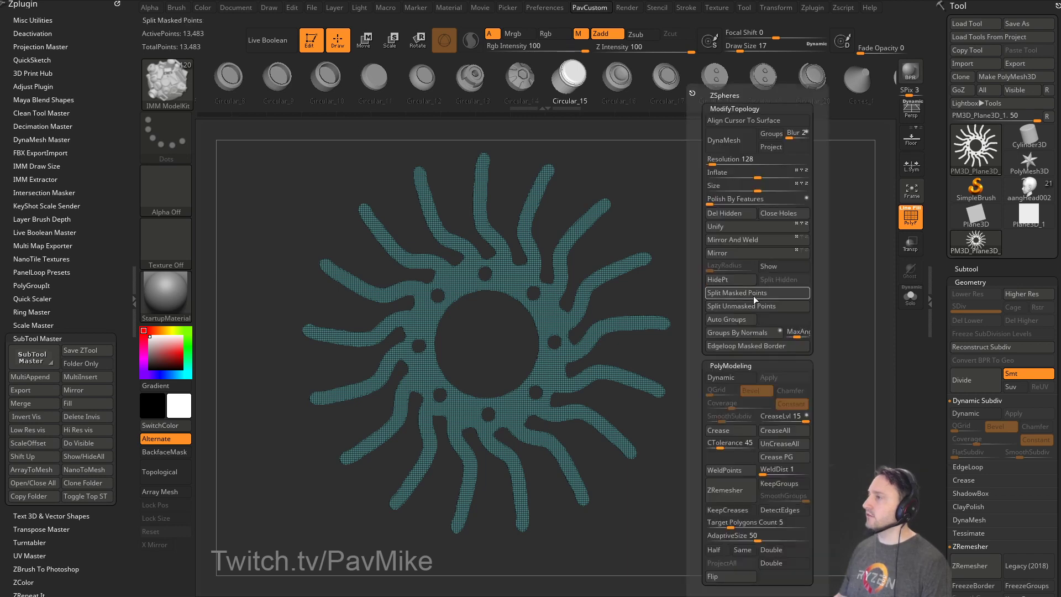
drag(722, 535, 708, 536)
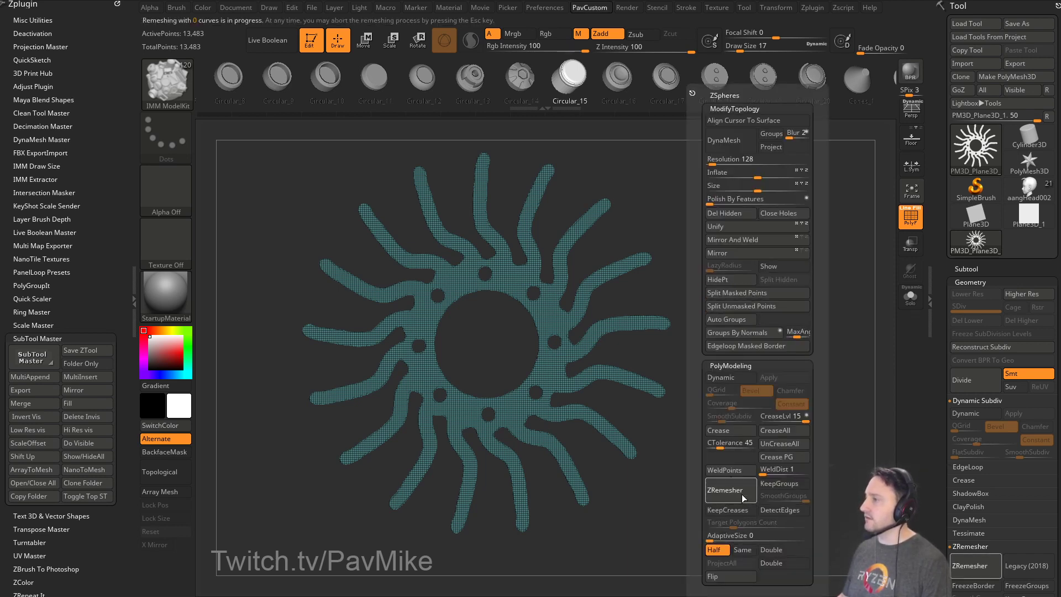
click(740, 493)
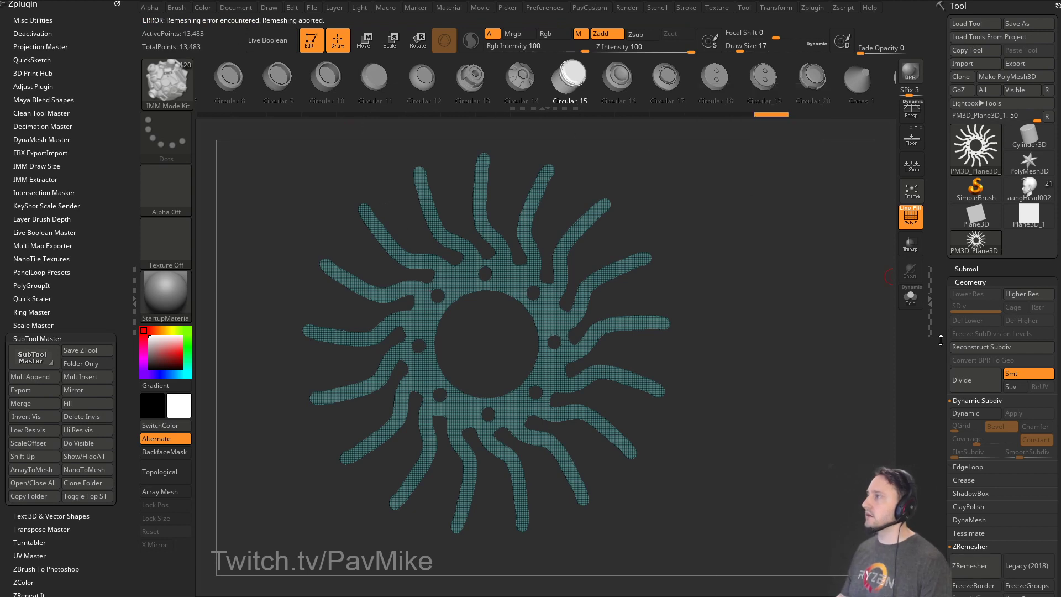
drag(941, 357, 941, 39)
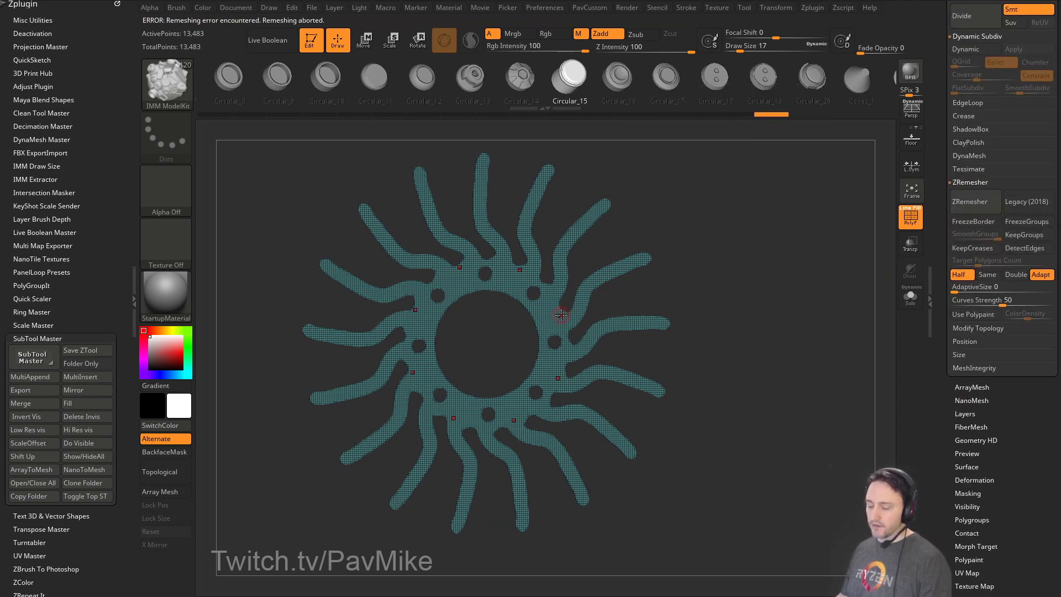
Remesh the sun shape with ZRemesher at Half and AdaptiveSize 0, and check its mesh integrity.
key(2)
click(736, 501)
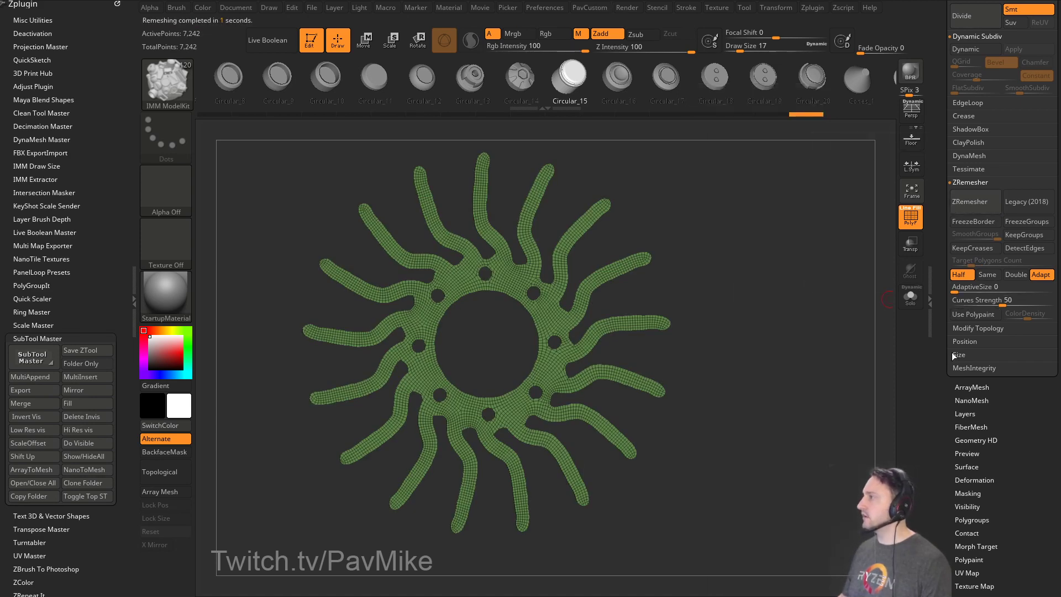
click(958, 368)
click(984, 381)
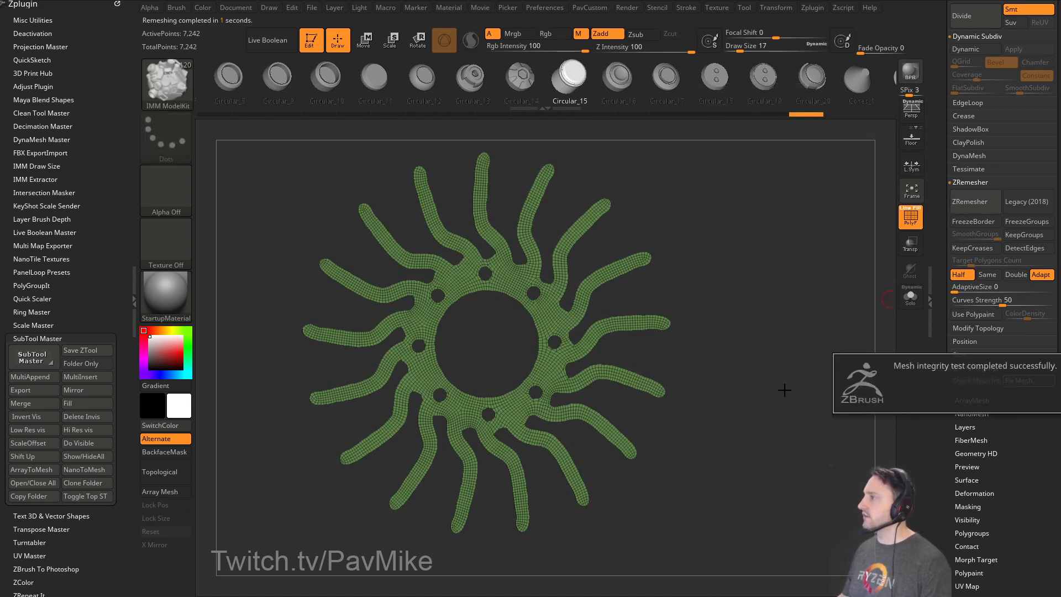
Run ZRemesher at Half once more on the sun shape to make its topology coarser.
key(2)
click(695, 493)
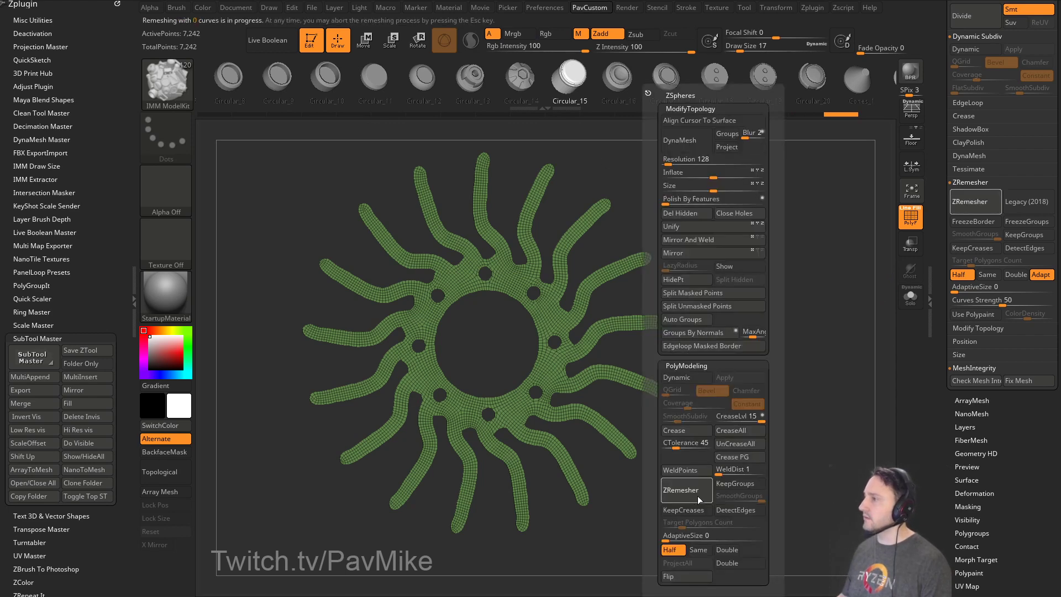
click(692, 493)
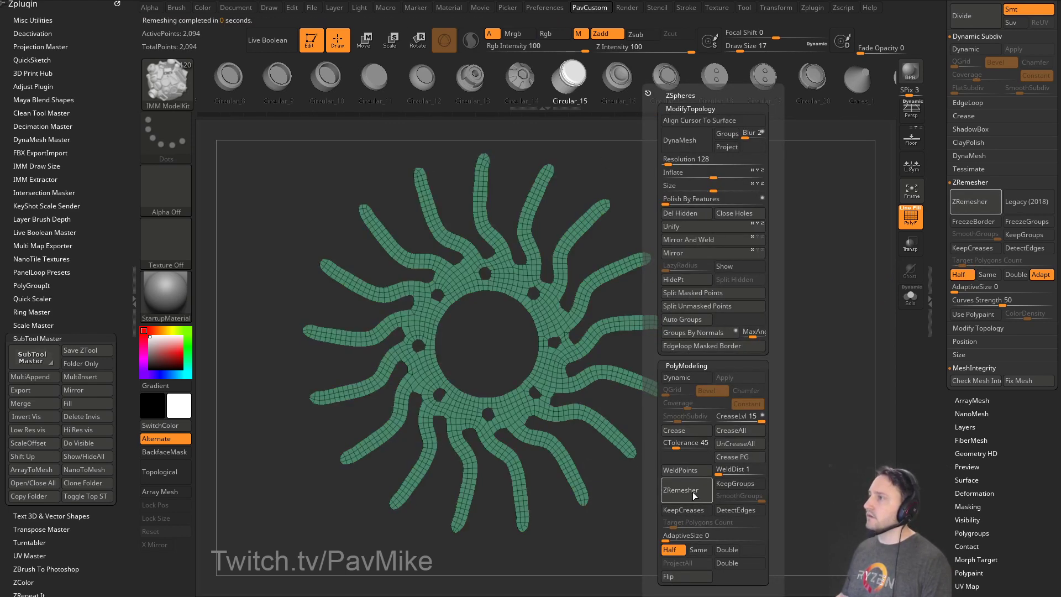
Delete the stray triangle inside the sun's lower-right small hole with ZModeler, using Delete on A Single Poly.
alt+drag(790, 343, 817, 420)
key(b)
key(z)
key(m)
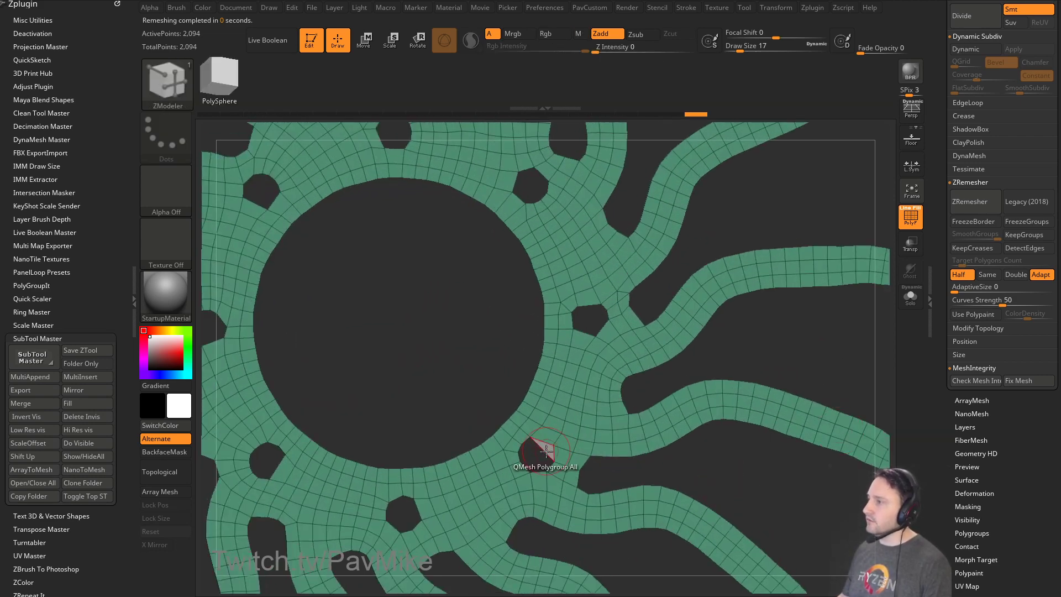
key(space)
click(470, 201)
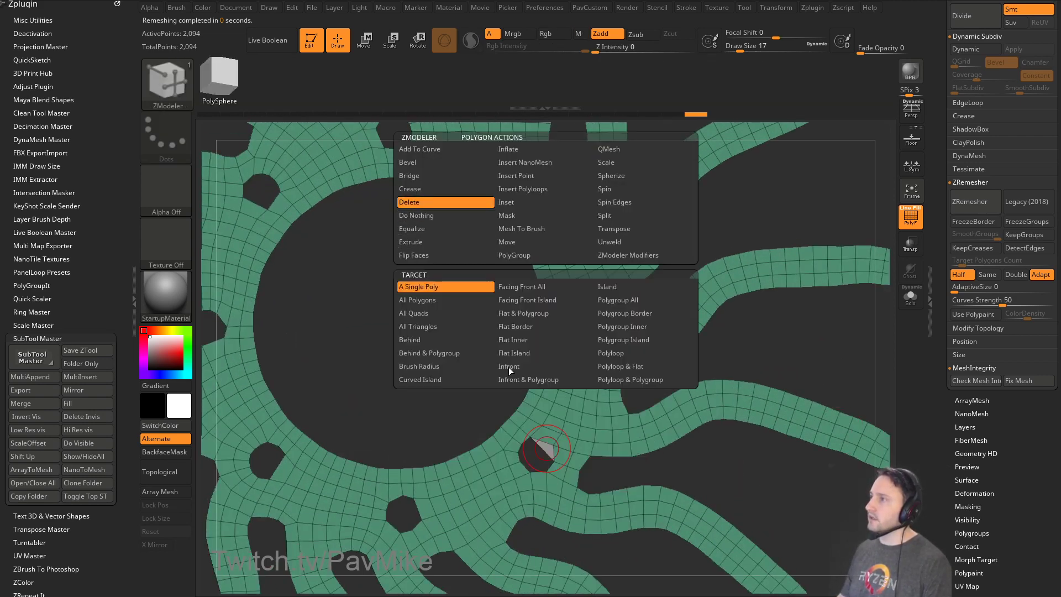
click(544, 448)
Switch to the Move brush with a draw size of 16 for adjusting the edge of the repaired hole.
alt+drag(741, 483, 773, 447)
key(s)
drag(595, 410, 593, 410)
key(b)
key(m)
key(v)
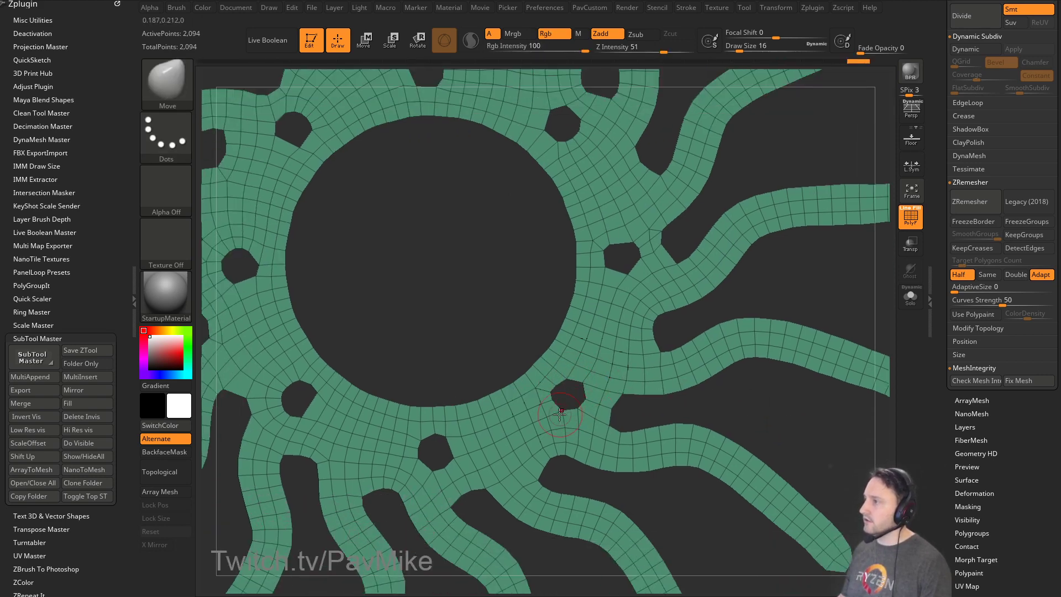
mouse_move(767, 420)
alt+mouse_down()
mouse_move(796, 426)
mouse_move(735, 420)
alt+mouse_up()
Extrude the whole sun shape with ZModeler, using Extrude on Polygroup All, to give it thickness.
key(b)
key(z)
key(m)
key(space)
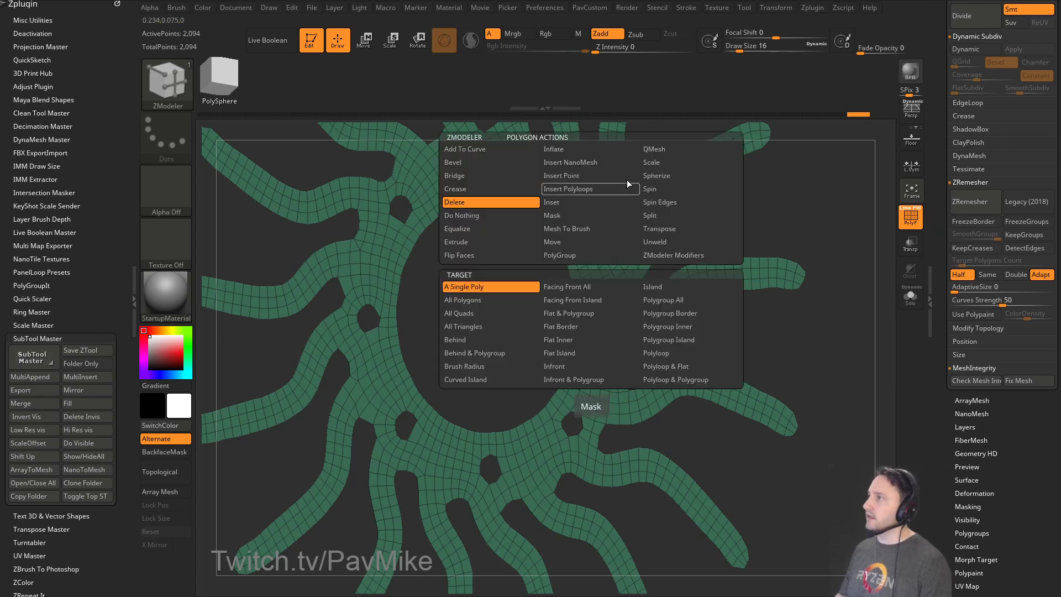
click(658, 149)
click(486, 242)
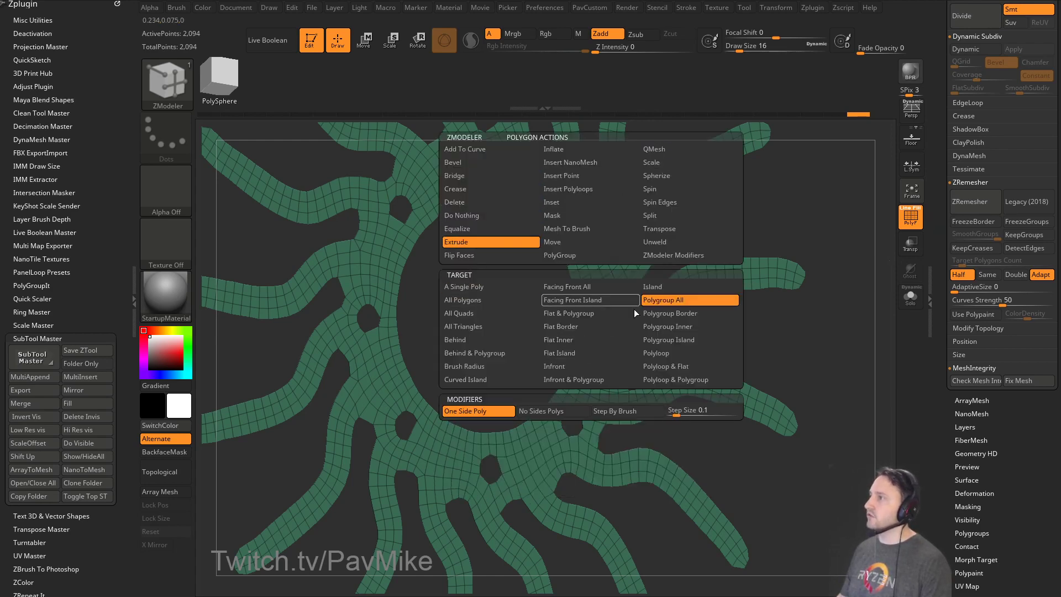
click(666, 303)
drag(583, 343, 607, 348)
Set the crease level to 2, turn on dynamic subdivision with SmoothSubdiv 3 and hide the polyframe.
drag(779, 364, 801, 344)
key(2)
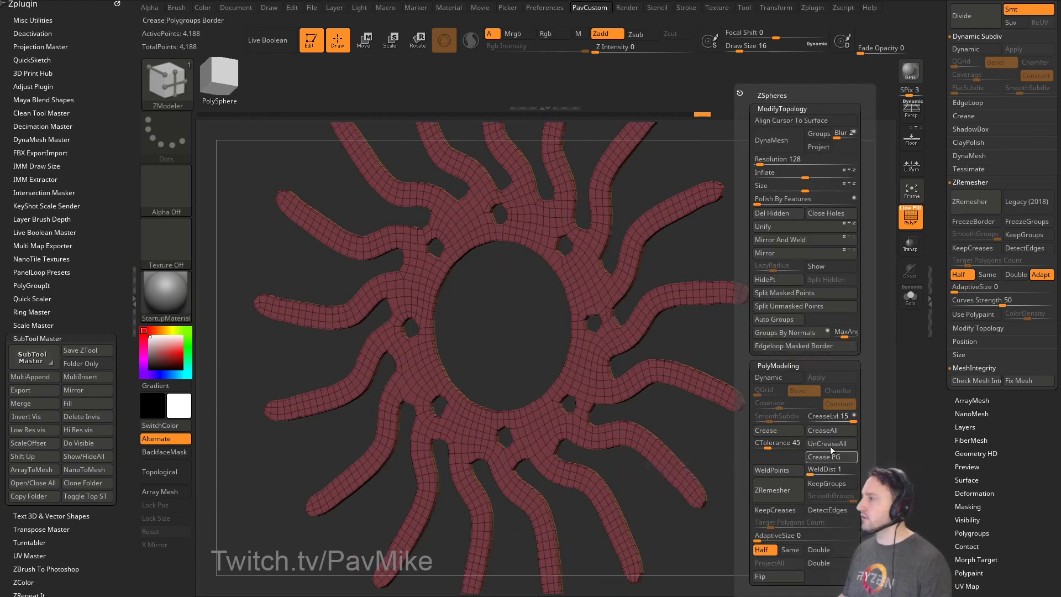
click(817, 418)
click(777, 378)
click(776, 418)
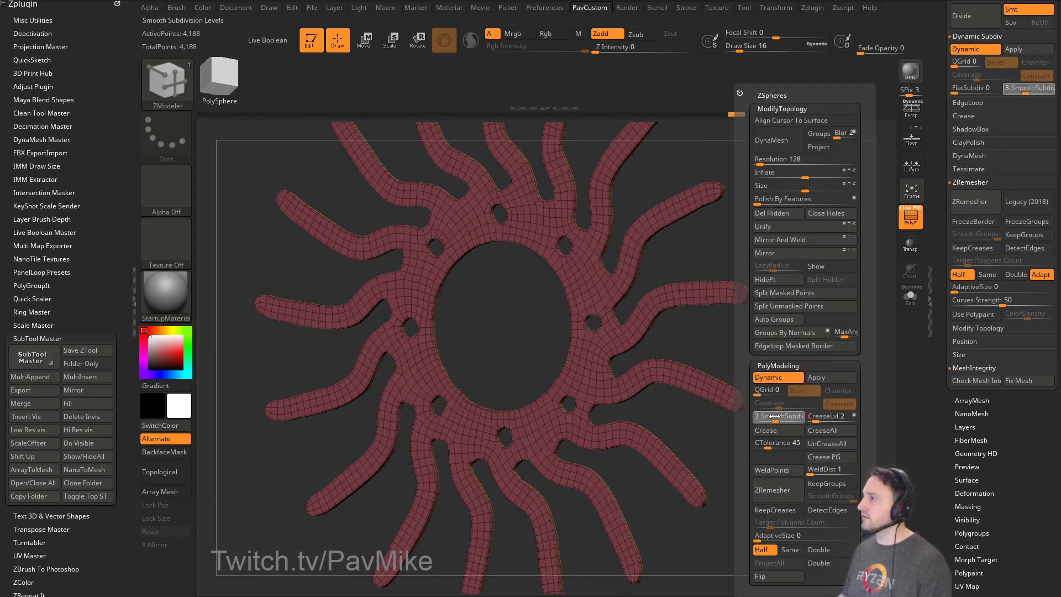
click(910, 217)
Set the draw size to 41 and create a new InsertMesh brush from the front-facing sun shape.
ctrl+right_drag(818, 299, 797, 331)
mouse_move(796, 331)
shift+mouse_down()
mouse_move(856, 341)
mouse_move(781, 346)
shift+mouse_up()
key(s)
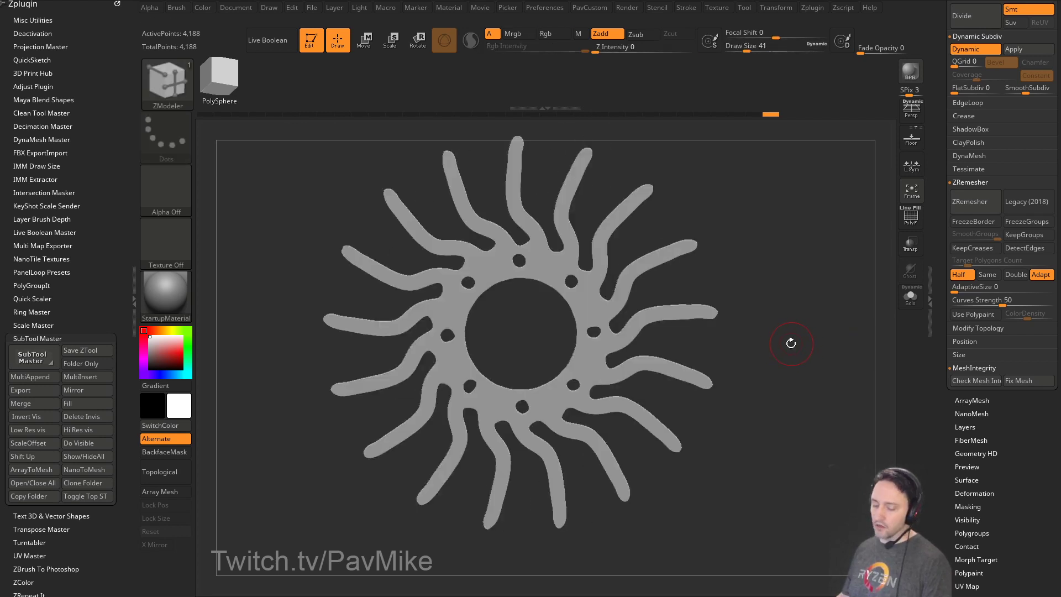
key(b)
click(472, 577)
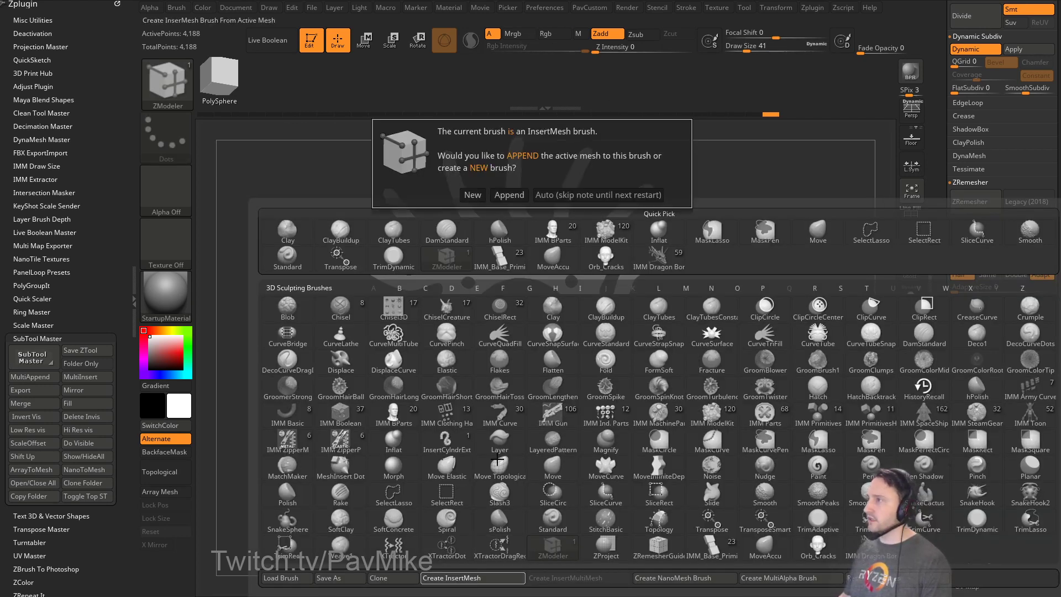
click(475, 197)
Switch to the aangHead002 tool and expand its subtool list.
scroll(1000, 276, up, 5)
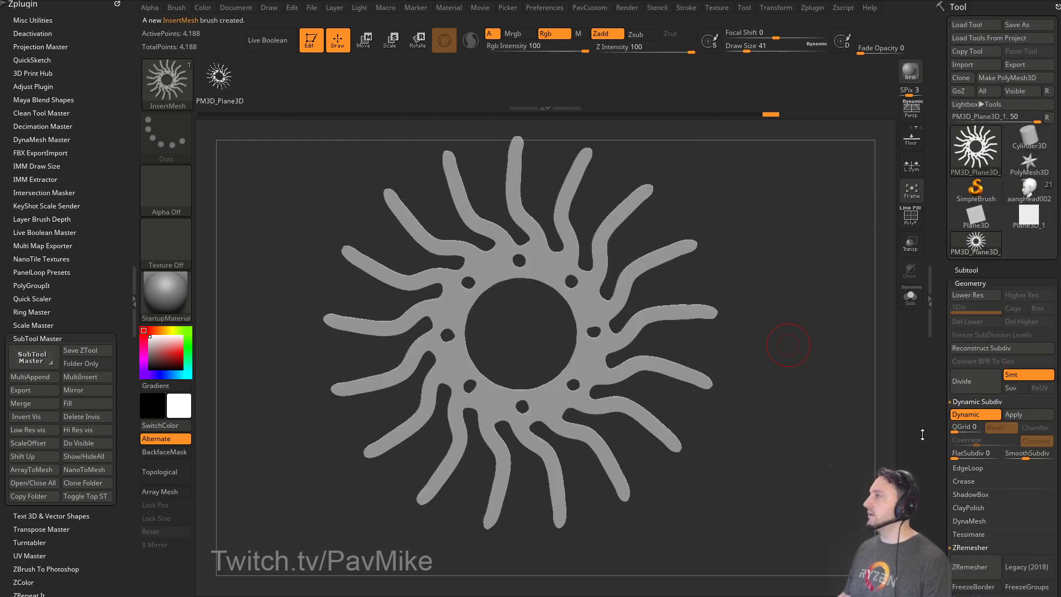
click(978, 240)
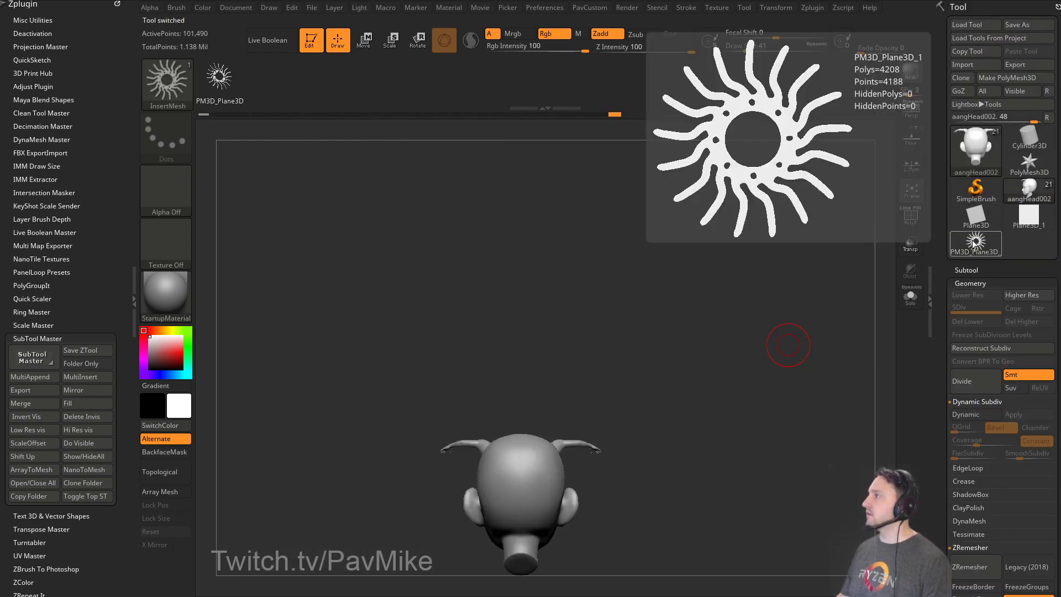
alt+drag(760, 410, 817, 346)
shift+click(969, 270)
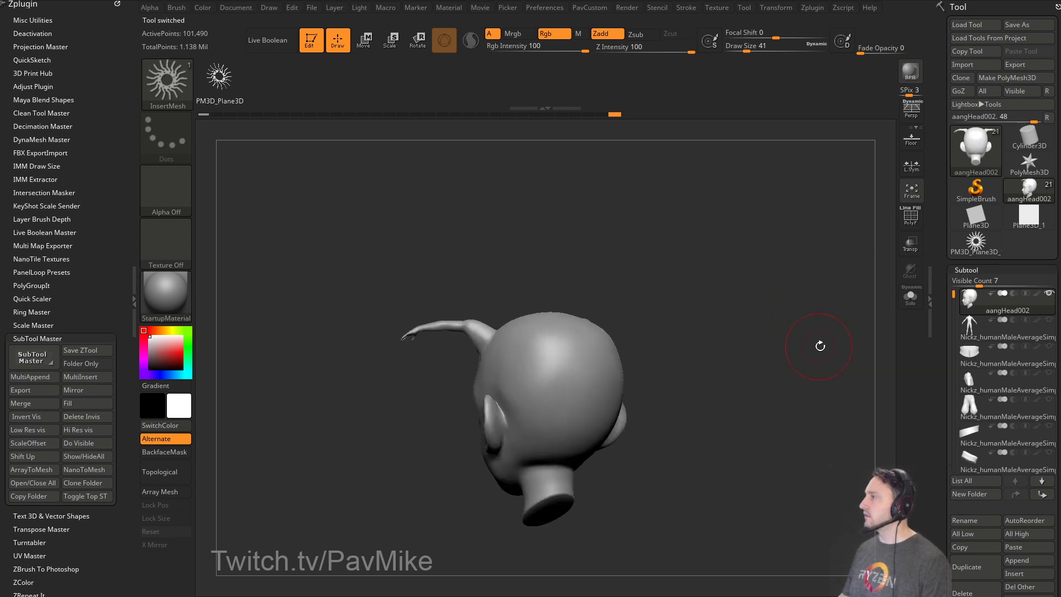
Insert the sun mesh on the back of the head and split the masked head into a separate subtool.
scroll(940, 293, down, 5)
drag(940, 255, 935, 223)
alt+drag(740, 280, 792, 332)
alt+drag(793, 332, 823, 328)
key(space)
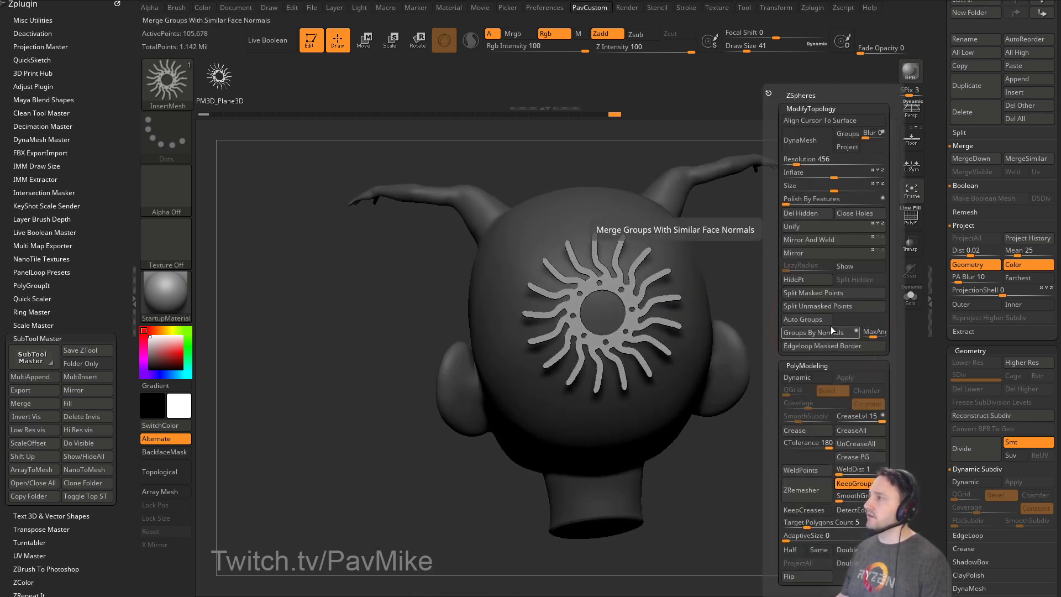
click(838, 295)
Conform the sun mesh to the curved back of the head with the MatchMaker brush.
shift+drag(669, 331, 793, 343)
key(b)
key(m)
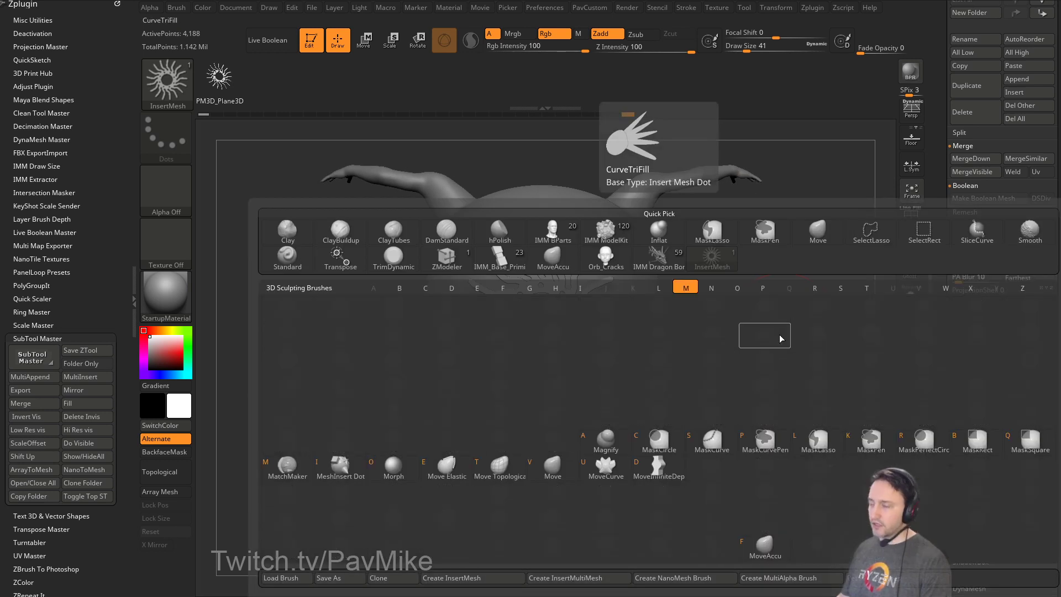
key(m)
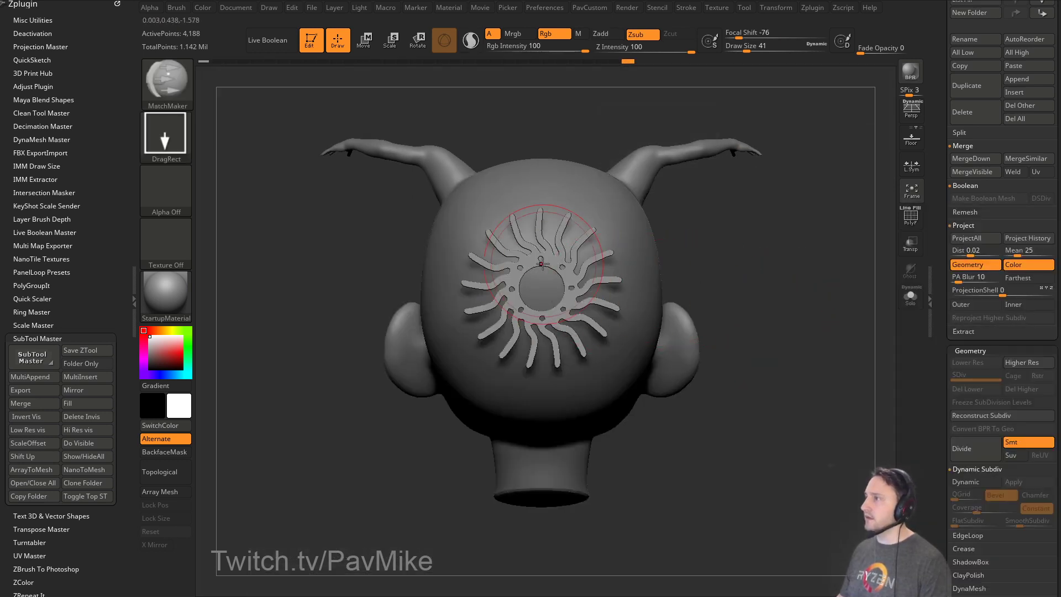
drag(543, 264, 967, 358)
drag(761, 336, 920, 331)
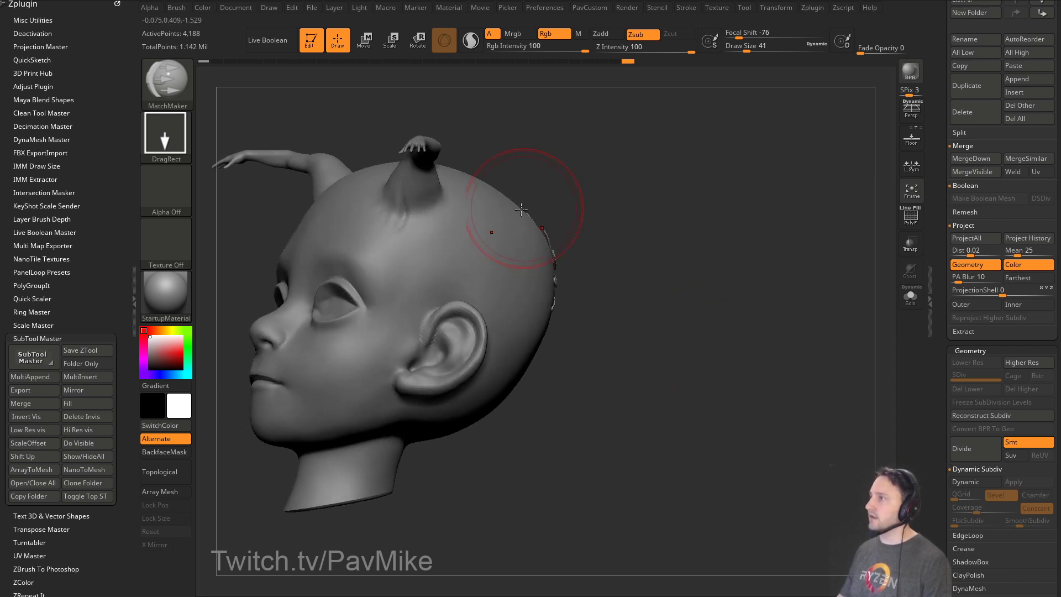
Step back and forth through the undo history of the head and sun meshes.
drag(710, 387, 758, 350)
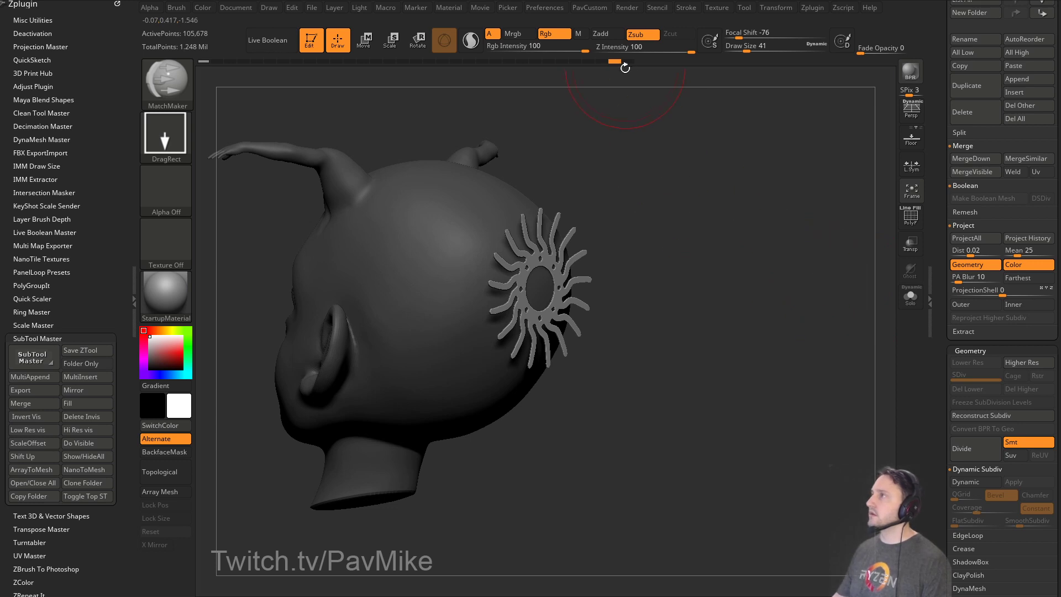
click(627, 62)
drag(673, 214, 845, 296)
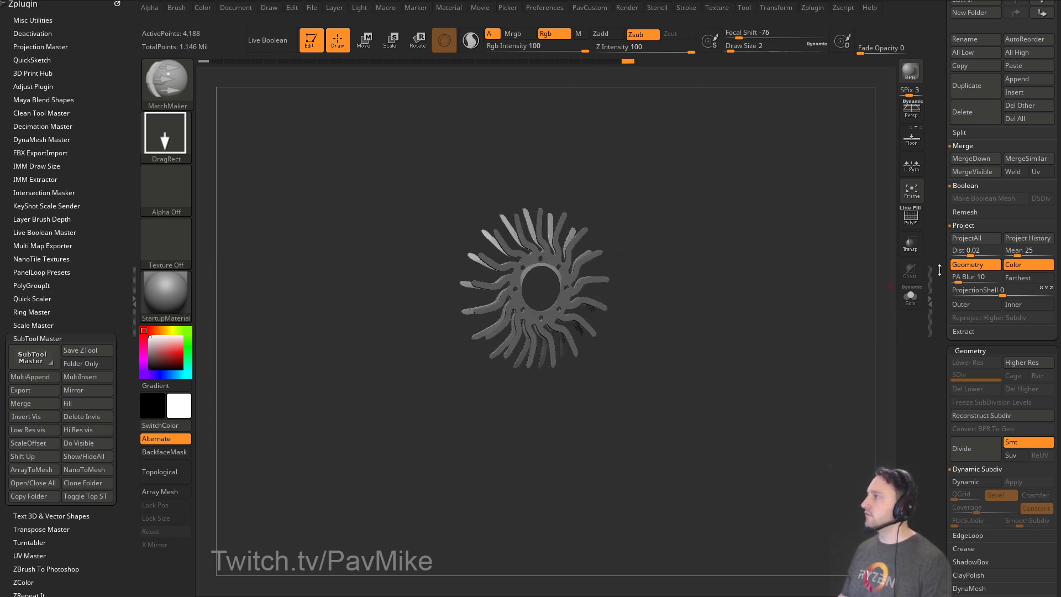
Delete the two leftover sun subtools, aangHead002 and aangHead003.
scroll(940, 269, up, 10)
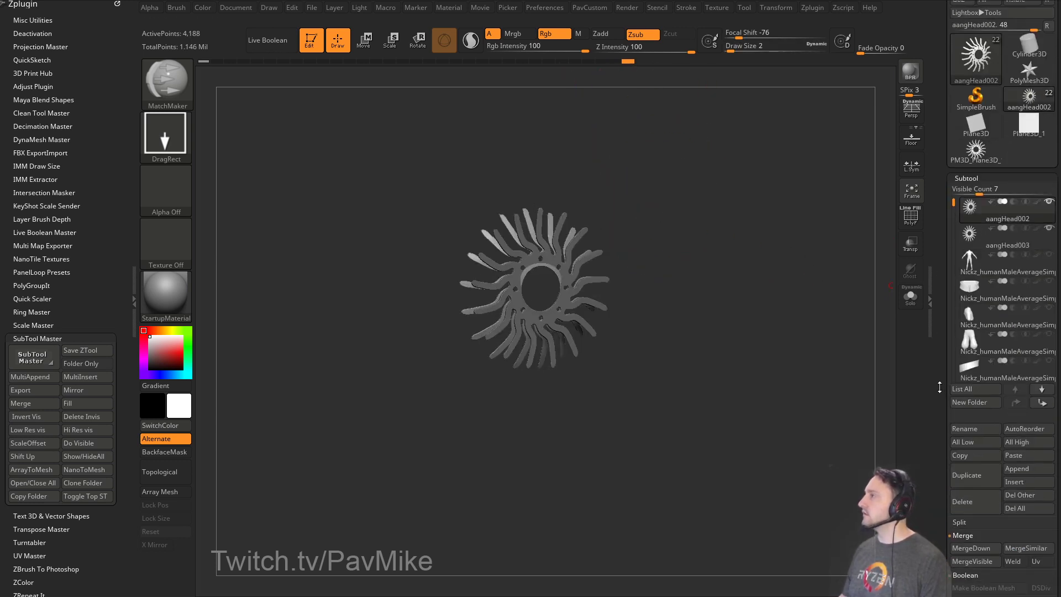
click(966, 495)
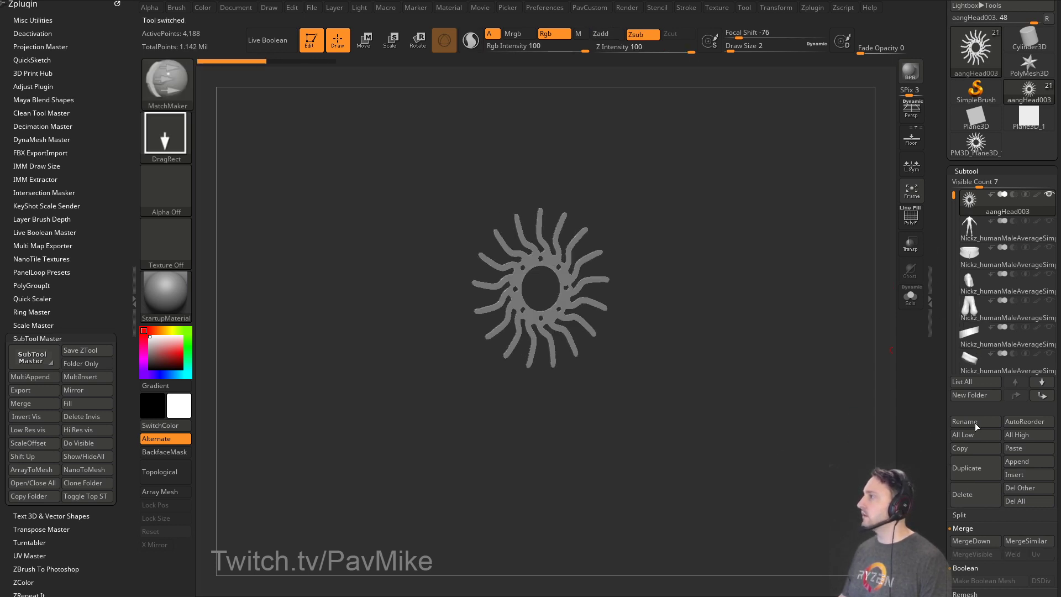
click(970, 493)
Duplicate aangHead001 from the AangFace folder to the top of the subtool list and lower the copy's subdivision level.
drag(953, 198, 955, 235)
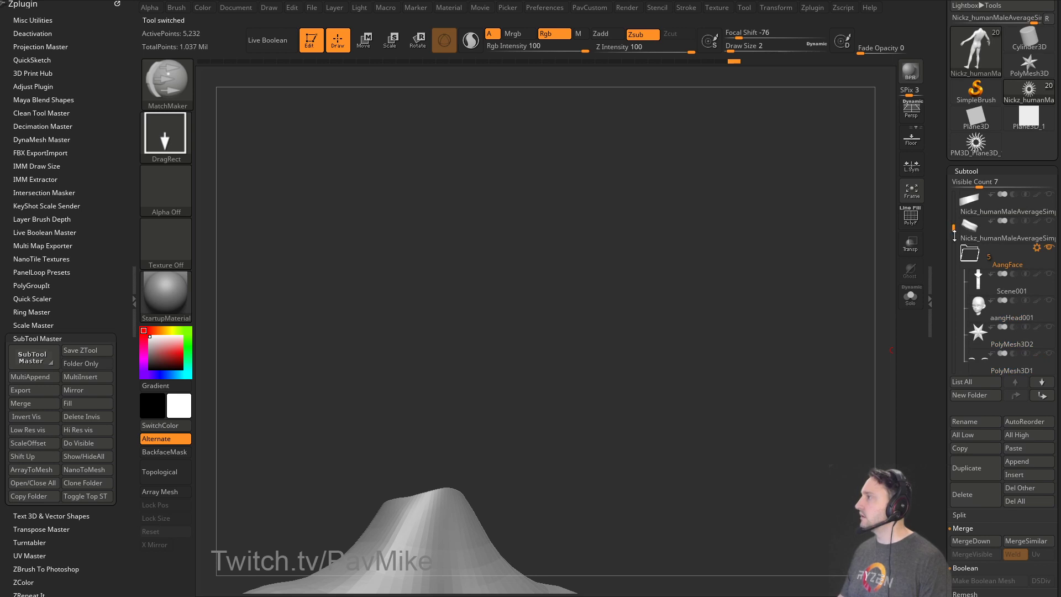
click(999, 314)
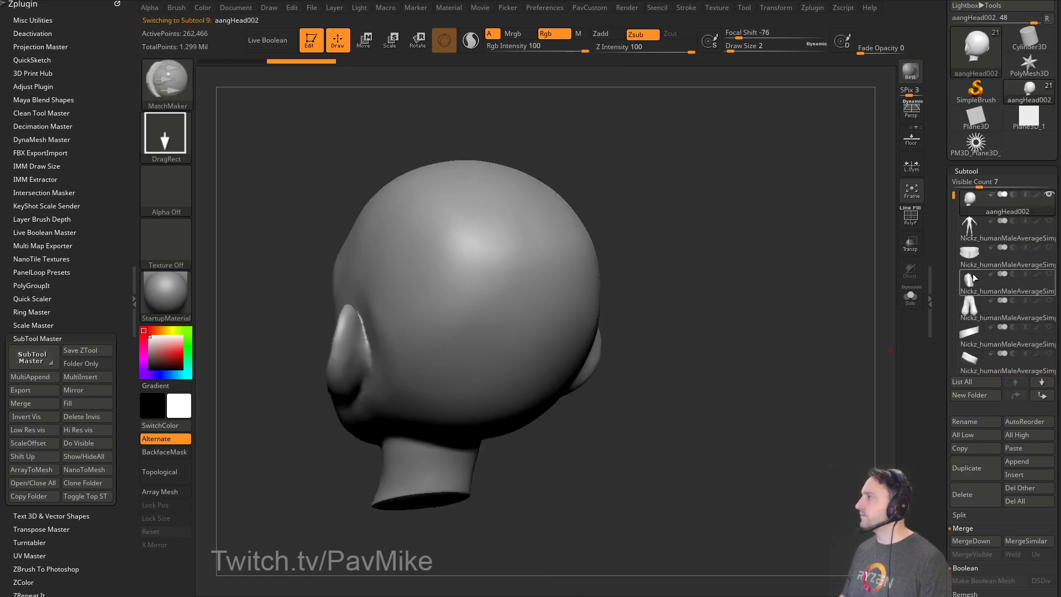
drag(949, 303, 943, 188)
click(983, 293)
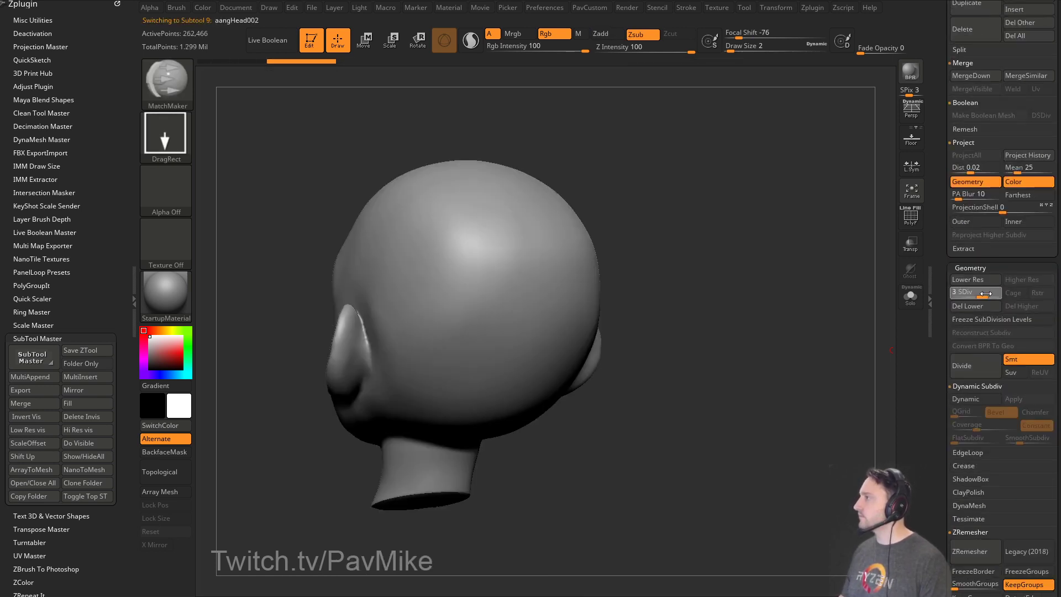
click(1007, 267)
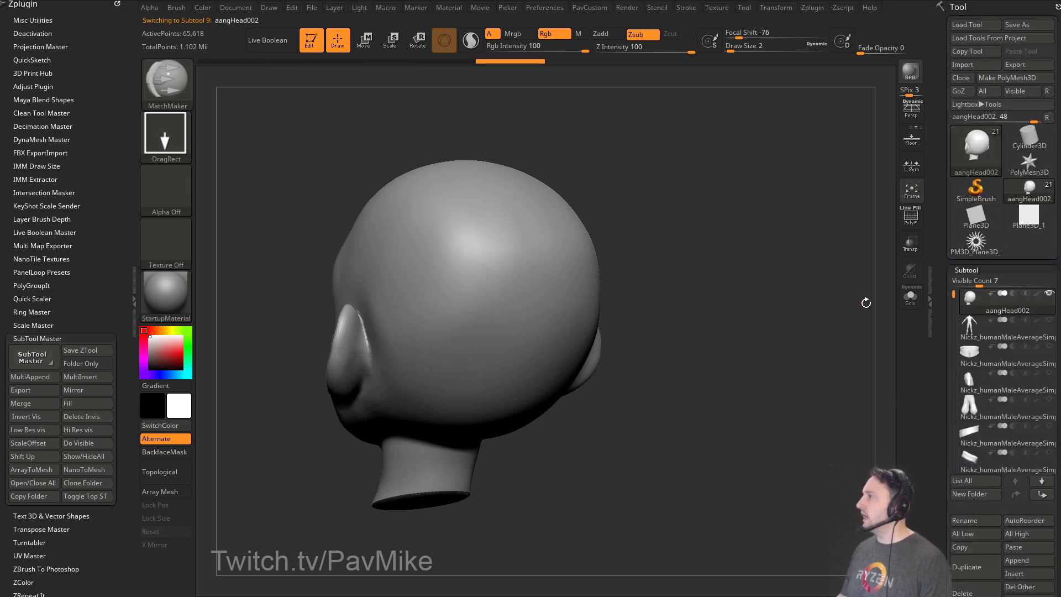
Show the head's polyframe and select the custom sun InsertMesh brush.
click(901, 224)
drag(812, 266, 804, 299)
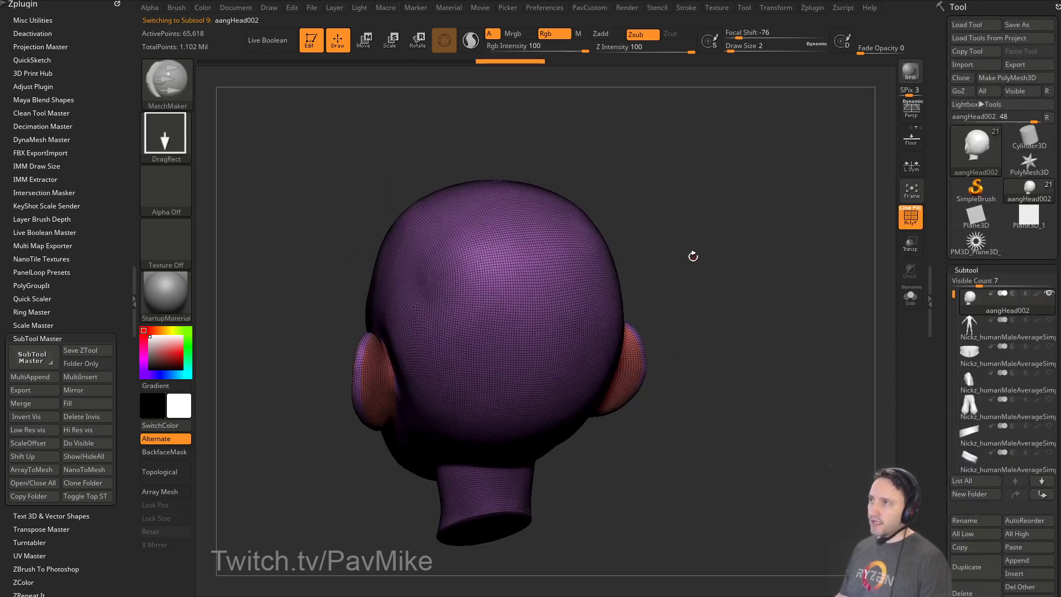
key(b)
click(918, 544)
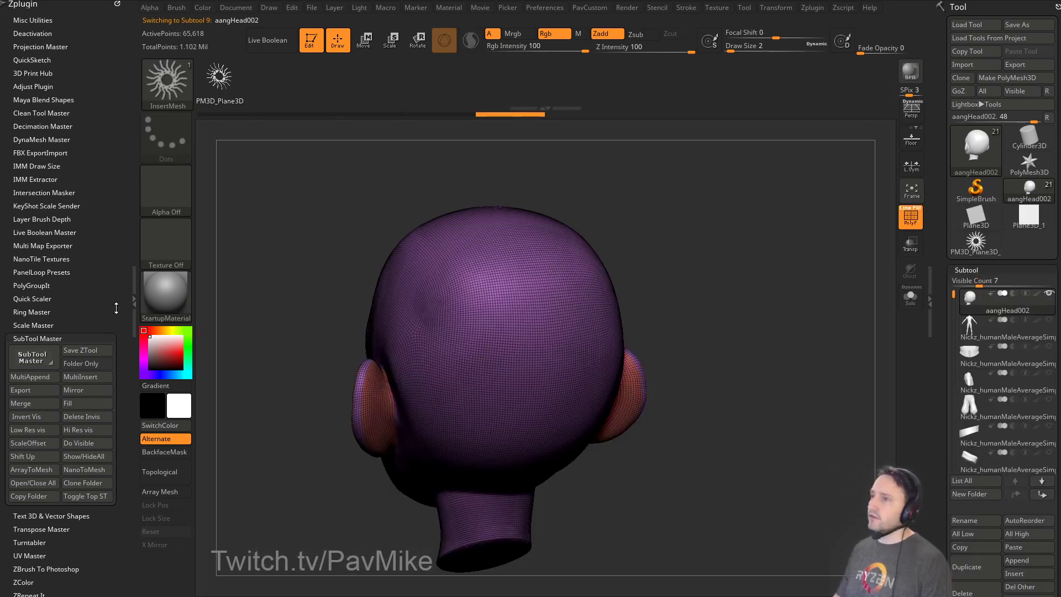
Dock the Brush palette in the side tray and bring its lower settings into reach.
mouse_move(94, 291)
mouse_down()
mouse_move(94, 191)
mouse_move(78, 327)
mouse_up()
click(116, 7)
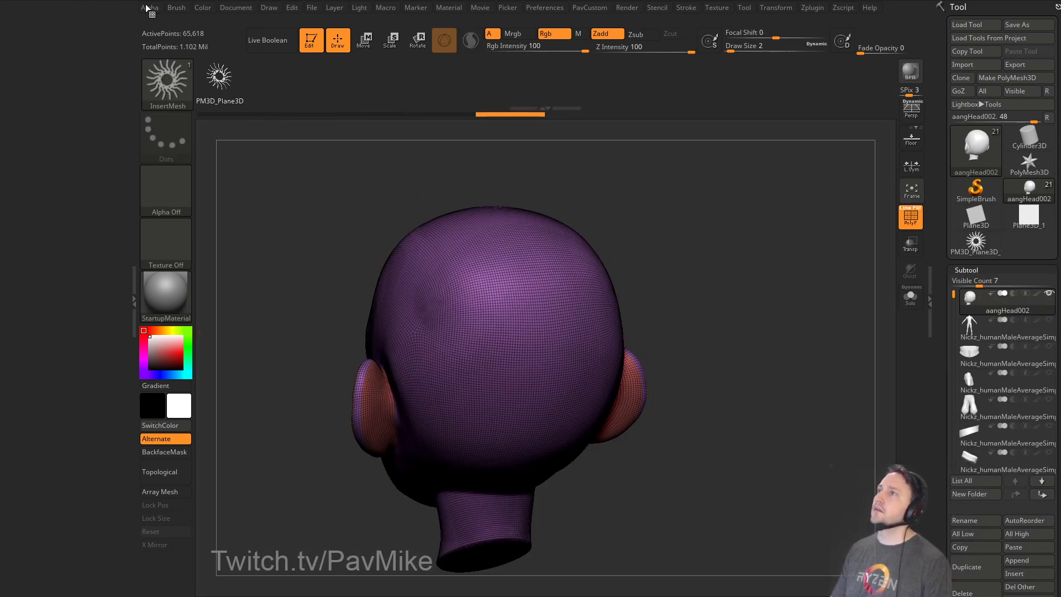
click(178, 8)
drag(171, 17, 61, 80)
drag(125, 408, 111, 304)
drag(94, 368, 97, 347)
Set the draw size to 14 and raise the sun InsertMesh brush's Projection Strength to 100.
key(s)
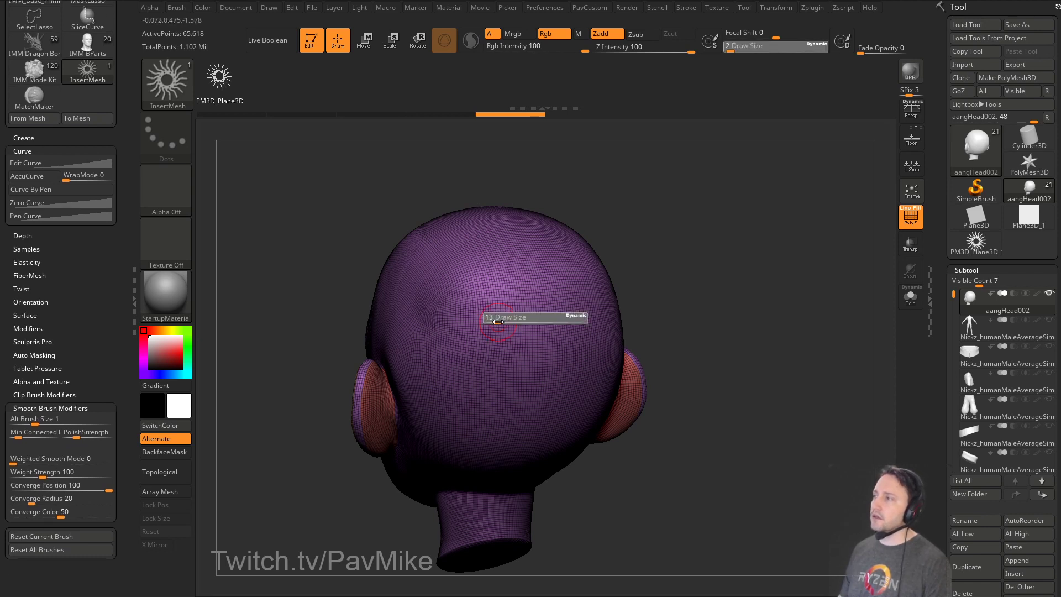
drag(488, 319, 497, 319)
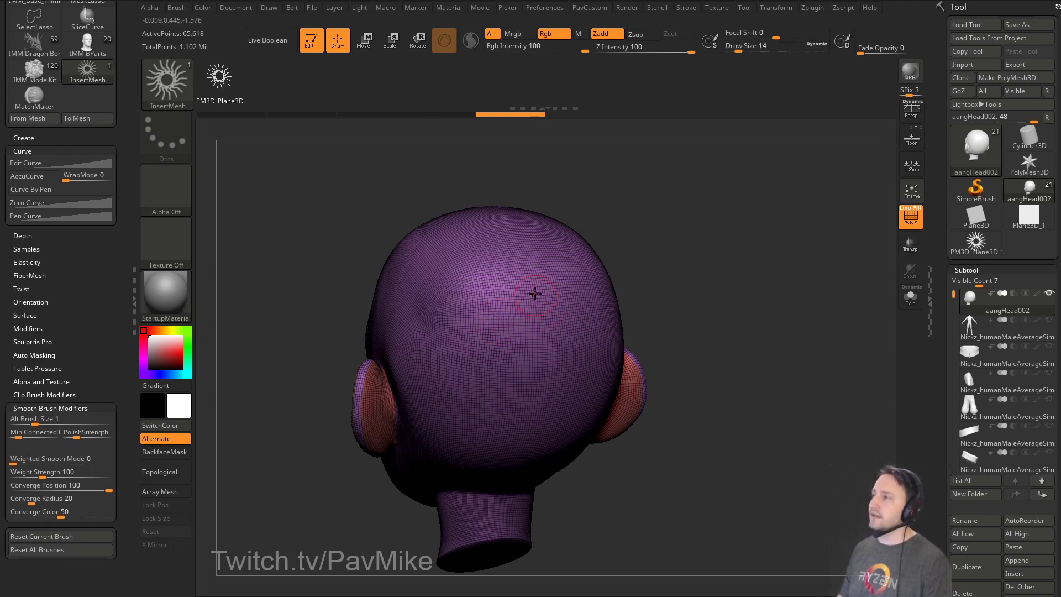
drag(97, 357, 74, 338)
key(shift)
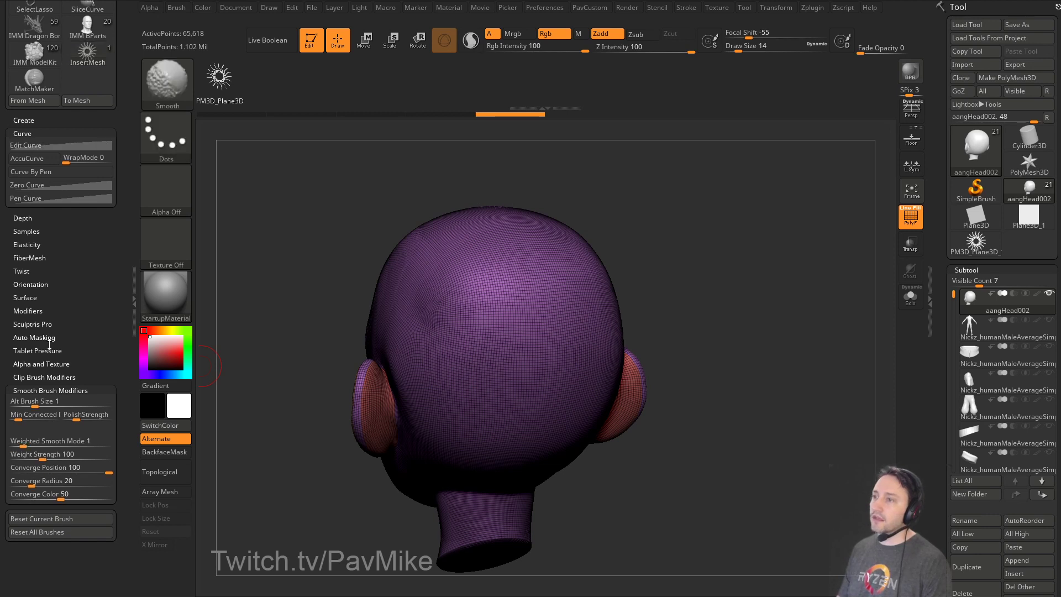
click(37, 310)
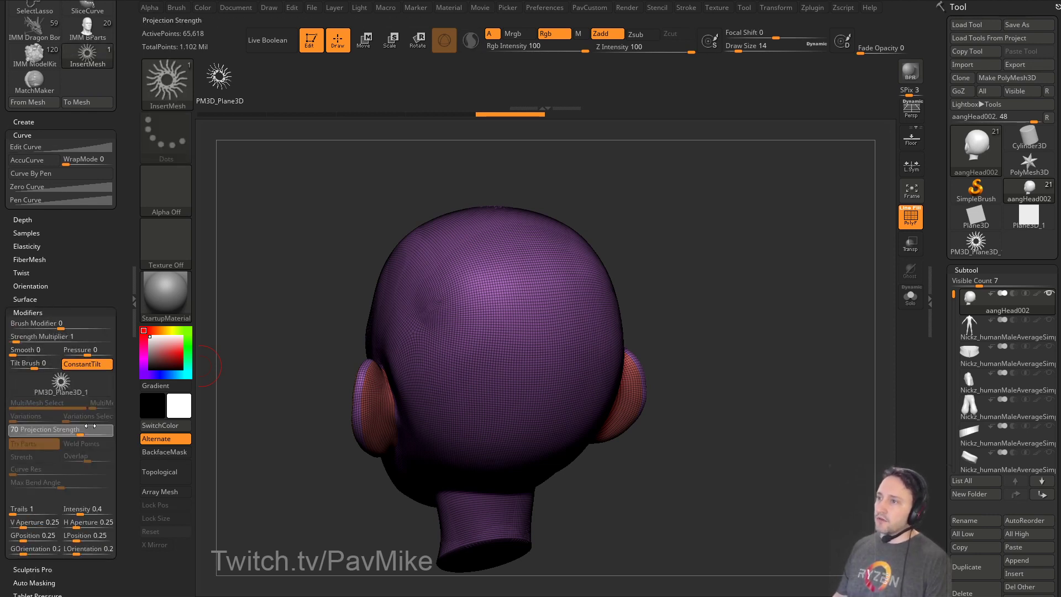
drag(843, 279, 859, 272)
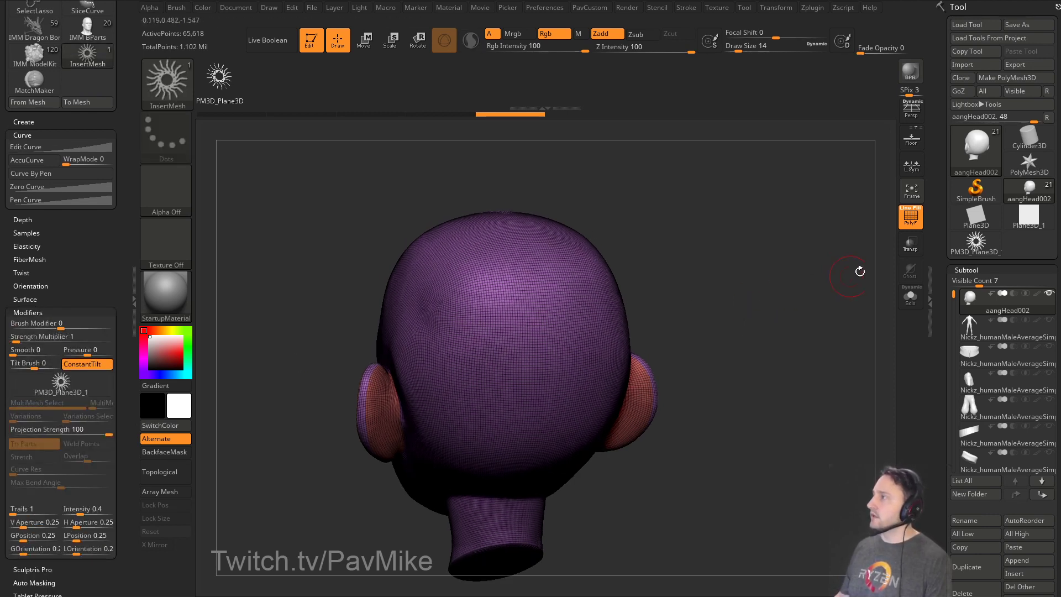
Hide the polyframe and insert a large sun mesh on the back of the head so it follows the curvature.
click(911, 216)
drag(540, 301, 548, 412)
drag(727, 332, 743, 316)
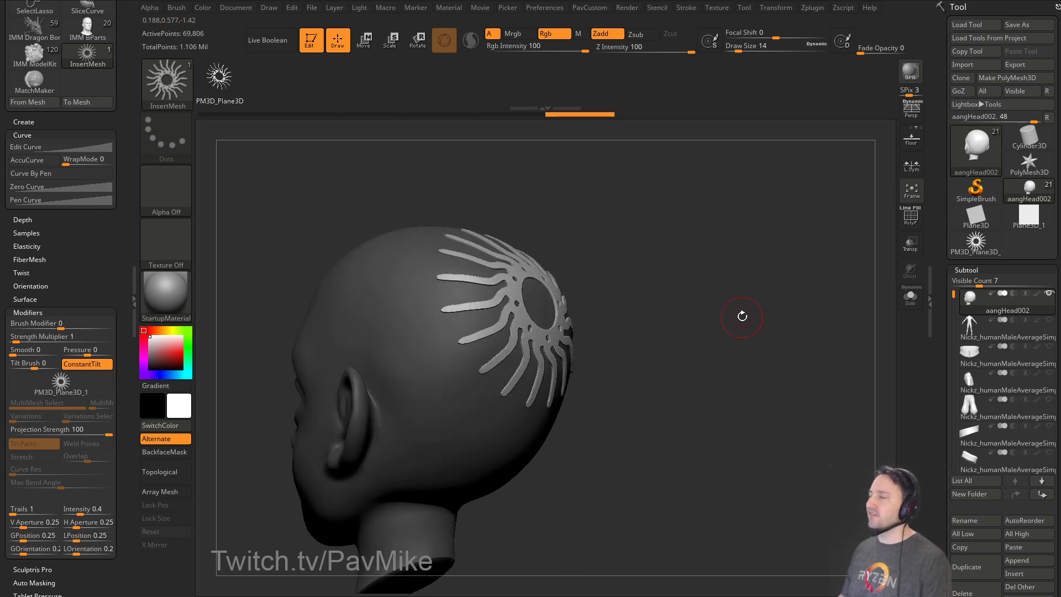
Inspect how closely the inserted sun follows the back of the head from the side and rear.
drag(734, 270, 683, 280)
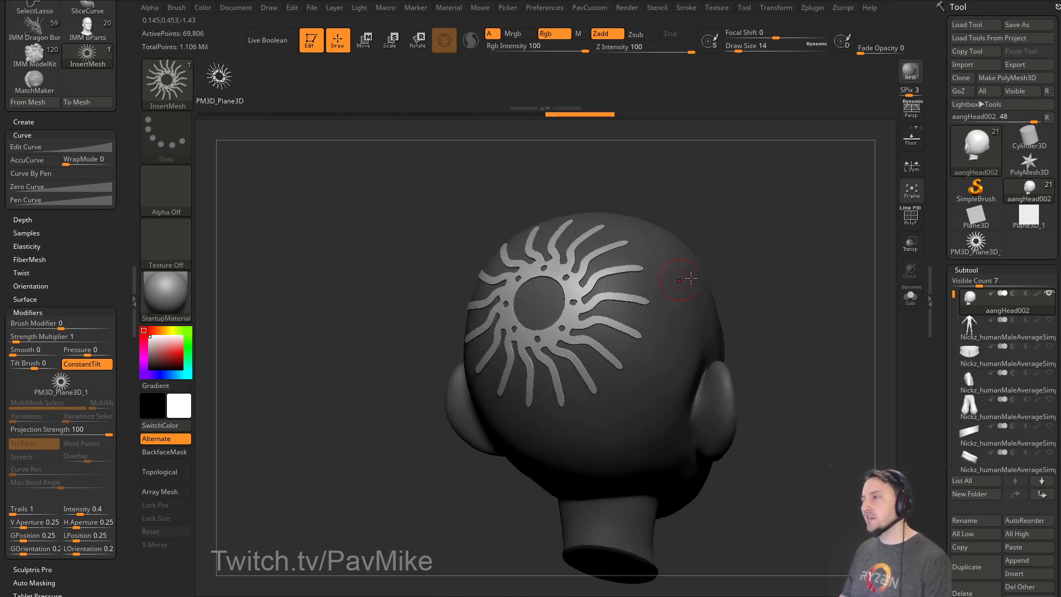
drag(748, 272, 731, 258)
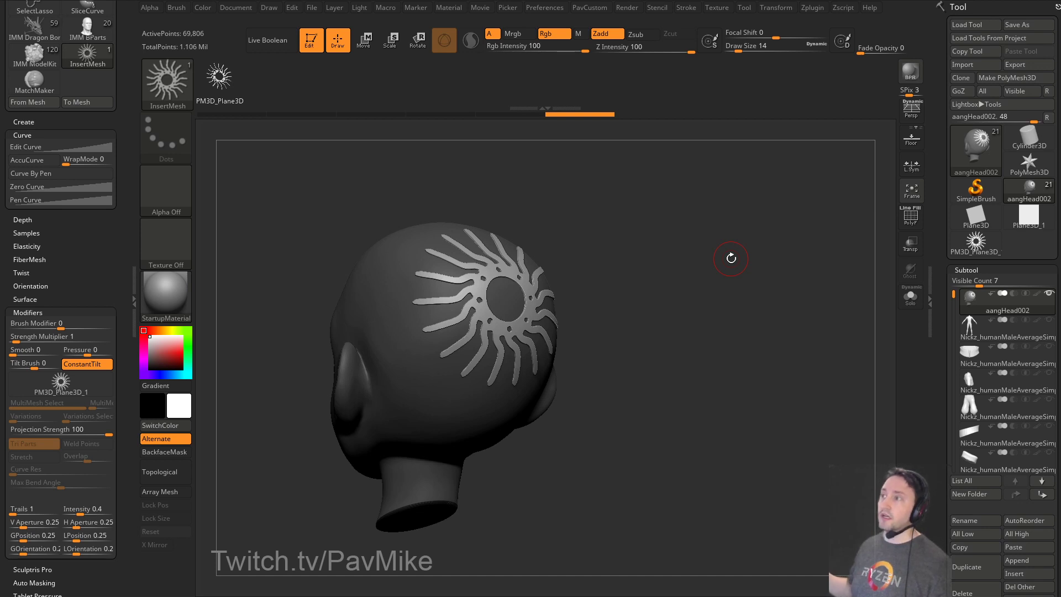
drag(679, 250, 729, 244)
key(s)
click(682, 244)
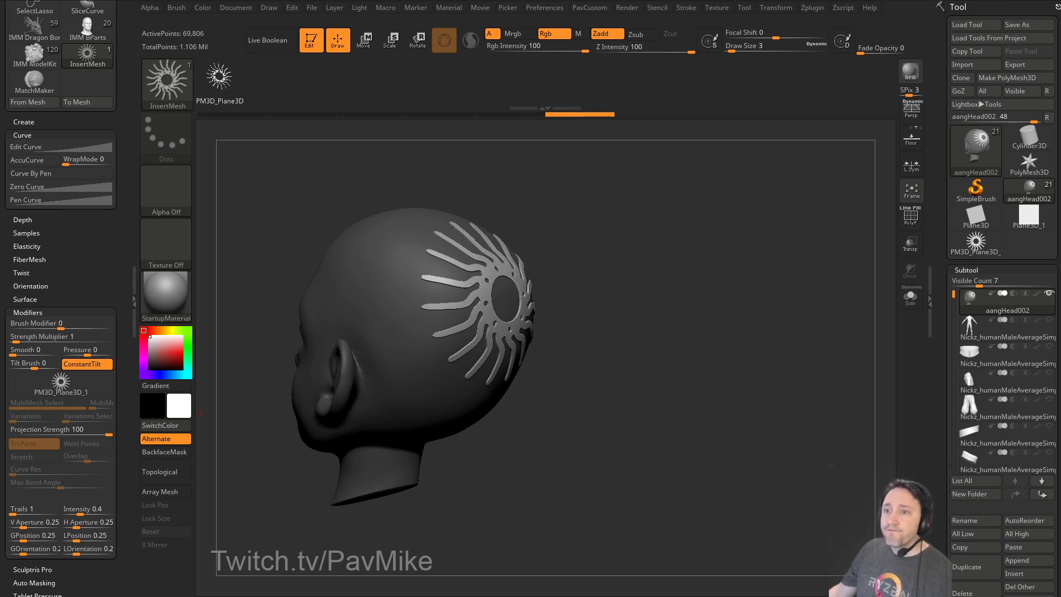
drag(668, 295, 690, 309)
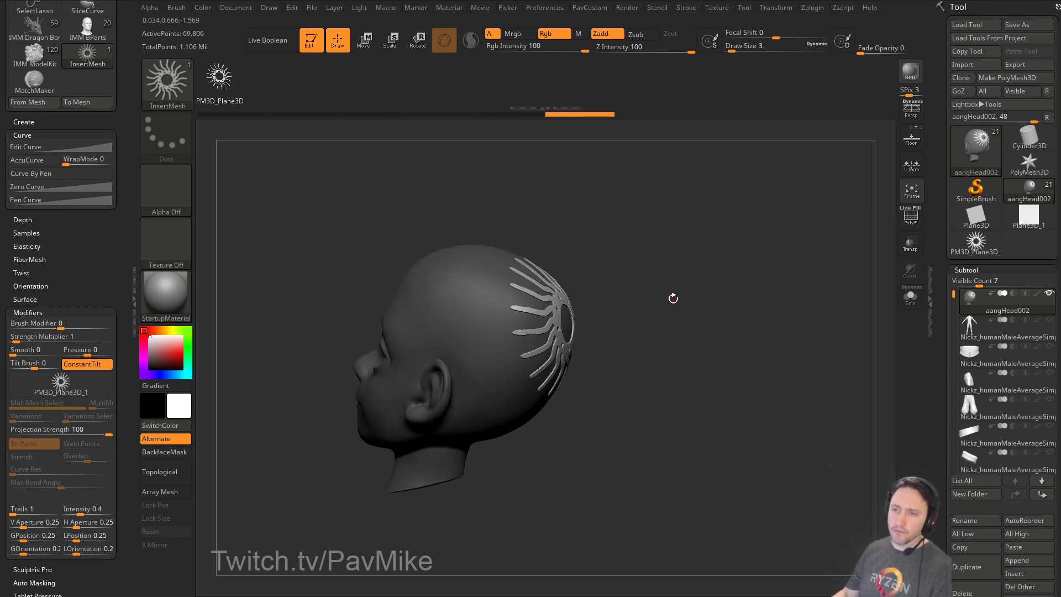
key(s)
mouse_move(652, 281)
mouse_down()
mouse_move(663, 282)
mouse_move(658, 299)
mouse_move(595, 307)
mouse_up()
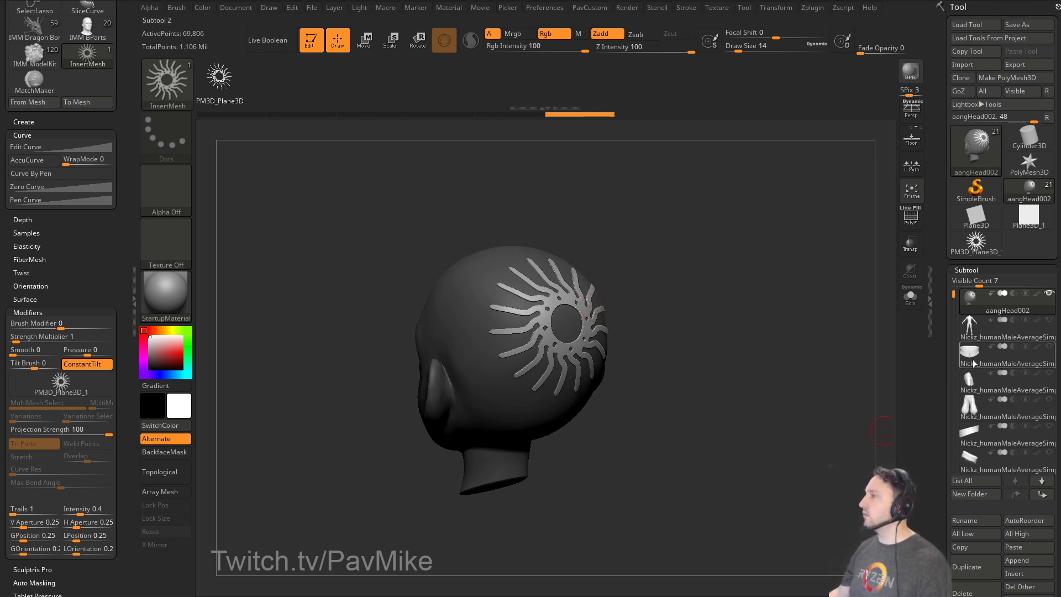
Delete the aangHead002 subtool carrying the sun and make all of the character's subtools visible, including the body.
click(968, 331)
scroll(969, 547, down, 3)
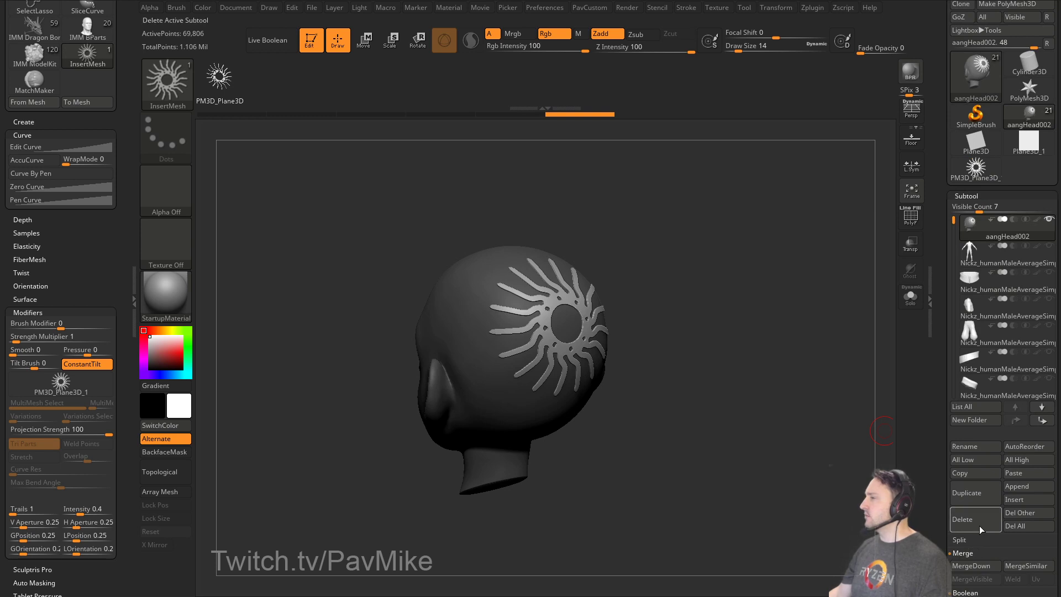
click(976, 520)
click(1010, 260)
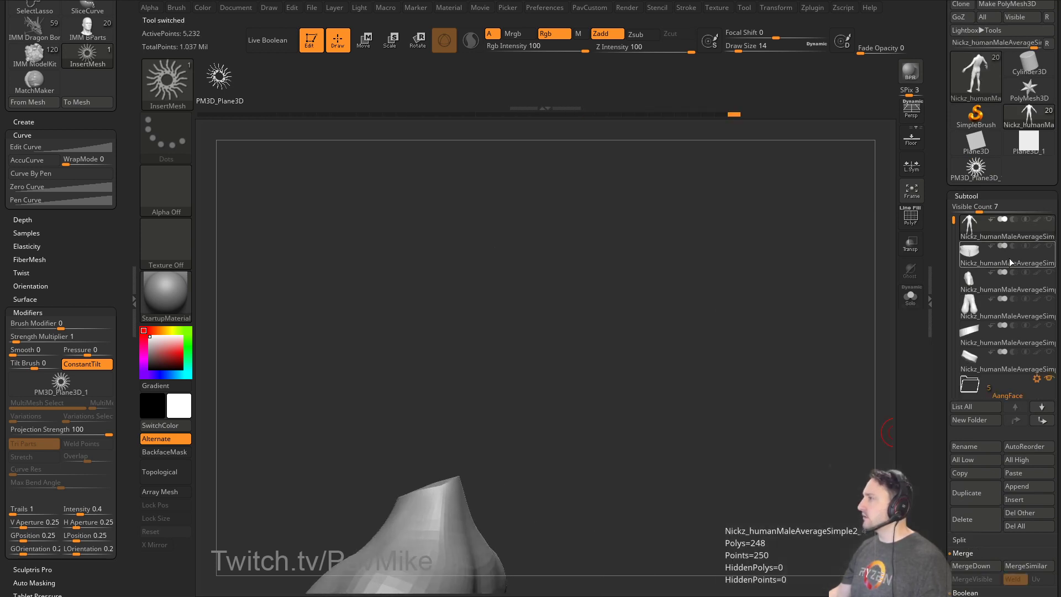
shift+click(1048, 223)
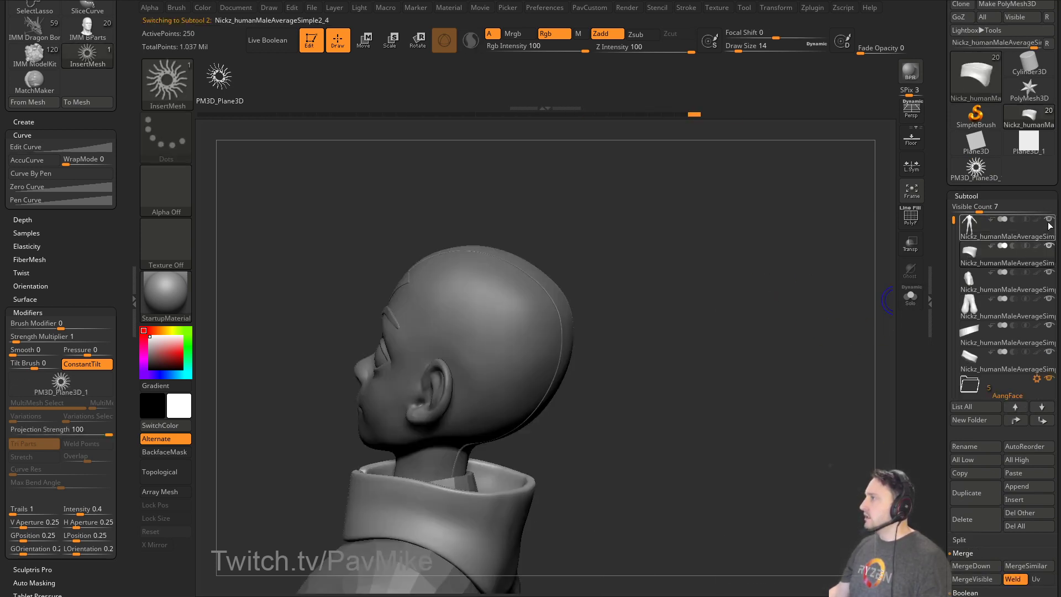
drag(729, 275, 700, 195)
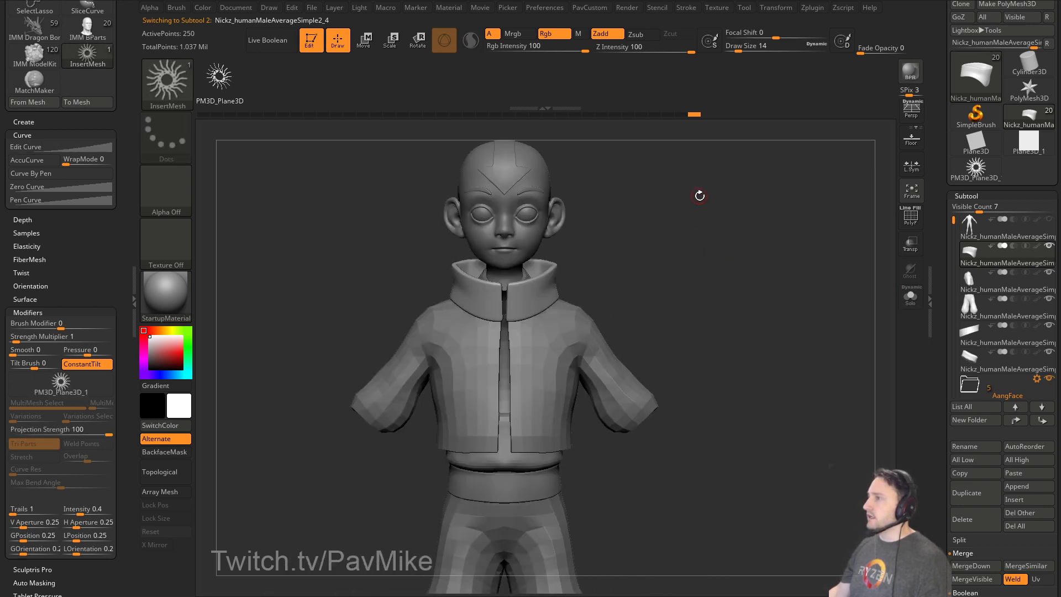
click(1048, 219)
Switch to the Standard brush and make the character's body the active subtool, with the lower legs in view.
key(s)
key(b)
key(s)
key(t)
alt+click(611, 313)
mouse_move(698, 316)
alt+mouse_down()
mouse_move(657, 309)
mouse_move(741, 284)
mouse_move(805, 296)
mouse_move(746, 303)
mouse_move(711, 282)
mouse_move(749, 362)
alt+mouse_up()
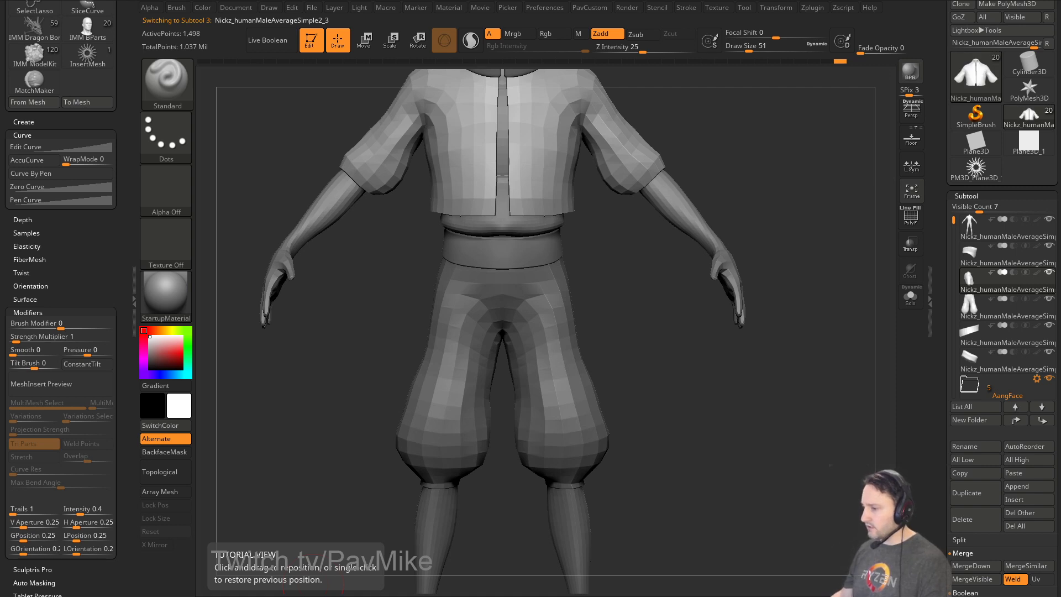
alt+click(580, 509)
alt+drag(681, 466, 645, 335)
drag(643, 391, 745, 313)
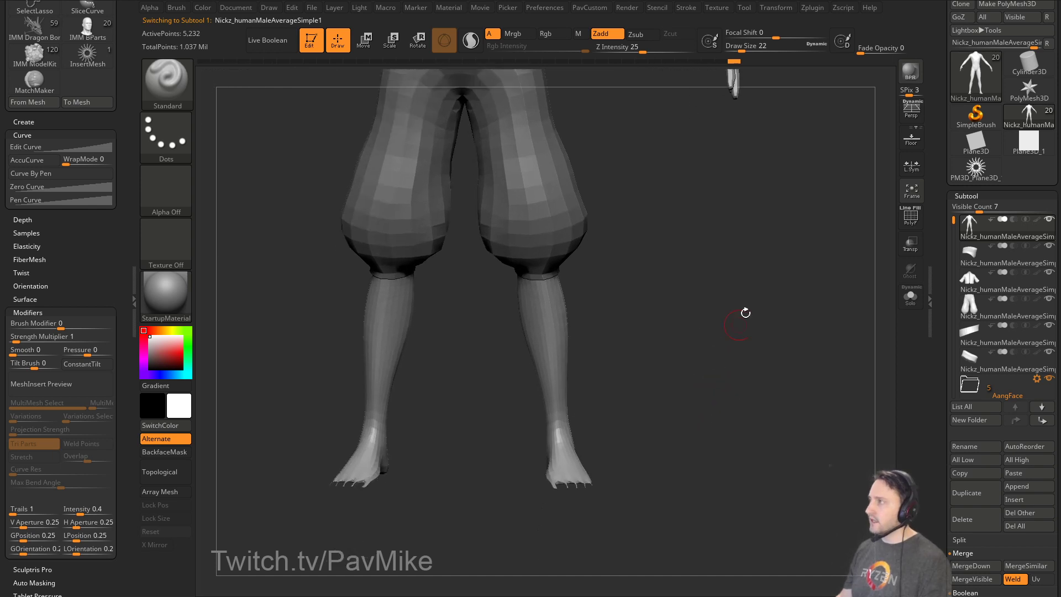
Show the body's polyframe and isolate it in Solo mode to work on the lower leg and foot.
click(907, 220)
mouse_move(801, 359)
mouse_down()
mouse_move(739, 379)
mouse_move(807, 464)
mouse_move(708, 360)
mouse_move(795, 353)
mouse_up()
click(910, 296)
alt+drag(696, 407, 710, 350)
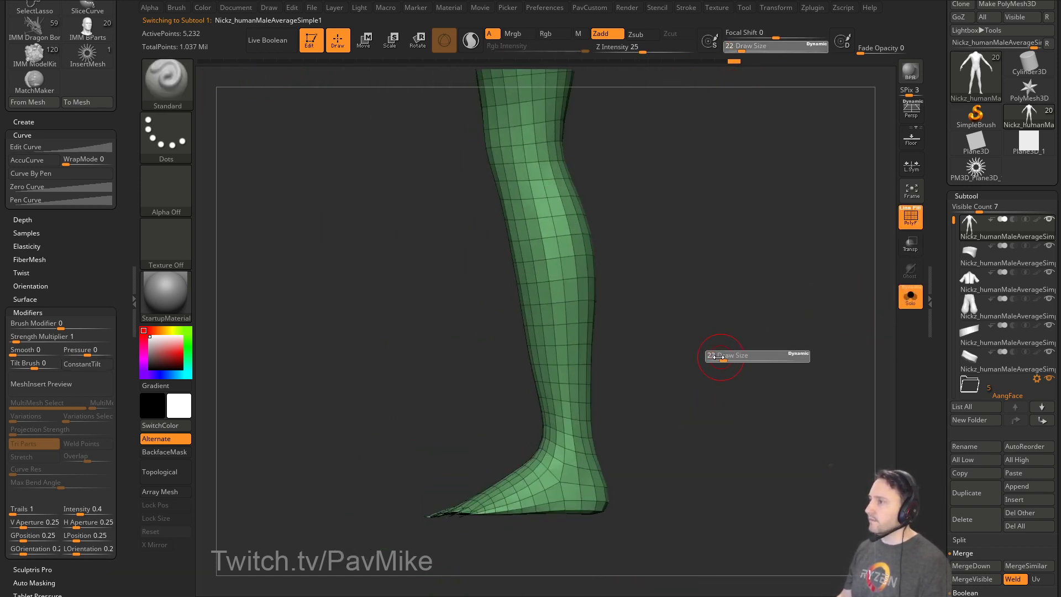
Choose the SelectLasso selection brush and hide the toes of both feet, including the stray polygons at the cut.
key(ctrl+shift)
key(b)
click(500, 143)
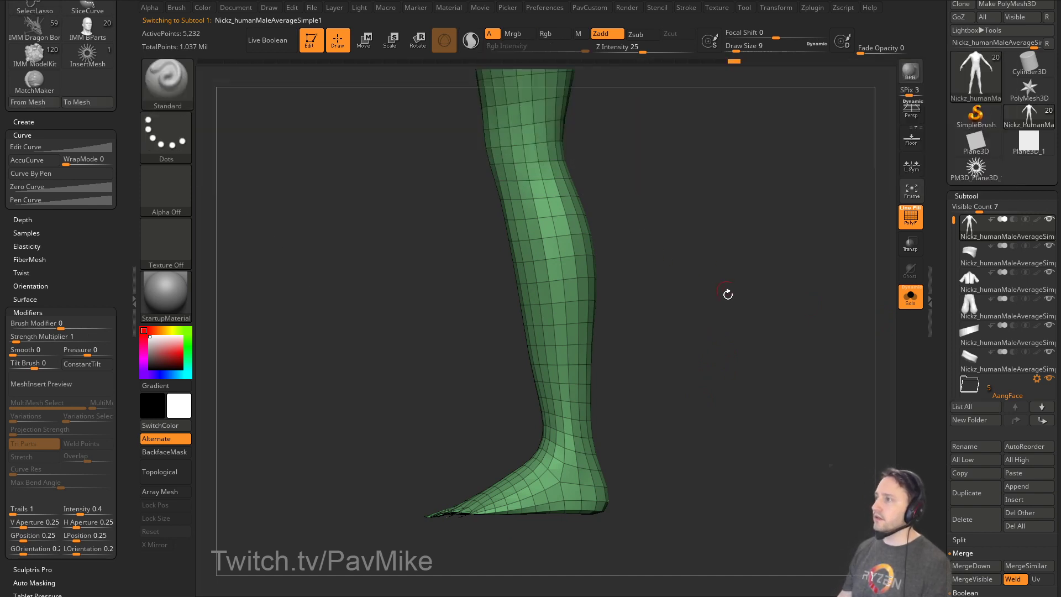
drag(727, 293, 680, 352)
key(s)
mouse_move(377, 189)
alt+mouse_down()
mouse_move(585, 372)
mouse_move(481, 351)
mouse_move(502, 305)
alt+mouse_up()
mouse_move(443, 391)
ctrl+shift+mouse_down()
mouse_move(519, 241)
mouse_move(516, 189)
mouse_move(276, 345)
ctrl+shift+mouse_up()
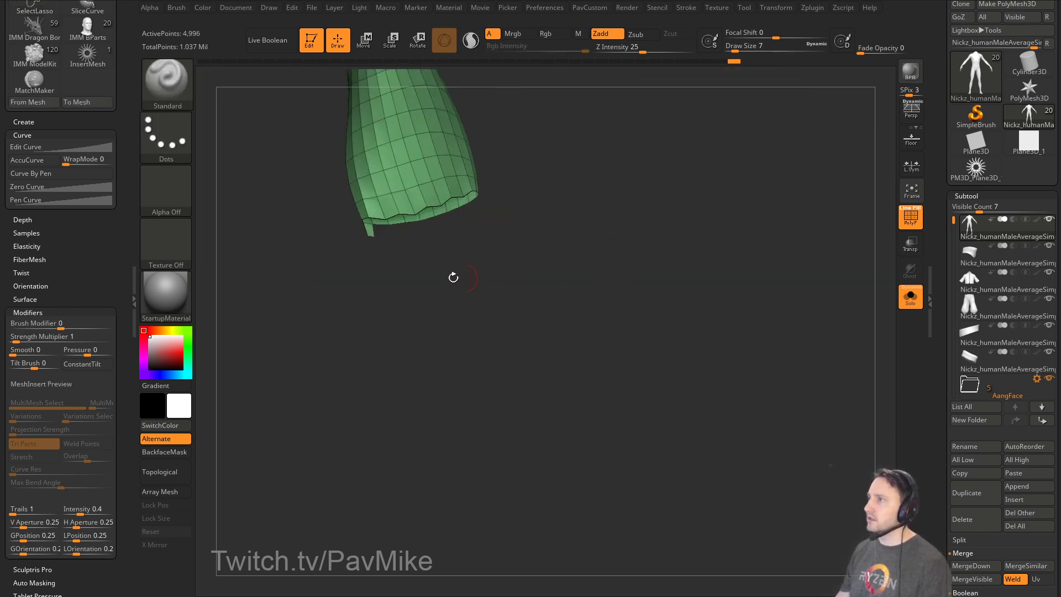
mouse_move(387, 229)
ctrl+shift+mouse_down()
mouse_move(358, 279)
mouse_move(381, 276)
mouse_move(387, 229)
ctrl+shift+mouse_up()
Delete the hidden toe geometry and close the open holes at the front of both feet.
key(2)
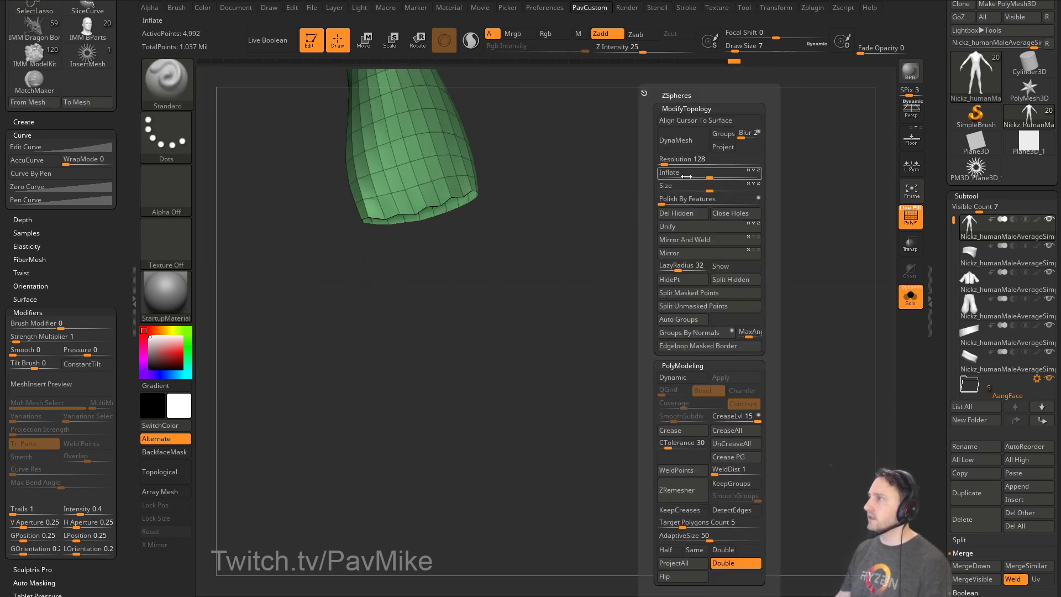
click(682, 213)
alt+drag(622, 250, 731, 297)
key(2)
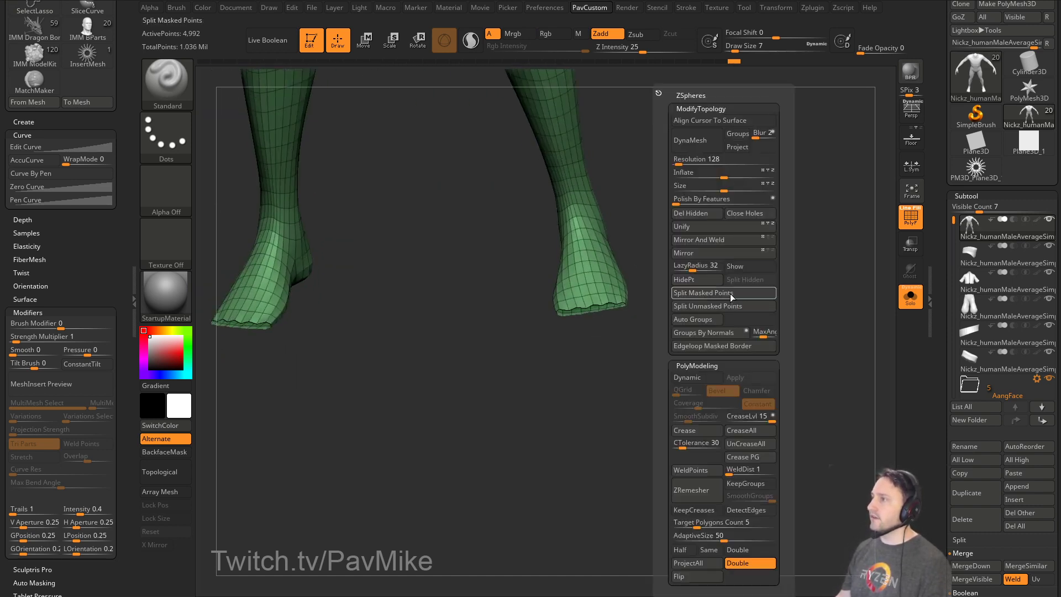
click(744, 217)
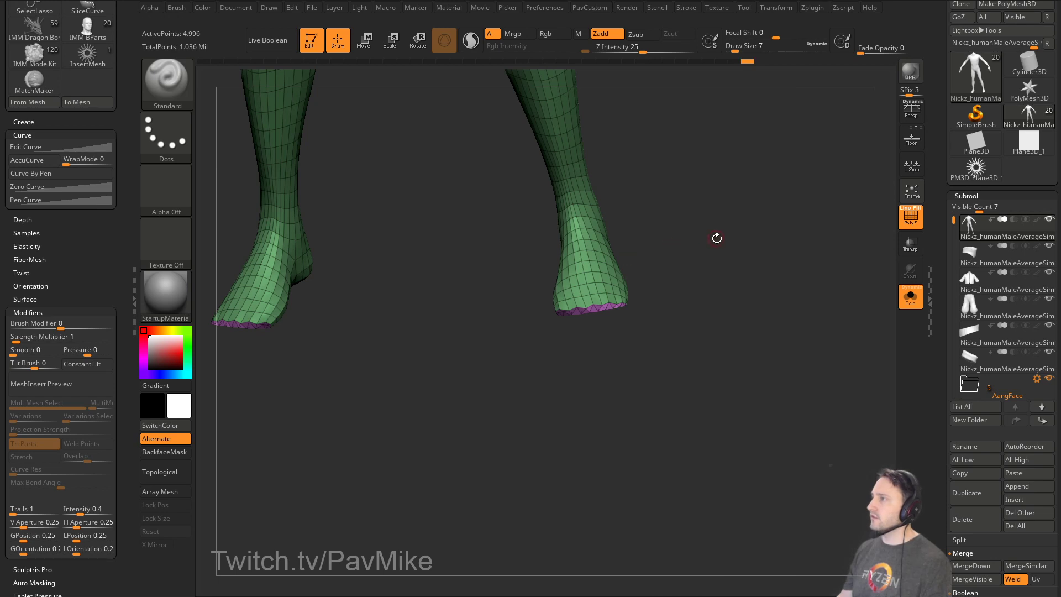
Activate the ZModeler brush and set its edge action to Delete for the triangulated toe caps.
mouse_move(655, 279)
mouse_down()
mouse_move(711, 282)
mouse_move(754, 334)
mouse_move(746, 348)
mouse_move(755, 285)
mouse_move(746, 315)
mouse_up()
key(b)
key(z)
key(m)
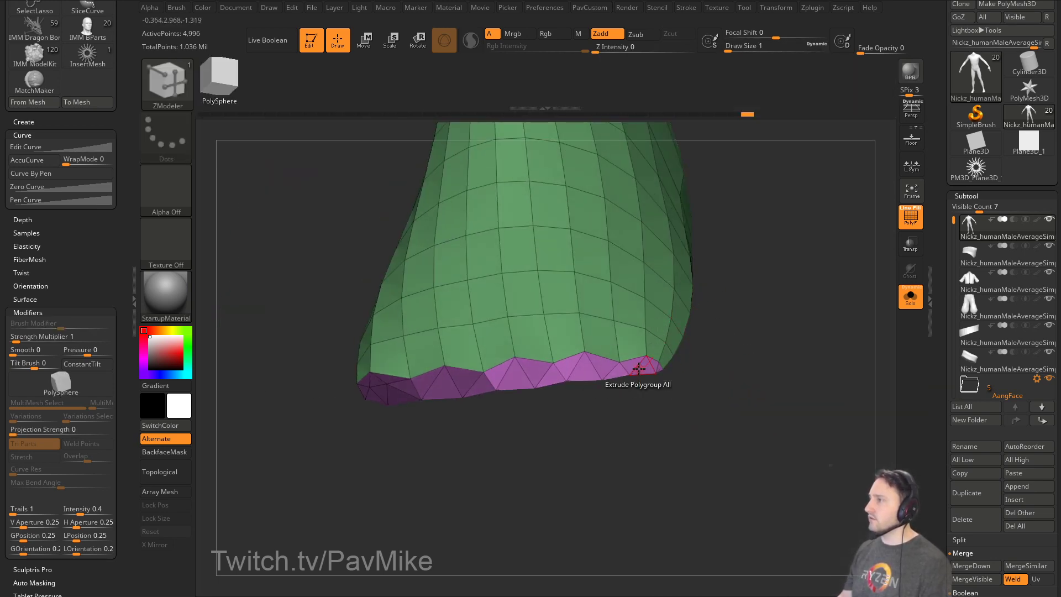
key(space)
click(521, 359)
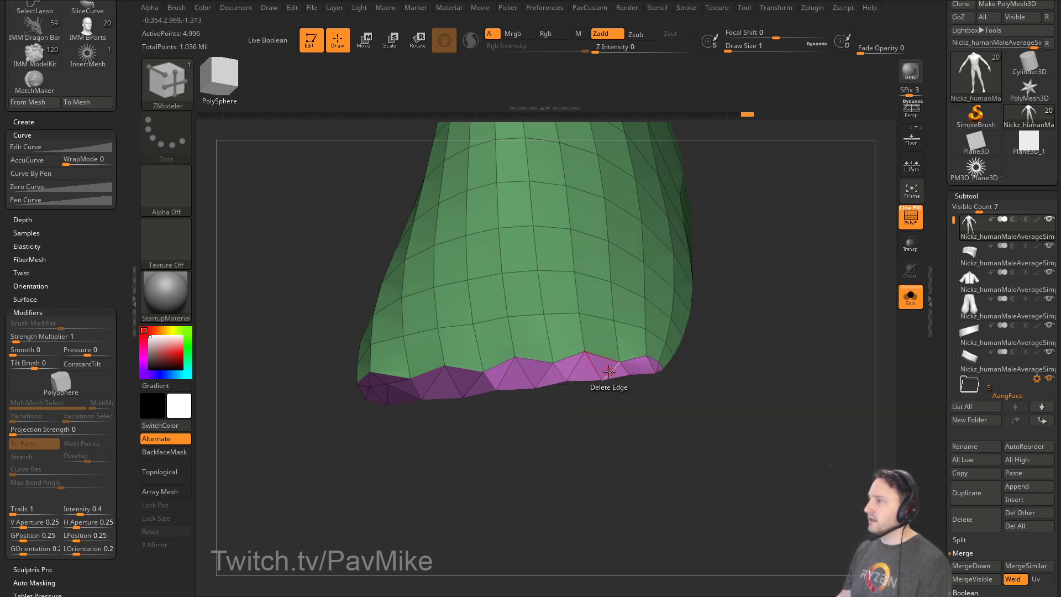
Remove an extra vertex from the dense triangle fan at the side of the purple toe cap.
drag(498, 433, 505, 387)
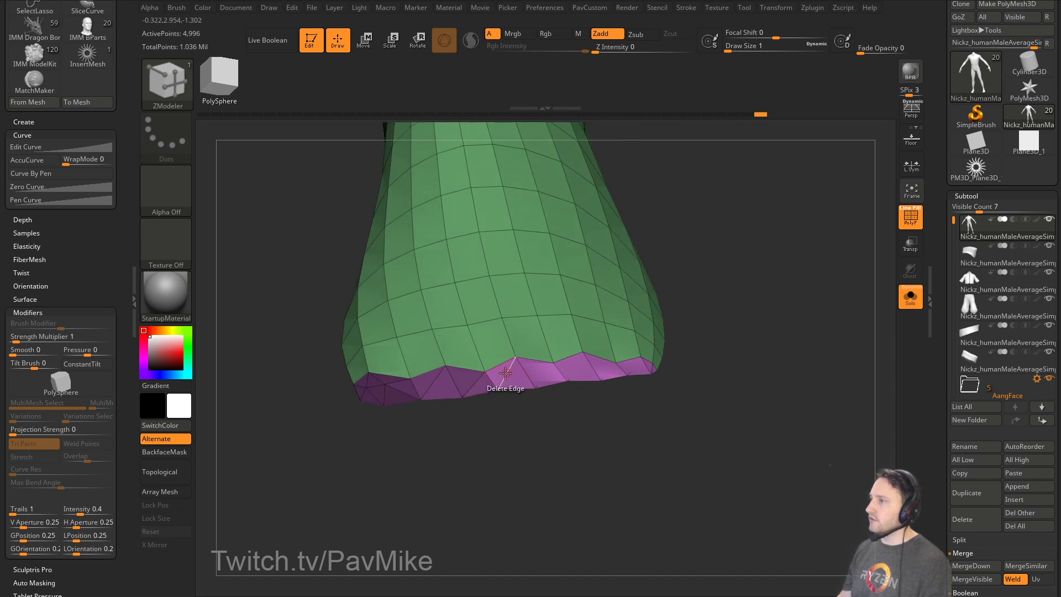
drag(441, 436, 467, 418)
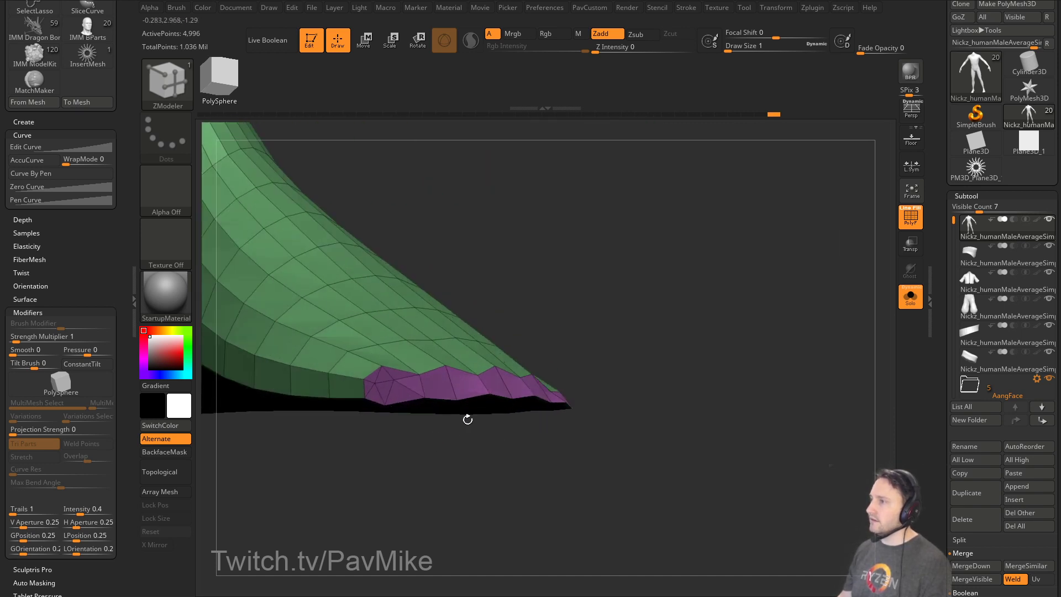
drag(627, 266, 409, 401)
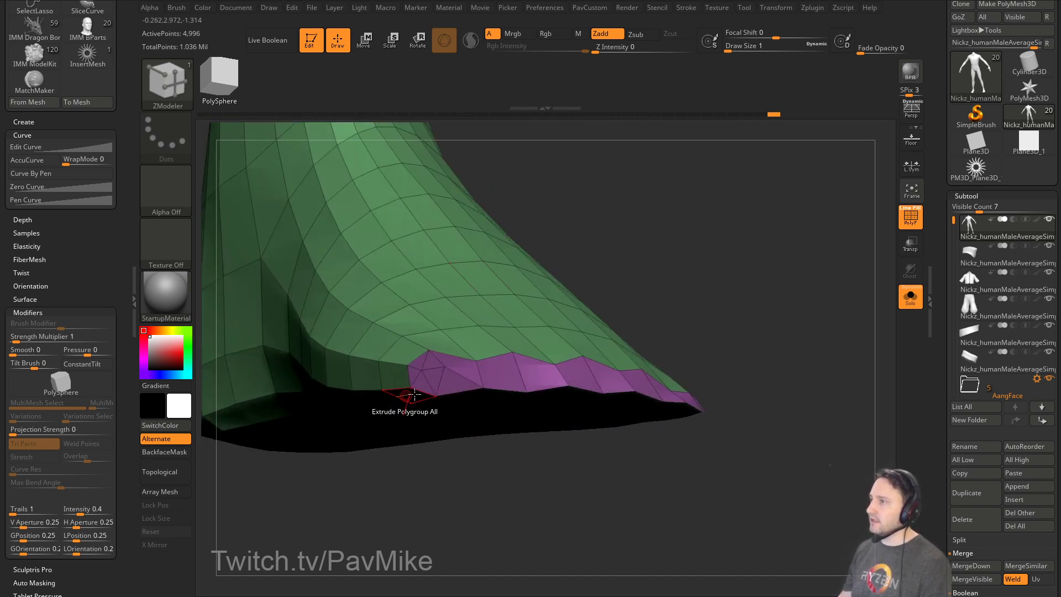
key(space)
click(340, 349)
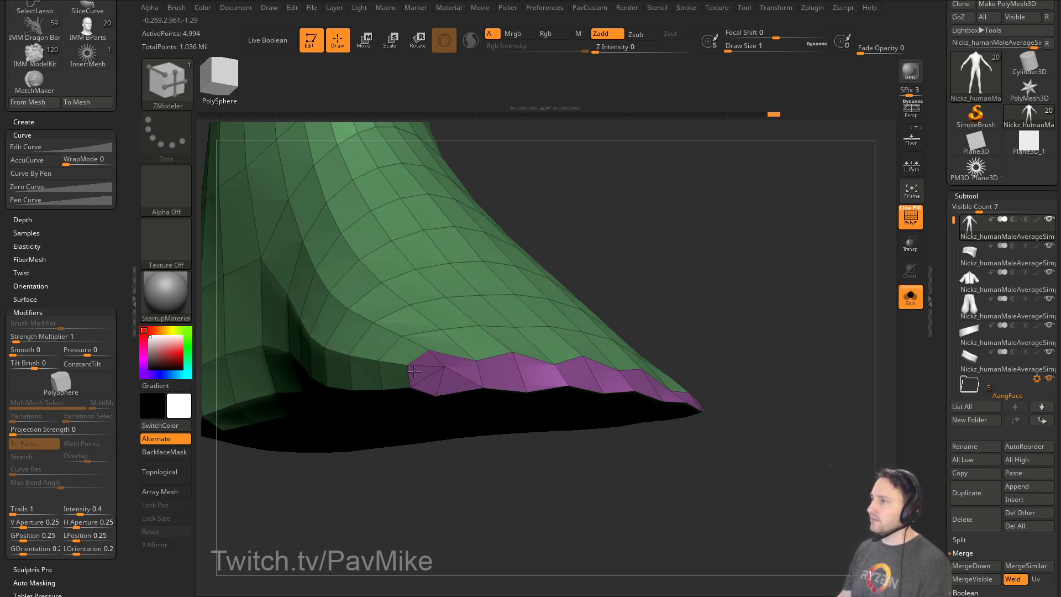
Briefly try the Move brush on the foot, return to ZModeler and set the edge action to Delete.
key(b)
key(m)
key(v)
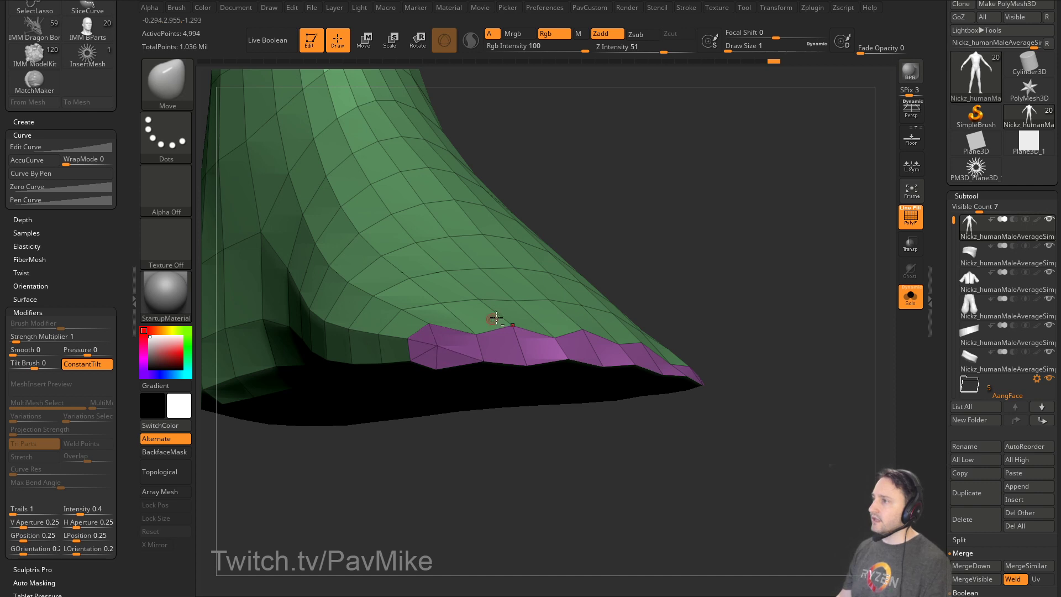
key(b)
key(z)
key(m)
key(space)
click(336, 346)
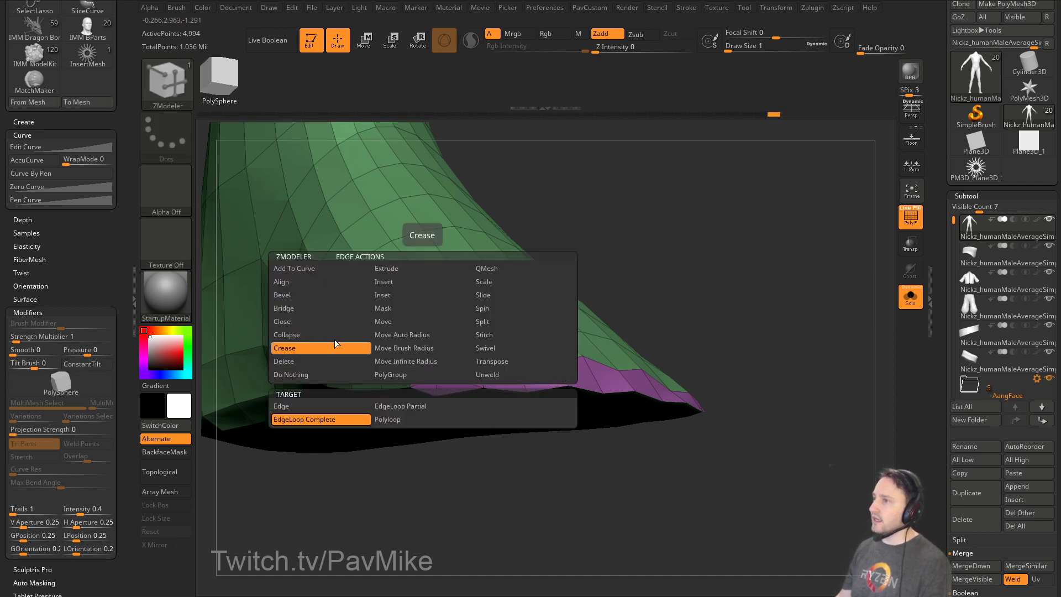
click(332, 361)
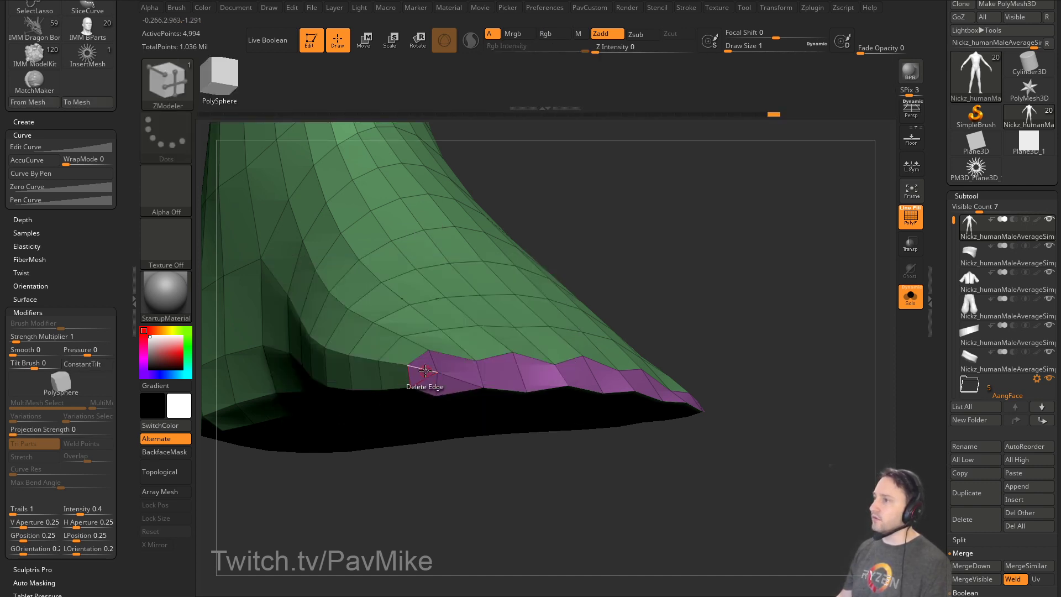
Combine the purple toe caps and the rest of the visible body mesh into a single polygroup.
drag(805, 360, 746, 378)
drag(643, 436, 545, 399)
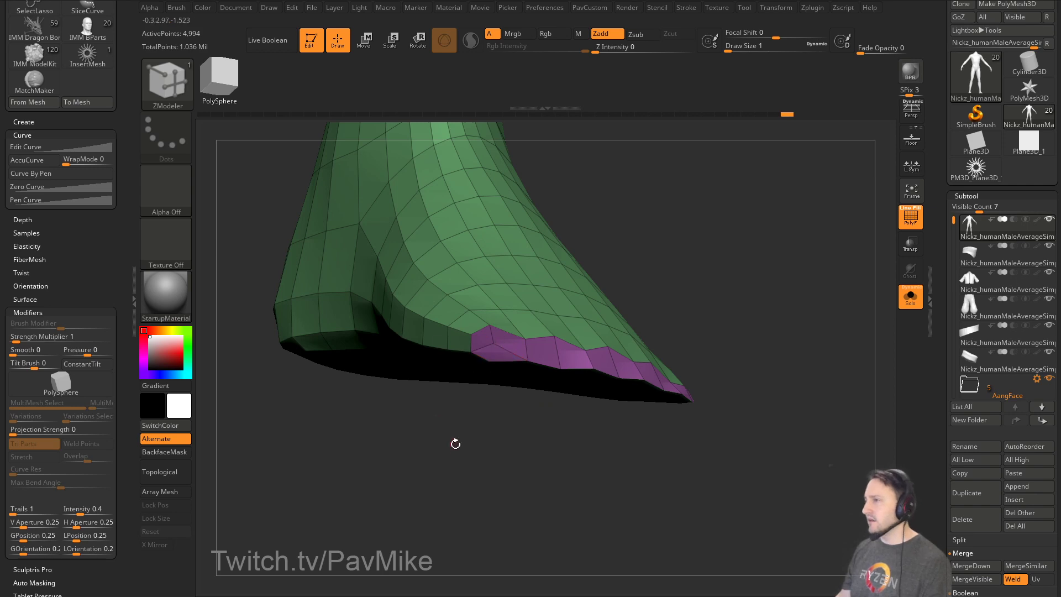
mouse_move(455, 440)
mouse_down()
mouse_move(453, 396)
mouse_move(449, 438)
mouse_move(616, 438)
mouse_move(704, 457)
mouse_move(798, 278)
mouse_move(715, 355)
mouse_up()
key(ctrl+shift)
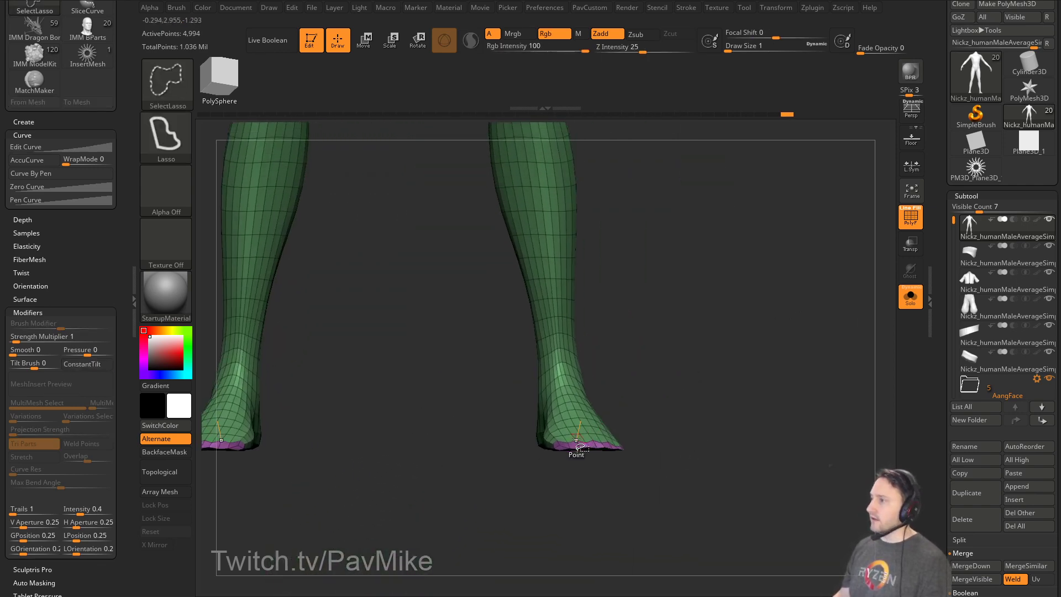
key(ctrl+w)
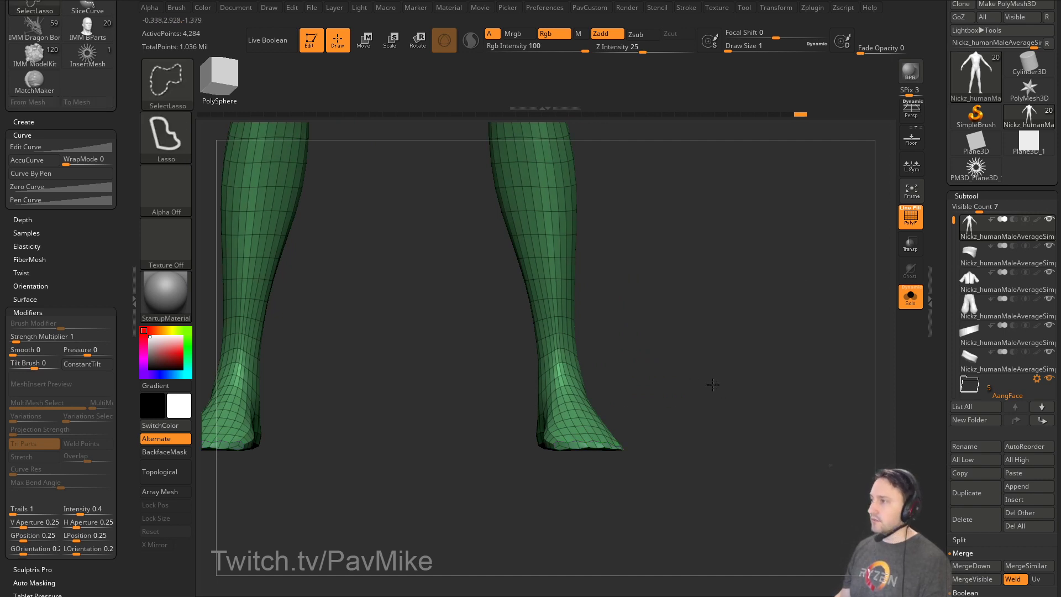
Unhide the rest of the body mesh and leave solo mode so the clothing subtools display with it.
ctrl+shift+click(713, 384)
mouse_move(715, 382)
alt+mouse_down()
mouse_move(748, 356)
mouse_move(755, 371)
alt+mouse_up()
key(s)
key(b)
key(s)
key(t)
key(s)
click(910, 297)
mouse_move(846, 331)
mouse_down()
mouse_move(787, 359)
mouse_move(760, 429)
mouse_up()
shift+drag(583, 448, 608, 329)
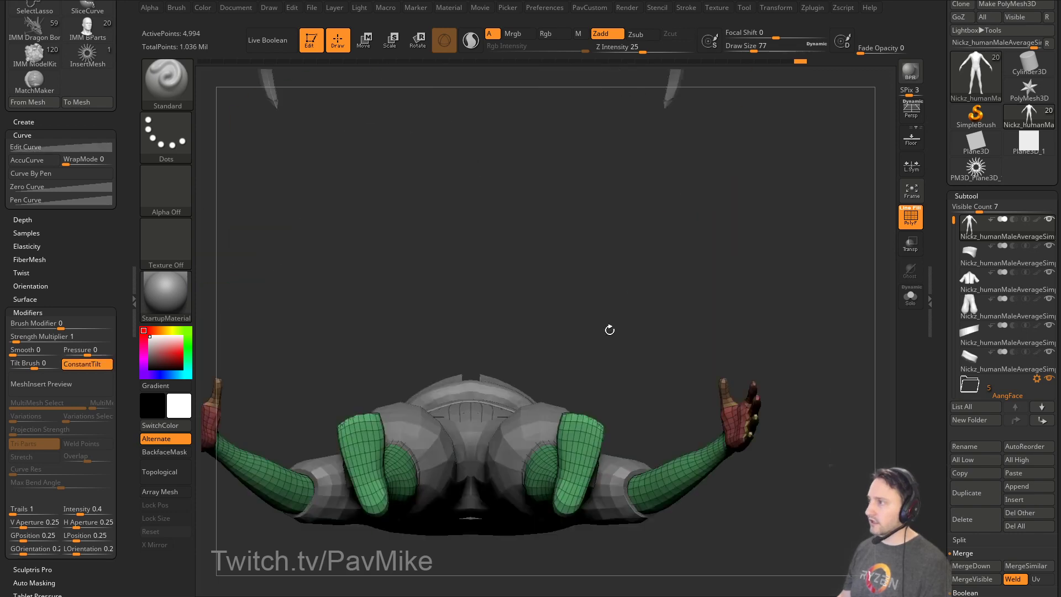
key(b)
key(m)
key(v)
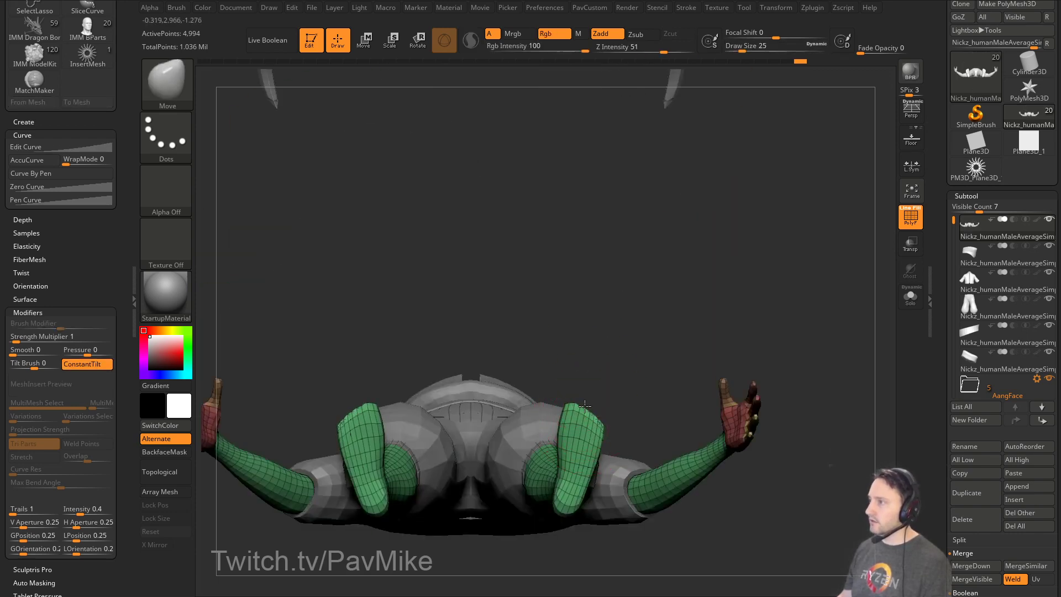
drag(628, 386, 885, 279)
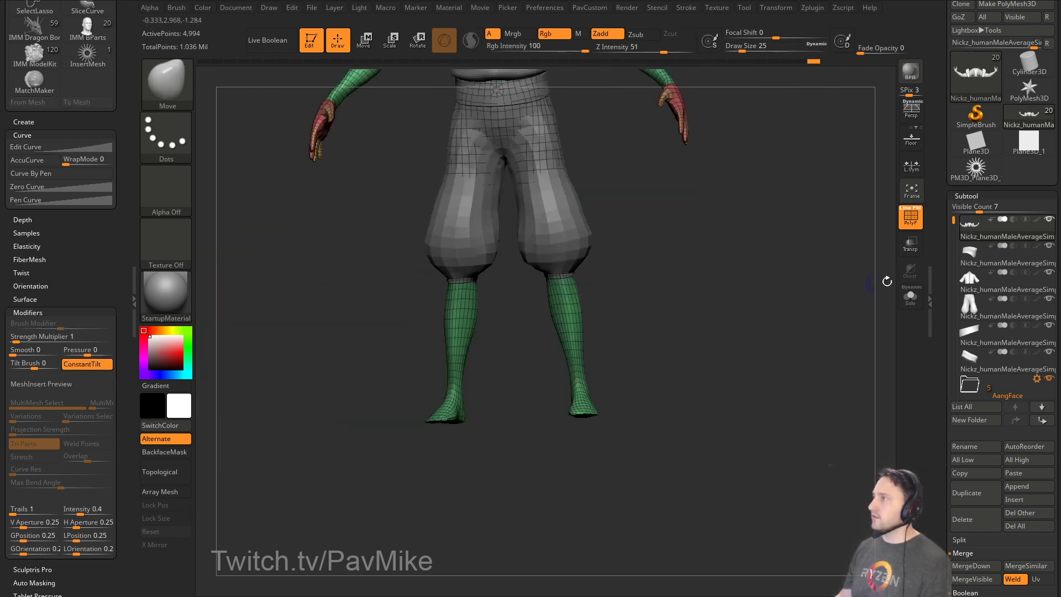
Turn off the polyframe display, activate the Standard brush and duplicate the body subtool.
key(shift+f)
mouse_move(790, 276)
alt+mouse_down()
mouse_move(772, 350)
mouse_move(759, 330)
alt+mouse_up()
key(s)
key(b)
key(s)
key(t)
key(s)
mouse_move(702, 352)
mouse_down()
mouse_move(693, 352)
mouse_move(916, 290)
mouse_up()
drag(943, 337, 943, 220)
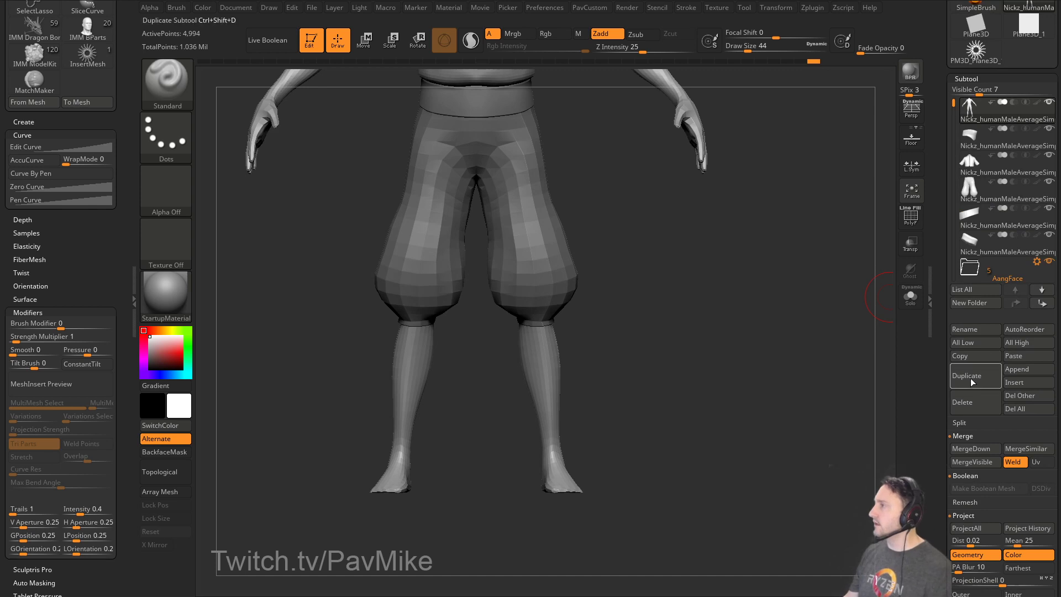
click(973, 380)
Give the duplicated body one polygroup and slice its legs with SliceCurve just below the trousers and at the ankles.
click(913, 220)
drag(829, 326, 735, 340)
key(s)
drag(747, 339, 725, 353)
key(ctrl+shift)
ctrl+shift+click(166, 88)
ctrl+shift+click(661, 155)
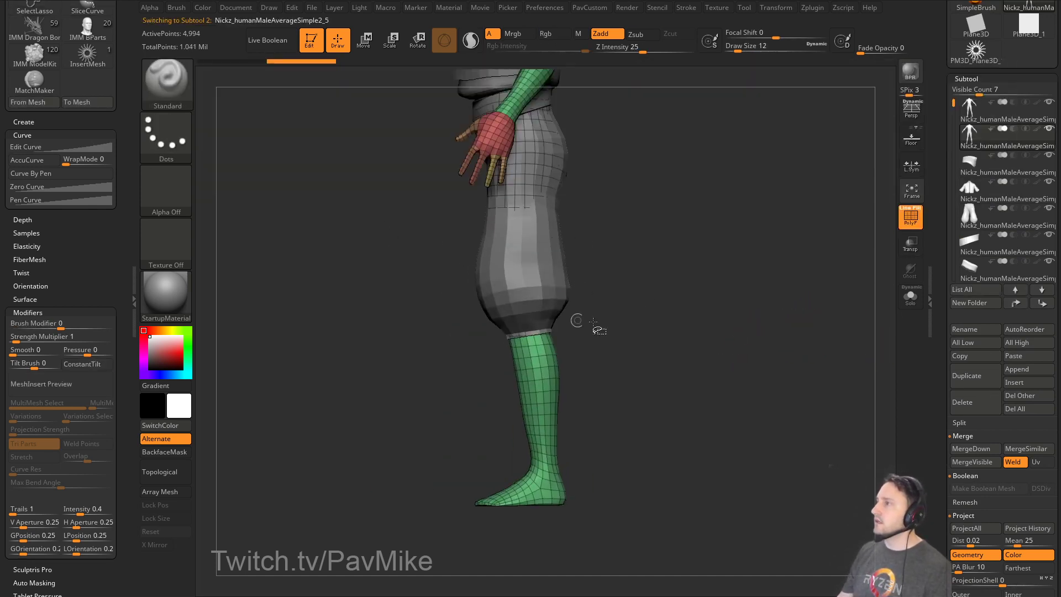
key(ctrl+w)
ctrl+shift+drag(782, 289, 336, 379)
ctrl+shift+drag(337, 476, 791, 450)
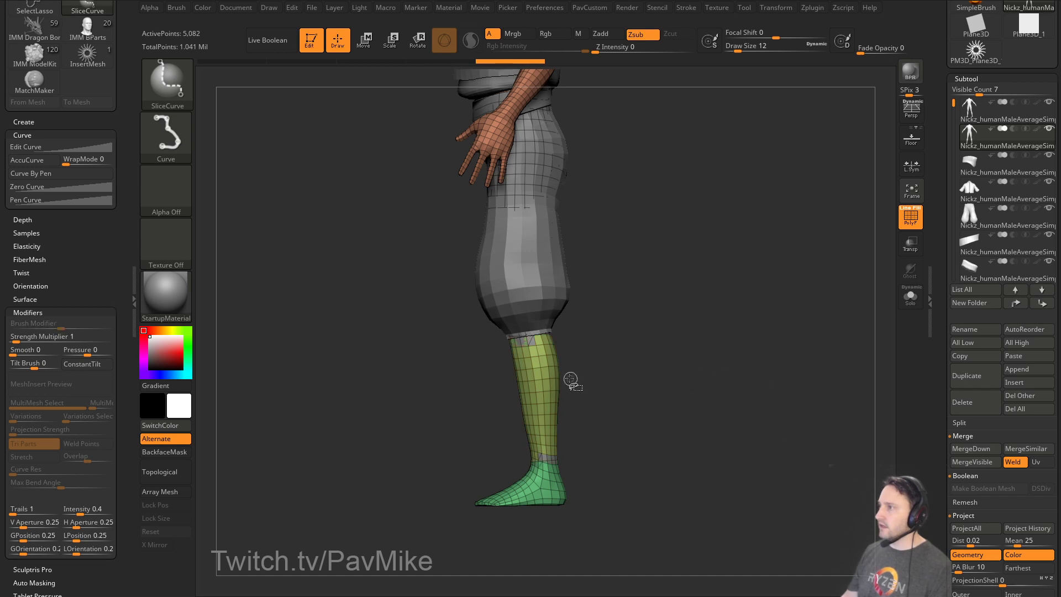
Isolate the sliced shin polygroup on the duplicate and delete all hidden geometry.
ctrl+shift+click(533, 371)
key(1)
click(641, 214)
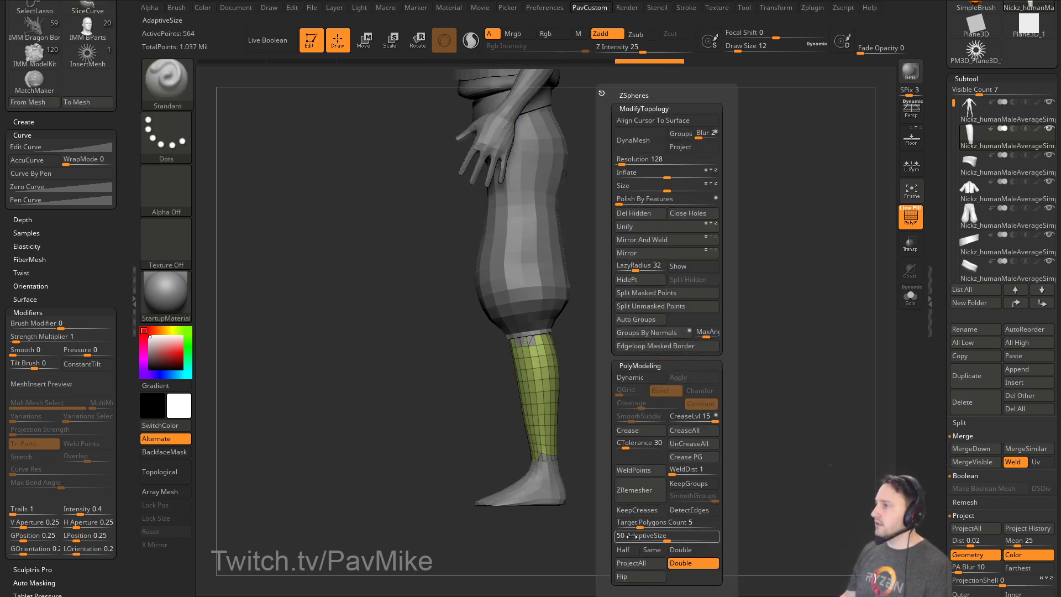
Retopologize the shin pieces with ZRemesher using the Half option and an adaptive size of 0.
click(623, 549)
drag(666, 539, 614, 538)
click(634, 489)
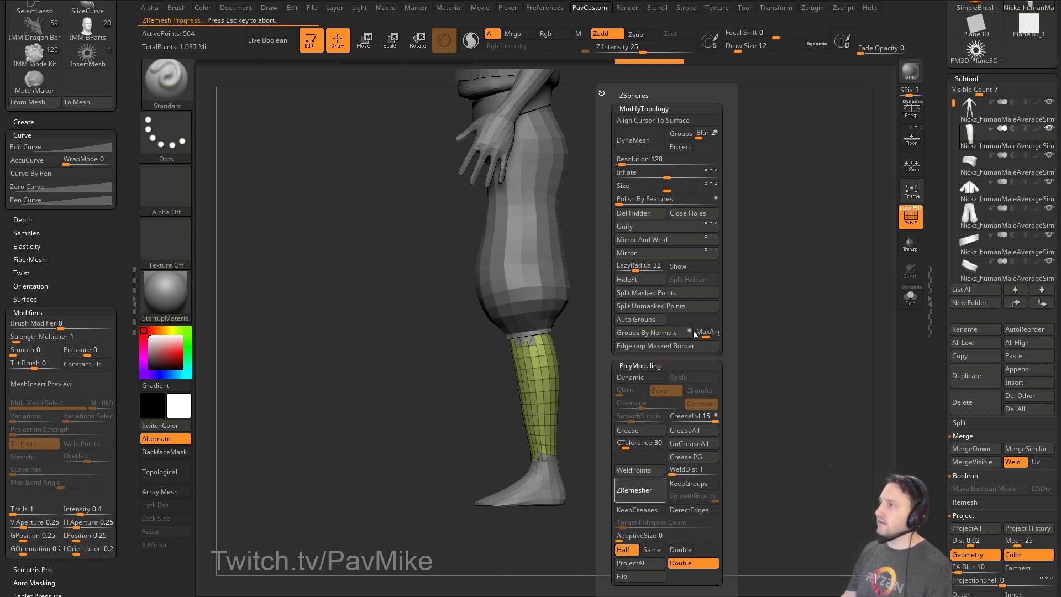
Solo the shin pieces and cap their upper and lower openings with ZModeler's edge action Close, targeting Convex Hole.
drag(778, 317, 904, 301)
click(910, 297)
mouse_move(823, 386)
mouse_down()
mouse_move(763, 421)
mouse_move(755, 458)
mouse_up()
key(b)
key(z)
key(m)
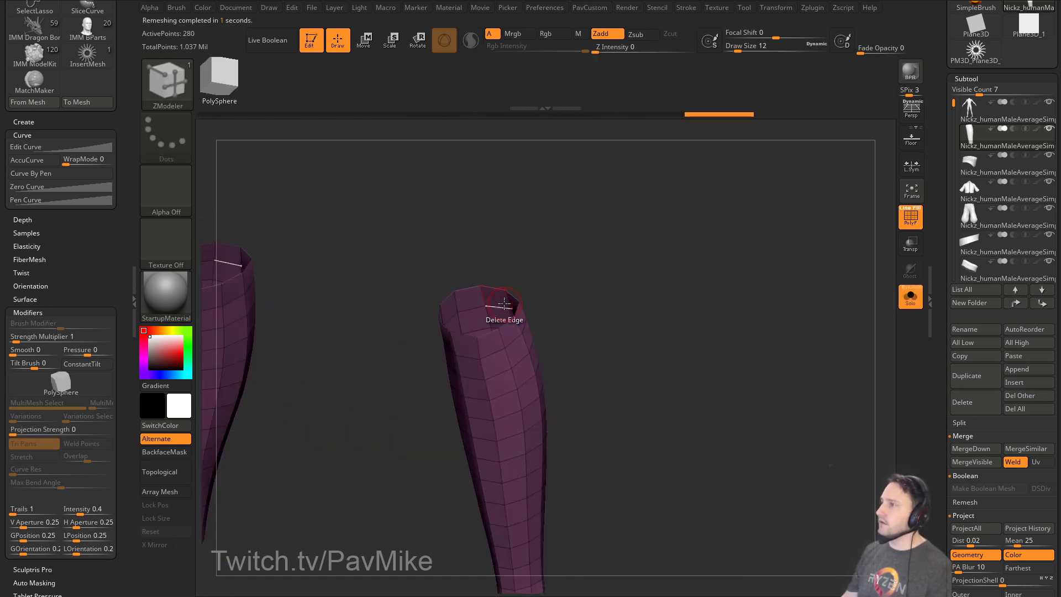
key(space)
click(364, 327)
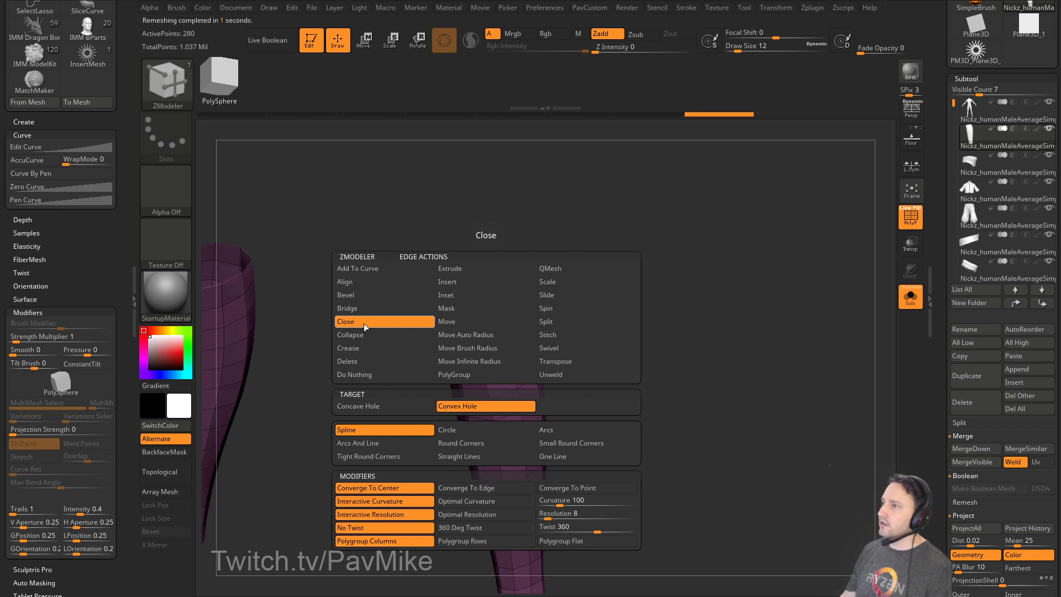
click(485, 403)
click(490, 332)
alt+drag(659, 411, 674, 326)
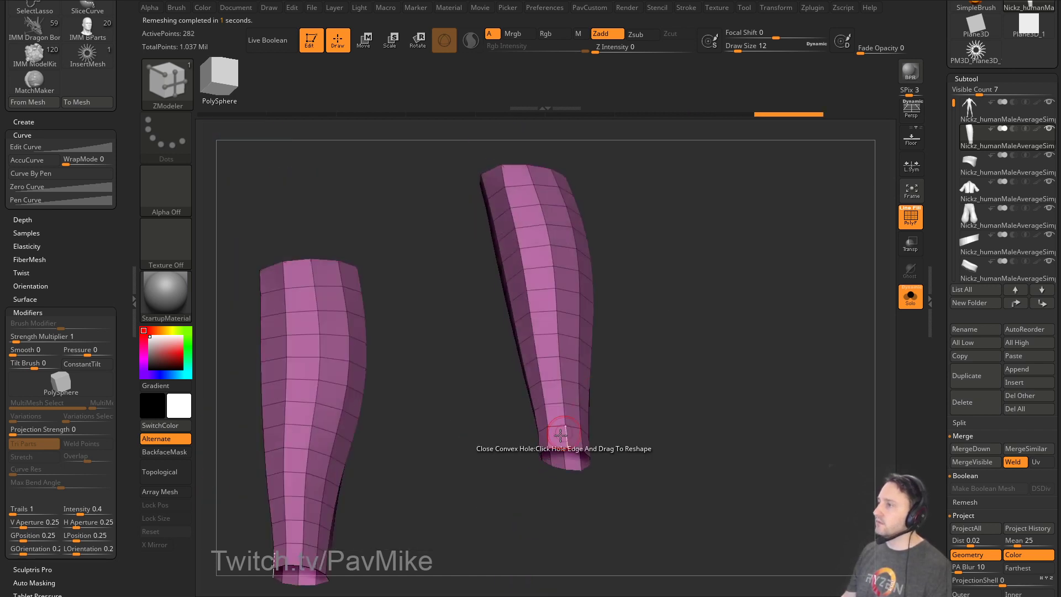
click(559, 446)
Isolate the new caps to check them, restore the full shin pieces and crease the edges along their polygroup borders.
ctrl+shift+click(564, 462)
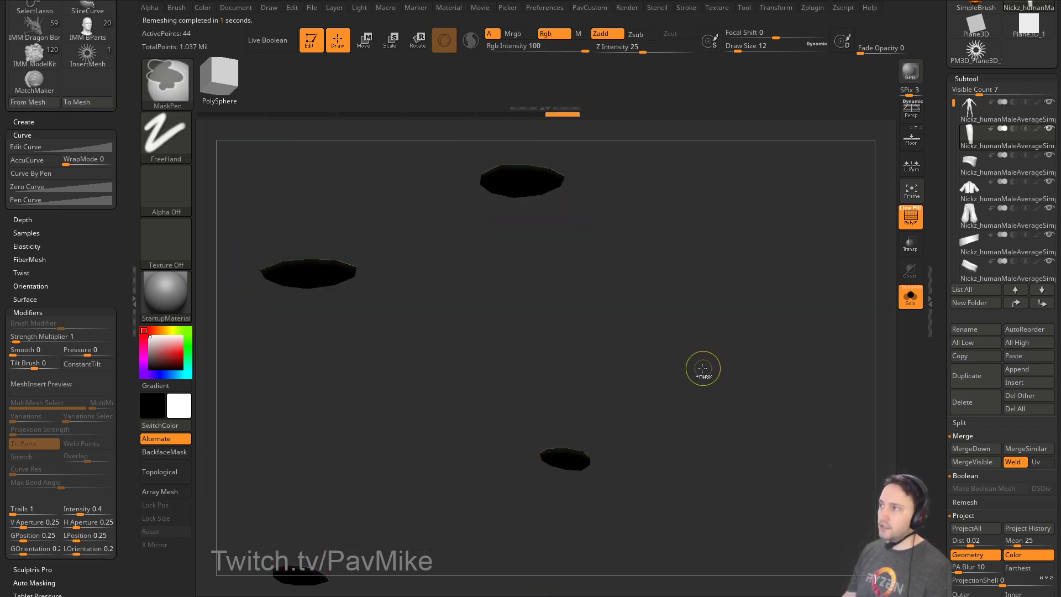
ctrl+shift+click(705, 366)
drag(720, 353, 727, 414)
key(2)
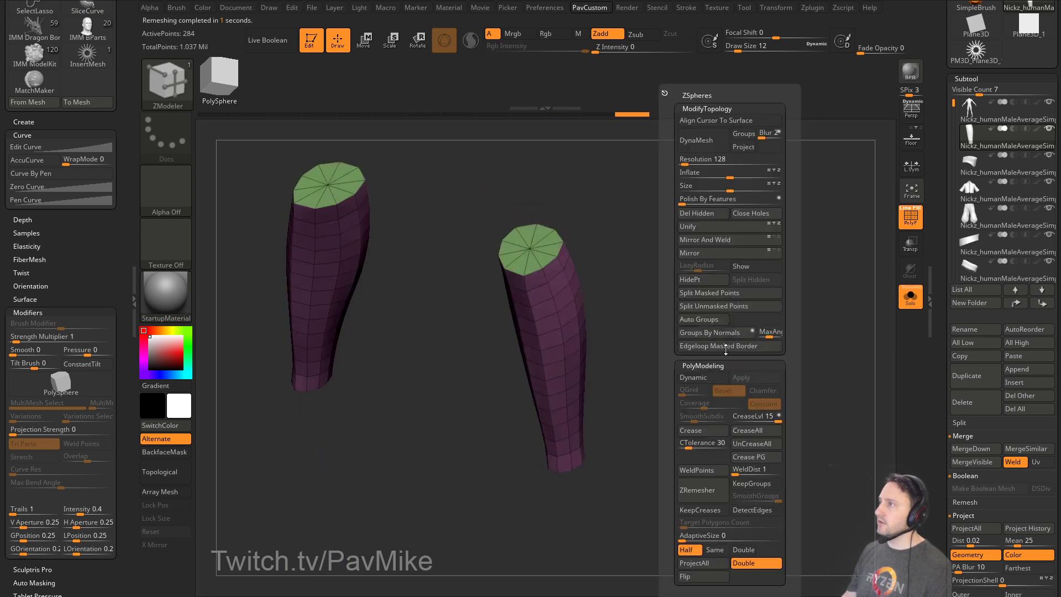
click(754, 455)
alt+drag(646, 349, 641, 370)
drag(571, 305, 574, 308)
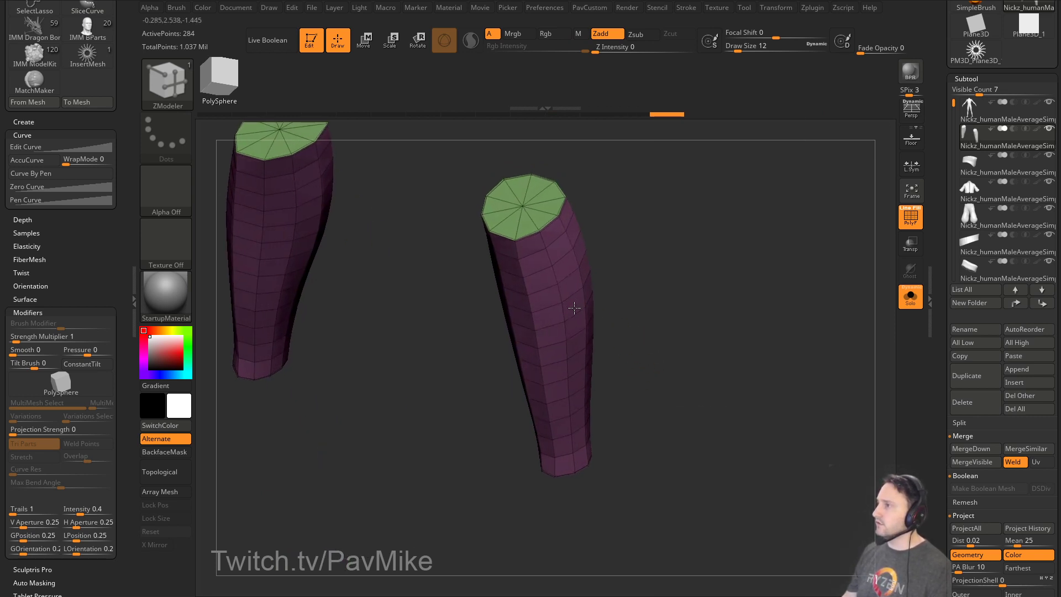
Leave solo and polyframe display, turn on Dynamic subdivision for the shin pieces and set the crease level to 3.
click(910, 297)
click(910, 217)
mouse_move(795, 312)
mouse_down()
mouse_move(755, 320)
mouse_move(802, 318)
mouse_move(789, 332)
mouse_up()
key(2)
click(807, 460)
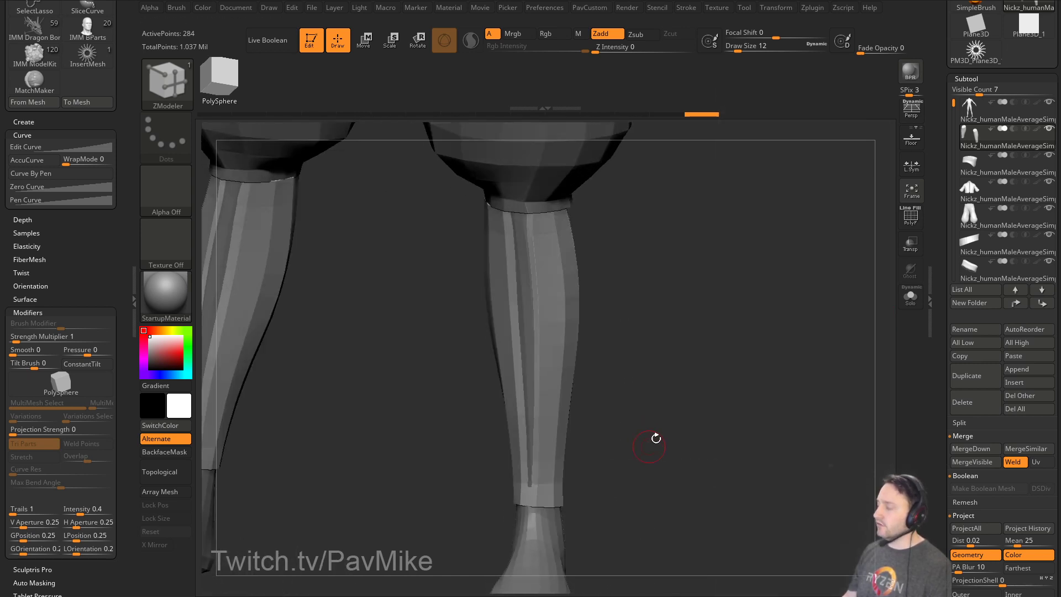
key(2)
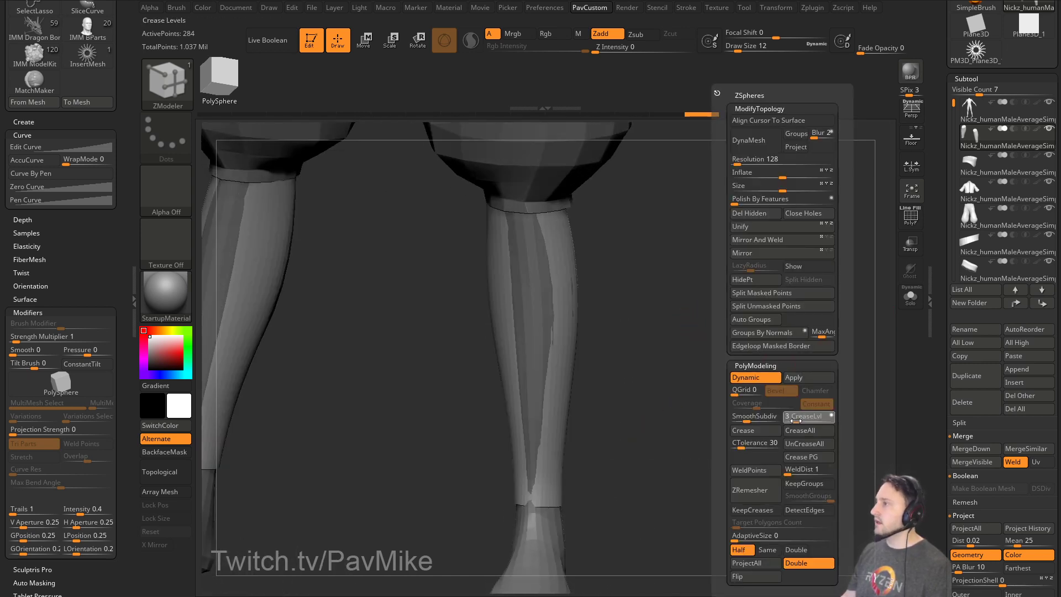
drag(691, 359, 621, 367)
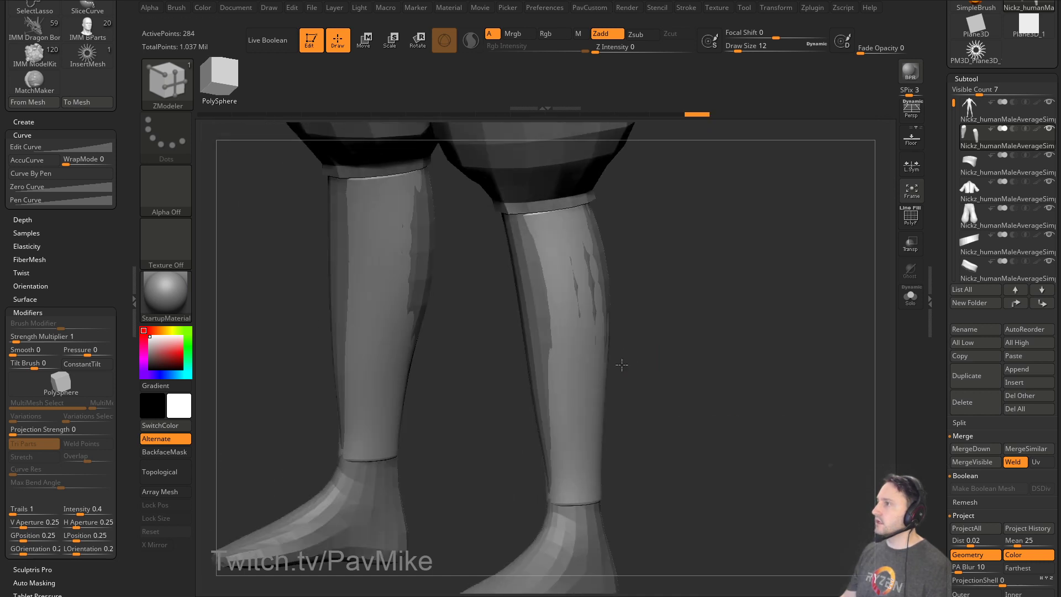
Push the surface of the shin pieces slightly outward over the legs with ZModeler.
drag(535, 293, 521, 292)
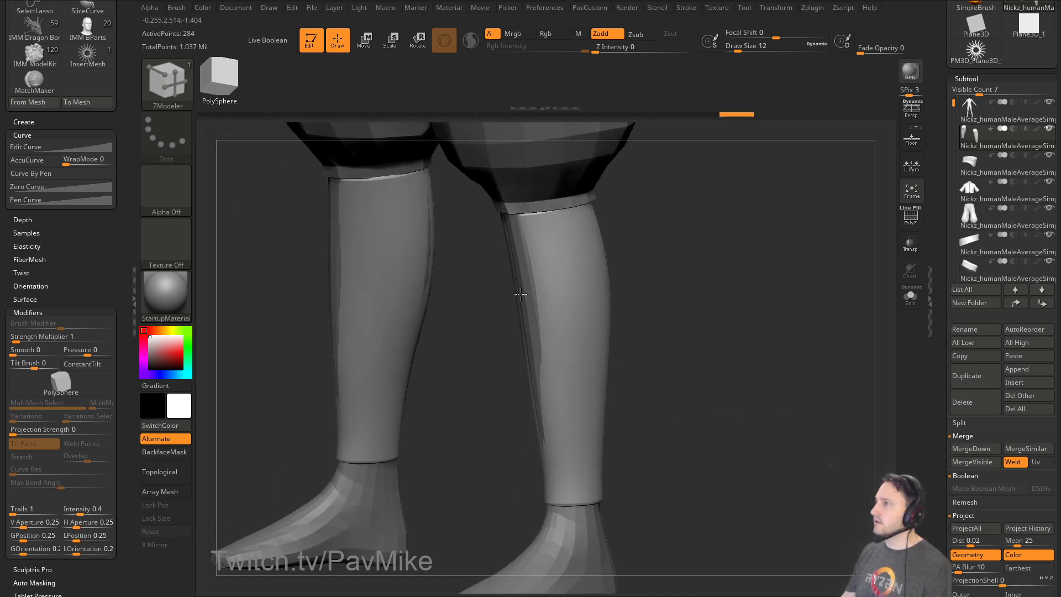
mouse_move(652, 298)
alt+mouse_down()
mouse_move(658, 274)
mouse_move(667, 284)
mouse_move(635, 295)
mouse_move(712, 275)
mouse_move(757, 307)
mouse_move(749, 288)
alt+mouse_up()
key(w)
key(q)
click(620, 268)
Pull the upper part of the shin pieces away from the legs with an enlarged Move brush.
key(b)
key(m)
key(v)
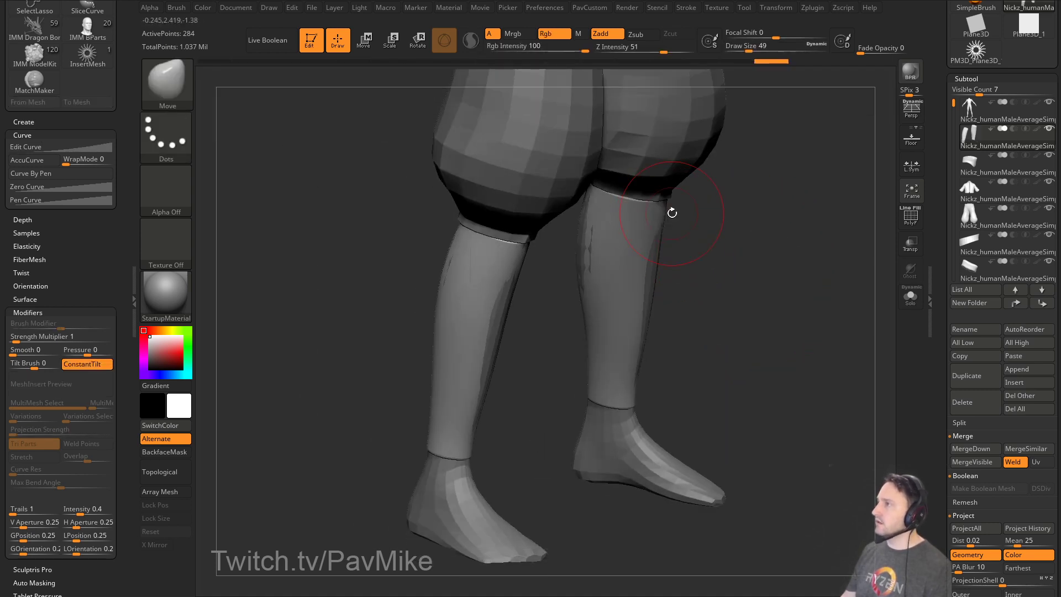
mouse_move(672, 212)
mouse_down()
mouse_move(711, 237)
mouse_move(687, 258)
mouse_up()
key(bracketright)
key(s)
drag(818, 264, 765, 288)
drag(666, 266, 678, 263)
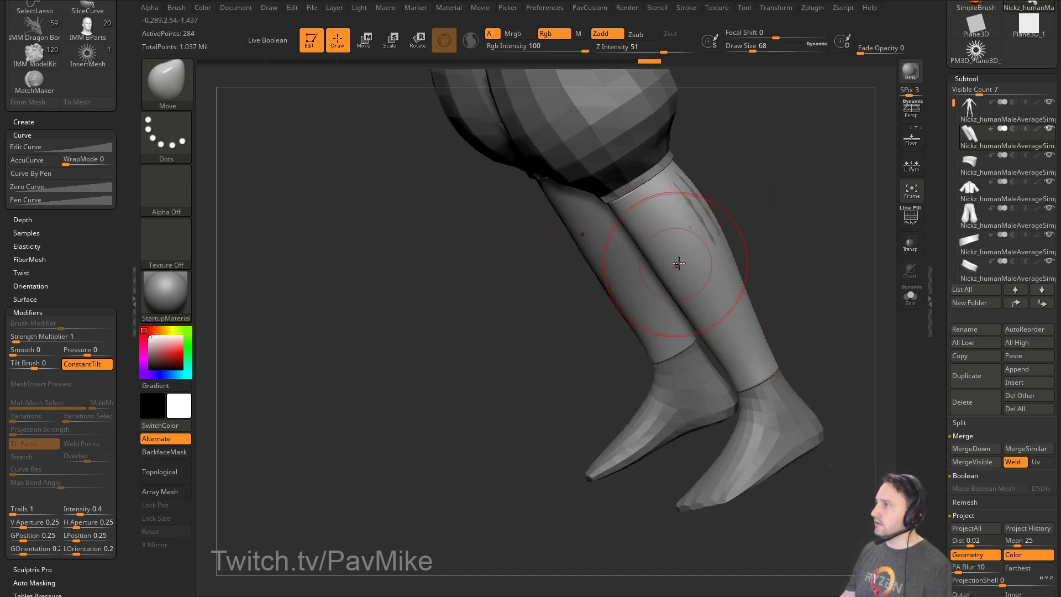
mouse_move(695, 214)
mouse_down()
mouse_move(807, 189)
mouse_move(683, 301)
mouse_up()
Adjust the calf area of the shin pieces with the Move brush where the leg still pokes through.
key(s)
key(b)
key(s)
key(t)
key(s)
drag(641, 300, 681, 291)
key(b)
key(m)
key(v)
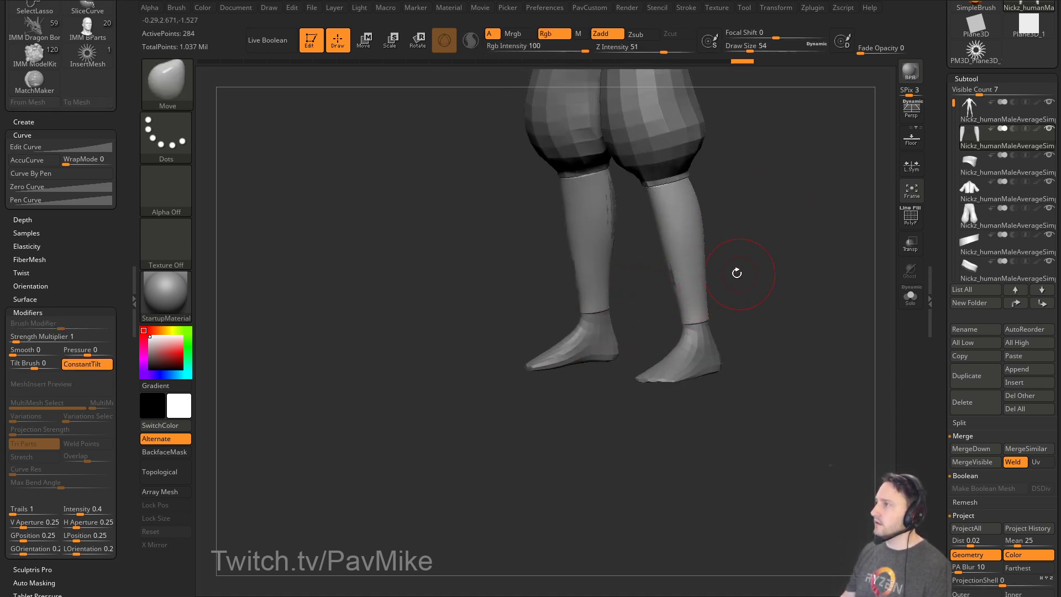
key(s)
drag(737, 273, 741, 273)
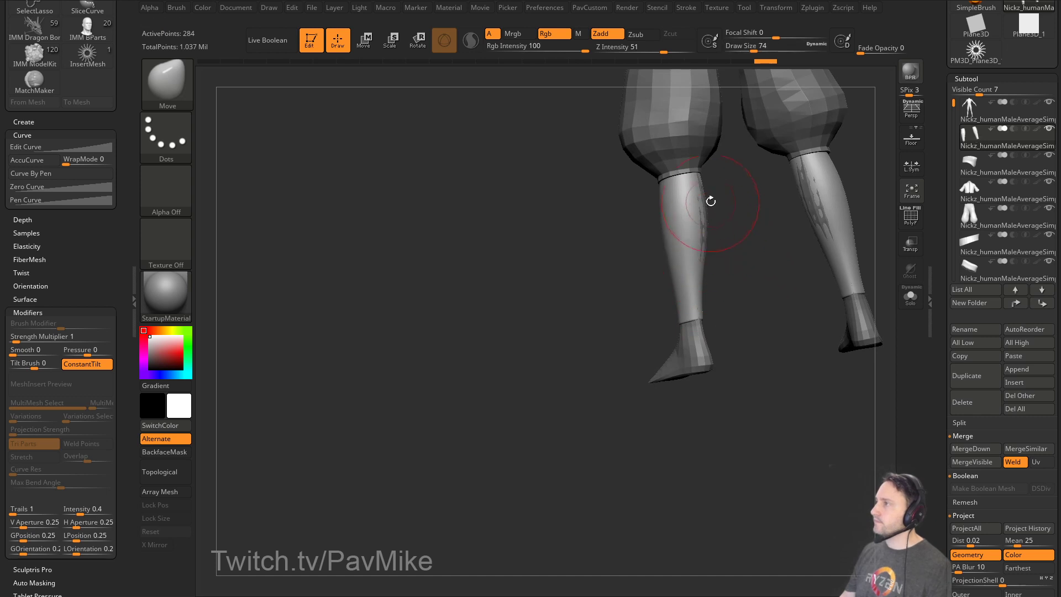
drag(701, 202, 712, 200)
mouse_move(752, 235)
mouse_down()
mouse_move(713, 242)
mouse_move(718, 235)
mouse_move(719, 273)
mouse_move(670, 275)
mouse_up()
Make the trousers the active subtool and view the lower body from the front.
key(s)
mouse_move(677, 265)
mouse_down()
mouse_move(670, 232)
mouse_move(724, 270)
mouse_move(709, 271)
mouse_up()
alt+click(688, 196)
key(s)
mouse_move(709, 270)
mouse_down()
mouse_move(831, 277)
mouse_move(821, 266)
mouse_move(777, 297)
mouse_up()
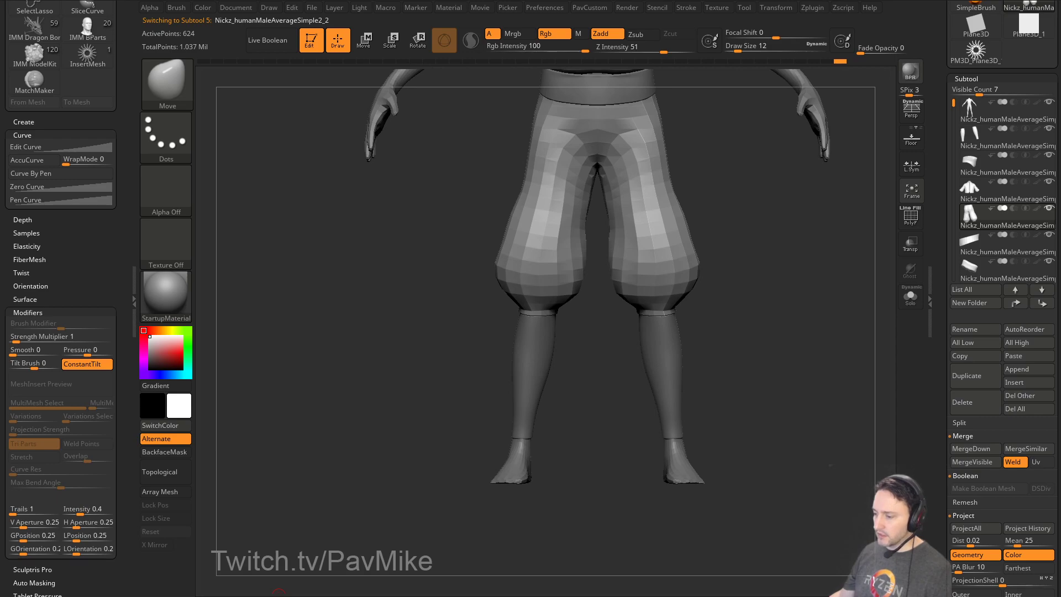
Switch to the browser, open the Boot ZBrush Tutorial from the ArtStation portfolio and check its video list.
key(alt+Tab)
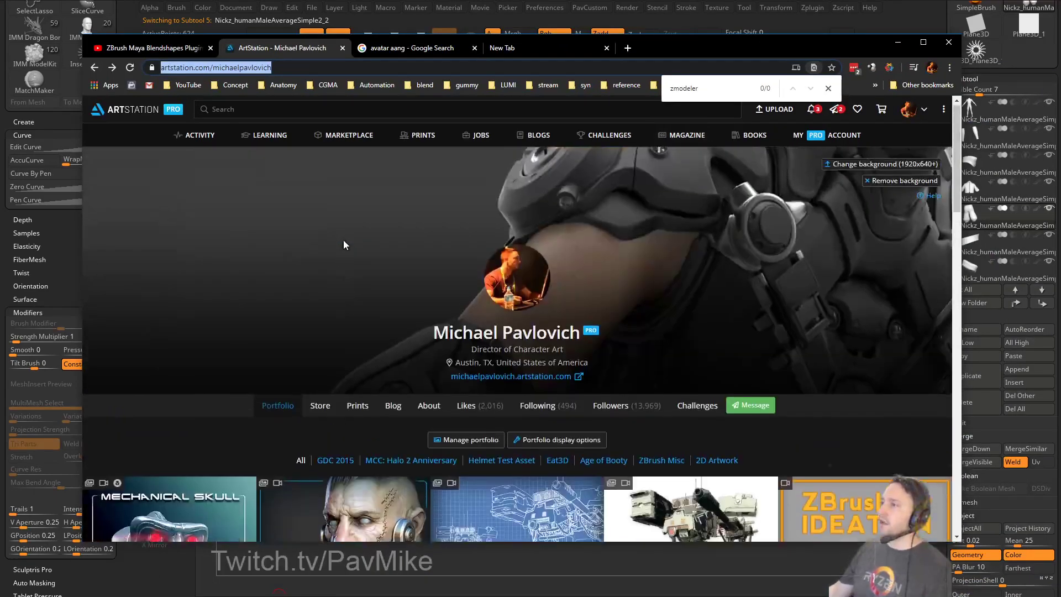
scroll(344, 245, down, 15)
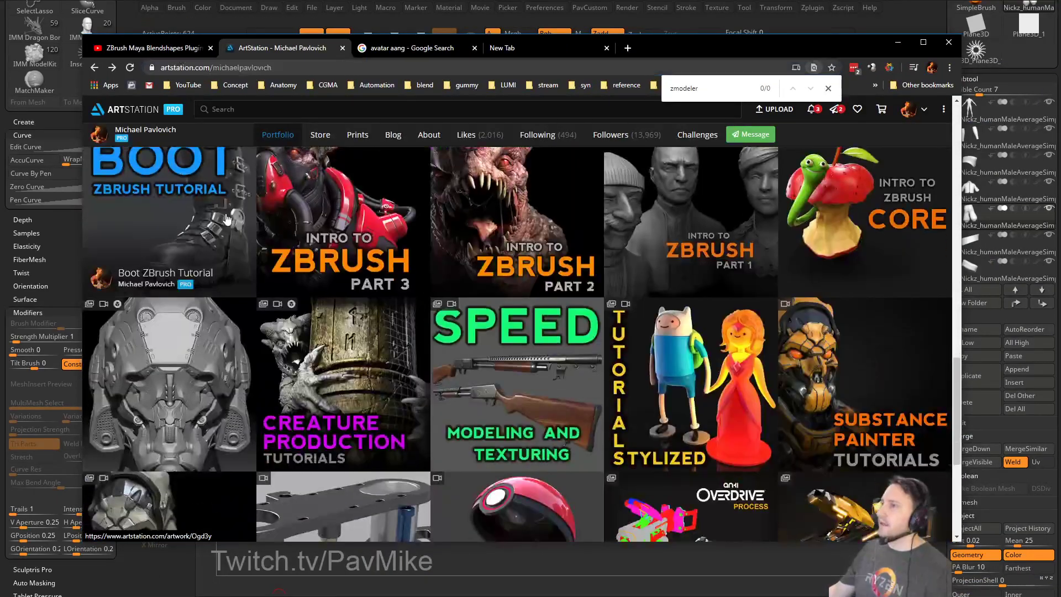
click(226, 218)
scroll(498, 276, down, 4)
scroll(689, 191, up, 3)
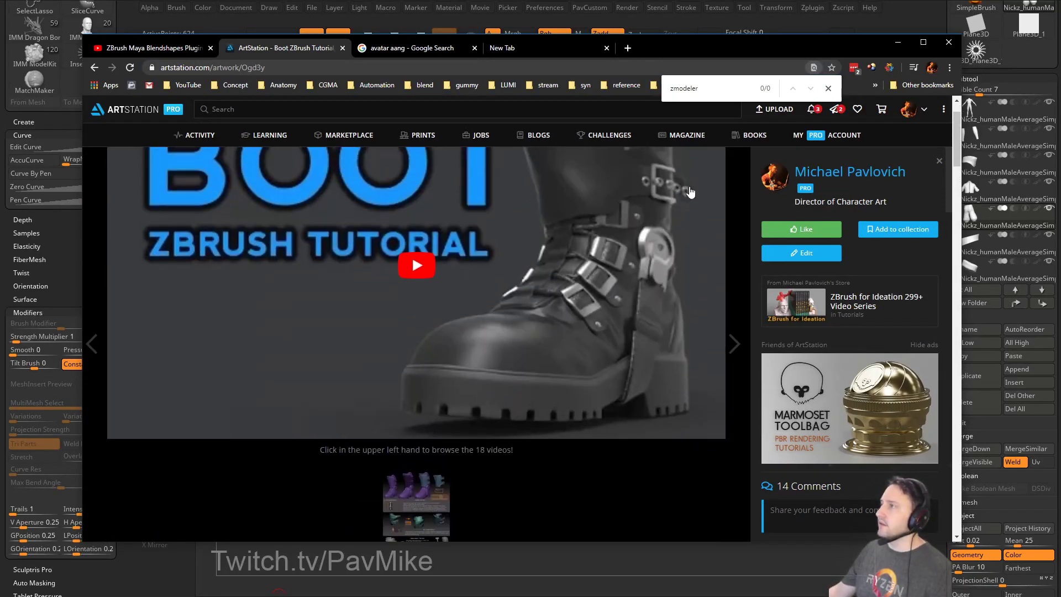
click(704, 161)
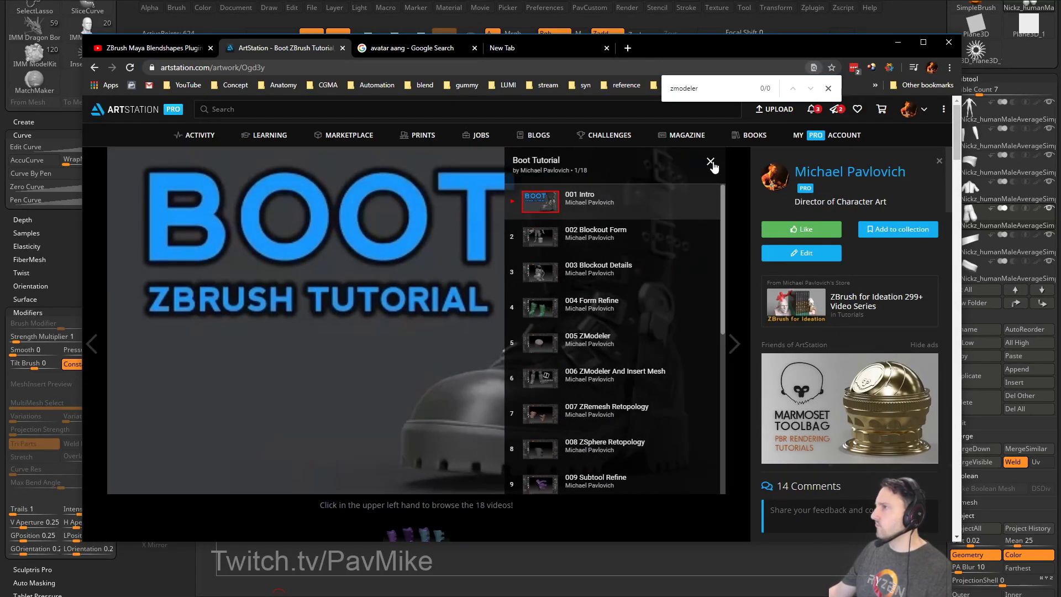
click(711, 161)
Examine the boot blockout and refined boot renders on the tutorial page and select the page address.
scroll(498, 271, down, 6)
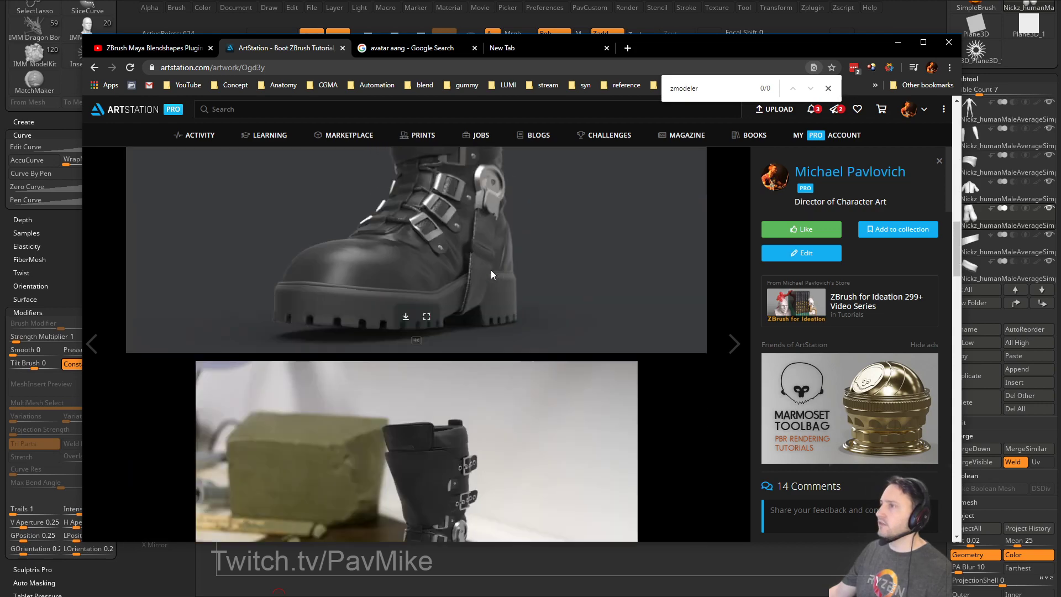
scroll(492, 275, down, 20)
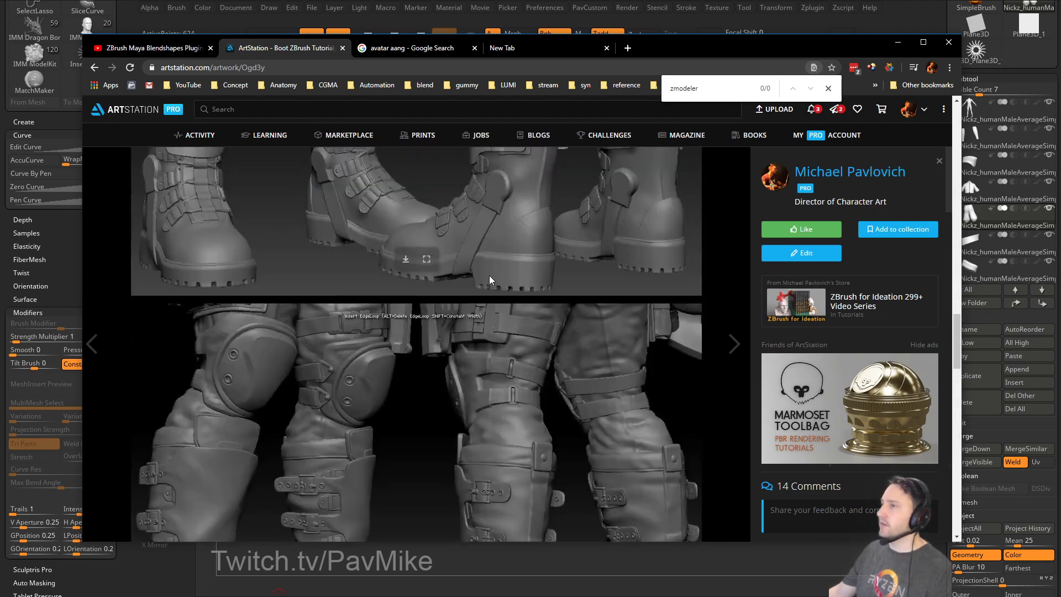
scroll(490, 280, up, 4)
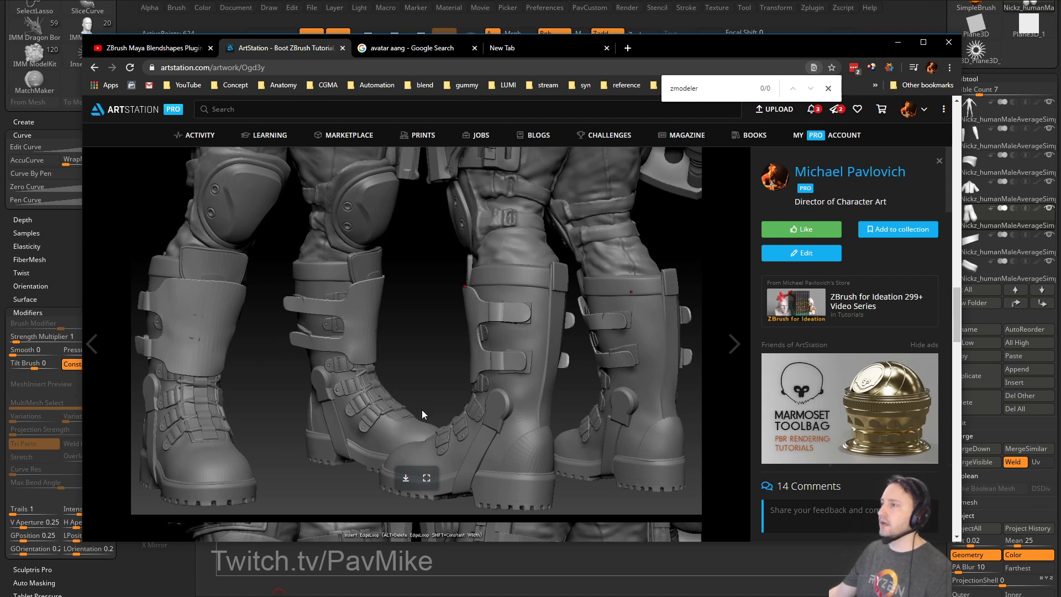
scroll(422, 415, down, 7)
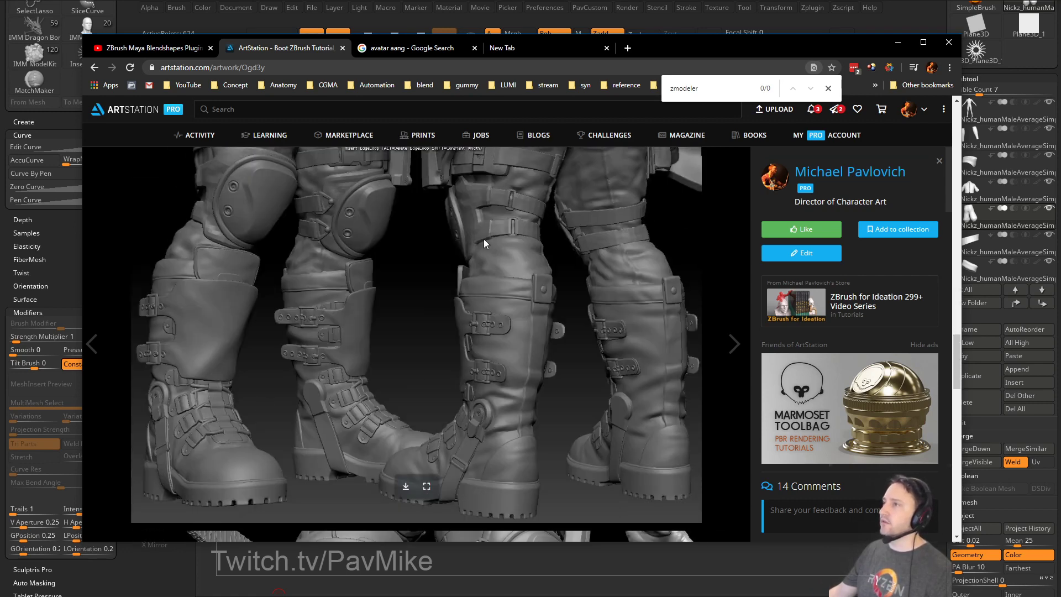
click(356, 68)
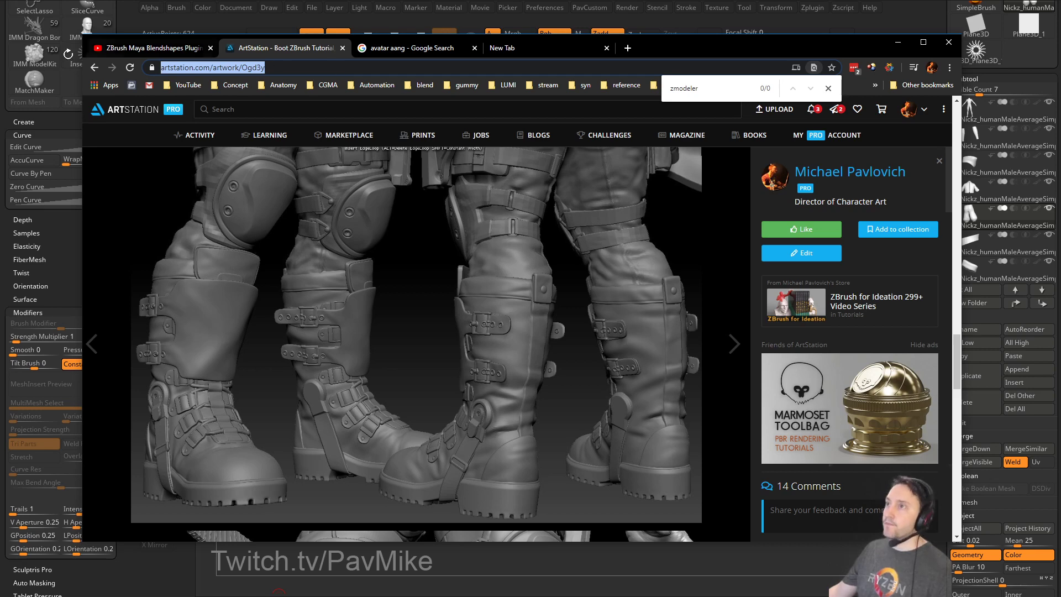
Go back to the ArtStation portfolio page and select its web address.
click(94, 67)
double_click(303, 67)
key(ctrl+a)
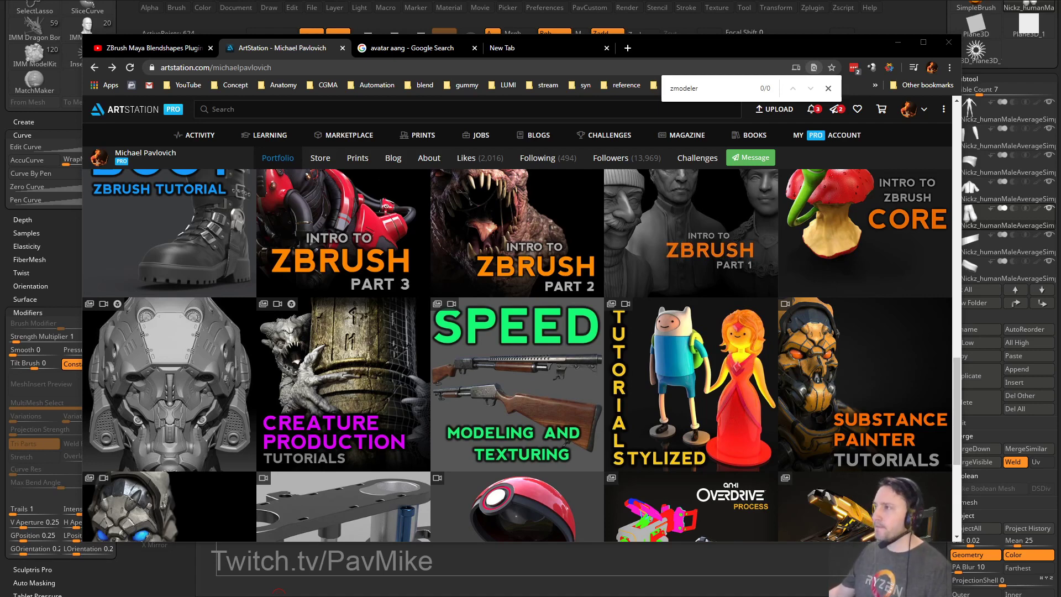
Switch back to ZBrush, activate the Standard brush and bring the whole character into view.
key(alt+Tab)
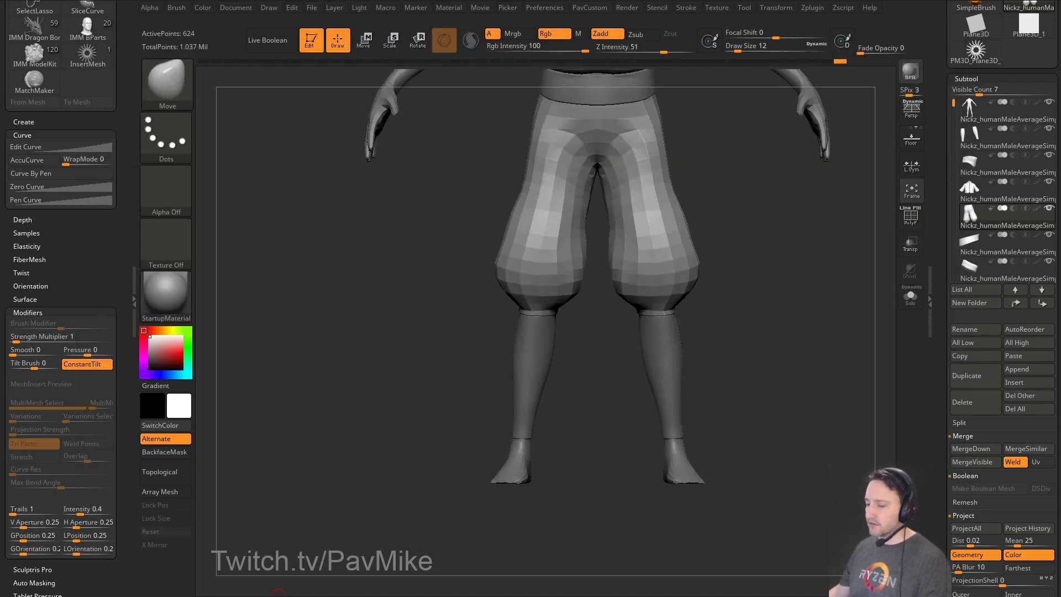
mouse_move(784, 296)
mouse_down()
mouse_move(760, 346)
mouse_move(747, 348)
mouse_up()
key(b)
key(s)
key(t)
key(s)
mouse_move(752, 348)
alt+mouse_down()
mouse_move(752, 327)
mouse_move(757, 339)
alt+mouse_up()
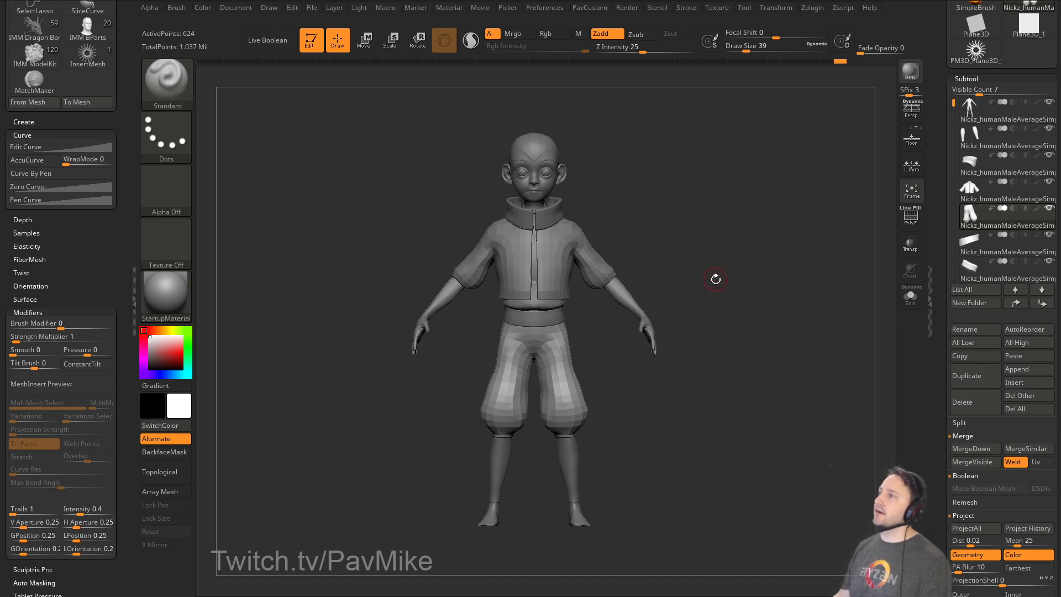
Set the Standard brush's draw size to 33 and turn the character slightly off its front view.
key(s)
click(705, 252)
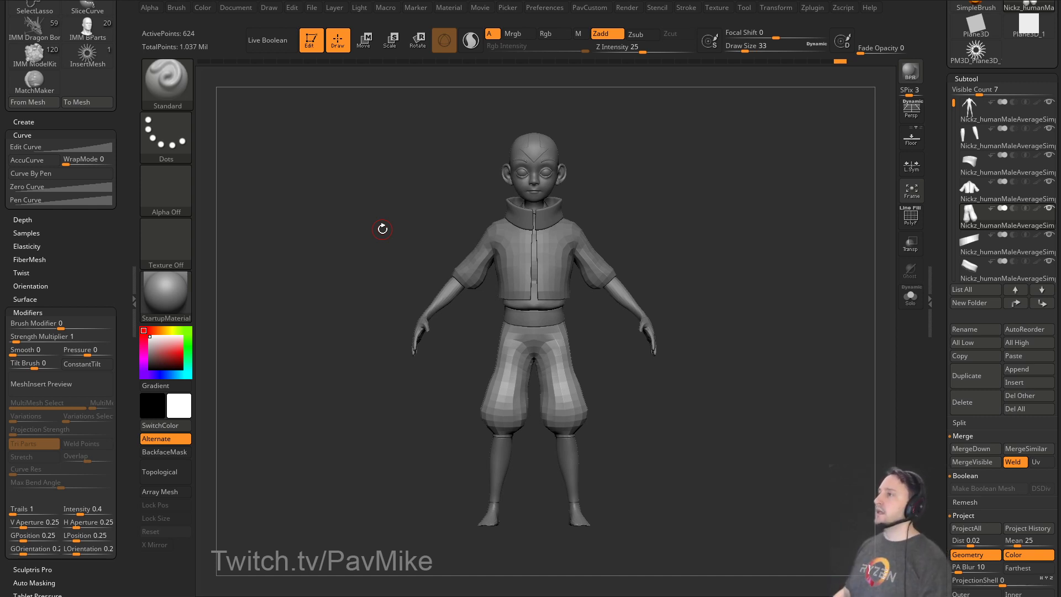
drag(691, 251, 700, 239)
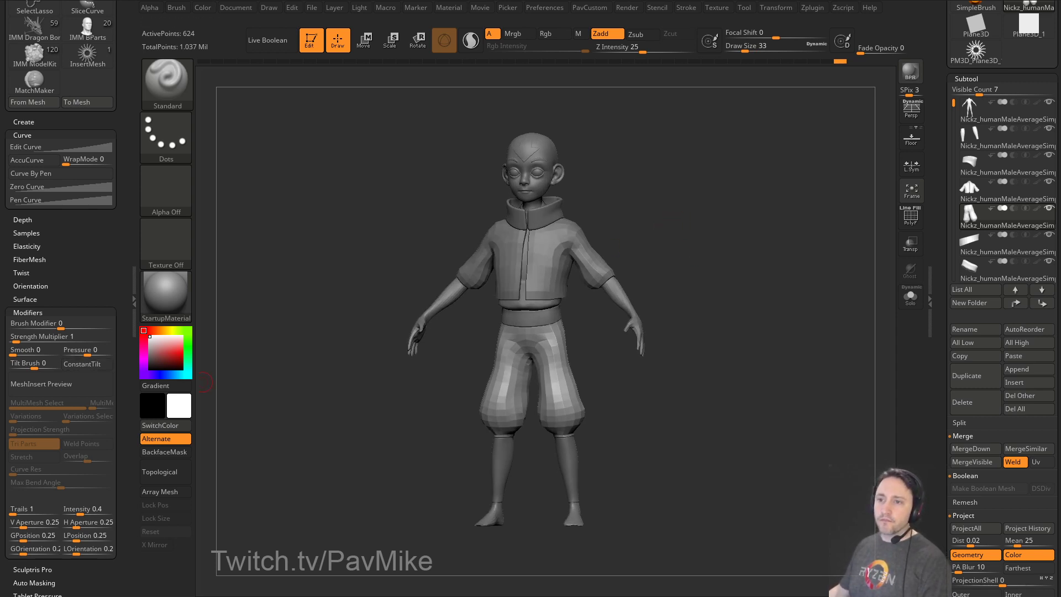
shift+drag(351, 285, 365, 285)
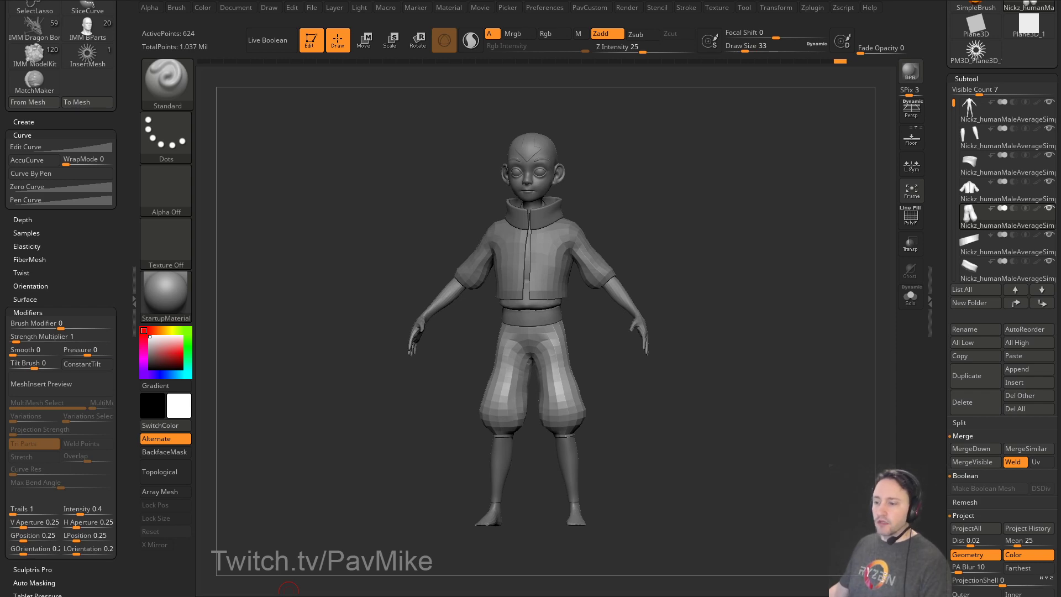
Switch to the browser and go back from the Blendshapes video to the YouTube channel's search page.
key(alt+Tab)
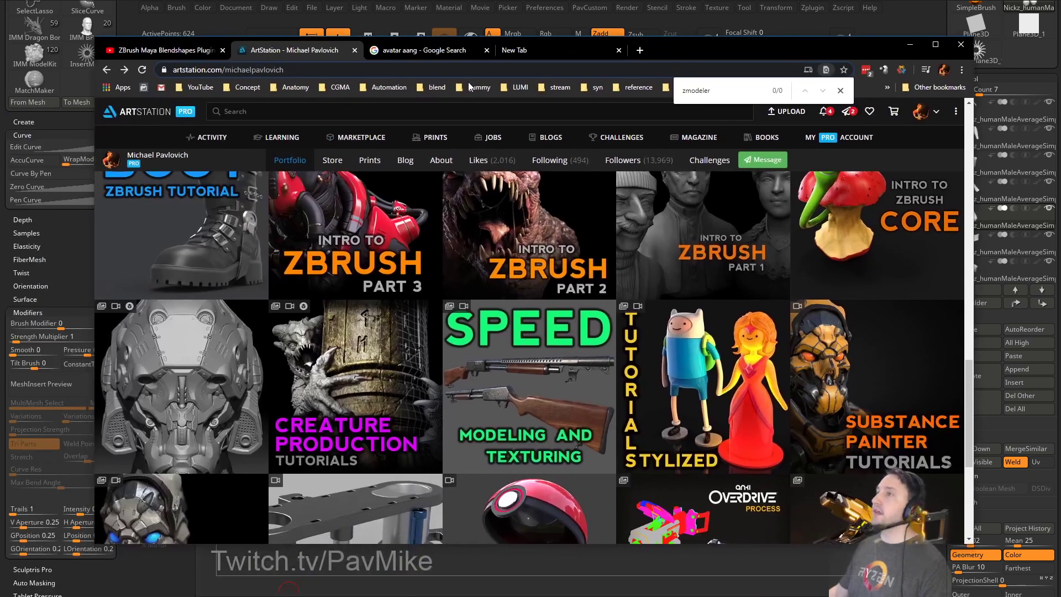
click(177, 51)
scroll(628, 256, up, 2)
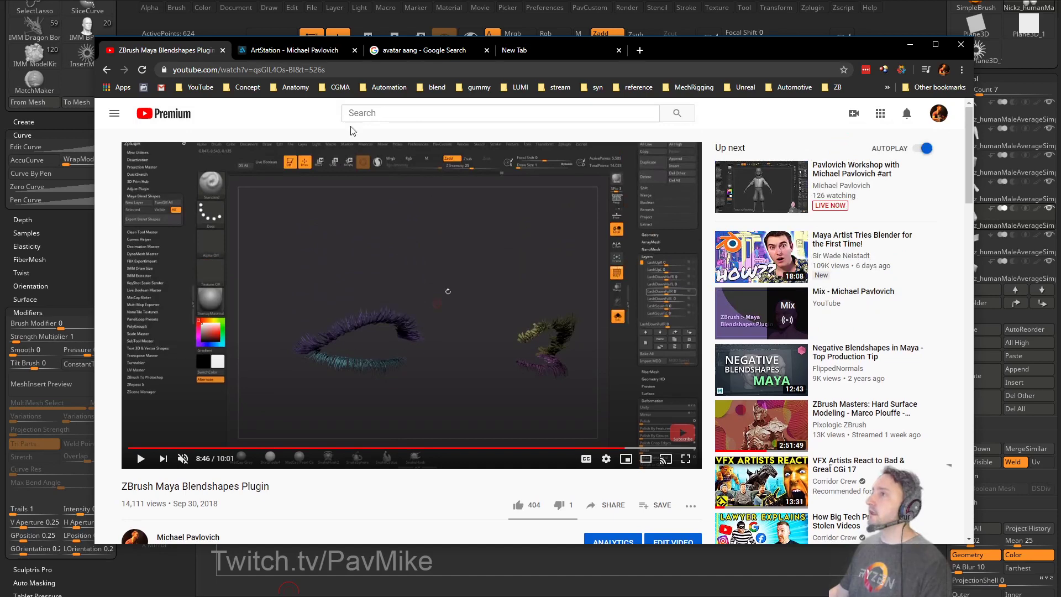
click(106, 70)
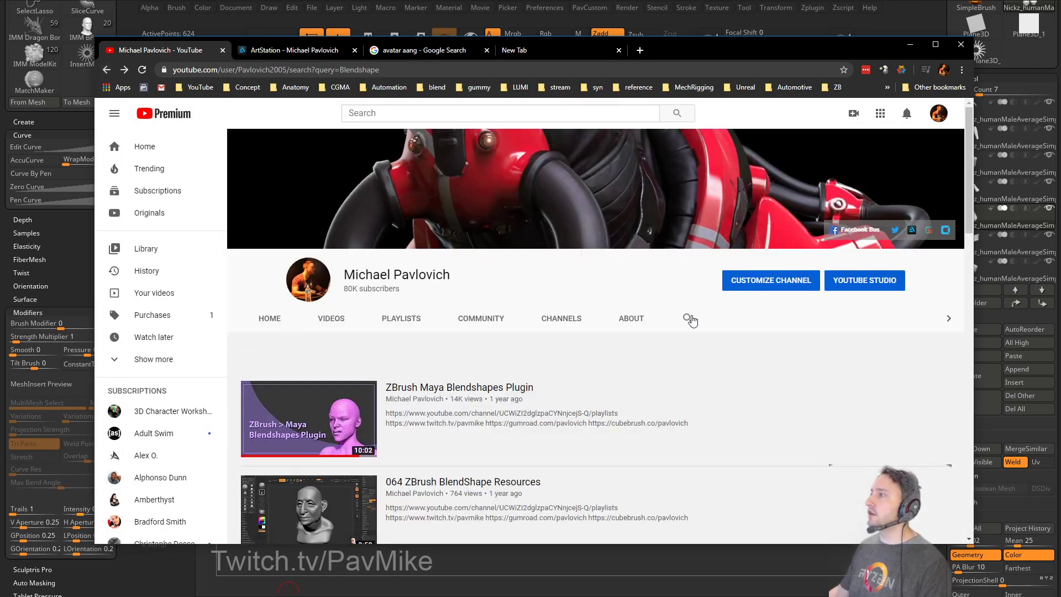
Search the YouTube channel for "face topology" and look through the listed videos.
click(687, 318)
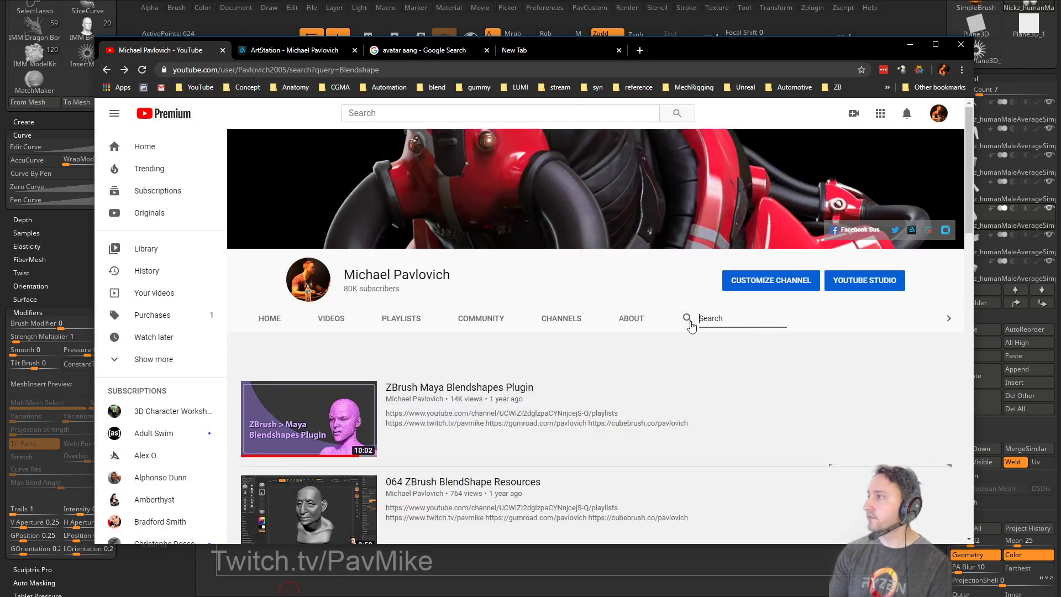
text(face topology)
key(Return)
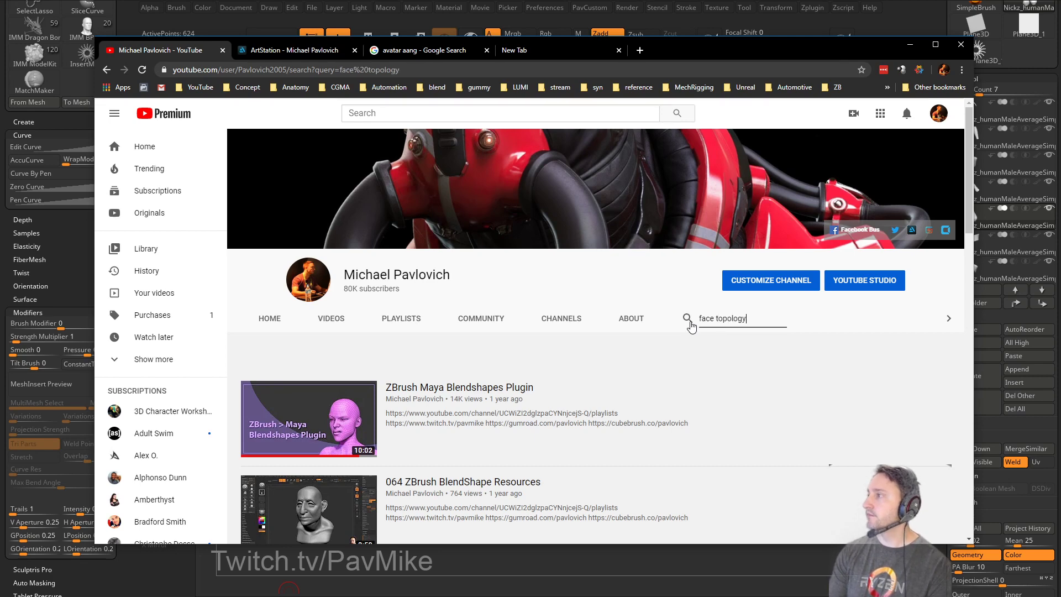
scroll(555, 335, down, 3)
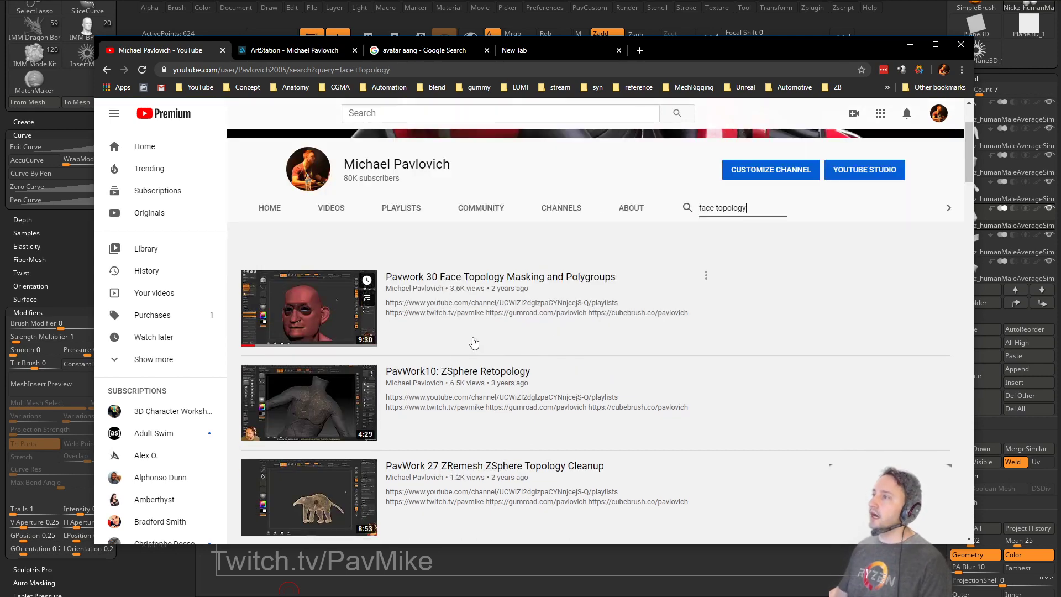
scroll(335, 319, down, 7)
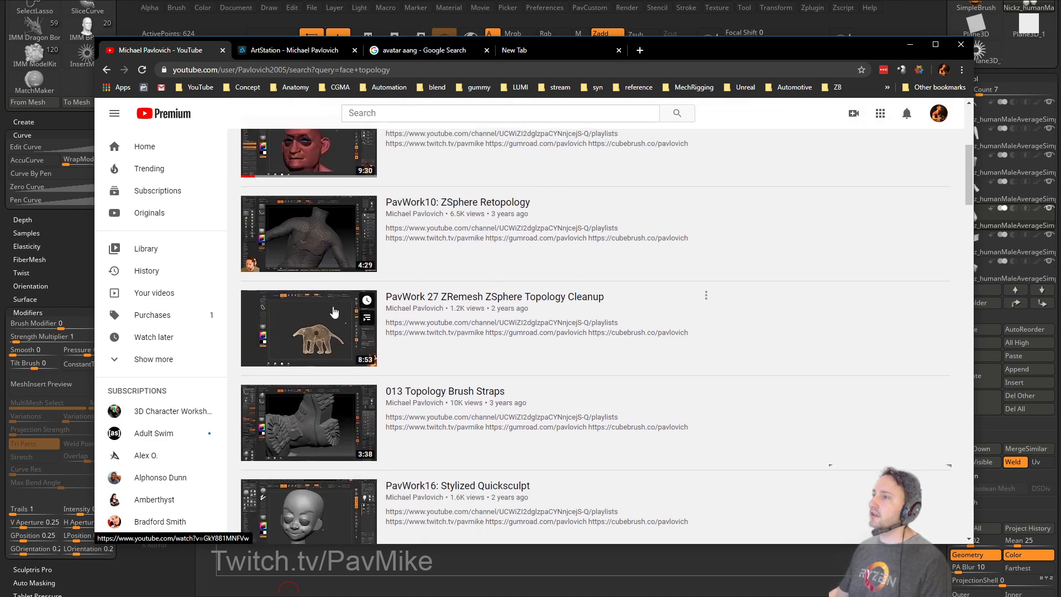
scroll(469, 379, down, 2)
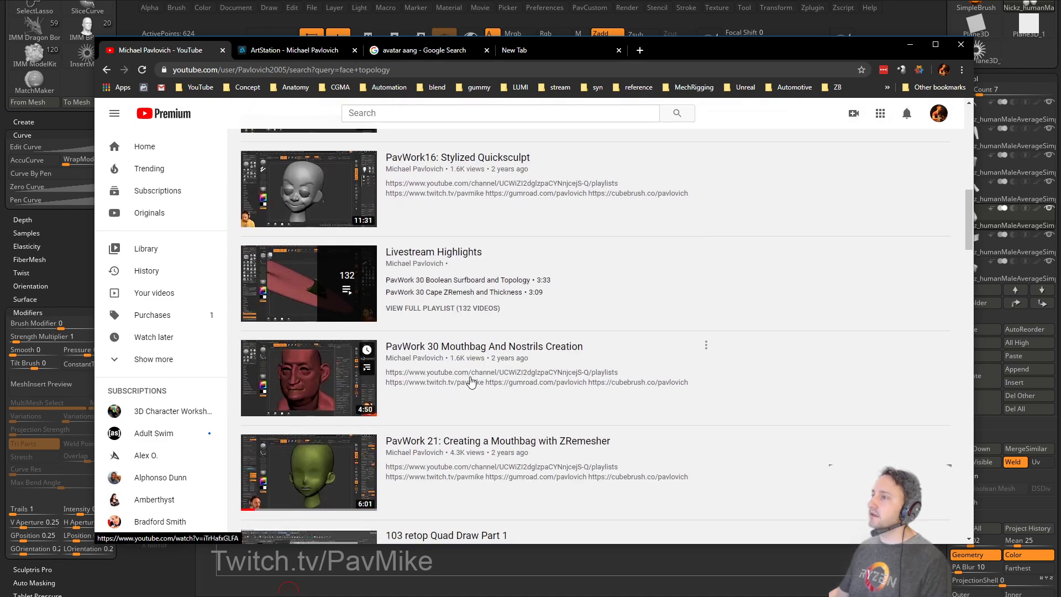
scroll(470, 381, down, 3)
scroll(470, 381, up, 15)
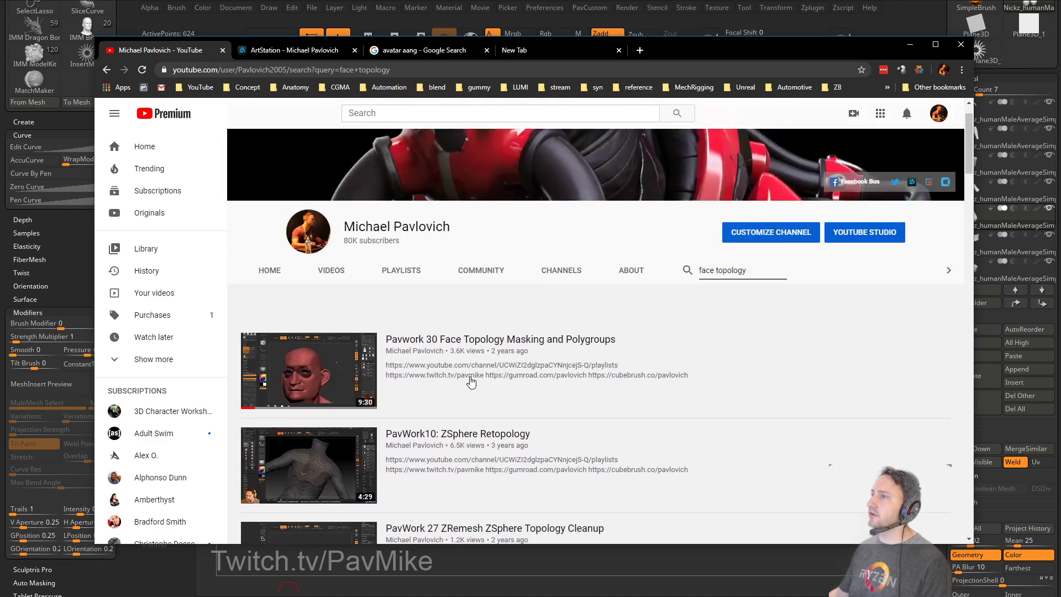
Search the channel for "topology" instead and scan the results for a face masking and polygroup tutorial.
triple_click(736, 319)
text(to)
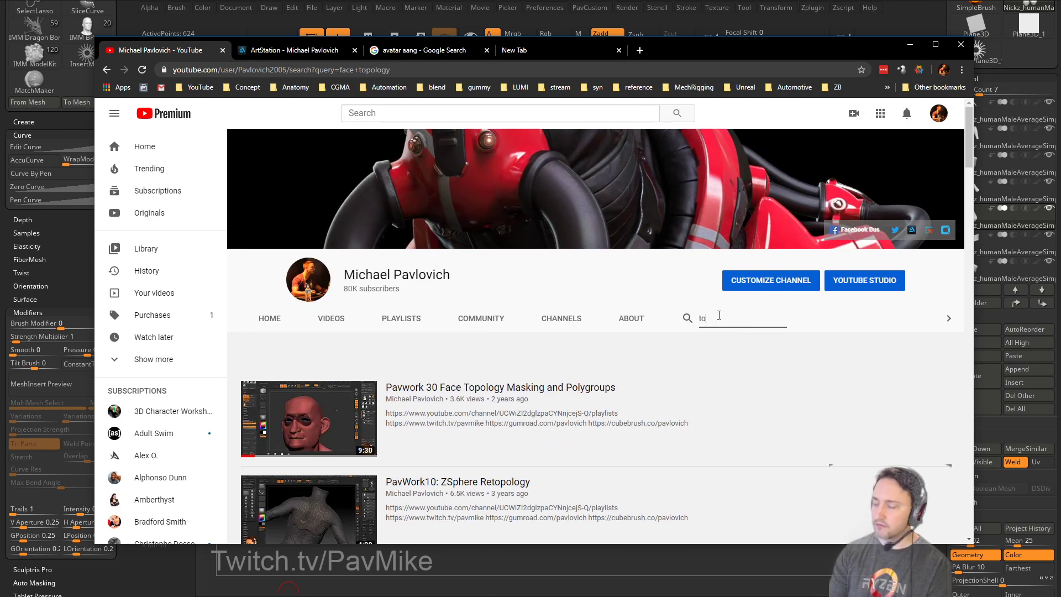
text(pology)
key(Return)
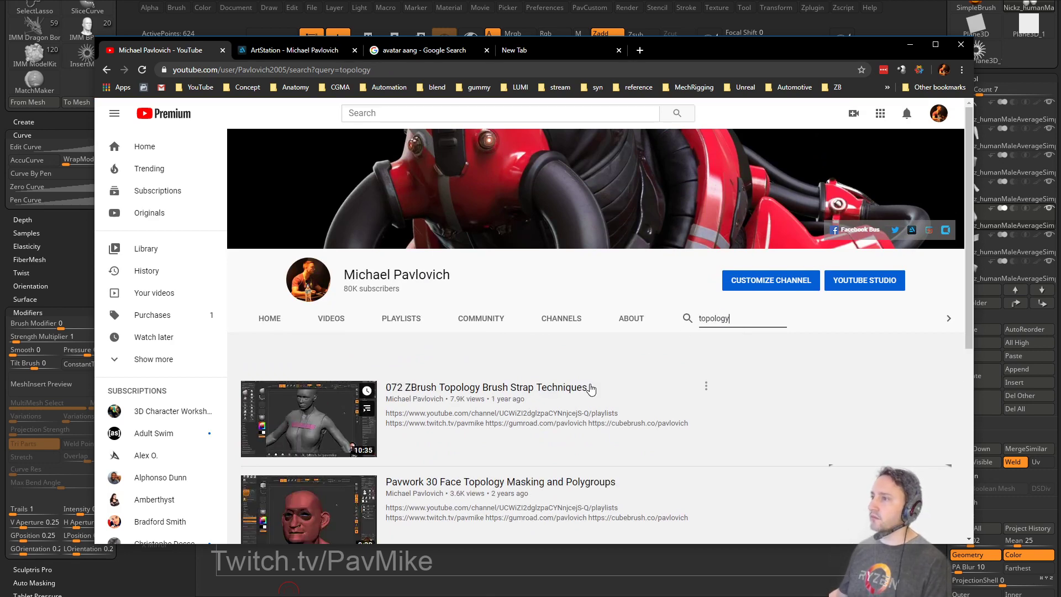
scroll(590, 390, down, 1)
scroll(590, 390, down, 16)
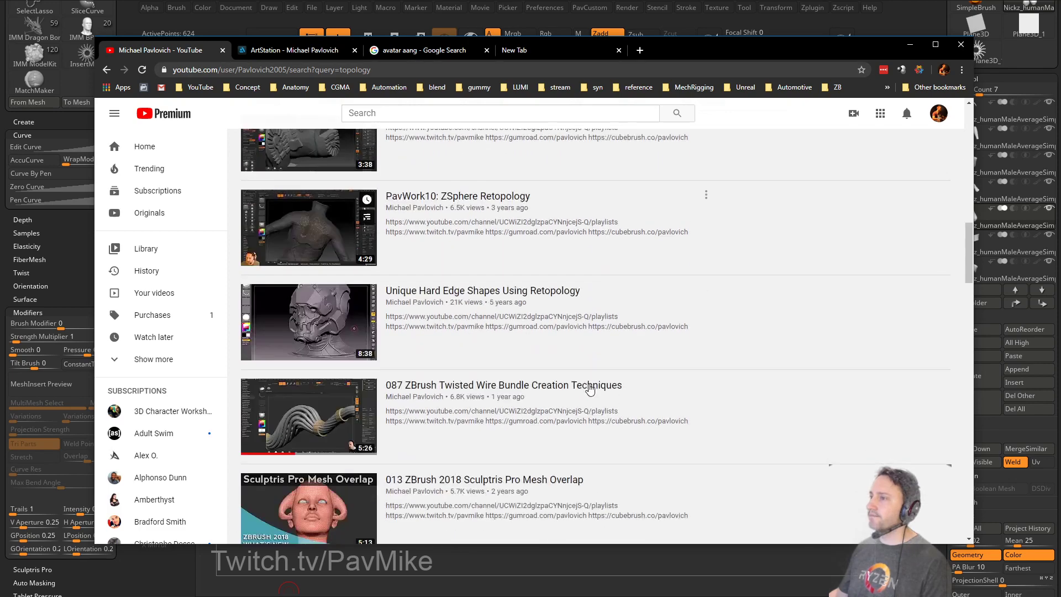
scroll(590, 389, down, 4)
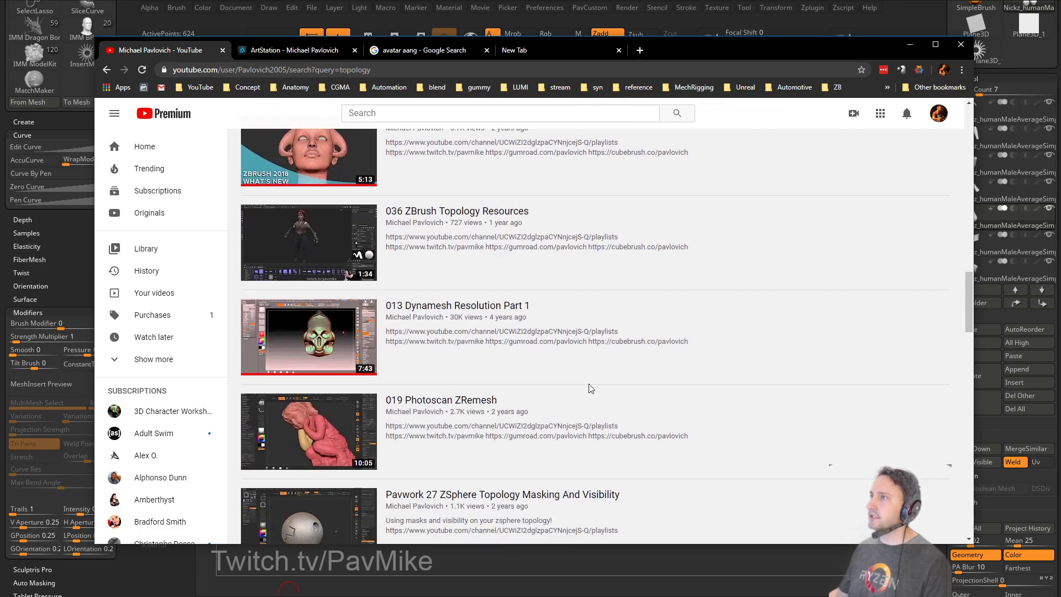
scroll(589, 389, up, 2)
scroll(589, 389, down, 4)
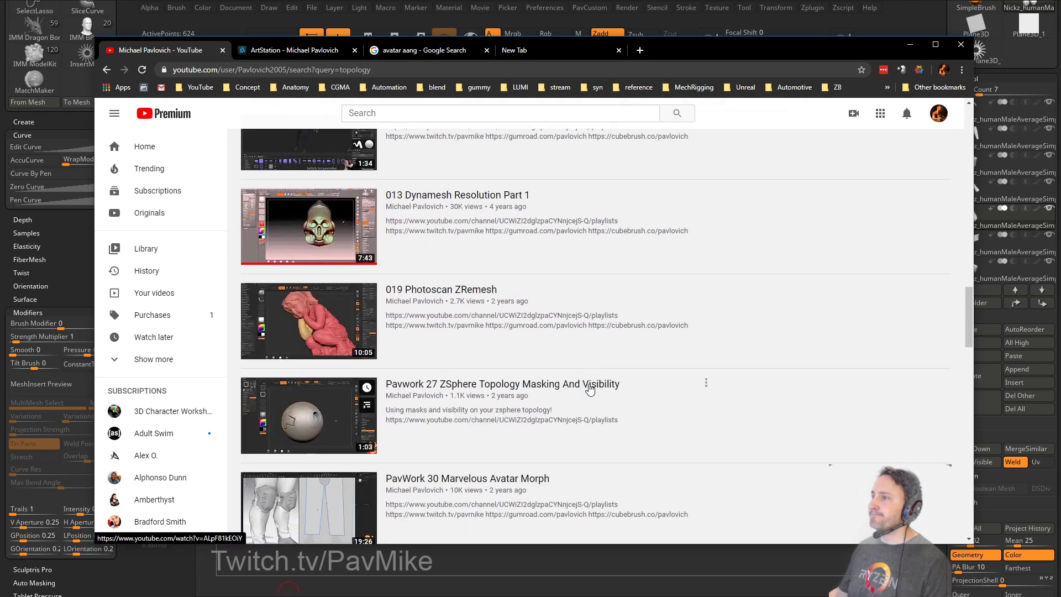
scroll(590, 389, up, 20)
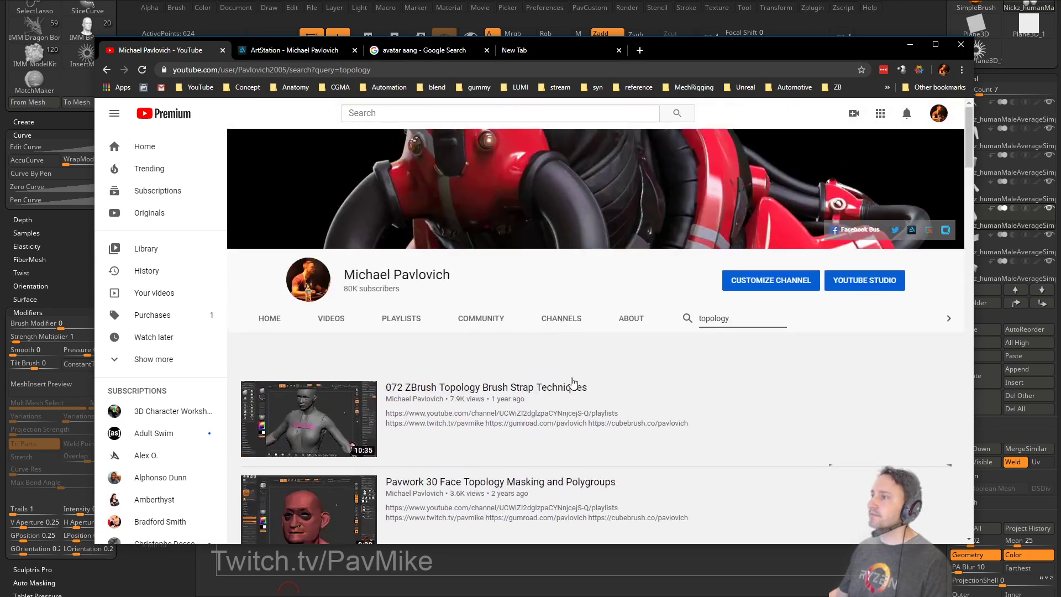
Open the video "Pavwork 30 Face Topology Masking and Polygroups", skim through its face polygroups and mouth topology, and pause it at 9:01.
scroll(573, 381, down, 1)
click(518, 427)
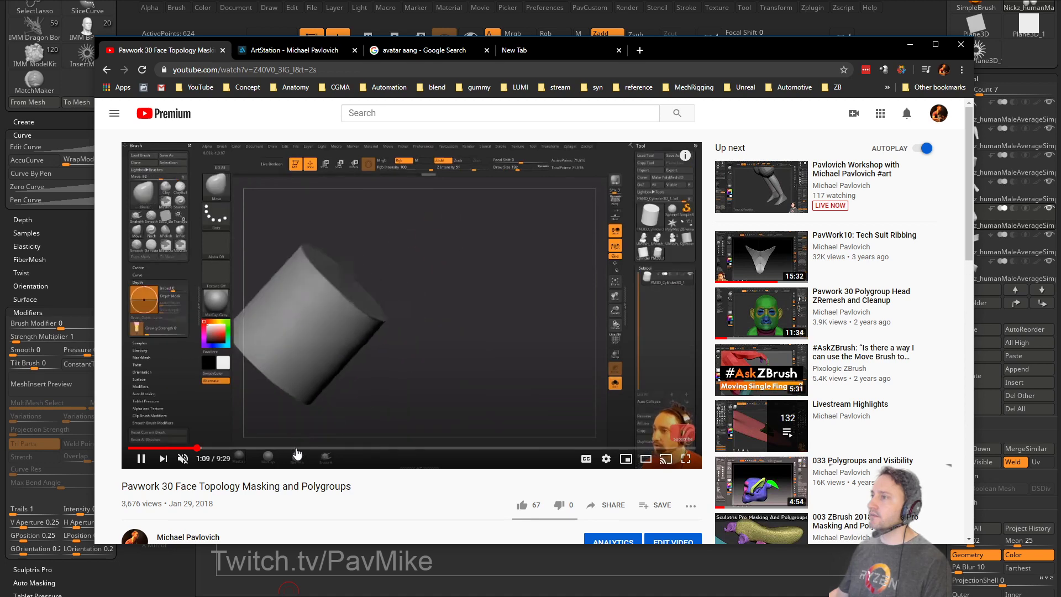
click(392, 447)
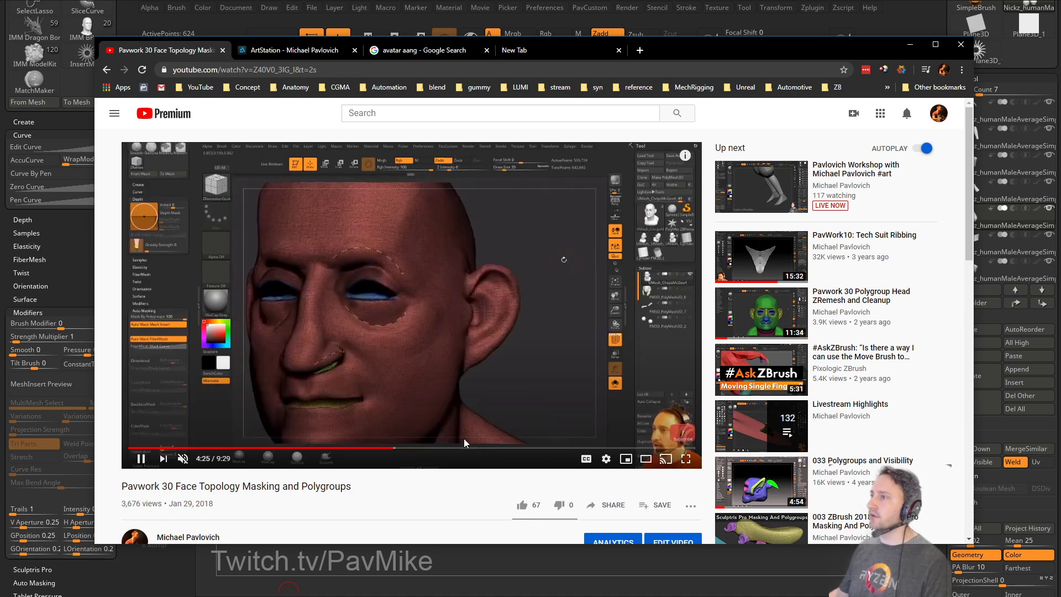
click(463, 448)
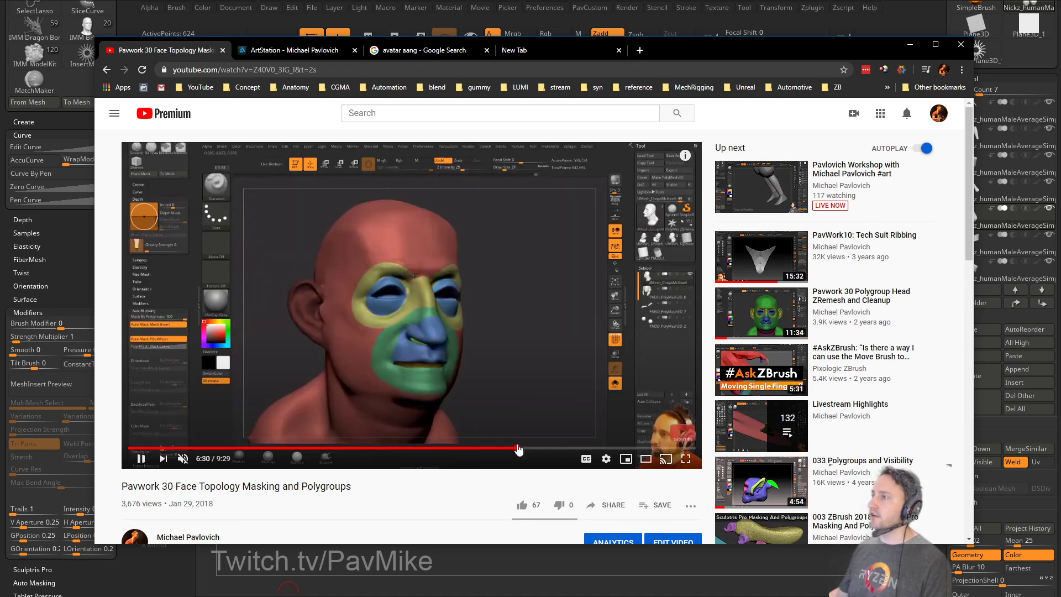
click(554, 448)
click(603, 448)
click(633, 448)
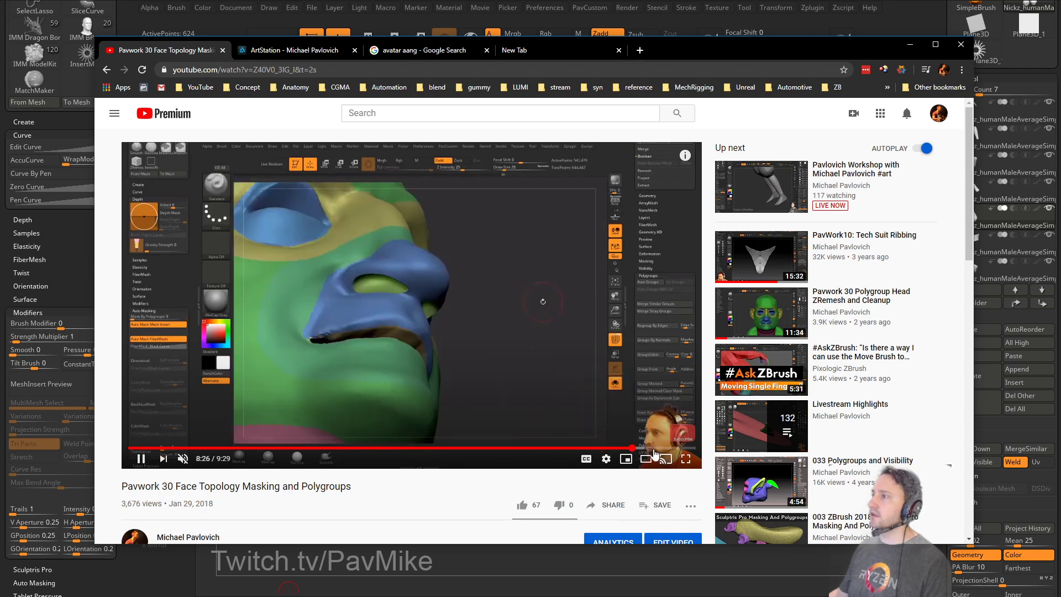
click(678, 448)
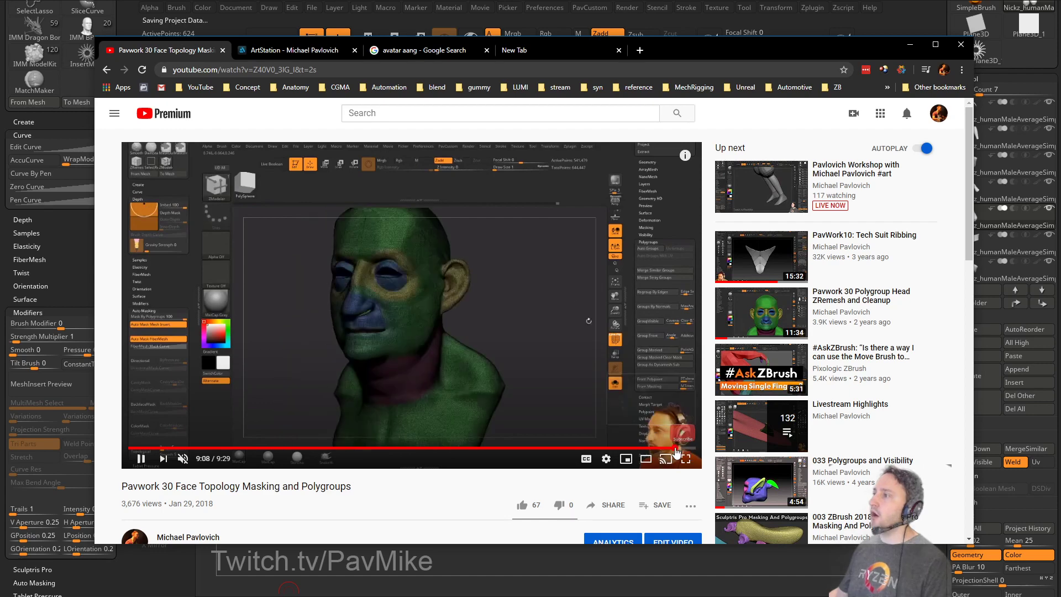
click(666, 449)
click(141, 458)
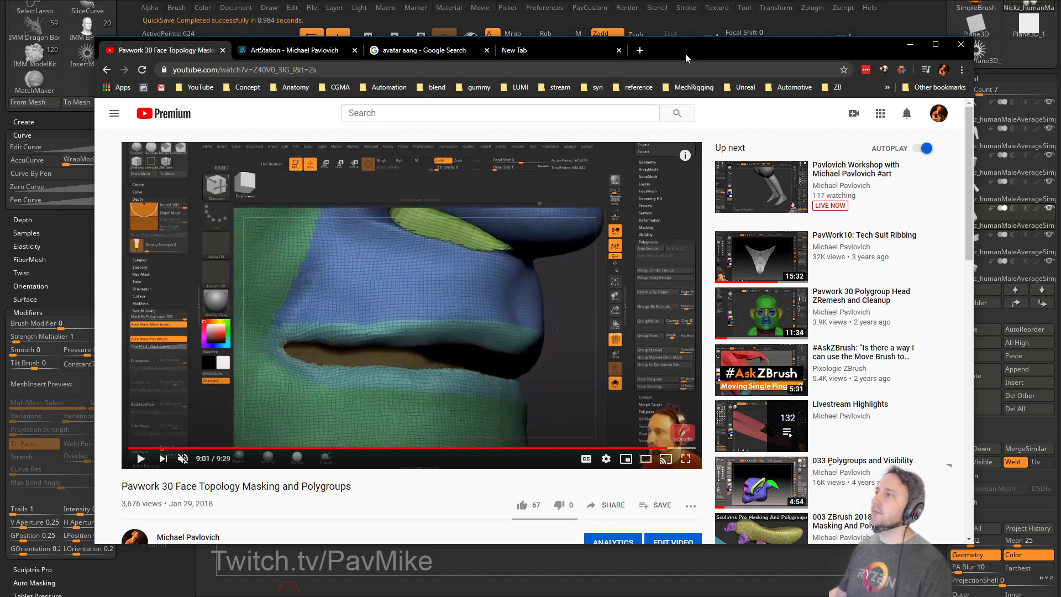
Return to ZBrush, leave Edit mode and clear the character from the canvas.
click(909, 44)
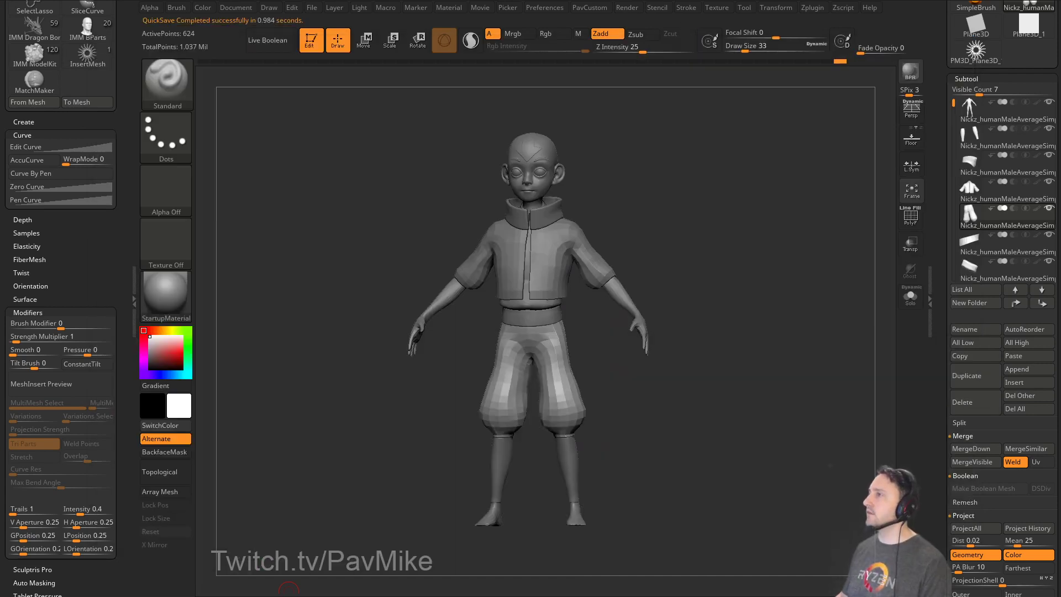
alt+drag(647, 224, 647, 282)
click(309, 45)
key(ctrl+n)
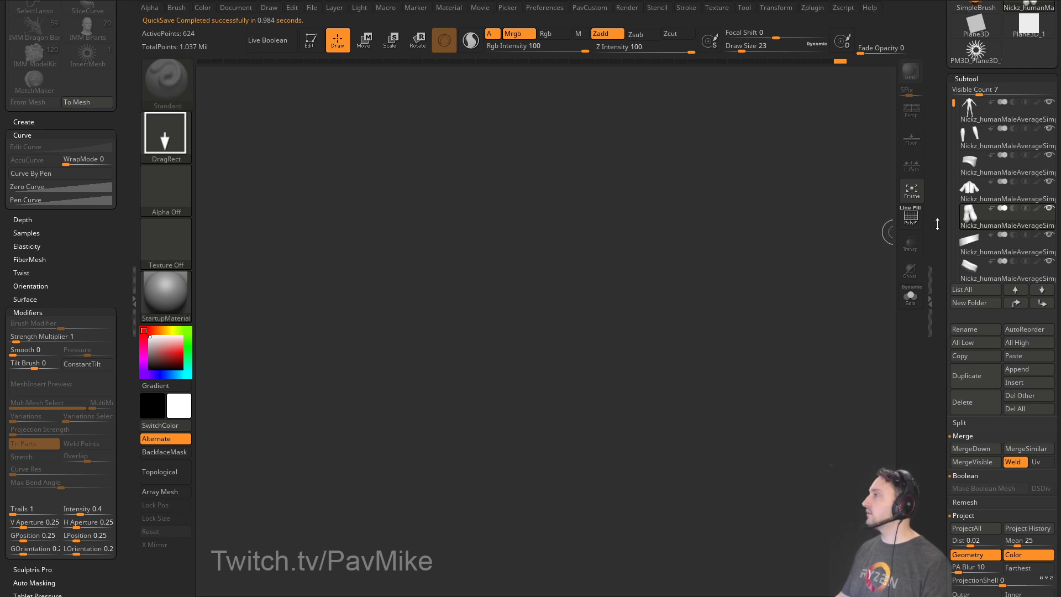
Draw a Sphere3D on the empty canvas and enter Edit mode.
drag(938, 224, 946, 420)
click(986, 196)
click(982, 171)
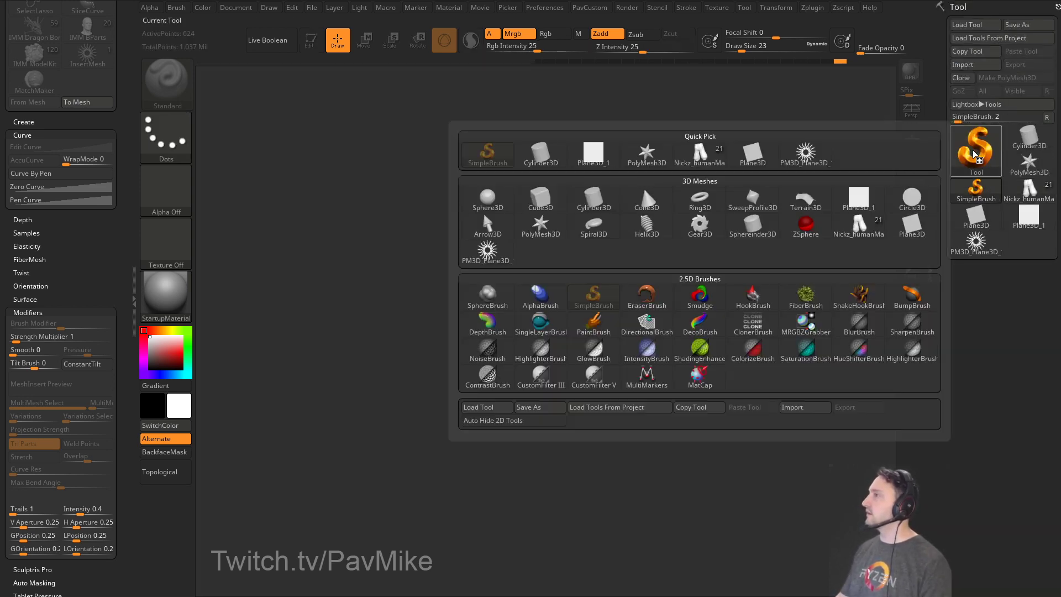
click(486, 199)
drag(493, 309, 493, 382)
click(312, 40)
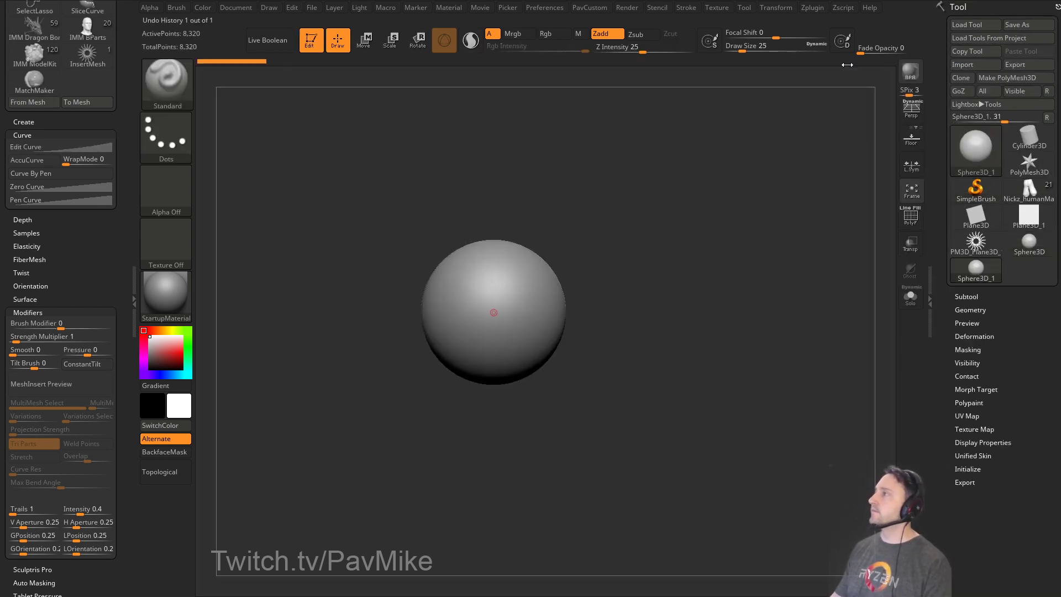
Convert the sphere to a PolyMesh3D, display its wireframe with PolyFrame and DynaMesh it at resolution 176.
click(984, 78)
click(903, 224)
key(f)
key(s)
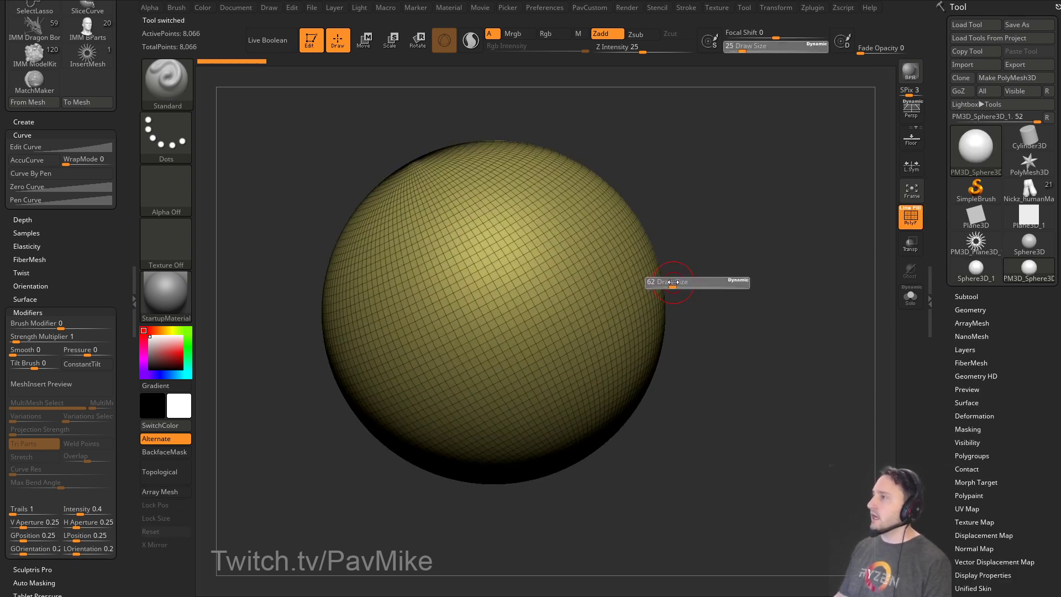
click(671, 283)
key(1)
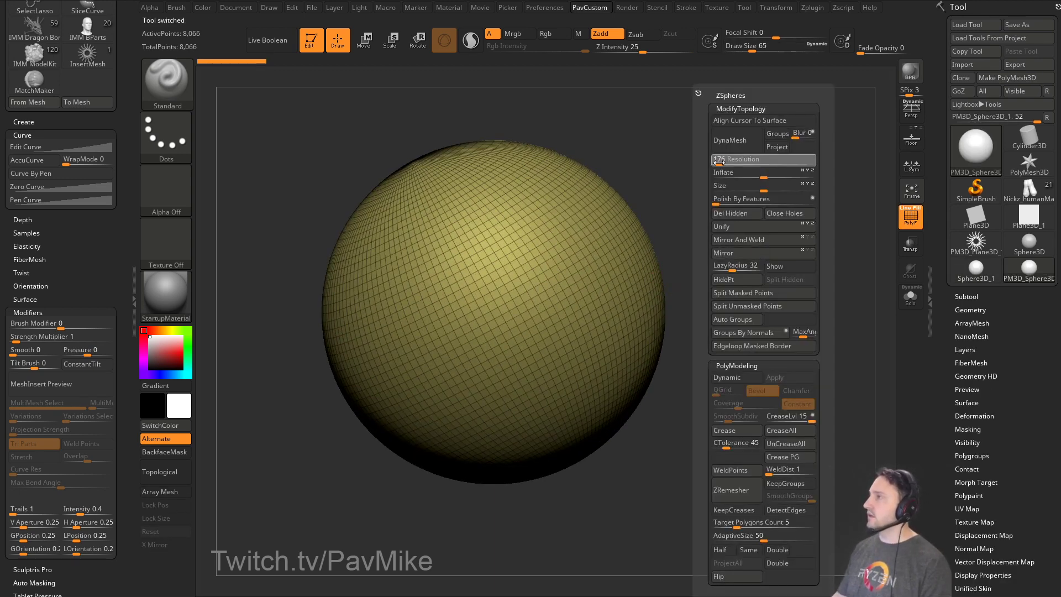
click(727, 141)
Set the draw size to 108 and mask a rounded patch on the front of the sphere.
key(s)
click(585, 275)
mouse_move(542, 279)
ctrl+mouse_down()
mouse_move(519, 343)
mouse_move(538, 297)
ctrl+mouse_up()
Try Edgeloop Masked Border on the masked patch and isolate the enclosed area.
alt+drag(740, 232, 798, 314)
key(1)
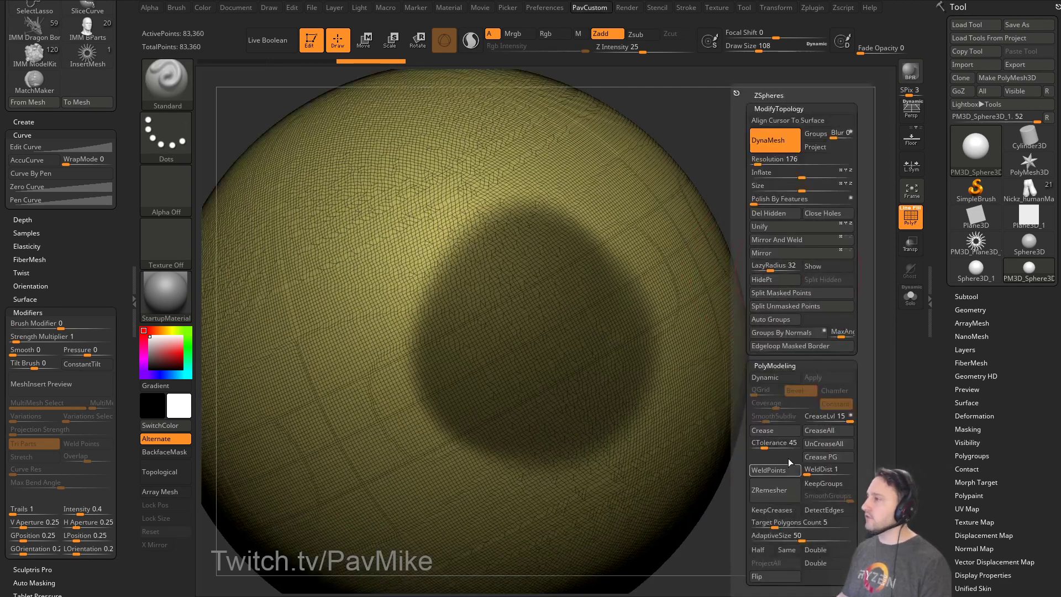
click(797, 346)
ctrl+click(762, 161)
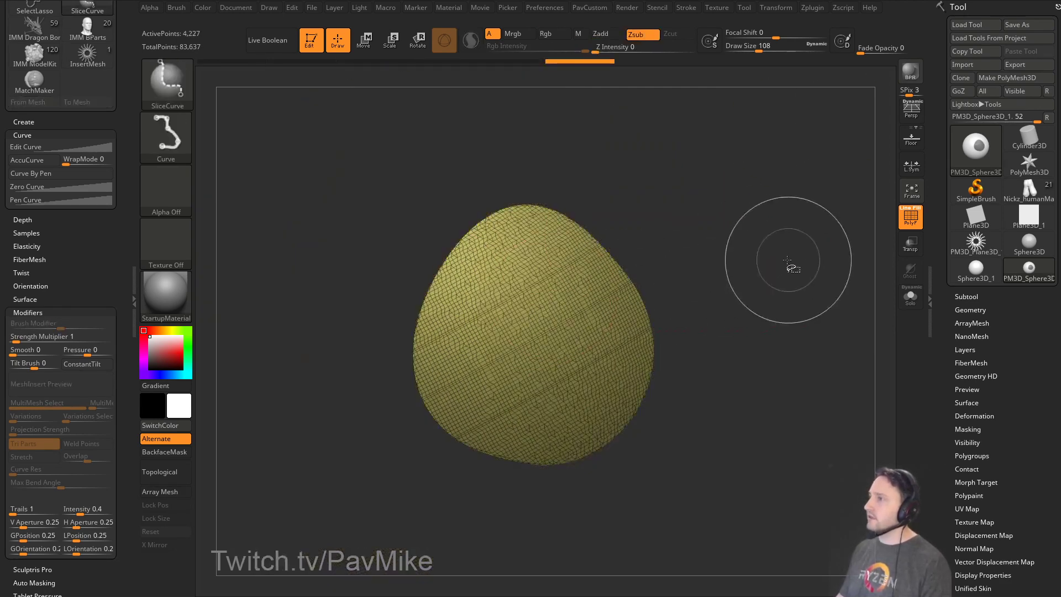
Undo the isolation and the masked border edge loop on the sphere.
key(ctrl+z)
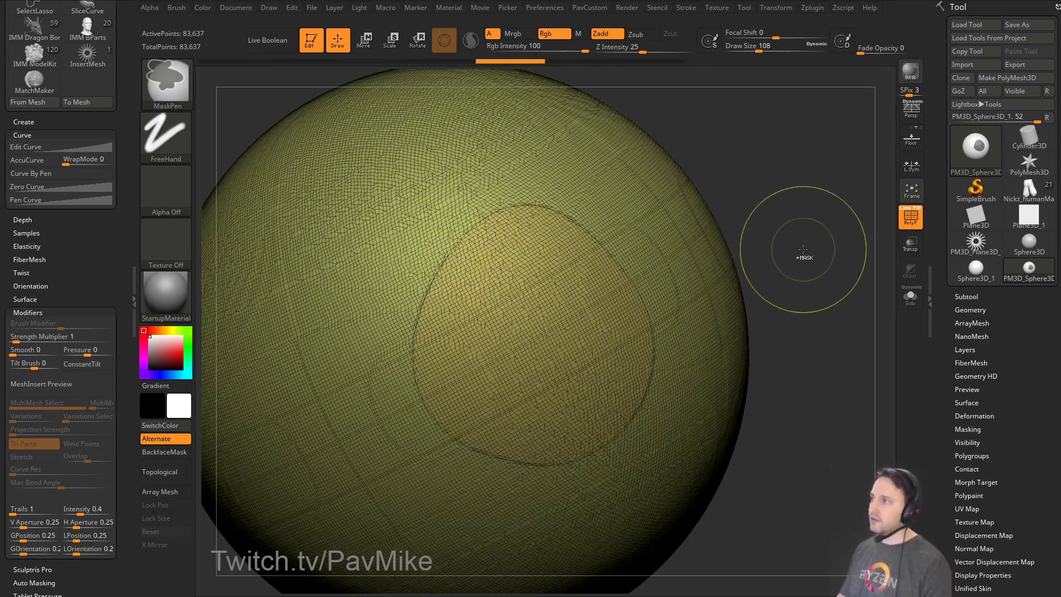
key(ctrl+z)
key(ctrl+shift+z)
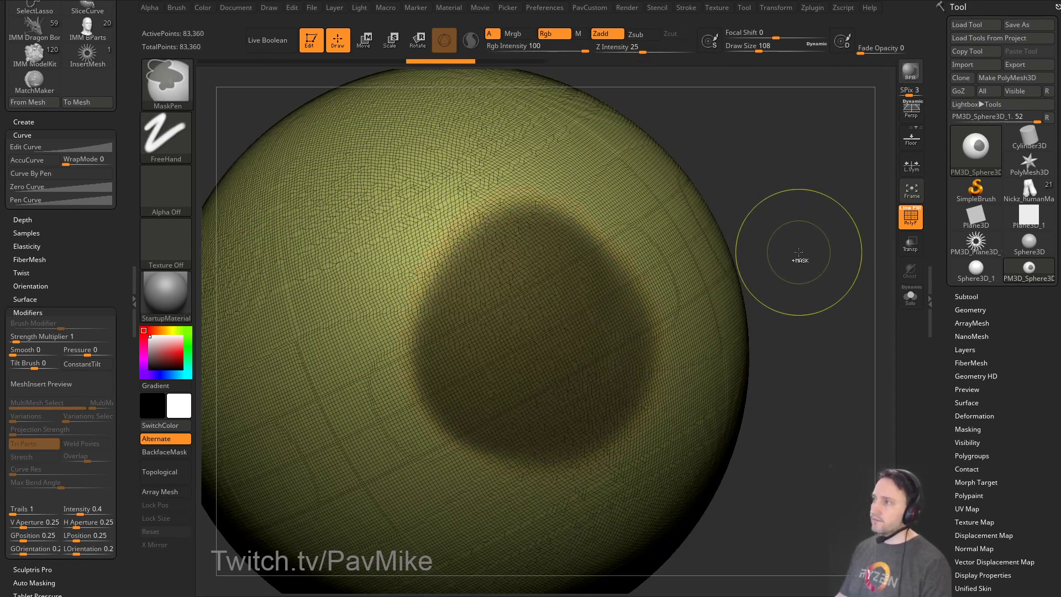
key(ctrl+z)
Set the draw size to 37, turn the masked patch into its own polygroup and isolate that polygroup.
mouse_move(800, 194)
alt+mouse_down()
mouse_move(748, 199)
mouse_move(796, 247)
mouse_move(786, 248)
alt+mouse_up()
key(s)
mouse_move(801, 194)
right_down()
mouse_move(850, 189)
mouse_move(654, 241)
right_up()
ctrl+shift+click(524, 292)
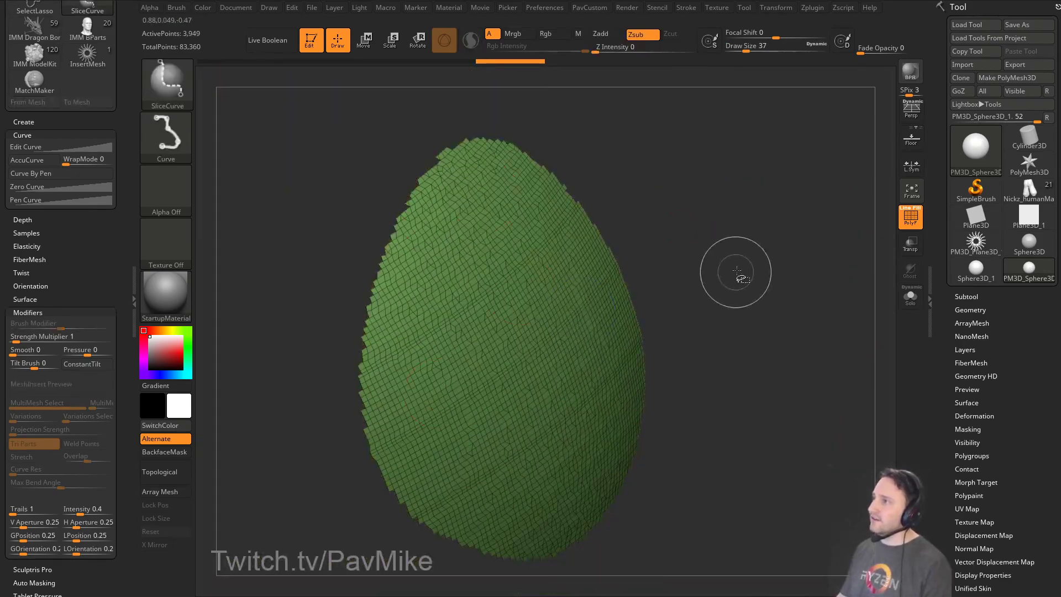
Show the whole sphere again, mask its polygroup border by feature with only Groups enabled, and invert the mask.
ctrl+shift+click(740, 275)
mouse_move(940, 349)
mouse_down()
mouse_move(992, 216)
mouse_move(974, 127)
mouse_up()
click(968, 108)
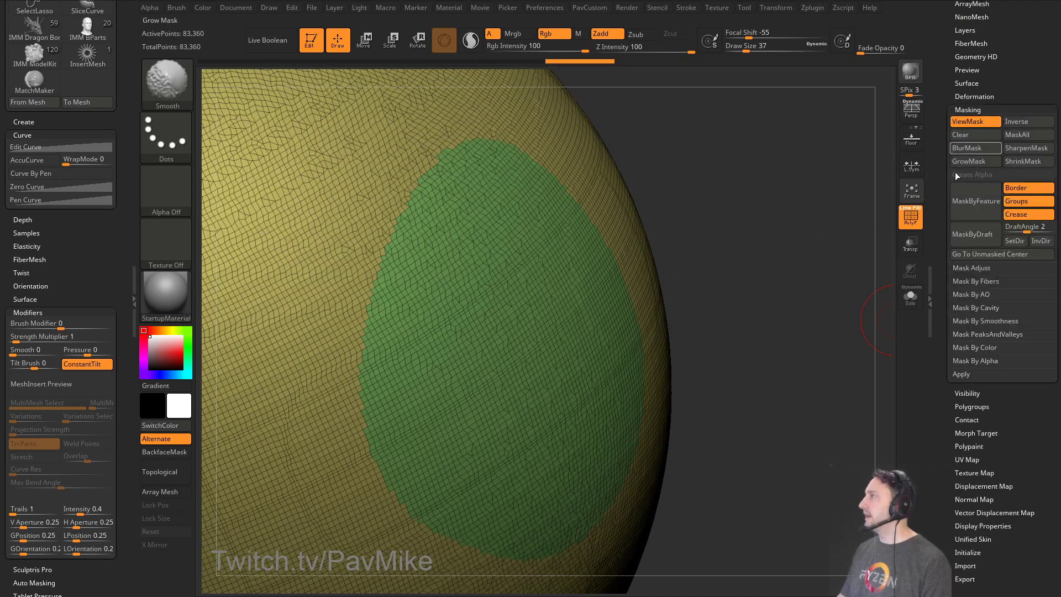
click(1013, 202)
click(1016, 188)
click(968, 208)
ctrl+click(803, 244)
Try to even out the unmasked polygroup border with Polish By Features, and clear the mask.
key(2)
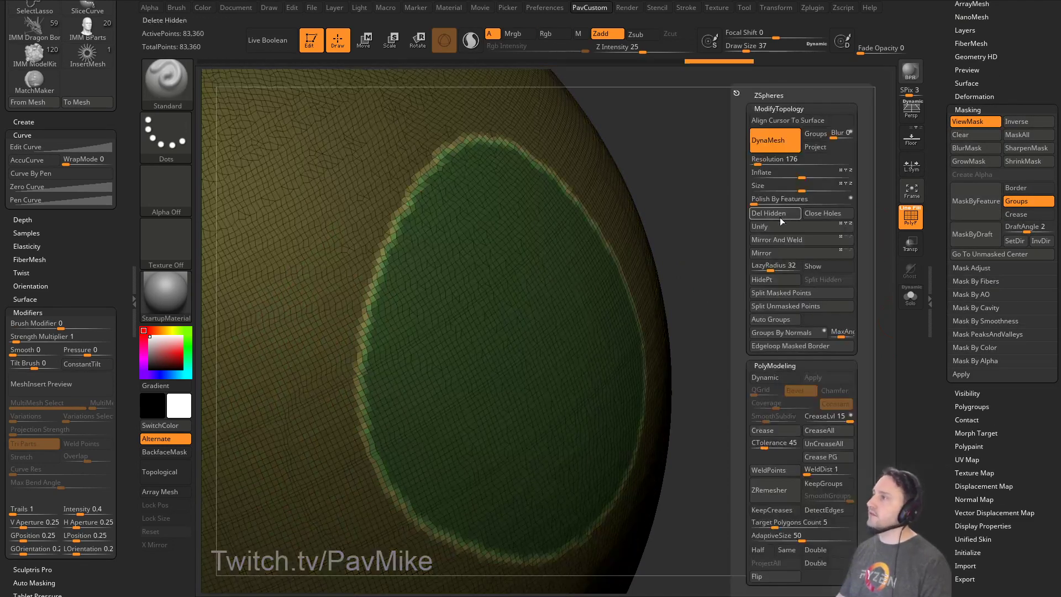
drag(759, 199, 807, 201)
key(2)
ctrl+drag(740, 161, 771, 218)
drag(772, 218, 791, 221)
Undo the border polish and the masking on the sphere.
key(ctrl+z)
key(ctrl+z)
key(ctrl+z)
key(ctrl+z)
key(ctrl+z)
key(ctrl+z)
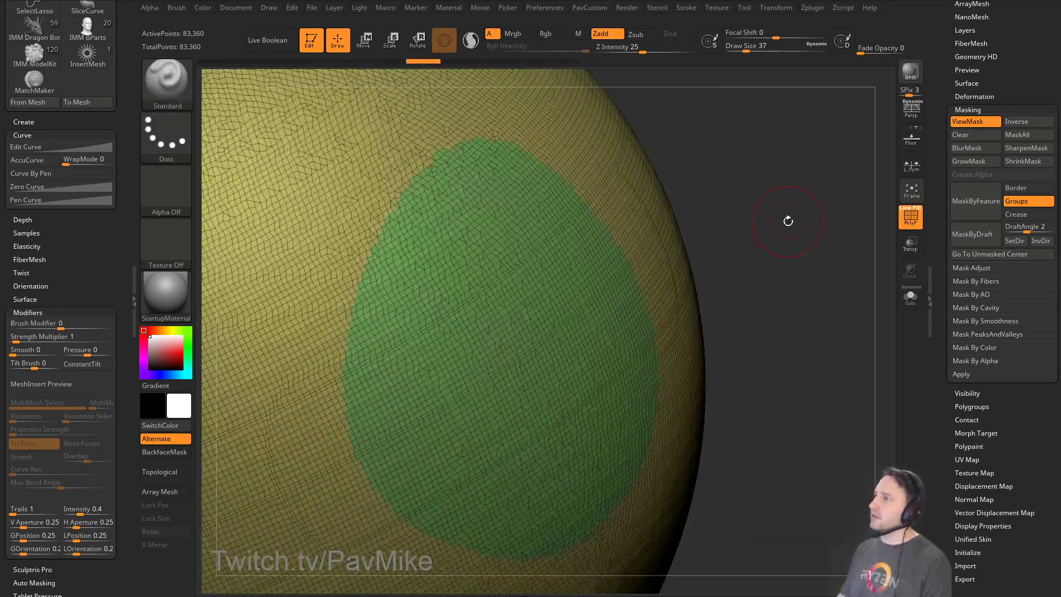
Set the draw size to 35 and load the Smooth Groups brush from the Smooth folder of the brush library.
key(s)
click(786, 220)
key(comma)
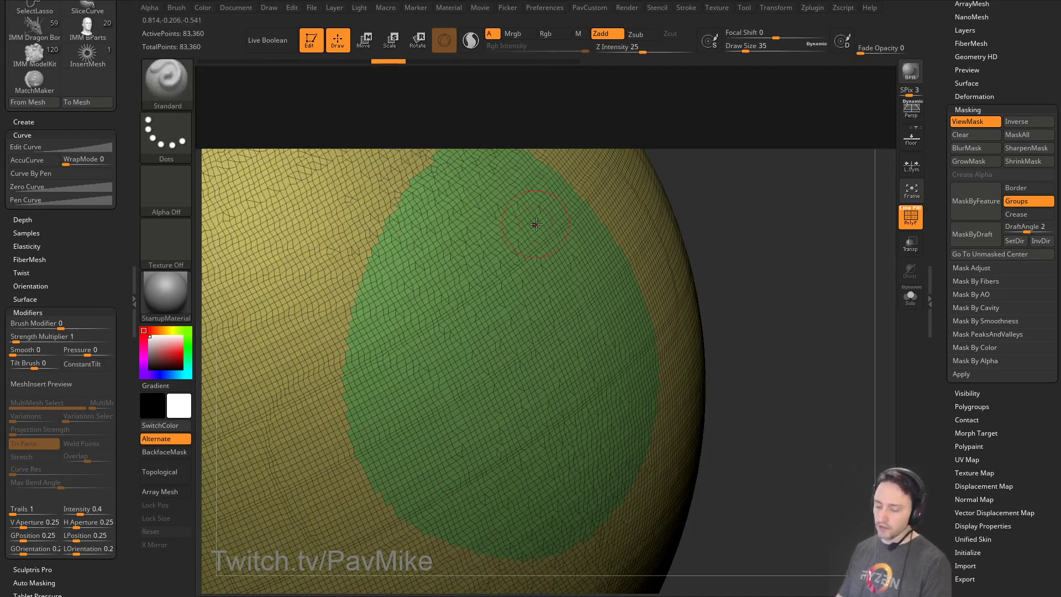
click(328, 76)
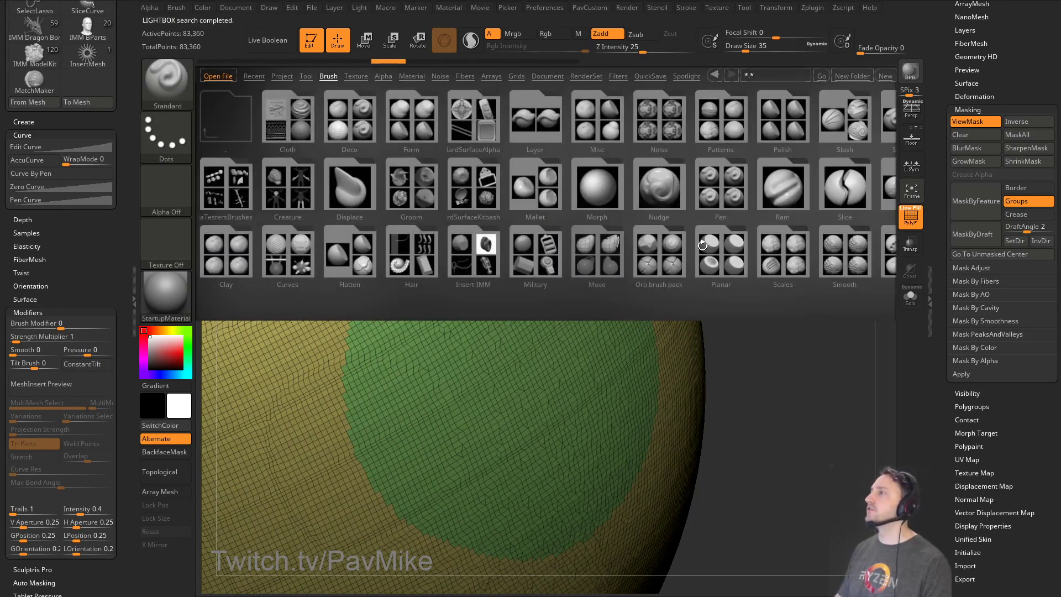
double_click(792, 253)
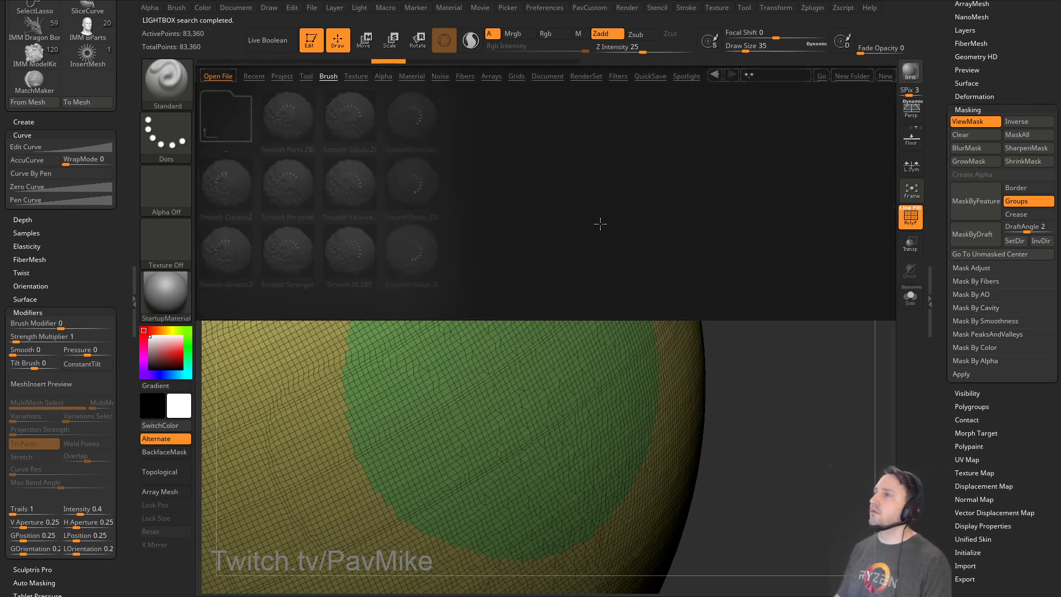
double_click(227, 261)
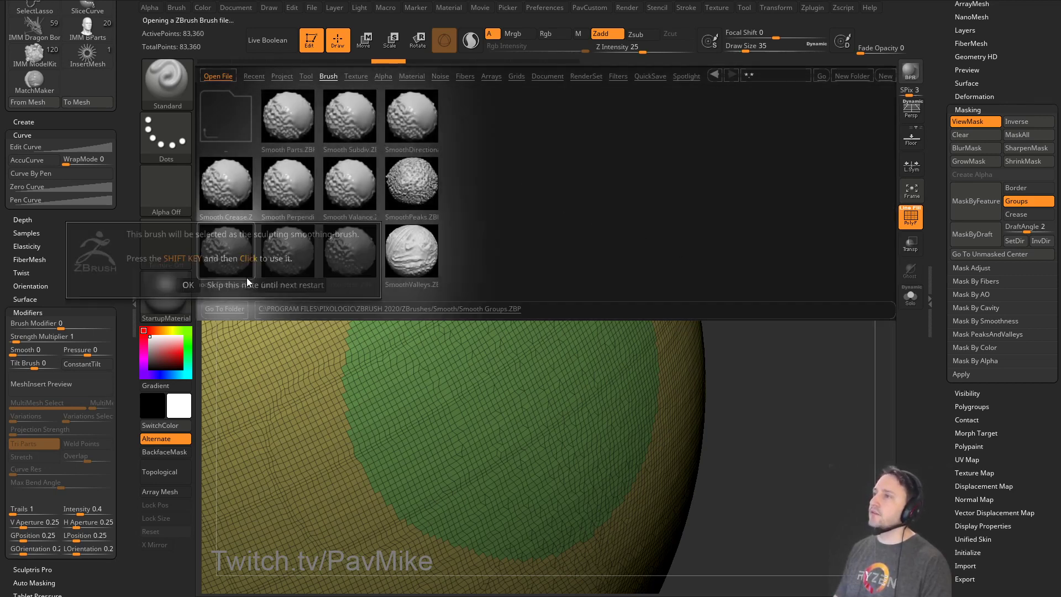
click(314, 285)
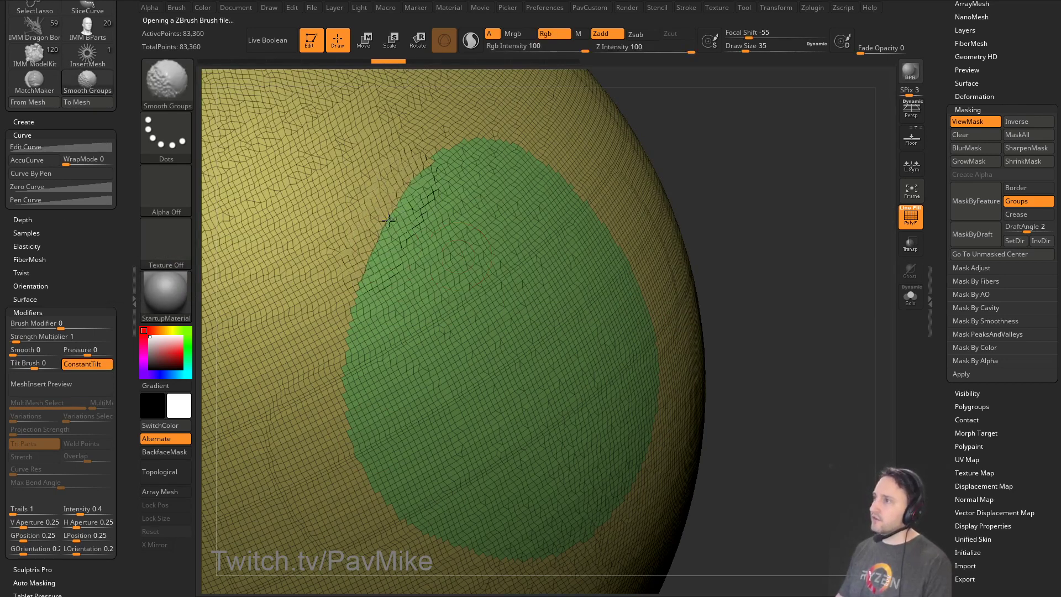
Smooth the jagged border all around the green polygroup with the Smooth Groups brush.
shift+drag(388, 220, 348, 412)
right_drag(630, 191, 581, 182)
mouse_move(487, 140)
shift+mouse_down()
mouse_move(423, 166)
mouse_move(568, 145)
mouse_move(627, 199)
shift+mouse_up()
right_drag(647, 215, 627, 152)
mouse_move(635, 157)
shift+mouse_down()
mouse_move(695, 292)
mouse_move(686, 380)
mouse_move(591, 470)
shift+mouse_up()
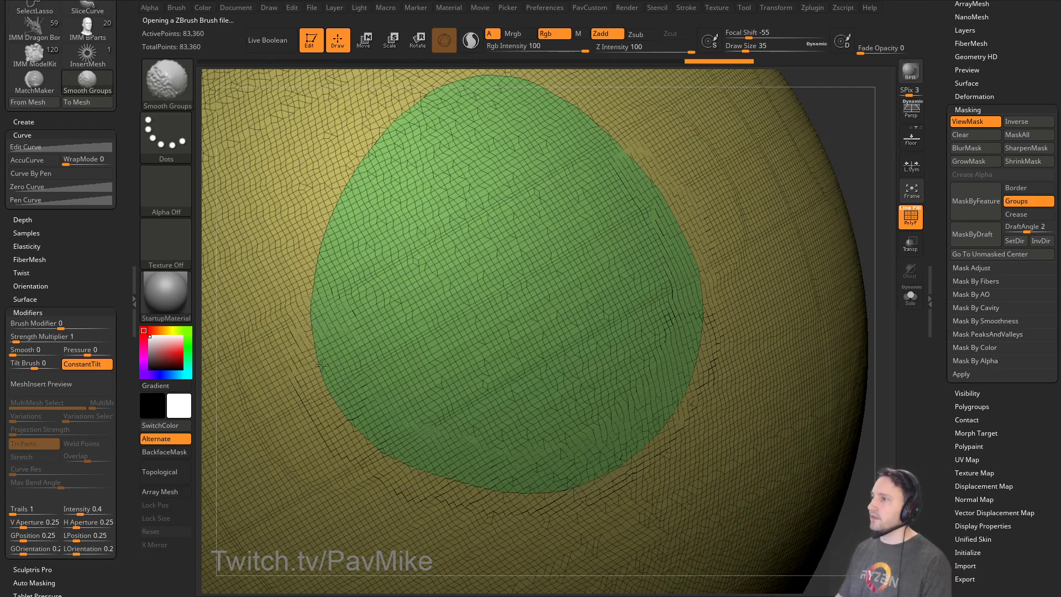
Isolate the green polygroup to inspect its smoothed edge, and show the whole sphere again.
drag(867, 152, 817, 144)
ctrl+shift+click(556, 258)
ctrl+shift+click(797, 293)
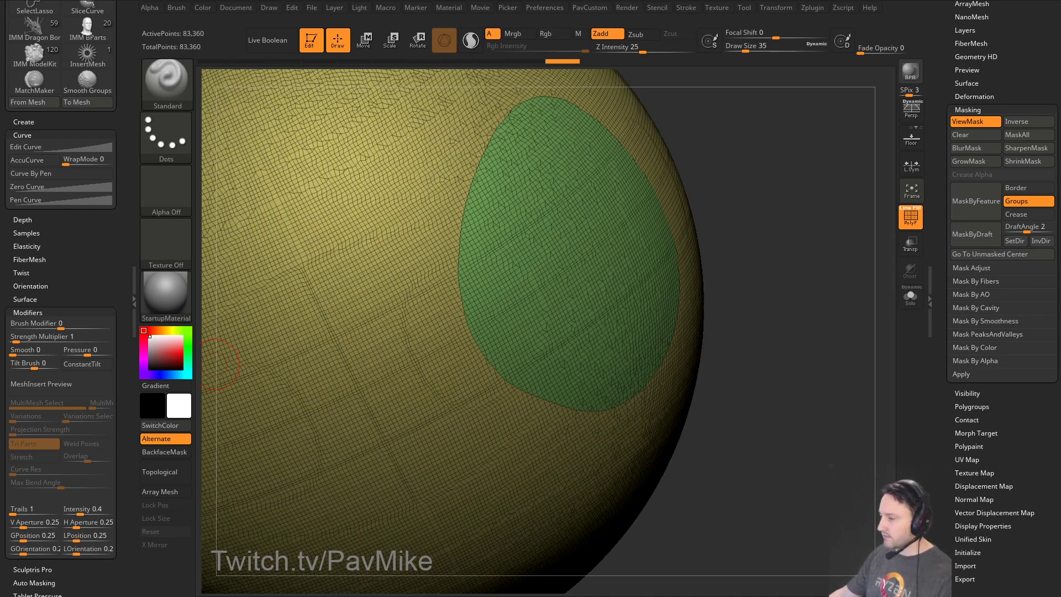
Switch to the browser and open "Body blockout from scratch & fun with anatomy! Livestream 03/03/2020" from the Livestream Full Episodes playlist.
key(alt+Tab)
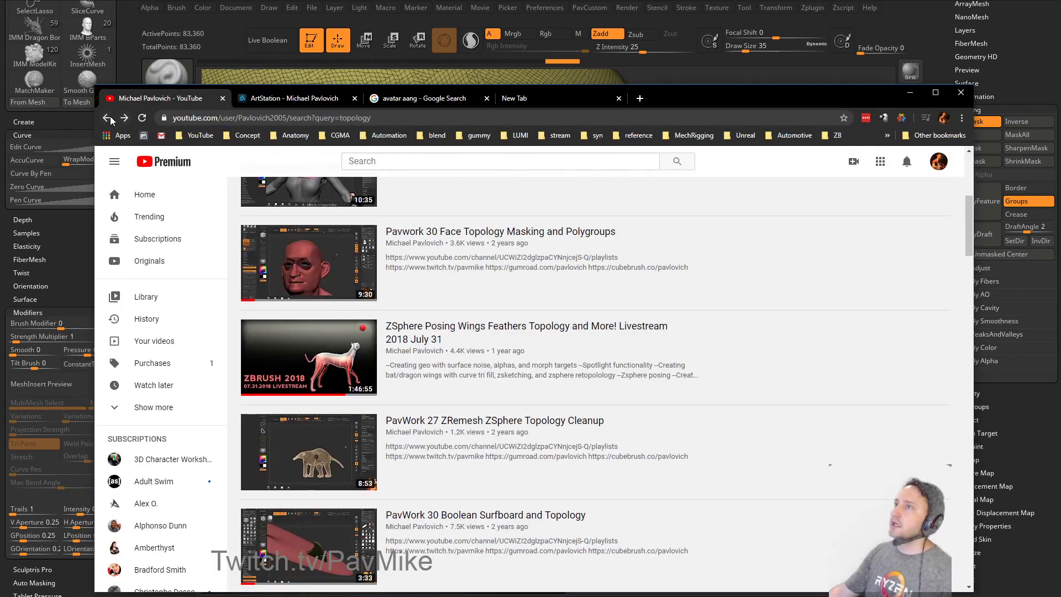
click(107, 117)
click(412, 370)
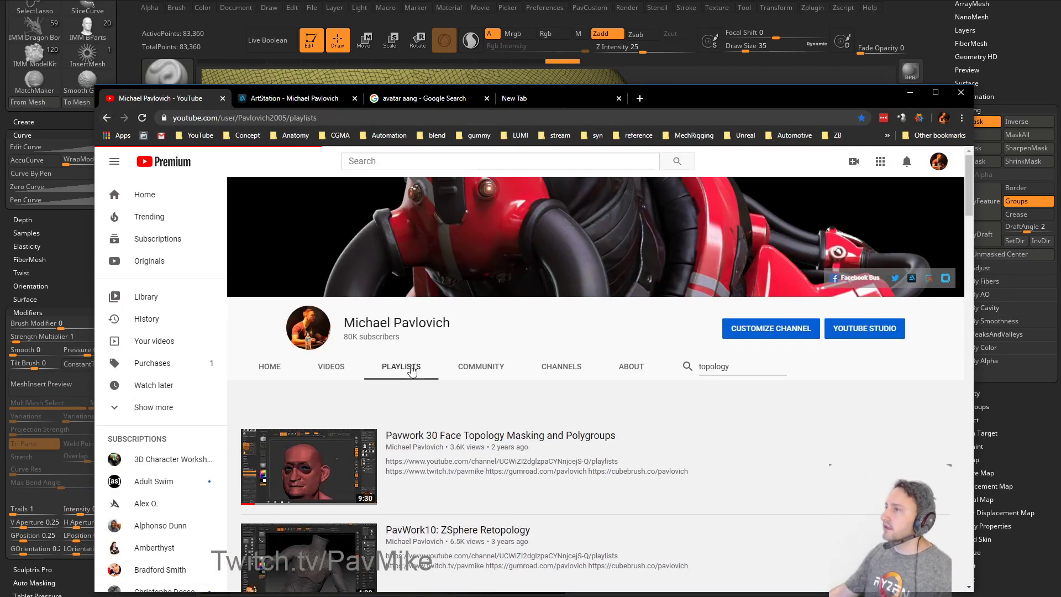
scroll(342, 414, down, 2)
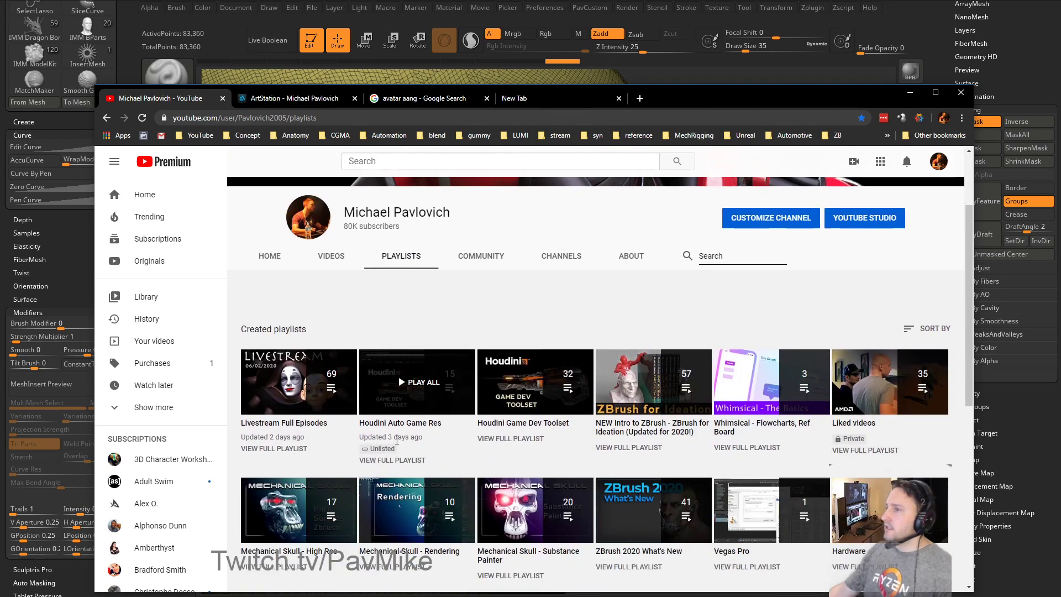
click(275, 449)
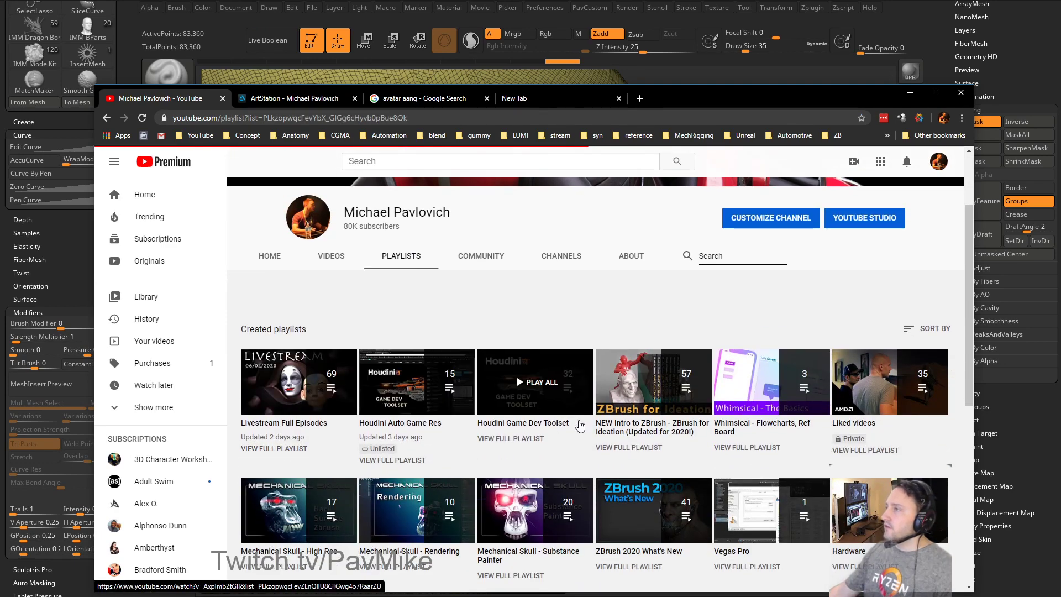
scroll(608, 409, down, 1)
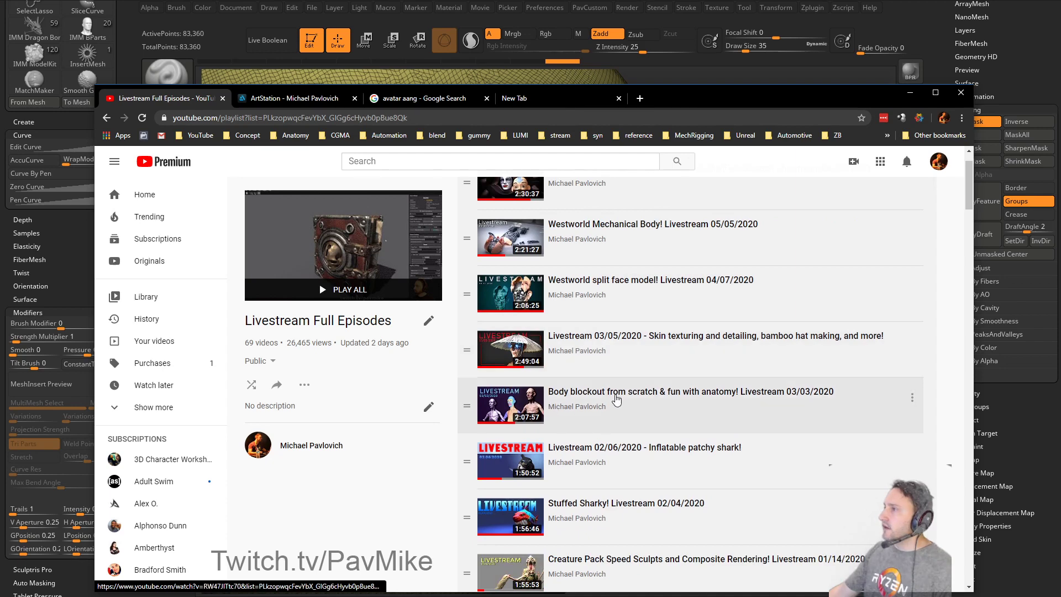
click(658, 392)
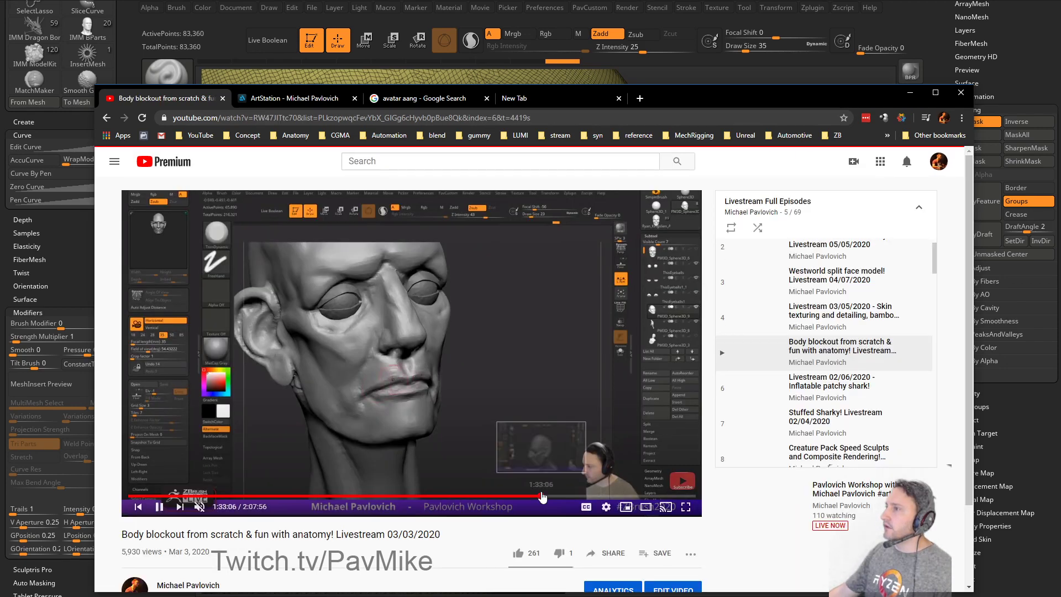
Skim the livestream video for its head polygroup and topology sections, and return to ZBrush.
click(592, 496)
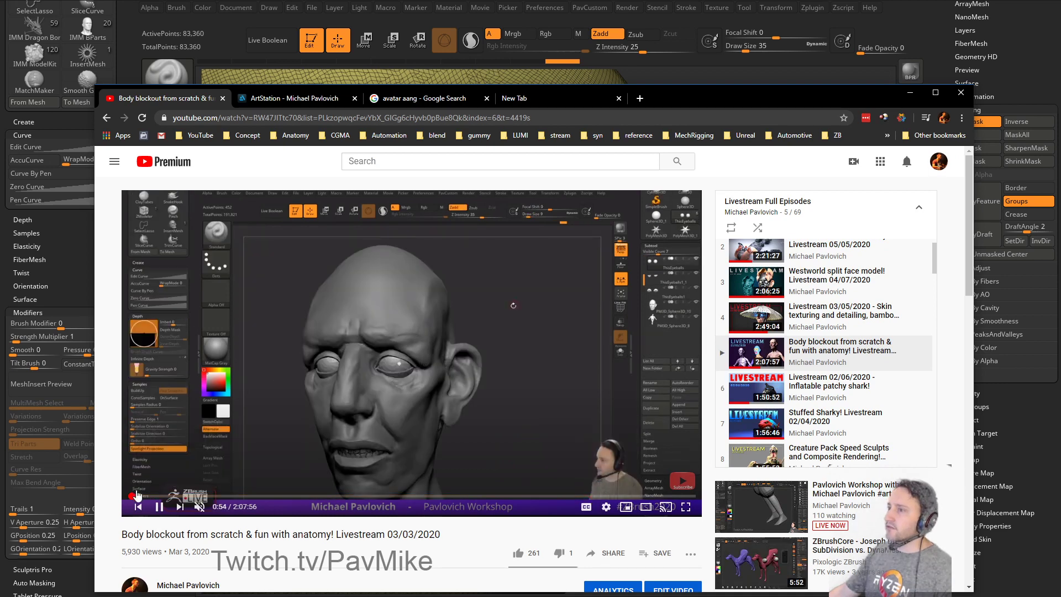
click(132, 496)
click(187, 496)
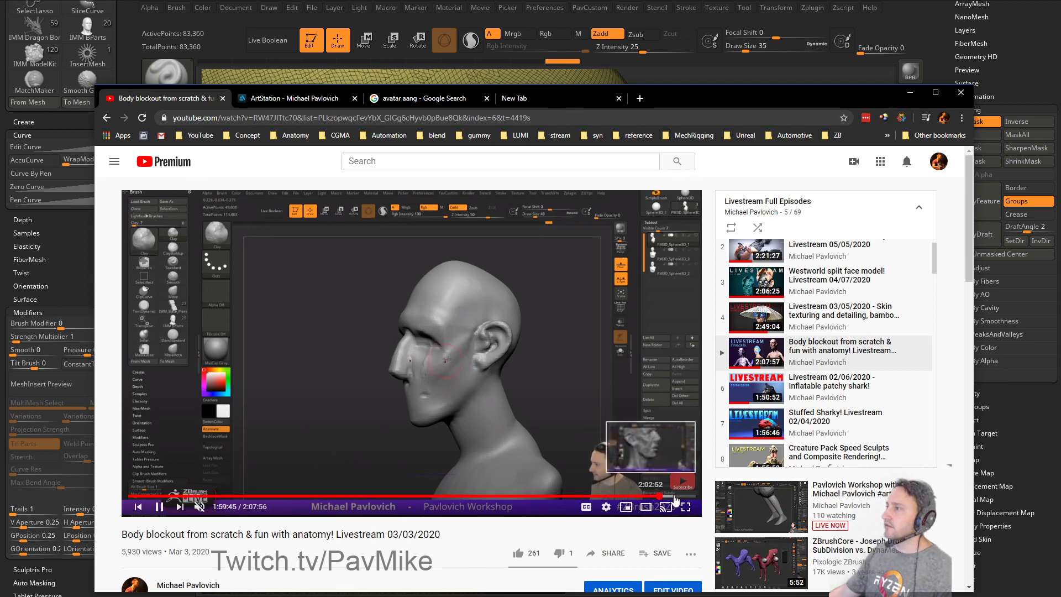
click(660, 496)
click(612, 496)
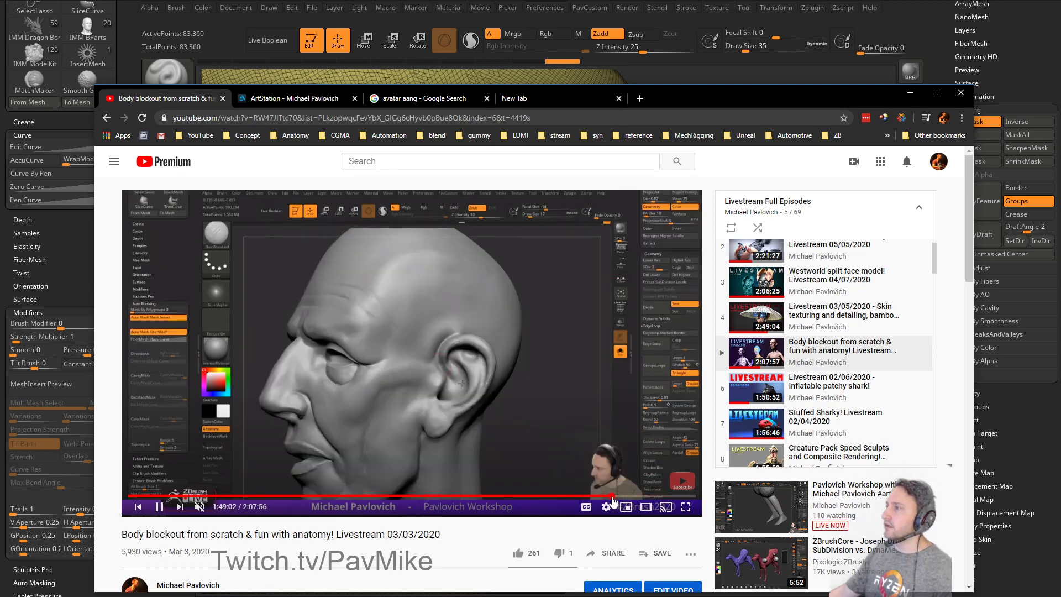
click(636, 496)
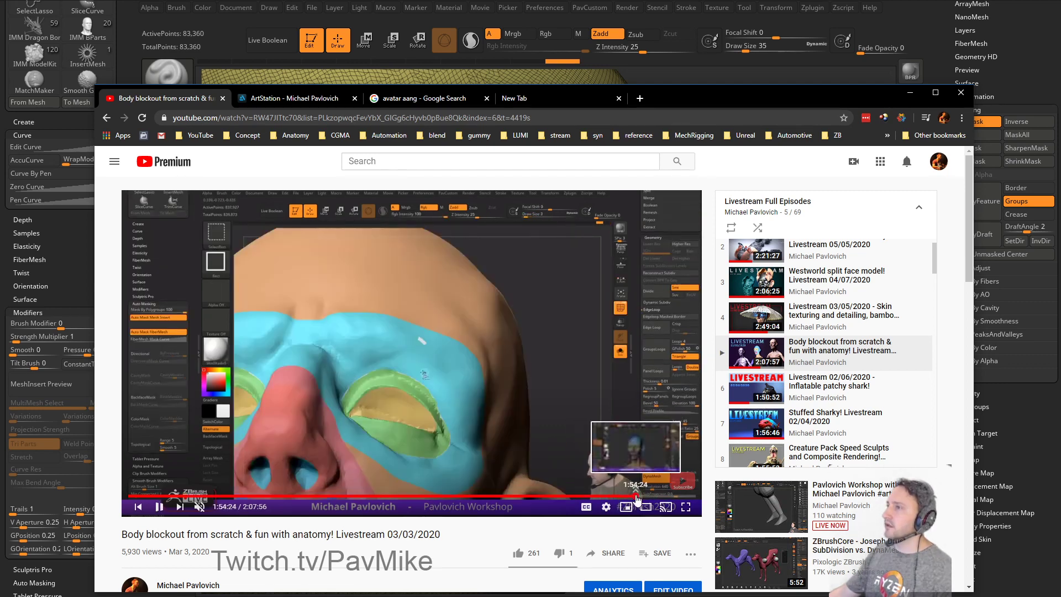
click(659, 496)
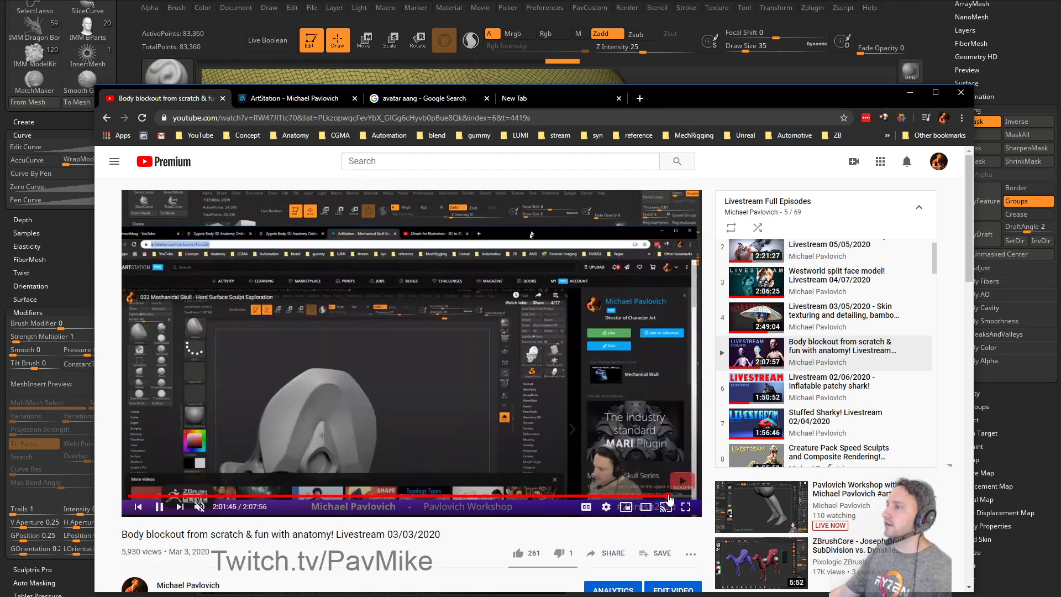
click(682, 497)
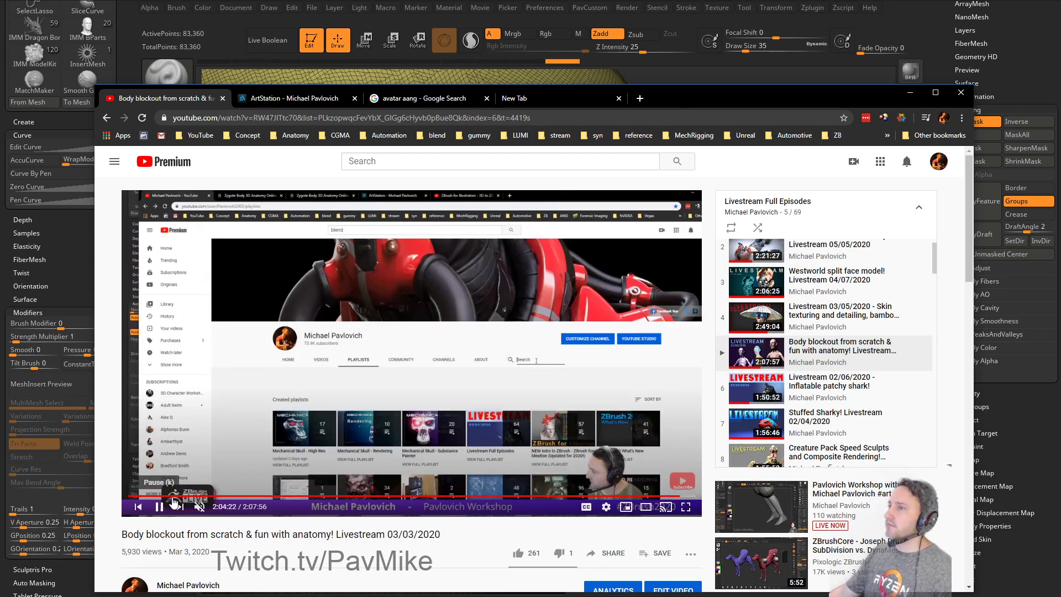
click(106, 118)
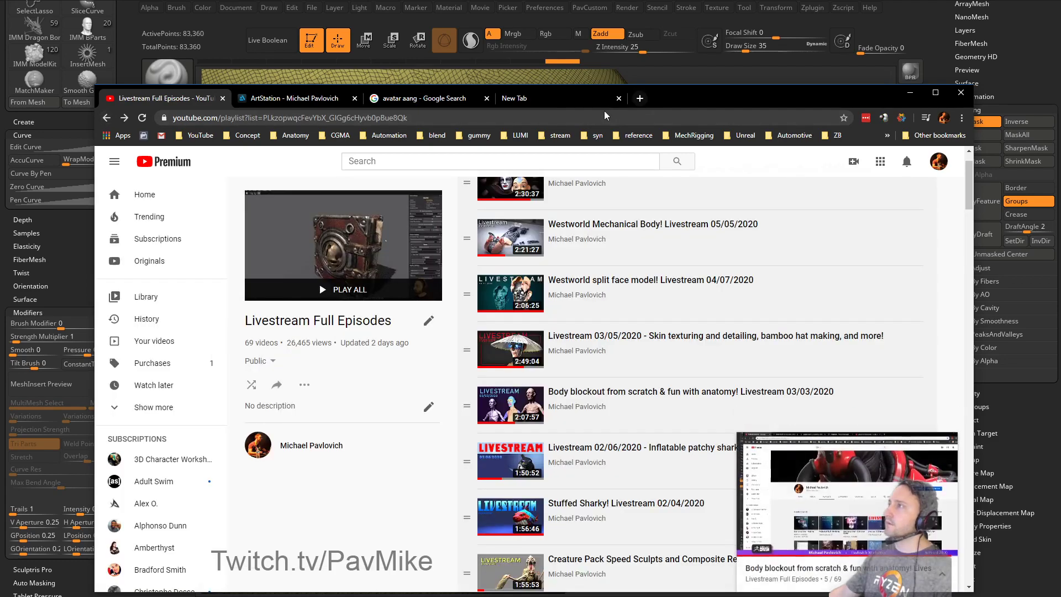
key(alt+Tab)
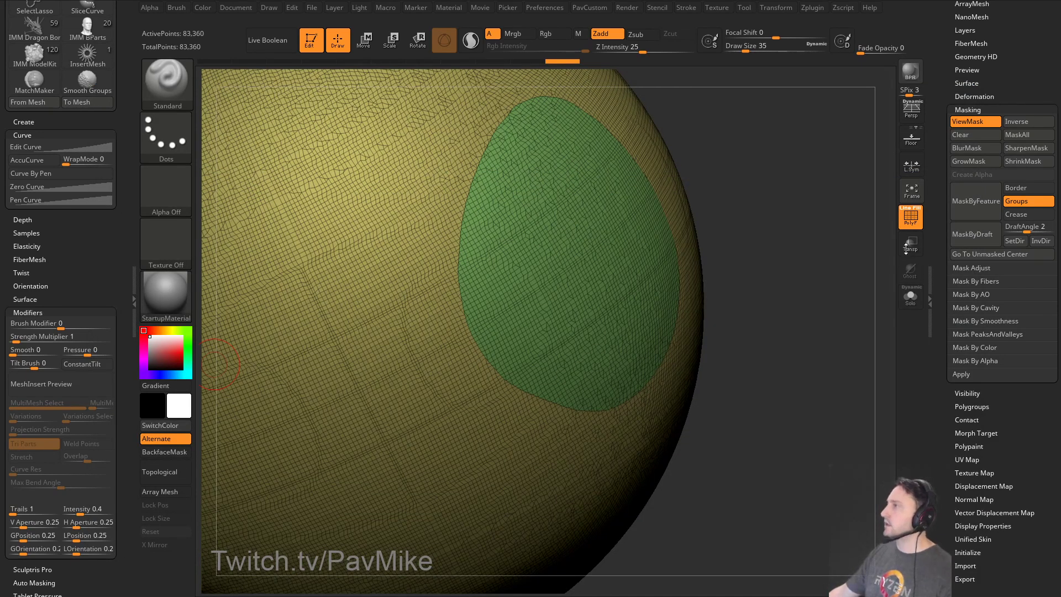
Delete the demo sphere and the radial plane mesh, and switch back to the Aang character.
drag(962, 151, 962, 470)
shift+click(969, 294)
drag(943, 289, 943, 184)
click(972, 512)
click(975, 143)
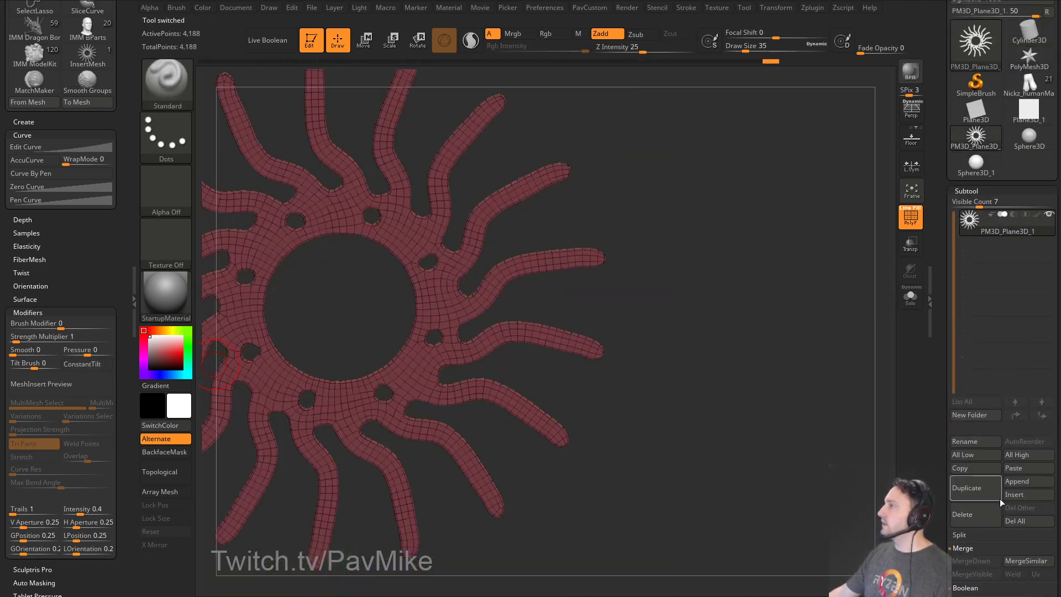
click(962, 514)
click(1037, 93)
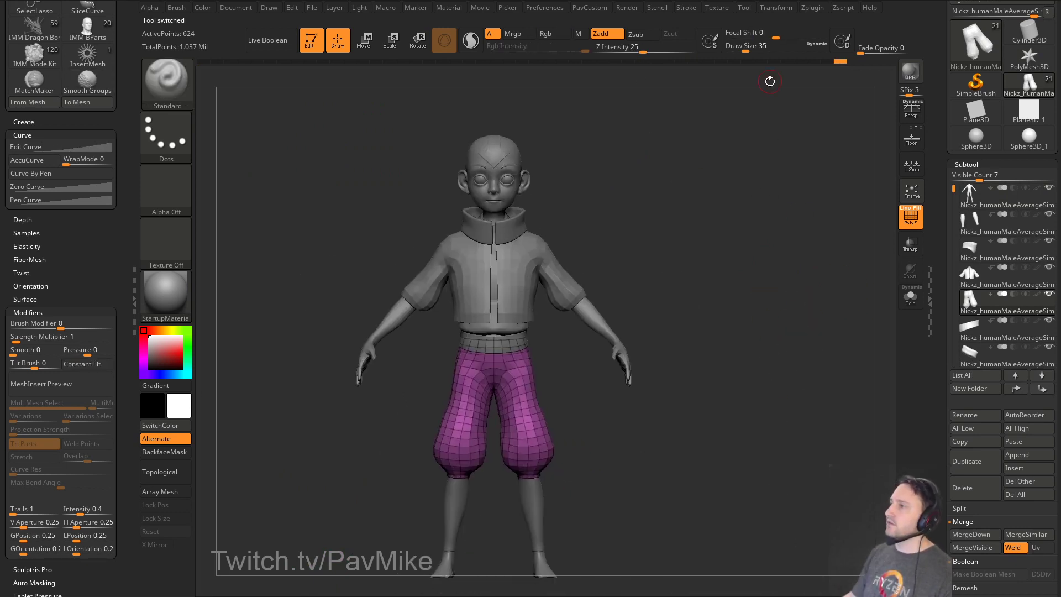
Hide the polyframe, set the draw size to 44, and select the jacket collar with its dynamic subdivision preview on.
click(910, 217)
ctrl+right_drag(717, 273, 704, 285)
key(s)
drag(704, 285, 732, 285)
key(s)
drag(636, 183, 613, 183)
alt+right_drag(612, 183, 636, 320)
alt+click(515, 268)
ctrl+right_drag(656, 201, 715, 263)
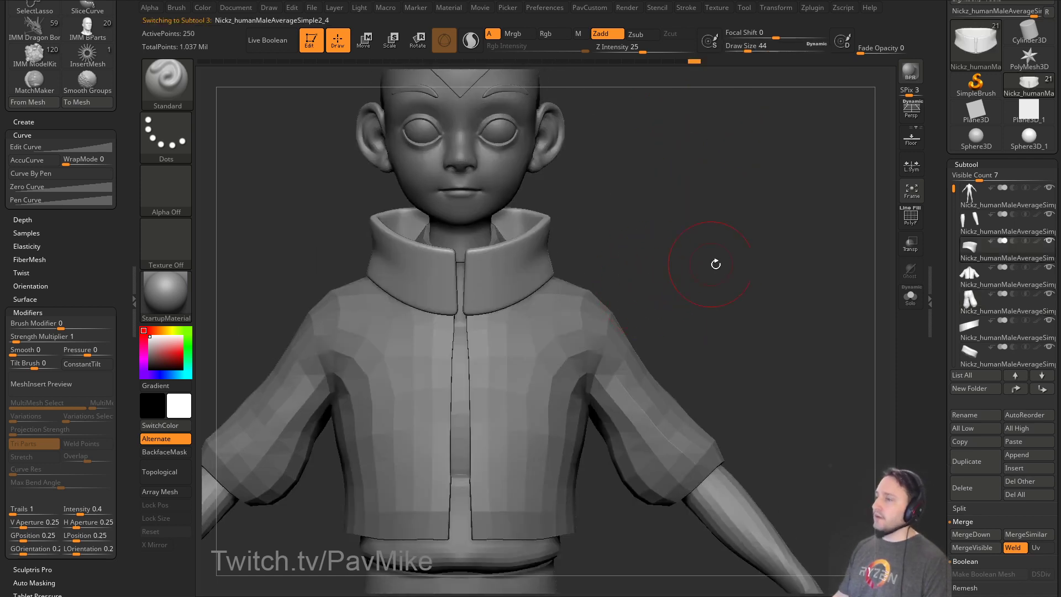
key(shift+d)
key(d)
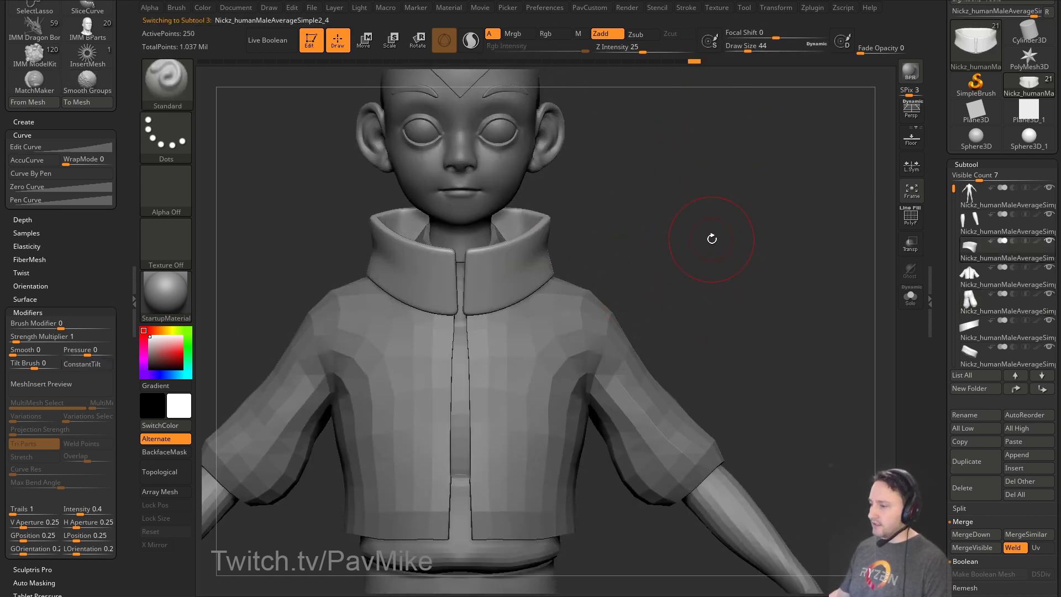
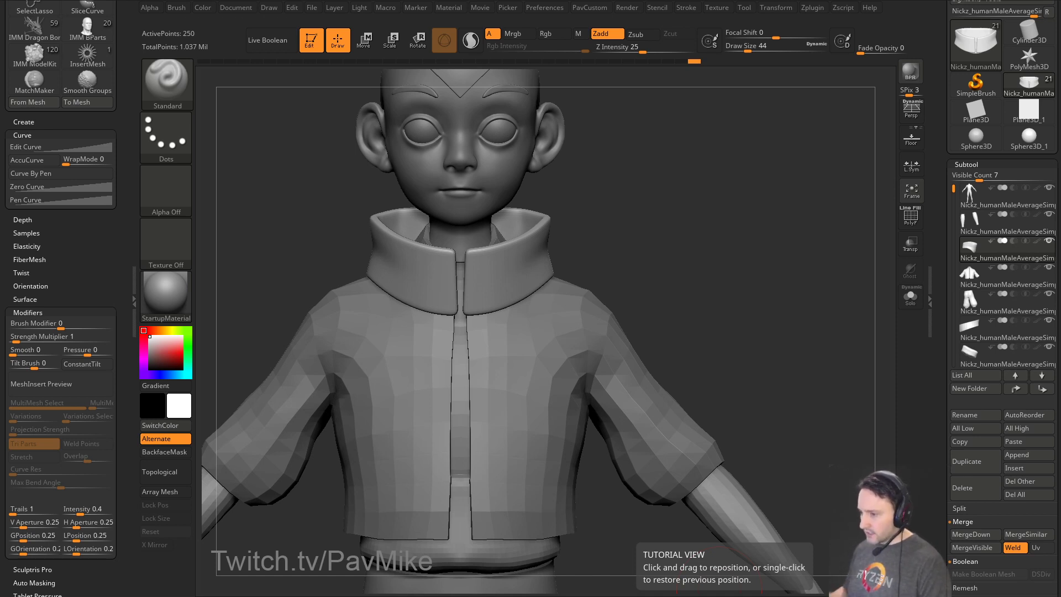
Set the draw size to 33 and show the polyframe on the collar.
mouse_move(640, 175)
mouse_down()
mouse_move(649, 223)
mouse_move(572, 255)
mouse_up()
key(s)
mouse_move(625, 232)
mouse_down()
mouse_move(658, 233)
mouse_move(660, 276)
mouse_up()
click(913, 220)
drag(851, 248, 757, 261)
Convert the collar's dynamic subdivision into real subdivision levels, and display level 3 without the polyframe.
drag(943, 349, 942, 132)
key(d)
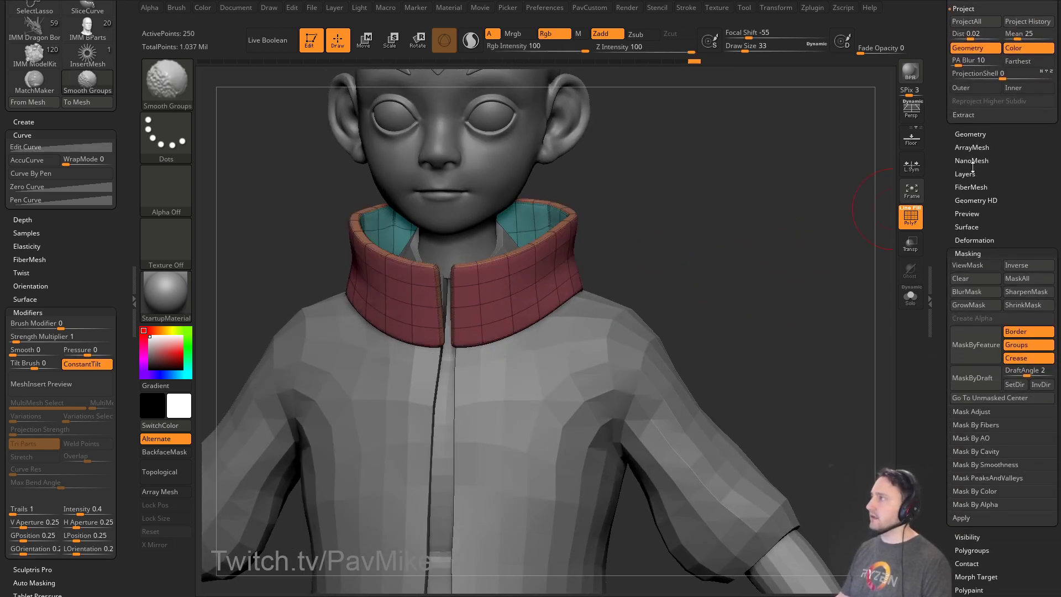
click(971, 134)
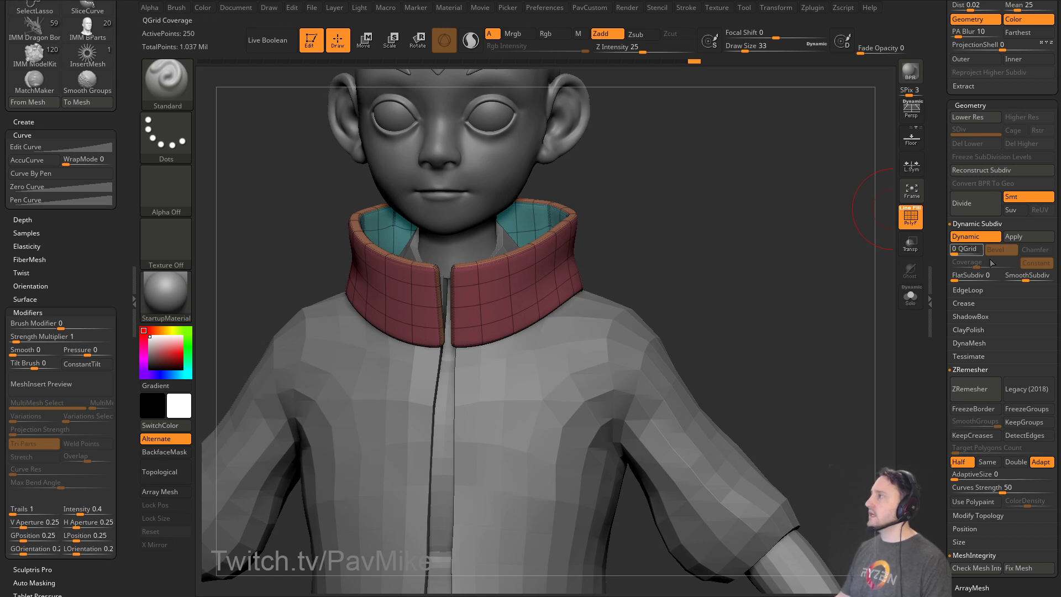
click(1013, 237)
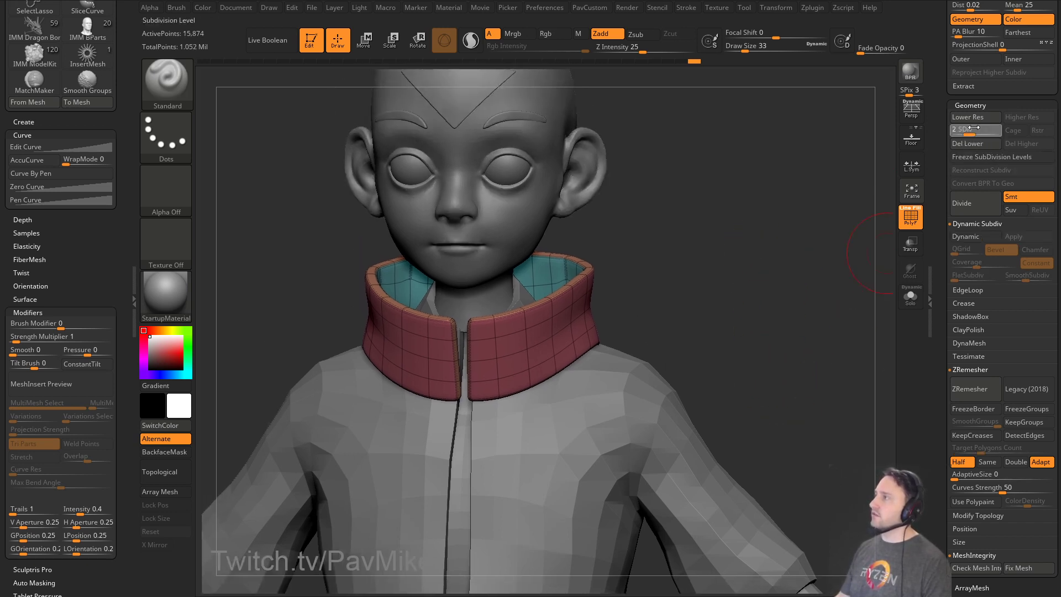
drag(974, 127, 982, 130)
click(911, 215)
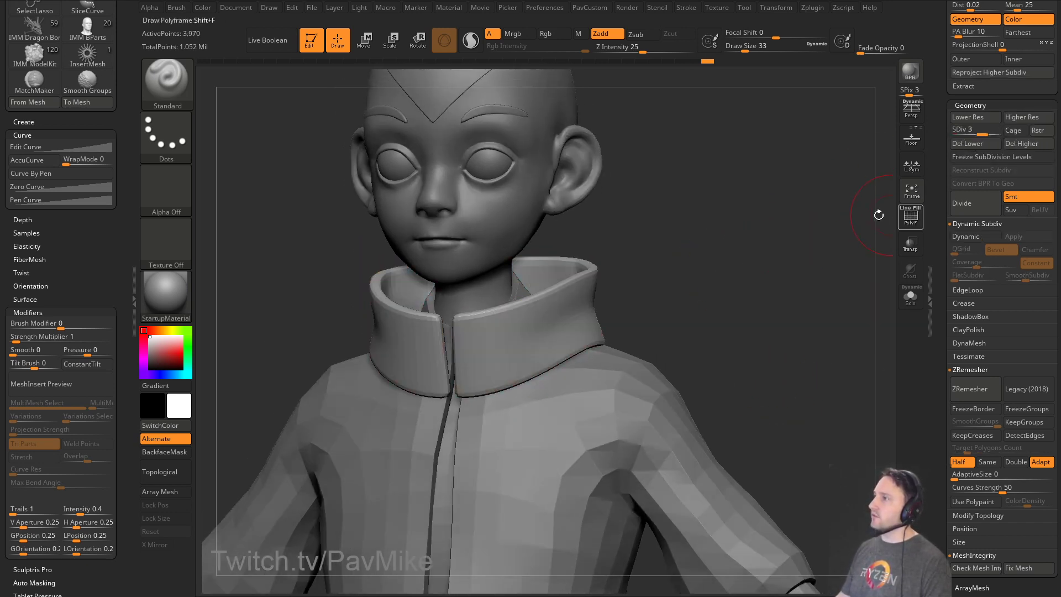
Sculpt the jacket collar around its front opening with the Standard brush, reducing the draw size to 17.
key(s)
drag(540, 331, 539, 331)
drag(685, 294, 583, 298)
key(s)
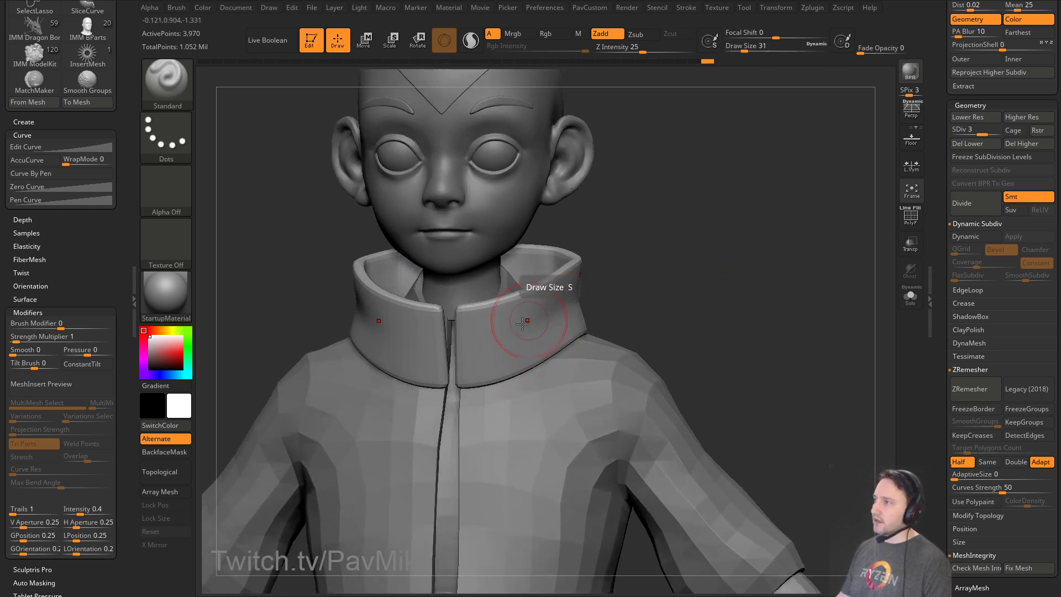
mouse_move(475, 375)
mouse_down()
mouse_move(539, 326)
mouse_move(490, 332)
mouse_up()
key(s)
drag(465, 318, 538, 302)
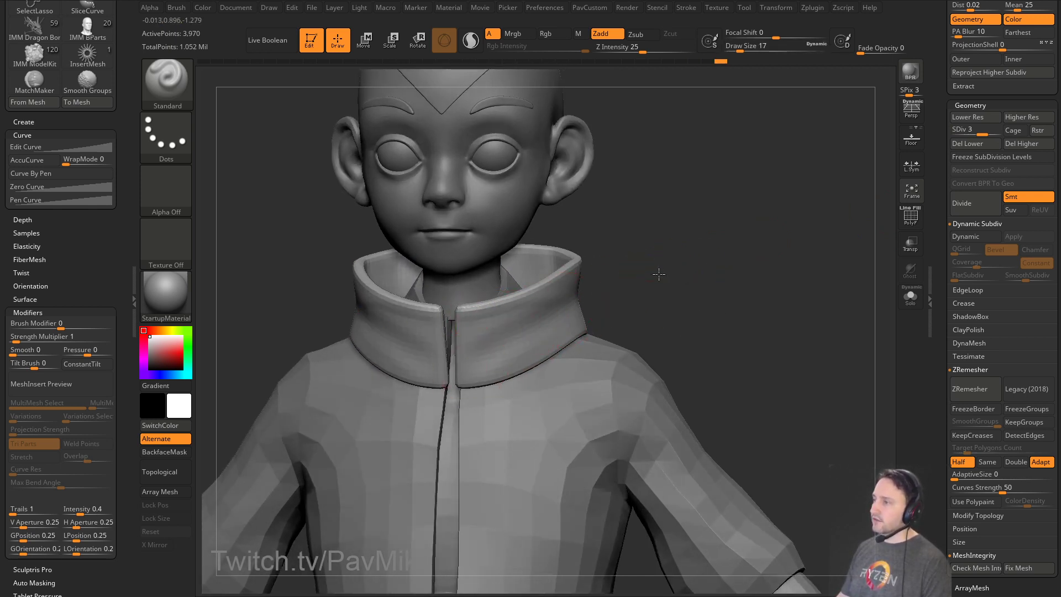
drag(659, 274, 568, 294)
mouse_move(678, 255)
mouse_down()
mouse_move(690, 201)
mouse_move(665, 209)
mouse_up()
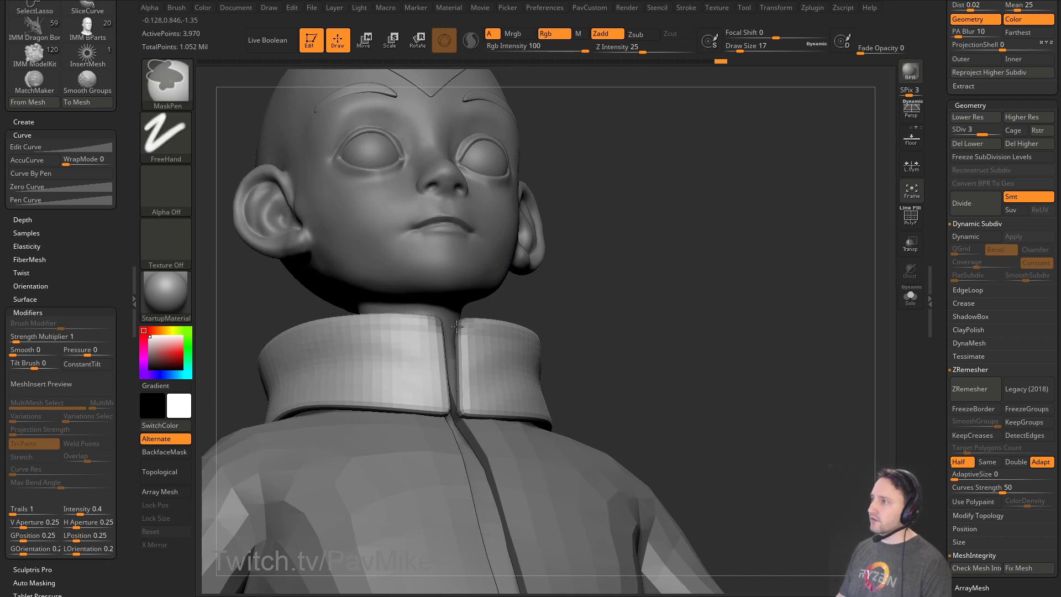
Mask the collar with the MaskPen brush, leaving only its upper front corners unmasked.
ctrl+click(161, 94)
ctrl+click(232, 92)
mouse_move(582, 308)
ctrl+mouse_down()
mouse_move(462, 302)
mouse_move(511, 304)
ctrl+mouse_up()
ctrl+click(637, 260)
shift+drag(637, 261, 609, 287)
Move the unmasked front corners of the collar with the gizmo and clear the mask.
key(w)
alt+click(437, 373)
drag(517, 315, 546, 338)
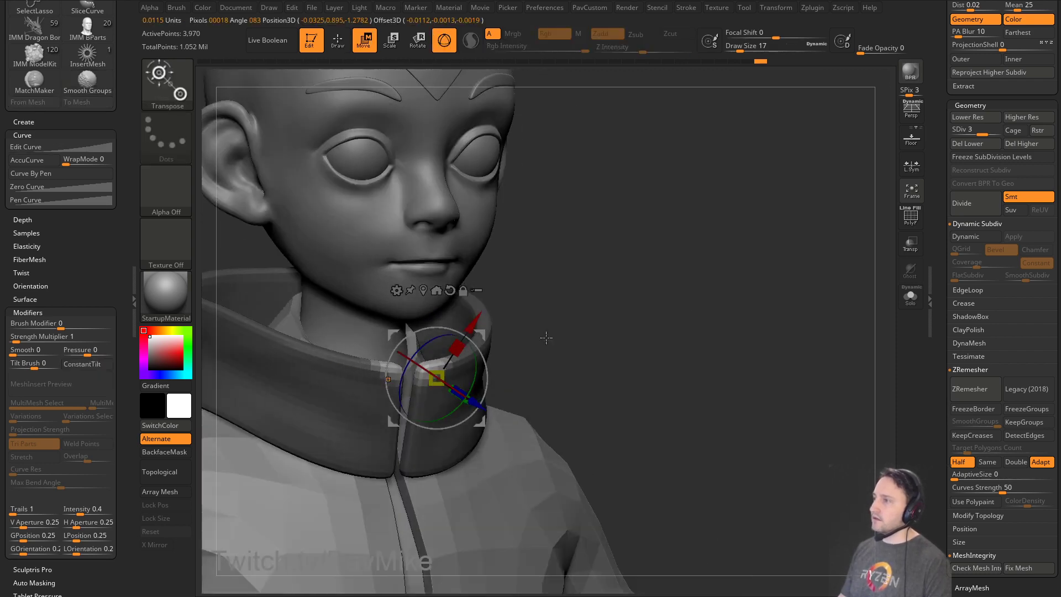
drag(431, 374, 417, 364)
drag(581, 324, 484, 336)
ctrl+drag(666, 281, 700, 317)
Smooth the collar's upper front corners and set the collar to subdivision level 4.
key(q)
drag(699, 316, 715, 296)
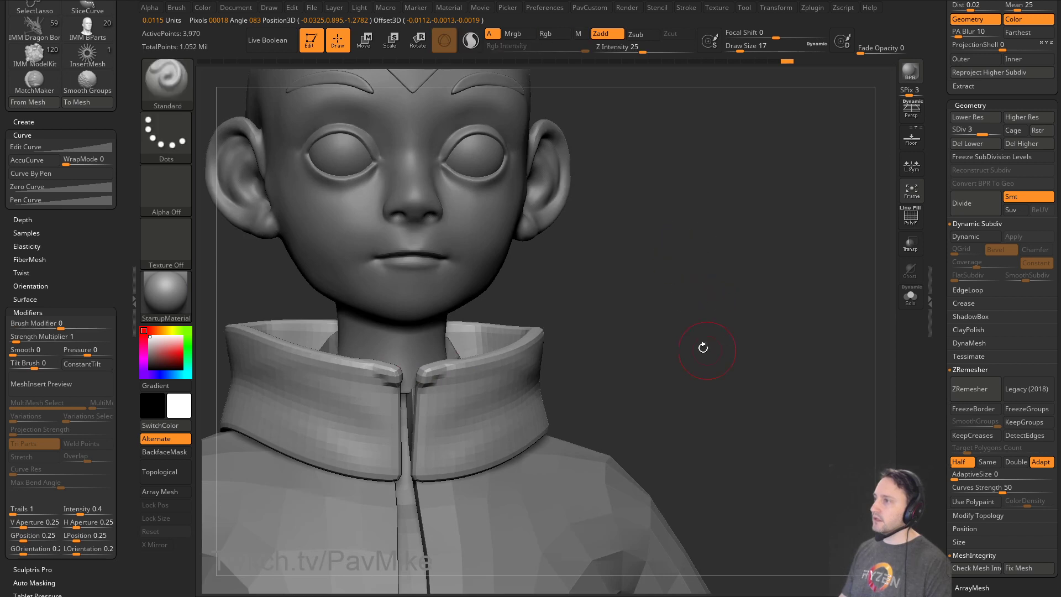
key(s)
drag(417, 389, 442, 376)
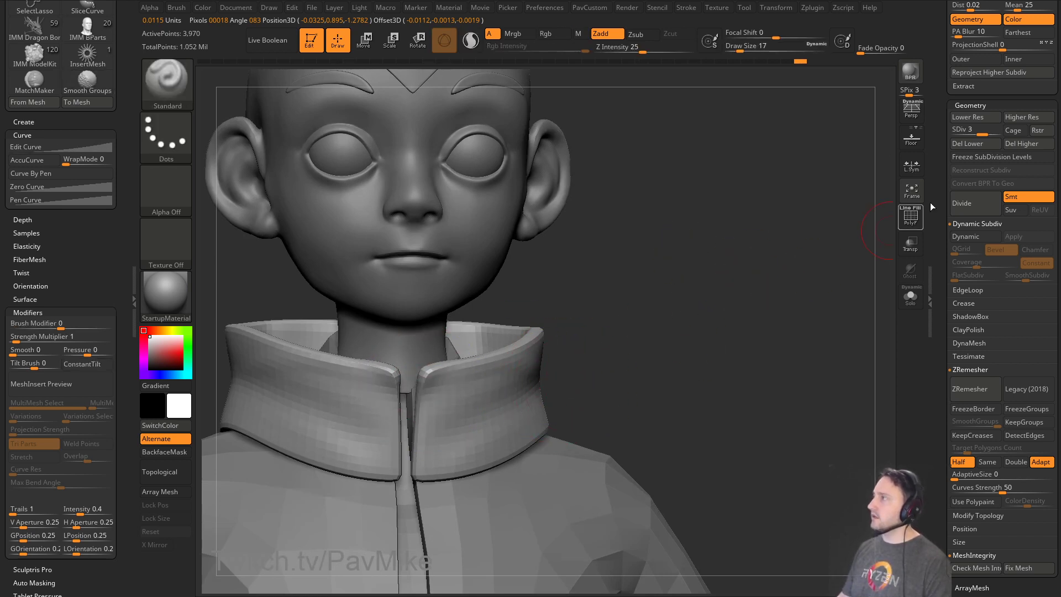
drag(987, 131, 997, 131)
Examine the figure's overall silhouette and the collar from the side and front at different distances.
drag(746, 266, 693, 328)
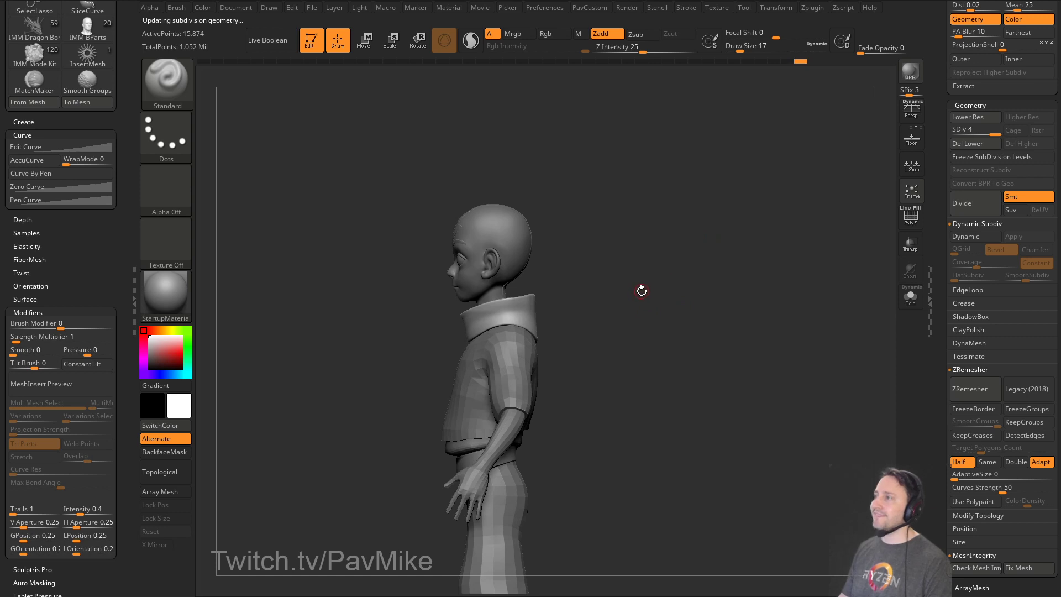
drag(635, 302, 616, 240)
mouse_move(659, 344)
alt+mouse_down()
mouse_move(692, 301)
mouse_move(671, 323)
mouse_move(697, 325)
mouse_move(678, 314)
alt+mouse_up()
key(s)
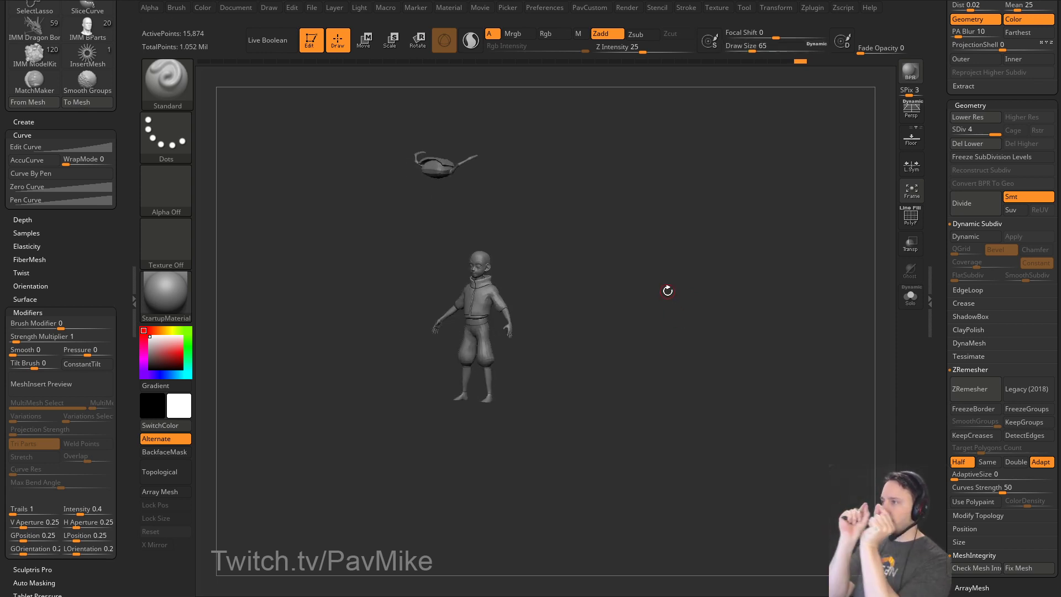
key(s)
drag(607, 309, 587, 303)
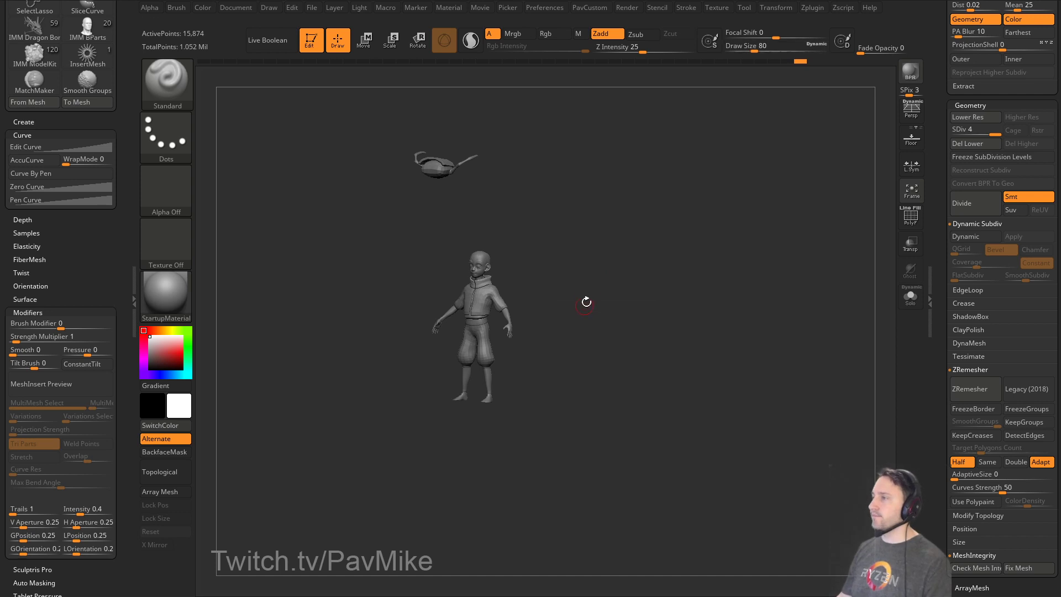
alt+drag(589, 260, 637, 317)
mouse_move(650, 257)
alt+mouse_down()
mouse_move(654, 300)
mouse_move(568, 363)
alt+mouse_up()
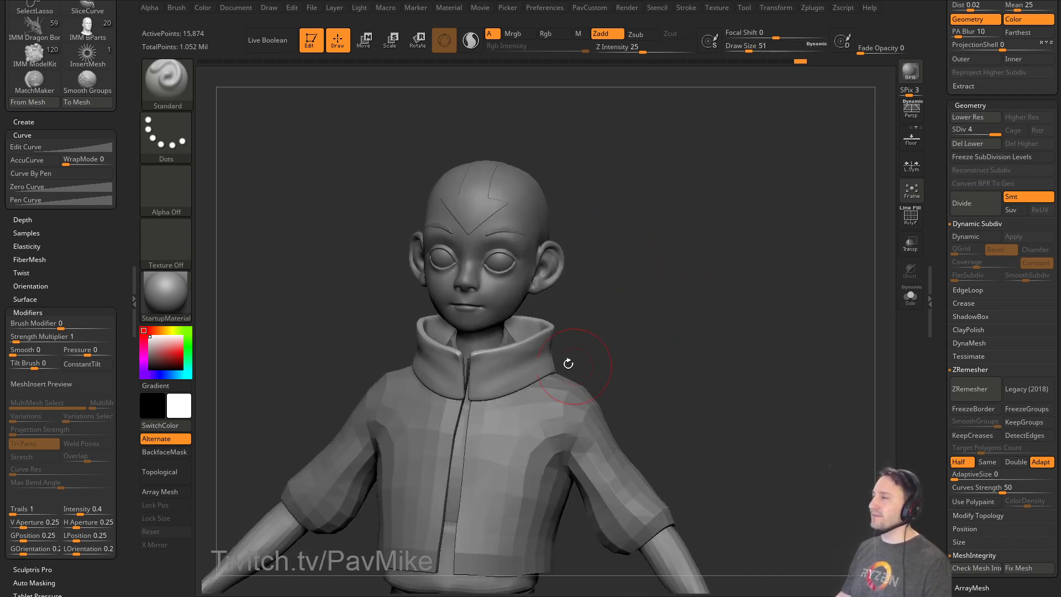
Sculpt soft folds across the front and side of the collar with the Standard brush at draw sizes 27 and 18.
alt+drag(609, 290, 639, 303)
key(s)
drag(540, 355, 527, 357)
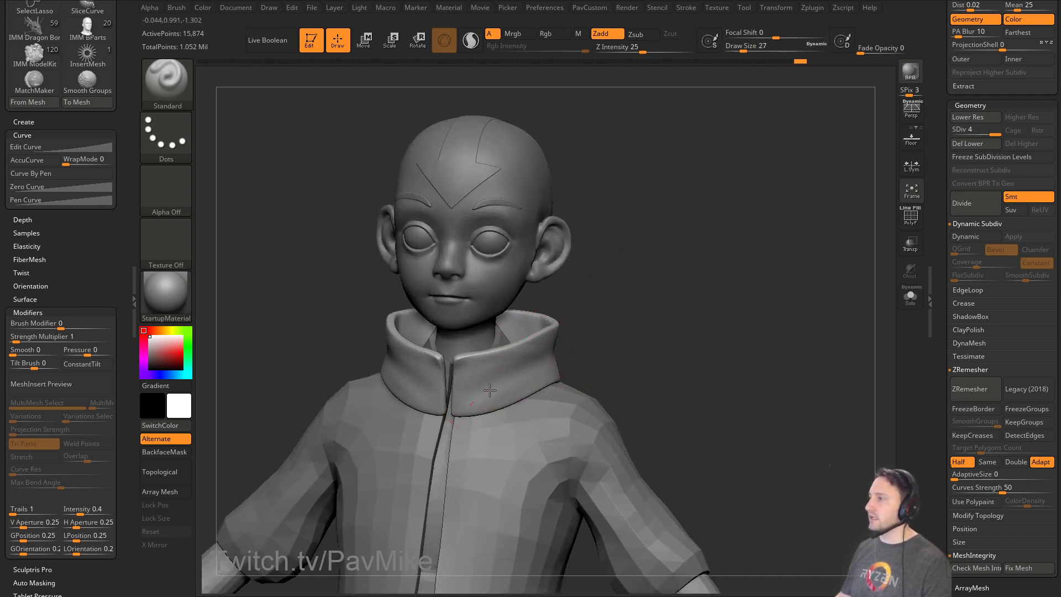
mouse_move(636, 341)
mouse_down()
mouse_move(629, 346)
mouse_move(682, 320)
mouse_move(597, 332)
mouse_move(643, 337)
mouse_up()
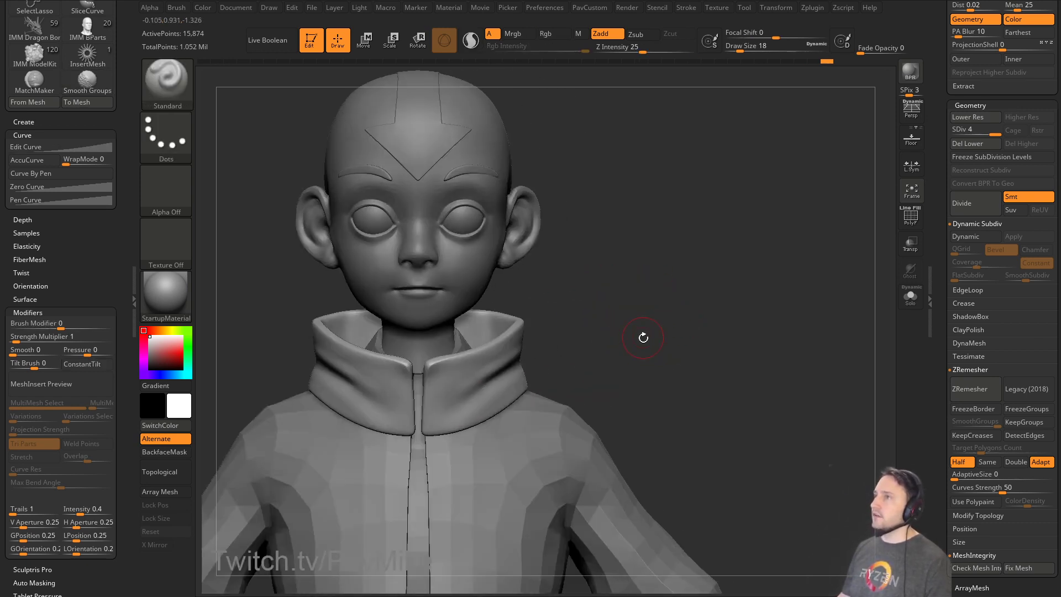
drag(575, 326, 578, 299)
mouse_move(588, 372)
ctrl+mouse_down()
mouse_move(542, 308)
mouse_move(462, 378)
ctrl+mouse_up()
drag(675, 273, 546, 371)
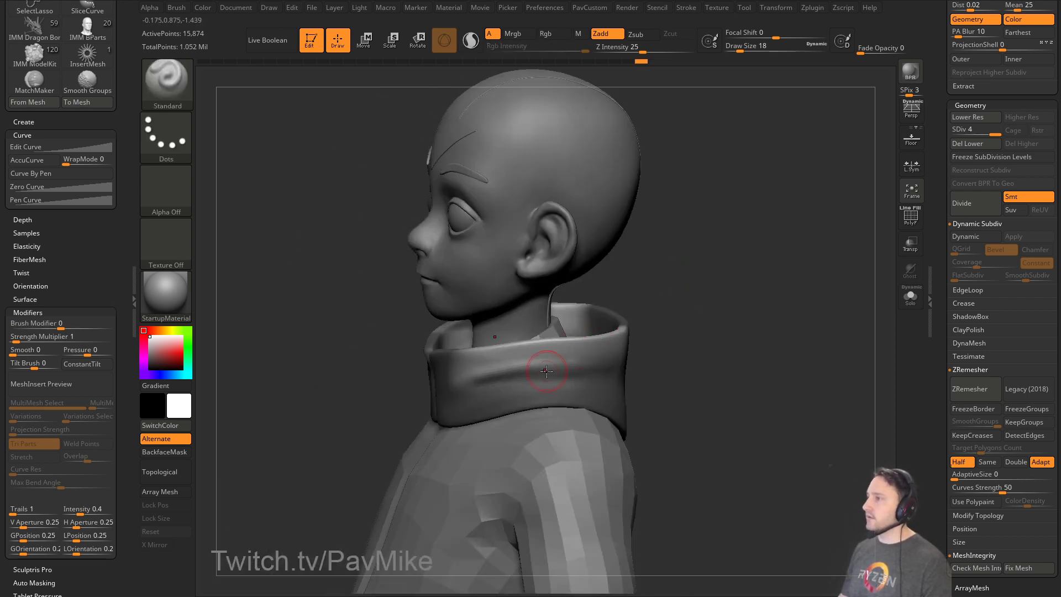
Reshape the collar from the side, front and back with the Move brush, reducing the draw size from 54 to 13.
key(b)
key(m)
key(v)
ctrl+click(661, 355)
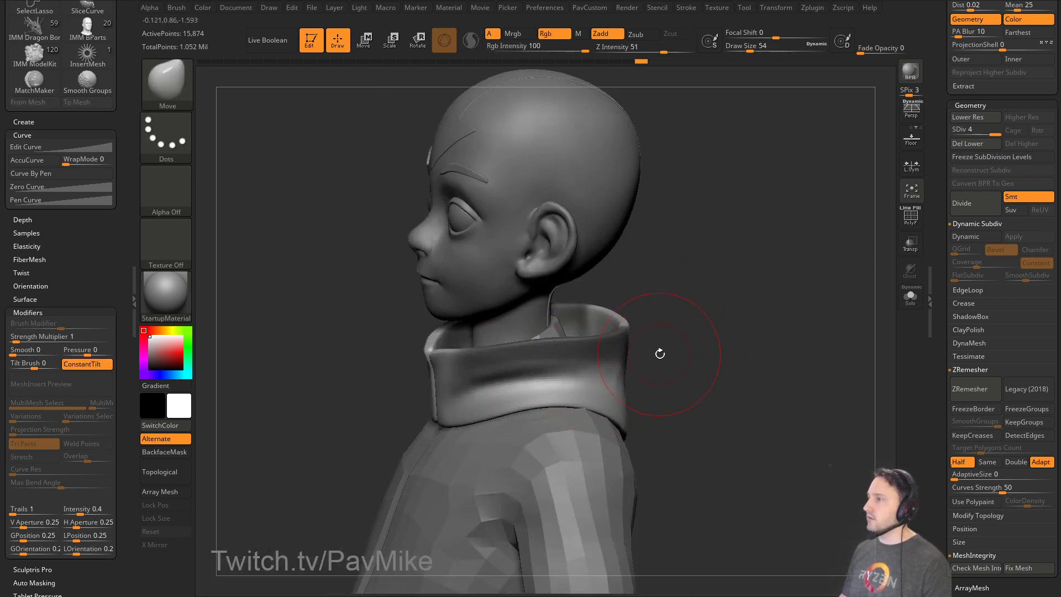
drag(658, 353, 721, 357)
key(s)
mouse_move(558, 380)
mouse_down()
mouse_move(635, 372)
mouse_move(554, 393)
mouse_up()
drag(618, 372, 597, 367)
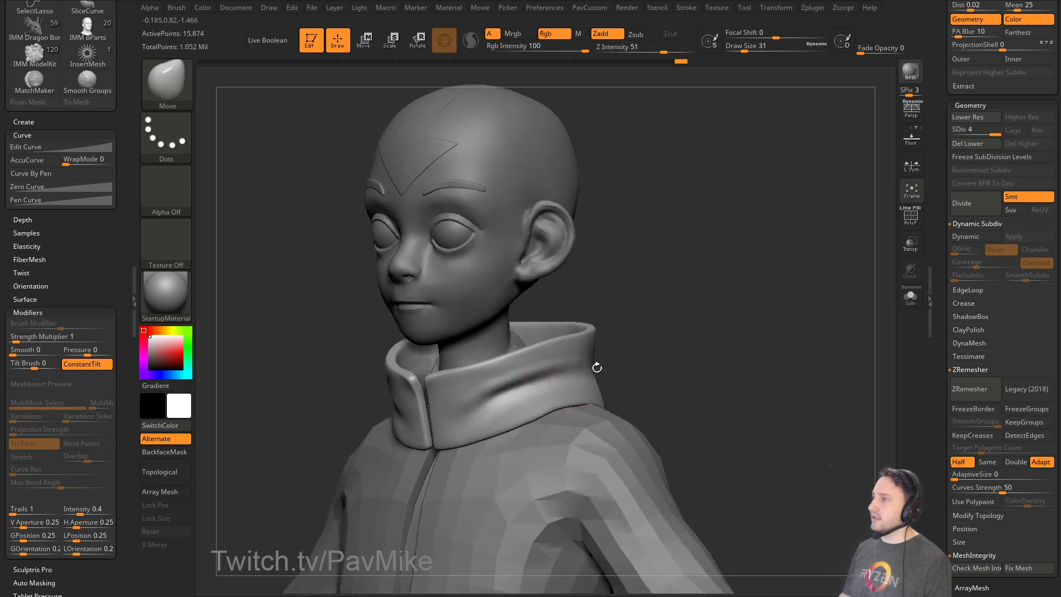
right_drag(577, 362, 621, 350)
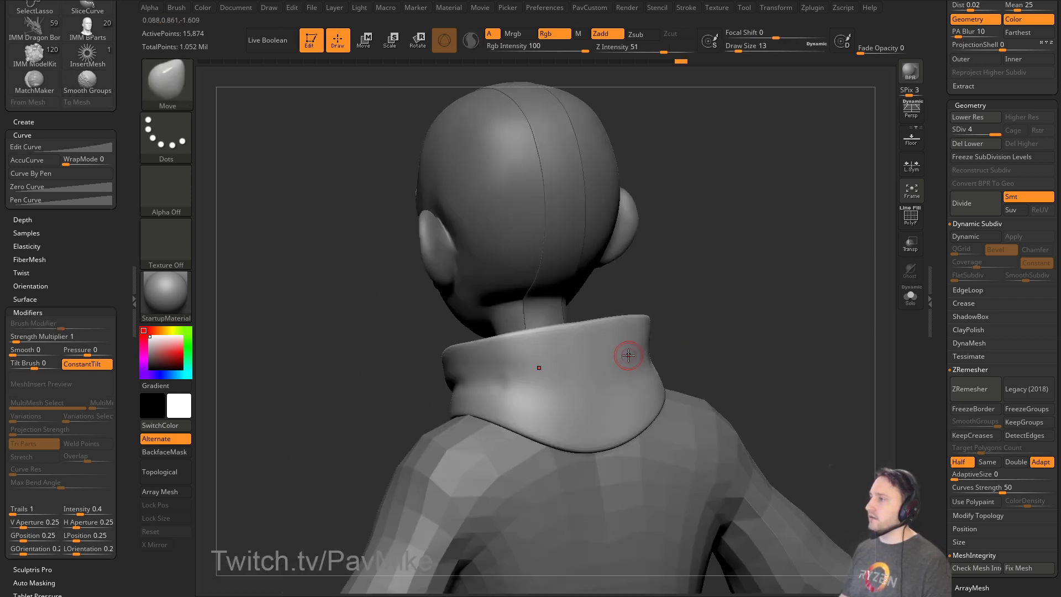
mouse_move(534, 363)
right_down()
mouse_move(704, 281)
mouse_move(525, 393)
right_up()
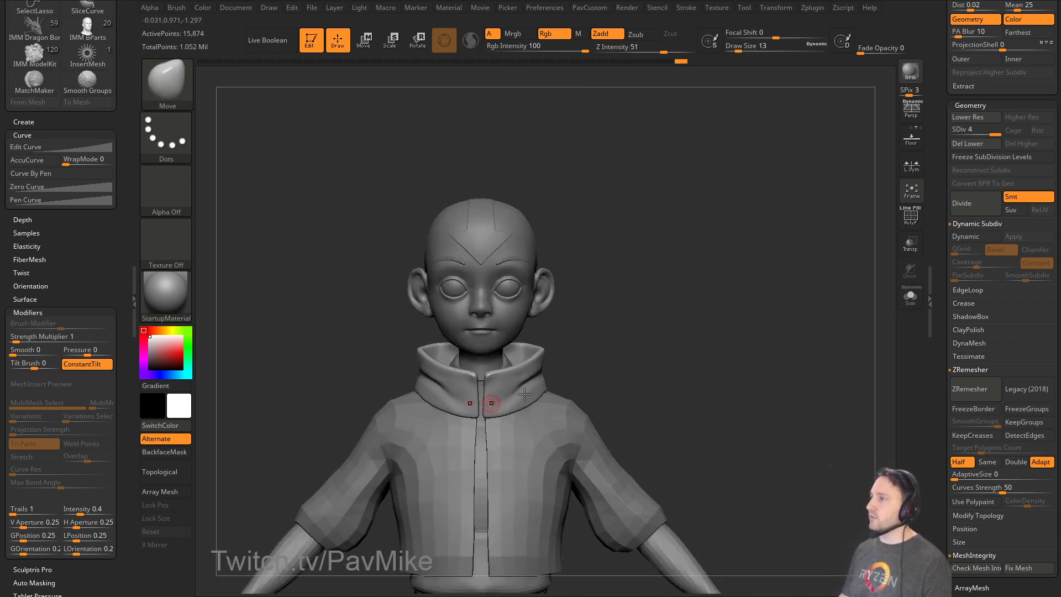
Select the jacket body, show its polyframe, and ready the Move brush at draw size 44.
alt+click(552, 427)
mouse_move(639, 372)
right_down()
mouse_move(736, 287)
mouse_move(740, 249)
mouse_move(762, 237)
mouse_move(768, 365)
mouse_move(675, 307)
right_up()
click(911, 216)
key(f)
mouse_move(758, 346)
right_down()
mouse_move(719, 381)
mouse_move(798, 341)
mouse_move(718, 354)
right_up()
key(s)
key(b)
key(m)
key(v)
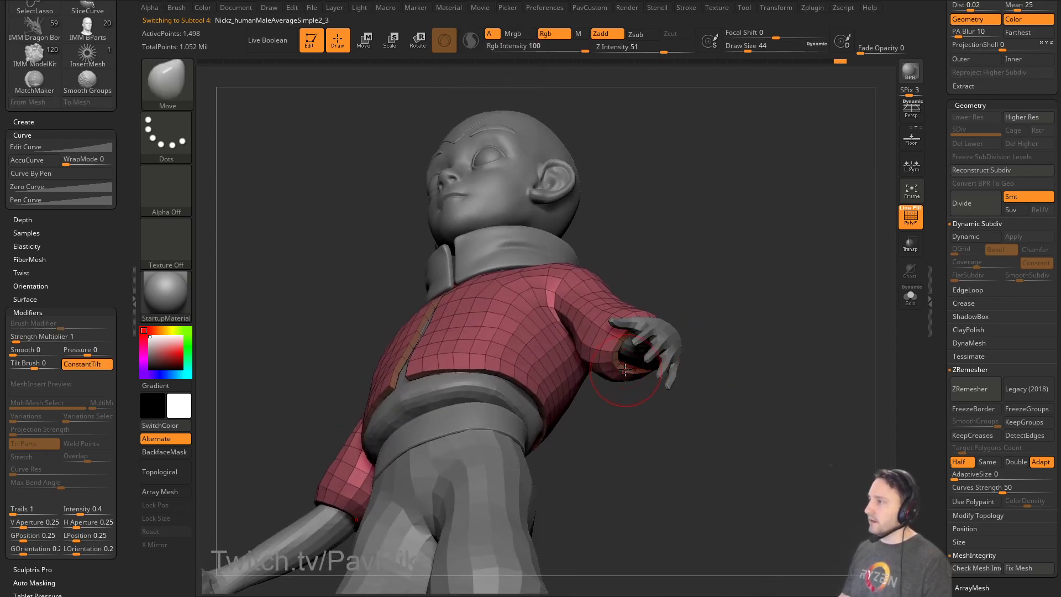
Adjust the shape of the jacket's sleeve openings with the Move brush, reducing the draw size to 35.
mouse_move(629, 364)
right_down()
mouse_move(727, 351)
mouse_move(670, 357)
right_up()
drag(666, 360, 643, 385)
mouse_move(643, 385)
right_down()
mouse_move(794, 395)
mouse_move(773, 420)
right_up()
key(s)
drag(617, 353, 612, 353)
mouse_move(680, 331)
right_down()
mouse_move(756, 407)
mouse_move(731, 287)
mouse_move(757, 332)
right_up()
key(s)
drag(729, 304, 731, 306)
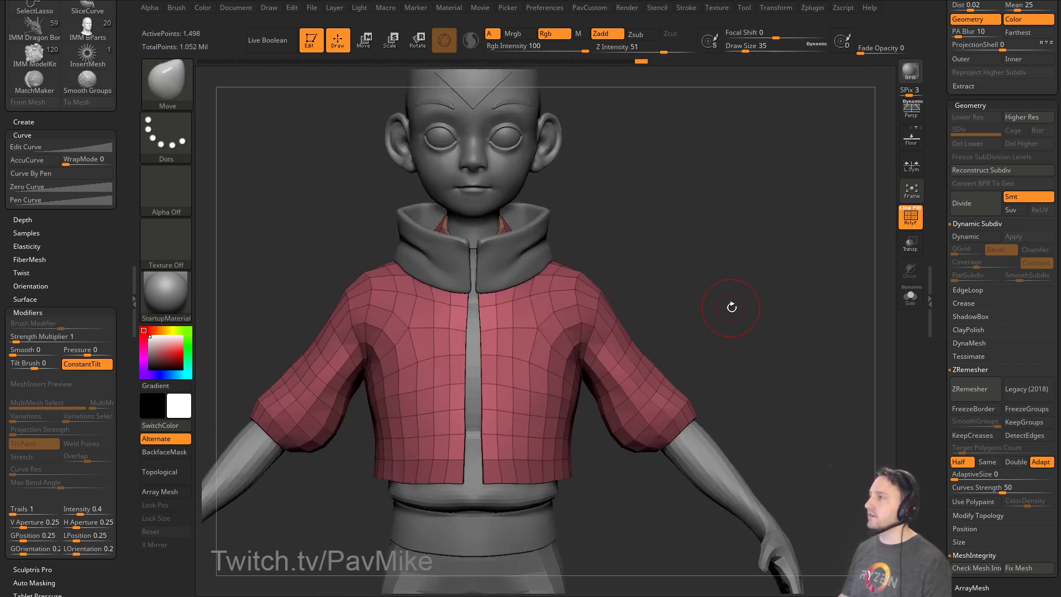
Switch to the Standard brush, hide the jacket's polyframe, and set the draw size to 16.
key(b)
key(s)
key(t)
alt+right_drag(742, 294, 719, 308)
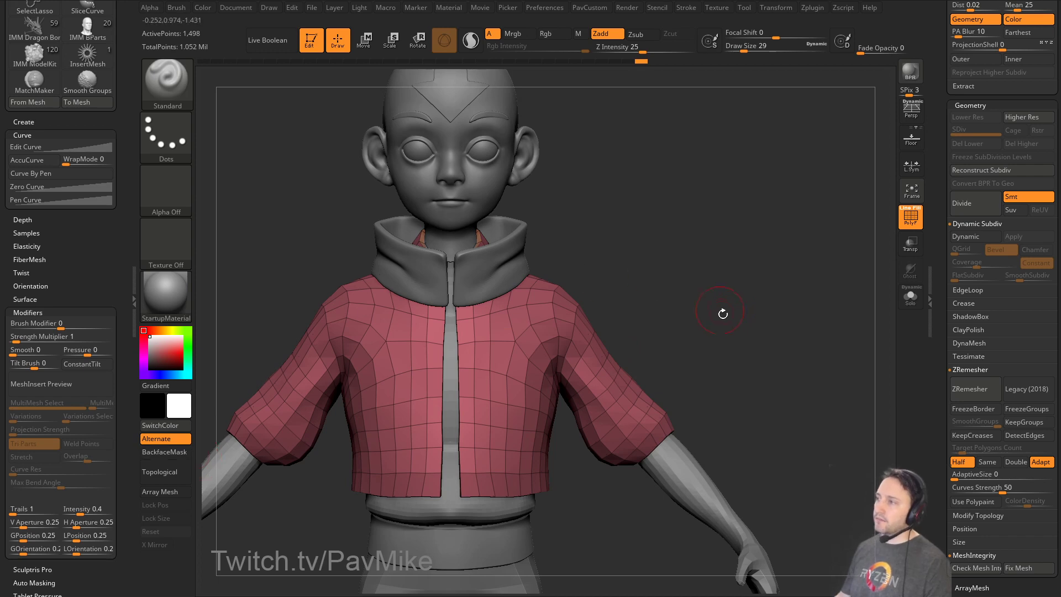
click(910, 221)
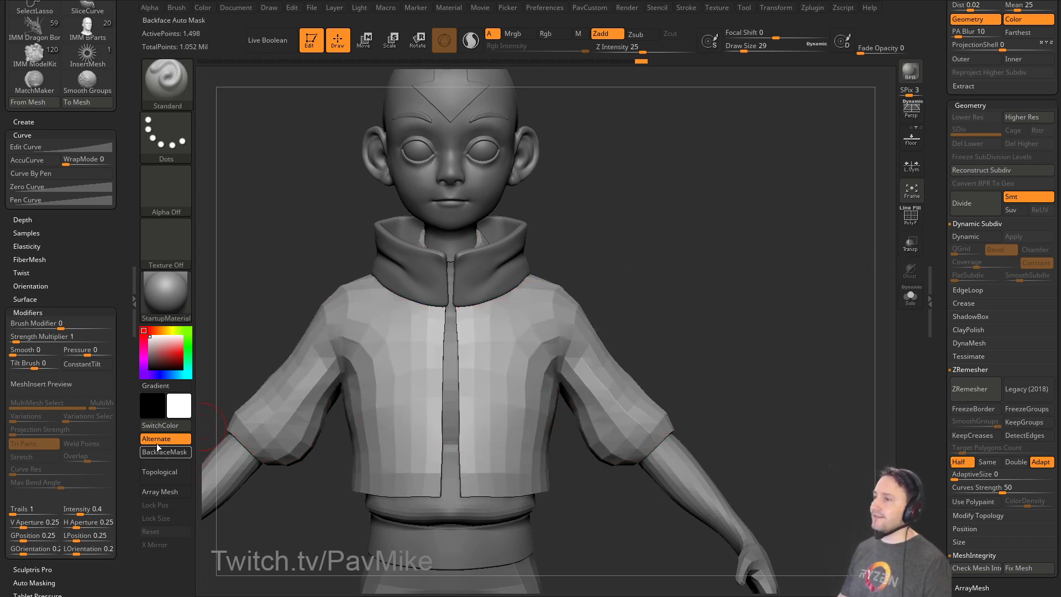
key(s)
drag(256, 359, 251, 359)
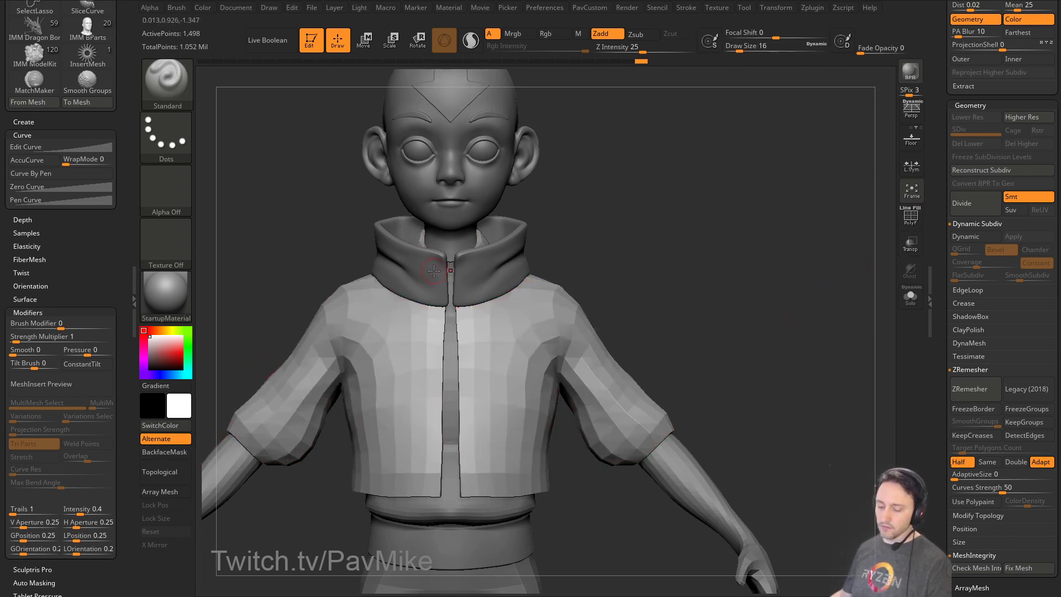
key(b)
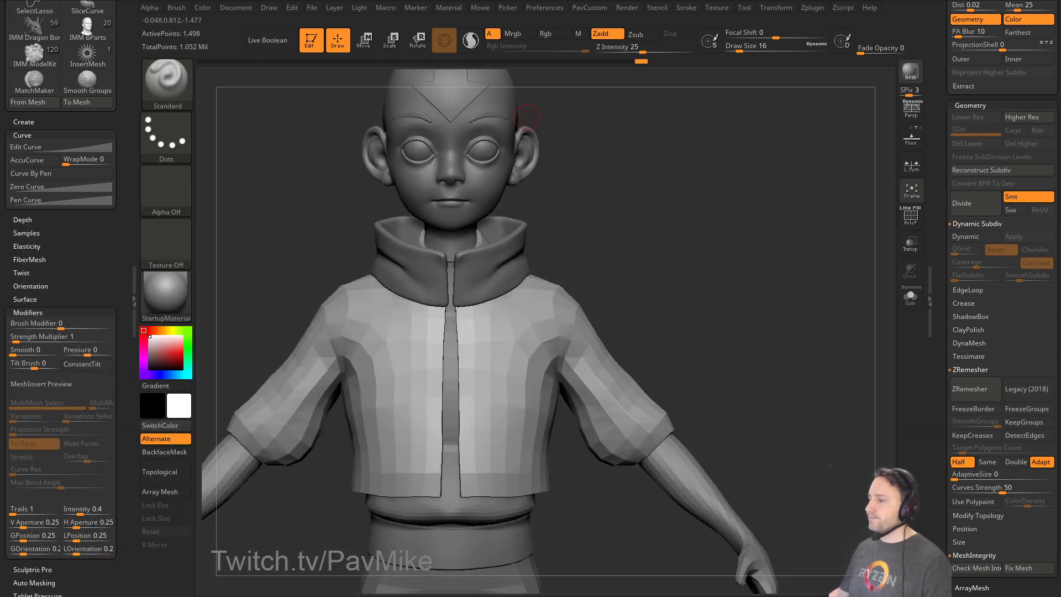
Switch to File Explorer and open the BrushPresets folder inside ZBrush 2020's ZStartup folder.
key(super+e)
scroll(330, 338, up, 10)
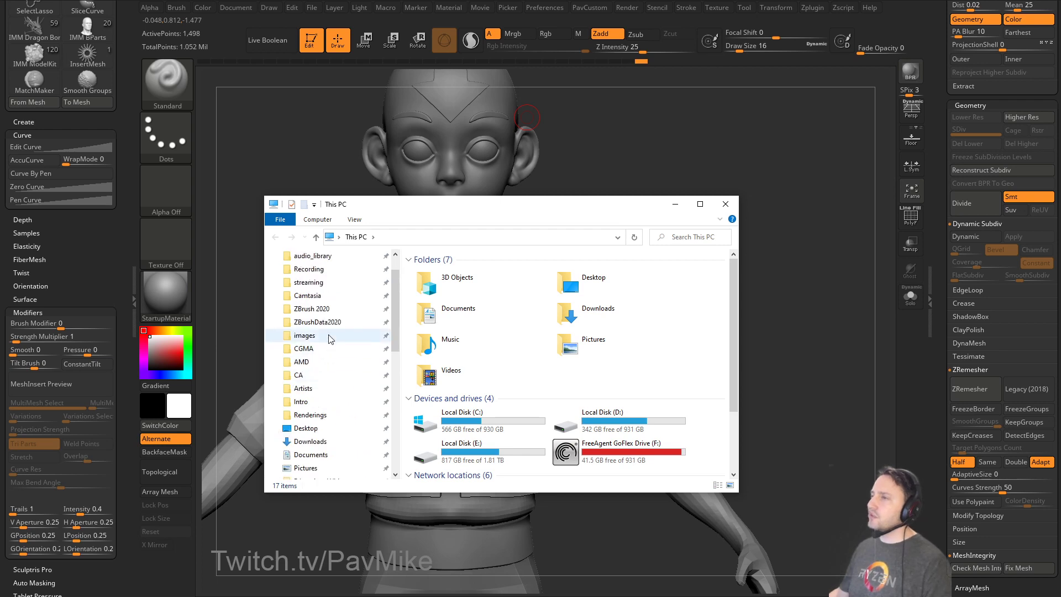
click(330, 323)
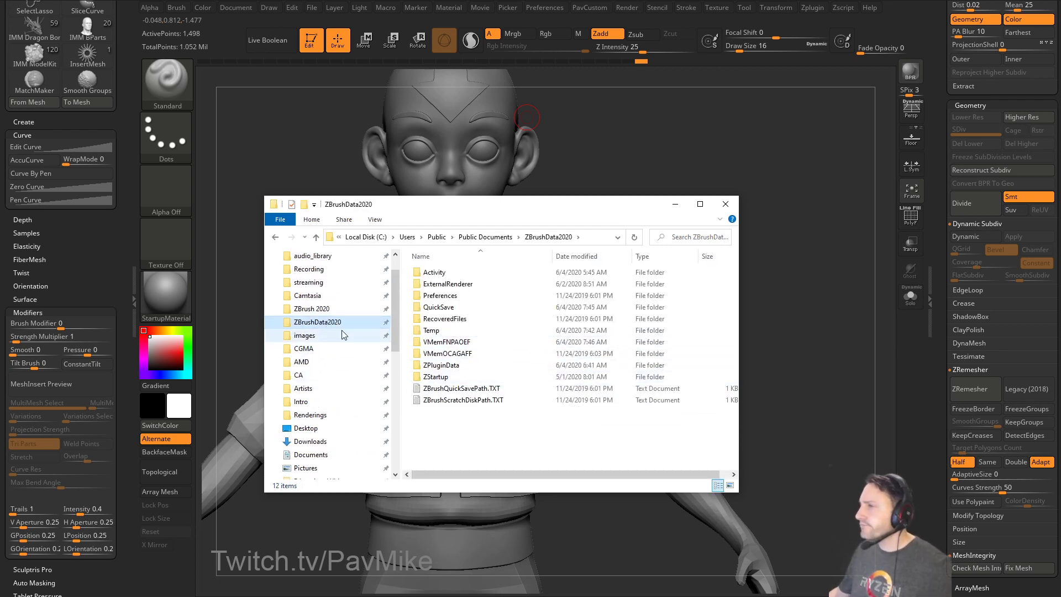
click(313, 308)
scroll(467, 354, down, 6)
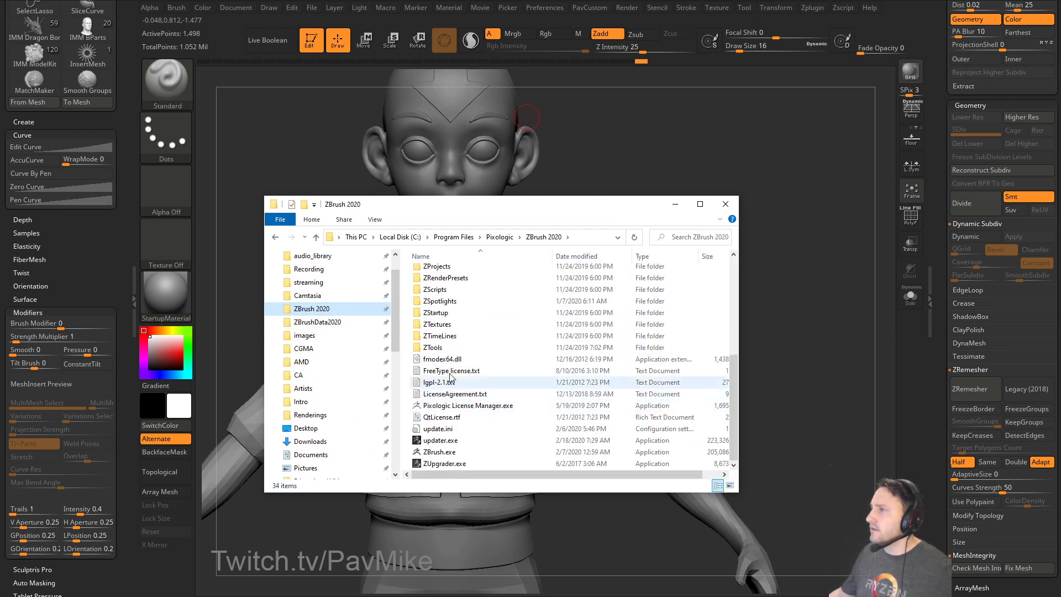
double_click(452, 314)
click(457, 297)
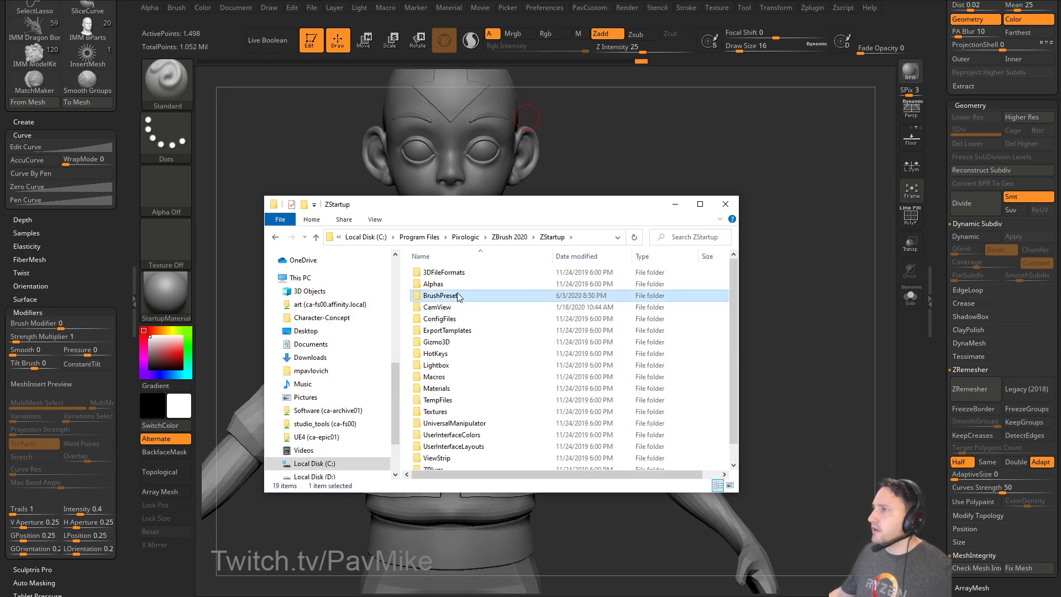
double_click(457, 297)
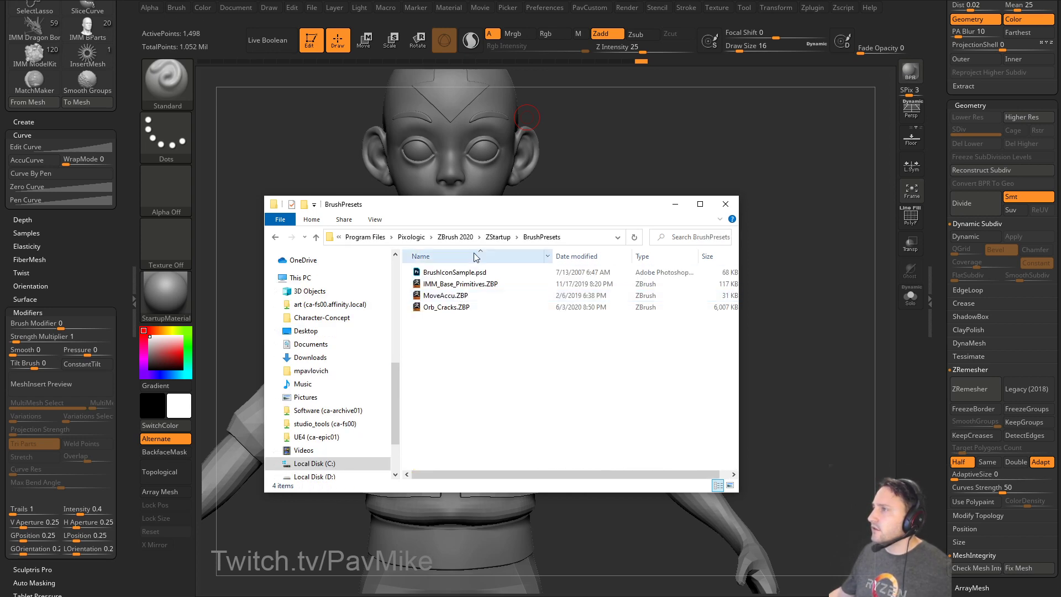
Open the BrushPresets folder inside ZBrush 2020's ZData folder and browse its brush files.
click(494, 234)
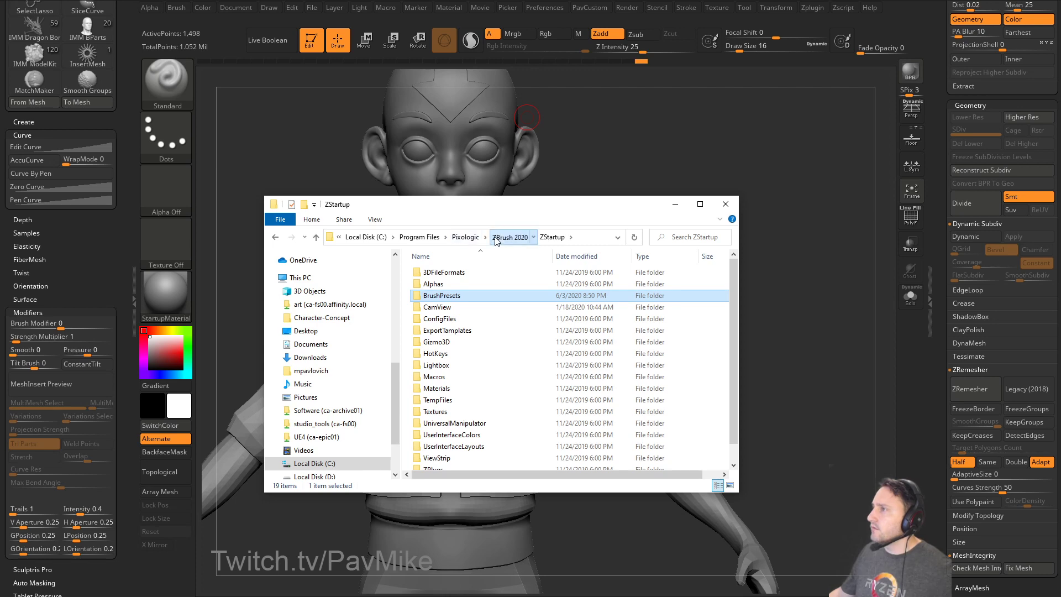
click(509, 236)
double_click(456, 307)
double_click(453, 295)
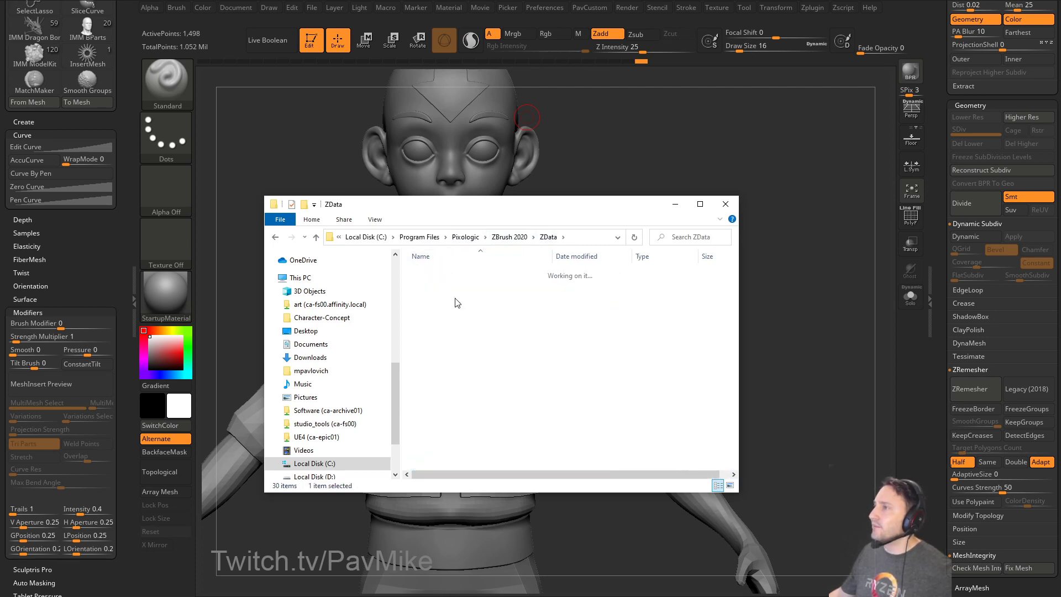
scroll(504, 322, down, 20)
scroll(504, 324, down, 12)
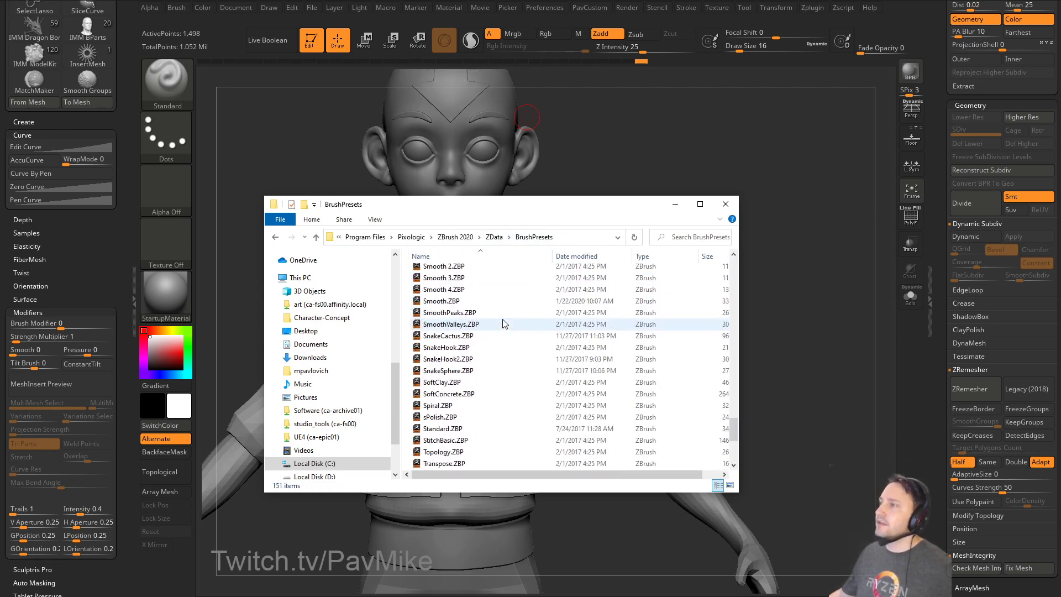
click(489, 240)
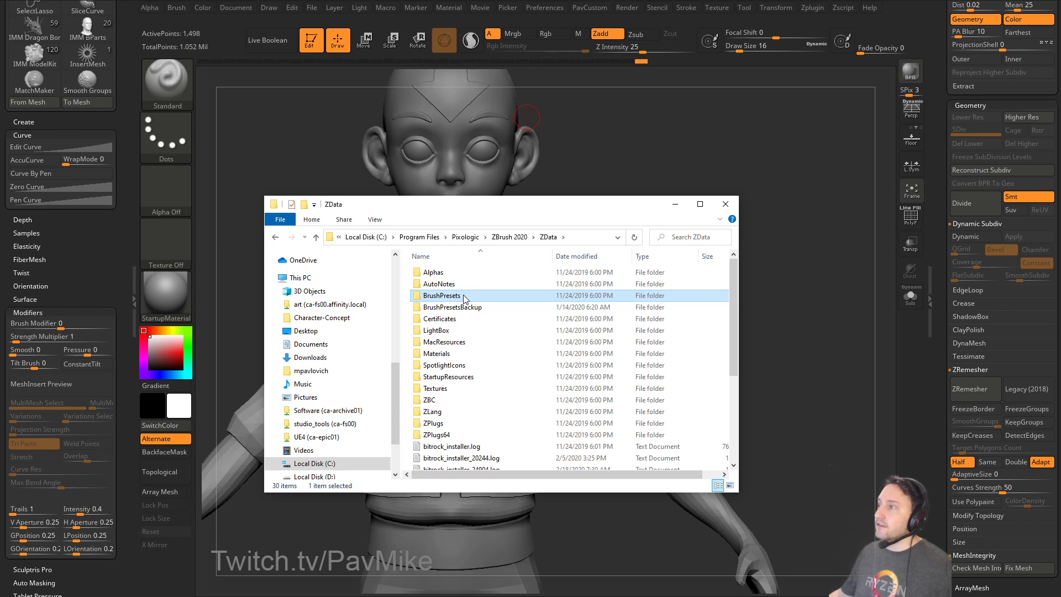
double_click(464, 299)
scroll(514, 377, down, 6)
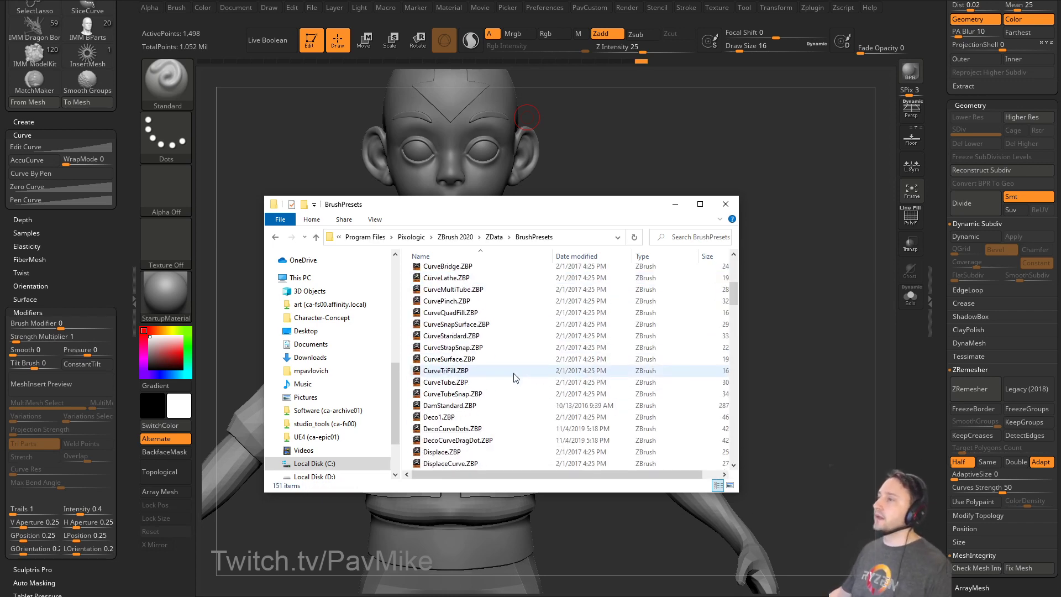
scroll(515, 378, down, 10)
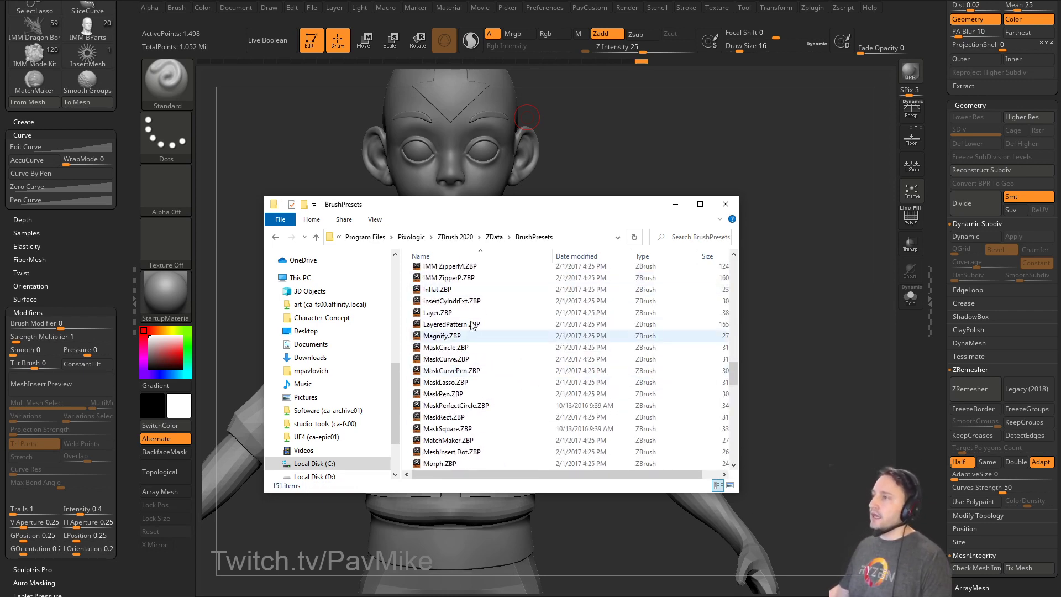
scroll(465, 343, up, 12)
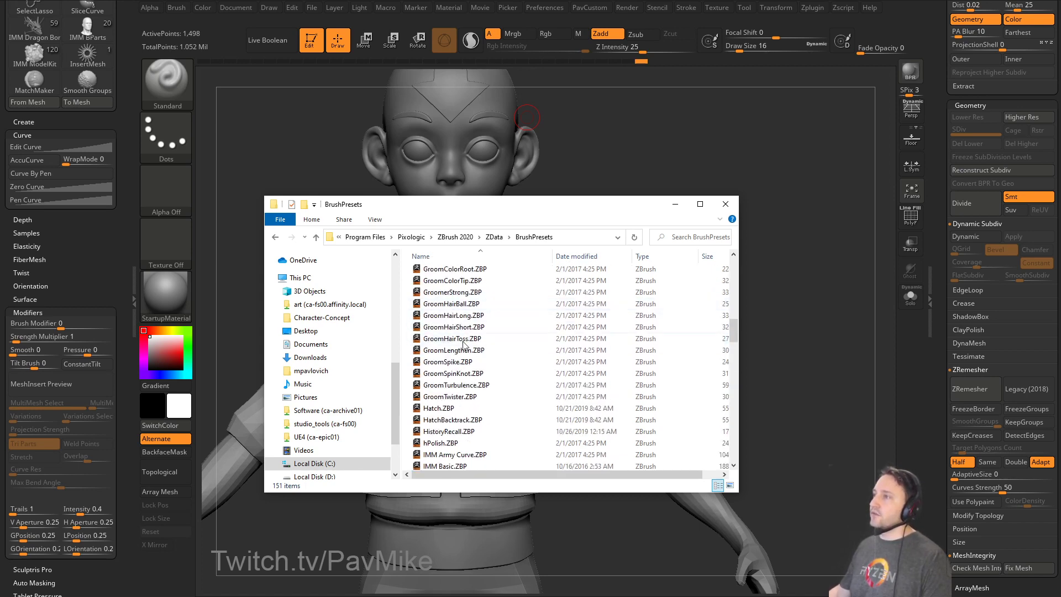
Close the File Explorer window to return to ZBrush and enable backface masking for the Standard brush.
click(723, 206)
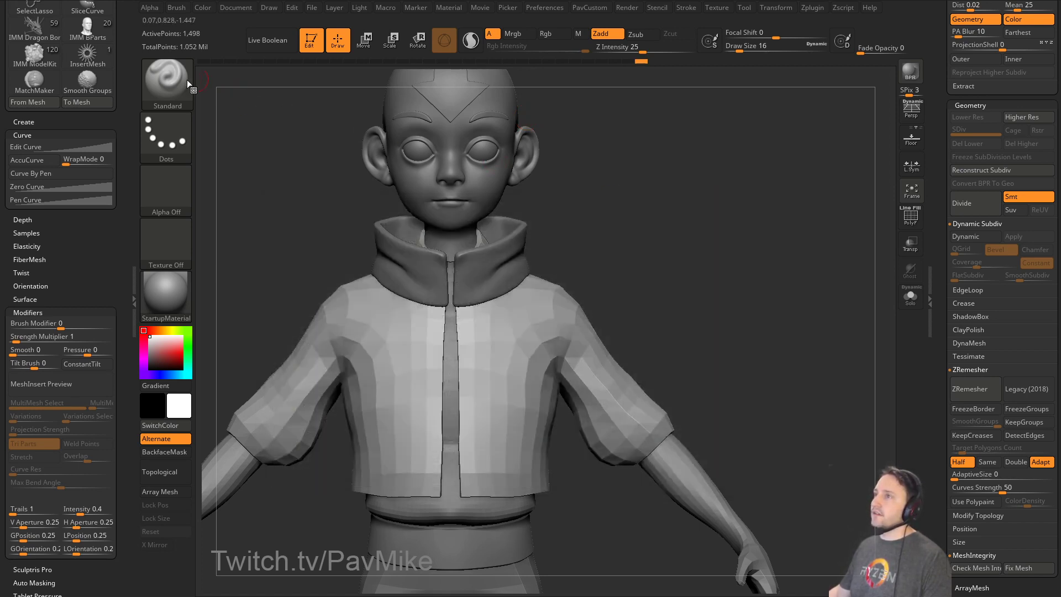
click(161, 453)
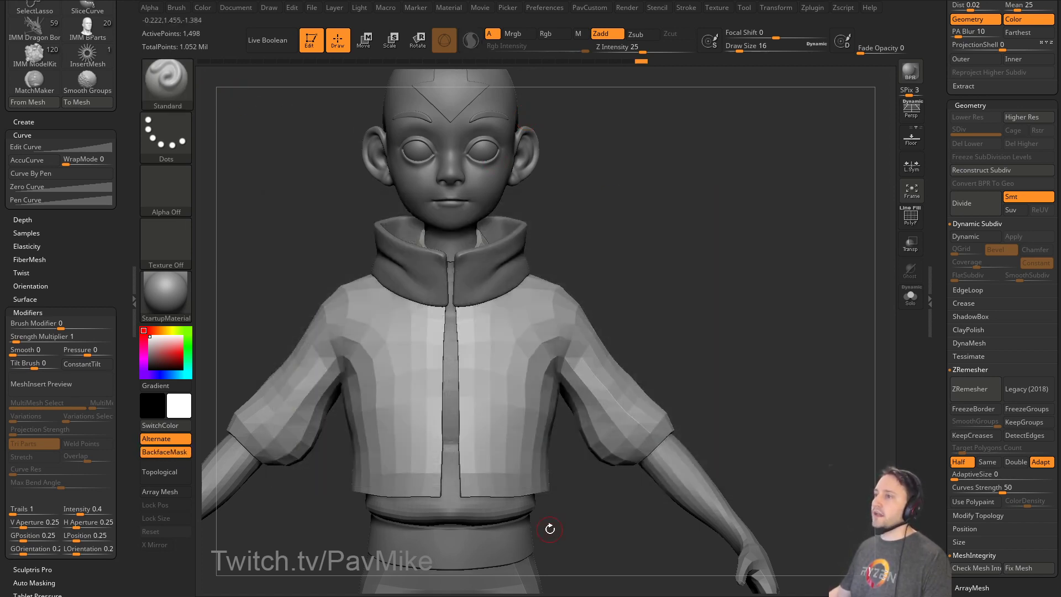
click(188, 17)
drag(326, 277, 670, 220)
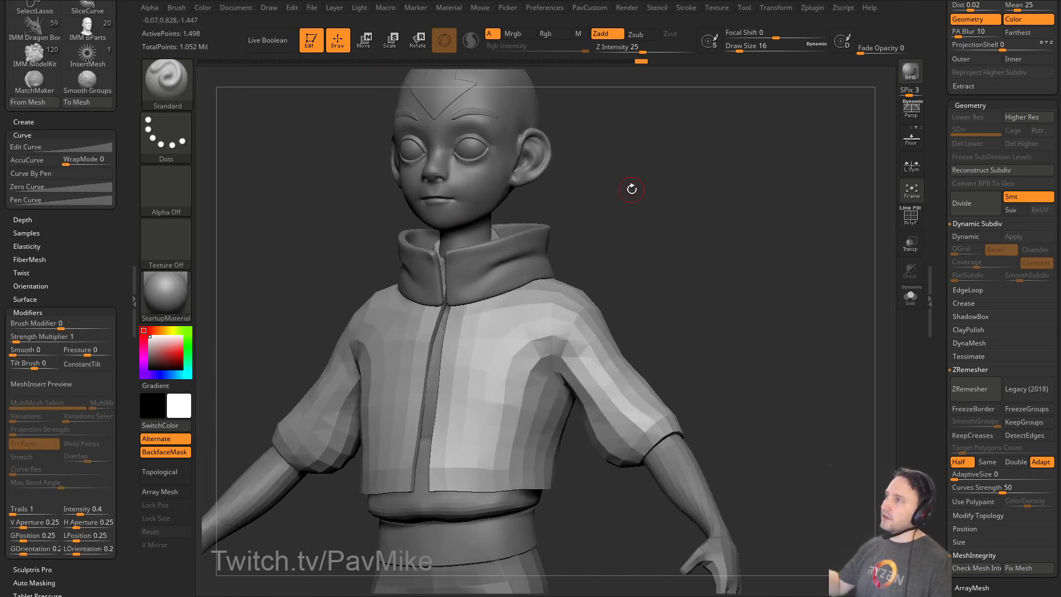
key(comma)
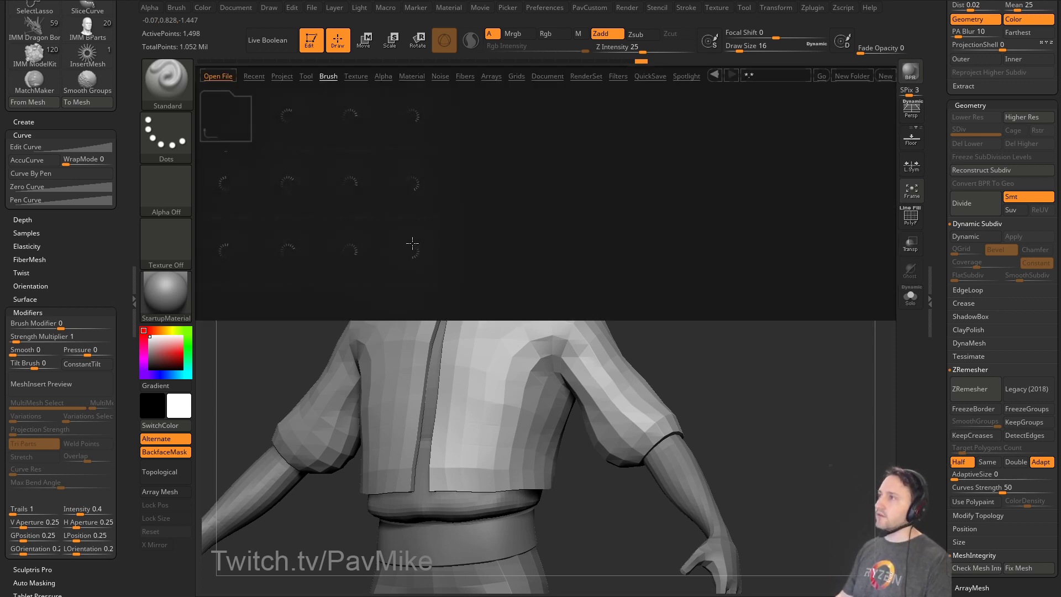
key(comma)
key(b)
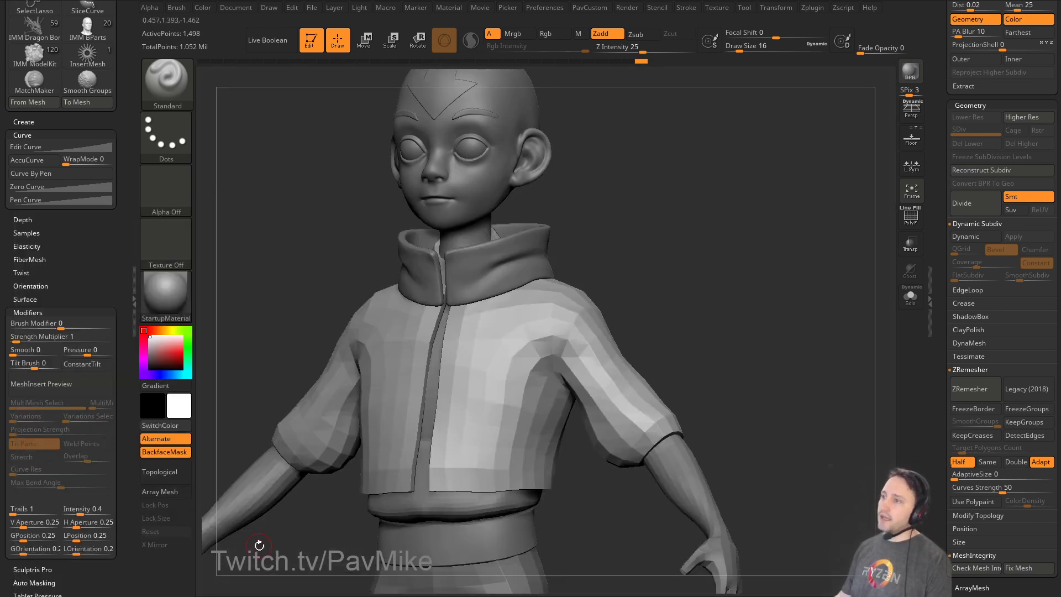
Set the draw size to 25 and show the jacket's polyframe.
mouse_move(652, 288)
mouse_down()
mouse_move(680, 280)
mouse_move(618, 297)
mouse_up()
key(bracketright)
key(bracketright)
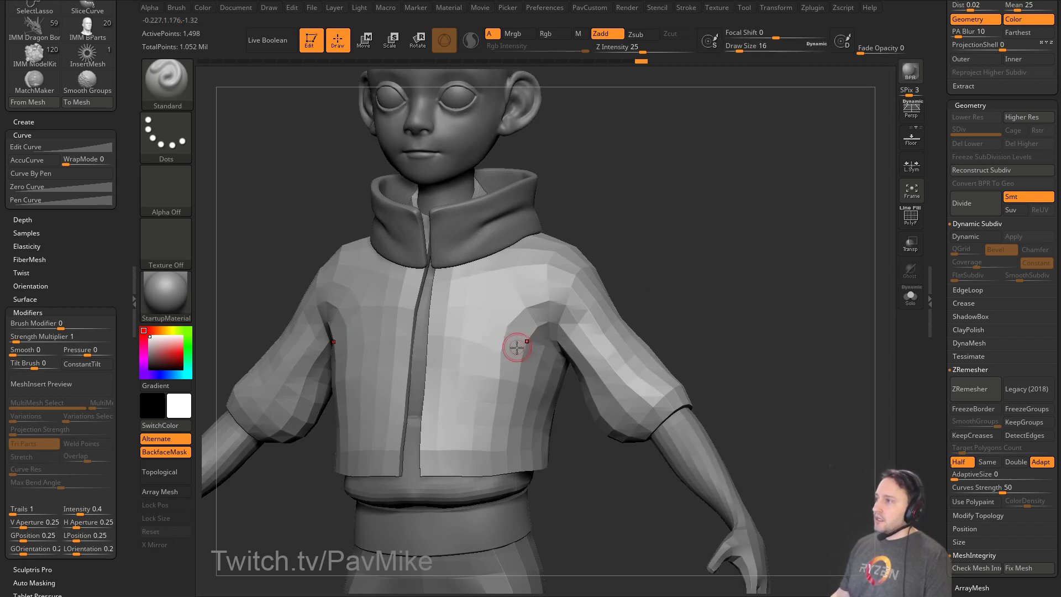
key(shift+f)
mouse_move(796, 273)
shift+mouse_down()
mouse_move(779, 259)
mouse_move(784, 282)
shift+mouse_up()
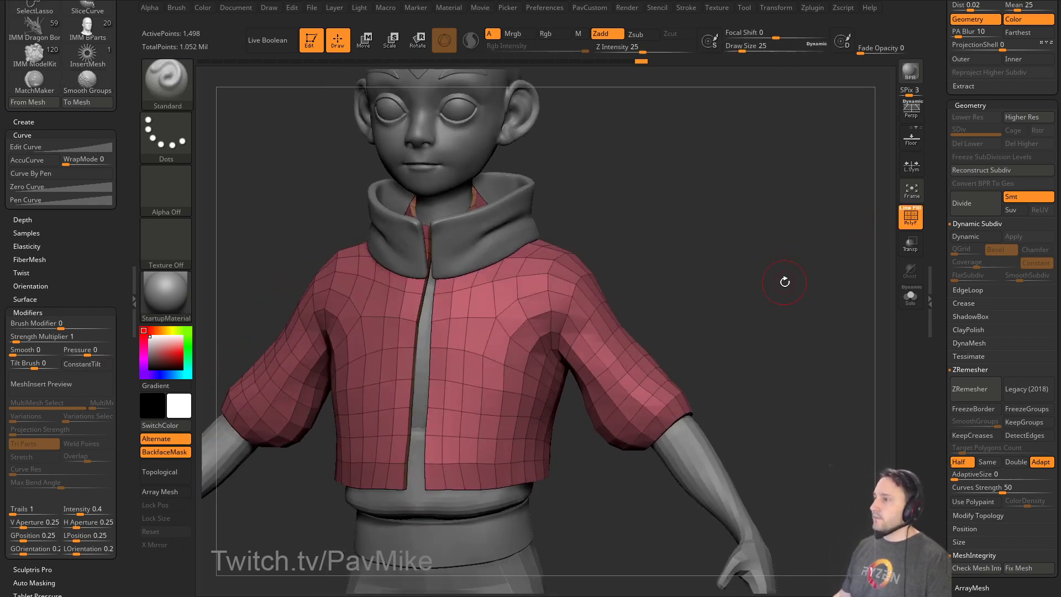
Try smoothing the jacket by subdividing it once without creased edges.
key(space)
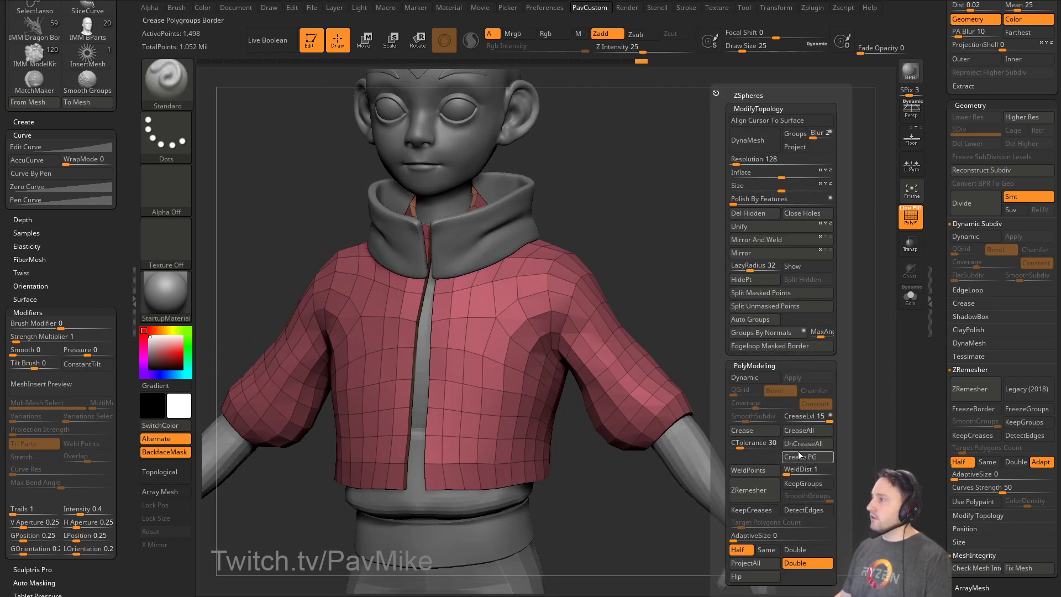
drag(695, 353, 741, 315)
key(ctrl+d)
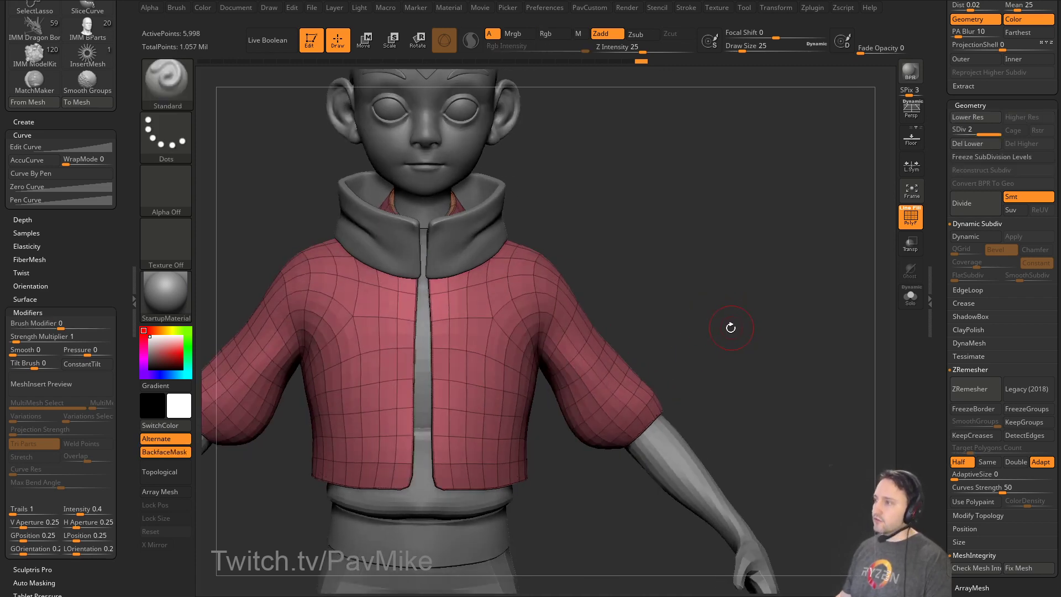
key(shift+d)
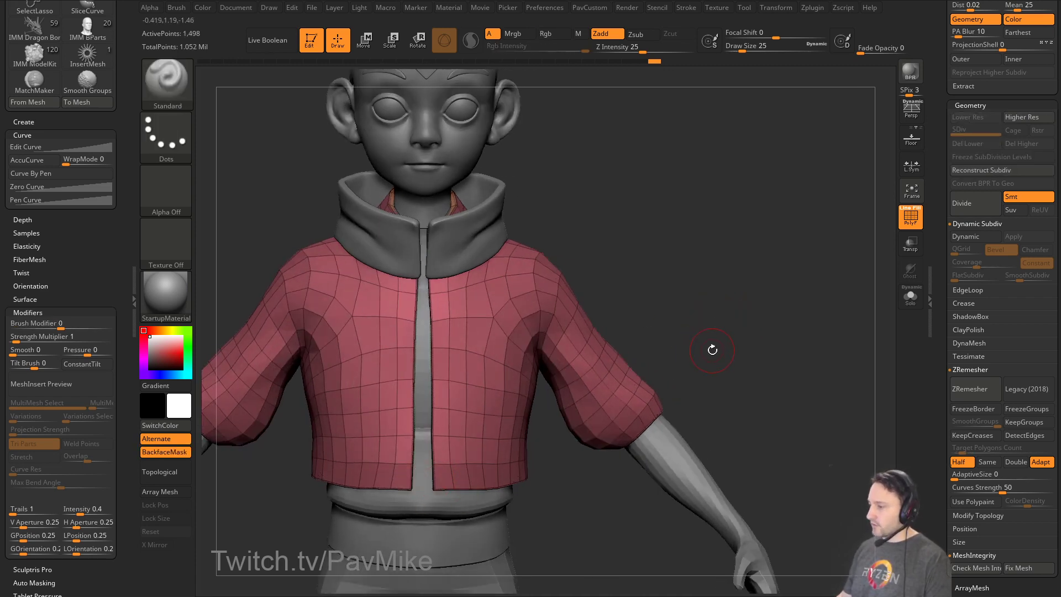
Crease the jacket's edges with a crease tolerance of 61 and preview the mesh with smooth subdivision.
drag(713, 347, 734, 355)
key(space)
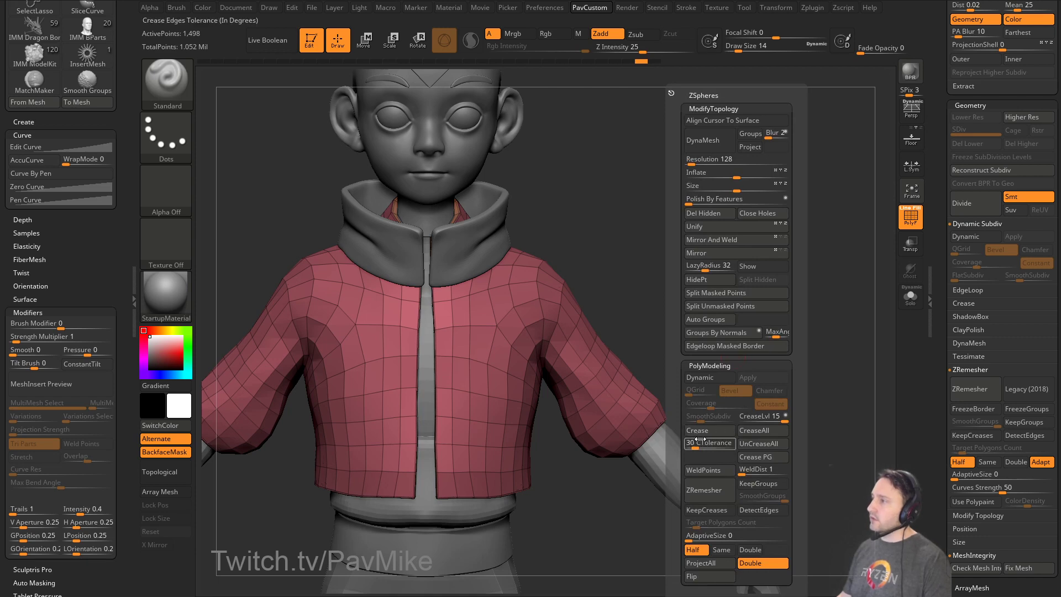
drag(700, 439, 709, 440)
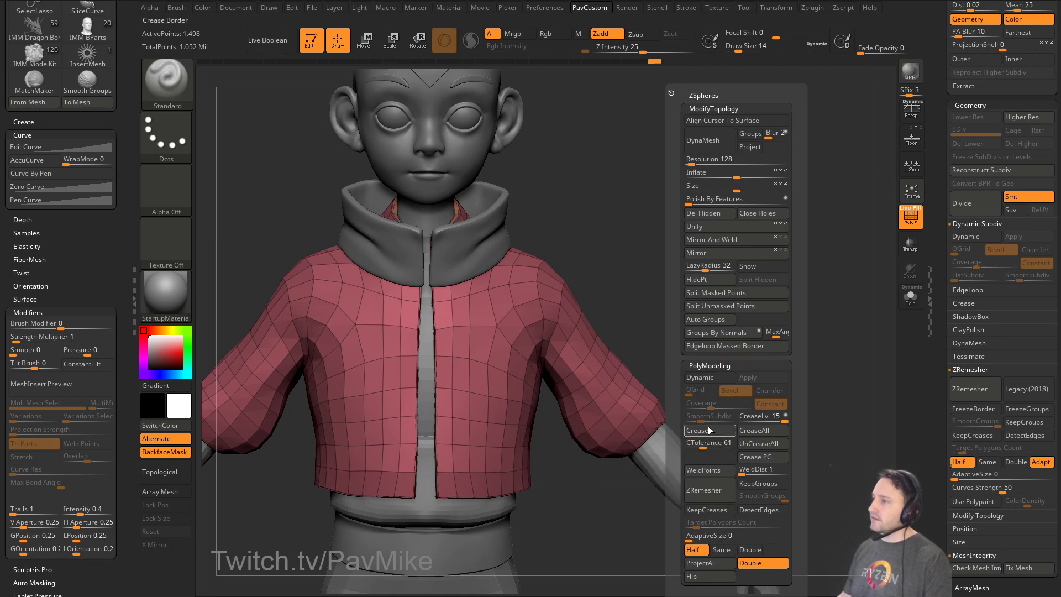
click(708, 430)
key(d)
mouse_move(741, 291)
mouse_down()
mouse_move(717, 301)
mouse_move(751, 306)
mouse_up()
key(shift+d)
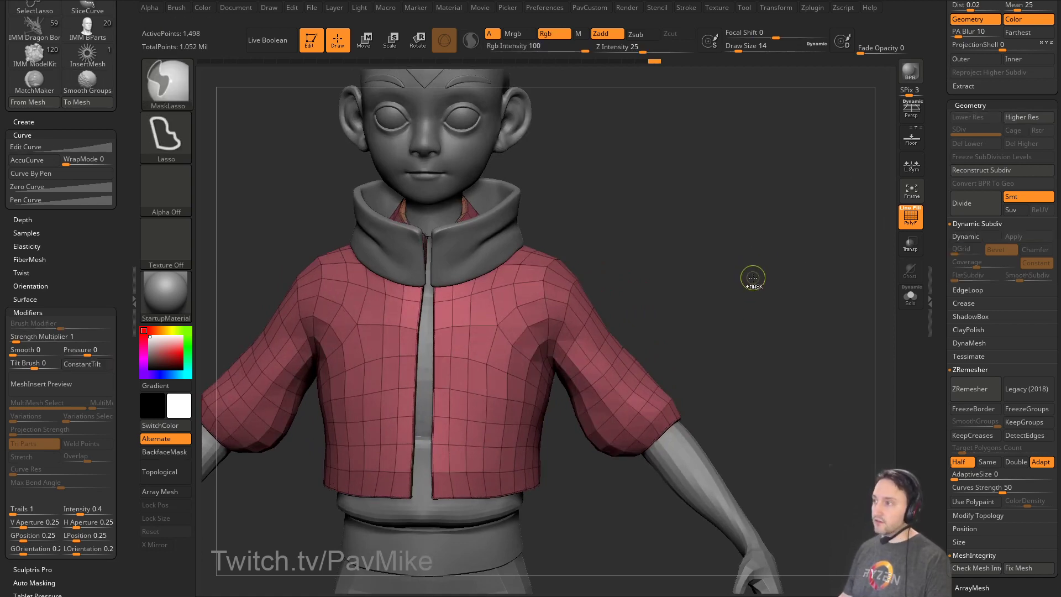
Try one subdivision of the creased jacket, return to the lowest level, and delete the higher level.
key(ctrl+d)
mouse_move(749, 293)
mouse_down()
mouse_move(703, 298)
mouse_move(767, 301)
mouse_move(744, 293)
mouse_move(757, 293)
mouse_move(744, 325)
mouse_up()
key(shift+f)
key(s)
key(s)
click(911, 216)
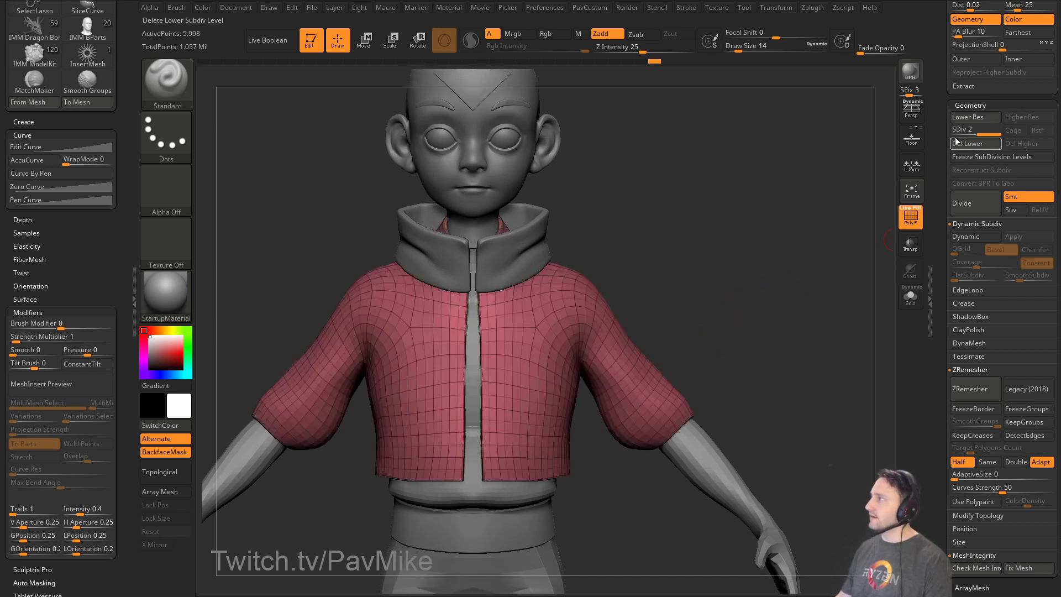
key(shift+d)
click(1013, 148)
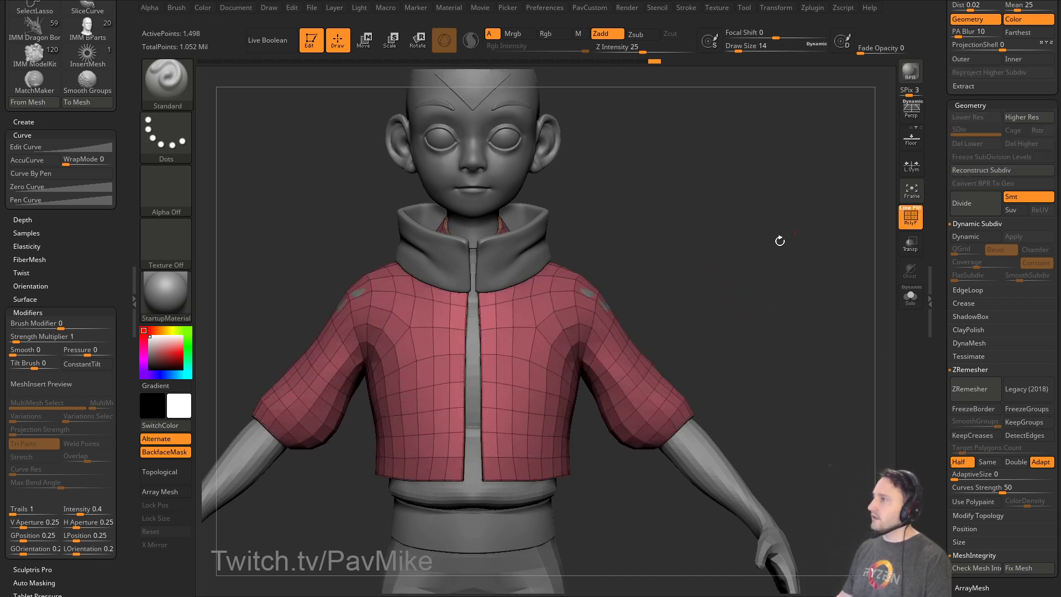
Isolate the jacket's outer shell and delete the hidden geometry.
alt+drag(782, 239, 765, 310)
ctrl+shift+click(533, 315)
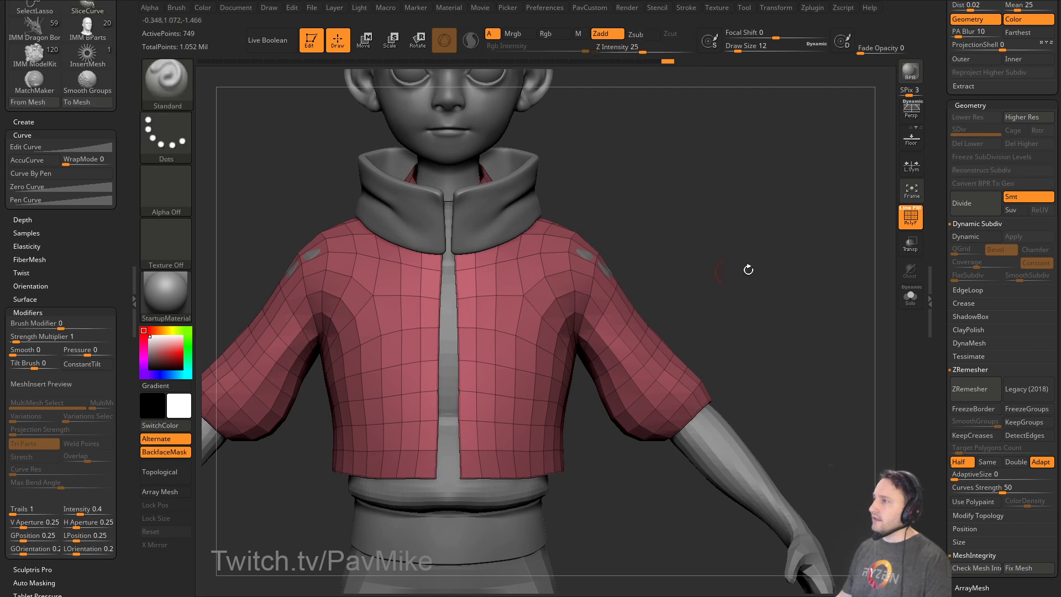
key(space)
click(775, 214)
Examine the shape of Aang's orange garment in the browser's reference image and return to ZBrush.
alt+drag(782, 338, 762, 331)
key(s)
drag(764, 330, 771, 335)
key(s)
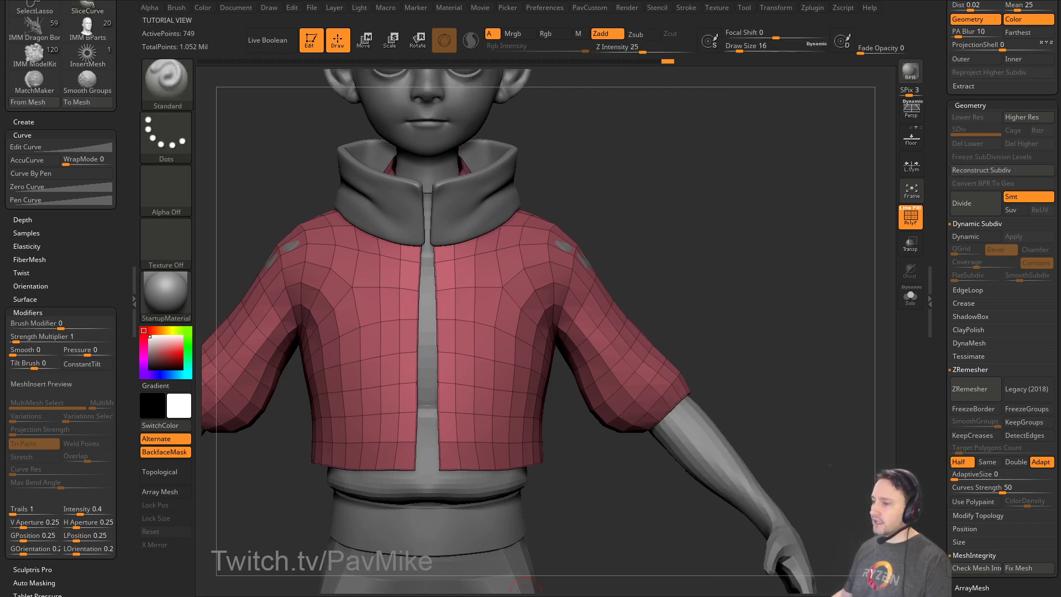
key(alt+Tab)
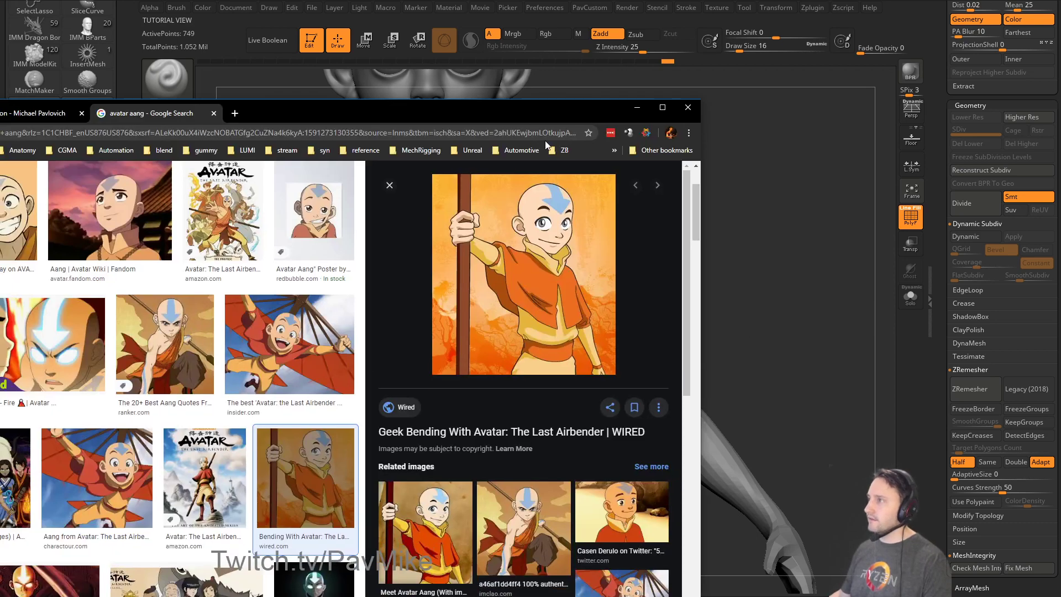
key(alt+Tab)
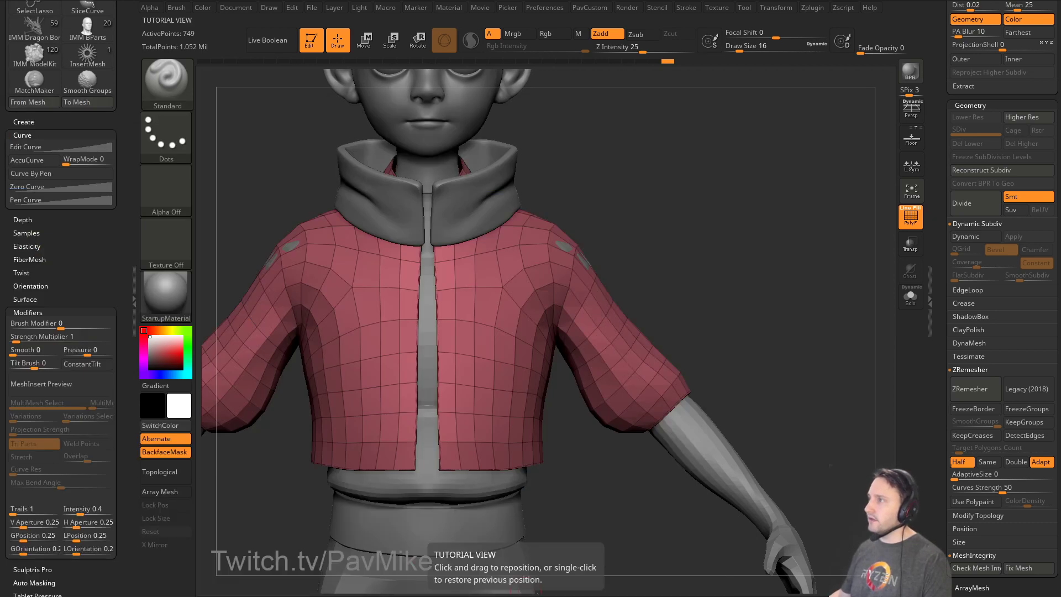
Isolate the jacket in Solo mode and switch to the ZModeler brush with a draw size of 23.
click(910, 216)
click(911, 216)
click(911, 297)
drag(785, 332, 762, 324)
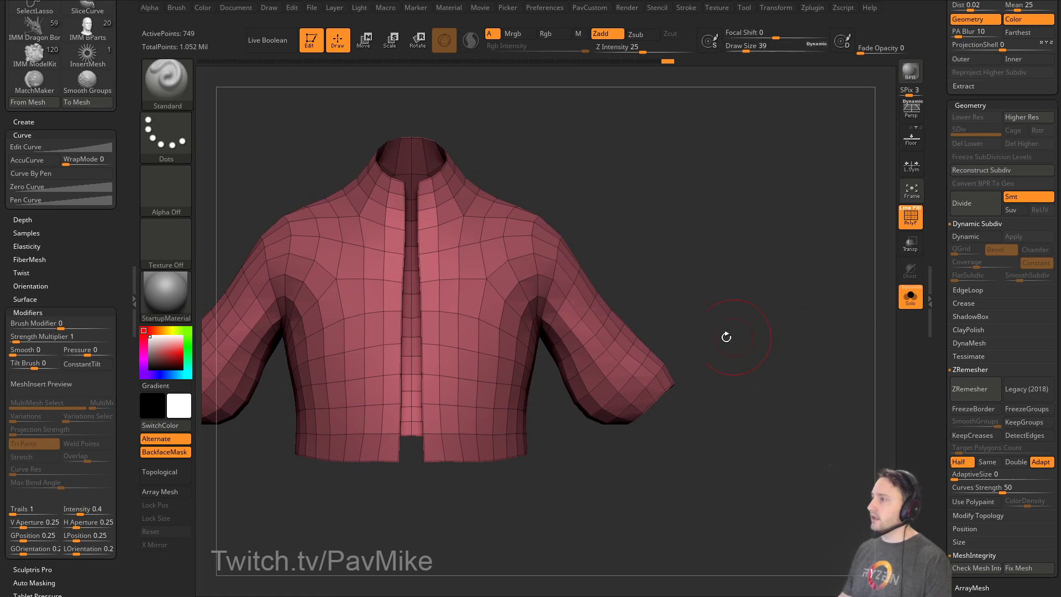
mouse_move(709, 353)
mouse_down()
mouse_move(688, 277)
mouse_move(699, 348)
mouse_move(721, 335)
mouse_move(705, 332)
mouse_up()
key([)
key(s)
key(s)
key(b)
key(z)
key(m)
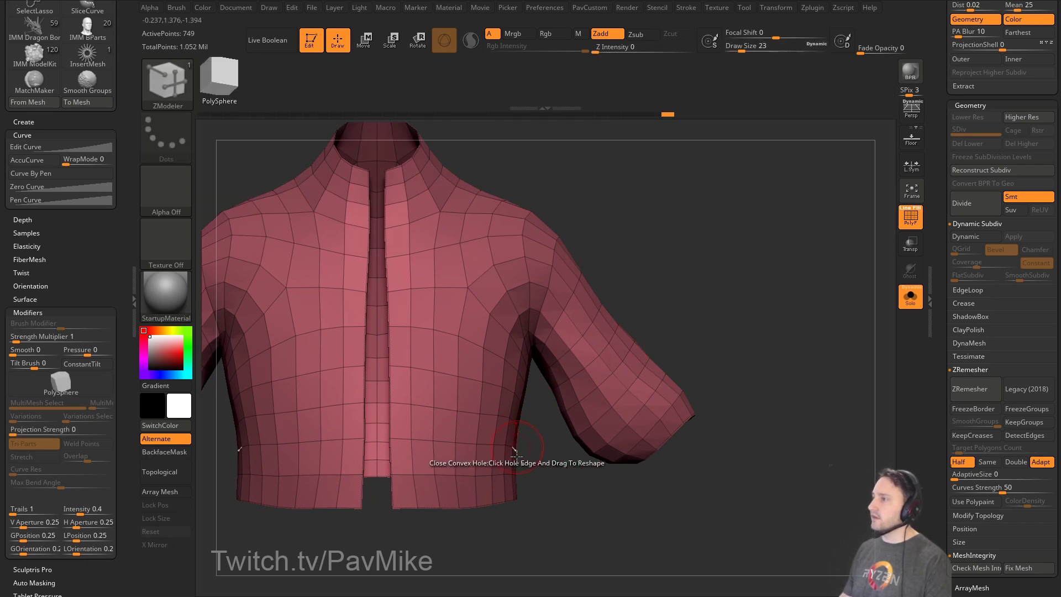
Hide the grey polygon strips running under the sleeves and down the jacket's sides.
mouse_move(497, 501)
alt+mouse_down()
mouse_move(520, 329)
mouse_move(563, 358)
mouse_move(627, 437)
alt+mouse_up()
drag(773, 395, 655, 438)
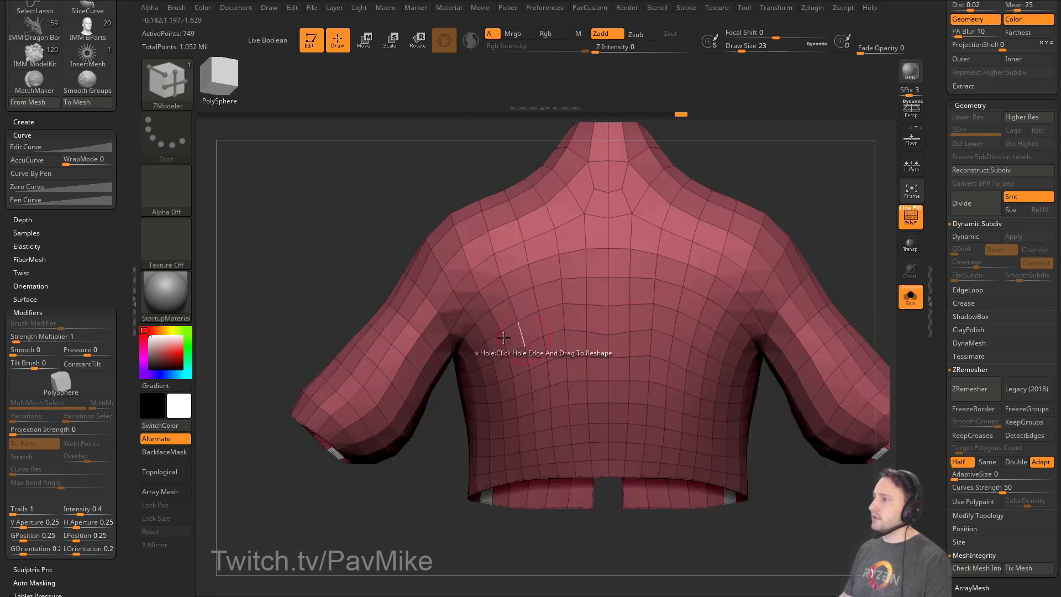
mouse_move(350, 452)
alt+mouse_down()
mouse_move(418, 392)
mouse_move(483, 470)
alt+mouse_up()
drag(435, 535, 409, 437)
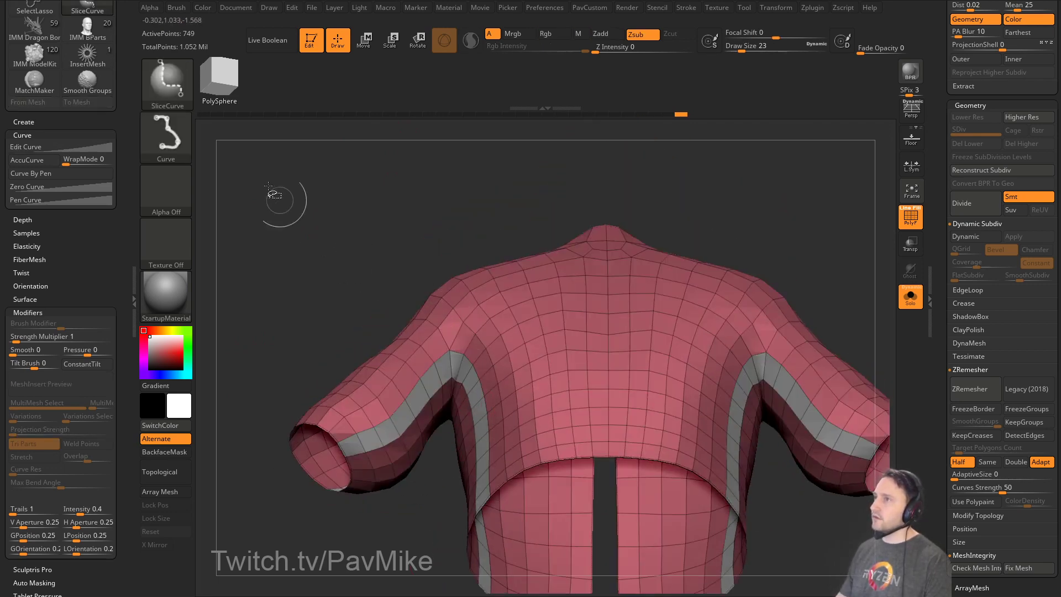
ctrl+shift+click(167, 83)
ctrl+shift+click(289, 91)
ctrl+shift+click(473, 388)
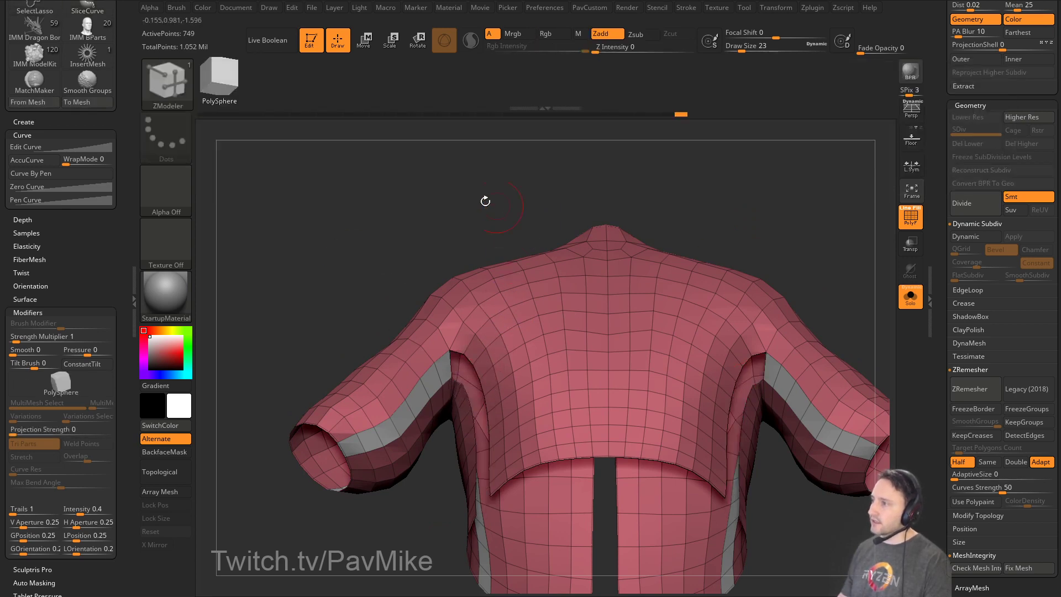
drag(486, 198, 558, 278)
ctrl+shift+click(421, 372)
ctrl+shift+click(386, 298)
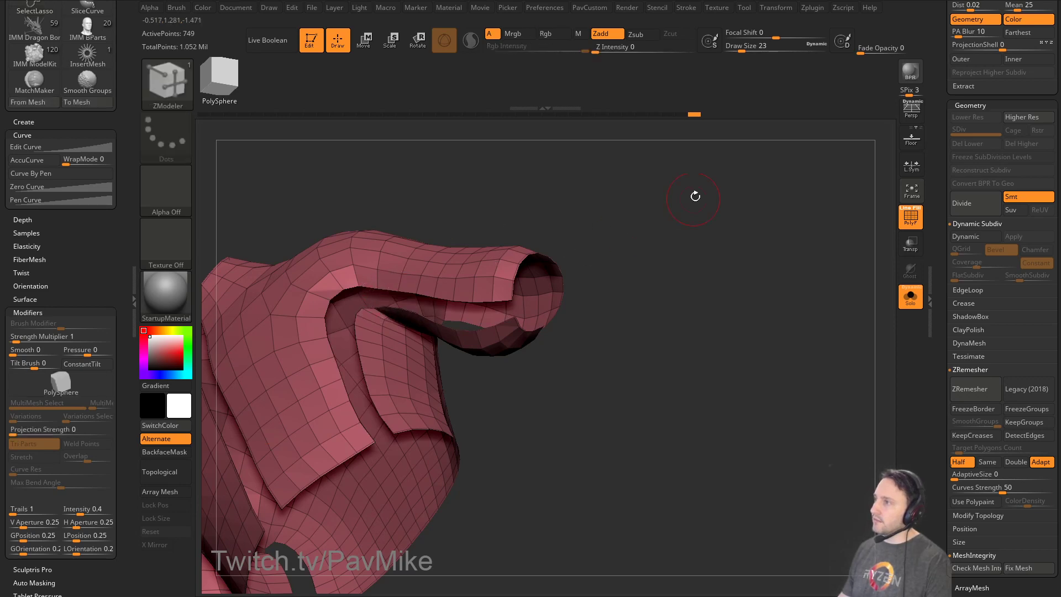
Split the jacket into polygroups with Auto Groups and remove everything except its main piece.
key(2)
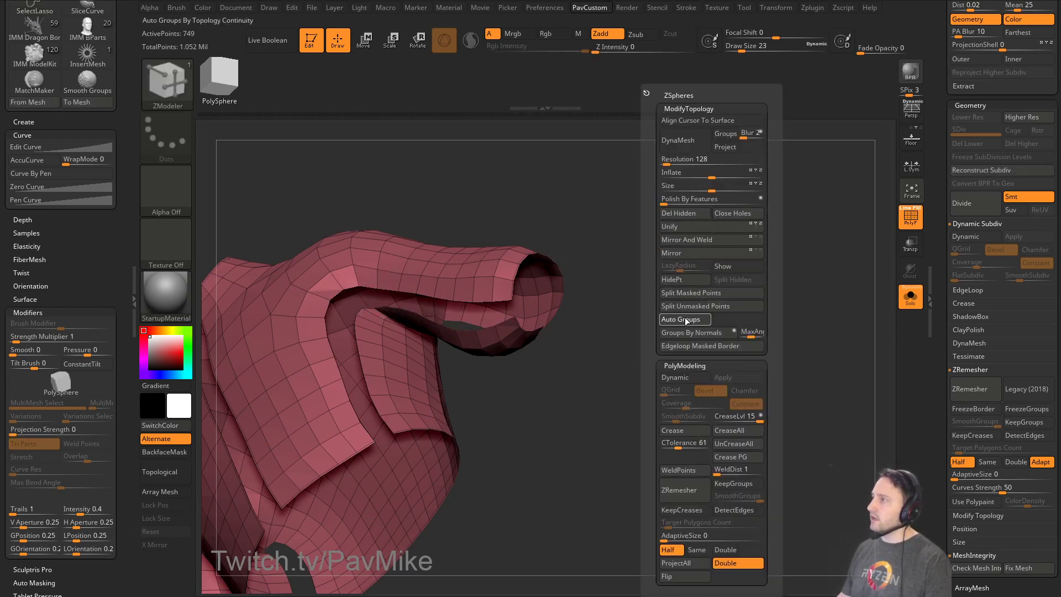
click(685, 320)
alt+drag(671, 285, 741, 299)
ctrl+shift+click(437, 306)
key(2)
drag(733, 357, 661, 351)
Bridge the sleeve cuffs to the jacket's hem corners at the front and back using ZModeler's two-edge Bridge action.
key(space)
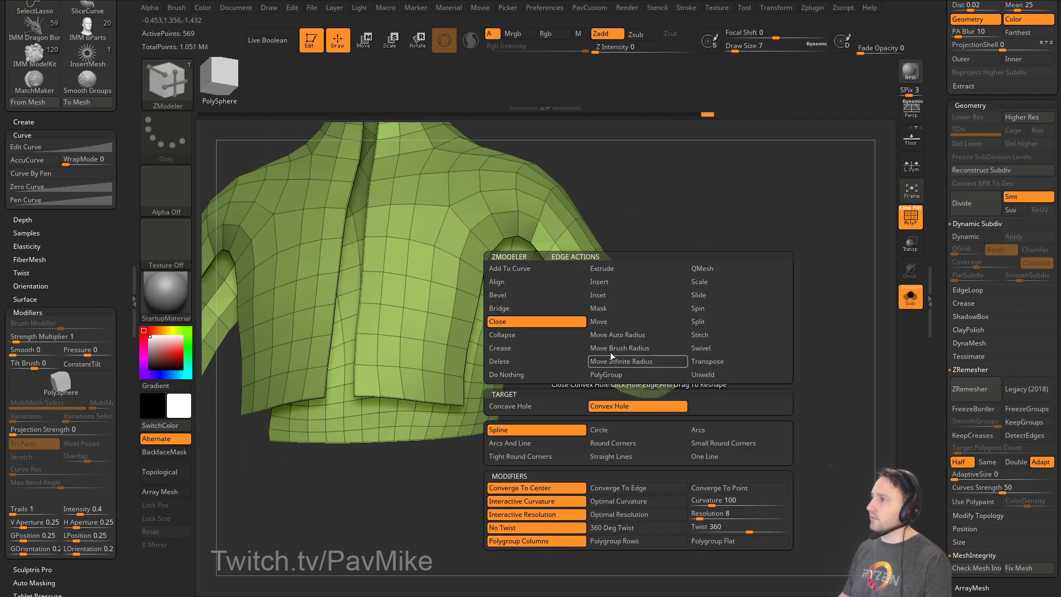
click(505, 309)
click(517, 405)
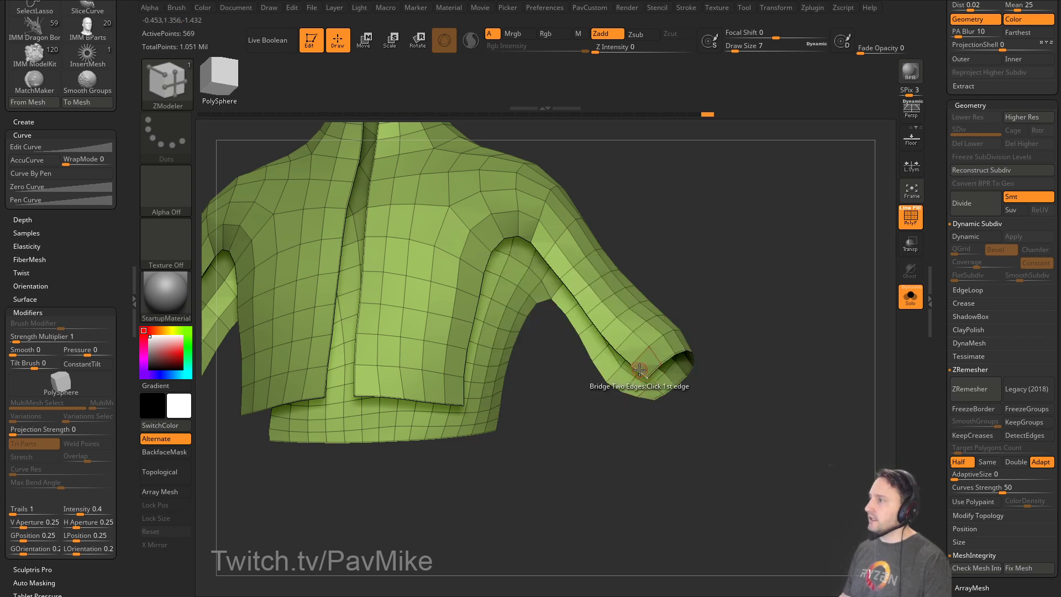
click(641, 369)
click(464, 394)
drag(718, 326, 386, 399)
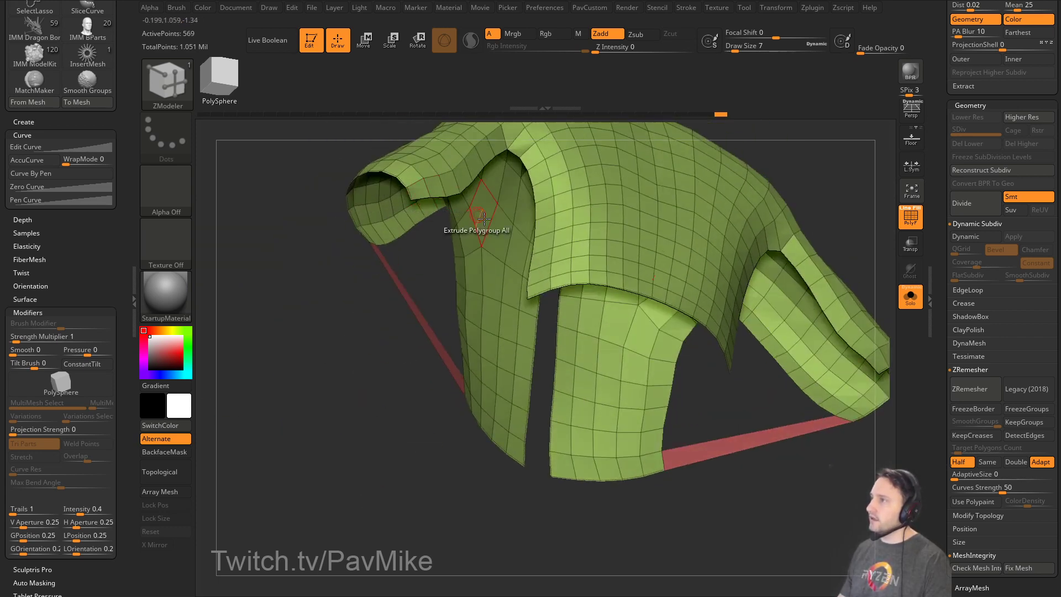
click(527, 290)
drag(322, 439, 326, 406)
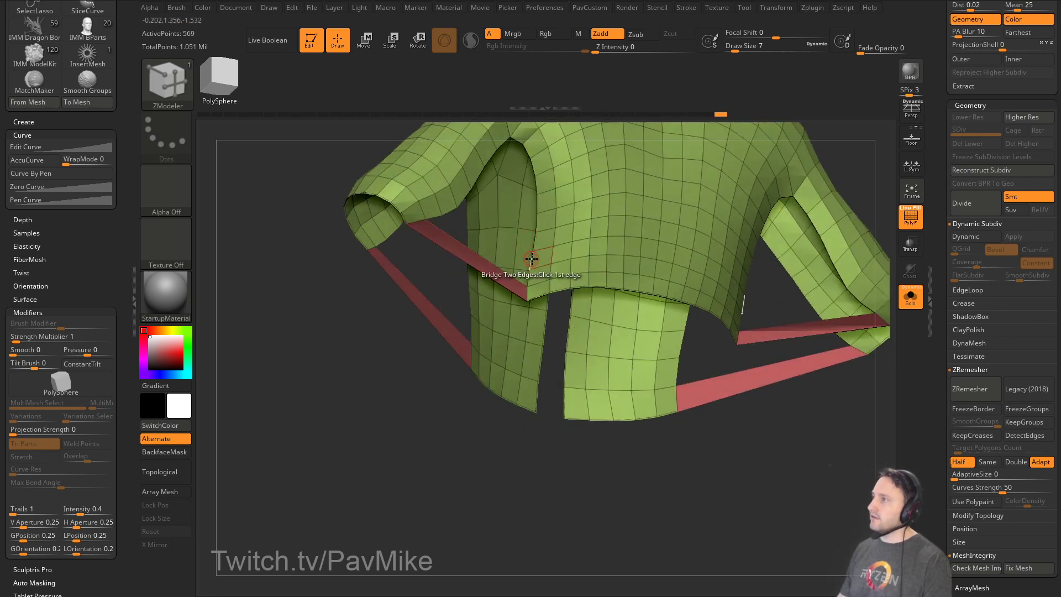
Fill the gaps between the sleeves and torso with ZModeler's Close edge action set to Concave Hole.
key(space)
click(430, 309)
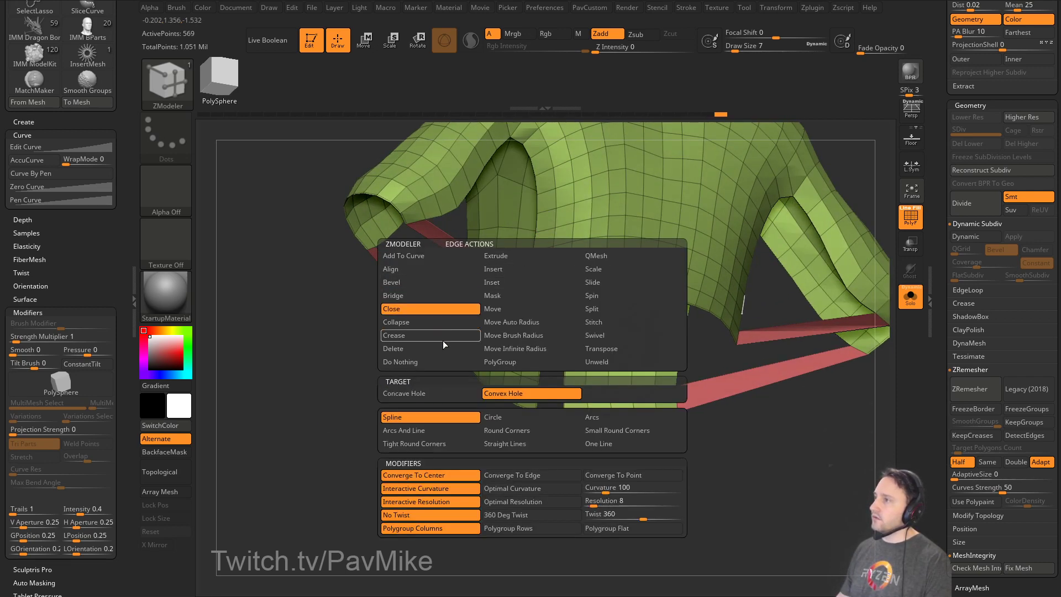
click(456, 392)
click(535, 242)
mouse_move(356, 472)
mouse_down()
mouse_move(567, 338)
mouse_move(801, 239)
mouse_move(784, 287)
mouse_move(725, 294)
mouse_up()
Merge the garment into a single polygroup and ZRemesh it with the target polygon count set to Same.
key(s)
mouse_move(729, 293)
alt+mouse_down()
mouse_move(784, 349)
mouse_move(775, 307)
alt+mouse_up()
key(ctrl+w)
key(2)
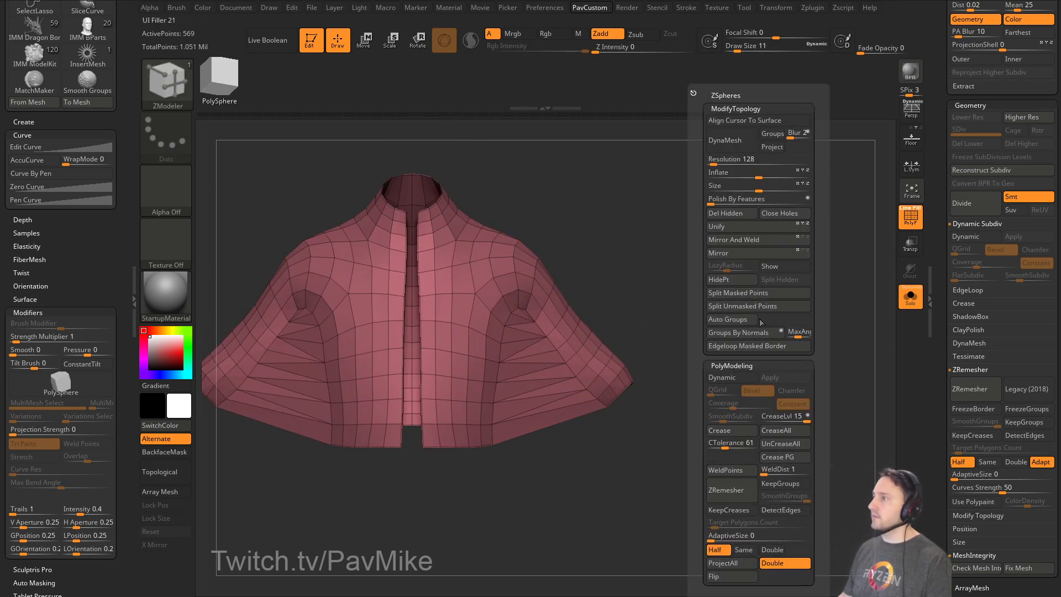
click(743, 550)
click(741, 491)
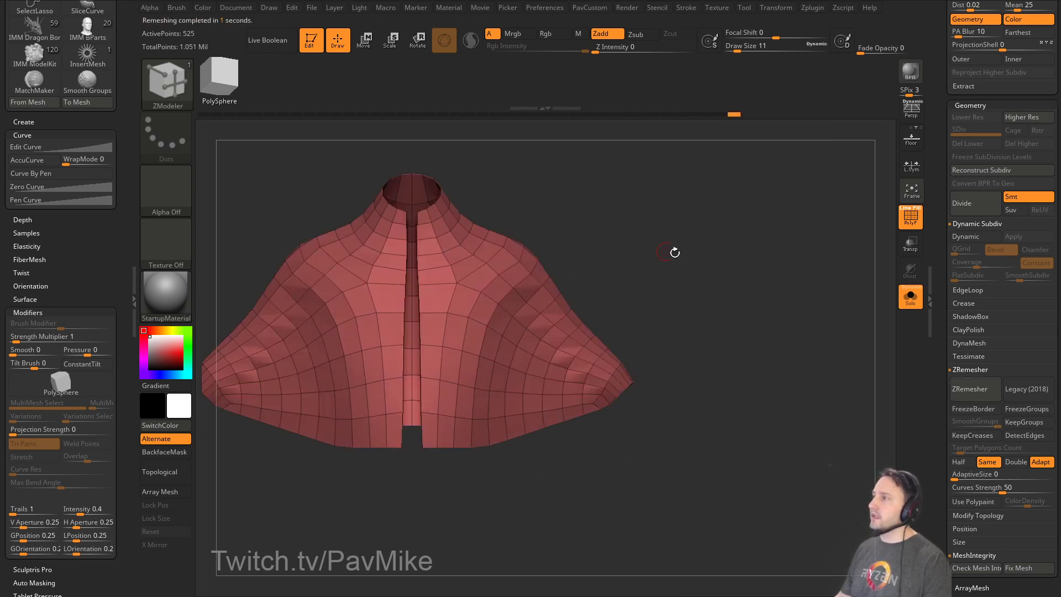
Work over the cape's side below the sleeve with the Clay brush at draw size 56.
drag(675, 252, 675, 280)
drag(794, 161, 794, 189)
key(b)
key(c)
key(l)
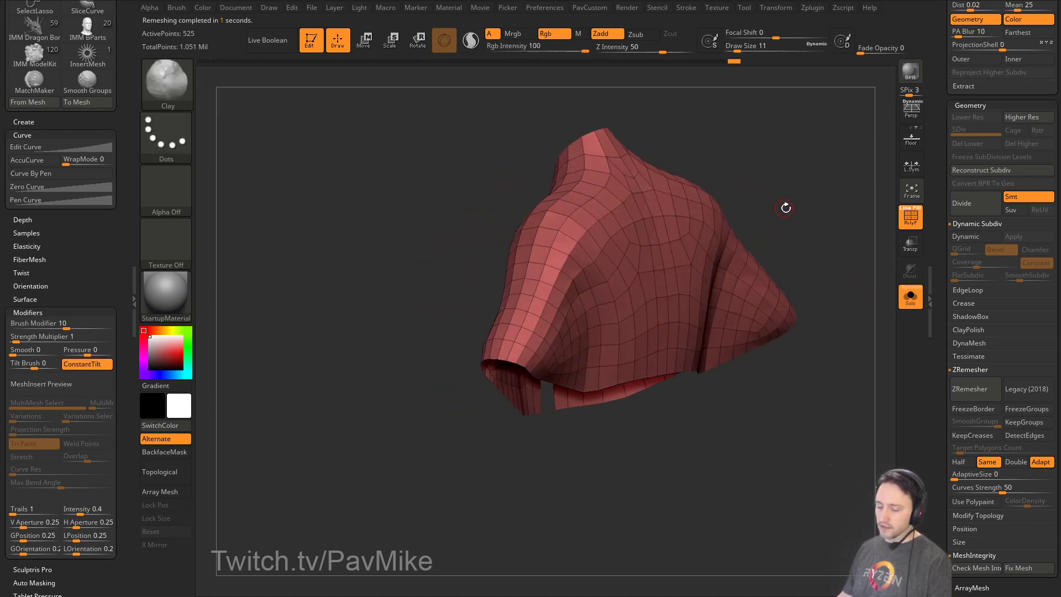
key(s)
click(587, 316)
drag(574, 243, 599, 353)
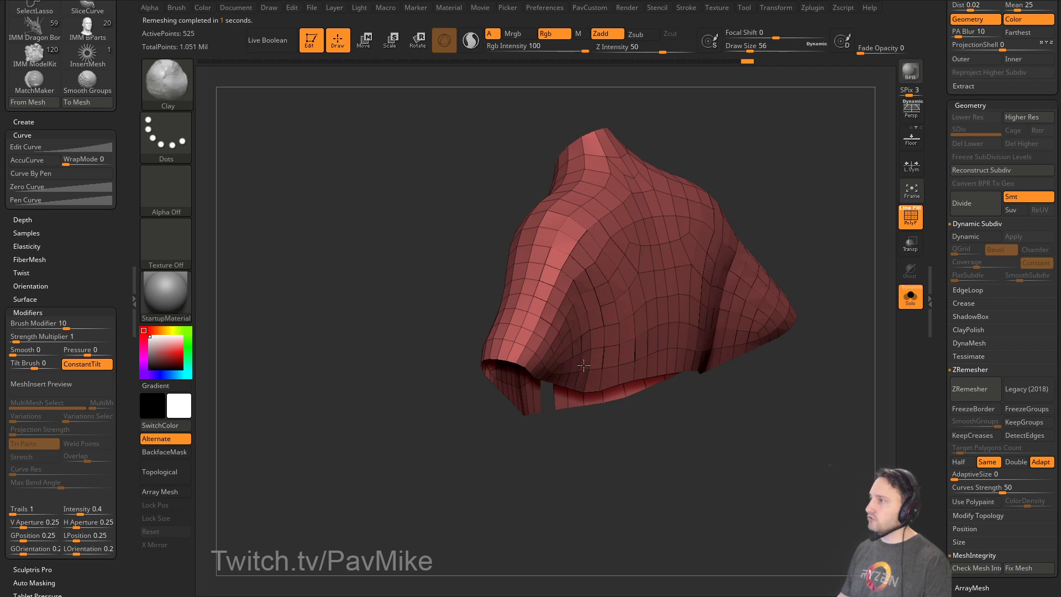
click(904, 286)
mouse_move(861, 220)
mouse_down()
mouse_move(729, 243)
mouse_move(812, 268)
mouse_move(790, 326)
mouse_up()
key(s)
drag(622, 277, 648, 269)
Adjust the cape's form against the body with the Move brush.
key(b)
key(m)
key(v)
key(s)
click(910, 217)
mouse_move(802, 284)
alt+mouse_down()
mouse_move(808, 264)
mouse_move(803, 287)
mouse_move(889, 290)
alt+mouse_up()
click(902, 293)
drag(636, 248, 648, 273)
Give the cape thickness by extruding its whole polygroup with ZModeler's Extrude action, Polygroup All target and One Side Poly option.
key(b)
key(z)
key(m)
key(space)
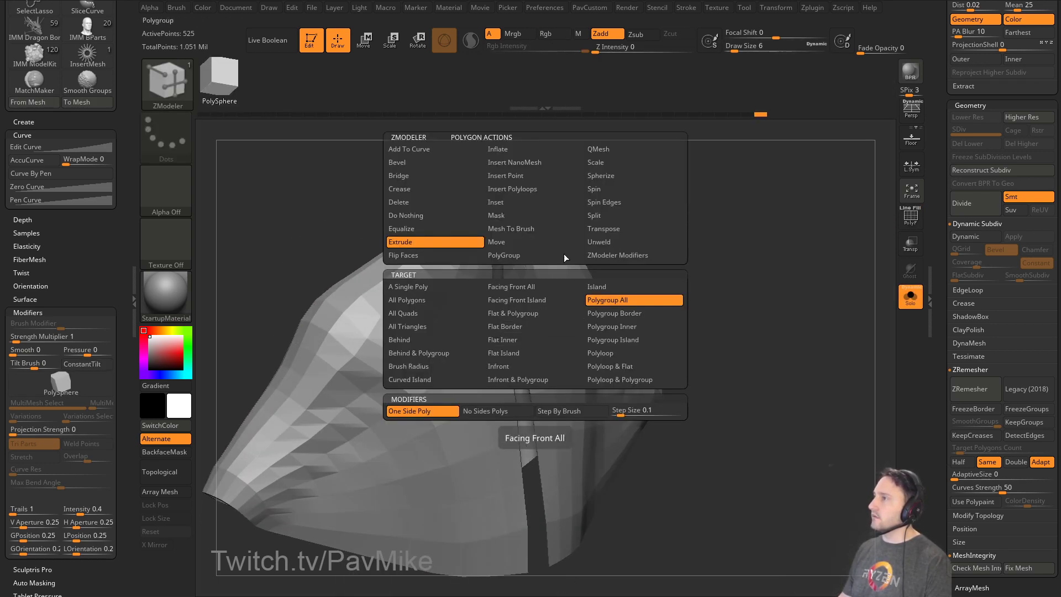
alt+drag(817, 297, 824, 242)
click(910, 220)
alt+drag(884, 226, 851, 265)
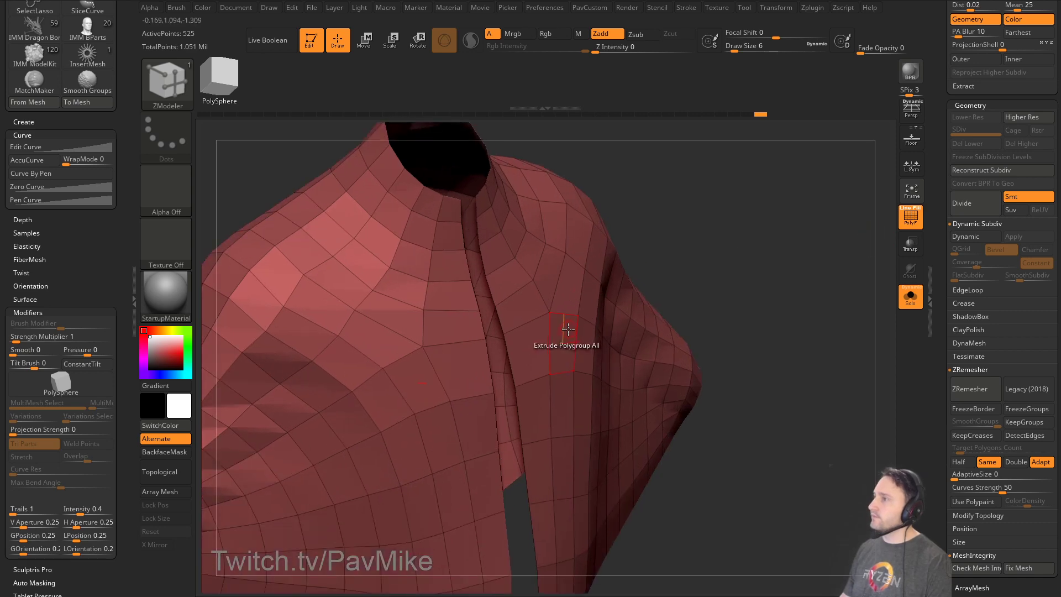
drag(567, 343, 537, 359)
drag(747, 333, 702, 339)
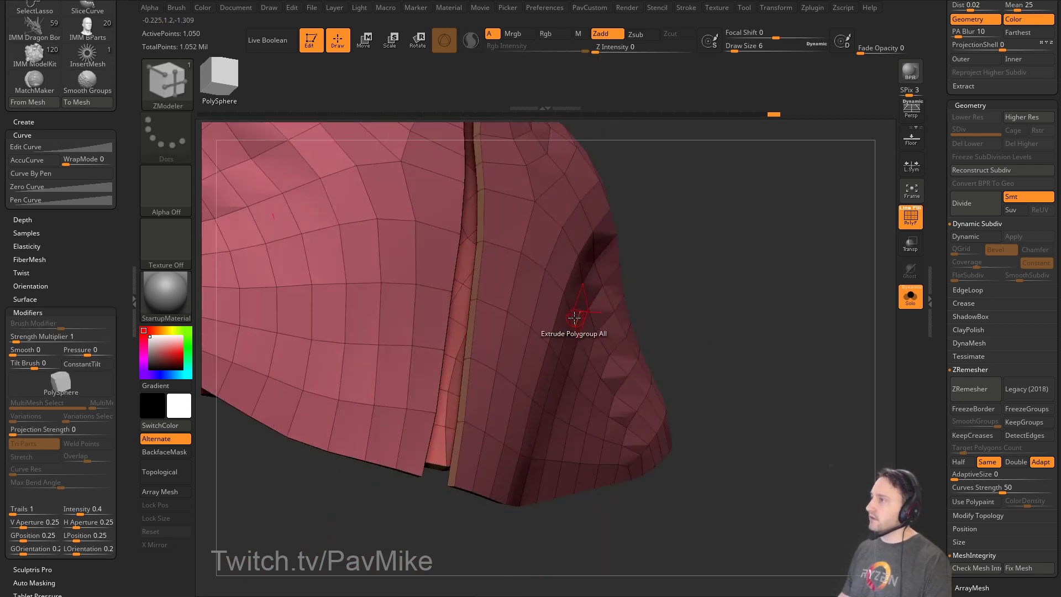
alt+drag(787, 322, 769, 376)
Crease the thickened cape's edges and divide it to subdivision level 2.
key(2)
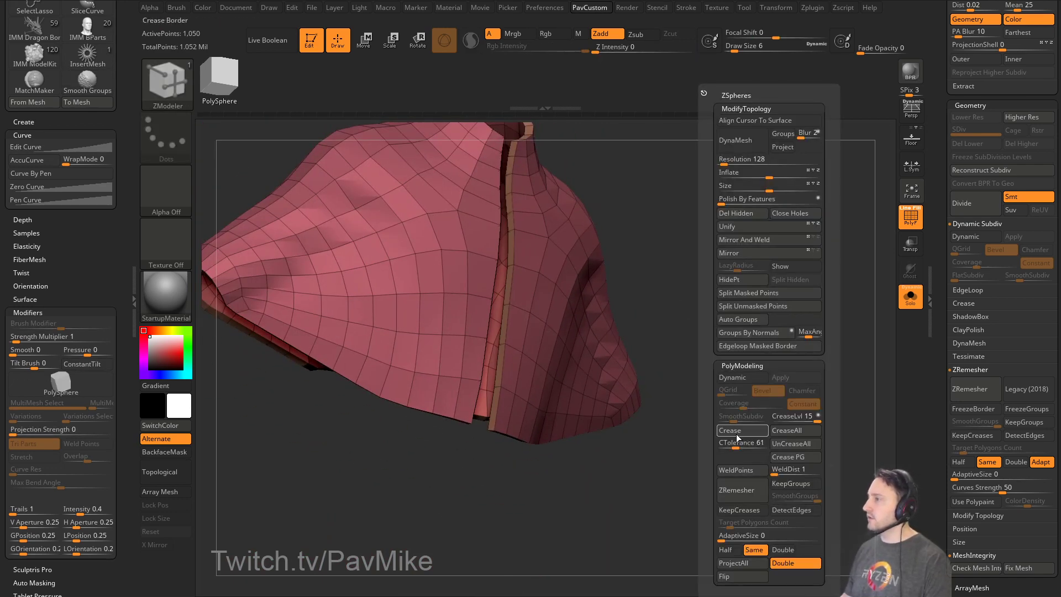
click(737, 434)
click(749, 379)
mouse_move(651, 416)
mouse_down()
mouse_move(878, 265)
mouse_move(765, 302)
mouse_move(685, 299)
mouse_move(877, 246)
mouse_move(789, 273)
mouse_move(812, 296)
mouse_up()
click(904, 223)
key(ctrl+d)
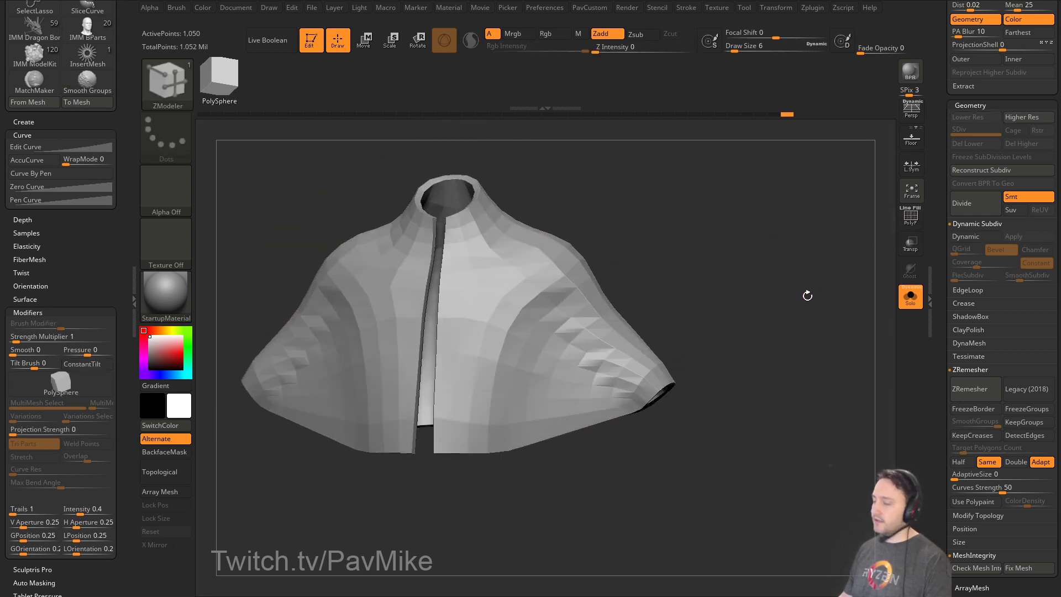
Show the full character again without the wireframe and choose the Standard brush for the cape at draw size 35.
click(909, 220)
shift+drag(815, 268, 868, 281)
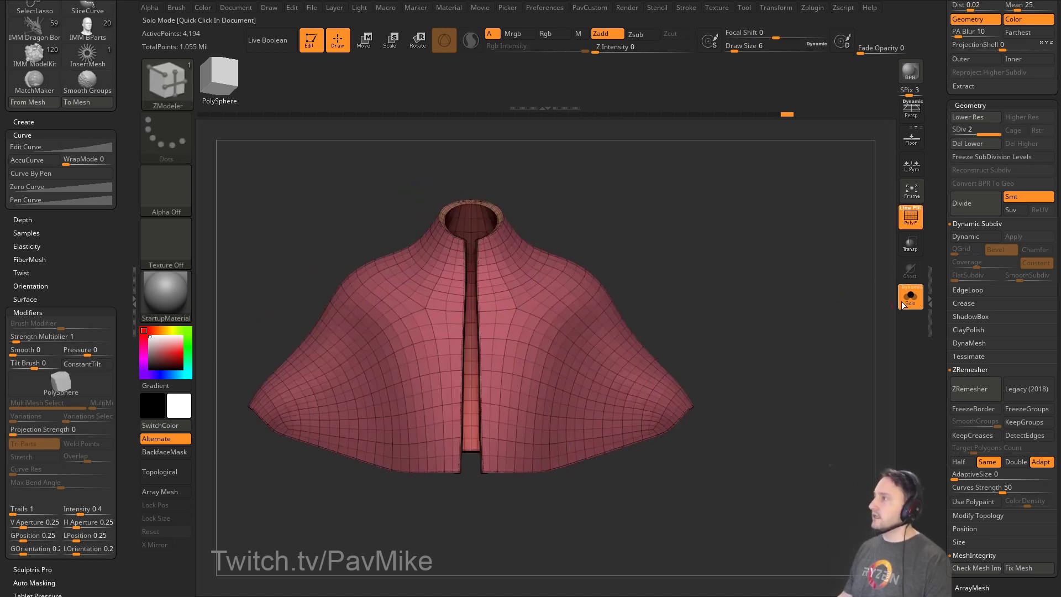
click(909, 296)
click(907, 219)
mouse_move(752, 318)
alt+mouse_down()
mouse_move(805, 296)
mouse_move(767, 314)
mouse_move(759, 284)
mouse_move(590, 318)
alt+mouse_up()
key(shift+f)
key(s)
key(b)
key(s)
key(t)
key(s)
click(910, 219)
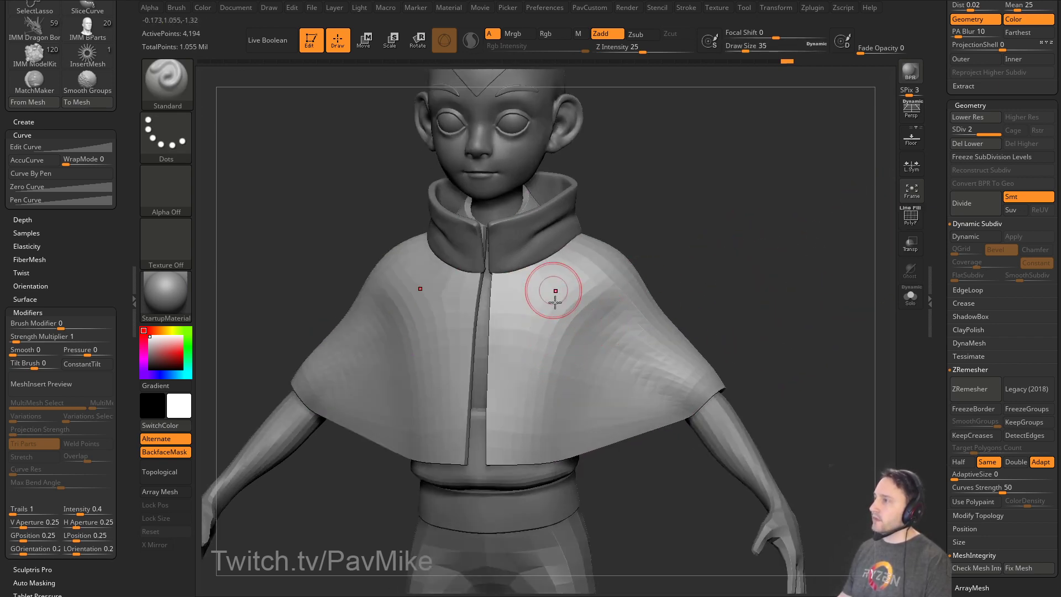
Refine the cape's shoulder area with the Standard brush, starting at draw size 16.
mouse_move(769, 301)
mouse_down()
mouse_move(720, 298)
mouse_move(777, 293)
mouse_move(754, 302)
mouse_move(717, 280)
mouse_move(704, 298)
mouse_up()
key(s)
key(s)
drag(633, 285, 624, 285)
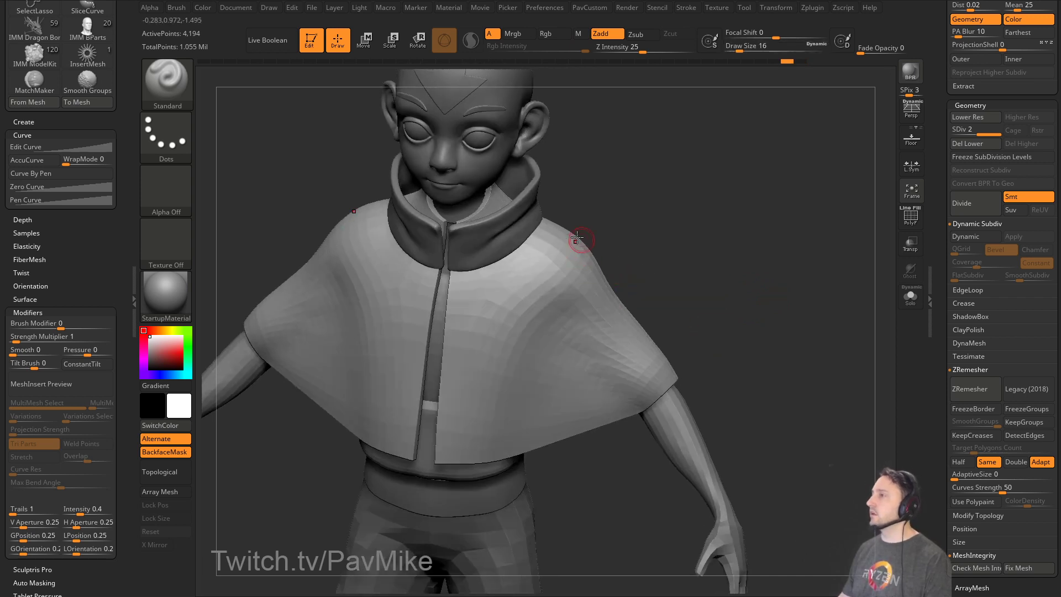
drag(719, 238, 629, 244)
key(s)
drag(624, 253, 633, 253)
drag(724, 238, 635, 254)
key(s)
drag(579, 279, 594, 279)
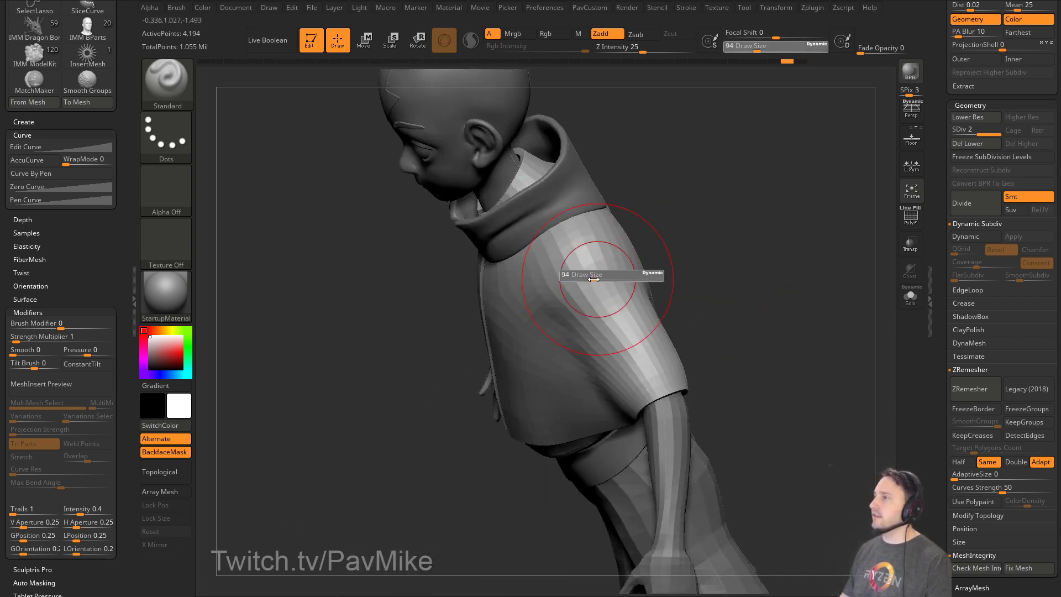
Adjust the cape's shoulder contour beside the collar with the Move brush at draw size 51.
key(b)
key(m)
key(v)
drag(704, 271, 586, 266)
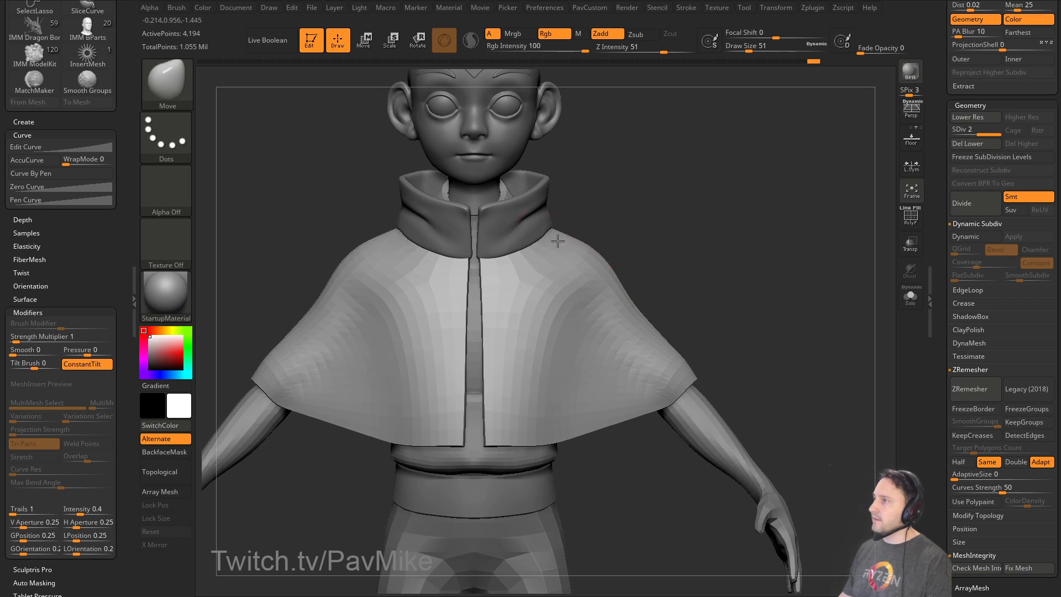
mouse_move(655, 211)
mouse_down()
mouse_move(453, 232)
mouse_move(596, 252)
mouse_up()
Sculpt folds from the shoulders down the cape's sleeves with the Standard brush at draw size 22.
key(b)
key(s)
key(t)
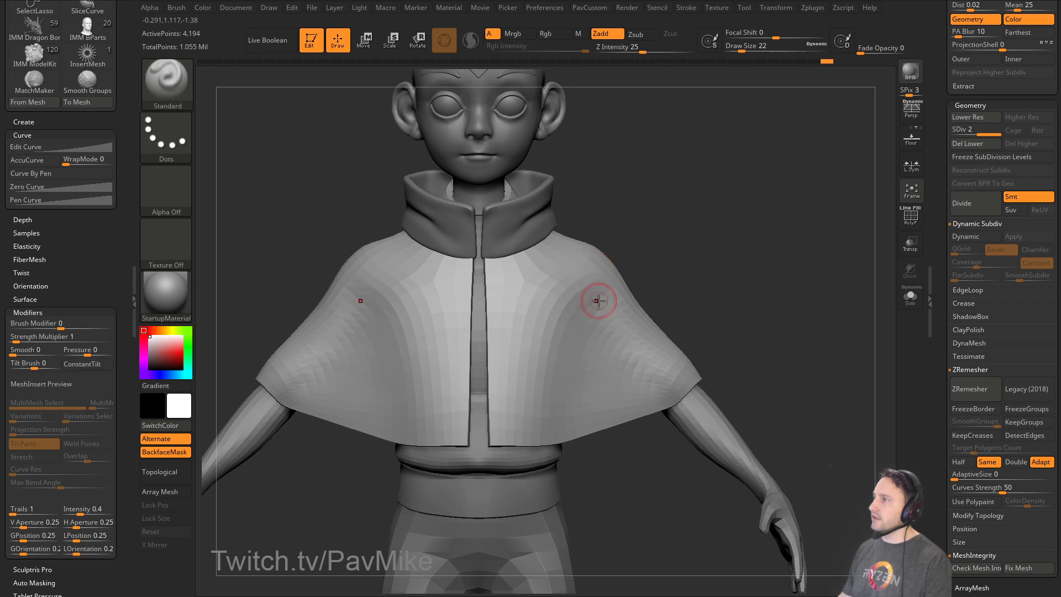
mouse_move(596, 301)
mouse_down()
mouse_move(598, 389)
mouse_move(657, 317)
mouse_move(682, 340)
mouse_up()
Reshape the cape's sleeve ends around the forearms with the Move brush, using draw sizes 65 and 39.
key(s)
key(b)
key(m)
key(v)
drag(683, 344, 656, 364)
key(s)
key(s)
drag(746, 339, 650, 364)
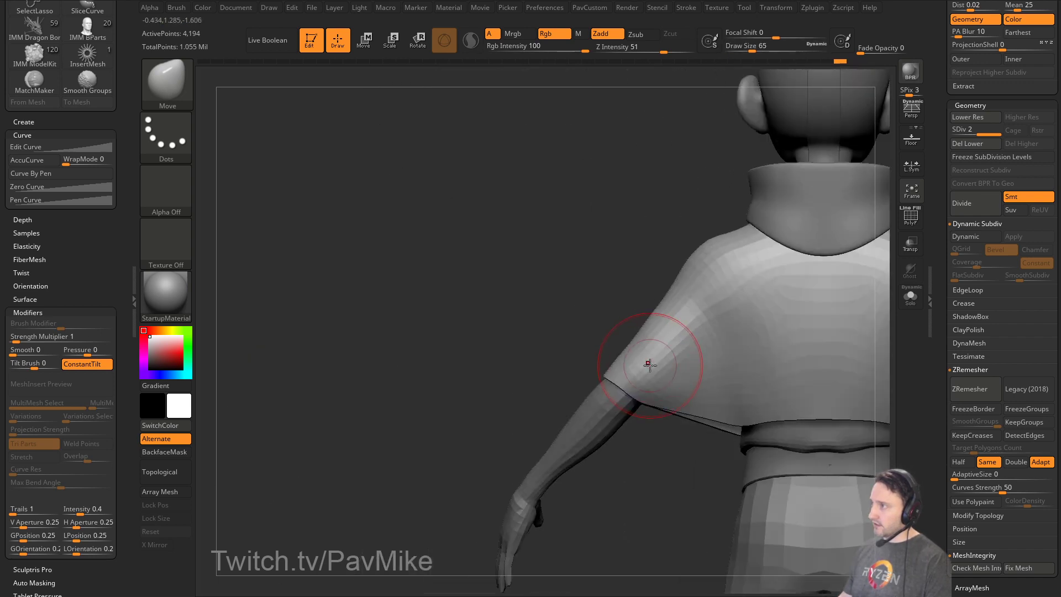
mouse_move(580, 375)
shift+mouse_down()
mouse_move(664, 376)
mouse_move(657, 383)
shift+mouse_up()
key(s)
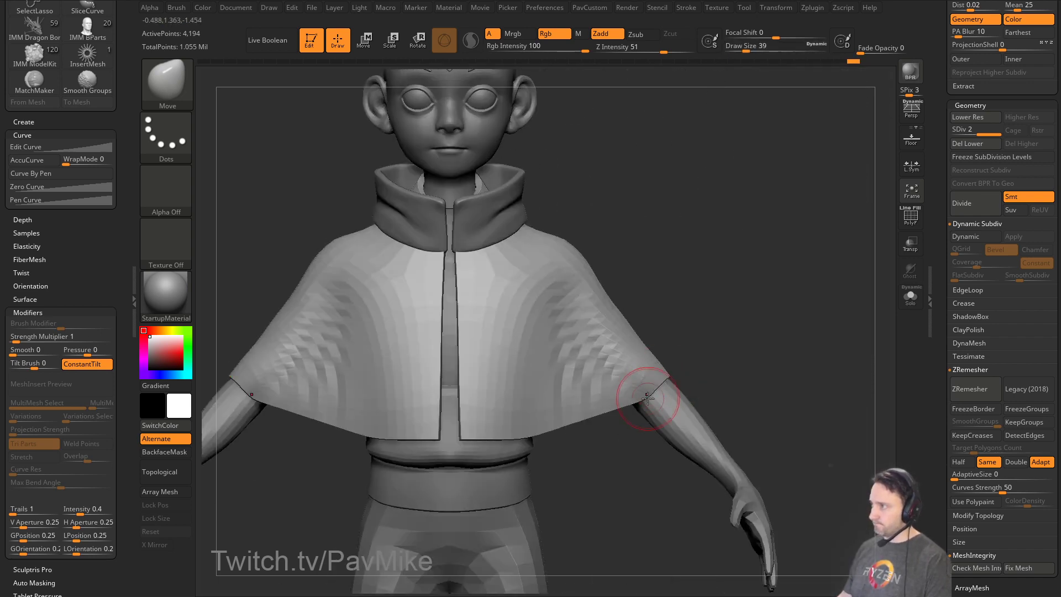
Sculpt draping folds down the cape's front panels with the Standard brush at draw size 27.
key(b)
key(s)
key(t)
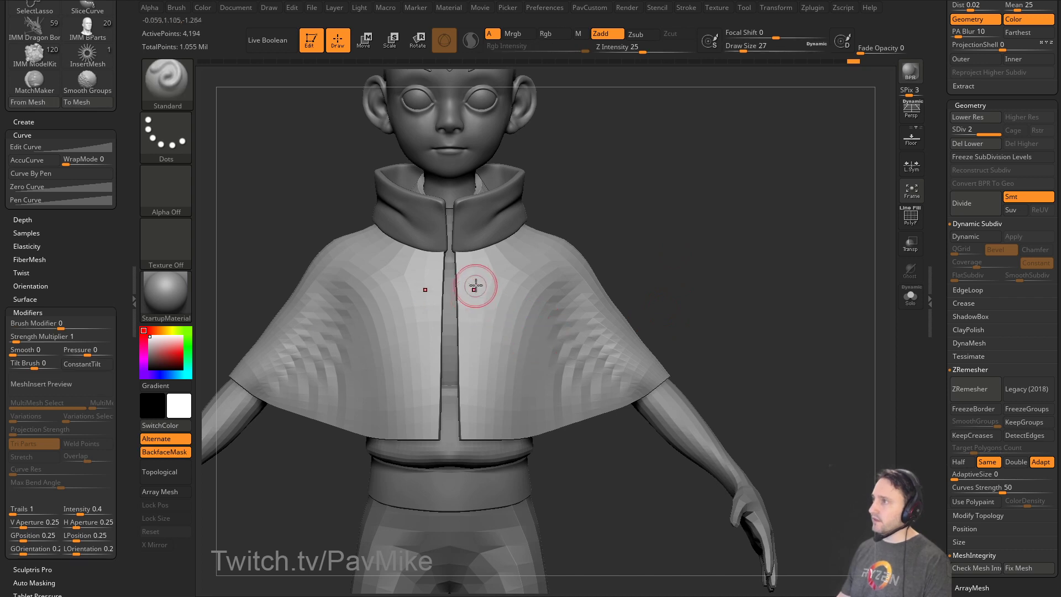
key(s)
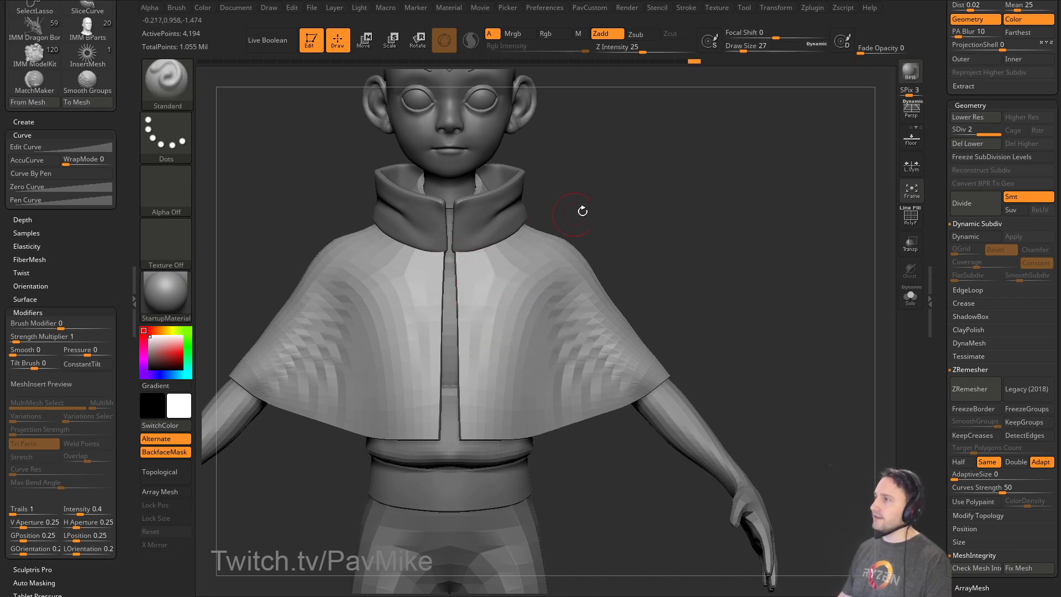
drag(582, 211, 551, 236)
shift+drag(635, 254, 682, 258)
alt+drag(662, 206, 695, 243)
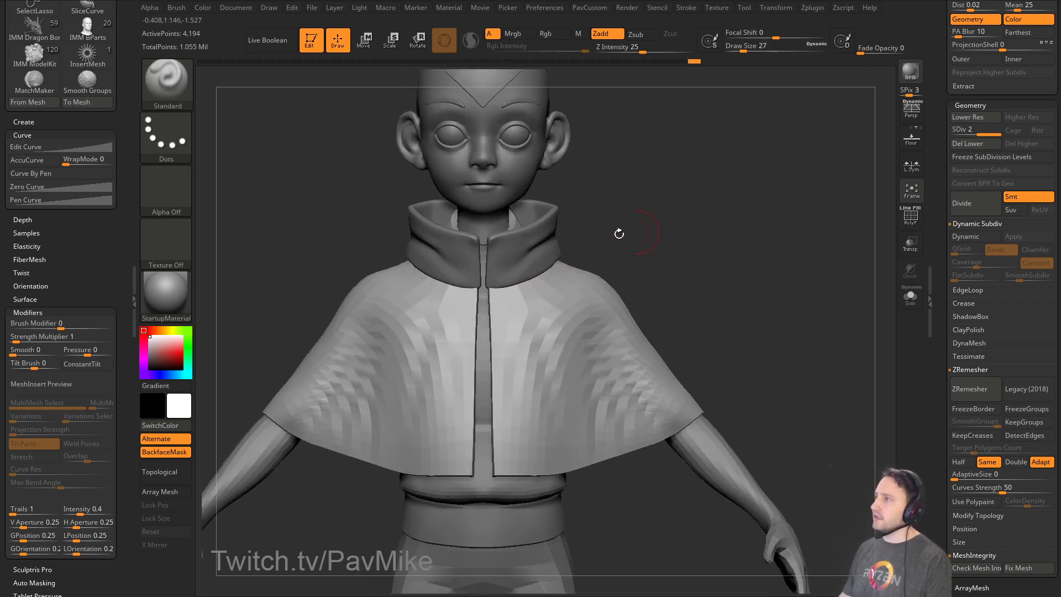
Select the collar and switch to the MoveAccu brush.
alt+click(525, 264)
alt+drag(644, 215, 647, 254)
alt+drag(623, 202, 637, 211)
key(b)
key(m)
key(v)
key(b)
key(m)
key(a)
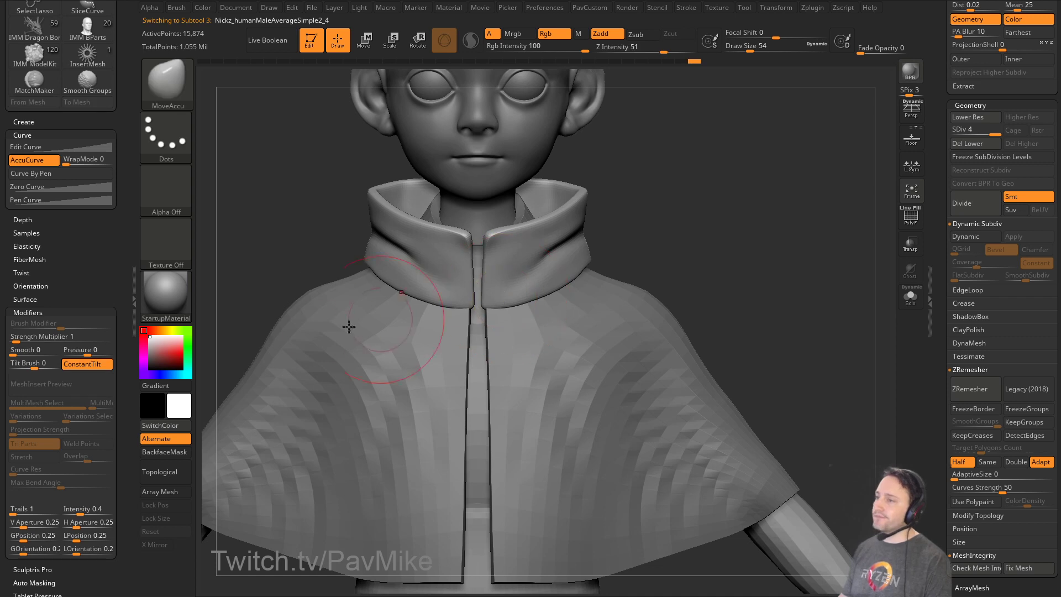
Enable topological auto masking for the MoveAccu brush with a range of 1.5.
drag(63, 585, 61, 251)
shift+click(54, 302)
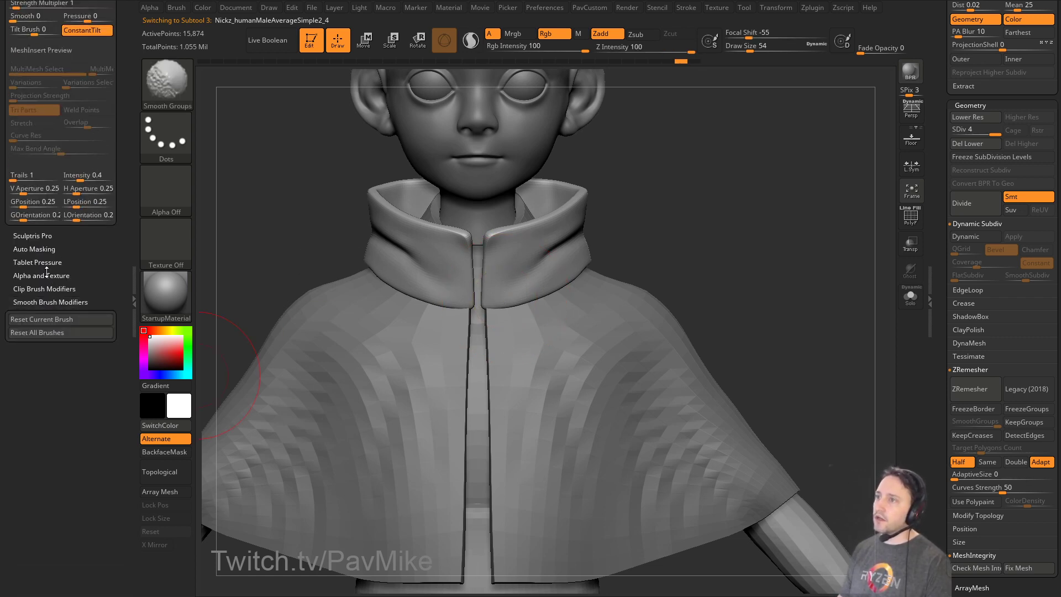
click(42, 248)
click(41, 497)
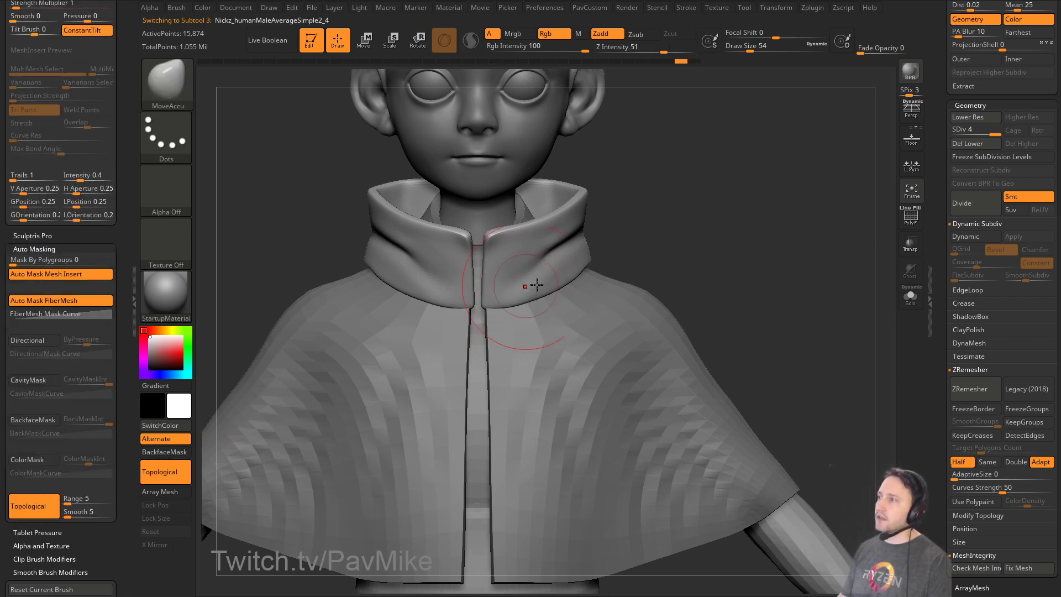
key(comma)
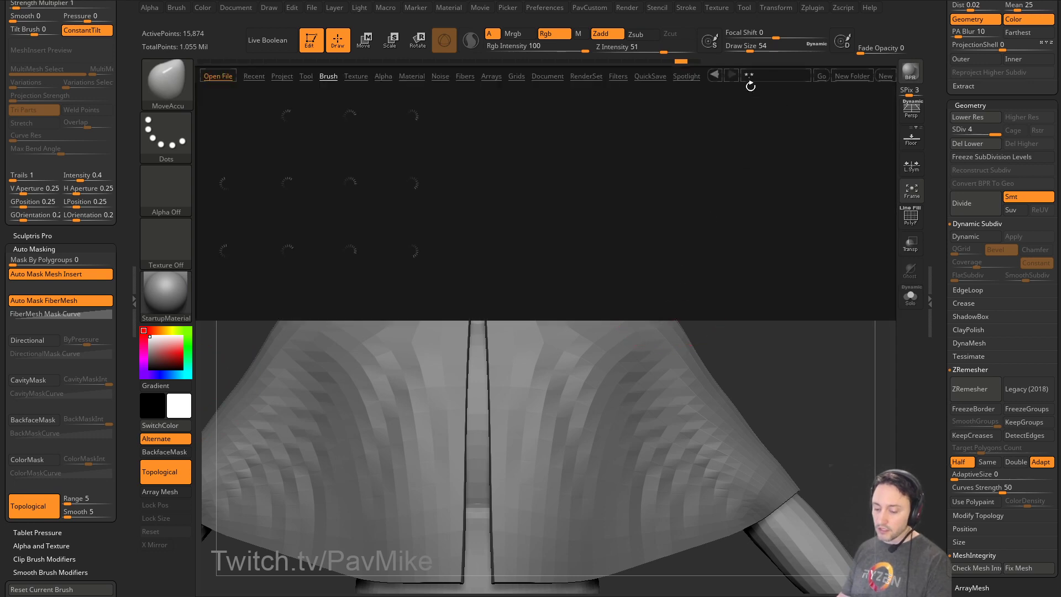
key(comma)
key(b)
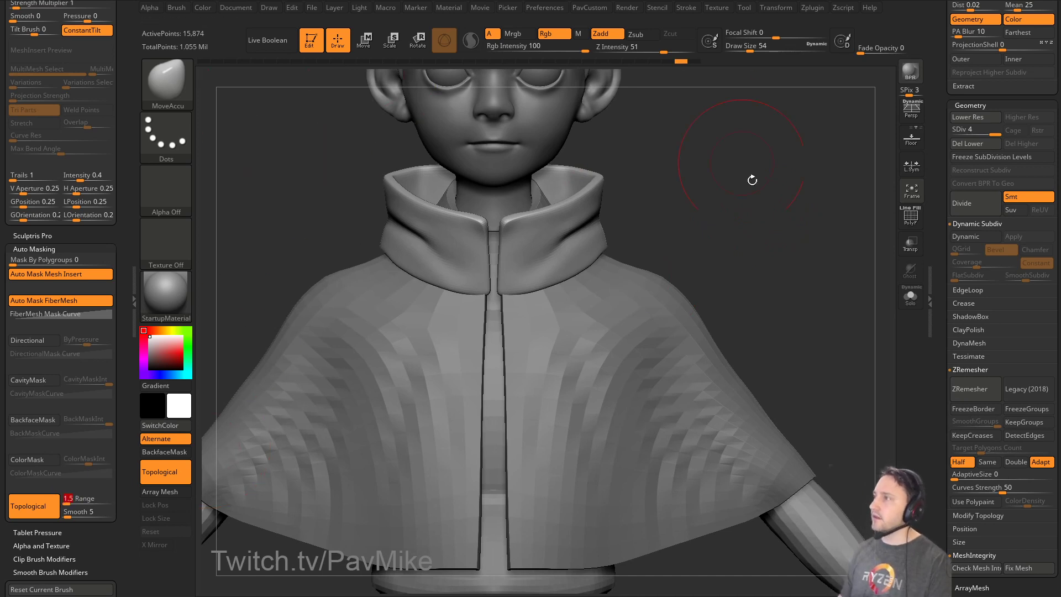
Pull the collar's lower front corners together at the neck opening with the topologically masked MoveAccu brush.
alt+drag(752, 181, 727, 178)
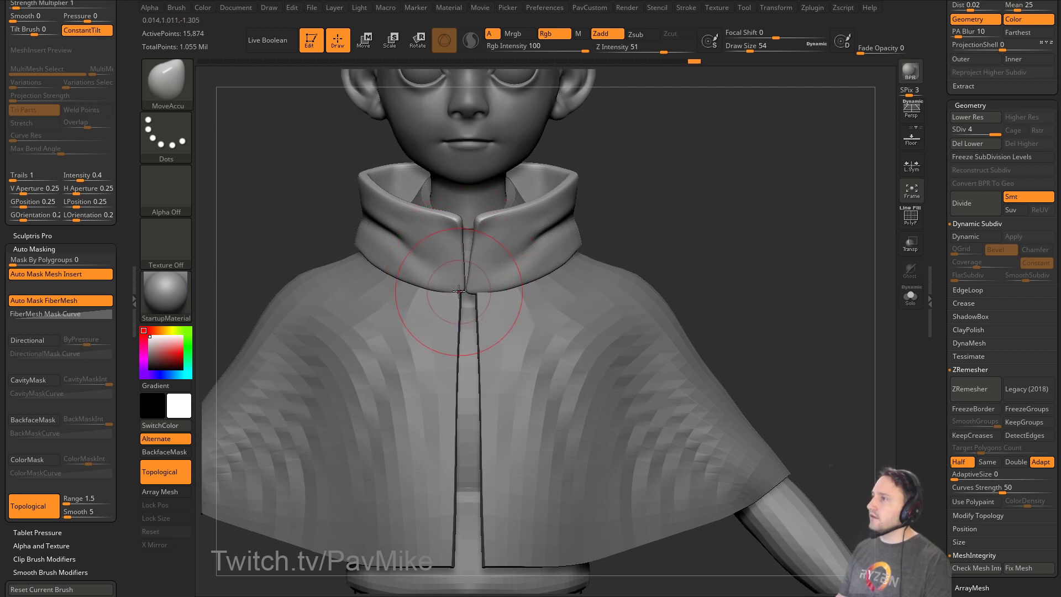
drag(668, 200, 666, 239)
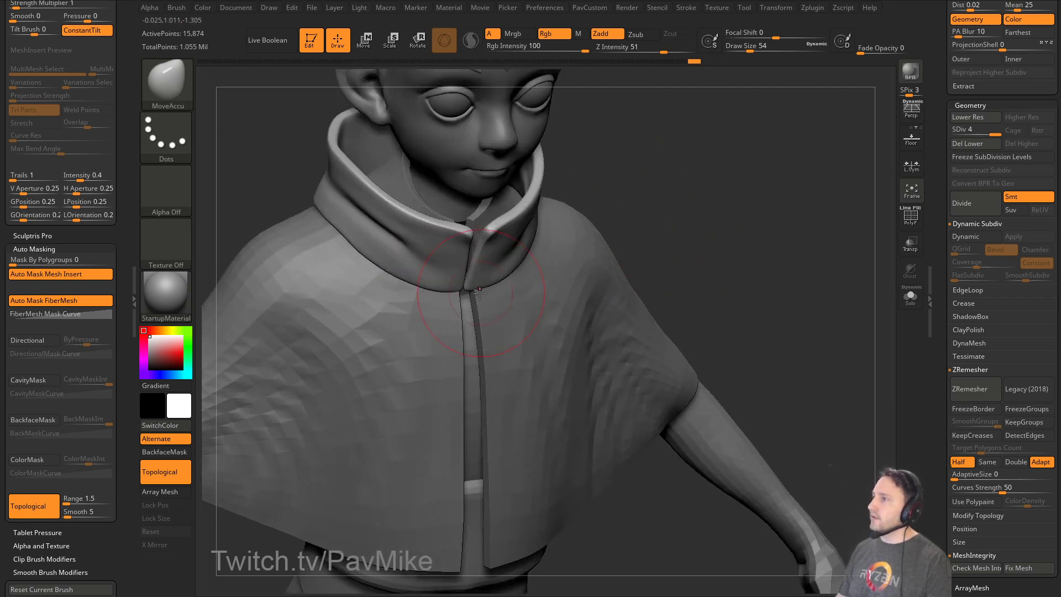
key(s)
drag(474, 294, 478, 294)
right_drag(597, 234, 462, 282)
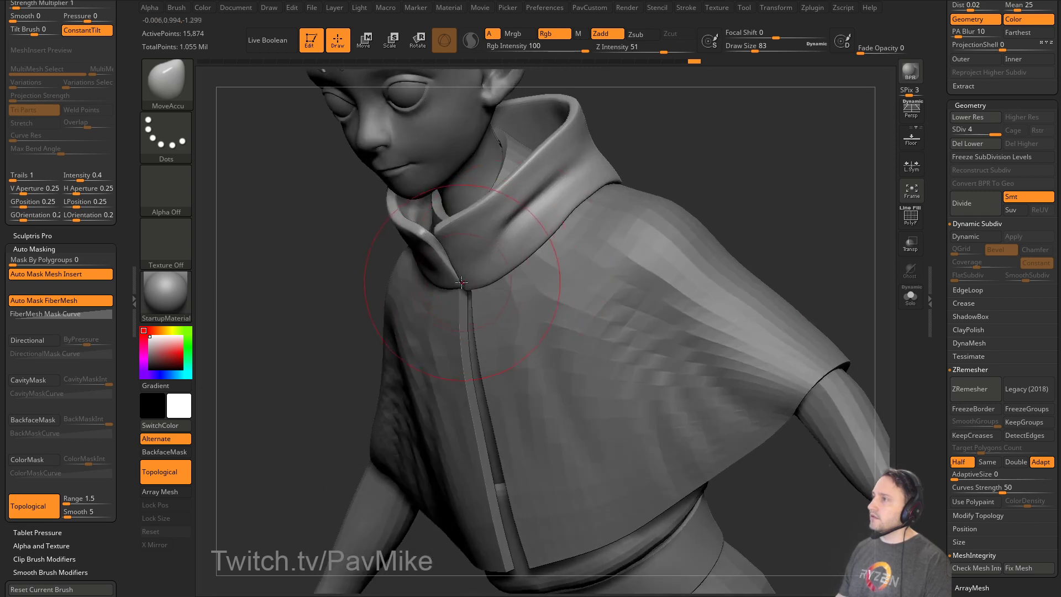
mouse_move(322, 337)
right_down()
mouse_move(627, 251)
mouse_move(492, 298)
mouse_move(475, 318)
mouse_move(475, 284)
right_up()
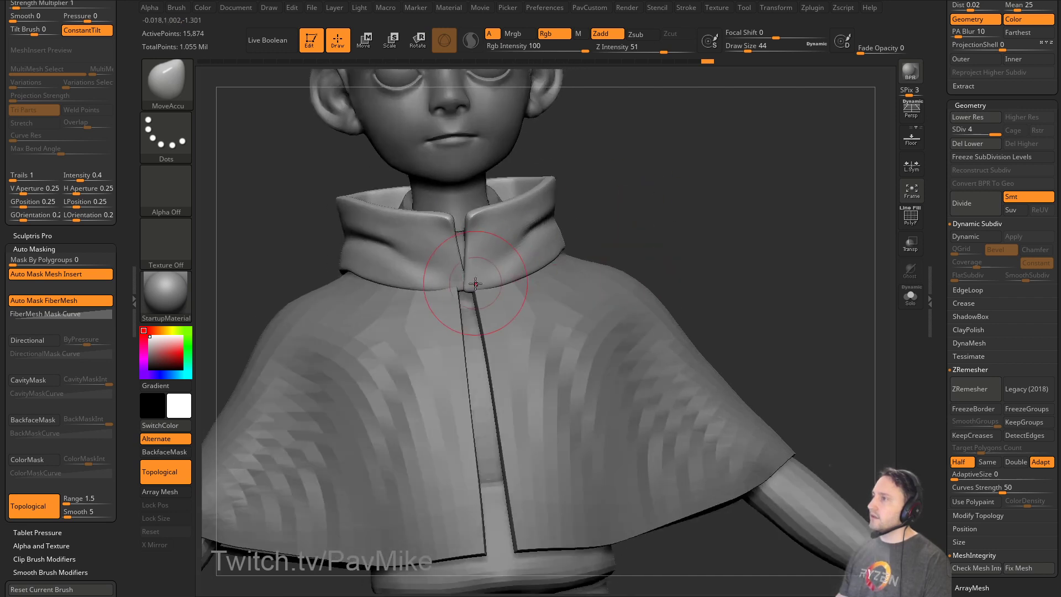
ctrl+right_drag(671, 241, 611, 273)
Select the cape with the Standard brush active and examine its shoulders and back.
key(b)
key(s)
key(t)
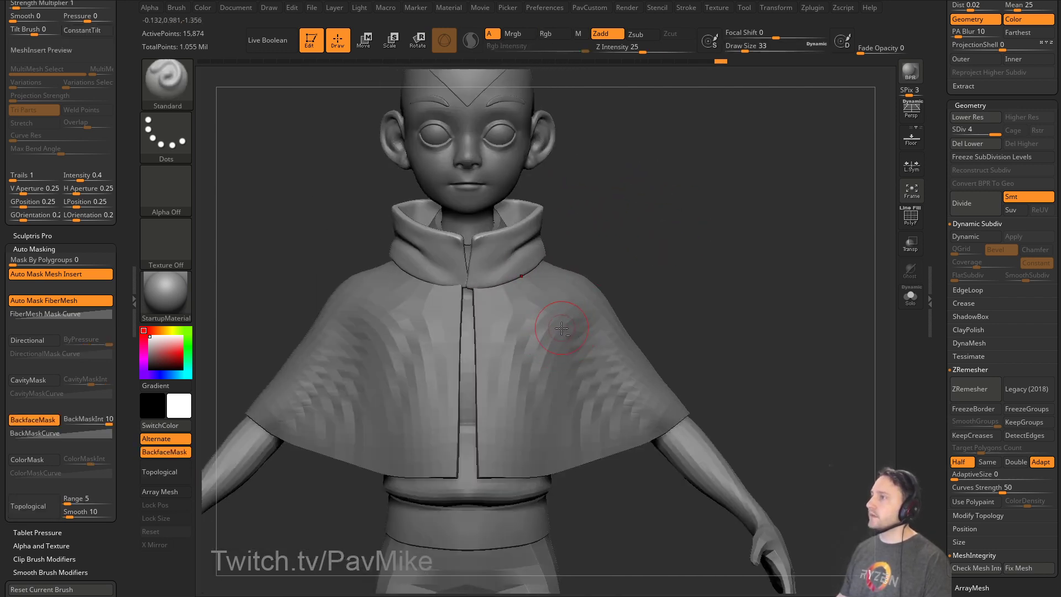
alt+click(560, 326)
mouse_move(670, 256)
alt+right_down()
mouse_move(684, 261)
mouse_move(636, 285)
alt+right_up()
mouse_move(727, 284)
ctrl+right_down()
mouse_move(720, 275)
mouse_move(705, 297)
mouse_move(624, 332)
ctrl+right_up()
right_drag(759, 232, 735, 233)
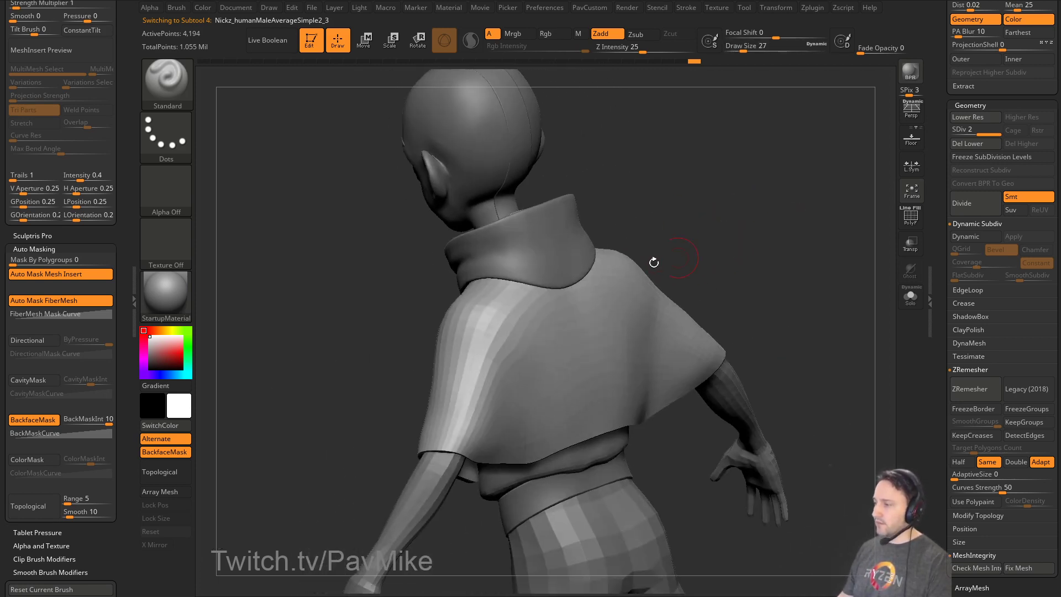
Raise the collar's lower edge at the back with the Move brush, reducing the draw size from 124 to 54.
alt+click(571, 276)
key(s)
drag(560, 285, 580, 285)
key(b)
key(m)
key(v)
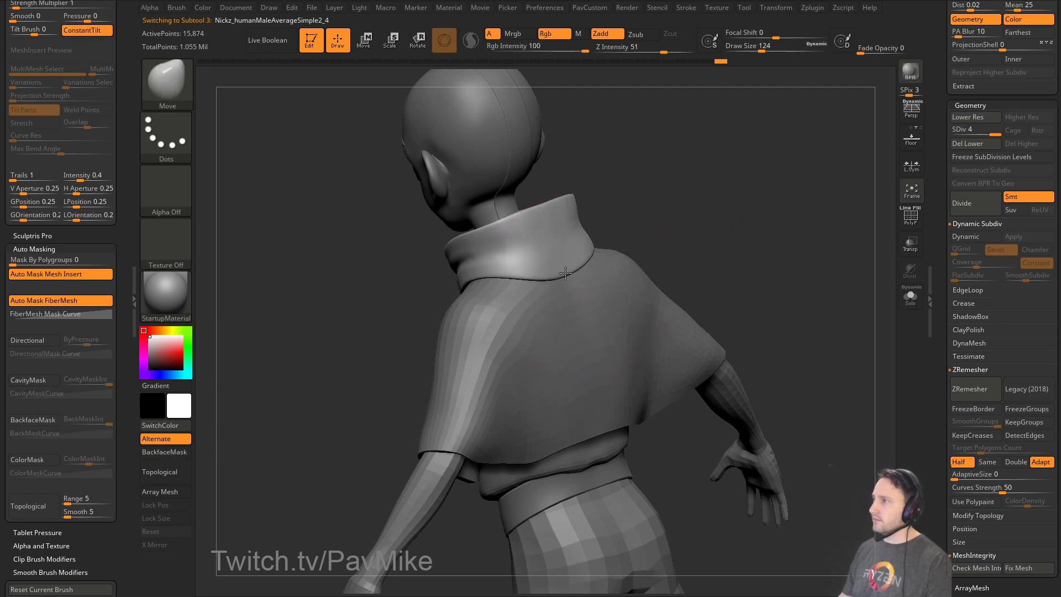
key(bracketleft)
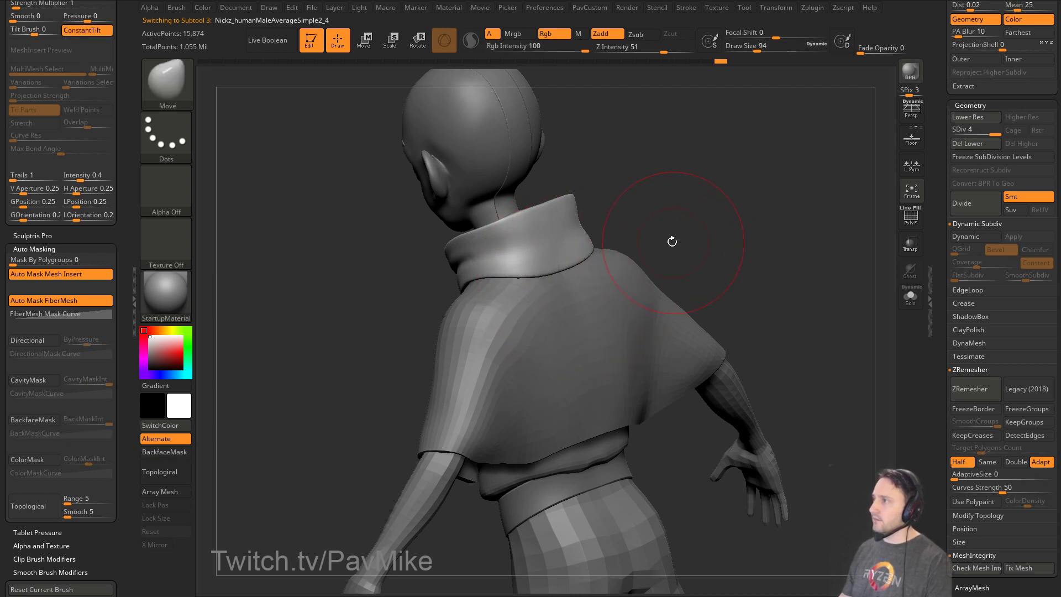
right_drag(672, 241, 613, 243)
key(bracketleft)
key(bracketleft)
key(bracketleft)
key(bracketleft)
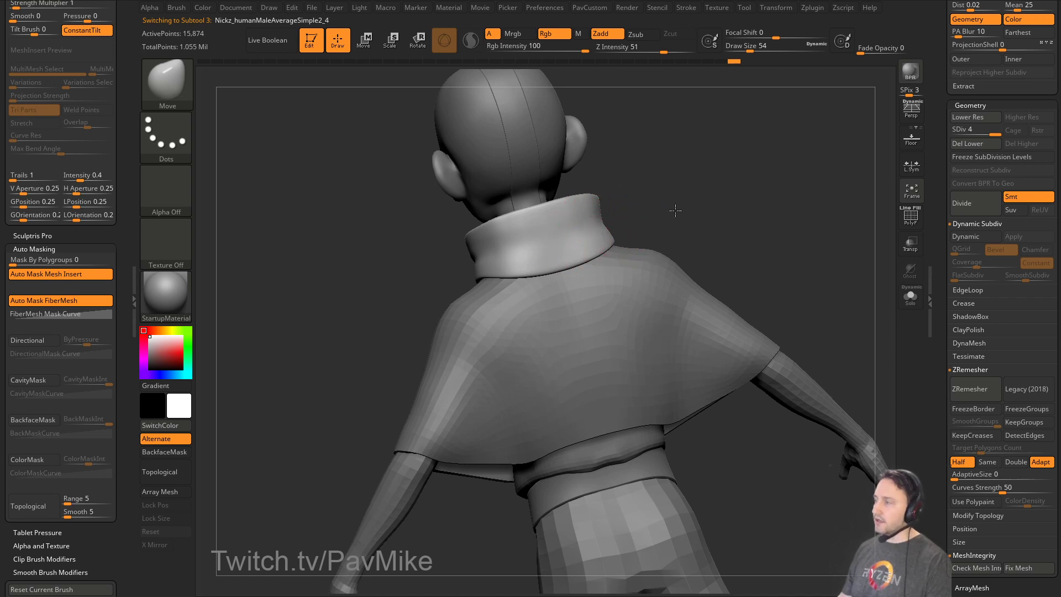
mouse_move(530, 218)
right_down()
mouse_move(673, 228)
mouse_move(679, 243)
right_up()
Sculpt folds into the collar's front with the Standard brush at draw size 14, undoing the first attempt.
key(s)
key(s)
drag(575, 294, 554, 294)
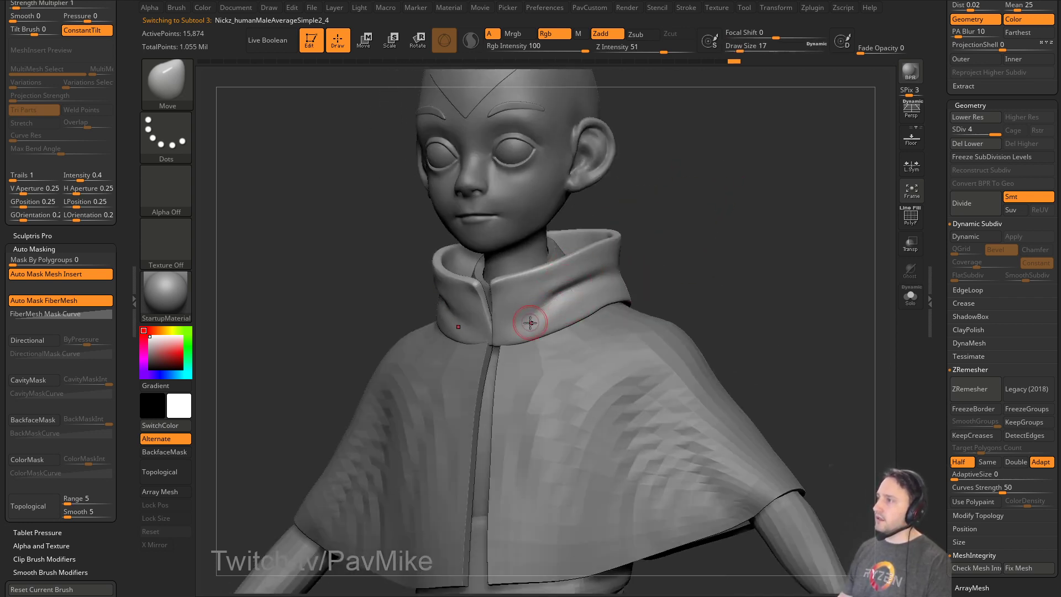
key(b)
key(s)
key(t)
right_drag(525, 315, 652, 277)
mouse_move(652, 277)
ctrl+right_down()
mouse_move(651, 292)
mouse_move(613, 290)
ctrl+right_up()
key(ctrl+z)
key(bracketleft)
drag(528, 326, 560, 308)
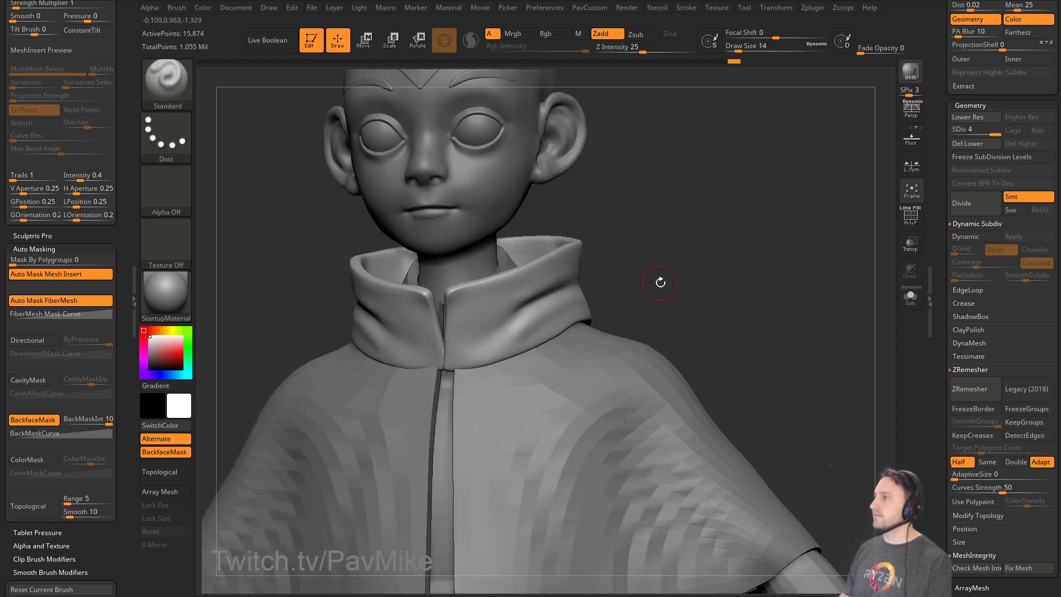
mouse_move(661, 282)
right_down()
mouse_move(516, 324)
mouse_move(545, 289)
mouse_move(652, 296)
right_up()
key(shift)
shift+drag(598, 298, 614, 318)
right_drag(728, 254, 727, 265)
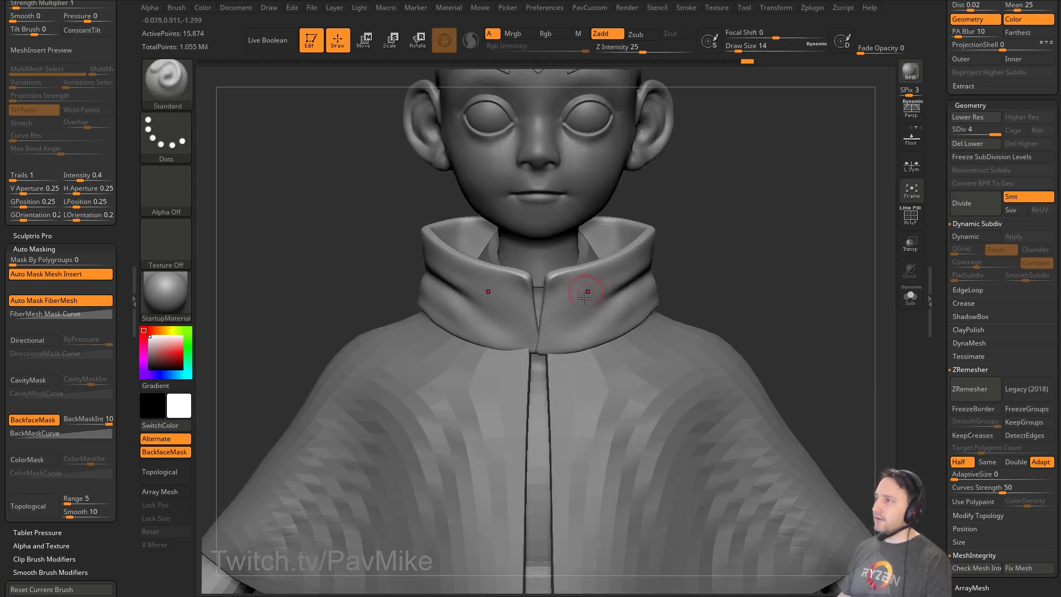
Sculpt and smooth the lower front of the collar beside the opening with the Standard brush at draw size 13.
right_drag(603, 294, 695, 244)
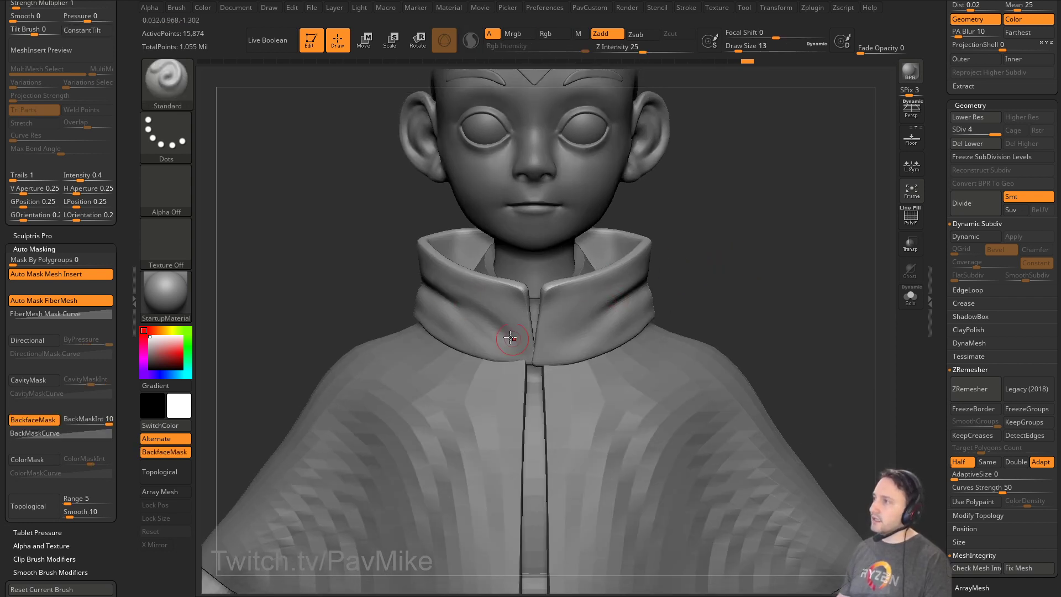
key(shift)
shift+drag(518, 349, 523, 356)
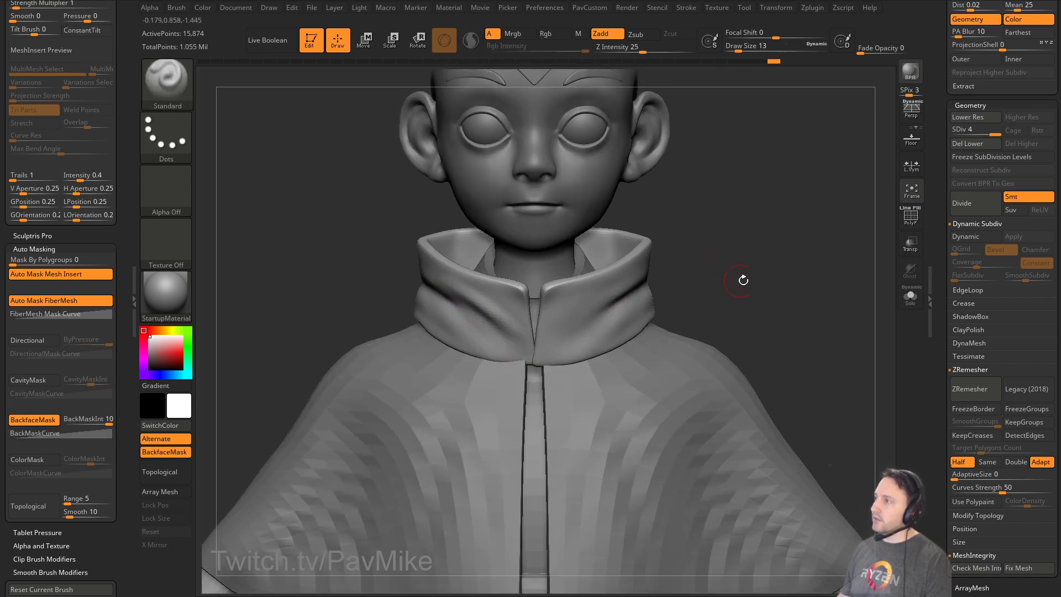
key(shift)
Select the cape and raise it to subdivision level 3.
mouse_move(661, 258)
alt+mouse_down()
mouse_move(674, 276)
mouse_move(663, 265)
alt+mouse_up()
alt+click(621, 323)
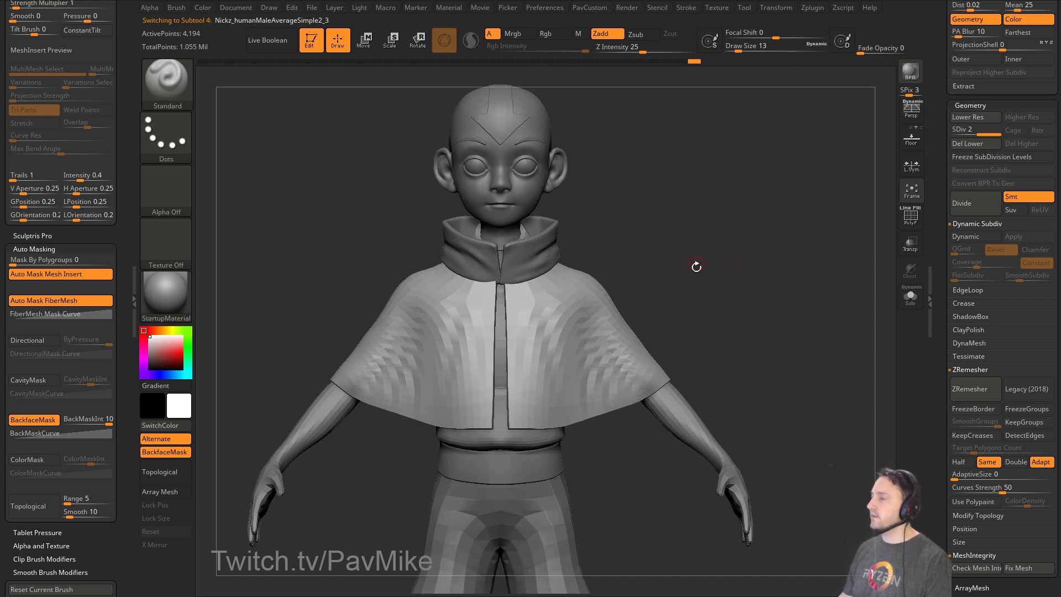
key(ctrl+d)
Activate the Move brush and isolate the cape's outer shell polygroup.
mouse_move(715, 281)
alt+mouse_down()
mouse_move(725, 294)
mouse_move(590, 339)
alt+mouse_up()
mouse_move(650, 304)
alt+mouse_down()
mouse_move(628, 283)
mouse_move(678, 310)
mouse_move(670, 319)
mouse_move(653, 249)
mouse_move(650, 279)
mouse_move(498, 332)
alt+mouse_up()
key(s)
key(s)
key(b)
key(m)
key(v)
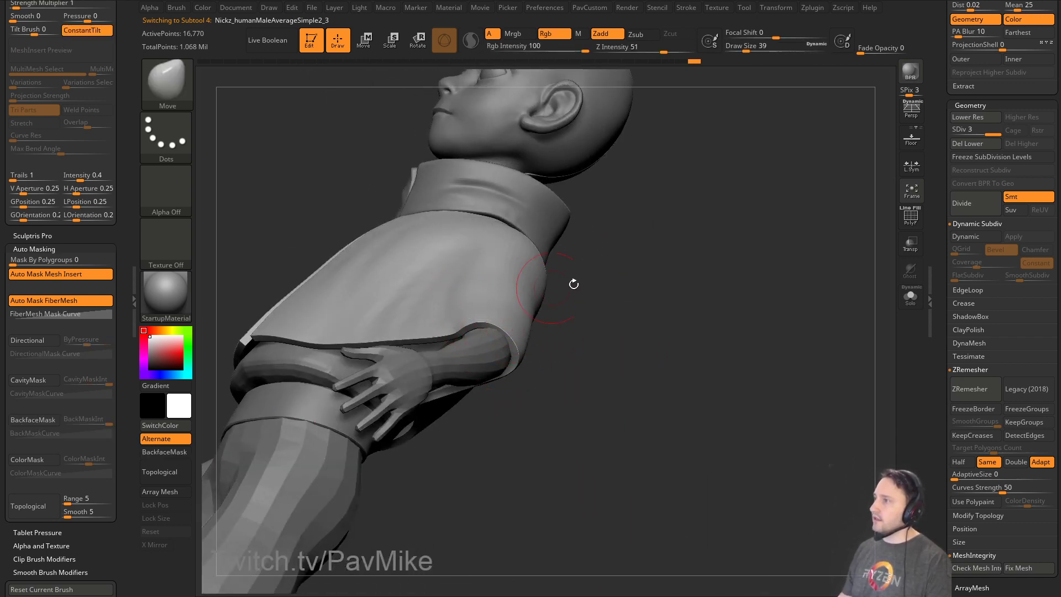
shift+drag(573, 284, 602, 308)
alt+drag(570, 254, 584, 302)
ctrl+shift+click(489, 317)
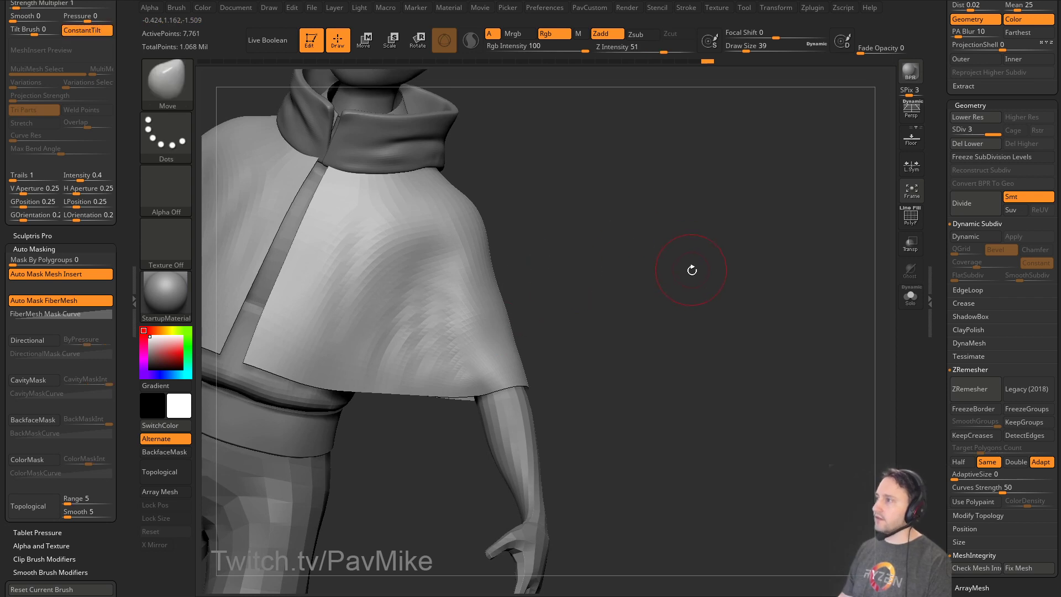
Mask the isolated shell's border with MaskByFeature, using only the Border option.
key(5)
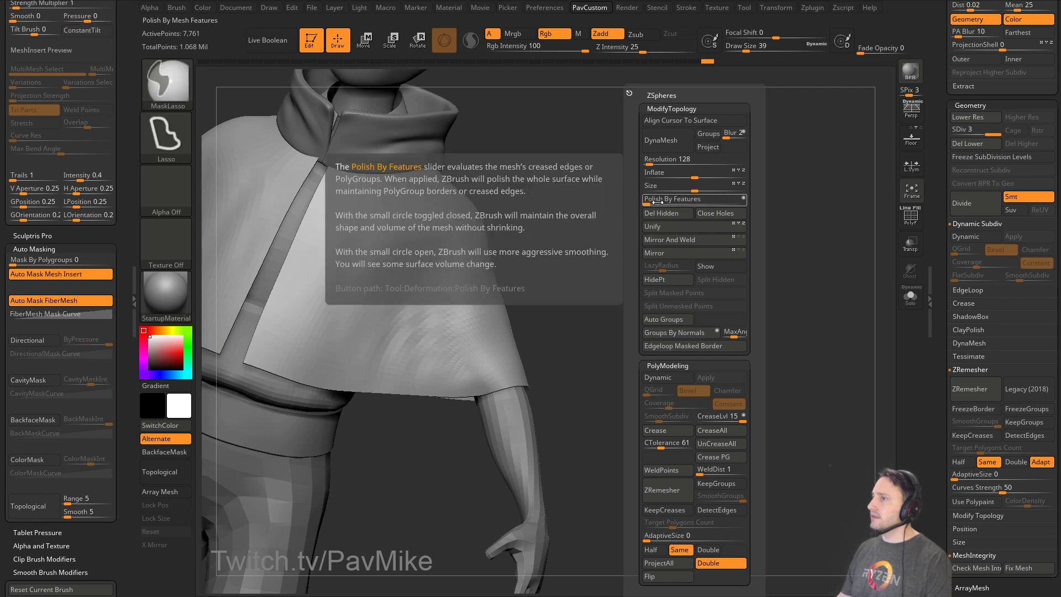
drag(609, 244, 592, 291)
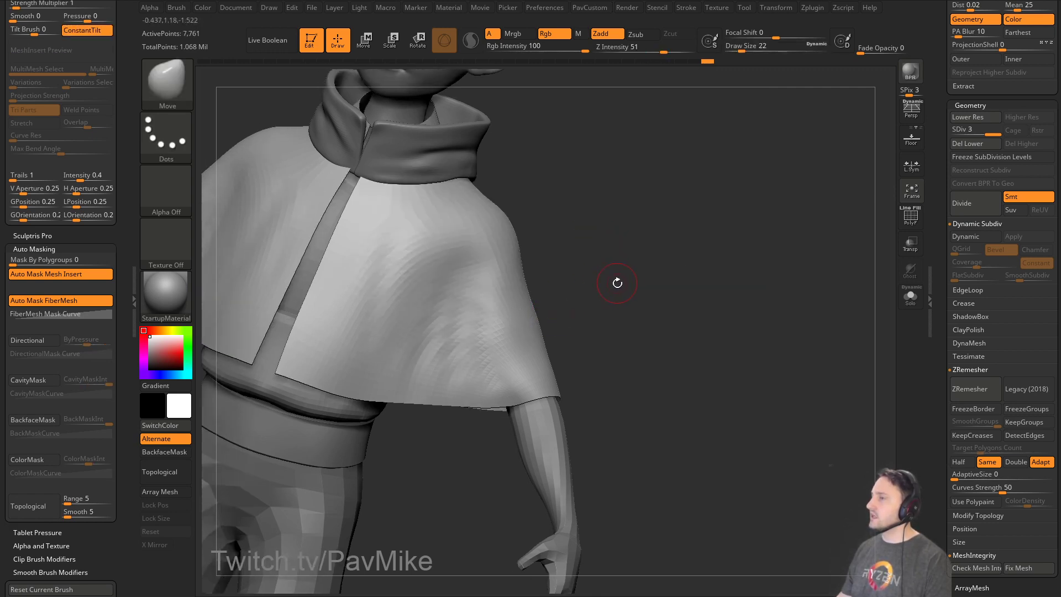
scroll(938, 339, down, 10)
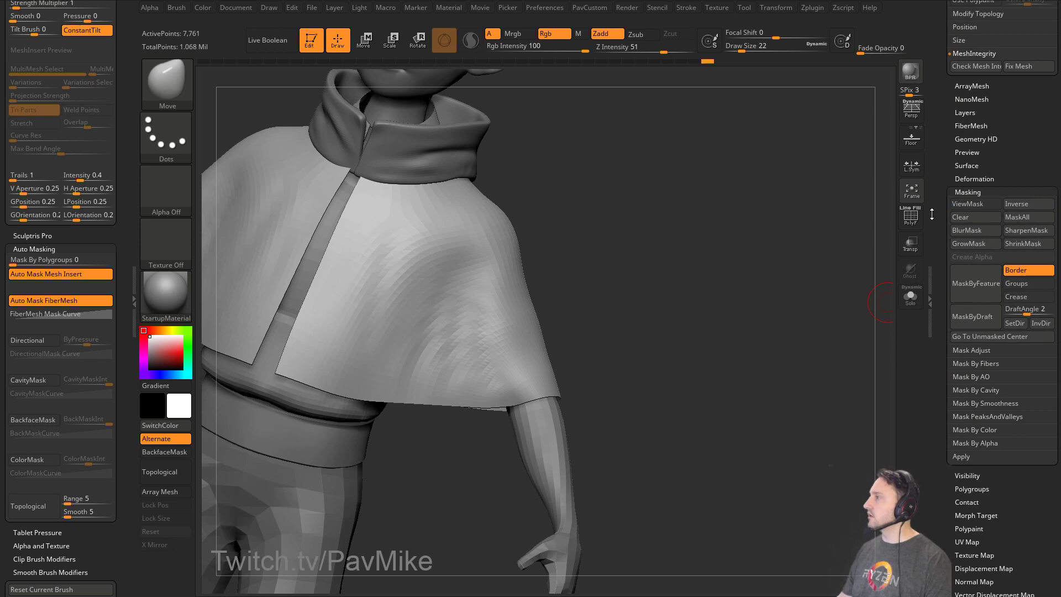
click(976, 307)
key(ctrl+1)
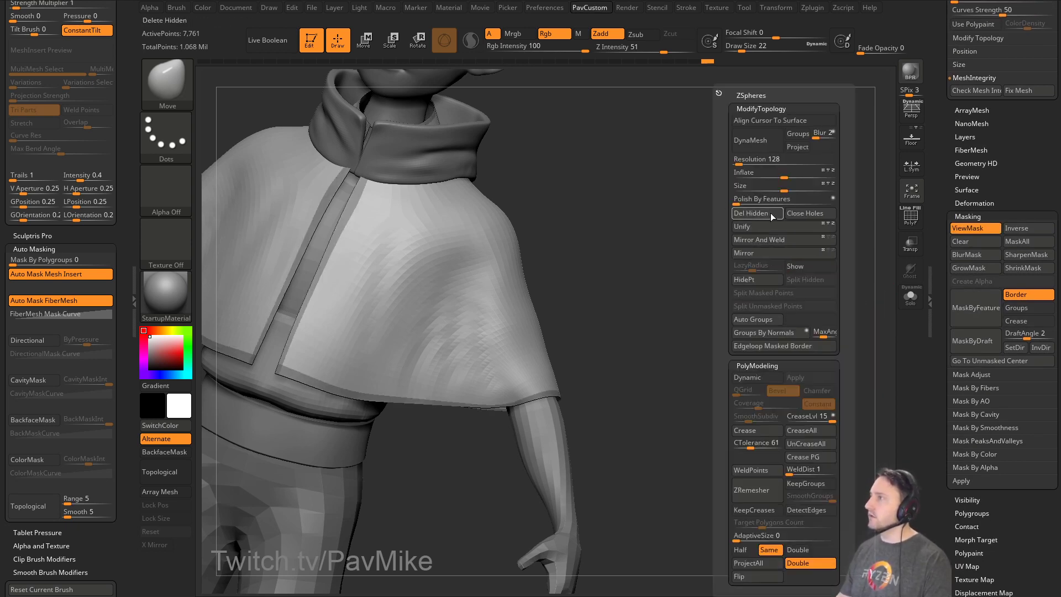
Even out the border-masked shell with repeated Polish By Features passes, including its open-circle mode.
drag(750, 203, 774, 200)
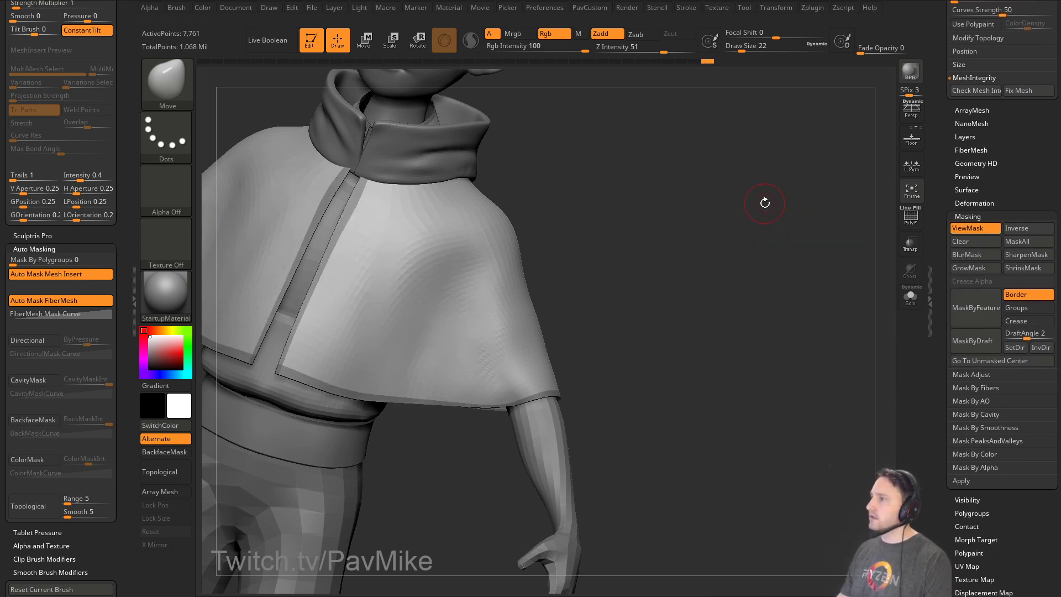
key(ctrl+1)
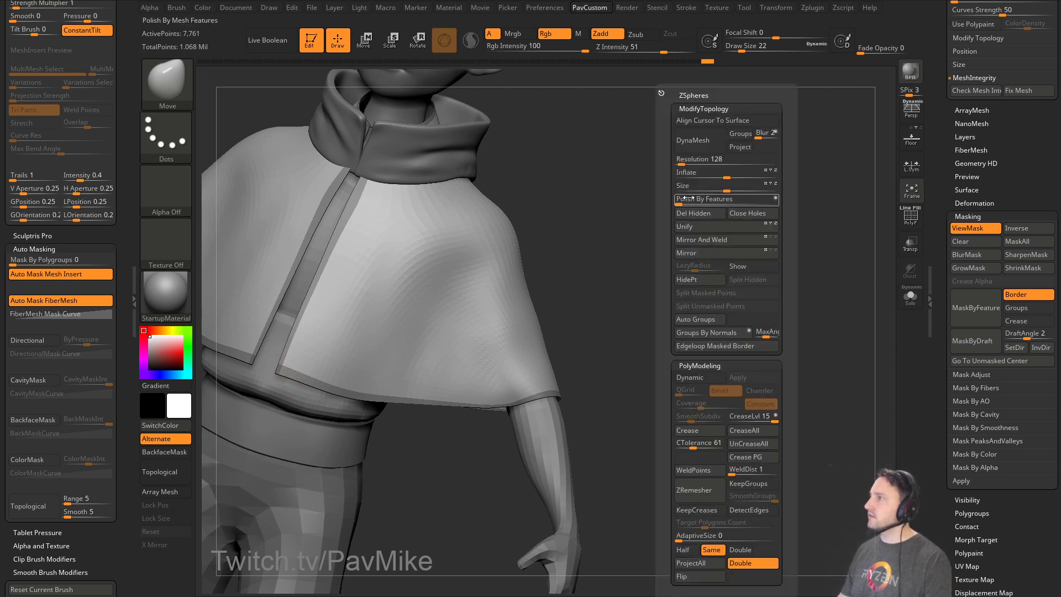
drag(686, 198, 703, 199)
key(ctrl+1)
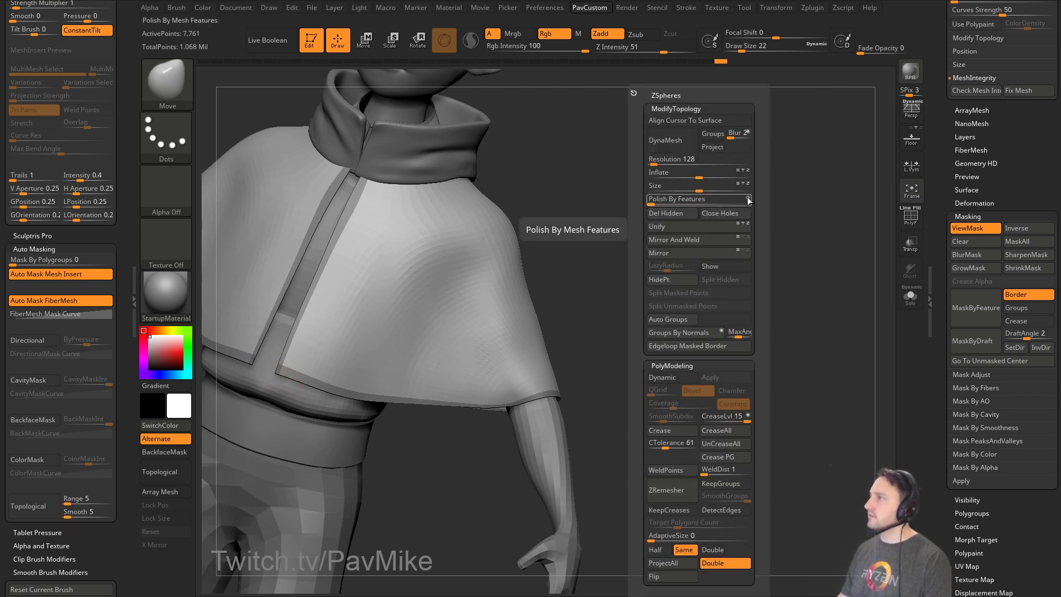
click(656, 201)
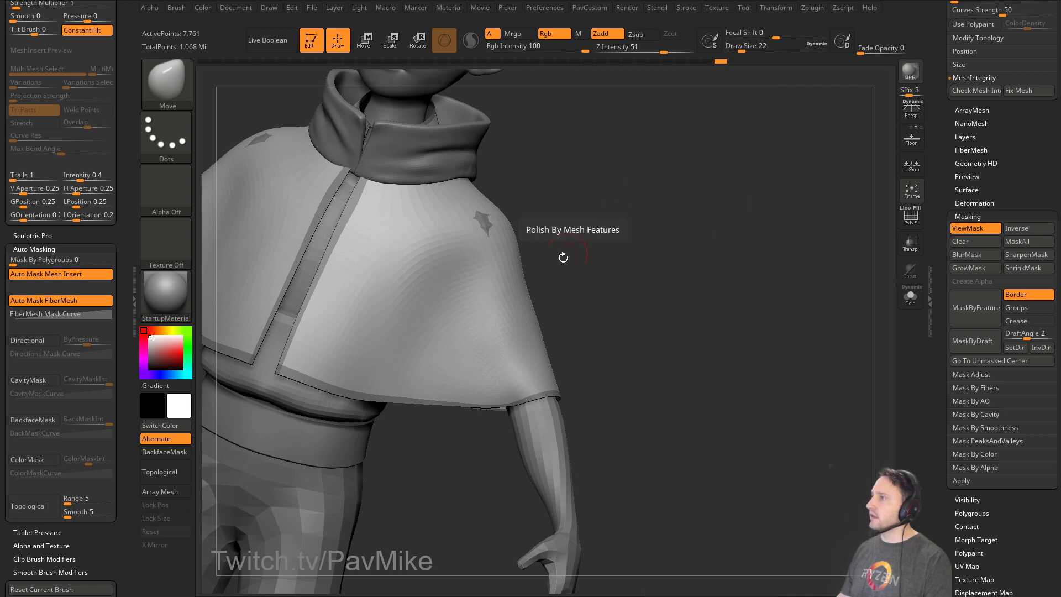
Hide the mask display, pull the cape's shoulder out over the body with the Move brush at draw size 51, and unhide the whole cape.
drag(564, 257, 632, 214)
key(ctrl+h)
key(s)
drag(565, 239, 575, 240)
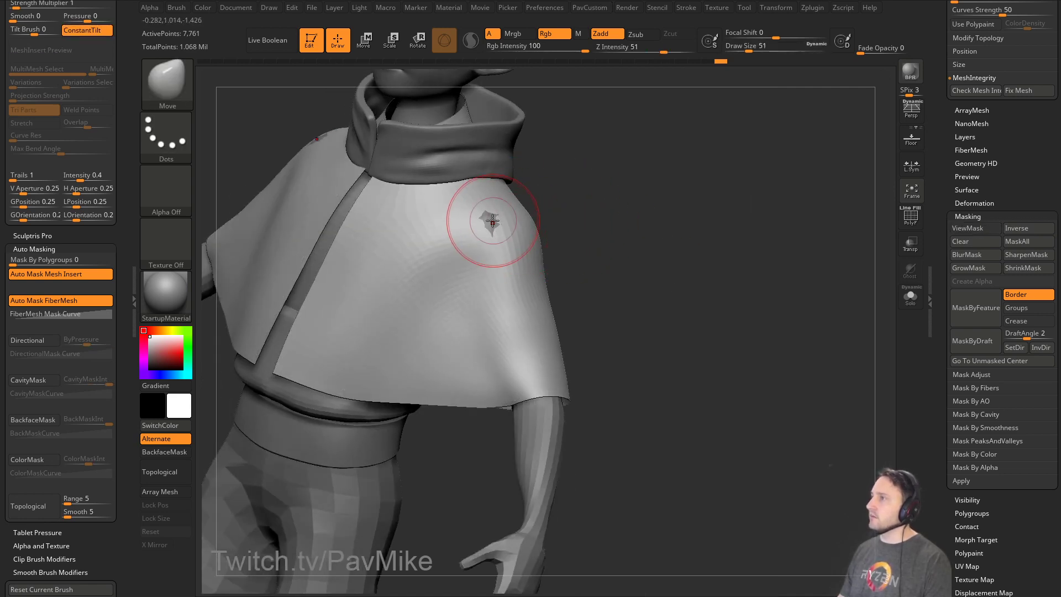
drag(492, 223, 495, 213)
drag(676, 207, 632, 210)
key(s)
mouse_move(633, 214)
mouse_down()
mouse_move(686, 216)
mouse_move(691, 251)
mouse_move(679, 252)
mouse_up()
ctrl+shift+click(689, 239)
Sculpt raised and recessed folds down the cape's front from the shoulders to the hem with the Standard brush at draw size 27.
key(b)
key(s)
key(t)
key(s)
drag(526, 293, 530, 293)
mouse_move(511, 259)
mouse_down()
mouse_move(540, 367)
mouse_move(564, 372)
mouse_move(558, 381)
mouse_up()
shift+drag(652, 288, 682, 282)
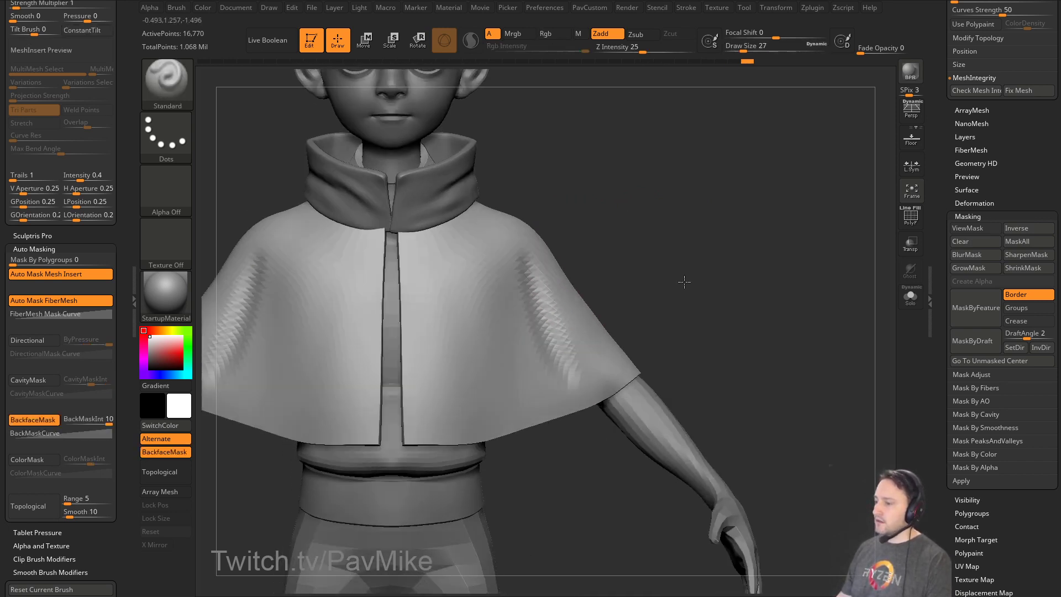
mouse_move(515, 247)
alt+mouse_down()
mouse_move(528, 382)
mouse_move(514, 382)
alt+mouse_up()
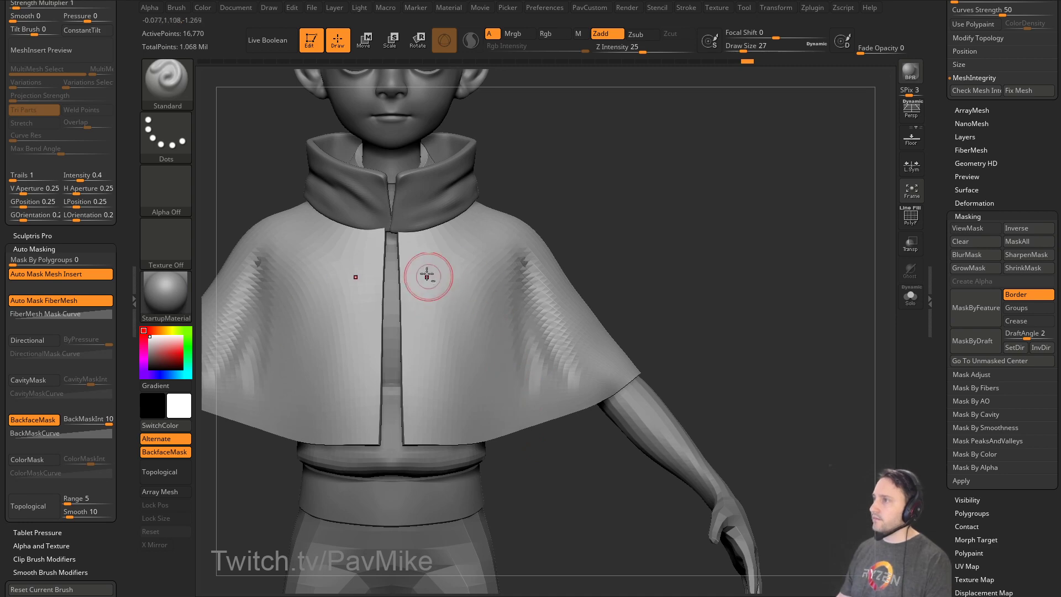
mouse_move(421, 245)
mouse_down()
mouse_move(426, 429)
mouse_move(486, 434)
mouse_up()
drag(435, 279, 549, 413)
shift+drag(763, 304, 625, 300)
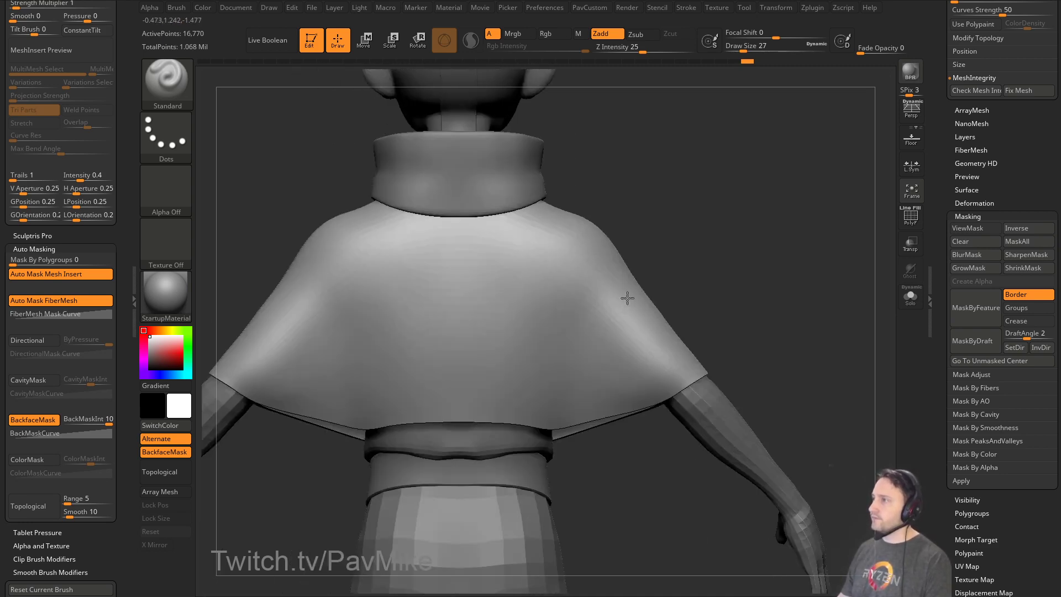
Shape the cape's back hem into waves with the Move brush, using draw sizes 54 to 77.
alt+drag(697, 276, 683, 231)
key(s)
drag(406, 381, 416, 382)
key(b)
key(m)
key(v)
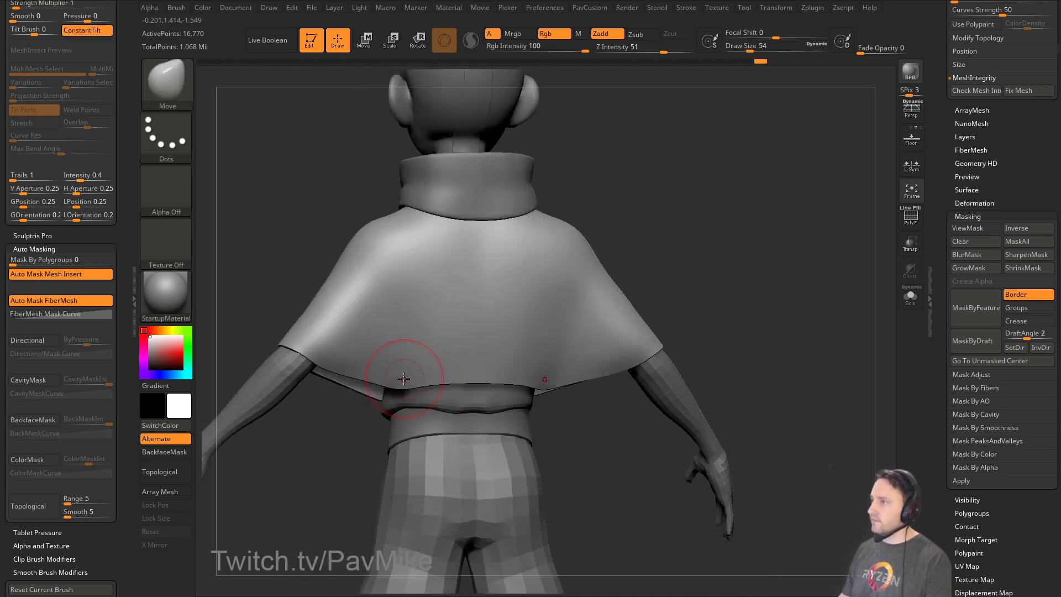
drag(328, 480, 407, 369)
drag(530, 354, 536, 238)
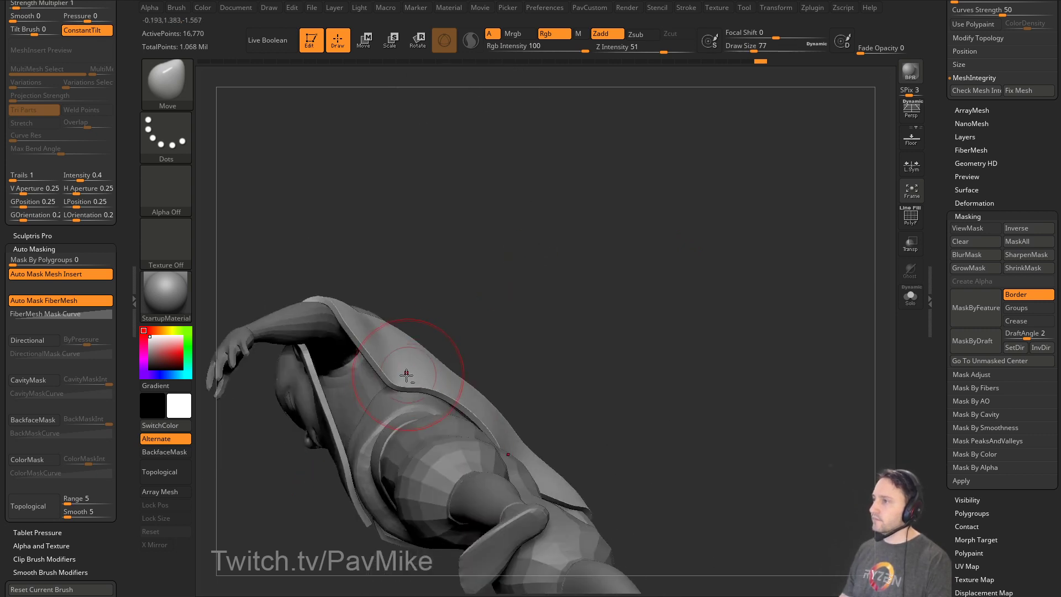
mouse_move(404, 379)
mouse_down()
mouse_move(419, 357)
mouse_move(403, 360)
mouse_up()
key(s)
drag(403, 360, 425, 351)
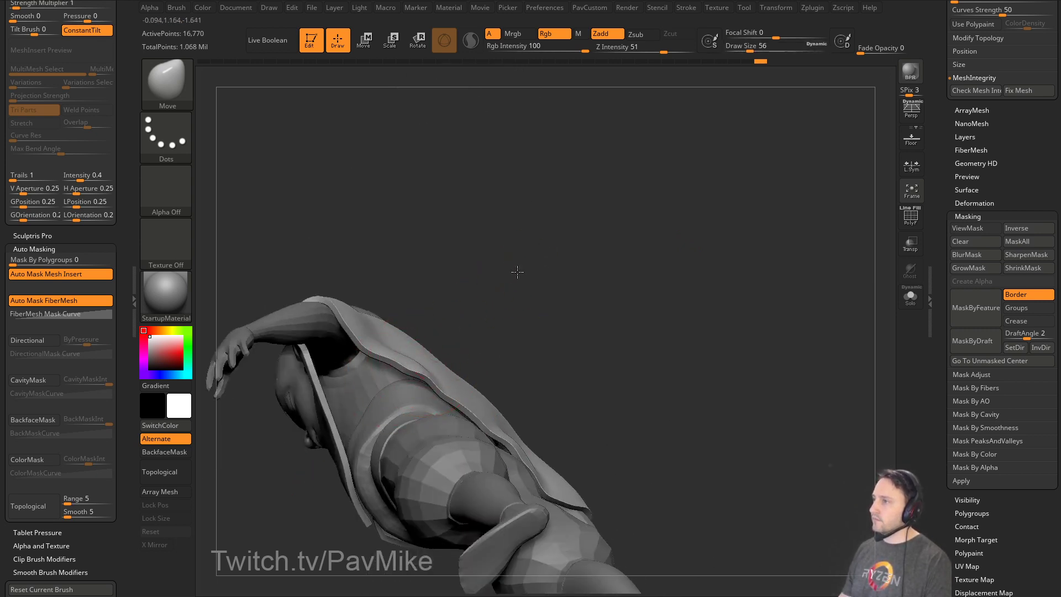
Mask the border of the isolated outer shell and smooth its surface with Polish By Features.
drag(518, 271, 504, 354)
click(993, 310)
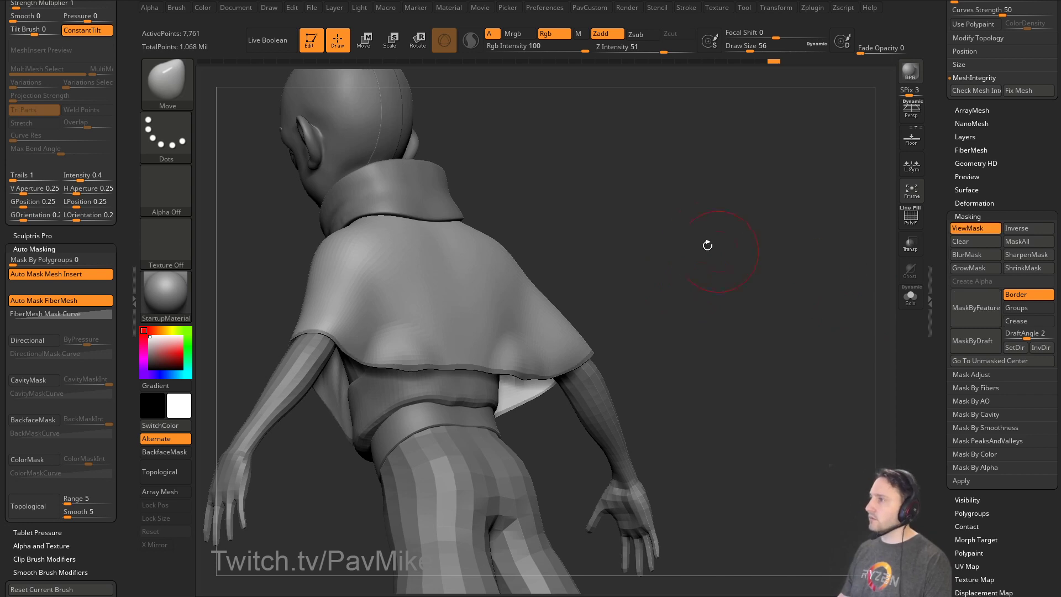
drag(643, 239, 664, 262)
key(2)
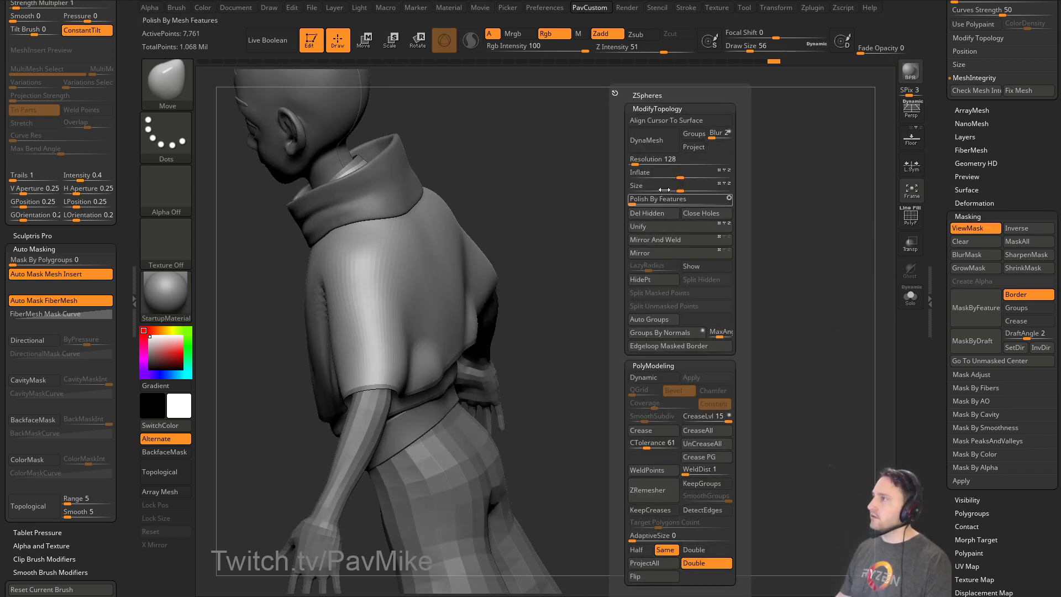
click(641, 198)
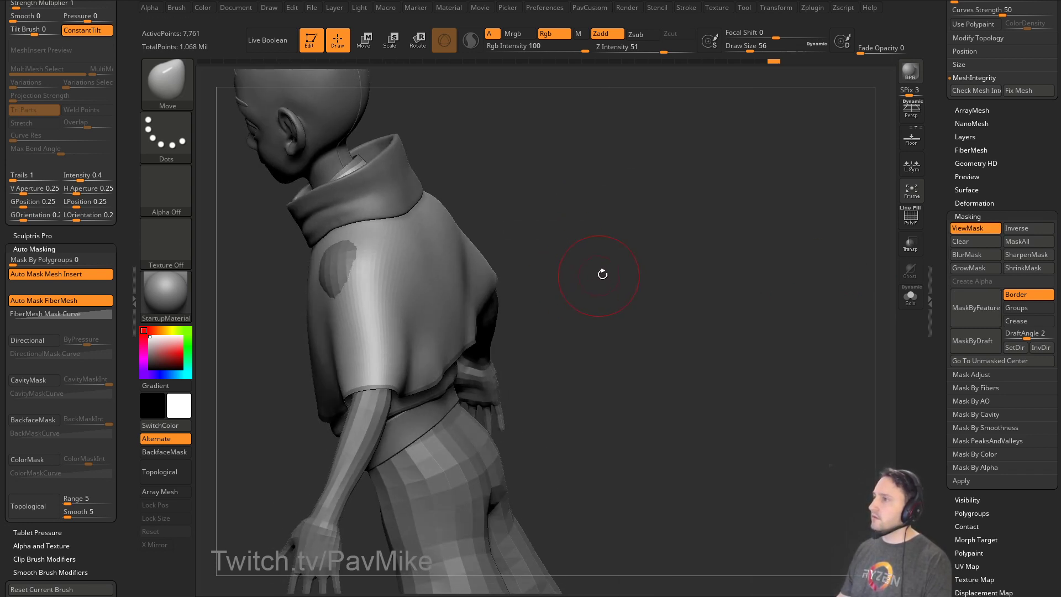
Pull the cape's shoulder outward with the Move brush to cover the body showing through.
drag(635, 274, 481, 260)
key(])
drag(323, 261, 308, 251)
mouse_move(611, 240)
mouse_down()
mouse_move(638, 194)
mouse_move(610, 239)
mouse_up()
Try a vertical fold on the cape's back with the Standard brush, undo it, and turn off the brush's backface masking.
mouse_move(479, 239)
mouse_down()
mouse_move(665, 251)
mouse_move(751, 193)
mouse_up()
alt+drag(751, 194, 756, 279)
key(b)
key(s)
key(t)
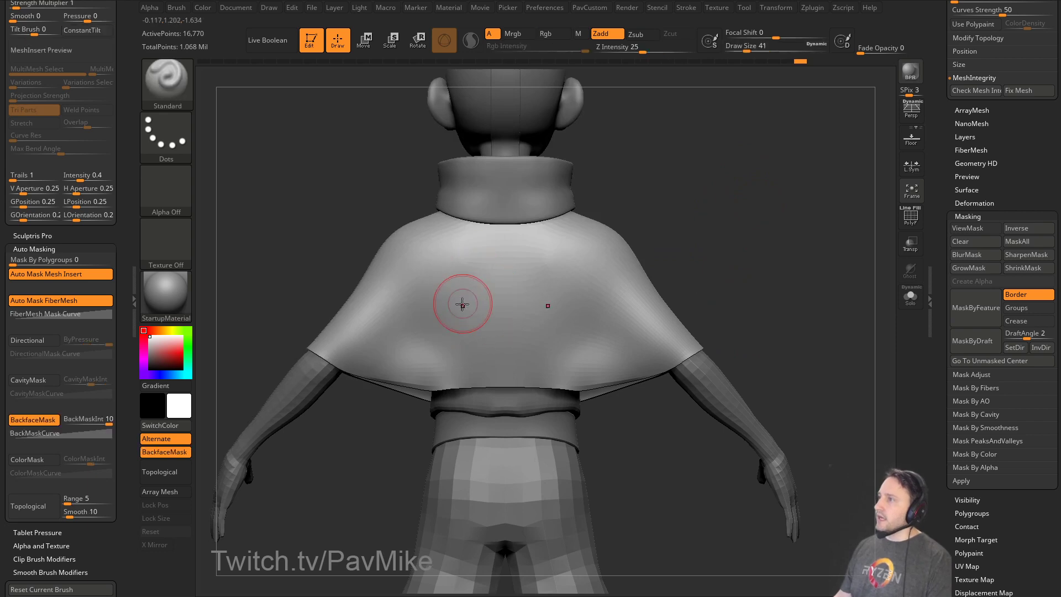
mouse_move(451, 334)
mouse_down()
mouse_move(443, 300)
mouse_move(466, 334)
mouse_move(440, 431)
mouse_up()
mouse_move(711, 248)
mouse_down()
mouse_move(750, 146)
mouse_move(598, 218)
mouse_up()
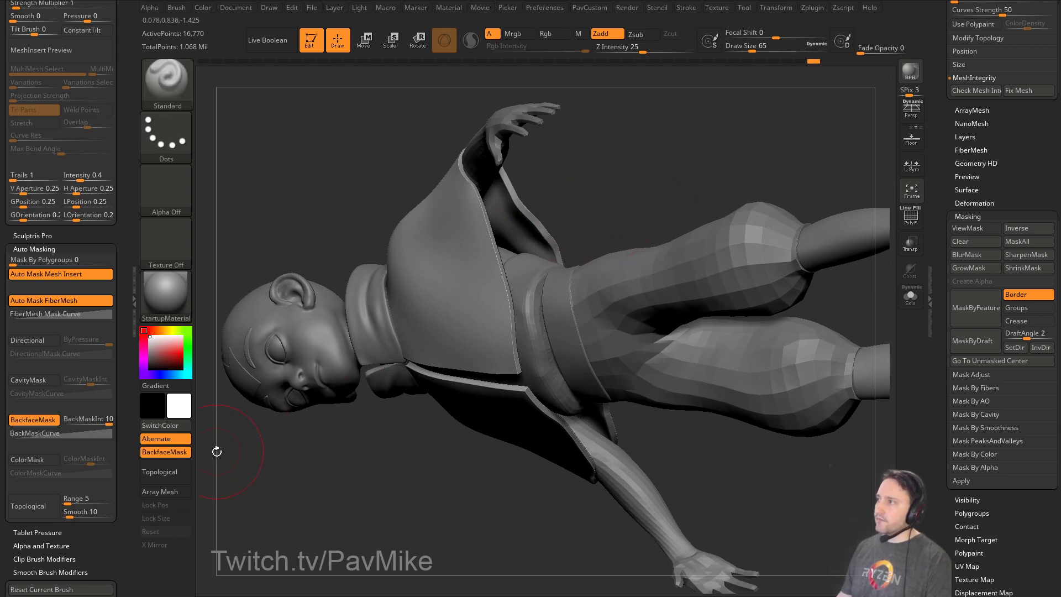
key(ctrl+z)
click(172, 452)
key(ctrl+shift+z)
Sculpt vertical folds down the cape's back with the Standard brush at draw sizes 83 and 62.
shift+drag(705, 162, 646, 275)
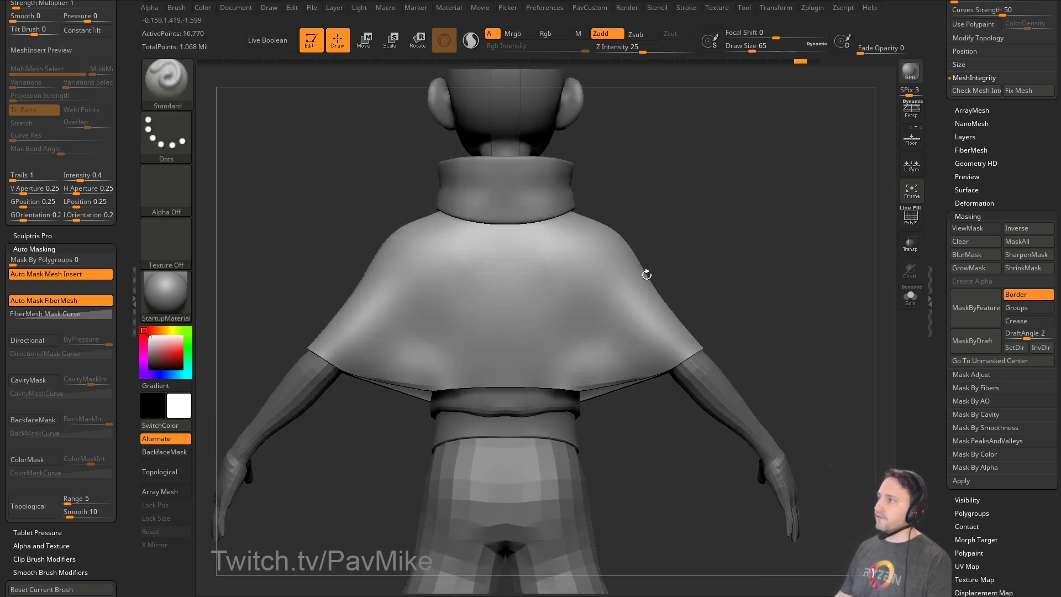
right_drag(439, 450, 485, 315)
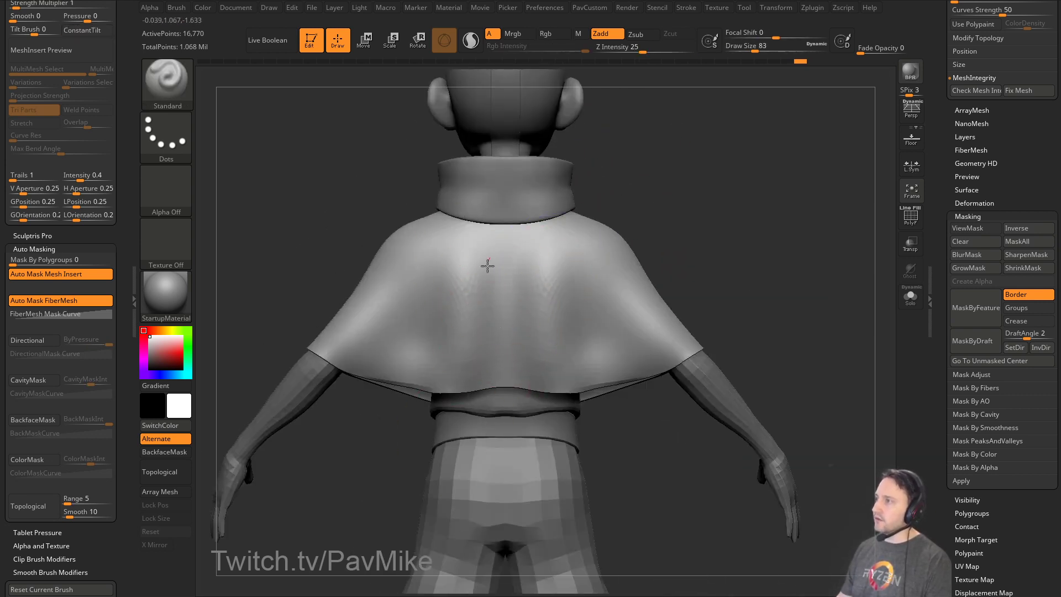
drag(487, 266, 485, 317)
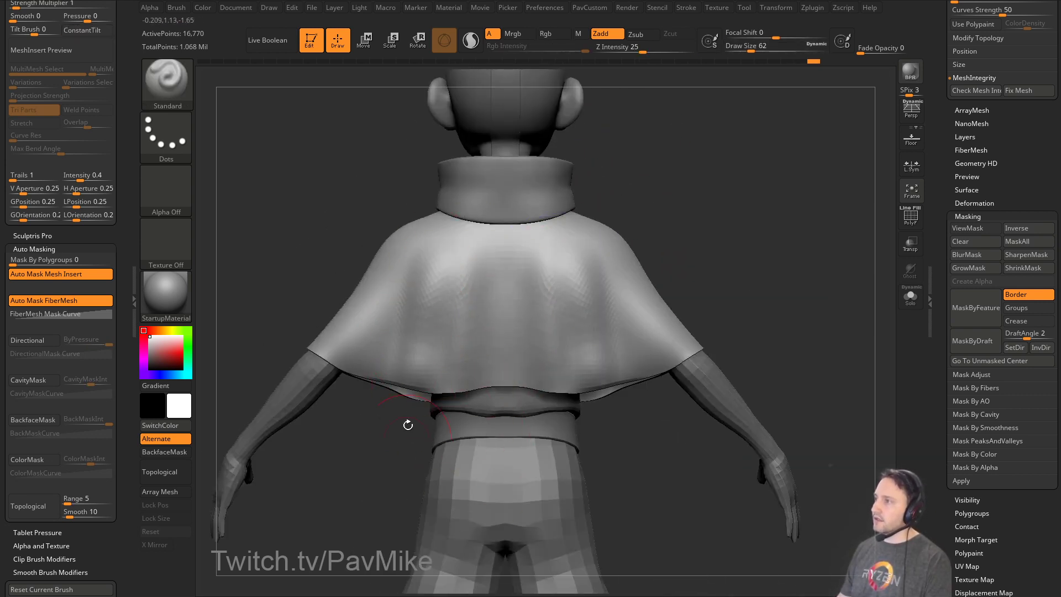
key(shift)
Sculpt long folds down the cape's front at draw size 62 and soften them with the Smooth Groups brush at size 46.
shift+drag(829, 220, 580, 267)
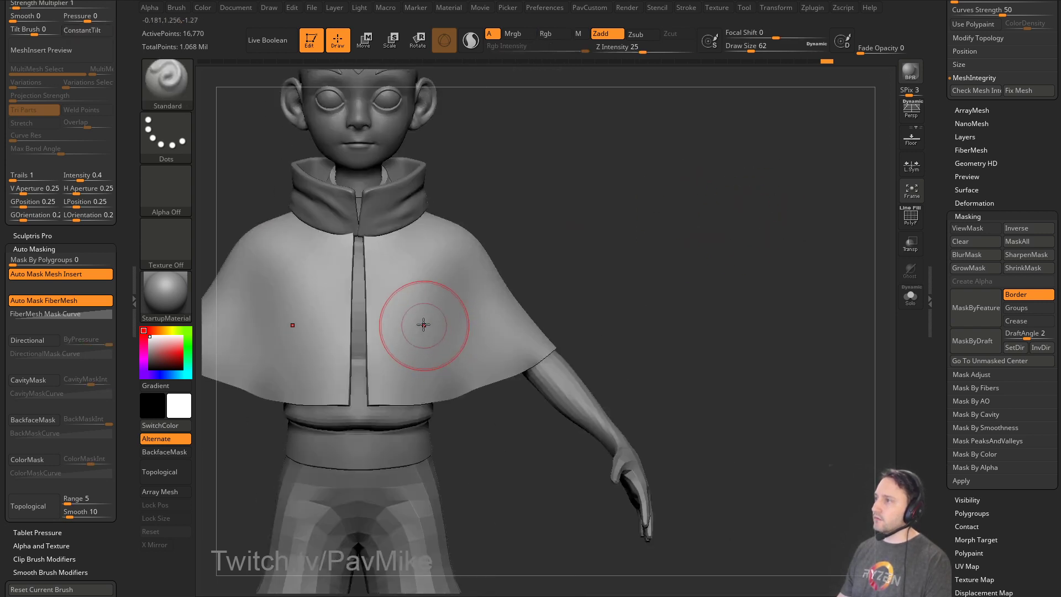
drag(426, 265, 464, 425)
drag(459, 247, 483, 391)
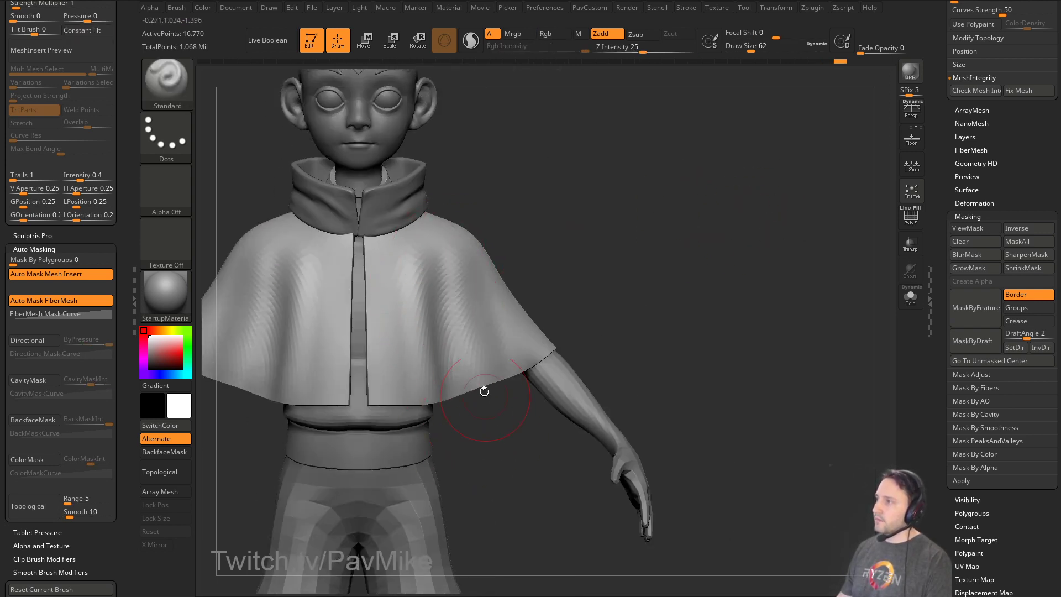
drag(460, 259, 488, 343)
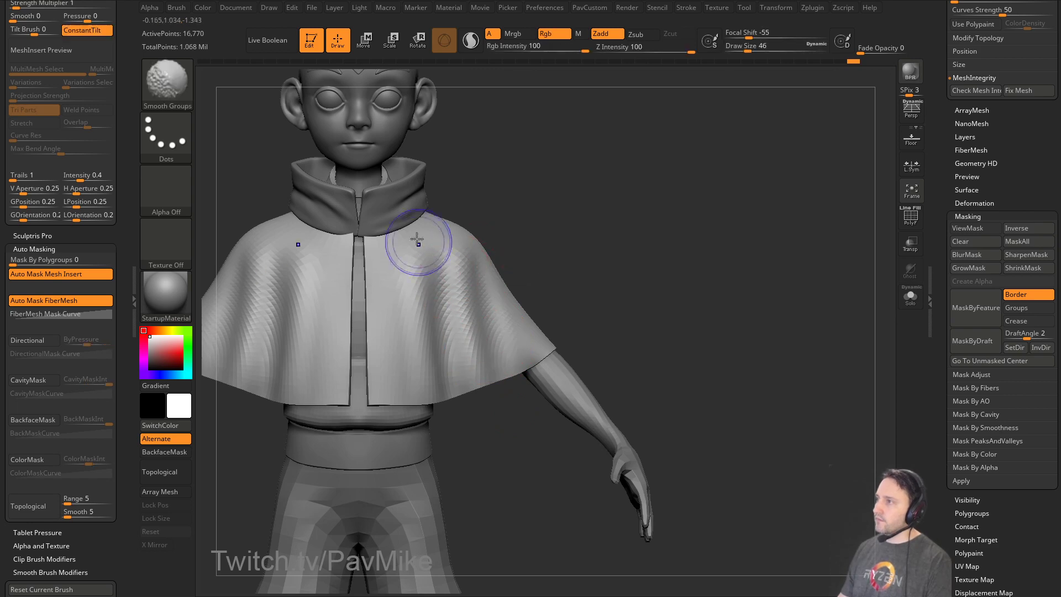
drag(575, 265, 561, 235)
drag(635, 166, 656, 221)
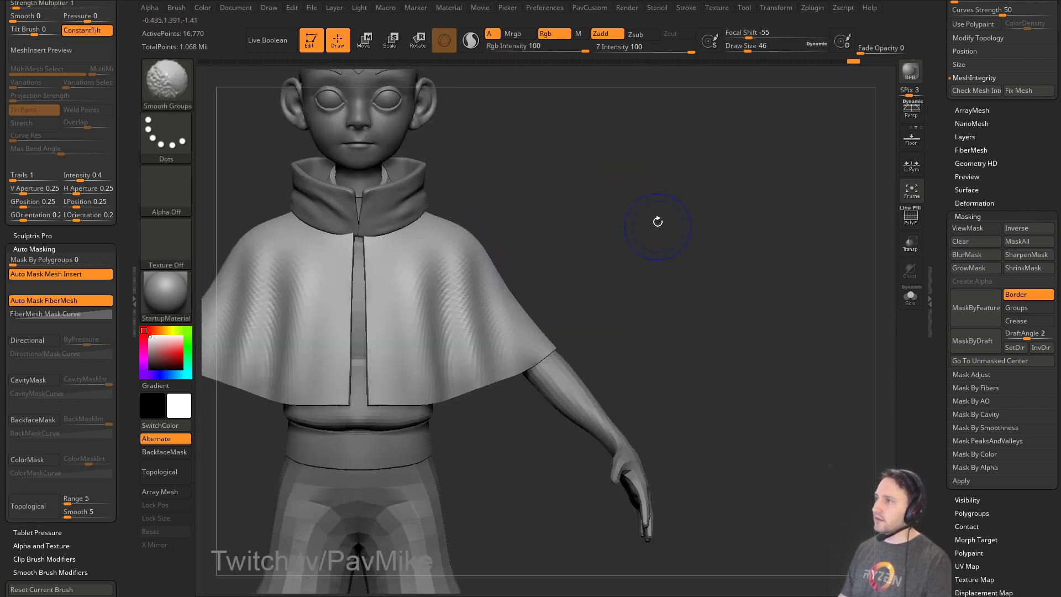
Subdivide the cape by one more level and check its folds from the front.
mouse_move(589, 245)
alt+mouse_down()
mouse_move(629, 290)
mouse_move(711, 306)
alt+mouse_up()
key(d)
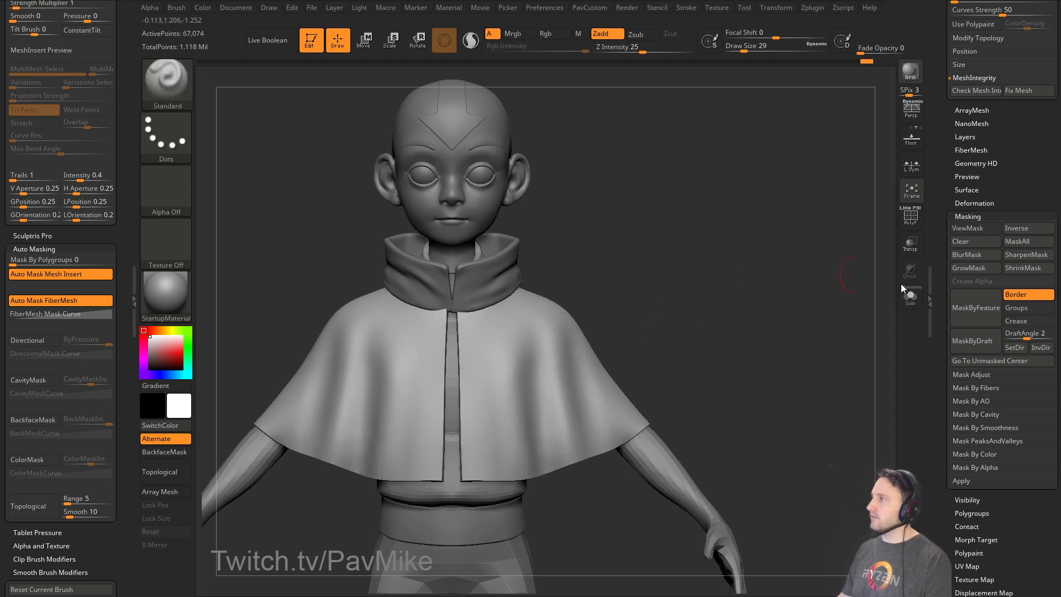
drag(742, 288, 843, 307)
key(shift+d)
key(ctrl+d)
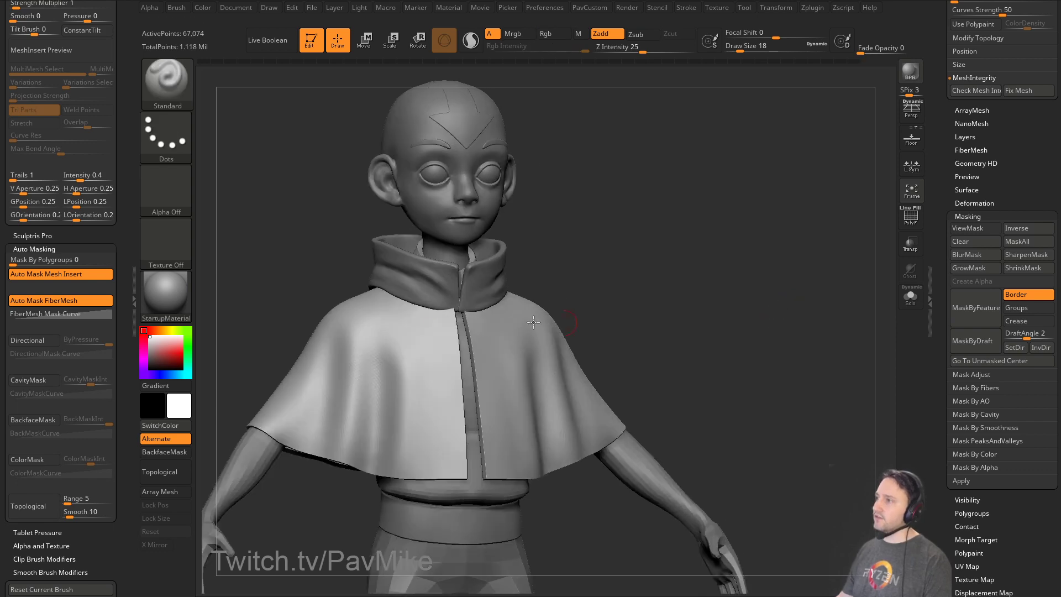
Set the draw size to 41 and replace Smooth Groups with the regular Smooth brush for smoothing.
key(s)
click(479, 328)
key(shift)
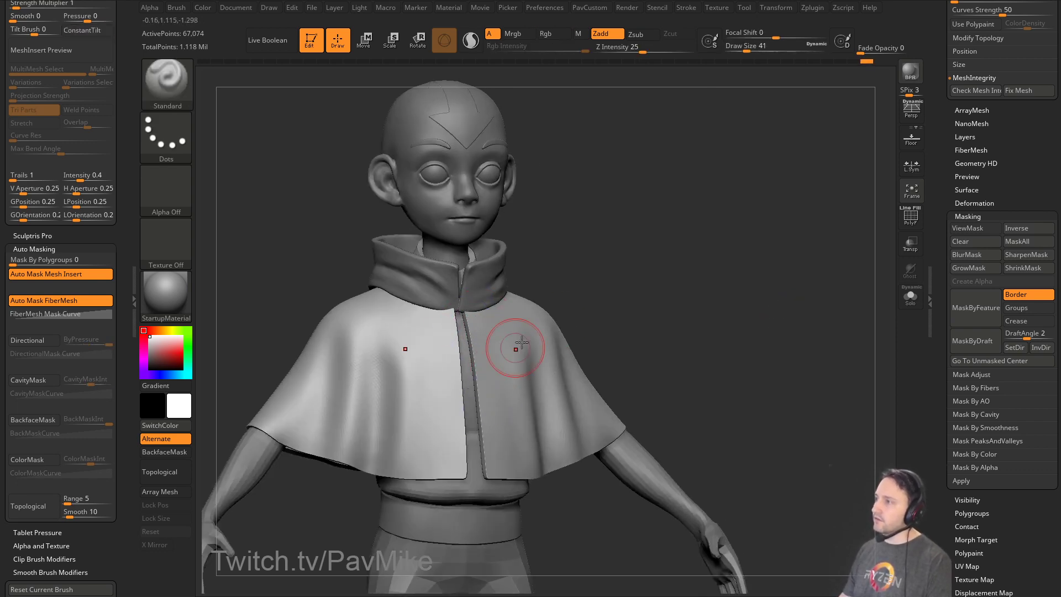
right_drag(516, 350, 490, 339)
key(shift)
shift+click(166, 83)
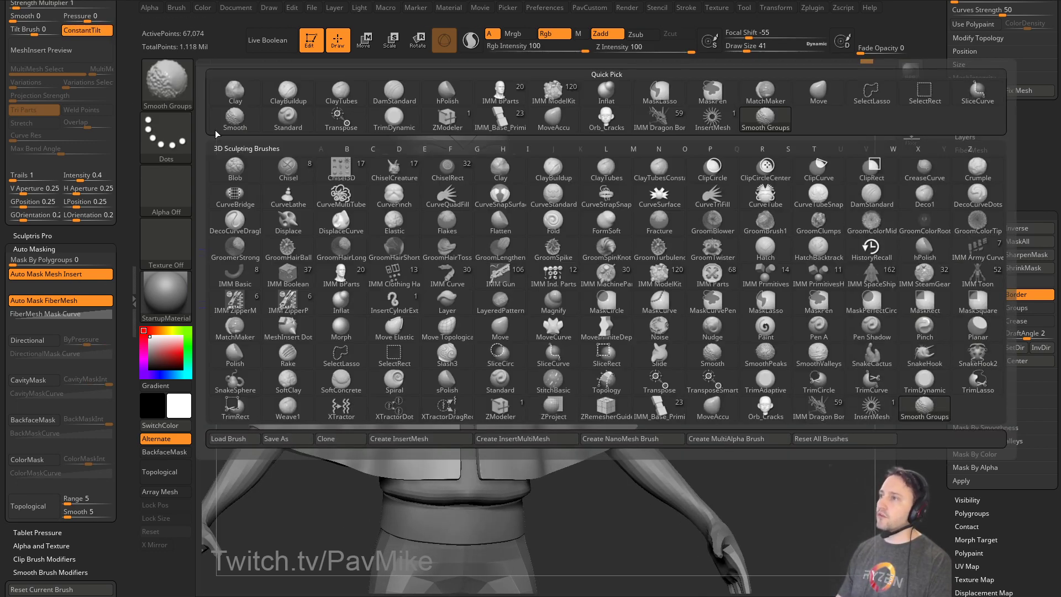
shift+click(713, 355)
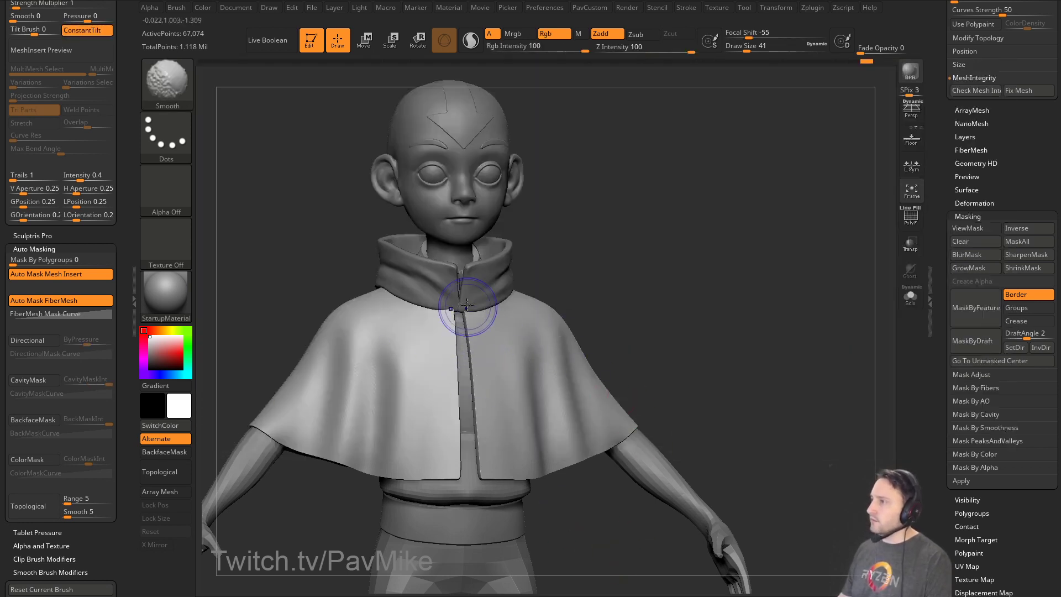
Try to smooth the edges of the cape's front opening with the Smooth brush at draw size 41.
shift+drag(471, 310, 474, 451)
mouse_move(606, 246)
mouse_down()
mouse_move(685, 275)
mouse_move(663, 259)
mouse_up()
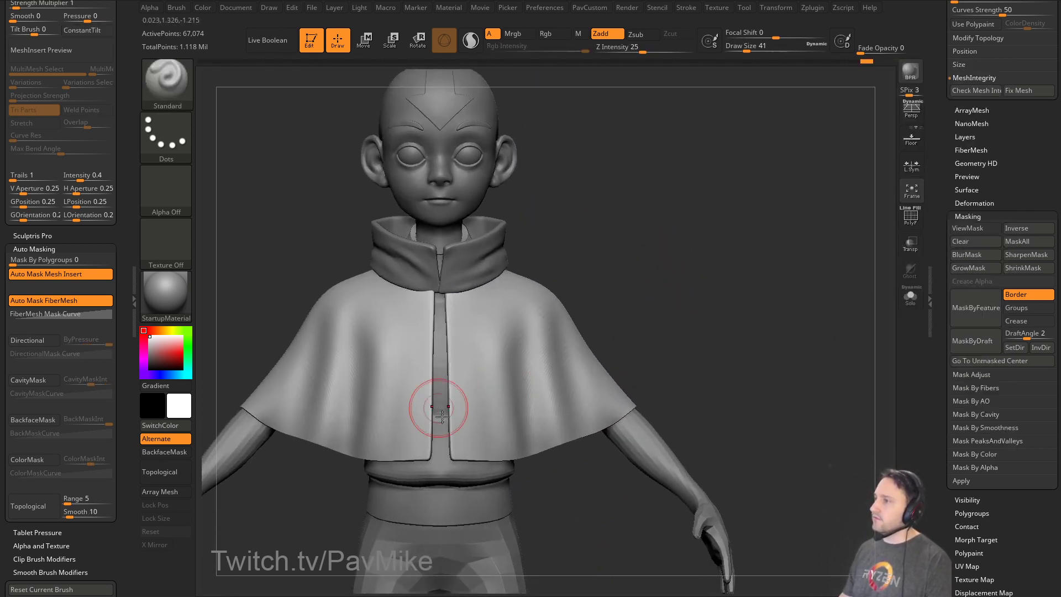
drag(683, 403, 557, 422)
shift+drag(437, 442, 640, 397)
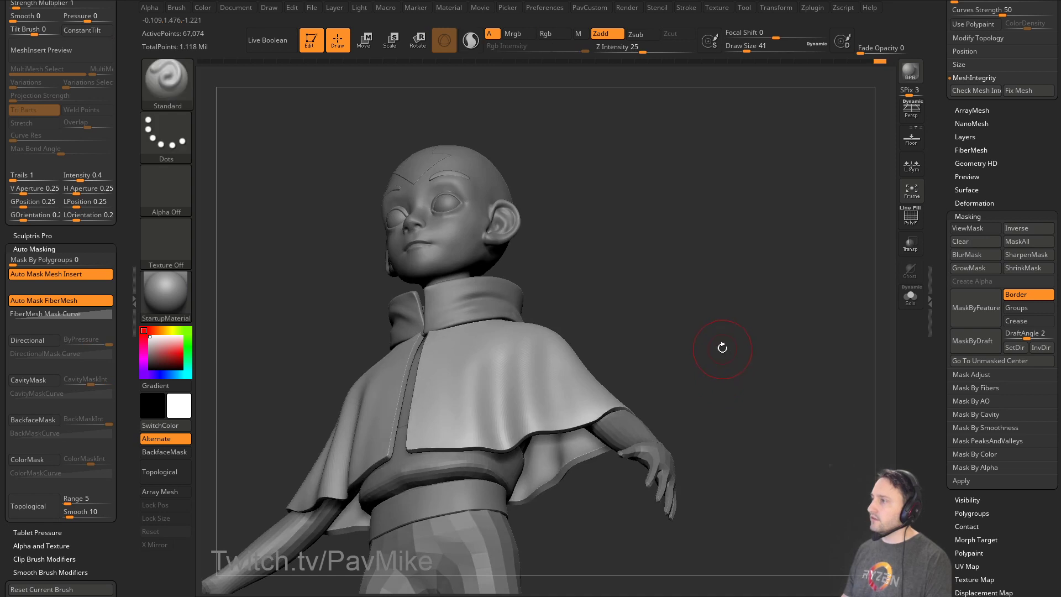
Reduce the Standard brush's draw size to 25 and return to the character's front view.
shift+drag(722, 348, 722, 360)
key(s)
click(693, 354)
alt+drag(694, 316, 707, 352)
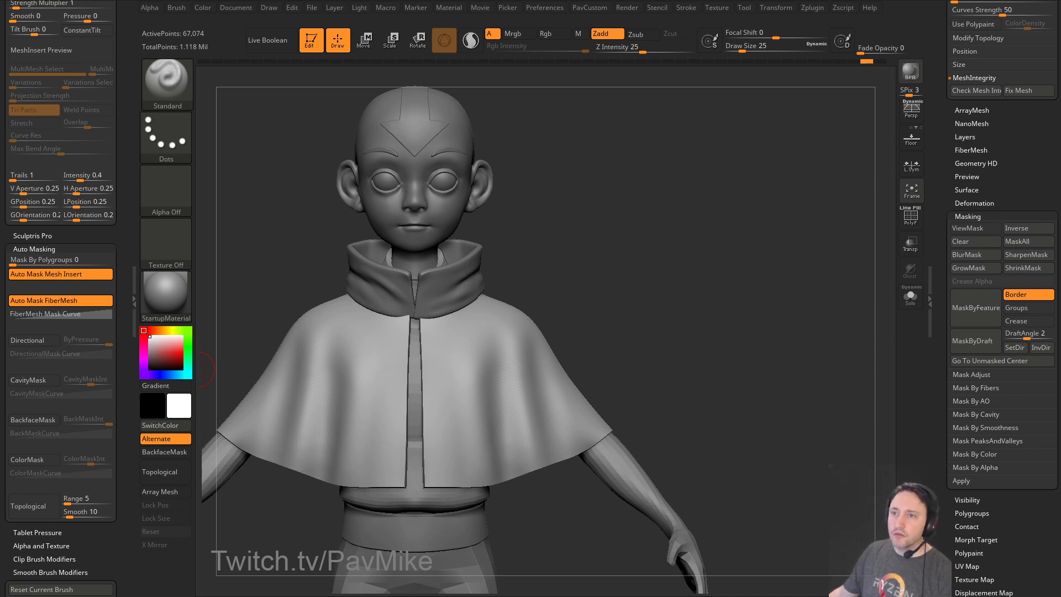
mouse_move(662, 248)
mouse_down()
mouse_move(656, 281)
mouse_move(640, 270)
mouse_up()
key(s)
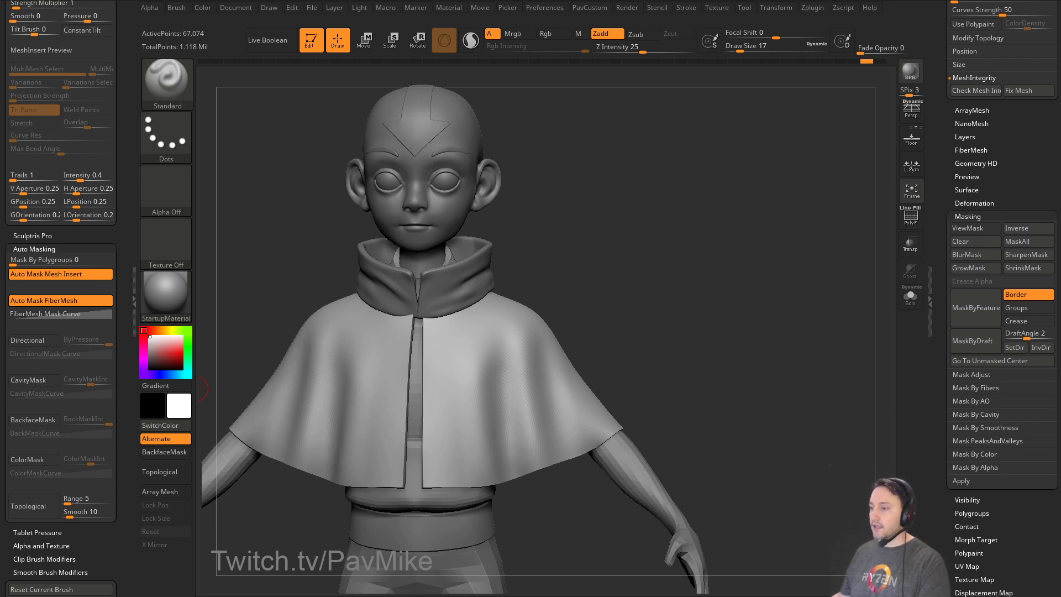
Switch to the Chrome browser and open the bookmarked Pavlovich Workshop playlist on YouTube.
drag(497, 596, 648, 70)
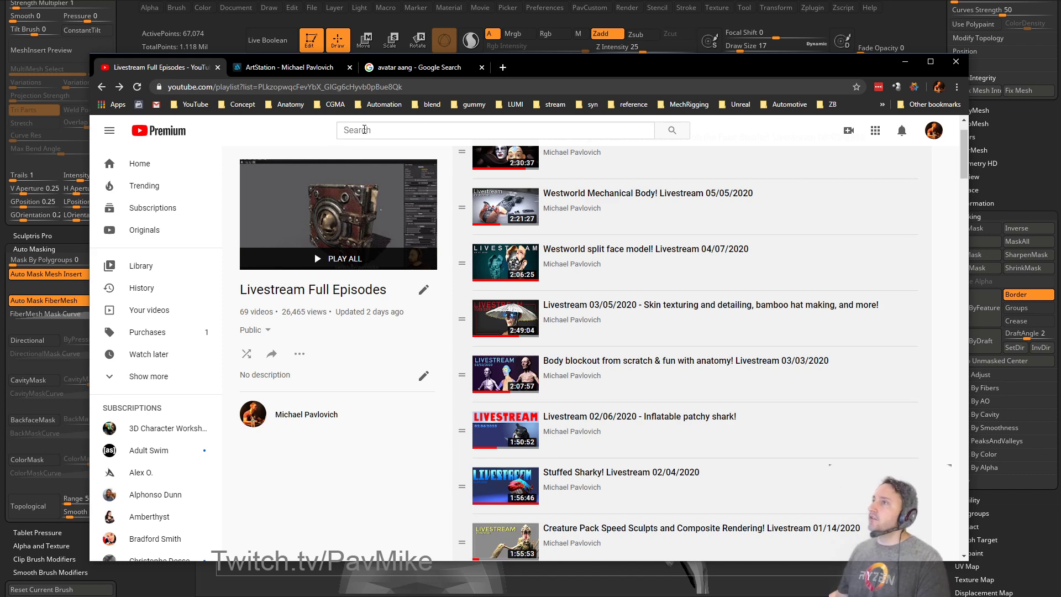
click(592, 105)
mouse_move(621, 105)
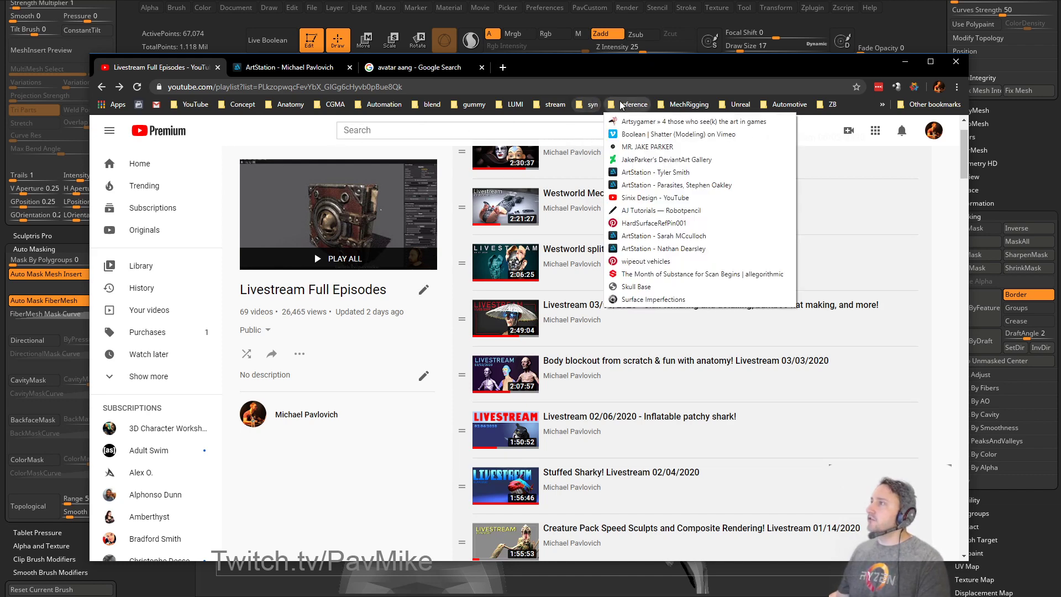
mouse_move(553, 105)
click(624, 166)
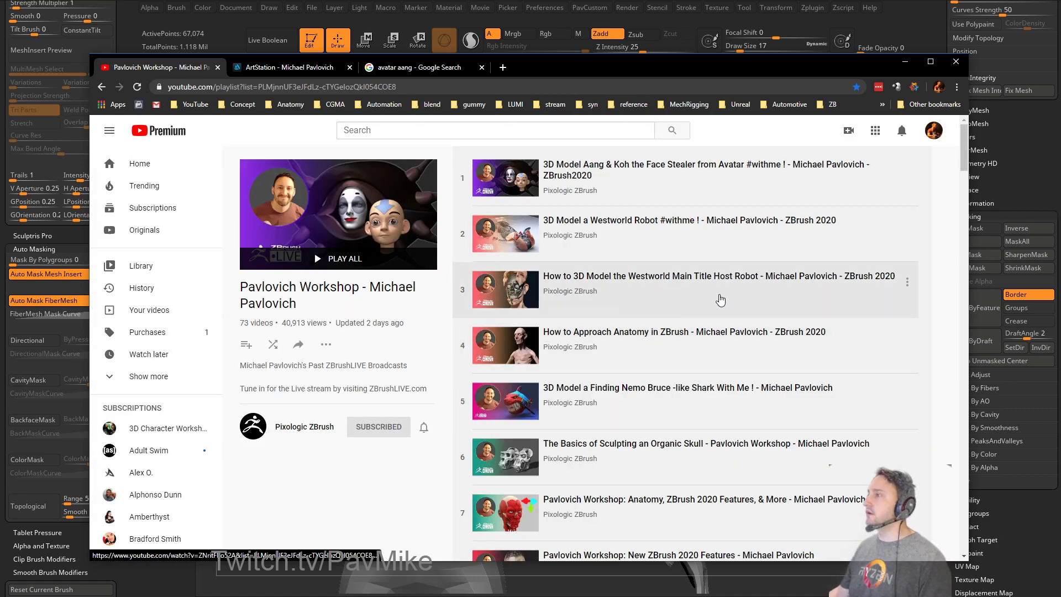
Open Pavlovich Workshop Broadcast #1, the last video in the playlist.
scroll(720, 300, down, 7)
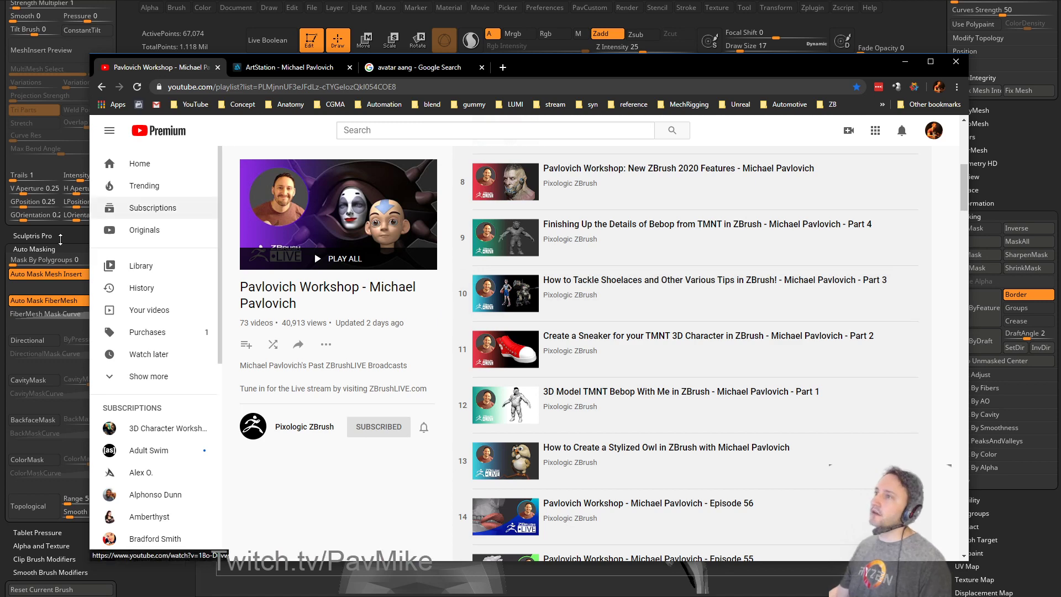
scroll(626, 284, down, 12)
scroll(626, 284, down, 20)
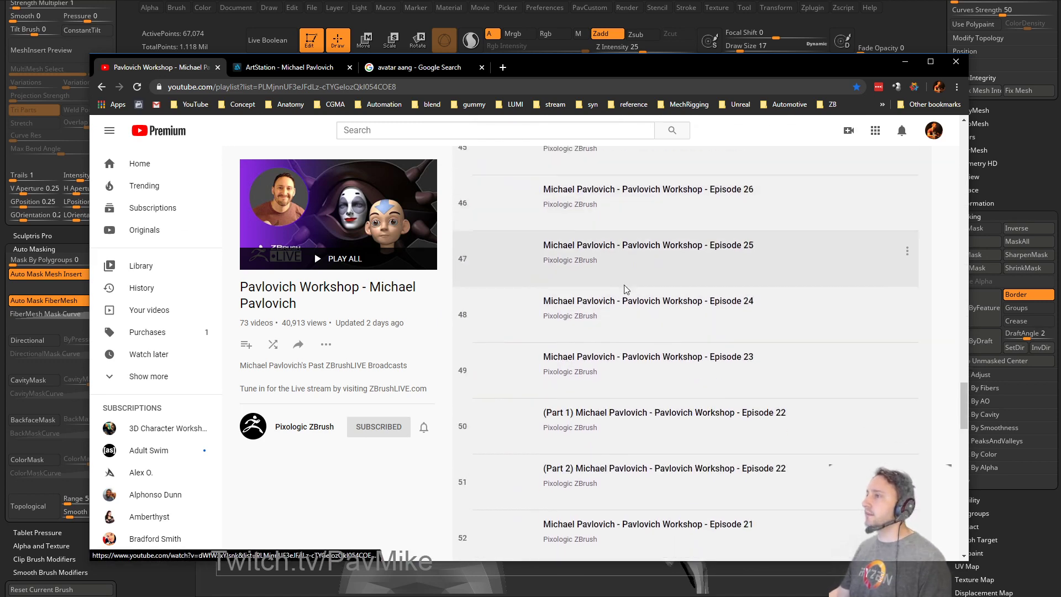
click(589, 517)
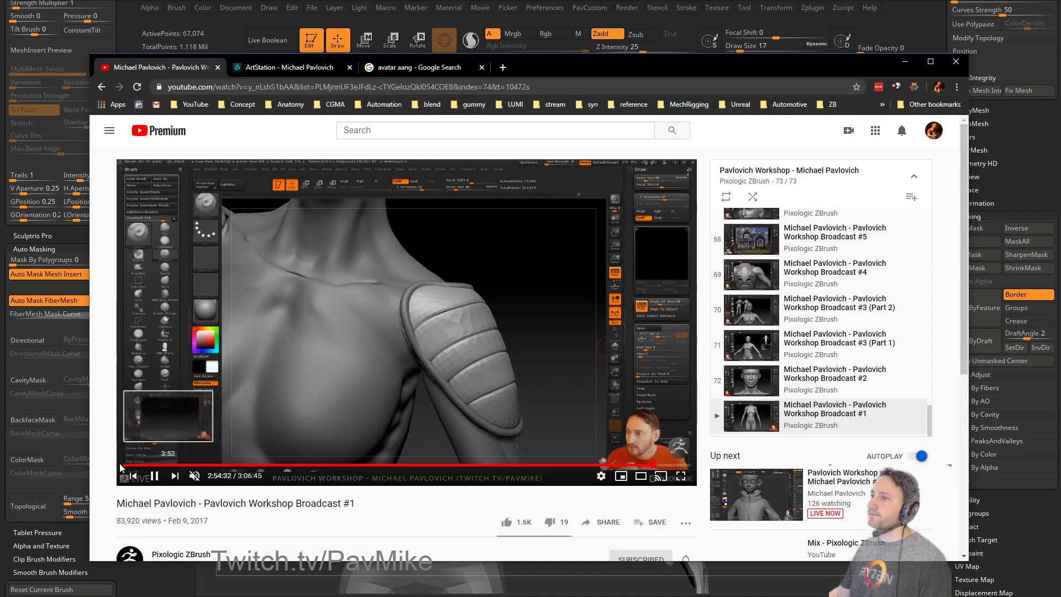
Skim forward through the first hour of the broadcast for the skeleton and anatomy sections.
click(149, 466)
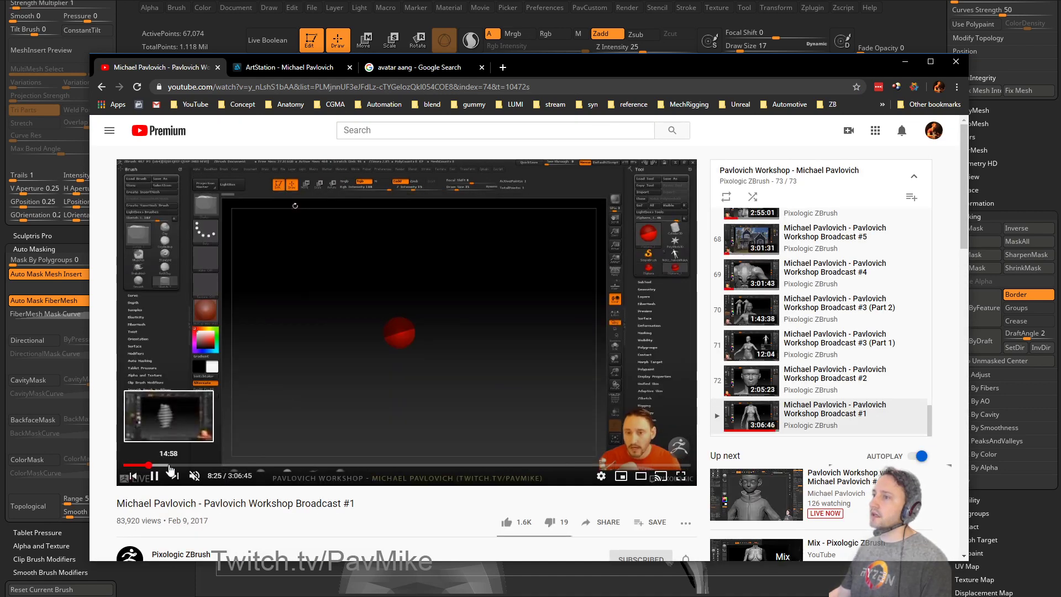
click(167, 466)
click(204, 466)
click(218, 466)
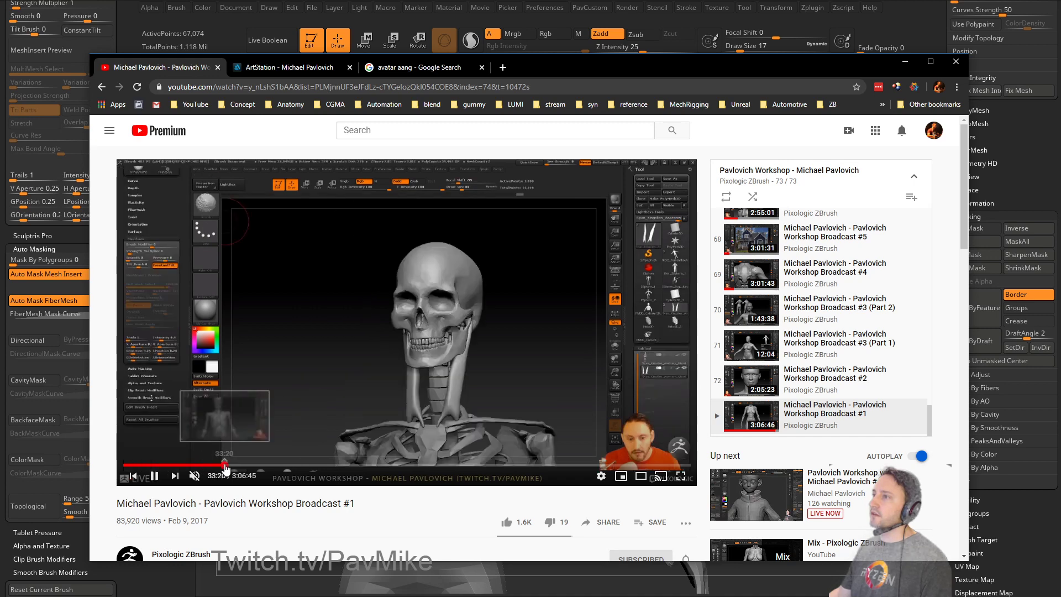
click(232, 466)
click(244, 465)
click(257, 467)
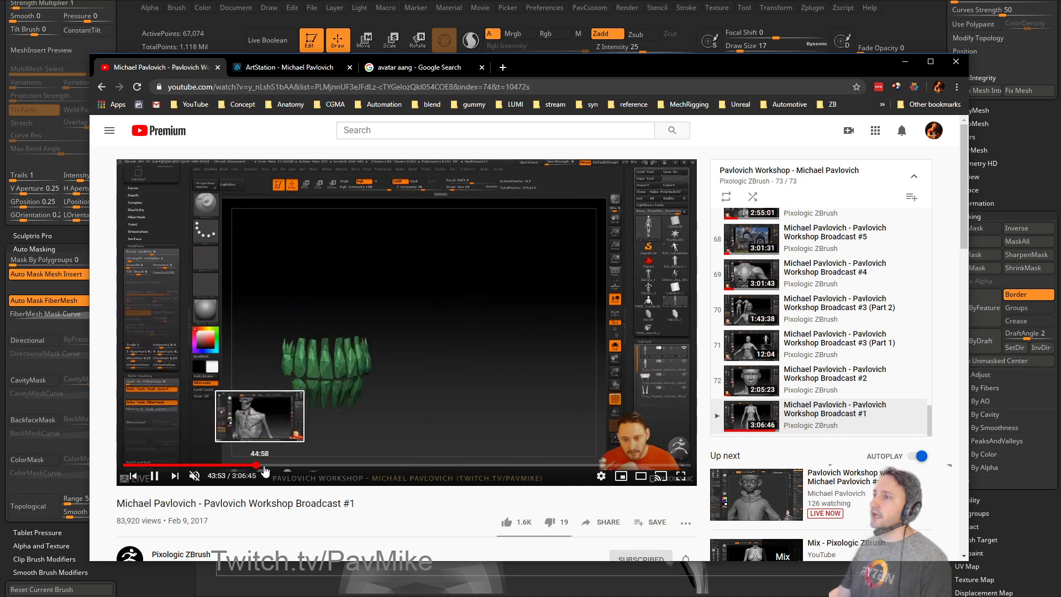
click(277, 467)
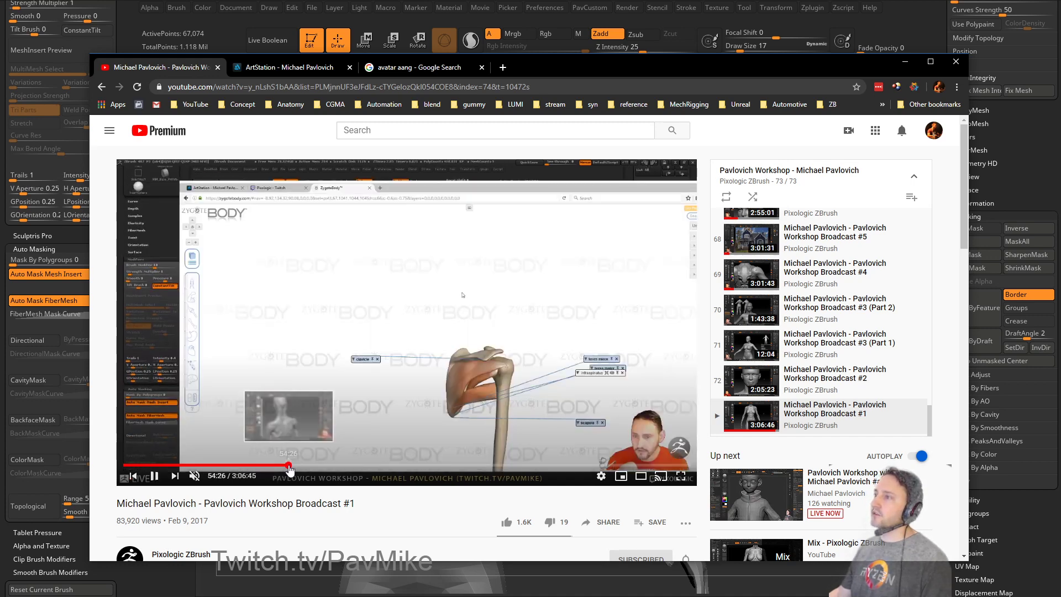
Go back to the skeleton block-out section around 30:27 and pause the video there.
click(262, 467)
click(237, 467)
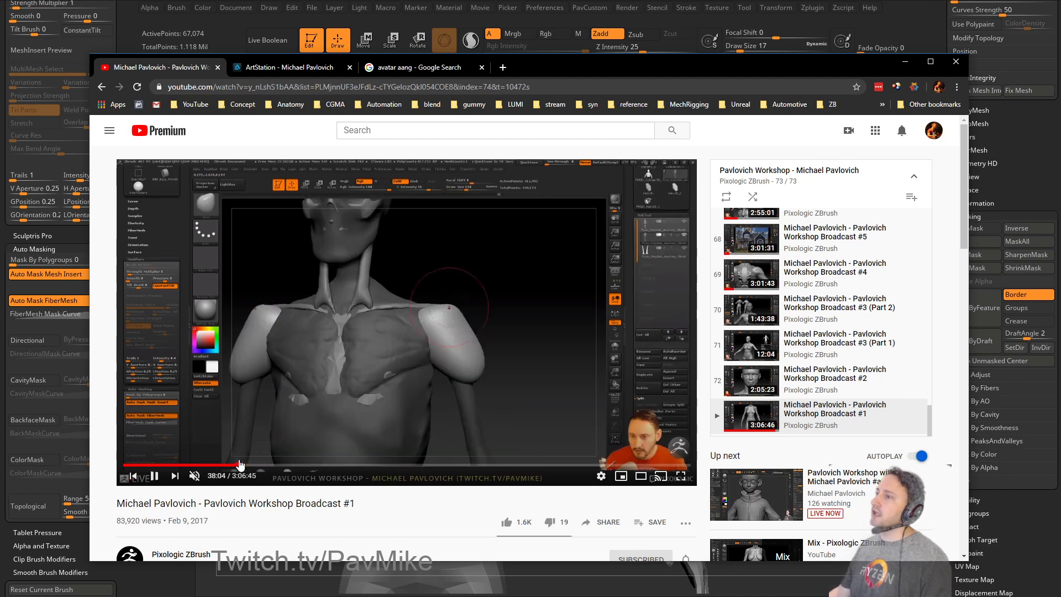
click(224, 467)
click(217, 466)
click(215, 465)
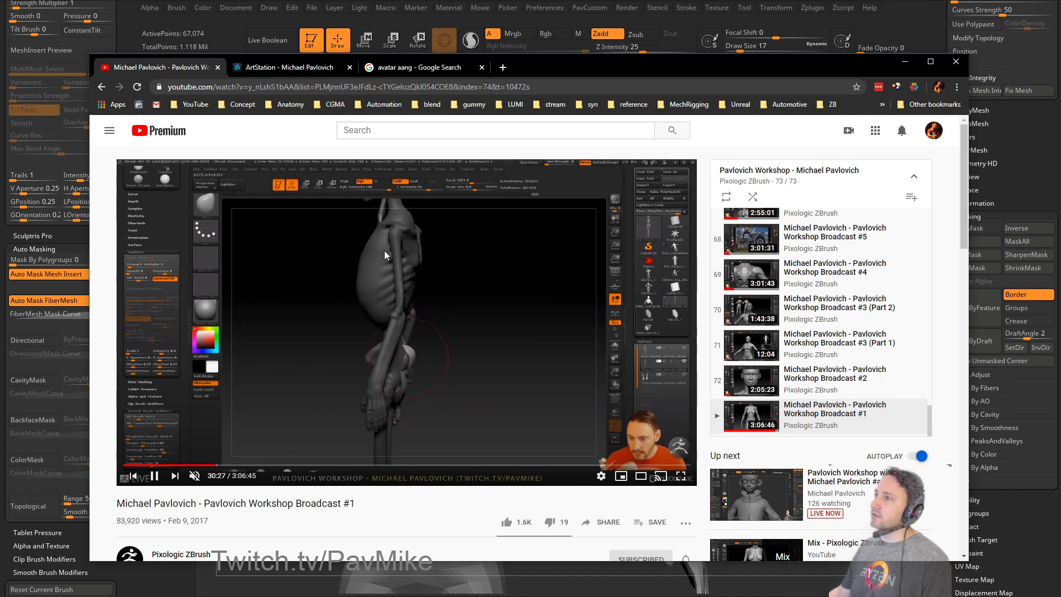
click(267, 183)
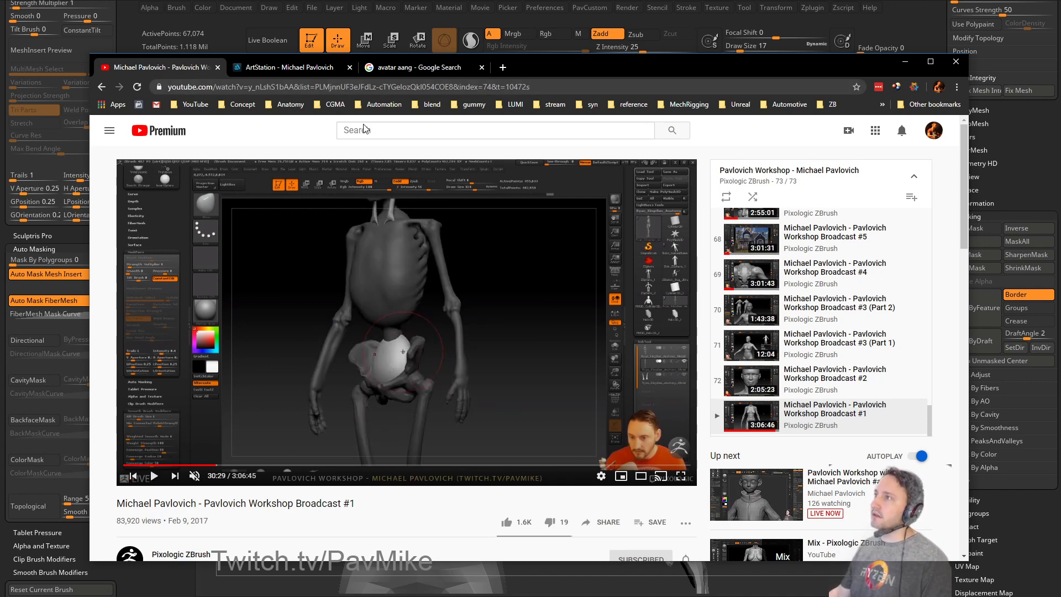
Copy the broadcast video's full web address and return to ZBrush.
scroll(811, 320, up, 10)
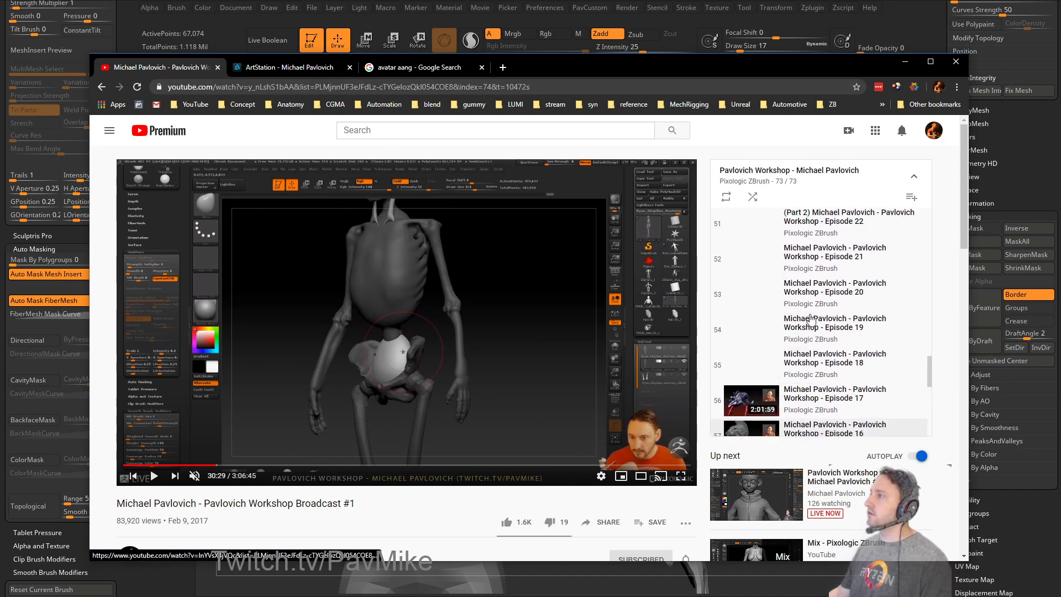
scroll(811, 321, down, 10)
scroll(373, 425, down, 4)
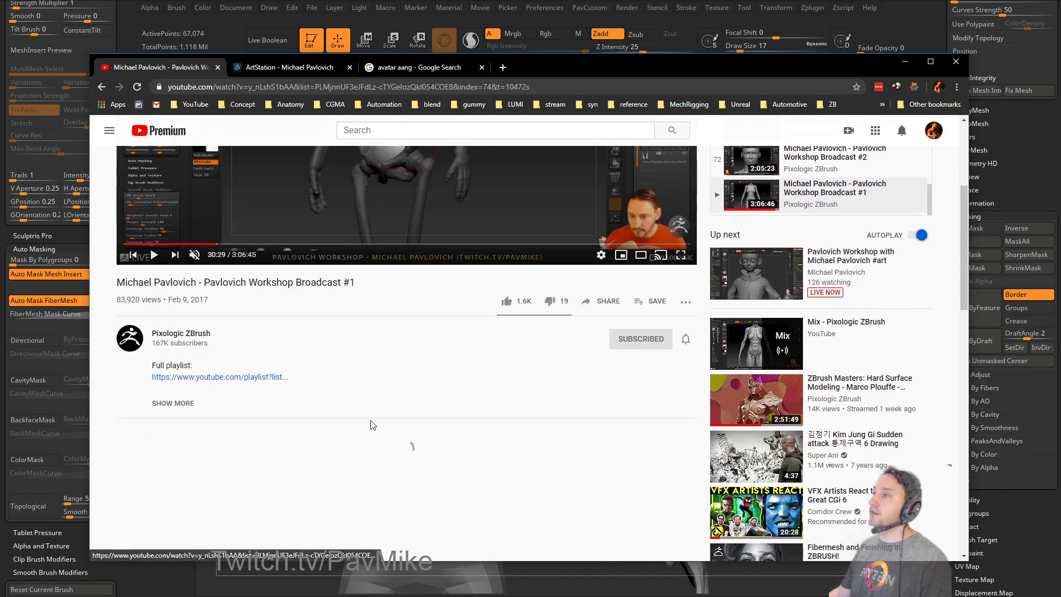
scroll(373, 424, up, 4)
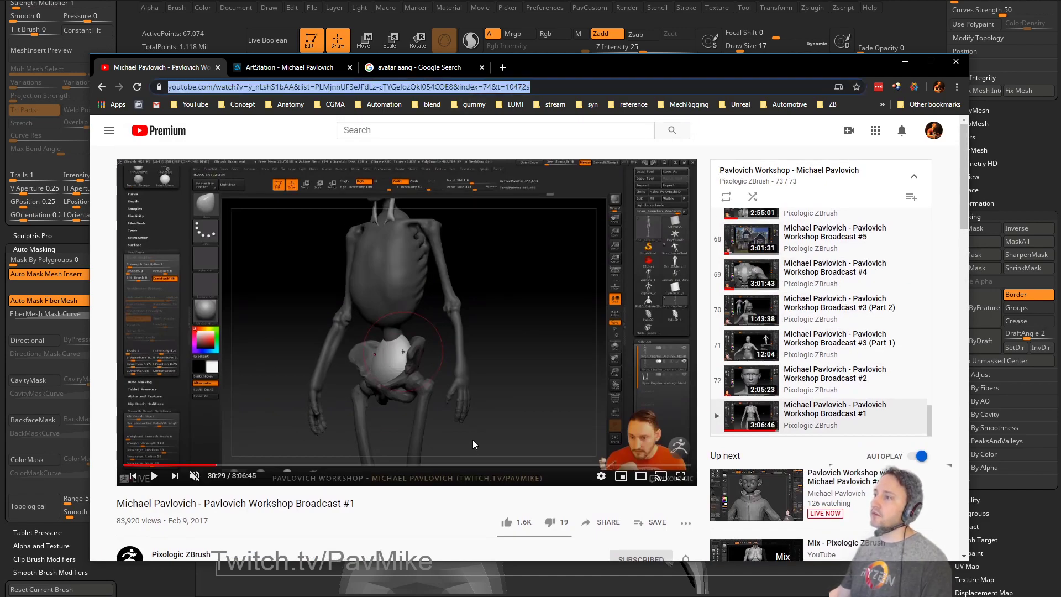
click(605, 523)
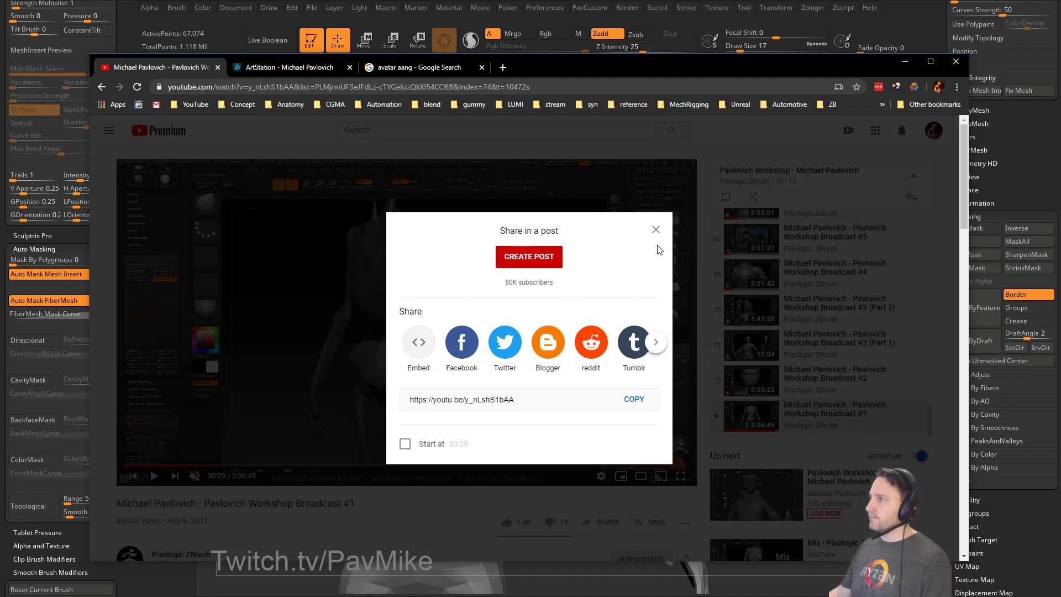
click(655, 230)
click(524, 87)
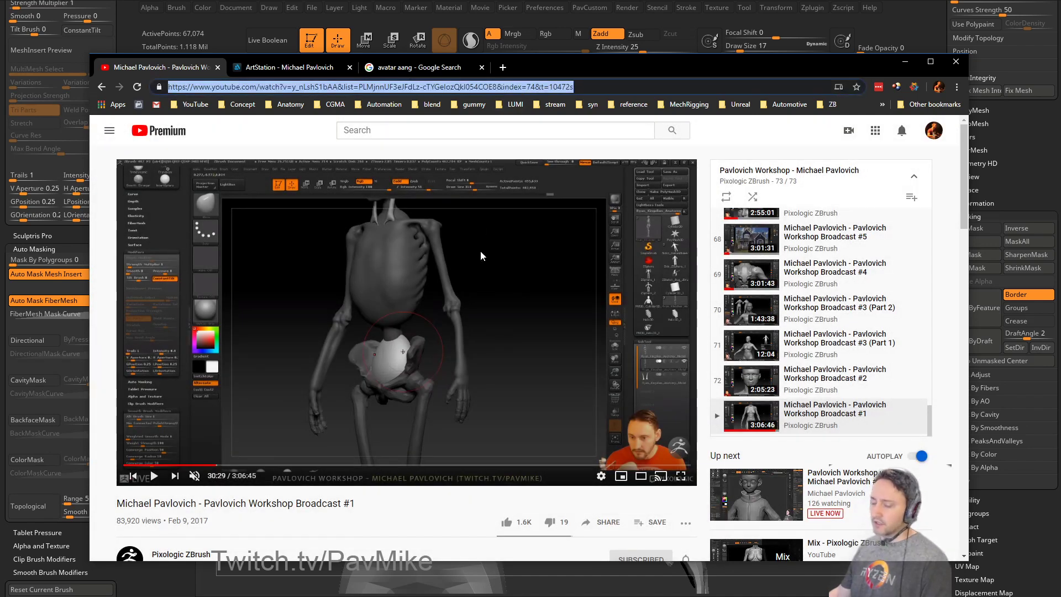
key(super+Down)
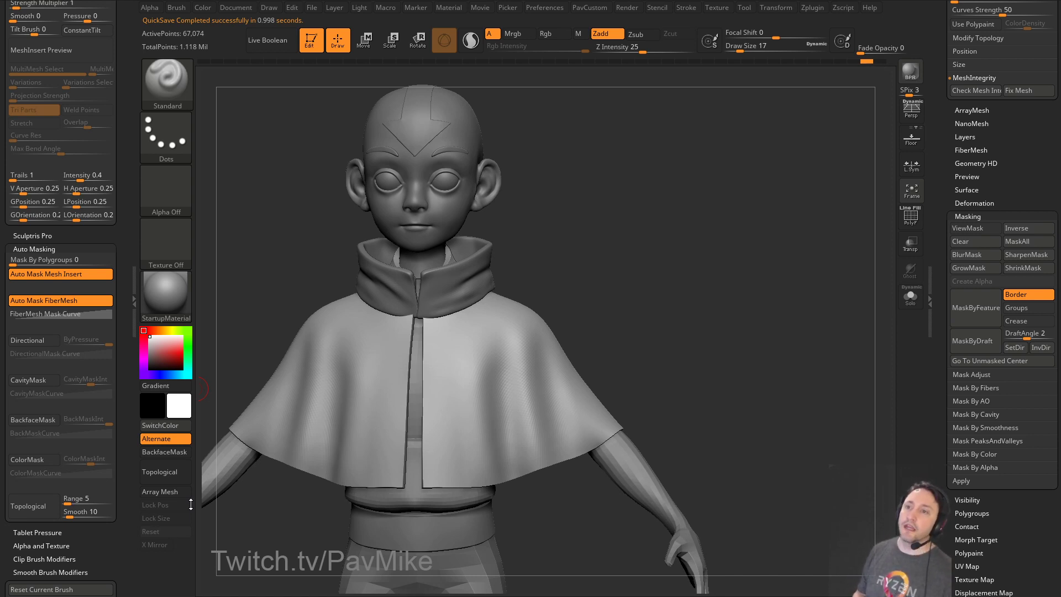
Leave edit mode and clear the caped character from the canvas.
key(s)
drag(670, 293, 678, 303)
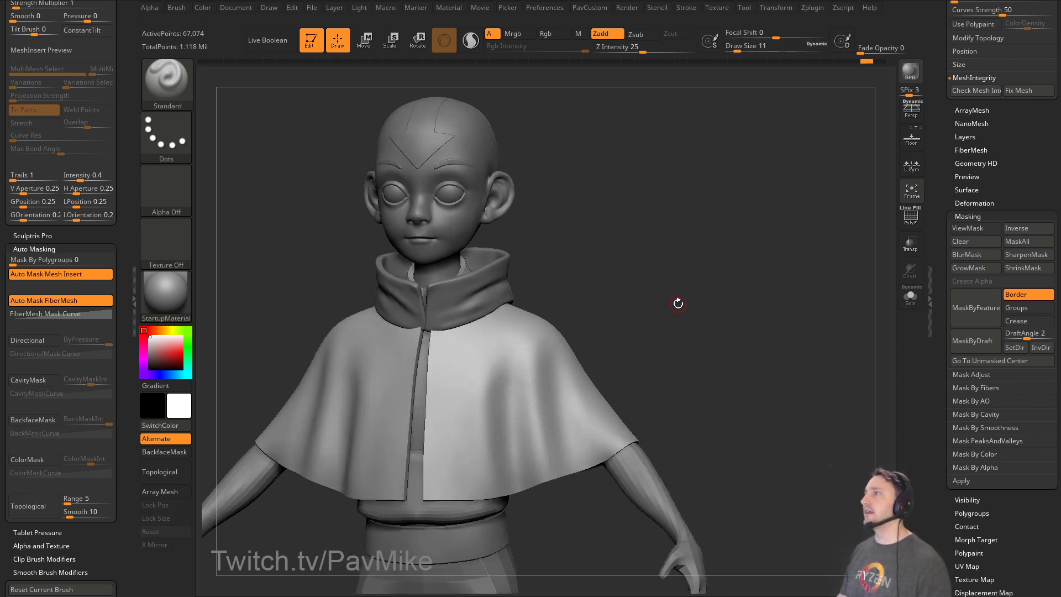
click(312, 49)
key(ctrl+n)
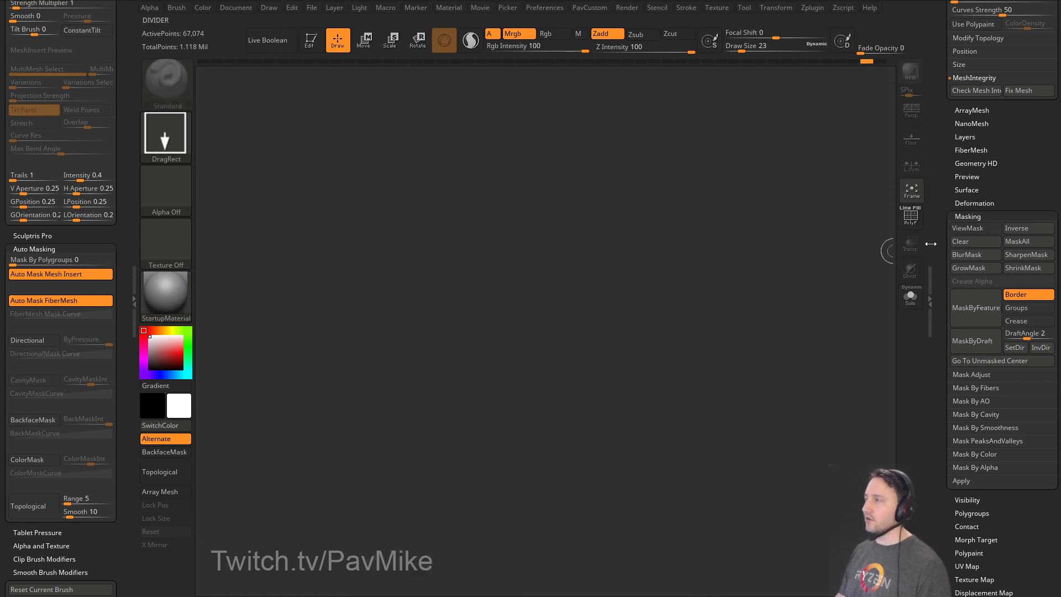
Switch to the SimpleBrush tool, load Ryan_Kingslien_Anatomy_Model.ZTL from LightBox, and place it on the canvas in edit mode.
drag(942, 224, 957, 553)
click(974, 189)
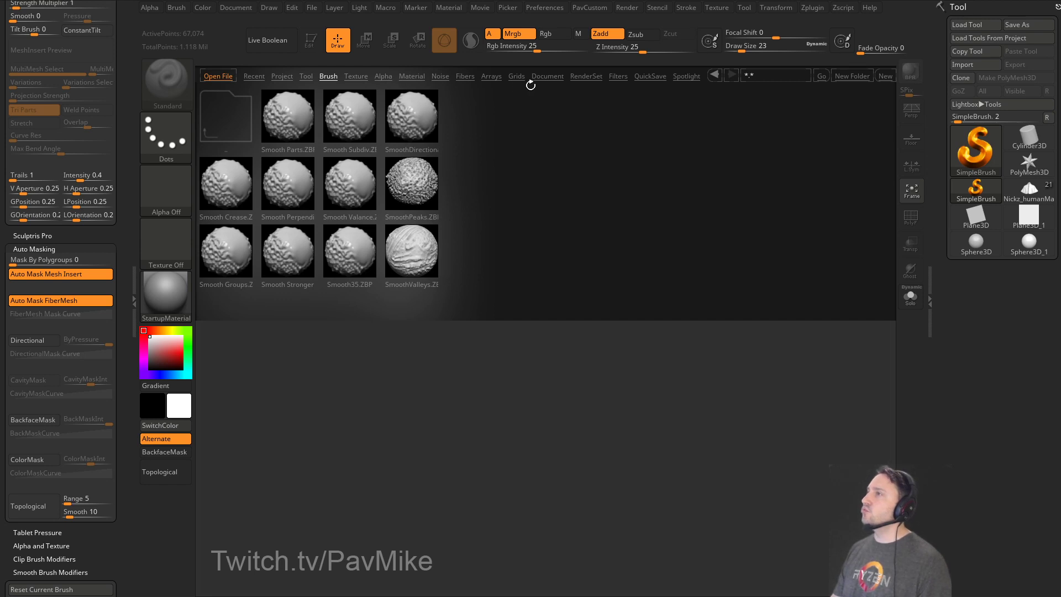
click(305, 76)
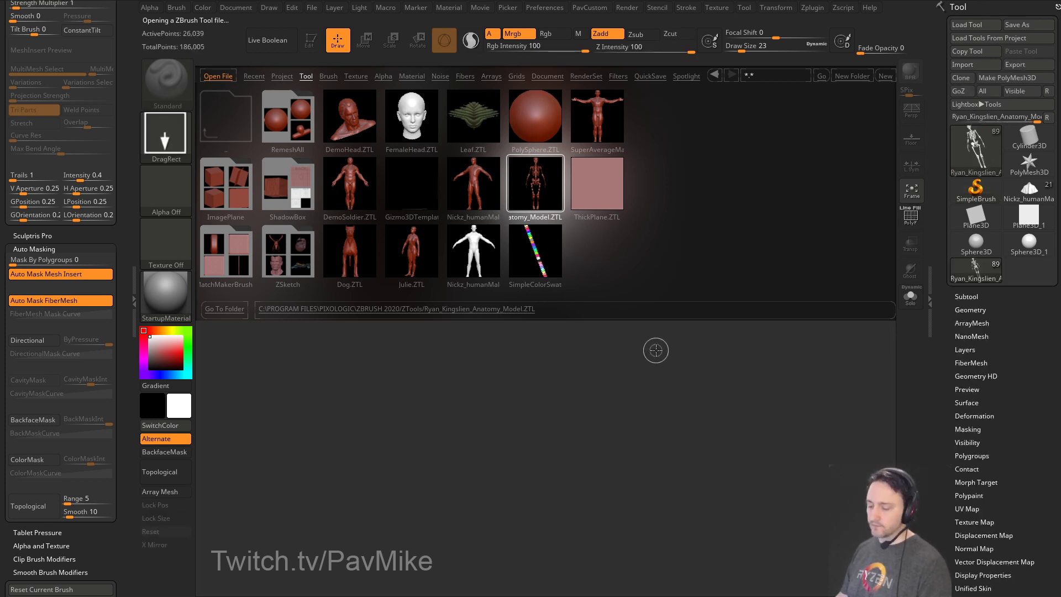
click(318, 44)
Delete all the muscle subtools, keeping only the skeleton subtool of the anatomy model.
click(963, 297)
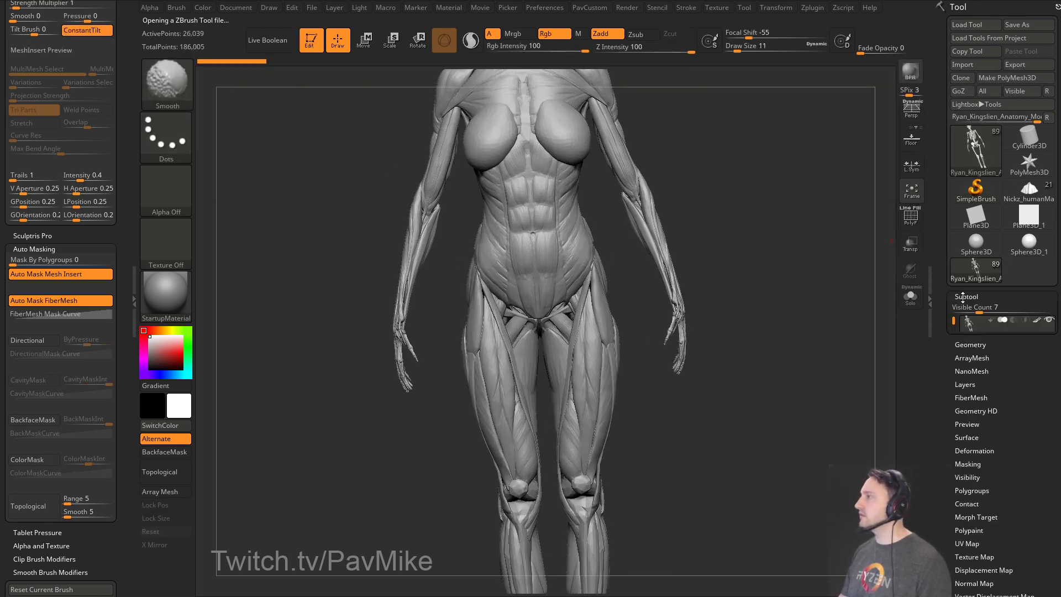
drag(942, 331, 940, 266)
click(1014, 417)
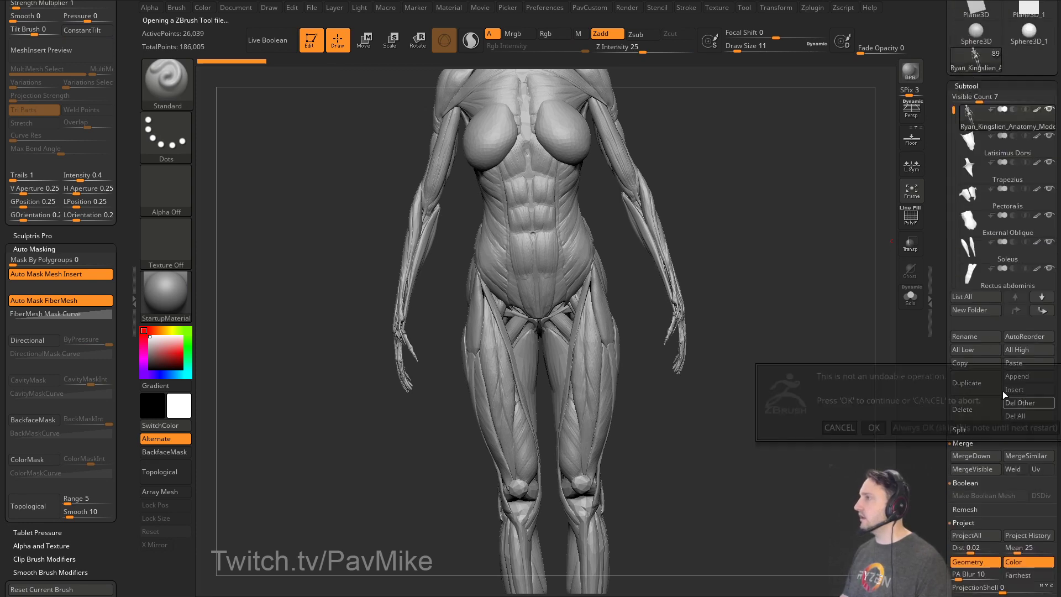
click(807, 429)
Isolate the whole skull starting from a lasso selection on the head, and delete the rest of the skeleton.
shift+drag(738, 323, 722, 301)
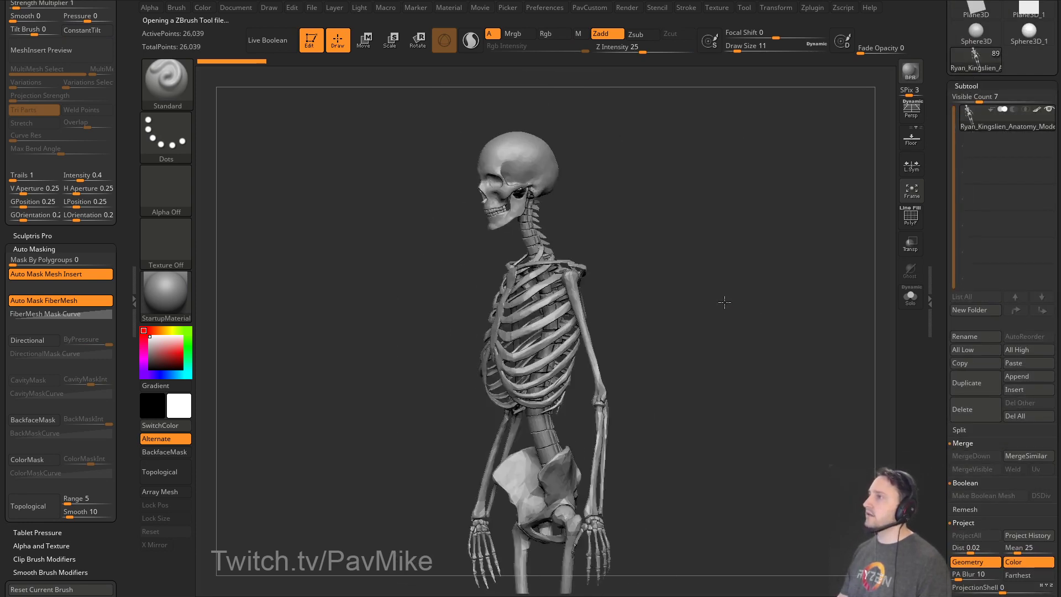
key(ctrl+shift)
mouse_move(521, 91)
ctrl+shift+mouse_down()
mouse_move(497, 257)
mouse_move(574, 183)
ctrl+shift+mouse_up()
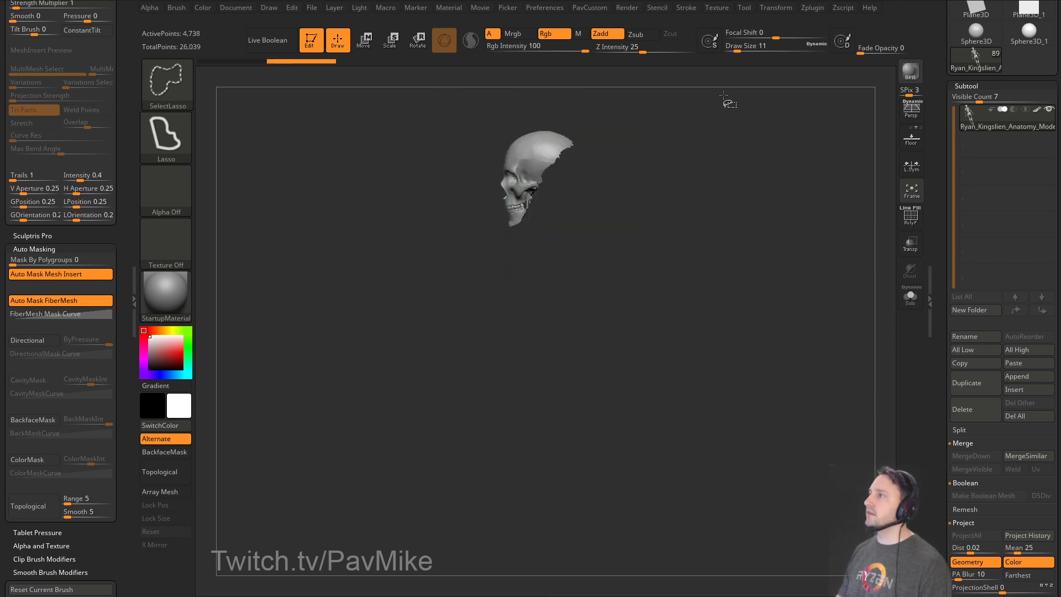
key(ctrl+shift+a)
key(2)
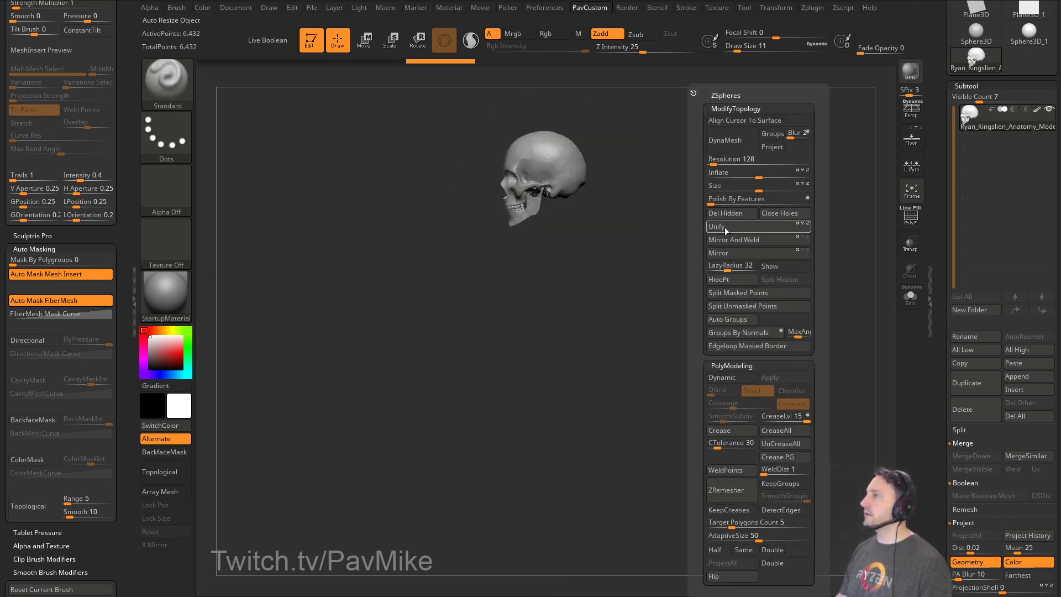
Unify the size of the isolated skull.
click(724, 227)
key(f)
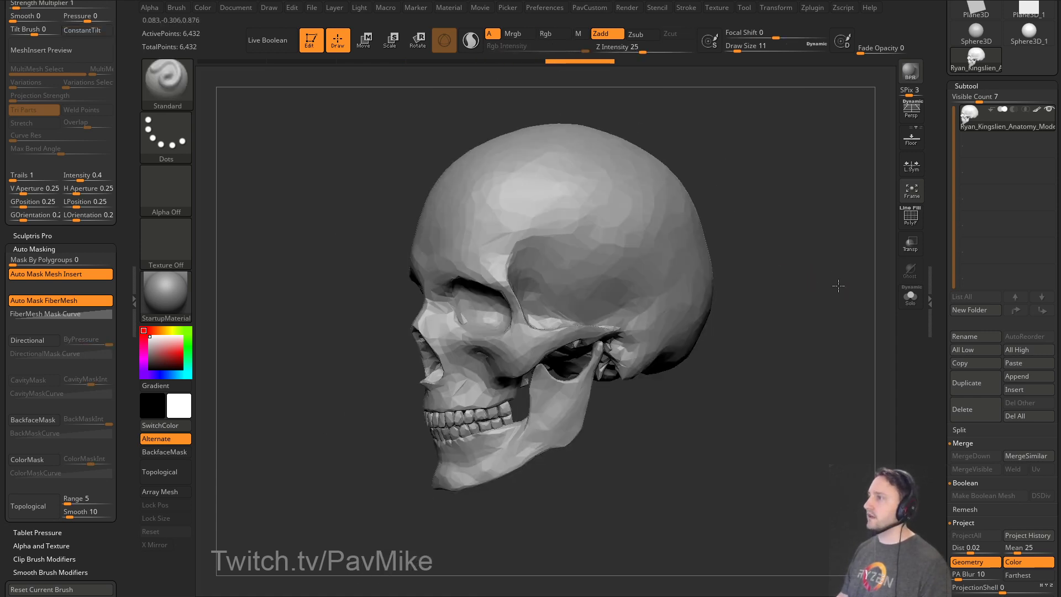
mouse_move(827, 293)
mouse_down()
mouse_move(810, 310)
mouse_move(764, 315)
mouse_move(516, 272)
mouse_up()
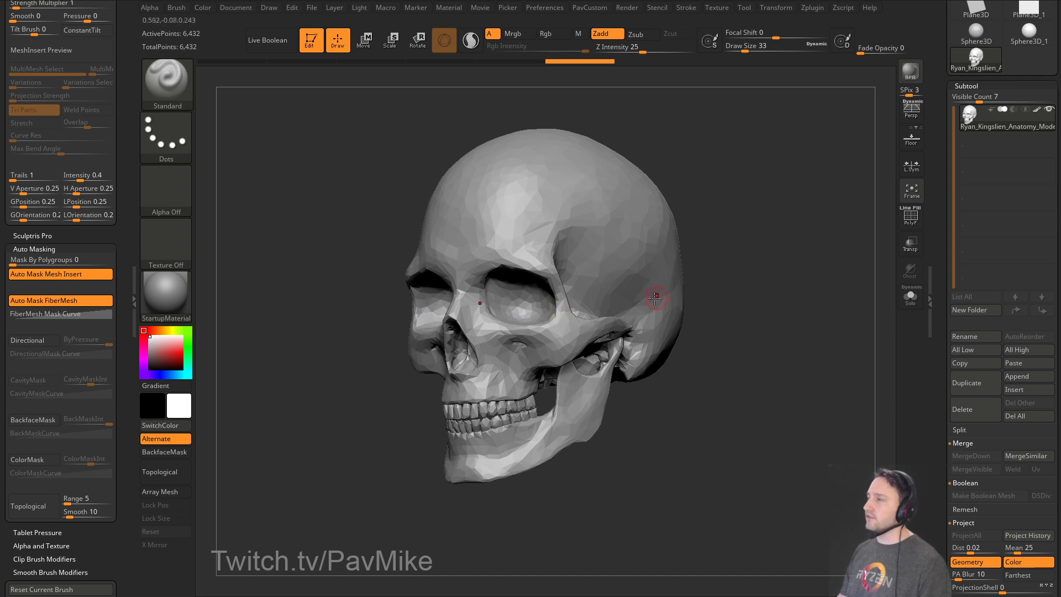
Insert a ZSphere as a new subtool below the skull and make it the active subtool.
scroll(941, 338, down, 3)
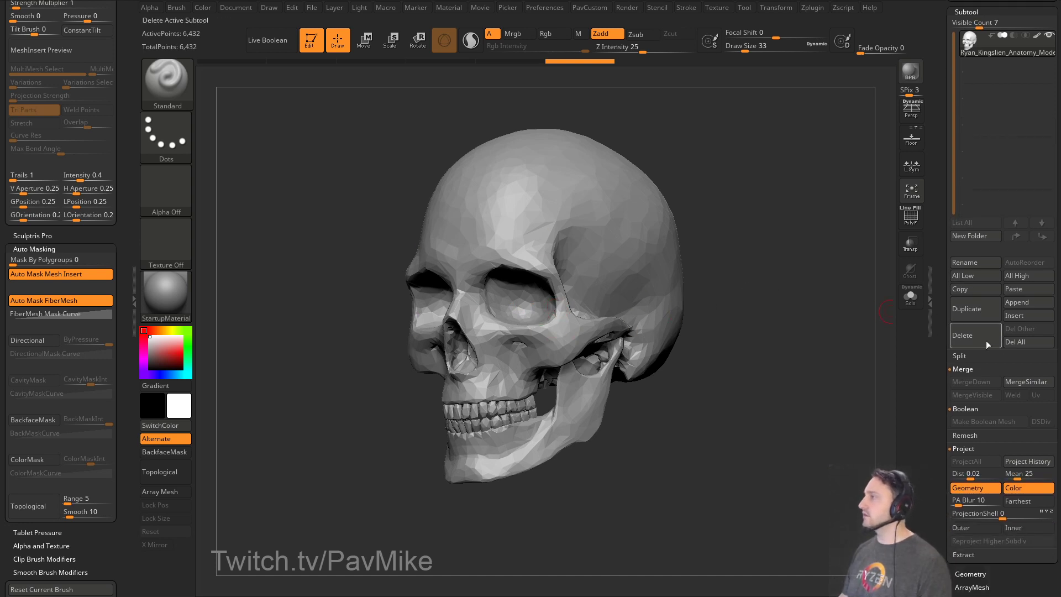
click(1019, 317)
click(695, 370)
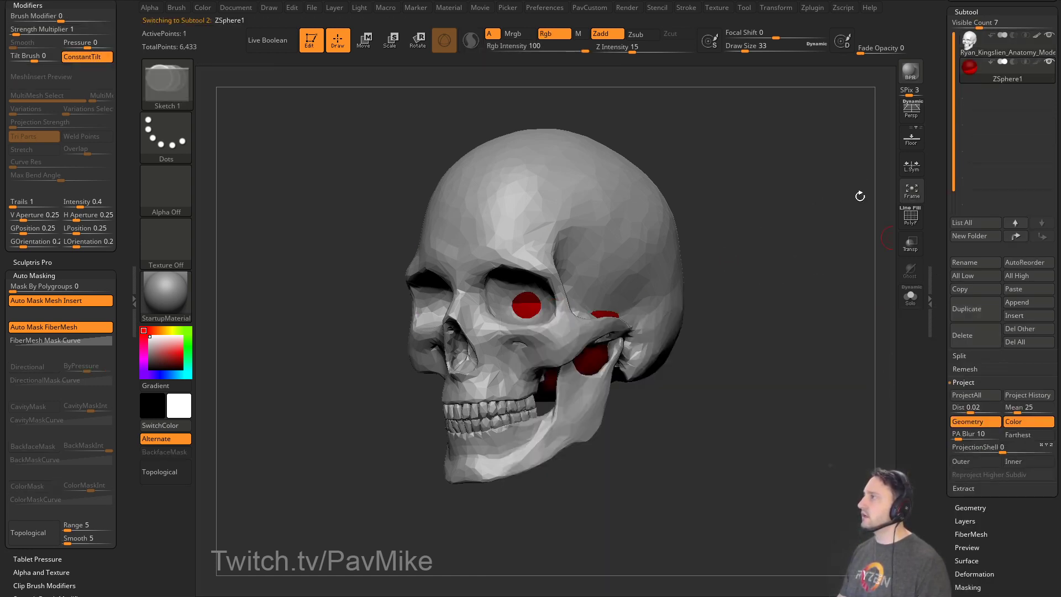
drag(860, 196, 704, 267)
drag(741, 297, 823, 294)
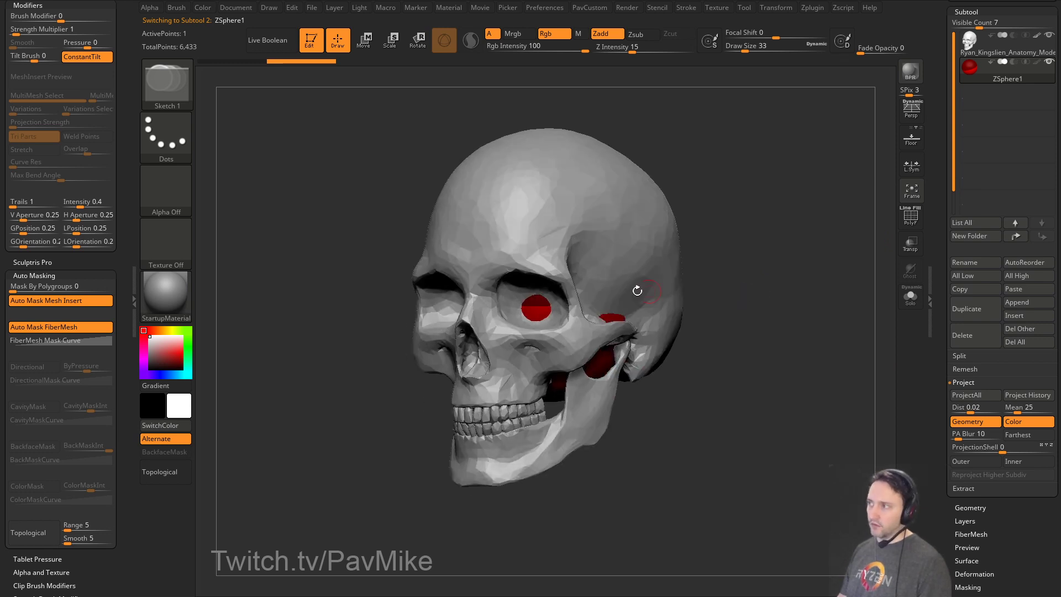
With transparency on temporarily, scale the ZSphere down and move it up inside the skull's cranium.
click(911, 243)
key(e)
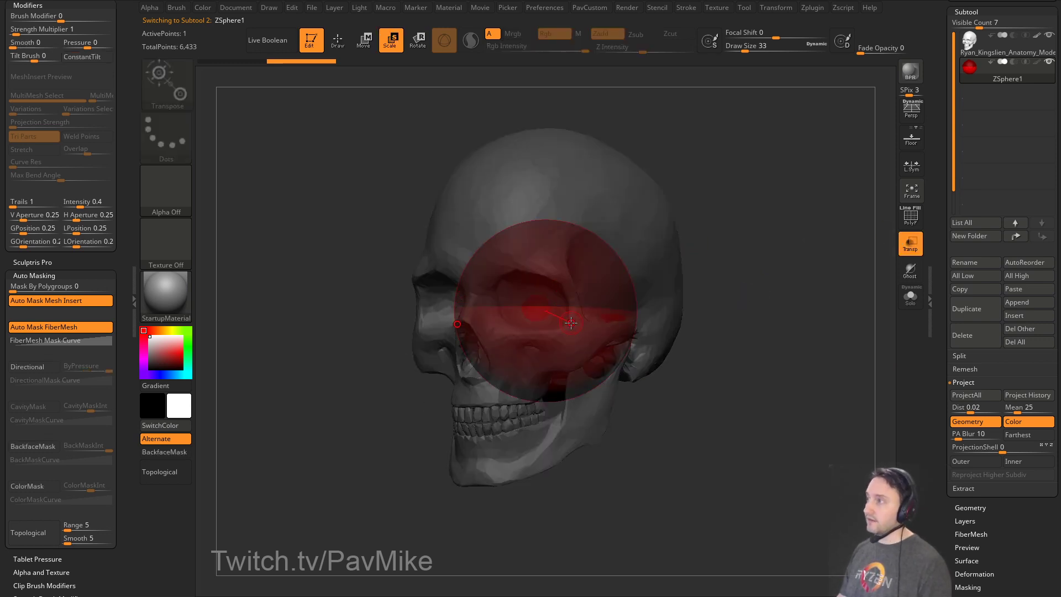
drag(566, 318, 545, 270)
drag(746, 232, 661, 229)
key(w)
drag(546, 310, 548, 221)
key(q)
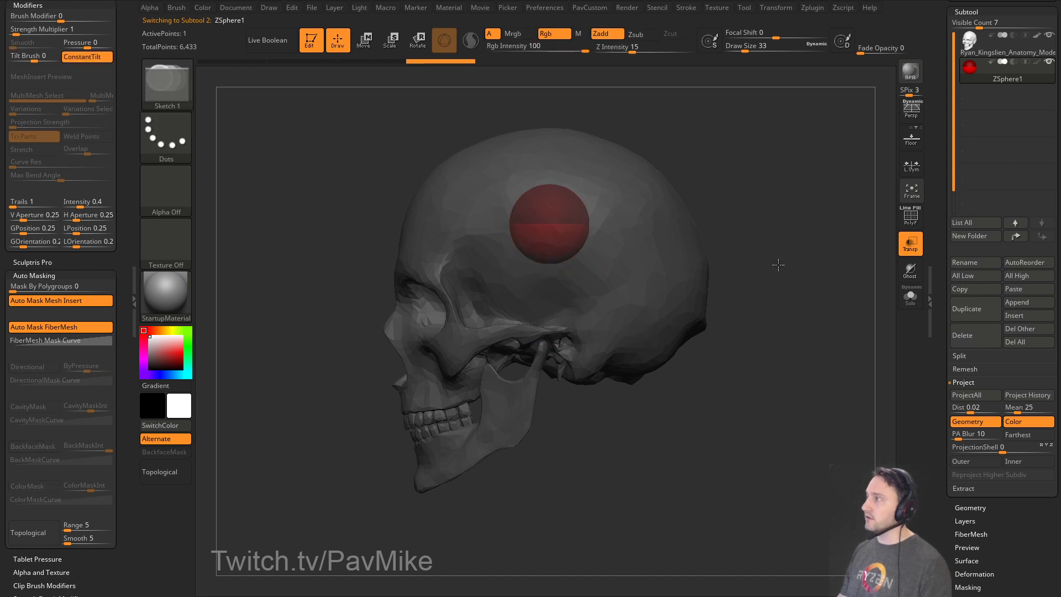
drag(778, 264, 891, 269)
click(910, 243)
Enable ZSketch editing and sketch a wavy strip across the forehead towards the temple at draw size 27.
mouse_move(939, 362)
mouse_down()
mouse_move(938, 212)
mouse_move(921, 155)
mouse_up()
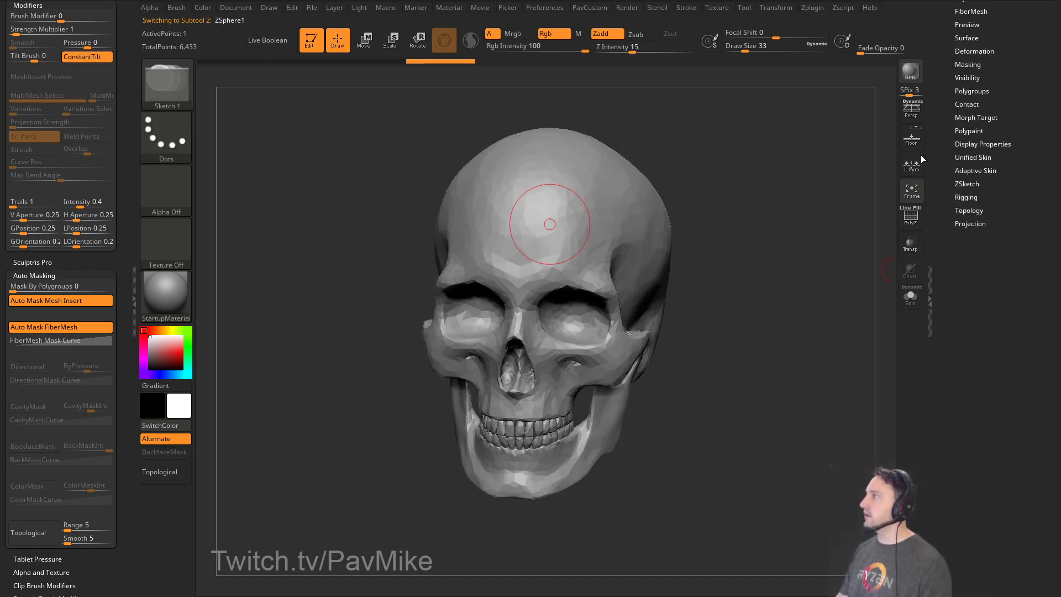
click(967, 177)
click(966, 190)
drag(780, 262, 715, 244)
key(s)
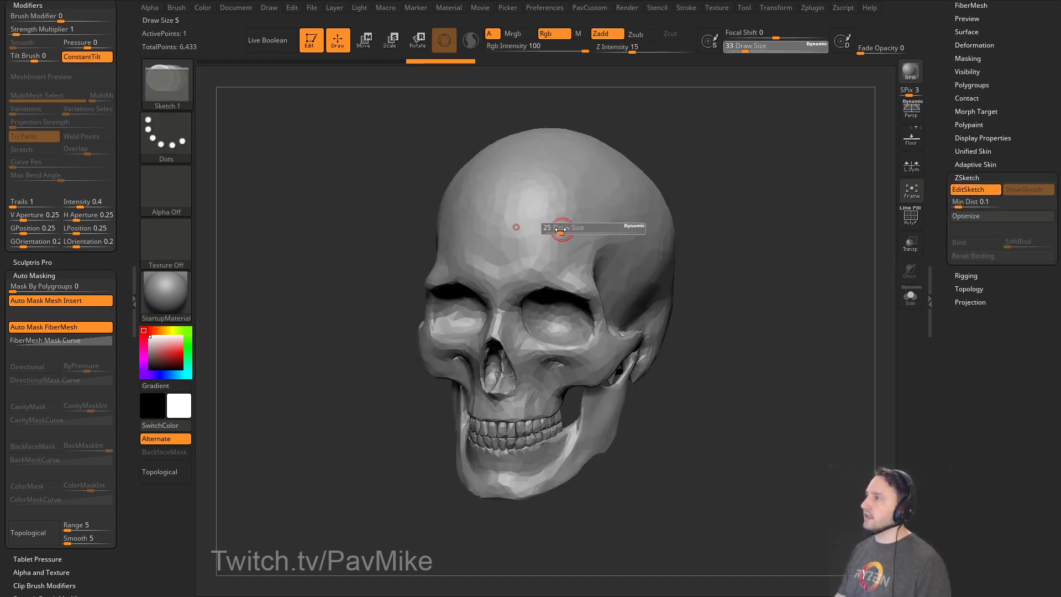
drag(562, 230, 559, 230)
drag(552, 220, 650, 239)
mouse_move(750, 234)
mouse_down()
mouse_move(692, 232)
mouse_move(708, 237)
mouse_up()
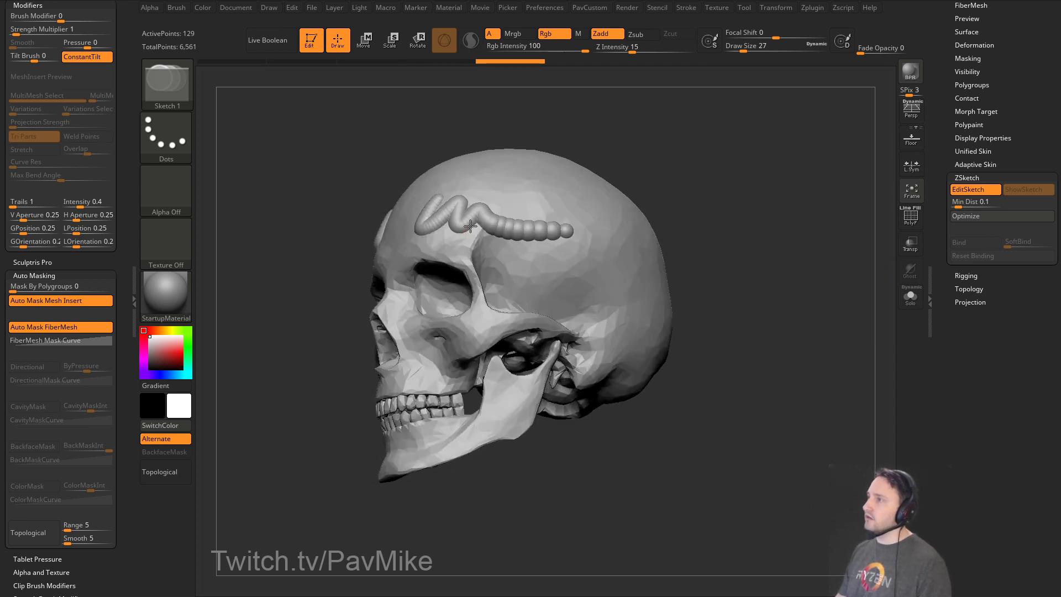
Sketch a strip from the forehead down to the eye socket and further strips around the socket's rim.
drag(470, 226, 479, 294)
mouse_move(699, 218)
mouse_down()
mouse_move(752, 224)
mouse_move(748, 243)
mouse_up()
mouse_move(523, 251)
mouse_down()
mouse_move(504, 303)
mouse_move(521, 336)
mouse_up()
drag(670, 280, 625, 278)
drag(481, 326, 557, 335)
Preview the sketched strips as a skinned mesh with its polygroups displayed, and return to sketch editing.
key(a)
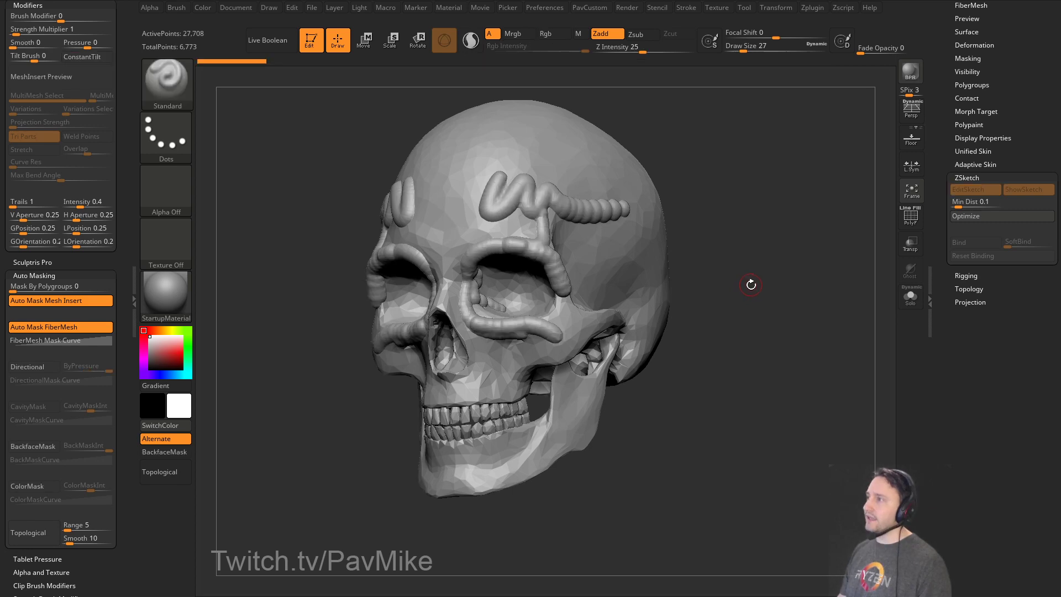
key(shift+f)
drag(877, 227, 834, 239)
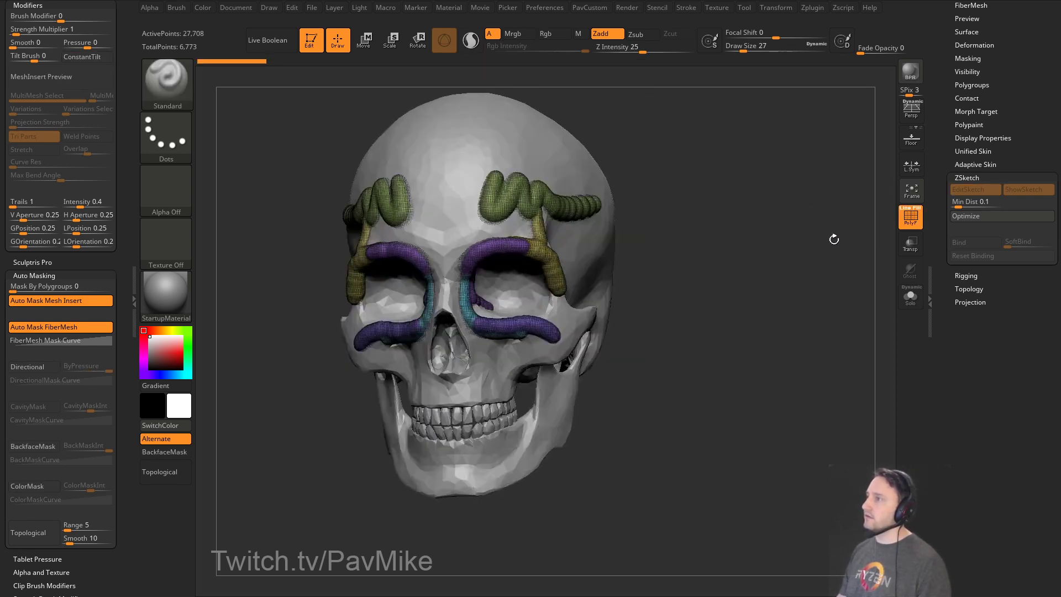
click(904, 227)
key(a)
Sketch a thin strip from beside the nose down to the teeth, and add a thicker cheek strip with the Armature brush.
mouse_move(734, 244)
mouse_down()
mouse_move(764, 244)
mouse_move(592, 315)
mouse_up()
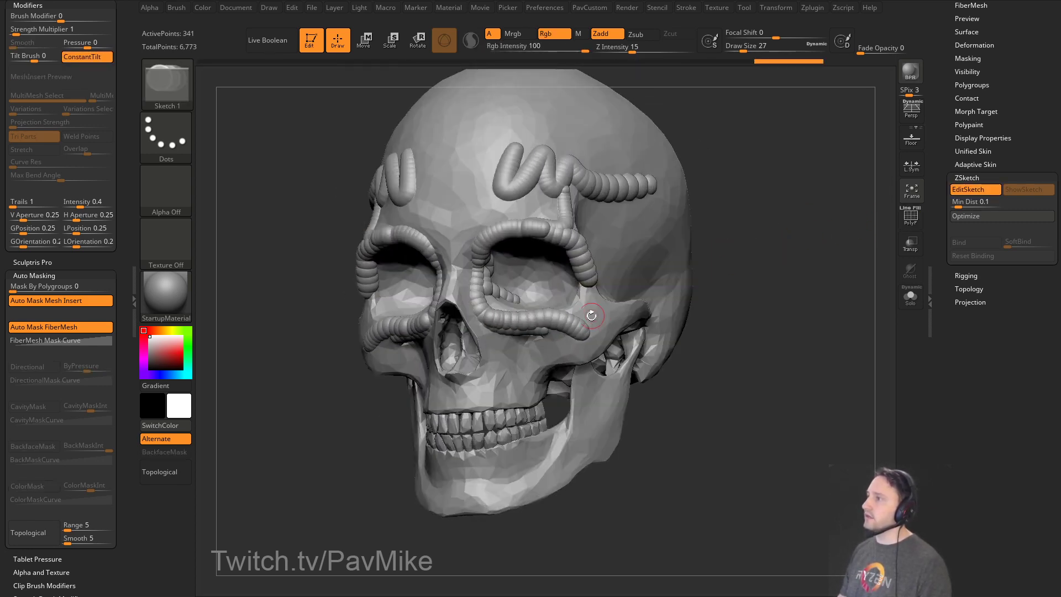
drag(532, 384, 251, 189)
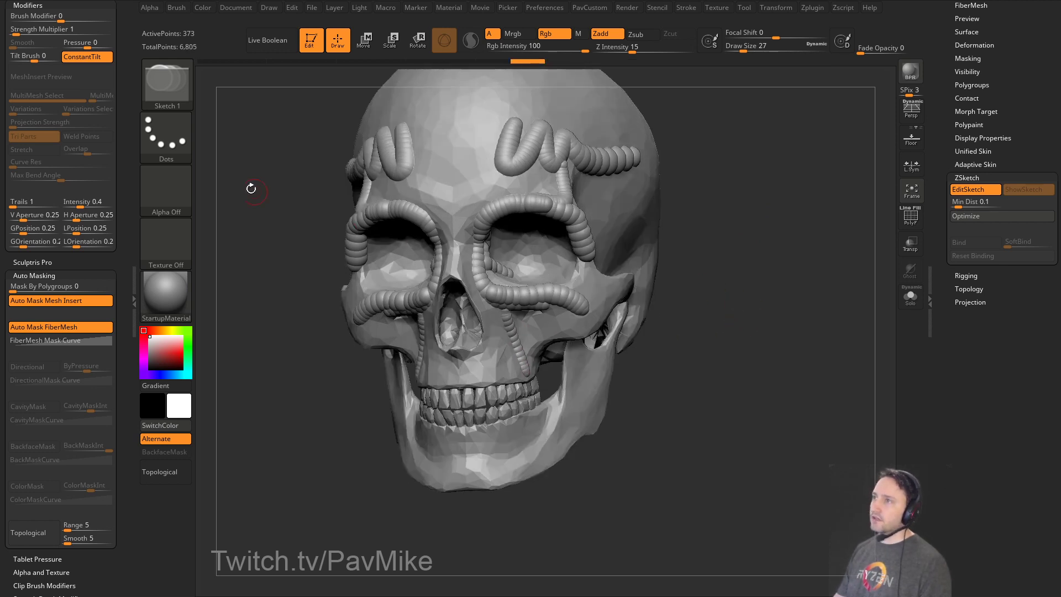
click(176, 91)
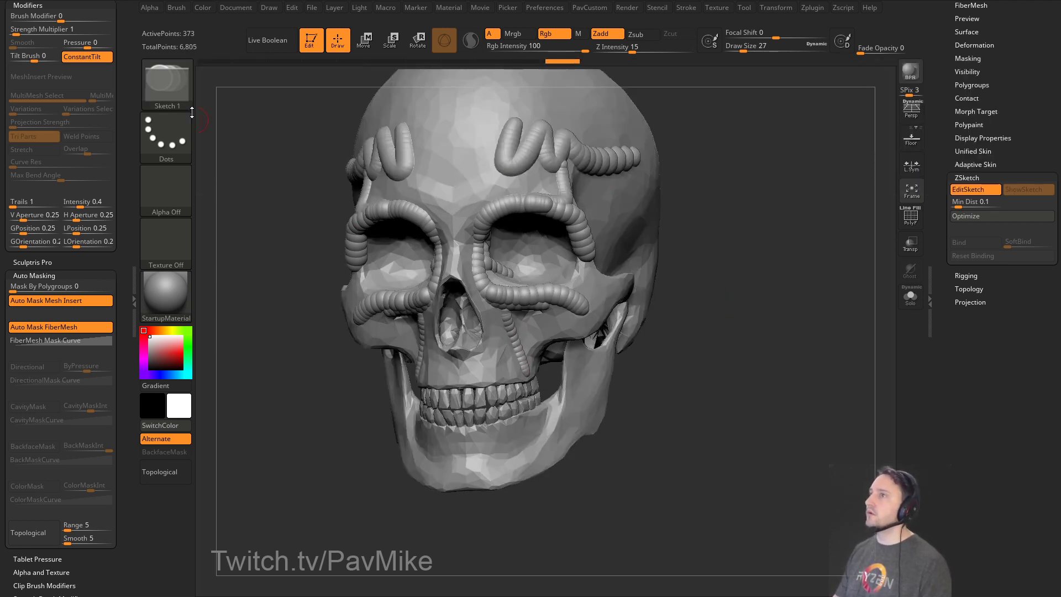
click(191, 108)
click(235, 141)
mouse_move(525, 234)
mouse_down()
mouse_move(620, 304)
mouse_move(676, 326)
mouse_up()
drag(546, 320, 591, 387)
mouse_move(665, 363)
mouse_down()
mouse_move(758, 362)
mouse_move(740, 358)
mouse_up()
key(ctrl+z)
mouse_move(640, 304)
mouse_down()
mouse_move(682, 380)
mouse_move(638, 312)
mouse_up()
Smooth the thick cheek strip beside the upper teeth.
shift+click(749, 363)
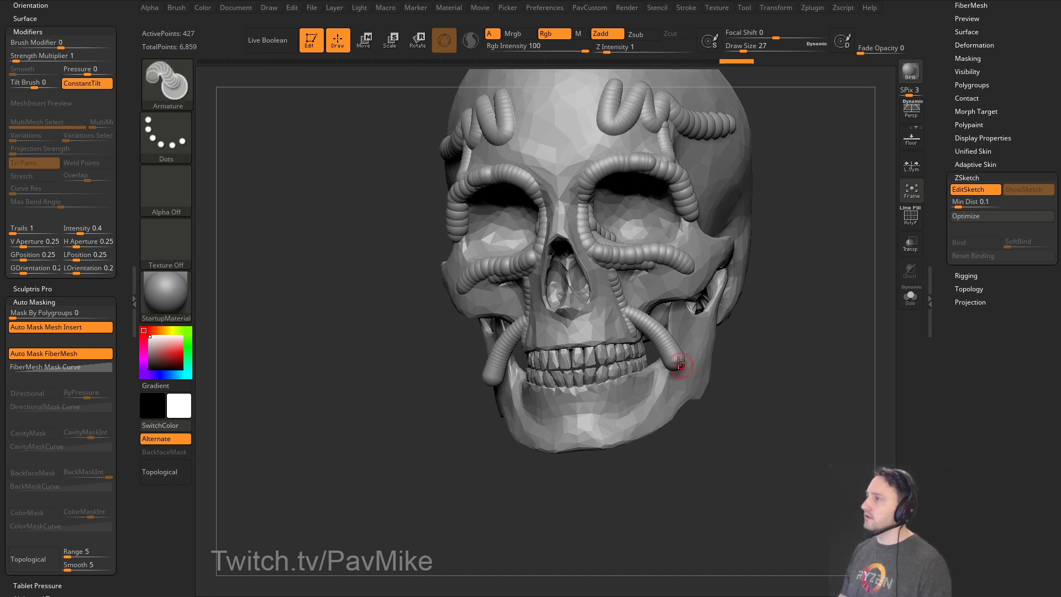
shift+drag(679, 363, 653, 328)
mouse_move(738, 341)
mouse_down()
mouse_move(683, 358)
mouse_move(710, 391)
mouse_move(695, 382)
mouse_up()
key(ctrl+z)
Reposition the lower end of the cheek strip at draw size 51, and smooth the strip into the thin one above.
key(w)
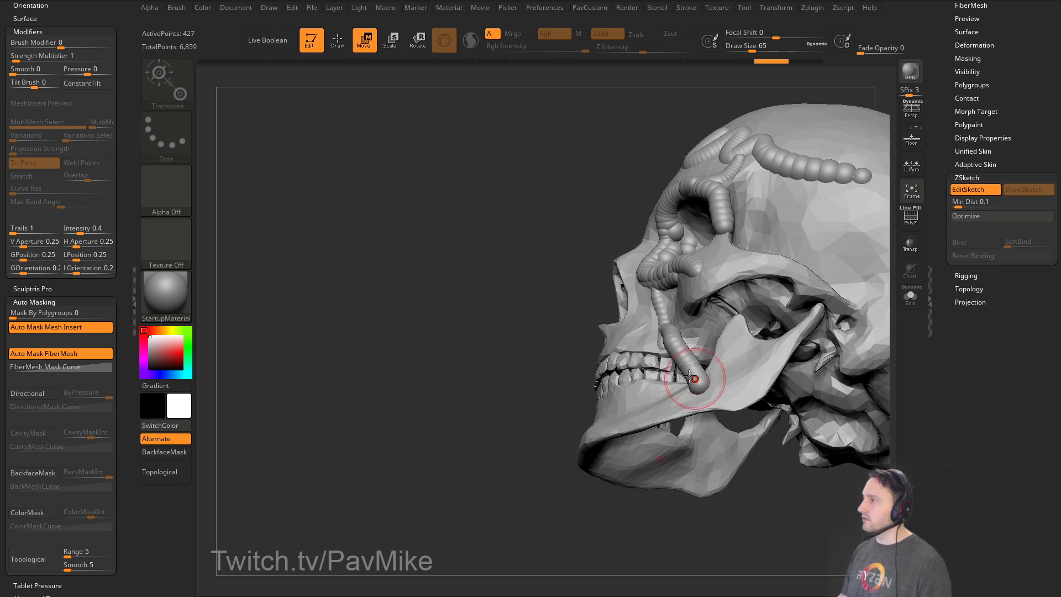
right_drag(695, 381, 710, 362)
key(s)
mouse_move(691, 366)
mouse_down()
mouse_move(658, 351)
mouse_move(672, 365)
mouse_move(649, 326)
mouse_up()
key(q)
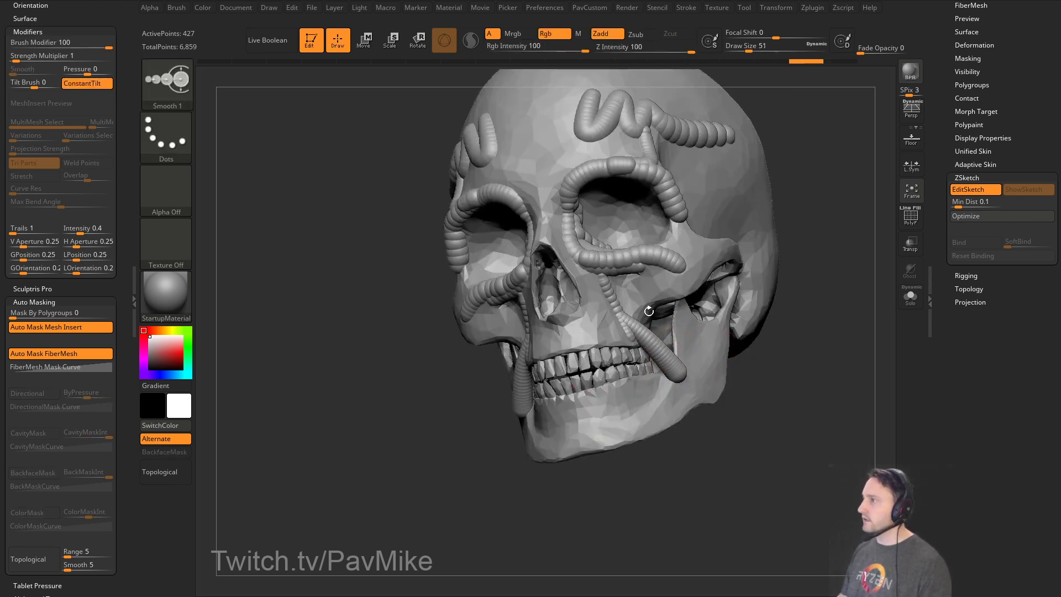
right_drag(807, 357, 744, 361)
drag(538, 326, 658, 304)
alt+drag(851, 261, 649, 271)
alt+drag(825, 278, 800, 262)
Load the ZSketch_FacialAnatomy sample head from the ZSketch folder of the tool library.
key(comma)
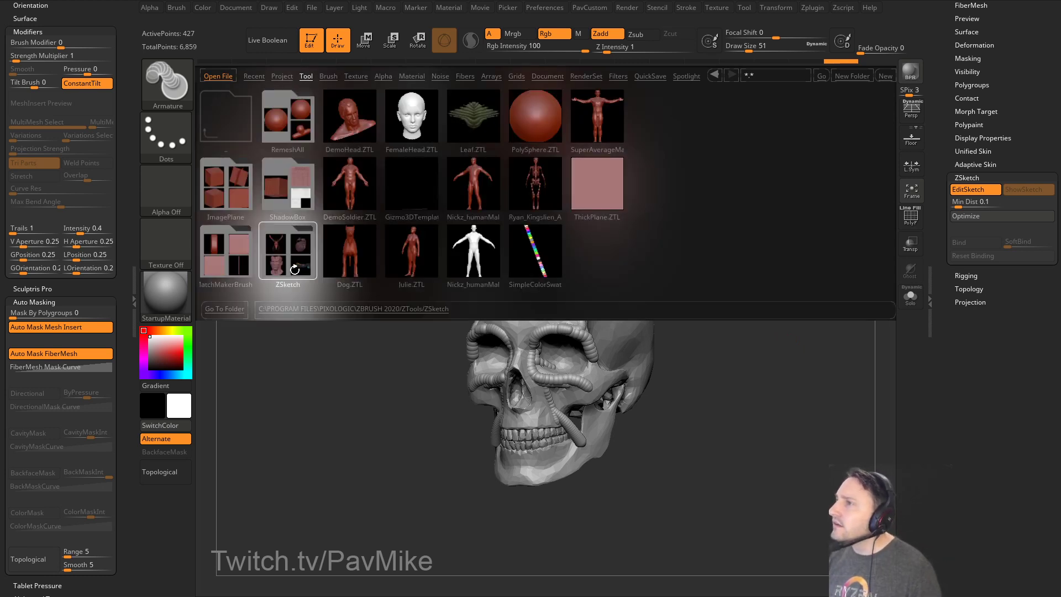
double_click(287, 251)
double_click(295, 116)
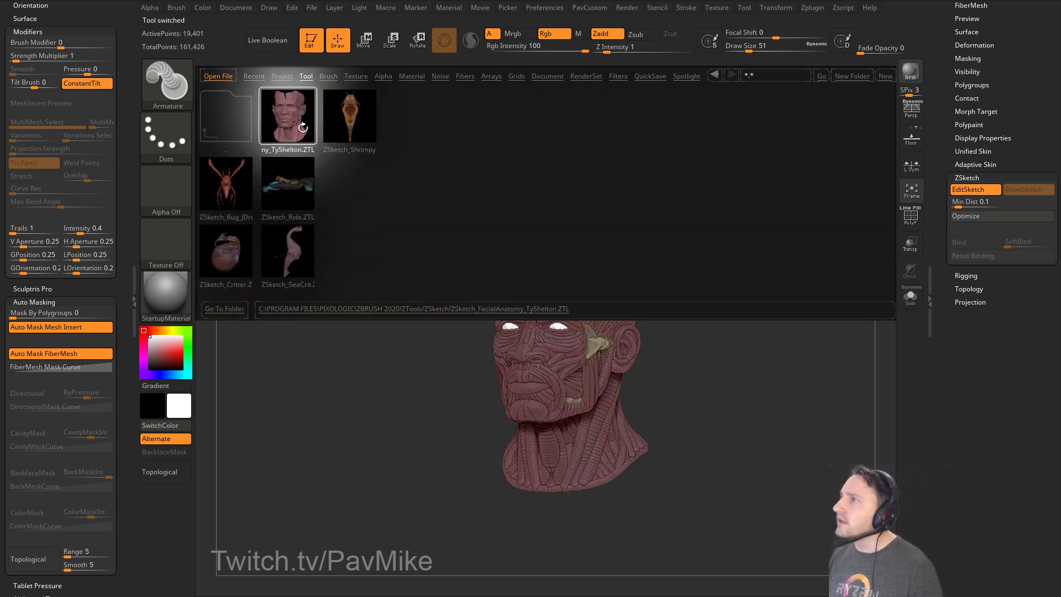
drag(654, 330, 757, 367)
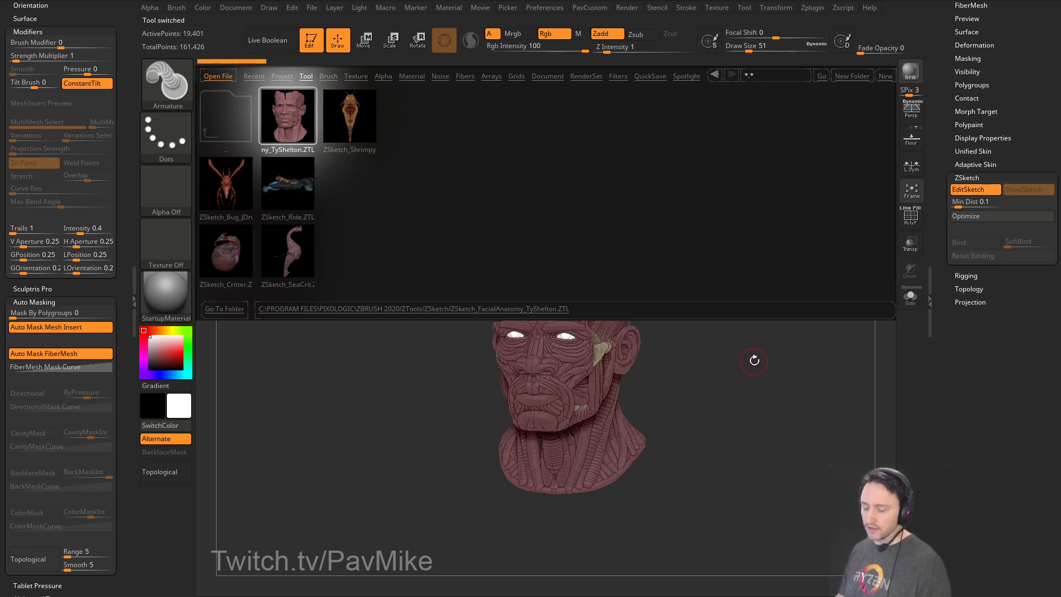
key(comma)
Apply the Sketch04 material to the facial anatomy head and turn off the muscle subtool's polypaint.
alt+drag(739, 277, 781, 289)
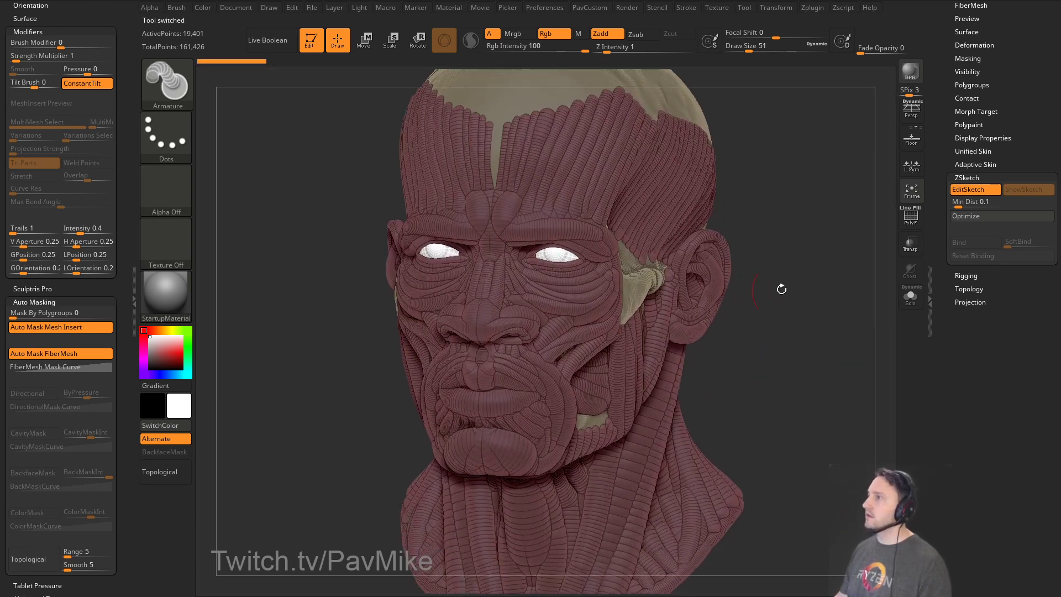
key(f)
click(175, 304)
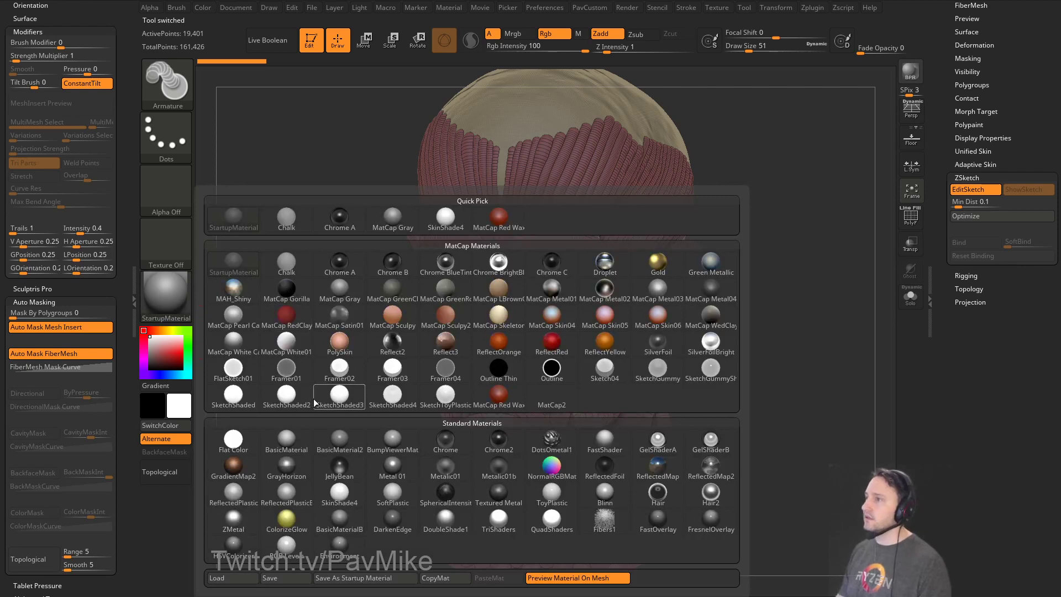
click(245, 371)
click(166, 294)
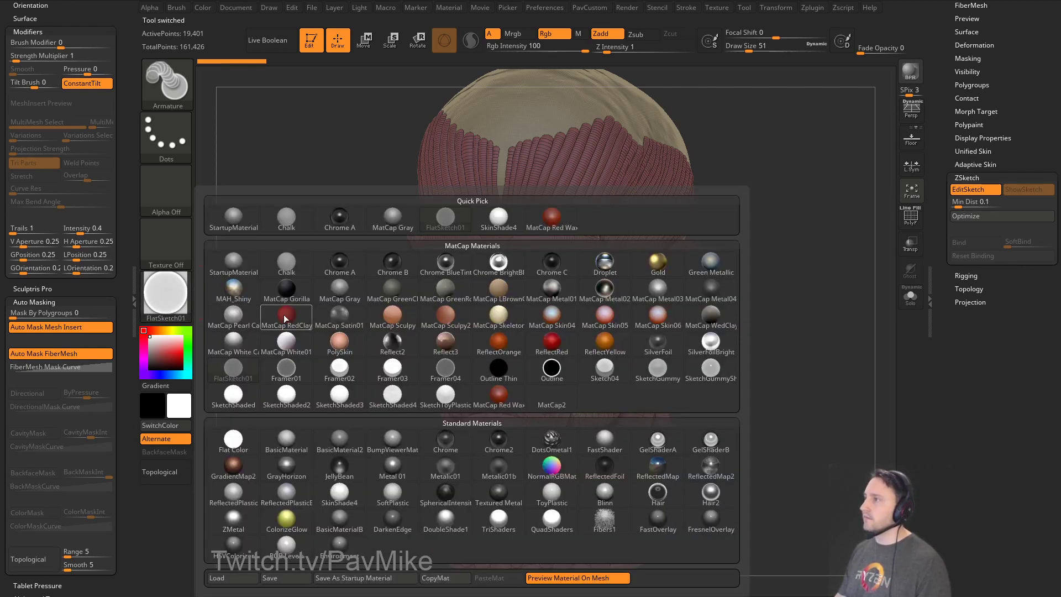
click(608, 369)
drag(942, 263, 937, 459)
click(1036, 321)
drag(773, 304, 775, 279)
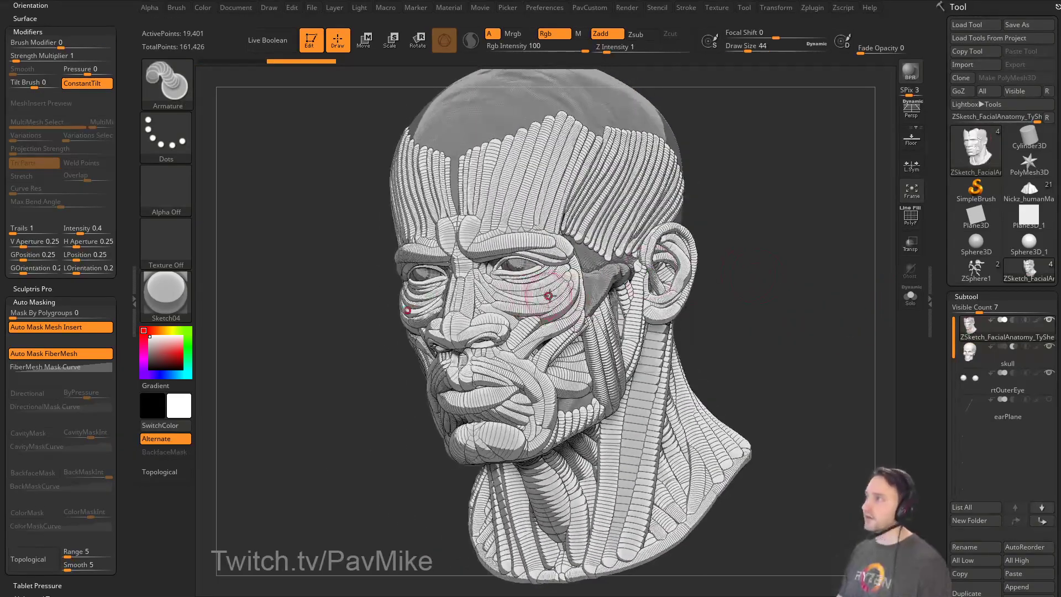
Delete the muscle strips around the eyes and display the polygroups of the remaining strips.
mouse_move(549, 296)
alt+mouse_down()
mouse_move(536, 315)
mouse_move(525, 301)
mouse_move(511, 310)
mouse_move(555, 271)
mouse_move(500, 276)
mouse_move(525, 263)
mouse_move(549, 271)
mouse_move(580, 321)
mouse_move(537, 388)
mouse_move(531, 437)
alt+mouse_up()
mouse_move(719, 309)
mouse_down()
mouse_move(857, 303)
mouse_move(814, 310)
mouse_move(869, 288)
mouse_up()
click(910, 217)
drag(788, 263, 716, 283)
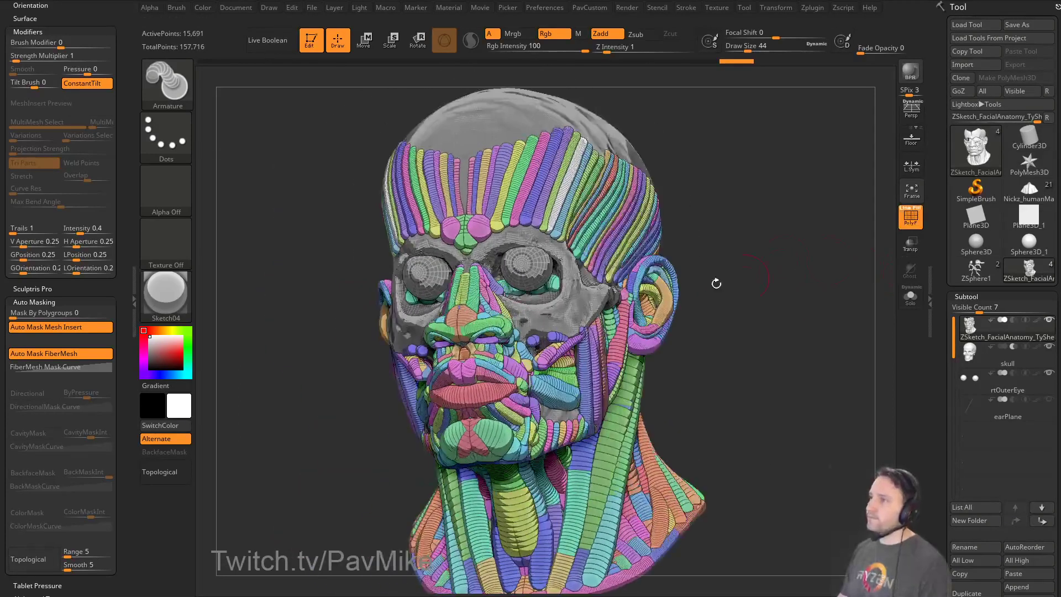
Switch the head to StartupMaterial and preview the muscle sketch as a skinned mesh.
click(157, 298)
click(229, 225)
drag(793, 280, 870, 299)
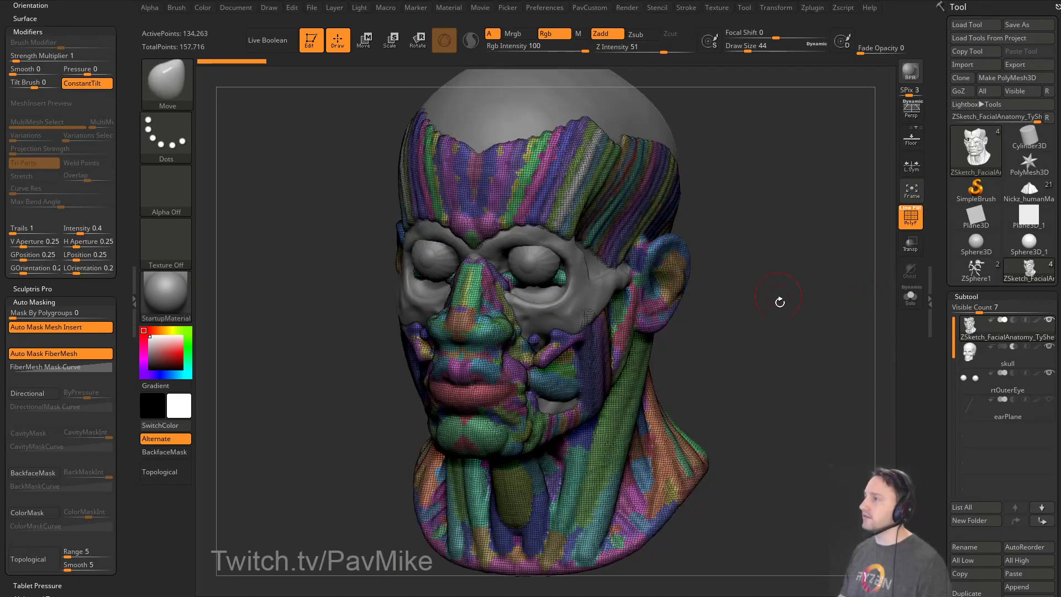
drag(779, 301, 841, 326)
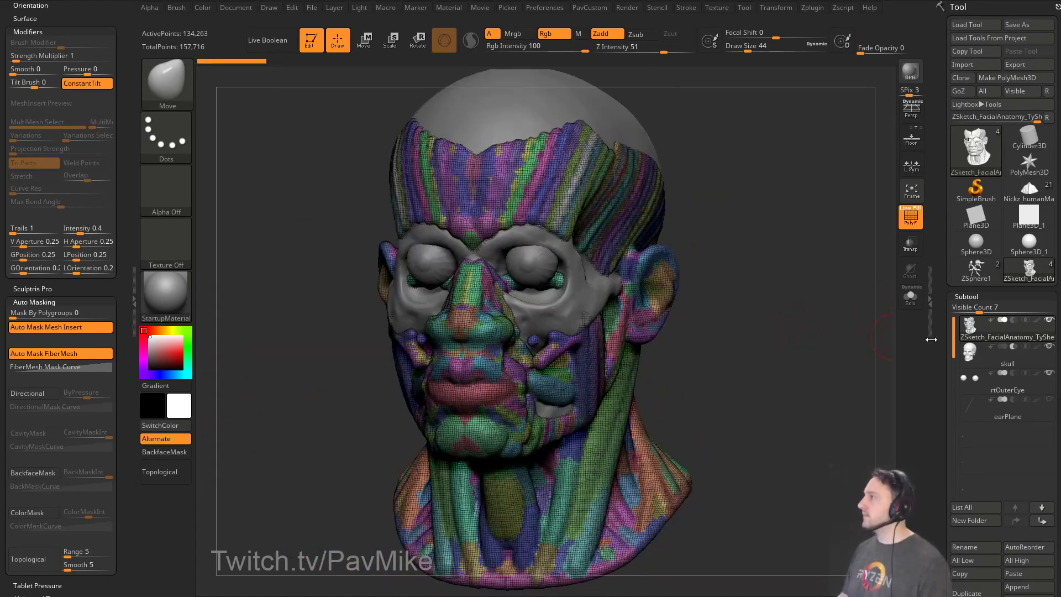
Delete all subtools of the facial anatomy head, and remove the sketched skull tool as well.
drag(937, 346, 936, 273)
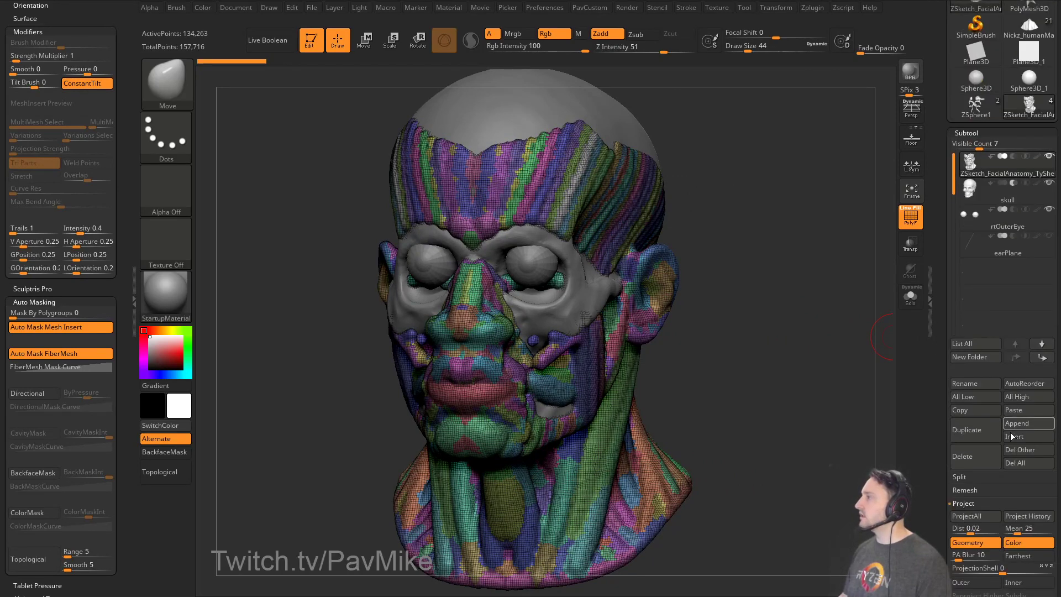
click(1022, 463)
click(976, 105)
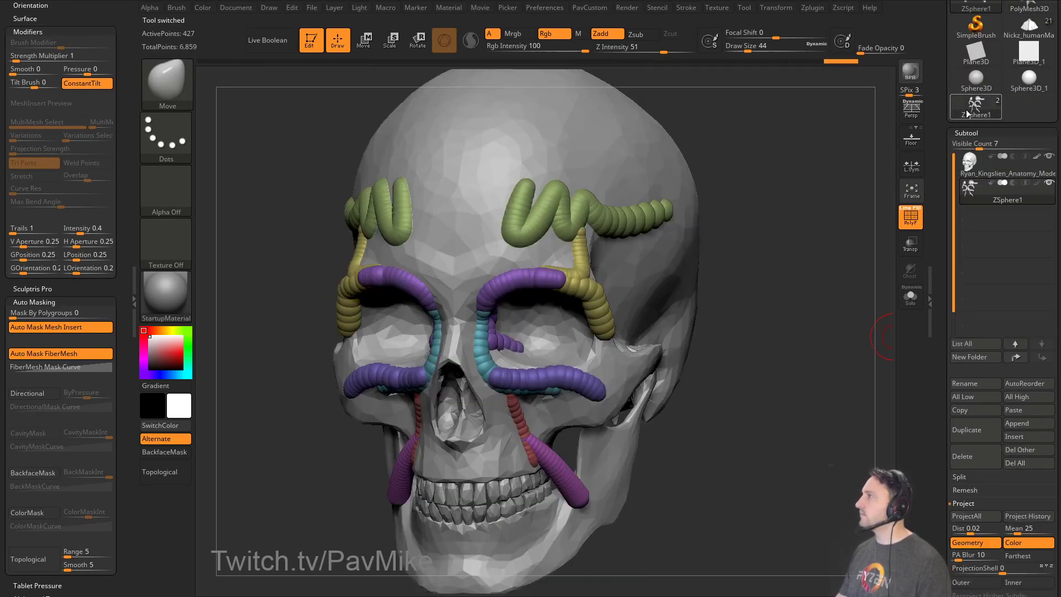
click(994, 505)
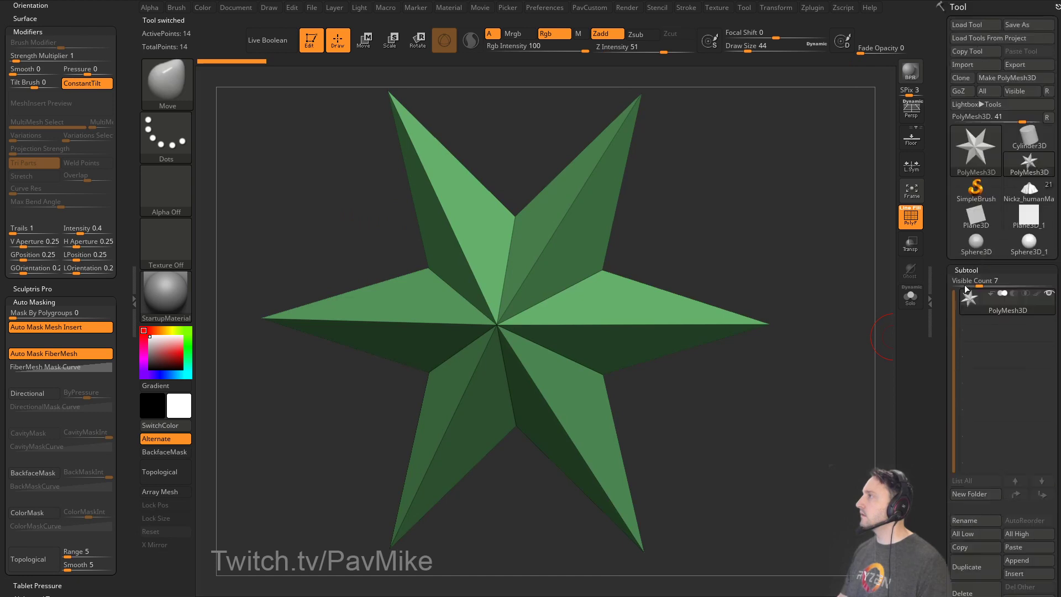
Switch to the caped Nickz_humanMale character tool, turn off its polyframe display and examine the cape.
click(1014, 187)
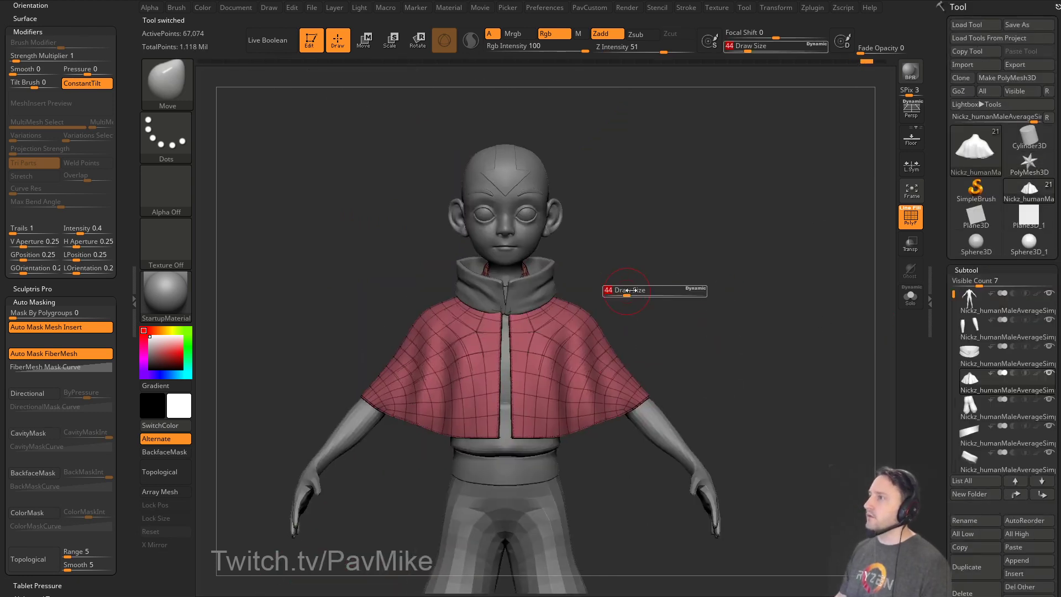
click(909, 222)
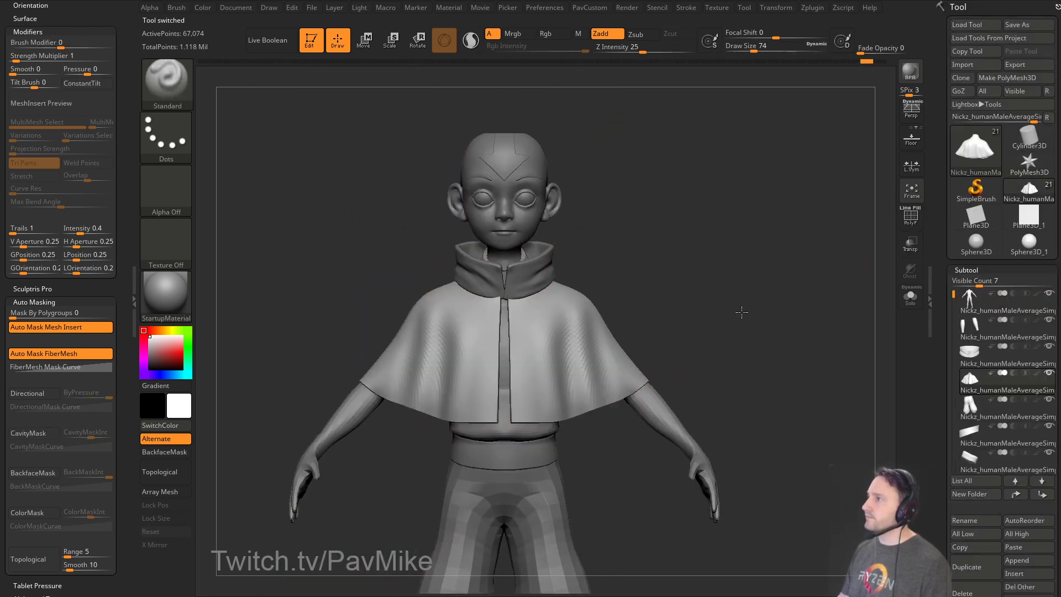
mouse_move(691, 326)
alt+mouse_down()
mouse_move(677, 276)
mouse_move(731, 285)
alt+mouse_up()
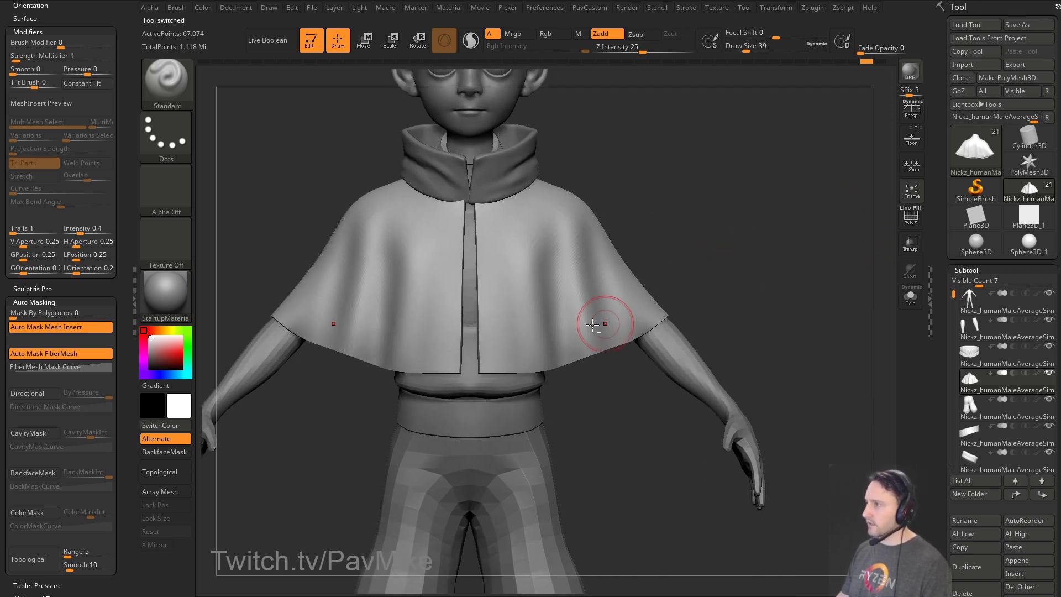
drag(671, 221, 647, 224)
mouse_move(647, 224)
alt+mouse_down()
mouse_move(655, 313)
mouse_move(702, 309)
alt+mouse_up()
Load the MagicFolds_Soft brush from the cloth brushes in the brush library.
key(comma)
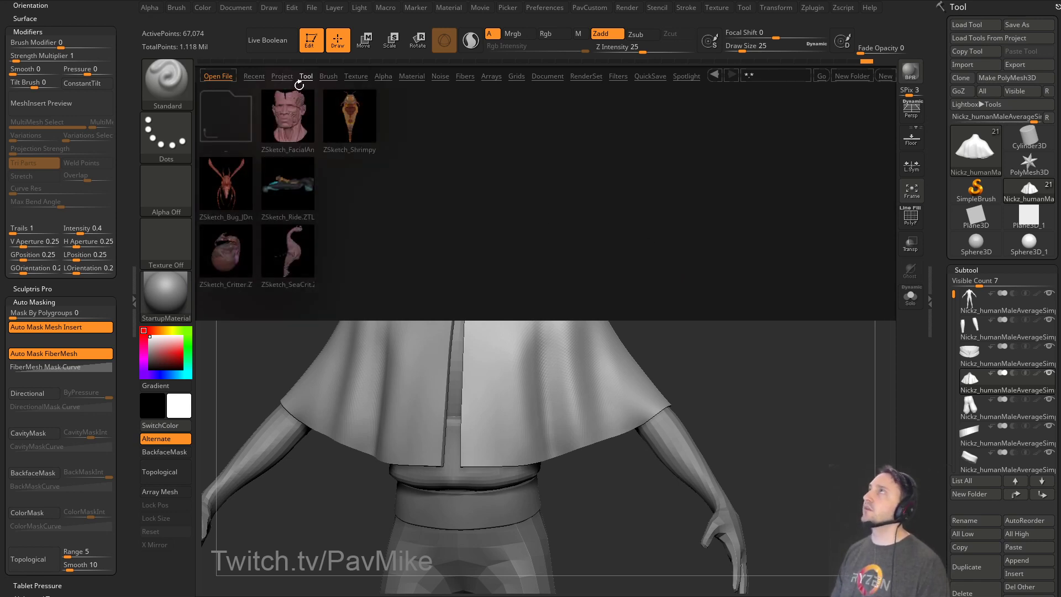
click(330, 78)
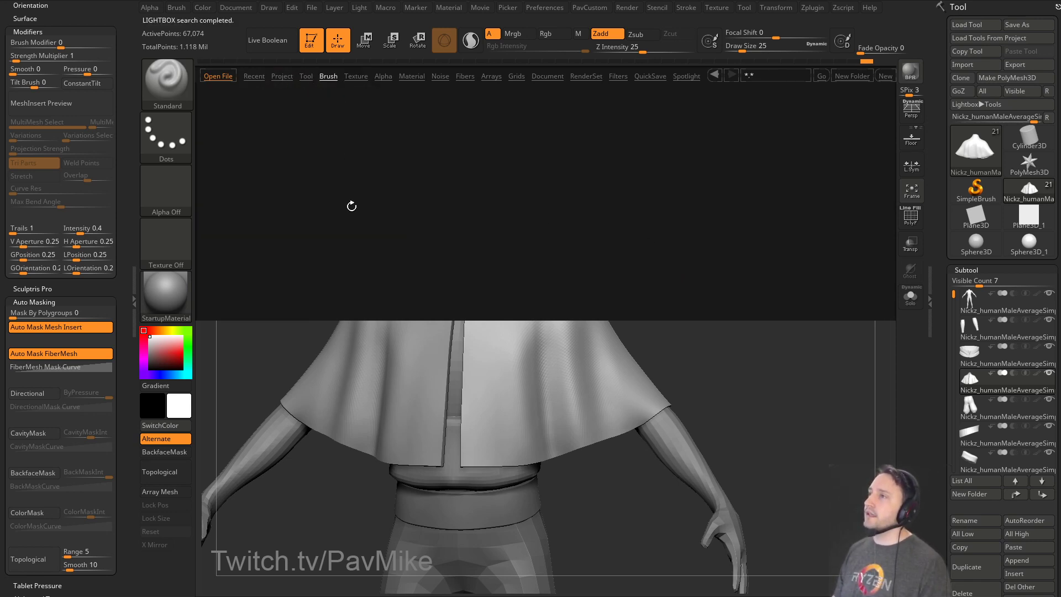
double_click(285, 119)
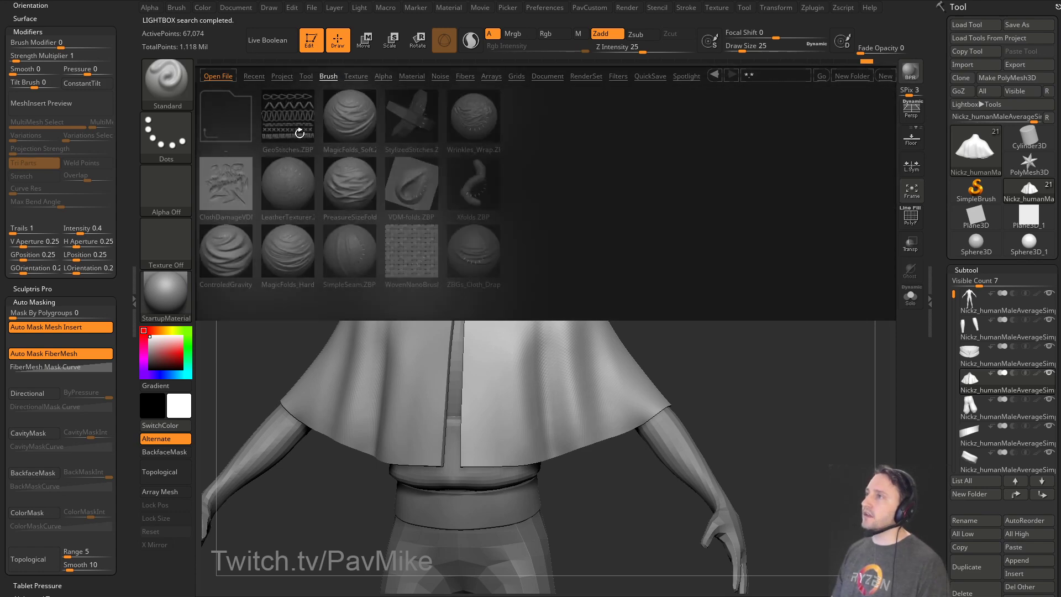
double_click(350, 117)
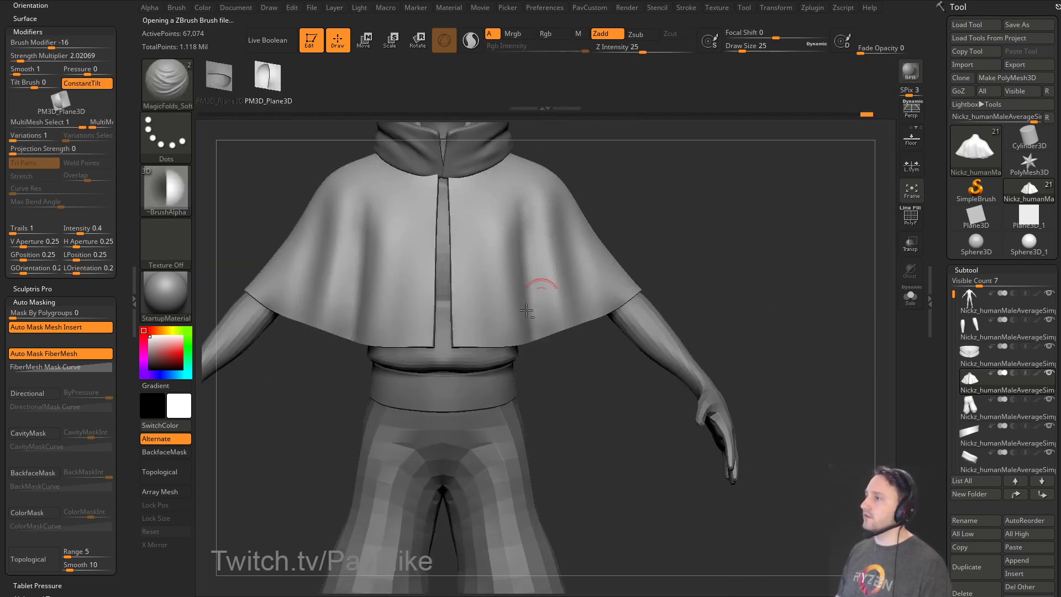
Make the character's baggy trousers the active subtool.
alt+click(510, 430)
alt+drag(592, 433, 644, 357)
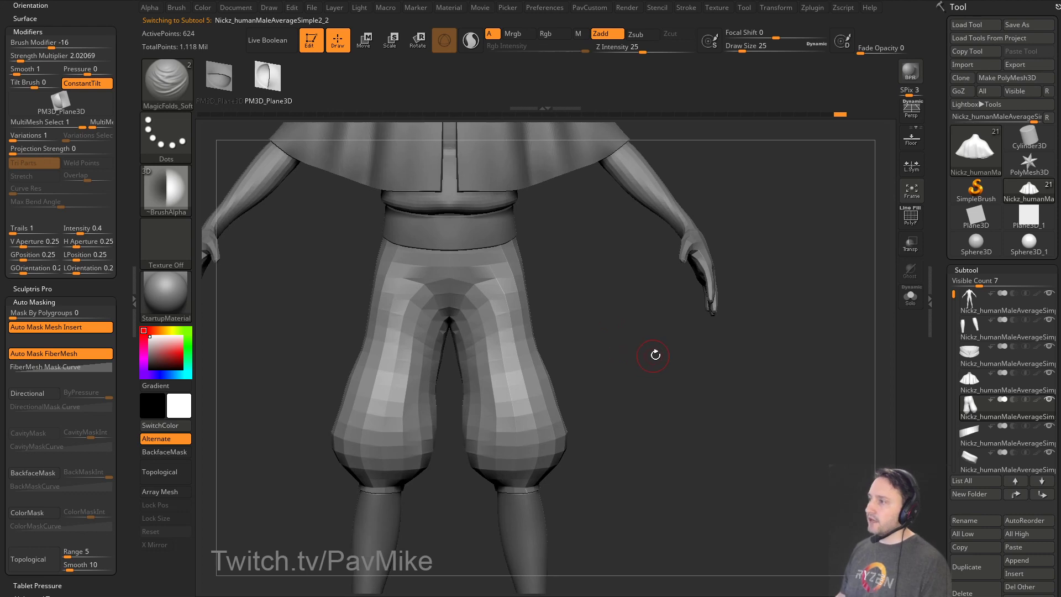
key(space)
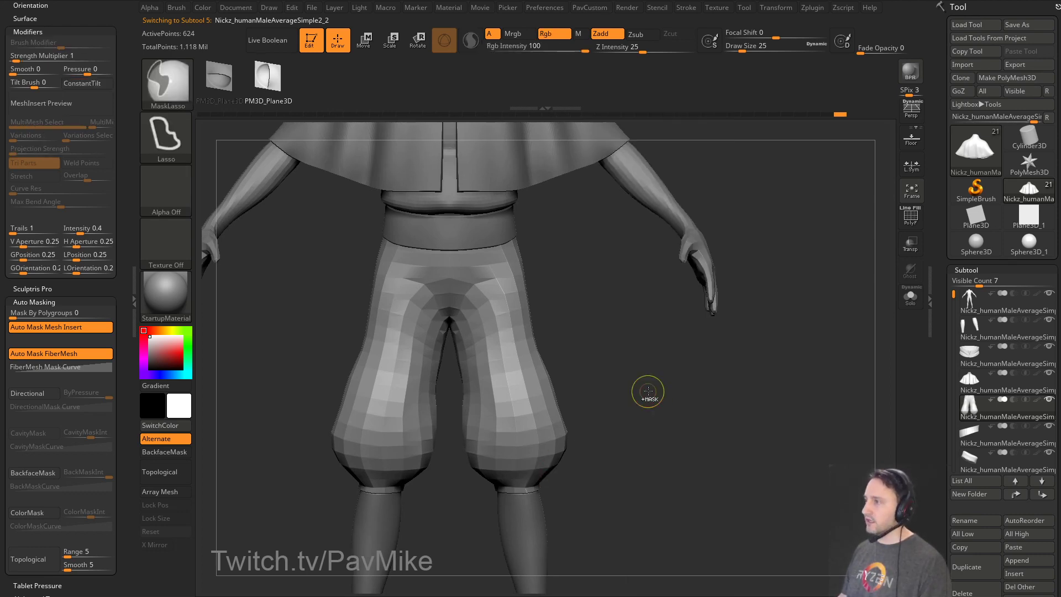
Subdivide the trousers once, and examine their isolated wireframe and leg ends at the lowest level with the ZModeler brush.
key(ctrl+d)
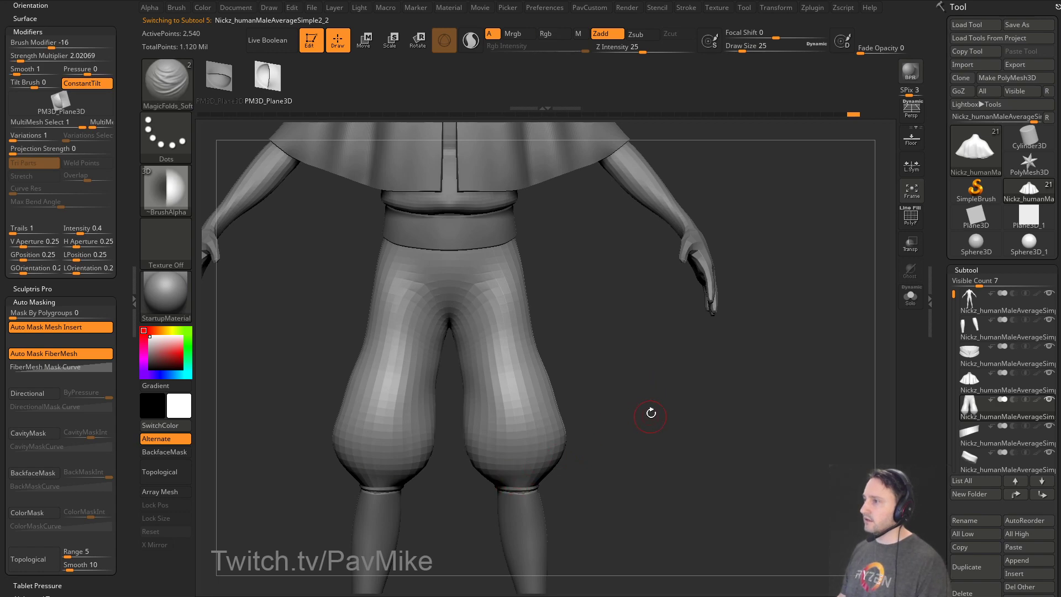
alt+drag(651, 412, 712, 372)
key(shift+d)
key(shift+f)
click(910, 296)
drag(793, 324, 811, 390)
key(b)
key(z)
key(m)
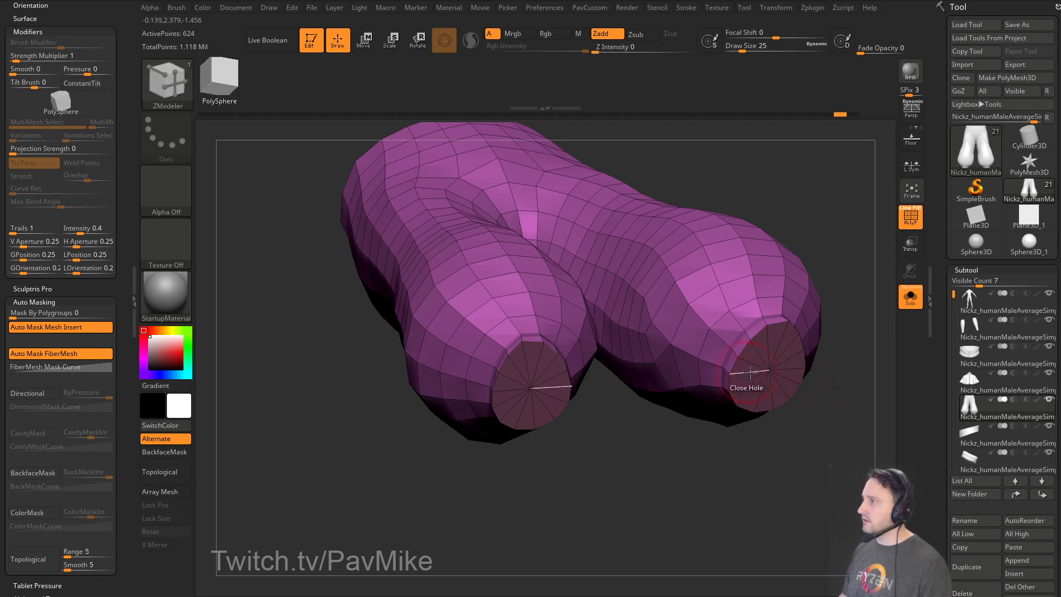
key(2)
click(869, 455)
drag(787, 462, 808, 405)
Bring the trousers back to the second subdivision level and show the whole character again without polyframe.
key(ctrl+d)
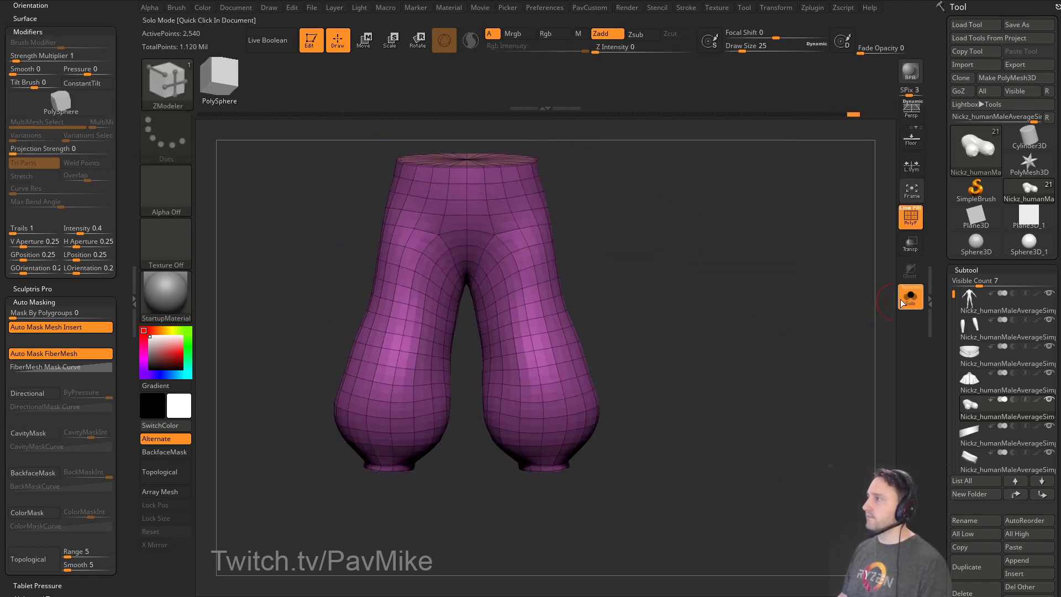
key(shift+f)
click(910, 296)
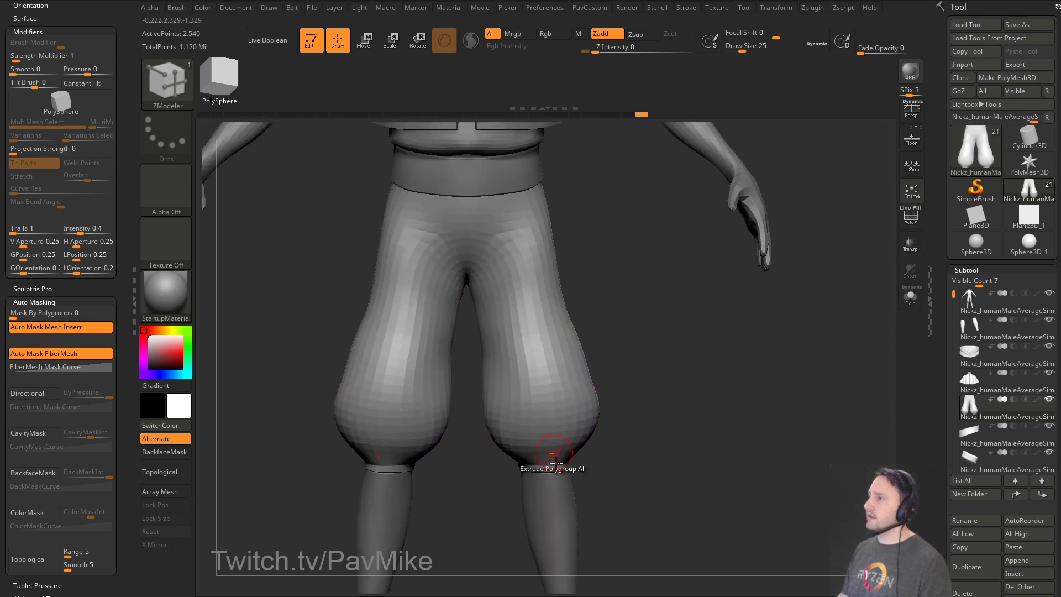
drag(660, 439, 677, 420)
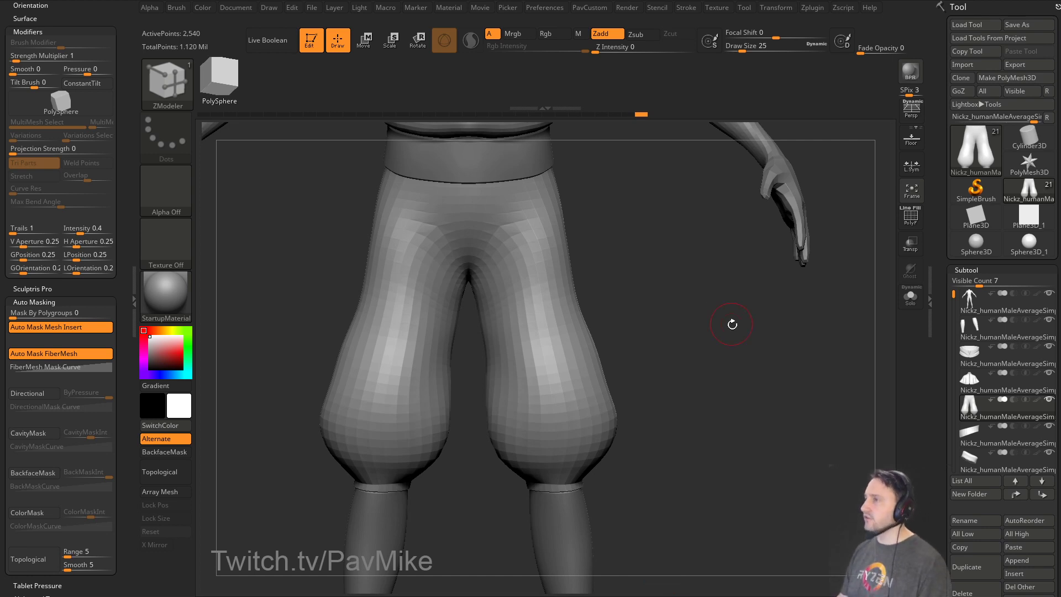
Switch to the Clay brush and enlarge its draw size to 154.
shift+drag(732, 324, 670, 331)
key(s)
drag(535, 277, 549, 276)
alt+drag(615, 244, 633, 285)
key(s)
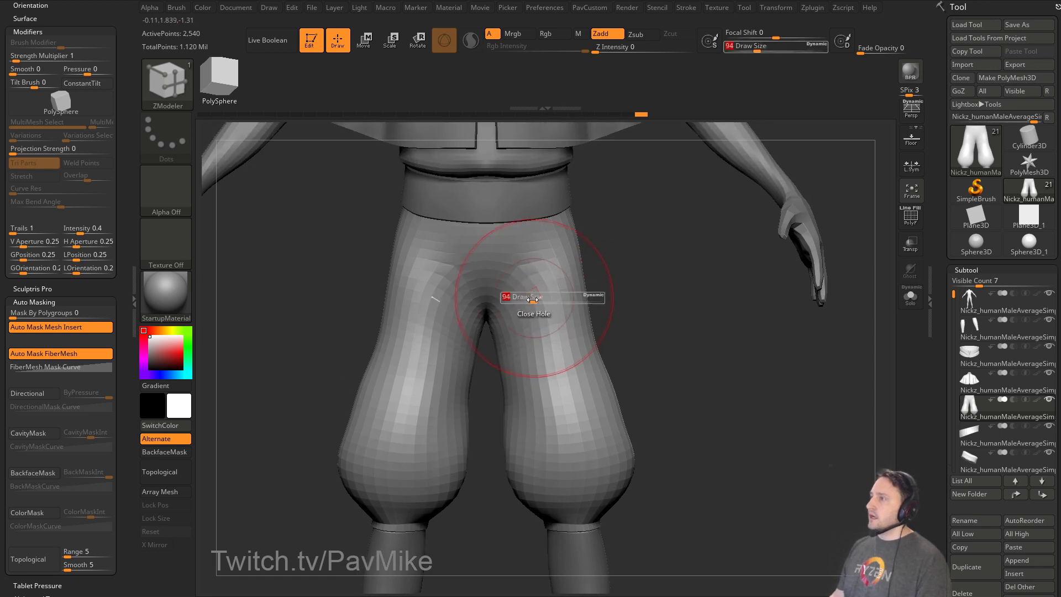
key(b)
key(c)
key(l)
mouse_move(630, 239)
alt+mouse_down()
mouse_move(639, 267)
mouse_move(531, 265)
alt+mouse_up()
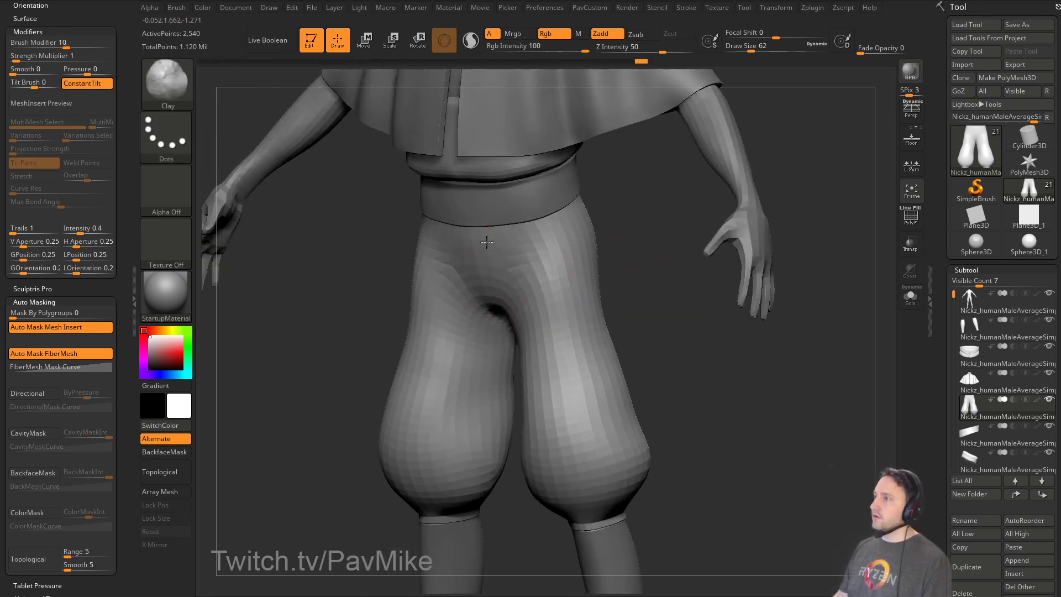
drag(677, 359, 547, 332)
key(s)
drag(532, 312, 546, 312)
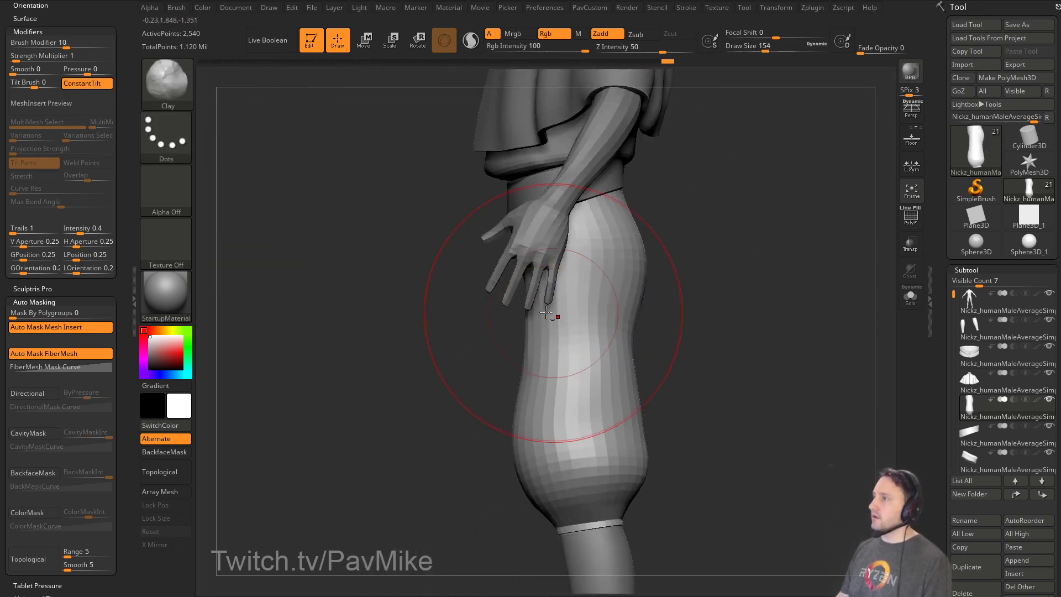
Adjust the trousers' side profile around the thigh with the Move brush at a draw size of about 74.
key(b)
key(m)
key(v)
mouse_move(546, 312)
right_down()
mouse_move(653, 339)
mouse_move(599, 348)
right_up()
key(s)
drag(590, 348, 572, 348)
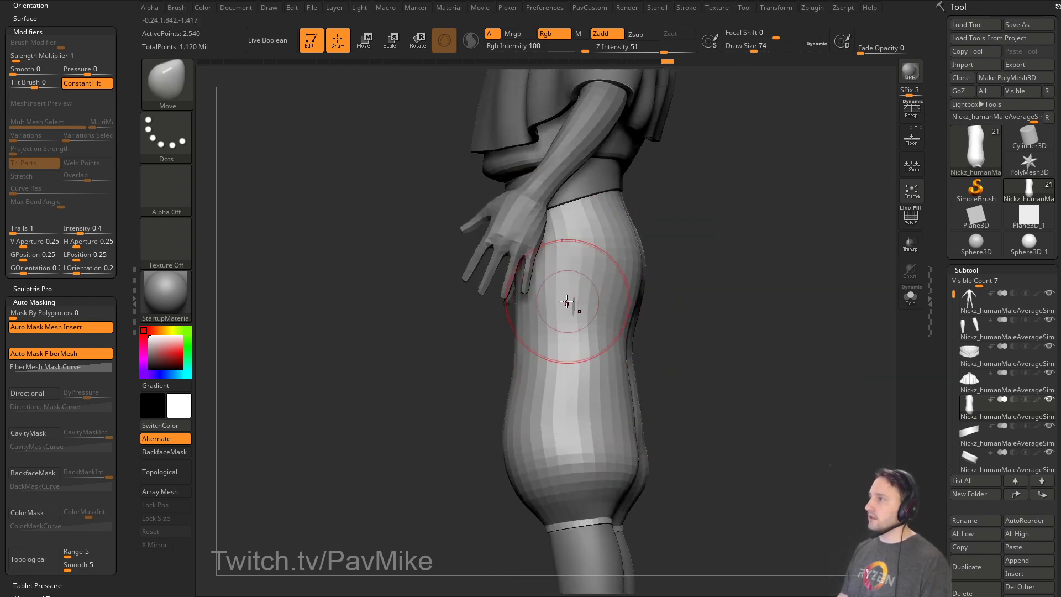
right_drag(701, 331, 647, 340)
key(s)
drag(649, 346, 646, 345)
Reshape the outer thighs and knees of the trousers from behind and in front, reducing the Move brush to about 49.
shift+right_drag(644, 334, 604, 325)
drag(603, 332, 592, 339)
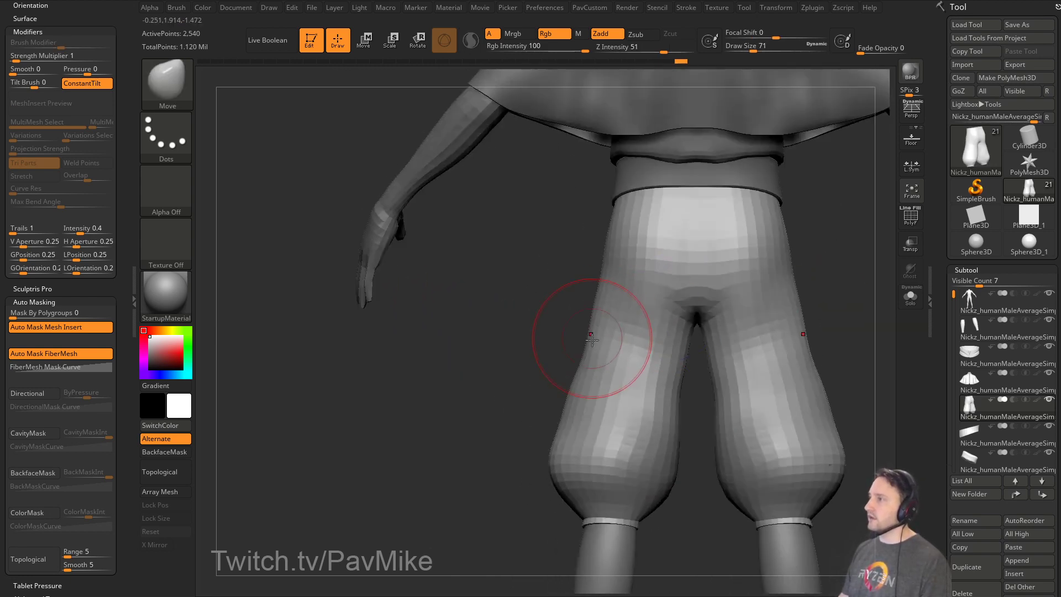
shift+right_drag(523, 386, 627, 405)
key(s)
drag(628, 405, 619, 405)
shift+right_drag(641, 391, 691, 398)
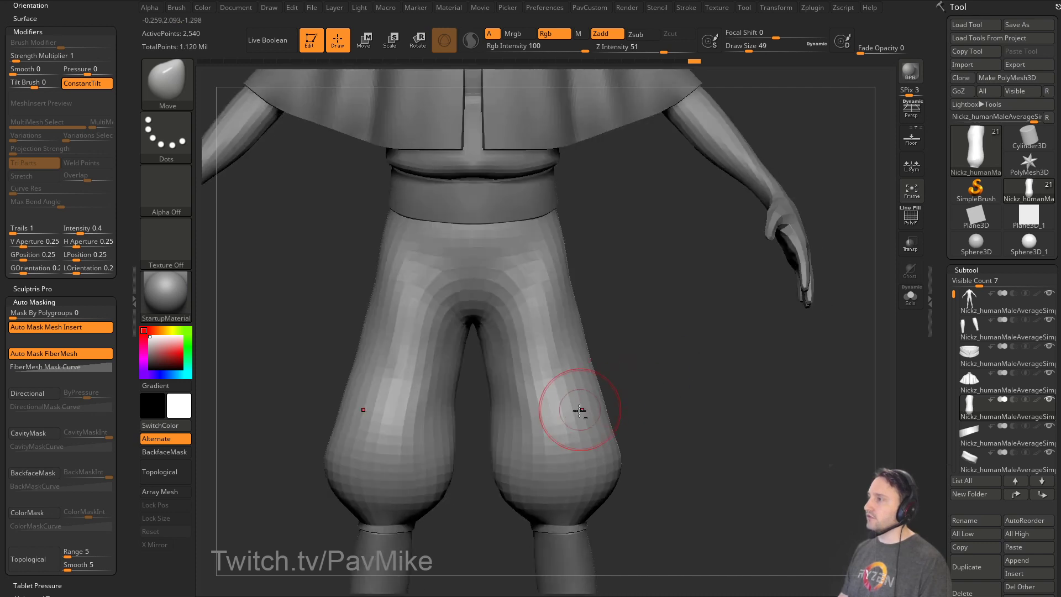
key(s)
drag(580, 410, 564, 411)
Switch to the Standard brush and subdivide the trousers once more.
key(b)
key(s)
key(t)
key(ctrl+d)
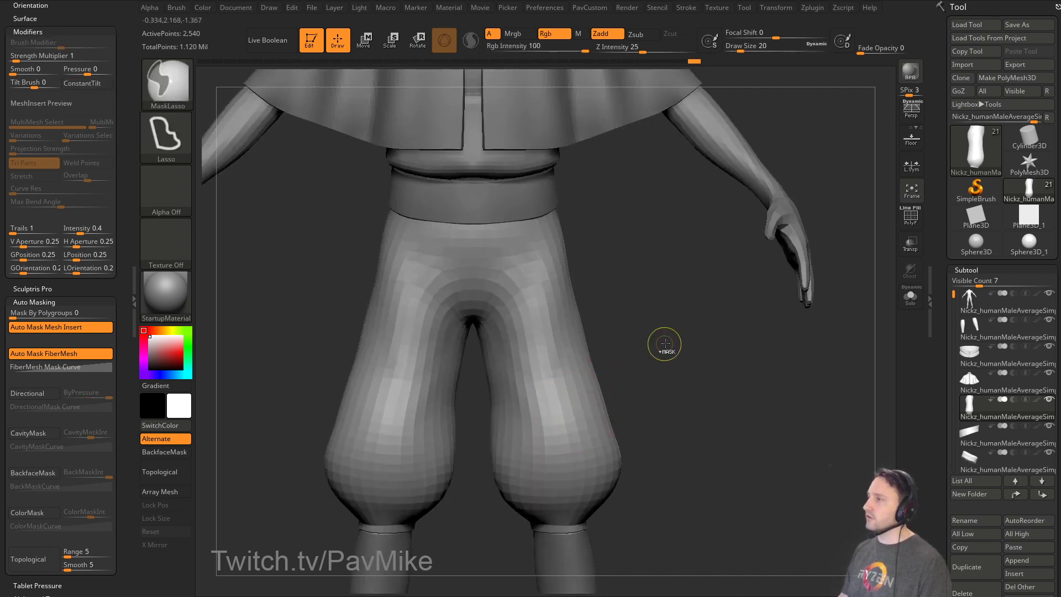
ctrl+right_drag(663, 344, 708, 338)
alt+right_drag(716, 381, 722, 350)
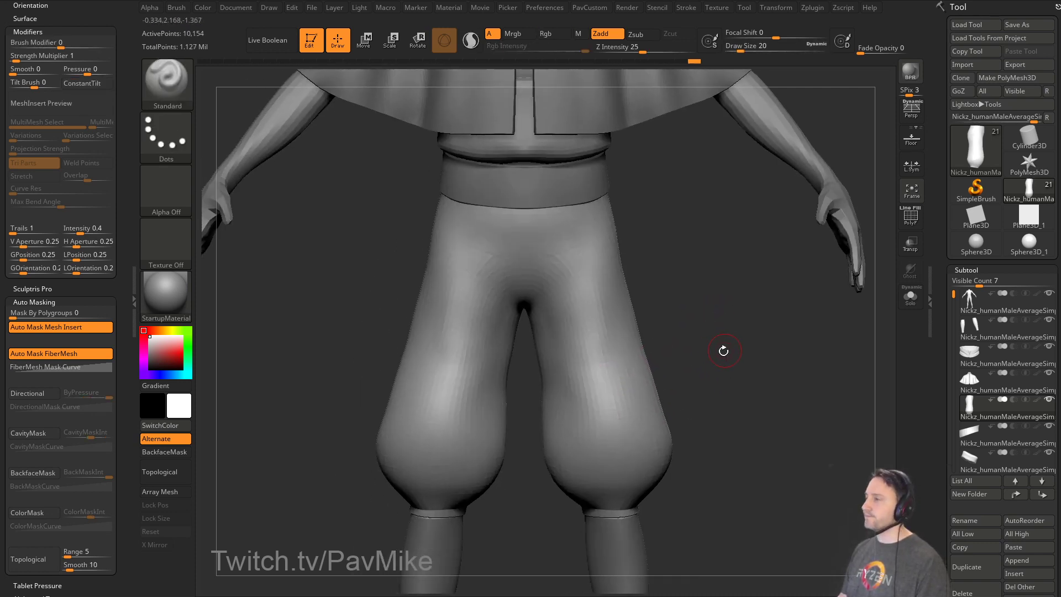
Smooth the inner legs of the trousers with a draw size of 46.
key(s)
drag(717, 351, 724, 352)
mouse_move(597, 381)
shift+mouse_down()
mouse_move(585, 400)
mouse_move(580, 389)
shift+mouse_up()
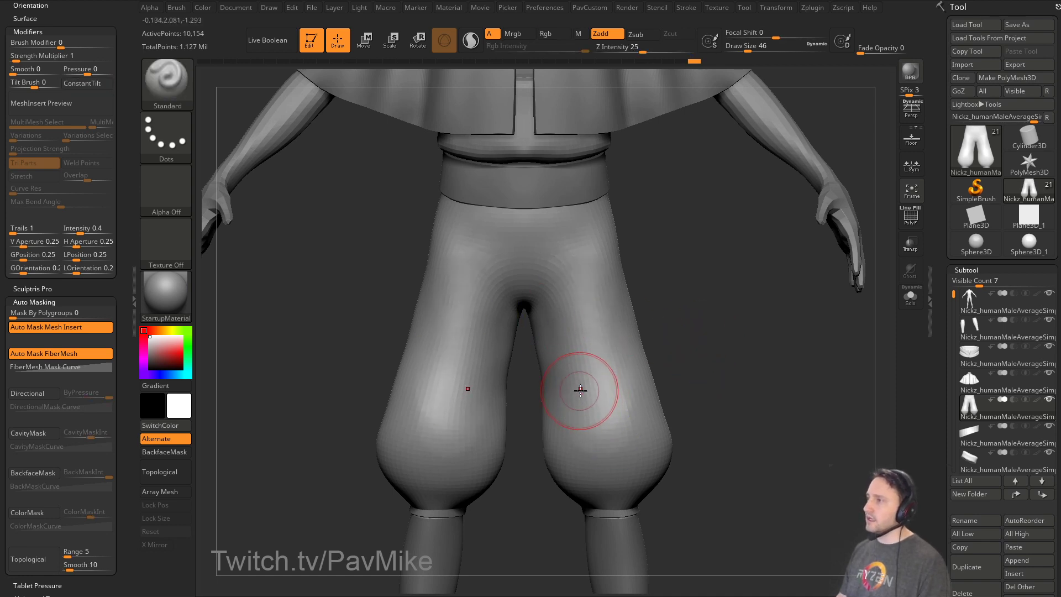
Try Standard brush strokes down the inner legs of the trousers, ending with a draw size of 35.
mouse_move(572, 340)
mouse_down()
mouse_move(575, 423)
mouse_move(568, 362)
mouse_move(584, 387)
mouse_up()
key(ctrl+z)
key(s)
drag(571, 340, 582, 407)
key(ctrl+z)
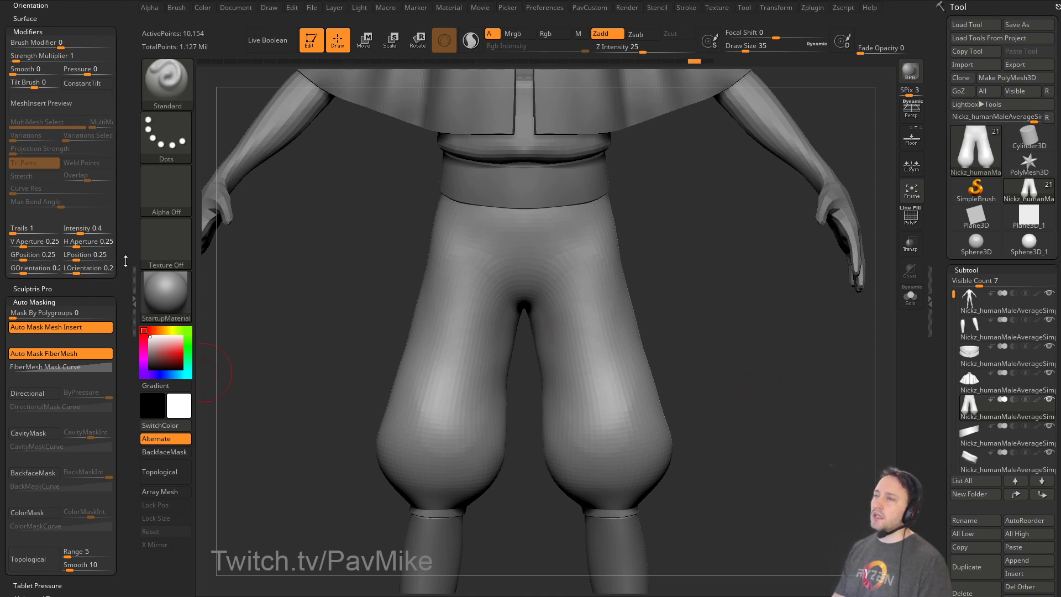
Collapse the open brush settings, expand the depth settings and set Gravity Strength to 70.
scroll(72, 256, up, 10)
click(41, 241)
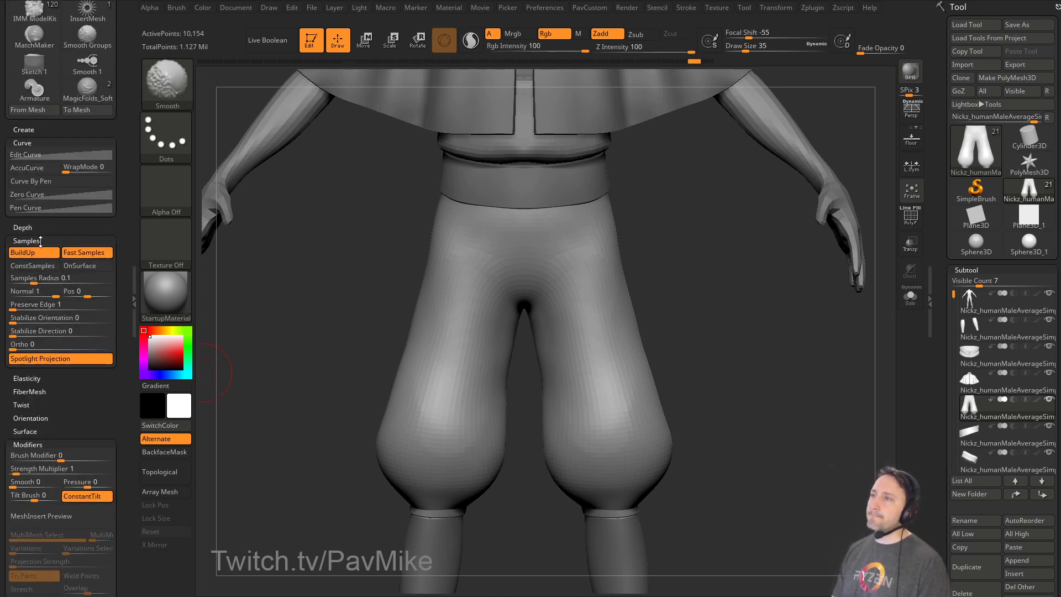
click(42, 241)
click(48, 319)
click(35, 345)
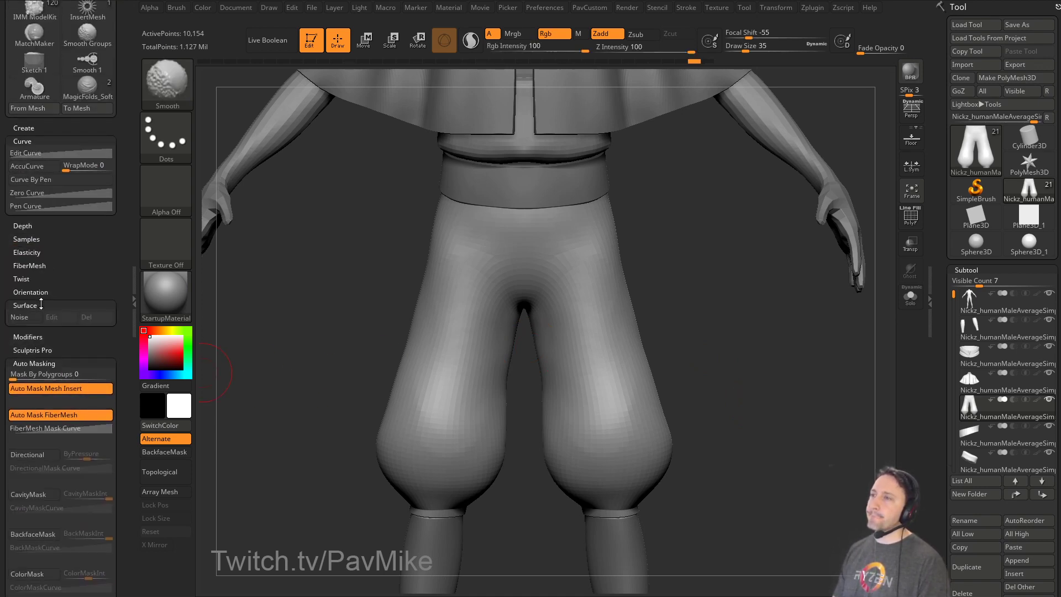
click(36, 345)
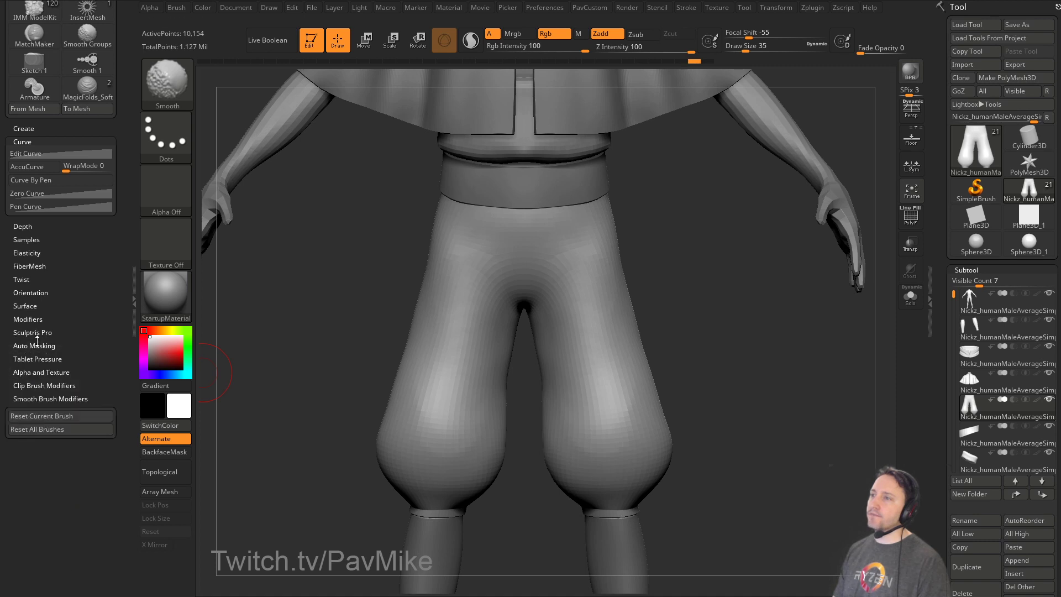
click(24, 226)
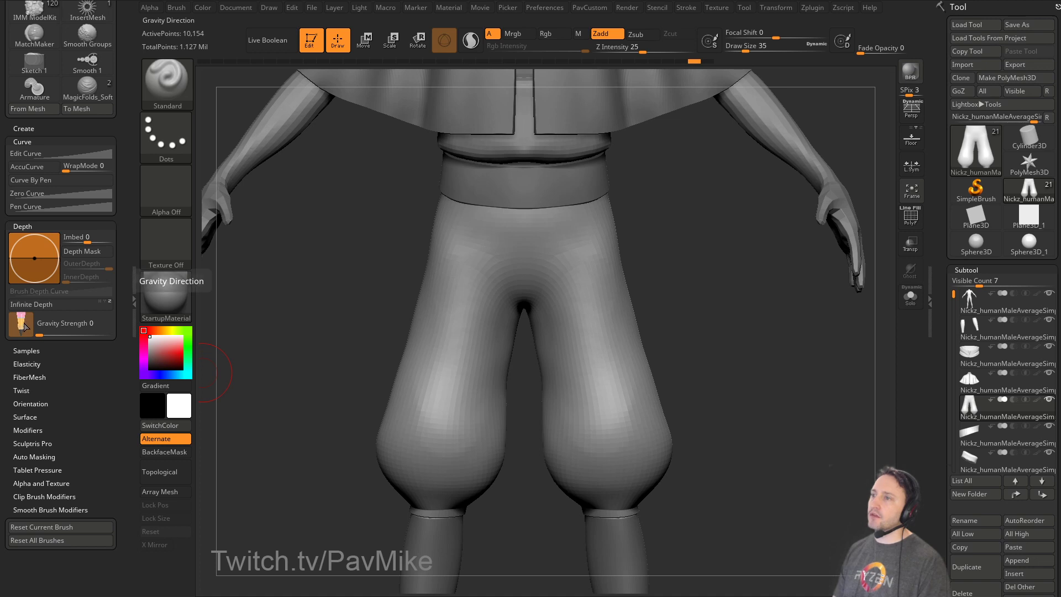
click(69, 332)
drag(69, 332, 87, 332)
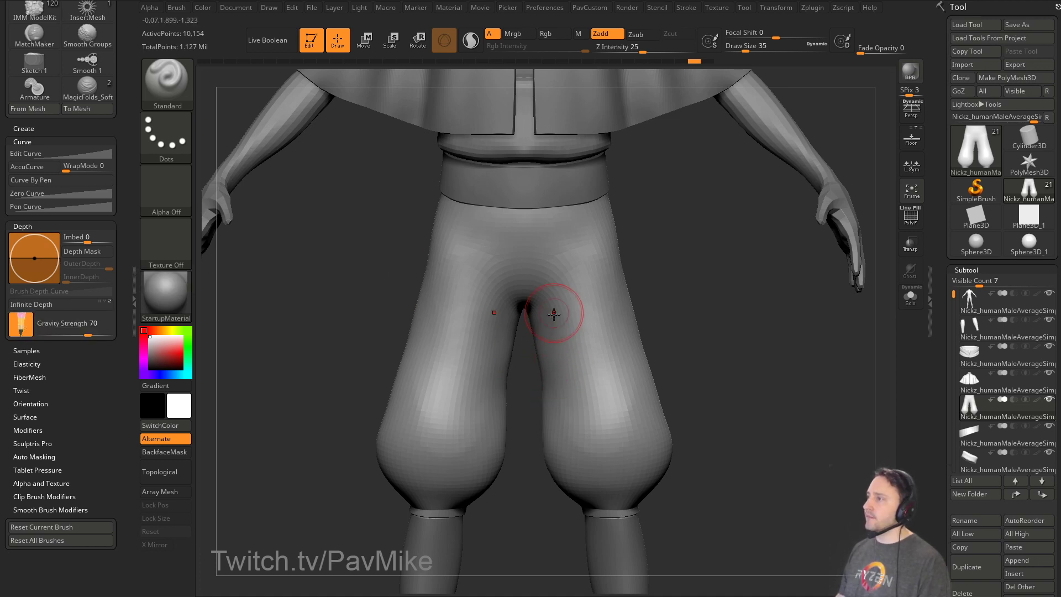
Test sagging strokes on the inner legs with the Standard brush, raising Gravity Strength to 100.
drag(566, 407, 581, 431)
mouse_move(559, 354)
mouse_down()
mouse_move(586, 453)
mouse_move(559, 379)
mouse_move(572, 427)
mouse_move(601, 432)
mouse_up()
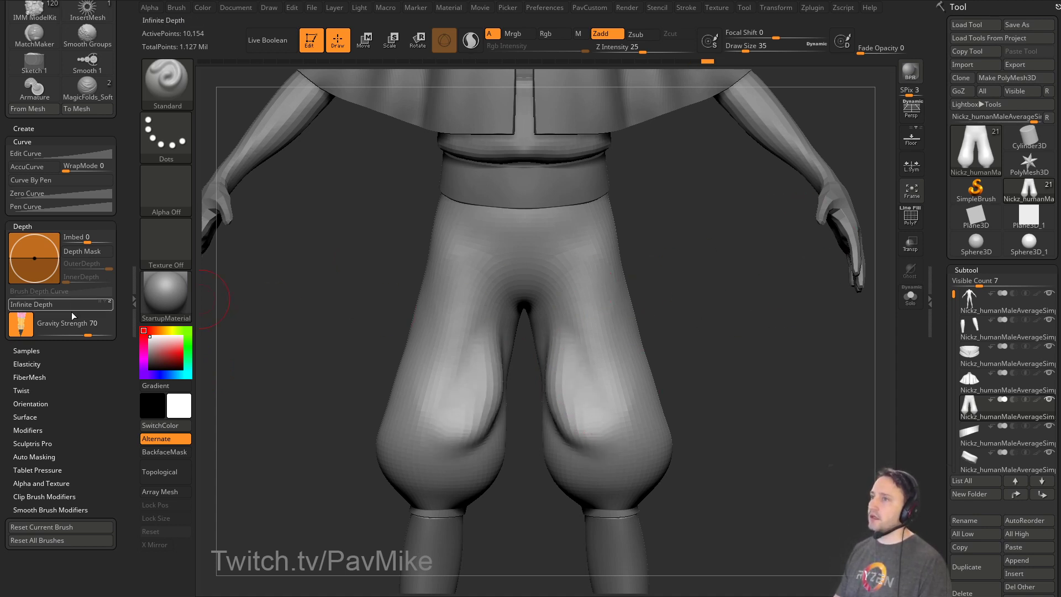
drag(87, 330, 126, 335)
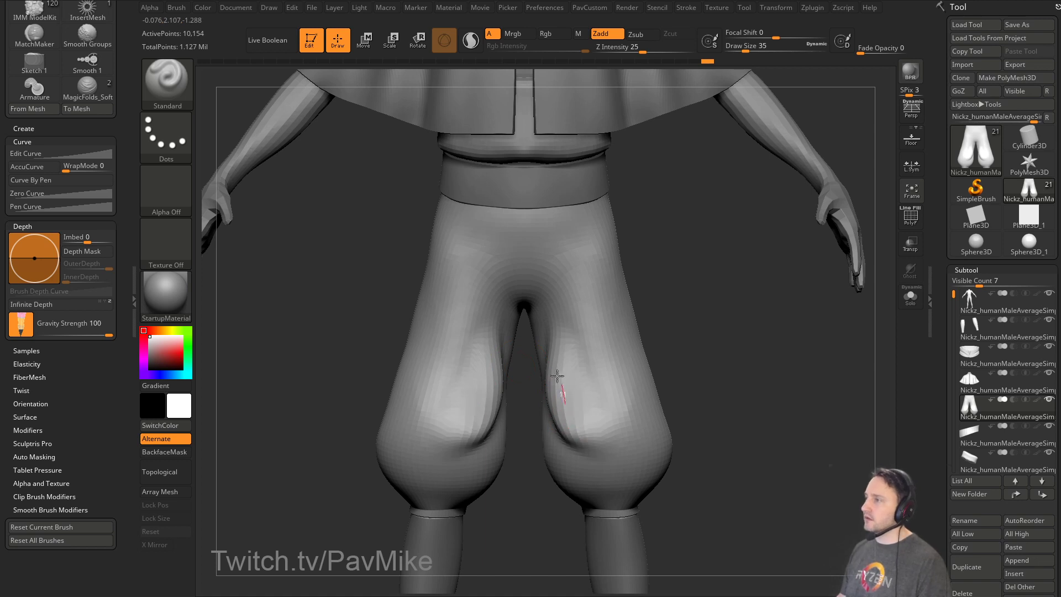
mouse_move(557, 376)
mouse_down()
mouse_move(569, 443)
mouse_move(559, 376)
mouse_move(566, 389)
mouse_up()
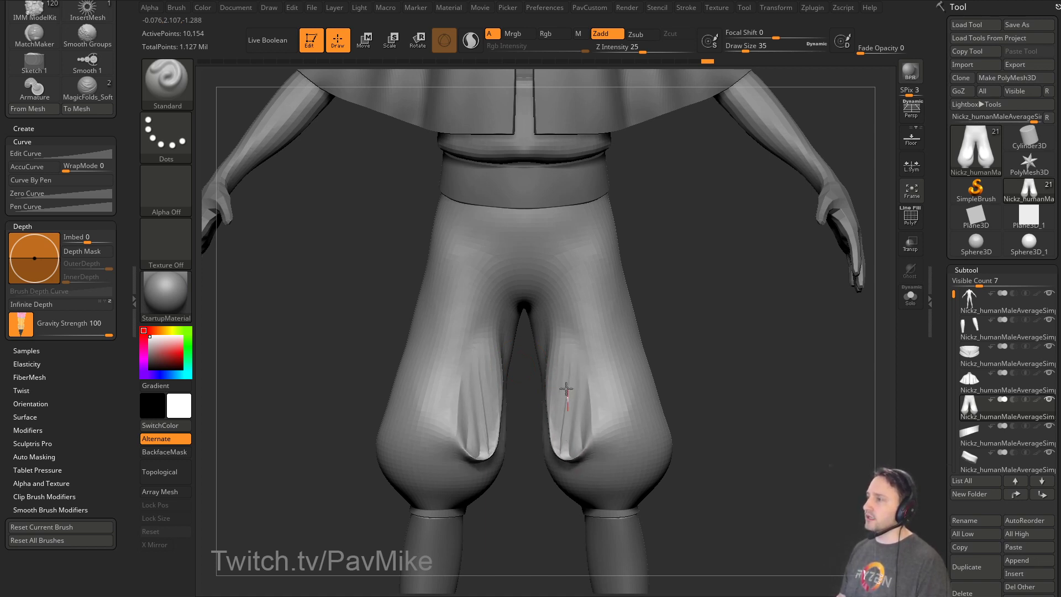
Undo the gravity strokes on the trousers and set Gravity Strength to 0.
key(ctrl+z)
key(ctrl+z)
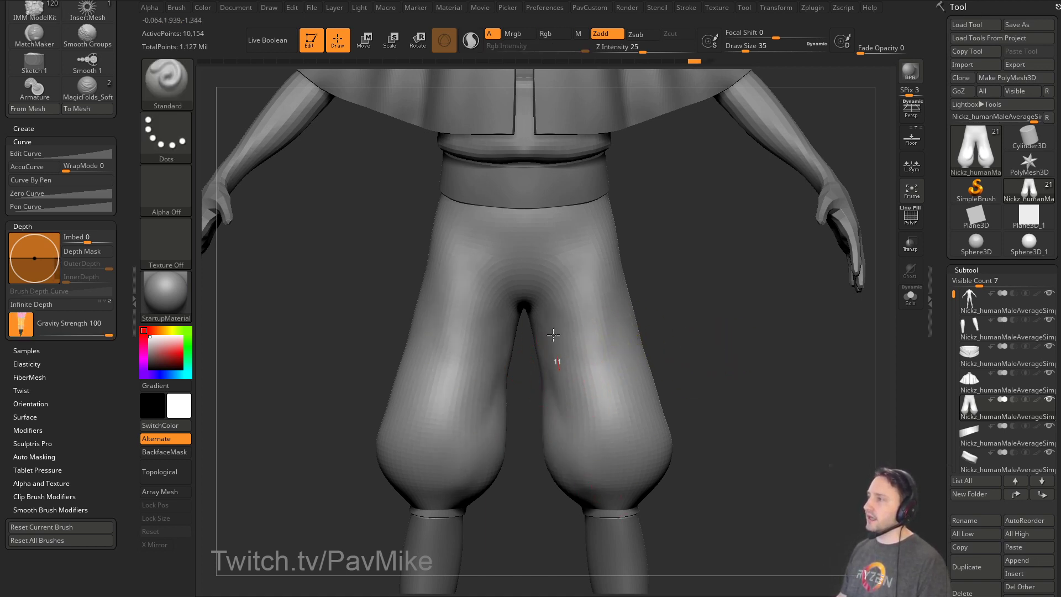
key(ctrl+z)
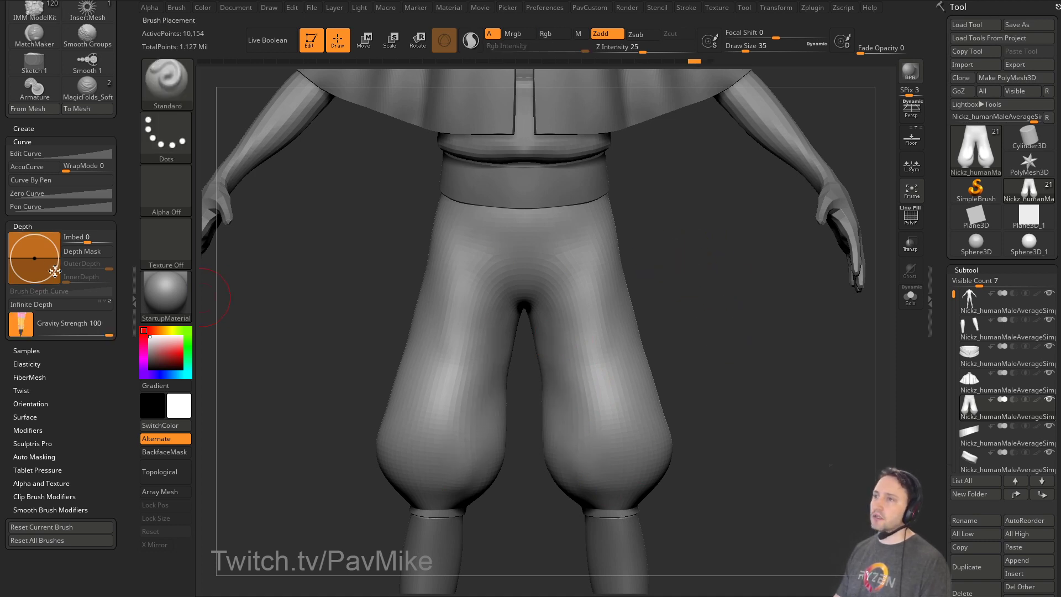
drag(90, 327, 21, 349)
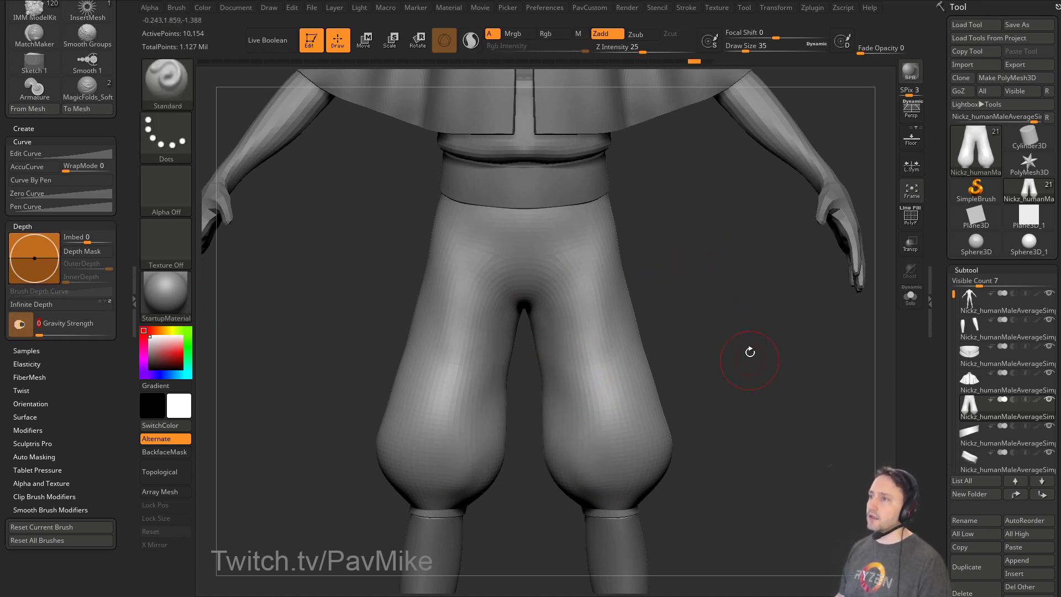
Select the MagicFolds_Soft brush with a draw size of 54.
alt+drag(750, 352, 755, 281)
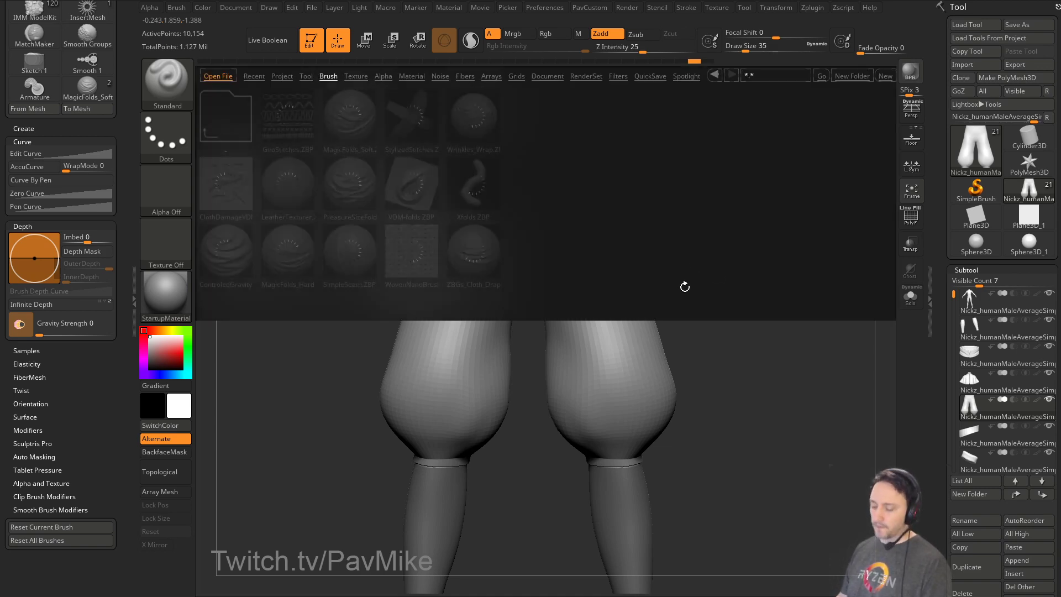
key(b)
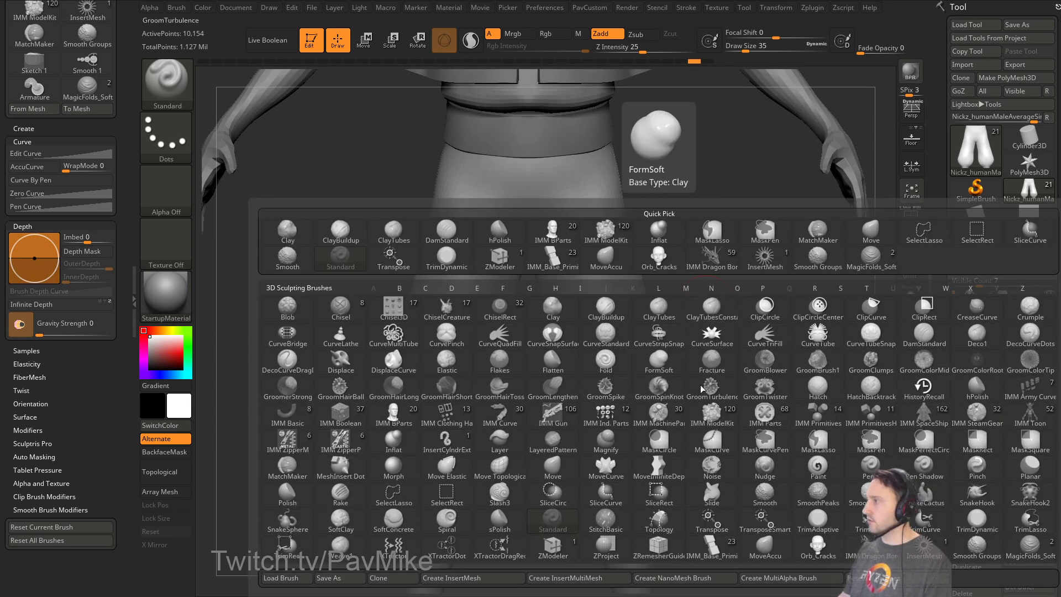
click(1029, 547)
alt+drag(763, 366, 756, 385)
key(s)
Sculpt long soft folds from the crotch down the inner legs to the knees, redoing the first stroke.
mouse_move(536, 330)
mouse_down()
mouse_move(552, 330)
mouse_move(588, 514)
mouse_up()
key(ctrl+z)
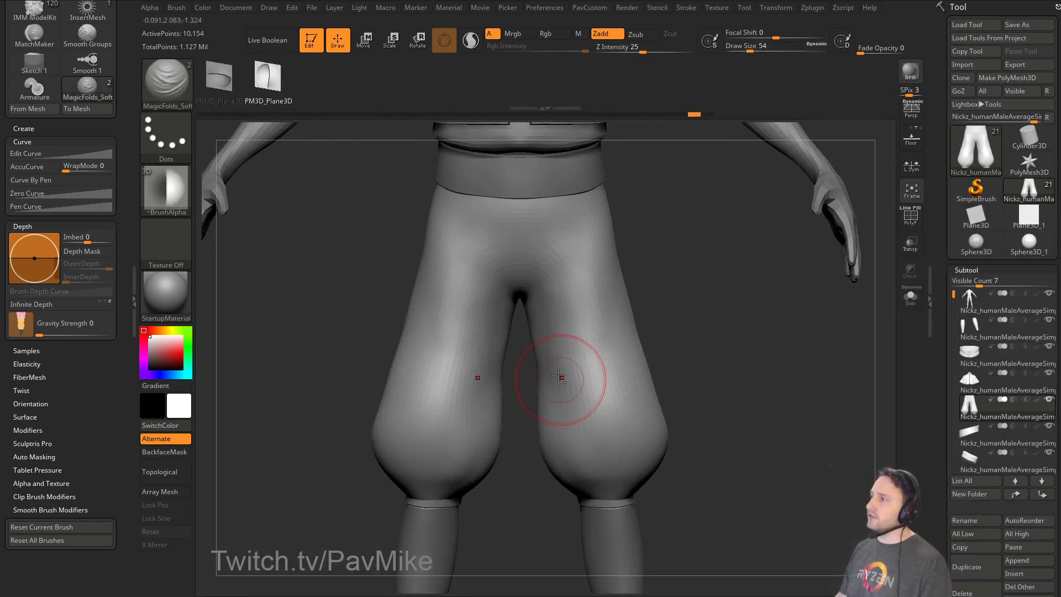
mouse_move(551, 290)
mouse_down()
mouse_move(578, 443)
mouse_move(600, 484)
mouse_up()
ctrl+right_drag(600, 484, 604, 434)
drag(604, 433, 584, 380)
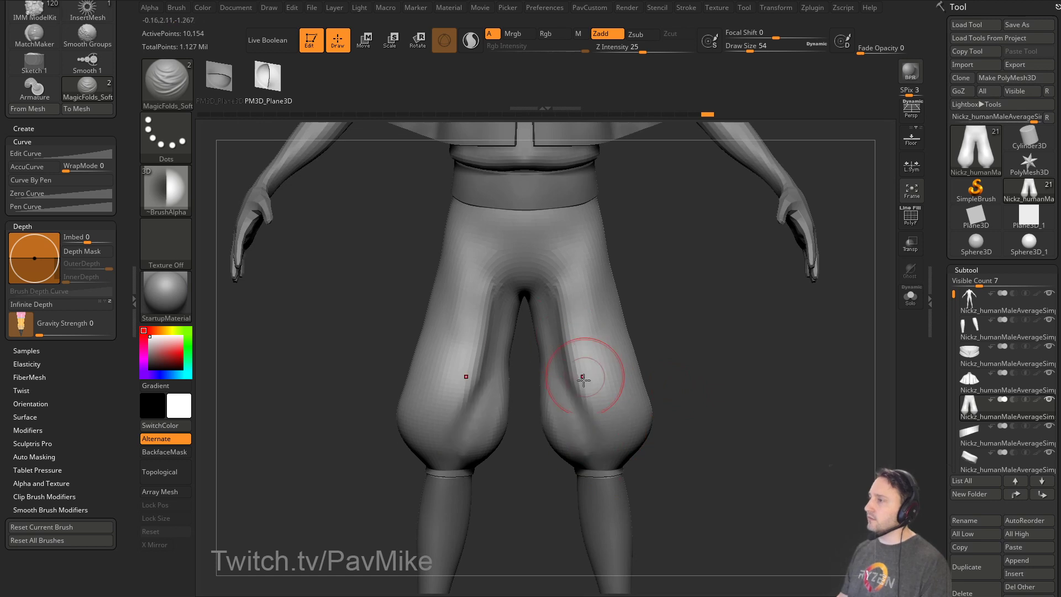
drag(587, 416, 559, 315)
Check the Aang model sheet overlay, and add more folds to the inner legs and lower outer bulge at draw size 37.
key(shift+z)
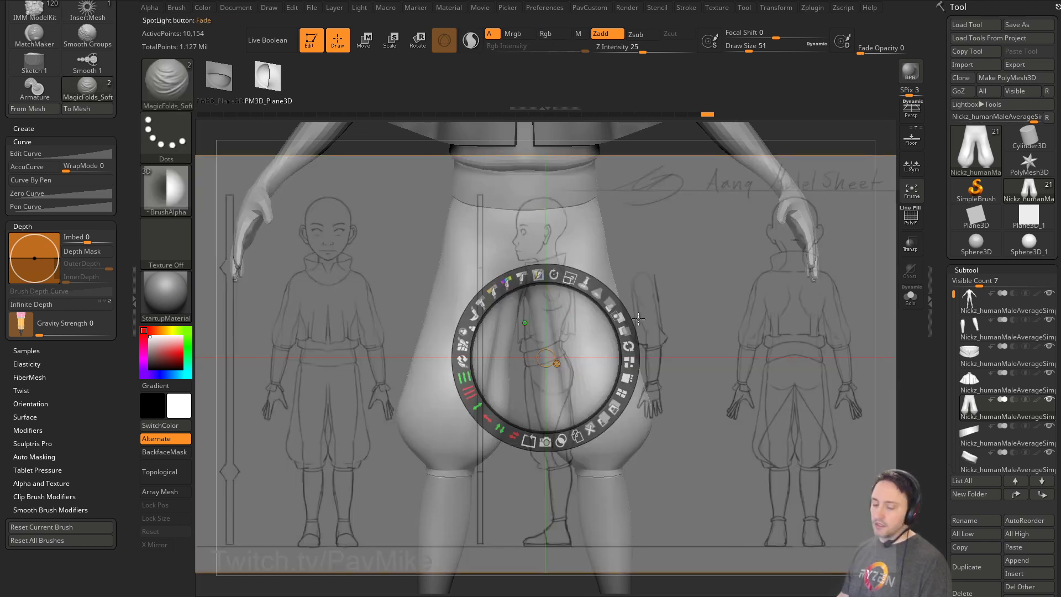
key(shift+z)
key(s)
drag(573, 367, 569, 367)
drag(545, 312, 575, 459)
drag(673, 355, 610, 369)
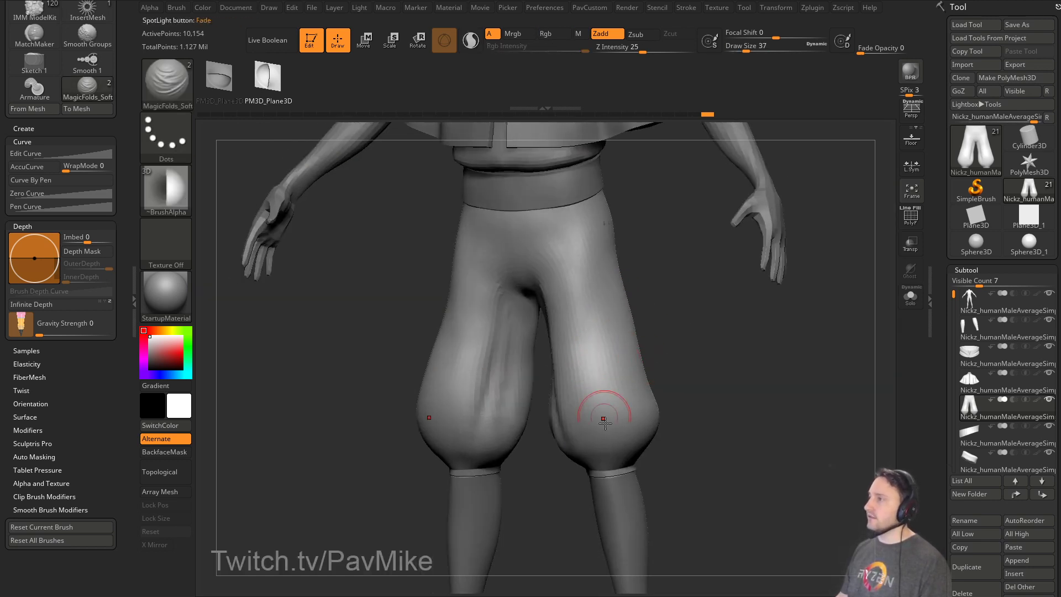
mouse_move(614, 457)
mouse_down()
mouse_move(634, 408)
mouse_move(634, 420)
mouse_up()
ctrl+right_drag(689, 443, 682, 426)
Sculpt finer folds rising from the cuff over the outer knee bulge, using a draw size of about 25.
key(s)
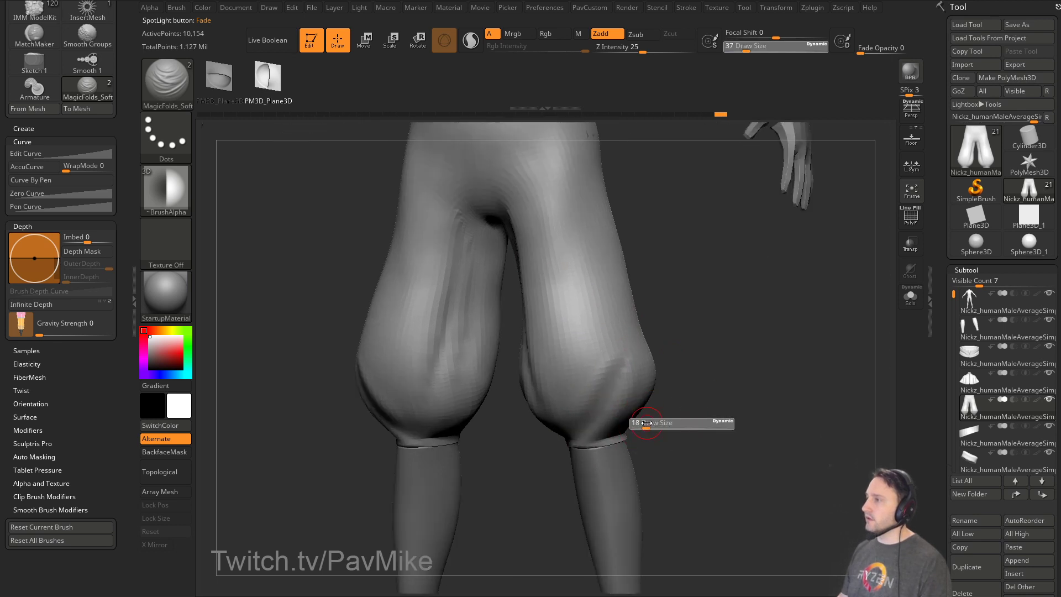
drag(650, 429, 644, 429)
drag(600, 433, 653, 349)
drag(628, 389, 625, 426)
right_drag(625, 426, 666, 420)
alt+drag(613, 438, 642, 357)
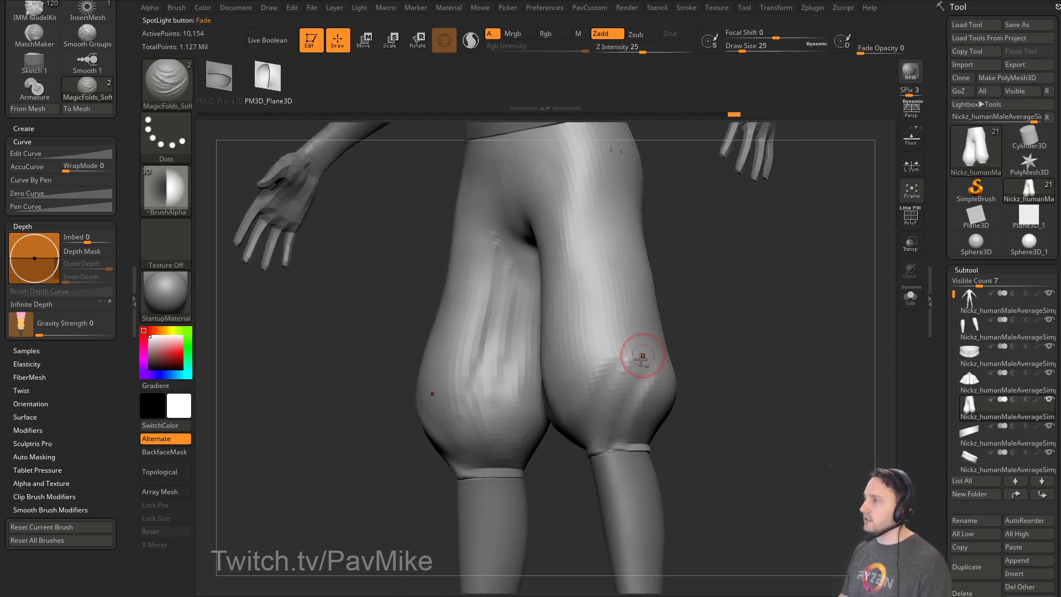
Undo the last fine fold strokes around the outer knee.
key(ctrl+z)
key(ctrl+z)
key(ctrl+z)
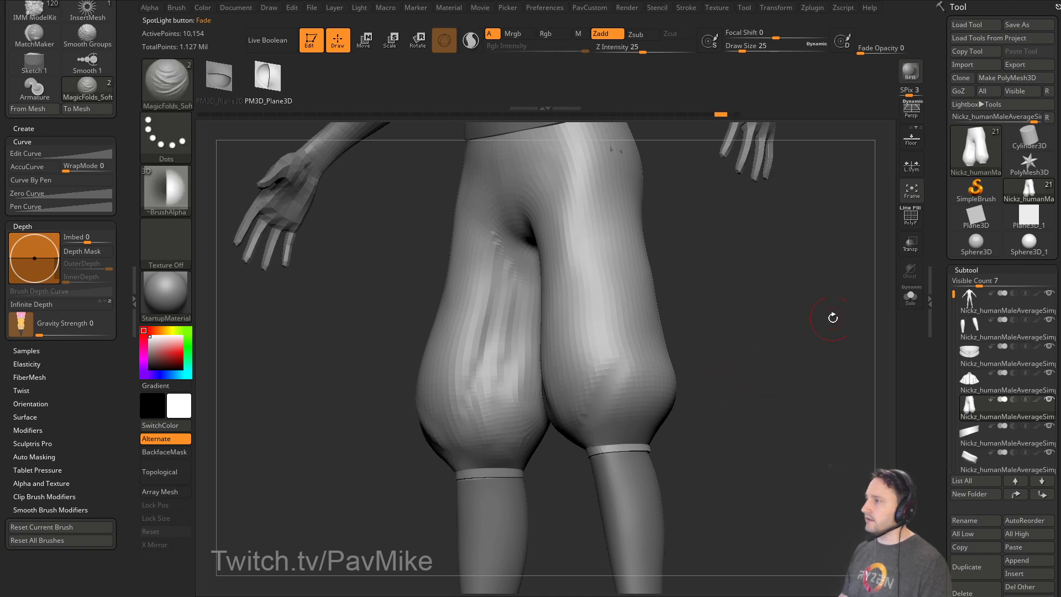
Undo the last fold stroke, isolate the trousers with their wireframe shown, and lower them to subdivision level 1.
key(ctrl+z)
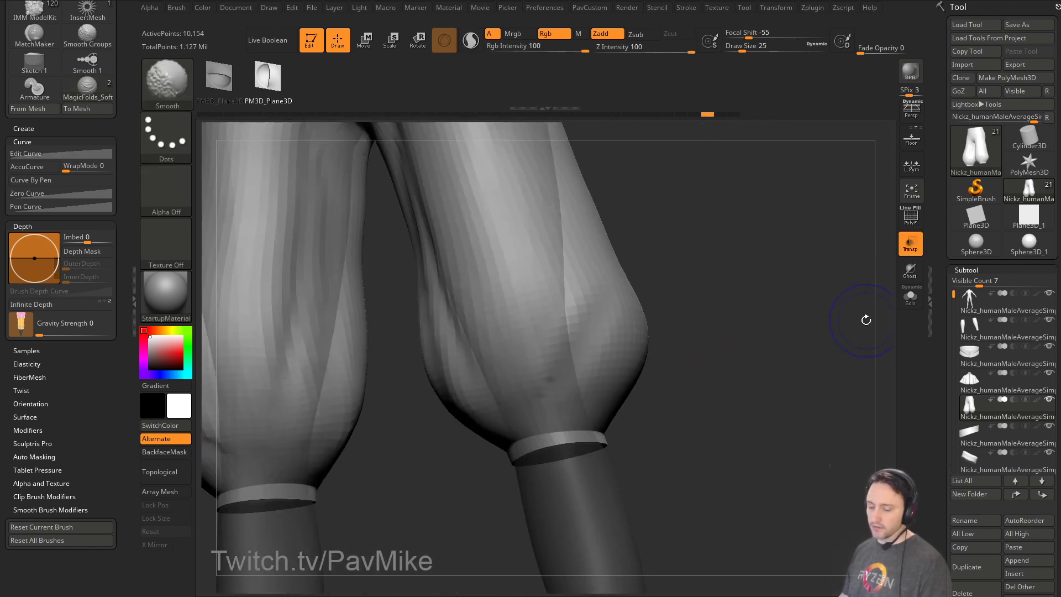
click(908, 243)
click(904, 243)
click(911, 222)
click(910, 246)
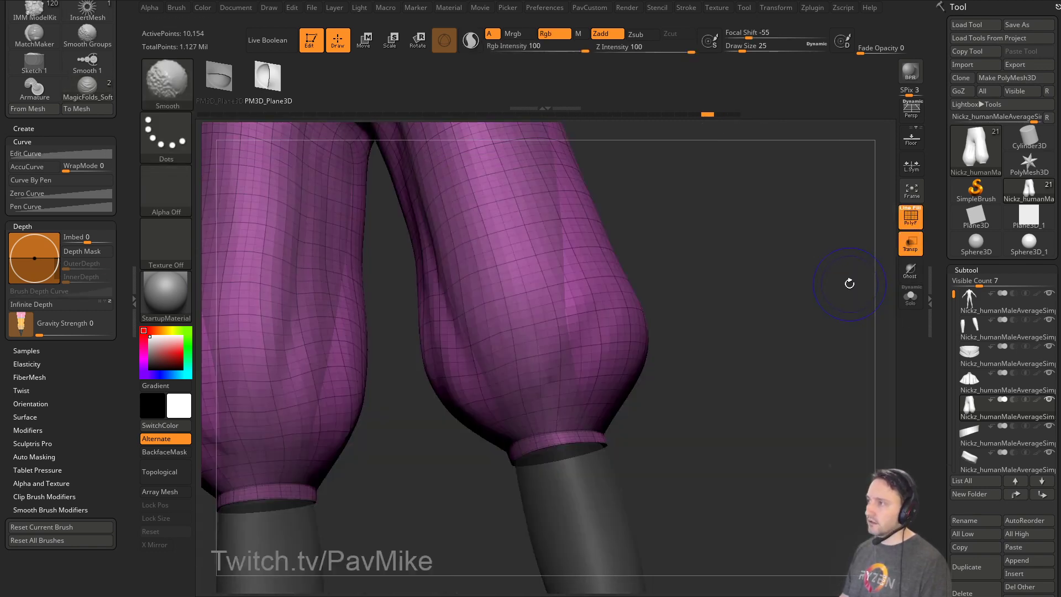
mouse_move(783, 349)
alt+right_down()
mouse_move(799, 300)
mouse_move(817, 321)
alt+right_up()
click(913, 300)
drag(942, 429, 942, 30)
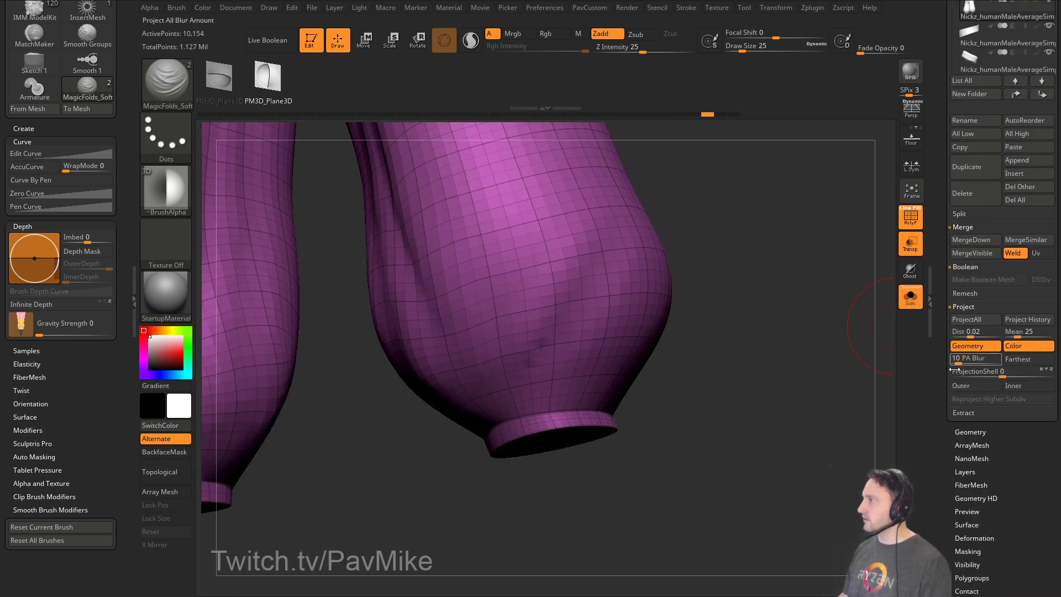
click(960, 434)
key(shift+d)
key(shift+d)
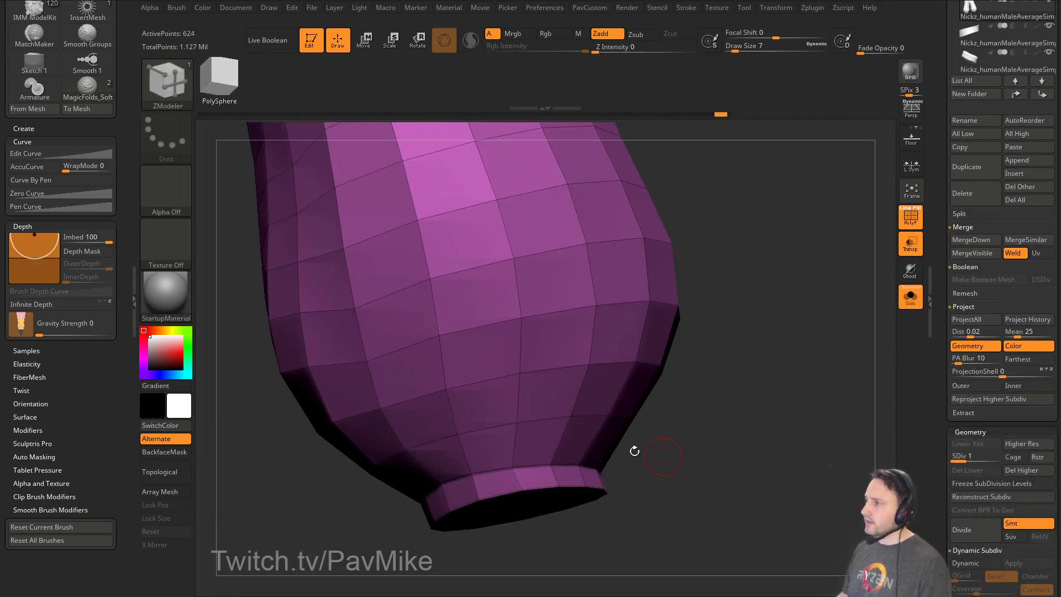
Isolate the edge loops of the ankle cuffs, give them their own polygroup, and show the whole trousers again.
right_drag(595, 474, 674, 433)
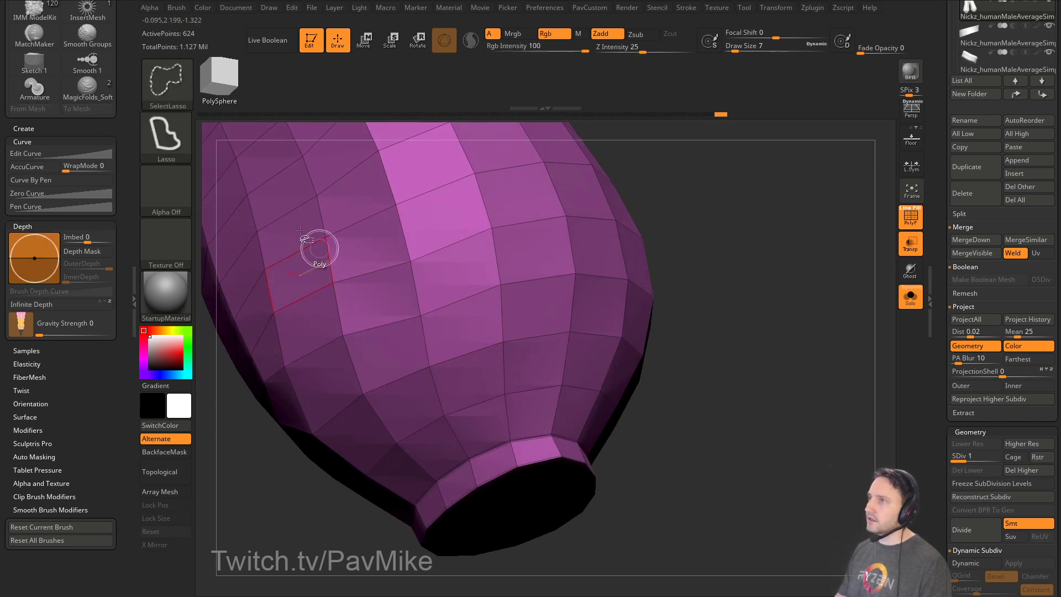
ctrl+shift+click(515, 460)
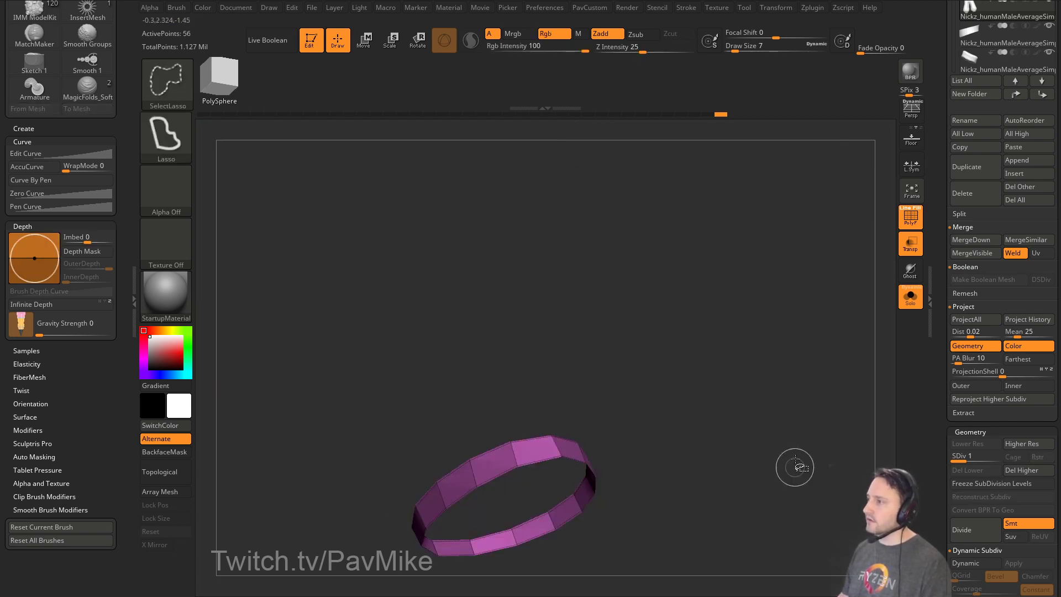
ctrl+shift+click(749, 387)
mouse_move(749, 387)
right_down()
mouse_move(738, 343)
mouse_move(563, 313)
mouse_move(740, 326)
mouse_move(772, 360)
mouse_move(698, 426)
mouse_move(715, 419)
mouse_move(730, 370)
mouse_move(734, 387)
right_up()
ctrl+alt+shift+click(587, 420)
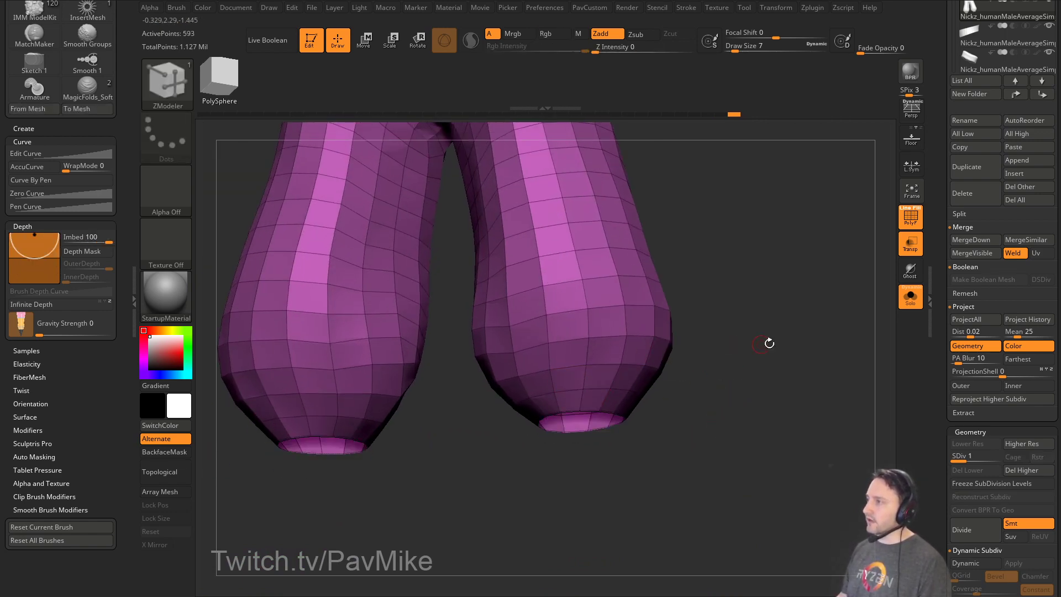
right_drag(768, 343, 788, 374)
ctrl+shift+click(782, 308)
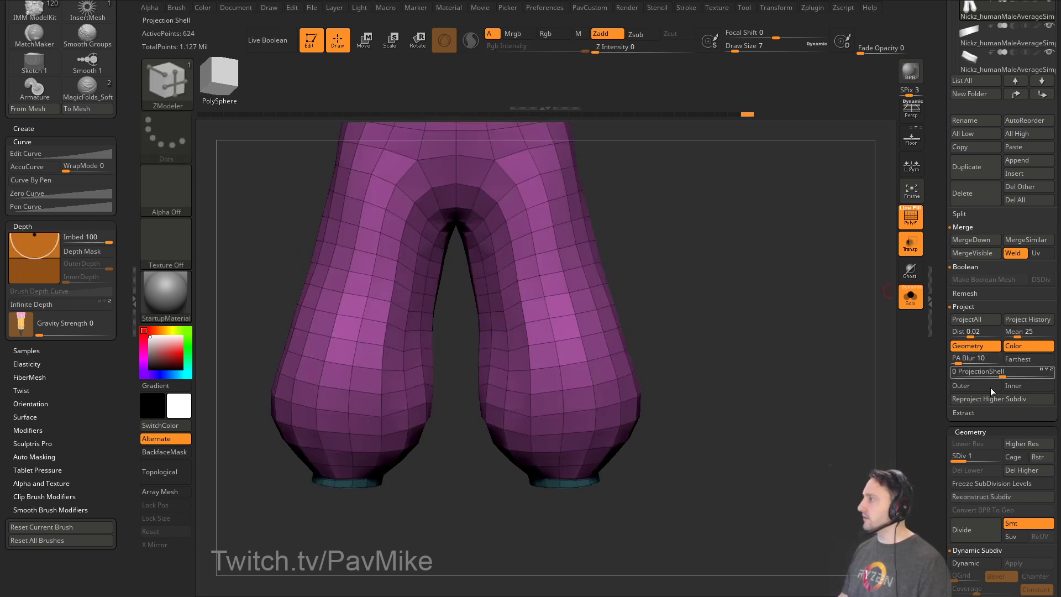
Return the trousers to subdivision level 3 without the wireframe and mask the ankle cuffs.
key(ctrl+d)
key(ctrl+d)
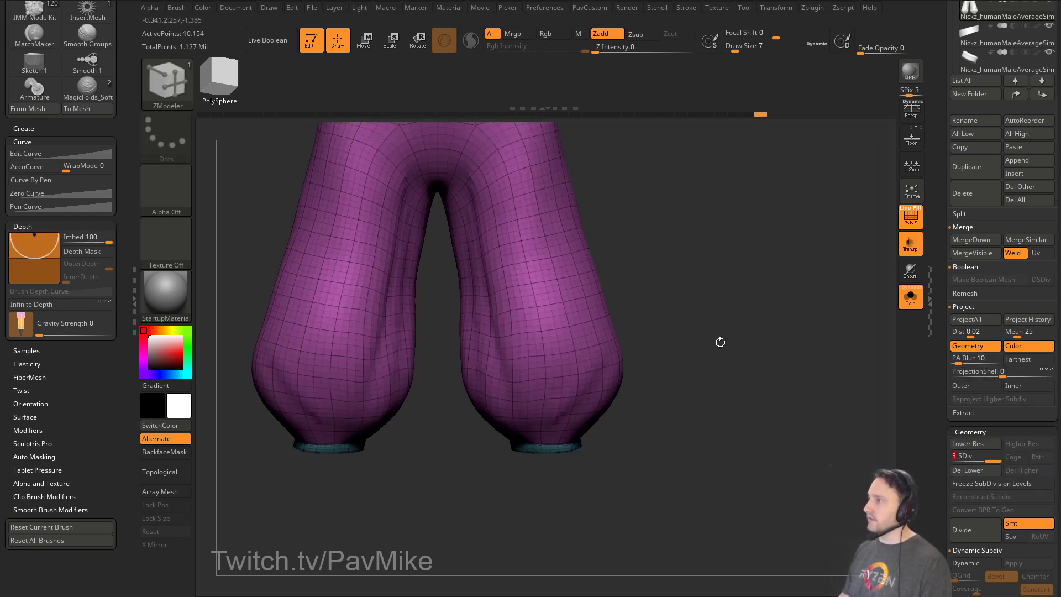
click(911, 216)
right_drag(778, 319, 733, 348)
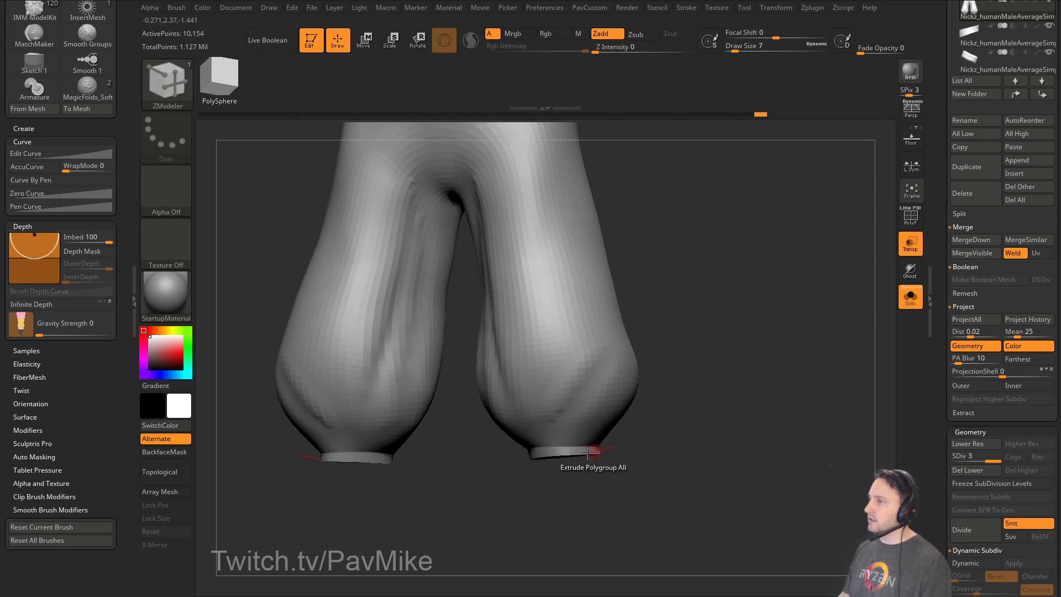
ctrl+alt+shift+click(569, 451)
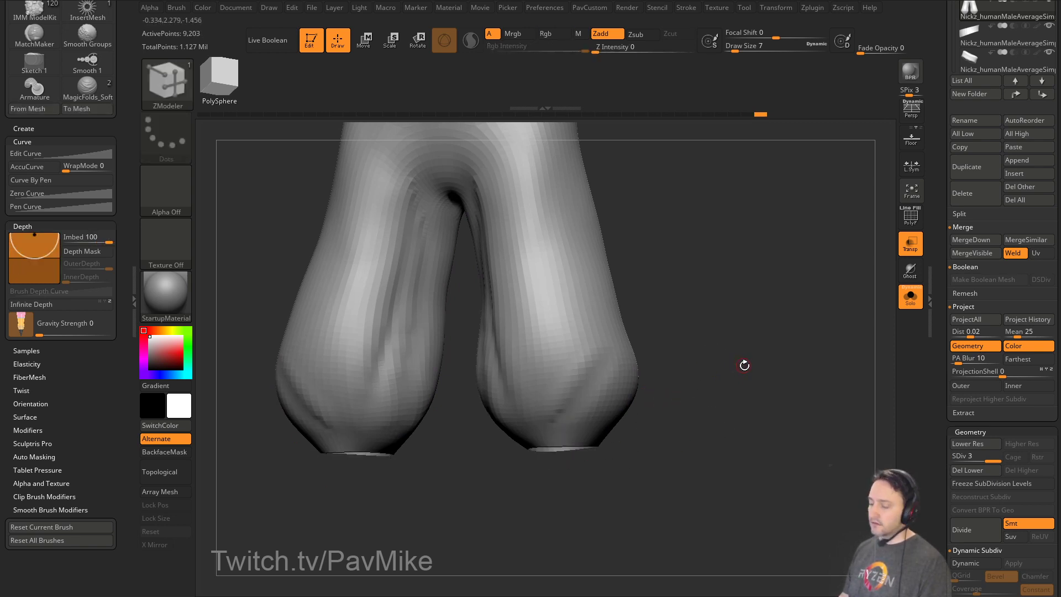
ctrl+shift+click(747, 354)
Sculpt MagicFolds_Soft folds rising from the cuff over the outer knee bulge at draw size 31, redoing the first stroke.
mouse_move(729, 341)
mouse_down()
mouse_move(751, 363)
mouse_move(707, 348)
mouse_move(702, 370)
mouse_move(663, 354)
mouse_up()
key(b)
click(1018, 556)
key(s)
mouse_move(541, 416)
mouse_down()
mouse_move(563, 415)
mouse_move(552, 416)
mouse_up()
right_drag(553, 420, 562, 431)
mouse_move(541, 446)
mouse_down()
mouse_move(580, 371)
mouse_move(567, 400)
mouse_up()
key(ctrl+z)
drag(547, 439, 576, 387)
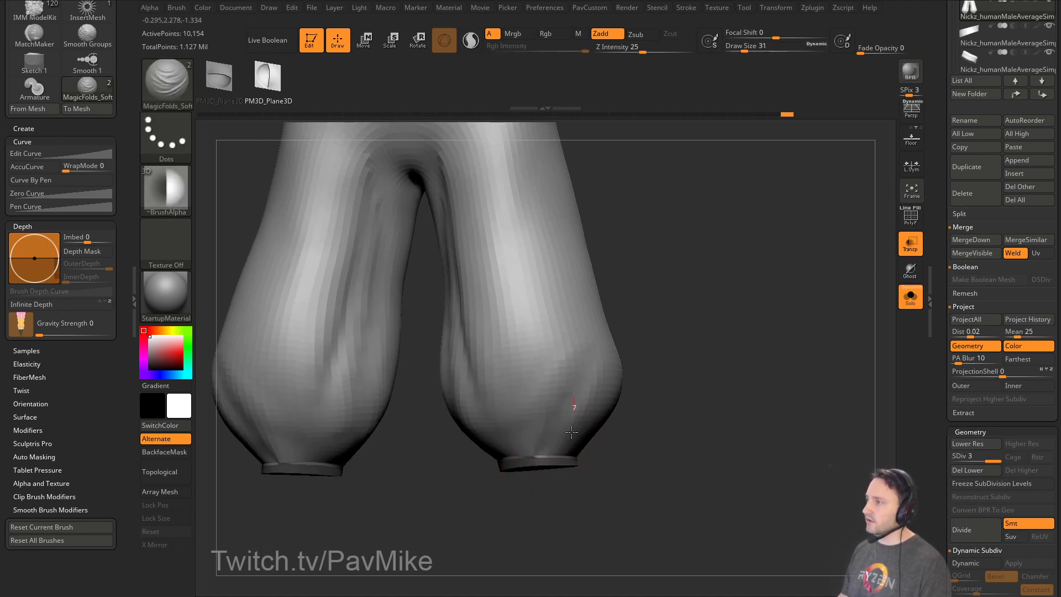
drag(641, 431, 652, 383)
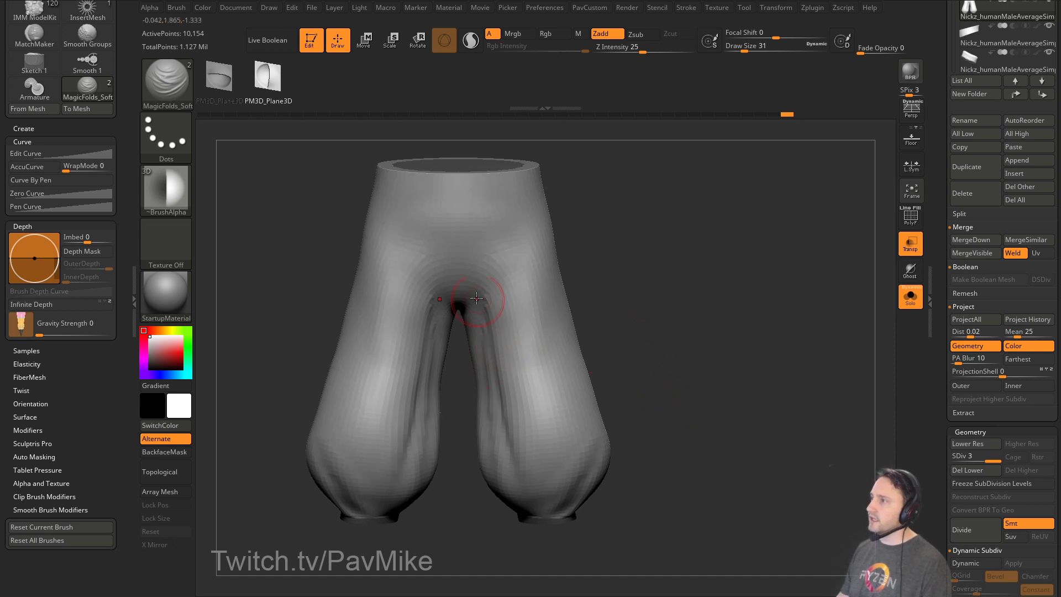
Sculpt long soft folds from the crotch down the front of the inner legs.
drag(489, 351, 493, 407)
drag(473, 344, 493, 437)
mouse_move(635, 421)
mouse_down()
mouse_move(531, 387)
mouse_move(442, 331)
mouse_up()
Sculpt long folds down the back of the trouser legs towards the calves, redoing the lowest stroke.
key(bracketright)
key(bracketleft)
mouse_move(441, 292)
mouse_down()
mouse_move(441, 434)
mouse_move(438, 416)
mouse_up()
key(s)
drag(445, 318, 438, 365)
alt+drag(608, 244, 662, 294)
drag(443, 364, 429, 484)
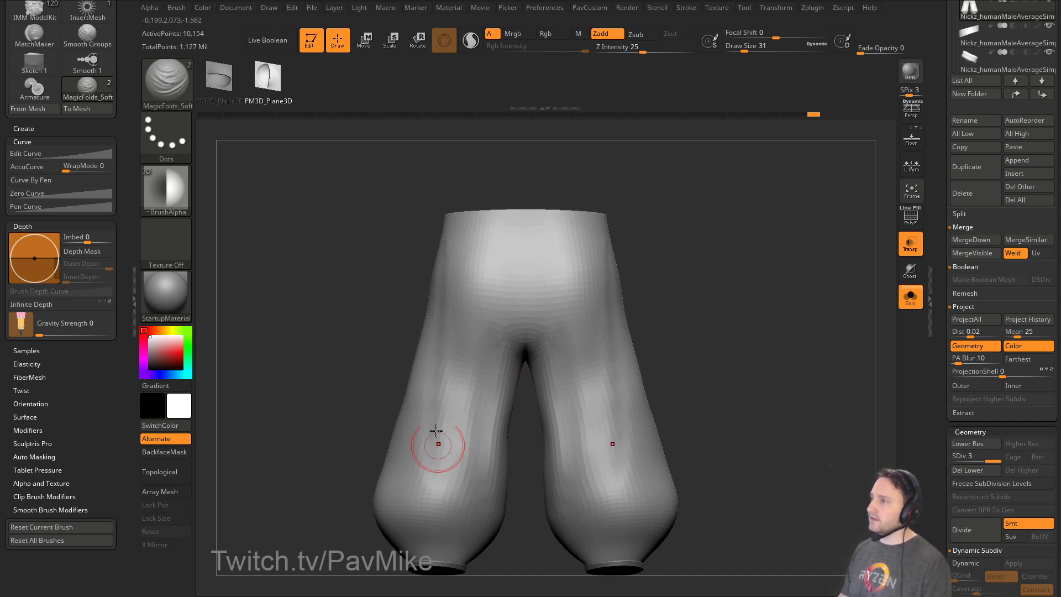
key(ctrl+z)
drag(450, 369, 441, 471)
alt+drag(349, 518, 357, 427)
mouse_move(421, 422)
mouse_down()
mouse_move(452, 477)
mouse_move(519, 448)
mouse_move(601, 326)
mouse_move(733, 364)
mouse_up()
Show the whole character again, and select the short cape subtool with the Standard brush active.
click(907, 306)
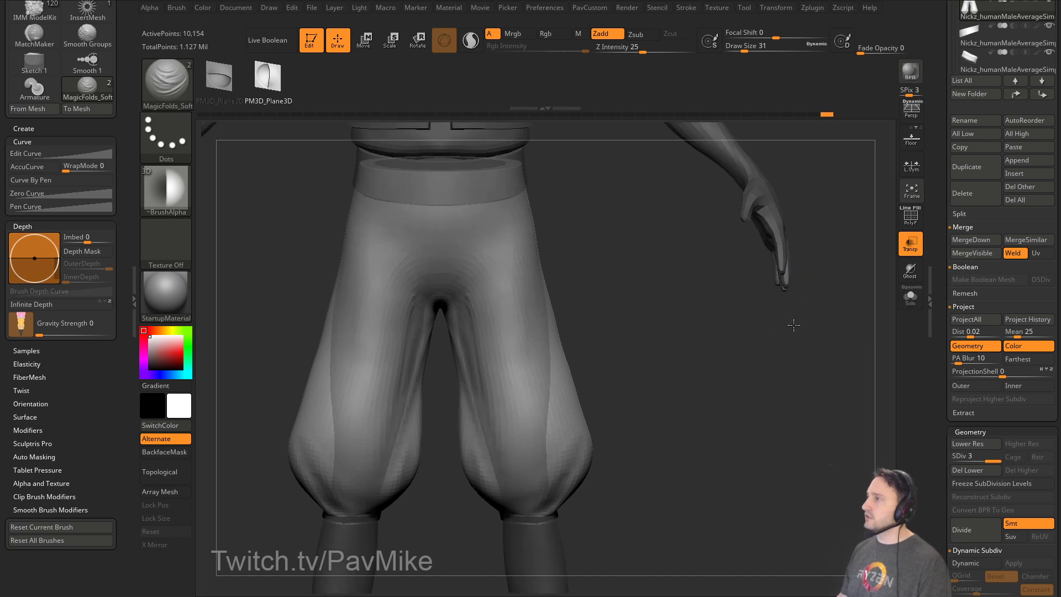
alt+drag(795, 325, 822, 285)
key(b)
key(s)
key(t)
alt+click(658, 191)
mouse_move(744, 124)
alt+mouse_down()
mouse_move(763, 265)
mouse_move(590, 265)
alt+mouse_up()
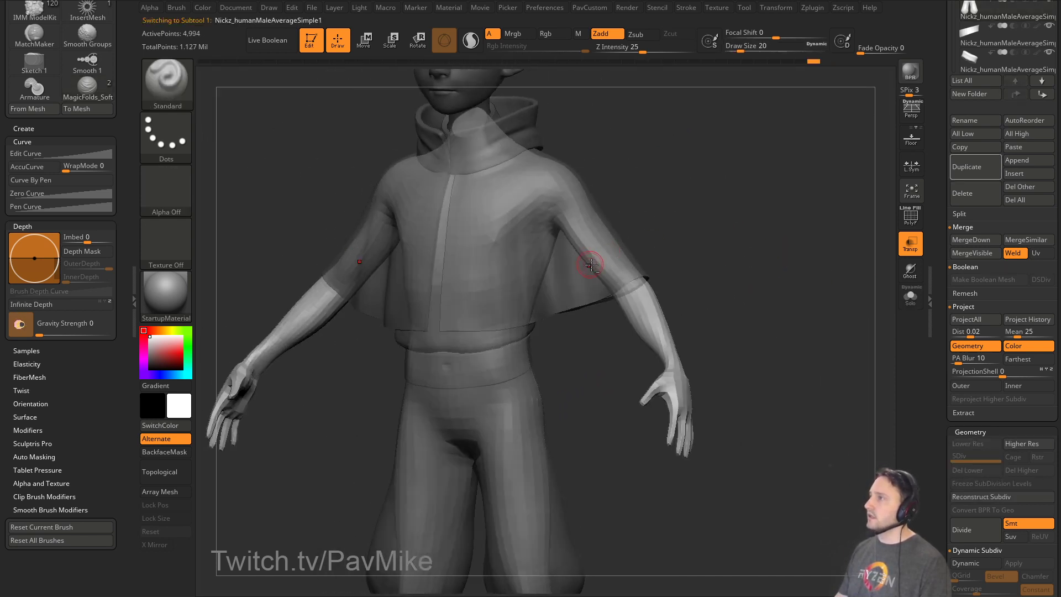
alt+click(590, 265)
Inspect the cape's wireframe and turn off transparency for the other subtools.
alt+drag(796, 210, 866, 225)
click(909, 217)
shift+drag(790, 227, 796, 278)
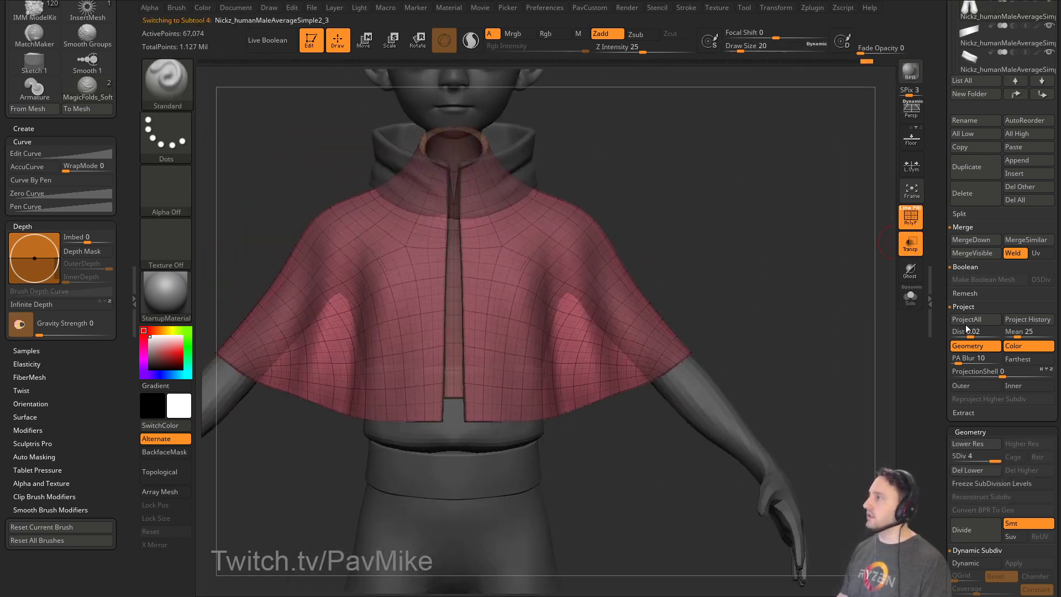
click(911, 245)
alt+drag(709, 227, 634, 319)
click(907, 221)
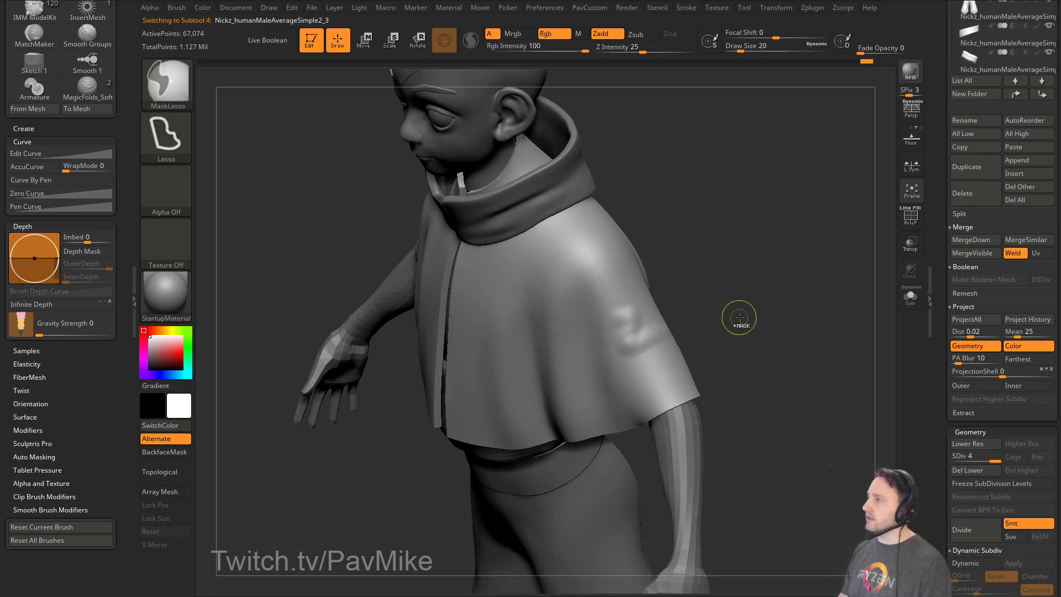
Sculpt zigzag MagicFolds_Soft folds across the cape over the outer upper arm at draw size 22.
drag(746, 310, 740, 242)
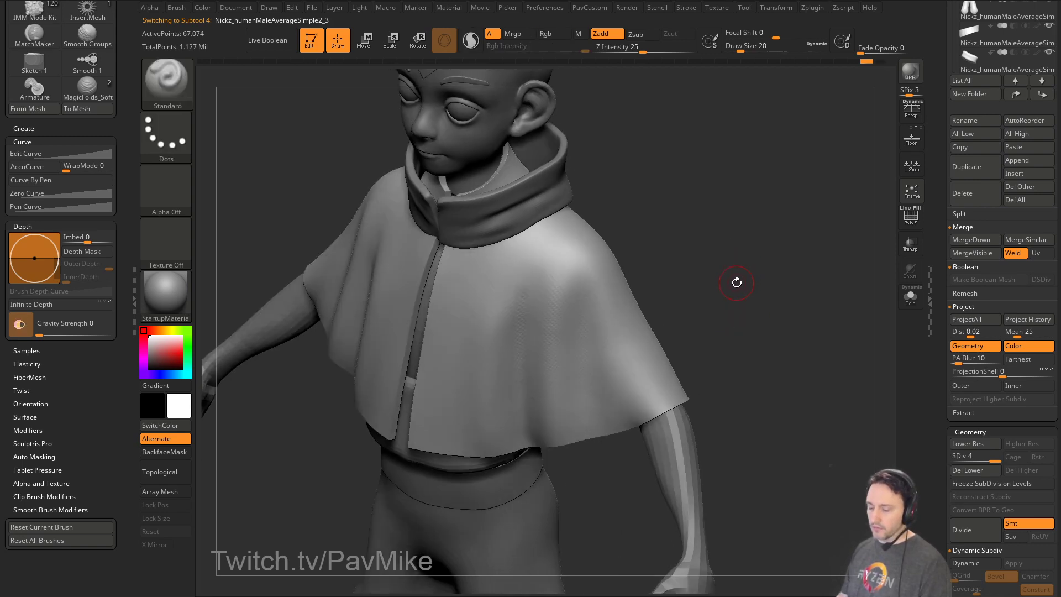
key(b)
click(1014, 550)
mouse_move(697, 268)
mouse_down()
mouse_move(663, 253)
mouse_move(547, 311)
mouse_up()
key(s)
right_drag(547, 317, 547, 310)
drag(525, 319, 589, 302)
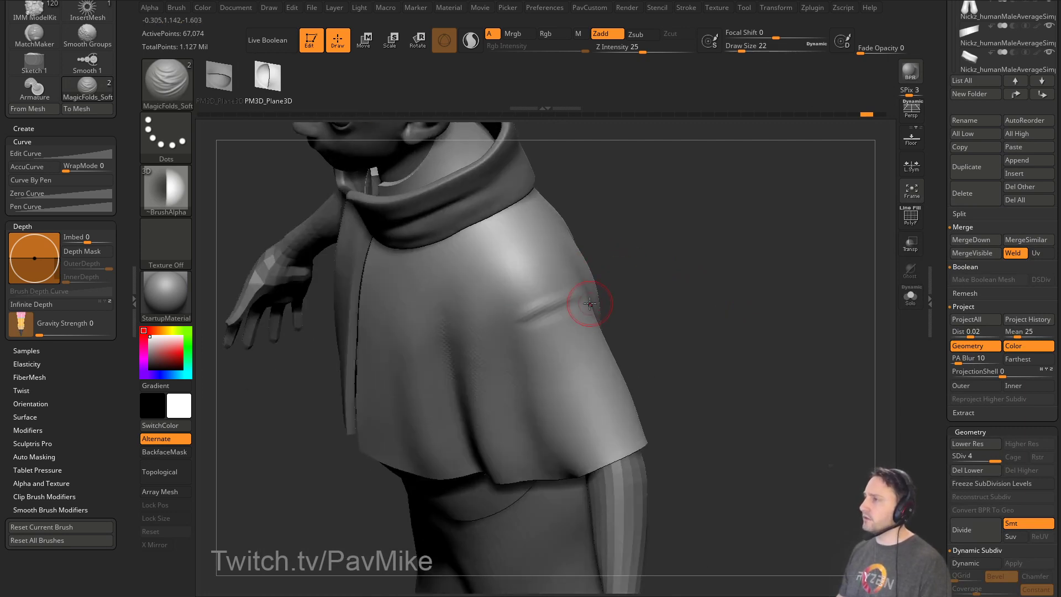
mouse_move(523, 336)
mouse_down()
mouse_move(592, 353)
mouse_move(586, 371)
mouse_up()
drag(601, 362, 566, 405)
mouse_move(567, 416)
mouse_down()
mouse_move(620, 390)
mouse_move(630, 435)
mouse_up()
mouse_move(741, 391)
mouse_down()
mouse_move(754, 319)
mouse_move(698, 348)
mouse_up()
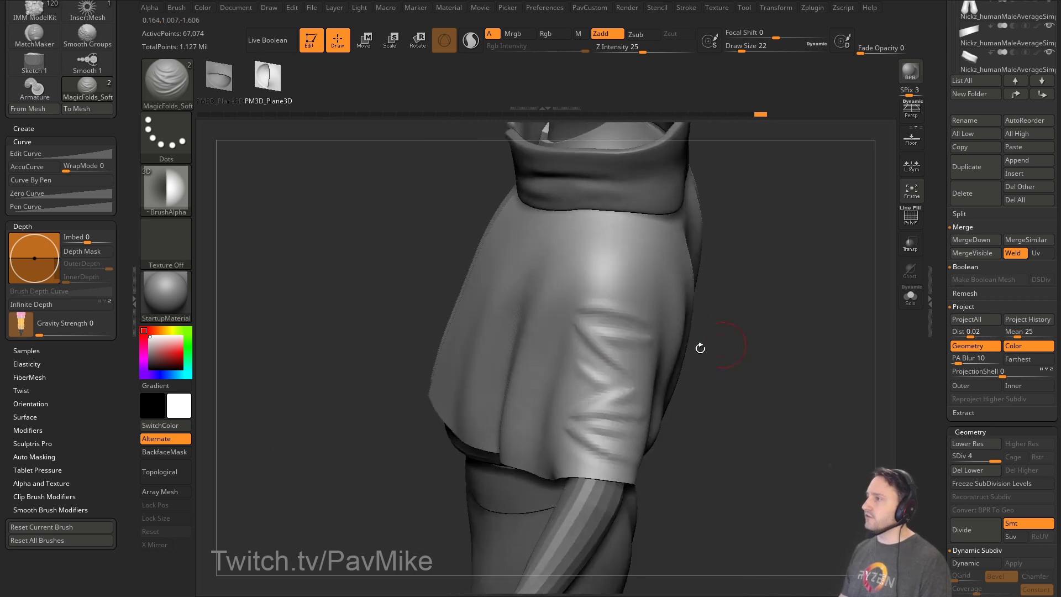
mouse_move(576, 337)
mouse_down()
mouse_move(645, 390)
mouse_move(630, 370)
mouse_up()
Try a long vertical fold on the cape's front beside the arm at draw size 25, and check the reference overlay.
mouse_move(766, 377)
mouse_down()
mouse_move(788, 339)
mouse_move(639, 370)
mouse_move(611, 460)
mouse_move(581, 362)
mouse_up()
drag(611, 467, 580, 371)
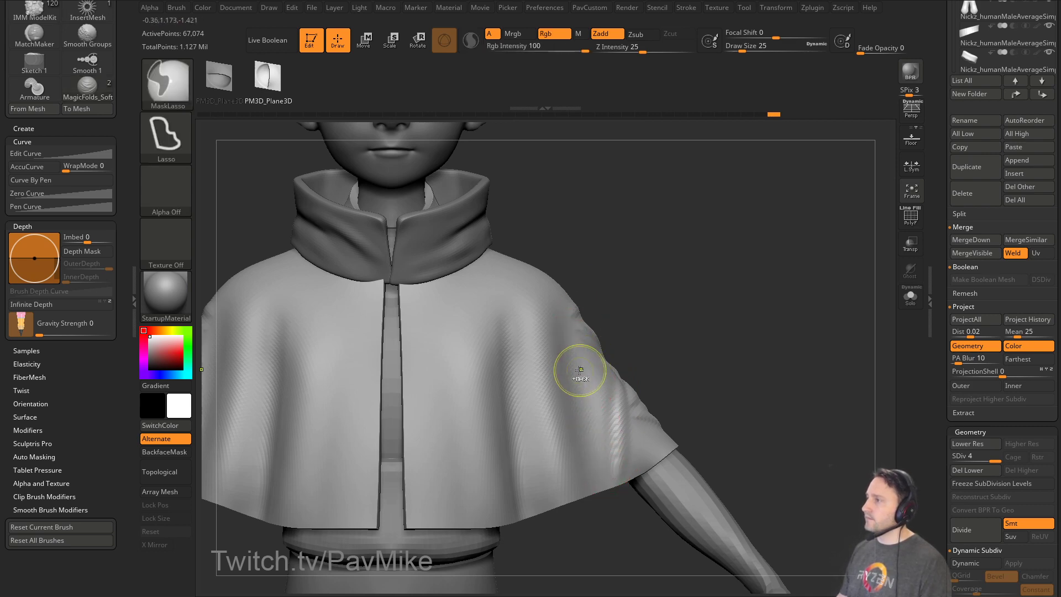
key(shift+z)
key(ctrl+z)
key(shift+z)
Smooth the folds on the cape around the upper arm and its front side.
mouse_move(675, 310)
alt+mouse_down()
mouse_move(659, 299)
mouse_move(564, 326)
alt+mouse_up()
shift+drag(544, 368, 580, 454)
shift+drag(605, 373, 575, 295)
mouse_move(765, 326)
mouse_down()
mouse_move(692, 317)
mouse_move(713, 313)
mouse_move(708, 381)
mouse_up()
shift+drag(635, 403, 584, 301)
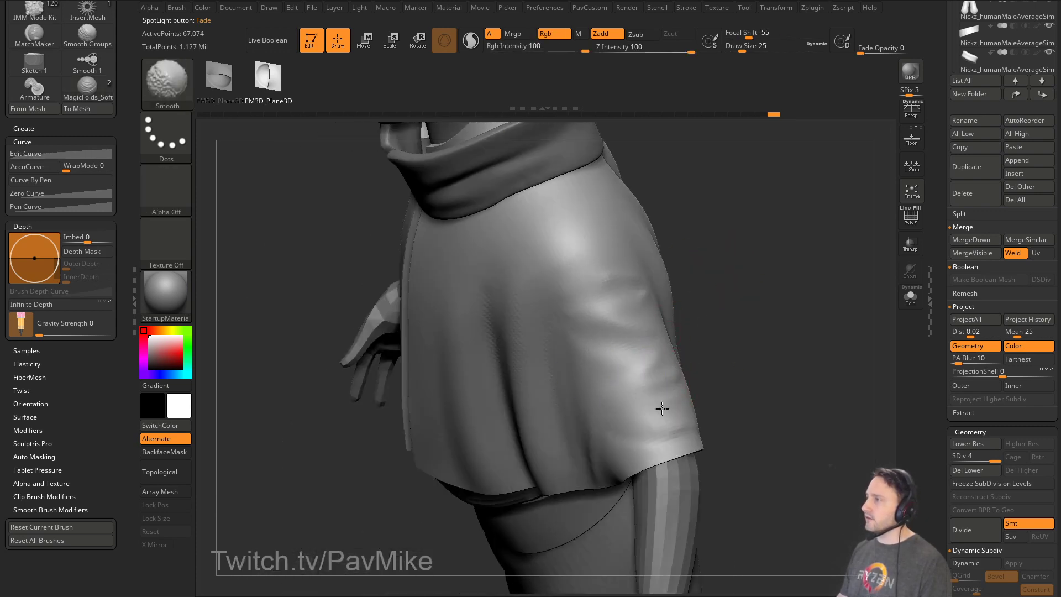
Load the Xfolds brush and sculpt crossing folds over the cape's upper arm at draw size 59, redoing the first stroke.
drag(754, 260, 725, 248)
key(comma)
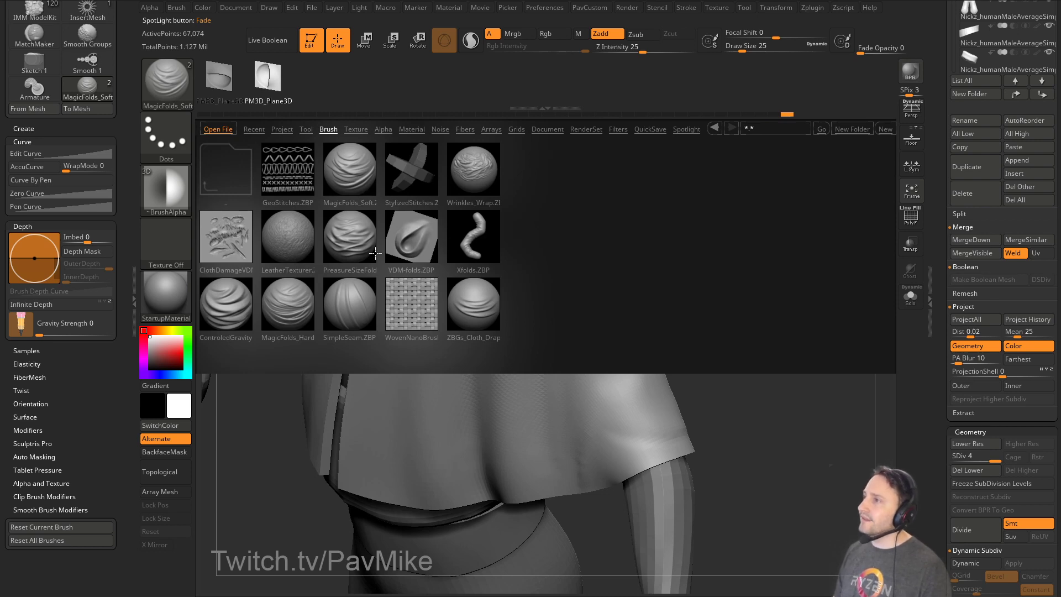
double_click(470, 237)
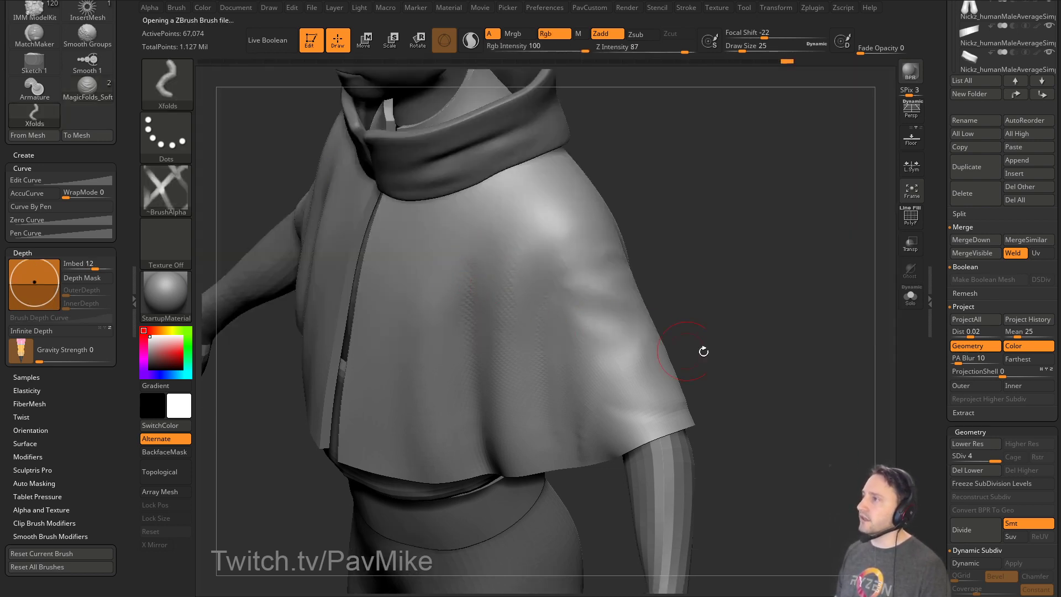
mouse_move(704, 350)
mouse_down()
mouse_move(613, 315)
mouse_move(613, 304)
mouse_move(635, 369)
mouse_move(644, 365)
mouse_up()
key(s)
key(ctrl+z)
mouse_move(614, 296)
mouse_down()
mouse_move(675, 343)
mouse_move(660, 382)
mouse_up()
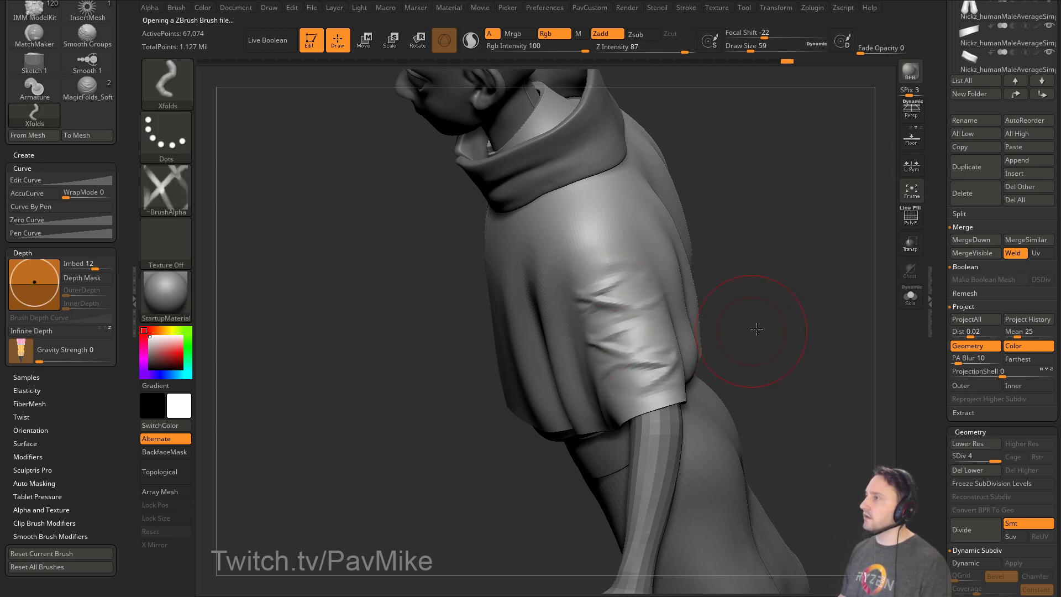
drag(756, 329, 801, 332)
mouse_move(736, 323)
mouse_down()
mouse_move(663, 330)
mouse_move(812, 277)
mouse_move(744, 289)
mouse_move(737, 270)
mouse_up()
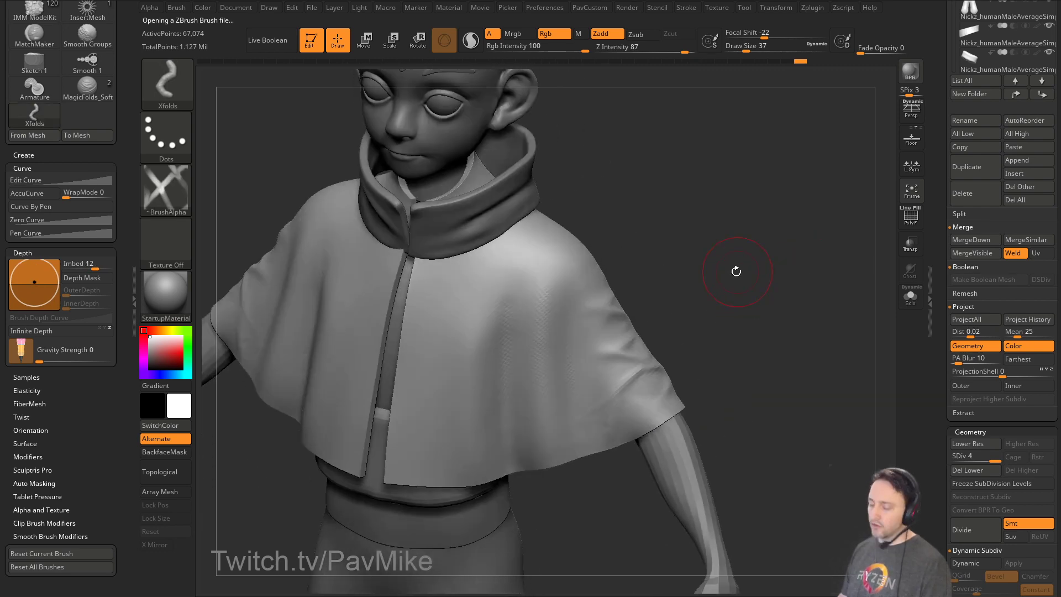
Add MagicFolds_Soft folds at draw size 25 around the front and back of the cape's upper arm.
key(b)
click(1031, 520)
drag(633, 360, 606, 382)
drag(685, 358, 585, 368)
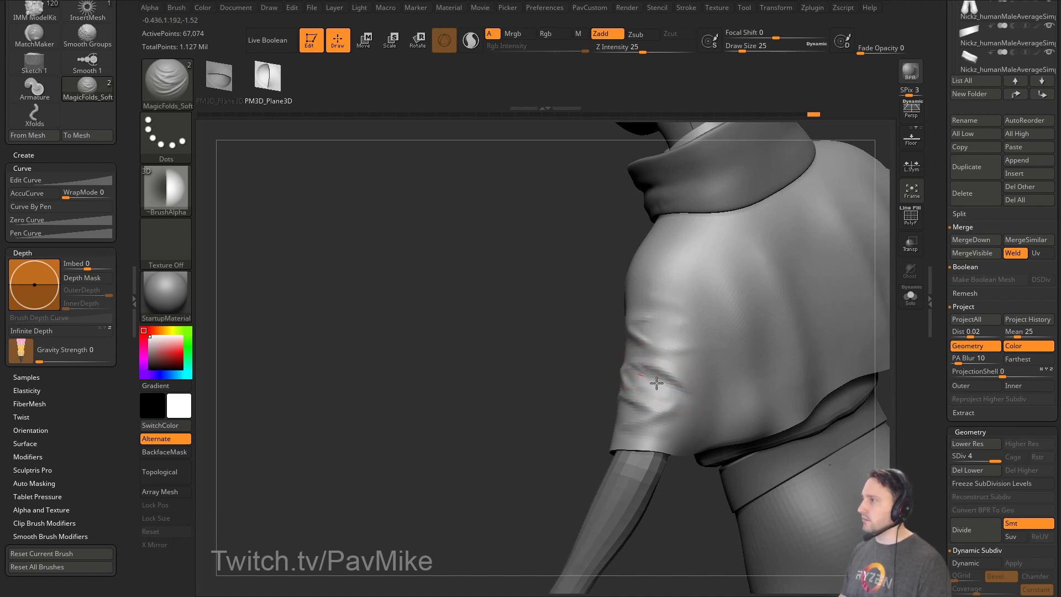
drag(605, 376, 635, 375)
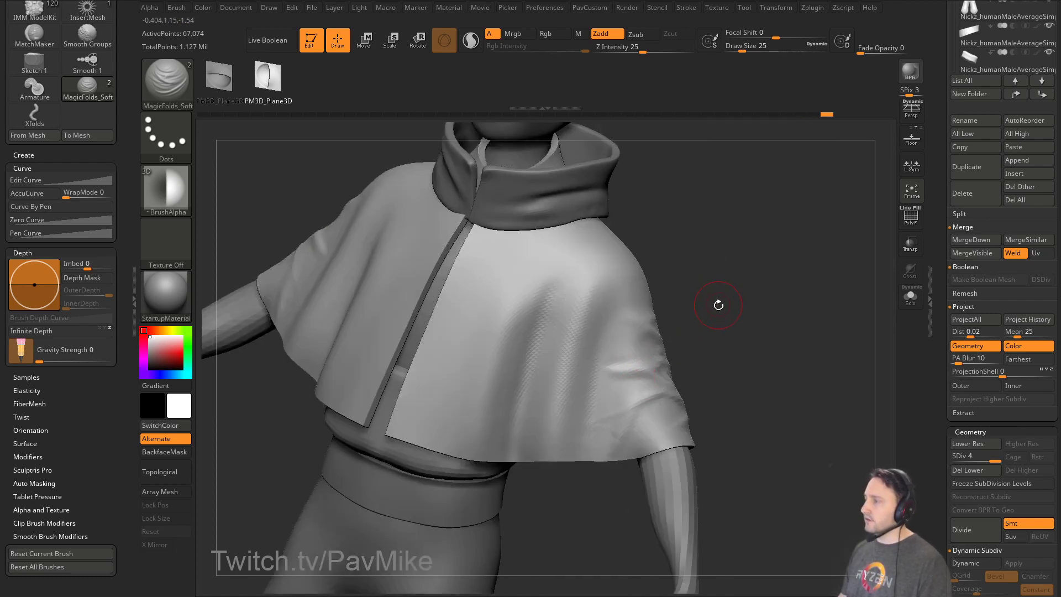
Inflate the arm folds of the cape with the Inflat brush at intensity 10, reducing the draw size to 16.
key(b)
key(i)
key(n)
drag(803, 300, 653, 341)
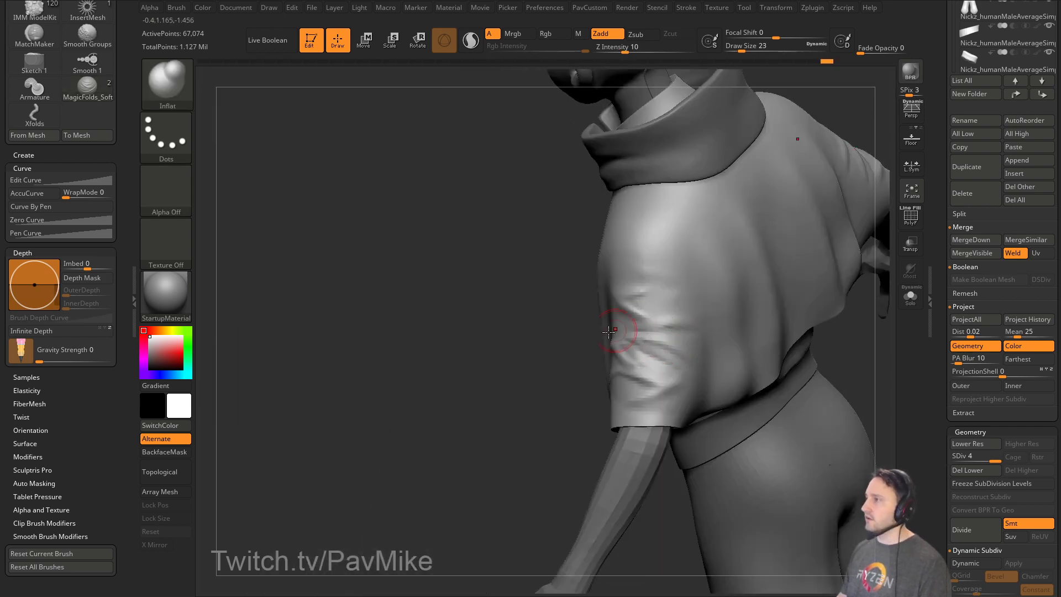
ctrl+right_drag(616, 327, 656, 374)
drag(599, 414, 689, 429)
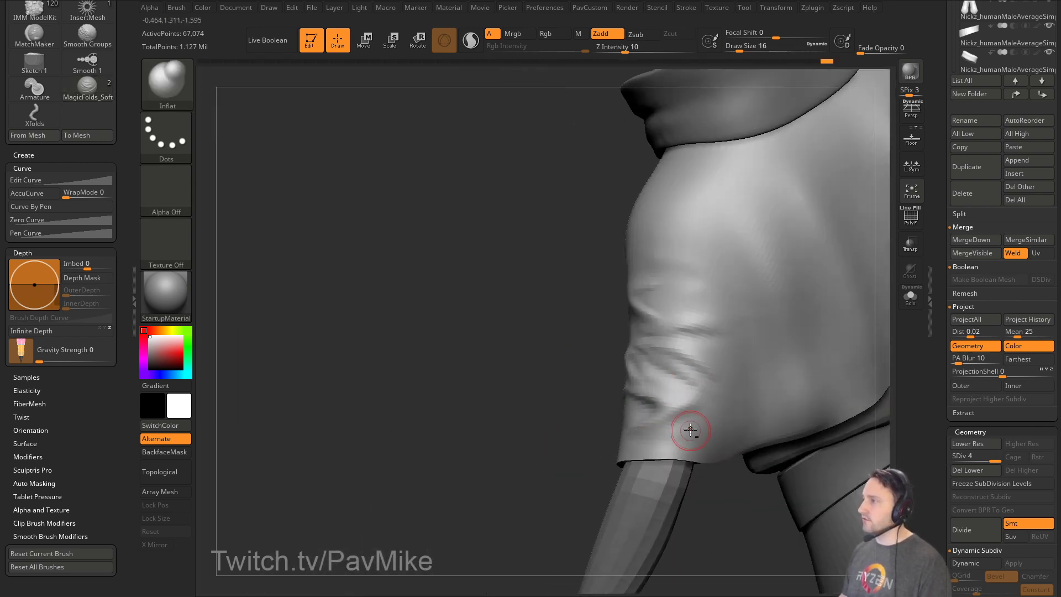
mouse_move(594, 438)
mouse_down()
mouse_move(746, 379)
mouse_move(724, 401)
mouse_move(633, 389)
mouse_up()
Try masking part of the cape's lower arm folds and reshaping them with the Move and Smooth brushes.
key(ctrl)
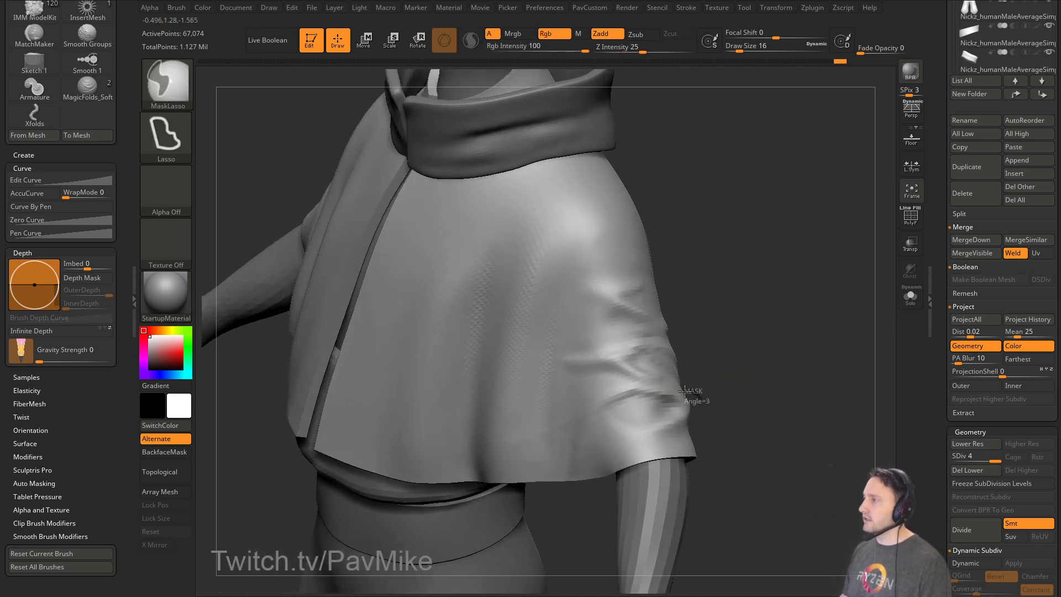
ctrl+click(751, 412)
mouse_move(751, 412)
mouse_down()
mouse_move(722, 427)
mouse_move(732, 408)
mouse_move(697, 391)
mouse_up()
ctrl+click(708, 424)
ctrl+click(704, 418)
key(b)
key(m)
key(v)
drag(814, 355, 785, 409)
ctrl+click(785, 409)
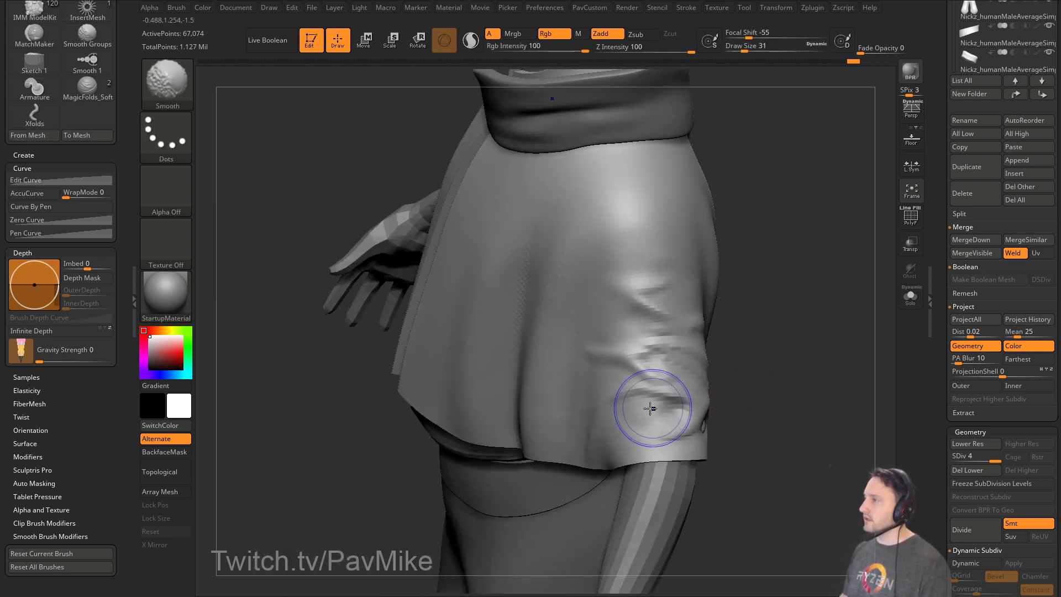
mouse_move(794, 320)
mouse_down()
mouse_move(805, 284)
mouse_move(802, 310)
mouse_up()
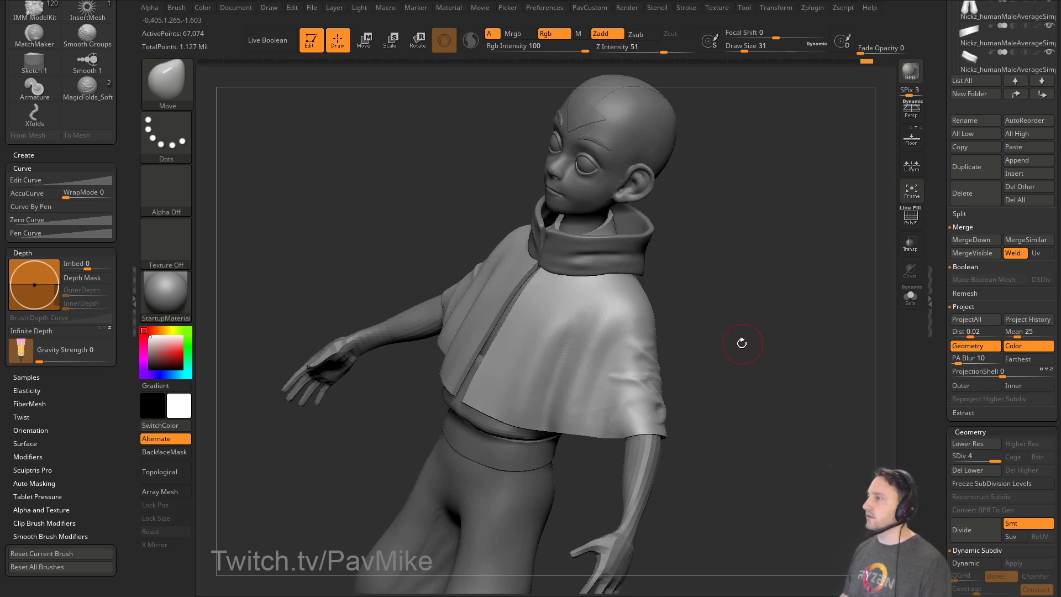
Undo the last masking and reshaping changes on the cape's arm folds.
key(ctrl+z)
key(ctrl+z)
key(ctrl+z)
key(ctrl+z)
key(ctrl+z)
key(ctrl+z)
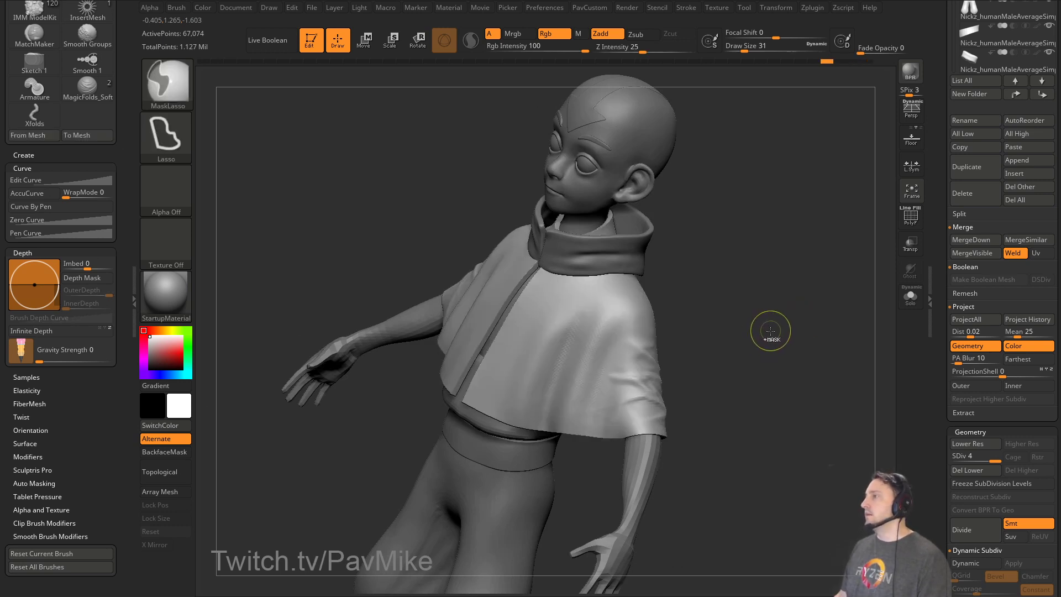
Undo the remaining arm fold strokes on the cape so only its earlier long drape folds are left.
key(ctrl+z)
key(ctrl+z)
key(ctrl+z)
key(ctrl+z)
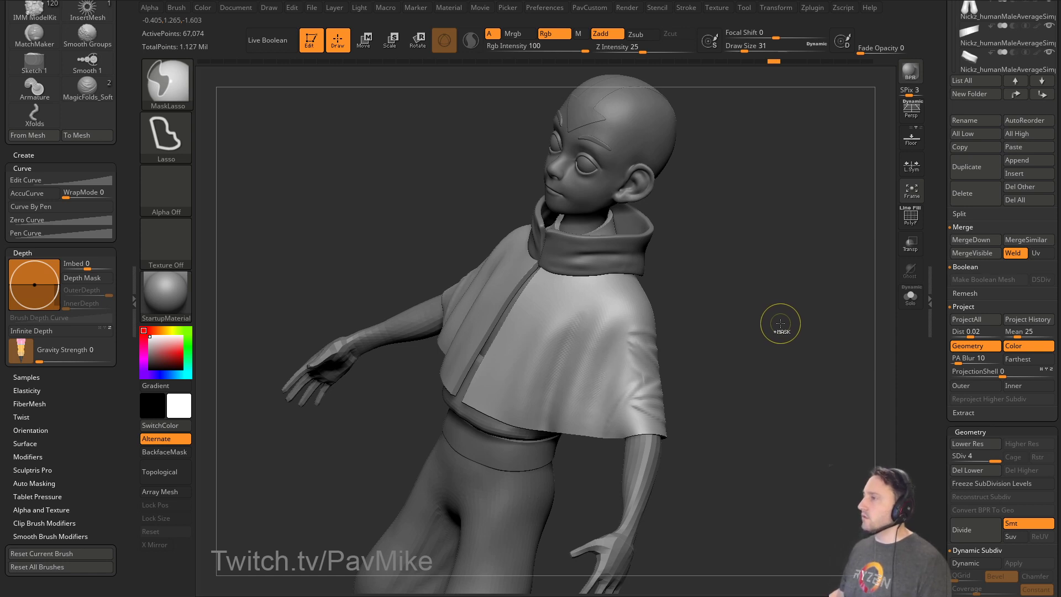
key(ctrl+z)
key(ctrl+z)
key(ctrl+z)
key(ctrl+z)
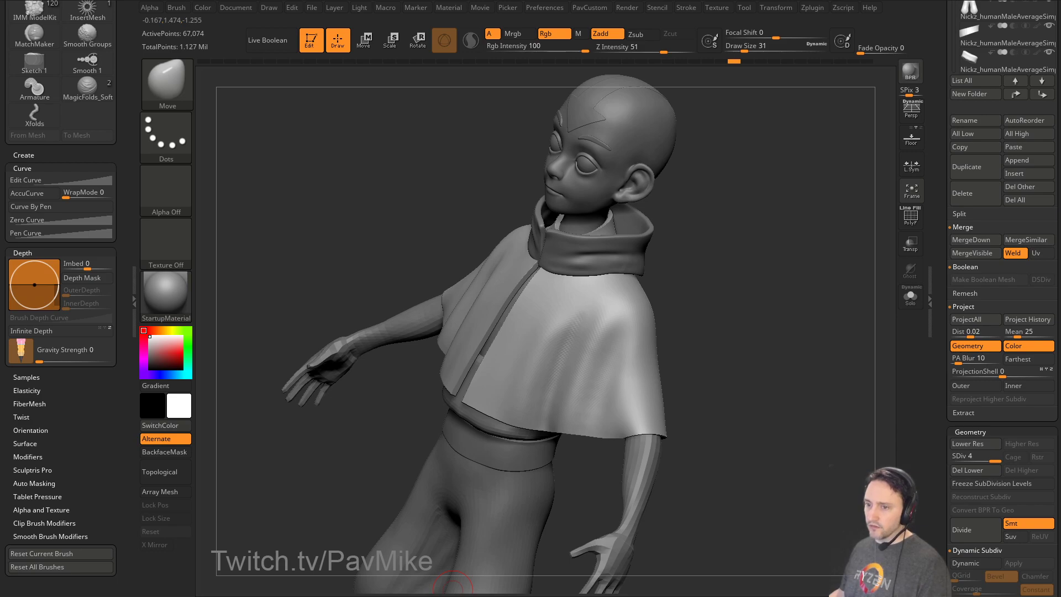
Switch to Chrome and play the Patchy Time Lapse Annotated video in the ZBrush 2020 What's New post on ArtStation.
drag(785, 596, 600, 65)
scroll(552, 315, up, 15)
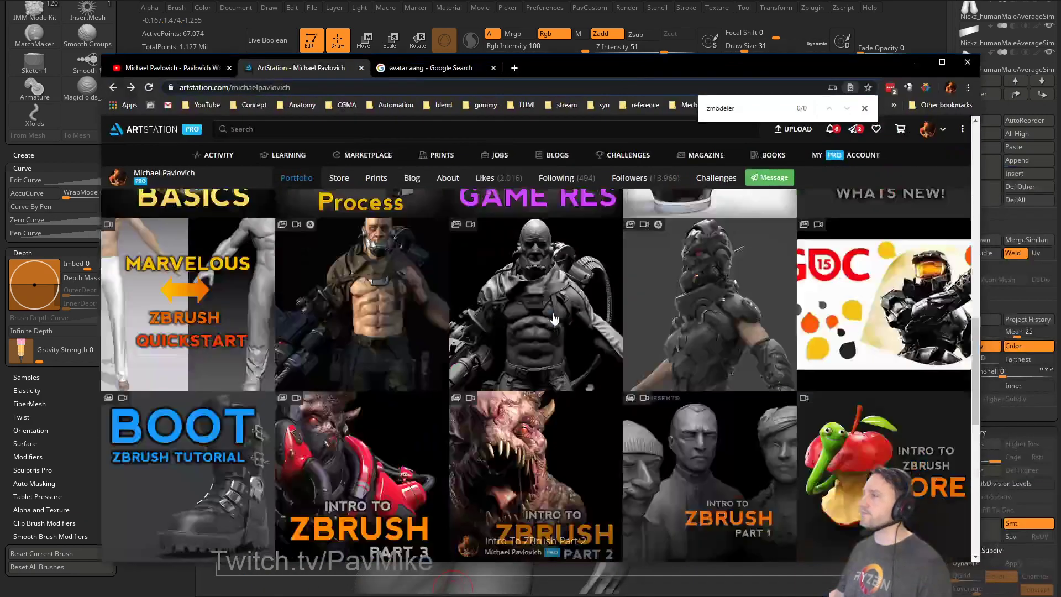
scroll(402, 260, up, 3)
scroll(402, 260, down, 5)
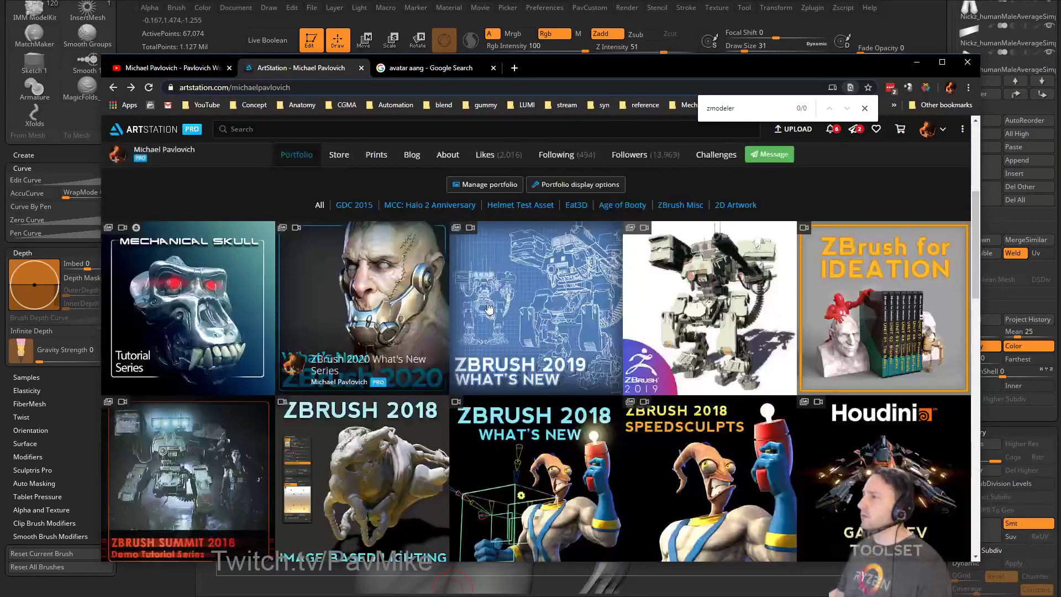
click(364, 348)
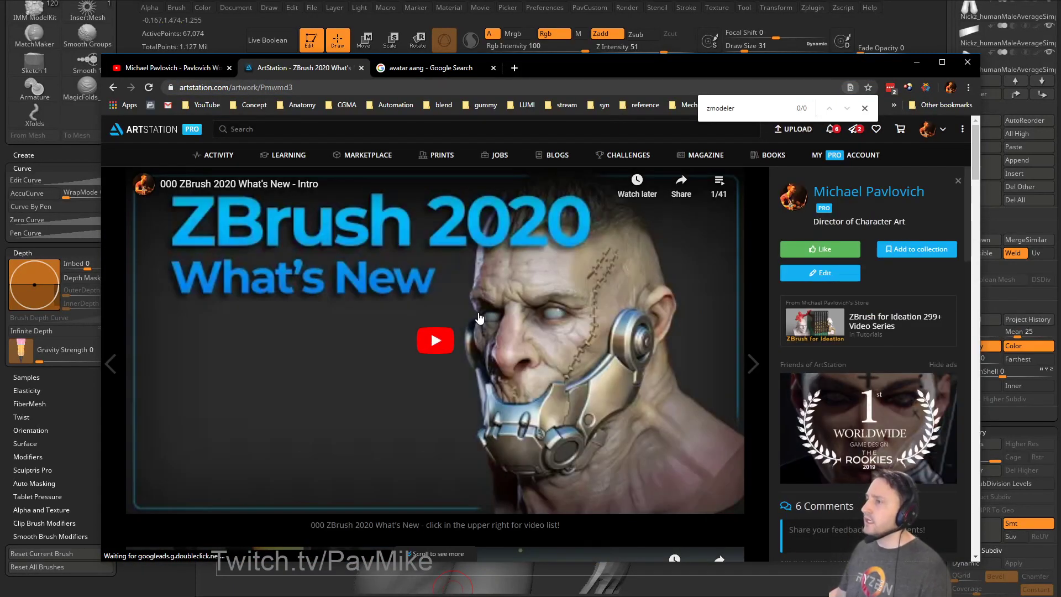
scroll(442, 326, down, 8)
scroll(479, 319, down, 1)
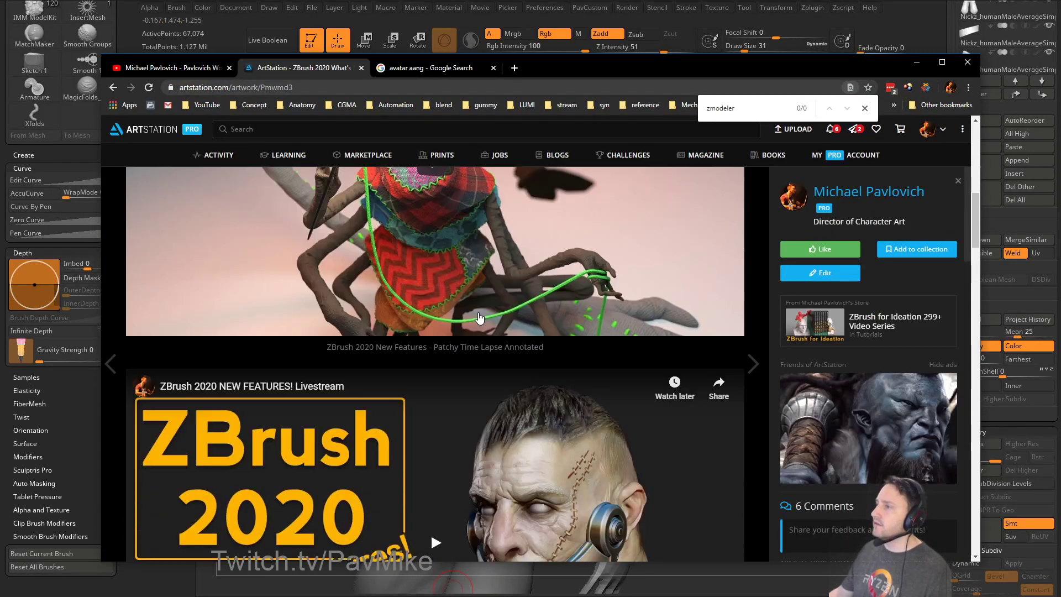
scroll(437, 337, up, 2)
click(437, 344)
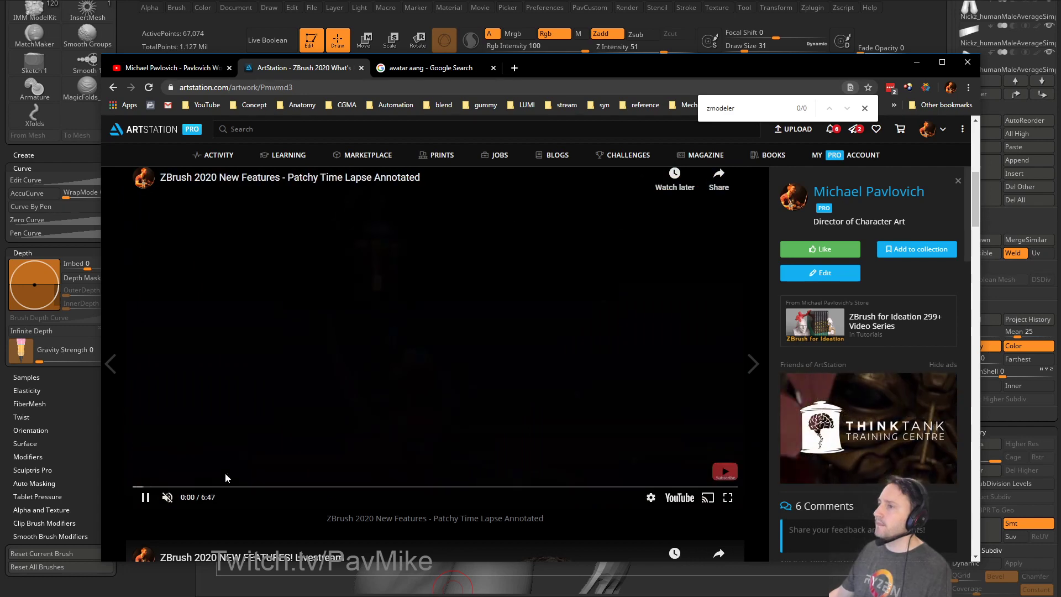
Skim the time-lapse video up to 5:52, pause it and switch back to ZBrush.
click(212, 487)
drag(256, 491, 604, 492)
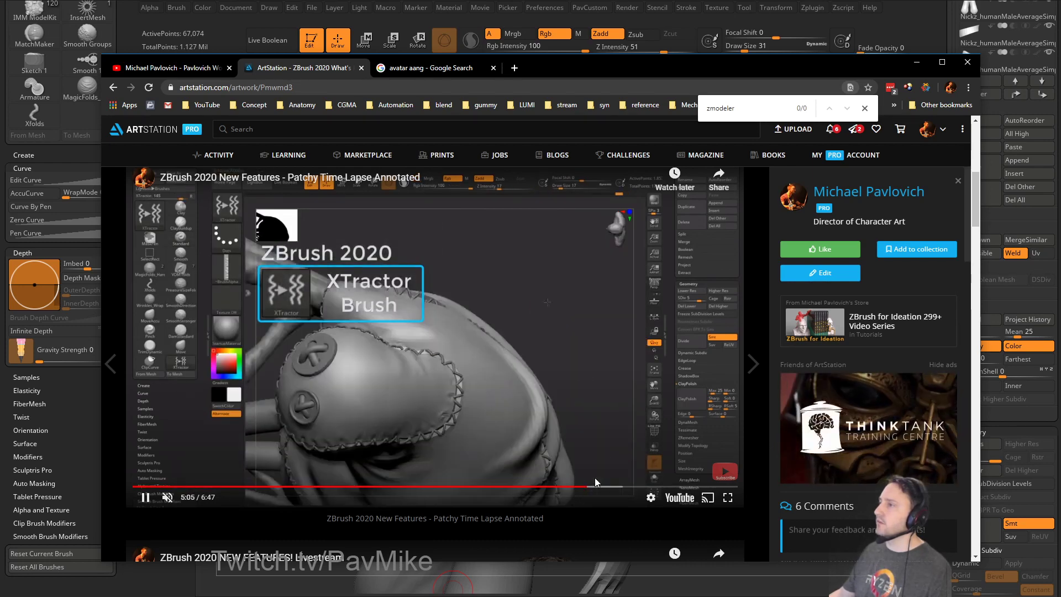
click(600, 490)
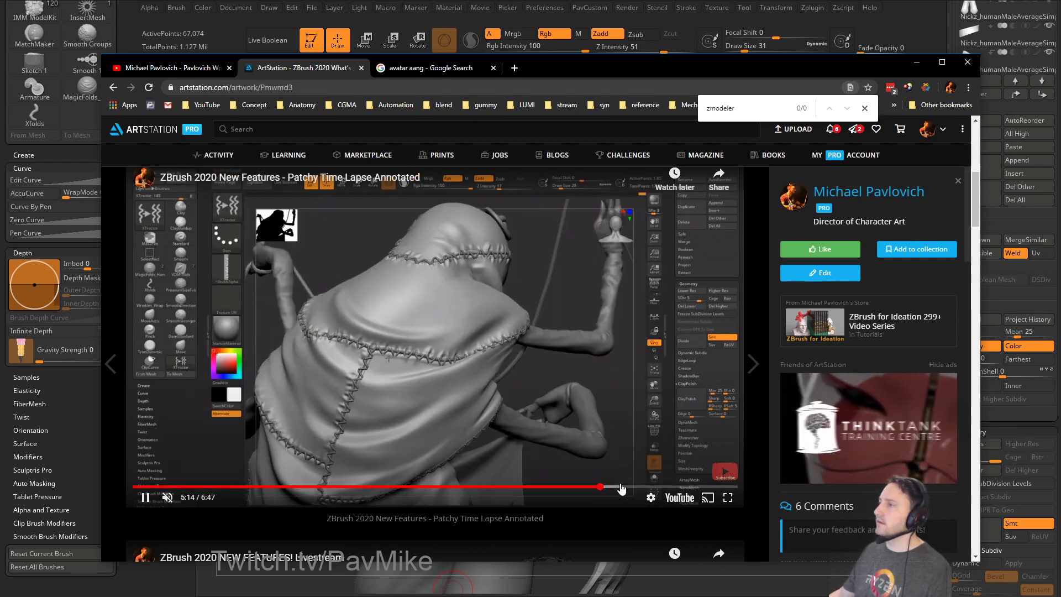
click(628, 488)
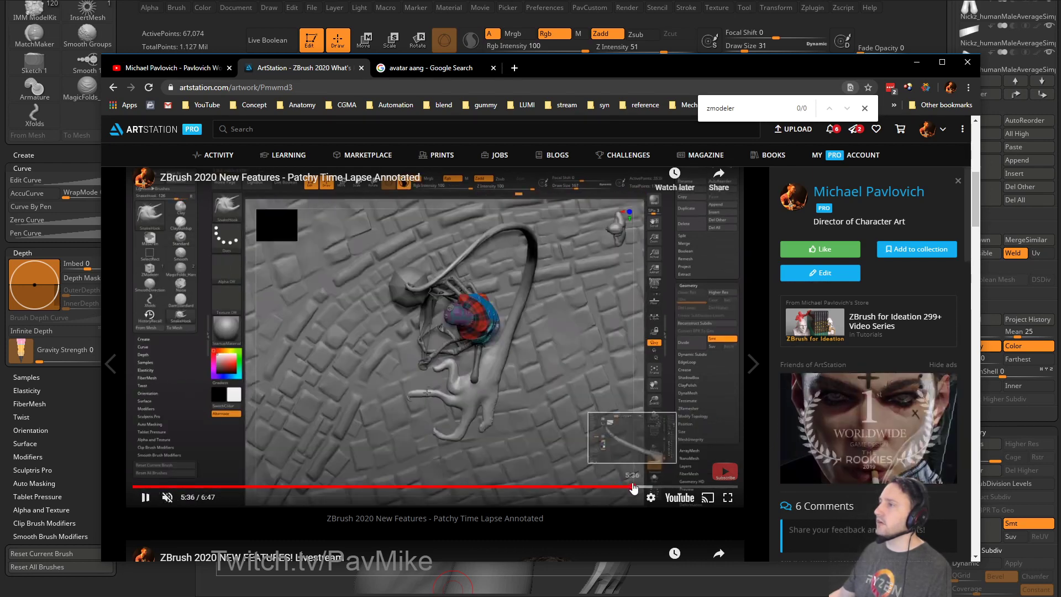
click(653, 489)
click(147, 498)
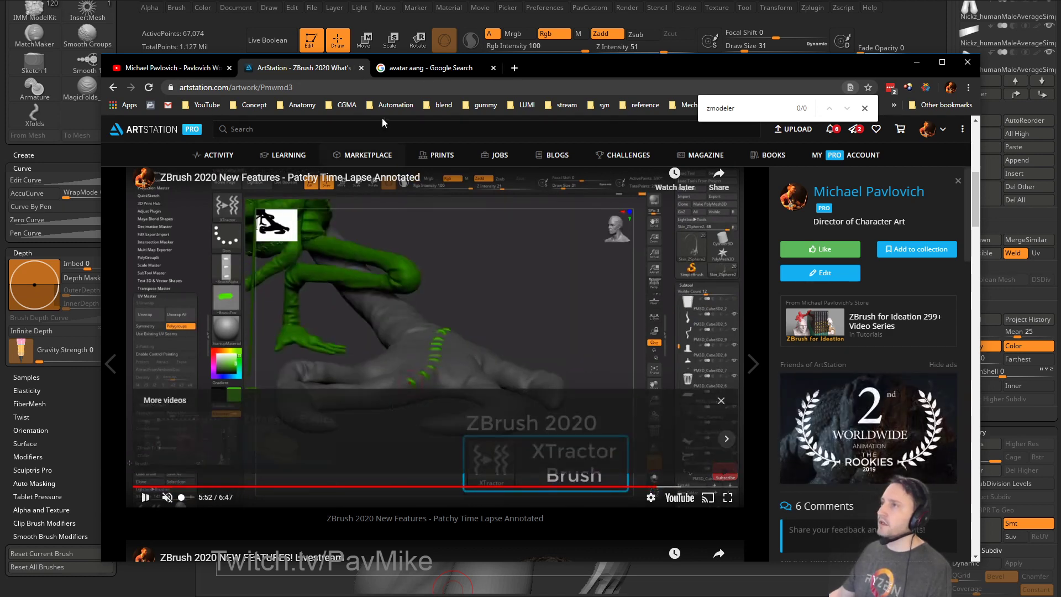
click(368, 87)
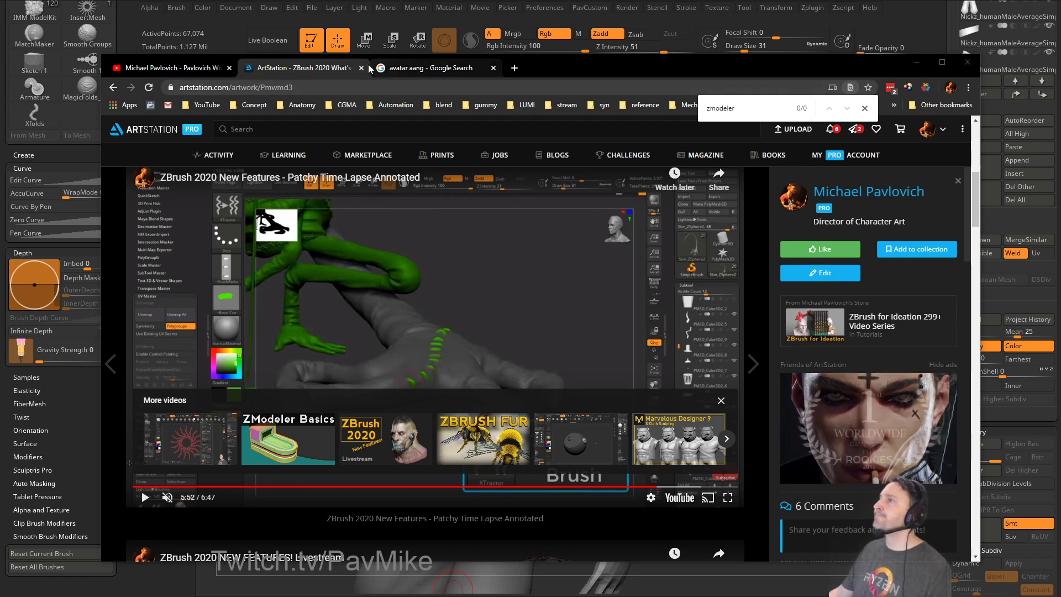
click(535, 65)
key(alt+Tab)
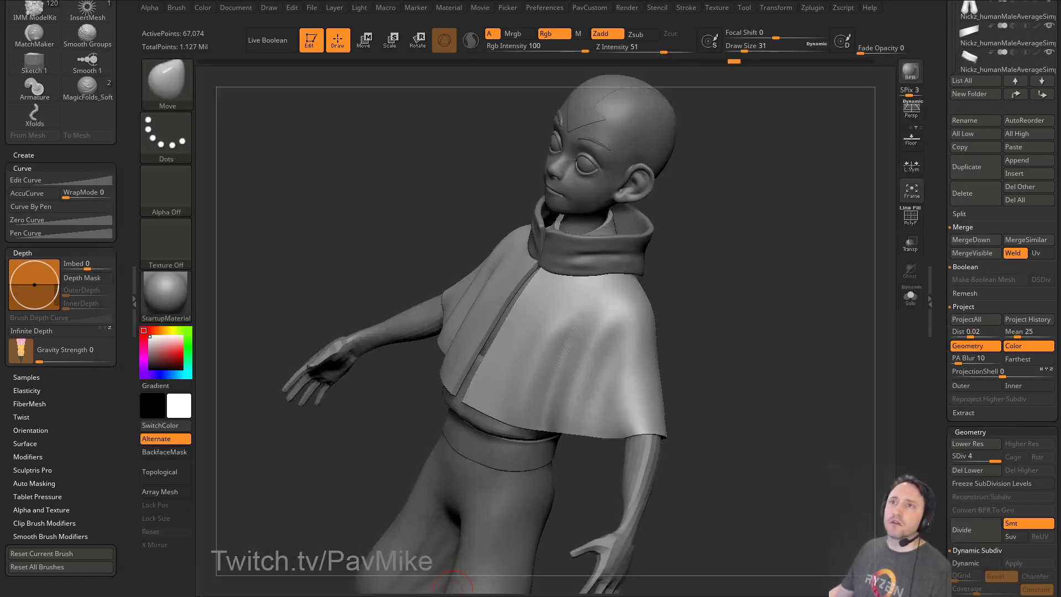
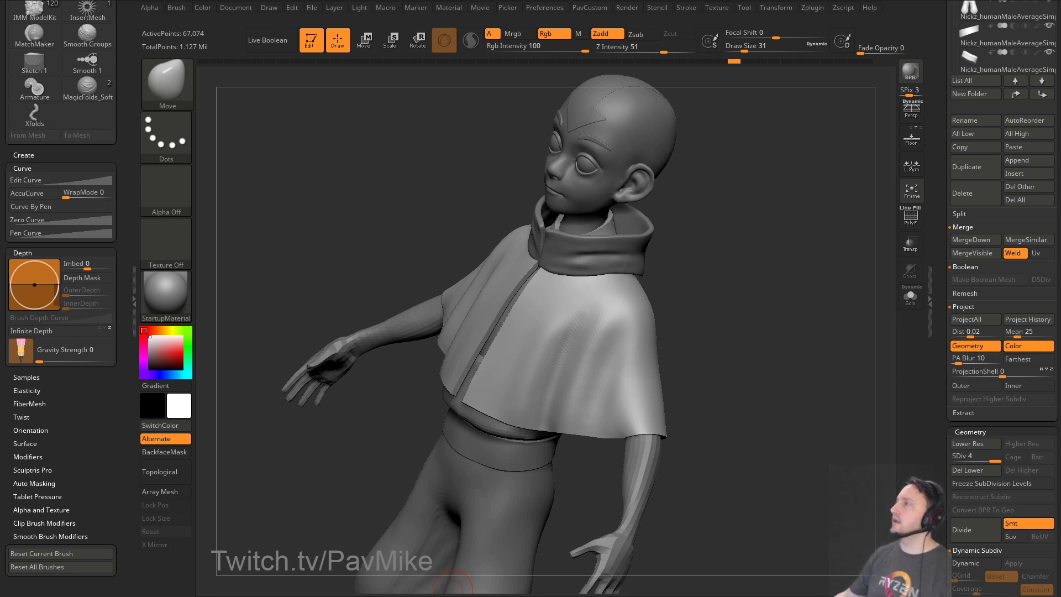
Load FemaleHead.ZTL from the LightBox tools and close LightBox, with the head framed in the canvas.
drag(708, 186, 619, 172)
drag(935, 107, 946, 398)
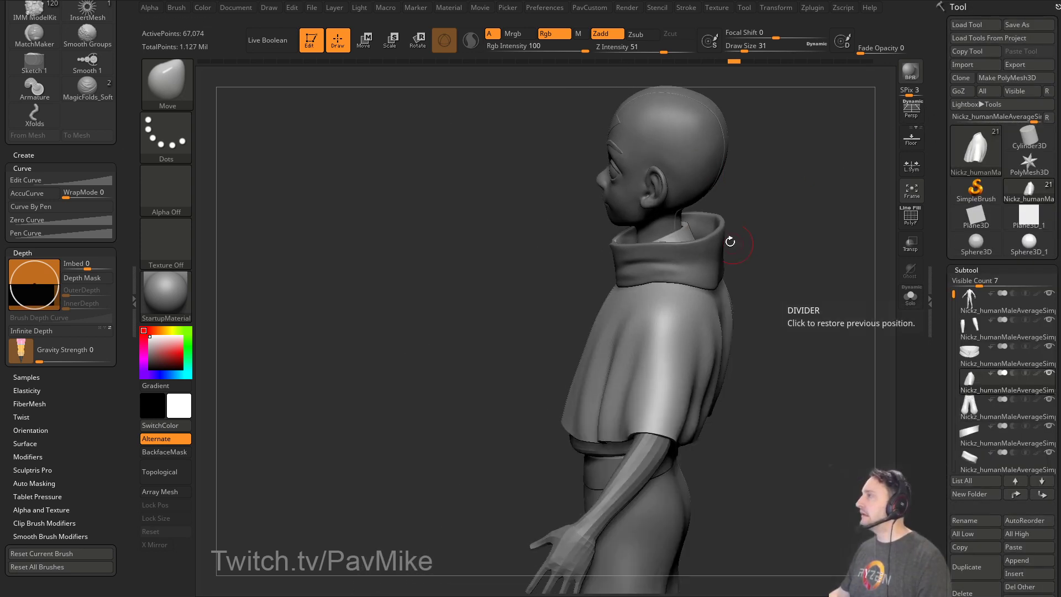
drag(731, 241, 843, 264)
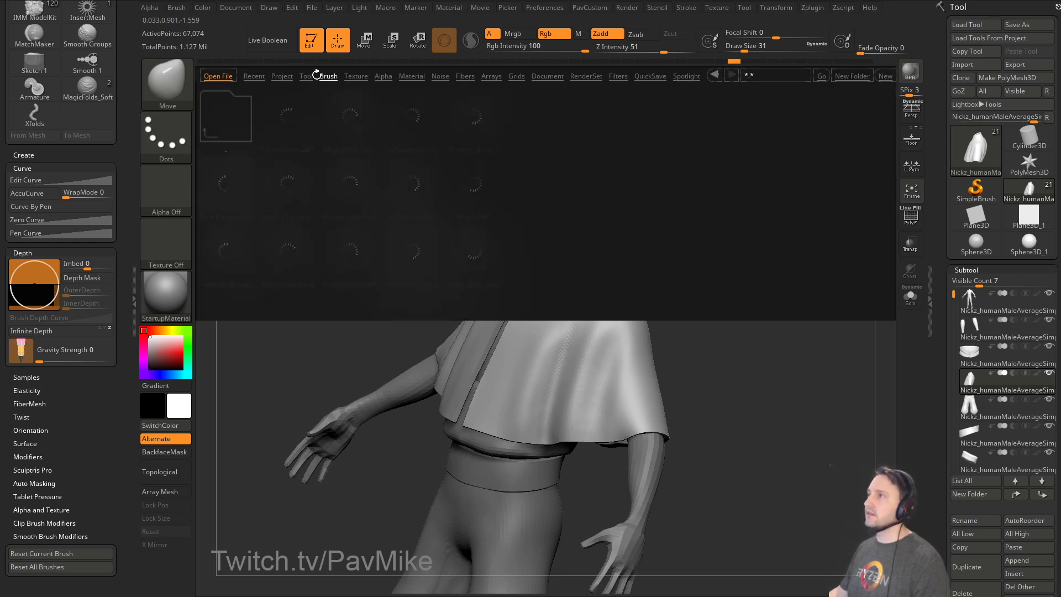
click(306, 76)
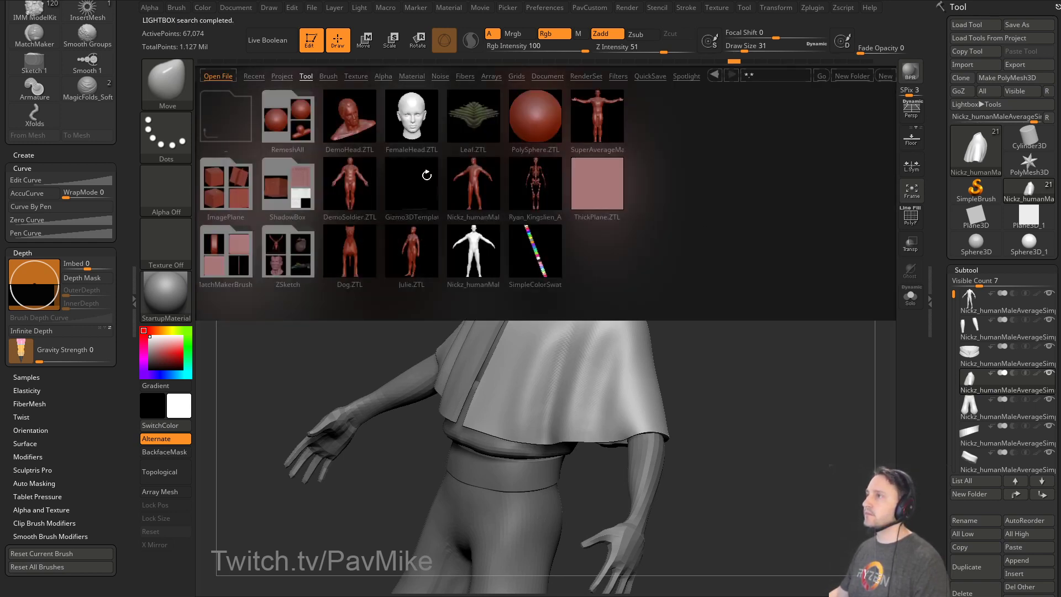
double_click(413, 114)
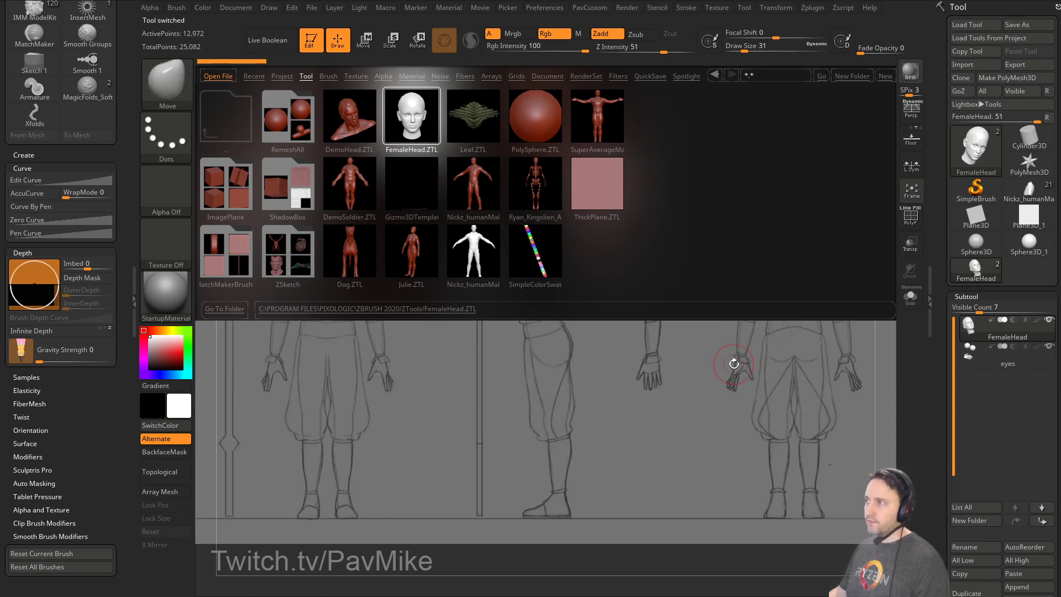
key(comma)
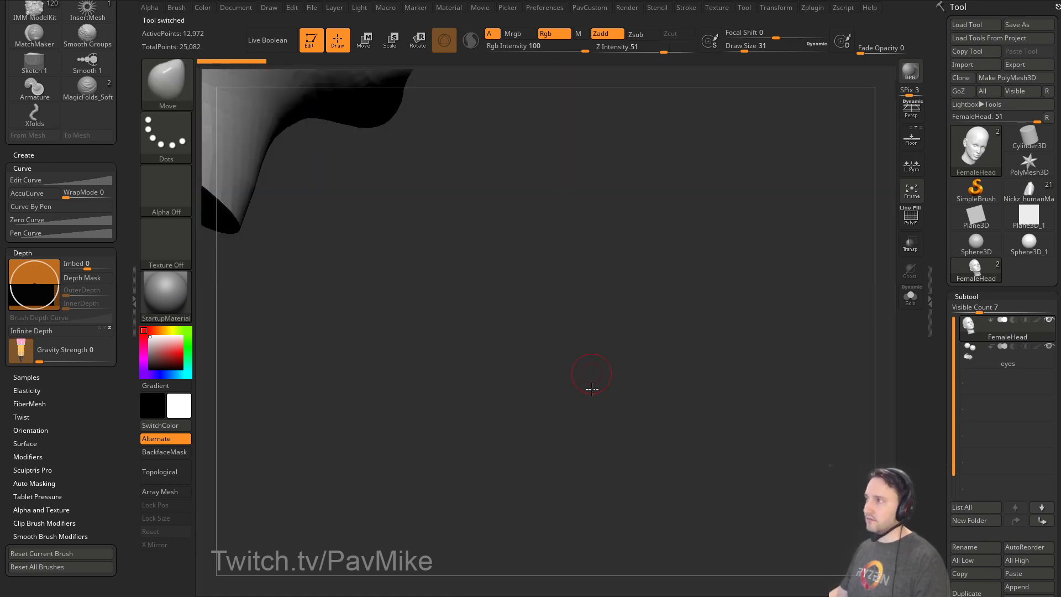
drag(590, 387, 589, 444)
mouse_move(603, 326)
mouse_down()
mouse_move(677, 253)
mouse_move(649, 218)
mouse_move(777, 436)
mouse_up()
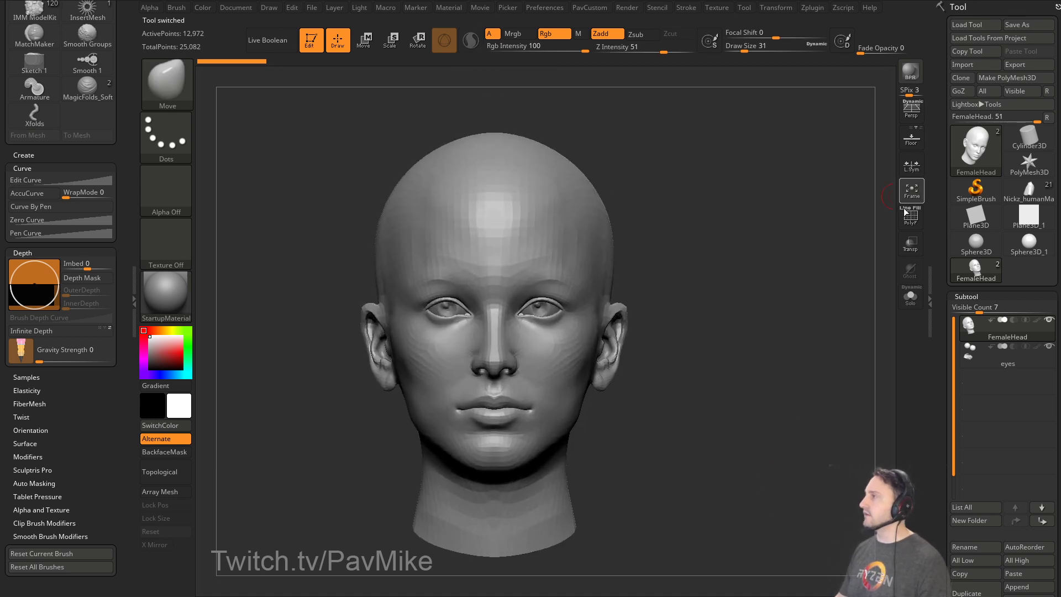
Show the polyframe, solo the FemaleHead subtool and convert it with DynaMesh, with Project turned off.
click(908, 215)
click(909, 304)
drag(862, 313, 834, 319)
key(2)
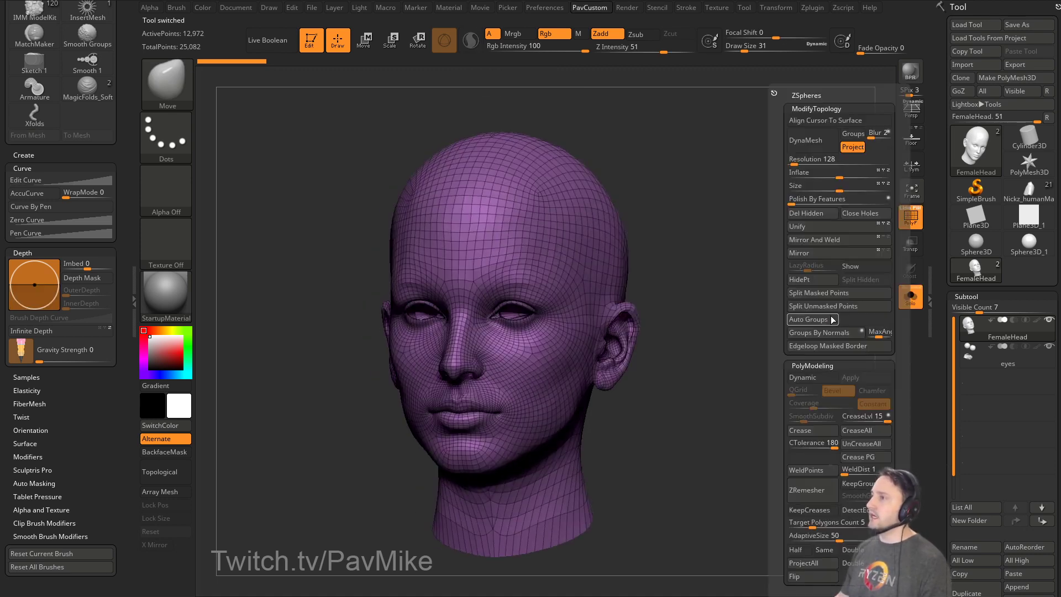
click(845, 149)
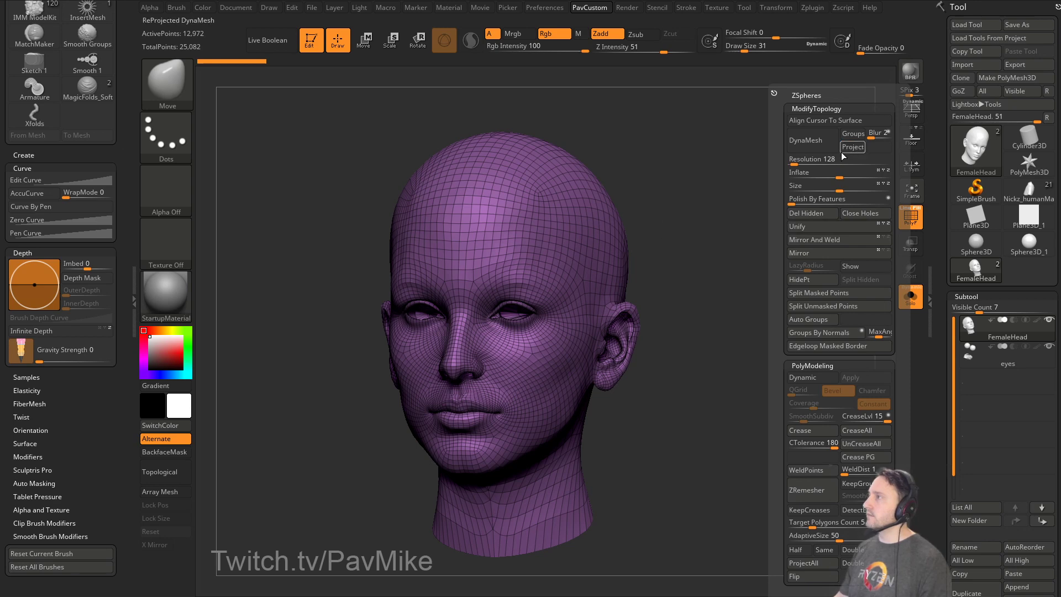
click(871, 136)
click(808, 140)
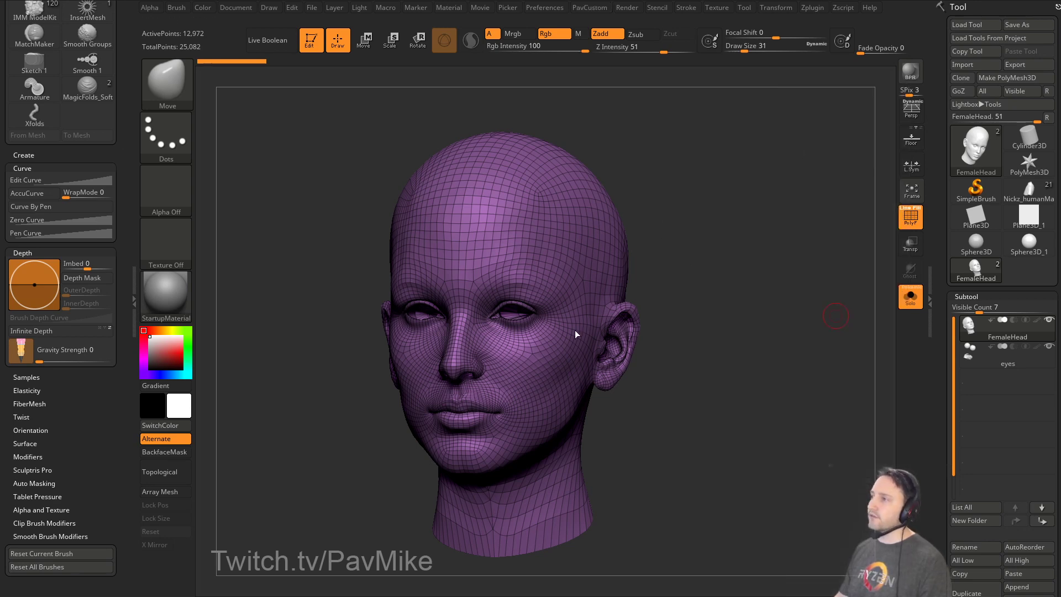
Smooth away both eyes of the female head symmetrically with Sculptris Pro enabled, raising the draw size to 94.
key(s)
click(717, 265)
drag(709, 260, 734, 245)
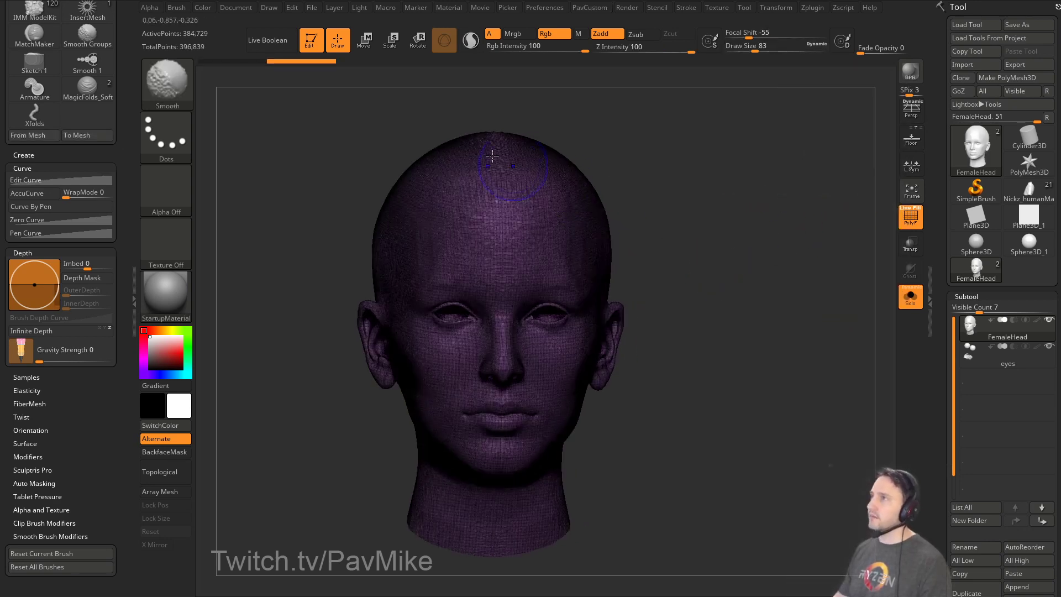
mouse_move(544, 308)
shift+mouse_down()
mouse_move(547, 326)
mouse_move(552, 287)
shift+mouse_up()
key(s)
click(555, 315)
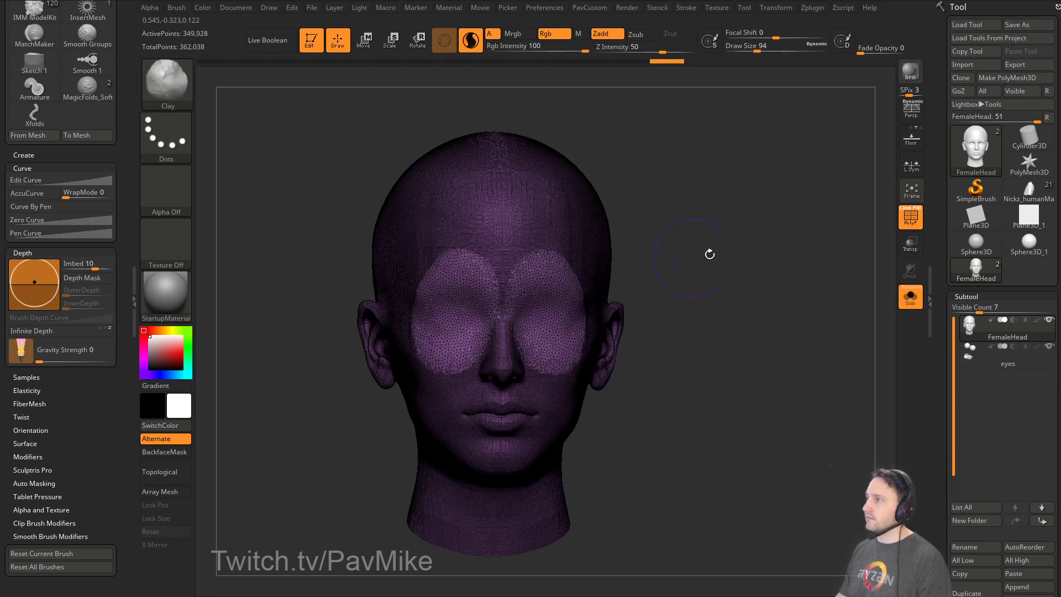
Hide the polyframe on the head and switch to the Standard brush at draw size 54.
click(906, 223)
drag(757, 294, 680, 299)
key(b)
key(s)
key(t)
key(s)
click(675, 300)
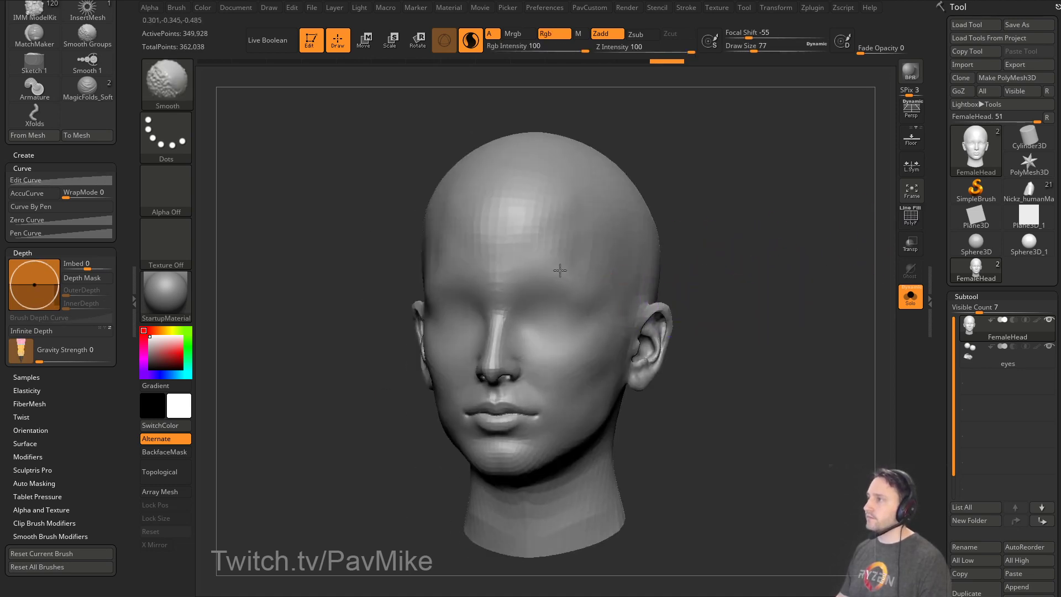
drag(737, 277, 810, 277)
drag(732, 337, 654, 339)
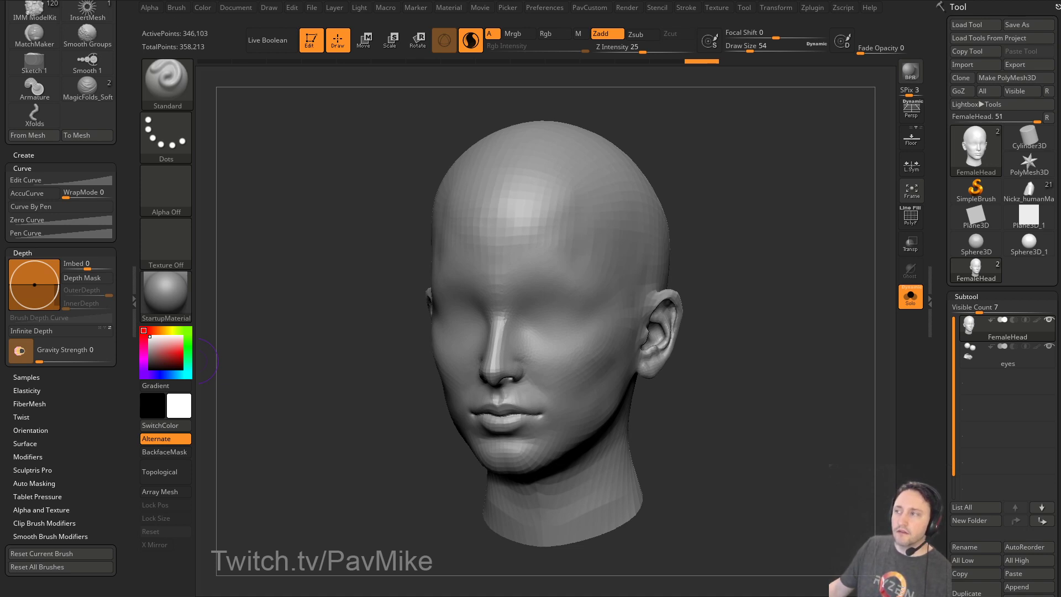
Smooth away the lips of the head with Sculptris Pro active, adjusting the draw size to 31 and 83.
mouse_move(768, 362)
mouse_down()
mouse_move(788, 334)
mouse_move(755, 346)
mouse_up()
key(s)
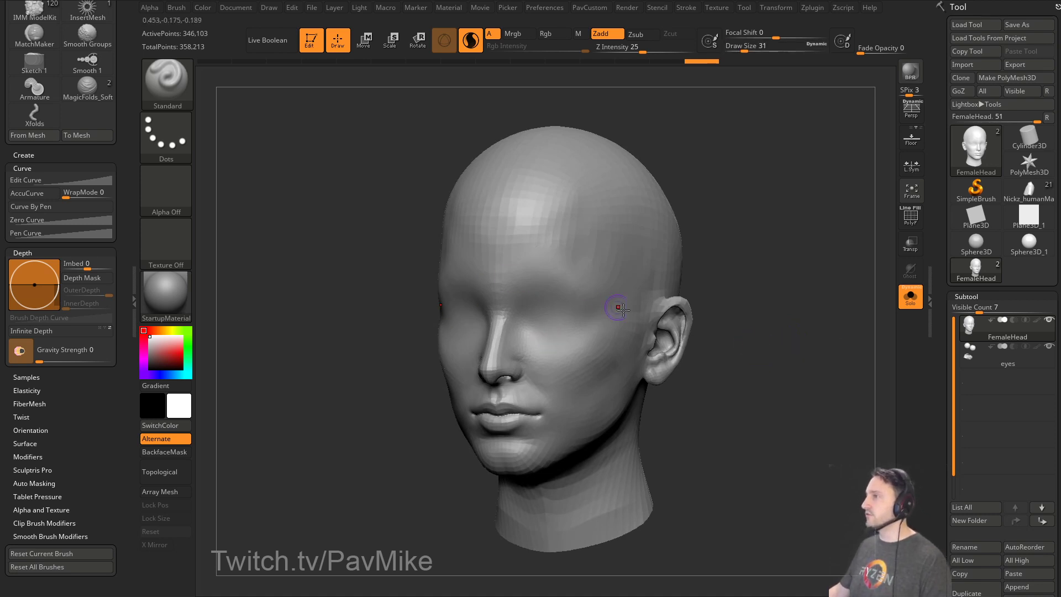
shift+drag(808, 289, 790, 293)
mouse_move(663, 332)
mouse_down()
mouse_move(812, 289)
mouse_move(758, 271)
mouse_move(546, 413)
mouse_move(531, 409)
mouse_up()
key(s)
key(s)
drag(729, 382, 630, 380)
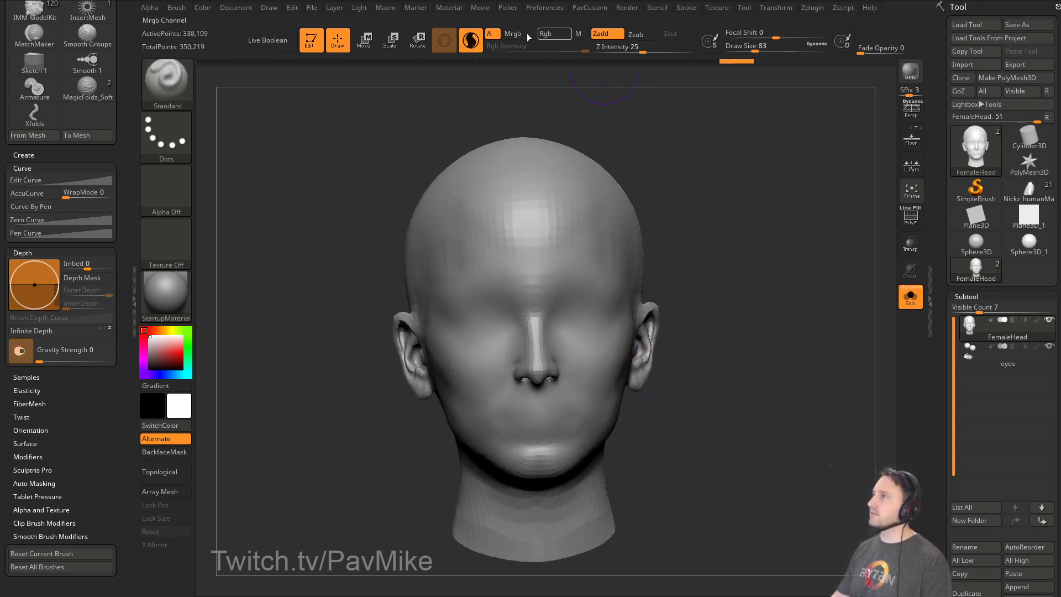
Turn off Sculptris Pro and set the Standard brush's draw size to 51.
click(471, 41)
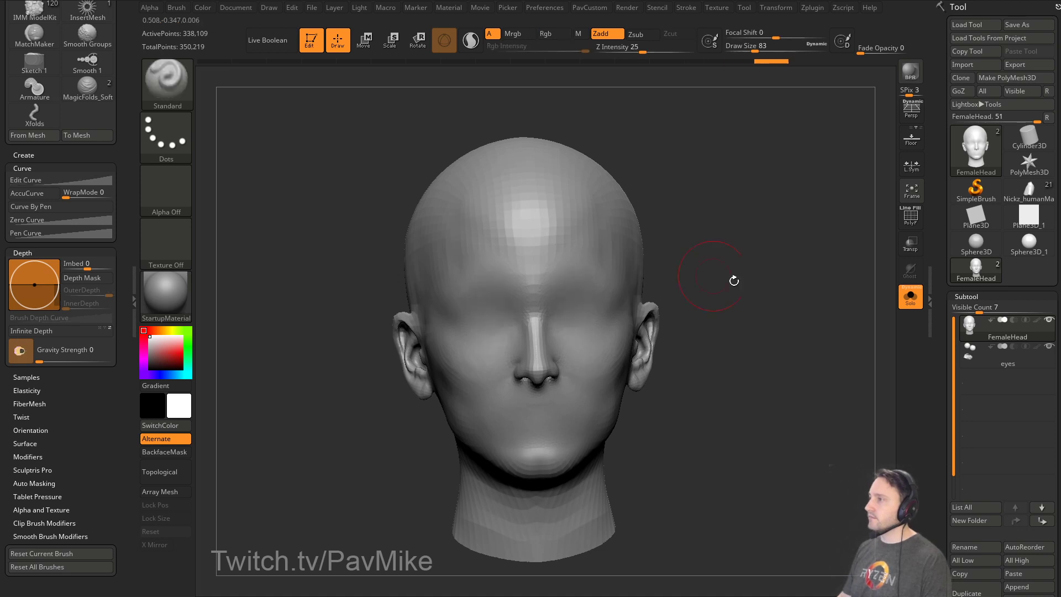
drag(718, 276, 777, 355)
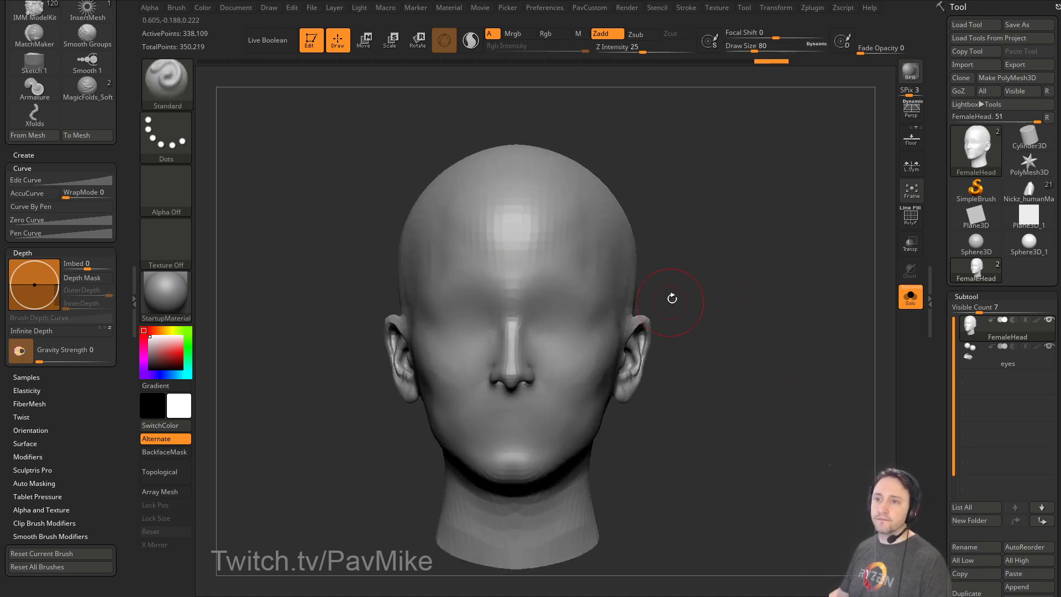
key(s)
drag(666, 291, 652, 286)
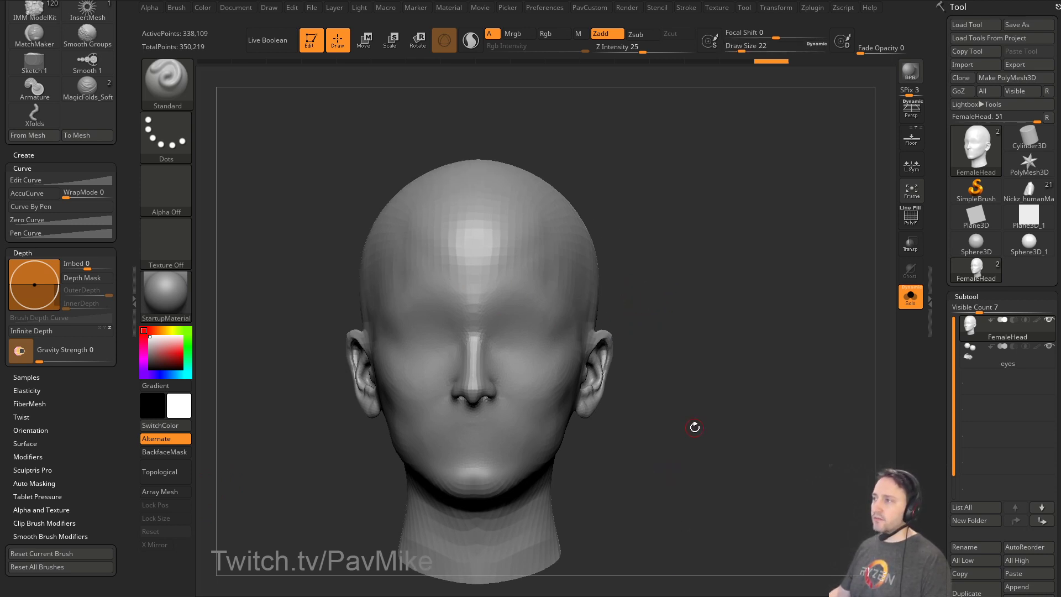
key(s)
mouse_move(718, 399)
mouse_down()
mouse_move(754, 398)
mouse_move(742, 396)
mouse_up()
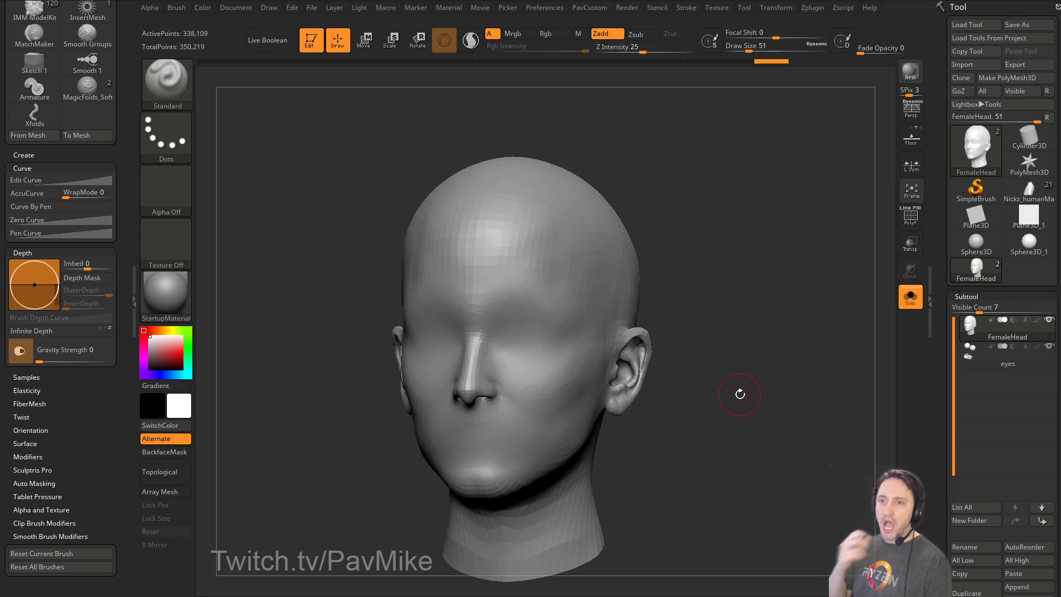
Open LightBox and make the PolyMesh3D star the active tool instead of the head.
drag(699, 385, 575, 237)
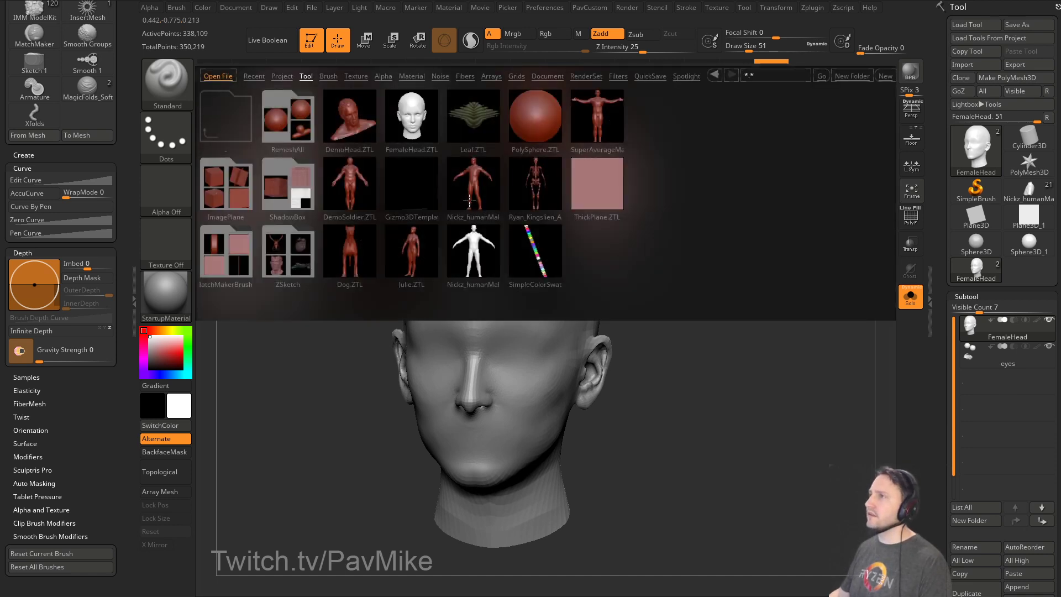
drag(798, 373, 936, 169)
click(1011, 372)
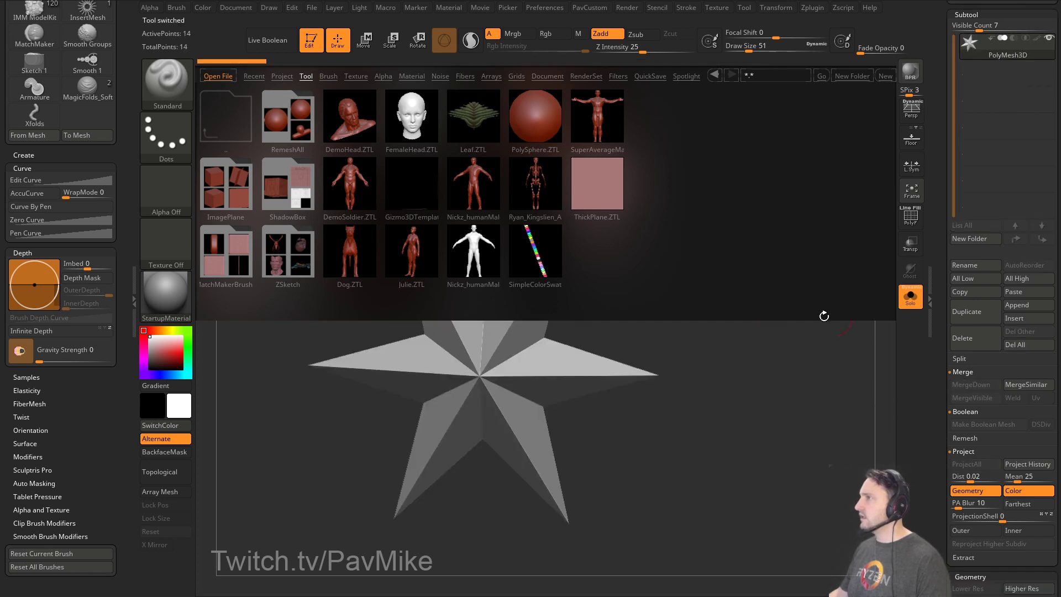
Make the clothed male character the active tool again in place of the star.
drag(946, 157, 955, 330)
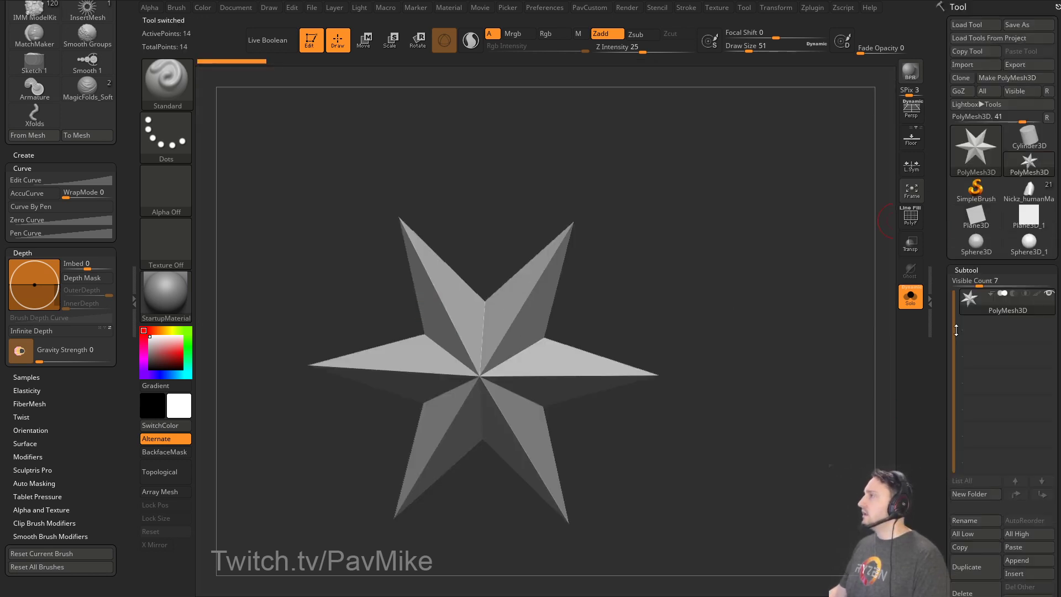
click(1029, 196)
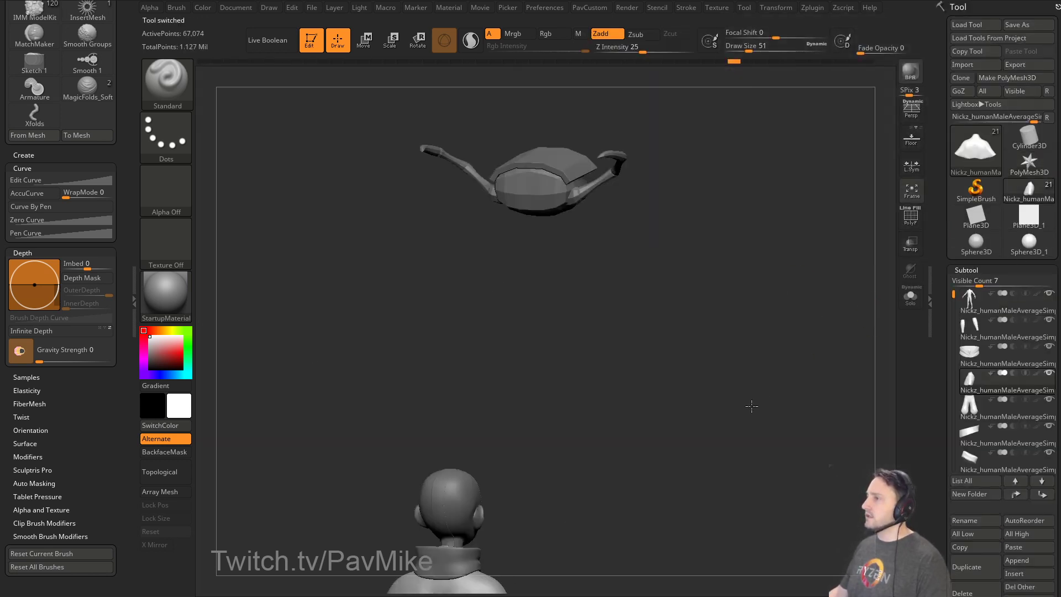
alt+drag(657, 217, 869, 254)
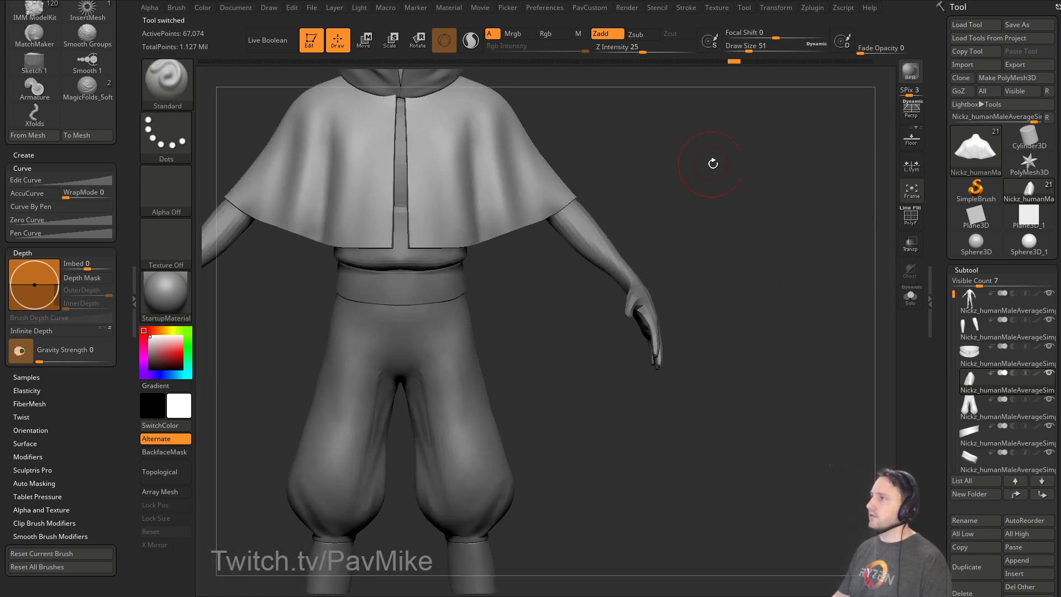
mouse_move(713, 163)
alt+mouse_down()
mouse_move(706, 300)
mouse_move(624, 307)
alt+mouse_up()
Try sculpting folds on the cape over the upper arm with the Standard and DamStandard brushes, ending at draw size 29.
key(s)
drag(542, 316, 537, 316)
alt+drag(647, 258, 643, 304)
key(s)
drag(536, 344, 501, 344)
click(586, 378)
drag(688, 253, 619, 326)
key(b)
key(d)
key(s)
key(s)
mouse_move(524, 353)
mouse_down()
mouse_move(503, 351)
mouse_move(512, 390)
mouse_move(545, 405)
mouse_move(508, 400)
mouse_move(525, 420)
mouse_up()
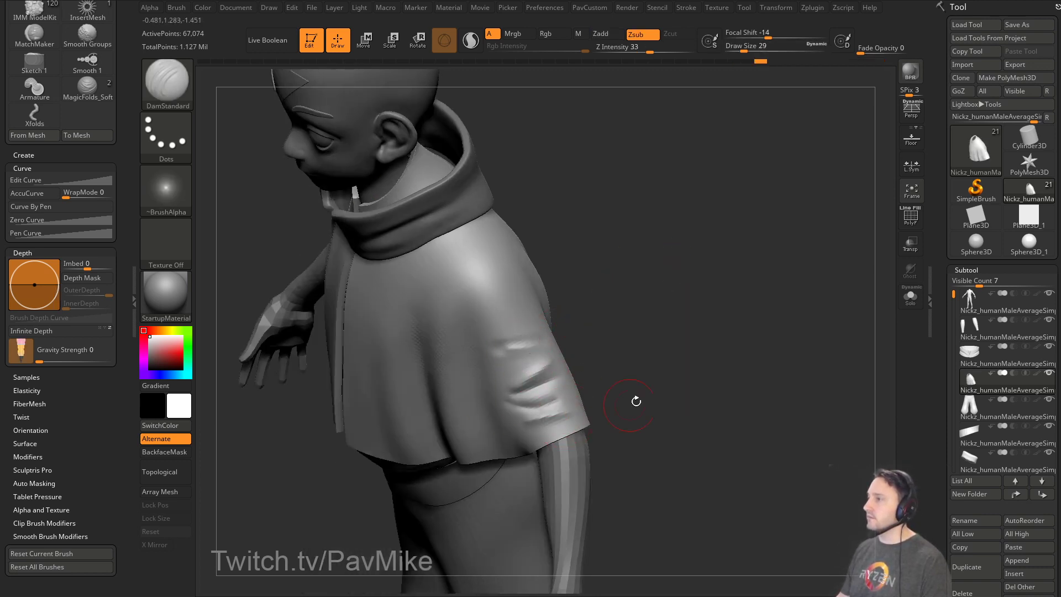
Undo the fold strokes on the cape.
key(ctrl+z)
key(ctrl+z)
key(ctrl+z)
key(ctrl+z)
key(ctrl+z)
key(ctrl+z)
key(ctrl+z)
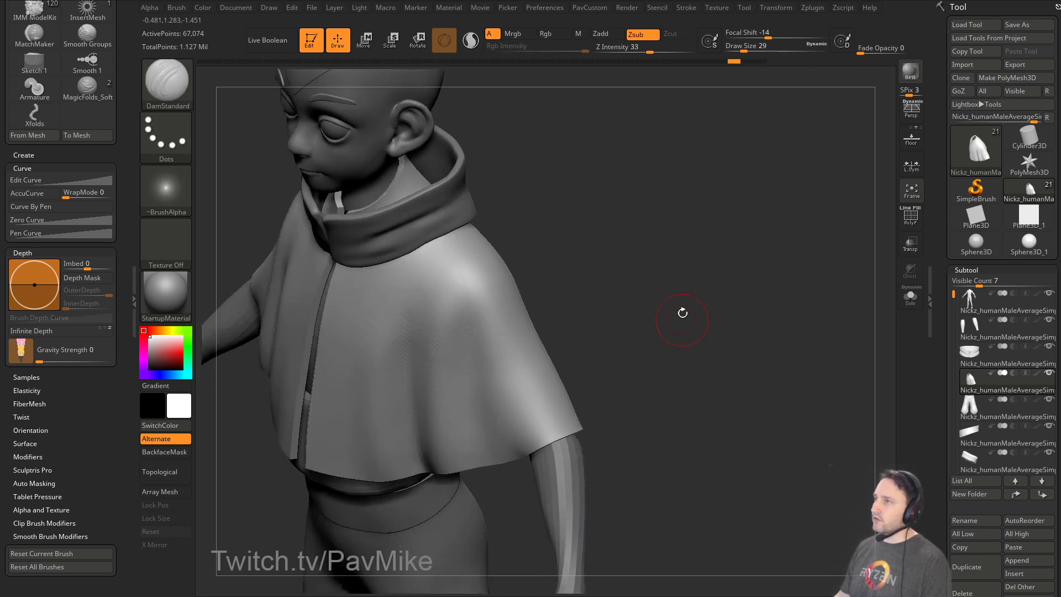
Sculpt soft folds along the side of the cape with the MagicFolds_Soft brush.
key(comma)
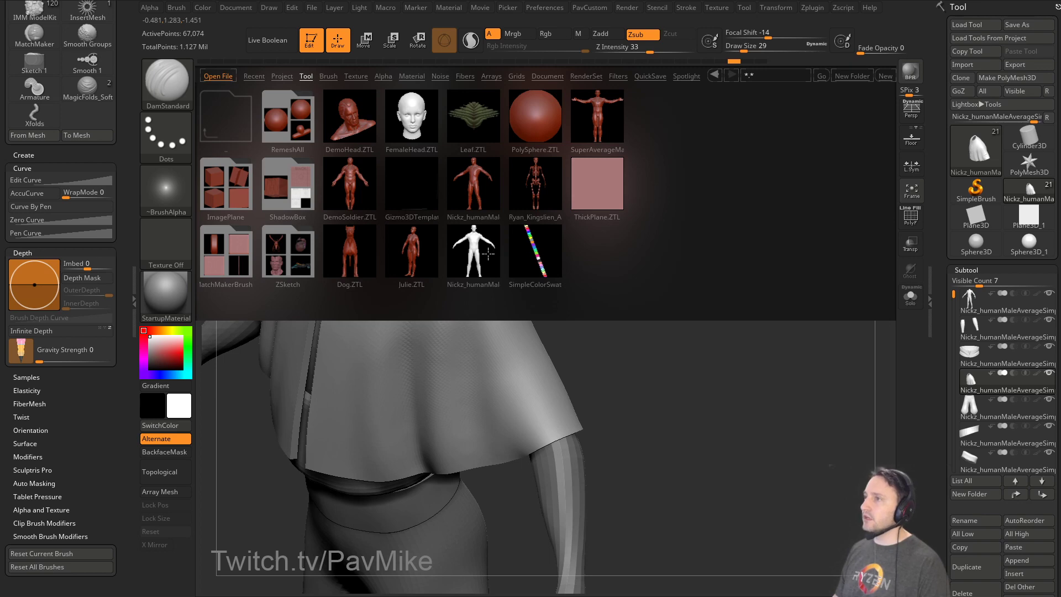
key(comma)
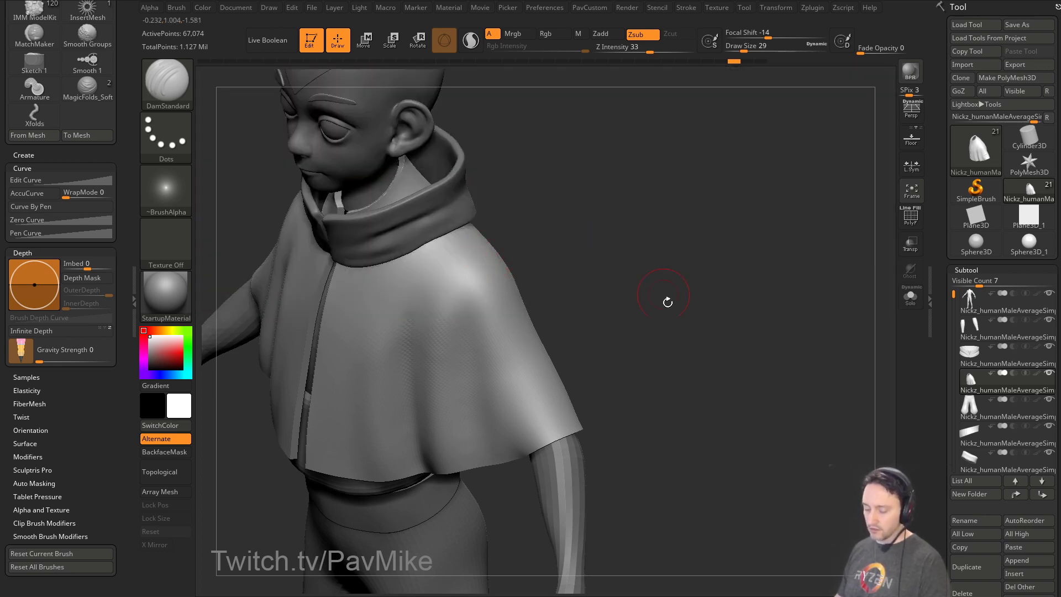
key(b)
click(1020, 521)
mouse_move(827, 421)
mouse_down()
mouse_move(694, 281)
mouse_move(558, 331)
mouse_move(591, 354)
mouse_up()
mouse_move(525, 365)
mouse_down()
mouse_move(594, 346)
mouse_move(540, 384)
mouse_move(578, 402)
mouse_move(587, 442)
mouse_up()
mouse_move(480, 446)
mouse_down()
mouse_move(599, 422)
mouse_move(575, 451)
mouse_up()
mouse_move(646, 455)
shift+mouse_down()
mouse_move(711, 414)
mouse_move(740, 261)
shift+mouse_up()
Select the pants subtool and sculpt MagicFolds_Soft folds down the inner legs and around the knees.
alt+click(450, 445)
alt+drag(582, 498, 622, 227)
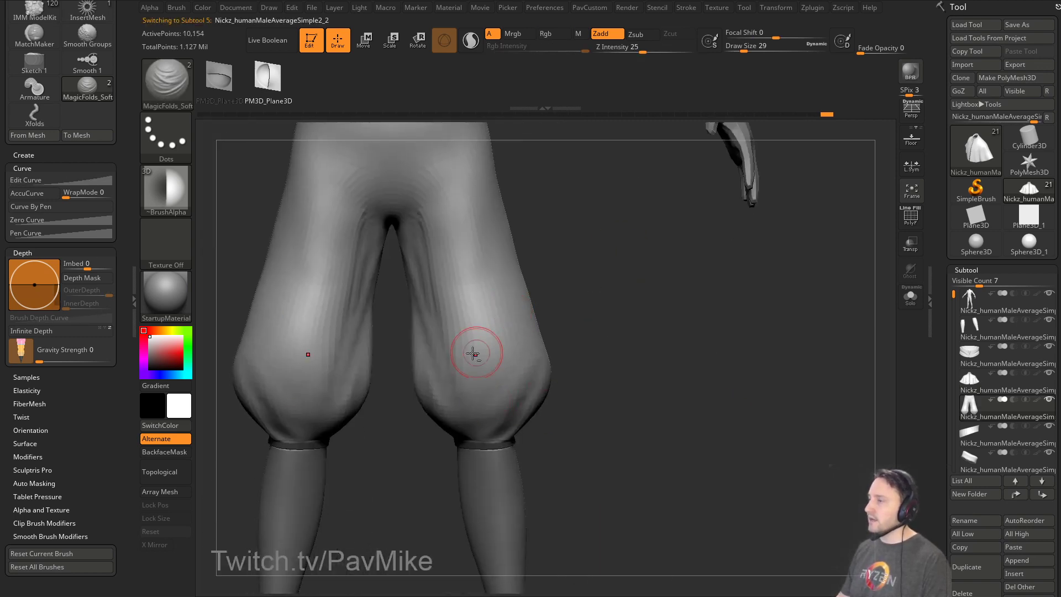
drag(432, 278, 451, 406)
key(bracketright)
drag(441, 306, 462, 403)
mouse_move(445, 329)
mouse_down()
mouse_move(475, 407)
mouse_move(524, 288)
mouse_up()
key(bracketleft)
mouse_move(441, 384)
mouse_down()
mouse_move(475, 416)
mouse_move(541, 351)
mouse_move(475, 415)
mouse_move(571, 417)
mouse_move(587, 455)
mouse_up()
Add smaller folds just above the pants cuffs with MagicFolds_Soft at draw size 18.
key(s)
drag(513, 419, 510, 419)
right_drag(470, 435, 479, 427)
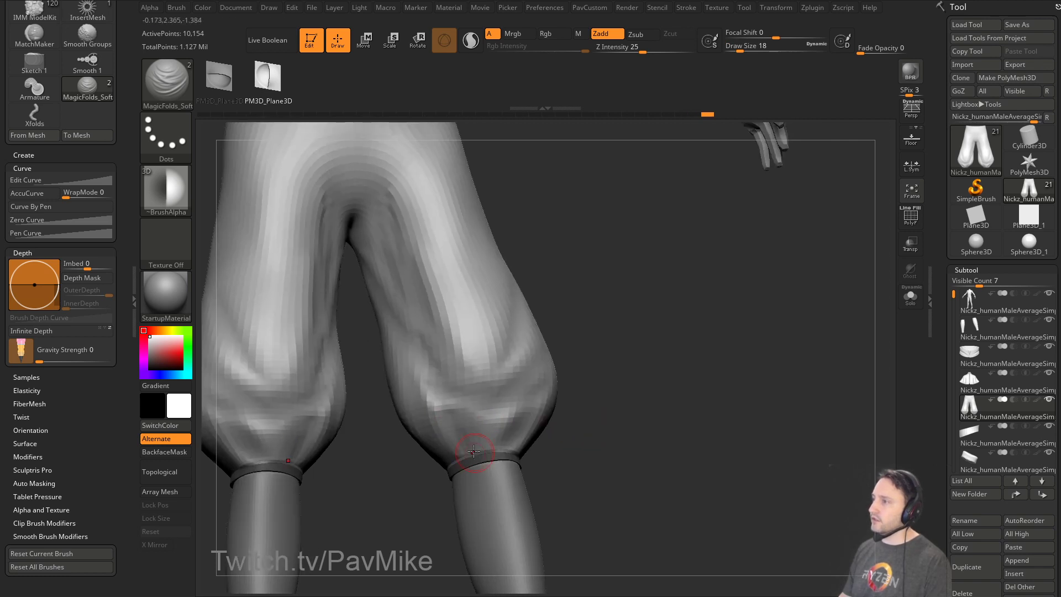
key(ctrl)
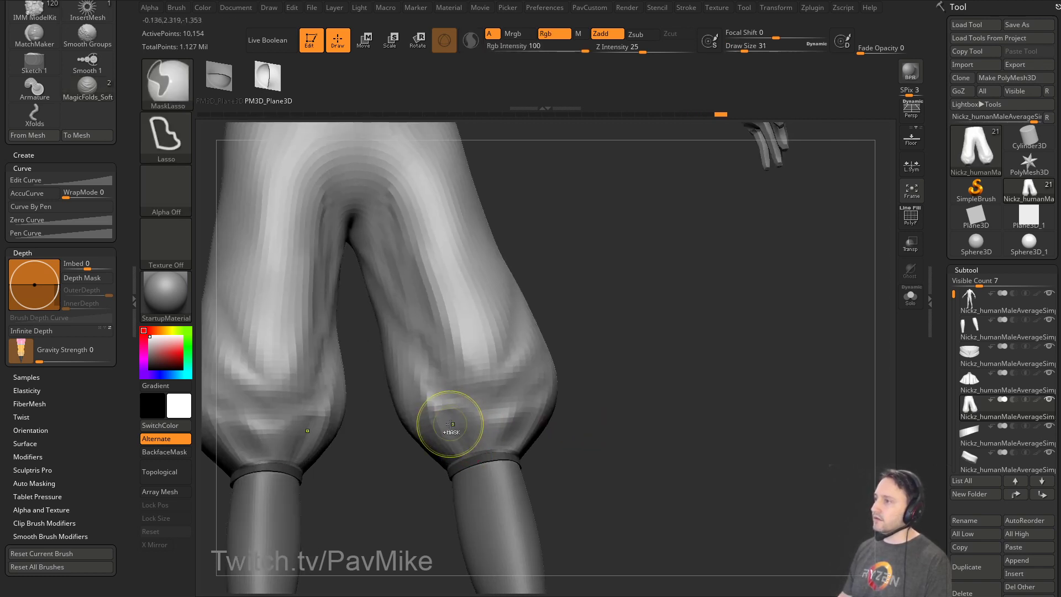
mouse_move(627, 379)
right_down()
mouse_move(635, 355)
mouse_move(677, 371)
mouse_move(657, 370)
right_up()
key(ctrl)
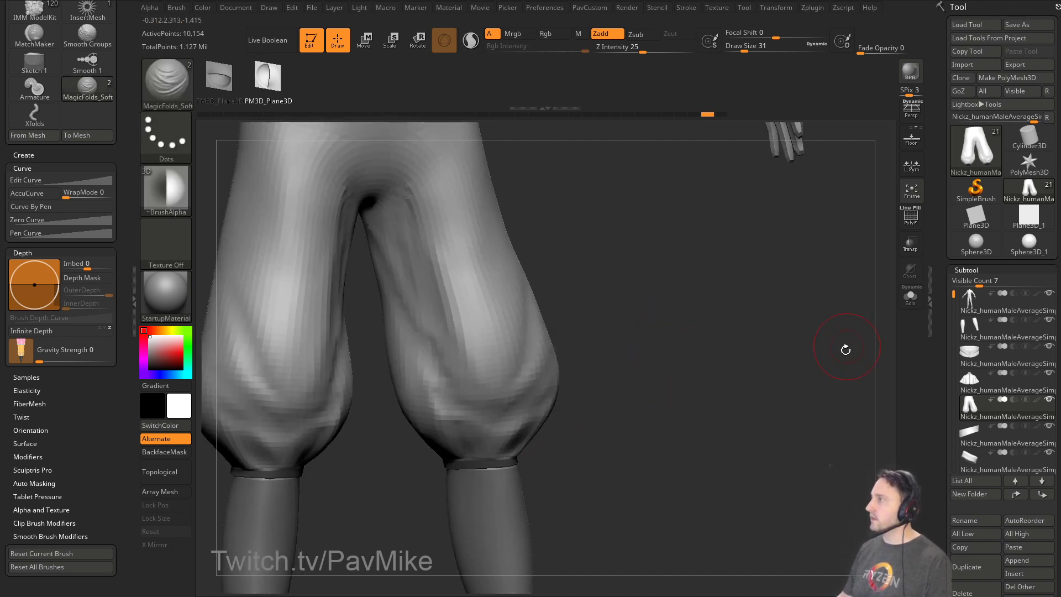
Divide the pants to subdivision level 4 and set the draw size to 25.
scroll(973, 387, down, 6)
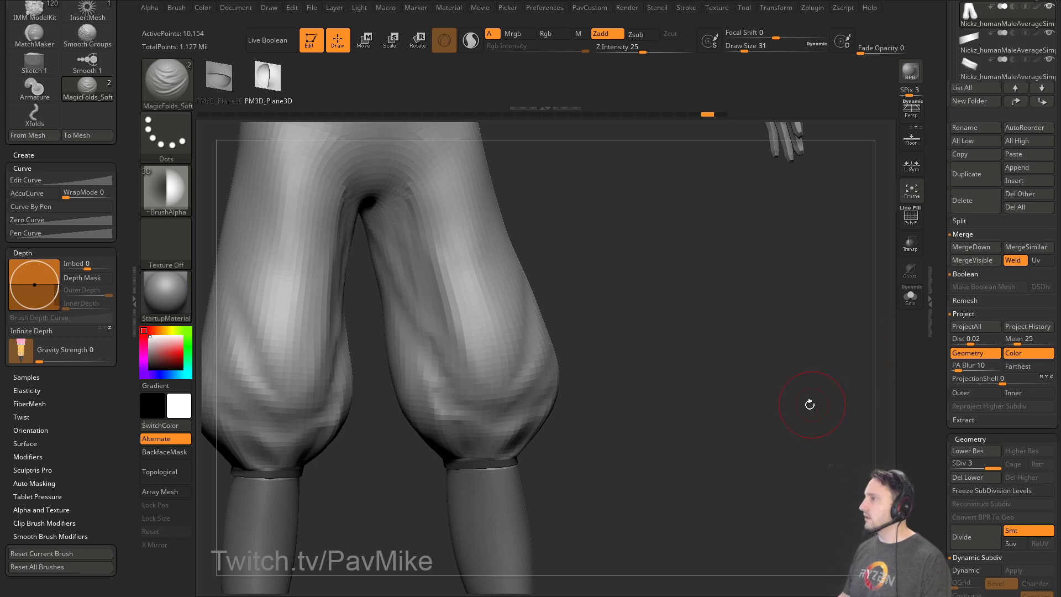
right_drag(810, 404, 685, 303)
key(ctrl)
key(ctrl)
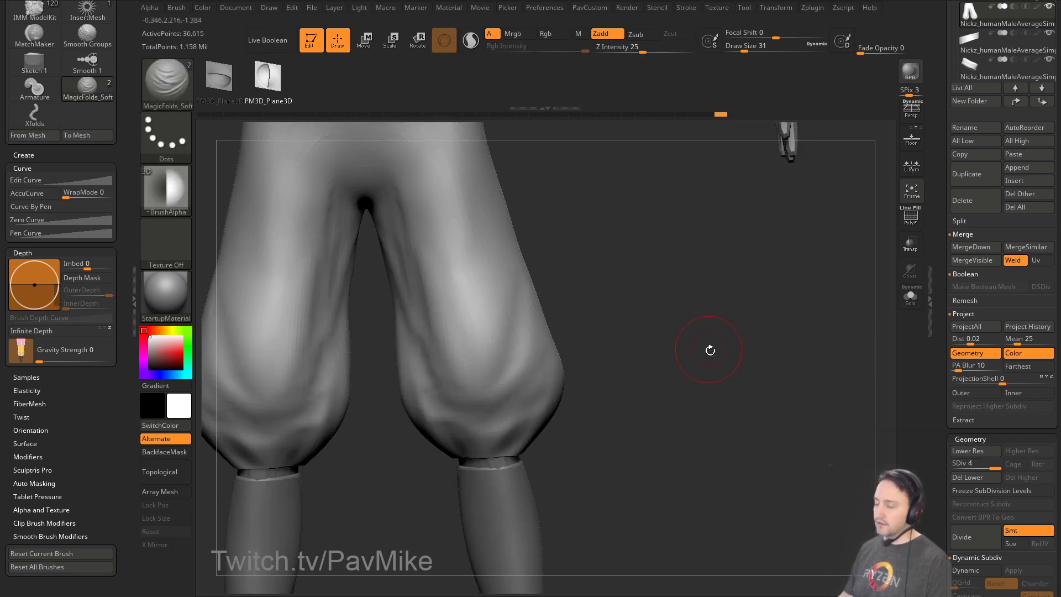
ctrl+shift+click(707, 322)
ctrl+shift+click(697, 310)
drag(693, 300, 507, 428)
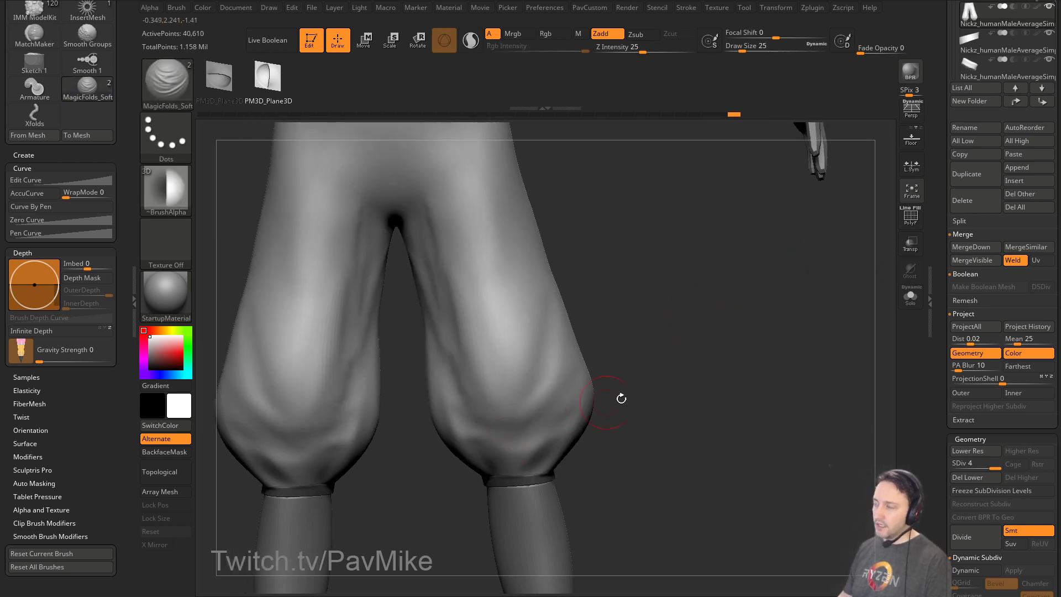
drag(621, 398, 685, 323)
Load the VDM-folds brush from LightBox and place folds just above the pants cuffs.
key(comma)
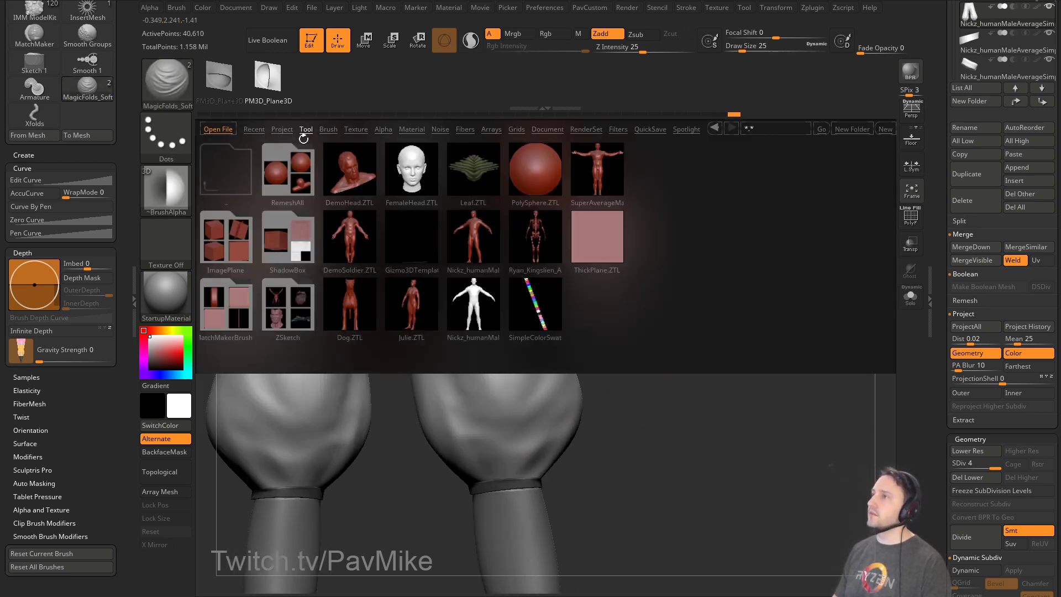
click(328, 128)
click(314, 177)
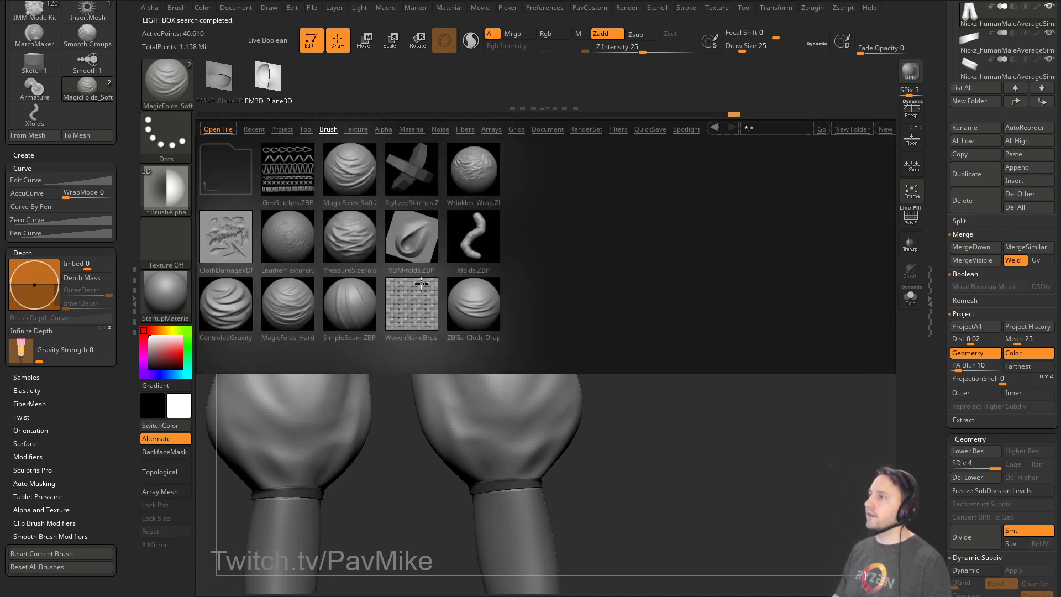
double_click(414, 249)
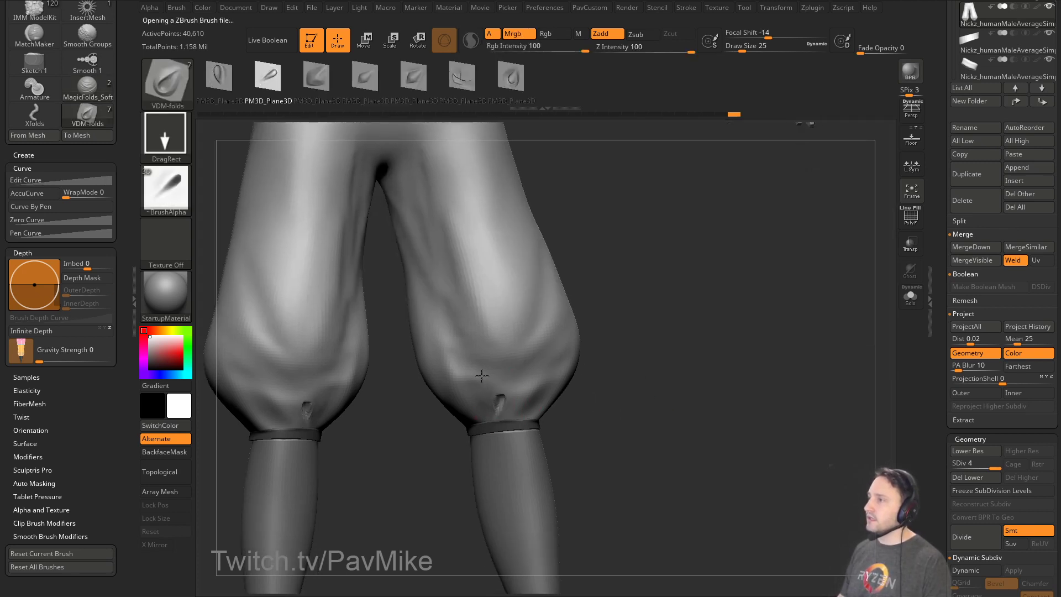
drag(482, 376, 452, 367)
drag(609, 377, 516, 369)
Place fold variant G of the VDM-folds brush around the pants cuffs and smooth the surrounding fabric.
key(m)
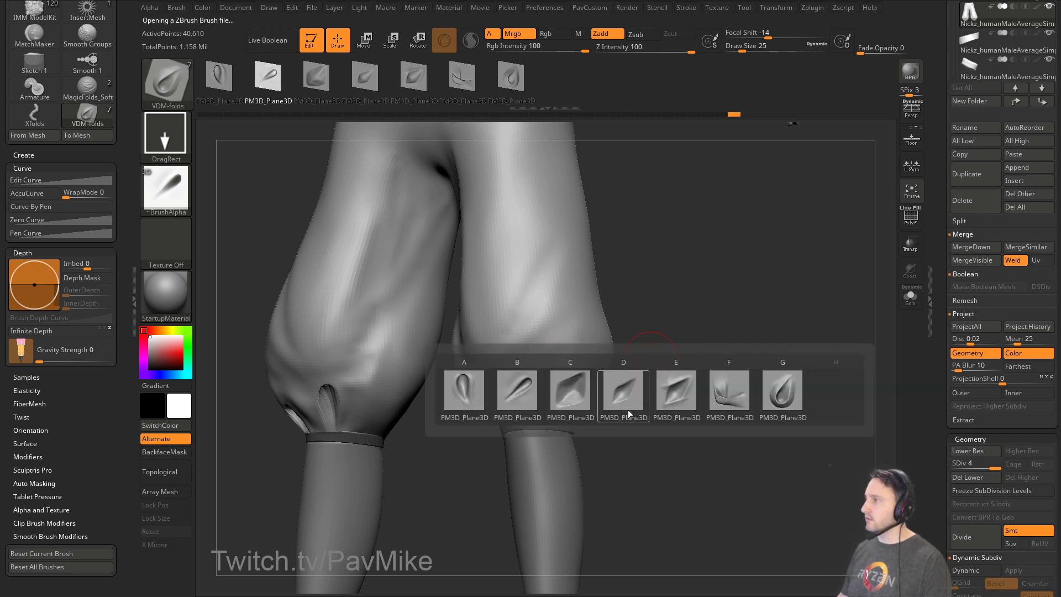
click(771, 398)
drag(757, 364, 573, 379)
drag(670, 407, 579, 452)
drag(717, 413, 611, 441)
drag(498, 426, 706, 405)
mouse_move(697, 326)
mouse_down()
mouse_move(630, 355)
mouse_move(681, 412)
mouse_move(774, 420)
mouse_up()
drag(710, 353, 748, 365)
shift+drag(577, 393, 569, 402)
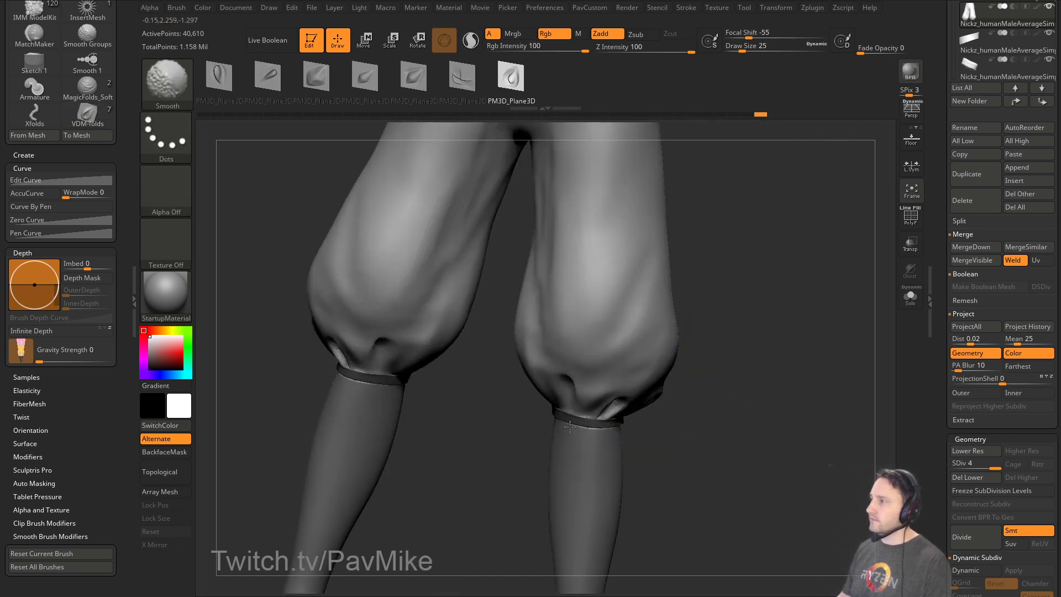
shift+drag(665, 354, 675, 341)
Touch up the gathered fabric above the cuffs with the Standard brush and lower its draw size to 17.
key(b)
key(s)
key(t)
drag(604, 390, 640, 336)
alt+drag(723, 310, 704, 350)
key(bracketleft)
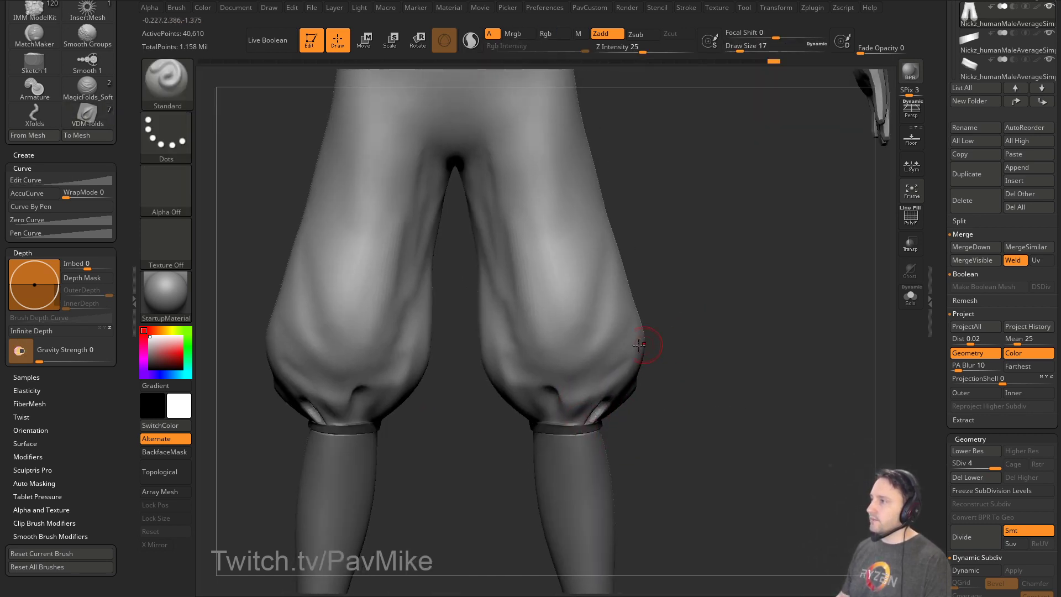
Sculpt and carve folds into the lower pants legs near the cuffs with MagicFolds_Soft at draw size 29.
key(b)
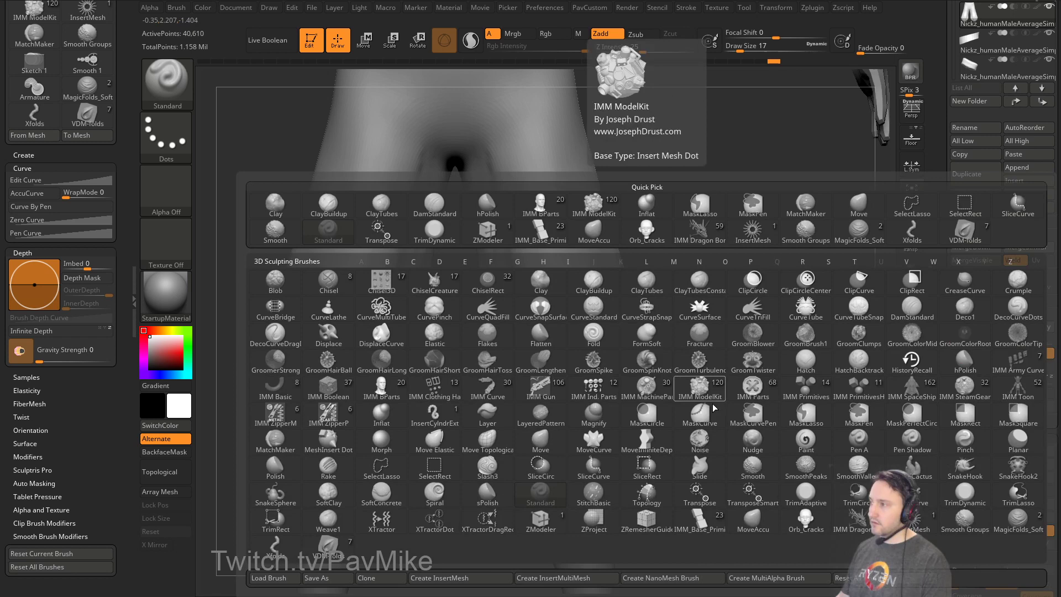
click(1013, 522)
drag(686, 355, 743, 358)
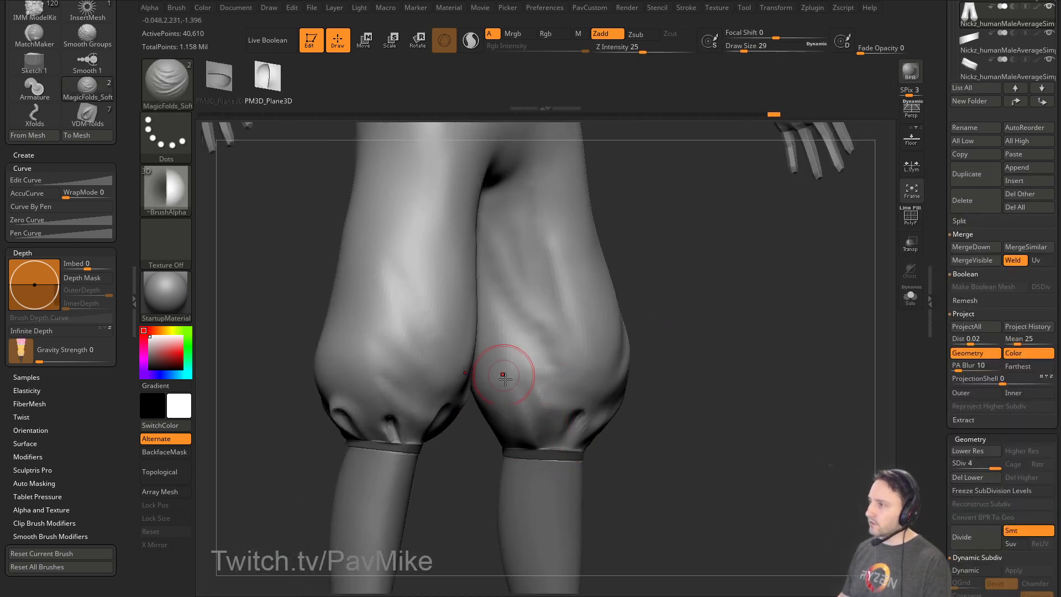
drag(549, 465, 549, 468)
right_drag(549, 468, 537, 443)
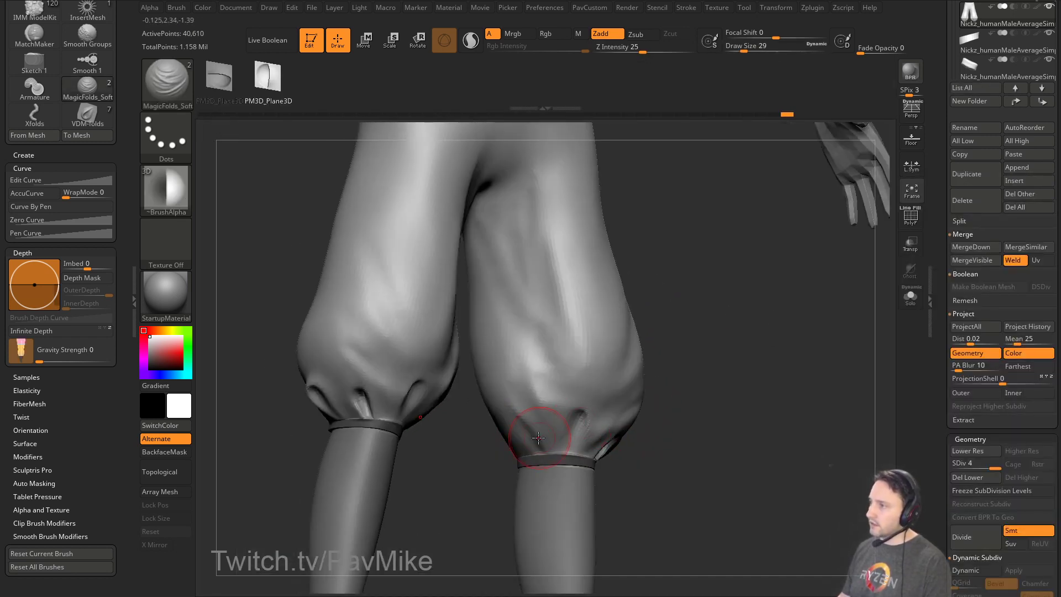
alt+drag(534, 434, 567, 483)
drag(525, 440, 563, 473)
drag(673, 459, 526, 360)
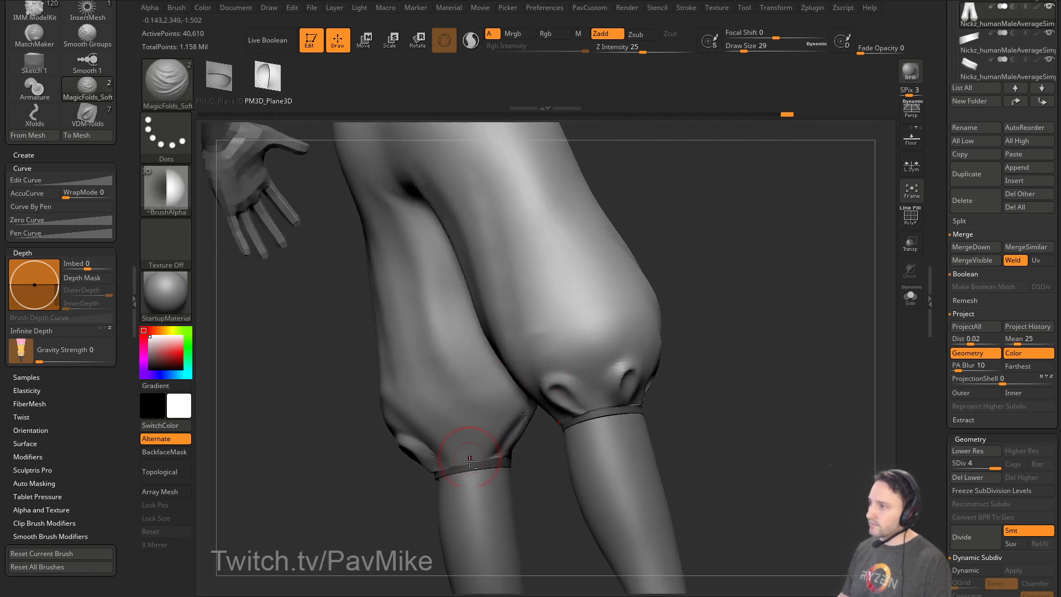
Work creases into the fabric above the cuff of the other leg, then undo the last stroke.
drag(477, 431, 496, 466)
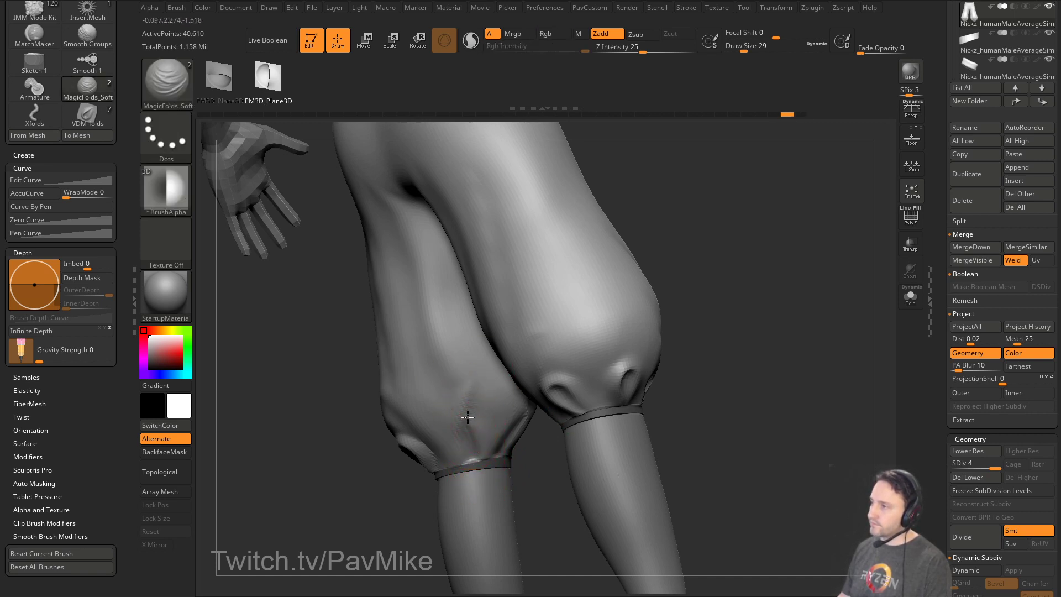
alt+drag(465, 418, 466, 454)
right_drag(466, 455, 442, 428)
mouse_move(517, 459)
right_down()
mouse_move(532, 459)
mouse_move(634, 336)
mouse_move(575, 346)
right_up()
drag(519, 355, 500, 393)
mouse_move(501, 393)
shift+right_down()
mouse_move(675, 376)
mouse_move(614, 371)
shift+right_up()
key(ctrl+z)
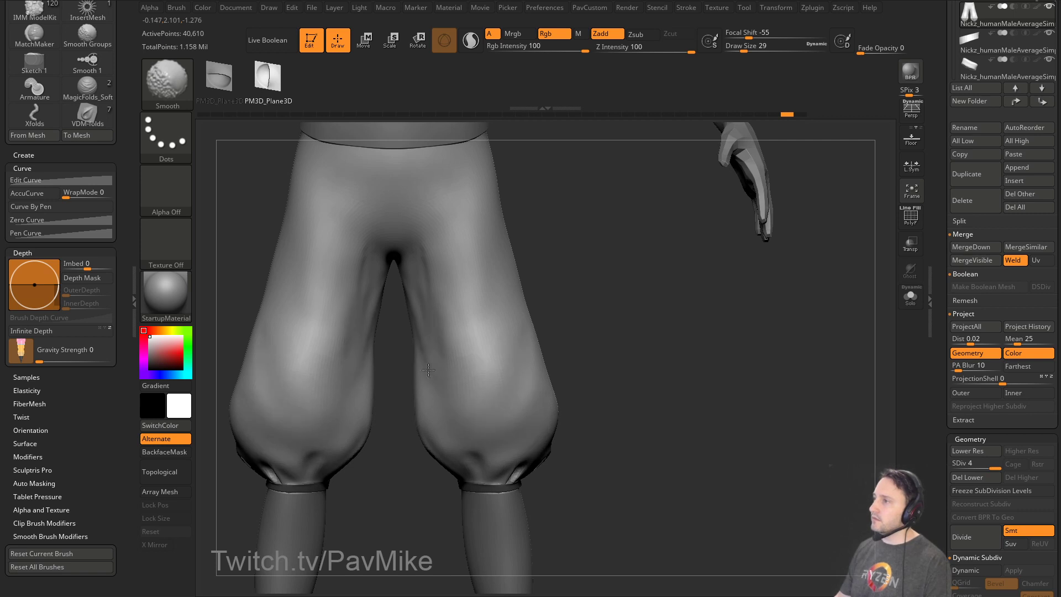
Smooth away the folds on the inner legs and knees of the pants.
right_drag(529, 282, 489, 363)
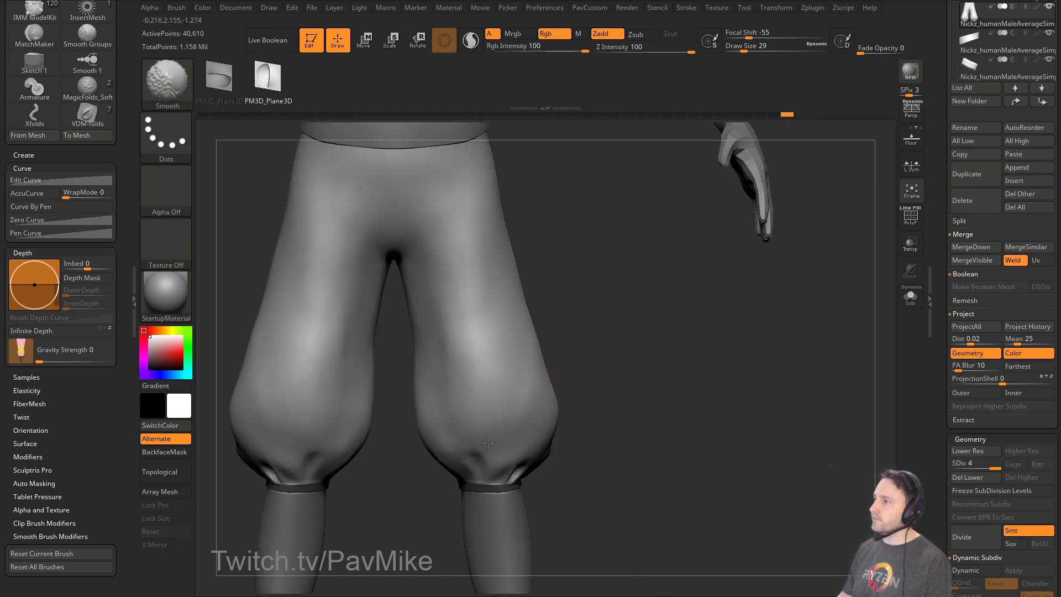
right_drag(568, 324, 535, 379)
shift+drag(535, 380, 537, 390)
shift+drag(495, 456, 516, 442)
shift+drag(559, 467, 586, 426)
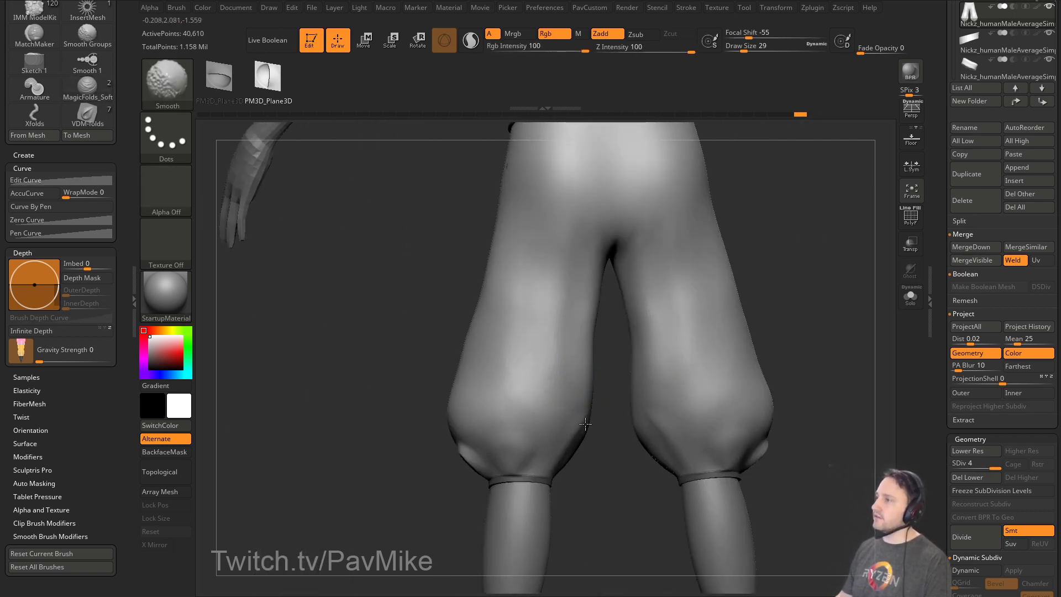
Try MagicFolds_Soft strokes from the crotch down the inner legs at draw sizes 39 and 35.
shift+right_drag(561, 258, 475, 364)
alt+right_drag(642, 279, 680, 367)
key(bracketright)
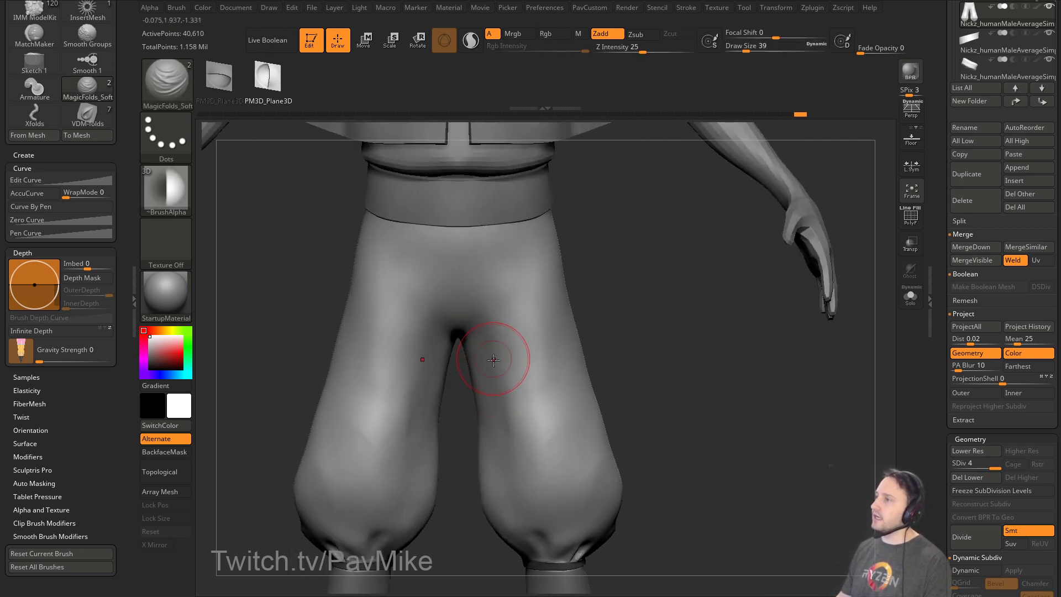
drag(488, 347, 504, 497)
key(ctrl+z)
key(bracketleft)
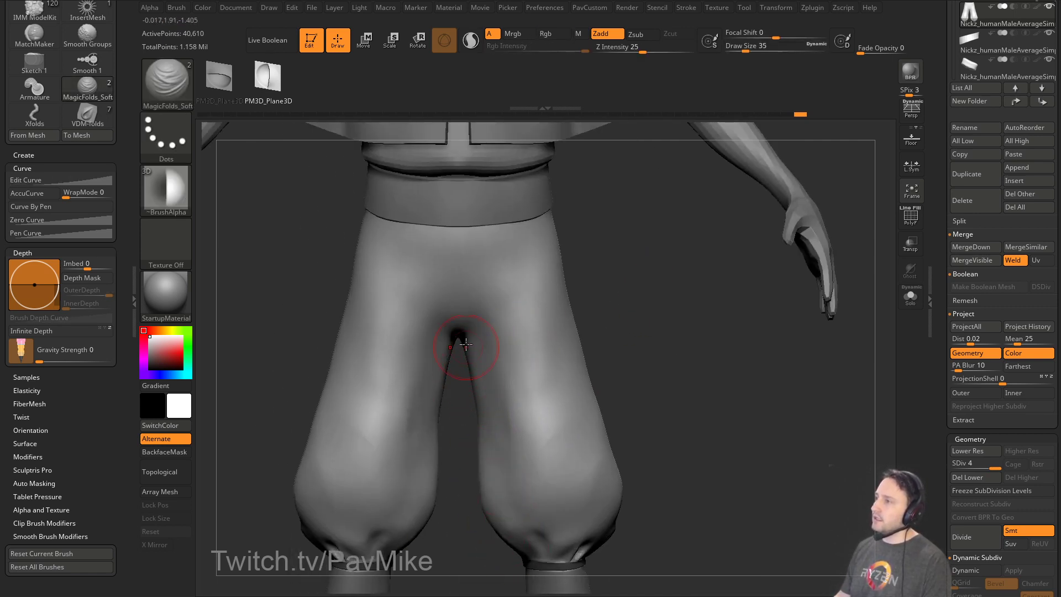
drag(462, 349, 505, 481)
key(ctrl+z)
Sculpt long folds from the crotch down the inner legs, raise the draw size to 41, and soften them.
drag(472, 354, 512, 481)
key(bracketright)
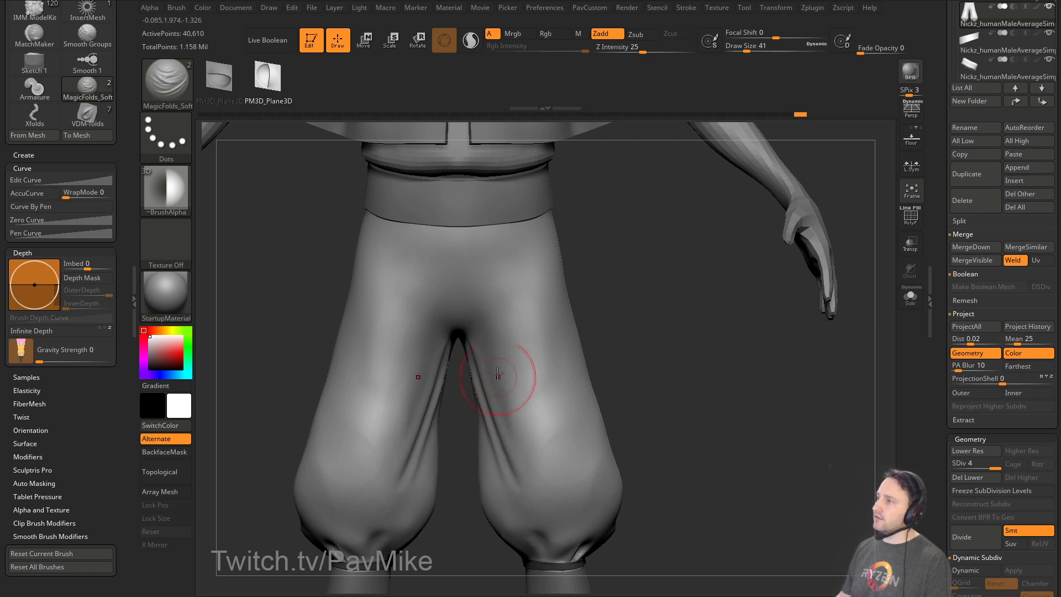
drag(492, 328, 527, 481)
drag(592, 294, 579, 293)
mouse_move(498, 331)
shift+mouse_down()
mouse_move(540, 474)
mouse_move(542, 538)
mouse_move(592, 515)
mouse_move(590, 492)
shift+mouse_up()
ctrl+right_drag(649, 478, 649, 436)
Try a V-shaped fold across the front of the knees.
drag(544, 522, 583, 450)
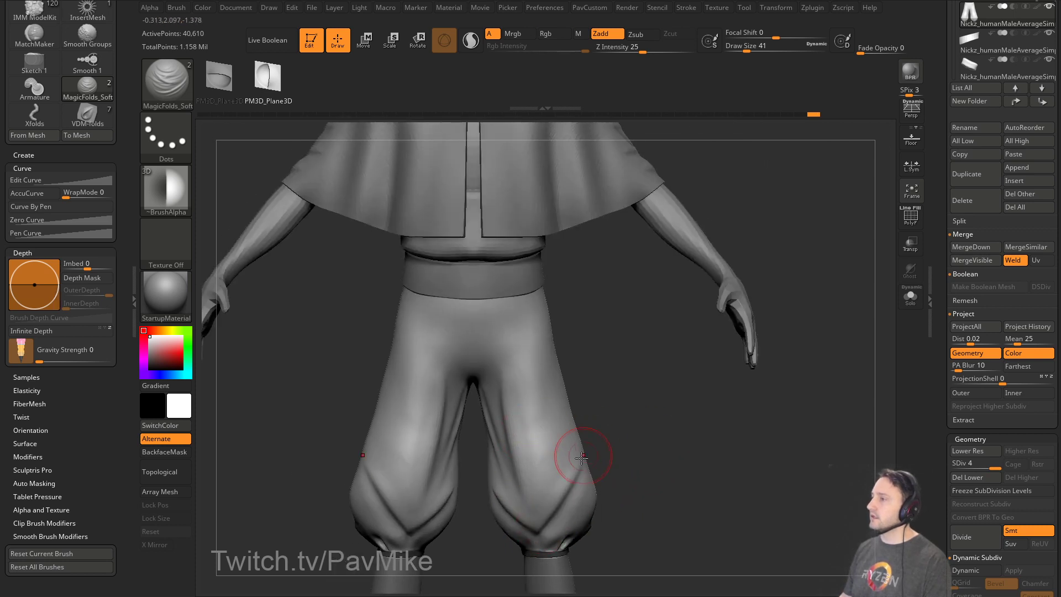
key(ctrl+z)
key(ctrl+z)
Sculpt a MagicFolds_Soft fold across the lower pants legs and undo the extra stroke toward the outer knees.
mouse_move(496, 449)
mouse_down()
mouse_move(535, 522)
mouse_move(646, 503)
mouse_up()
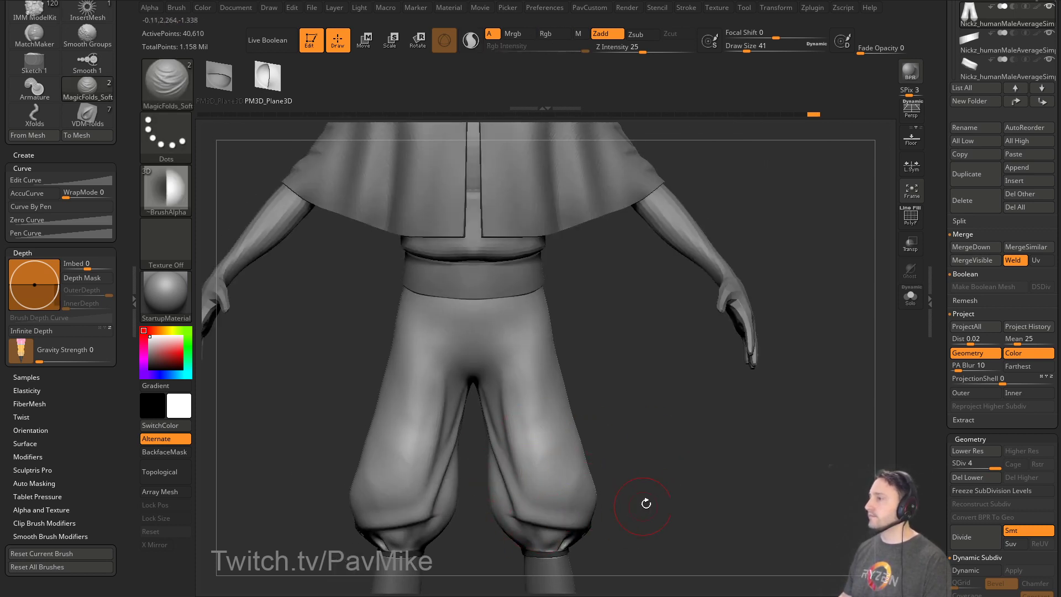
alt+drag(654, 444, 639, 420)
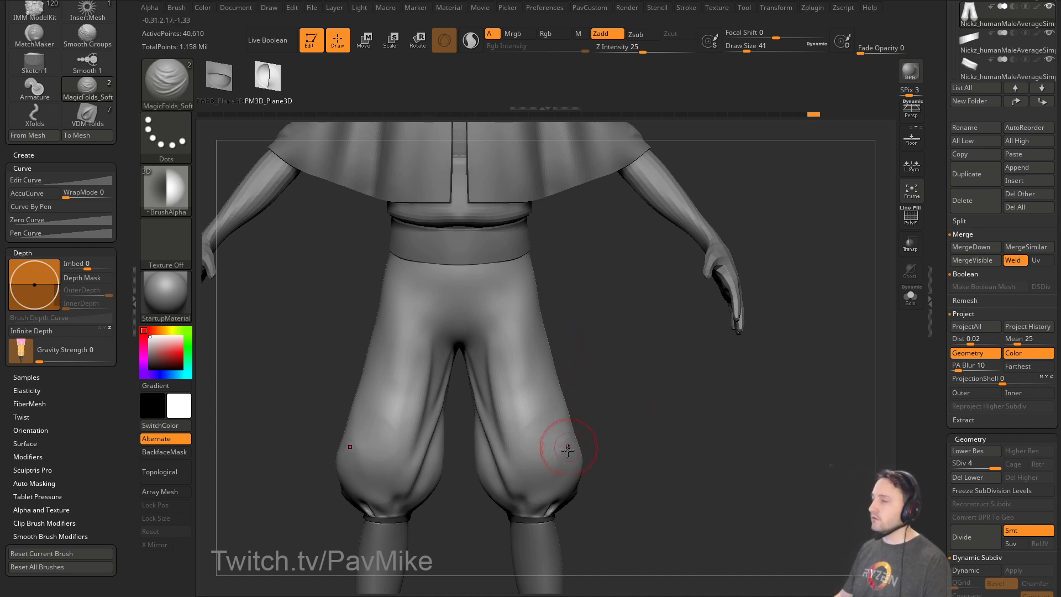
drag(513, 493, 552, 479)
key(ctrl+z)
alt+drag(611, 414, 608, 454)
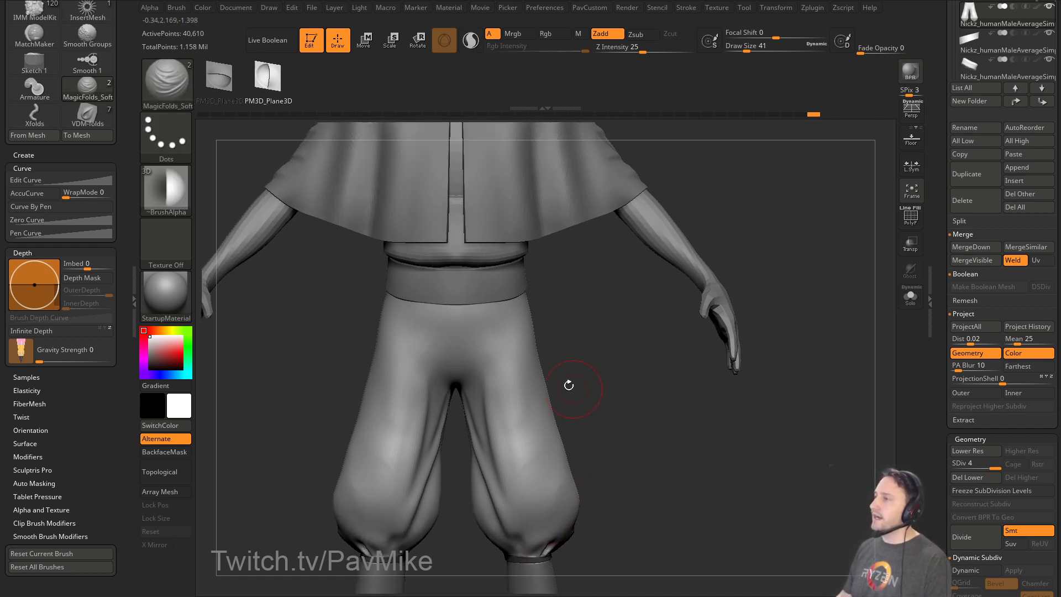
Sculpt long vertical MagicFolds_Soft folds down the front of both thighs toward the knees.
drag(506, 408, 518, 492)
key(ctrl+z)
key(ctrl+shift+z)
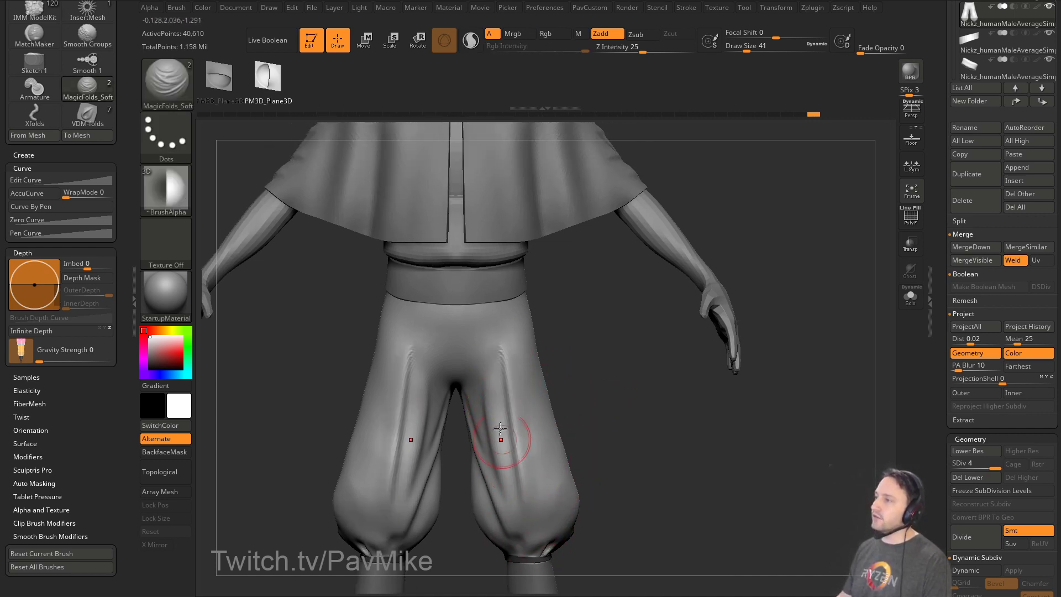
drag(501, 451, 505, 473)
shift+drag(624, 414, 557, 426)
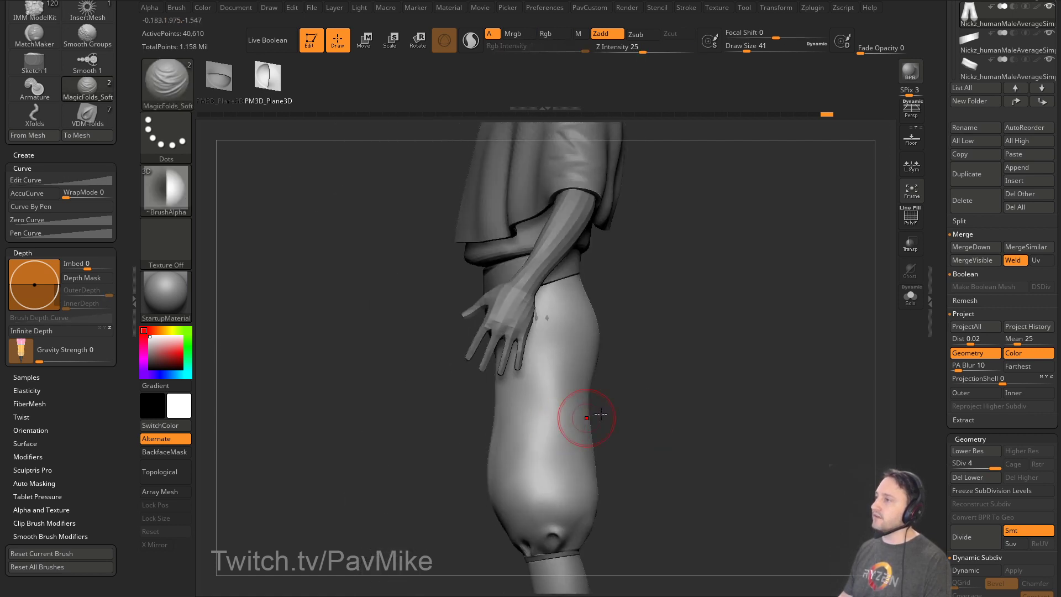
Try a long fold down the outer back of the pants legs.
drag(635, 390, 603, 377)
drag(524, 348, 521, 475)
shift+drag(647, 406, 616, 396)
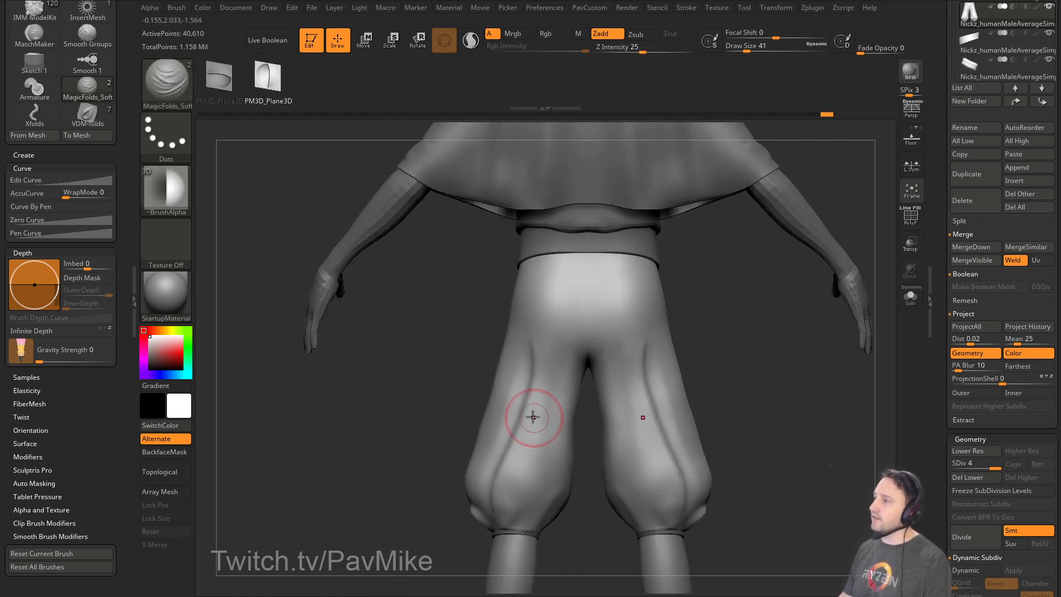
key(ctrl+z)
Sculpt vertical folds down the inner back legs, soften their upper ends, and undo the extra stroke below the seat.
drag(542, 370, 572, 441)
drag(565, 382, 560, 464)
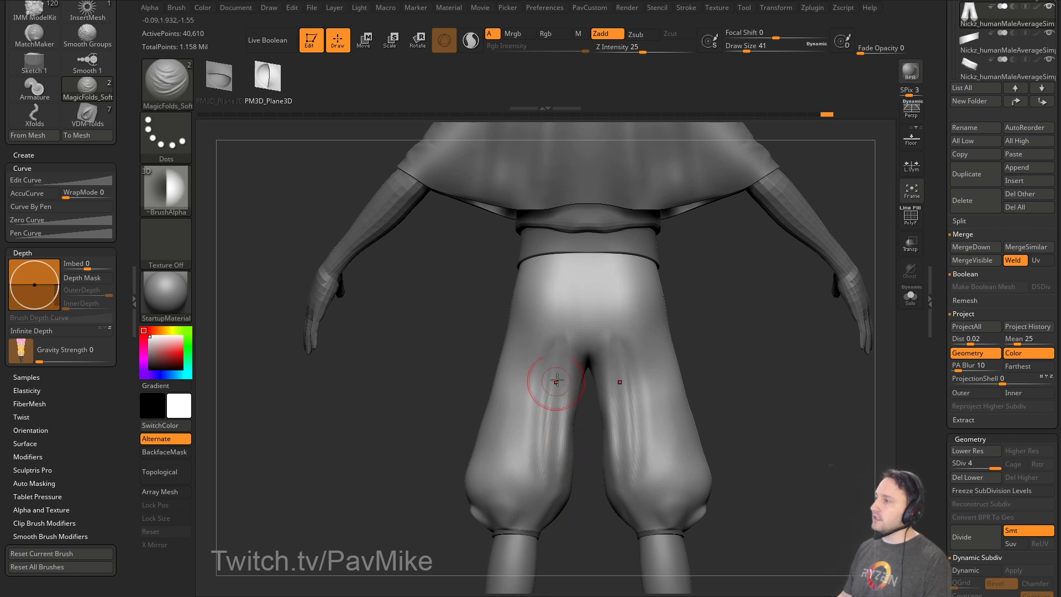
shift+drag(571, 335, 552, 345)
alt+drag(743, 350, 738, 327)
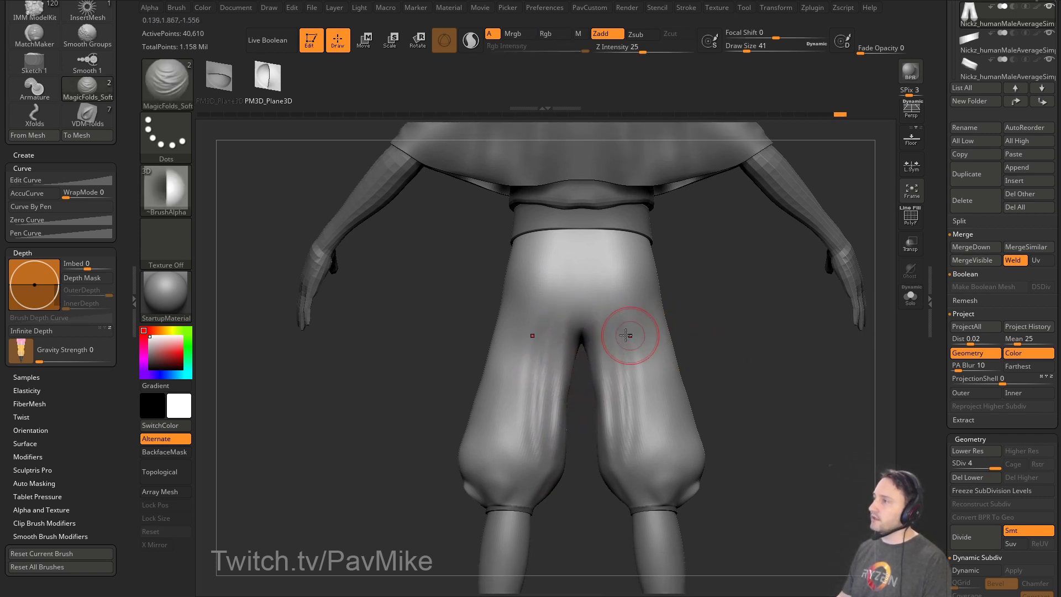
mouse_move(589, 330)
mouse_down()
mouse_move(694, 314)
mouse_move(671, 336)
mouse_up()
key(ctrl+z)
Sculpt long folds down the outer back of the legs to the knees and soften their harsh edges.
drag(636, 279, 645, 470)
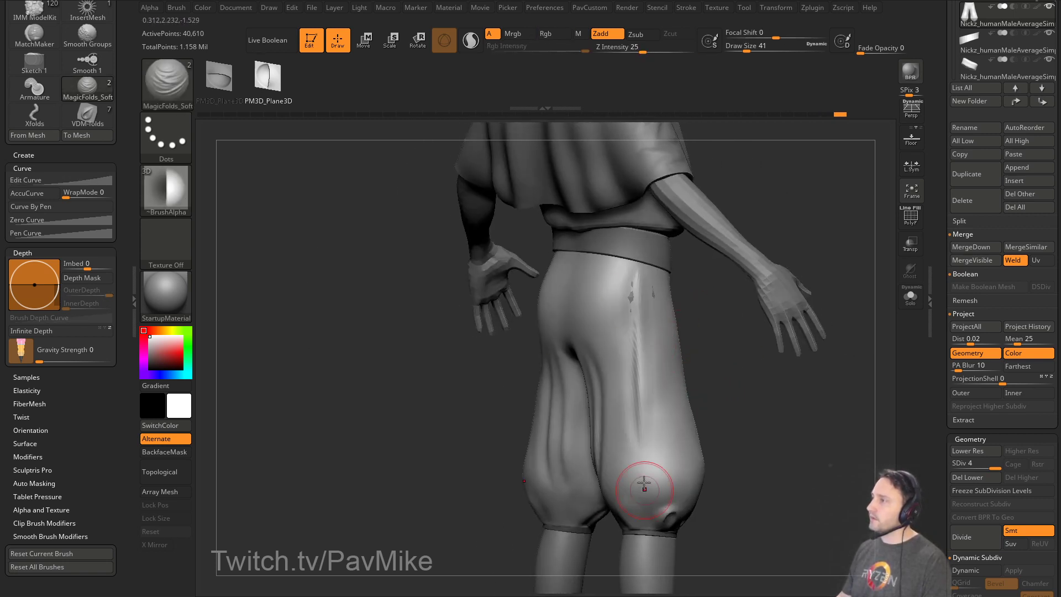
shift+drag(635, 331, 639, 414)
mouse_move(702, 359)
shift+mouse_down()
mouse_move(727, 403)
mouse_move(682, 358)
shift+mouse_up()
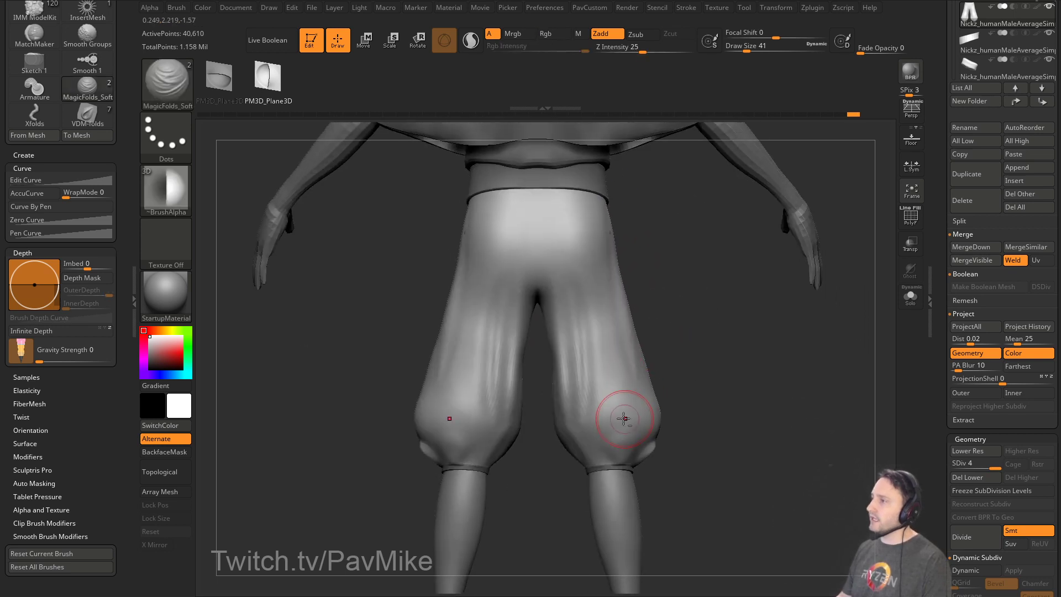
mouse_move(624, 419)
mouse_down()
mouse_move(595, 330)
mouse_move(632, 453)
mouse_move(606, 393)
mouse_move(626, 421)
mouse_up()
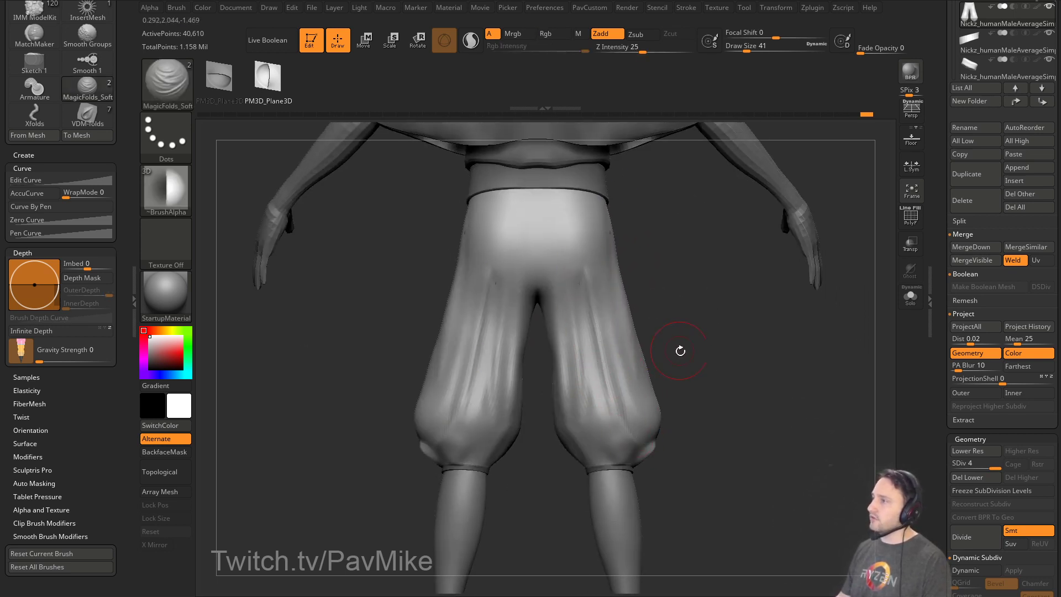
drag(680, 350, 637, 360)
drag(416, 399, 501, 401)
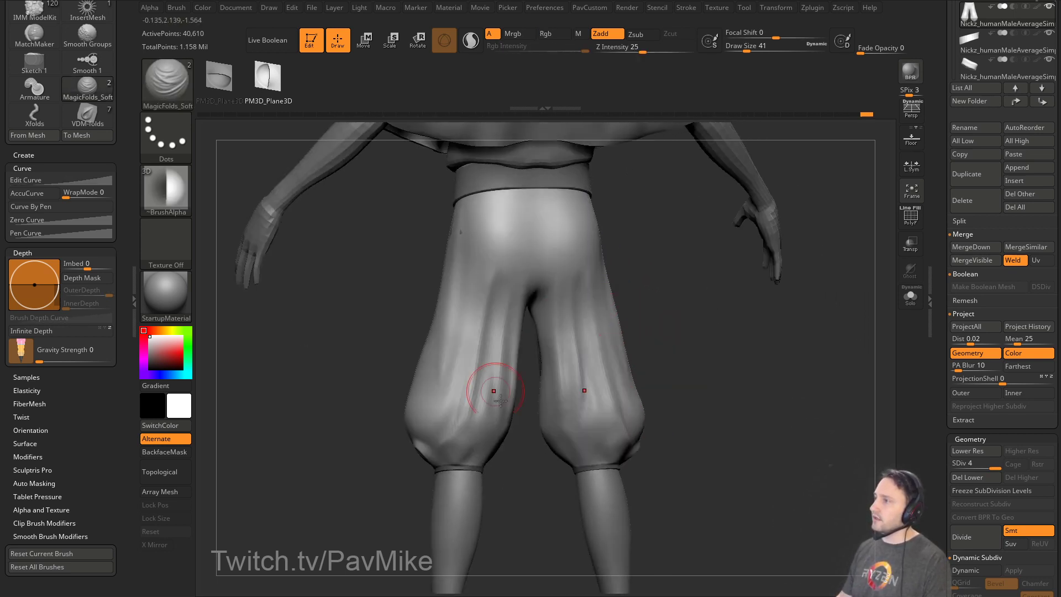
Reduce the draw size to 23, sculpt folds from the inner thighs toward the front cuffs, and undo the last stroke.
alt+drag(505, 464, 524, 464)
key(s)
click(493, 464)
alt+drag(531, 509, 573, 464)
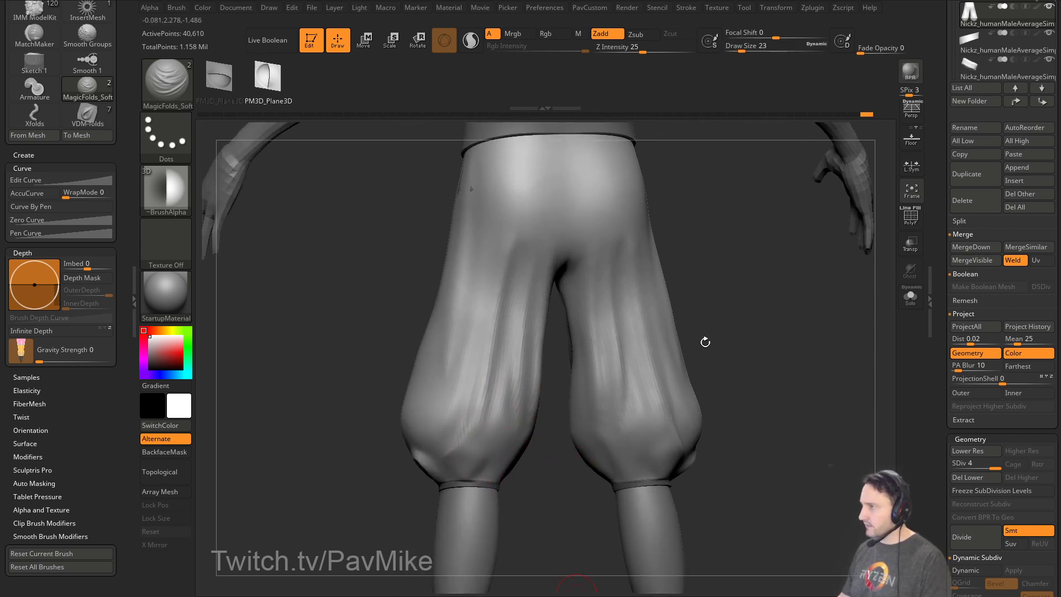
drag(705, 342, 691, 362)
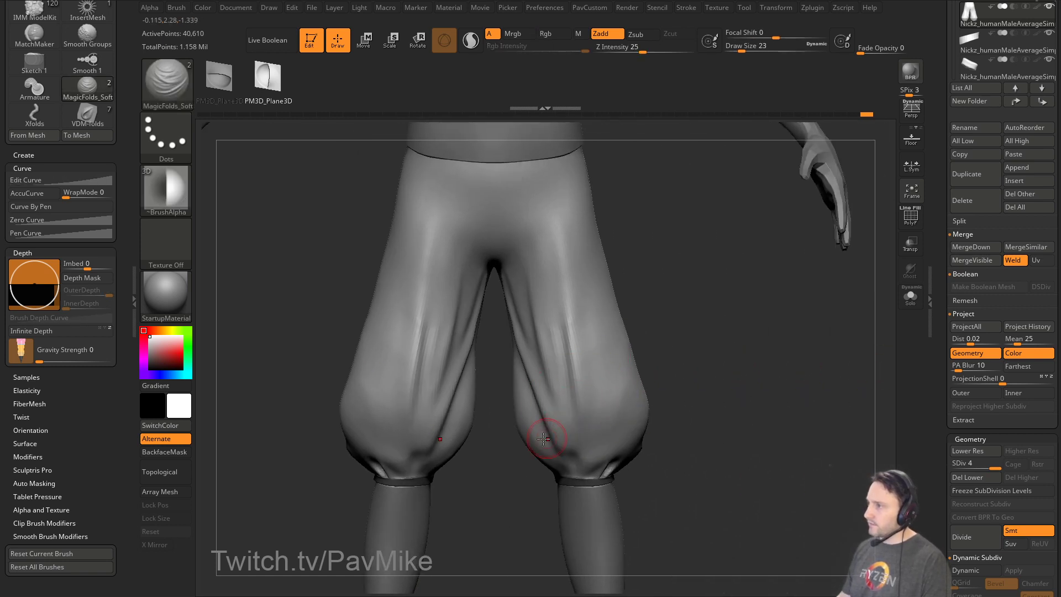
drag(526, 370, 568, 493)
mouse_move(549, 452)
mouse_down()
mouse_move(539, 443)
mouse_move(561, 462)
mouse_up()
mouse_move(698, 423)
alt+mouse_down()
mouse_move(682, 388)
mouse_move(678, 420)
alt+mouse_up()
key(ctrl+z)
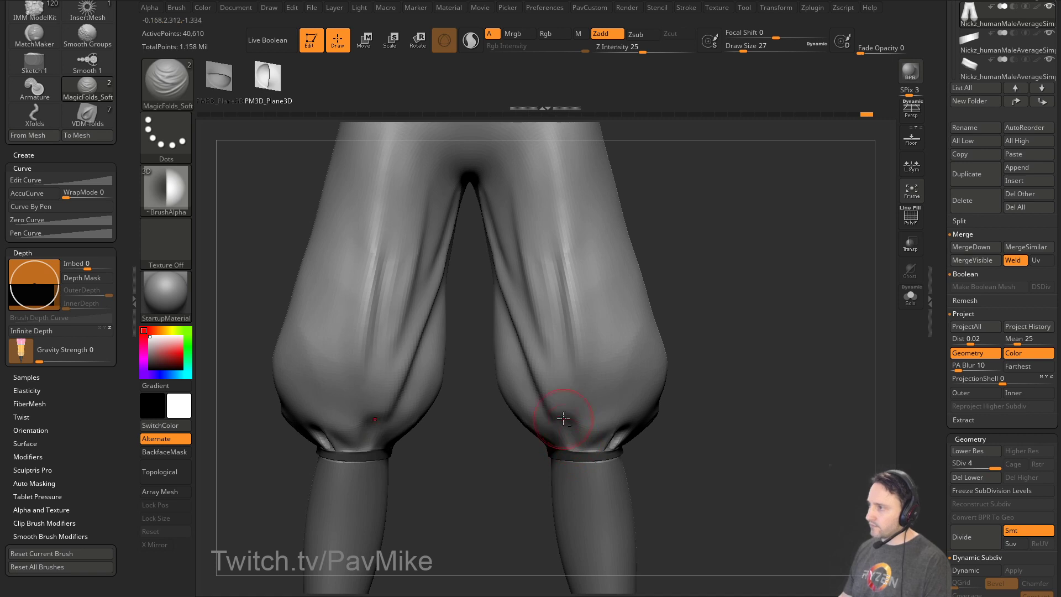
Sculpt small gather folds just above the front cuffs at draw sizes 27 and 17.
mouse_move(563, 418)
mouse_down()
mouse_move(579, 457)
mouse_move(580, 440)
mouse_up()
key(s)
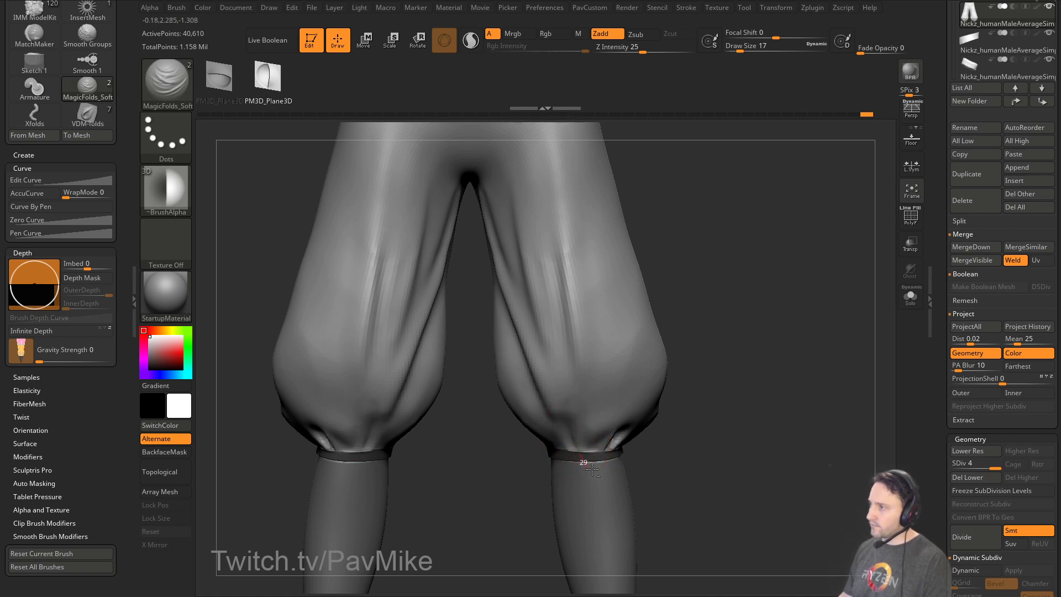
key(shift+z)
click(578, 450)
key(shift+z)
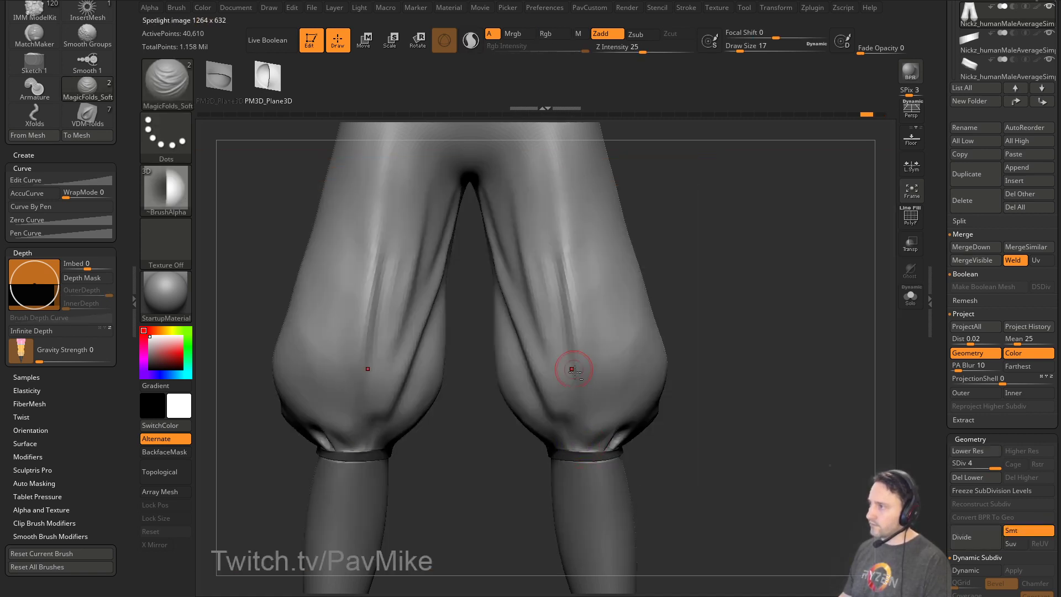
Set the draw size to 31 and shape softened gather folds above the cuffs around the outer sides.
drag(666, 415, 662, 427)
key(s)
mouse_move(587, 422)
shift+mouse_down()
mouse_move(578, 433)
mouse_move(570, 425)
mouse_move(580, 457)
shift+mouse_up()
drag(687, 430, 627, 443)
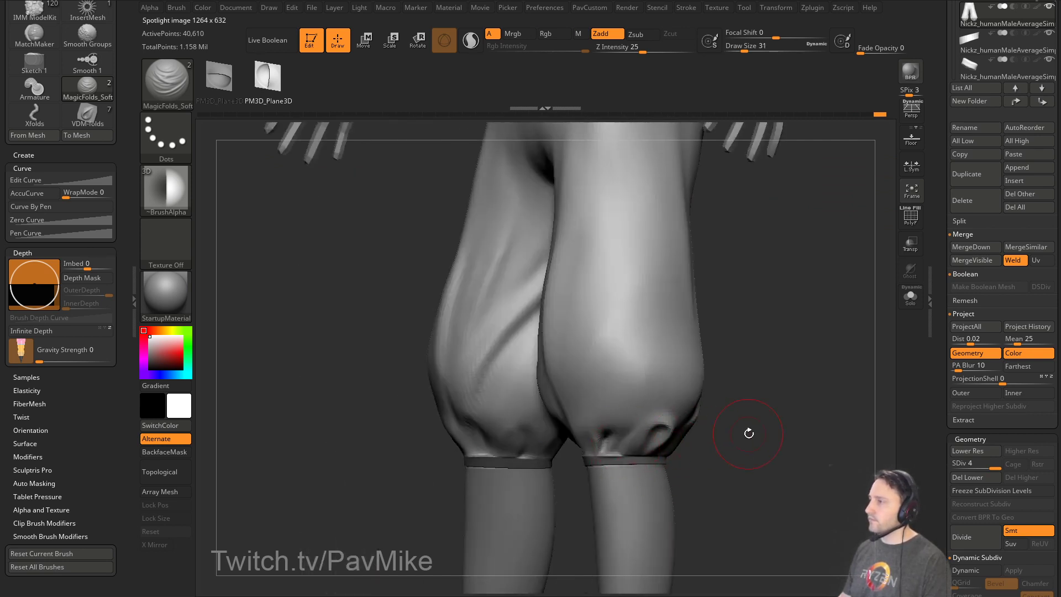
drag(748, 433, 602, 434)
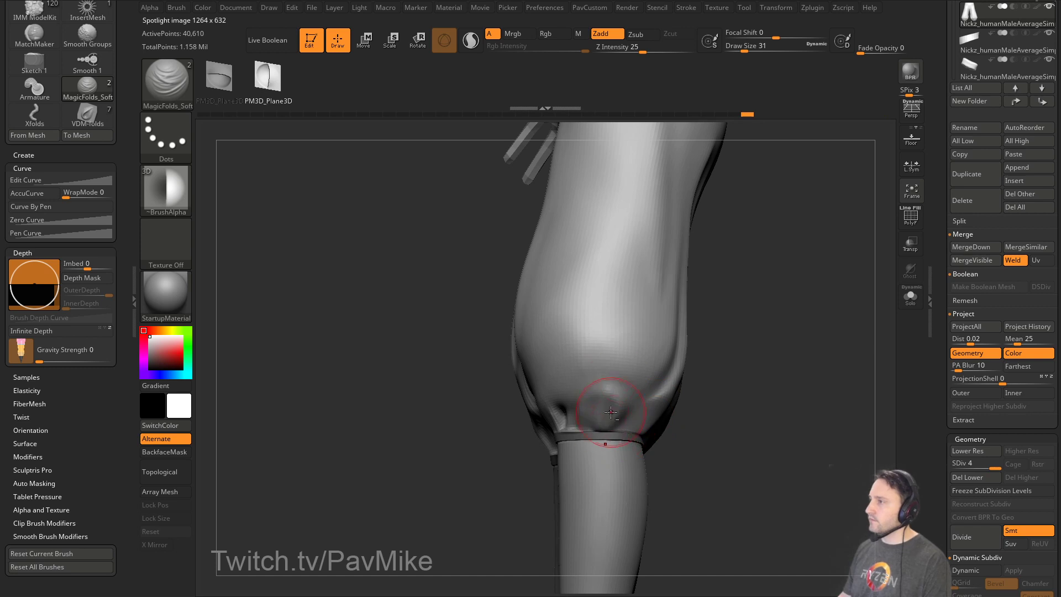
drag(734, 391, 556, 469)
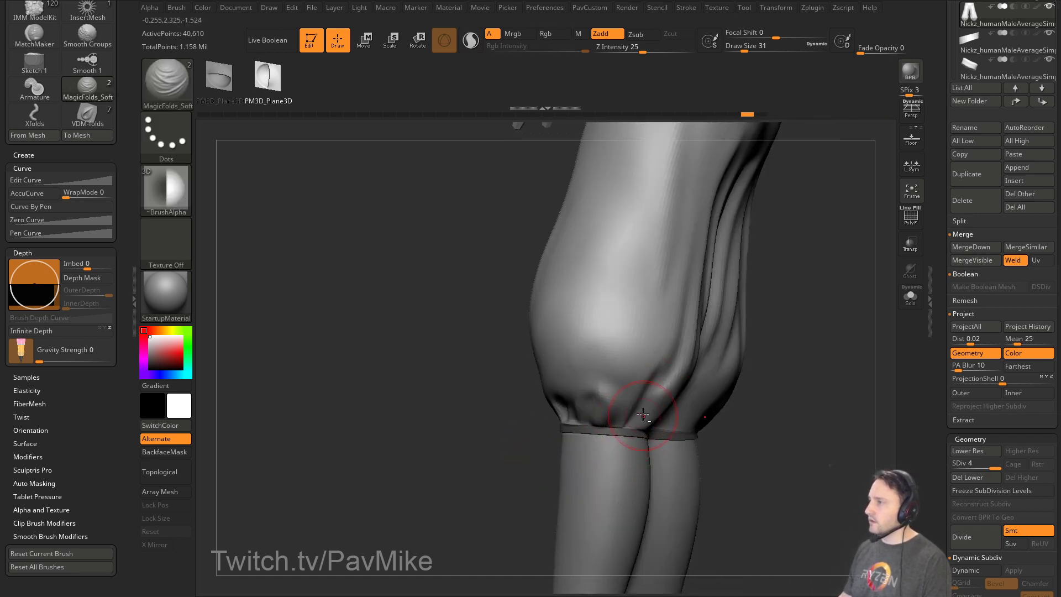
Sculpt pinched gather folds above the cuffs around the back of the lower legs.
alt+drag(626, 440, 623, 445)
drag(784, 398, 703, 389)
alt+drag(648, 407, 624, 470)
mouse_move(547, 470)
mouse_down()
mouse_move(608, 443)
mouse_move(646, 392)
mouse_move(629, 420)
mouse_up()
mouse_move(743, 404)
mouse_down()
mouse_move(693, 393)
mouse_move(675, 415)
mouse_move(682, 387)
mouse_move(645, 424)
mouse_up()
drag(716, 421, 713, 431)
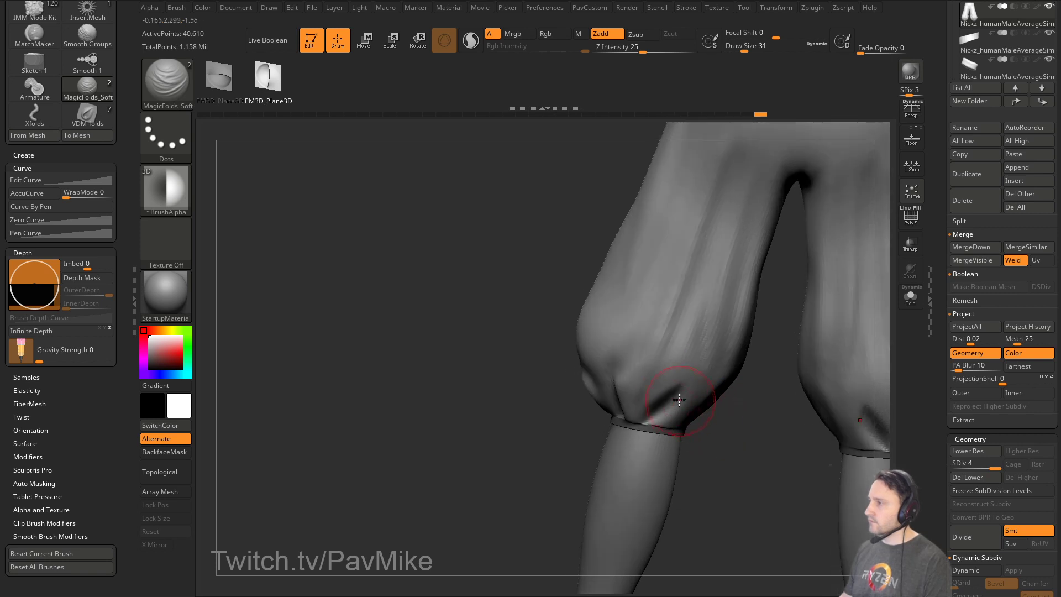
drag(650, 409, 693, 382)
drag(749, 415, 712, 412)
Refine the folds on the inner back legs between the crotch and the knees.
mouse_move(827, 430)
alt+mouse_down()
mouse_move(769, 435)
mouse_move(698, 476)
mouse_move(683, 459)
alt+mouse_up()
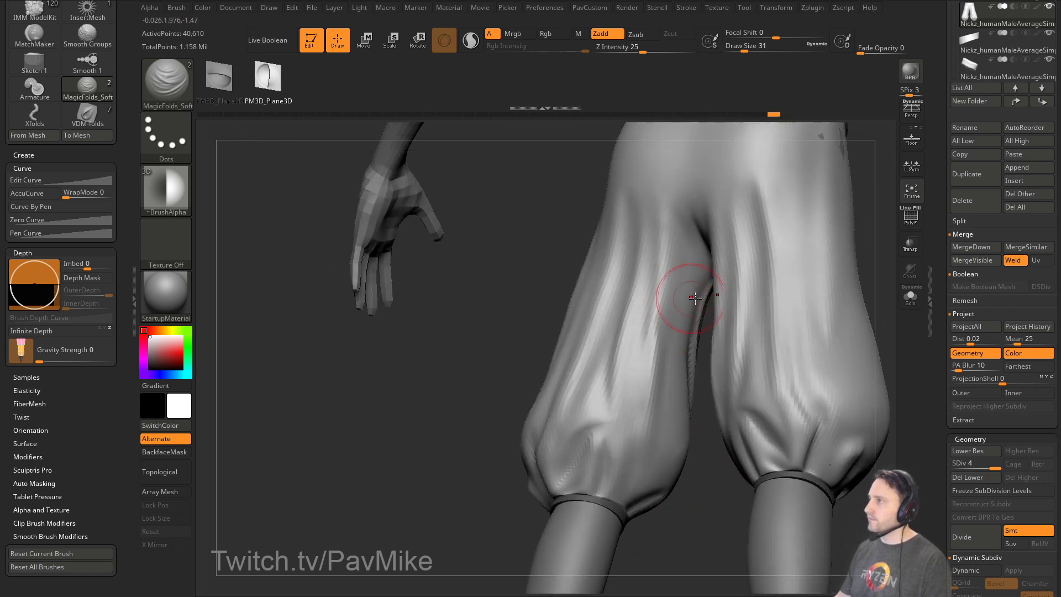
drag(888, 260, 897, 294)
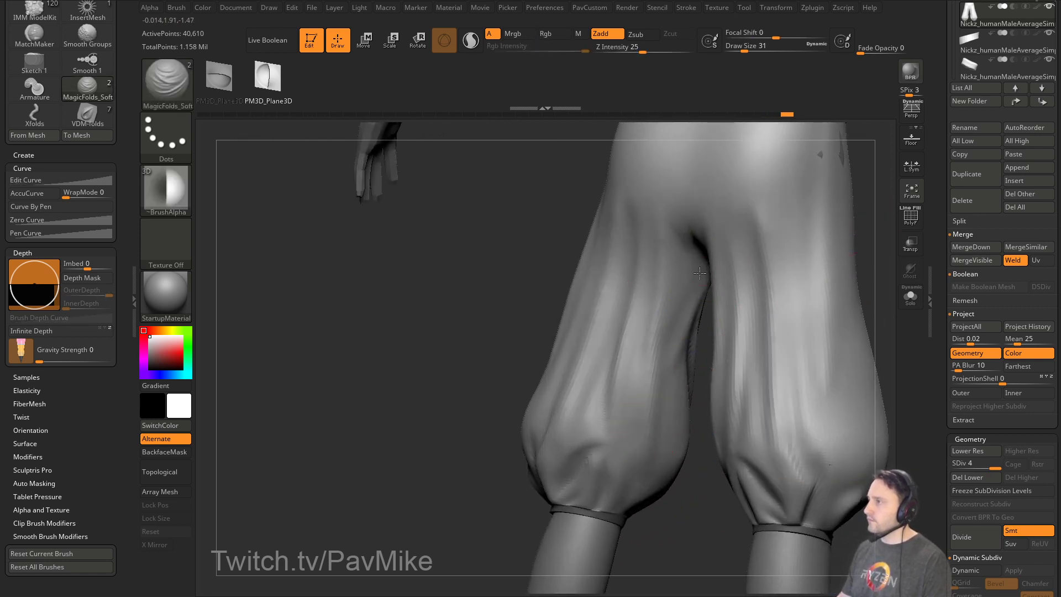
mouse_move(642, 380)
mouse_down()
mouse_move(696, 272)
mouse_move(663, 337)
mouse_up()
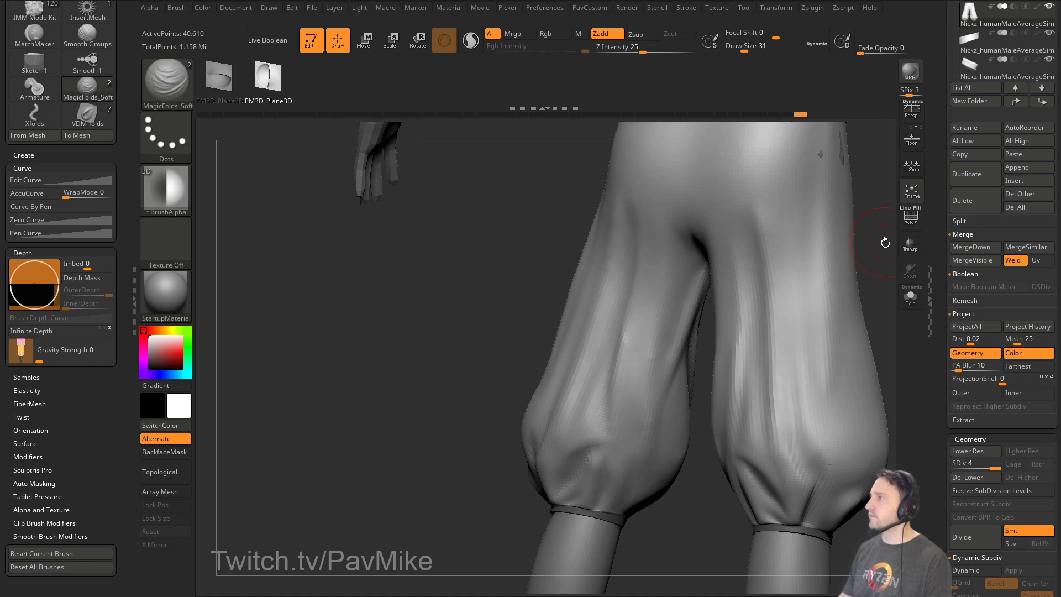
mouse_move(886, 241)
shift+mouse_down()
mouse_move(865, 226)
mouse_move(812, 258)
shift+mouse_up()
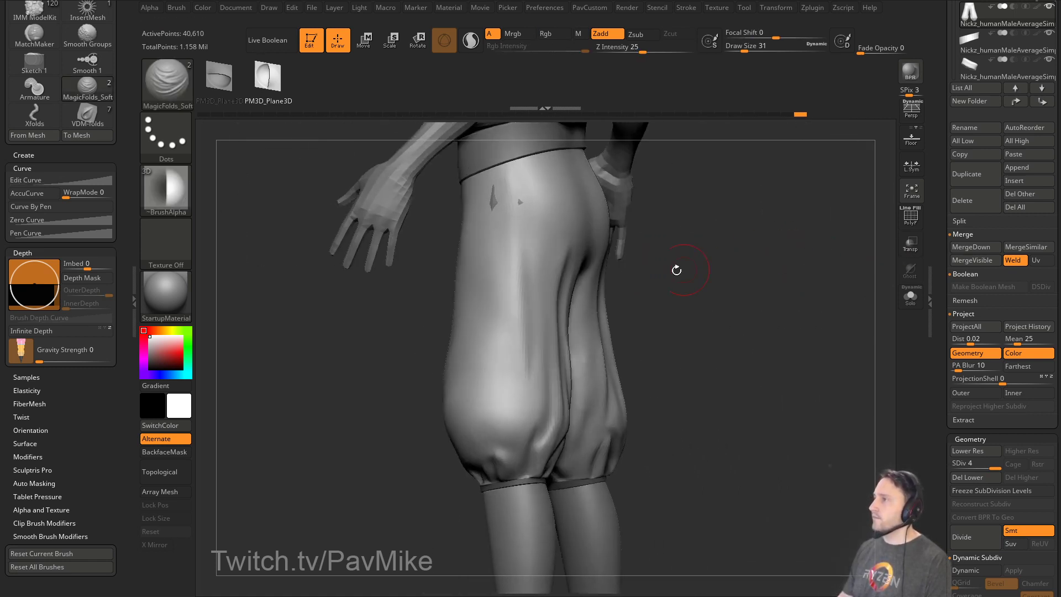
Reshape the back profile of the pants legs with the Move brush at draw sizes 59 and 54.
key(s)
key(b)
key(m)
key(v)
drag(570, 300, 581, 268)
drag(646, 260, 682, 255)
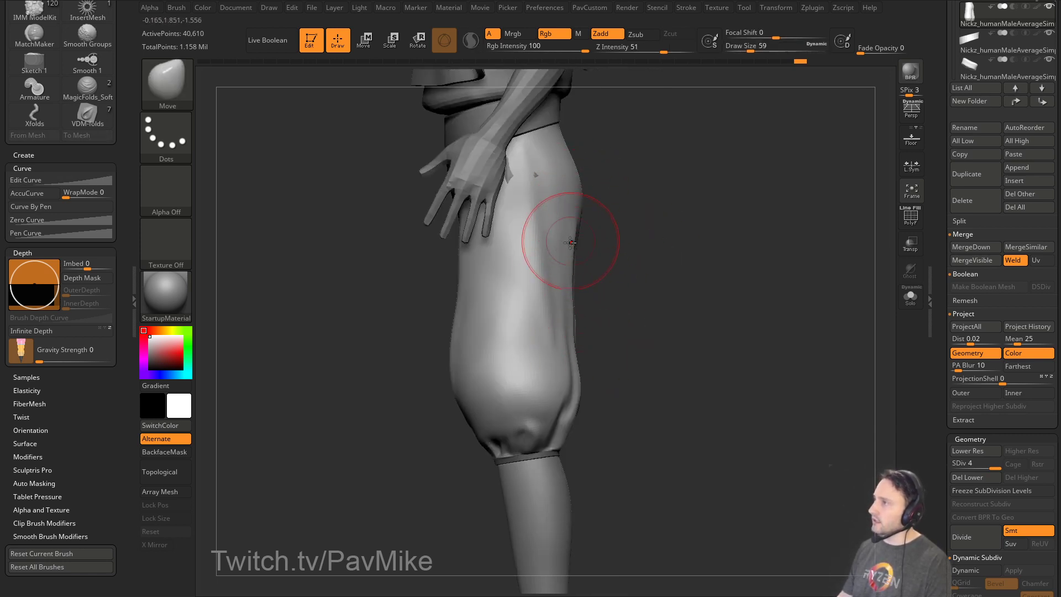
key(s)
drag(571, 336, 578, 339)
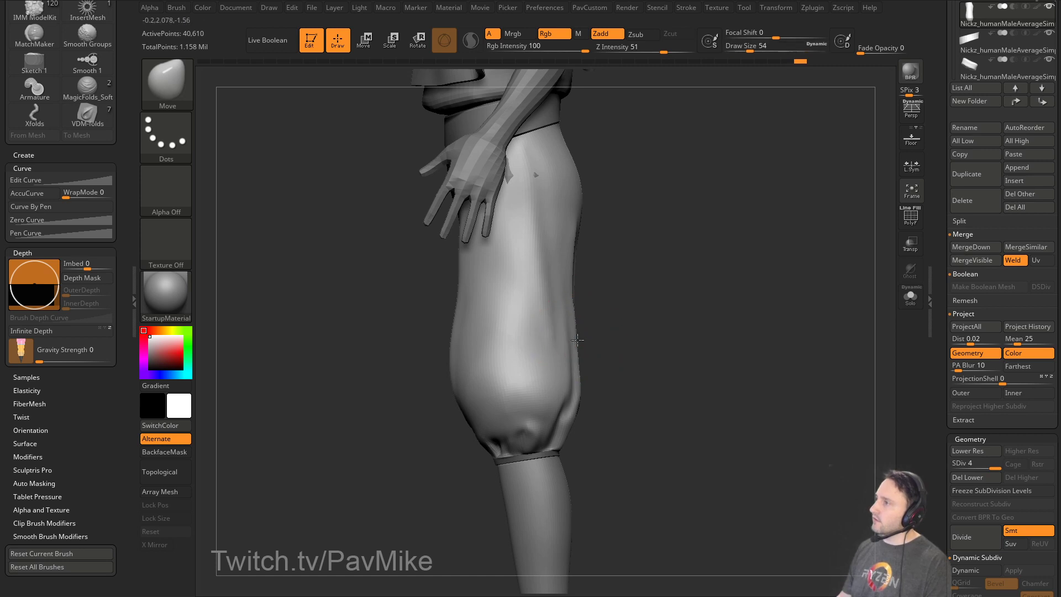
mouse_move(583, 282)
mouse_down()
mouse_move(645, 279)
mouse_move(586, 282)
mouse_up()
Adjust the front profile of the pants legs with the Move brush at draw size 65, and reduce the size to 37.
key(s)
drag(489, 294, 495, 295)
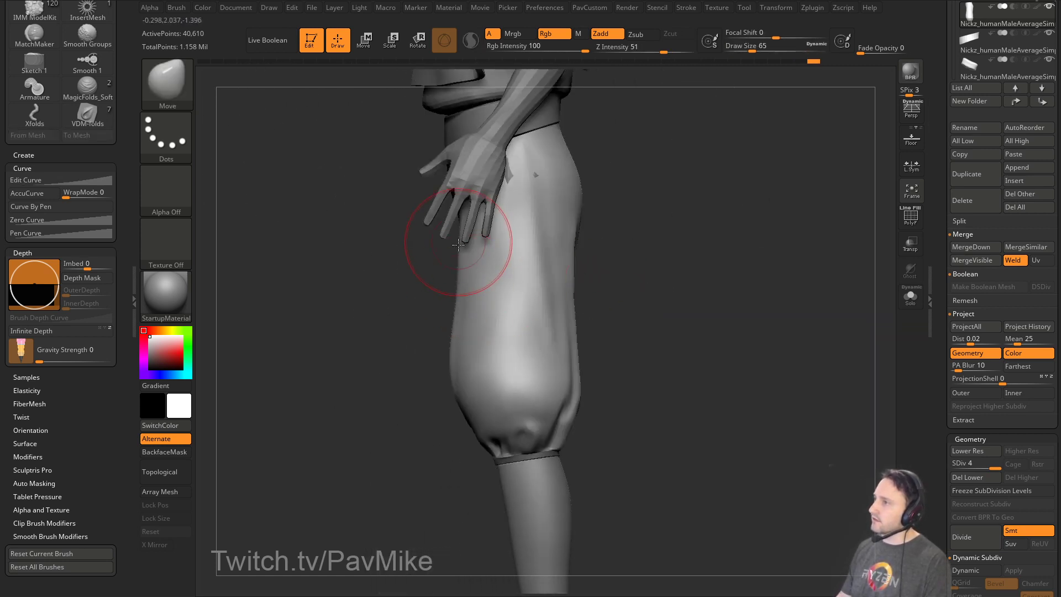
key(s)
mouse_move(472, 409)
mouse_down()
mouse_move(460, 427)
mouse_move(509, 461)
mouse_move(588, 421)
mouse_up()
key(s)
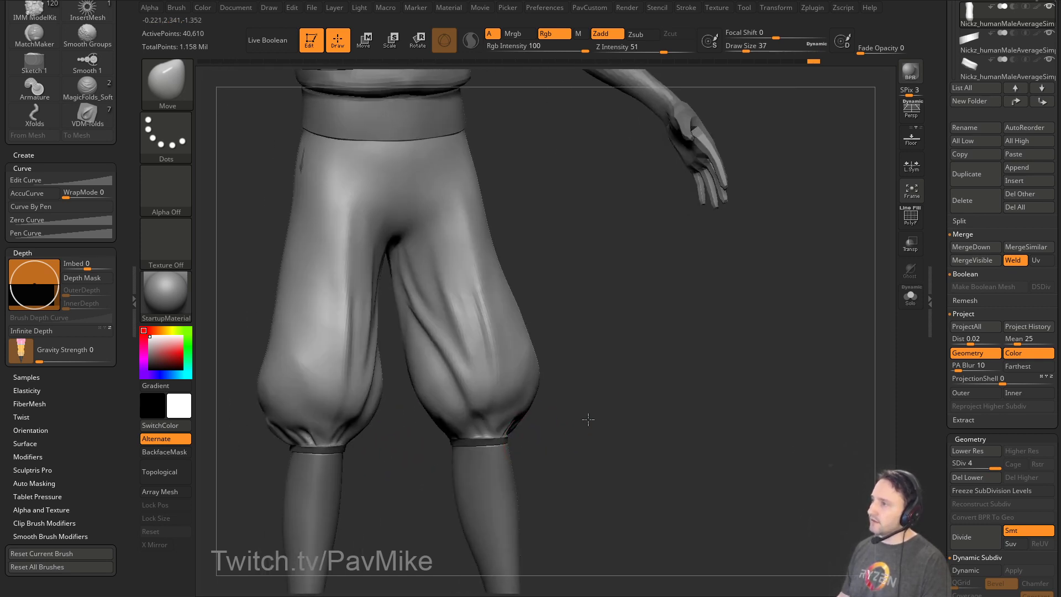
shift+drag(576, 368, 629, 335)
Switch the sculpting brush back to MagicFolds_Soft.
key(b)
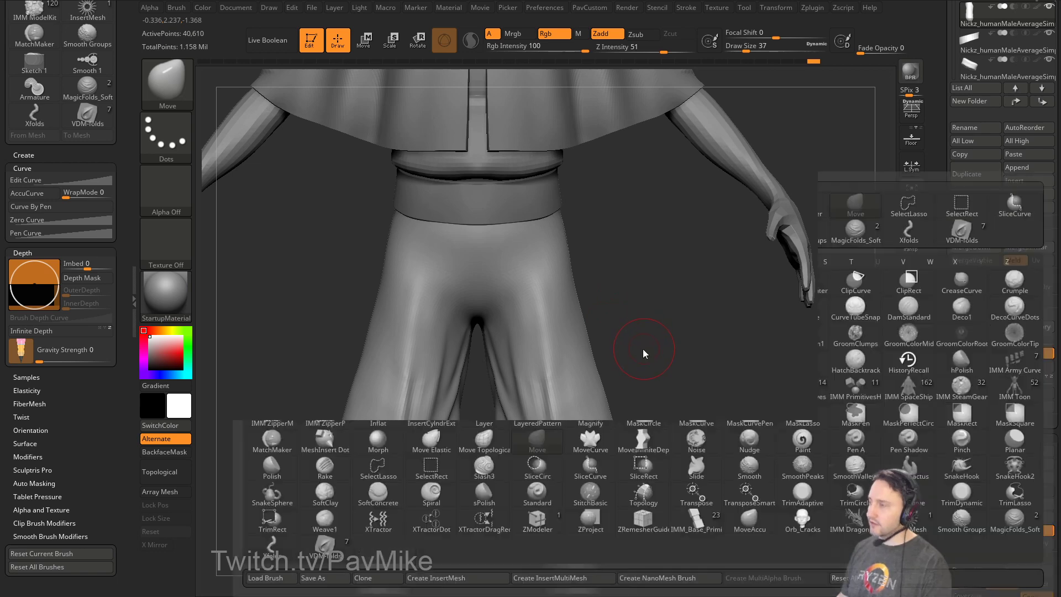
click(643, 353)
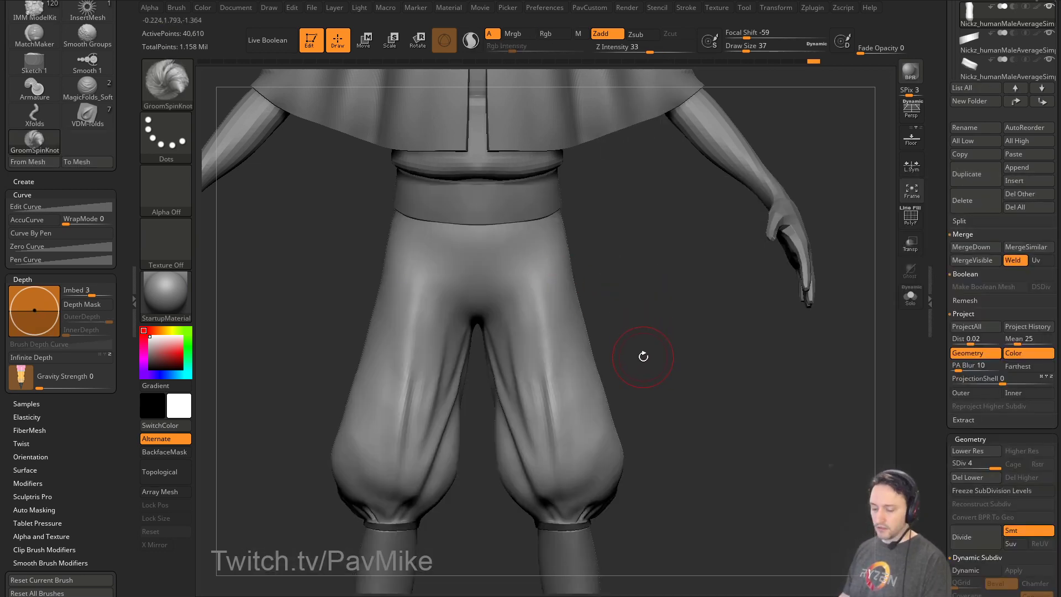
key(b)
click(1007, 517)
mouse_move(643, 358)
mouse_down()
mouse_move(611, 360)
mouse_move(619, 387)
mouse_up()
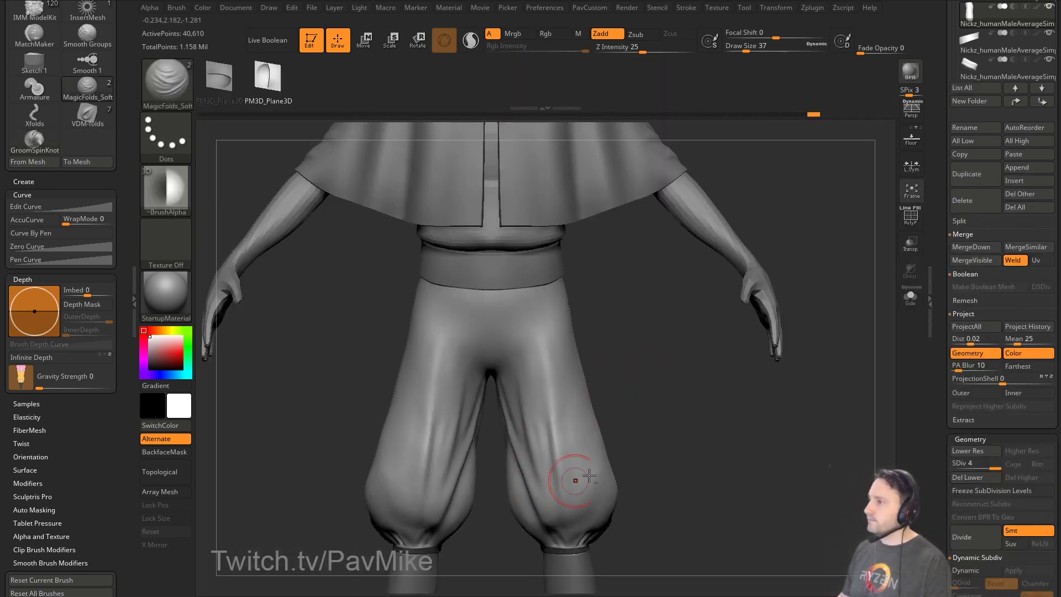
Sculpt folds across the front of the legs and soften them with the Smooth brush at Z Intensity 32.
drag(589, 476, 687, 377)
mouse_move(477, 393)
mouse_down()
mouse_move(495, 426)
mouse_move(544, 473)
mouse_move(547, 464)
mouse_up()
shift+drag(642, 450, 591, 445)
mouse_move(517, 385)
shift+mouse_down()
mouse_move(526, 346)
mouse_move(560, 416)
shift+mouse_up()
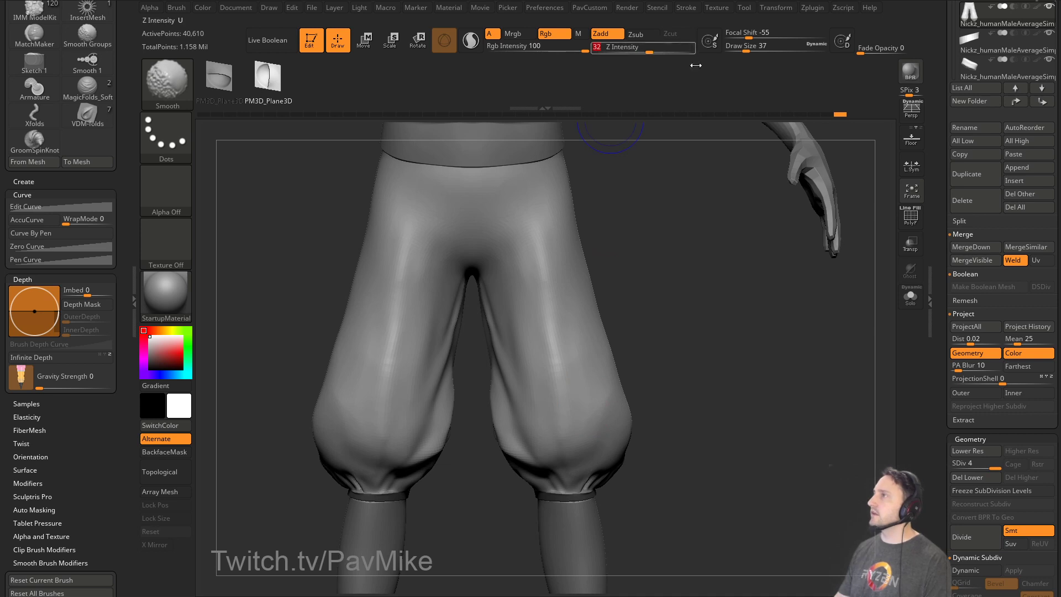
ctrl+right_drag(595, 292, 575, 331)
mouse_move(520, 359)
mouse_down()
mouse_move(547, 425)
mouse_move(558, 423)
mouse_up()
Smooth the folds on the back of the legs and around the back of the knees.
drag(675, 390, 635, 388)
mouse_move(576, 434)
mouse_down()
mouse_move(629, 409)
mouse_move(585, 433)
mouse_move(629, 390)
mouse_move(600, 408)
mouse_move(624, 410)
mouse_up()
drag(707, 415, 619, 422)
drag(774, 370, 727, 361)
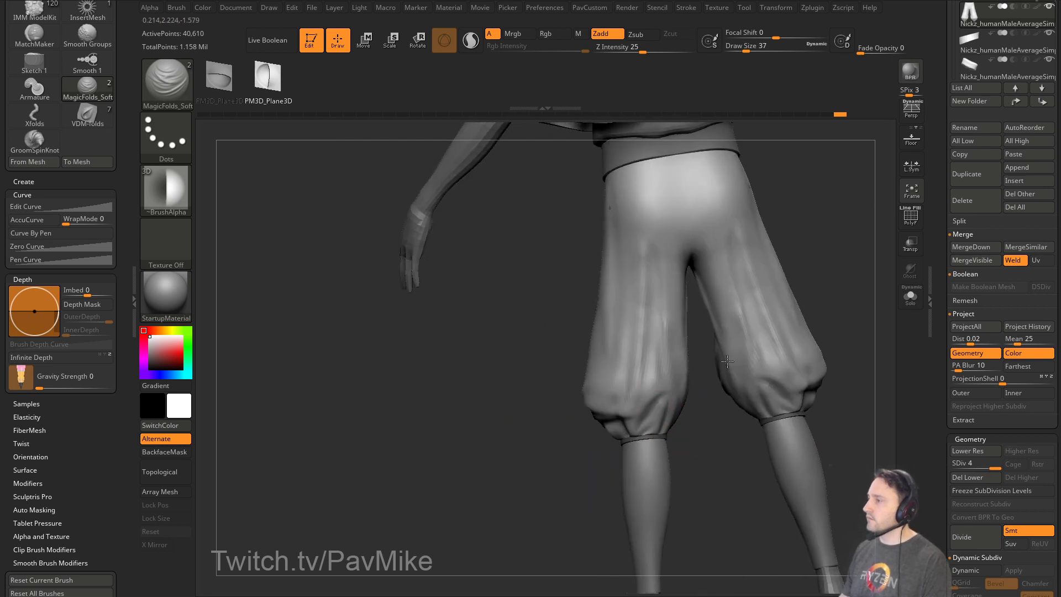
shift+drag(620, 391, 635, 400)
shift+drag(718, 410, 677, 414)
mouse_move(605, 406)
shift+mouse_down()
mouse_move(584, 420)
mouse_move(568, 408)
shift+mouse_up()
alt+drag(806, 237, 774, 275)
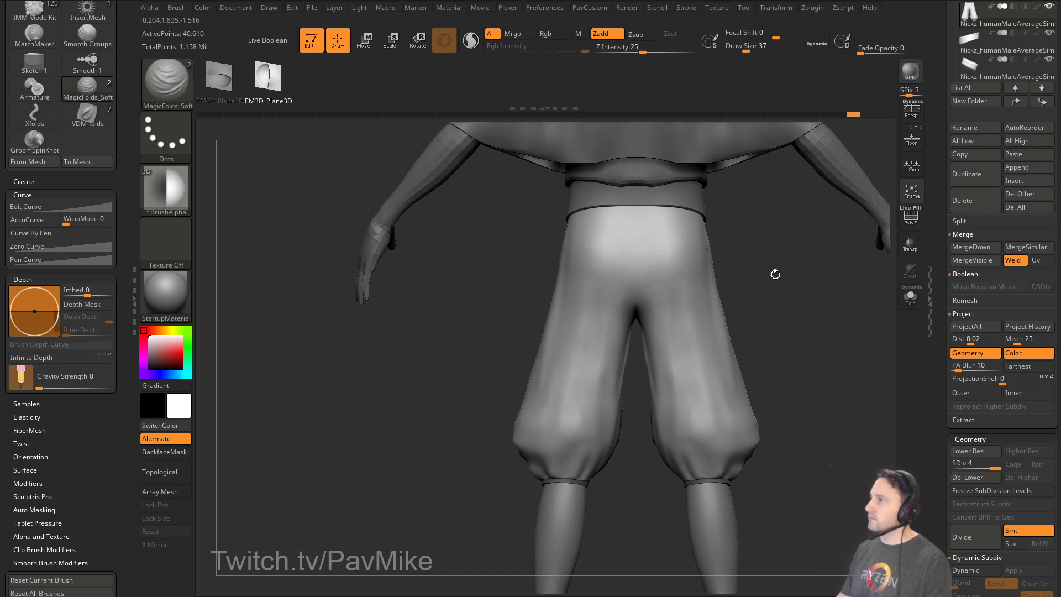
Set the draw size to 39 and resculpt long vertical folds down the back legs, undoing one stray stroke.
key(s)
drag(579, 336, 584, 335)
drag(594, 301, 588, 443)
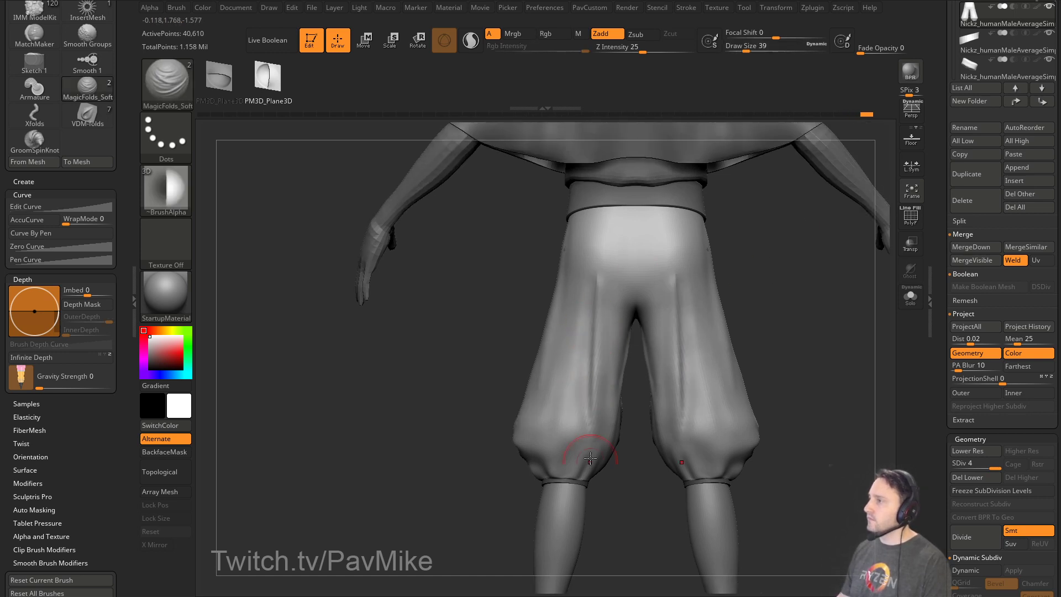
mouse_move(607, 318)
mouse_down()
mouse_move(602, 475)
mouse_move(652, 454)
mouse_up()
key(ctrl+z)
drag(616, 342, 604, 464)
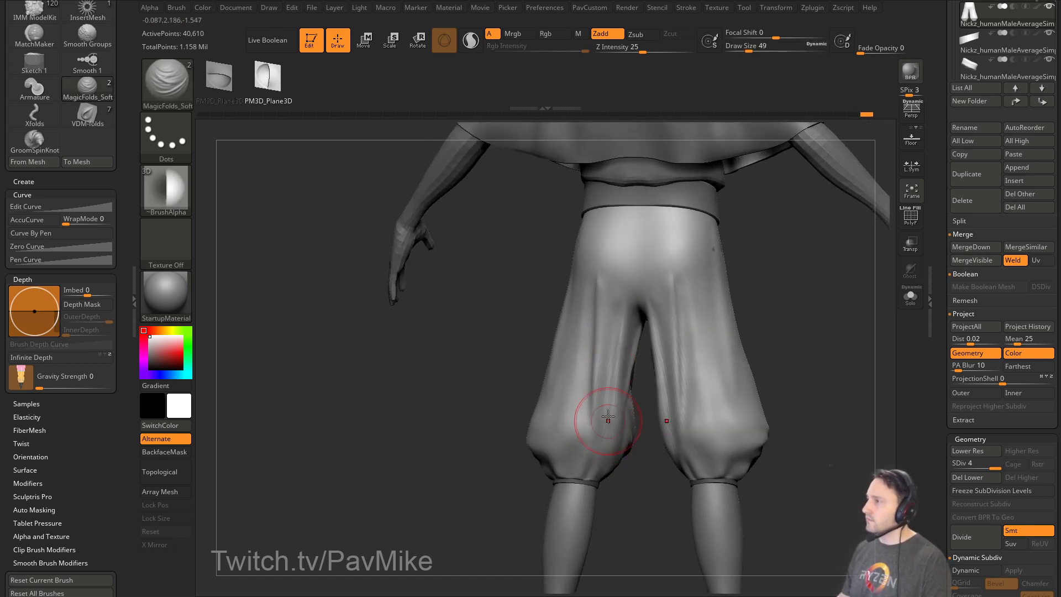
Sculpt broader folds down the back and outer legs at draw size 49, including curved folds at the outer knees.
drag(589, 337, 580, 462)
mouse_move(463, 471)
mouse_down()
mouse_move(555, 449)
mouse_move(543, 381)
mouse_move(556, 447)
mouse_move(489, 394)
mouse_up()
mouse_move(614, 337)
mouse_down()
mouse_move(592, 351)
mouse_move(519, 331)
mouse_move(519, 408)
mouse_up()
key(shift)
drag(641, 337, 614, 383)
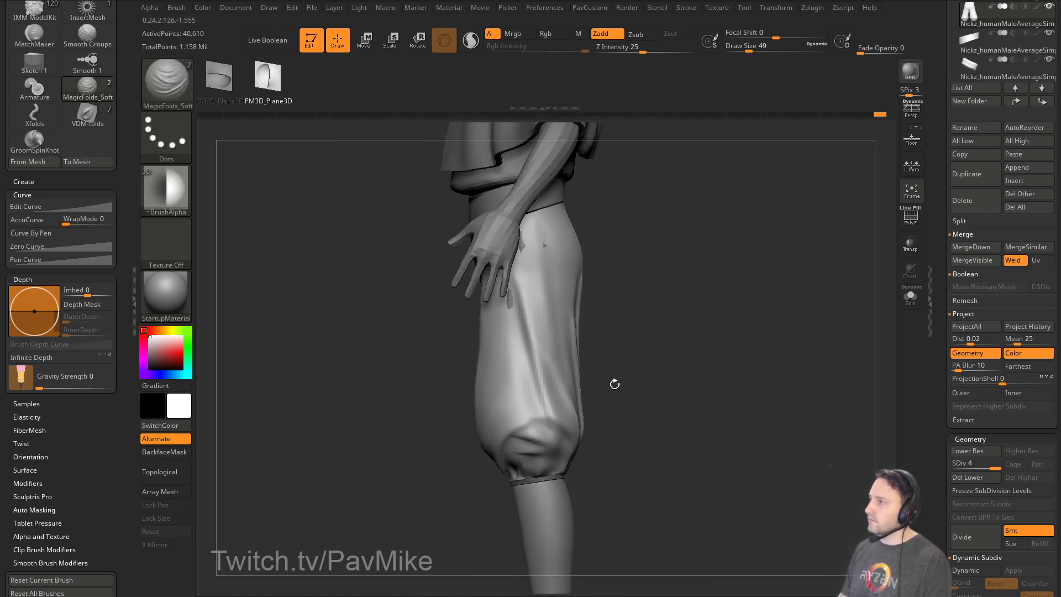
Adjust the outer thighs of the pants with the Move brush.
drag(627, 328, 497, 303)
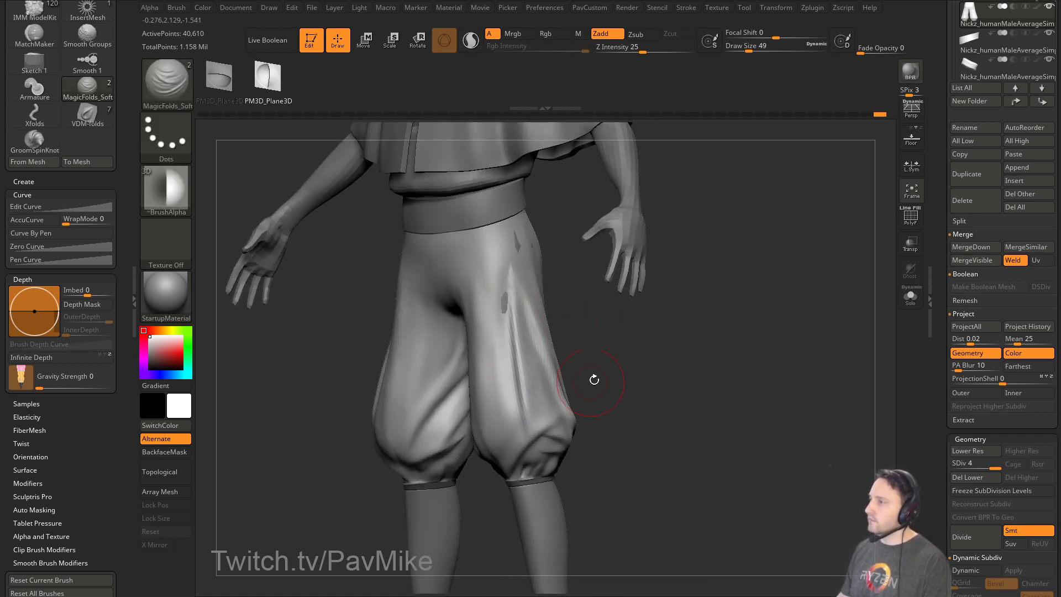
mouse_move(592, 379)
mouse_down()
mouse_move(555, 323)
mouse_move(524, 325)
mouse_move(520, 306)
mouse_up()
key(b)
key(m)
key(v)
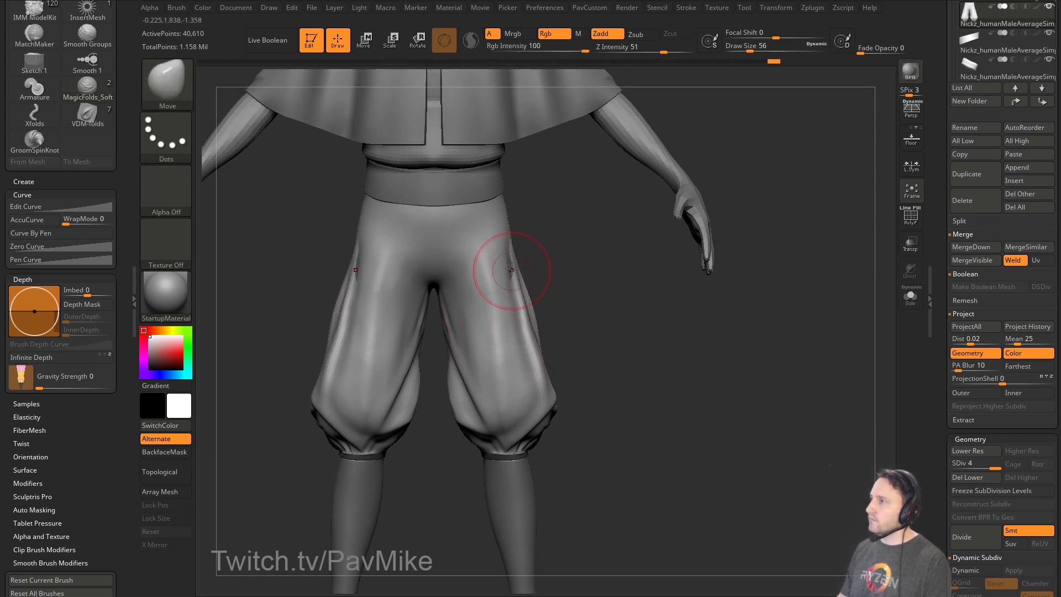
drag(564, 244, 573, 318)
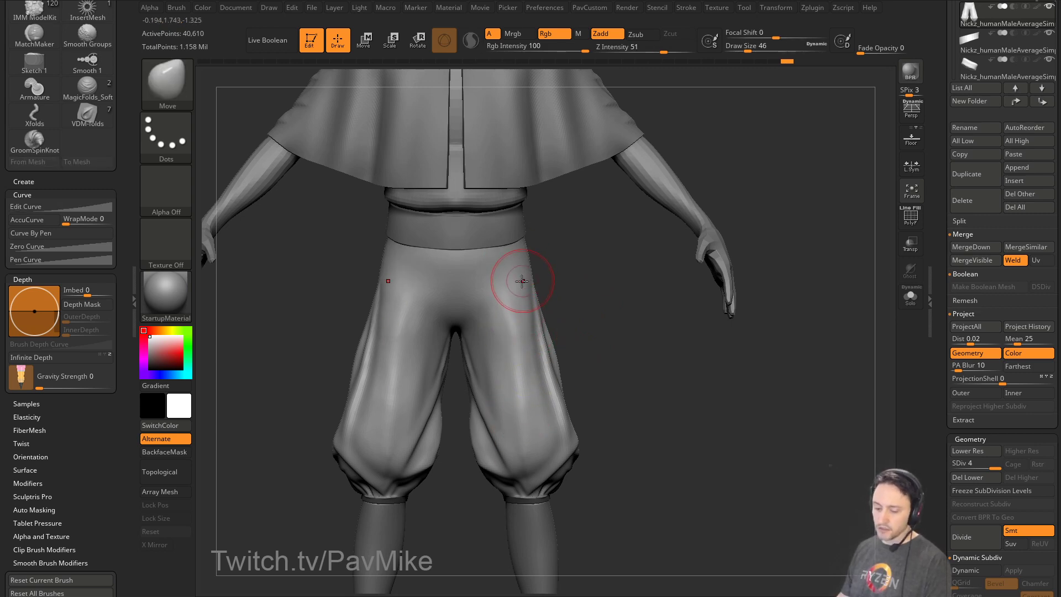
Sculpt a long vertical fold down the front of each leg with MagicFolds_Soft and smooth its upper end near the hip.
key(b)
click(927, 521)
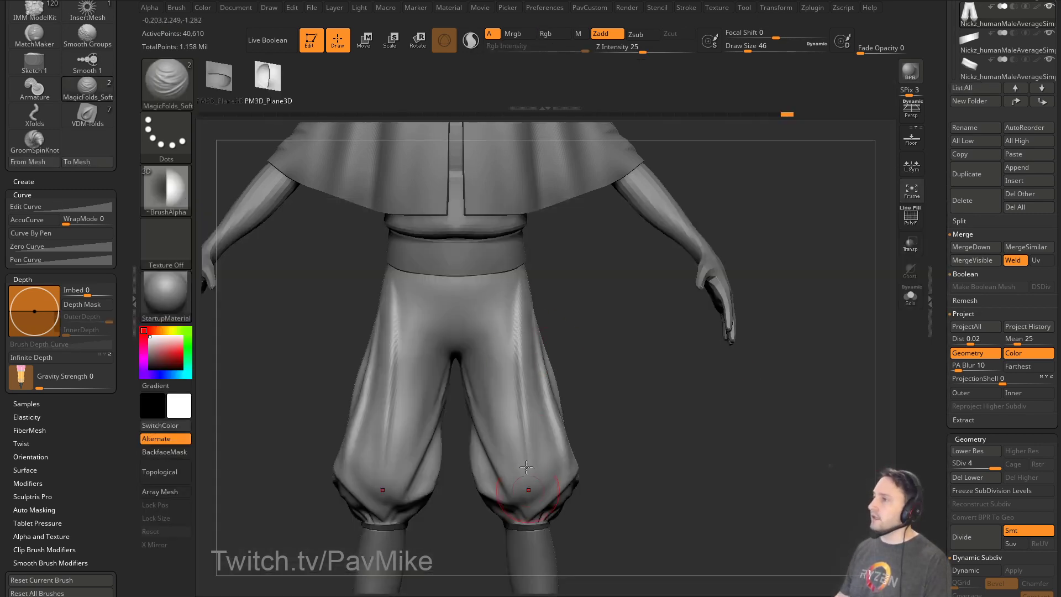
drag(499, 313, 533, 509)
shift+drag(495, 305, 514, 355)
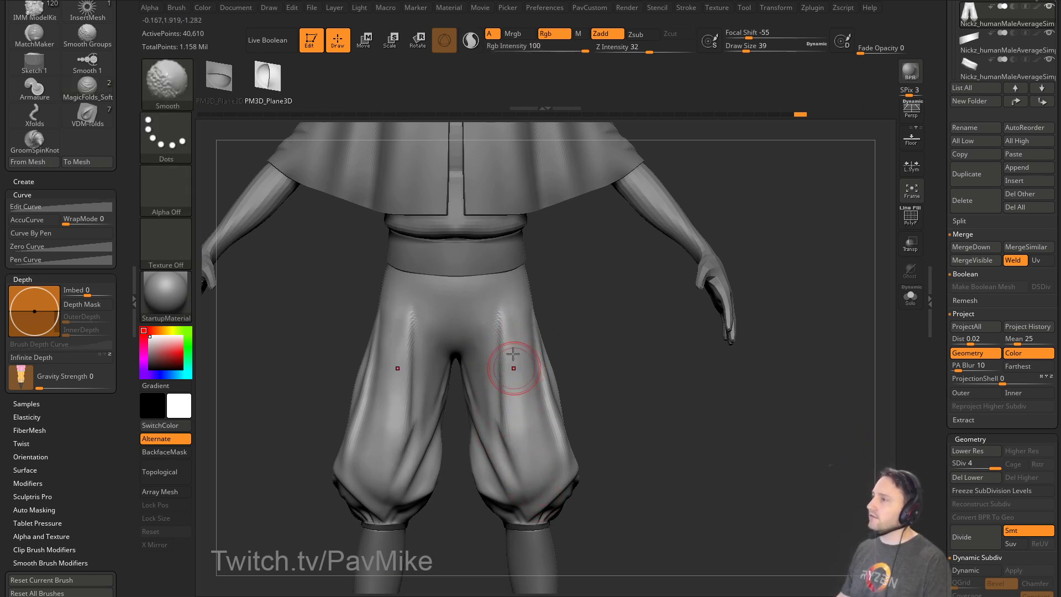
ctrl+right_drag(647, 336, 622, 304)
shift+drag(500, 310, 504, 350)
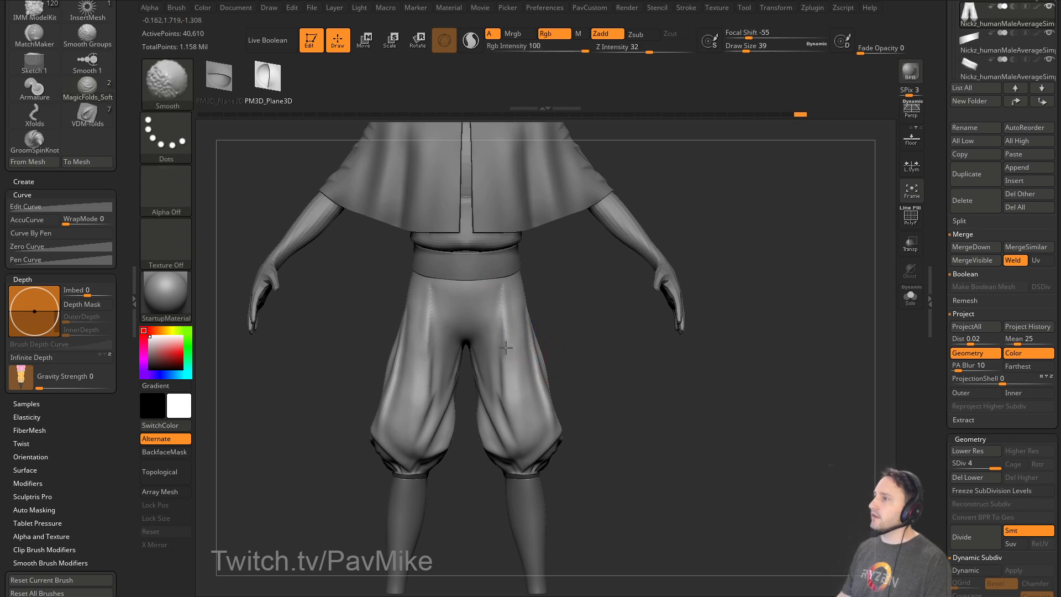
mouse_move(614, 341)
right_down()
mouse_move(535, 351)
mouse_move(590, 301)
mouse_move(597, 348)
mouse_move(587, 276)
mouse_move(591, 295)
right_up()
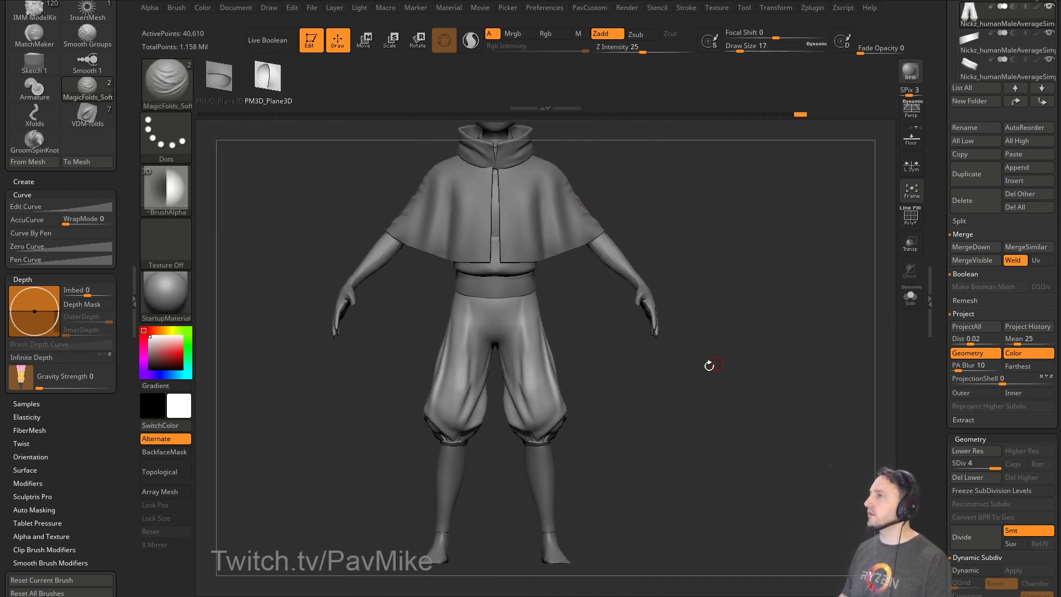
Replace the docked Brush palette with the Zplugin palette and expand its UV Master section.
drag(124, 241, 134, 403)
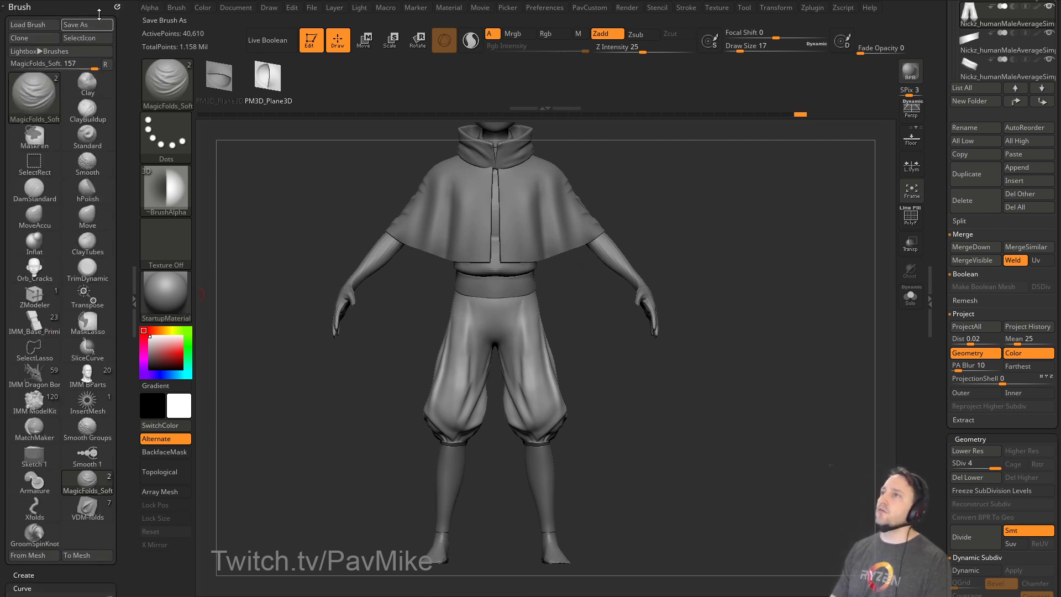
click(117, 6)
click(819, 10)
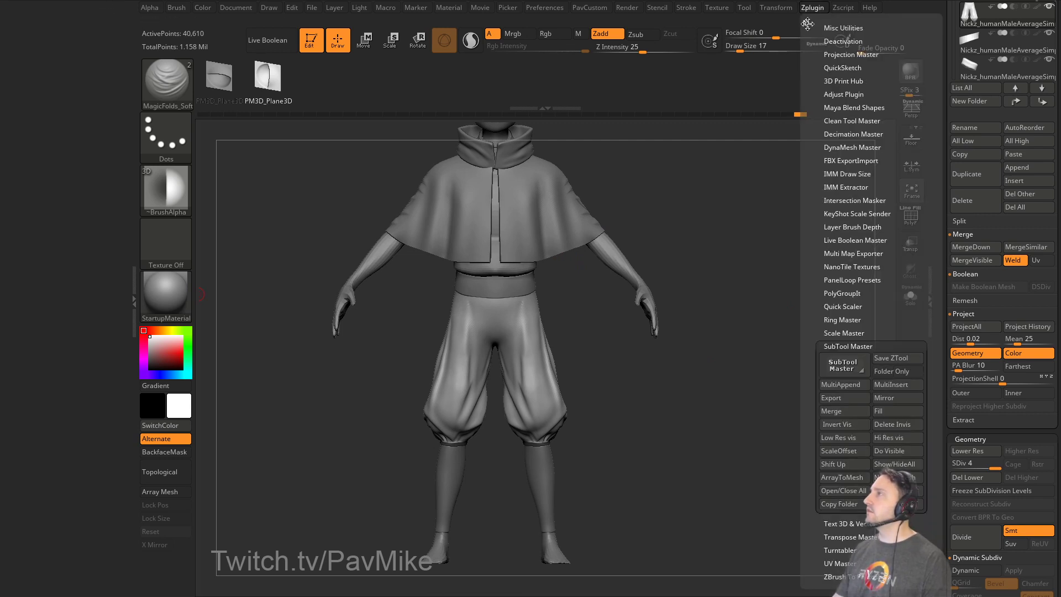
drag(805, 8, 89, 221)
click(60, 341)
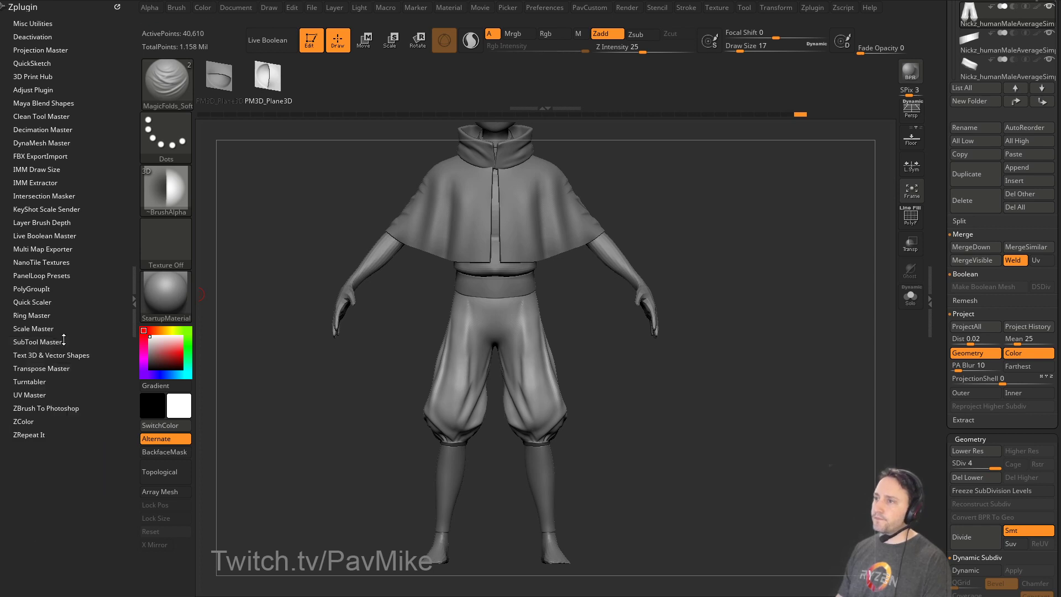
click(64, 342)
click(69, 341)
drag(31, 406, 30, 362)
click(30, 350)
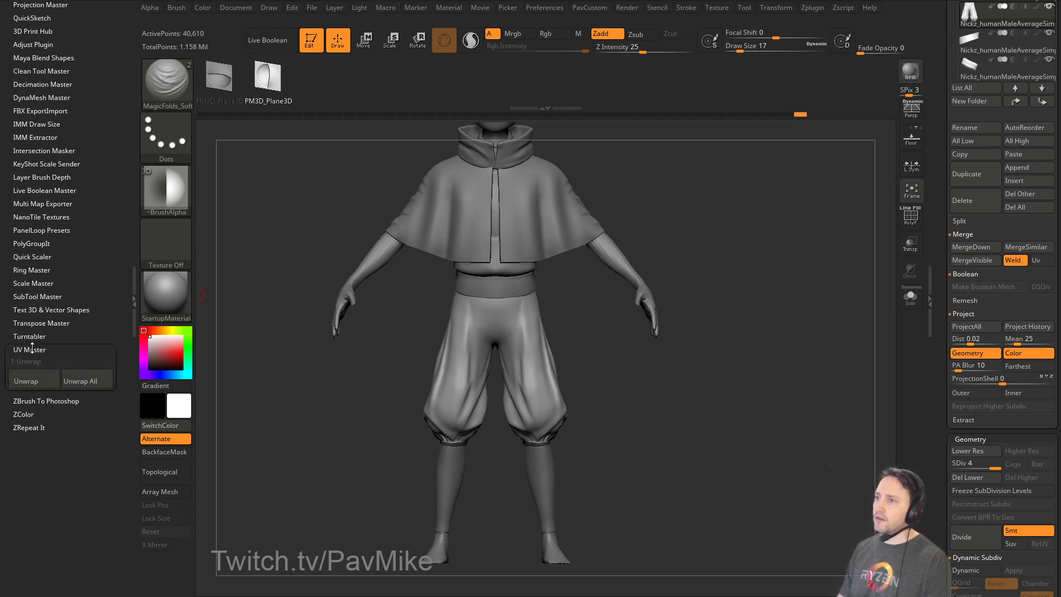
Select the Standard brush and examine the pants' wireframe and polygroups, both with the character and isolated.
drag(668, 387, 673, 372)
key(b)
key(s)
key(t)
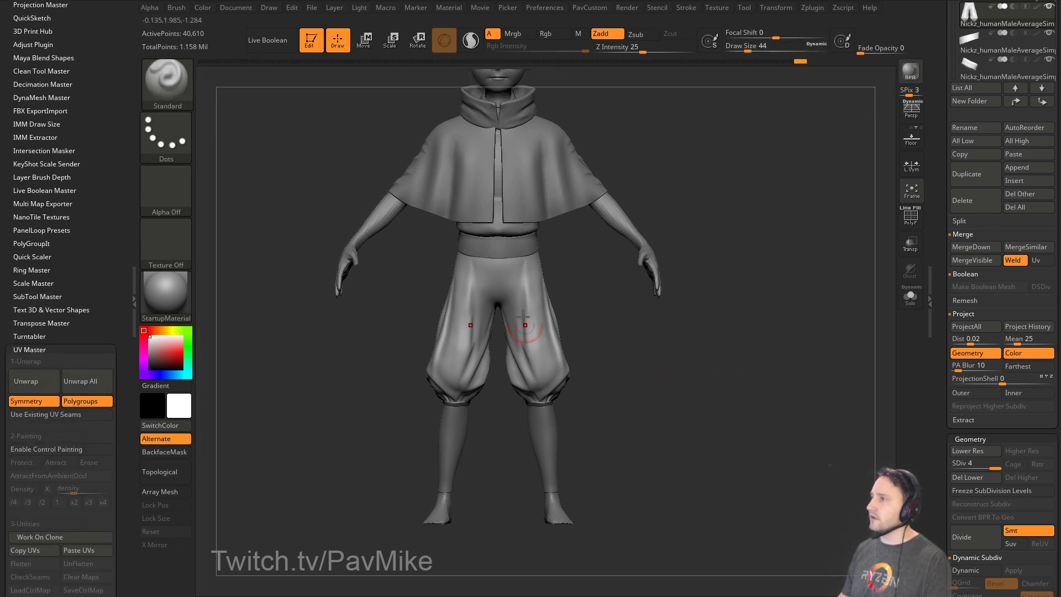
alt+right_drag(563, 328, 572, 345)
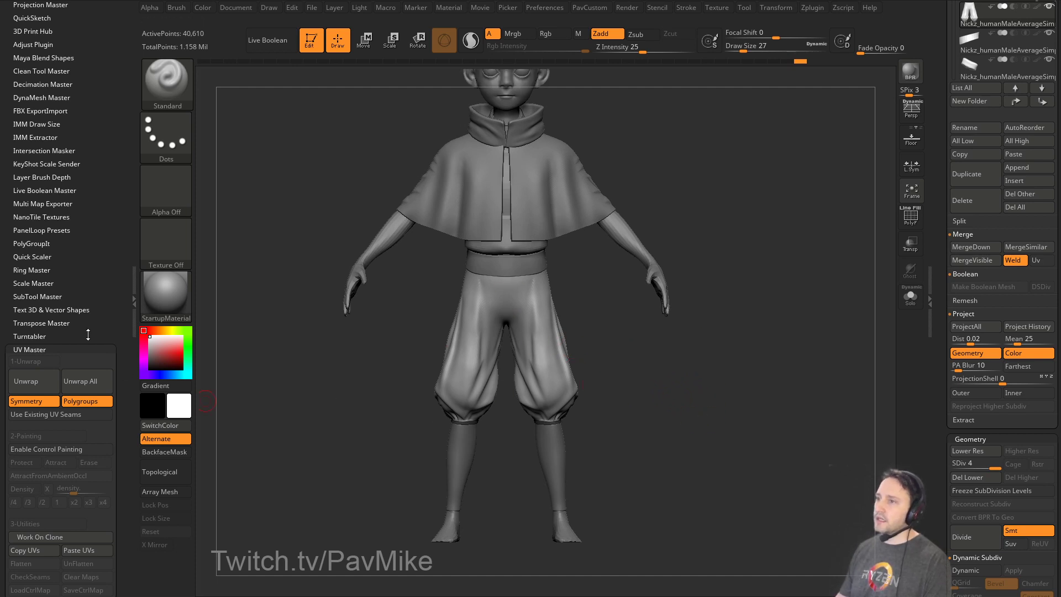
scroll(87, 334, down, 3)
key(shift+f)
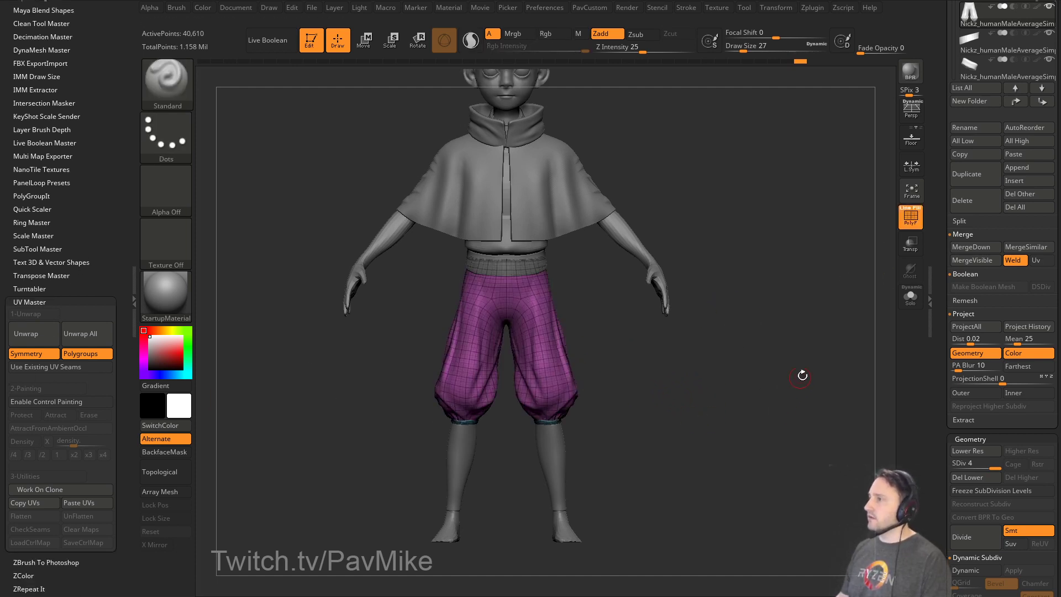
ctrl+right_drag(818, 353, 785, 337)
shift+right_drag(675, 329, 617, 395)
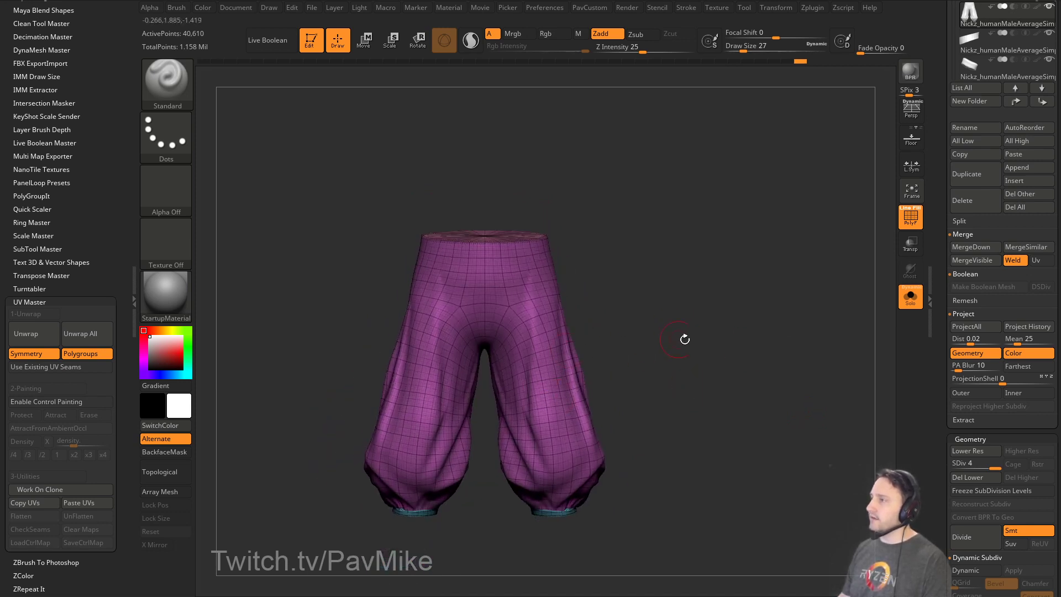
ctrl+right_drag(731, 354, 641, 332)
click(922, 297)
key(shift+f)
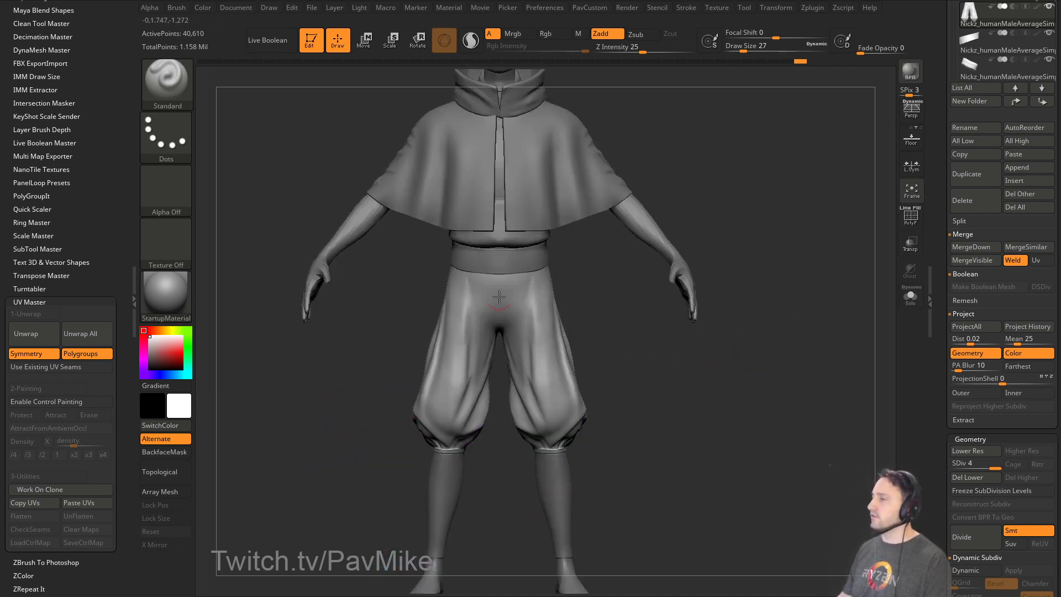
Create a UV Master working clone of the pants, frame it and display its polygroup wireframe.
right_drag(499, 297, 492, 449)
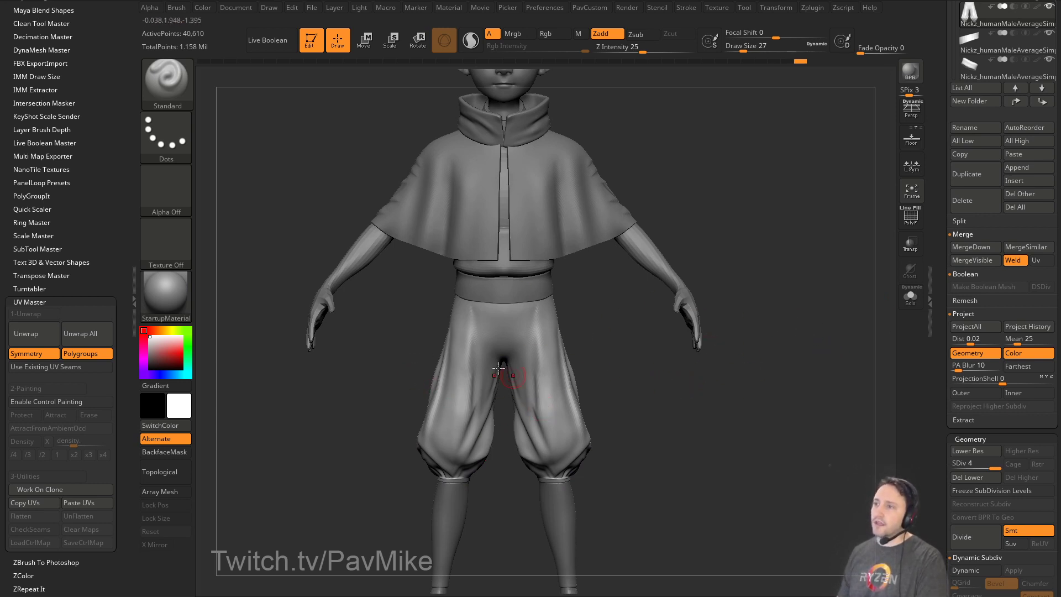
click(40, 489)
key(f)
key(shift+f)
drag(867, 237, 792, 303)
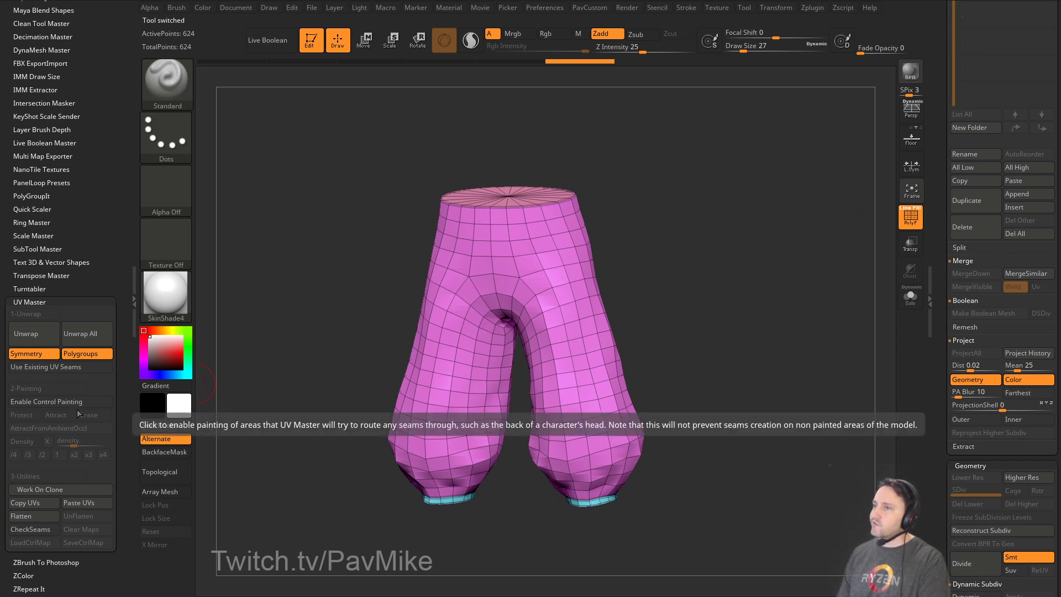
Unwrap the cloned pants with Symmetry and Polygroups on, then unflatten them and check the seams.
click(38, 335)
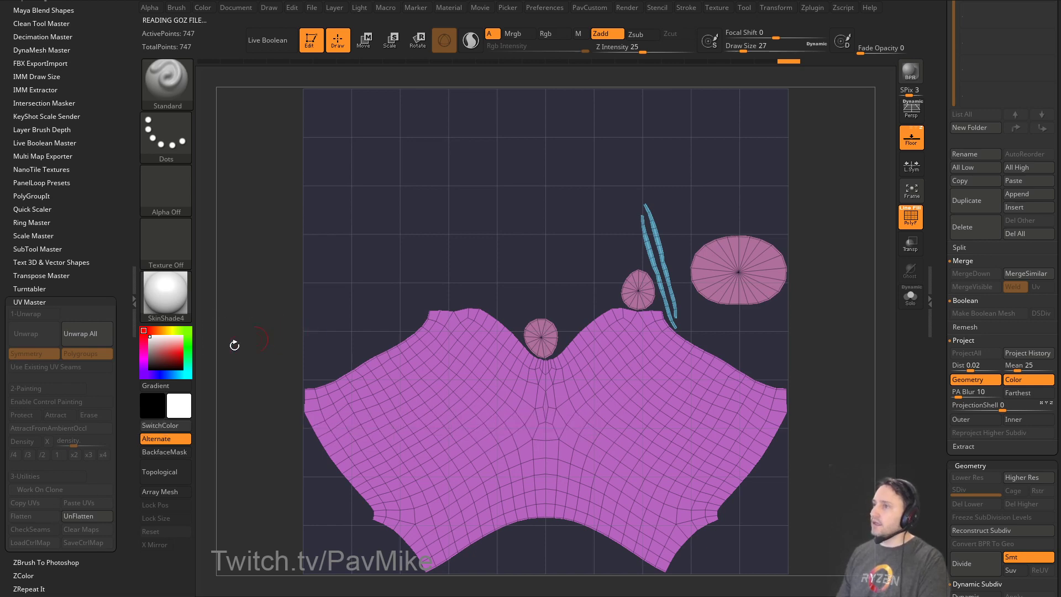
click(102, 516)
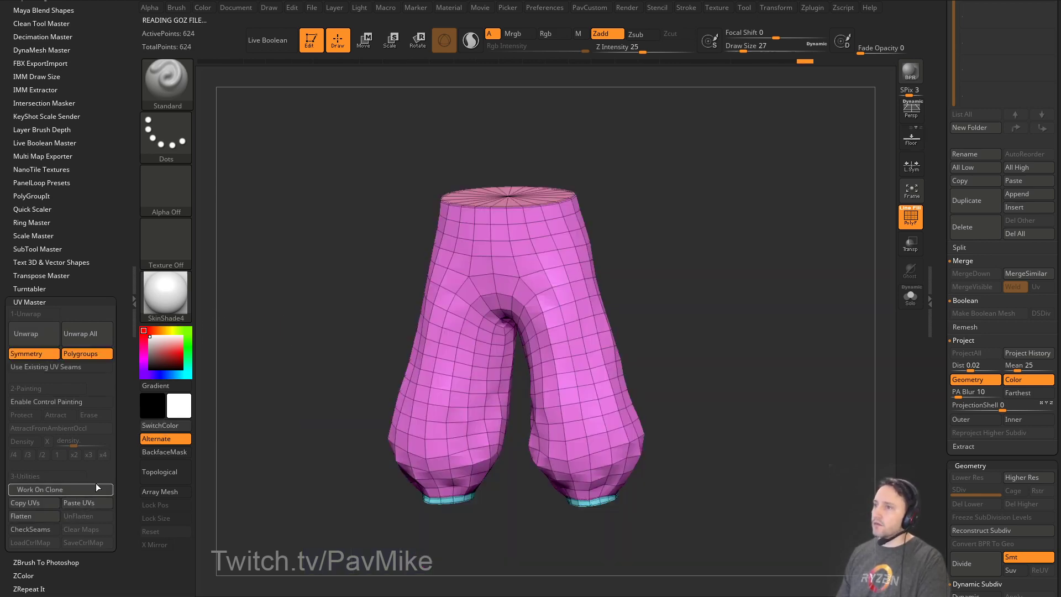
click(44, 528)
mouse_move(370, 296)
mouse_down()
mouse_move(640, 265)
mouse_move(615, 276)
mouse_move(664, 279)
mouse_move(564, 299)
mouse_move(672, 282)
mouse_move(666, 276)
mouse_up()
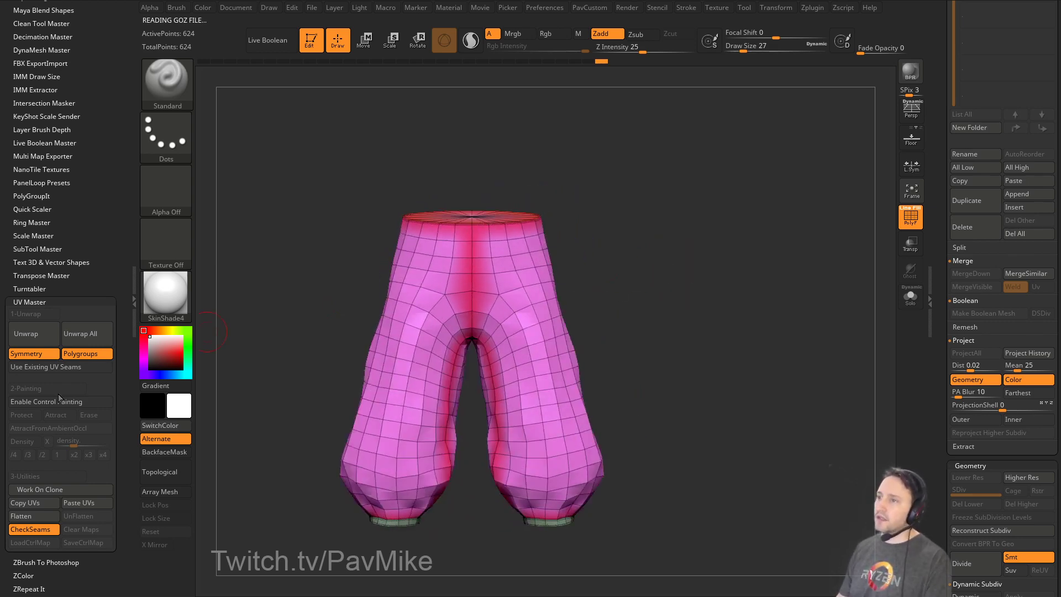
Use control painting to protect the front centre of the pants from seams and attract seams at the back.
click(36, 418)
mouse_move(486, 260)
mouse_down()
mouse_move(469, 321)
mouse_move(497, 249)
mouse_move(478, 260)
mouse_move(510, 281)
mouse_up()
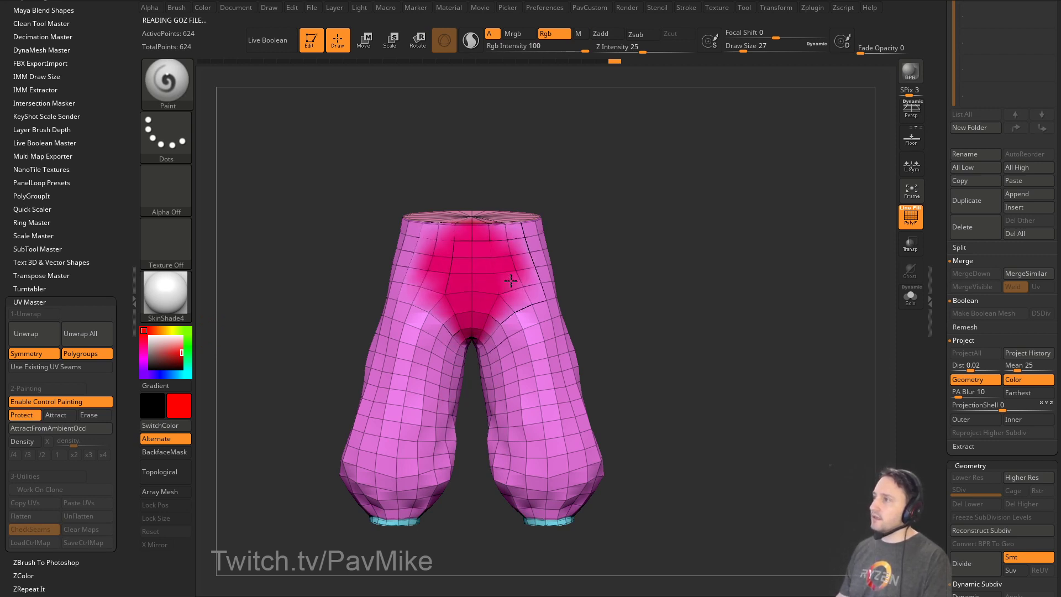
click(50, 415)
mouse_move(350, 265)
mouse_down()
mouse_move(599, 253)
mouse_move(694, 265)
mouse_move(685, 268)
mouse_up()
mouse_move(547, 238)
mouse_down()
mouse_move(464, 242)
mouse_move(495, 238)
mouse_move(508, 298)
mouse_move(526, 301)
mouse_move(563, 260)
mouse_up()
shift+drag(647, 244, 801, 241)
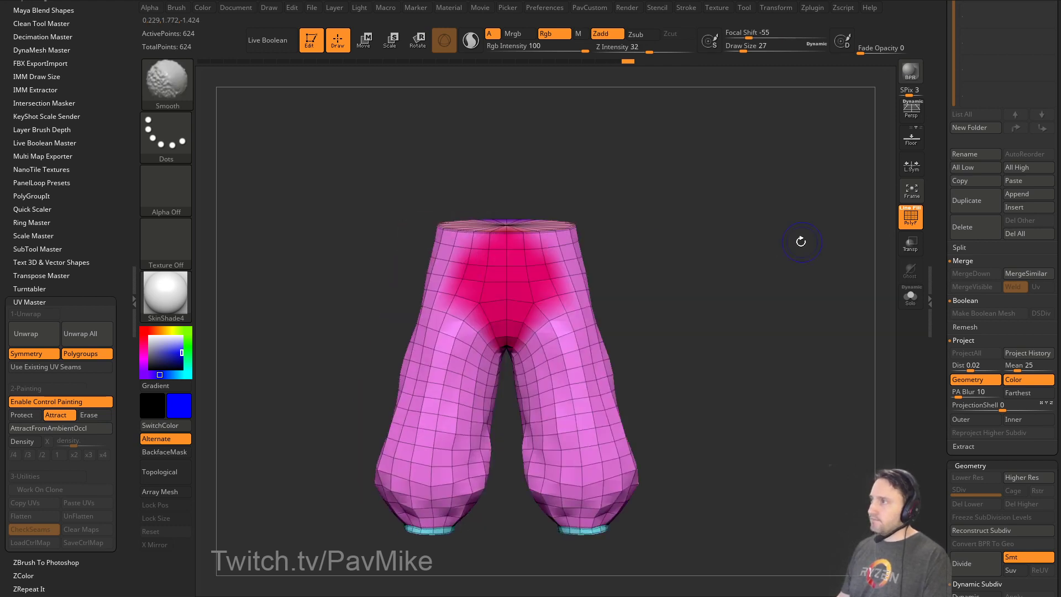
Unwrap the clone again with the painted seam controls, then unflatten it and check the seams.
click(37, 332)
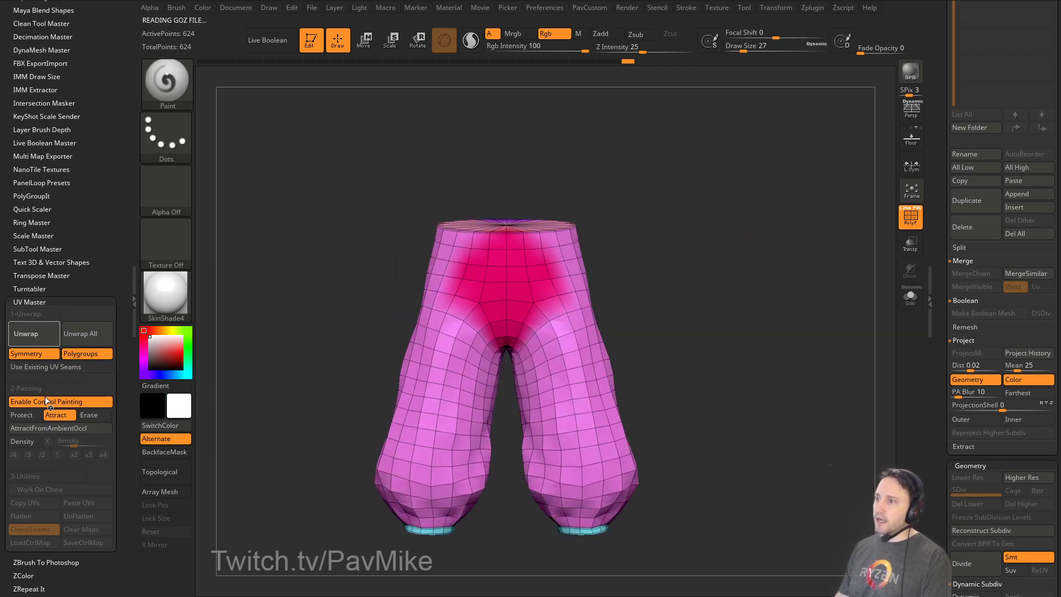
drag(713, 290, 656, 273)
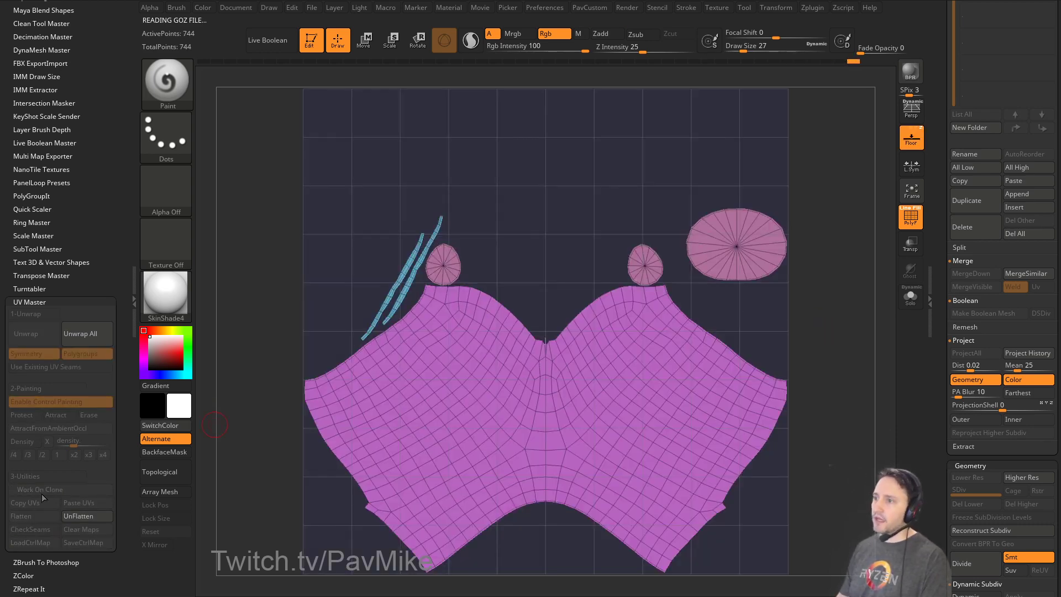
click(75, 515)
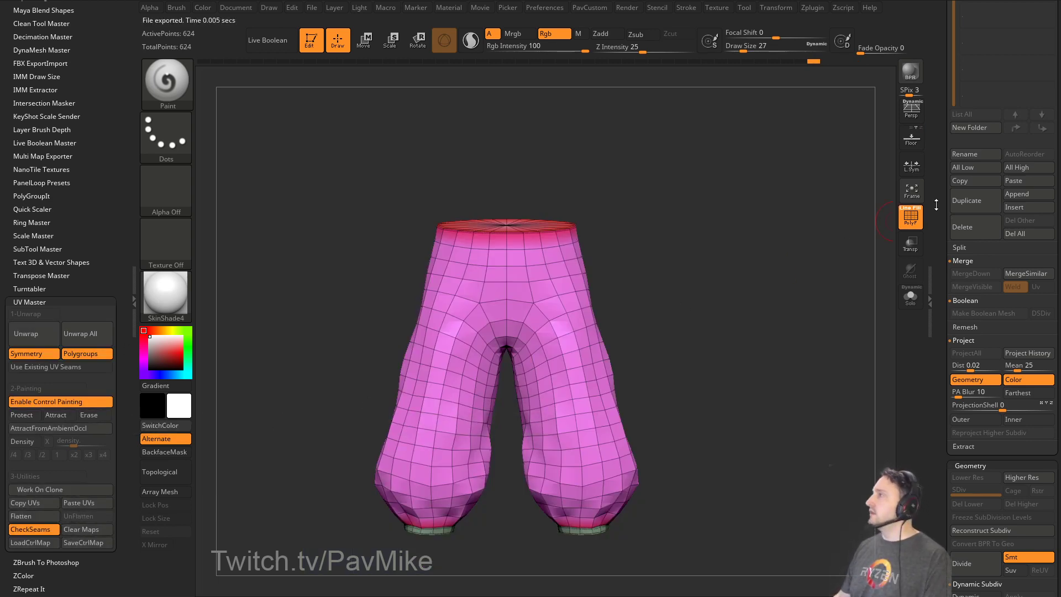
Return to the original character tool, paste the UVs onto the subdivided pants and hide the wireframe.
drag(936, 205, 930, 440)
click(976, 271)
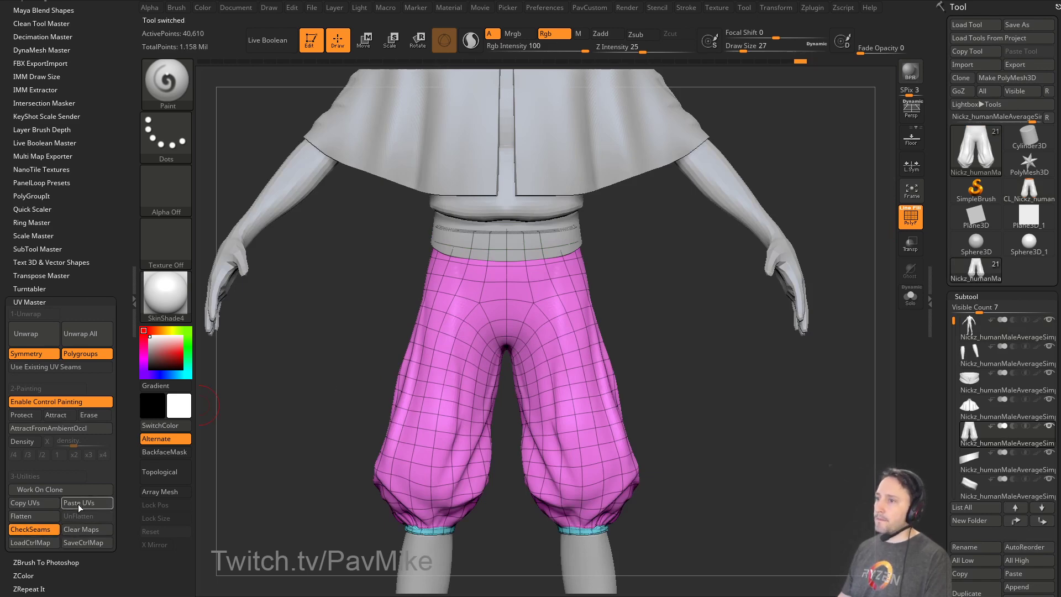
click(79, 506)
click(905, 227)
ctrl+right_drag(803, 380, 782, 335)
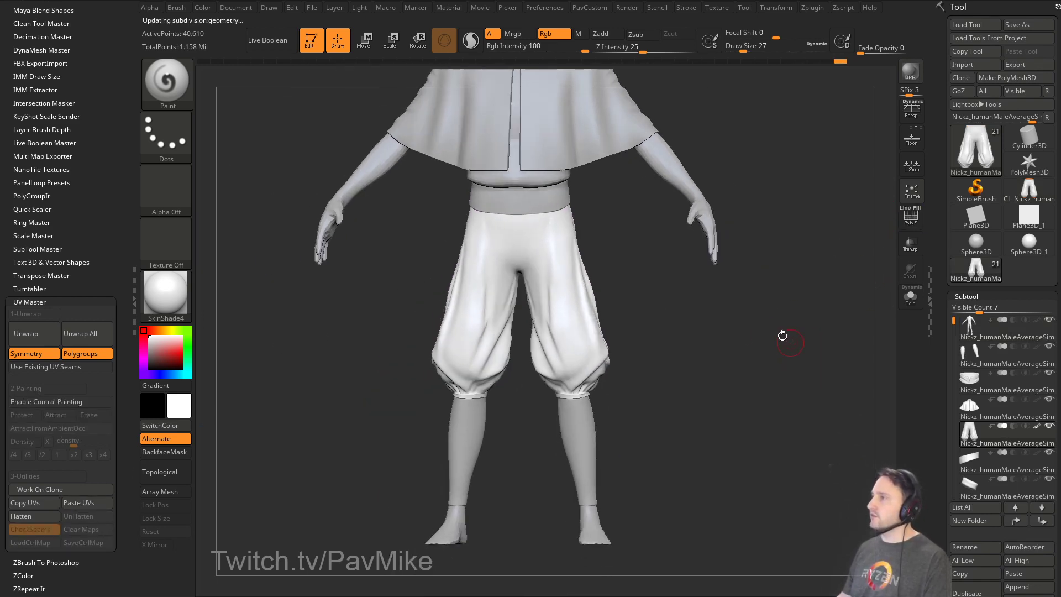
Switch the display material back to StartupMaterial.
click(178, 301)
click(256, 227)
ctrl+right_drag(790, 420, 851, 303)
Morph the pants to their flat UV layout, isolate and frame them, and hide the wireframe.
drag(936, 347, 931, 171)
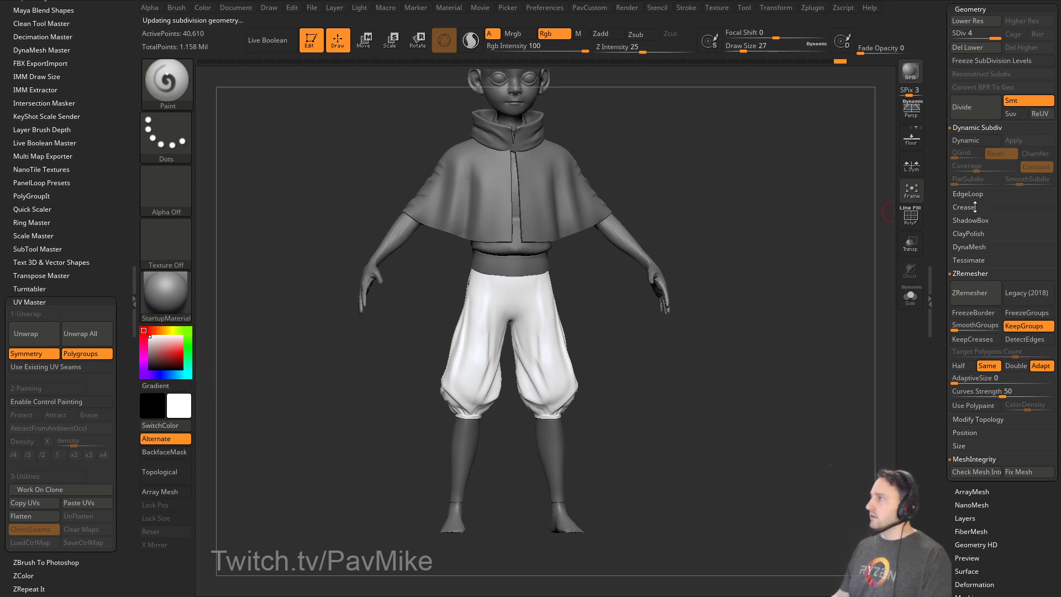
drag(931, 227, 931, 89)
drag(933, 389, 940, 331)
click(967, 332)
click(967, 343)
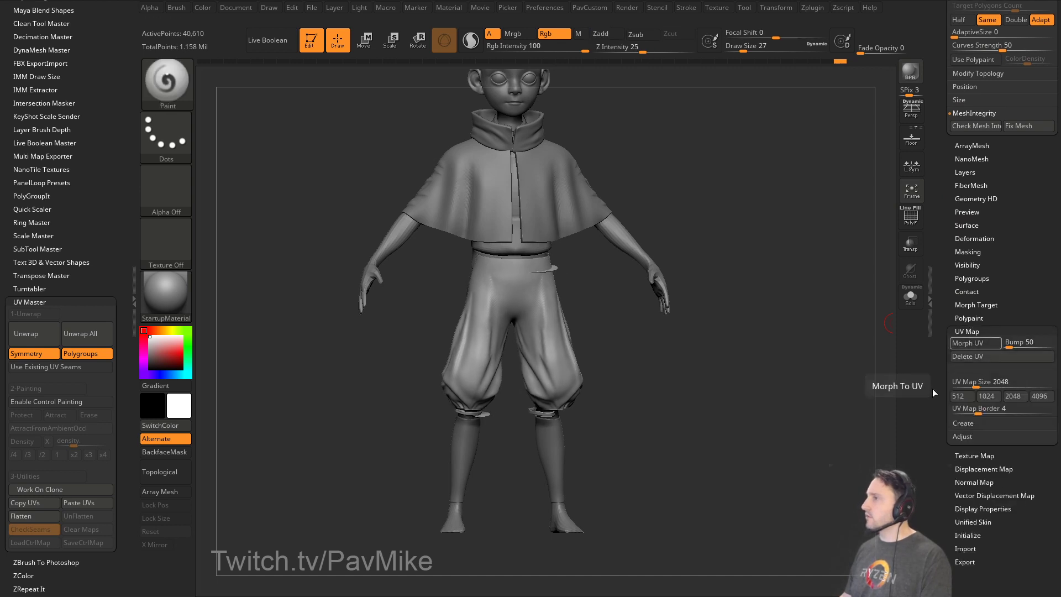
click(911, 219)
click(910, 296)
key(f)
key(shift+f)
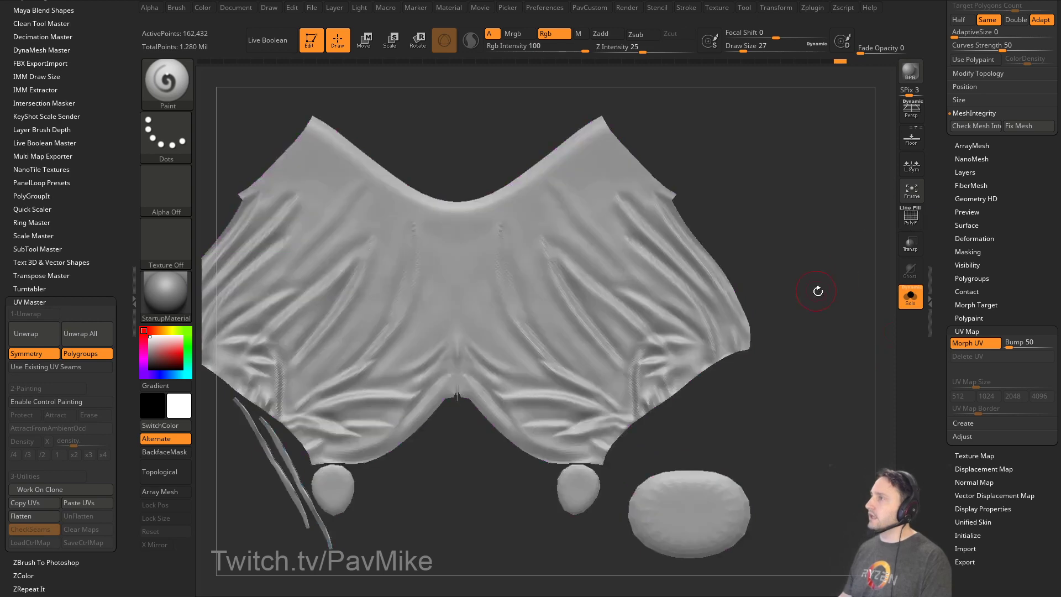
Carve a seam line from the waist to the cuff on each flattened leg with DamStandard at draw size 35.
drag(818, 292, 829, 292)
key(b)
key(d)
key(s)
key(s)
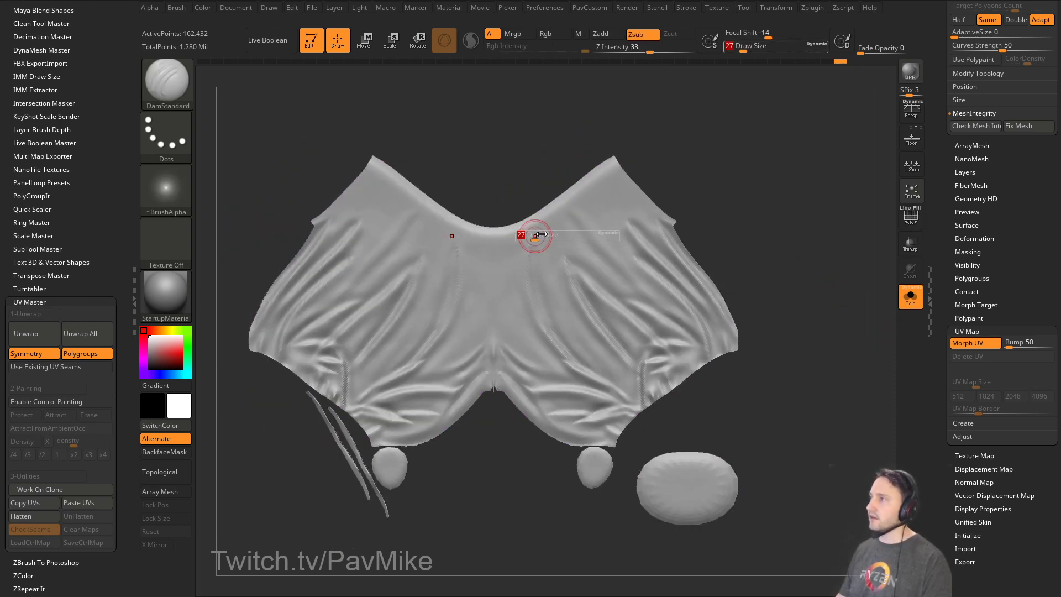
mouse_move(536, 237)
mouse_down()
mouse_move(575, 225)
mouse_move(779, 545)
mouse_up()
key(s)
key(2)
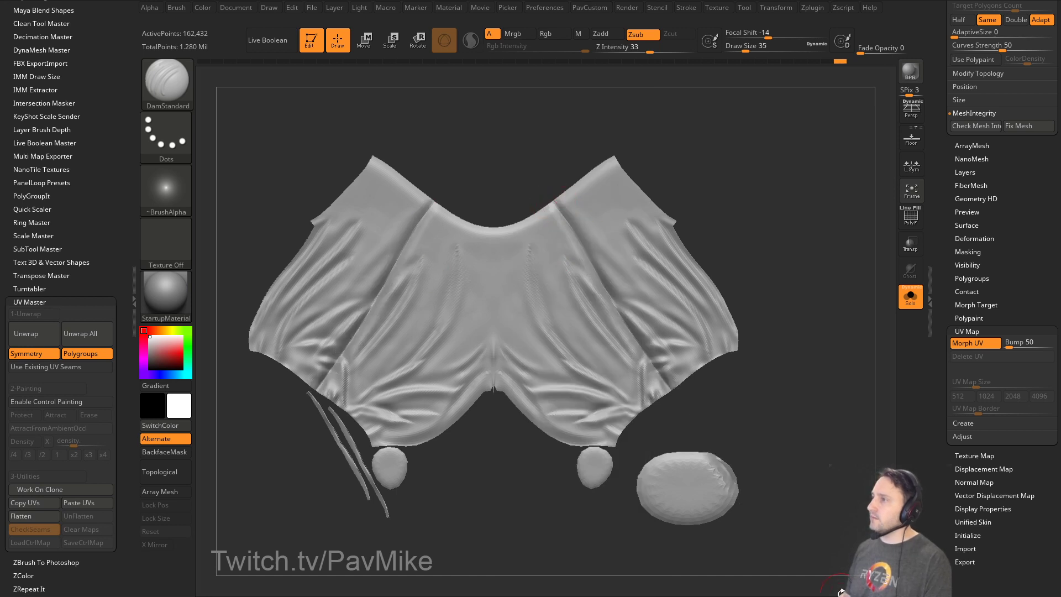
Morph the pants back from UV layout to their 3D form and select the Standard brush.
click(965, 341)
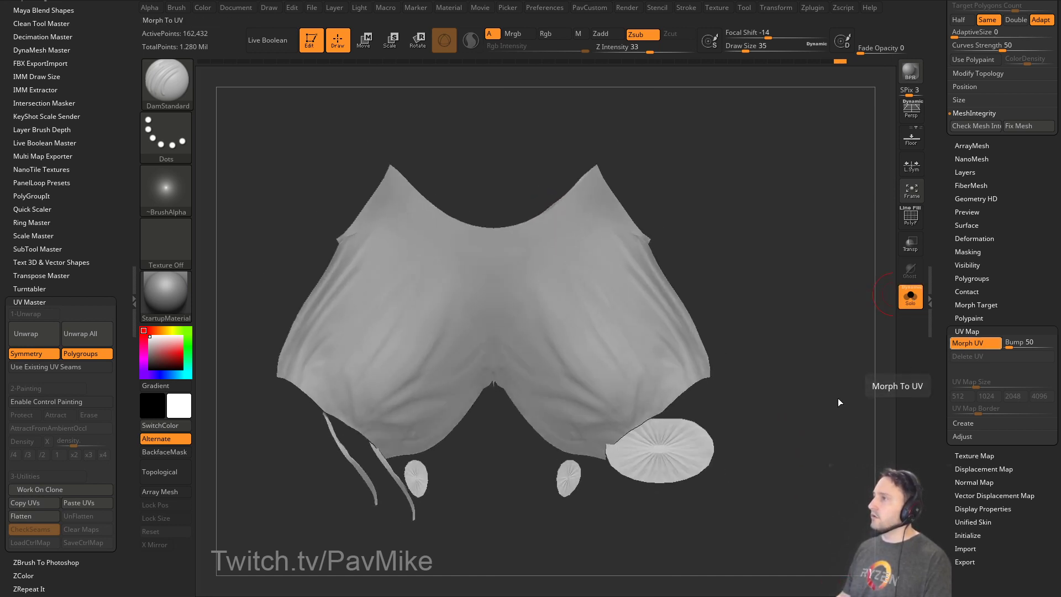
drag(782, 379, 797, 304)
key(b)
key(s)
key(t)
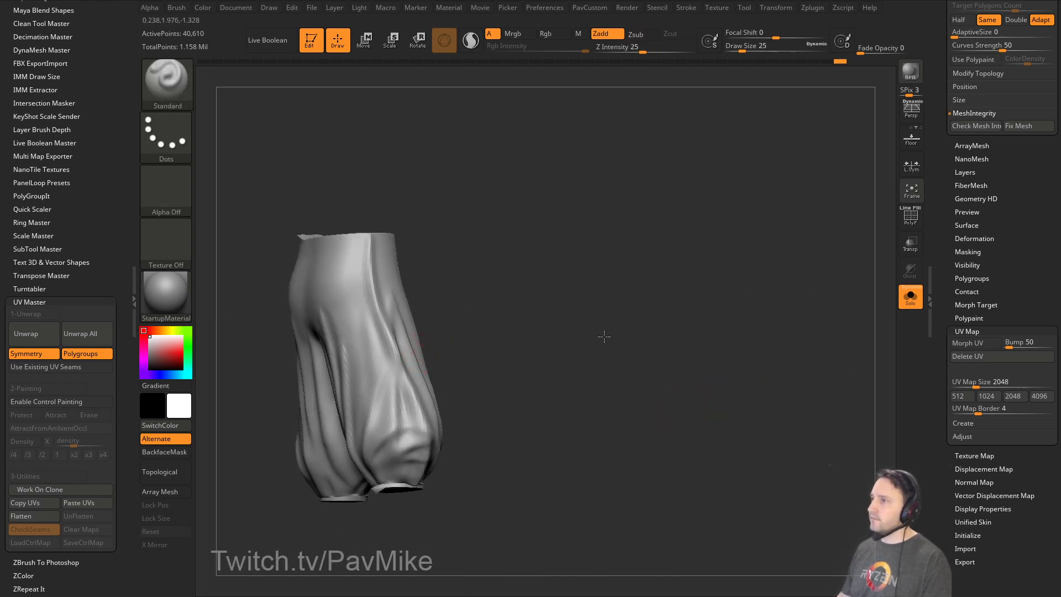
Undo the carved side seams on the pants and morph them to their flat UV layout.
mouse_move(604, 337)
mouse_down()
mouse_move(698, 358)
mouse_move(769, 351)
mouse_up()
key(ctrl+z)
key(ctrl+z)
key(ctrl+z)
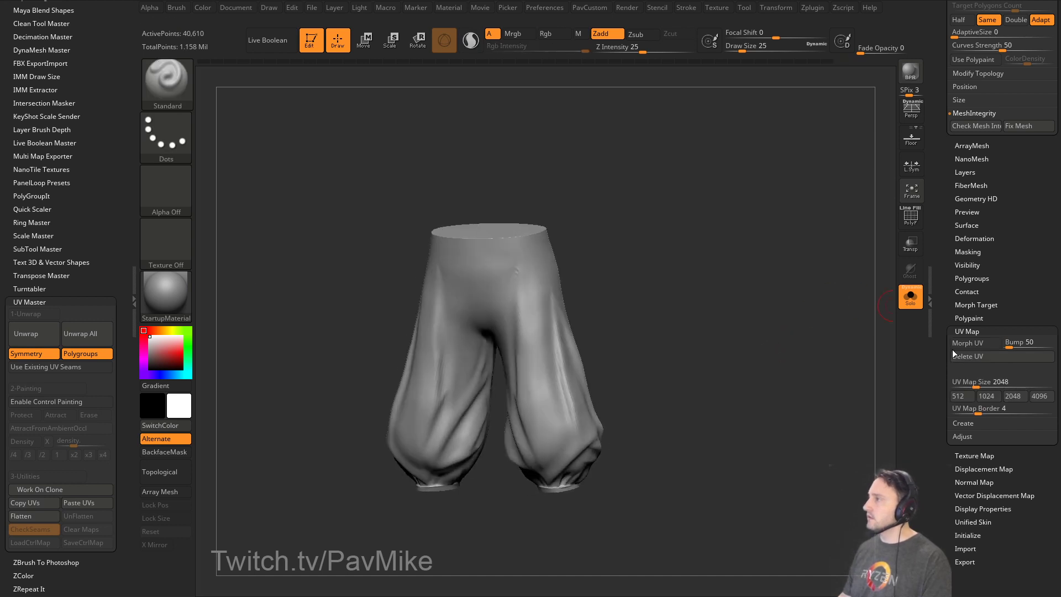
click(983, 344)
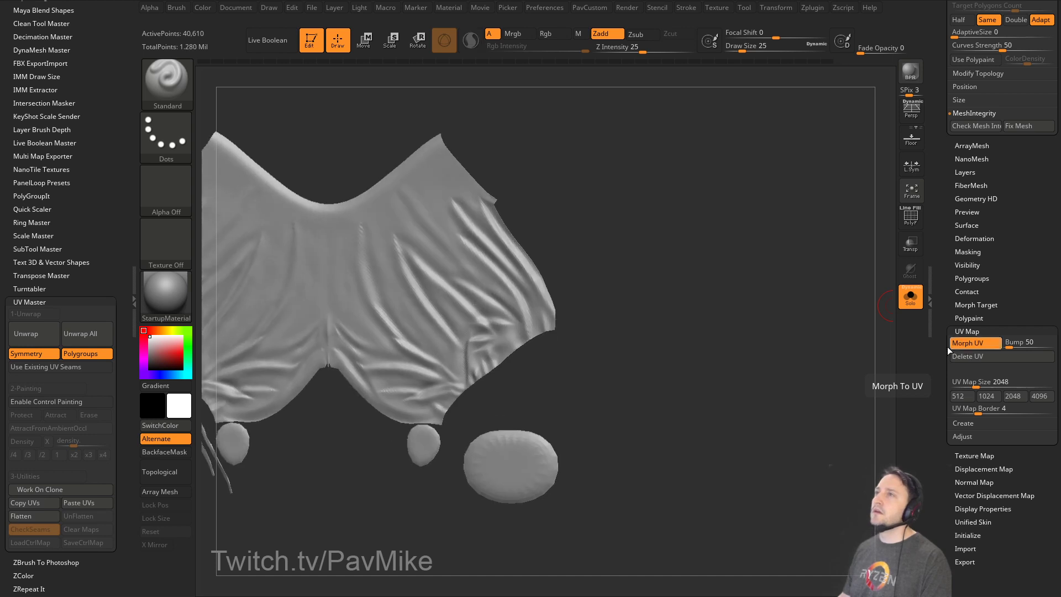
Try carving a line down the flattened leg with DamStandard, then morph the pants back to 3D.
mouse_move(720, 250)
mouse_down()
mouse_move(763, 263)
mouse_move(774, 351)
mouse_up()
key(ctrl+z)
alt+drag(868, 173, 732, 204)
key(b)
key(d)
key(s)
mouse_move(608, 244)
mouse_down()
mouse_move(577, 356)
mouse_move(636, 332)
mouse_move(653, 419)
mouse_up()
click(970, 347)
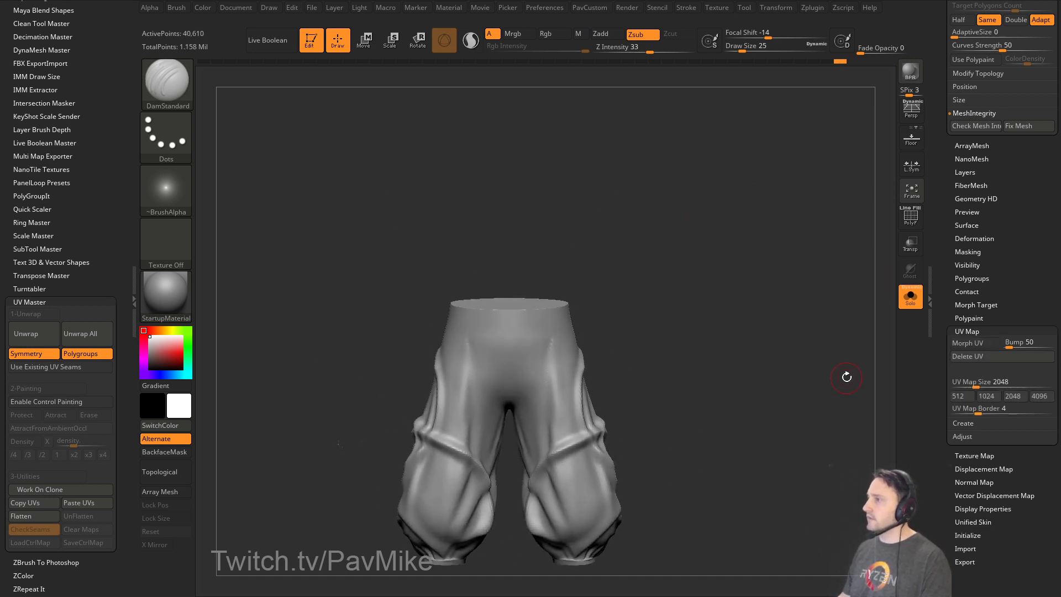
Undo the leg carving, return to the clean flat UV layout and select the Standard brush at draw size 23.
mouse_move(846, 379)
mouse_down()
mouse_move(784, 377)
mouse_move(813, 378)
mouse_up()
key(shift+d)
key(b)
key(s)
key(t)
key(s)
click(766, 375)
alt+drag(834, 338, 695, 314)
mouse_move(799, 327)
mouse_down()
mouse_move(721, 282)
mouse_move(852, 328)
mouse_move(781, 322)
mouse_up()
key(ctrl+z)
key(ctrl+z)
alt+drag(845, 299, 784, 322)
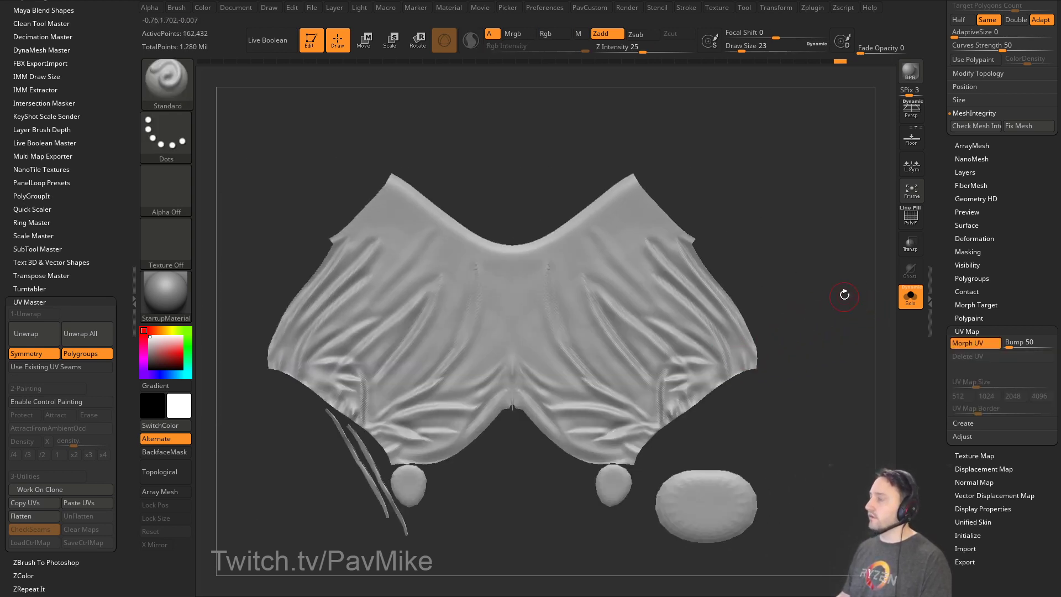
Add the Jersey002_RGB texture to Spotlight and display it over the flattened pants.
key(comma)
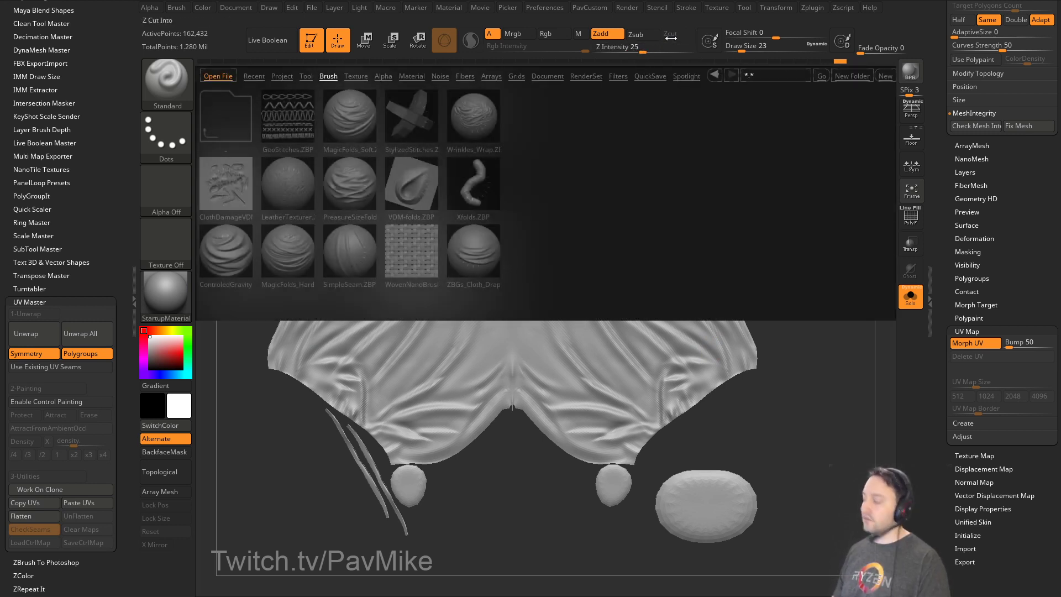
key(comma)
click(718, 7)
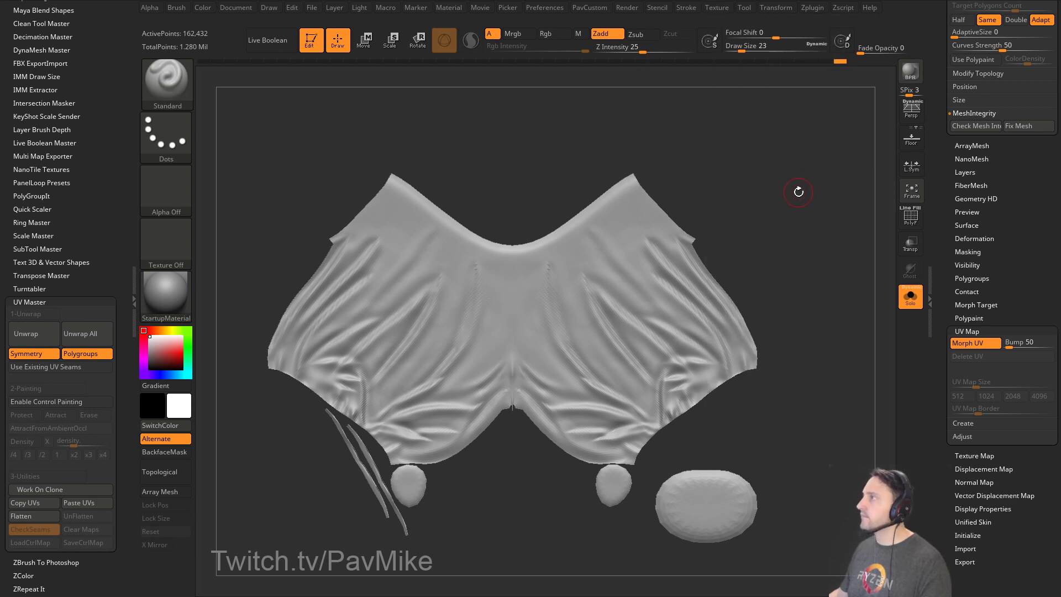
click(719, 9)
click(802, 205)
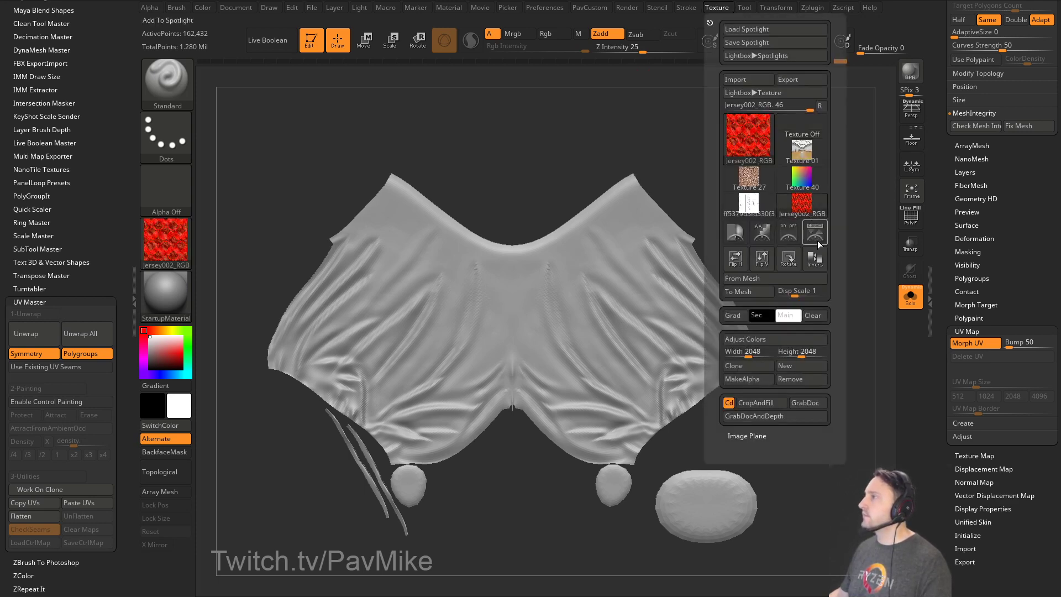
key(shift+z)
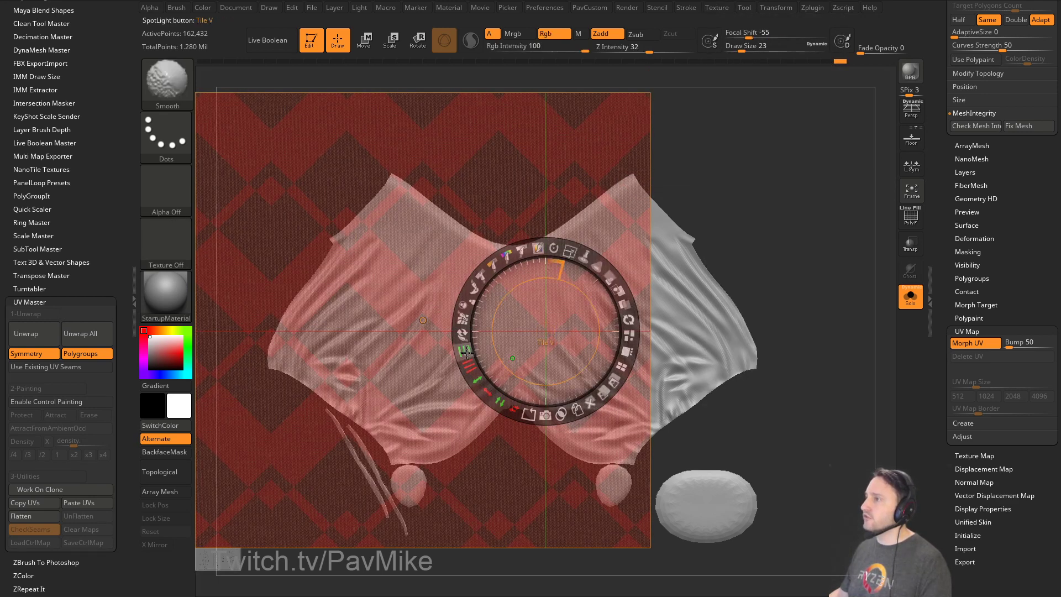
Increase the tiling of the Spotlight jersey image and center it over the flattened pants.
drag(465, 351, 462, 339)
click(369, 298)
drag(375, 299, 455, 310)
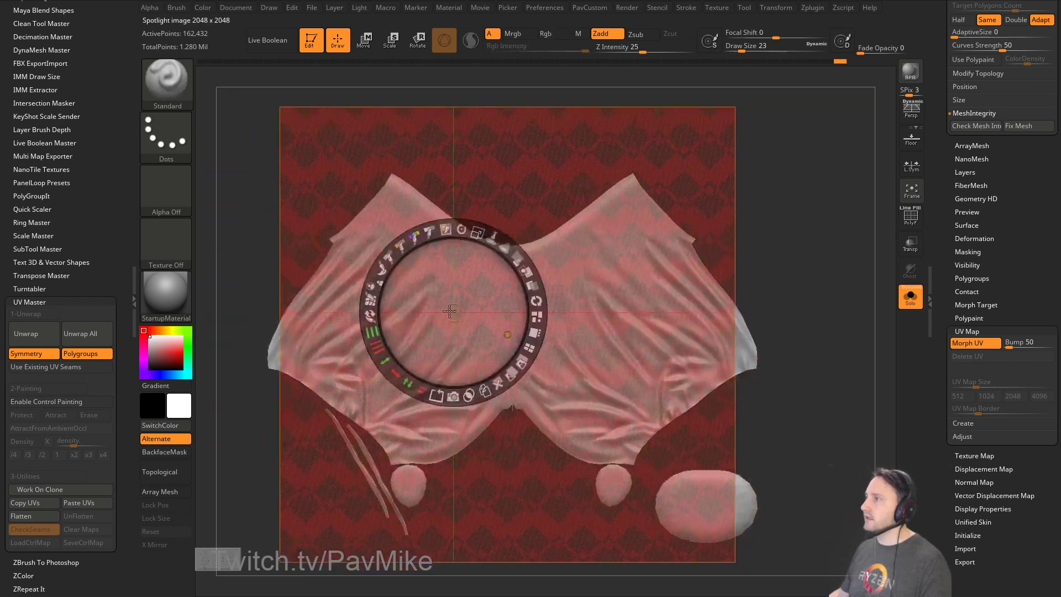
Paint the jersey pattern across the flattened pants pieces at draw size 80, hide Spotlight and morph back to 3D.
key(z)
ctrl+right_drag(818, 255, 795, 262)
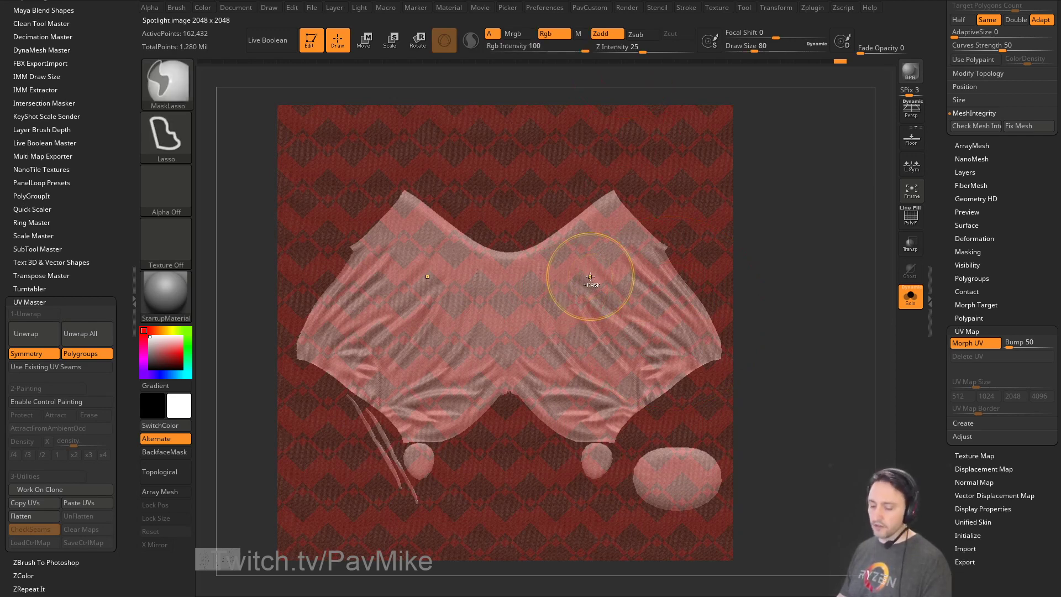
mouse_move(555, 272)
mouse_down()
mouse_move(528, 356)
mouse_move(517, 337)
mouse_move(597, 232)
mouse_move(685, 376)
mouse_move(668, 385)
mouse_move(705, 473)
mouse_up()
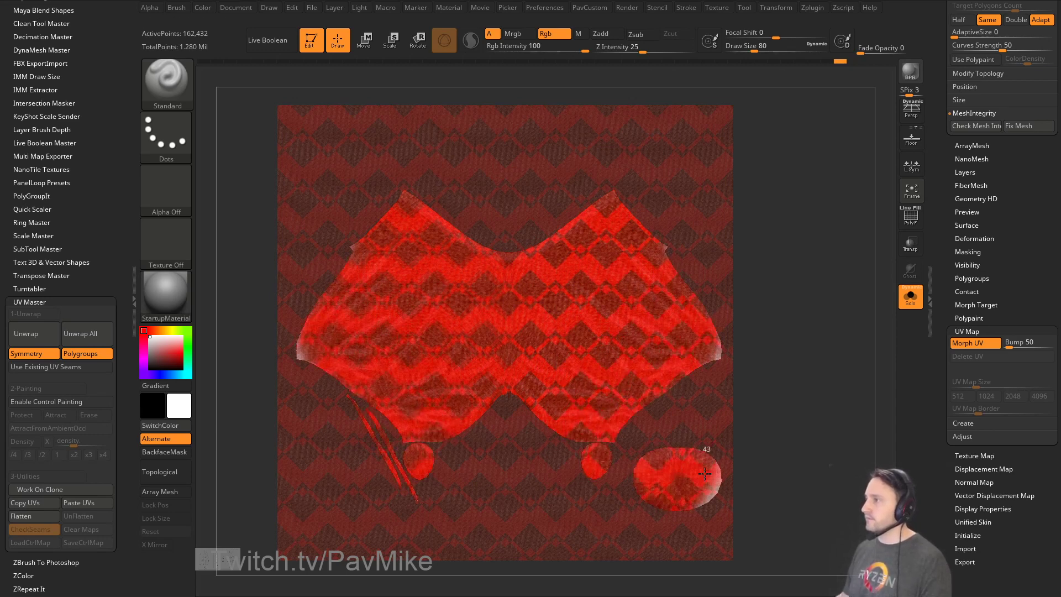
key(shift+z)
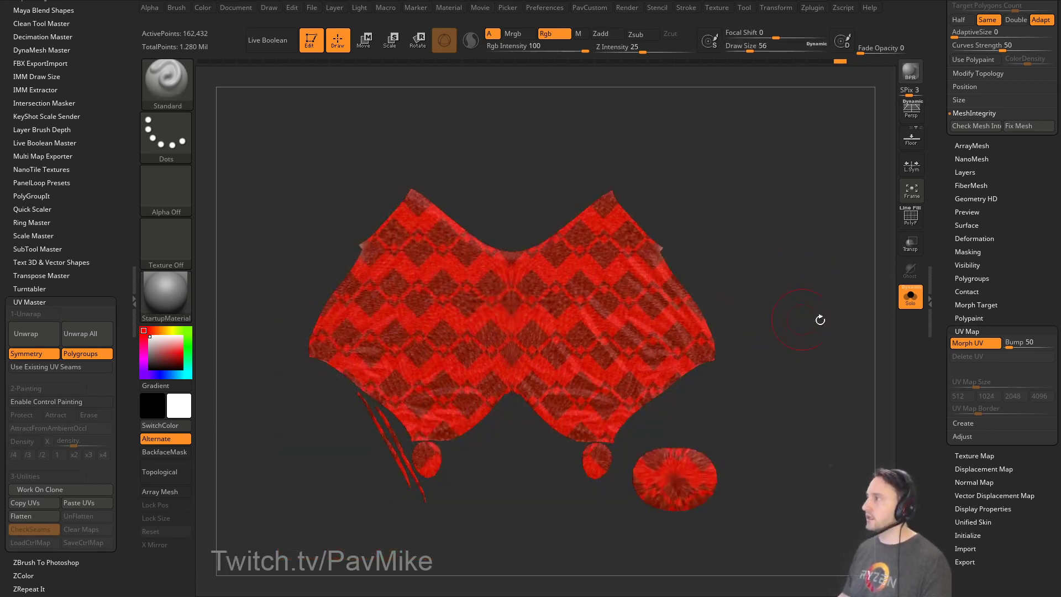
click(975, 342)
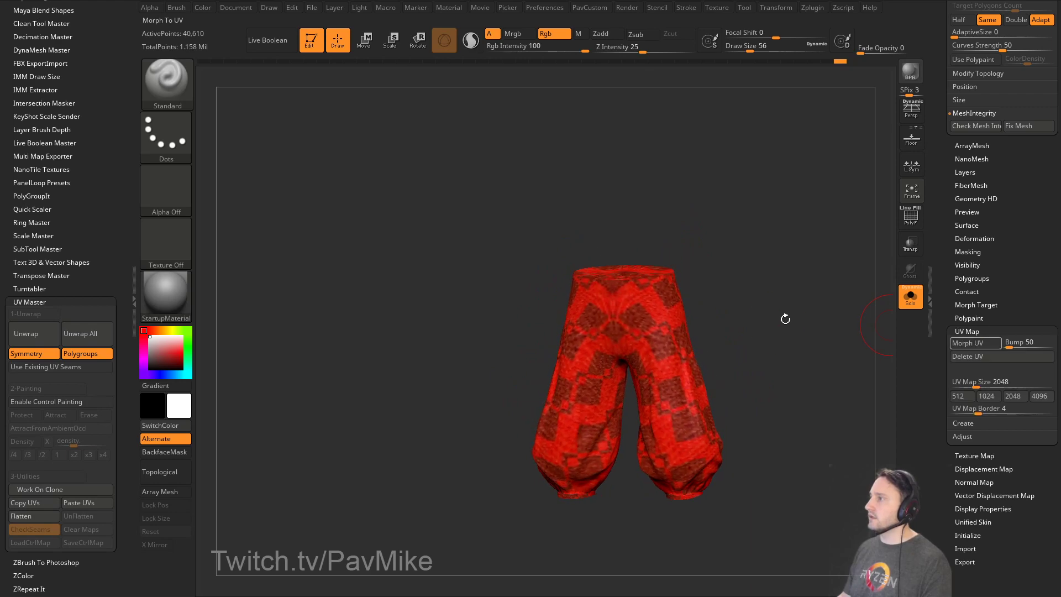
Show the whole character again and turn off the polypaint display on the pants subtool.
key(shift+d)
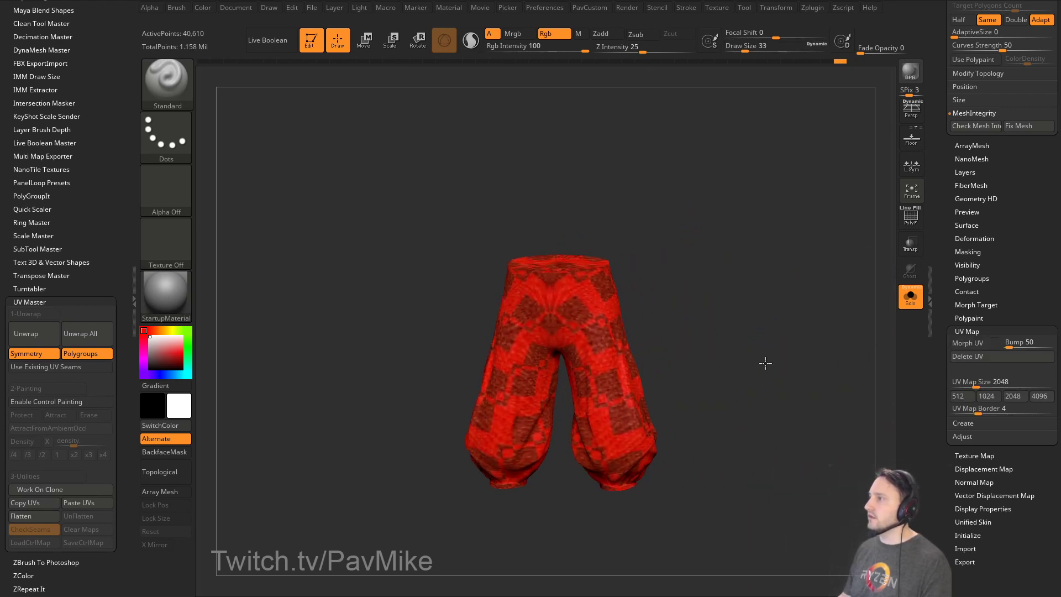
drag(938, 301, 947, 448)
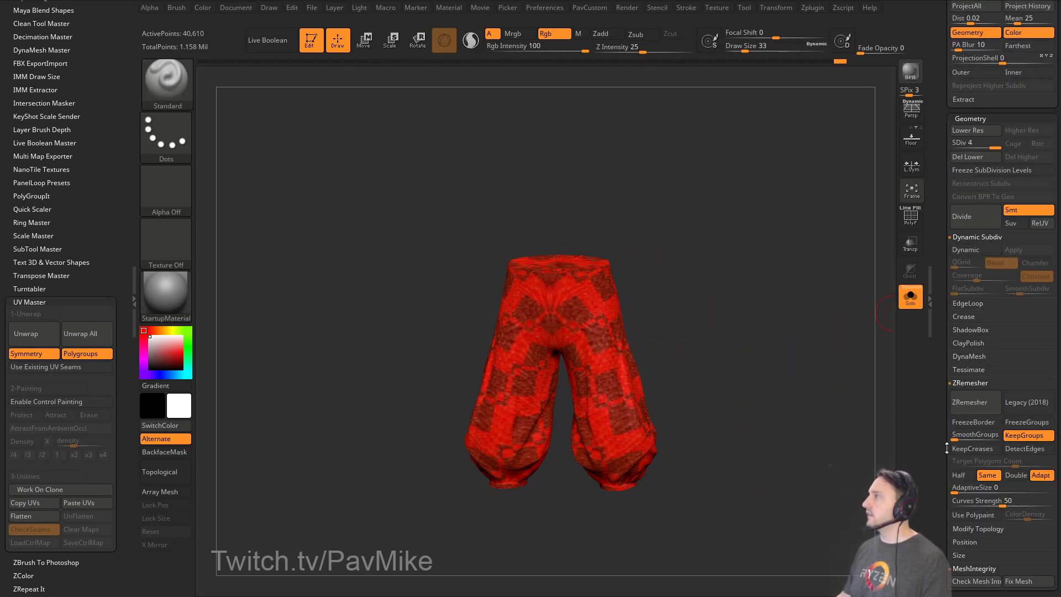
drag(951, 95, 943, 220)
click(911, 296)
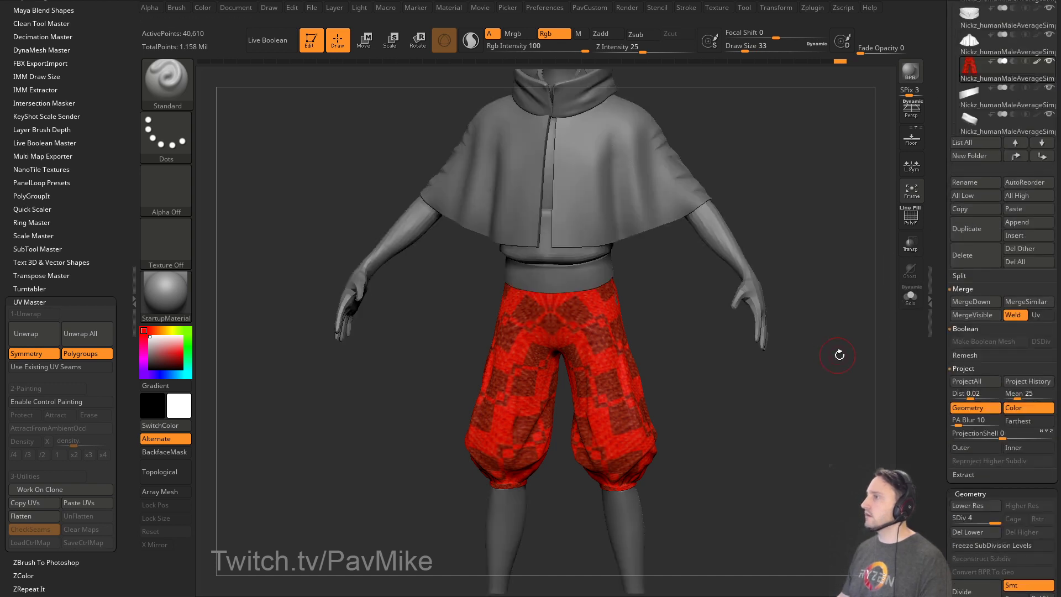
shift+drag(838, 353, 802, 369)
click(1037, 62)
mouse_move(686, 389)
mouse_down()
mouse_move(656, 394)
mouse_move(651, 348)
mouse_move(678, 369)
mouse_up()
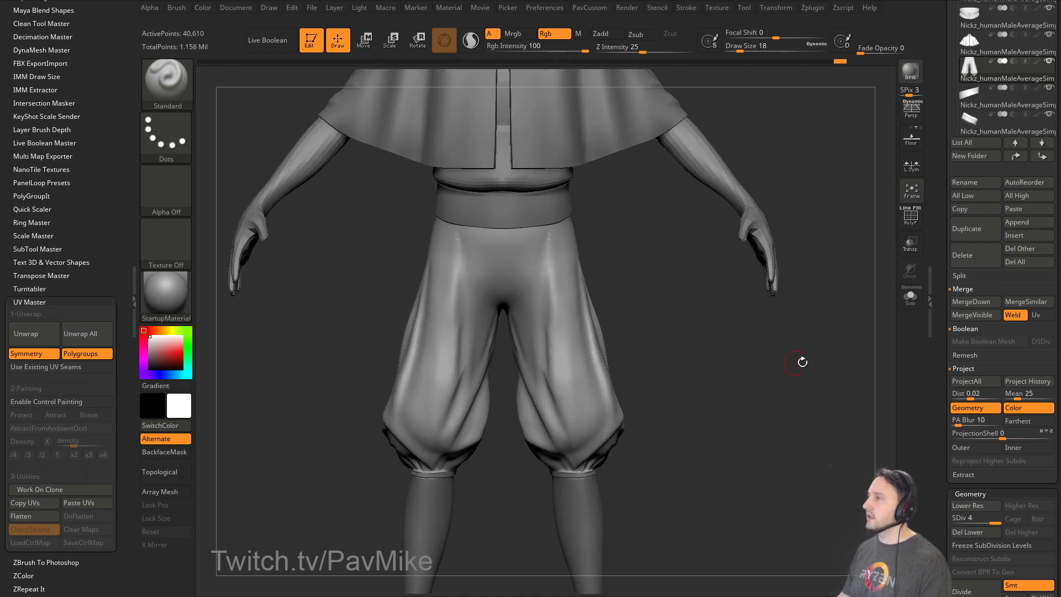
Add surface noise to the pants using the Weave pattern from NoisePlug.
mouse_move(846, 339)
alt+mouse_down()
mouse_move(850, 385)
mouse_move(884, 370)
mouse_move(949, 194)
alt+mouse_up()
key(shift)
click(971, 318)
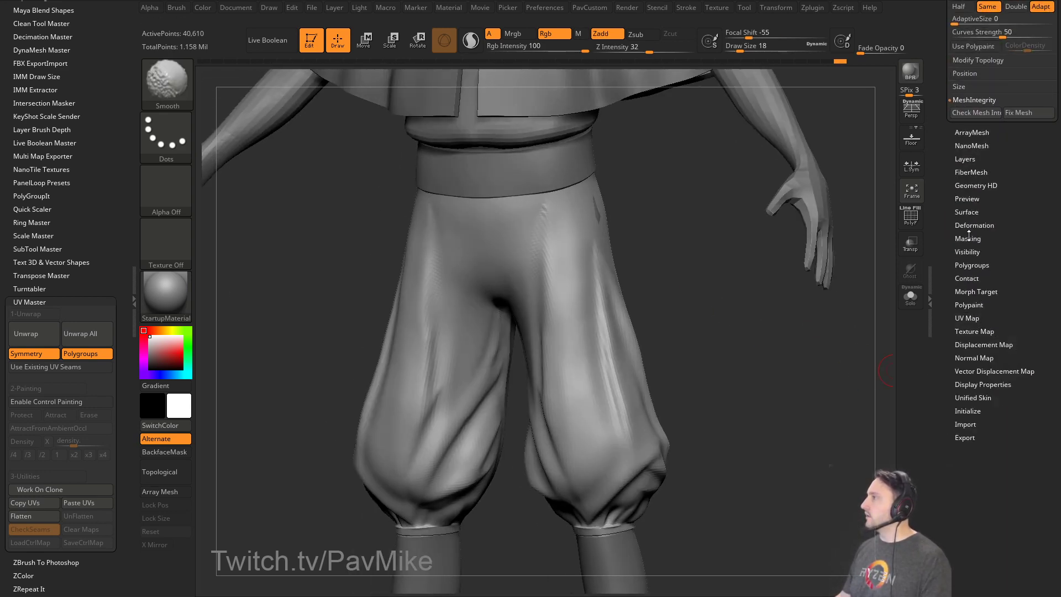
click(966, 211)
click(969, 227)
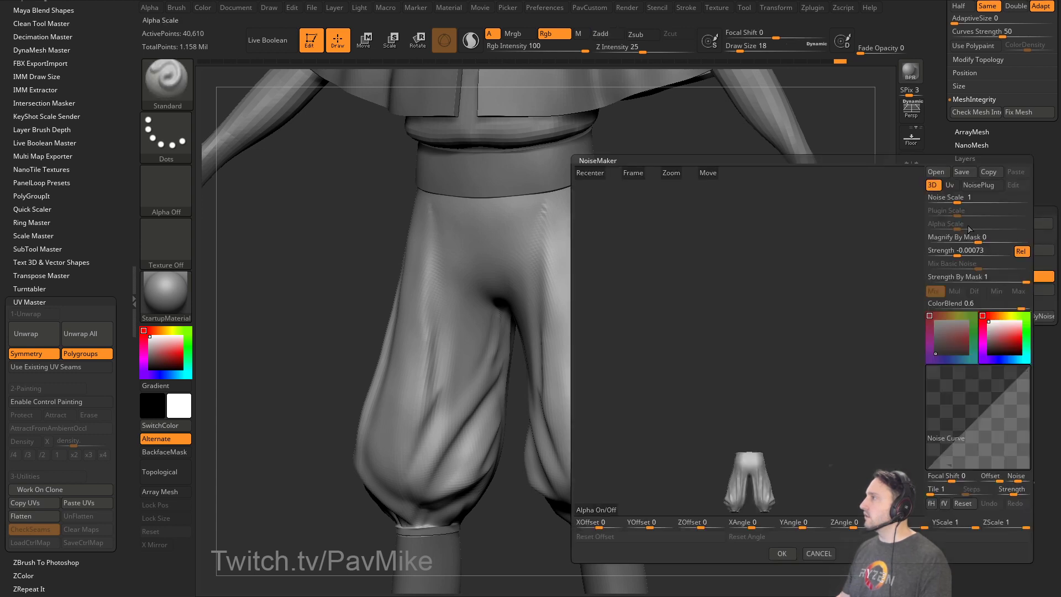
click(974, 187)
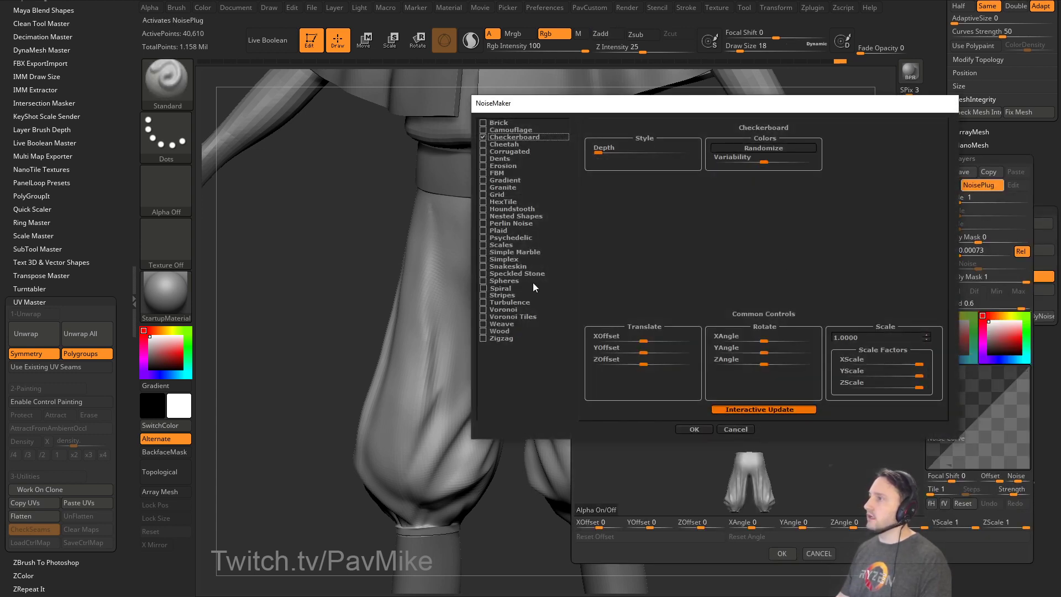
click(491, 325)
click(697, 430)
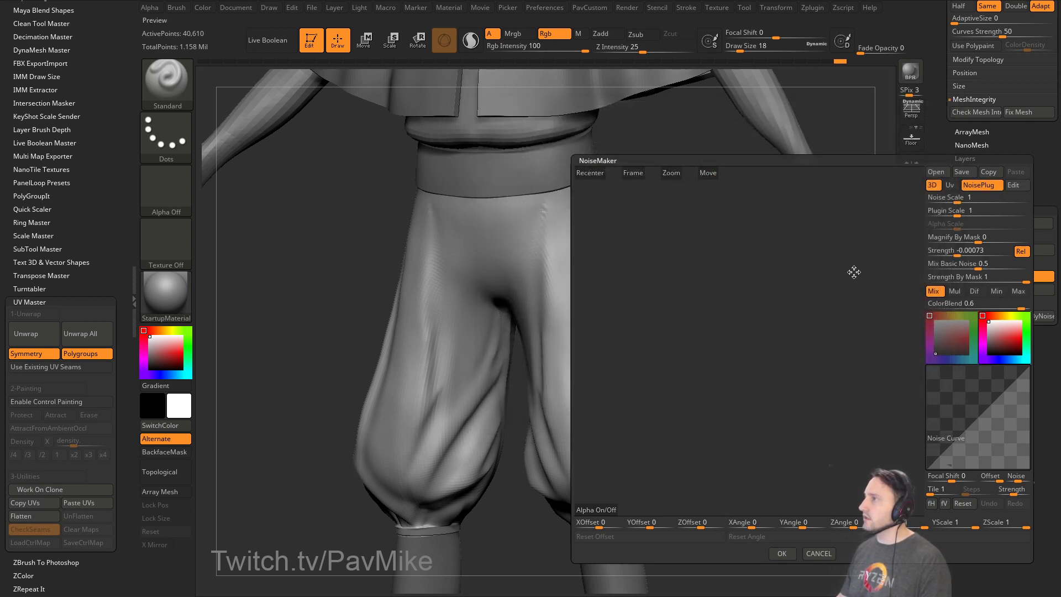
Set the weave noise to Mix Basic Noise 0, Strength -0.03187 and Plugin Scale 0.01654.
alt+drag(854, 272, 857, 360)
click(641, 174)
alt+drag(878, 276, 909, 300)
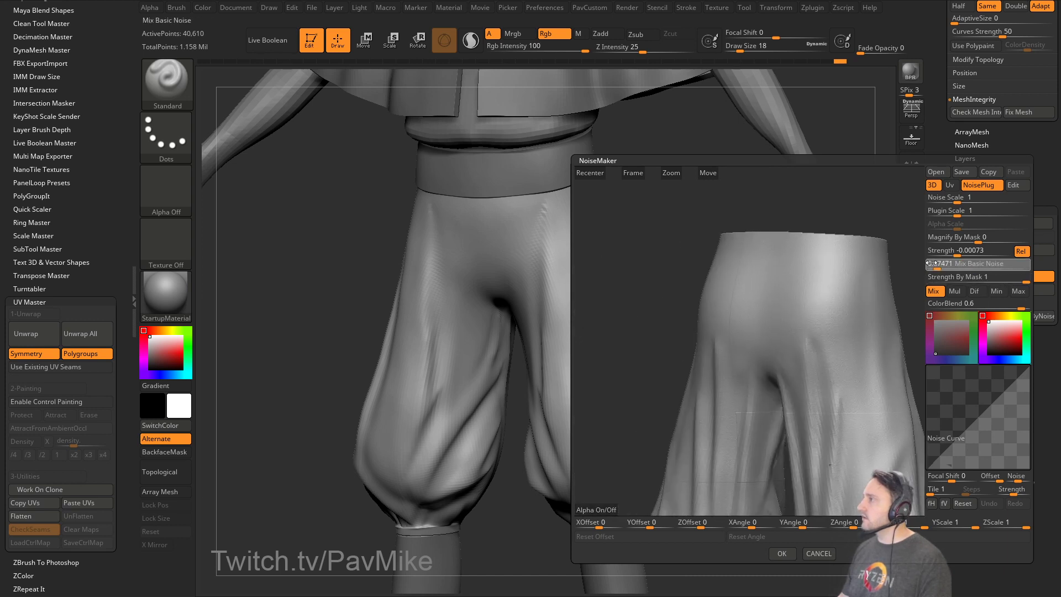
drag(970, 265, 879, 237)
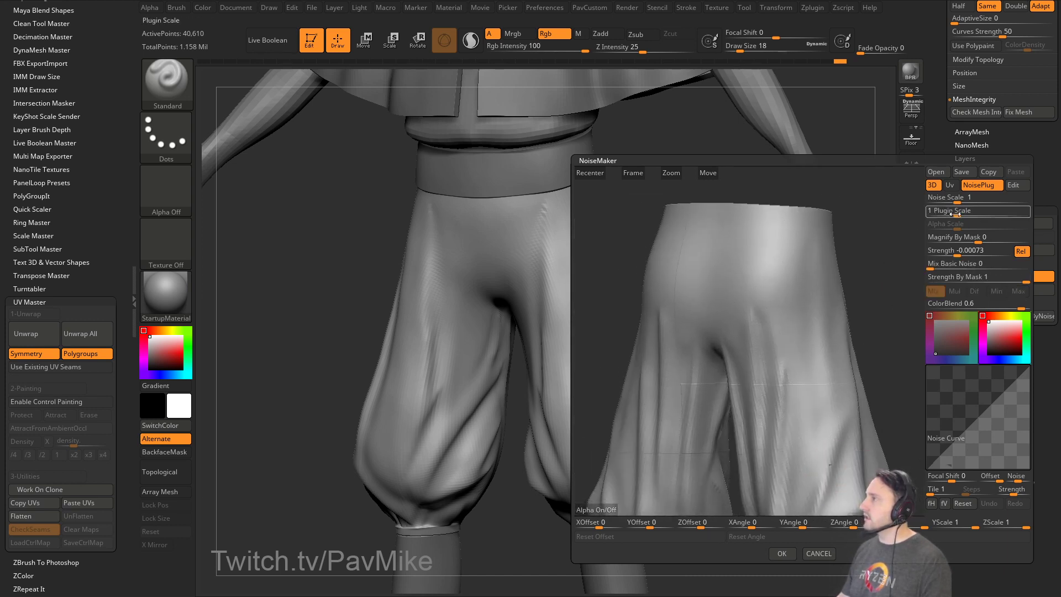
drag(960, 255, 946, 254)
drag(943, 212, 943, 212)
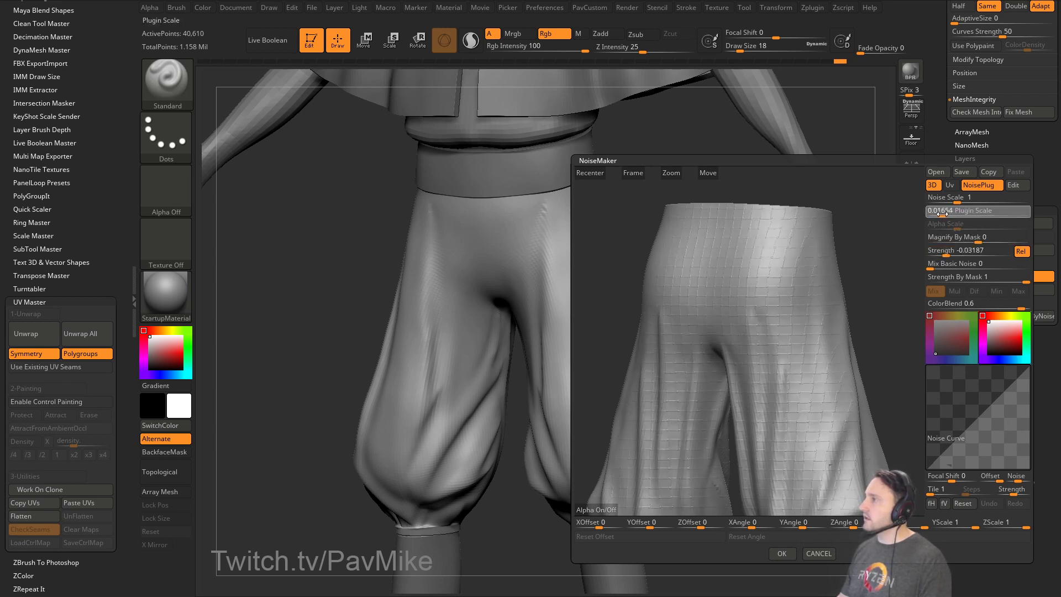
click(942, 211)
Switch the weave noise to UV mapping, reduce Plugin Scale to about 0.005, raise Strength to a positive value and accept it.
drag(866, 304, 756, 378)
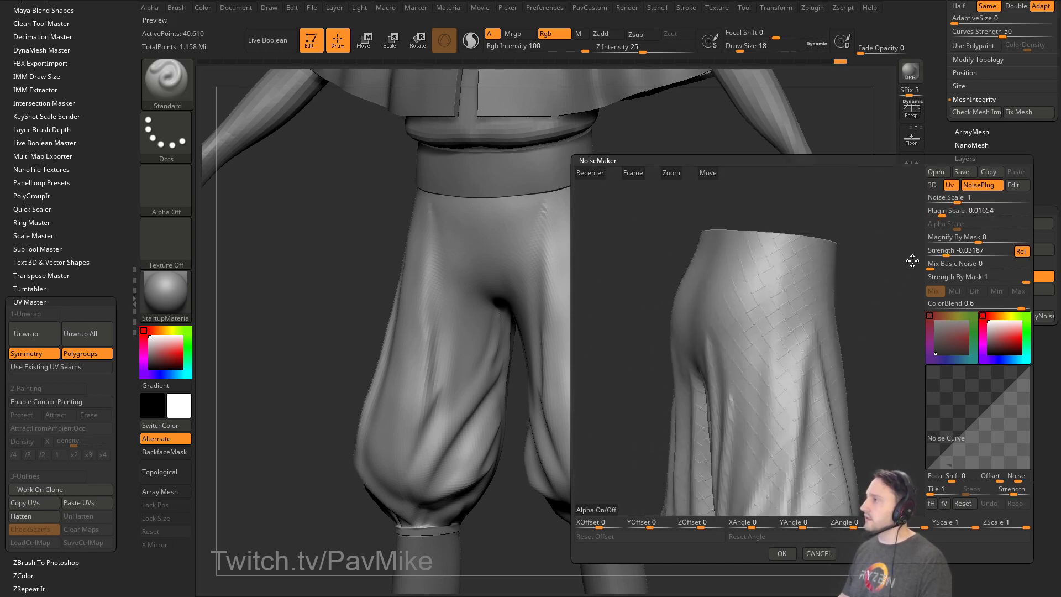
drag(947, 253, 939, 252)
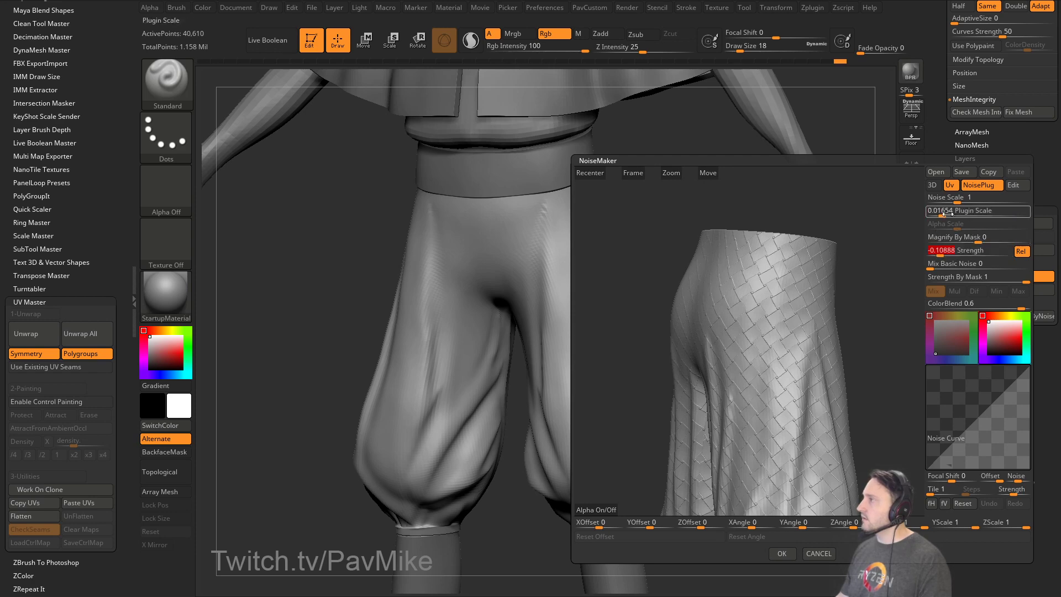
drag(943, 211, 937, 210)
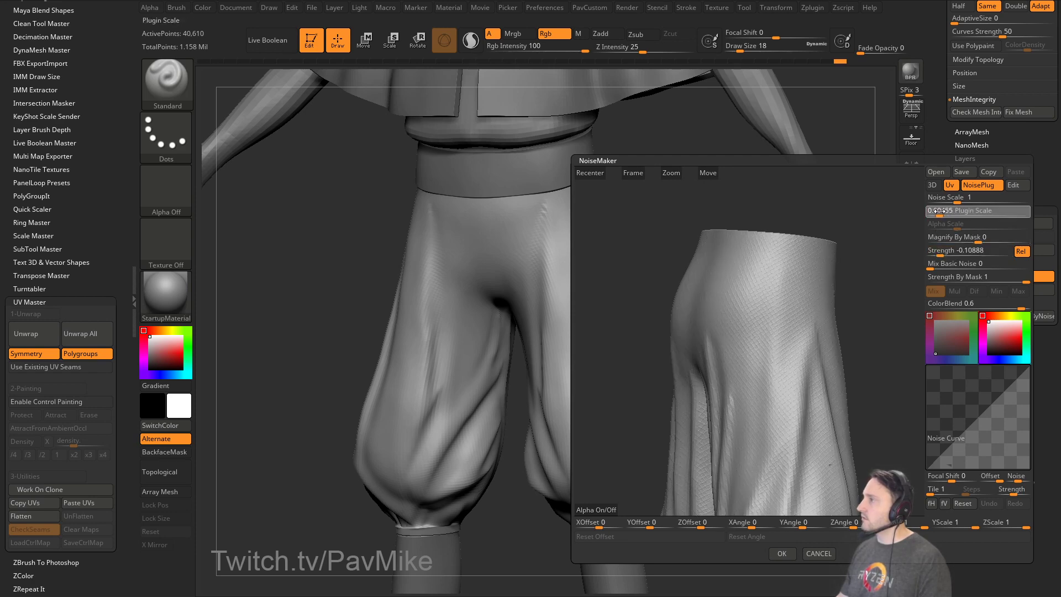
drag(941, 251, 1005, 252)
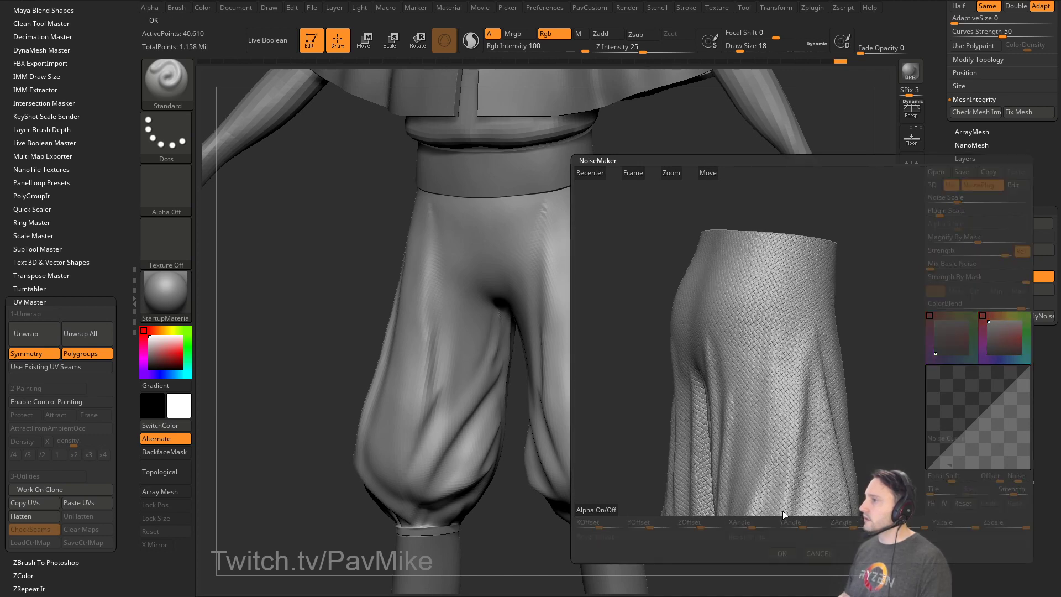
click(782, 553)
Review the woven pants on the character, then turn off their surface noise.
mouse_move(774, 230)
mouse_down()
mouse_move(789, 334)
mouse_move(739, 353)
mouse_move(773, 352)
mouse_move(757, 380)
mouse_up()
key(s)
click(767, 351)
drag(938, 298, 942, 335)
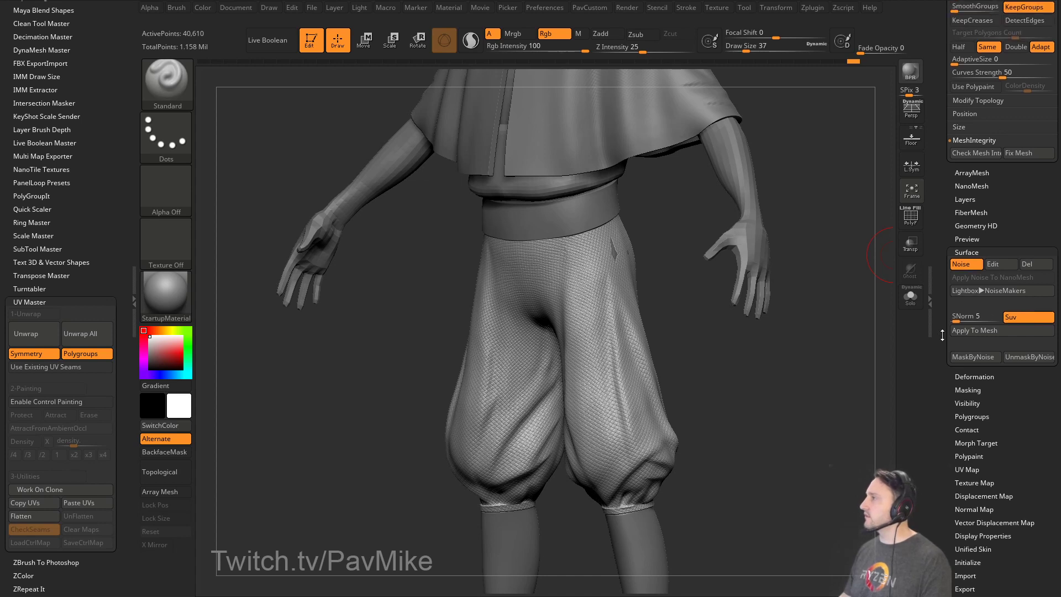
drag(937, 271, 943, 307)
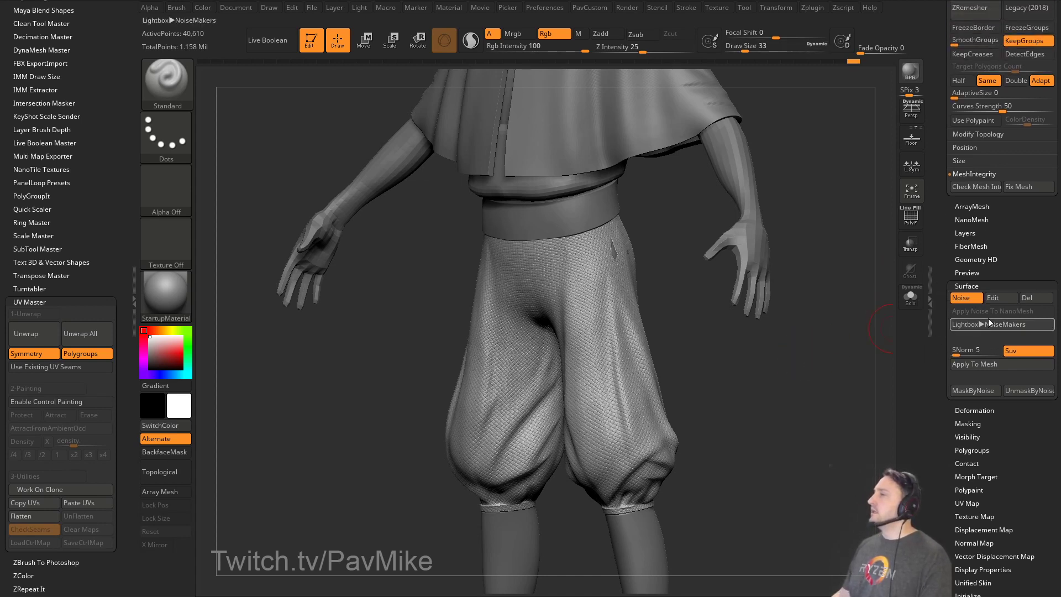
click(968, 298)
key(b)
key(m)
key(v)
drag(741, 276, 670, 249)
key(s)
mouse_move(663, 252)
mouse_down()
mouse_move(643, 251)
mouse_move(686, 343)
mouse_move(682, 376)
mouse_up()
key(b)
key(s)
key(t)
key(s)
key(Up)
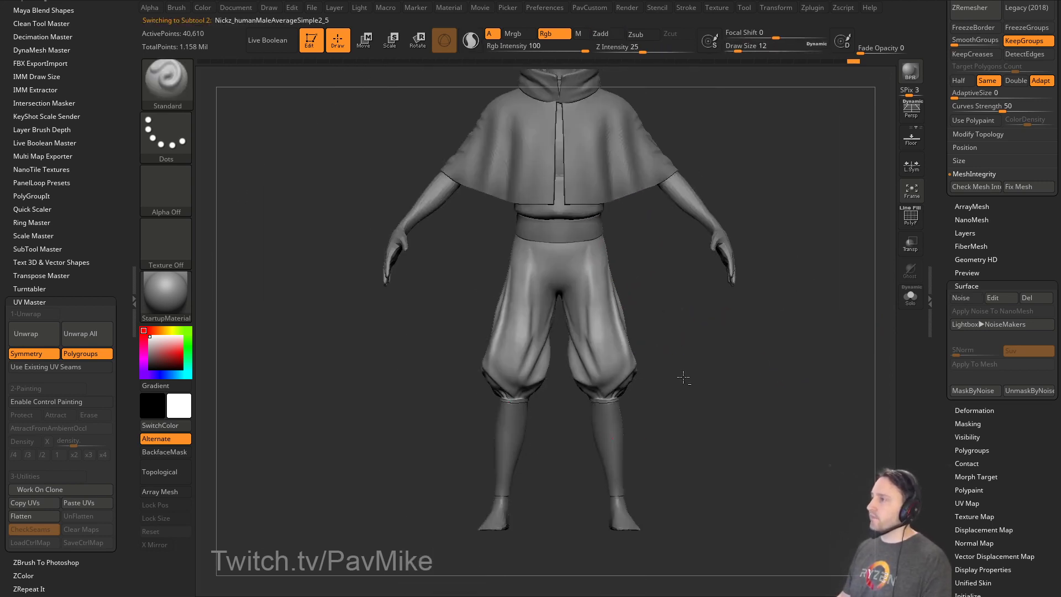
Select the cape subtool, bring its side into close view and set the draw size to 39.
alt+drag(761, 132, 760, 332)
alt+click(616, 251)
mouse_move(828, 183)
mouse_down()
mouse_move(780, 177)
mouse_move(793, 301)
mouse_move(771, 311)
mouse_move(748, 265)
mouse_move(718, 284)
mouse_move(722, 301)
mouse_up()
key(ctrl)
key(ctrl)
key(s)
click(701, 294)
key(shift)
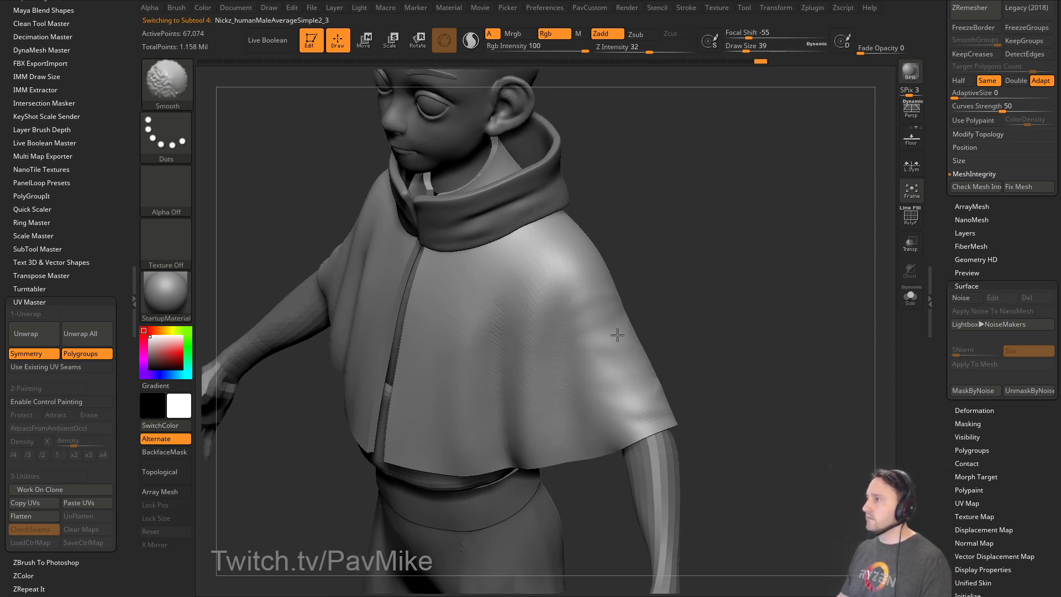
Sculpt cross folds down the side of the cape with the Xfolds brush at draw size 65.
key(b)
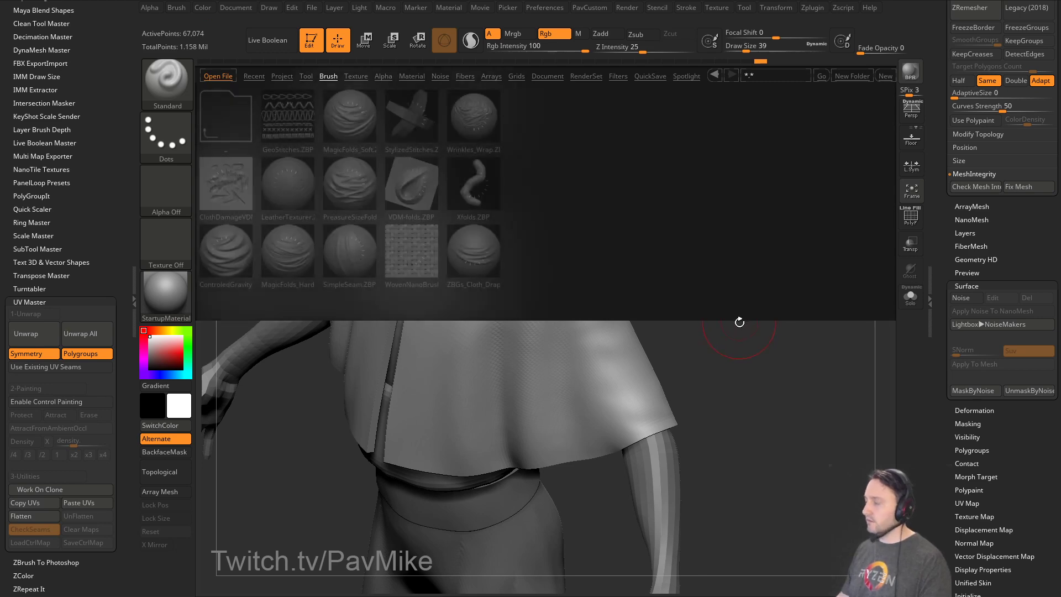
key(Escape)
key(b)
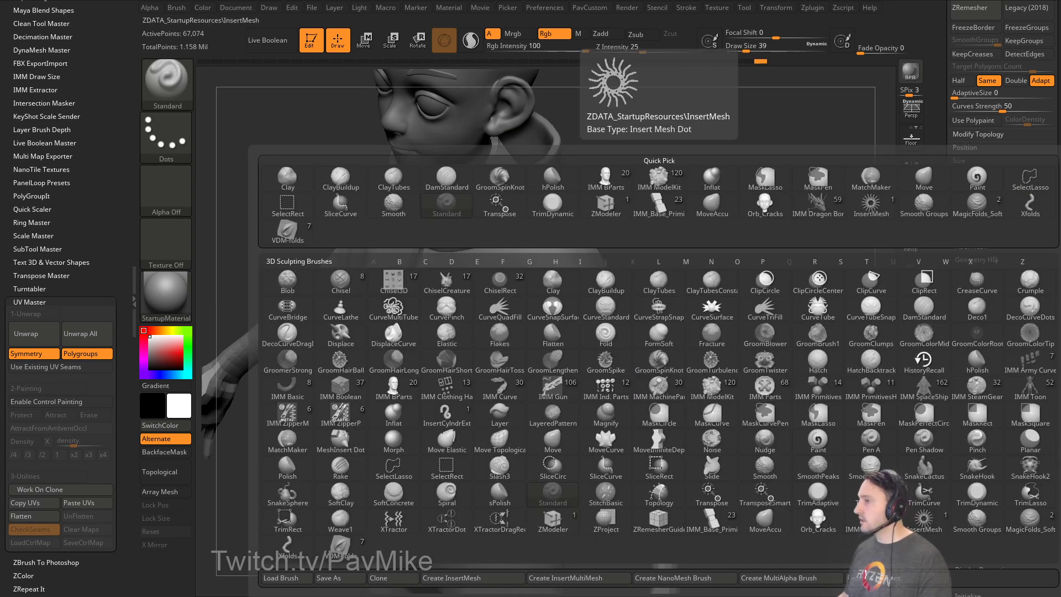
click(363, 470)
drag(734, 322, 619, 314)
key(s)
mouse_move(648, 355)
mouse_down()
mouse_move(625, 381)
mouse_move(644, 405)
mouse_up()
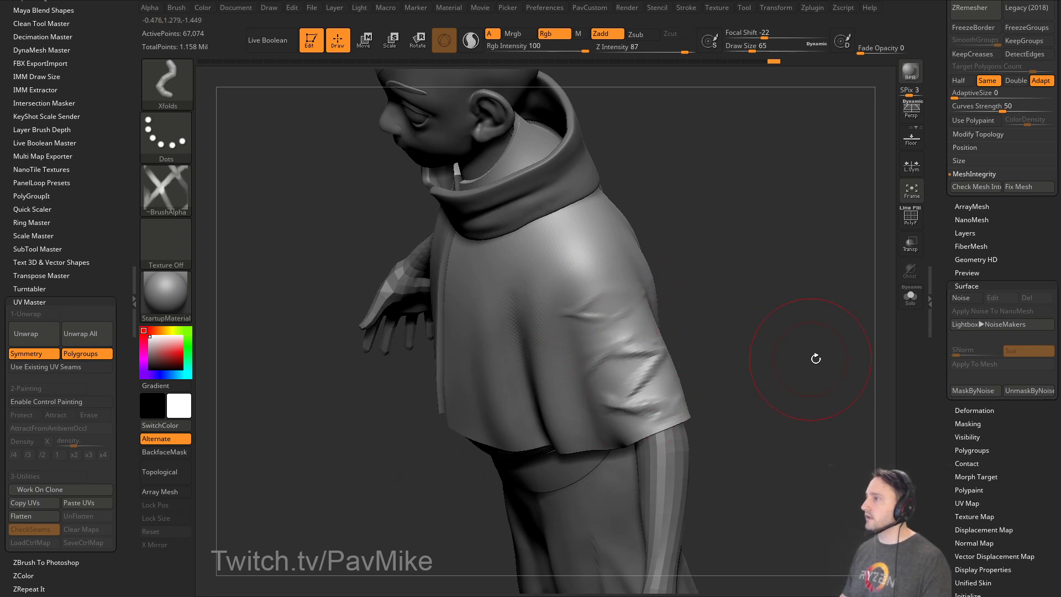
Extend the cross folds up the side of the cape with the Xfolds brush at draw size 46.
drag(815, 358, 734, 360)
key(s)
drag(600, 296, 714, 338)
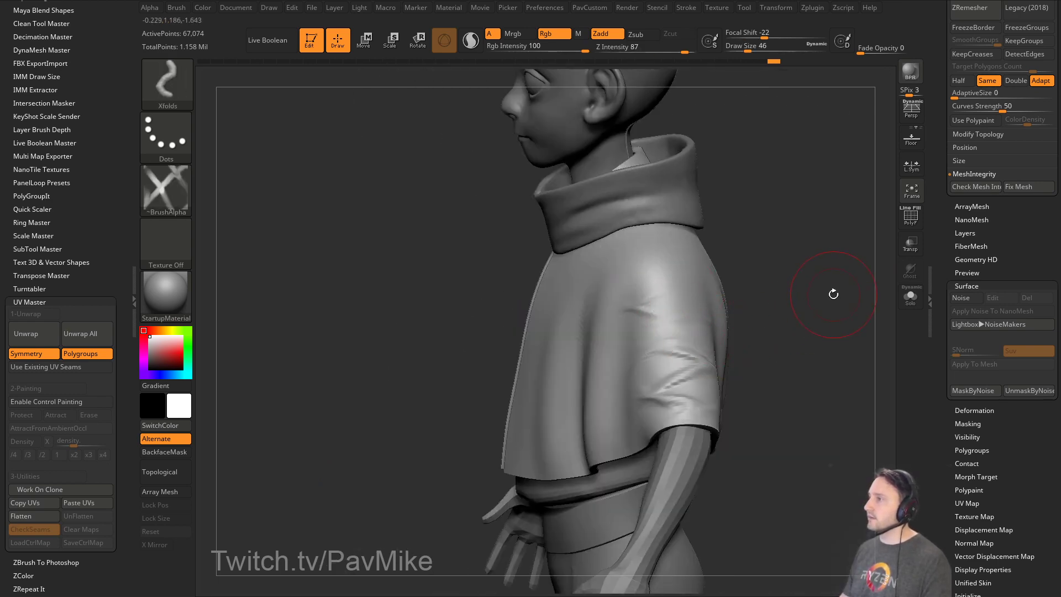
mouse_move(834, 294)
alt+mouse_down()
mouse_move(779, 287)
mouse_move(774, 343)
mouse_move(765, 326)
mouse_move(770, 335)
alt+mouse_up()
Sculpt soft folds into the side of the cape with the MagicFolds_Soft brush at draw size 33.
key(b)
click(1030, 520)
key(s)
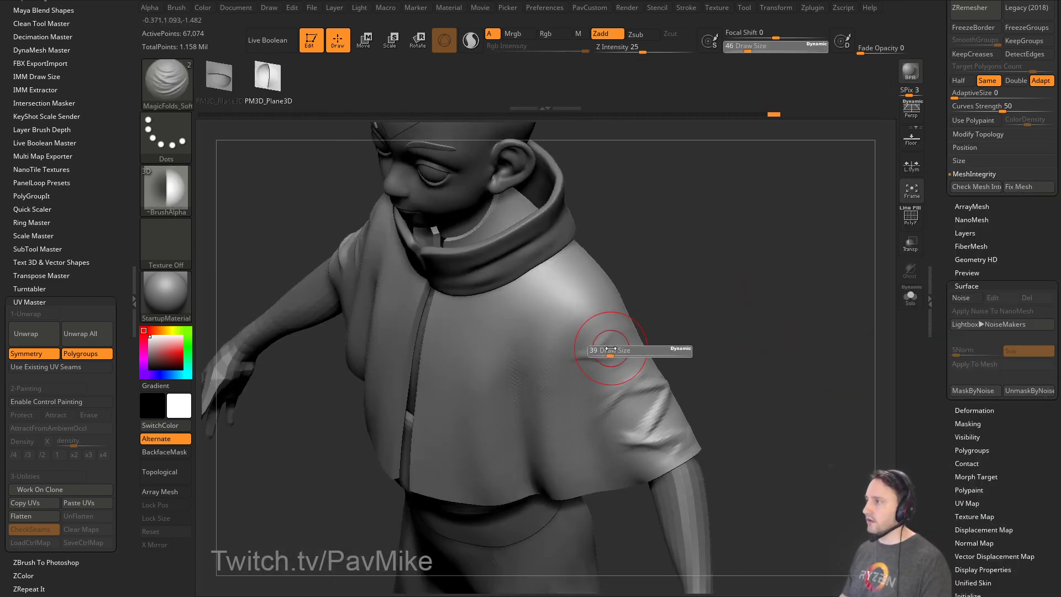
click(608, 349)
mouse_move(575, 362)
mouse_down()
mouse_move(689, 353)
mouse_move(689, 381)
mouse_move(667, 359)
mouse_up()
mouse_move(708, 371)
alt+mouse_down()
mouse_move(677, 333)
mouse_move(697, 335)
alt+mouse_up()
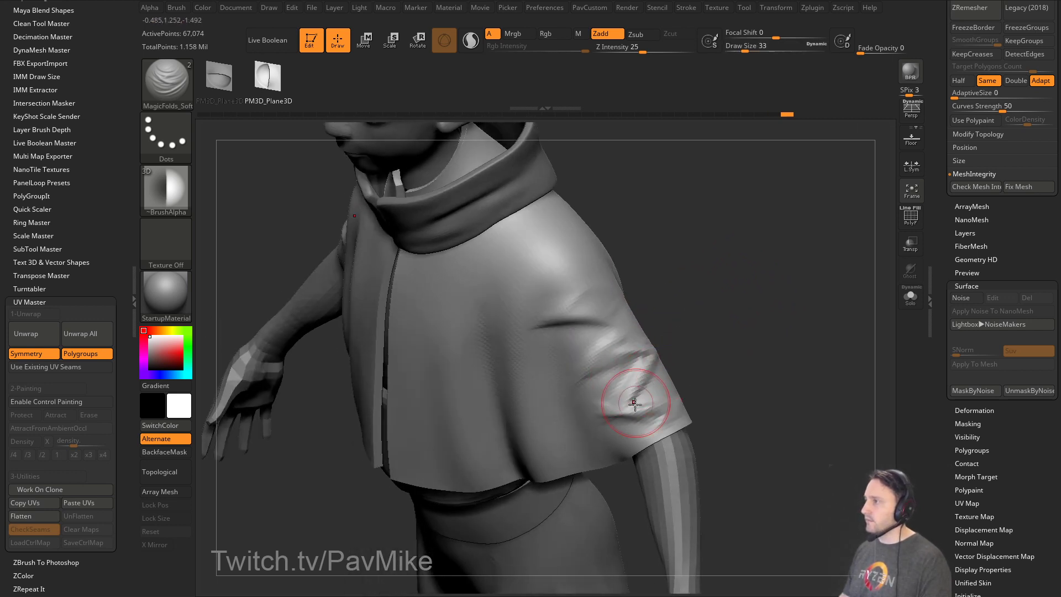
drag(724, 403, 766, 367)
shift+drag(543, 299, 559, 297)
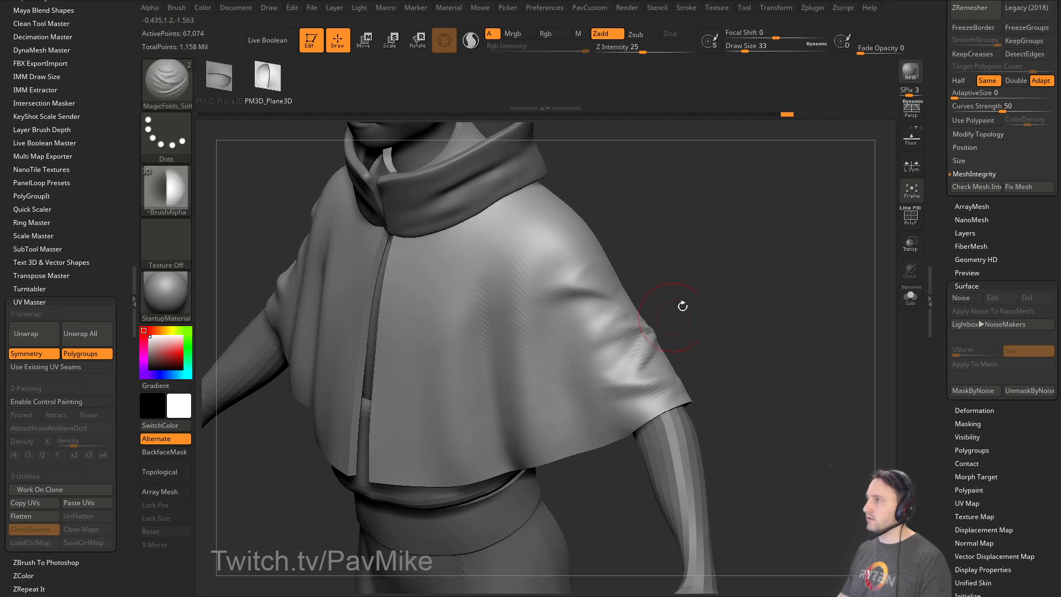
Continue the soft folds onto the back of the cape above the arm at draw size 41.
drag(682, 305, 454, 315)
mouse_move(453, 315)
alt+mouse_down()
mouse_move(708, 324)
mouse_move(653, 344)
alt+mouse_up()
key(s)
click(704, 353)
drag(558, 313, 499, 391)
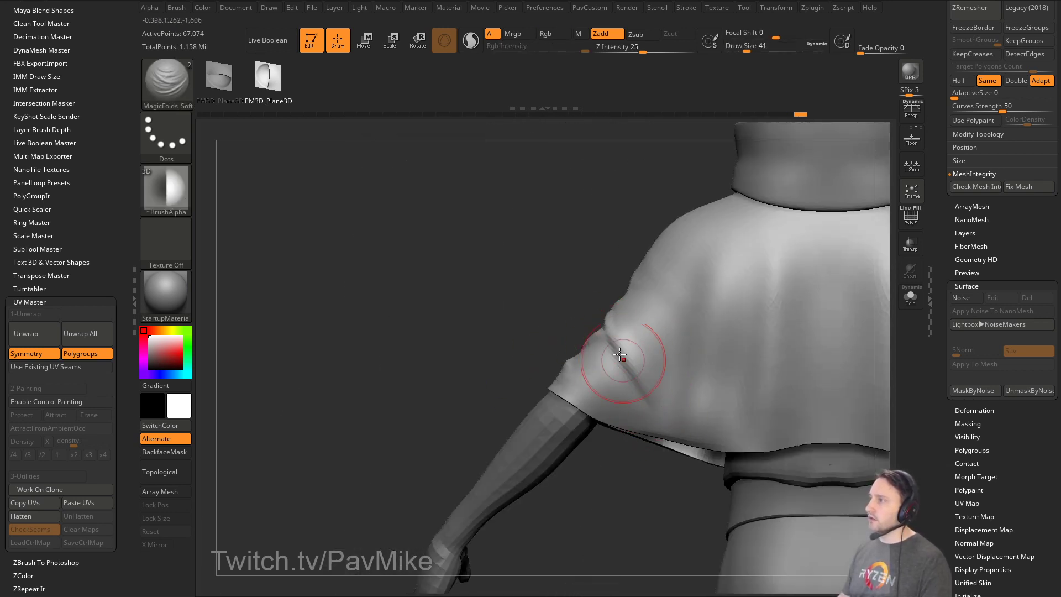
Shape and smooth the soft folds on the front of the cape beside the arm at draw size 33.
shift+drag(542, 319, 773, 319)
key(s)
click(637, 308)
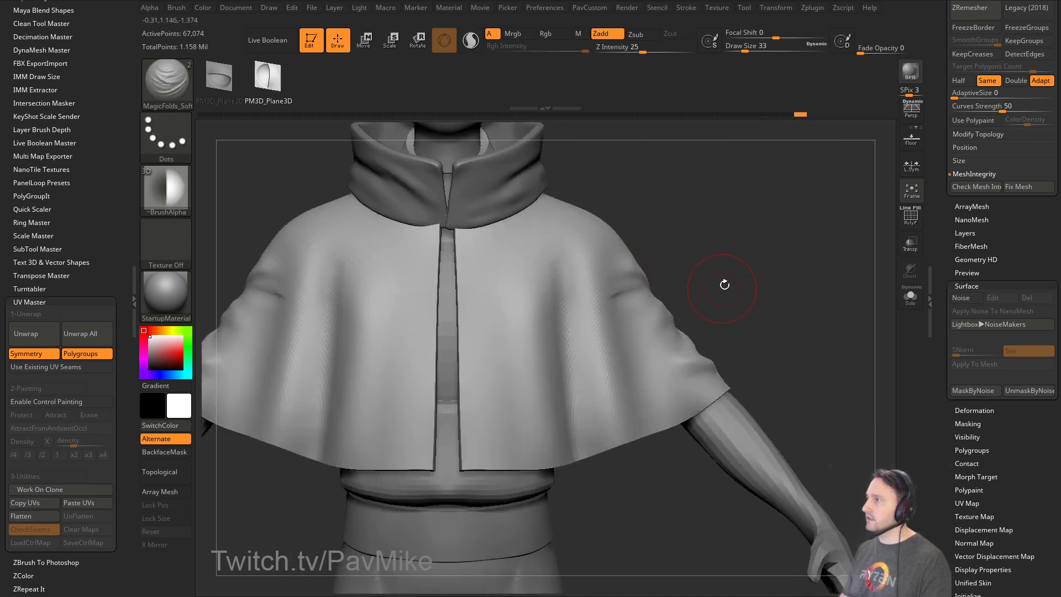
drag(724, 285, 631, 347)
drag(712, 301, 620, 326)
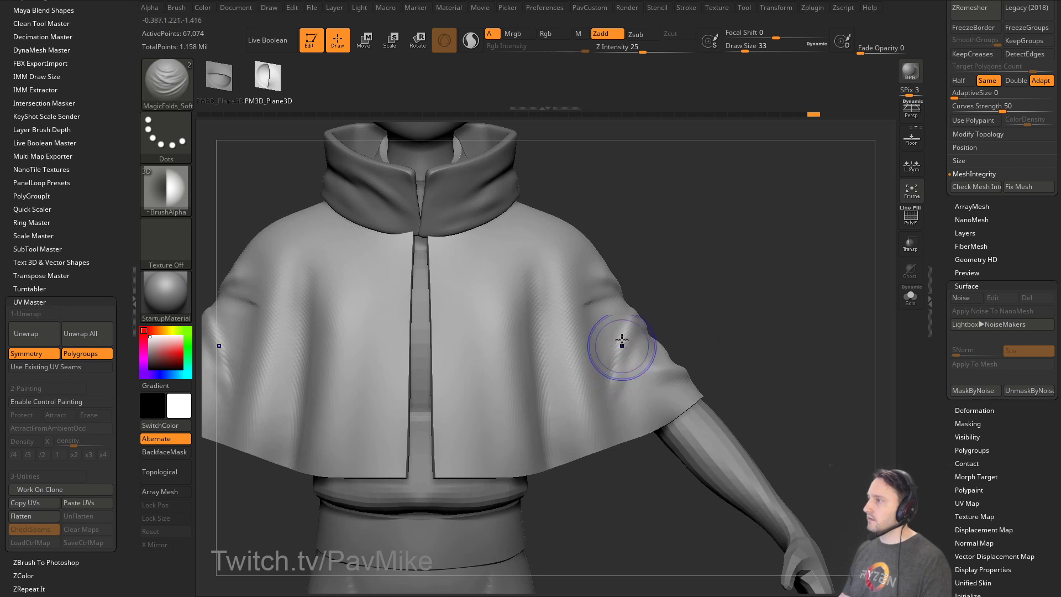
drag(663, 289, 644, 303)
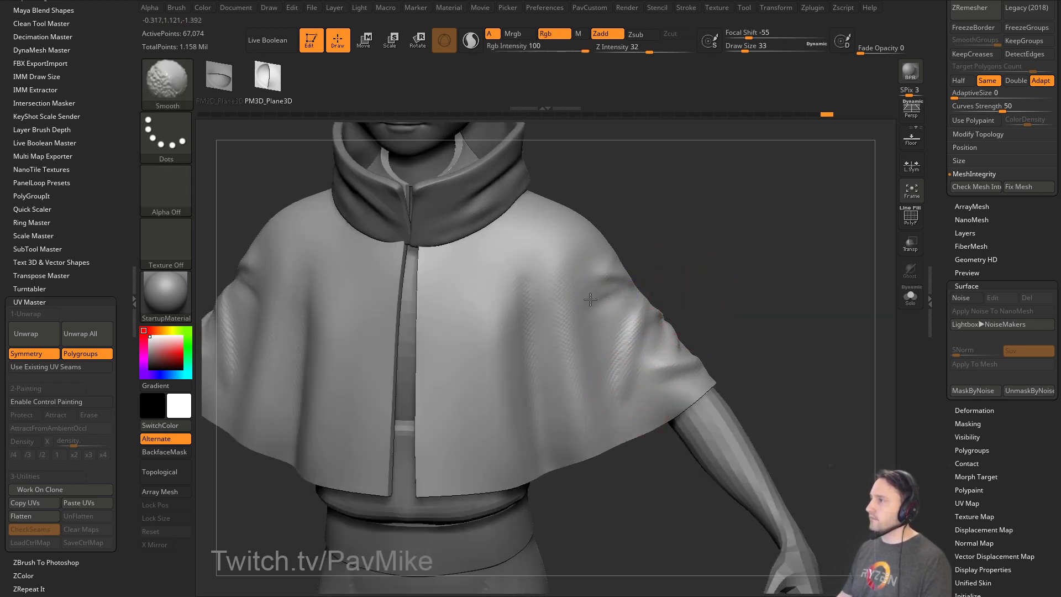
mouse_move(730, 309)
mouse_down()
mouse_move(773, 251)
mouse_move(772, 316)
mouse_move(654, 355)
mouse_move(691, 320)
mouse_move(641, 344)
mouse_move(679, 297)
mouse_up()
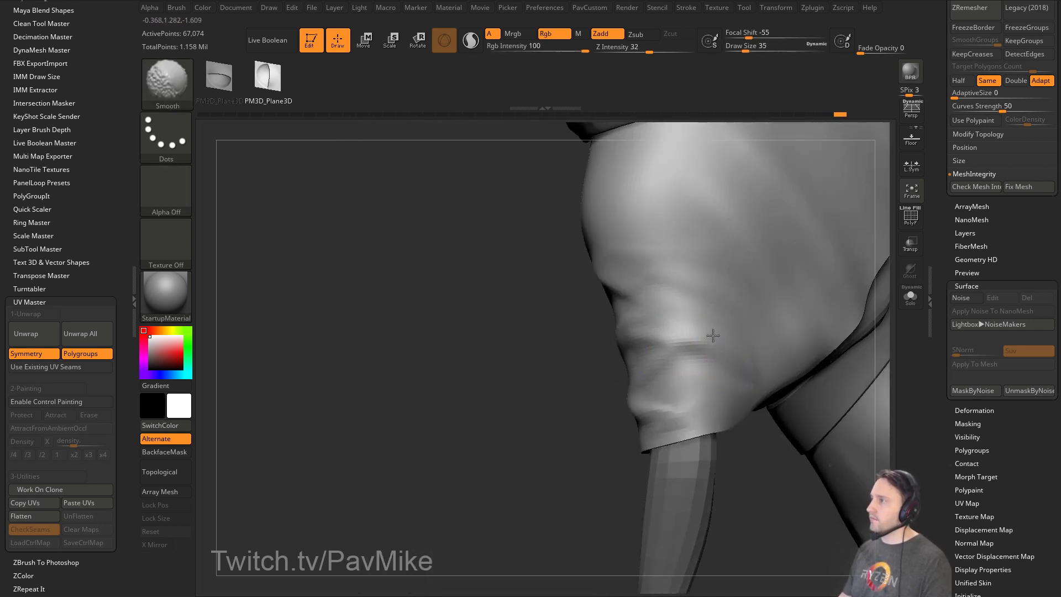
Sculpt tighter creases into the cape's side folds with the Standard brush, Rgb off, at draw size 14.
mouse_move(575, 332)
mouse_down()
mouse_move(777, 272)
mouse_move(718, 315)
mouse_move(643, 236)
mouse_up()
key(b)
key(s)
key(t)
click(600, 34)
click(555, 34)
alt+drag(599, 81, 623, 144)
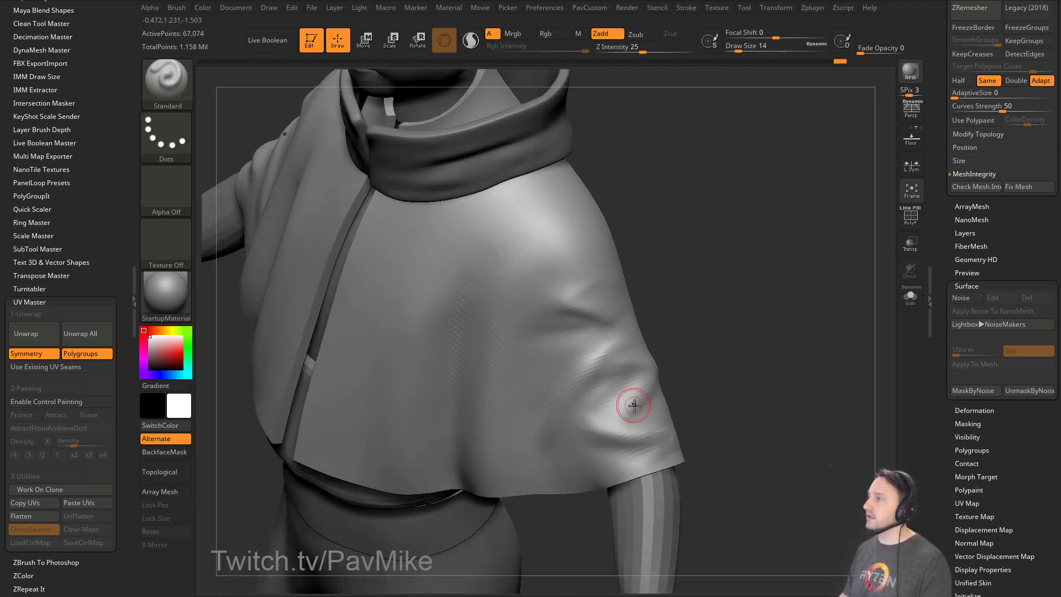
mouse_move(596, 395)
mouse_down()
mouse_move(645, 376)
mouse_move(634, 371)
mouse_up()
right_drag(635, 373, 634, 415)
right_drag(719, 346, 642, 405)
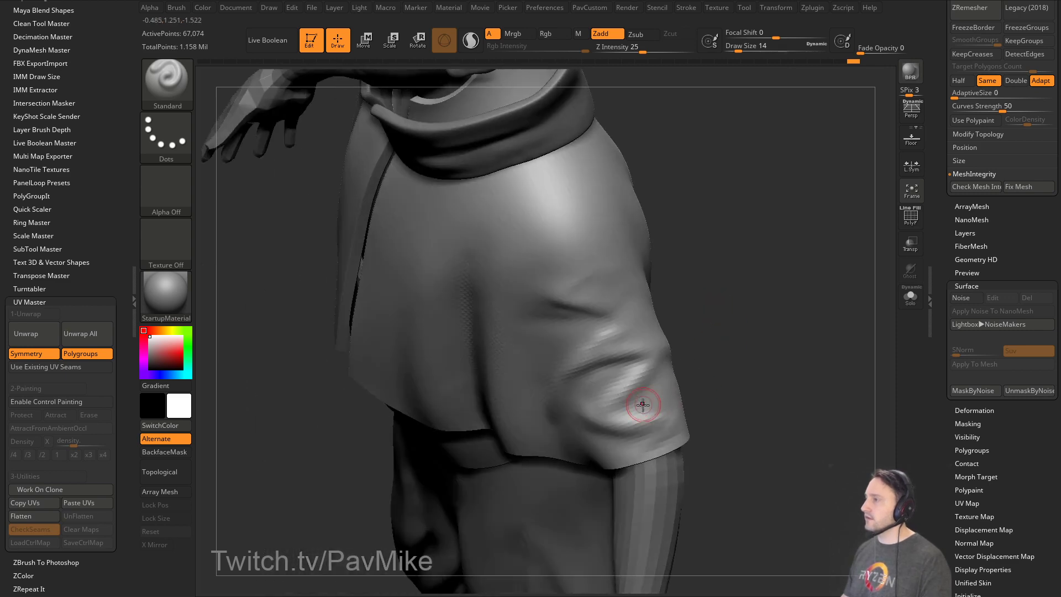
mouse_move(706, 382)
mouse_down()
mouse_move(680, 393)
mouse_move(596, 389)
mouse_up()
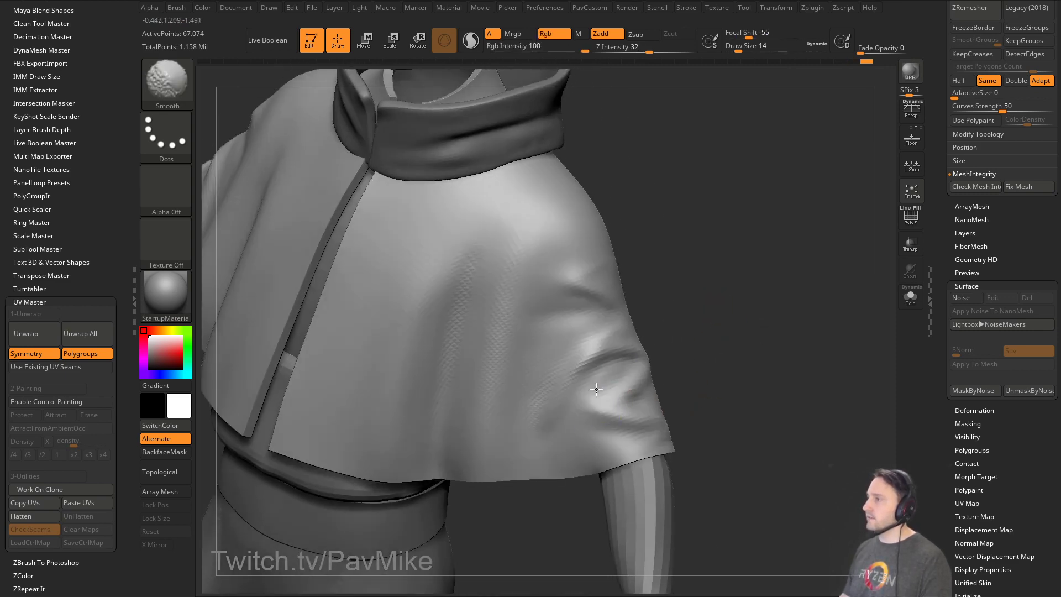
Set the Smooth brush's Z Intensity to 50 and soften the creases around the side of the cape.
right_drag(587, 436, 562, 359)
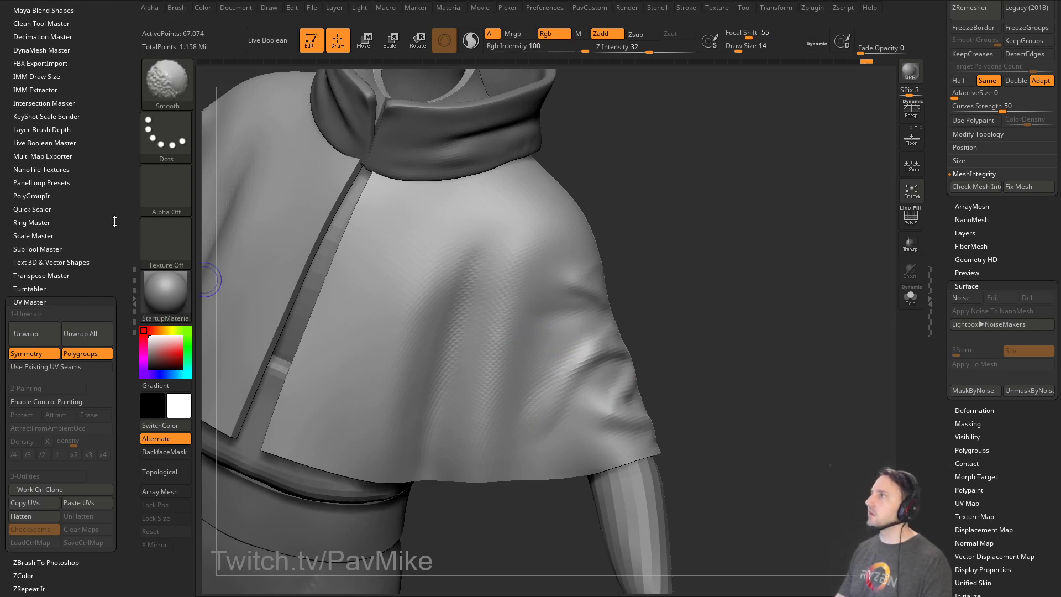
shift+click(663, 47)
drag(719, 301, 646, 310)
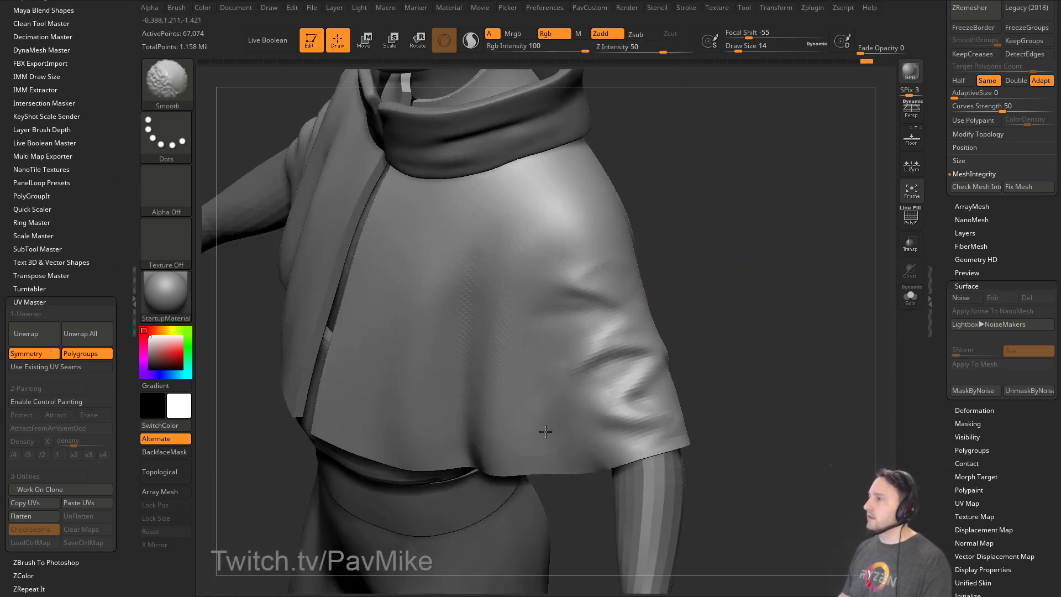
key(ctrl+z)
key(ctrl+shift+z)
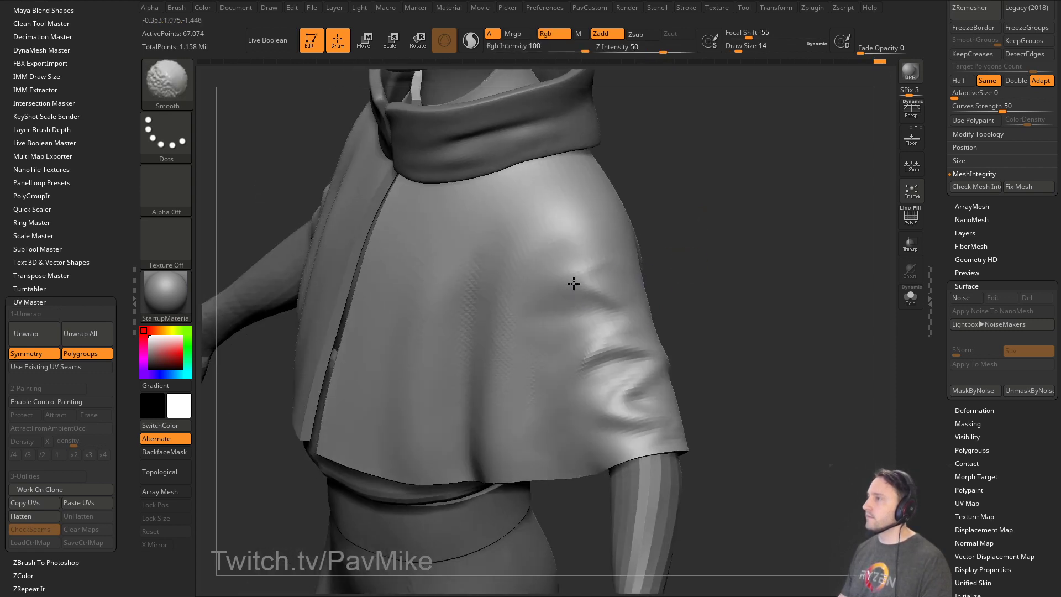
mouse_move(697, 288)
right_down()
mouse_move(623, 292)
mouse_move(765, 291)
mouse_move(545, 338)
right_up()
alt+drag(555, 321, 587, 335)
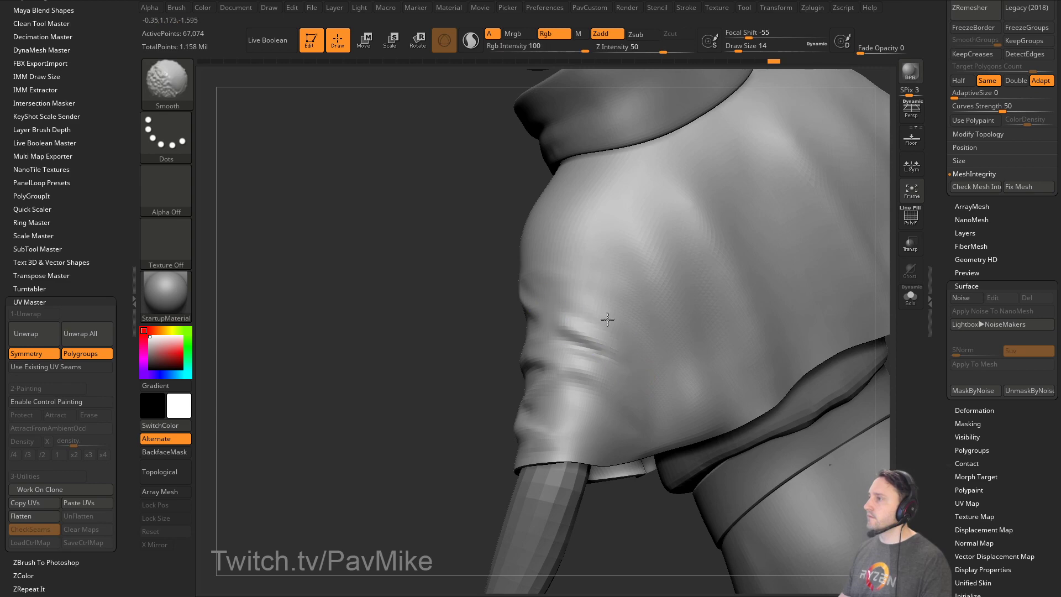
mouse_move(464, 412)
right_down()
mouse_move(439, 410)
mouse_move(735, 329)
mouse_move(736, 315)
mouse_move(735, 326)
mouse_move(615, 365)
right_up()
Examine the full figure, then the pants and lower-leg pieces around the gathered cuffs.
key(f)
key(f)
mouse_move(718, 320)
shift+right_down()
mouse_move(732, 310)
mouse_move(735, 326)
shift+right_up()
key(s)
click(739, 346)
alt+click(574, 423)
alt+right_drag(663, 406, 642, 297)
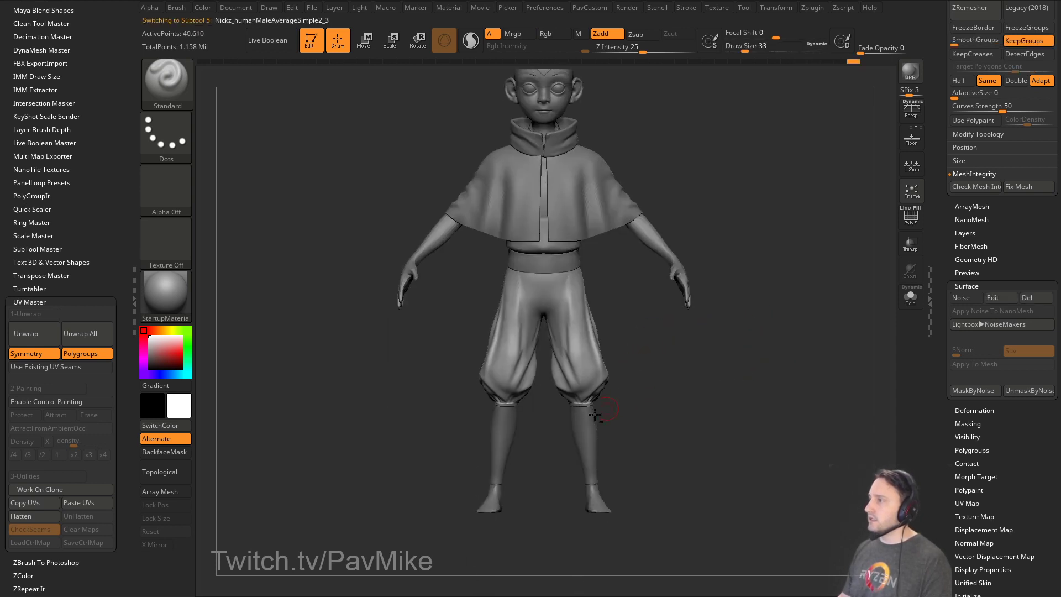
alt+click(566, 414)
alt+right_drag(686, 393, 692, 369)
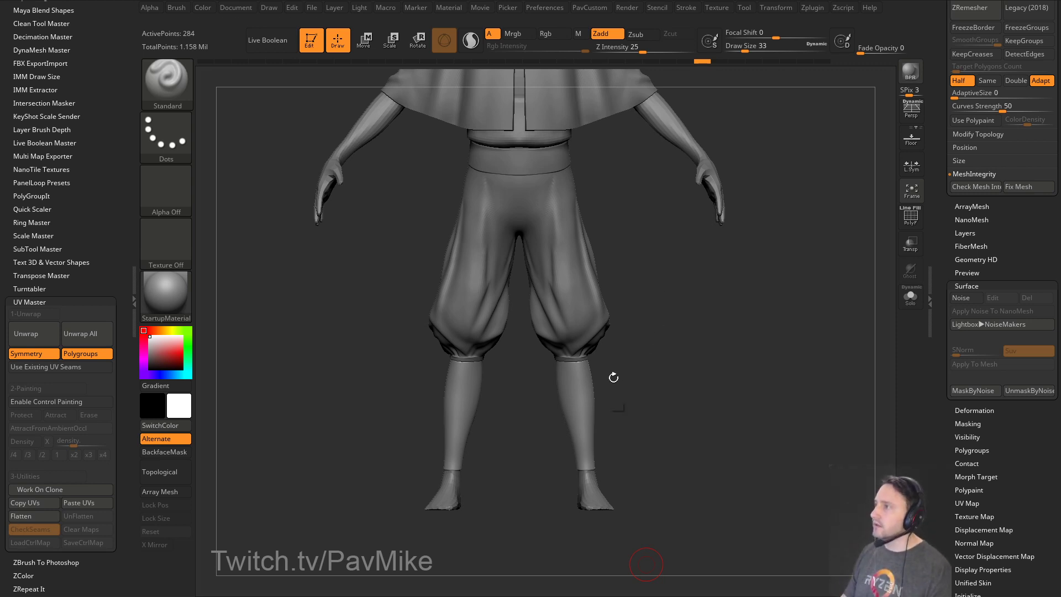
mouse_move(660, 373)
ctrl+right_down()
mouse_move(636, 359)
mouse_move(649, 359)
ctrl+right_up()
alt+click(587, 299)
alt+click(581, 377)
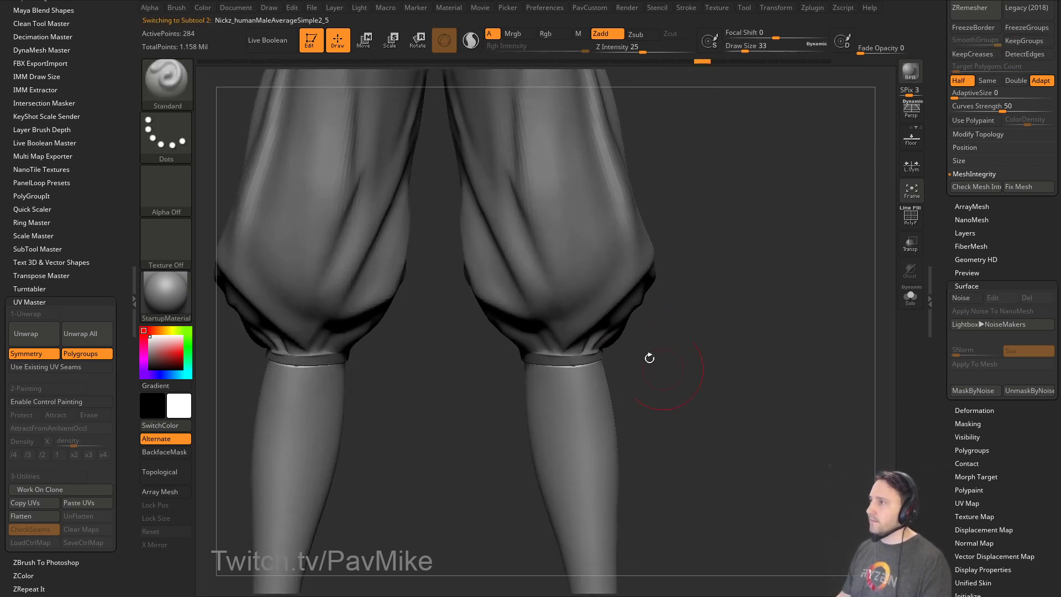
Select the pants subtool and refine the gathered hem all around the calves at draw size 7.
alt+click(594, 293)
key(shift)
shift+drag(550, 351, 650, 333)
right_drag(650, 333, 579, 354)
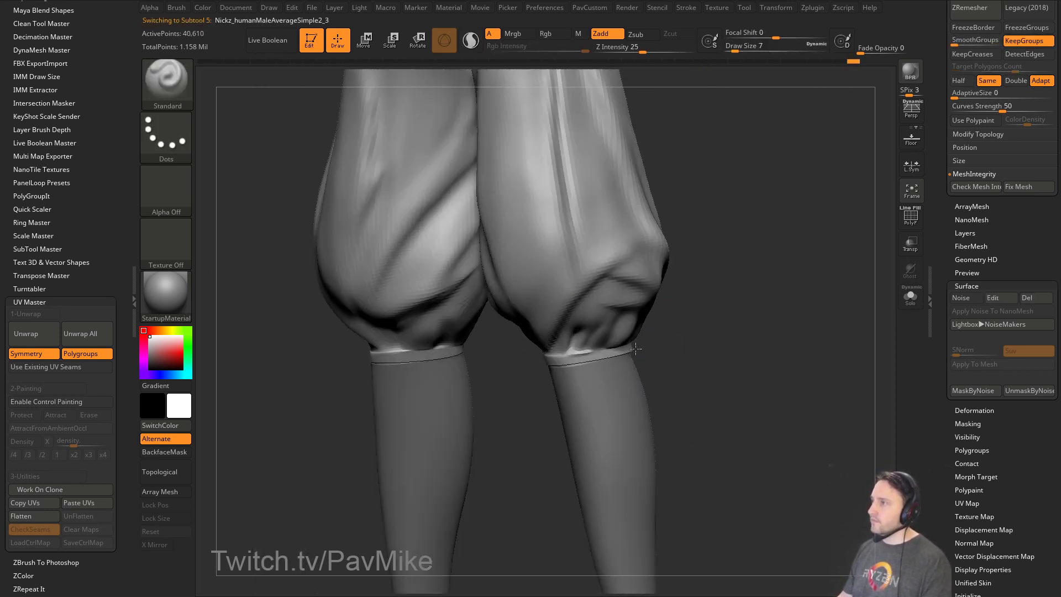
shift+drag(579, 354, 628, 347)
right_drag(641, 343, 597, 349)
shift+drag(611, 347, 693, 343)
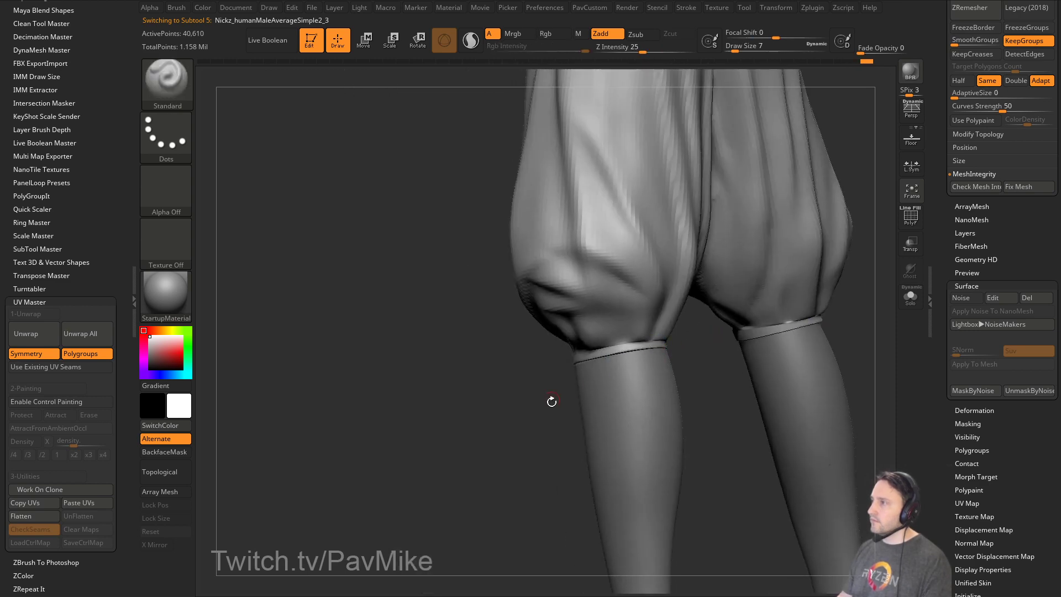
mouse_move(552, 400)
right_down()
mouse_move(544, 365)
mouse_move(753, 270)
mouse_move(742, 393)
right_up()
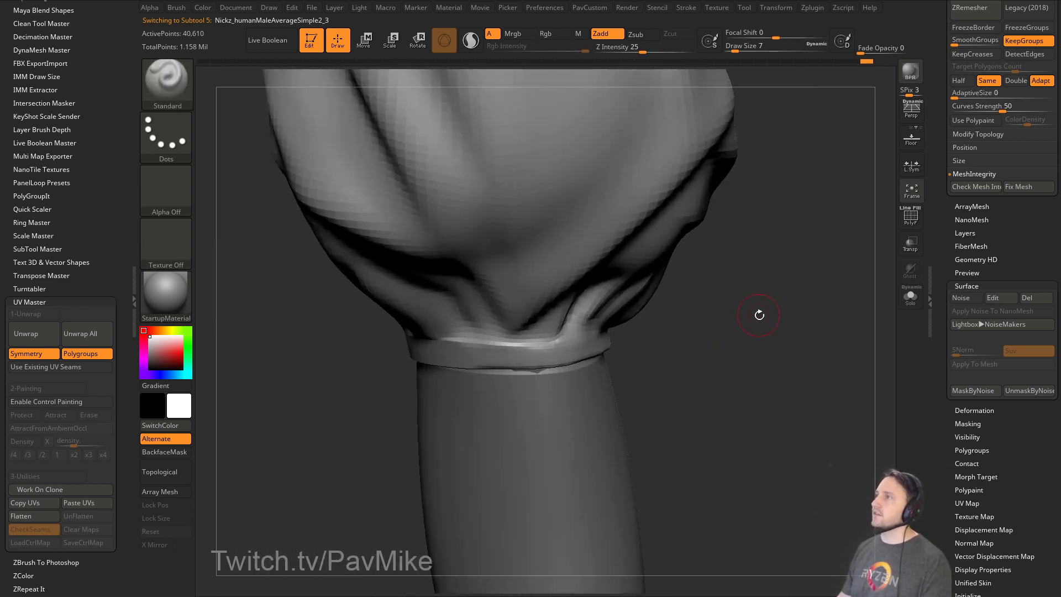
Select the cape subtool again and subdivide it one level.
ctrl+right_drag(758, 315, 721, 206)
alt+right_drag(721, 206, 737, 538)
alt+right_drag(631, 176, 657, 421)
alt+click(677, 260)
ctrl+right_drag(774, 276, 763, 220)
key(s)
mouse_move(511, 257)
mouse_down()
mouse_move(530, 257)
mouse_move(521, 257)
mouse_up()
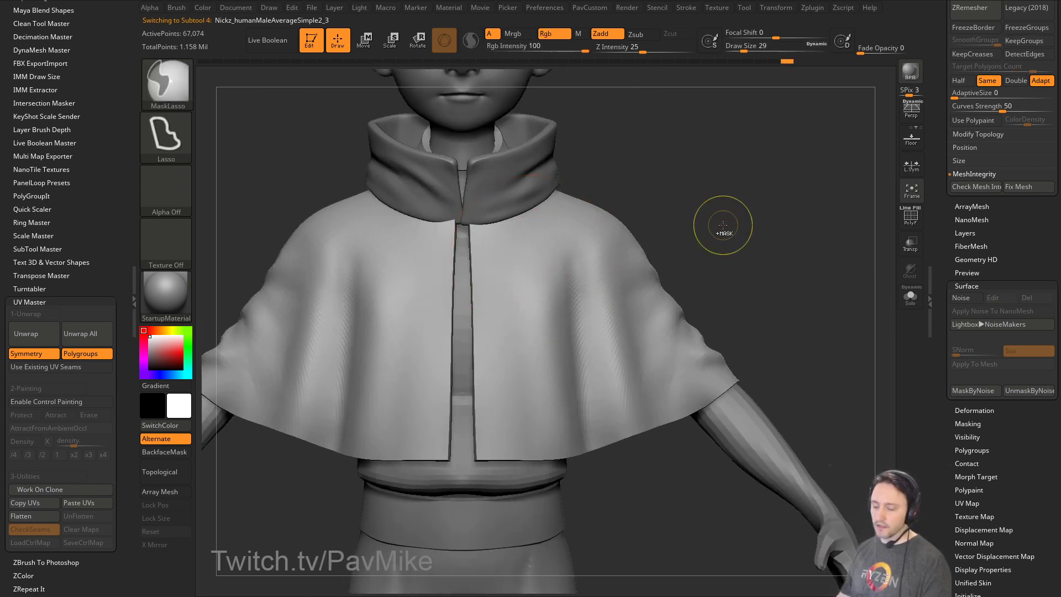
key(ctrl+d)
Set the draw size to 20 and examine the subdivided cape's folds from the front, side and back.
alt+right_drag(722, 225, 736, 290)
key(s)
drag(520, 309, 517, 309)
key(shift)
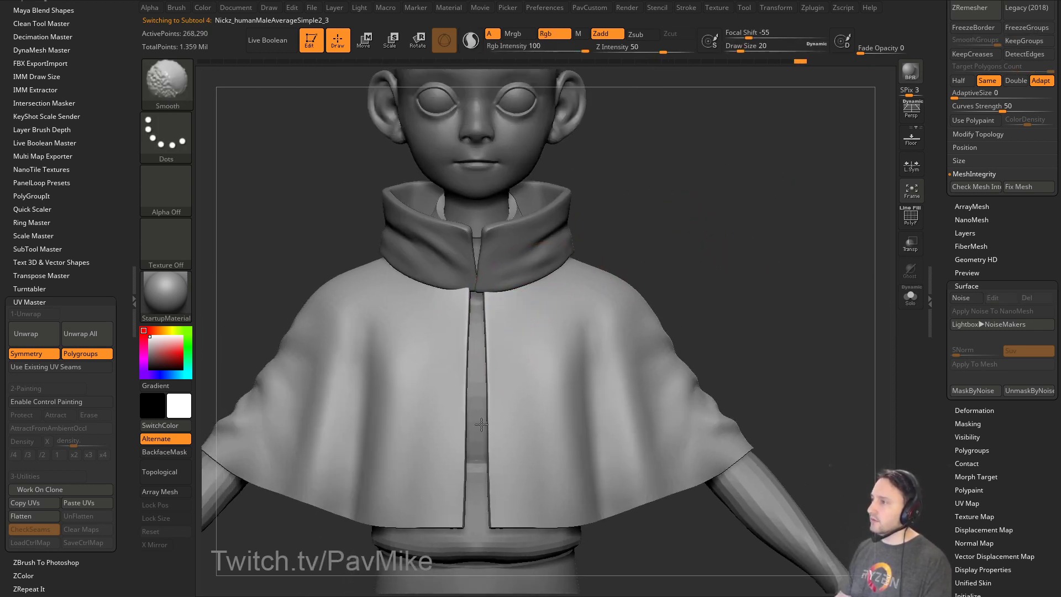
alt+right_drag(481, 424, 457, 370)
right_drag(784, 394, 675, 398)
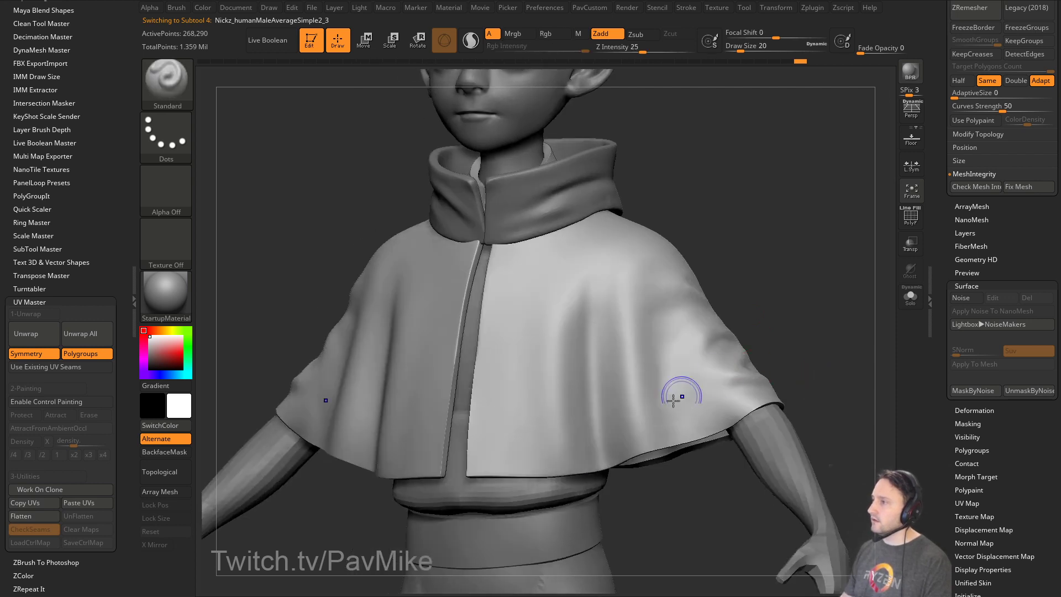
right_drag(845, 378, 599, 395)
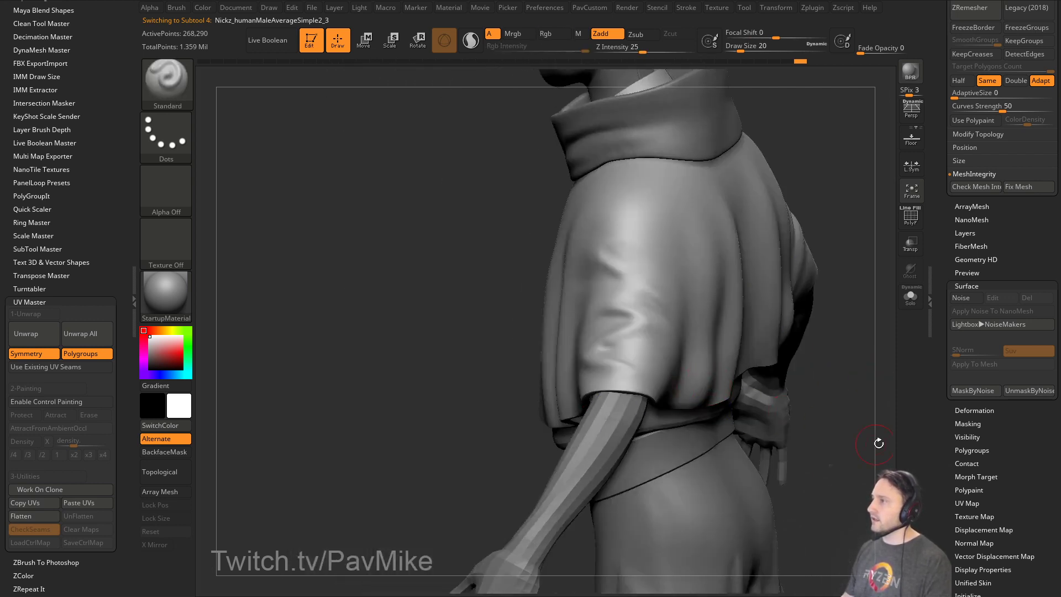
right_drag(878, 440, 606, 372)
right_drag(387, 252, 509, 266)
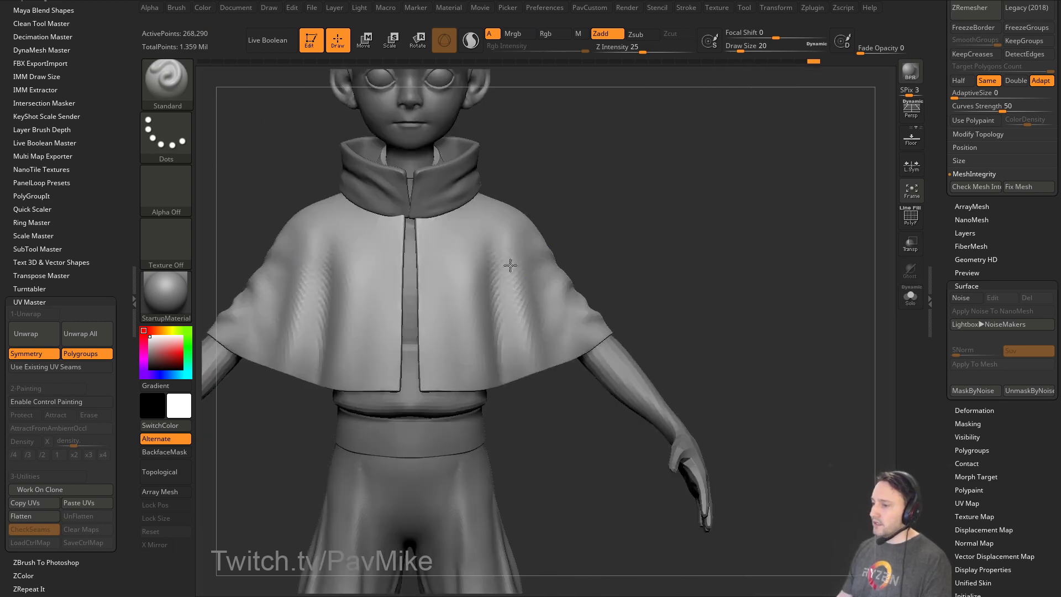
Select the body subtool, set the draw size to 35 and turn on PolyFrame display.
mouse_move(683, 340)
right_down()
mouse_move(729, 324)
mouse_move(739, 334)
mouse_move(730, 346)
right_up()
alt+click(663, 356)
key(s)
key(s)
drag(730, 345, 733, 345)
key(s)
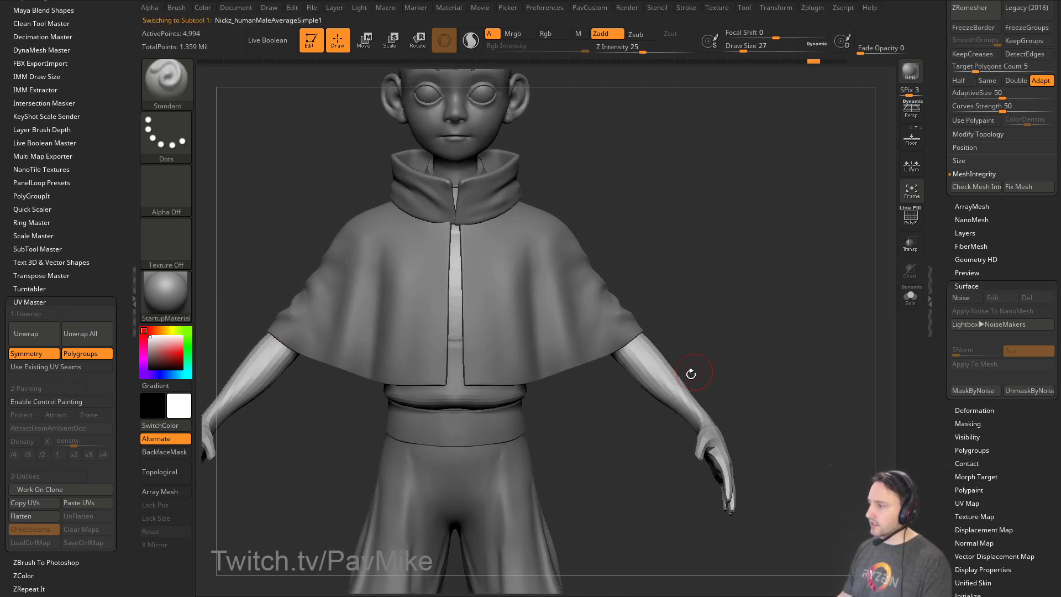
key(s)
drag(688, 378, 691, 378)
ctrl+right_drag(727, 370, 736, 343)
click(914, 220)
ctrl+right_drag(806, 289, 793, 304)
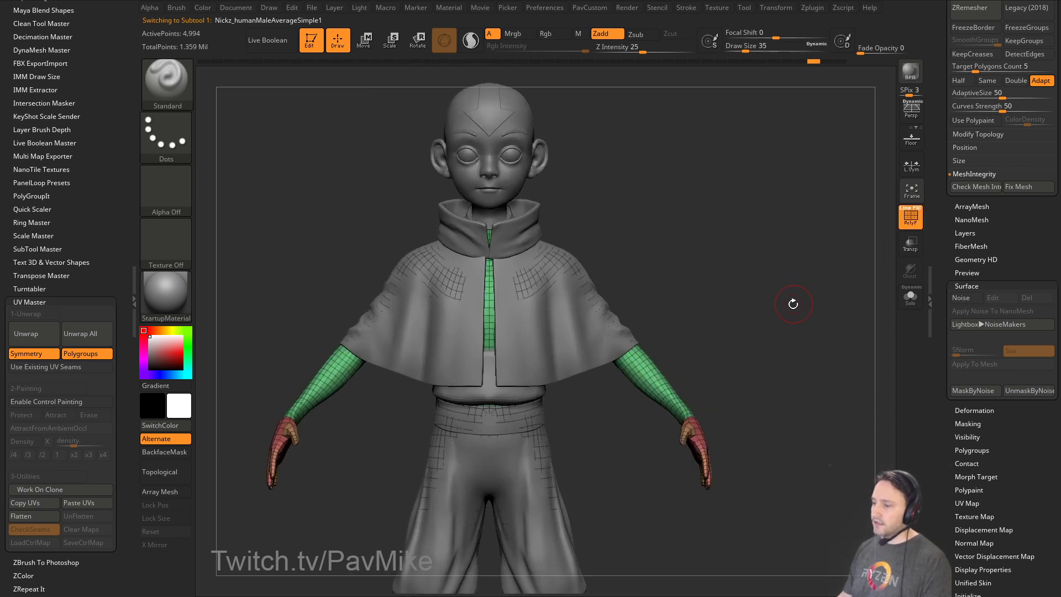
Select the waist piece beneath the cape's front opening and delete that subtool.
alt+click(470, 387)
alt+right_drag(504, 288, 526, 330)
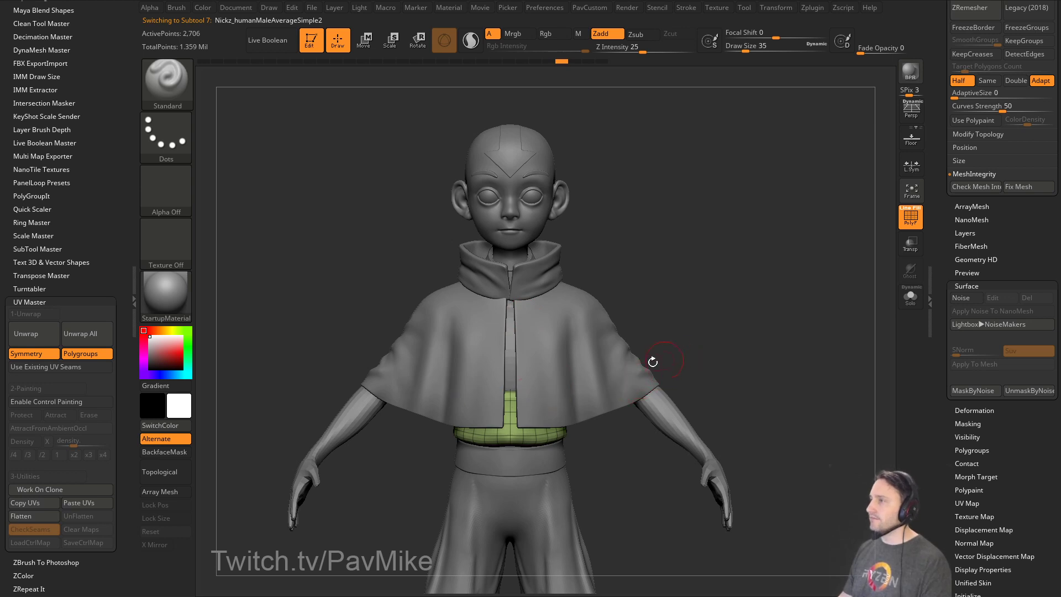
drag(940, 286, 942, 469)
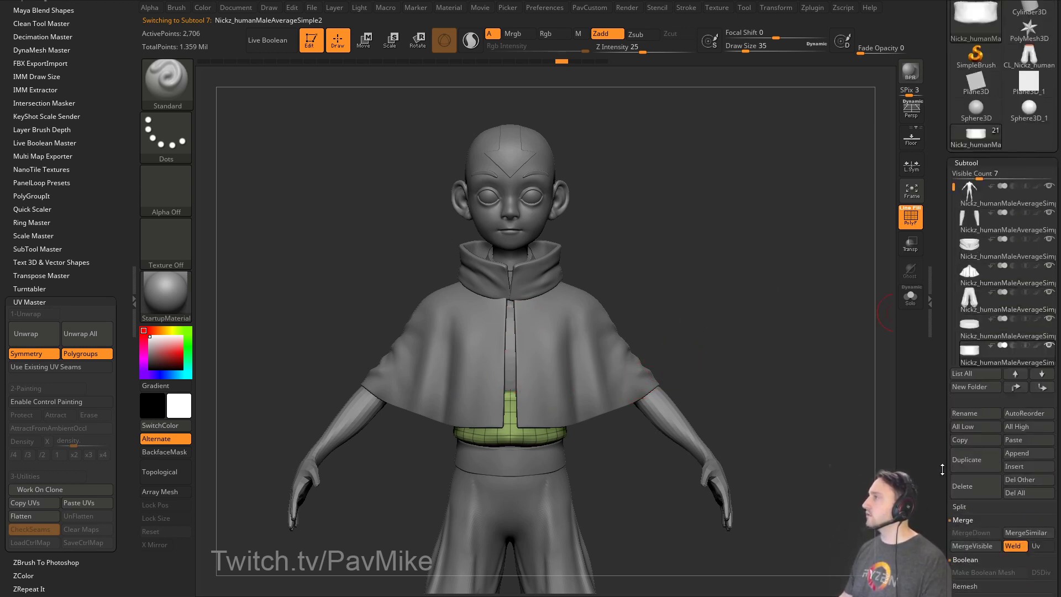
click(970, 493)
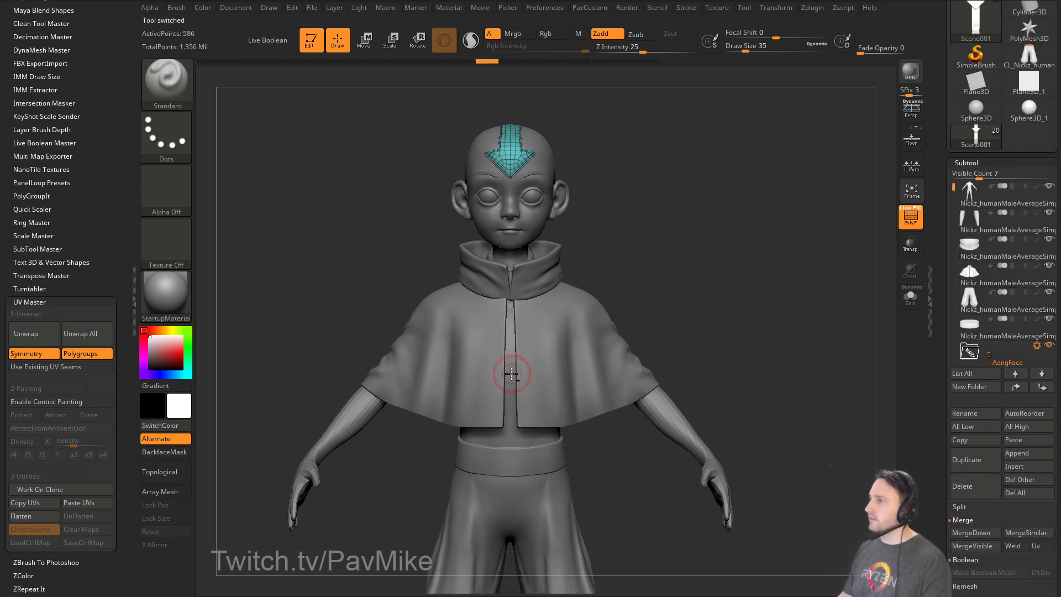
Select the body mesh and duplicate it as a new subtool.
alt+click(648, 406)
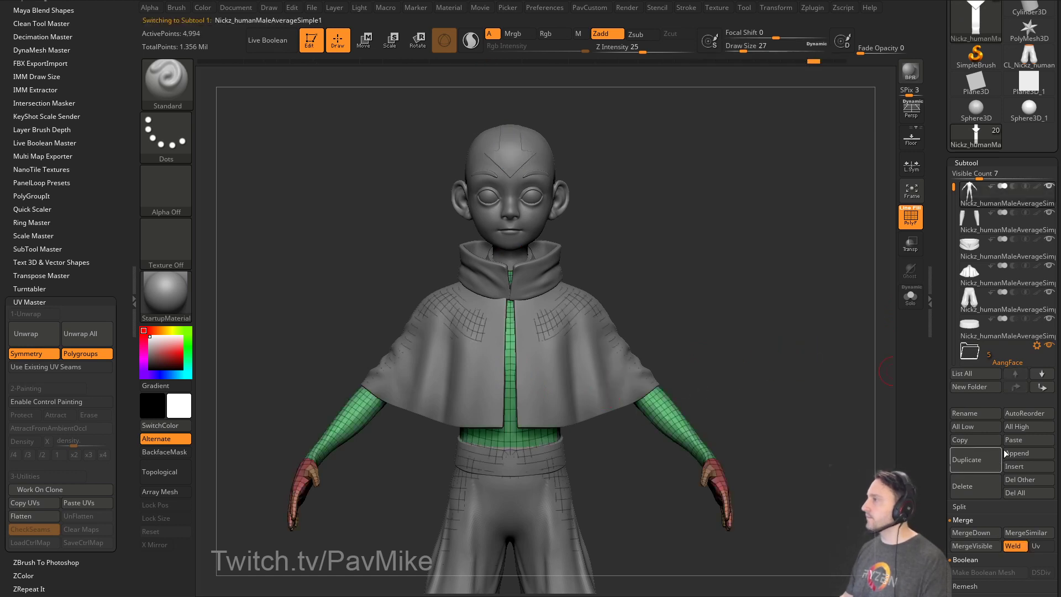
click(971, 459)
shift+click(1014, 387)
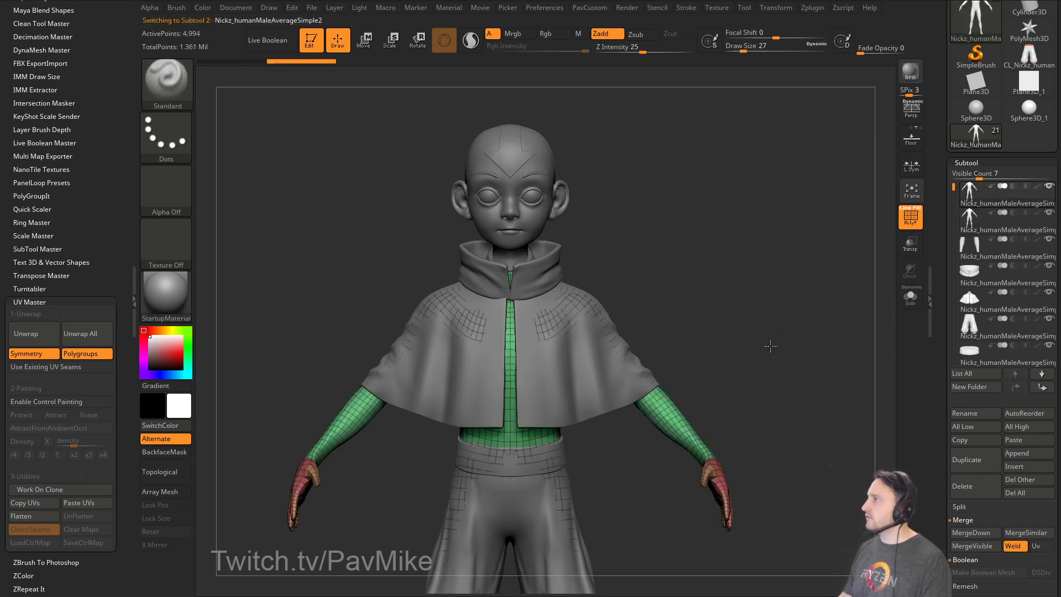
mouse_move(770, 347)
alt+mouse_down()
mouse_move(790, 319)
mouse_move(774, 329)
alt+mouse_up()
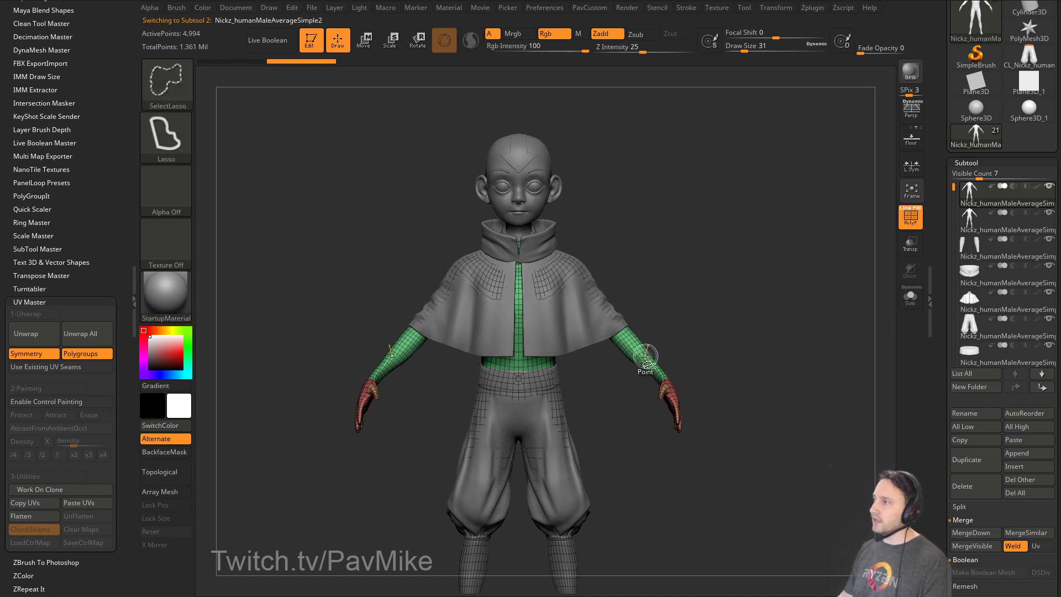
Hide the hands on the duplicated body and delete the hidden geometry.
click(165, 83)
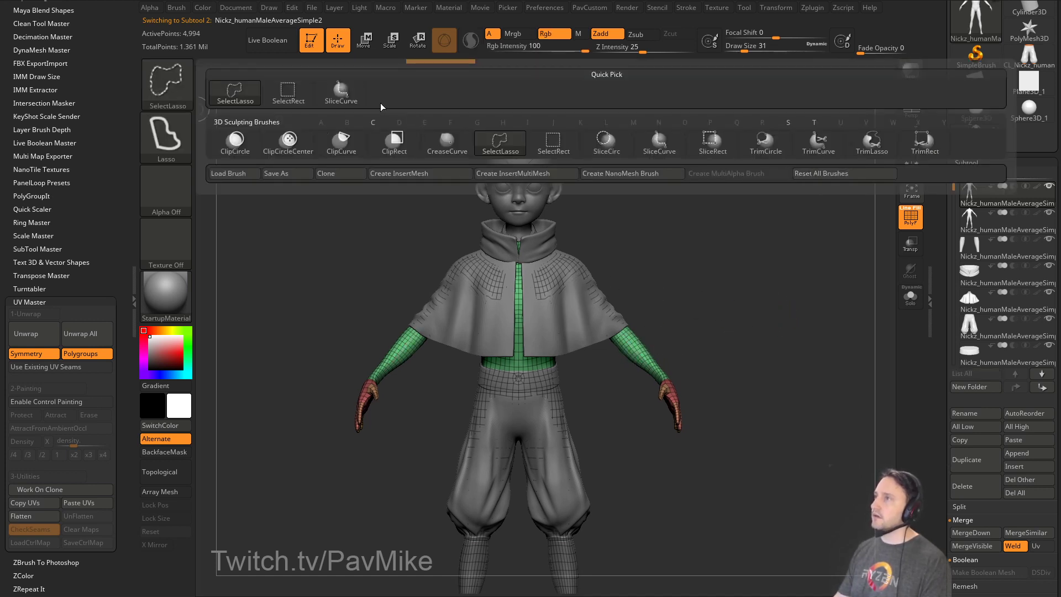
click(288, 91)
ctrl+shift+click(627, 334)
key(2)
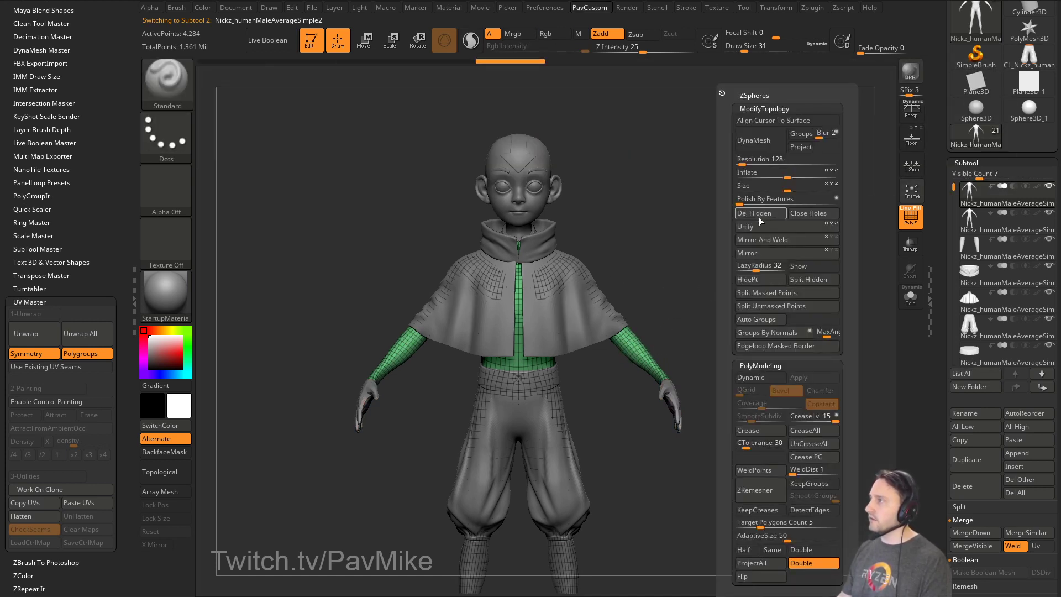
click(756, 214)
Turn on transparency so the duplicated body shows through the clothing, and frame the whole figure.
alt+drag(697, 285, 691, 281)
key(f)
click(910, 244)
alt+drag(824, 267, 812, 276)
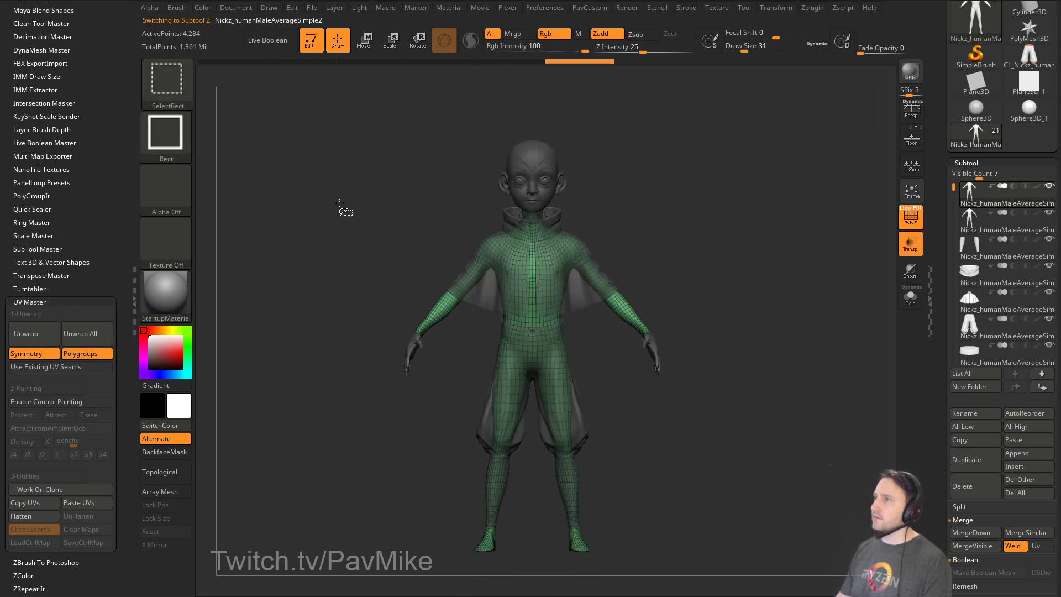
Hide everything below the waist of the duplicated body with SelectLasso and delete the hidden geometry.
ctrl+shift+click(167, 83)
ctrl+shift+click(345, 100)
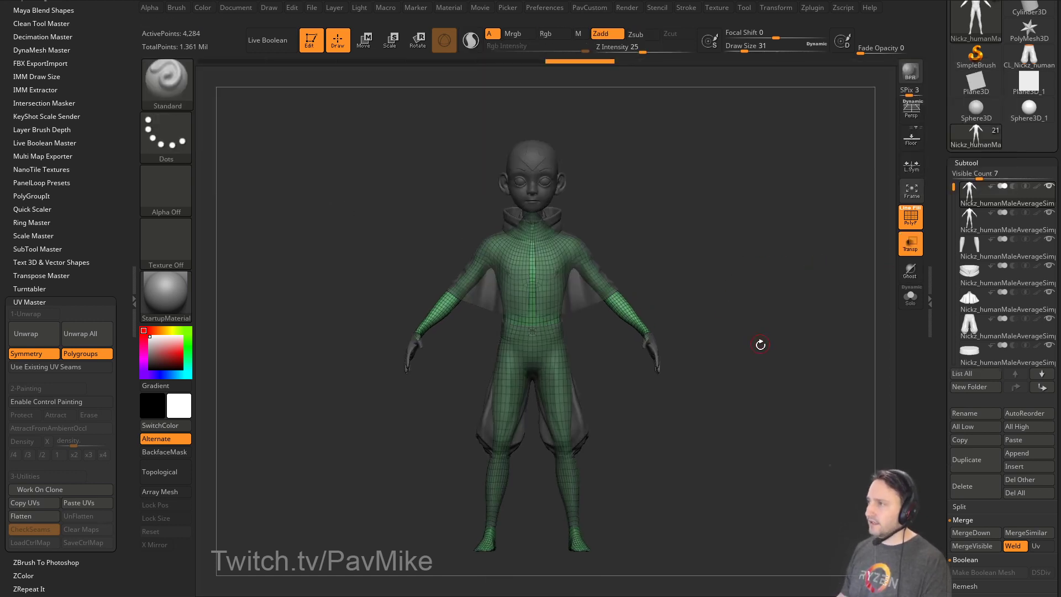
alt+drag(770, 335, 768, 345)
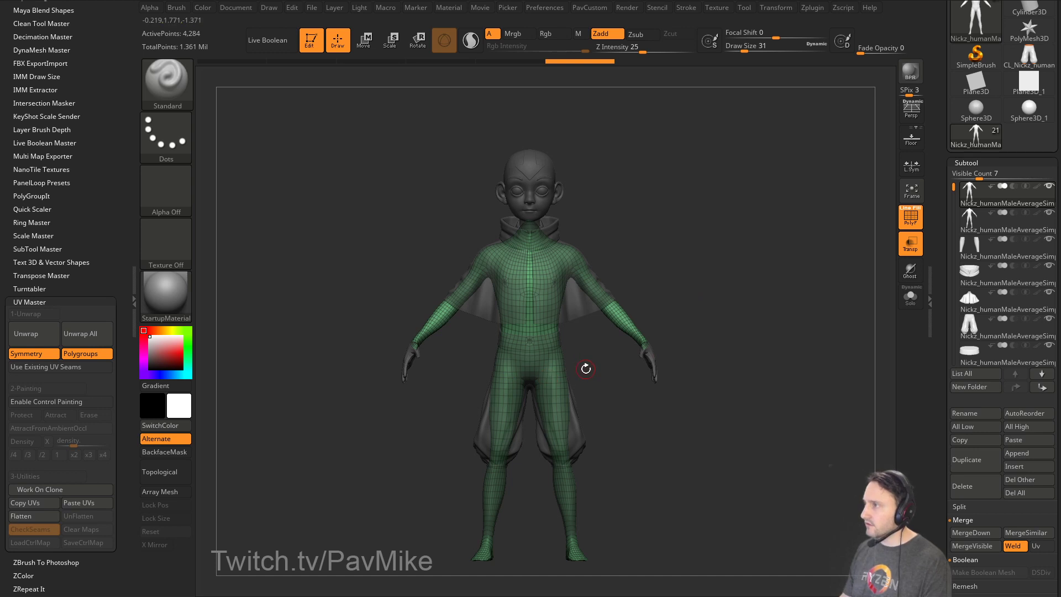
ctrl+shift+click(167, 83)
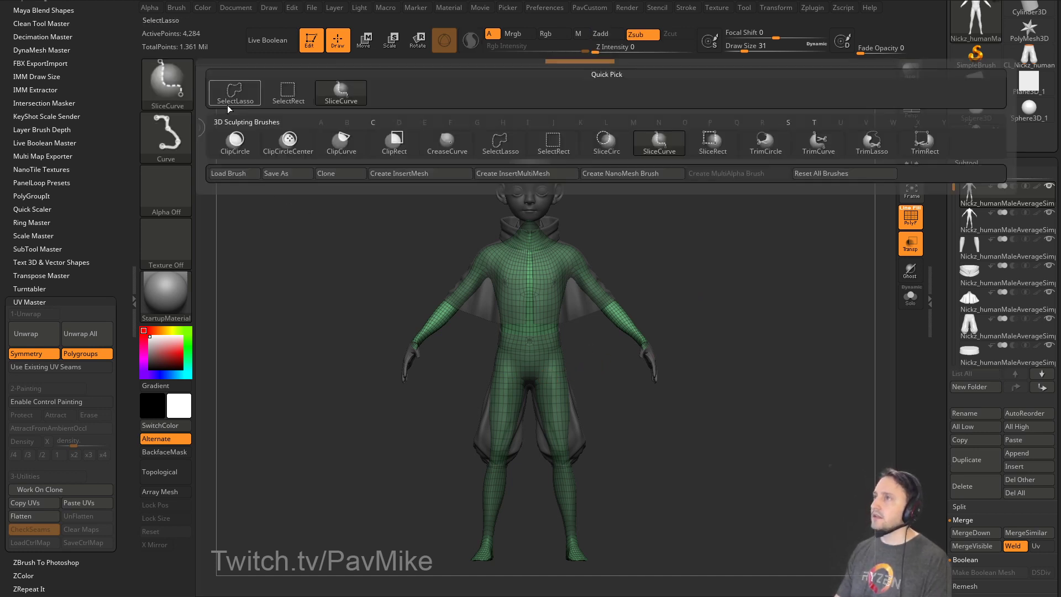
ctrl+shift+click(254, 104)
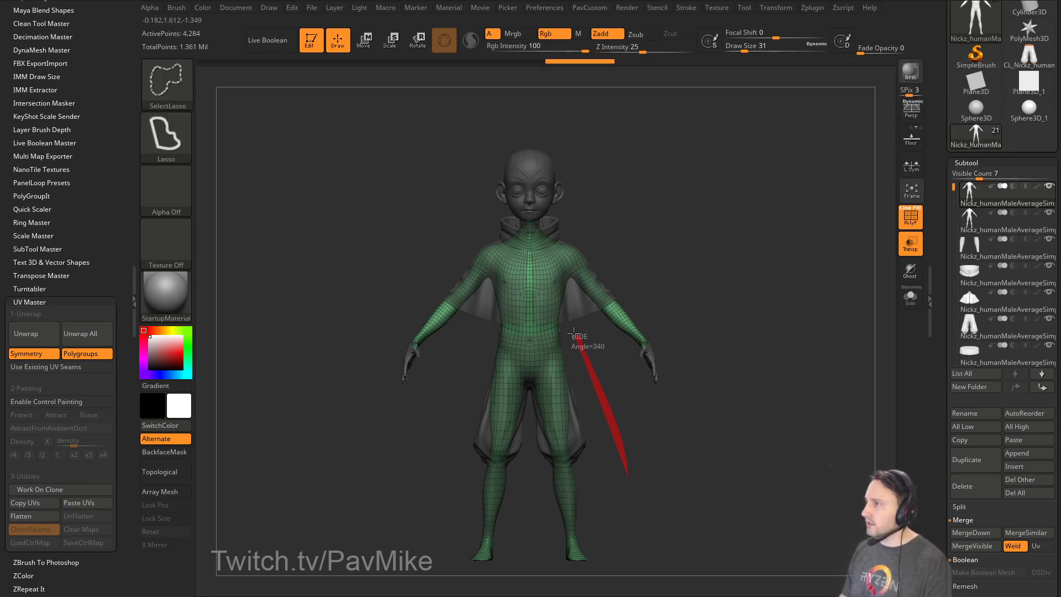
mouse_move(573, 330)
ctrl+alt+shift+mouse_down()
mouse_move(487, 344)
mouse_move(382, 335)
ctrl+alt+shift+mouse_up()
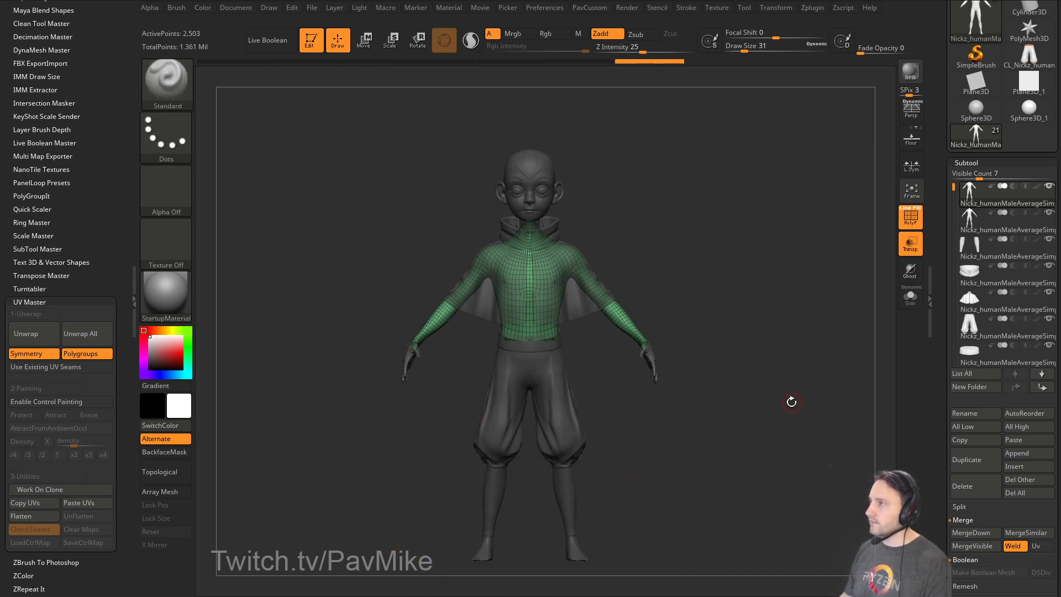
drag(733, 328, 734, 331)
mouse_move(714, 288)
mouse_down()
mouse_move(715, 315)
mouse_move(763, 329)
mouse_move(710, 288)
mouse_move(757, 314)
mouse_move(722, 310)
mouse_move(694, 326)
mouse_move(732, 308)
mouse_up()
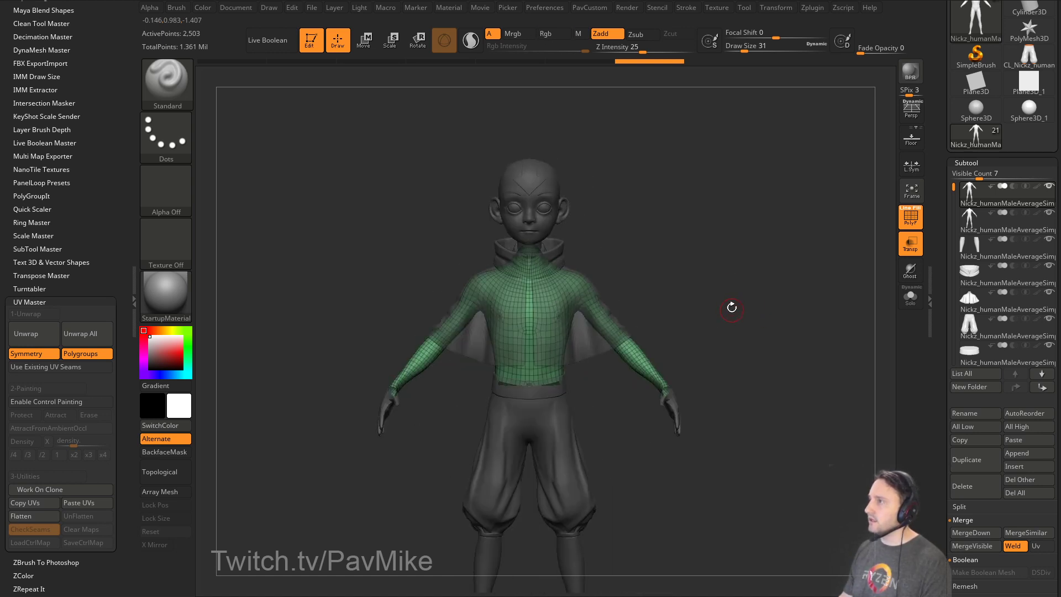
key(space)
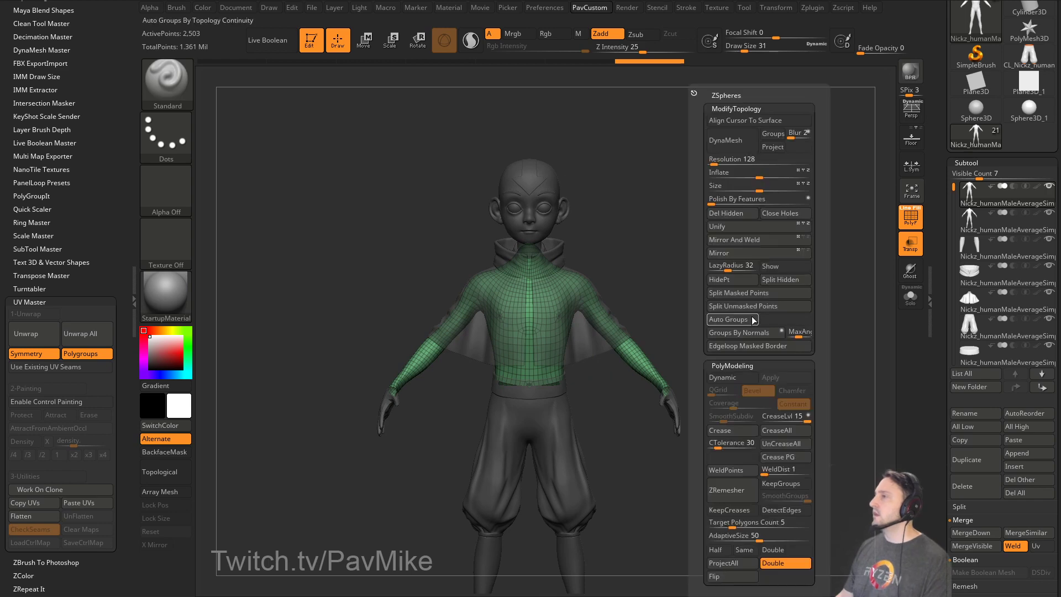
click(727, 213)
Isolate the torso mesh, mask it by Border feature only, and invert the mask so only the open edges stay editable.
click(909, 297)
alt+drag(812, 331, 613, 431)
drag(936, 420, 956, 332)
click(960, 278)
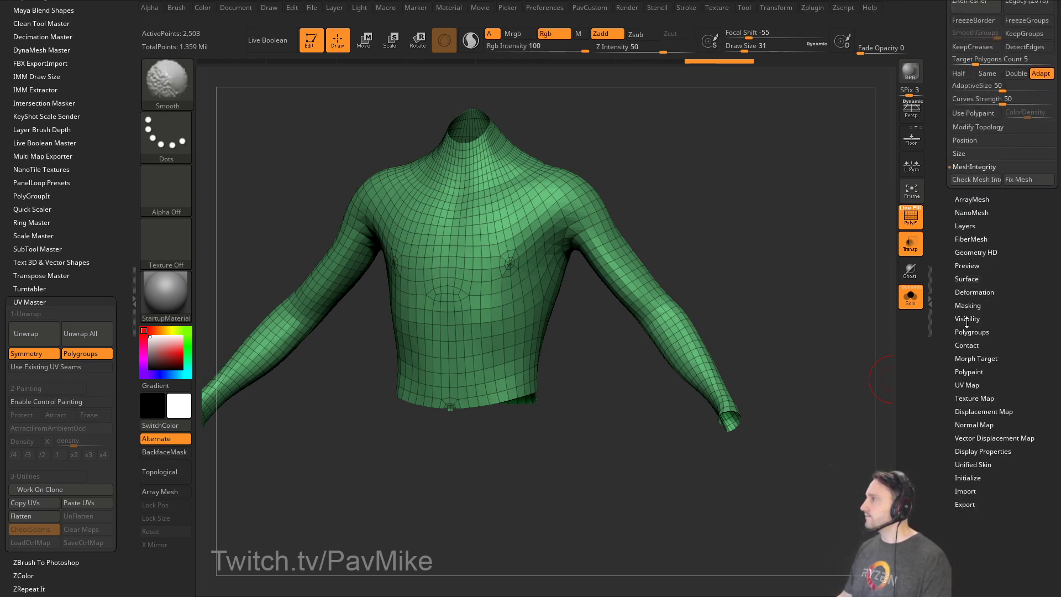
click(966, 305)
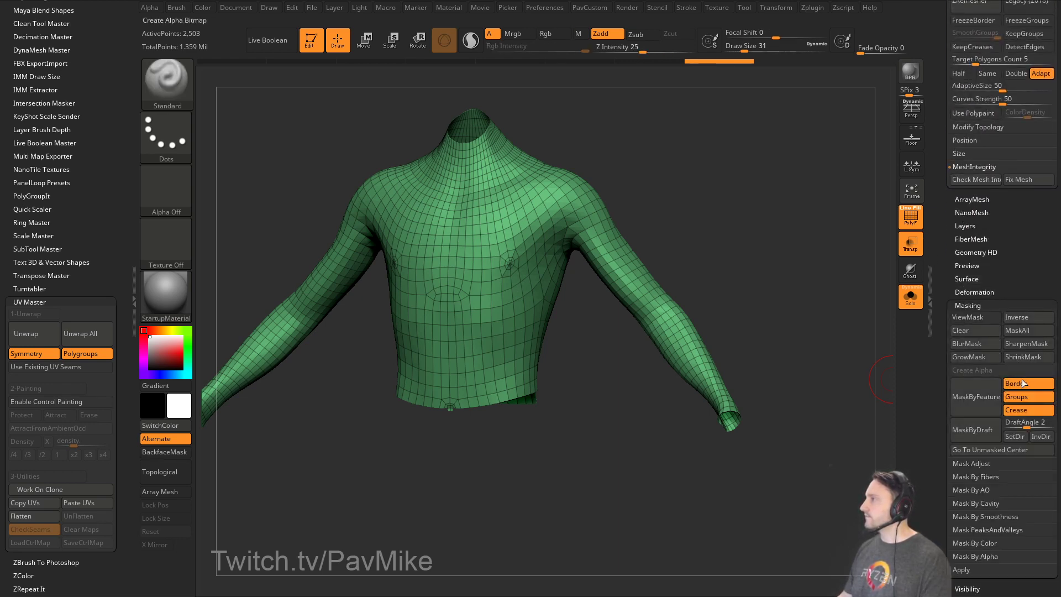
click(976, 410)
ctrl+click(831, 323)
alt+drag(805, 300, 803, 272)
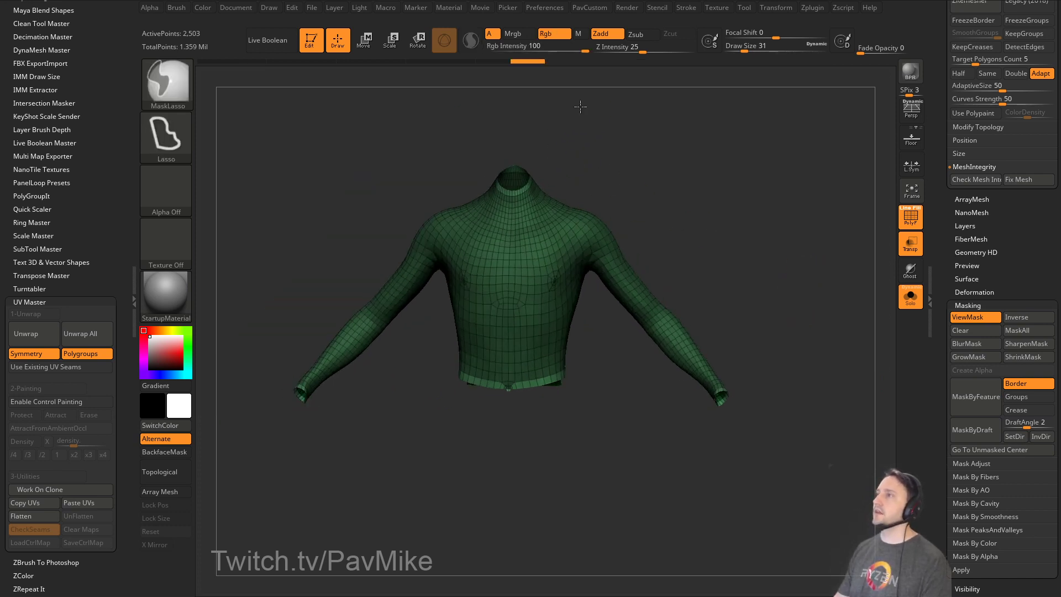
Add the neck opening to the mask and even out the jagged waist hem with Polish By Features.
ctrl+drag(581, 107, 610, 191)
mouse_move(618, 394)
ctrl+mouse_down()
mouse_move(424, 356)
mouse_move(526, 321)
mouse_move(614, 389)
ctrl+mouse_up()
key(ctrl+h)
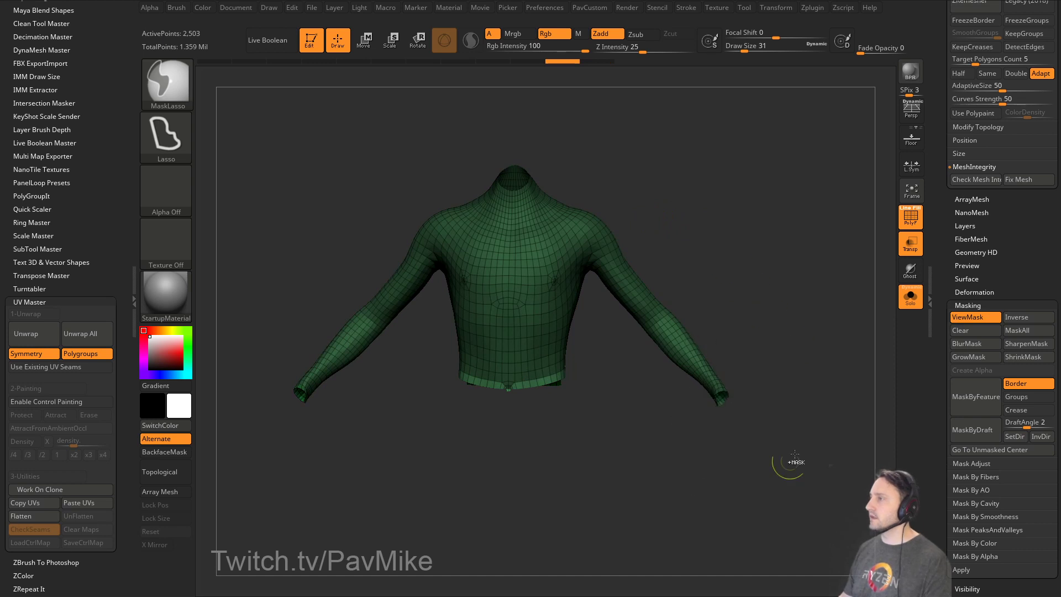
alt+drag(713, 241, 599, 407)
key(1)
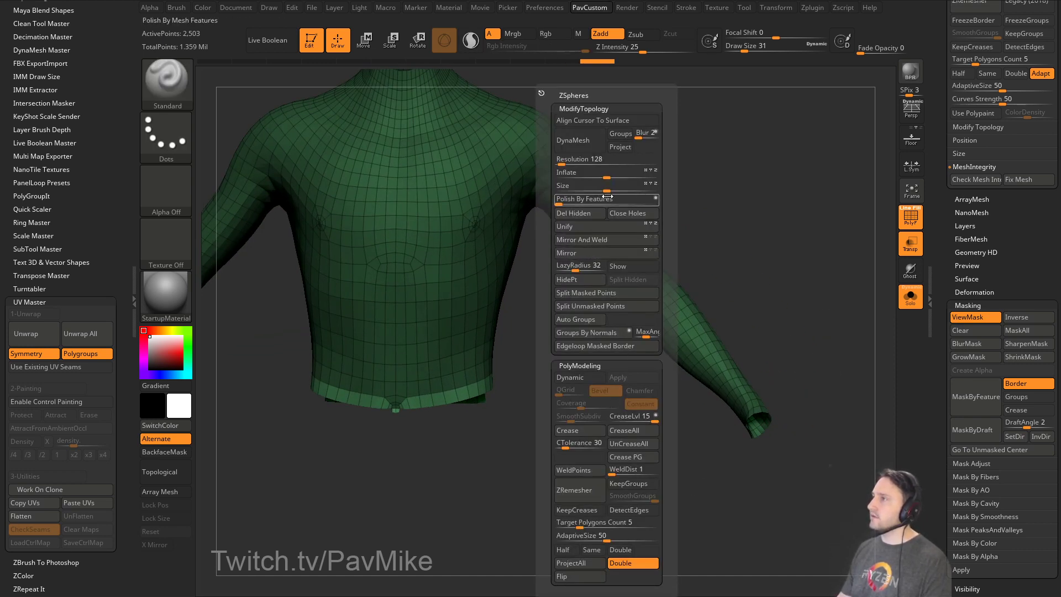
mouse_move(779, 268)
mouse_down()
mouse_move(794, 273)
mouse_move(782, 243)
mouse_move(788, 263)
mouse_up()
Remesh the torso mesh with ZRemesher using Half and an adaptive size of 0.
key(1)
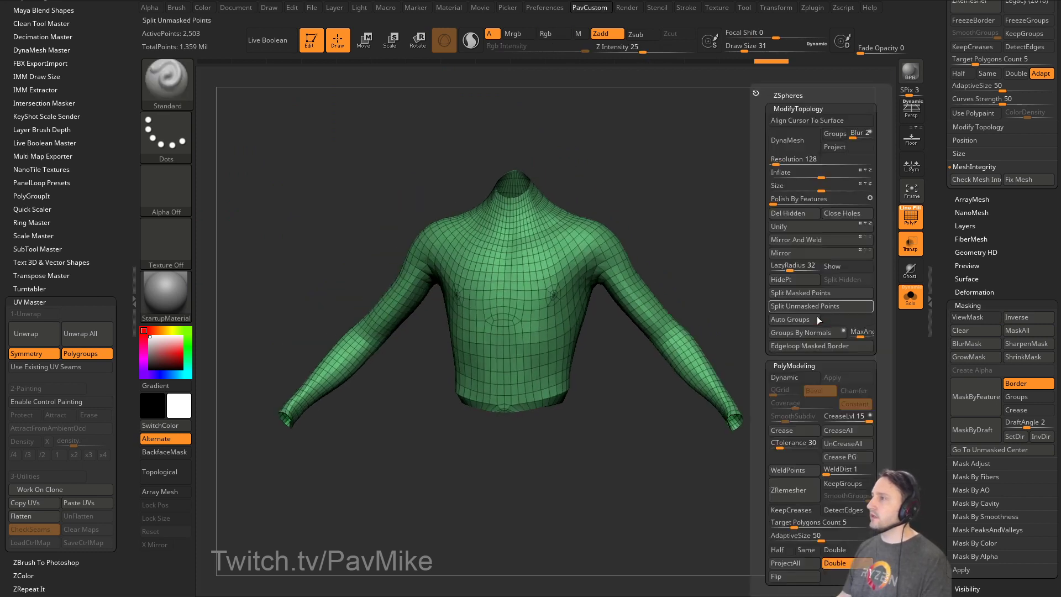
click(817, 490)
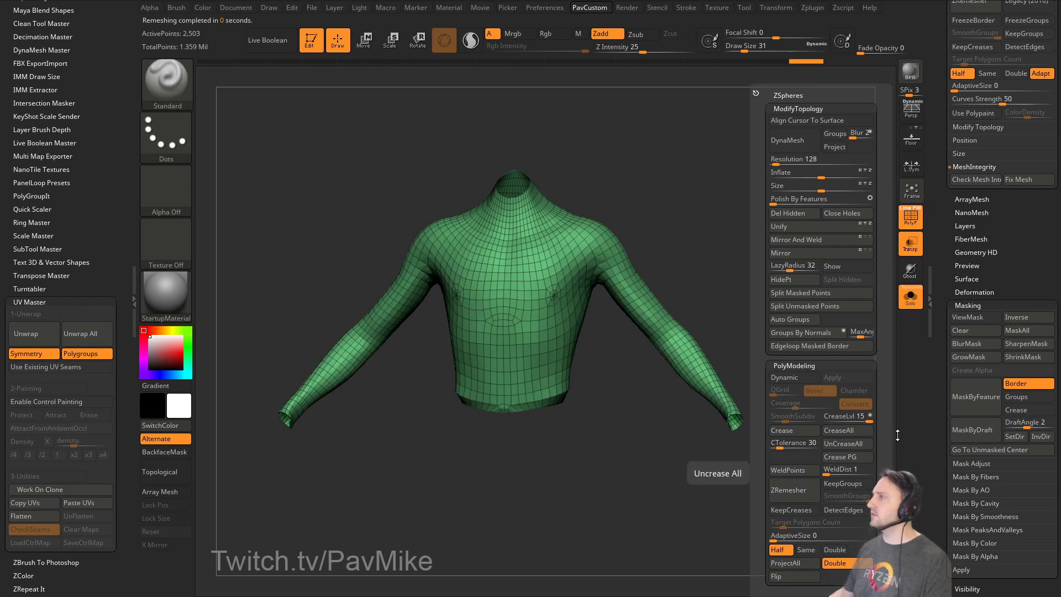
scroll(944, 298, up, 5)
key(shift)
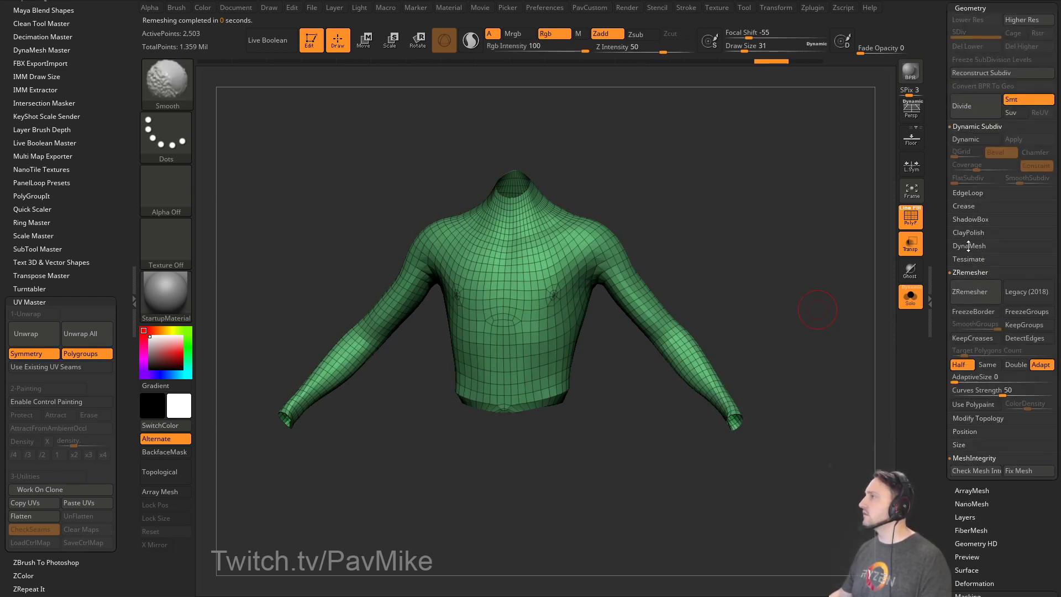
scroll(970, 260, down, 1)
click(972, 275)
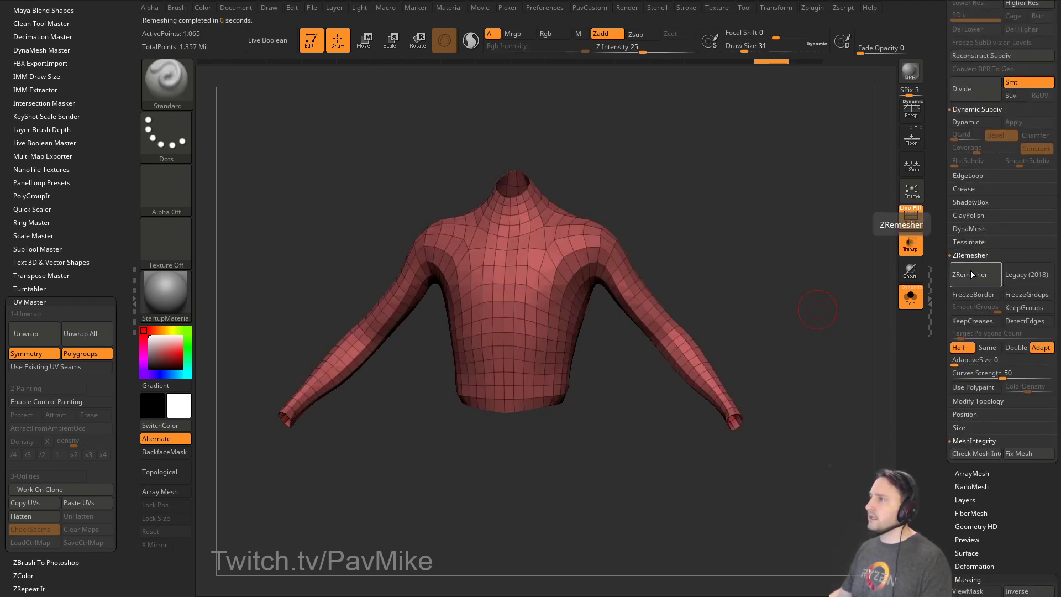
mouse_move(691, 234)
mouse_down()
mouse_move(689, 212)
mouse_move(679, 224)
mouse_move(701, 228)
mouse_up()
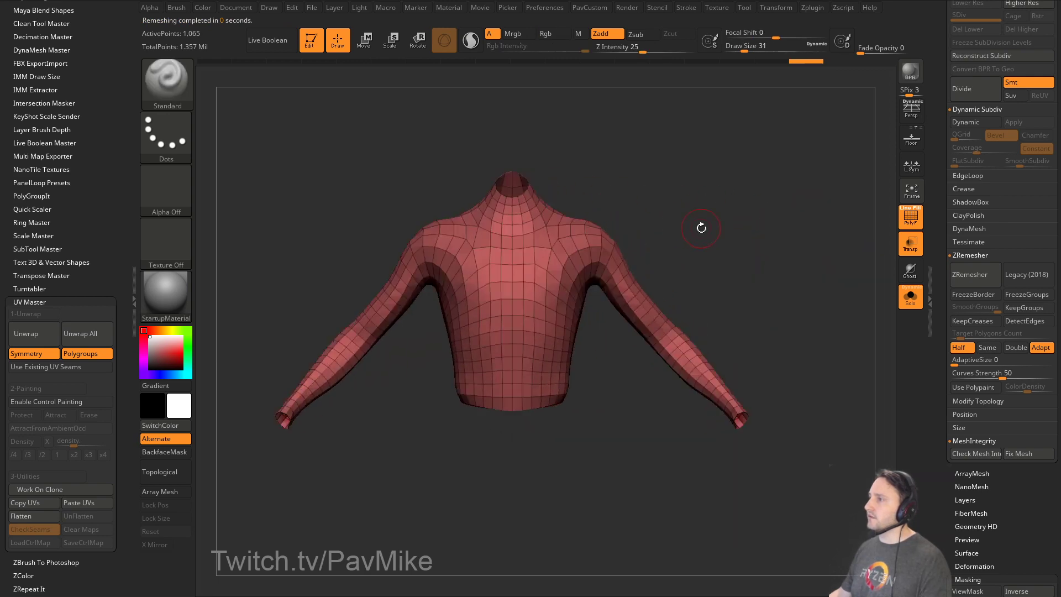
Cap the neck opening of the torso mesh with the ZModeler Close Hole action.
scroll(701, 227, up, 5)
key(b)
key(z)
key(m)
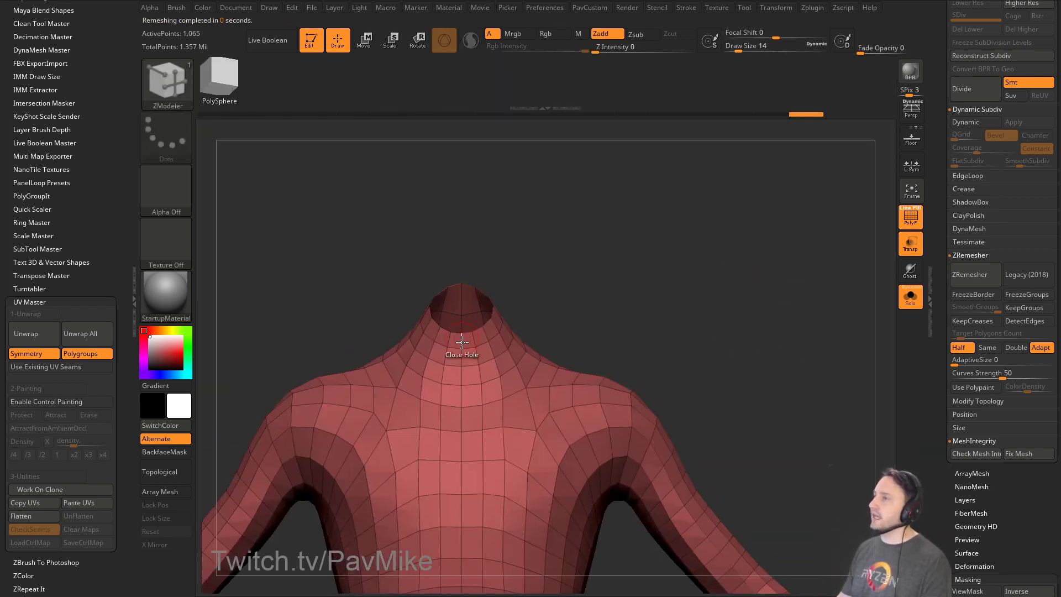
key(space)
click(432, 403)
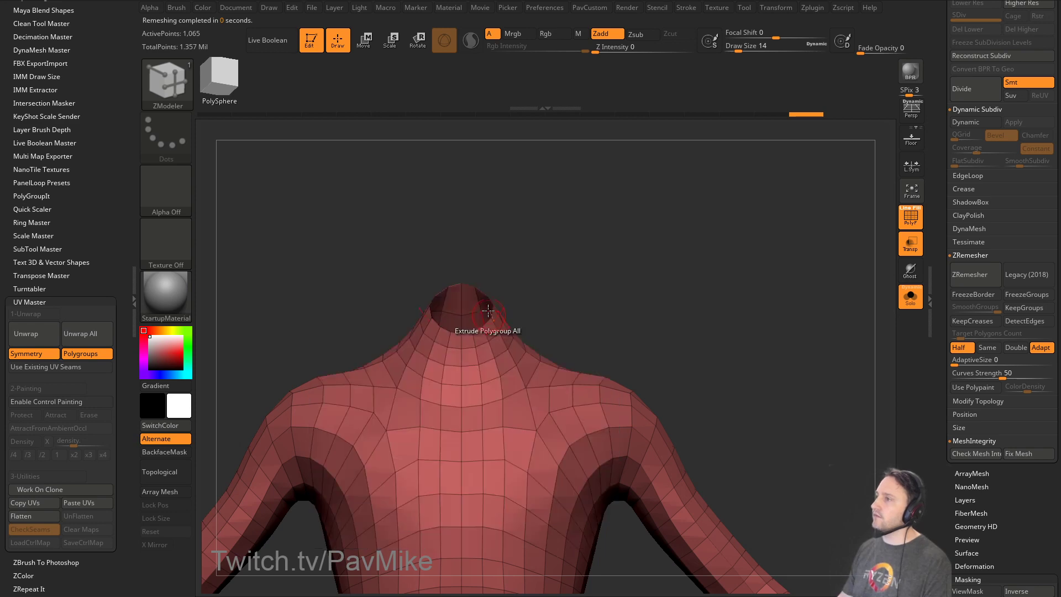
click(478, 329)
Close the holes at both wrists and at the waist of the torso mesh.
scroll(687, 304, down, 5)
drag(687, 303, 795, 366)
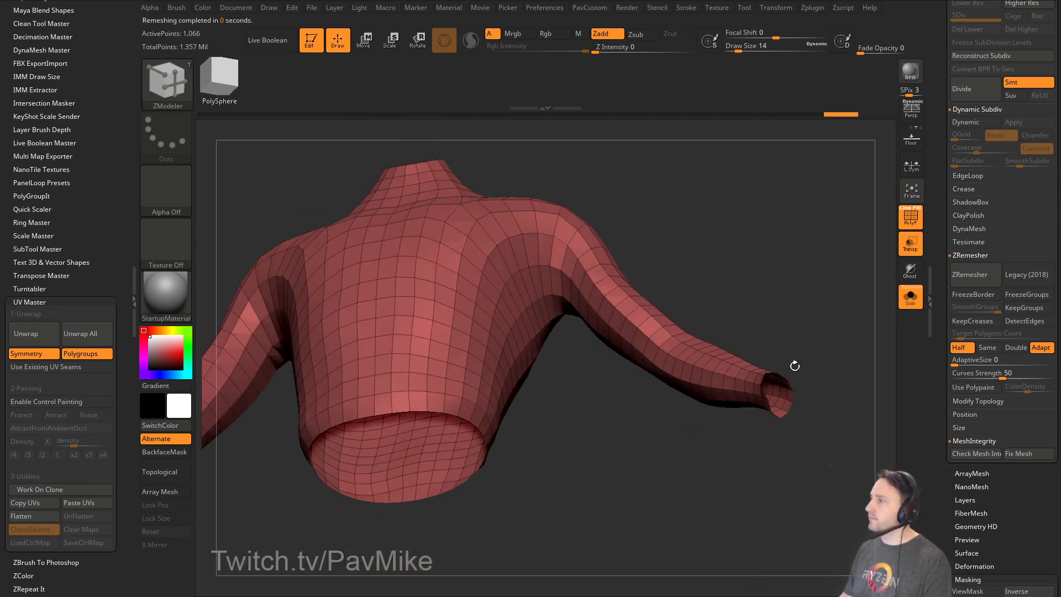
click(794, 397)
drag(661, 455, 462, 449)
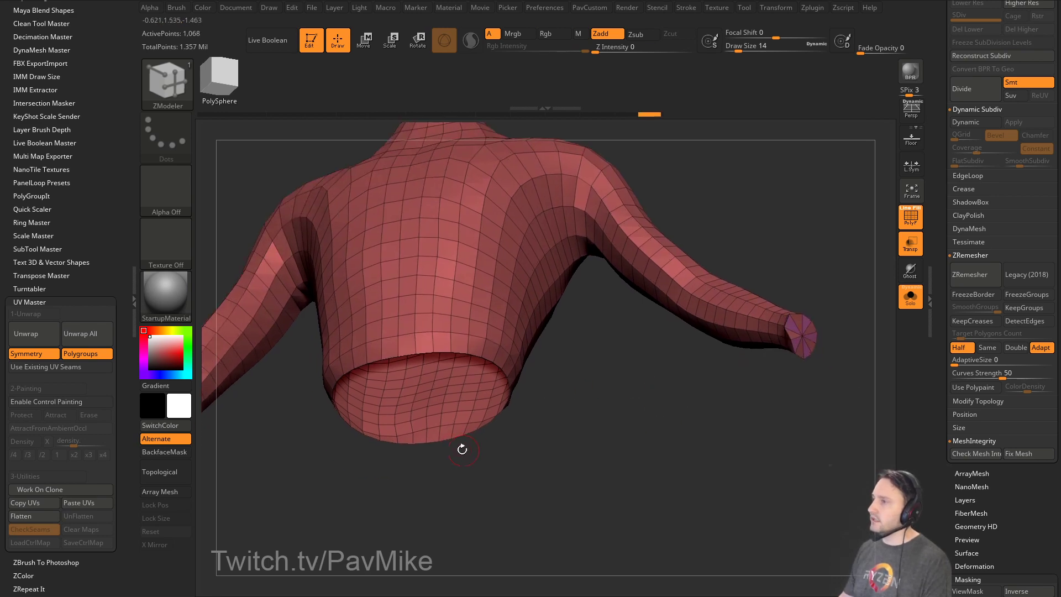
click(437, 443)
Check the waist cap's polygroup by isolating it and restoring the full torso mesh.
key(space)
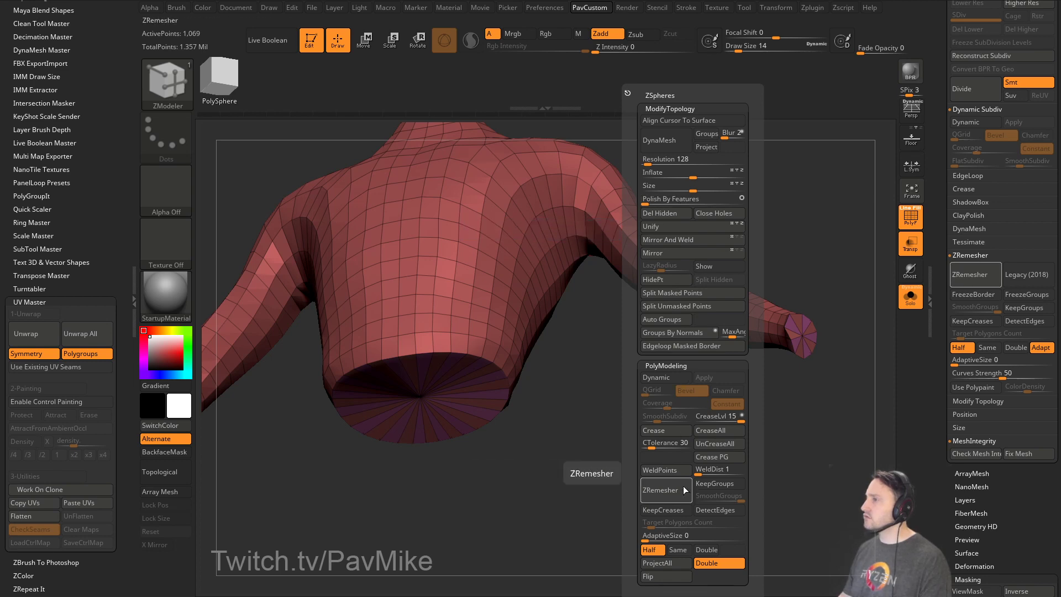
click(664, 470)
ctrl+right_drag(595, 469, 496, 405)
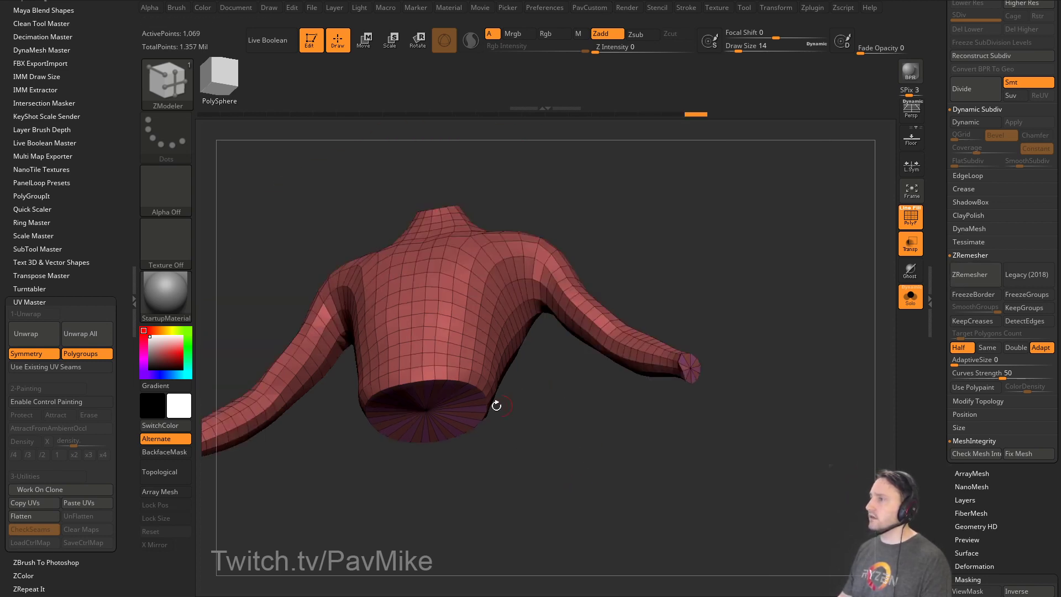
ctrl+shift+click(452, 393)
ctrl+shift+click(781, 320)
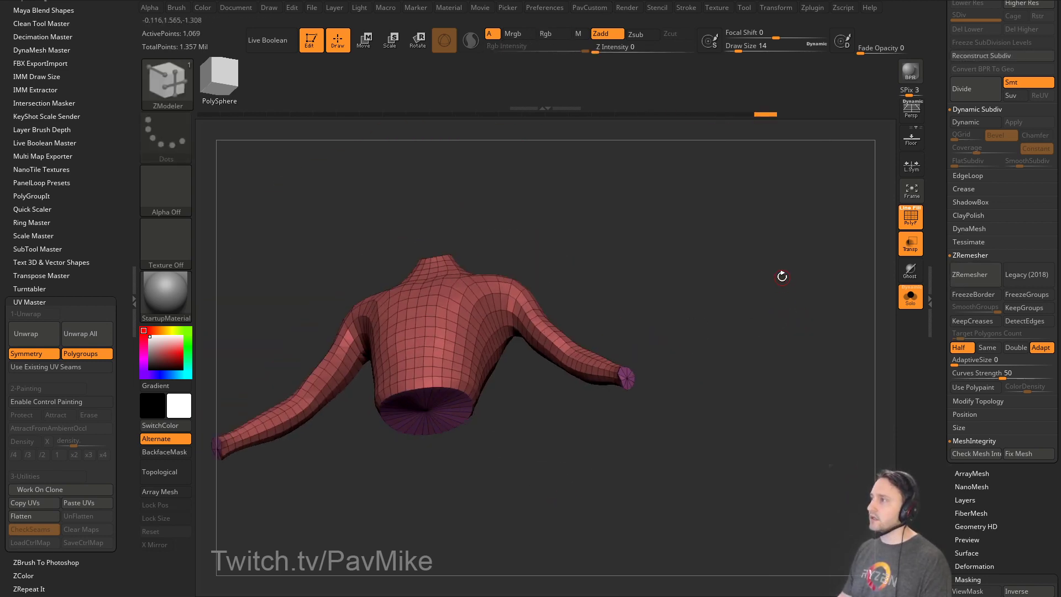
Bring the rest of the character back into view and turn transparency off.
key(space)
click(909, 296)
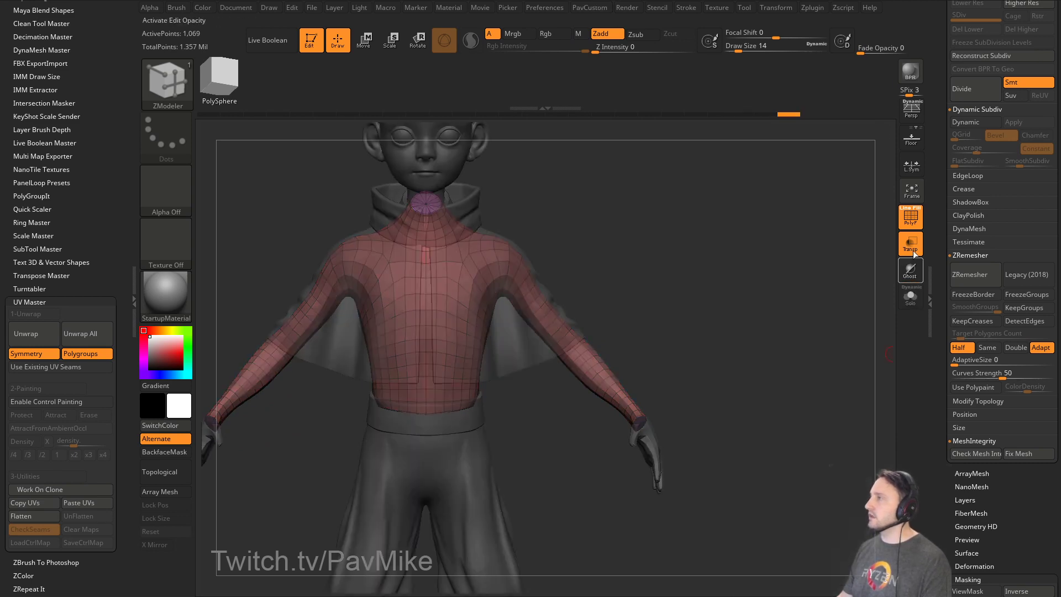
click(909, 242)
Inflate the torso mesh slightly using the ZModeler Inflate polygon action targeting Polygroup All.
ctrl+right_drag(785, 269, 801, 317)
key(space)
click(795, 149)
key(space)
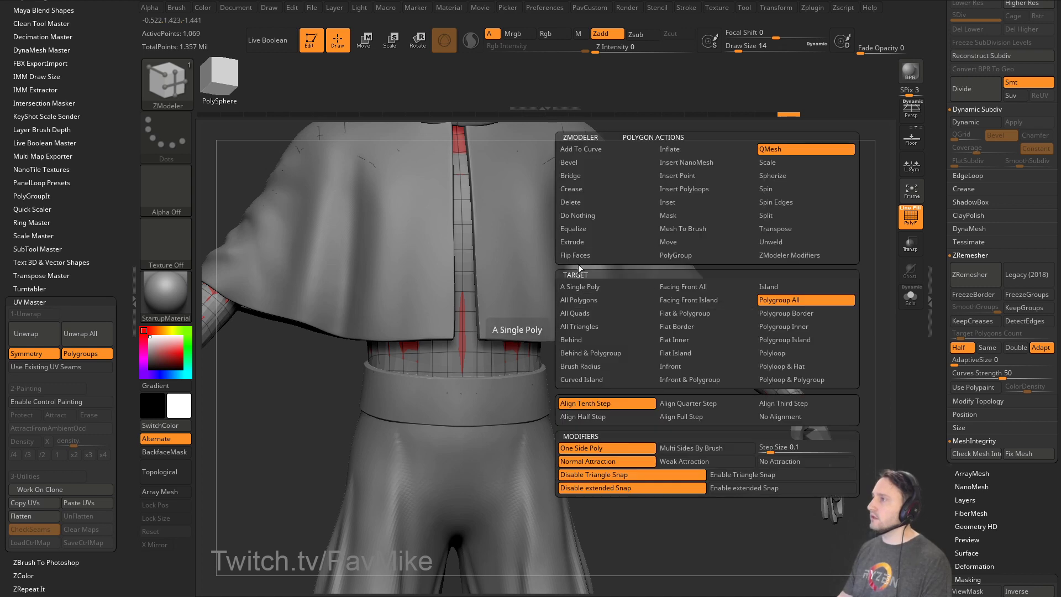
click(668, 149)
drag(734, 325, 733, 323)
mouse_move(787, 326)
ctrl+right_down()
mouse_move(822, 277)
mouse_move(857, 271)
mouse_move(795, 300)
mouse_move(803, 325)
ctrl+right_up()
key(space)
Subdivide the torso mesh to level 2 and turn off the polyframe display.
mouse_move(676, 318)
ctrl+right_down()
mouse_move(764, 322)
mouse_move(834, 310)
mouse_move(824, 355)
mouse_move(846, 365)
mouse_move(801, 315)
mouse_move(817, 343)
mouse_move(807, 339)
mouse_move(784, 277)
ctrl+right_up()
key(ctrl+d)
key(shift+f)
key(s)
drag(479, 454, 446, 455)
Build up the shirt fabric around the waist above the belt with the Standard brush at a draw size of 37.
key(b)
key(s)
key(t)
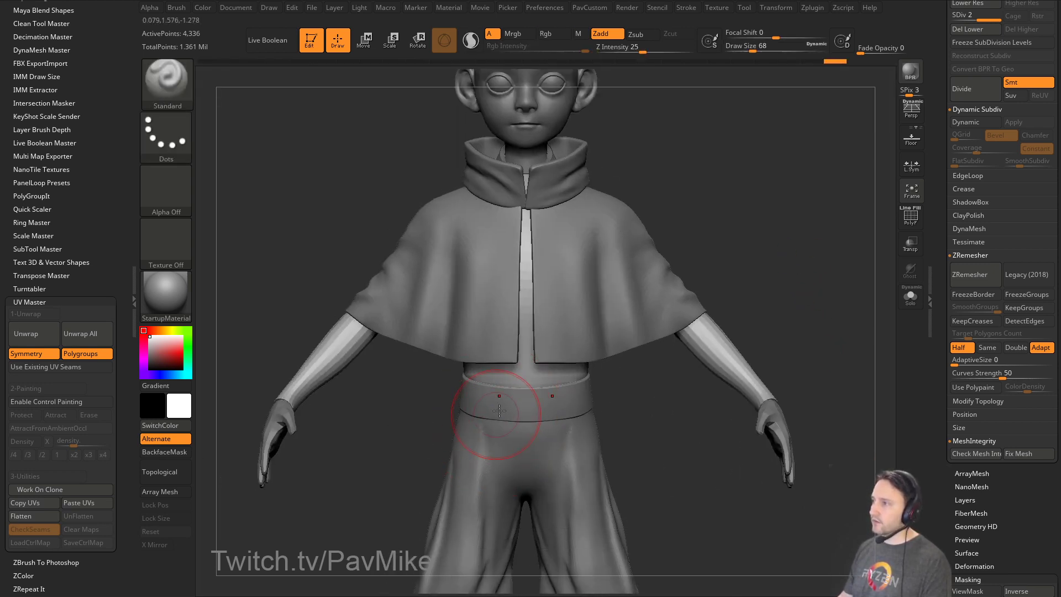
key(s)
mouse_move(511, 405)
mouse_down()
mouse_move(495, 407)
mouse_move(527, 385)
mouse_move(631, 367)
mouse_move(568, 383)
mouse_up()
key(s)
click(540, 388)
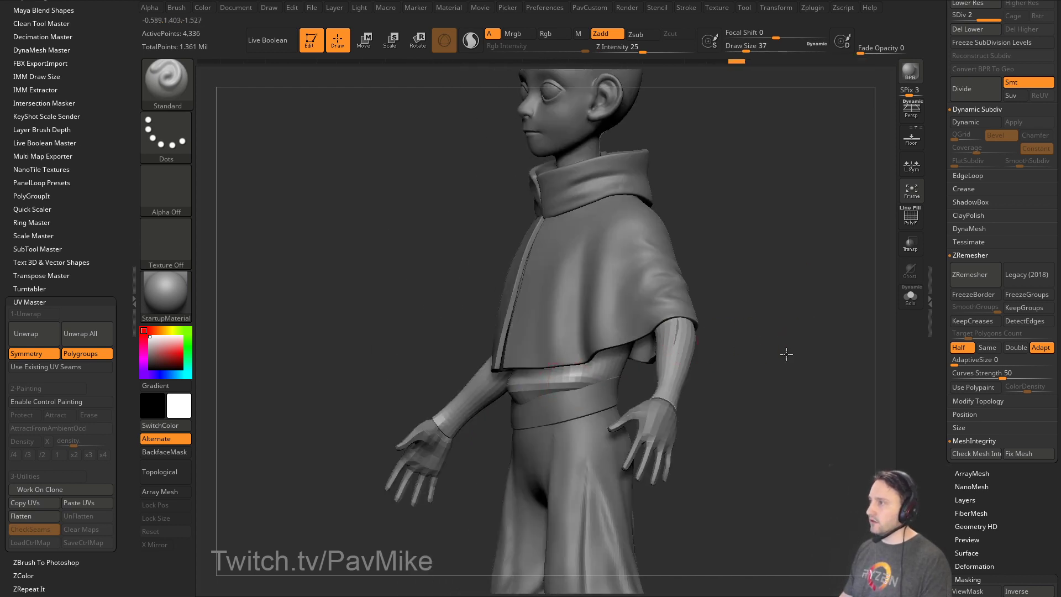
drag(786, 354, 663, 366)
drag(601, 375, 627, 372)
drag(594, 377, 630, 371)
mouse_move(755, 364)
mouse_down()
mouse_move(643, 370)
mouse_move(801, 354)
mouse_up()
Switch to the belt subtool at the character's waist.
alt+click(624, 409)
drag(746, 322, 829, 337)
alt+click(592, 387)
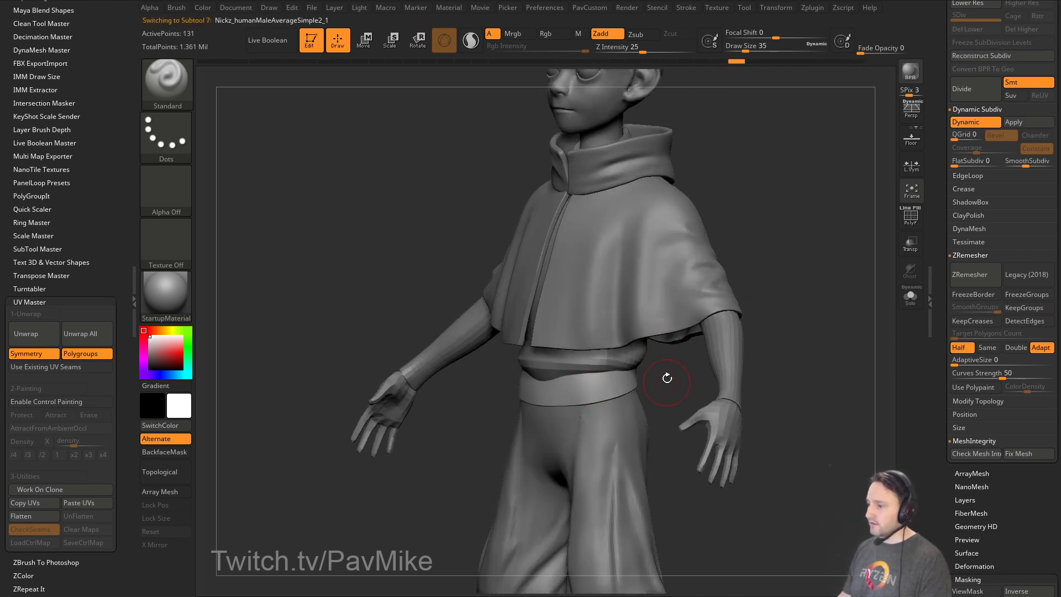
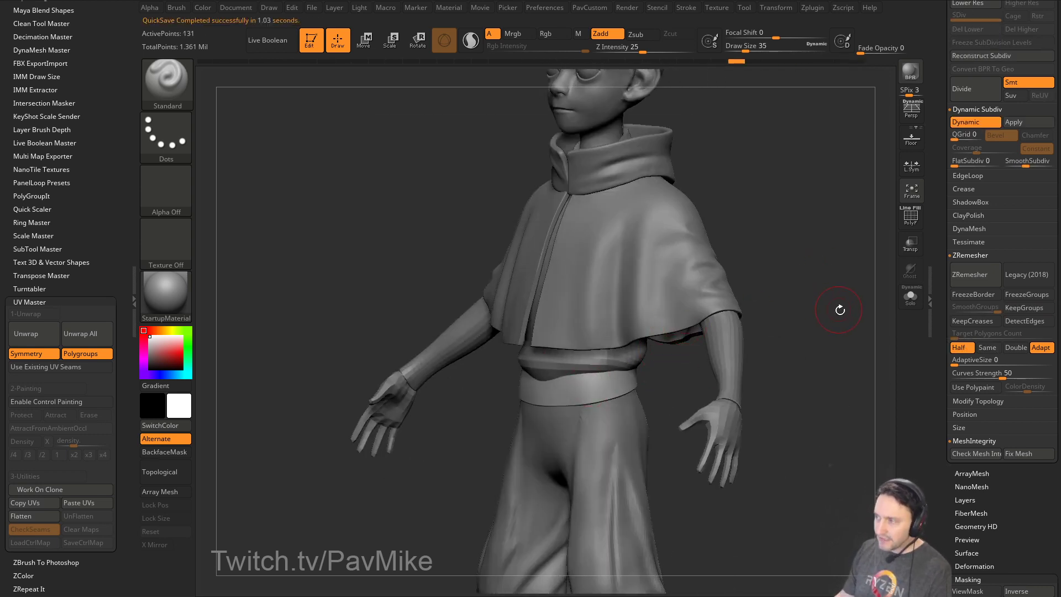
Convert the belt to real subdivision levels and raise it to level 5.
shift+drag(840, 310, 807, 326)
mouse_move(640, 391)
alt+mouse_down()
mouse_move(668, 419)
mouse_move(625, 418)
alt+mouse_up()
key(2)
click(685, 377)
drag(710, 396, 675, 393)
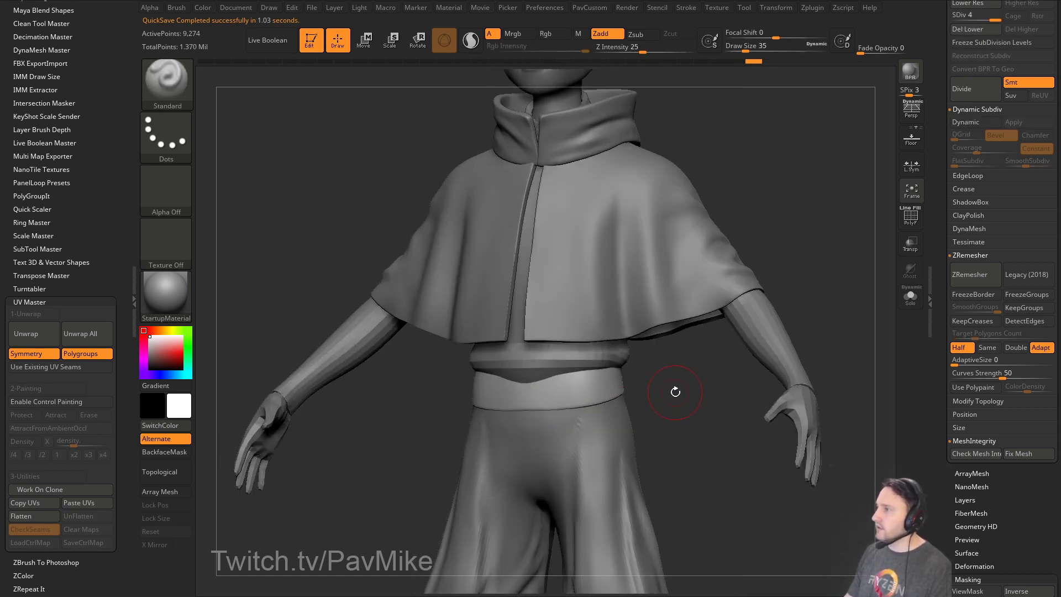
key(ctrl+d)
drag(812, 403, 597, 415)
drag(658, 381, 619, 387)
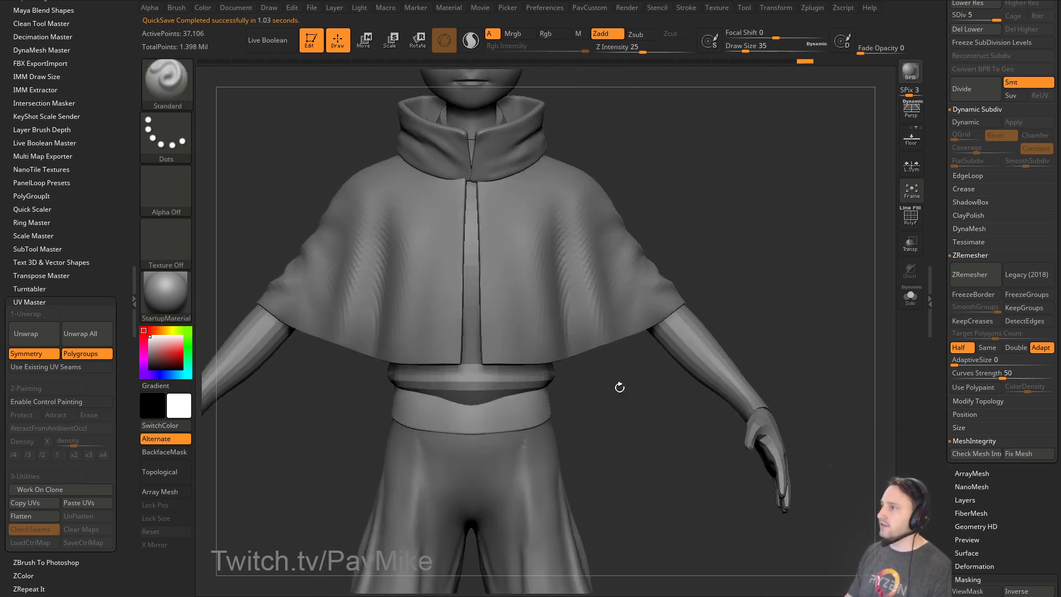
Sculpt and smooth soft cloth dents into the belt around the waist at a draw size of 20.
alt+click(501, 383)
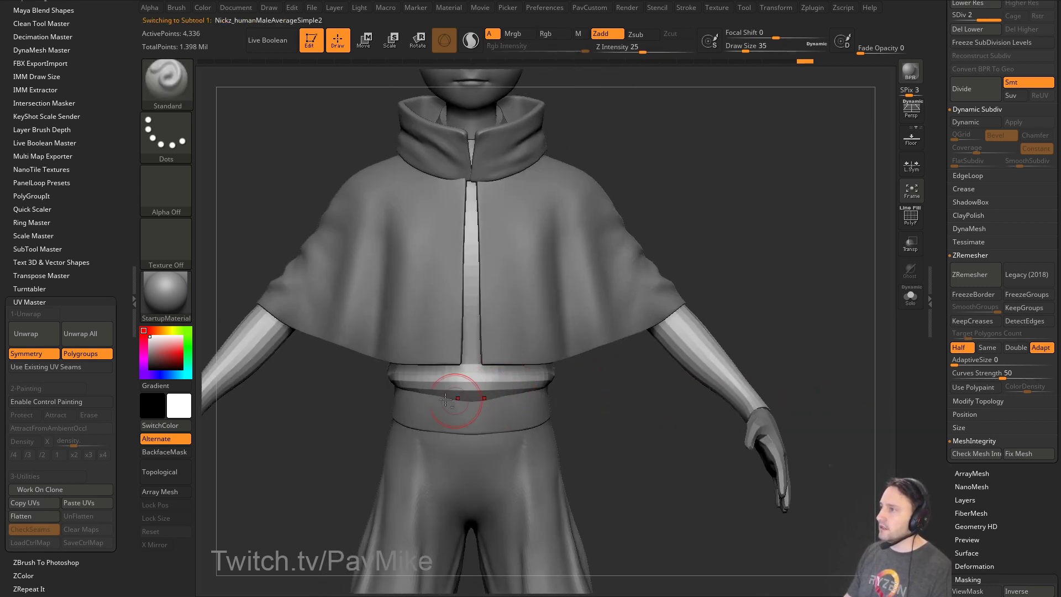
alt+click(512, 402)
mouse_move(594, 403)
mouse_down()
mouse_move(550, 402)
mouse_move(623, 400)
mouse_move(572, 414)
mouse_move(573, 399)
mouse_move(473, 403)
mouse_up()
key(s)
key(s)
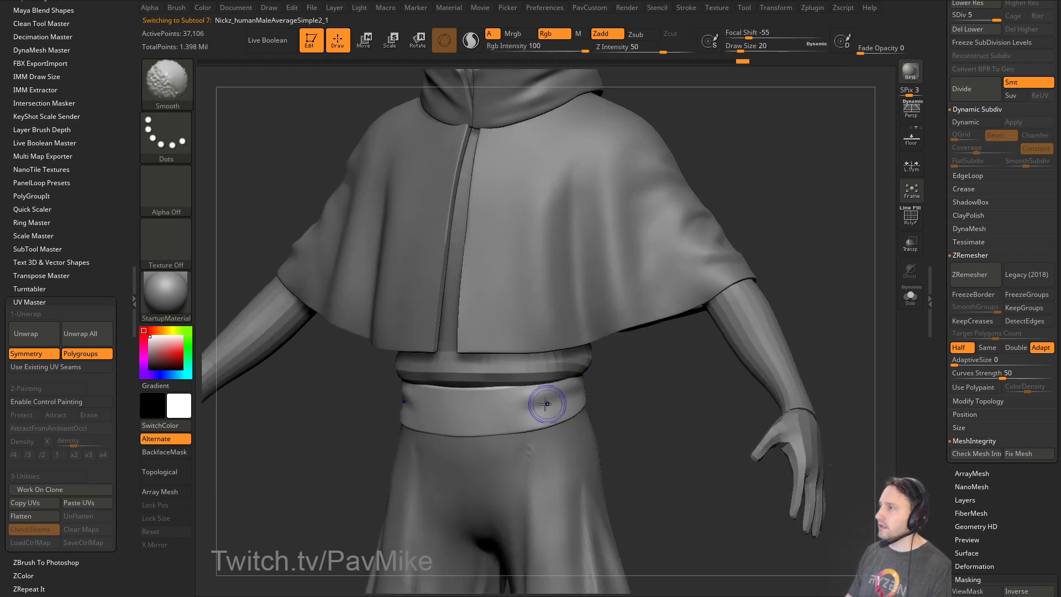
drag(616, 374, 545, 413)
drag(725, 392, 564, 400)
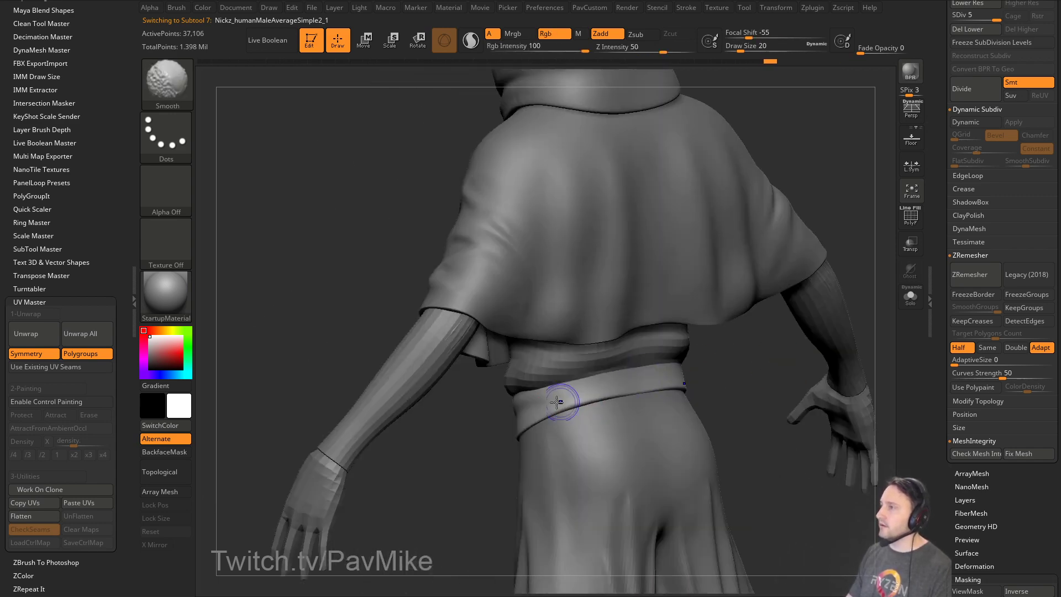
drag(724, 393, 685, 393)
right_drag(567, 393, 506, 455)
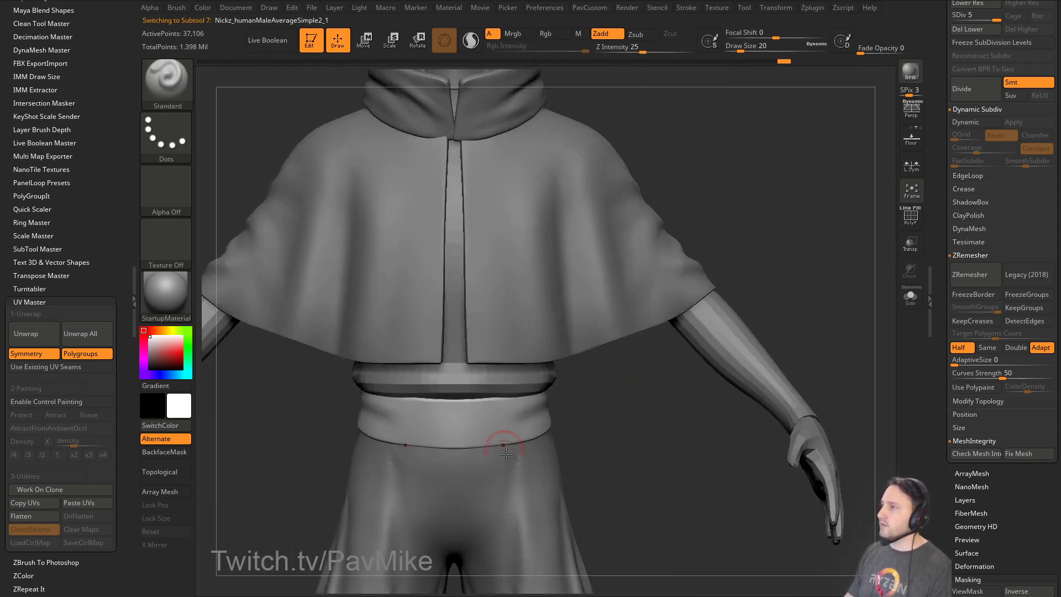
key(shift)
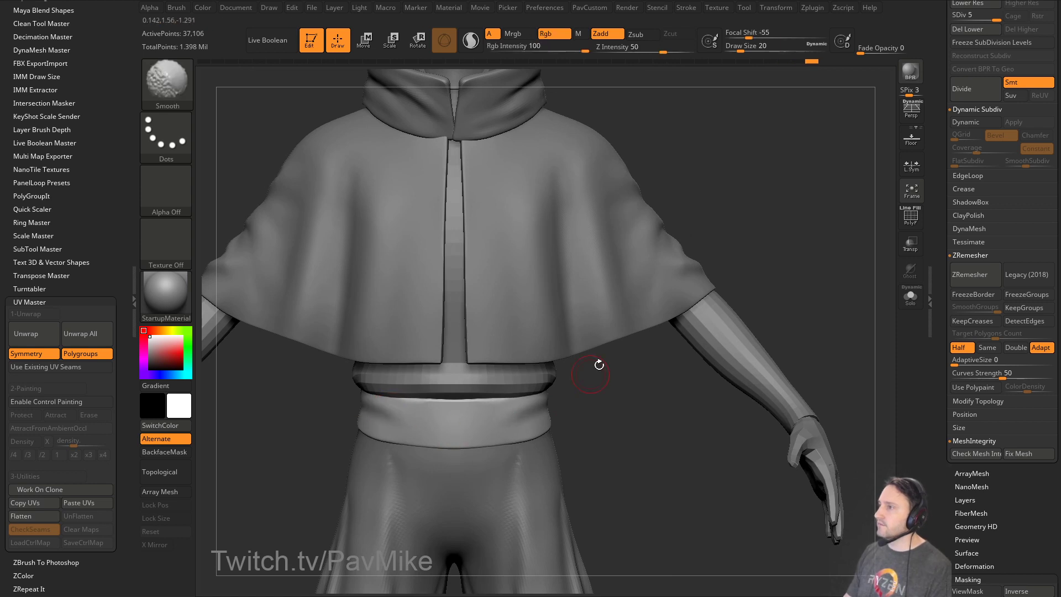
Switch to the undershirt subtool and isolate it with Solo.
alt+right_drag(560, 363, 563, 386)
alt+click(481, 403)
alt+right_drag(608, 426, 647, 450)
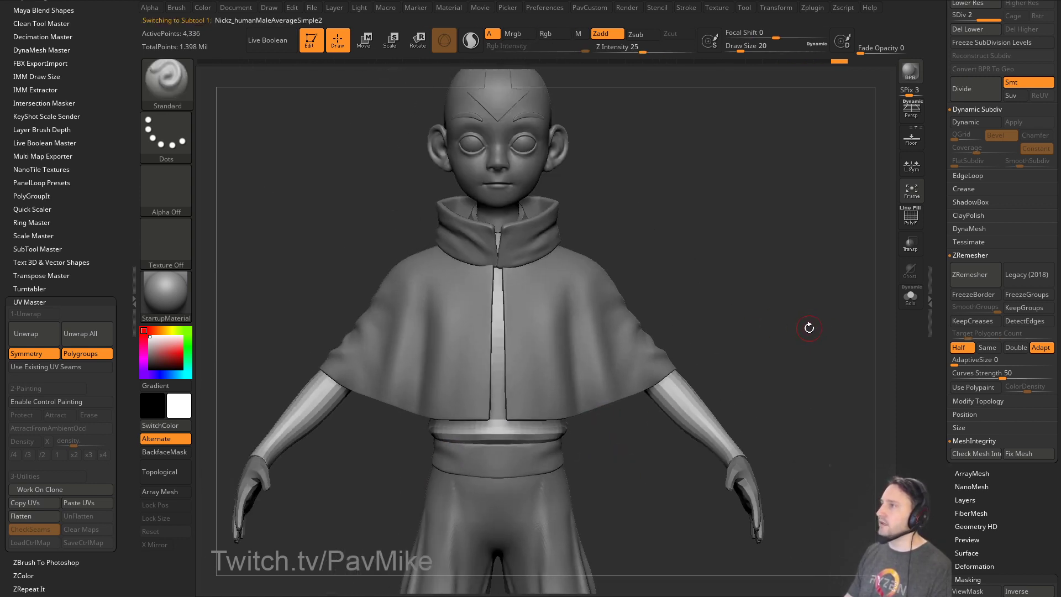
alt+right_drag(776, 320, 767, 349)
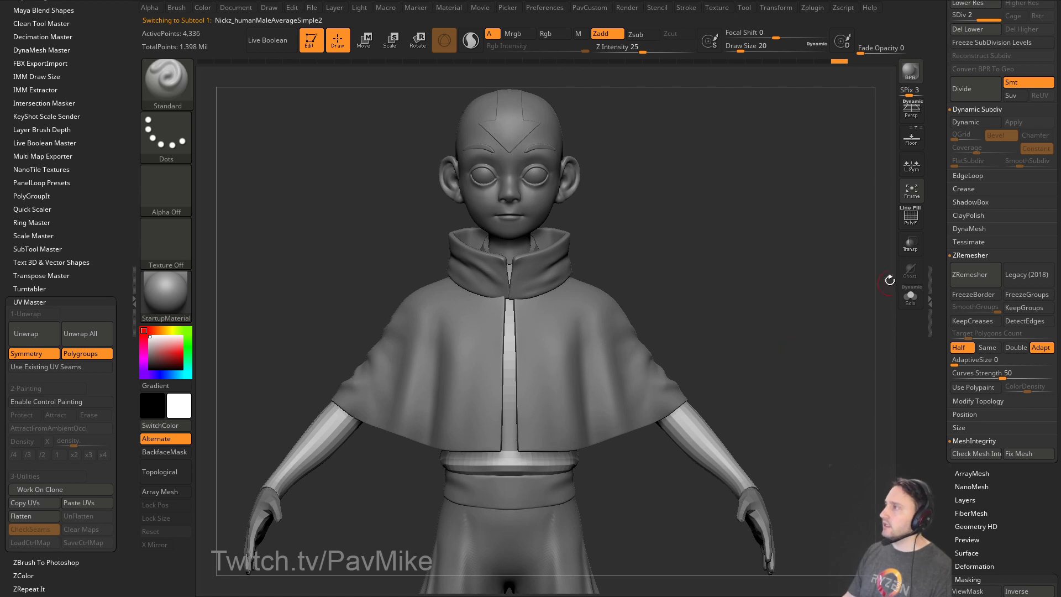
click(910, 298)
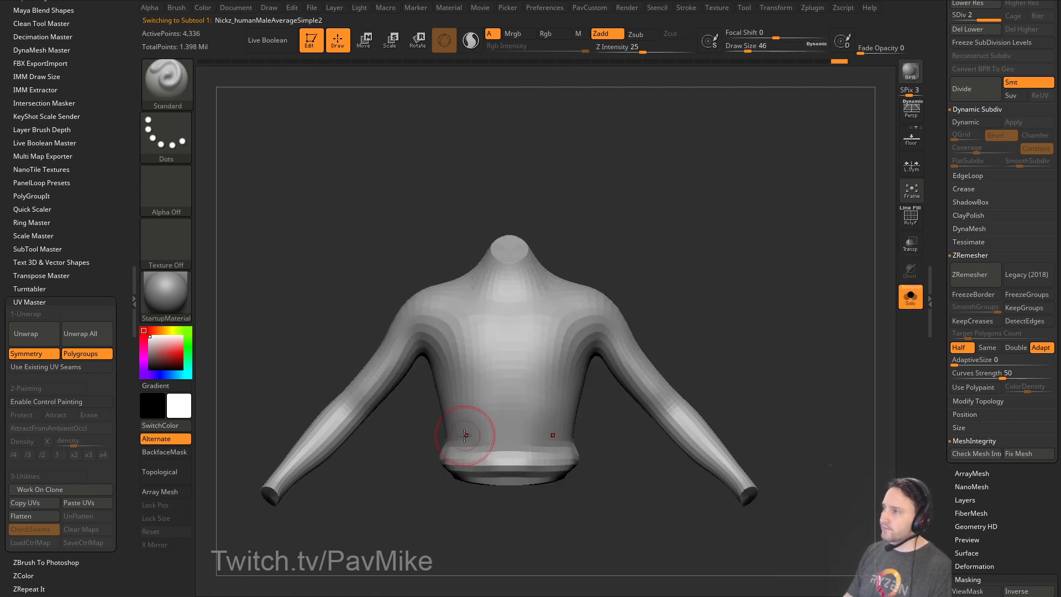
key(b)
key(c)
key(l)
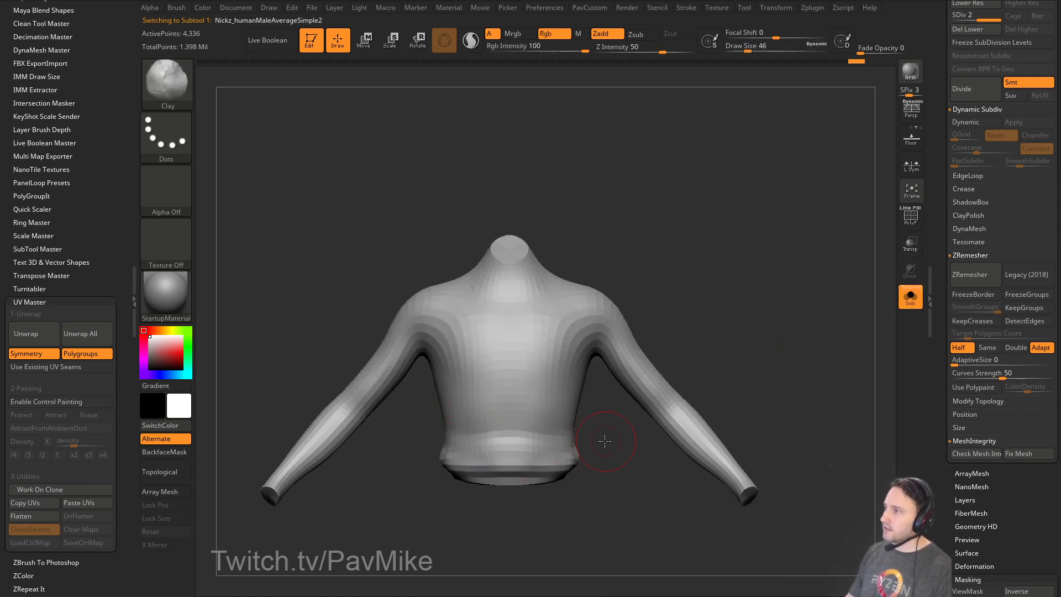
right_drag(605, 440, 605, 421)
mouse_move(751, 398)
right_down()
mouse_move(573, 442)
mouse_move(831, 337)
right_up()
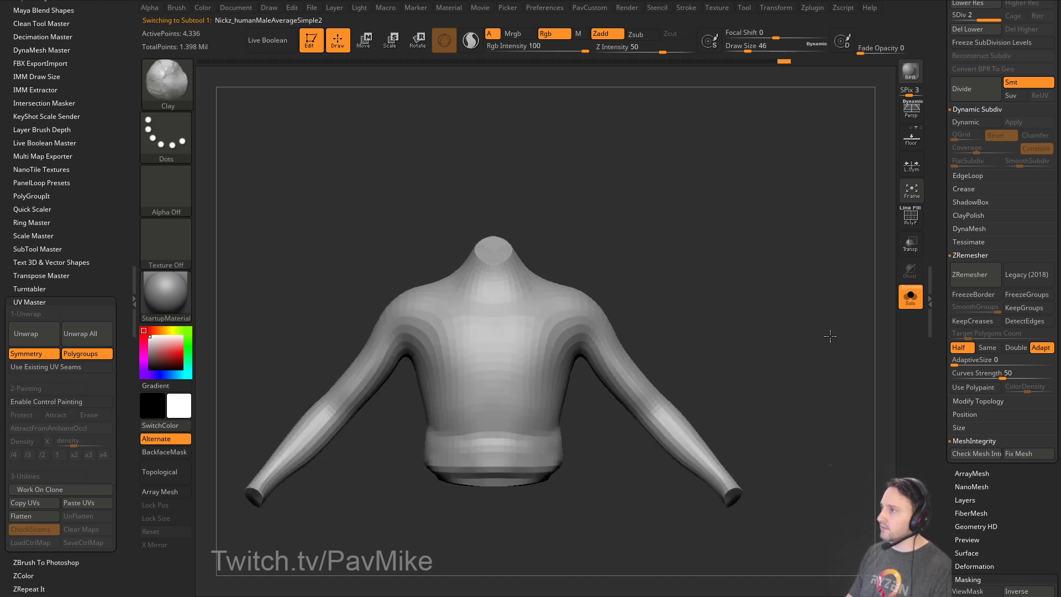
Return to the Standard brush and subdivide the undershirt to level 4.
key(b)
key(s)
key(t)
key(d)
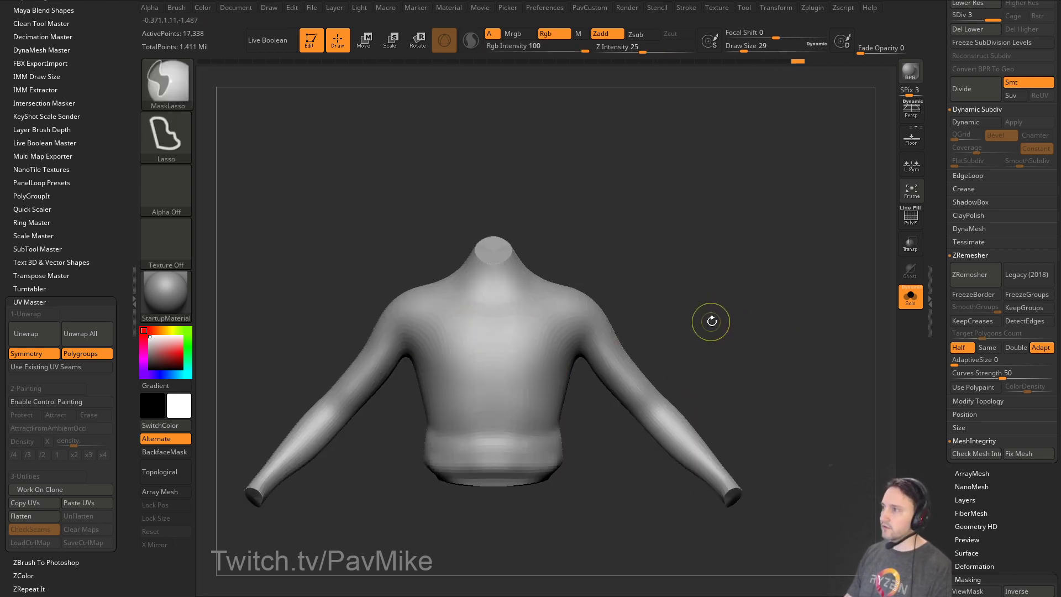
key(d)
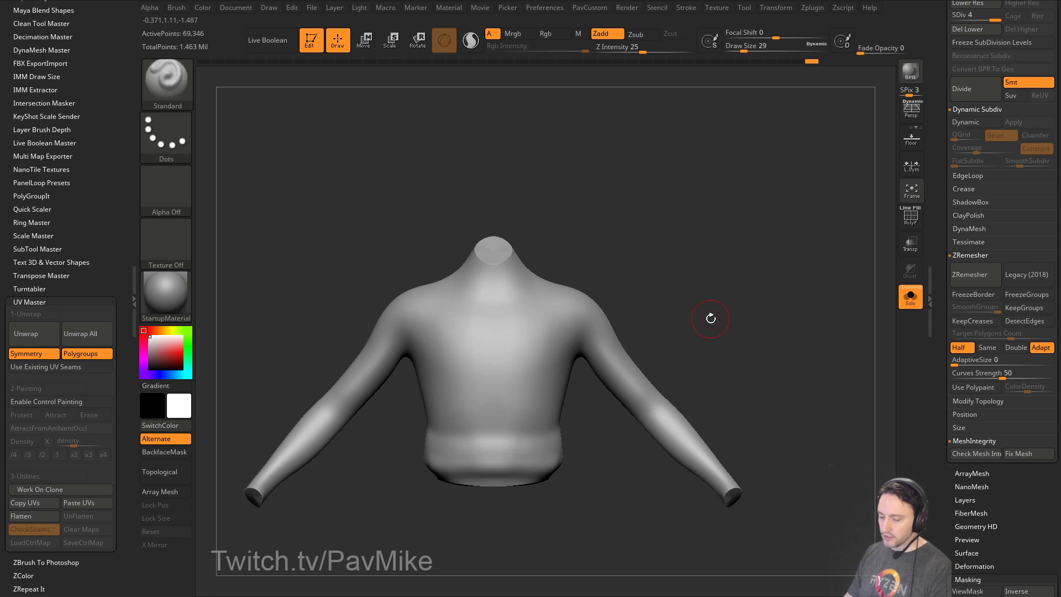
Carve vertical folds down both sides of the torso with the MagicFolds_Soft brush at a draw size of 51.
key(comma)
key(comma)
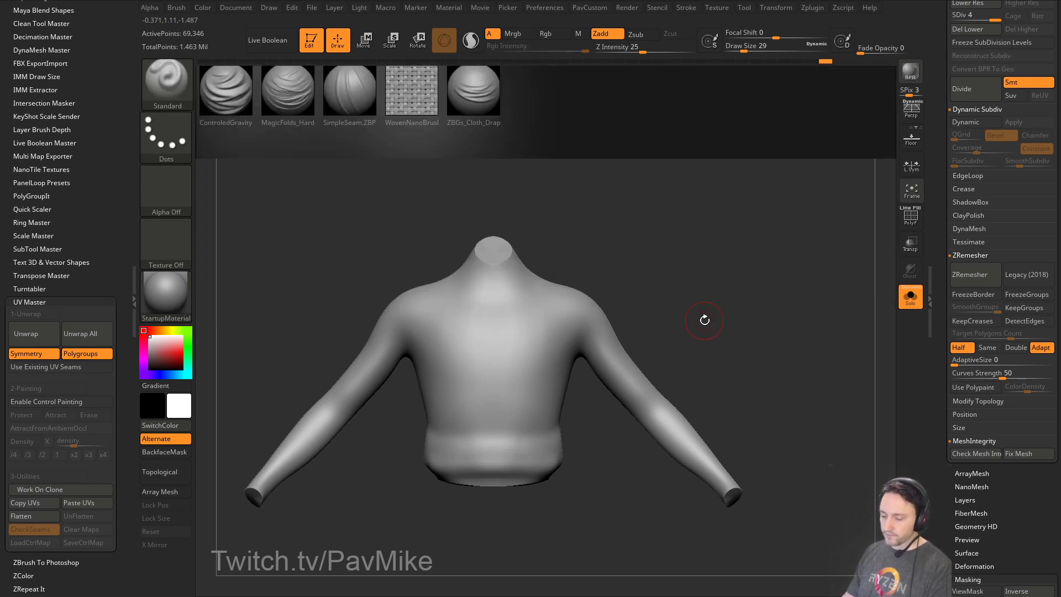
key(b)
click(1029, 520)
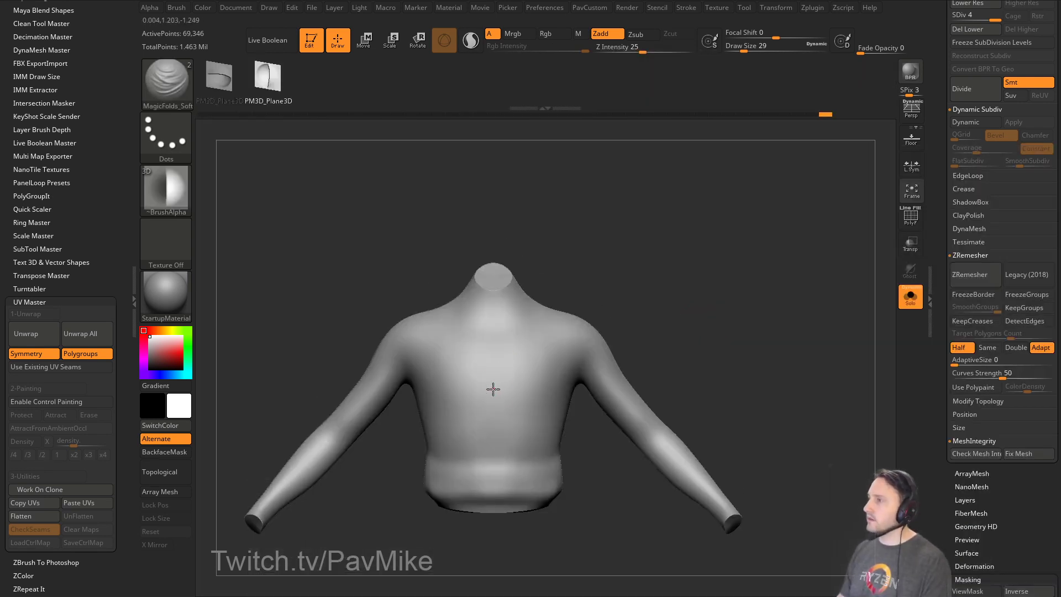
key(s)
drag(506, 392, 514, 395)
alt+drag(575, 449, 575, 436)
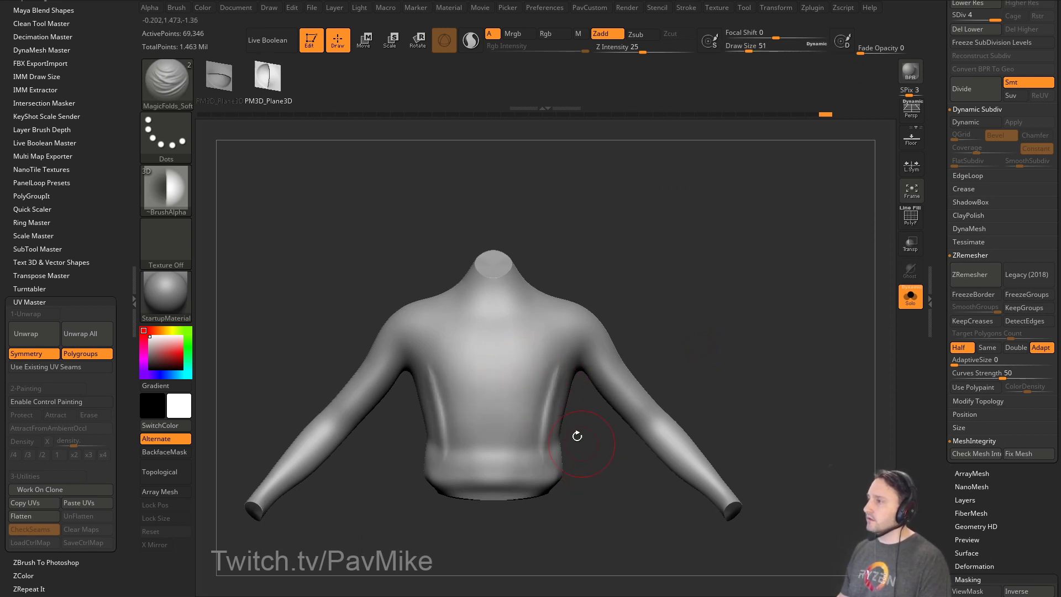
Add MagicFolds_Soft folds along the ribs and around the sides of the undershirt's lower back at a draw size of about 54.
drag(403, 491, 436, 403)
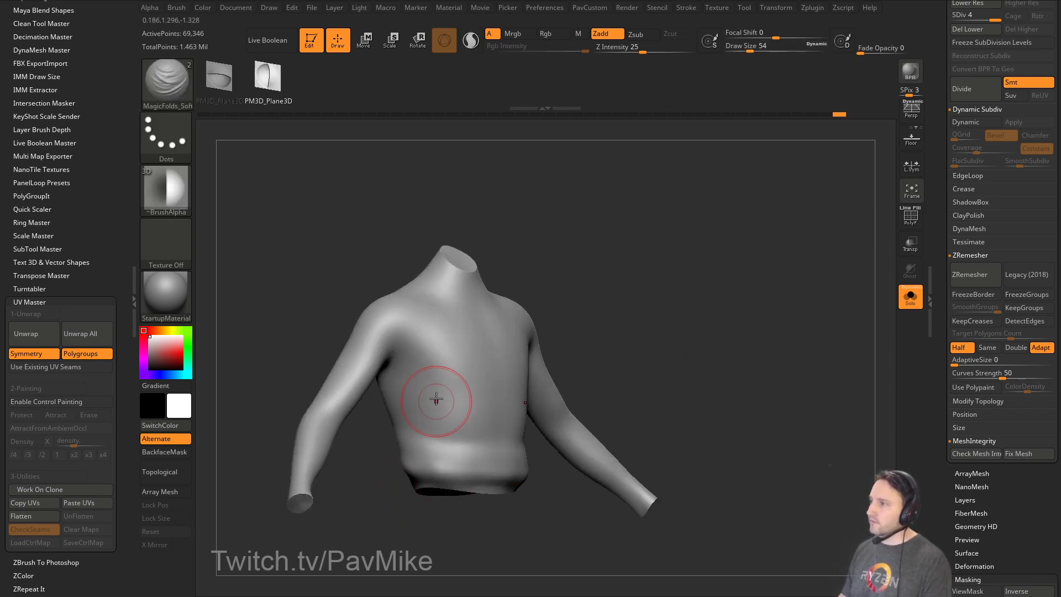
drag(421, 359, 409, 461)
drag(376, 512, 498, 512)
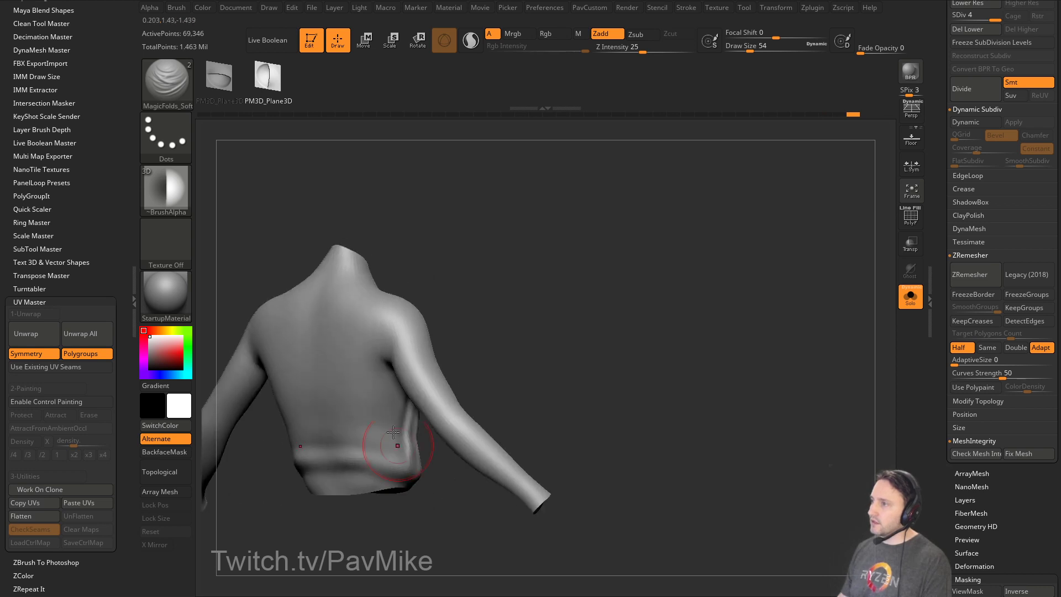
drag(398, 461, 382, 442)
drag(335, 403, 386, 459)
mouse_move(489, 387)
shift+mouse_down()
mouse_move(560, 355)
mouse_move(572, 324)
shift+mouse_up()
key(ctrl+z)
mouse_move(394, 375)
alt+mouse_down()
mouse_move(412, 449)
mouse_move(428, 449)
alt+mouse_up()
drag(584, 364, 702, 359)
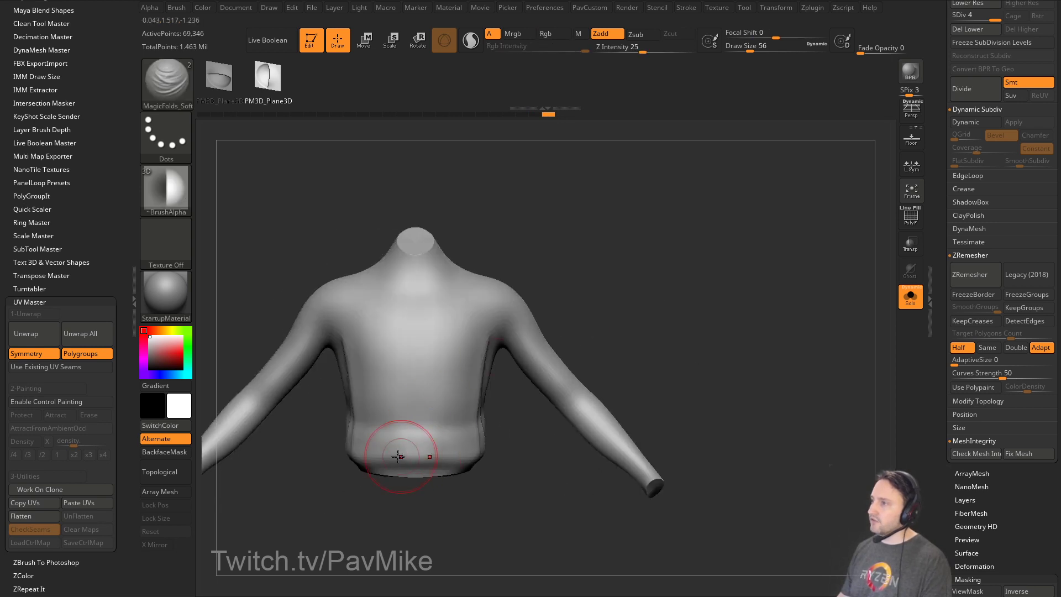
Carve asymmetrical horizontal folds across the front of the undershirt's waist at a draw size of 56.
drag(354, 460, 415, 454)
key(ctrl+z)
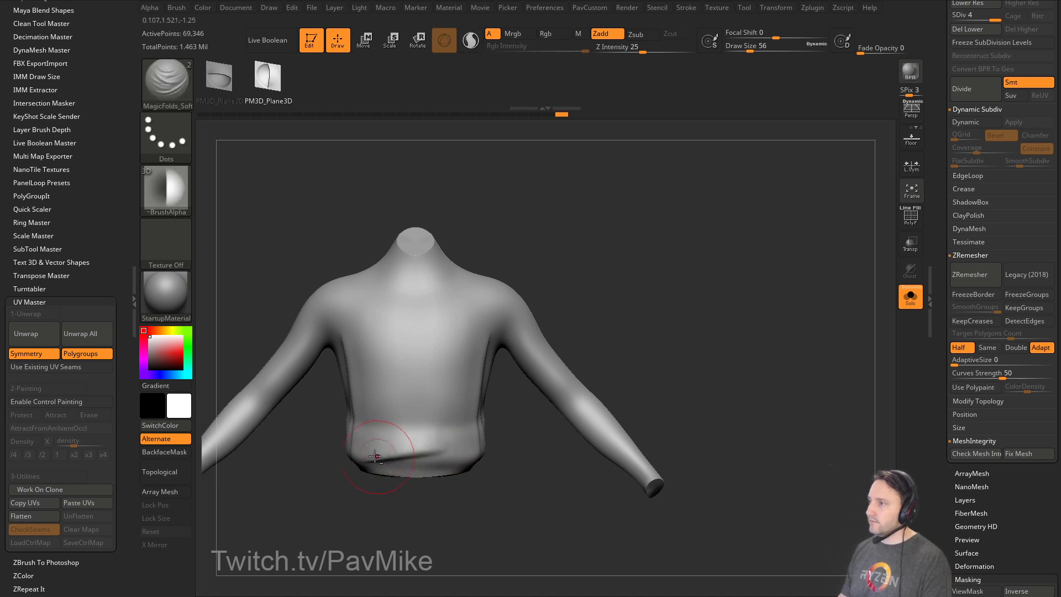
drag(375, 456, 439, 462)
mouse_move(519, 473)
mouse_down()
mouse_move(490, 467)
mouse_move(509, 459)
mouse_up()
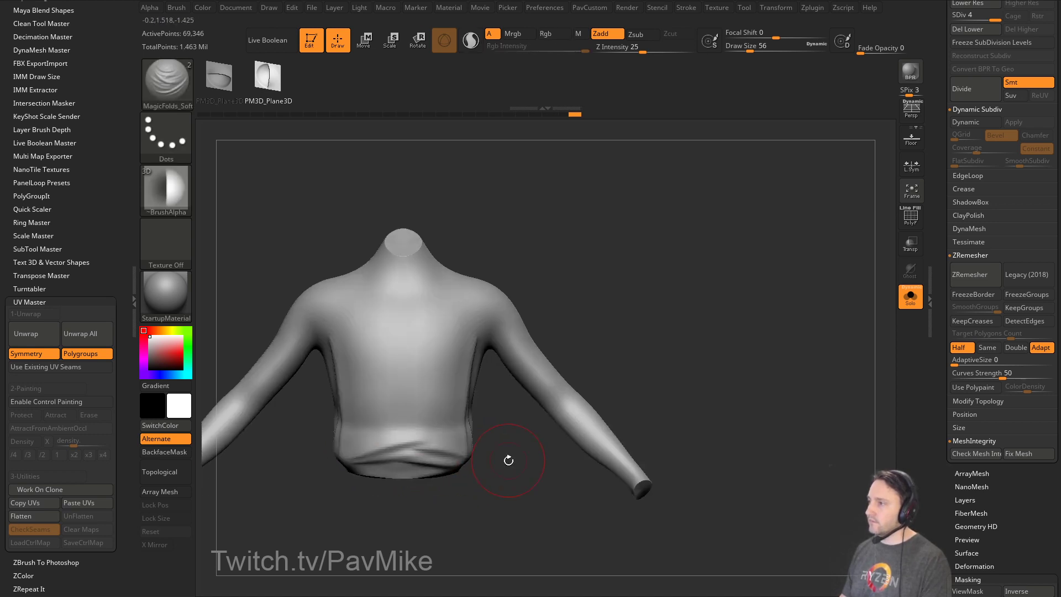
key(bracketleft)
key(bracketleft)
alt+right_drag(407, 414, 430, 432)
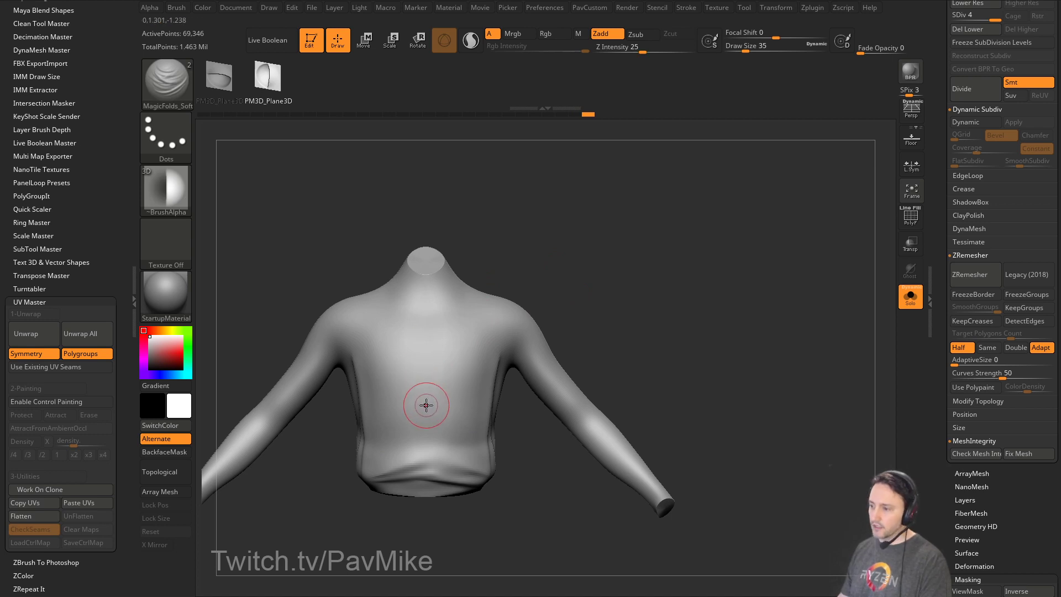
key(bracketright)
key(bracketright)
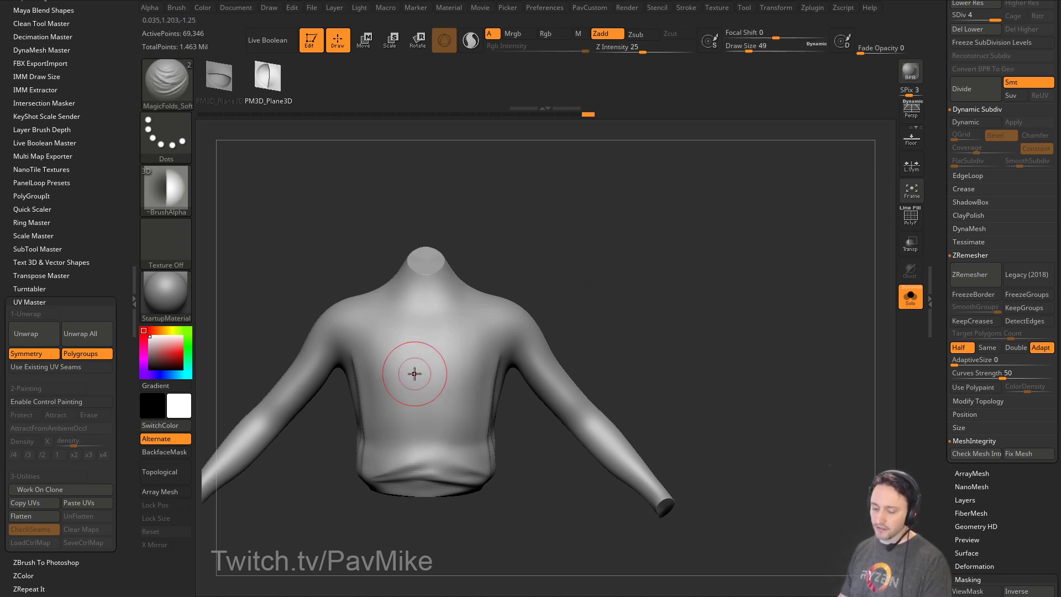
key(b)
key(Escape)
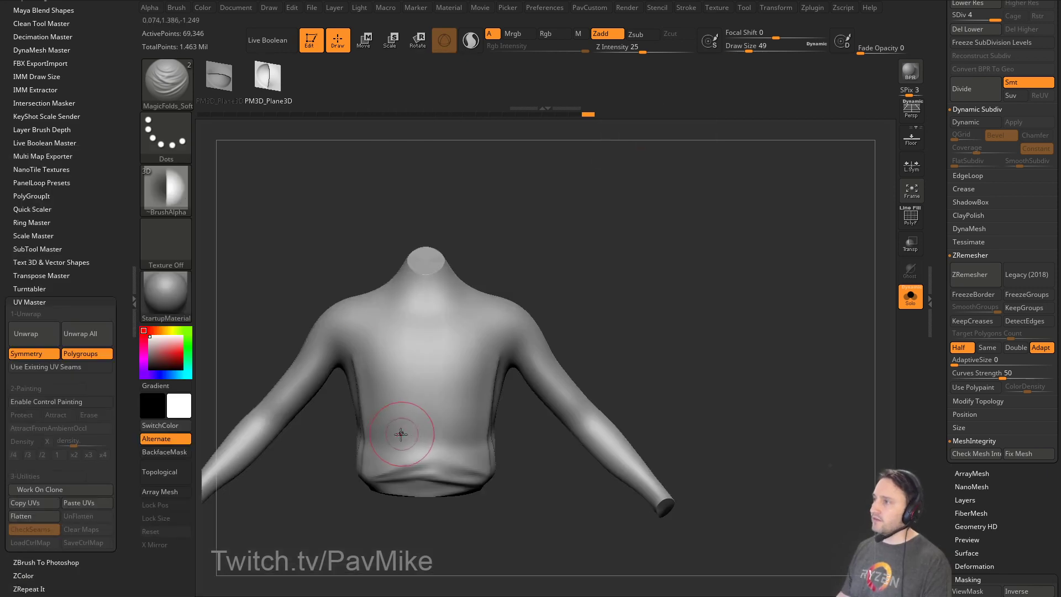
Carve a diagonal fold from the chest down to the waist on the undershirt's front at a draw size of 62.
key(s)
drag(401, 435, 404, 435)
drag(375, 366, 451, 457)
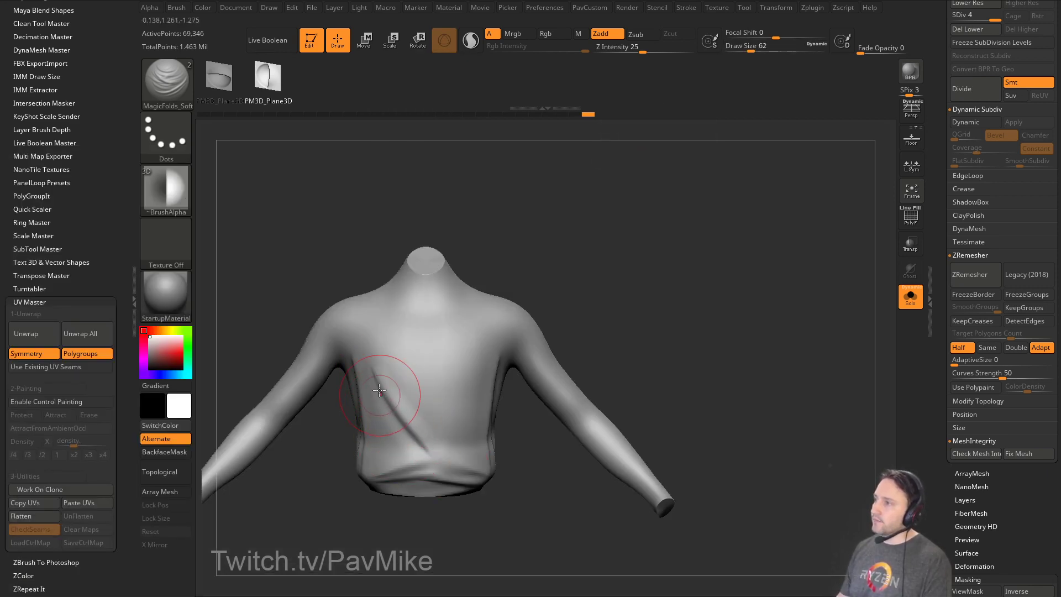
drag(368, 347, 482, 348)
key(ctrl+z)
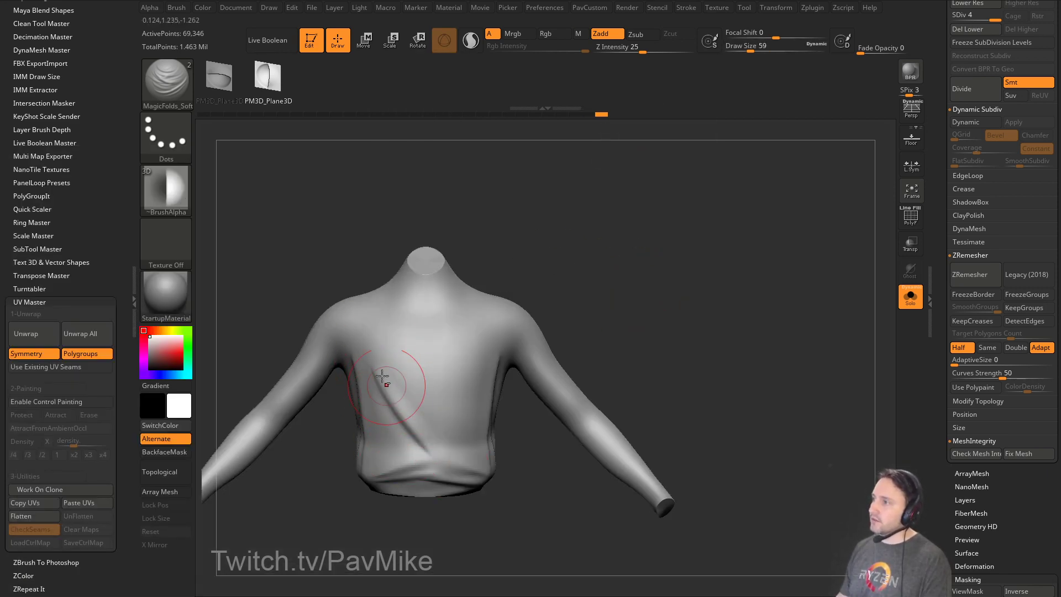
Add more diagonal folds down the chest and both sides of the undershirt's front at a draw size of 59.
mouse_move(400, 326)
mouse_down()
mouse_move(438, 409)
mouse_move(422, 355)
mouse_up()
drag(488, 333, 452, 443)
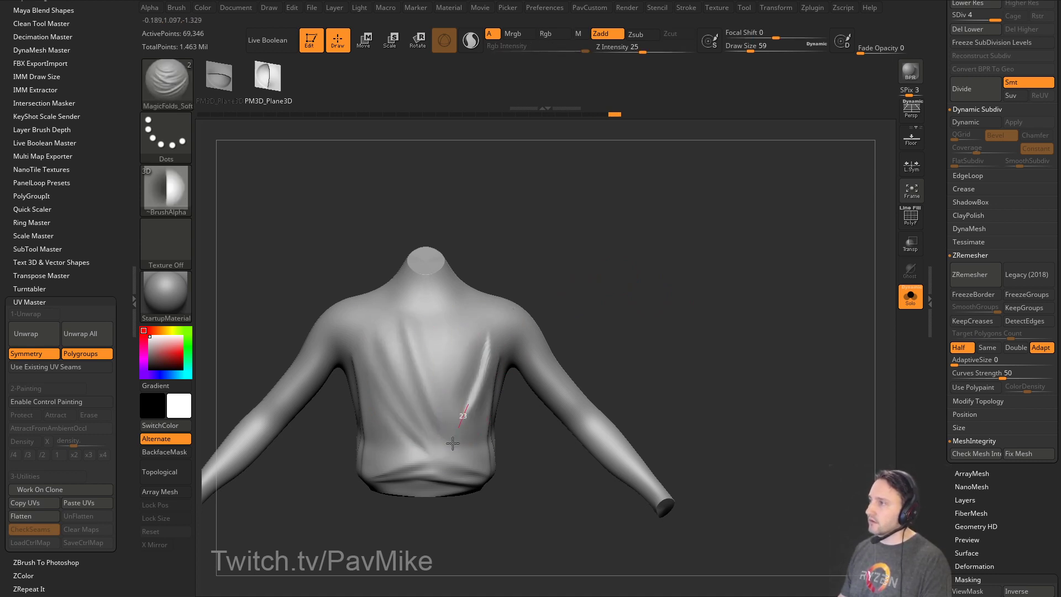
key(ctrl+z)
mouse_move(497, 360)
mouse_down()
mouse_move(445, 442)
mouse_move(415, 414)
mouse_move(453, 431)
mouse_move(438, 445)
mouse_move(473, 436)
mouse_move(420, 456)
mouse_up()
drag(360, 358, 370, 414)
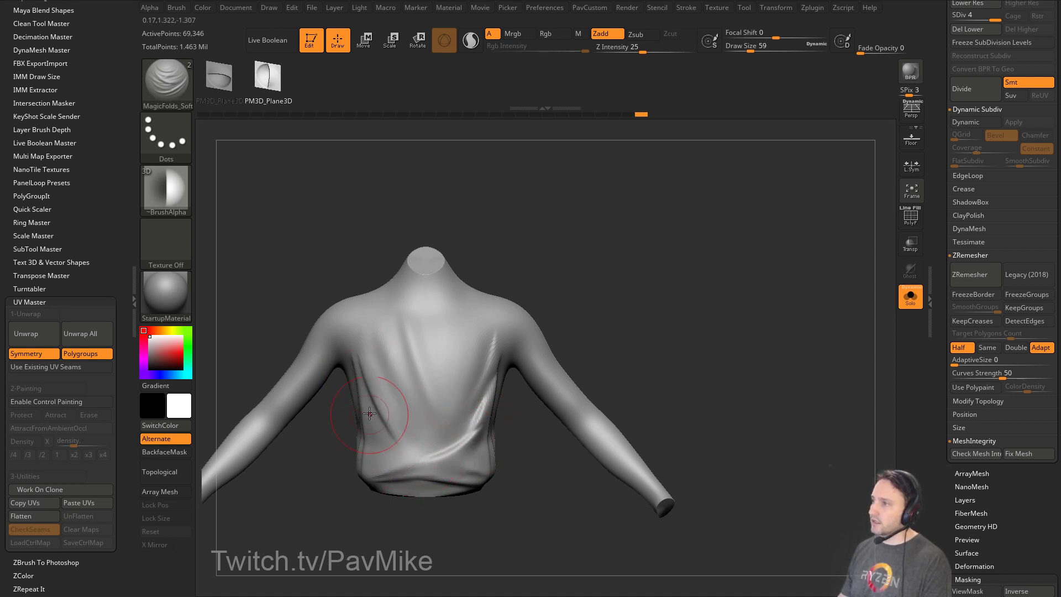
mouse_move(348, 456)
mouse_down()
mouse_move(398, 426)
mouse_move(412, 437)
mouse_up()
Soften the undershirt's front folds with the Smooth brush at a draw size of 39.
drag(575, 360, 522, 373)
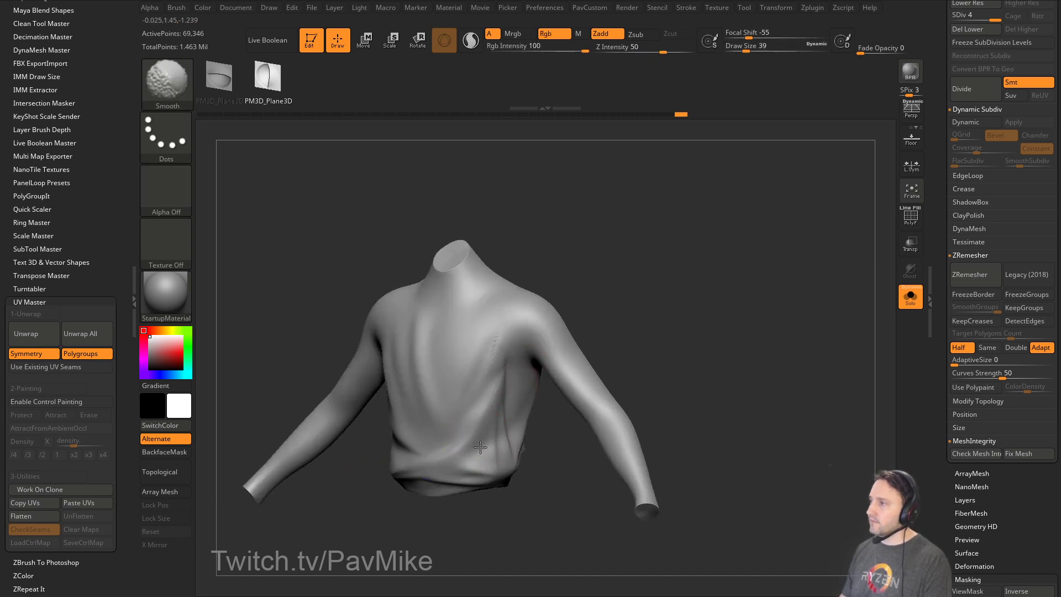
shift+drag(594, 286, 619, 288)
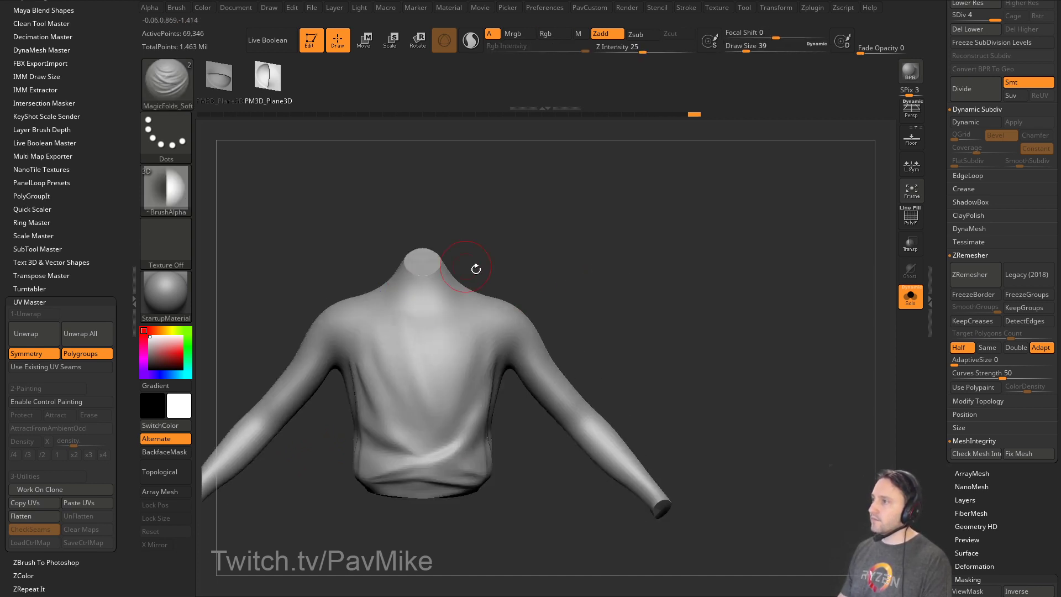
drag(474, 267, 520, 288)
Turn off Solo to show the undershirt together with the rest of the character.
drag(632, 304, 529, 319)
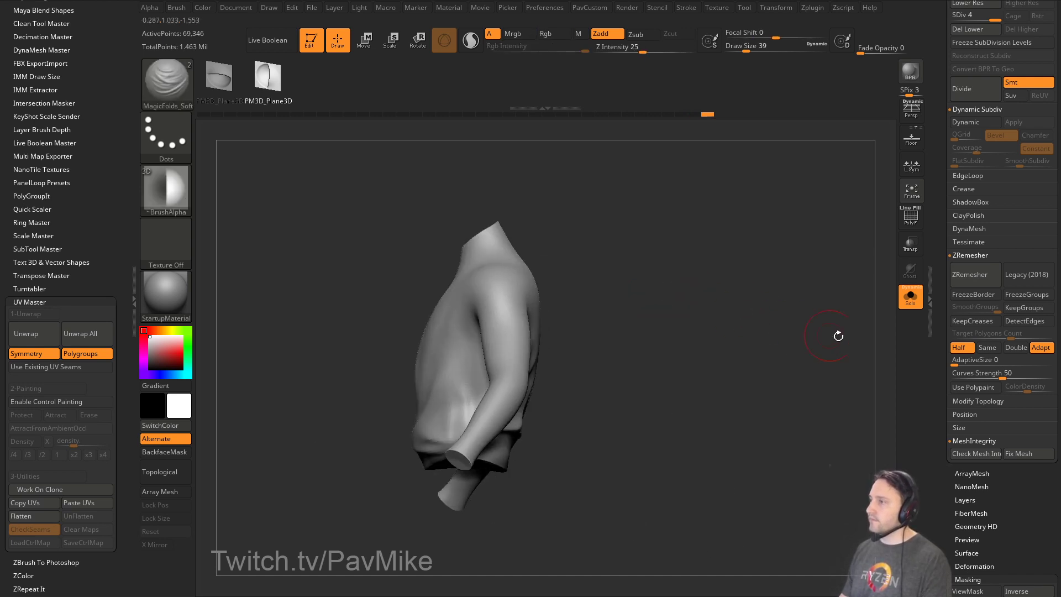
mouse_move(837, 335)
mouse_down()
mouse_move(812, 320)
mouse_move(771, 351)
mouse_move(787, 336)
mouse_move(622, 362)
mouse_up()
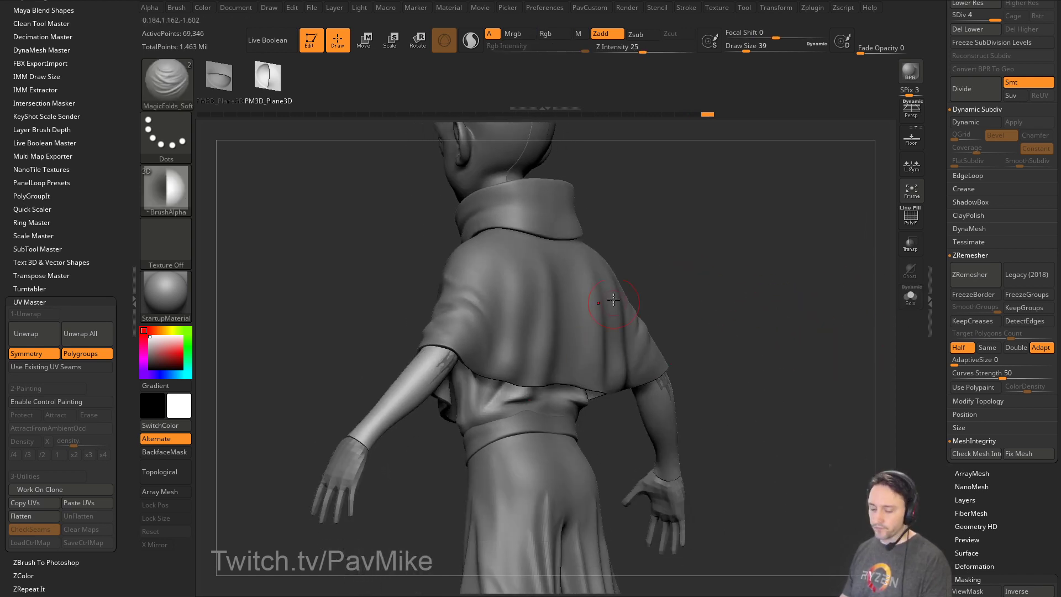
key(b)
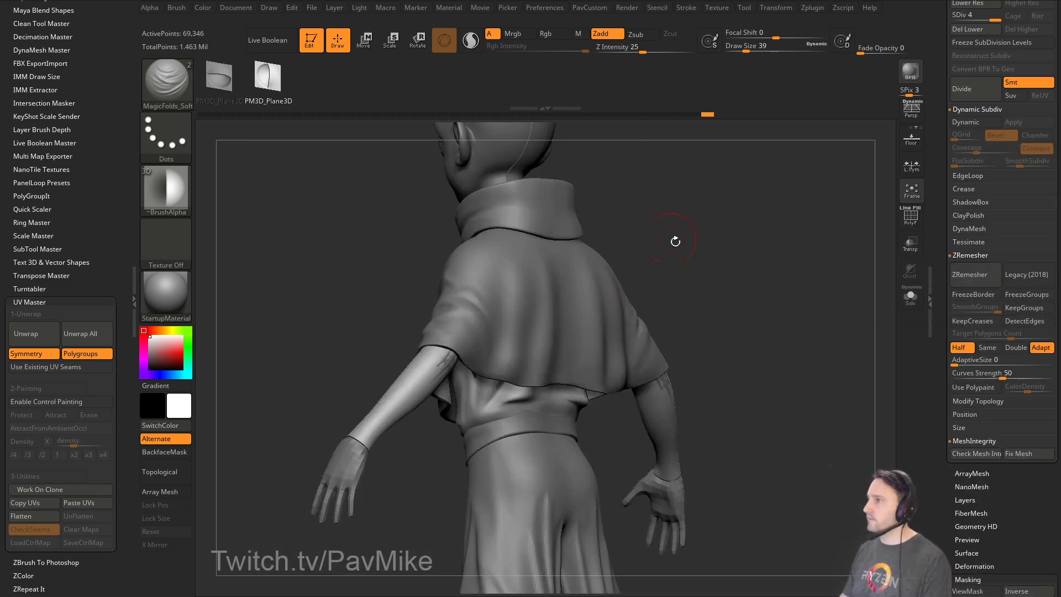
Sculpt horizontal folds across the undershirt's back, between the cape and the belt, at a draw size of 31.
drag(675, 242, 608, 265)
drag(535, 399, 640, 398)
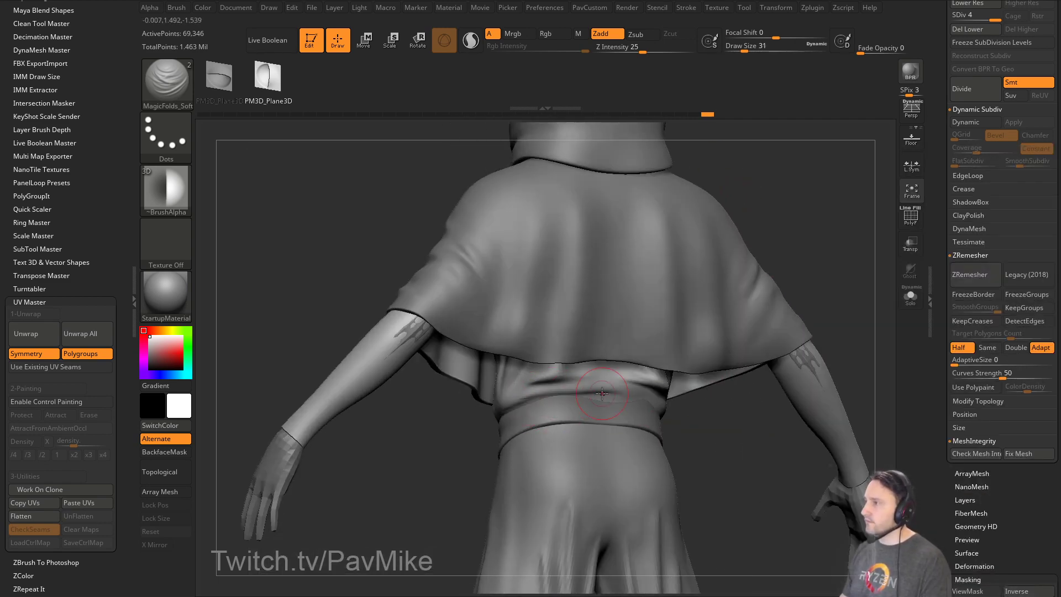
drag(706, 417, 598, 390)
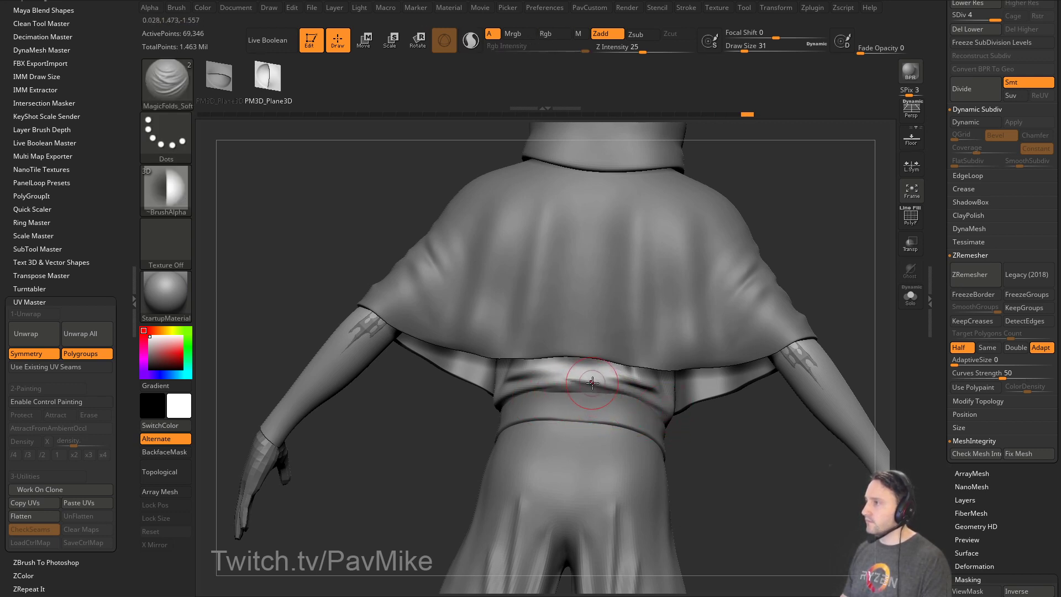
Reshape the undershirt's front where it meets the belt with the Move brush at draw sizes of 62 and 56.
drag(343, 414, 524, 415)
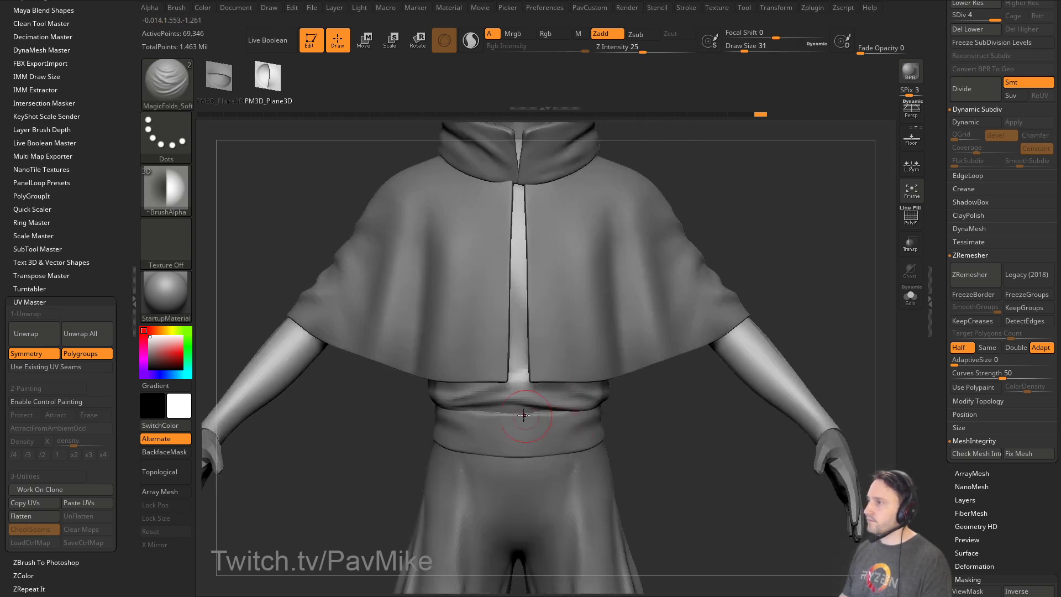
key(b)
key(m)
key(v)
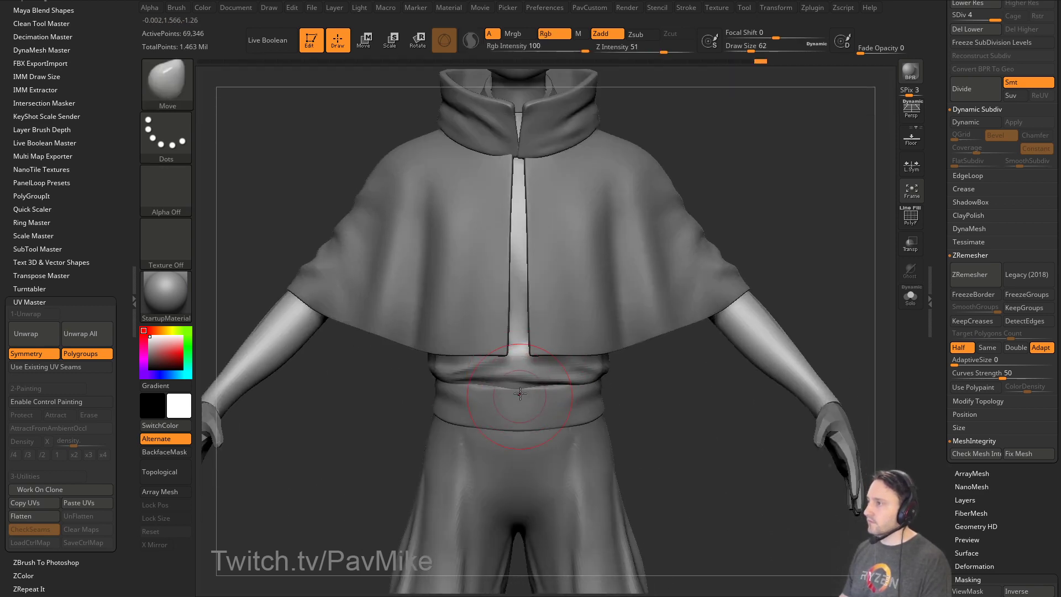
key(s)
shift+drag(520, 387, 547, 382)
key(s)
drag(620, 393, 610, 393)
alt+drag(660, 366, 657, 399)
drag(671, 437, 646, 423)
key(s)
drag(499, 407, 510, 407)
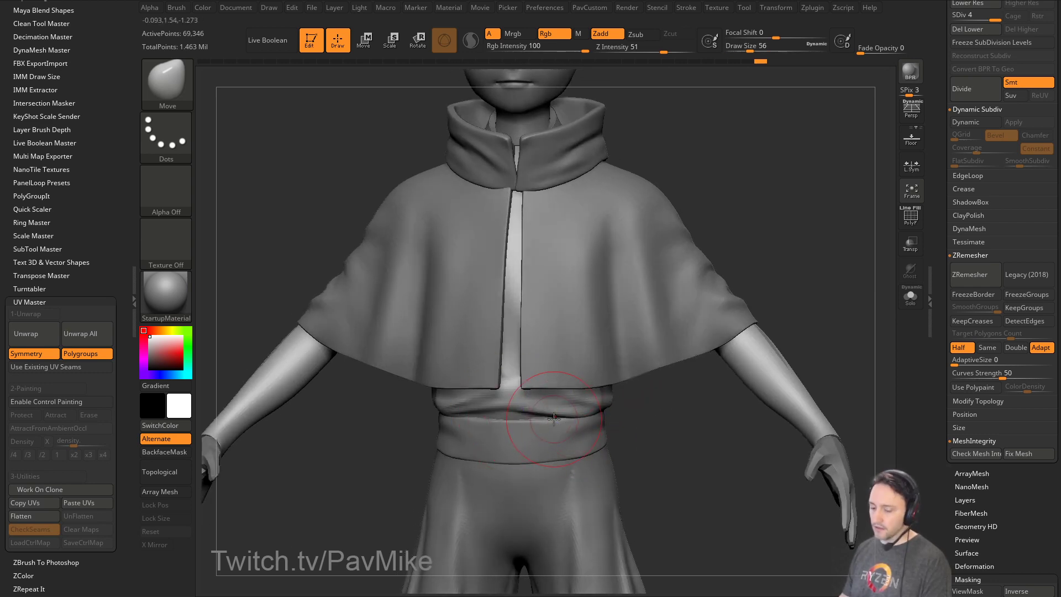
Sculpt a diagonal fold on the undershirt's front above the belt with the MagicFolds_Soft brush, refining it at a draw size of 27.
key(b)
click(937, 522)
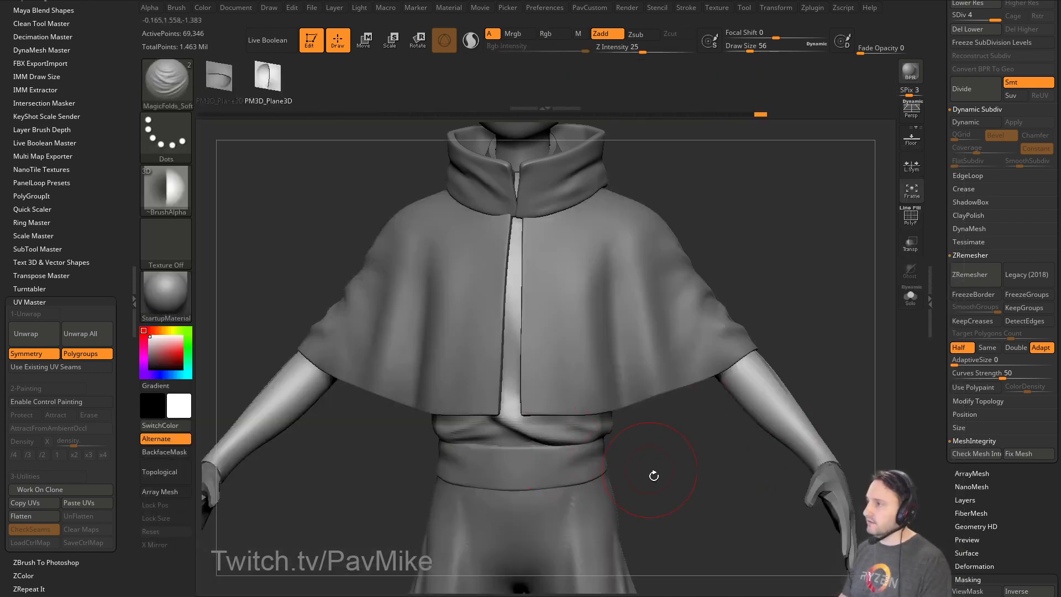
mouse_move(654, 474)
alt+mouse_down()
mouse_move(658, 436)
mouse_move(629, 437)
alt+mouse_up()
mouse_move(544, 400)
shift+mouse_down()
mouse_move(498, 403)
mouse_move(590, 429)
shift+mouse_up()
key(s)
drag(511, 418, 504, 419)
right_drag(506, 420, 520, 402)
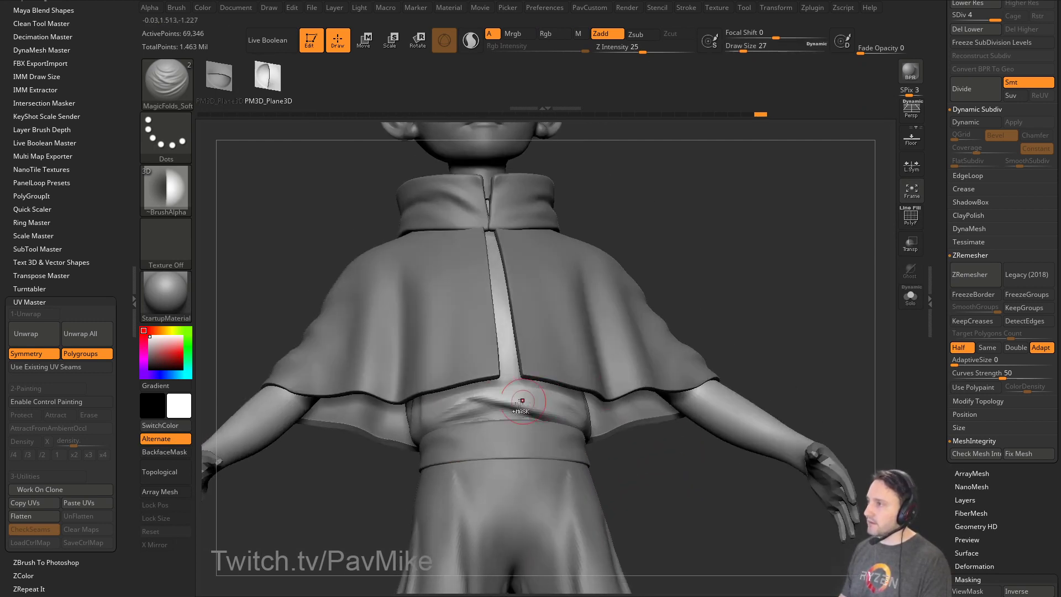
Set the masking brush to MaskPen and isolate the undershirt's front fold above the belt with a mask.
ctrl+drag(707, 269, 713, 256)
right_drag(487, 354, 533, 280)
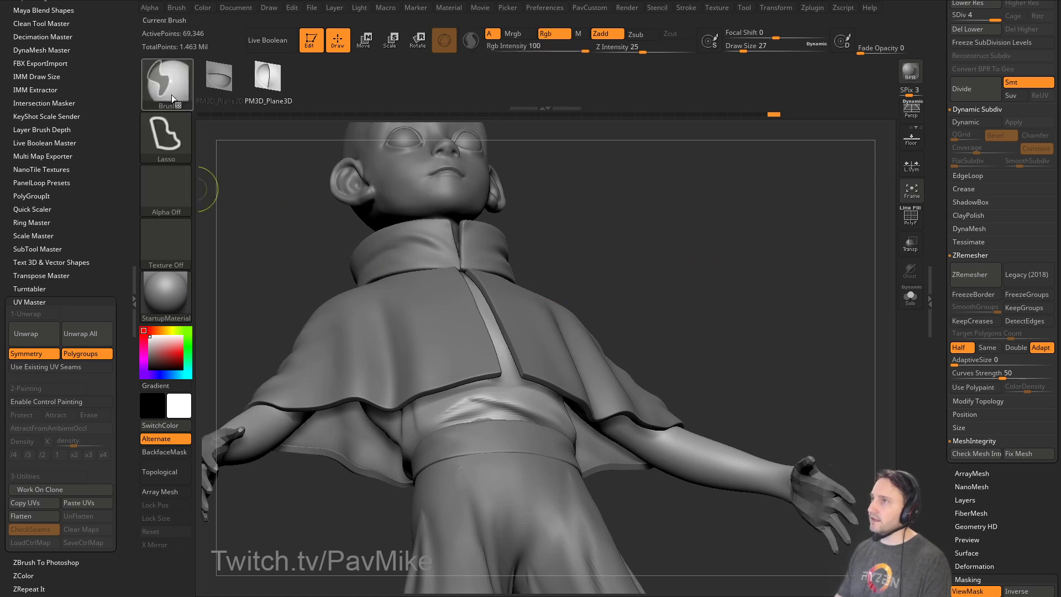
ctrl+click(172, 94)
ctrl+click(277, 98)
ctrl+drag(663, 373, 465, 369)
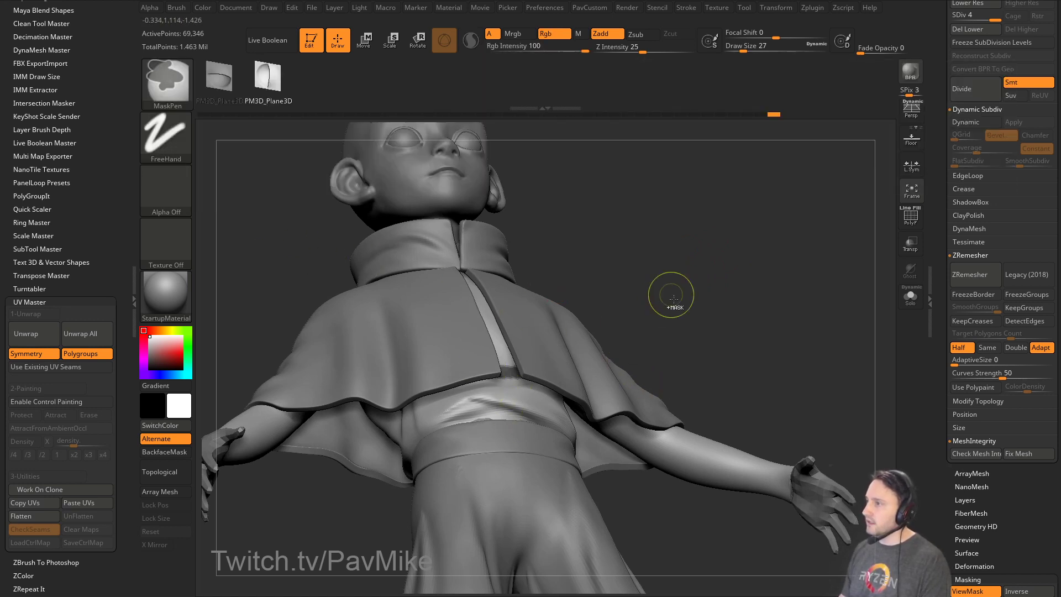
drag(488, 403, 535, 410)
right_drag(552, 423, 528, 470)
mouse_move(719, 321)
right_down()
mouse_move(517, 419)
mouse_move(640, 407)
mouse_move(517, 383)
right_up()
Inflate the undershirt's front fold with the Inflat brush at a draw size of 65 and smooth it at 25.
key(bracketright)
key(b)
key(i)
key(n)
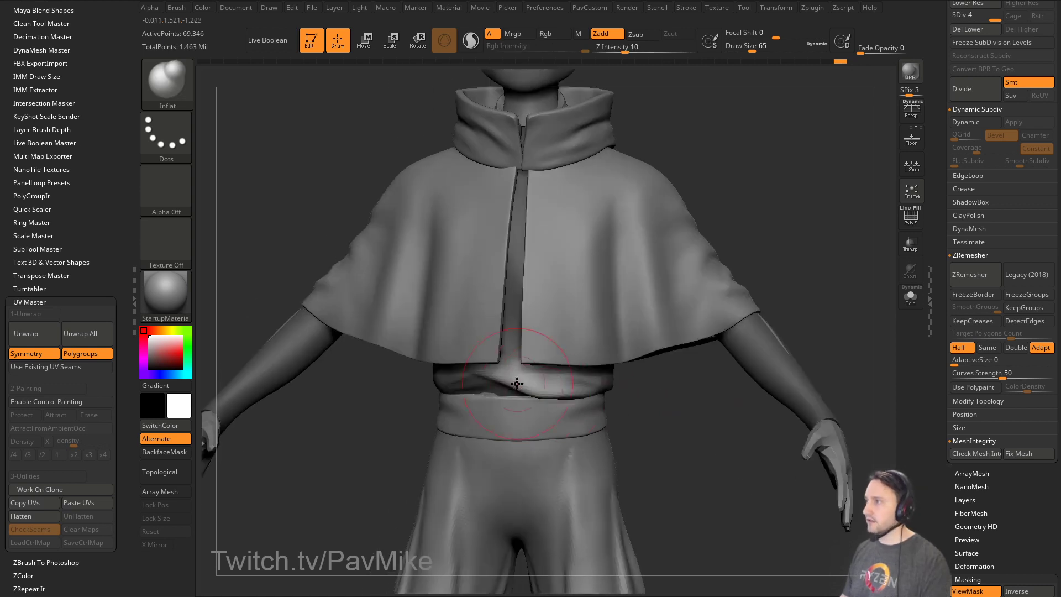
right_drag(635, 396, 599, 403)
key(shift)
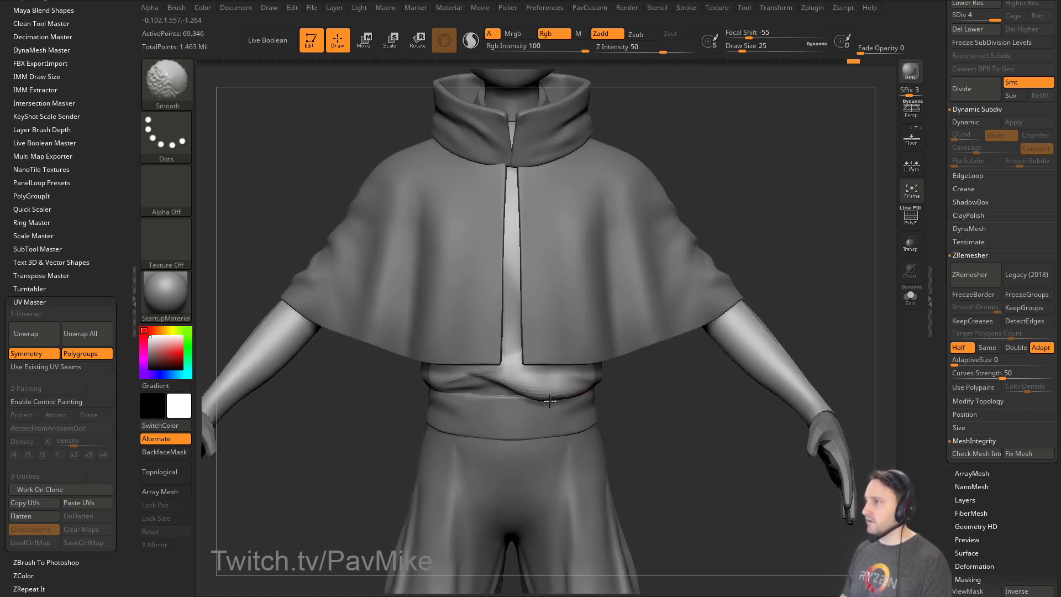
shift+drag(513, 385, 544, 386)
Select the pants and sculpt small gathered creases above the leg cuffs with the Standard brush at a draw size of 9.
alt+right_drag(672, 438, 602, 312)
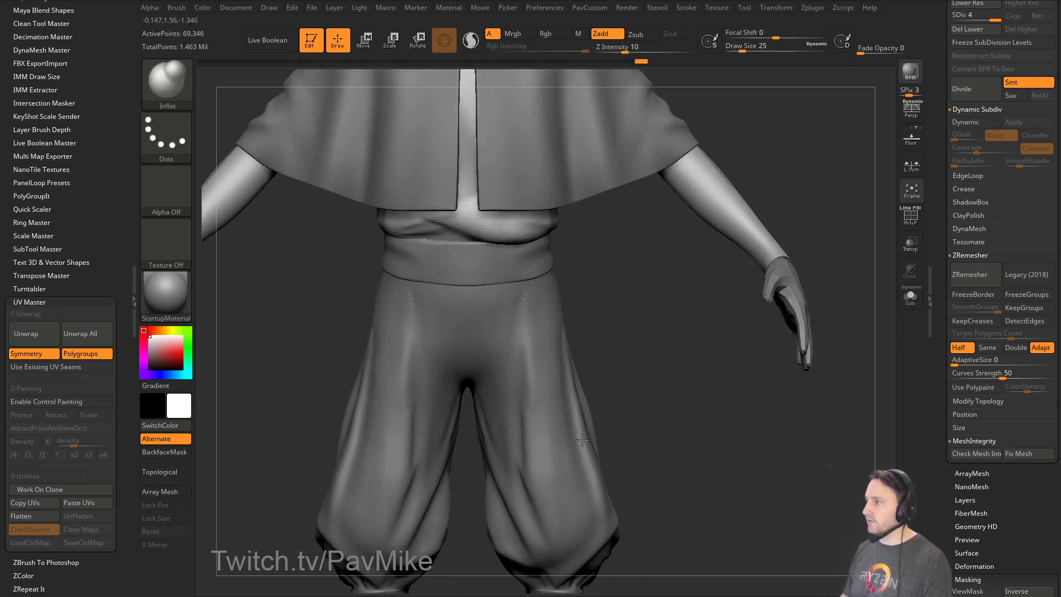
alt+click(545, 362)
alt+right_drag(672, 469, 665, 358)
right_drag(690, 407, 641, 374)
alt+right_drag(743, 415, 701, 368)
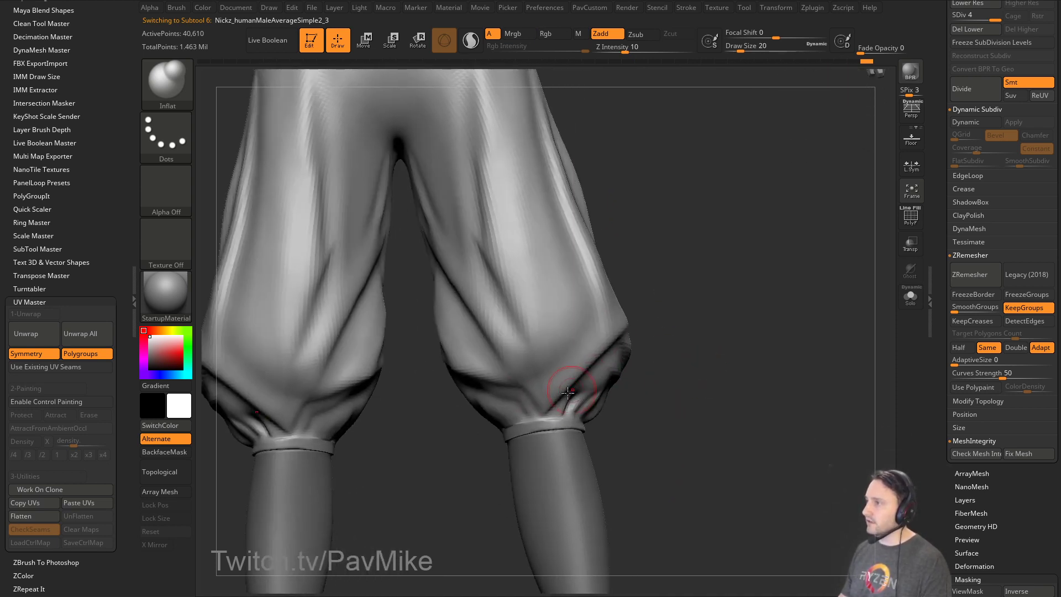
key(b)
key(s)
key(t)
key(bracketleft)
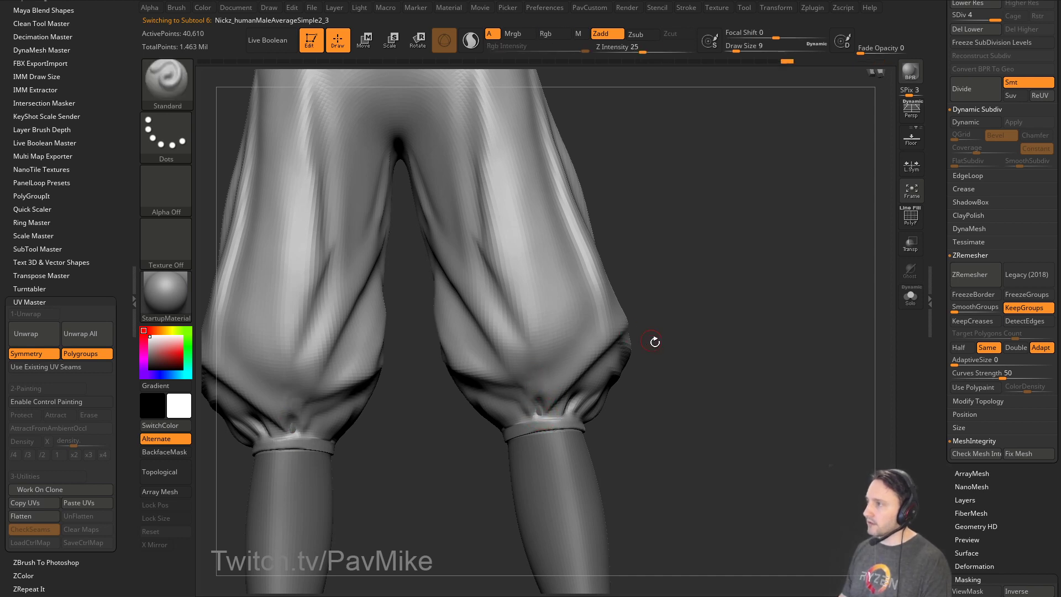
drag(653, 341, 612, 374)
Mask the diagonal fold above the outer leg cuff and shape the cloth there with the Move brush at a draw size of 23.
mouse_move(559, 404)
ctrl+mouse_down()
mouse_move(622, 322)
mouse_move(748, 279)
ctrl+mouse_up()
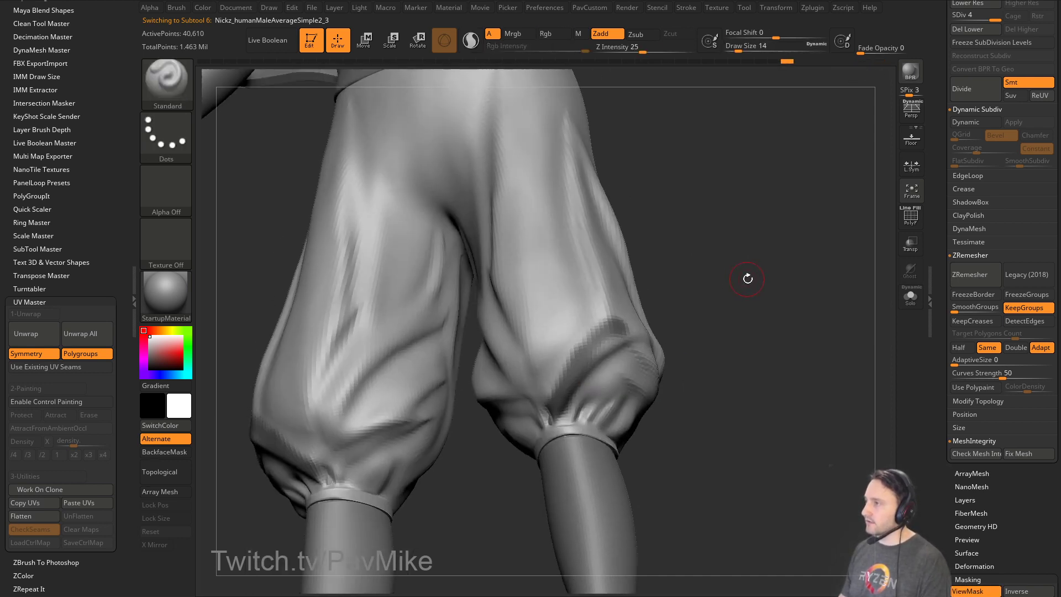
mouse_move(296, 190)
mouse_down()
mouse_move(612, 319)
mouse_move(661, 412)
mouse_move(641, 335)
mouse_move(727, 308)
mouse_move(635, 372)
mouse_move(614, 353)
mouse_move(619, 376)
mouse_move(649, 360)
mouse_up()
key(s)
click(611, 382)
mouse_move(649, 359)
right_down()
mouse_move(617, 385)
mouse_move(641, 367)
mouse_move(689, 376)
mouse_move(613, 375)
mouse_move(764, 331)
mouse_move(580, 350)
right_up()
key(bracketleft)
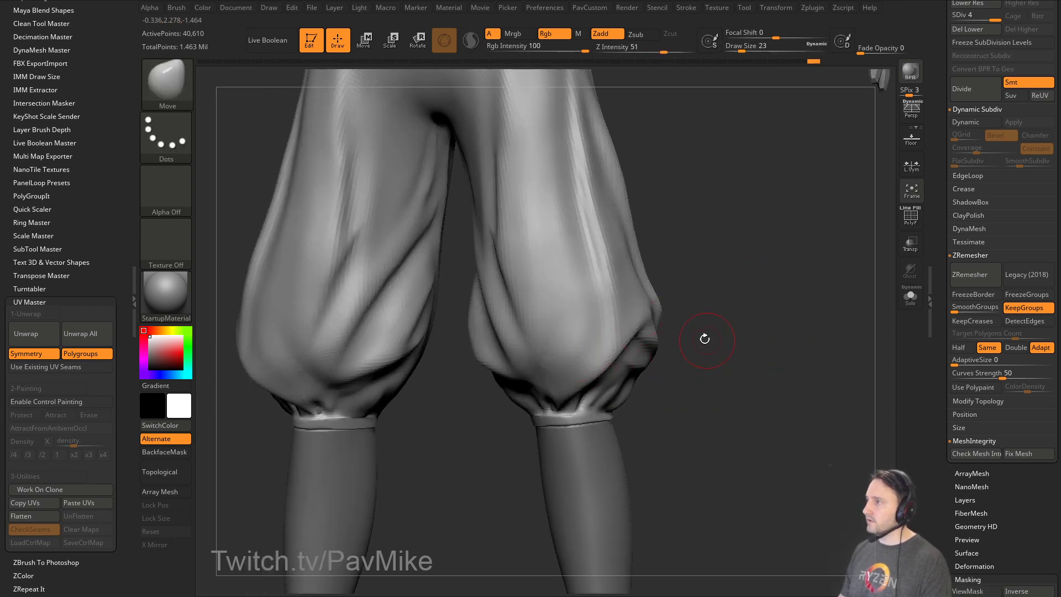
Lasso-mask the lower inner fold of the pants legs and invert the mask so only that fold stays editable.
mouse_move(705, 339)
right_down()
mouse_move(458, 405)
mouse_move(510, 374)
right_up()
ctrl+right_drag(504, 414, 437, 341)
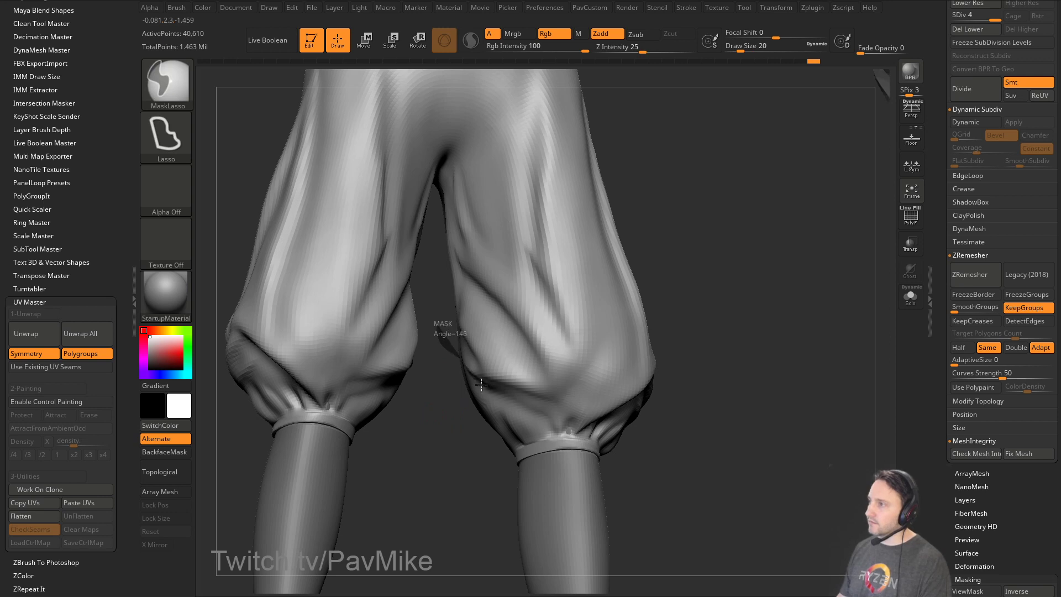
mouse_move(482, 385)
ctrl+mouse_down()
mouse_move(564, 386)
mouse_move(434, 285)
ctrl+mouse_up()
ctrl+click(727, 301)
shift+right_drag(727, 301, 701, 293)
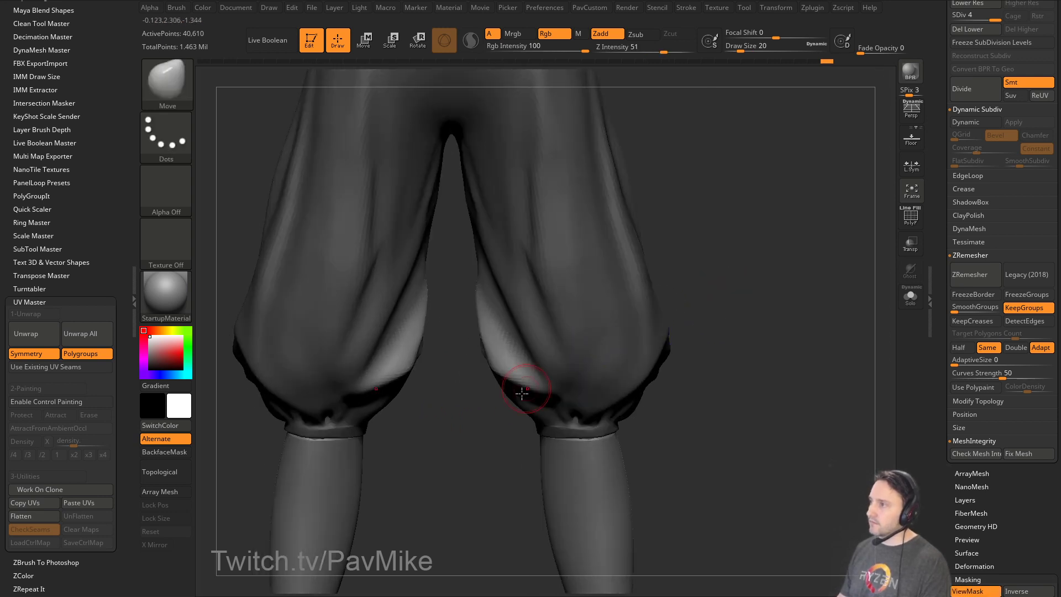
Pull the unmasked inner-leg fold down over the gathered cuff with the Move brush and hide the mask display.
drag(517, 378, 522, 394)
key(s)
mouse_move(524, 393)
mouse_down()
mouse_move(511, 418)
mouse_move(511, 403)
mouse_up()
right_drag(443, 408, 515, 410)
key(ctrl+h)
Smooth the pants around the inner-leg fold and the back of the knees at draw sizes of 33 and 23.
right_drag(658, 334, 492, 362)
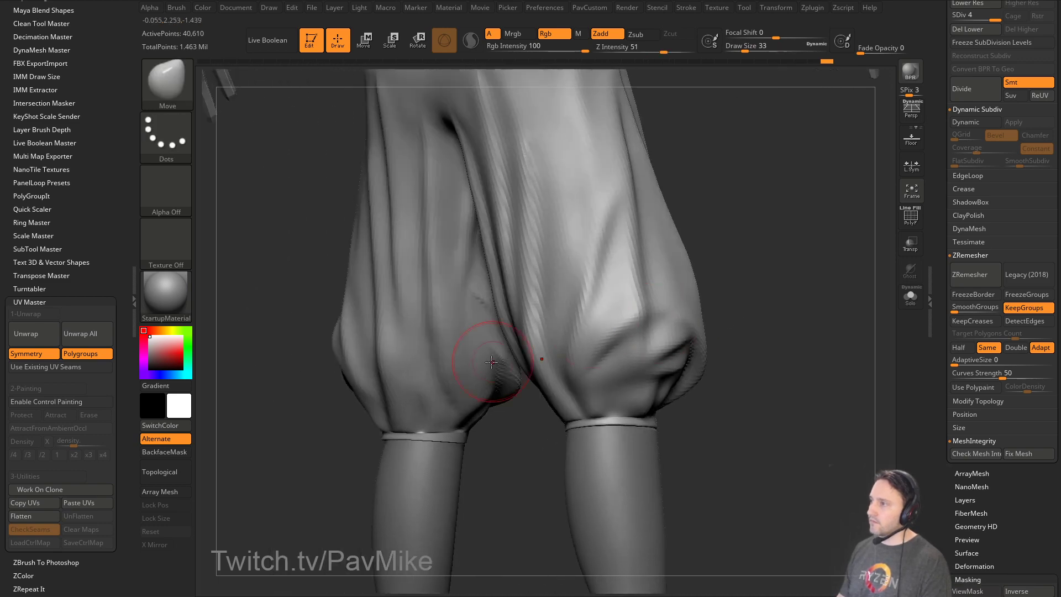
shift+drag(474, 275, 486, 317)
right_drag(487, 317, 748, 284)
alt+right_drag(472, 412, 531, 442)
key(s)
drag(528, 432, 520, 433)
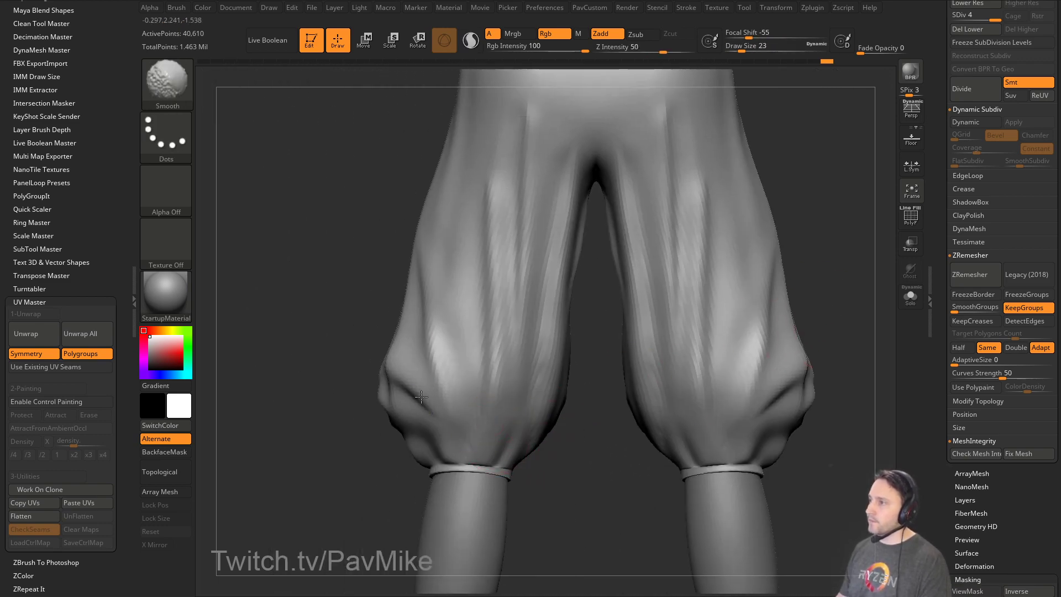
ctrl+right_drag(329, 442, 354, 381)
mouse_move(354, 382)
right_down()
mouse_move(616, 307)
mouse_move(665, 351)
mouse_move(601, 338)
right_up()
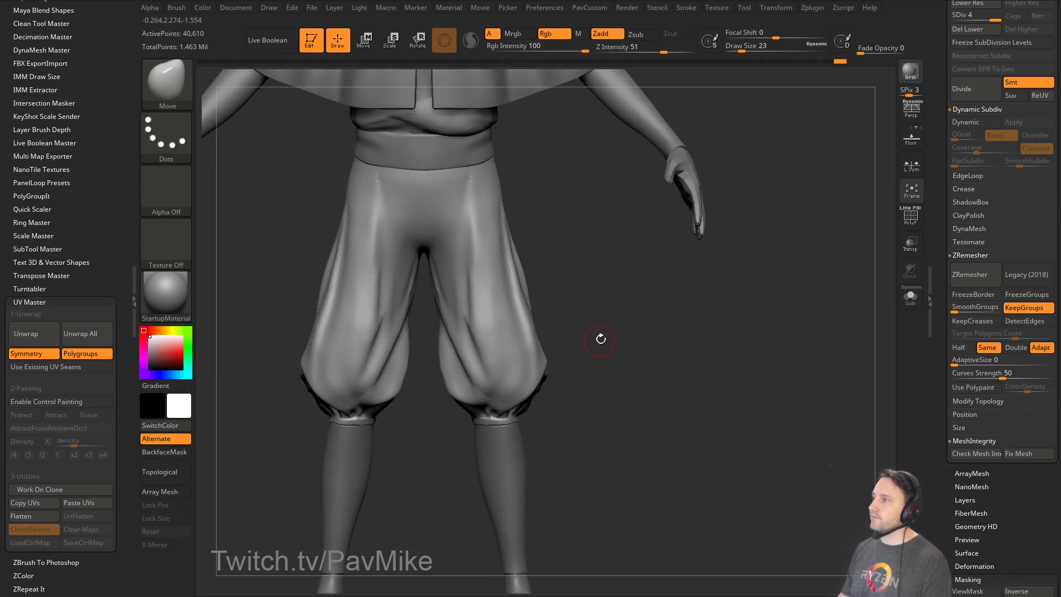
Make the undershirt the active subtool, check its front folds in Solo view and show the whole character again.
alt+right_drag(649, 221, 668, 360)
ctrl+right_drag(850, 360, 578, 312)
alt+click(552, 256)
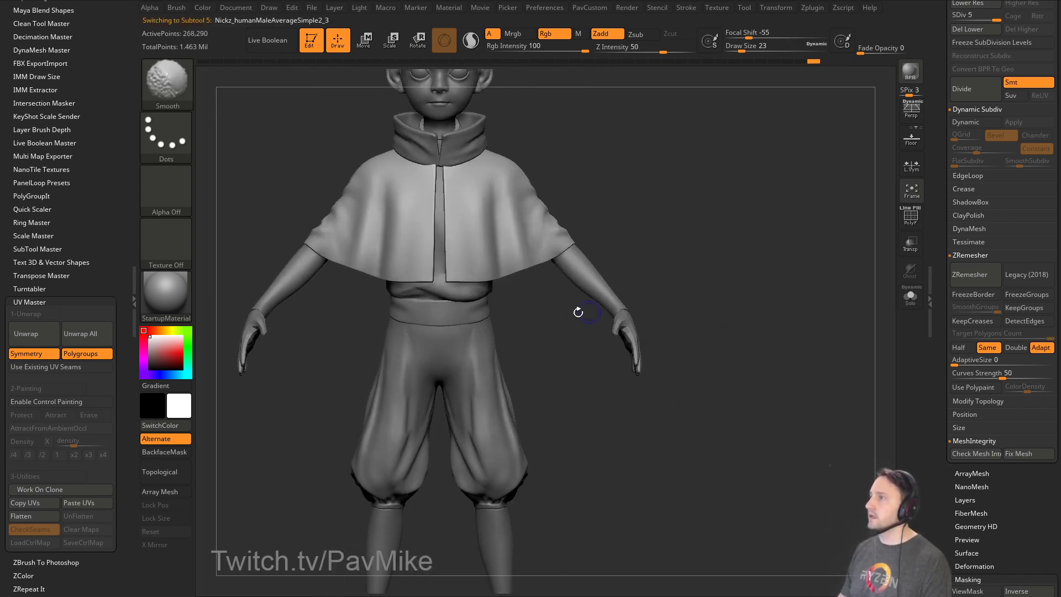
mouse_move(736, 290)
alt+right_down()
mouse_move(774, 383)
mouse_move(619, 414)
alt+right_up()
alt+click(554, 403)
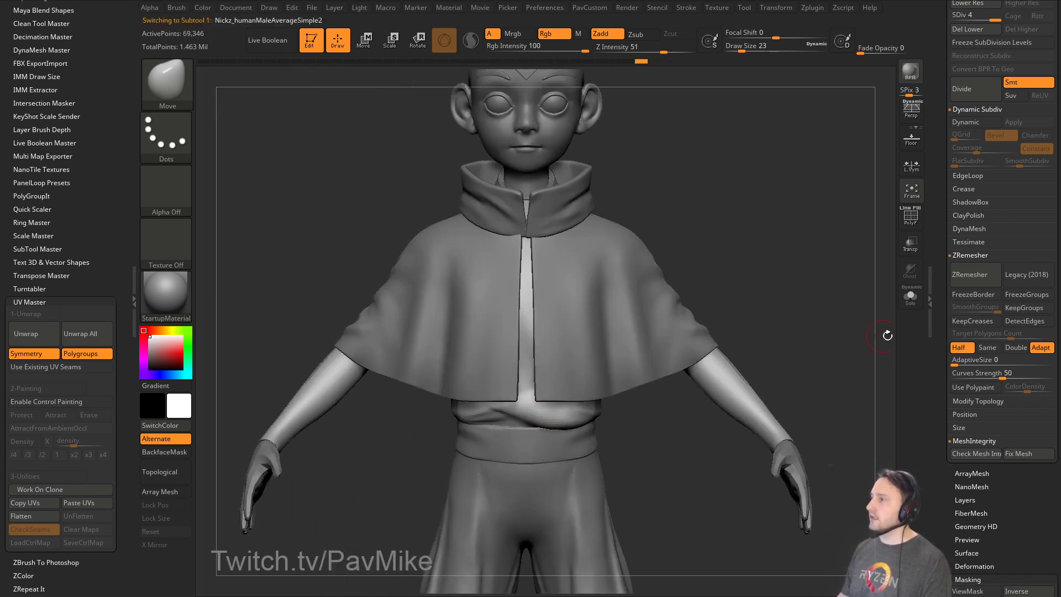
click(909, 297)
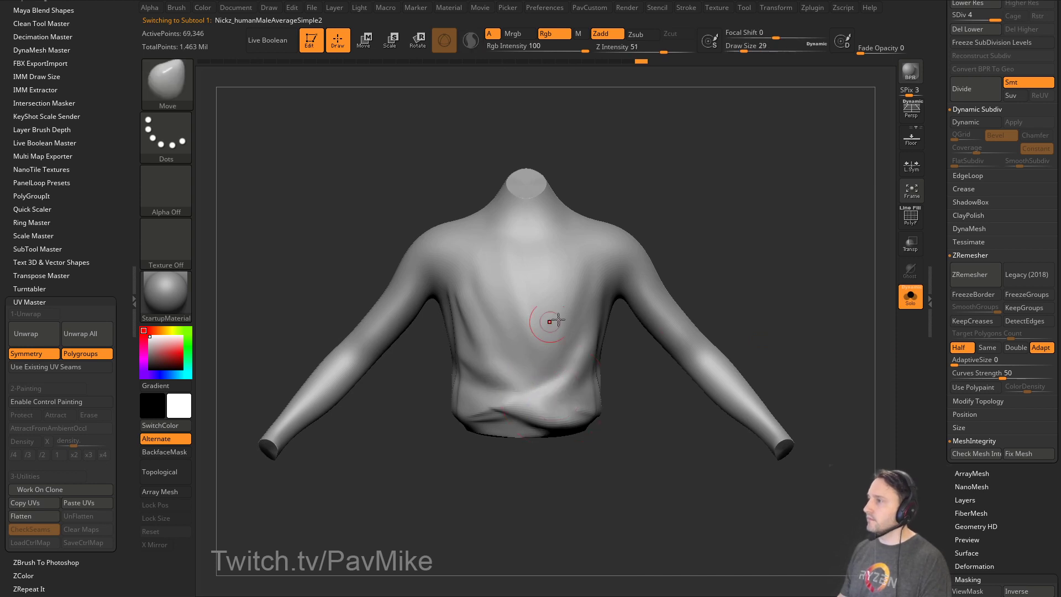
click(909, 297)
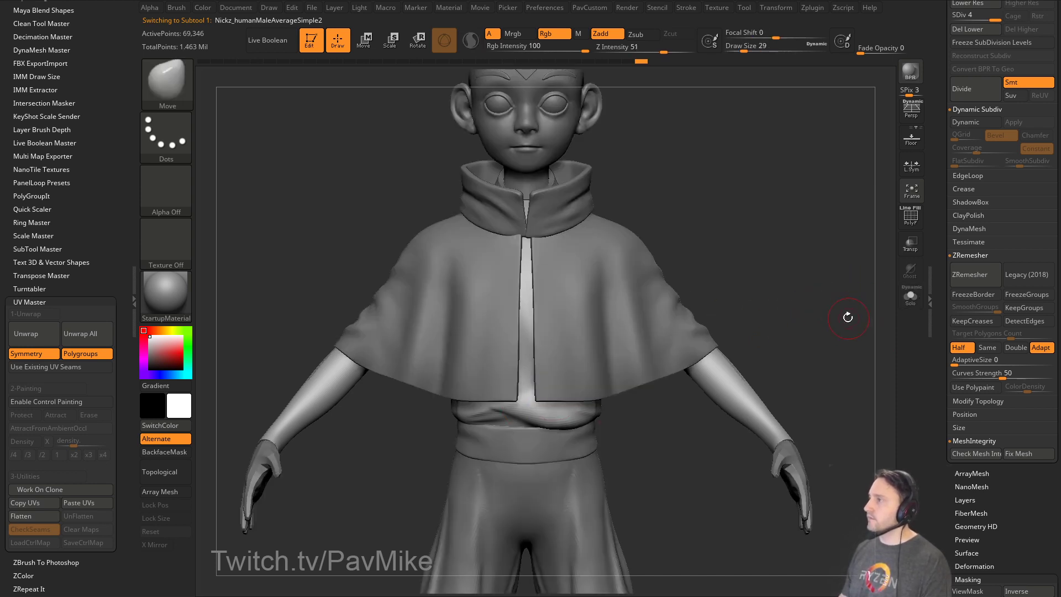
Add volume to the undershirt's lower sleeves with the Inflat and Standard brushes.
right_drag(848, 317, 752, 328)
key(s)
click(713, 328)
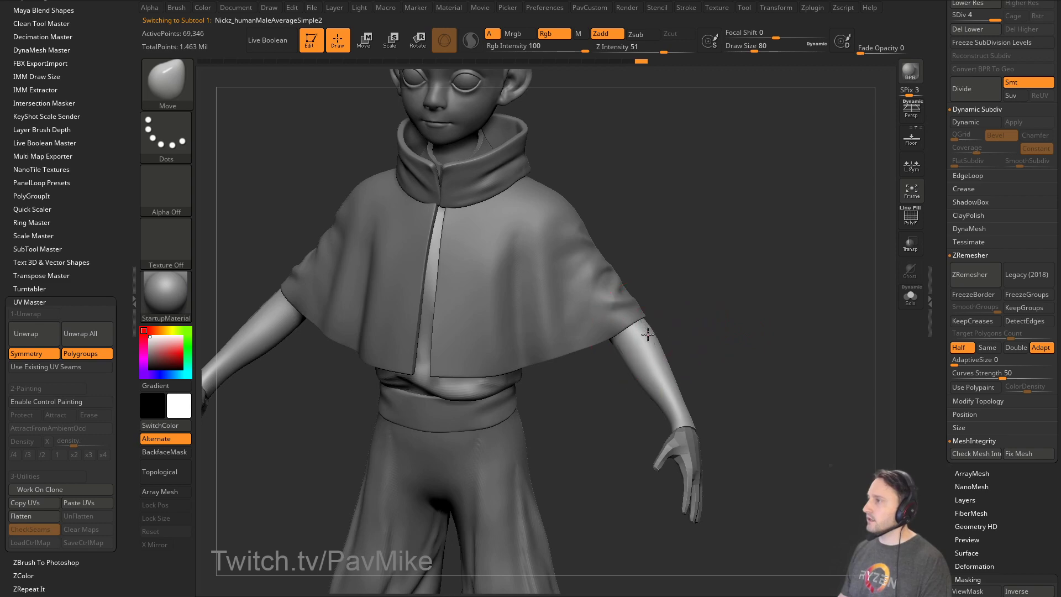
key(b)
key(i)
key(n)
mouse_move(762, 279)
right_down()
mouse_move(702, 347)
mouse_move(744, 358)
mouse_move(790, 287)
right_up()
right_drag(820, 330, 687, 421)
key(b)
key(s)
key(t)
mouse_move(775, 363)
right_down()
mouse_move(735, 376)
mouse_move(734, 319)
right_up()
Reshape the undershirt's sleeve opening around the wrist with the Move brush at a draw size of 39.
key(b)
key(m)
key(v)
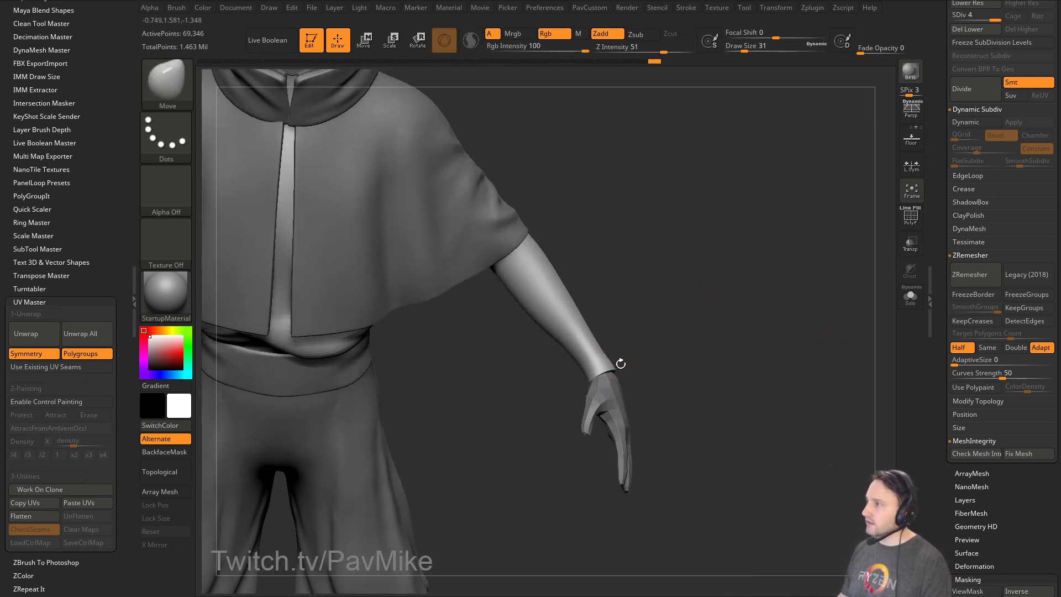
key(s)
mouse_move(620, 363)
right_down()
mouse_move(600, 382)
mouse_move(626, 375)
right_up()
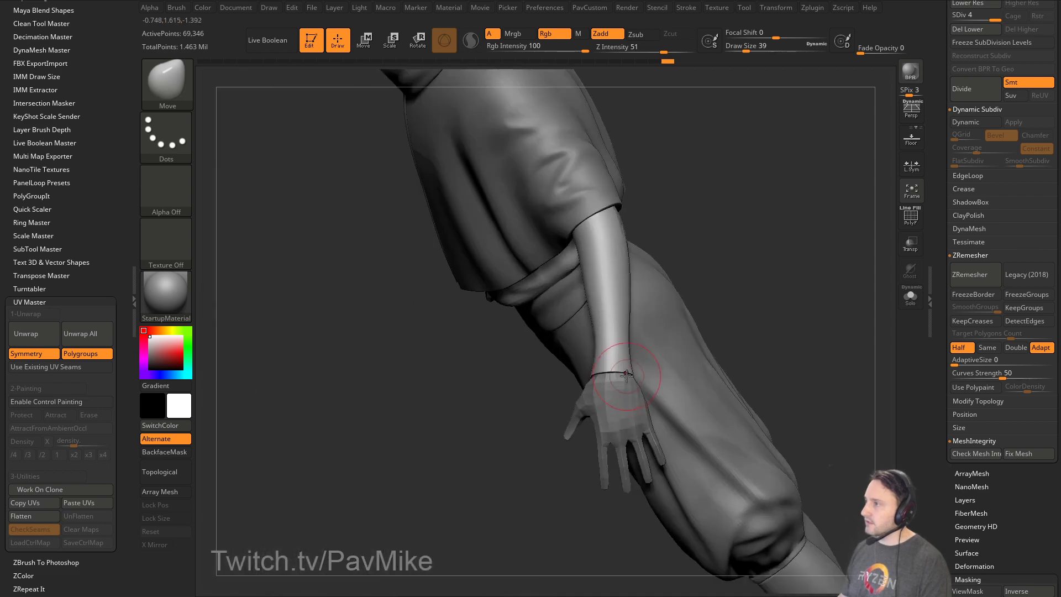
Inflate the back of the undershirt's lower sleeve with the Inflat brush at a draw size of 35.
mouse_move(754, 348)
right_down()
mouse_move(687, 347)
mouse_move(810, 353)
mouse_move(784, 348)
mouse_move(695, 262)
mouse_move(685, 313)
mouse_move(663, 335)
right_up()
key(b)
key(s)
key(t)
key(b)
key(i)
key(n)
right_drag(744, 260, 570, 299)
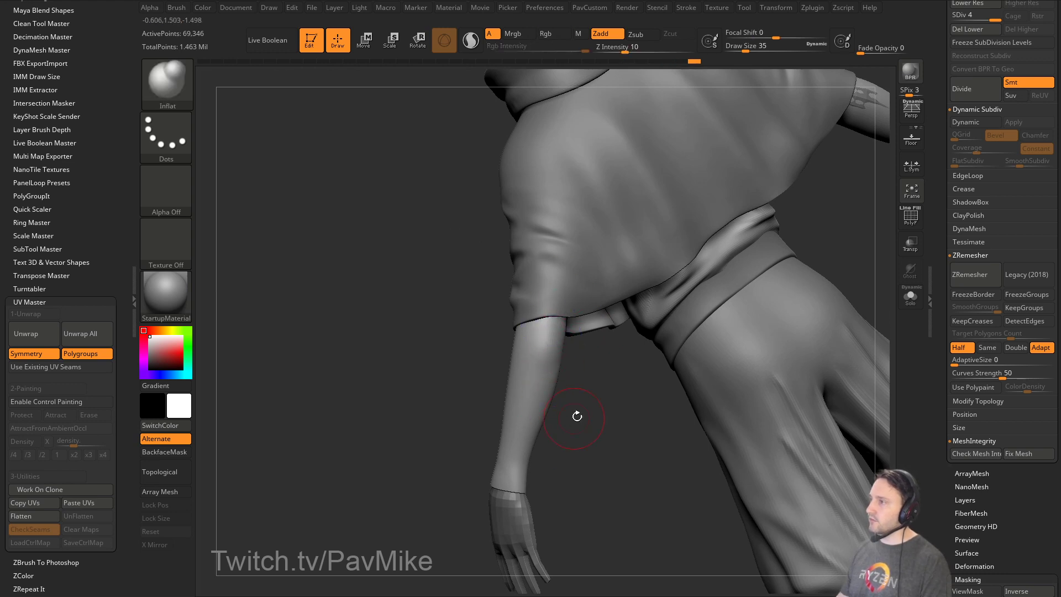
Thicken the sleeve's edge around the wrist with the Inflat brush at a draw size of 16.
right_drag(577, 416, 672, 351)
key(s)
key(s)
drag(633, 345, 627, 344)
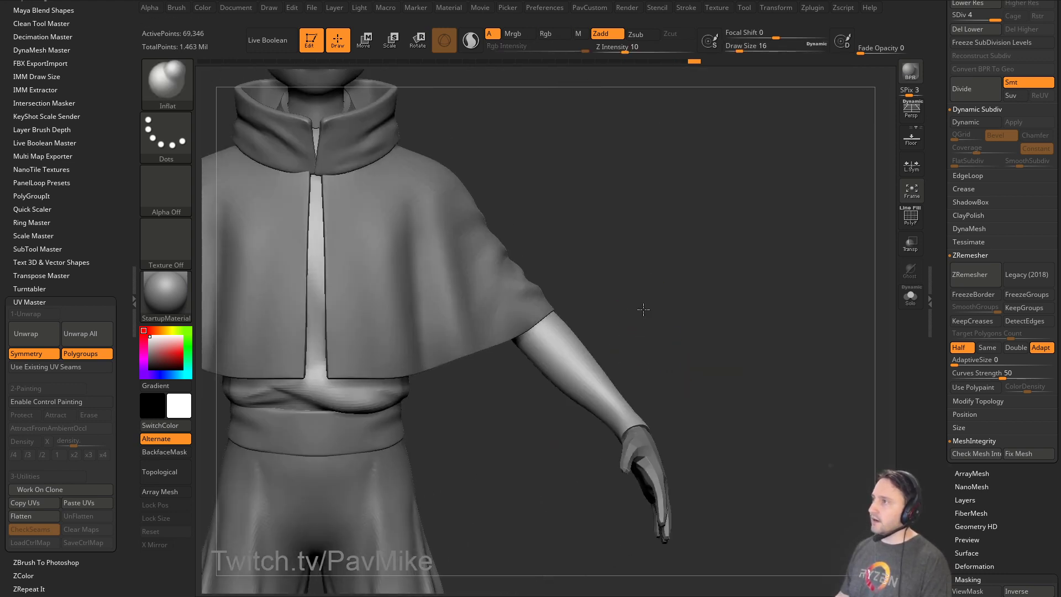
right_drag(643, 310, 484, 278)
ctrl+right_drag(657, 337, 693, 351)
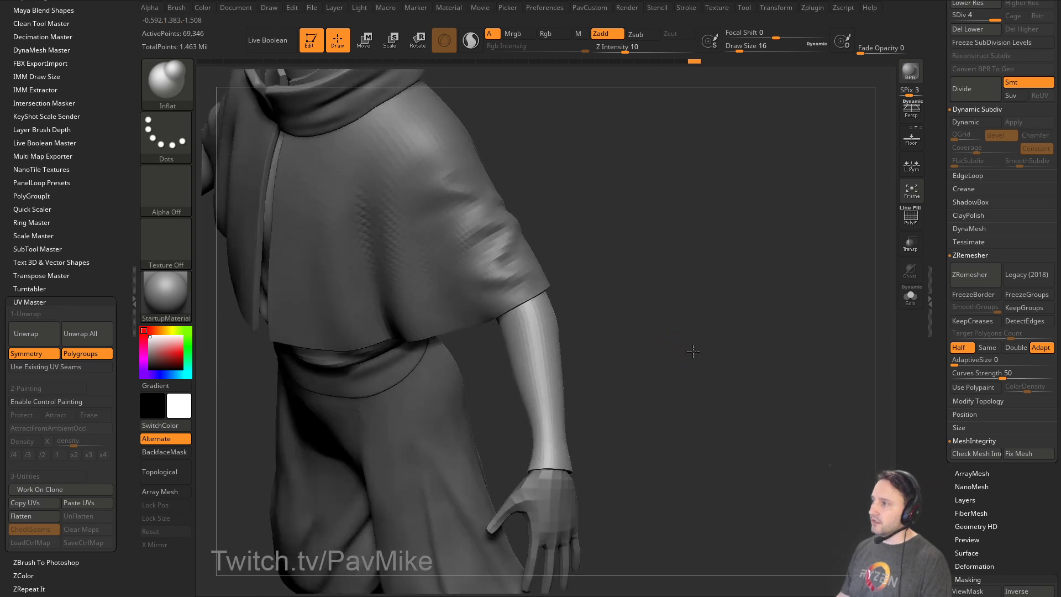
Pick the Xfolds brush and subdivide the undershirt to level 5.
key(b)
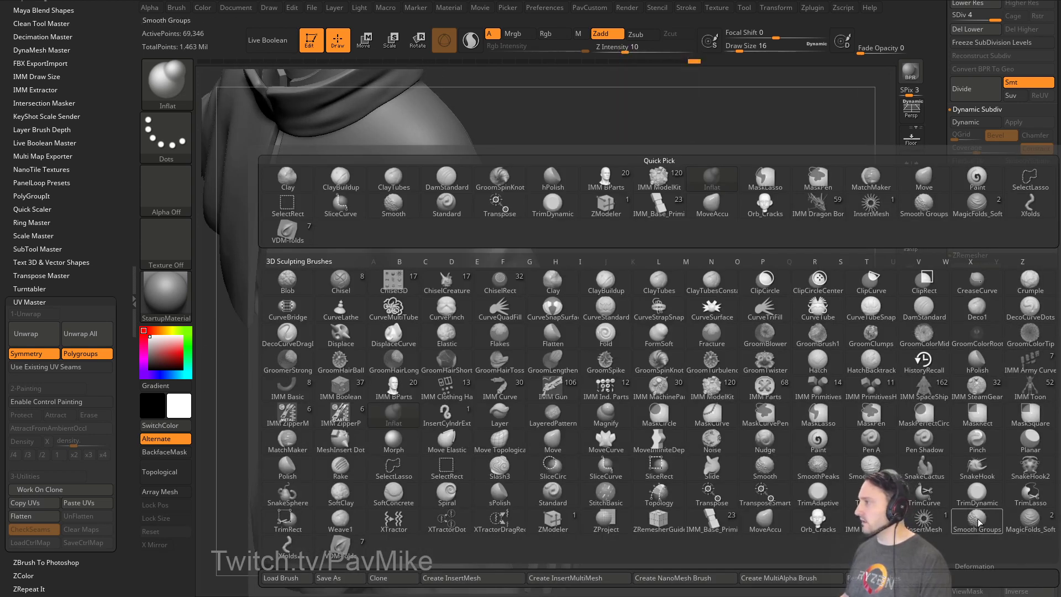
key(x)
key(f)
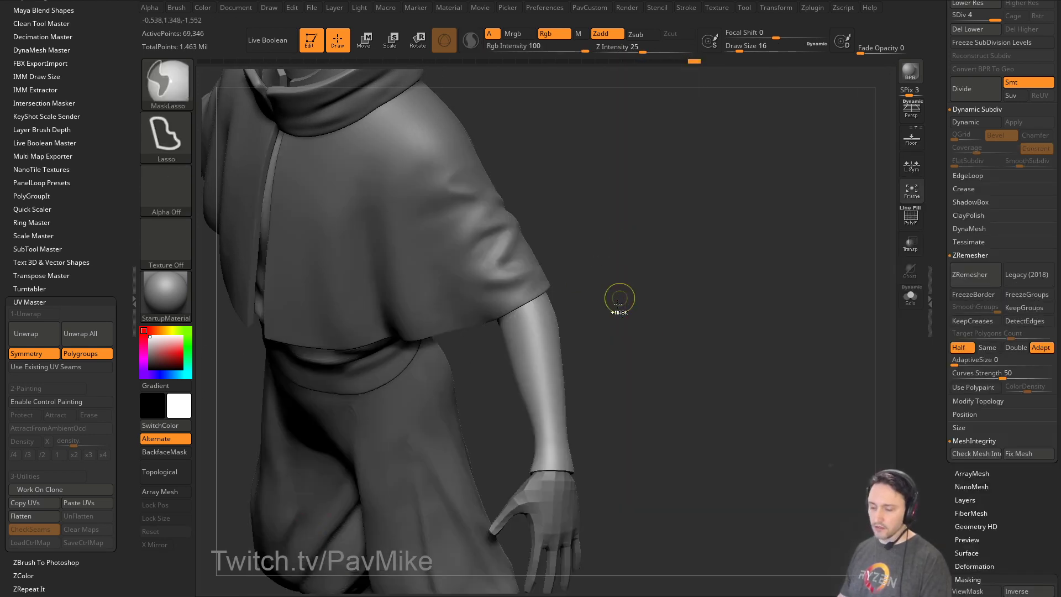
key(ctrl+d)
Sculpt a fold across the sleeve just below the cape's hem at a draw size of 44.
mouse_move(619, 296)
right_down()
mouse_move(611, 287)
mouse_move(589, 296)
right_up()
key(s)
mouse_move(589, 296)
mouse_down()
mouse_move(605, 296)
mouse_move(544, 292)
mouse_move(550, 283)
mouse_up()
key(s)
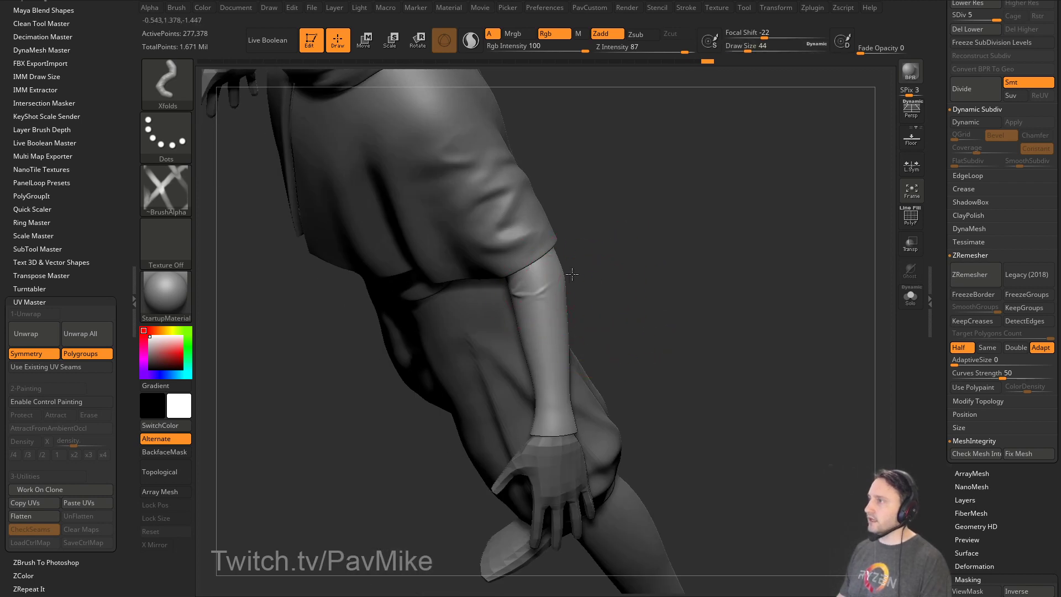
Undo the last fold stroke and carve a lengthwise crease down the forearm of the sleeve at a draw size of 39.
right_drag(607, 297, 575, 307)
key(ctrl+z)
key(s)
mouse_move(551, 310)
mouse_down()
mouse_move(554, 294)
mouse_move(548, 362)
mouse_up()
mouse_move(589, 308)
shift+mouse_down()
mouse_move(542, 351)
mouse_move(684, 253)
mouse_move(645, 301)
shift+mouse_up()
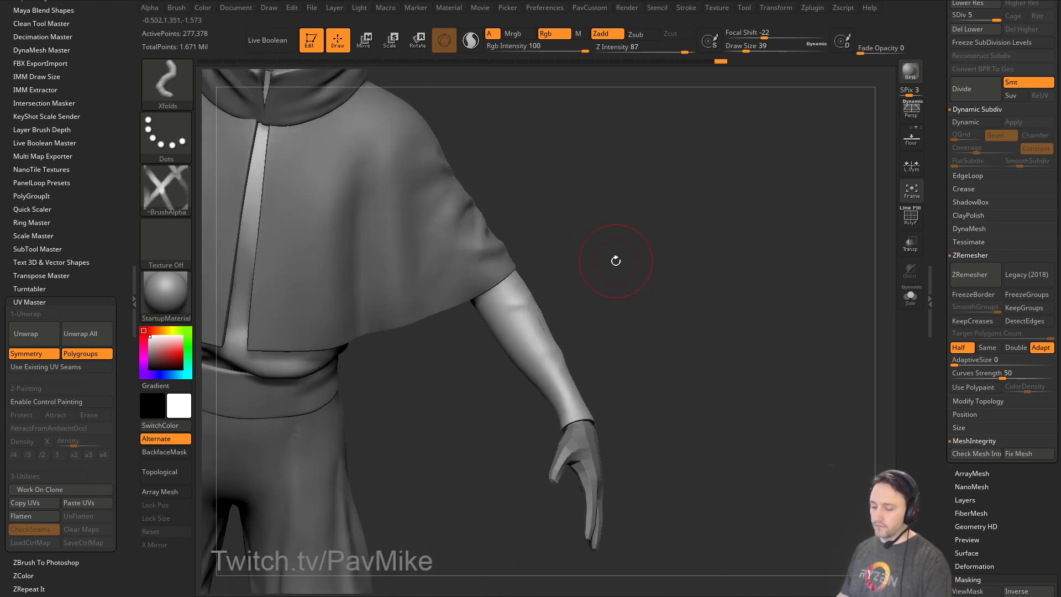
key(b)
key(i)
key(n)
mouse_move(615, 260)
mouse_down()
mouse_move(554, 322)
mouse_move(595, 312)
mouse_move(631, 245)
mouse_up()
key(s)
click(600, 314)
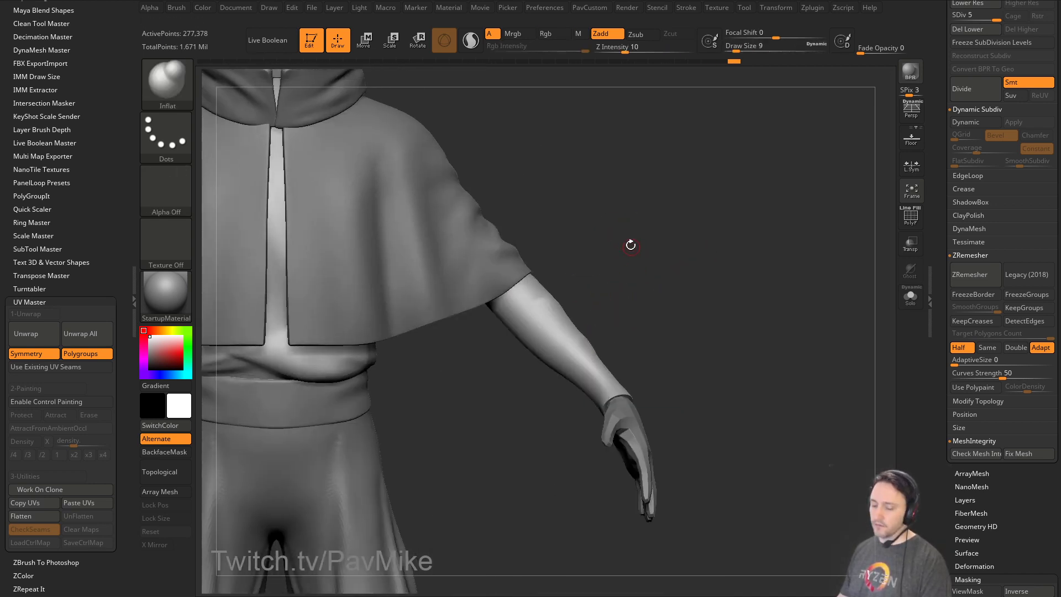
Sculpt and smooth soft folds on the sleeve below the cape with the MagicFolds_Soft brush at a draw size of 49.
key(b)
click(978, 520)
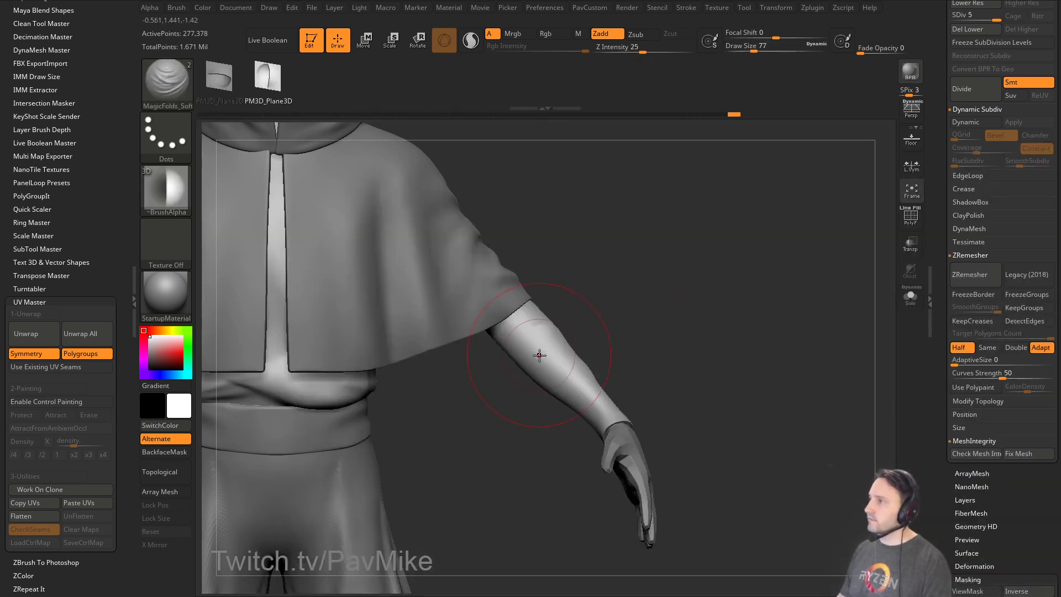
drag(605, 339, 635, 338)
key(s)
click(514, 360)
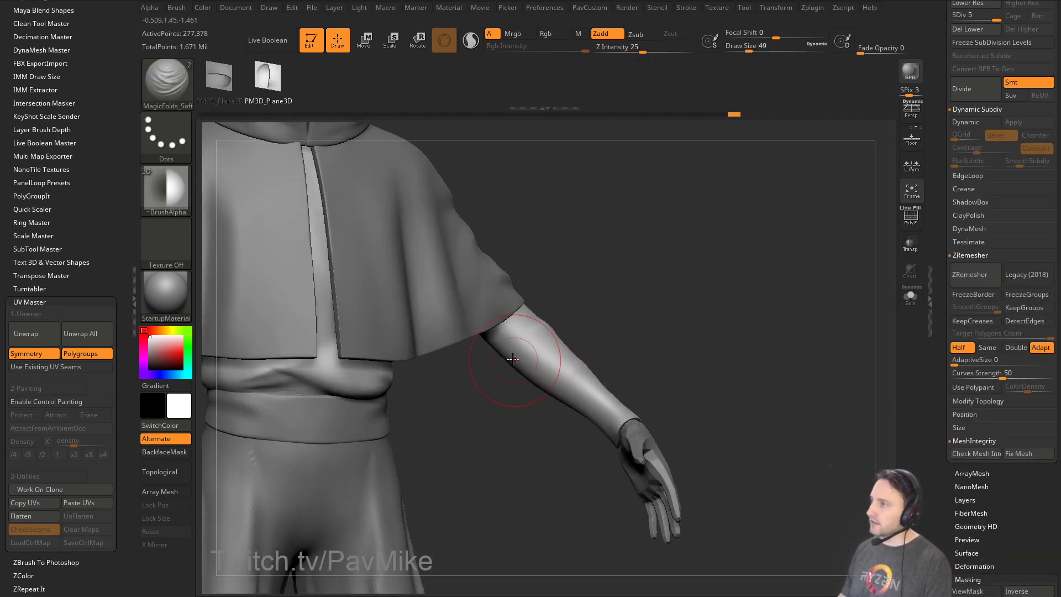
mouse_move(524, 369)
shift+mouse_down()
mouse_move(519, 354)
mouse_move(572, 387)
mouse_move(547, 382)
shift+mouse_up()
key(bracketleft)
Sculpt and smooth folds along the back of the sleeve's forearm at a draw size of 41.
mouse_move(625, 333)
mouse_down()
mouse_move(670, 322)
mouse_move(530, 370)
mouse_up()
key(s)
click(523, 375)
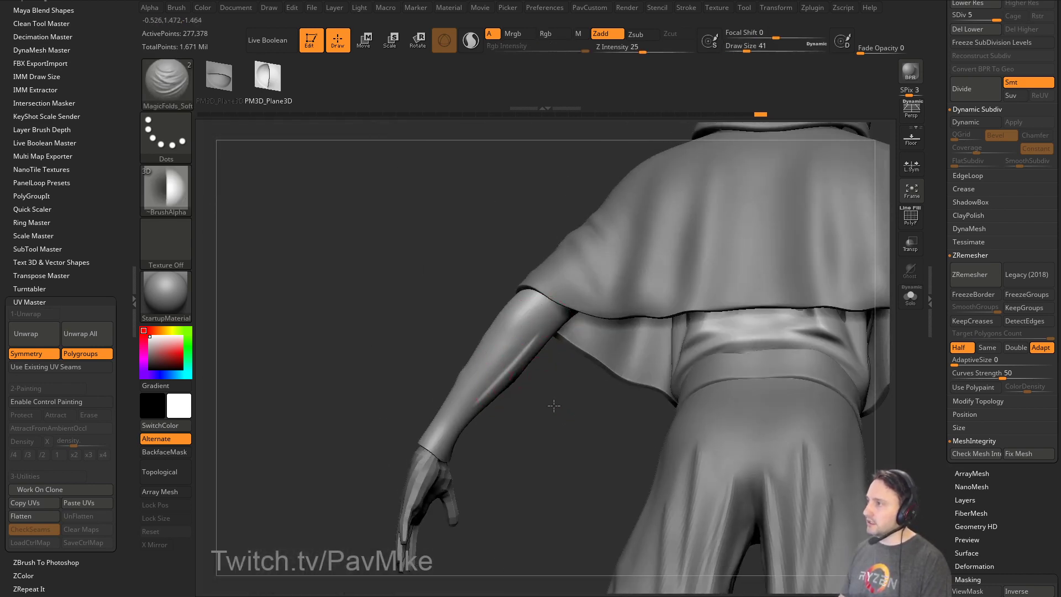
mouse_move(554, 406)
mouse_down()
mouse_move(545, 422)
mouse_move(554, 343)
mouse_move(539, 344)
mouse_move(523, 368)
mouse_move(552, 401)
mouse_move(465, 422)
mouse_move(608, 433)
mouse_move(652, 405)
mouse_move(476, 426)
mouse_up()
key(shift)
key(shift)
drag(542, 422, 561, 354)
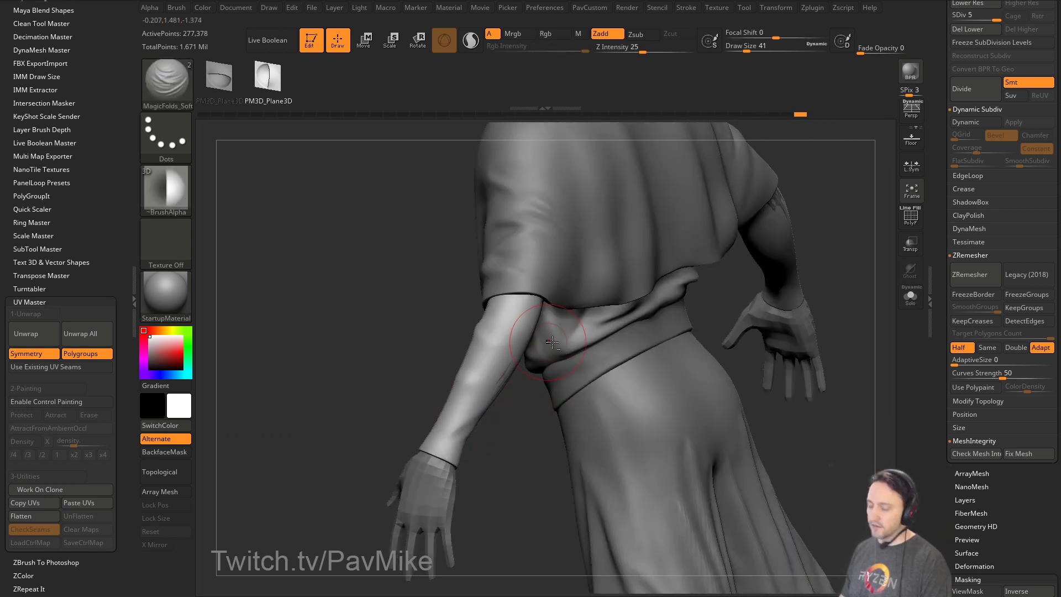
Puff out the sleeve's forearm with the Inflat brush at a draw size of 71.
key(b)
key(i)
key(n)
drag(534, 438, 496, 419)
key(s)
mouse_move(496, 366)
mouse_down()
mouse_move(501, 346)
mouse_move(641, 354)
mouse_up()
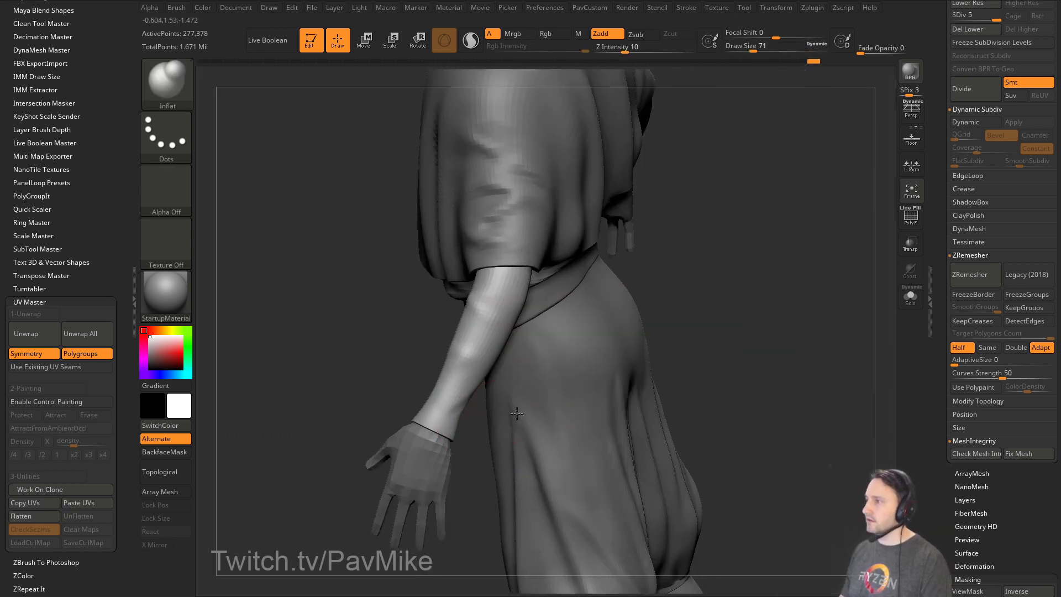
key(s)
drag(495, 414, 497, 414)
Reshape the sleeve's outline just above the wrist with the Move brush.
key(b)
key(m)
key(v)
key(w)
key(s)
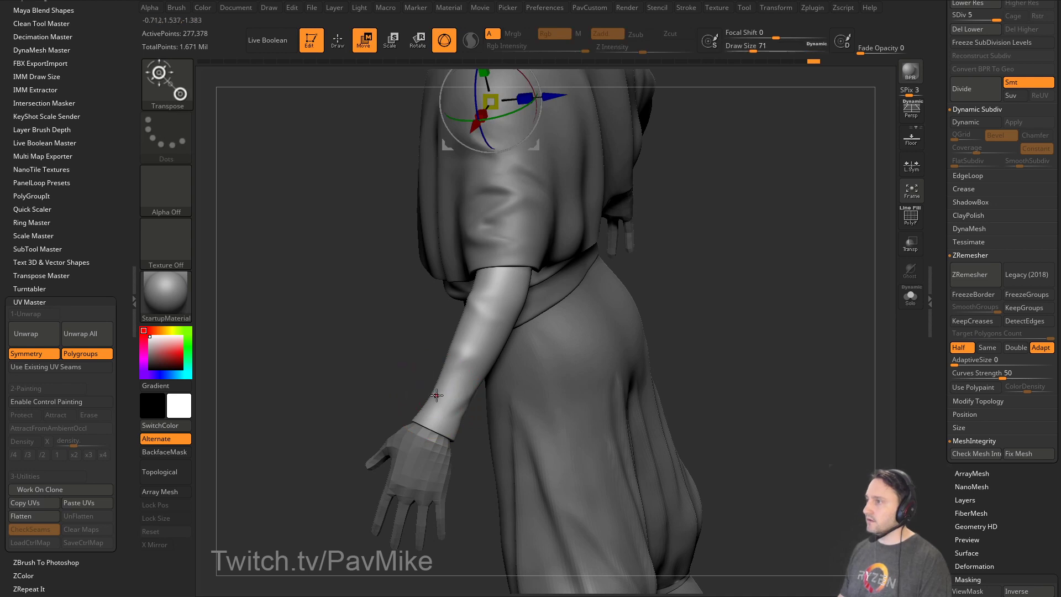
key(q)
key(s)
drag(432, 397, 464, 408)
Build small raised folds along the sleeve's forearm with the Standard brush at a draw size of 11 and smooth their edges.
key(s)
mouse_move(477, 376)
right_down()
mouse_move(711, 336)
mouse_move(538, 353)
mouse_move(525, 347)
mouse_move(548, 294)
right_up()
key(b)
key(s)
key(t)
right_drag(571, 254, 468, 356)
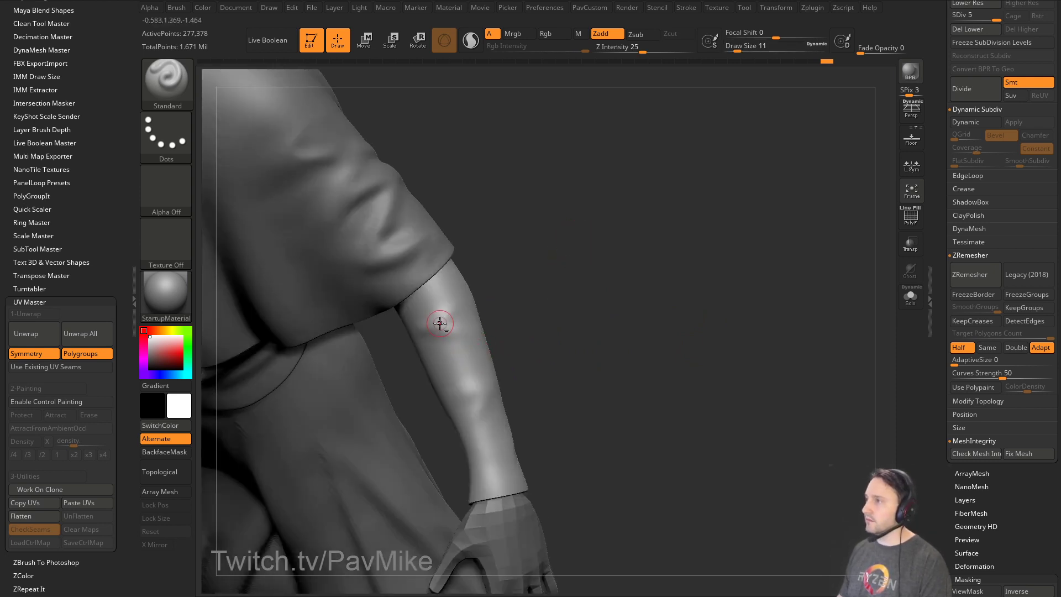
shift+drag(454, 315, 457, 302)
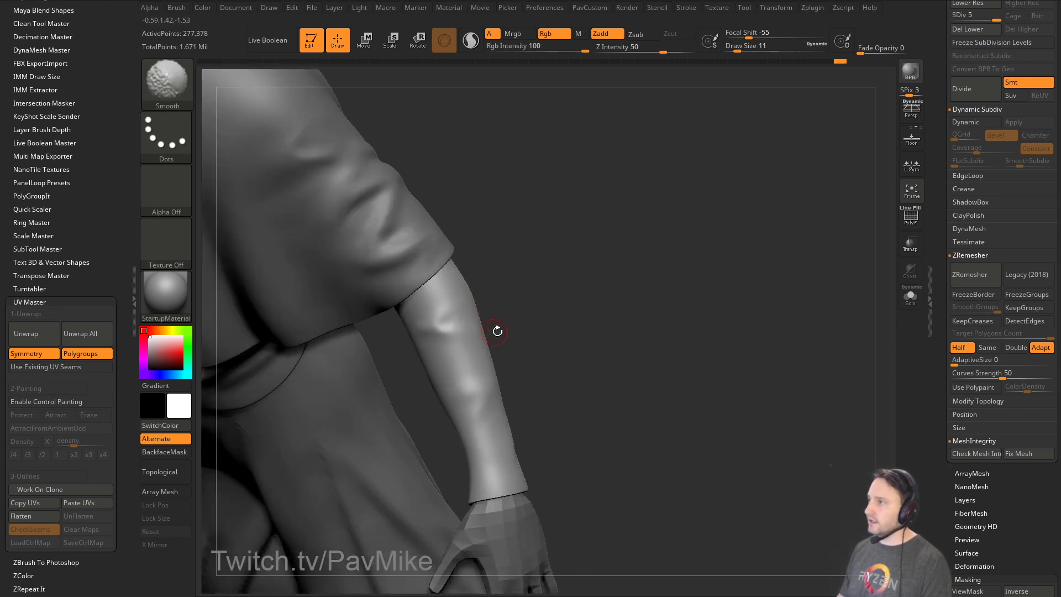
right_drag(425, 311, 437, 336)
shift+drag(426, 335, 442, 329)
mouse_move(543, 336)
right_down()
mouse_move(588, 300)
mouse_move(501, 275)
mouse_move(541, 291)
right_up()
shift+drag(479, 330, 486, 315)
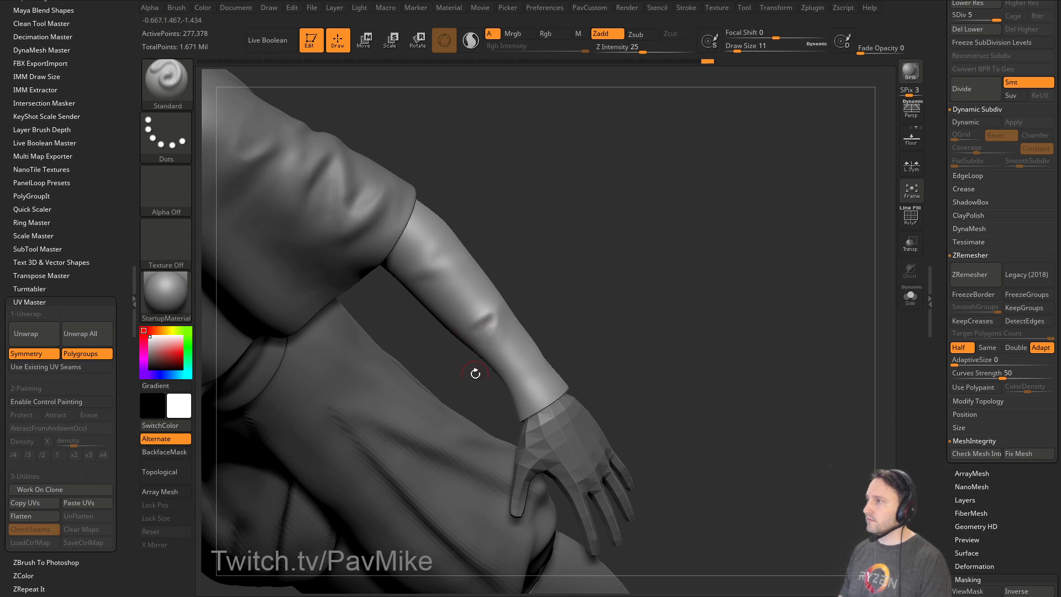
Soften the folds on the sleeve's forearm with the Smooth brush at a draw size of 23.
key(shift)
mouse_move(495, 317)
right_down()
mouse_move(599, 308)
mouse_move(635, 324)
mouse_move(553, 374)
mouse_move(615, 360)
mouse_move(516, 416)
mouse_move(553, 430)
mouse_move(613, 325)
mouse_move(511, 379)
right_up()
key(shift)
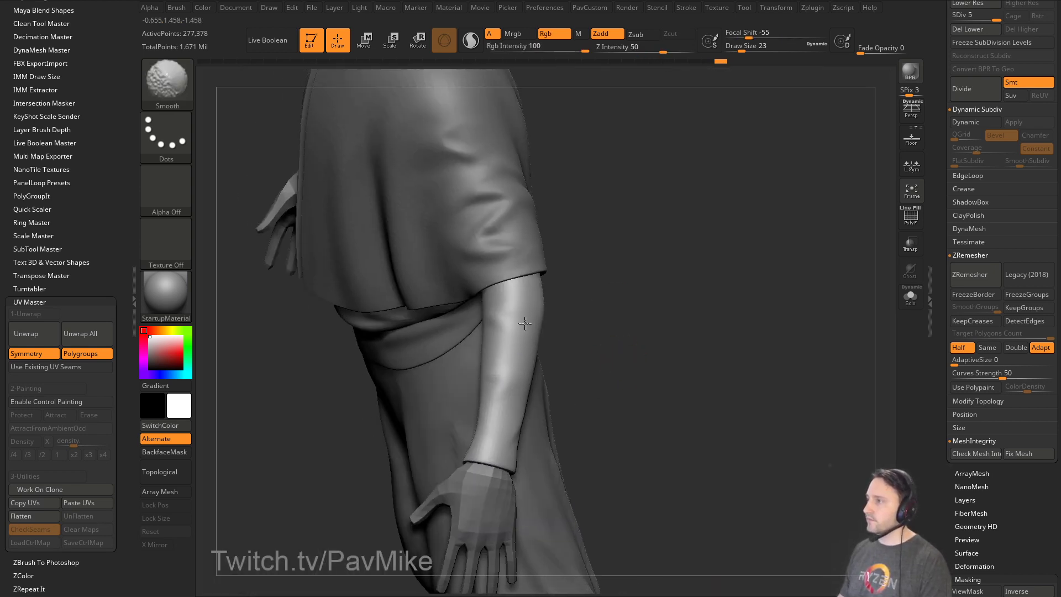
mouse_move(525, 323)
right_down()
mouse_move(530, 350)
mouse_move(649, 398)
mouse_move(675, 370)
mouse_move(649, 261)
right_up()
Isolate the undershirt and sculpt folds around the sleeve's elbow with the MagicFolds_Soft brush at a draw size of 23.
click(902, 304)
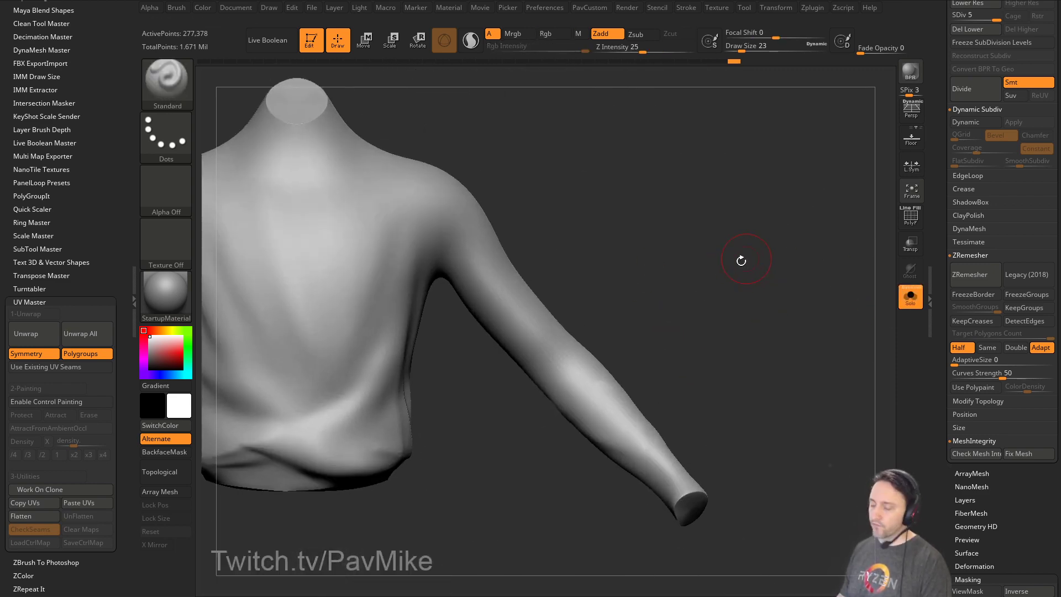
key(b)
click(1009, 521)
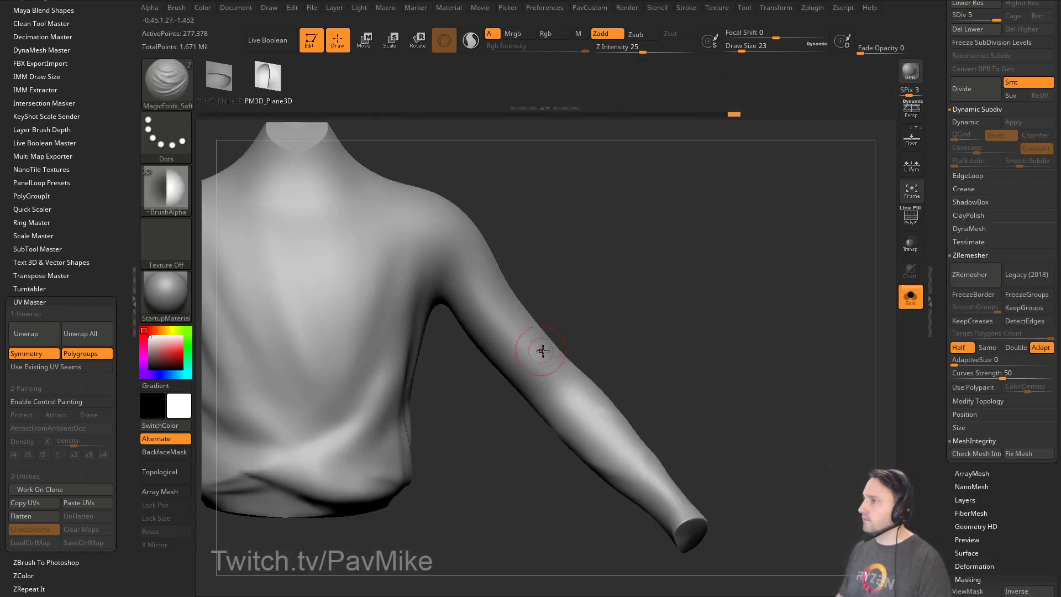
drag(534, 397, 569, 367)
drag(627, 343, 609, 372)
drag(542, 402, 587, 382)
mouse_move(608, 373)
mouse_down()
mouse_move(615, 379)
mouse_move(563, 359)
mouse_up()
mouse_move(624, 331)
mouse_down()
mouse_move(670, 293)
mouse_move(498, 302)
mouse_up()
drag(587, 251, 514, 260)
drag(522, 279, 519, 298)
key(bracketright)
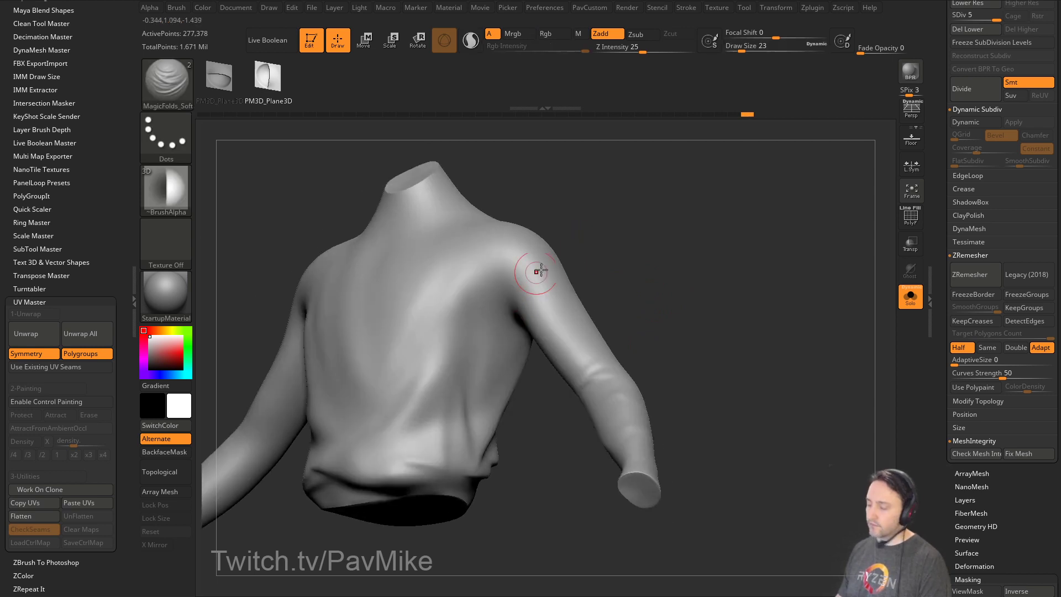
Undo the last stroke near the shoulder and smooth the folds around the elbow.
key(ctrl+z)
drag(597, 248, 685, 254)
mouse_move(263, 202)
alt+mouse_down()
mouse_move(536, 123)
mouse_move(425, 358)
mouse_move(473, 407)
alt+mouse_up()
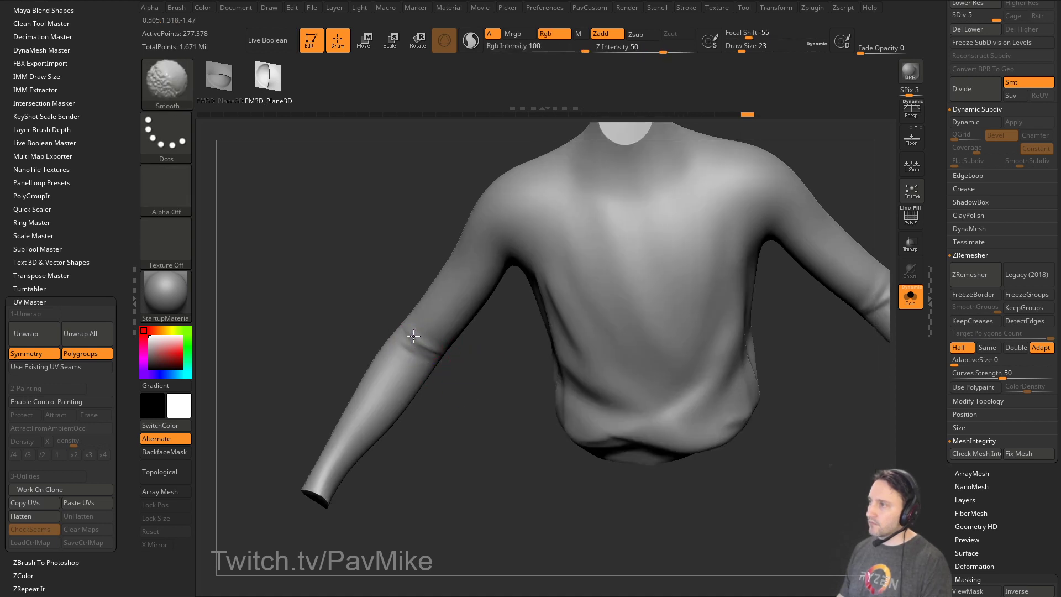
shift+drag(413, 336, 442, 354)
drag(483, 369, 466, 407)
mouse_move(350, 327)
mouse_down()
mouse_move(450, 367)
mouse_move(381, 349)
mouse_up()
Switch to the Xfolds brush.
key(b)
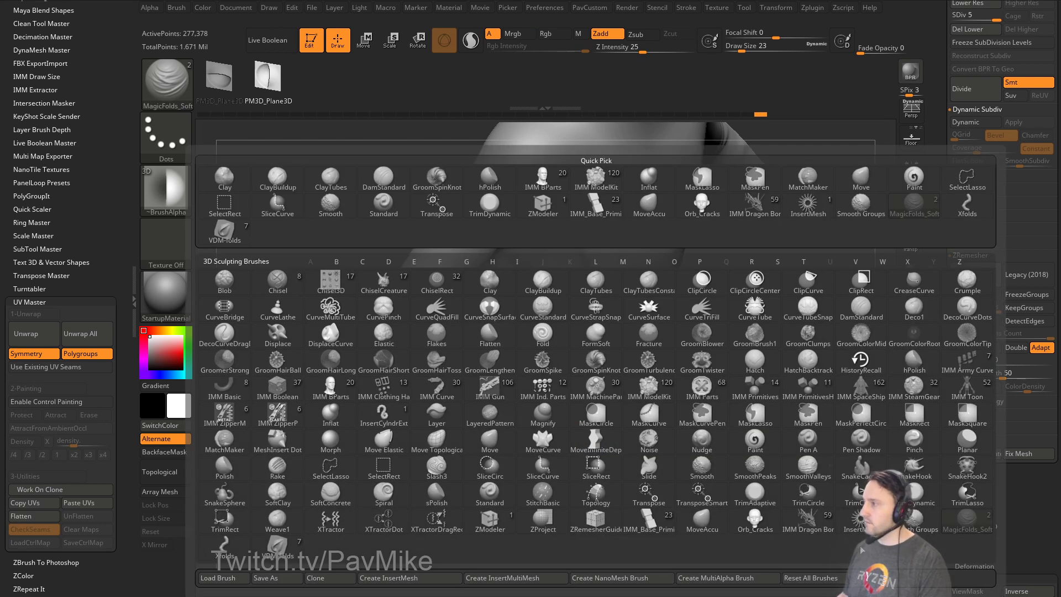
click(225, 547)
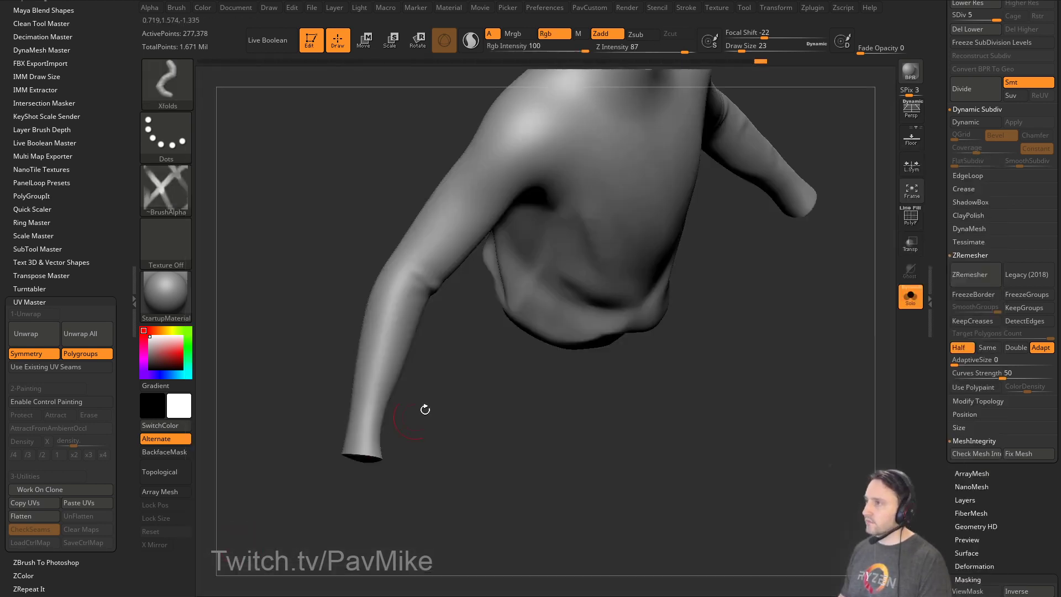
mouse_move(423, 410)
mouse_down()
mouse_move(647, 431)
mouse_move(657, 400)
mouse_up()
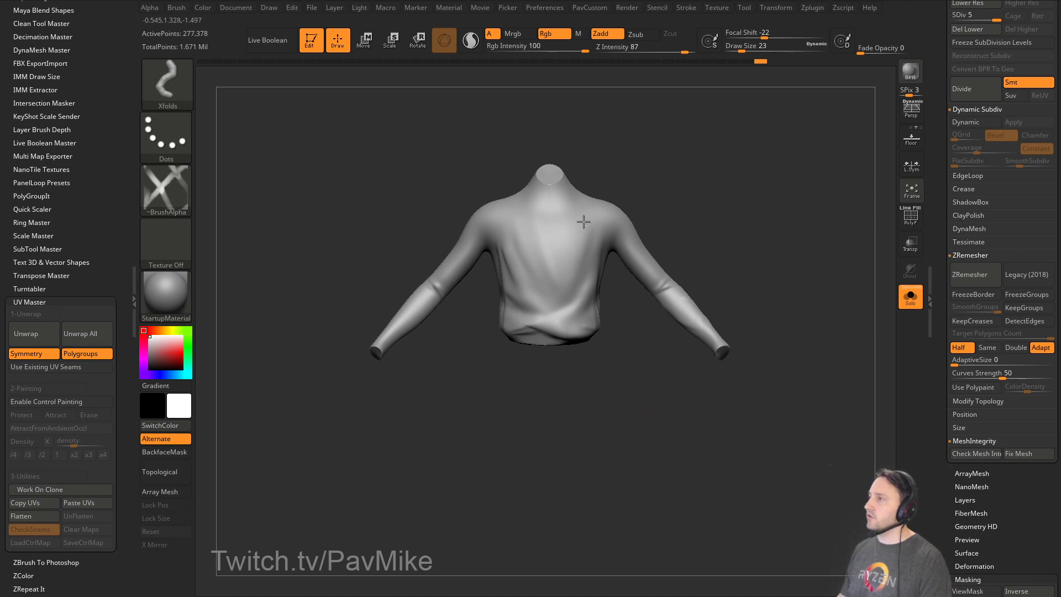
alt+drag(697, 157, 553, 375)
alt+drag(492, 451, 397, 455)
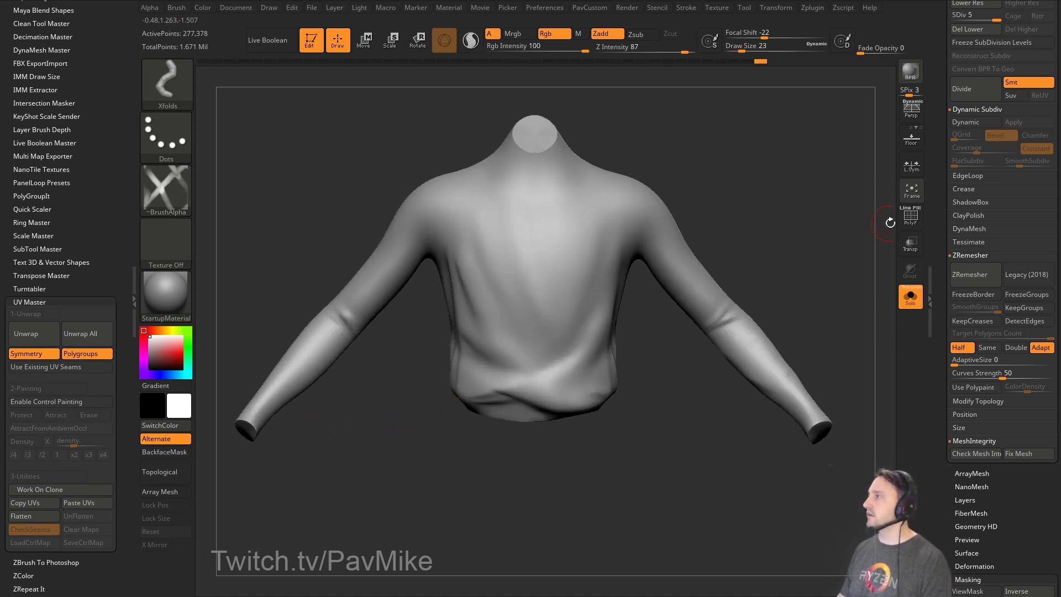
Show the undershirt's polyframe and store its current shape as a morph target.
key(shift+f)
alt+drag(805, 253, 896, 354)
drag(944, 377, 948, 296)
key(shift)
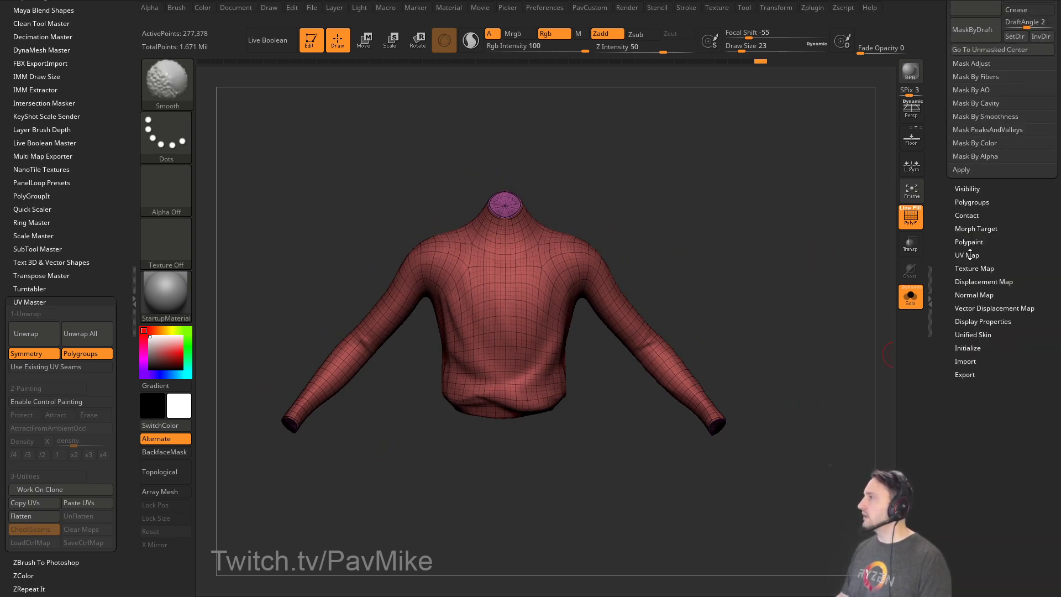
click(970, 228)
click(974, 241)
drag(796, 352, 781, 360)
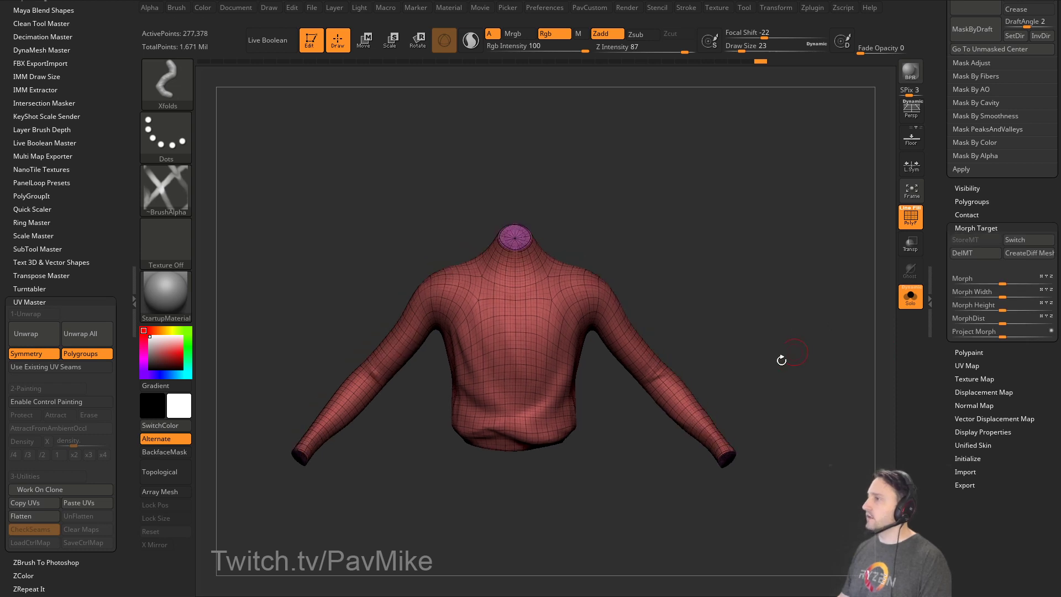
alt+drag(741, 314, 732, 307)
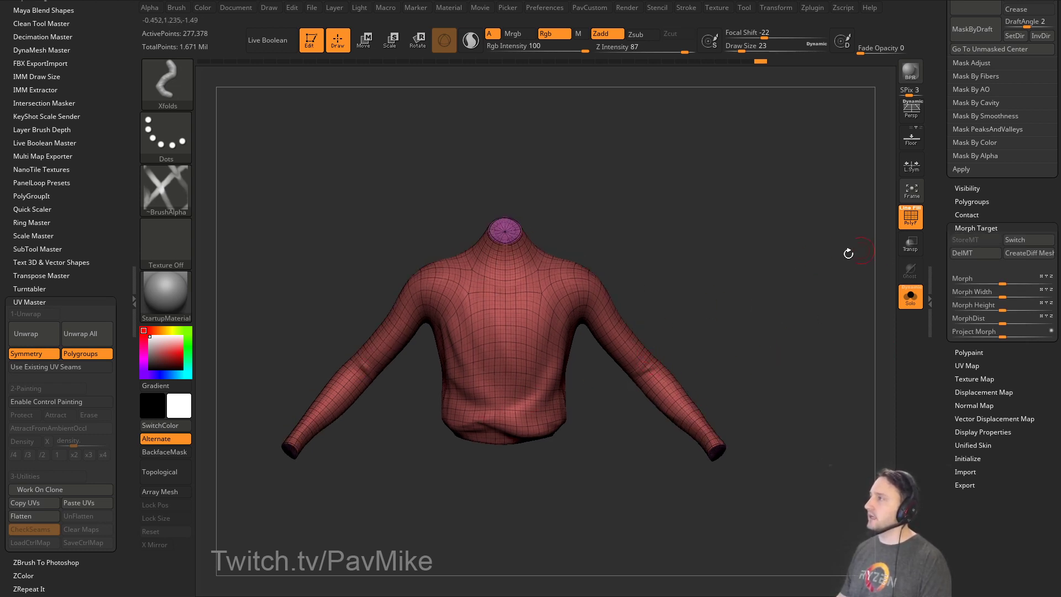
Change the masking brush and mask the character's left half of the undershirt up to the center line.
mouse_move(750, 207)
ctrl+mouse_down()
mouse_move(658, 509)
mouse_move(593, 453)
ctrl+mouse_up()
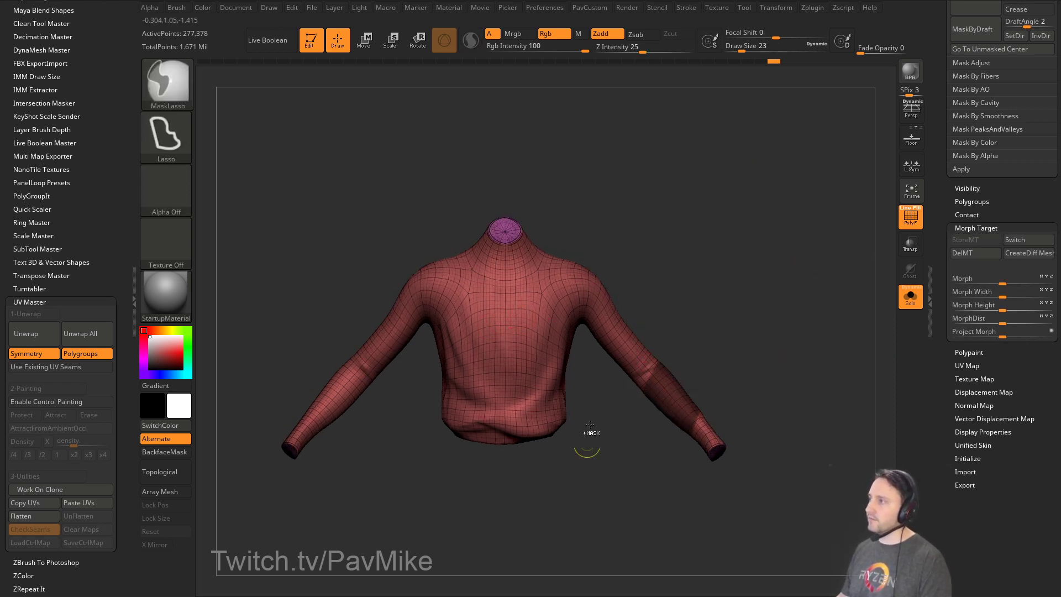
click(168, 83)
click(294, 97)
mouse_move(798, 167)
ctrl+mouse_down()
mouse_move(674, 411)
mouse_move(492, 580)
ctrl+mouse_up()
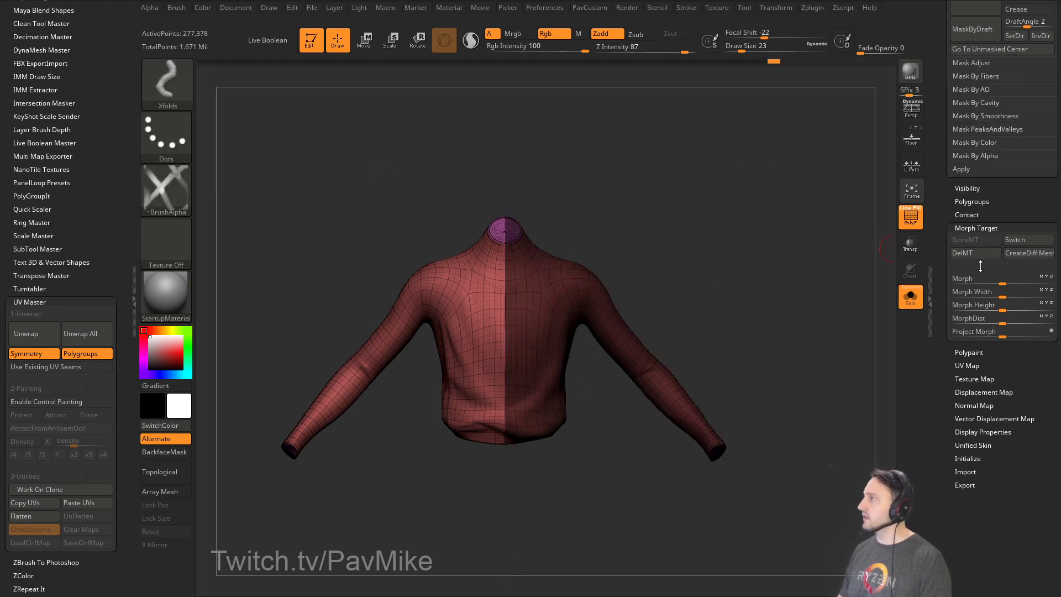
Apply the Smart ReSym deformation to make the undershirt symmetrical again.
drag(943, 230, 941, 316)
shift+click(970, 162)
shift+click(971, 148)
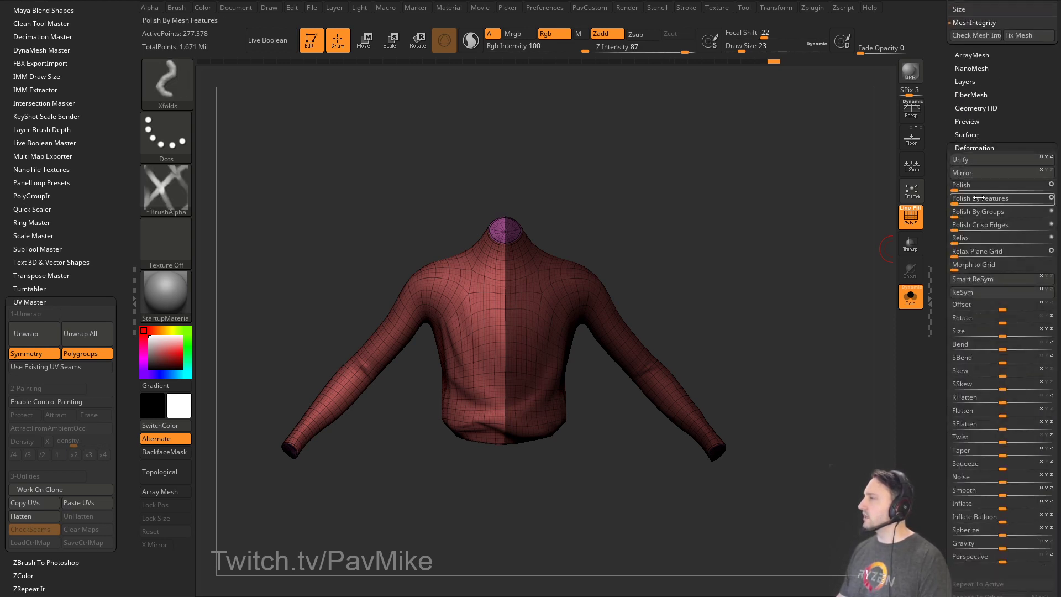
click(983, 279)
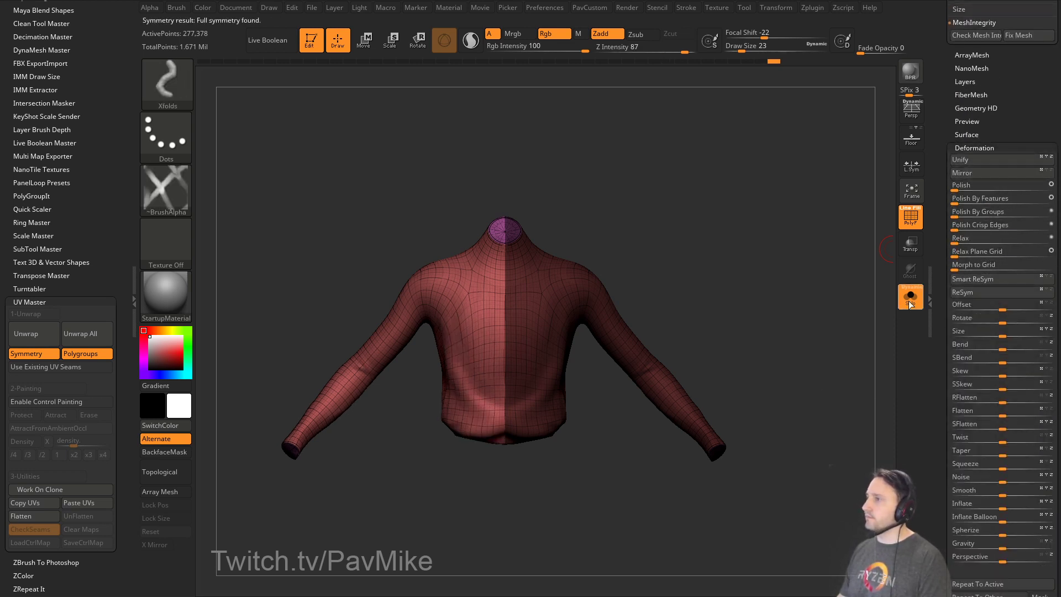
Hide the polyframe and restore the asymmetrical folds on the torso's front with the Morph brush at a draw size of 56.
key(s)
drag(514, 398, 523, 402)
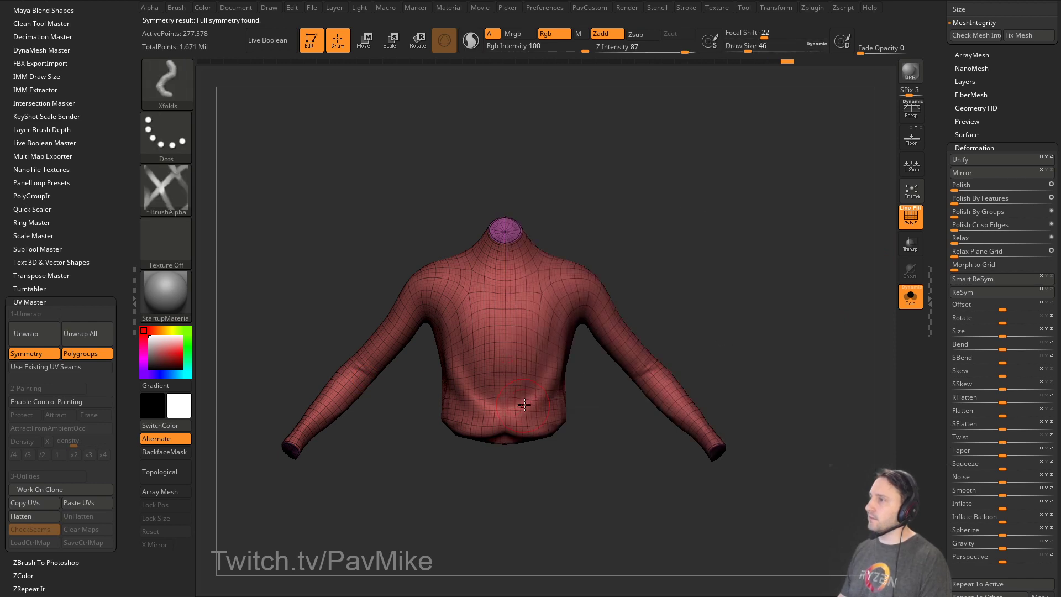
click(914, 221)
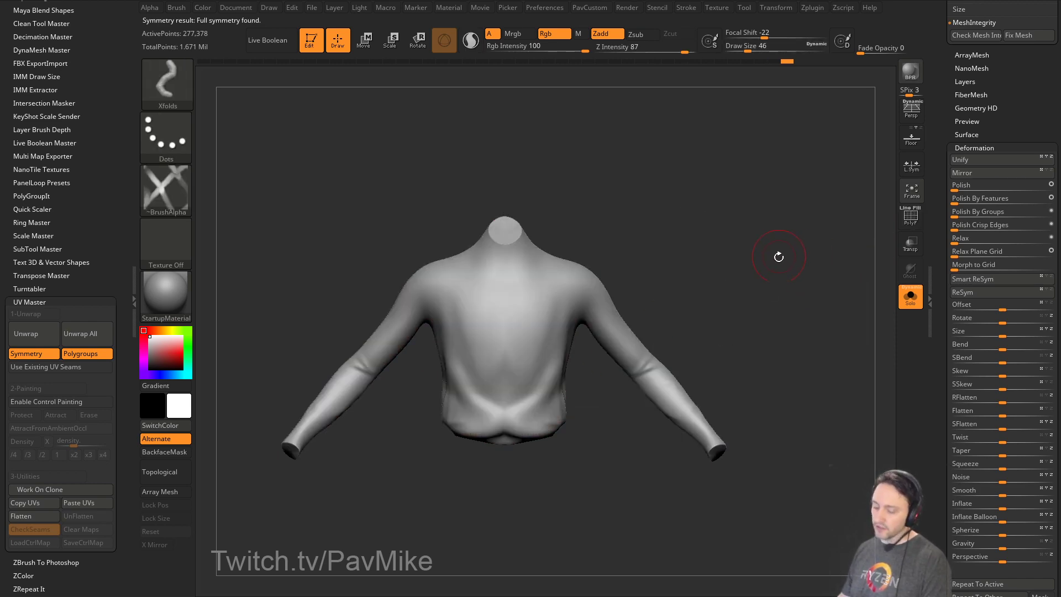
key(b)
key(m)
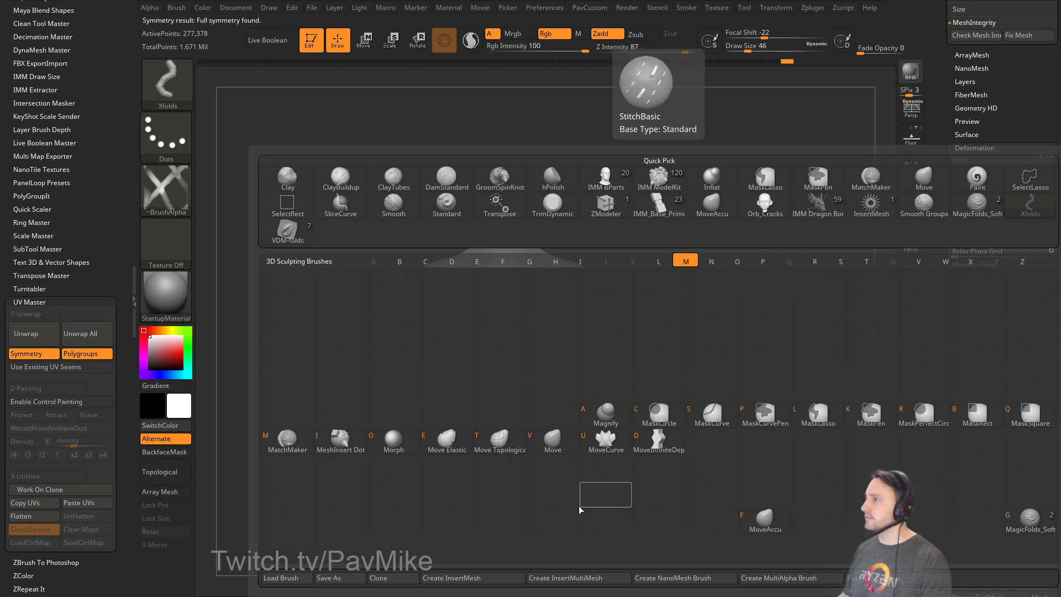
click(395, 442)
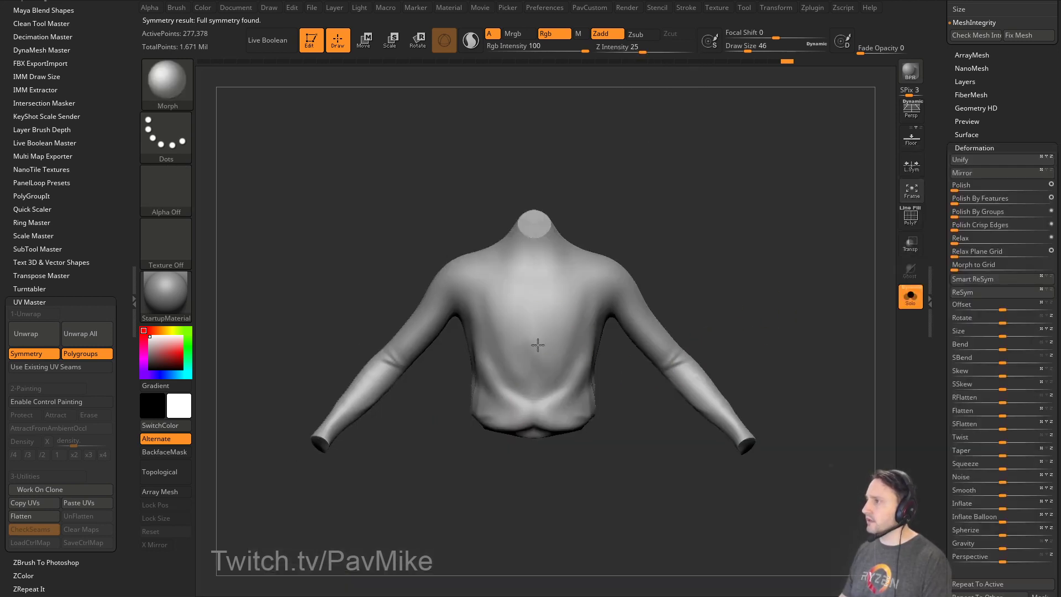
drag(538, 345, 545, 394)
key(bracketright)
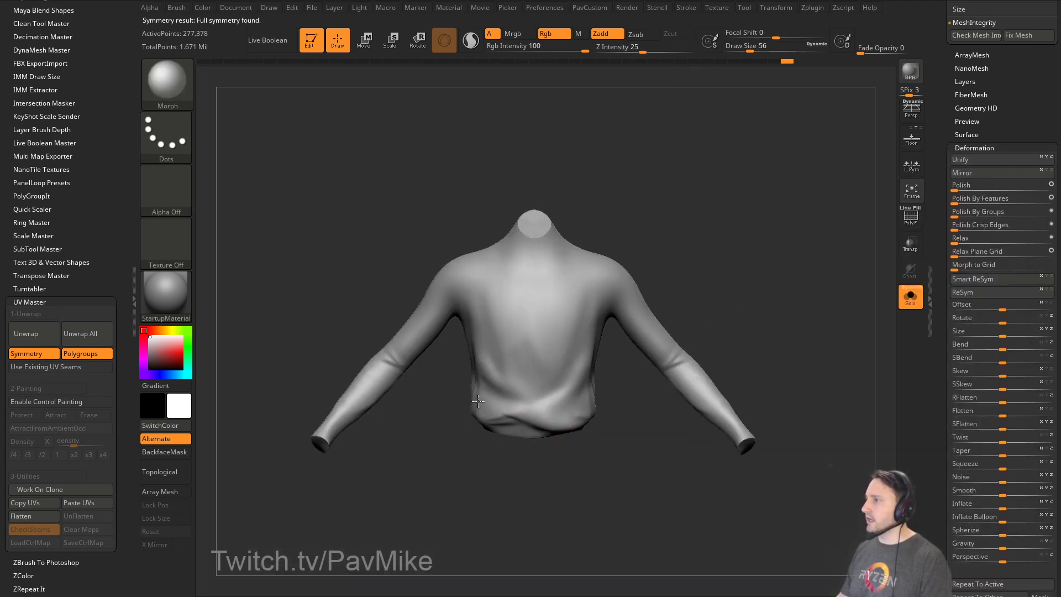
drag(485, 353, 528, 389)
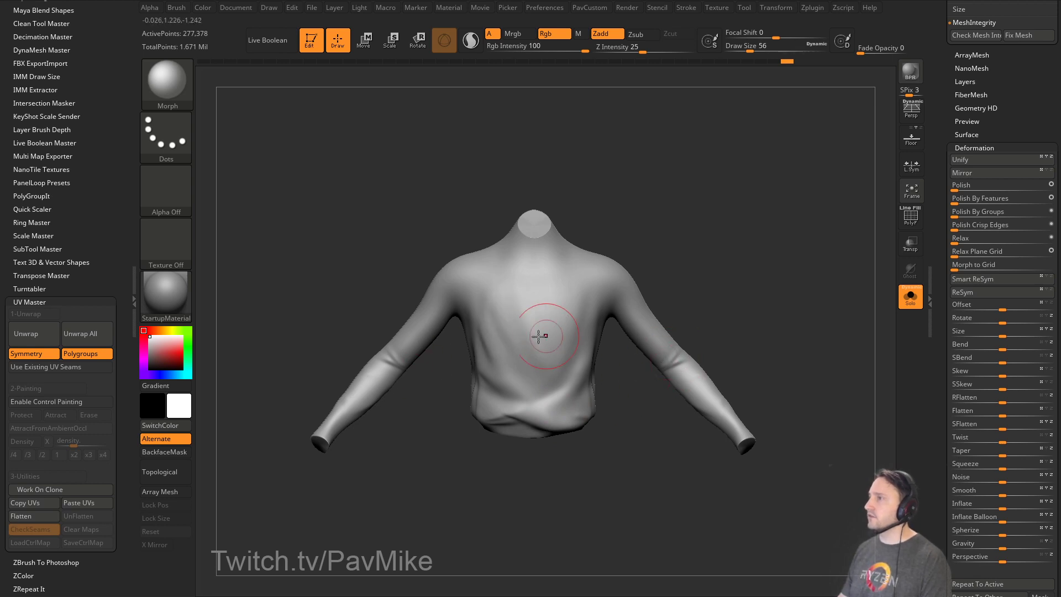
Restore the asymmetrical folds on the undershirt's back with the Morph brush at draw size 74 and Z intensity 44.
right_drag(509, 355, 548, 353)
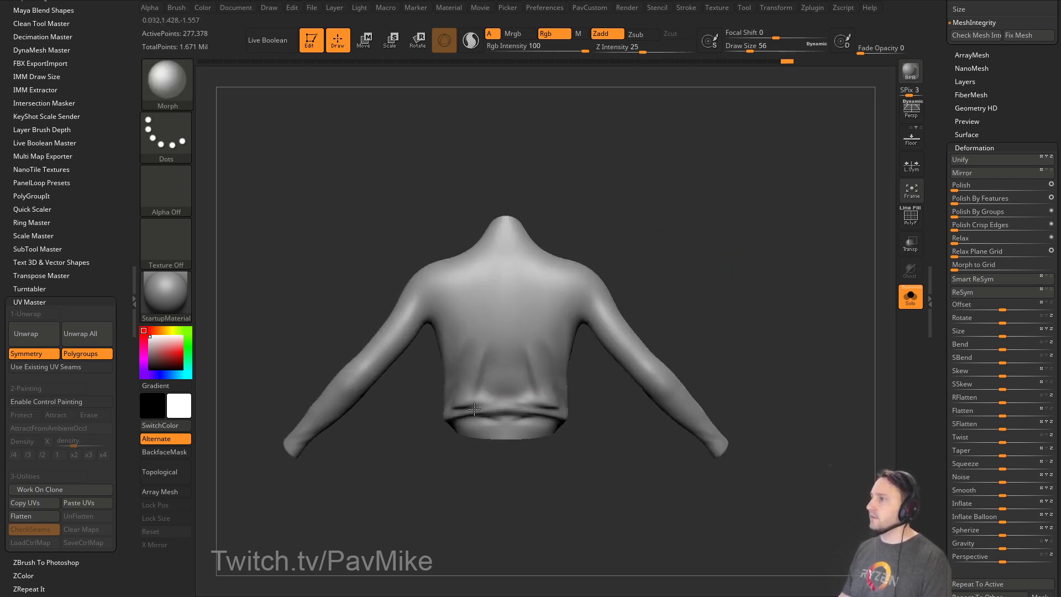
right_drag(582, 431, 543, 410)
key(bracketright)
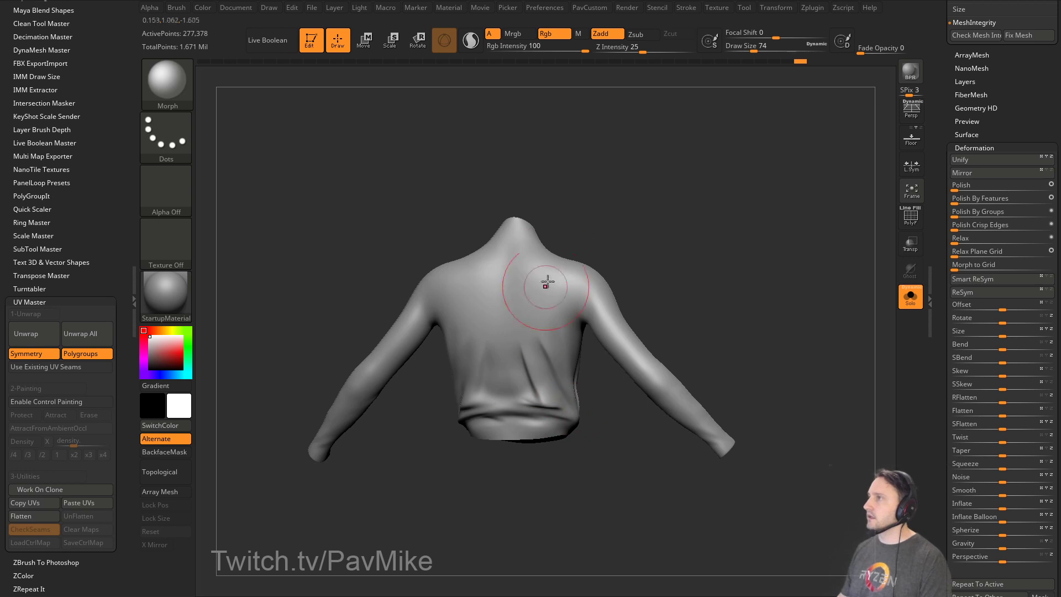
drag(642, 50, 659, 51)
right_drag(647, 164, 605, 175)
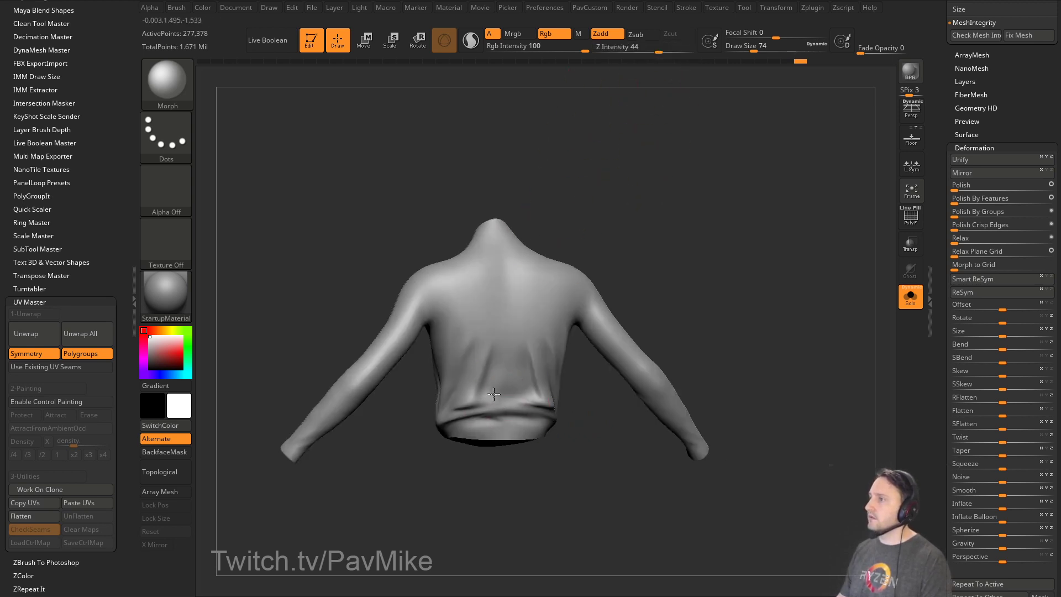
right_drag(529, 343, 633, 297)
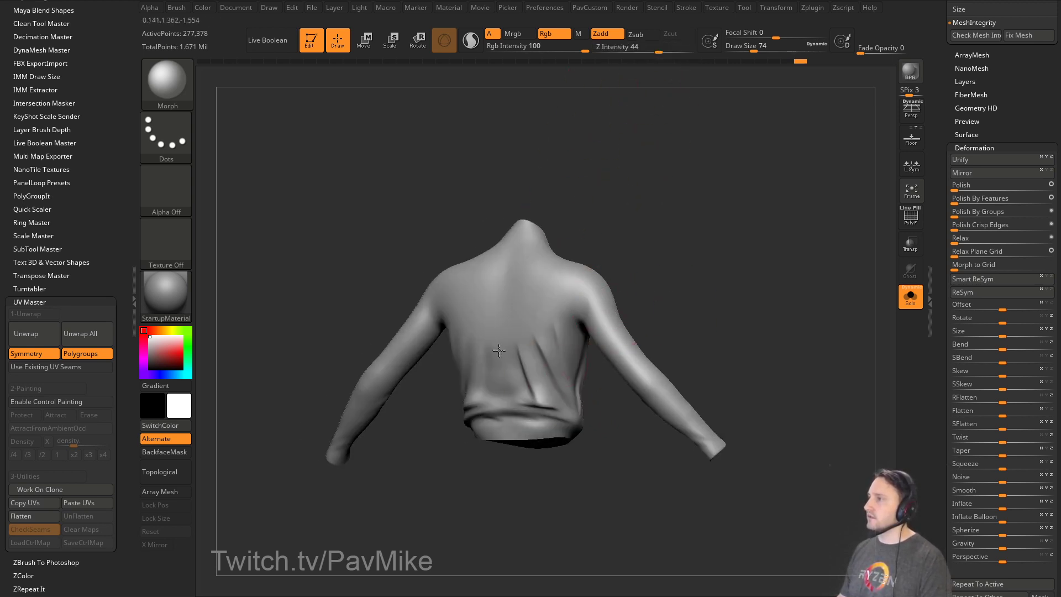
mouse_move(528, 351)
right_down()
mouse_move(639, 277)
mouse_move(685, 315)
mouse_move(700, 285)
right_up()
Switch to the Standard brush and turn off Solo so the whole character is shown.
key(b)
key(s)
key(t)
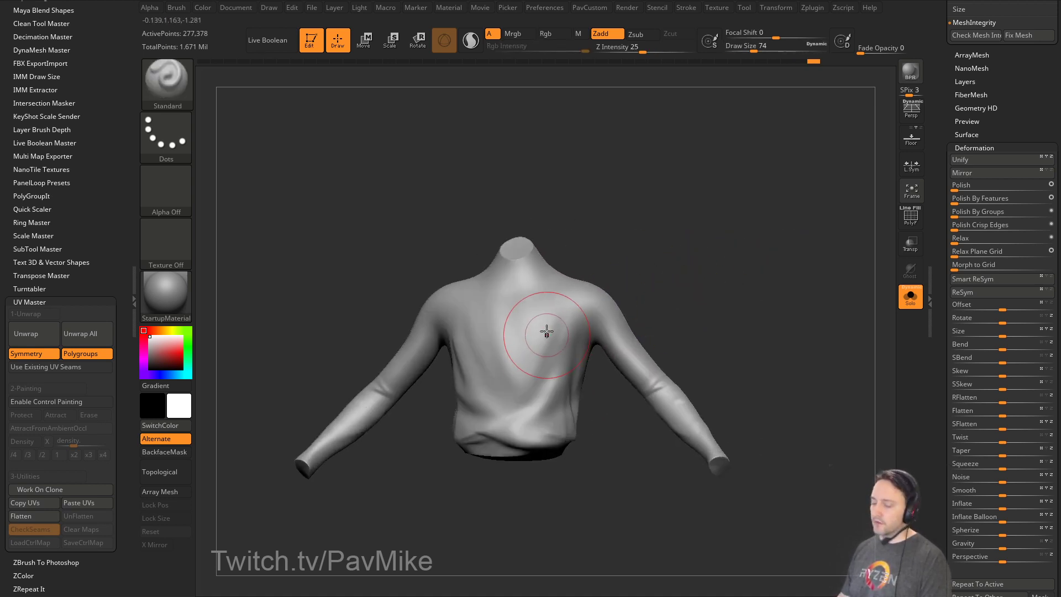
drag(575, 361, 900, 307)
click(910, 296)
mouse_move(799, 339)
shift+mouse_down()
mouse_move(807, 348)
mouse_move(748, 349)
mouse_move(765, 414)
mouse_move(764, 274)
shift+mouse_up()
Select the lower-leg pieces beneath the pants' cuffs and apply their dynamic subdivision.
alt+click(563, 416)
mouse_move(662, 398)
alt+mouse_down()
mouse_move(670, 334)
mouse_move(672, 377)
alt+mouse_up()
key(s)
drag(672, 379, 664, 380)
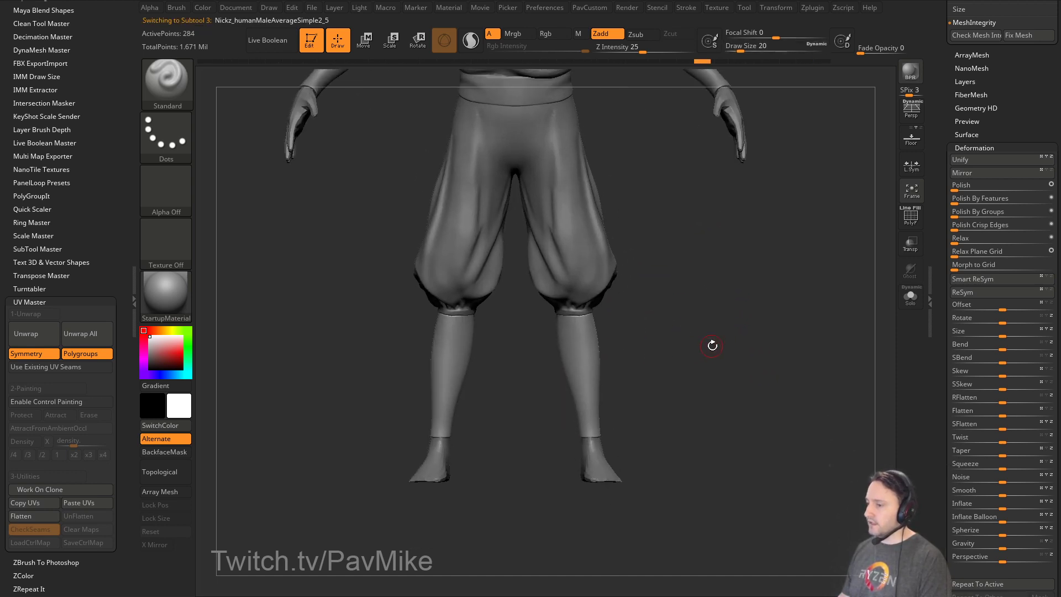
mouse_move(711, 346)
shift+mouse_down()
mouse_move(661, 362)
mouse_move(683, 385)
mouse_move(686, 302)
shift+mouse_up()
key(2)
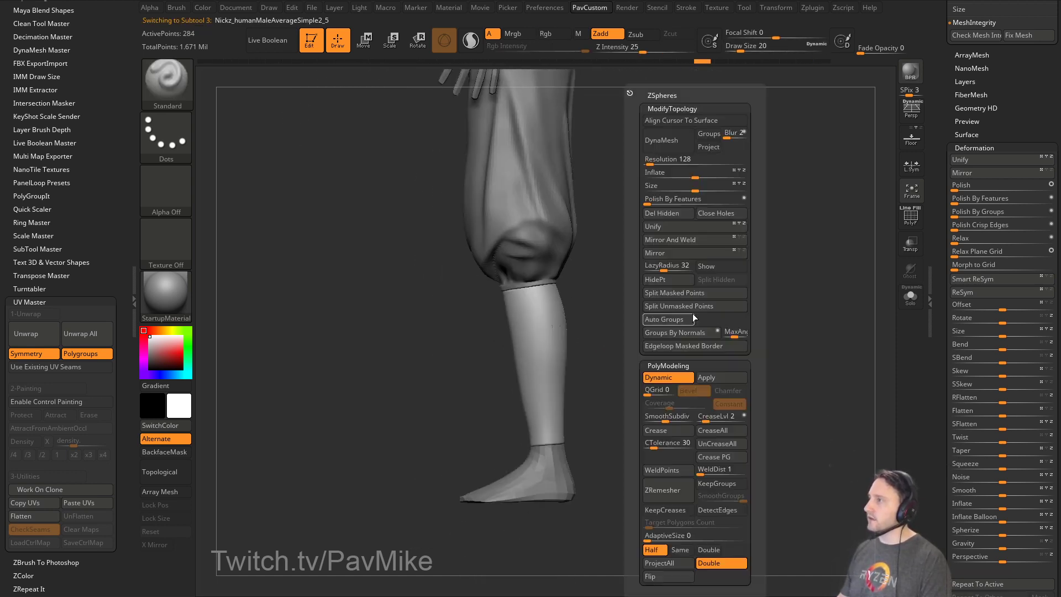
click(721, 377)
Sculpt subtle folds just below the pants' cuffs on the lower-leg pieces with the Standard brush at draw size 17 and smooth them.
mouse_move(580, 320)
mouse_down()
mouse_move(600, 330)
mouse_move(595, 345)
mouse_up()
key(b)
key(i)
key(n)
key(b)
key(s)
key(t)
mouse_move(615, 384)
mouse_down()
mouse_move(687, 353)
mouse_move(574, 385)
mouse_move(689, 313)
mouse_up()
alt+drag(587, 297, 610, 347)
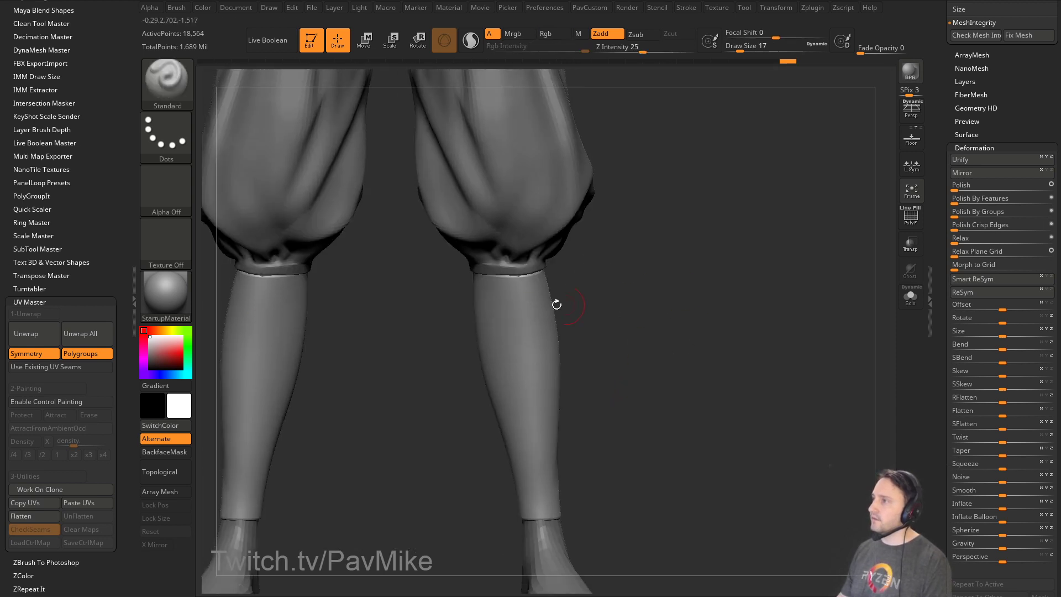
mouse_move(491, 309)
shift+mouse_down()
mouse_move(536, 293)
mouse_move(627, 296)
shift+mouse_up()
drag(464, 297, 516, 336)
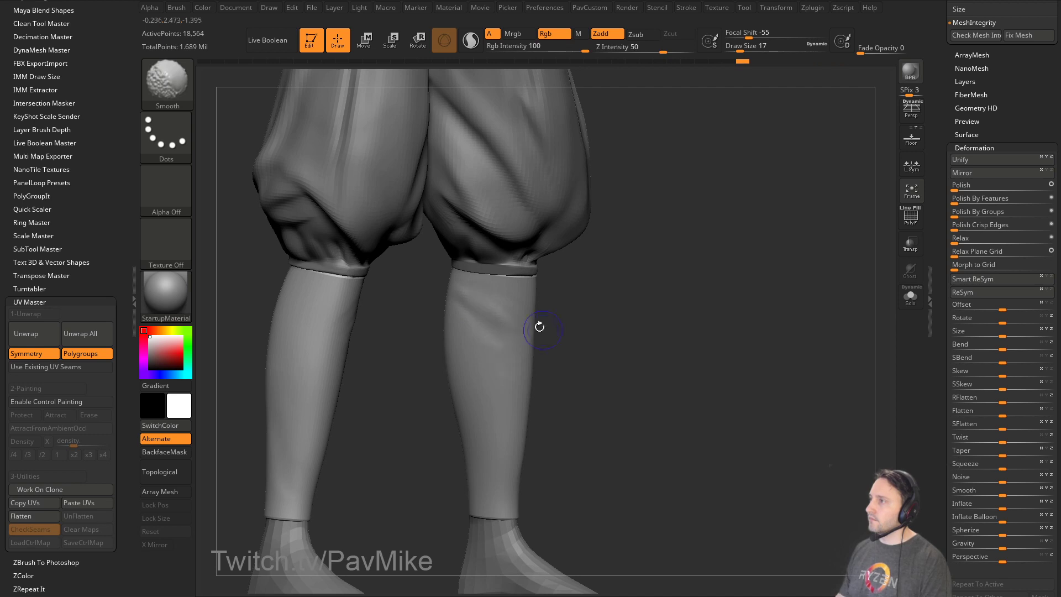
mouse_move(609, 321)
shift+mouse_down()
mouse_move(654, 312)
mouse_move(592, 320)
mouse_move(606, 315)
shift+mouse_up()
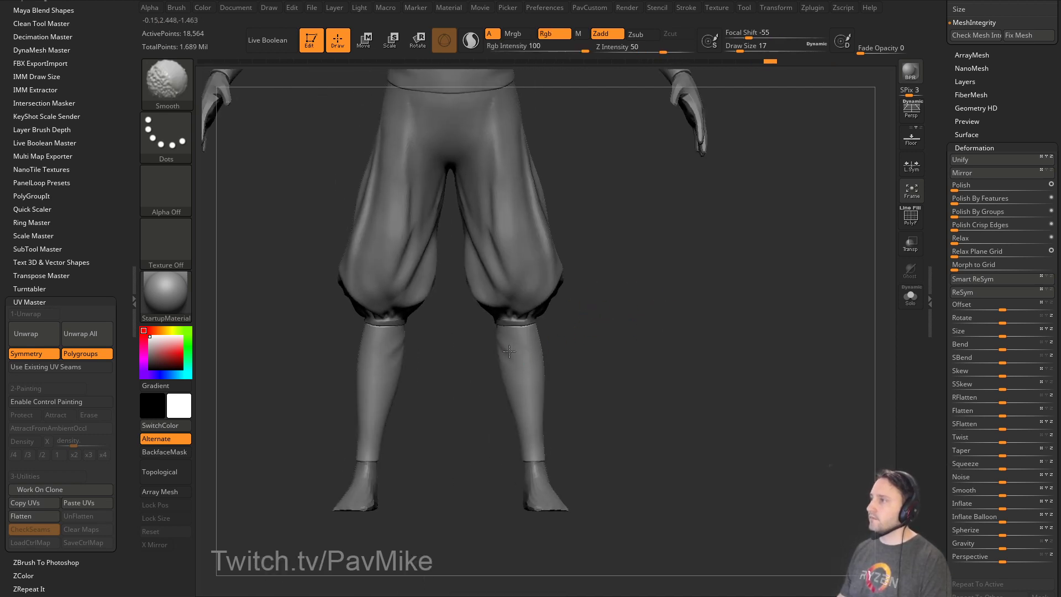
Review the full figure, select another subtool, isolate it briefly and show all pieces again.
key(f)
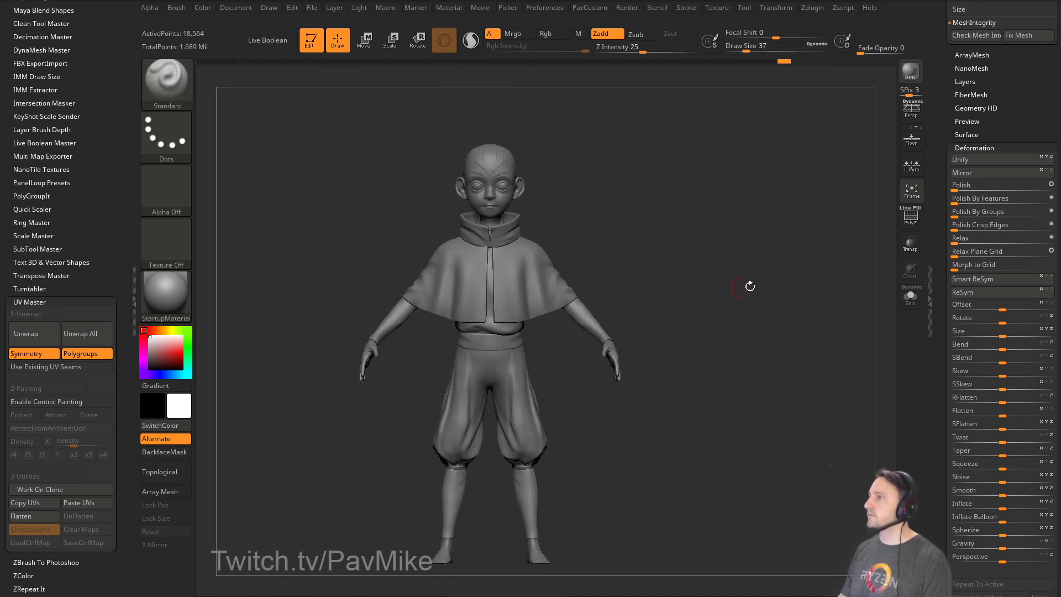
alt+drag(714, 285, 709, 350)
alt+click(700, 264)
key(f)
drag(791, 271, 768, 275)
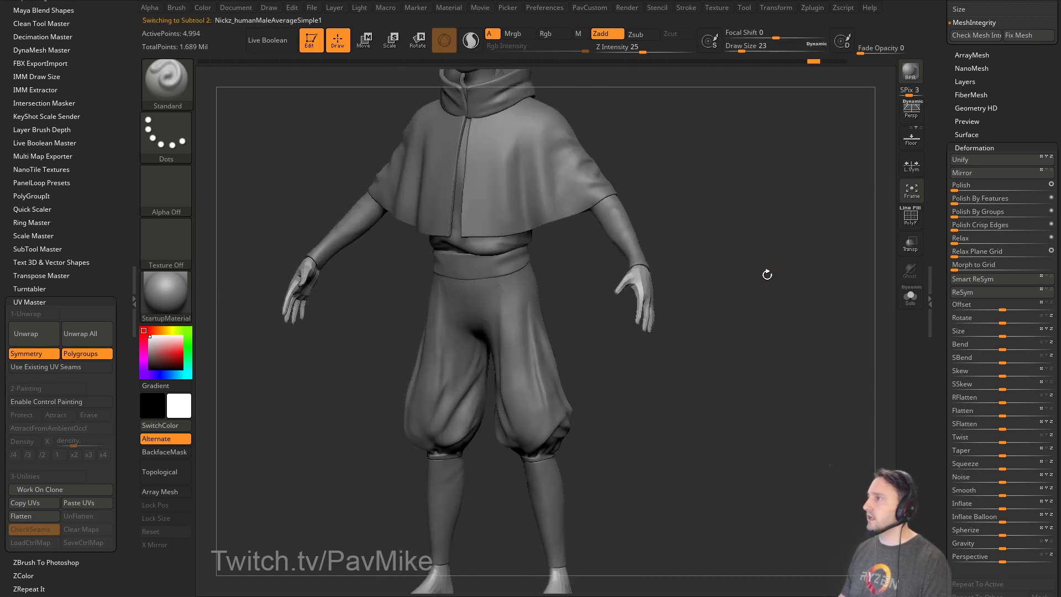
click(910, 299)
click(911, 299)
Select and isolate the undershirt, and crease the base of its neck with the DamStandard brush.
mouse_move(817, 303)
mouse_down()
mouse_move(737, 319)
mouse_move(801, 360)
mouse_move(824, 351)
mouse_move(801, 360)
mouse_move(777, 334)
mouse_move(826, 314)
mouse_move(658, 336)
mouse_move(630, 244)
mouse_move(618, 258)
mouse_move(599, 228)
mouse_move(580, 289)
mouse_move(538, 303)
mouse_move(542, 314)
mouse_up()
alt+click(557, 330)
click(910, 297)
key(b)
key(d)
key(s)
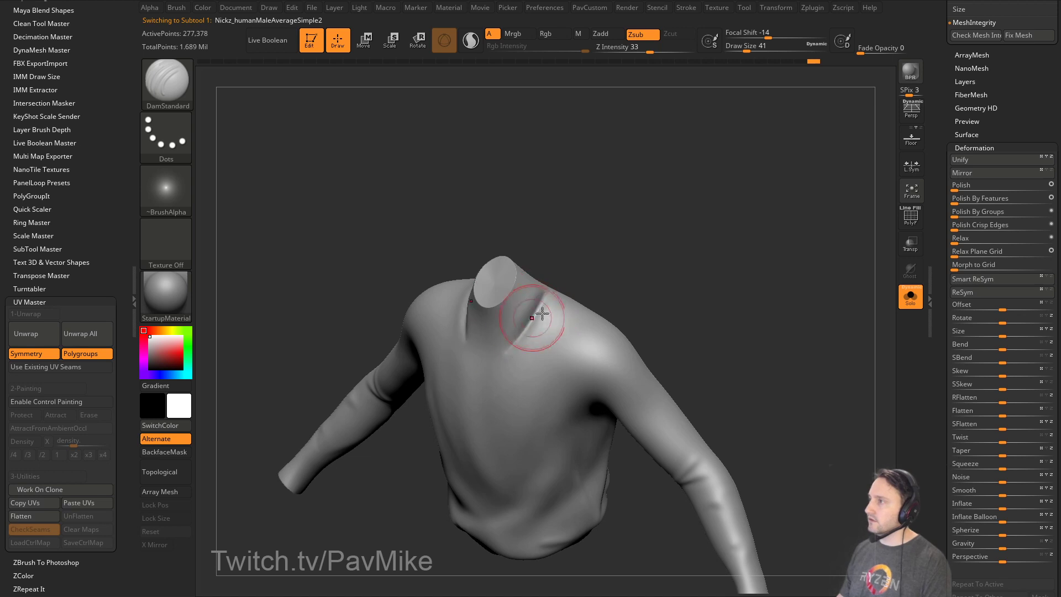
Add soft folds around the undershirt's neck base with the MagicFolds_Soft brush and set the Smooth brush's Z Intensity to 100.
key(b)
click(1002, 521)
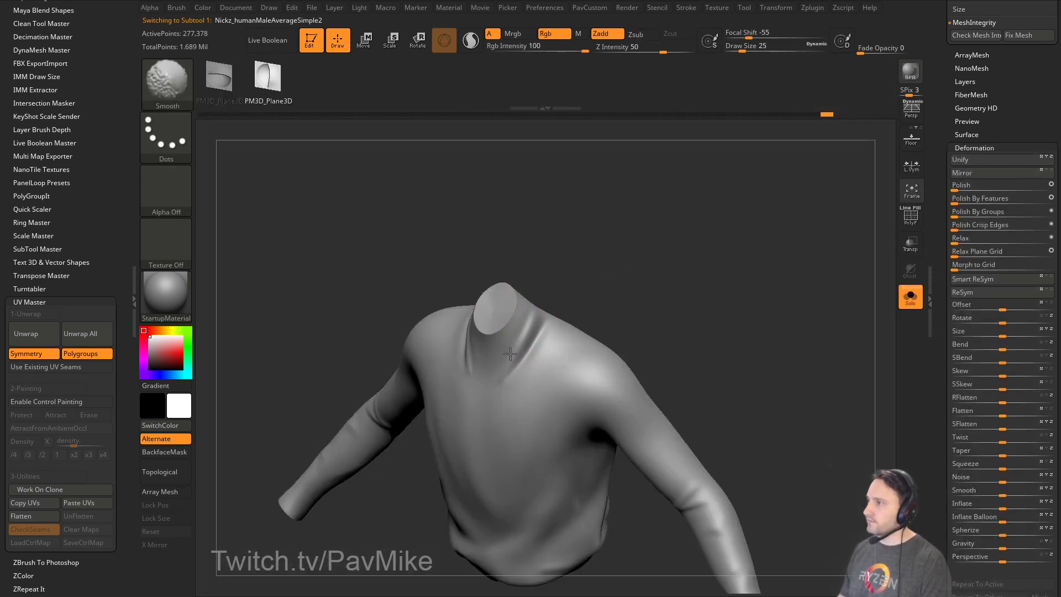
drag(564, 252, 604, 251)
drag(655, 55, 694, 53)
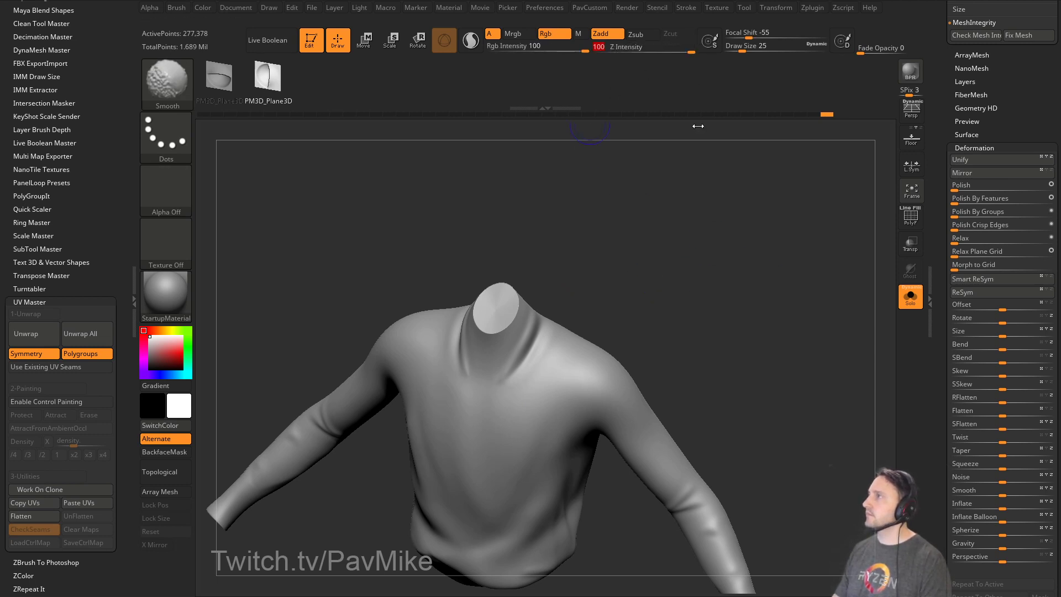
drag(689, 208, 552, 358)
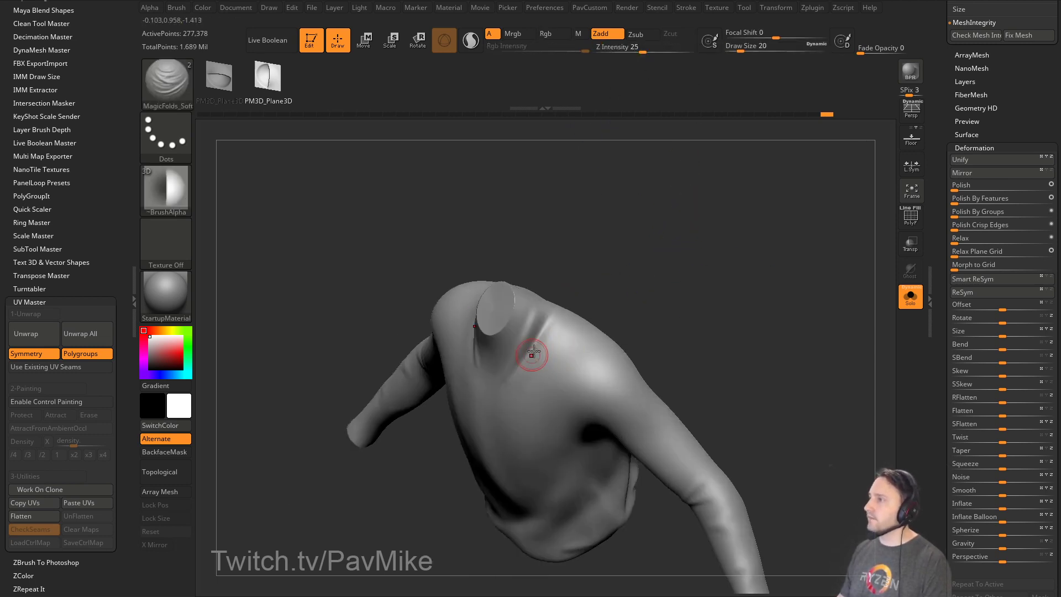
drag(625, 287, 694, 232)
shift+drag(596, 338, 633, 282)
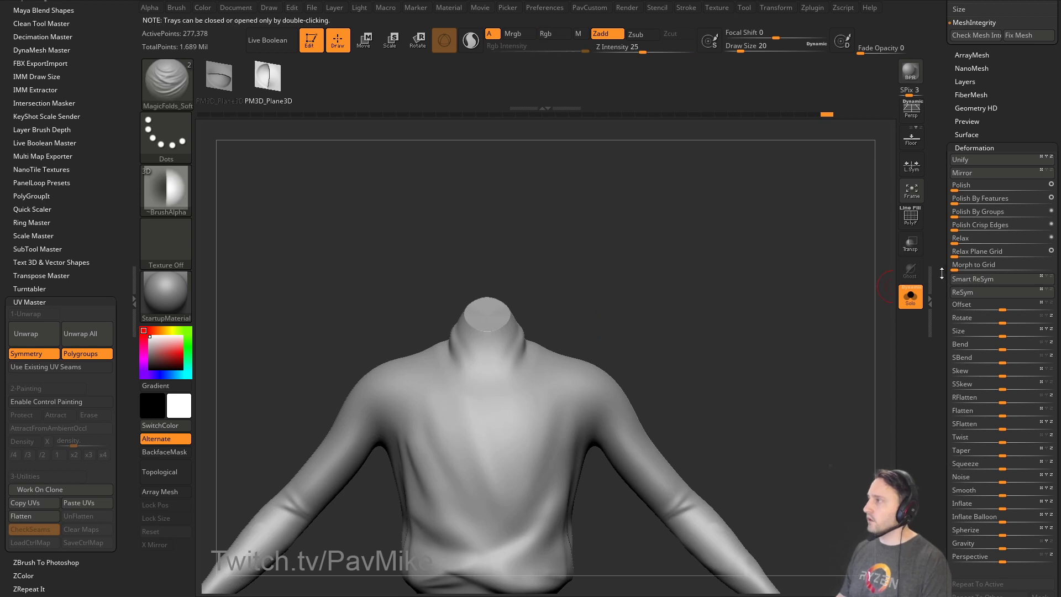
Lower the undershirt to subdivision level 1 and reshape the neck base with the Clay brush at draw size 33.
drag(940, 276, 939, 501)
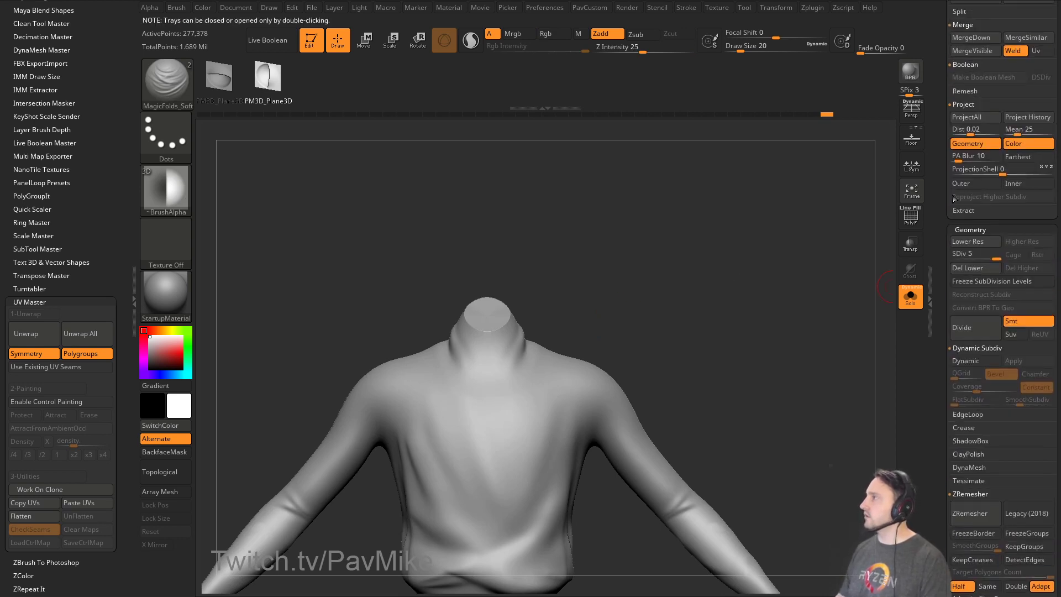
click(956, 253)
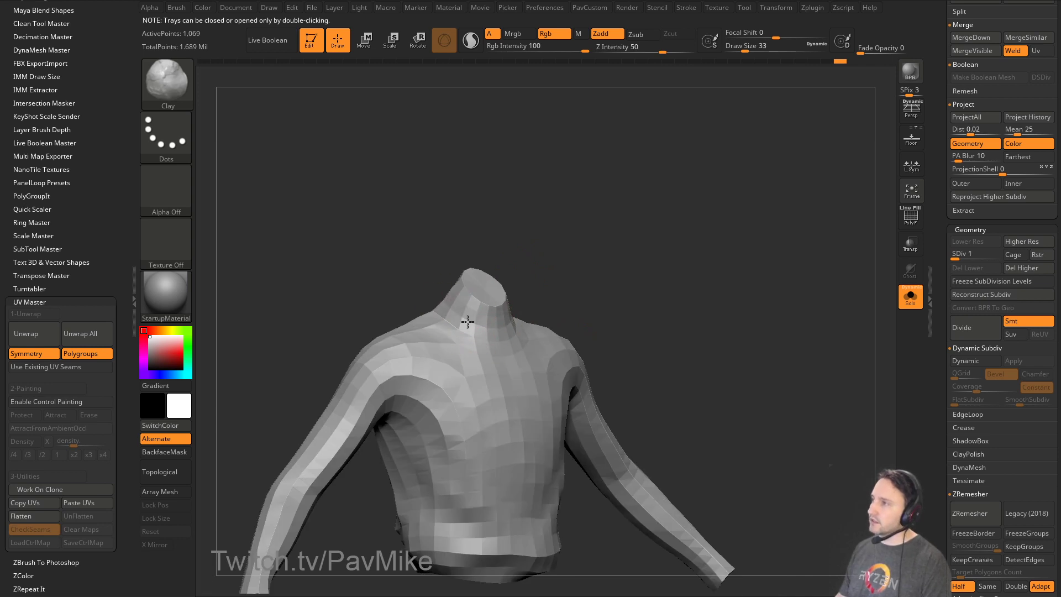
mouse_move(582, 277)
mouse_down()
mouse_move(486, 319)
mouse_move(514, 299)
mouse_move(488, 270)
mouse_up()
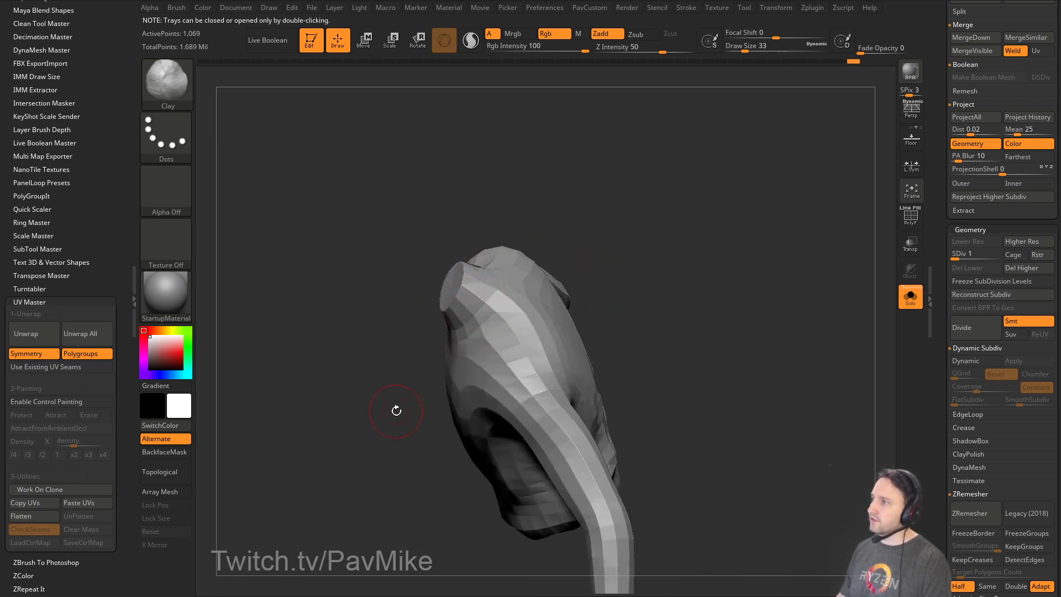
shift+drag(397, 410, 878, 236)
Raise the undershirt to subdivision level 2 and even out the sides of the neck with the Clay brush.
drag(955, 254, 965, 253)
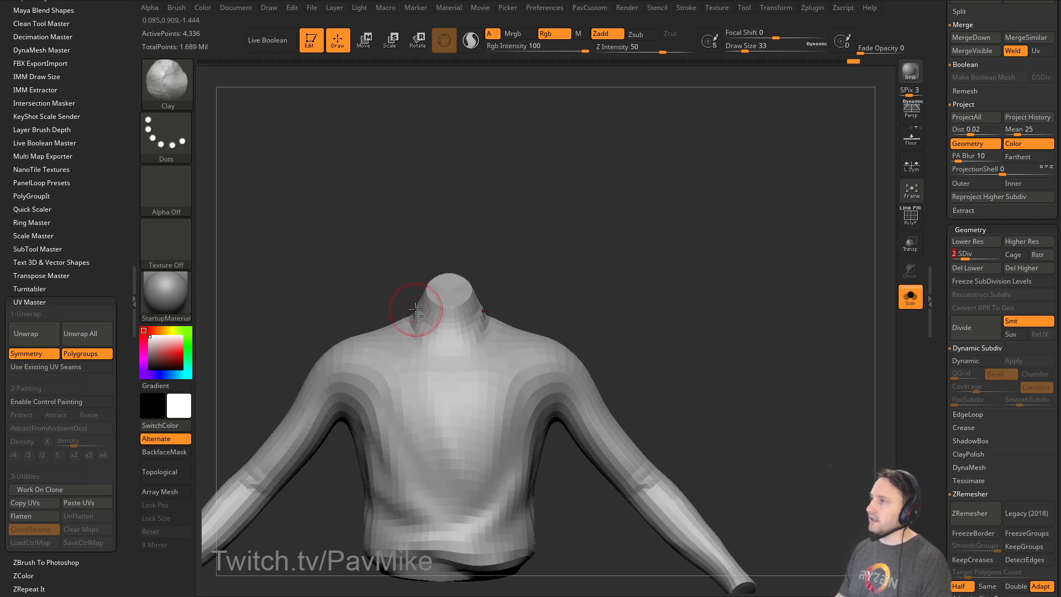
alt+drag(421, 310, 467, 334)
right_drag(467, 334, 406, 340)
mouse_move(405, 341)
alt+mouse_down()
mouse_move(419, 317)
mouse_move(409, 323)
alt+mouse_up()
mouse_move(409, 323)
shift+right_down()
mouse_move(570, 264)
mouse_move(497, 265)
shift+right_up()
Refine the transition from neck to shoulders at subdivision level 3, and continue at level 4.
click(975, 255)
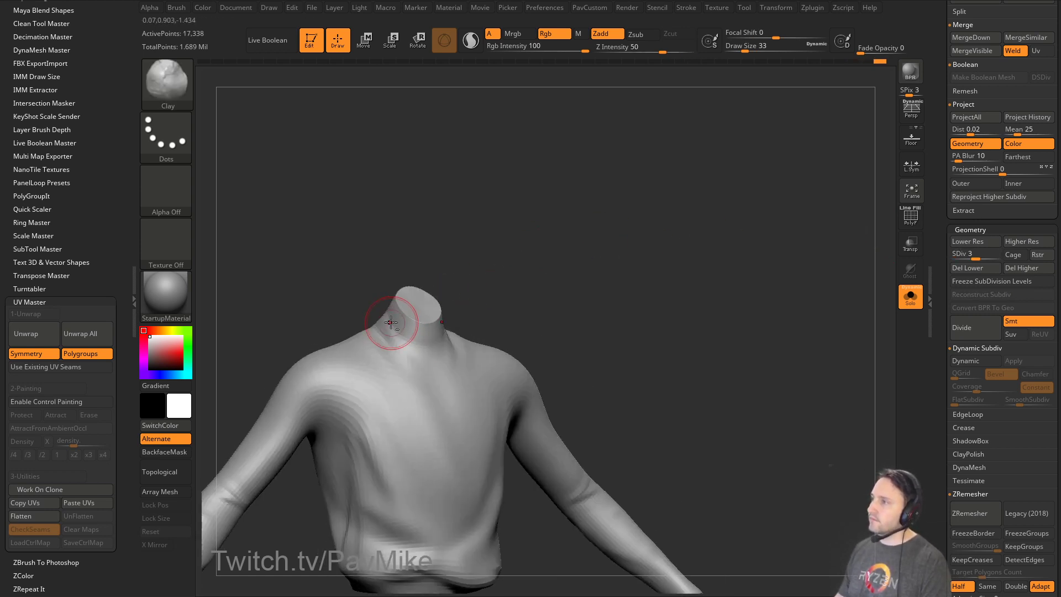
drag(383, 321, 394, 332)
shift+right_drag(500, 315, 636, 282)
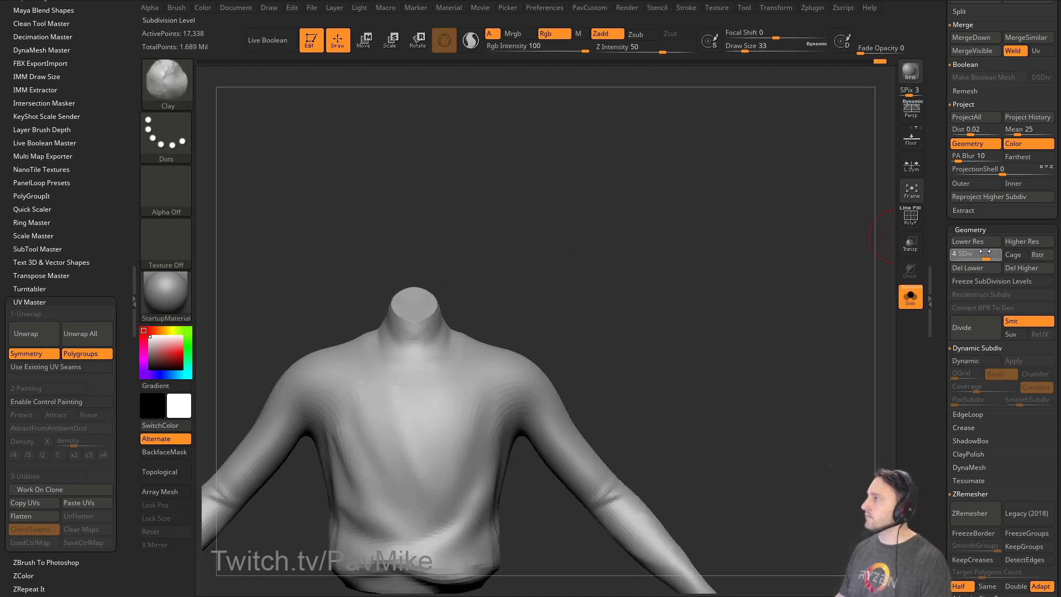
drag(985, 251, 987, 253)
shift+right_drag(519, 322, 661, 273)
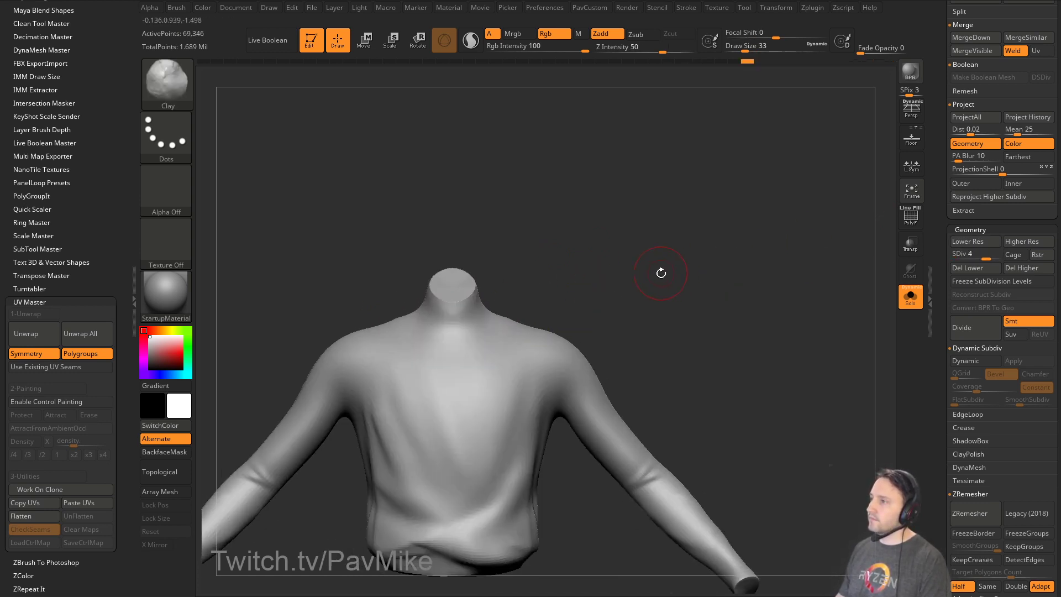
Sculpt soft folds around the undershirt's neck base with the MagicFolds_Soft brush and smooth them.
key(b)
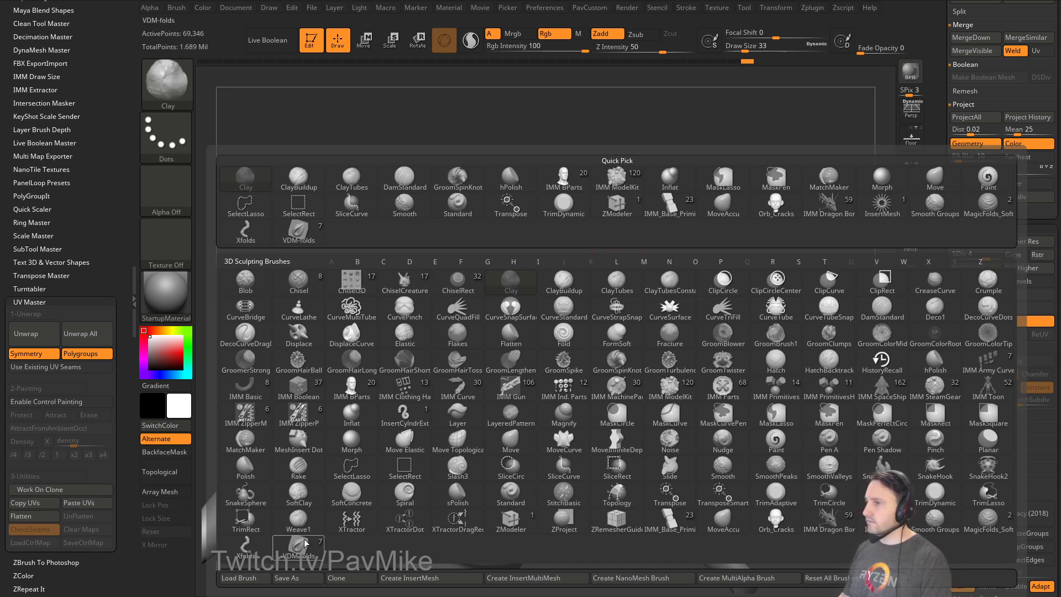
click(984, 520)
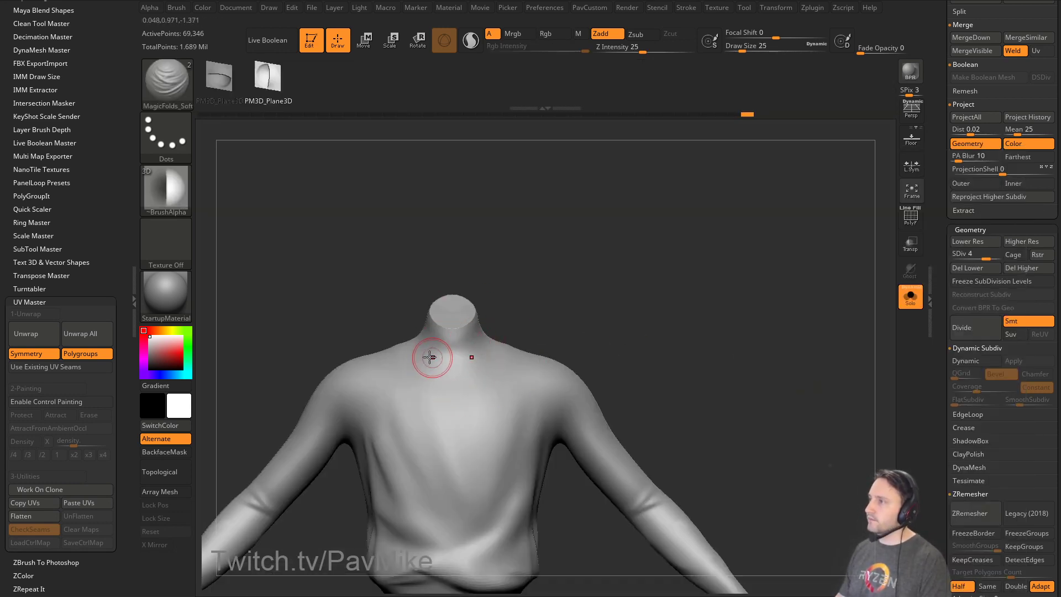
right_drag(526, 334, 476, 352)
mouse_move(556, 297)
right_down()
mouse_move(505, 350)
mouse_move(607, 261)
right_up()
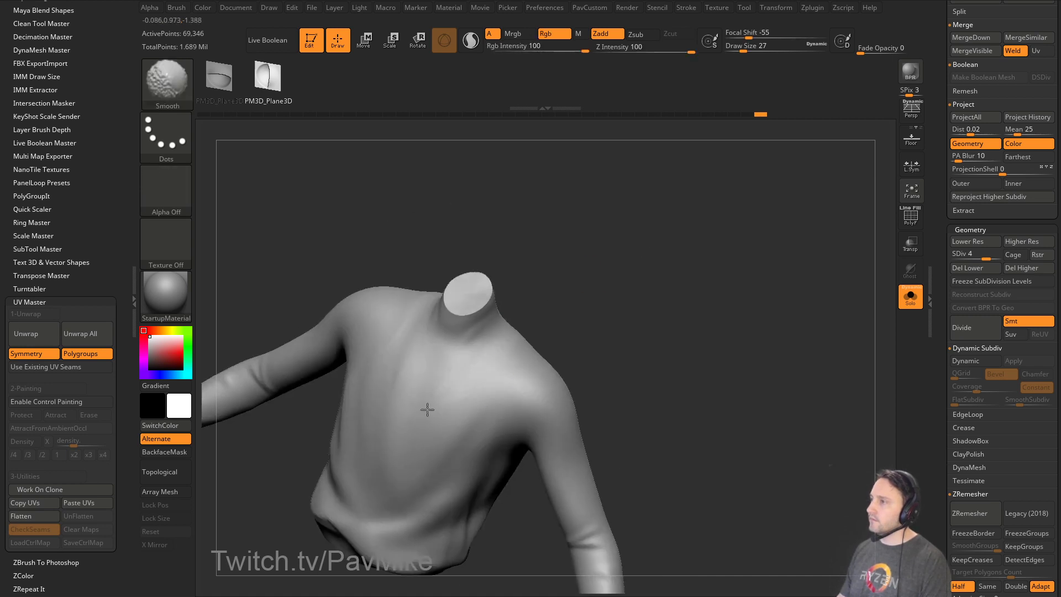
shift+right_drag(426, 407, 457, 372)
Show all pieces again, select the cape and smooth its neckline inside the raised collar.
ctrl+right_drag(641, 303, 800, 297)
click(899, 307)
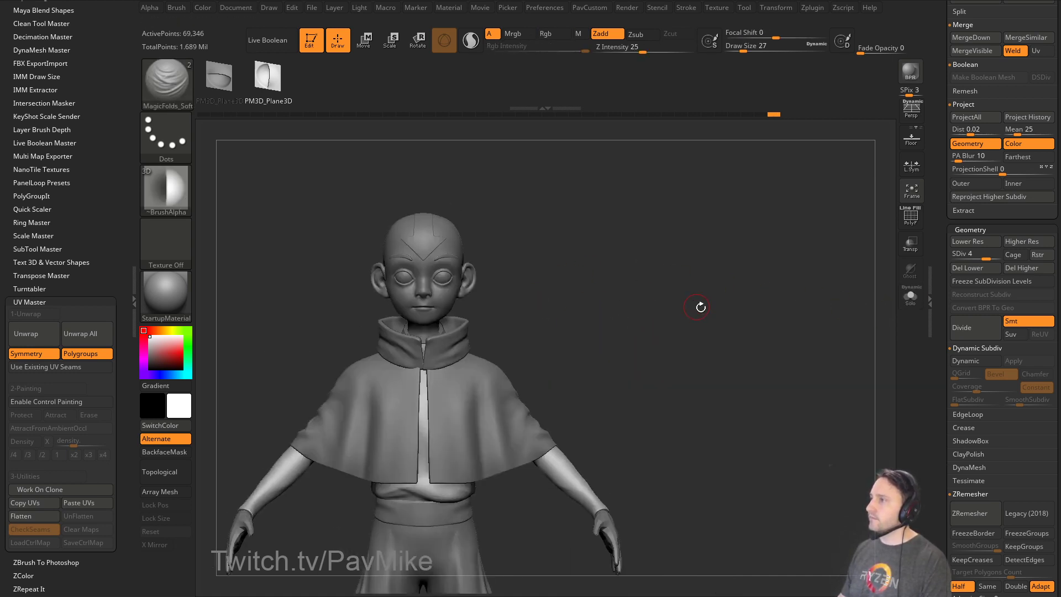
ctrl+right_drag(701, 307, 724, 351)
alt+click(497, 321)
mouse_move(497, 320)
right_down()
mouse_move(620, 280)
mouse_move(677, 311)
mouse_move(619, 342)
right_up()
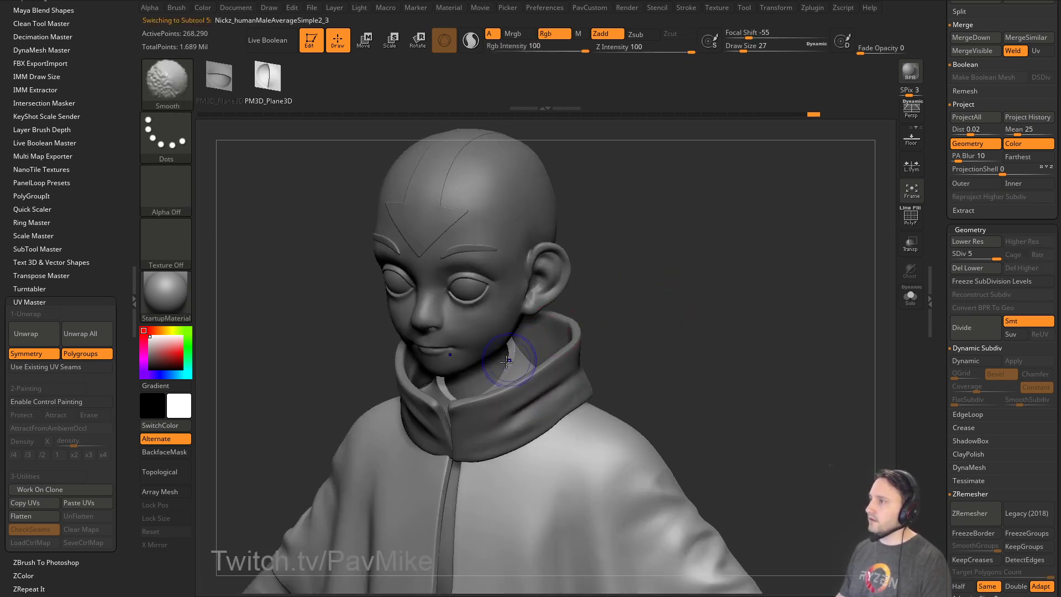
shift+drag(516, 359, 528, 337)
right_drag(625, 284, 558, 332)
shift+drag(516, 360, 530, 331)
right_drag(678, 245, 613, 293)
Adjust the cape's neckline inside the collar with the Move brush at draw size 35, and reduce the draw size.
key(s)
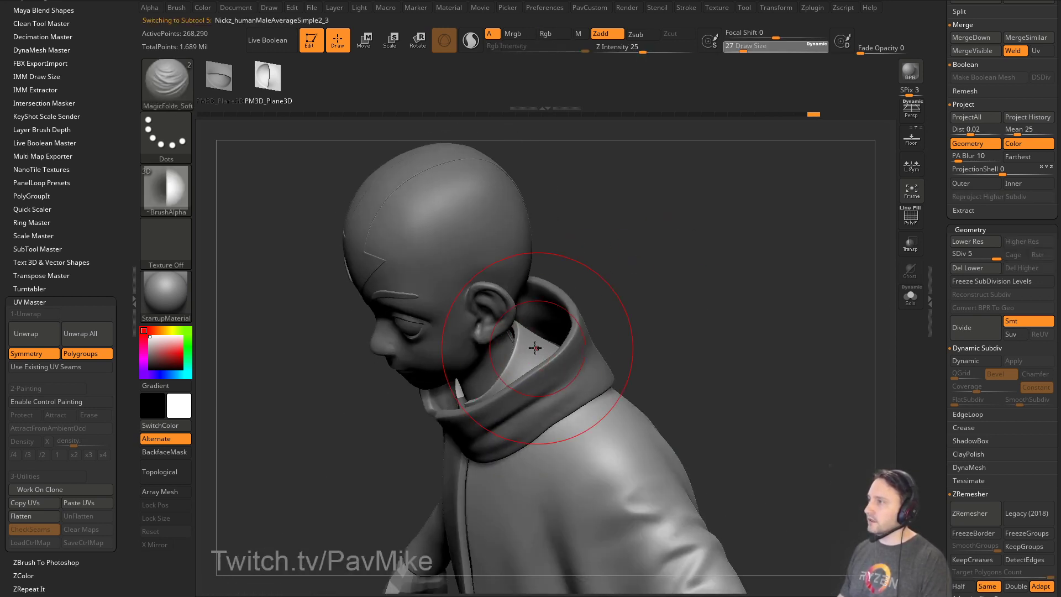
drag(535, 315, 518, 332)
key(b)
key(m)
key(v)
mouse_move(646, 289)
right_down()
mouse_move(673, 278)
mouse_move(707, 284)
right_up()
key(s)
drag(525, 362, 519, 362)
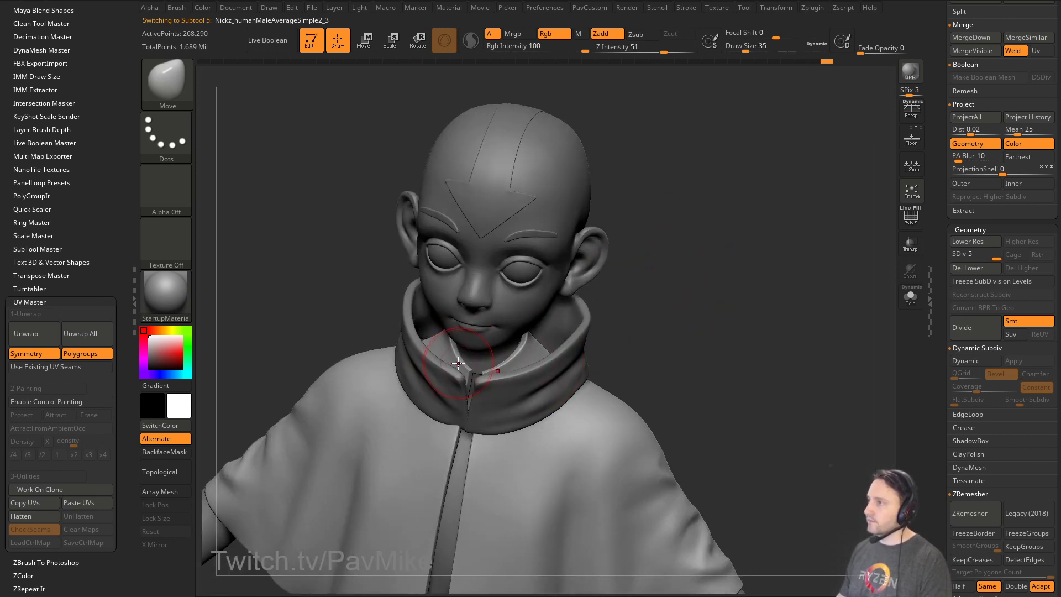
right_drag(608, 299, 682, 317)
key(s)
drag(681, 322, 667, 323)
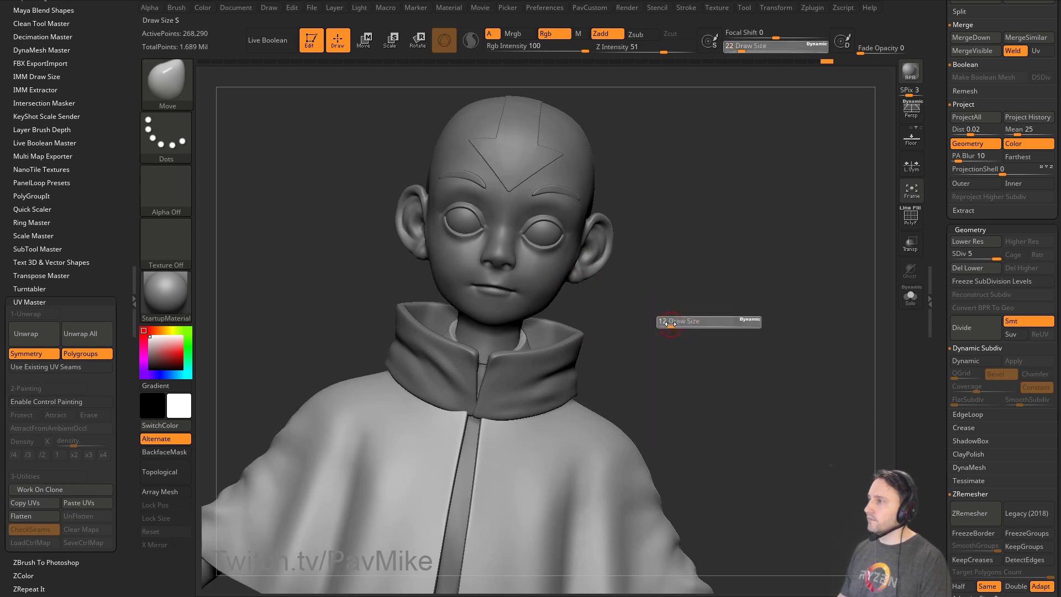
Switch to the Standard brush and set its draw size to 46.
mouse_move(668, 326)
ctrl+right_down()
mouse_move(579, 355)
mouse_move(617, 336)
mouse_move(597, 348)
ctrl+right_up()
key(b)
key(s)
key(t)
key(s)
drag(598, 354, 591, 357)
key(s)
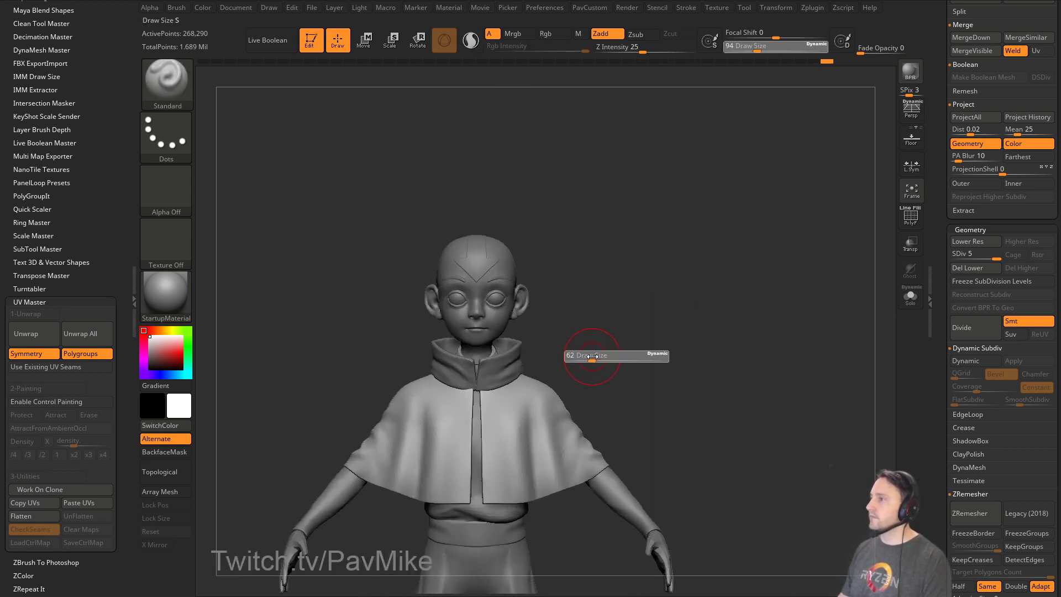
mouse_move(592, 357)
ctrl+right_down()
mouse_move(649, 251)
mouse_move(556, 366)
ctrl+right_up()
key(s)
drag(559, 396, 555, 395)
Select the pants and smooth the folds on the front of the thighs.
alt+click(535, 399)
ctrl+right_drag(581, 353, 597, 381)
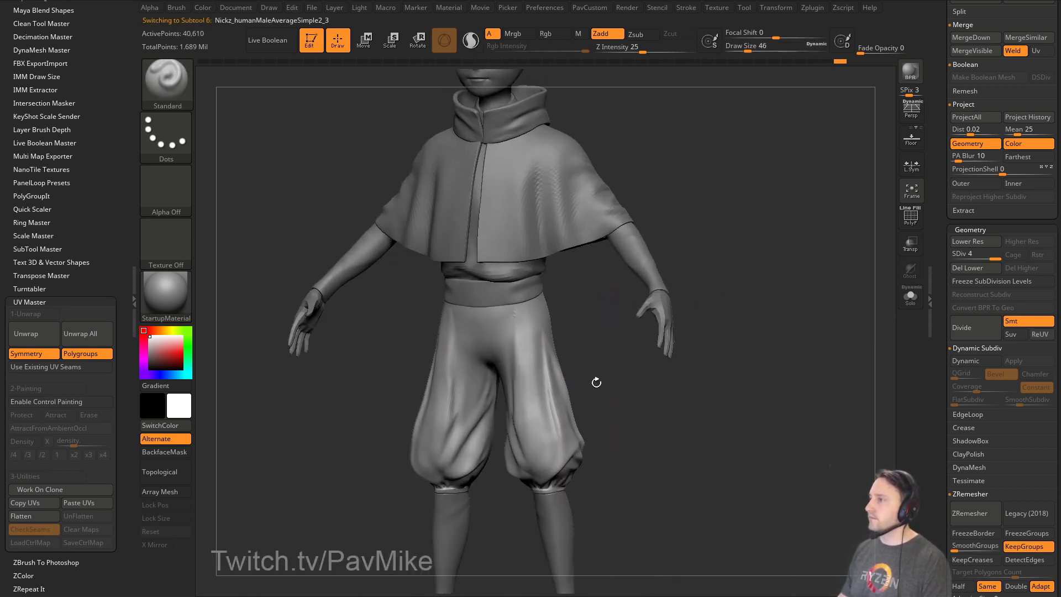
mouse_move(522, 345)
shift+mouse_down()
mouse_move(516, 329)
mouse_move(514, 389)
shift+mouse_up()
shift+right_drag(614, 364, 569, 362)
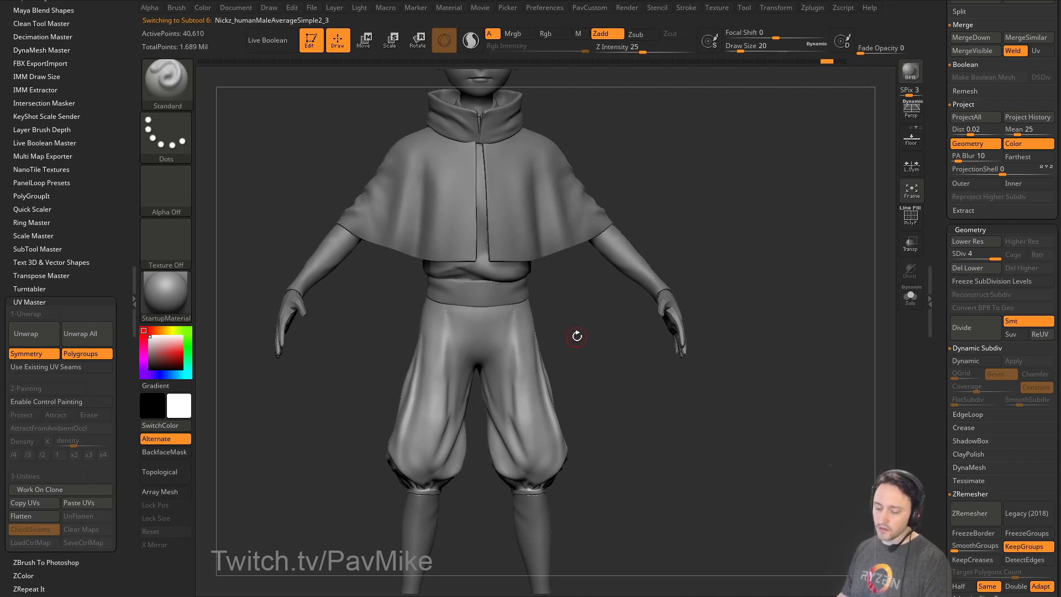
Load the SmoothDirectional brush from the Smooth folder of the brush library.
key(comma)
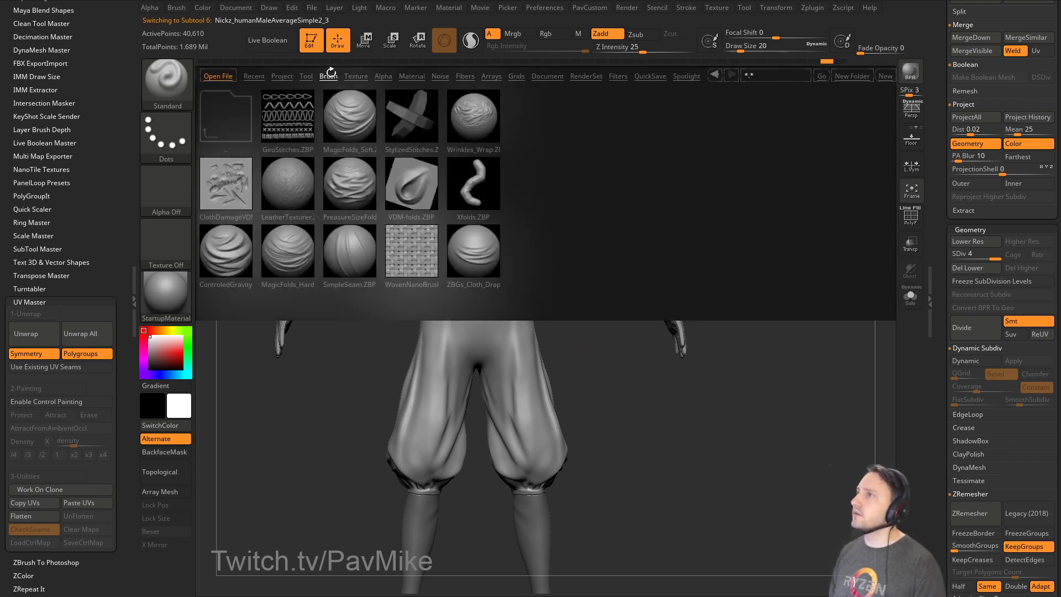
click(328, 76)
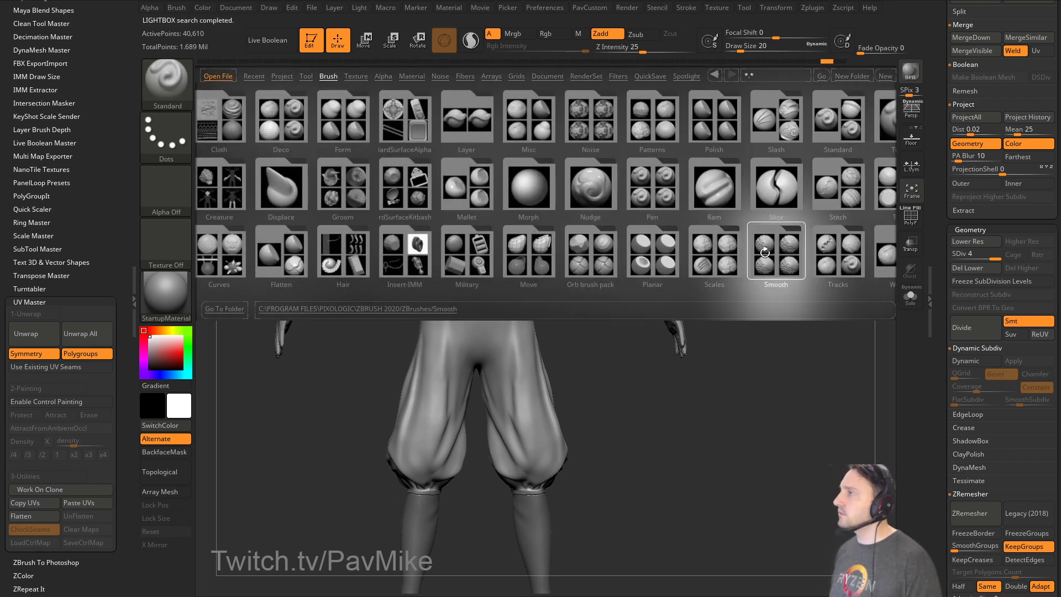
click(765, 252)
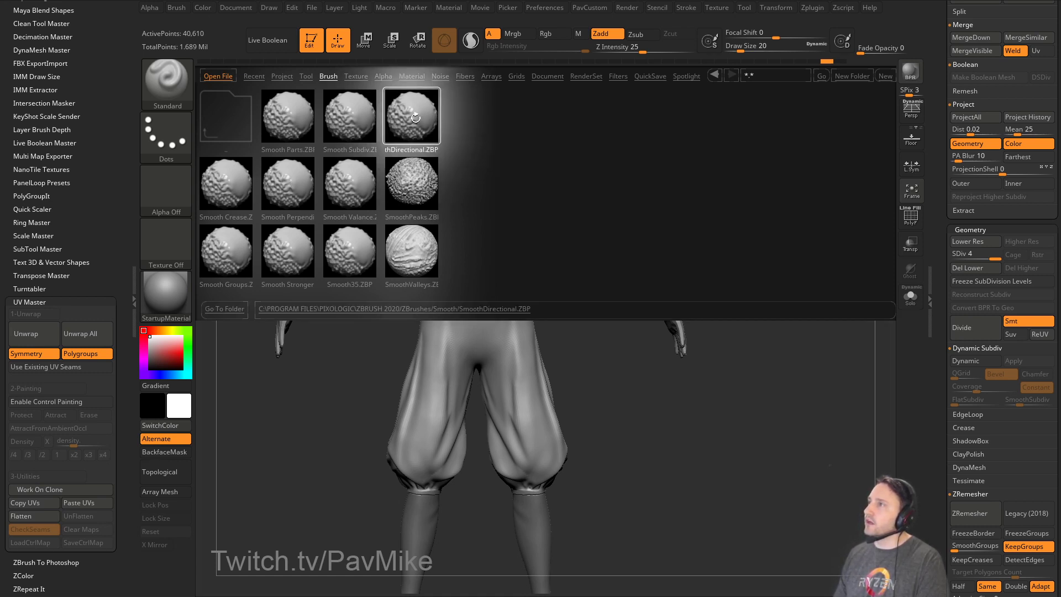
click(441, 146)
Smooth the folds on the front of the pants with the SmoothDirectional brush at draw size 35.
mouse_move(623, 391)
alt+mouse_down()
mouse_move(559, 343)
mouse_move(500, 346)
mouse_move(509, 426)
alt+mouse_up()
key(s)
click(508, 343)
shift+drag(500, 326, 523, 456)
alt+drag(592, 389, 586, 355)
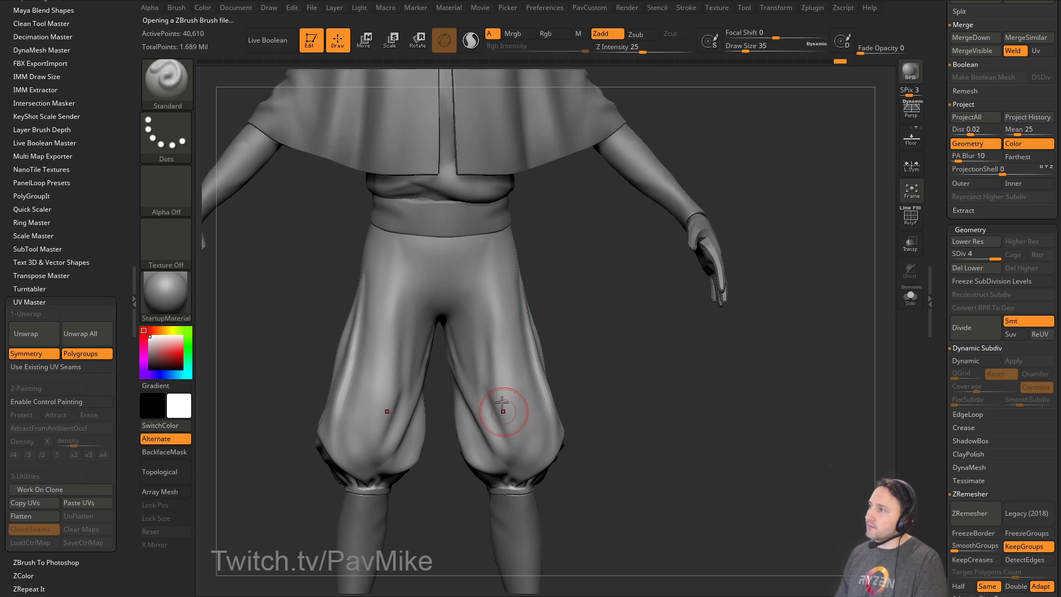
mouse_move(492, 307)
shift+mouse_down()
mouse_move(486, 403)
mouse_move(508, 315)
shift+mouse_up()
Smooth the folds along the outer side of the pants legs and undo the last smoothing stroke.
drag(602, 360, 476, 362)
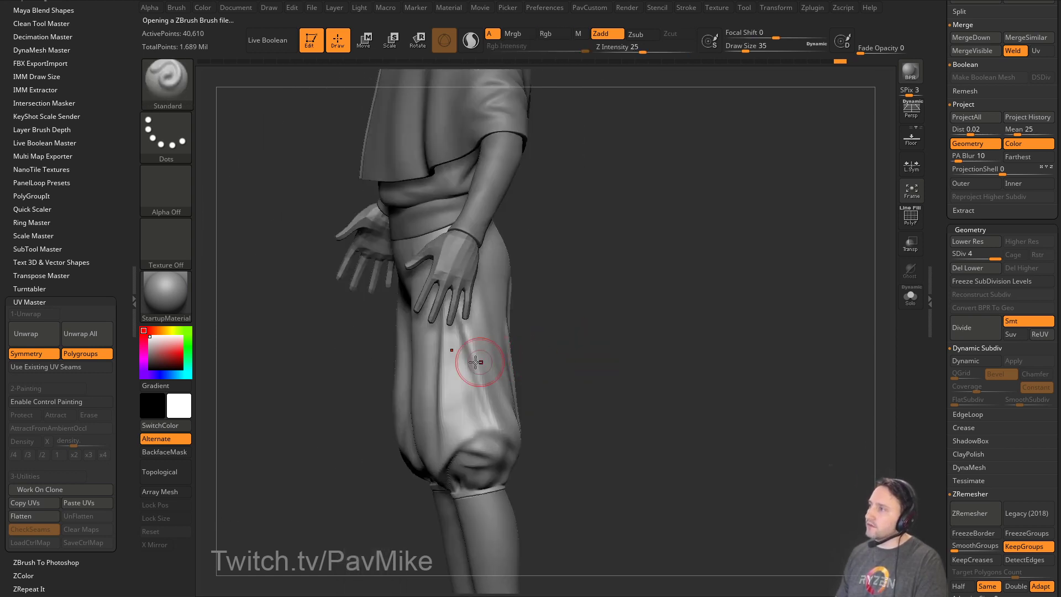
drag(575, 348, 512, 329)
mouse_move(446, 333)
shift+mouse_down()
mouse_move(464, 392)
mouse_move(445, 337)
shift+mouse_up()
drag(511, 284, 594, 252)
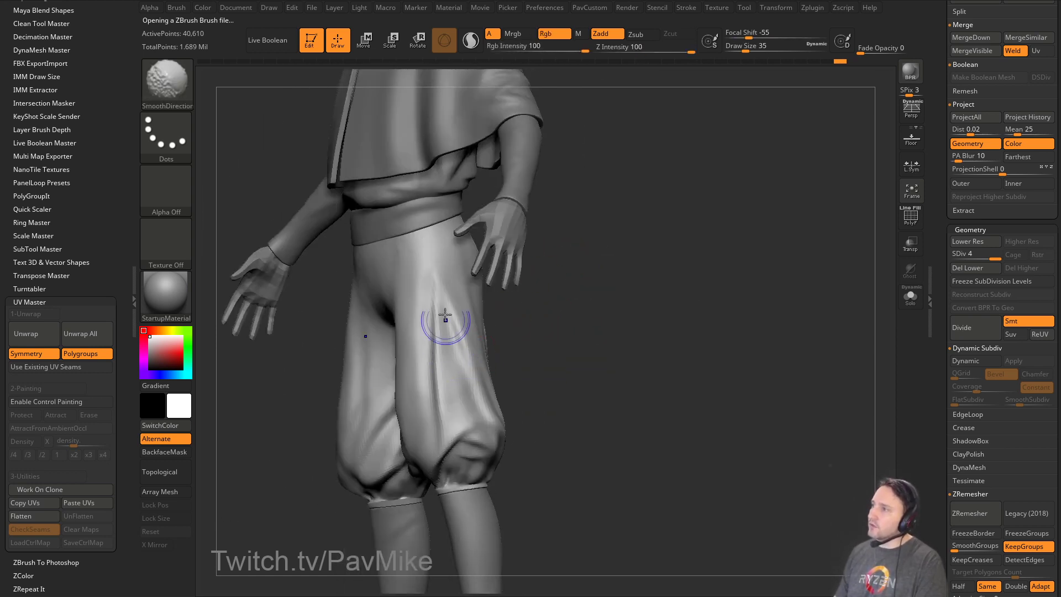
mouse_move(525, 381)
mouse_down()
mouse_move(634, 346)
mouse_move(508, 309)
mouse_up()
mouse_move(438, 342)
shift+mouse_down()
mouse_move(419, 350)
mouse_move(444, 323)
shift+mouse_up()
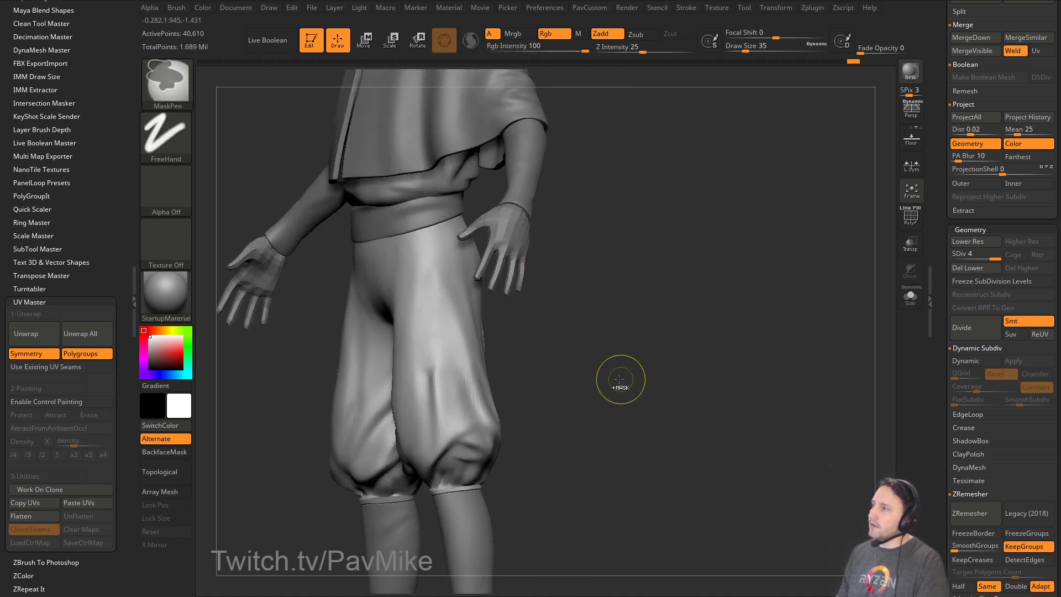
key(ctrl+z)
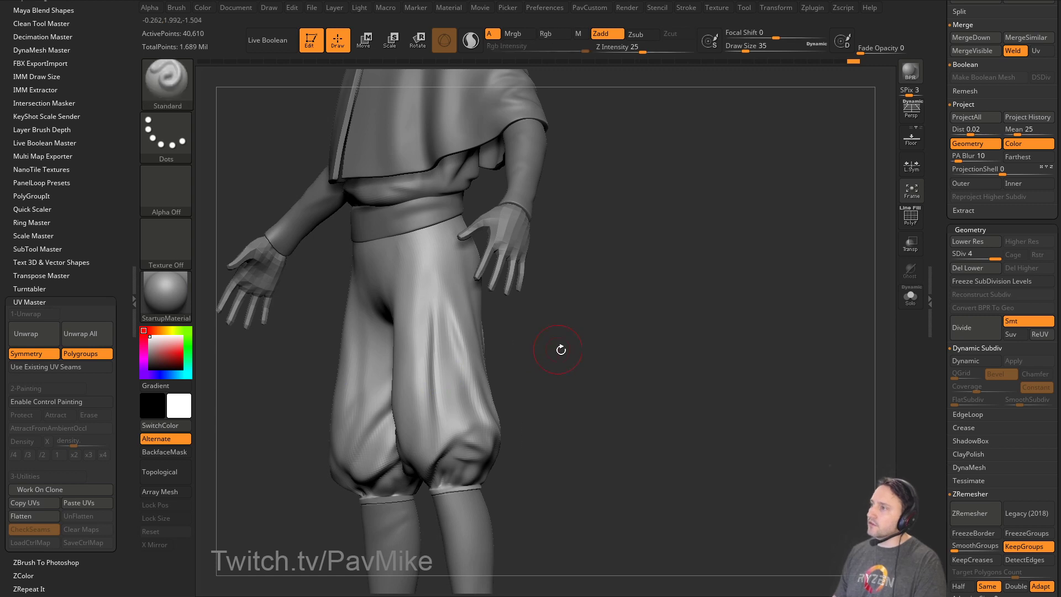
drag(562, 348, 388, 337)
mouse_move(547, 375)
mouse_down()
mouse_move(382, 362)
mouse_move(378, 410)
mouse_up()
mouse_move(586, 353)
mouse_down()
mouse_move(620, 372)
mouse_move(791, 379)
mouse_move(808, 363)
mouse_up()
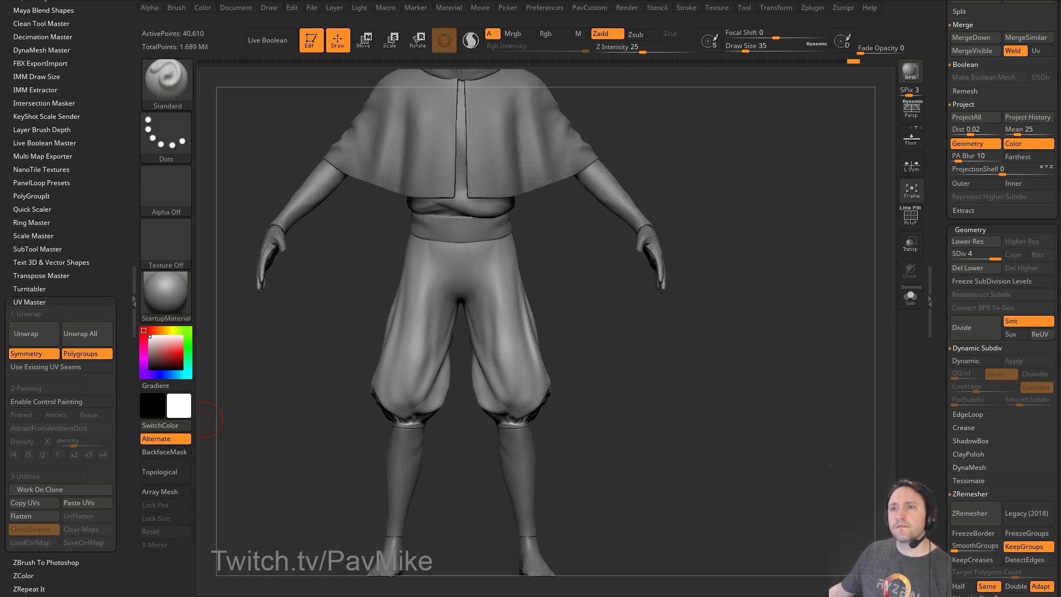
drag(828, 253, 760, 220)
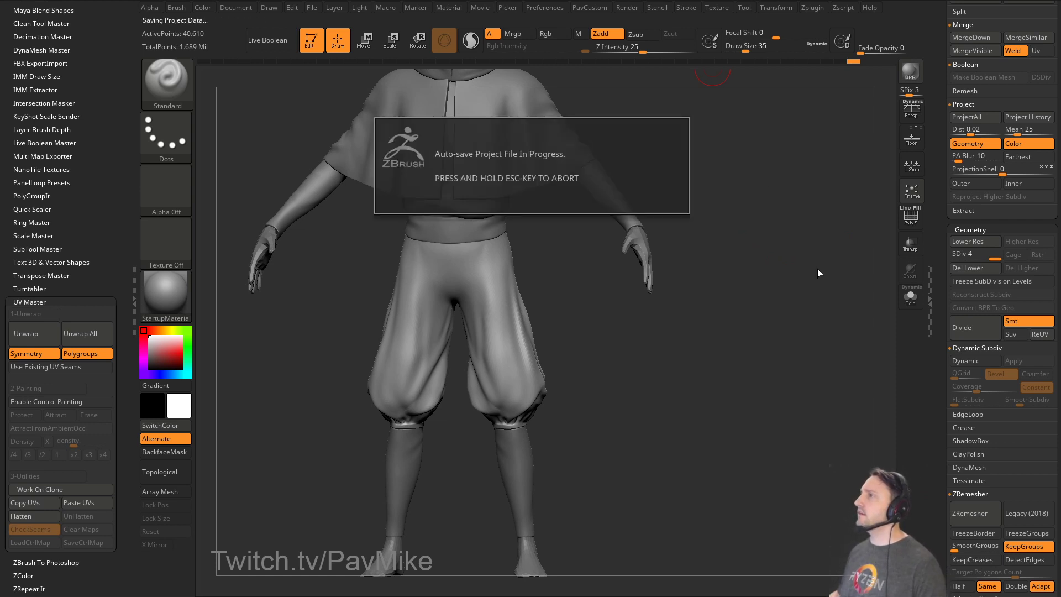
Open the QuickSave project QS_3923.ZPR without saving the current project.
key(comma)
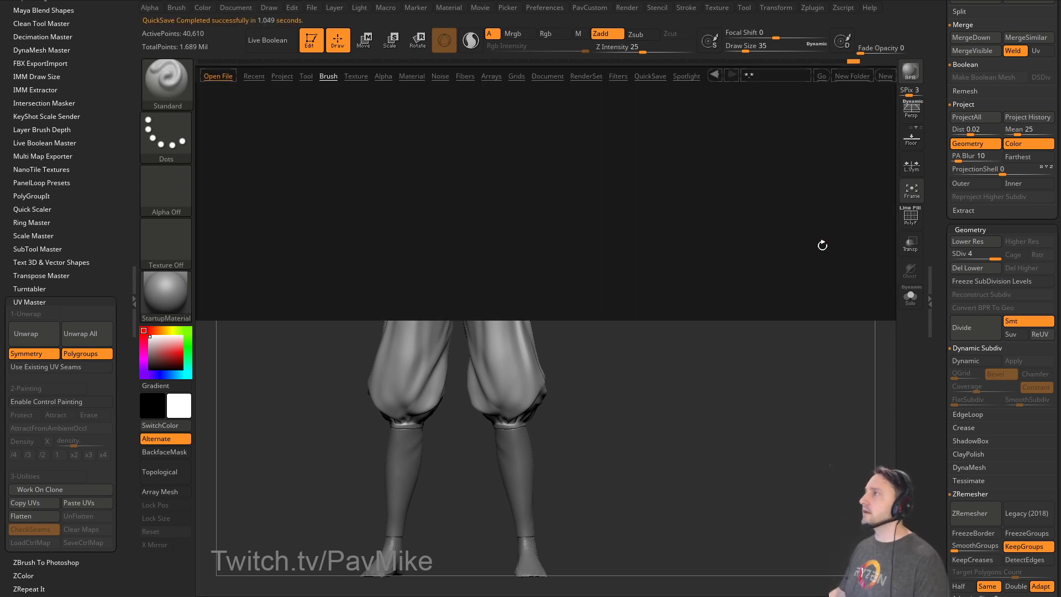
click(651, 76)
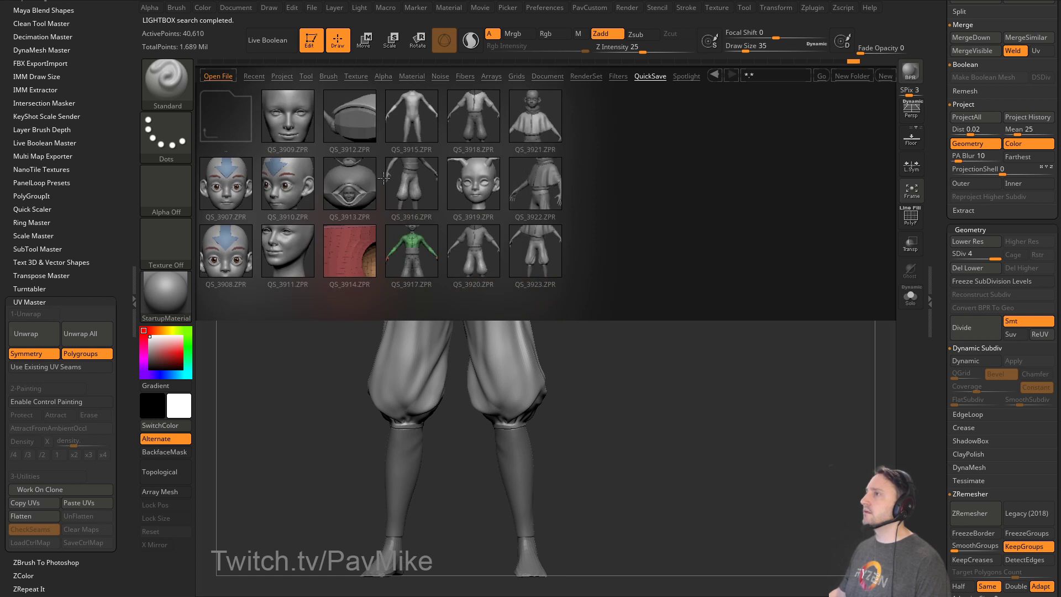
double_click(545, 250)
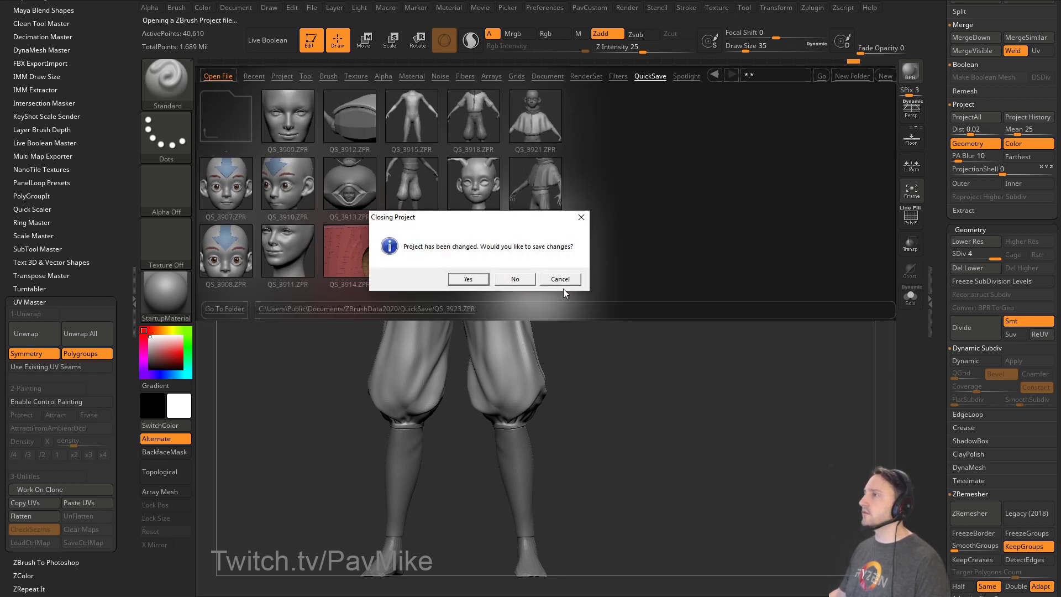
click(515, 279)
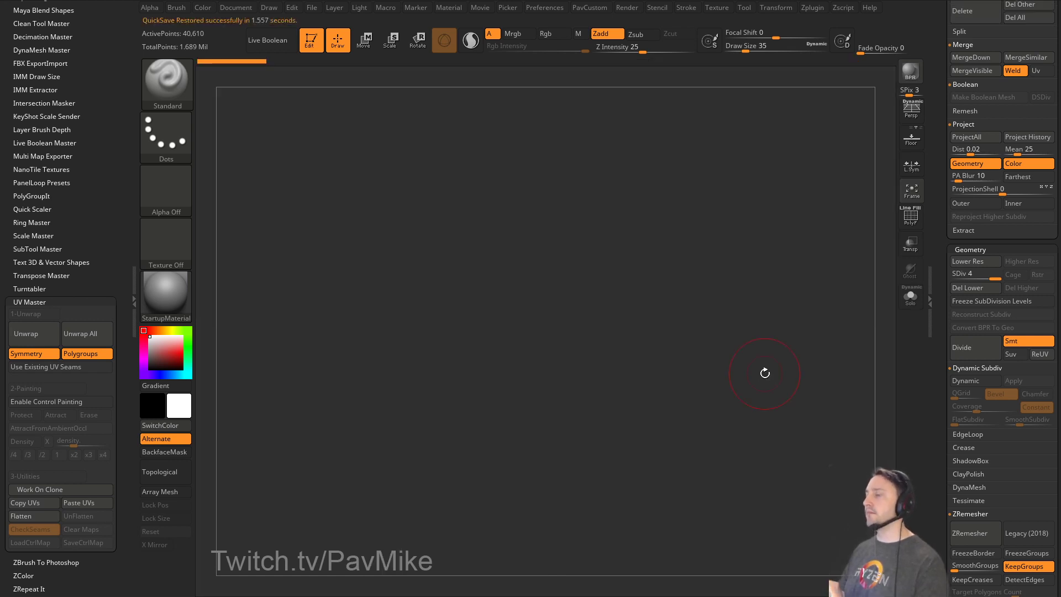
Place the Aang model on the empty canvas and turn on its edit mode.
drag(939, 181, 940, 461)
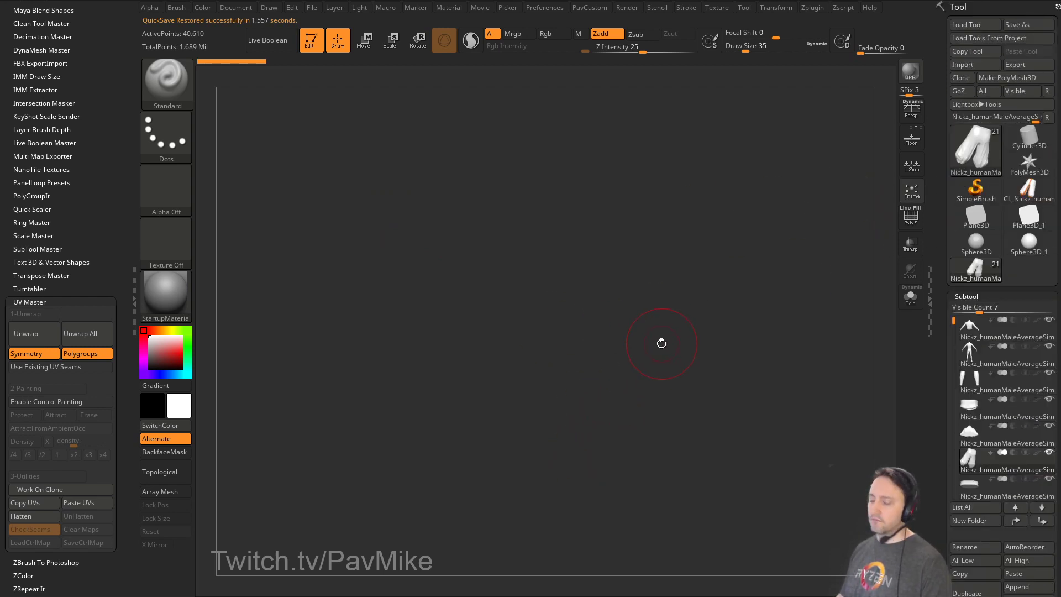
click(312, 47)
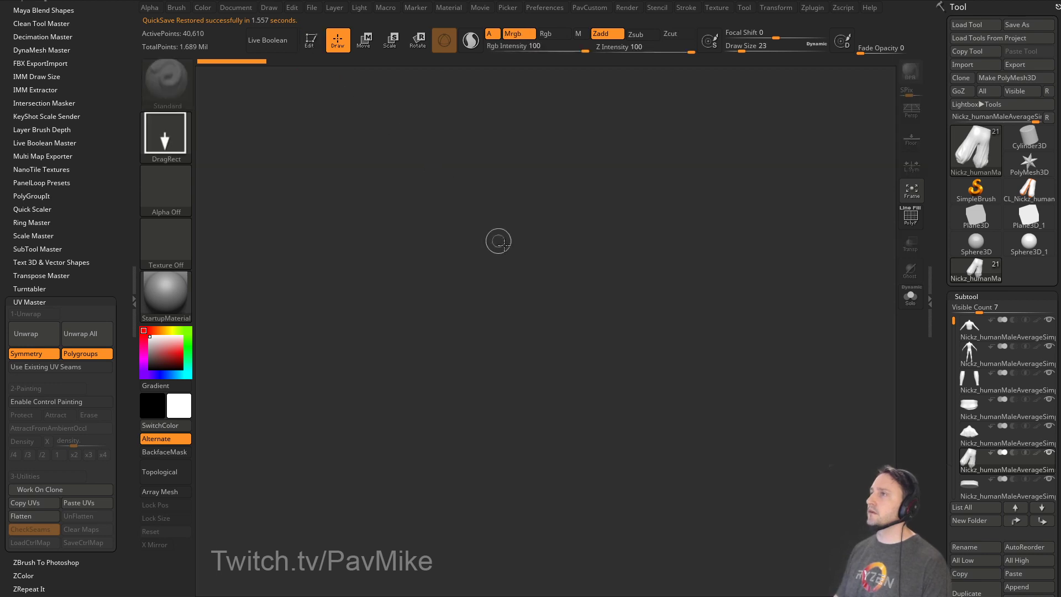
drag(489, 236, 514, 283)
click(310, 41)
mouse_move(619, 249)
mouse_down()
mouse_move(661, 256)
mouse_move(779, 441)
mouse_move(670, 409)
mouse_move(701, 255)
mouse_up()
Set the draw size to 46, select the undershirt and turn on polypaint display for all subtools.
key(s)
drag(682, 315, 702, 315)
mouse_move(612, 390)
alt+mouse_down()
mouse_move(647, 374)
mouse_move(618, 348)
alt+mouse_up()
key(s)
alt+click(652, 336)
mouse_move(771, 390)
alt+mouse_down()
mouse_move(751, 317)
mouse_move(699, 315)
mouse_move(784, 336)
mouse_move(788, 315)
mouse_move(784, 343)
alt+mouse_up()
alt+click(674, 316)
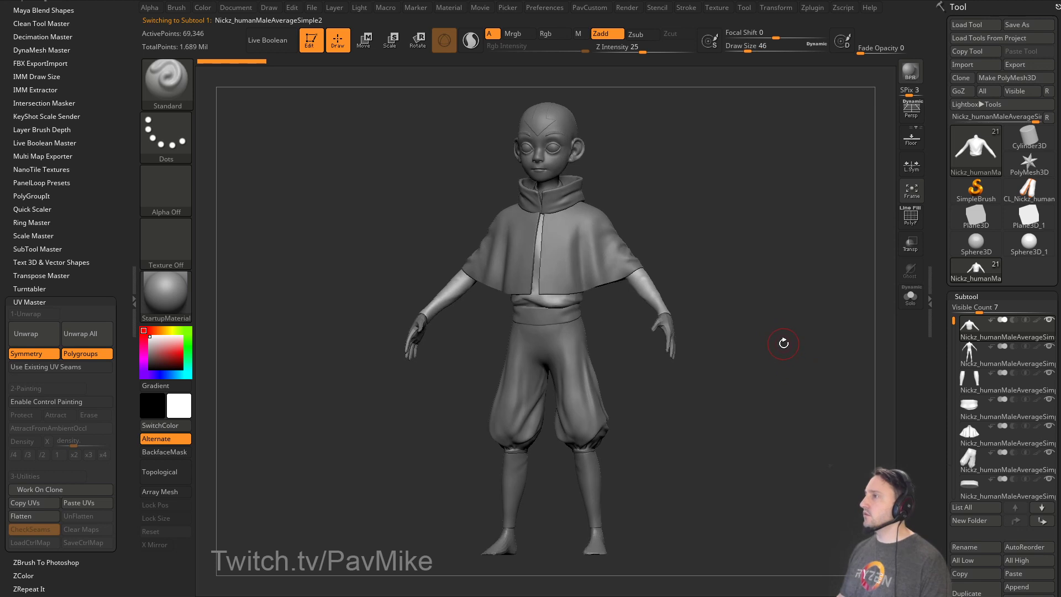
shift+click(1037, 321)
Select the body, subdivide it twice and isolate it with its polygon wireframe shown.
key(s)
mouse_move(760, 316)
mouse_down()
mouse_move(741, 331)
mouse_move(709, 327)
mouse_move(760, 308)
mouse_move(761, 332)
mouse_move(803, 374)
mouse_move(791, 371)
mouse_up()
alt+click(652, 327)
key(ctrl+d)
key(ctrl+d)
click(909, 220)
click(910, 296)
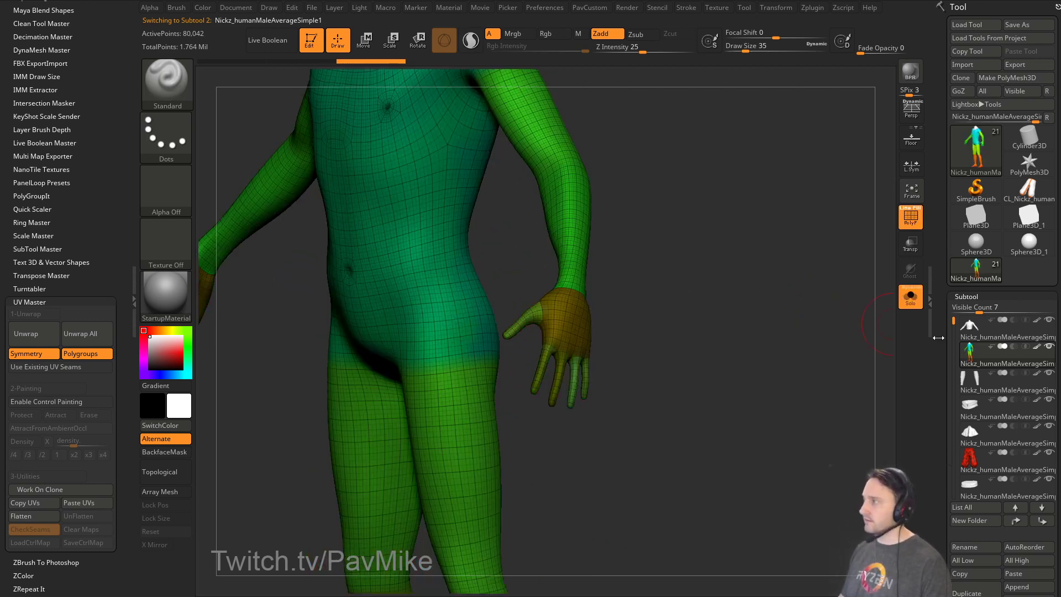
Toggle the body's polypaint display and hide the polygon wireframe.
click(1035, 347)
alt+drag(726, 301, 766, 326)
click(909, 219)
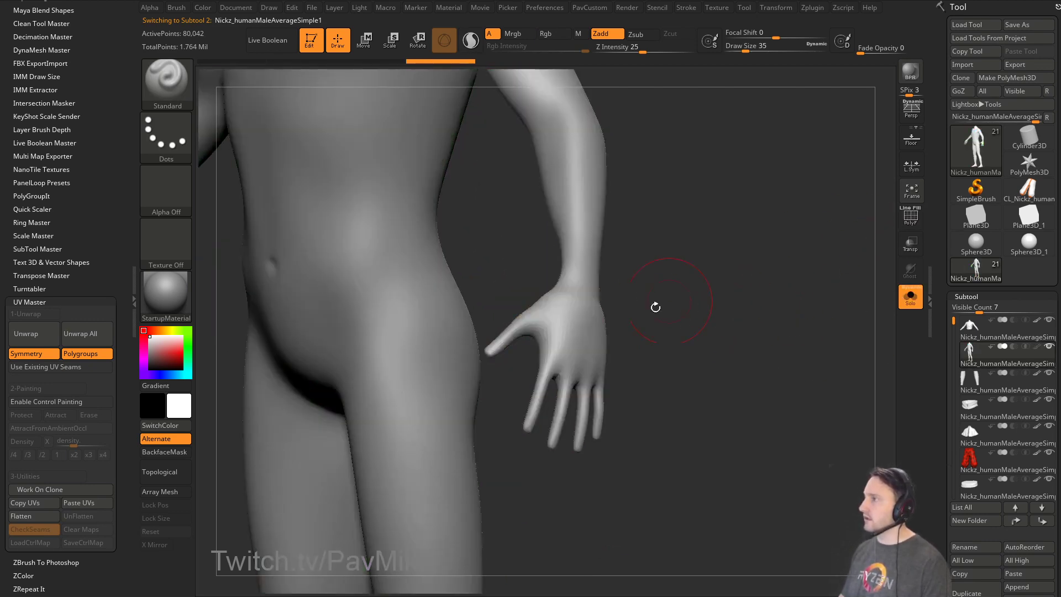
Build up the knuckles on the back of the hand with the Clay brush at draw size 9.
key(b)
key(c)
key(l)
alt+drag(669, 301, 685, 337)
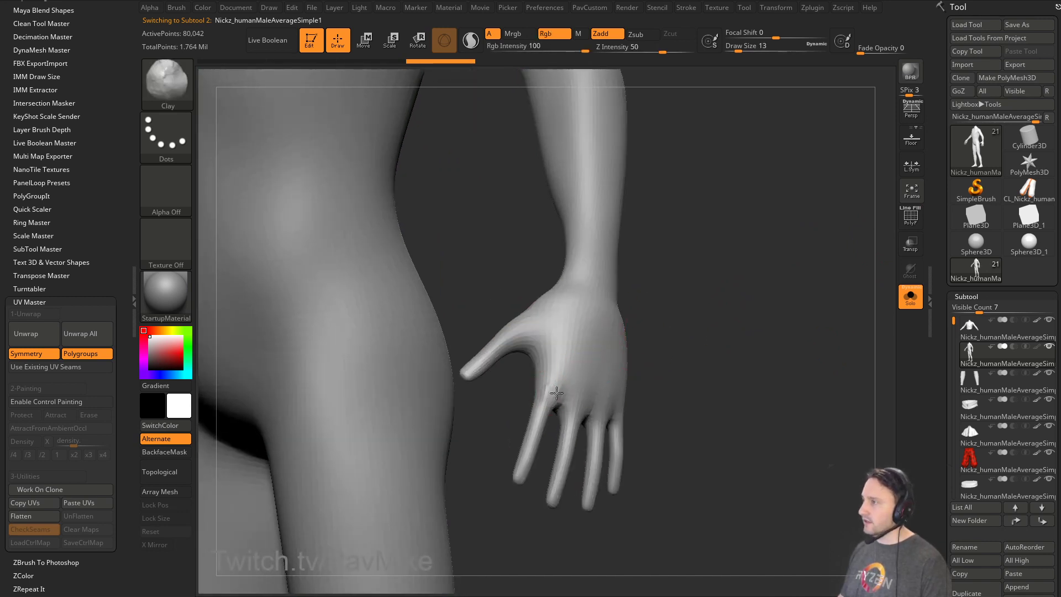
mouse_move(655, 380)
alt+mouse_down()
mouse_move(654, 359)
mouse_move(580, 379)
alt+mouse_up()
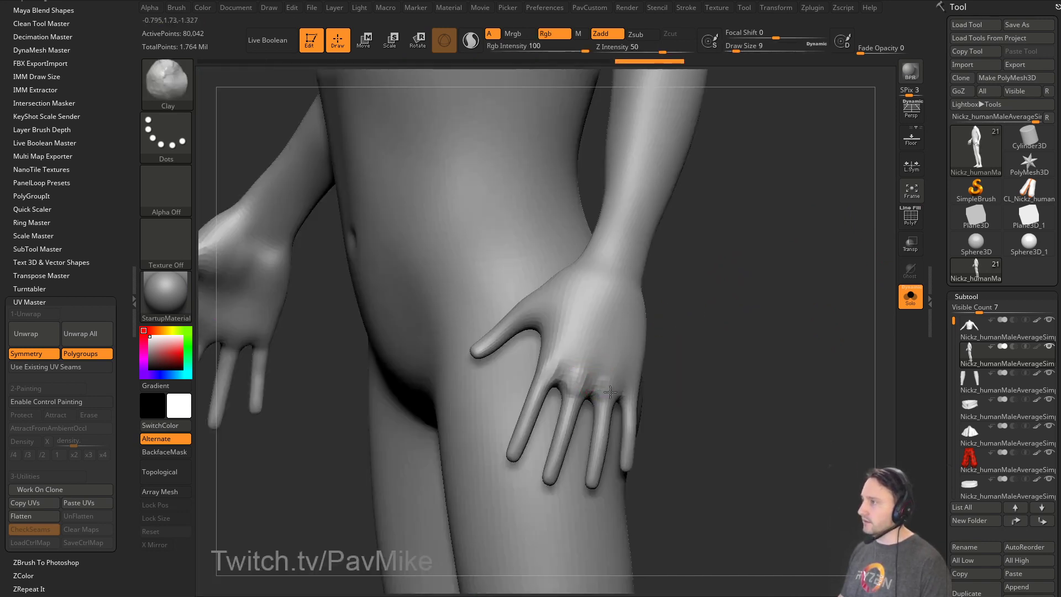
drag(685, 390, 603, 379)
Add volume to the joints along the backs of the fingers with the Clay brush.
right_drag(700, 364, 851, 274)
right_drag(533, 311, 563, 323)
mouse_move(685, 326)
right_down()
mouse_move(679, 338)
mouse_move(560, 389)
mouse_move(638, 379)
right_up()
drag(630, 381, 597, 395)
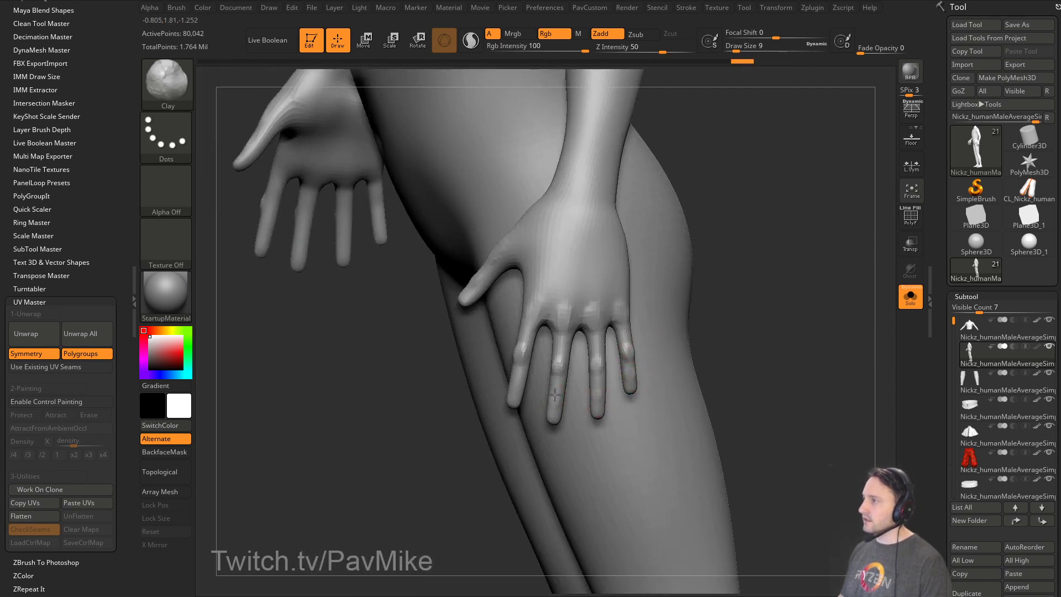
Flatten and define the finger segments with the hPolish brush at draw size 9.
mouse_move(516, 381)
right_down()
mouse_move(491, 436)
mouse_move(666, 294)
mouse_move(491, 377)
right_up()
key(b)
key(h)
key(p)
right_drag(468, 419, 500, 448)
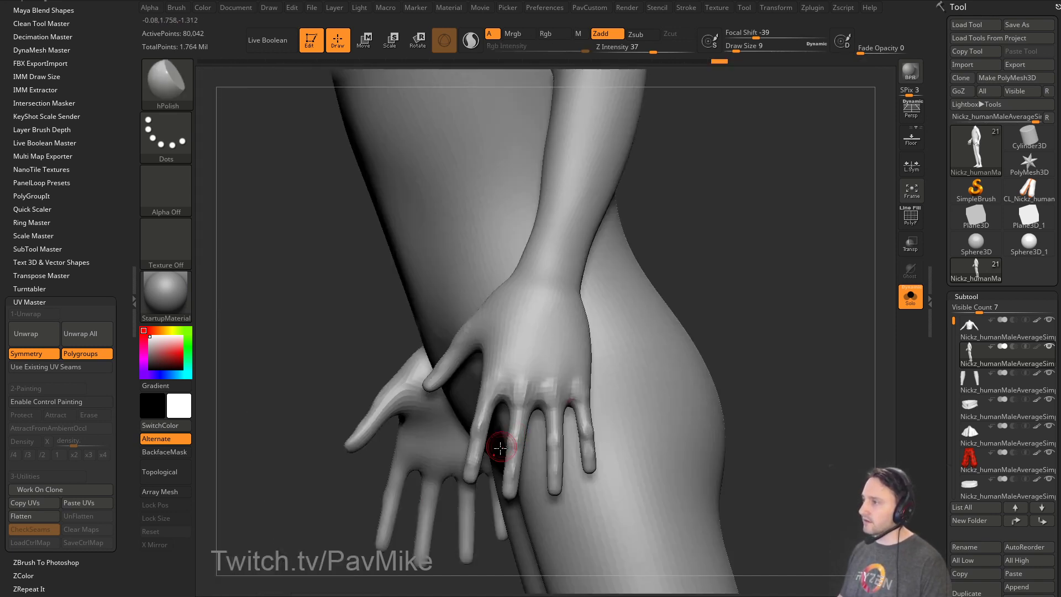
mouse_move(480, 435)
mouse_down()
mouse_move(513, 429)
mouse_move(517, 452)
mouse_up()
drag(564, 420, 555, 431)
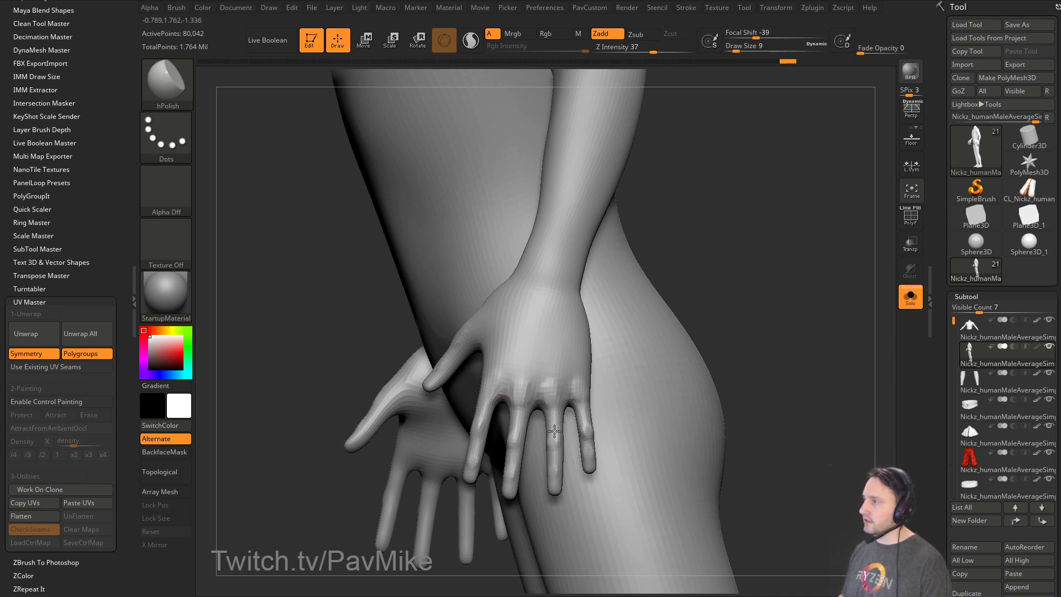
drag(681, 326, 563, 454)
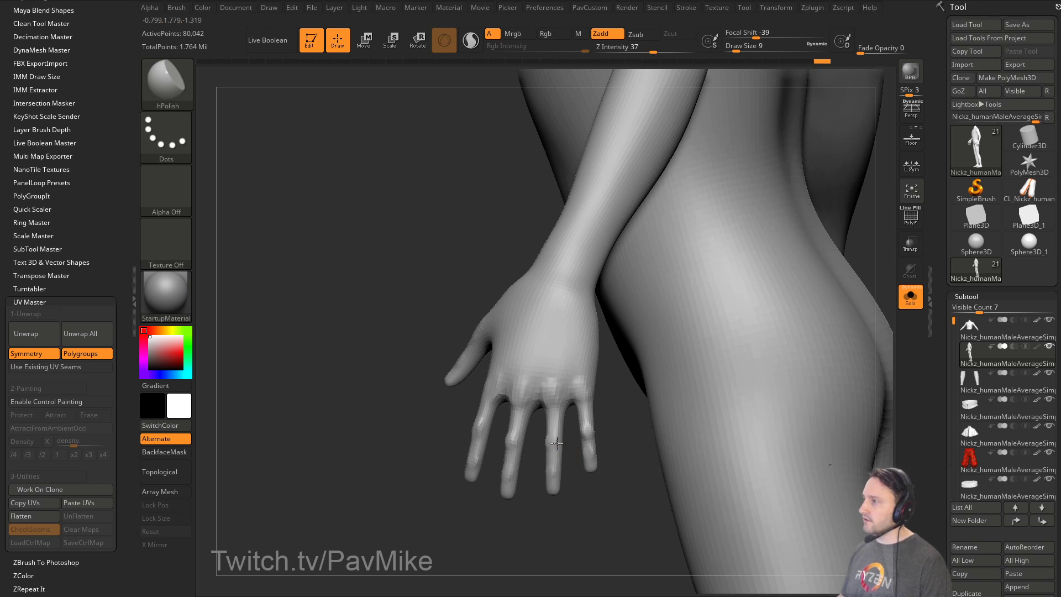
Set the SmoothDirectional brush's Z Intensity to 39 and soften the knuckles and fingers.
shift+click(633, 48)
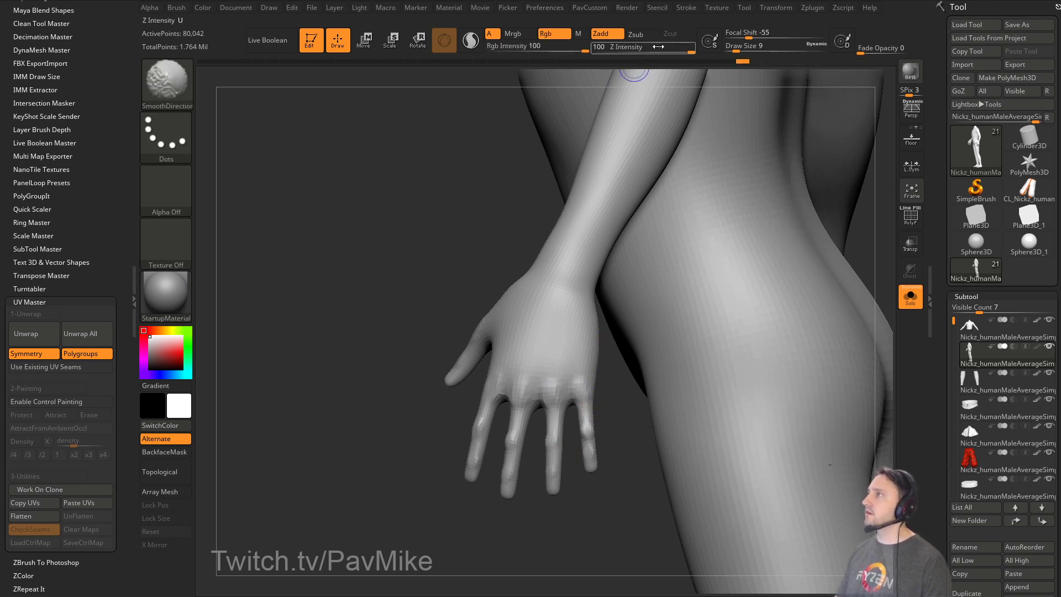
shift+drag(569, 378, 540, 403)
shift+drag(506, 462, 516, 418)
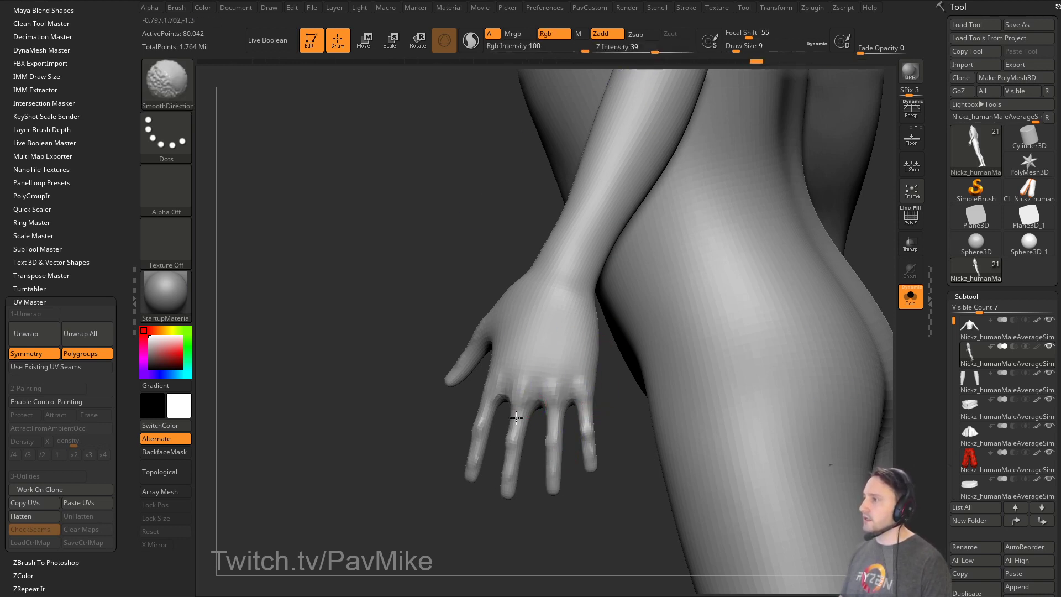
mouse_move(387, 442)
mouse_down()
mouse_move(455, 462)
mouse_move(477, 334)
mouse_up()
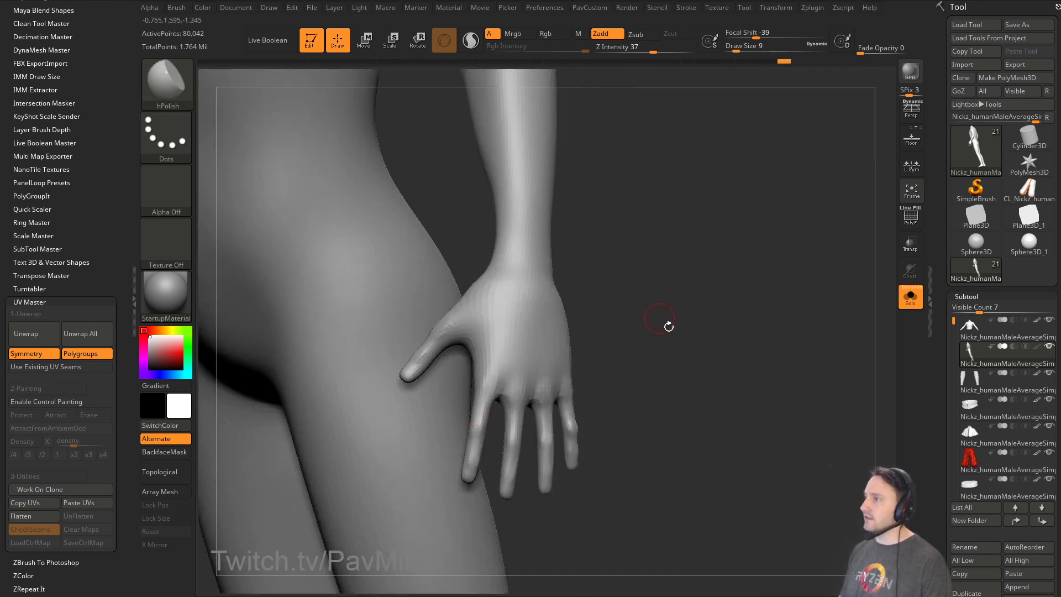
drag(564, 381, 540, 403)
key(shift)
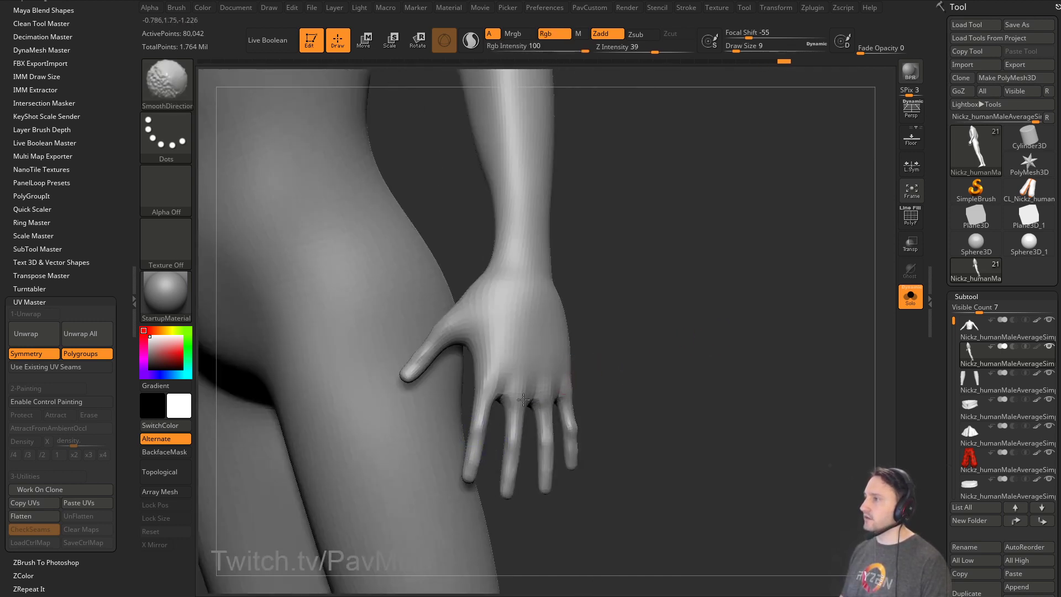
Carve the joint creases on the palm side of the fingers with the DamStandard brush at draw size 9.
mouse_move(647, 351)
mouse_down()
mouse_move(673, 320)
mouse_move(643, 315)
mouse_move(648, 322)
mouse_up()
key(b)
key(d)
key(s)
mouse_move(527, 382)
mouse_down()
mouse_move(584, 368)
mouse_move(580, 360)
mouse_move(533, 366)
mouse_move(552, 362)
mouse_move(553, 402)
mouse_move(586, 390)
mouse_up()
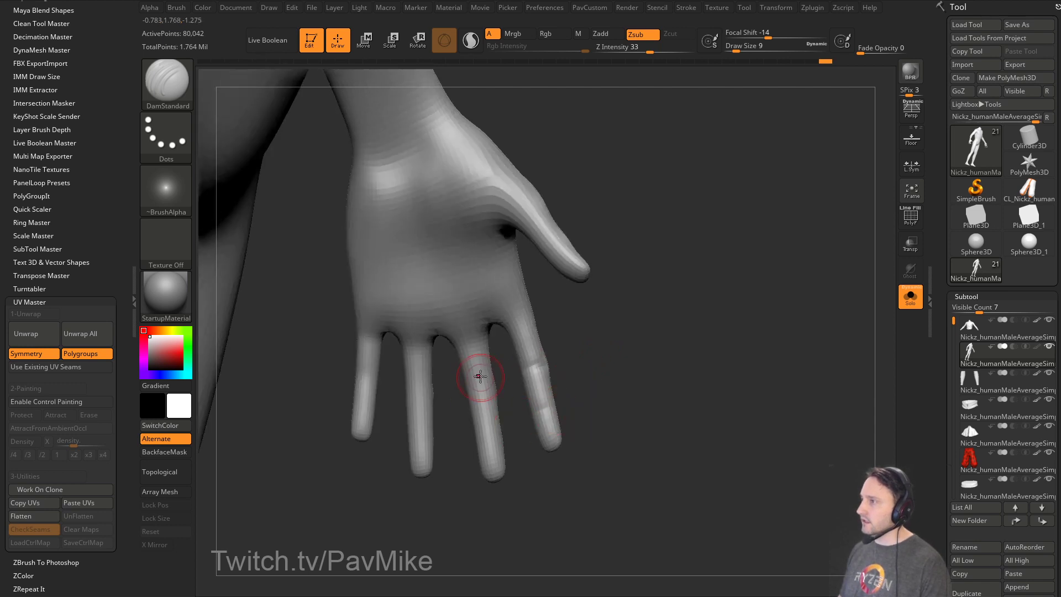
drag(492, 426, 477, 426)
mouse_move(411, 385)
mouse_down()
mouse_move(439, 381)
mouse_move(431, 396)
mouse_up()
key(ctrl+z)
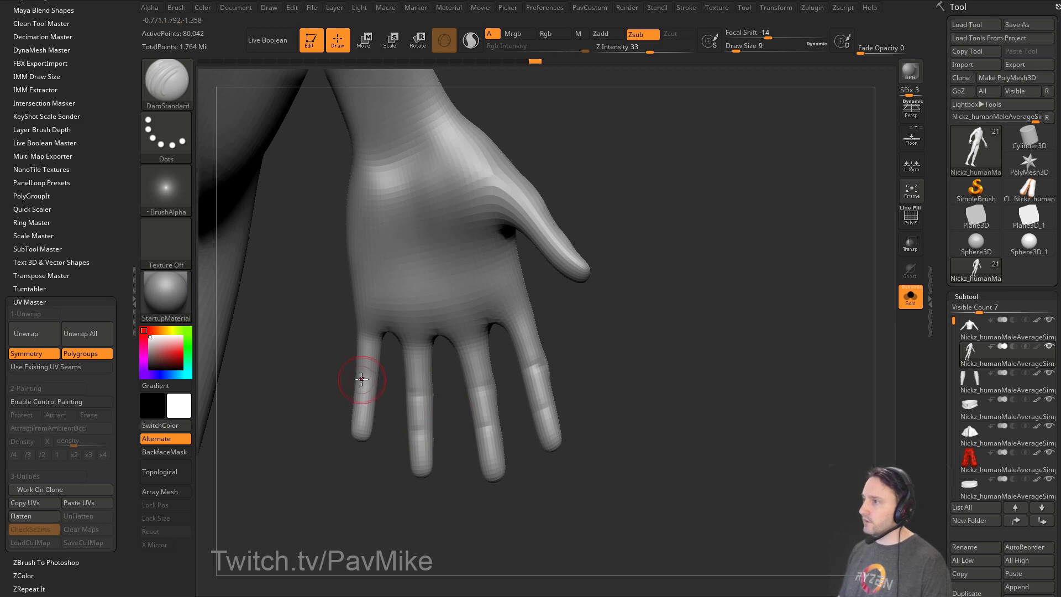
drag(593, 346, 447, 353)
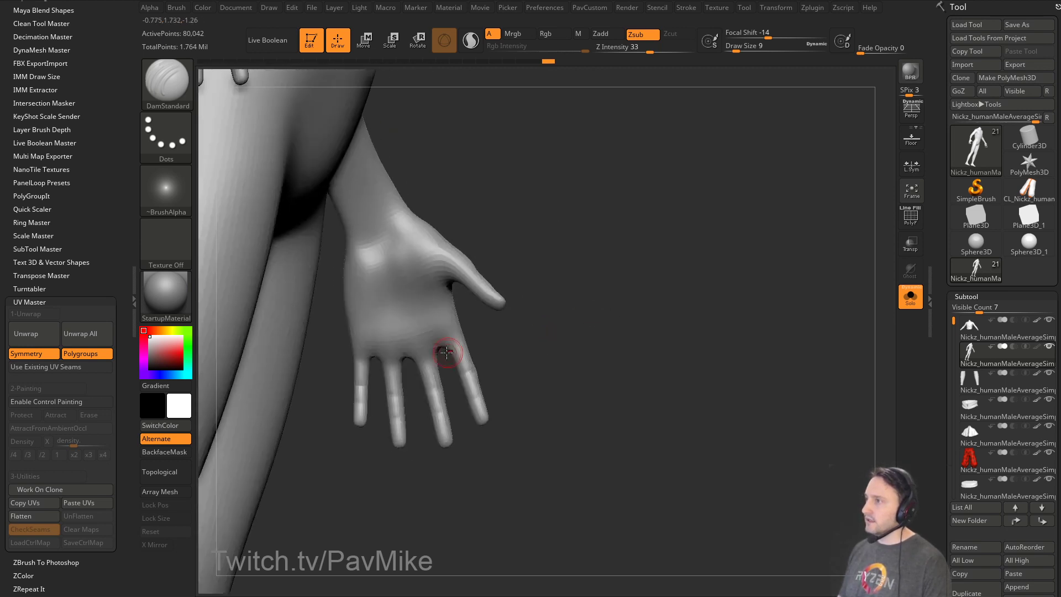
drag(504, 289, 429, 320)
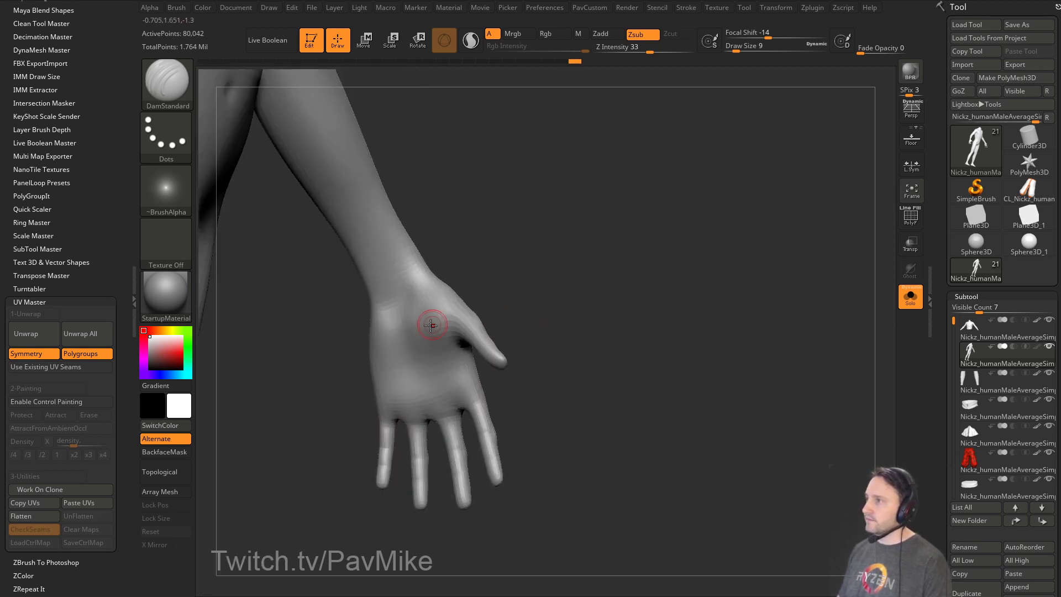
Turn off the isolated view so the hand is shown together with all the clothing pieces.
drag(519, 290, 685, 260)
click(910, 297)
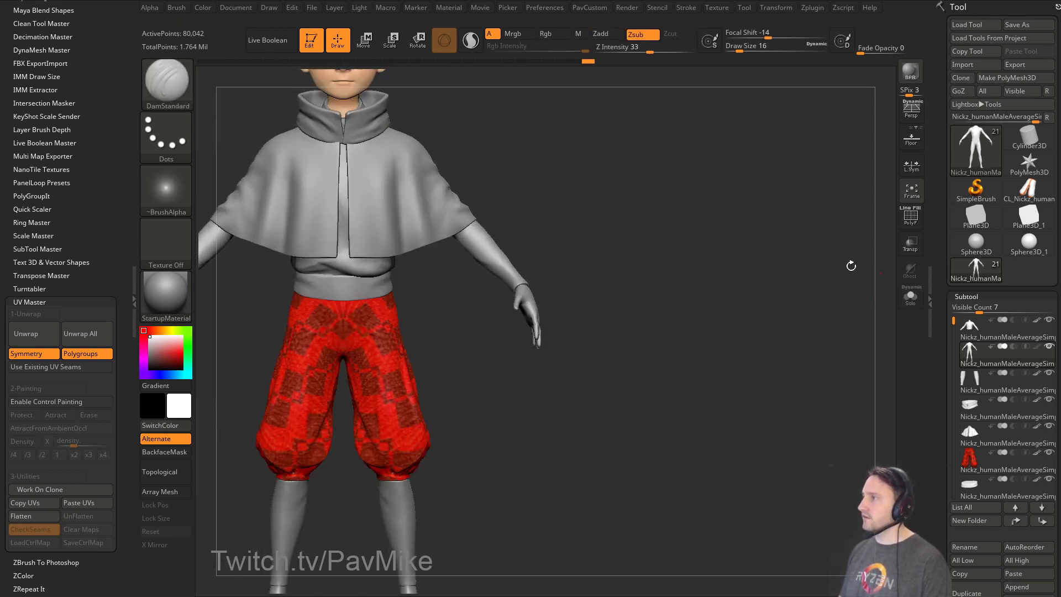
drag(851, 265, 762, 413)
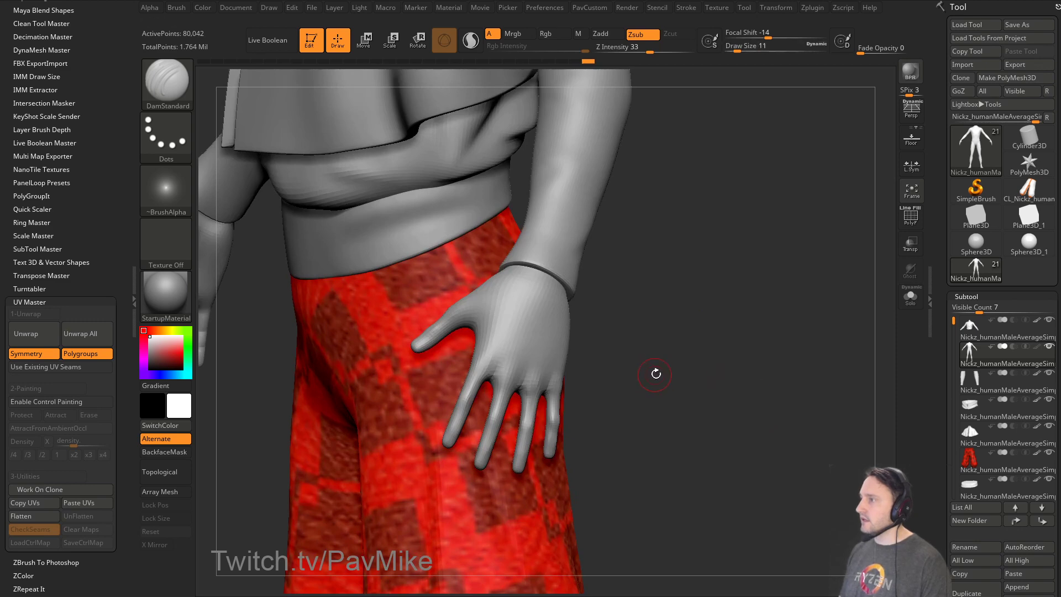
Select the Move brush for working on the back of the hand and its fingers.
drag(655, 374, 669, 331)
mouse_move(621, 366)
mouse_down()
mouse_move(566, 350)
mouse_move(429, 381)
mouse_up()
key(b)
key(m)
key(v)
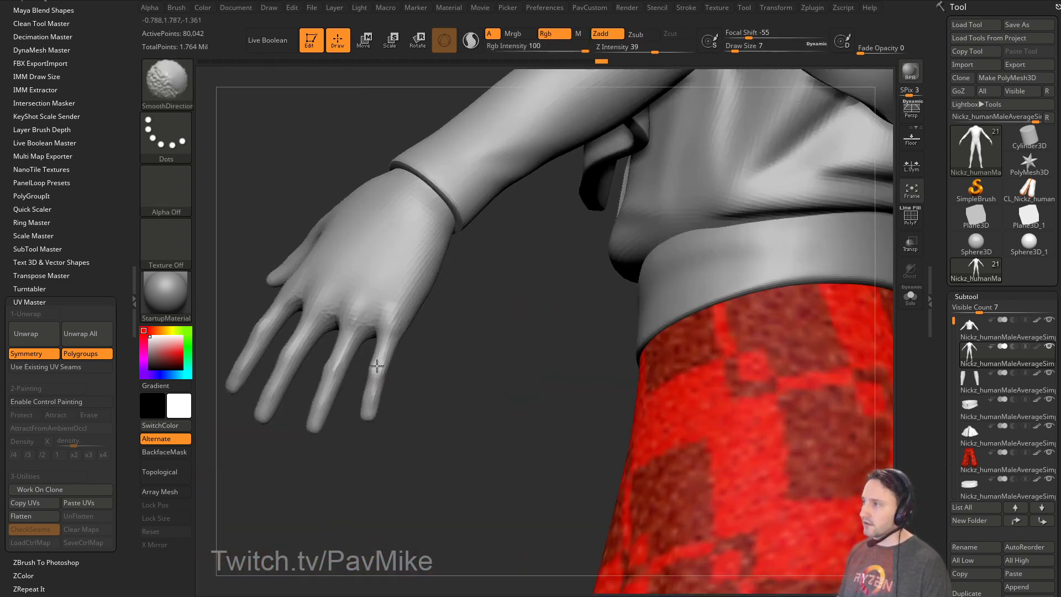
Replace the SmoothDirectional smoothing brush with Smooth at Z Intensity 30 and soften the fingers and knuckles.
key(b)
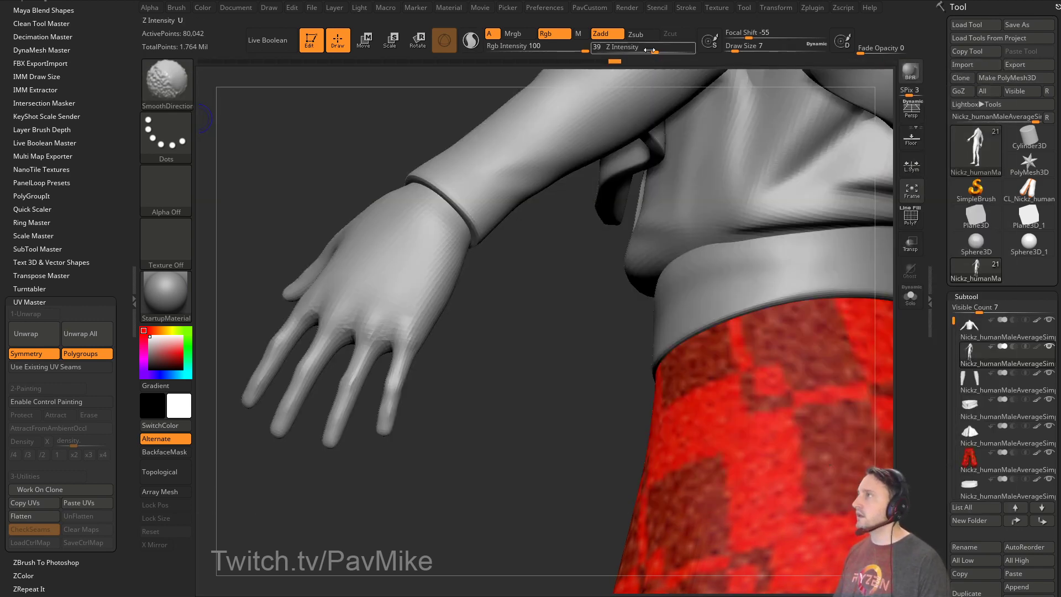
click(692, 47)
shift+click(176, 88)
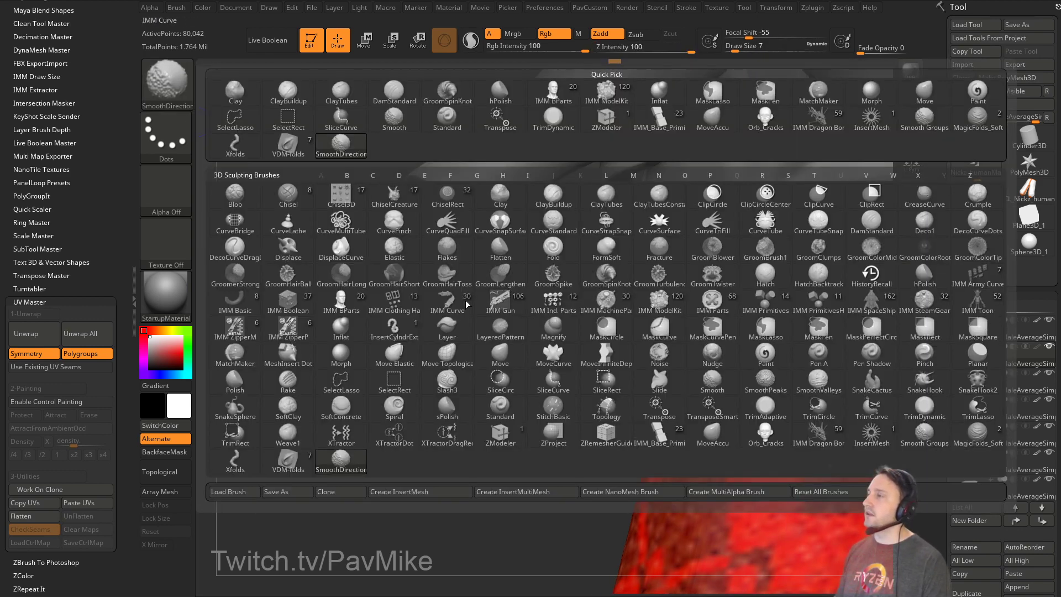
shift+click(712, 383)
shift+click(649, 51)
mouse_move(525, 353)
mouse_down()
mouse_move(431, 358)
mouse_move(486, 360)
mouse_up()
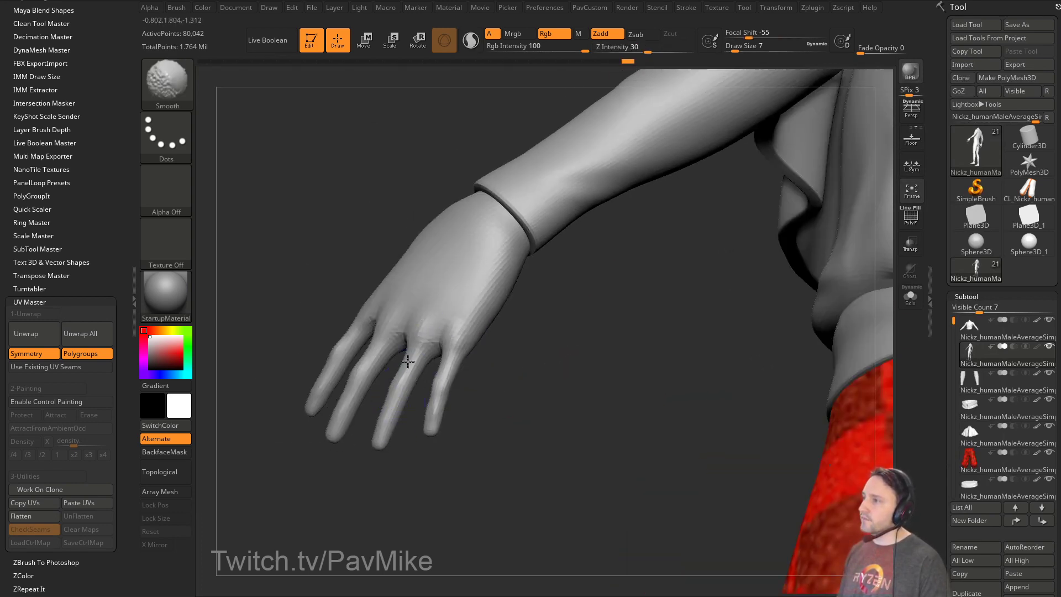
drag(299, 308, 370, 332)
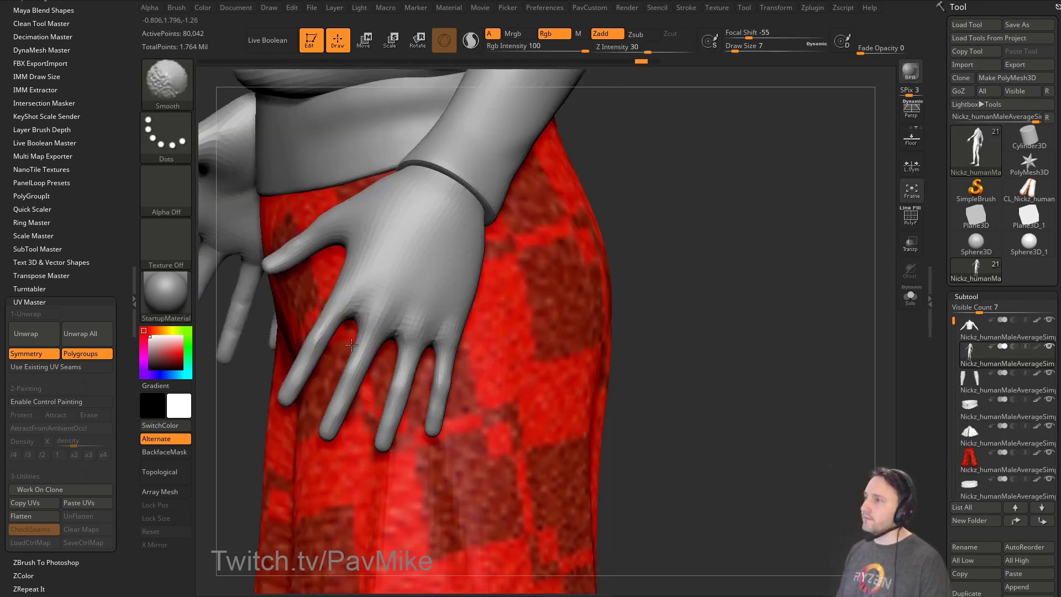
Select the Standard brush at draw size 25 and sample the skin colour from the character.
mouse_move(675, 299)
mouse_down()
mouse_move(586, 278)
mouse_move(674, 296)
mouse_move(723, 258)
mouse_move(691, 286)
mouse_move(685, 313)
mouse_move(609, 239)
mouse_move(576, 263)
mouse_up()
key(b)
key(s)
key(t)
key(s)
click(686, 300)
key(c)
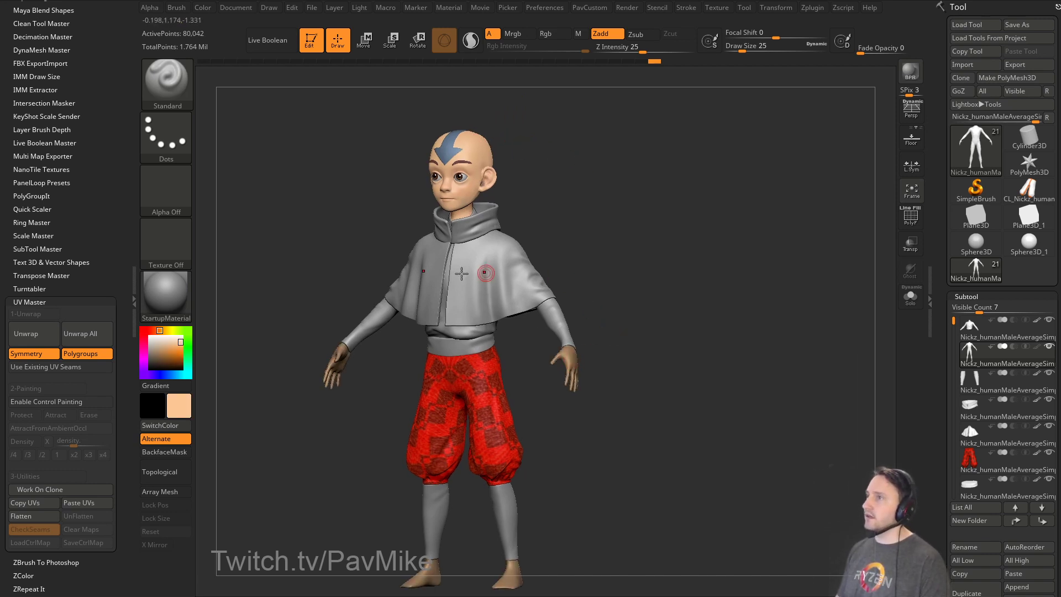
Fill the body subtool with the sampled skin colour and the SkinShade4 material in Mrgb mode.
key(m)
alt+drag(674, 228, 660, 200)
click(525, 33)
click(178, 7)
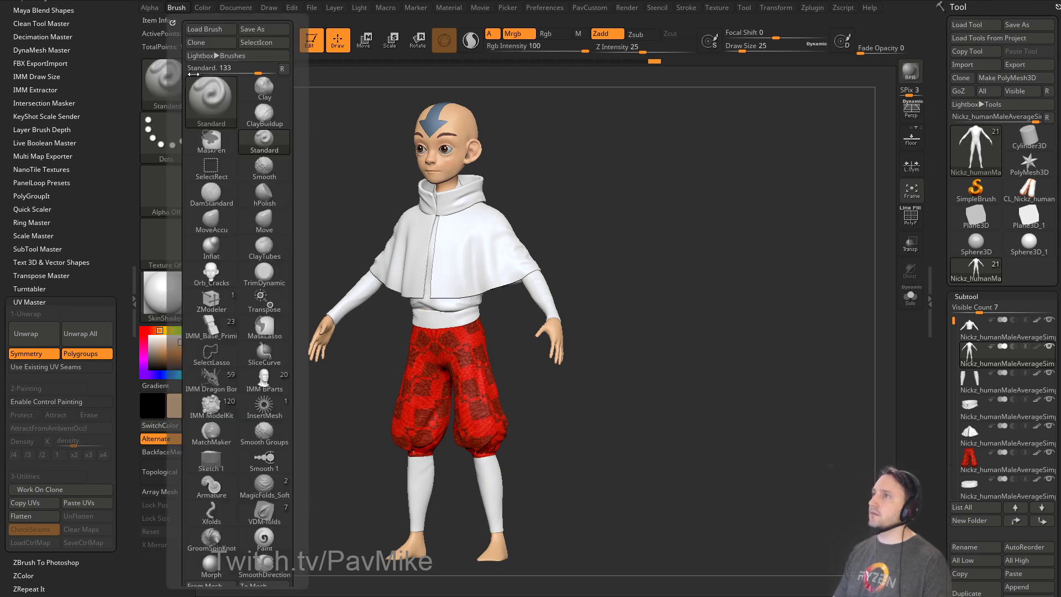
mouse_move(203, 8)
click(229, 256)
Set the draw size to 33 and make the red pants the active subtool.
mouse_move(683, 370)
mouse_down()
mouse_move(694, 343)
mouse_move(661, 351)
mouse_up()
key(s)
key(s)
key(s)
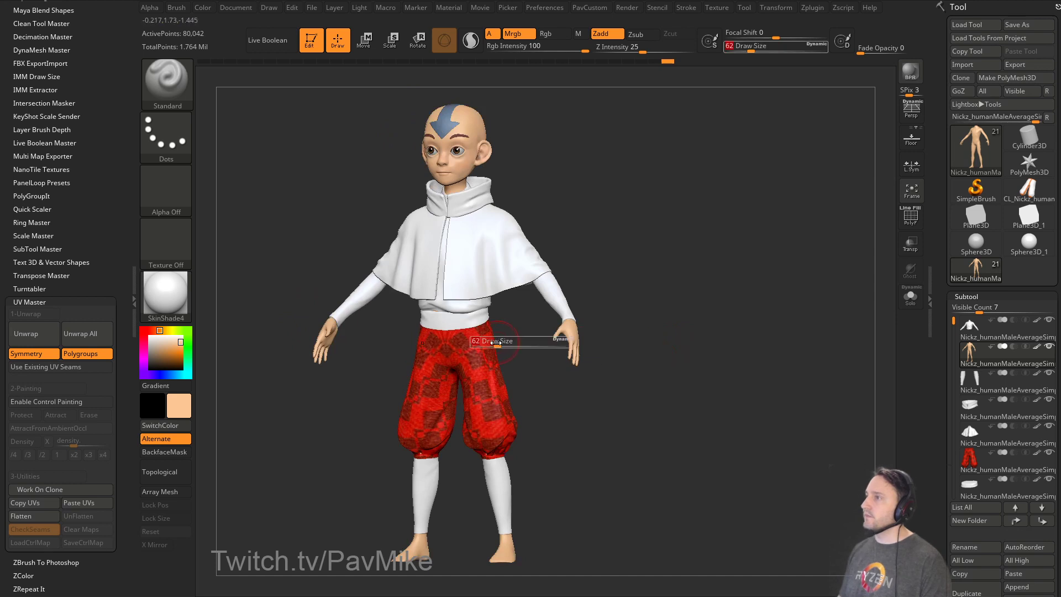
drag(494, 343, 487, 343)
alt+click(487, 327)
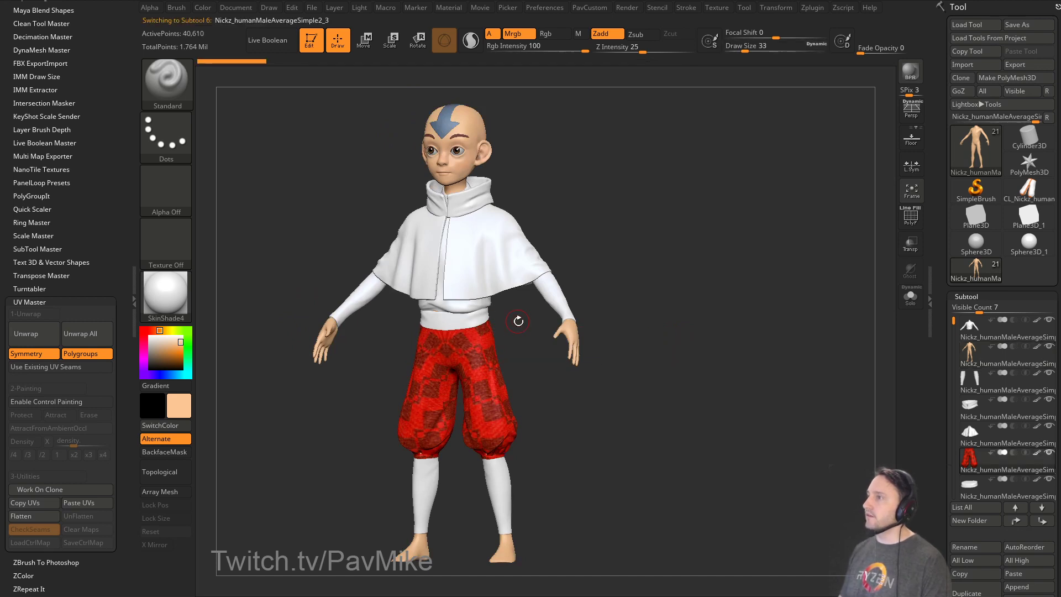
Leave edit mode, clear the canvas and import the Aang glider picture as a texture.
click(320, 46)
key(ctrl+n)
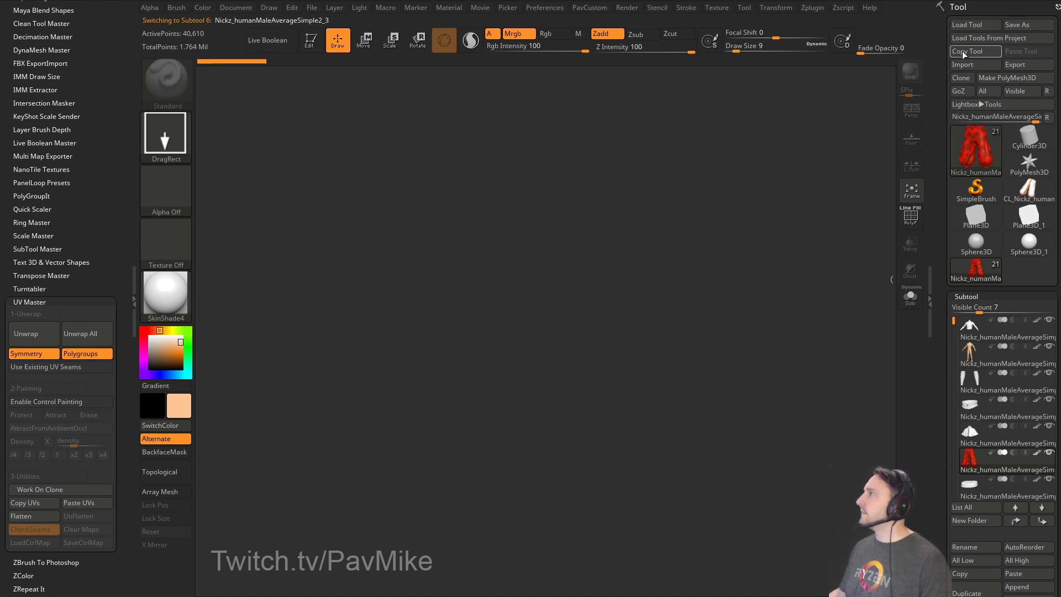
click(720, 9)
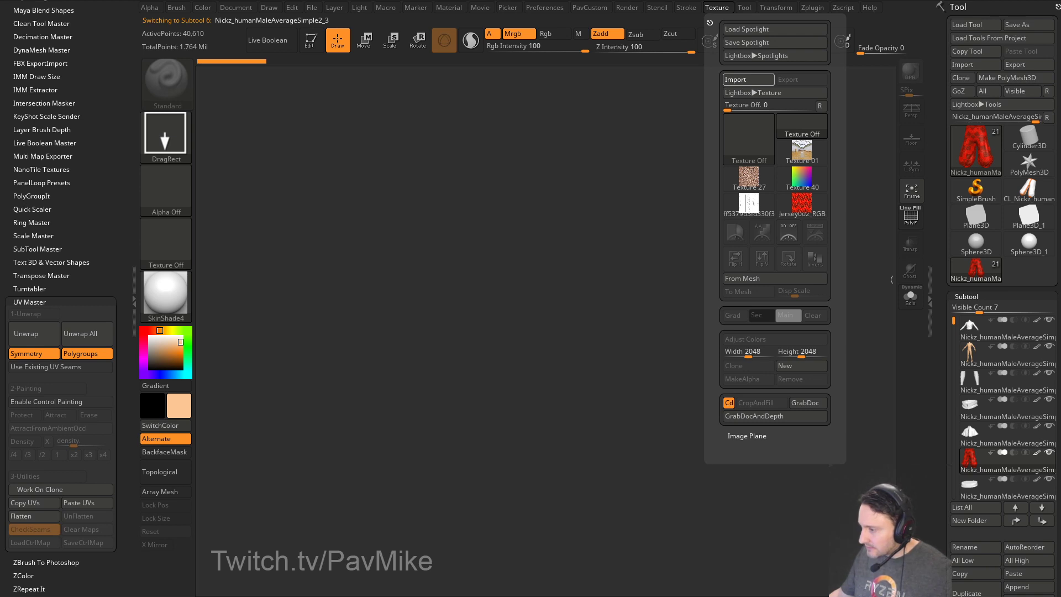
click(716, 7)
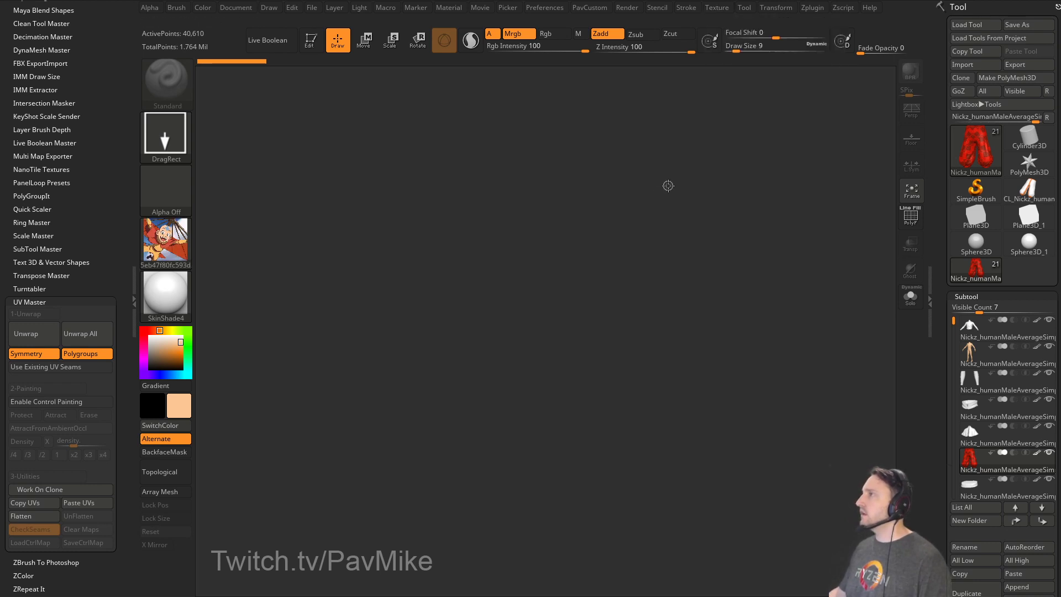
key(s)
drag(684, 195, 677, 194)
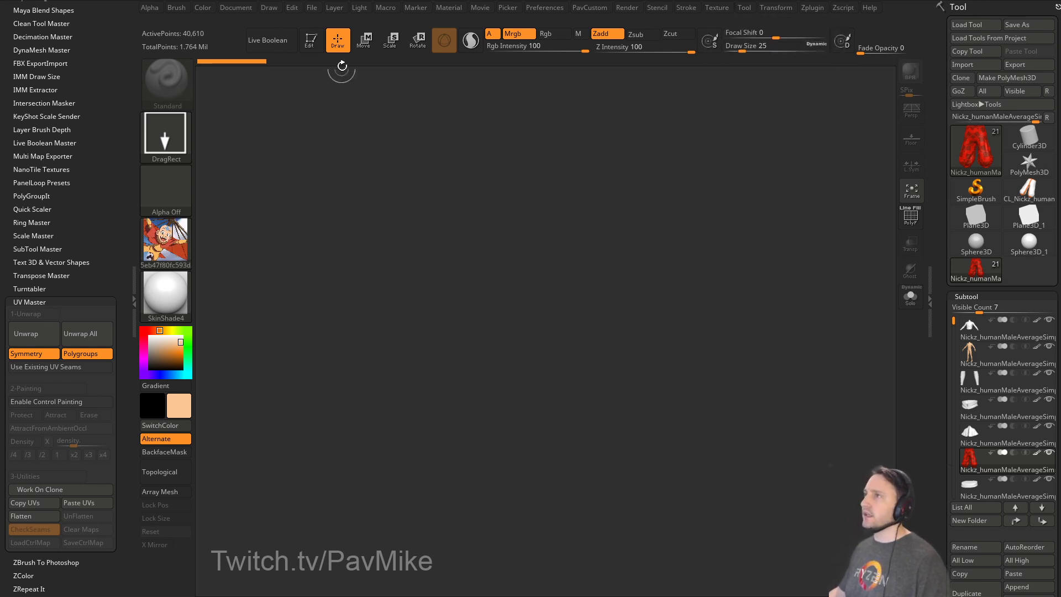
Draw Plane3D_1 on the canvas, convert it to a PolyMesh3D and snap it to a straight view.
click(976, 191)
click(967, 152)
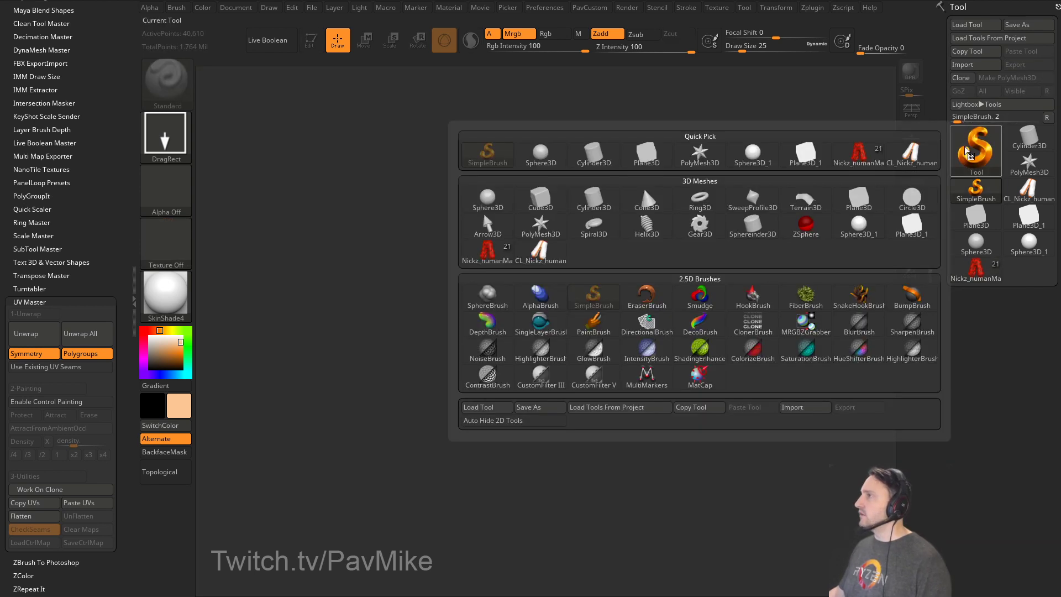
click(805, 155)
drag(524, 267, 548, 352)
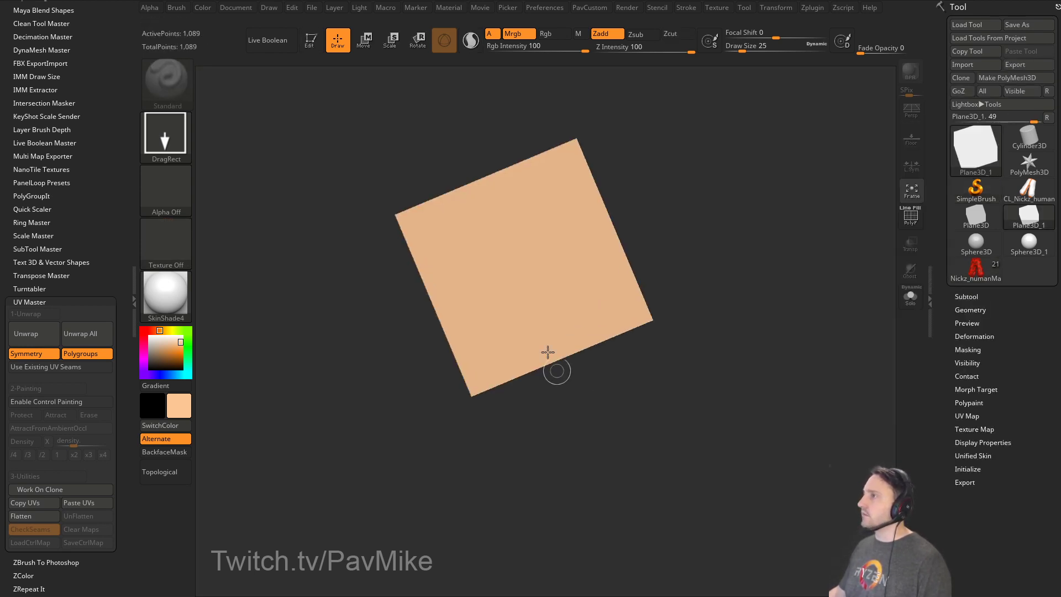
click(311, 40)
click(1007, 78)
shift+drag(744, 231, 751, 274)
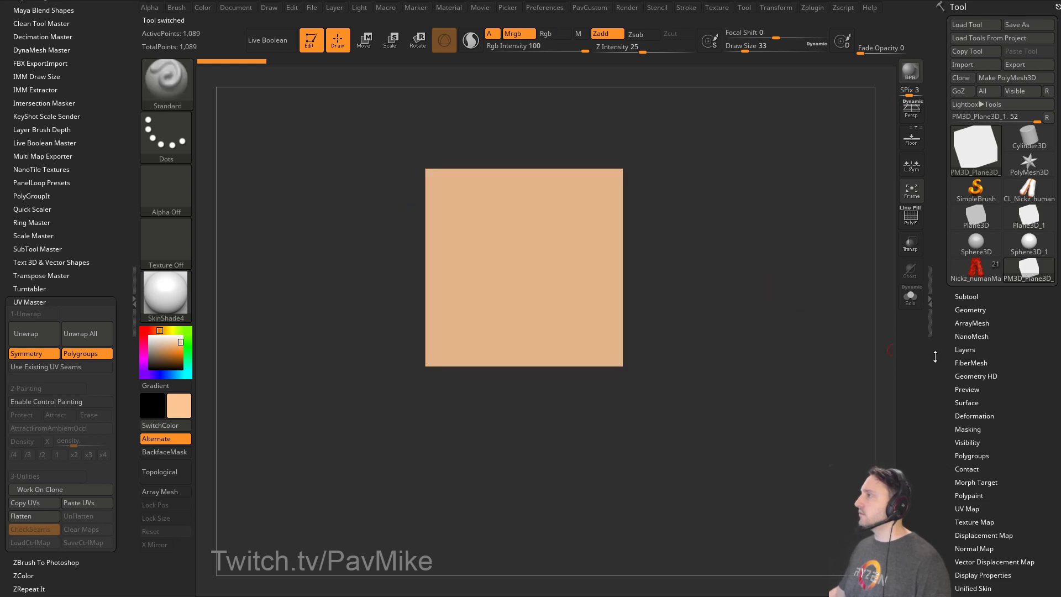
Assign the imported Aang picture as the plane's texture map.
scroll(946, 350, down, 5)
click(974, 249)
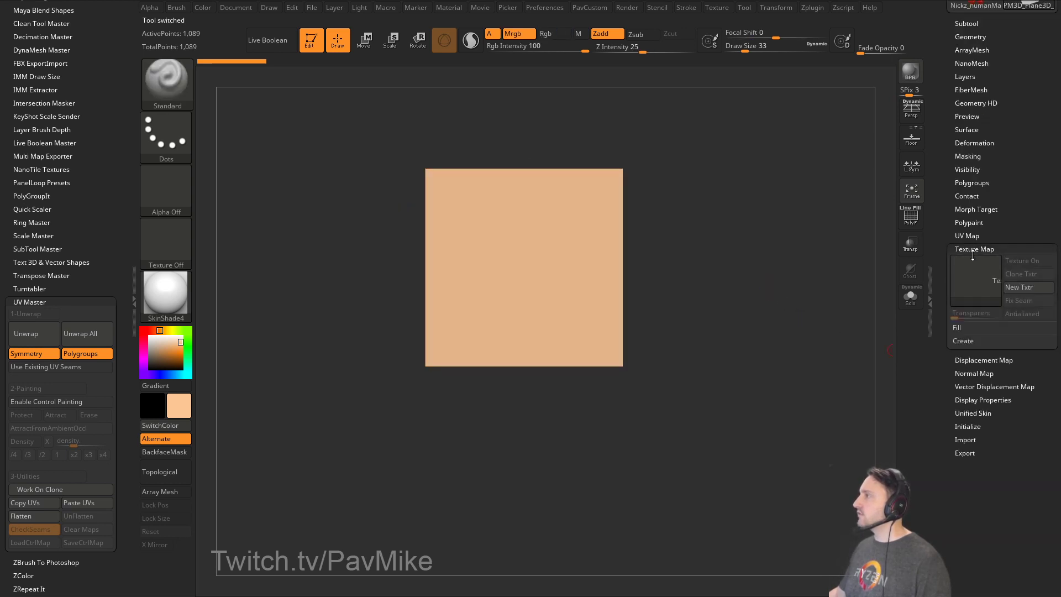
click(974, 303)
click(754, 284)
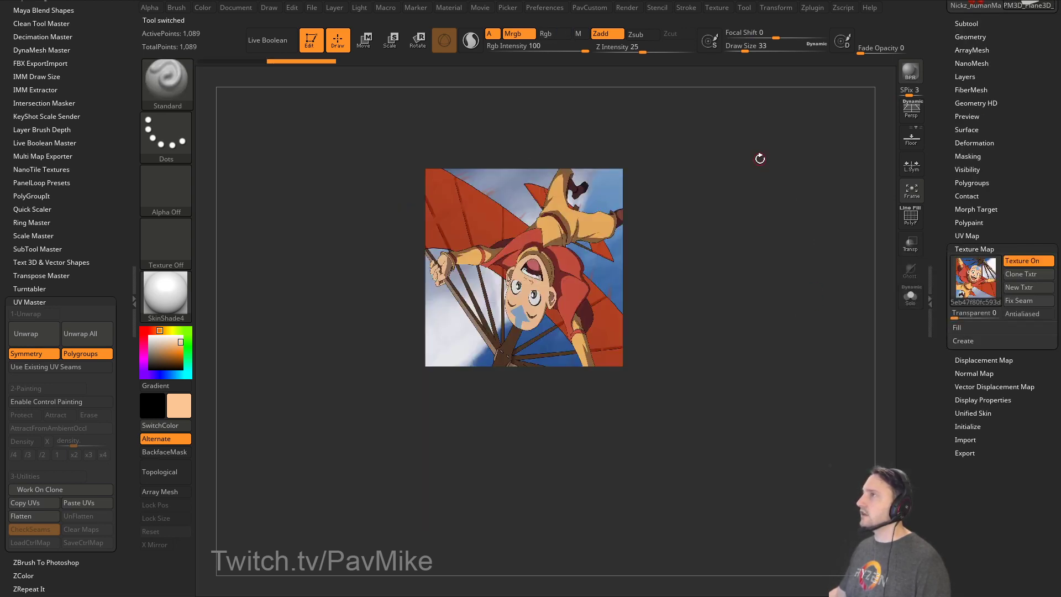
key(shift)
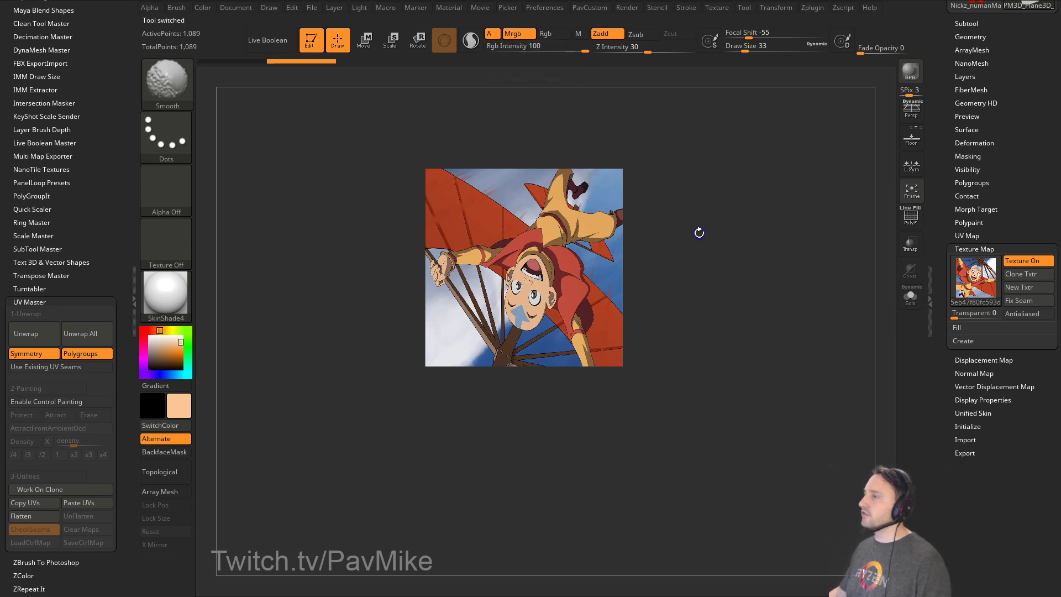
Try converting the plane's texture to polypaint.
click(965, 223)
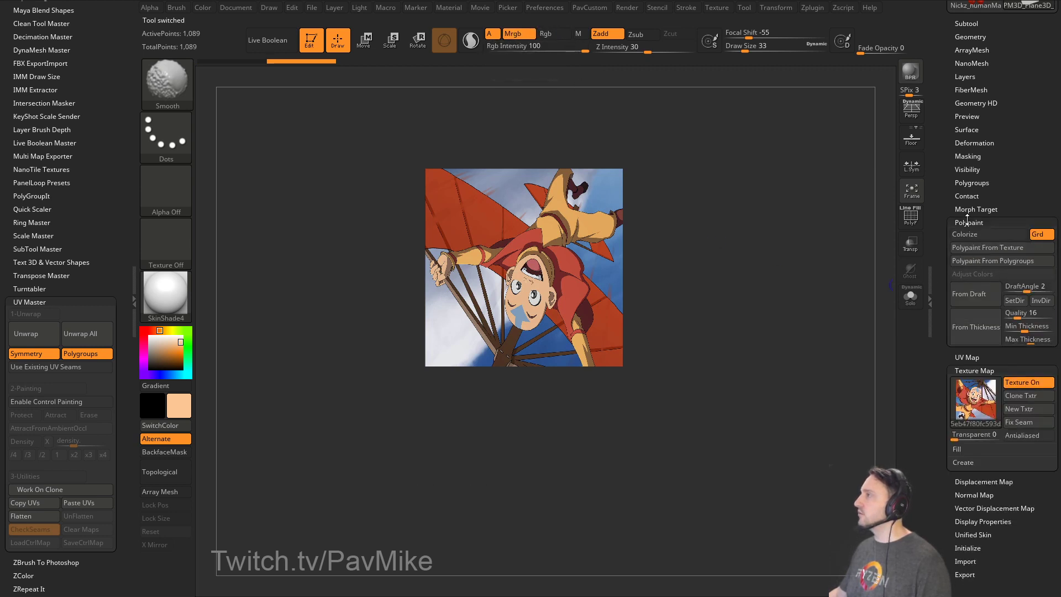
click(993, 247)
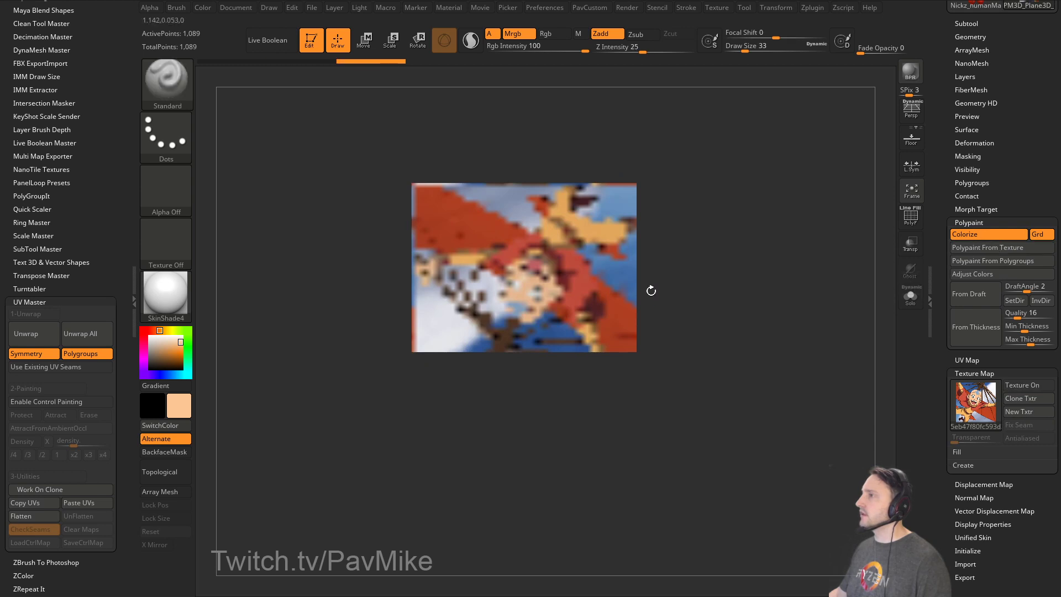
drag(651, 290, 715, 293)
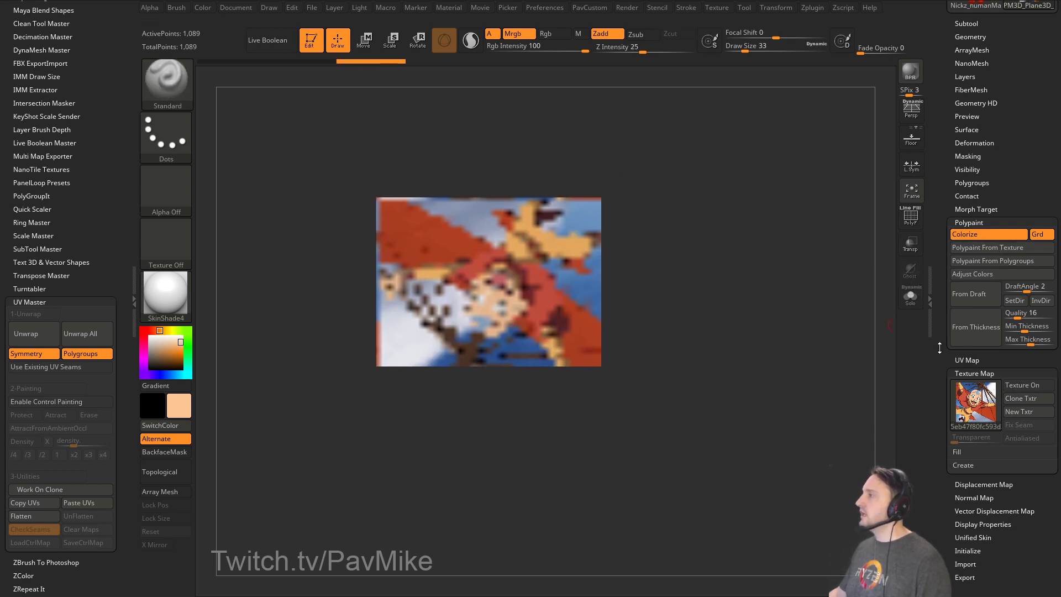
Turn the plane's texture back on and drop it upright in the canvas's upper-left corner with the Flat Color material.
click(1020, 385)
drag(879, 354, 580, 199)
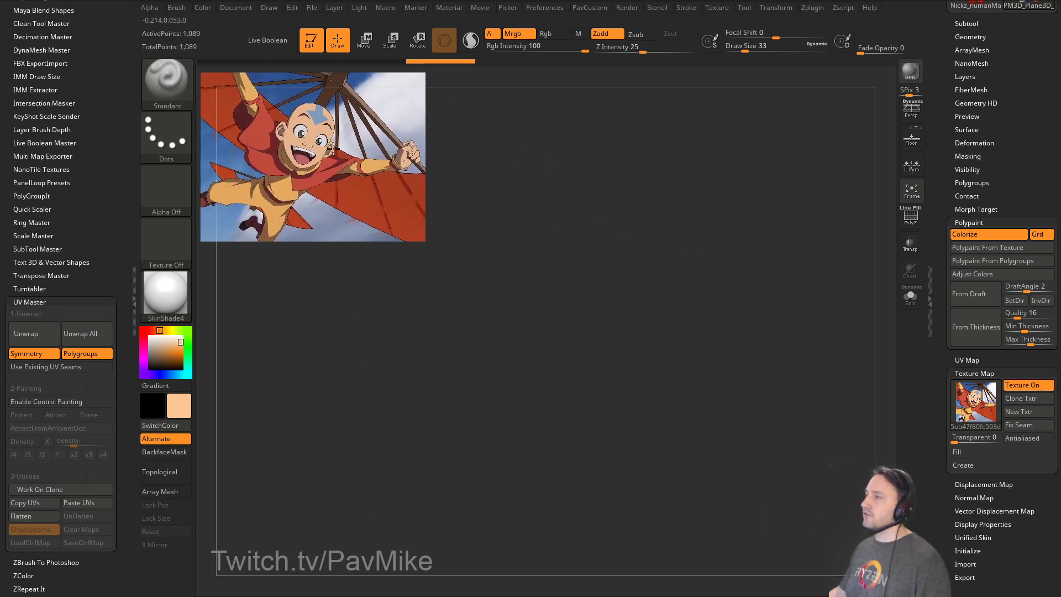
click(161, 300)
click(234, 441)
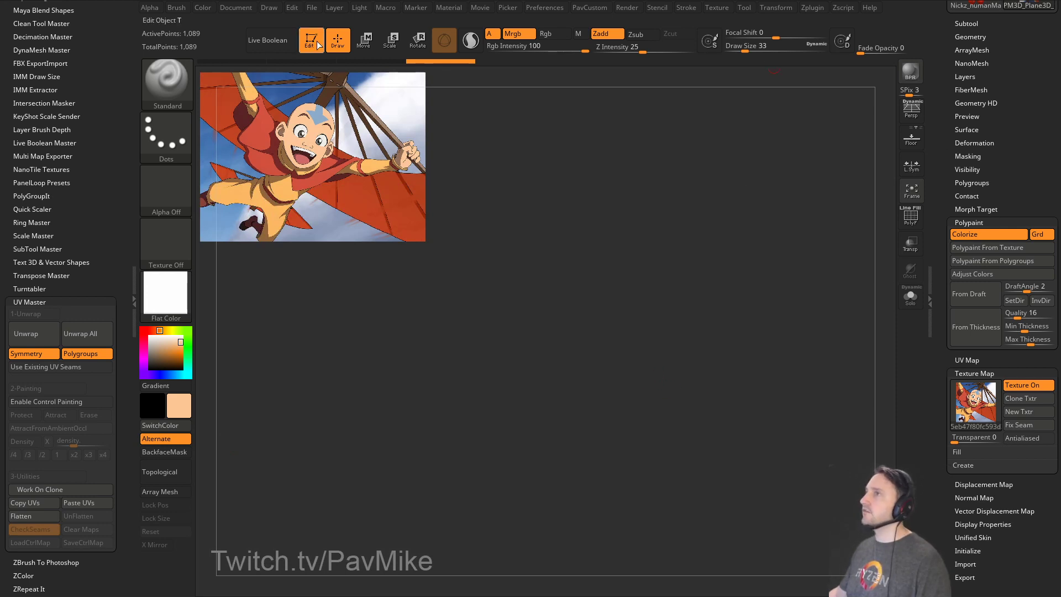
key(t)
Switch back to the character tool, draw it on the canvas below the reference picture and enter edit mode.
drag(943, 142, 959, 328)
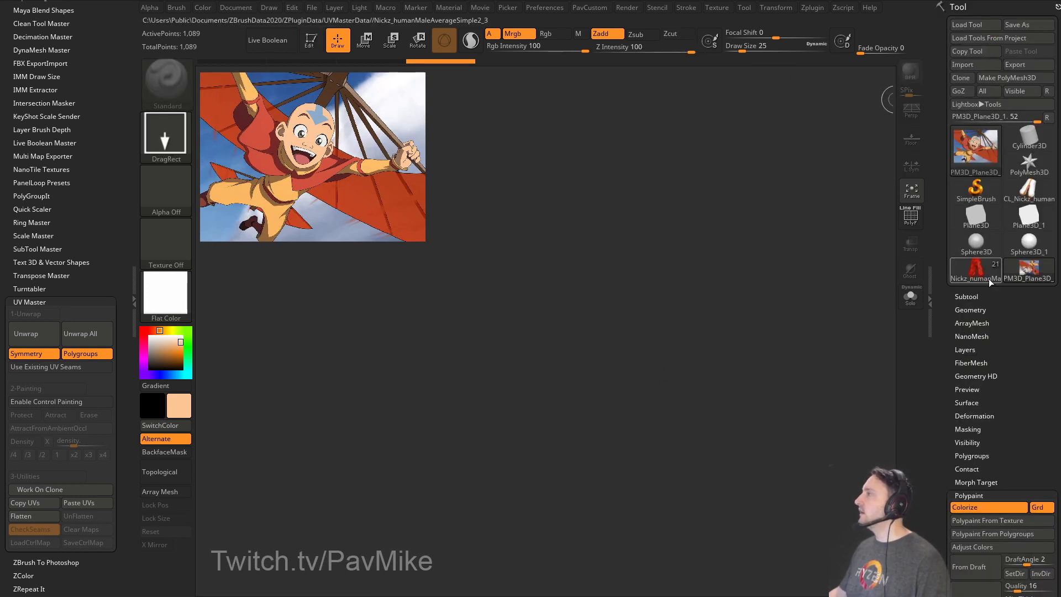
click(976, 269)
drag(564, 380, 563, 461)
click(309, 43)
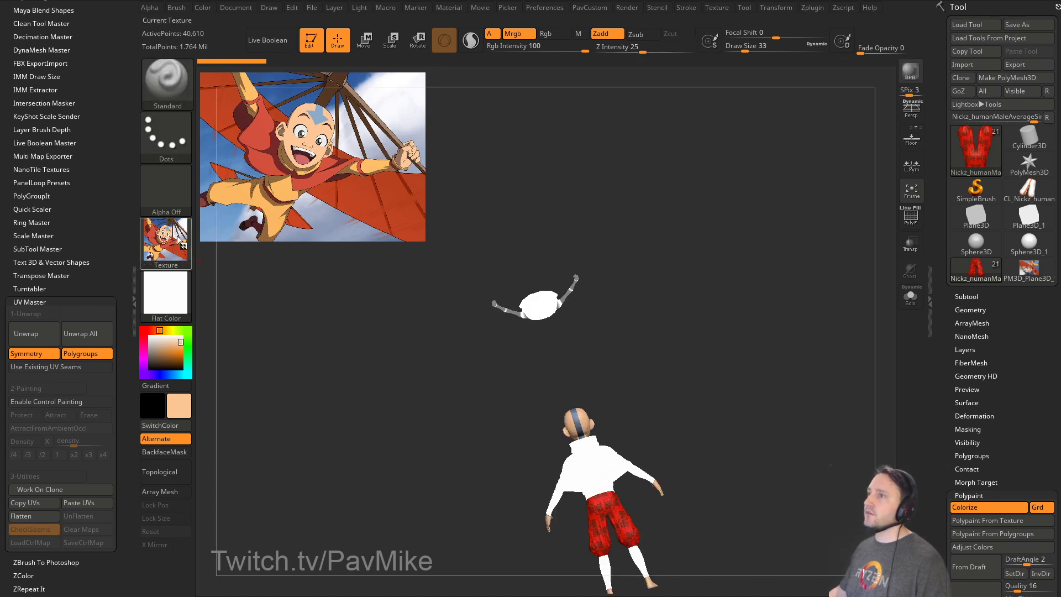
Apply the SkinShade4 material and frame the character from the front beside the reference picture.
click(168, 296)
click(173, 297)
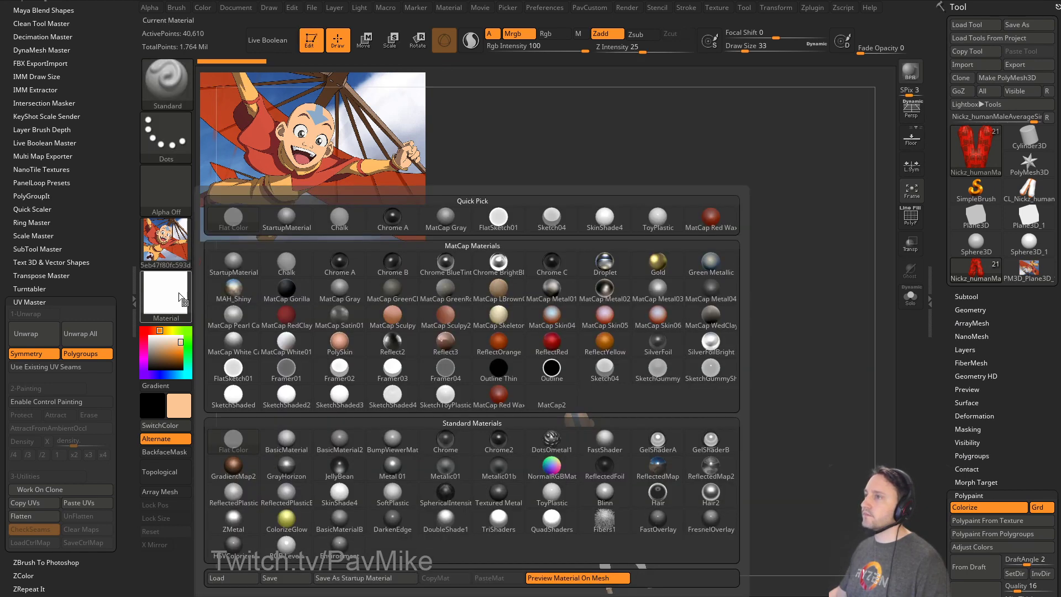
click(342, 495)
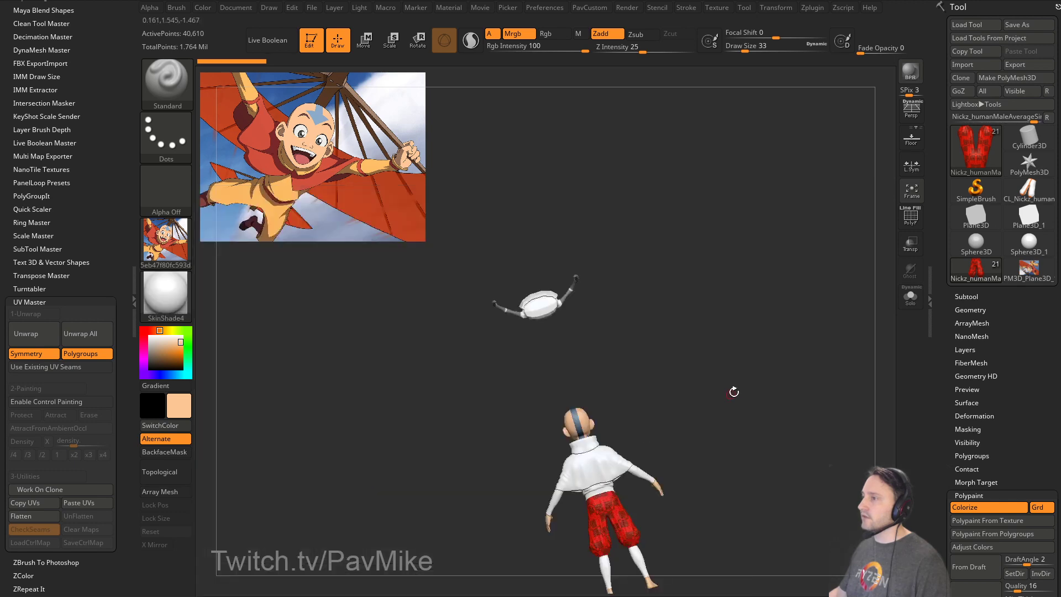
drag(733, 386, 762, 344)
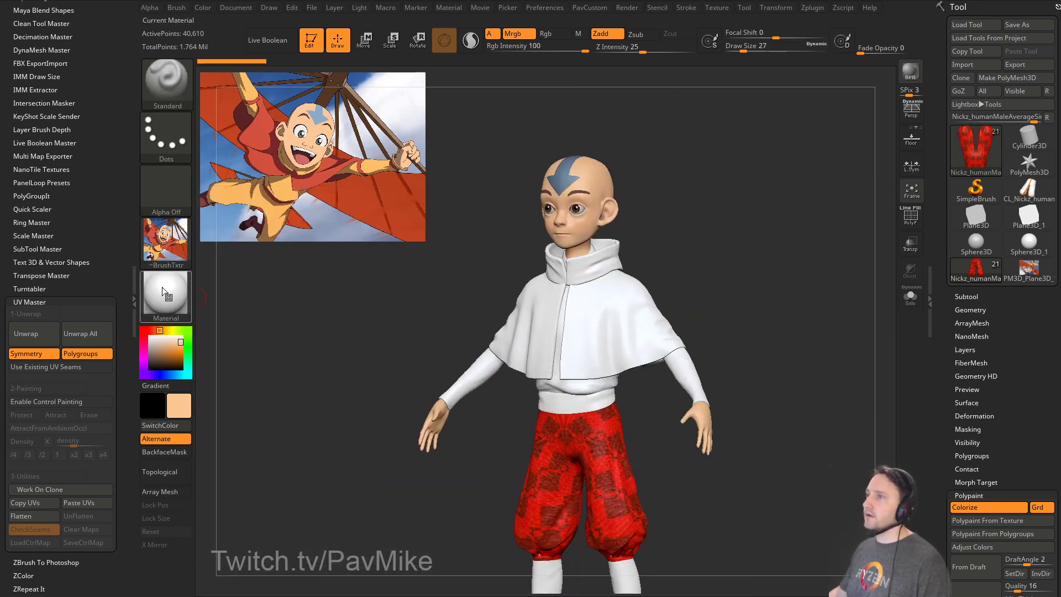
Switch the material to BasicMaterial and raise its Diffuse modifier to 100.
click(173, 297)
click(274, 440)
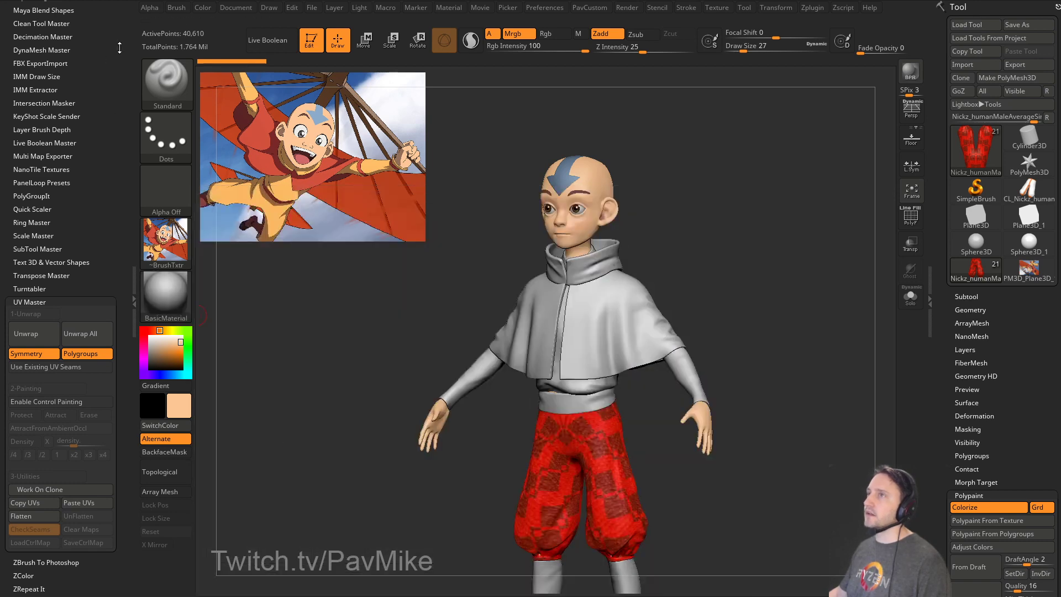
click(438, 8)
click(441, 19)
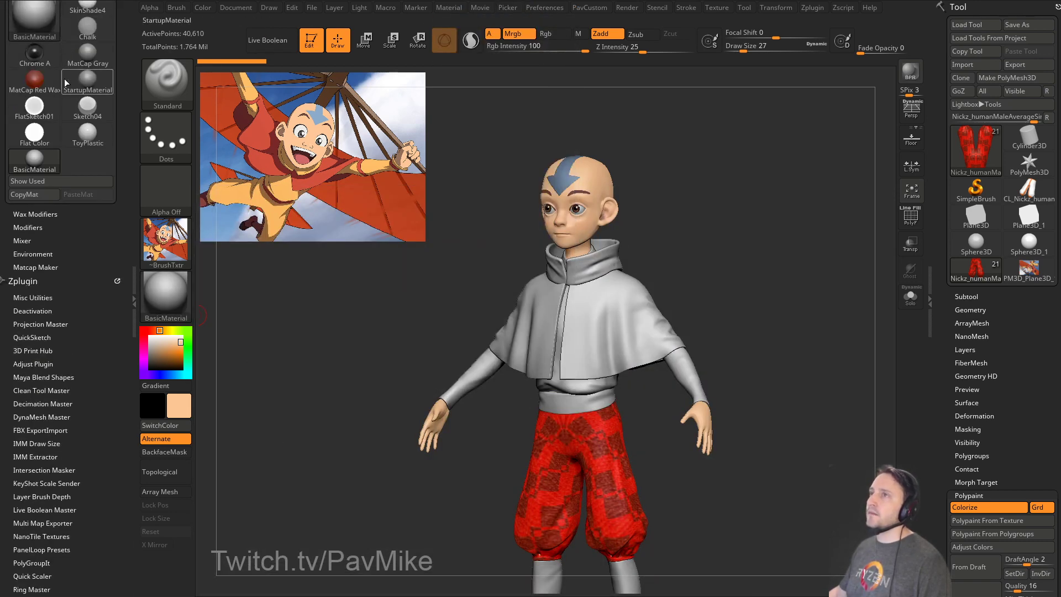
click(28, 227)
scroll(83, 232, down, 2)
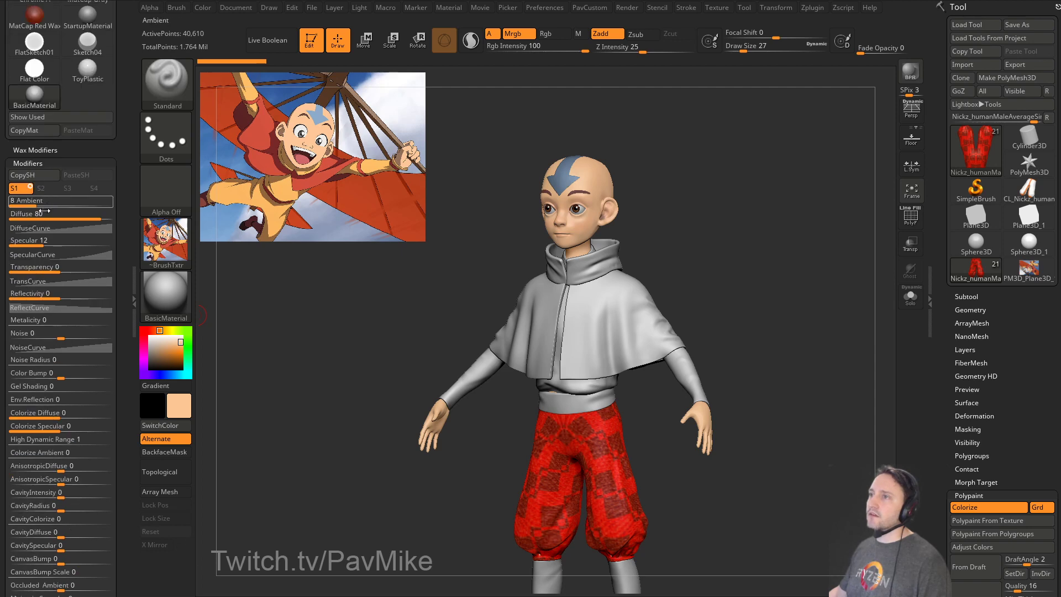
drag(98, 219, 113, 219)
Fill the cape with the red sampled from the reference picture's shirt (R 211, G 82, B 61).
drag(703, 239, 526, 209)
key(c)
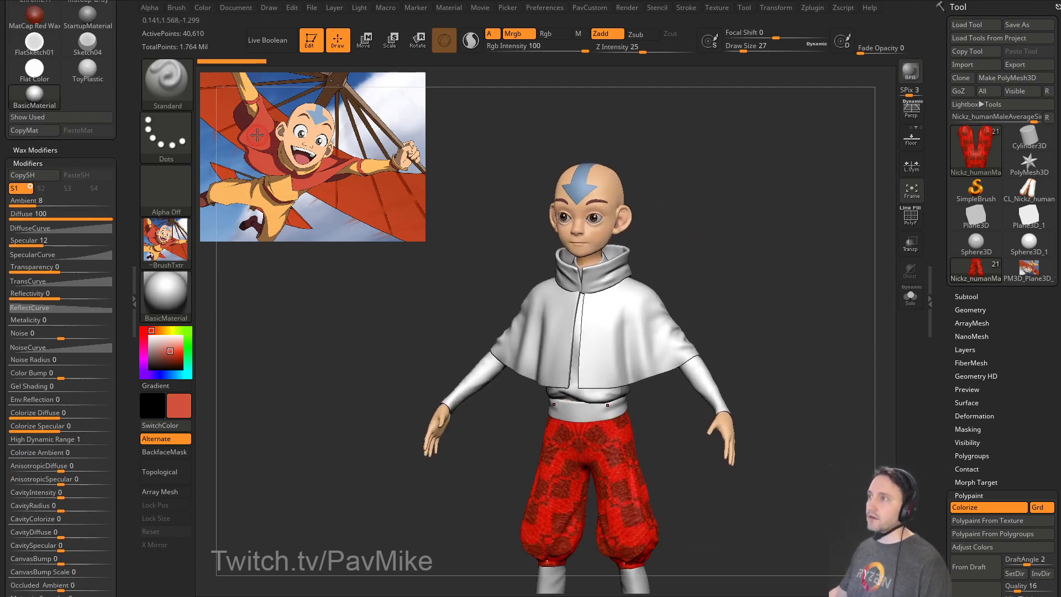
alt+click(641, 290)
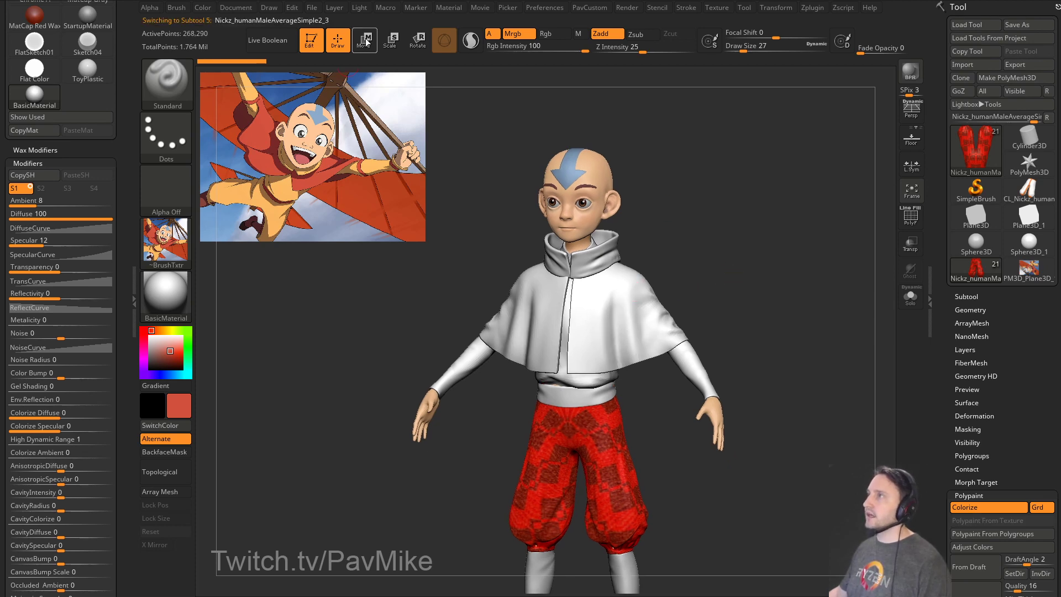
click(204, 8)
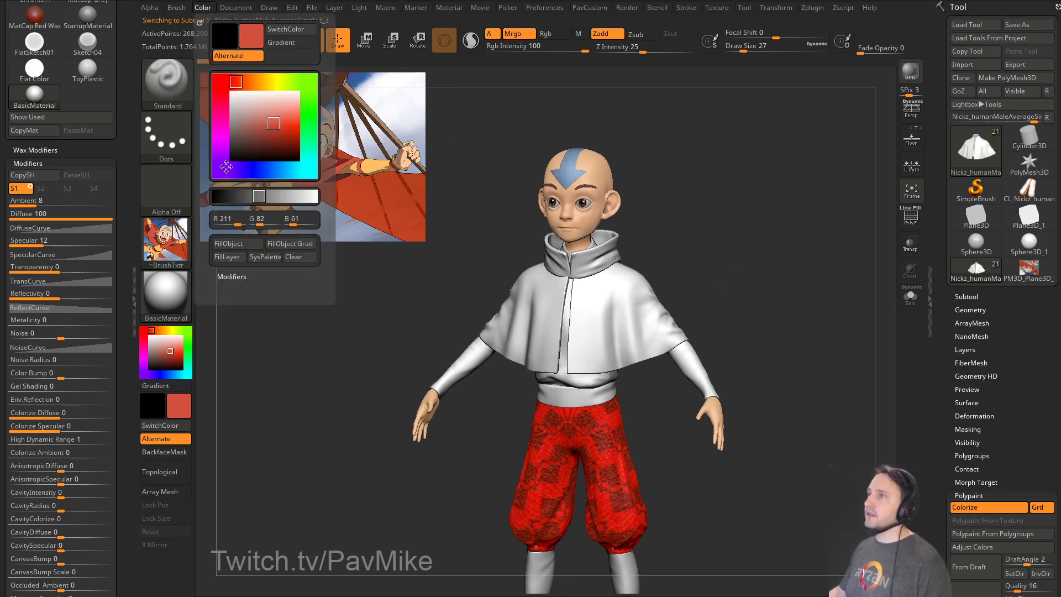
click(239, 246)
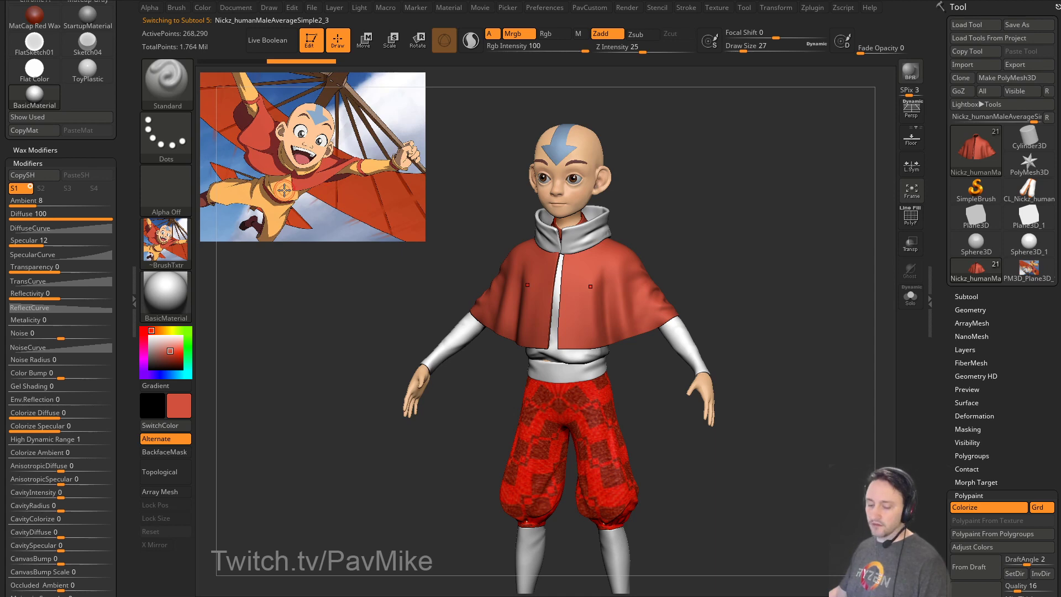
Fill the long-sleeved undershirt with the orange-yellow sampled from the clothing in the reference picture.
key(c)
alt+click(551, 353)
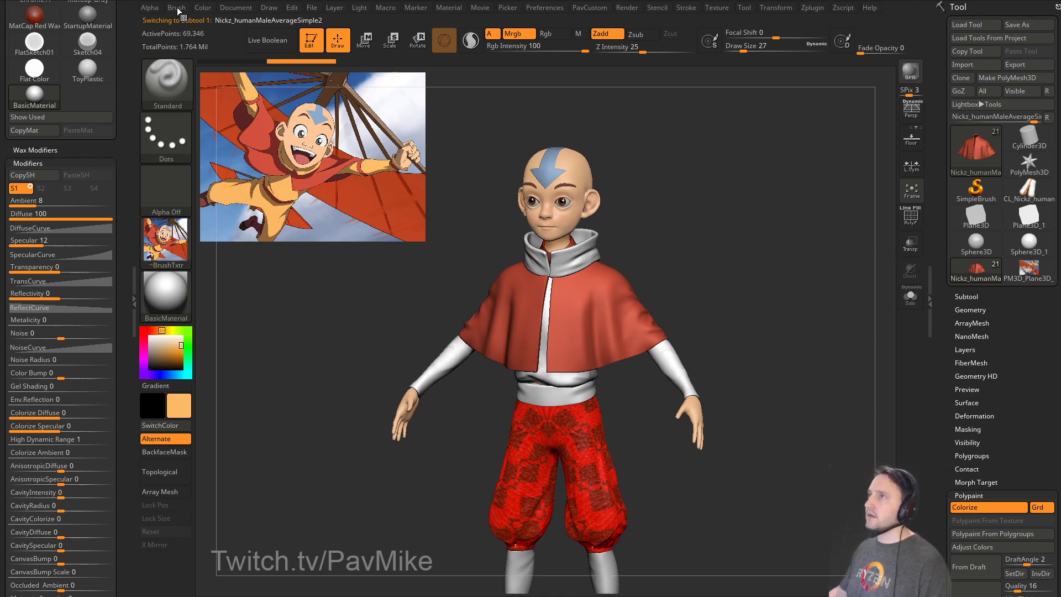
click(202, 7)
click(239, 245)
Fill the waistband with the red sampled from the sleeve in the reference picture.
alt+drag(769, 315, 749, 235)
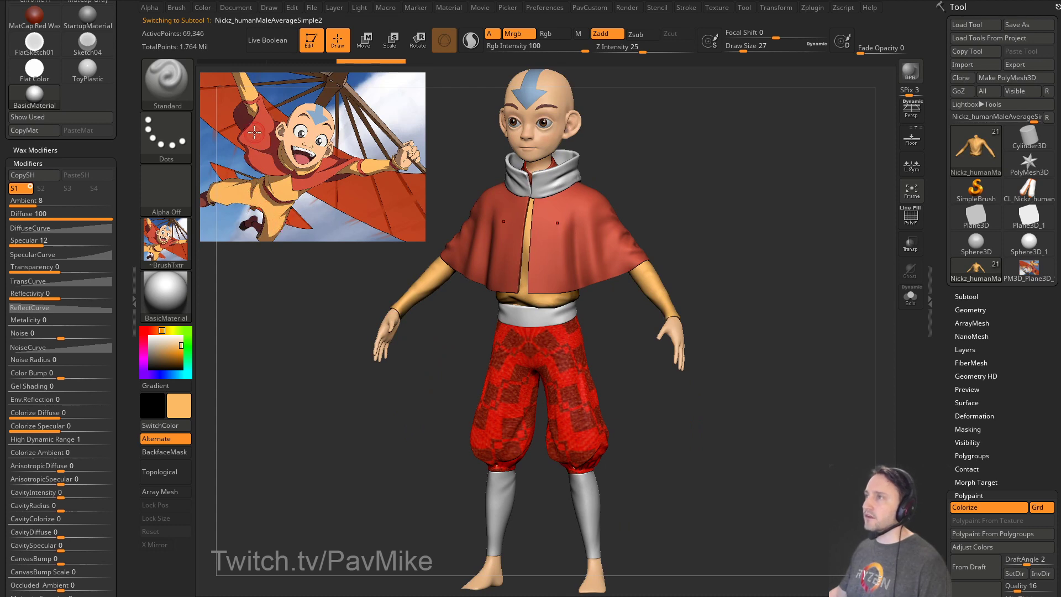
key(c)
alt+drag(829, 274, 818, 230)
alt+click(505, 276)
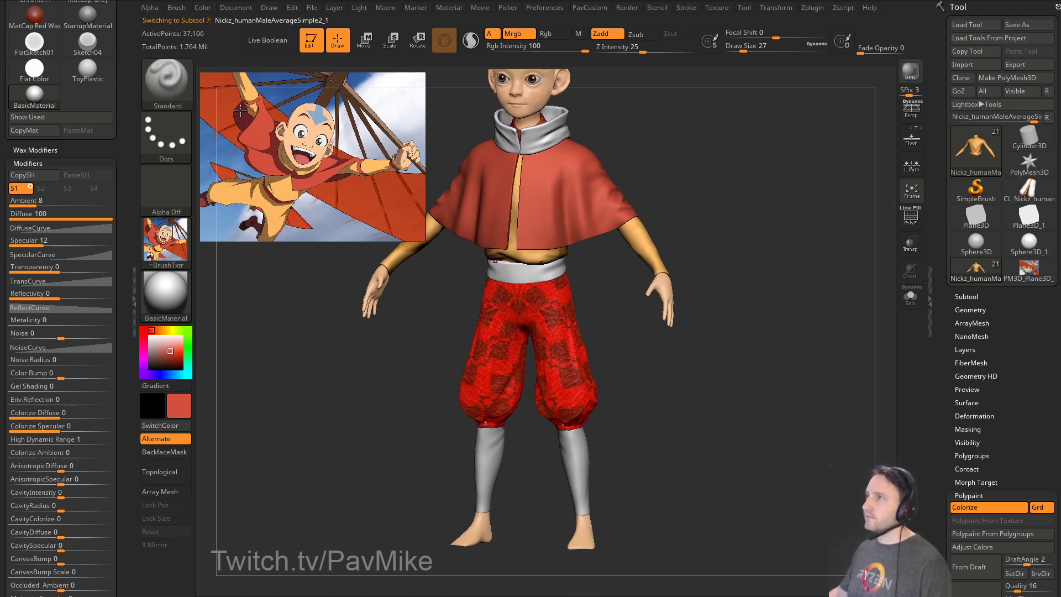
click(202, 8)
click(239, 245)
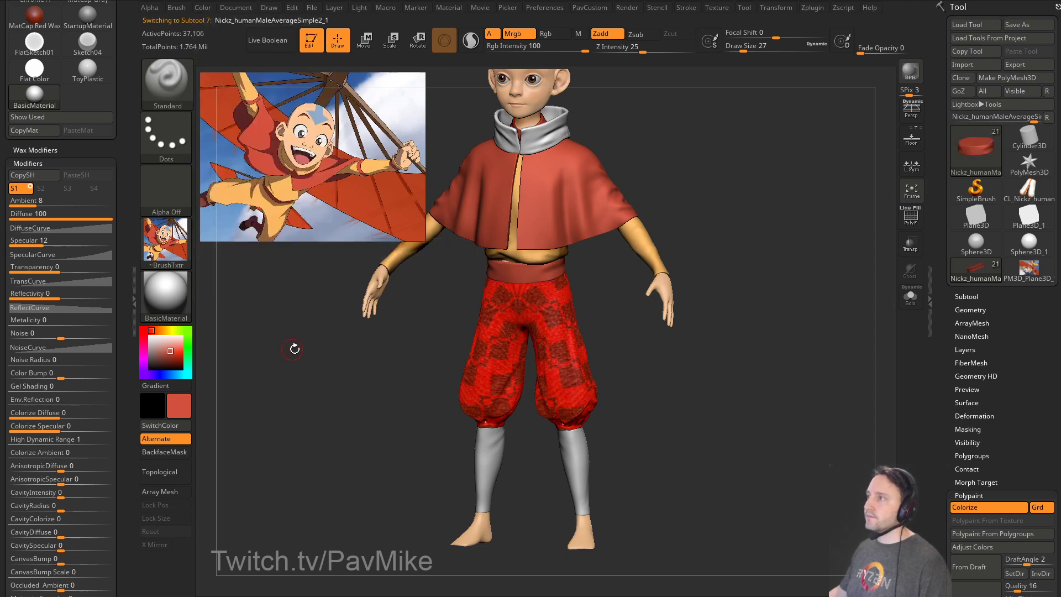
Try to fill the trousers with the reference picture's orange-yellow (R 253, G 187, B 100).
alt+drag(262, 188, 282, 231)
key(c)
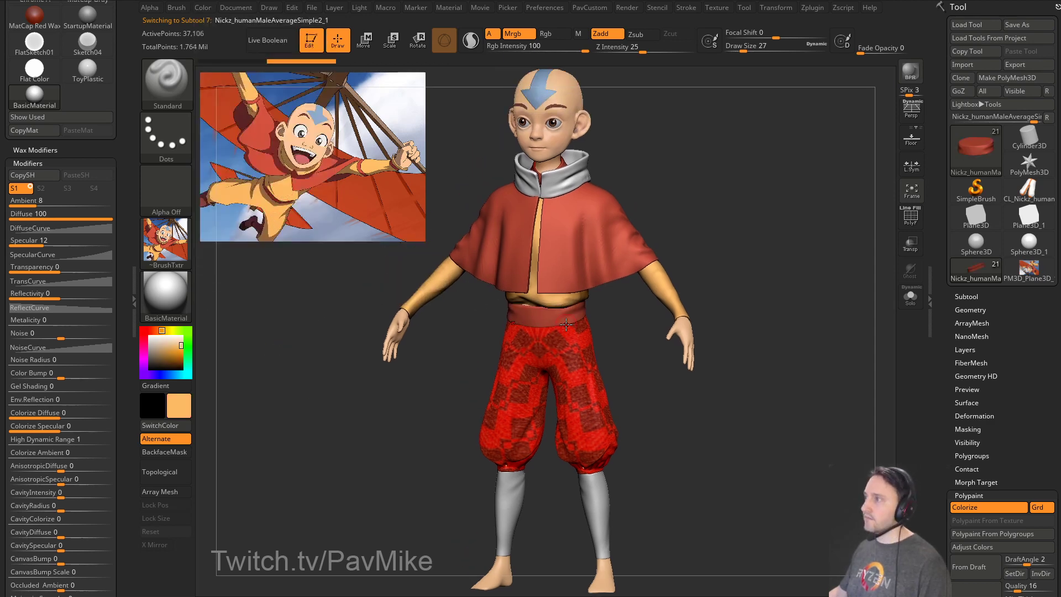
alt+click(561, 345)
click(203, 7)
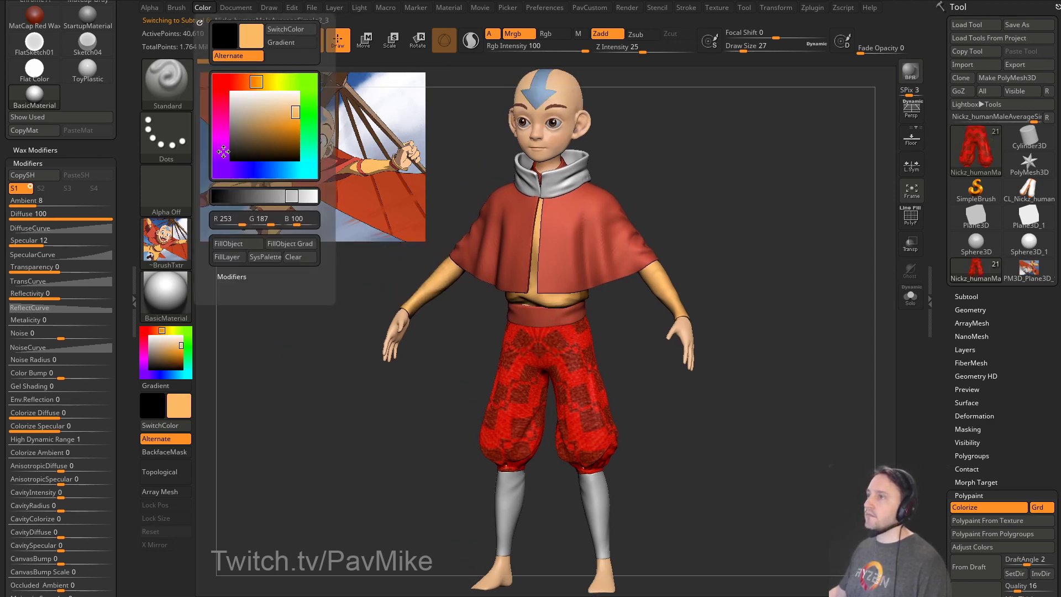
click(238, 245)
Fill the lower-leg pieces with the dark brownish red sampled from the reference picture (R 135, G 67, B 58).
alt+drag(258, 358, 246, 306)
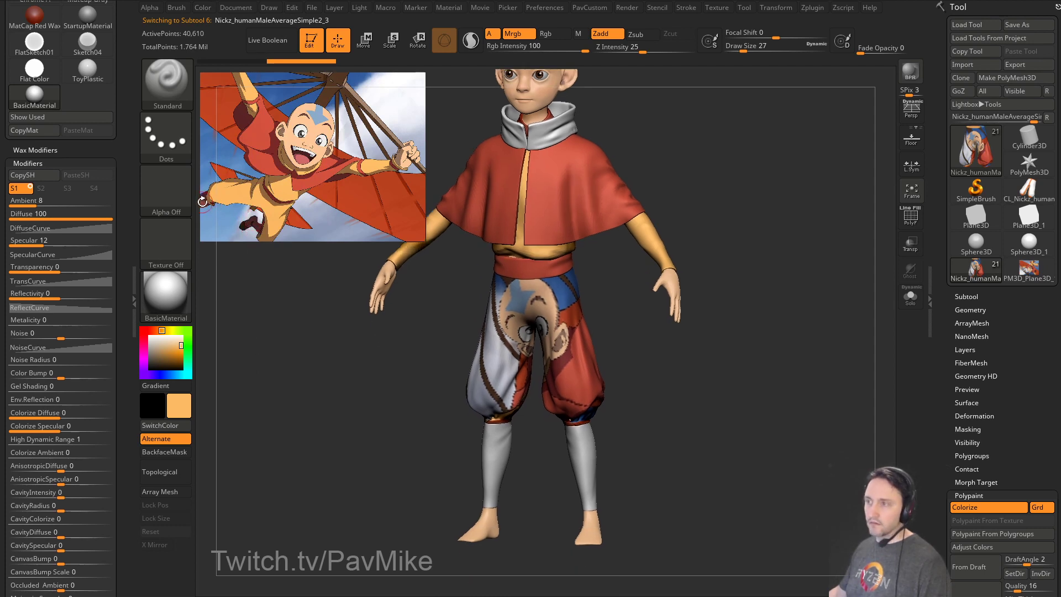
key(c)
alt+click(578, 446)
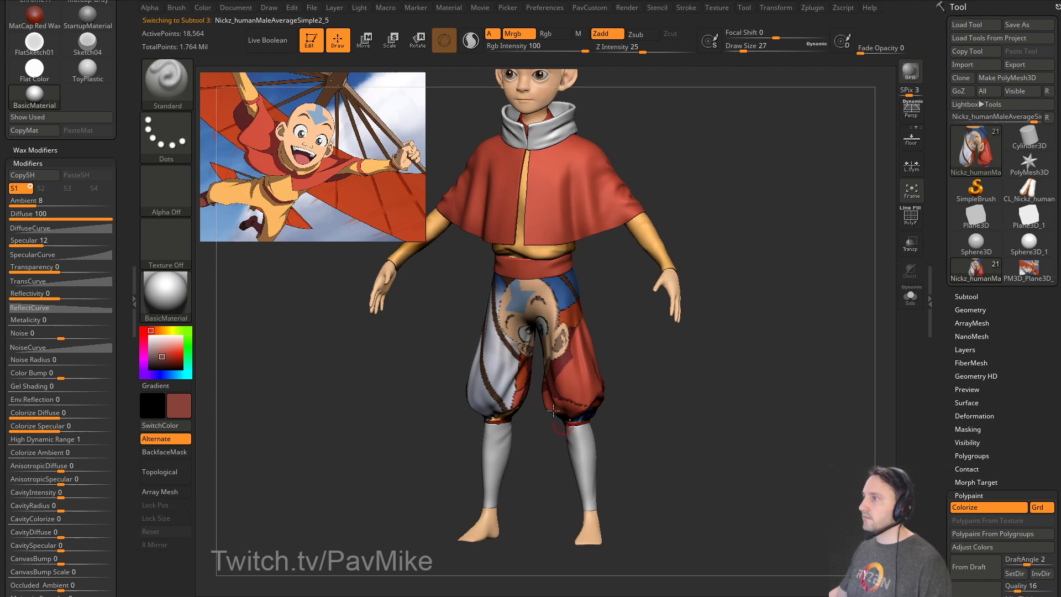
click(202, 8)
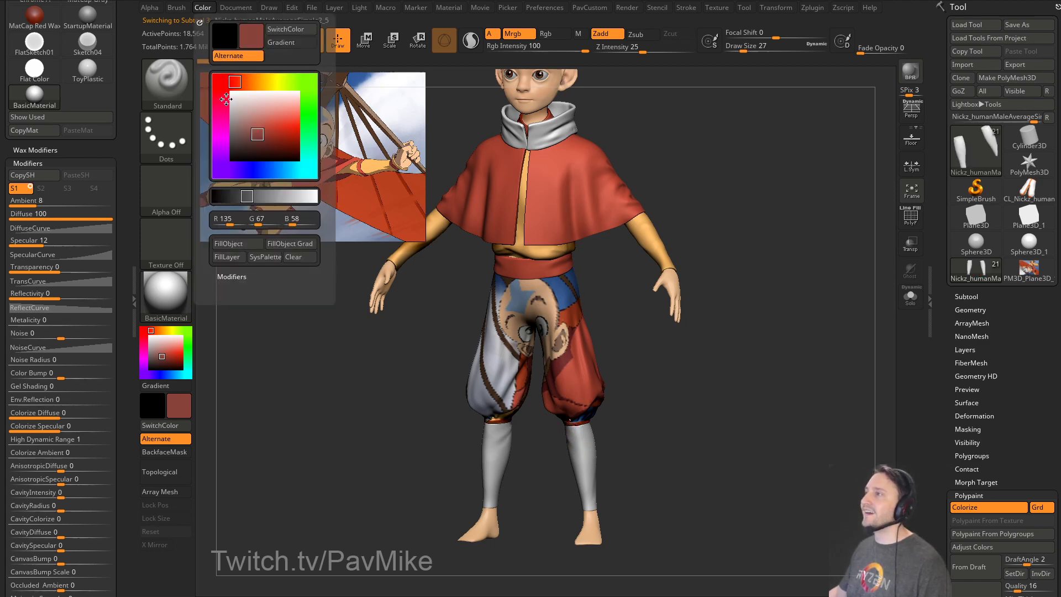
click(236, 245)
Select the trousers, check their texture map settings and fill them with the Texture 15 swirl as a test.
alt+click(560, 315)
drag(788, 398, 797, 409)
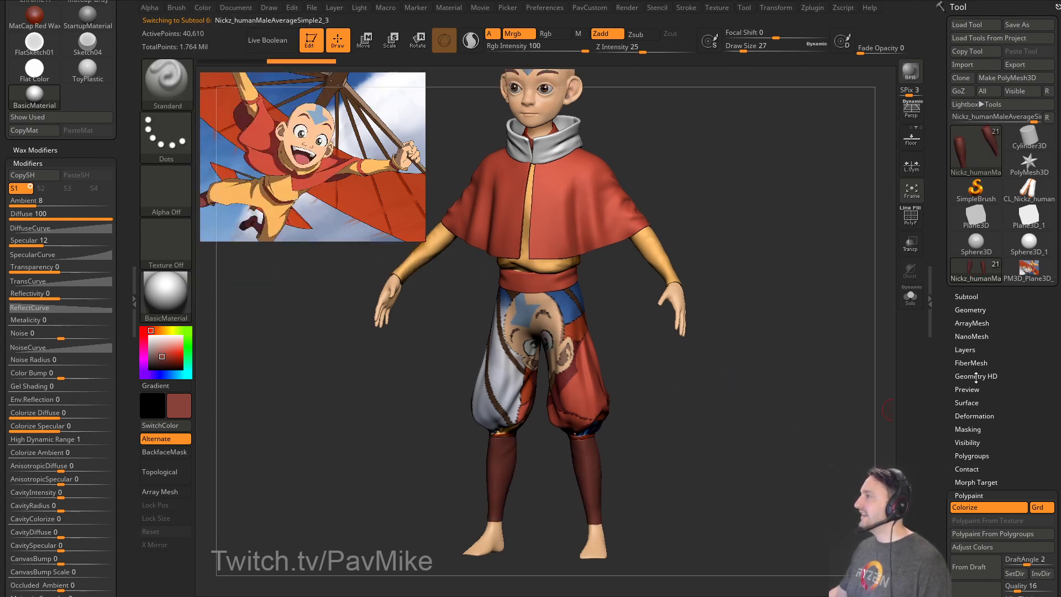
drag(946, 377, 945, 253)
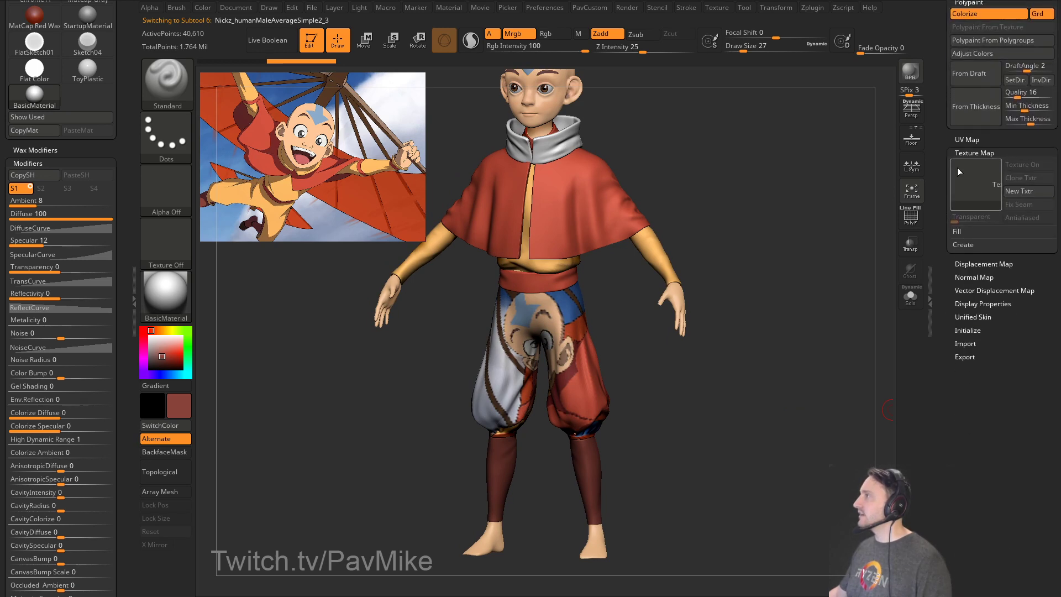
drag(943, 183, 921, 322)
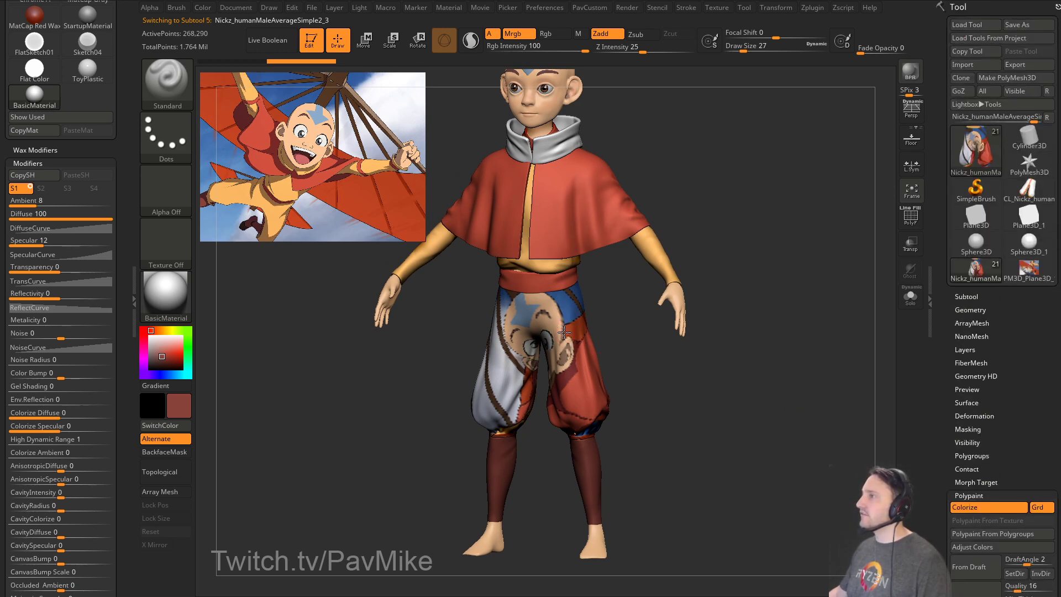
drag(691, 374, 696, 372)
drag(787, 393, 783, 387)
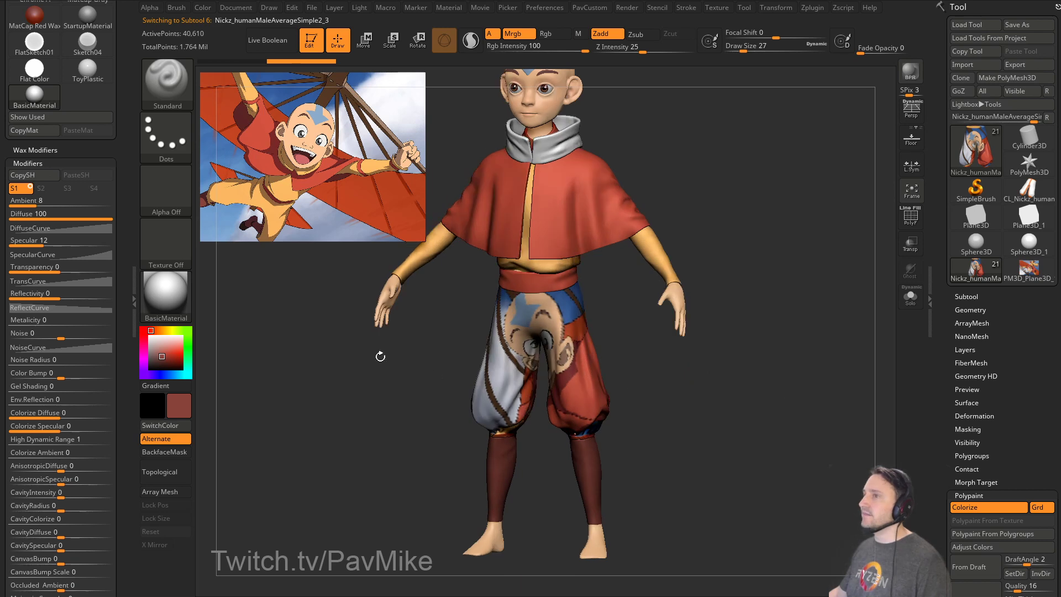
click(165, 246)
click(224, 271)
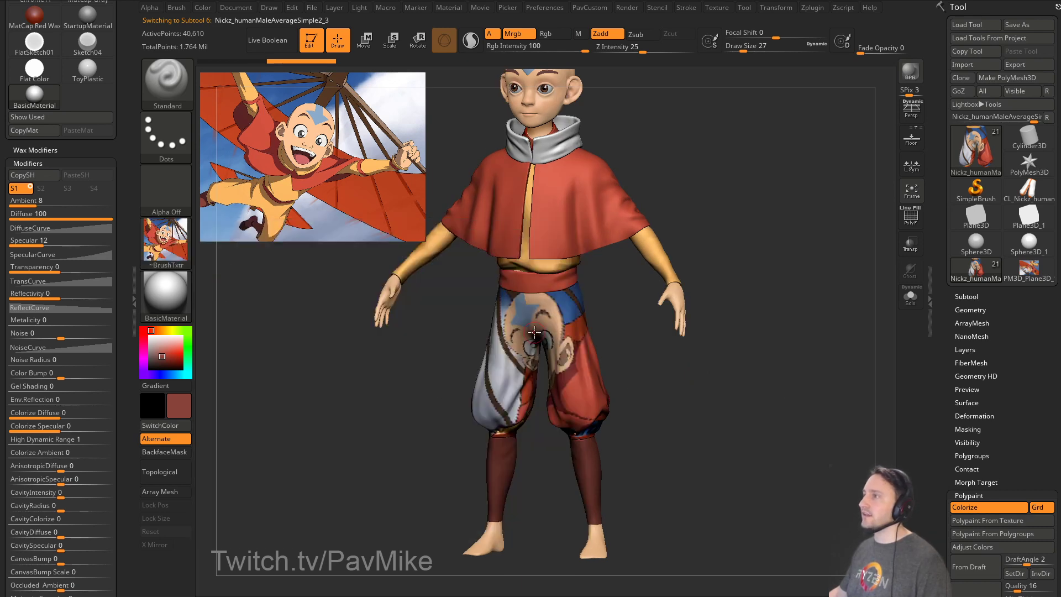
click(165, 243)
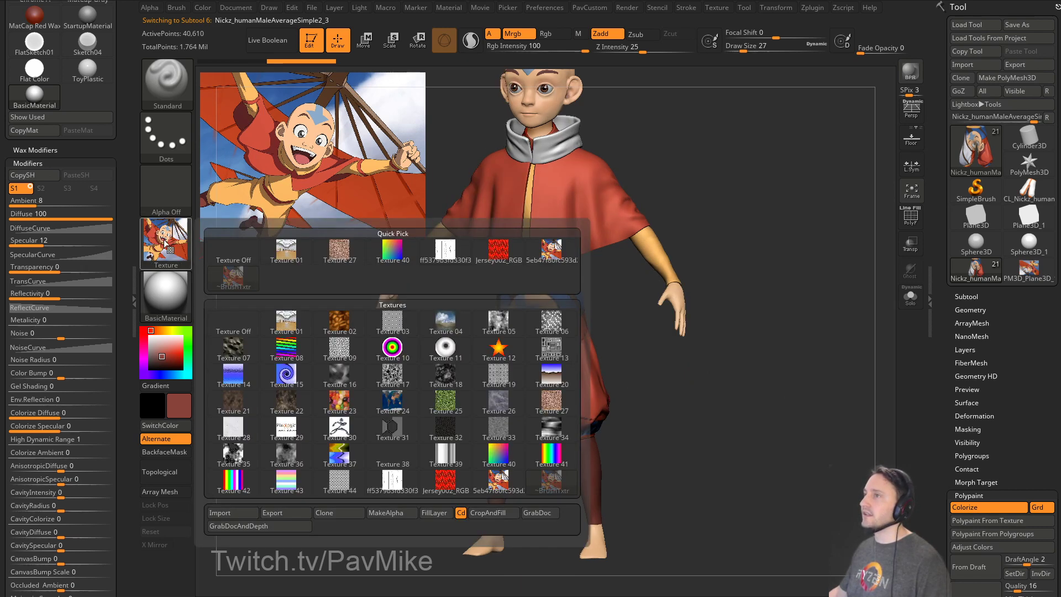
click(287, 376)
click(205, 12)
click(224, 242)
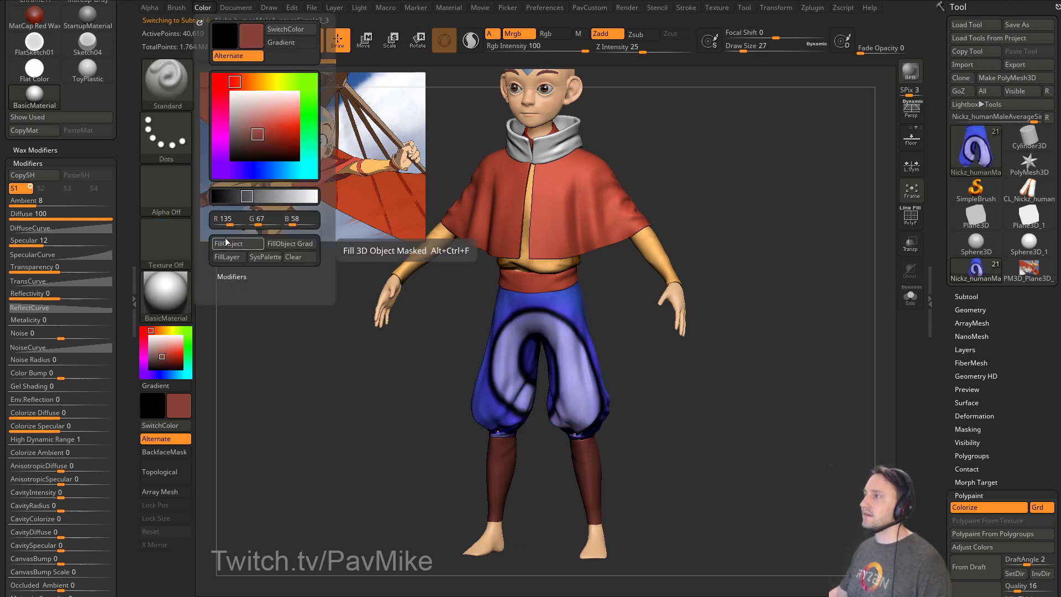
With the texture off, fill the trousers with the reference picture's orange-yellow (R 253, G 187, B 100).
click(164, 247)
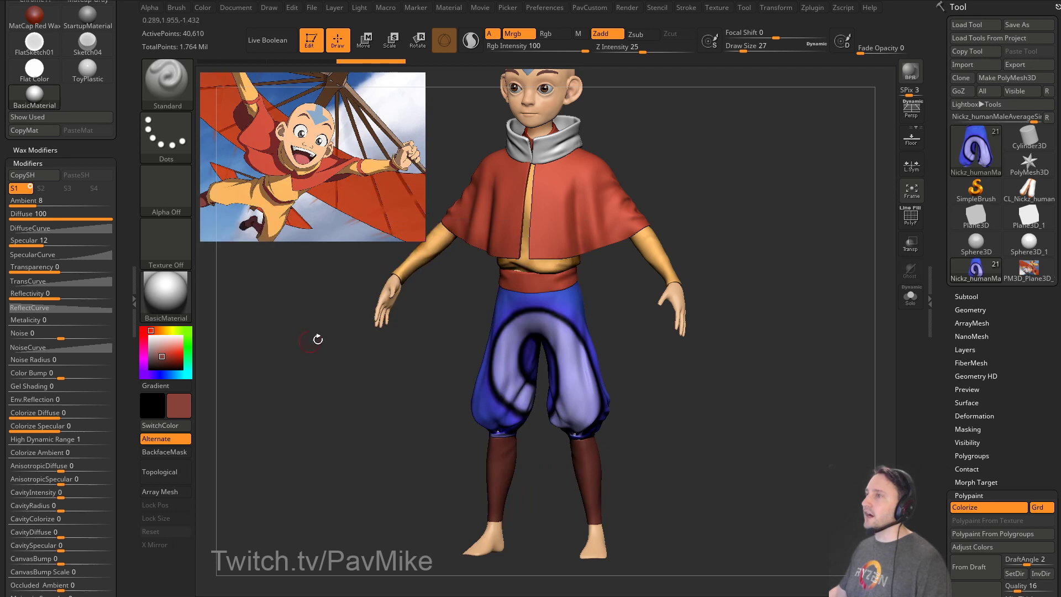
key(c)
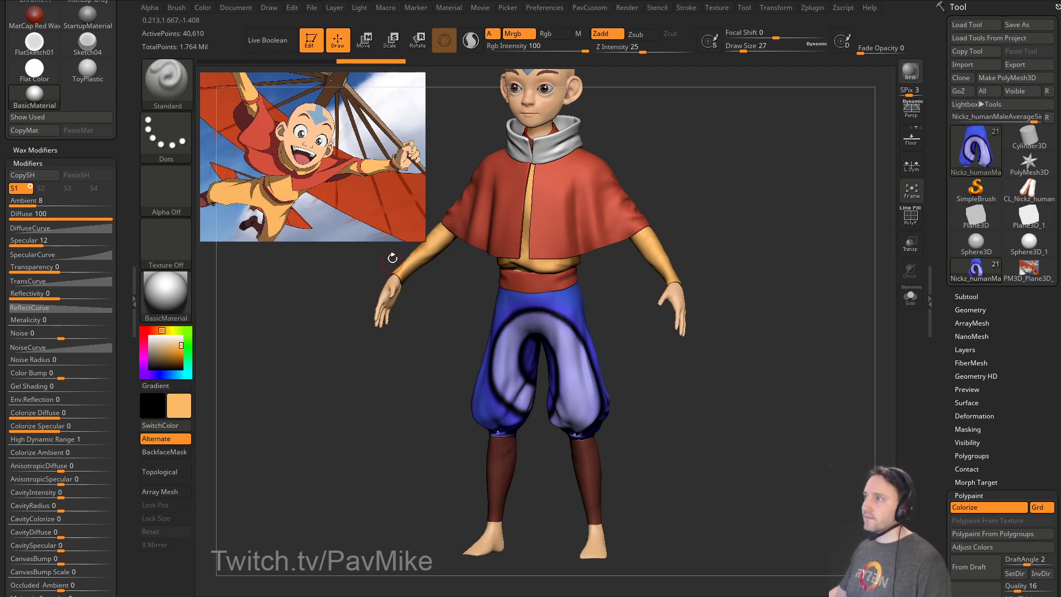
click(209, 9)
click(243, 247)
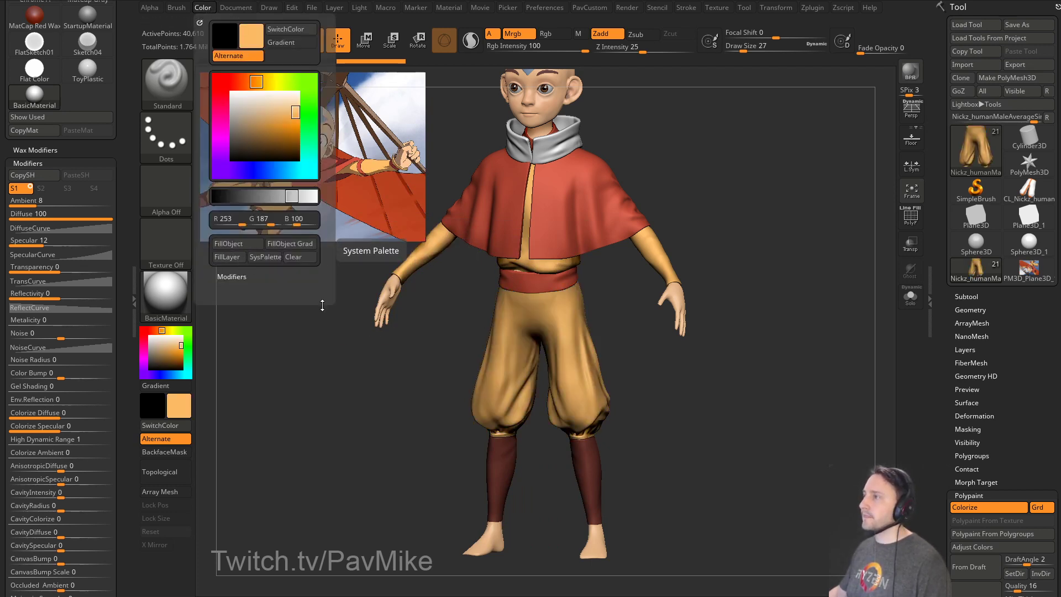
Fill the collar with the same orange-yellow as the trousers (R 253, G 187, B 100).
mouse_move(740, 452)
alt+mouse_down()
mouse_move(746, 407)
mouse_move(729, 408)
alt+mouse_up()
key(s)
mouse_move(730, 414)
mouse_down()
mouse_move(742, 415)
mouse_move(779, 369)
mouse_move(808, 401)
mouse_move(794, 401)
mouse_move(840, 395)
mouse_up()
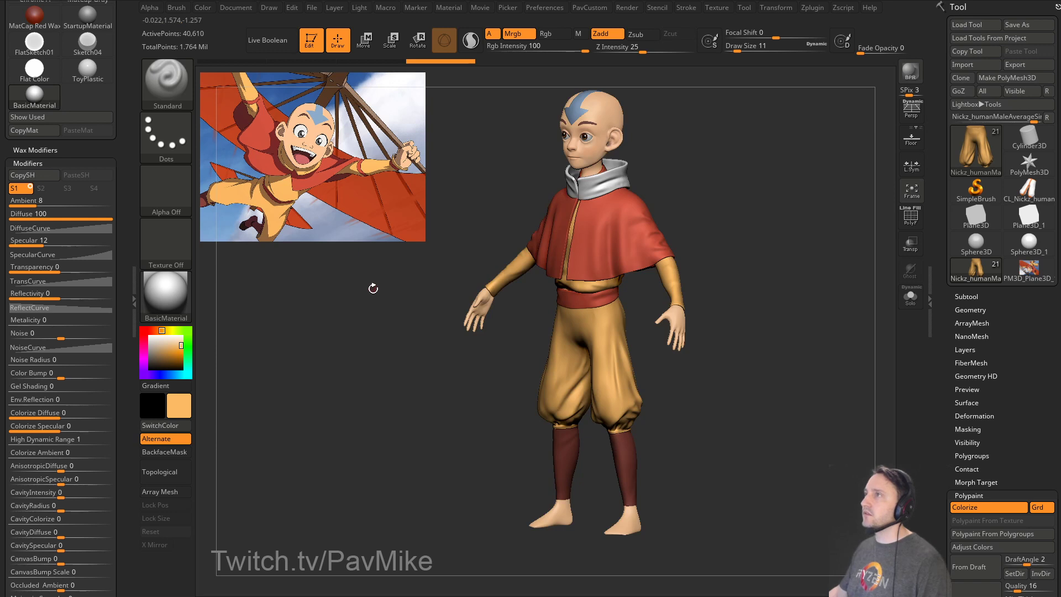
drag(373, 288, 380, 288)
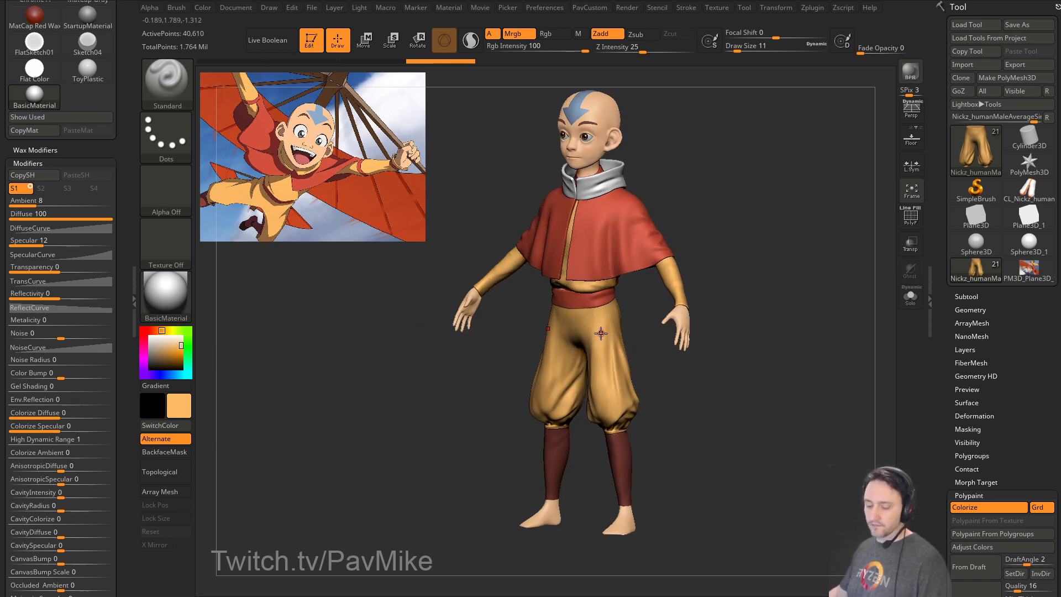
alt+click(608, 181)
click(202, 8)
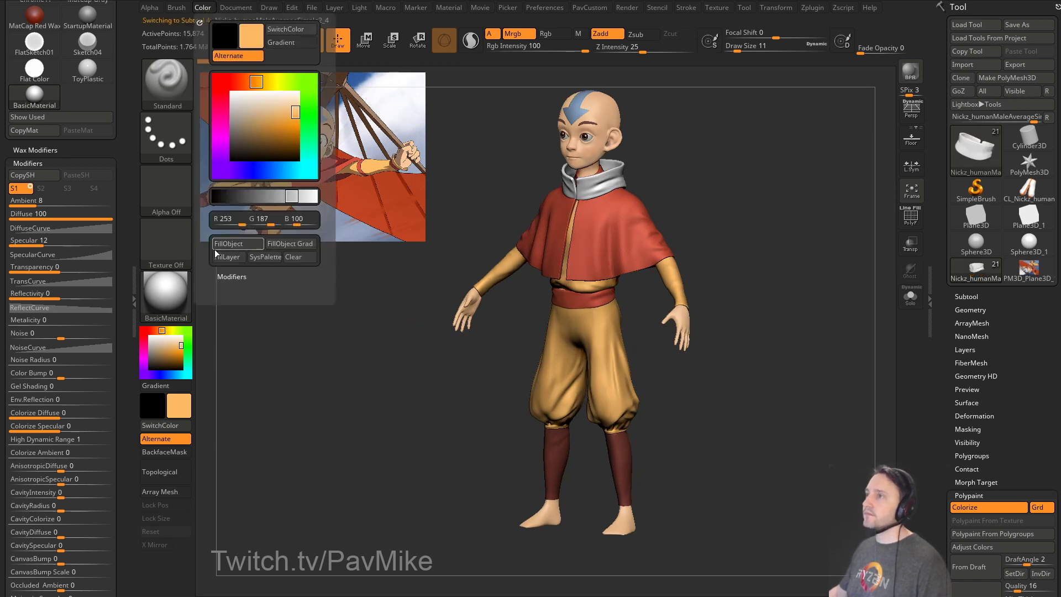
click(220, 243)
Clear the reference picture from the canvas and turn on perspective and the floor grid around the full figure.
mouse_move(699, 250)
shift+mouse_down()
mouse_move(740, 253)
mouse_move(706, 303)
mouse_move(795, 260)
mouse_move(778, 234)
mouse_move(756, 227)
mouse_move(689, 239)
mouse_move(741, 234)
mouse_move(743, 452)
mouse_move(760, 417)
mouse_move(757, 320)
mouse_move(718, 327)
shift+mouse_up()
key(s)
key(s)
key(s)
key(s)
mouse_move(678, 364)
mouse_down()
mouse_move(728, 367)
mouse_move(741, 343)
mouse_up()
key(s)
mouse_move(744, 260)
alt+mouse_down()
mouse_move(752, 427)
mouse_move(744, 389)
mouse_move(758, 364)
mouse_move(761, 429)
alt+mouse_up()
key(s)
click(913, 113)
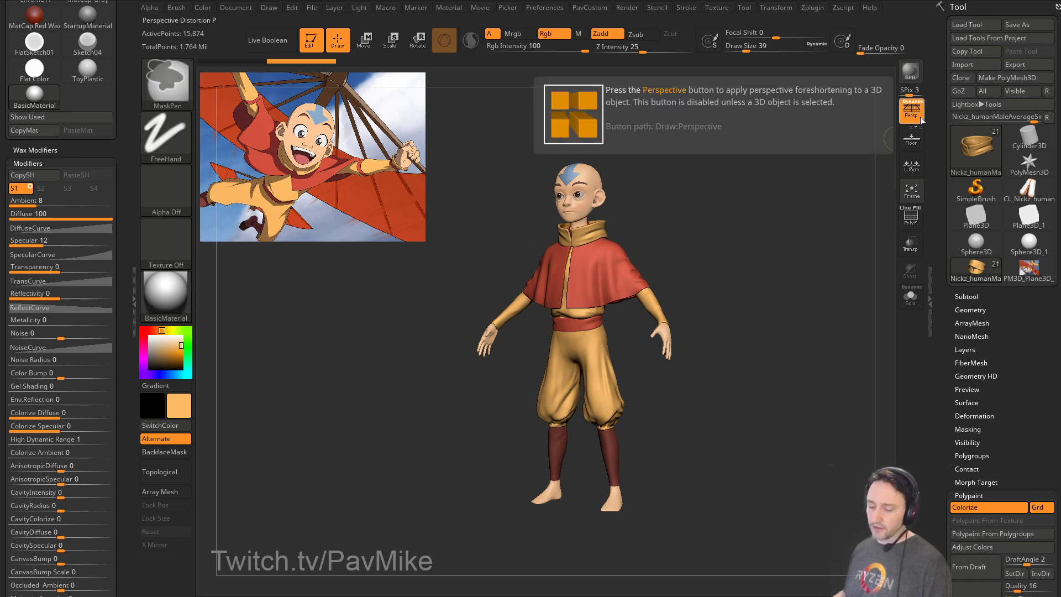
key(shift+z)
click(913, 145)
drag(713, 196, 765, 195)
alt+drag(720, 348, 883, 138)
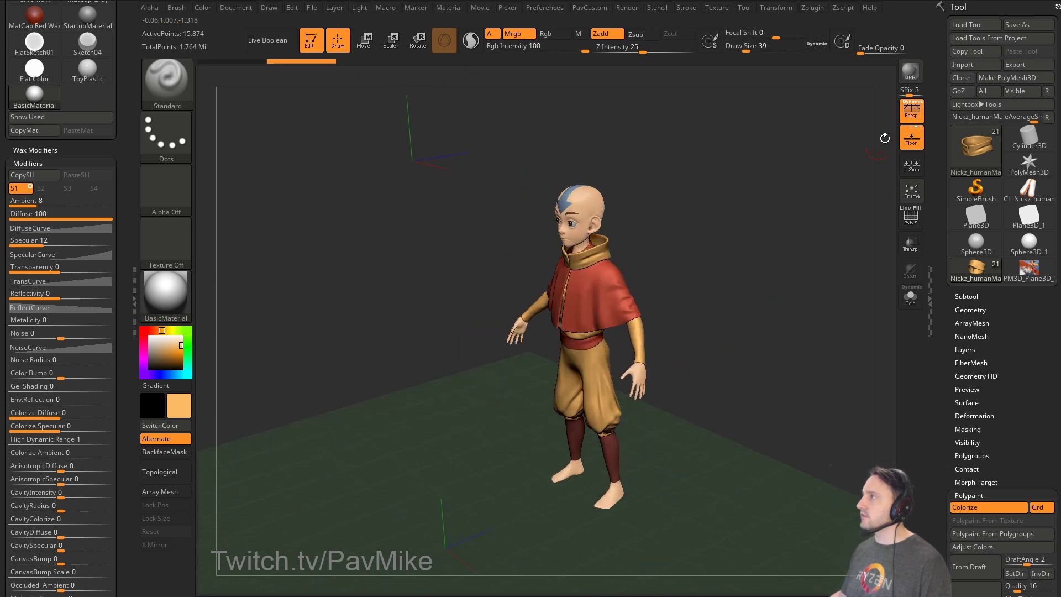
Switch the character's material to SkinShade4 and set its Wax Modifiers strength to 39.
drag(760, 185, 768, 210)
drag(165, 293, 578, 150)
click(33, 150)
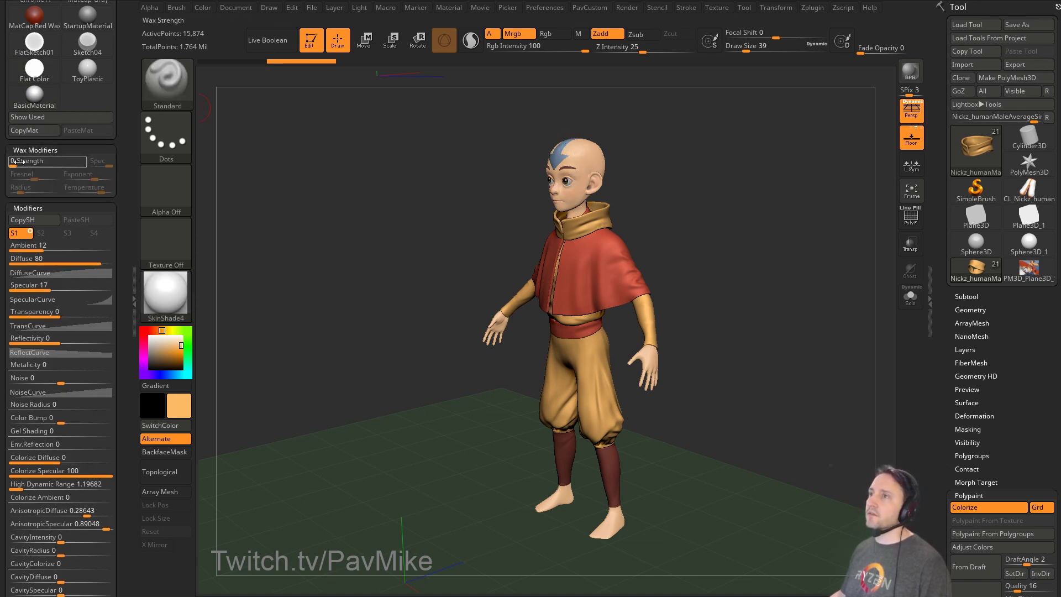
click(198, 193)
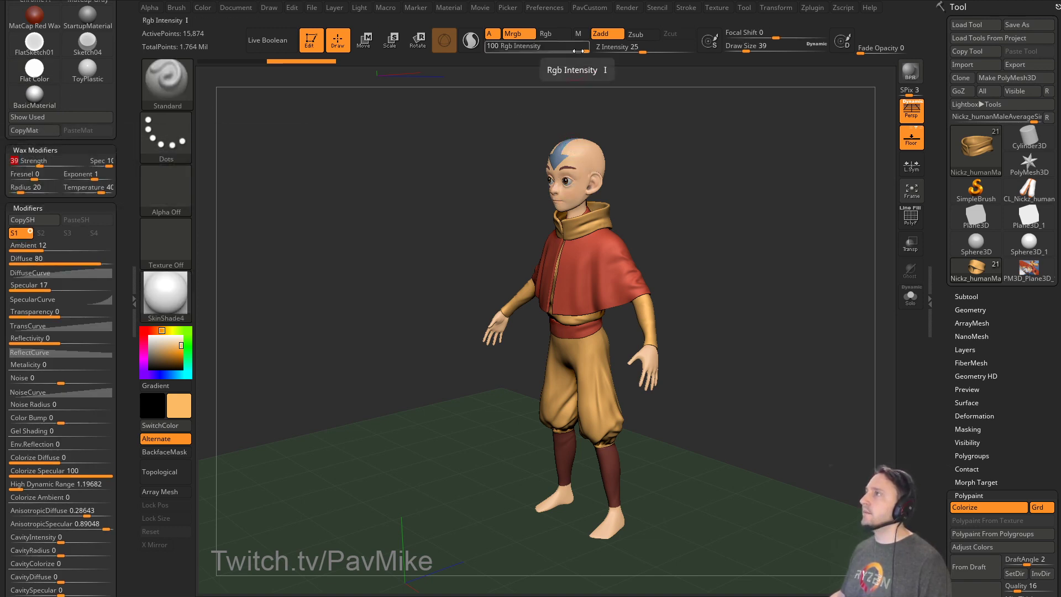
Dock the Render palette beside the canvas and turn on WaxPreview in its Render Properties.
click(619, 8)
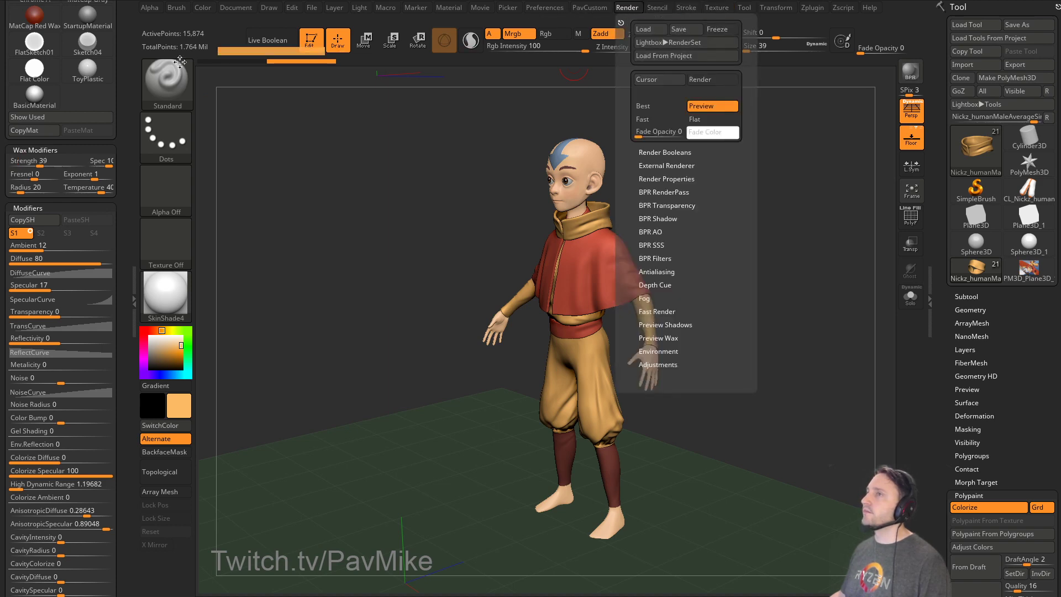
click(618, 15)
shift+click(29, 161)
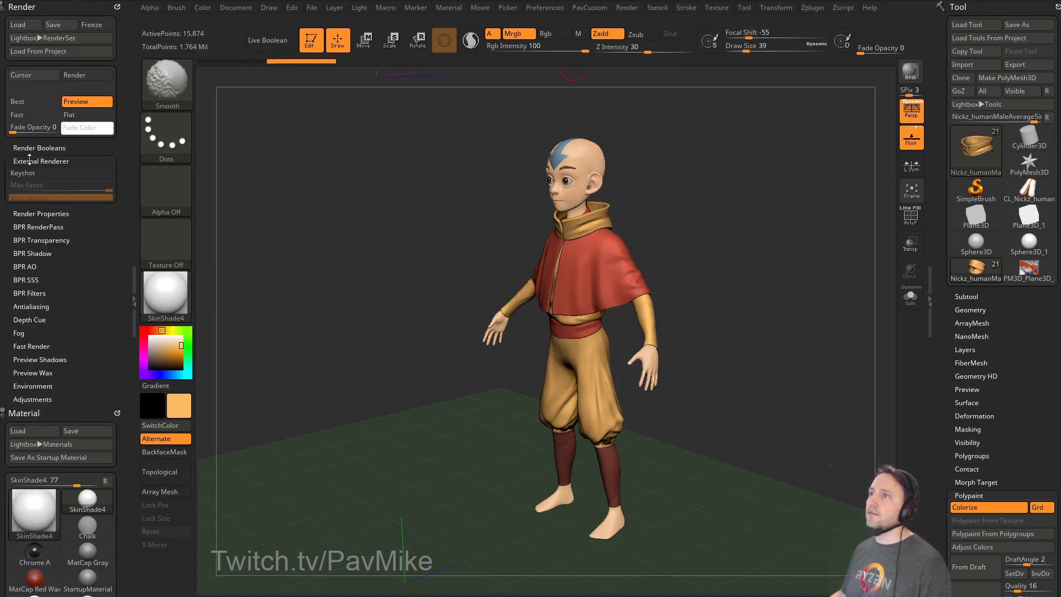
shift+click(30, 161)
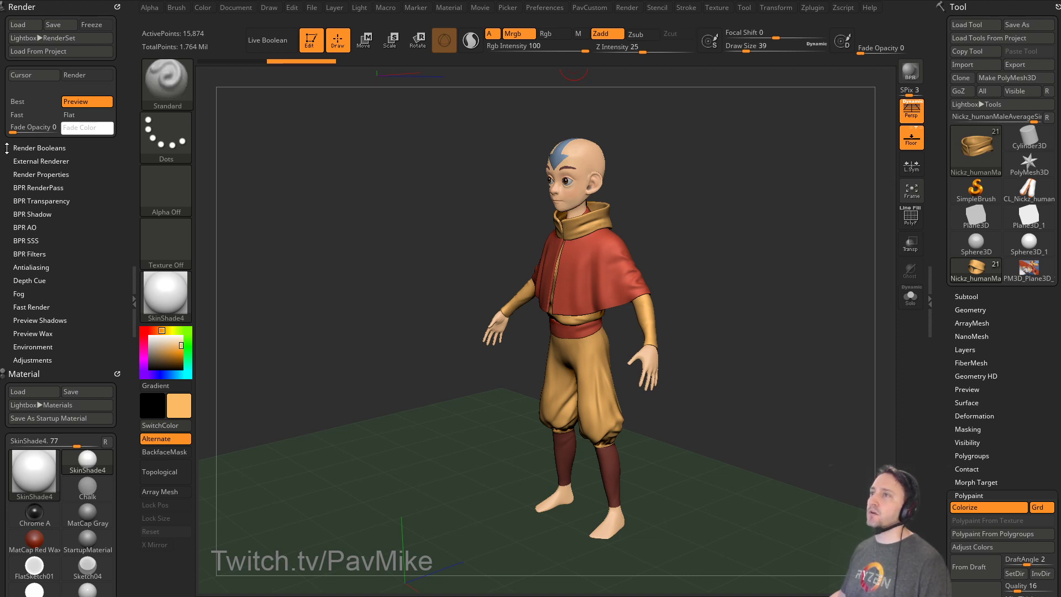
click(22, 174)
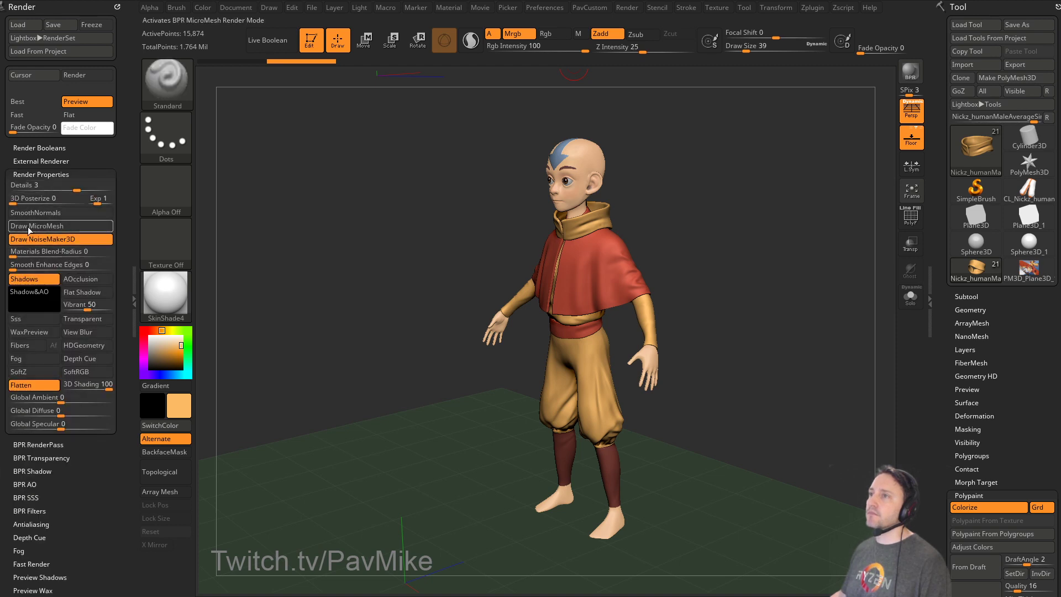
click(28, 331)
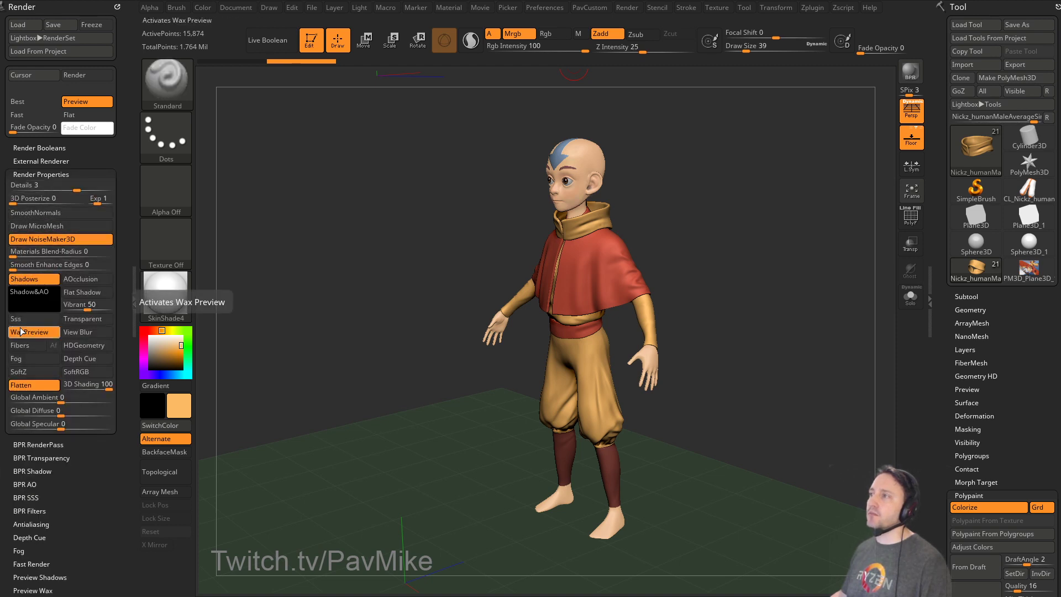
Render the full figure with BPR, make the body the active subtool and render again.
drag(754, 225, 724, 202)
key(shift+r)
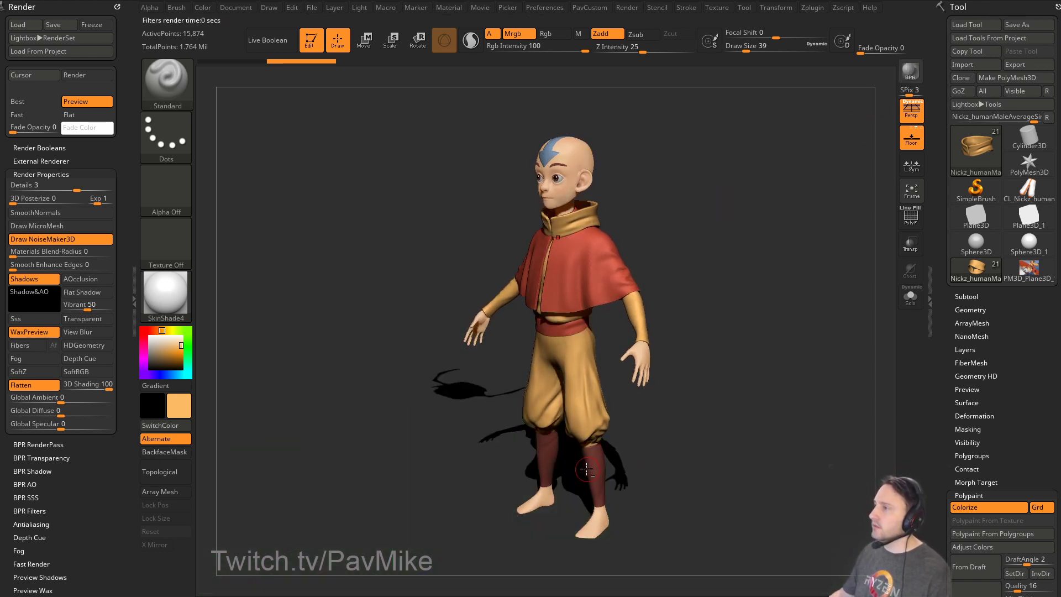
key(c)
click(396, 429)
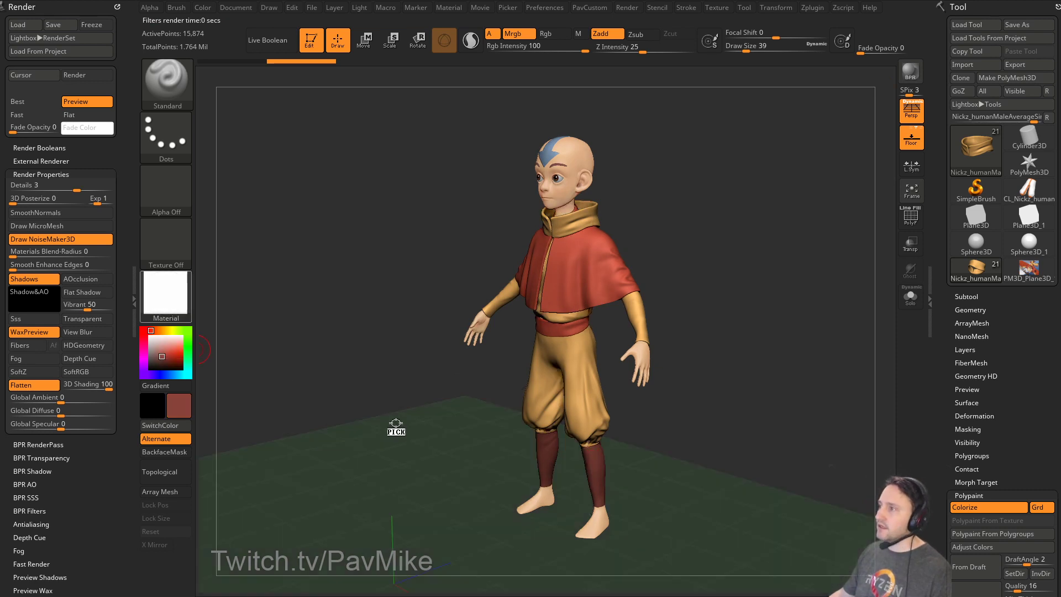
alt+click(600, 533)
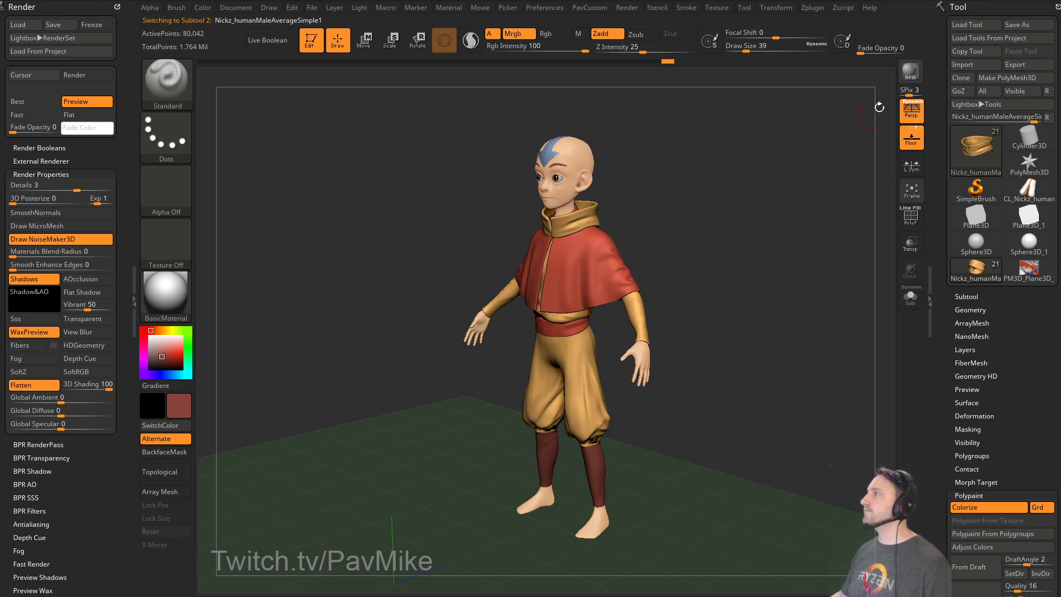
click(909, 73)
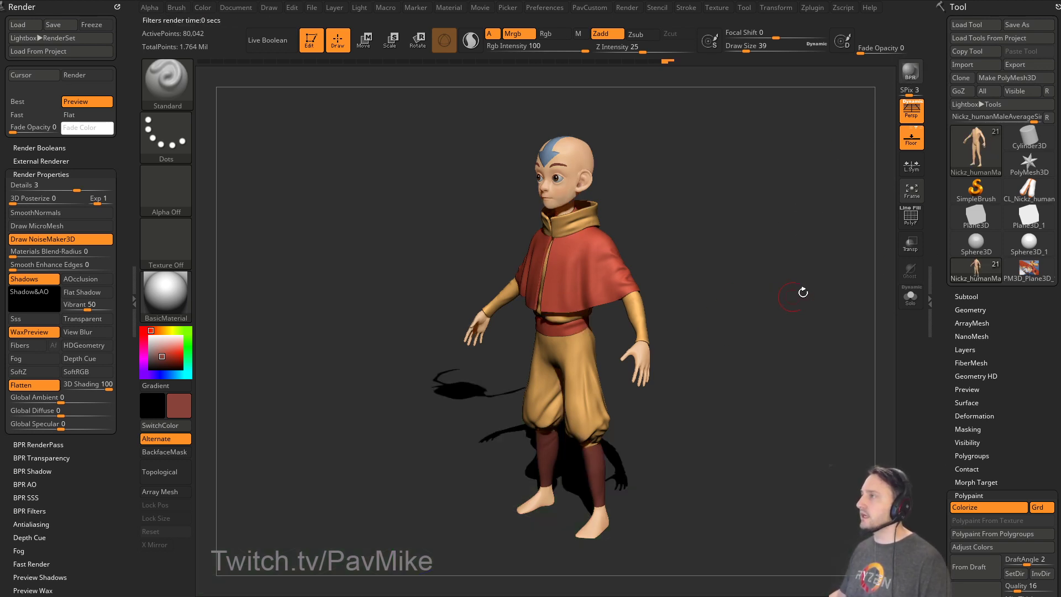
Show 14 subtools in the Subtool list and move the body and all the clothing pieces into the AangFace folder.
click(983, 297)
drag(938, 315, 944, 230)
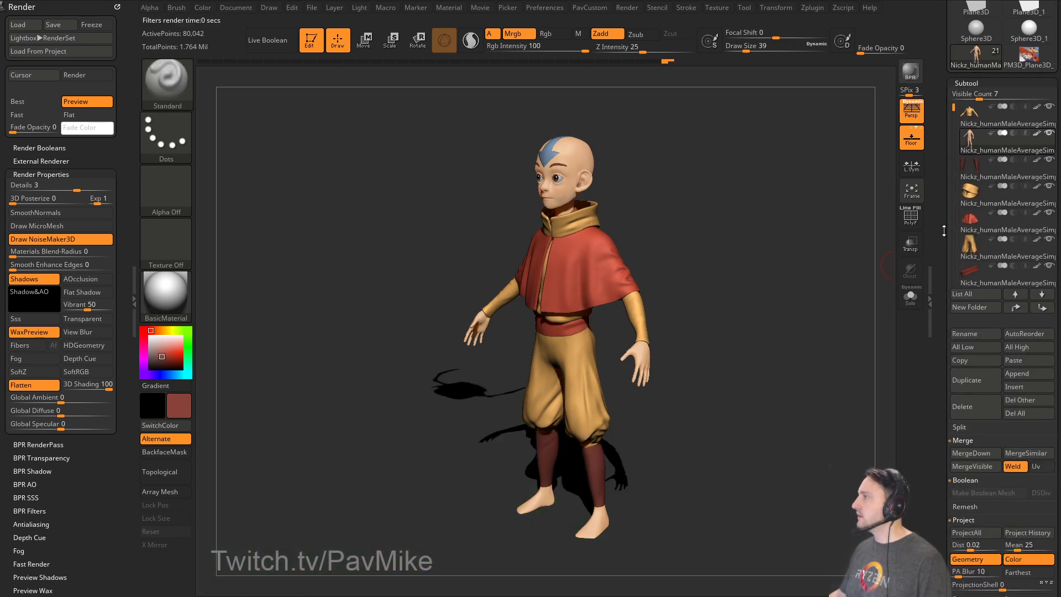
drag(983, 94, 1009, 97)
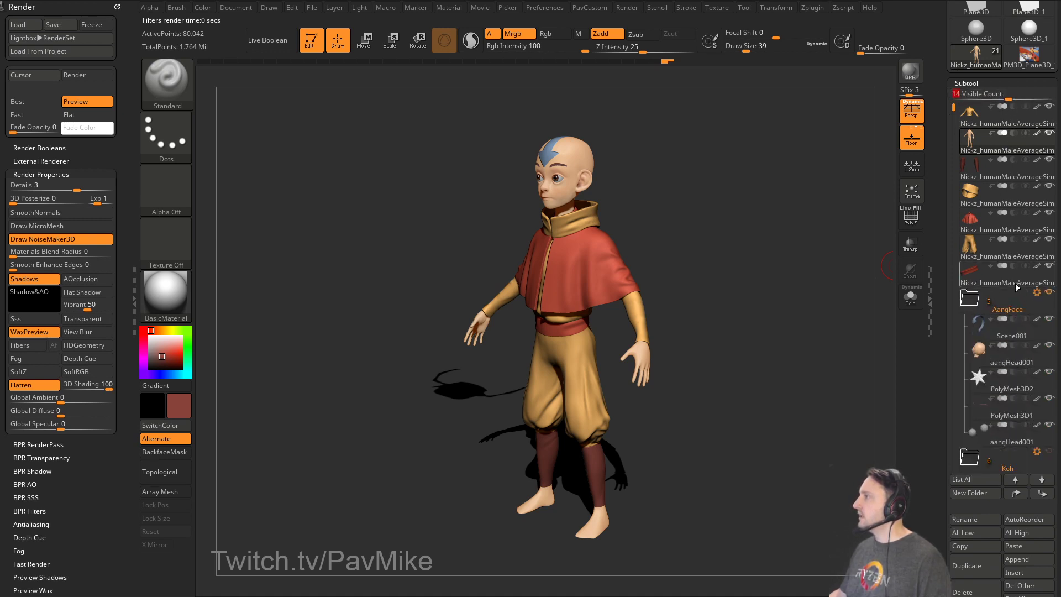
drag(1016, 289, 1016, 310)
drag(985, 253, 989, 276)
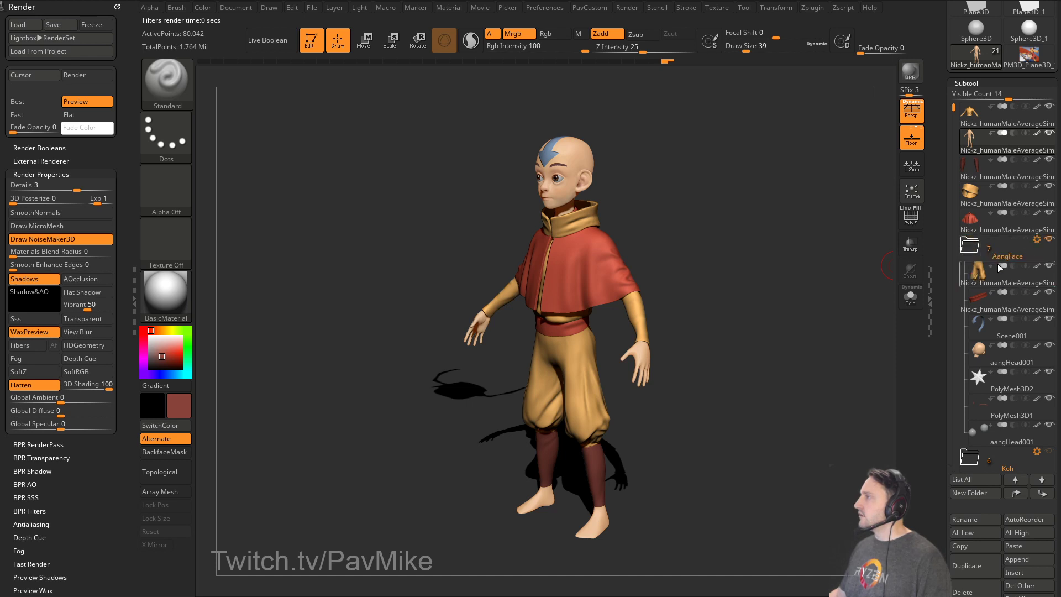
drag(999, 225, 1001, 261)
drag(997, 199, 997, 262)
drag(994, 171, 997, 252)
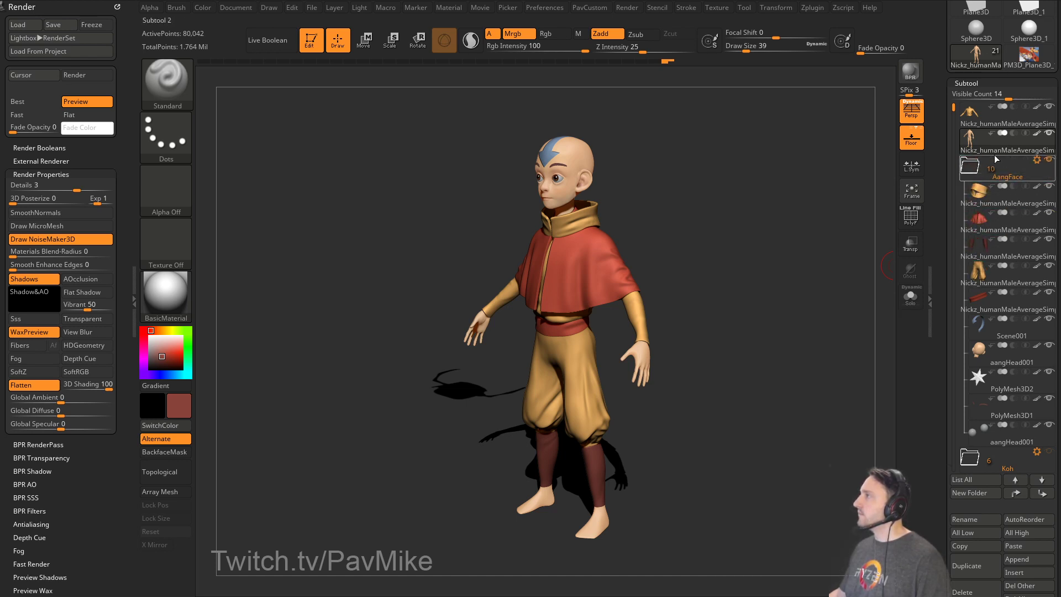
drag(995, 145, 999, 226)
drag(1001, 121, 998, 207)
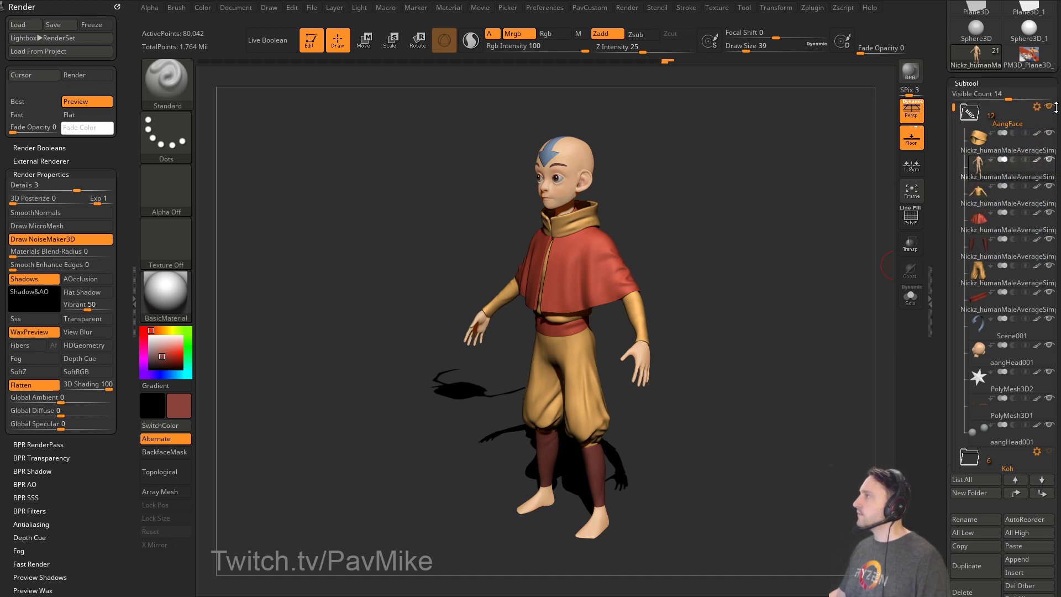
Move the Merged_Skin_ZSphere6 subtool into the AangFace folder, keeping the aangHead001 eyes inside it.
click(969, 113)
drag(992, 178, 1007, 147)
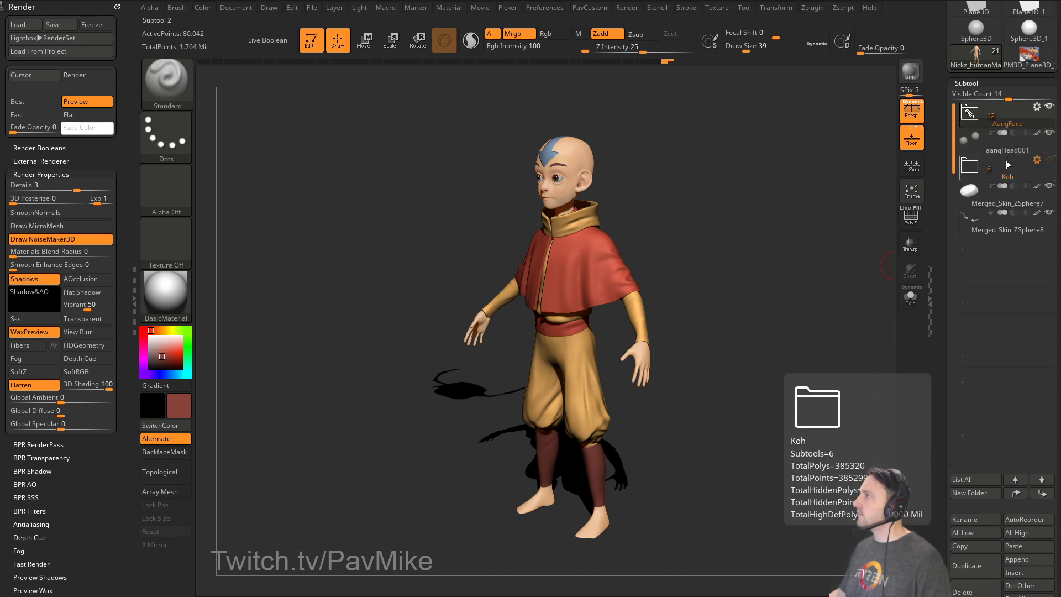
click(1006, 132)
mouse_move(1005, 132)
mouse_down()
mouse_move(1011, 115)
mouse_move(989, 141)
mouse_up()
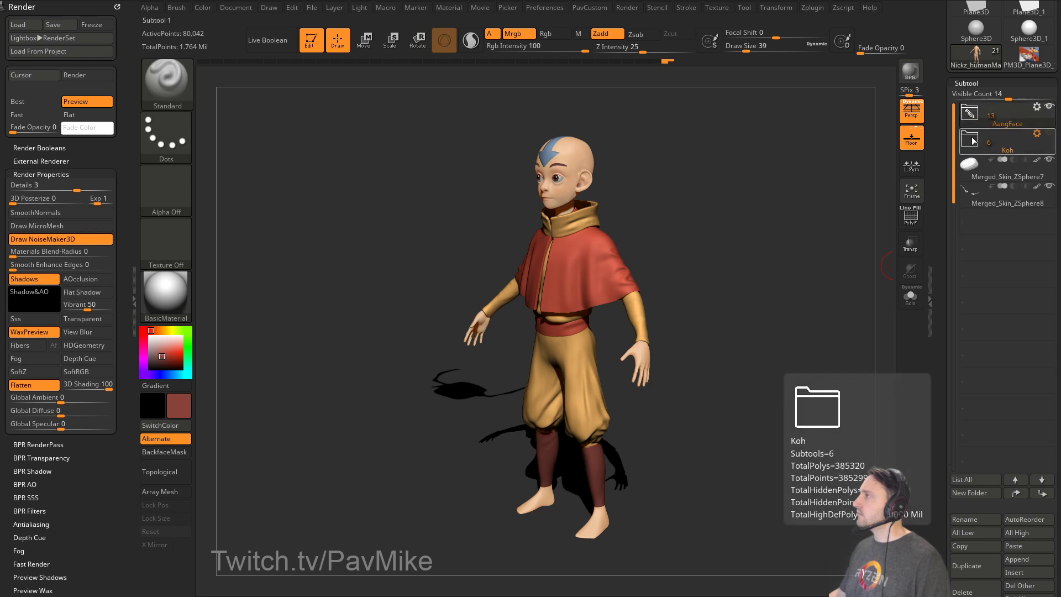
click(969, 114)
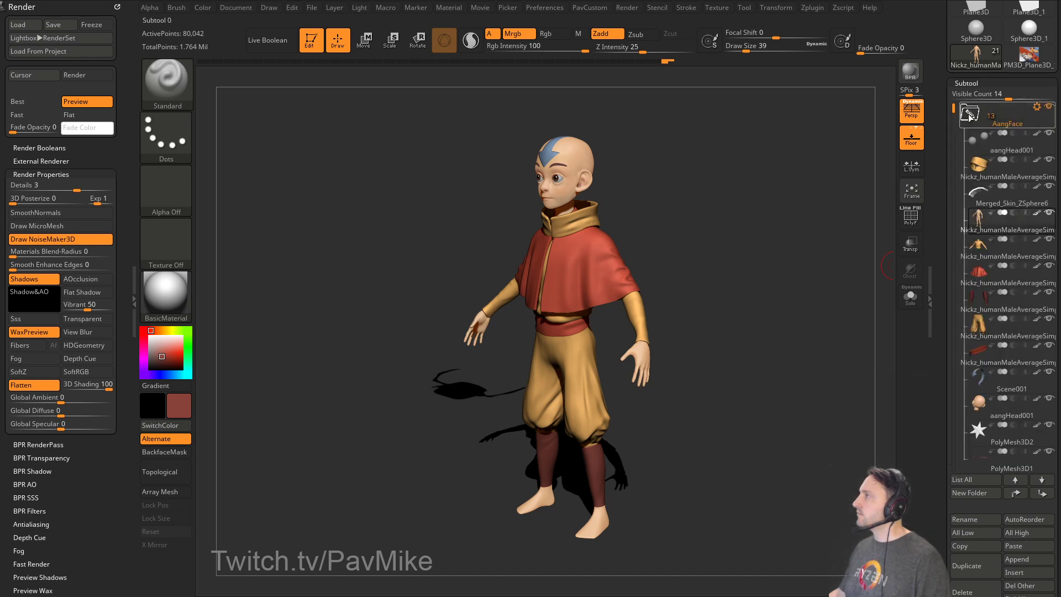
Move Merged_Skin_ZSphere7 and Merged_Skin_ZSphere8 into the hidden Koh folder, collapse it and render the figure.
drag(954, 111, 955, 259)
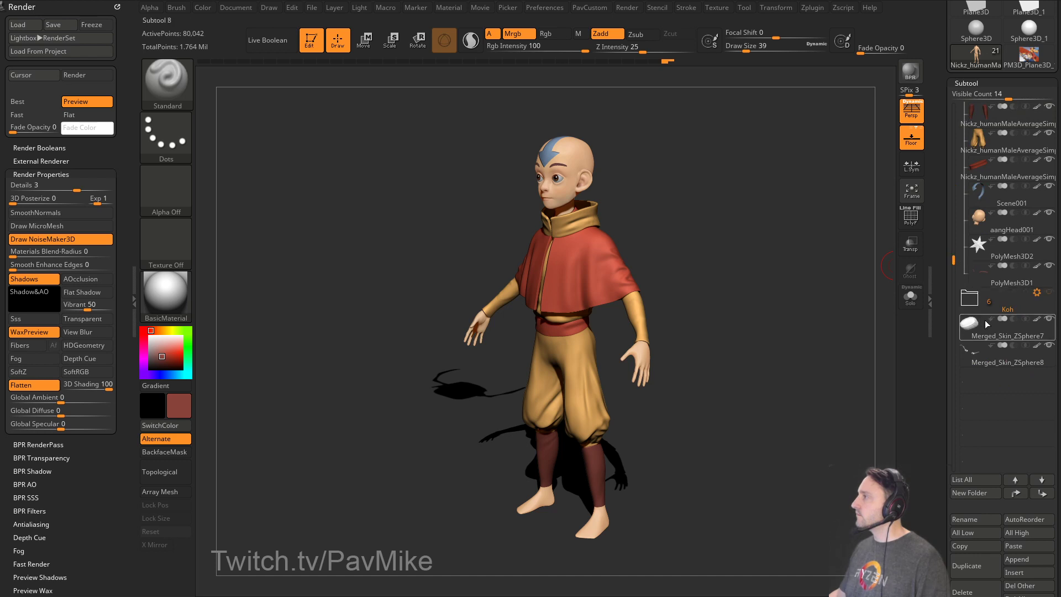
drag(992, 330, 1002, 313)
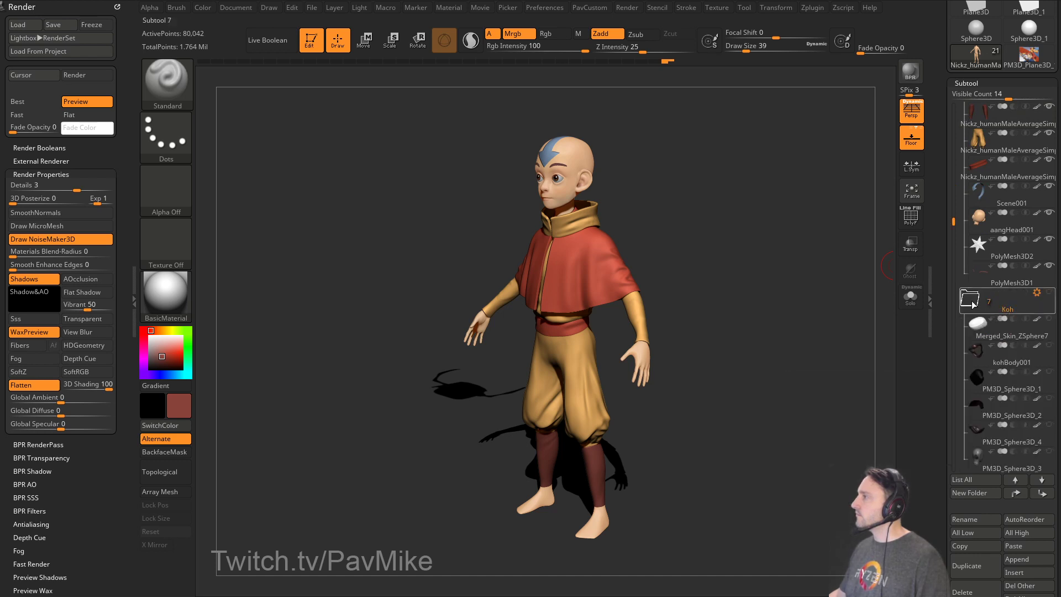
drag(953, 220, 954, 301)
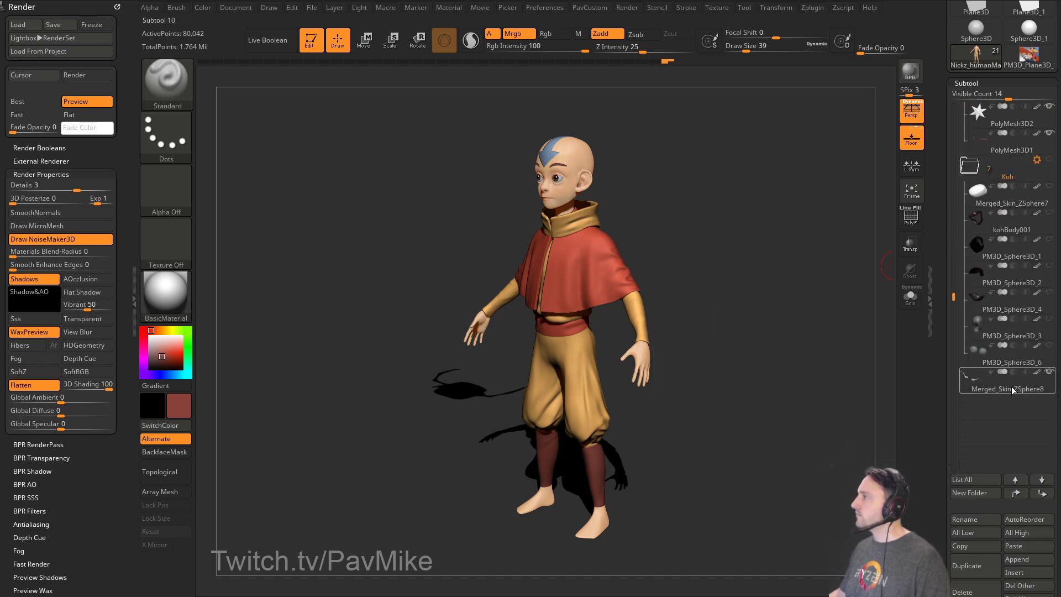
drag(1014, 388, 1014, 362)
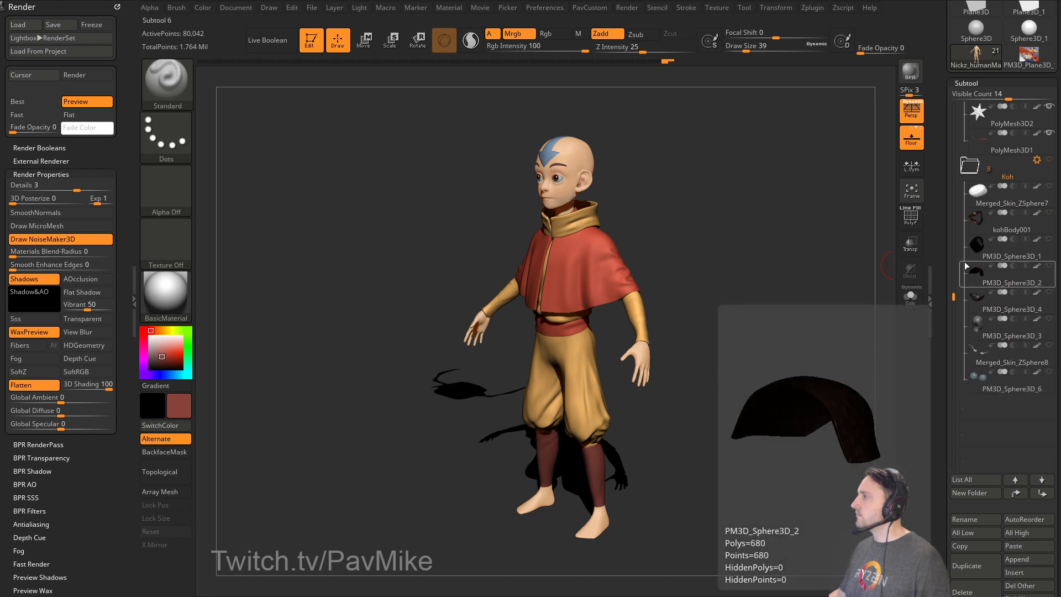
click(971, 168)
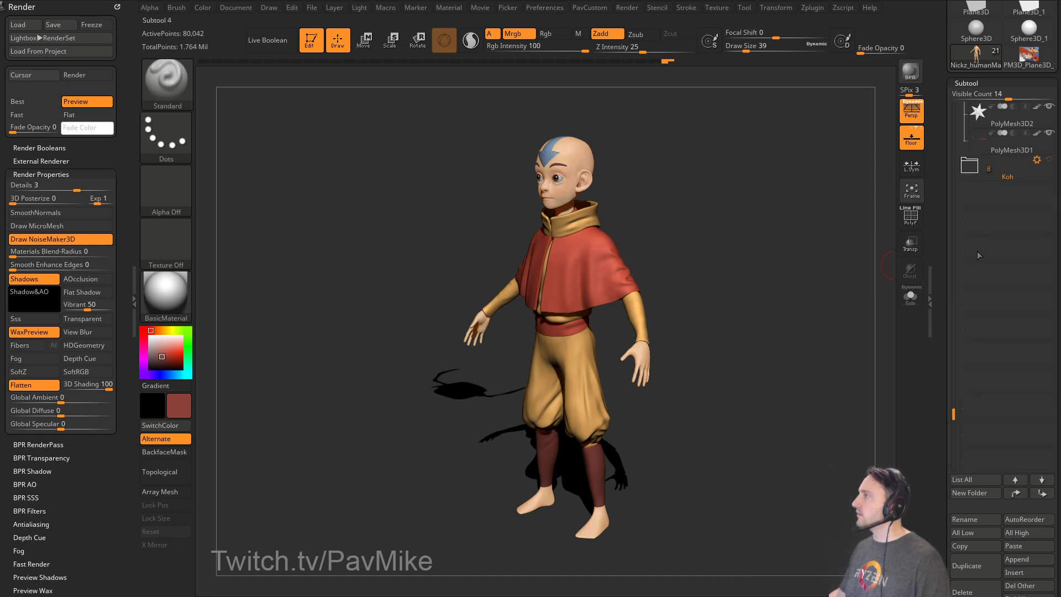
drag(806, 311, 817, 296)
click(910, 72)
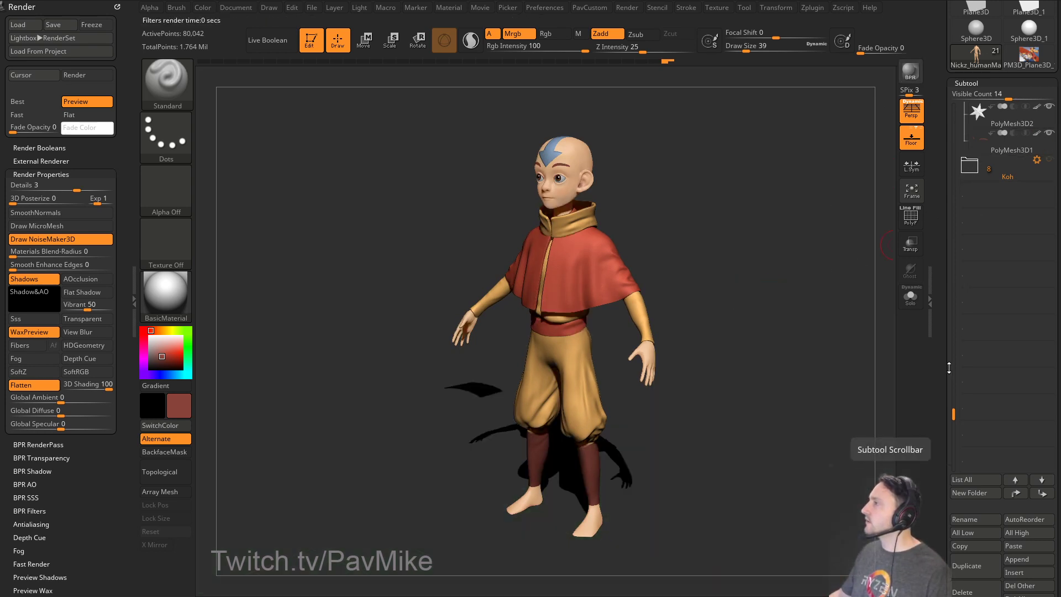
Move the stray curved Merged_Skin_ZSphere6 piece floating above the figure out of AangFace into the Koh folder.
drag(952, 411, 952, 262)
alt+drag(712, 243, 698, 294)
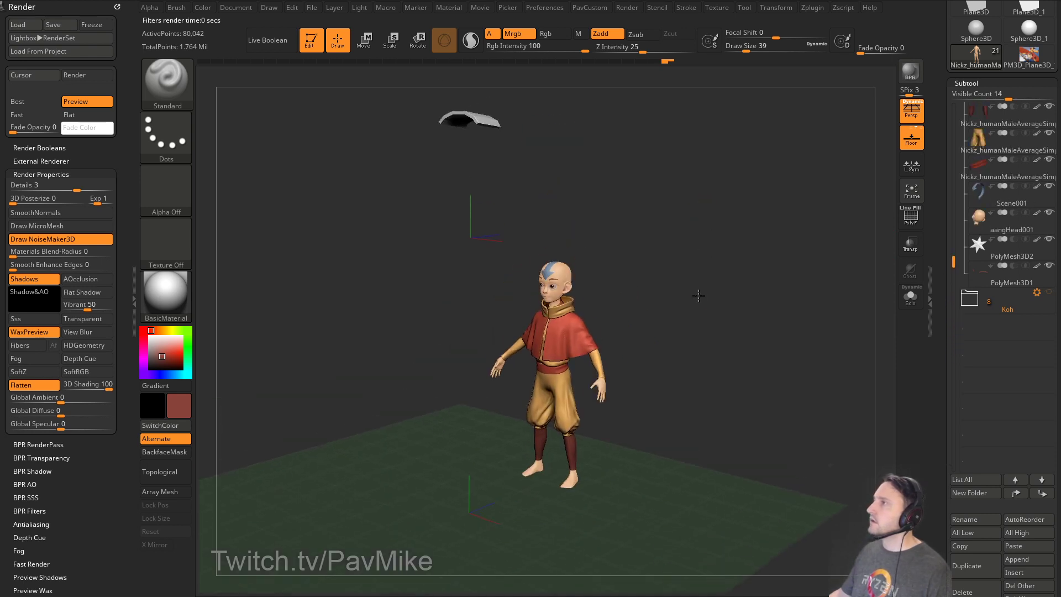
alt+click(479, 118)
key(shift)
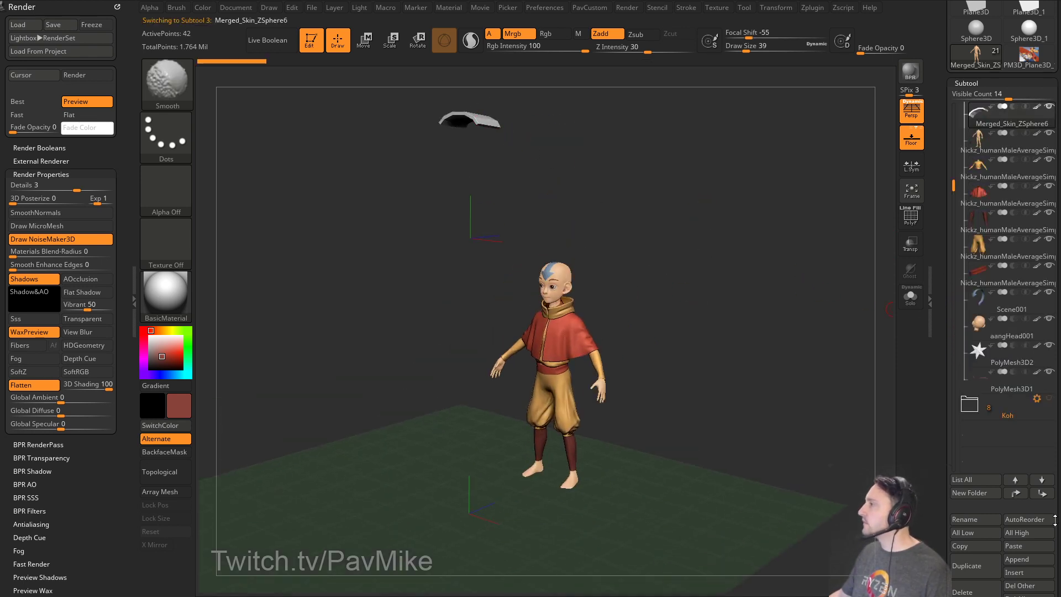
click(1042, 494)
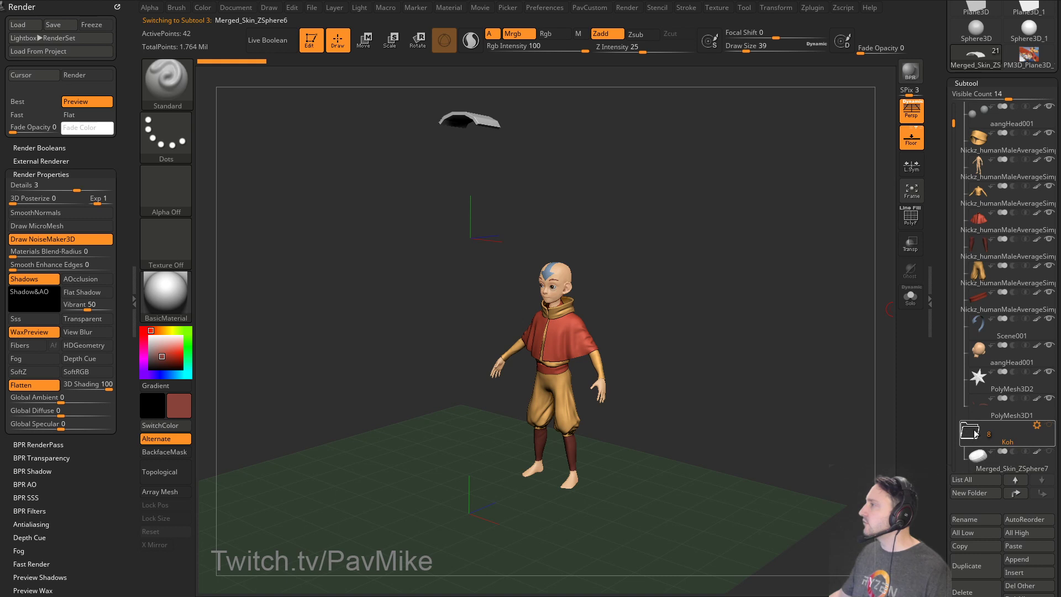
drag(953, 123, 1004, 317)
click(970, 113)
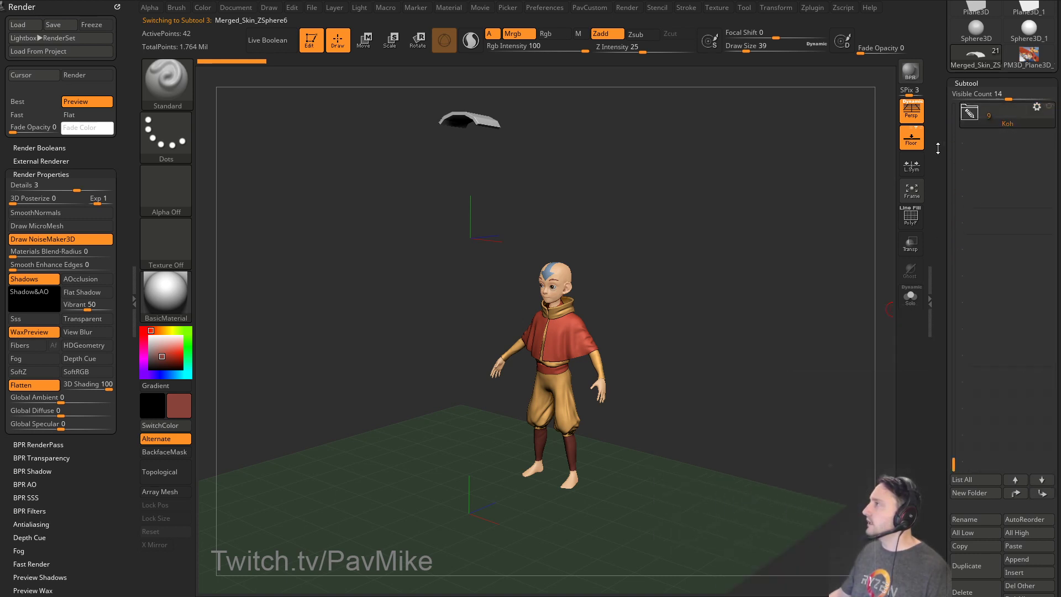
Make the red cape the active subtool, frame the whole figure and render it with BPR.
alt+click(562, 325)
alt+drag(671, 279, 729, 154)
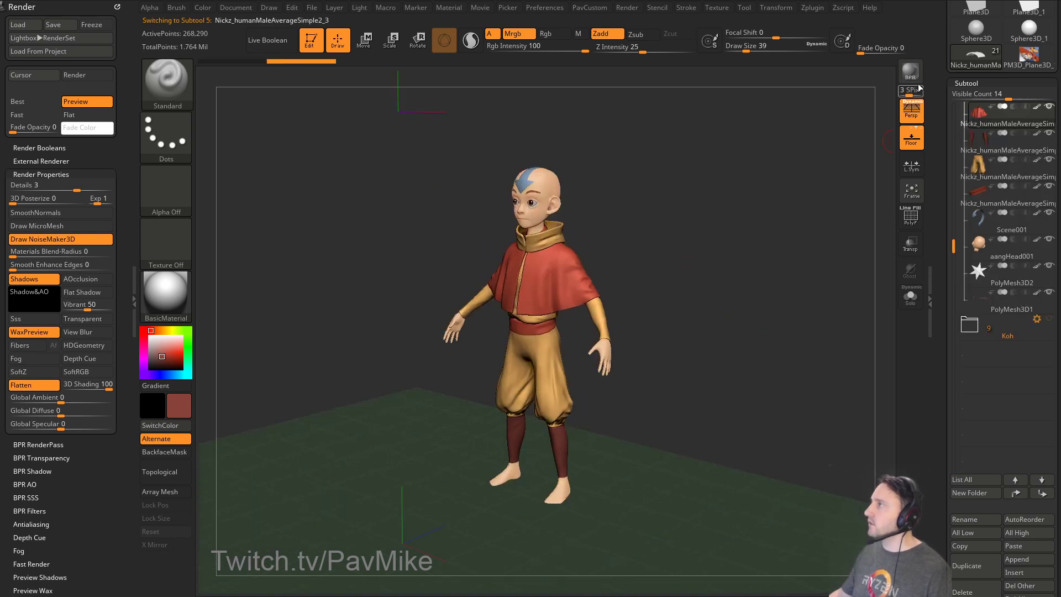
click(910, 71)
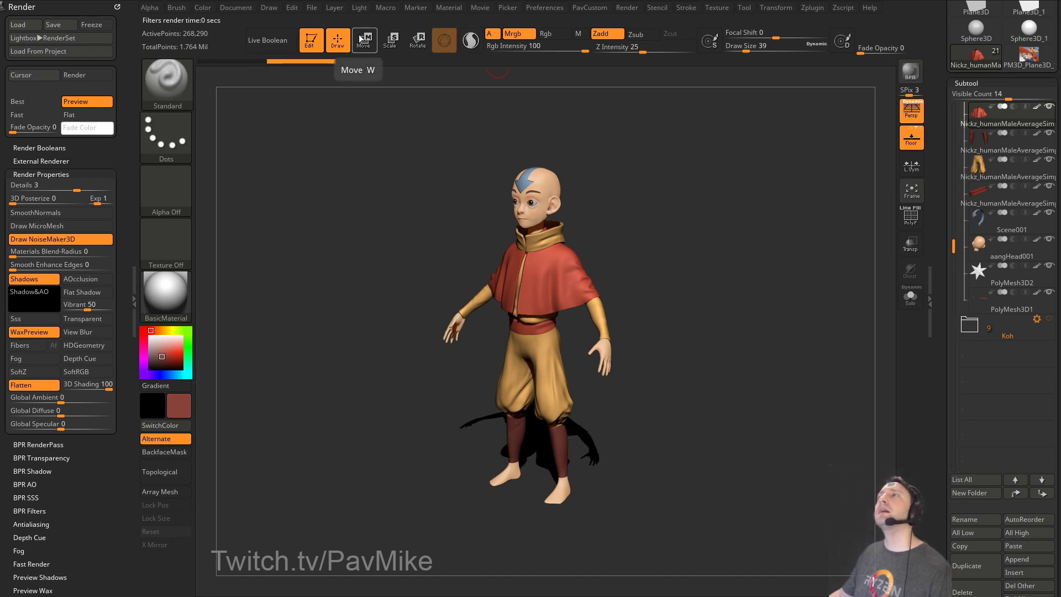
Dock the Light palette beside the canvas, move the light to the upper-left edge of the preview sphere and render.
click(360, 8)
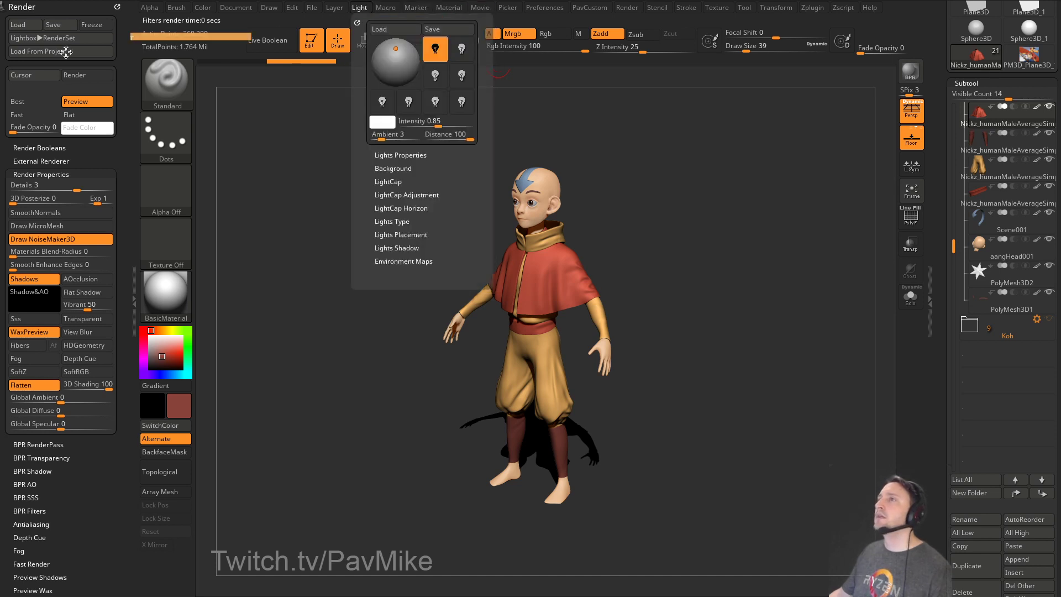
click(355, 20)
drag(17, 49, 19, 44)
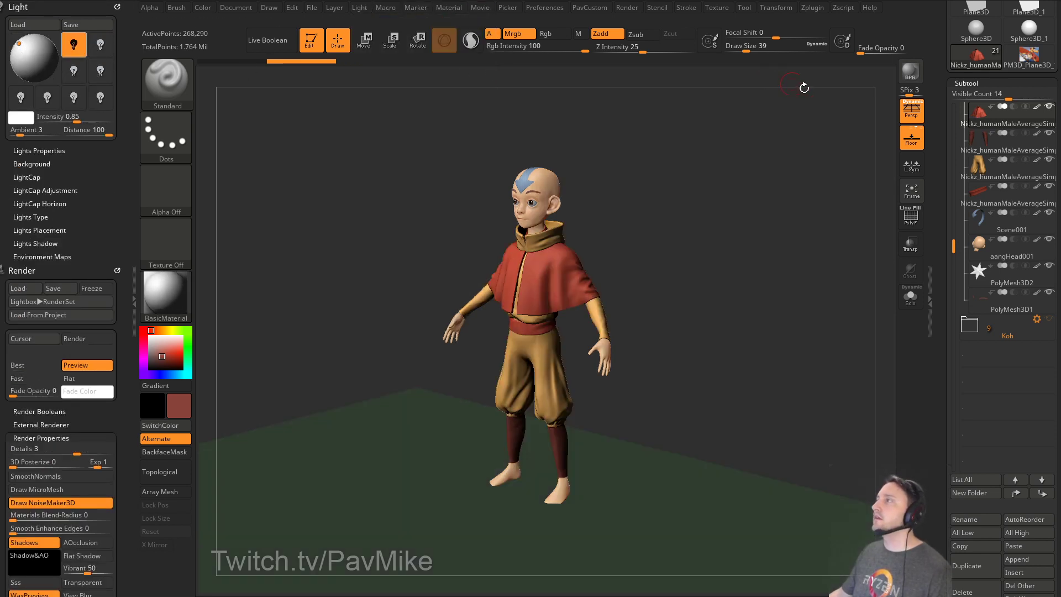
click(910, 72)
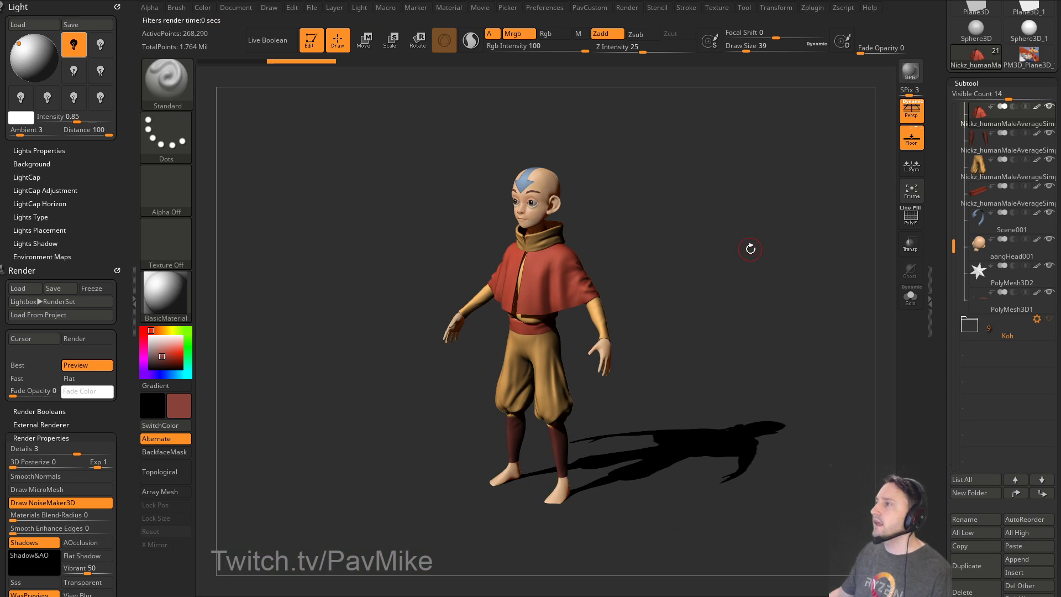
Soften the BPR Shadow by setting FStrength to about 0.58 and Angle to about 4.79, and render the figure.
drag(89, 270, 89, 44)
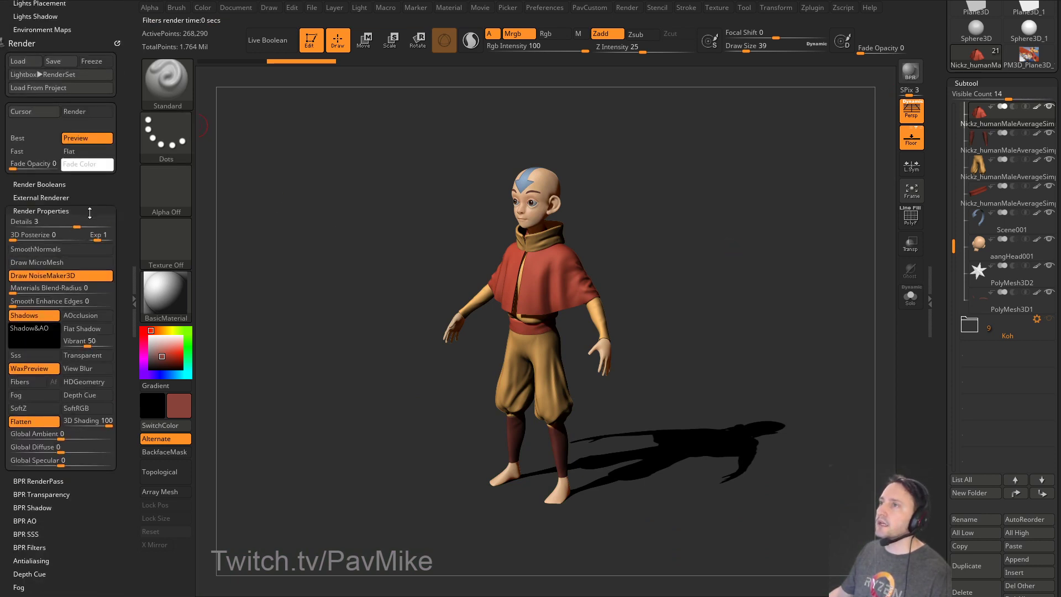
drag(84, 208, 88, 1)
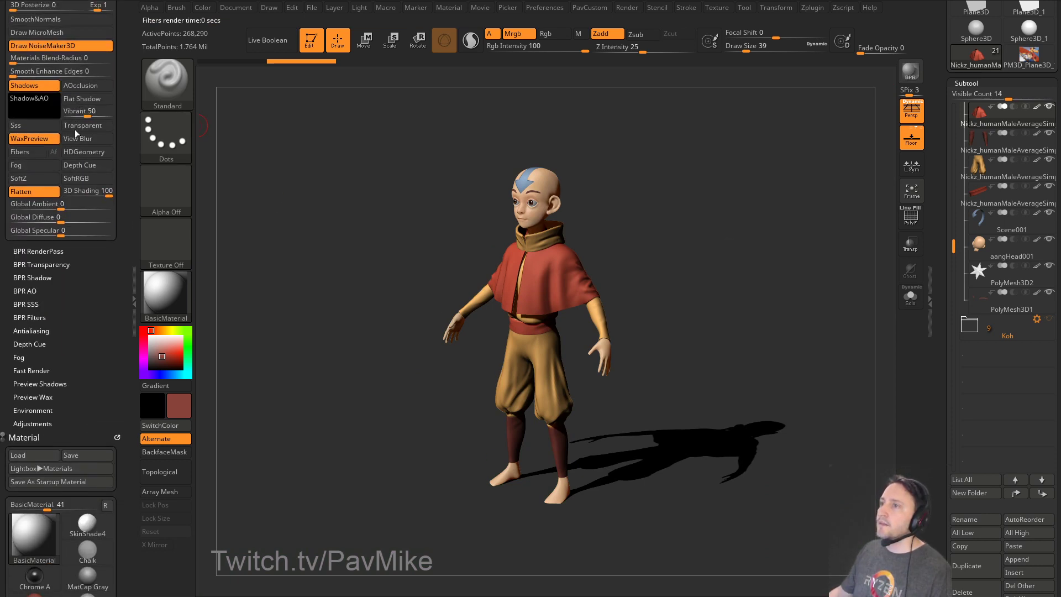
click(31, 277)
drag(100, 253, 98, 183)
drag(96, 221, 41, 222)
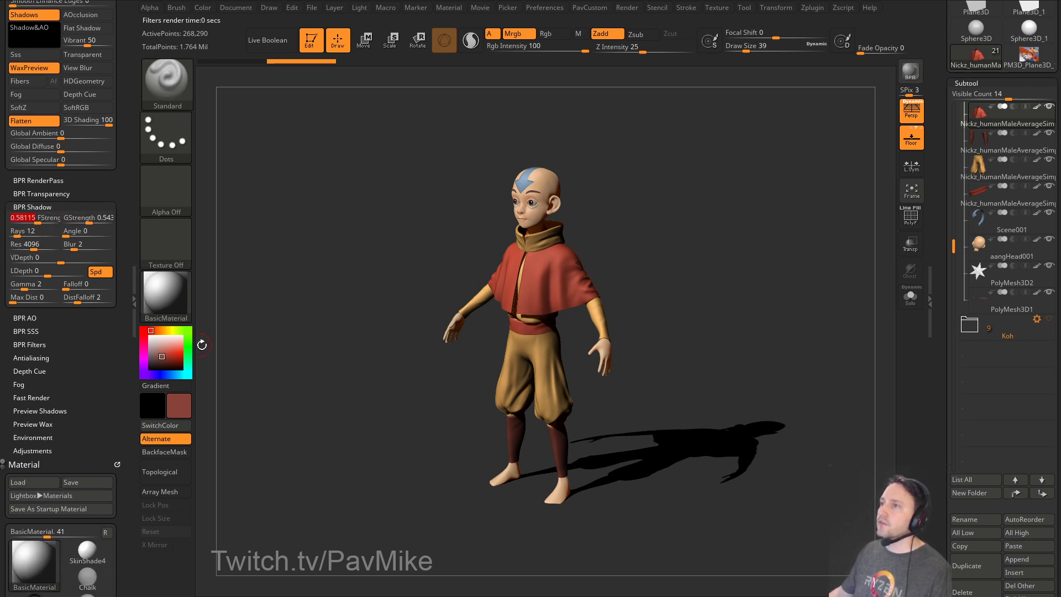
drag(66, 234, 71, 234)
click(910, 71)
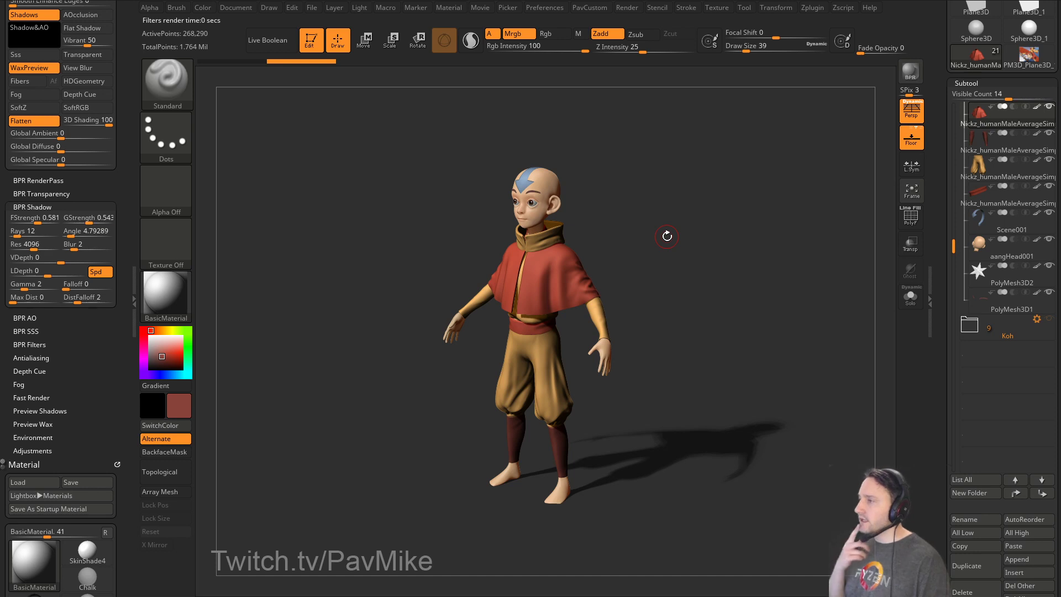
Isolate the body subtool in Solo mode, frame its feet and set the draw size to 23.
alt+click(567, 490)
shift+drag(765, 362, 862, 338)
click(909, 296)
mouse_move(779, 276)
alt+mouse_down()
mouse_move(760, 458)
mouse_move(734, 308)
mouse_move(718, 407)
alt+mouse_up()
key(s)
mouse_move(731, 349)
alt+mouse_down()
mouse_move(731, 383)
mouse_move(750, 377)
alt+mouse_up()
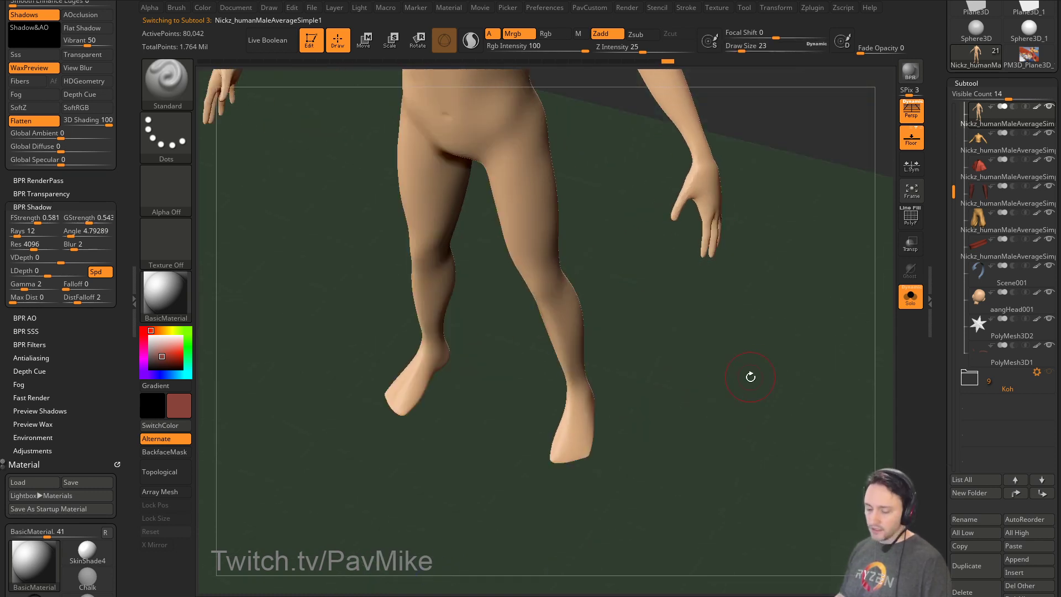
Thicken the front of the feet with the Inflat brush and smooth the result.
key(b)
key(i)
key(n)
key(s)
drag(570, 454, 576, 454)
drag(567, 456, 594, 386)
mouse_move(621, 420)
mouse_down()
mouse_move(682, 350)
mouse_move(663, 420)
mouse_up()
shift+drag(568, 422, 564, 426)
Carve the grooves between the toes of both feet with the DamStandard brush at a draw size of about 14 to 17.
alt+drag(653, 360, 691, 387)
key(b)
key(d)
key(s)
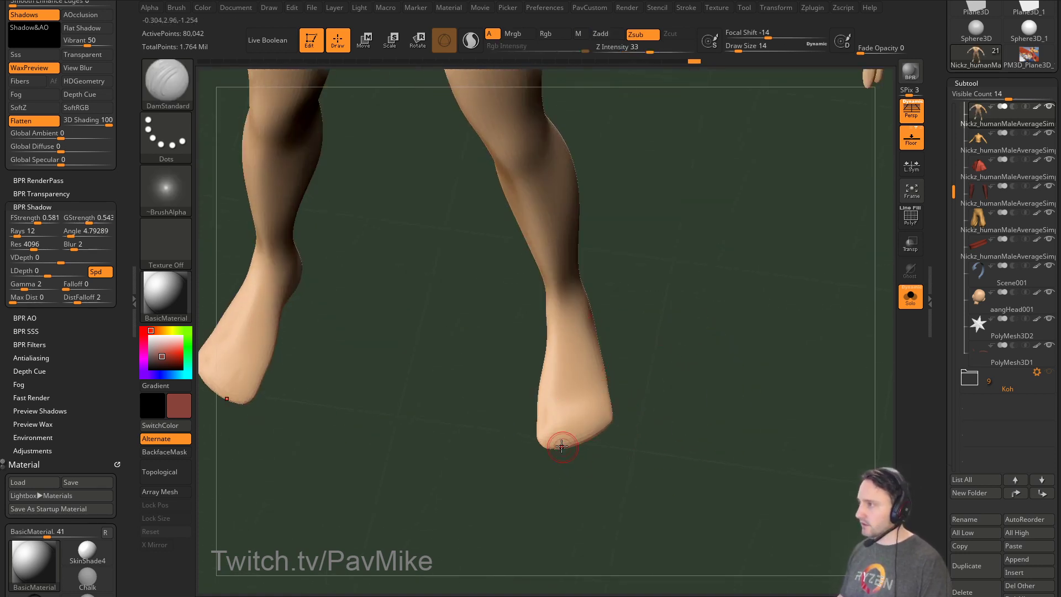
mouse_move(627, 423)
mouse_down()
mouse_move(573, 432)
mouse_move(601, 424)
mouse_move(586, 420)
mouse_up()
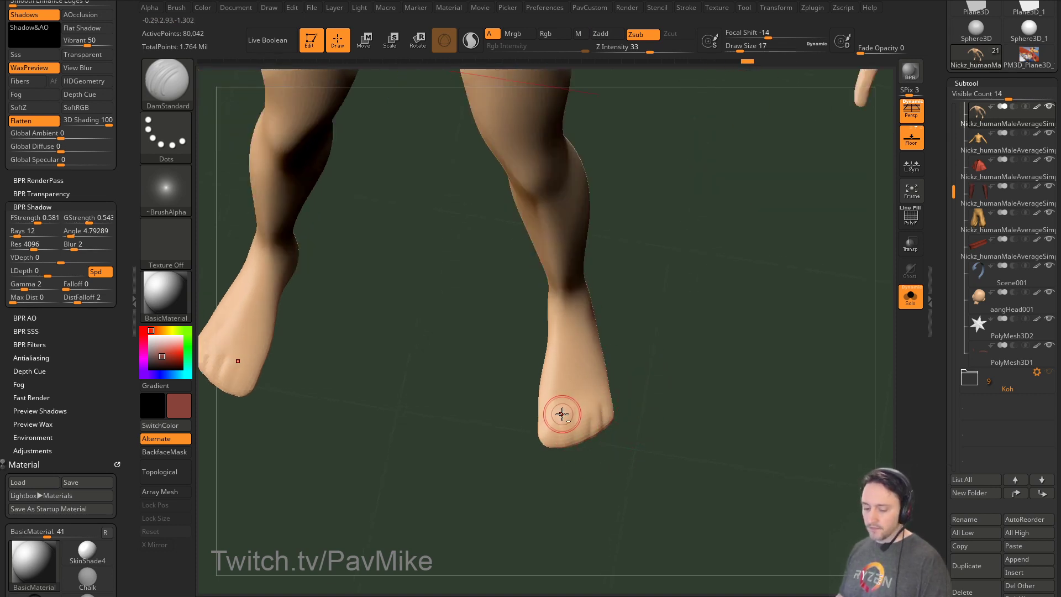
Build up the toes using the Standard brush with Mrgb off, Z Intensity 39 and a draw size of 11.
key(b)
key(s)
key(t)
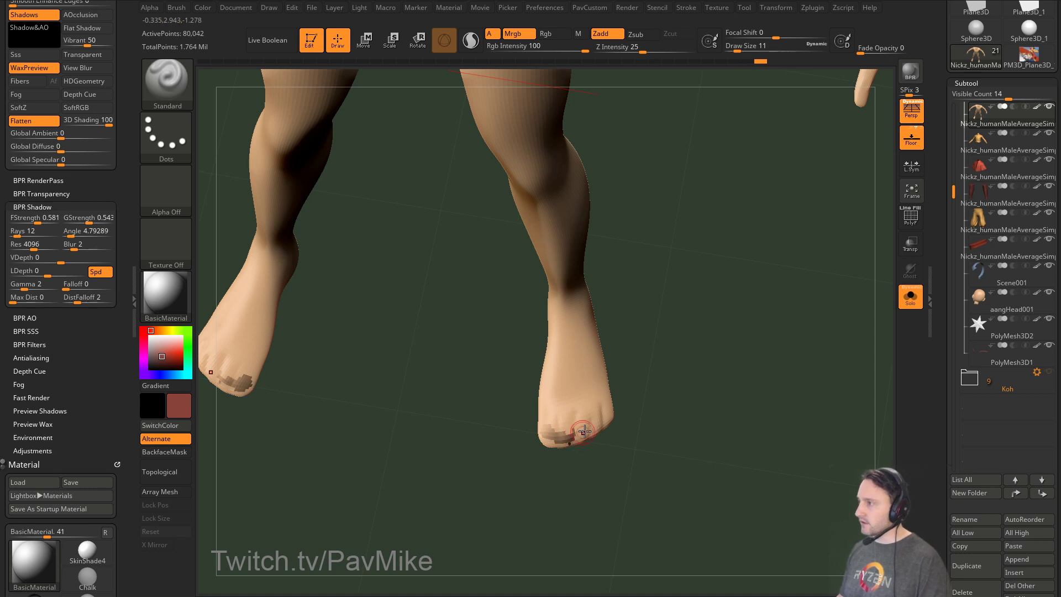
click(512, 33)
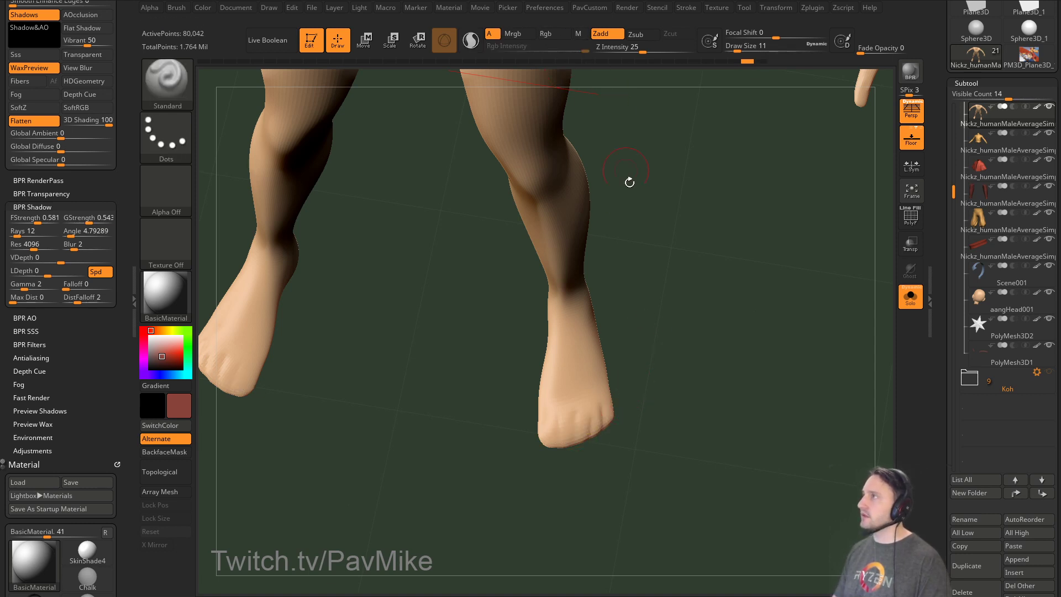
click(655, 49)
key(grave)
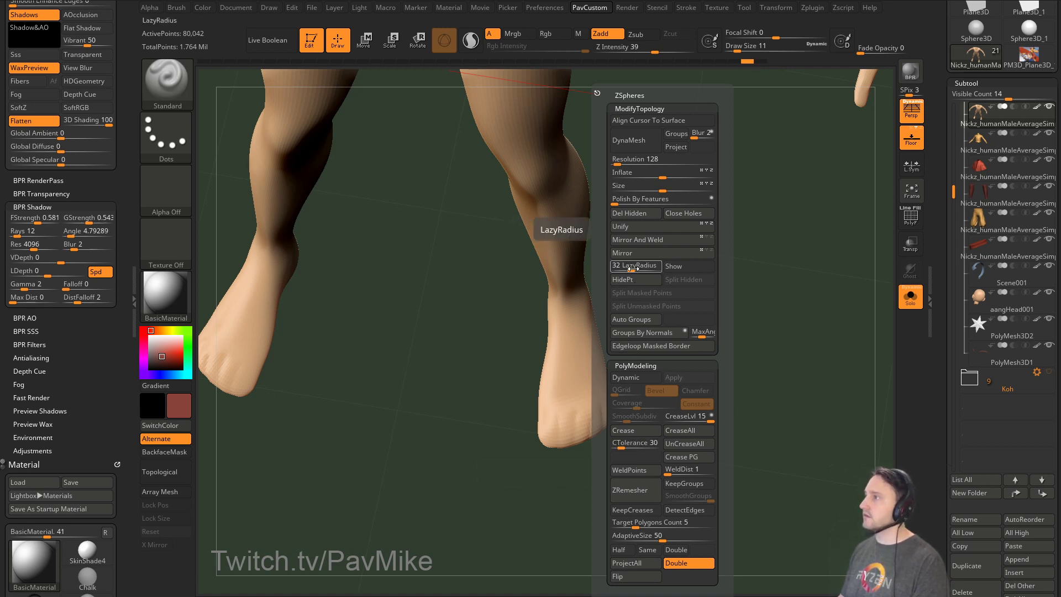
drag(638, 404, 559, 432)
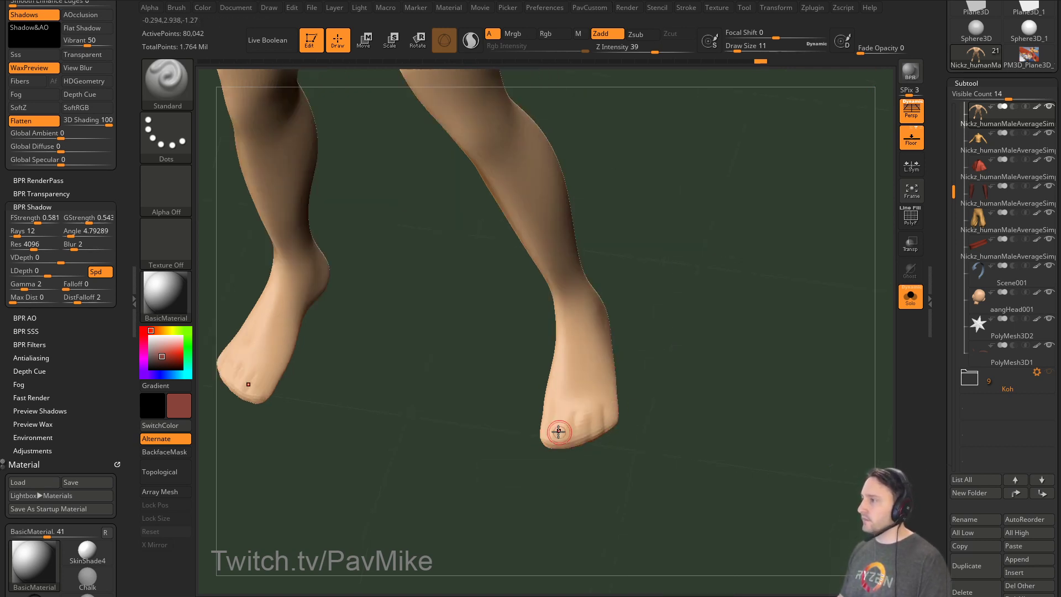
Refine the toe grooves with the DamStandard brush at a draw size of 11 and turn off the floor grid.
mouse_move(640, 415)
mouse_down()
mouse_move(636, 425)
mouse_move(662, 418)
mouse_move(655, 348)
mouse_up()
key(b)
key(d)
key(s)
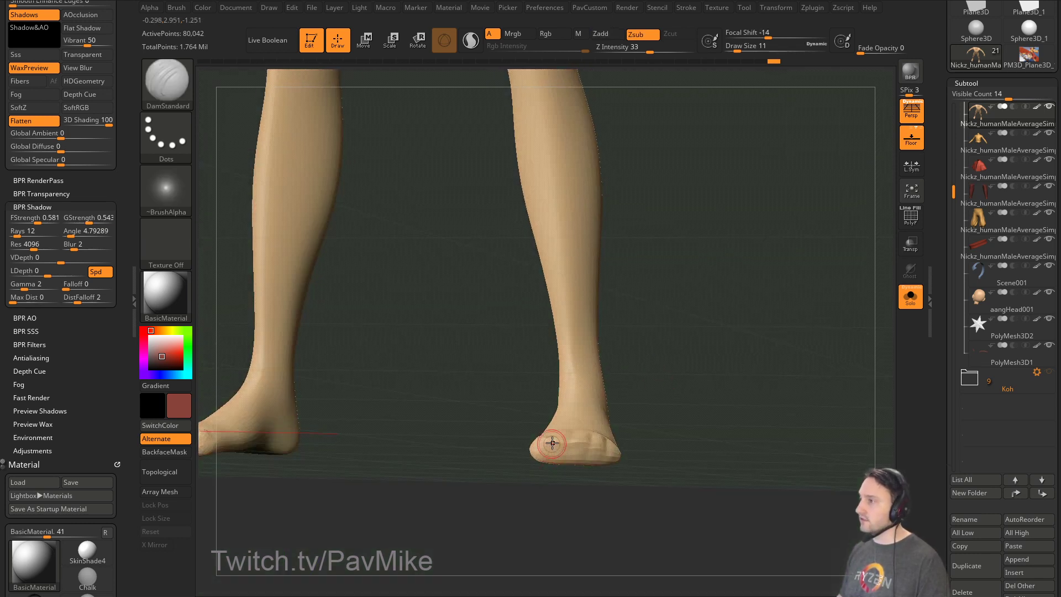
click(913, 141)
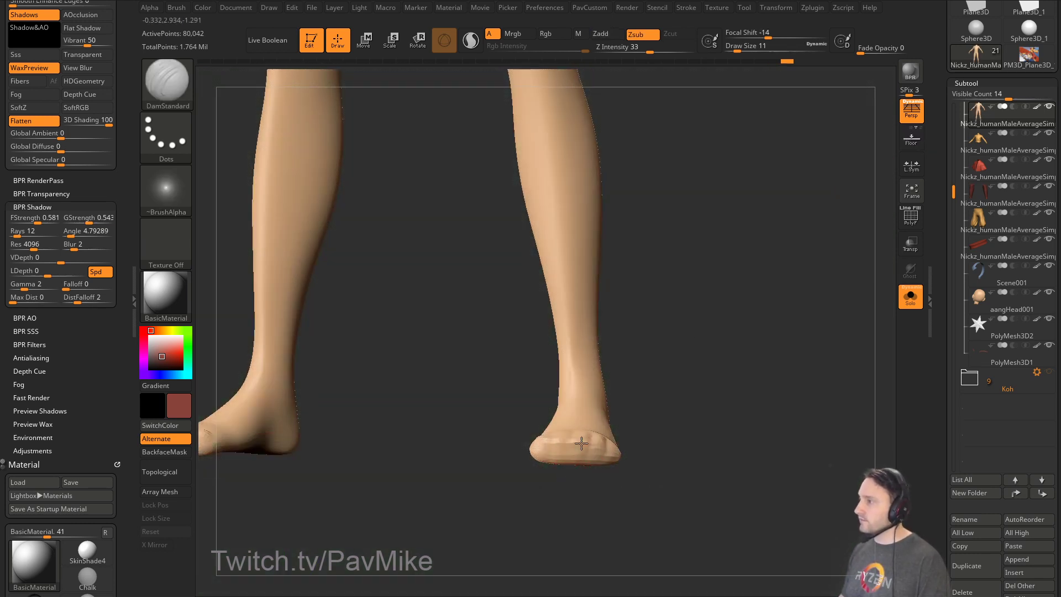
alt+drag(706, 410, 788, 355)
Leave Solo mode and render the whole figure with BPR shadows cast on the floor.
click(910, 296)
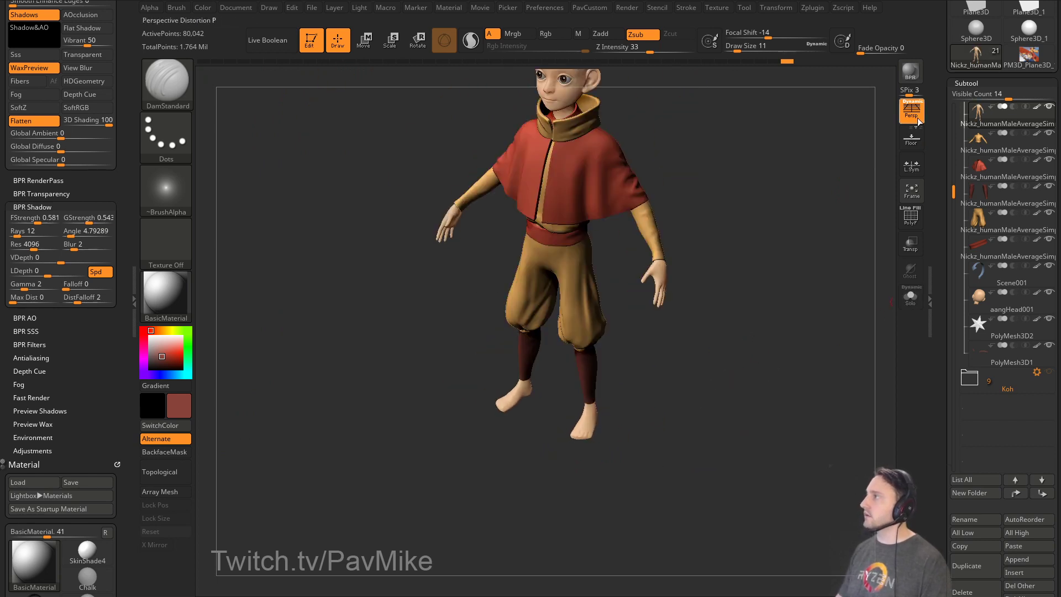
alt+drag(853, 174, 818, 163)
click(910, 72)
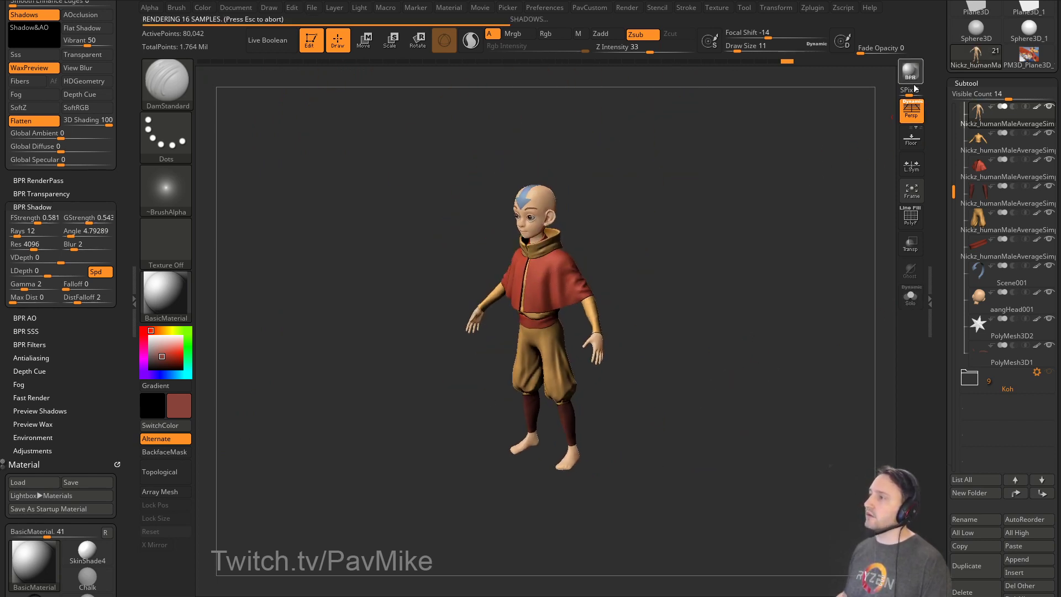
key(shift+r)
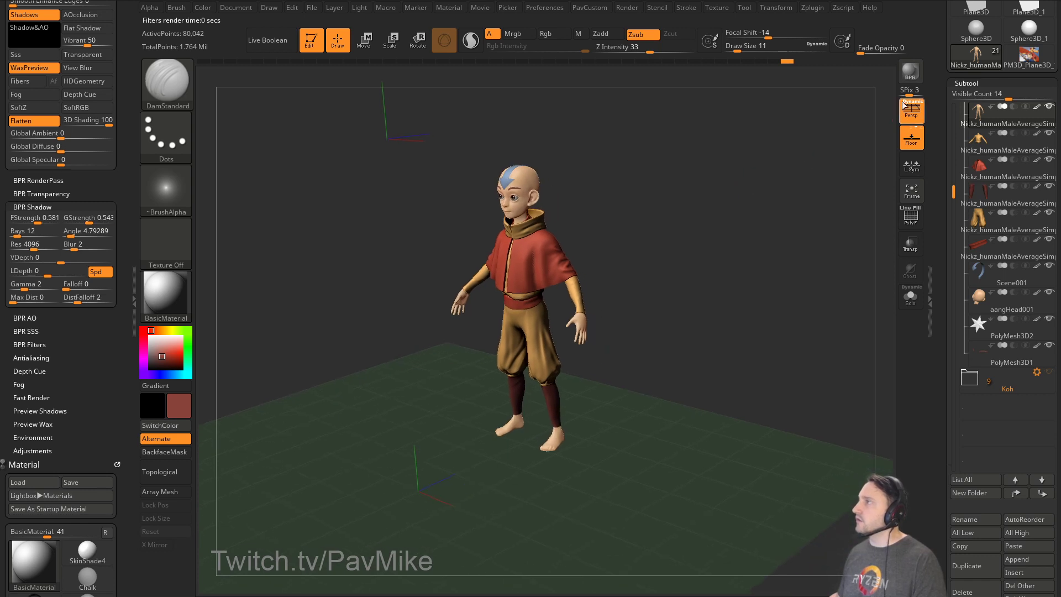
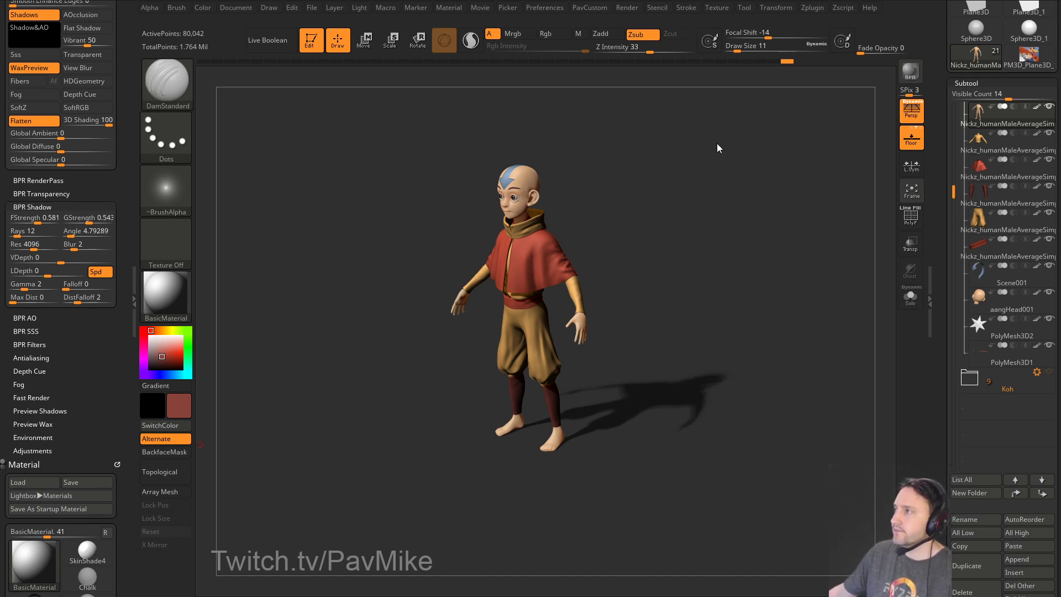
Switch to the web browser and open the "Mechanical Skull - Rendering" playlist from the YouTube channel's playlists.
drag(1060, 63, 795, 74)
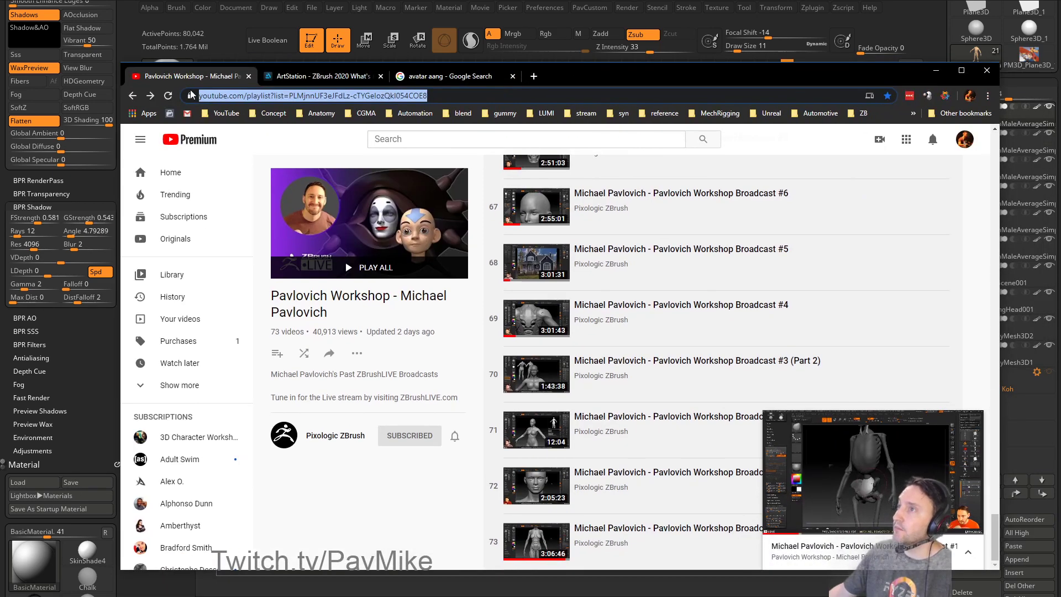
click(131, 96)
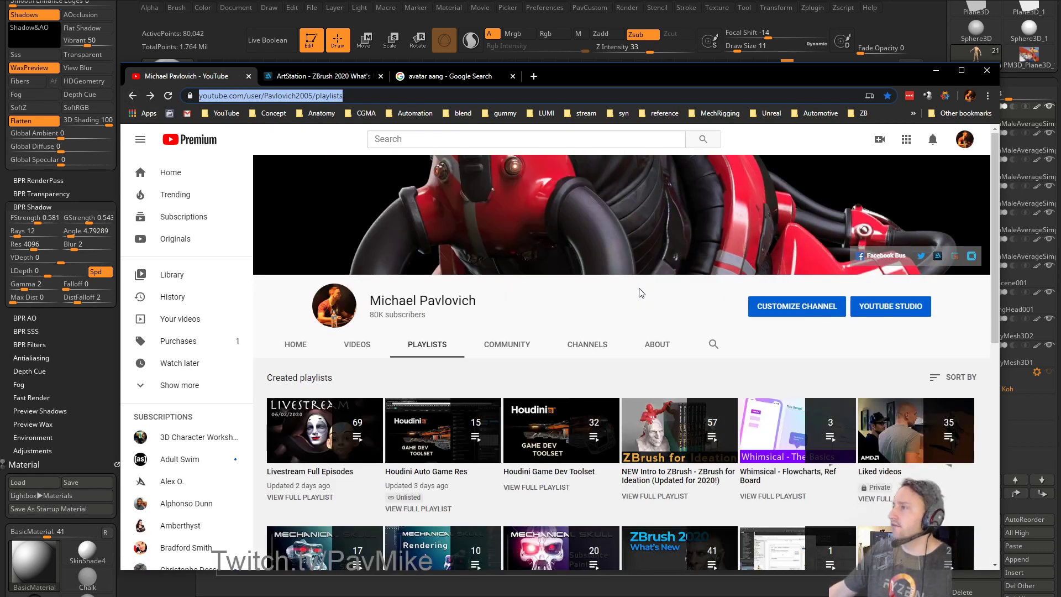
scroll(638, 288, down, 3)
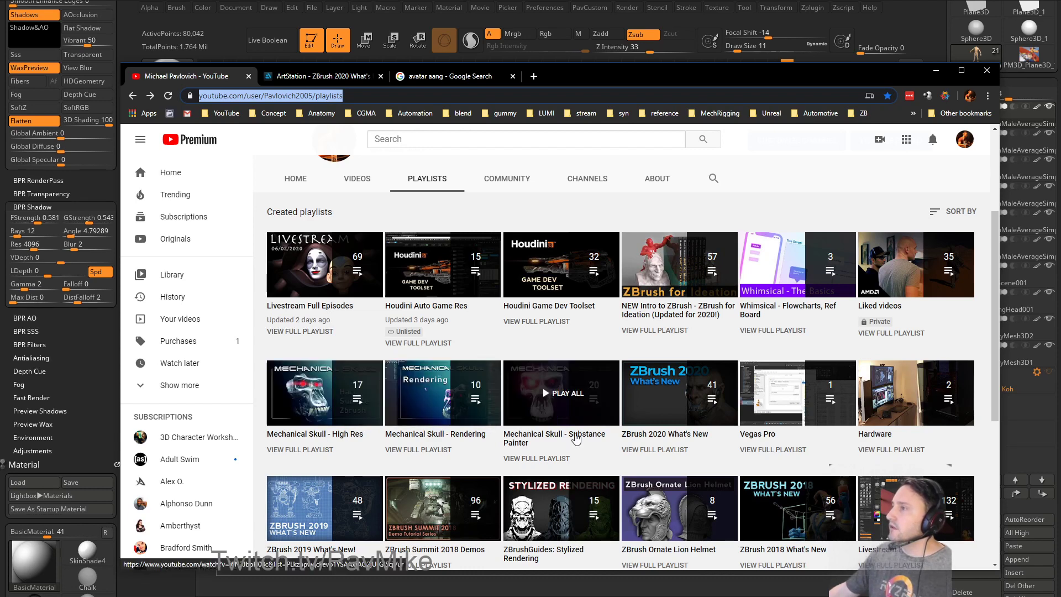
click(444, 434)
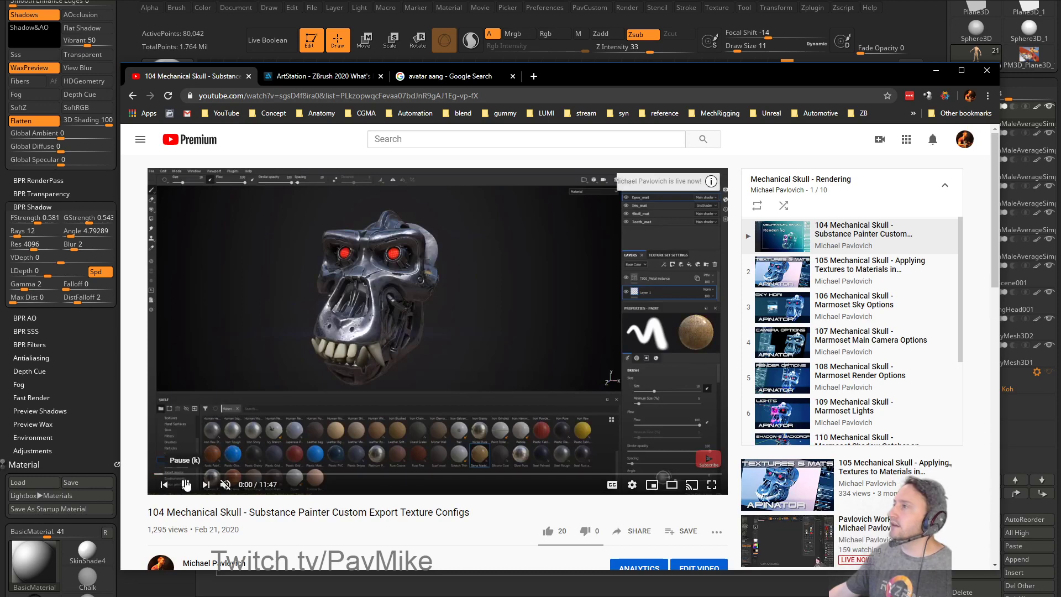
Open video "110 Mechanical Skull - Marmoset Shadow Catcher and Backdrop" from the playlist and pause it.
scroll(857, 277, down, 2)
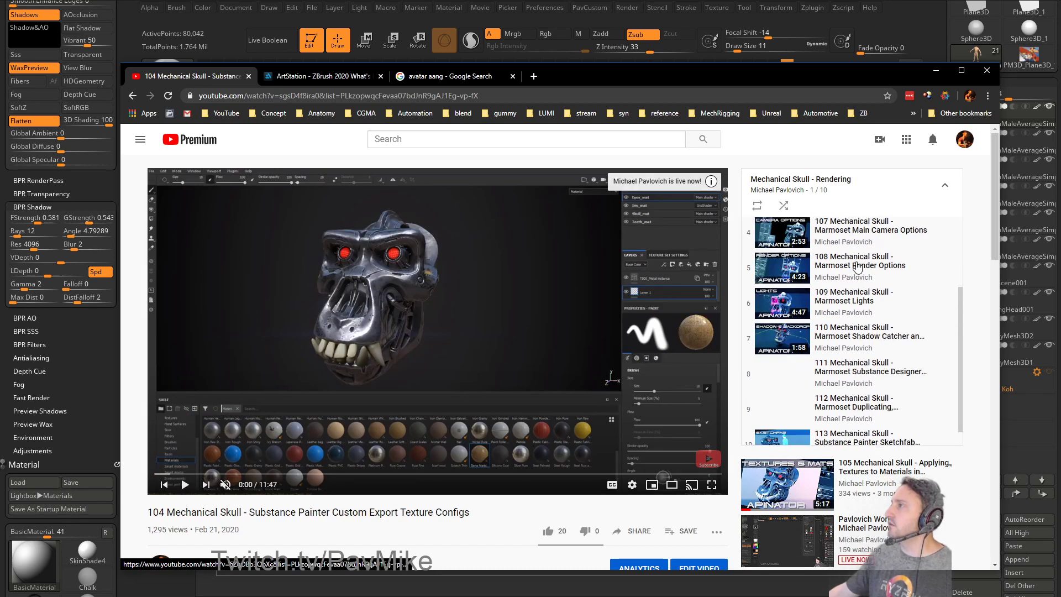
click(846, 279)
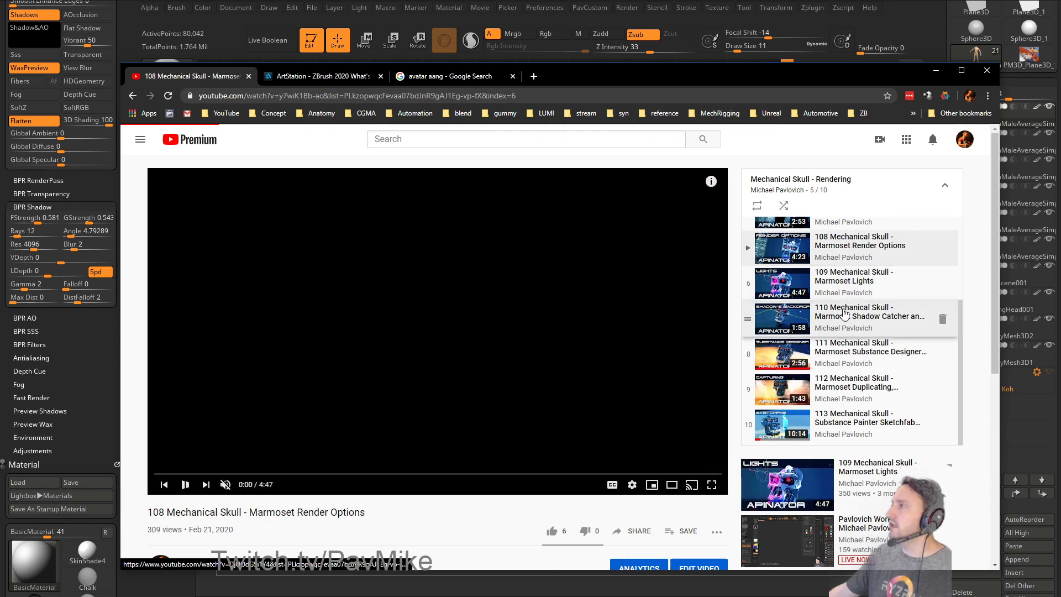
click(844, 315)
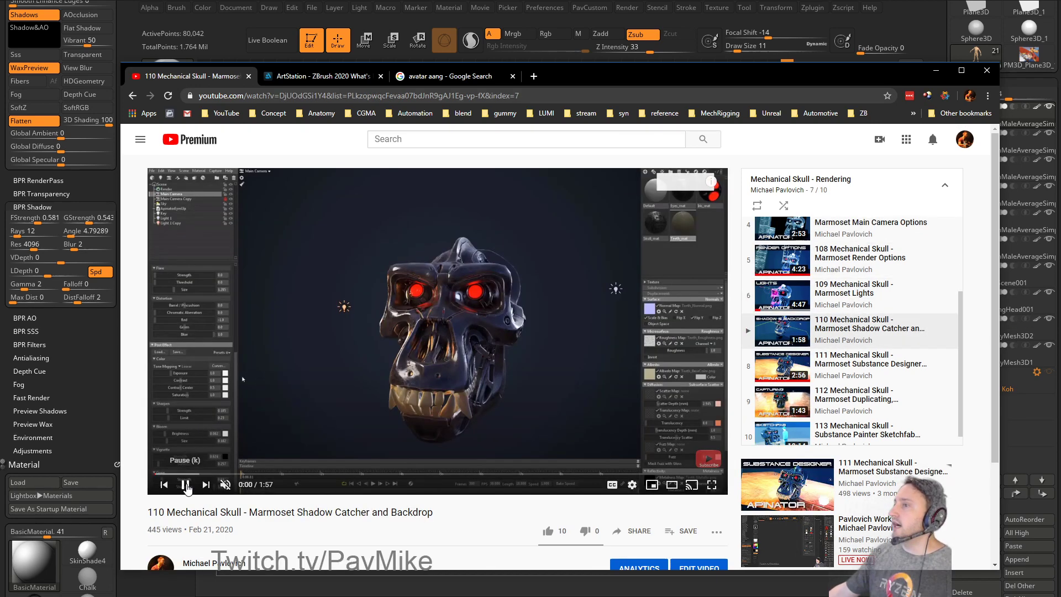
click(185, 484)
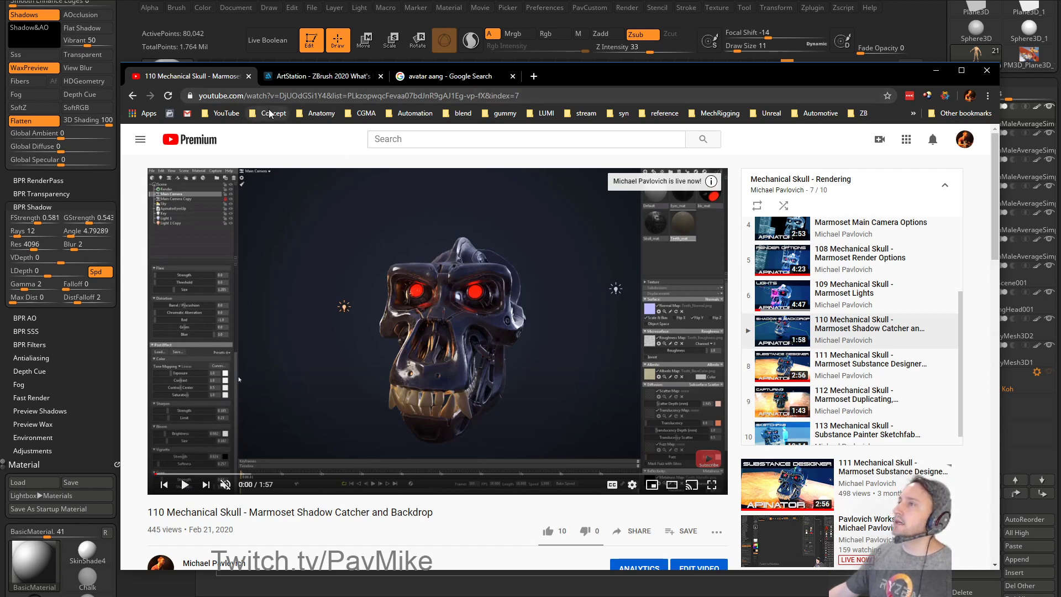
Expand the video's description and open the linked full video list spreadsheet of the Mechanical Skull series.
scroll(237, 408, down, 4)
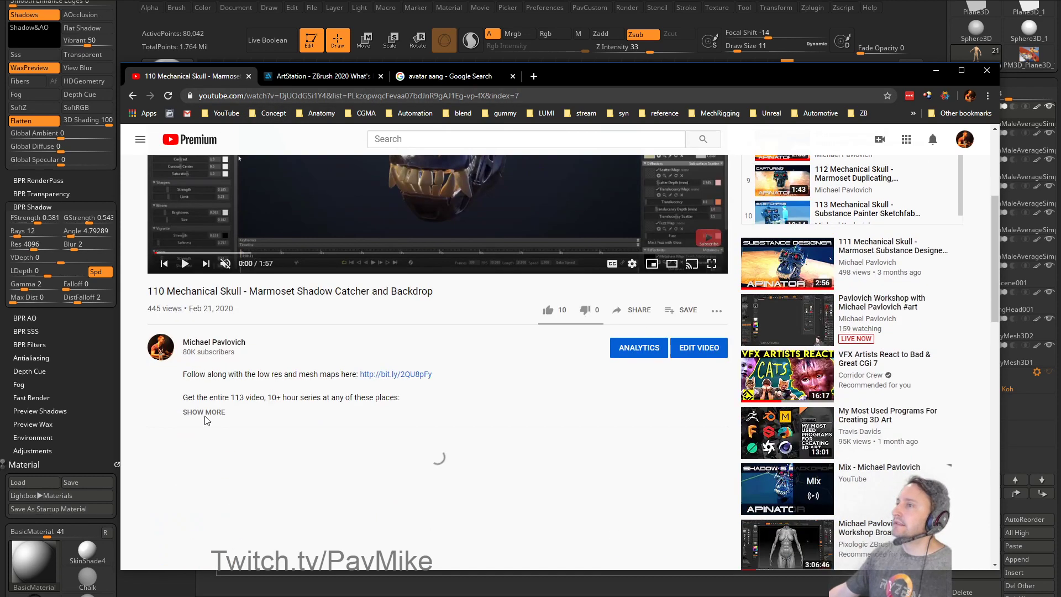
click(200, 414)
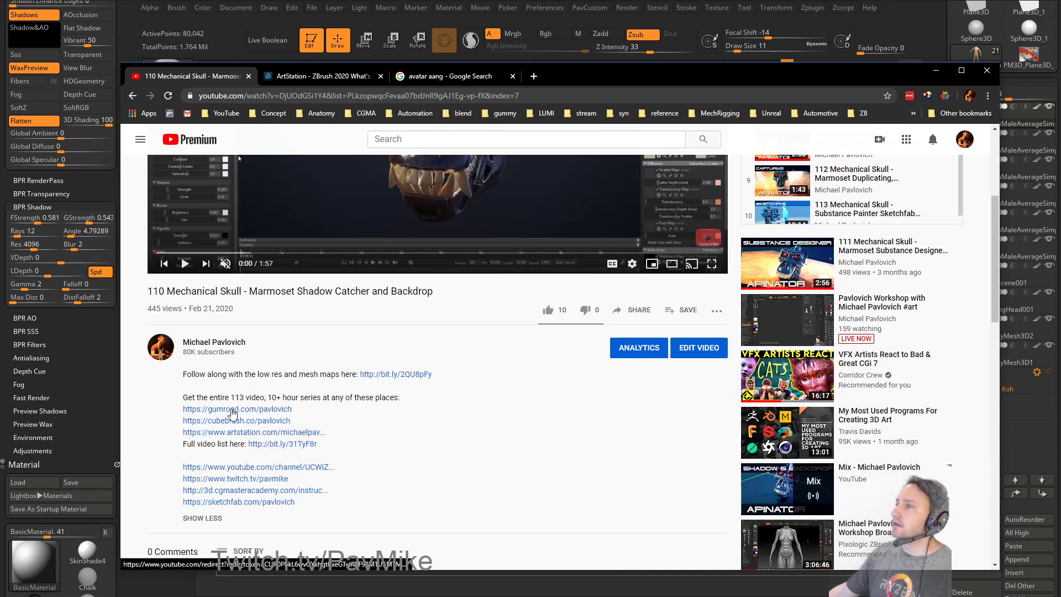
click(260, 444)
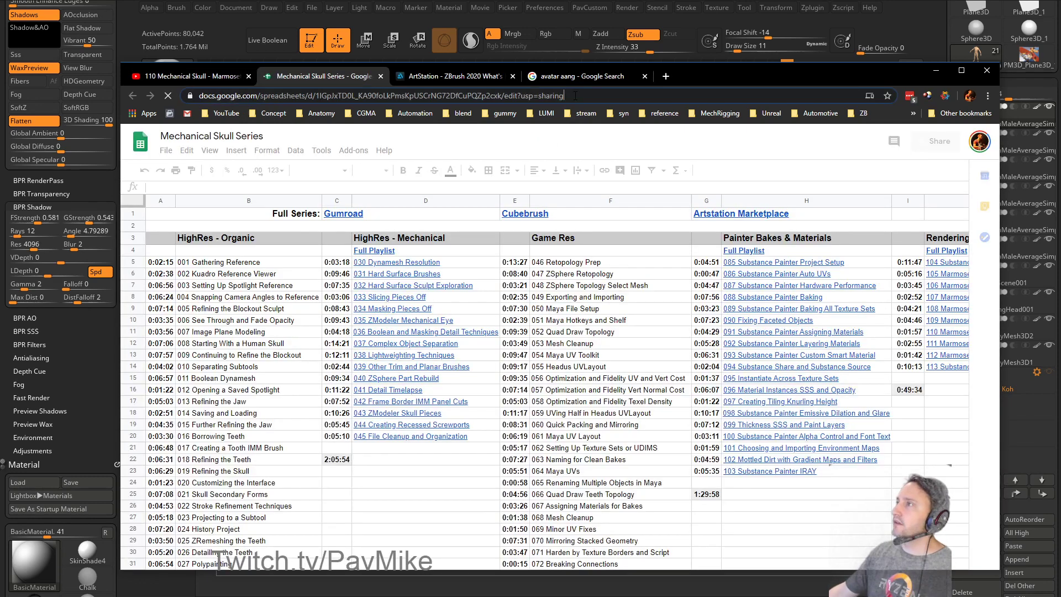
click(561, 96)
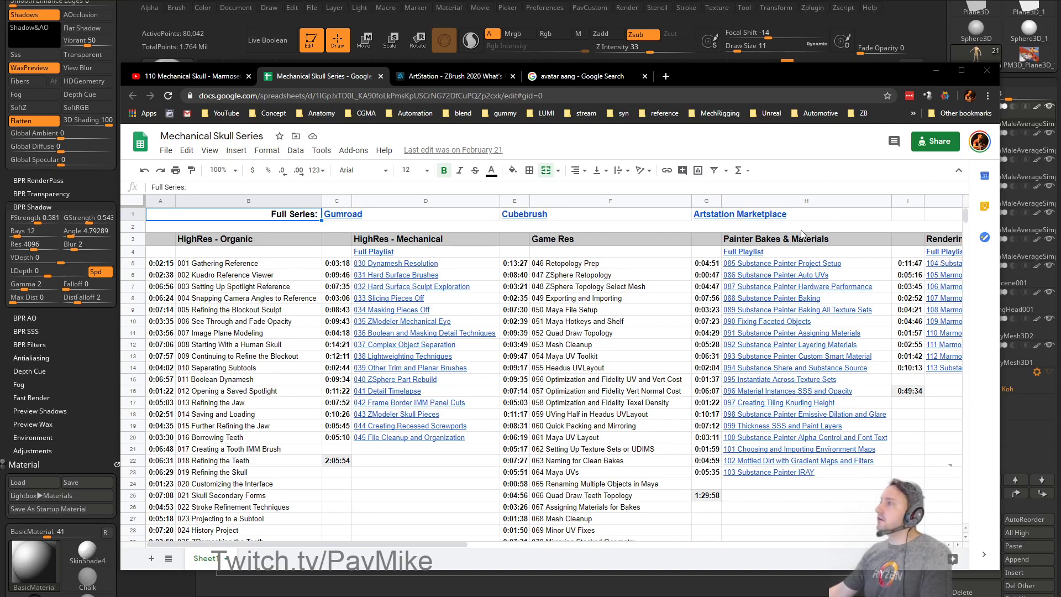
Look through the Mechanical Skull Series sheet, covering its High Res, Game Res, Painter Bakes & Materials and Rendering columns.
drag(412, 544, 535, 537)
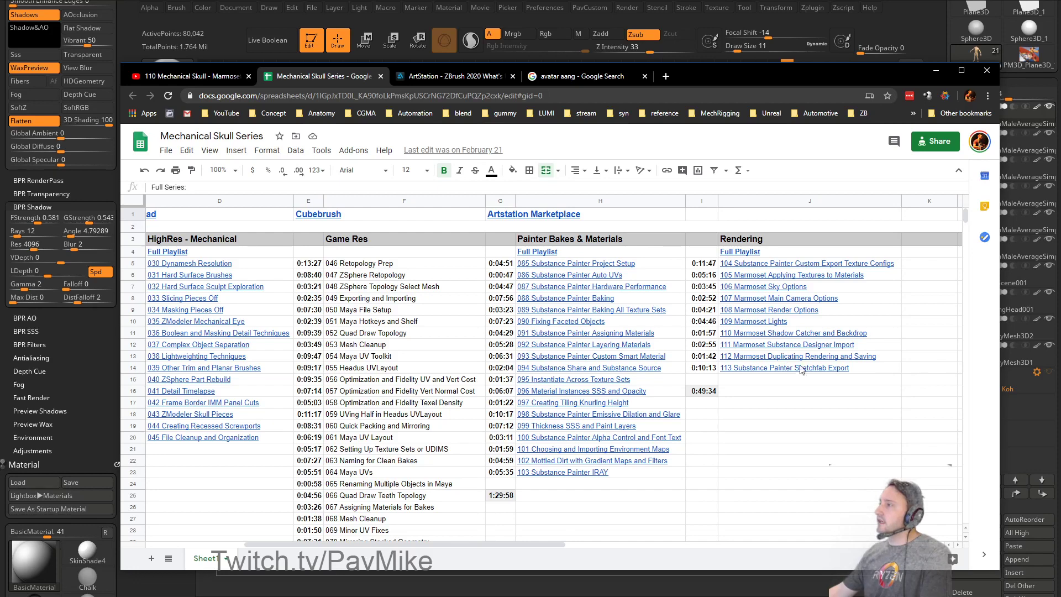
drag(416, 544, 291, 544)
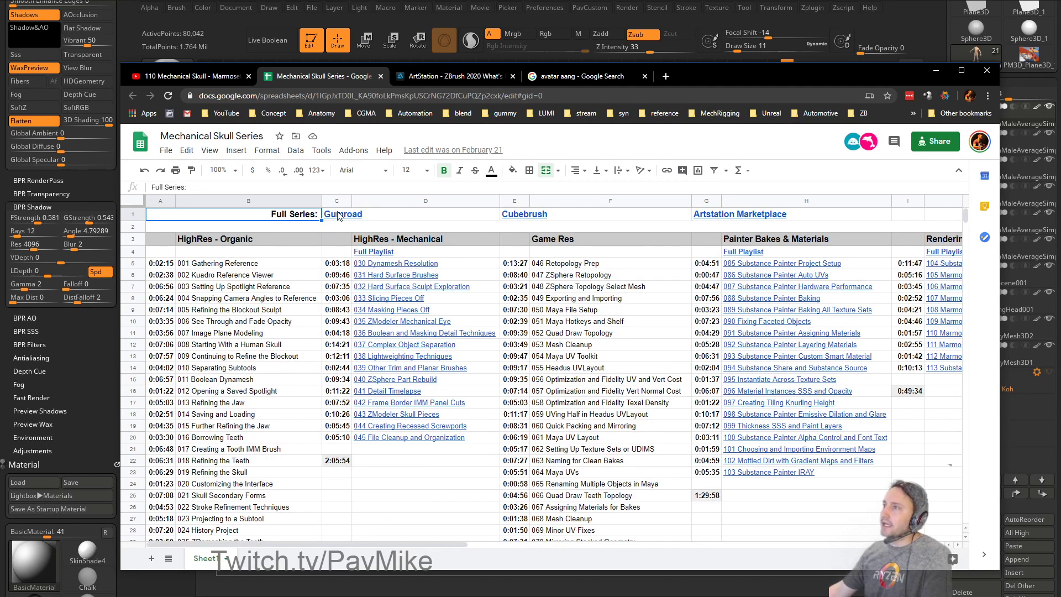
scroll(174, 341, down, 1)
scroll(186, 293, up, 1)
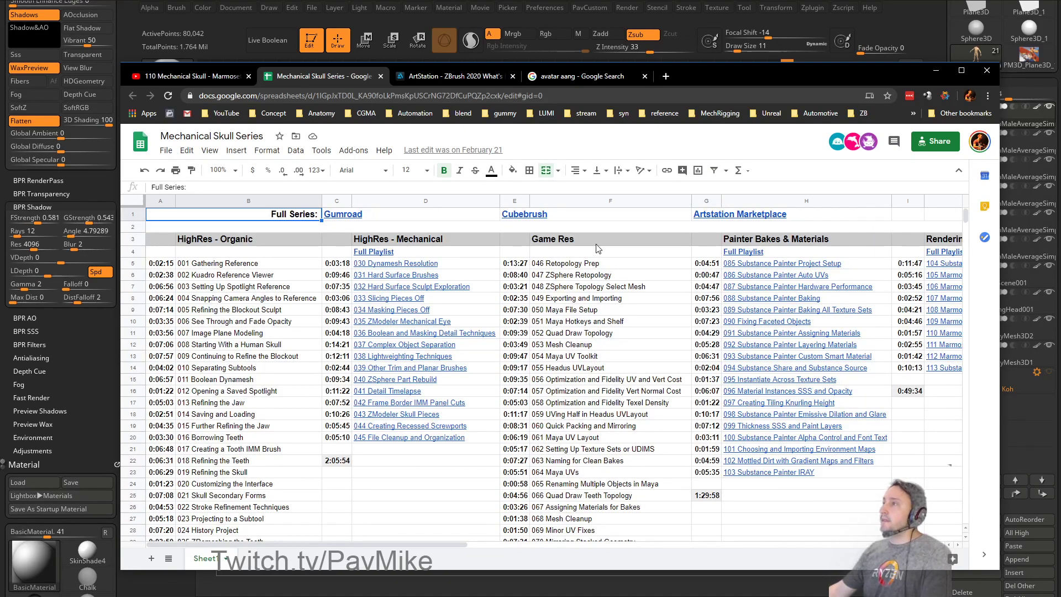
scroll(597, 252, down, 2)
scroll(598, 252, up, 2)
scroll(587, 265, down, 5)
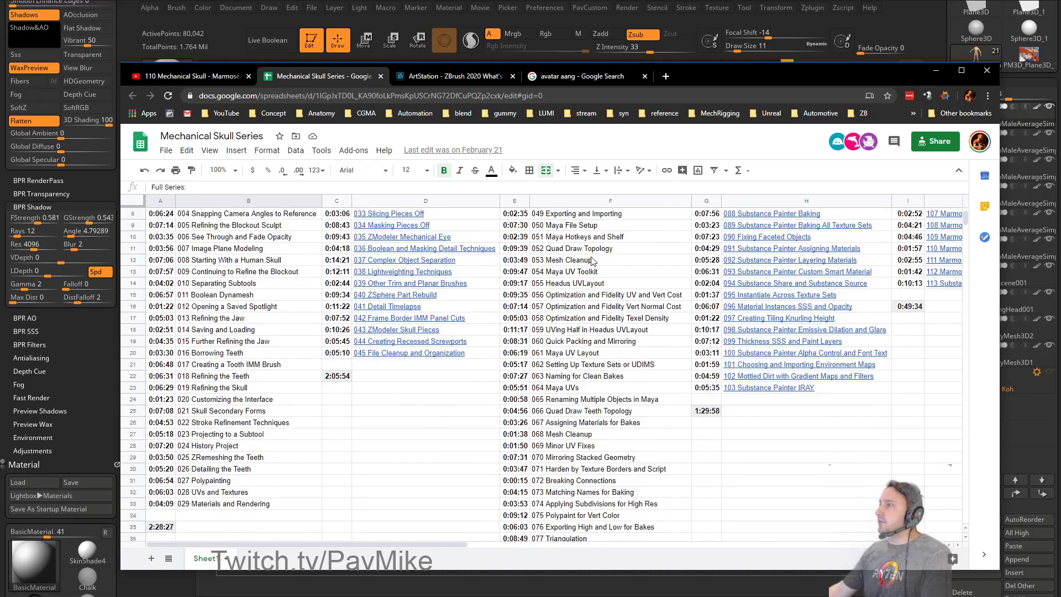
scroll(603, 275, down, 3)
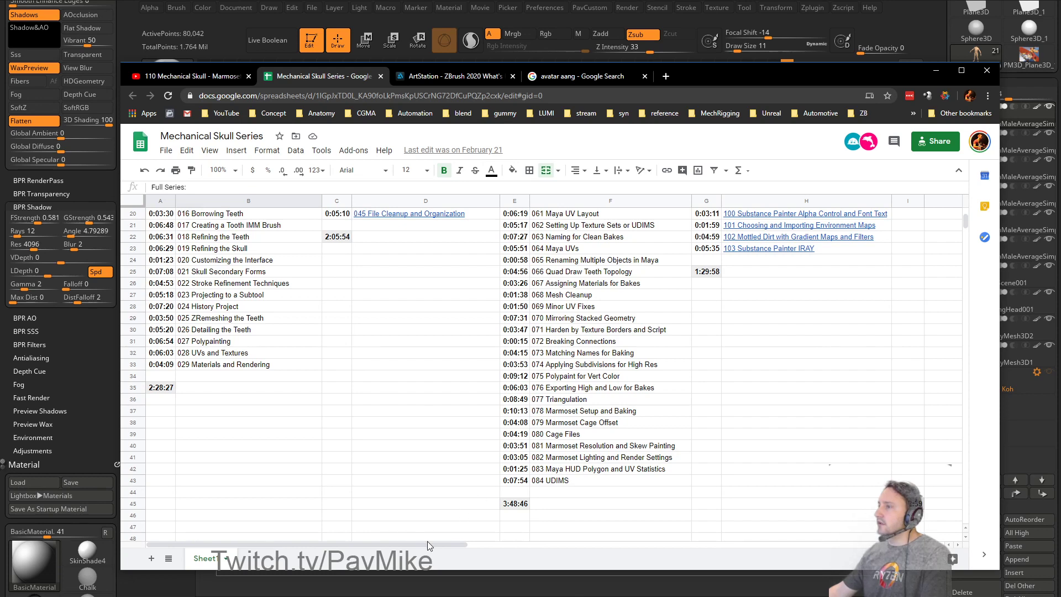
scroll(608, 463, up, 6)
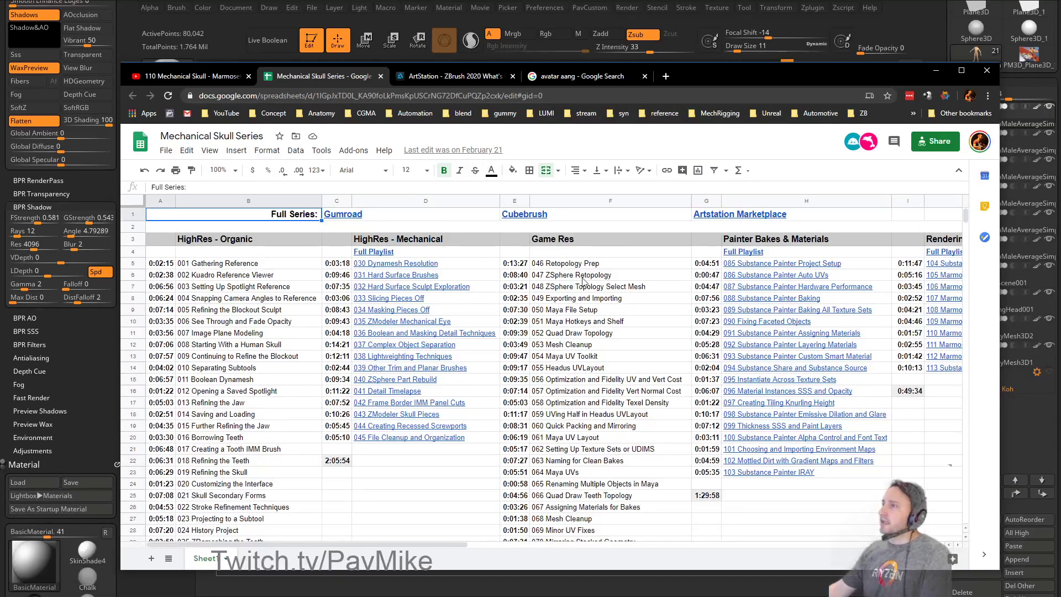
Return from the browser to ZBrush, and turn off perspective and the floor grid for the figure.
click(431, 77)
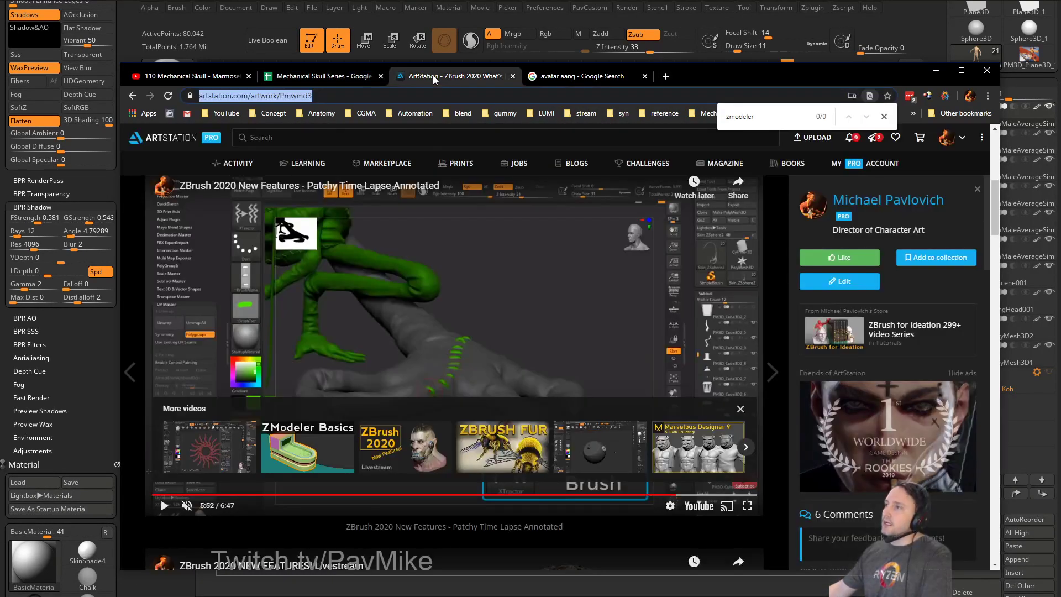
click(936, 71)
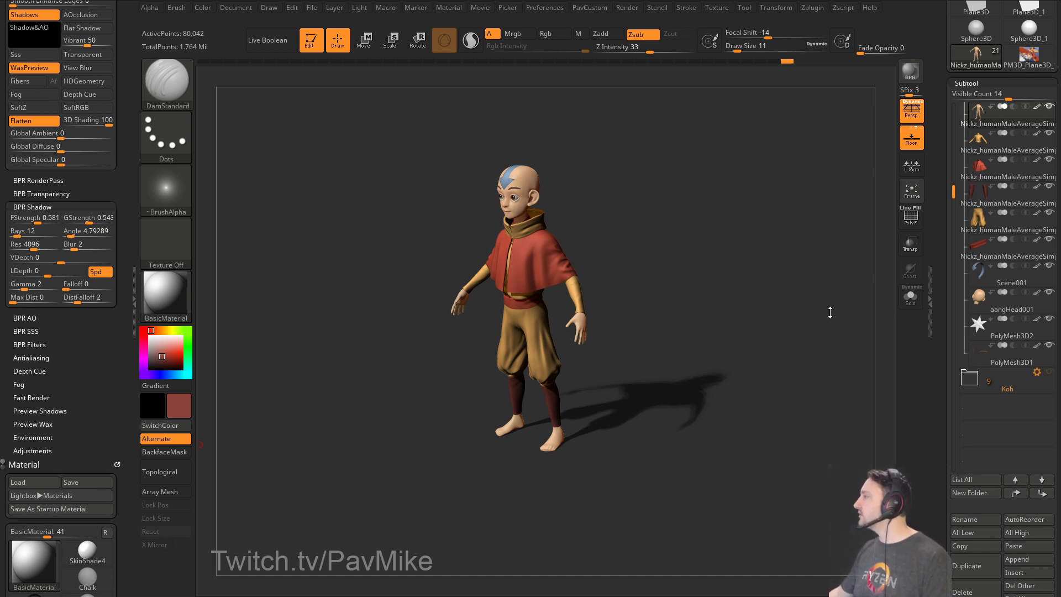
click(744, 265)
click(911, 110)
click(910, 137)
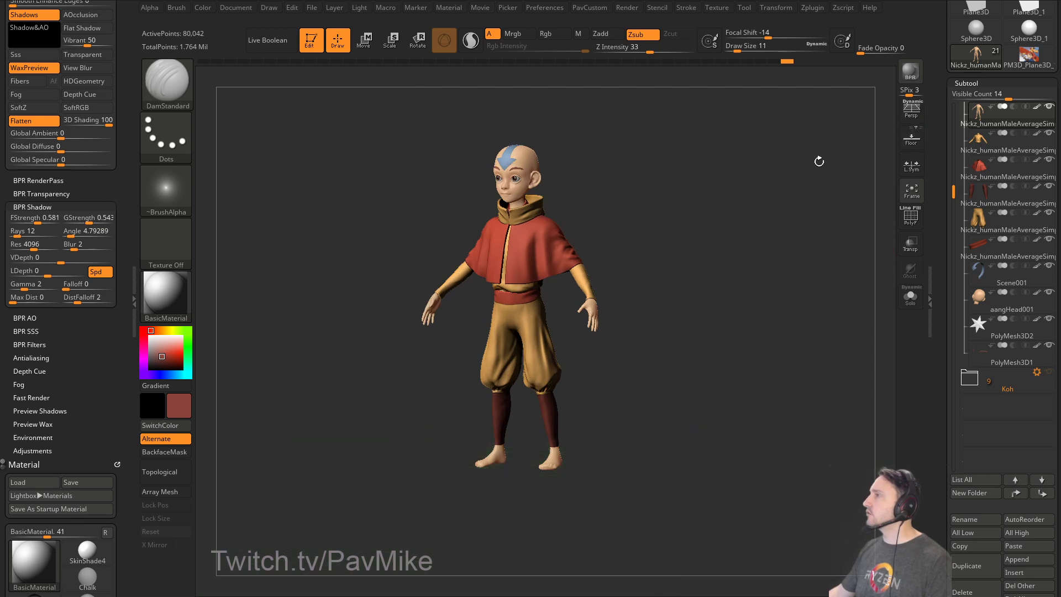
alt+drag(819, 162, 775, 180)
Choose the Standard brush and expand the Koh folder in the subtool list.
key(b)
key(s)
key(t)
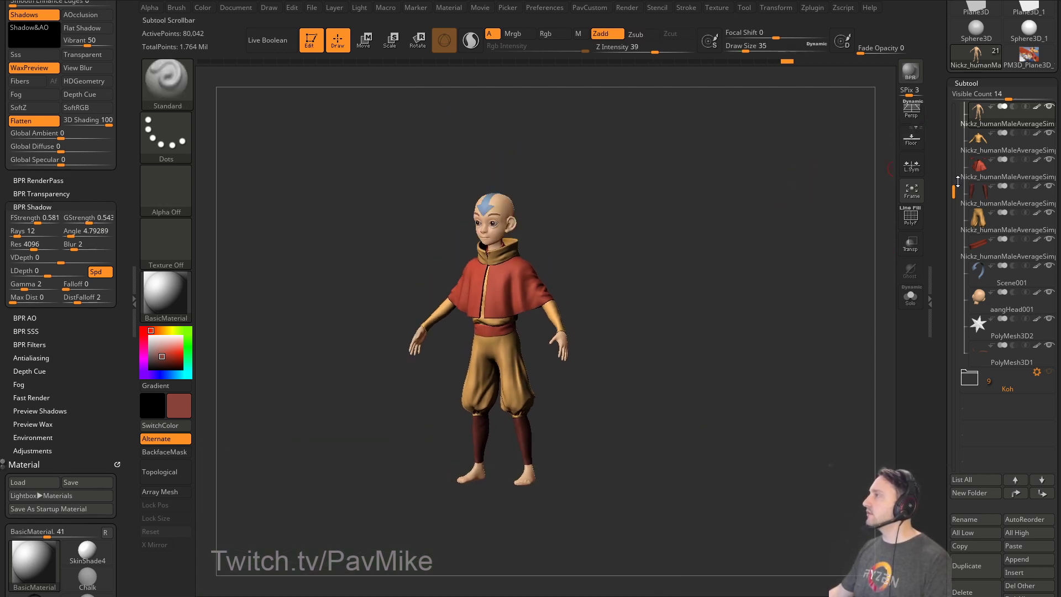
drag(958, 183, 957, 103)
drag(800, 204, 771, 229)
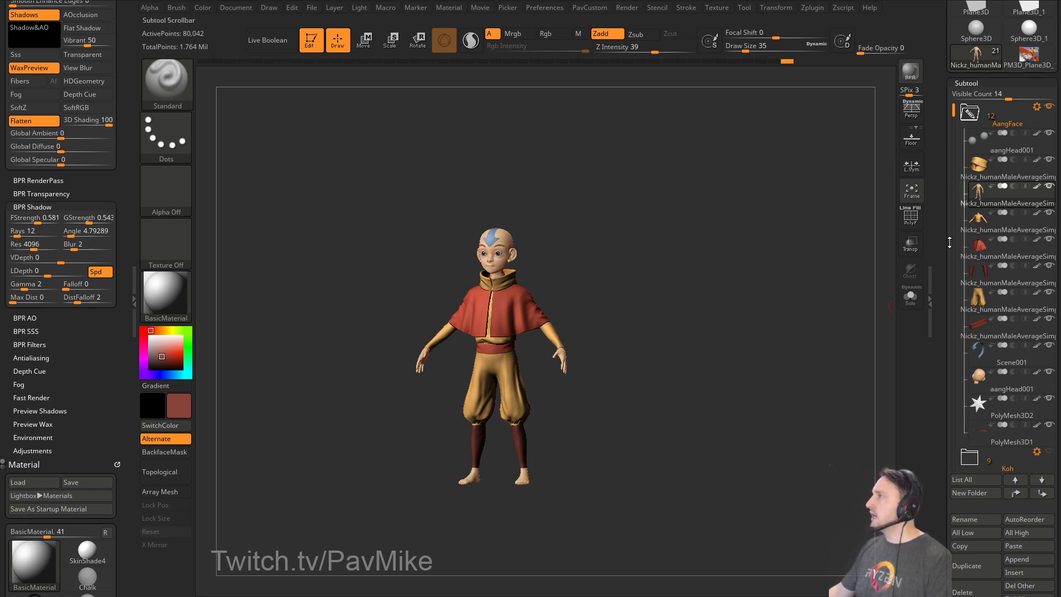
drag(954, 113, 953, 260)
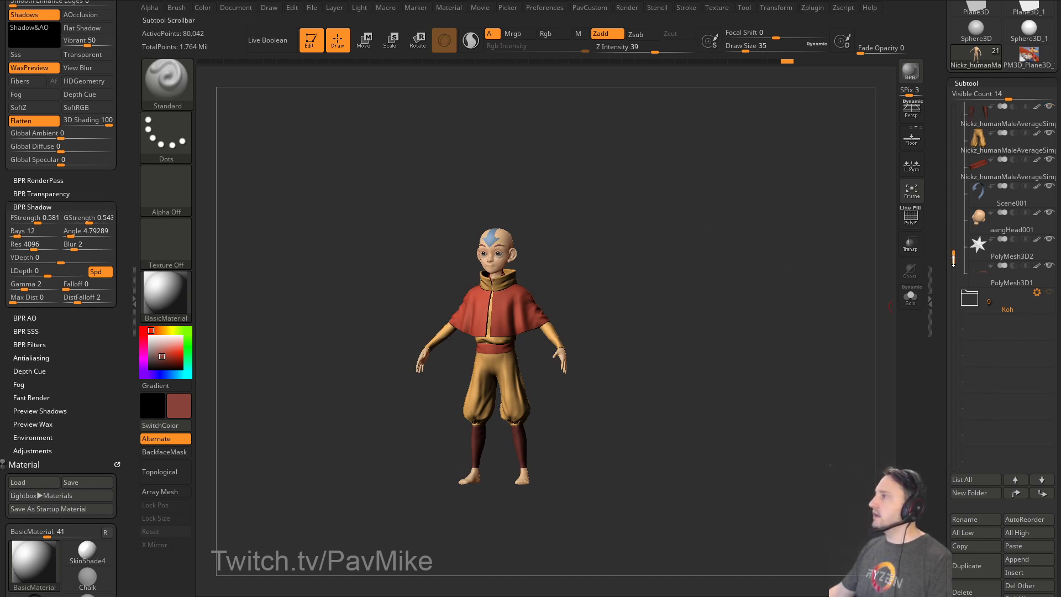
click(968, 273)
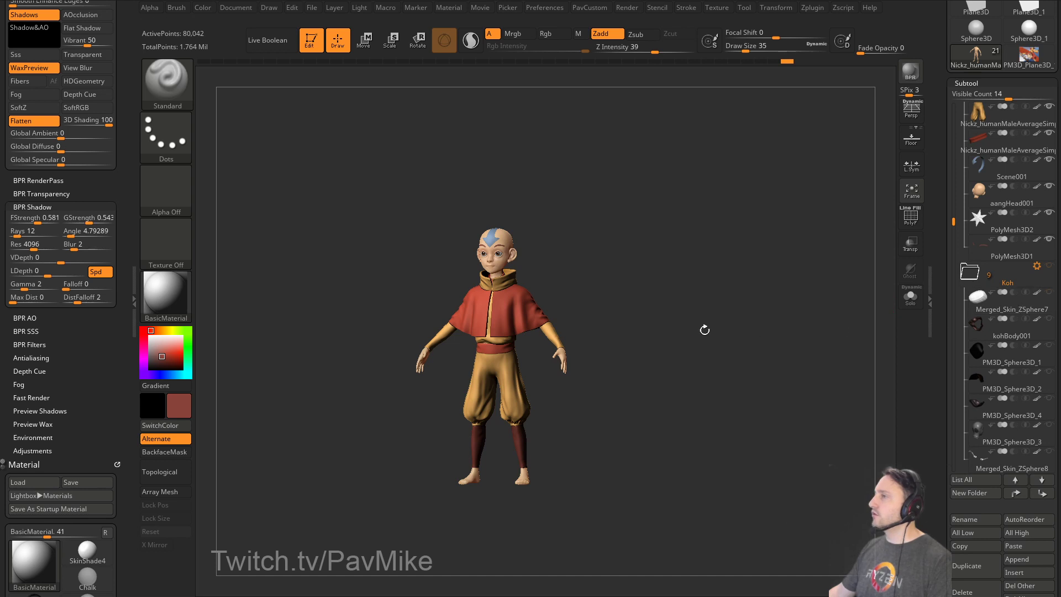
Set the Standard brush's draw size to 94.
mouse_move(704, 330)
mouse_down()
mouse_move(763, 293)
mouse_move(711, 306)
mouse_move(739, 291)
mouse_move(507, 289)
mouse_move(626, 287)
mouse_move(635, 304)
mouse_up()
key(s)
drag(554, 247, 566, 246)
mouse_move(575, 248)
mouse_down()
mouse_move(601, 262)
mouse_move(629, 228)
mouse_move(620, 249)
mouse_move(656, 249)
mouse_move(665, 276)
mouse_move(642, 289)
mouse_up()
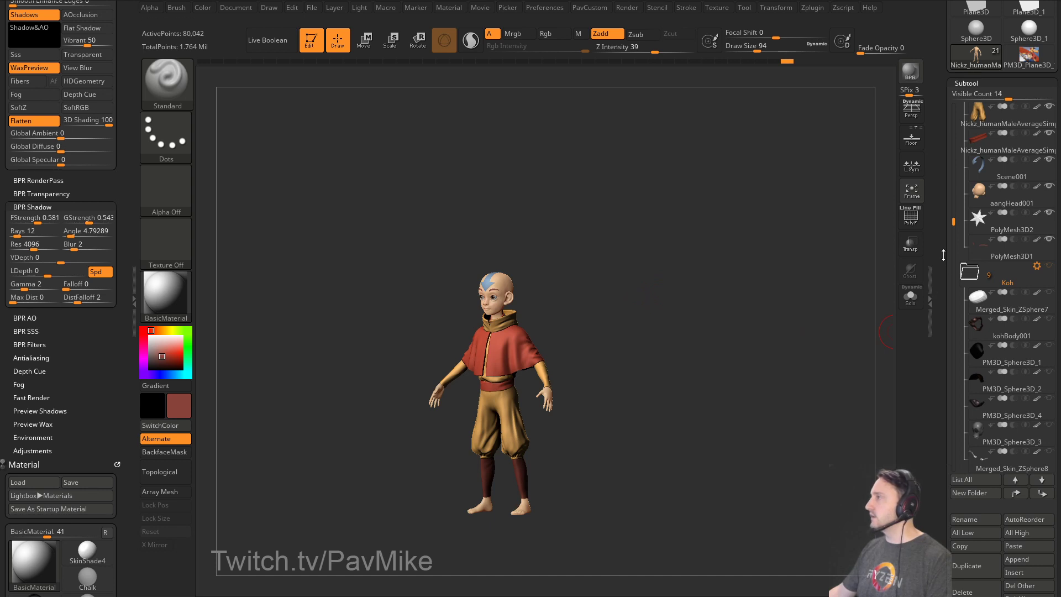
View the creature reference image over the canvas, hide it and return to the figure.
drag(943, 255, 943, 468)
right_drag(485, 336, 456, 315)
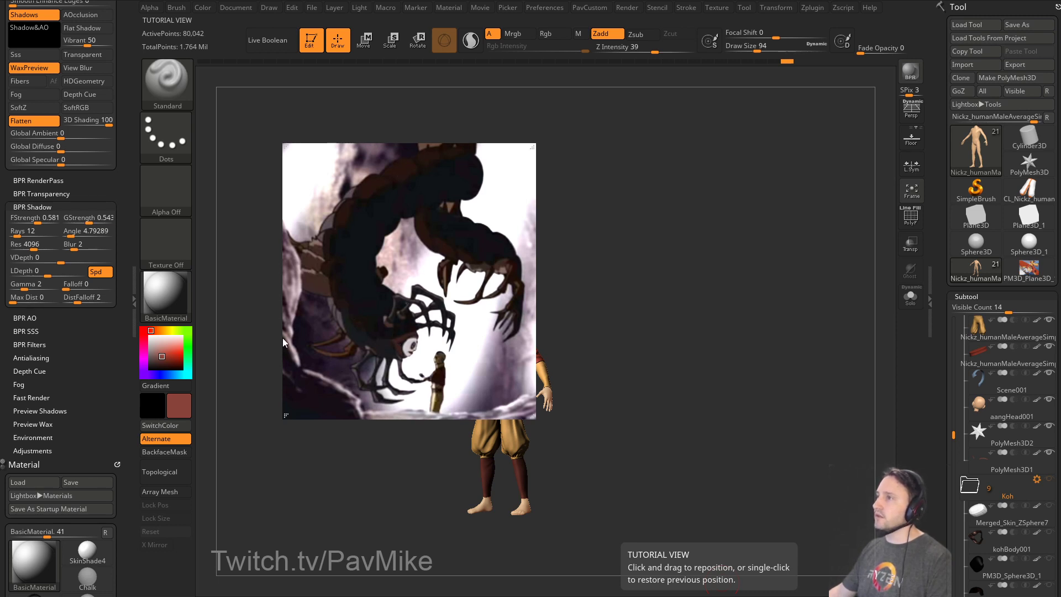
key(ctrl+m)
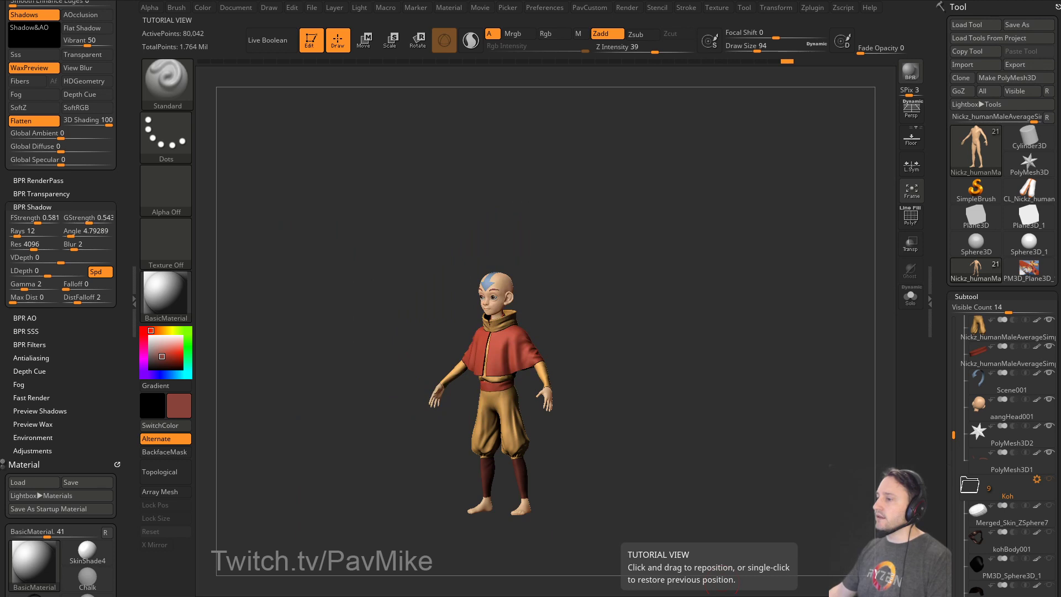
drag(675, 385, 684, 383)
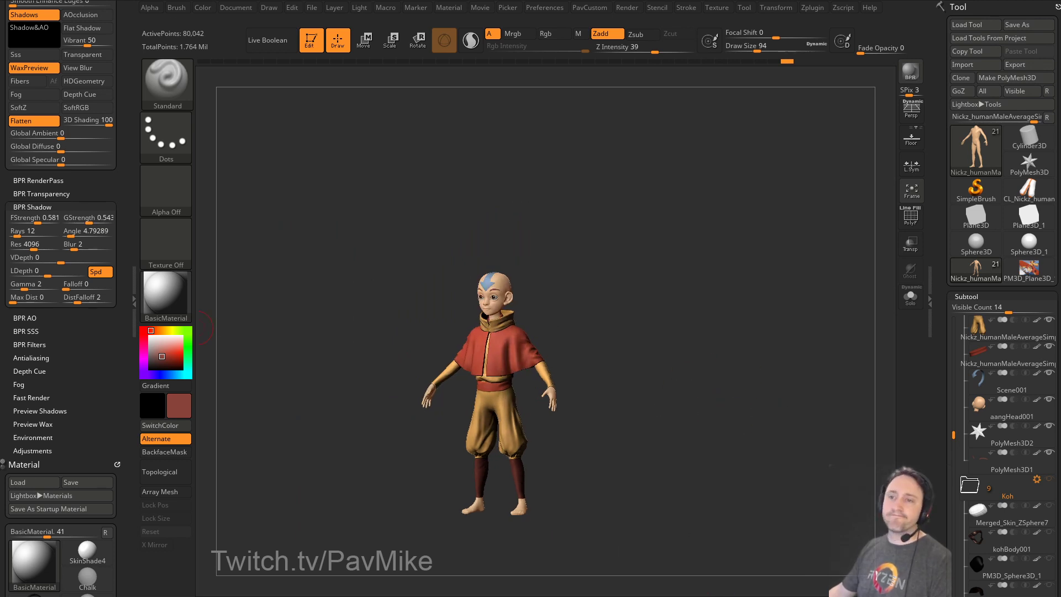